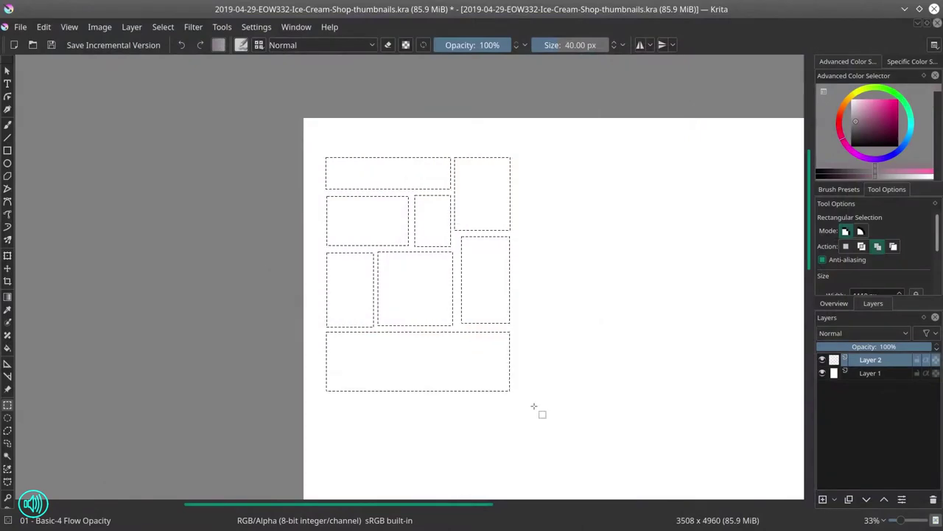
# Paint purple-and-pink textured strokes into the panels, then pick the 03 - Blender Textured Soft preset
pyautogui.press('b')
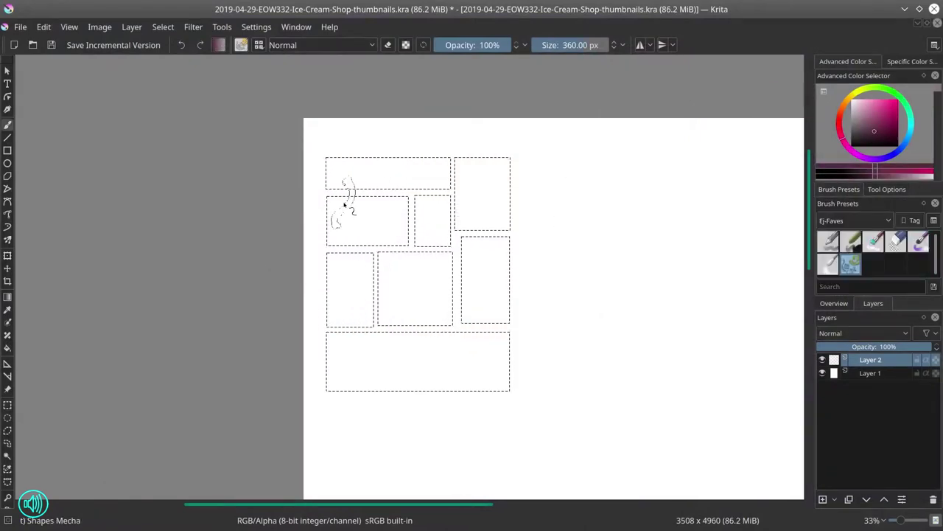
pyautogui.press('F5')
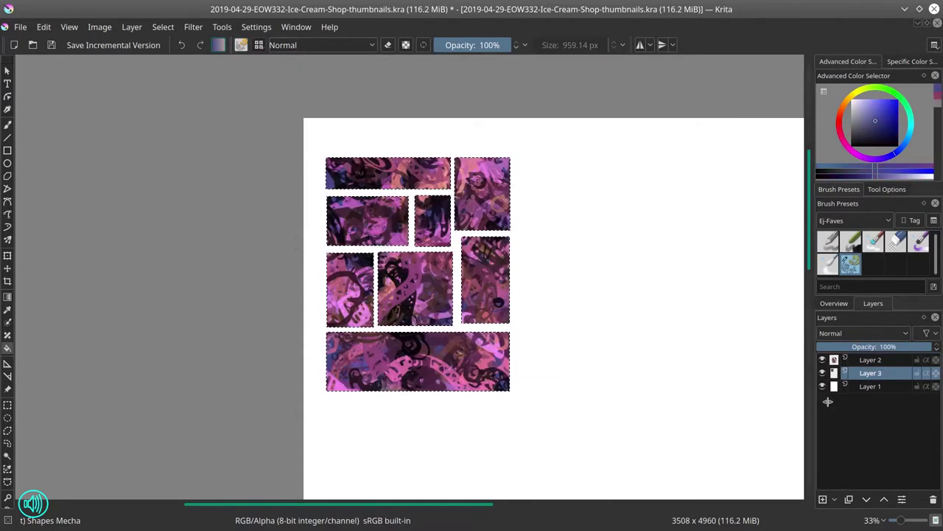
pyautogui.press('/')
# Smudge the panel textures into soft purple-pink blotches, reset colours to black and white, and add Layer 4
pyautogui.press('+')
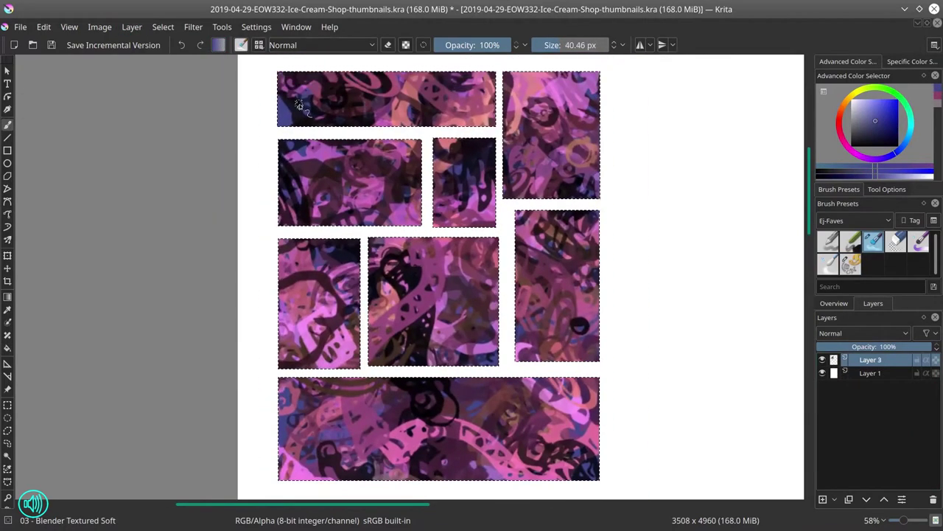
pyautogui.moveTo(278, 109)
pyautogui.mouseDown()
pyautogui.moveTo(318, 85)
pyautogui.moveTo(337, 101)
pyautogui.moveTo(328, 116)
pyautogui.moveTo(360, 79)
pyautogui.moveTo(382, 110)
pyautogui.moveTo(419, 95)
pyautogui.moveTo(422, 116)
pyautogui.moveTo(457, 118)
pyautogui.moveTo(460, 76)
pyautogui.moveTo(482, 93)
pyautogui.moveTo(397, 97)
pyautogui.moveTo(513, 89)
pyautogui.moveTo(512, 132)
pyautogui.moveTo(541, 99)
pyautogui.mouseUp()
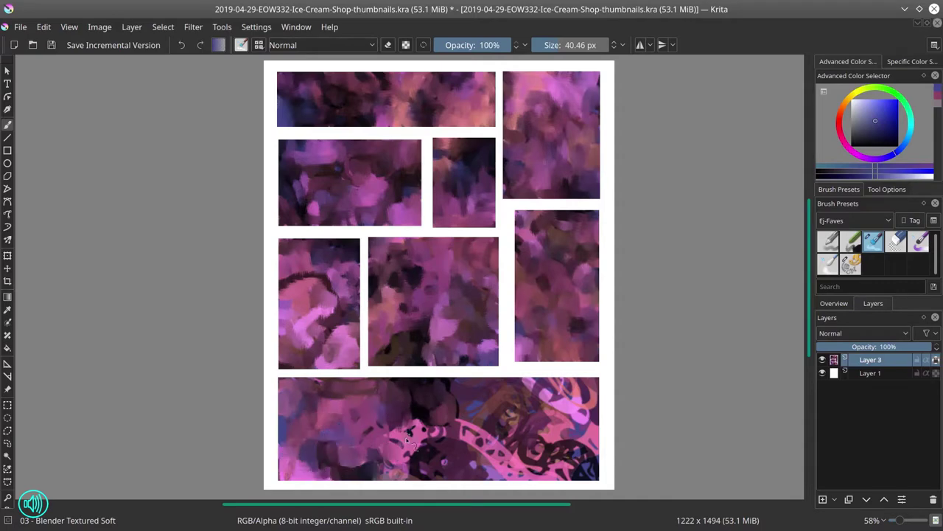
pyautogui.moveTo(403, 457); pyautogui.dragTo(457, 427)
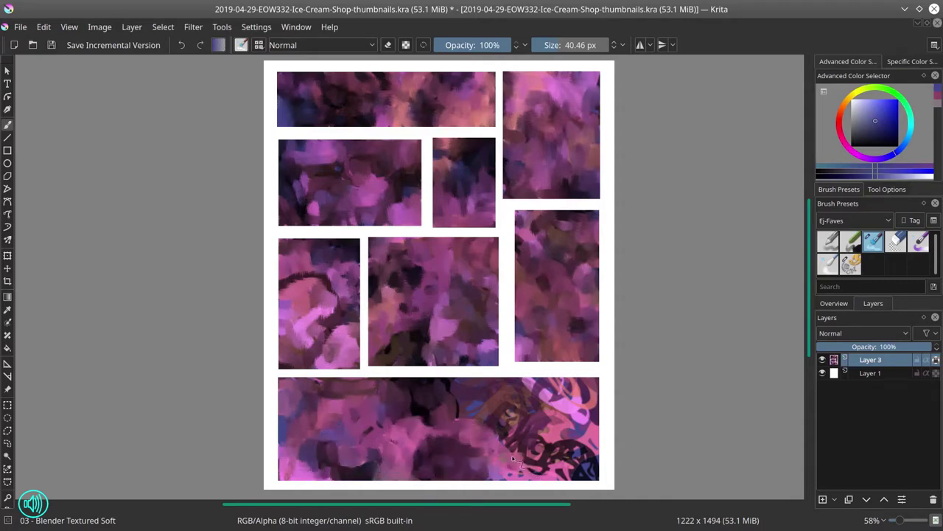
pyautogui.moveTo(513, 457)
pyautogui.mouseDown()
pyautogui.moveTo(569, 455)
pyautogui.moveTo(565, 429)
pyautogui.moveTo(594, 439)
pyautogui.mouseUp()
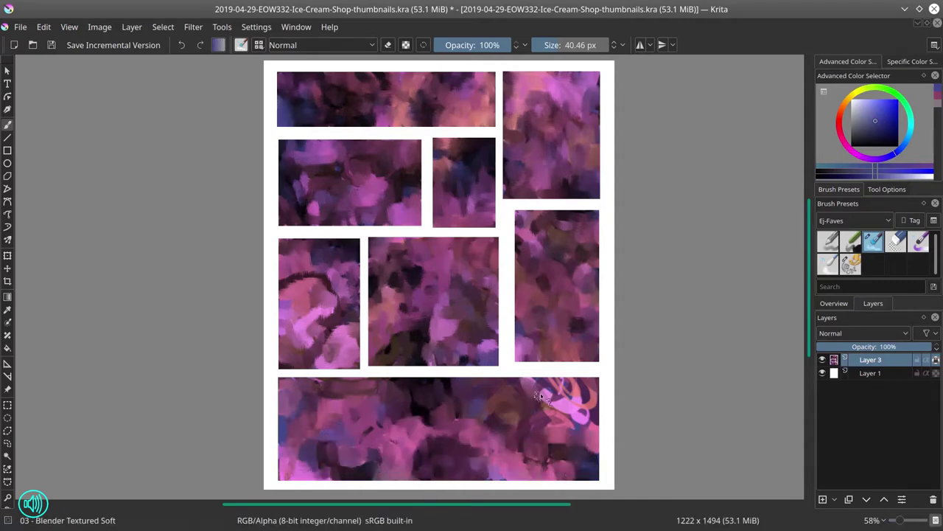
pyautogui.press('d')
pyautogui.press('Insert')
# Rename the new layer 'value check' and desaturate it with Curves for a greyscale check
pyautogui.doubleClick(871, 360)
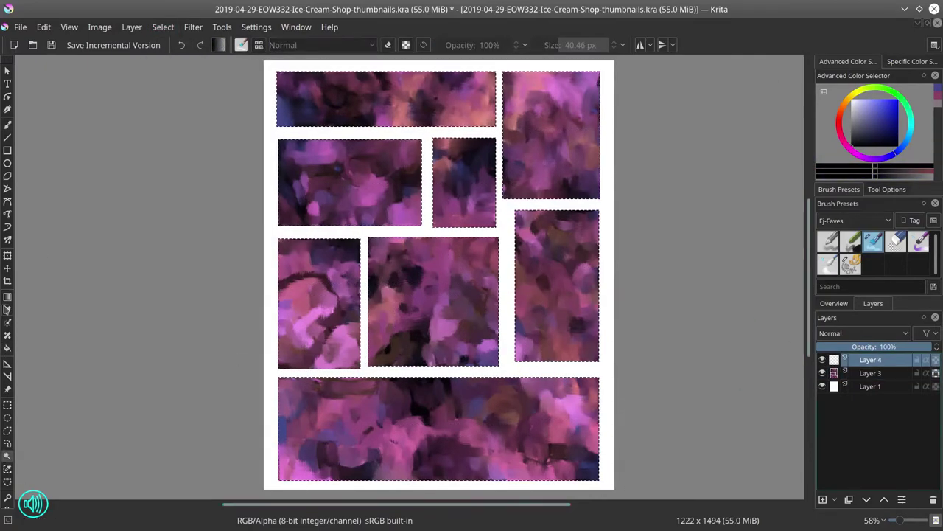
pyautogui.write('value check')
pyautogui.press('Return')
pyautogui.hotkey('ctrl', 'm')
# Add Layer 5, shrink the brush and sketch a figure in the top panel
pyautogui.click(307, 386)
pyautogui.press('Insert')
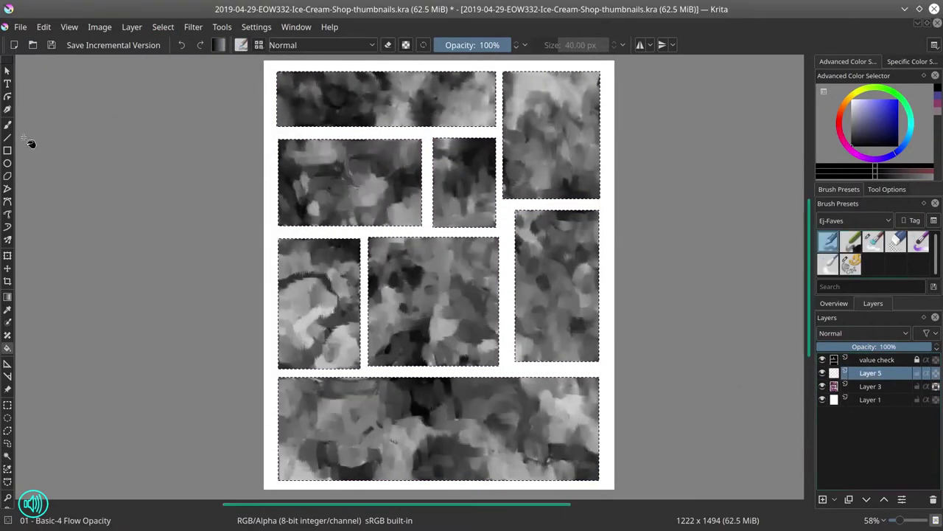
pyautogui.scroll(10, 449, 348)
pyautogui.scroll(-3, 449, 348)
pyautogui.press('[')
pyautogui.moveTo(289, 291)
pyautogui.mouseDown()
pyautogui.moveTo(427, 258)
pyautogui.moveTo(443, 324)
pyautogui.mouseUp()
pyautogui.moveTo(516, 269); pyautogui.dragTo(490, 353)
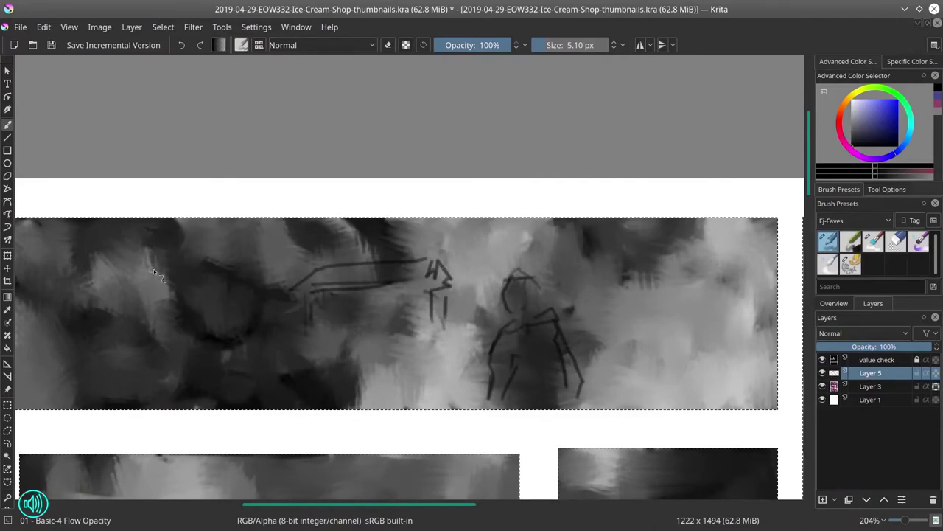
# Sketch counter lines, a box and a chimney squiggle around the figure in the top panel
pyautogui.moveTo(130, 225); pyautogui.dragTo(124, 283)
pyautogui.moveTo(199, 357); pyautogui.dragTo(72, 344)
pyautogui.moveTo(594, 242); pyautogui.dragTo(594, 336)
pyautogui.moveTo(602, 242); pyautogui.dragTo(602, 333)
pyautogui.moveTo(638, 294); pyautogui.dragTo(667, 347)
pyautogui.moveTo(605, 317); pyautogui.dragTo(736, 324)
pyautogui.moveTo(643, 284); pyautogui.dragTo(699, 264)
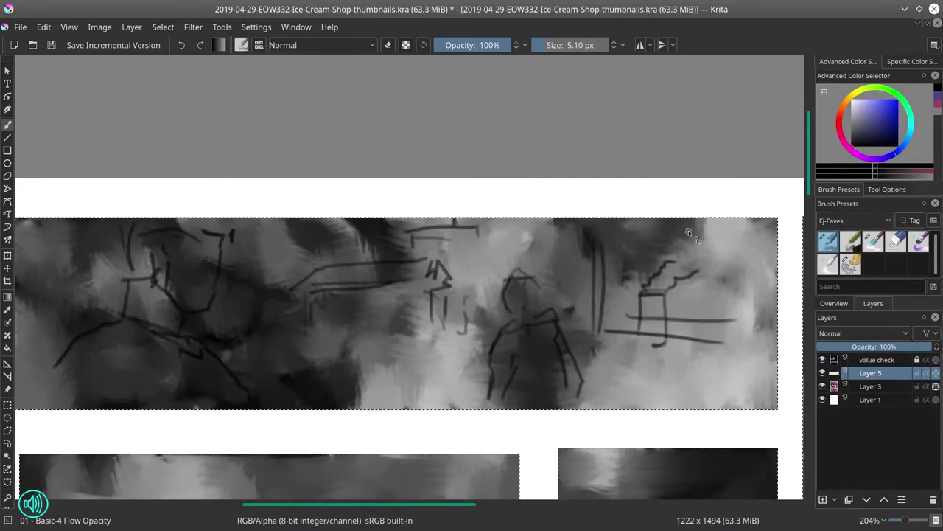
# Sketch a box shape in the tall right panel
pyautogui.moveTo(689, 230); pyautogui.dragTo(448, 171)
pyautogui.moveTo(609, 321); pyautogui.dragTo(328, 226)
pyautogui.moveTo(391, 148); pyautogui.dragTo(454, 199)
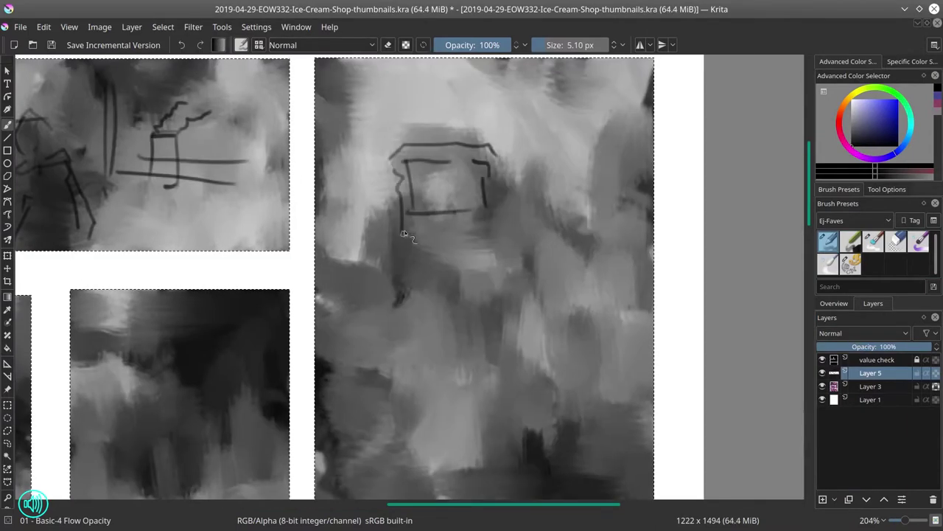
# Sketch leaf, flame, curled and angular shapes plus a large central outline in the middle-row panel
pyautogui.moveTo(383, 207); pyautogui.dragTo(501, 284)
pyautogui.scroll(-3, 442, 258)
pyautogui.scroll(3, 509, 295)
pyautogui.moveTo(177, 280); pyautogui.dragTo(210, 347)
pyautogui.moveTo(155, 218); pyautogui.dragTo(228, 347)
pyautogui.moveTo(369, 229); pyautogui.dragTo(456, 285)
pyautogui.moveTo(361, 299); pyautogui.dragTo(552, 317)
pyautogui.moveTo(560, 243); pyautogui.dragTo(590, 266)
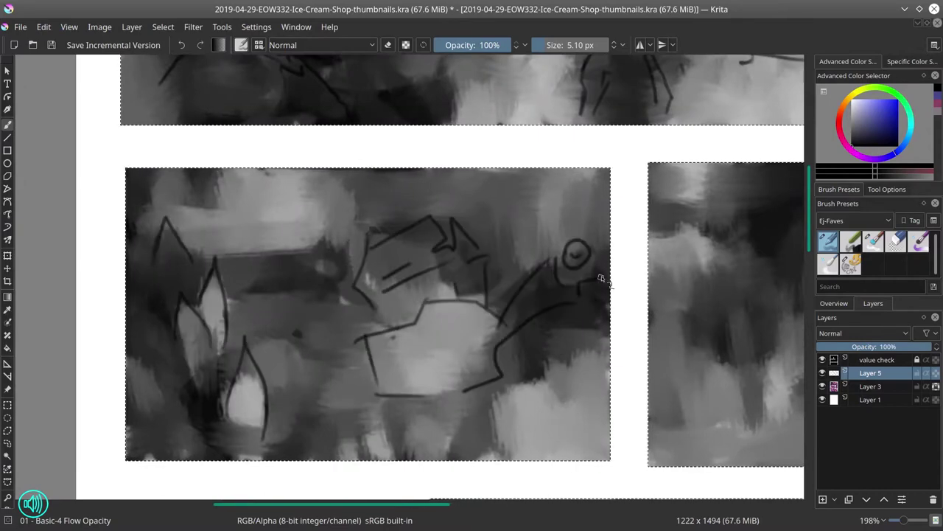
pyautogui.moveTo(343, 383); pyautogui.dragTo(364, 342)
pyautogui.moveTo(729, 368); pyautogui.dragTo(498, 324)
pyautogui.moveTo(575, 184); pyautogui.dragTo(597, 310)
pyautogui.moveTo(534, 272); pyautogui.dragTo(567, 390)
# Sketch a sphere with antenna legs in the right-hand tall panel
pyautogui.moveTo(549, 181); pyautogui.dragTo(579, 214)
pyautogui.moveTo(774, 457); pyautogui.dragTo(478, 246)
pyautogui.scroll(-3, 497, 257)
pyautogui.moveTo(486, 288)
pyautogui.mouseDown()
pyautogui.moveTo(516, 398)
pyautogui.moveTo(411, 376)
pyautogui.mouseUp()
pyautogui.moveTo(493, 281); pyautogui.dragTo(529, 347)
pyautogui.moveTo(501, 269); pyautogui.dragTo(549, 276)
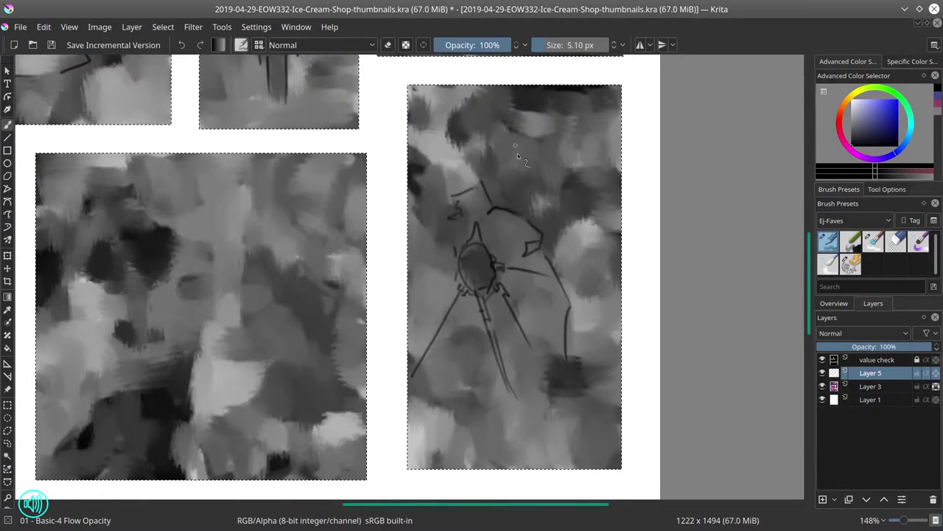
# Sketch lines and shapes in the middle panel
pyautogui.moveTo(148, 294); pyautogui.dragTo(415, 295)
pyautogui.moveTo(353, 185); pyautogui.dragTo(384, 284)
pyautogui.moveTo(369, 207); pyautogui.dragTo(413, 206)
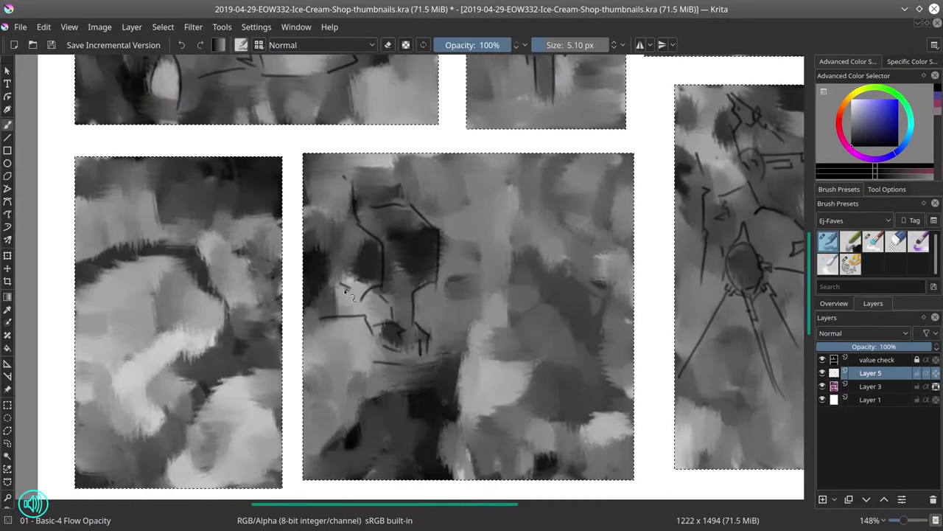
pyautogui.moveTo(479, 420); pyautogui.dragTo(545, 380)
pyautogui.moveTo(546, 162); pyautogui.dragTo(589, 222)
# Sketch curved lines and a loop in the left panel
pyautogui.moveTo(368, 295); pyautogui.dragTo(510, 295)
pyautogui.moveTo(221, 324); pyautogui.dragTo(335, 258)
pyautogui.moveTo(372, 313); pyautogui.dragTo(378, 343)
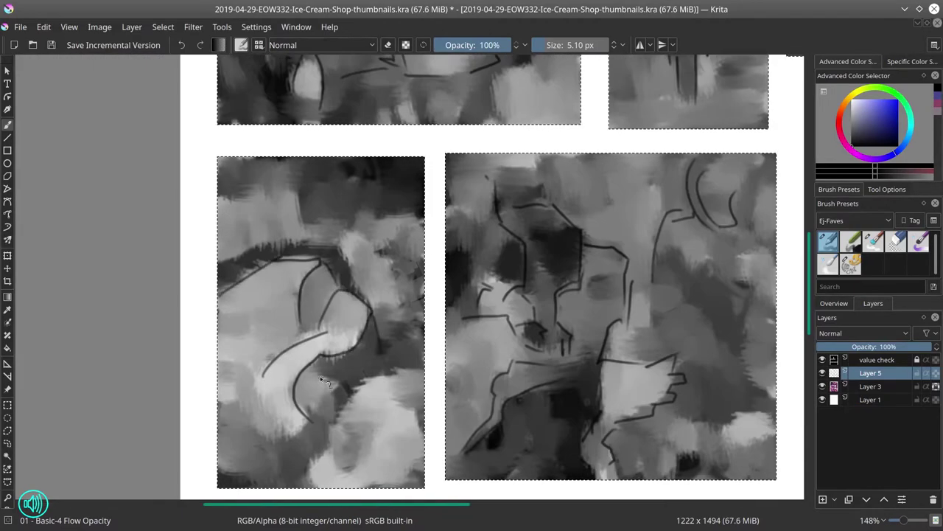
pyautogui.moveTo(350, 398); pyautogui.dragTo(424, 364)
pyautogui.moveTo(335, 424); pyautogui.dragTo(344, 407)
# Sketch lines in the wide bottom panel
pyautogui.scroll(3, 270, 249)
pyautogui.moveTo(327, 295); pyautogui.dragTo(453, 316)
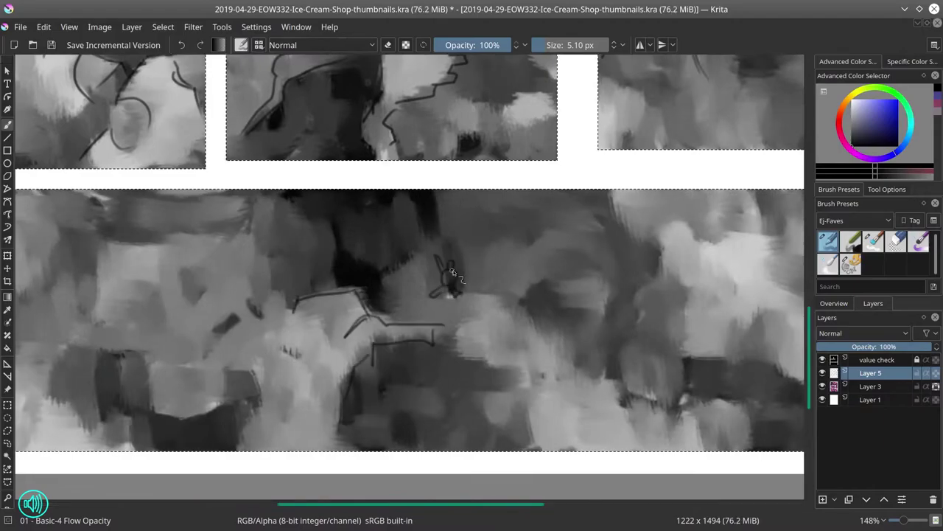
pyautogui.scroll(-5, 403, 278)
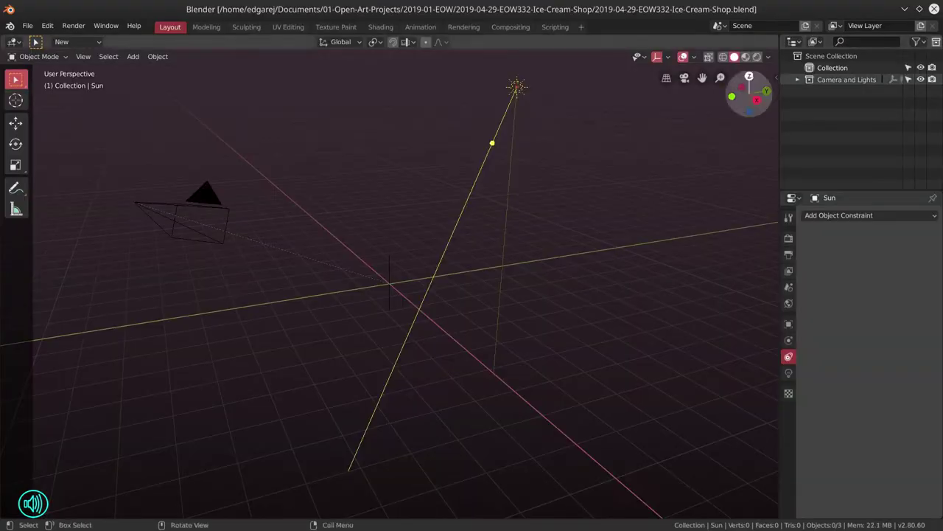
# Save the blend file and create an MB-Lab Caucasian male character, viewed from the front
pyautogui.press('n')
pyautogui.click(699, 110)
pyautogui.click(678, 116)
pyautogui.click(689, 156)
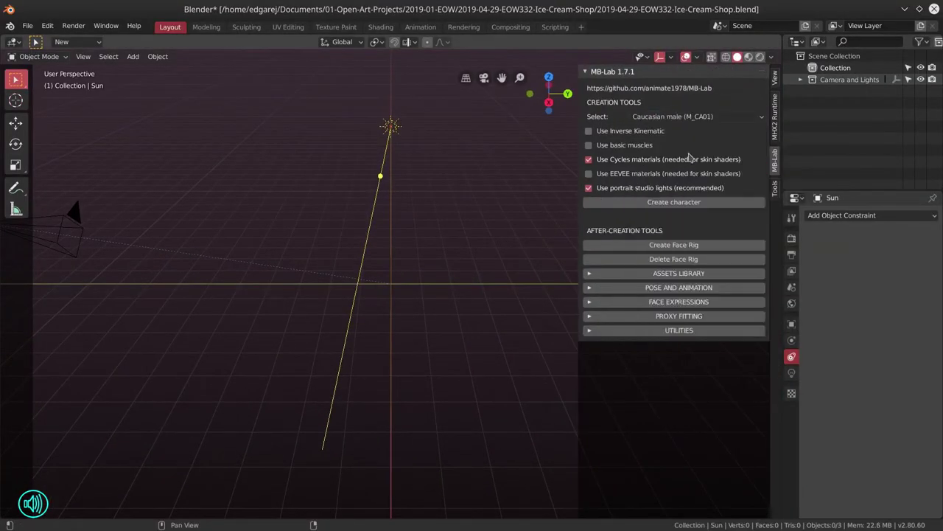
pyautogui.click(600, 203)
pyautogui.press('KP_1')
pyautogui.press('KP_Decimal')
# Delete the studio lamps, starting with Lamp_back_bottom, and frame the character closer
pyautogui.click(590, 301)
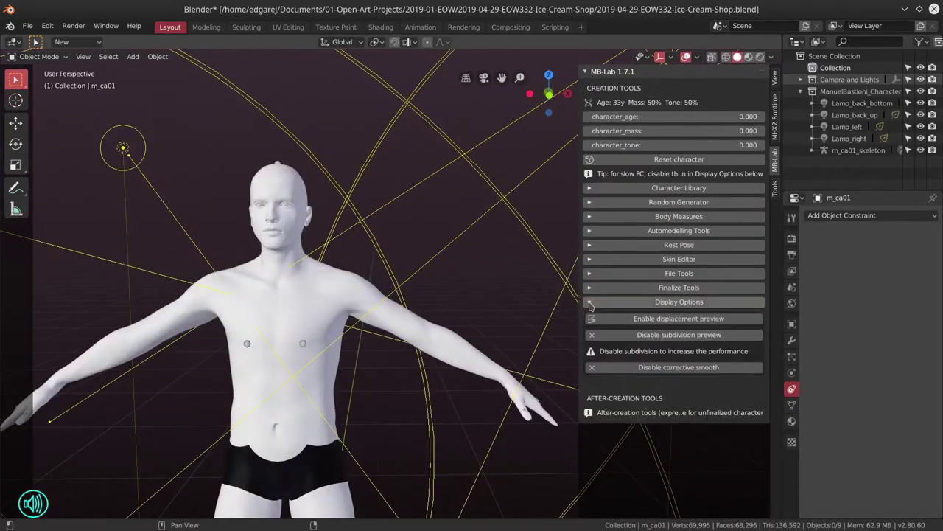
pyautogui.scroll(-6, 369, 295)
pyautogui.click(679, 288)
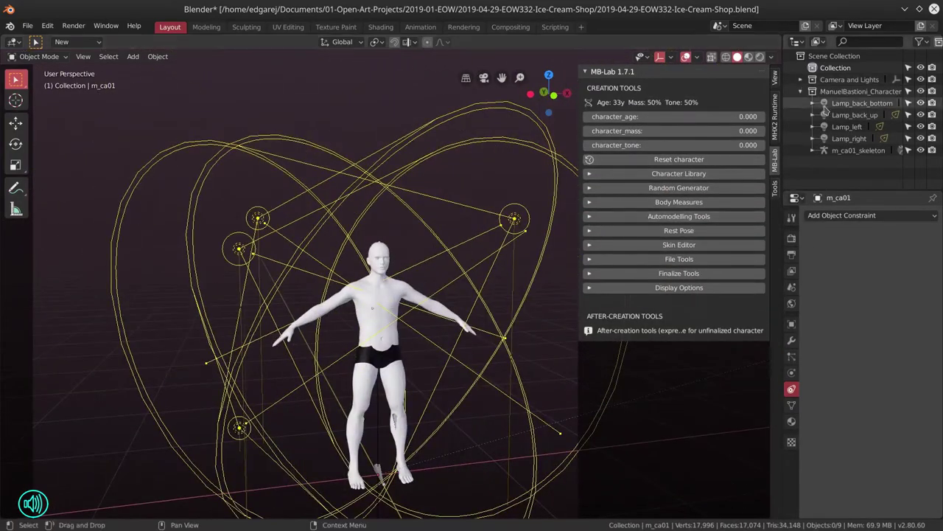
pyautogui.click(862, 103)
pyautogui.keyDown('ctrl'); pyautogui.click(855, 115); pyautogui.keyUp('ctrl')
pyautogui.press('Delete')
pyautogui.press('Home')
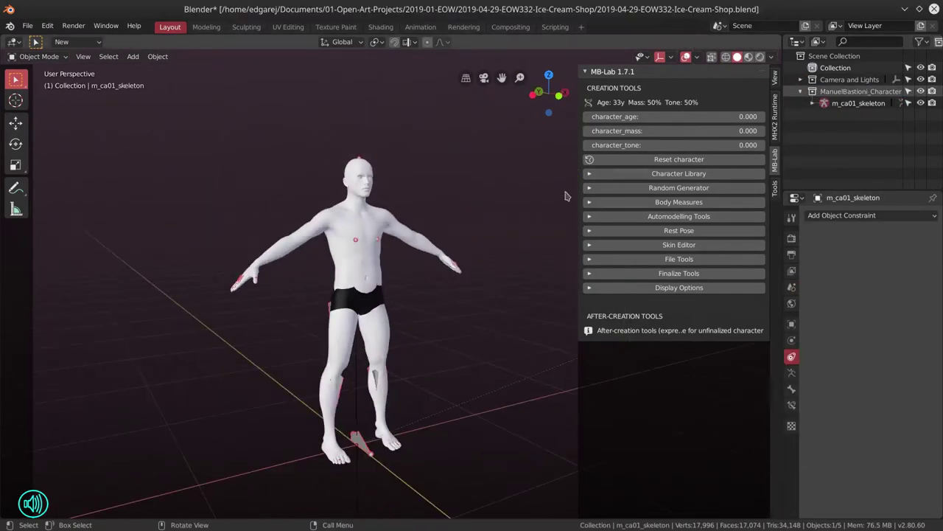
# Set the character's rest pose to a-pose
pyautogui.click(589, 230)
pyautogui.click(690, 244)
pyautogui.click(689, 259)
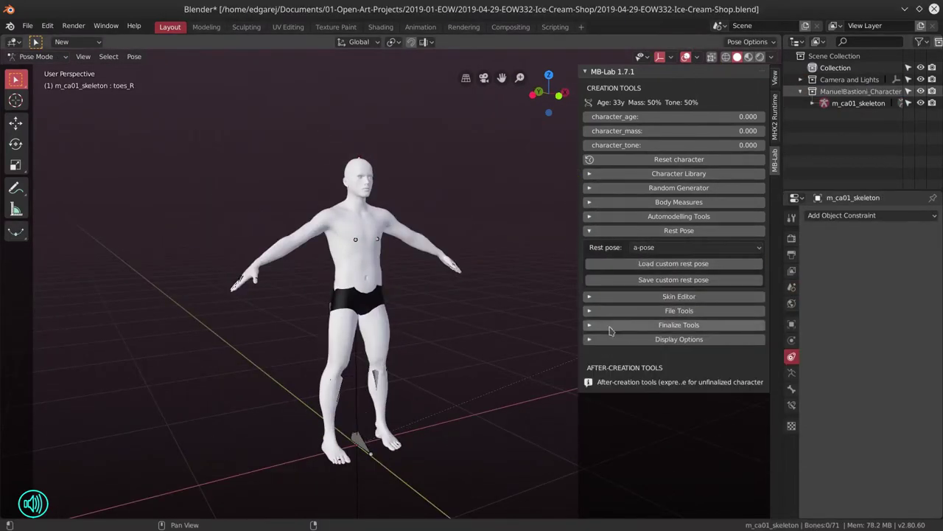
pyautogui.click(589, 230)
# Finalize the character with textures and backup into the project's assets folder
pyautogui.click(358, 441)
pyautogui.click(590, 278)
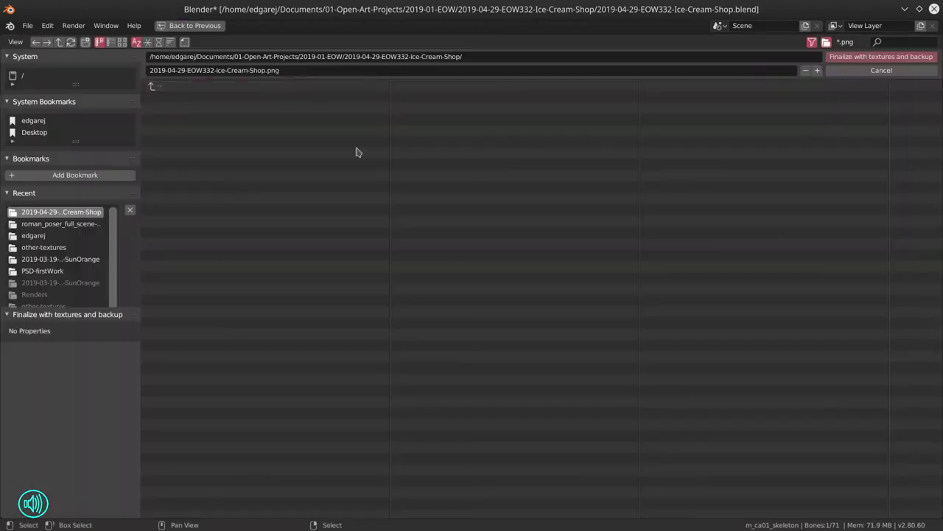
pyautogui.click(214, 96)
# Confirm the finalize, then try the standing_hero01, meditation, split and gym01 handstand male poses
pyautogui.press('Escape')
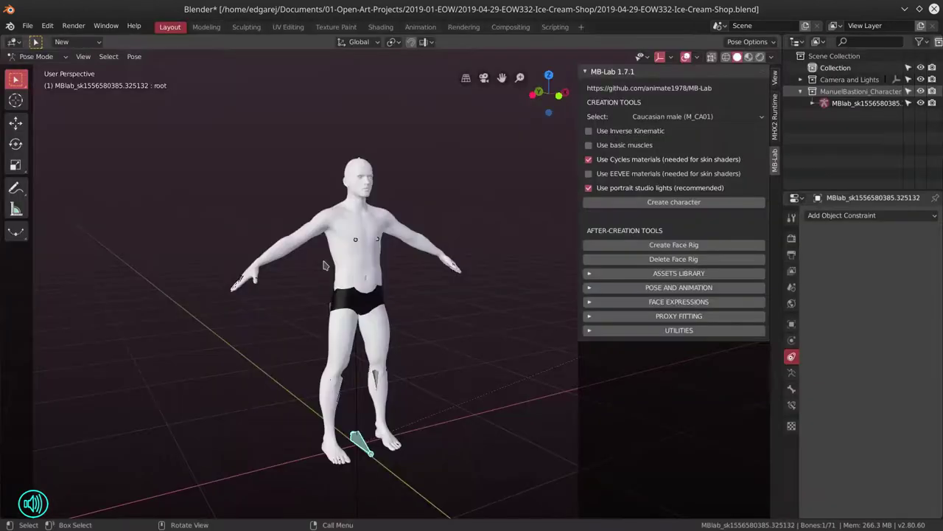
pyautogui.click(678, 288)
pyautogui.click(695, 304)
pyautogui.click(656, 112)
pyautogui.click(695, 303)
pyautogui.click(663, 127)
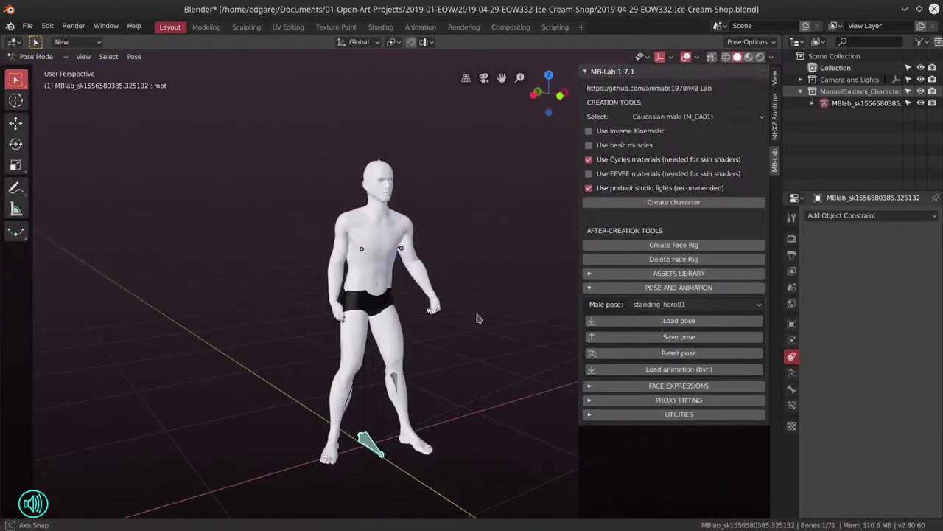
pyautogui.click(695, 304)
pyautogui.click(655, 163)
pyautogui.click(695, 304)
pyautogui.click(644, 189)
# Inspect the root and pelvis bones, apply evil_waiting_orders01, and finalize the new character with textures and backup
pyautogui.click(695, 304)
pyautogui.click(645, 201)
pyautogui.click(824, 127)
pyautogui.click(836, 139)
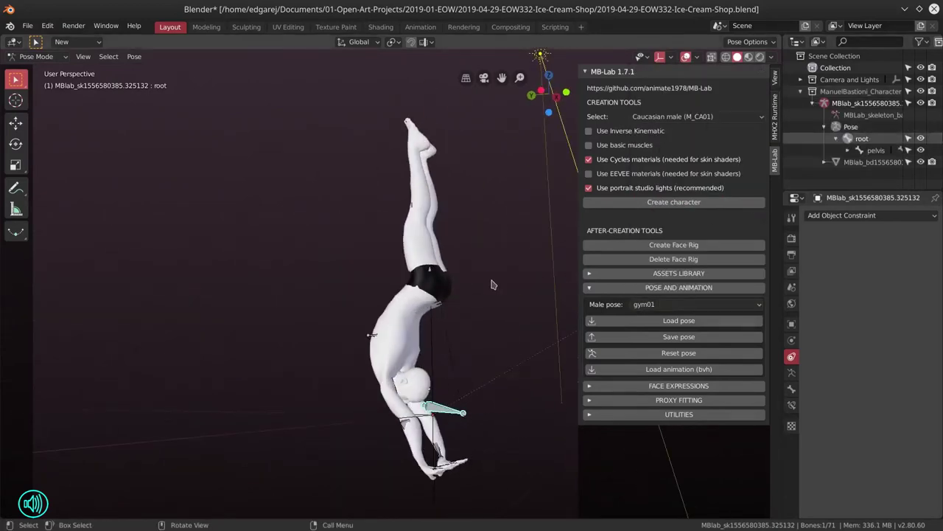
pyautogui.click(695, 303)
pyautogui.click(663, 266)
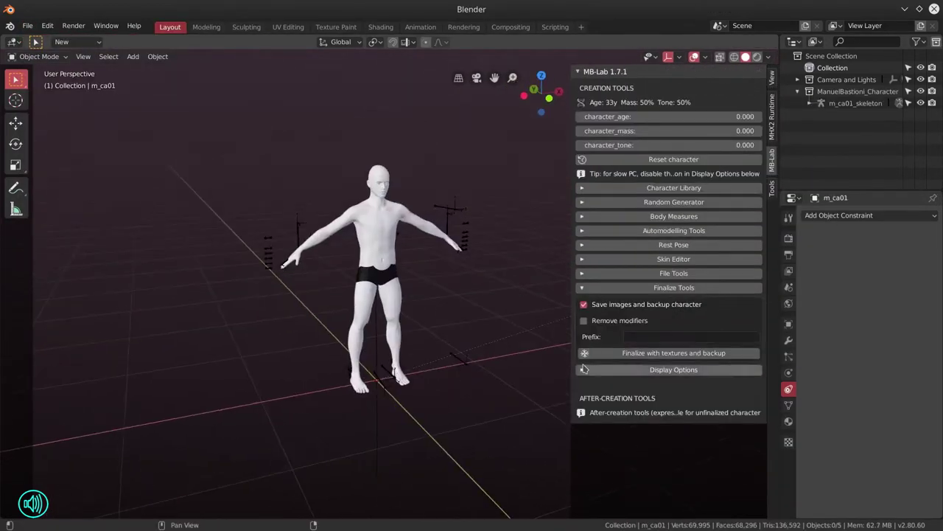
pyautogui.click(669, 368)
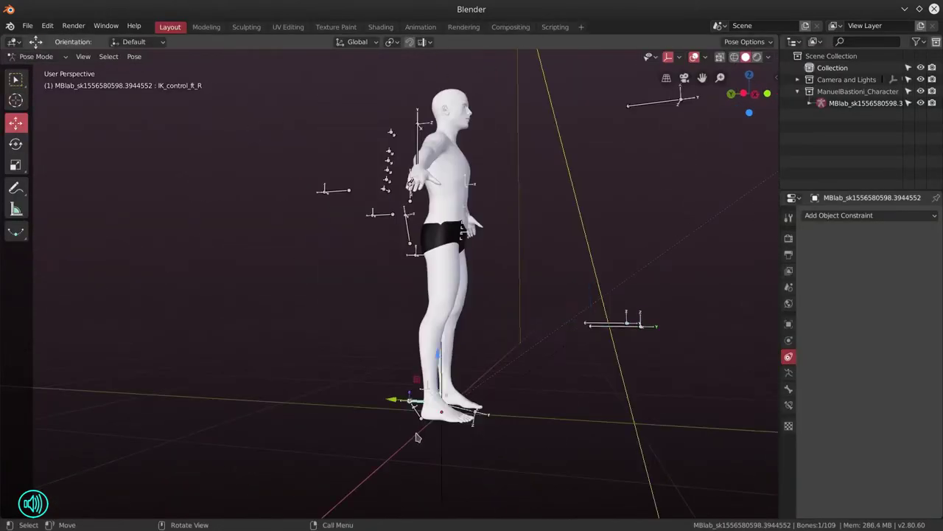
# Pose the figure: move the right foot IK, raise a hand to the head, lower the left arm to the hip
pyautogui.press('g')
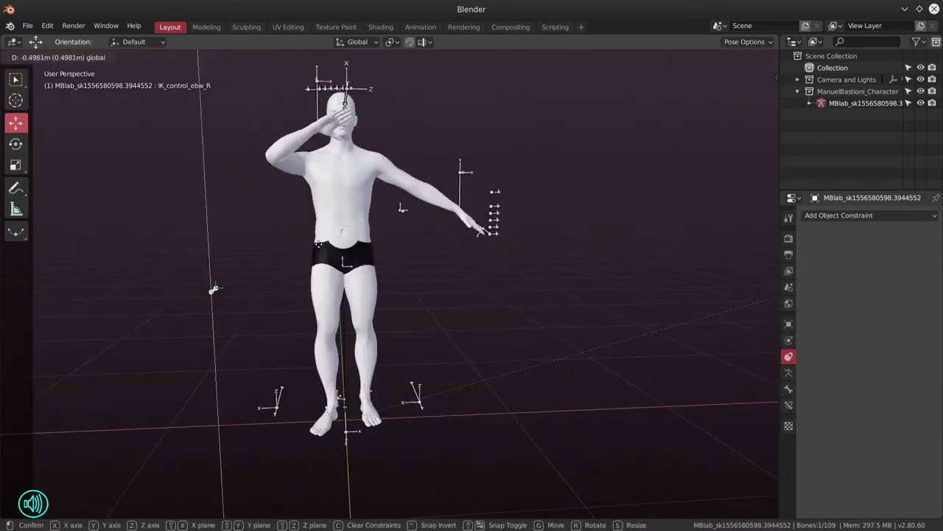
pyautogui.press('Return')
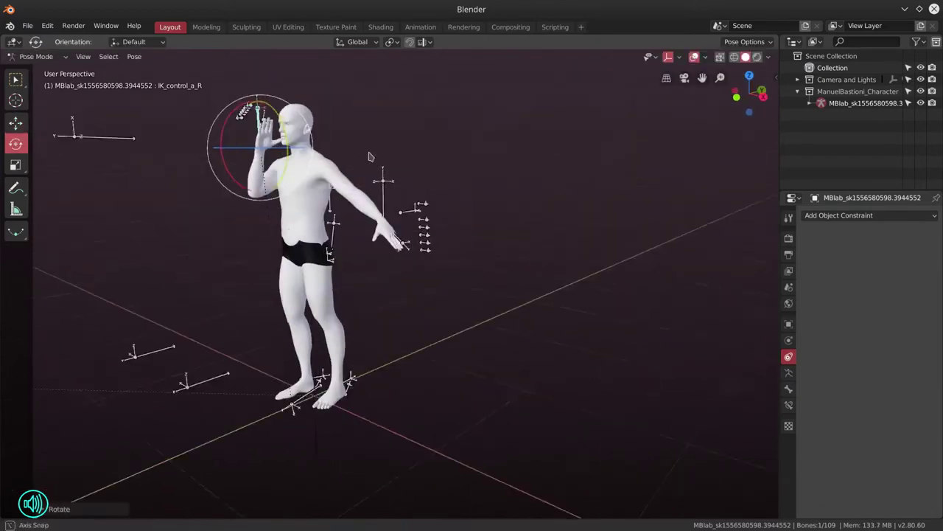
pyautogui.press('g')
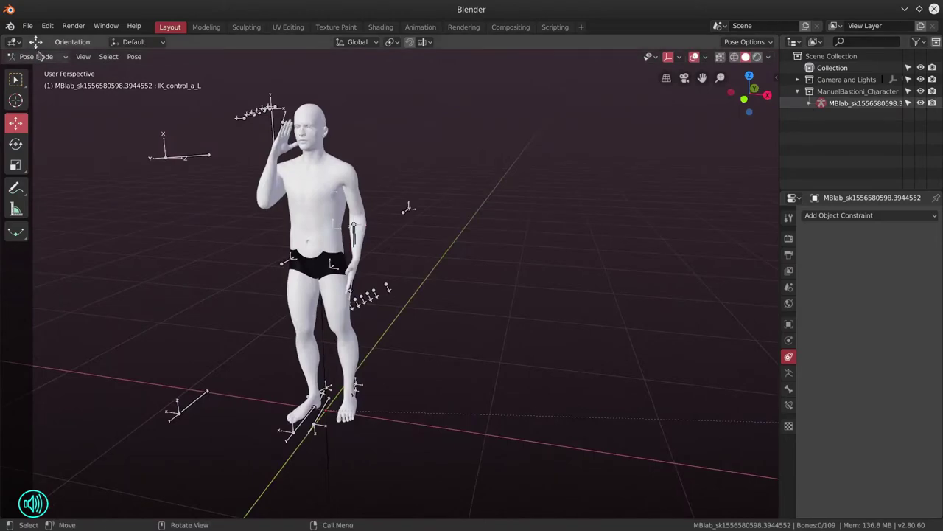
pyautogui.hotkey('ctrl', 'Tab')
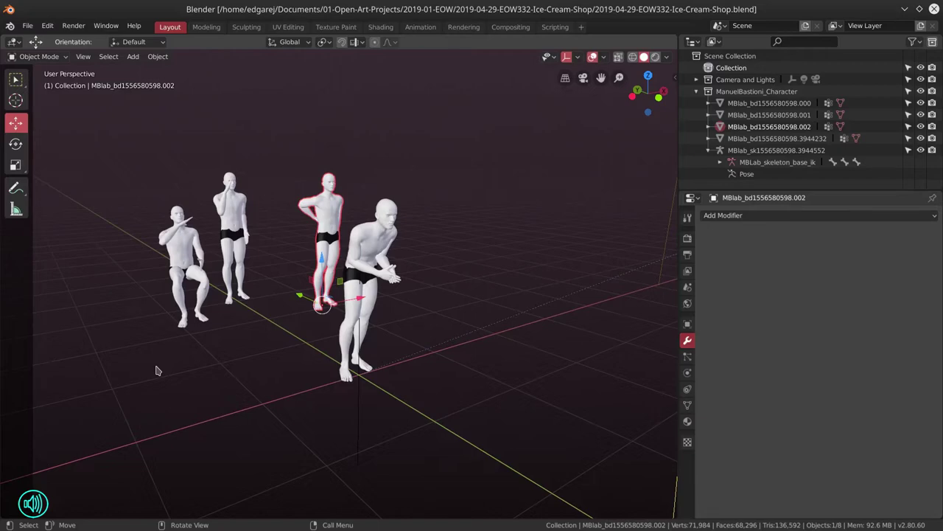
# Delete the skeleton, then add a cube and scale it into a broad, thin ground slab
pyautogui.press('Delete')
pyautogui.press('KP_5')
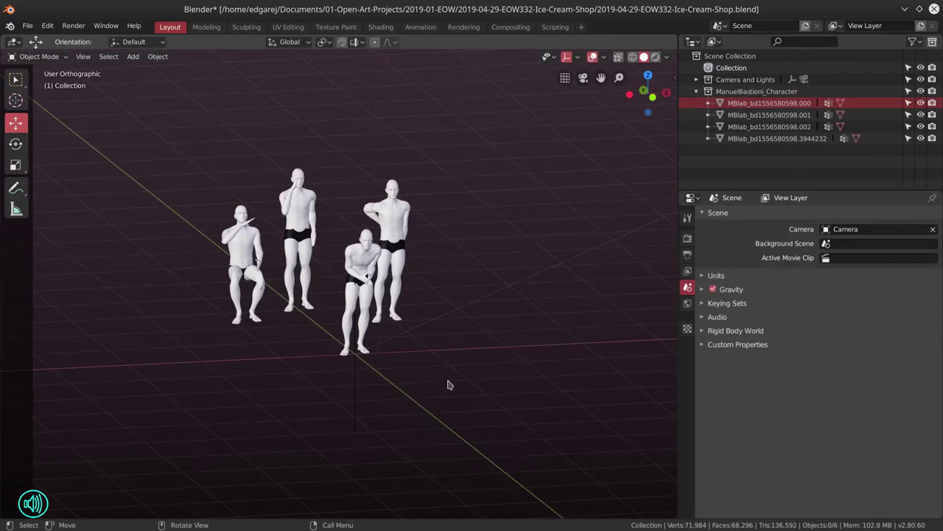
pyautogui.press('KP_4')
pyautogui.press('KP_4')
pyautogui.press('KP_4')
pyautogui.press('KP_4')
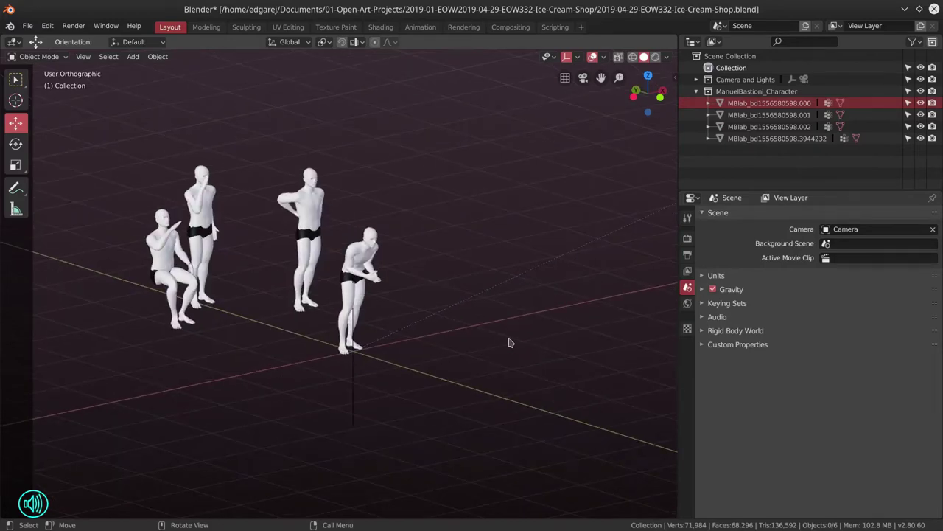
pyautogui.click(132, 56)
pyautogui.click(236, 82)
pyautogui.click(16, 165)
pyautogui.moveTo(350, 292)
pyautogui.mouseDown()
pyautogui.moveTo(352, 339)
pyautogui.moveTo(674, 495)
pyautogui.moveTo(352, 298)
pyautogui.mouseUp()
# View the slab from near the front and set the render output dimensions to 2048×872
pyautogui.hotkey('shift', 'space')
pyautogui.press('g')
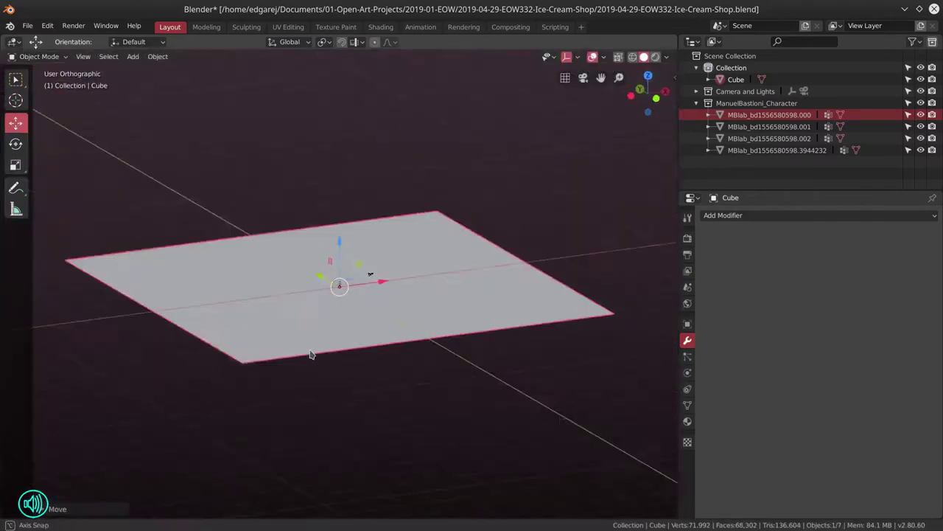
pyautogui.press('KP_8')
pyautogui.press('KP_8')
pyautogui.press('KP_8')
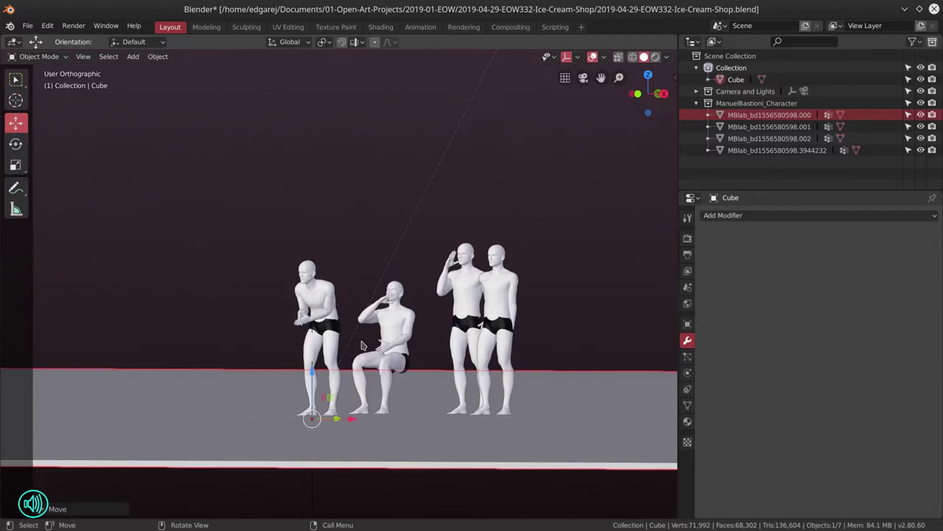
pyautogui.click(687, 238)
pyautogui.click(687, 254)
pyautogui.click(875, 237)
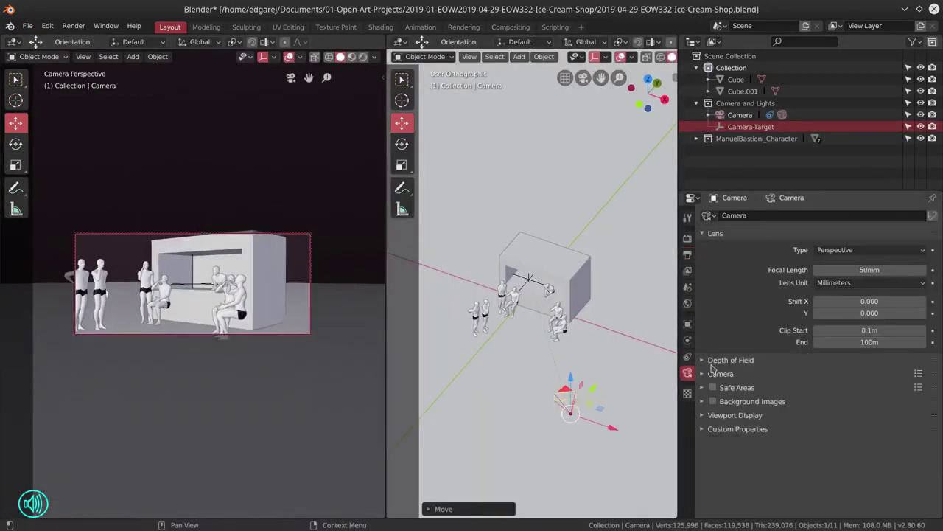
# Set the camera focal length to 25mm, re-aim it via the Camera-Target empty, and save
pyautogui.moveTo(870, 270); pyautogui.dragTo(855, 270)
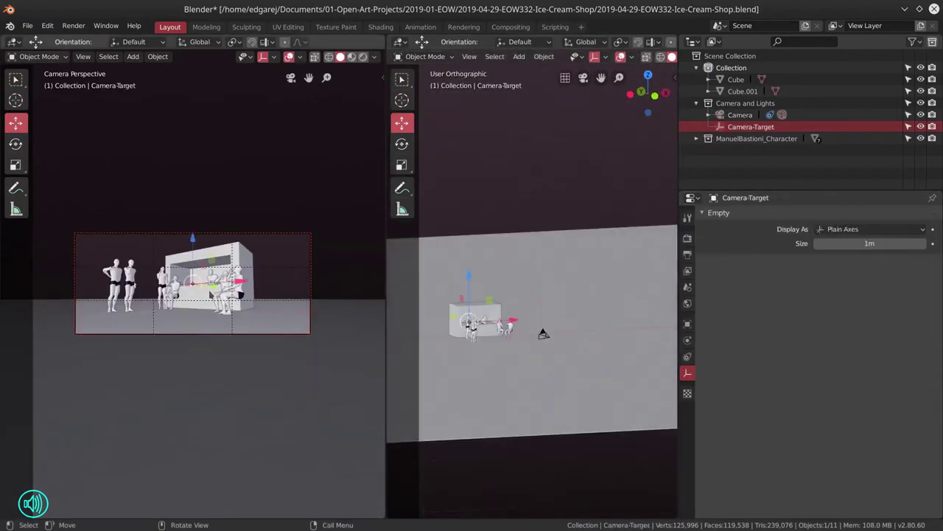
pyautogui.press('g')
pyautogui.click(208, 348)
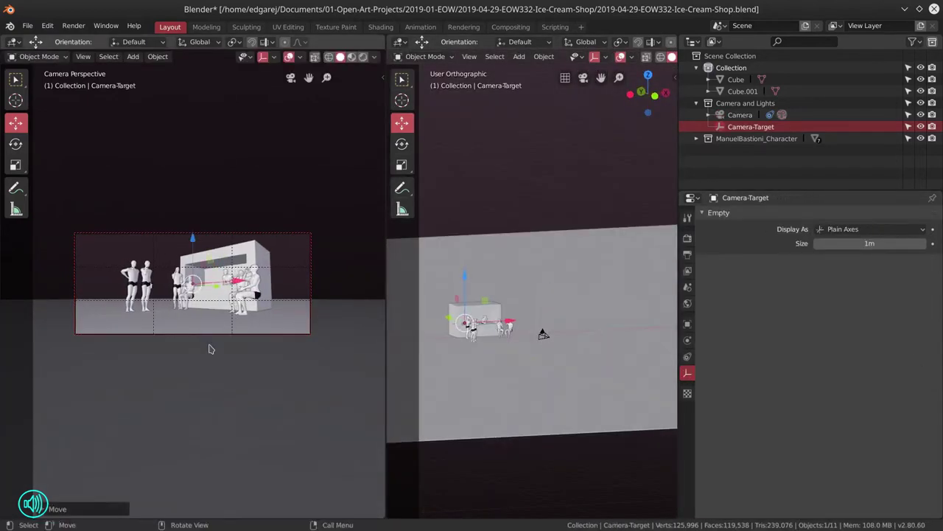
pyautogui.press('Home')
pyautogui.press('t')
pyautogui.press('n')
pyautogui.press('n')
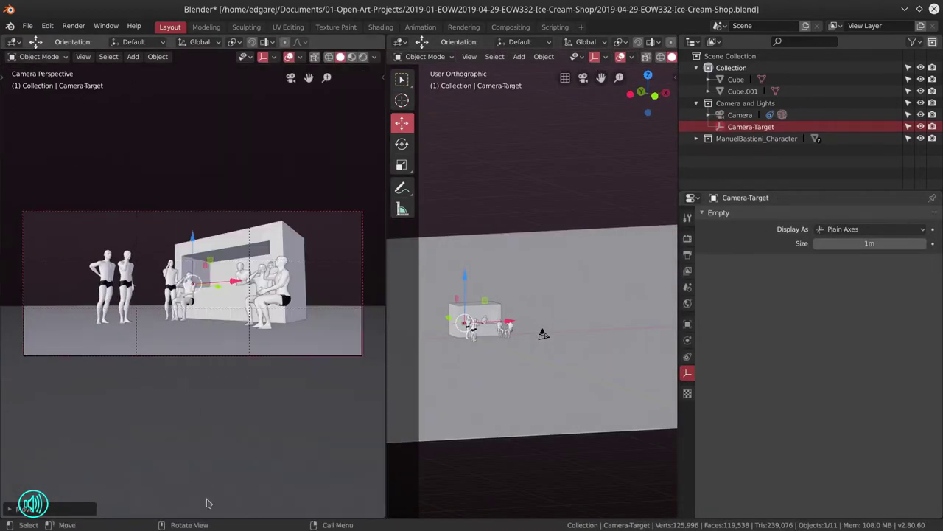
pyautogui.hotkey('ctrl', 's')
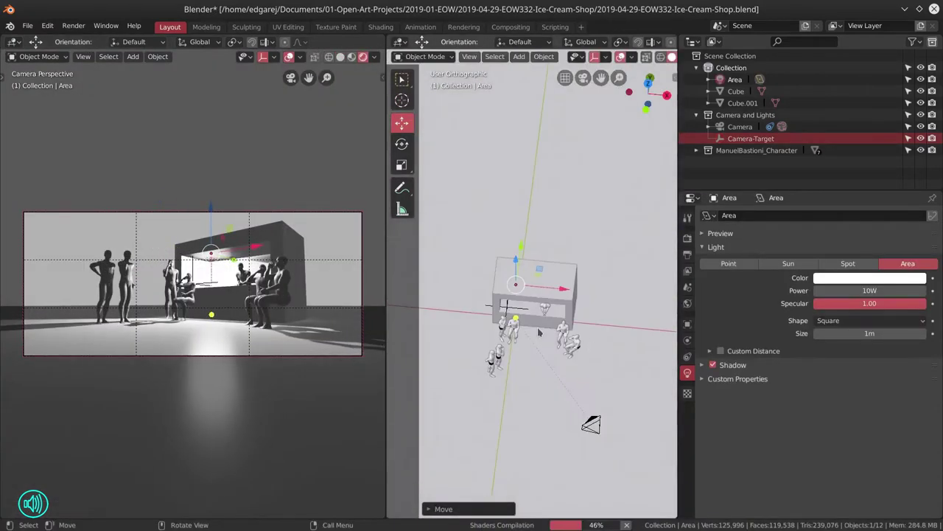
# Place the area light inside the kiosk, save, and select the kiosk box to edit its material
pyautogui.moveTo(539, 334); pyautogui.dragTo(506, 253)
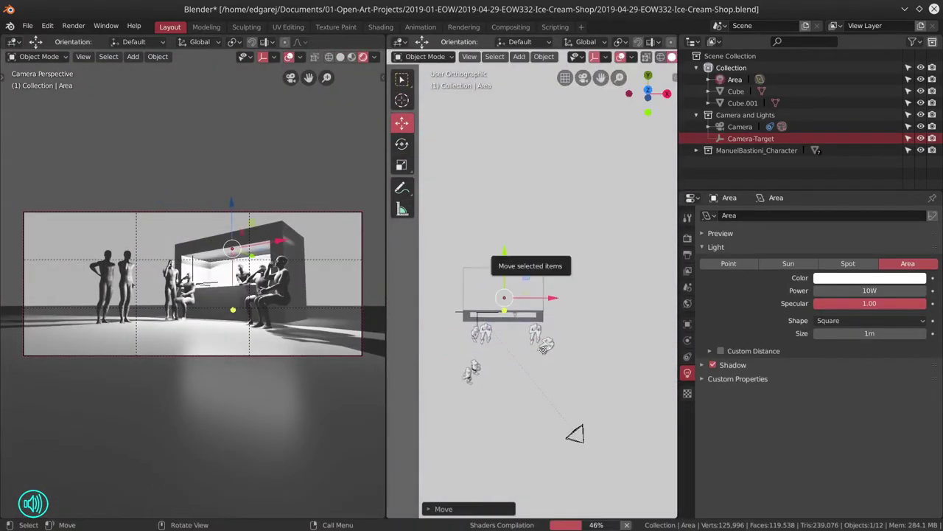
pyautogui.moveTo(582, 376); pyautogui.dragTo(442, 295)
pyautogui.hotkey('ctrl', 's')
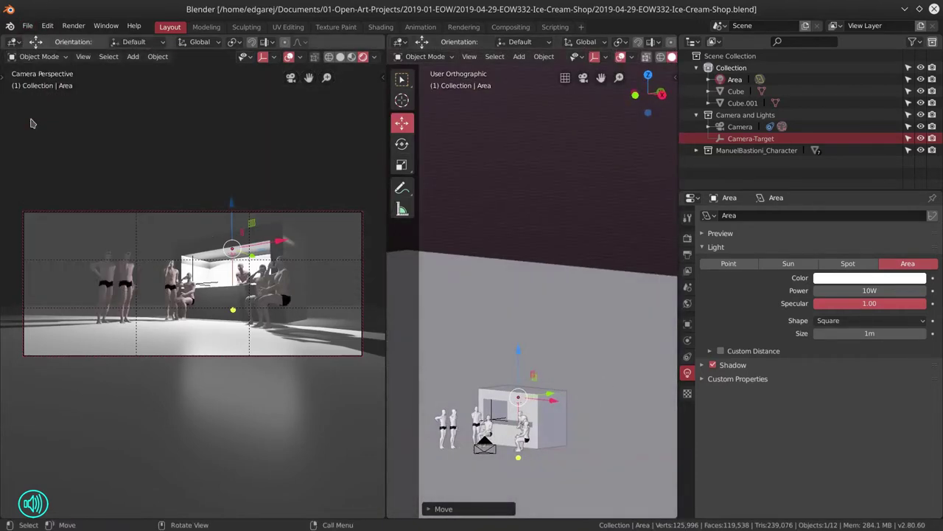
pyautogui.click(269, 291)
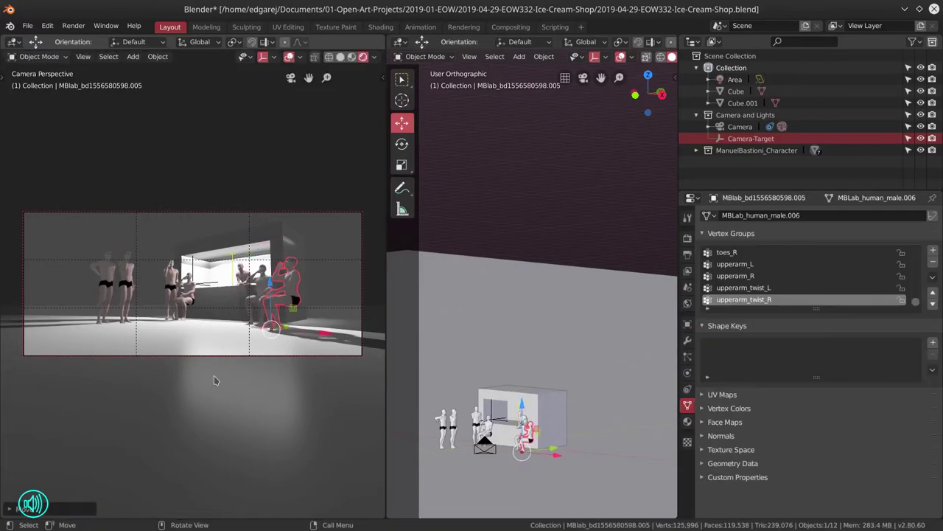
pyautogui.click(207, 236)
pyautogui.click(518, 397)
pyautogui.hotkey('ctrl', 's')
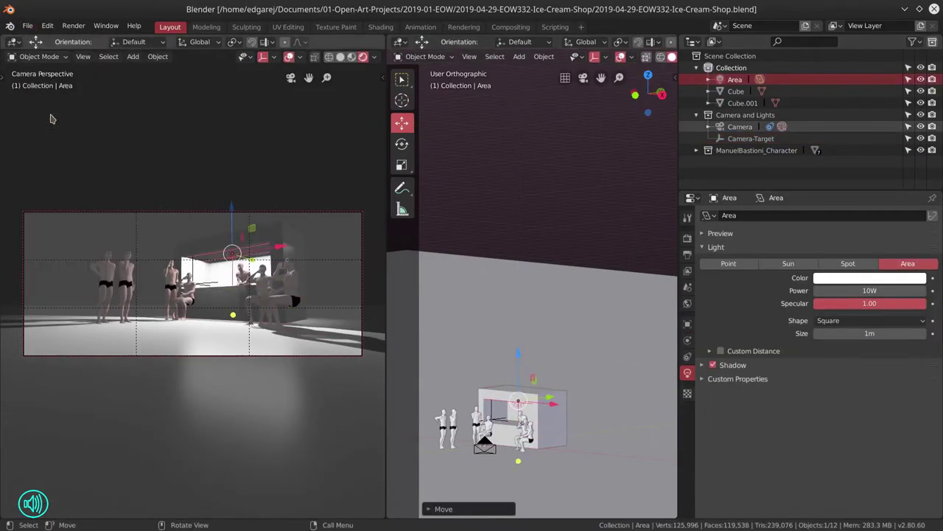
pyautogui.click(251, 284)
# Add a cube, scale it up into a red block behind the standing figures, and save
pyautogui.press('z')
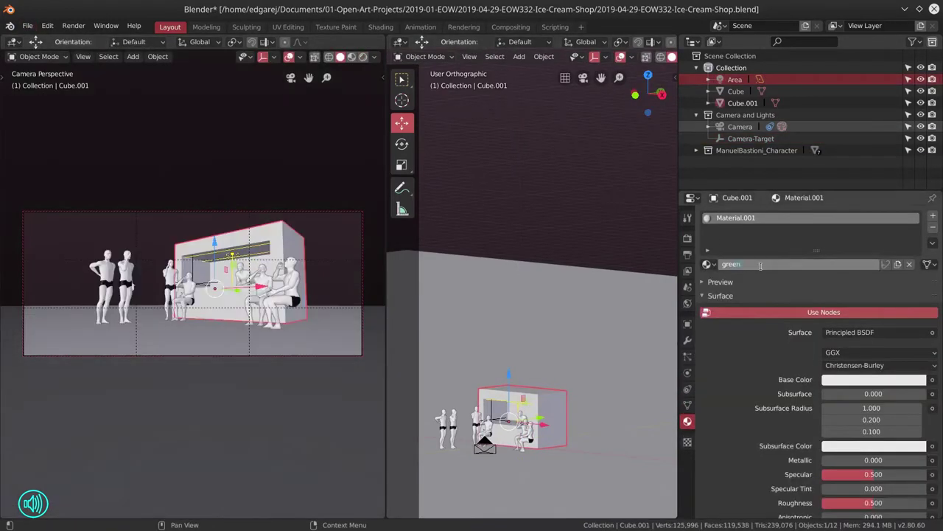
pyautogui.hotkey('ctrl', 's')
pyautogui.hotkey('shift', 'a')
pyautogui.click(402, 164)
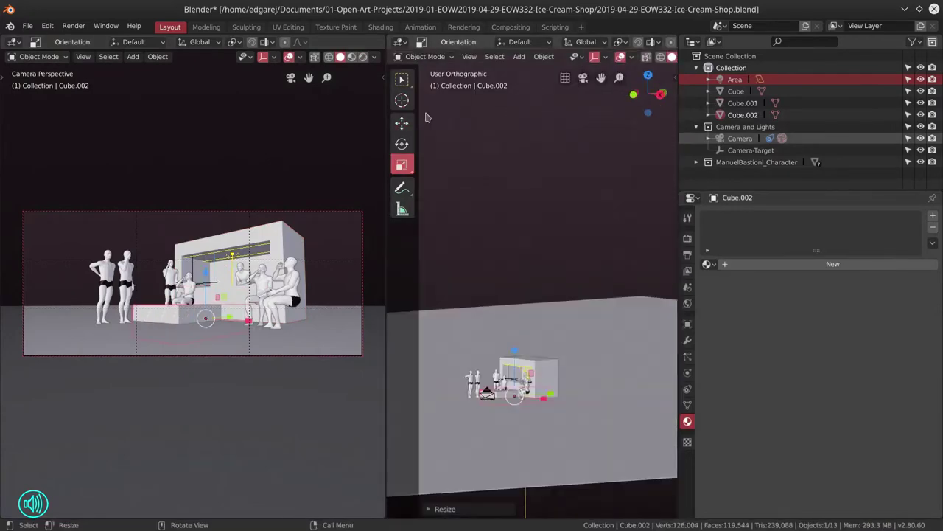
pyautogui.press('s')
pyautogui.click(516, 321)
pyautogui.click(402, 122)
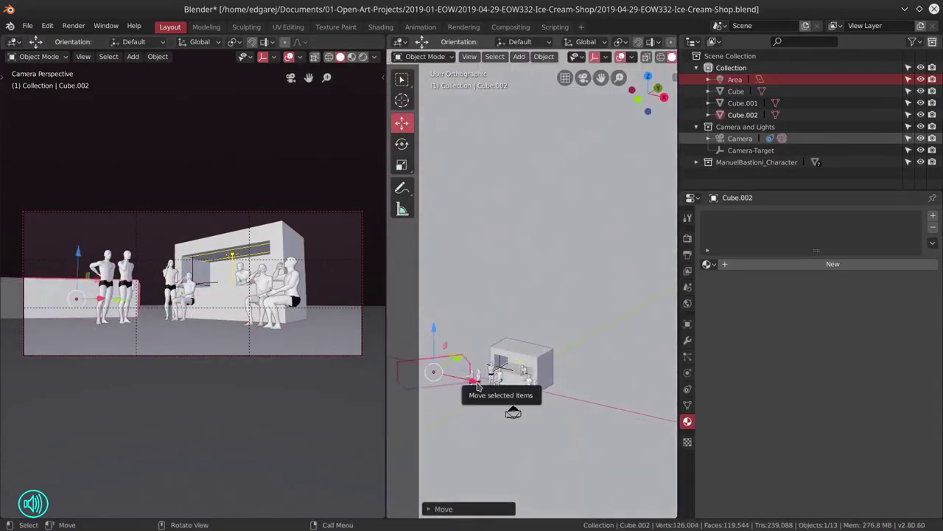
pyautogui.moveTo(499, 328); pyautogui.dragTo(442, 340)
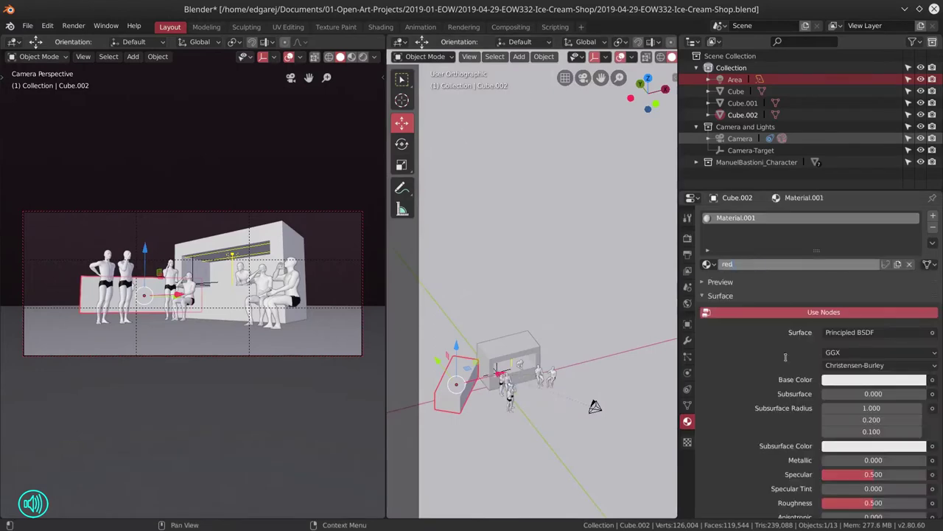
pyautogui.hotkey('ctrl', 's')
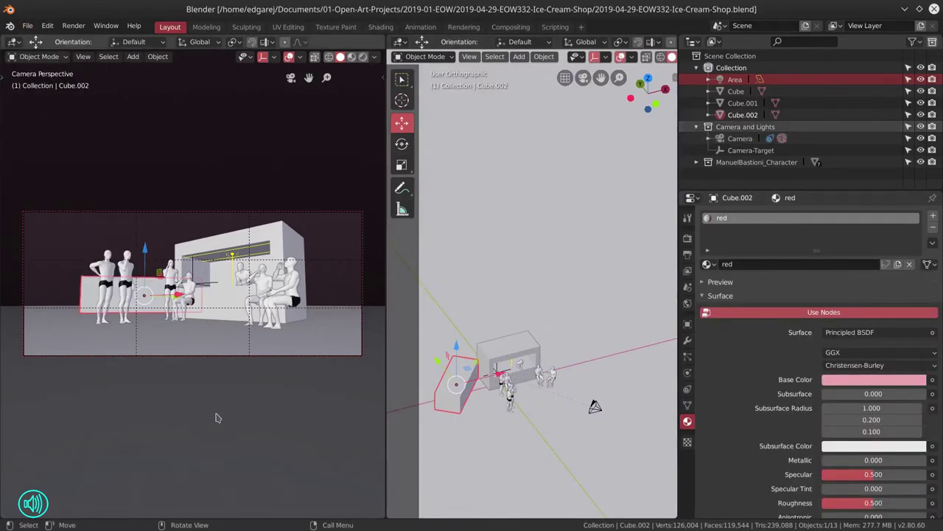
# Duplicate the red block three times, placing the copies to the right and above
pyautogui.hotkey('shift', 'd')
pyautogui.press('g')
pyautogui.click(511, 329)
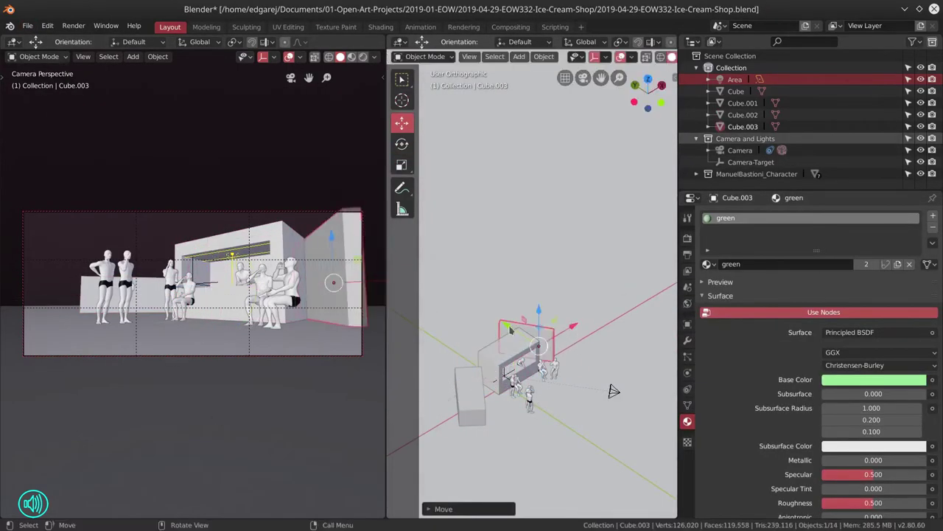
pyautogui.scroll(5, 533, 406)
pyautogui.hotkey('shift', 'd')
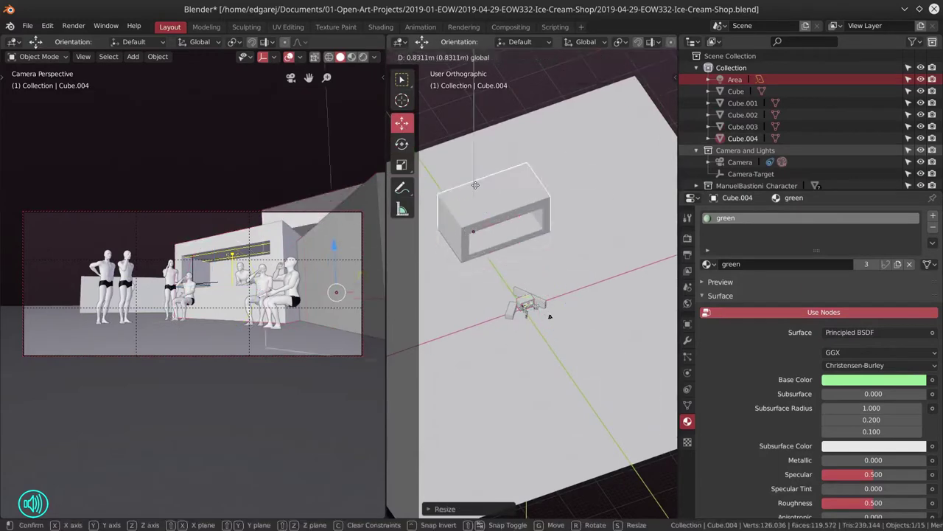
pyautogui.click(550, 316)
pyautogui.hotkey('shift', 'd')
pyautogui.scroll(-3, 531, 295)
pyautogui.press('g')
pyautogui.click(540, 230)
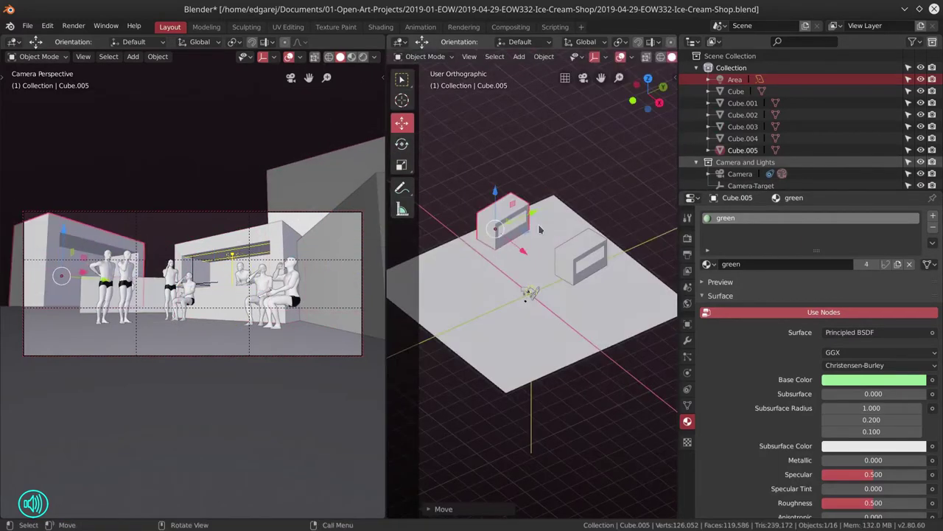
pyautogui.moveTo(496, 193)
pyautogui.mouseDown()
pyautogui.moveTo(498, 103)
pyautogui.moveTo(497, 193)
pyautogui.mouseUp()
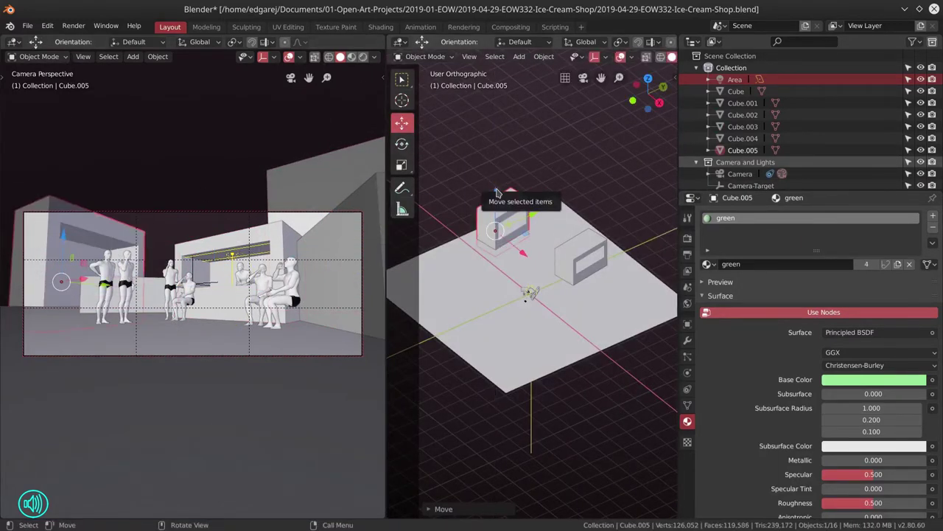
# Give a block the yellow material and place a duplicate of it at the left
pyautogui.click(27, 25)
pyautogui.click(67, 116)
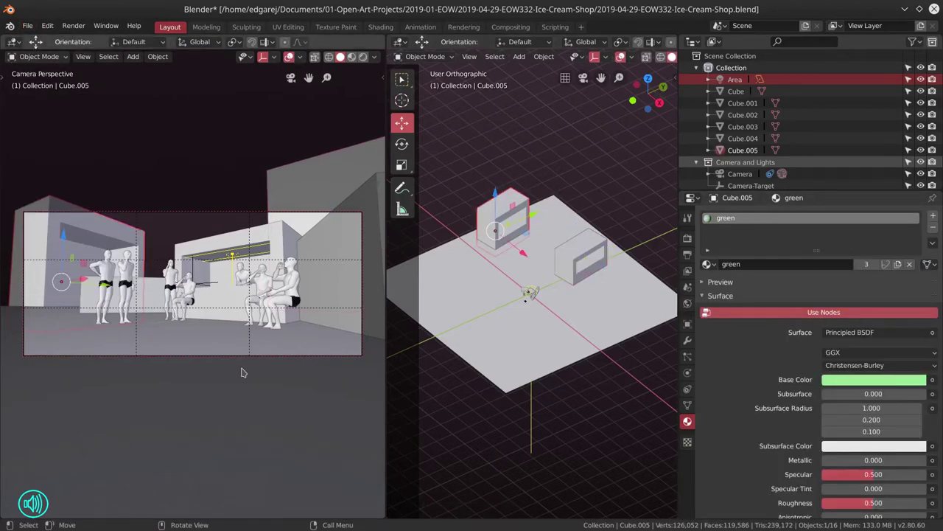
pyautogui.click(708, 264)
pyautogui.click(811, 309)
pyautogui.hotkey('shift', 'd')
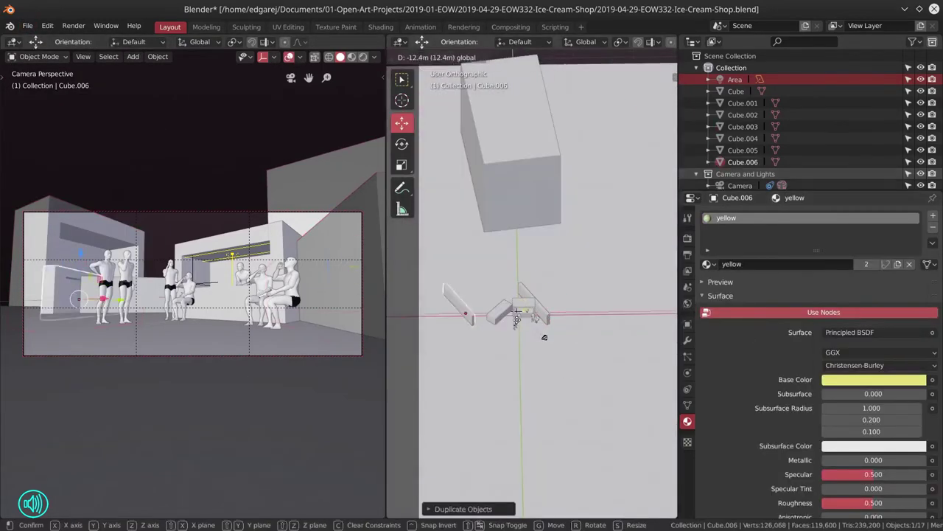
pyautogui.click(475, 295)
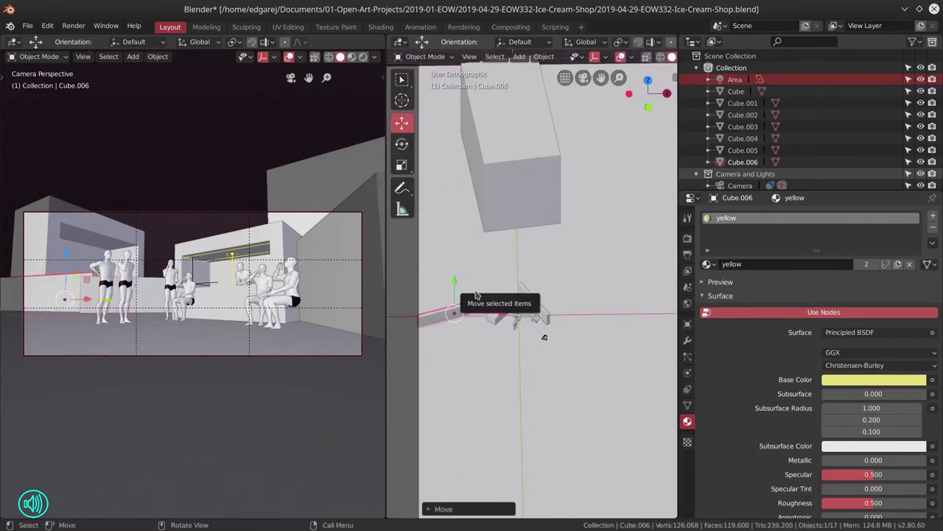
# Preview the camera view in Rendered shading with the render engine set to Cycles
pyautogui.click(363, 56)
pyautogui.click(687, 238)
pyautogui.click(877, 215)
pyautogui.click(842, 251)
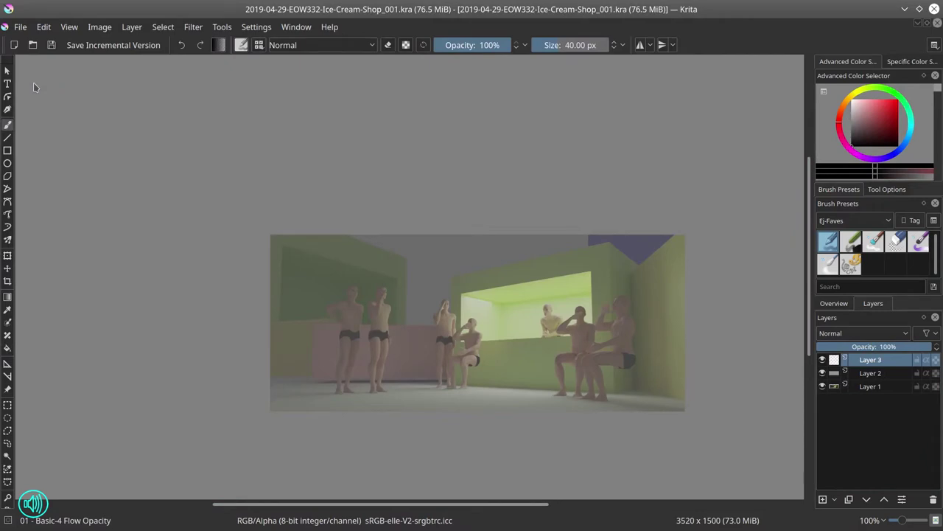
# Sketch the kiosk roof edges and letter the Mamas Ice Cream sign
pyautogui.scroll(5, 404, 314)
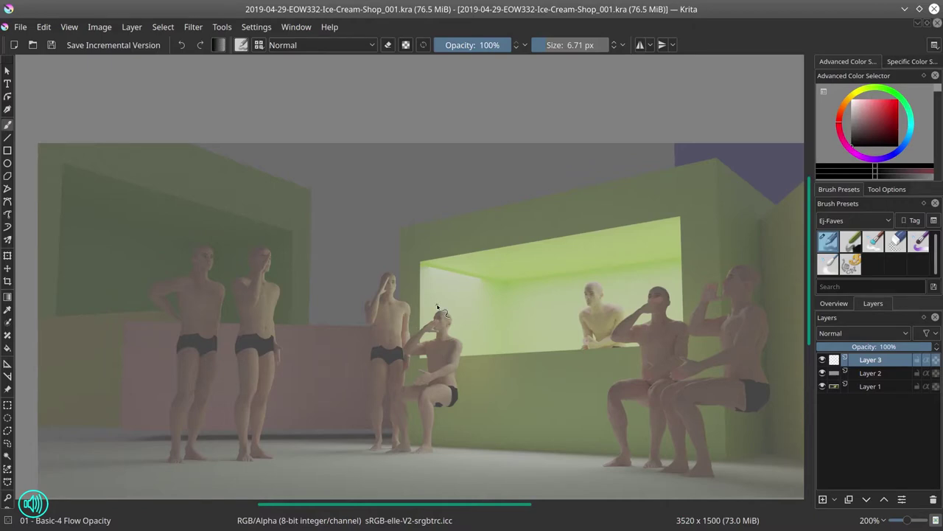
pyautogui.scroll(-5, 437, 307)
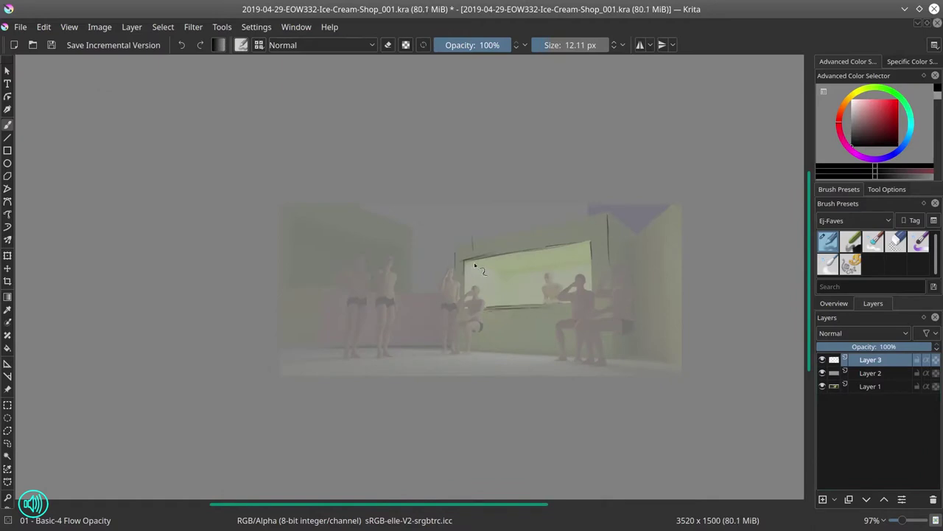
pyautogui.moveTo(473, 233); pyautogui.dragTo(568, 243)
pyautogui.moveTo(622, 230)
pyautogui.mouseDown()
pyautogui.moveTo(649, 249)
pyautogui.moveTo(649, 271)
pyautogui.mouseUp()
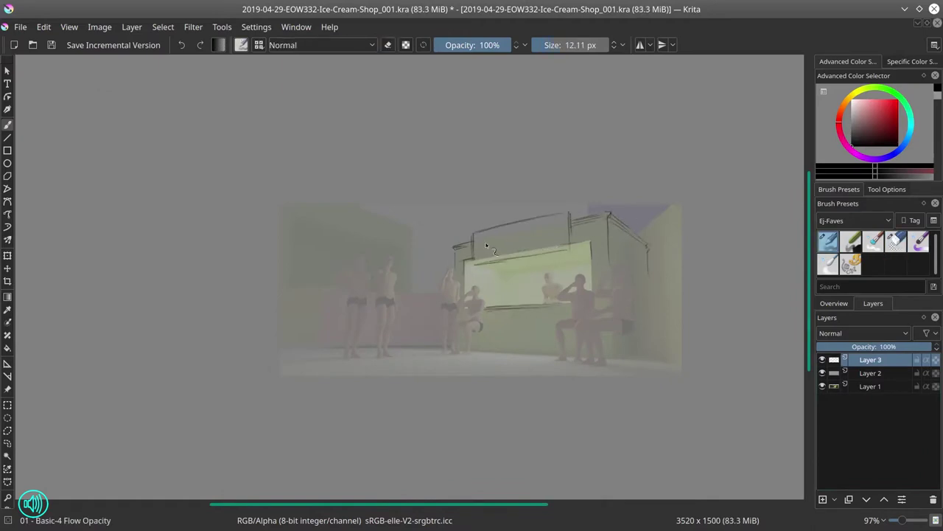
pyautogui.moveTo(505, 251); pyautogui.dragTo(553, 235)
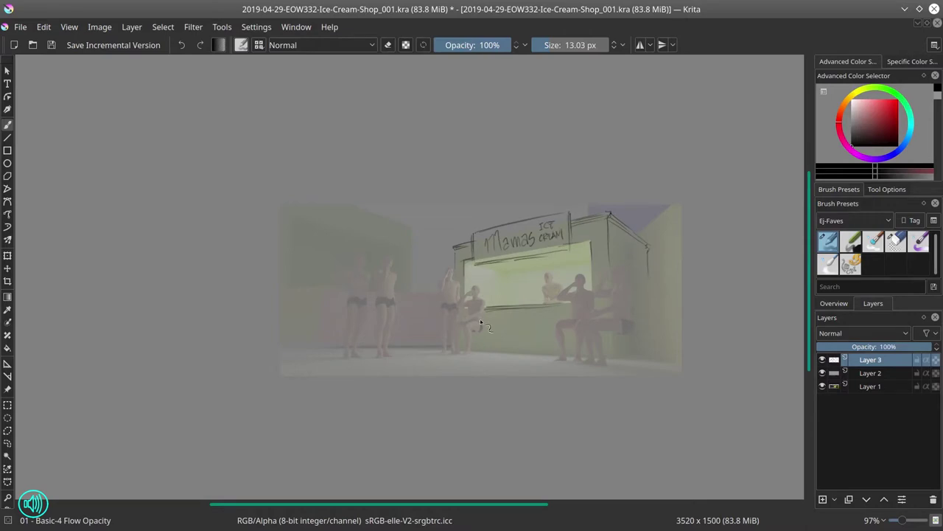
pyautogui.scroll(5, 481, 322)
# Sketch the booth's window frame and awning, and the vendor's head and hair inside
pyautogui.moveTo(425, 245)
pyautogui.mouseDown()
pyautogui.moveTo(457, 261)
pyautogui.moveTo(459, 326)
pyautogui.mouseUp()
pyautogui.moveTo(402, 260); pyautogui.dragTo(454, 328)
pyautogui.moveTo(490, 248)
pyautogui.mouseDown()
pyautogui.moveTo(595, 230)
pyautogui.moveTo(601, 256)
pyautogui.mouseUp()
pyautogui.moveTo(493, 286); pyautogui.dragTo(532, 283)
pyautogui.moveTo(604, 229); pyautogui.dragTo(632, 226)
pyautogui.moveTo(493, 250); pyautogui.dragTo(520, 290)
pyautogui.moveTo(496, 258); pyautogui.dragTo(550, 258)
pyautogui.moveTo(559, 260); pyautogui.dragTo(569, 267)
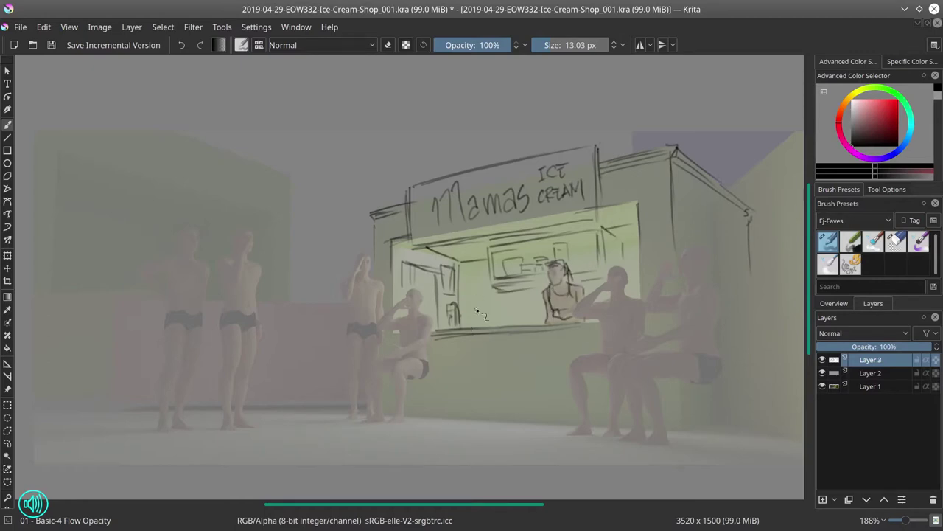
pyautogui.moveTo(548, 262); pyautogui.dragTo(567, 288)
# Draw jars on the counter plus the counter's top edge and front
pyautogui.moveTo(435, 305); pyautogui.dragTo(439, 315)
pyautogui.moveTo(540, 313); pyautogui.dragTo(545, 320)
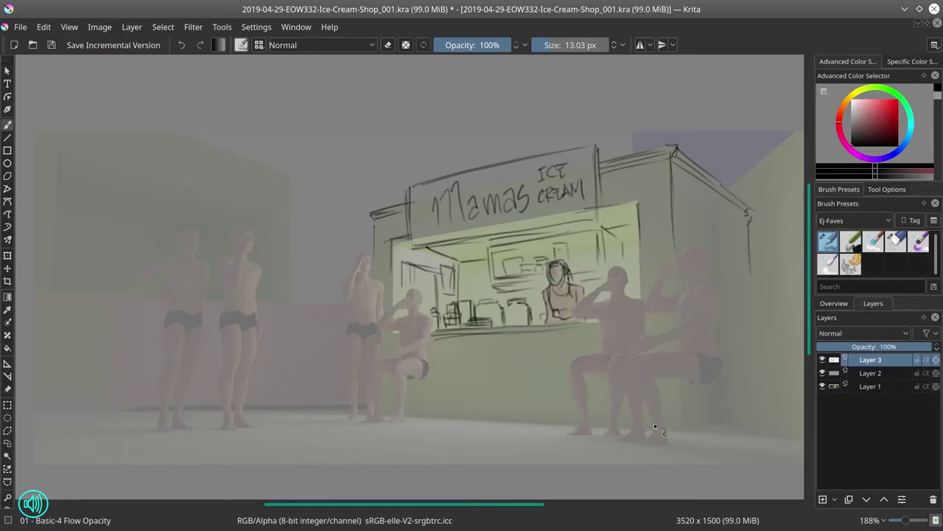
pyautogui.moveTo(457, 336); pyautogui.dragTo(590, 335)
pyautogui.moveTo(443, 341)
pyautogui.mouseDown()
pyautogui.moveTo(442, 401)
pyautogui.moveTo(572, 414)
pyautogui.mouseUp()
pyautogui.moveTo(450, 350); pyautogui.dragTo(469, 350)
pyautogui.moveTo(488, 347); pyautogui.dragTo(501, 349)
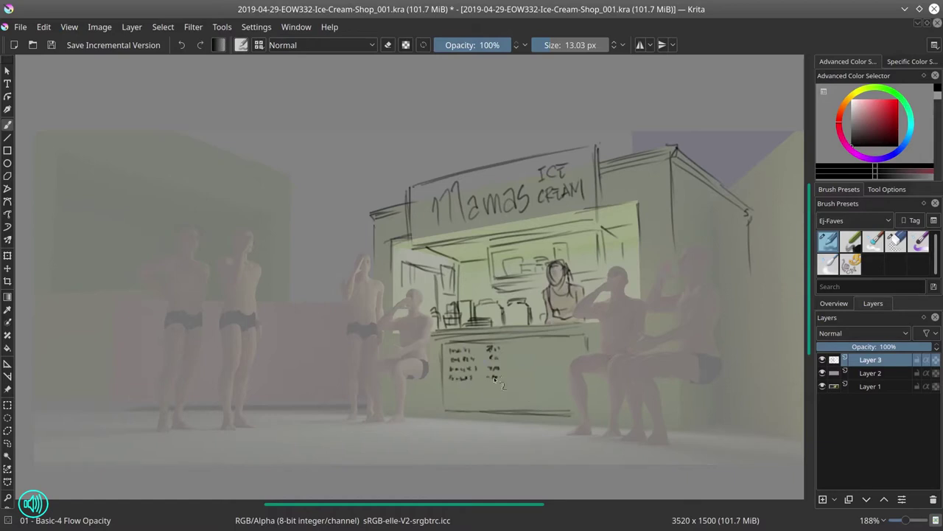
# Check the sketch against the reference, scribble menu items on the counter front, and dim the render
pyautogui.click(823, 387)
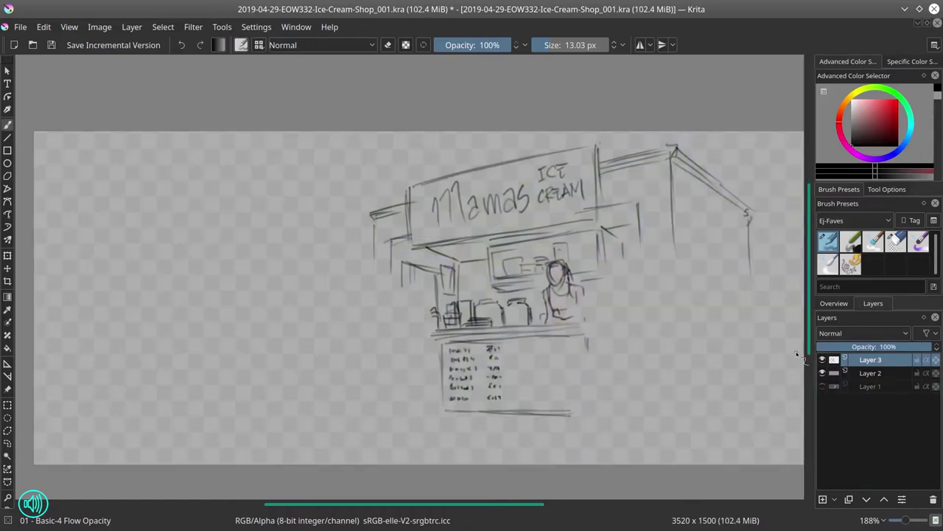
pyautogui.click(822, 387)
pyautogui.moveTo(521, 345); pyautogui.dragTo(531, 346)
pyautogui.moveTo(562, 344); pyautogui.dragTo(575, 346)
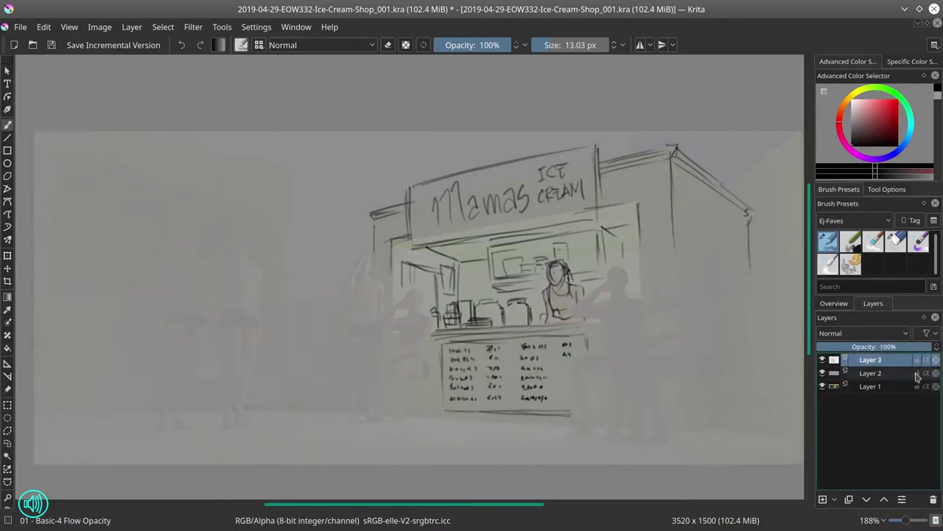
pyautogui.press('-')
# Sketch a seated figure left of the counter, fixing its arm and torso with the eraser
pyautogui.moveTo(434, 304); pyautogui.dragTo(430, 382)
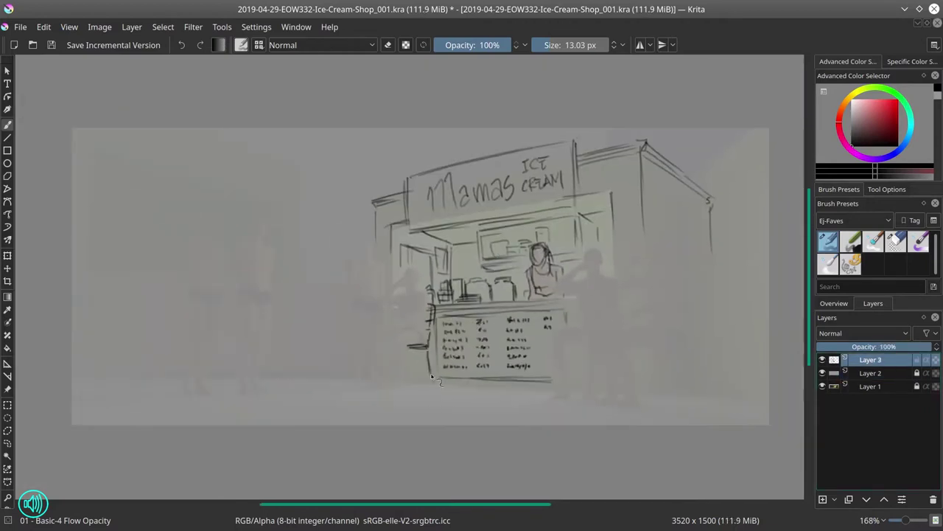
pyautogui.moveTo(389, 338)
pyautogui.mouseDown()
pyautogui.moveTo(407, 366)
pyautogui.moveTo(420, 302)
pyautogui.moveTo(417, 330)
pyautogui.moveTo(372, 339)
pyautogui.moveTo(401, 380)
pyautogui.moveTo(364, 386)
pyautogui.mouseUp()
pyautogui.moveTo(392, 294); pyautogui.dragTo(403, 294)
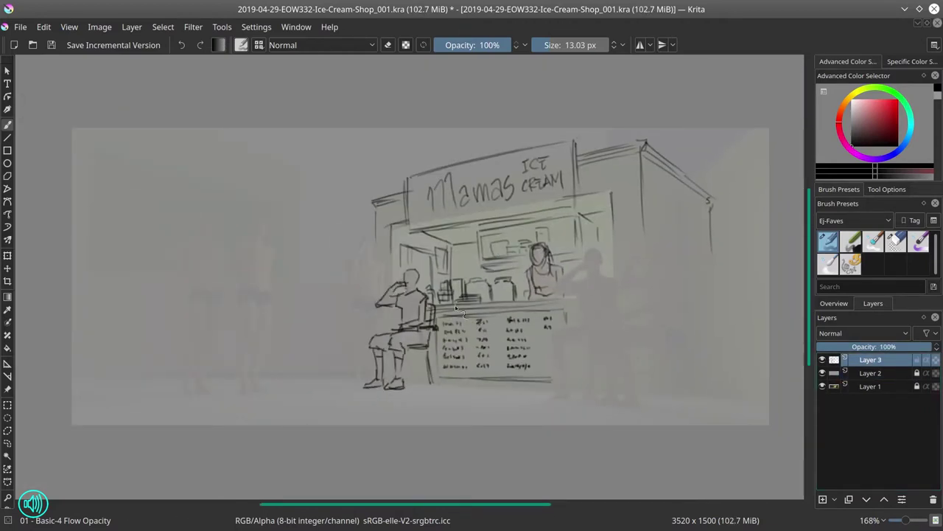
pyautogui.press('e')
pyautogui.moveTo(402, 330)
pyautogui.mouseDown()
pyautogui.moveTo(426, 314)
pyautogui.moveTo(430, 352)
pyautogui.mouseUp()
pyautogui.press('e')
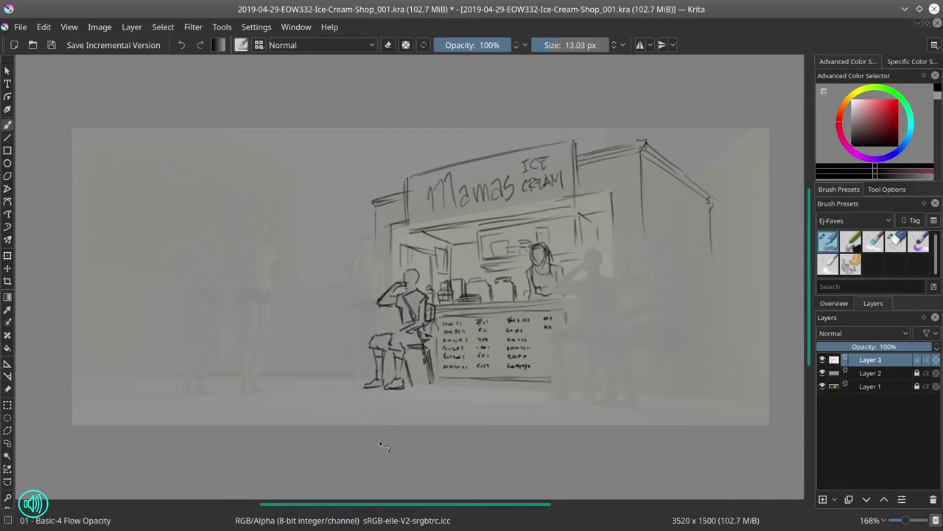
# Mirror the view and sketch the standing figure's hips and legs
pyautogui.press('m')
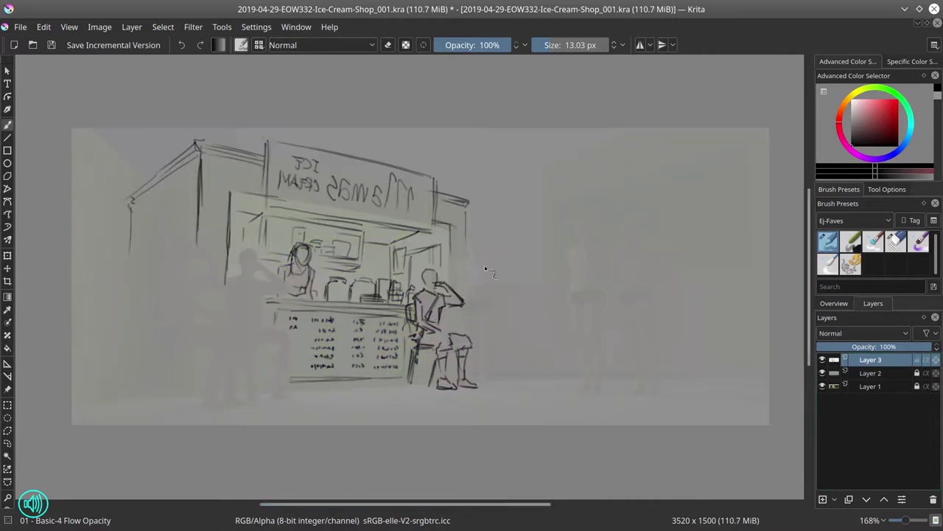
pyautogui.moveTo(455, 305); pyautogui.dragTo(489, 311)
pyautogui.press('e')
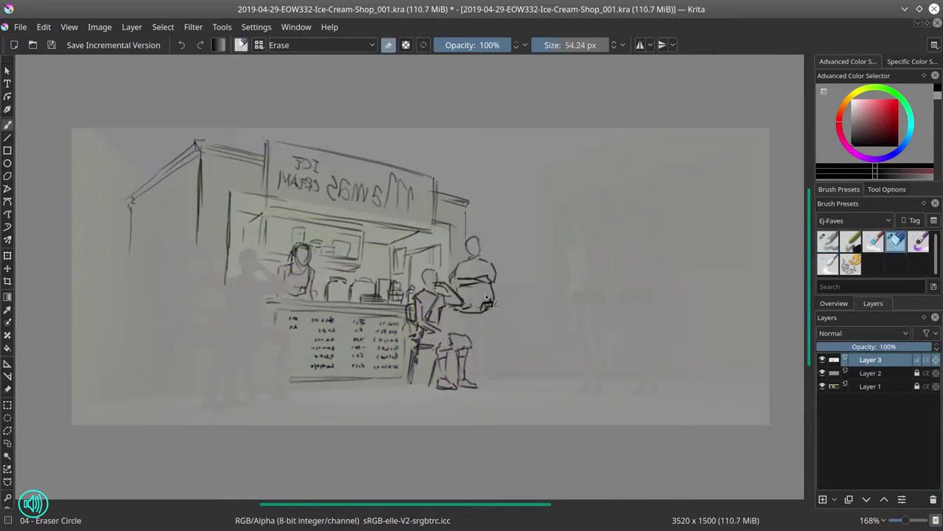
pyautogui.press('e')
pyautogui.moveTo(492, 346); pyautogui.dragTo(499, 371)
pyautogui.moveTo(478, 327)
pyautogui.mouseDown()
pyautogui.moveTo(483, 381)
pyautogui.moveTo(501, 387)
pyautogui.mouseUp()
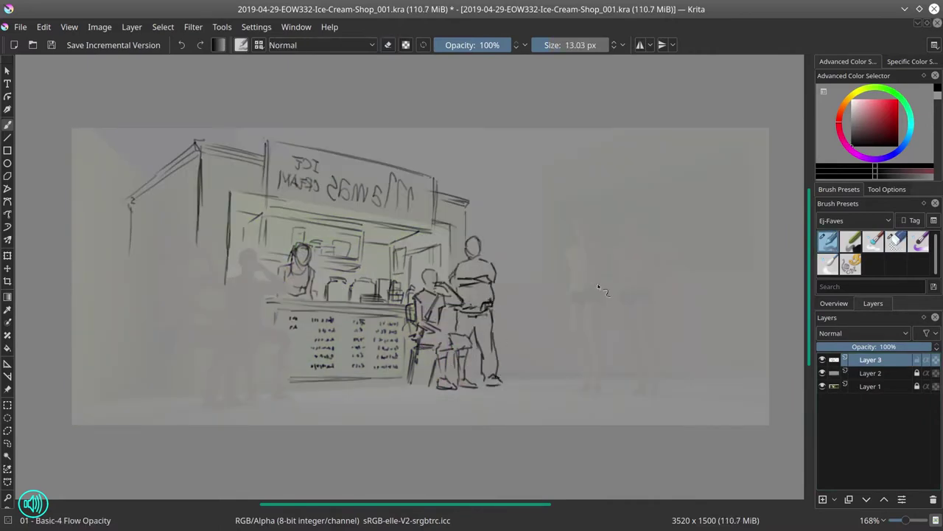
# Sketch the police officer's capped head, torso, belt, arms, legs and feet
pyautogui.moveTo(598, 287); pyautogui.dragTo(560, 328)
pyautogui.moveTo(528, 290); pyautogui.dragTo(537, 315)
pyautogui.moveTo(533, 280); pyautogui.dragTo(532, 260)
pyautogui.moveTo(531, 258); pyautogui.dragTo(552, 267)
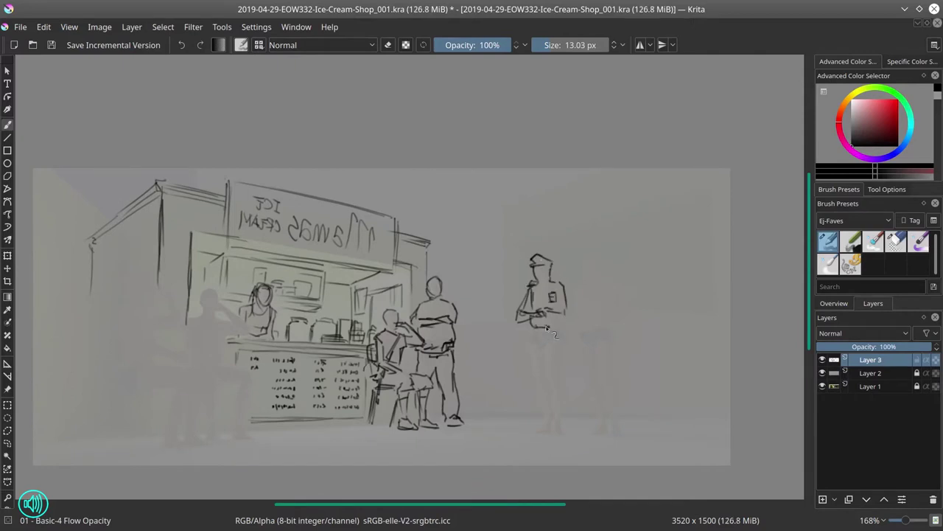
pyautogui.moveTo(529, 337)
pyautogui.mouseDown()
pyautogui.moveTo(568, 340)
pyautogui.moveTo(574, 416)
pyautogui.mouseUp()
pyautogui.moveTo(551, 354); pyautogui.dragTo(566, 428)
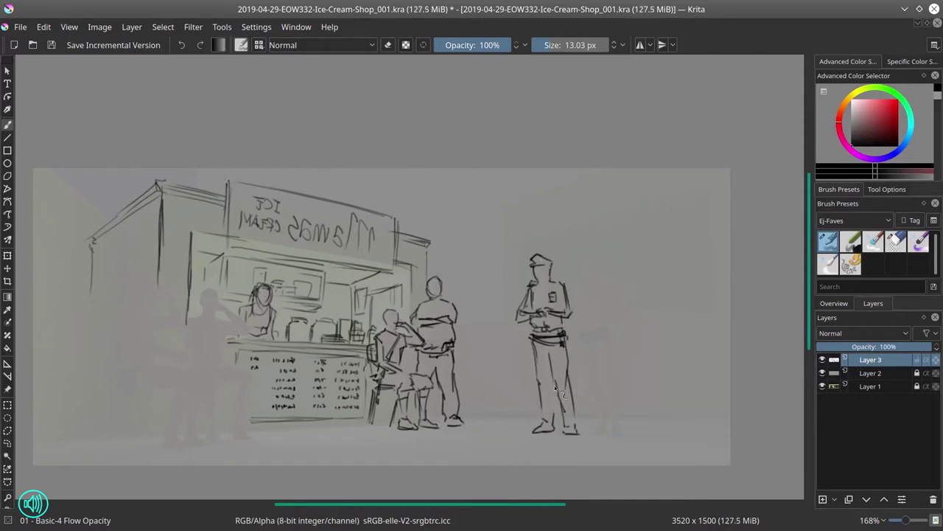
pyautogui.moveTo(554, 372); pyautogui.dragTo(545, 433)
# Sketch a woman beside the officer: head, arm, body, back and legs
pyautogui.scroll(2, 611, 316)
pyautogui.moveTo(583, 244)
pyautogui.mouseDown()
pyautogui.moveTo(569, 267)
pyautogui.moveTo(619, 324)
pyautogui.mouseUp()
pyautogui.moveTo(603, 286); pyautogui.dragTo(621, 331)
pyautogui.moveTo(571, 280); pyautogui.dragTo(592, 435)
pyautogui.moveTo(616, 340); pyautogui.dragTo(604, 417)
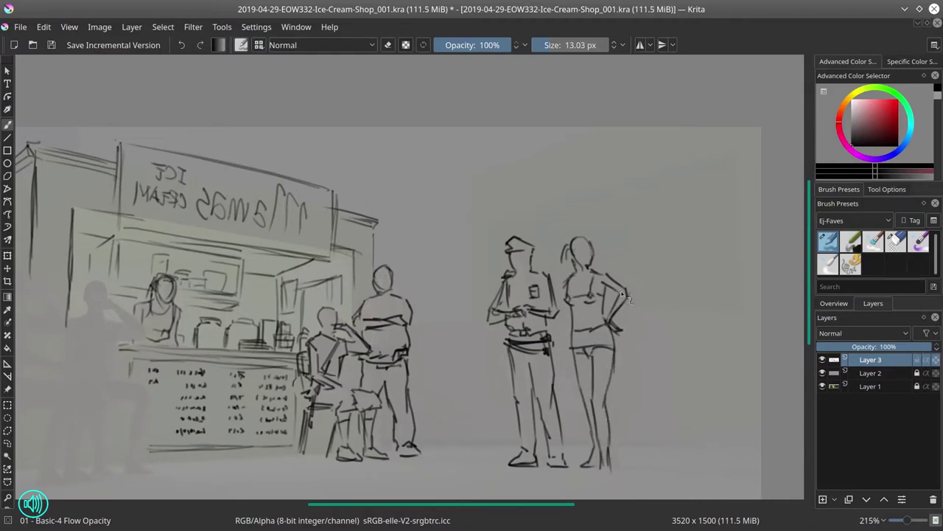
pyautogui.scroll(-3, 623, 297)
# In the unmirrored view, redraw the officer's legs and feet and save the painting
pyautogui.press('m')
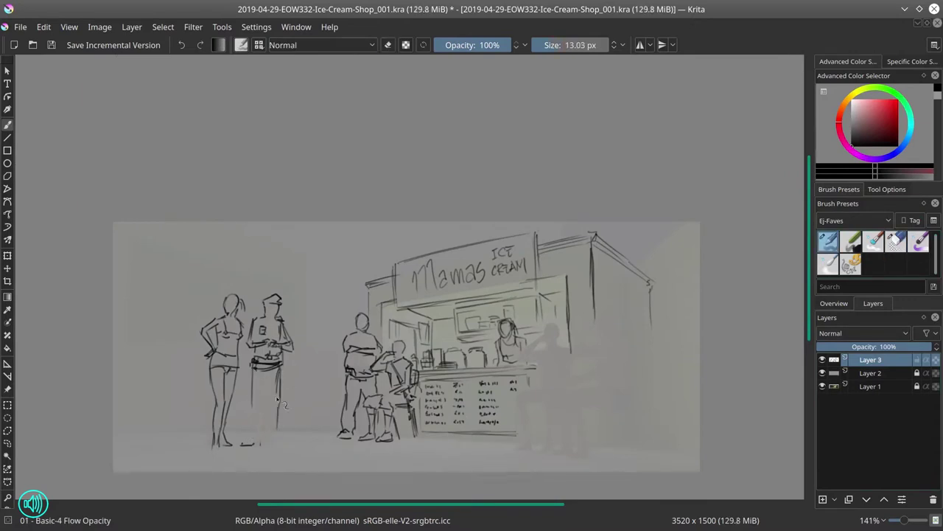
pyautogui.moveTo(266, 379)
pyautogui.mouseDown()
pyautogui.moveTo(281, 417)
pyautogui.moveTo(260, 425)
pyautogui.mouseUp()
pyautogui.moveTo(278, 404); pyautogui.dragTo(282, 445)
pyautogui.moveTo(253, 401)
pyautogui.mouseDown()
pyautogui.moveTo(250, 444)
pyautogui.moveTo(266, 447)
pyautogui.mouseUp()
pyautogui.press('e')
pyautogui.hotkey('ctrl', 's')
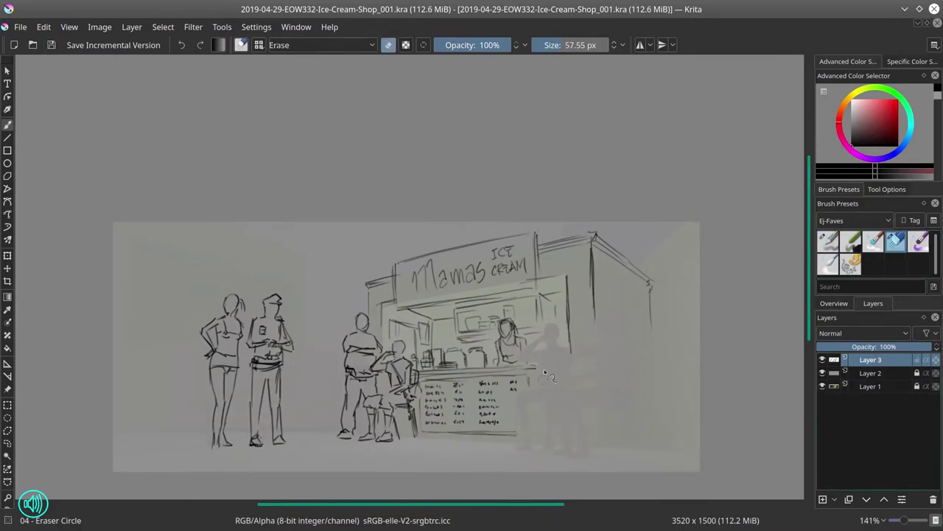
pyautogui.scroll(3, 545, 372)
pyautogui.press('e')
# Sketch the head, body, arm, torso and hat of the figure right of the counter
pyautogui.moveTo(506, 282)
pyautogui.mouseDown()
pyautogui.moveTo(506, 313)
pyautogui.moveTo(478, 368)
pyautogui.mouseUp()
pyautogui.moveTo(479, 368); pyautogui.dragTo(508, 382)
pyautogui.moveTo(500, 293); pyautogui.dragTo(525, 277)
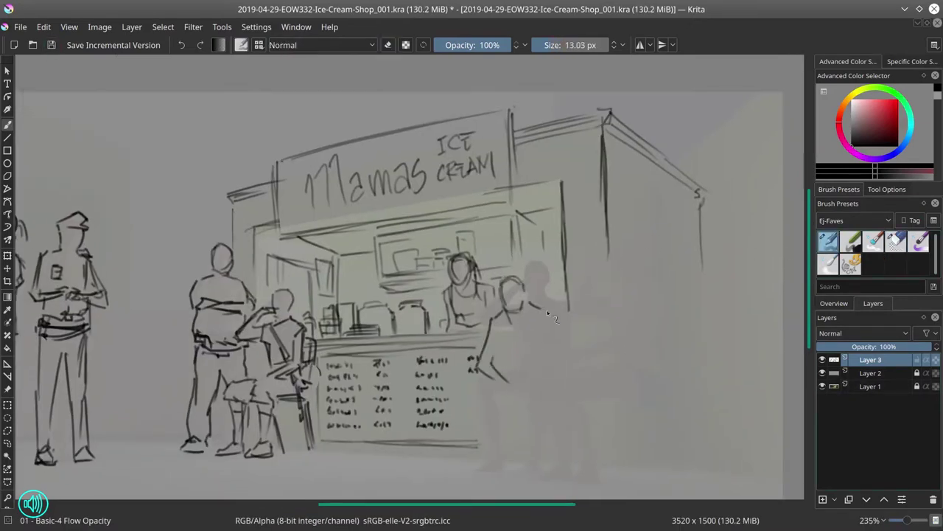
pyautogui.moveTo(547, 313); pyautogui.dragTo(555, 352)
pyautogui.moveTo(544, 360); pyautogui.dragTo(519, 378)
pyautogui.moveTo(521, 319)
pyautogui.mouseDown()
pyautogui.moveTo(487, 358)
pyautogui.moveTo(552, 333)
pyautogui.moveTo(555, 354)
pyautogui.mouseUp()
pyautogui.moveTo(502, 294); pyautogui.dragTo(524, 269)
# Draw that figure's legs and feet
pyautogui.moveTo(487, 375)
pyautogui.mouseDown()
pyautogui.moveTo(477, 398)
pyautogui.moveTo(510, 407)
pyautogui.mouseUp()
pyautogui.moveTo(488, 425); pyautogui.dragTo(484, 449)
pyautogui.moveTo(470, 467); pyautogui.dragTo(495, 470)
pyautogui.moveTo(523, 389); pyautogui.dragTo(542, 456)
pyautogui.moveTo(541, 428); pyautogui.dragTo(546, 451)
pyautogui.moveTo(523, 469); pyautogui.dragTo(541, 464)
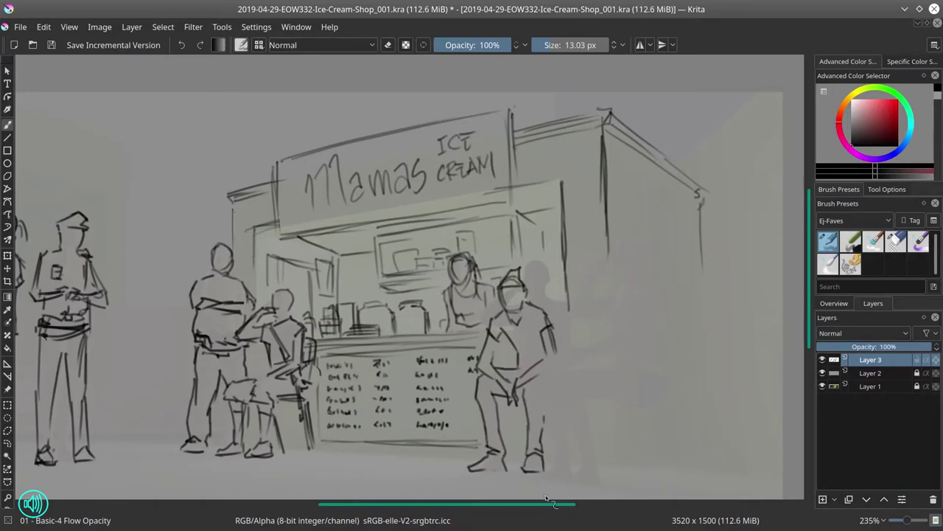
# Compare with the reference, then redraw the counter's bottom edge and the booth's right vertical line
pyautogui.click(822, 387)
pyautogui.click(822, 386)
pyautogui.moveTo(298, 447); pyautogui.dragTo(480, 451)
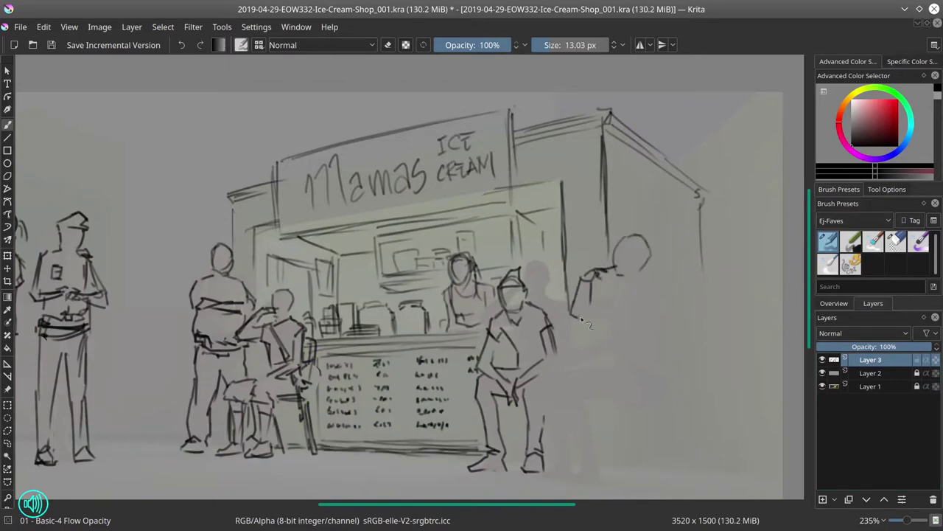
pyautogui.moveTo(553, 182)
pyautogui.mouseDown()
pyautogui.moveTo(555, 302)
pyautogui.moveTo(571, 311)
pyautogui.mouseUp()
pyautogui.press('e')
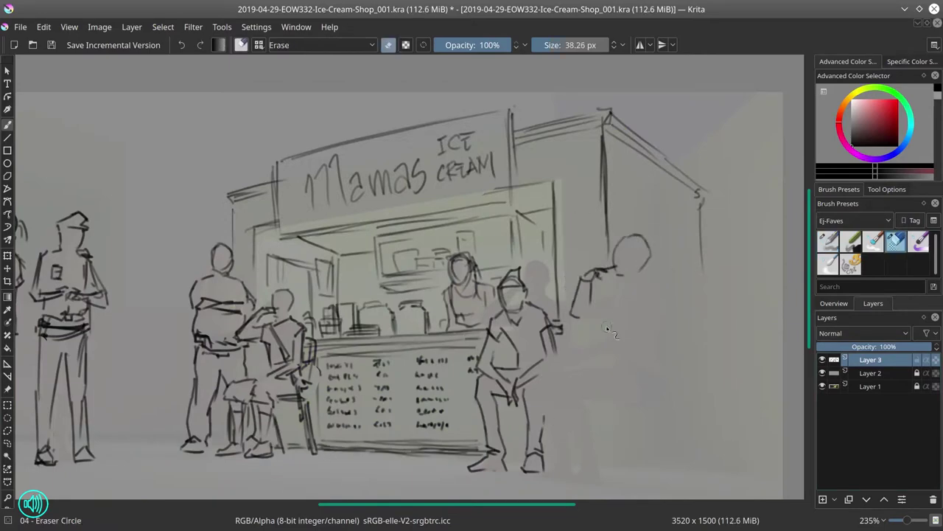
# With a smaller sketch brush, trace the right figure's shoulder, arm and back contours
pyautogui.press('e')
pyautogui.scroll(2, 635, 274)
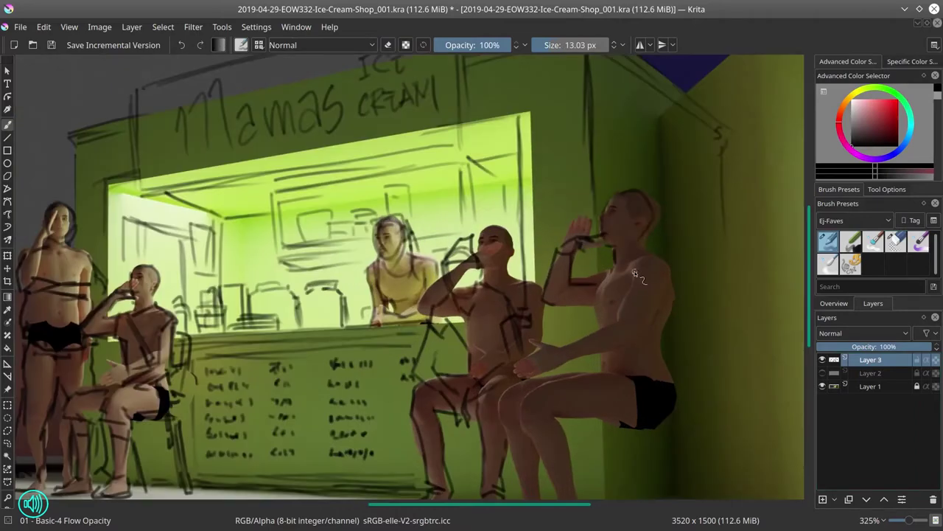
pyautogui.press('[')
pyautogui.moveTo(664, 286)
pyautogui.mouseDown()
pyautogui.moveTo(623, 324)
pyautogui.moveTo(558, 353)
pyautogui.mouseUp()
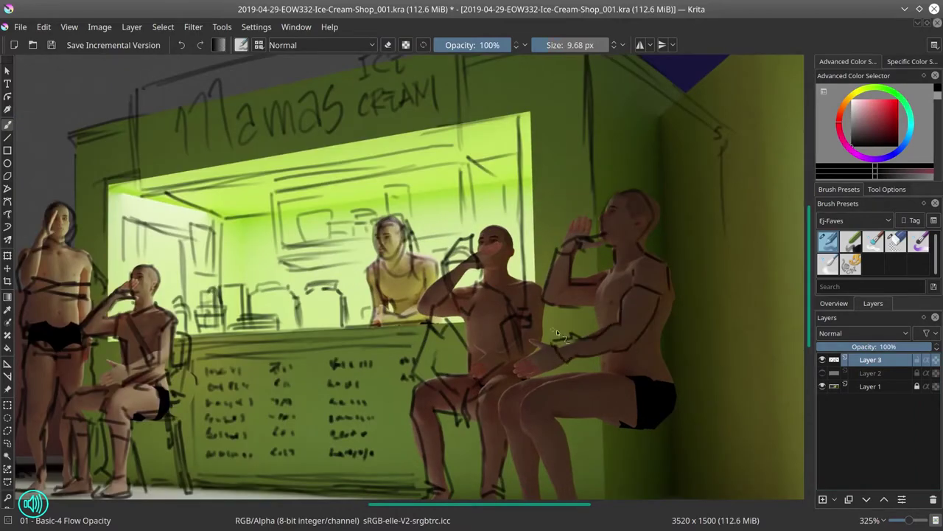
pyautogui.moveTo(619, 273); pyautogui.dragTo(589, 313)
pyautogui.press('h')
pyautogui.moveTo(667, 325)
pyautogui.mouseDown()
pyautogui.moveTo(650, 345)
pyautogui.moveTo(685, 465)
pyautogui.mouseUp()
pyautogui.press('h')
pyautogui.moveTo(682, 383); pyautogui.dragTo(680, 328)
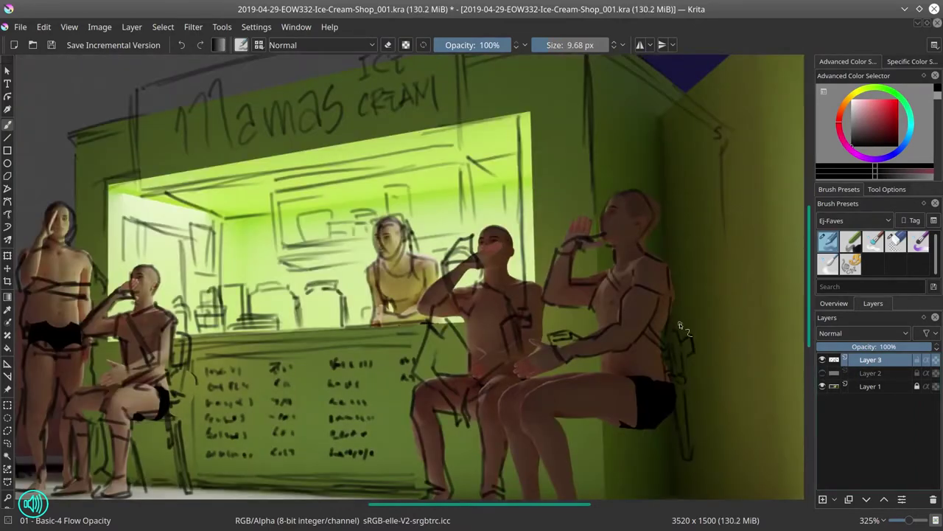
pyautogui.moveTo(668, 294); pyautogui.dragTo(684, 299)
pyautogui.press('h')
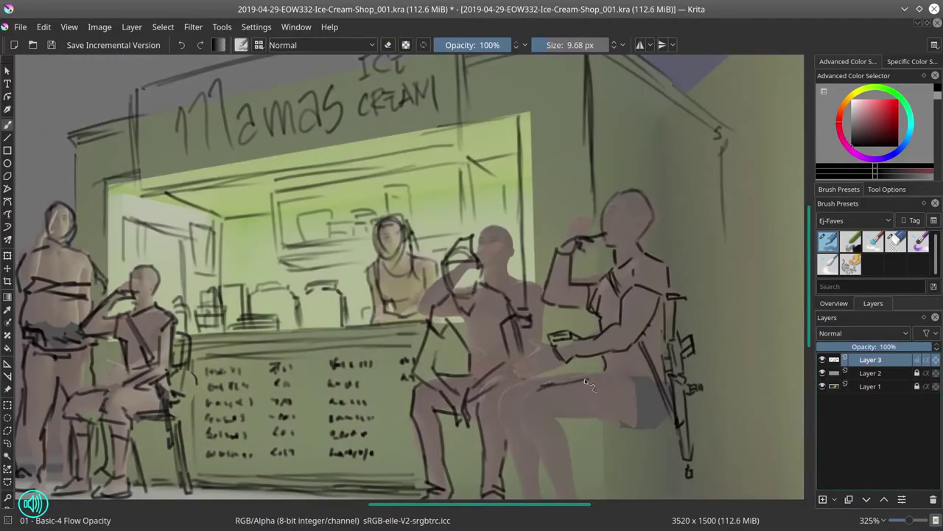
# Erase stray leg lines and redraw the seated figures' legs, shoes and seat
pyautogui.moveTo(585, 378); pyautogui.dragTo(540, 300)
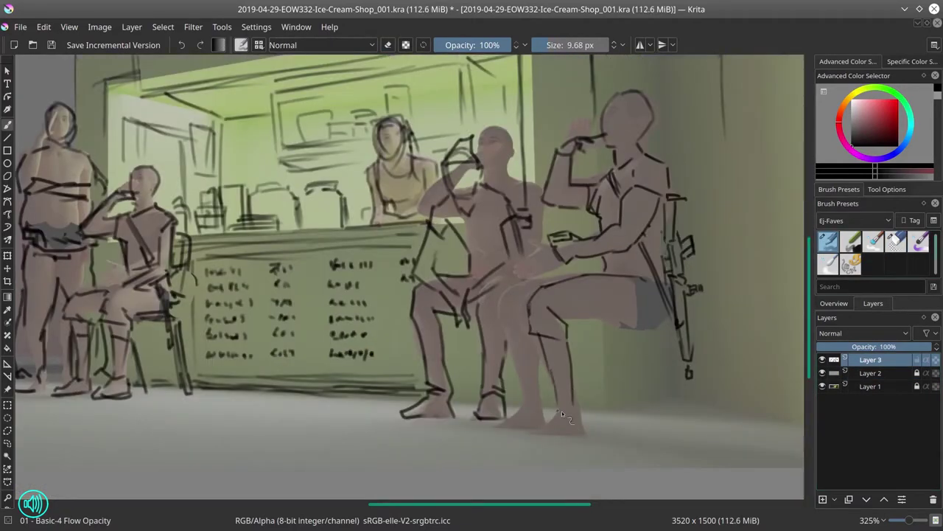
pyautogui.moveTo(562, 410); pyautogui.dragTo(516, 431)
pyautogui.click(824, 389)
pyautogui.press('e')
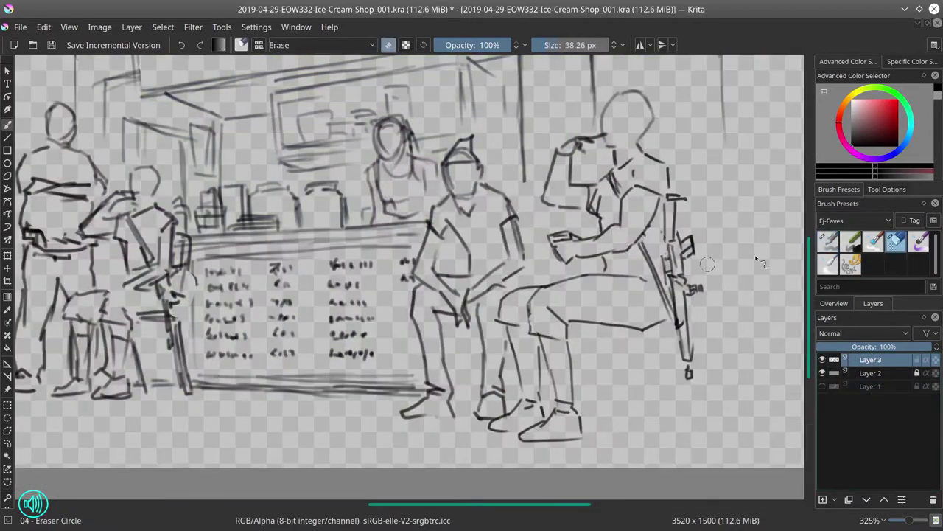
pyautogui.press('e')
pyautogui.moveTo(472, 318); pyautogui.dragTo(475, 352)
pyautogui.moveTo(523, 395); pyautogui.dragTo(605, 404)
pyautogui.click(822, 386)
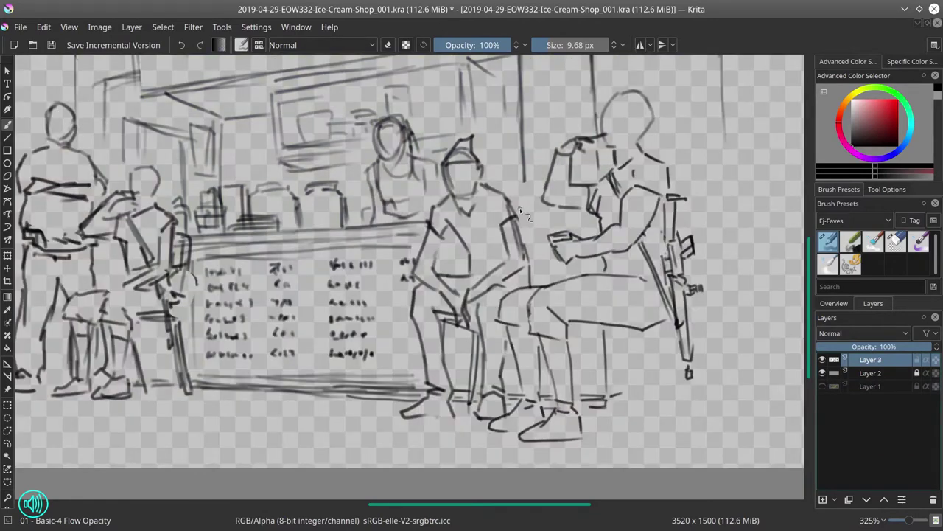
pyautogui.moveTo(575, 332); pyautogui.dragTo(667, 321)
# Sketch the right chair with its legs and a barrel beside it
pyautogui.moveTo(696, 193); pyautogui.dragTo(708, 283)
pyautogui.moveTo(689, 336); pyautogui.dragTo(675, 413)
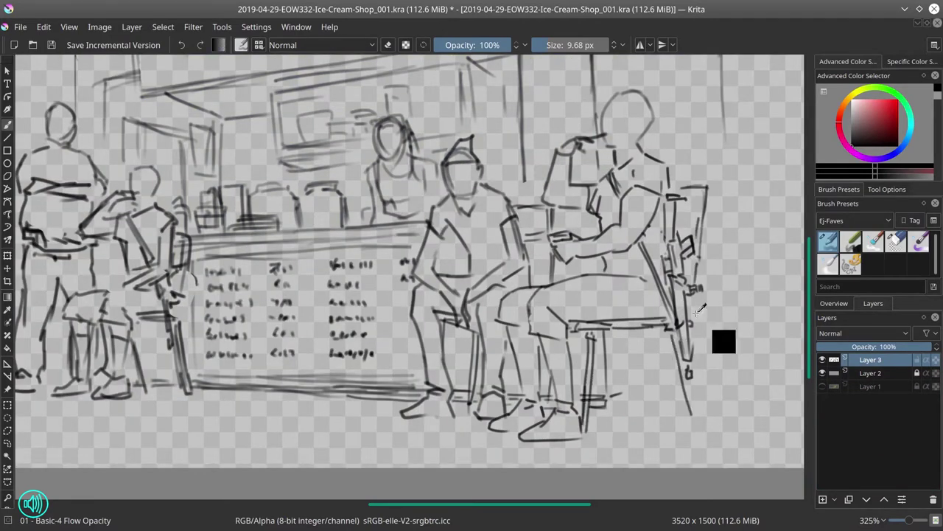
pyautogui.moveTo(693, 302); pyautogui.dragTo(704, 435)
pyautogui.scroll(-4, 675, 314)
pyautogui.moveTo(696, 247)
pyautogui.mouseDown()
pyautogui.moveTo(704, 343)
pyautogui.moveTo(741, 287)
pyautogui.mouseUp()
pyautogui.hotkey('ctrl', 'h')
pyautogui.hotkey('ctrl', 'h')
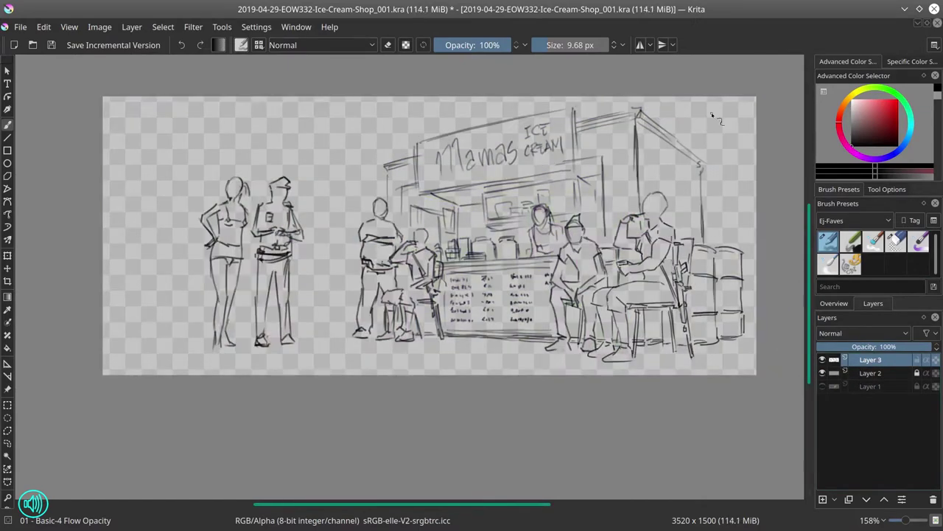
# Transform the left figures to adjust their placement
pyautogui.hotkey('ctrl', 't')
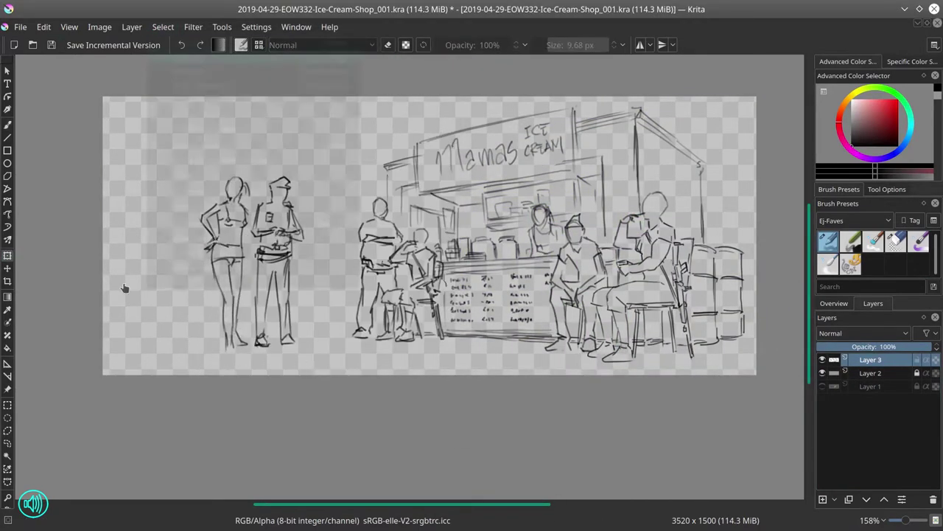
pyautogui.press('b')
pyautogui.hotkey('ctrl', 'h')
pyautogui.scroll(2, 334, 306)
# Sketch a parked car behind the left figures: outline, boxy front, grille, bumper and wheels
pyautogui.moveTo(313, 210); pyautogui.dragTo(293, 256)
pyautogui.moveTo(334, 211); pyautogui.dragTo(379, 213)
pyautogui.moveTo(323, 233); pyautogui.dragTo(361, 234)
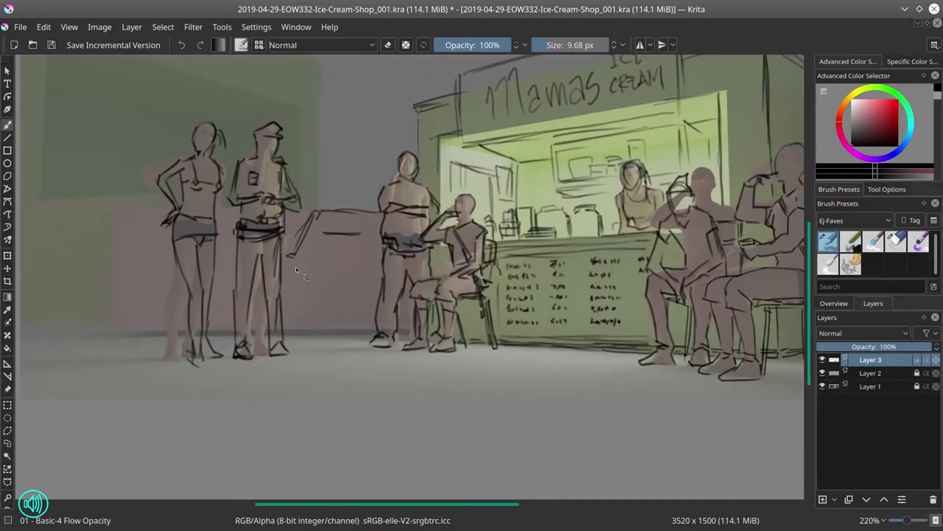
pyautogui.moveTo(294, 313); pyautogui.dragTo(359, 298)
pyautogui.moveTo(372, 263); pyautogui.dragTo(373, 314)
pyautogui.moveTo(306, 239); pyautogui.dragTo(328, 261)
pyautogui.moveTo(298, 251)
pyautogui.mouseDown()
pyautogui.moveTo(330, 281)
pyautogui.moveTo(360, 291)
pyautogui.mouseUp()
pyautogui.moveTo(346, 236)
pyautogui.mouseDown()
pyautogui.moveTo(365, 280)
pyautogui.moveTo(365, 265)
pyautogui.mouseUp()
pyautogui.moveTo(304, 295); pyautogui.dragTo(329, 291)
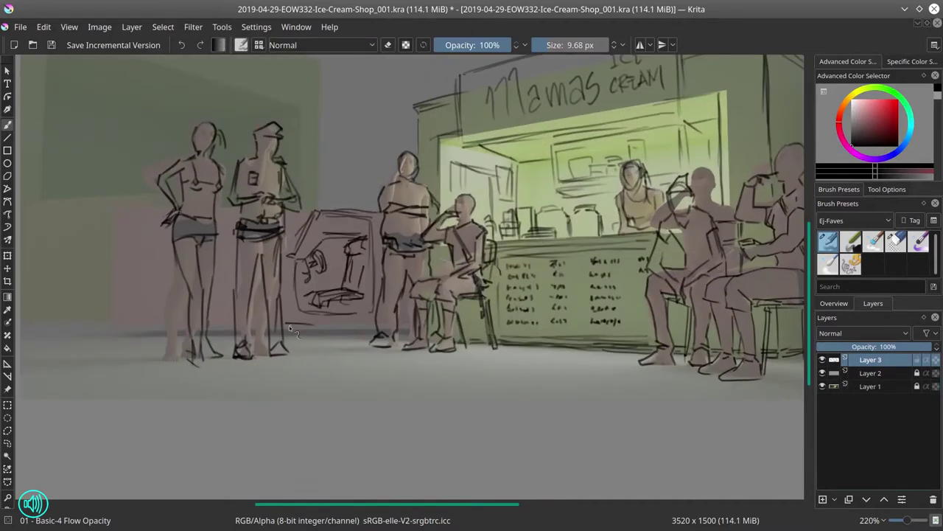
pyautogui.moveTo(289, 325); pyautogui.dragTo(368, 323)
pyautogui.moveTo(182, 277); pyautogui.dragTo(179, 293)
pyautogui.moveTo(215, 263)
pyautogui.mouseDown()
pyautogui.moveTo(233, 260)
pyautogui.moveTo(215, 321)
pyautogui.mouseUp()
# Refine the car lines, strokes near the legs and stall edges, then save
pyautogui.hotkey('ctrl', 'h')
pyautogui.moveTo(285, 250)
pyautogui.mouseDown()
pyautogui.moveTo(320, 209)
pyautogui.moveTo(366, 212)
pyautogui.mouseUp()
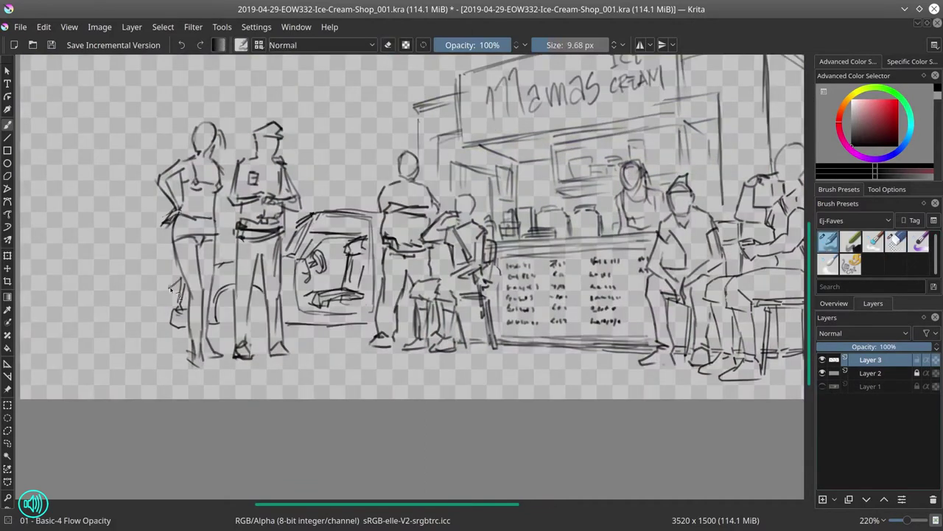
pyautogui.moveTo(170, 289); pyautogui.dragTo(174, 330)
pyautogui.moveTo(236, 314)
pyautogui.mouseDown()
pyautogui.moveTo(255, 337)
pyautogui.moveTo(251, 354)
pyautogui.mouseUp()
pyautogui.moveTo(201, 329); pyautogui.dragTo(224, 330)
pyautogui.moveTo(376, 218); pyautogui.dragTo(377, 263)
pyautogui.scroll(-1, 619, 256)
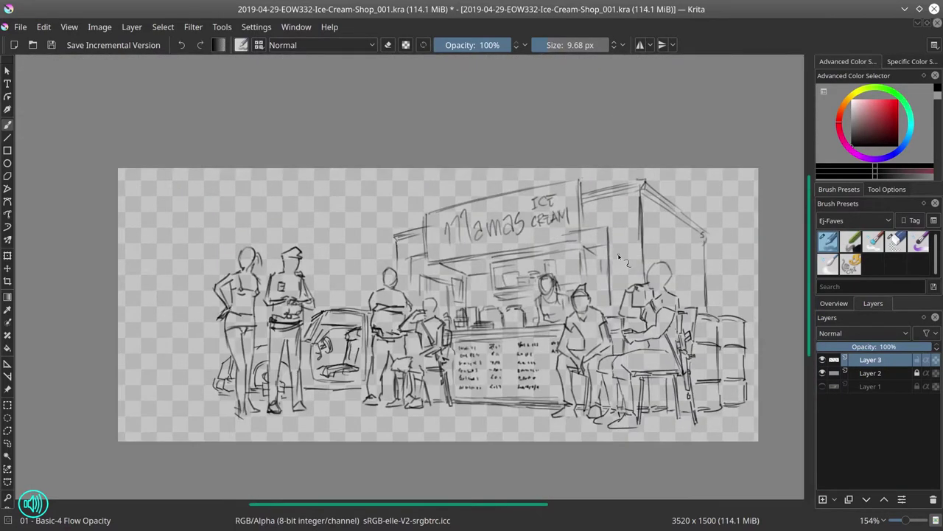
pyautogui.hotkey('ctrl', 's')
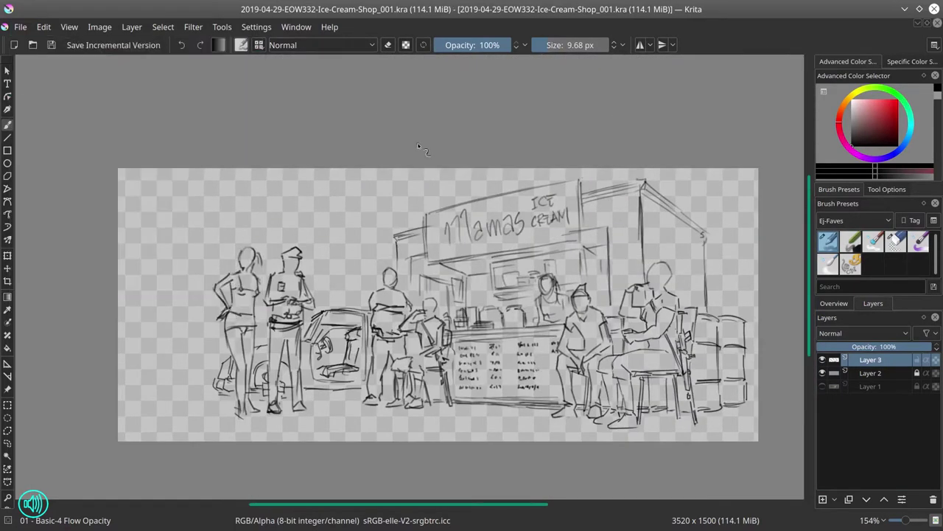
pyautogui.hotkey('ctrl', 'h')
# Add lines to the right-hand building, extend the left wall edge and draw the left roofline
pyautogui.scroll(2, 225, 394)
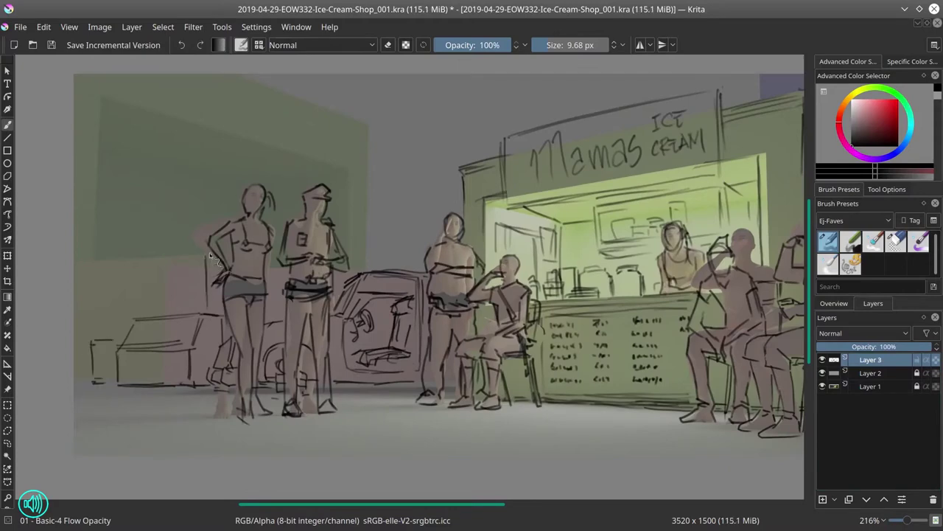
pyautogui.hscroll(4, 206, 258)
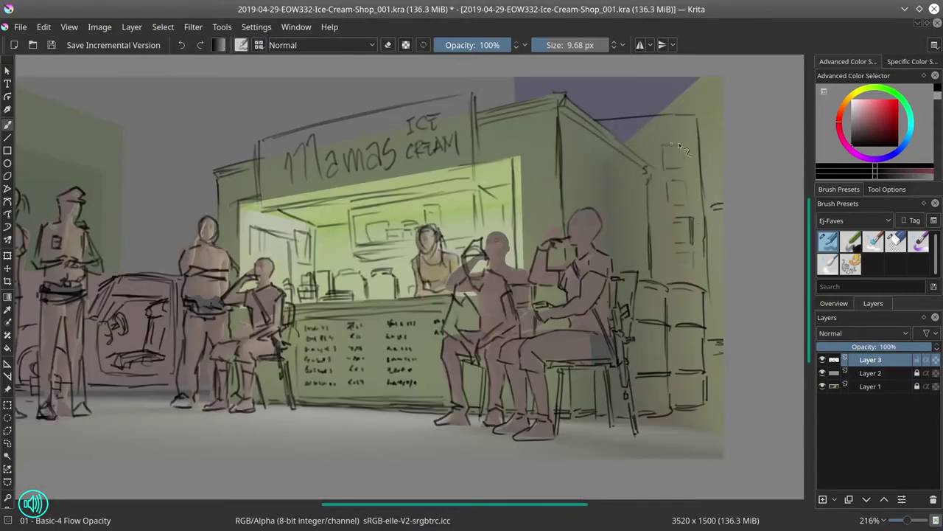
pyautogui.moveTo(679, 145); pyautogui.dragTo(666, 156)
pyautogui.moveTo(605, 123); pyautogui.dragTo(643, 116)
pyautogui.moveTo(704, 168); pyautogui.dragTo(705, 212)
pyautogui.moveTo(708, 137); pyautogui.dragTo(723, 208)
pyautogui.moveTo(716, 210); pyautogui.dragTo(719, 314)
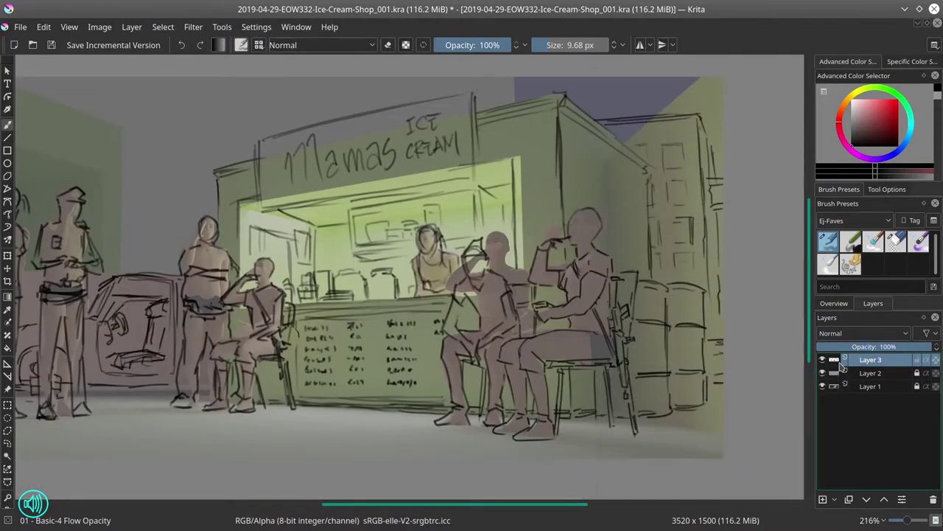
pyautogui.hscroll(-4, 151, 275)
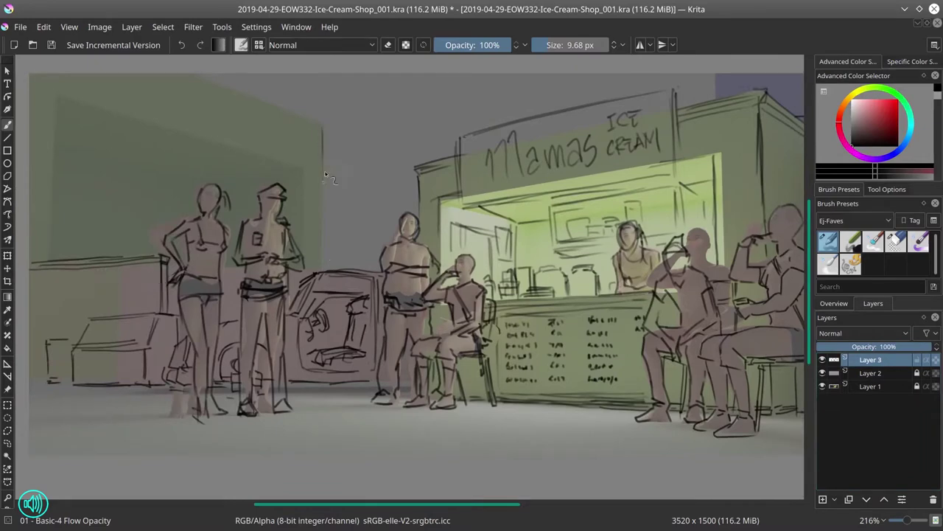
pyautogui.moveTo(325, 173); pyautogui.dragTo(322, 270)
pyautogui.moveTo(198, 74); pyautogui.dragTo(271, 103)
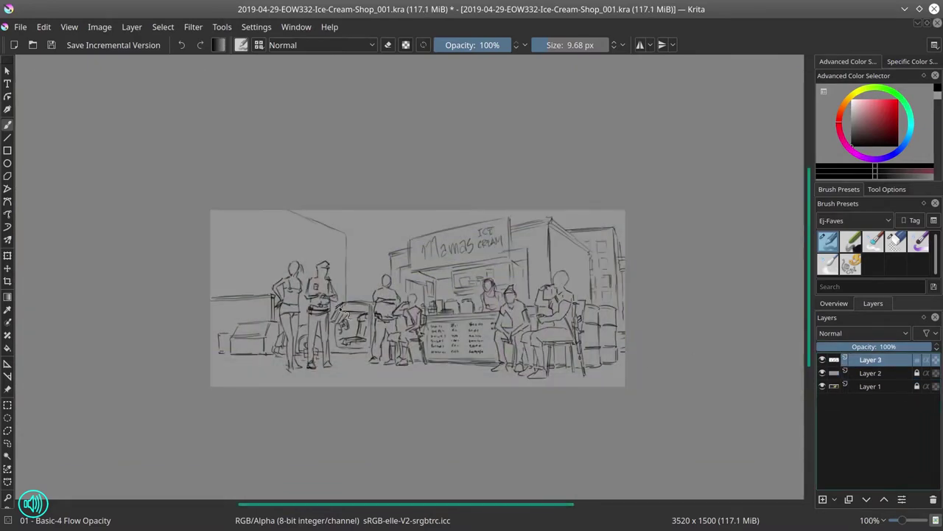
# Clean up lines near the counter, save, mirror the view and pick the Polygonal Selection tool
pyautogui.press('e')
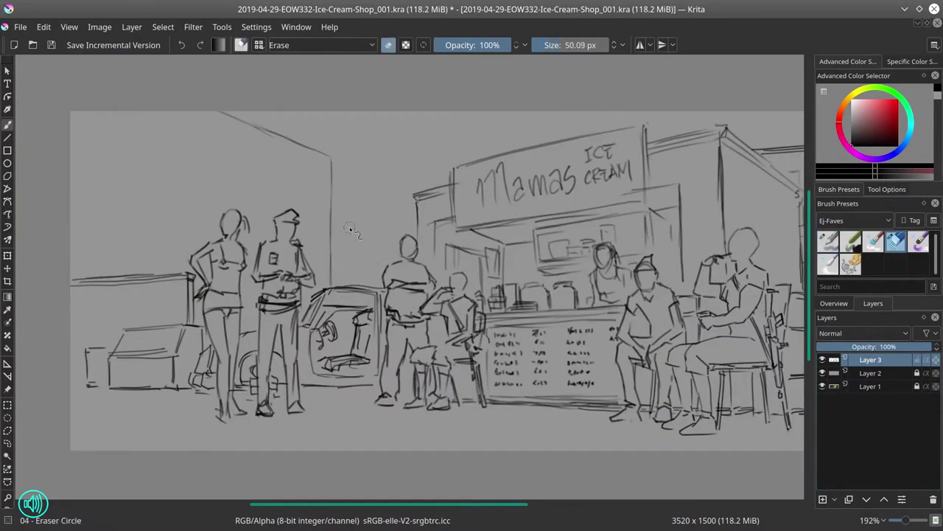
pyautogui.press('e')
pyautogui.moveTo(331, 248); pyautogui.dragTo(396, 253)
pyautogui.scroll(-3, 334, 252)
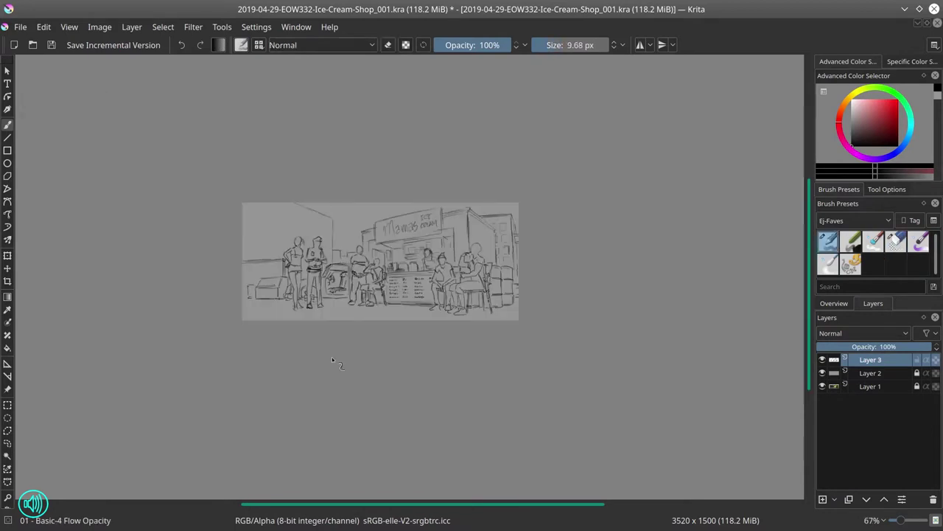
pyautogui.hotkey('ctrl', 's')
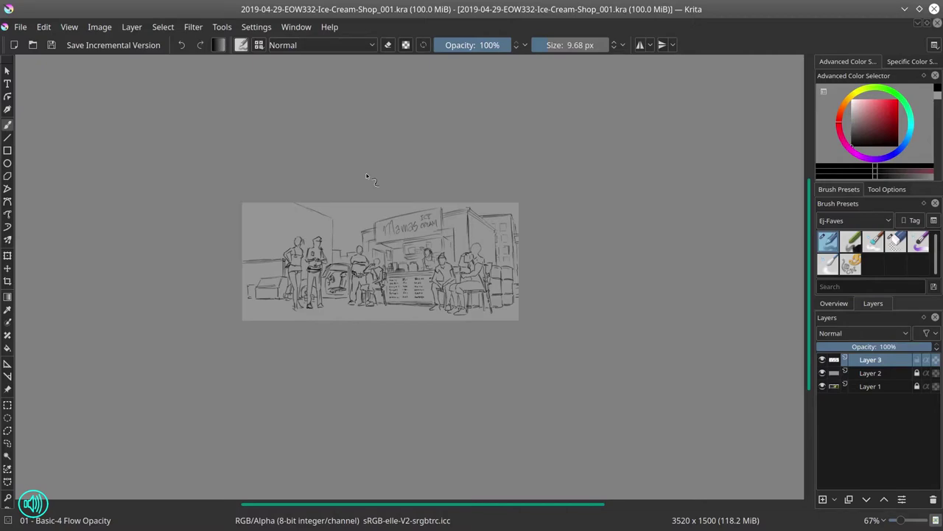
pyautogui.press('m')
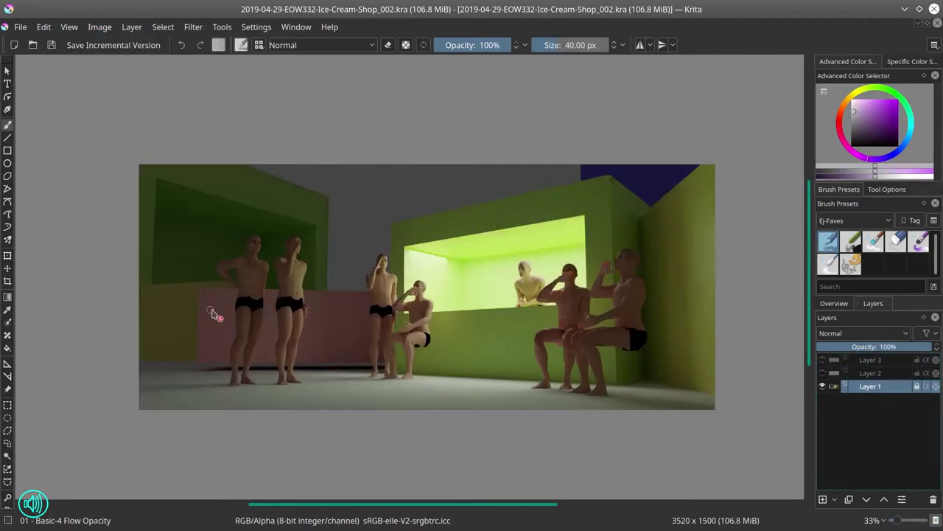
pyautogui.click(7, 430)
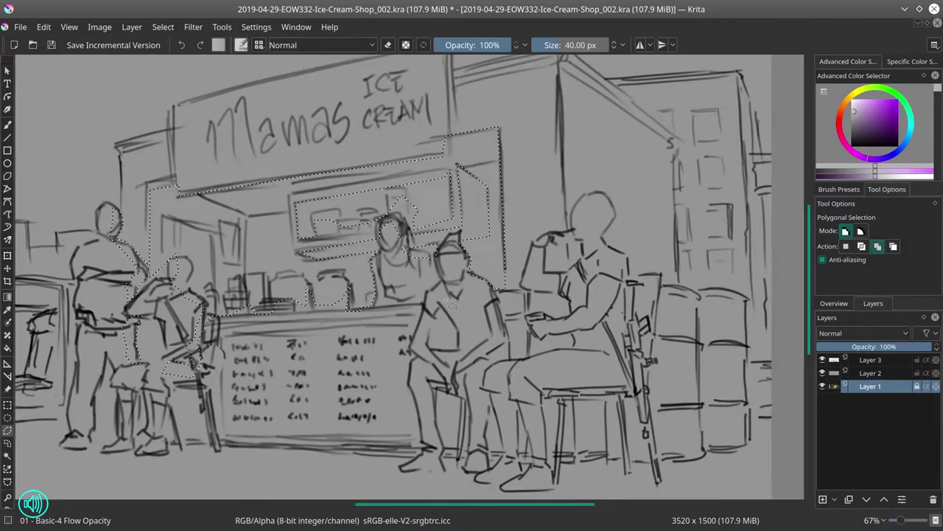
# Add the seated man's torso to the polygonal selection, then begin outlining the left figures
pyautogui.click(441, 281)
pyautogui.click(424, 302)
pyautogui.click(410, 354)
pyautogui.click(414, 372)
pyautogui.click(463, 346)
pyautogui.click(457, 313)
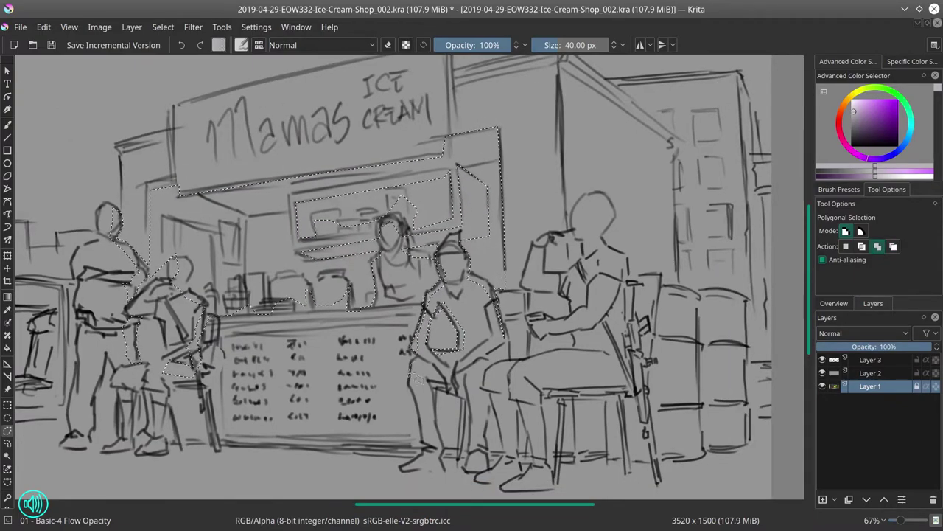
pyautogui.doubleClick(440, 284)
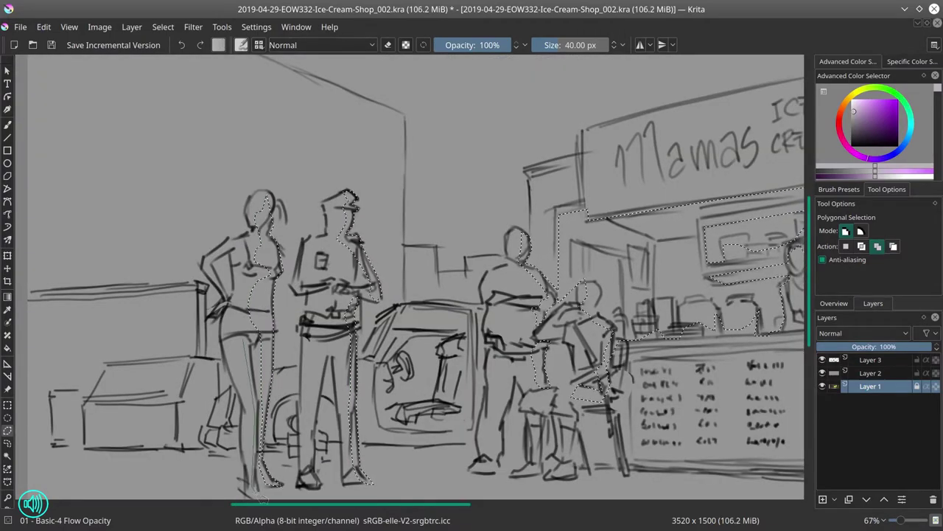
pyautogui.click(53, 44)
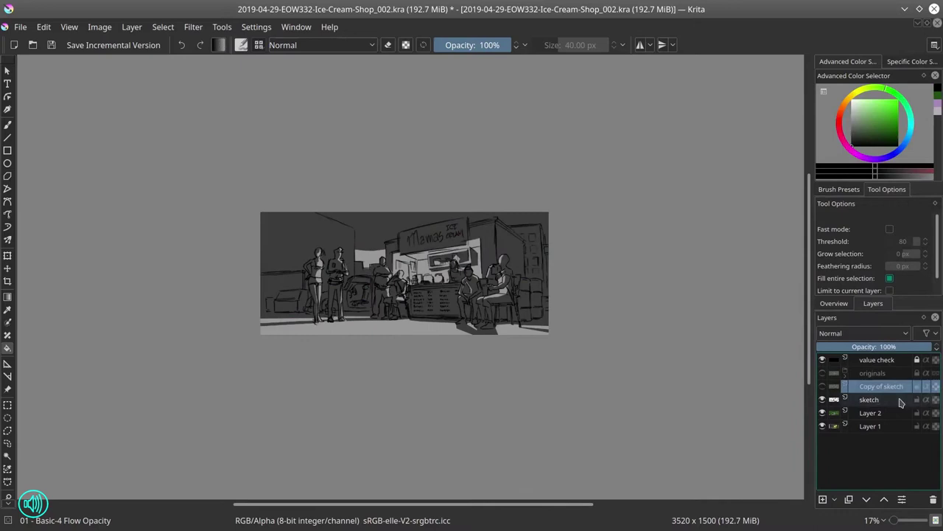
# Set the black layer's blending mode, paint colourful textured strokes and adjust the colour curves
pyautogui.click(51, 45)
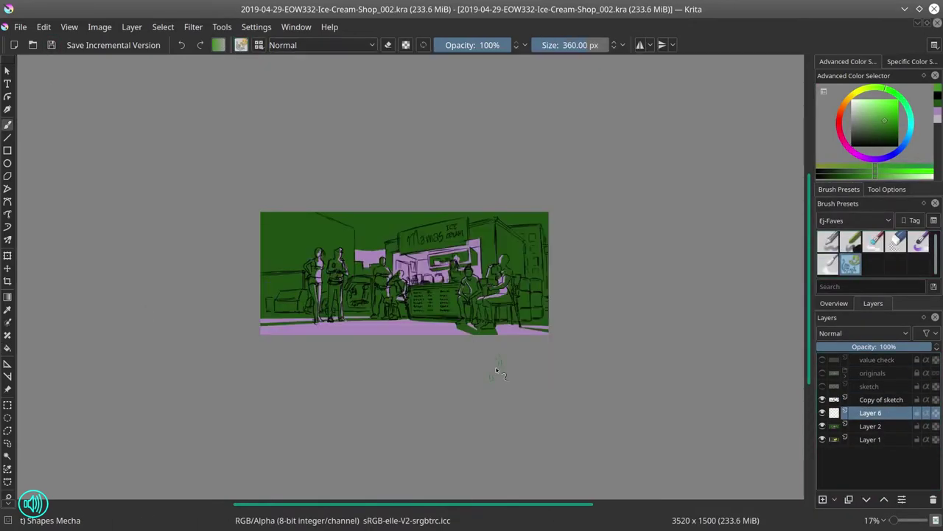
pyautogui.moveTo(497, 370)
pyautogui.mouseDown()
pyautogui.moveTo(355, 223)
pyautogui.moveTo(375, 234)
pyautogui.moveTo(425, 318)
pyautogui.moveTo(367, 268)
pyautogui.moveTo(516, 236)
pyautogui.mouseUp()
pyautogui.click(870, 426)
pyautogui.hotkey('ctrl', 'm')
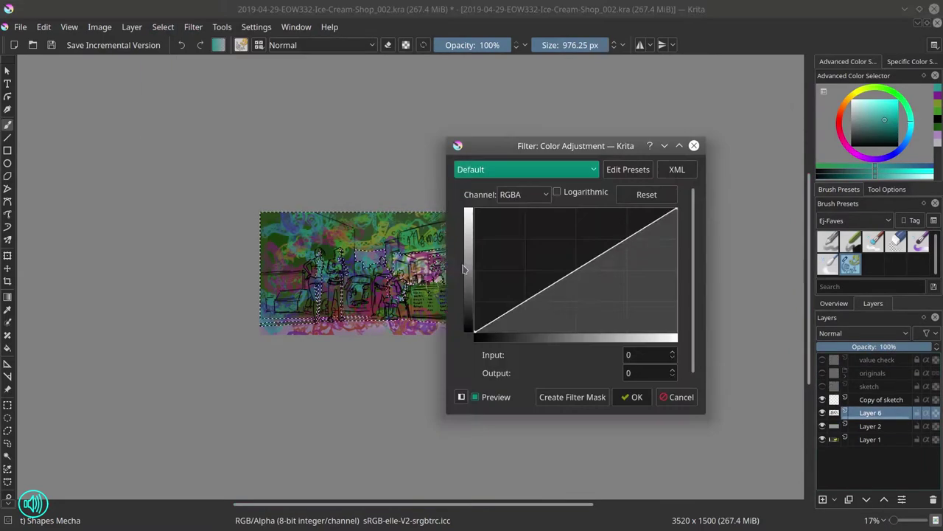
pyautogui.click(163, 26)
pyautogui.hotkey('ctrl', 'm')
# Add a new layer for the ground colour and outline the ground area along the bottom
pyautogui.click(871, 412)
pyautogui.click(823, 500)
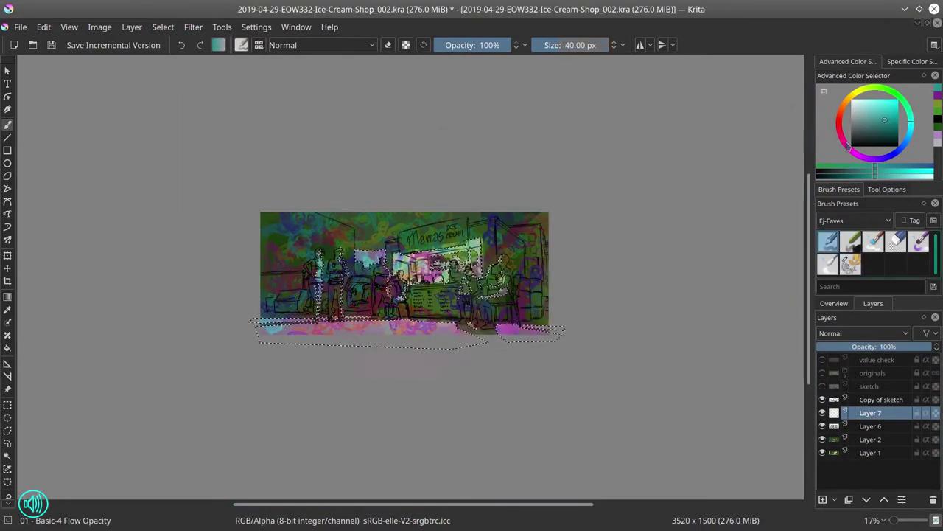
pyautogui.click(163, 27)
pyautogui.click(187, 58)
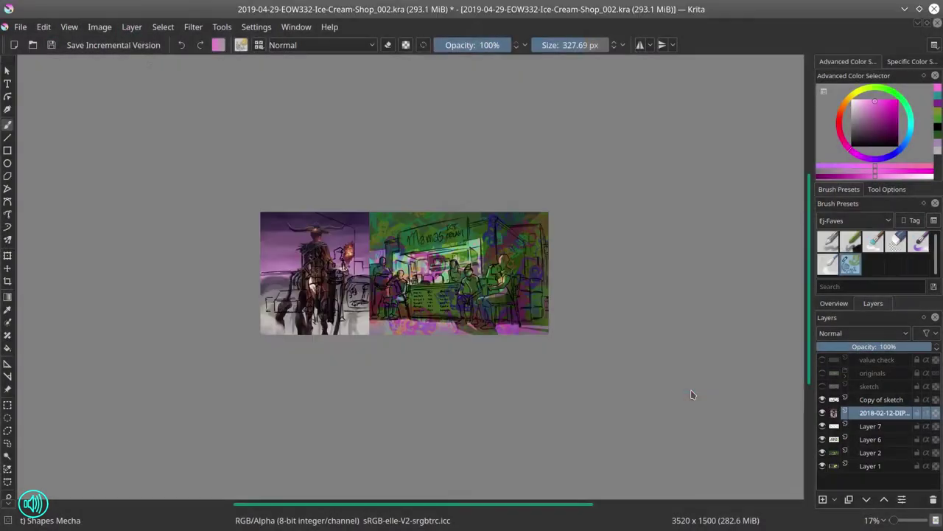
# Position and rotate the imported image, recolour it with curves and clear the selection
pyautogui.hotkey('ctrl', 't')
pyautogui.moveTo(413, 221); pyautogui.dragTo(329, 239)
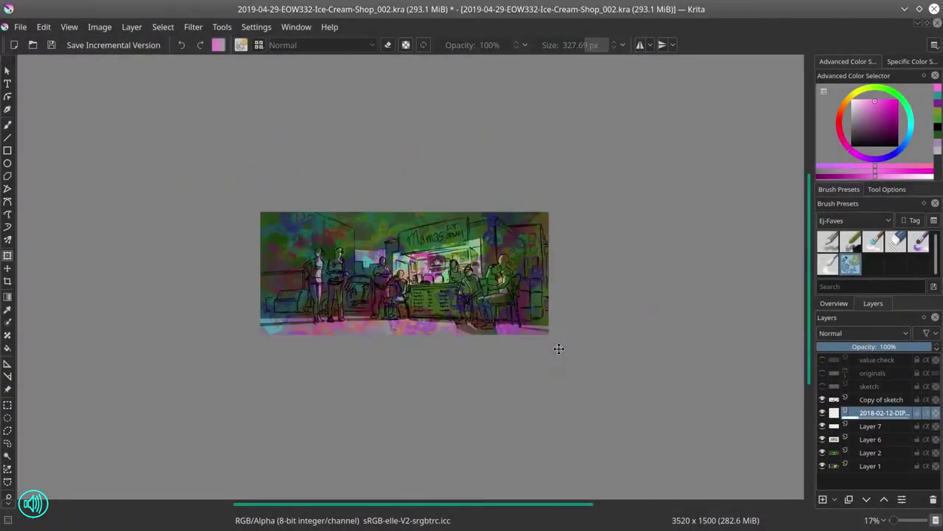
pyautogui.click(162, 26)
pyautogui.hotkey('ctrl', 'm')
pyautogui.click(578, 275)
pyautogui.click(632, 396)
pyautogui.hotkey('ctrl', 'shift', 'a')
pyautogui.scroll(3, 243, 225)
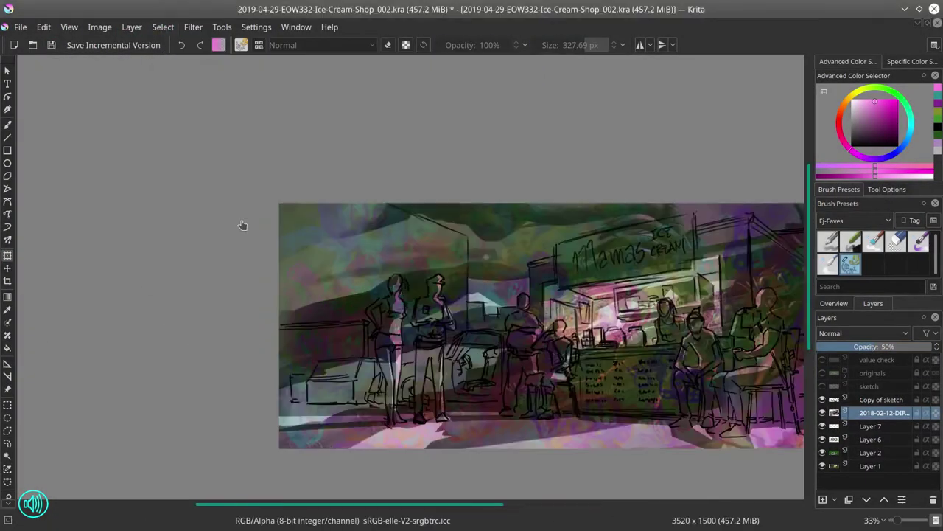
pyautogui.press('m')
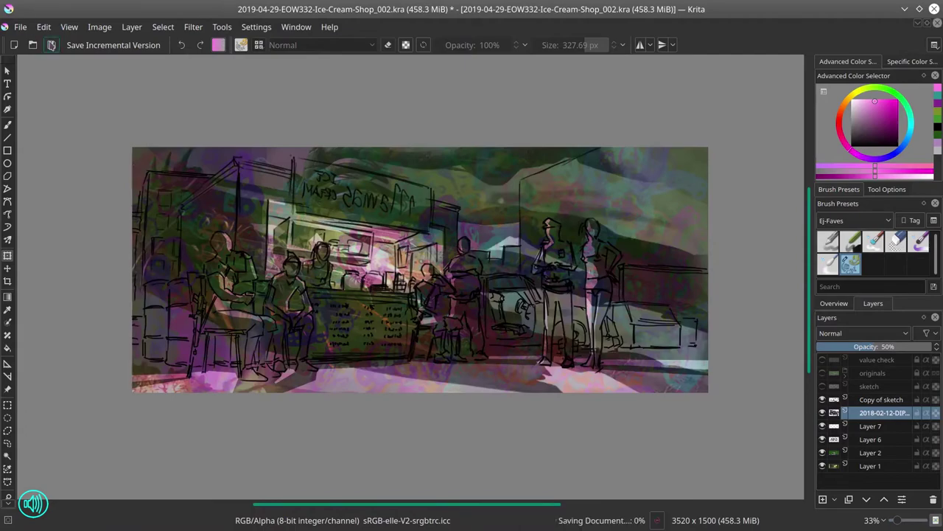
# Paste the building texture into the painting and warp it in perspective behind the standing figures
pyautogui.hotkey('ctrl', 'o')
pyautogui.press('Return')
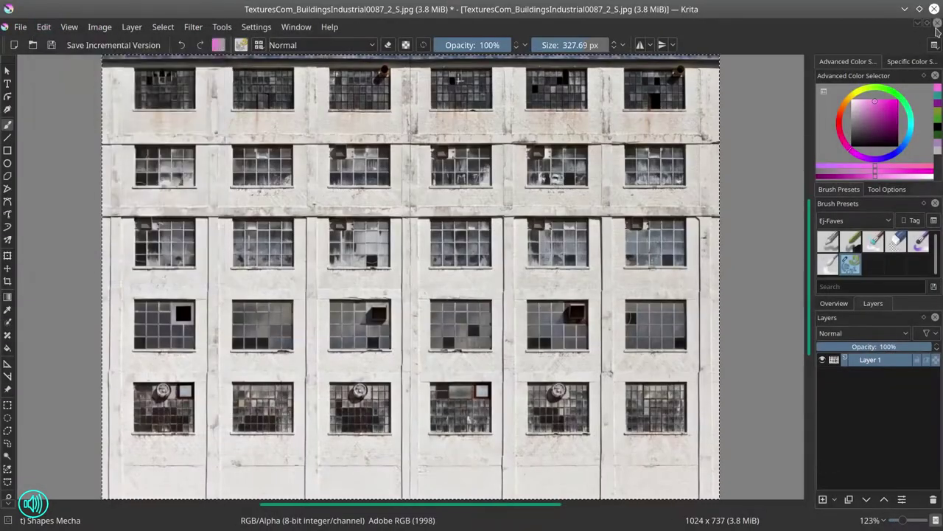
pyautogui.hotkey('ctrl', 'c')
pyautogui.click(937, 24)
pyautogui.hotkey('ctrl', 'v')
pyautogui.hotkey('ctrl', 't')
pyautogui.moveTo(695, 161); pyautogui.dragTo(697, 90)
pyautogui.moveTo(695, 288); pyautogui.dragTo(730, 286)
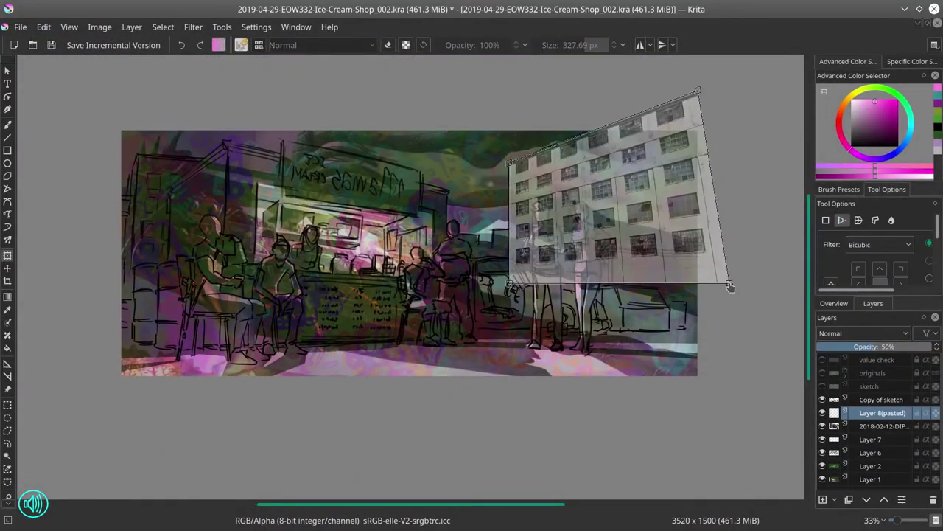
pyautogui.press('Return')
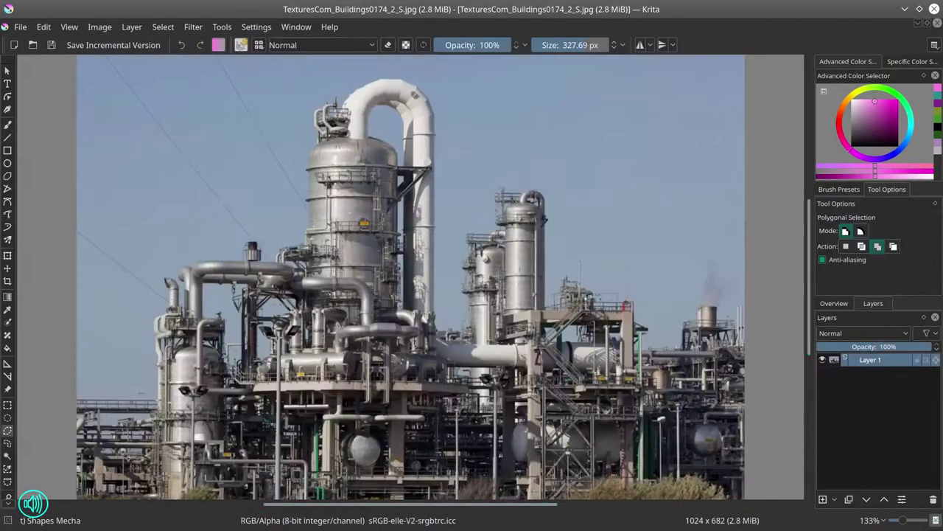
# Select the factory structures in the photo, copy them and paste them into the painting
pyautogui.click(307, 147)
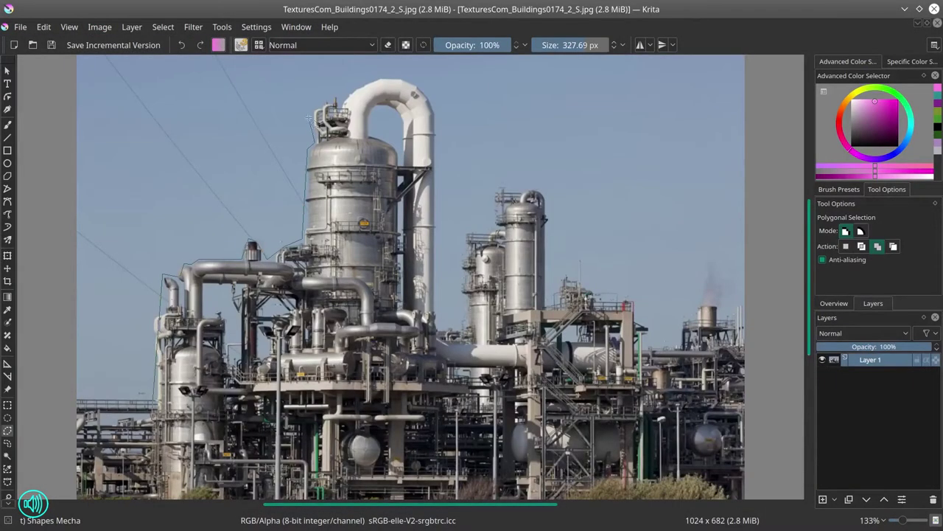
pyautogui.click(538, 185)
pyautogui.click(44, 26)
pyautogui.click(52, 89)
pyautogui.click(937, 24)
pyautogui.hotkey('ctrl', 'v')
pyautogui.hotkey('ctrl', 't')
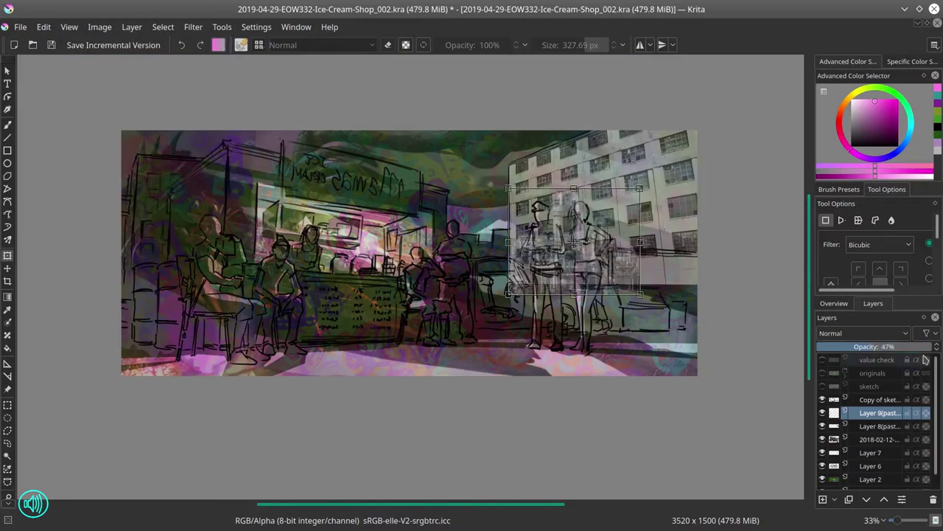
pyautogui.press('Return')
# Mirror the image horizontally, paste the brick facade upper right and set Layer 6 opacity to 79%
pyautogui.click(99, 26)
pyautogui.click(116, 172)
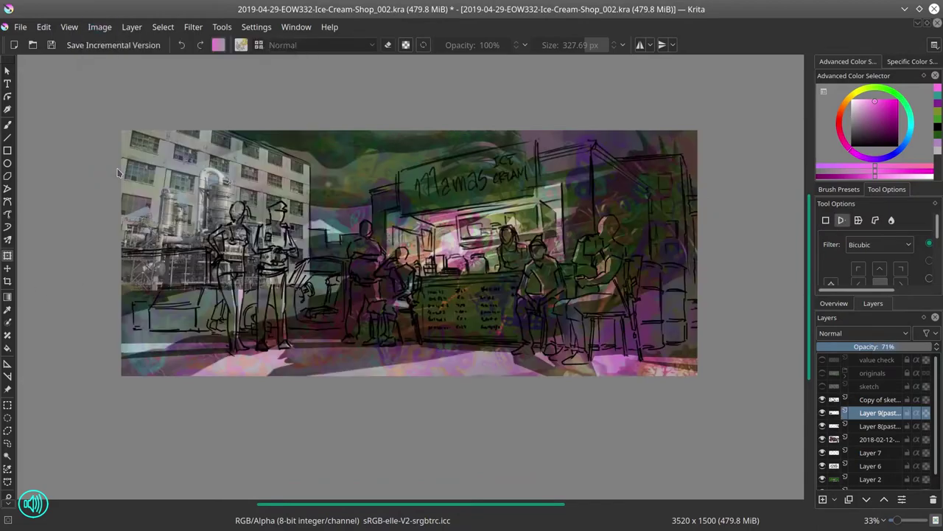
pyautogui.click(297, 26)
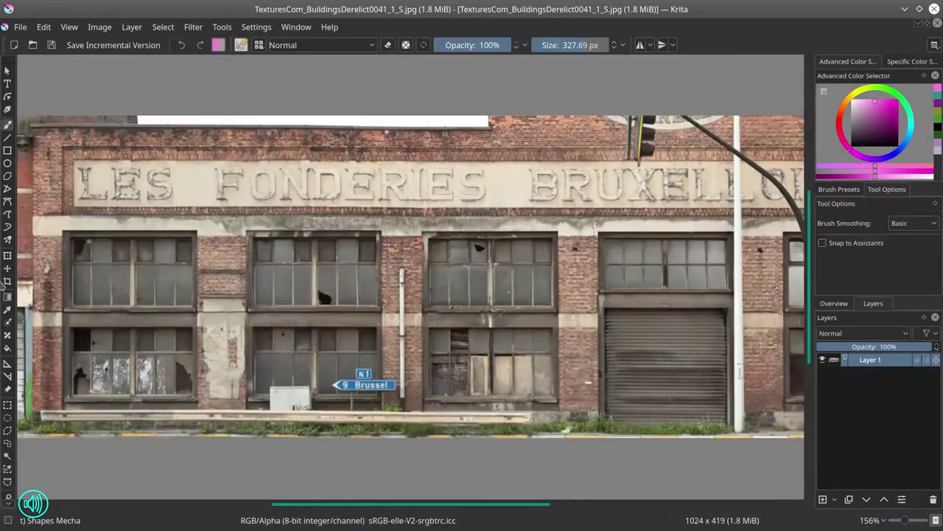
pyautogui.click(44, 27)
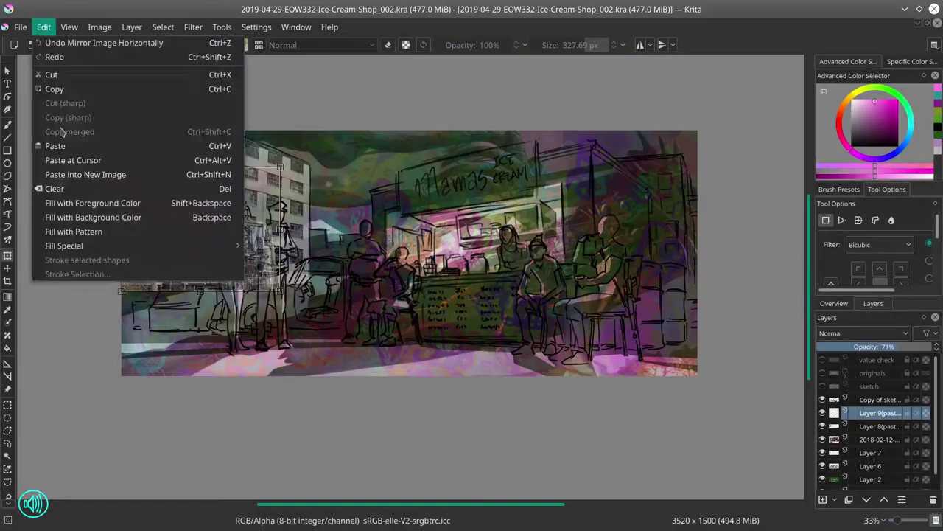
pyautogui.click(56, 145)
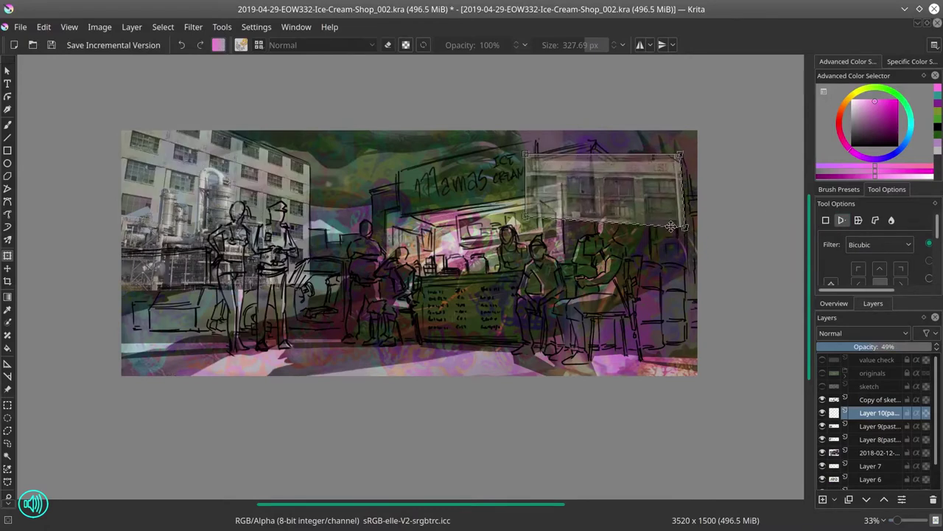
pyautogui.hotkey('ctrl', 'j')
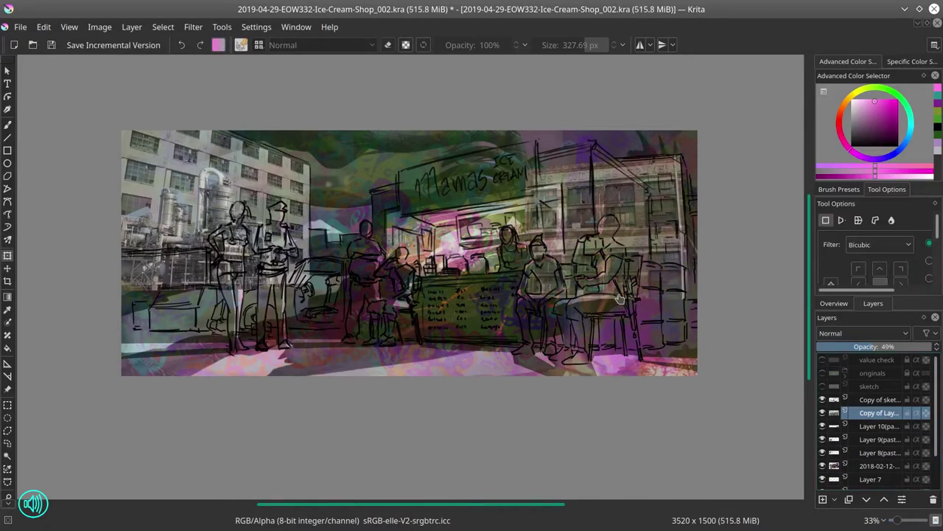
pyautogui.click(867, 499)
pyautogui.click(867, 499)
pyautogui.moveTo(870, 413); pyautogui.dragTo(870, 395)
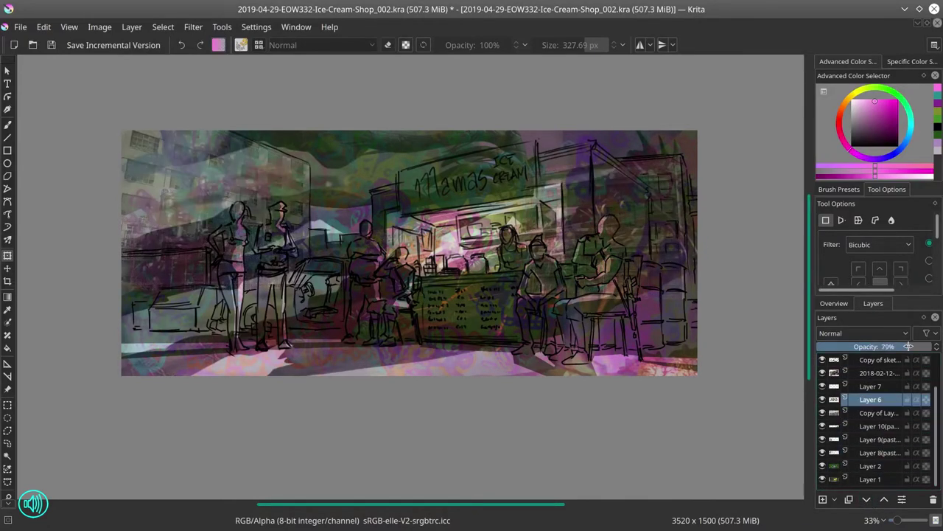
# Duplicate the selected layers and save the painting
pyautogui.rightClick(870, 399)
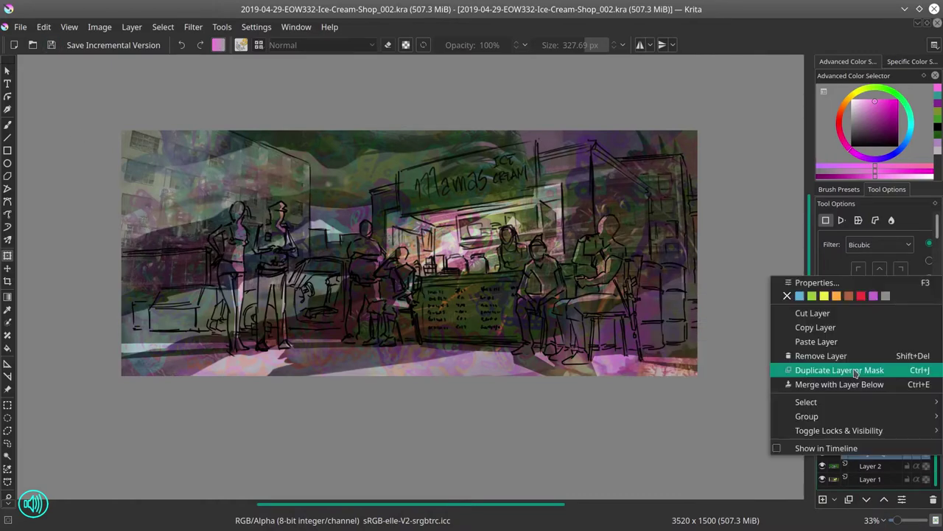
pyautogui.click(818, 361)
pyautogui.click(51, 45)
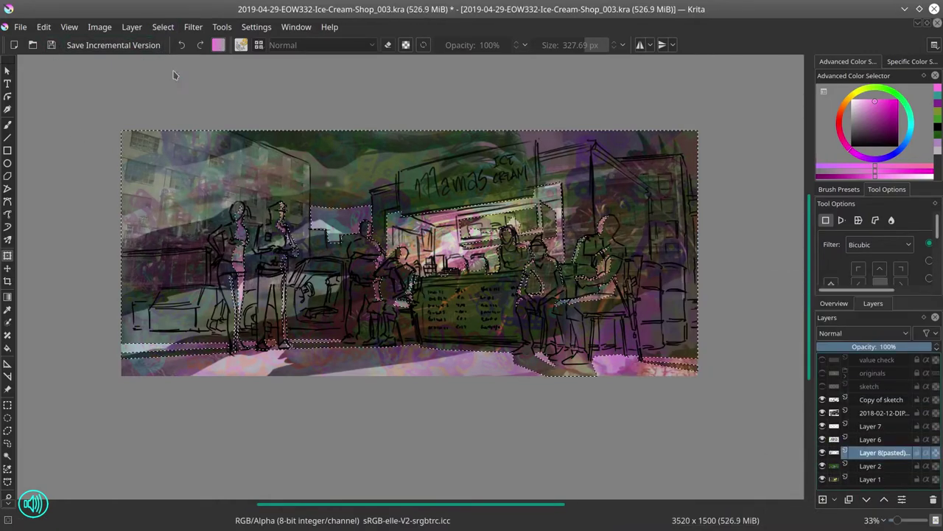
# Adjust curves, then darken the top-left and sides with Basic-4 brush strokes
pyautogui.hotkey('ctrl', 'm')
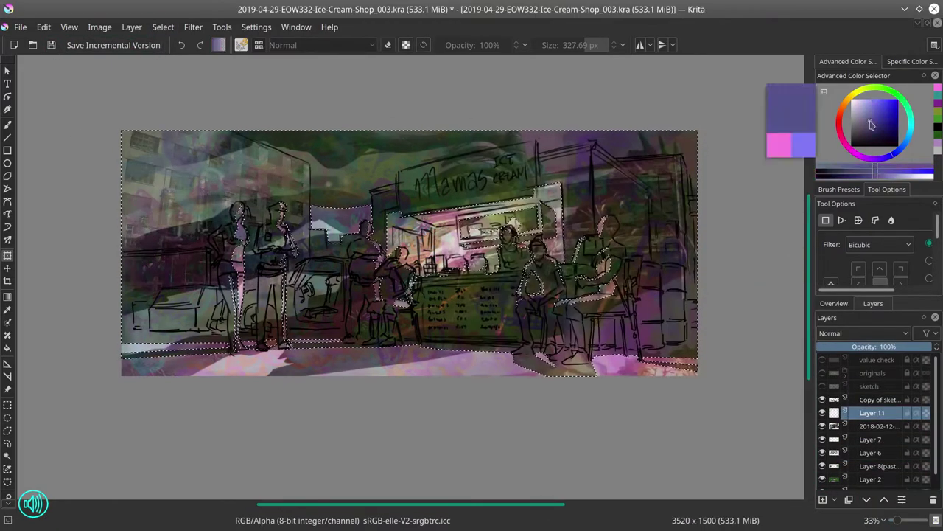
pyautogui.click(7, 124)
pyautogui.moveTo(133, 140); pyautogui.dragTo(243, 177)
pyautogui.hotkey('ctrl', 'z')
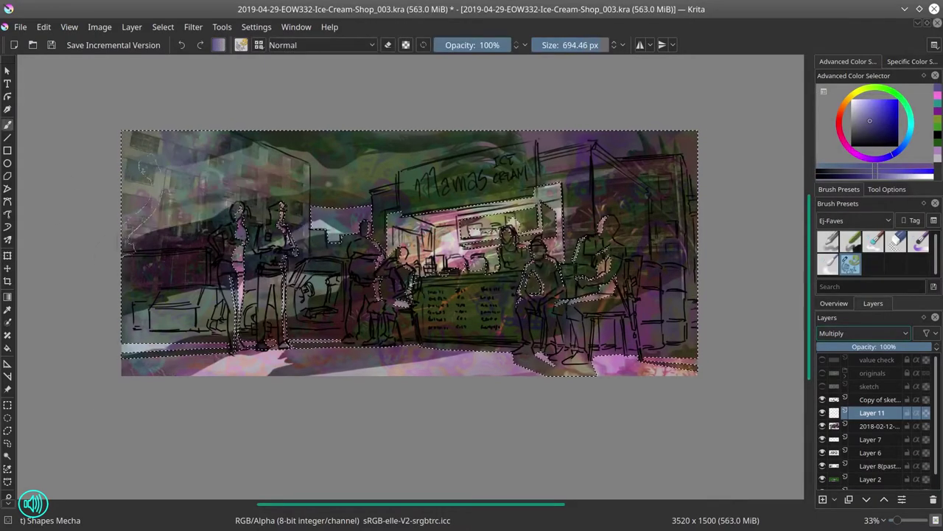
pyautogui.click(828, 241)
pyautogui.moveTo(148, 148)
pyautogui.mouseDown()
pyautogui.moveTo(174, 178)
pyautogui.moveTo(144, 302)
pyautogui.moveTo(221, 294)
pyautogui.moveTo(331, 339)
pyautogui.mouseUp()
pyautogui.press('[')
pyautogui.press('[')
pyautogui.press('[')
pyautogui.moveTo(649, 339); pyautogui.dragTo(662, 237)
# Add a Color Dodge layer and fill the ground with orange light, then deselect
pyautogui.press('Insert')
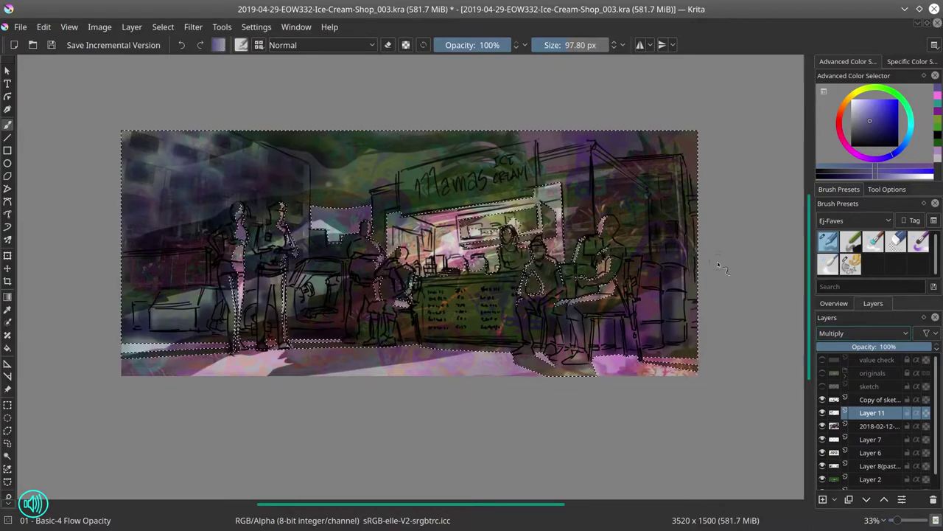
pyautogui.click(847, 96)
pyautogui.hotkey('alt', 'shift', 'd')
pyautogui.press('f')
pyautogui.click(409, 374)
pyautogui.hotkey('ctrl', 'shift', 'a')
# On new Layer 13, polygon-select the silhouettes of the woman, central and right figures
pyautogui.press('-')
pyautogui.press('-')
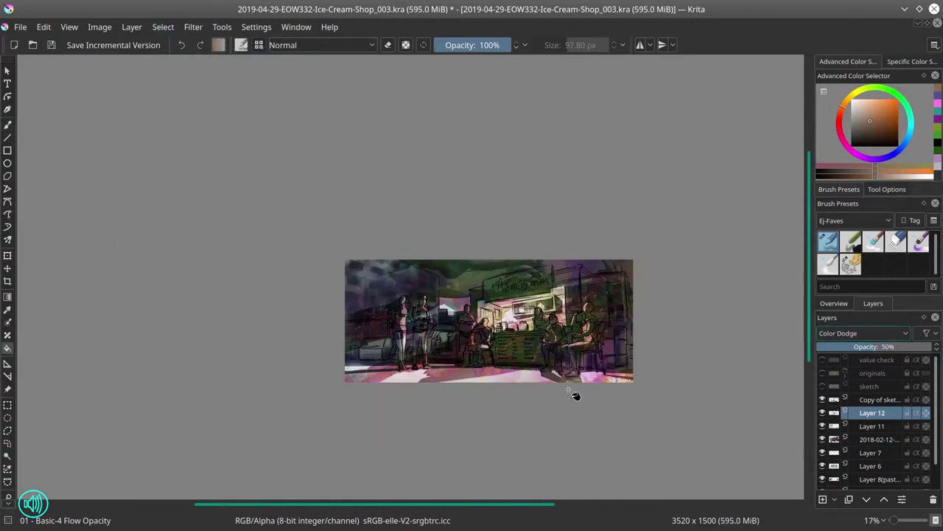
pyautogui.press('1')
pyautogui.press('Insert')
pyautogui.click(8, 430)
pyautogui.moveTo(319, 181)
pyautogui.mouseDown()
pyautogui.moveTo(384, 122)
pyautogui.moveTo(390, 228)
pyautogui.mouseUp()
pyautogui.moveTo(516, 273); pyautogui.dragTo(339, 294)
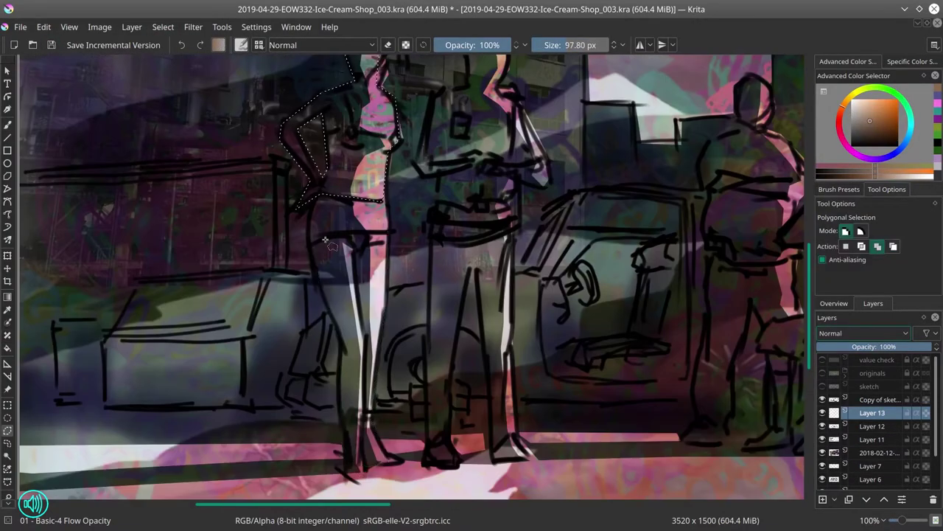
pyautogui.moveTo(294, 133); pyautogui.dragTo(222, 280)
pyautogui.moveTo(509, 284)
pyautogui.mouseDown()
pyautogui.moveTo(528, 199)
pyautogui.moveTo(439, 236)
pyautogui.moveTo(263, 254)
pyautogui.mouseUp()
pyautogui.click(439, 236)
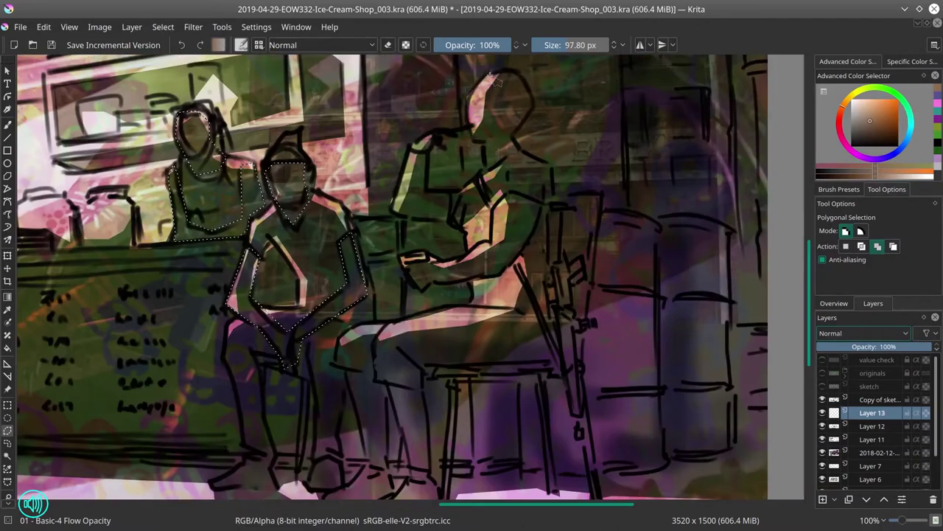
pyautogui.click(404, 258)
pyautogui.click(421, 289)
pyautogui.scroll(-5, 518, 256)
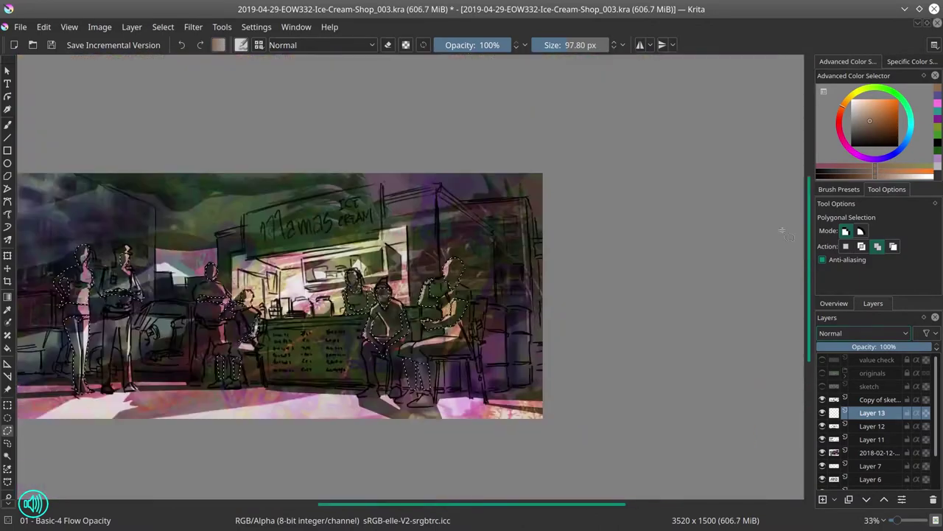
# Try an orange fill on the figure selection, then undo it and return to the brush
pyautogui.press('f')
pyautogui.click(74, 280)
pyautogui.rightClick(872, 412)
pyautogui.press('Escape')
pyautogui.hotkey('ctrl', 'z')
pyautogui.press('-')
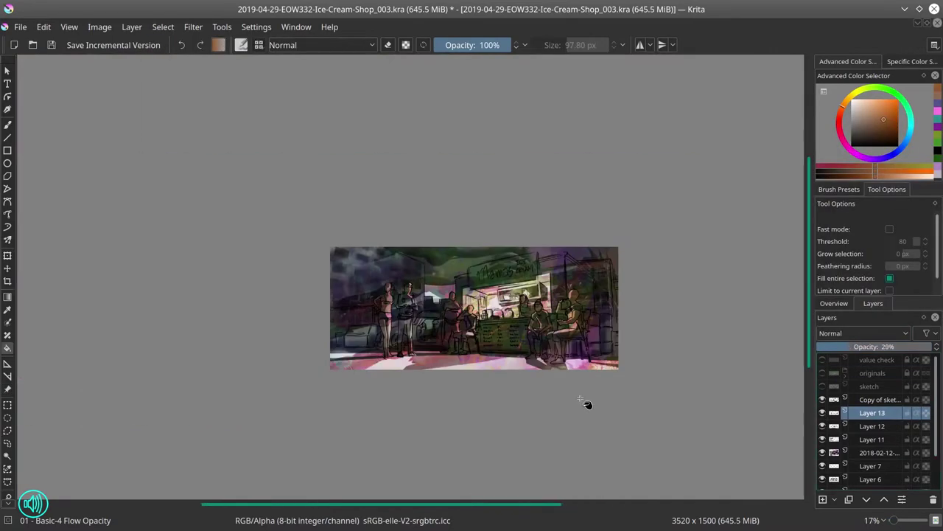
pyautogui.press('b')
pyautogui.scroll(3, 472, 306)
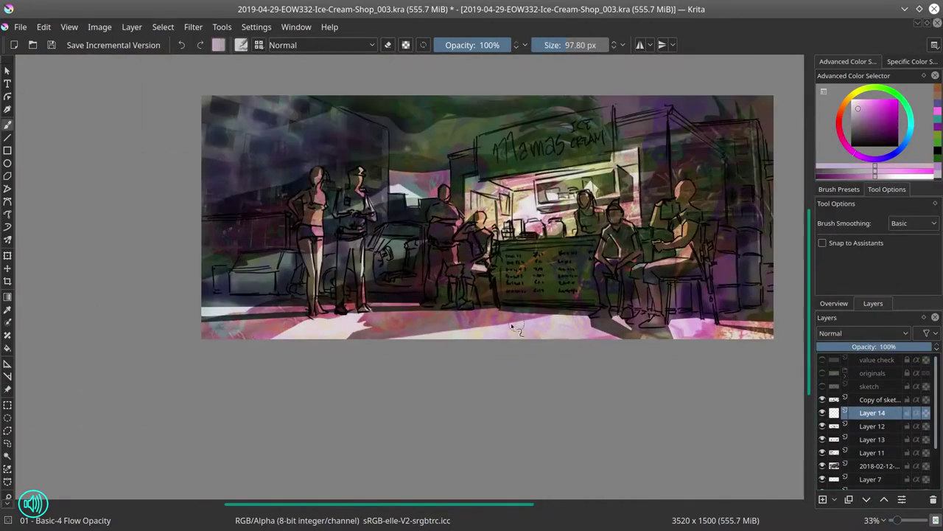
pyautogui.scroll(-3, 568, 400)
# Export the painting as a WIP02 JPEG and save an incremental version
pyautogui.click(21, 26)
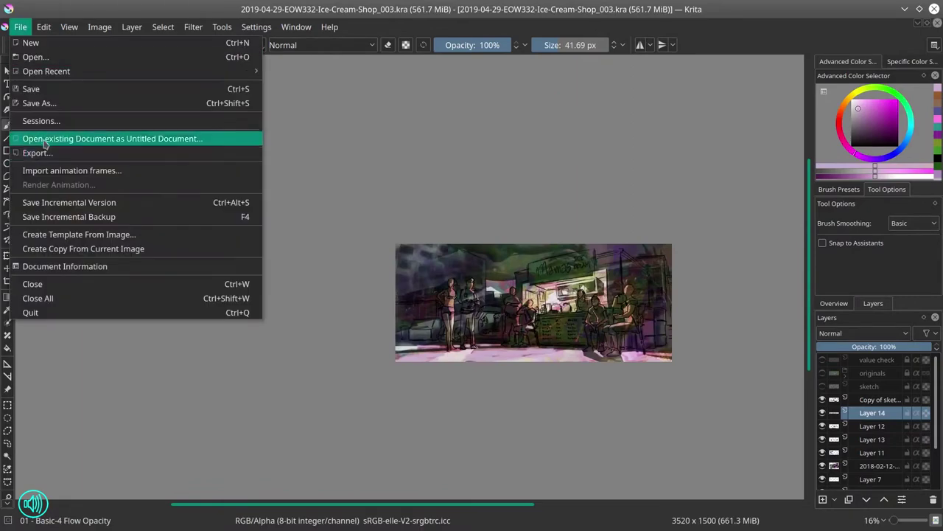
pyautogui.click(42, 152)
pyautogui.click(565, 224)
pyautogui.click(618, 325)
pyautogui.press('BackSpace')
pyautogui.write('2')
pyautogui.click(678, 386)
pyautogui.hotkey('ctrl', 'alt', 's')
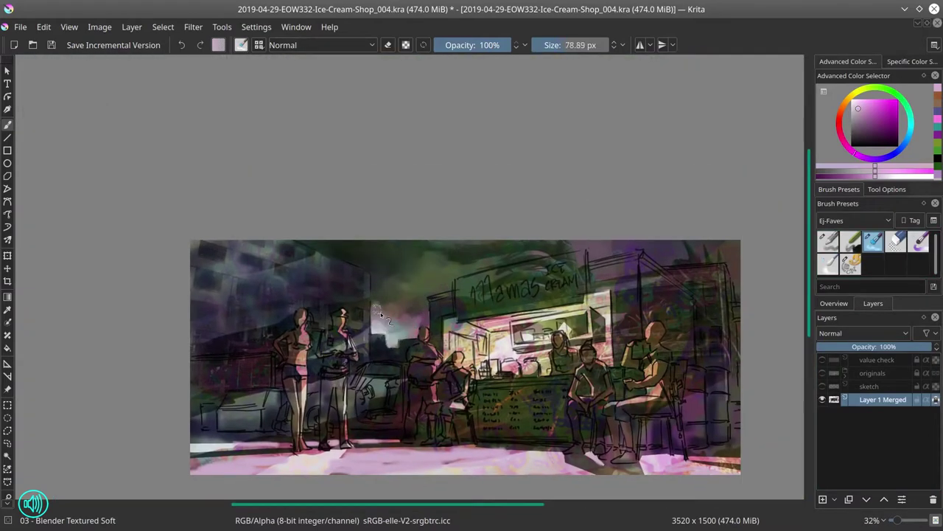
# Paint over the left building and the pale bottom-left strip, turn off greyscale, and save
pyautogui.press(']')
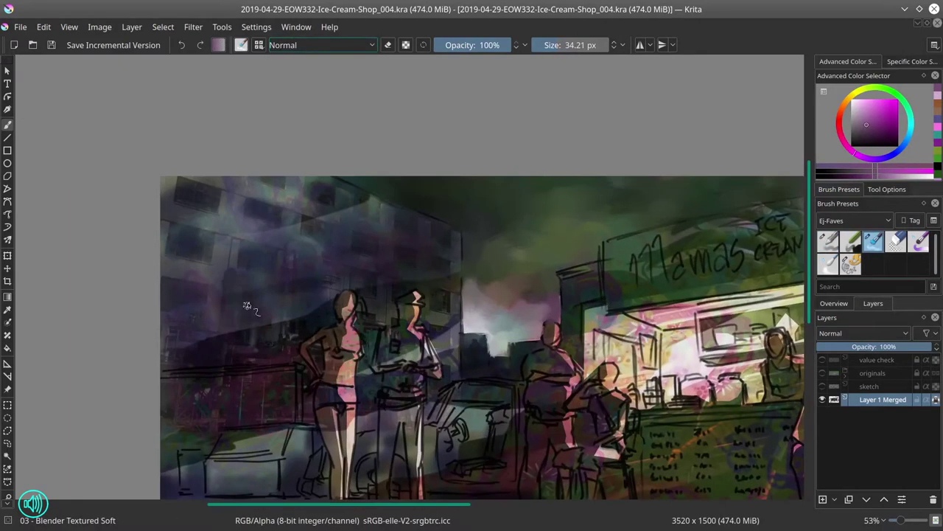
pyautogui.press('[')
pyautogui.moveTo(216, 367); pyautogui.dragTo(266, 328)
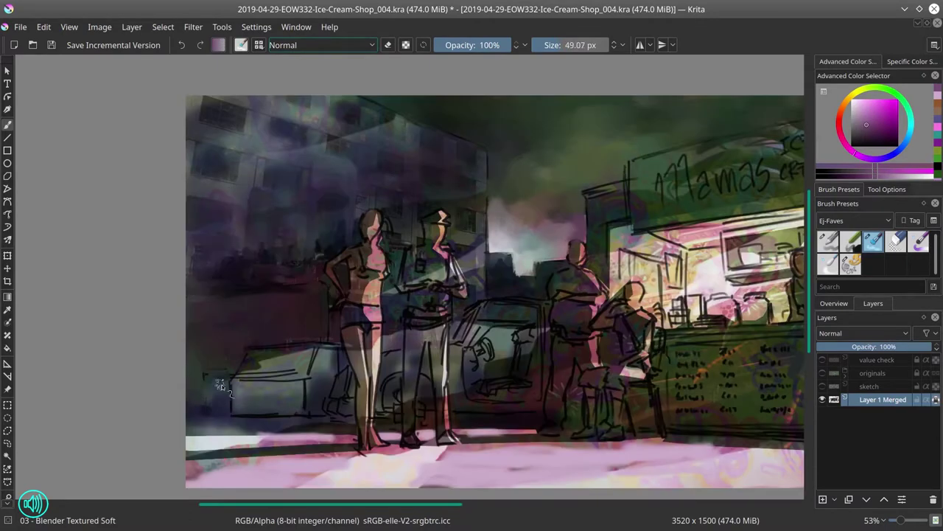
pyautogui.press('[')
pyautogui.press('[')
pyautogui.press('[')
pyautogui.moveTo(225, 435); pyautogui.dragTo(304, 381)
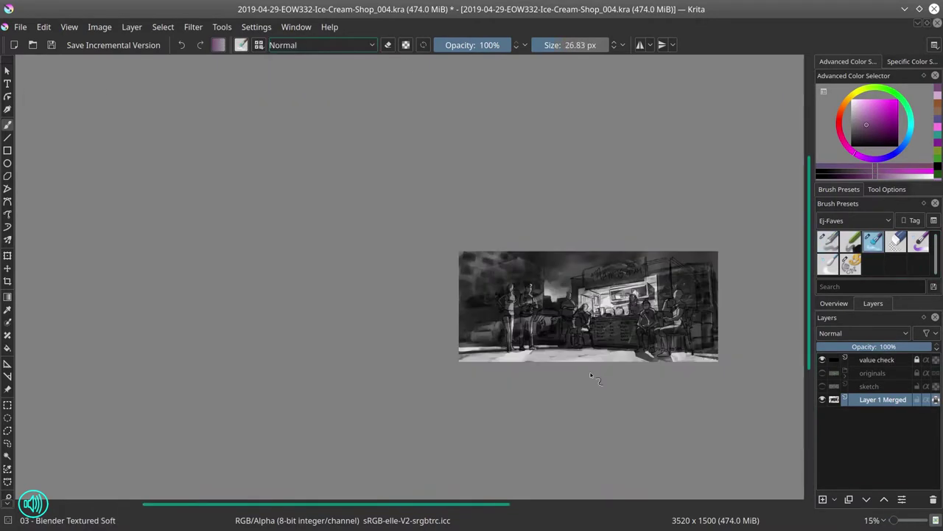
pyautogui.click(824, 359)
pyautogui.click(52, 45)
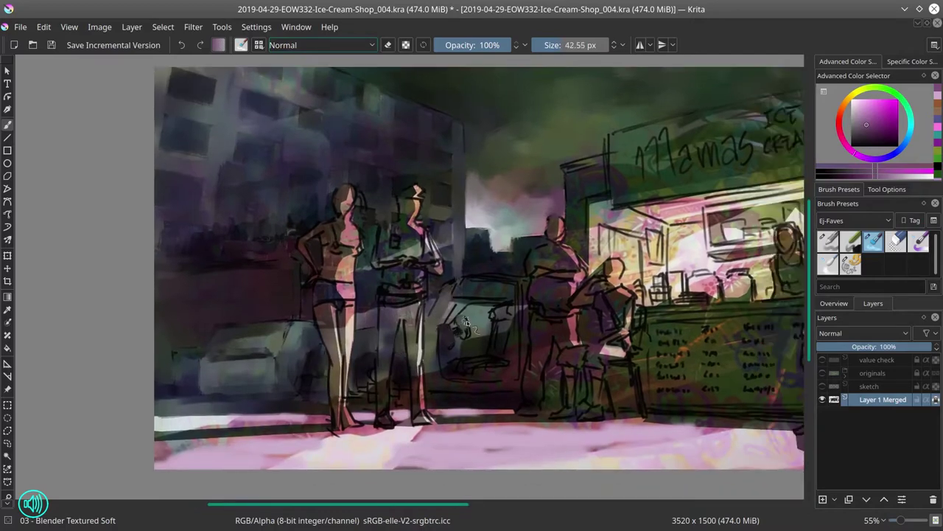
# Paint purple over the barrels and add light-pink strokes along the ground
pyautogui.press('/')
pyautogui.press('/')
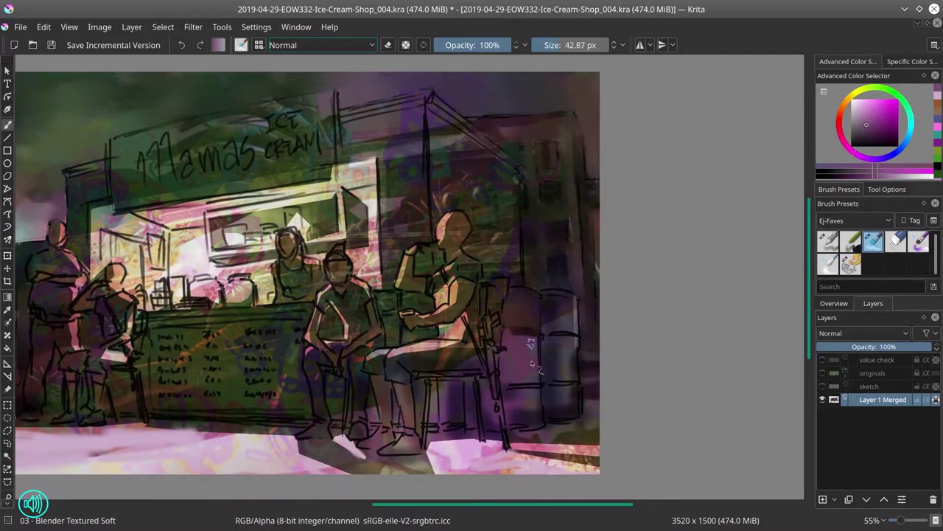
pyautogui.moveTo(531, 344)
pyautogui.mouseDown()
pyautogui.moveTo(469, 422)
pyautogui.moveTo(570, 411)
pyautogui.mouseUp()
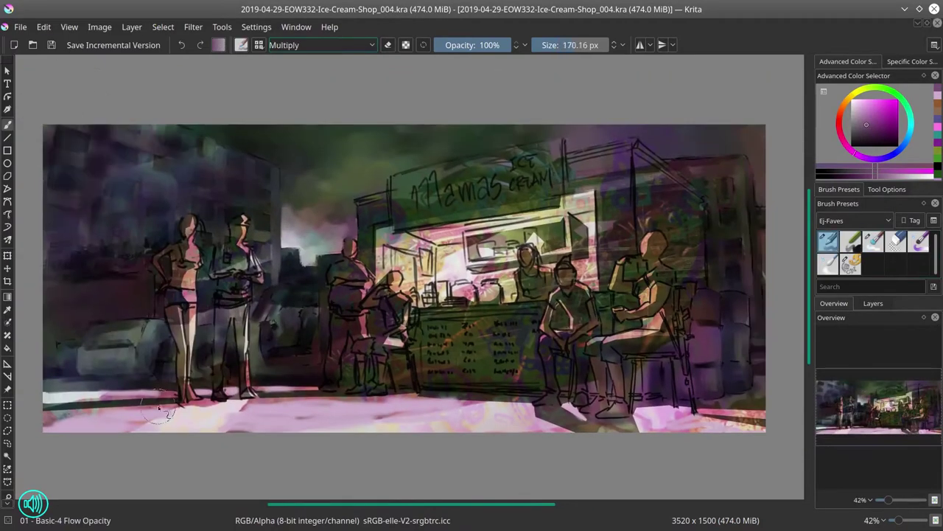
pyautogui.press('/')
pyautogui.press('/')
pyautogui.press('/')
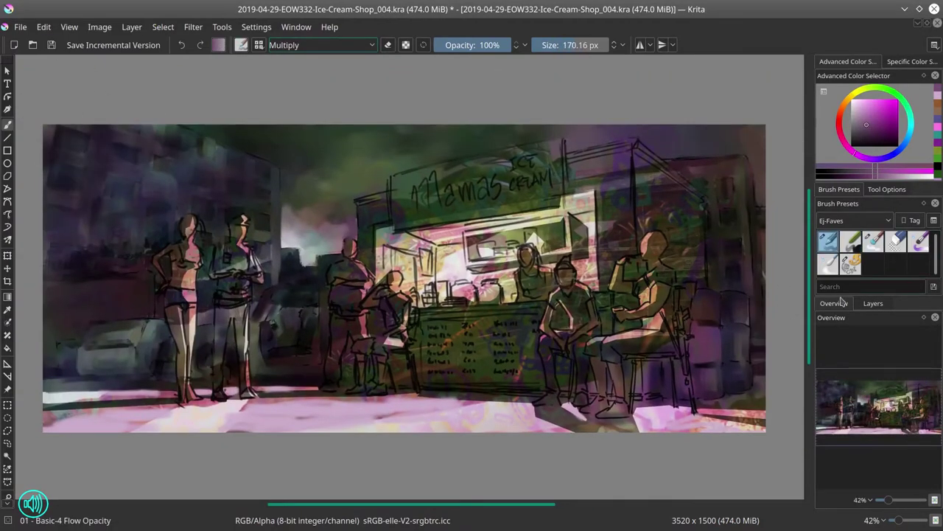
pyautogui.moveTo(571, 413); pyautogui.dragTo(516, 435)
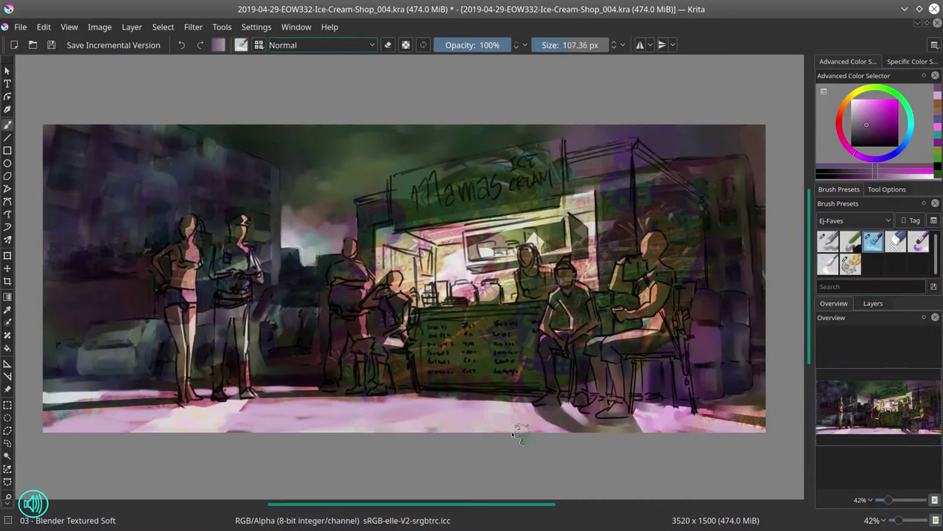
pyautogui.press('[')
pyautogui.moveTo(427, 399); pyautogui.dragTo(309, 399)
pyautogui.moveTo(218, 405); pyautogui.dragTo(126, 442)
pyautogui.moveTo(74, 396); pyautogui.dragTo(321, 398)
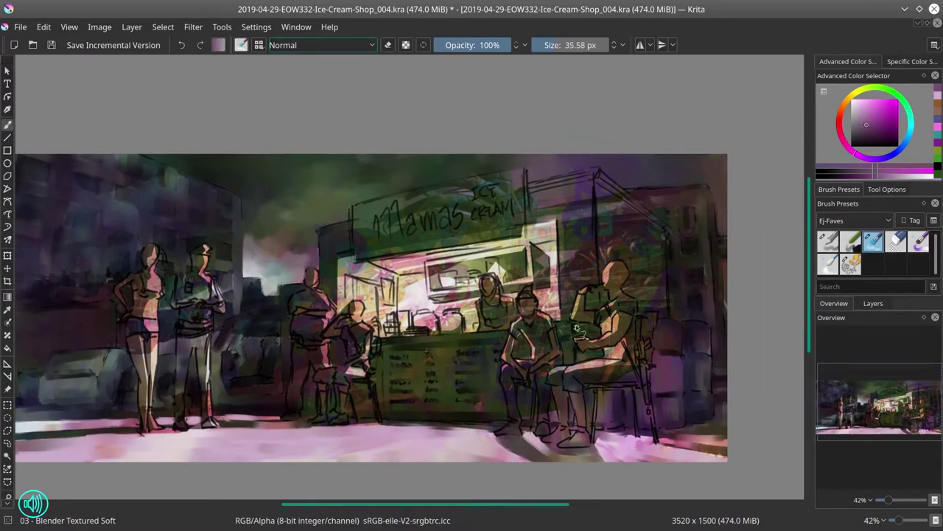
pyautogui.press(']')
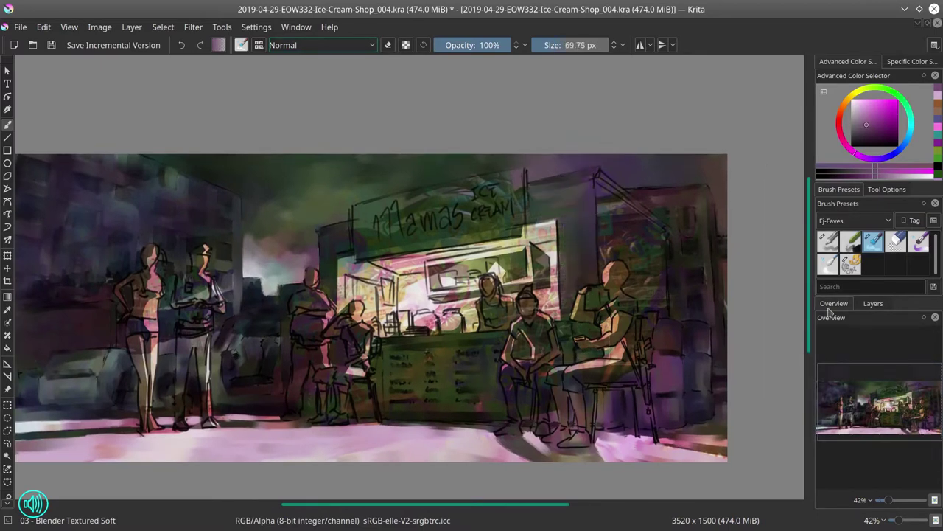
# Paint dark green over the Mamas ICE CREAM sign
pyautogui.hotkey('ctrl', 'y')
pyautogui.press('-')
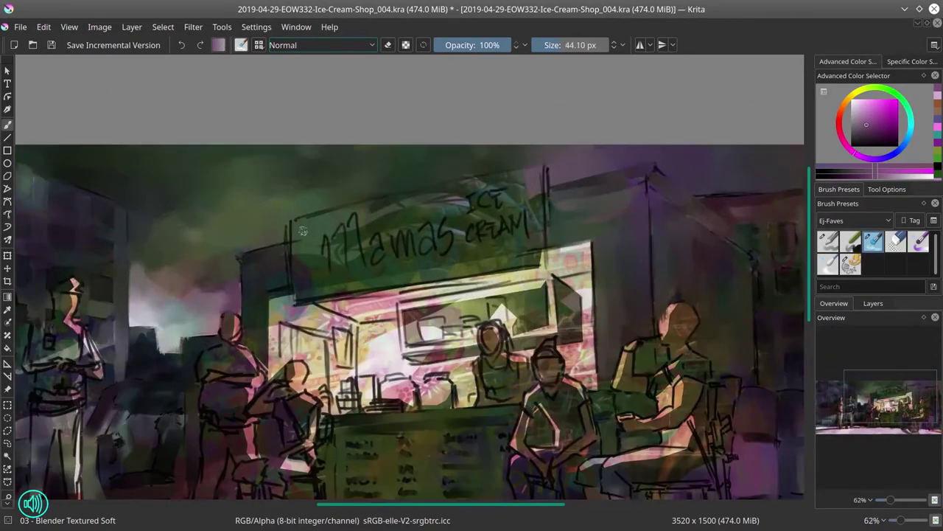
pyautogui.press('[')
pyautogui.moveTo(302, 231)
pyautogui.mouseDown()
pyautogui.moveTo(295, 251)
pyautogui.moveTo(413, 243)
pyautogui.moveTo(524, 223)
pyautogui.moveTo(511, 196)
pyautogui.mouseUp()
pyautogui.press('[')
pyautogui.moveTo(324, 273)
pyautogui.mouseDown()
pyautogui.moveTo(283, 361)
pyautogui.moveTo(538, 214)
pyautogui.moveTo(571, 309)
pyautogui.mouseUp()
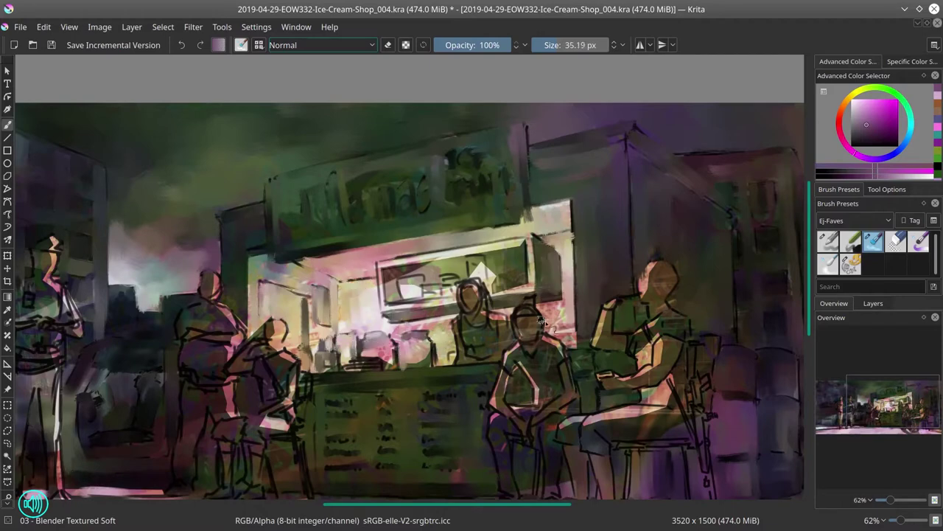
# Add light strokes over the stall window and lower ground, then zoom out
pyautogui.press('[')
pyautogui.moveTo(390, 294)
pyautogui.mouseDown()
pyautogui.moveTo(535, 294)
pyautogui.moveTo(624, 252)
pyautogui.mouseUp()
pyautogui.press('[')
pyautogui.press('[')
pyautogui.press('[')
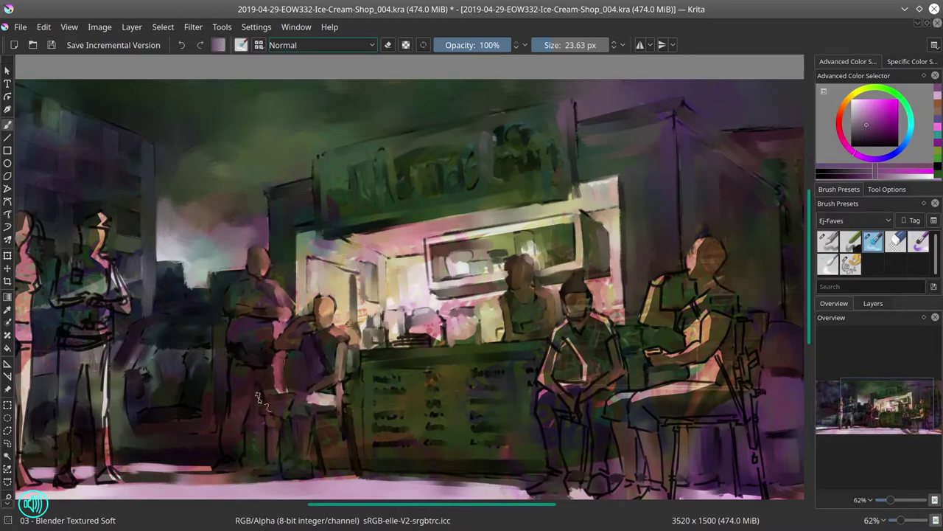
pyautogui.moveTo(192, 421); pyautogui.dragTo(336, 414)
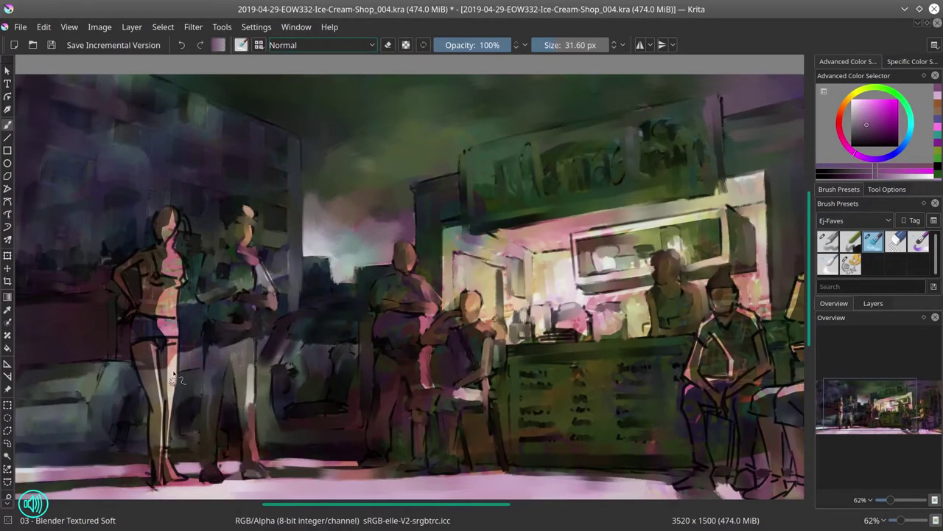
pyautogui.press('[')
pyautogui.press('[')
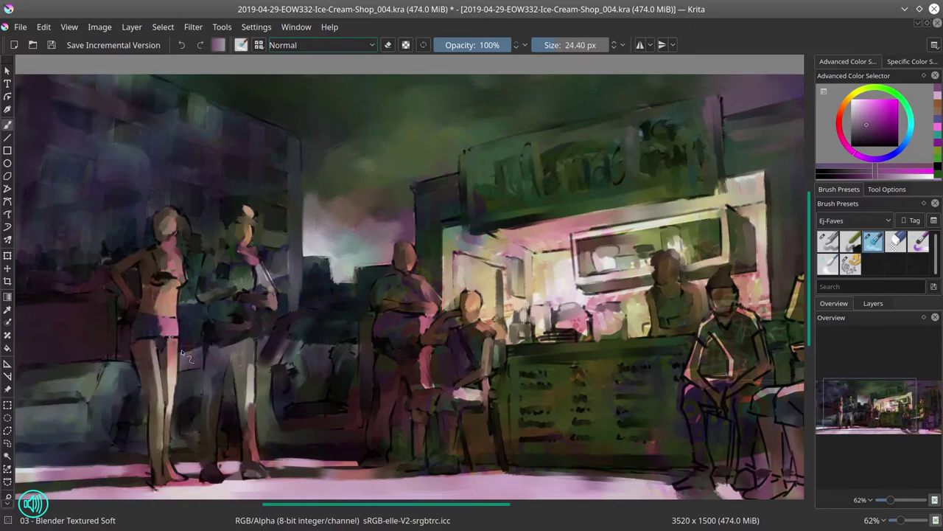
pyautogui.press('-')
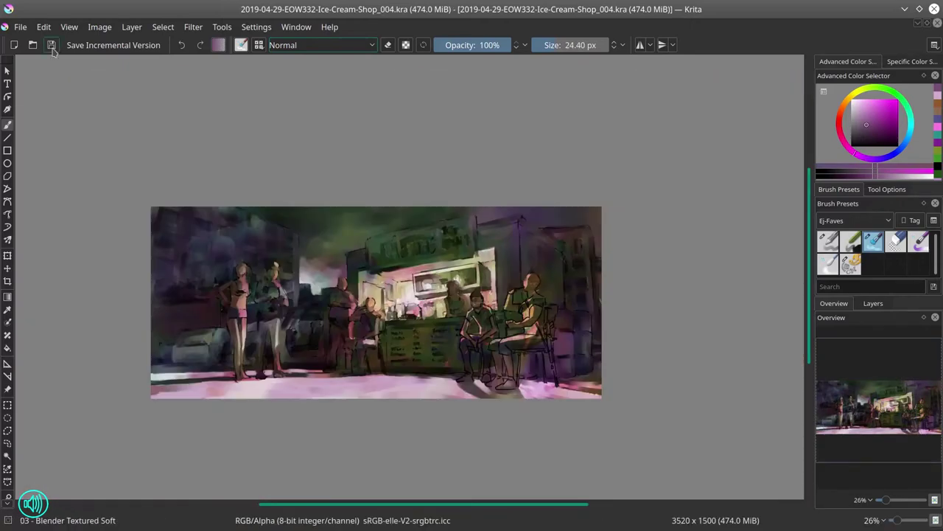
# Mirror the canvas to check the composition and save the painting
pyautogui.press('m')
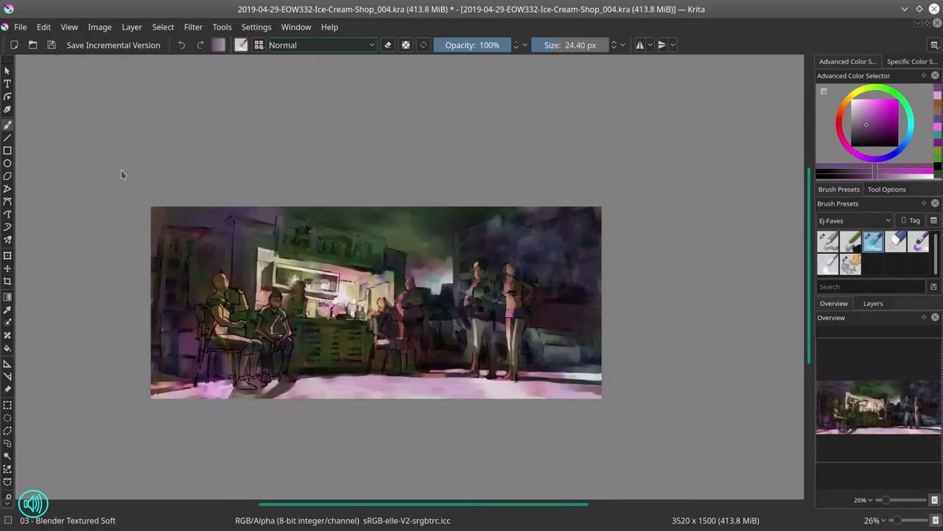
pyautogui.press('+')
pyautogui.press('+')
pyautogui.press(']')
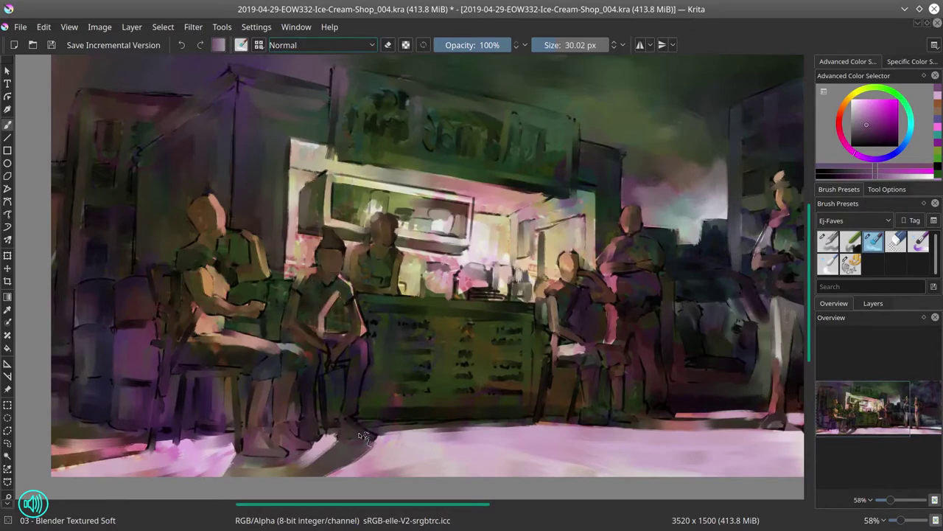
pyautogui.press('-')
pyautogui.press('-')
pyautogui.click(52, 45)
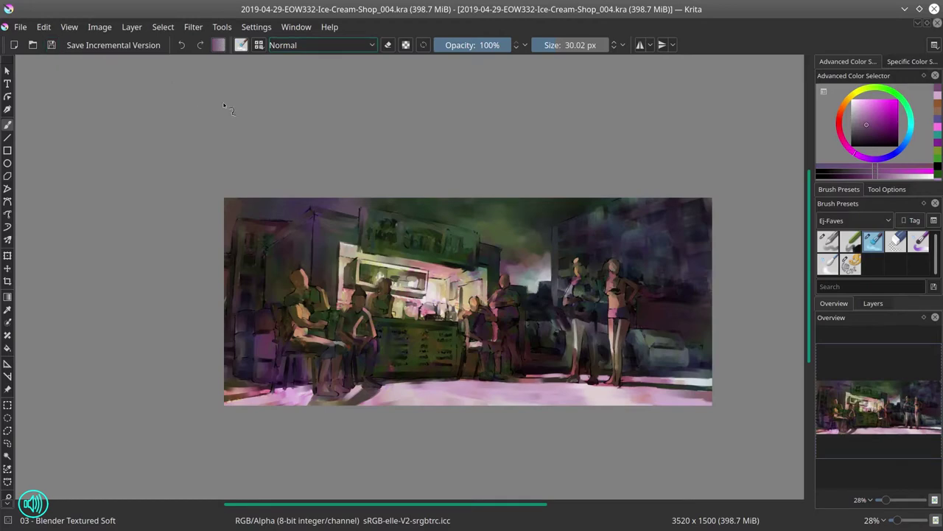
# Repaint the seated figures with Basic-4 Flow Opacity, save, and start outlining the left figures
pyautogui.press('/')
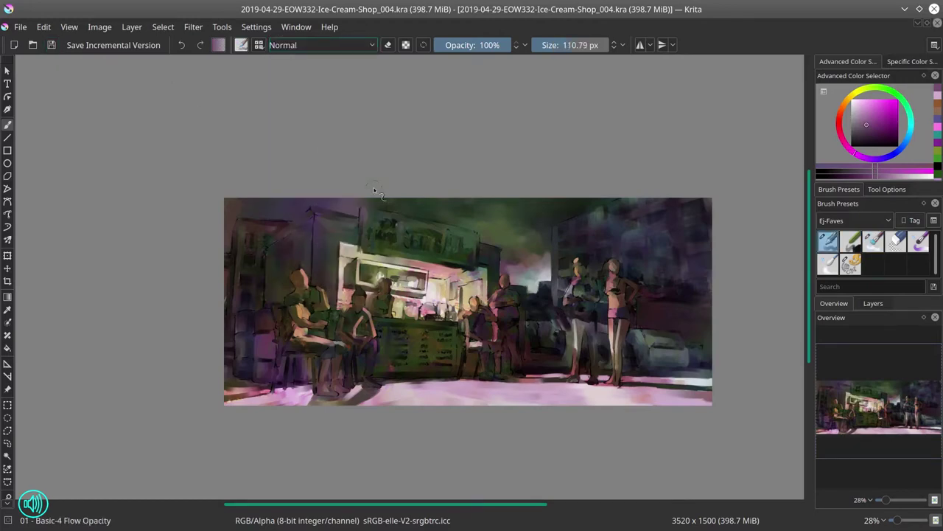
pyautogui.press('+')
pyautogui.press('+')
pyautogui.press('/')
pyautogui.press('/')
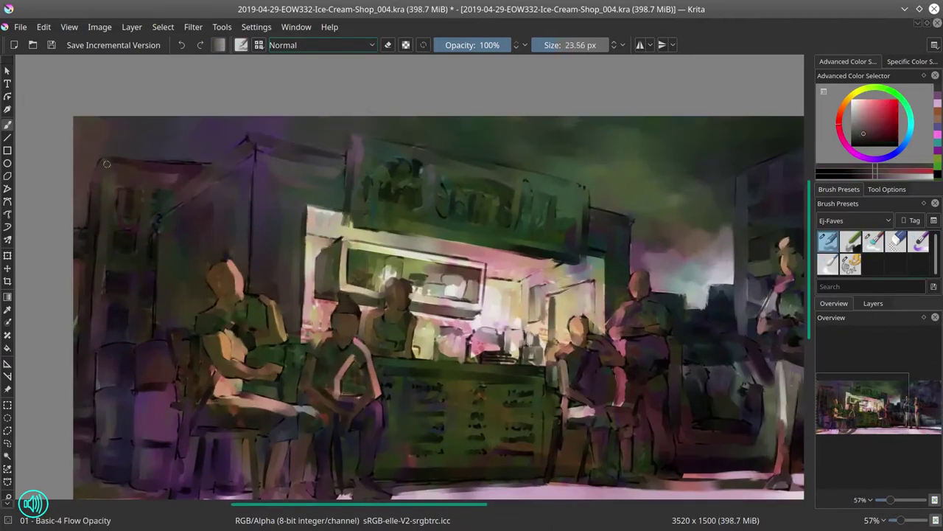
pyautogui.moveTo(106, 164)
pyautogui.mouseDown()
pyautogui.moveTo(161, 167)
pyautogui.moveTo(82, 277)
pyautogui.moveTo(116, 293)
pyautogui.moveTo(96, 391)
pyautogui.moveTo(116, 398)
pyautogui.moveTo(84, 445)
pyautogui.moveTo(102, 455)
pyautogui.moveTo(109, 483)
pyautogui.moveTo(154, 340)
pyautogui.mouseUp()
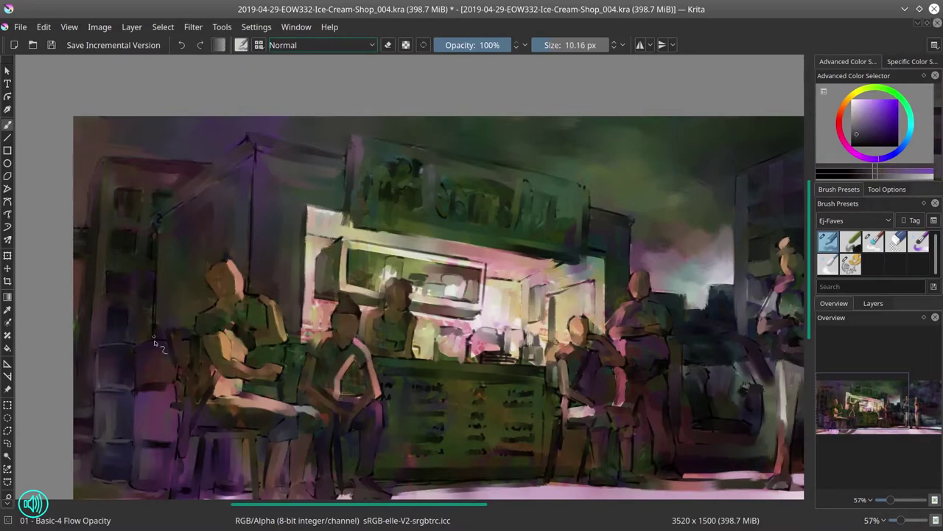
pyautogui.hotkey('ctrl', 's')
pyautogui.moveTo(156, 218); pyautogui.dragTo(195, 316)
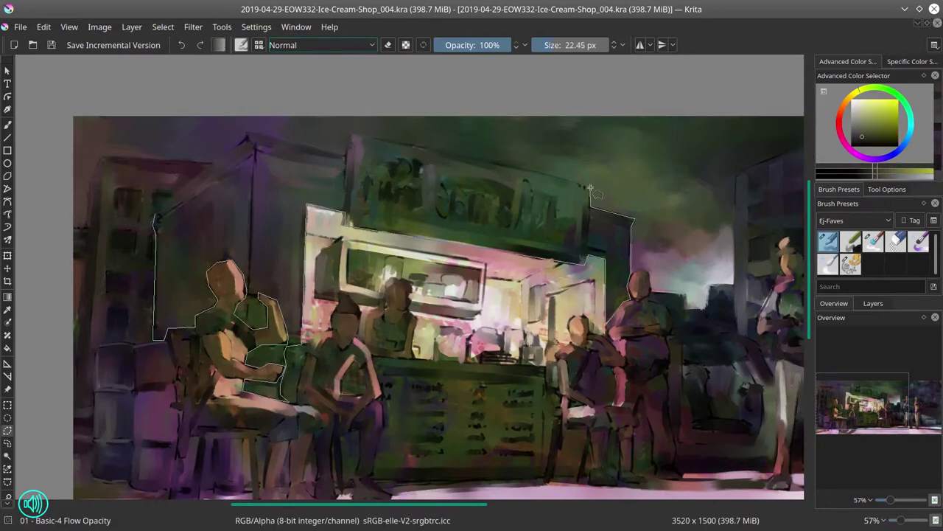
# Finish selecting the stall and left figures, brighten them with a curves adjustment, and deselect
pyautogui.moveTo(590, 188); pyautogui.dragTo(157, 218)
pyautogui.moveTo(203, 385)
pyautogui.mouseDown()
pyautogui.moveTo(221, 436)
pyautogui.moveTo(254, 387)
pyautogui.mouseUp()
pyautogui.moveTo(337, 372)
pyautogui.mouseDown()
pyautogui.moveTo(347, 317)
pyautogui.moveTo(361, 411)
pyautogui.moveTo(384, 305)
pyautogui.mouseUp()
pyautogui.scroll(-2, 597, 400)
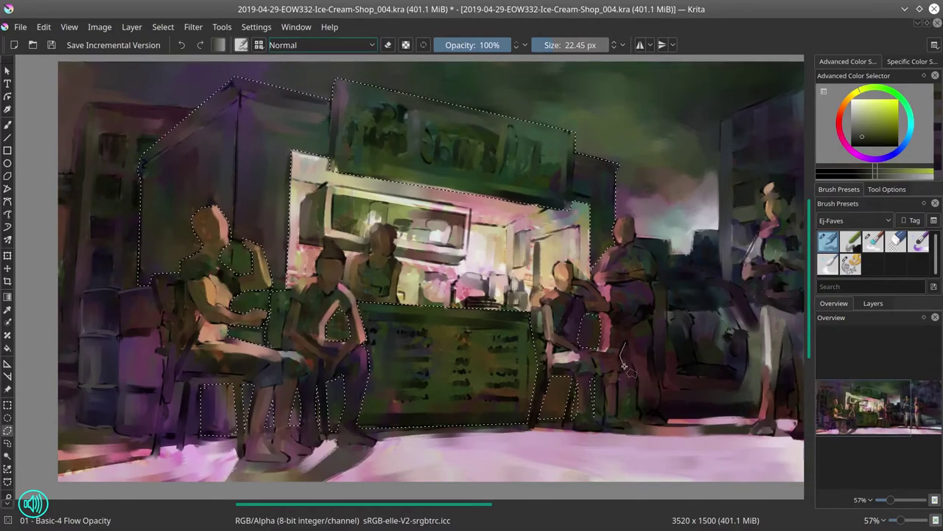
pyautogui.click(193, 27)
pyautogui.moveTo(221, 59)
pyautogui.click(464, 202)
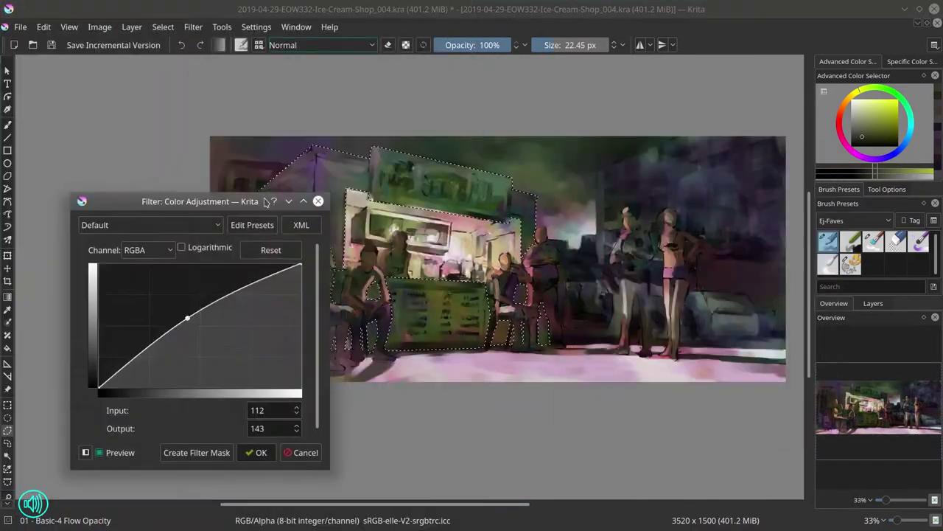
pyautogui.press('Return')
pyautogui.hotkey('ctrl', 'shift', 'a')
# Paint darker strokes over the stall in Multiply blending mode
pyautogui.click(320, 45)
pyautogui.click(284, 114)
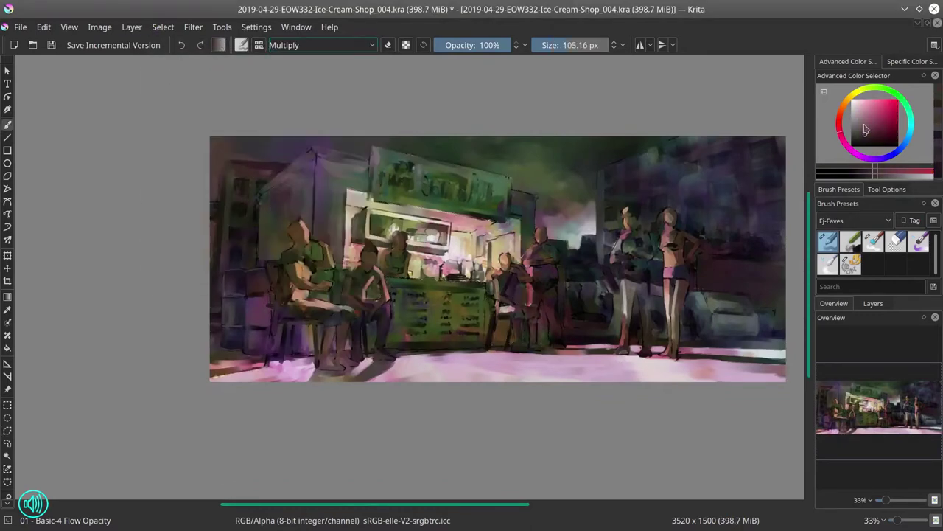
pyautogui.moveTo(309, 154); pyautogui.dragTo(269, 250)
# Switch to the Basic-4 Flow Opacity brush and set its blending mode back to Normal
pyautogui.press('/')
pyautogui.scroll(1, 312, 156)
pyautogui.press('/')
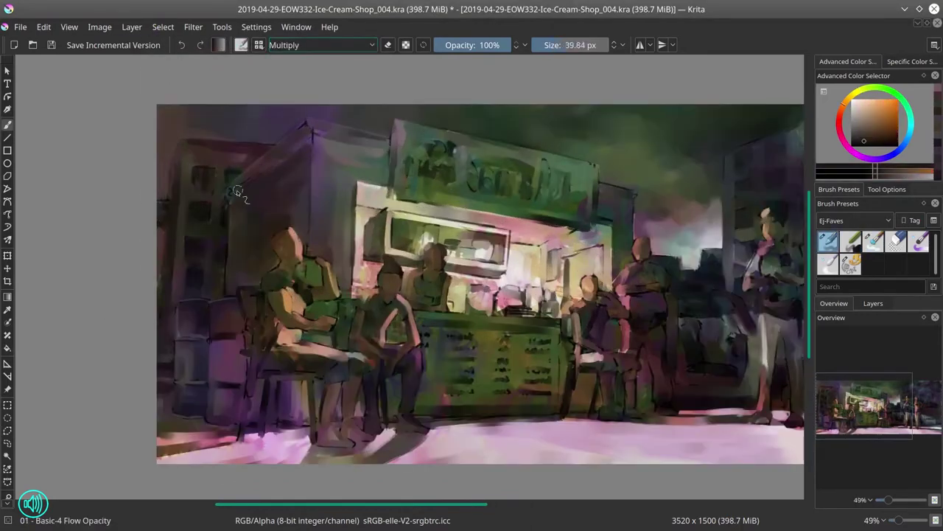
pyautogui.click(321, 45)
pyautogui.click(284, 116)
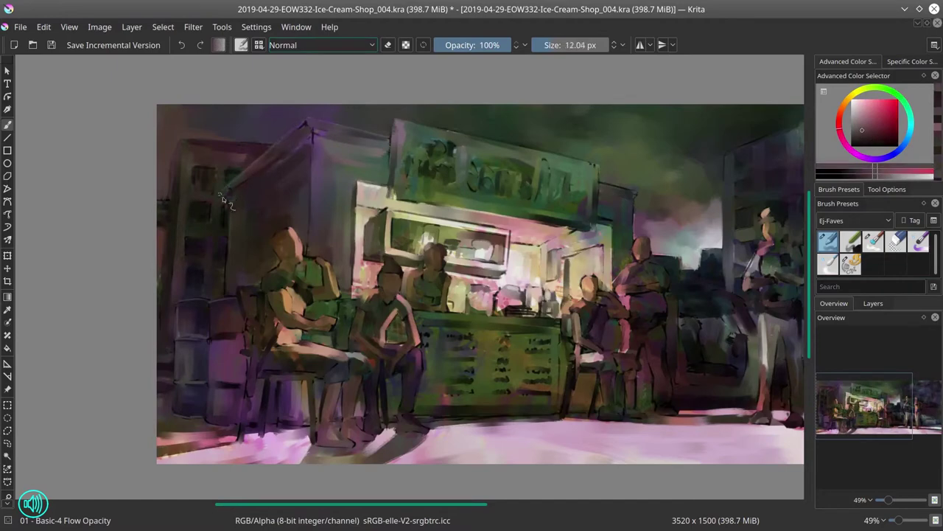
# Sample light salmon, green and dark teal tones while tilting the canvas and enlarging the brush
pyautogui.hotkey('ctrl', '[')
pyautogui.hotkey('ctrl', '[')
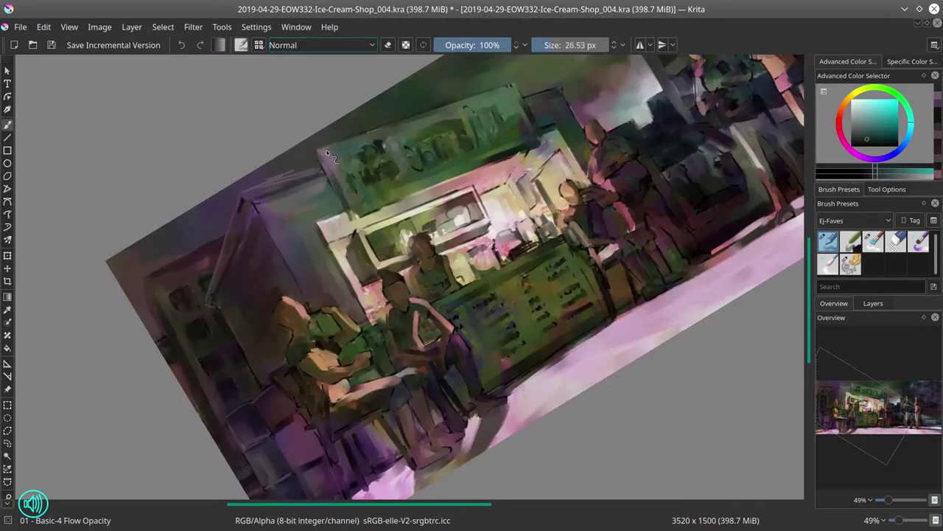
pyautogui.press('5')
pyautogui.press('[')
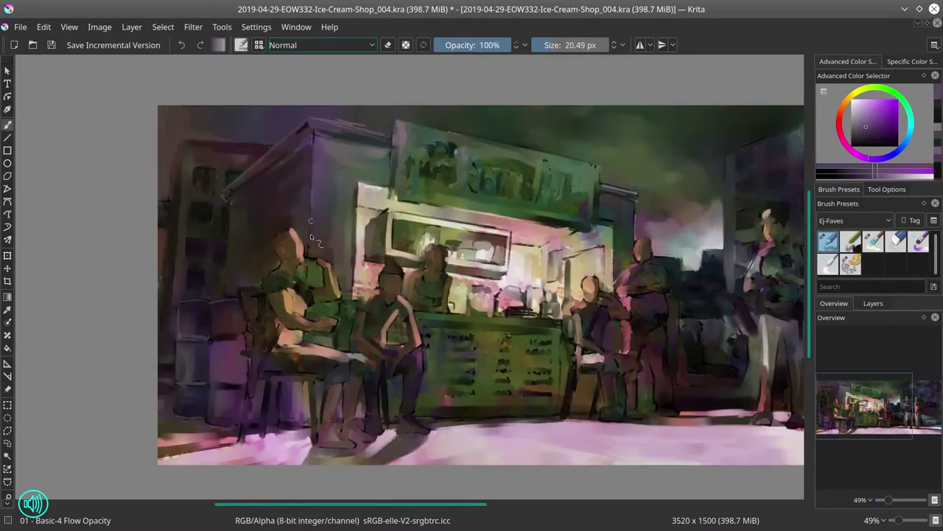
pyautogui.keyDown('ctrl'); pyautogui.click(360, 277); pyautogui.keyUp('ctrl')
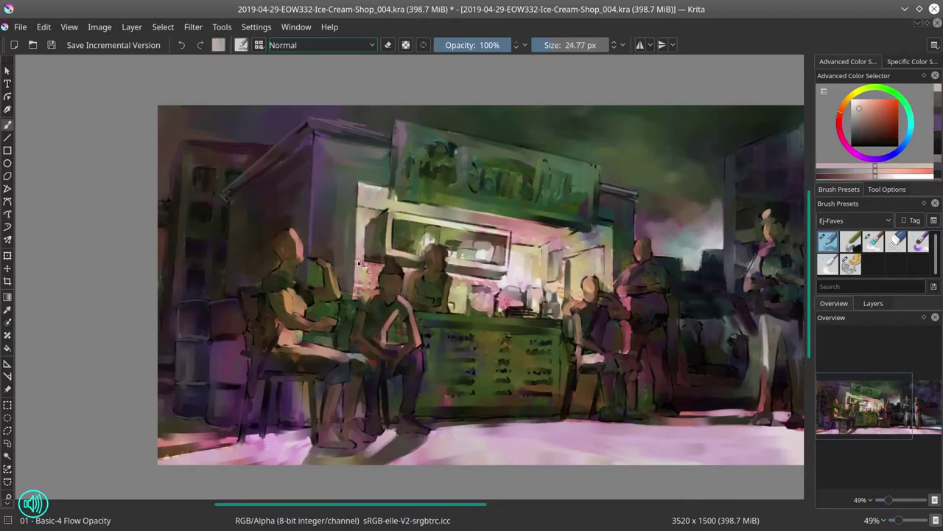
pyautogui.moveTo(361, 264); pyautogui.dragTo(443, 184)
pyautogui.press(']')
pyautogui.keyDown('ctrl'); pyautogui.click(548, 60); pyautogui.keyUp('ctrl')
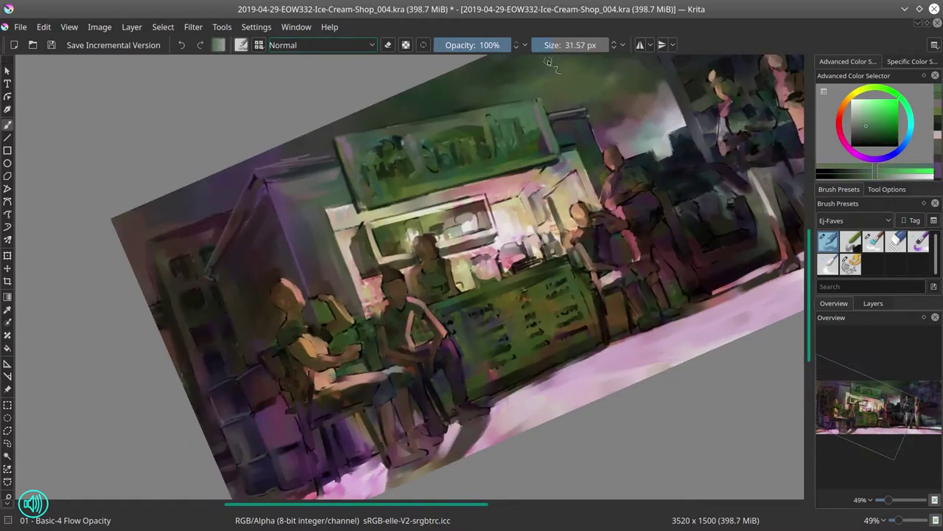
pyautogui.press('5')
pyautogui.press(']')
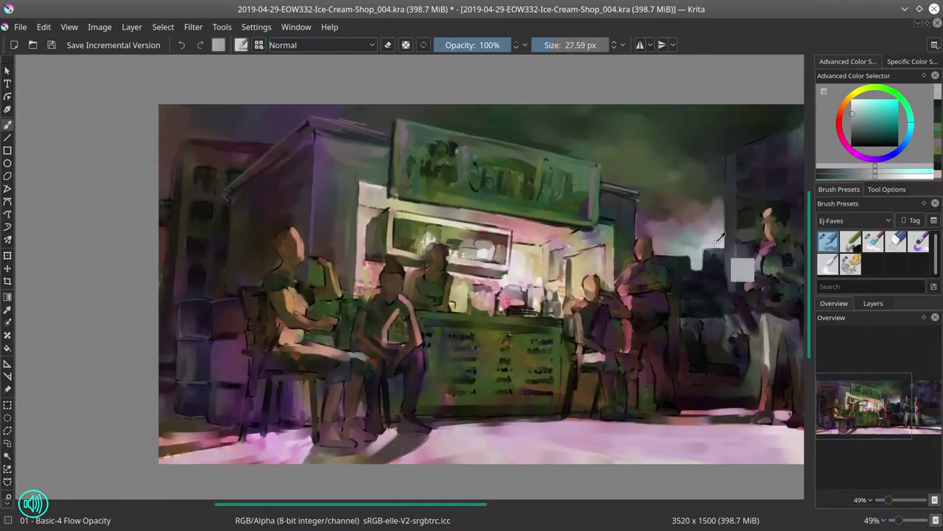
pyautogui.keyDown('ctrl'); pyautogui.click(740, 269); pyautogui.keyUp('ctrl')
# Pan to the building behind the figures and sample dark purple, bluish and dusky pink tones
pyautogui.moveTo(672, 252)
pyautogui.mouseDown()
pyautogui.moveTo(509, 243)
pyautogui.moveTo(462, 328)
pyautogui.mouseUp()
pyautogui.press('[')
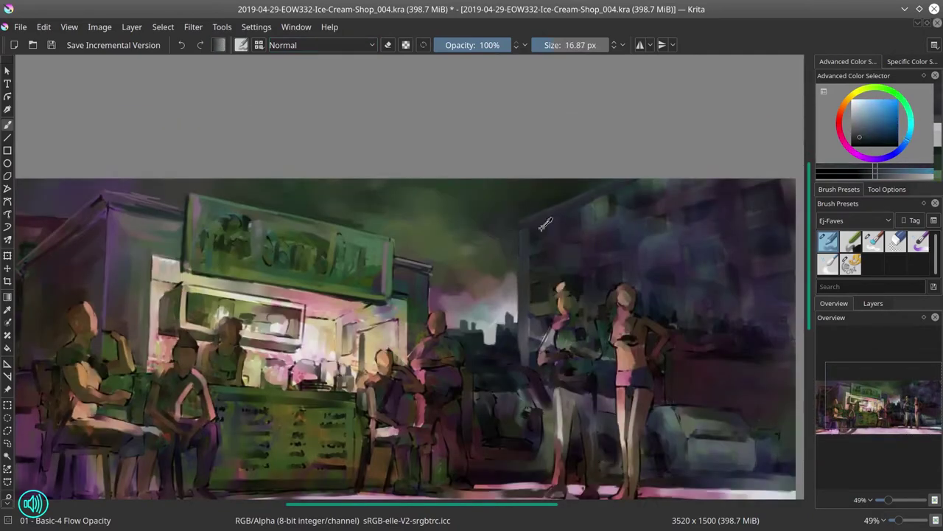
pyautogui.keyDown('ctrl'); pyautogui.click(634, 214); pyautogui.keyUp('ctrl')
pyautogui.keyDown('ctrl'); pyautogui.click(630, 234); pyautogui.keyUp('ctrl')
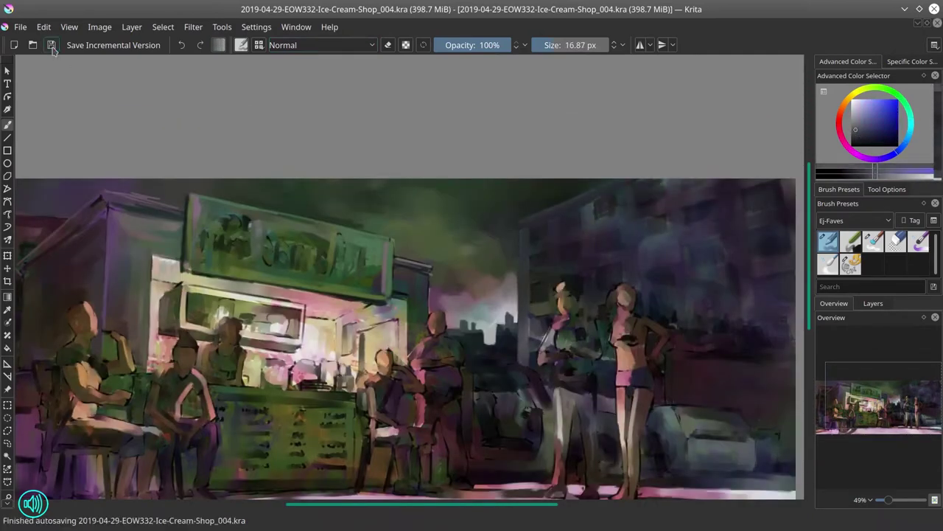
pyautogui.moveTo(670, 331); pyautogui.dragTo(464, 333)
pyautogui.press(']')
pyautogui.keyDown('ctrl'); pyautogui.click(464, 333); pyautogui.keyUp('ctrl')
pyautogui.press('[')
pyautogui.press('[')
pyautogui.press('[')
pyautogui.press('[')
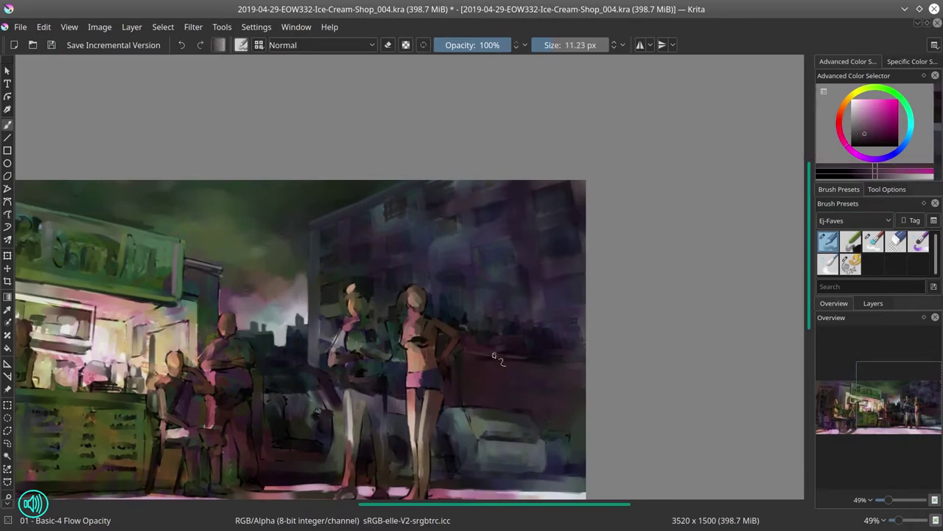
pyautogui.moveTo(469, 374); pyautogui.dragTo(441, 409)
# Sample light blue, grey-blue and dark purple from the building and add a faint stroke on it
pyautogui.keyDown('ctrl'); pyautogui.click(442, 255); pyautogui.keyUp('ctrl')
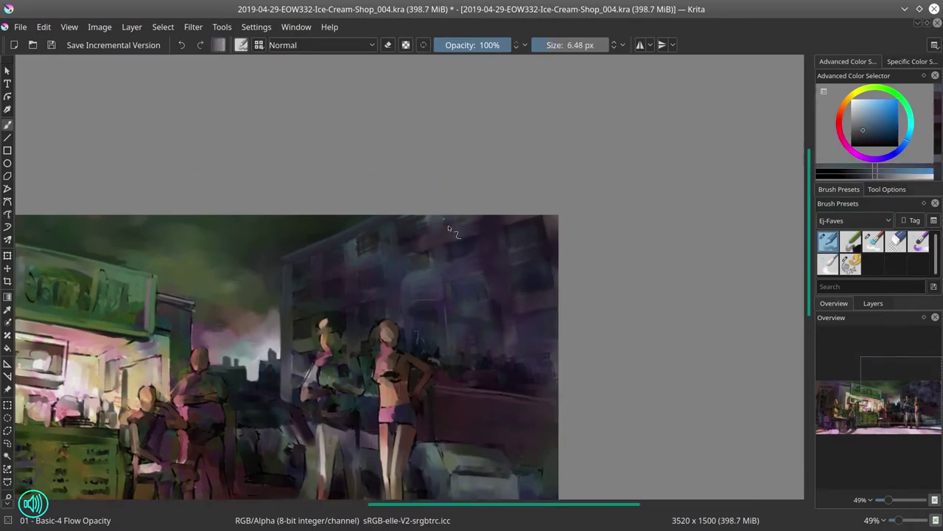
pyautogui.keyDown('ctrl'); pyautogui.click(368, 439); pyautogui.keyUp('ctrl')
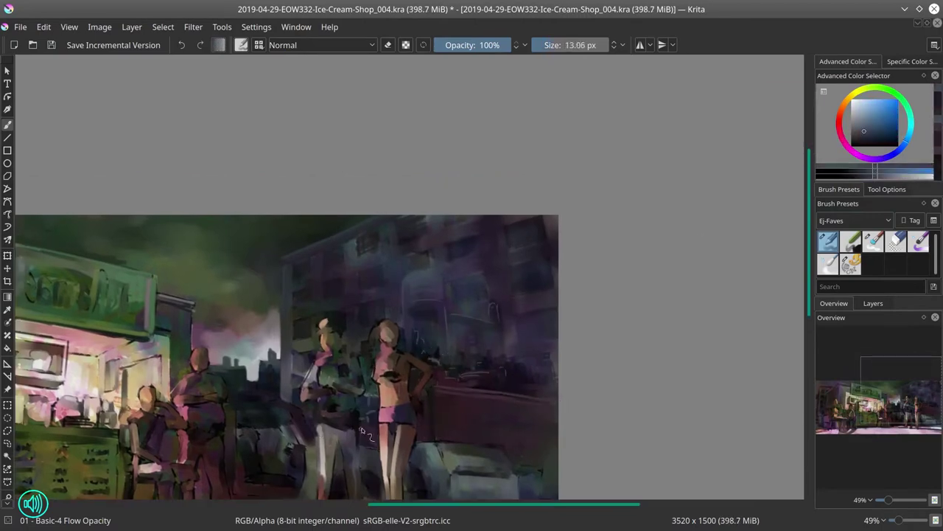
pyautogui.press(']')
pyautogui.press(']')
pyautogui.moveTo(442, 280); pyautogui.dragTo(444, 324)
pyautogui.keyDown('ctrl'); pyautogui.click(510, 330); pyautogui.keyUp('ctrl')
pyautogui.press('[')
pyautogui.keyDown('ctrl'); pyautogui.click(538, 364); pyautogui.keyUp('ctrl')
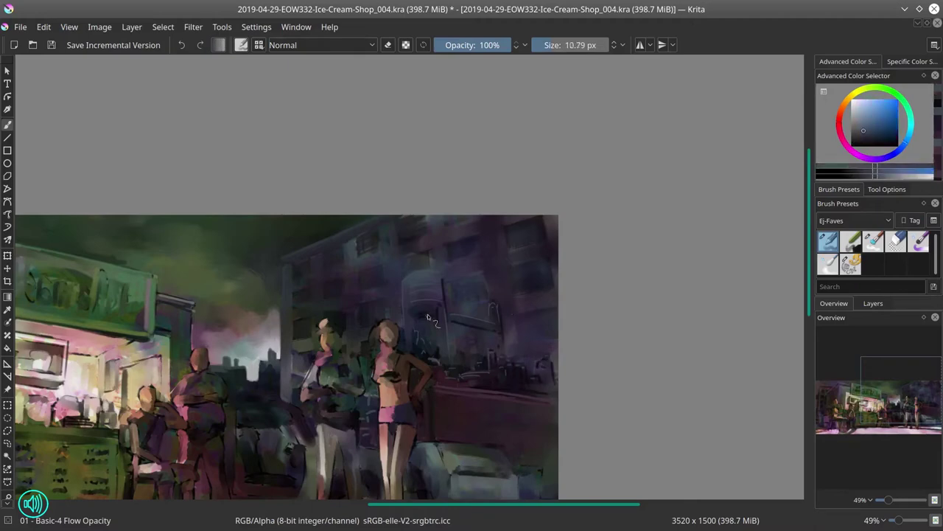
pyautogui.keyDown('ctrl'); pyautogui.click(451, 264); pyautogui.keyUp('ctrl')
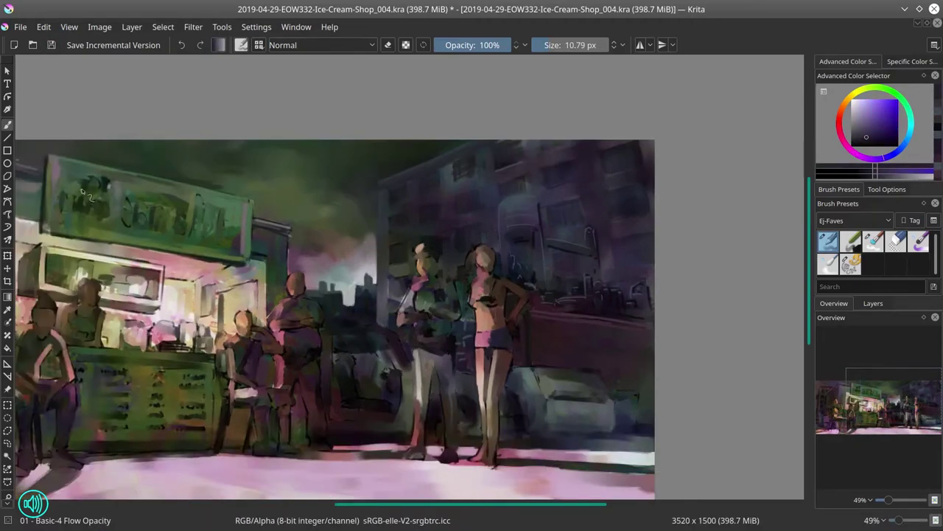
pyautogui.keyDown('ctrl'); pyautogui.click(514, 366); pyautogui.keyUp('ctrl')
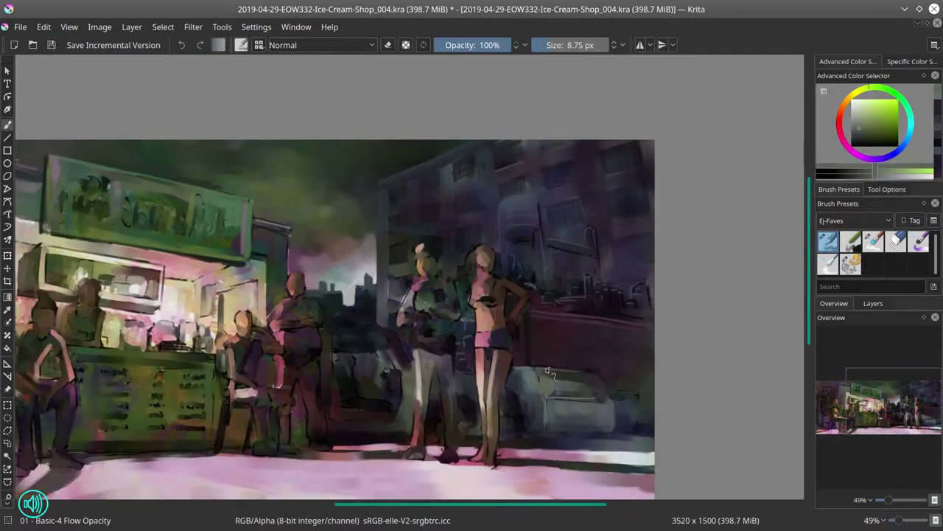
pyautogui.keyDown('ctrl'); pyautogui.click(544, 438); pyautogui.keyUp('ctrl')
pyautogui.keyDown('ctrl'); pyautogui.click(574, 428); pyautogui.keyUp('ctrl')
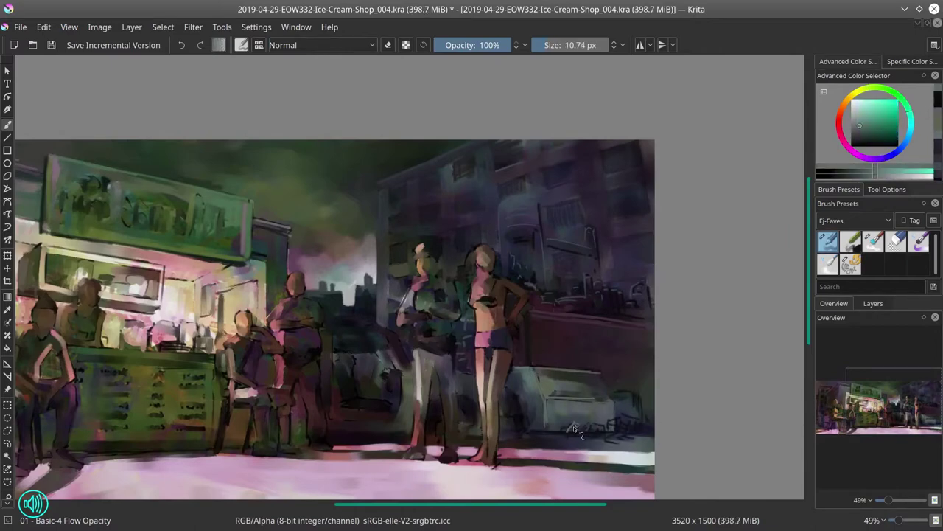
# Pick a dark red, then choose the colour for the car strokes
pyautogui.scroll(-3, 463, 265)
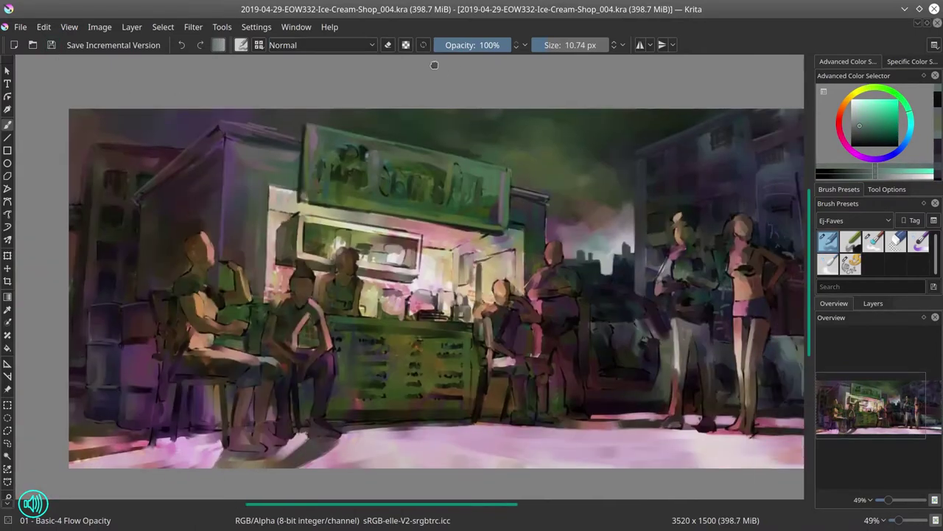
pyautogui.scroll(3, 461, 264)
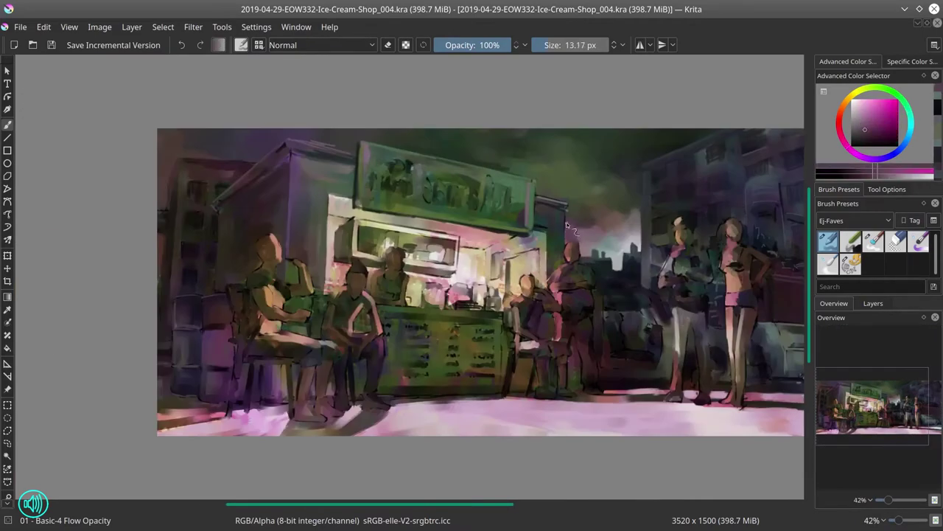
pyautogui.keyDown('ctrl'); pyautogui.click(205, 272); pyautogui.keyUp('ctrl')
pyautogui.scroll(-2, 263, 411)
pyautogui.scroll(4, 264, 411)
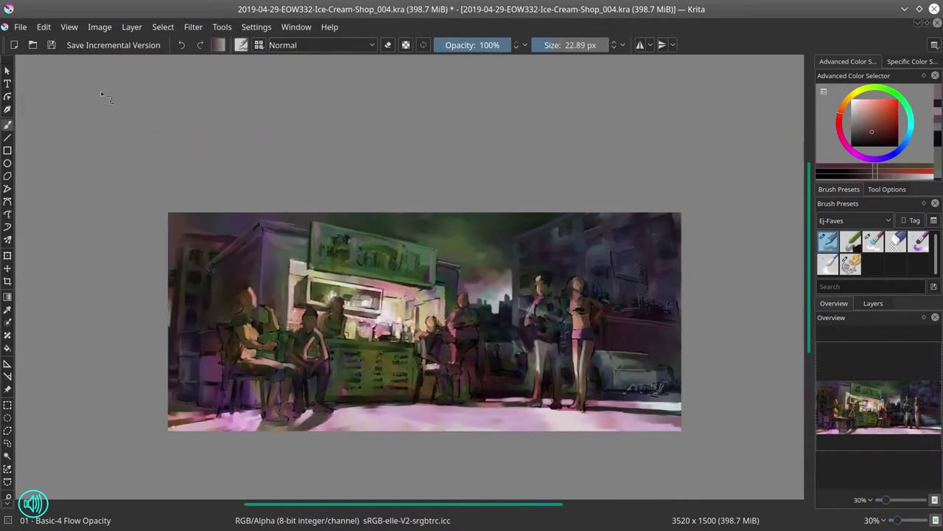
pyautogui.keyDown('ctrl'); pyautogui.click(424, 379); pyautogui.keyUp('ctrl')
# Outline the car with light and dark strokes, add purple strokes, then pick a blue
pyautogui.moveTo(440, 302)
pyautogui.mouseDown()
pyautogui.moveTo(463, 328)
pyautogui.moveTo(427, 346)
pyautogui.mouseUp()
pyautogui.moveTo(439, 365); pyautogui.dragTo(478, 369)
pyautogui.moveTo(494, 298); pyautogui.dragTo(505, 332)
pyautogui.moveTo(457, 310); pyautogui.dragTo(490, 332)
pyautogui.keyDown('ctrl'); pyautogui.click(494, 287); pyautogui.keyUp('ctrl')
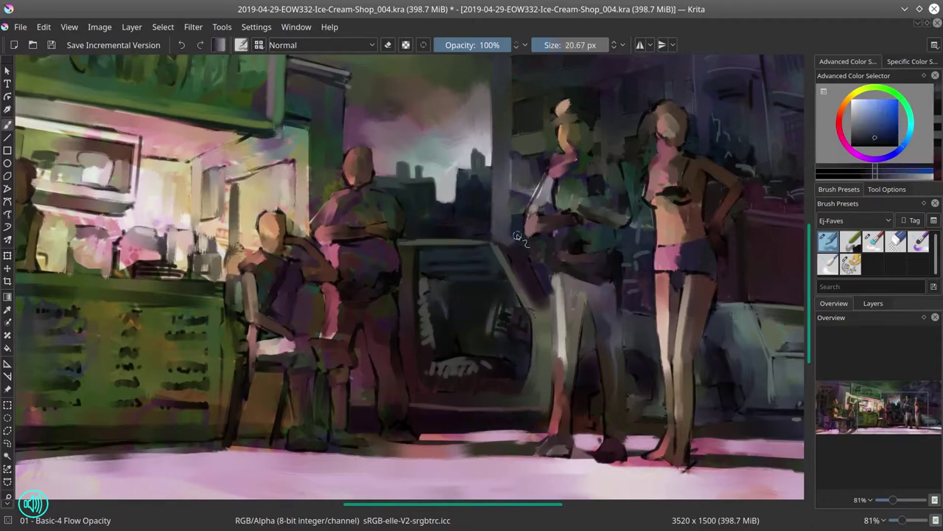
pyautogui.moveTo(517, 233); pyautogui.dragTo(430, 228)
pyautogui.keyDown('ctrl'); pyautogui.click(574, 380); pyautogui.keyUp('ctrl')
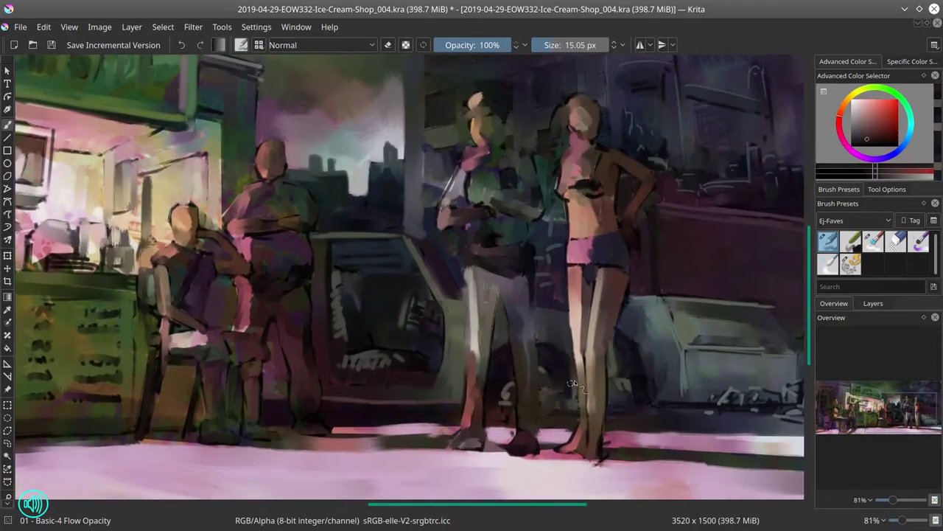
pyautogui.scroll(-2, 421, 465)
pyautogui.scroll(-4, 420, 466)
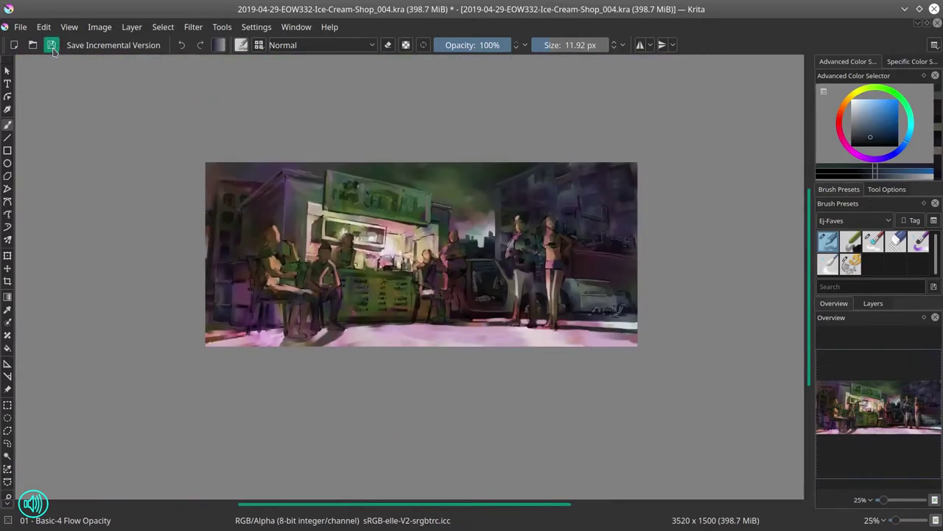
# Mirror the view and darken the area under the sign's bottom edge with a sampled green
pyautogui.press('m')
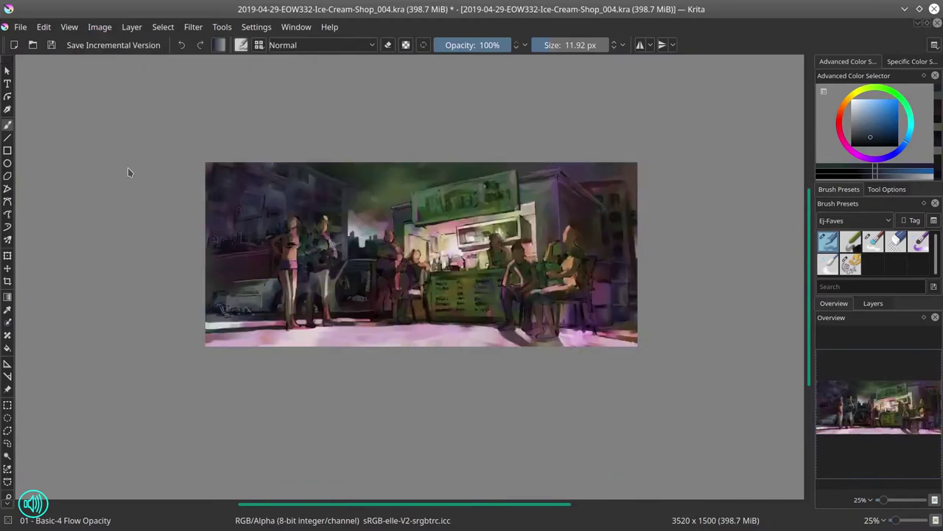
pyautogui.scroll(4, 493, 432)
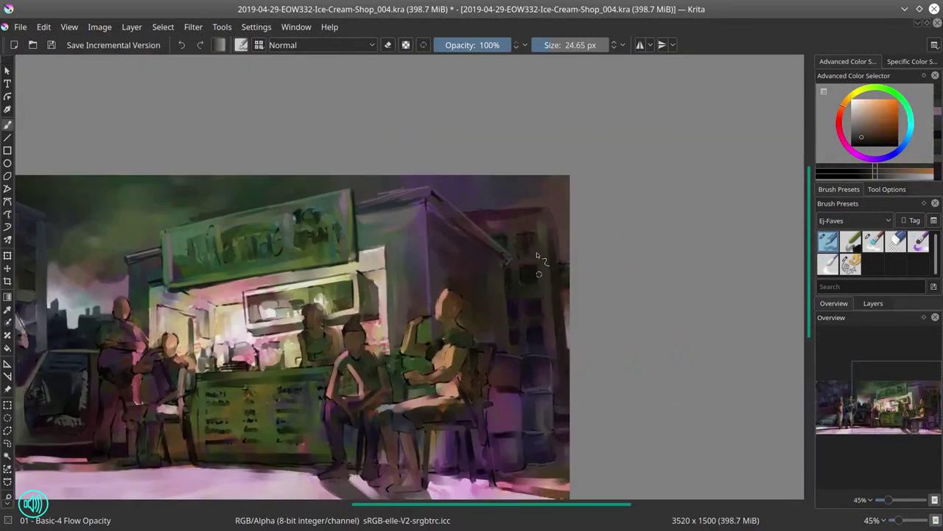
pyautogui.scroll(1, 537, 252)
pyautogui.keyDown('ctrl'); pyautogui.click(274, 210); pyautogui.keyUp('ctrl')
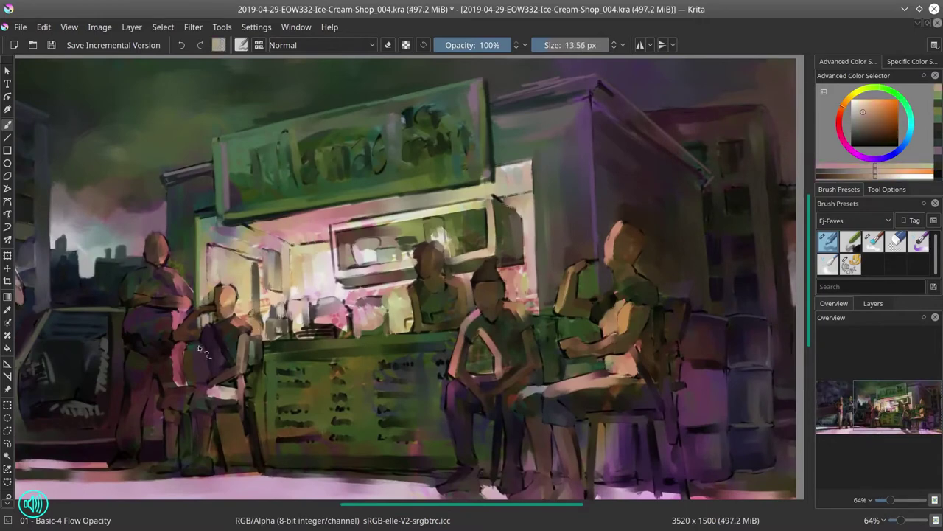
pyautogui.moveTo(530, 156); pyautogui.dragTo(498, 166)
pyautogui.moveTo(302, 213); pyautogui.dragTo(462, 190)
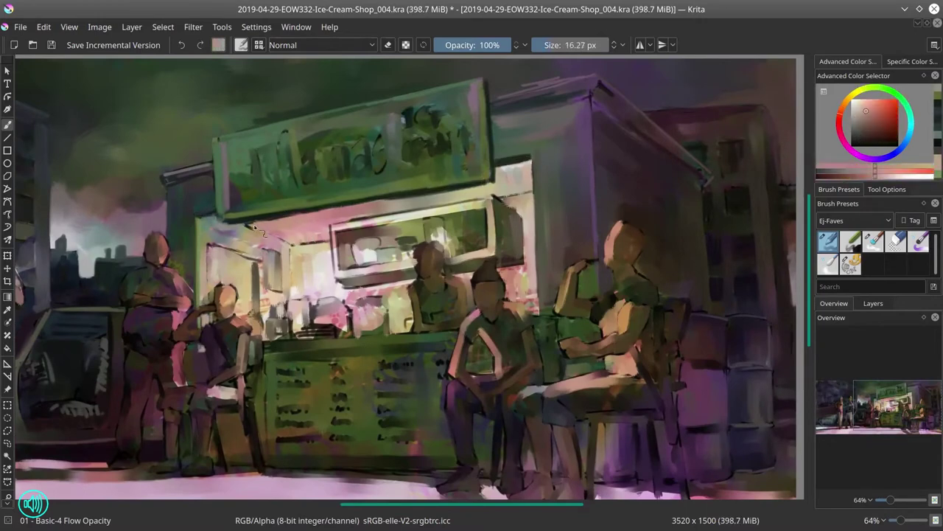
# Darken the counter in grey-red and paint a bright cream line along the sign's bottom edge
pyautogui.keyDown('ctrl'); pyautogui.click(497, 240); pyautogui.keyUp('ctrl')
pyautogui.keyDown('ctrl'); pyautogui.click(383, 295); pyautogui.keyUp('ctrl')
pyautogui.moveTo(347, 280); pyautogui.dragTo(479, 295)
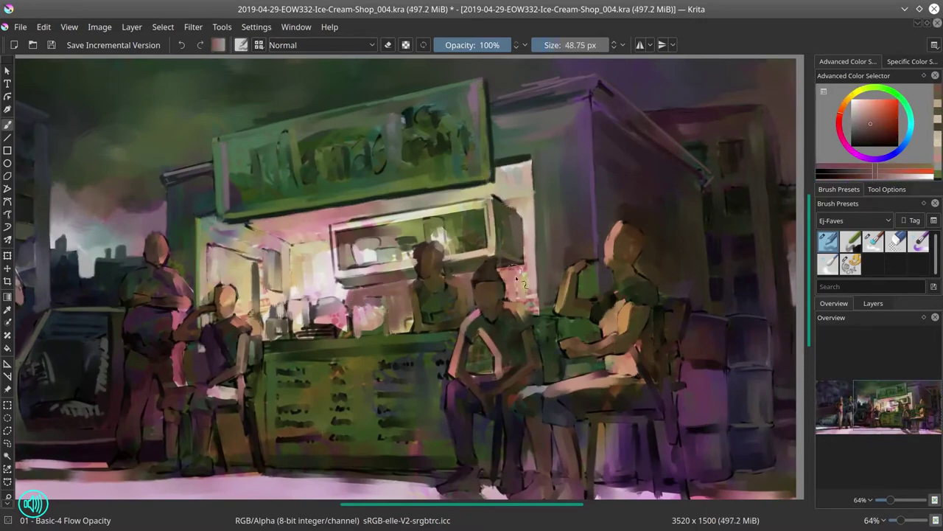
pyautogui.keyDown('ctrl'); pyautogui.click(369, 247); pyautogui.keyUp('ctrl')
pyautogui.moveTo(265, 221); pyautogui.dragTo(498, 190)
pyautogui.keyDown('ctrl'); pyautogui.click(354, 169); pyautogui.keyUp('ctrl')
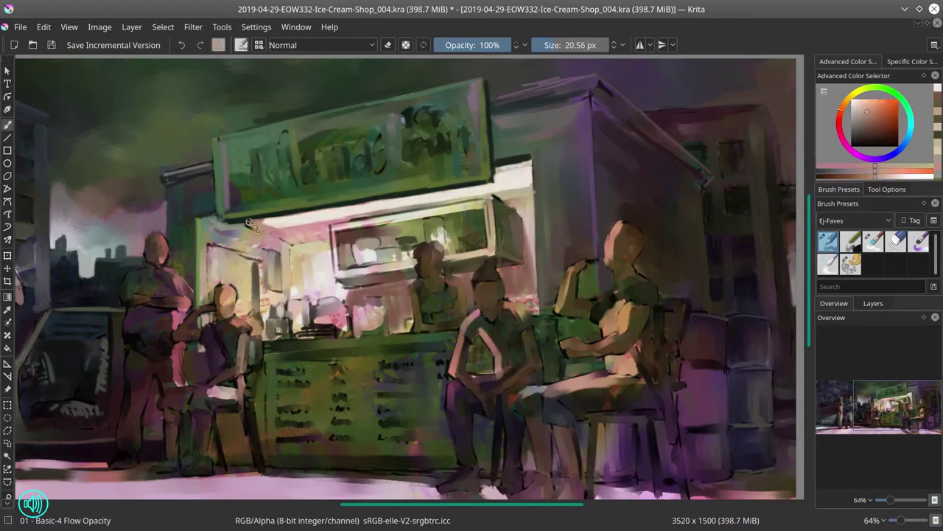
# Save the painting
pyautogui.click(51, 45)
pyautogui.scroll(-4, 362, 348)
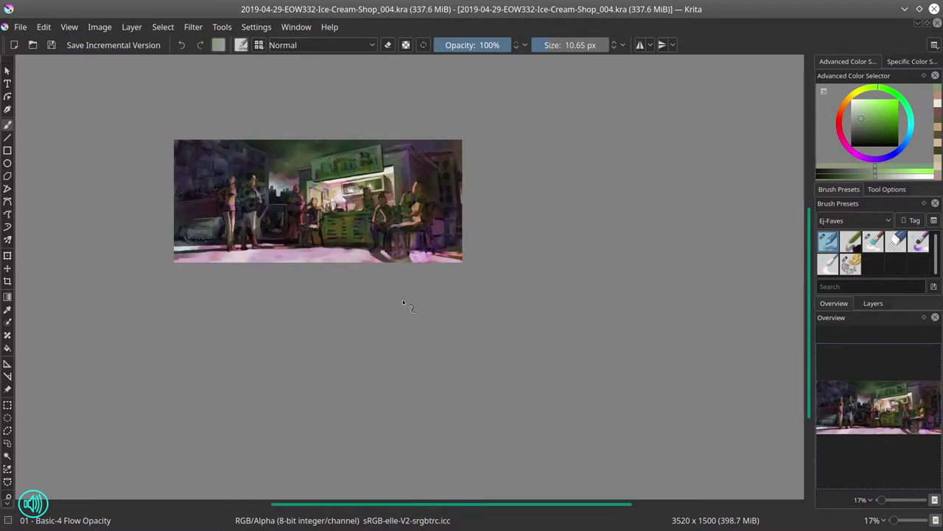
pyautogui.scroll(5, 402, 299)
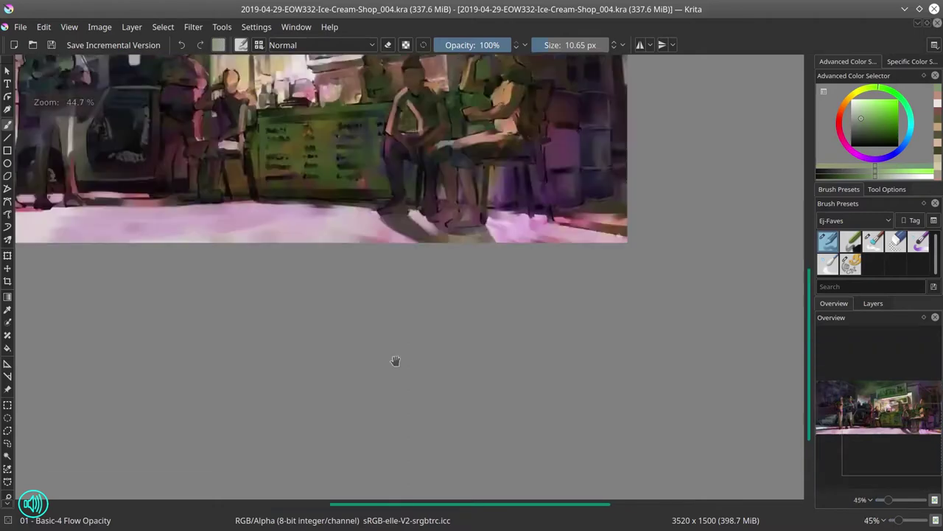
# Add pale strokes to the window and pink, yellowish-grey and reddish strokes on the counter and jars
pyautogui.moveTo(335, 254)
pyautogui.mouseDown()
pyautogui.moveTo(455, 227)
pyautogui.moveTo(446, 222)
pyautogui.mouseUp()
pyautogui.moveTo(357, 234)
pyautogui.mouseDown()
pyautogui.moveTo(360, 276)
pyautogui.moveTo(342, 280)
pyautogui.moveTo(369, 280)
pyautogui.moveTo(335, 293)
pyautogui.moveTo(312, 321)
pyautogui.moveTo(326, 278)
pyautogui.moveTo(276, 318)
pyautogui.mouseUp()
pyautogui.moveTo(248, 286)
pyautogui.mouseDown()
pyautogui.moveTo(298, 314)
pyautogui.moveTo(291, 289)
pyautogui.moveTo(258, 325)
pyautogui.moveTo(280, 347)
pyautogui.moveTo(436, 362)
pyautogui.mouseUp()
pyautogui.moveTo(250, 360); pyautogui.dragTo(464, 346)
pyautogui.press('/')
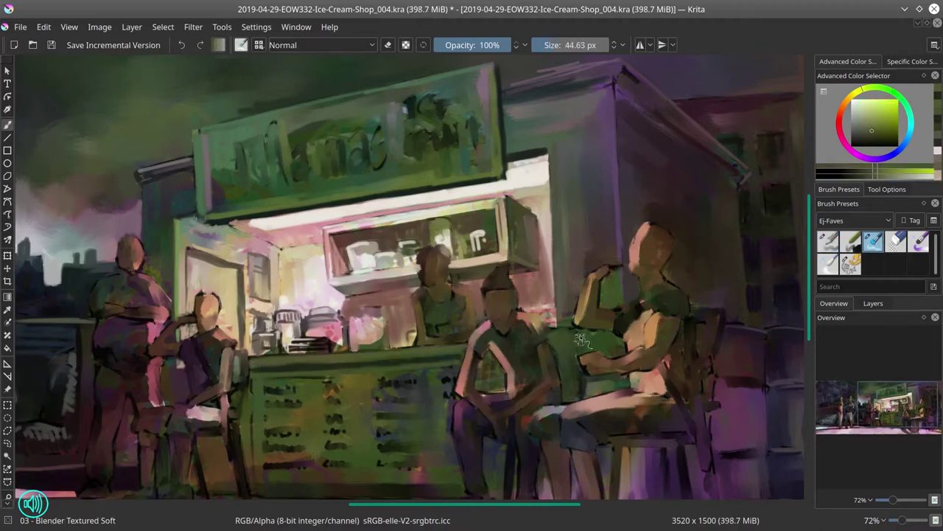
pyautogui.moveTo(280, 353); pyautogui.dragTo(465, 347)
pyautogui.moveTo(352, 310); pyautogui.dragTo(391, 328)
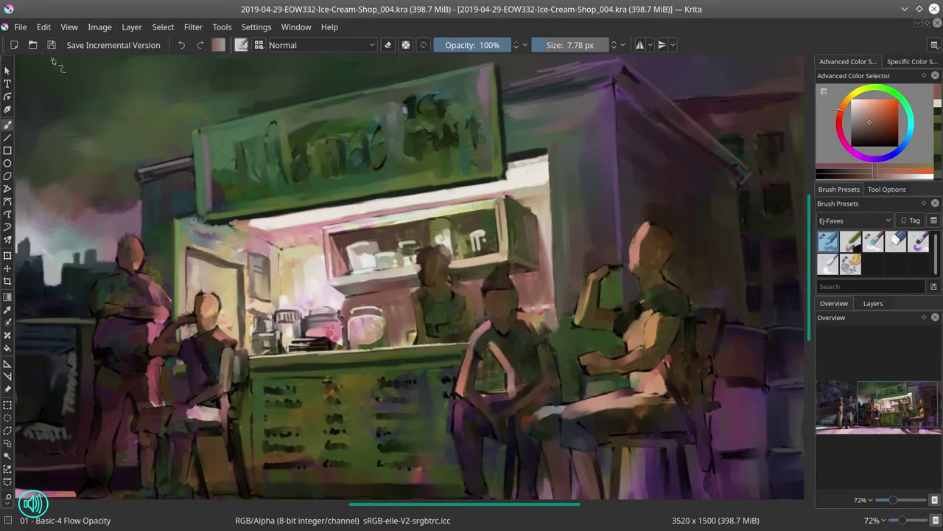
# Paint the woman's face with peach and red-brown tones and her hair dark brown, viewing at 100%
pyautogui.keyDown('ctrl'); pyautogui.click(426, 272); pyautogui.keyUp('ctrl')
pyautogui.keyDown('ctrl'); pyautogui.click(463, 326); pyautogui.keyUp('ctrl')
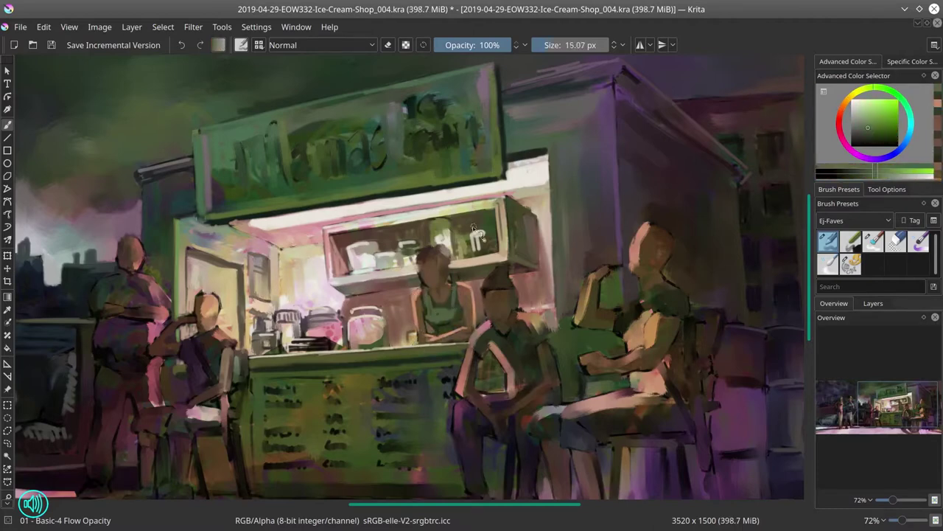
pyautogui.keyDown('ctrl'); pyautogui.click(432, 278); pyautogui.keyUp('ctrl')
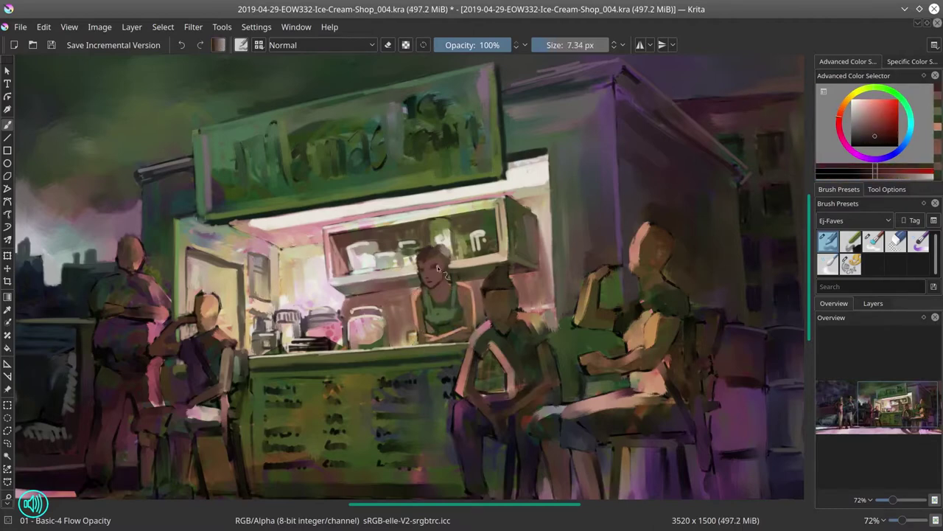
pyautogui.keyDown('ctrl'); pyautogui.click(381, 354); pyautogui.keyUp('ctrl')
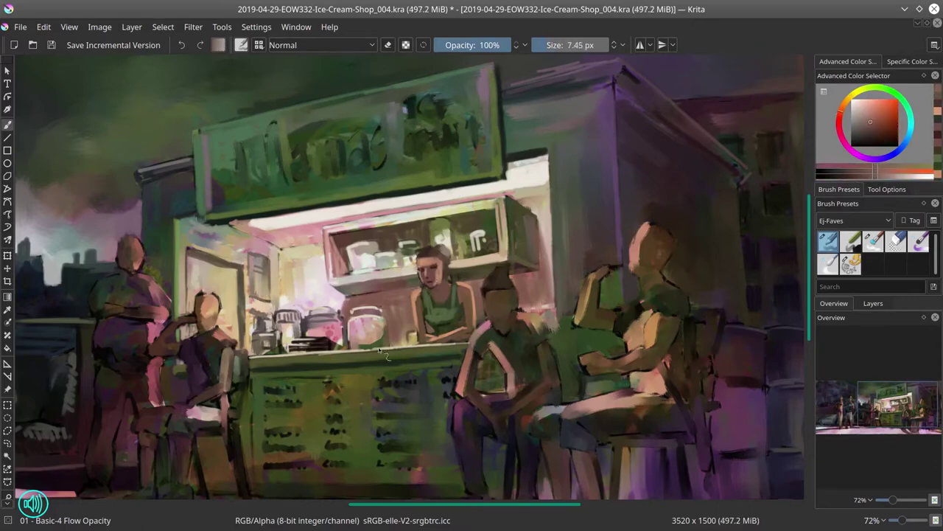
pyautogui.keyDown('ctrl'); pyautogui.click(445, 274); pyautogui.keyUp('ctrl')
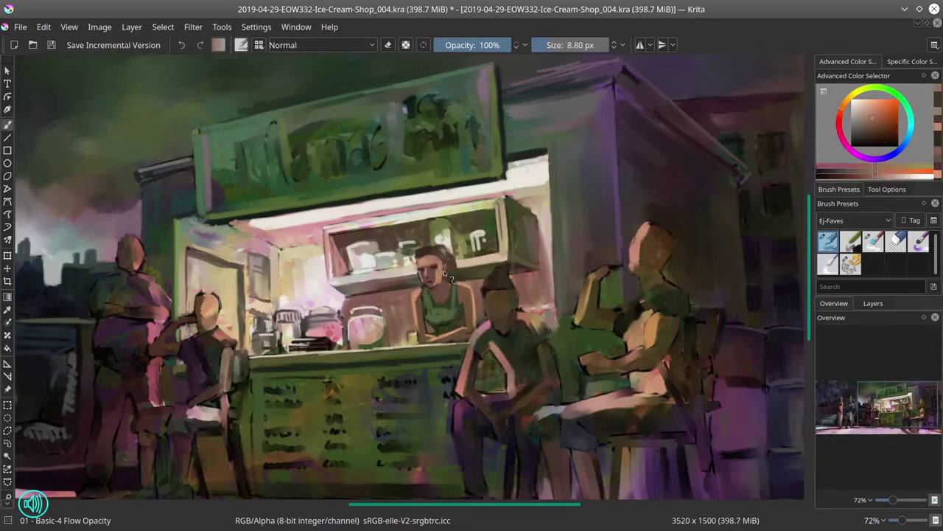
pyautogui.keyDown('ctrl'); pyautogui.click(445, 274); pyautogui.keyUp('ctrl')
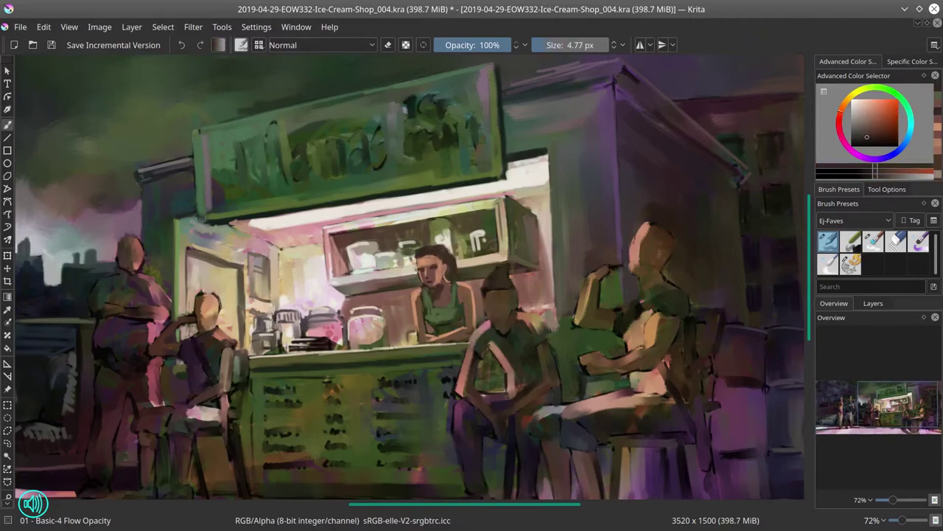
pyautogui.scroll(-5, 356, 214)
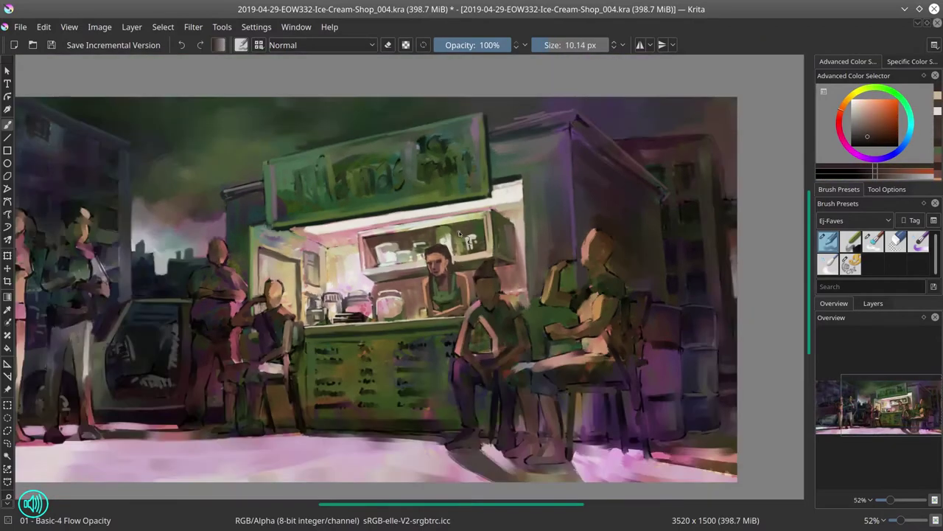
pyautogui.press('1')
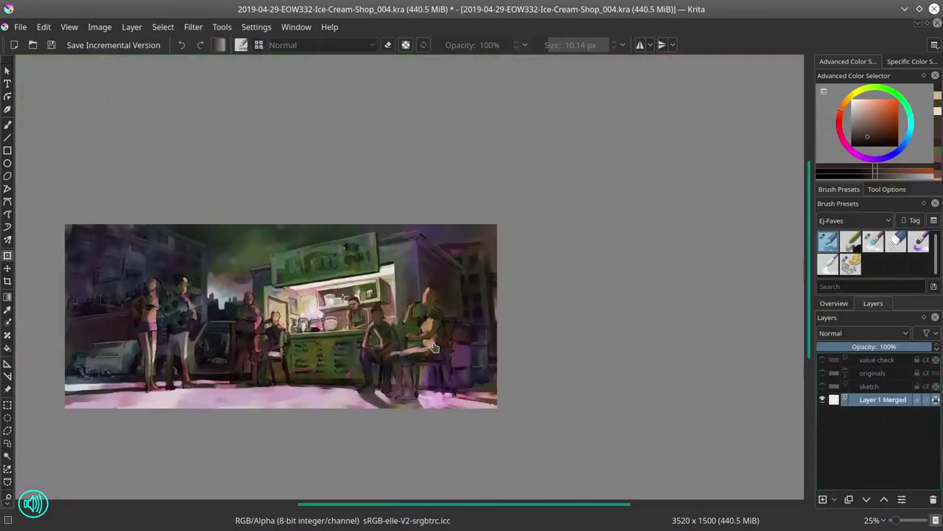
# Save the painting and pick a light yellow for highlights
pyautogui.click(52, 46)
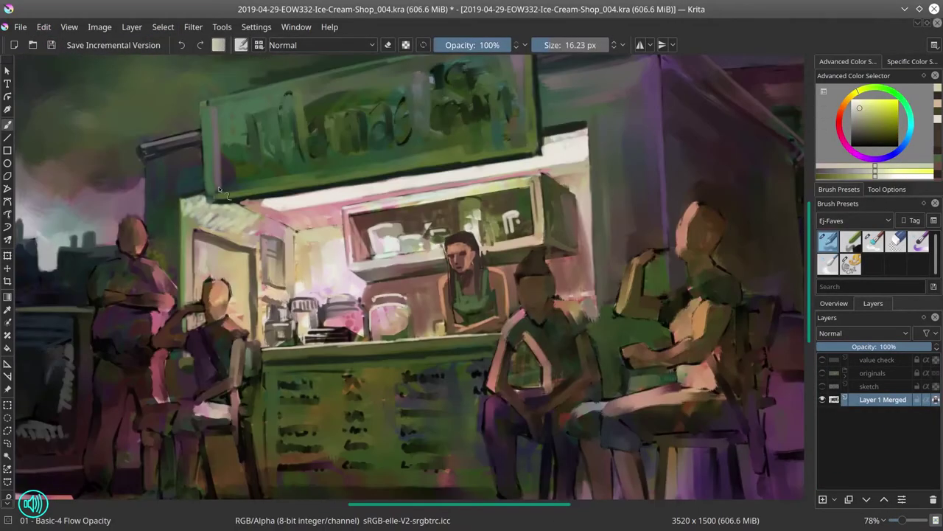
pyautogui.press('[')
pyautogui.press('[')
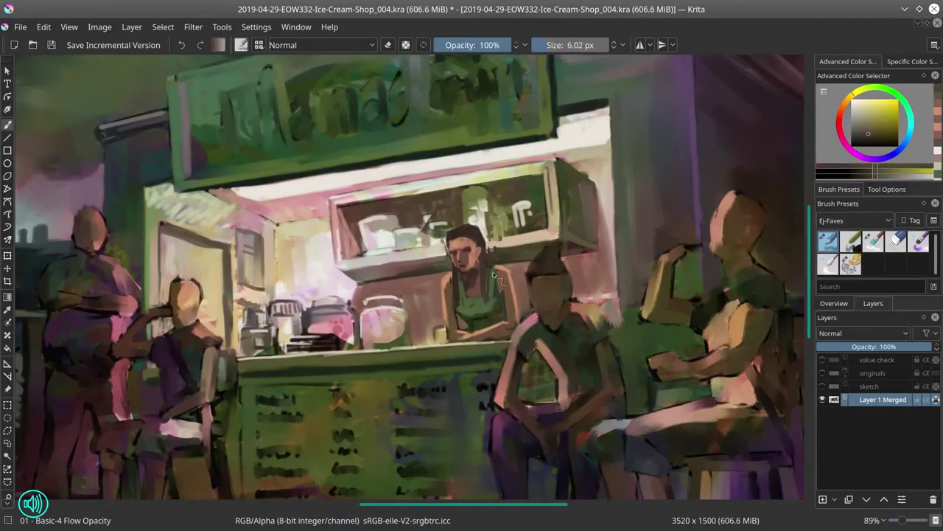
pyautogui.keyDown('ctrl'); pyautogui.click(426, 218); pyautogui.keyUp('ctrl')
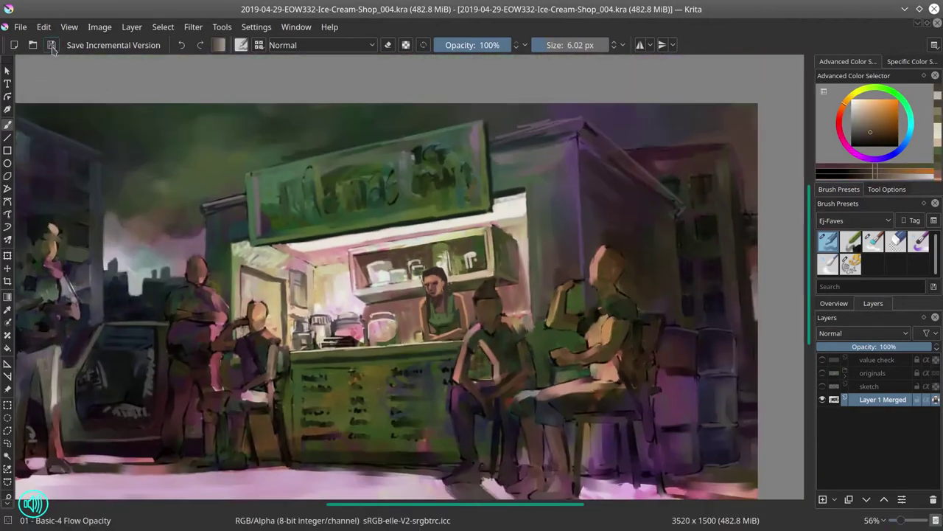
# Add a new layer above the sketch, save, and show the whole-painting overview
pyautogui.keyDown('ctrl'); pyautogui.click(420, 218); pyautogui.keyUp('ctrl')
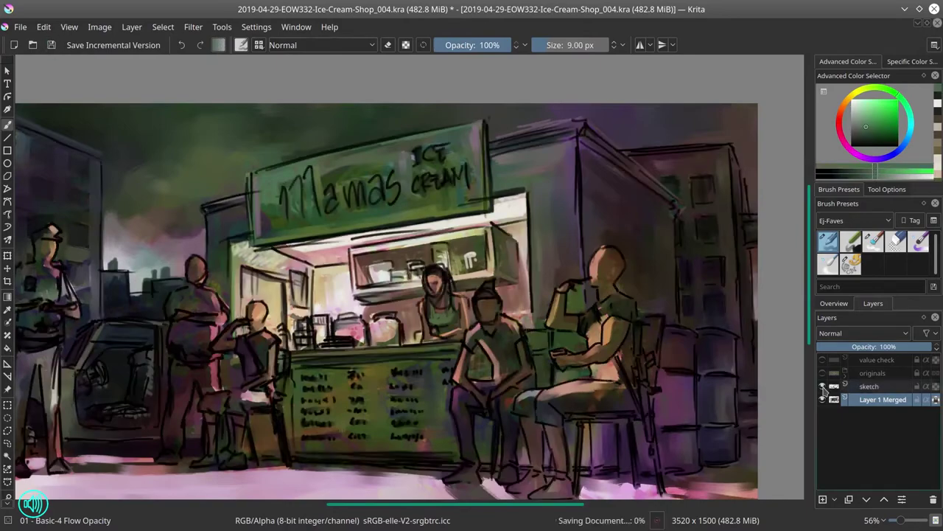
pyautogui.rightClick(873, 386)
pyautogui.click(832, 210)
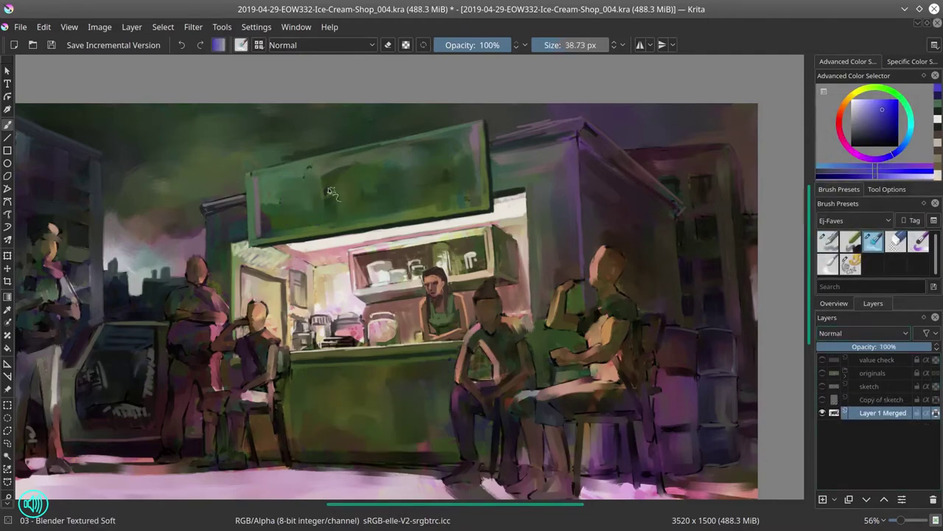
pyautogui.press('-')
pyautogui.press('-')
pyautogui.press('-')
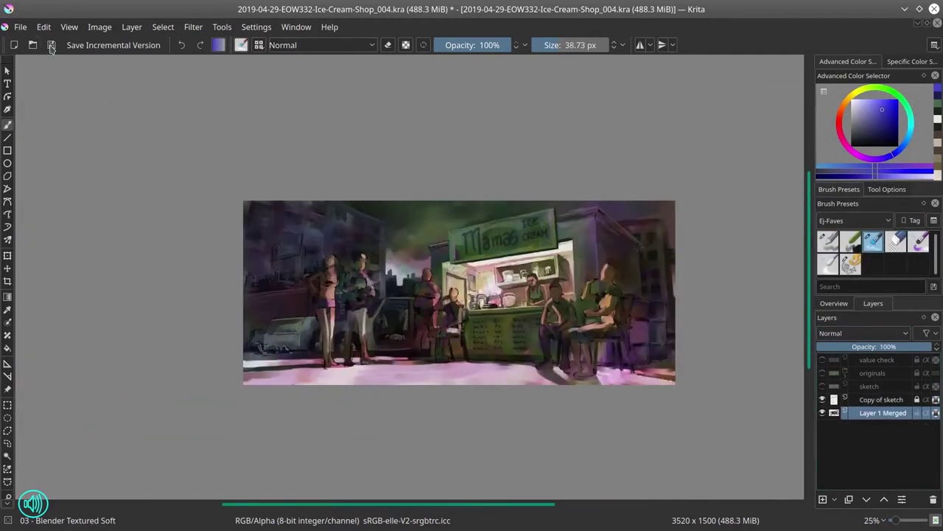
pyautogui.click(51, 45)
pyautogui.click(835, 303)
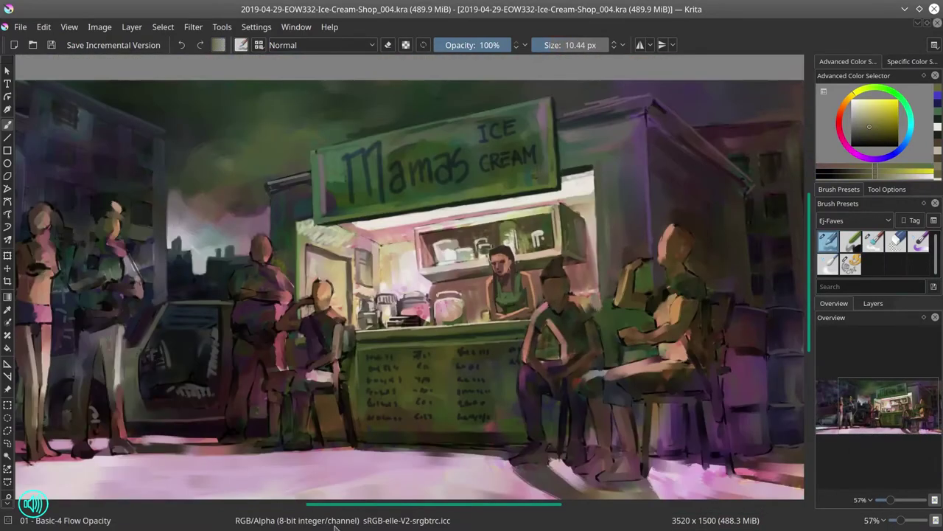
# Dab small touches on the figures by the counter, the counter front, the seated figure's legs and floor
pyautogui.moveTo(333, 314); pyautogui.dragTo(355, 315)
pyautogui.moveTo(572, 295); pyautogui.dragTo(596, 316)
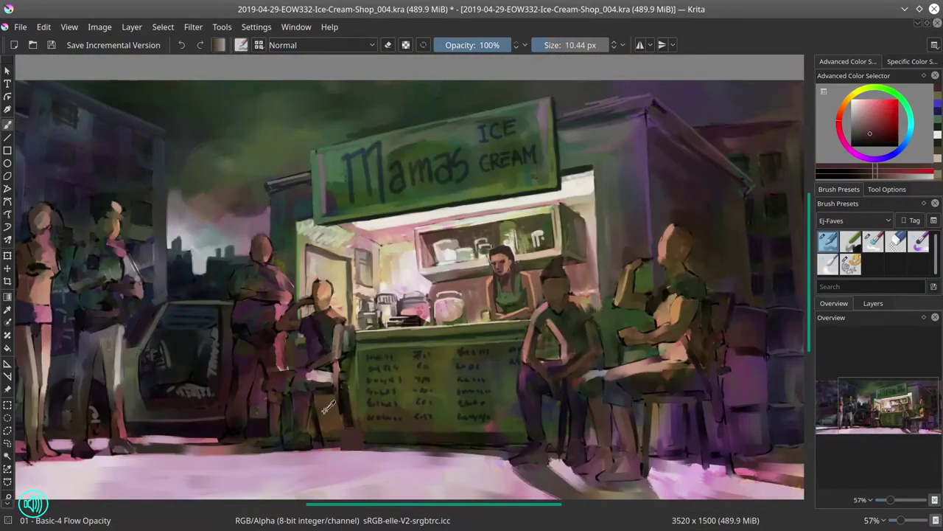
pyautogui.moveTo(339, 438); pyautogui.dragTo(353, 451)
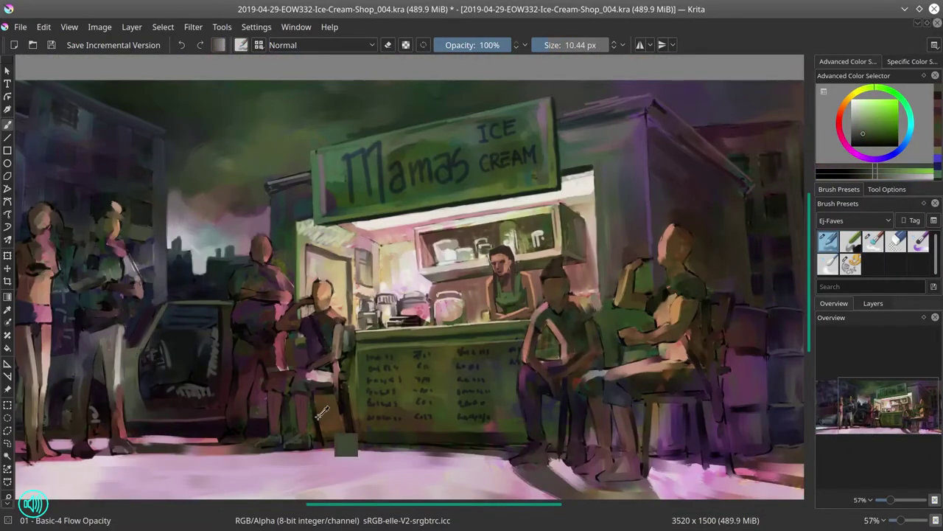
pyautogui.moveTo(383, 379); pyautogui.dragTo(402, 398)
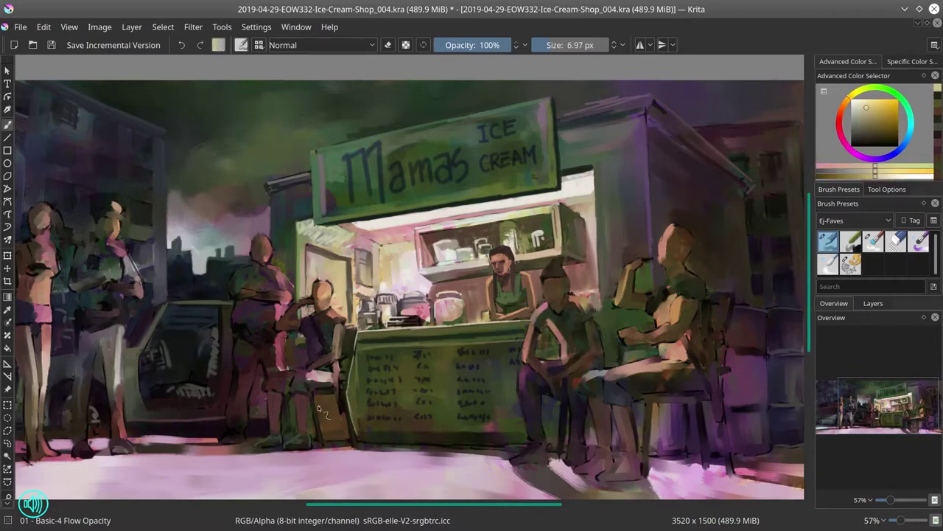
pyautogui.moveTo(342, 356); pyautogui.dragTo(349, 363)
pyautogui.moveTo(336, 319)
pyautogui.mouseDown()
pyautogui.moveTo(301, 328)
pyautogui.moveTo(308, 359)
pyautogui.moveTo(321, 314)
pyautogui.moveTo(340, 376)
pyautogui.moveTo(351, 436)
pyautogui.mouseUp()
pyautogui.moveTo(508, 442); pyautogui.dragTo(666, 451)
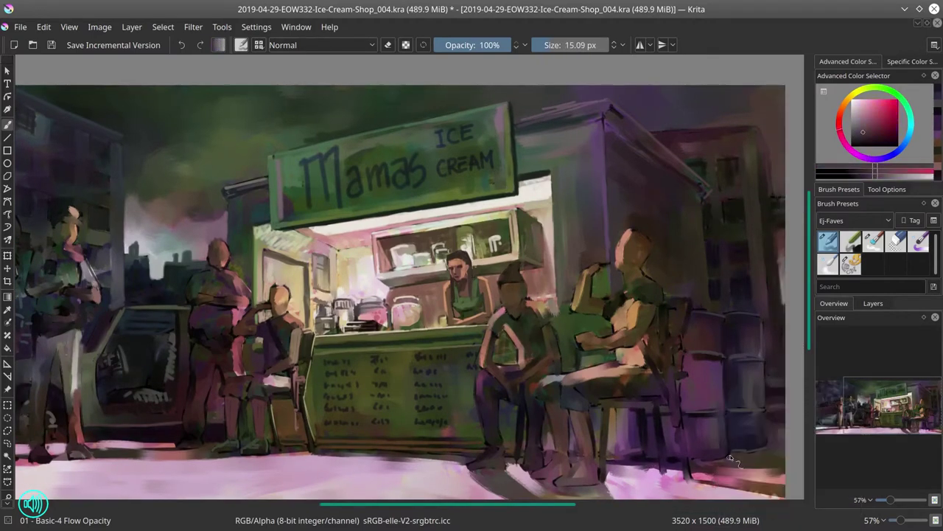
# Save the painting and mirror the image horizontally
pyautogui.scroll(-3, 732, 460)
pyautogui.click(51, 45)
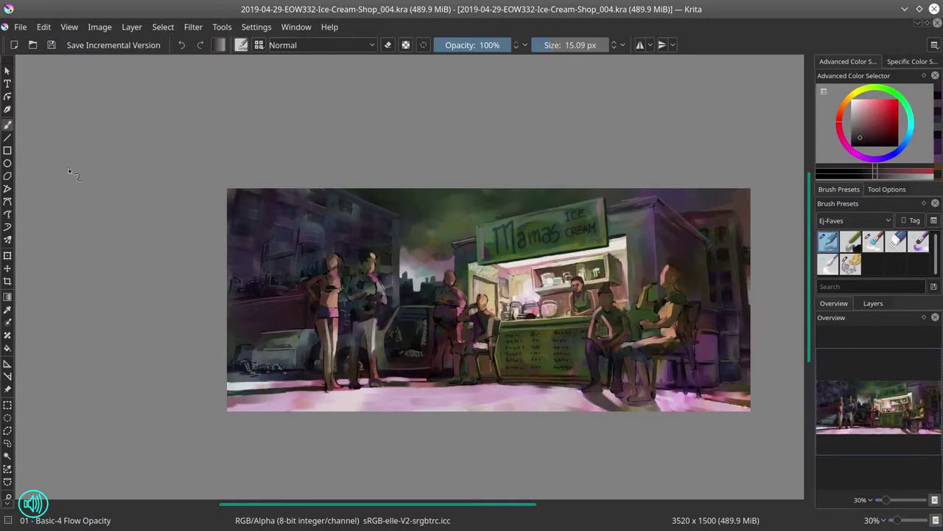
pyautogui.click(100, 27)
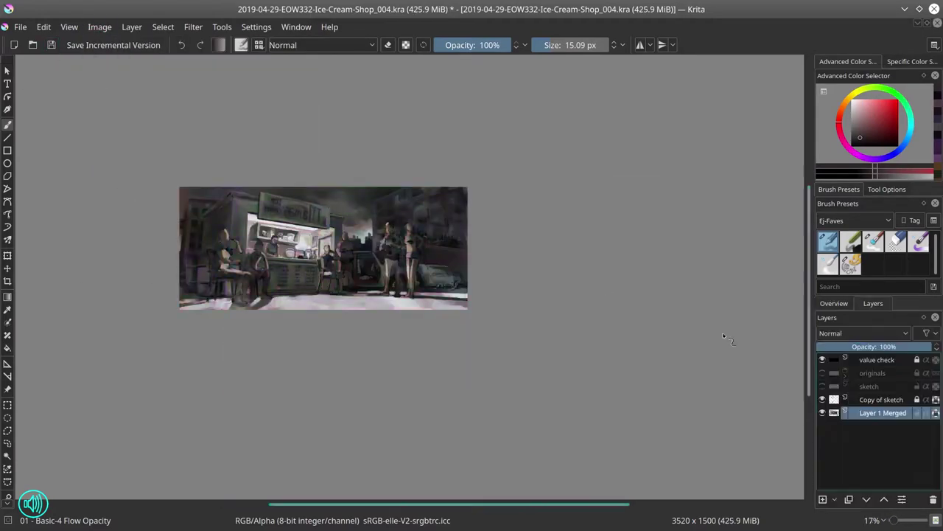
# Flip the image back and shift its hue toward purple in the HSV adjustment
pyautogui.click(100, 26)
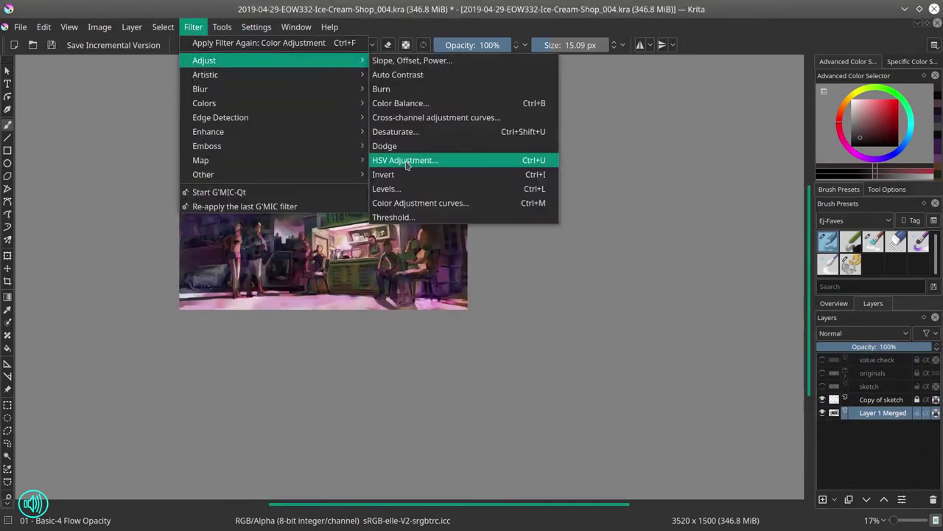
pyautogui.click(432, 158)
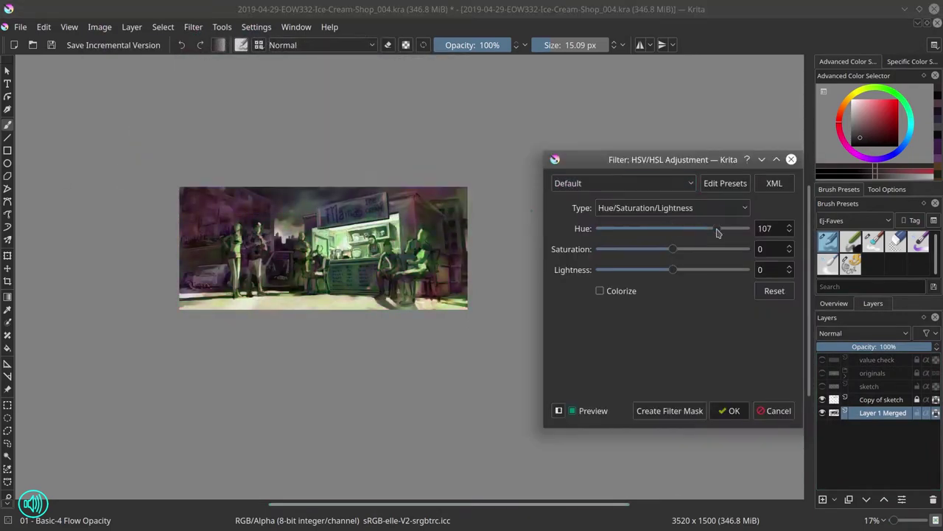
pyautogui.moveTo(716, 231); pyautogui.dragTo(589, 240)
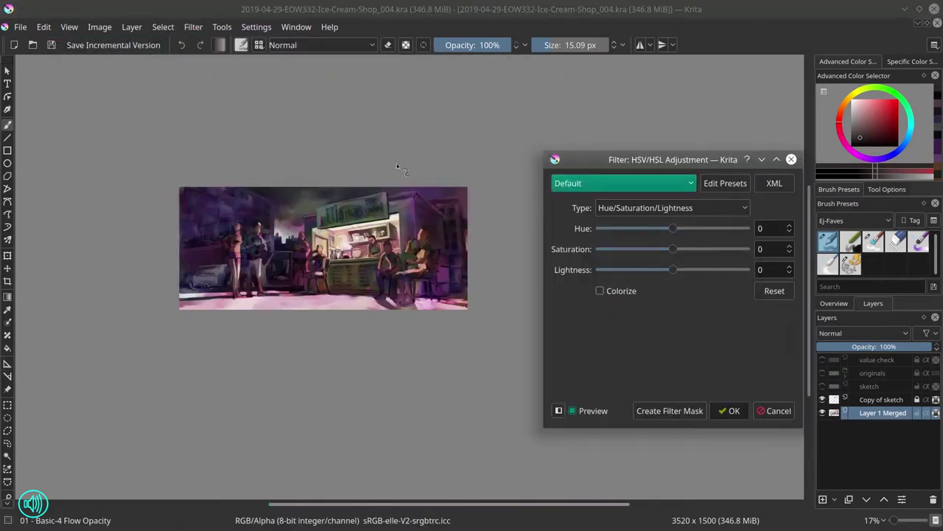
pyautogui.moveTo(672, 228); pyautogui.dragTo(734, 235)
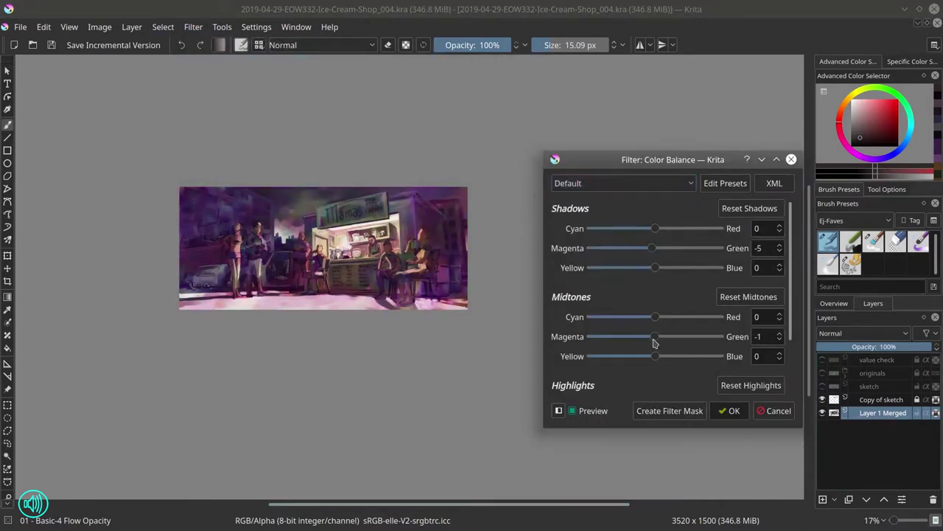
pyautogui.moveTo(673, 228)
pyautogui.mouseDown()
pyautogui.moveTo(695, 236)
pyautogui.moveTo(596, 236)
pyautogui.moveTo(661, 236)
pyautogui.mouseUp()
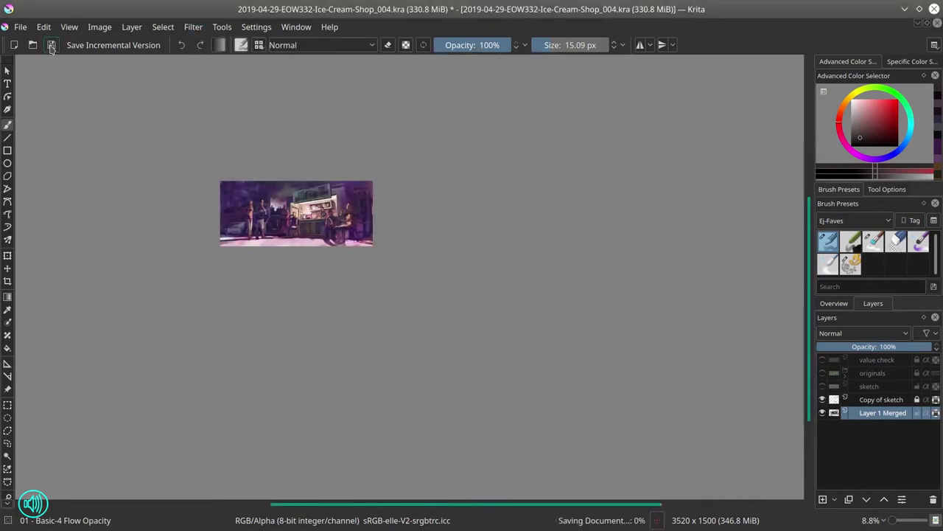
# Save the purple-graded painting
pyautogui.click(834, 303)
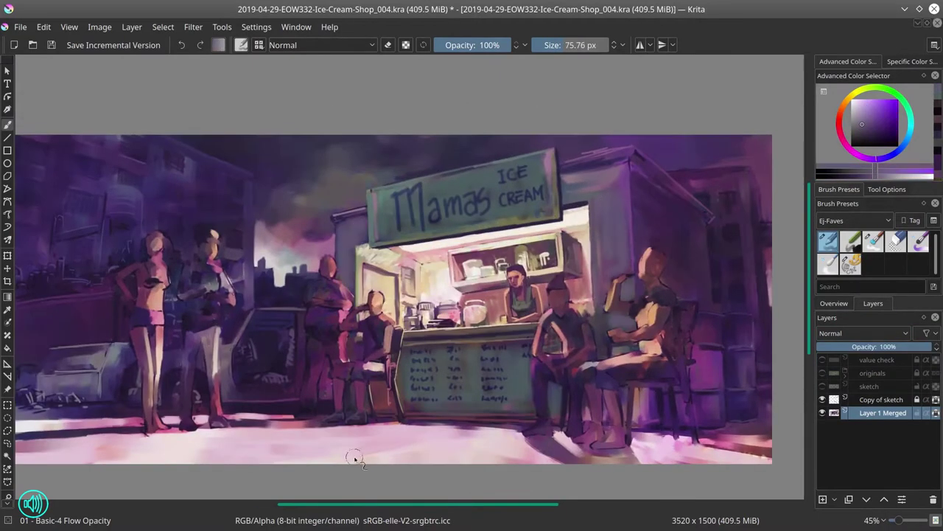
pyautogui.press('-')
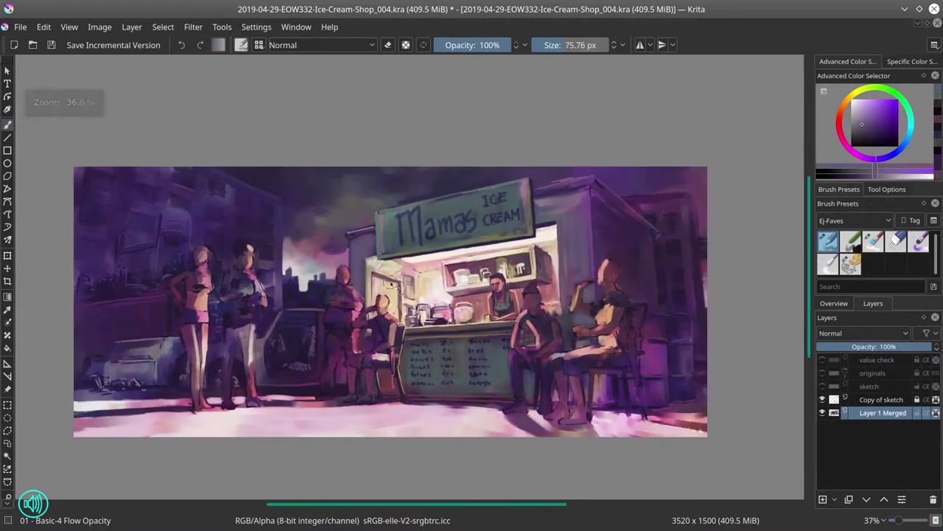
pyautogui.click(51, 46)
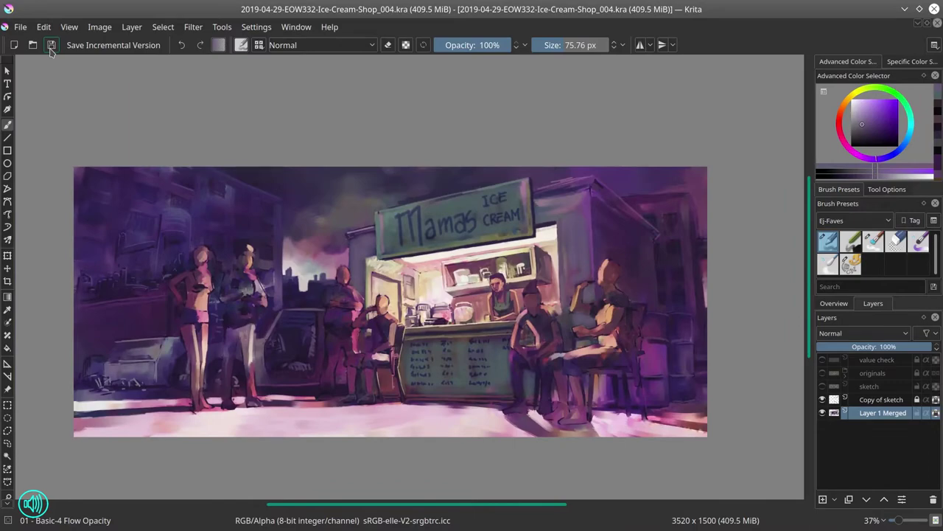
# Paint light strokes on the seated man's leg and along the ground
pyautogui.scroll(3, 514, 267)
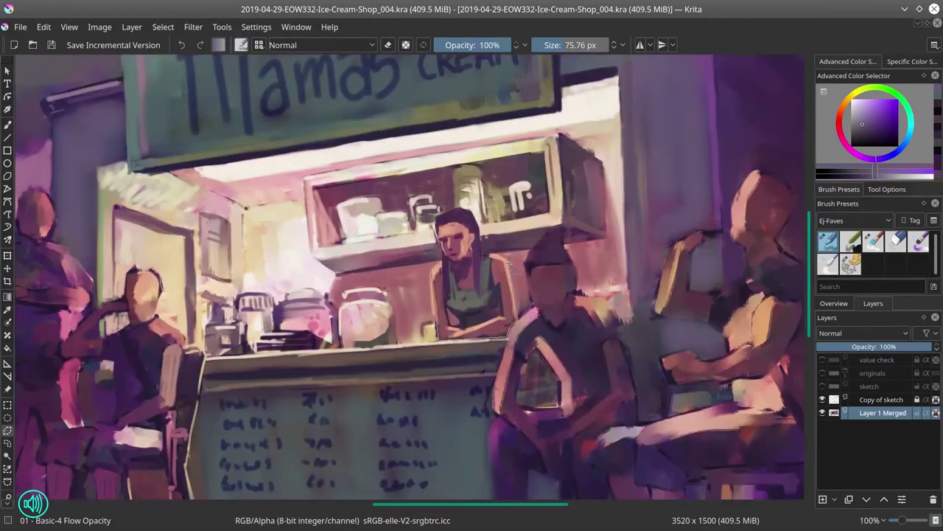
pyautogui.hotkey('ctrl', 'm')
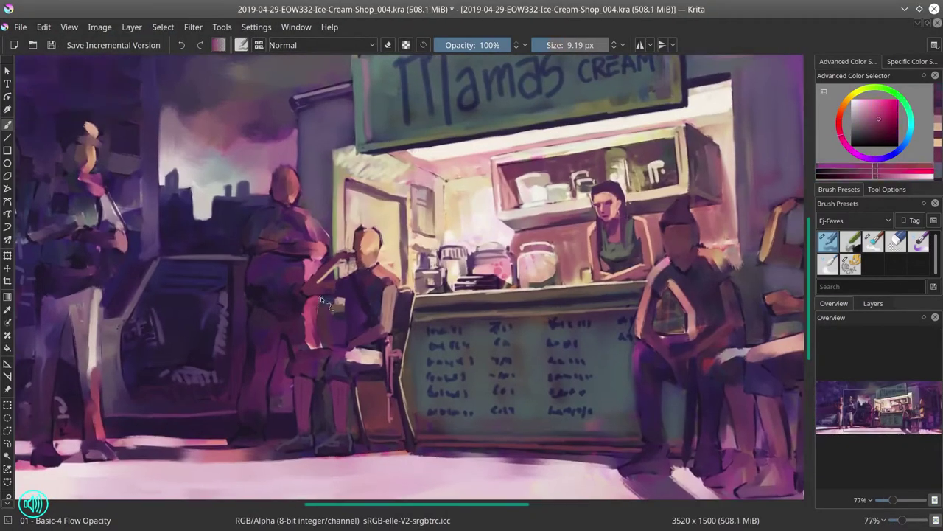
pyautogui.moveTo(271, 420); pyautogui.dragTo(265, 339)
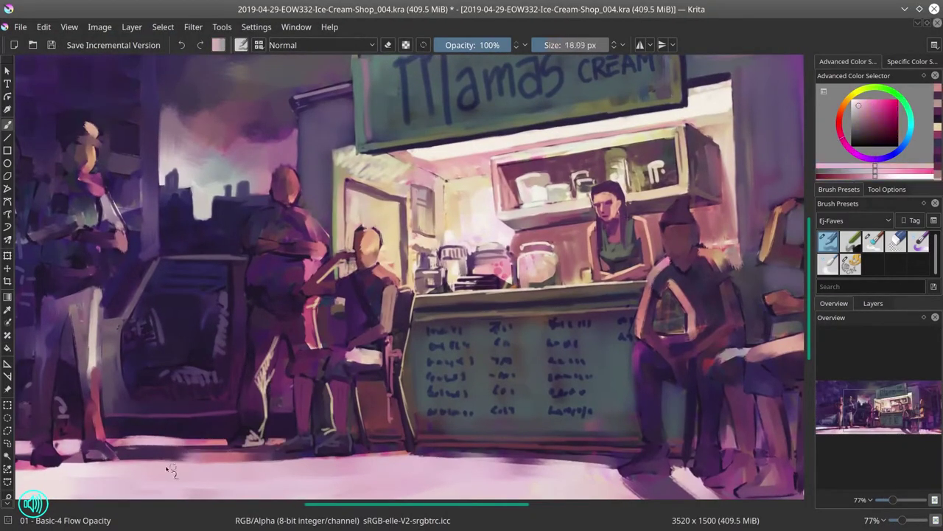
pyautogui.moveTo(184, 461); pyautogui.dragTo(495, 458)
# Paint a dark purple mohawk on the seated figure and resample a reddish skin tone
pyautogui.keyDown('ctrl'); pyautogui.click(314, 297); pyautogui.keyUp('ctrl')
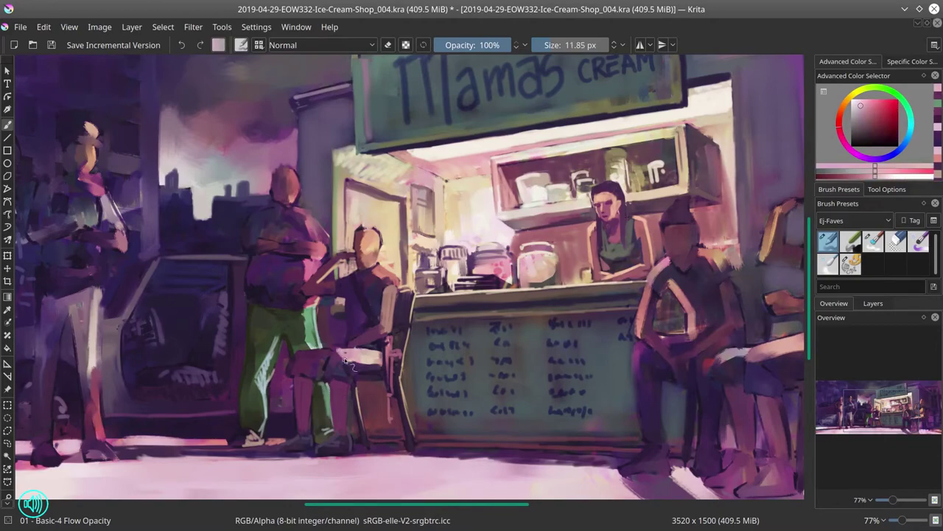
pyautogui.keyDown('ctrl'); pyautogui.click(346, 361); pyautogui.keyUp('ctrl')
pyautogui.moveTo(346, 361); pyautogui.dragTo(346, 410)
pyautogui.keyDown('ctrl'); pyautogui.click(380, 298); pyautogui.keyUp('ctrl')
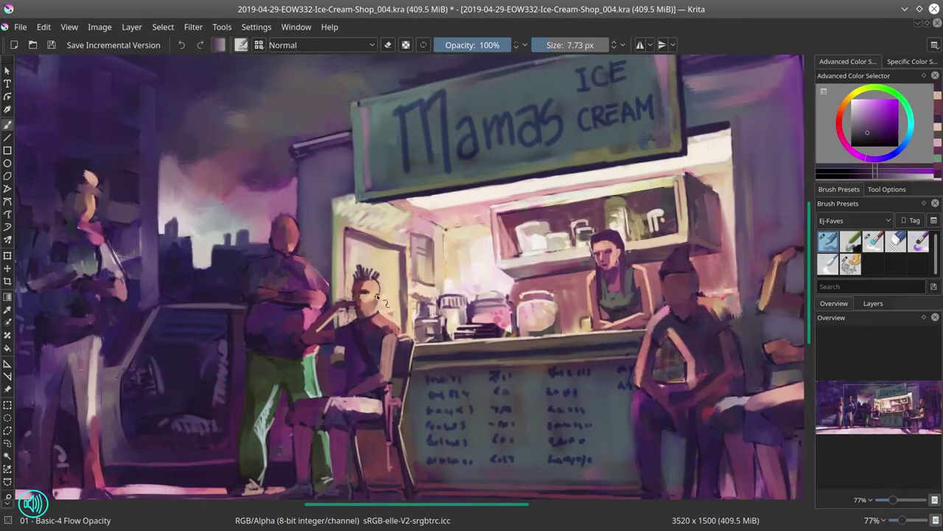
pyautogui.keyDown('ctrl'); pyautogui.click(381, 289); pyautogui.keyUp('ctrl')
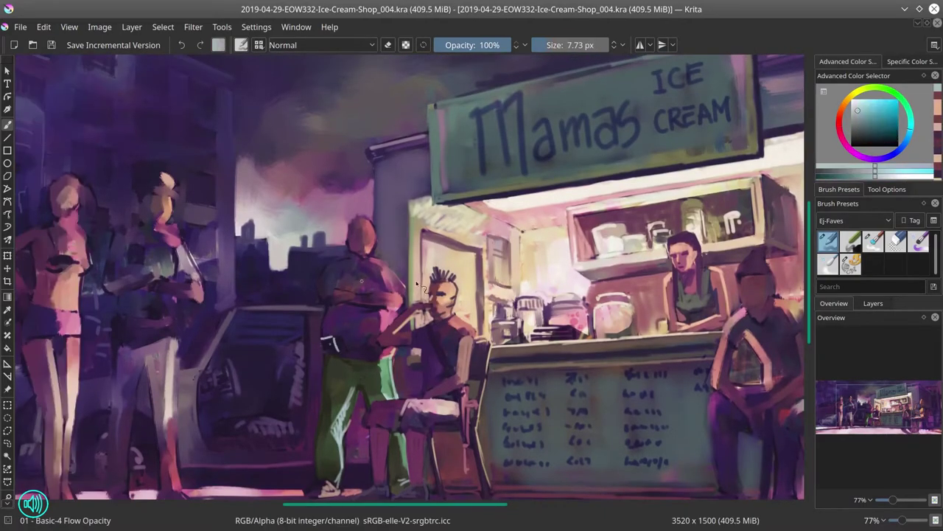
# Adjust the standing man's trouser colour and paint a light stroke across his chest
pyautogui.click(163, 27)
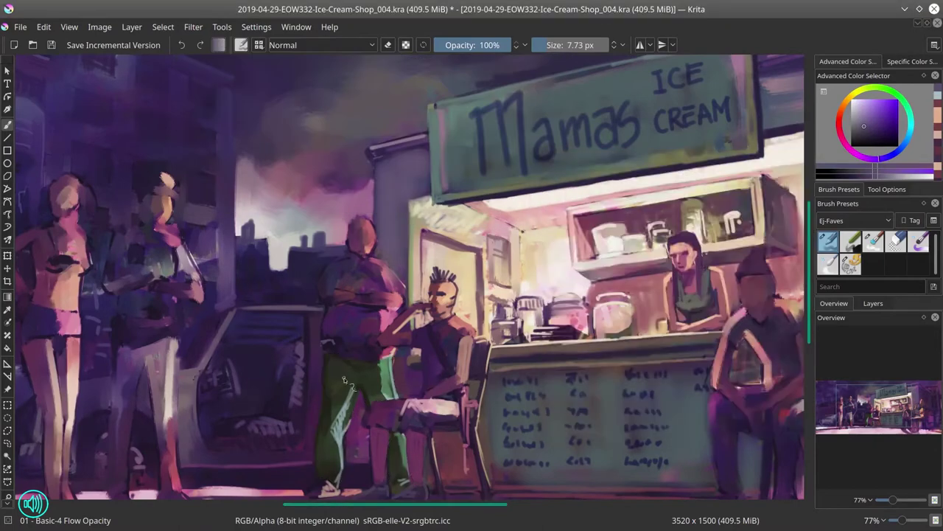
pyautogui.keyDown('ctrl'); pyautogui.click(391, 355); pyautogui.keyUp('ctrl')
pyautogui.keyDown('ctrl'); pyautogui.click(392, 356); pyautogui.keyUp('ctrl')
pyautogui.keyDown('ctrl'); pyautogui.click(393, 357); pyautogui.keyUp('ctrl')
pyautogui.keyDown('ctrl'); pyautogui.click(391, 356); pyautogui.keyUp('ctrl')
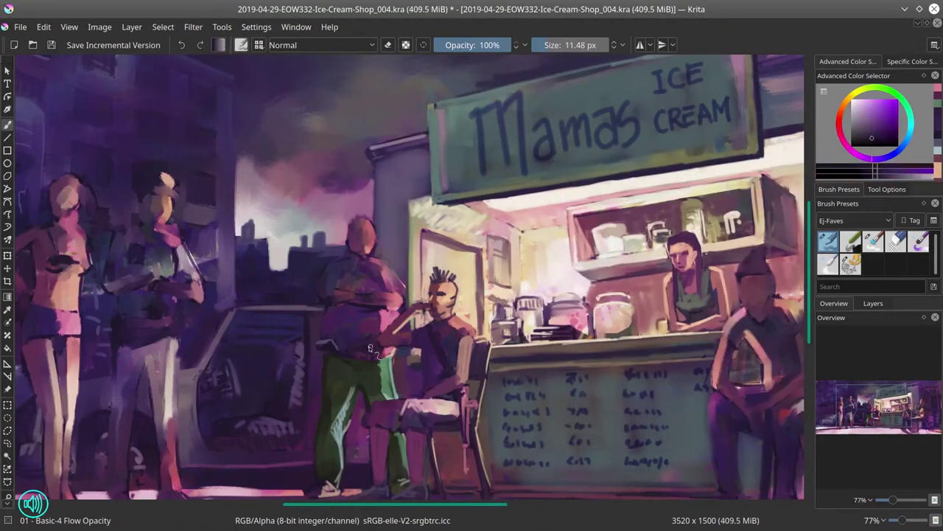
pyautogui.press('[')
pyautogui.press('[')
pyautogui.moveTo(328, 291); pyautogui.dragTo(404, 302)
# Sample pink and dark purple tones for the man's arm highlights and save with Ctrl+S
pyautogui.keyDown('ctrl'); pyautogui.click(325, 269); pyautogui.keyUp('ctrl')
pyautogui.keyDown('ctrl'); pyautogui.click(325, 269); pyautogui.keyUp('ctrl')
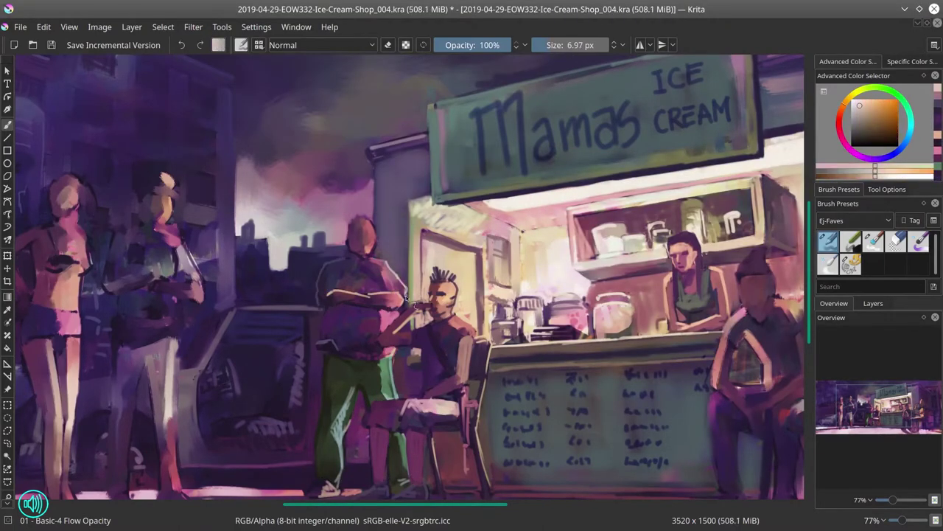
pyautogui.scroll(1, 339, 258)
pyautogui.keyDown('ctrl'); pyautogui.click(353, 246); pyautogui.keyUp('ctrl')
pyautogui.keyDown('ctrl'); pyautogui.click(363, 278); pyautogui.keyUp('ctrl')
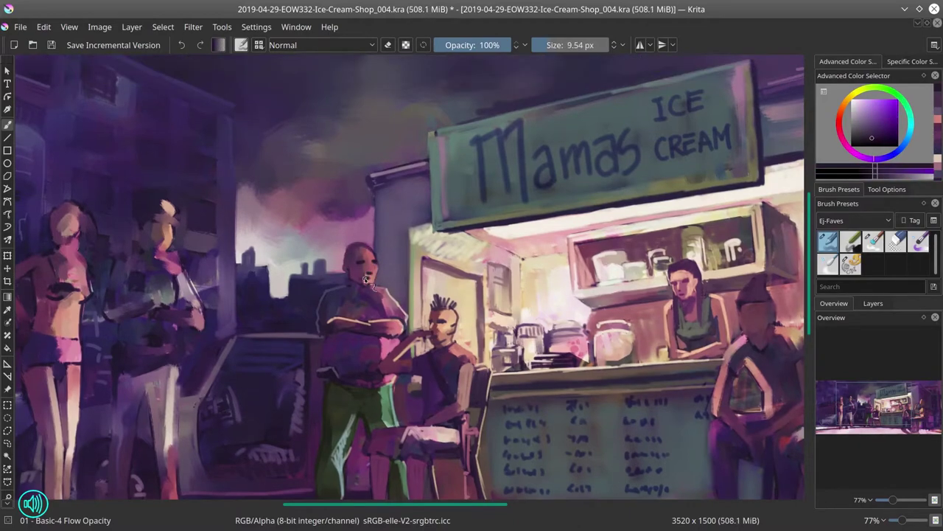
pyautogui.keyDown('ctrl'); pyautogui.click(363, 278); pyautogui.keyUp('ctrl')
pyautogui.scroll(-2, 364, 279)
pyautogui.scroll(3, 363, 279)
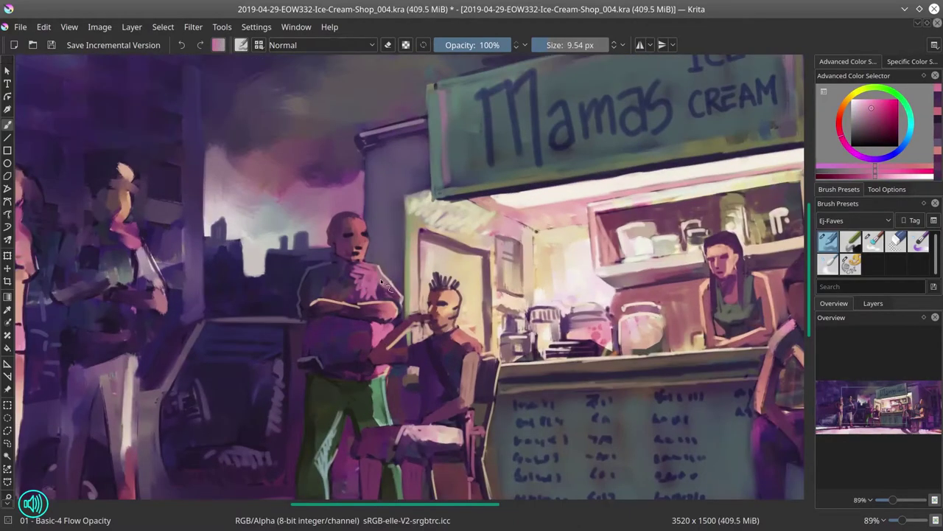
pyautogui.keyDown('ctrl'); pyautogui.click(382, 281); pyautogui.keyUp('ctrl')
pyautogui.scroll(-5, 382, 273)
pyautogui.hotkey('ctrl', 's')
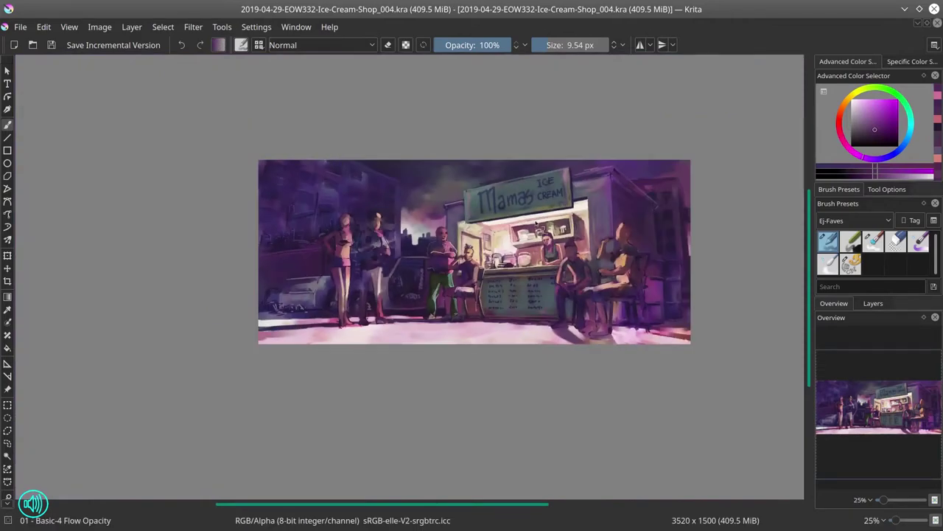
# Pick a light pink colour and save the painting
pyautogui.scroll(3, 388, 241)
pyautogui.keyDown('ctrl'); pyautogui.click(347, 269); pyautogui.keyUp('ctrl')
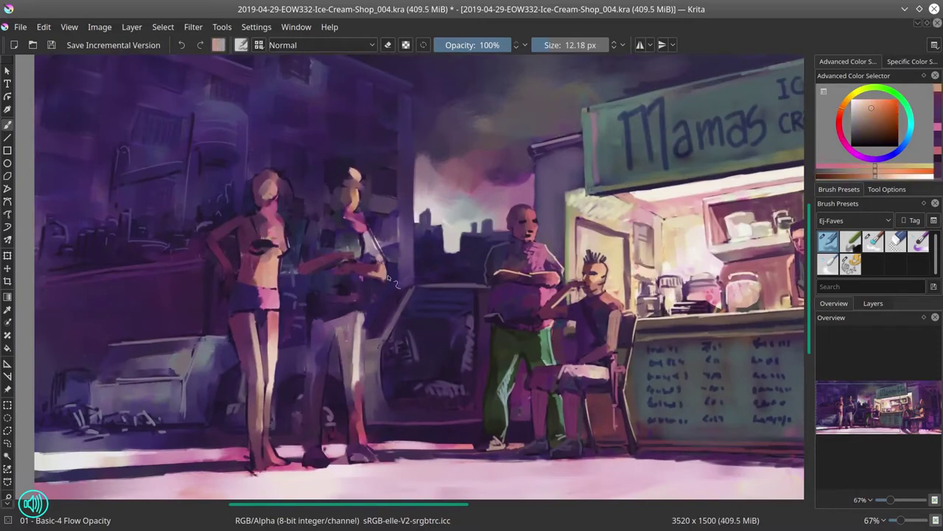
pyautogui.hotkey('ctrl', 's')
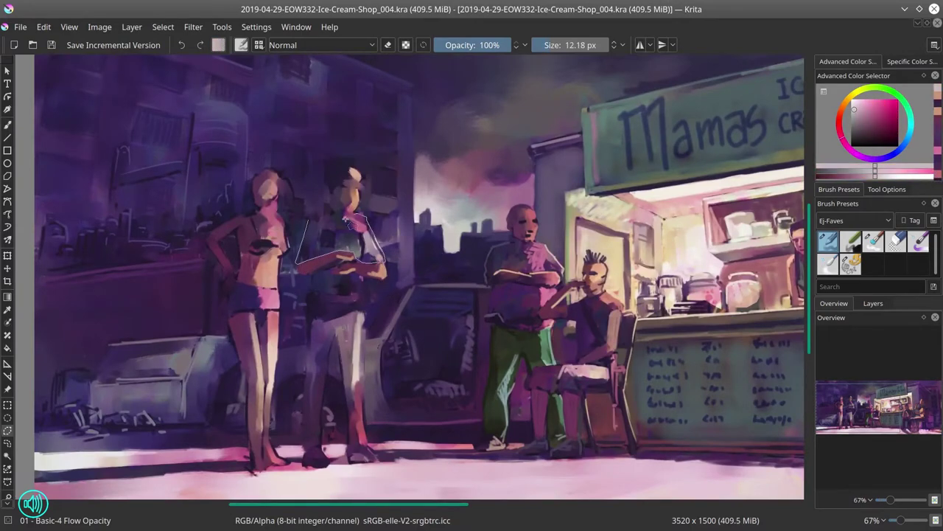
# Lasso-select the standing man beside the woman
pyautogui.moveTo(308, 221); pyautogui.dragTo(309, 220)
pyautogui.moveTo(312, 277); pyautogui.dragTo(301, 461)
pyautogui.moveTo(364, 295); pyautogui.dragTo(364, 293)
pyautogui.click(873, 303)
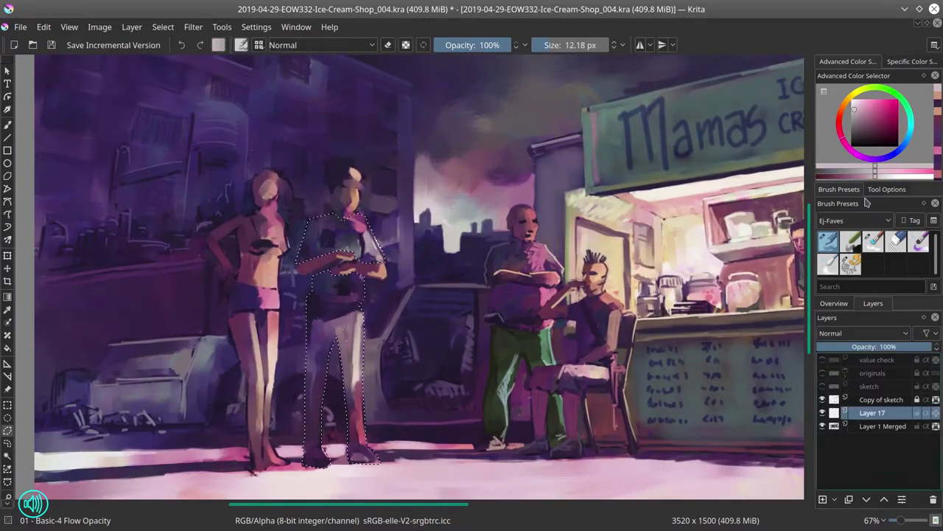
# Apply a Color Balance filter pushing the selected man's midtones toward blue
pyautogui.click(193, 26)
pyautogui.moveTo(222, 60)
pyautogui.click(451, 103)
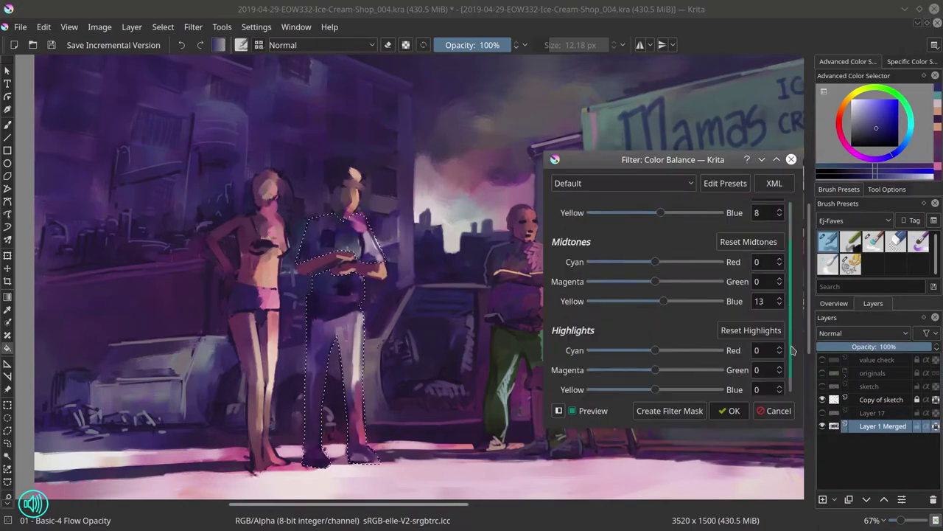
pyautogui.click(727, 350)
pyautogui.click(193, 27)
# Deselect and return to the freehand brush with a light lavender colour
pyautogui.click(163, 27)
pyautogui.click(169, 60)
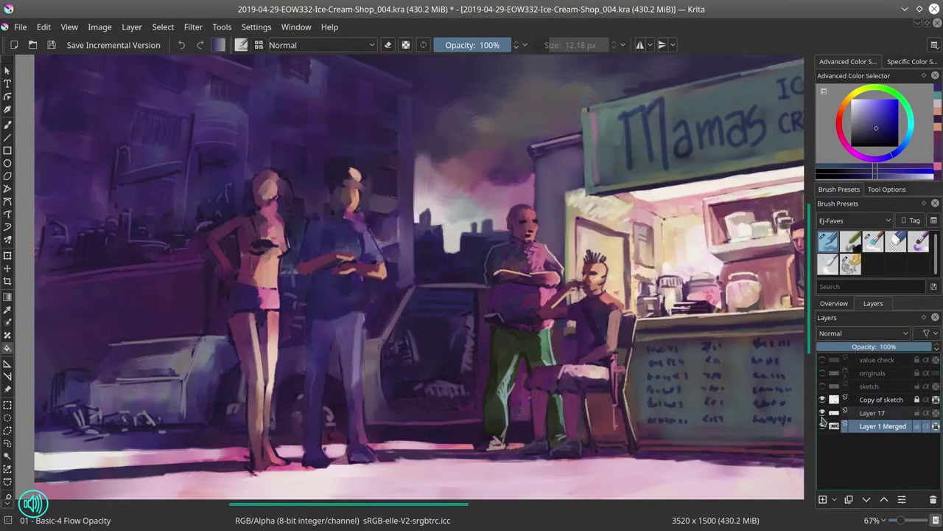
pyautogui.click(834, 303)
pyautogui.press('b')
pyautogui.keyDown('ctrl'); pyautogui.click(324, 457); pyautogui.keyUp('ctrl')
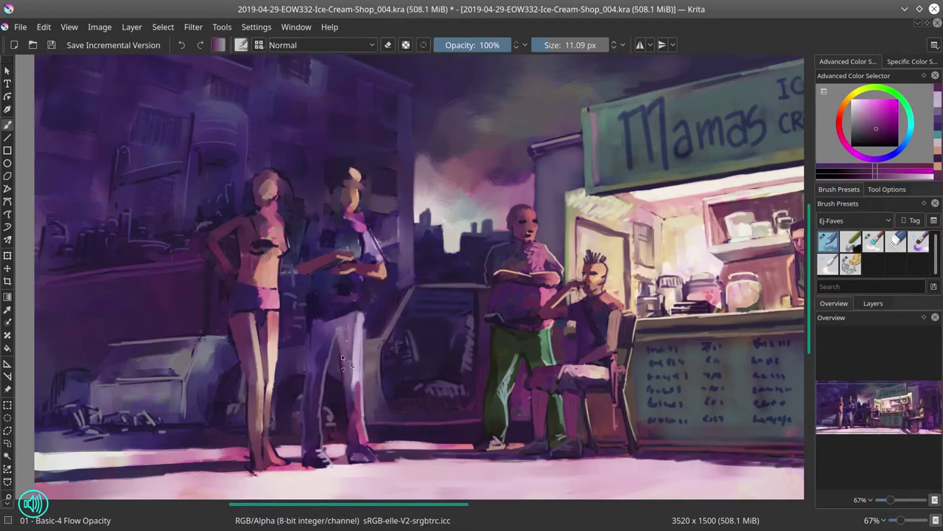
# Paint the officer's shirt, cap and details in picked purples and blue-grey, and transform the head area
pyautogui.moveTo(369, 236); pyautogui.dragTo(372, 245)
pyautogui.keyDown('ctrl'); pyautogui.click(371, 246); pyautogui.keyUp('ctrl')
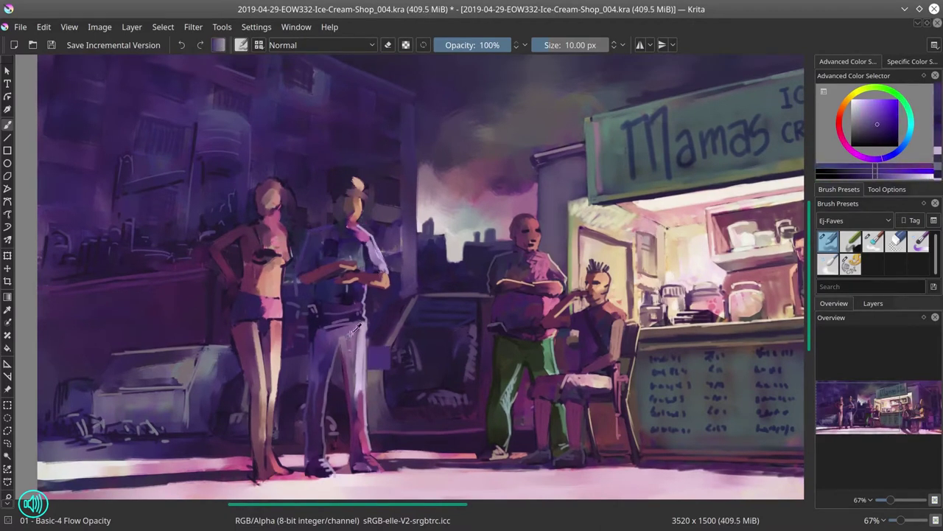
pyautogui.keyDown('ctrl'); pyautogui.click(361, 297); pyautogui.keyUp('ctrl')
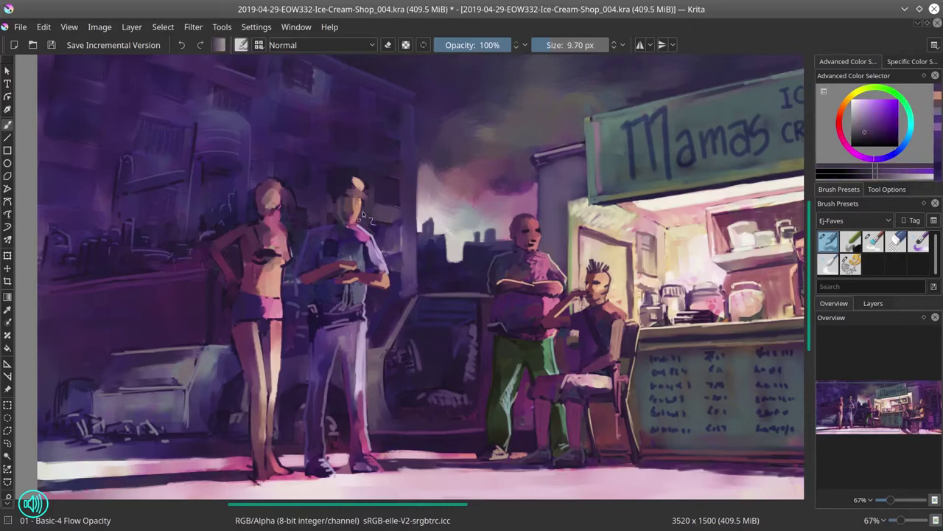
pyautogui.keyDown('ctrl'); pyautogui.click(367, 183); pyautogui.keyUp('ctrl')
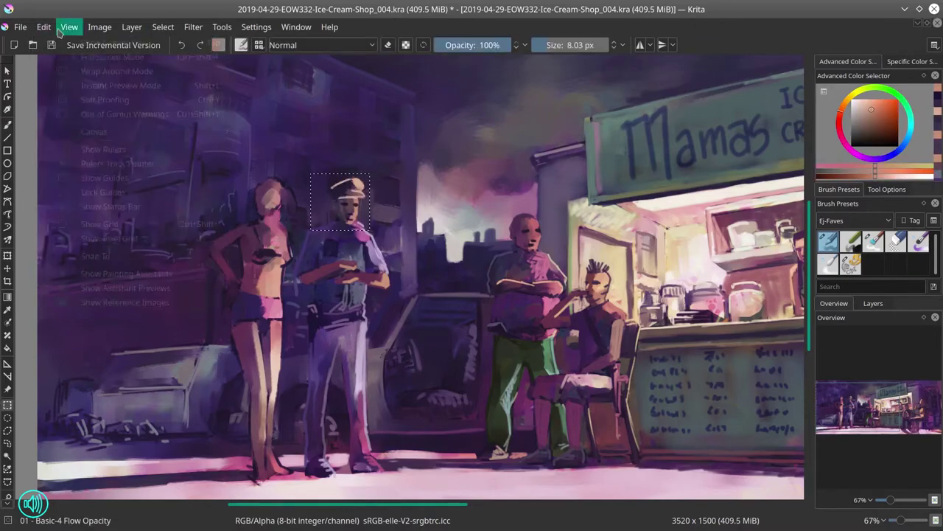
pyautogui.hotkey('ctrl', 't')
pyautogui.press('b')
pyautogui.keyDown('ctrl'); pyautogui.click(323, 225); pyautogui.keyUp('ctrl')
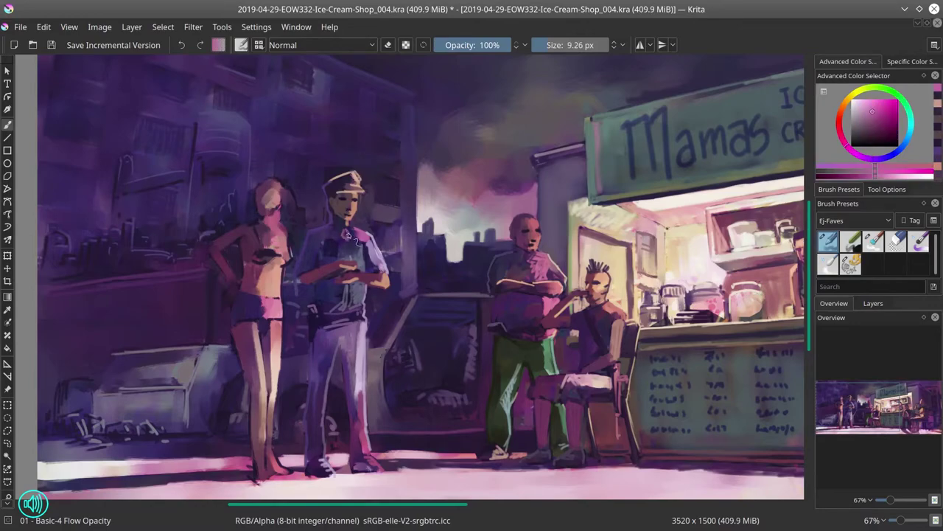
# Paint light skin-tone strokes and darker accents down the woman's leg with a smaller brush
pyautogui.moveTo(376, 314); pyautogui.dragTo(319, 197)
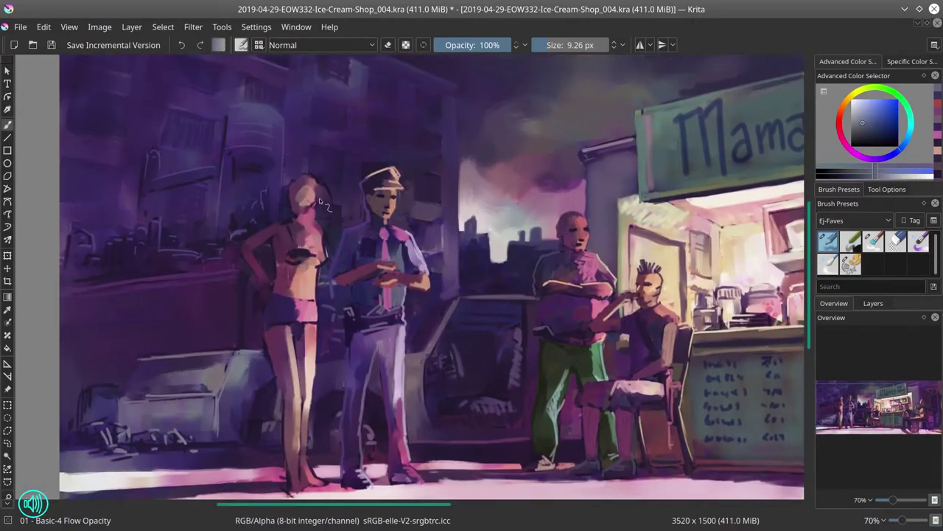
pyautogui.keyDown('ctrl'); pyautogui.click(308, 236); pyautogui.keyUp('ctrl')
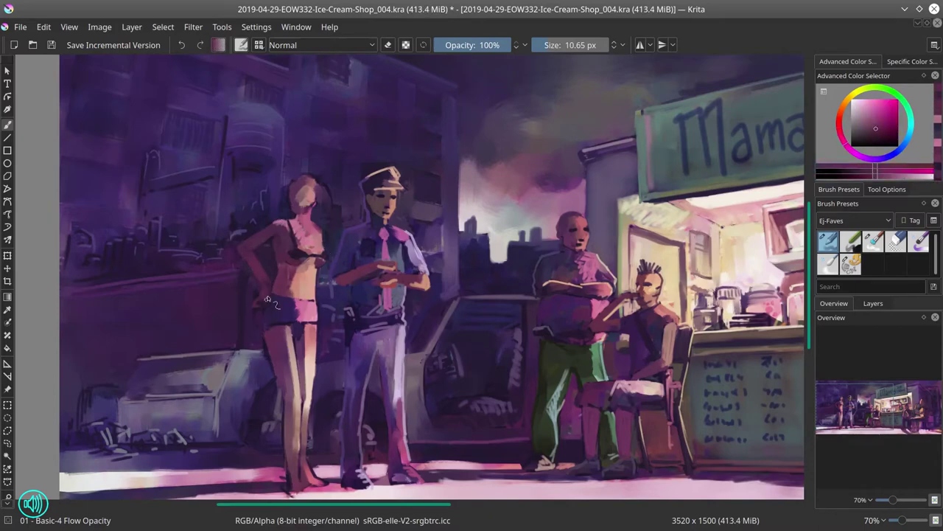
pyautogui.keyDown('ctrl'); pyautogui.click(280, 326); pyautogui.keyUp('ctrl')
pyautogui.keyDown('ctrl'); pyautogui.click(280, 326); pyautogui.keyUp('ctrl')
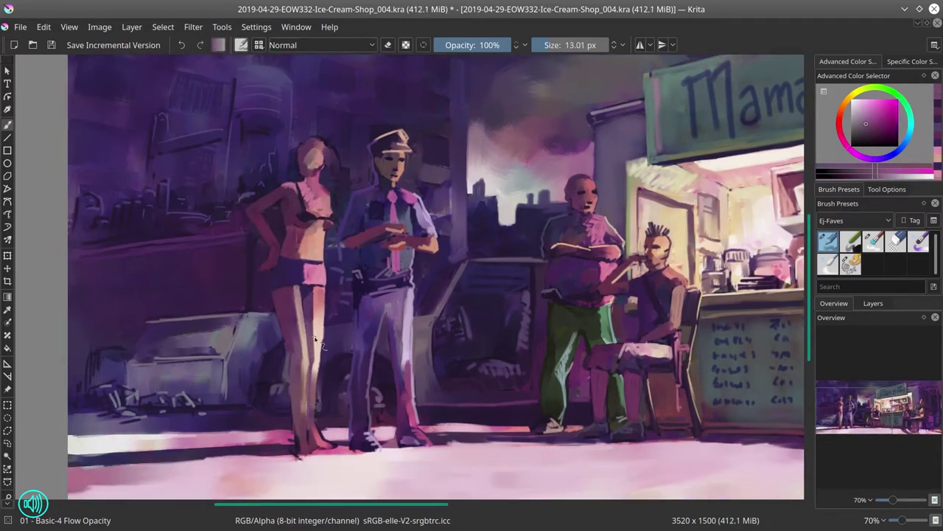
pyautogui.keyDown('ctrl'); pyautogui.click(316, 343); pyautogui.keyUp('ctrl')
pyautogui.moveTo(315, 373)
pyautogui.mouseDown()
pyautogui.moveTo(316, 442)
pyautogui.moveTo(305, 457)
pyautogui.mouseUp()
pyautogui.keyDown('ctrl'); pyautogui.click(316, 384); pyautogui.keyUp('ctrl')
pyautogui.press('[')
pyautogui.keyDown('ctrl'); pyautogui.click(305, 465); pyautogui.keyUp('ctrl')
pyautogui.keyDown('ctrl'); pyautogui.click(295, 455); pyautogui.keyUp('ctrl')
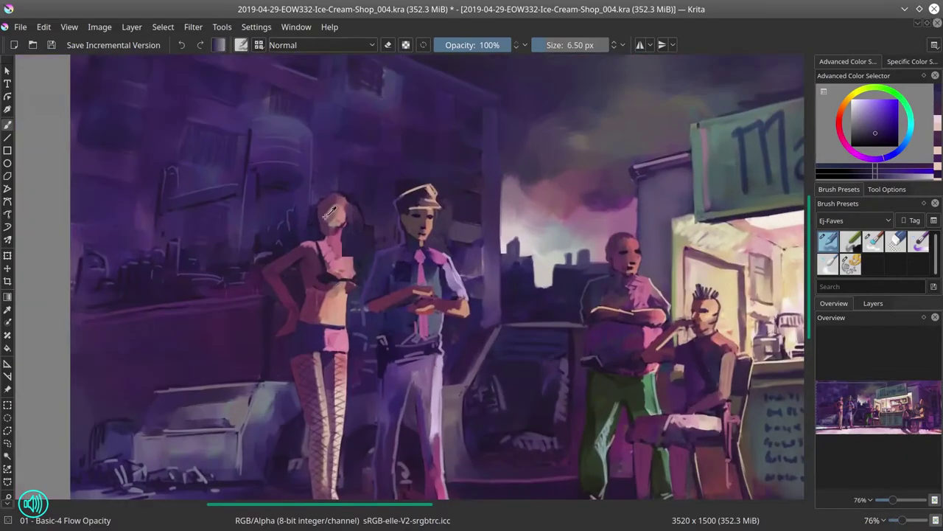
# Select the area around the woman's head and repaint her face in lighter tones
pyautogui.keyDown('ctrl'); pyautogui.click(328, 223); pyautogui.keyUp('ctrl')
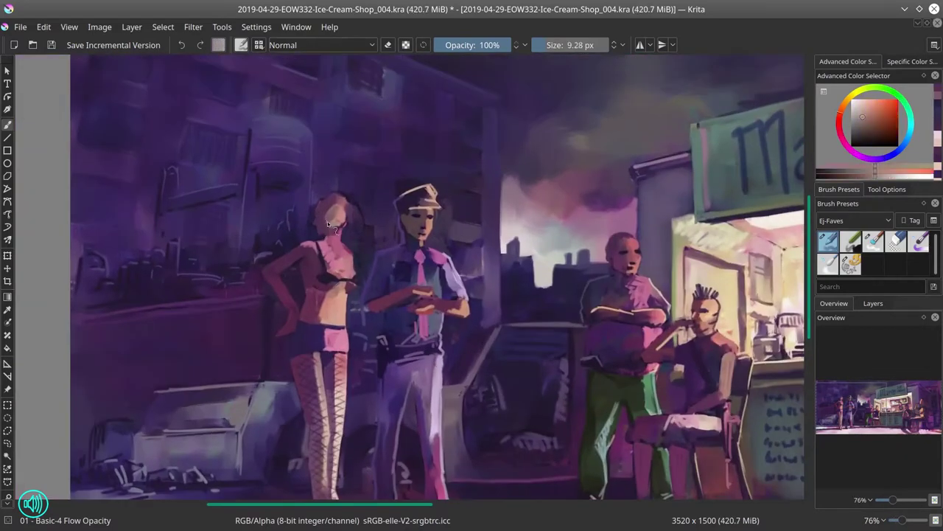
pyautogui.keyDown('ctrl'); pyautogui.click(361, 200); pyautogui.keyUp('ctrl')
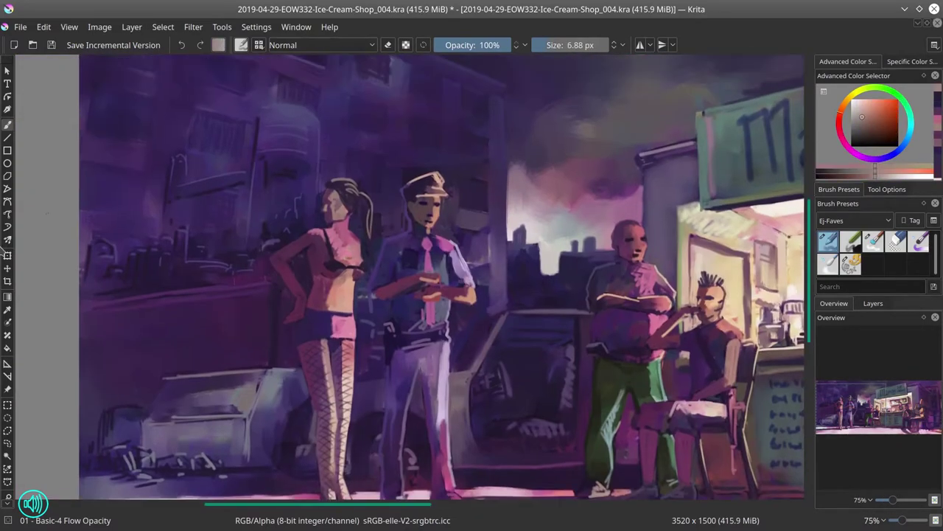
pyautogui.click(43, 27)
pyautogui.click(56, 130)
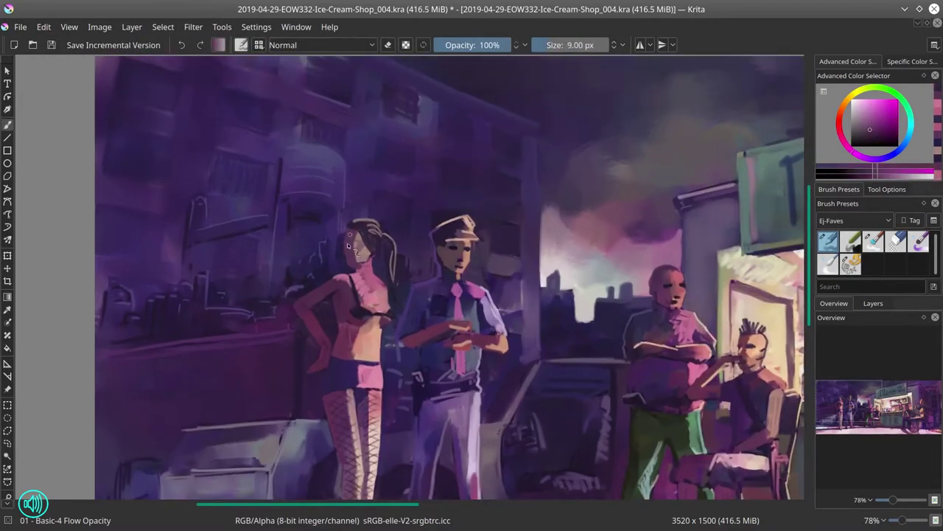
pyautogui.keyDown('ctrl'); pyautogui.click(348, 243); pyautogui.keyUp('ctrl')
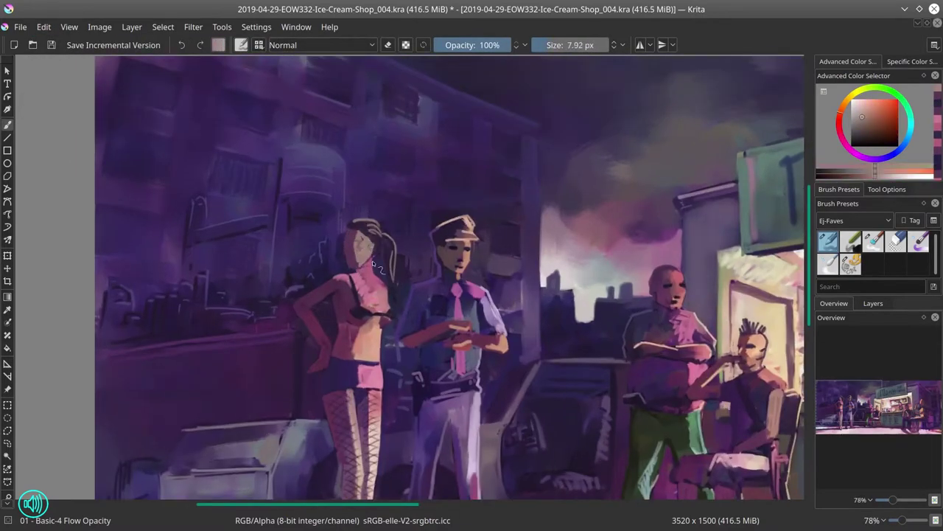
pyautogui.moveTo(353, 234); pyautogui.dragTo(372, 258)
pyautogui.keyDown('ctrl'); pyautogui.click(366, 206); pyautogui.keyUp('ctrl')
# Paint dark purple hair strands on the woman's head and save the painting
pyautogui.keyDown('ctrl'); pyautogui.click(366, 246); pyautogui.keyUp('ctrl')
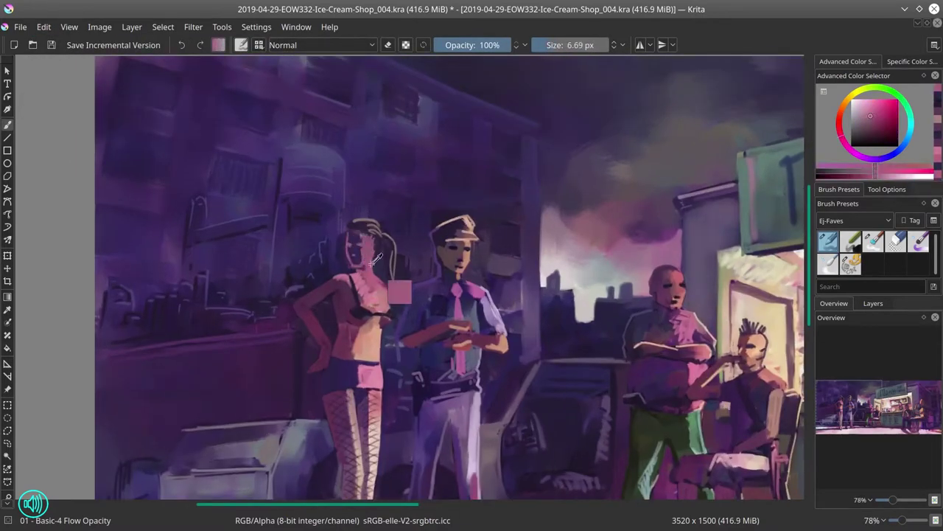
pyautogui.keyDown('ctrl'); pyautogui.click(374, 258); pyautogui.keyUp('ctrl')
pyautogui.keyDown('ctrl'); pyautogui.click(366, 255); pyautogui.keyUp('ctrl')
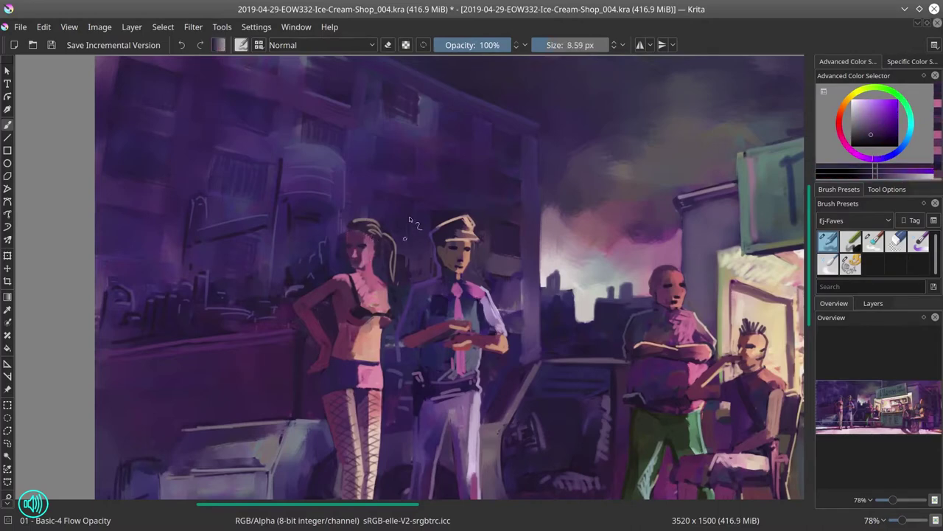
pyautogui.scroll(-4, 409, 216)
pyautogui.hotkey('ctrl', 's')
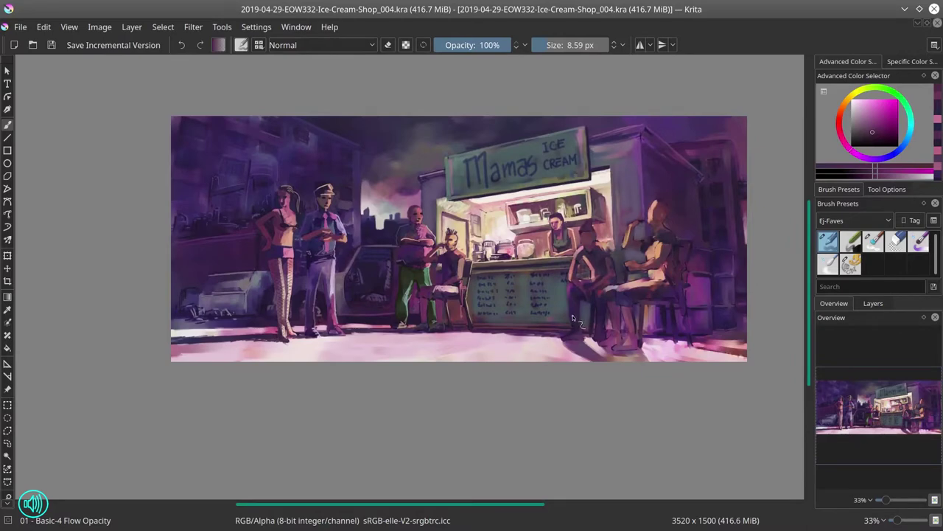
# Repaint the seated man's head in lighter skin tones and save the painting
pyautogui.scroll(3, 572, 318)
pyautogui.keyDown('ctrl'); pyautogui.click(501, 318); pyautogui.keyUp('ctrl')
pyautogui.keyDown('ctrl'); pyautogui.click(508, 308); pyautogui.keyUp('ctrl')
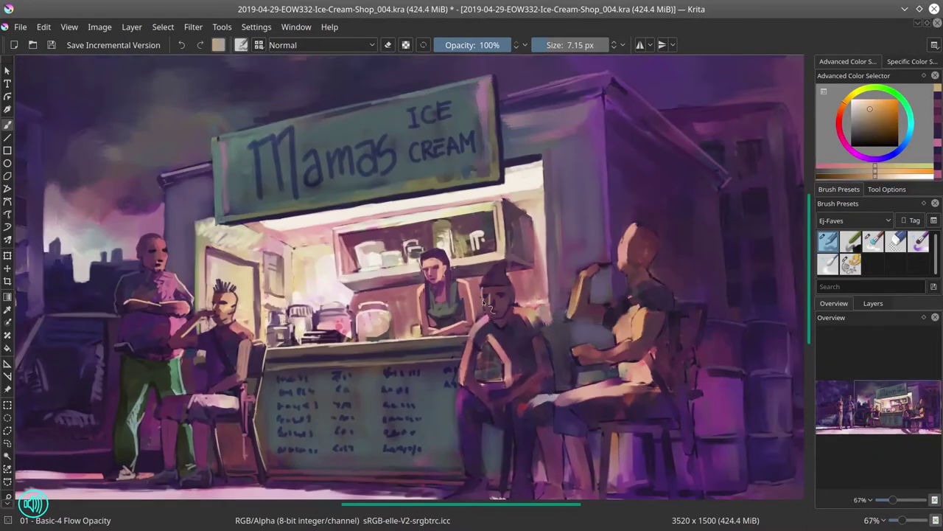
pyautogui.moveTo(494, 299); pyautogui.dragTo(540, 315)
pyautogui.keyDown('ctrl'); pyautogui.click(540, 316); pyautogui.keyUp('ctrl')
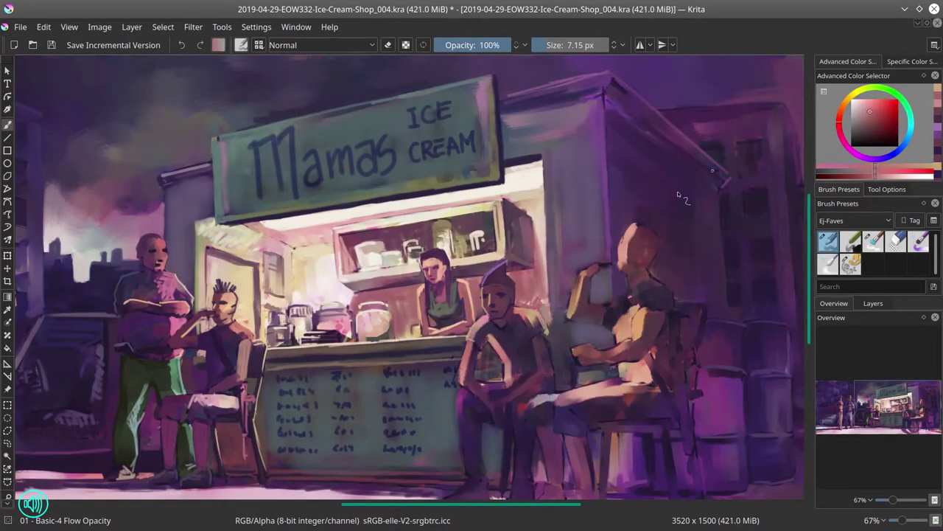
pyautogui.keyDown('ctrl'); pyautogui.click(480, 345); pyautogui.keyUp('ctrl')
pyautogui.keyDown('ctrl'); pyautogui.click(466, 392); pyautogui.keyUp('ctrl')
pyautogui.keyDown('ctrl'); pyautogui.click(479, 384); pyautogui.keyUp('ctrl')
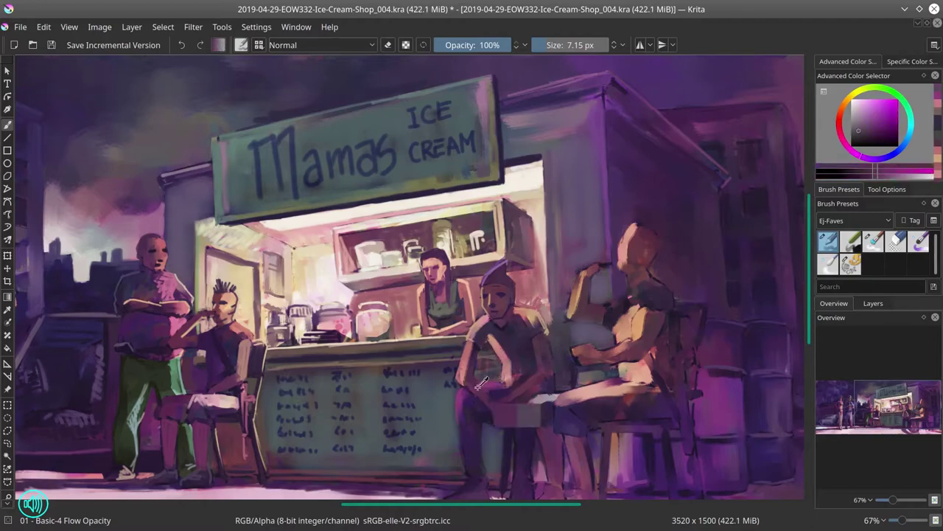
pyautogui.hotkey('ctrl', 's')
# Mirror the canvas view to check the composition, then flip it back
pyautogui.scroll(-3, 396, 434)
pyautogui.press('m')
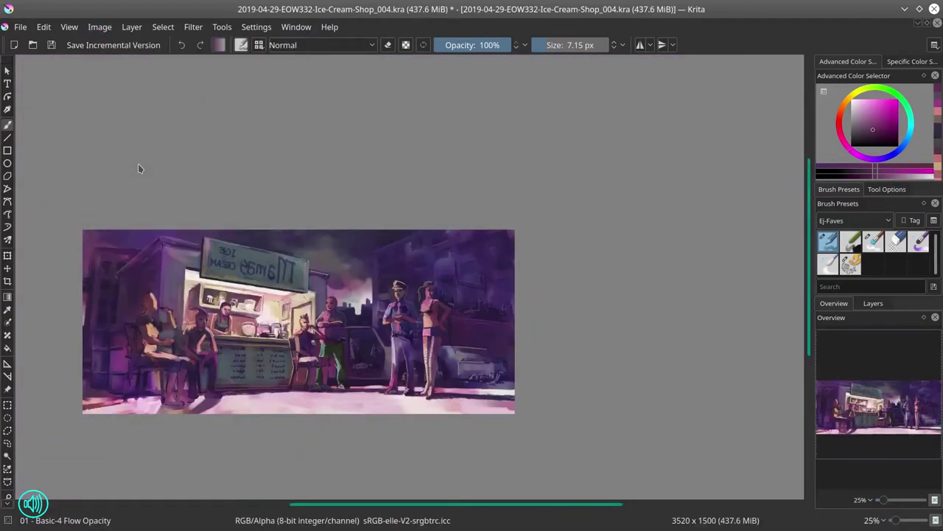
pyautogui.press('m')
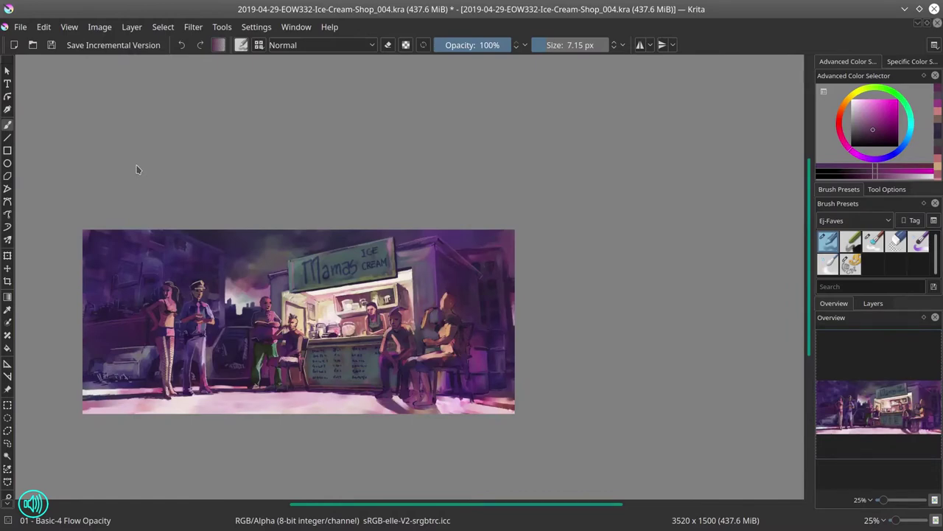
# Add small dark and skin-tone detail strokes around the right seated man's arm
pyautogui.scroll(3, 417, 351)
pyautogui.keyDown('ctrl'); pyautogui.click(368, 387); pyautogui.keyUp('ctrl')
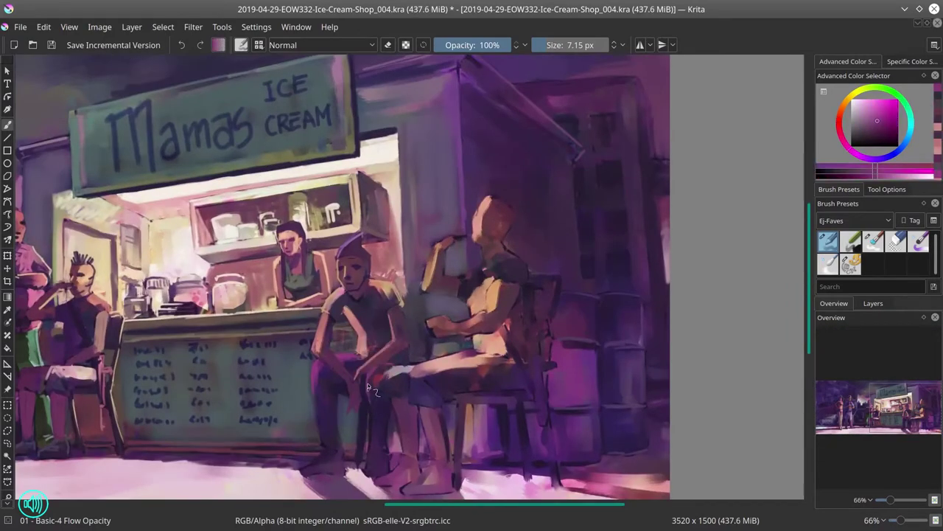
pyautogui.keyDown('ctrl'); pyautogui.click(409, 293); pyautogui.keyUp('ctrl')
pyautogui.keyDown('ctrl'); pyautogui.click(428, 341); pyautogui.keyUp('ctrl')
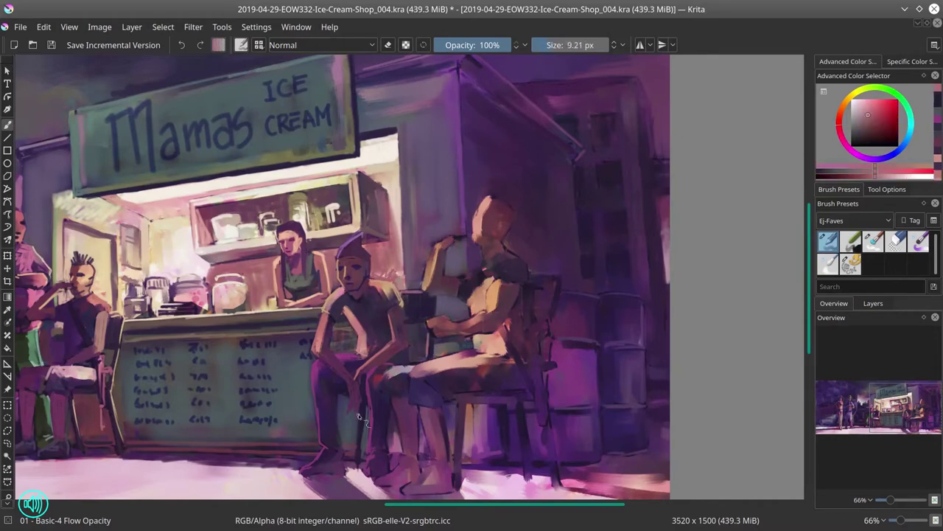
pyautogui.moveTo(428, 342); pyautogui.dragTo(404, 356)
pyautogui.keyDown('ctrl'); pyautogui.click(435, 254); pyautogui.keyUp('ctrl')
pyautogui.keyDown('ctrl'); pyautogui.click(424, 265); pyautogui.keyUp('ctrl')
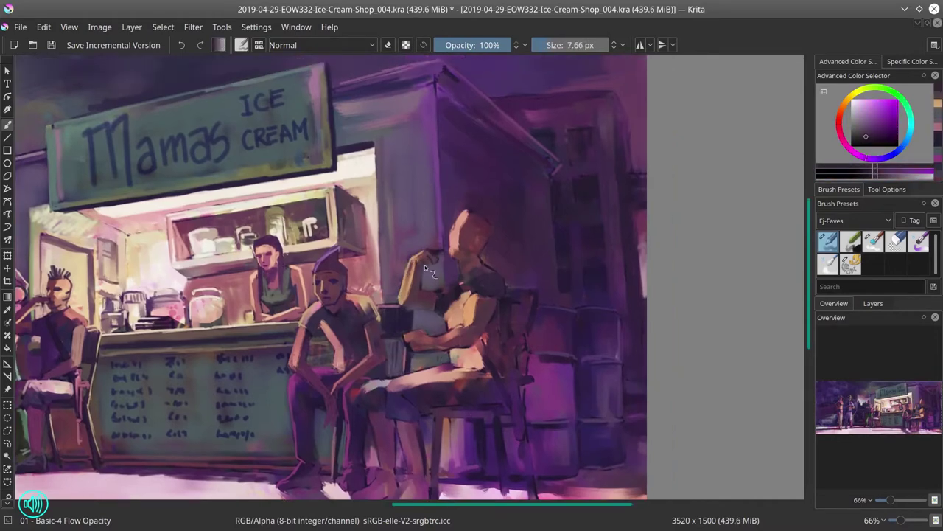
pyautogui.moveTo(416, 264); pyautogui.dragTo(441, 302)
pyautogui.keyDown('ctrl'); pyautogui.click(424, 273); pyautogui.keyUp('ctrl')
pyautogui.keyDown('ctrl'); pyautogui.click(431, 289); pyautogui.keyUp('ctrl')
pyautogui.keyDown('ctrl'); pyautogui.click(410, 269); pyautogui.keyUp('ctrl')
# Repaint the right man's head with lighter skin and dark hair, then save
pyautogui.scroll(2, 442, 286)
pyautogui.scroll(1, 440, 284)
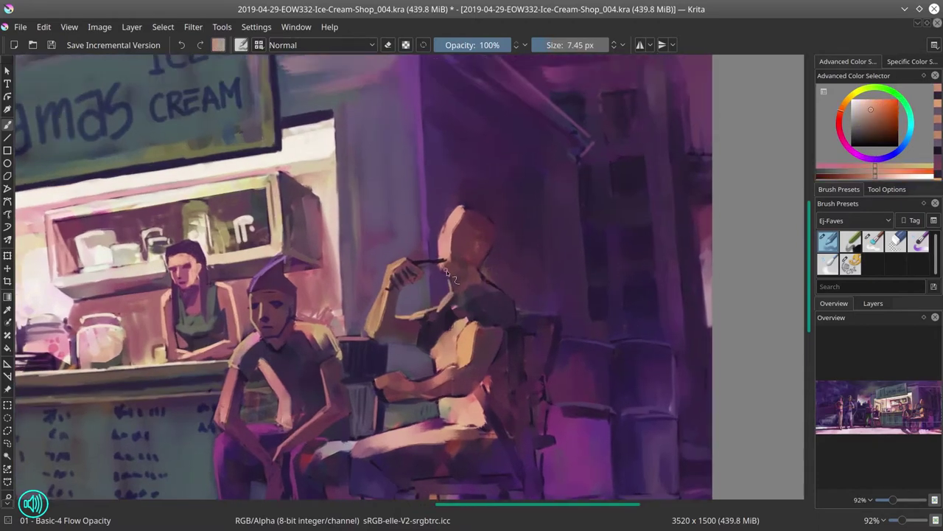
pyautogui.keyDown('ctrl'); pyautogui.click(482, 254); pyautogui.keyUp('ctrl')
pyautogui.keyDown('ctrl'); pyautogui.click(457, 232); pyautogui.keyUp('ctrl')
pyautogui.moveTo(464, 210)
pyautogui.mouseDown()
pyautogui.moveTo(485, 220)
pyautogui.moveTo(460, 223)
pyautogui.moveTo(472, 265)
pyautogui.mouseUp()
pyautogui.keyDown('ctrl'); pyautogui.click(454, 221); pyautogui.keyUp('ctrl')
pyautogui.keyDown('ctrl'); pyautogui.click(450, 225); pyautogui.keyUp('ctrl')
pyautogui.keyDown('ctrl'); pyautogui.click(452, 251); pyautogui.keyUp('ctrl')
pyautogui.keyDown('ctrl'); pyautogui.click(445, 258); pyautogui.keyUp('ctrl')
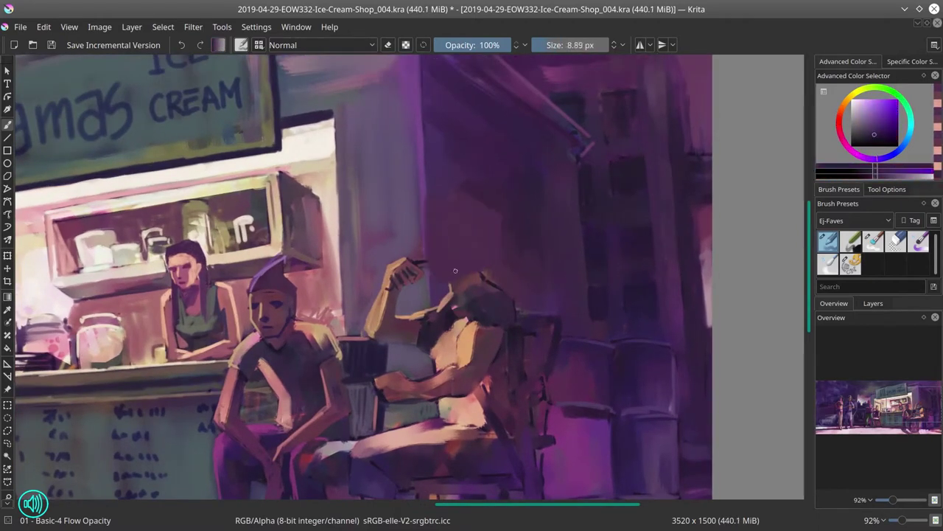
pyautogui.click(52, 46)
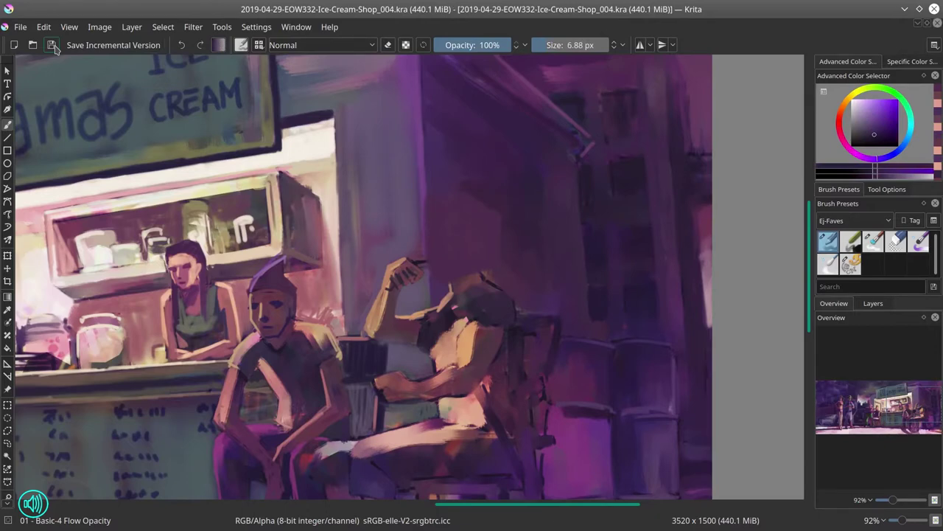
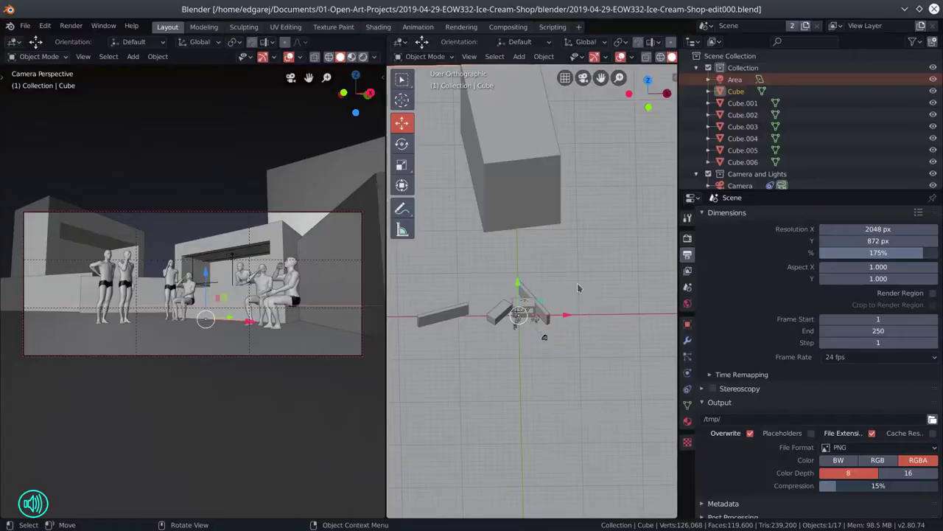
# Add a floor plane and isolate it in local view to edit its faces
pyautogui.click(133, 56)
pyautogui.click(243, 69)
pyautogui.press('Tab')
pyautogui.press('KP_Divide')
pyautogui.rightClick(507, 318)
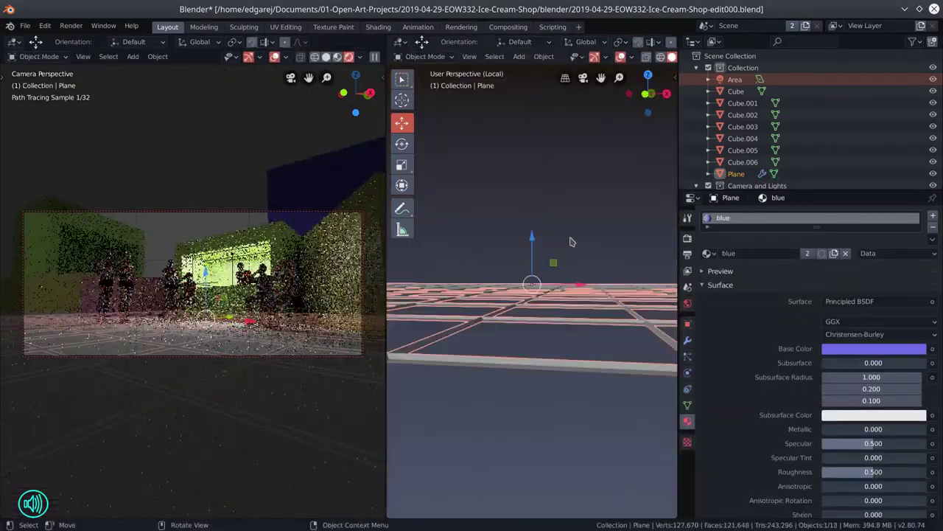
# View the plane from the front, deselect it, save the blend file, and duplicate a wall piece
pyautogui.press('KP_1')
pyautogui.hotkey('alt', 'a')
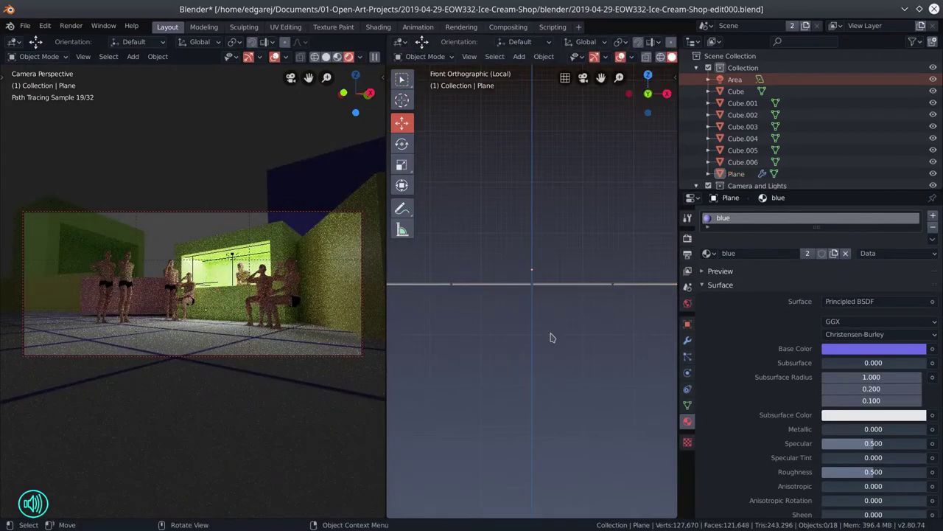
pyautogui.hotkey('ctrl', 's')
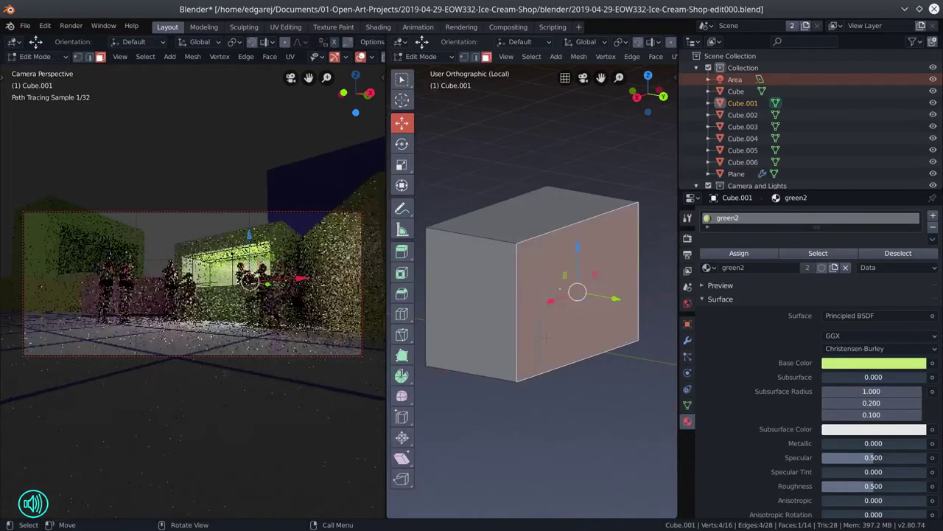
pyautogui.hotkey('shift', 'd')
# Place the duplicated wall panel and delete its middle rows of grid faces
pyautogui.click(579, 288)
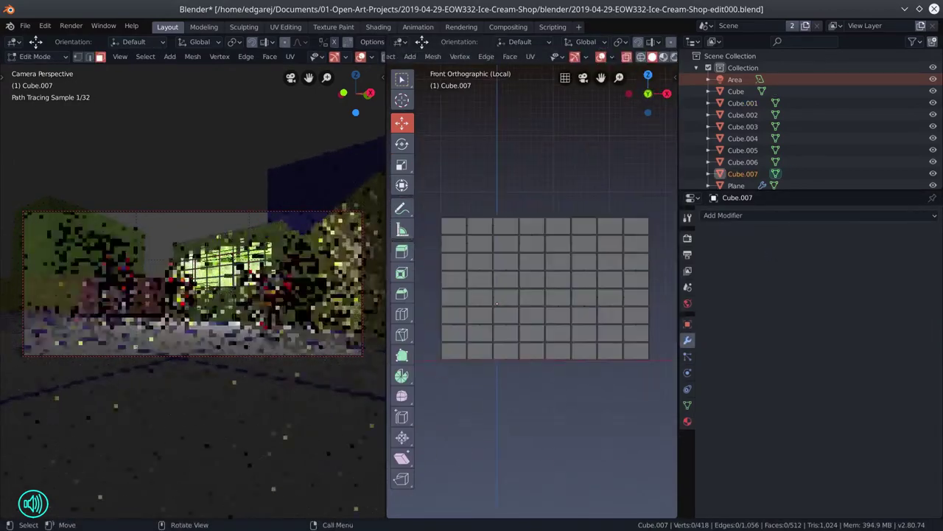
pyautogui.press('x')
pyautogui.click(390, 238)
pyautogui.press('Tab')
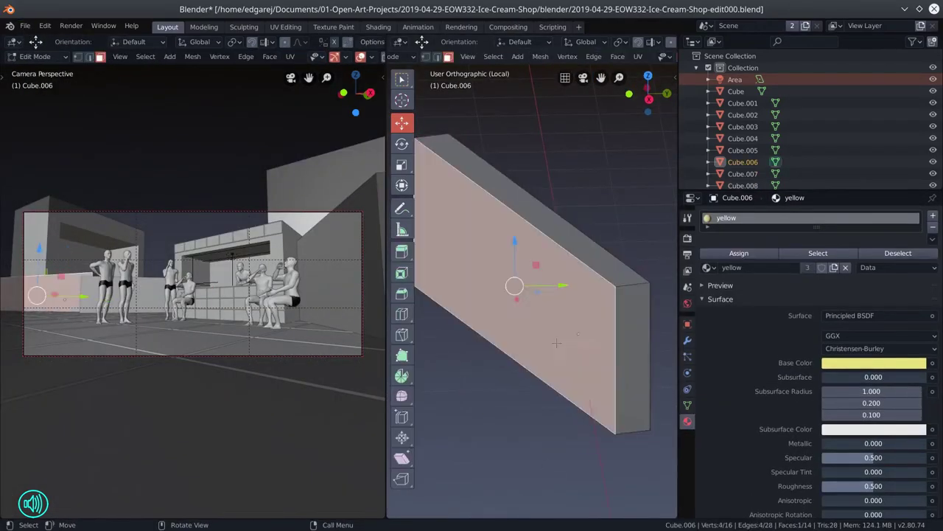
# Add a modifier to the duplicated panel and preview it in rendered shading
pyautogui.click(732, 214)
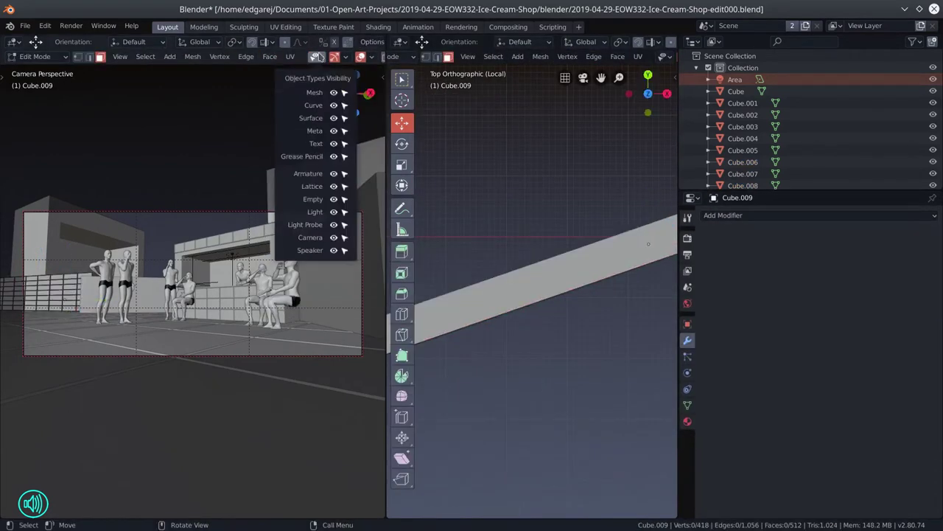
pyautogui.scroll(-3, 317, 58)
pyautogui.click(364, 57)
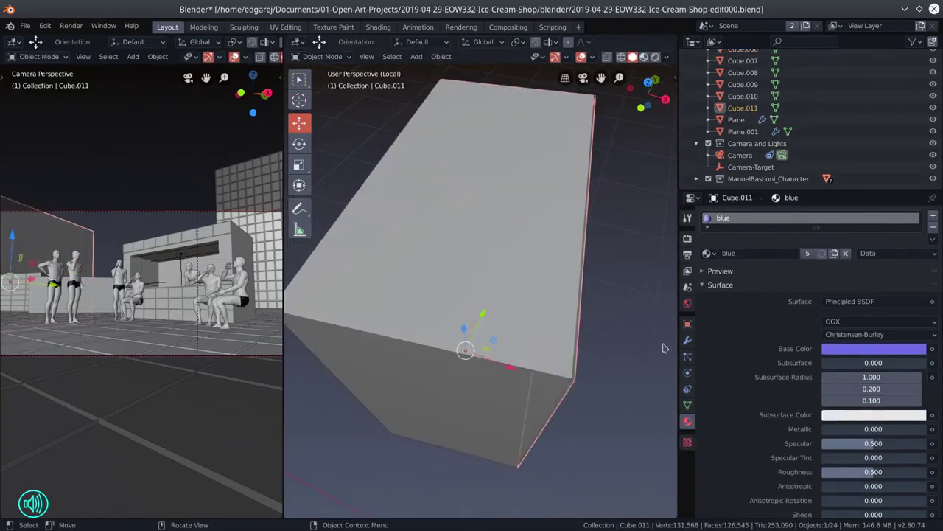
pyautogui.rightClick(553, 361)
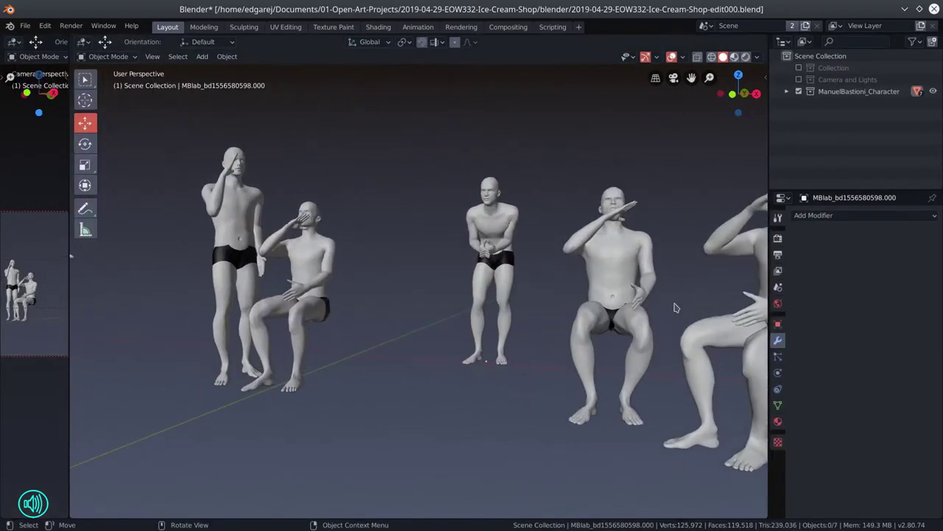
# Open the MB-Lab sidebar tools, create a character, then delete the new standing figure
pyautogui.press('n')
pyautogui.click(762, 230)
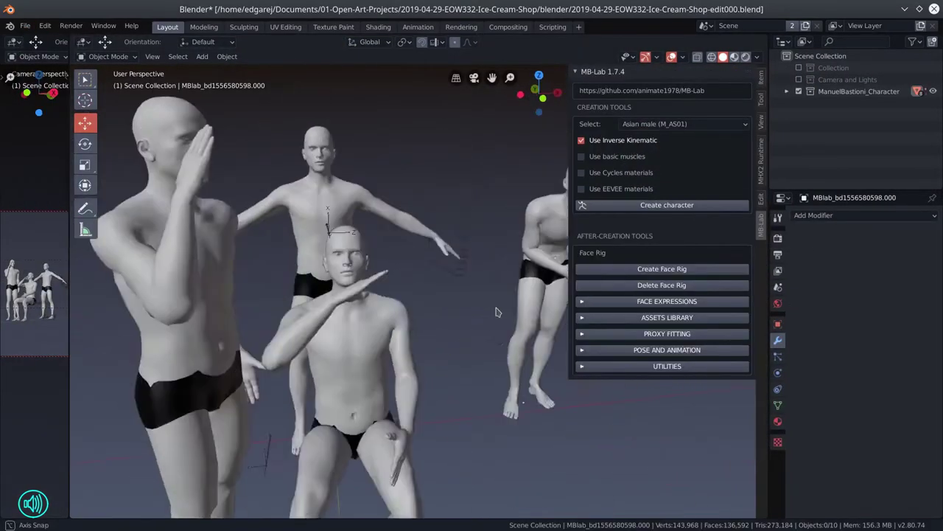
pyautogui.click(665, 206)
pyautogui.click(777, 405)
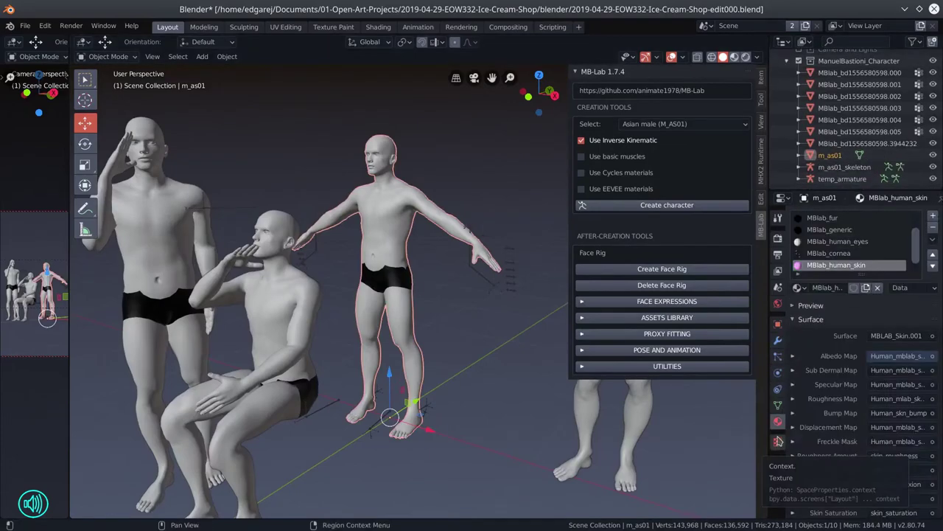
pyautogui.click(745, 56)
pyautogui.press('Delete')
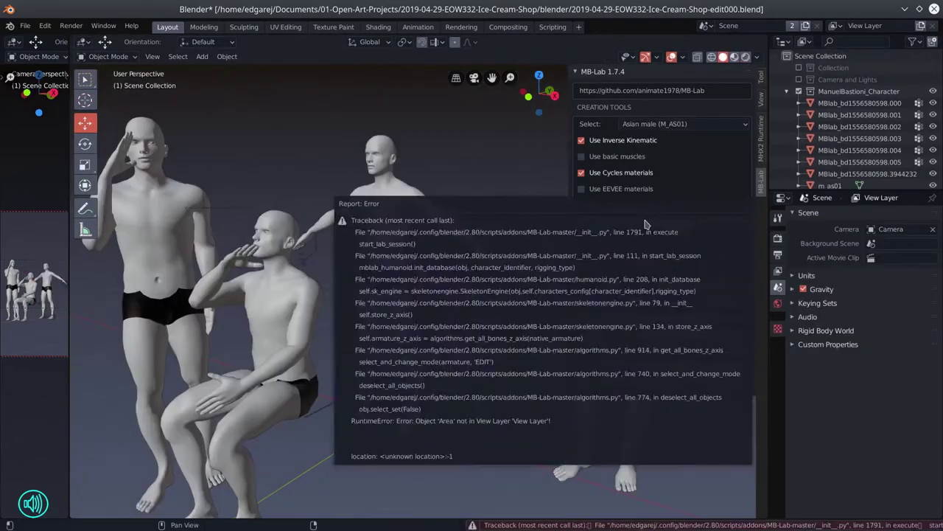
# Rename a character object in the outliner and retry creating an MB-Lab character
pyautogui.click(662, 223)
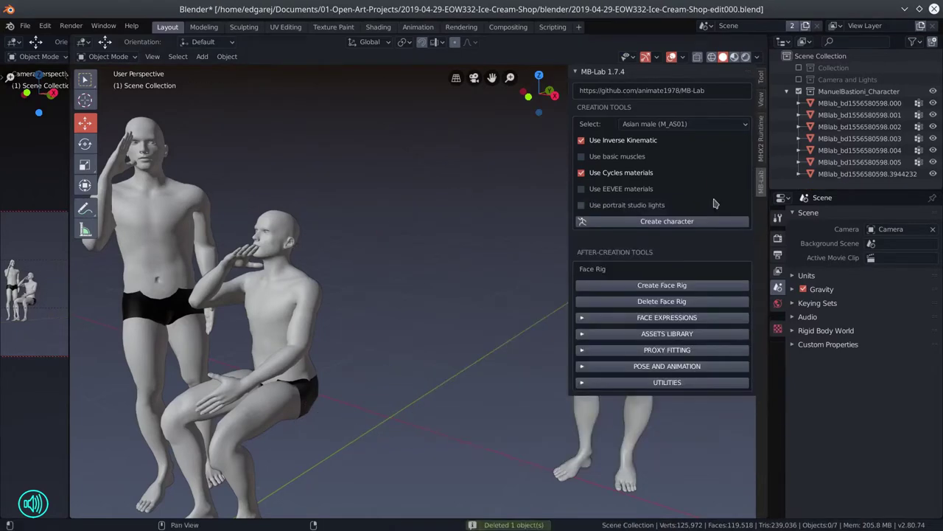
pyautogui.doubleClick(825, 127)
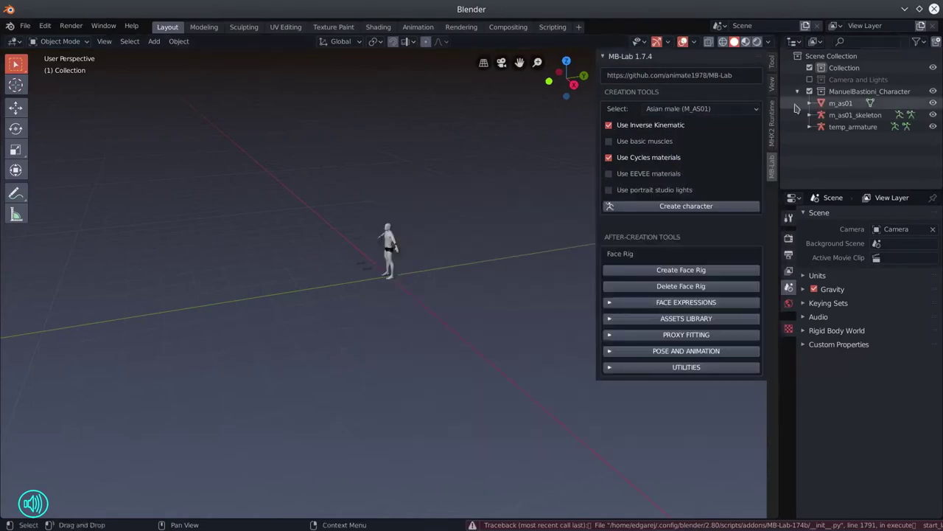
pyautogui.click(475, 272)
pyautogui.click(679, 206)
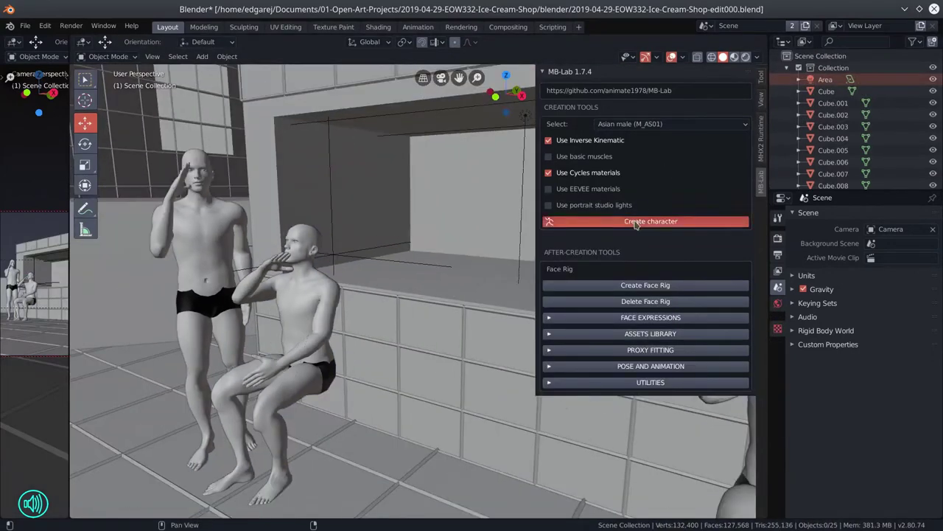
# Create a young MB-Lab man with character_mass 0.480 and Body_Size 0.590, checking rendered shading
pyautogui.click(637, 221)
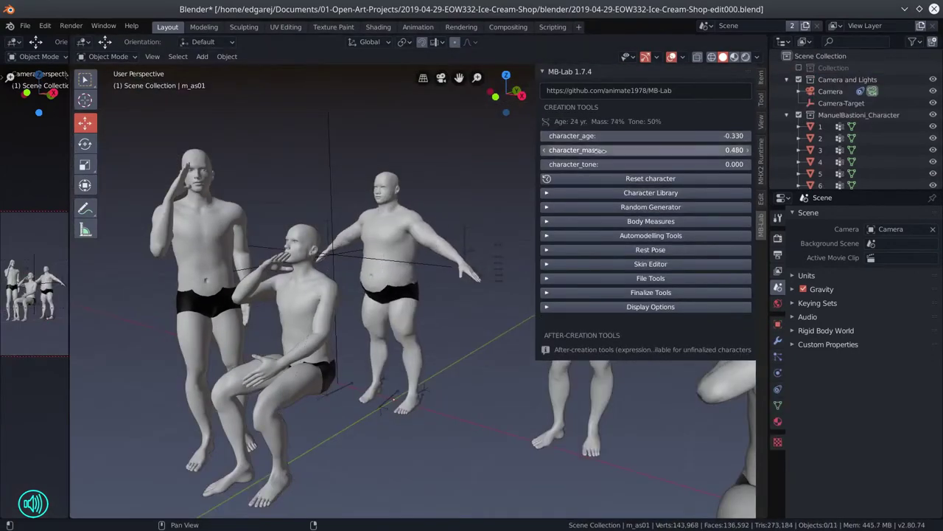
pyautogui.click(546, 222)
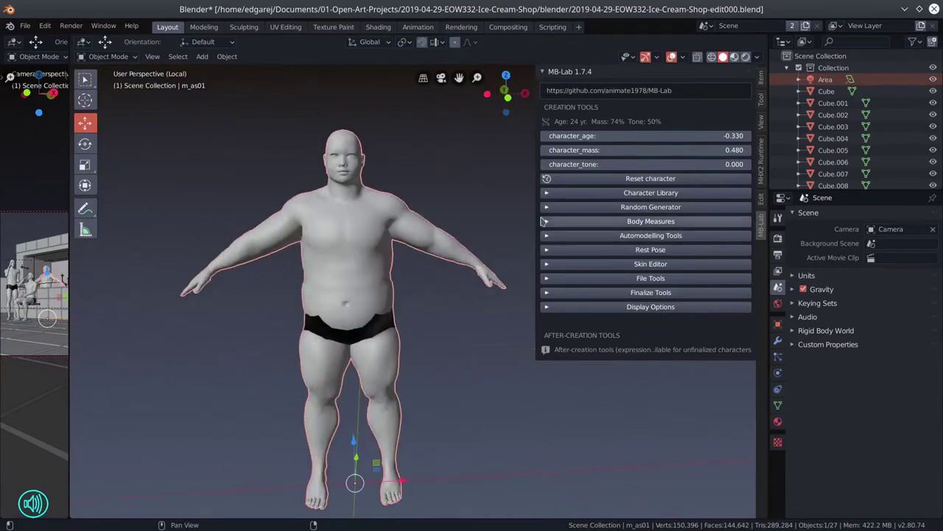
pyautogui.click(606, 221)
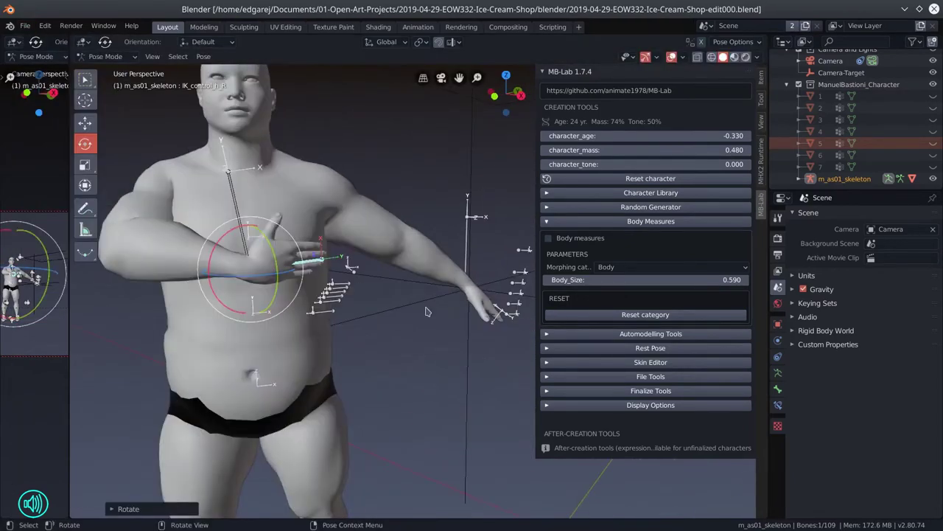
pyautogui.scroll(-4, 426, 311)
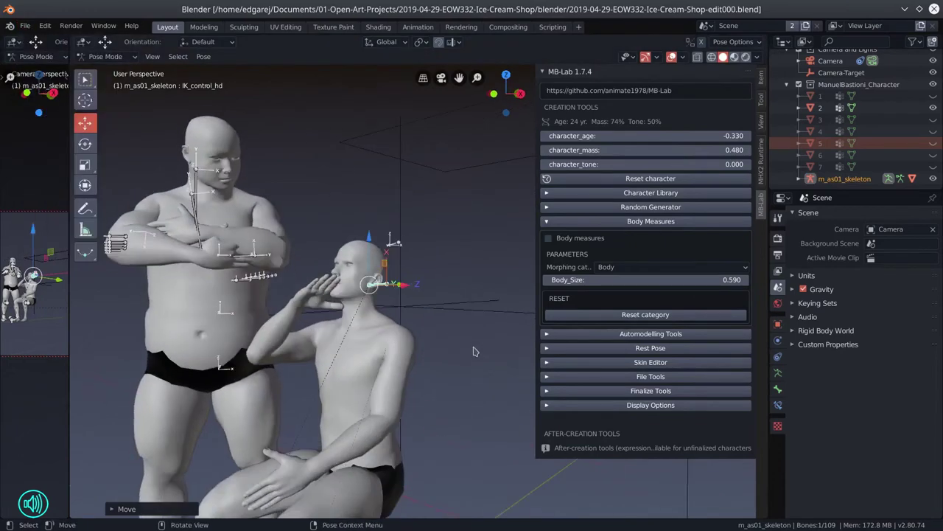
pyautogui.click(745, 58)
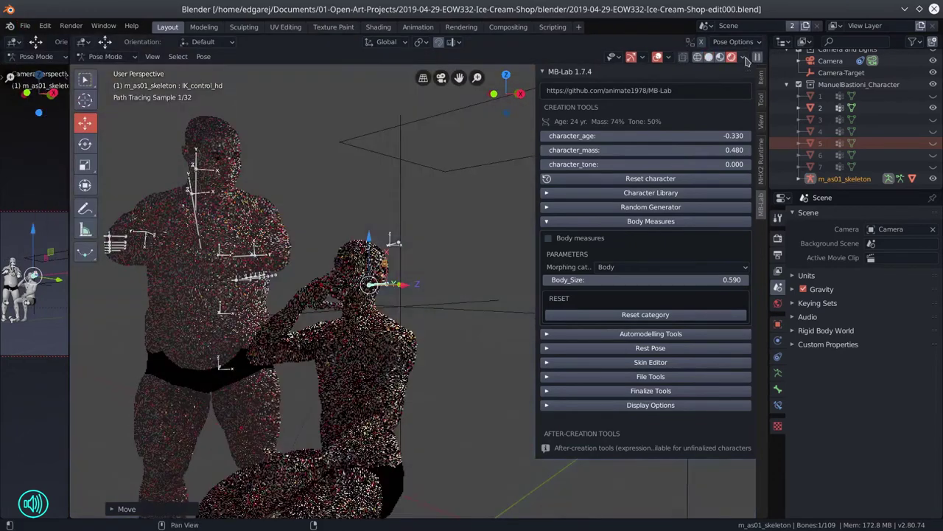
pyautogui.click(708, 58)
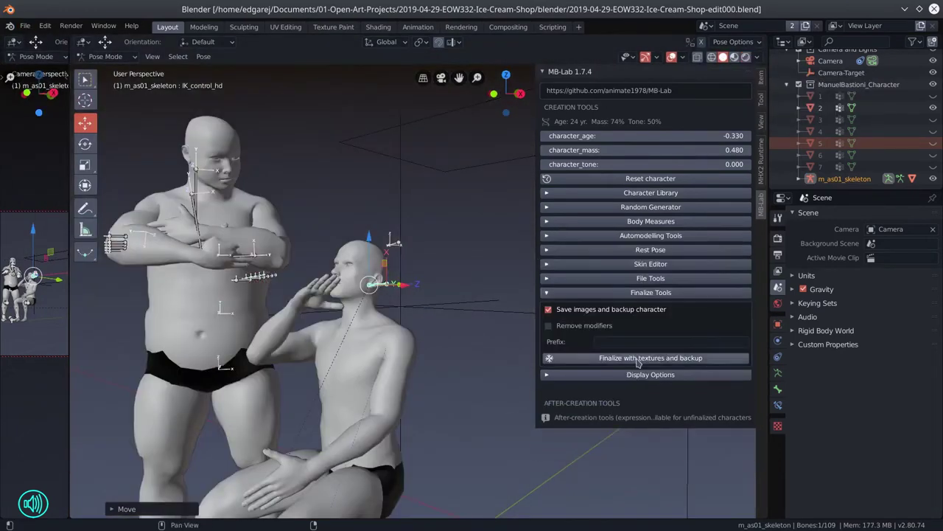
# Finalize the heavy man with textures and backup and remove his expression shape keys
pyautogui.click(652, 414)
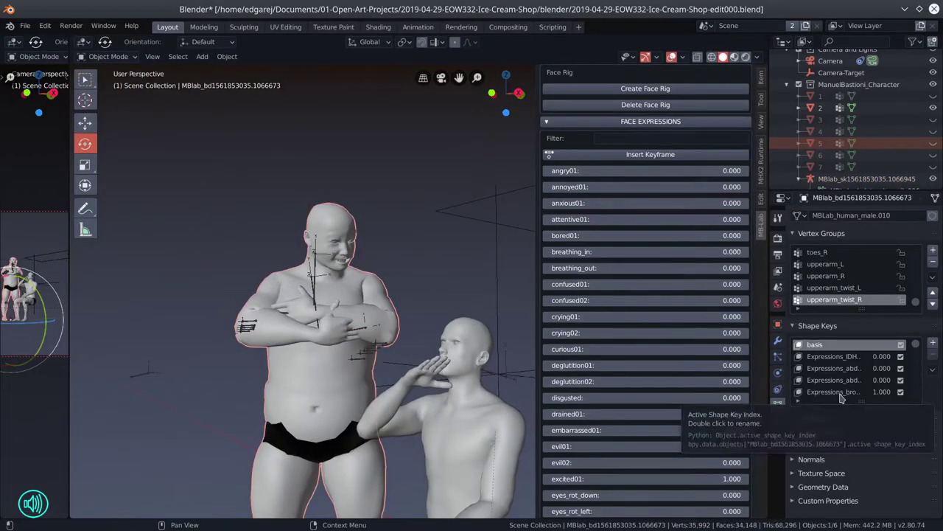
pyautogui.click(823, 393)
pyautogui.click(934, 355)
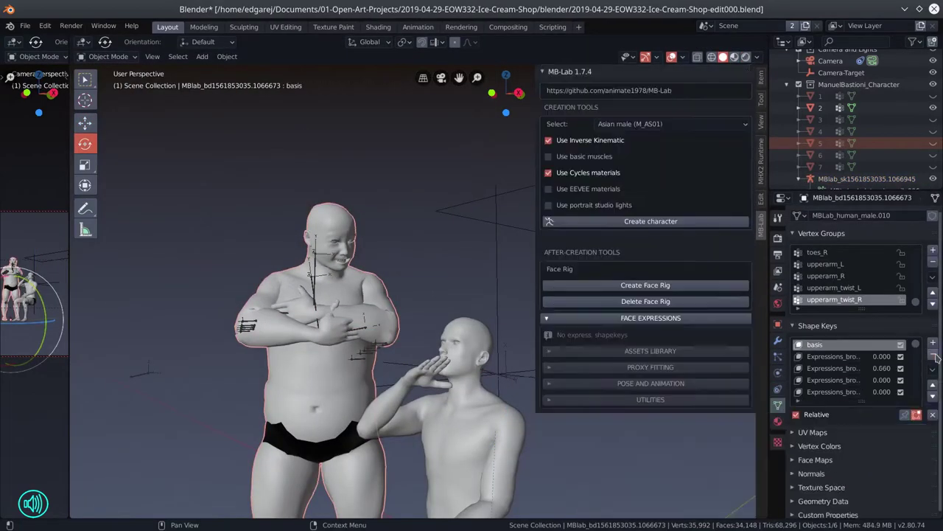
pyautogui.click(25, 25)
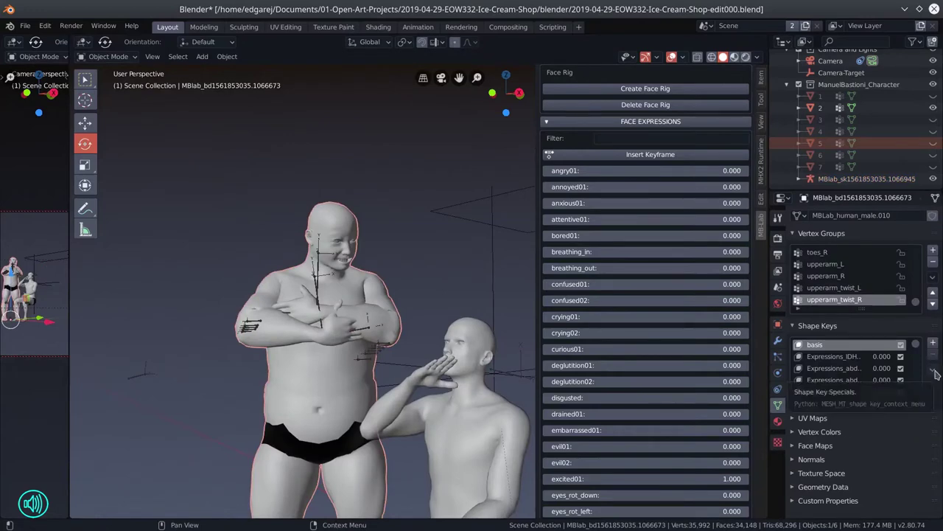
pyautogui.click(934, 373)
pyautogui.click(822, 399)
pyautogui.click(934, 356)
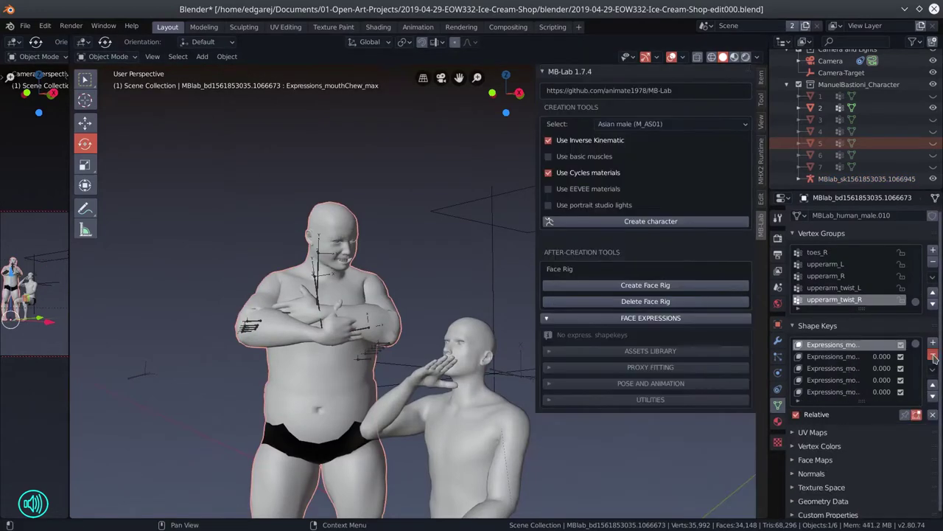
pyautogui.click(935, 356)
# Apply his Corrective Smooth modifier, clear his parent, and save the blend file
pyautogui.click(777, 340)
pyautogui.moveTo(768, 442); pyautogui.dragTo(696, 442)
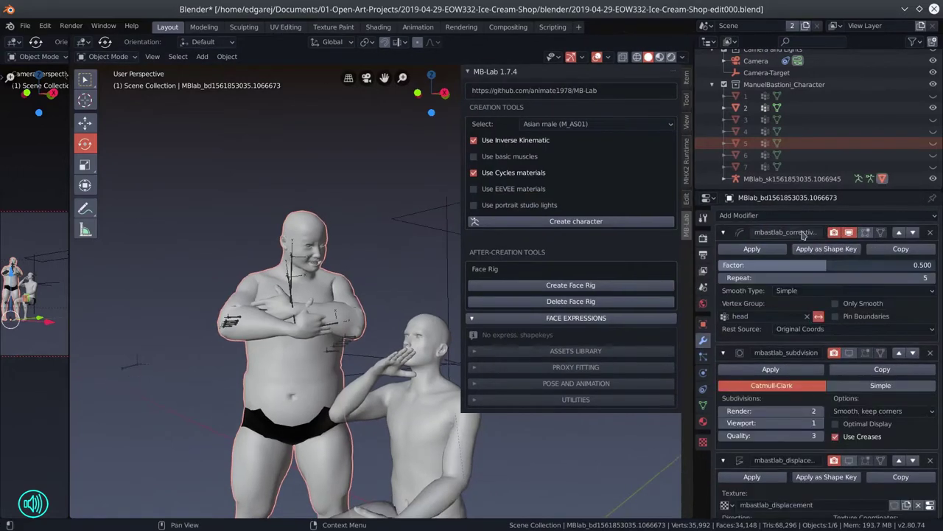
pyautogui.scroll(-5, 787, 499)
pyautogui.scroll(5, 779, 251)
pyautogui.click(778, 246)
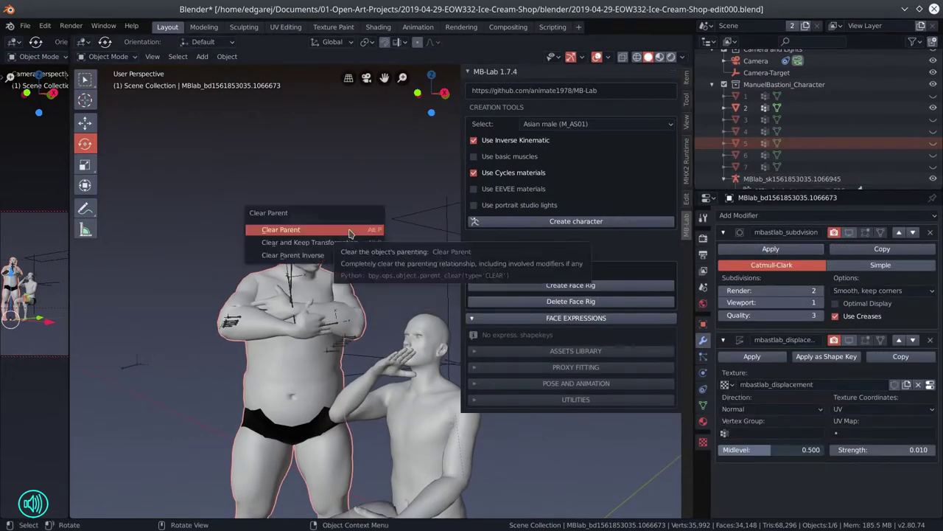
pyautogui.click(280, 229)
pyautogui.click(25, 25)
pyautogui.click(42, 101)
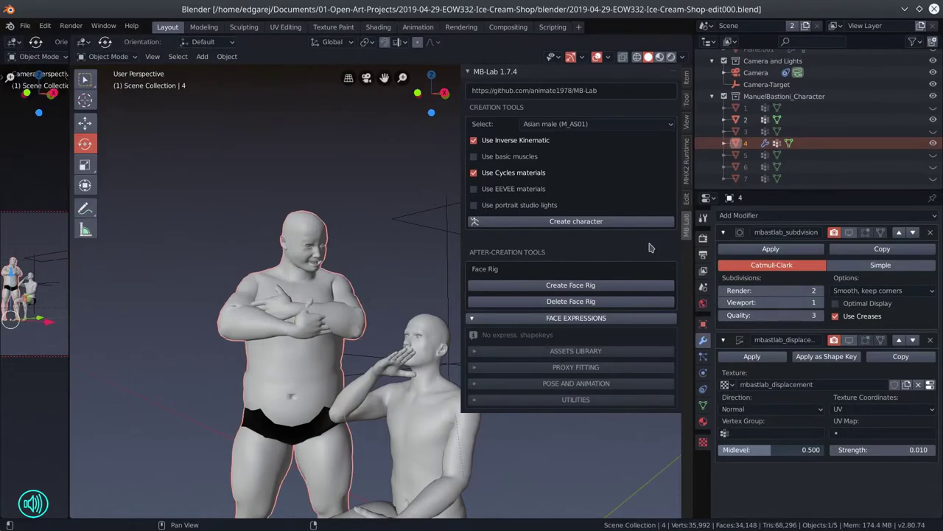
# Create a new female MB-Lab character in the enlarged 3D view
pyautogui.moveTo(433, 82); pyautogui.dragTo(390, 207)
pyautogui.press('z')
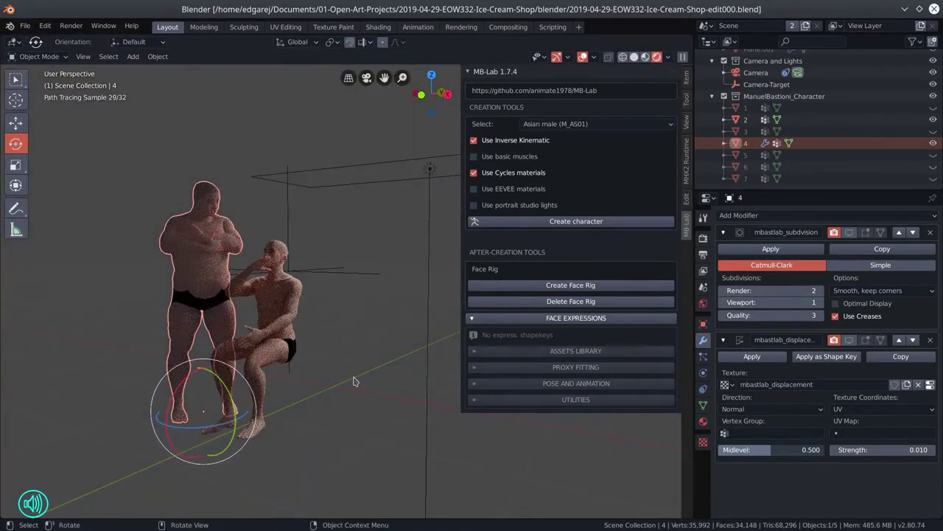
pyautogui.click(589, 222)
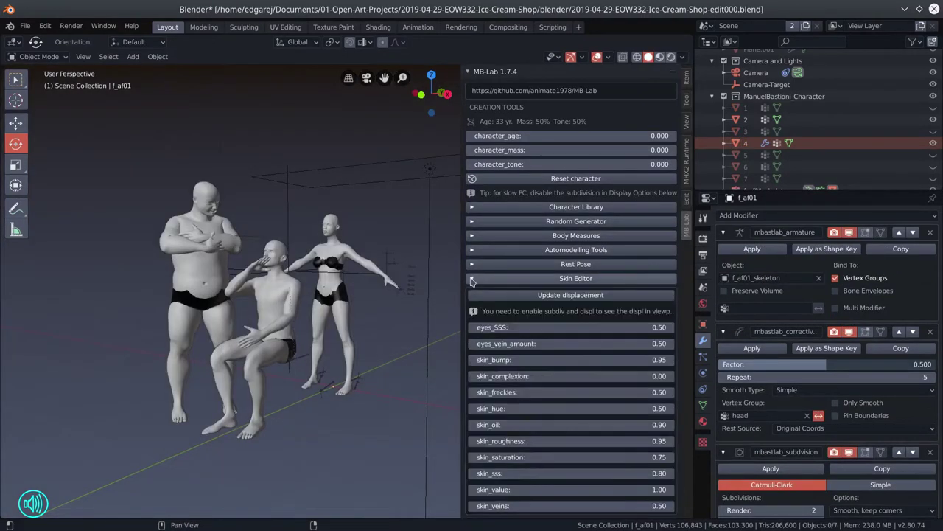
# Move the female skeleton to sit beside the standing man
pyautogui.moveTo(392, 359); pyautogui.dragTo(373, 301)
pyautogui.press('KP_Decimal')
pyautogui.hotkey('ctrl', 'Tab')
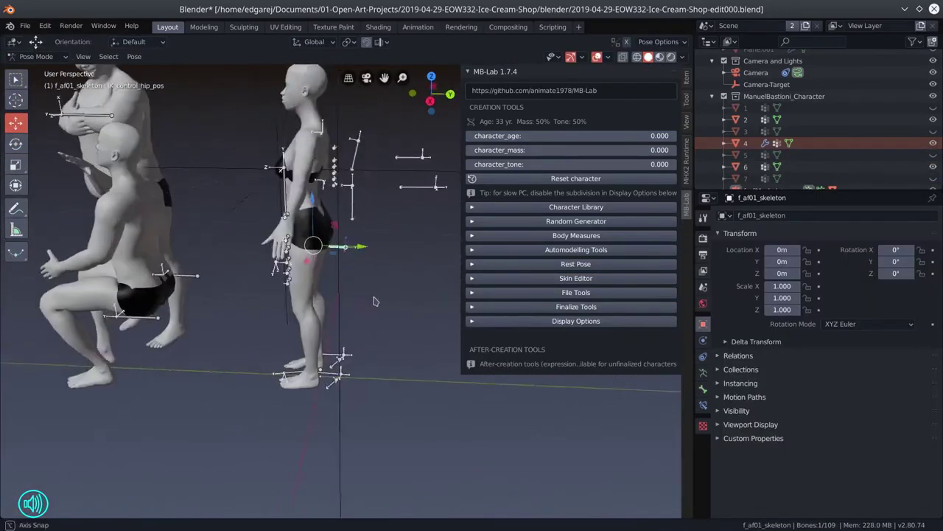
pyautogui.hotkey('ctrl', 'Tab')
pyautogui.press('g')
pyautogui.click(337, 401)
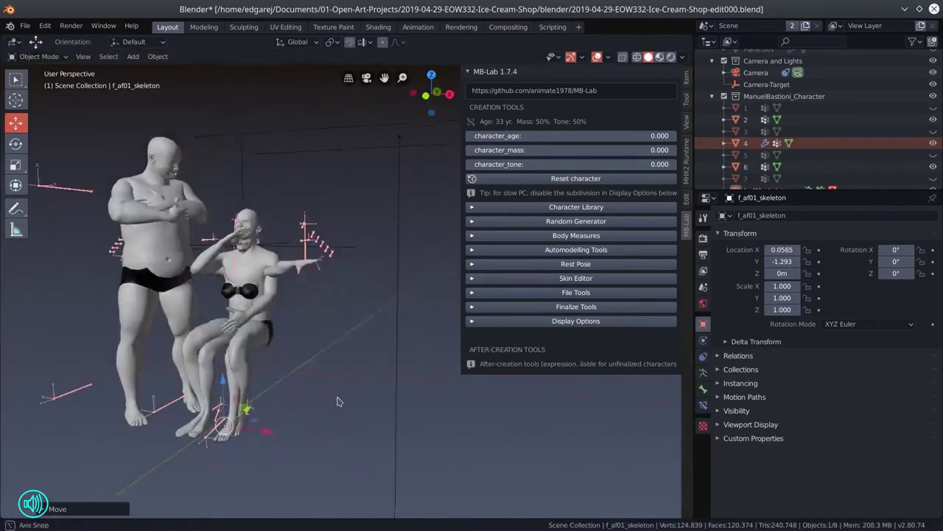
pyautogui.scroll(3, 337, 401)
pyautogui.scroll(-3, 337, 401)
# Rotate and move the female figure's head control, then save
pyautogui.hotkey('ctrl', 'Tab')
pyautogui.press('KP_7')
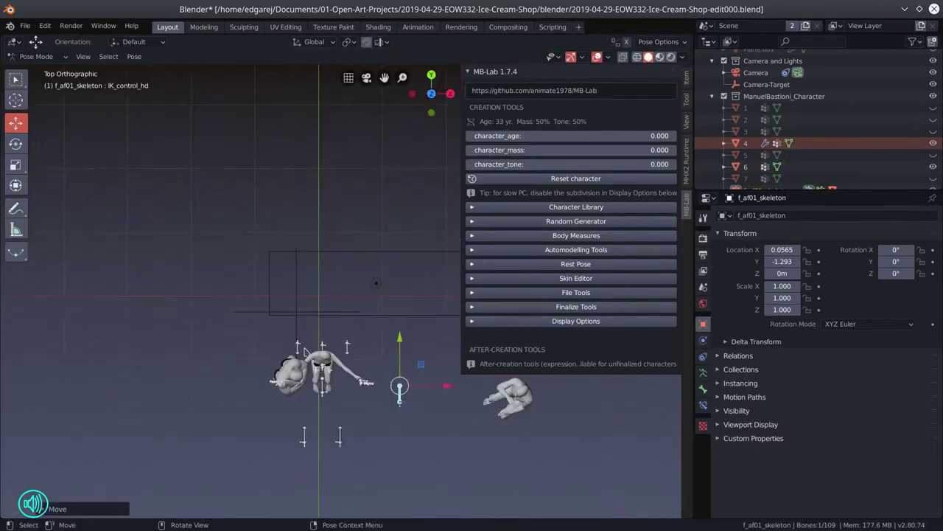
pyautogui.moveTo(306, 352); pyautogui.dragTo(280, 295)
pyautogui.scroll(3, 280, 295)
pyautogui.hotkey('shift', 'space')
pyautogui.press('r')
pyautogui.click(237, 256)
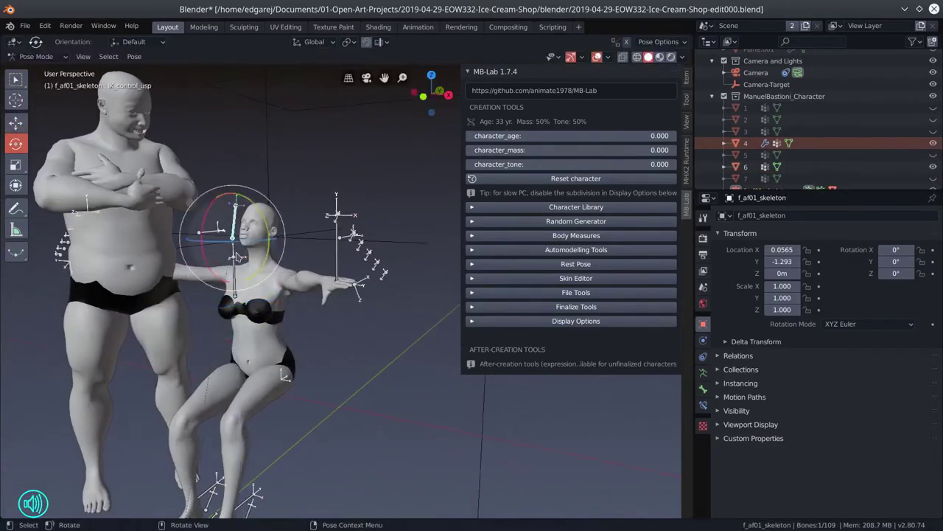
pyautogui.scroll(-6, 237, 255)
pyautogui.scroll(2, 280, 265)
pyautogui.hotkey('shift', 'space')
pyautogui.press('g')
pyautogui.click(305, 270)
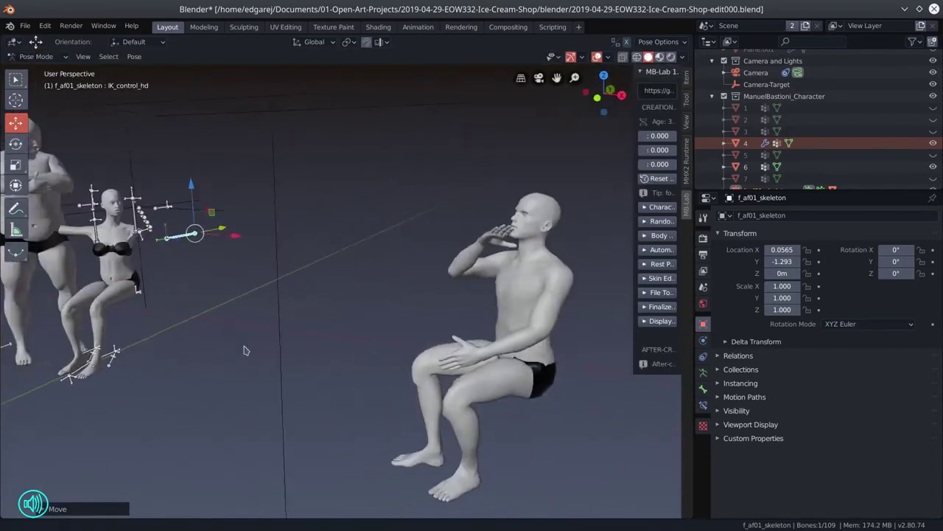
pyautogui.hotkey('ctrl', 's')
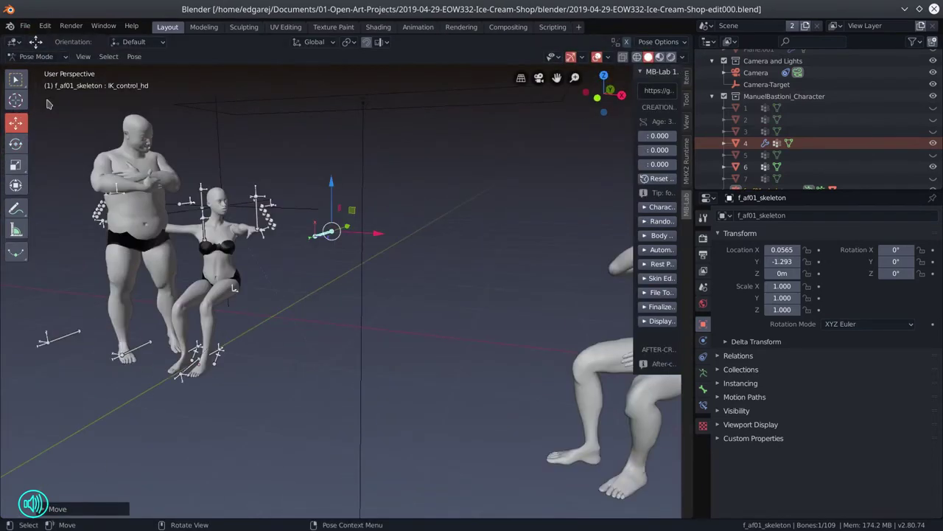
# Reposition her left elbow and right hand IK controls and save
pyautogui.press('g')
pyautogui.click(339, 353)
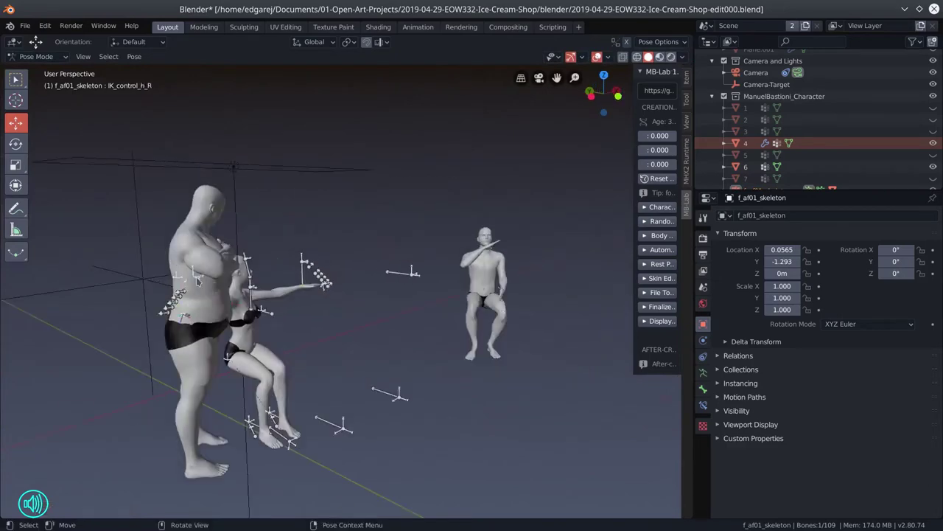
pyautogui.press('g')
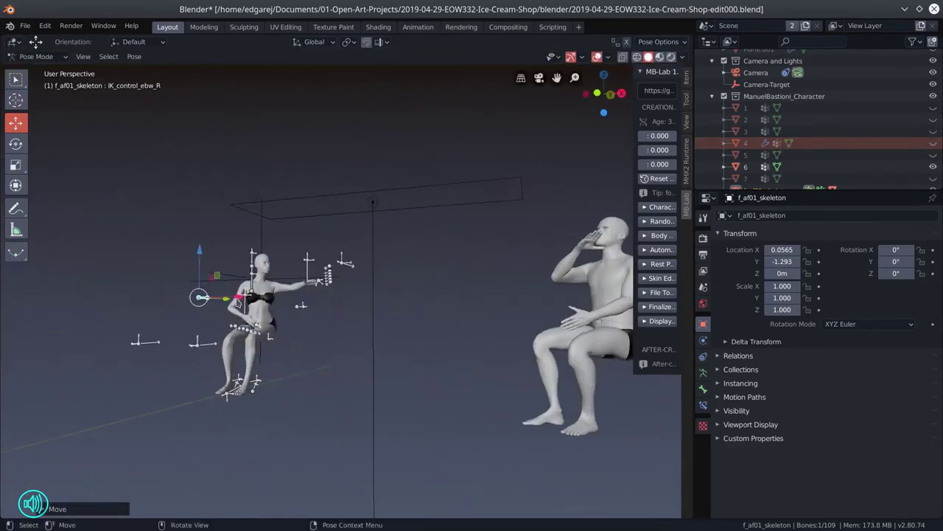
pyautogui.hotkey('ctrl', 's')
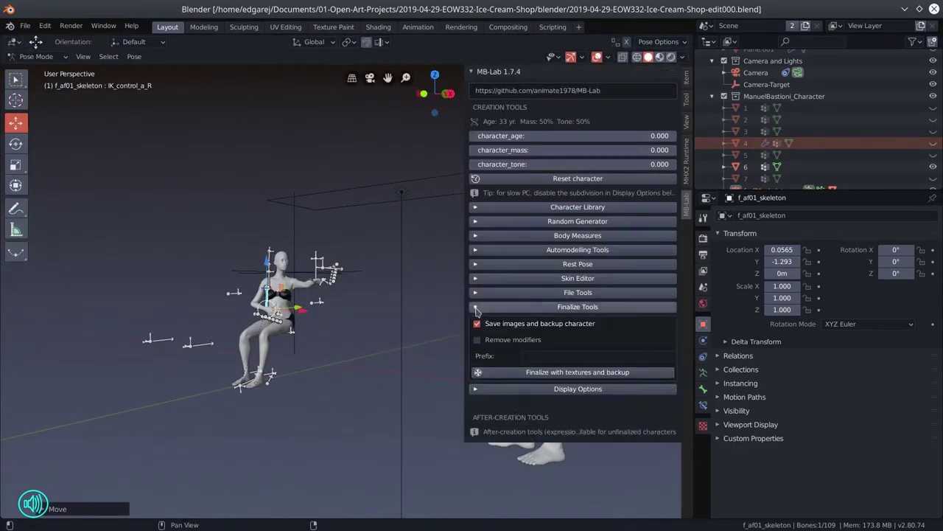
# Finalize the female character with textures and backup into the assets folder
pyautogui.click(648, 371)
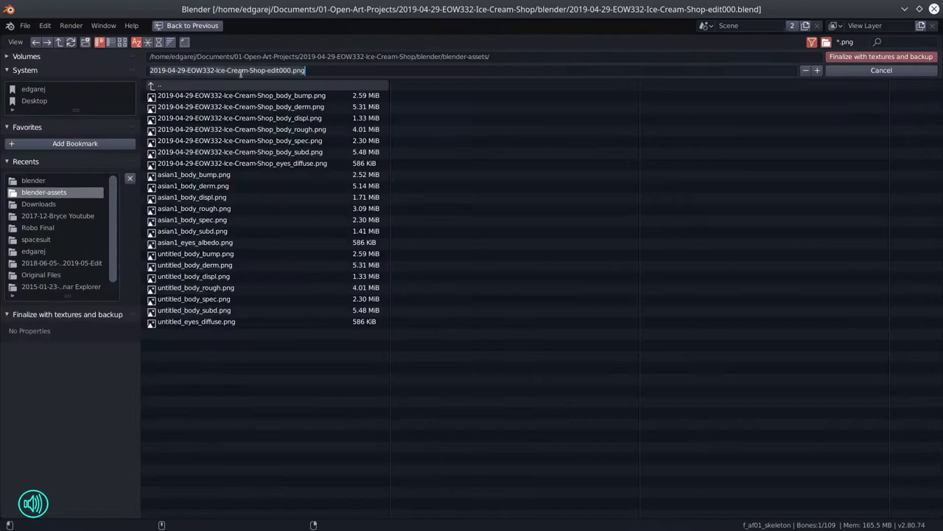
pyautogui.click(839, 61)
pyautogui.scroll(-10, 574, 295)
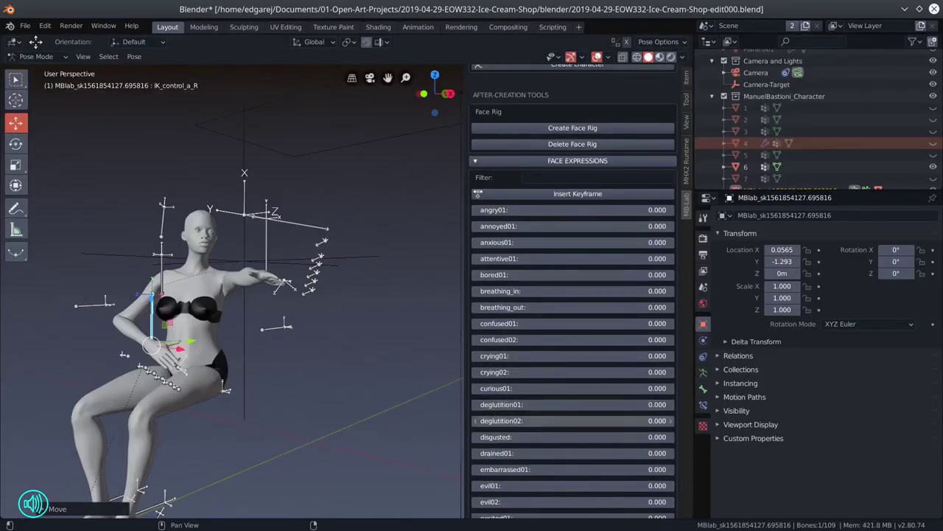
pyautogui.scroll(-12, 516, 463)
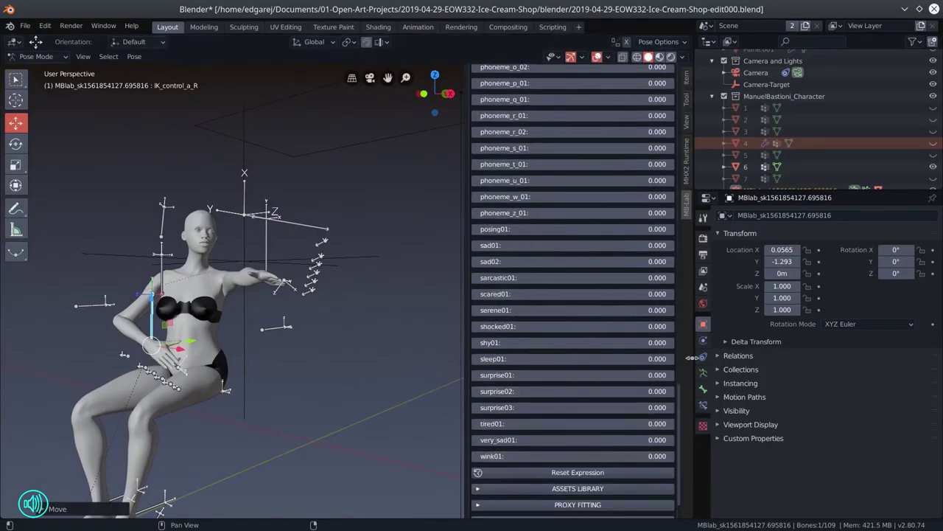
pyautogui.scroll(10, 575, 288)
pyautogui.scroll(5, 294, 295)
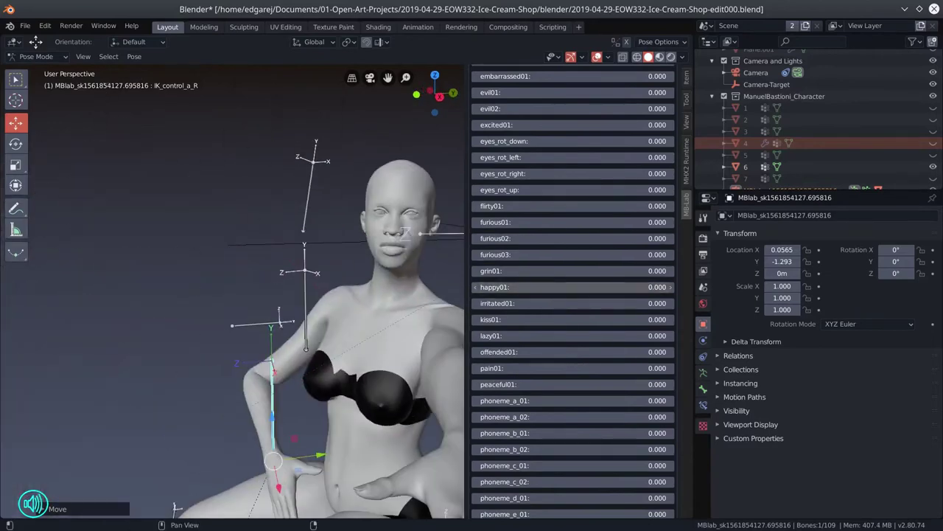
pyautogui.scroll(-5, 333, 263)
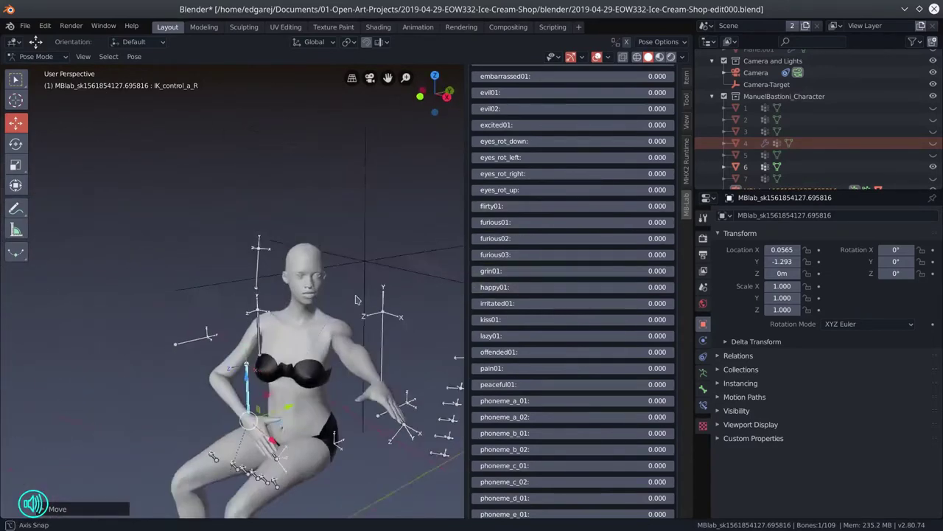
# Adjust the seated woman's head control
pyautogui.click(317, 335)
pyautogui.press('g')
pyautogui.press('Escape')
pyautogui.scroll(-5, 304, 377)
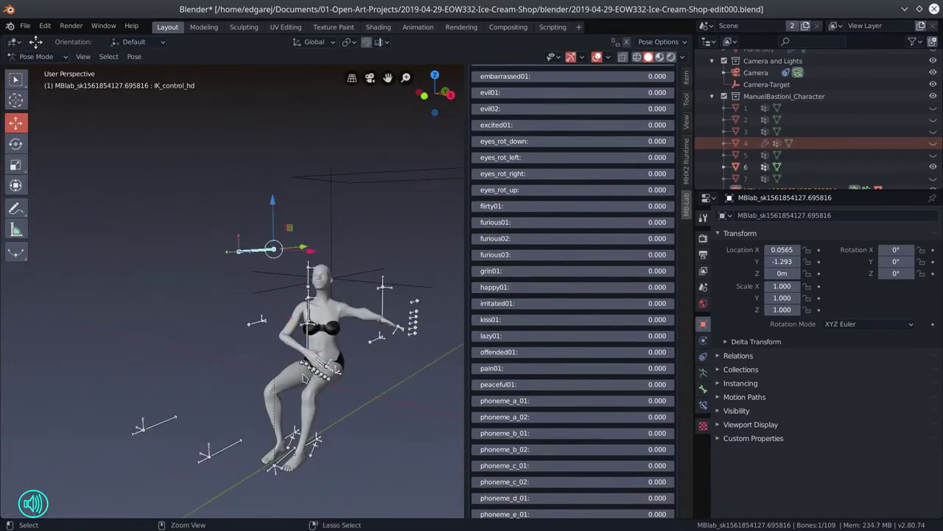
# Delete the leftover object, unhide all figures, and preview the scene in rendered shading
pyautogui.hotkey('ctrl', 'Tab')
pyautogui.click(321, 346)
pyautogui.click(703, 405)
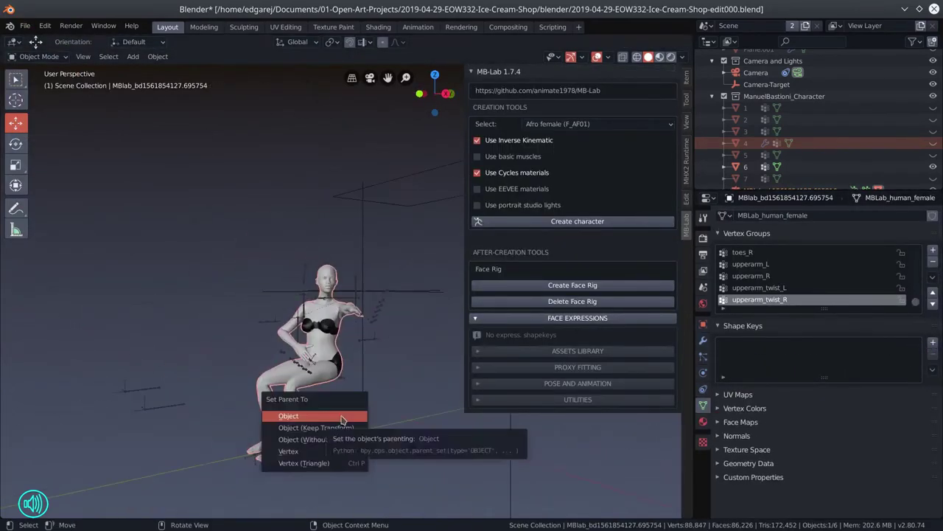
pyautogui.press('Delete')
pyautogui.hotkey('alt', 'h')
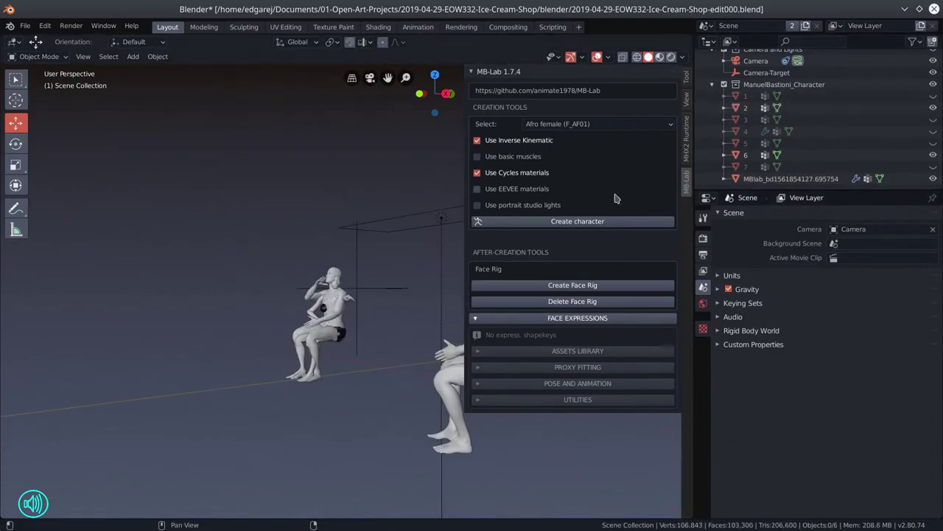
pyautogui.scroll(-3, 303, 286)
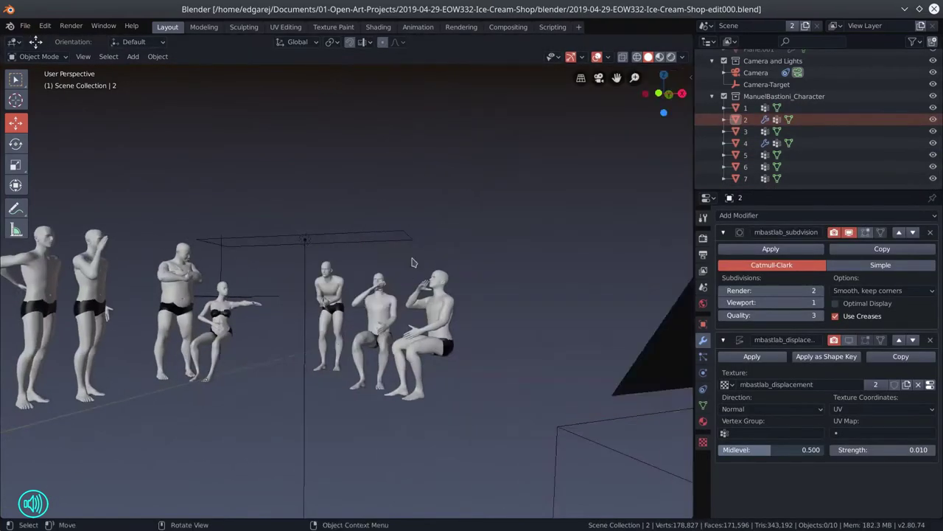
pyautogui.hotkey('shift', 'z')
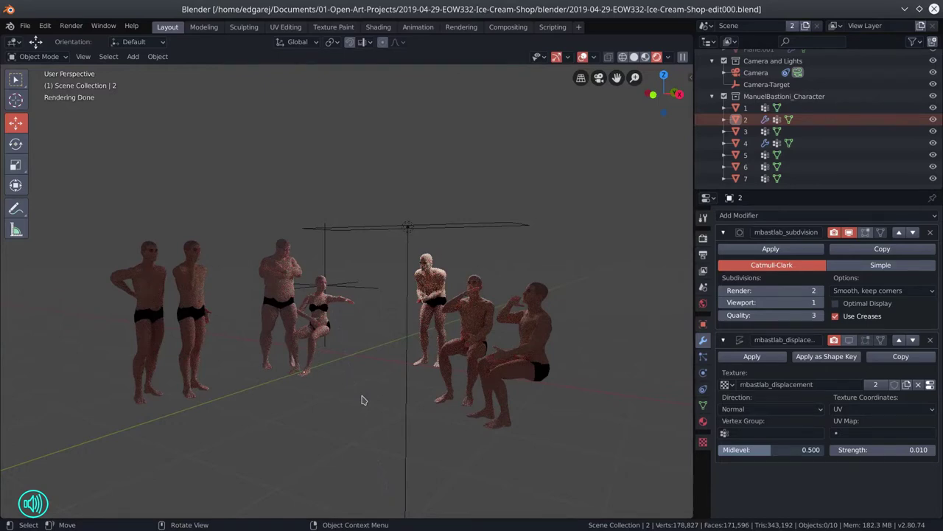
# Return to solid shading and create a new male MB-Lab character from a male base
pyautogui.hotkey('shift', 'z')
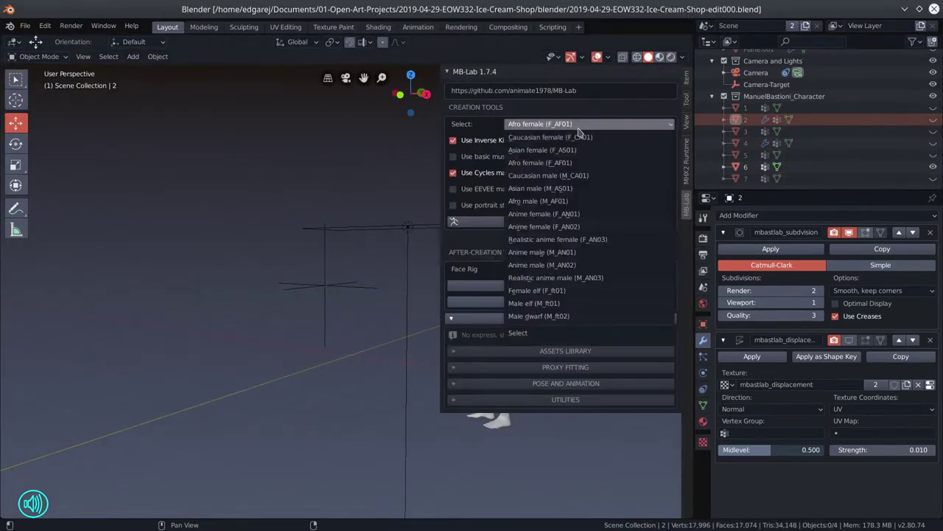
pyautogui.click(583, 179)
pyautogui.click(560, 221)
pyautogui.click(566, 221)
pyautogui.click(566, 206)
pyautogui.click(589, 240)
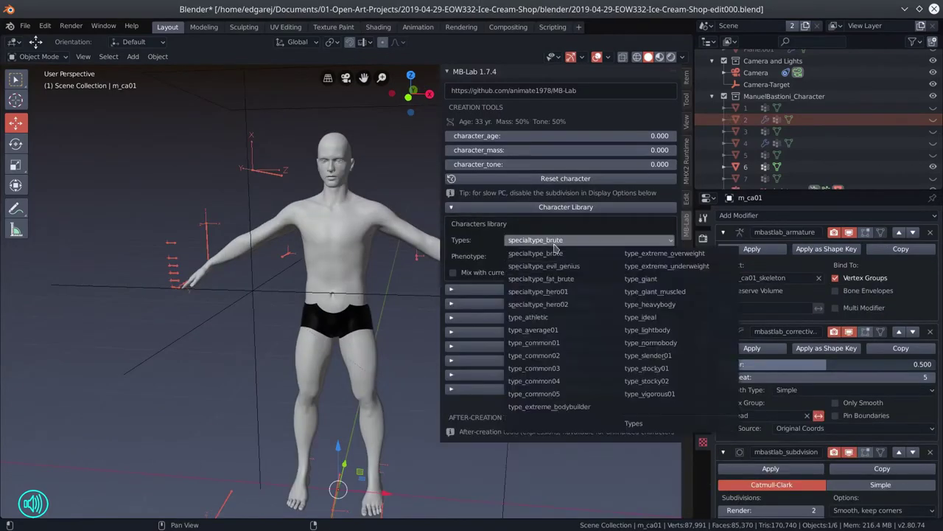
pyautogui.click(544, 265)
# Set the body type to type_ideal, pick a phenotype, and generate a random variation
pyautogui.click(589, 239)
pyautogui.click(523, 288)
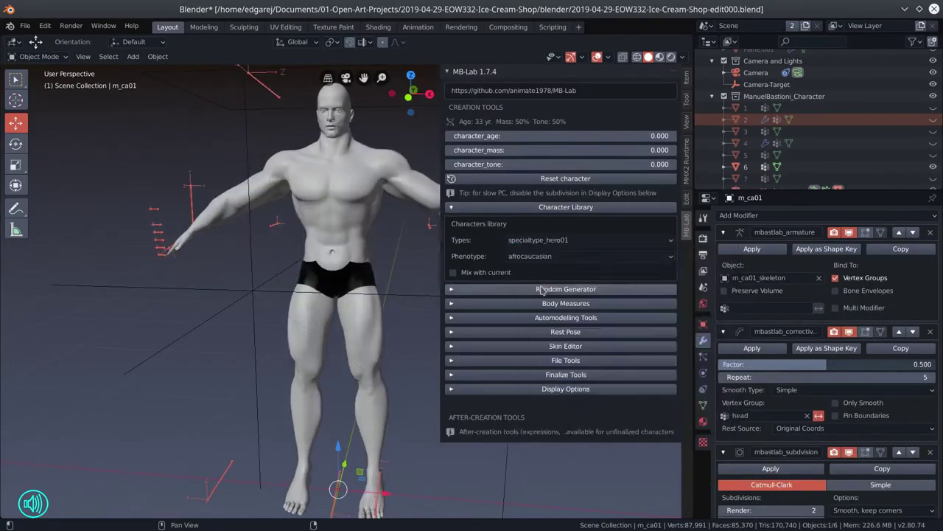
pyautogui.click(589, 240)
pyautogui.click(530, 265)
pyautogui.click(545, 256)
pyautogui.click(528, 360)
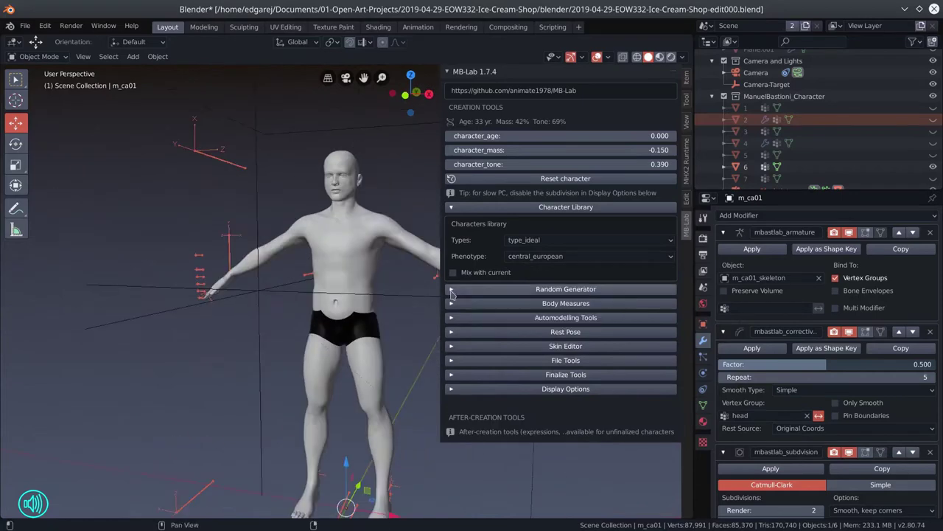
pyautogui.click(566, 288)
pyautogui.click(579, 401)
# Show the Eyes body measurements and select the new figure's skeleton
pyautogui.click(566, 417)
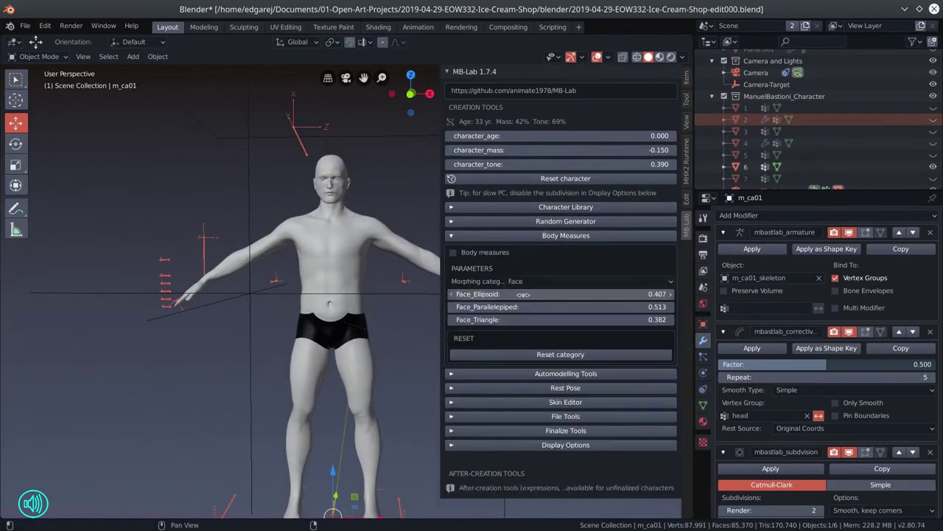
pyautogui.click(560, 281)
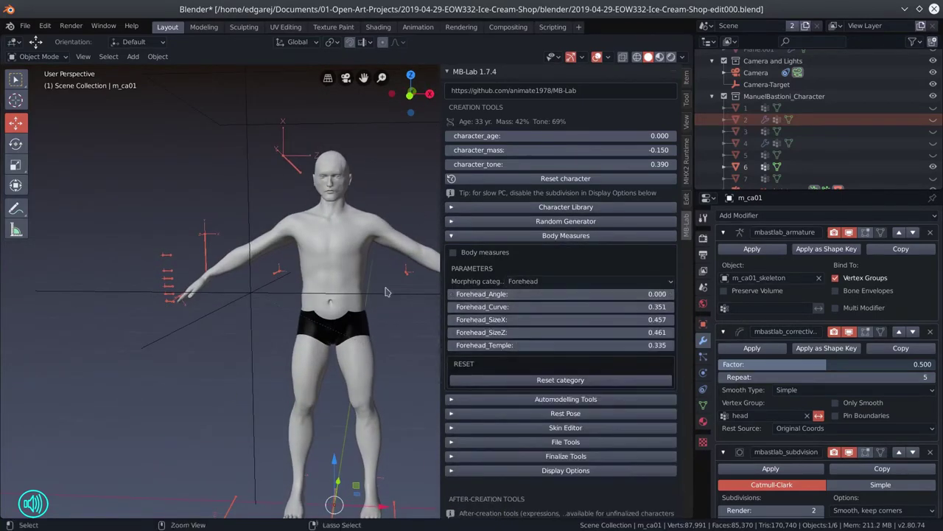
pyautogui.click(549, 346)
pyautogui.scroll(-3, 295, 294)
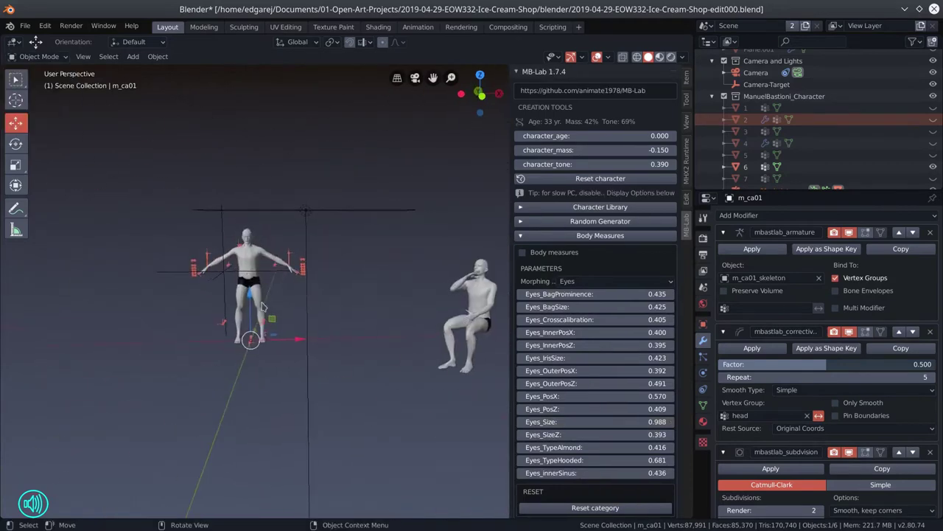
pyautogui.click(262, 306)
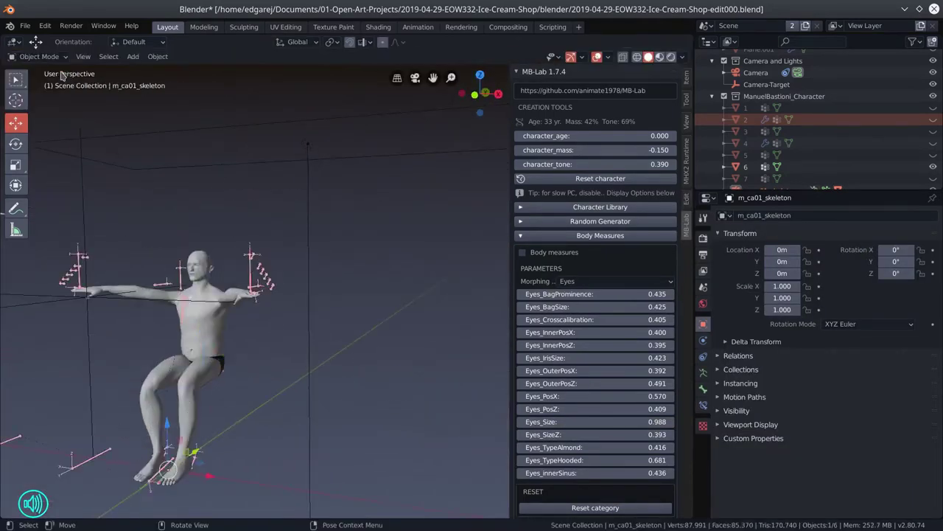
# Move the new skeleton into place and lower skin_complexion to 0.65
pyautogui.press('g')
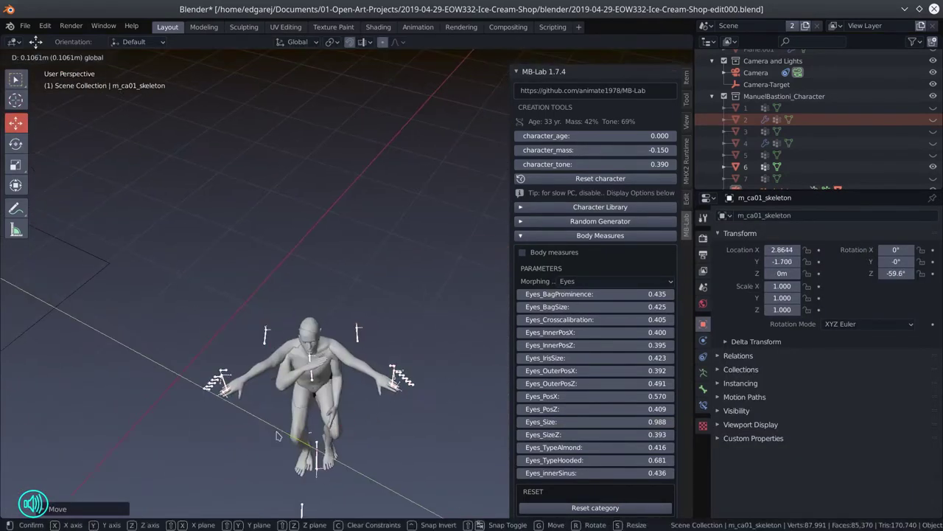
pyautogui.click(276, 435)
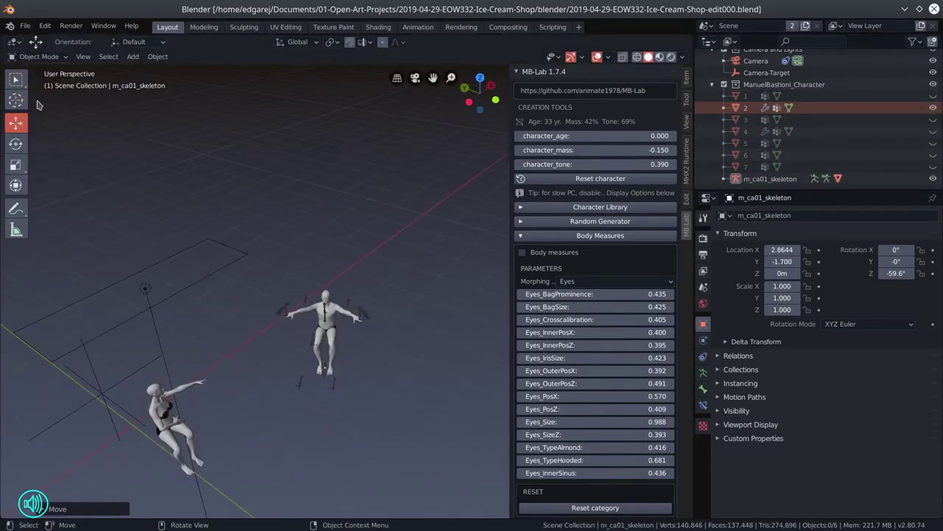
pyautogui.click(600, 235)
pyautogui.click(601, 278)
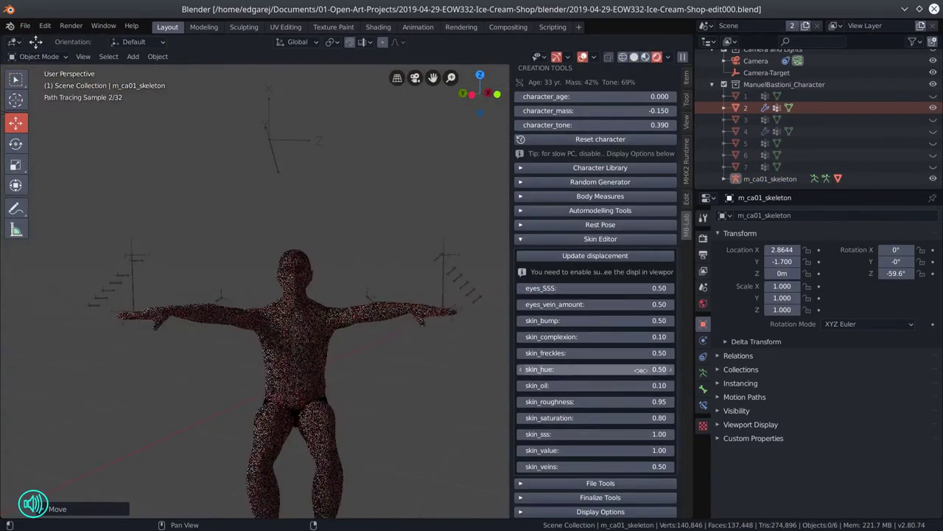
pyautogui.moveTo(595, 336); pyautogui.dragTo(560, 336)
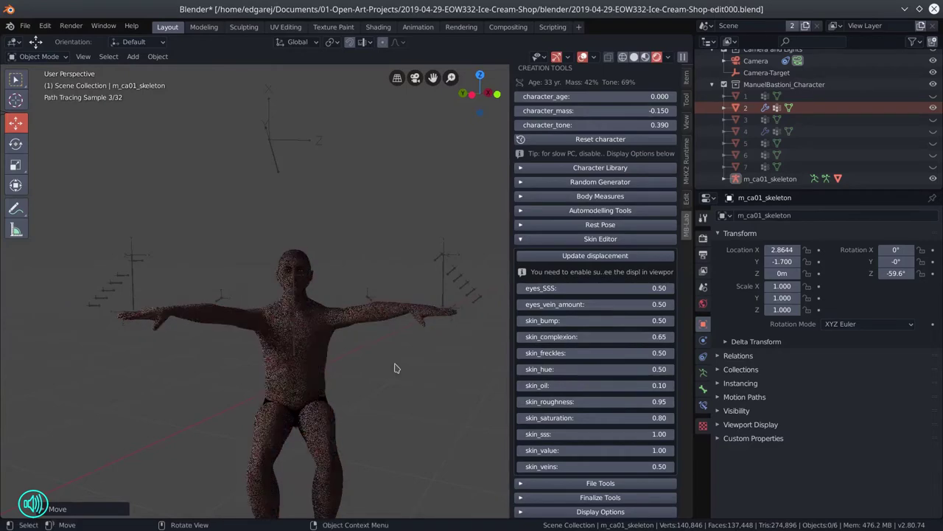
# Pose the seated man's arm IK control, set the happy01 expression to 1, and remove shape key Key 83
pyautogui.click(633, 57)
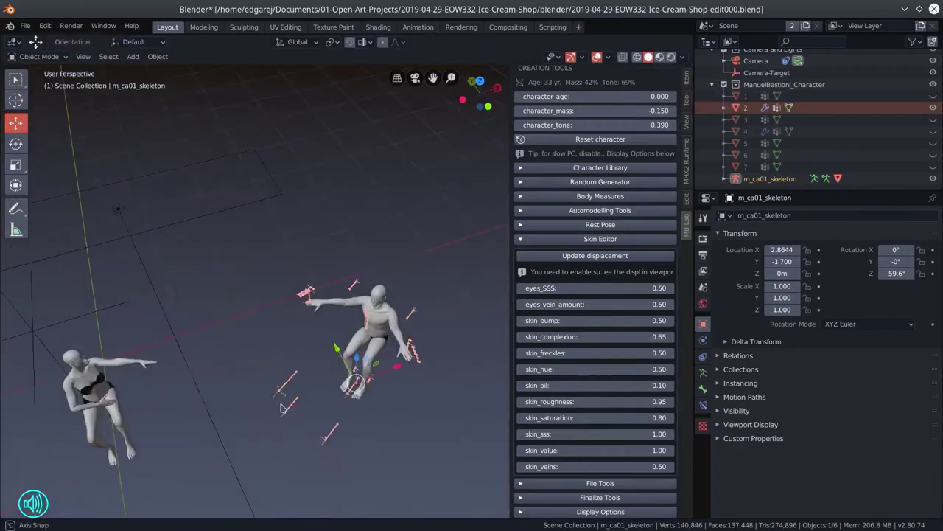
pyautogui.hotkey('ctrl', 'Tab')
pyautogui.scroll(4, 422, 343)
pyautogui.click(342, 335)
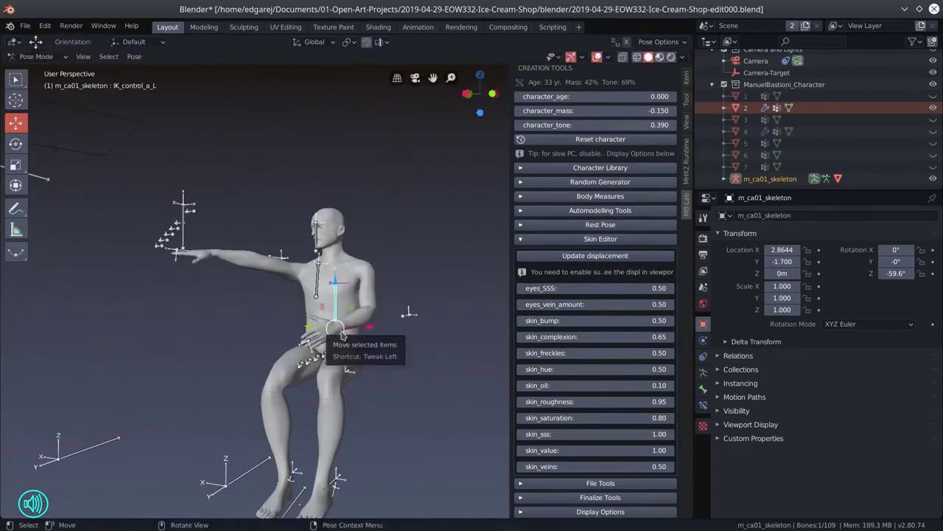
pyautogui.moveTo(270, 211); pyautogui.dragTo(147, 162)
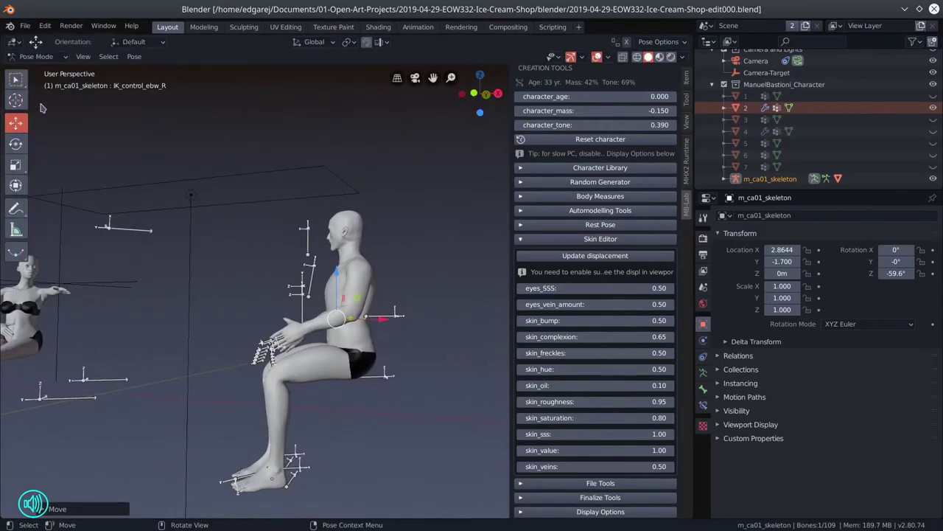
pyautogui.write('1')
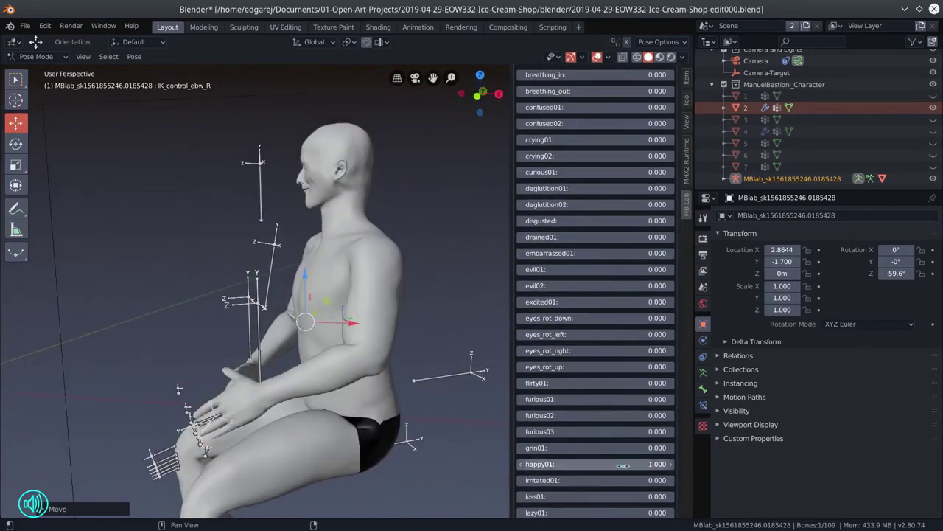
pyautogui.click(771, 380)
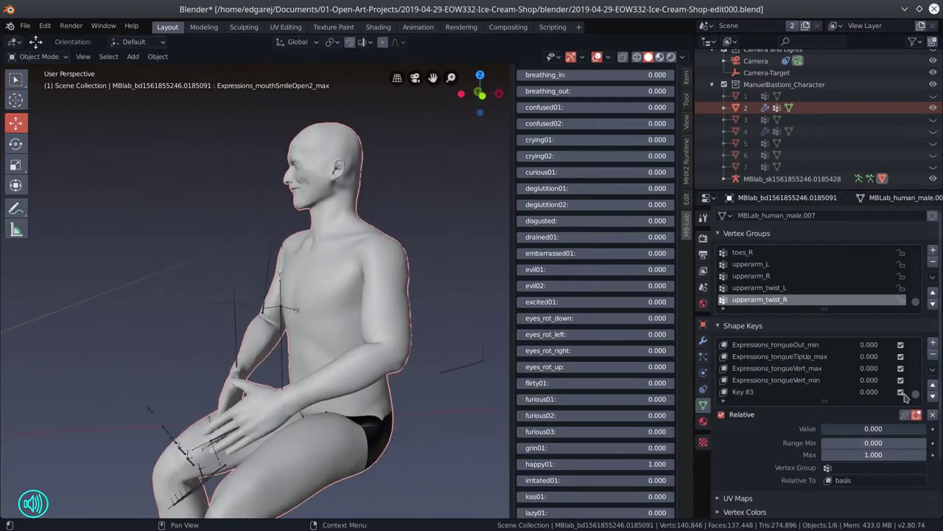
pyautogui.click(933, 356)
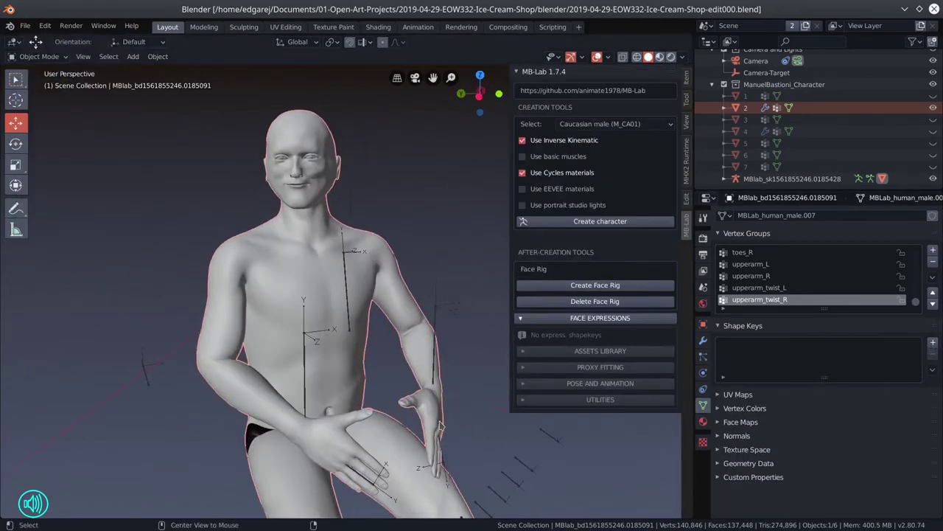
# Delete the old skeleton and select character 6 in the scene list
pyautogui.press('x')
pyautogui.click(407, 331)
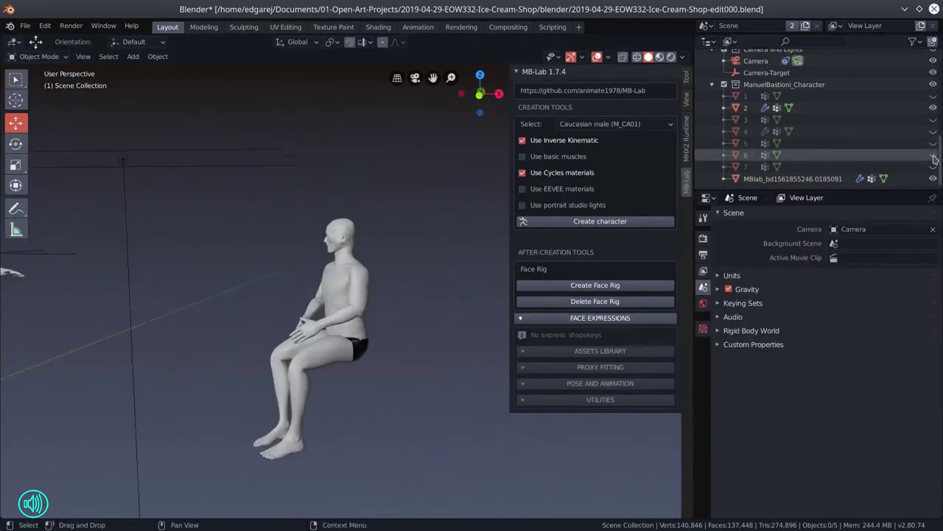
pyautogui.click(934, 154)
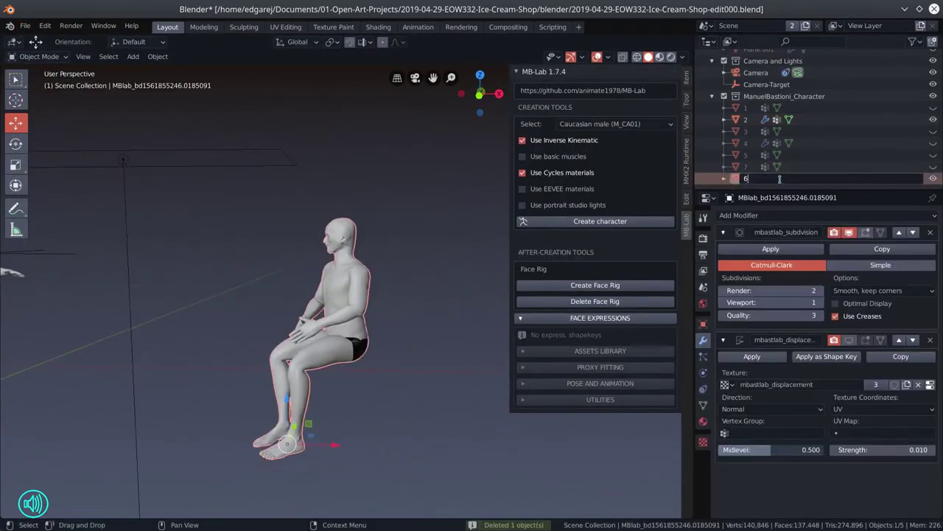
pyautogui.scroll(1, 934, 158)
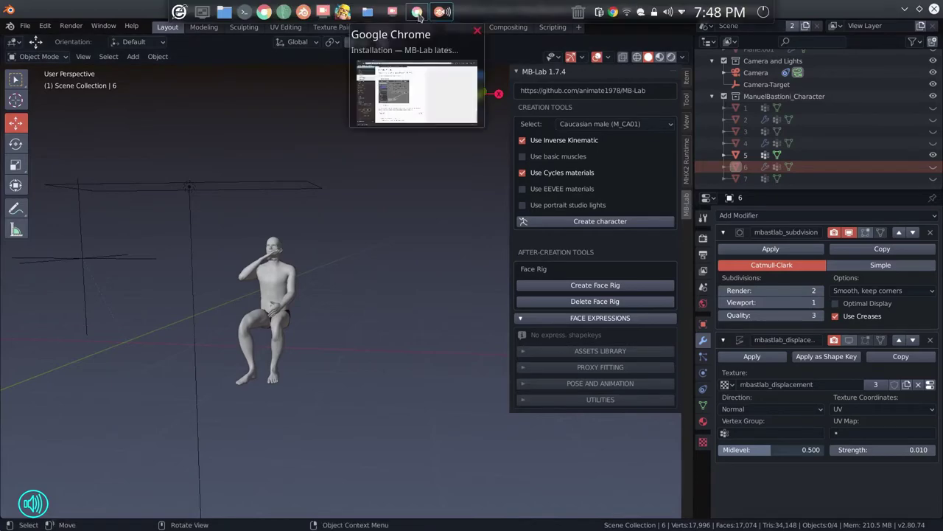
# Create a new MB-Lab male character with skin complexion 0.60
pyautogui.moveTo(448, 14)
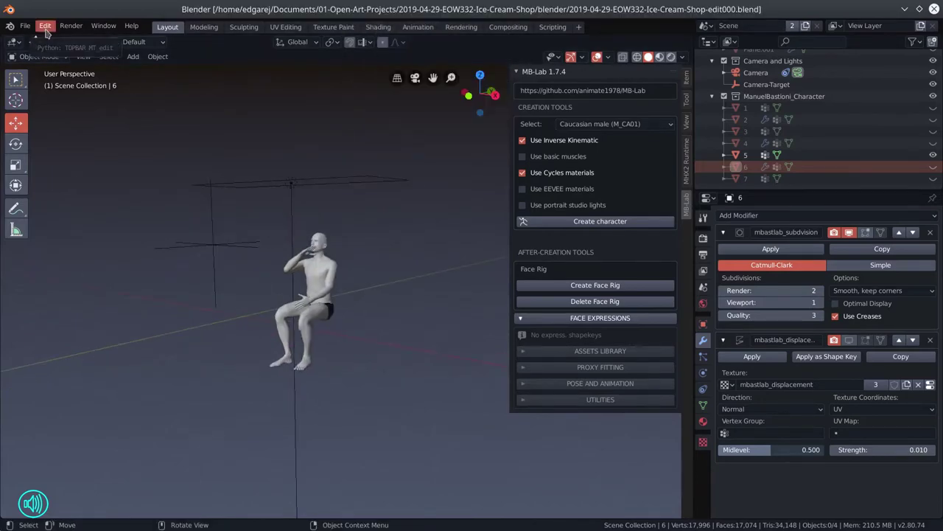
pyautogui.click(582, 221)
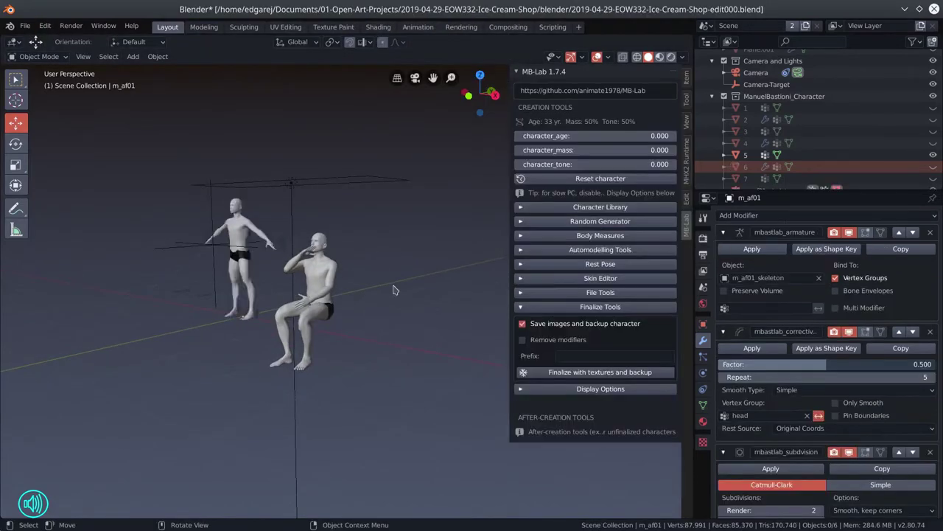
pyautogui.click(600, 277)
pyautogui.moveTo(564, 377); pyautogui.dragTo(619, 377)
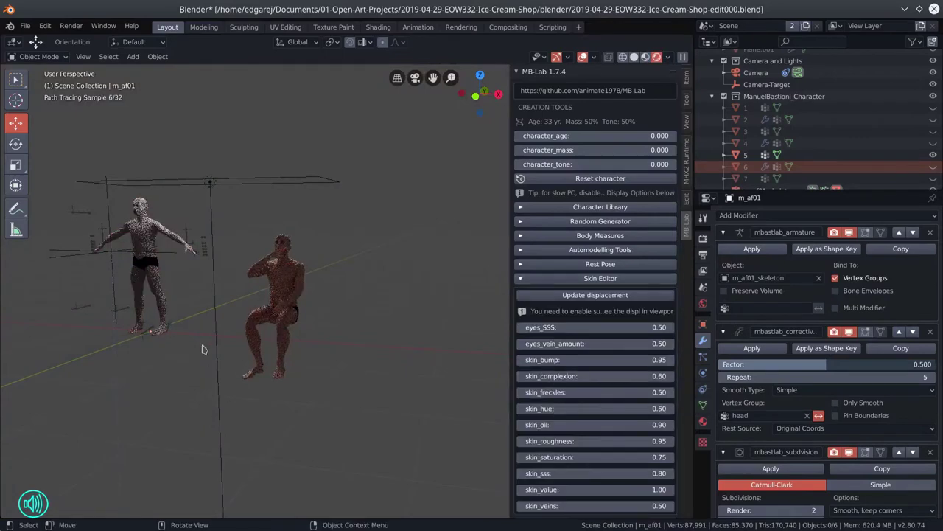
# Pose the new figure seated, bending the upper spine and crossing the arms
pyautogui.press('KP_Decimal')
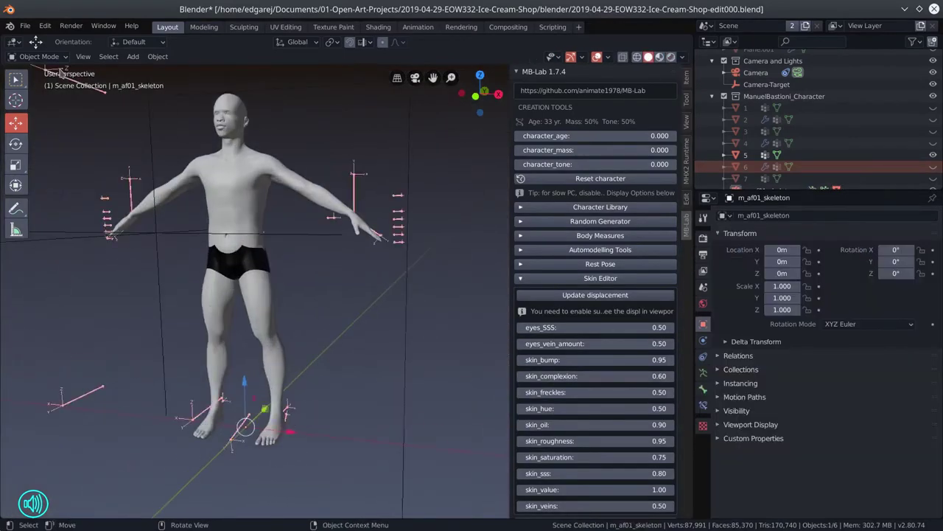
pyautogui.click(339, 405)
pyautogui.press('g')
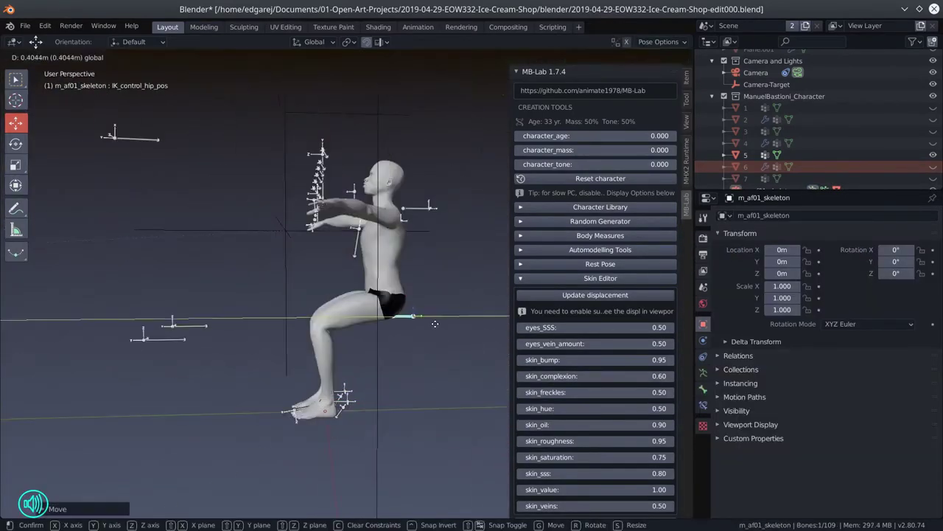
pyautogui.click(15, 143)
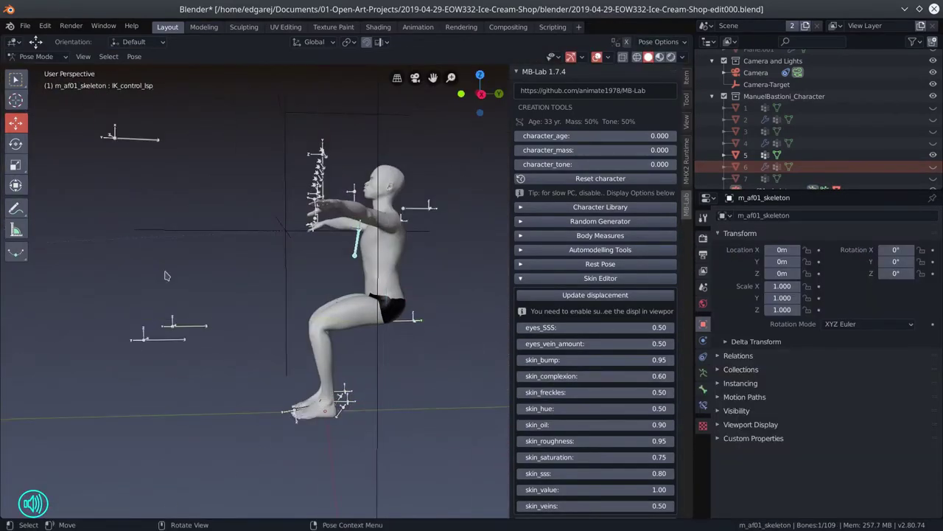
pyautogui.moveTo(390, 176); pyautogui.dragTo(515, 52)
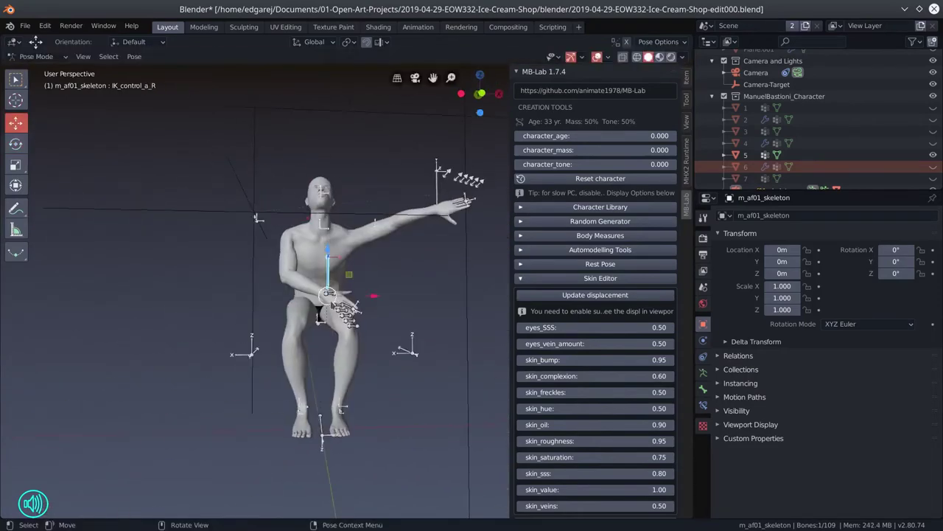
pyautogui.moveTo(463, 158); pyautogui.dragTo(282, 50)
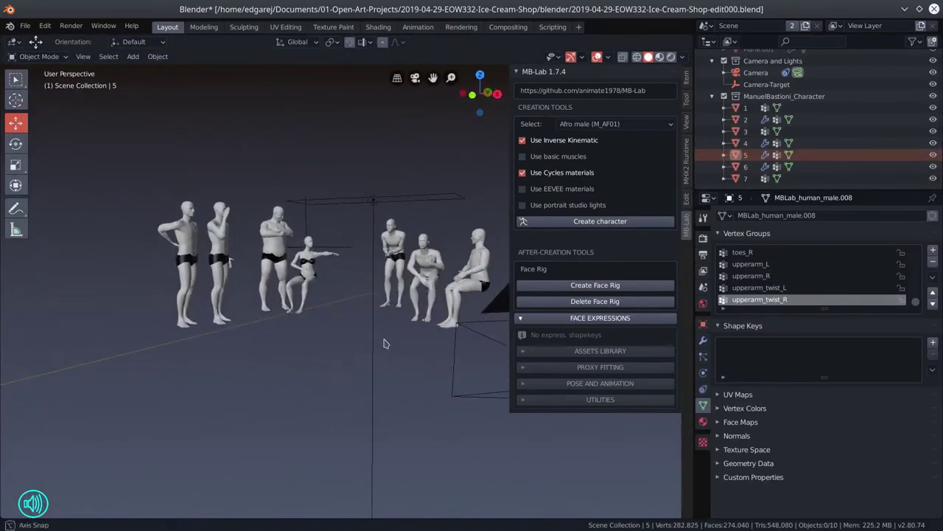
# Look through the scene camera and bring up the snap options for placing figures
pyautogui.press('KP_0')
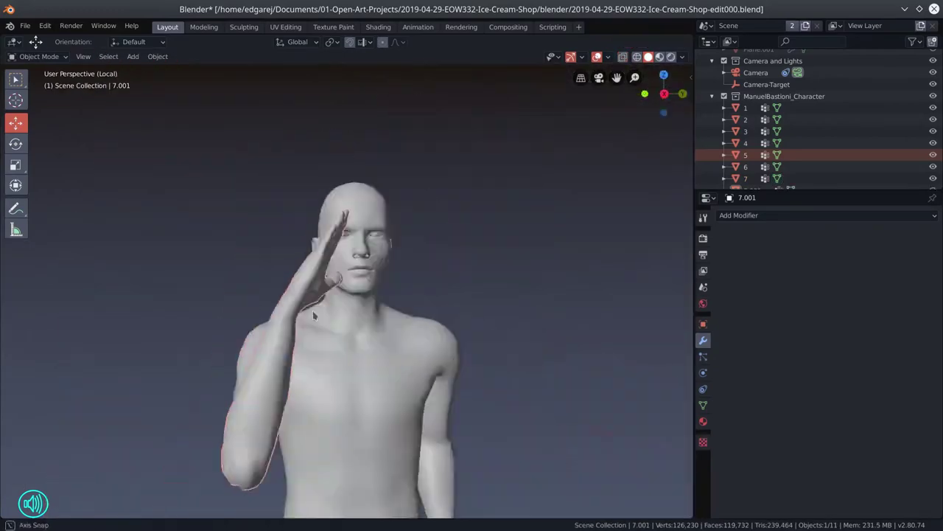
pyautogui.hotkey('shift', 's')
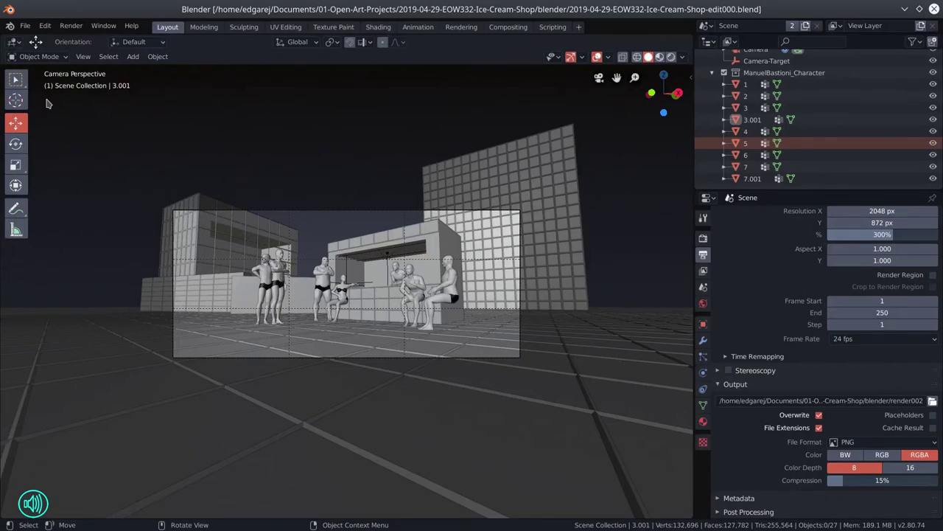
# Fit the camera frame and preview the scene in Rendered shading, then return to Solid
pyautogui.press('Home')
pyautogui.click(671, 57)
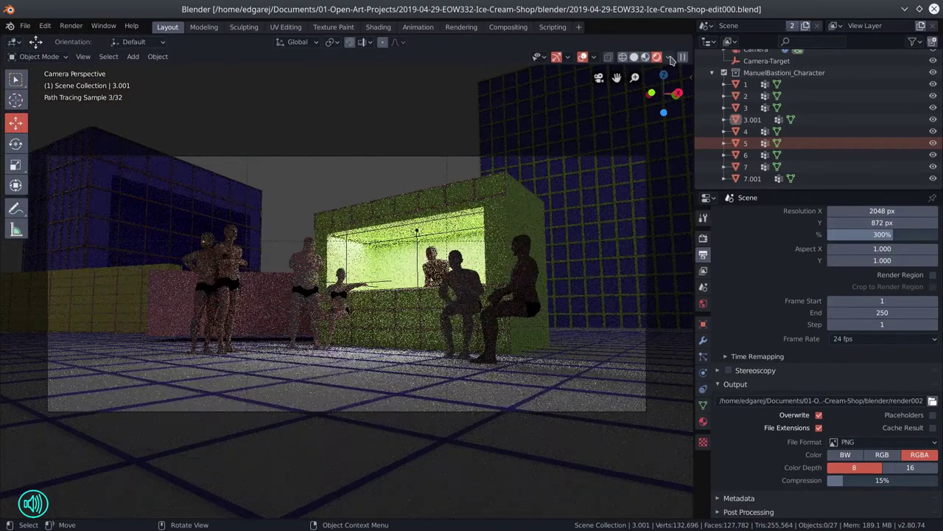
pyautogui.click(634, 56)
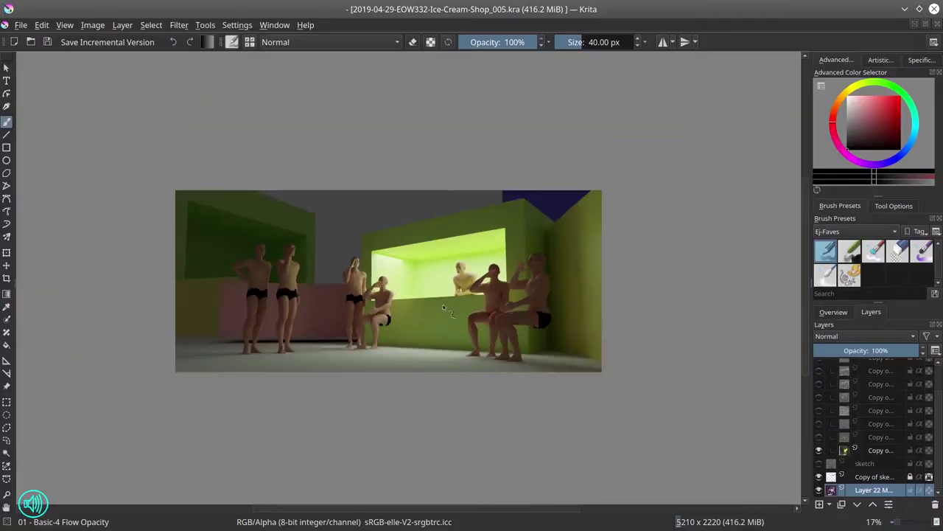
# Toggle the render layer's visibility in Krita to compare it with the painting
pyautogui.click(819, 450)
pyautogui.click(819, 450)
pyautogui.click(818, 450)
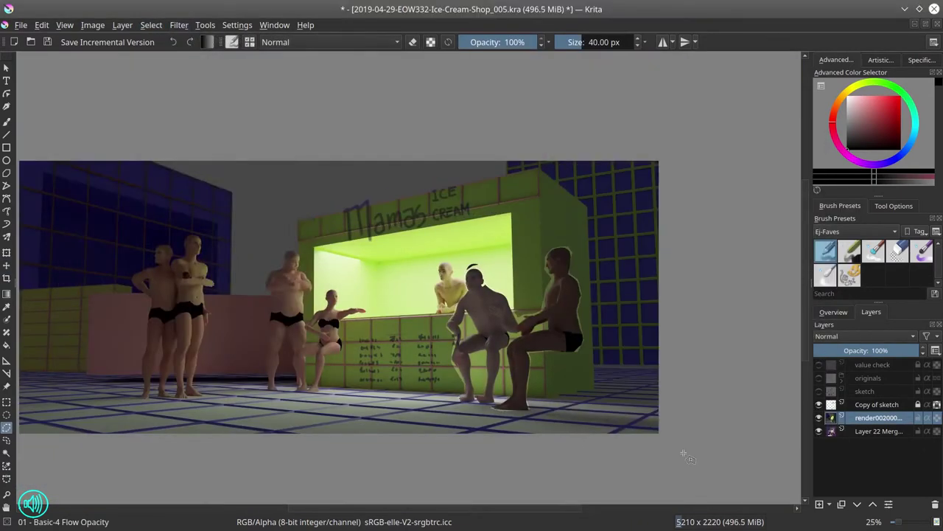
# Check the render layer's visibility, then duplicate it and select it
pyautogui.click(819, 418)
pyautogui.click(819, 418)
pyautogui.click(818, 418)
pyautogui.click(819, 418)
pyautogui.rightClick(819, 417)
pyautogui.click(782, 243)
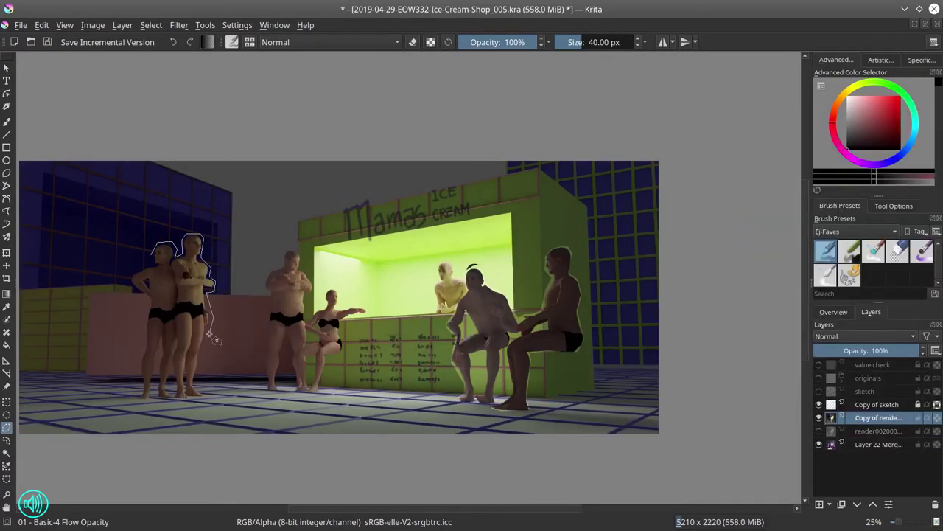
# Outline all the rendered figures and delete the render background around them
pyautogui.moveTo(280, 390)
pyautogui.mouseDown()
pyautogui.moveTo(368, 320)
pyautogui.moveTo(340, 292)
pyautogui.moveTo(321, 311)
pyautogui.moveTo(286, 250)
pyautogui.mouseUp()
pyautogui.moveTo(437, 266)
pyautogui.mouseDown()
pyautogui.moveTo(468, 399)
pyautogui.moveTo(535, 364)
pyautogui.moveTo(587, 297)
pyautogui.moveTo(555, 250)
pyautogui.moveTo(550, 312)
pyautogui.moveTo(439, 266)
pyautogui.mouseUp()
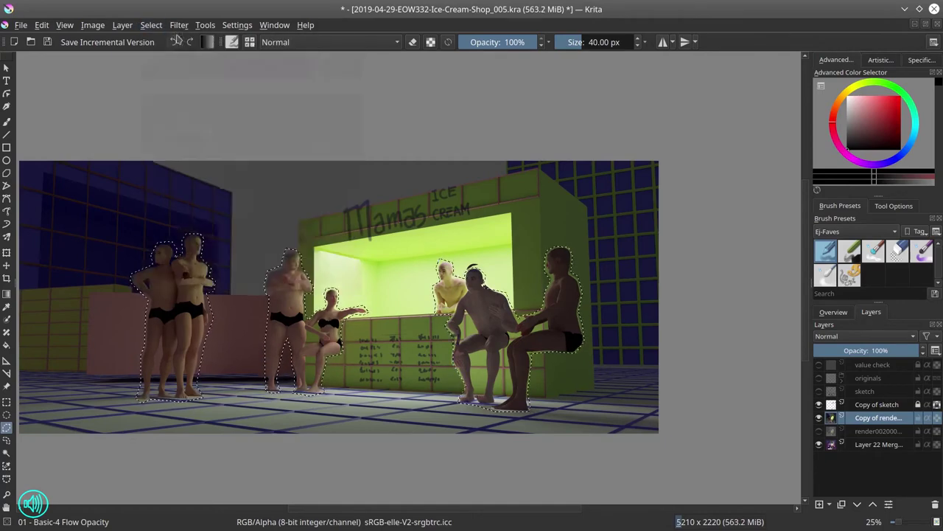
pyautogui.hotkey('ctrl', 'shift', 'i')
pyautogui.press('Delete')
# Hide the original render layer and create a new paint layer
pyautogui.click(834, 312)
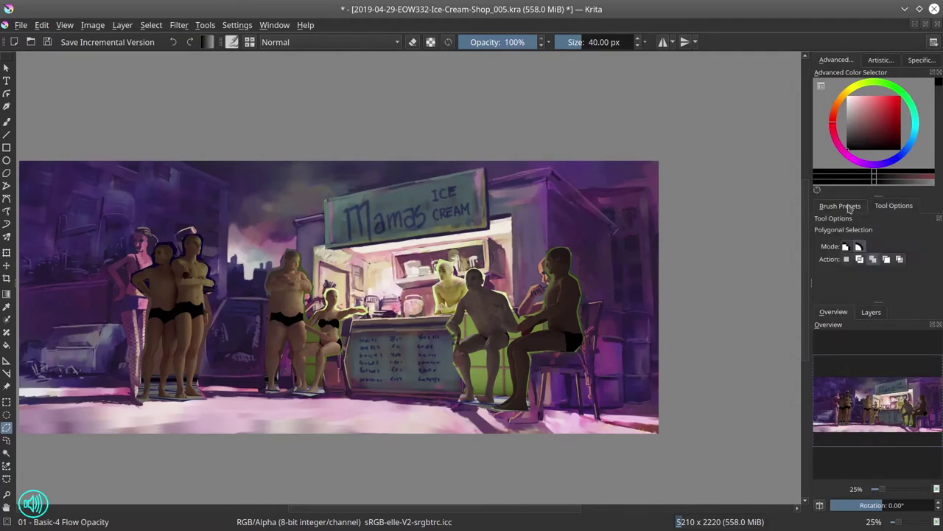
pyautogui.click(898, 251)
pyautogui.click(871, 312)
pyautogui.scroll(1, 475, 416)
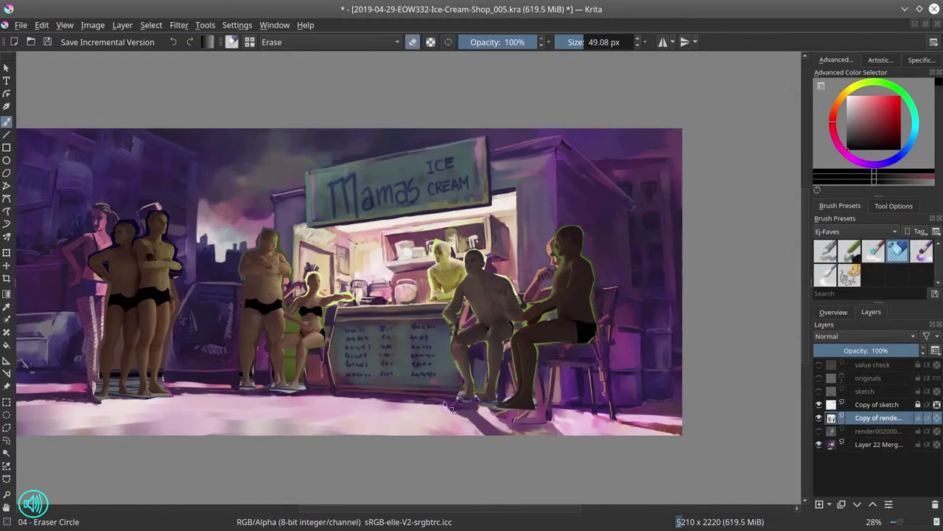
pyautogui.click(819, 431)
pyautogui.click(819, 431)
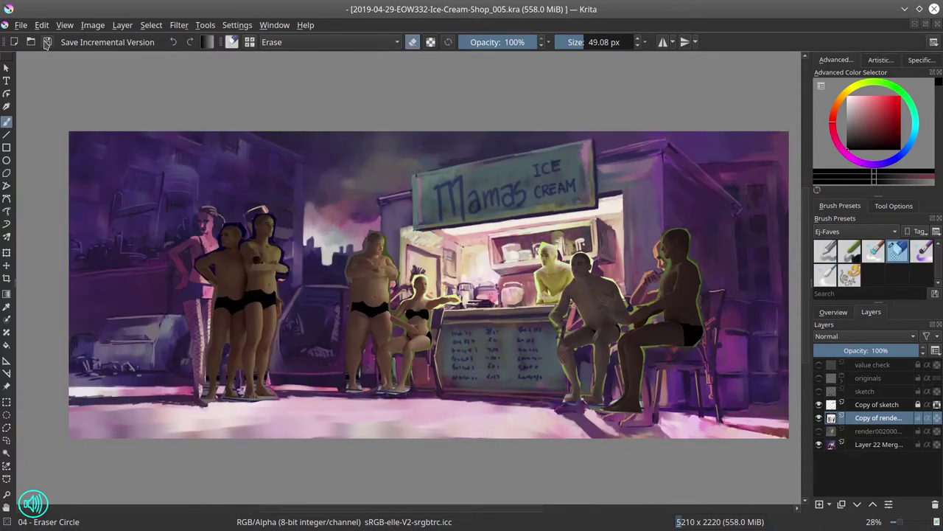
pyautogui.click(819, 431)
pyautogui.press('Insert')
# Paint purple strokes across the floor and darken the building on the right
pyautogui.click(825, 251)
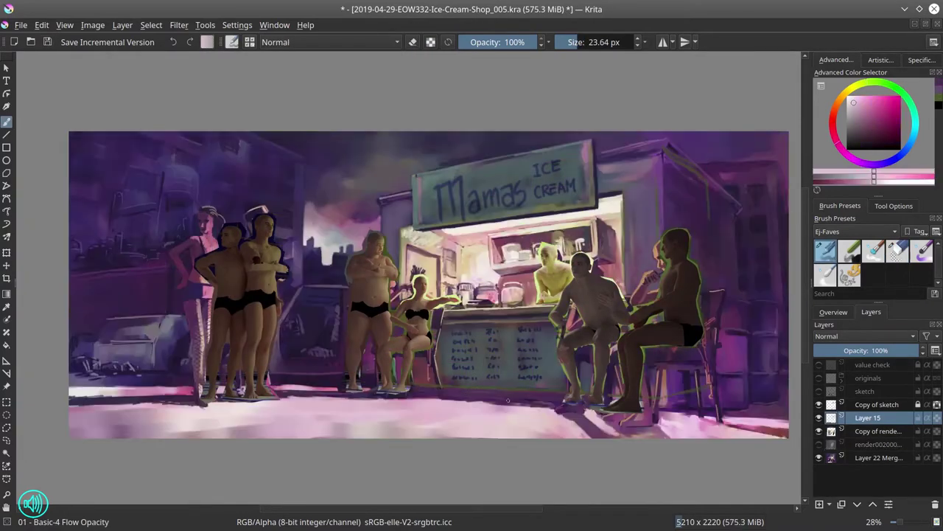
pyautogui.moveTo(559, 402); pyautogui.dragTo(380, 399)
pyautogui.moveTo(672, 404); pyautogui.dragTo(630, 427)
pyautogui.press('/')
pyautogui.keyDown('ctrl'); pyautogui.click(659, 386); pyautogui.keyUp('ctrl')
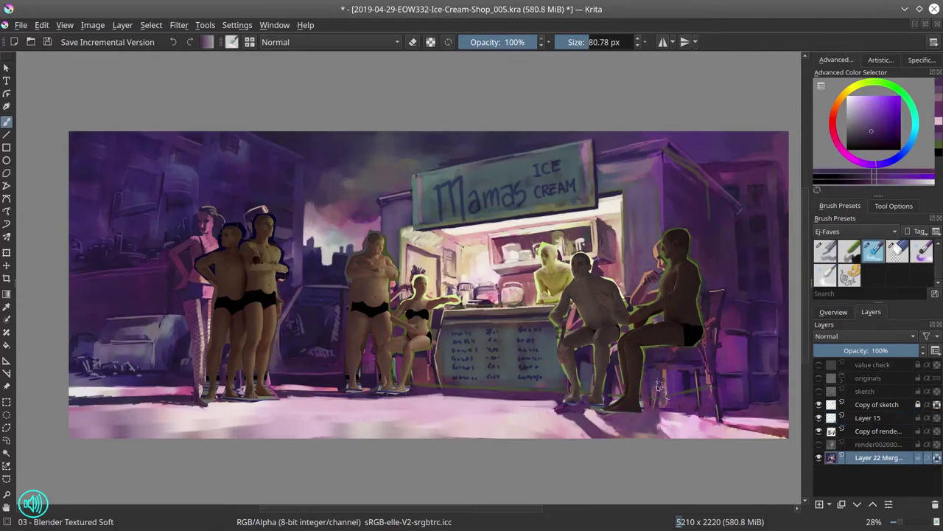
pyautogui.moveTo(704, 383); pyautogui.dragTo(663, 412)
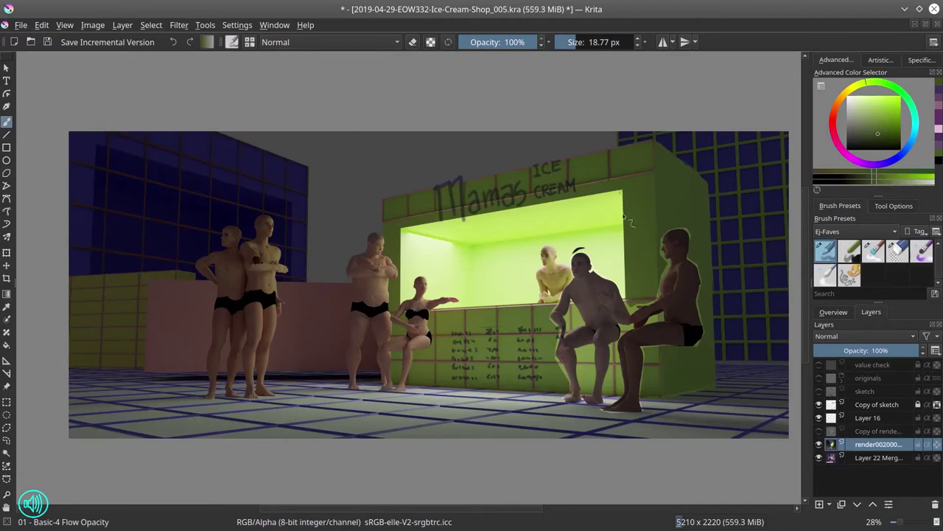
pyautogui.click(867, 418)
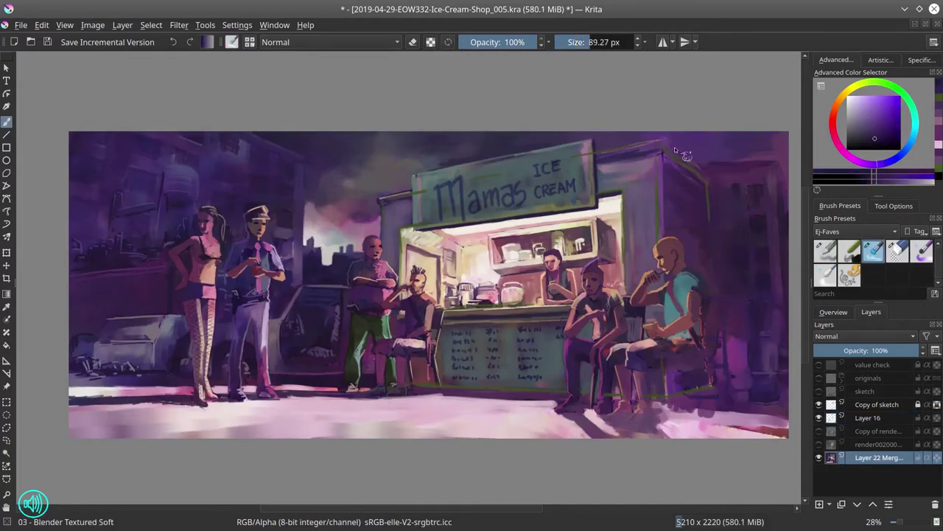
pyautogui.moveTo(686, 155); pyautogui.dragTo(756, 300)
pyautogui.press(']')
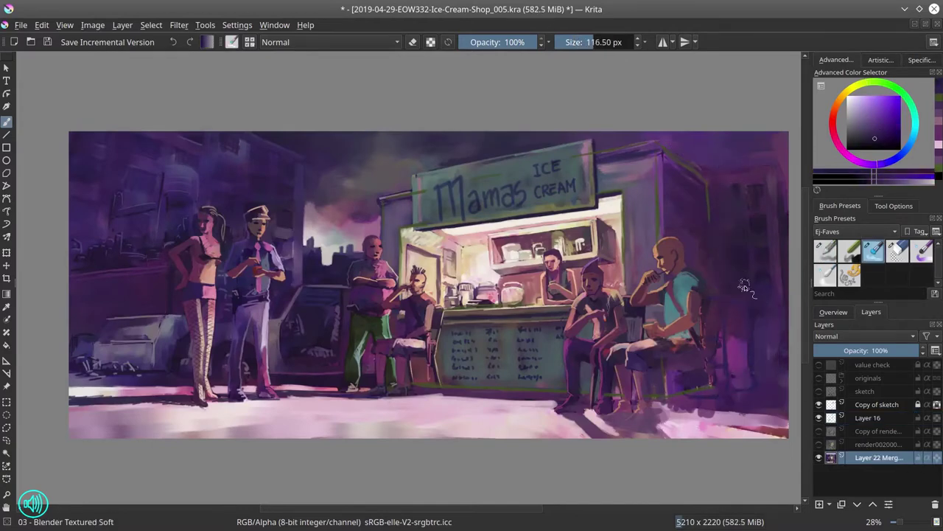
# Show the render figures, tweak their tones with a curves adjustment, and add Layer 17
pyautogui.click(818, 430)
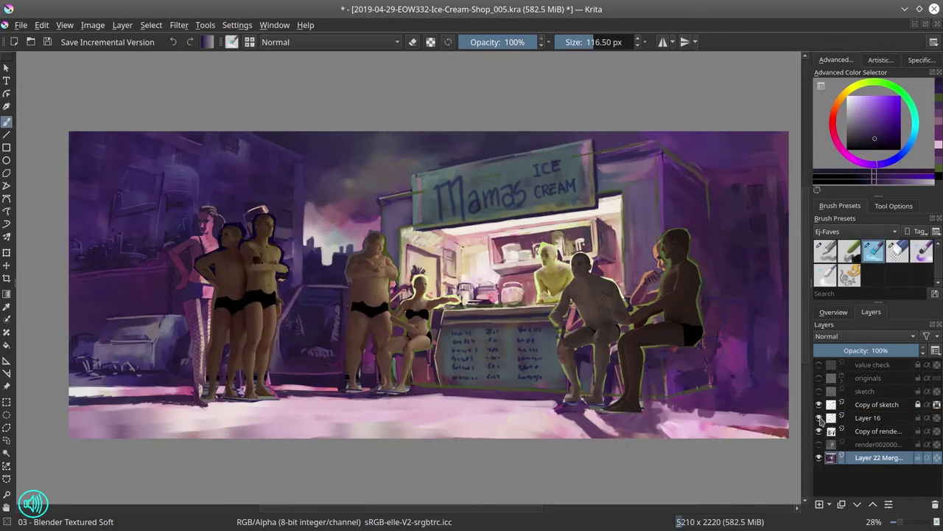
pyautogui.click(178, 25)
pyautogui.click(442, 84)
pyautogui.moveTo(786, 333); pyautogui.dragTo(785, 326)
pyautogui.click(863, 474)
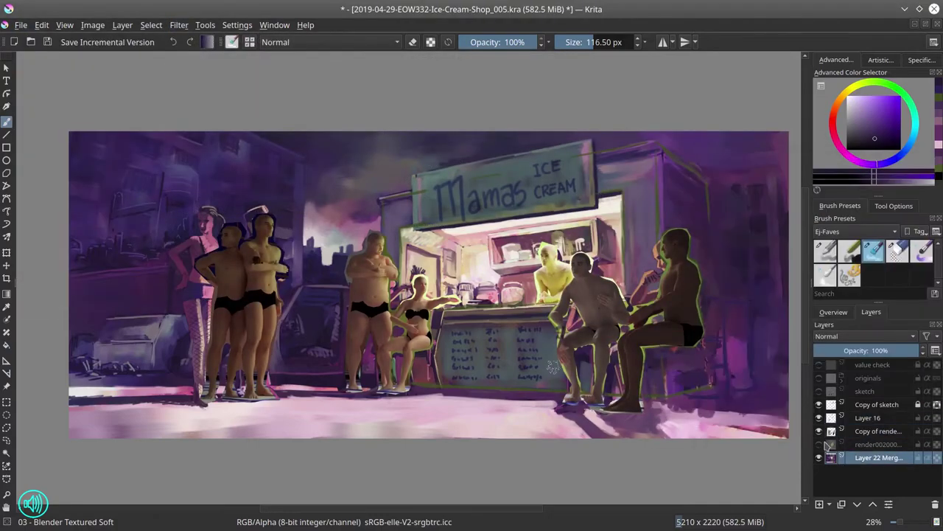
pyautogui.click(877, 430)
pyautogui.press('Insert')
# Pick a dark purple for the outlines and save the document
pyautogui.click(825, 251)
pyautogui.scroll(4, 372, 284)
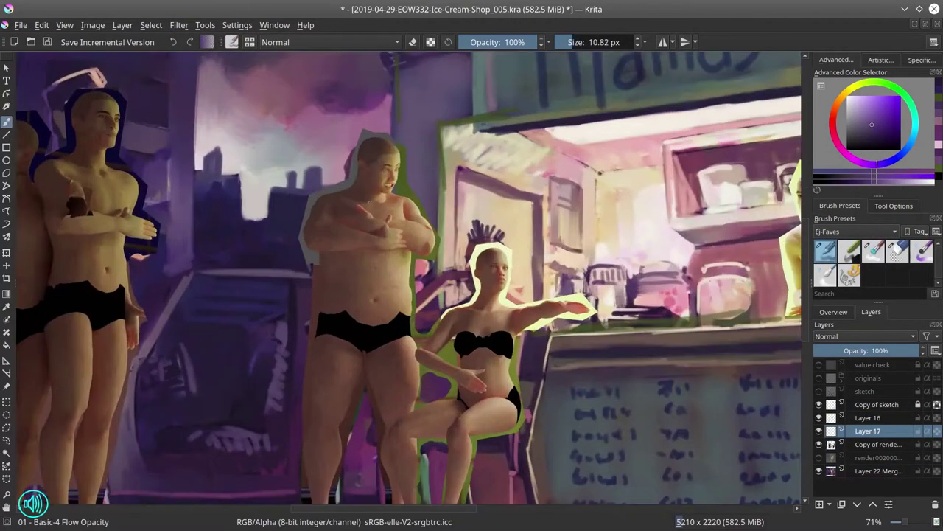
pyautogui.keyDown('ctrl'); pyautogui.click(342, 192); pyautogui.keyUp('ctrl')
pyautogui.click(47, 43)
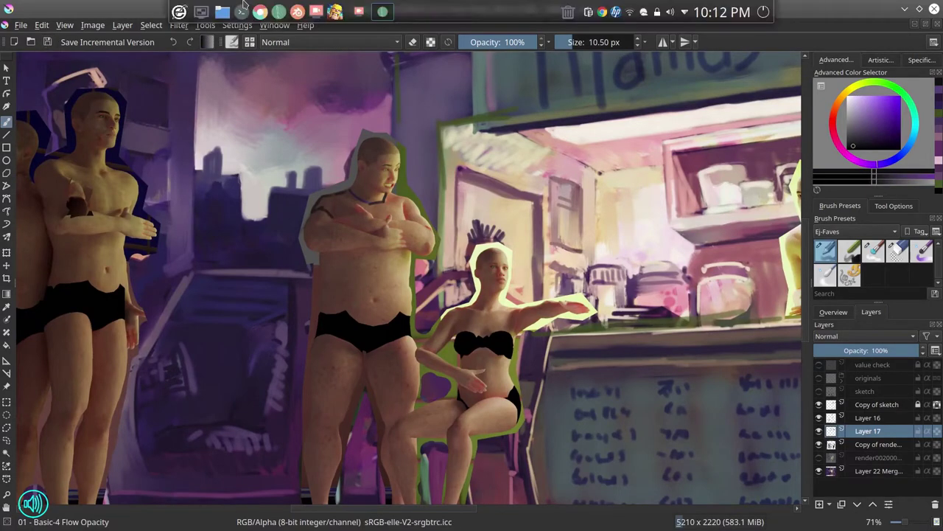
# On Layer 17, trace the seated woman's feet, leg, thigh and forearm
pyautogui.rightClick(880, 459)
pyautogui.moveTo(881, 458); pyautogui.dragTo(877, 398)
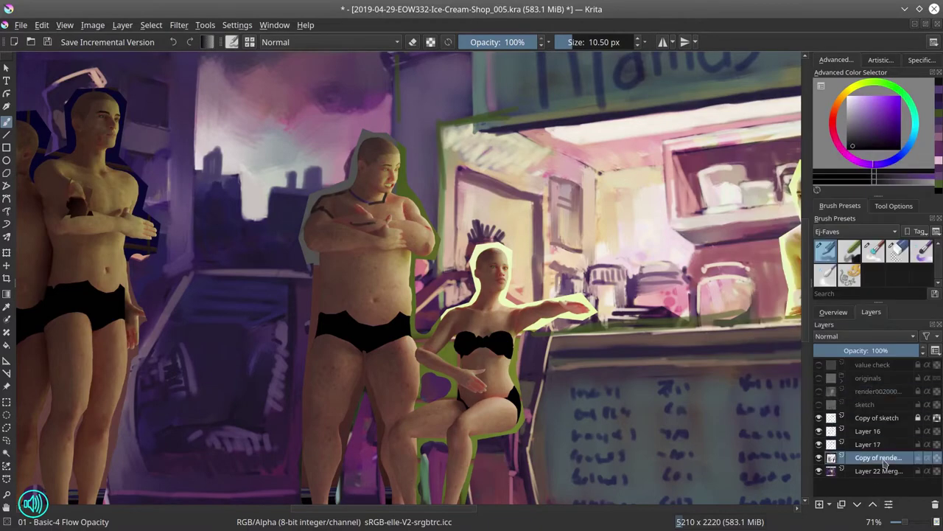
pyautogui.click(868, 443)
pyautogui.moveTo(398, 196); pyautogui.dragTo(424, 221)
pyautogui.scroll(-1, 317, 442)
pyautogui.moveTo(317, 254)
pyautogui.mouseDown()
pyautogui.moveTo(342, 306)
pyautogui.moveTo(317, 472)
pyautogui.mouseUp()
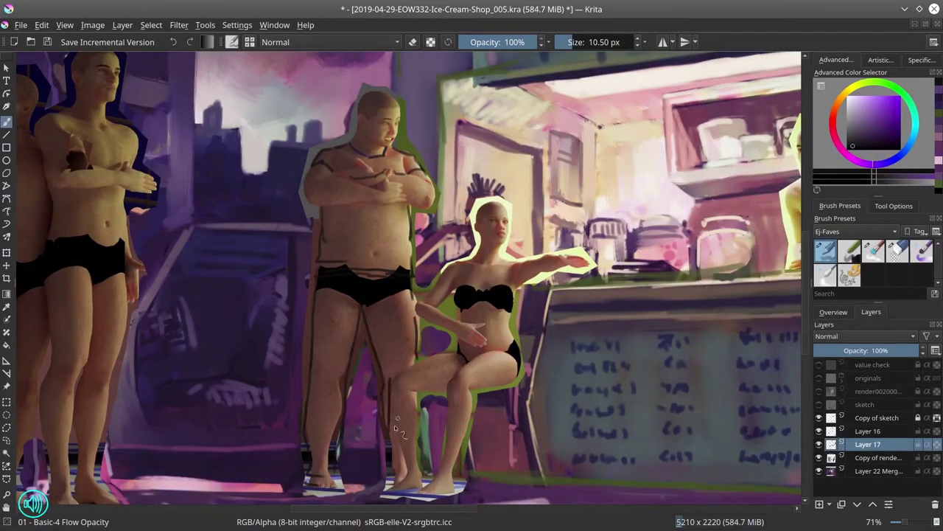
pyautogui.moveTo(385, 476); pyautogui.dragTo(453, 463)
pyautogui.moveTo(476, 389); pyautogui.dragTo(463, 468)
pyautogui.moveTo(392, 398); pyautogui.dragTo(453, 355)
pyautogui.moveTo(444, 322); pyautogui.dragTo(455, 339)
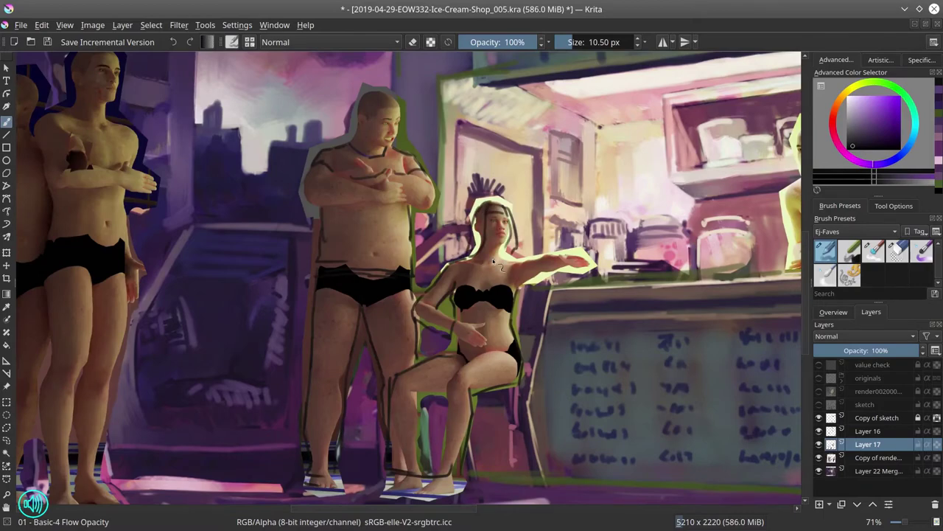
# Toggle the render copy on and off to check the traced Layer 17 lines
pyautogui.click(818, 457)
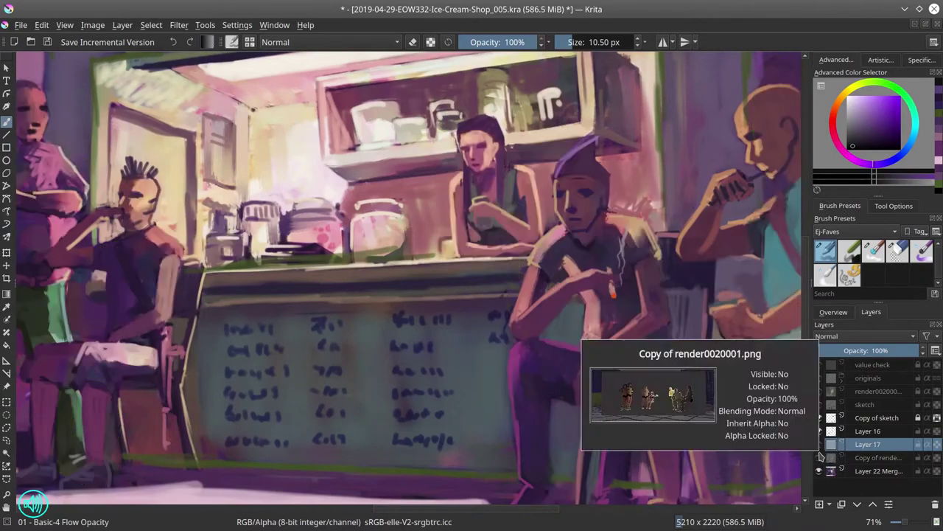
pyautogui.click(819, 457)
pyautogui.click(819, 458)
pyautogui.click(819, 458)
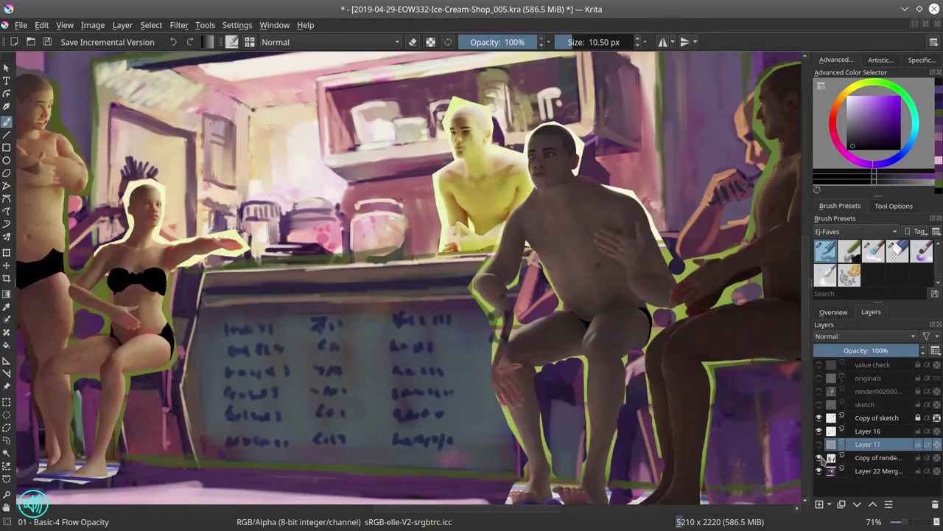
pyautogui.click(819, 458)
pyautogui.click(819, 458)
pyautogui.click(819, 444)
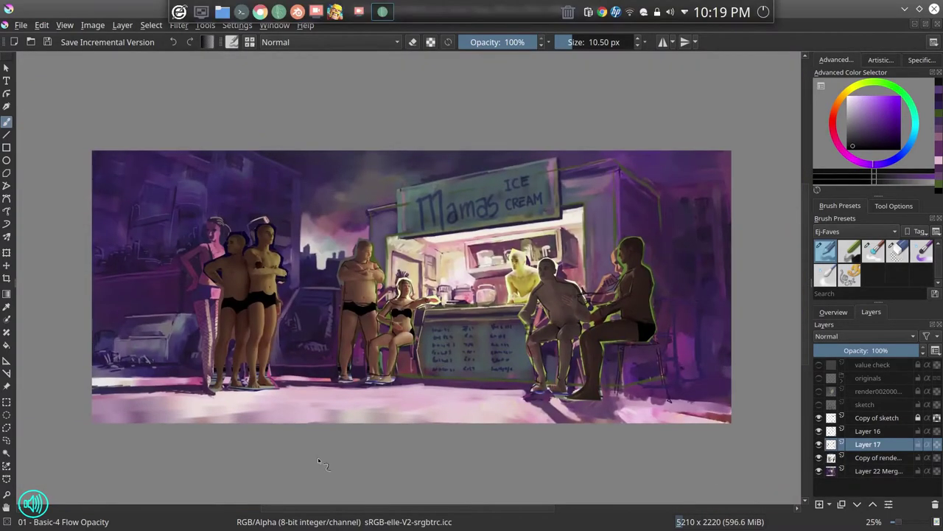
# Show and select the merged painting layer beneath the sketch
pyautogui.click(834, 312)
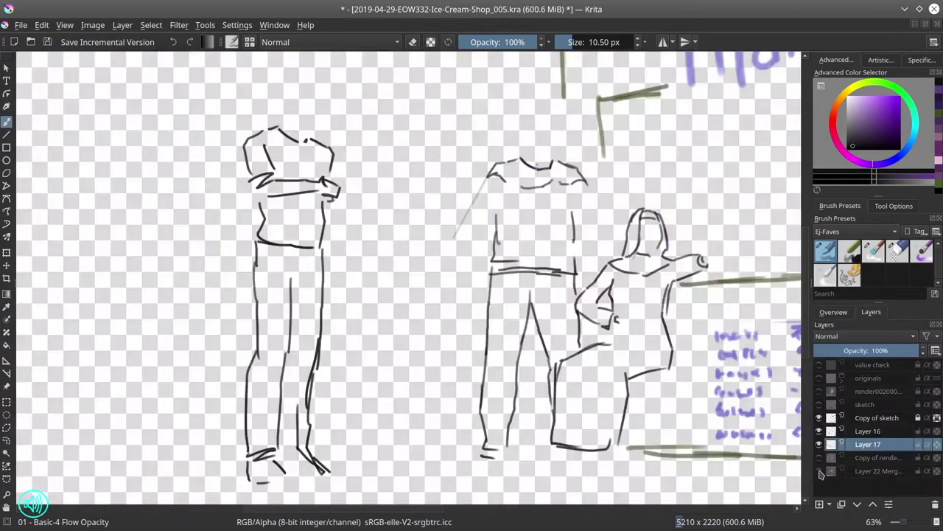
pyautogui.click(819, 471)
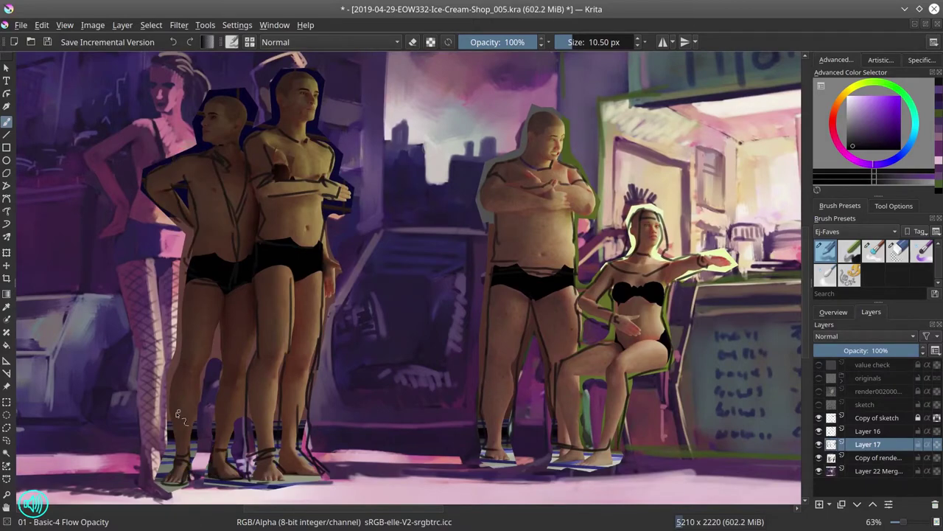
pyautogui.click(897, 251)
# Hide the merged painting layer and save the document
pyautogui.click(877, 471)
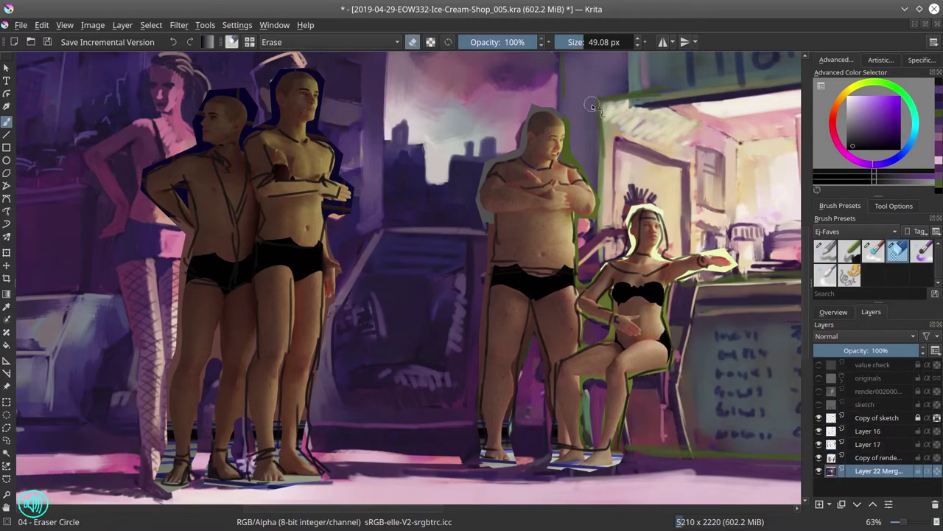
pyautogui.hotkey('ctrl', 's')
pyautogui.click(819, 471)
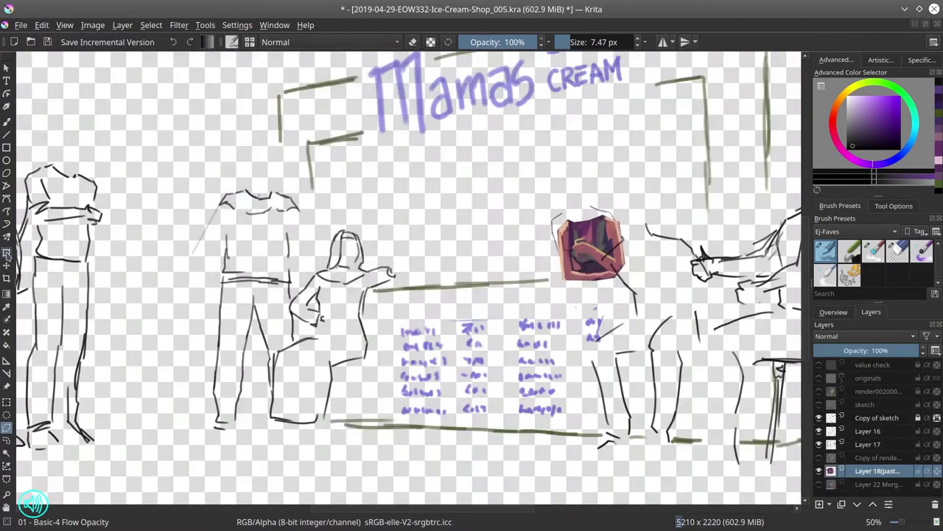
# Rotate the pasted pink box sketch slightly and show the 3D render reference
pyautogui.click(7, 252)
pyautogui.moveTo(553, 210); pyautogui.dragTo(548, 204)
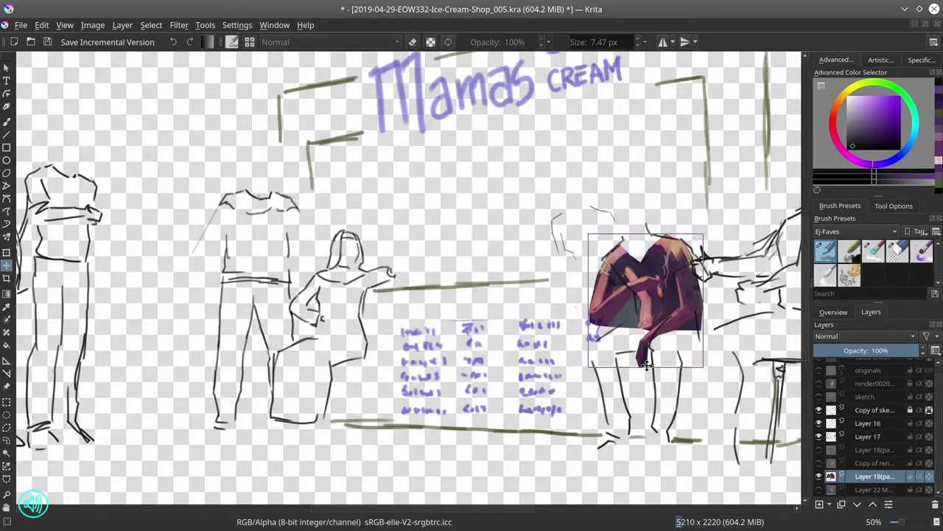
pyautogui.click(151, 25)
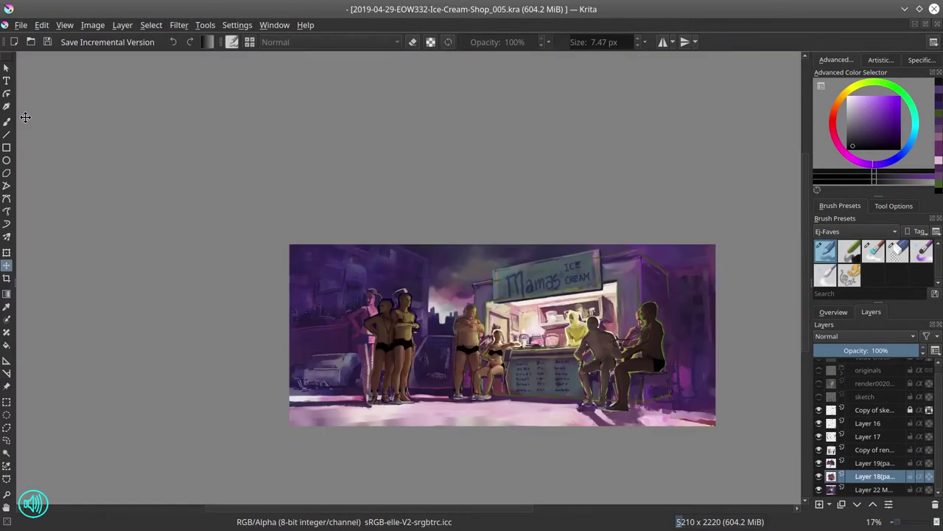
pyautogui.click(833, 311)
pyautogui.click(818, 383)
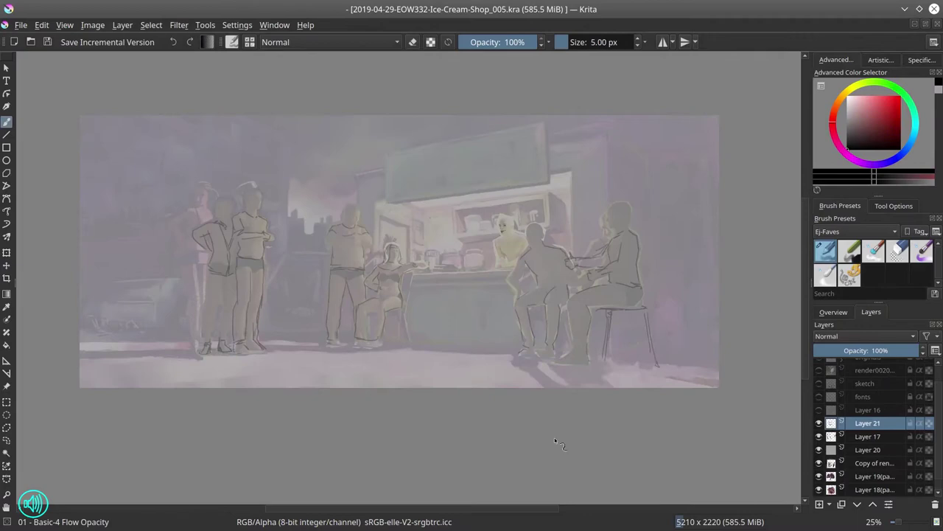
# Sketch the shopkeeper's chin, hair and body lines with the people reference layer hidden
pyautogui.scroll(10, 504, 235)
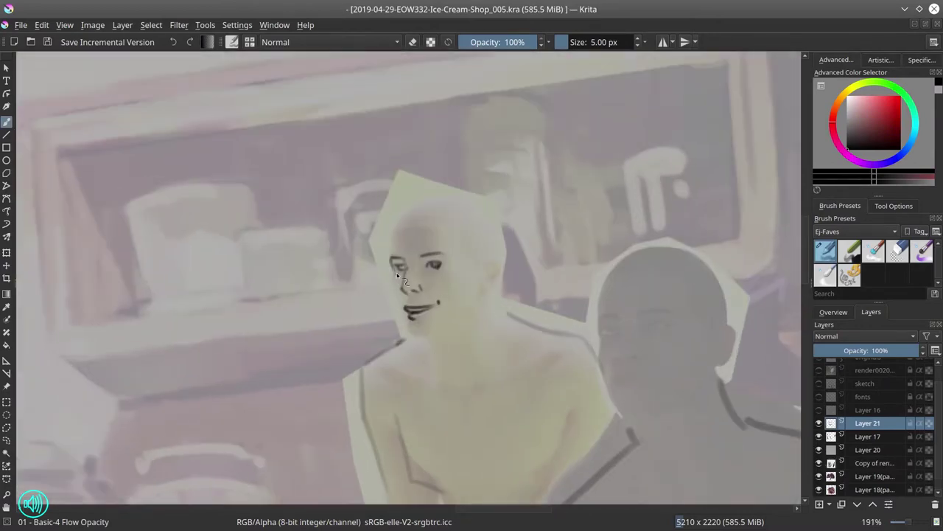
pyautogui.moveTo(398, 278)
pyautogui.mouseDown()
pyautogui.moveTo(443, 340)
pyautogui.moveTo(475, 309)
pyautogui.moveTo(391, 229)
pyautogui.mouseUp()
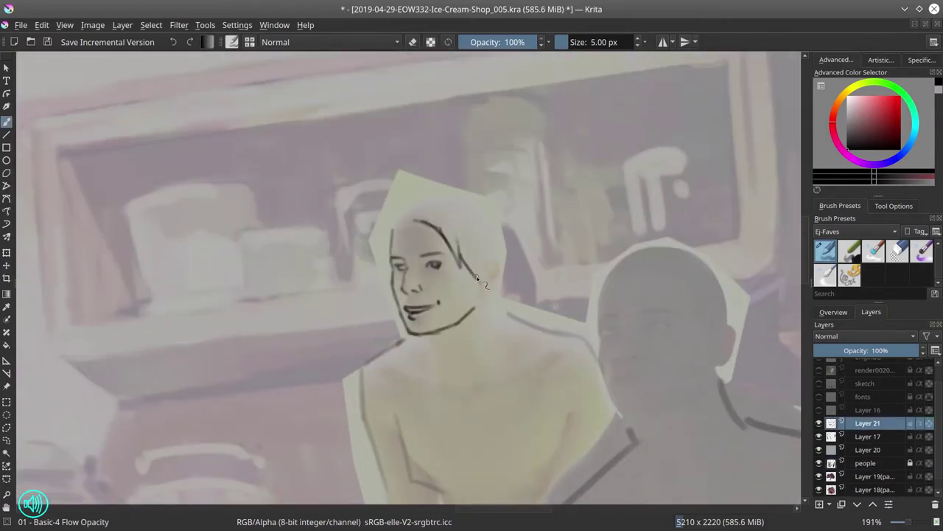
pyautogui.moveTo(442, 195); pyautogui.dragTo(484, 198)
pyautogui.moveTo(480, 203); pyautogui.dragTo(508, 254)
pyautogui.click(819, 463)
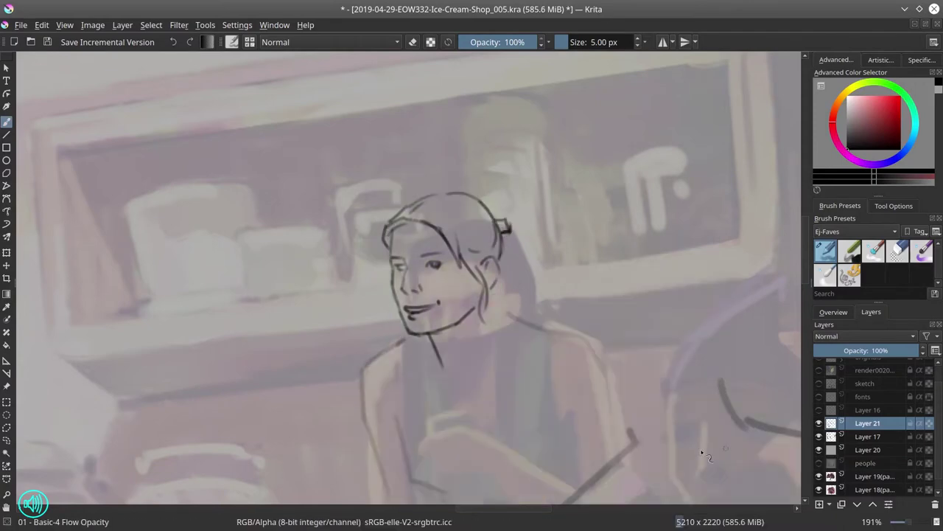
pyautogui.moveTo(493, 294); pyautogui.dragTo(493, 373)
pyautogui.scroll(-5, 493, 373)
pyautogui.moveTo(523, 332); pyautogui.dragTo(512, 400)
pyautogui.moveTo(437, 129); pyautogui.dragTo(446, 161)
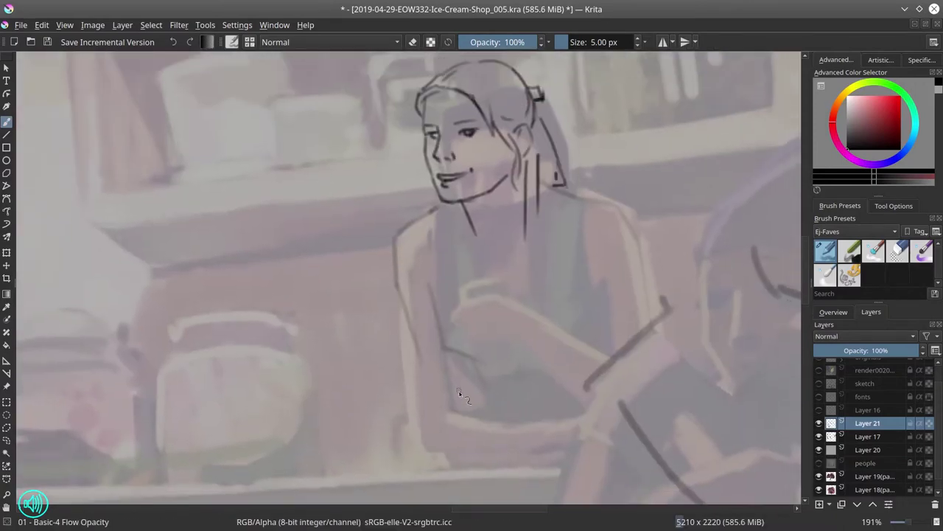
# Undo the stray hand and arm strokes, switching between eraser and brush
pyautogui.hotkey('ctrl', 'z')
pyautogui.press('/')
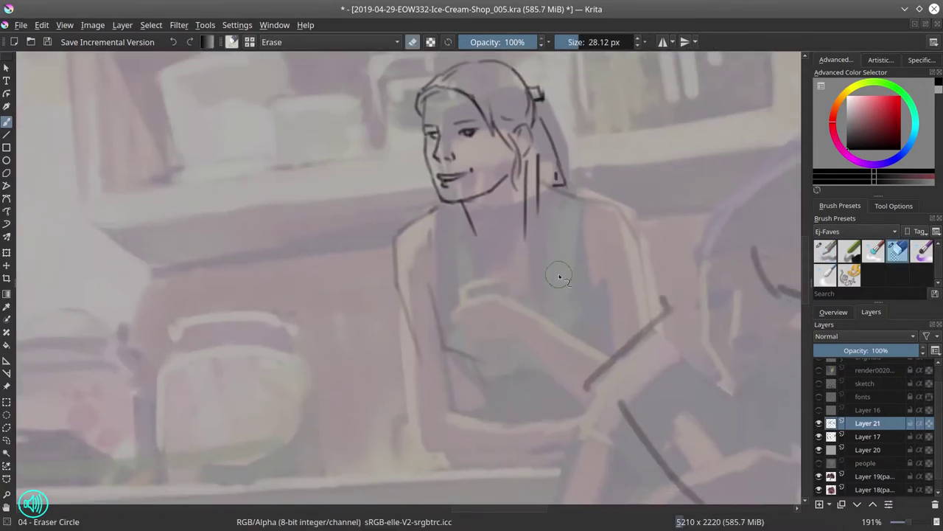
pyautogui.press('/')
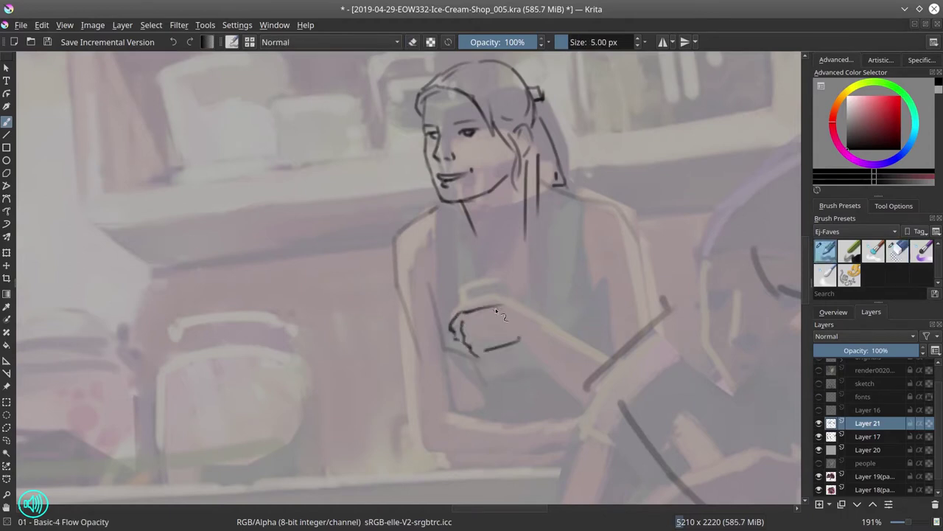
pyautogui.hotkey('ctrl', 'z')
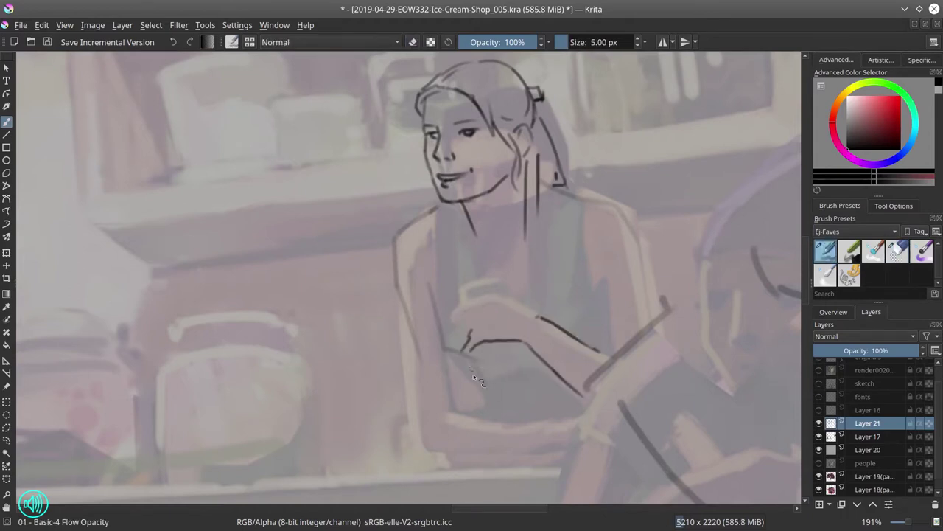
pyautogui.hotkey('ctrl', 'z')
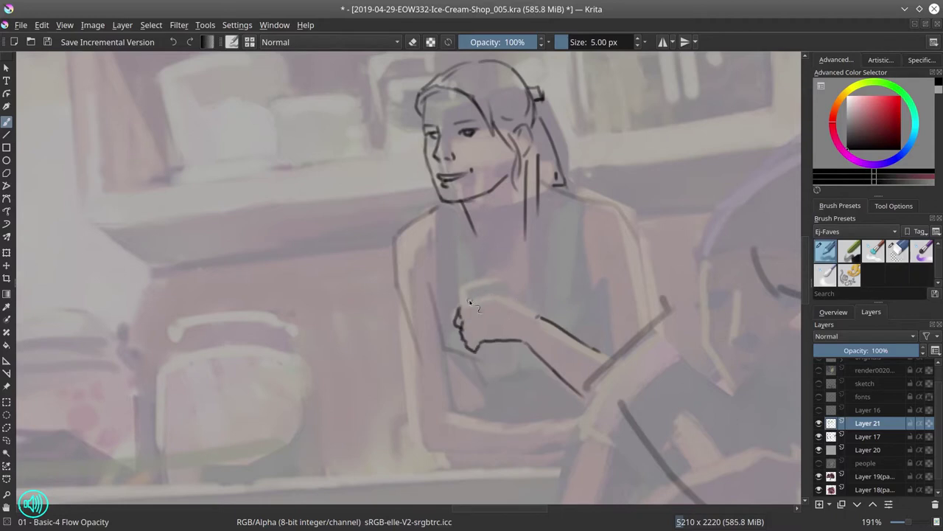
pyautogui.press('/')
pyautogui.hotkey('ctrl', 'z')
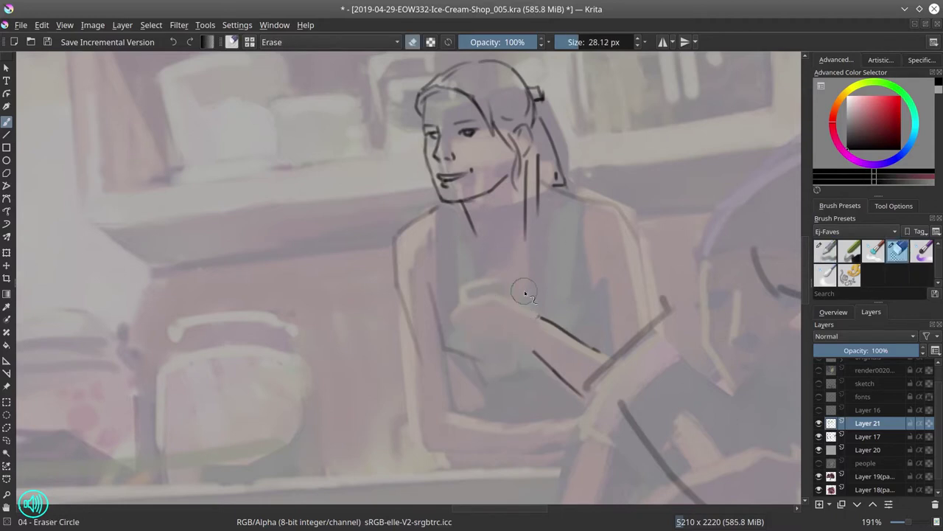
pyautogui.press('/')
# Sketch a new hand to the left of the shopkeeper
pyautogui.moveTo(183, 287); pyautogui.dragTo(225, 297)
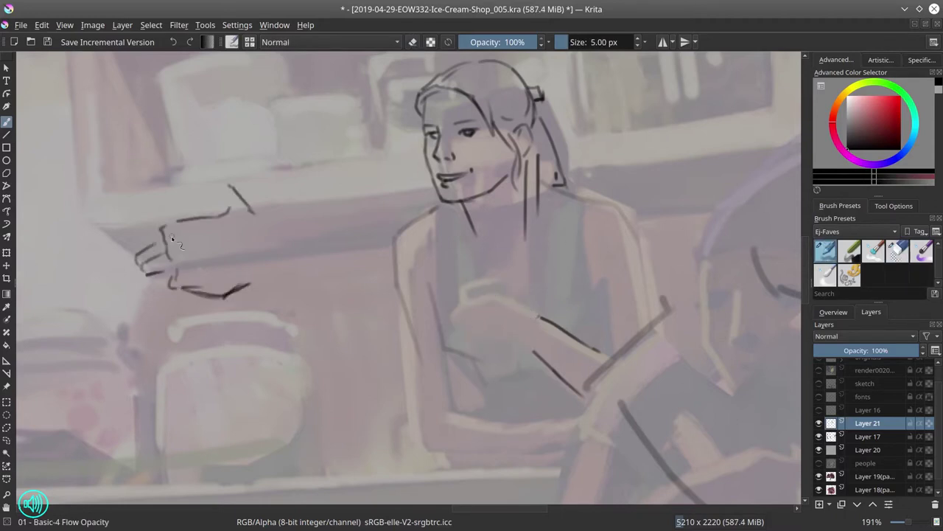
pyautogui.press('/')
pyautogui.hotkey('ctrl', 'z')
pyautogui.hotkey('ctrl', 'z')
pyautogui.hotkey('ctrl', 'z')
pyautogui.hotkey('ctrl', 'z')
pyautogui.hotkey('ctrl', 'z')
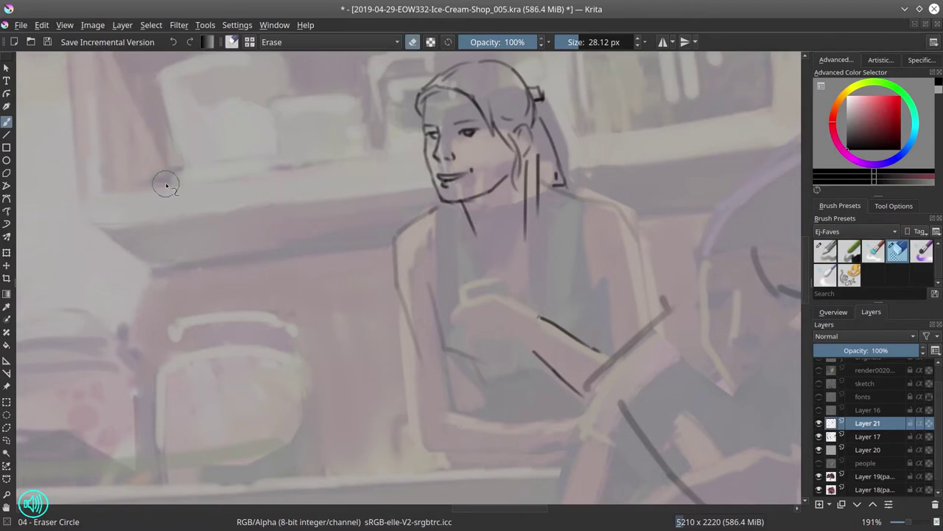
pyautogui.press('/')
pyautogui.moveTo(224, 232)
pyautogui.mouseDown()
pyautogui.moveTo(269, 238)
pyautogui.moveTo(285, 252)
pyautogui.mouseUp()
pyautogui.moveTo(221, 221)
pyautogui.mouseDown()
pyautogui.moveTo(209, 255)
pyautogui.moveTo(283, 281)
pyautogui.moveTo(199, 229)
pyautogui.moveTo(272, 235)
pyautogui.mouseUp()
pyautogui.press('/')
pyautogui.press('/')
pyautogui.press('/')
pyautogui.press('/')
pyautogui.moveTo(208, 260); pyautogui.dragTo(317, 310)
pyautogui.press('/')
pyautogui.press('/')
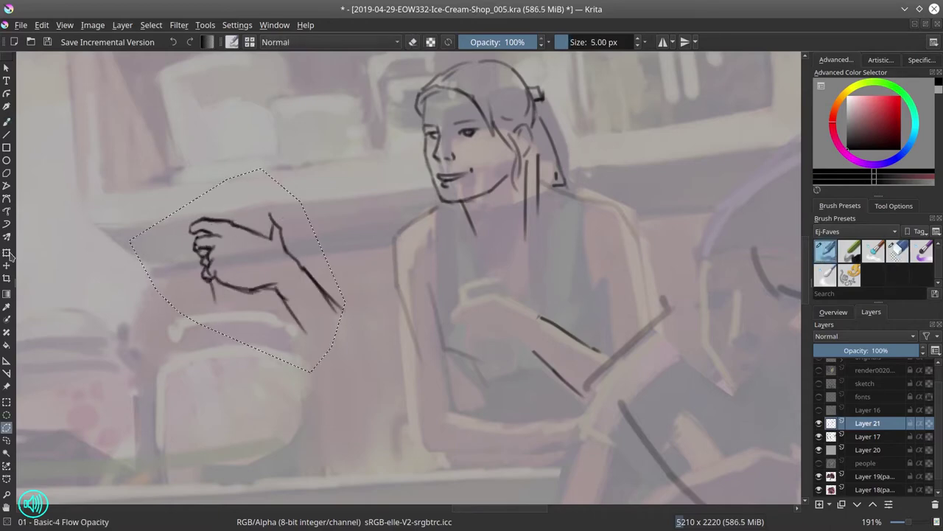
# Move and scale the hand onto the shopkeeper's arm, then redraw the arm as one stroke
pyautogui.hotkey('ctrl', 't')
pyautogui.moveTo(236, 255); pyautogui.dragTo(490, 317)
pyautogui.press('Return')
pyautogui.press('/')
pyautogui.press('b')
pyautogui.moveTo(571, 321); pyautogui.dragTo(542, 347)
pyautogui.press('/')
pyautogui.moveTo(520, 308); pyautogui.dragTo(564, 330)
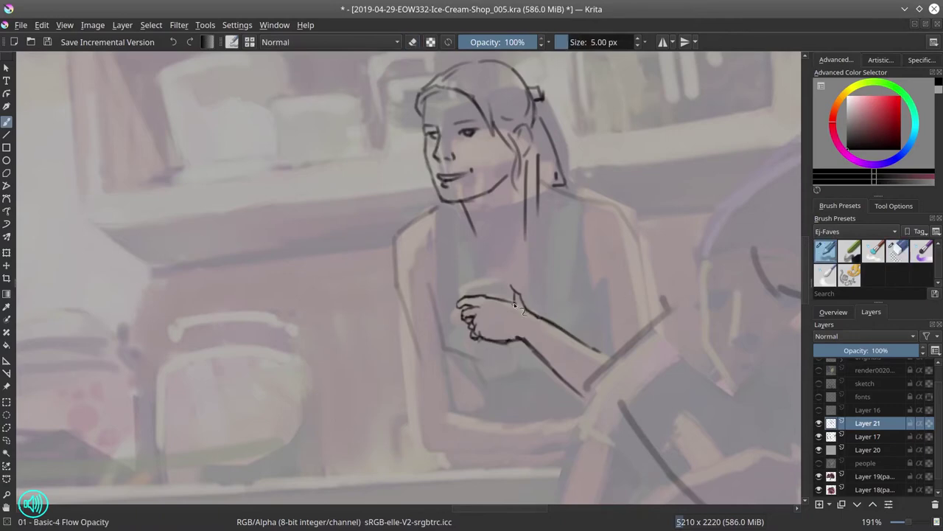
pyautogui.press('/')
pyautogui.press('/')
# Tilt the cup in her hand with Transform and redraw the arm lines near it
pyautogui.moveTo(469, 284); pyautogui.dragTo(512, 275)
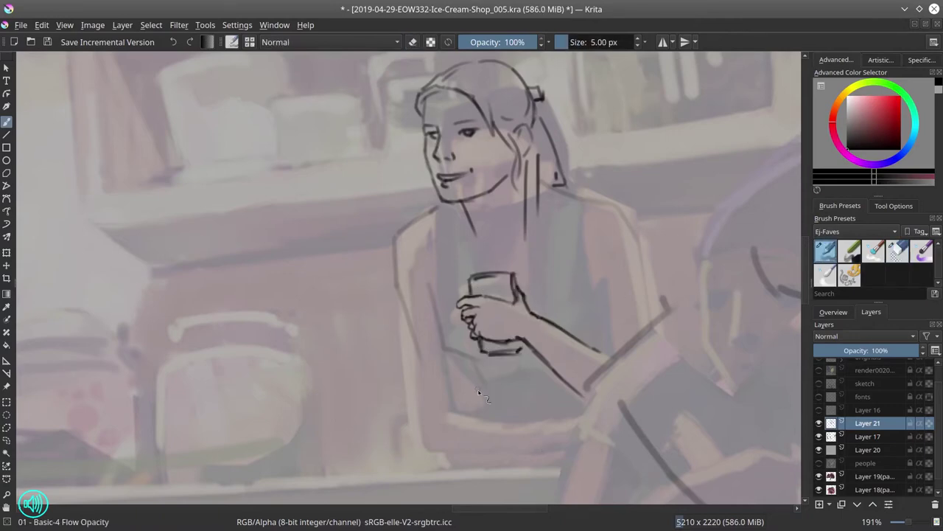
pyautogui.click(6, 428)
pyautogui.moveTo(418, 265); pyautogui.dragTo(420, 267)
pyautogui.hotkey('ctrl', 't')
pyautogui.moveTo(562, 346)
pyautogui.mouseDown()
pyautogui.moveTo(529, 309)
pyautogui.moveTo(583, 392)
pyautogui.mouseUp()
pyautogui.press('Return')
pyautogui.press('b')
pyautogui.press('/')
# Erase the finger lines around the cup and check the drawing in a mirrored overview
pyautogui.press('/')
pyautogui.press('/')
pyautogui.press('/')
pyautogui.moveTo(606, 364)
pyautogui.mouseDown()
pyautogui.moveTo(518, 300)
pyautogui.moveTo(606, 364)
pyautogui.moveTo(536, 309)
pyautogui.mouseUp()
pyautogui.press('/')
pyautogui.press('/')
pyautogui.press('/')
pyautogui.press('/')
pyautogui.press('/')
pyautogui.moveTo(456, 309); pyautogui.dragTo(516, 328)
pyautogui.press('/')
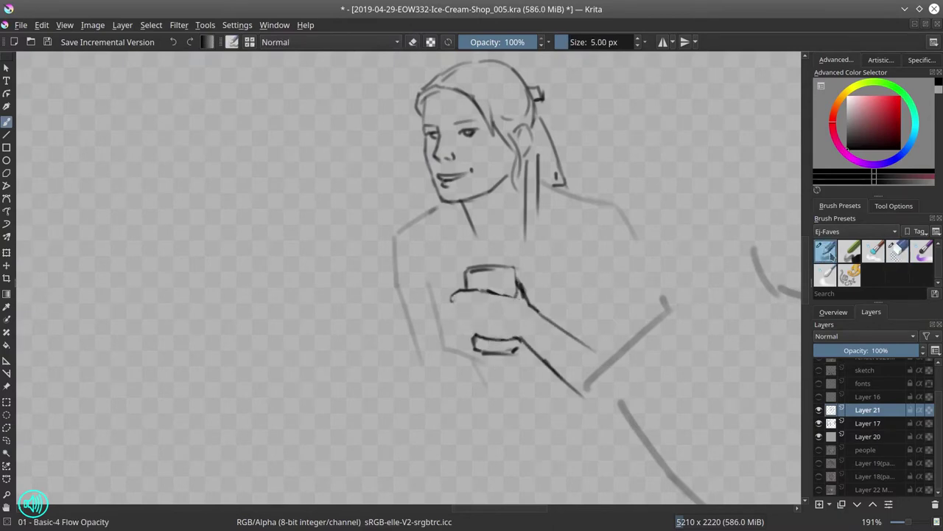
pyautogui.press('/')
pyautogui.press('/')
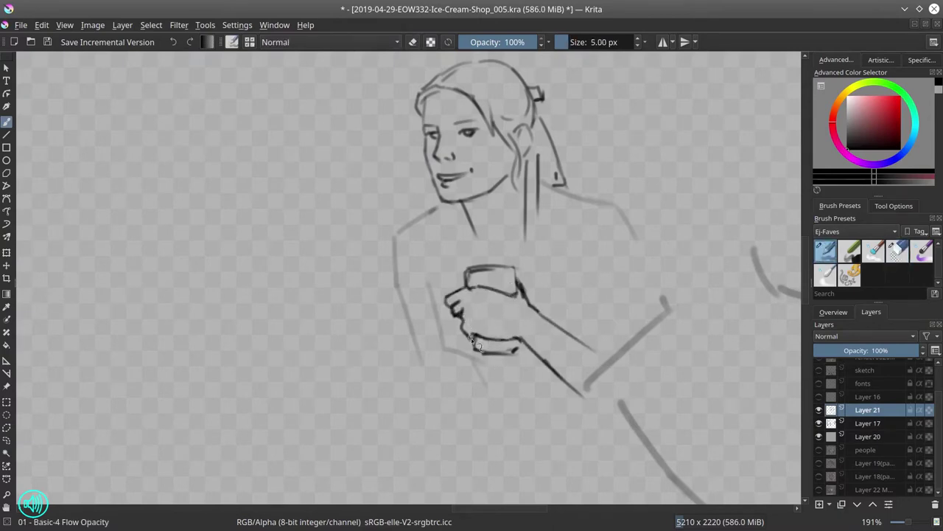
pyautogui.click(833, 312)
pyautogui.press('m')
pyautogui.click(871, 312)
pyautogui.press('/')
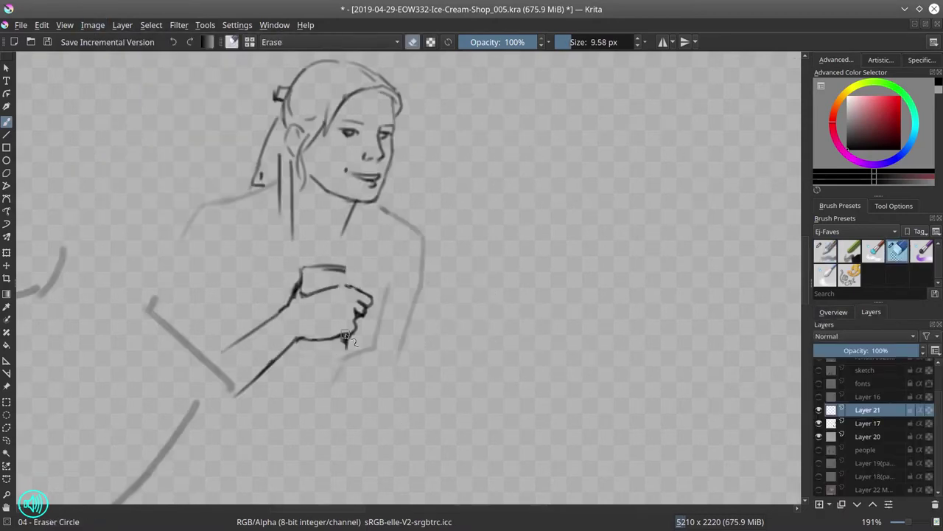
pyautogui.press('/')
# Redraw the shoulder, arm and body outlines with bottom lines, hiding the painted background reference
pyautogui.moveTo(199, 208); pyautogui.dragTo(267, 184)
pyautogui.moveTo(383, 192); pyautogui.dragTo(381, 291)
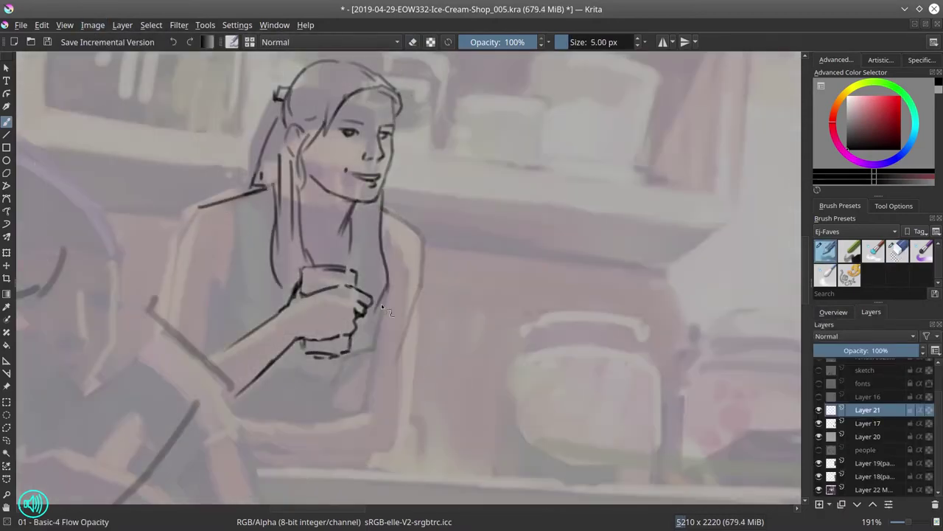
pyautogui.moveTo(196, 210); pyautogui.dragTo(163, 336)
pyautogui.moveTo(222, 278); pyautogui.dragTo(211, 317)
pyautogui.moveTo(384, 208); pyautogui.dragTo(399, 449)
pyautogui.moveTo(238, 422); pyautogui.dragTo(385, 414)
pyautogui.moveTo(258, 451); pyautogui.dragTo(398, 451)
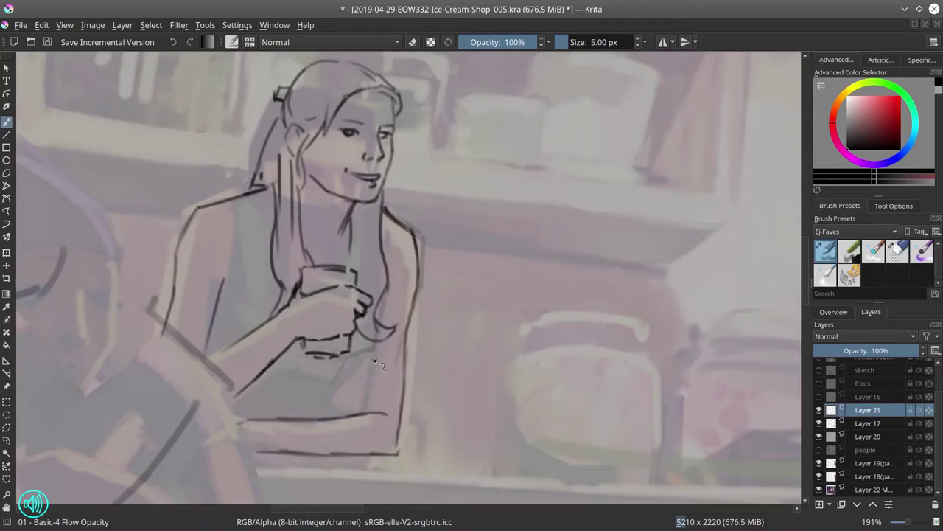
pyautogui.moveTo(819, 476); pyautogui.dragTo(819, 430)
pyautogui.click(819, 424)
# Erase and redraw the upper-left body outline and its left-side strokes
pyautogui.press('/')
pyautogui.moveTo(354, 357)
pyautogui.mouseDown()
pyautogui.moveTo(375, 382)
pyautogui.moveTo(336, 416)
pyautogui.mouseUp()
pyautogui.press('/')
pyautogui.press('/')
pyautogui.press('/')
pyautogui.moveTo(214, 203)
pyautogui.mouseDown()
pyautogui.moveTo(174, 297)
pyautogui.moveTo(185, 242)
pyautogui.mouseUp()
pyautogui.press('/')
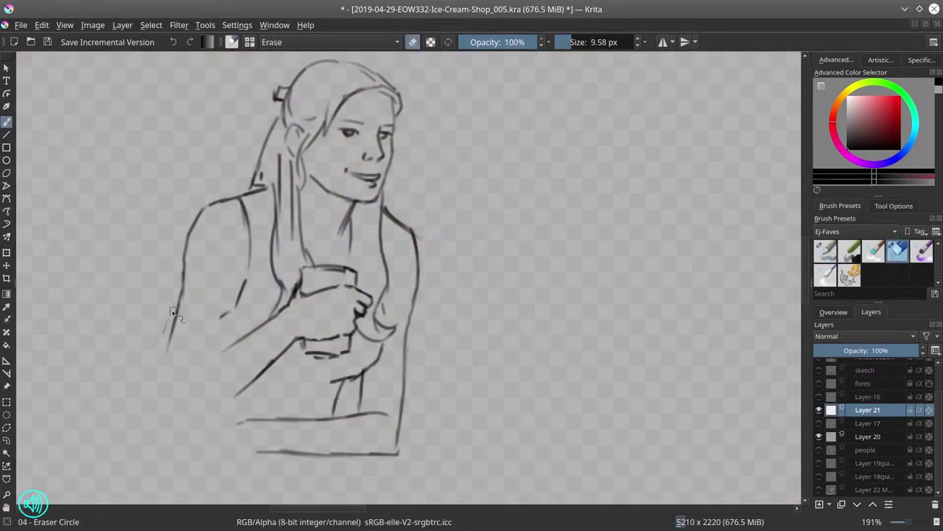
# Rework the left shoulder and hair and the right-side shoulder strokes
pyautogui.press('/')
pyautogui.moveTo(184, 292); pyautogui.dragTo(169, 335)
pyautogui.moveTo(235, 286); pyautogui.dragTo(209, 360)
pyautogui.press('/')
pyautogui.moveTo(243, 199)
pyautogui.mouseDown()
pyautogui.moveTo(252, 297)
pyautogui.moveTo(258, 259)
pyautogui.mouseUp()
# Replace the old chin and jaw lines with a new chin and refined jaw
pyautogui.press('/')
pyautogui.moveTo(255, 270); pyautogui.dragTo(230, 310)
pyautogui.moveTo(383, 217)
pyautogui.mouseDown()
pyautogui.moveTo(390, 252)
pyautogui.moveTo(414, 238)
pyautogui.moveTo(410, 354)
pyautogui.mouseUp()
pyautogui.press('/')
pyautogui.press('/')
pyautogui.moveTo(413, 221); pyautogui.dragTo(402, 408)
pyautogui.scroll(-5, 543, 225)
pyautogui.scroll(5, 443, 280)
pyautogui.press('/')
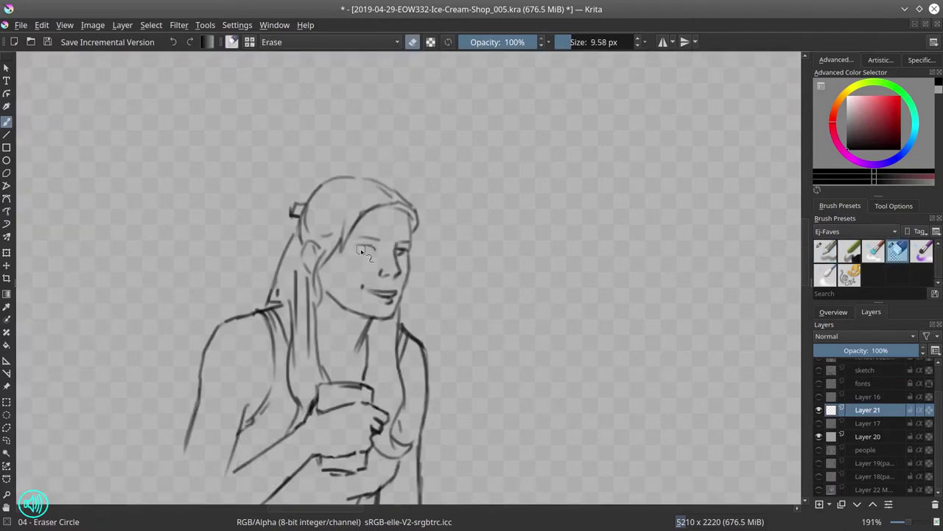
pyautogui.moveTo(410, 291); pyautogui.dragTo(347, 309)
pyautogui.press('/')
pyautogui.moveTo(403, 258); pyautogui.dragTo(397, 295)
pyautogui.moveTo(333, 278)
pyautogui.mouseDown()
pyautogui.moveTo(391, 310)
pyautogui.moveTo(379, 320)
pyautogui.mouseUp()
pyautogui.press('/')
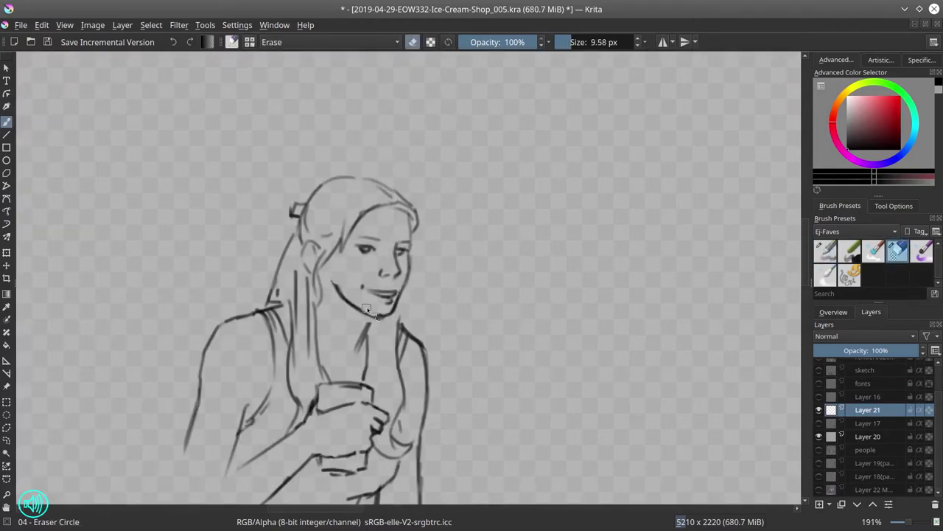
pyautogui.press('/')
pyautogui.press('/')
pyautogui.press('/')
# Add final hair and face strokes, then show the Layer 19 and Layer 18 colour references
pyautogui.moveTo(347, 206)
pyautogui.mouseDown()
pyautogui.moveTo(369, 276)
pyautogui.moveTo(409, 217)
pyautogui.mouseUp()
pyautogui.moveTo(346, 176); pyautogui.dragTo(294, 257)
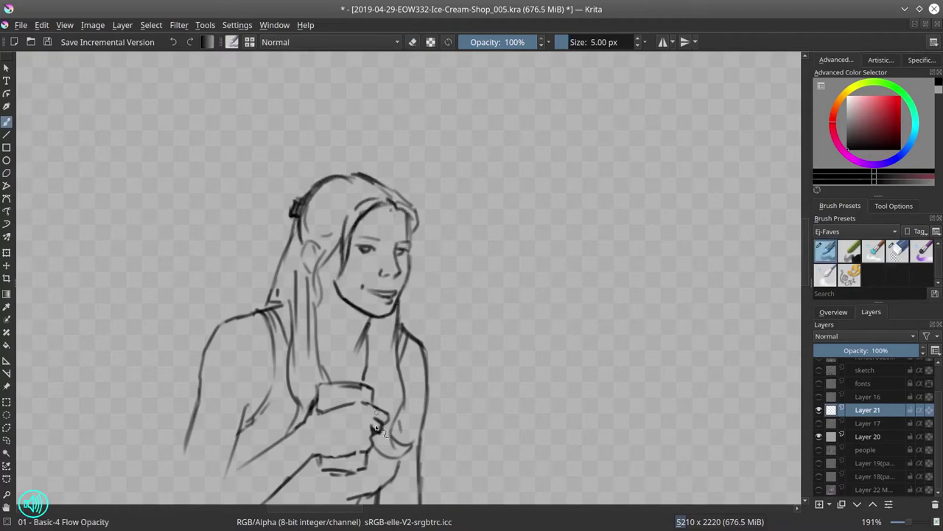
pyautogui.scroll(-2, 628, 265)
pyautogui.click(819, 463)
pyautogui.click(819, 476)
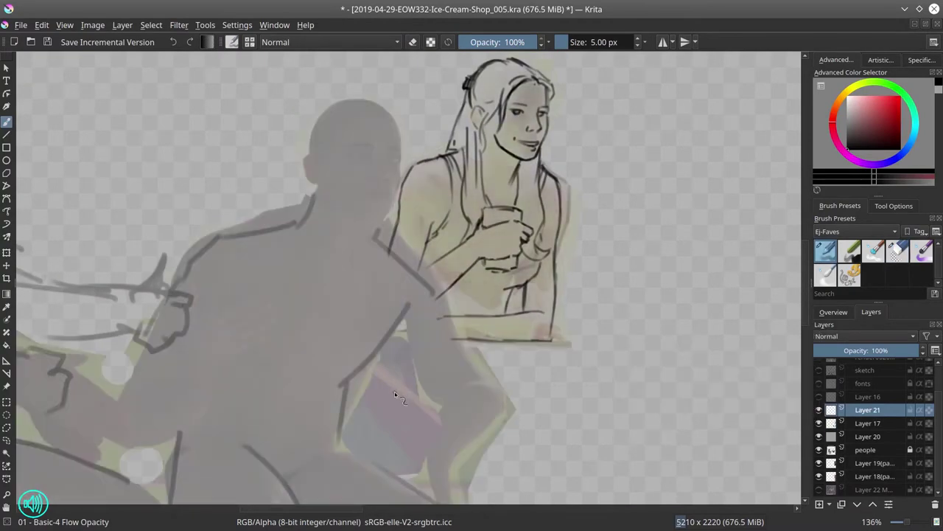
# Save the document and review all figures in the Overview docker
pyautogui.click(47, 42)
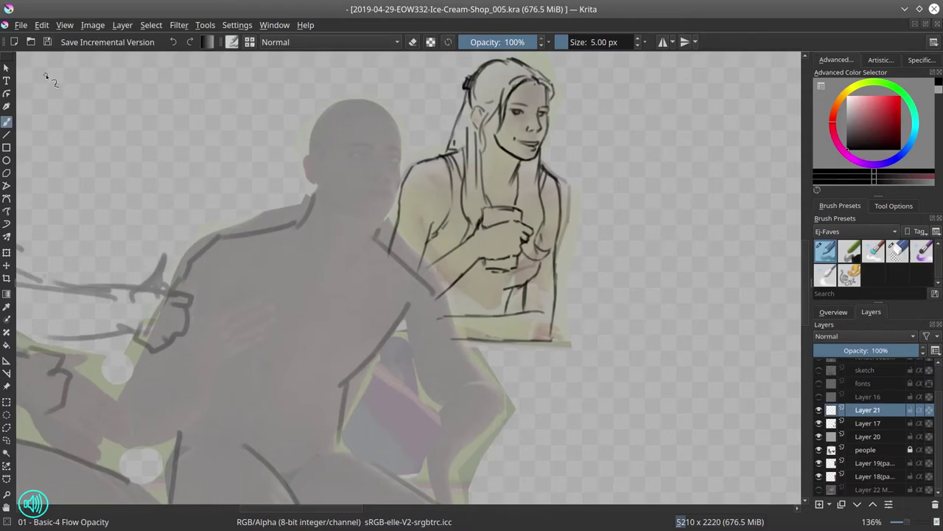
pyautogui.click(834, 311)
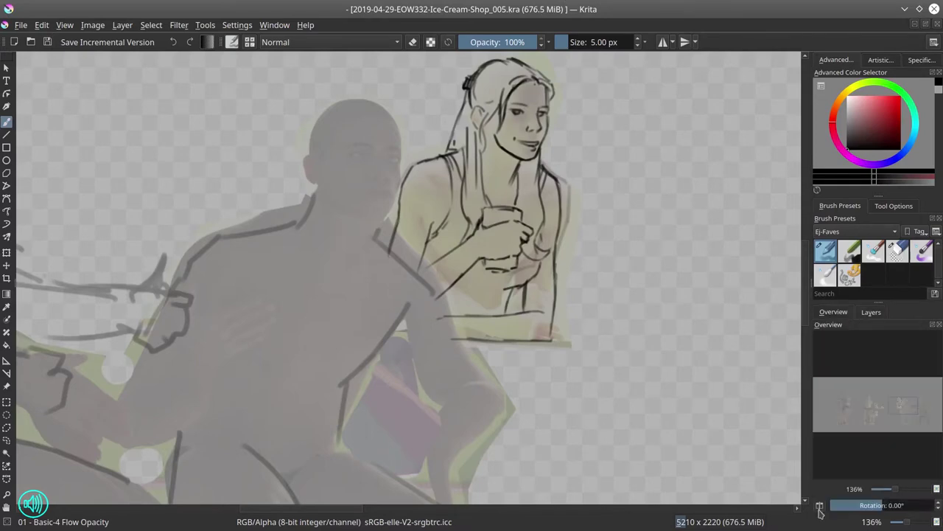
pyautogui.scroll(-6, 491, 290)
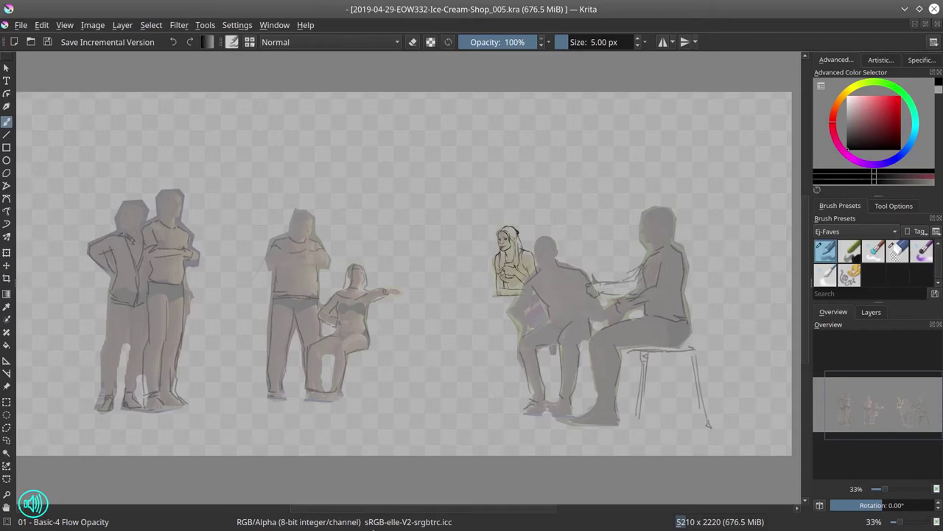
pyautogui.scroll(5, 516, 261)
pyautogui.click(872, 311)
pyautogui.press('t')
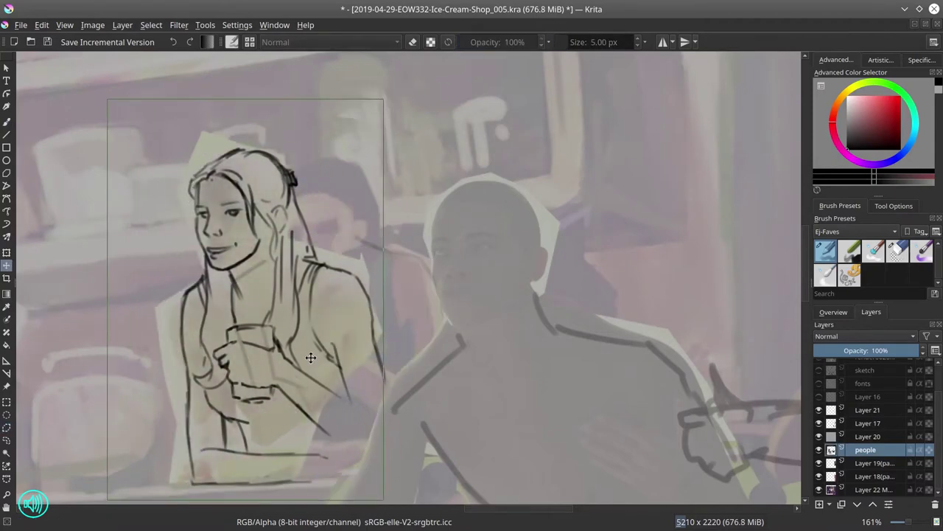
# Hide the people photo layer, save with Ctrl+S, and make Layer 21 the drawing layer
pyautogui.click(819, 449)
pyautogui.press('pagedown')
pyautogui.press('pagedown')
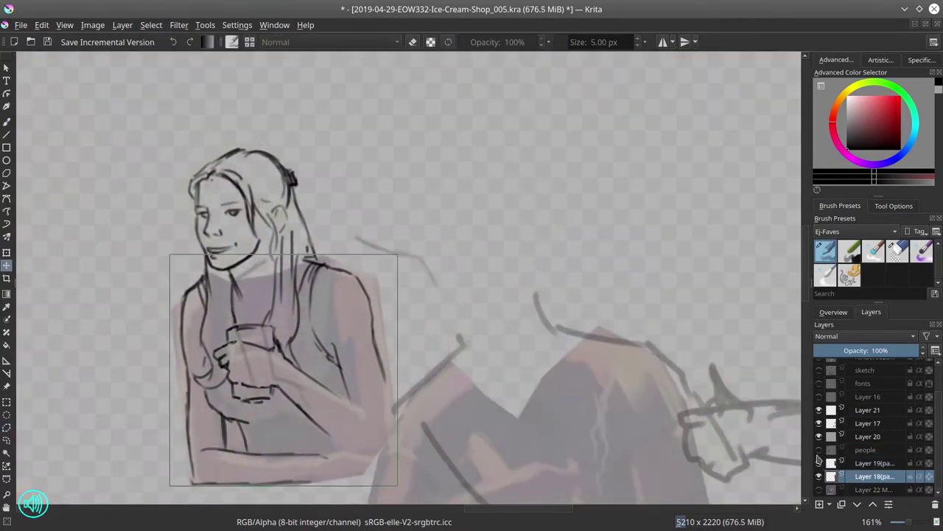
pyautogui.press('b')
pyautogui.hotkey('ctrl', 's')
pyautogui.scroll(-6, 509, 320)
pyautogui.click(819, 489)
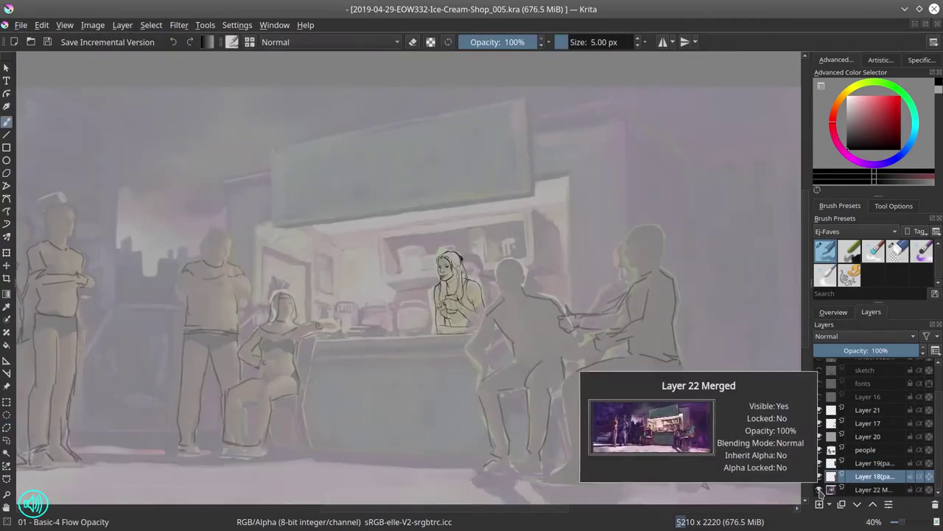
pyautogui.click(819, 491)
pyautogui.click(868, 410)
pyautogui.scroll(7, 520, 287)
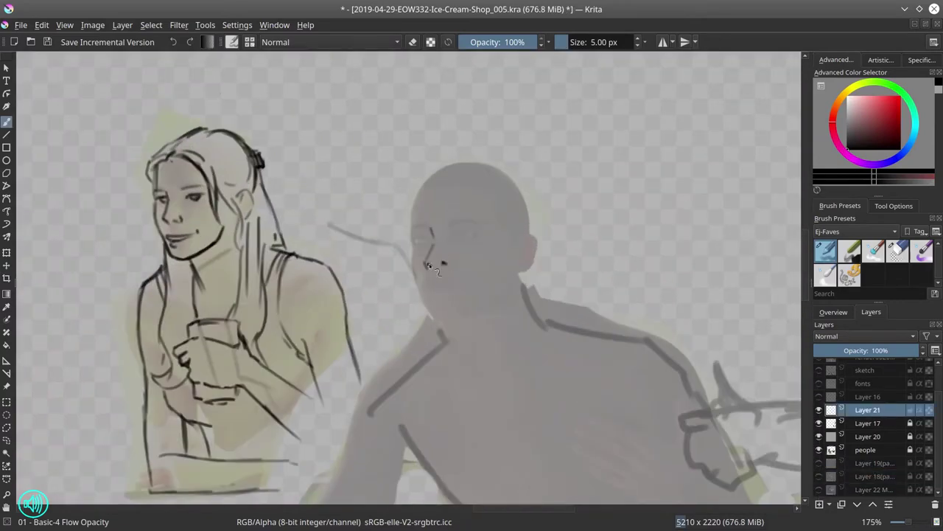
# Ink the bald man's lips, eyes, brows, hairline, chin, jaw, neck, ear and head outline
pyautogui.moveTo(428, 293)
pyautogui.mouseDown()
pyautogui.moveTo(446, 280)
pyautogui.moveTo(475, 306)
pyautogui.moveTo(459, 281)
pyautogui.mouseUp()
pyautogui.moveTo(414, 237); pyautogui.dragTo(486, 226)
pyautogui.moveTo(411, 236); pyautogui.dragTo(431, 233)
pyautogui.moveTo(423, 191); pyautogui.dragTo(460, 181)
pyautogui.moveTo(475, 185); pyautogui.dragTo(491, 190)
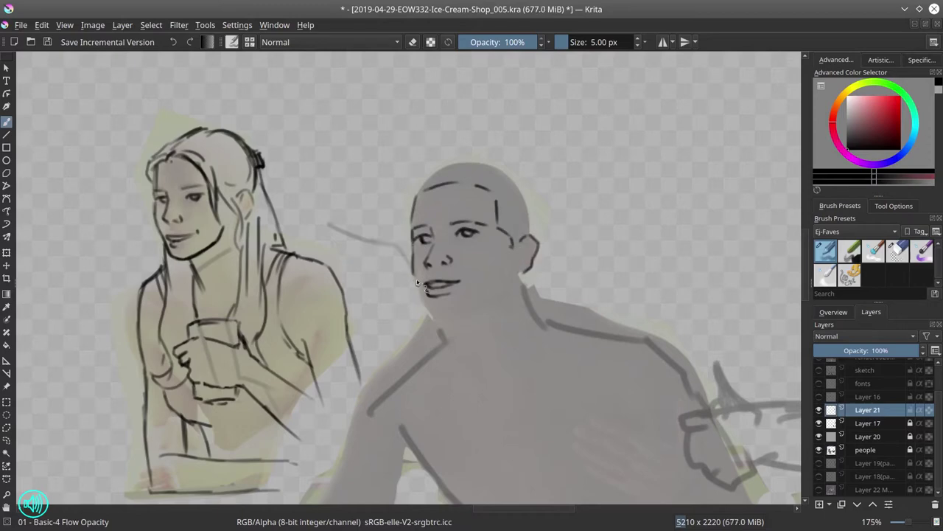
pyautogui.moveTo(417, 285); pyautogui.dragTo(431, 312)
pyautogui.moveTo(514, 280); pyautogui.dragTo(498, 298)
pyautogui.moveTo(451, 317); pyautogui.dragTo(414, 364)
pyautogui.moveTo(525, 275); pyautogui.dragTo(535, 305)
pyautogui.moveTo(418, 187); pyautogui.dragTo(485, 162)
pyautogui.moveTo(513, 179); pyautogui.dragTo(527, 258)
# Swap to the coloured Layer 19 reference and shift the man's head slightly down
pyautogui.click(819, 450)
pyautogui.click(818, 463)
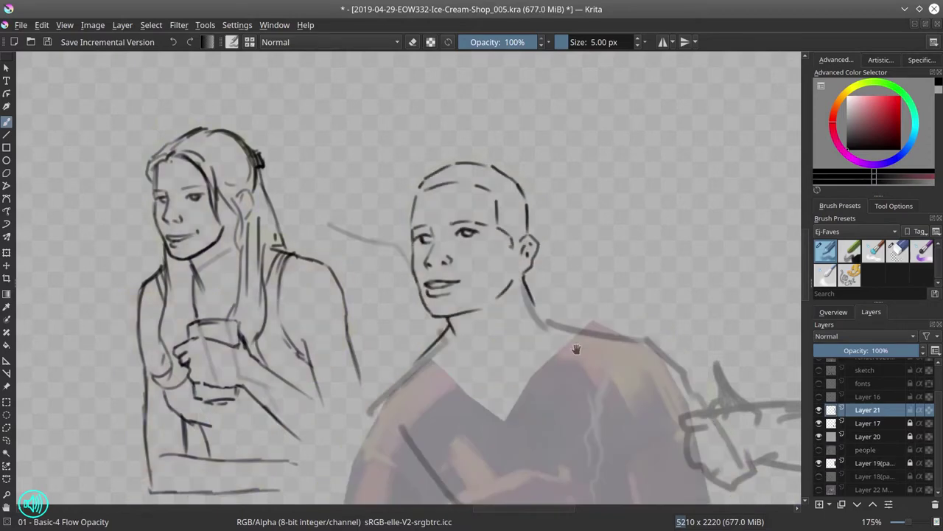
pyautogui.moveTo(576, 349); pyautogui.dragTo(581, 280)
pyautogui.hotkey('ctrl', 't')
pyautogui.moveTo(528, 137); pyautogui.dragTo(531, 152)
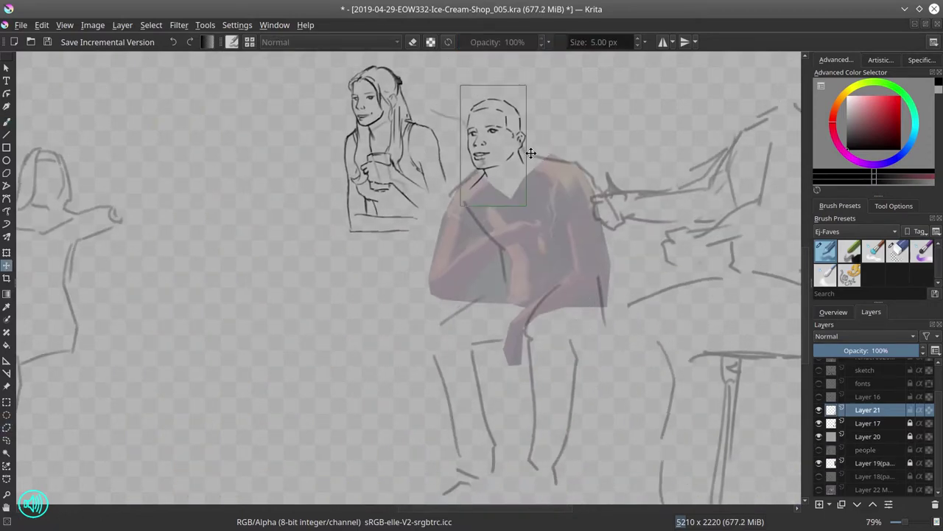
pyautogui.press('b')
# Show the grey people layer again and hide Layer 17's old sketch lines
pyautogui.click(819, 449)
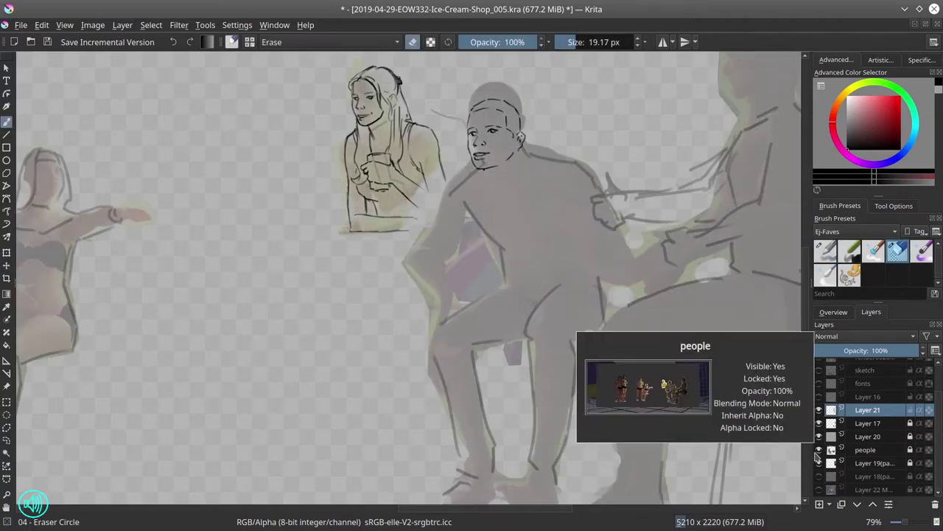
pyautogui.click(818, 449)
pyautogui.click(819, 449)
pyautogui.press('/')
pyautogui.scroll(3, 484, 285)
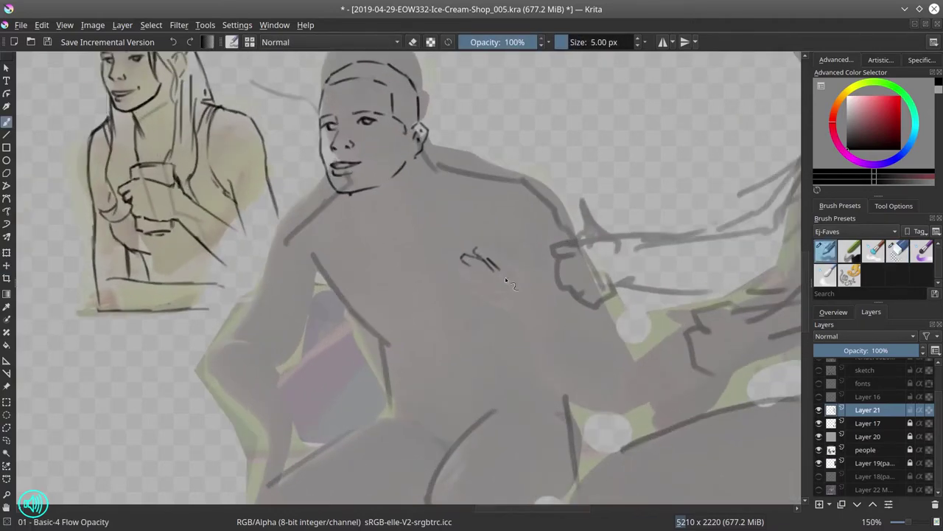
pyautogui.click(819, 423)
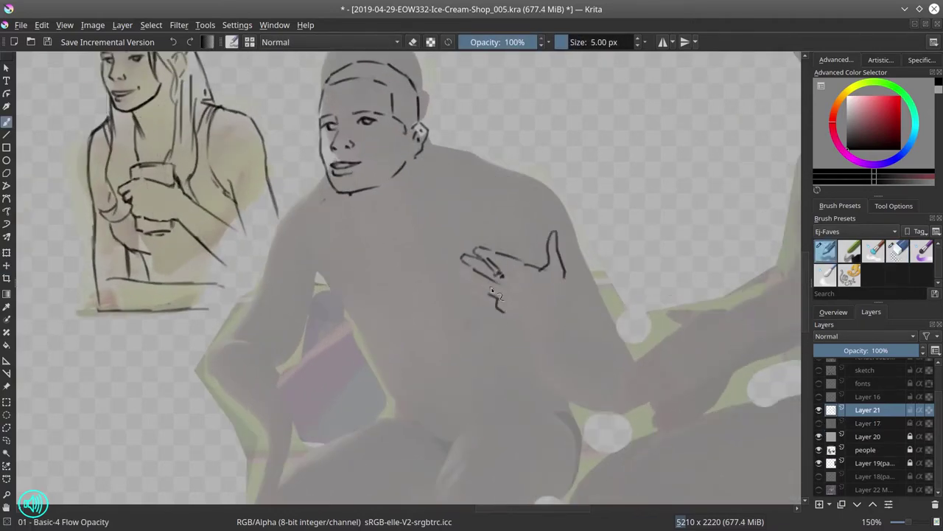
# Ink the hand's lower edge, arm and wrist, then enlarge and rotate the hand strokes
pyautogui.moveTo(508, 316); pyautogui.dragTo(546, 325)
pyautogui.moveTo(565, 277); pyautogui.dragTo(595, 333)
pyautogui.moveTo(544, 328); pyautogui.dragTo(553, 369)
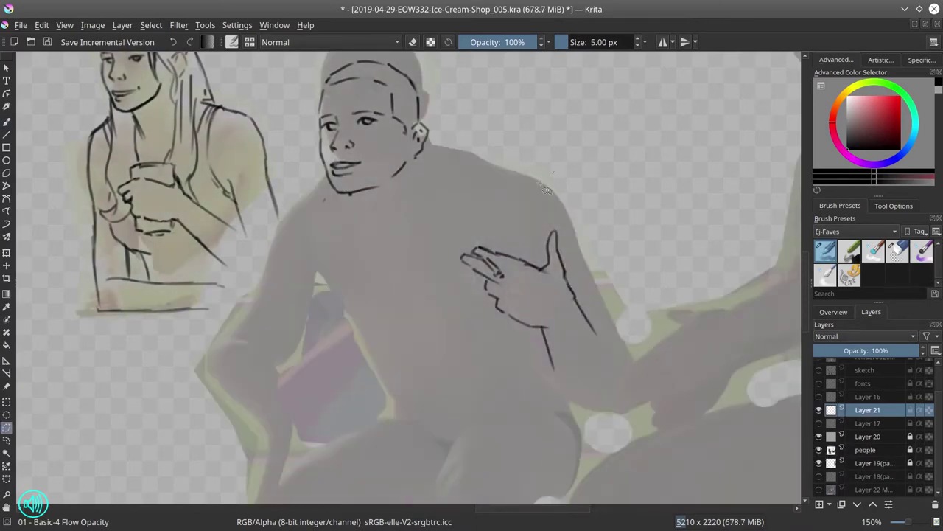
pyautogui.hotkey('ctrl', 't')
pyautogui.moveTo(537, 309)
pyautogui.mouseDown()
pyautogui.moveTo(580, 347)
pyautogui.moveTo(524, 309)
pyautogui.moveTo(492, 314)
pyautogui.mouseUp()
pyautogui.press('Return')
pyautogui.press('b')
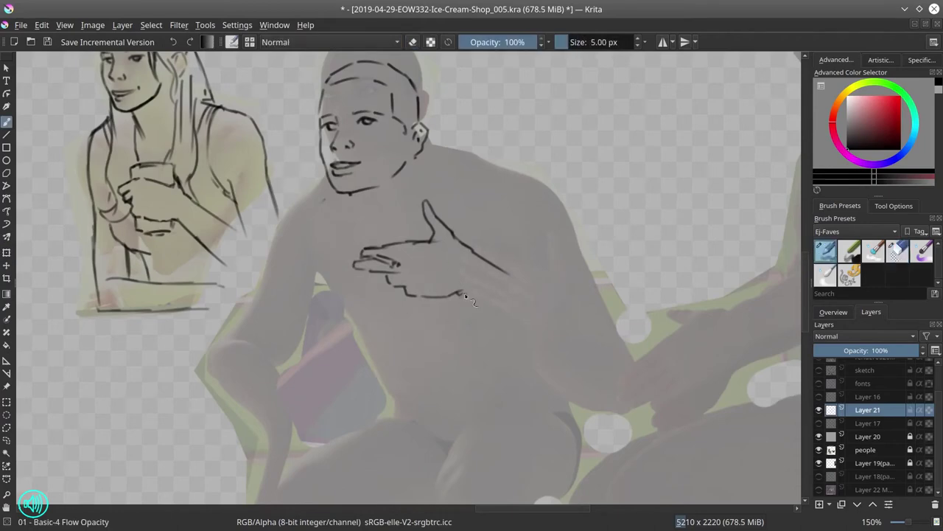
# Extend the arm lines downward and finish the arm outline
pyautogui.moveTo(508, 272); pyautogui.dragTo(578, 322)
pyautogui.moveTo(586, 368); pyautogui.dragTo(530, 357)
pyautogui.moveTo(355, 194); pyautogui.dragTo(284, 307)
pyautogui.moveTo(521, 189); pyautogui.dragTo(594, 329)
pyautogui.scroll(-3, 499, 311)
pyautogui.press('/')
# Draw the man's back outline joined to the arm, erasing a short stretch
pyautogui.press('/')
pyautogui.moveTo(551, 152); pyautogui.dragTo(610, 267)
pyautogui.press('/')
pyautogui.press('/')
pyautogui.moveTo(597, 235); pyautogui.dragTo(610, 284)
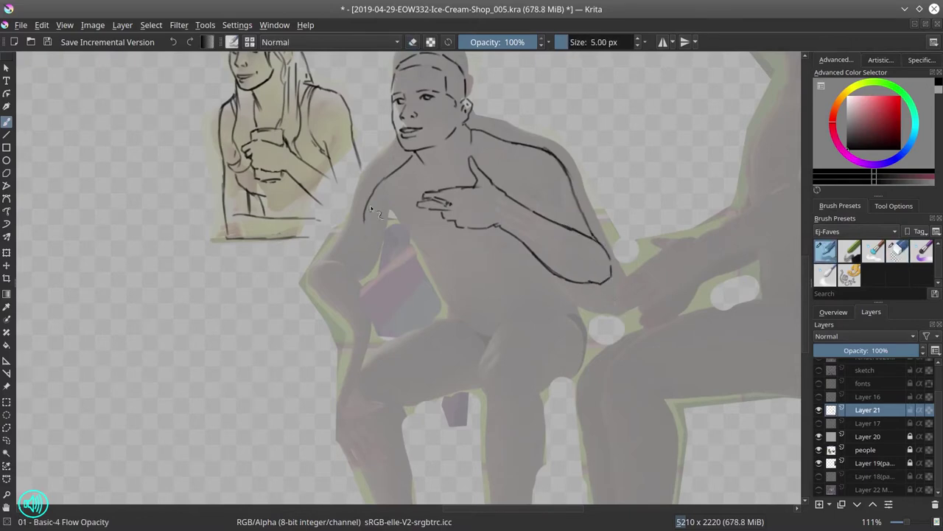
# Ink the leg lines, knee curve and strokes around the lower leg
pyautogui.press('/')
pyautogui.moveTo(374, 211); pyautogui.dragTo(376, 230)
pyautogui.press('/')
pyautogui.moveTo(366, 192); pyautogui.dragTo(342, 365)
pyautogui.moveTo(405, 249)
pyautogui.mouseDown()
pyautogui.moveTo(392, 316)
pyautogui.moveTo(441, 380)
pyautogui.mouseUp()
pyautogui.press('/')
pyautogui.press('/')
pyautogui.moveTo(352, 373); pyautogui.dragTo(402, 394)
pyautogui.press('/')
pyautogui.press('/')
pyautogui.moveTo(342, 349); pyautogui.dragTo(390, 377)
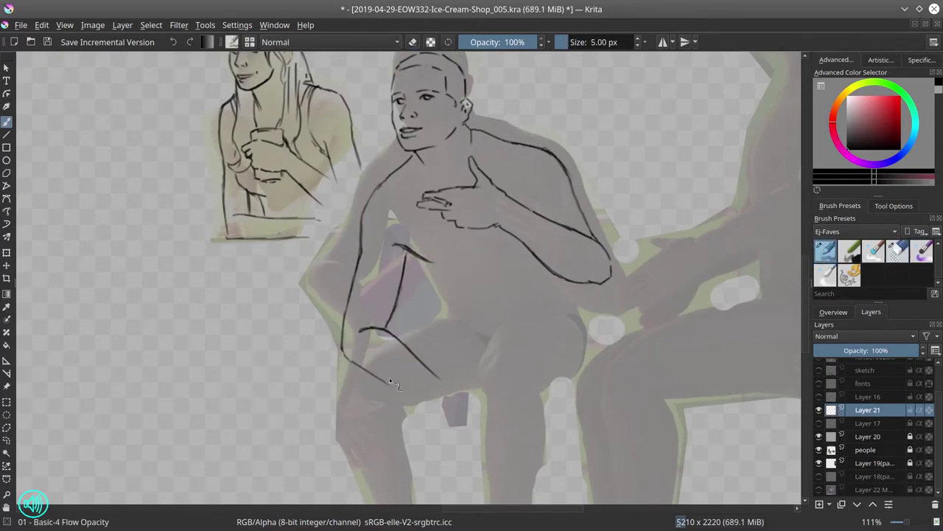
pyautogui.press('-')
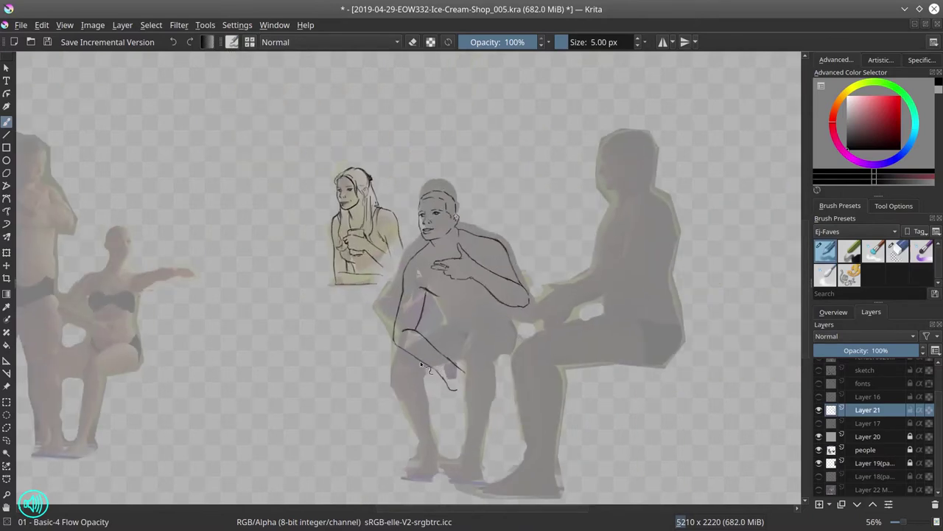
pyautogui.scroll(3, 442, 380)
# Ink the right edge of the thigh and trace the lower leg, erasing corrections
pyautogui.press('/')
pyautogui.press('/')
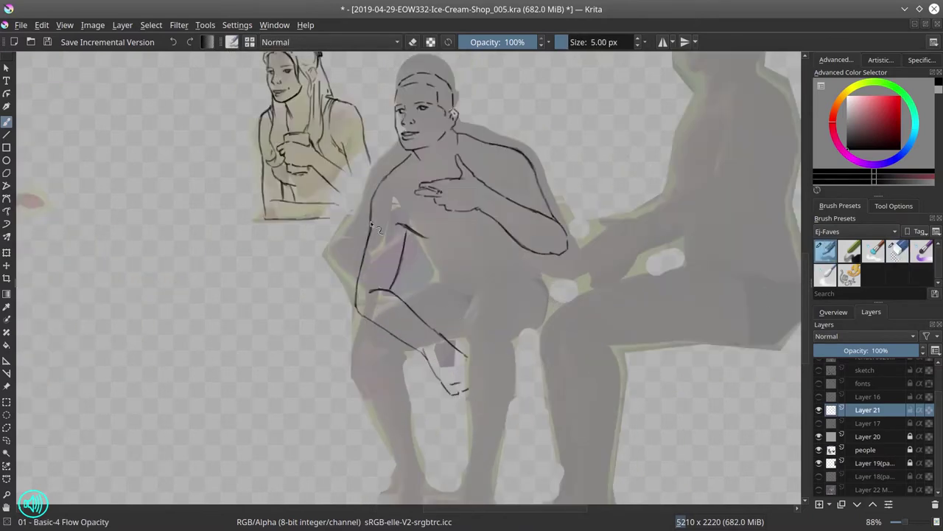
pyautogui.moveTo(544, 280); pyautogui.dragTo(550, 302)
pyautogui.press('/')
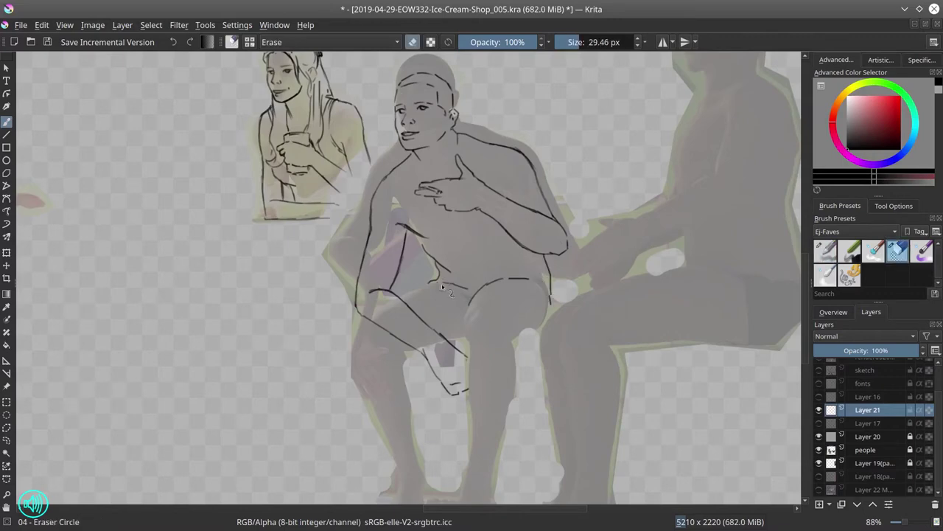
pyautogui.press('/')
pyautogui.moveTo(471, 313); pyautogui.dragTo(465, 382)
pyautogui.press('/')
pyautogui.press('/')
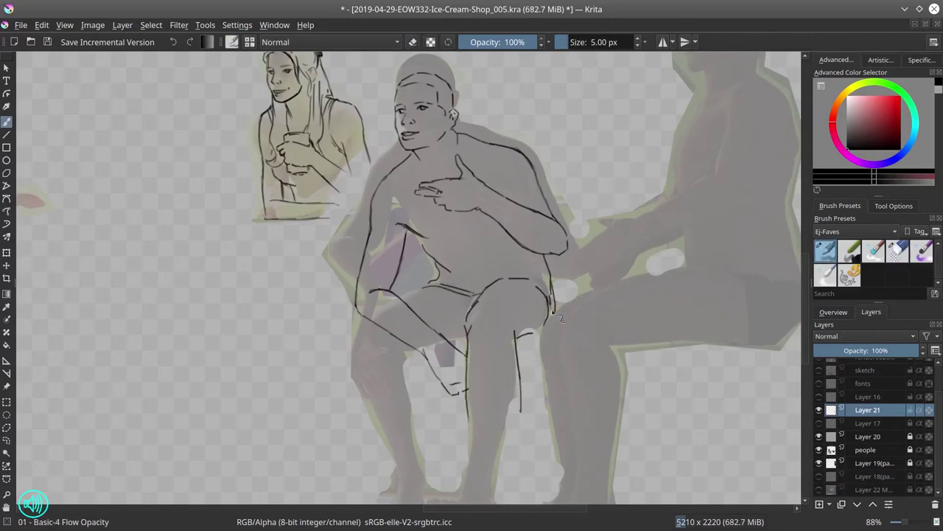
pyautogui.scroll(-2, 433, 302)
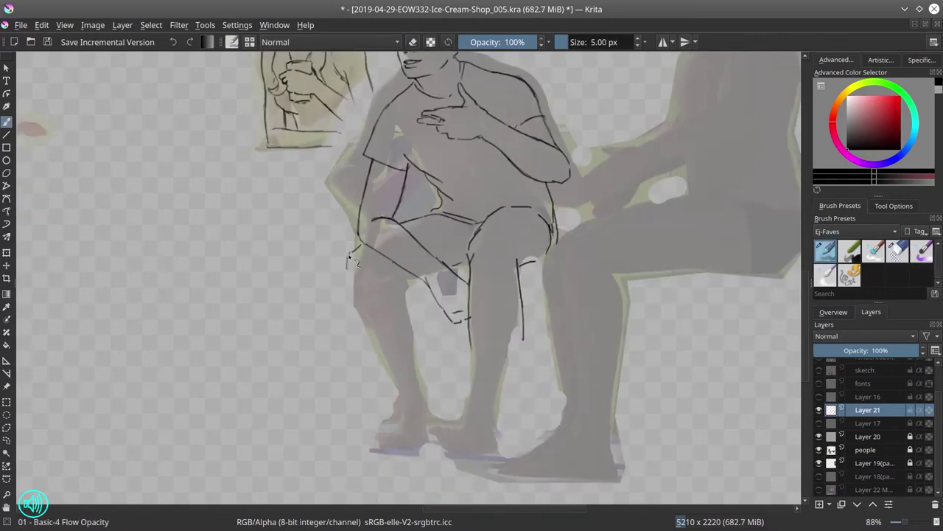
# Ink the man's feet and lower-leg outlines, then hide the grey reference figures
pyautogui.moveTo(348, 254); pyautogui.dragTo(383, 415)
pyautogui.moveTo(433, 412); pyautogui.dragTo(409, 283)
pyautogui.moveTo(522, 335); pyautogui.dragTo(469, 433)
pyautogui.moveTo(402, 414); pyautogui.dragTo(442, 435)
pyautogui.moveTo(434, 392); pyautogui.dragTo(441, 433)
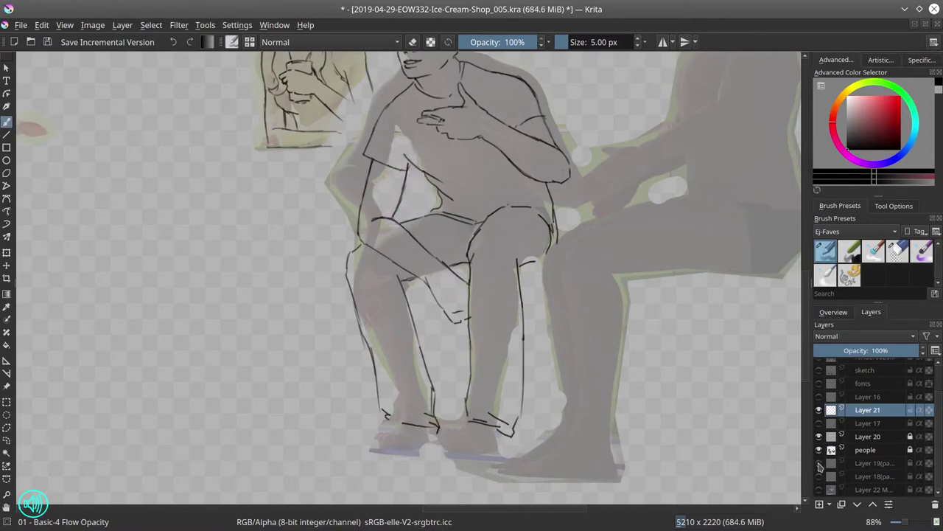
pyautogui.press('-')
pyautogui.click(819, 450)
# Check the drawing in the overview panel with a mirrored, zoomed view
pyautogui.click(833, 312)
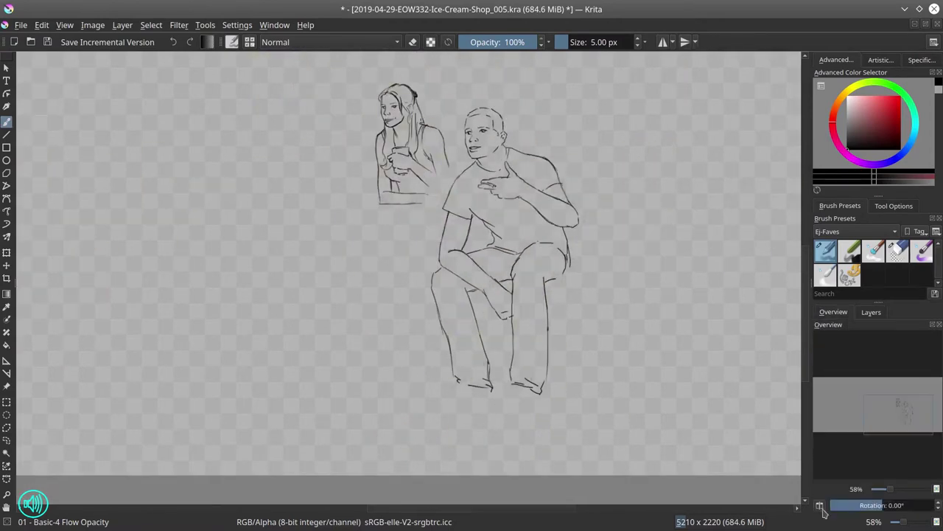
pyautogui.press('m')
pyautogui.press('+')
pyautogui.press('+')
pyautogui.press('+')
pyautogui.press('-')
pyautogui.press('-')
pyautogui.press('-')
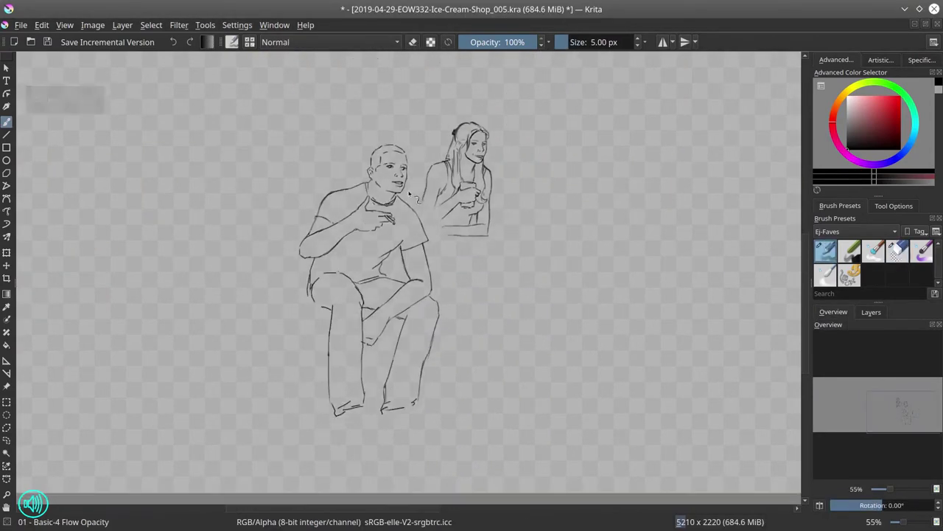
pyautogui.hotkey('ctrl', 't')
pyautogui.press('Return')
pyautogui.press('b')
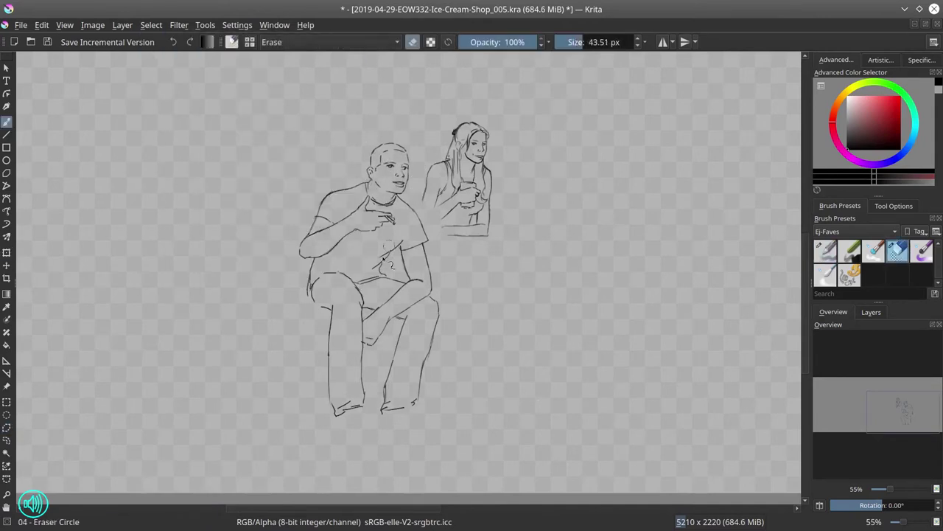
# Show the grey reference figures again and erase stray lines near the man's feet
pyautogui.click(871, 311)
pyautogui.click(819, 450)
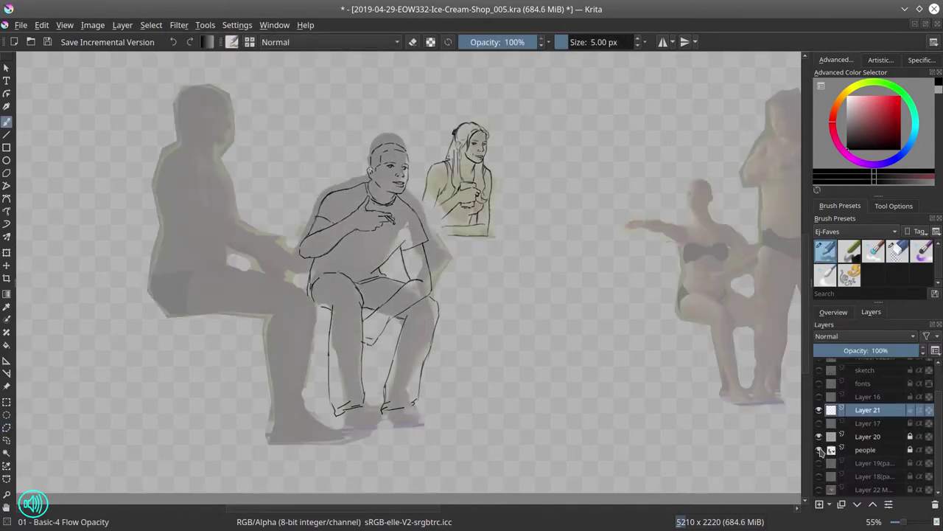
pyautogui.moveTo(339, 416)
pyautogui.mouseDown()
pyautogui.moveTo(404, 407)
pyautogui.moveTo(435, 423)
pyautogui.moveTo(337, 397)
pyautogui.moveTo(381, 440)
pyautogui.moveTo(461, 432)
pyautogui.mouseUp()
pyautogui.scroll(3, 379, 427)
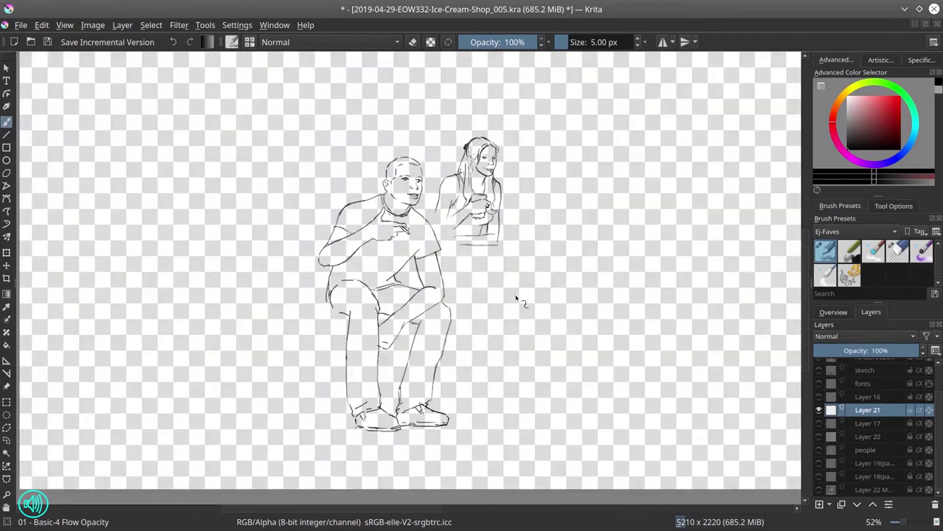
pyautogui.press('/')
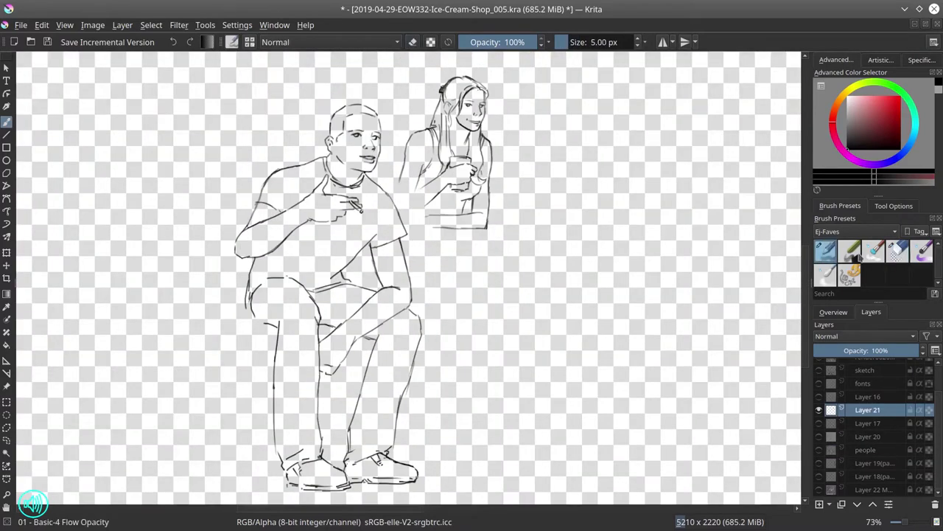
pyautogui.press('/')
# Add a short line at the man's shoe and save the drawing
pyautogui.click(46, 42)
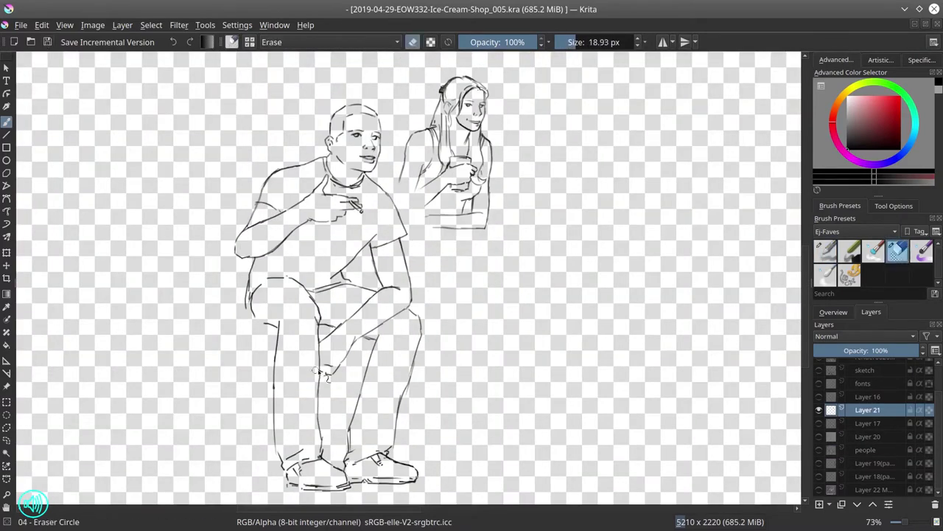
pyautogui.press('/')
pyautogui.moveTo(381, 465); pyautogui.dragTo(366, 463)
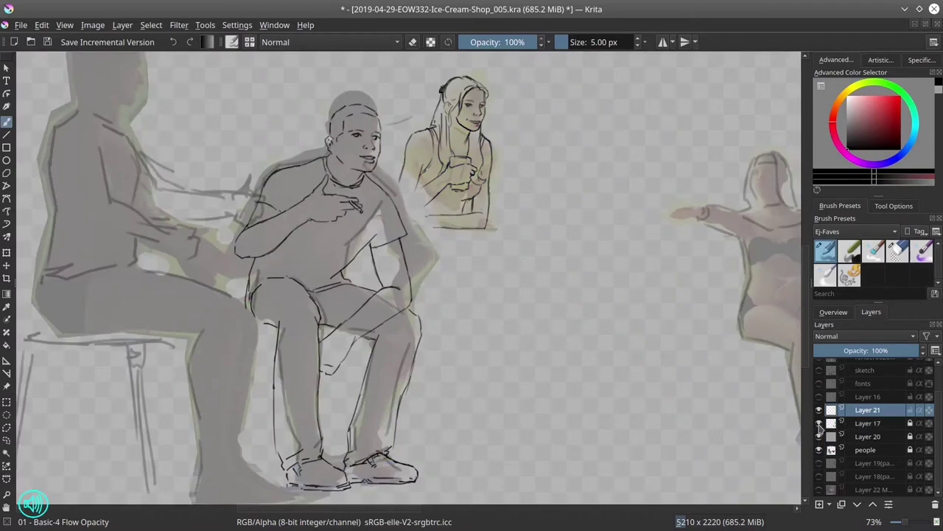
pyautogui.hotkey('ctrl', 's')
pyautogui.scroll(4, 520, 411)
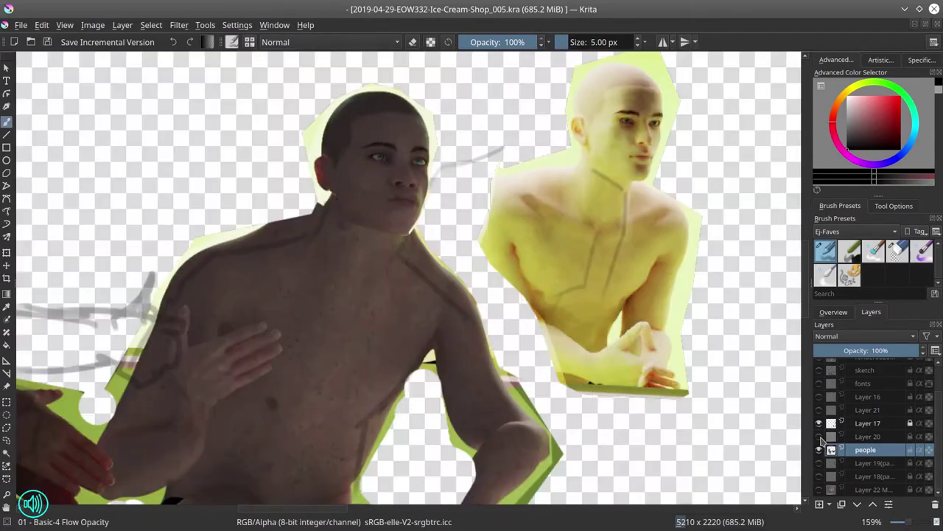
# Lasso-select the man's head linework, apply the adjustment, and save again
pyautogui.moveTo(317, 75)
pyautogui.mouseDown()
pyautogui.moveTo(474, 147)
pyautogui.moveTo(279, 110)
pyautogui.mouseUp()
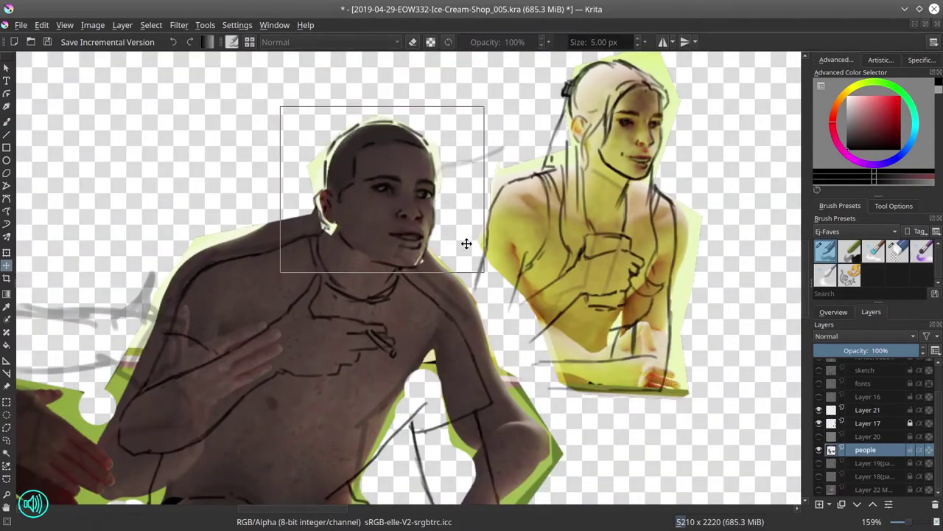
pyautogui.press('Return')
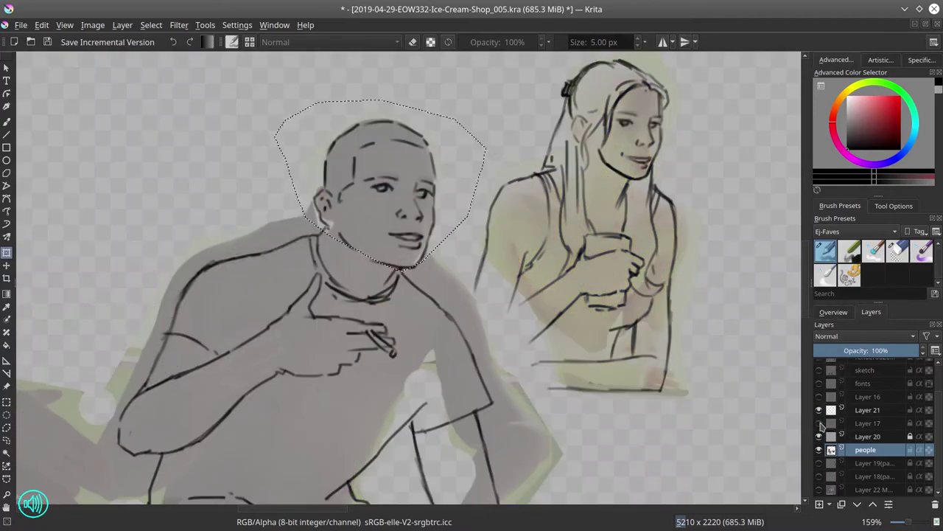
pyautogui.scroll(-3, 646, 373)
pyautogui.hotkey('ctrl', 's')
pyautogui.scroll(-2, 568, 298)
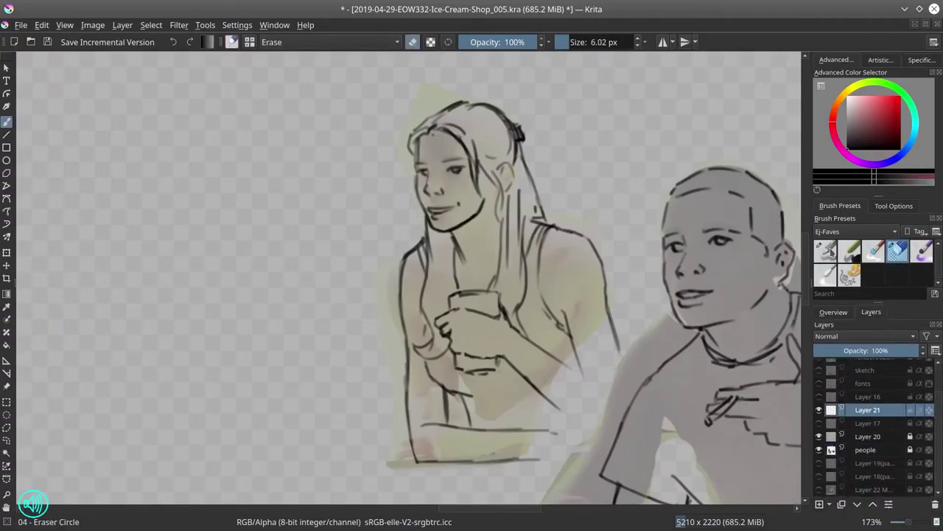
# Fix the line by the woman's cheek, add a mouth mark, and redraw the cup hand's fingers
pyautogui.press('e')
pyautogui.moveTo(426, 170); pyautogui.dragTo(455, 199)
pyautogui.press('e')
pyautogui.click(896, 251)
pyautogui.press('/')
pyautogui.press('/')
pyautogui.moveTo(435, 329); pyautogui.dragTo(444, 319)
pyautogui.press('/')
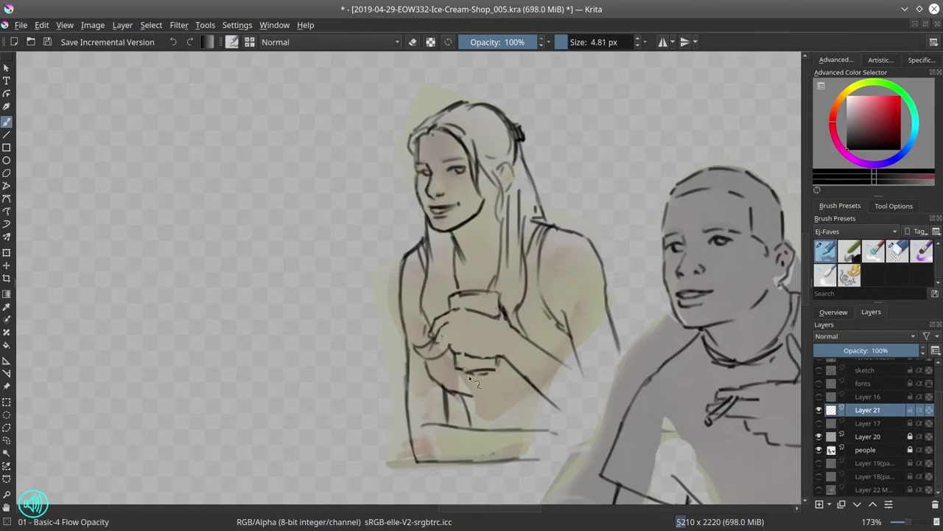
pyautogui.press('/')
pyautogui.moveTo(416, 353)
pyautogui.mouseDown()
pyautogui.moveTo(448, 342)
pyautogui.moveTo(451, 327)
pyautogui.mouseUp()
pyautogui.press('/')
pyautogui.moveTo(430, 333)
pyautogui.mouseDown()
pyautogui.moveTo(456, 304)
pyautogui.moveTo(441, 330)
pyautogui.moveTo(456, 346)
pyautogui.moveTo(451, 329)
pyautogui.moveTo(430, 322)
pyautogui.mouseUp()
# Nudge the cup hand down and right, add a finger line, then erase the old cup-holding hand
pyautogui.press('/')
pyautogui.press('/')
pyautogui.press('/')
pyautogui.press('/')
pyautogui.press('/')
pyautogui.press('/')
pyautogui.hotkey('ctrl', 'r')
pyautogui.press('t')
pyautogui.hotkey('ctrl', 'shift', 'a')
pyautogui.press('b')
pyautogui.press('/')
pyautogui.press('/')
pyautogui.press('/')
pyautogui.moveTo(431, 322)
pyautogui.mouseDown()
pyautogui.moveTo(457, 339)
pyautogui.moveTo(444, 315)
pyautogui.mouseUp()
pyautogui.press('/')
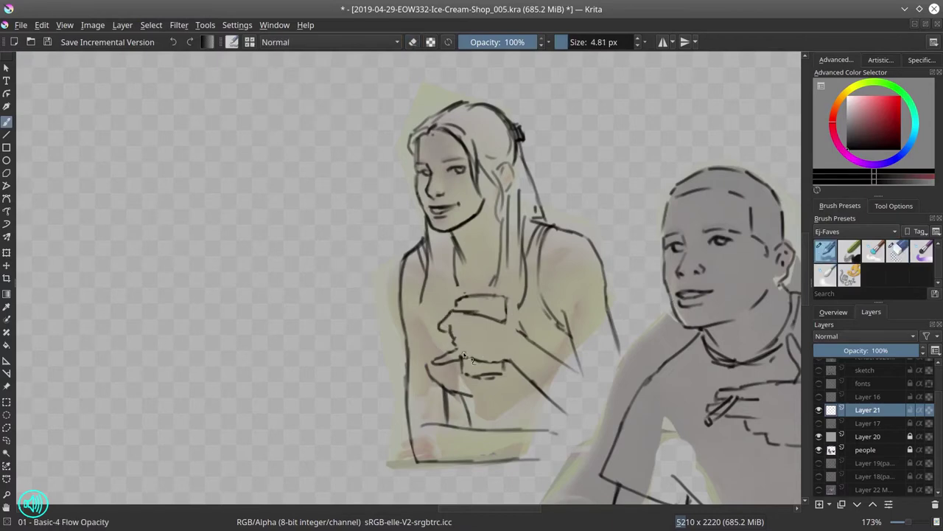
pyautogui.press('/')
pyautogui.moveTo(466, 357)
pyautogui.mouseDown()
pyautogui.moveTo(499, 327)
pyautogui.moveTo(482, 289)
pyautogui.mouseUp()
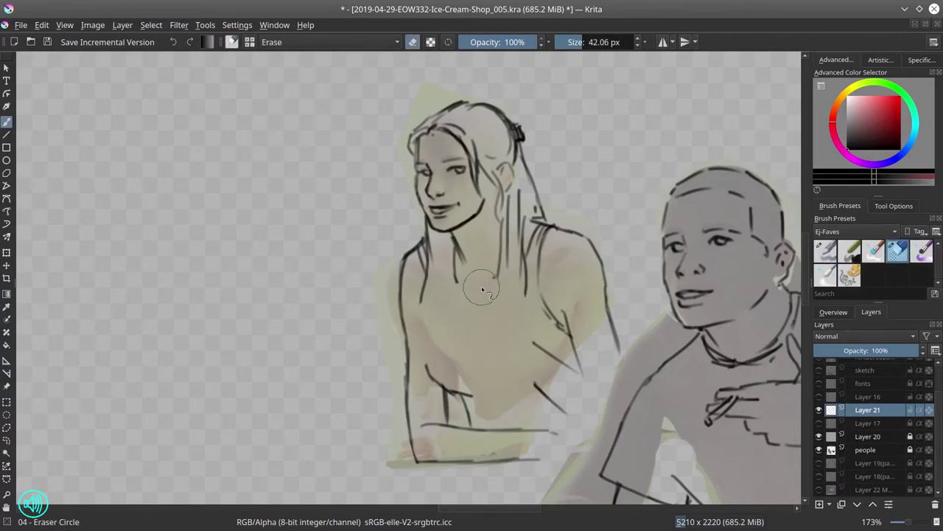
pyautogui.press('/')
# Sketch a new hand holding a cup in empty canvas space
pyautogui.moveTo(130, 225); pyautogui.dragTo(171, 206)
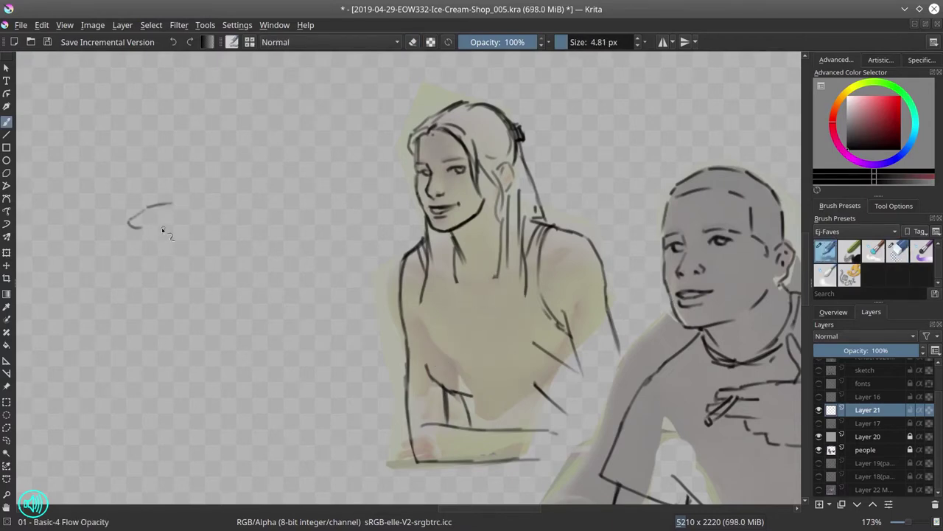
pyautogui.moveTo(134, 245); pyautogui.dragTo(184, 224)
pyautogui.moveTo(134, 274); pyautogui.dragTo(193, 260)
pyautogui.moveTo(177, 208); pyautogui.dragTo(255, 236)
pyautogui.moveTo(205, 274)
pyautogui.mouseDown()
pyautogui.moveTo(178, 297)
pyautogui.moveTo(199, 310)
pyautogui.mouseUp()
pyautogui.moveTo(206, 302); pyautogui.dragTo(276, 289)
pyautogui.moveTo(226, 222)
pyautogui.mouseDown()
pyautogui.moveTo(287, 250)
pyautogui.moveTo(324, 284)
pyautogui.mouseUp()
pyautogui.moveTo(128, 250); pyautogui.dragTo(182, 225)
pyautogui.moveTo(140, 276); pyautogui.dragTo(166, 340)
pyautogui.moveTo(166, 341); pyautogui.dragTo(221, 324)
pyautogui.moveTo(222, 291)
pyautogui.mouseDown()
pyautogui.moveTo(229, 313)
pyautogui.moveTo(214, 339)
pyautogui.mouseUp()
pyautogui.moveTo(133, 214); pyautogui.dragTo(137, 217)
# Move the new hand onto the woman's torso and clear the selection
pyautogui.hotkey('ctrl', 't')
pyautogui.moveTo(334, 336); pyautogui.dragTo(568, 380)
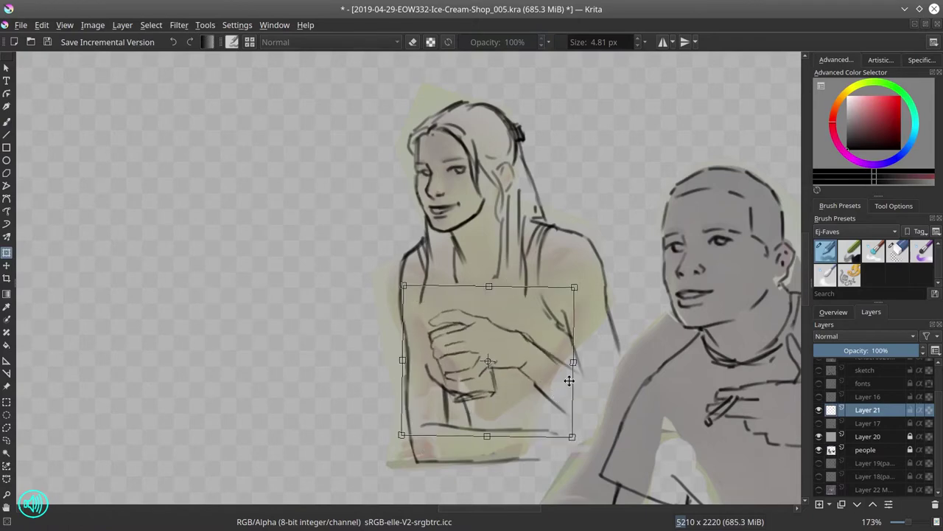
pyautogui.click(151, 25)
pyautogui.click(173, 55)
pyautogui.press('b')
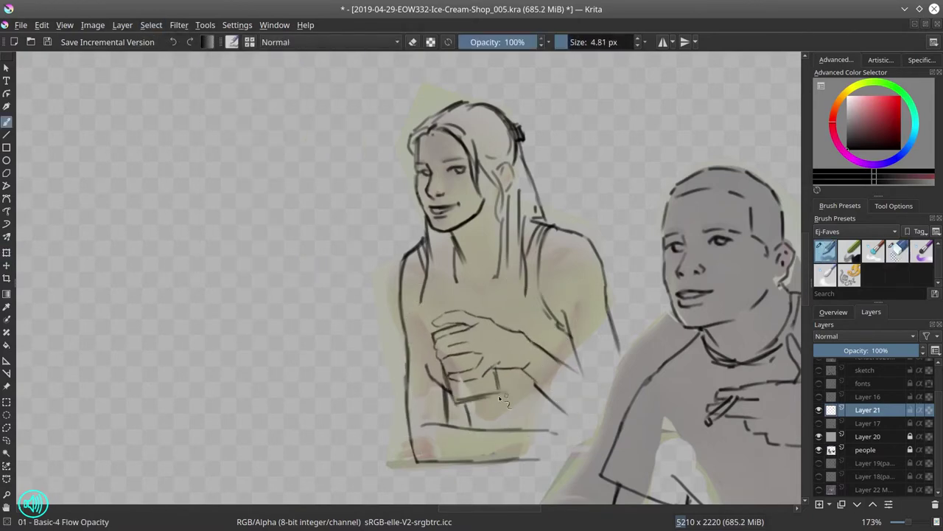
# Erase old chest lines and stray hair strands, then draw new chest lines on the woman
pyautogui.press('/')
pyautogui.press('/')
pyautogui.moveTo(424, 336); pyautogui.dragTo(439, 387)
pyautogui.press('/')
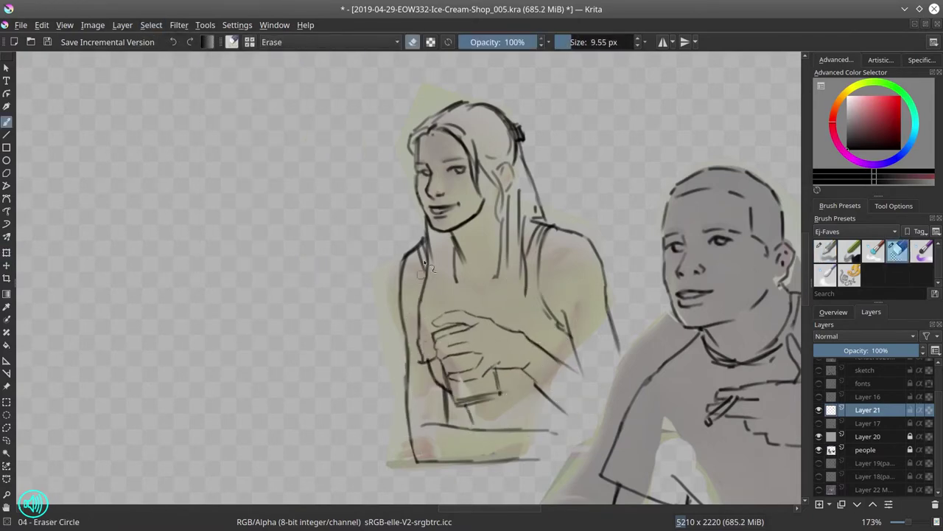
pyautogui.press('/')
pyautogui.moveTo(451, 283); pyautogui.dragTo(469, 308)
pyautogui.press('/')
pyautogui.press('/')
pyautogui.press('/')
pyautogui.moveTo(548, 289); pyautogui.dragTo(532, 332)
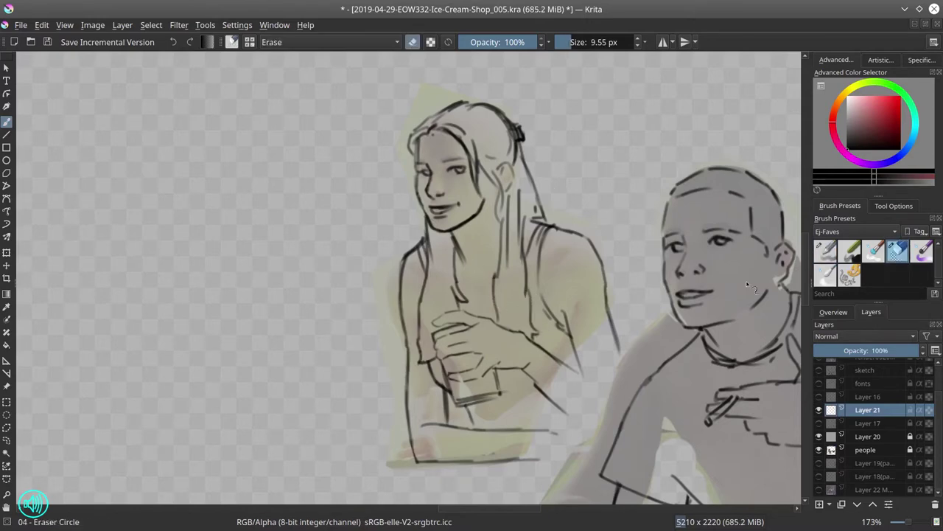
pyautogui.moveTo(453, 247); pyautogui.dragTo(468, 305)
pyautogui.moveTo(508, 193); pyautogui.dragTo(521, 255)
# Redraw the woman's arm extending across the table and rework her hair and back lines
pyautogui.press('/')
pyautogui.moveTo(464, 261)
pyautogui.mouseDown()
pyautogui.moveTo(481, 308)
pyautogui.moveTo(494, 316)
pyautogui.mouseUp()
pyautogui.press('/')
pyautogui.moveTo(576, 313); pyautogui.dragTo(534, 407)
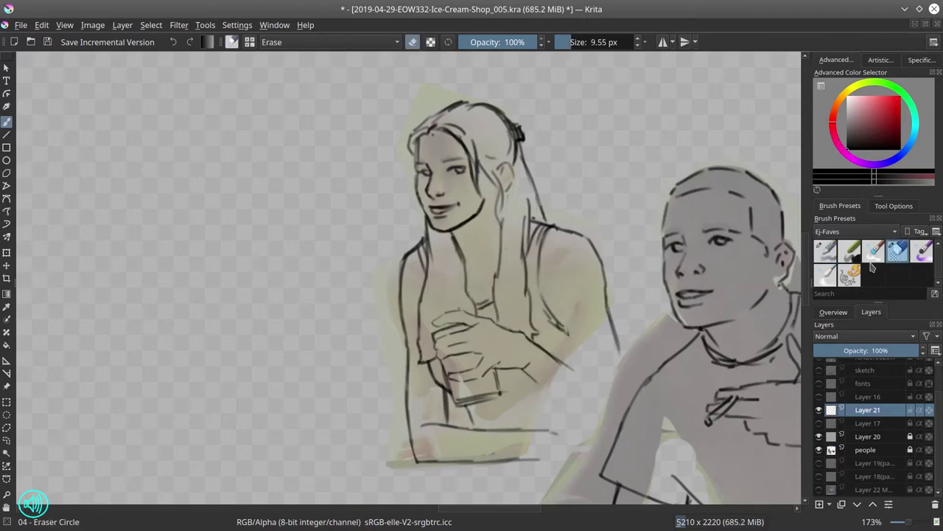
pyautogui.press('/')
pyautogui.press('/')
pyautogui.press('/')
pyautogui.press('/')
pyautogui.press('/')
pyautogui.moveTo(560, 352); pyautogui.dragTo(638, 372)
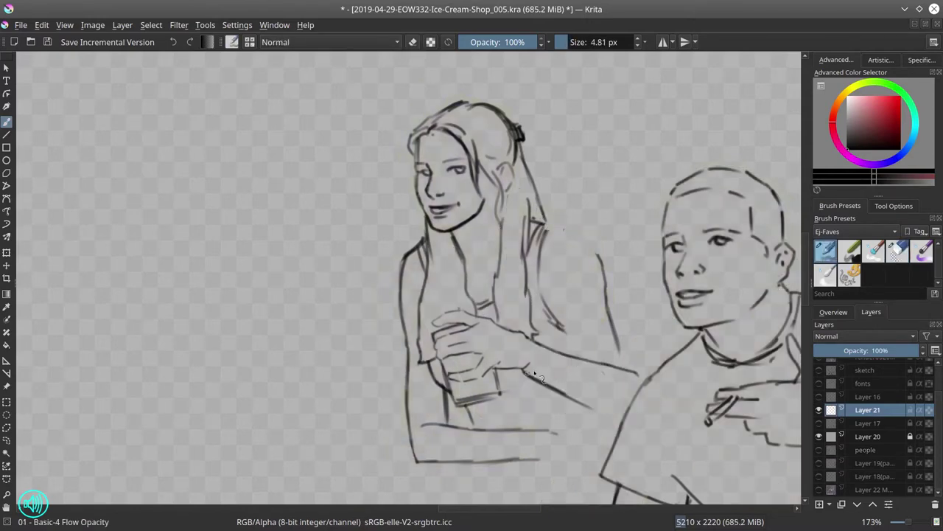
pyautogui.moveTo(525, 370); pyautogui.dragTo(582, 395)
# Lasso the woman's arm and tilt it into a new position
pyautogui.press('/')
pyautogui.moveTo(597, 255); pyautogui.dragTo(617, 353)
pyautogui.press('/')
pyautogui.moveTo(532, 216); pyautogui.dragTo(597, 268)
pyautogui.moveTo(586, 247); pyautogui.dragTo(630, 360)
pyautogui.click(6, 428)
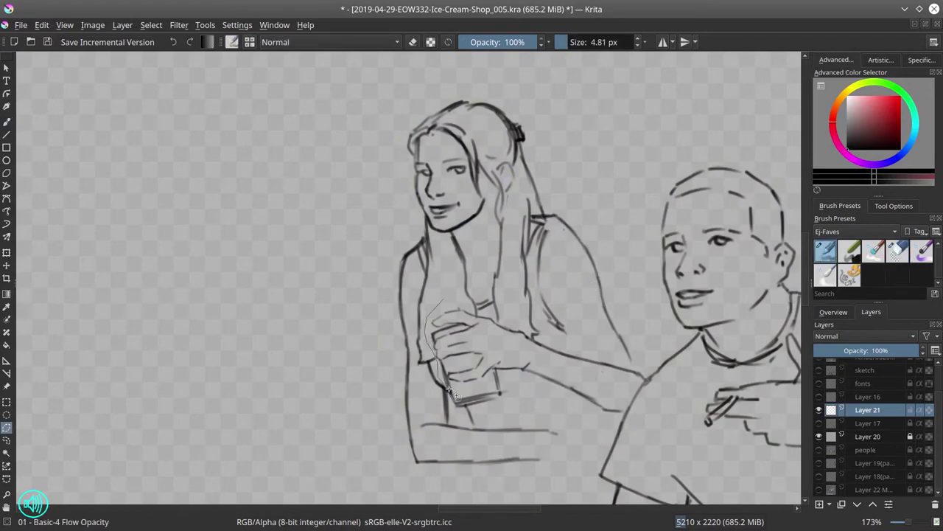
pyautogui.moveTo(440, 300)
pyautogui.mouseDown()
pyautogui.moveTo(510, 325)
pyautogui.moveTo(522, 345)
pyautogui.mouseUp()
pyautogui.hotkey('ctrl', 't')
pyautogui.press('Return')
pyautogui.hotkey('ctrl', 'shift', 'a')
# Erase leftover lines, redraw the woman's lower arm and outline, and save the drawing
pyautogui.press('/')
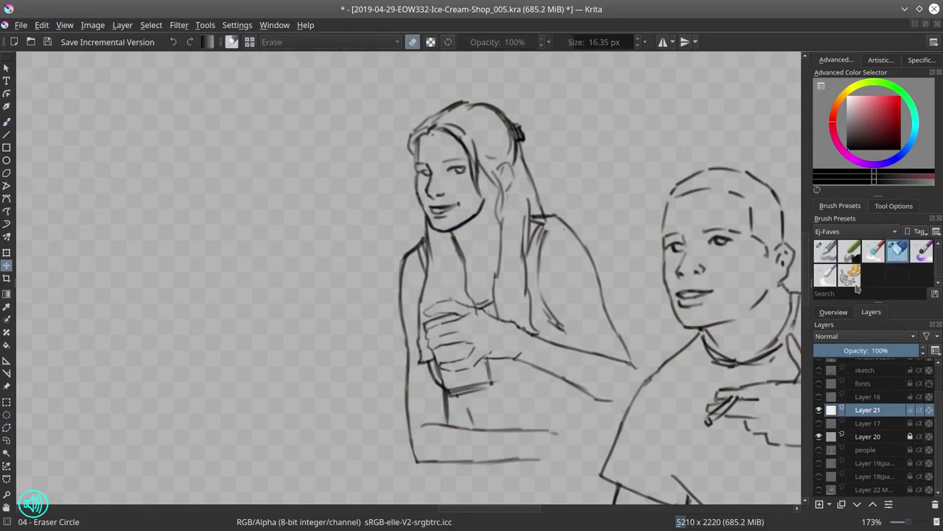
pyautogui.press('b')
pyautogui.moveTo(439, 372); pyautogui.dragTo(460, 417)
pyautogui.press('/')
pyautogui.press('/')
pyautogui.press('/')
pyautogui.moveTo(552, 429); pyautogui.dragTo(616, 423)
pyautogui.moveTo(638, 368)
pyautogui.mouseDown()
pyautogui.moveTo(563, 352)
pyautogui.moveTo(621, 358)
pyautogui.mouseUp()
pyautogui.press('/')
pyautogui.press('/')
pyautogui.press('/')
pyautogui.moveTo(522, 358); pyautogui.dragTo(616, 404)
pyautogui.press('/')
pyautogui.press('/')
pyautogui.moveTo(560, 299)
pyautogui.mouseDown()
pyautogui.moveTo(632, 414)
pyautogui.moveTo(527, 221)
pyautogui.mouseUp()
pyautogui.press('/')
pyautogui.press('/')
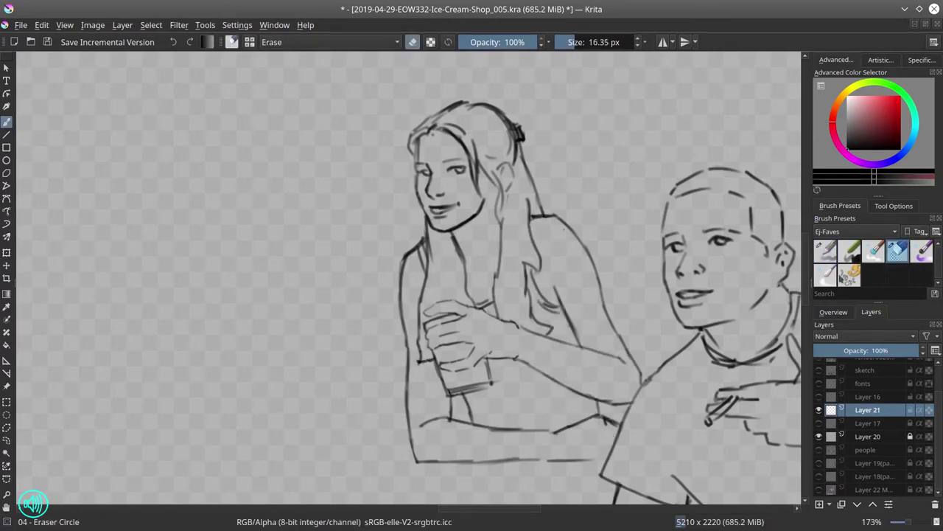
pyautogui.press('-')
pyautogui.press('/')
pyautogui.hotkey('ctrl', 's')
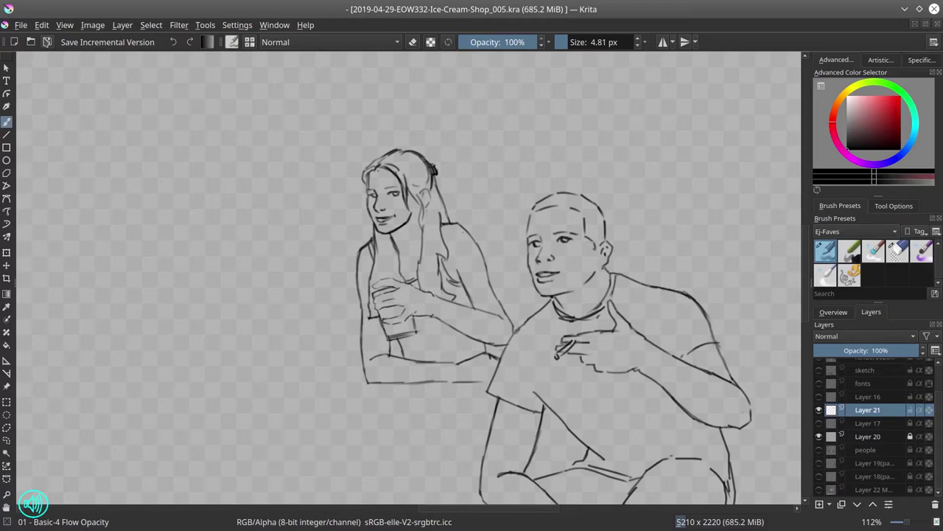
# Add a stroke and extend the hand drawing into a wrist
pyautogui.hscroll(-5, 347, 342)
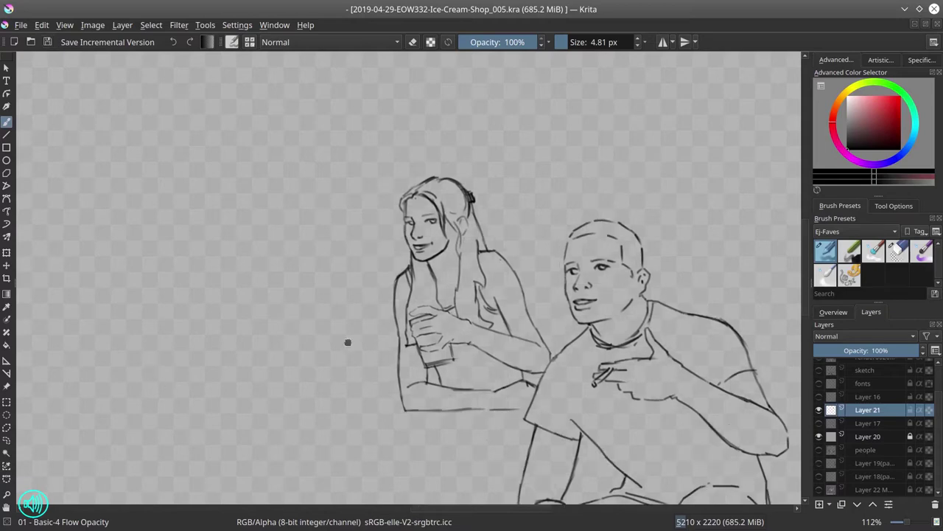
pyautogui.moveTo(159, 273)
pyautogui.mouseDown()
pyautogui.moveTo(199, 257)
pyautogui.moveTo(240, 258)
pyautogui.mouseUp()
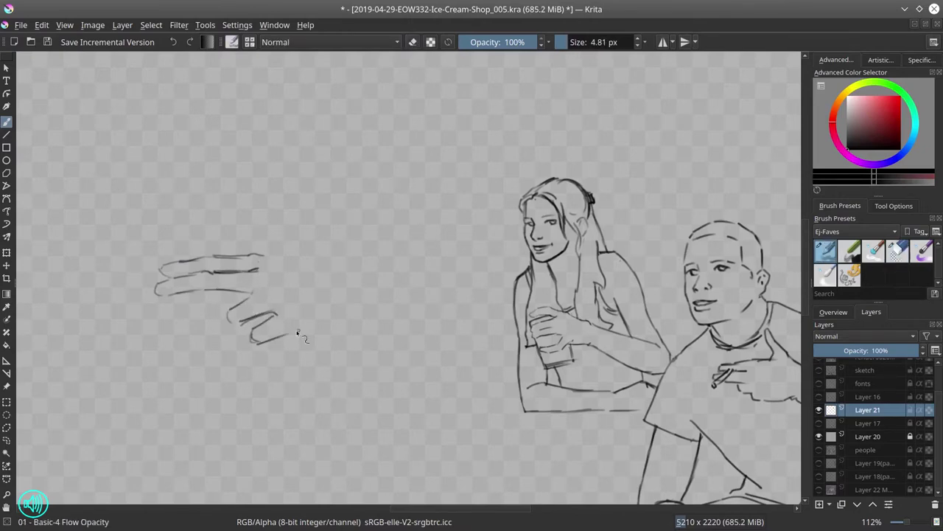
pyautogui.moveTo(357, 265); pyautogui.dragTo(435, 272)
pyautogui.click(898, 250)
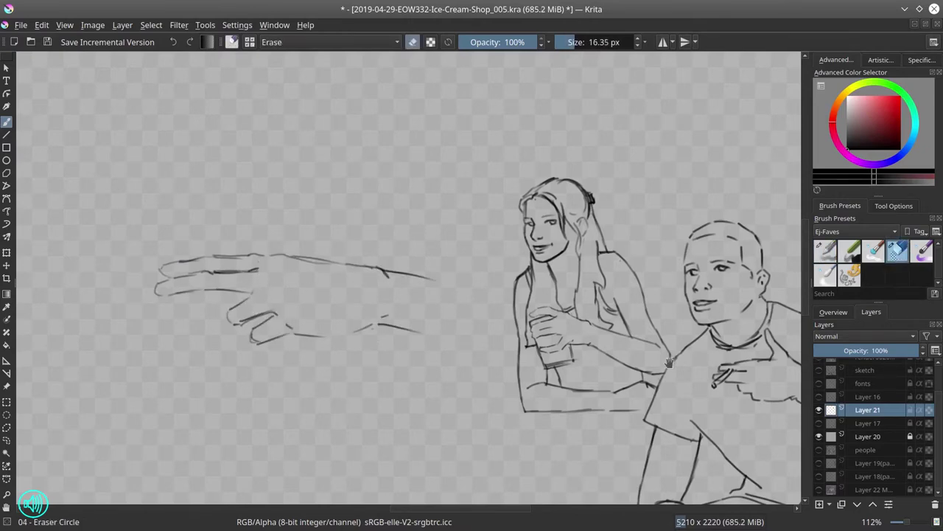
# Lasso the hand and arm and move them down onto the man's chest
pyautogui.moveTo(516, 295); pyautogui.dragTo(324, 228)
pyautogui.moveTo(579, 288); pyautogui.dragTo(693, 384)
pyautogui.hotkey('ctrl', 't')
pyautogui.press('Return')
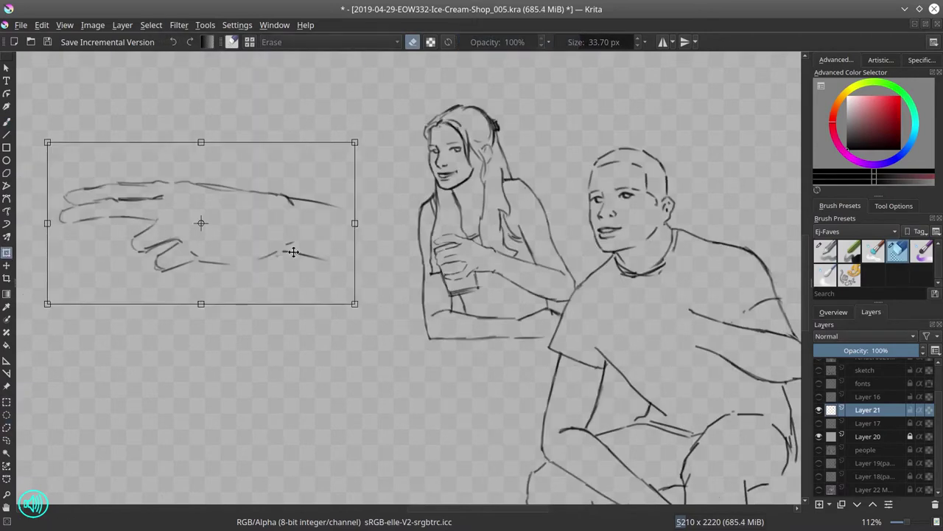
pyautogui.moveTo(290, 253)
pyautogui.mouseDown()
pyautogui.moveTo(463, 279)
pyautogui.moveTo(309, 299)
pyautogui.moveTo(693, 342)
pyautogui.moveTo(634, 288)
pyautogui.moveTo(595, 213)
pyautogui.moveTo(635, 332)
pyautogui.moveTo(663, 333)
pyautogui.mouseUp()
pyautogui.press('Return')
pyautogui.press('b')
pyautogui.press('/')
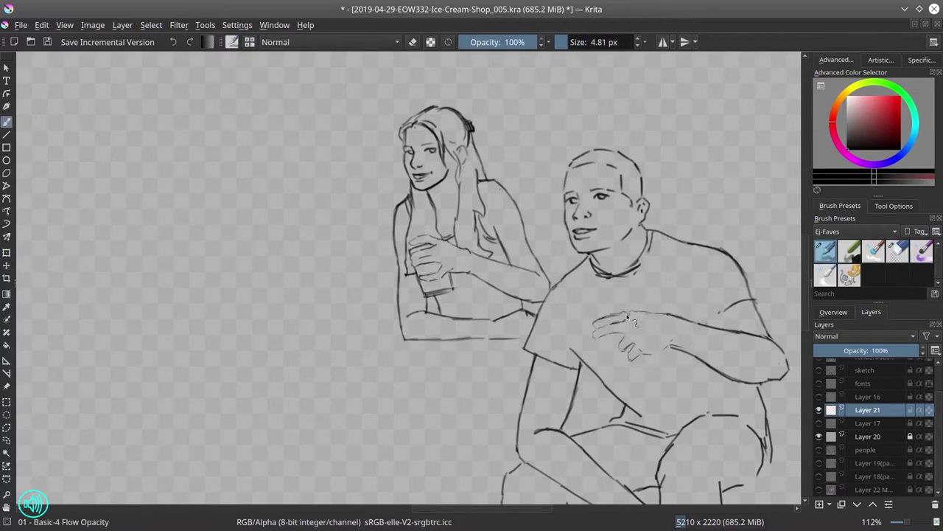
# Draw a diagonal thumb line on the man's hand
pyautogui.press('/')
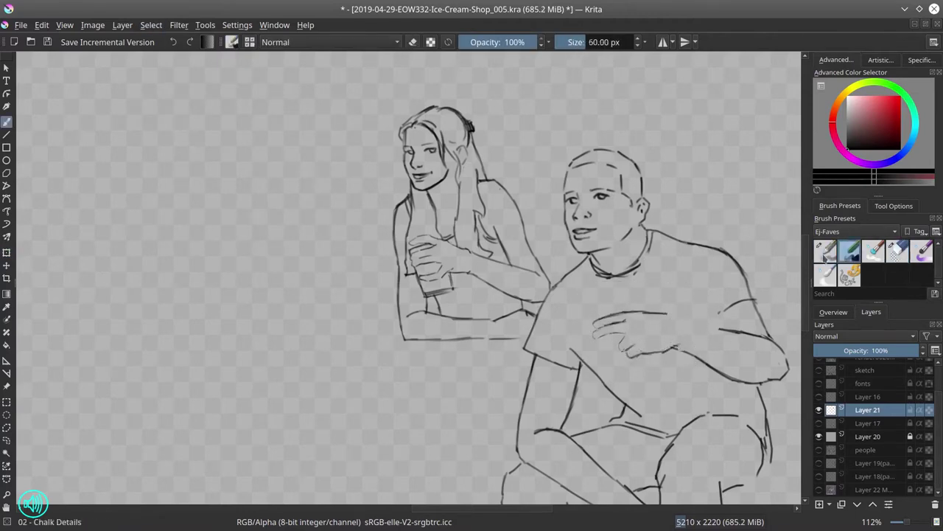
pyautogui.press('/')
pyautogui.moveTo(601, 325); pyautogui.dragTo(581, 343)
pyautogui.press('/')
pyautogui.press('/')
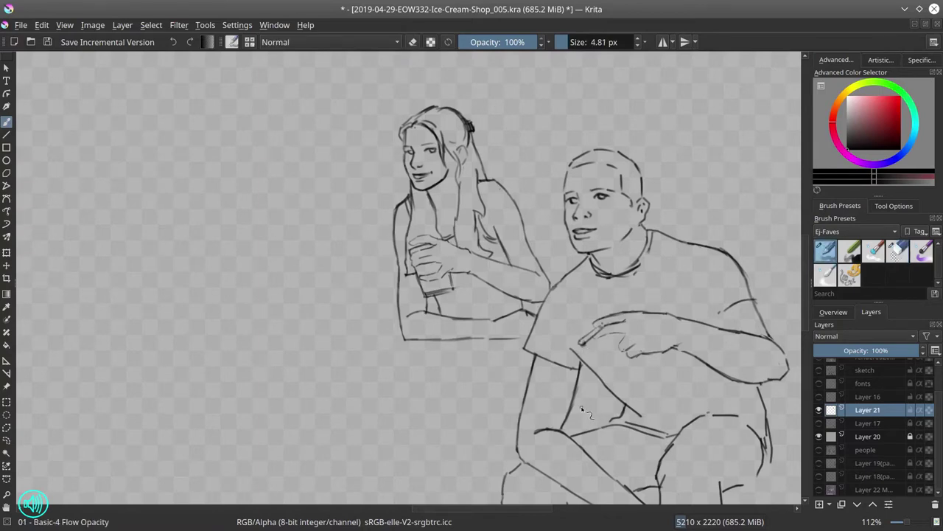
# Start a new hand sketch on empty canvas and raise its lower part slightly
pyautogui.moveTo(133, 284)
pyautogui.mouseDown()
pyautogui.moveTo(259, 267)
pyautogui.moveTo(253, 288)
pyautogui.mouseUp()
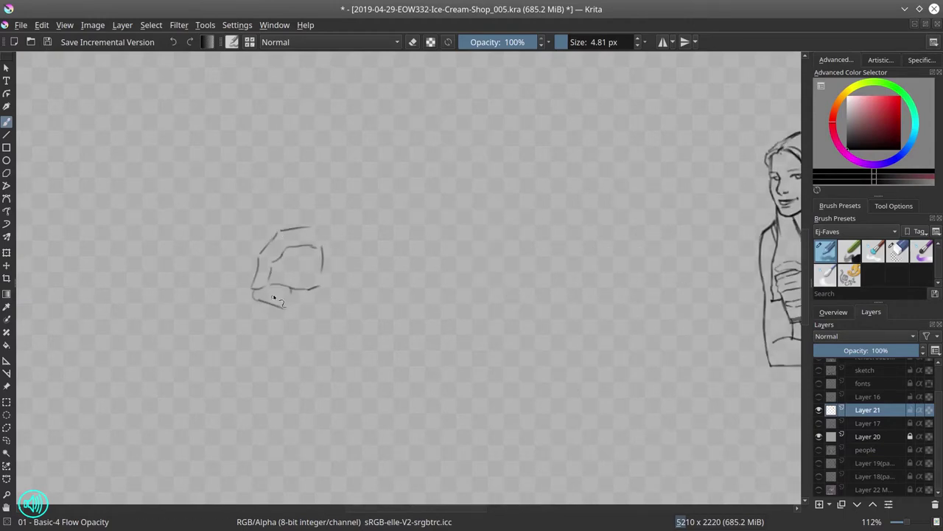
pyautogui.hotkey('ctrl', 'z')
pyautogui.moveTo(329, 313); pyautogui.dragTo(359, 319)
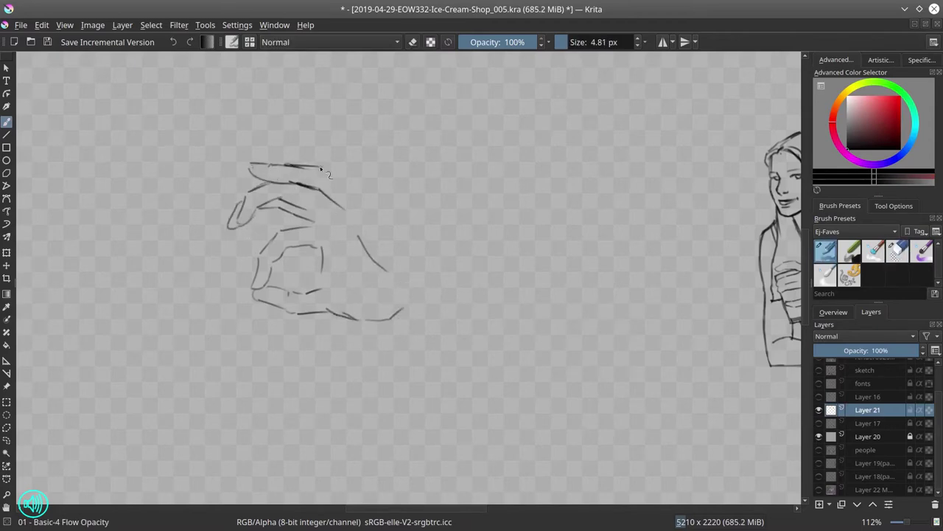
pyautogui.hotkey('ctrl', 't')
pyautogui.moveTo(366, 327); pyautogui.dragTo(371, 316)
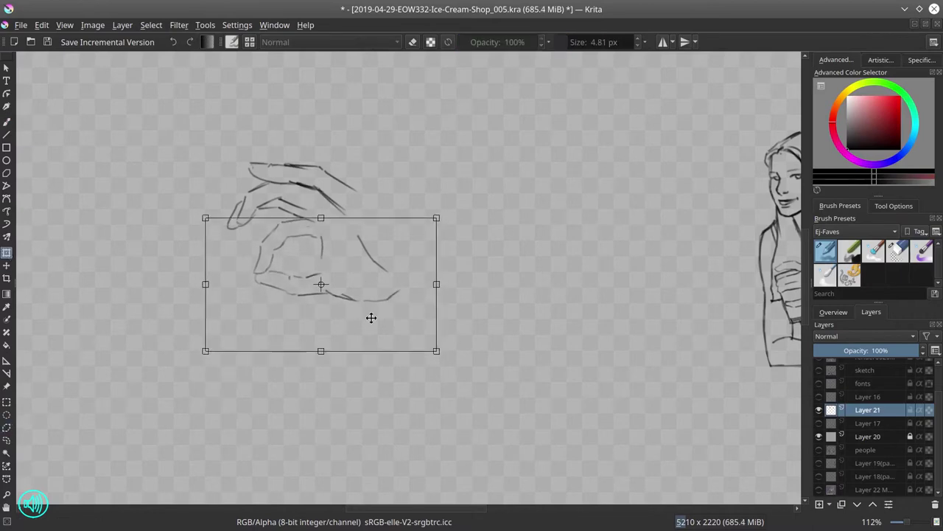
pyautogui.press('Return')
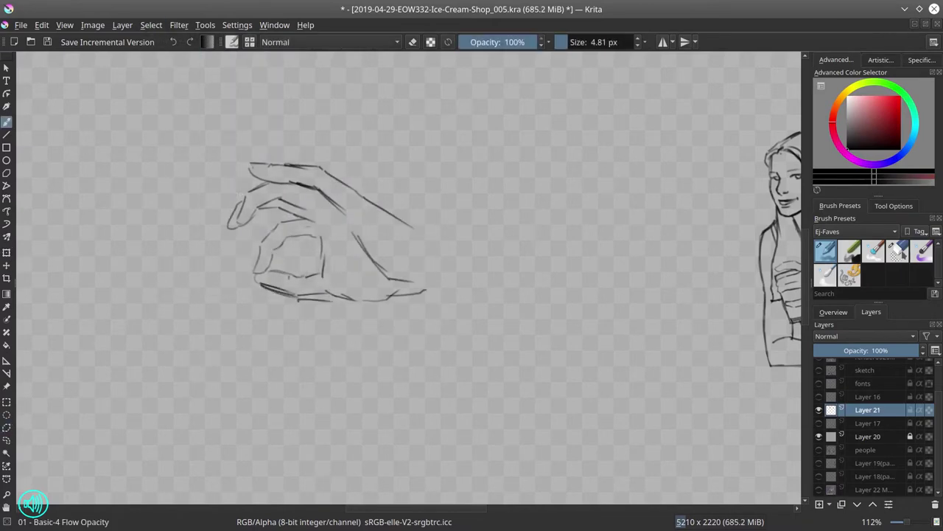
# Draw the cigarette between the fingers, redraw the hand's top edge, and add arm lines
pyautogui.press('e')
pyautogui.moveTo(280, 289); pyautogui.dragTo(331, 296)
pyautogui.press('e')
pyautogui.moveTo(271, 262); pyautogui.dragTo(230, 325)
pyautogui.press('e')
pyautogui.press('e')
pyautogui.press('e')
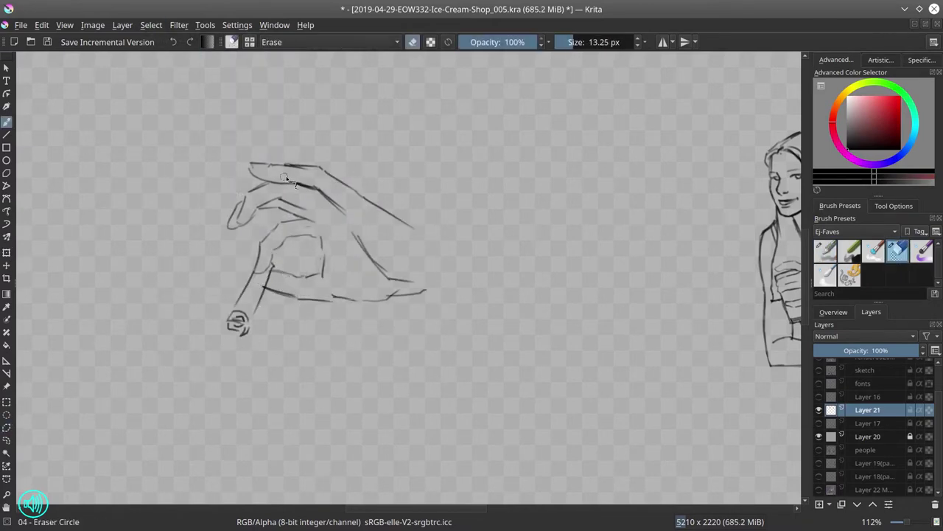
pyautogui.moveTo(287, 179); pyautogui.dragTo(317, 184)
pyautogui.press('e')
pyautogui.moveTo(251, 163)
pyautogui.mouseDown()
pyautogui.moveTo(316, 185)
pyautogui.moveTo(277, 181)
pyautogui.mouseUp()
# Select the finished pinching hand and transform it toward the man
pyautogui.press('e')
pyautogui.press('e')
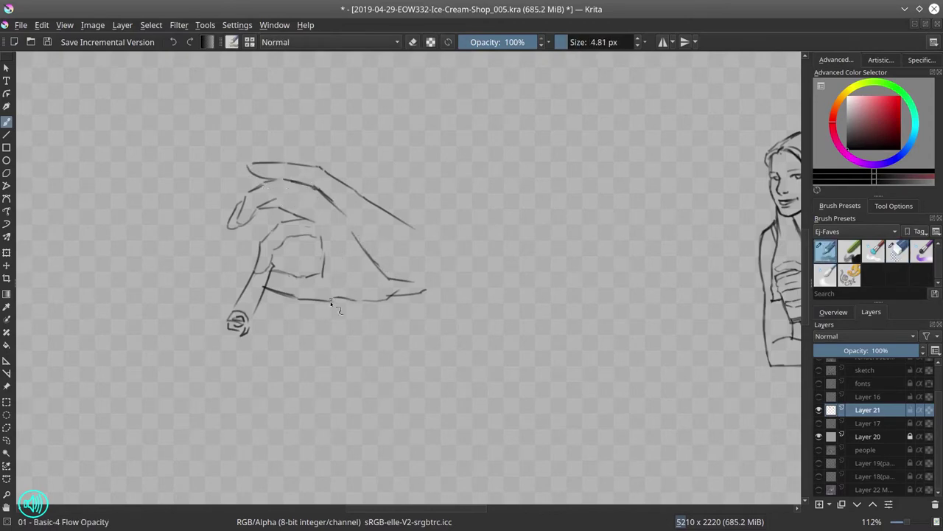
pyautogui.moveTo(331, 303); pyautogui.dragTo(492, 311)
pyautogui.moveTo(469, 246); pyautogui.dragTo(579, 253)
pyautogui.press('e')
pyautogui.hotkey('ctrl', 't')
pyautogui.scroll(-3, 579, 253)
pyautogui.moveTo(366, 264)
pyautogui.mouseDown()
pyautogui.moveTo(670, 350)
pyautogui.moveTo(613, 299)
pyautogui.moveTo(396, 371)
pyautogui.mouseUp()
pyautogui.press('b')
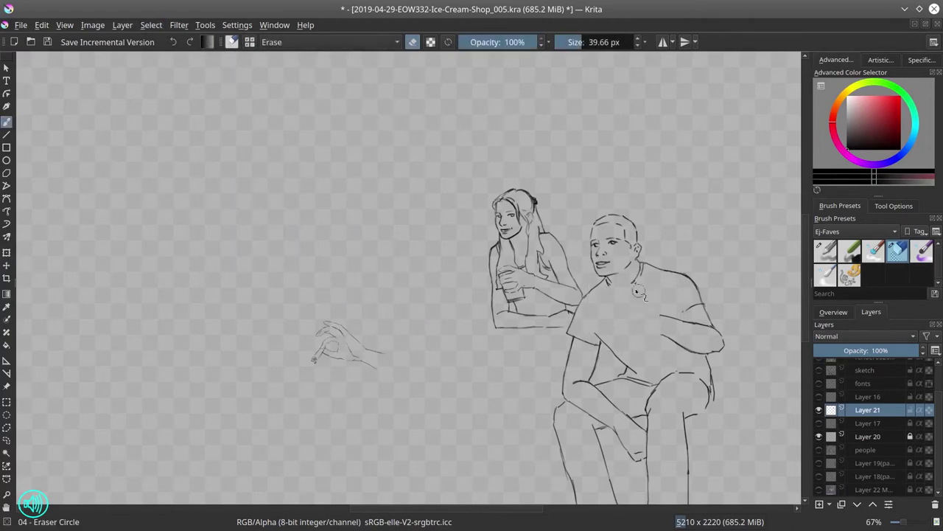
# Undo back to the pinching hand placed on the man's chest and save the document
pyautogui.hotkey('ctrl', 'z')
pyautogui.hotkey('ctrl', 'z')
pyautogui.hotkey('ctrl', 'z')
pyautogui.scroll(4, 525, 330)
pyautogui.press('/')
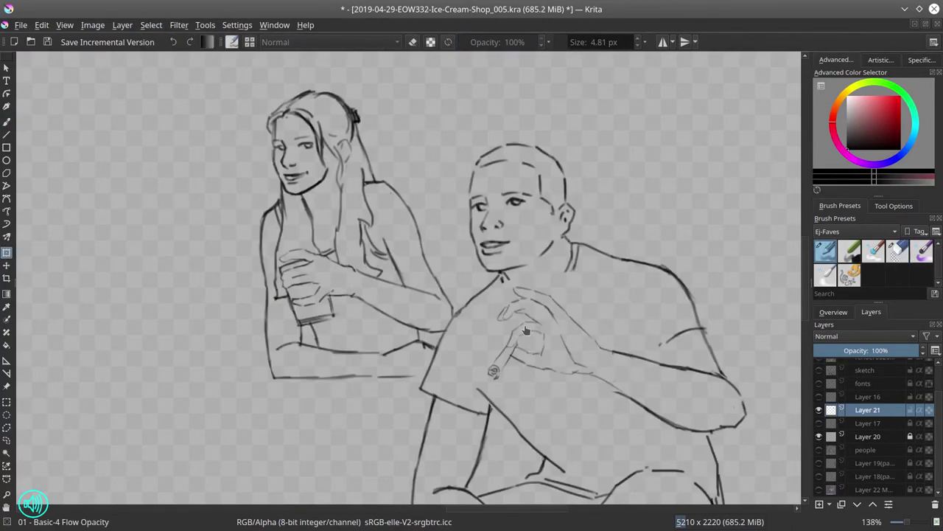
pyautogui.press('b')
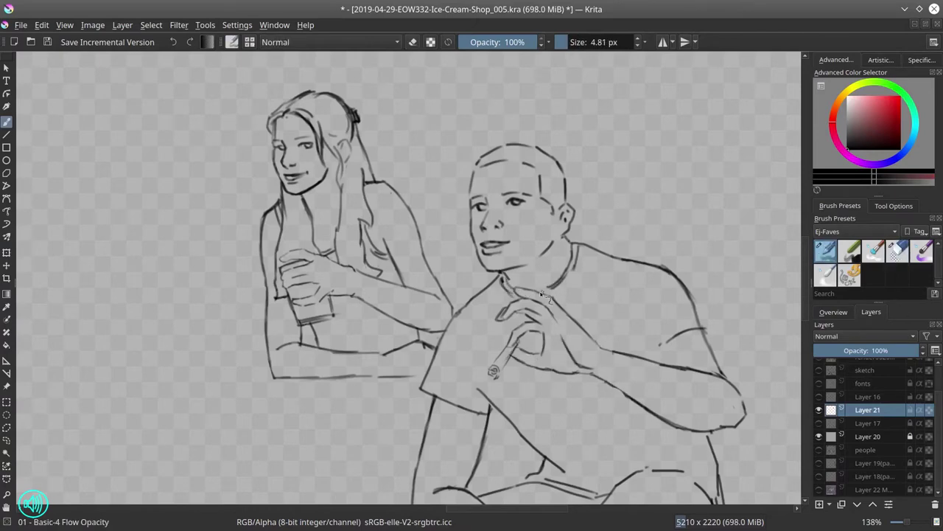
pyautogui.press('e')
pyautogui.press('e')
pyautogui.scroll(-4, 663, 339)
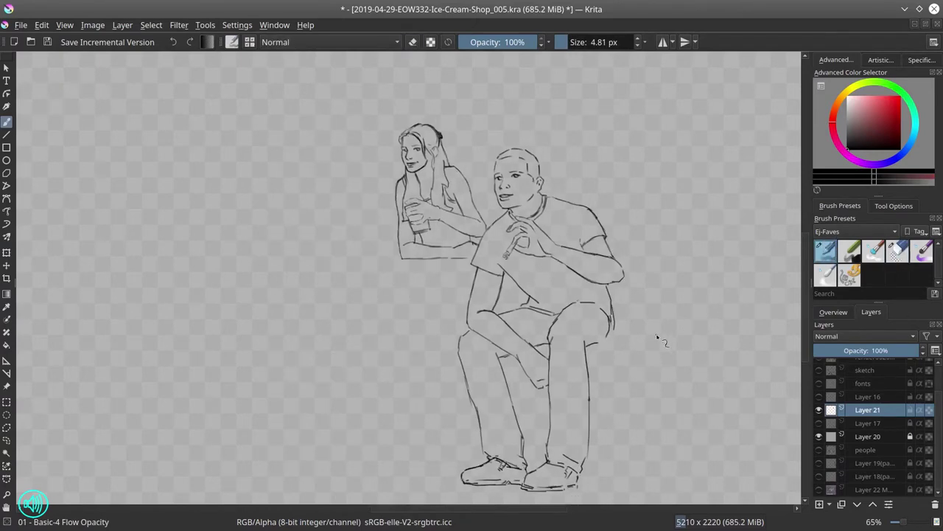
pyautogui.hotkey('ctrl', 's')
# Show the people reference layer, briefly toggle the seated-figure sketch layer, and begin a profile nose outline
pyautogui.click(818, 449)
pyautogui.scroll(-1, 452, 379)
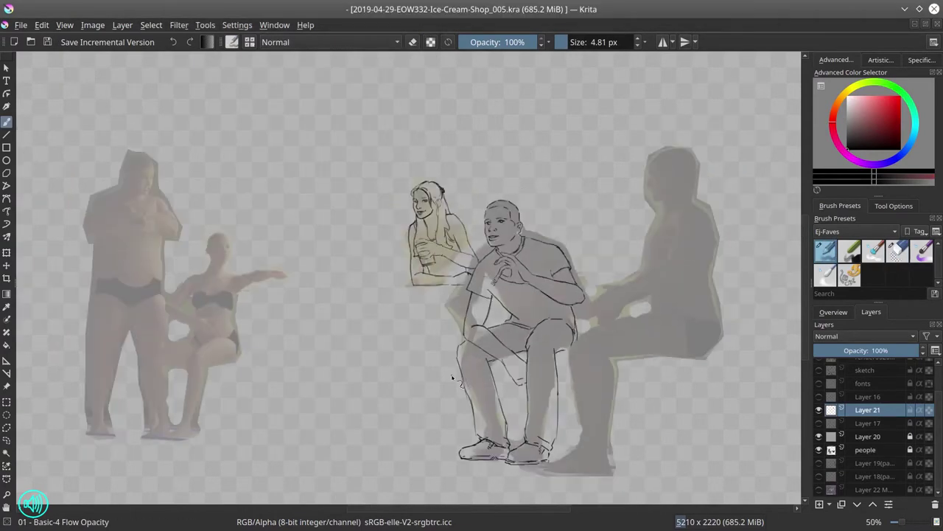
pyautogui.click(818, 424)
pyautogui.click(818, 426)
pyautogui.scroll(4, 435, 168)
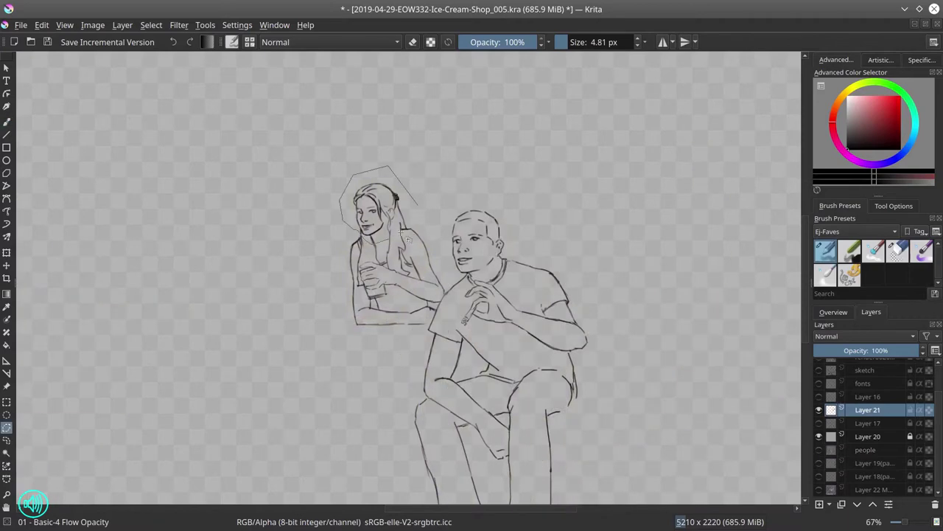
pyautogui.click(154, 26)
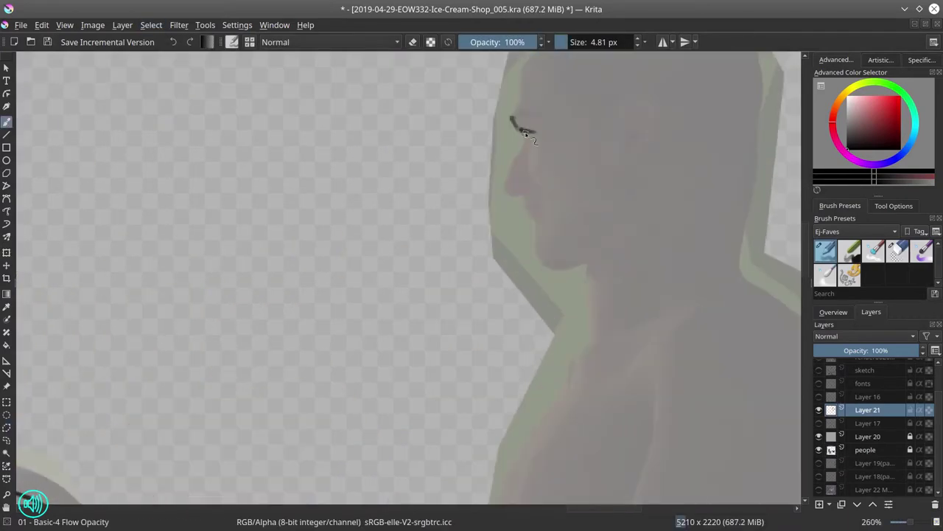
pyautogui.moveTo(524, 132)
pyautogui.mouseDown()
pyautogui.moveTo(532, 215)
pyautogui.moveTo(582, 265)
pyautogui.mouseUp()
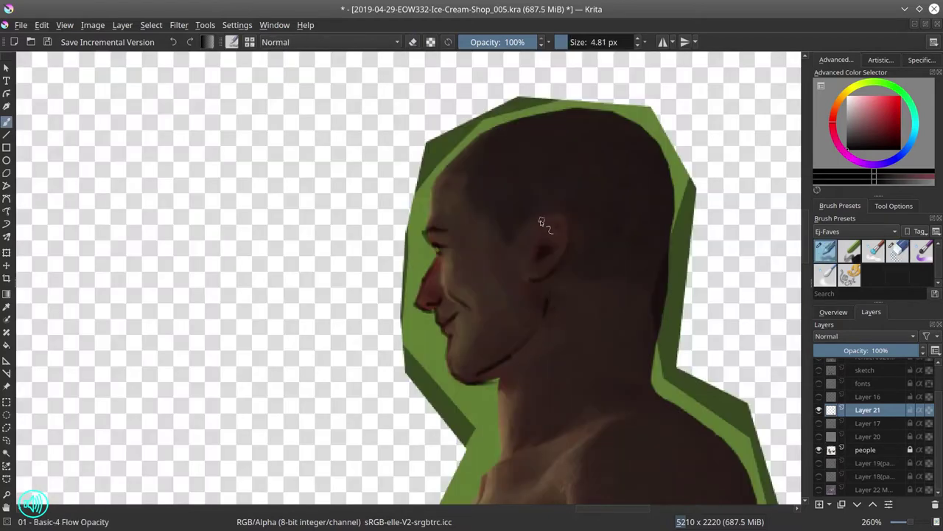
# Trace the profile head's back, jaw and neck, scalp line and a dangling earring on Layer 21
pyautogui.moveTo(567, 288); pyautogui.dragTo(616, 308)
pyautogui.hotkey('ctrl', 'z')
pyautogui.hotkey('ctrl', 'z')
pyautogui.moveTo(667, 184); pyautogui.dragTo(648, 365)
pyautogui.moveTo(428, 184); pyautogui.dragTo(432, 233)
pyautogui.moveTo(651, 359); pyautogui.dragTo(658, 385)
pyautogui.moveTo(409, 118); pyautogui.dragTo(436, 177)
pyautogui.moveTo(640, 151)
pyautogui.mouseDown()
pyautogui.moveTo(655, 192)
pyautogui.moveTo(663, 383)
pyautogui.moveTo(634, 103)
pyautogui.mouseUp()
pyautogui.moveTo(420, 126); pyautogui.dragTo(627, 89)
# Hide the people reference, erase stray head strokes and add spiky hair on top
pyautogui.click(897, 251)
pyautogui.click(818, 450)
pyautogui.moveTo(509, 103); pyautogui.dragTo(634, 81)
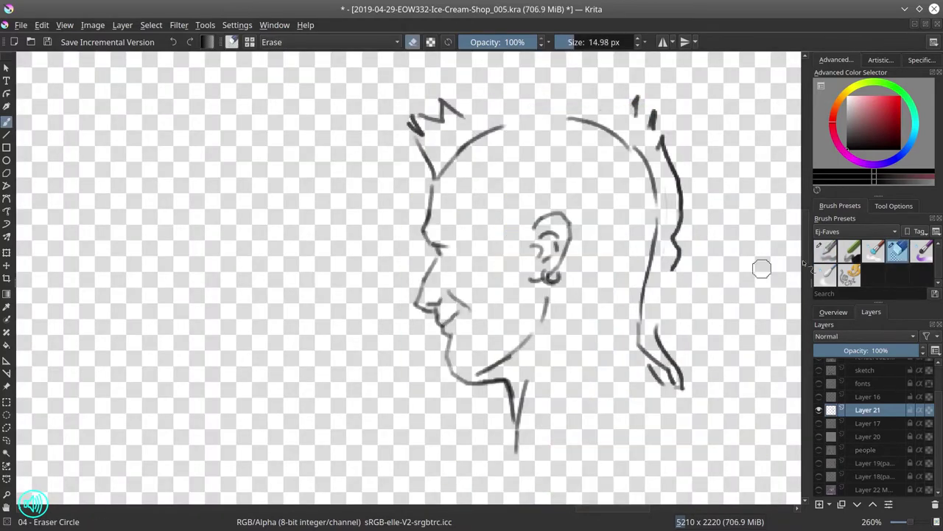
pyautogui.click(825, 251)
pyautogui.moveTo(479, 132)
pyautogui.mouseDown()
pyautogui.moveTo(510, 101)
pyautogui.moveTo(560, 98)
pyautogui.mouseUp()
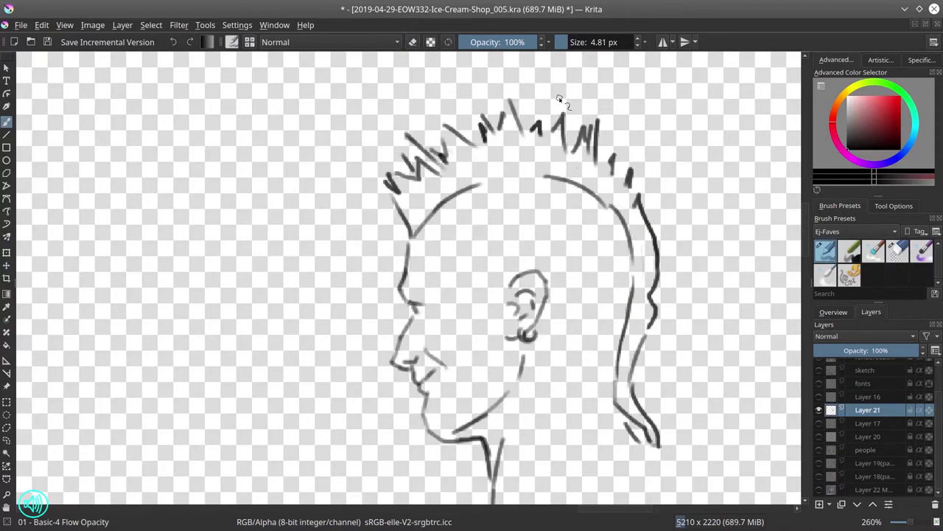
# Mirror the canvas, erase the first spiky hair and start hair at the back of the head
pyautogui.click(834, 312)
pyautogui.press('m')
pyautogui.click(898, 251)
pyautogui.moveTo(177, 236); pyautogui.dragTo(193, 442)
pyautogui.moveTo(221, 118); pyautogui.dragTo(410, 145)
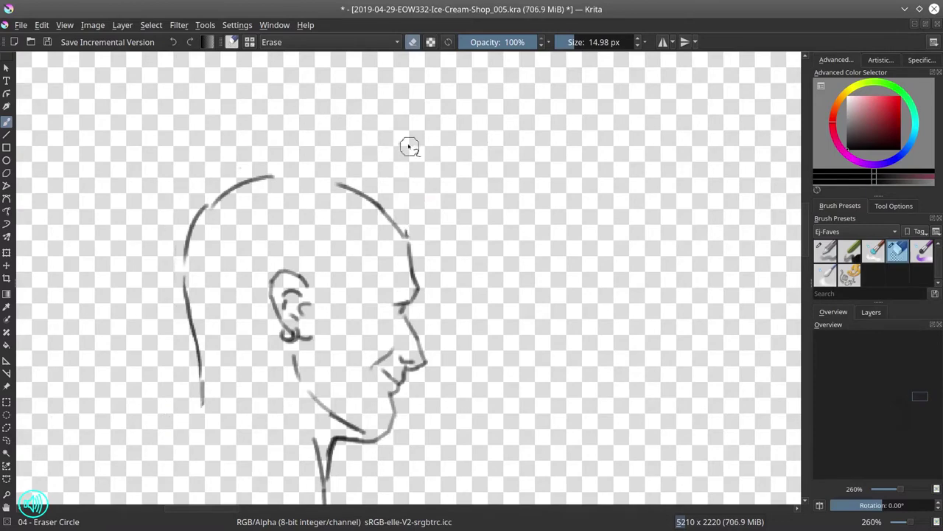
pyautogui.click(825, 250)
pyautogui.moveTo(188, 230)
pyautogui.mouseDown()
pyautogui.moveTo(143, 291)
pyautogui.moveTo(171, 365)
pyautogui.mouseUp()
# Rework the back-of-head hair strands and erase the old top-of-head line
pyautogui.click(897, 251)
pyautogui.click(825, 251)
pyautogui.moveTo(213, 254); pyautogui.dragTo(195, 368)
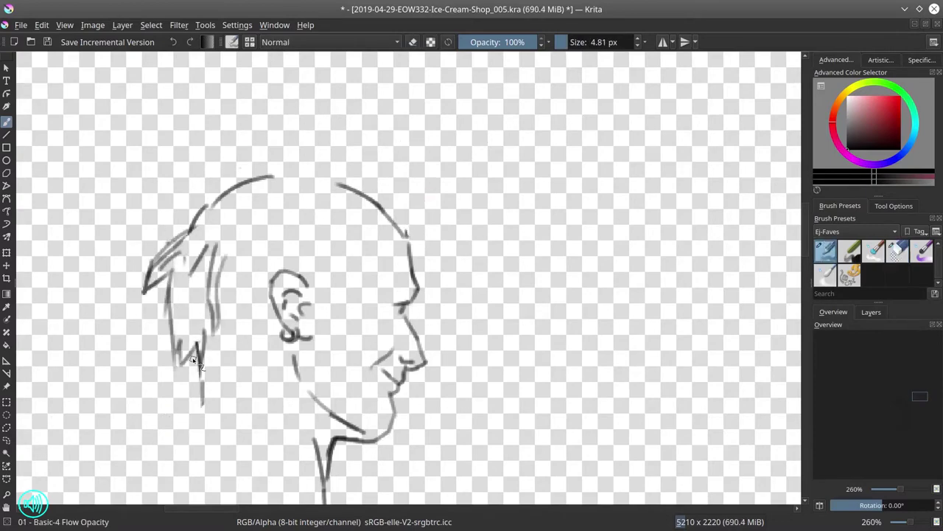
pyautogui.click(898, 251)
pyautogui.moveTo(185, 332); pyautogui.dragTo(200, 409)
pyautogui.click(826, 251)
pyautogui.moveTo(214, 302)
pyautogui.mouseDown()
pyautogui.moveTo(173, 369)
pyautogui.moveTo(188, 431)
pyautogui.mouseUp()
pyautogui.click(898, 250)
pyautogui.moveTo(195, 218); pyautogui.dragTo(409, 236)
# Sketch a new crown with swept-up spiky hair and a front hairline
pyautogui.click(825, 251)
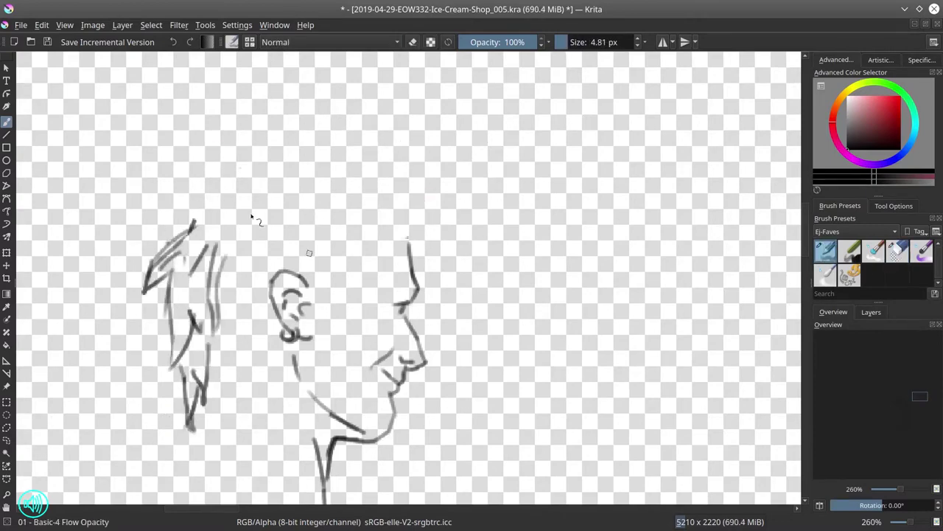
pyautogui.moveTo(206, 177); pyautogui.dragTo(199, 214)
pyautogui.moveTo(252, 199)
pyautogui.mouseDown()
pyautogui.moveTo(303, 184)
pyautogui.moveTo(404, 205)
pyautogui.mouseUp()
pyautogui.moveTo(346, 188); pyautogui.dragTo(438, 254)
pyautogui.moveTo(276, 174); pyautogui.dragTo(339, 140)
pyautogui.moveTo(309, 188); pyautogui.dragTo(357, 210)
pyautogui.moveTo(247, 177); pyautogui.dragTo(346, 133)
pyautogui.moveTo(346, 159); pyautogui.dragTo(380, 132)
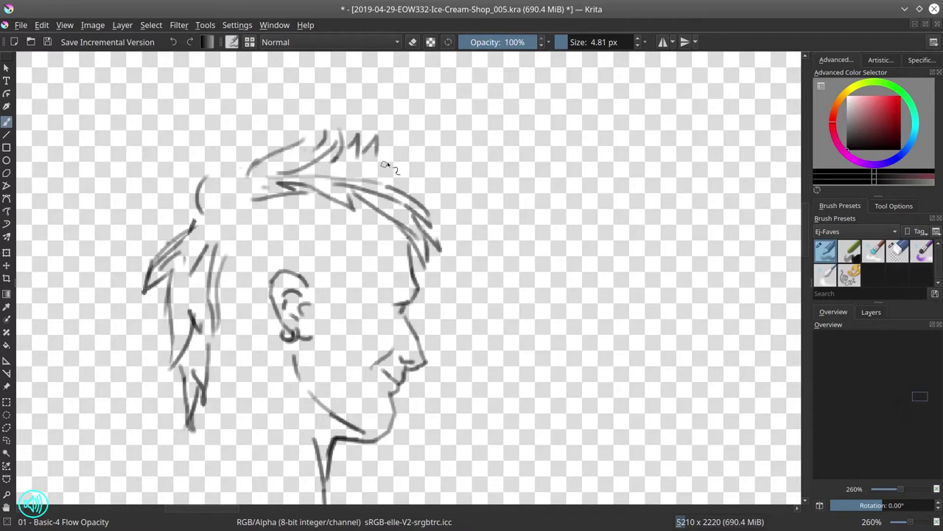
pyautogui.moveTo(372, 184); pyautogui.dragTo(402, 147)
pyautogui.moveTo(220, 148)
pyautogui.mouseDown()
pyautogui.moveTo(195, 208)
pyautogui.moveTo(234, 266)
pyautogui.mouseUp()
# Erase and redraw the right-side hair and refine the hair outline
pyautogui.click(871, 312)
pyautogui.click(897, 250)
pyautogui.moveTo(354, 191); pyautogui.dragTo(427, 269)
pyautogui.click(825, 250)
pyautogui.moveTo(336, 186)
pyautogui.mouseDown()
pyautogui.moveTo(408, 250)
pyautogui.moveTo(440, 298)
pyautogui.mouseUp()
pyautogui.click(898, 251)
pyautogui.moveTo(344, 202); pyautogui.dragTo(295, 188)
pyautogui.click(826, 250)
pyautogui.moveTo(250, 196); pyautogui.dragTo(361, 243)
pyautogui.moveTo(221, 332); pyautogui.dragTo(236, 397)
# Show the people layer and Layer 20, save, and compare against the full painting
pyautogui.click(819, 450)
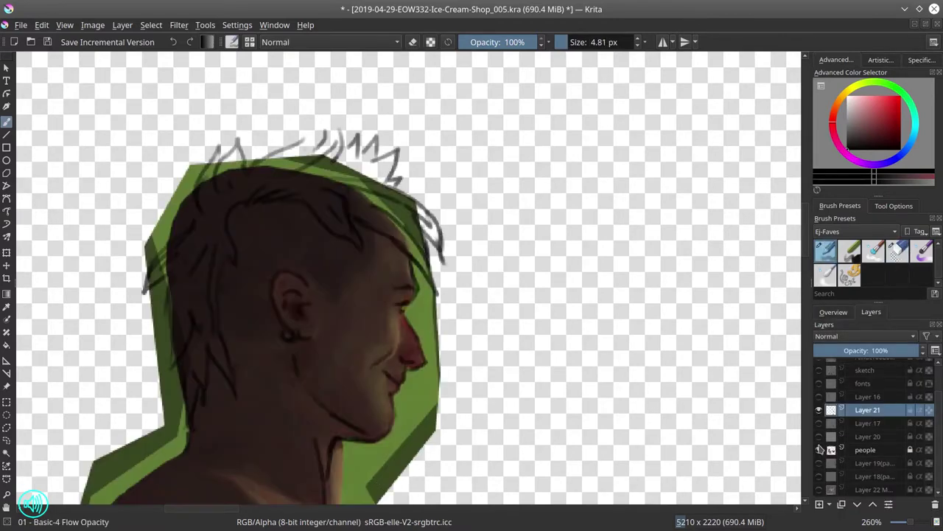
pyautogui.click(819, 436)
pyautogui.hotkey('ctrl', 's')
pyautogui.scroll(-5, 492, 329)
pyautogui.scroll(3, 633, 329)
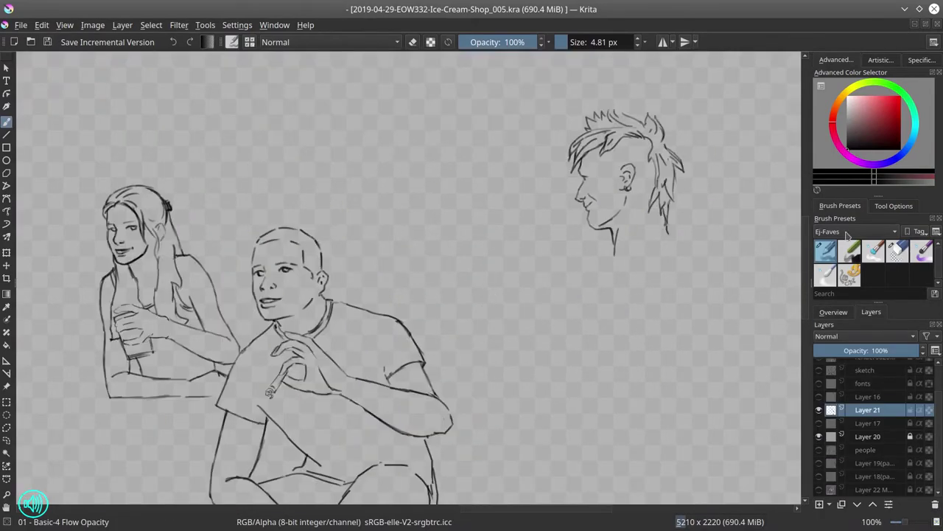
pyautogui.press('/')
pyautogui.scroll(-5, 515, 278)
pyautogui.click(819, 451)
pyautogui.click(818, 450)
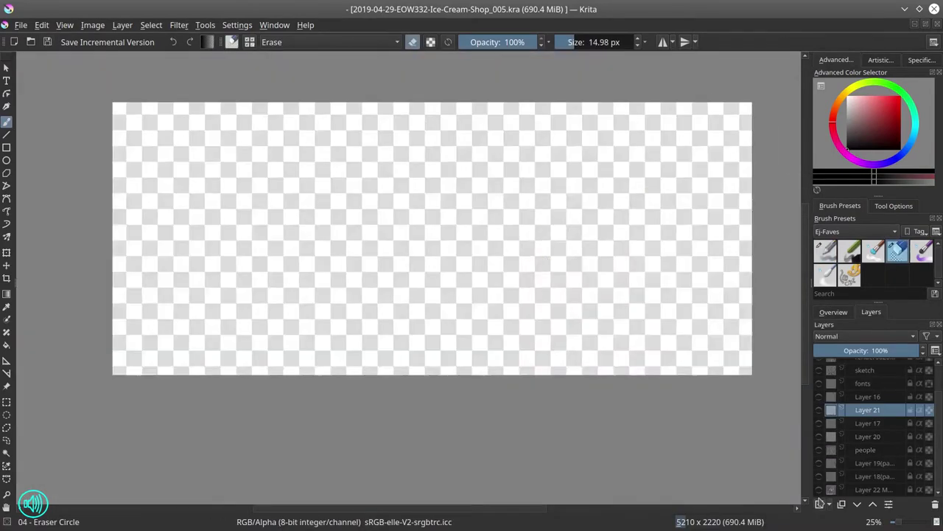
pyautogui.click(819, 489)
pyautogui.click(819, 490)
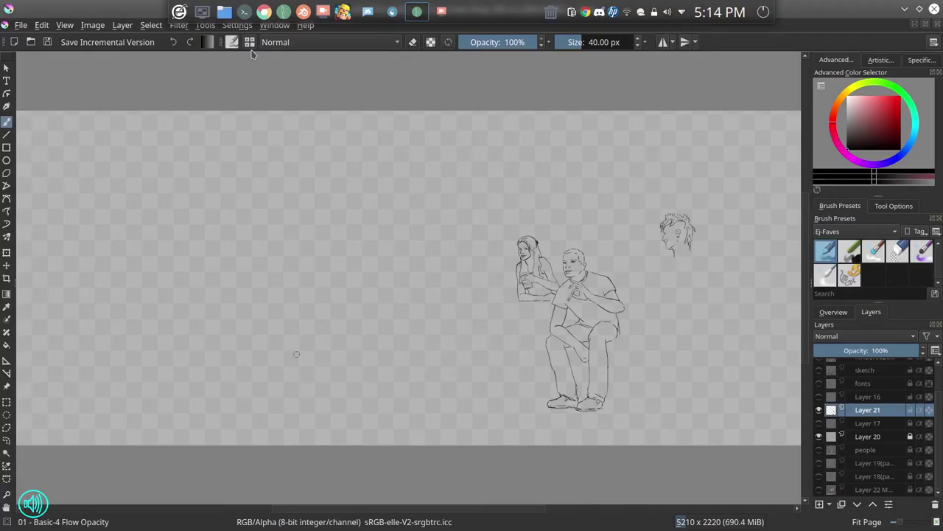
pyautogui.scroll(5, 575, 310)
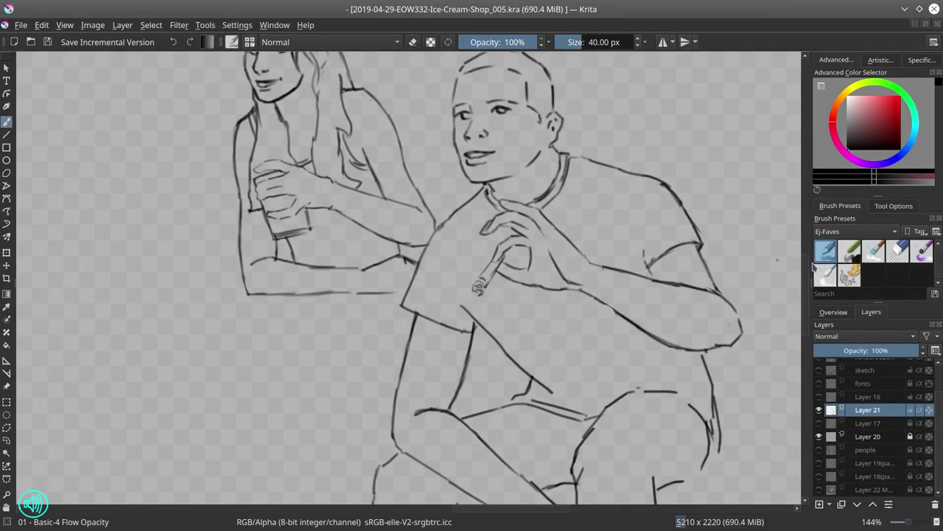
# Erase the old hair strokes on top of the seated man's head
pyautogui.press('/')
pyautogui.press('/')
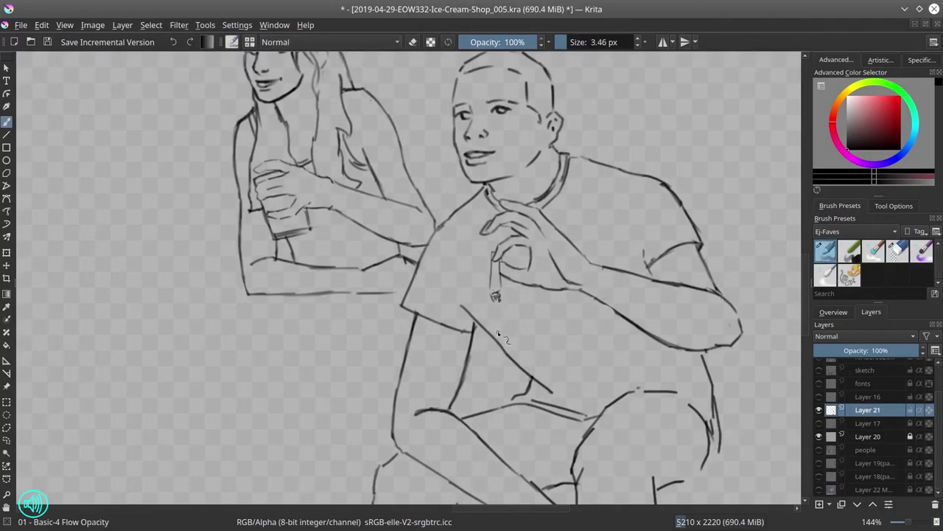
pyautogui.scroll(2, 499, 336)
pyautogui.press('/')
pyautogui.moveTo(465, 110); pyautogui.dragTo(559, 117)
pyautogui.press('/')
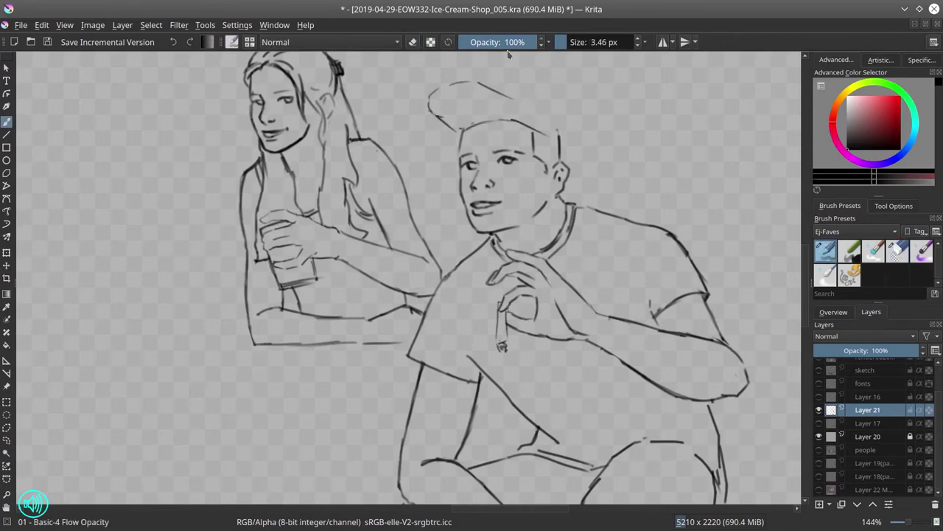
pyautogui.press('/')
pyautogui.moveTo(461, 124); pyautogui.dragTo(549, 135)
pyautogui.press('/')
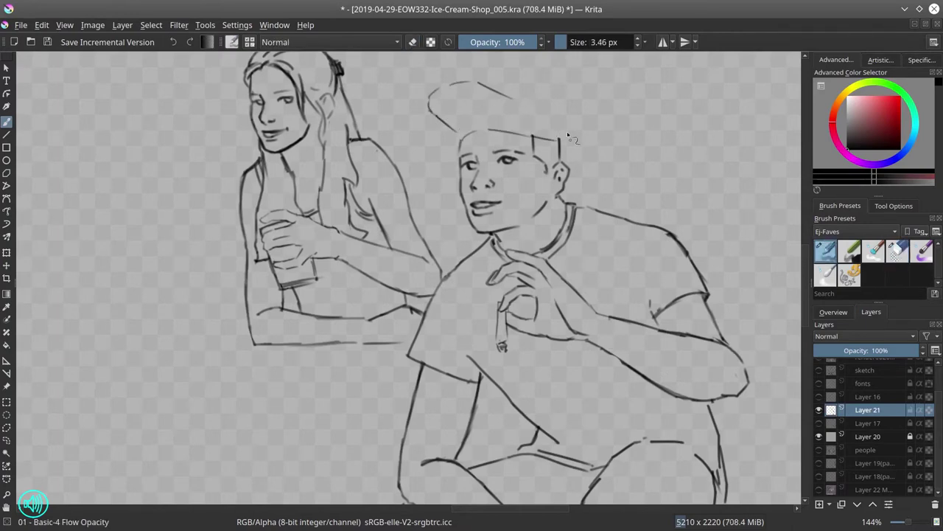
# Draw a cap with hair down both sides, erasing the ear line beneath it
pyautogui.press('/')
pyautogui.press('/')
pyautogui.moveTo(431, 89)
pyautogui.mouseDown()
pyautogui.moveTo(473, 118)
pyautogui.moveTo(545, 137)
pyautogui.mouseUp()
pyautogui.moveTo(509, 96)
pyautogui.mouseDown()
pyautogui.moveTo(554, 140)
pyautogui.moveTo(567, 243)
pyautogui.mouseUp()
pyautogui.press('/')
pyautogui.press('/')
pyautogui.moveTo(456, 107)
pyautogui.mouseDown()
pyautogui.moveTo(537, 89)
pyautogui.moveTo(554, 119)
pyautogui.mouseUp()
pyautogui.moveTo(552, 125)
pyautogui.mouseDown()
pyautogui.moveTo(573, 190)
pyautogui.moveTo(561, 247)
pyautogui.mouseUp()
pyautogui.press('/')
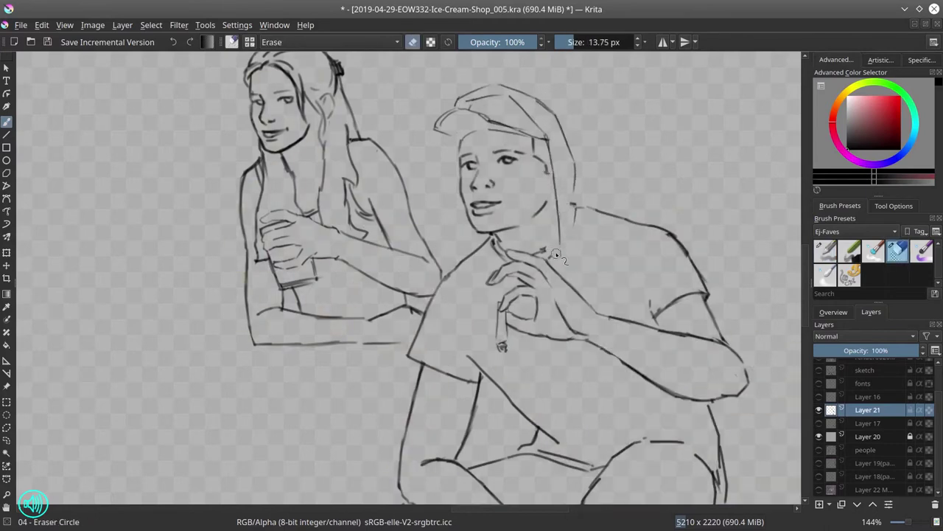
pyautogui.press('/')
pyautogui.moveTo(557, 148); pyautogui.dragTo(573, 219)
pyautogui.moveTo(456, 136); pyautogui.dragTo(450, 173)
pyautogui.press('/')
pyautogui.press('/')
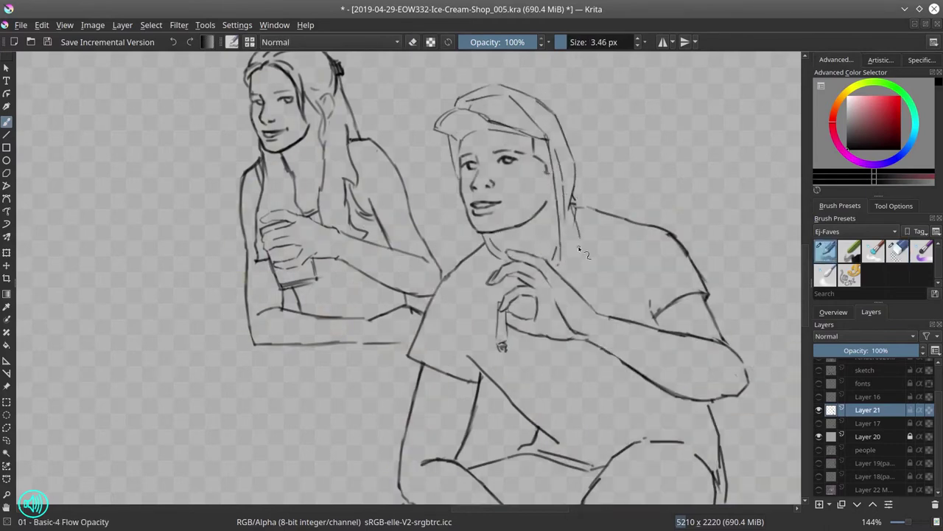
pyautogui.press('/')
pyautogui.press('/')
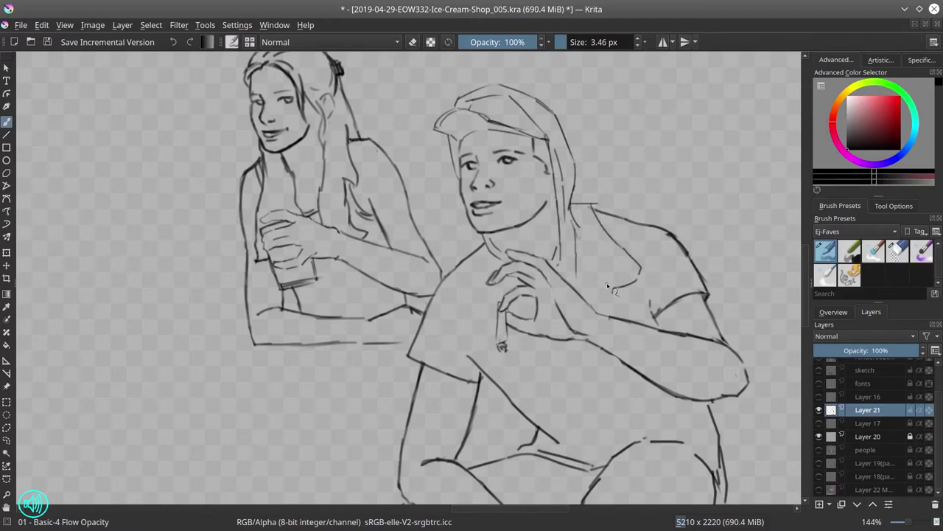
pyautogui.press('/')
# Add shoulder tab and sleeve details on the shirt and a line on the leg
pyautogui.press('/')
pyautogui.press('/')
pyautogui.press('/')
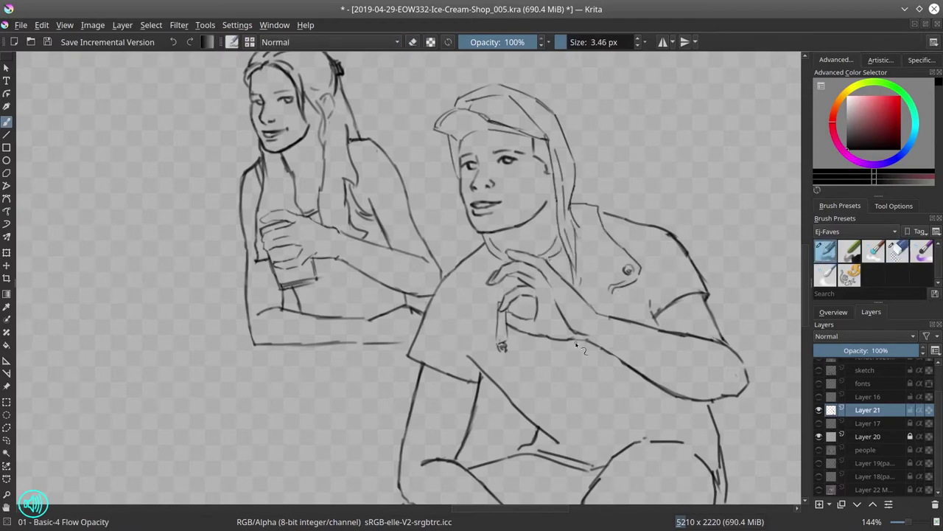
pyautogui.moveTo(579, 346); pyautogui.dragTo(615, 413)
pyautogui.moveTo(628, 294); pyautogui.dragTo(608, 311)
pyautogui.moveTo(672, 238); pyautogui.dragTo(650, 299)
pyautogui.press('/')
pyautogui.press('/')
pyautogui.moveTo(704, 279)
pyautogui.mouseDown()
pyautogui.moveTo(656, 234)
pyautogui.moveTo(589, 140)
pyautogui.mouseUp()
pyautogui.press('/')
pyautogui.moveTo(472, 280); pyautogui.dragTo(538, 361)
pyautogui.press('/')
pyautogui.press('/')
pyautogui.moveTo(605, 383)
pyautogui.mouseDown()
pyautogui.moveTo(583, 350)
pyautogui.moveTo(600, 409)
pyautogui.mouseUp()
pyautogui.press('/')
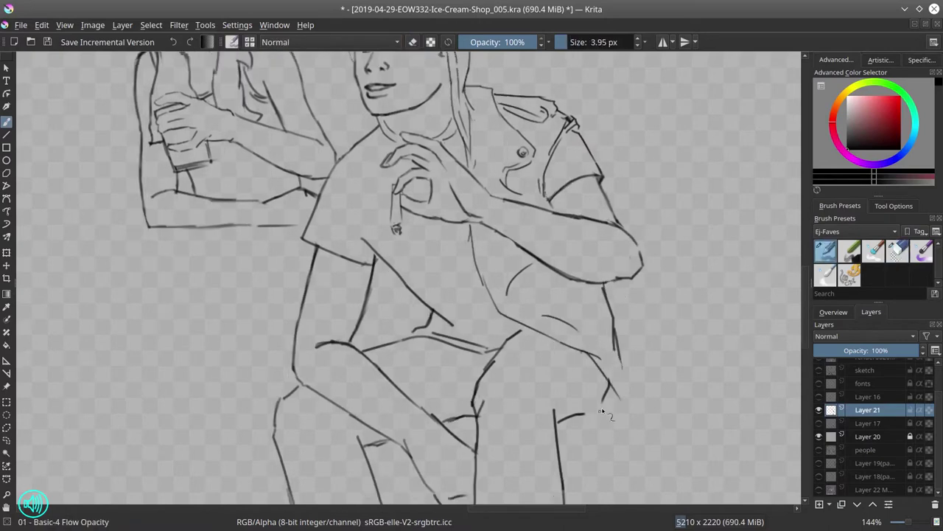
# Erase a knee line, then draw the shirt collar, shoulder seam and side line
pyautogui.scroll(-2, 603, 414)
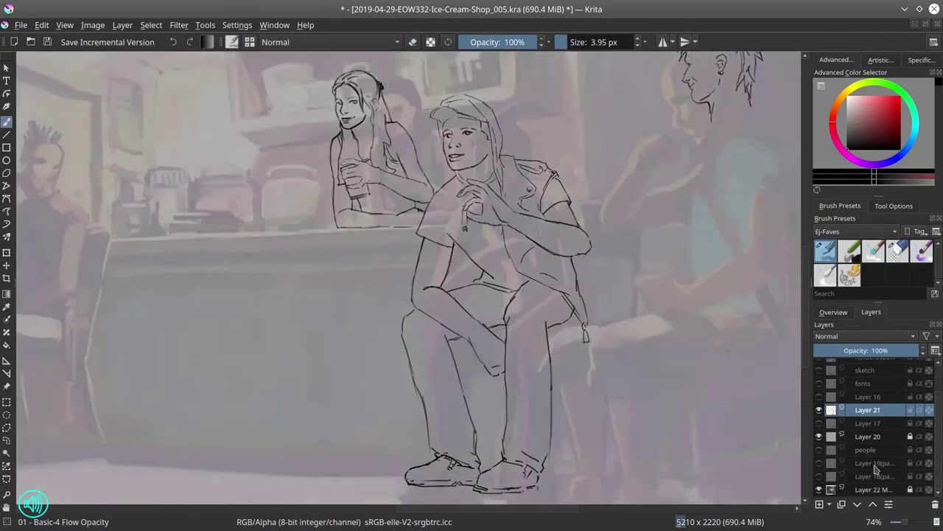
pyautogui.press('/')
pyautogui.moveTo(584, 333); pyautogui.dragTo(571, 302)
pyautogui.press('/')
pyautogui.scroll(2, 382, 222)
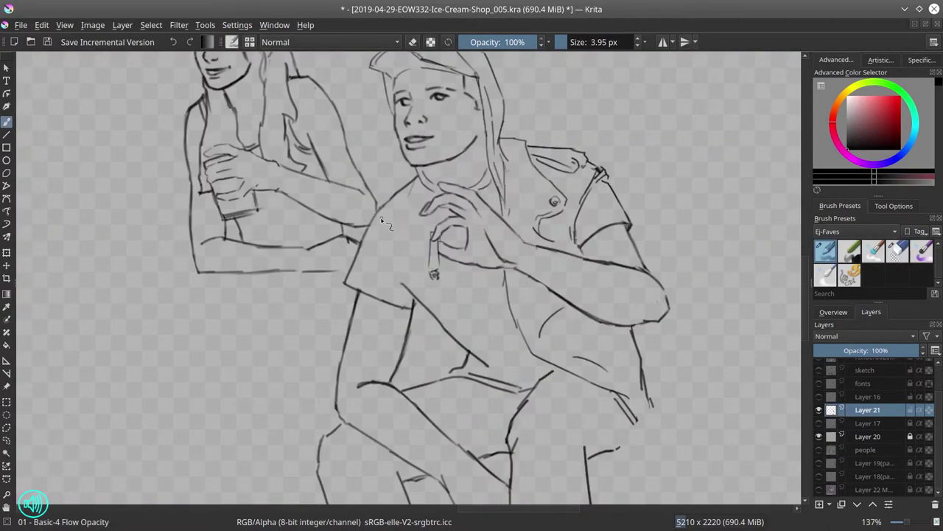
pyautogui.press('/')
pyautogui.press('/')
pyautogui.press('/')
pyautogui.press('/')
pyautogui.moveTo(412, 178); pyautogui.dragTo(375, 213)
pyautogui.moveTo(378, 216); pyautogui.dragTo(392, 256)
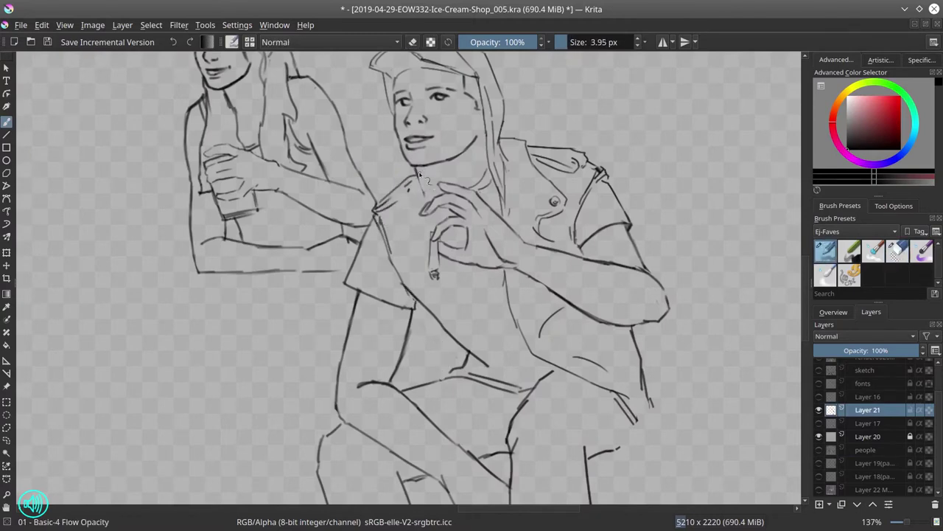
pyautogui.moveTo(479, 295); pyautogui.dragTo(505, 345)
pyautogui.press('/')
pyautogui.moveTo(493, 376); pyautogui.dragTo(463, 379)
pyautogui.press('/')
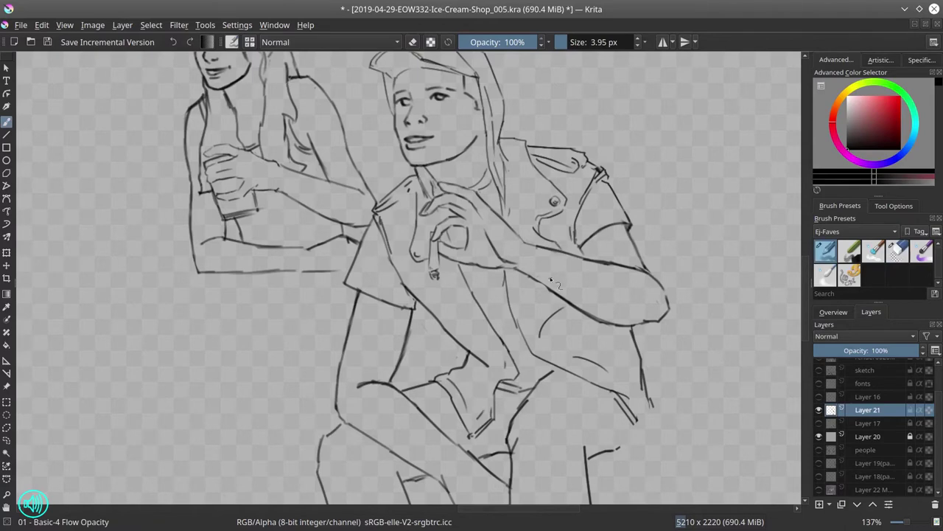
# Add a small button on the shirt front and save the file
pyautogui.press('/')
pyautogui.press('/')
pyautogui.moveTo(435, 298); pyautogui.dragTo(441, 308)
pyautogui.press('/')
pyautogui.press('/')
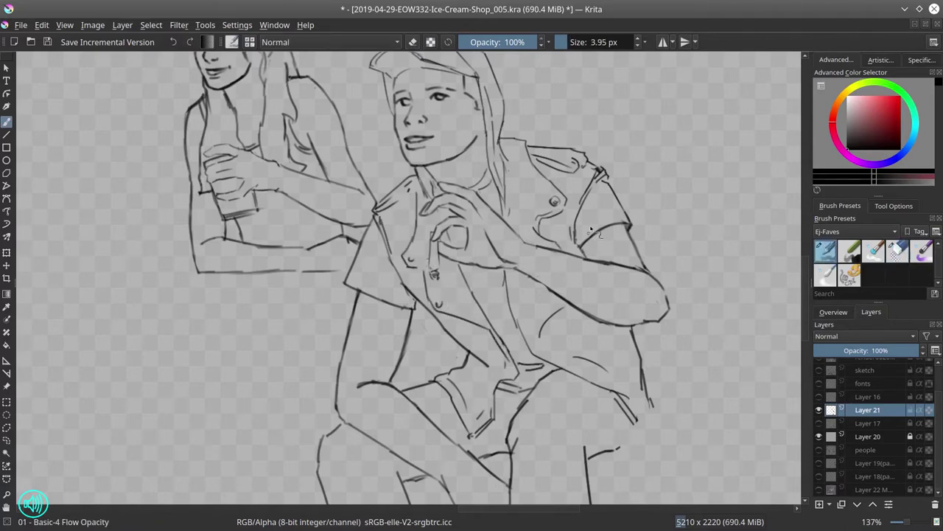
pyautogui.scroll(-5, 593, 221)
pyautogui.scroll(3, 593, 221)
pyautogui.scroll(-2, 595, 218)
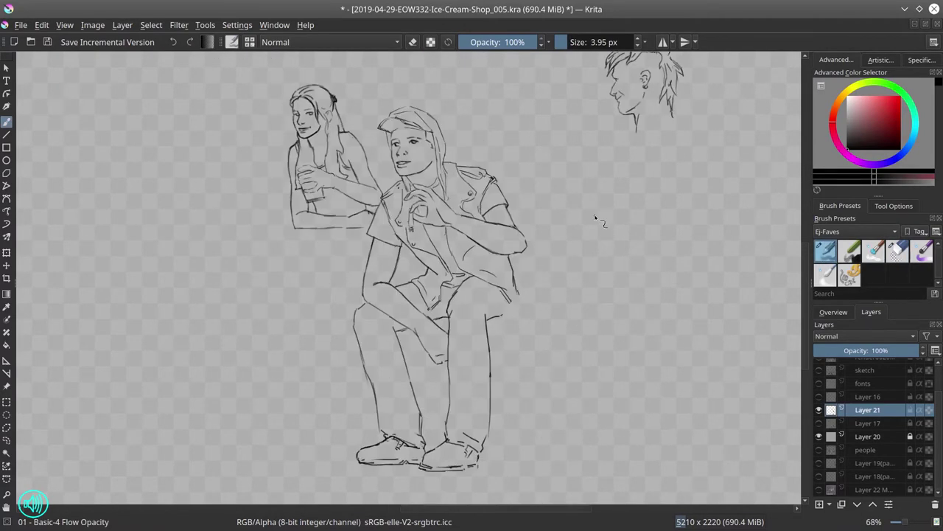
pyautogui.hotkey('ctrl', 's')
# Zoom out and show the people reference layer, keeping the background photo hidden
pyautogui.press('-')
pyautogui.click(819, 449)
pyautogui.click(819, 489)
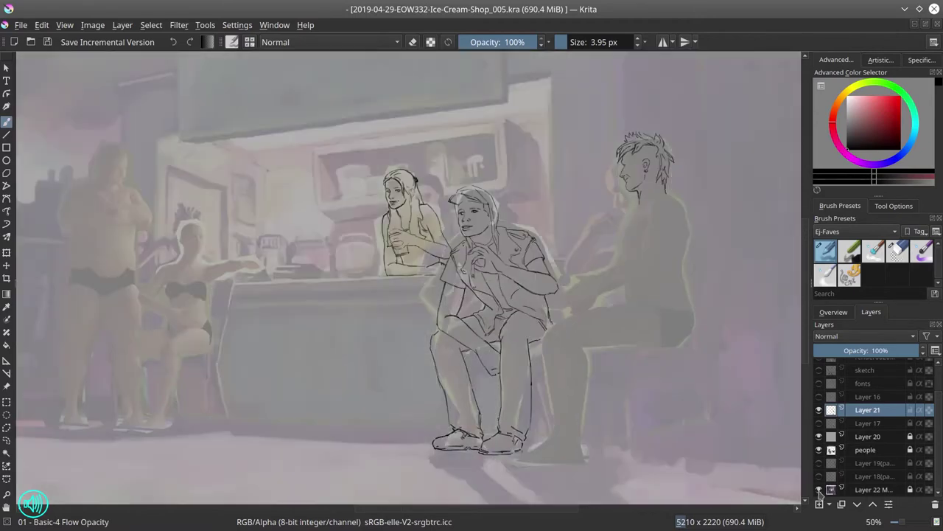
pyautogui.click(819, 489)
pyautogui.click(819, 450)
pyautogui.scroll(4, 451, 255)
pyautogui.press('/')
pyautogui.press('/')
pyautogui.press('/')
pyautogui.press('/')
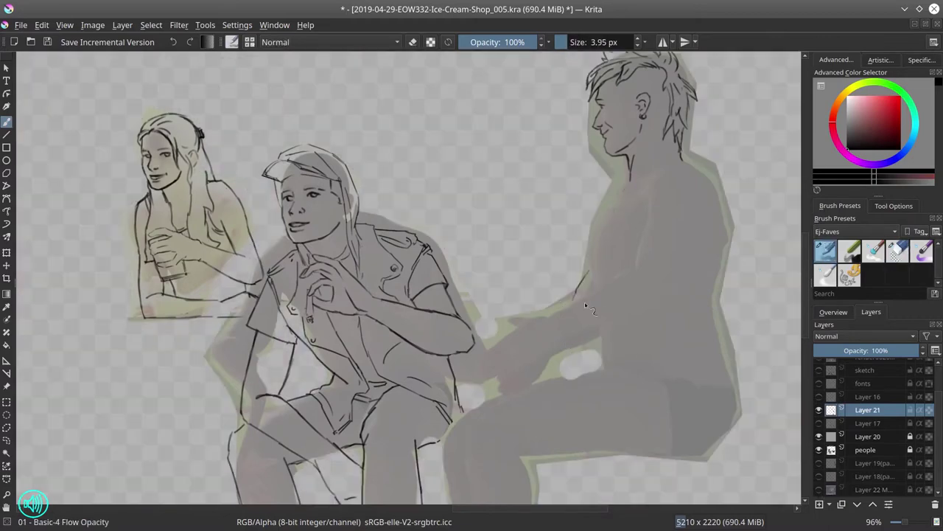
# Draw the shirtless man's outstretched arm ending in a thumbs-up hand
pyautogui.moveTo(471, 296); pyautogui.dragTo(550, 338)
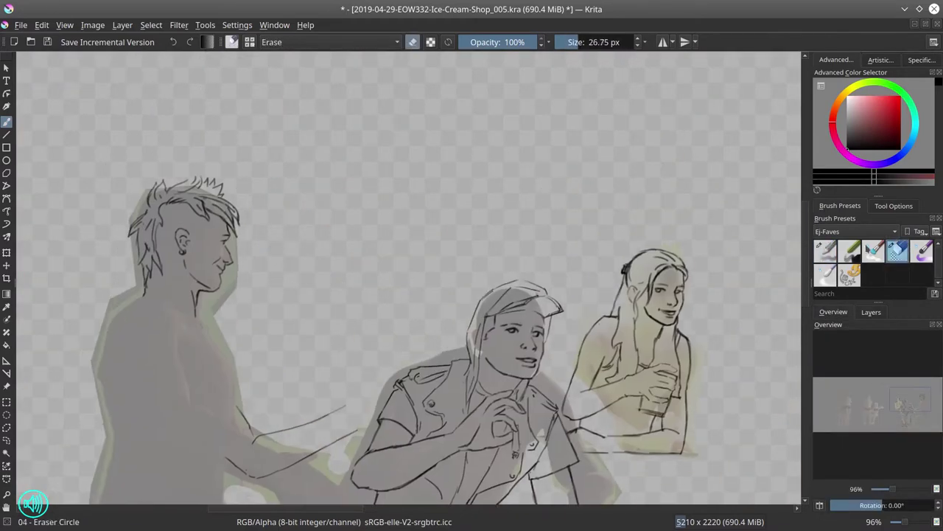
pyautogui.press('/')
pyautogui.moveTo(347, 189); pyautogui.dragTo(357, 167)
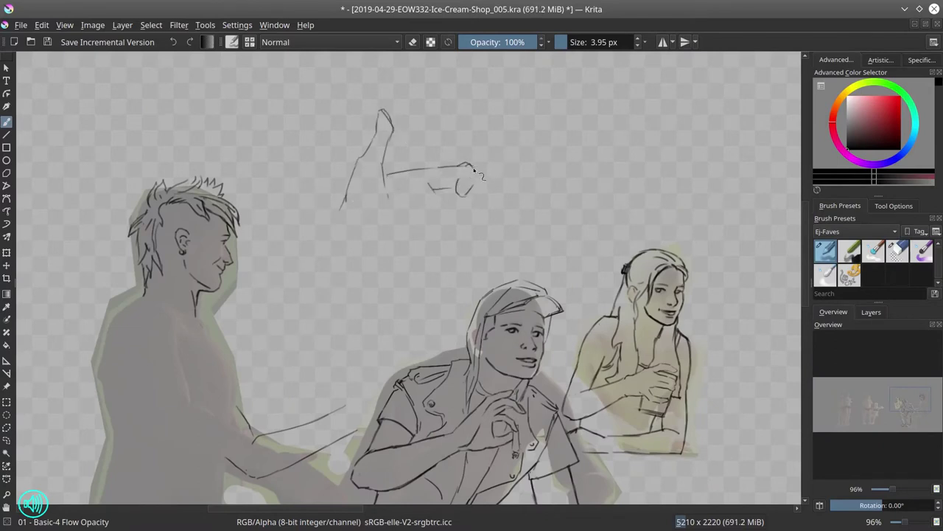
pyautogui.moveTo(456, 187); pyautogui.dragTo(447, 204)
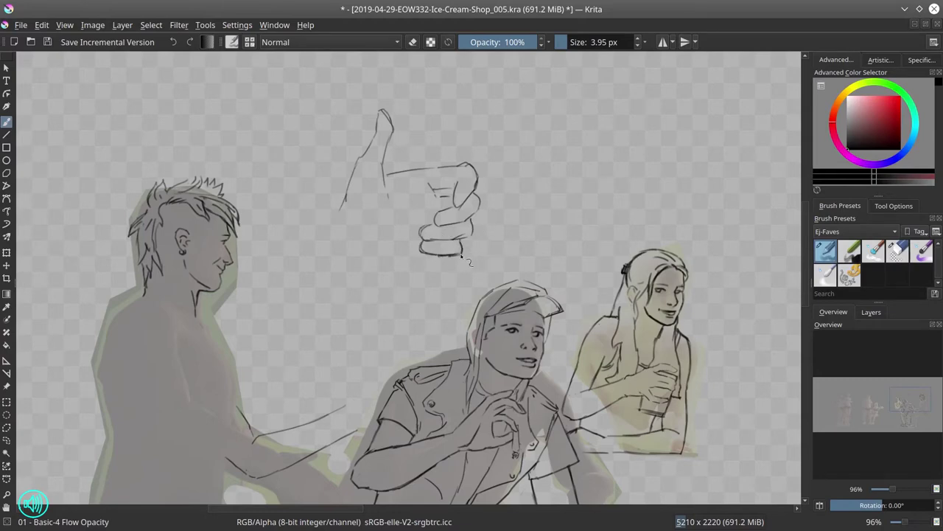
pyautogui.moveTo(463, 256); pyautogui.dragTo(351, 286)
pyautogui.press('/')
pyautogui.press('/')
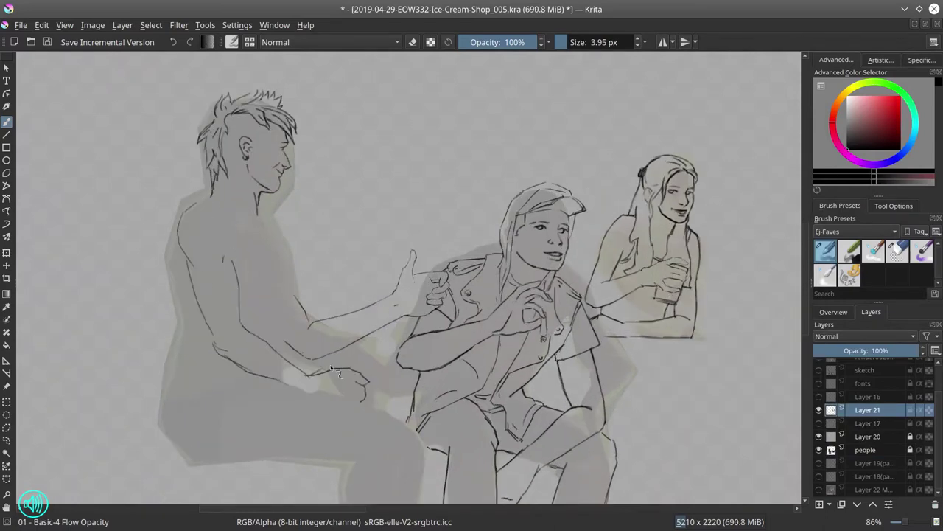
# Hide the people reference and nudge the hand sketch slightly left and down
pyautogui.click(819, 449)
pyautogui.press('t')
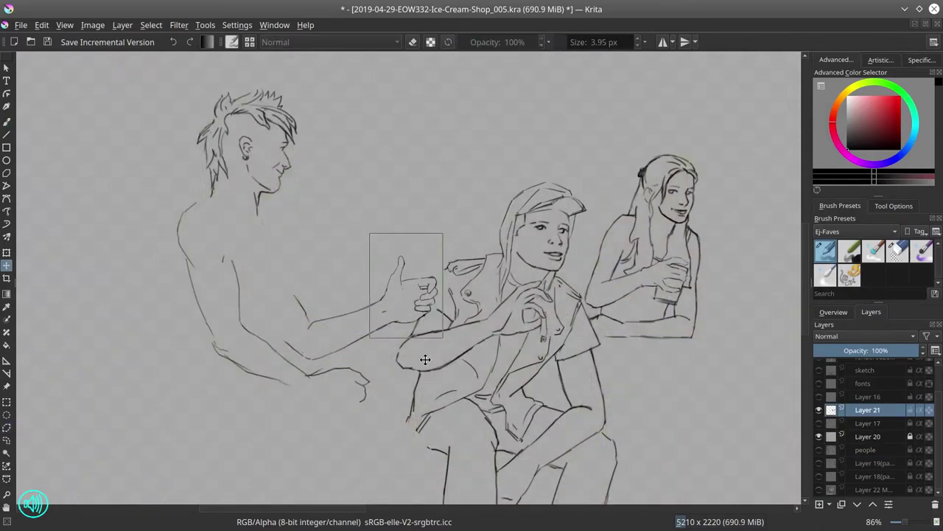
pyautogui.moveTo(423, 362); pyautogui.dragTo(412, 368)
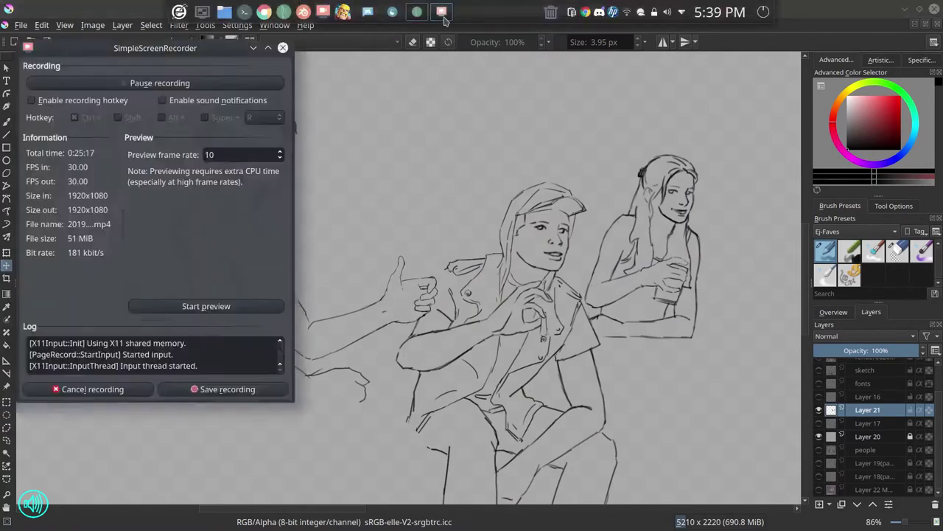
# Redraw the man's arm line lower and draw his lower hand
pyautogui.press('b')
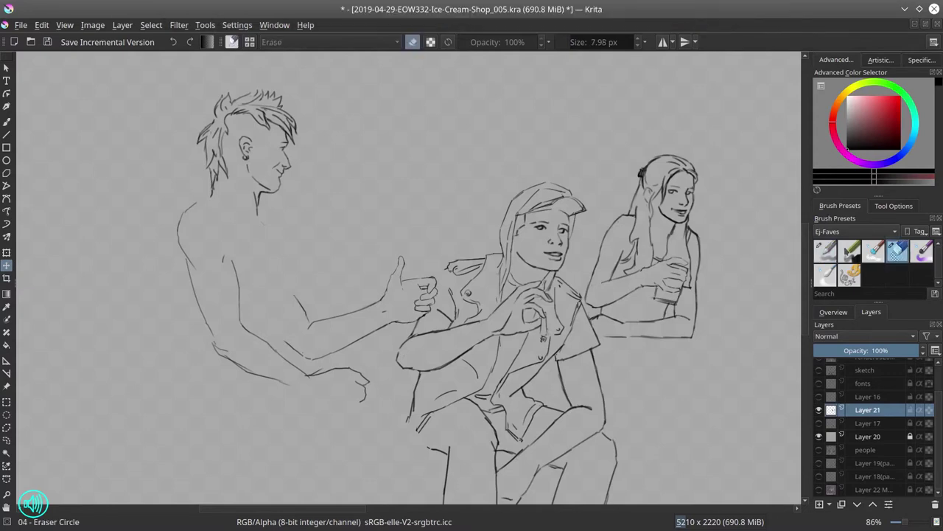
pyautogui.moveTo(289, 383)
pyautogui.mouseDown()
pyautogui.moveTo(228, 359)
pyautogui.moveTo(297, 396)
pyautogui.mouseUp()
pyautogui.press('e')
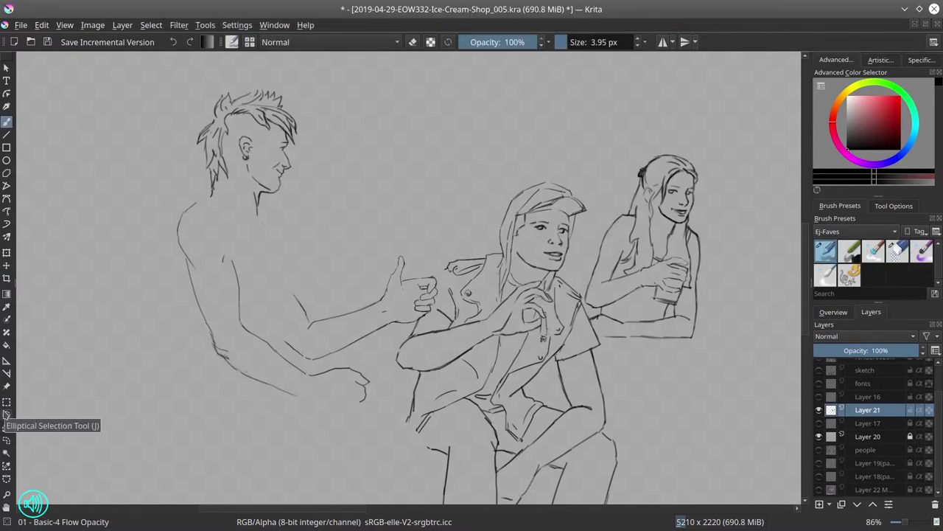
pyautogui.press('e')
pyautogui.scroll(1, 354, 387)
pyautogui.press('e')
pyautogui.press('e')
pyautogui.press('e')
pyautogui.moveTo(367, 376)
pyautogui.mouseDown()
pyautogui.moveTo(381, 402)
pyautogui.moveTo(378, 391)
pyautogui.moveTo(491, 431)
pyautogui.mouseUp()
pyautogui.press('e')
pyautogui.press('e')
pyautogui.press('e')
pyautogui.press('e')
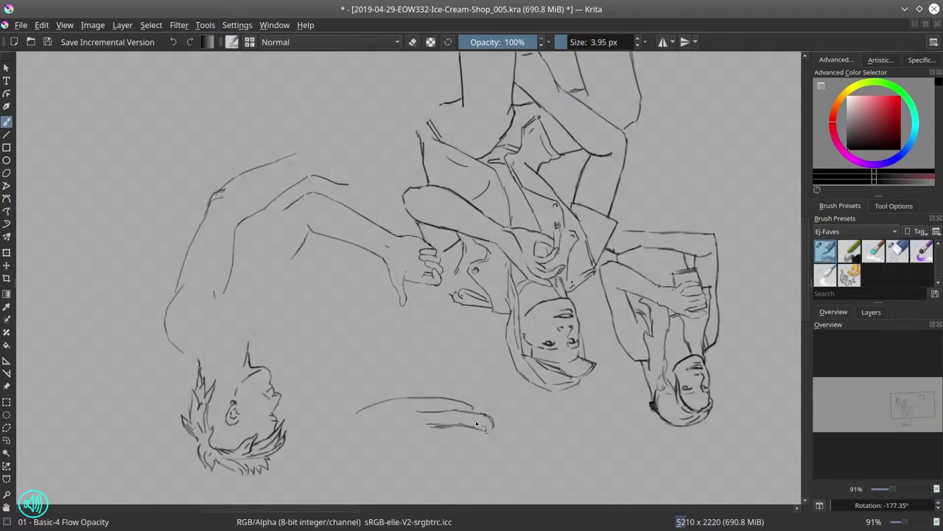
pyautogui.moveTo(427, 426); pyautogui.dragTo(471, 427)
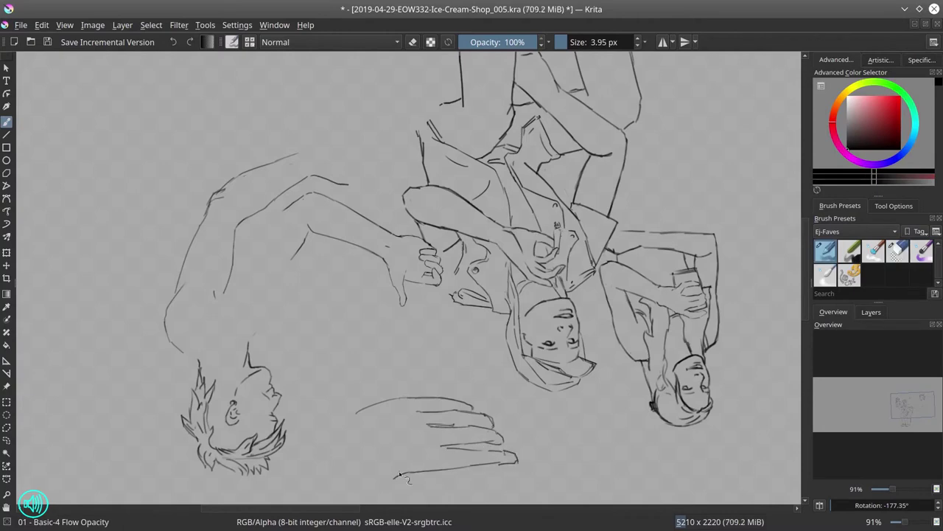
pyautogui.press('e')
pyautogui.press('e')
pyautogui.press('5')
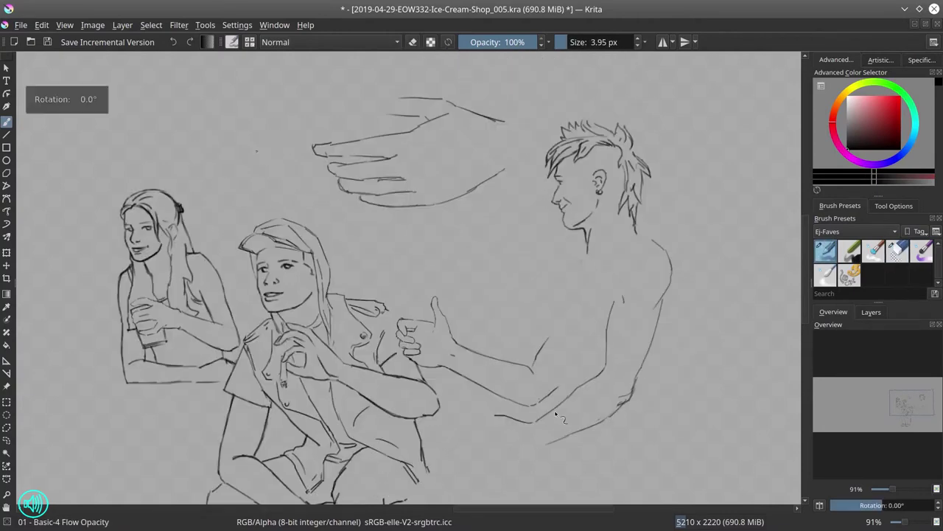
# Draw a cup with cream topping and a spoon in the upper hand
pyautogui.press('e')
pyautogui.moveTo(386, 116); pyautogui.dragTo(420, 114)
pyautogui.press('e')
pyautogui.moveTo(338, 109); pyautogui.dragTo(404, 90)
pyautogui.moveTo(311, 124); pyautogui.dragTo(382, 106)
pyautogui.press('e')
pyautogui.press('e')
pyautogui.scroll(2, 378, 255)
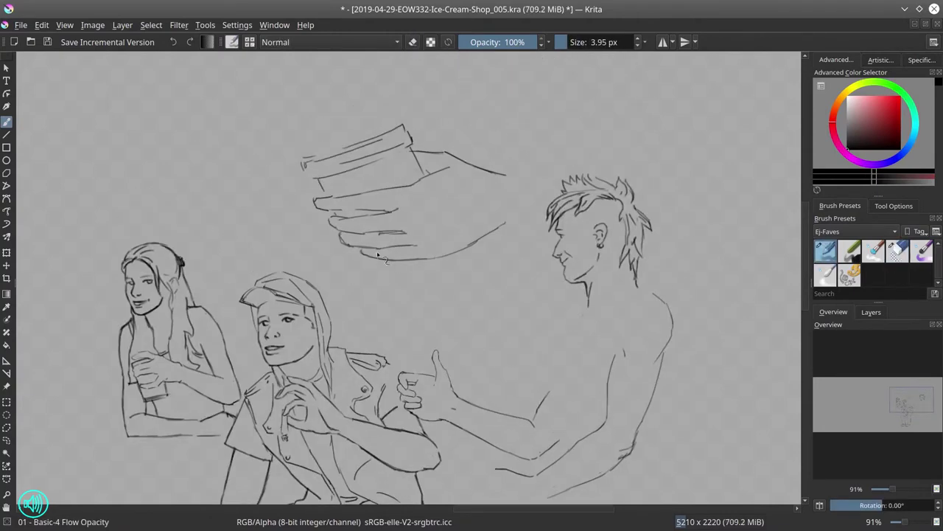
pyautogui.press('e')
pyautogui.press('e')
pyautogui.moveTo(260, 120)
pyautogui.mouseDown()
pyautogui.moveTo(314, 153)
pyautogui.moveTo(361, 122)
pyautogui.mouseUp()
pyautogui.moveTo(359, 122); pyautogui.dragTo(386, 112)
pyautogui.moveTo(330, 193); pyautogui.dragTo(389, 196)
pyautogui.moveTo(327, 210); pyautogui.dragTo(360, 209)
pyautogui.scroll(-1, 325, 280)
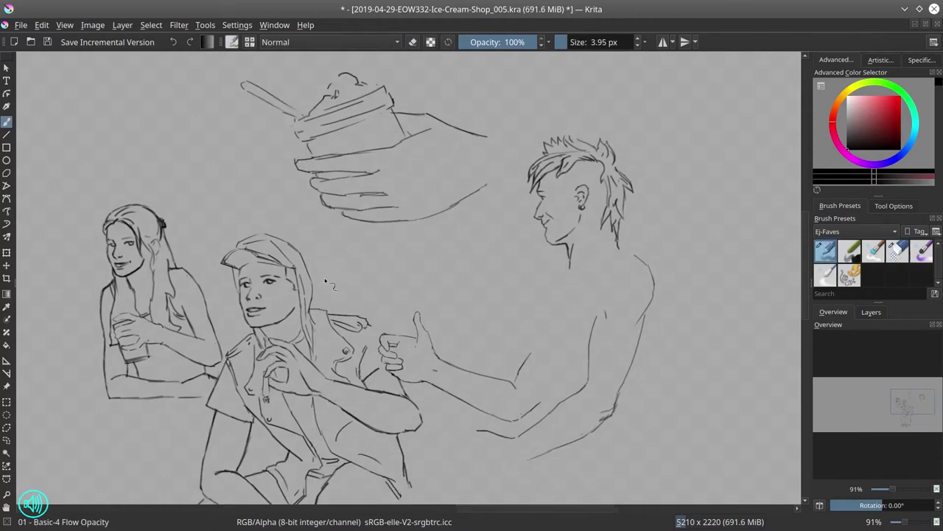
# Shrink the cup-hand drawing and move it onto the man's lower hand
pyautogui.hotkey('ctrl', 't')
pyautogui.moveTo(488, 223); pyautogui.dragTo(467, 194)
pyautogui.moveTo(352, 127); pyautogui.dragTo(472, 440)
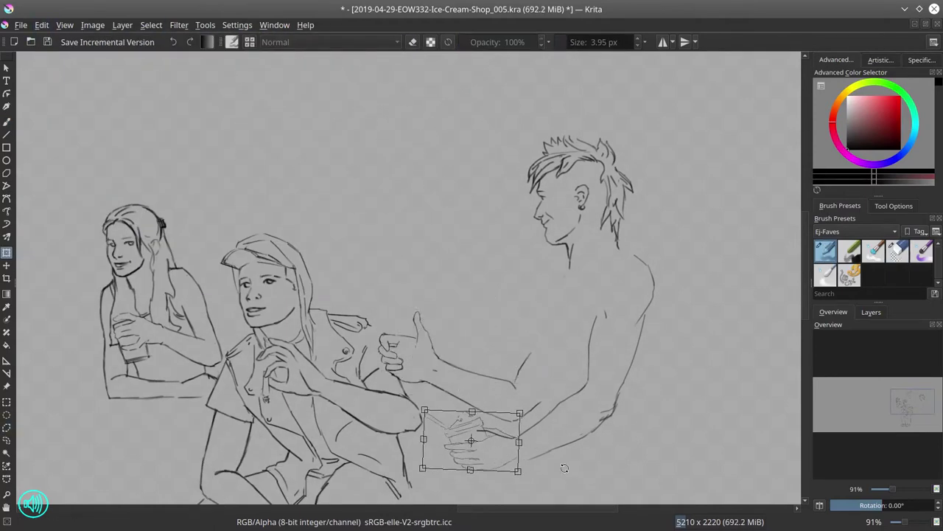
pyautogui.click(871, 311)
pyautogui.rightClick(870, 409)
pyautogui.press('Escape')
# Erase stray torso lines and ink the man's belly and side contour
pyautogui.press('e')
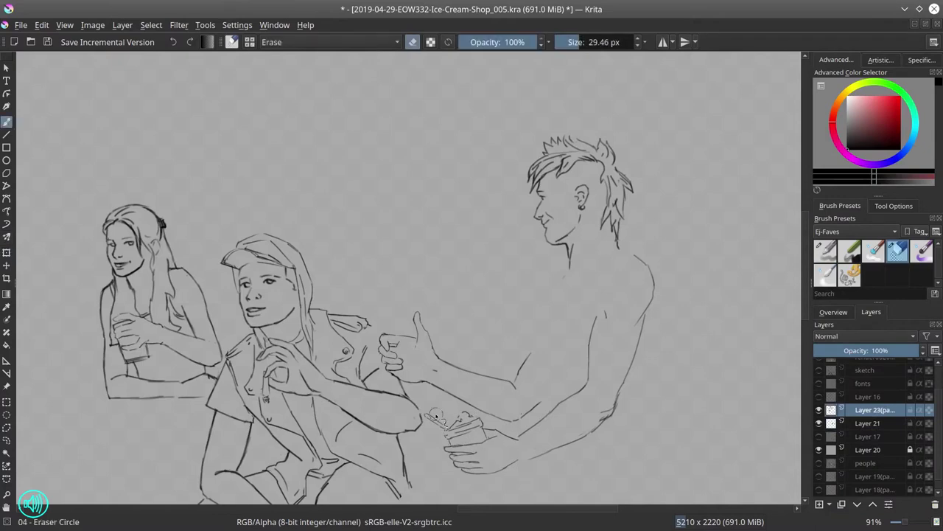
pyautogui.press('pagedown')
pyautogui.scroll(-1, 612, 353)
pyautogui.moveTo(611, 361); pyautogui.dragTo(625, 325)
pyautogui.moveTo(530, 362); pyautogui.dragTo(549, 352)
pyautogui.moveTo(641, 255)
pyautogui.mouseDown()
pyautogui.moveTo(644, 284)
pyautogui.moveTo(628, 320)
pyautogui.mouseUp()
pyautogui.press('e')
pyautogui.click(819, 463)
pyautogui.moveTo(580, 380)
pyautogui.mouseDown()
pyautogui.moveTo(654, 272)
pyautogui.moveTo(653, 316)
pyautogui.mouseUp()
pyautogui.press('e')
pyautogui.moveTo(547, 396); pyautogui.dragTo(555, 389)
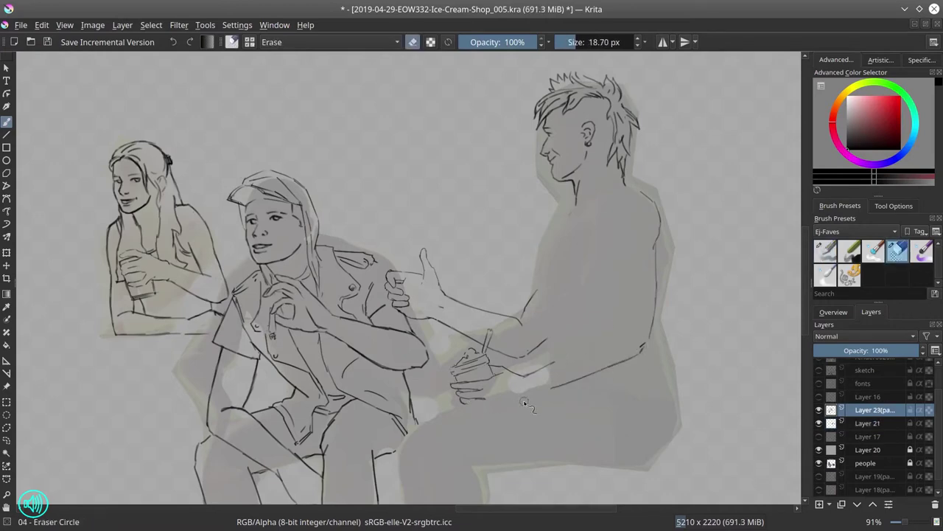
# Merge the man's linework into the ink layer, add a cup stroke, hide guides, save
pyautogui.hotkey('ctrl', 'e')
pyautogui.press('e')
pyautogui.moveTo(612, 260); pyautogui.dragTo(612, 282)
pyautogui.click(818, 450)
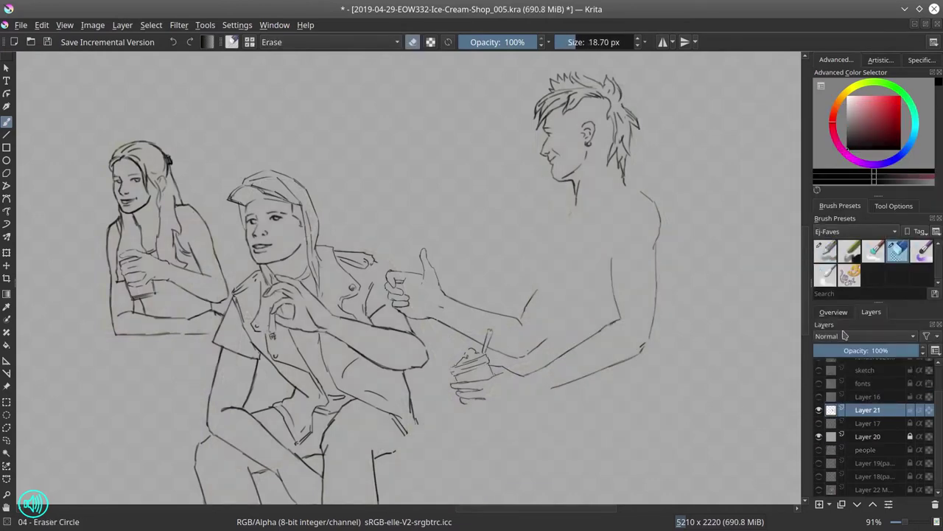
pyautogui.click(825, 250)
pyautogui.press('-')
pyautogui.press('-')
pyautogui.press('-')
pyautogui.click(47, 42)
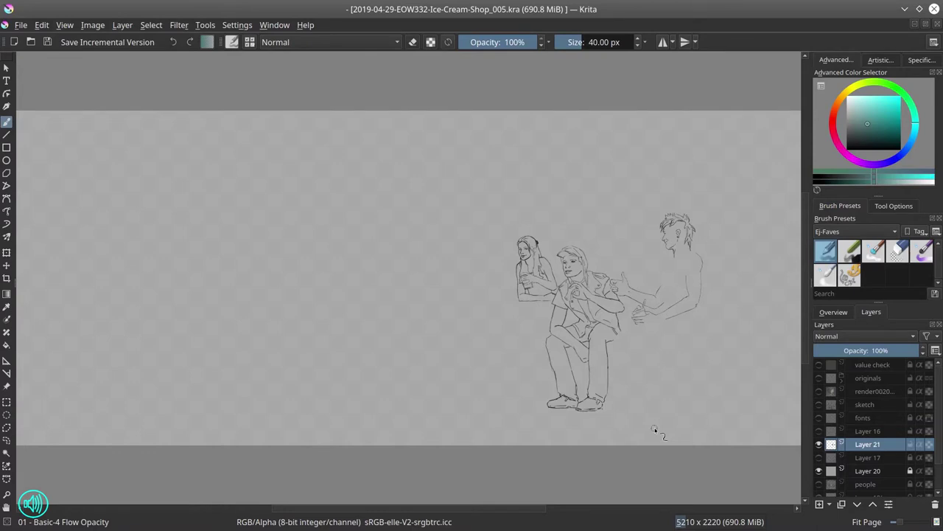
# Shift the girl sketch to the left using the grey blocks and reference photo
pyautogui.scroll(-1, 870, 442)
pyautogui.click(818, 449)
pyautogui.click(819, 489)
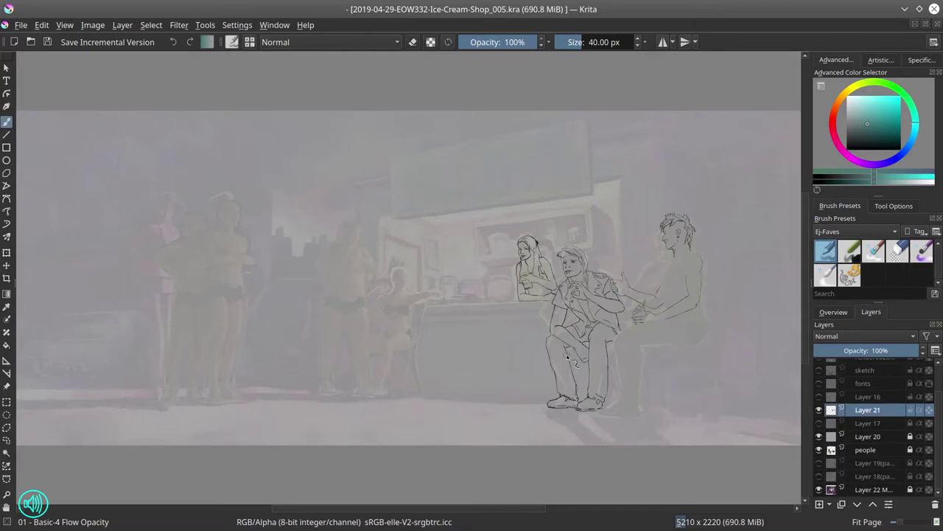
pyautogui.press('t')
pyautogui.press('1')
pyautogui.moveTo(482, 294); pyautogui.dragTo(451, 306)
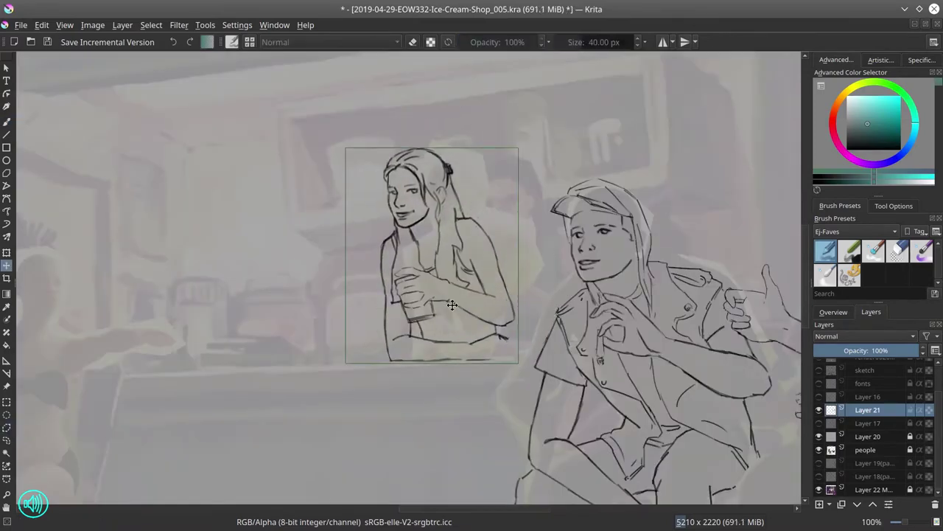
pyautogui.click(818, 489)
pyautogui.click(819, 437)
pyautogui.click(866, 450)
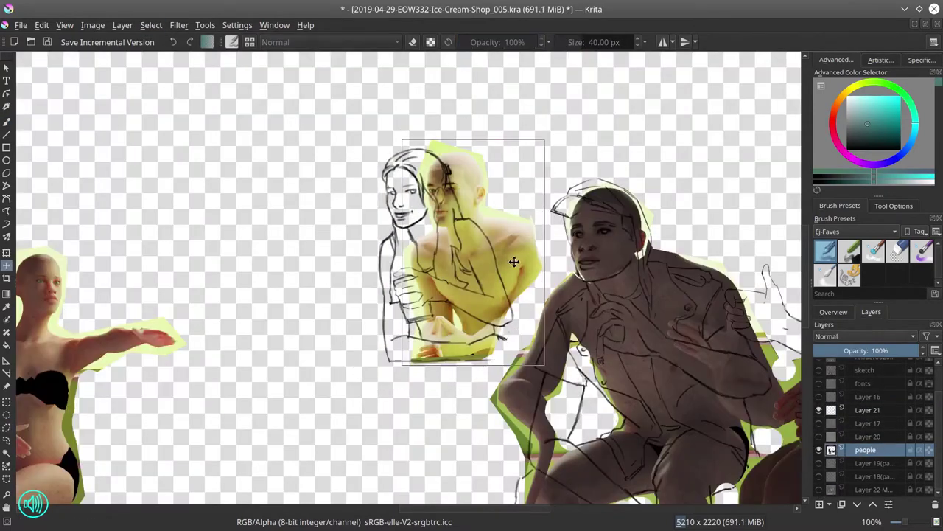
# Ink the table edge under the girl's arms with the thin brush
pyautogui.press('b')
pyautogui.click(819, 436)
pyautogui.click(819, 489)
pyautogui.click(898, 251)
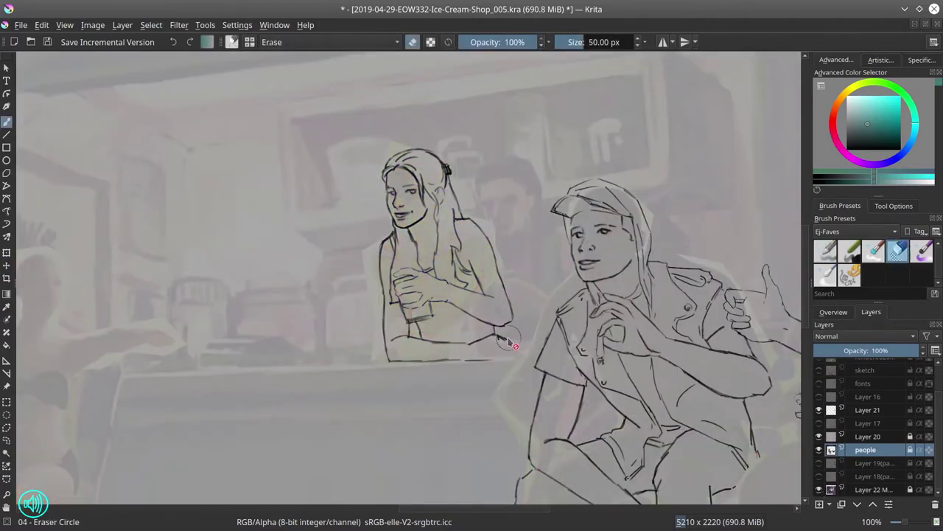
pyautogui.press('pageup')
pyautogui.press('pageup')
pyautogui.press('pageup')
pyautogui.press('/')
pyautogui.scroll(1, 508, 343)
pyautogui.moveTo(351, 360)
pyautogui.mouseDown()
pyautogui.moveTo(528, 347)
pyautogui.moveTo(504, 341)
pyautogui.moveTo(506, 398)
pyautogui.moveTo(542, 335)
pyautogui.mouseUp()
# Rough in the folding chair's seat, feet and diagonal leg under the man
pyautogui.press('/')
pyautogui.press('/')
pyautogui.press('/')
pyautogui.press('/')
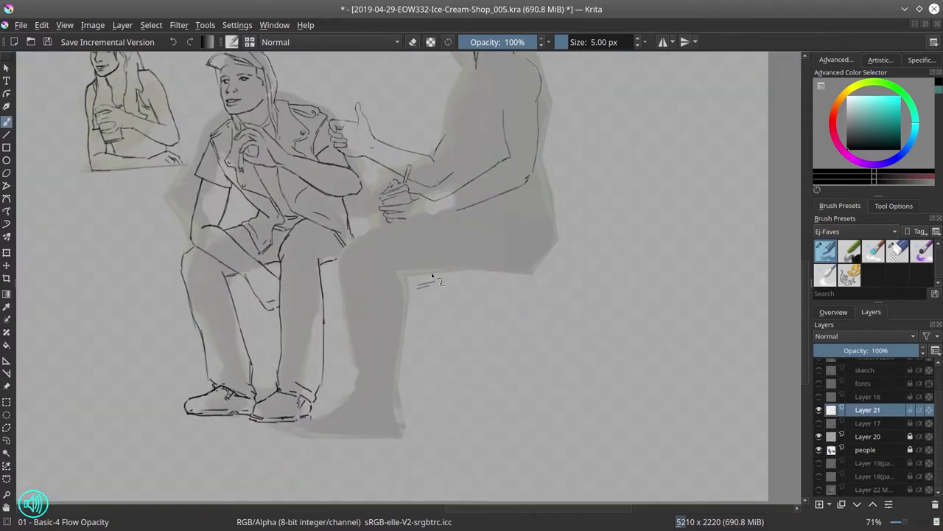
pyautogui.moveTo(439, 284); pyautogui.dragTo(501, 286)
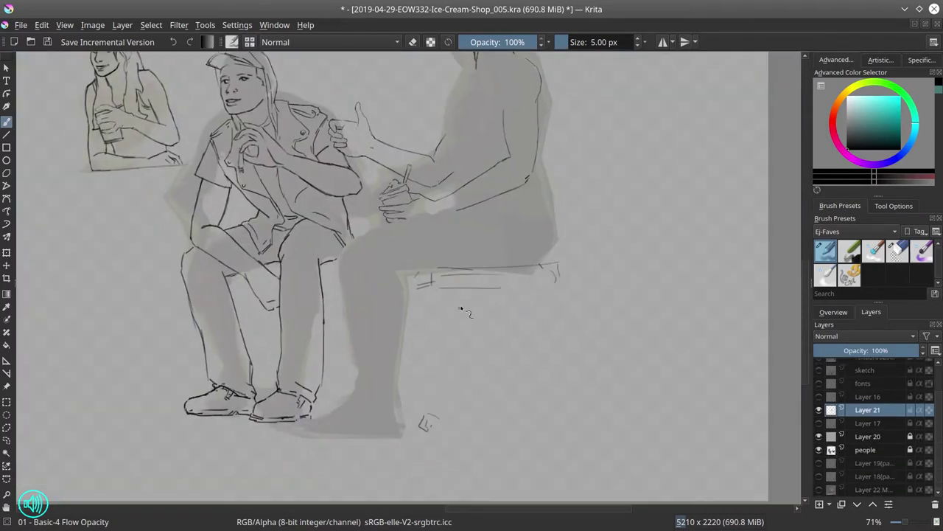
pyautogui.press('/')
pyautogui.press('/')
pyautogui.press('pagedown')
pyautogui.press(']')
pyautogui.moveTo(420, 284); pyautogui.dragTo(574, 274)
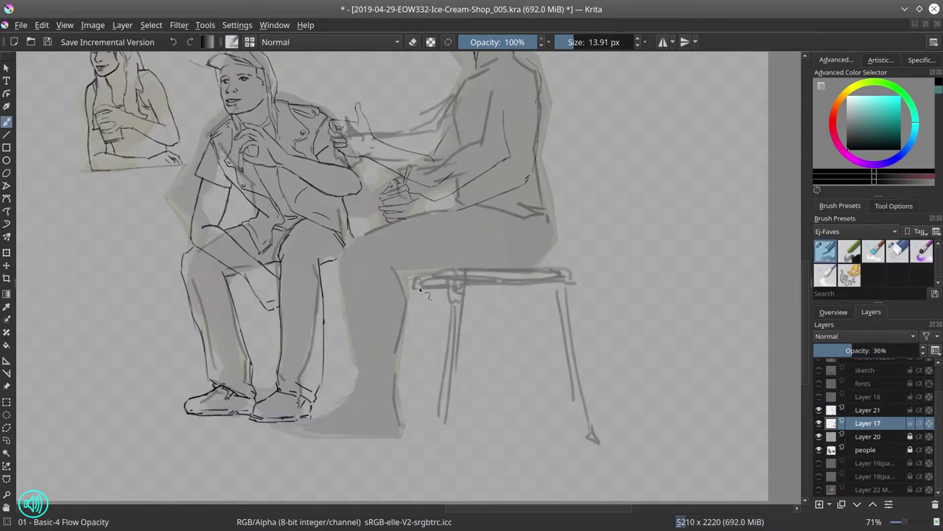
pyautogui.moveTo(431, 433); pyautogui.dragTo(444, 430)
pyautogui.moveTo(579, 424)
pyautogui.mouseDown()
pyautogui.moveTo(618, 429)
pyautogui.moveTo(554, 230)
pyautogui.mouseUp()
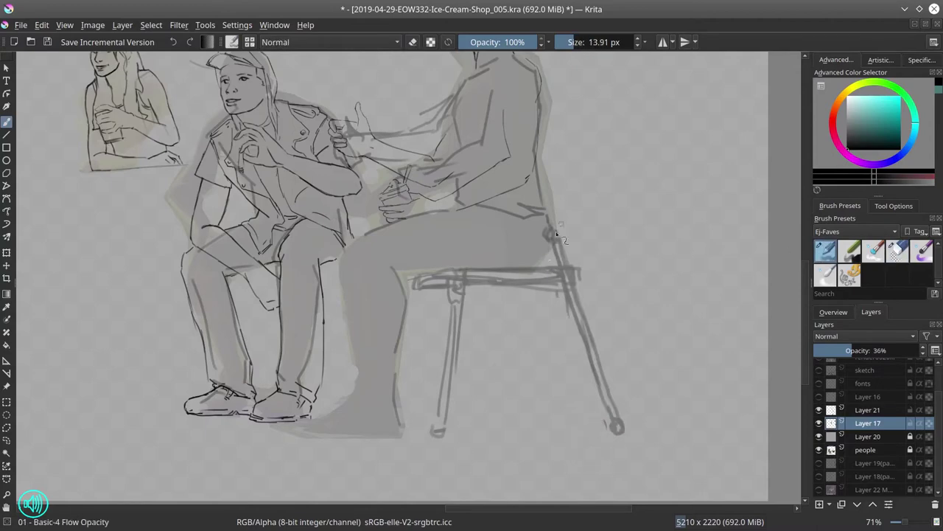
pyautogui.moveTo(452, 433)
pyautogui.mouseDown()
pyautogui.moveTo(589, 137)
pyautogui.moveTo(452, 431)
pyautogui.mouseUp()
pyautogui.press('/')
pyautogui.moveTo(451, 287); pyautogui.dragTo(442, 424)
pyautogui.press('/')
# Redraw the chair seat, sketch the crossing legs, and save the drawing
pyautogui.moveTo(538, 243); pyautogui.dragTo(557, 265)
pyautogui.moveTo(413, 293); pyautogui.dragTo(562, 294)
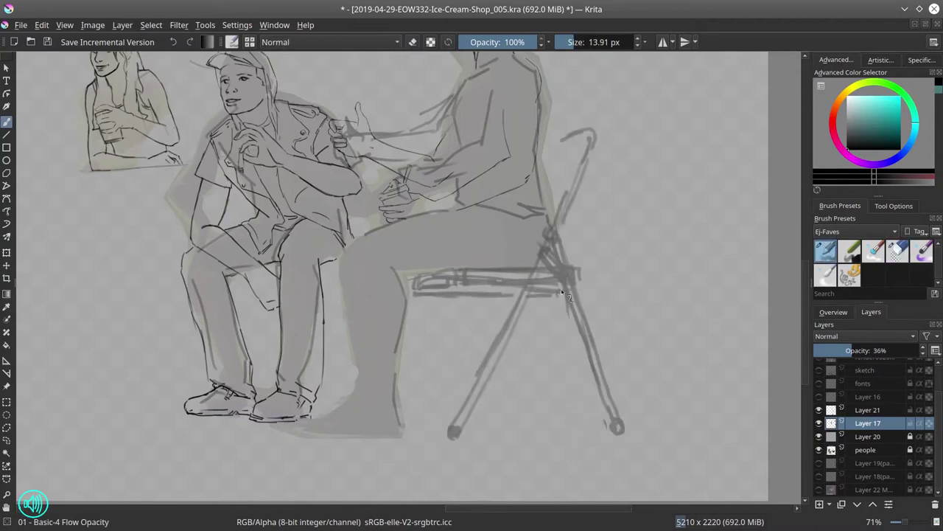
pyautogui.scroll(-5, 494, 371)
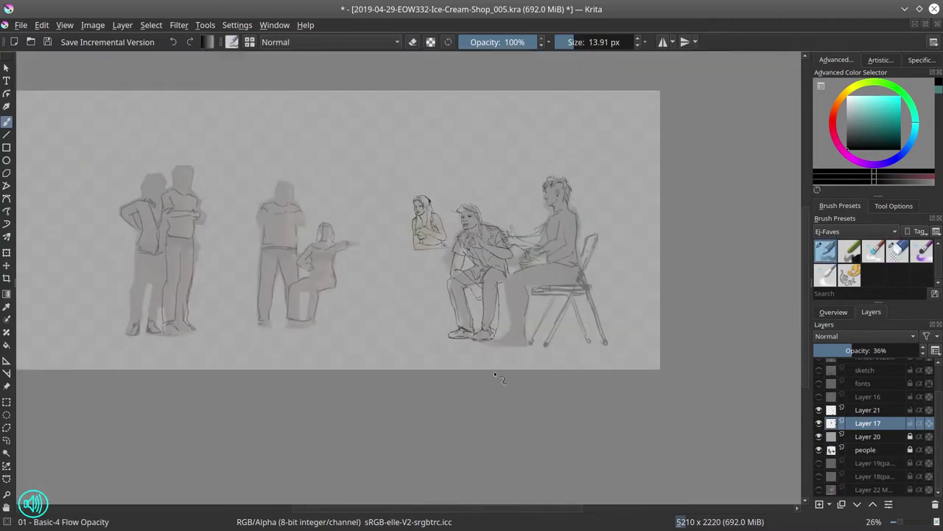
pyautogui.hotkey('ctrl', 's')
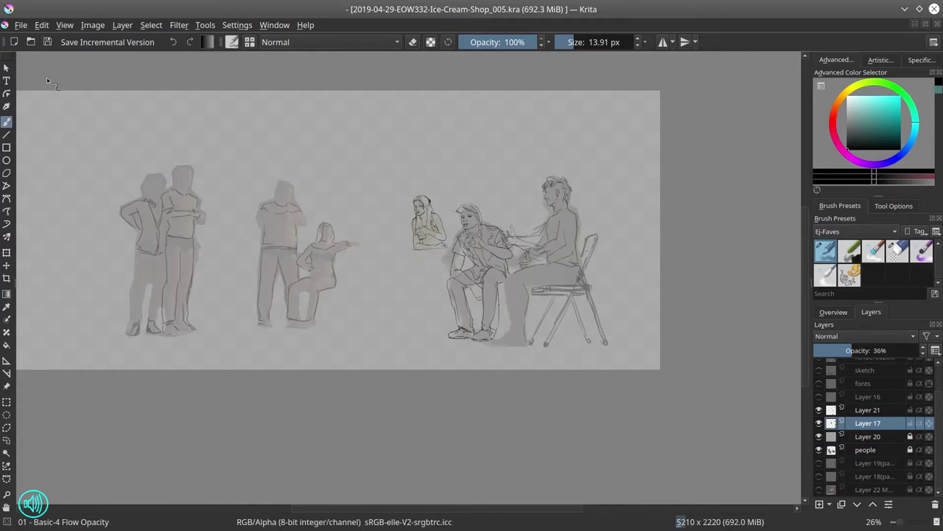
# Sketch a large rifle with stock, magazine and long barrel above the figures
pyautogui.scroll(4, 572, 183)
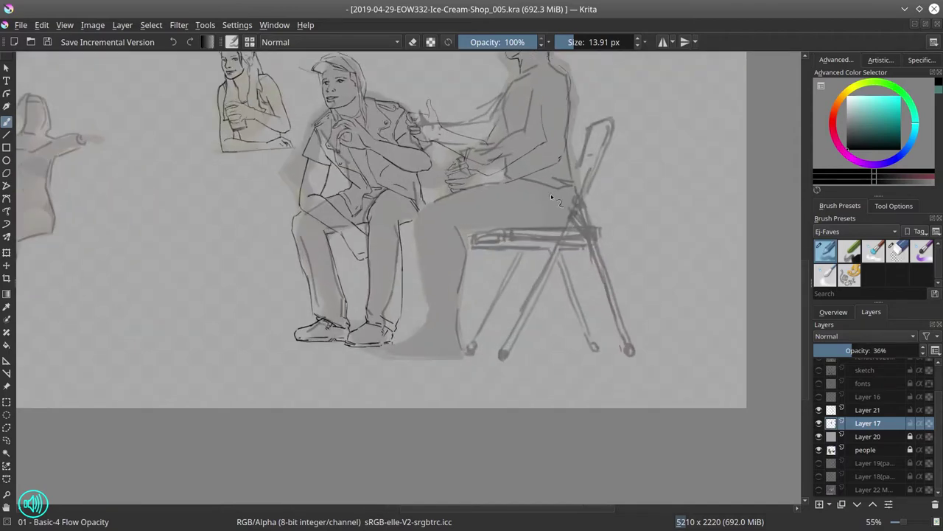
pyautogui.moveTo(442, 110); pyautogui.dragTo(492, 376)
pyautogui.moveTo(352, 189); pyautogui.dragTo(438, 181)
pyautogui.moveTo(362, 230)
pyautogui.mouseDown()
pyautogui.moveTo(439, 198)
pyautogui.moveTo(442, 224)
pyautogui.mouseUp()
pyautogui.moveTo(459, 201); pyautogui.dragTo(491, 193)
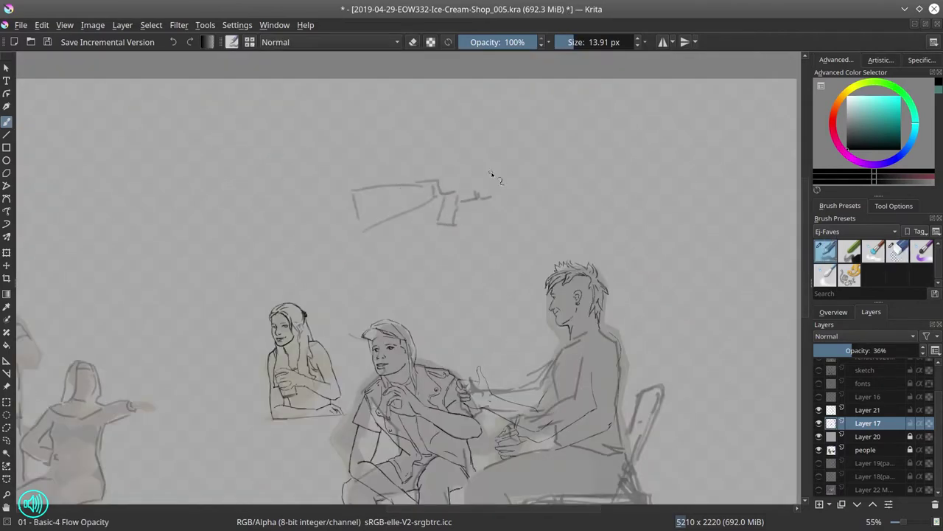
pyautogui.moveTo(448, 168); pyautogui.dragTo(482, 175)
pyautogui.moveTo(483, 196); pyautogui.dragTo(510, 221)
pyautogui.moveTo(495, 169); pyautogui.dragTo(604, 150)
pyautogui.moveTo(585, 156); pyautogui.dragTo(495, 175)
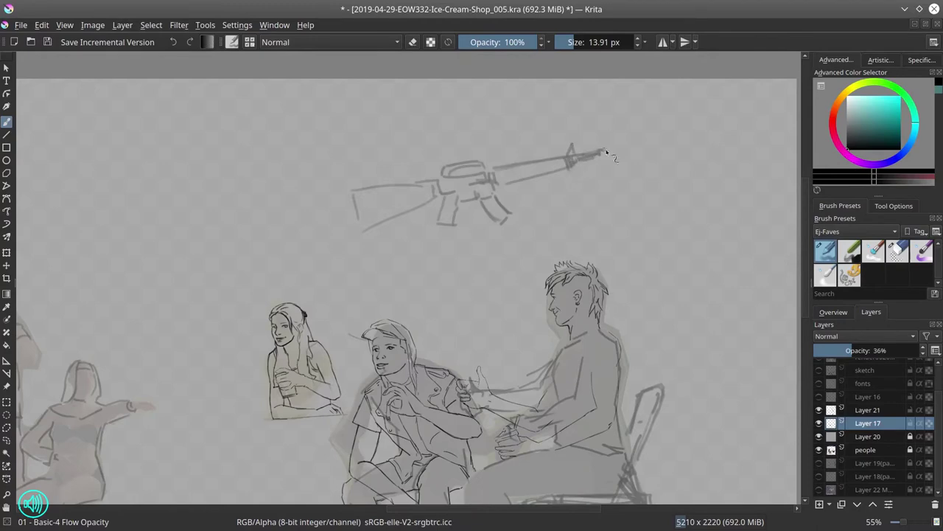
# Lasso-select the rifle sketch and copy-paste it as a new layer
pyautogui.click(7, 428)
pyautogui.moveTo(347, 169); pyautogui.dragTo(369, 270)
pyautogui.hotkey('ctrl', 'c')
pyautogui.hotkey('ctrl', 'v')
pyautogui.press('-')
# Rotate the rifle upright, shrink it, and lean it against the chair
pyautogui.hotkey('ctrl', 't')
pyautogui.moveTo(457, 73); pyautogui.dragTo(398, 96)
pyautogui.moveTo(415, 163); pyautogui.dragTo(509, 365)
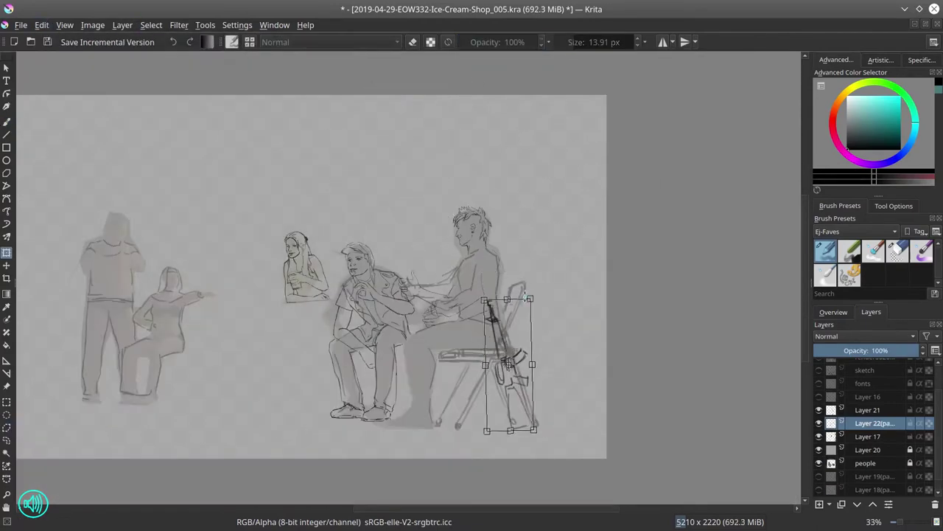
pyautogui.moveTo(528, 298); pyautogui.dragTo(517, 375)
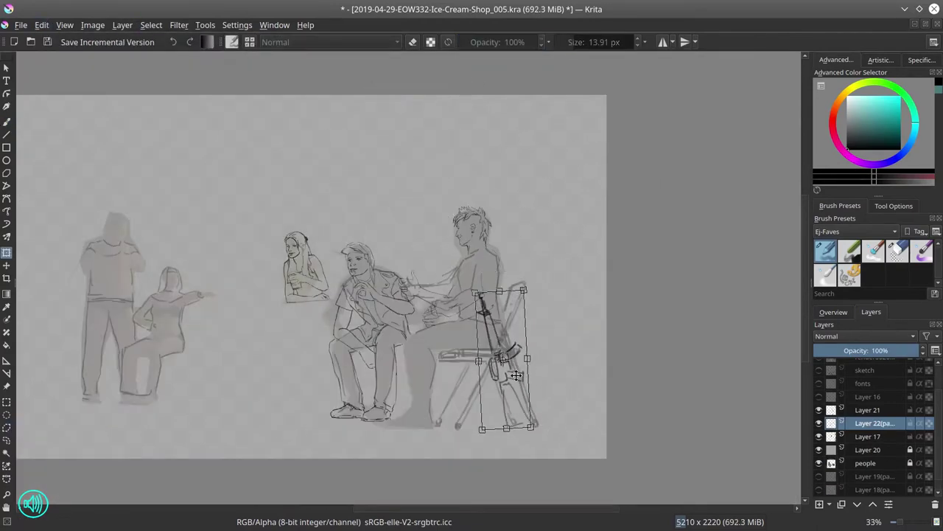
pyautogui.press('Return')
pyautogui.rightClick(870, 423)
# Merge the rifle into the sketch layer below and select the main ink layer with the thin brush
pyautogui.click(811, 185)
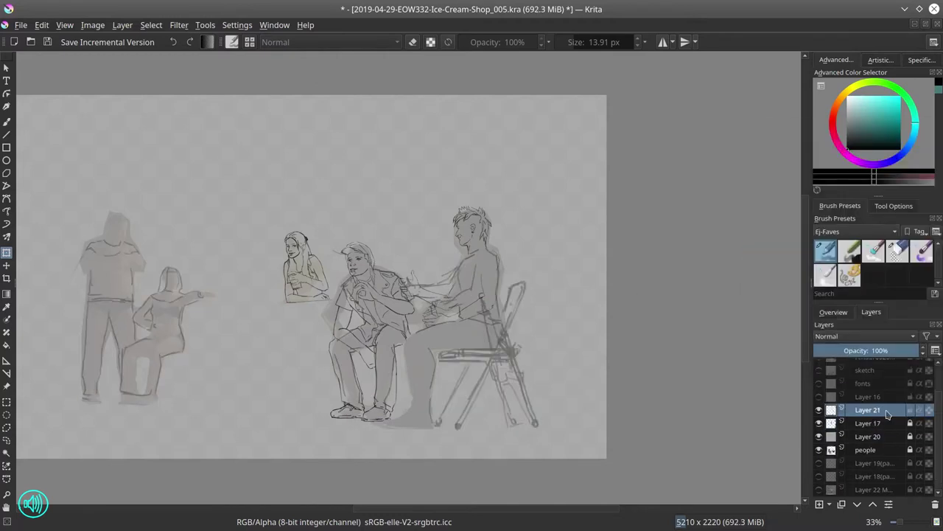
pyautogui.click(898, 251)
pyautogui.scroll(3, 483, 324)
pyautogui.press('/')
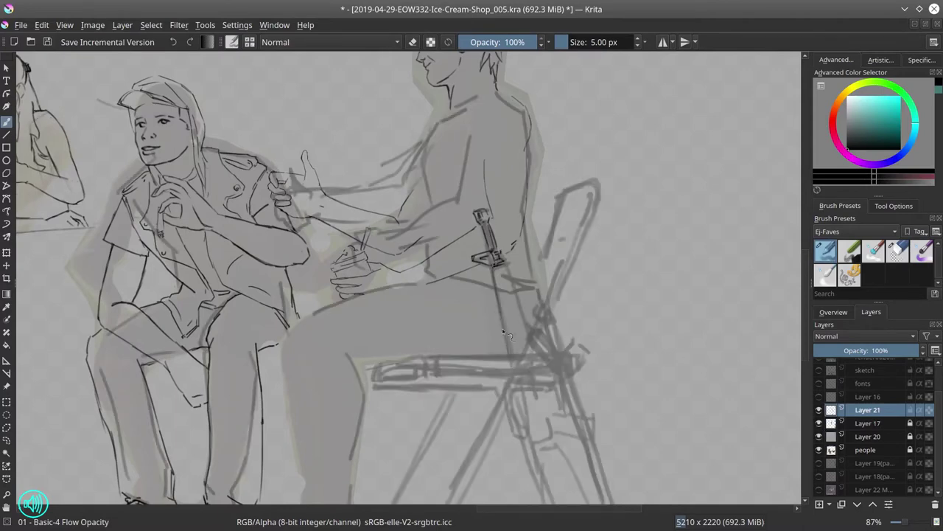
# Ink the rifle grip, the receiver mark and the lower stock outlines
pyautogui.moveTo(510, 269)
pyautogui.mouseDown()
pyautogui.moveTo(537, 351)
pyautogui.moveTo(522, 357)
pyautogui.mouseUp()
pyautogui.moveTo(529, 309); pyautogui.dragTo(495, 276)
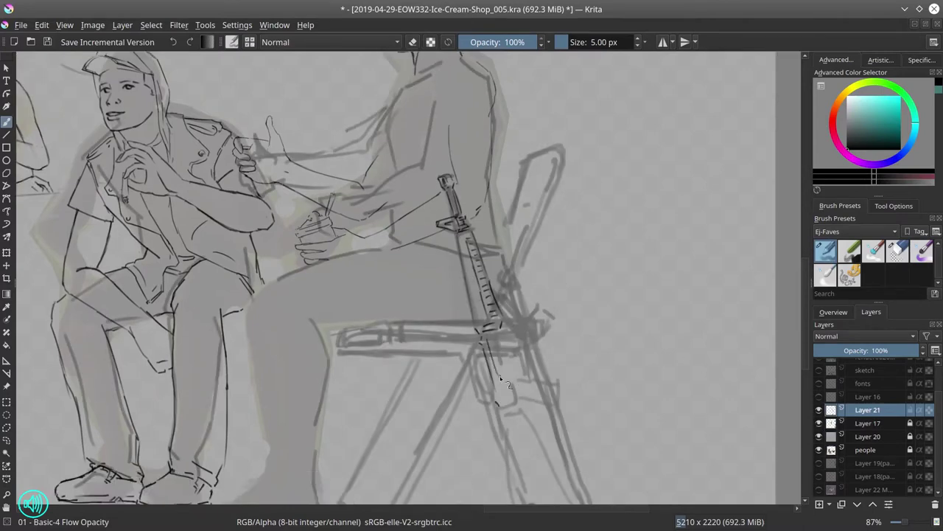
pyautogui.moveTo(490, 372); pyautogui.dragTo(309, 391)
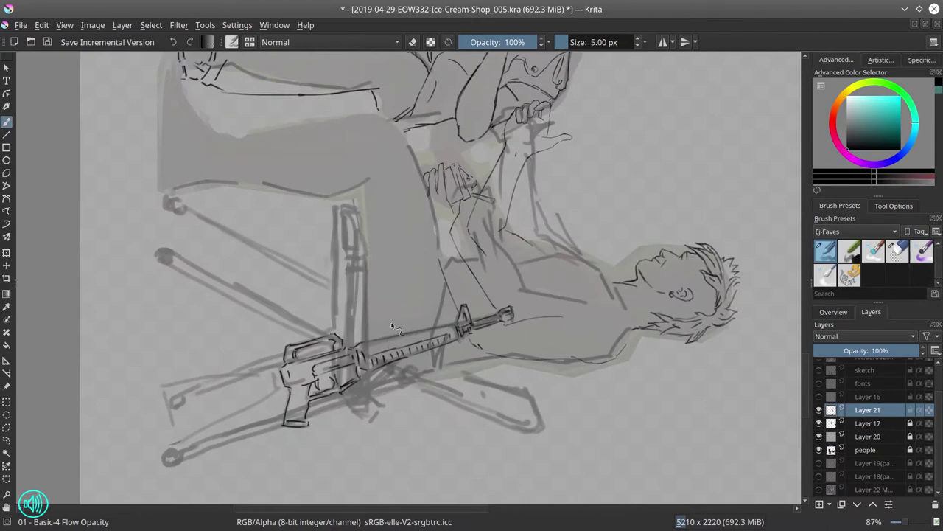
pyautogui.moveTo(338, 352); pyautogui.dragTo(524, 390)
pyautogui.moveTo(453, 291); pyautogui.dragTo(534, 404)
pyautogui.moveTo(417, 200); pyautogui.dragTo(422, 220)
pyautogui.moveTo(427, 283); pyautogui.dragTo(463, 381)
pyautogui.moveTo(439, 287); pyautogui.dragTo(450, 332)
# Ink the chair seat edge and seat bars, and darken the left chair foot
pyautogui.moveTo(280, 214); pyautogui.dragTo(460, 234)
pyautogui.press('/')
pyautogui.press('/')
pyautogui.moveTo(400, 237); pyautogui.dragTo(457, 221)
pyautogui.moveTo(529, 234); pyautogui.dragTo(465, 221)
pyautogui.moveTo(398, 220); pyautogui.dragTo(499, 218)
pyautogui.moveTo(458, 228); pyautogui.dragTo(527, 216)
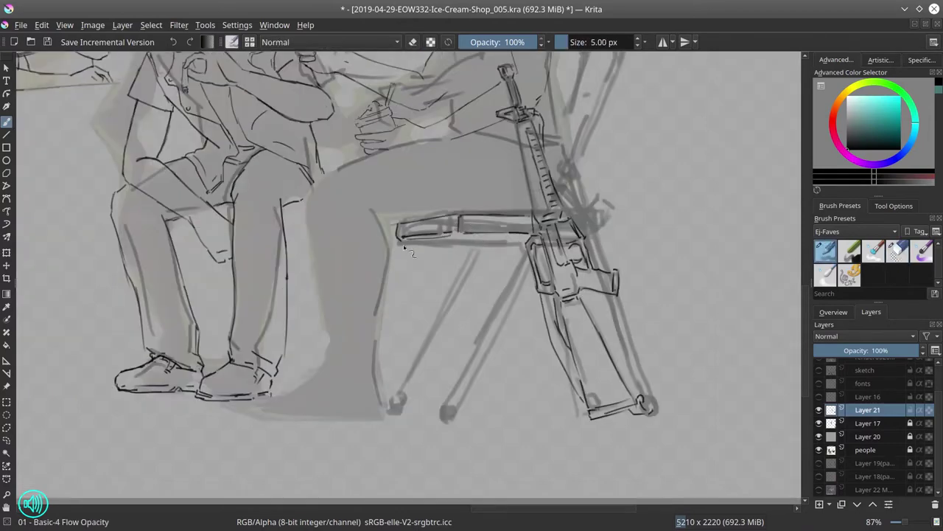
pyautogui.moveTo(402, 219); pyautogui.dragTo(462, 207)
pyautogui.moveTo(457, 216); pyautogui.dragTo(530, 203)
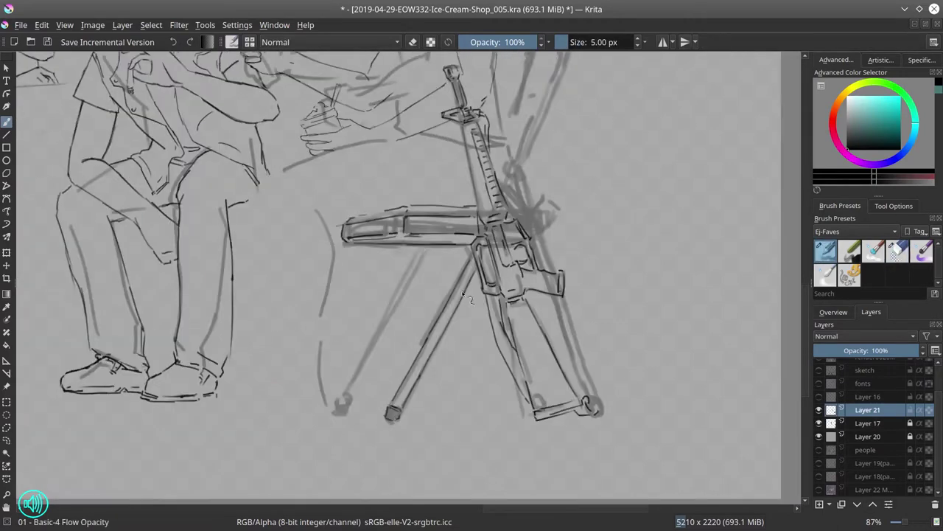
pyautogui.moveTo(335, 398); pyautogui.dragTo(346, 406)
# Ink the left chair leg down to its foot, the sling swivel and a line up the chair back
pyautogui.press('/')
pyautogui.press('/')
pyautogui.moveTo(429, 249)
pyautogui.mouseDown()
pyautogui.moveTo(343, 398)
pyautogui.moveTo(380, 346)
pyautogui.mouseUp()
pyautogui.press('/')
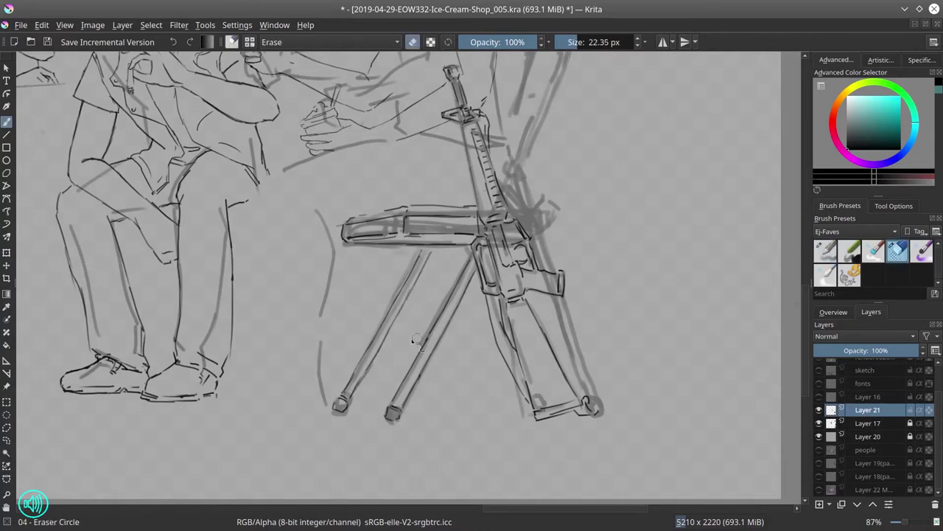
pyautogui.press('/')
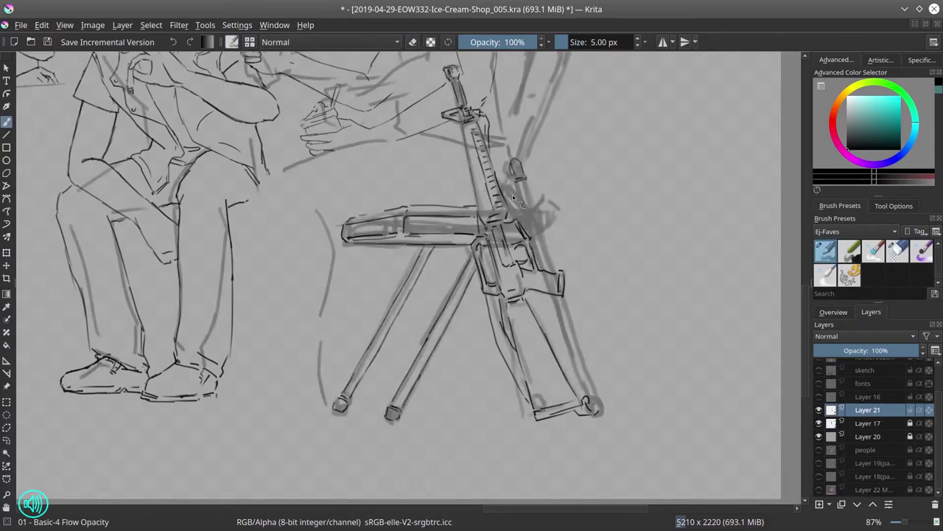
pyautogui.moveTo(505, 190); pyautogui.dragTo(537, 227)
pyautogui.moveTo(519, 157); pyautogui.dragTo(536, 111)
# Erase excess on the chair legs with a smaller eraser and re-ink the middle chair leg
pyautogui.press('/')
pyautogui.press('/')
pyautogui.press('/')
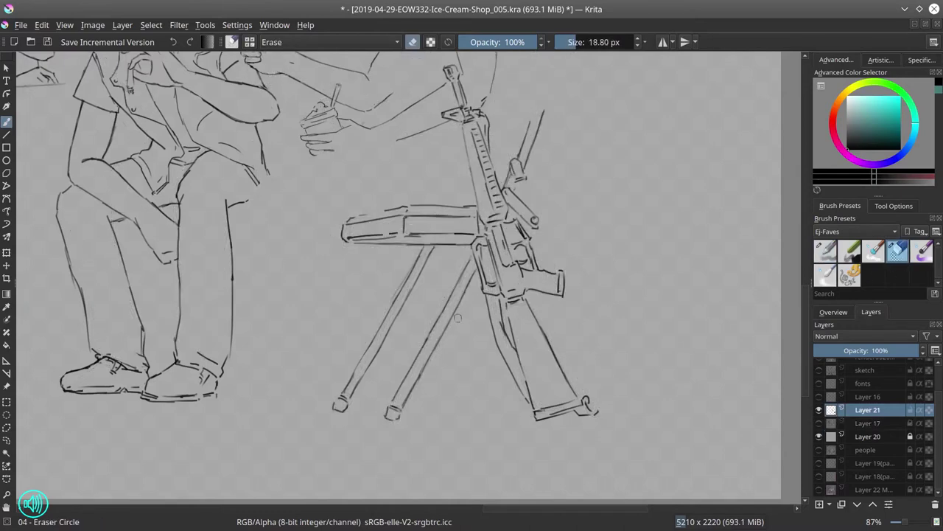
pyautogui.moveTo(432, 339)
pyautogui.mouseDown()
pyautogui.moveTo(392, 413)
pyautogui.moveTo(471, 274)
pyautogui.moveTo(398, 404)
pyautogui.mouseUp()
pyautogui.press('/')
pyautogui.press('/')
pyautogui.press('[')
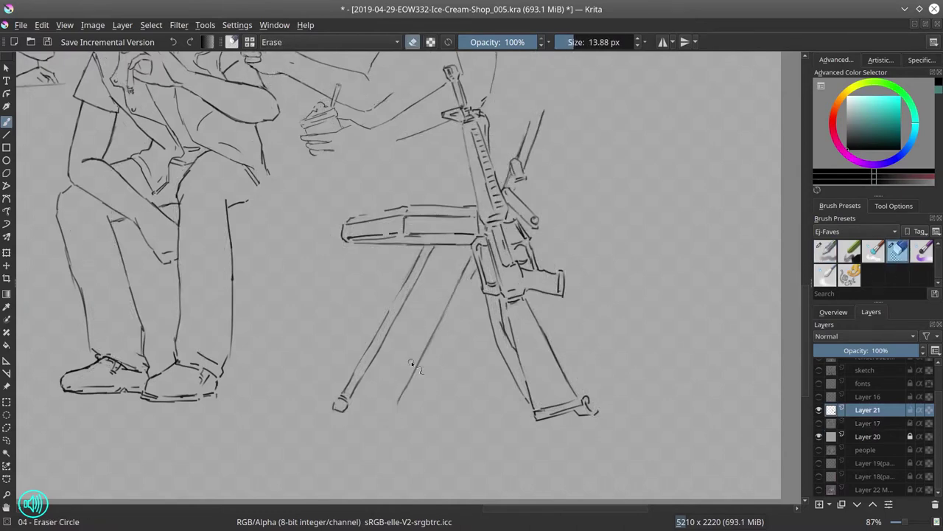
pyautogui.press('/')
pyautogui.moveTo(436, 246)
pyautogui.mouseDown()
pyautogui.moveTo(383, 325)
pyautogui.moveTo(398, 324)
pyautogui.mouseUp()
pyautogui.press('/')
pyautogui.press('/')
pyautogui.moveTo(467, 287); pyautogui.dragTo(409, 404)
pyautogui.press('/')
pyautogui.press('/')
pyautogui.moveTo(476, 267); pyautogui.dragTo(410, 405)
# Show Layer 17 and trace the rifle's right side and the upper chair back over it
pyautogui.press('h')
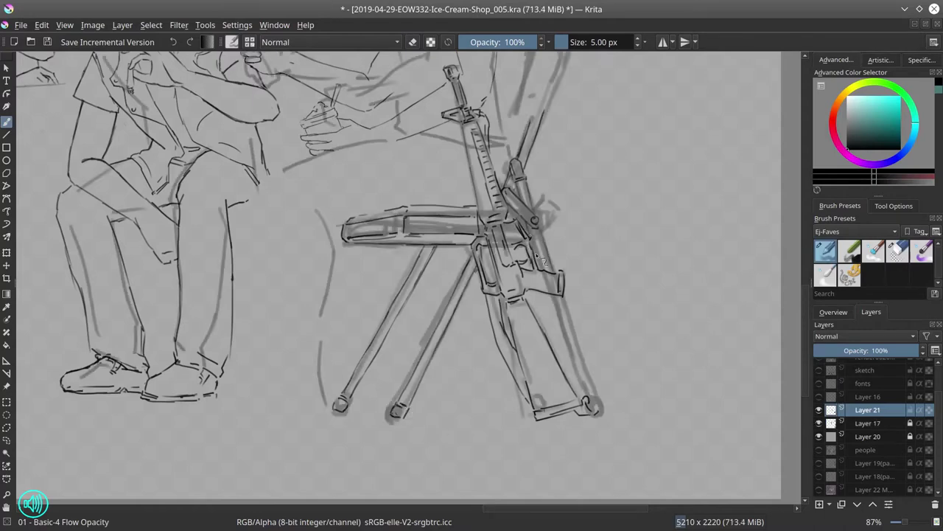
pyautogui.moveTo(539, 258); pyautogui.dragTo(589, 409)
pyautogui.moveTo(518, 120); pyautogui.dragTo(496, 216)
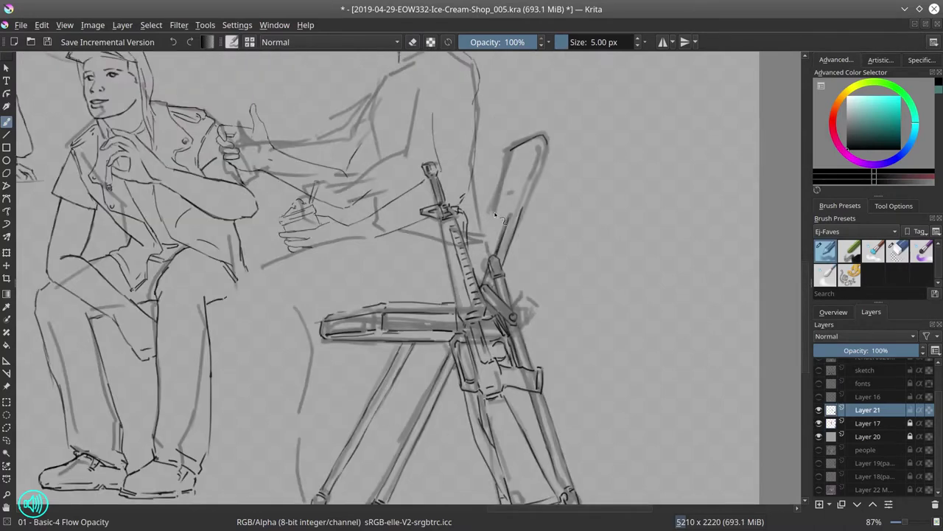
pyautogui.press('/')
pyautogui.press('/')
pyautogui.moveTo(509, 148); pyautogui.dragTo(490, 206)
pyautogui.moveTo(547, 141)
pyautogui.mouseDown()
pyautogui.moveTo(525, 211)
pyautogui.moveTo(507, 210)
pyautogui.mouseUp()
pyautogui.moveTo(504, 181); pyautogui.dragTo(528, 148)
# Hide Layer 17, show the 'people' layer, and save the drawing
pyautogui.click(818, 423)
pyautogui.click(818, 450)
pyautogui.click(46, 42)
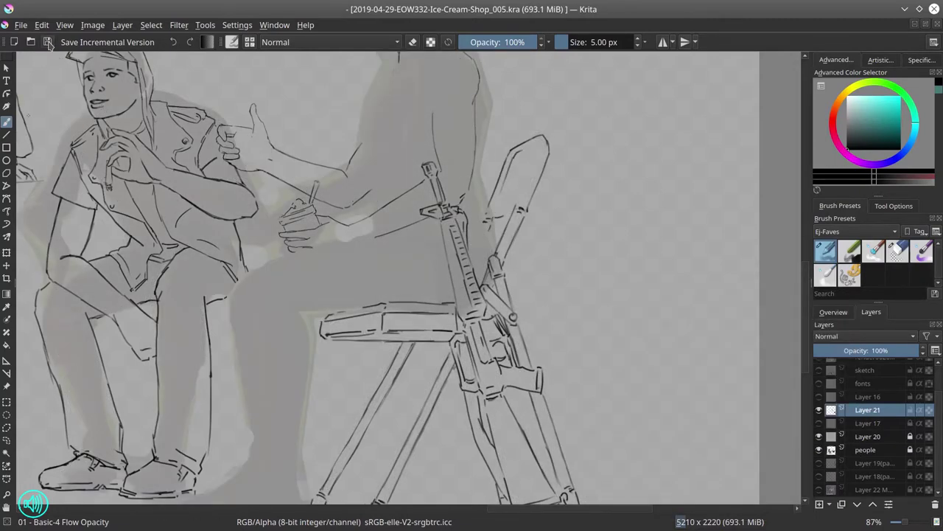
# Erase the ice-cream cup's lower lines and redraw the cup with the canvas tilted
pyautogui.press('/')
pyautogui.scroll(2, 321, 275)
pyautogui.press('/')
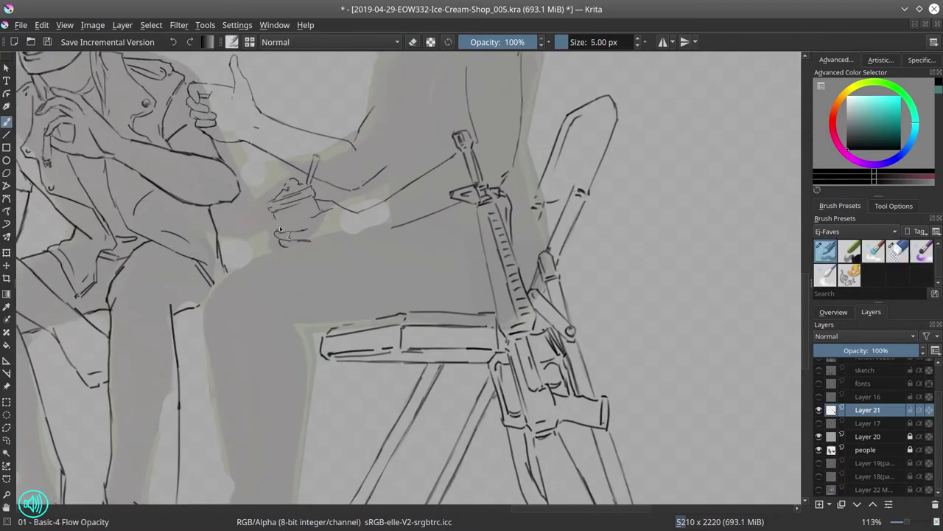
pyautogui.moveTo(274, 230); pyautogui.dragTo(315, 217)
pyautogui.press('/')
pyautogui.press('/')
pyautogui.press('/')
pyautogui.press('/')
pyautogui.press('/')
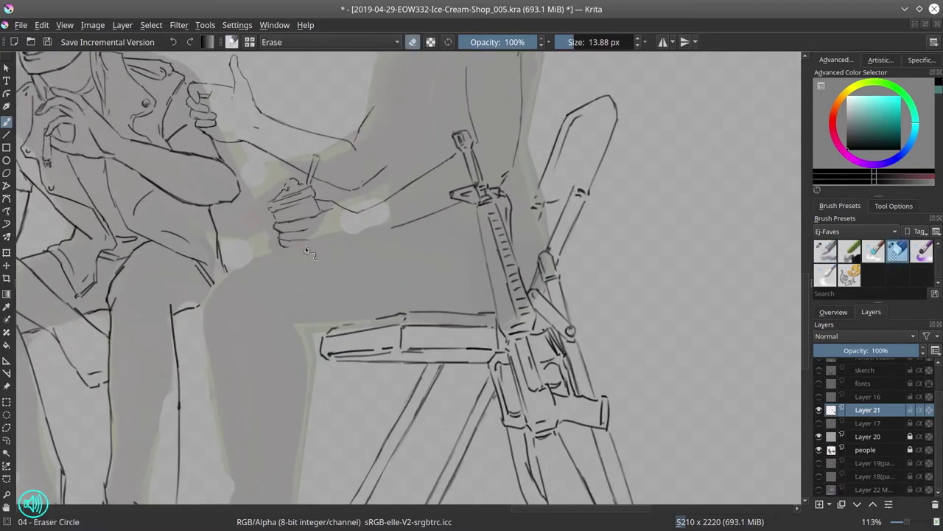
pyautogui.press('/')
pyautogui.press('/')
pyautogui.press('/')
pyautogui.press('/')
pyautogui.press('/')
pyautogui.moveTo(299, 221)
pyautogui.mouseDown()
pyautogui.moveTo(287, 243)
pyautogui.moveTo(308, 212)
pyautogui.mouseUp()
pyautogui.press('/')
pyautogui.press('6')
pyautogui.press('6')
pyautogui.press('6')
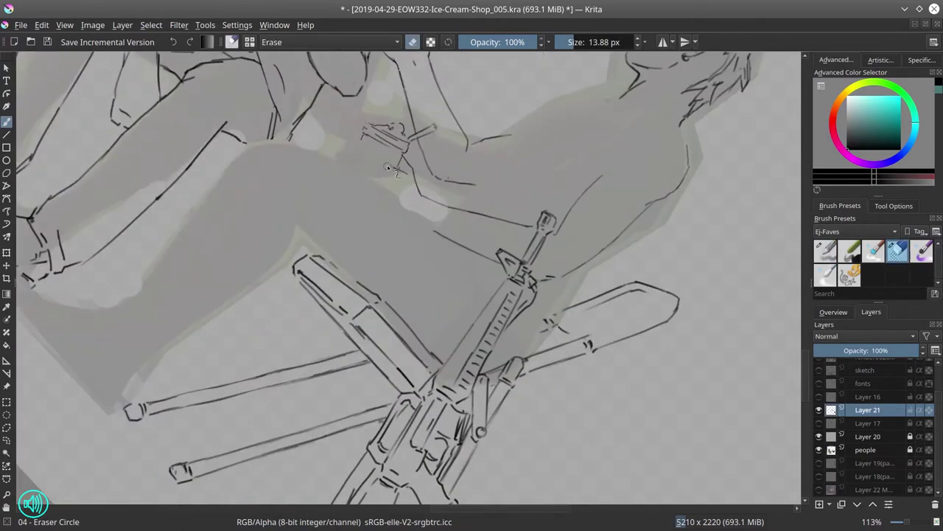
pyautogui.press('/')
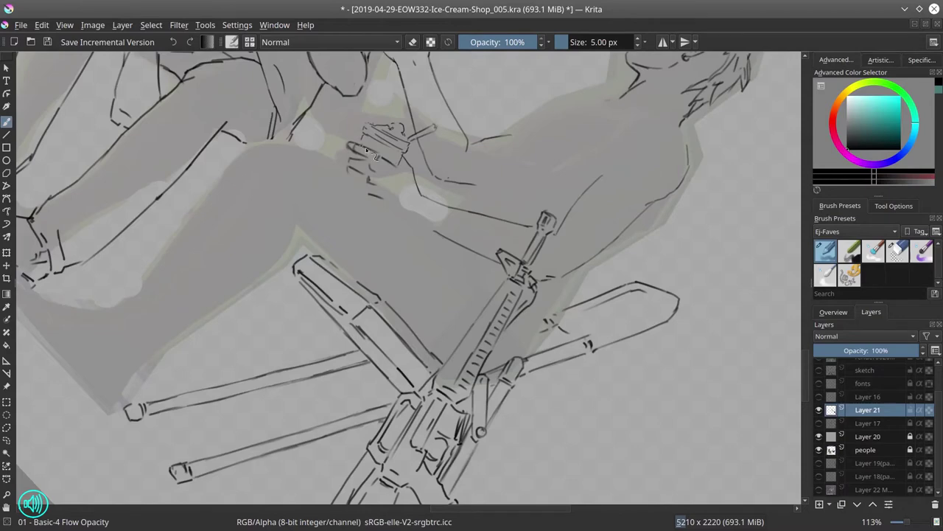
pyautogui.press('5')
pyautogui.press('/')
# Redraw the seated man's shoulder line from the neck and ink his torso contour and back edge
pyautogui.press('/')
pyautogui.press('/')
pyautogui.press('/')
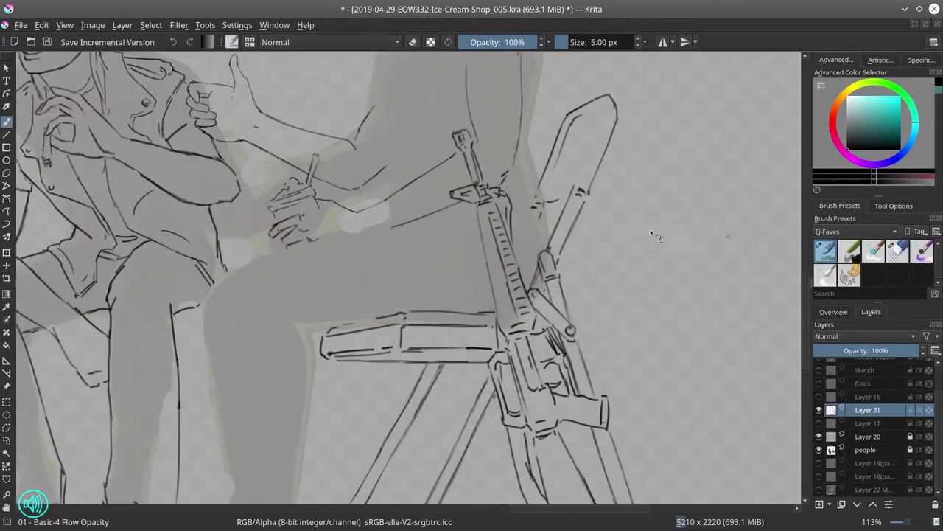
pyautogui.moveTo(288, 255); pyautogui.dragTo(254, 402)
pyautogui.press('/')
pyautogui.moveTo(394, 155)
pyautogui.mouseDown()
pyautogui.moveTo(488, 136)
pyautogui.moveTo(470, 153)
pyautogui.moveTo(490, 156)
pyautogui.mouseUp()
pyautogui.press('/')
pyautogui.press('/')
pyautogui.press('/')
pyautogui.moveTo(376, 163); pyautogui.dragTo(342, 265)
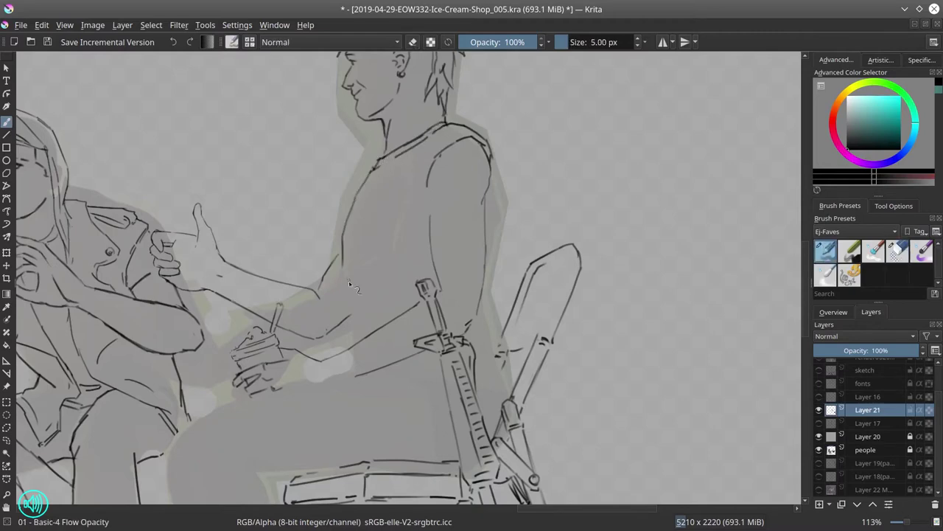
pyautogui.moveTo(429, 197); pyautogui.dragTo(431, 247)
pyautogui.moveTo(343, 261); pyautogui.dragTo(352, 332)
pyautogui.click(818, 449)
pyautogui.press('/')
pyautogui.press('/')
# Zoom out over the whole drawing, save it, and show the grey people silhouettes again
pyautogui.press('2')
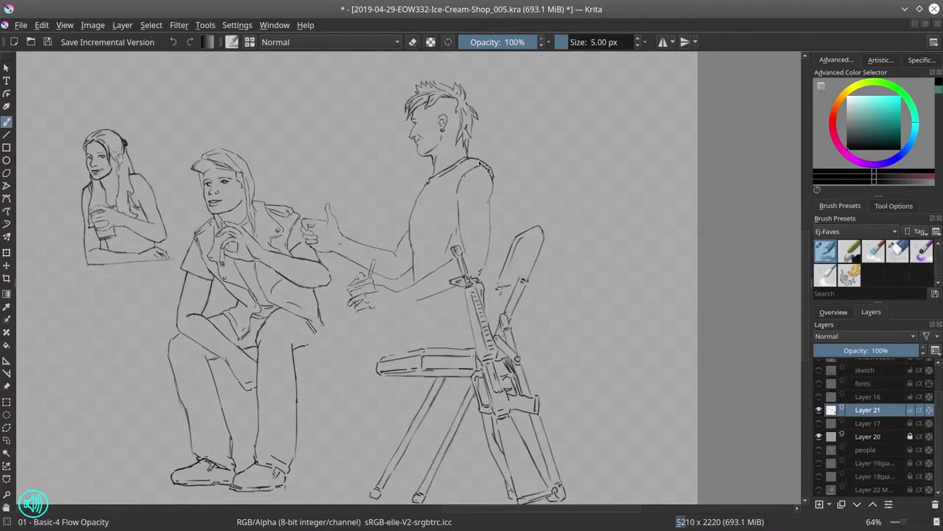
pyautogui.hotkey('ctrl', 's')
pyautogui.press('-')
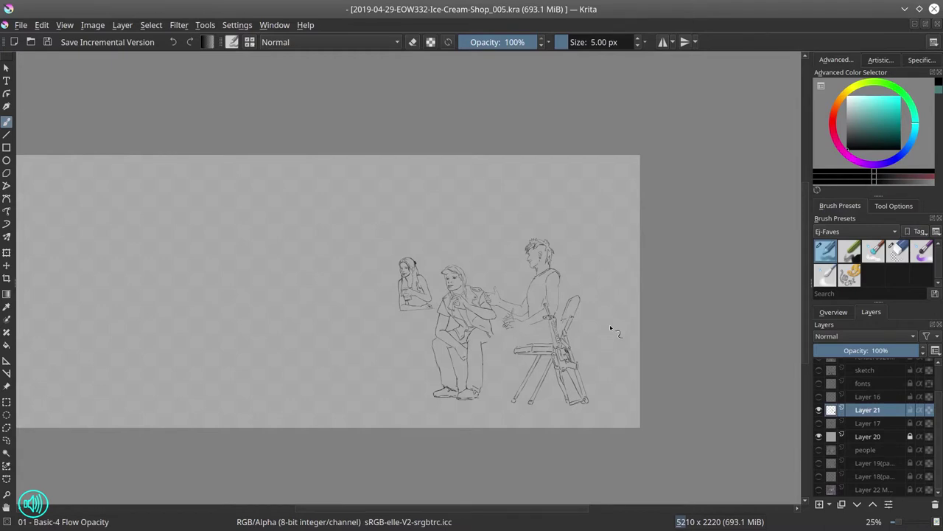
pyautogui.click(819, 449)
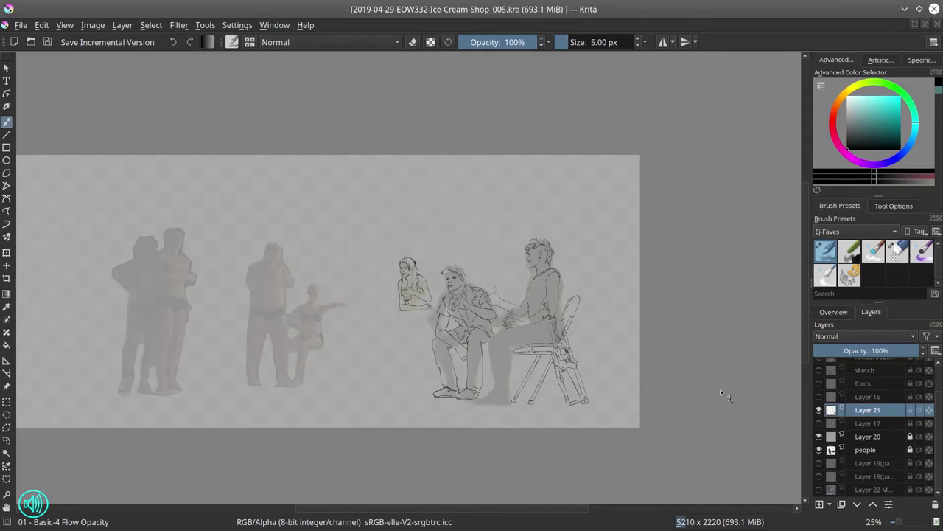
pyautogui.scroll(5, 720, 389)
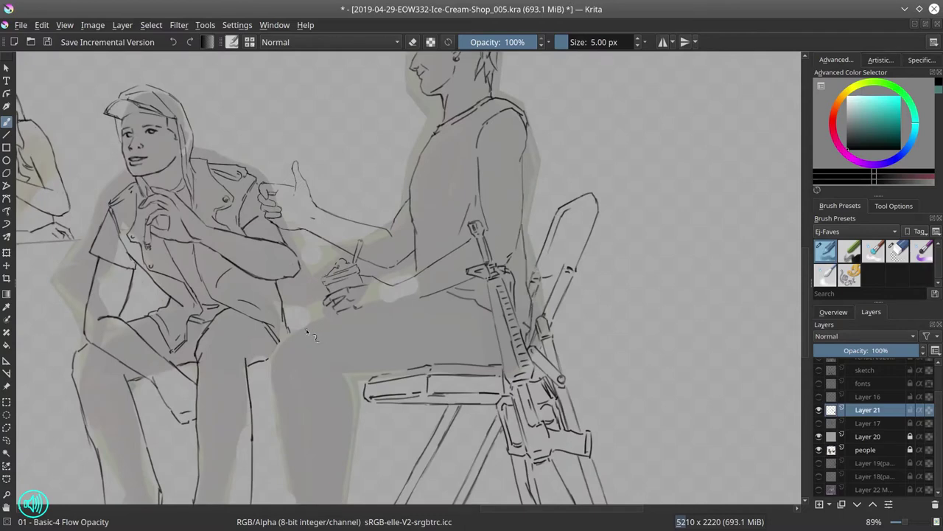
# Ink the thigh line toward the hip, trouser fold lines and the lower leg line
pyautogui.moveTo(308, 333)
pyautogui.mouseDown()
pyautogui.moveTo(420, 299)
pyautogui.moveTo(469, 326)
pyautogui.mouseUp()
pyautogui.moveTo(489, 324); pyautogui.dragTo(514, 343)
pyautogui.moveTo(443, 306); pyautogui.dragTo(472, 325)
pyautogui.moveTo(468, 331)
pyautogui.mouseDown()
pyautogui.moveTo(493, 339)
pyautogui.moveTo(501, 354)
pyautogui.mouseUp()
pyautogui.moveTo(285, 341)
pyautogui.mouseDown()
pyautogui.moveTo(307, 379)
pyautogui.moveTo(417, 369)
pyautogui.mouseUp()
pyautogui.moveTo(375, 324); pyautogui.dragTo(448, 317)
pyautogui.scroll(-3, 310, 317)
pyautogui.click(818, 450)
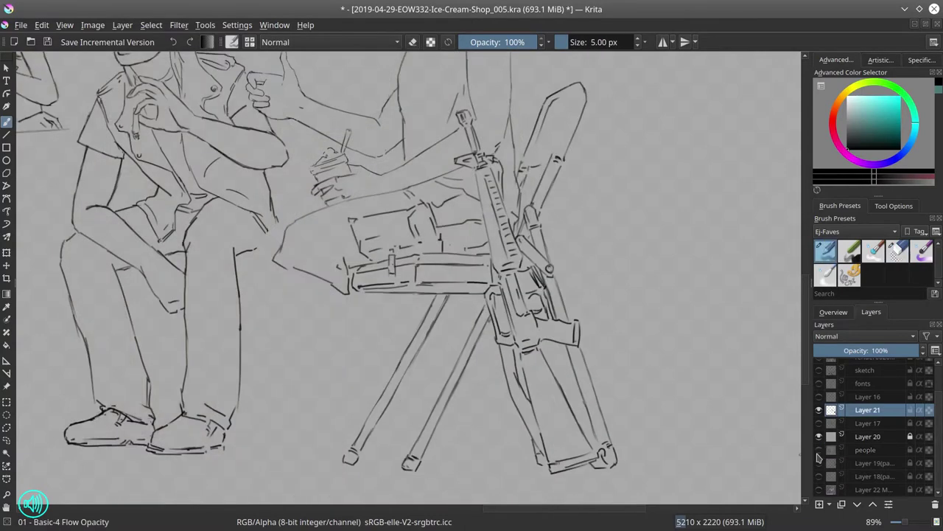
pyautogui.click(819, 450)
# Add strokes below the foot, tidy them with a freehand selection, and save
pyautogui.moveTo(221, 430)
pyautogui.mouseDown()
pyautogui.moveTo(294, 448)
pyautogui.moveTo(214, 463)
pyautogui.mouseUp()
pyautogui.click(818, 450)
pyautogui.click(7, 427)
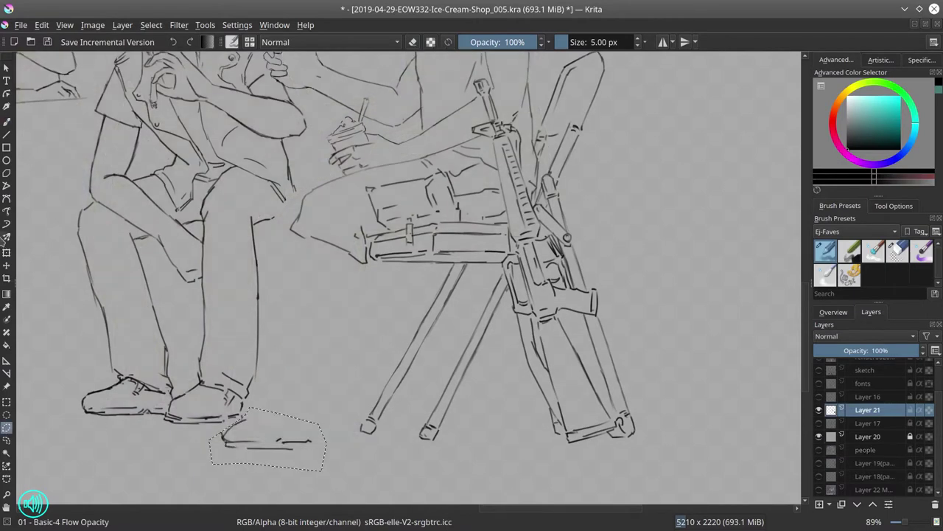
pyautogui.hotkey('ctrl', 'shift', 'a')
pyautogui.press('b')
pyautogui.hotkey('ctrl', 's')
pyautogui.click(819, 450)
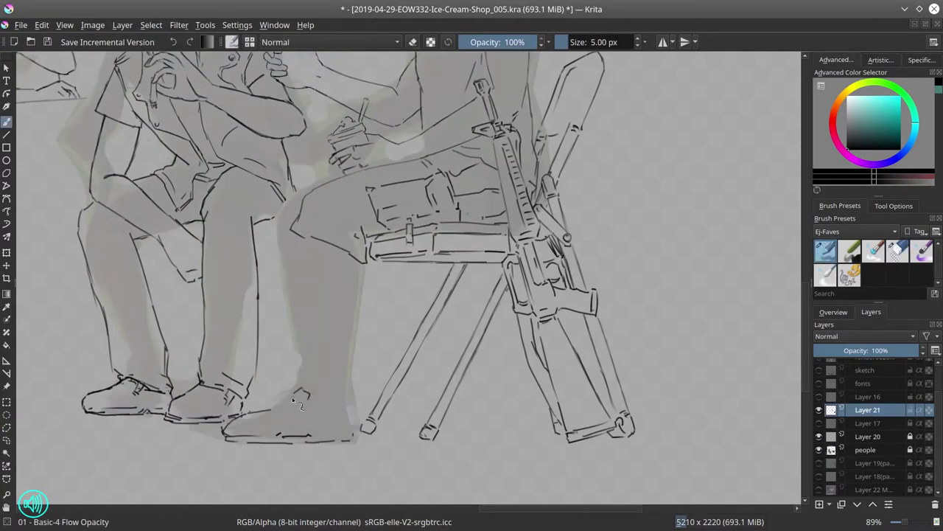
# Draw shoelaces on the shoe and ink the leg's front and back edges and shoe outline
pyautogui.moveTo(293, 400)
pyautogui.mouseDown()
pyautogui.moveTo(304, 417)
pyautogui.moveTo(289, 413)
pyautogui.moveTo(351, 433)
pyautogui.mouseUp()
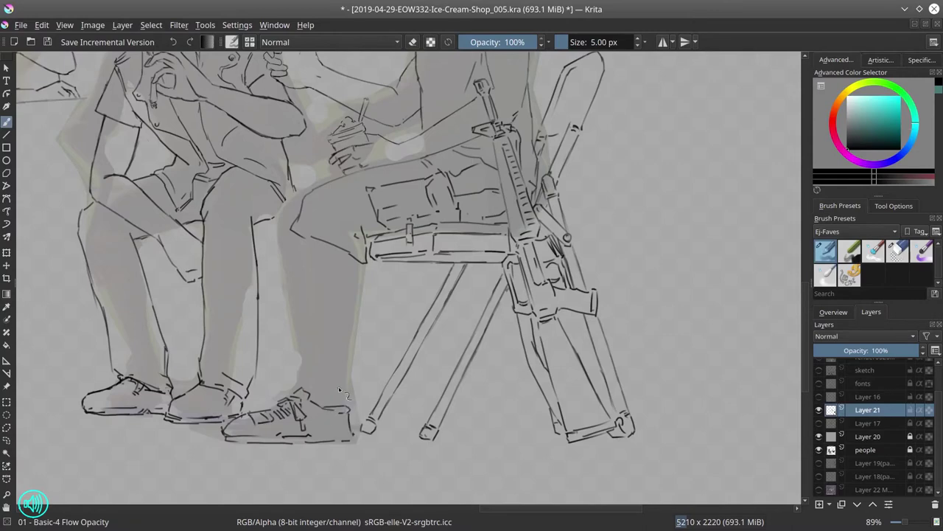
pyautogui.moveTo(357, 262); pyautogui.dragTo(347, 395)
pyautogui.moveTo(283, 249); pyautogui.dragTo(300, 340)
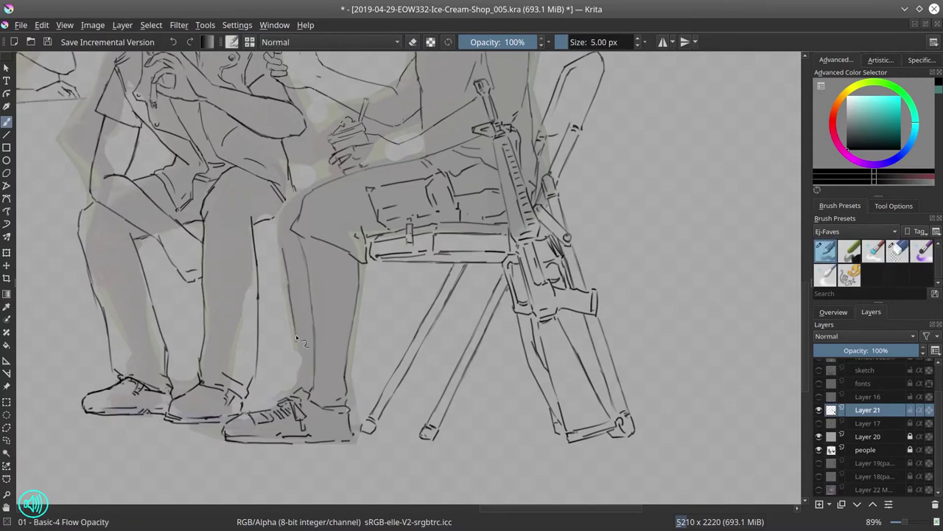
pyautogui.moveTo(288, 283); pyautogui.dragTo(300, 385)
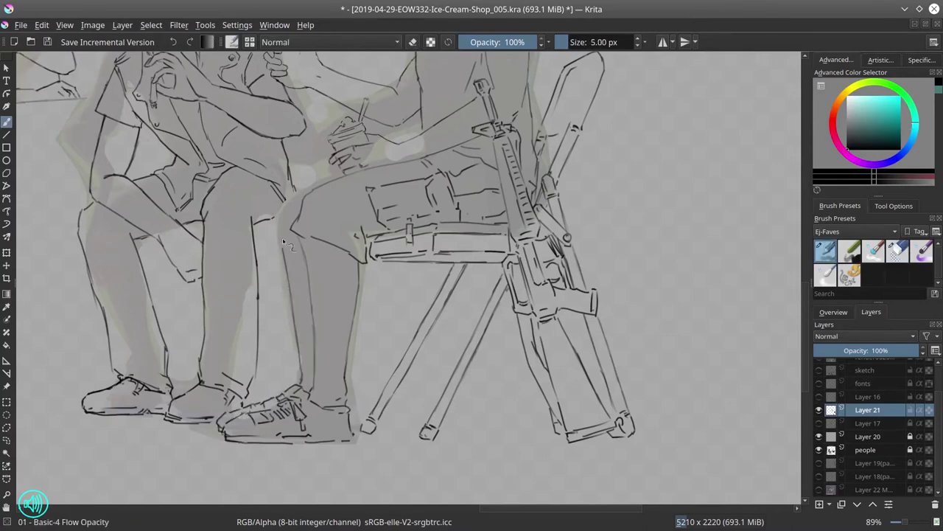
pyautogui.moveTo(218, 431); pyautogui.dragTo(250, 410)
pyautogui.moveTo(278, 253); pyautogui.dragTo(295, 194)
pyautogui.moveTo(295, 193); pyautogui.dragTo(336, 181)
pyautogui.moveTo(312, 311); pyautogui.dragTo(314, 345)
# Check the Layer 22 photo reference, add a vertical chair-leg line and shoe strokes, then save
pyautogui.scroll(-4, 308, 286)
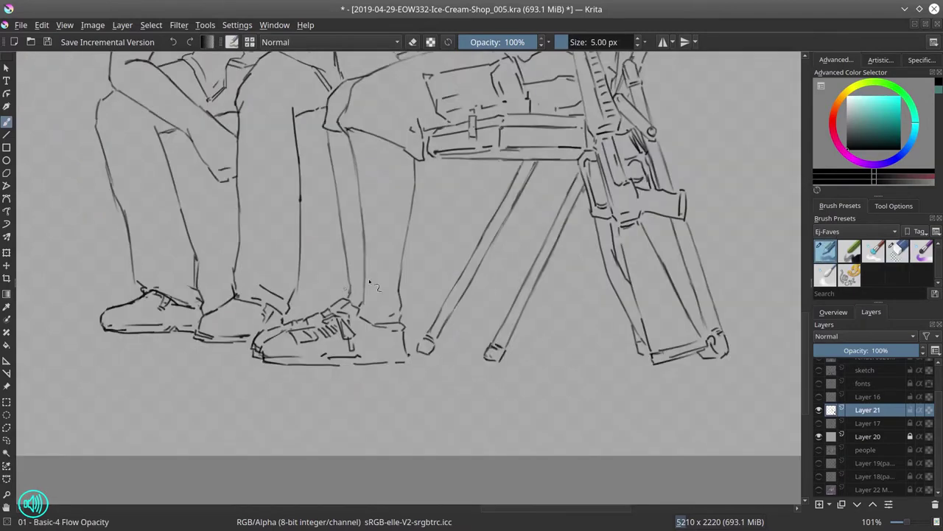
pyautogui.click(819, 490)
pyautogui.click(819, 490)
pyautogui.scroll(3, 379, 317)
pyautogui.moveTo(372, 254); pyautogui.dragTo(383, 390)
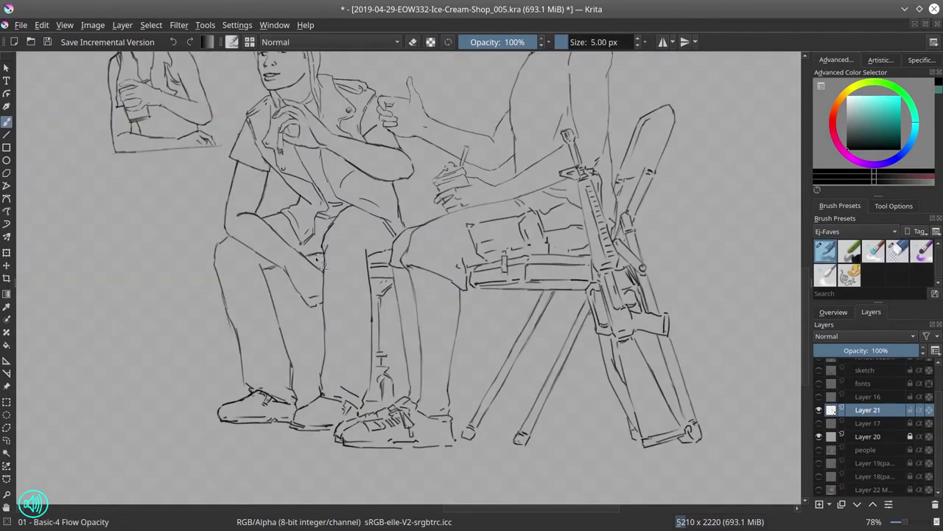
pyautogui.moveTo(318, 375); pyautogui.dragTo(308, 406)
pyautogui.moveTo(384, 399); pyautogui.dragTo(404, 372)
pyautogui.press('2')
pyautogui.hotkey('ctrl', 's')
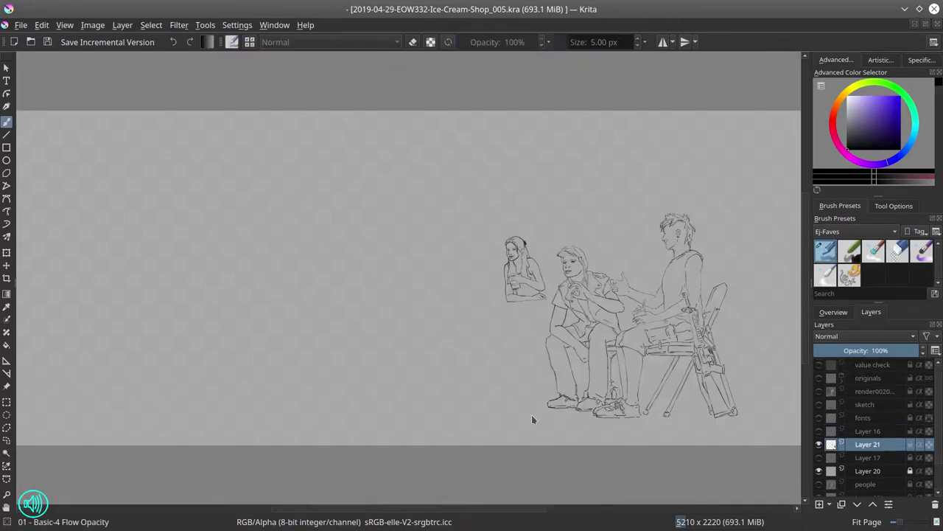
pyautogui.scroll(5, 467, 441)
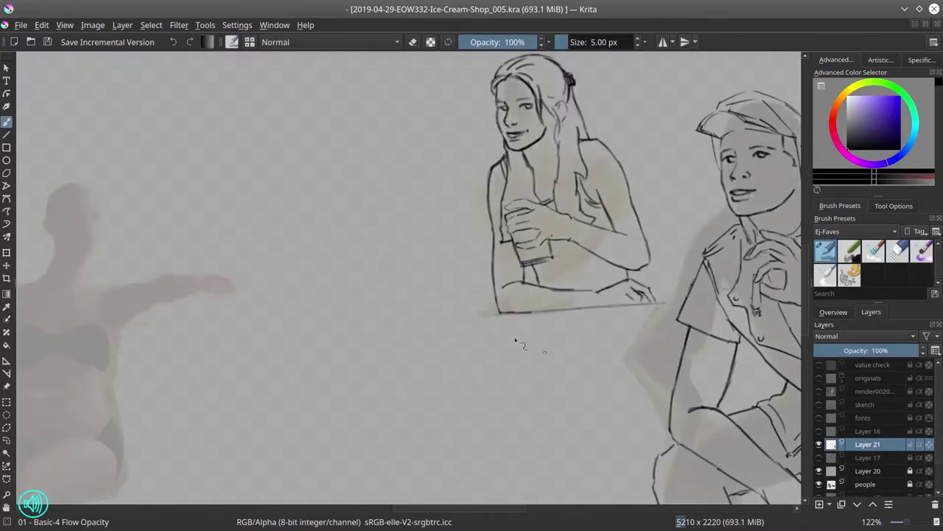
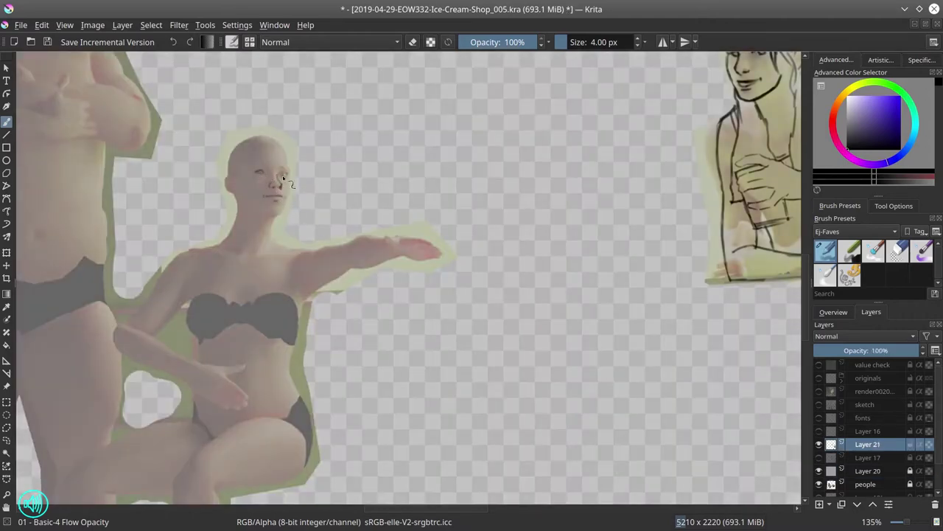
# Sketch the chin line, the pointing hand outline, the hairline and the hair strokes on the head
pyautogui.moveTo(258, 214); pyautogui.dragTo(280, 216)
pyautogui.moveTo(388, 237); pyautogui.dragTo(417, 258)
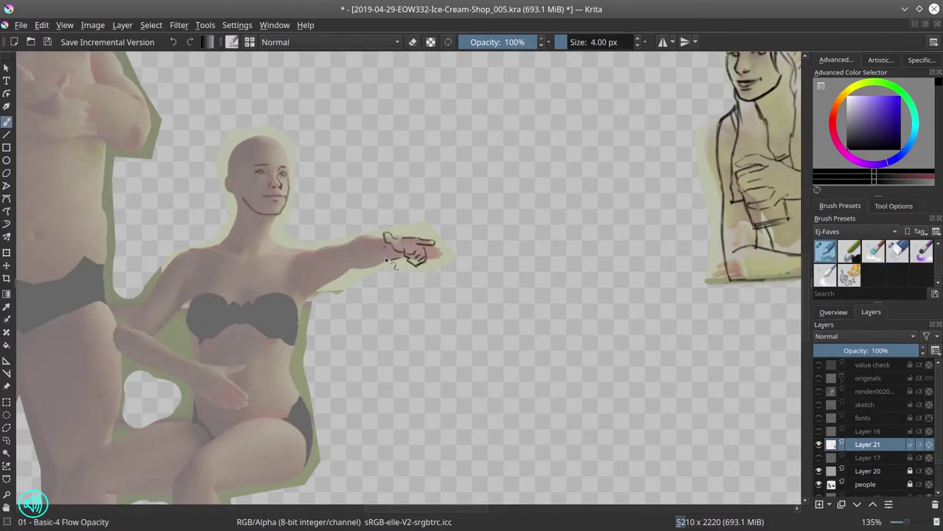
pyautogui.moveTo(236, 179); pyautogui.dragTo(291, 175)
pyautogui.moveTo(254, 148); pyautogui.dragTo(291, 163)
pyautogui.moveTo(237, 182); pyautogui.dragTo(230, 230)
pyautogui.moveTo(273, 217); pyautogui.dragTo(272, 235)
# Copy the sketched head to a new layer and resize it with a transform
pyautogui.press('e')
pyautogui.hotkey('ctrl', 't')
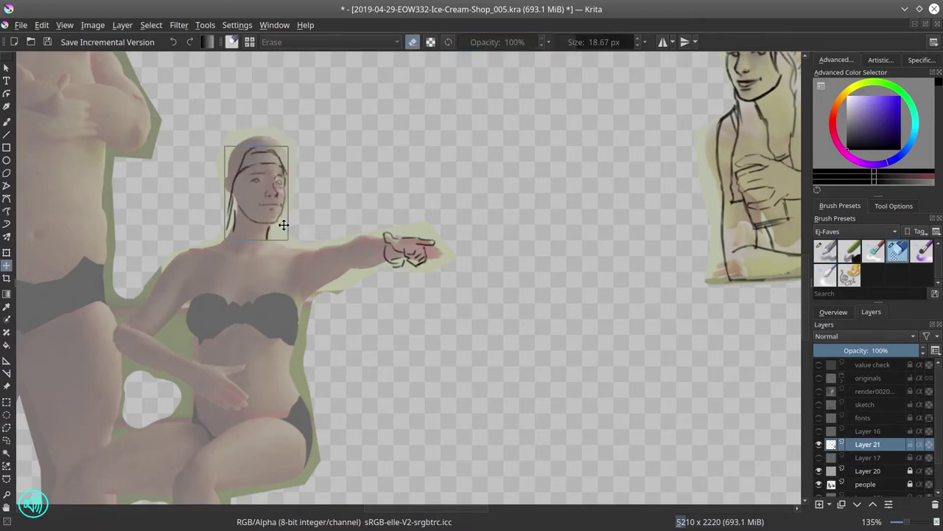
pyautogui.hotkey('ctrl', 'shift', 'c')
pyautogui.hotkey('ctrl', 'v')
pyautogui.hotkey('ctrl', 't')
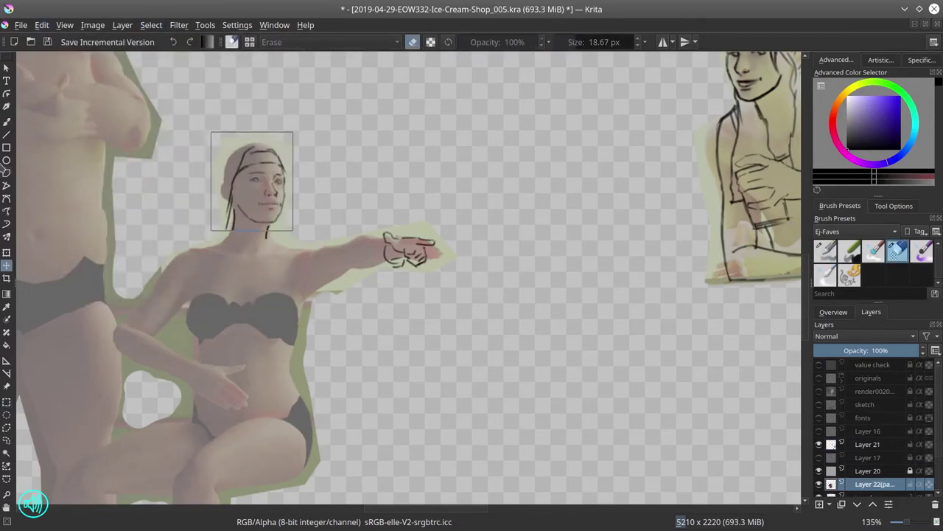
pyautogui.scroll(-1, 867, 442)
pyautogui.click(867, 410)
pyautogui.press('b')
pyautogui.press('e')
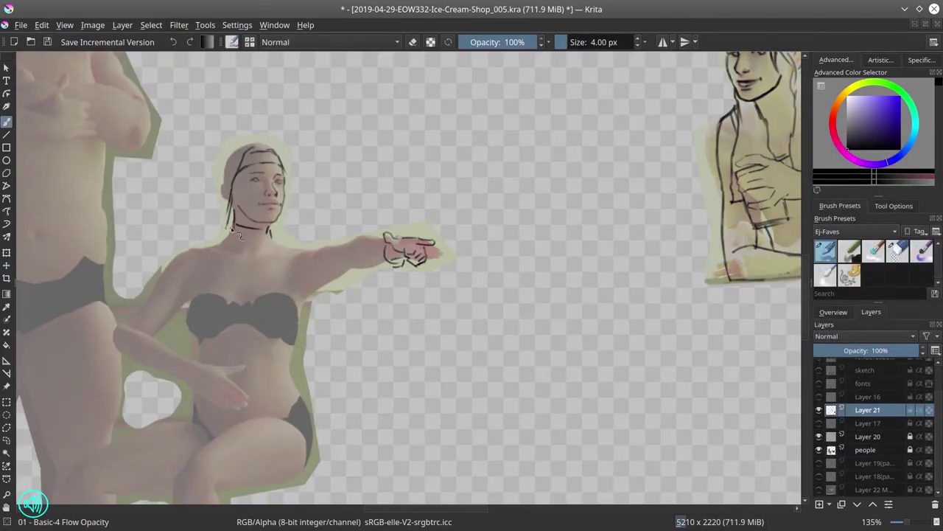
# Draw the neck, collar, veil sides, collarbone and underside of the outstretched arm
pyautogui.moveTo(225, 238)
pyautogui.mouseDown()
pyautogui.moveTo(249, 247)
pyautogui.moveTo(286, 238)
pyautogui.mouseUp()
pyautogui.press('e')
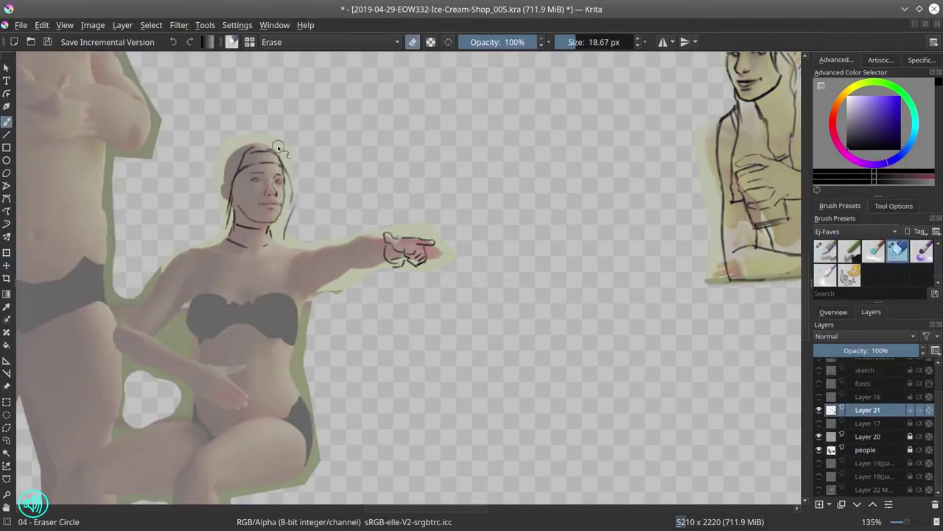
pyautogui.press('e')
pyautogui.press('e')
pyautogui.moveTo(292, 166); pyautogui.dragTo(295, 239)
pyautogui.moveTo(264, 141); pyautogui.dragTo(196, 242)
pyautogui.press('/')
pyautogui.press('/')
pyautogui.moveTo(244, 165); pyautogui.dragTo(227, 226)
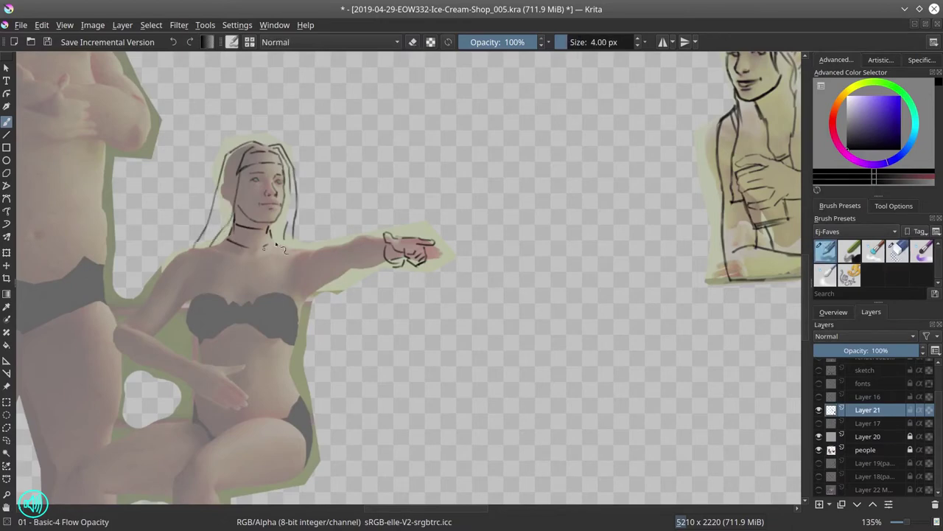
pyautogui.moveTo(233, 274); pyautogui.dragTo(311, 247)
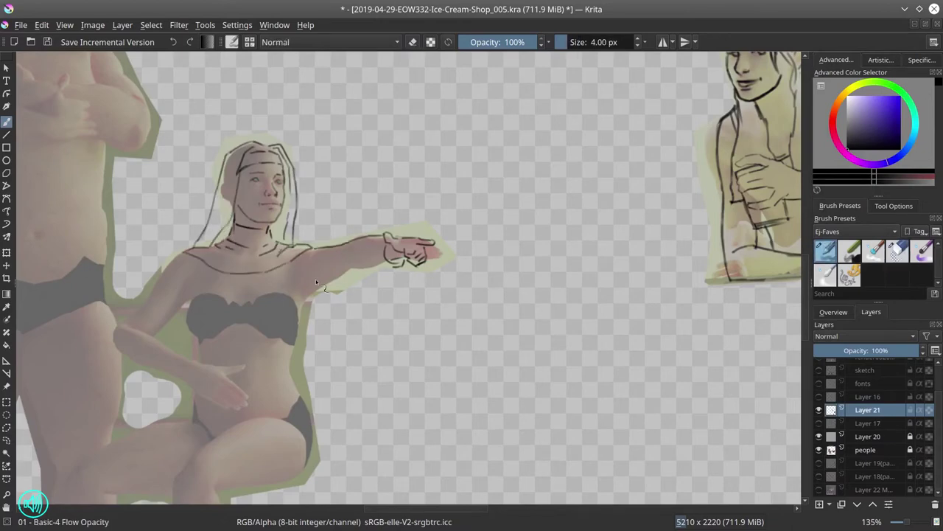
pyautogui.moveTo(319, 292); pyautogui.dragTo(417, 268)
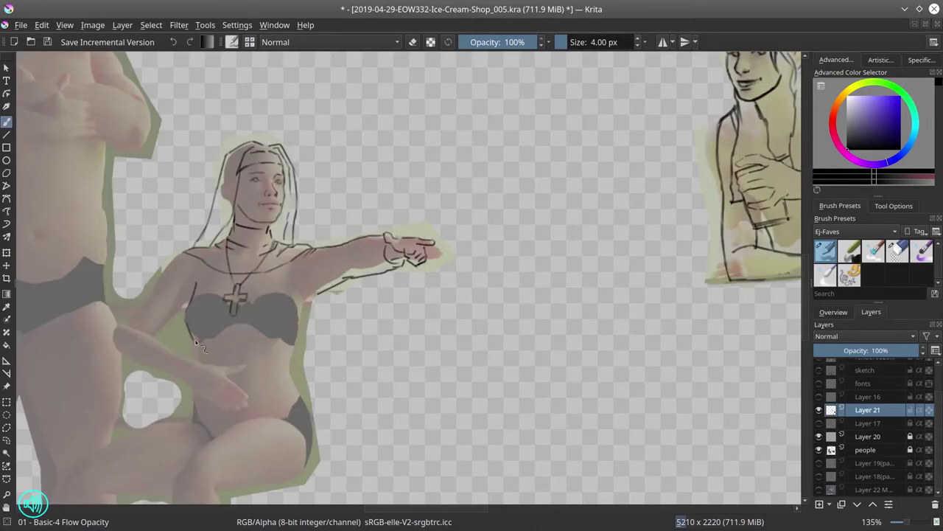
# Add torso and shoulder strokes, hide the people reference, and clean up the clasped hands
pyautogui.moveTo(297, 361); pyautogui.dragTo(254, 410)
pyautogui.moveTo(197, 250)
pyautogui.mouseDown()
pyautogui.moveTo(184, 295)
pyautogui.moveTo(190, 390)
pyautogui.moveTo(207, 398)
pyautogui.moveTo(210, 371)
pyautogui.moveTo(210, 389)
pyautogui.mouseUp()
pyautogui.click(818, 449)
pyautogui.press('/')
pyautogui.press('/')
pyautogui.moveTo(241, 360)
pyautogui.mouseDown()
pyautogui.moveTo(200, 378)
pyautogui.moveTo(246, 385)
pyautogui.moveTo(242, 358)
pyautogui.moveTo(265, 337)
pyautogui.mouseUp()
pyautogui.press('/')
pyautogui.press('/')
pyautogui.press('/')
pyautogui.press('/')
pyautogui.press('/')
pyautogui.press('/')
pyautogui.press('/')
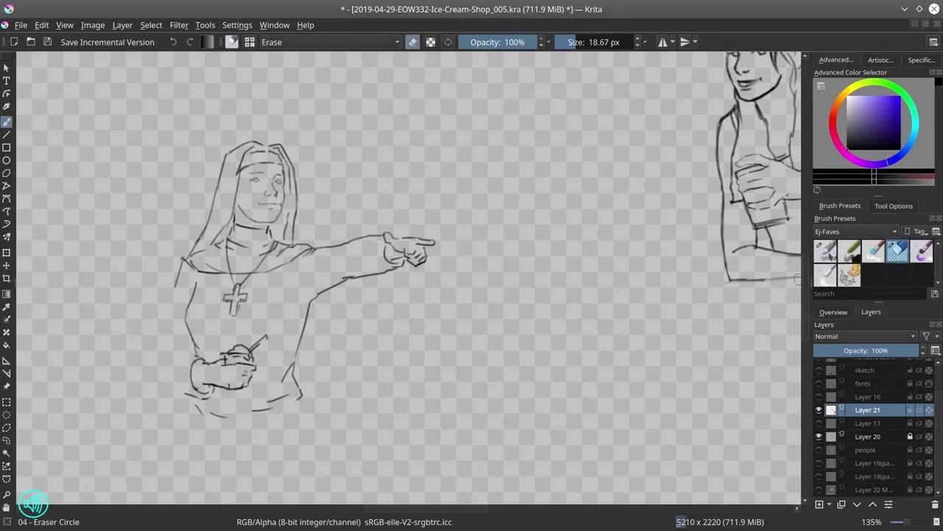
pyautogui.press('/')
pyautogui.press('/')
pyautogui.moveTo(176, 350)
pyautogui.mouseDown()
pyautogui.moveTo(164, 398)
pyautogui.moveTo(162, 376)
pyautogui.mouseUp()
pyautogui.press('/')
pyautogui.press('/')
pyautogui.press('/')
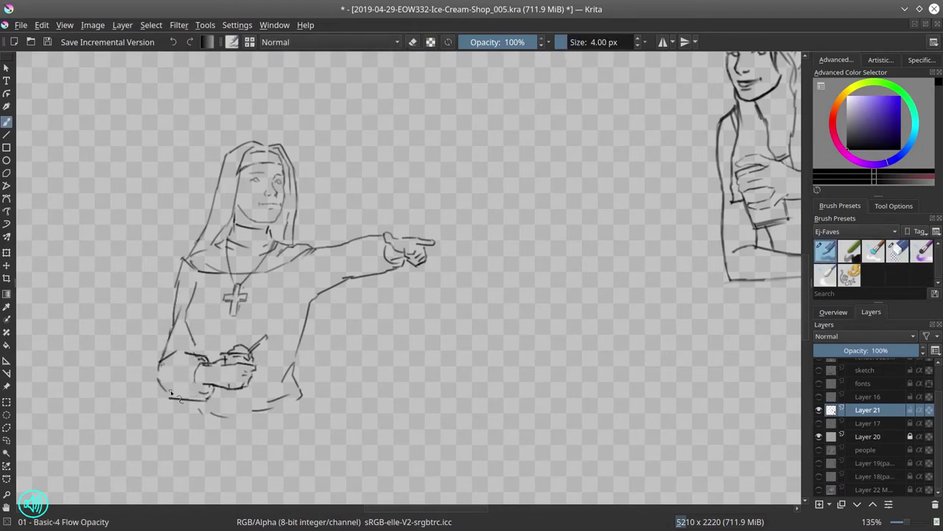
pyautogui.press('/')
pyautogui.press('/')
# Pan down to the lower body and sketch the hip, seat, knee and leg
pyautogui.moveTo(217, 407); pyautogui.dragTo(301, 392)
pyautogui.moveTo(420, 379); pyautogui.dragTo(553, 235)
pyautogui.click(819, 450)
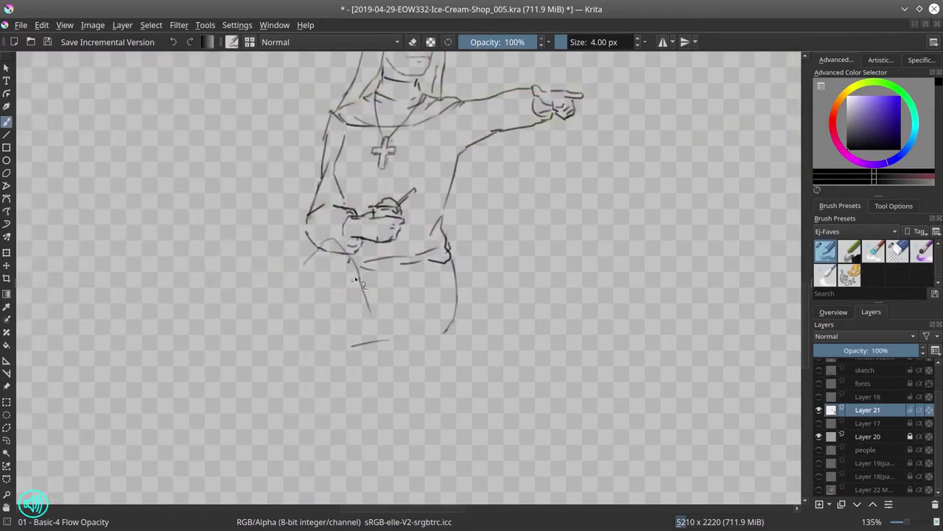
pyautogui.press('/')
pyautogui.press('/')
pyautogui.moveTo(386, 274); pyautogui.dragTo(441, 266)
pyautogui.moveTo(387, 346); pyautogui.dragTo(433, 337)
pyautogui.moveTo(445, 259); pyautogui.dragTo(469, 350)
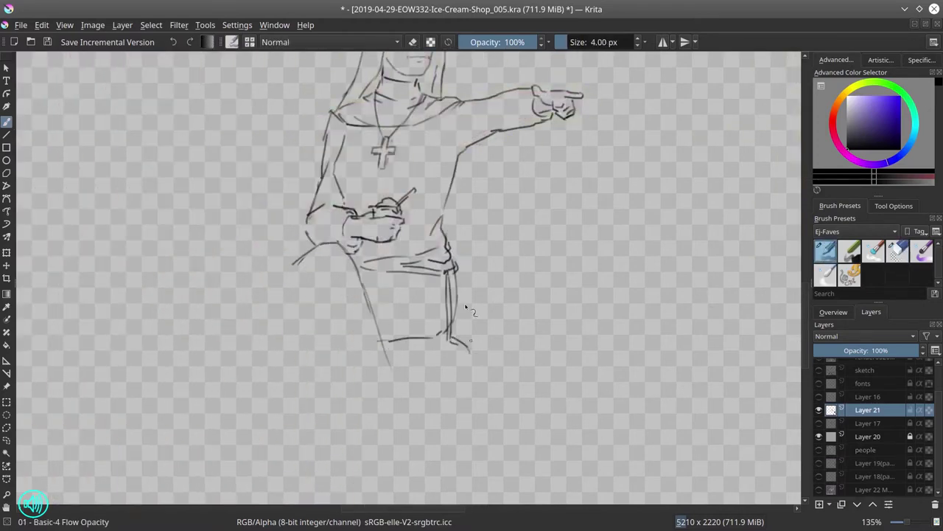
pyautogui.click(819, 450)
# Redraw the legs and knee over the reference, erasing the old lower-leg lines
pyautogui.press('/')
pyautogui.press('/')
pyautogui.moveTo(343, 343); pyautogui.dragTo(336, 435)
pyautogui.moveTo(302, 320); pyautogui.dragTo(300, 374)
pyautogui.click(819, 450)
# Replace the old leg lines and draw the shoe's sole and top of the foot
pyautogui.press('/')
pyautogui.moveTo(343, 347); pyautogui.dragTo(341, 427)
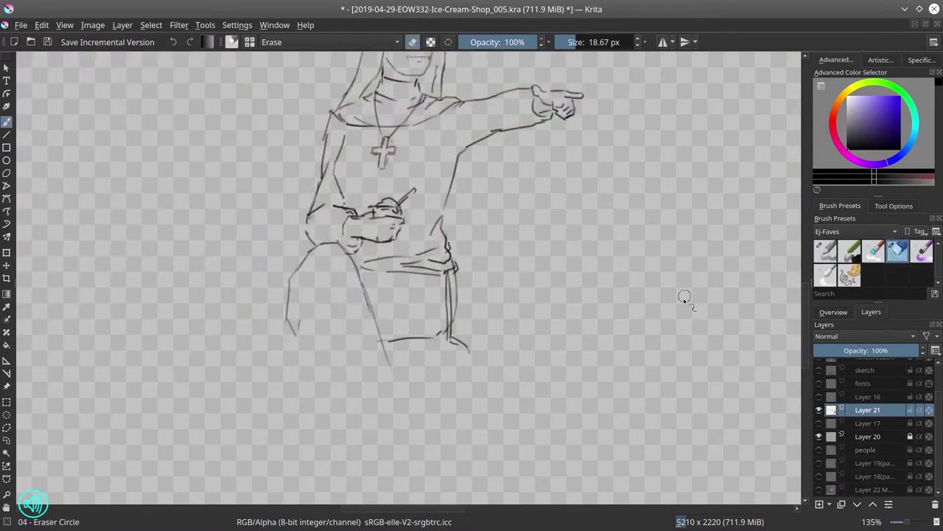
pyautogui.press('/')
pyautogui.moveTo(338, 270); pyautogui.dragTo(331, 325)
pyautogui.click(819, 450)
pyautogui.moveTo(280, 438)
pyautogui.mouseDown()
pyautogui.moveTo(309, 321)
pyautogui.moveTo(297, 389)
pyautogui.mouseUp()
pyautogui.moveTo(380, 342); pyautogui.dragTo(426, 320)
pyautogui.click(818, 450)
pyautogui.press('/')
pyautogui.moveTo(347, 199); pyautogui.dragTo(337, 221)
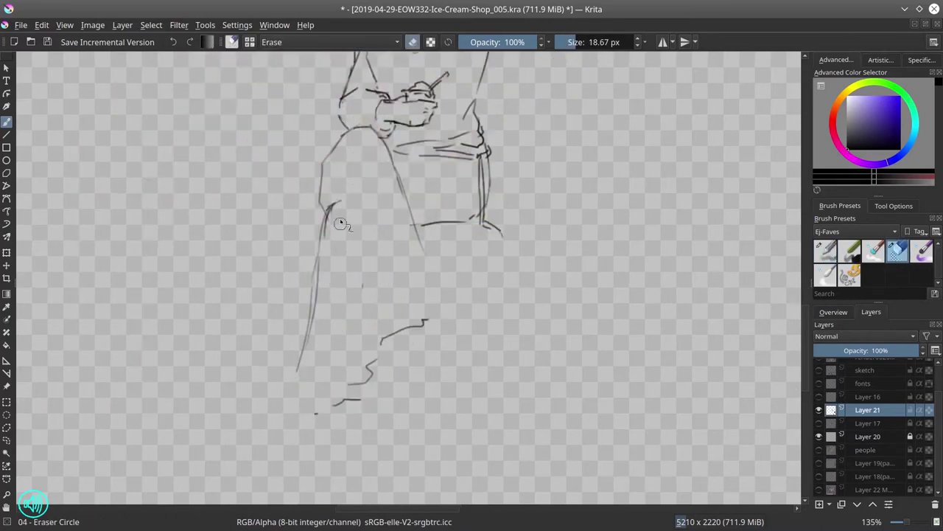
pyautogui.moveTo(317, 262); pyautogui.dragTo(313, 339)
pyautogui.press('/')
pyautogui.click(819, 450)
pyautogui.moveTo(308, 429); pyautogui.dragTo(384, 420)
pyautogui.moveTo(289, 414); pyautogui.dragTo(321, 401)
pyautogui.press('/')
pyautogui.press('/')
pyautogui.press('/')
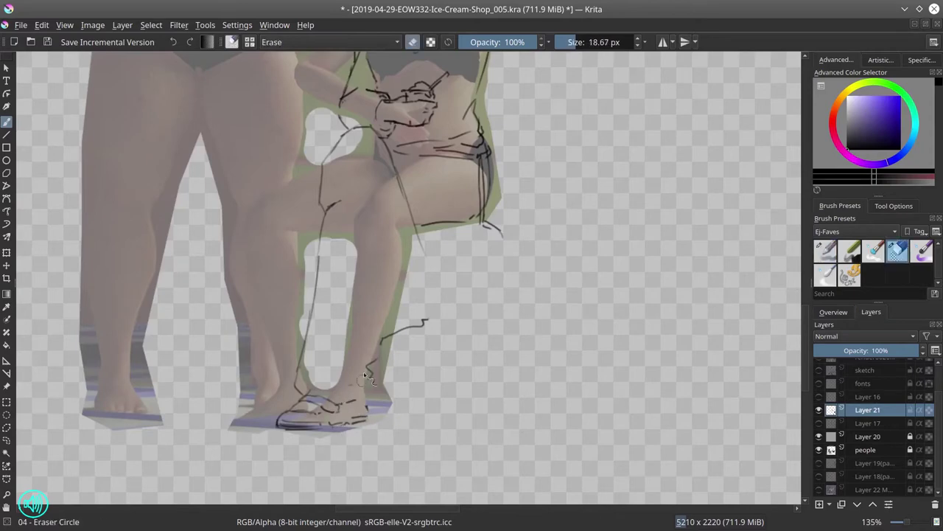
pyautogui.press('/')
# Draw the shin and calf lines down to the foot, then save the document
pyautogui.moveTo(350, 172); pyautogui.dragTo(361, 303)
pyautogui.moveTo(351, 293); pyautogui.dragTo(346, 381)
pyautogui.moveTo(371, 381); pyautogui.dragTo(384, 403)
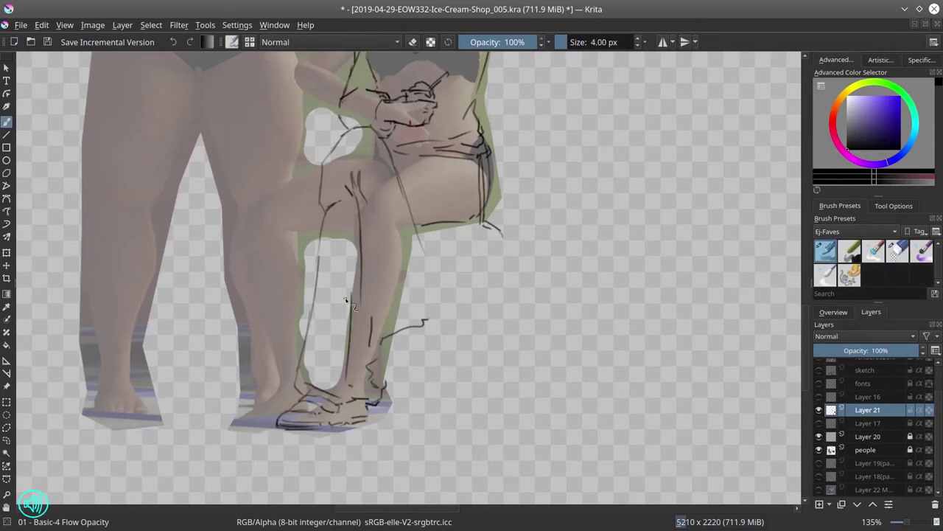
pyautogui.click(47, 42)
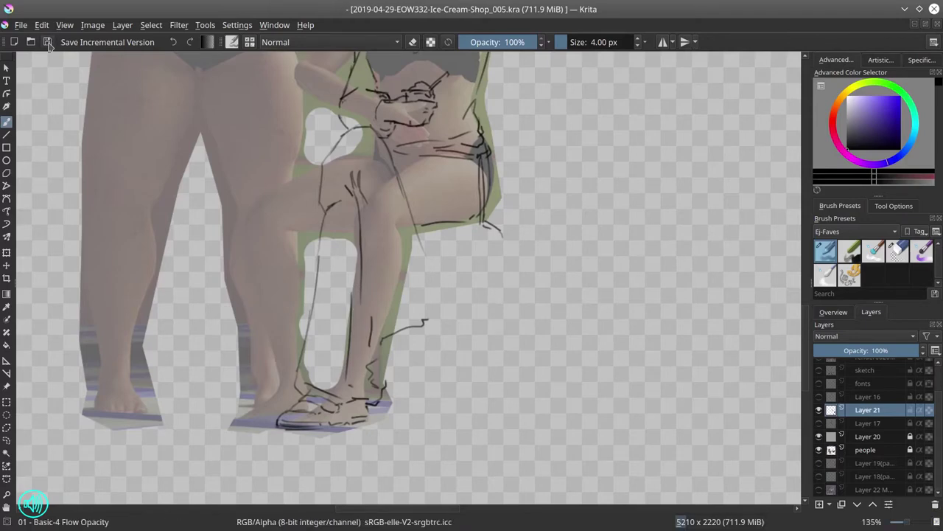
# Refine the foot and lower leg, erasing stray marks on the leg
pyautogui.moveTo(340, 258); pyautogui.dragTo(343, 344)
pyautogui.press('e')
pyautogui.moveTo(401, 345)
pyautogui.mouseDown()
pyautogui.moveTo(389, 355)
pyautogui.moveTo(445, 338)
pyautogui.moveTo(401, 343)
pyautogui.mouseUp()
pyautogui.press('e')
pyautogui.press('e')
pyautogui.press('e')
pyautogui.moveTo(402, 395)
pyautogui.mouseDown()
pyautogui.moveTo(409, 371)
pyautogui.moveTo(435, 351)
pyautogui.mouseUp()
# Redraw the leg lines and shoe, and add the staff stroke beside the leg
pyautogui.press('e')
pyautogui.moveTo(441, 314); pyautogui.dragTo(372, 391)
pyautogui.click(819, 450)
pyautogui.press('e')
pyautogui.moveTo(427, 247); pyautogui.dragTo(437, 298)
pyautogui.moveTo(376, 368); pyautogui.dragTo(346, 406)
pyautogui.press('e')
pyautogui.press('e')
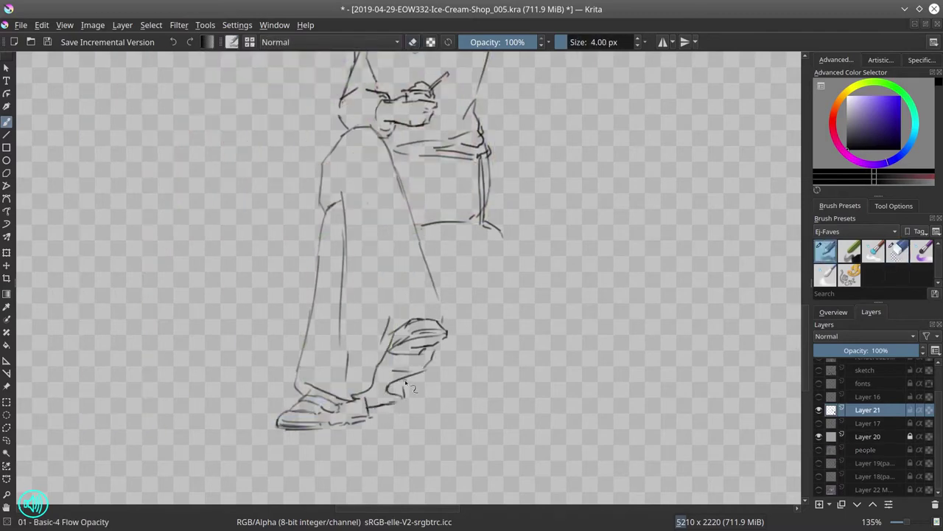
pyautogui.moveTo(439, 350); pyautogui.dragTo(394, 394)
pyautogui.press('e')
pyautogui.press('e')
pyautogui.scroll(-2, 366, 427)
pyautogui.press('e')
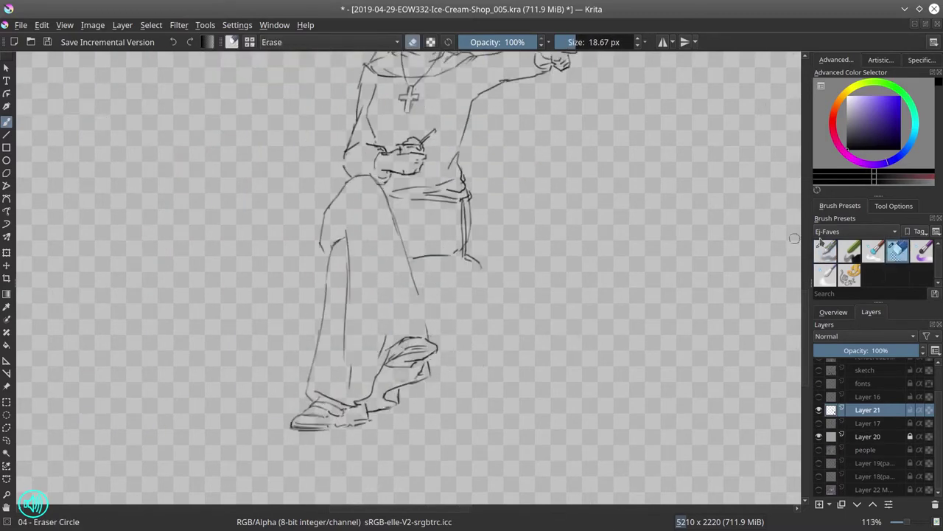
pyautogui.press('e')
pyautogui.press('e')
pyautogui.press('e')
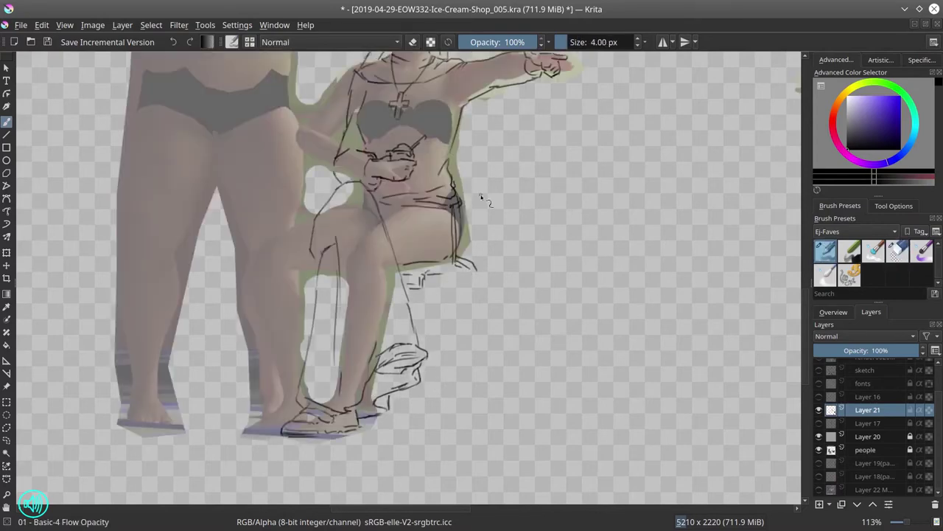
pyautogui.moveTo(480, 186); pyautogui.dragTo(463, 291)
pyautogui.moveTo(437, 410); pyautogui.dragTo(437, 421)
pyautogui.press('e')
pyautogui.press('e')
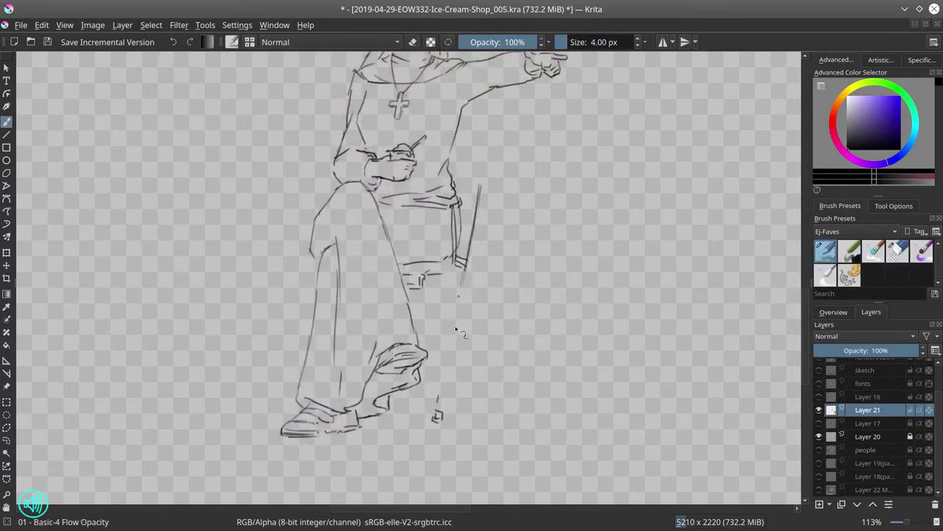
# Draw and rework the long chair-leg line to the right of the robe
pyautogui.moveTo(465, 271); pyautogui.dragTo(447, 410)
pyautogui.moveTo(461, 193); pyautogui.dragTo(426, 419)
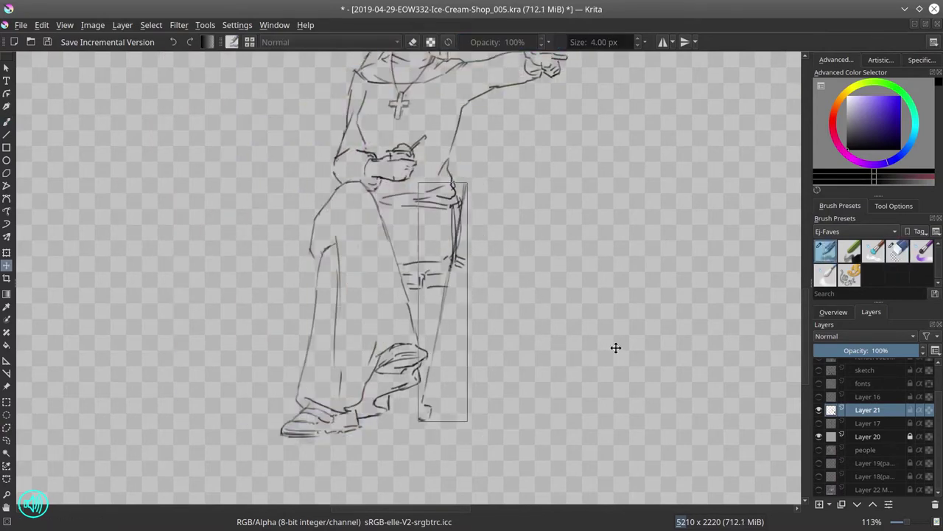
pyautogui.press('e')
pyautogui.press('e')
pyautogui.moveTo(464, 273)
pyautogui.mouseDown()
pyautogui.moveTo(472, 200)
pyautogui.moveTo(439, 377)
pyautogui.mouseUp()
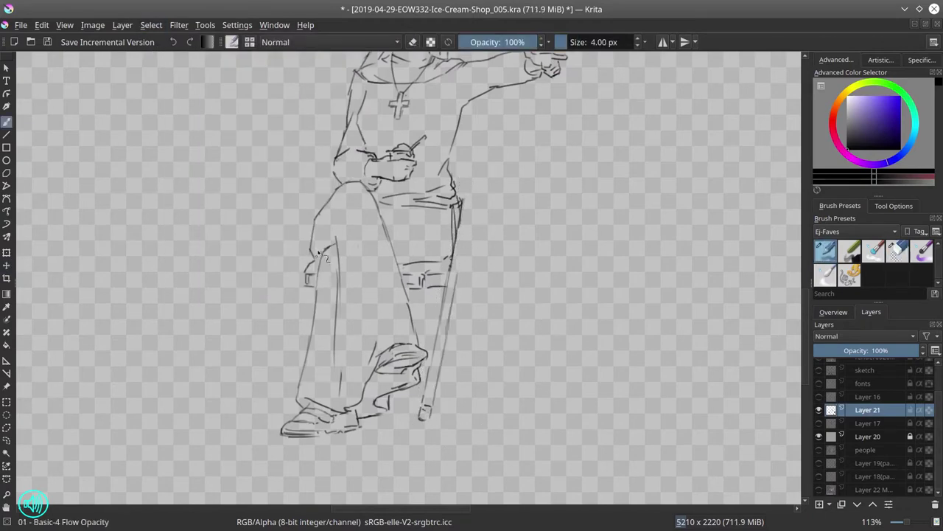
pyautogui.press('e')
pyautogui.moveTo(460, 199)
pyautogui.mouseDown()
pyautogui.moveTo(442, 346)
pyautogui.moveTo(444, 312)
pyautogui.mouseUp()
pyautogui.press('e')
pyautogui.press('e')
pyautogui.press('e')
pyautogui.moveTo(480, 213); pyautogui.dragTo(427, 347)
pyautogui.press('e')
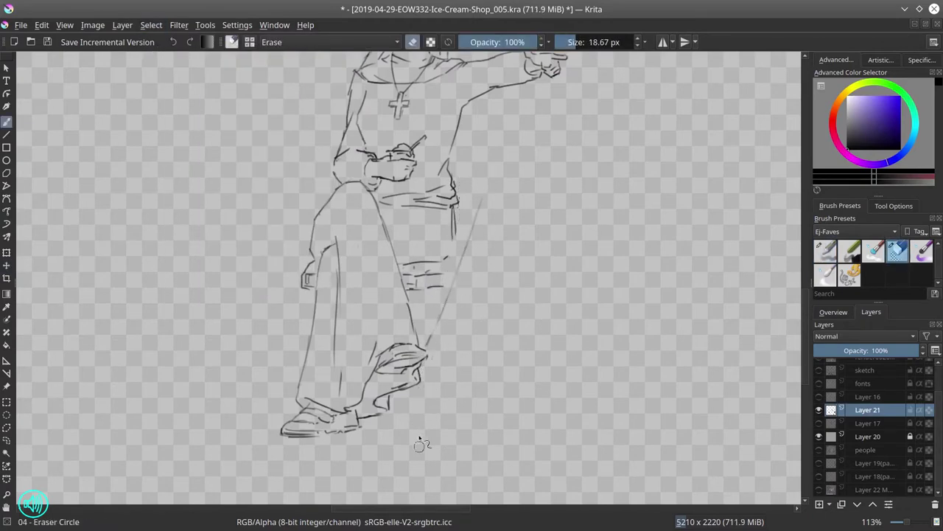
# Extend the double chair leg down to the foot and clean it up
pyautogui.press('e')
pyautogui.moveTo(442, 308); pyautogui.dragTo(426, 349)
pyautogui.moveTo(402, 393); pyautogui.dragTo(408, 424)
pyautogui.press('e')
pyautogui.press('e')
pyautogui.moveTo(486, 162)
pyautogui.mouseDown()
pyautogui.moveTo(483, 218)
pyautogui.moveTo(464, 219)
pyautogui.moveTo(460, 288)
pyautogui.moveTo(427, 377)
pyautogui.moveTo(395, 427)
pyautogui.mouseUp()
pyautogui.press('e')
pyautogui.press('e')
pyautogui.press('e')
pyautogui.press('e')
pyautogui.moveTo(441, 339); pyautogui.dragTo(414, 409)
pyautogui.press('e')
pyautogui.press('e')
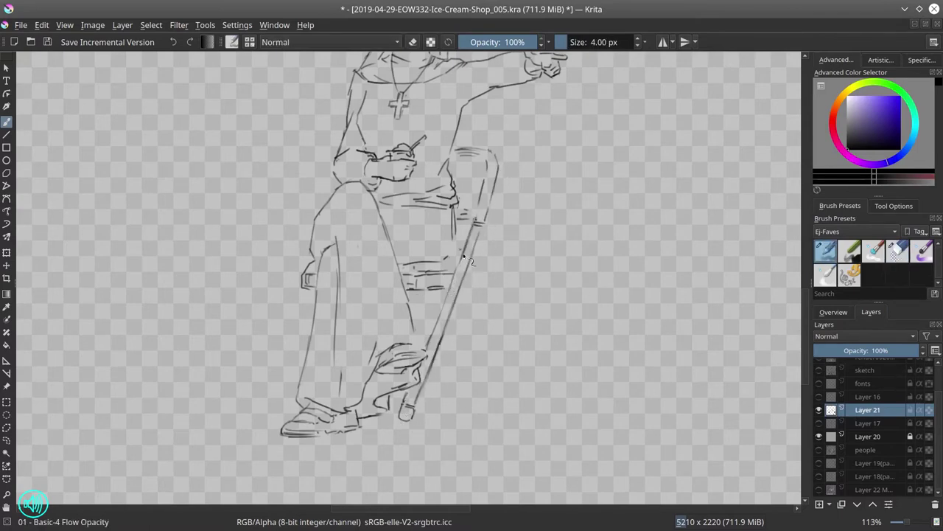
pyautogui.scroll(-5, 505, 286)
pyautogui.scroll(6, 358, 312)
pyautogui.press('e')
pyautogui.press('e')
pyautogui.moveTo(402, 313); pyautogui.dragTo(356, 423)
# Add the chair's crossbar and second leg, carrying it down to the floor
pyautogui.press('e')
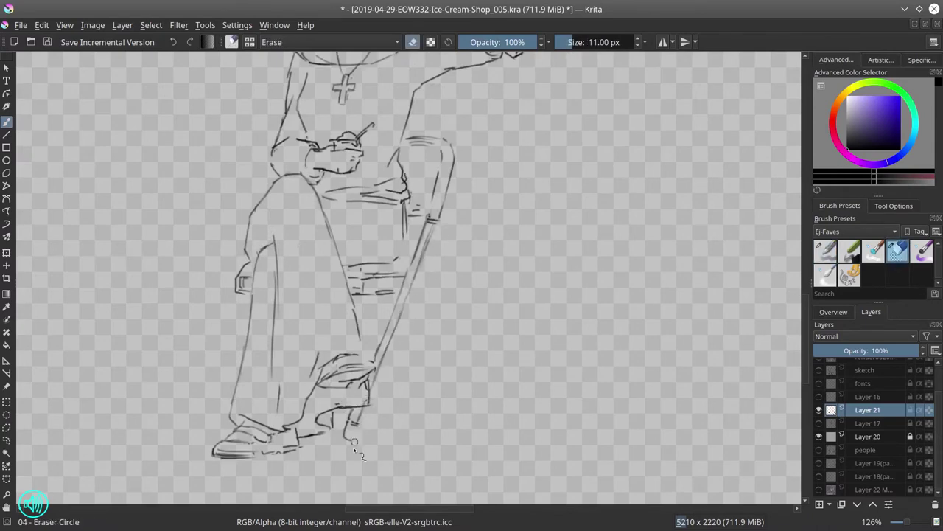
pyautogui.press('e')
pyautogui.moveTo(377, 355); pyautogui.dragTo(369, 387)
pyautogui.press('e')
pyautogui.press('e')
pyautogui.moveTo(456, 151); pyautogui.dragTo(441, 212)
pyautogui.moveTo(417, 280)
pyautogui.mouseDown()
pyautogui.moveTo(422, 245)
pyautogui.moveTo(446, 397)
pyautogui.mouseUp()
pyautogui.press('e')
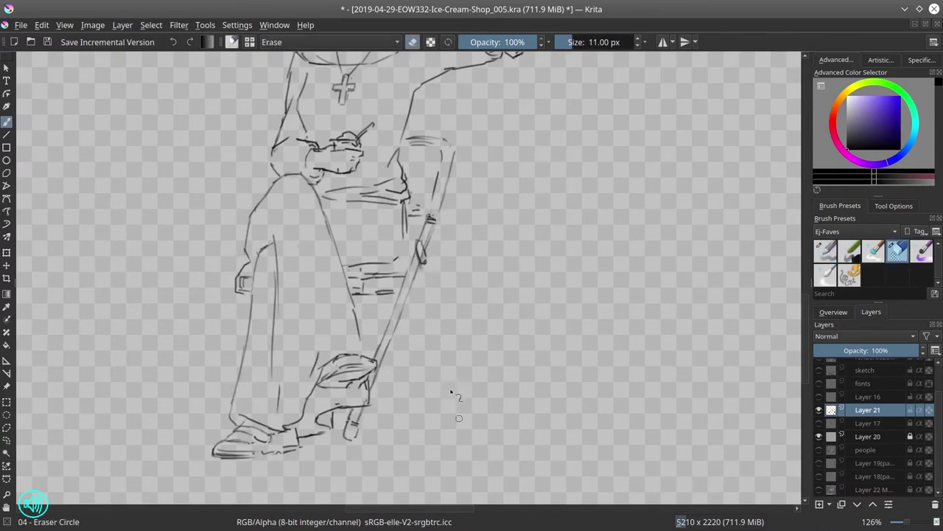
pyautogui.press('e')
pyautogui.moveTo(435, 305); pyautogui.dragTo(460, 423)
pyautogui.press('e')
pyautogui.moveTo(426, 268)
pyautogui.mouseDown()
pyautogui.moveTo(448, 353)
pyautogui.moveTo(447, 406)
pyautogui.moveTo(457, 410)
pyautogui.moveTo(423, 276)
pyautogui.moveTo(428, 293)
pyautogui.mouseUp()
pyautogui.press('e')
pyautogui.press('e')
pyautogui.press('e')
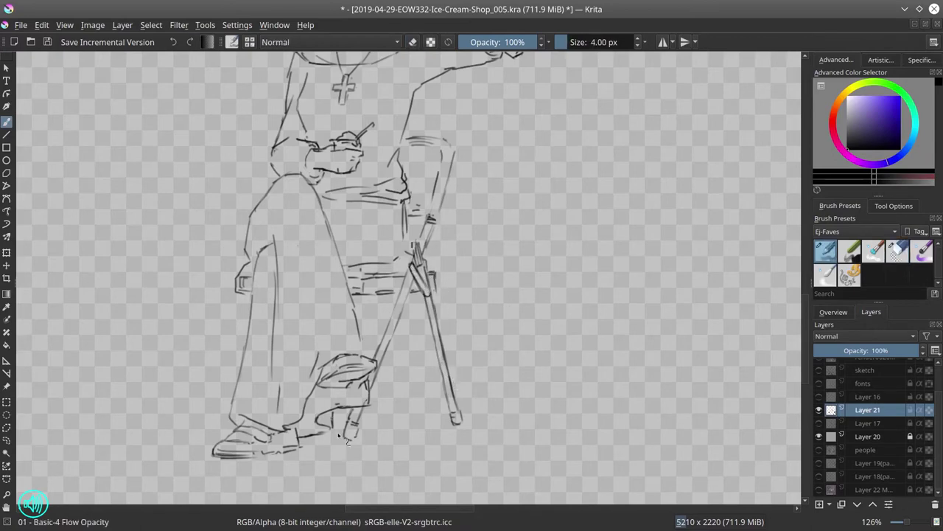
pyautogui.press('e')
pyautogui.press('e')
pyautogui.scroll(-5, 505, 198)
# Switch to the Basic-4 brush at 5 px and zoom in on the man's face
pyautogui.moveTo(468, 16)
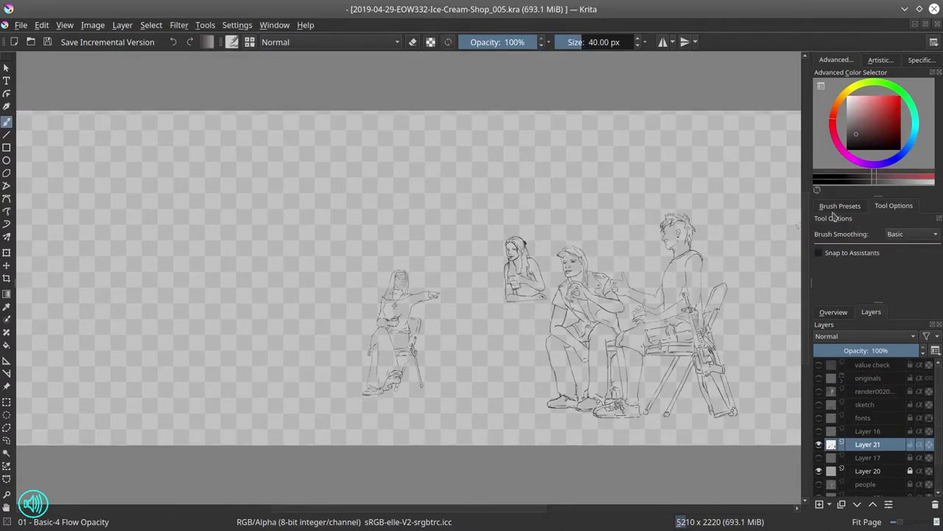
pyautogui.click(840, 206)
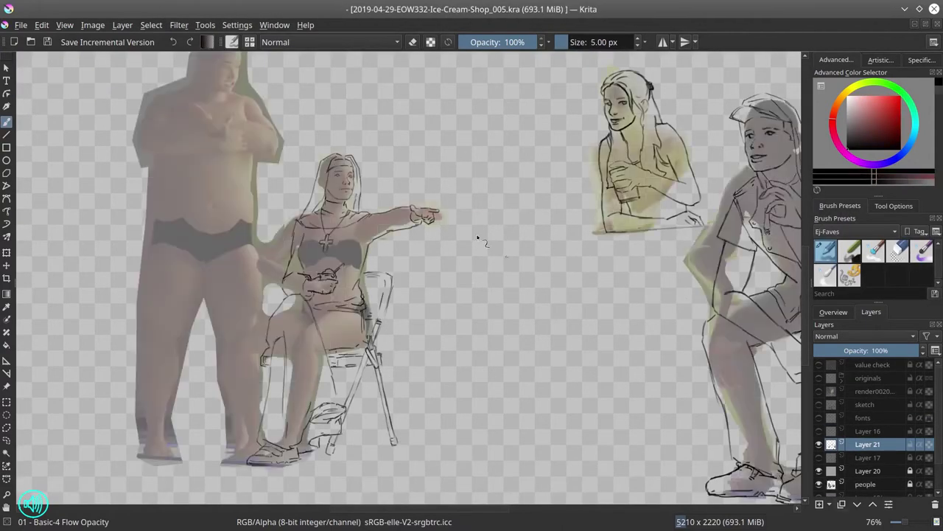
pyautogui.scroll(3, 357, 260)
# Draw the man's mouth, jaw, ear, hairline, neck and head outline
pyautogui.moveTo(345, 255); pyautogui.dragTo(371, 258)
pyautogui.moveTo(359, 244); pyautogui.dragTo(310, 247)
pyautogui.moveTo(302, 200); pyautogui.dragTo(299, 227)
pyautogui.moveTo(317, 214); pyautogui.dragTo(381, 186)
pyautogui.moveTo(289, 230); pyautogui.dragTo(280, 254)
pyautogui.moveTo(288, 201); pyautogui.dragTo(385, 180)
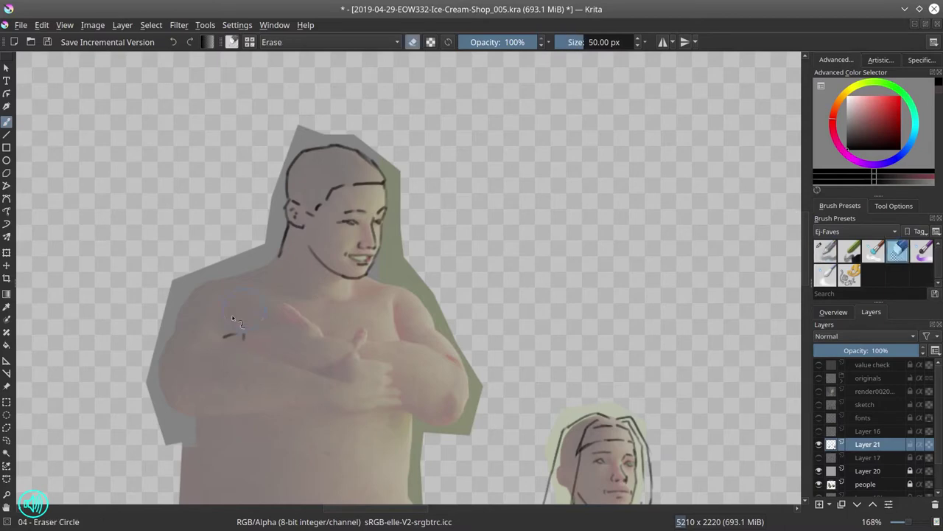
# Erase the stray chest mark and sketch the man's crossed arms and forearm
pyautogui.moveTo(243, 335)
pyautogui.mouseDown()
pyautogui.moveTo(221, 337)
pyautogui.moveTo(331, 357)
pyautogui.mouseUp()
pyautogui.moveTo(442, 355); pyautogui.dragTo(398, 412)
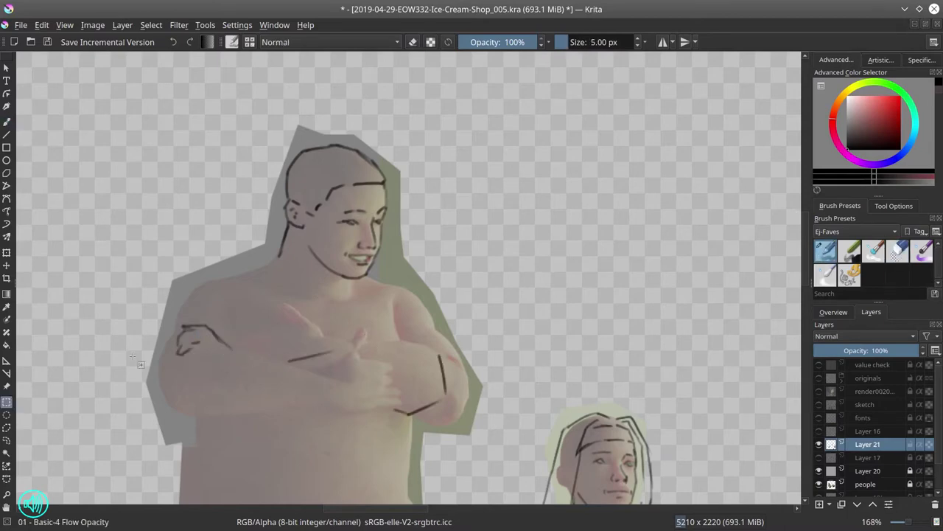
pyautogui.moveTo(184, 332); pyautogui.dragTo(238, 345)
pyautogui.moveTo(168, 359); pyautogui.dragTo(312, 415)
pyautogui.moveTo(341, 385); pyautogui.dragTo(386, 407)
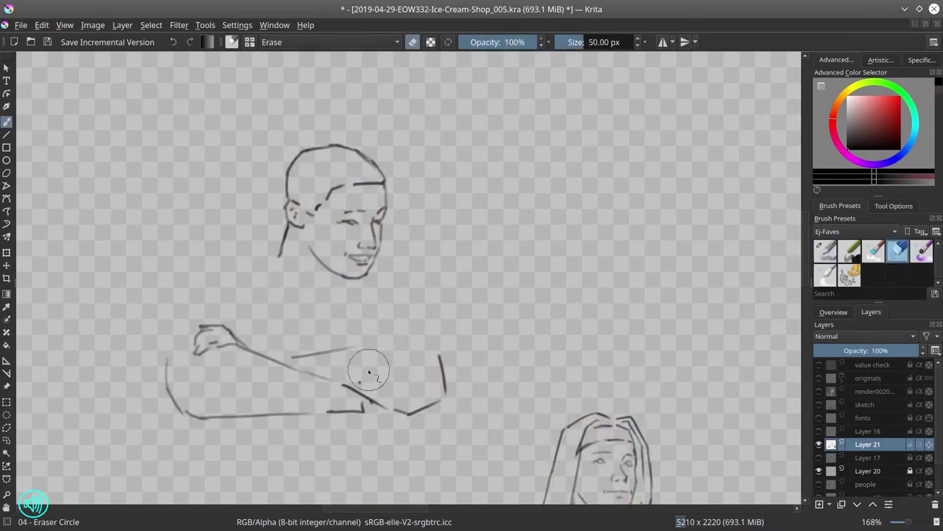
pyautogui.moveTo(361, 346); pyautogui.dragTo(414, 365)
# Redraw the hand resting on the crossed arms and add the fingers
pyautogui.press('/')
pyautogui.press('/')
pyautogui.moveTo(265, 347); pyautogui.dragTo(385, 333)
pyautogui.moveTo(380, 328); pyautogui.dragTo(446, 353)
pyautogui.press('/')
pyautogui.press('/')
pyautogui.scroll(-3, 435, 411)
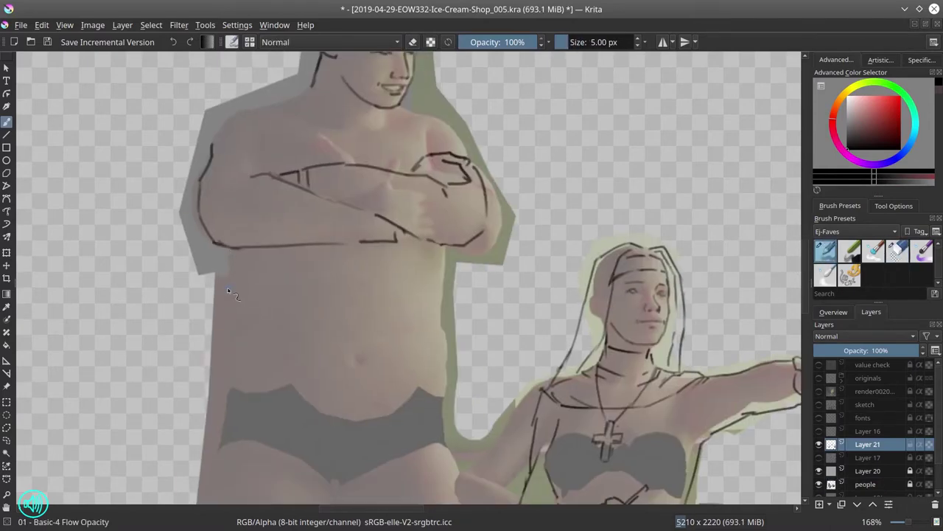
pyautogui.moveTo(237, 338)
pyautogui.mouseDown()
pyautogui.moveTo(249, 284)
pyautogui.moveTo(208, 302)
pyautogui.moveTo(224, 373)
pyautogui.mouseUp()
pyautogui.scroll(-2, 262, 312)
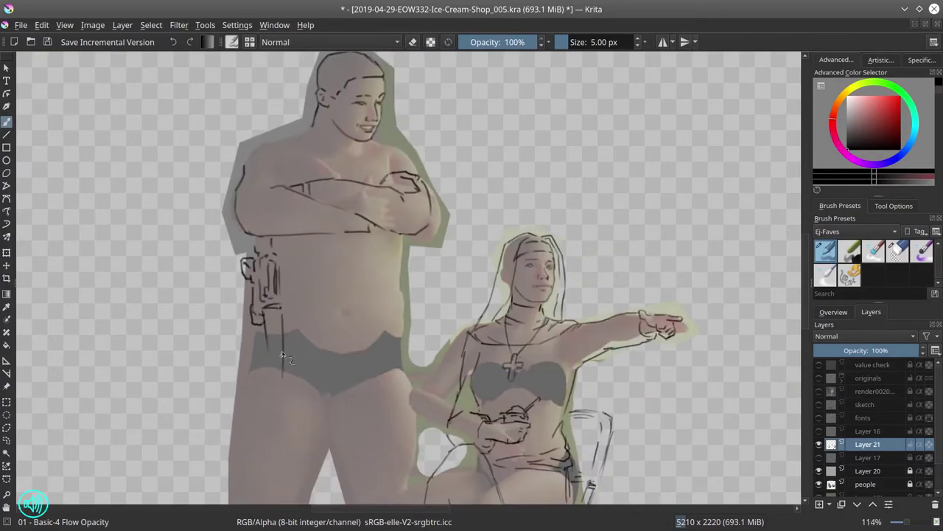
pyautogui.scroll(-5, 284, 248)
pyautogui.scroll(1, 178, 291)
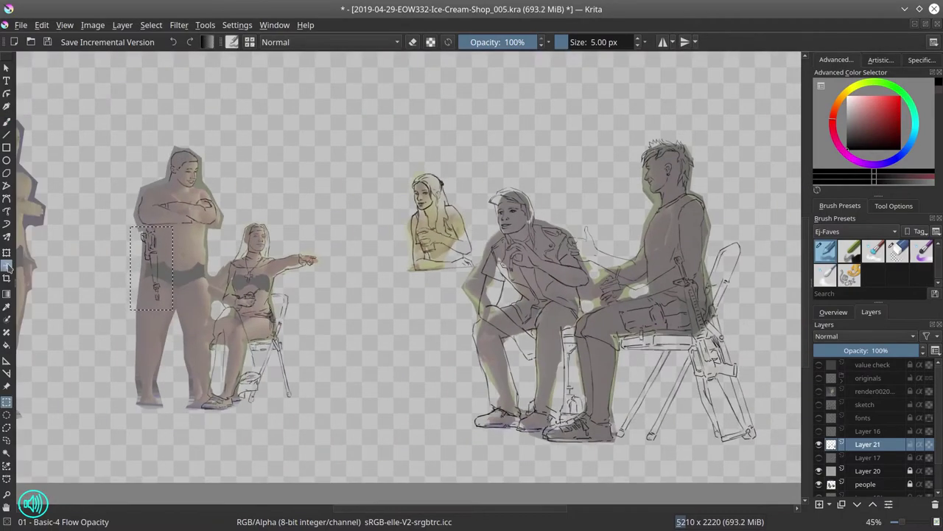
# Paste the rifle as a new layer, place it on the man, and merge it into the line art
pyautogui.hotkey('ctrl', 'v')
pyautogui.hotkey('ctrl', 't')
pyautogui.press('b')
pyautogui.scroll(5, 197, 168)
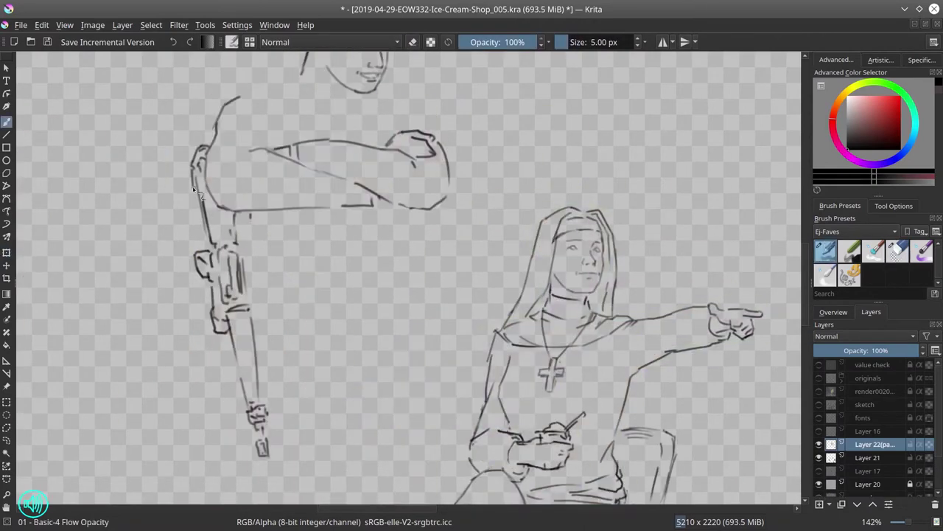
pyautogui.moveTo(206, 147); pyautogui.dragTo(240, 97)
pyautogui.moveTo(319, 233)
pyautogui.mouseDown()
pyautogui.moveTo(257, 343)
pyautogui.moveTo(254, 396)
pyautogui.mouseUp()
pyautogui.click(897, 251)
pyautogui.click(825, 251)
pyautogui.hotkey('ctrl', 'e')
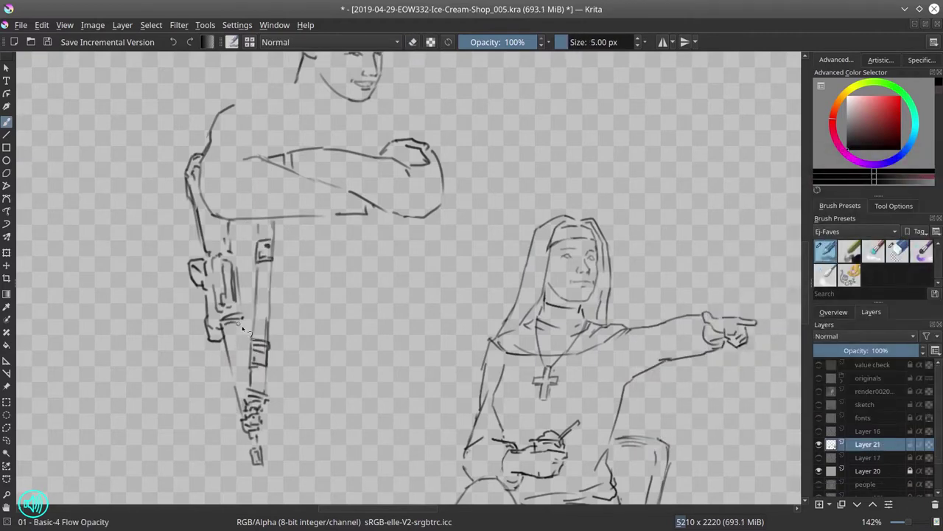
# Add rifle detail lines, the shoulder strap and the chest lines
pyautogui.moveTo(243, 258); pyautogui.dragTo(244, 369)
pyautogui.moveTo(254, 133); pyautogui.dragTo(274, 151)
pyautogui.moveTo(239, 103); pyautogui.dragTo(214, 188)
pyautogui.click(819, 483)
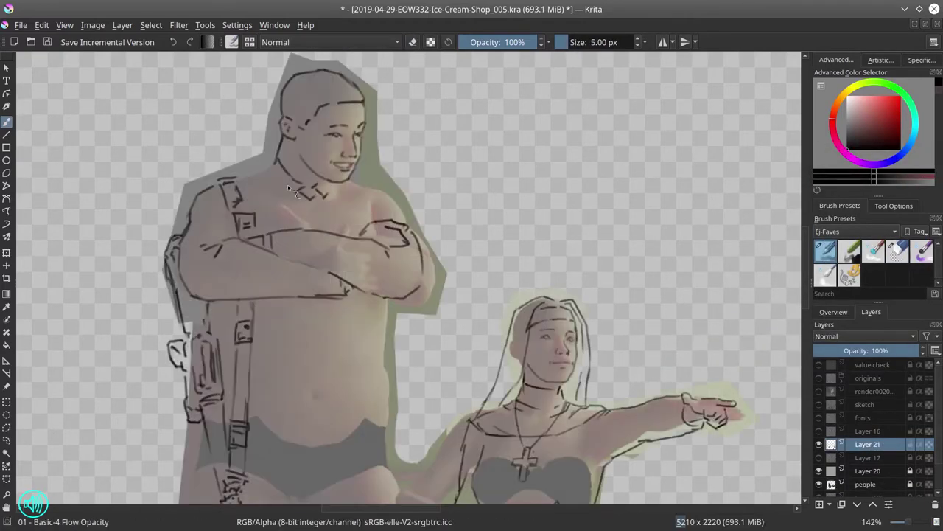
pyautogui.moveTo(356, 235); pyautogui.dragTo(378, 188)
pyautogui.moveTo(374, 221); pyautogui.dragTo(403, 227)
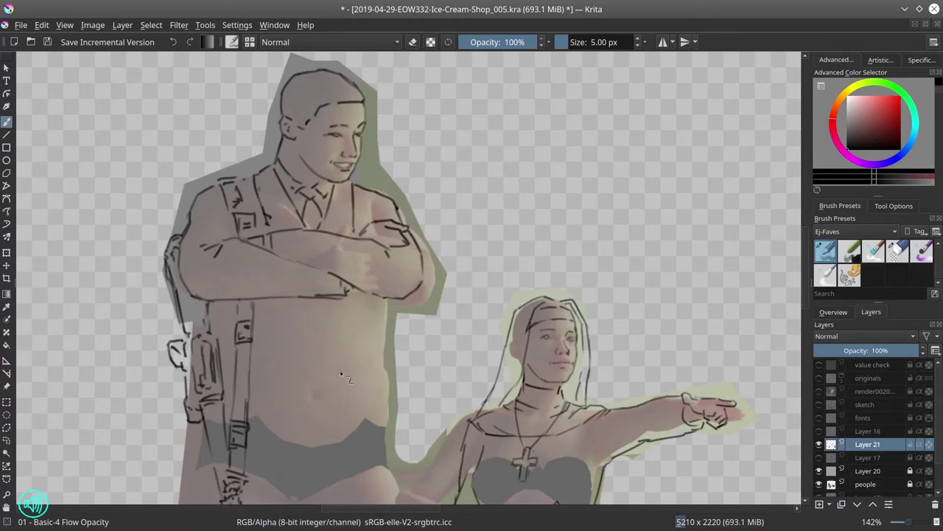
# Draw the suit jacket's buttons, front edge and hem, then outline the legs
pyautogui.moveTo(342, 375)
pyautogui.mouseDown()
pyautogui.moveTo(367, 273)
pyautogui.moveTo(345, 279)
pyautogui.mouseUp()
pyautogui.moveTo(342, 304); pyautogui.dragTo(345, 313)
pyautogui.moveTo(363, 273)
pyautogui.mouseDown()
pyautogui.moveTo(355, 374)
pyautogui.moveTo(270, 398)
pyautogui.mouseUp()
pyautogui.click(818, 483)
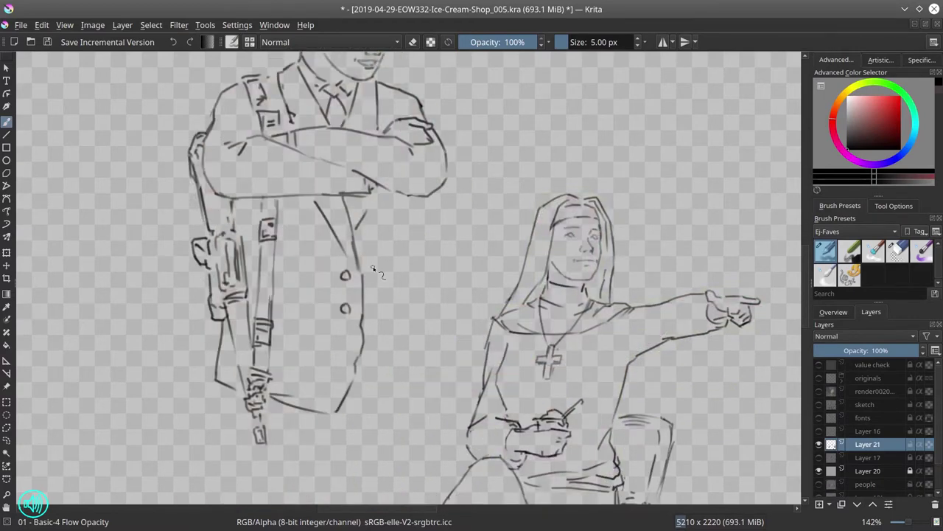
pyautogui.click(819, 483)
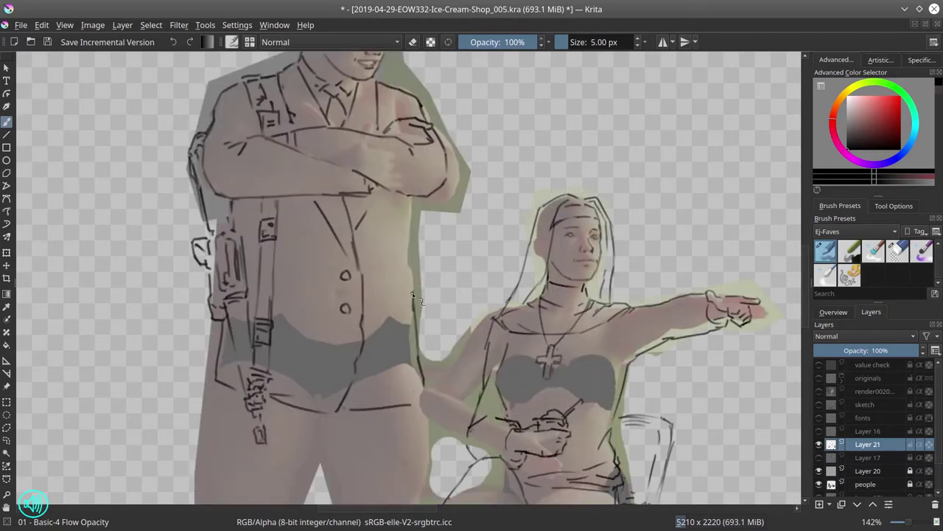
pyautogui.press('/')
pyautogui.press('/')
pyautogui.scroll(-2, 359, 215)
pyautogui.moveTo(257, 197)
pyautogui.mouseDown()
pyautogui.moveTo(264, 423)
pyautogui.moveTo(302, 291)
pyautogui.moveTo(377, 293)
pyautogui.mouseUp()
pyautogui.scroll(-3, 442, 287)
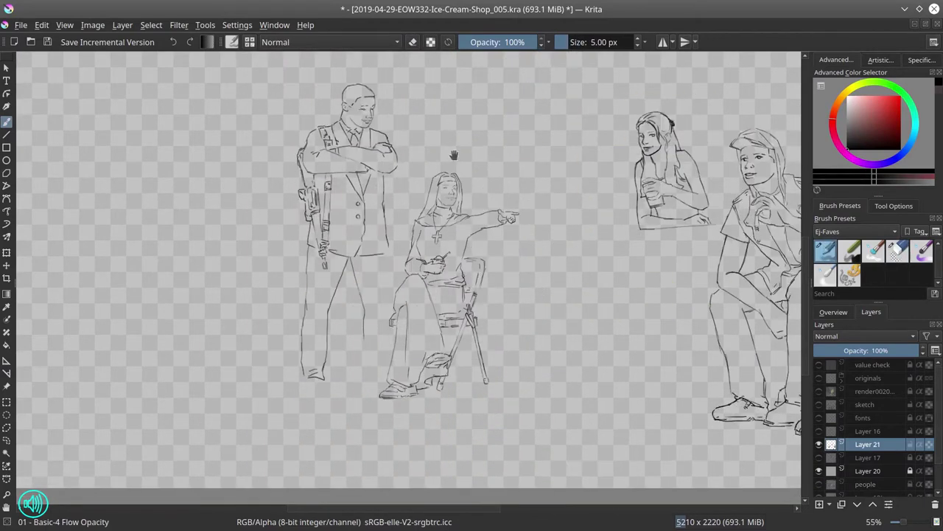
# Outline the man's feet and trouser legs down to the shoes
pyautogui.scroll(3, 454, 155)
pyautogui.press('/')
pyautogui.press('/')
pyautogui.scroll(-2, 454, 155)
pyautogui.press('/')
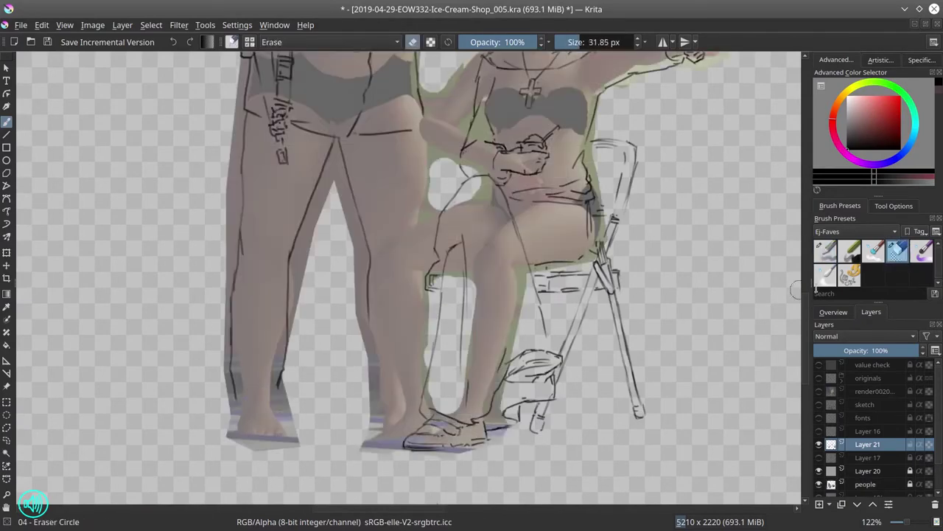
pyautogui.press('/')
pyautogui.moveTo(237, 425)
pyautogui.mouseDown()
pyautogui.moveTo(271, 438)
pyautogui.moveTo(277, 398)
pyautogui.moveTo(280, 420)
pyautogui.mouseUp()
pyautogui.press('/')
pyautogui.press('/')
pyautogui.moveTo(403, 401); pyautogui.dragTo(398, 436)
pyautogui.moveTo(428, 118)
pyautogui.mouseDown()
pyautogui.moveTo(419, 250)
pyautogui.moveTo(439, 386)
pyautogui.moveTo(424, 407)
pyautogui.mouseUp()
# Lasso-select the standing man and shift him slightly left, away from the seated woman
pyautogui.click(818, 484)
pyautogui.scroll(-3, 26, 411)
pyautogui.click(6, 439)
pyautogui.press('t')
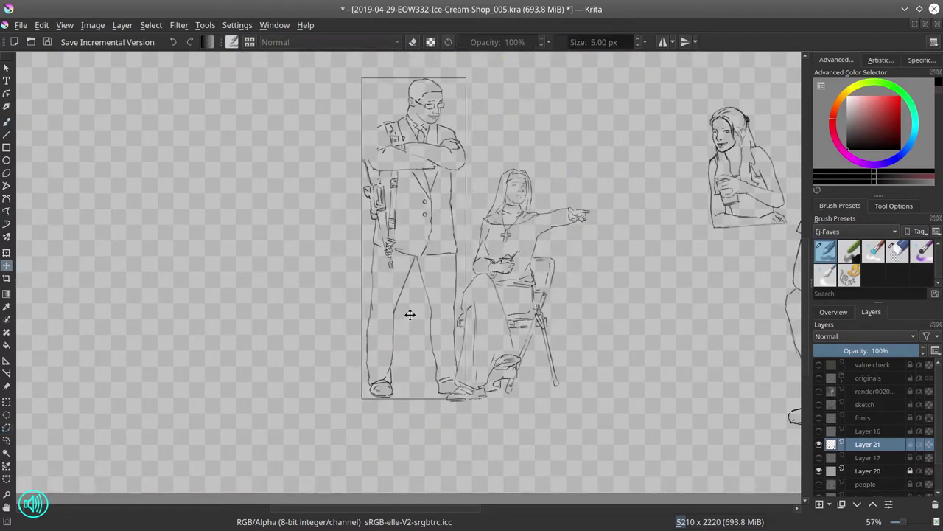
pyautogui.moveTo(408, 314); pyautogui.dragTo(400, 316)
pyautogui.click(819, 483)
# Check the man's new placement, then hide the photo figures and return to the Layer 21 line art
pyautogui.click(906, 484)
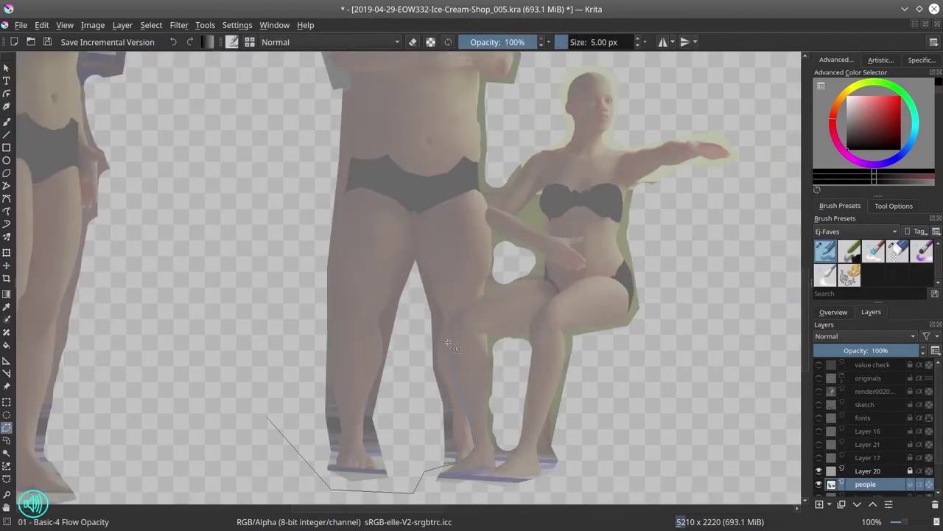
pyautogui.press('1')
pyautogui.scroll(-3, 438, 379)
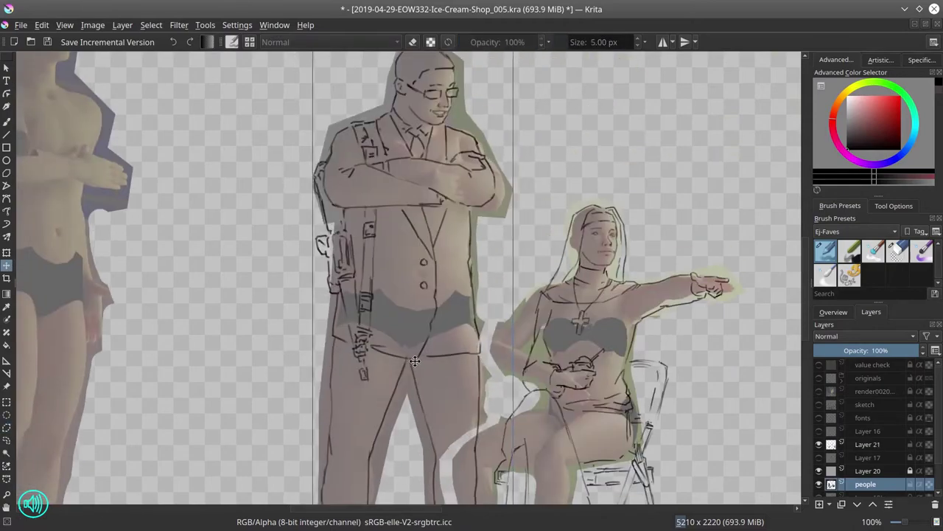
pyautogui.press('b')
pyautogui.press('3')
pyautogui.click(868, 437)
pyautogui.click(819, 450)
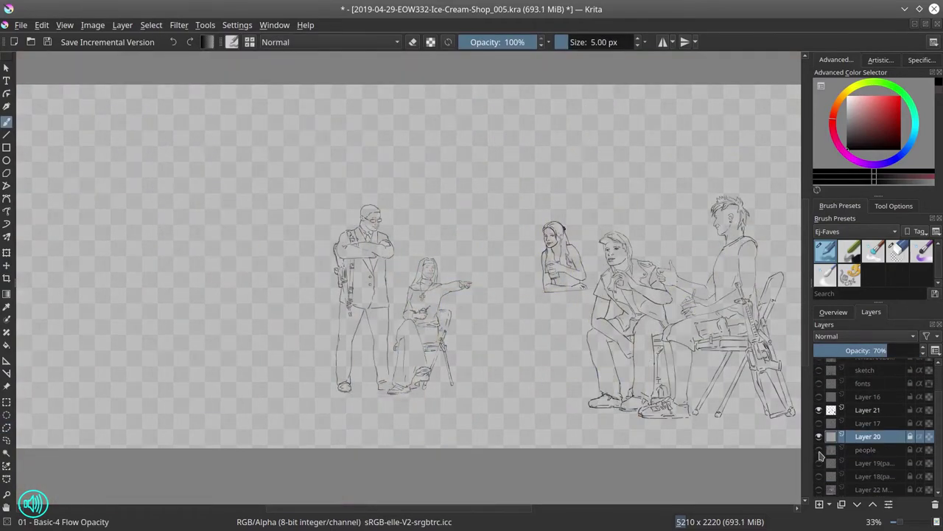
pyautogui.click(867, 410)
# Erase the stray strokes near the gun
pyautogui.click(897, 250)
pyautogui.scroll(5, 372, 275)
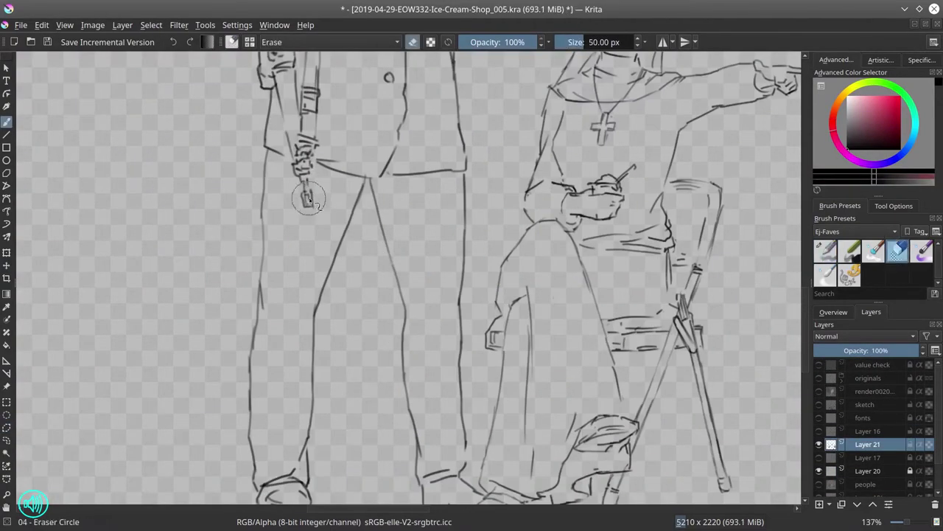
pyautogui.press('/')
pyautogui.scroll(-5, 313, 243)
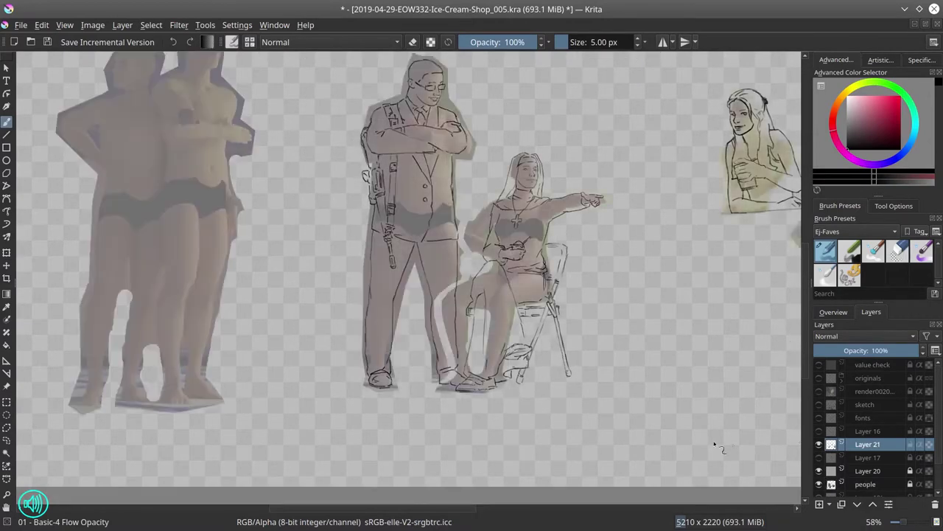
# Draw the second figure's cheek and jawline and erase the curly mustache and ear mark
pyautogui.scroll(4, 361, 233)
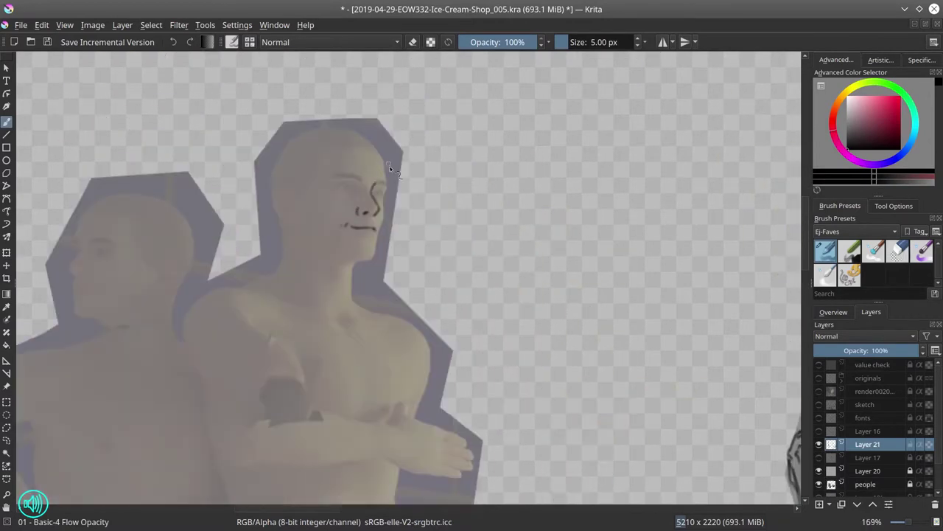
pyautogui.moveTo(379, 190); pyautogui.dragTo(376, 250)
pyautogui.moveTo(301, 221)
pyautogui.mouseDown()
pyautogui.moveTo(341, 255)
pyautogui.moveTo(375, 250)
pyautogui.mouseUp()
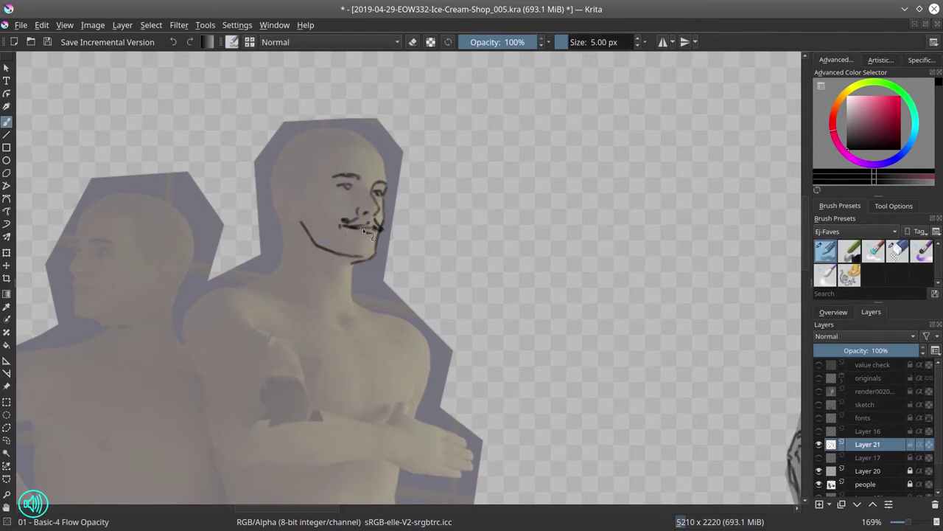
pyautogui.press('/')
pyautogui.press('/')
# Draw the hairline and a peaked cap over the head, check it mirrored, and save
pyautogui.press('/')
pyautogui.moveTo(339, 221)
pyautogui.mouseDown()
pyautogui.moveTo(383, 226)
pyautogui.moveTo(376, 231)
pyautogui.mouseUp()
pyautogui.press('/')
pyautogui.moveTo(293, 187)
pyautogui.mouseDown()
pyautogui.moveTo(318, 162)
pyautogui.moveTo(385, 165)
pyautogui.mouseUp()
pyautogui.press('/')
pyautogui.press('/')
pyautogui.press('/')
pyautogui.press('/')
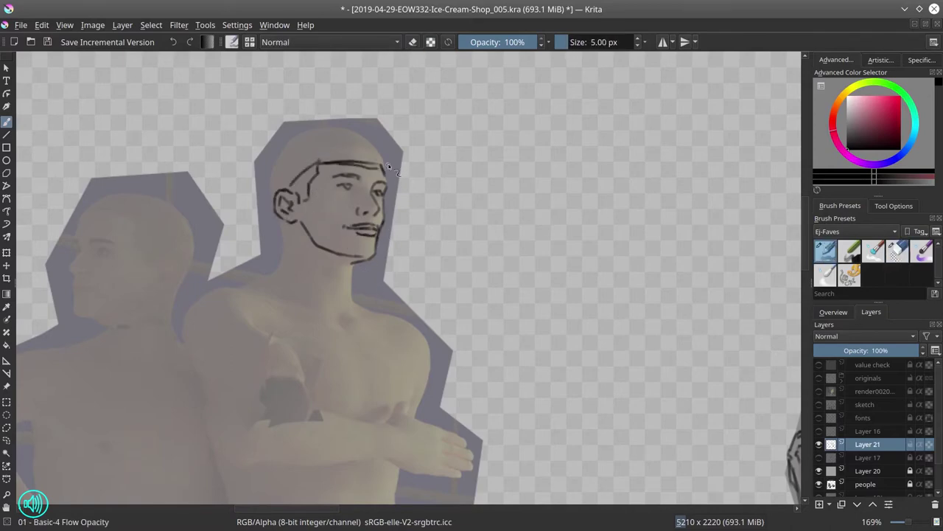
pyautogui.press('/')
pyautogui.press('/')
pyautogui.moveTo(326, 157); pyautogui.dragTo(396, 168)
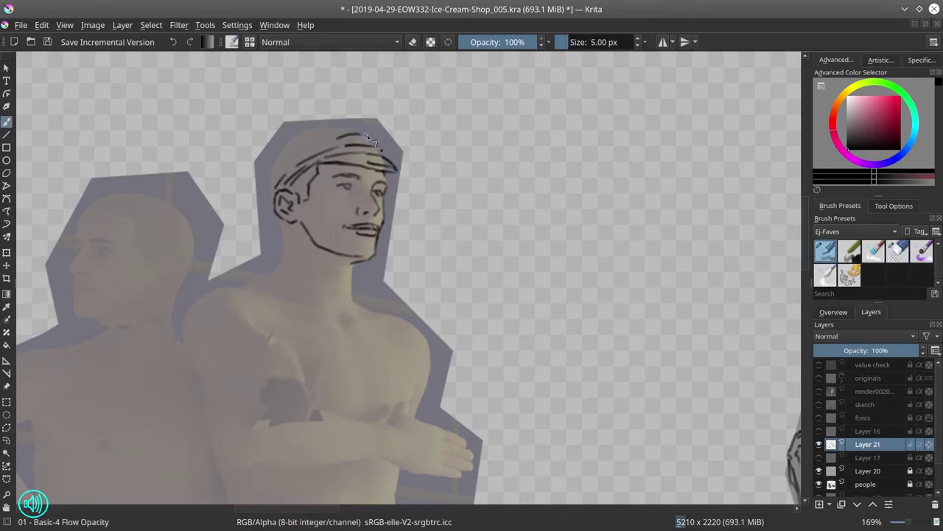
pyautogui.moveTo(368, 137); pyautogui.dragTo(387, 151)
pyautogui.press('/')
pyautogui.moveTo(266, 176); pyautogui.dragTo(376, 110)
pyautogui.press('/')
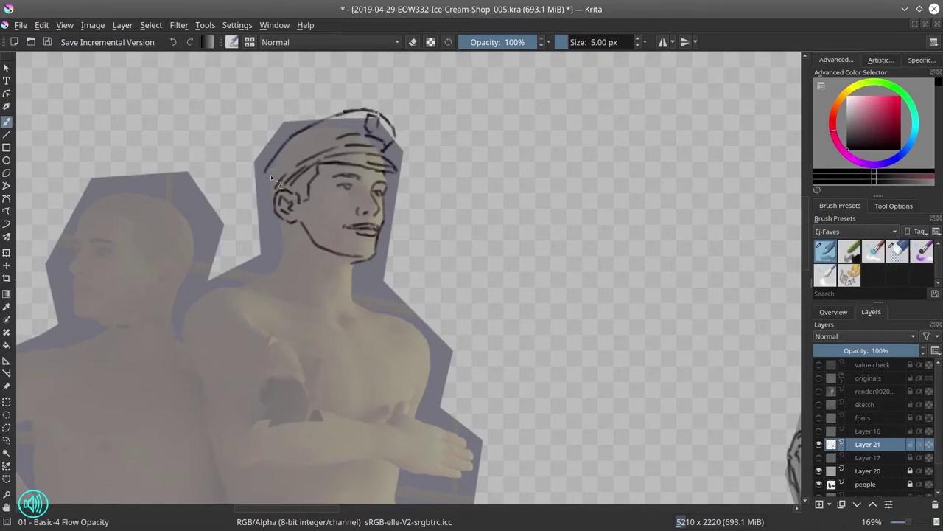
pyautogui.press('/')
pyautogui.moveTo(381, 151); pyautogui.dragTo(394, 143)
pyautogui.press('/')
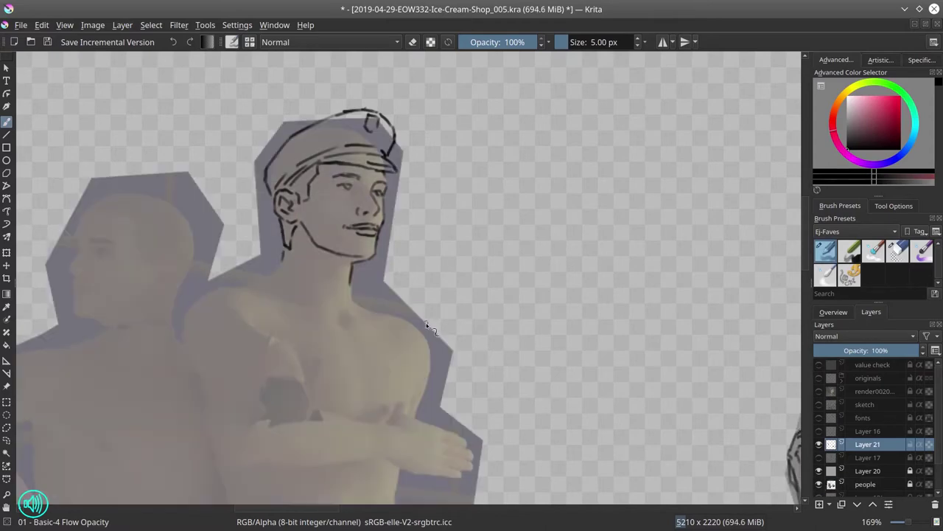
pyautogui.press('m')
pyautogui.hotkey('ctrl', 's')
# Sketch a hand with four stacked finger strokes on a fresh area of canvas
pyautogui.moveTo(413, 398); pyautogui.dragTo(333, 287)
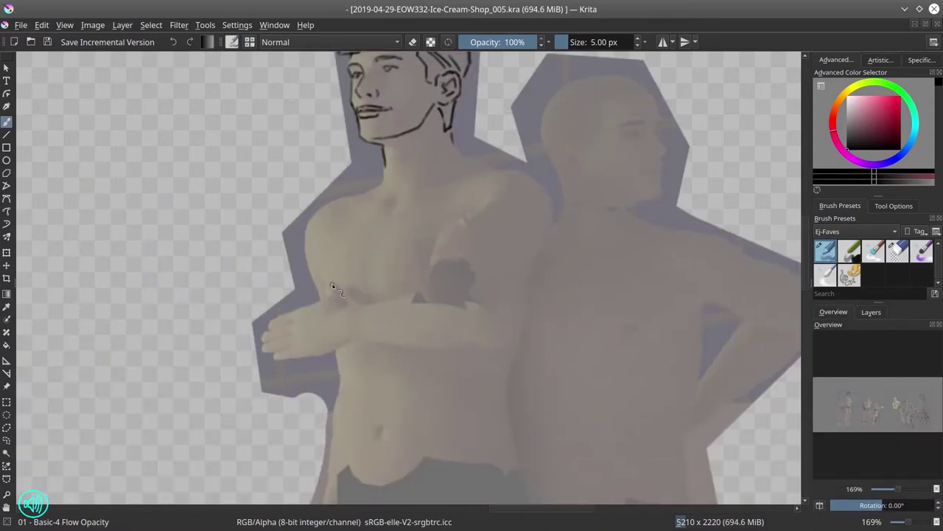
pyautogui.moveTo(389, 200)
pyautogui.mouseDown()
pyautogui.moveTo(443, 210)
pyautogui.moveTo(490, 192)
pyautogui.mouseUp()
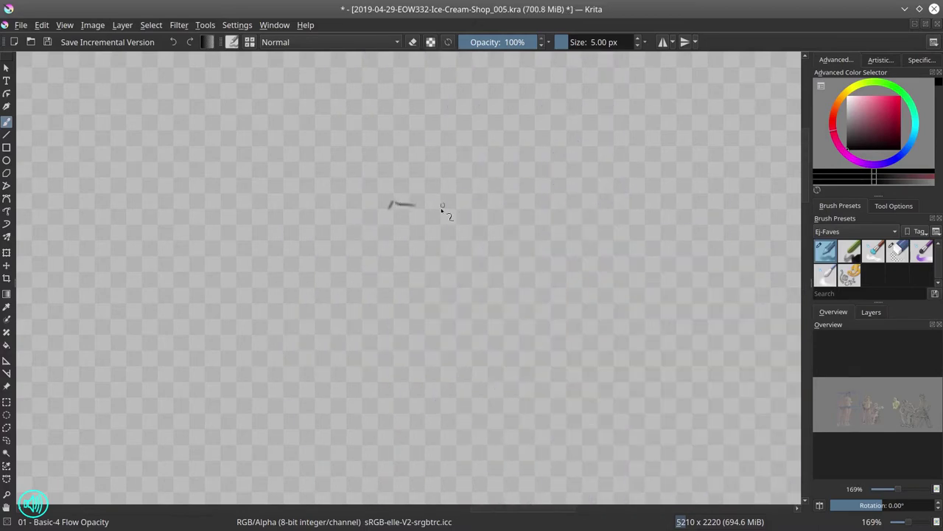
pyautogui.moveTo(404, 226); pyautogui.dragTo(493, 220)
pyautogui.moveTo(389, 215)
pyautogui.mouseDown()
pyautogui.moveTo(463, 252)
pyautogui.moveTo(498, 245)
pyautogui.mouseUp()
pyautogui.moveTo(384, 240)
pyautogui.mouseDown()
pyautogui.moveTo(410, 259)
pyautogui.moveTo(504, 273)
pyautogui.mouseUp()
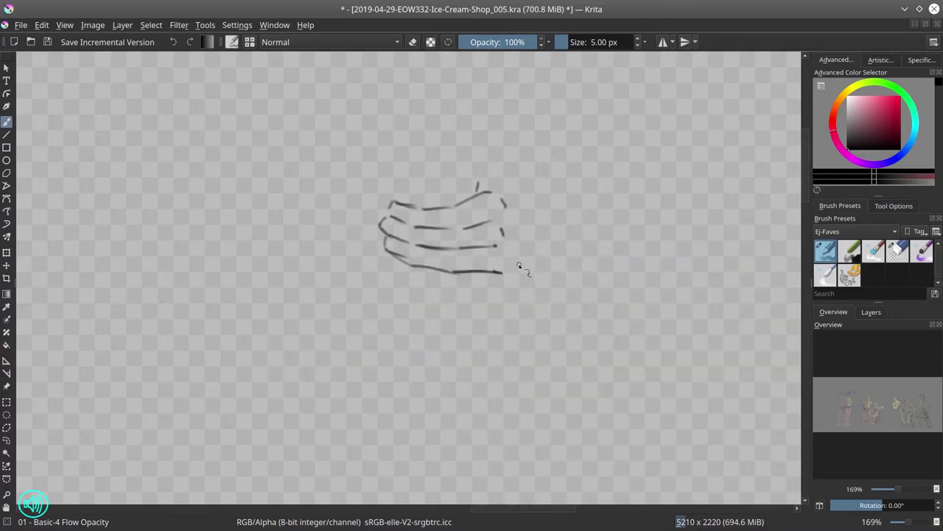
# Complete the hand's outline and thumb, and draw a cup with a bumpy ice-cream top
pyautogui.moveTo(438, 275)
pyautogui.mouseDown()
pyautogui.moveTo(485, 288)
pyautogui.moveTo(471, 283)
pyautogui.moveTo(522, 280)
pyautogui.mouseUp()
pyautogui.press('e')
pyautogui.press('e')
pyautogui.moveTo(483, 170); pyautogui.dragTo(545, 194)
pyautogui.moveTo(543, 266); pyautogui.dragTo(495, 299)
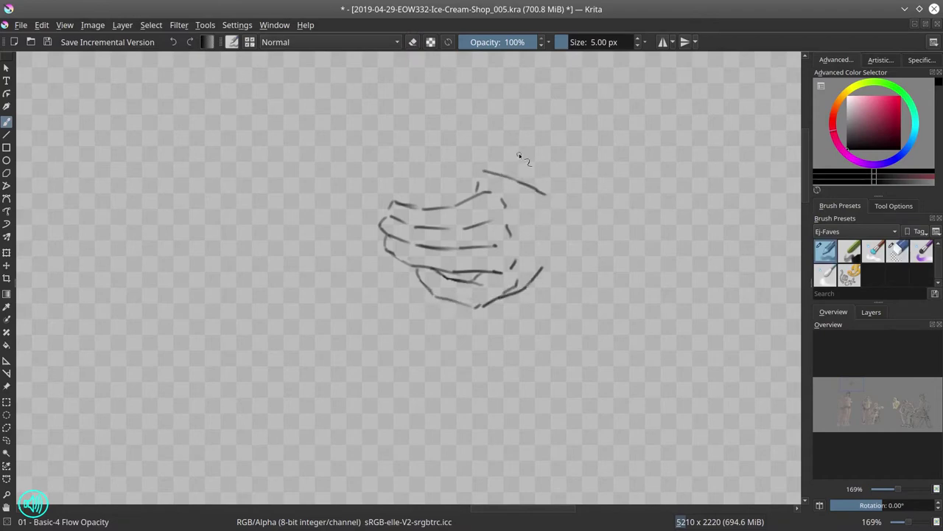
pyautogui.moveTo(377, 200); pyautogui.dragTo(373, 170)
pyautogui.moveTo(465, 184)
pyautogui.mouseDown()
pyautogui.moveTo(387, 181)
pyautogui.moveTo(477, 178)
pyautogui.mouseUp()
pyautogui.moveTo(376, 177)
pyautogui.mouseDown()
pyautogui.moveTo(398, 140)
pyautogui.moveTo(481, 159)
pyautogui.mouseUp()
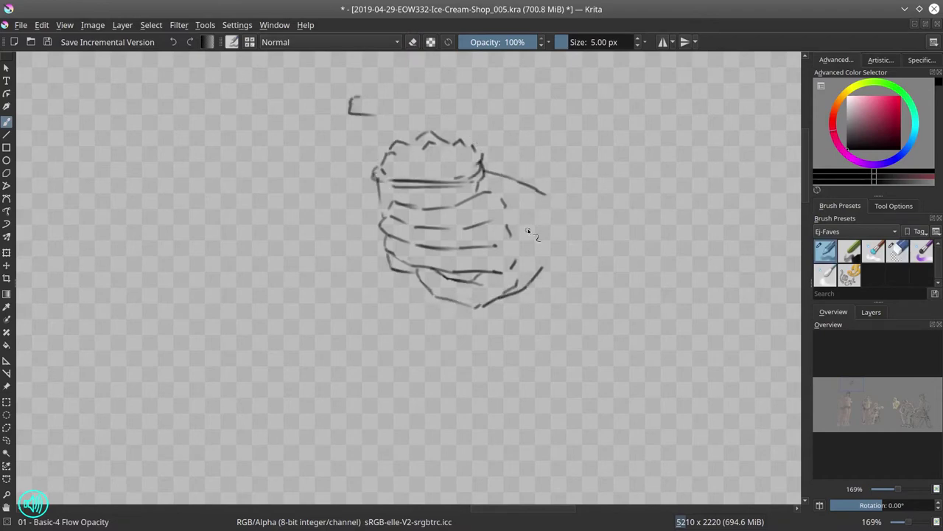
pyautogui.click(871, 312)
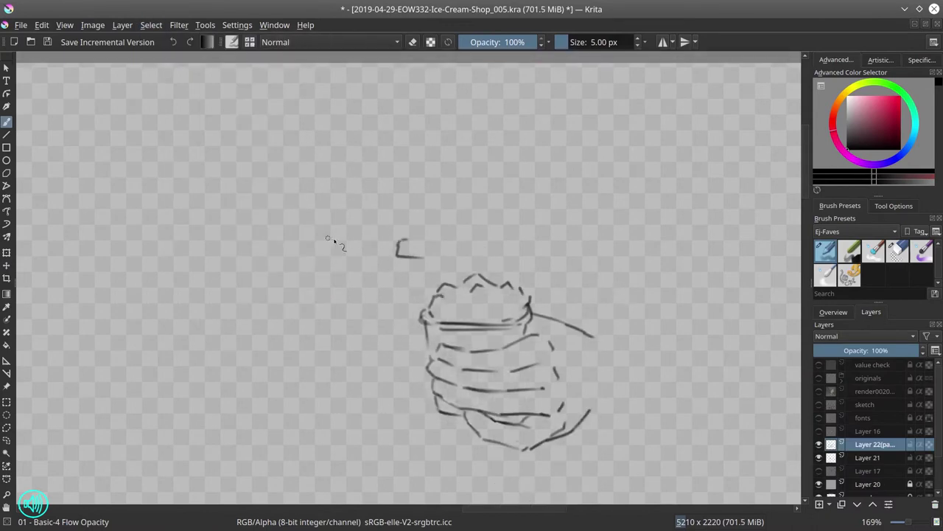
# Draw a spoon holding an ice-cream blob and the hand gripping it, then save
pyautogui.moveTo(317, 231); pyautogui.dragTo(398, 243)
pyautogui.moveTo(413, 240); pyautogui.dragTo(486, 254)
pyautogui.moveTo(247, 243)
pyautogui.mouseDown()
pyautogui.moveTo(248, 227)
pyautogui.moveTo(317, 219)
pyautogui.mouseUp()
pyautogui.moveTo(271, 247)
pyautogui.mouseDown()
pyautogui.moveTo(298, 233)
pyautogui.moveTo(270, 212)
pyautogui.moveTo(258, 252)
pyautogui.moveTo(258, 226)
pyautogui.mouseUp()
pyautogui.moveTo(208, 241); pyautogui.dragTo(215, 265)
pyautogui.moveTo(305, 259)
pyautogui.mouseDown()
pyautogui.moveTo(250, 288)
pyautogui.moveTo(334, 240)
pyautogui.moveTo(320, 233)
pyautogui.mouseUp()
pyautogui.moveTo(342, 254)
pyautogui.mouseDown()
pyautogui.moveTo(221, 260)
pyautogui.moveTo(220, 298)
pyautogui.moveTo(298, 343)
pyautogui.mouseUp()
pyautogui.moveTo(316, 300); pyautogui.dragTo(326, 328)
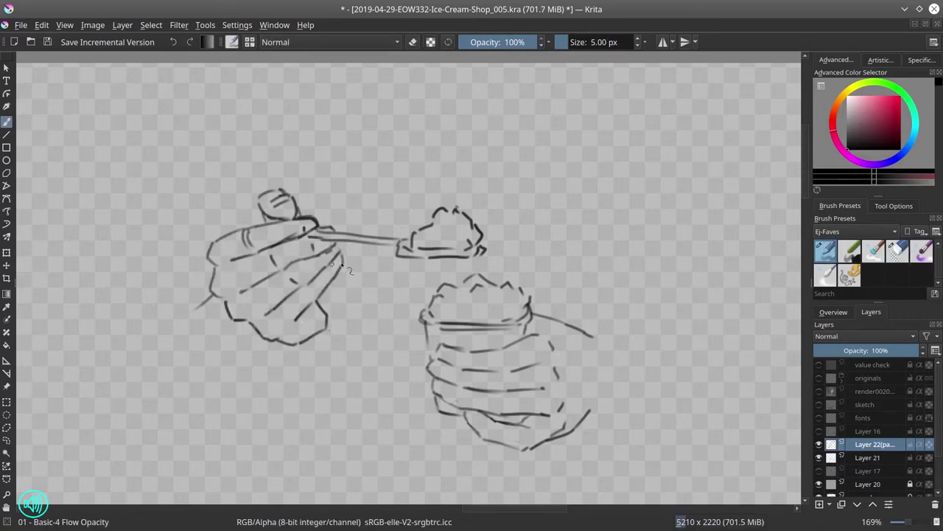
pyautogui.scroll(-5, 481, 325)
pyautogui.hotkey('ctrl', 's')
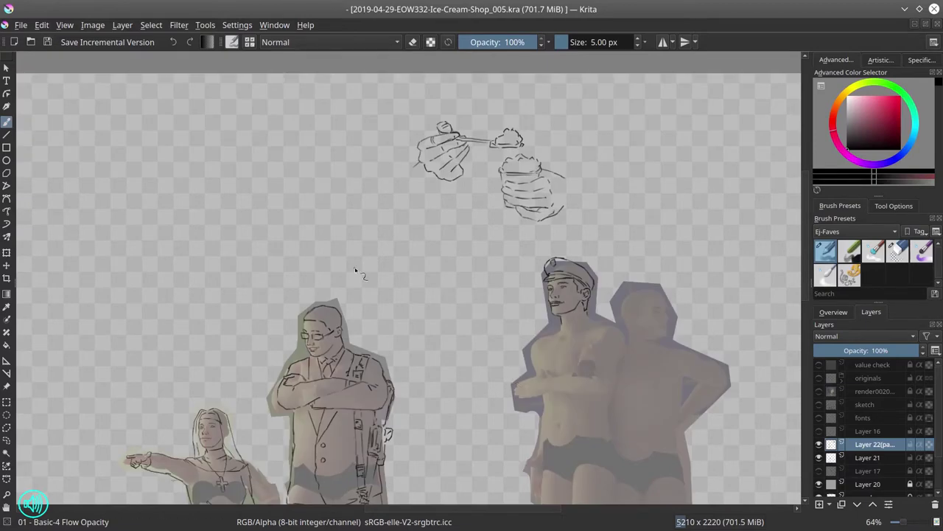
# Shrink and move the ice-cream sketch onto the capped man's chest beside his hands
pyautogui.hotkey('ctrl', 't')
pyautogui.scroll(3, 578, 380)
pyautogui.moveTo(395, 93)
pyautogui.mouseDown()
pyautogui.moveTo(410, 378)
pyautogui.moveTo(424, 422)
pyautogui.moveTo(504, 421)
pyautogui.mouseUp()
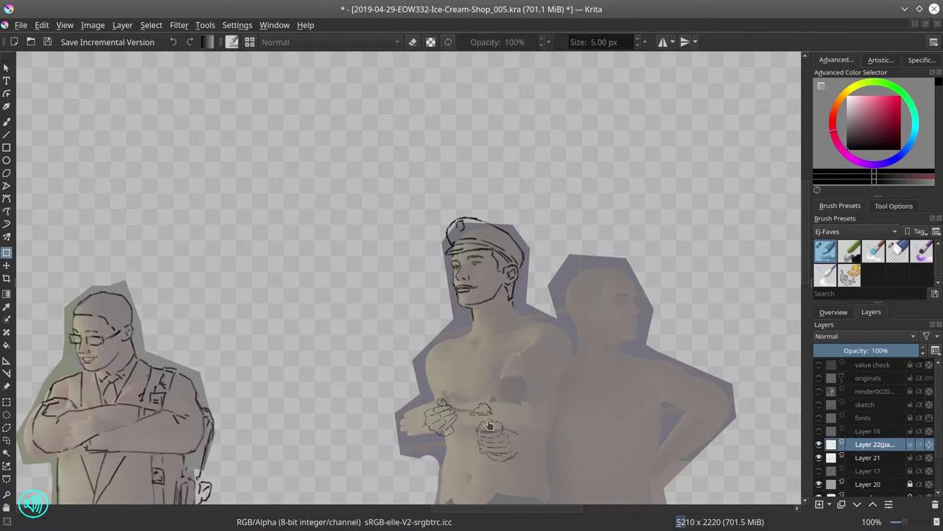
pyautogui.press('m')
pyautogui.press('b')
pyautogui.scroll(-3, 401, 294)
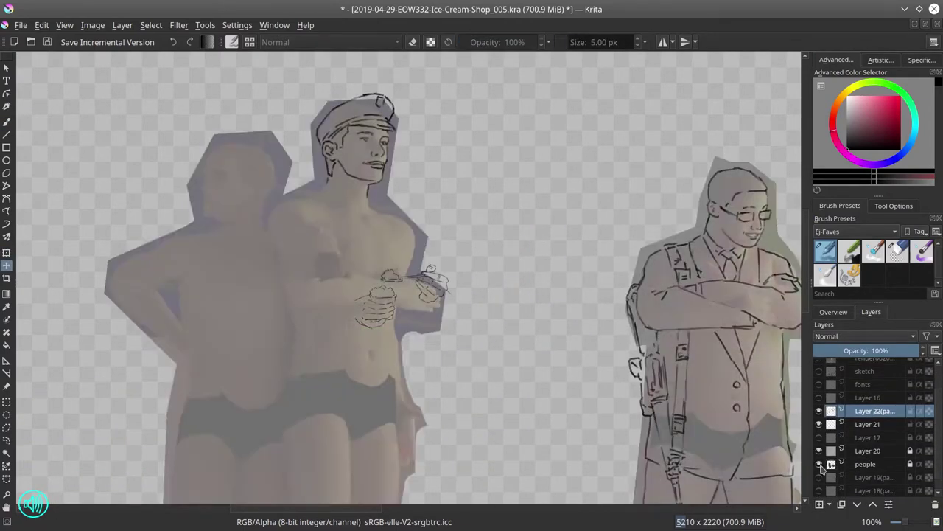
pyautogui.scroll(2, 373, 284)
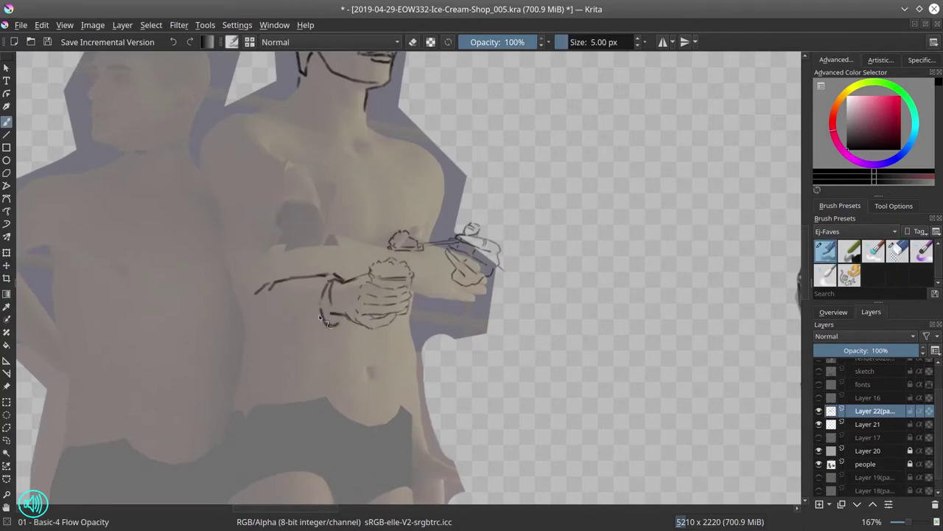
# Draw the arm's outer outline and the shirt collar against the coloured figure reference
pyautogui.moveTo(200, 143)
pyautogui.mouseDown()
pyautogui.moveTo(213, 336)
pyautogui.moveTo(313, 331)
pyautogui.mouseUp()
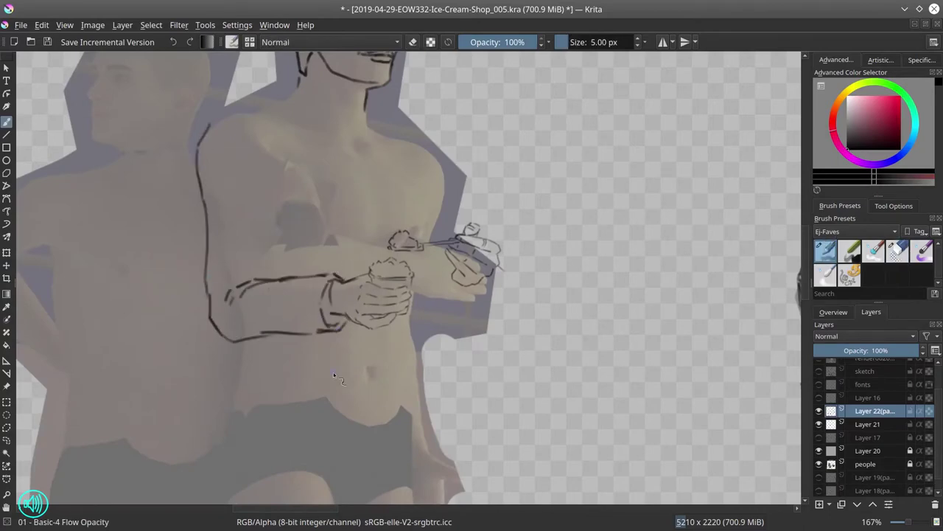
pyautogui.click(819, 464)
pyautogui.scroll(3, 575, 291)
pyautogui.click(819, 464)
pyautogui.click(819, 464)
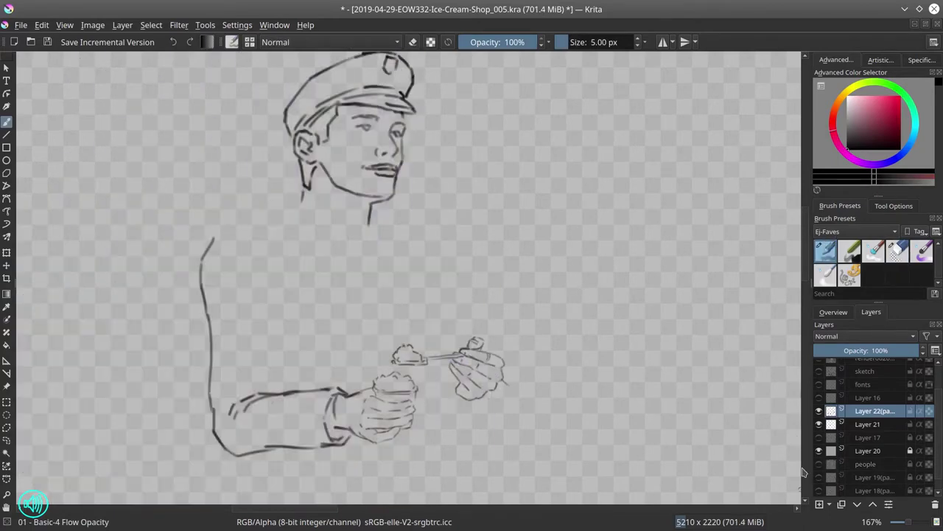
pyautogui.click(819, 464)
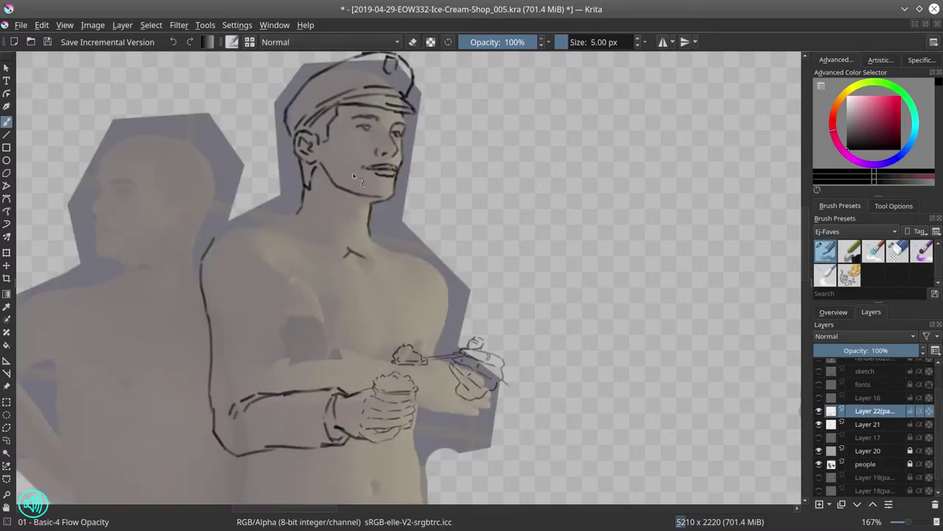
pyautogui.moveTo(294, 211)
pyautogui.mouseDown()
pyautogui.moveTo(362, 249)
pyautogui.moveTo(361, 289)
pyautogui.mouseUp()
# Erase the old arm lines and delete the original hand sketch layer
pyautogui.press('/')
pyautogui.moveTo(210, 302)
pyautogui.mouseDown()
pyautogui.moveTo(218, 442)
pyautogui.moveTo(332, 389)
pyautogui.moveTo(233, 394)
pyautogui.mouseUp()
pyautogui.press('/')
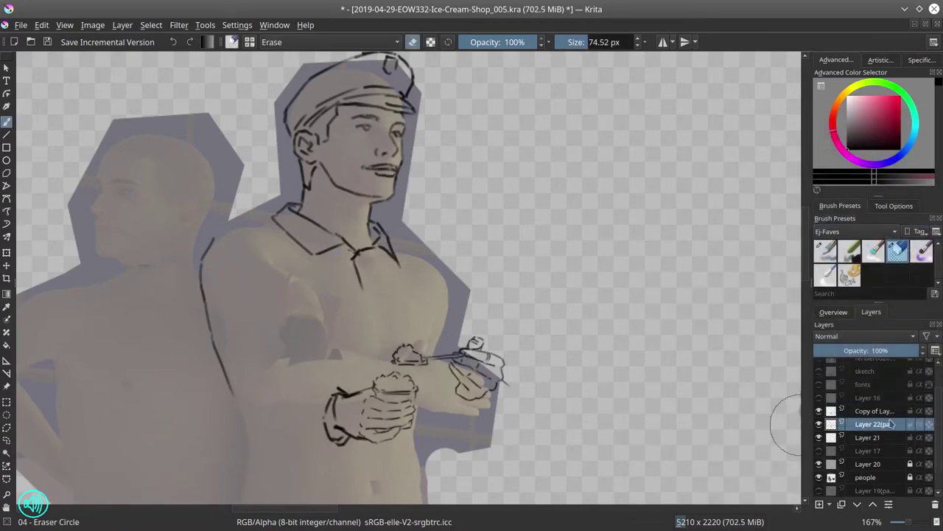
pyautogui.rightClick(833, 410)
pyautogui.click(811, 213)
# Ink the forearm, sleeve cuff, waist and shirt front, erasing the lower forearm with Eraser Circle
pyautogui.moveTo(393, 384); pyautogui.dragTo(385, 321)
pyautogui.moveTo(277, 295)
pyautogui.mouseDown()
pyautogui.moveTo(280, 315)
pyautogui.moveTo(376, 314)
pyautogui.mouseUp()
pyautogui.moveTo(227, 374); pyautogui.dragTo(391, 373)
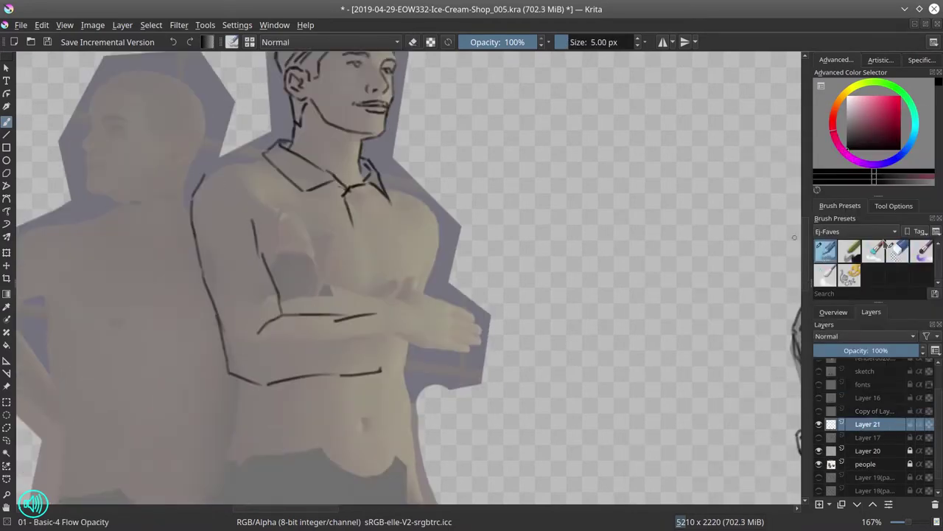
pyautogui.moveTo(263, 252); pyautogui.dragTo(272, 280)
pyautogui.moveTo(383, 324); pyautogui.dragTo(394, 372)
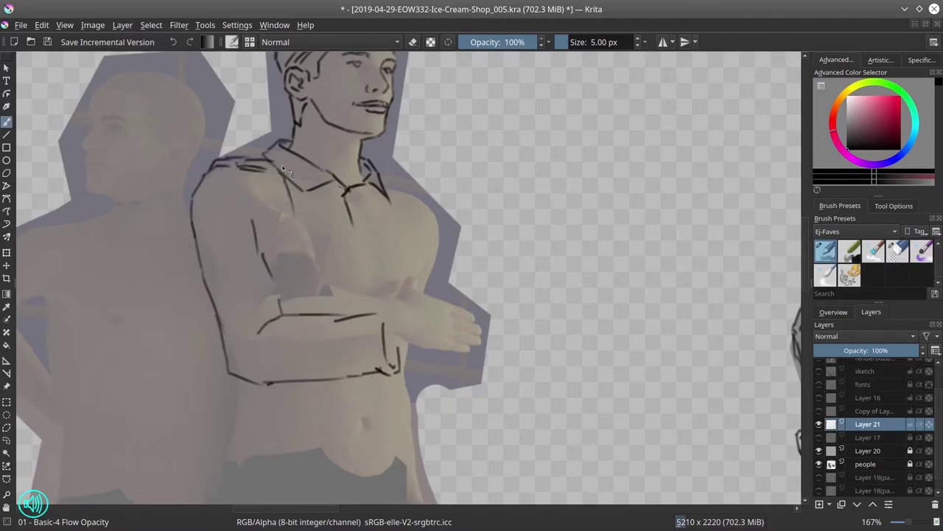
pyautogui.moveTo(283, 159); pyautogui.dragTo(304, 225)
pyautogui.moveTo(264, 153); pyautogui.dragTo(286, 165)
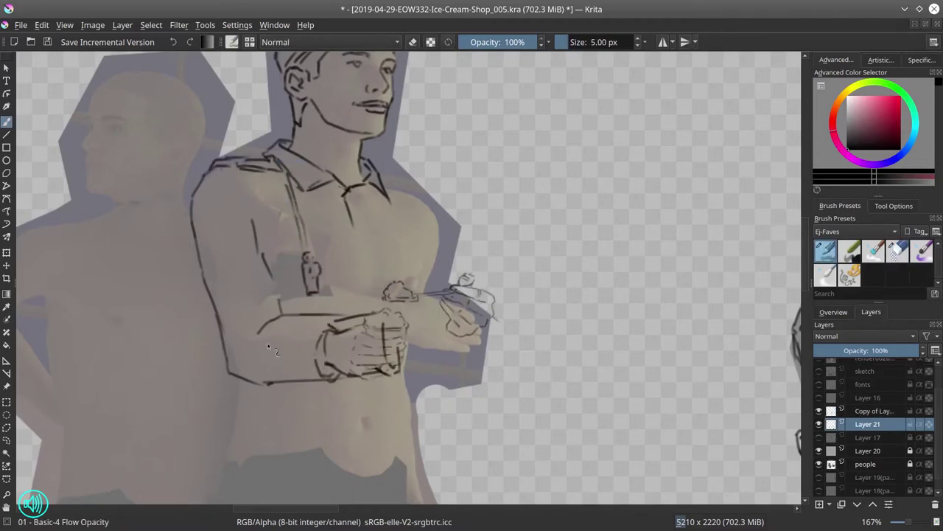
pyautogui.click(898, 251)
pyautogui.moveTo(376, 313); pyautogui.dragTo(266, 379)
pyautogui.click(825, 251)
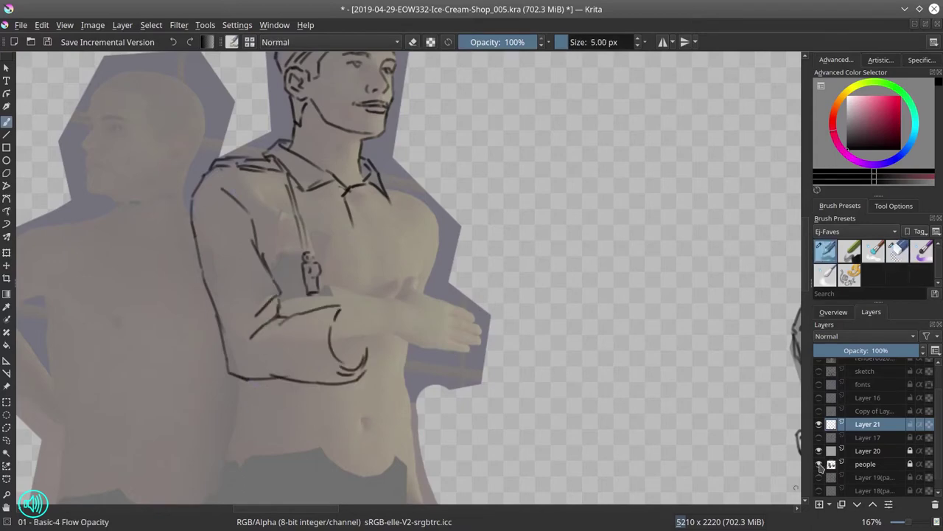
# Show the copied hand sketch layer and nudge it into place
pyautogui.press('t')
pyautogui.click(819, 410)
pyautogui.click(874, 411)
pyautogui.click(818, 463)
pyautogui.moveTo(463, 377); pyautogui.dragTo(473, 381)
# Erase parts of the spoon sketch and remove the extra hand sketch copy
pyautogui.press('b')
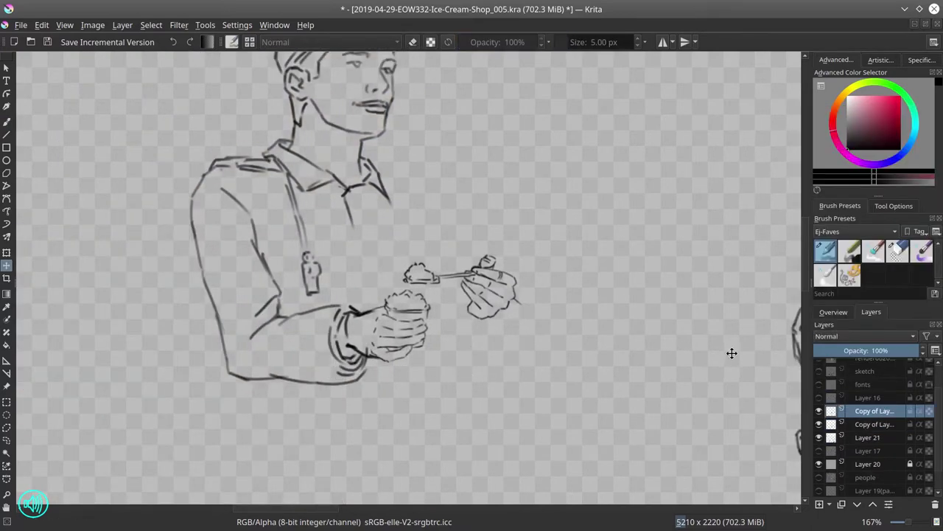
pyautogui.press('/')
pyautogui.hotkey('ctrl', 'j')
pyautogui.moveTo(413, 277); pyautogui.dragTo(484, 264)
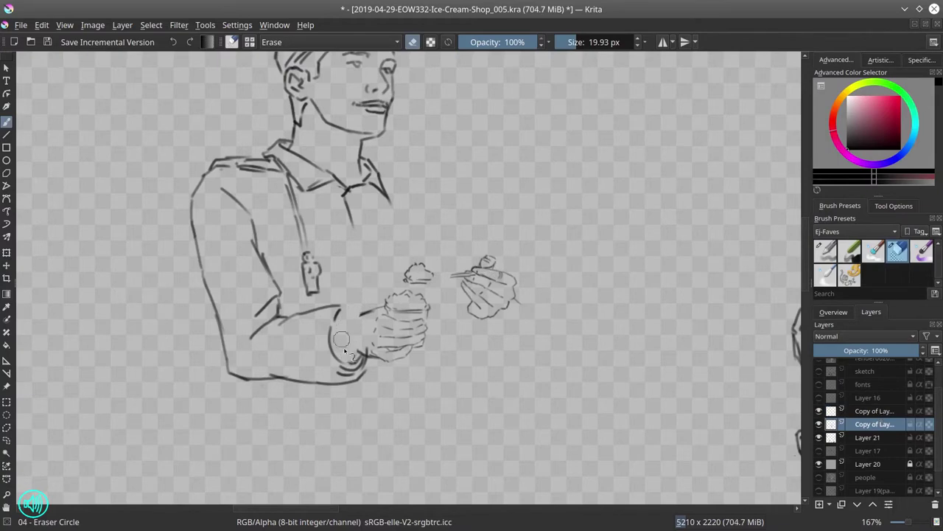
pyautogui.press('[')
pyautogui.press('[')
pyautogui.press('[')
pyautogui.hotkey('ctrl', 'e')
pyautogui.press('/')
pyautogui.press('/')
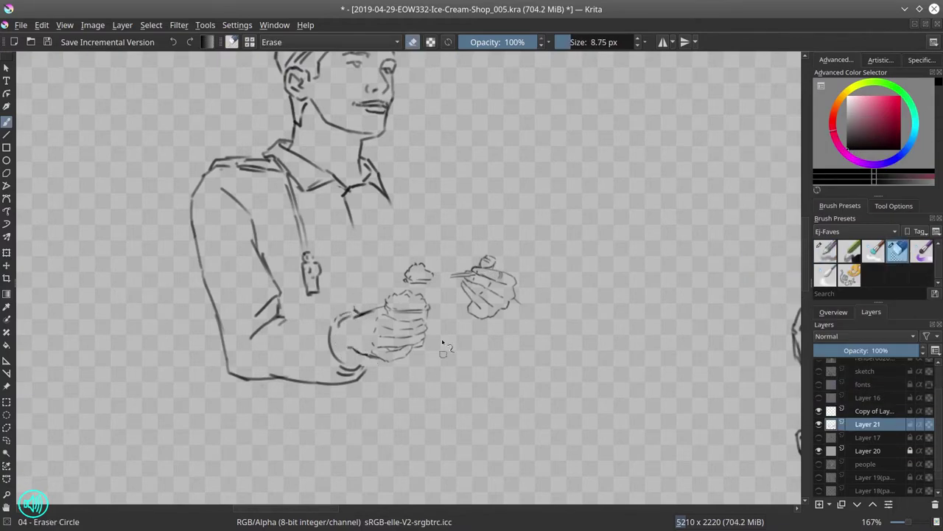
pyautogui.press('/')
pyautogui.scroll(-1, 442, 346)
# Move the hand holding the ice-cream cup down and to the right
pyautogui.hotkey('ctrl', 't')
pyautogui.press('Escape')
pyautogui.press('m')
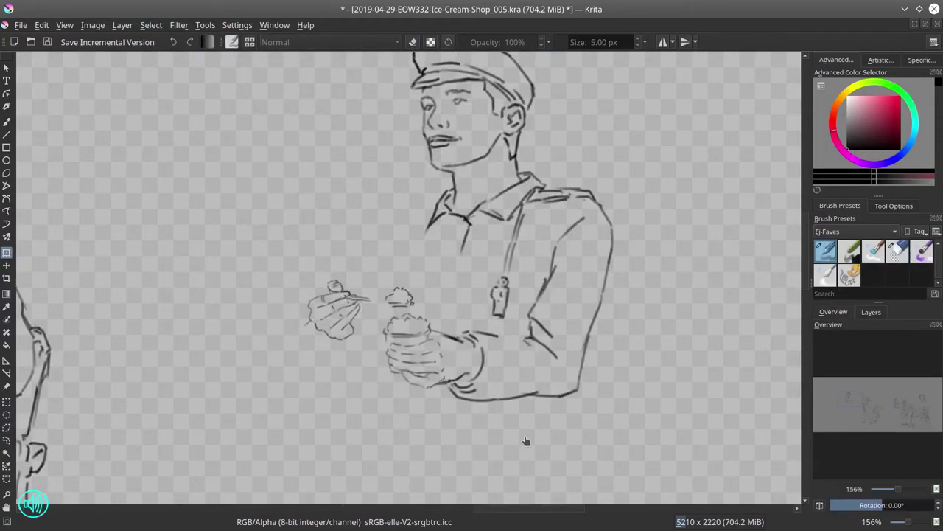
pyautogui.hotkey('ctrl', 'z')
pyautogui.hotkey('ctrl', 'z')
pyautogui.hotkey('ctrl', 'z')
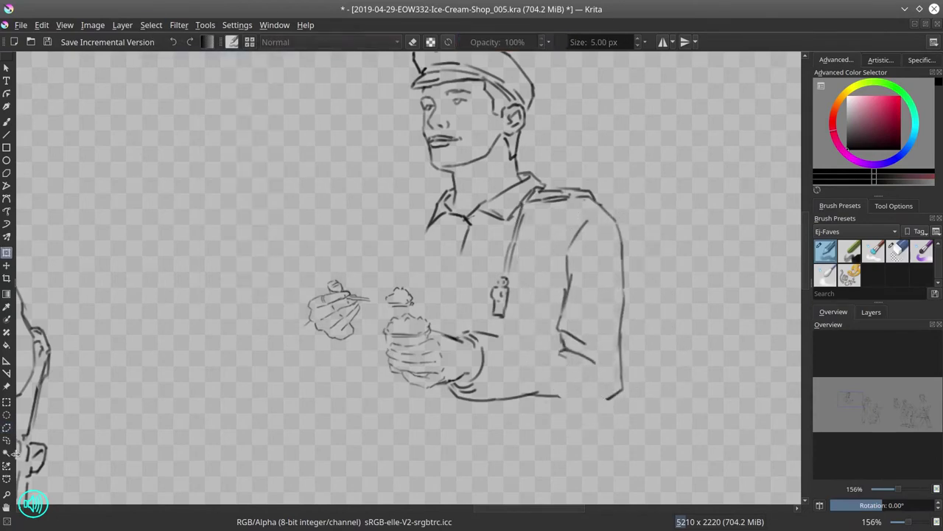
pyautogui.moveTo(522, 372)
pyautogui.mouseDown()
pyautogui.moveTo(541, 391)
pyautogui.moveTo(613, 397)
pyautogui.mouseUp()
pyautogui.hotkey('ctrl', 'shift', 'a')
# Draw the lower arm line, the shoulder strap and the redrawn collar lines
pyautogui.press('b')
pyautogui.press('/')
pyautogui.press('/')
pyautogui.press('/')
pyautogui.press('/')
pyautogui.moveTo(527, 183); pyautogui.dragTo(502, 278)
pyautogui.moveTo(537, 200); pyautogui.dragTo(578, 204)
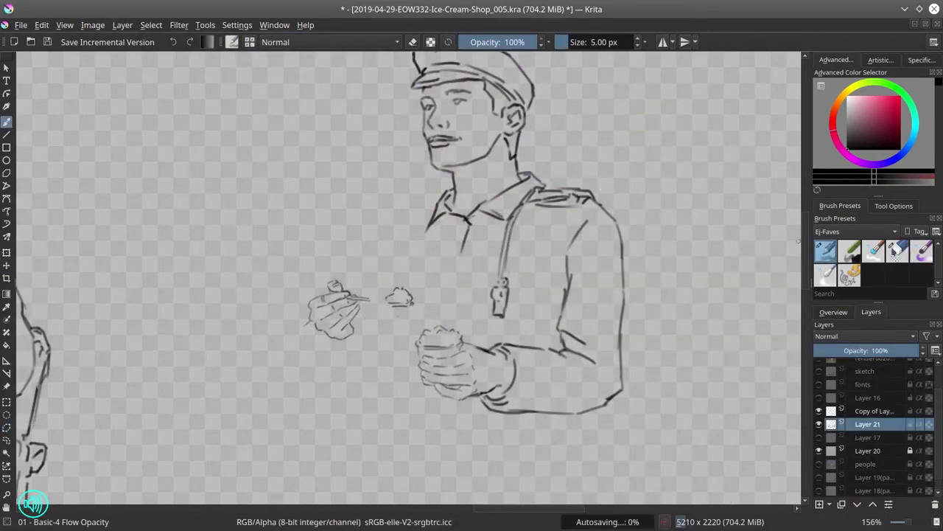
pyautogui.moveTo(484, 201); pyautogui.dragTo(528, 194)
# Shift the spoon hand to the right on the hand sketch layer with Transform
pyautogui.press('pageup')
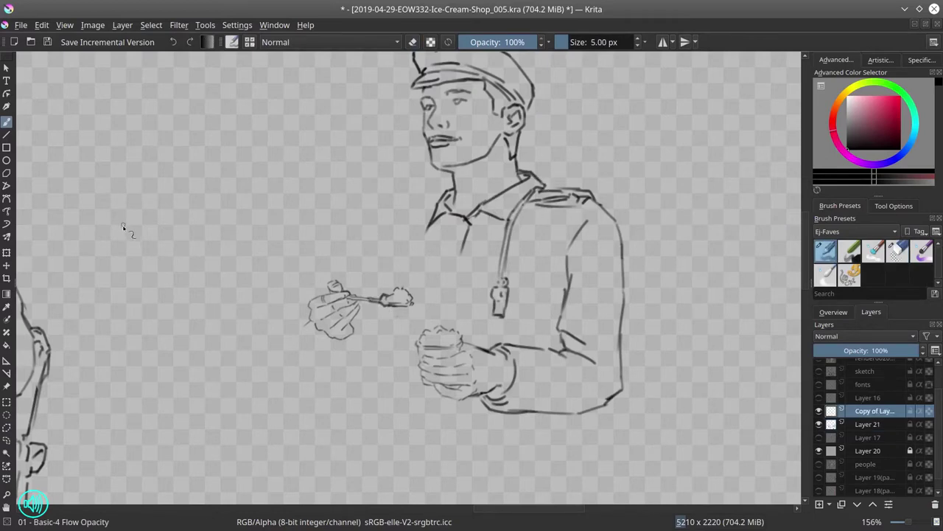
pyautogui.hotkey('ctrl', 't')
pyautogui.moveTo(374, 348); pyautogui.dragTo(421, 359)
pyautogui.press('Return')
pyautogui.press('pagedown')
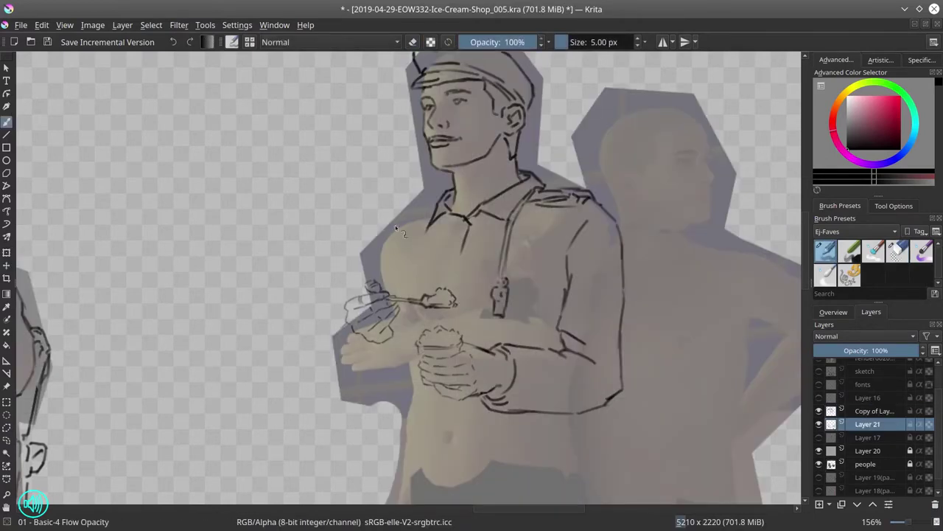
# Erase stray lines near the left arm, then ink the arm outline and the hand under the spoon
pyautogui.press('/')
pyautogui.moveTo(344, 325); pyautogui.dragTo(392, 361)
pyautogui.press('/')
pyautogui.moveTo(398, 324)
pyautogui.mouseDown()
pyautogui.moveTo(345, 343)
pyautogui.moveTo(395, 358)
pyautogui.mouseUp()
pyautogui.moveTo(347, 338); pyautogui.dragTo(361, 399)
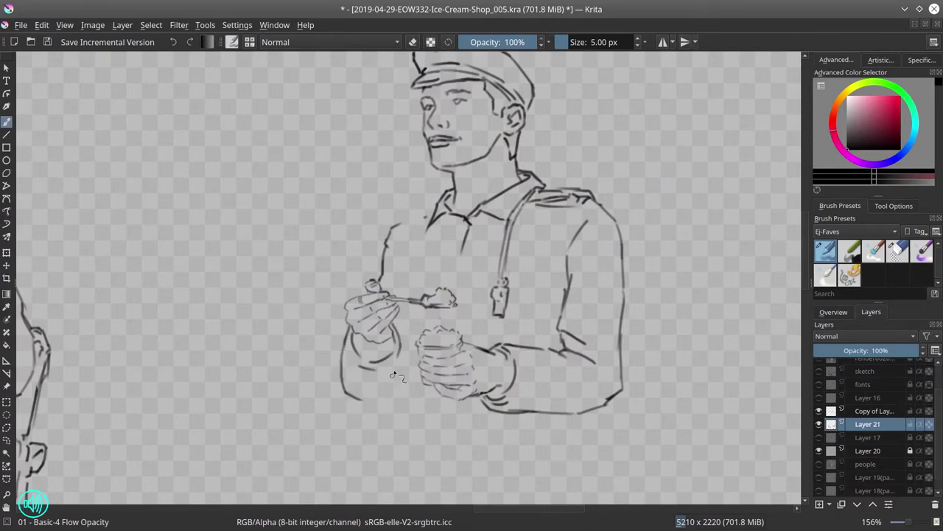
pyautogui.press('/')
pyautogui.press('/')
# Flip the canvas view back and merge the hand sketch into Layer 21
pyautogui.scroll(-5, 617, 271)
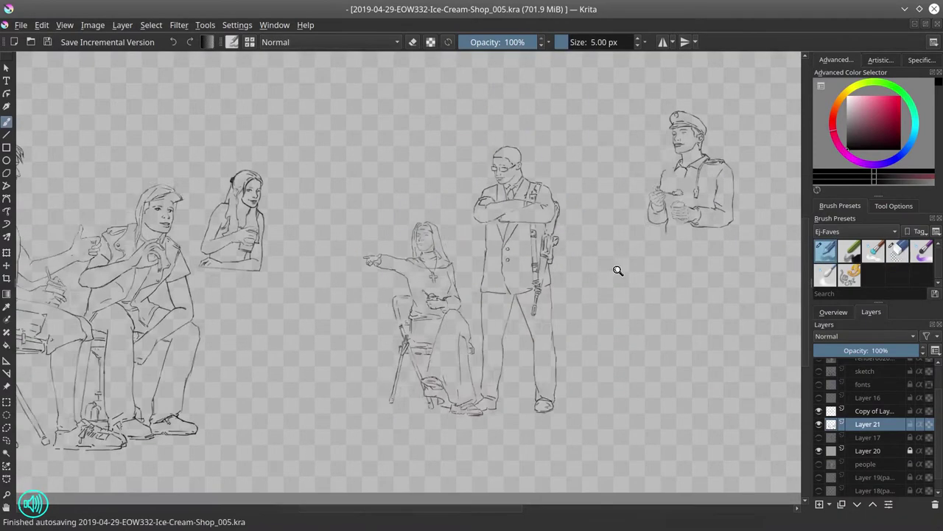
pyautogui.scroll(-2, 618, 271)
pyautogui.press('m')
pyautogui.click(818, 464)
pyautogui.click(818, 464)
pyautogui.click(819, 463)
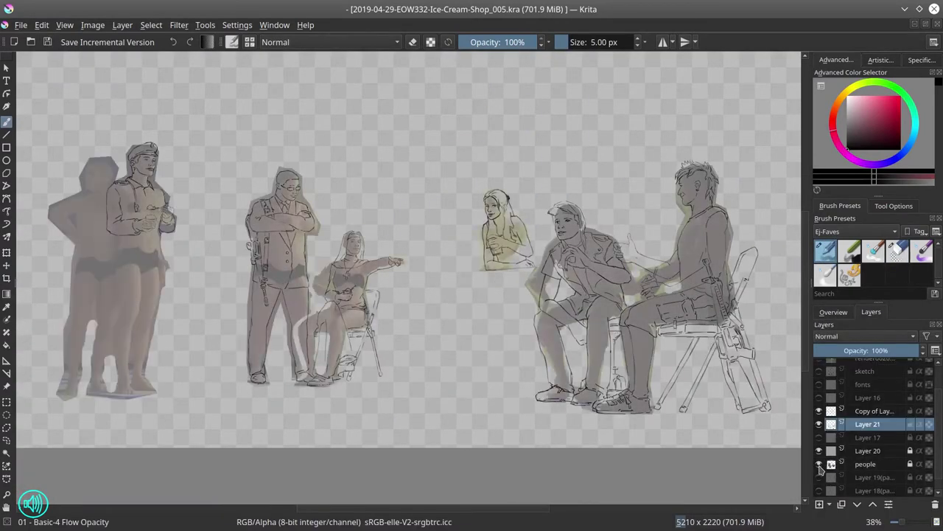
pyautogui.hotkey('ctrl', 'z')
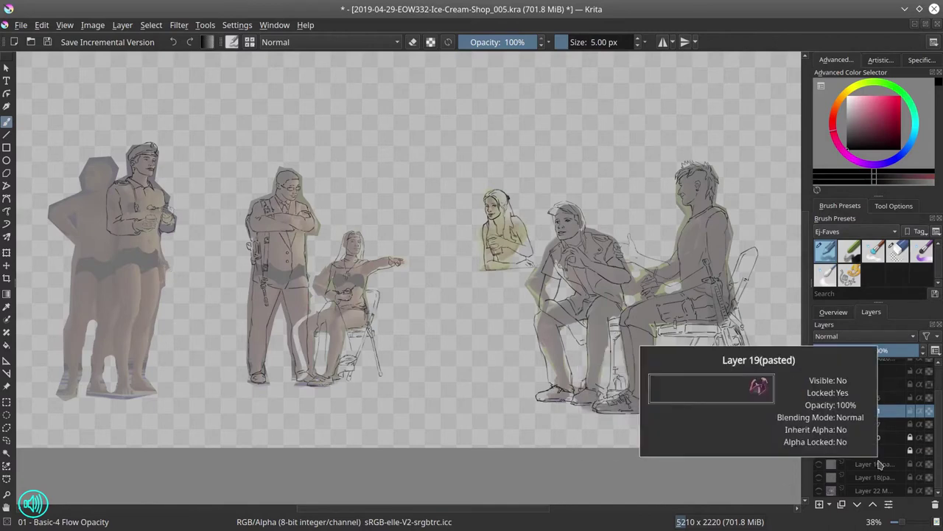
pyautogui.click(820, 451)
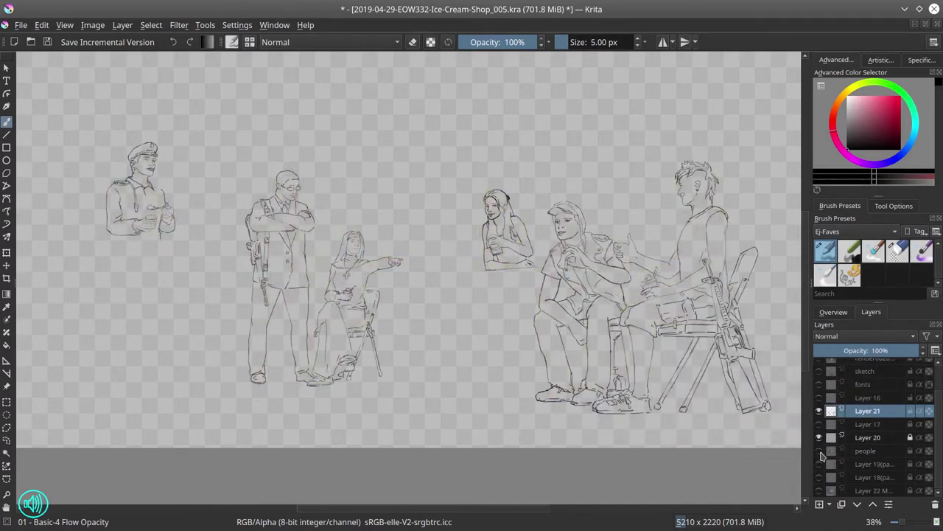
pyautogui.click(819, 450)
pyautogui.scroll(6, 270, 288)
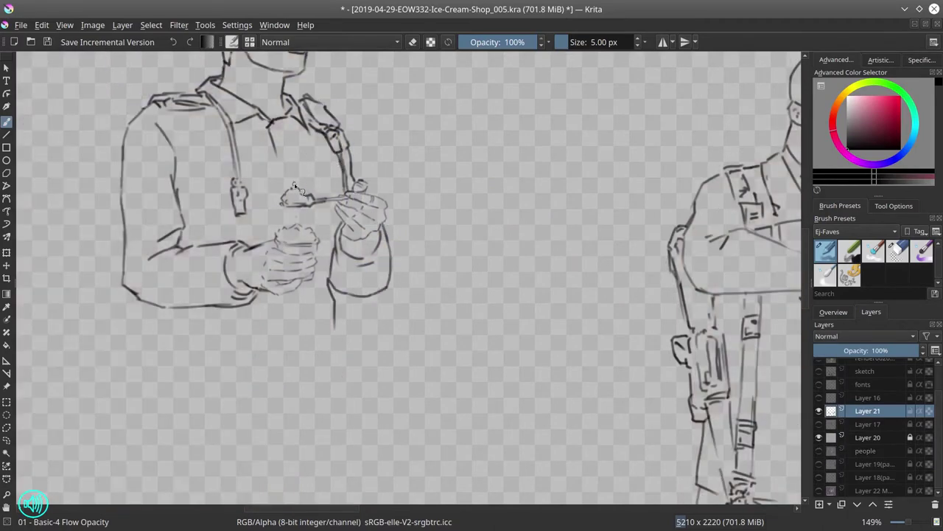
# Ink the chest pocket, pocket flap, shirt seam and fold lines, and refine the spoon hand
pyautogui.moveTo(277, 153); pyautogui.dragTo(279, 183)
pyautogui.moveTo(193, 169)
pyautogui.mouseDown()
pyautogui.moveTo(259, 174)
pyautogui.moveTo(213, 197)
pyautogui.mouseUp()
pyautogui.moveTo(251, 181); pyautogui.dragTo(267, 227)
pyautogui.moveTo(293, 178); pyautogui.dragTo(335, 184)
pyautogui.moveTo(342, 167); pyautogui.dragTo(347, 175)
pyautogui.moveTo(274, 131); pyautogui.dragTo(276, 227)
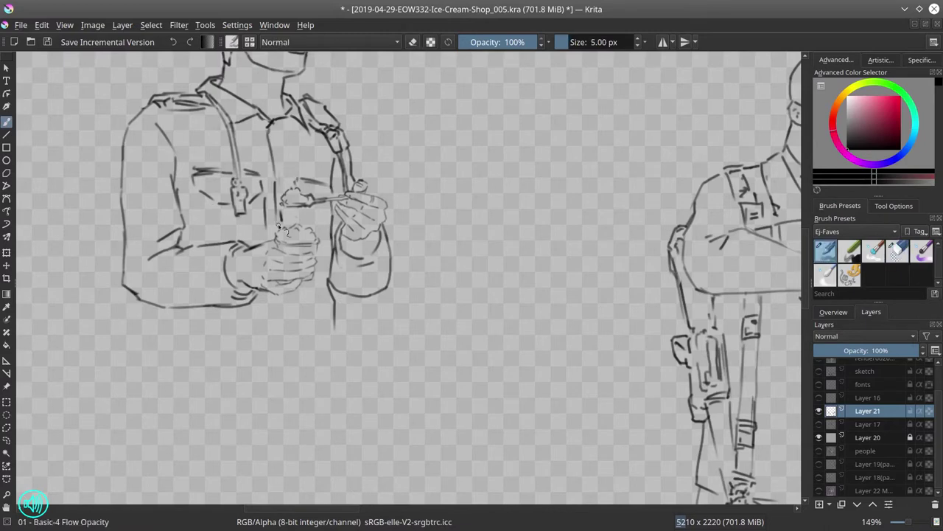
pyautogui.moveTo(202, 193); pyautogui.dragTo(203, 224)
pyautogui.moveTo(234, 202); pyautogui.dragTo(237, 233)
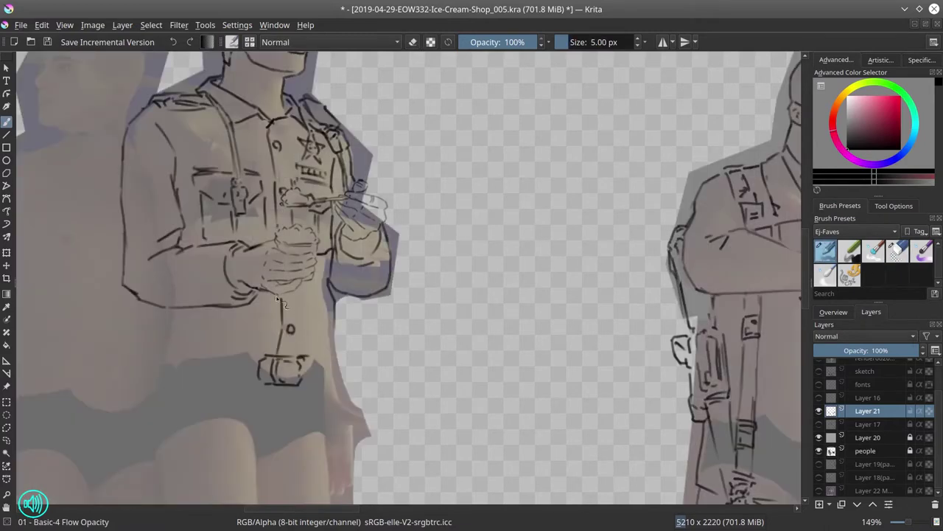
# Draw the holster pouch and strap below the officer's belt
pyautogui.moveTo(308, 352)
pyautogui.mouseDown()
pyautogui.moveTo(318, 386)
pyautogui.moveTo(345, 398)
pyautogui.moveTo(346, 423)
pyautogui.mouseUp()
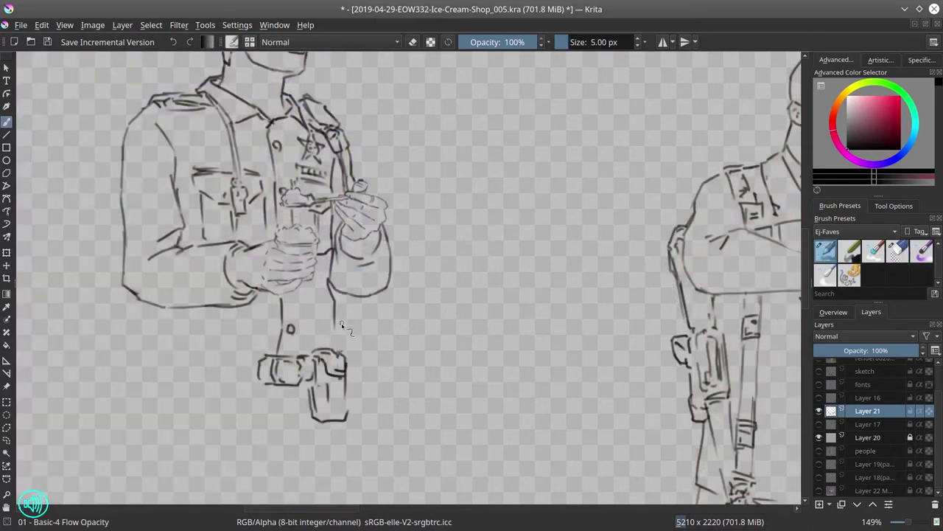
pyautogui.moveTo(347, 302)
pyautogui.mouseDown()
pyautogui.moveTo(339, 348)
pyautogui.moveTo(368, 393)
pyautogui.mouseUp()
pyautogui.moveTo(359, 345); pyautogui.dragTo(333, 454)
pyautogui.moveTo(355, 395); pyautogui.dragTo(357, 441)
pyautogui.moveTo(361, 303)
pyautogui.mouseDown()
pyautogui.moveTo(349, 246)
pyautogui.moveTo(362, 341)
pyautogui.mouseUp()
pyautogui.press('e')
# Add pouches along the left and front of the belt
pyautogui.press('e')
pyautogui.moveTo(145, 335)
pyautogui.mouseDown()
pyautogui.moveTo(155, 394)
pyautogui.moveTo(177, 344)
pyautogui.moveTo(185, 366)
pyautogui.mouseUp()
pyautogui.scroll(-3, 465, 320)
pyautogui.moveTo(325, 325)
pyautogui.mouseDown()
pyautogui.moveTo(299, 367)
pyautogui.moveTo(310, 380)
pyautogui.moveTo(324, 380)
pyautogui.moveTo(344, 317)
pyautogui.mouseUp()
pyautogui.press('e')
pyautogui.press('e')
pyautogui.press('e')
pyautogui.press('e')
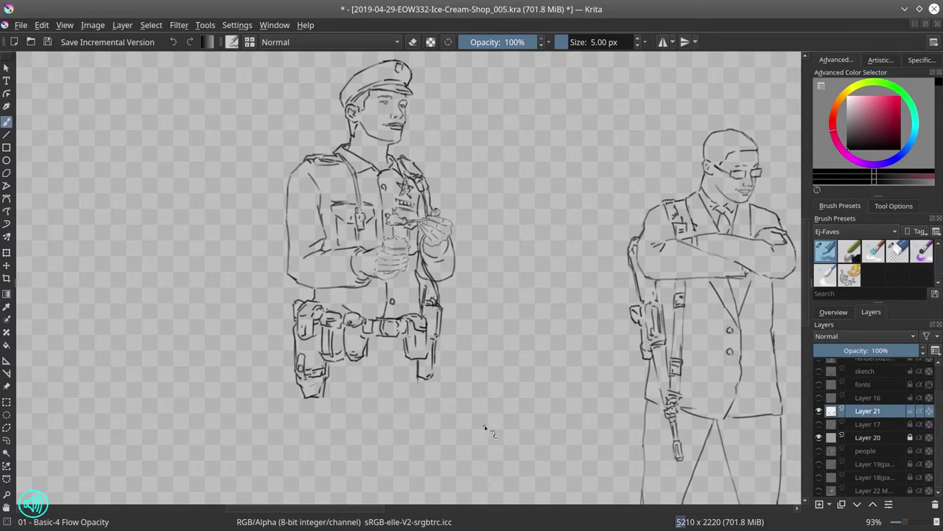
# Ink the officer's leg contours down to the feet
pyautogui.scroll(-3, 383, 377)
pyautogui.press('e')
pyautogui.press('e')
pyautogui.moveTo(395, 236)
pyautogui.mouseDown()
pyautogui.moveTo(334, 318)
pyautogui.moveTo(329, 417)
pyautogui.mouseUp()
pyautogui.moveTo(371, 308); pyautogui.dragTo(379, 388)
pyautogui.moveTo(451, 165)
pyautogui.mouseDown()
pyautogui.moveTo(417, 336)
pyautogui.moveTo(383, 441)
pyautogui.mouseUp()
pyautogui.moveTo(398, 439); pyautogui.dragTo(423, 409)
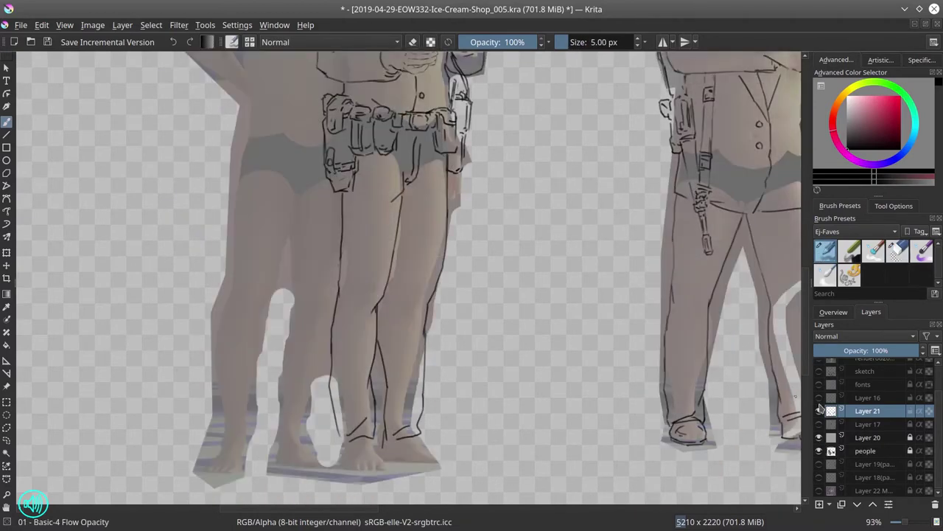
# Draw the officer's torso, sleeve and shirt-front lines with the grey reference hidden
pyautogui.press('e')
pyautogui.press('e')
pyautogui.click(819, 450)
pyautogui.scroll(-3, 493, 259)
pyautogui.press('e')
pyautogui.scroll(4, 393, 263)
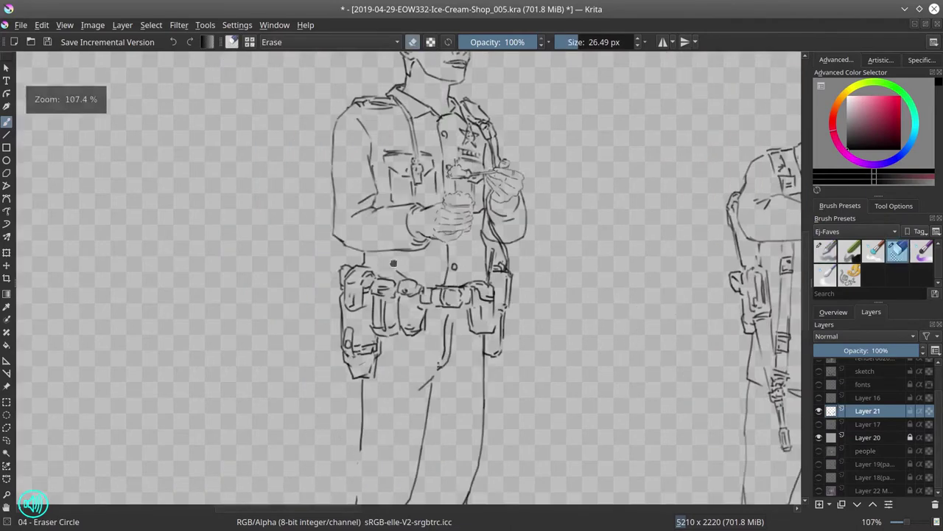
pyautogui.press('e')
pyautogui.moveTo(335, 177); pyautogui.dragTo(325, 243)
pyautogui.moveTo(345, 224); pyautogui.dragTo(398, 212)
pyautogui.press('e')
pyautogui.press('e')
# Refine the shirt front and button line, erasing stray strokes above the belt
pyautogui.moveTo(435, 168); pyautogui.dragTo(430, 196)
pyautogui.press('e')
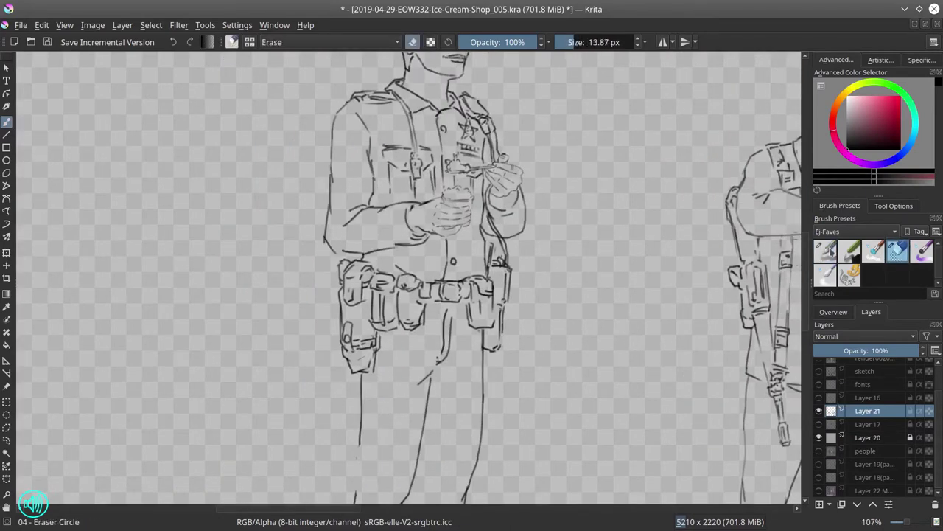
pyautogui.press('e')
pyautogui.press('e')
pyautogui.press('e')
pyautogui.moveTo(451, 240); pyautogui.dragTo(454, 280)
pyautogui.press('e')
pyautogui.press('e')
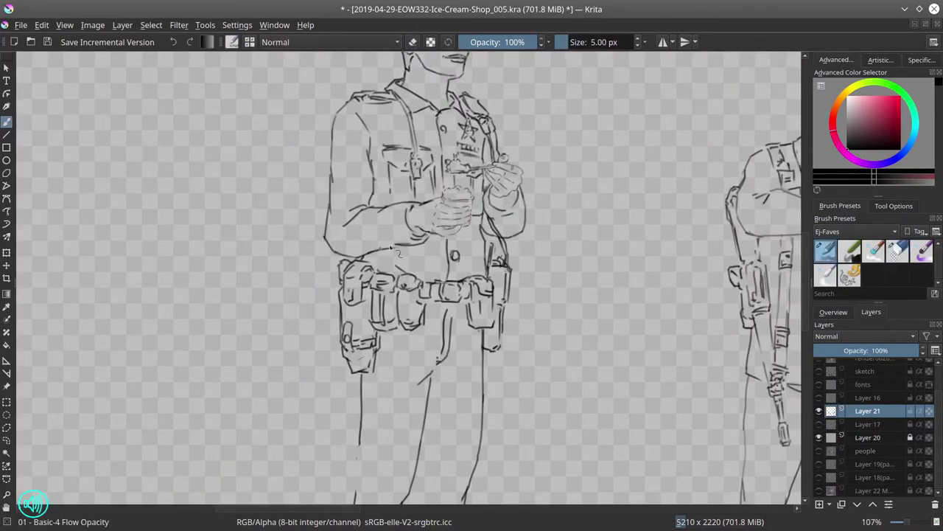
pyautogui.press('e')
pyautogui.moveTo(340, 267); pyautogui.dragTo(390, 273)
# Draw the officer's shoe and reshape it with Transform
pyautogui.press('e')
pyautogui.press('e')
pyautogui.scroll(-3, 599, 280)
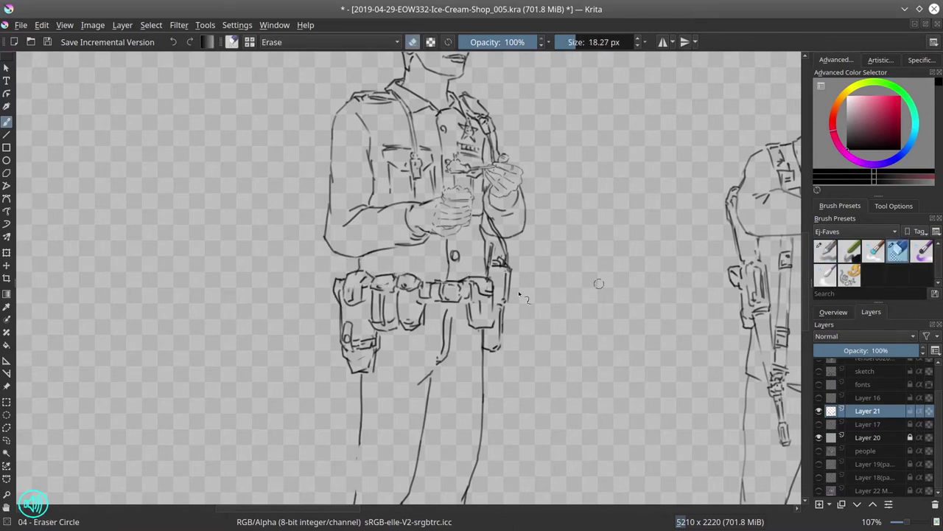
pyautogui.scroll(-3, 524, 343)
pyautogui.click(819, 450)
pyautogui.scroll(2, 369, 359)
pyautogui.press('e')
pyautogui.press('e')
pyautogui.press('e')
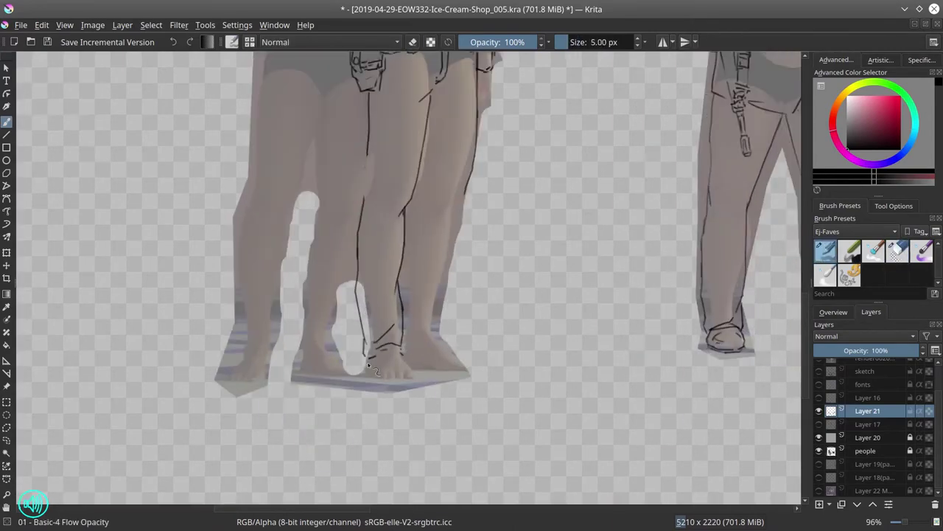
pyautogui.press('e')
pyautogui.moveTo(361, 376)
pyautogui.mouseDown()
pyautogui.moveTo(385, 381)
pyautogui.moveTo(420, 373)
pyautogui.mouseUp()
# Save the scene from the toolbar
pyautogui.press('e')
pyautogui.hotkey('ctrl', 't')
pyautogui.press('b')
pyautogui.press('e')
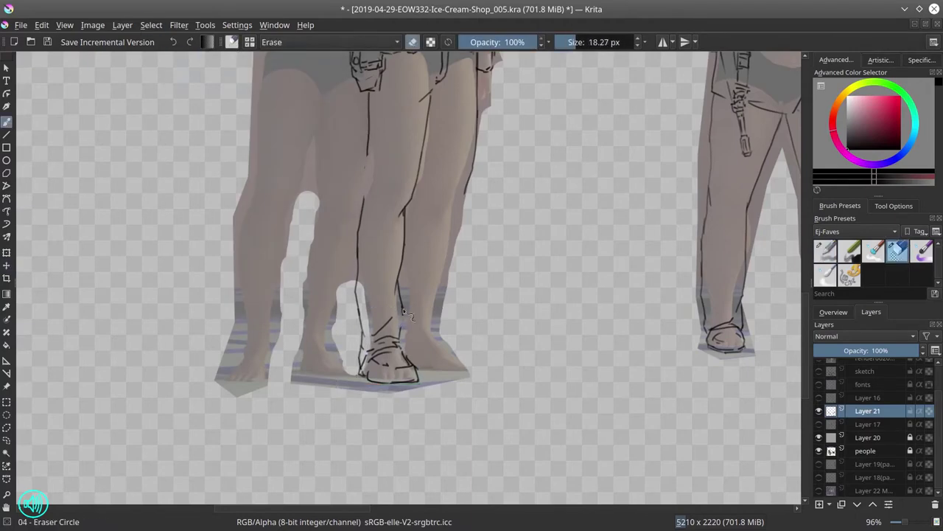
pyautogui.click(819, 450)
pyautogui.press('e')
pyautogui.scroll(-3, 398, 402)
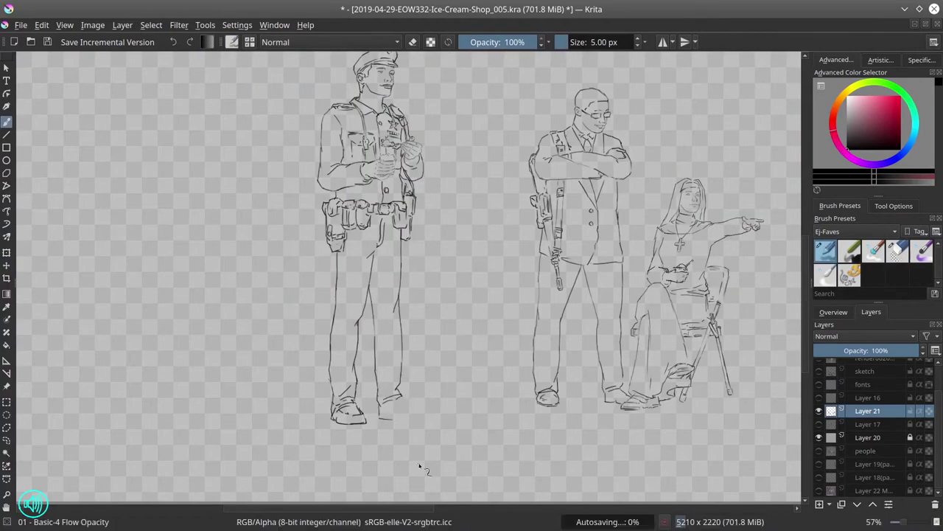
pyautogui.scroll(-4, 382, 280)
pyautogui.click(47, 42)
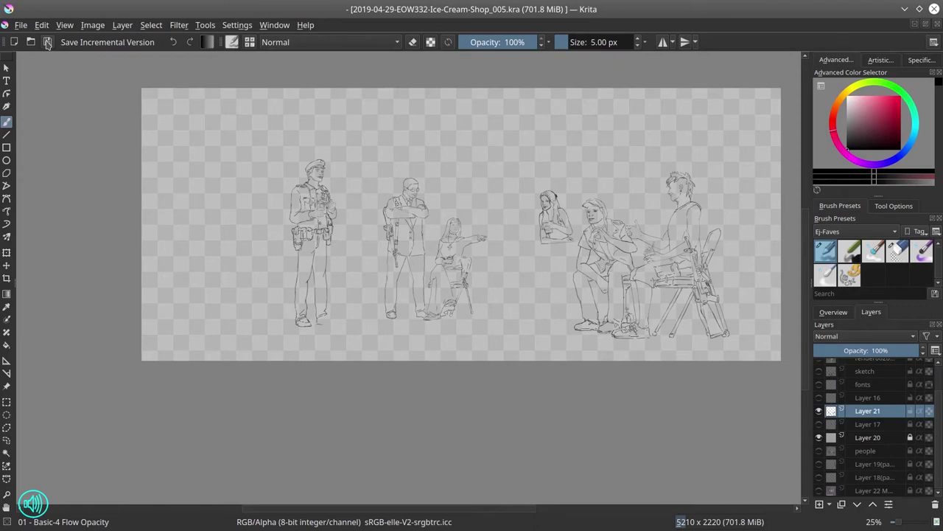
# Touch up the shoe strokes and redraw the lower leg line above it
pyautogui.click(819, 451)
pyautogui.scroll(4, 417, 372)
pyautogui.moveTo(361, 324); pyautogui.dragTo(413, 352)
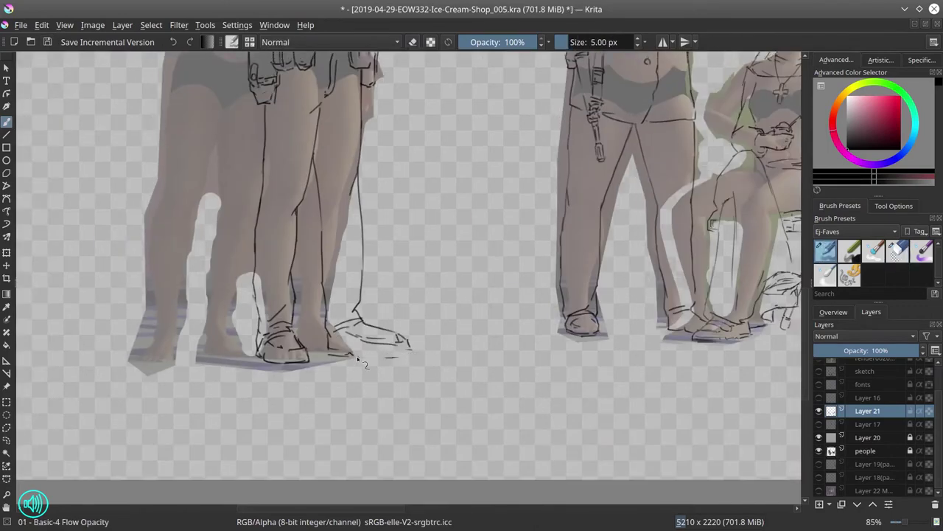
pyautogui.press('/')
pyautogui.press('/')
pyautogui.press('/')
pyautogui.moveTo(359, 305)
pyautogui.mouseDown()
pyautogui.moveTo(362, 329)
pyautogui.moveTo(409, 354)
pyautogui.mouseUp()
pyautogui.press('/')
pyautogui.press('/')
pyautogui.moveTo(361, 269); pyautogui.dragTo(340, 334)
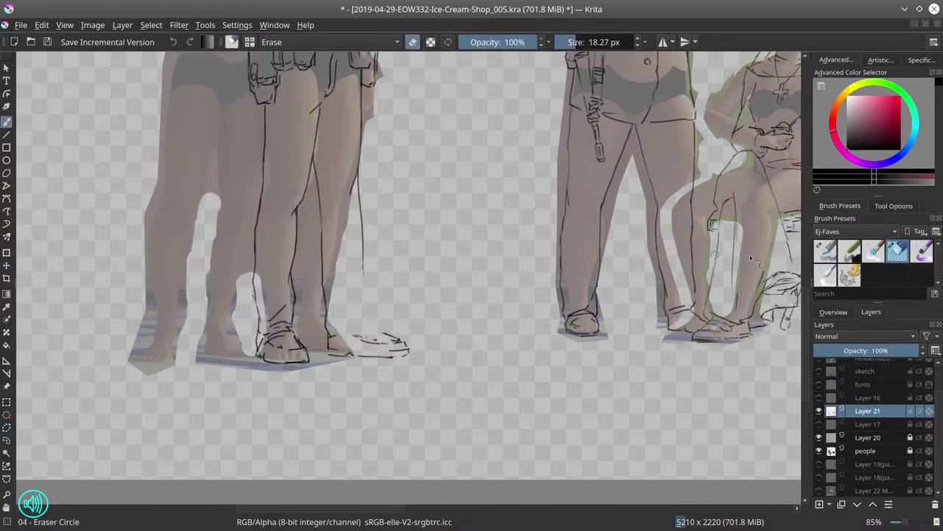
pyautogui.press('/')
pyautogui.moveTo(362, 302); pyautogui.dragTo(336, 326)
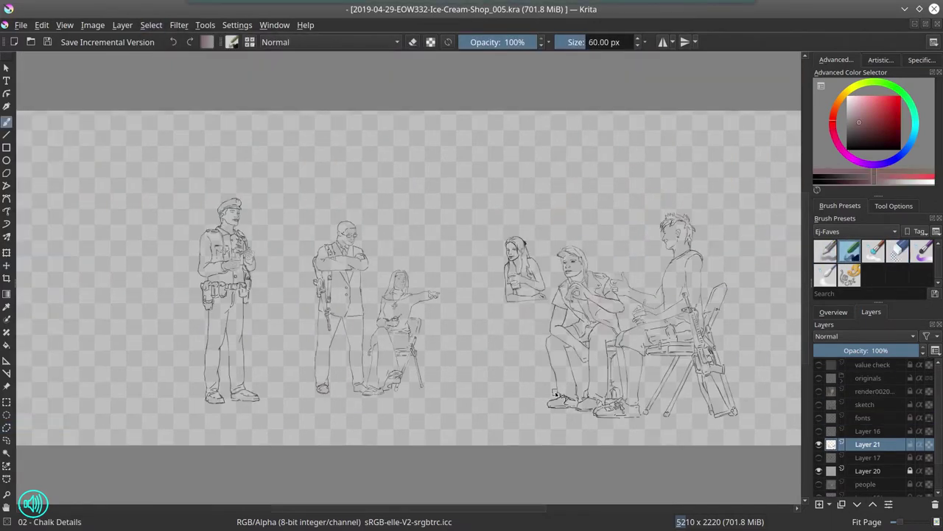
pyautogui.click(819, 484)
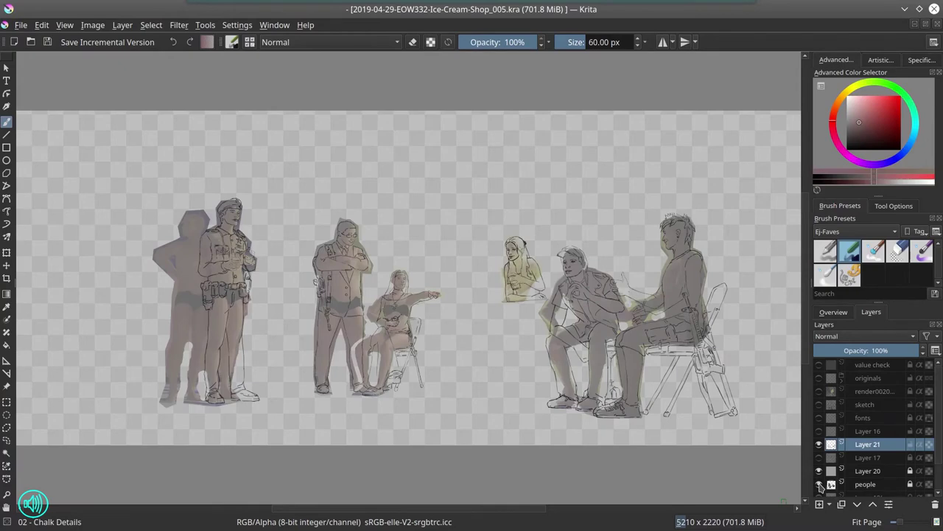
# Switch to the fine 5 px inking brush and outline the woman's left foot
pyautogui.press('/')
pyautogui.scroll(8, 190, 368)
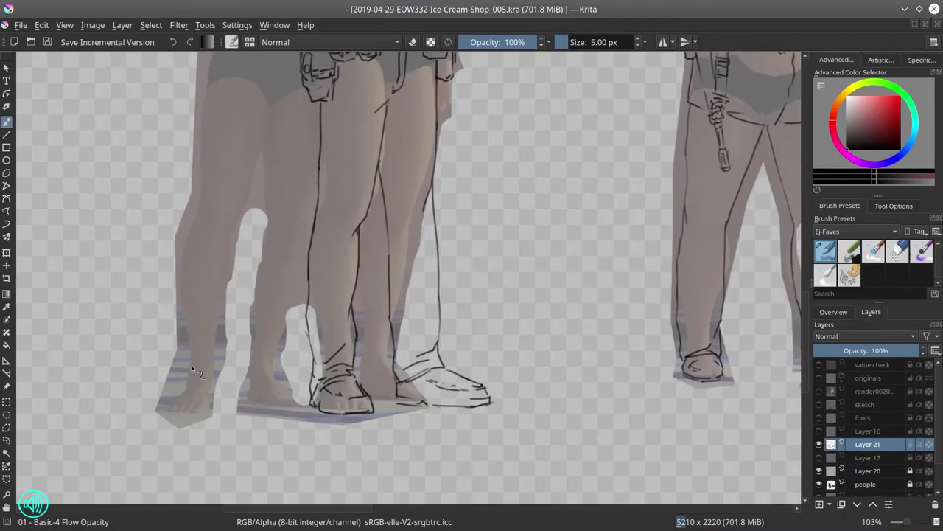
pyautogui.moveTo(190, 372)
pyautogui.mouseDown()
pyautogui.moveTo(213, 399)
pyautogui.moveTo(174, 410)
pyautogui.mouseUp()
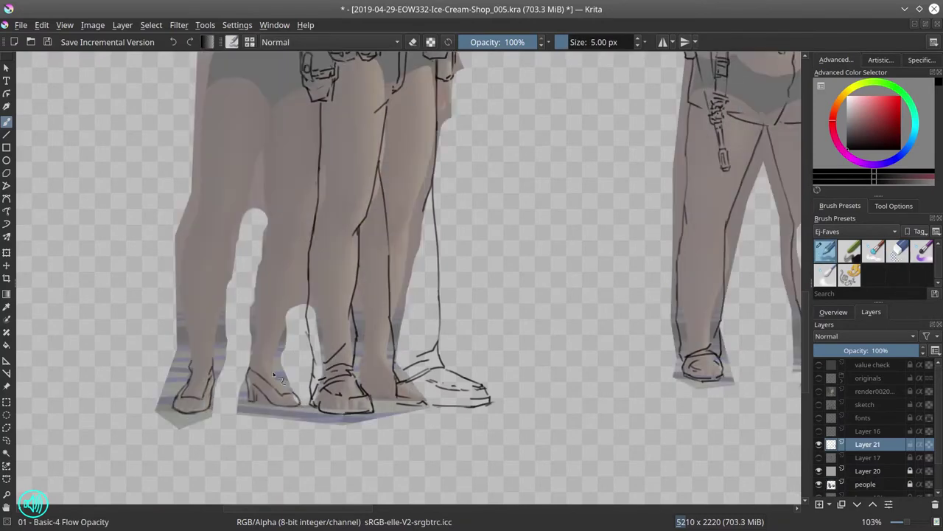
pyautogui.scroll(-5, 554, 341)
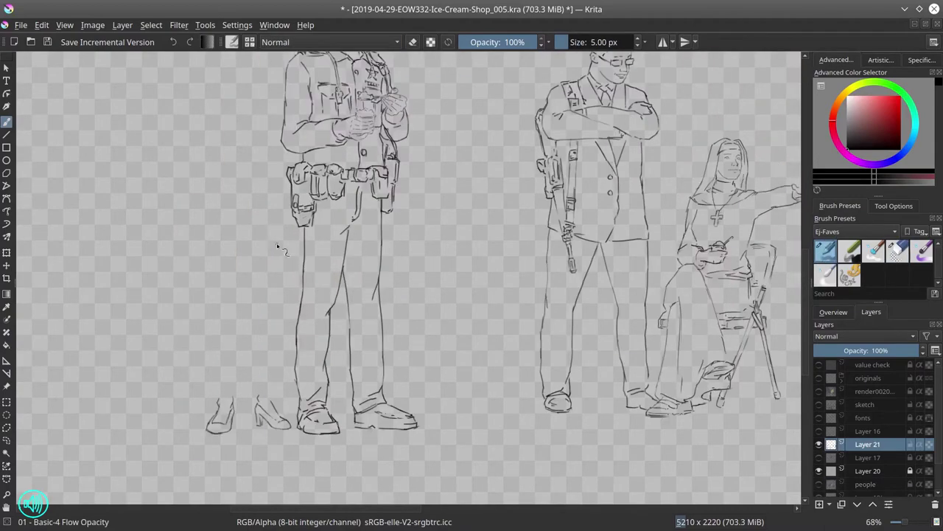
pyautogui.scroll(6, 242, 128)
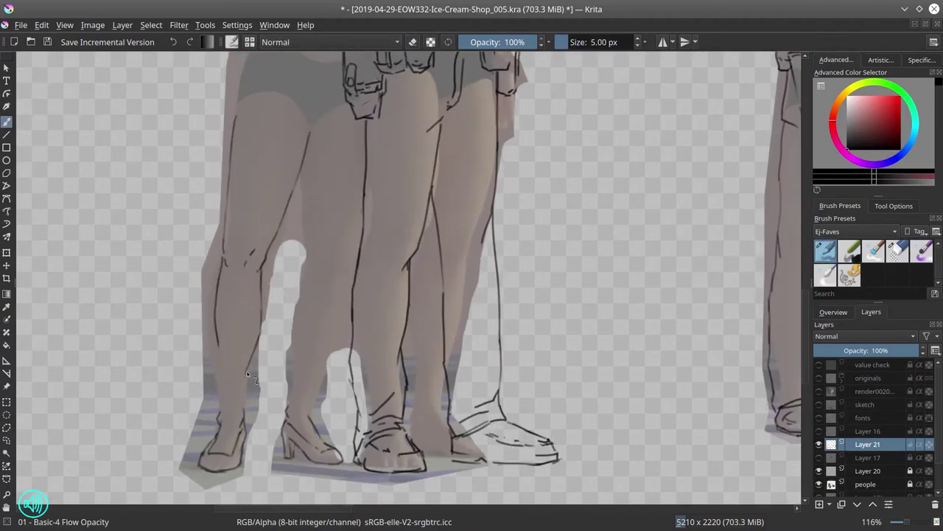
pyautogui.scroll(1, 330, 168)
# Ink the woman's inner leg contours and redraw her left high-heeled shoe, erasing stray bits
pyautogui.press('e')
pyautogui.press('e')
pyautogui.moveTo(300, 142); pyautogui.dragTo(276, 234)
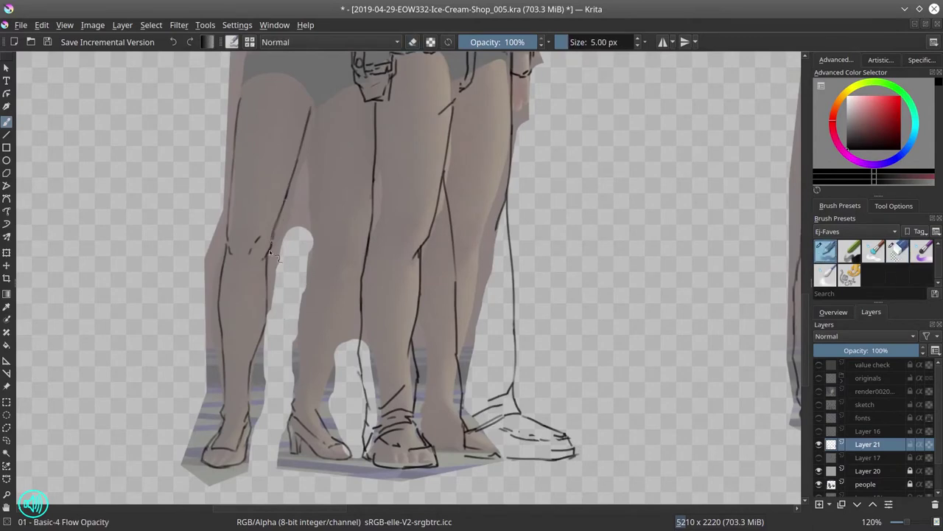
pyautogui.moveTo(318, 411)
pyautogui.mouseDown()
pyautogui.moveTo(330, 280)
pyautogui.moveTo(303, 439)
pyautogui.moveTo(350, 453)
pyautogui.mouseUp()
pyautogui.moveTo(337, 346); pyautogui.dragTo(365, 443)
pyautogui.press('e')
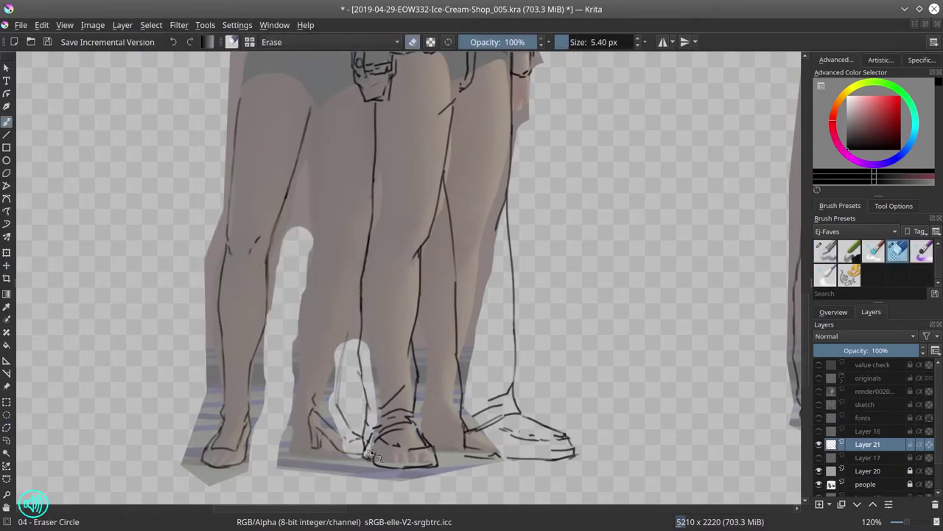
pyautogui.moveTo(339, 352); pyautogui.dragTo(339, 398)
pyautogui.press('e')
pyautogui.moveTo(371, 185); pyautogui.dragTo(352, 265)
pyautogui.press('e')
pyautogui.press('e')
pyautogui.moveTo(323, 127)
pyautogui.mouseDown()
pyautogui.moveTo(310, 256)
pyautogui.moveTo(315, 388)
pyautogui.mouseUp()
pyautogui.press('e')
pyautogui.press('e')
pyautogui.moveTo(307, 339); pyautogui.dragTo(315, 398)
pyautogui.press('e')
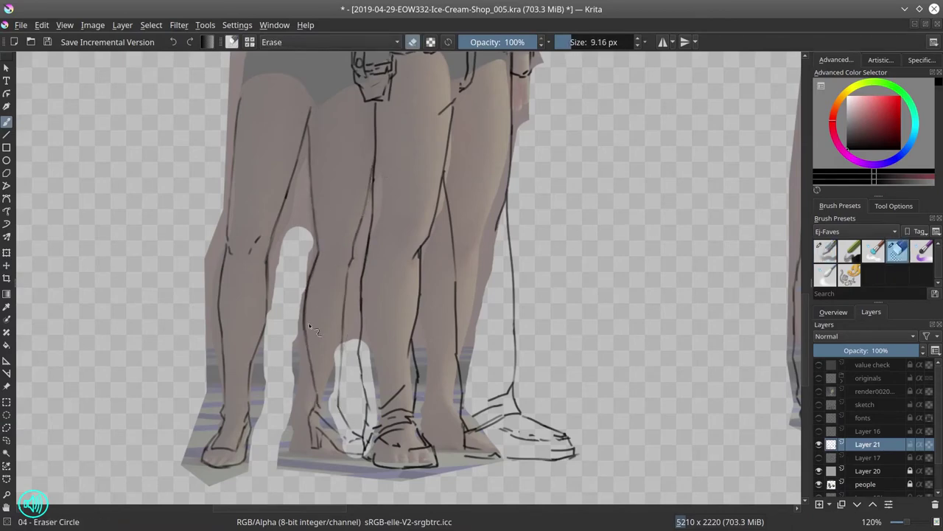
pyautogui.press('e')
pyautogui.press('e')
pyautogui.scroll(-1, 547, 202)
pyautogui.scroll(-1, 546, 170)
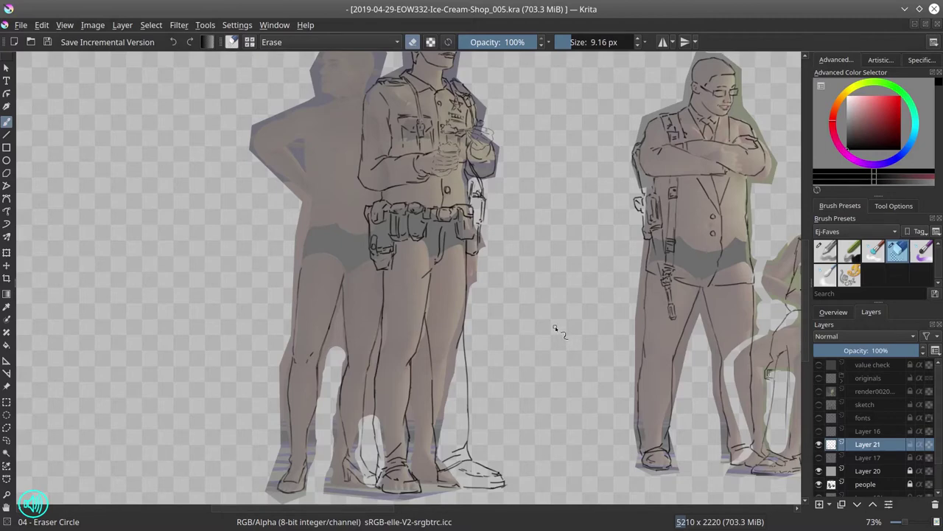
# With the fine inking brush, draw the woman's jawline, neck, ear, hair strands and ponytail
pyautogui.press('/')
pyautogui.scroll(6, 333, 266)
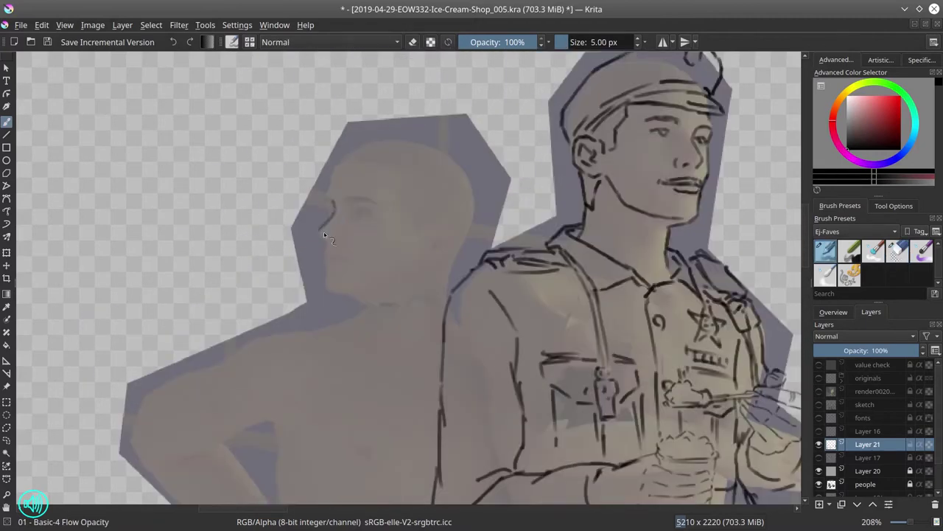
pyautogui.moveTo(326, 258); pyautogui.dragTo(414, 271)
pyautogui.moveTo(358, 299); pyautogui.dragTo(363, 318)
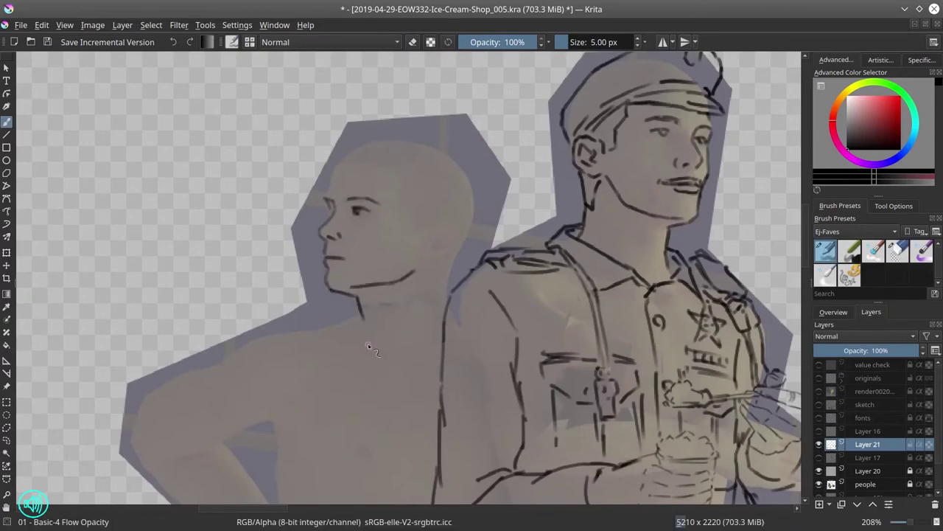
pyautogui.moveTo(406, 268); pyautogui.dragTo(431, 221)
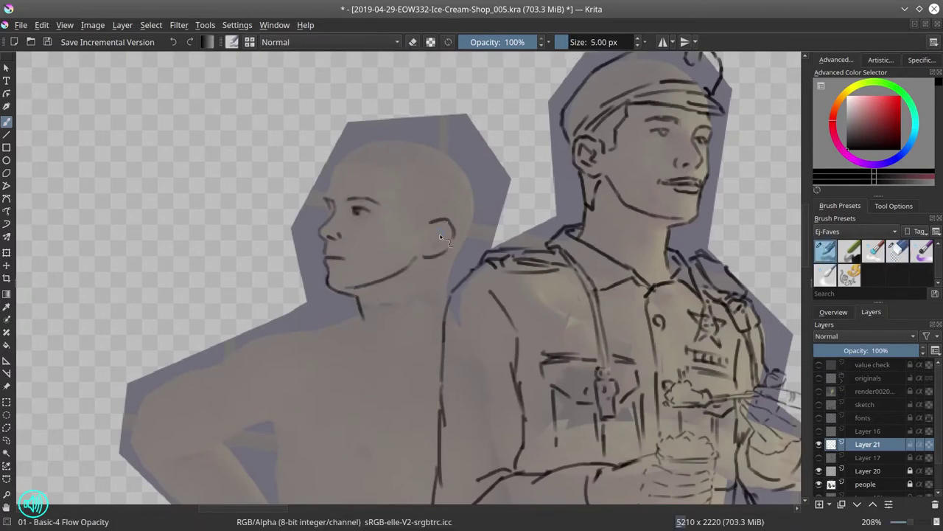
pyautogui.moveTo(392, 193); pyautogui.dragTo(419, 223)
pyautogui.moveTo(403, 190); pyautogui.dragTo(432, 218)
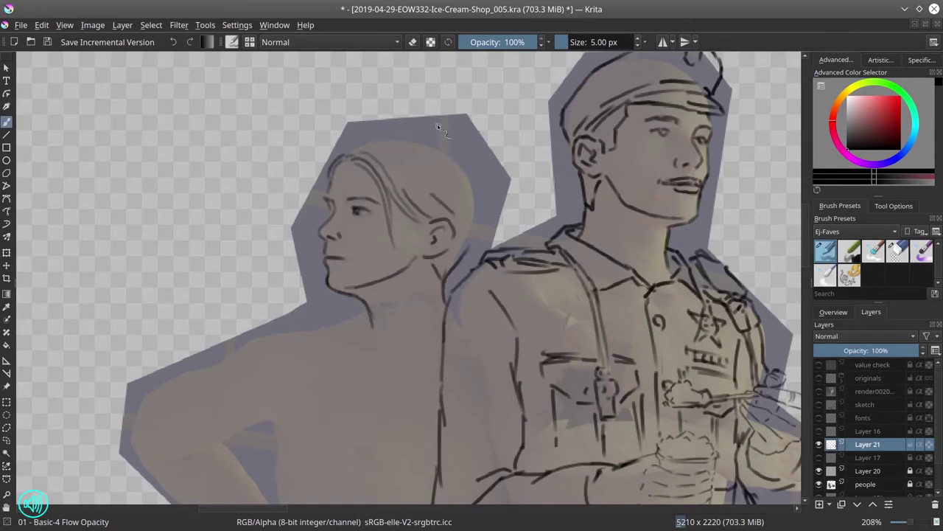
pyautogui.moveTo(477, 179); pyautogui.dragTo(464, 258)
pyautogui.moveTo(436, 140)
pyautogui.mouseDown()
pyautogui.moveTo(357, 155)
pyautogui.moveTo(386, 179)
pyautogui.mouseUp()
pyautogui.moveTo(496, 170); pyautogui.dragTo(487, 248)
pyautogui.moveTo(521, 200); pyautogui.dragTo(506, 246)
pyautogui.moveTo(388, 185); pyautogui.dragTo(407, 245)
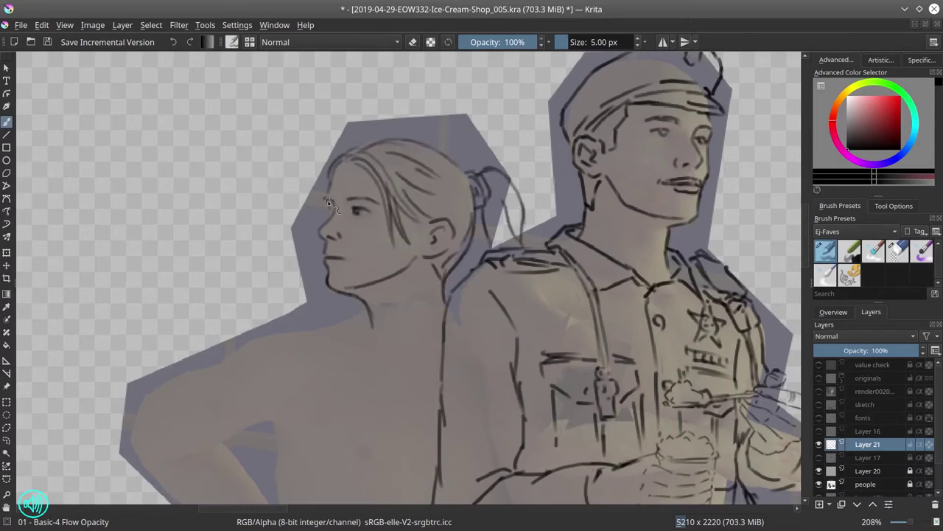
pyautogui.scroll(-3, 415, 221)
# Erase the old neck strokes and redraw a long neck-and-chest line
pyautogui.moveTo(398, 208); pyautogui.dragTo(397, 221)
pyautogui.press('/')
pyautogui.moveTo(361, 155); pyautogui.dragTo(390, 174)
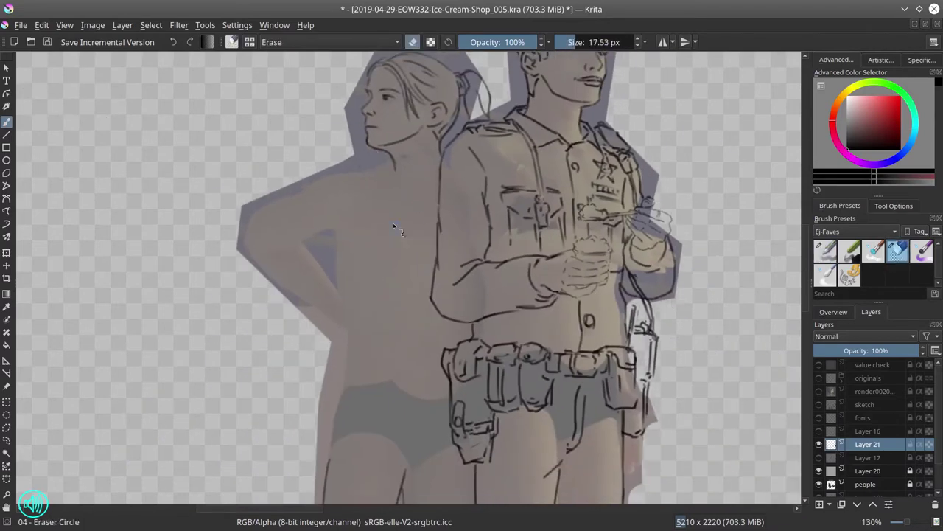
pyautogui.press('/')
pyautogui.moveTo(403, 272); pyautogui.dragTo(435, 255)
pyautogui.press('/')
pyautogui.press('/')
pyautogui.moveTo(373, 166); pyautogui.dragTo(392, 223)
pyautogui.moveTo(377, 185); pyautogui.dragTo(423, 337)
pyautogui.press('/')
pyautogui.press('/')
pyautogui.scroll(-1, 413, 290)
pyautogui.press('/')
pyautogui.press('/')
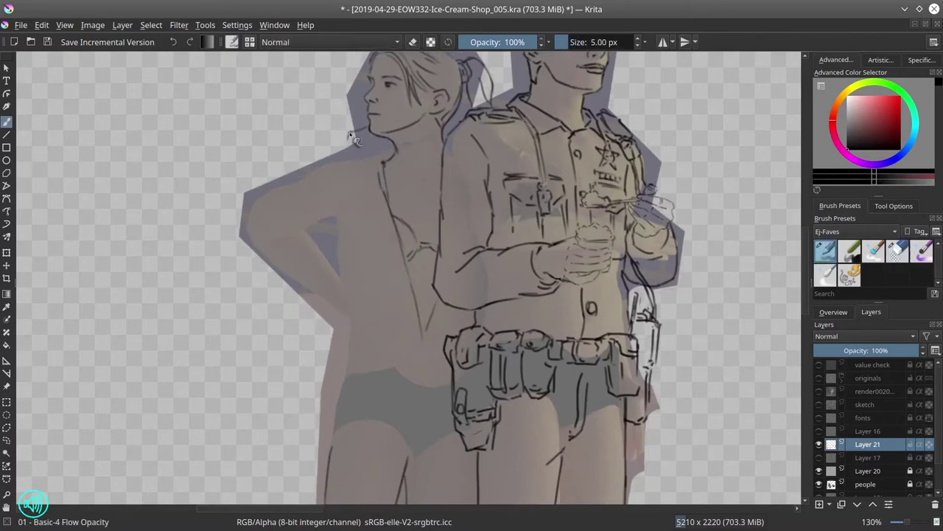
# Hide the people layer's grey fill, erase stray chest lines, and draw the coat's hem across the legs
pyautogui.click(819, 484)
pyautogui.press('/')
pyautogui.moveTo(368, 176)
pyautogui.mouseDown()
pyautogui.moveTo(424, 337)
pyautogui.moveTo(412, 357)
pyautogui.mouseUp()
pyautogui.press('/')
pyautogui.press('/')
pyautogui.press('/')
pyautogui.press('/')
pyautogui.moveTo(380, 376); pyautogui.dragTo(341, 422)
pyautogui.scroll(-3, 413, 295)
pyautogui.moveTo(424, 184); pyautogui.dragTo(429, 265)
pyautogui.press('/')
pyautogui.moveTo(343, 366); pyautogui.dragTo(481, 380)
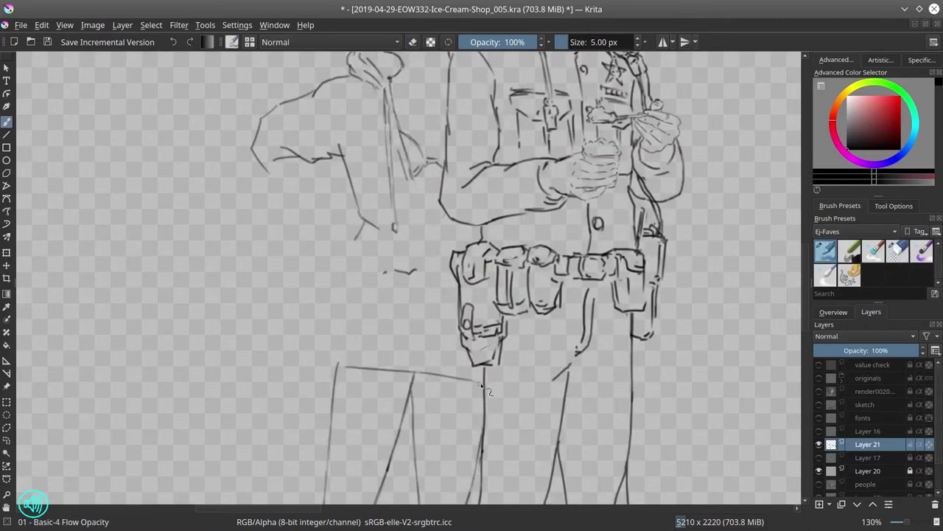
pyautogui.press('/')
pyautogui.press('/')
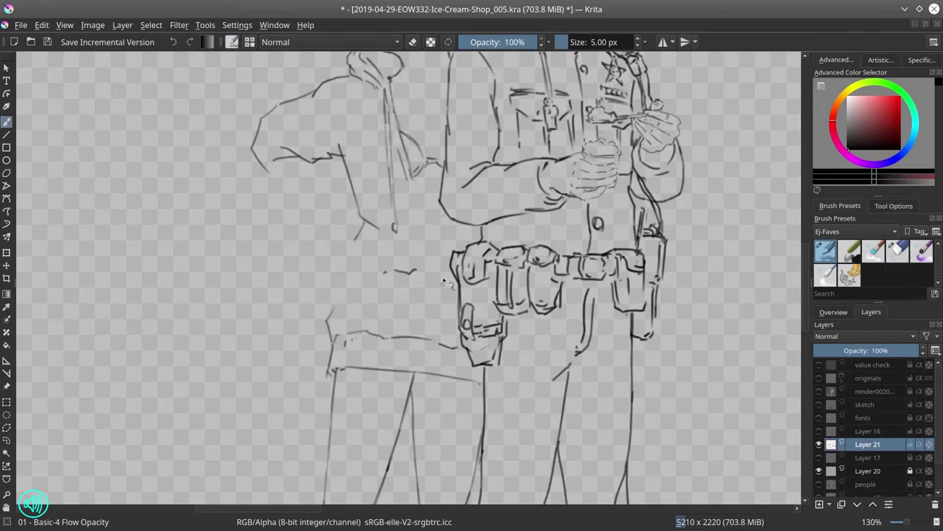
pyautogui.scroll(-5, 443, 283)
pyautogui.scroll(5, 433, 269)
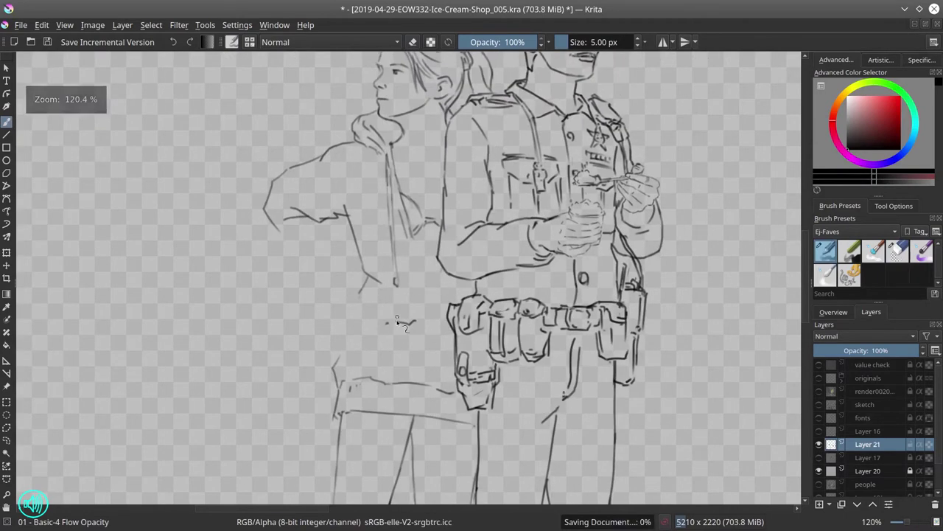
# Draw the coat's vertical edge and sketch the woman's left arm outline
pyautogui.moveTo(385, 318); pyautogui.dragTo(363, 365)
pyautogui.press('/')
pyautogui.press('/')
pyautogui.moveTo(438, 324); pyautogui.dragTo(433, 417)
pyautogui.press('/')
pyautogui.press('/')
# Refine the arm and elbow lines against the grey figure fill, then hide the fill again
pyautogui.press('/')
pyautogui.press('/')
pyautogui.moveTo(282, 233); pyautogui.dragTo(299, 279)
pyautogui.moveTo(347, 289)
pyautogui.mouseDown()
pyautogui.moveTo(325, 309)
pyautogui.moveTo(341, 358)
pyautogui.mouseUp()
pyautogui.press('/')
pyautogui.press('/')
pyautogui.moveTo(310, 280)
pyautogui.mouseDown()
pyautogui.moveTo(353, 347)
pyautogui.moveTo(340, 334)
pyautogui.mouseUp()
pyautogui.press('/')
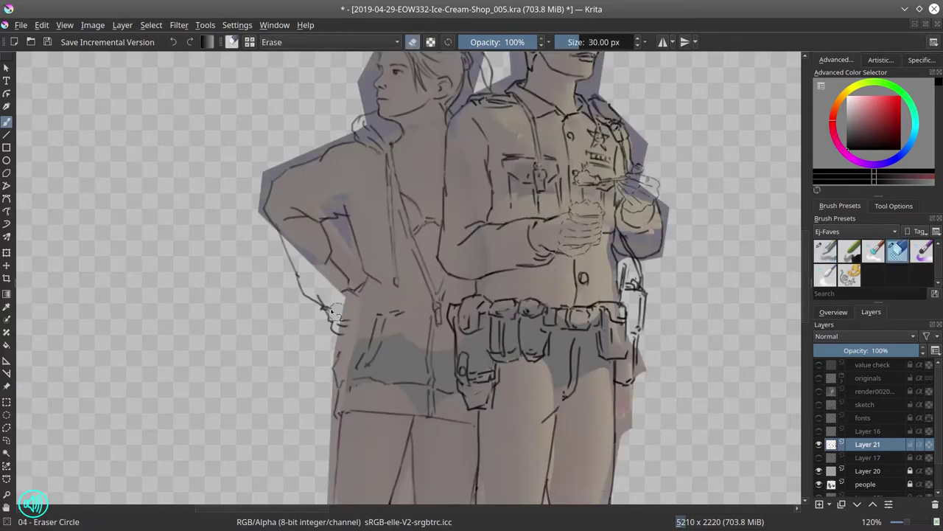
pyautogui.press('/')
pyautogui.moveTo(352, 292); pyautogui.dragTo(372, 317)
pyautogui.press('/')
pyautogui.press('/')
pyautogui.press('/')
pyautogui.press('/')
pyautogui.press('/')
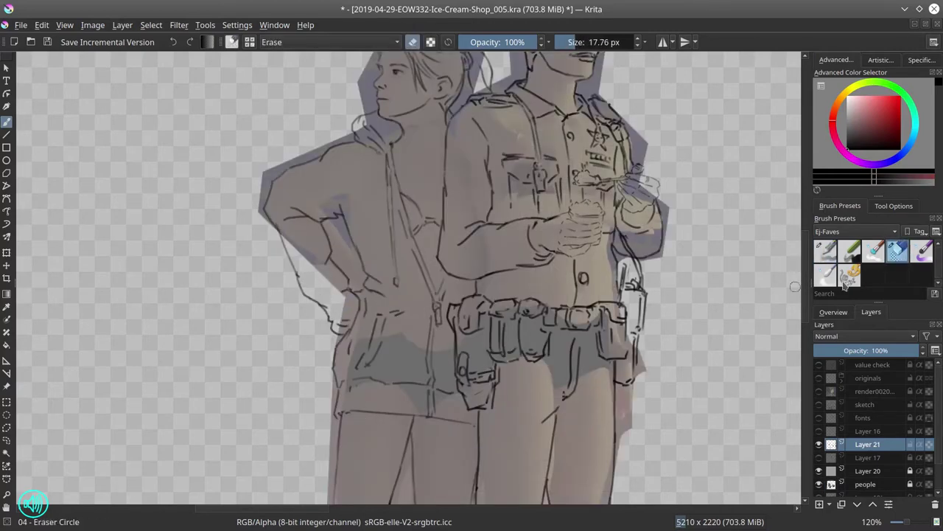
pyautogui.press('/')
pyautogui.press('/')
pyautogui.press('/')
pyautogui.press('-')
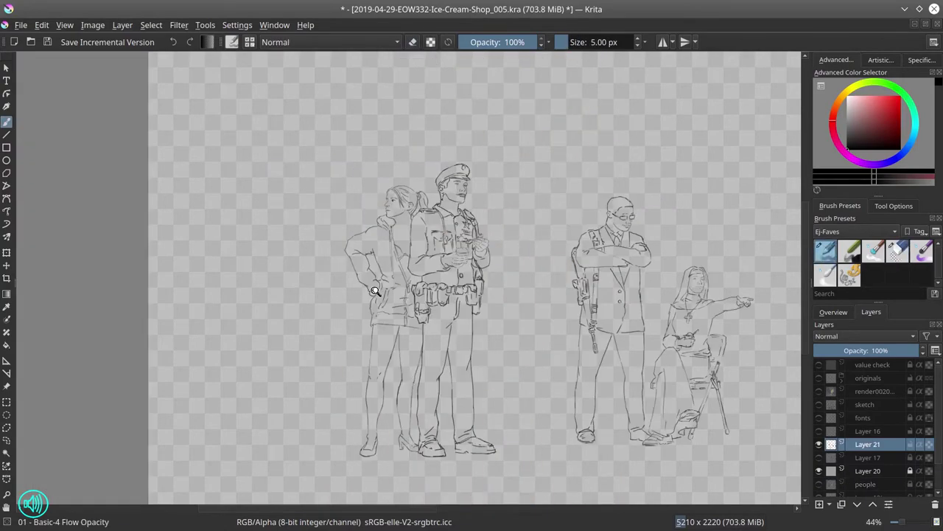
pyautogui.scroll(5, 375, 290)
pyautogui.press('/')
pyautogui.press('/')
# Review the woman's crosshatched fishnet legs, save the file, and move to the layer below
pyautogui.press('-')
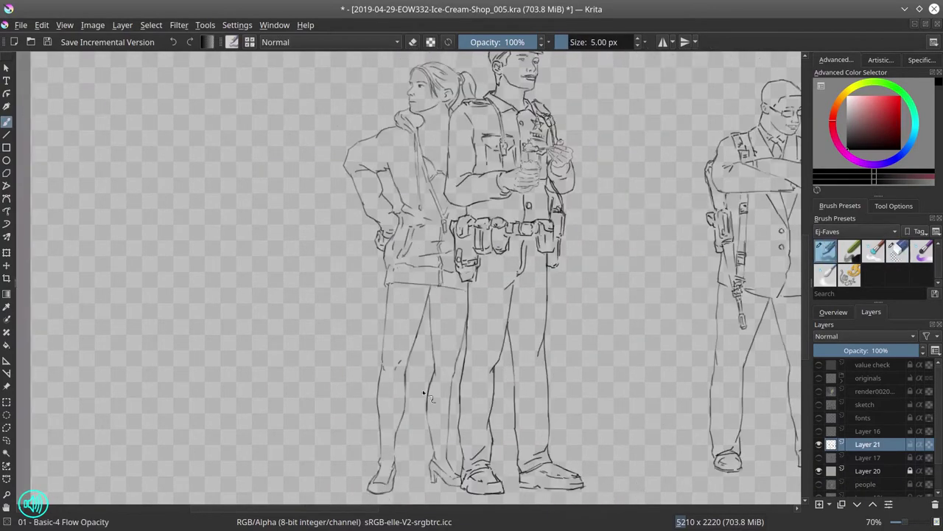
pyautogui.scroll(4, 455, 141)
pyautogui.hotkey('ctrl', 's')
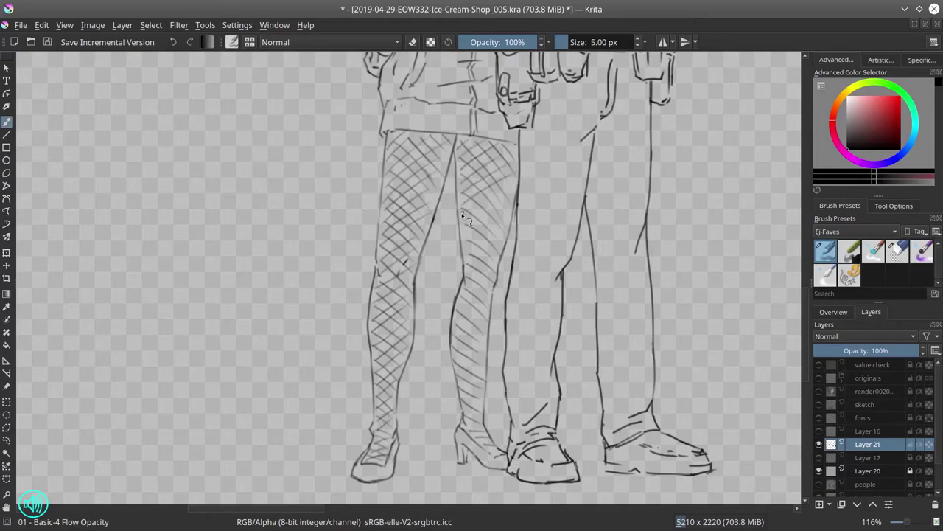
pyautogui.scroll(-5, 465, 417)
pyautogui.scroll(6, 433, 181)
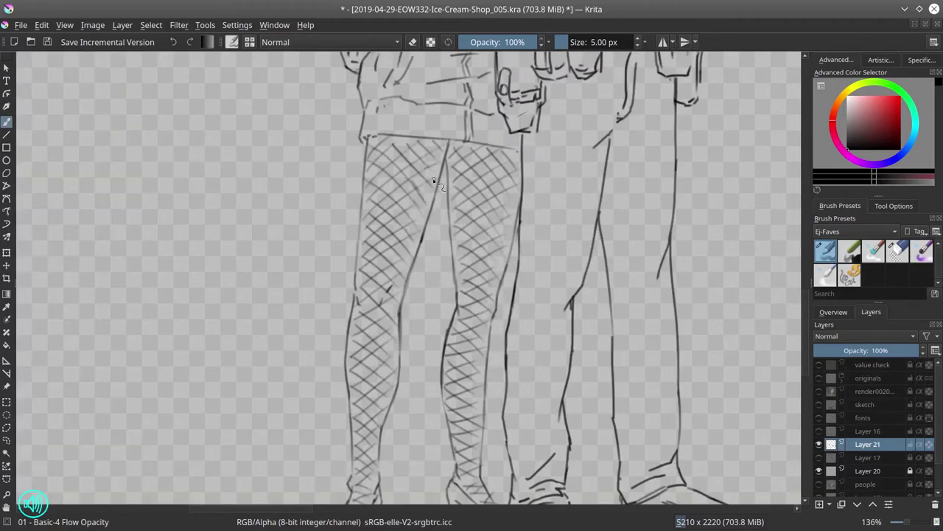
pyautogui.scroll(-6, 413, 435)
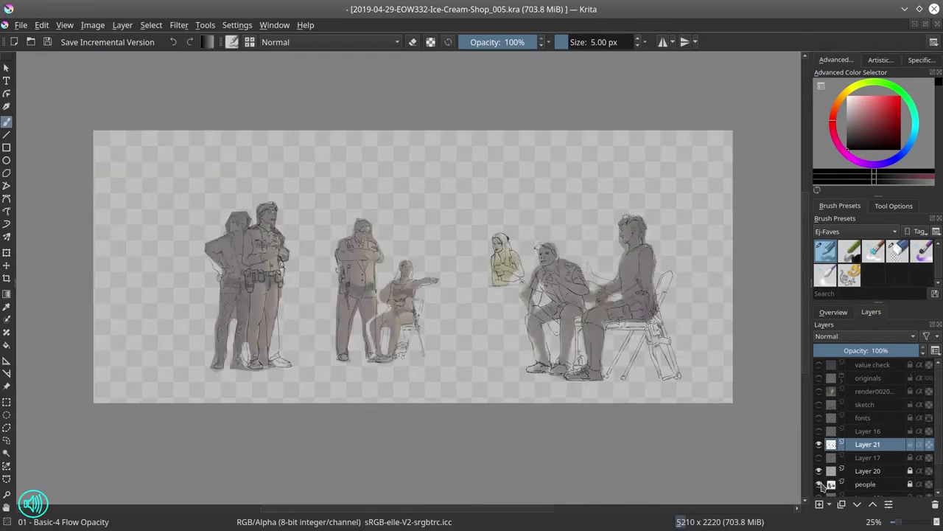
pyautogui.press('pagedown')
pyautogui.press('pagedown')
# Save an incremental version and lasso-select the officer's arm, shoulder and the figures' lower edge
pyautogui.click(47, 42)
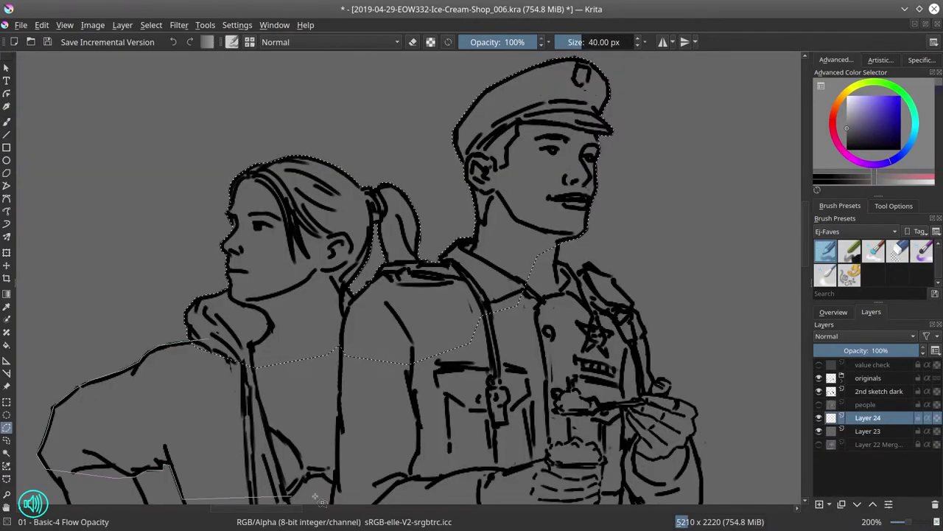
pyautogui.moveTo(610, 393)
pyautogui.mouseDown()
pyautogui.moveTo(608, 361)
pyautogui.moveTo(569, 322)
pyautogui.moveTo(539, 241)
pyautogui.moveTo(506, 212)
pyautogui.moveTo(489, 218)
pyautogui.moveTo(466, 190)
pyautogui.mouseUp()
pyautogui.scroll(-3, 67, 258)
pyautogui.hscroll(-2, 66, 258)
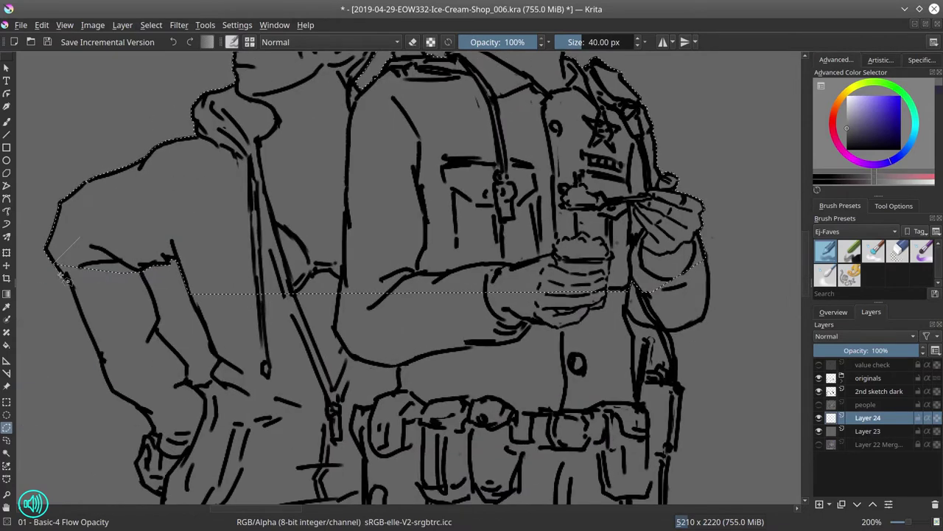
pyautogui.moveTo(134, 463)
pyautogui.mouseDown()
pyautogui.moveTo(667, 475)
pyautogui.moveTo(678, 372)
pyautogui.moveTo(628, 320)
pyautogui.moveTo(711, 306)
pyautogui.moveTo(672, 311)
pyautogui.mouseUp()
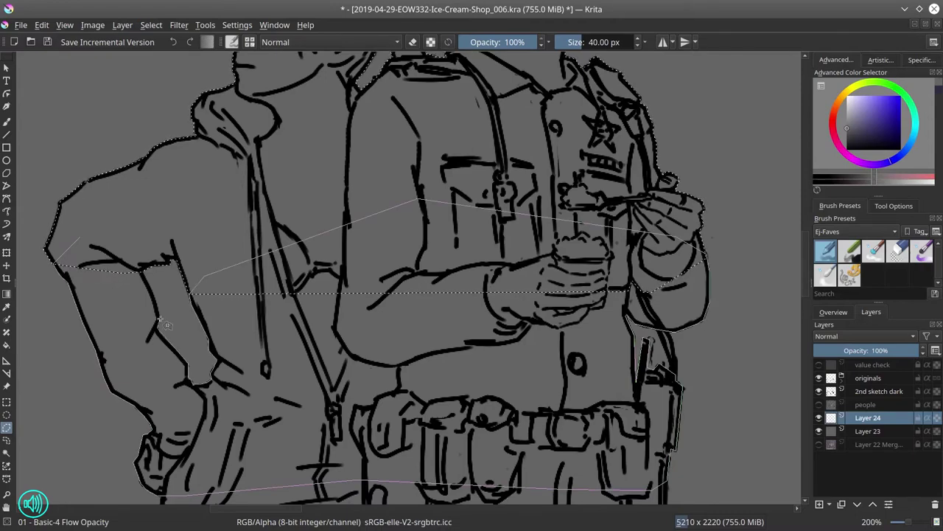
# Extend the freehand selection down around the woman's legs and shoes
pyautogui.scroll(-5, 673, 311)
pyautogui.moveTo(273, 171)
pyautogui.mouseDown()
pyautogui.moveTo(205, 427)
pyautogui.moveTo(336, 343)
pyautogui.moveTo(437, 448)
pyautogui.moveTo(568, 496)
pyautogui.moveTo(714, 166)
pyautogui.mouseUp()
pyautogui.scroll(-5, 495, 280)
pyautogui.moveTo(495, 280); pyautogui.dragTo(476, 272)
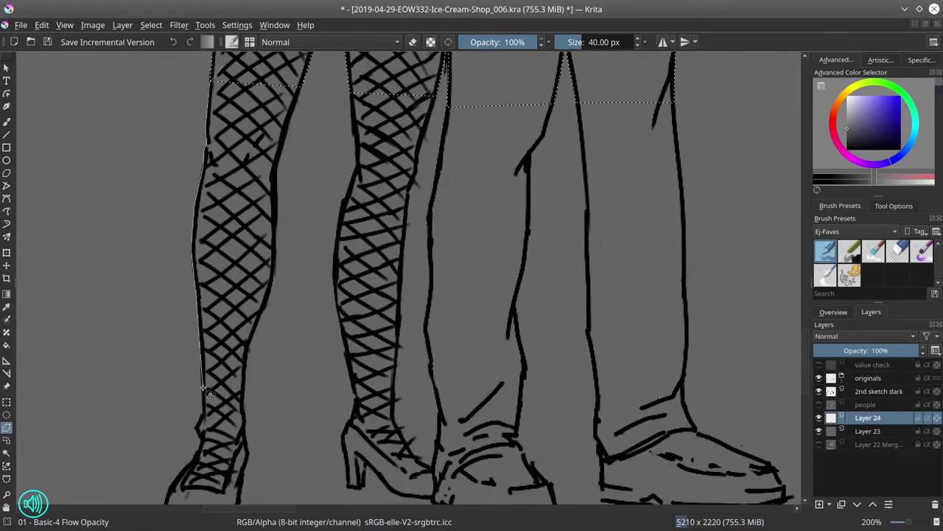
pyautogui.moveTo(171, 490)
pyautogui.mouseDown()
pyautogui.moveTo(244, 476)
pyautogui.moveTo(249, 422)
pyautogui.mouseUp()
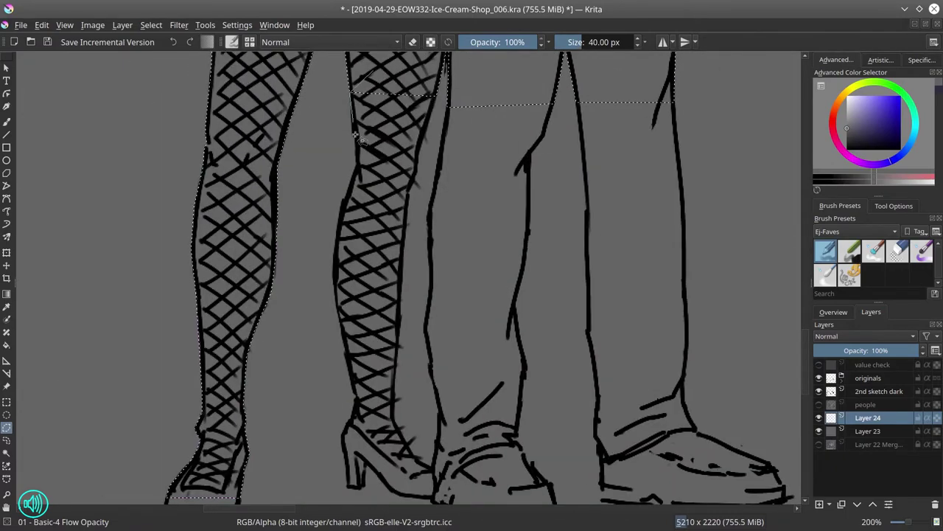
pyautogui.moveTo(359, 137)
pyautogui.mouseDown()
pyautogui.moveTo(336, 328)
pyautogui.moveTo(341, 378)
pyautogui.mouseUp()
pyautogui.scroll(-2, 341, 378)
pyautogui.moveTo(410, 433)
pyautogui.mouseDown()
pyautogui.moveTo(402, 347)
pyautogui.moveTo(416, 184)
pyautogui.moveTo(461, 161)
pyautogui.moveTo(404, 254)
pyautogui.moveTo(407, 424)
pyautogui.moveTo(443, 464)
pyautogui.moveTo(481, 383)
pyautogui.moveTo(472, 81)
pyautogui.moveTo(516, 118)
pyautogui.moveTo(516, 389)
pyautogui.moveTo(667, 486)
pyautogui.moveTo(619, 404)
pyautogui.moveTo(564, 120)
pyautogui.mouseUp()
pyautogui.scroll(2, 402, 346)
pyautogui.scroll(-2, 404, 254)
pyautogui.scroll(-1, 442, 465)
pyautogui.scroll(2, 619, 404)
pyautogui.scroll(-2, 501, 396)
# Trace the selection around the glasses man's head, arm, rifle and trouser legs
pyautogui.scroll(1, 501, 396)
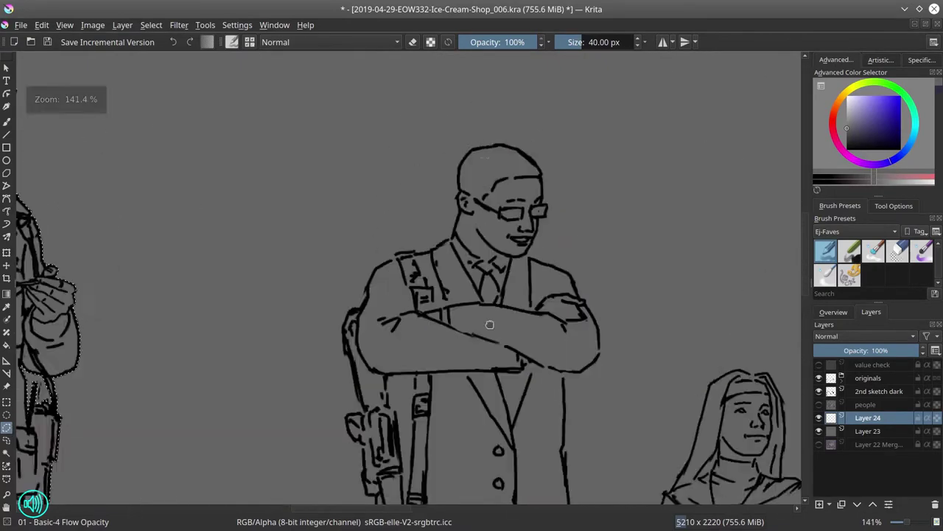
pyautogui.moveTo(488, 324)
pyautogui.mouseDown()
pyautogui.moveTo(486, 157)
pyautogui.moveTo(452, 207)
pyautogui.moveTo(445, 249)
pyautogui.moveTo(413, 264)
pyautogui.mouseUp()
pyautogui.moveTo(362, 309)
pyautogui.mouseDown()
pyautogui.moveTo(337, 341)
pyautogui.moveTo(359, 419)
pyautogui.mouseUp()
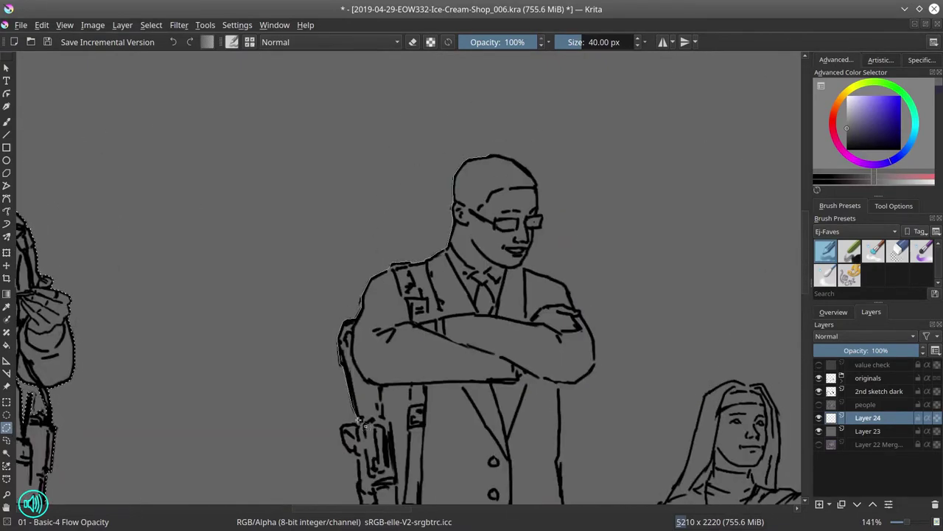
pyautogui.moveTo(361, 465)
pyautogui.mouseDown()
pyautogui.moveTo(558, 463)
pyautogui.moveTo(573, 385)
pyautogui.moveTo(594, 343)
pyautogui.moveTo(563, 284)
pyautogui.mouseUp()
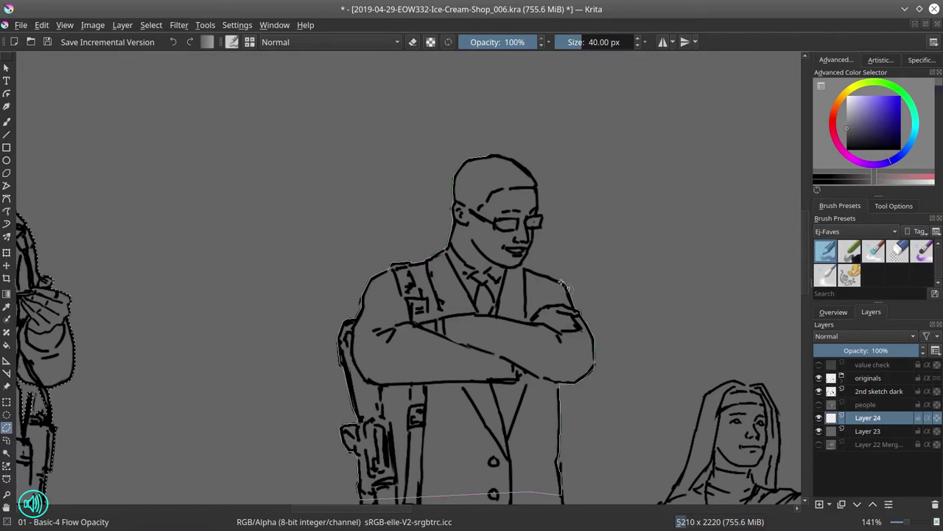
pyautogui.moveTo(533, 177); pyautogui.dragTo(520, 163)
pyautogui.scroll(-5, 442, 295)
pyautogui.moveTo(347, 201)
pyautogui.mouseDown()
pyautogui.moveTo(344, 412)
pyautogui.moveTo(413, 423)
pyautogui.mouseUp()
pyautogui.moveTo(481, 398)
pyautogui.mouseDown()
pyautogui.moveTo(553, 421)
pyautogui.moveTo(558, 294)
pyautogui.moveTo(549, 193)
pyautogui.mouseUp()
# Extend the selection down the seated nun's side and leg and up the chair to her pointing hand
pyautogui.moveTo(722, 90); pyautogui.dragTo(564, 75)
pyautogui.moveTo(501, 188)
pyautogui.mouseDown()
pyautogui.moveTo(479, 218)
pyautogui.moveTo(480, 269)
pyautogui.mouseUp()
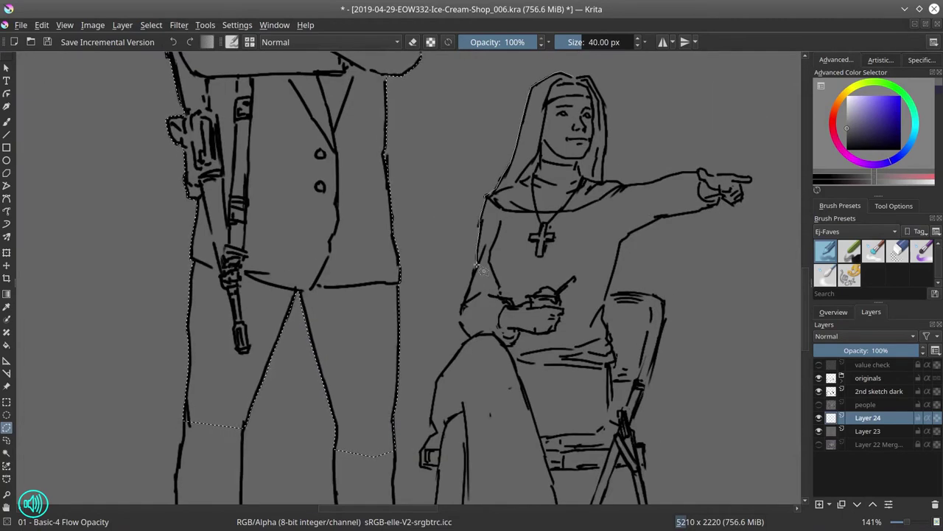
pyautogui.moveTo(449, 377)
pyautogui.mouseDown()
pyautogui.moveTo(422, 450)
pyautogui.moveTo(434, 481)
pyautogui.moveTo(556, 476)
pyautogui.mouseUp()
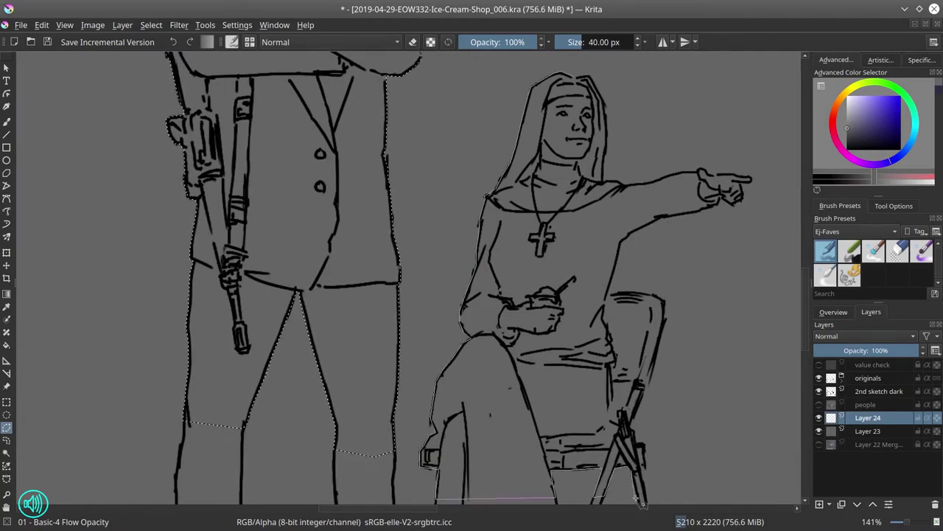
pyautogui.moveTo(642, 503)
pyautogui.mouseDown()
pyautogui.moveTo(647, 400)
pyautogui.moveTo(668, 315)
pyautogui.moveTo(611, 299)
pyautogui.moveTo(644, 235)
pyautogui.moveTo(748, 202)
pyautogui.moveTo(748, 180)
pyautogui.mouseUp()
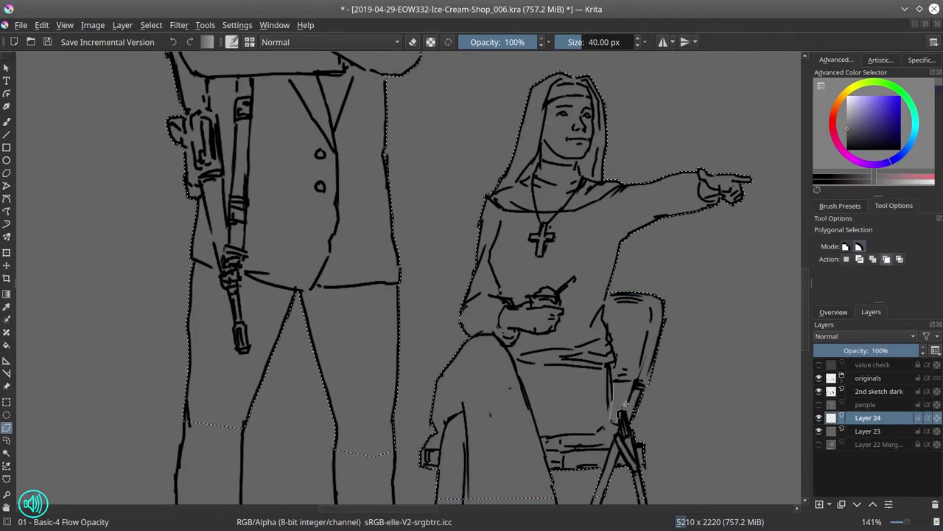
pyautogui.scroll(-5, 625, 404)
pyautogui.moveTo(195, 205)
pyautogui.mouseDown()
pyautogui.moveTo(174, 346)
pyautogui.moveTo(217, 459)
pyautogui.moveTo(241, 224)
pyautogui.moveTo(347, 420)
pyautogui.moveTo(497, 452)
pyautogui.moveTo(571, 369)
pyautogui.moveTo(553, 291)
pyautogui.moveTo(416, 407)
pyautogui.mouseUp()
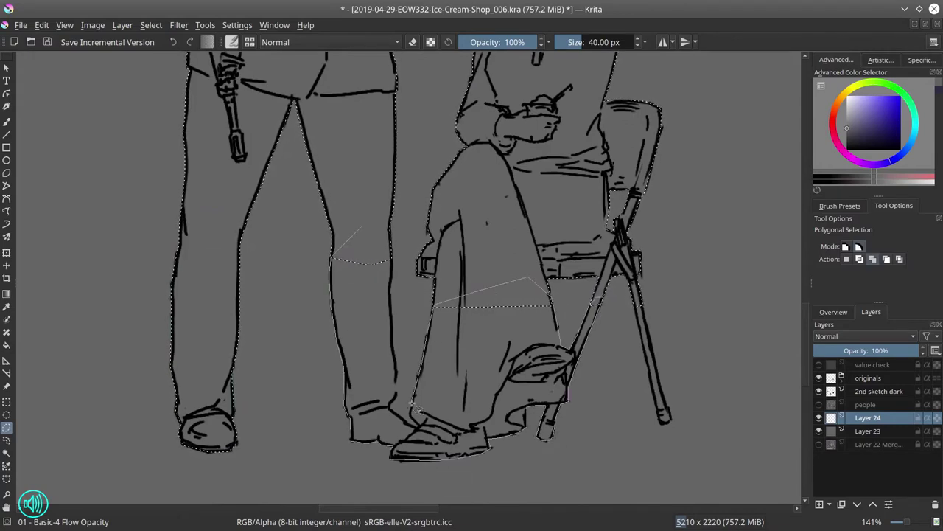
# Trace the selection around the girl's outline from chin to shoulder, then save
pyautogui.hscroll(8, 549, 345)
pyautogui.scroll(3, 549, 345)
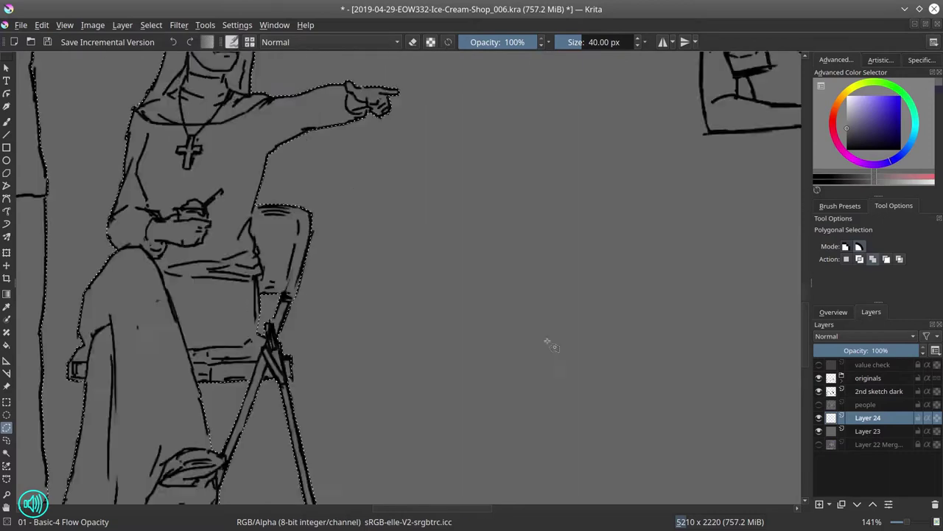
pyautogui.hscroll(8, 550, 345)
pyautogui.scroll(8, 549, 345)
pyautogui.moveTo(460, 151)
pyautogui.mouseDown()
pyautogui.moveTo(473, 201)
pyautogui.moveTo(574, 193)
pyautogui.mouseUp()
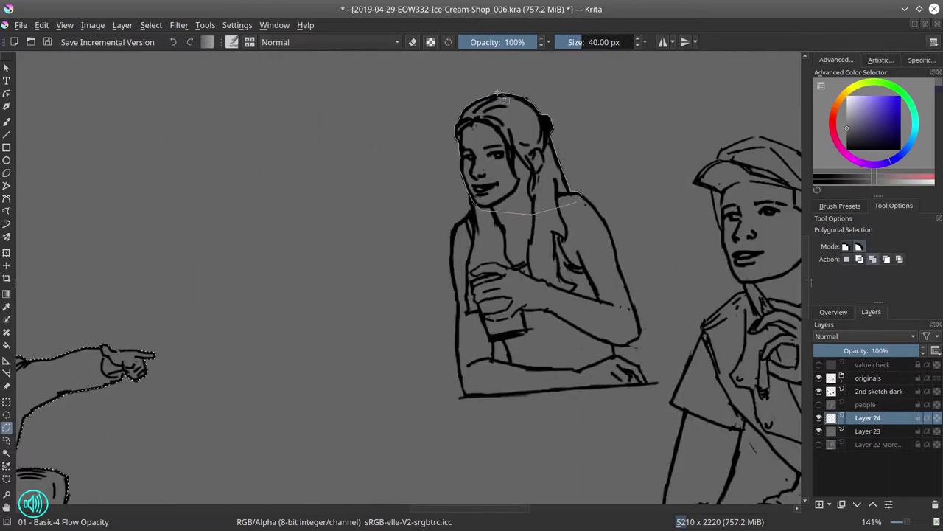
pyautogui.moveTo(498, 94)
pyautogui.mouseDown()
pyautogui.moveTo(473, 212)
pyautogui.moveTo(451, 251)
pyautogui.moveTo(464, 397)
pyautogui.moveTo(633, 375)
pyautogui.moveTo(616, 356)
pyautogui.moveTo(638, 311)
pyautogui.moveTo(593, 207)
pyautogui.mouseUp()
pyautogui.hscroll(5, 446, 234)
pyautogui.hotkey('ctrl', 's')
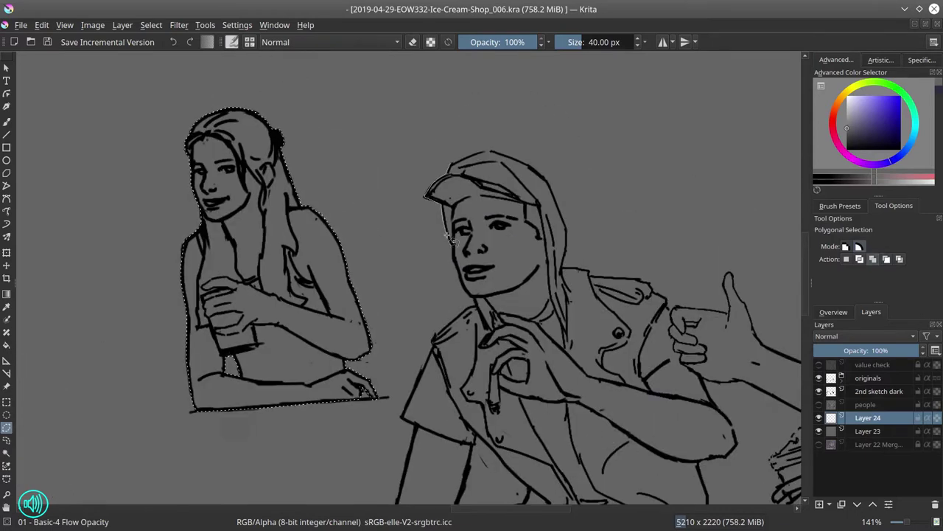
# Enclose the capped man's face, raised hand and left leg in the selection, then save
pyautogui.moveTo(446, 235)
pyautogui.mouseDown()
pyautogui.moveTo(471, 306)
pyautogui.moveTo(436, 335)
pyautogui.moveTo(412, 439)
pyautogui.moveTo(470, 461)
pyautogui.moveTo(495, 454)
pyautogui.moveTo(633, 492)
pyautogui.moveTo(703, 490)
pyautogui.moveTo(736, 430)
pyautogui.moveTo(715, 383)
pyautogui.moveTo(793, 359)
pyautogui.mouseUp()
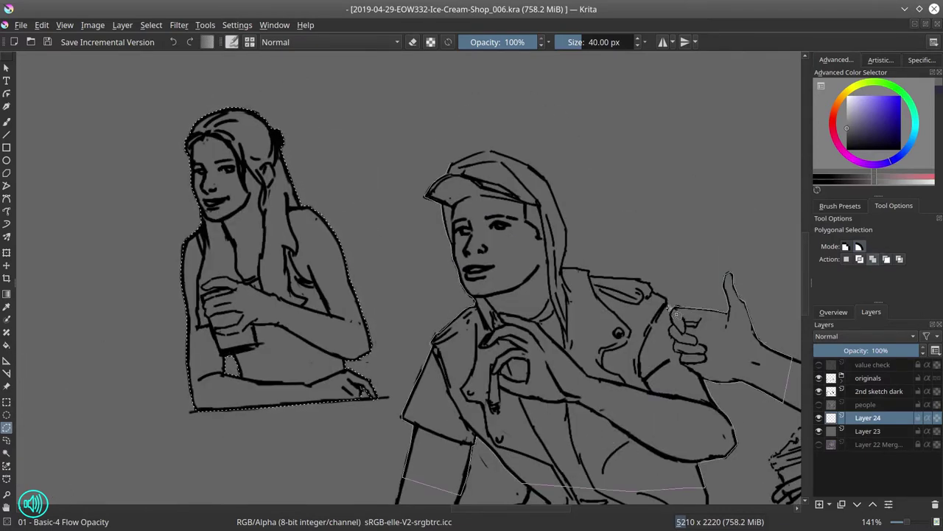
pyautogui.moveTo(676, 313)
pyautogui.mouseDown()
pyautogui.moveTo(618, 277)
pyautogui.moveTo(570, 273)
pyautogui.mouseUp()
pyautogui.moveTo(508, 159); pyautogui.dragTo(505, 154)
pyautogui.moveTo(254, 273)
pyautogui.mouseDown()
pyautogui.moveTo(244, 372)
pyautogui.moveTo(219, 415)
pyautogui.moveTo(233, 473)
pyautogui.moveTo(308, 433)
pyautogui.moveTo(414, 496)
pyautogui.moveTo(436, 423)
pyautogui.moveTo(385, 411)
pyautogui.moveTo(435, 304)
pyautogui.moveTo(373, 320)
pyautogui.moveTo(309, 300)
pyautogui.mouseUp()
pyautogui.doubleClick(308, 301)
pyautogui.hotkey('ctrl', 's')
# Start a straight-edged selection shape along the leg and around the table
pyautogui.scroll(-3, 316, 309)
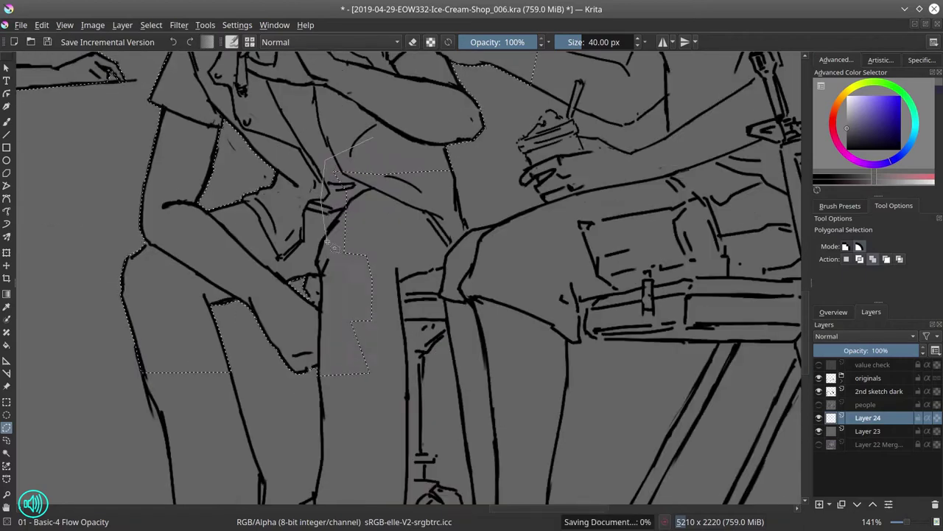
pyautogui.click(372, 138)
pyautogui.click(325, 158)
pyautogui.click(347, 396)
pyautogui.click(541, 451)
pyautogui.click(566, 341)
pyautogui.click(730, 346)
pyautogui.click(697, 385)
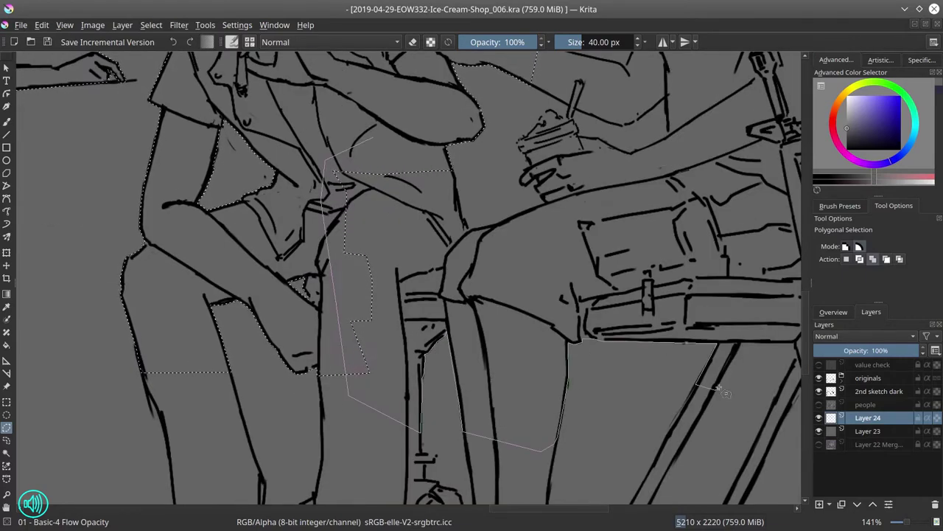
pyautogui.click(715, 390)
pyautogui.click(755, 276)
# Continue the shape around the cup and arm and close it
pyautogui.click(692, 146)
pyautogui.click(633, 151)
pyautogui.click(578, 134)
pyautogui.click(556, 110)
pyautogui.click(521, 140)
pyautogui.click(525, 180)
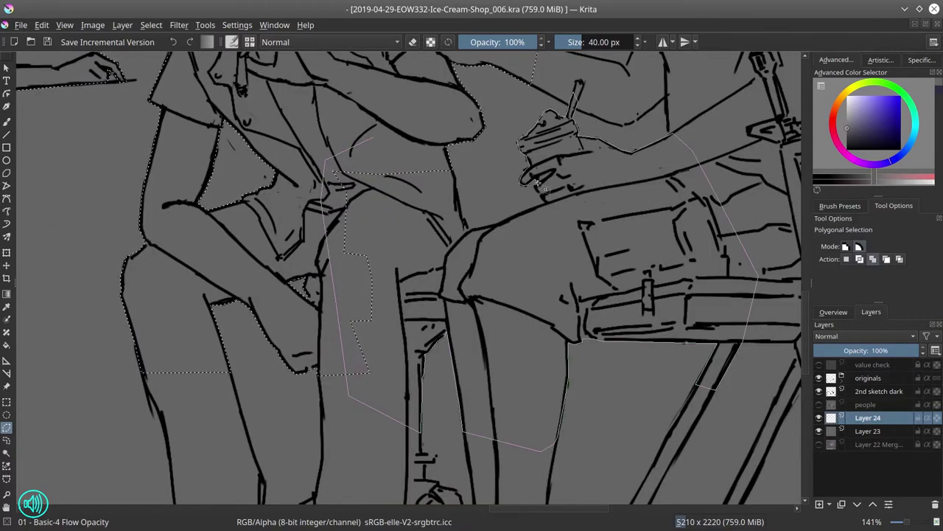
pyautogui.click(545, 200)
pyautogui.click(456, 221)
pyautogui.click(371, 138)
# Outline the left leg and shoes with polygon points
pyautogui.scroll(-5, 376, 289)
pyautogui.click(230, 158)
pyautogui.click(213, 188)
pyautogui.click(245, 325)
pyautogui.click(199, 380)
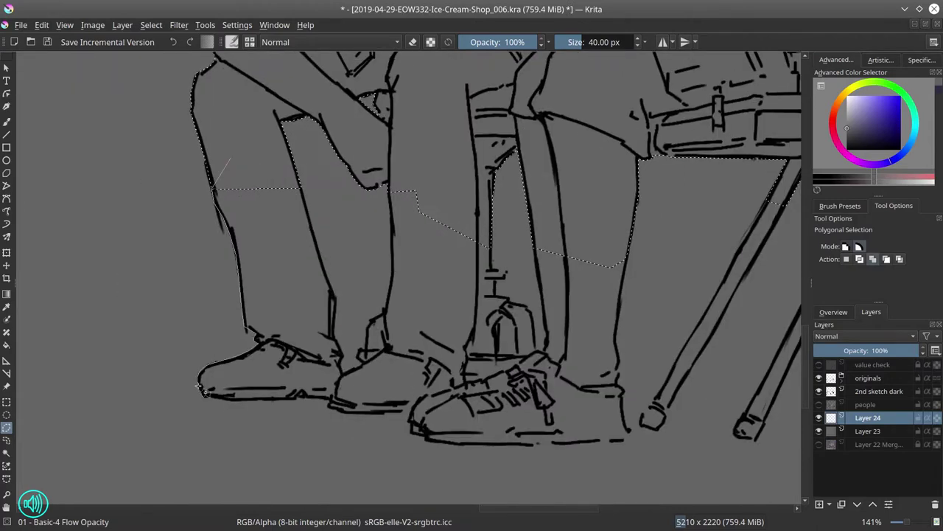
pyautogui.click(327, 398)
pyautogui.click(409, 409)
pyautogui.click(424, 438)
# Trace the shoe bottoms, right leg and knee, closing the legs-and-shoes shape
pyautogui.click(626, 440)
pyautogui.click(616, 346)
pyautogui.click(628, 252)
pyautogui.click(584, 216)
pyautogui.click(535, 243)
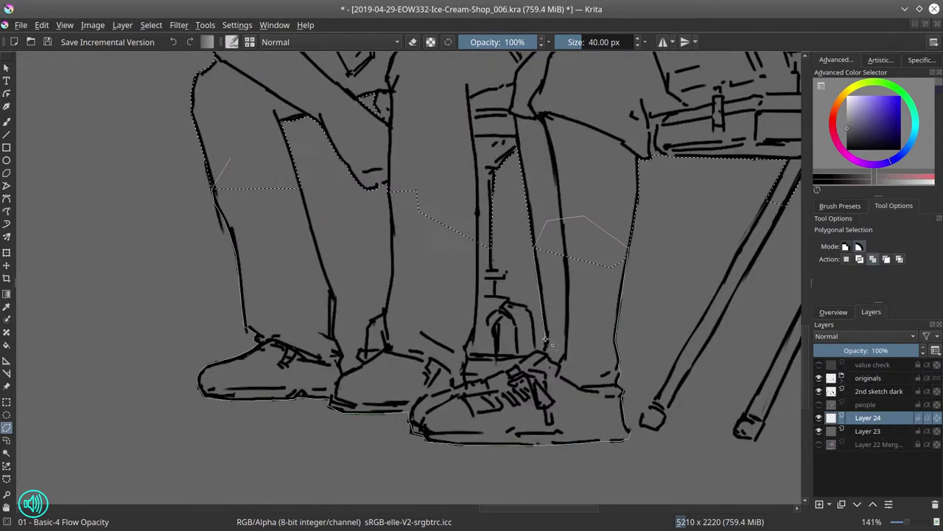
pyautogui.click(546, 344)
pyautogui.click(423, 140)
pyautogui.click(391, 190)
pyautogui.doubleClick(389, 318)
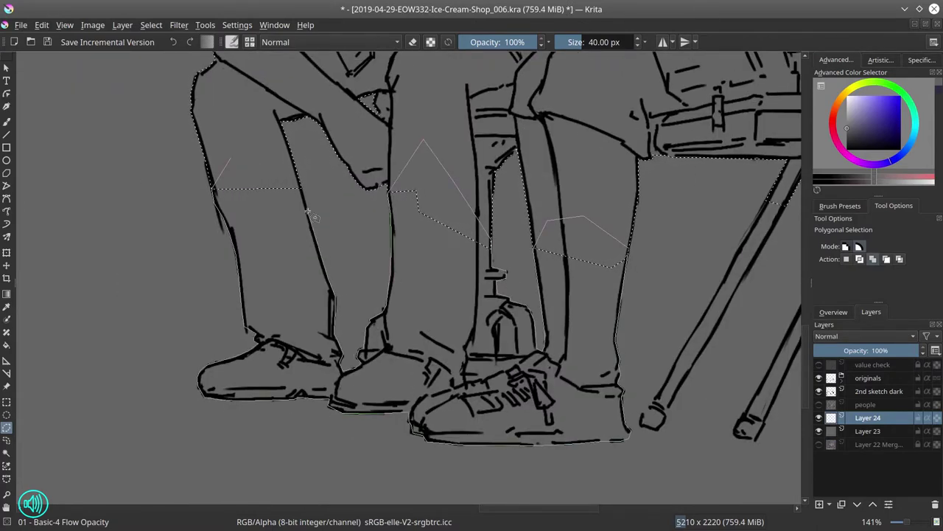
# Add the tripod leg, then outline the stand's top and right leg
pyautogui.moveTo(770, 200); pyautogui.dragTo(471, 190)
pyautogui.click(472, 190)
pyautogui.click(353, 418)
pyautogui.click(516, 151)
pyautogui.click(472, 190)
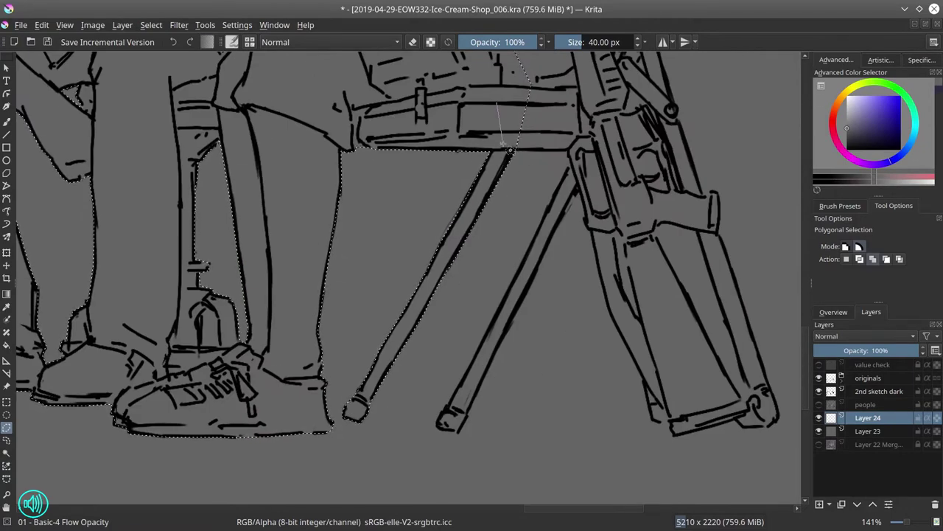
pyautogui.click(498, 103)
pyautogui.click(514, 151)
pyautogui.click(568, 151)
pyautogui.click(571, 166)
pyautogui.click(440, 426)
# Trace the stand's remaining edges and close its selection shape
pyautogui.click(578, 191)
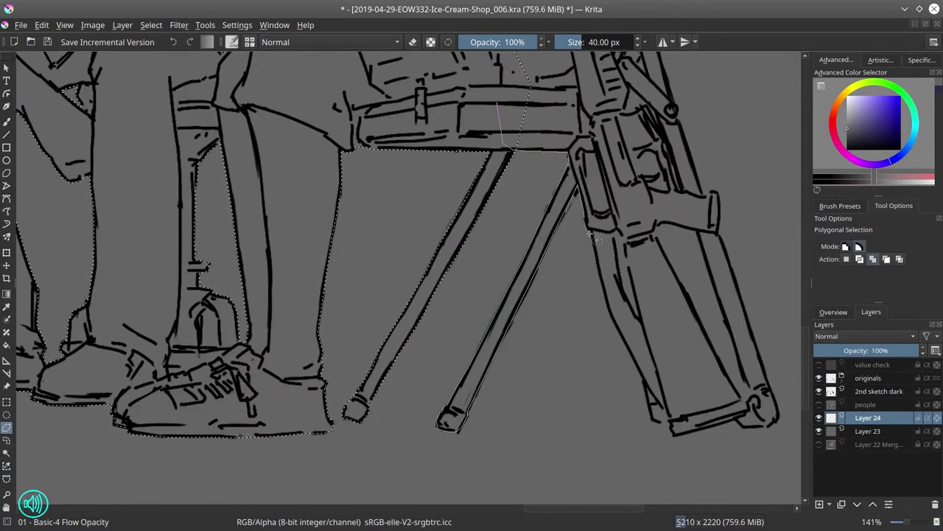
pyautogui.click(648, 404)
pyautogui.click(672, 437)
pyautogui.moveTo(733, 431); pyautogui.dragTo(635, 462)
pyautogui.click(661, 426)
pyautogui.click(637, 383)
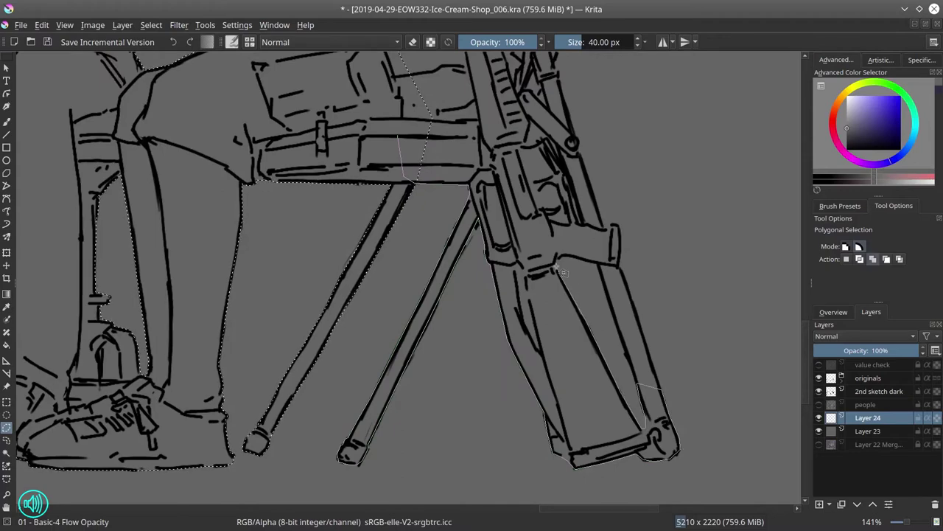
pyautogui.click(560, 258)
pyautogui.click(587, 243)
pyautogui.moveTo(531, 295); pyautogui.dragTo(512, 346)
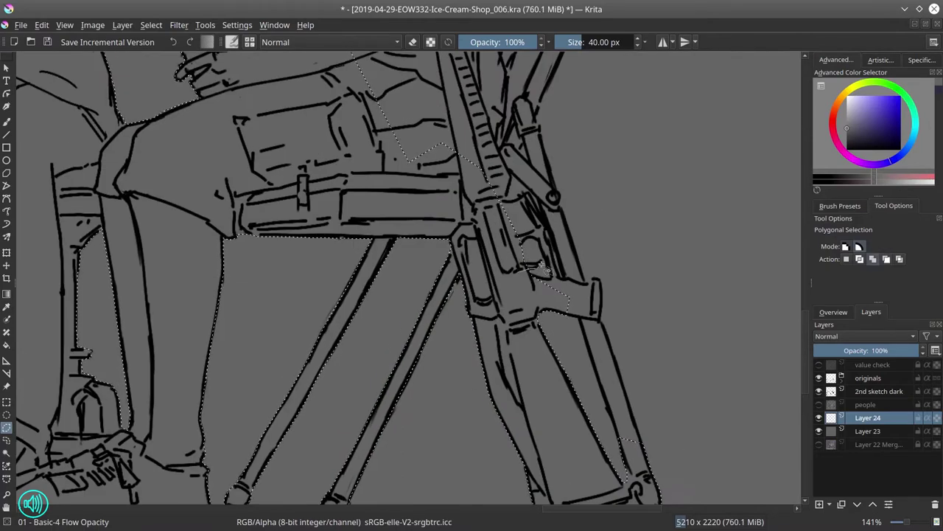
pyautogui.doubleClick(623, 381)
# Add a polygon shape around the bag to the selection
pyautogui.moveTo(529, 162); pyautogui.dragTo(470, 372)
pyautogui.click(433, 385)
pyautogui.click(402, 397)
pyautogui.click(336, 391)
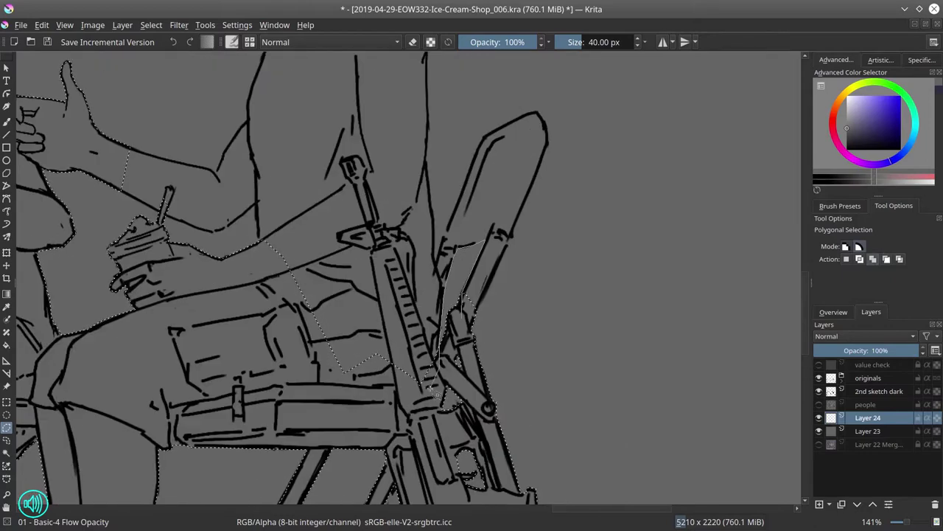
pyautogui.click(266, 302)
pyautogui.click(260, 220)
pyautogui.click(428, 184)
pyautogui.click(442, 254)
pyautogui.doubleClick(551, 145)
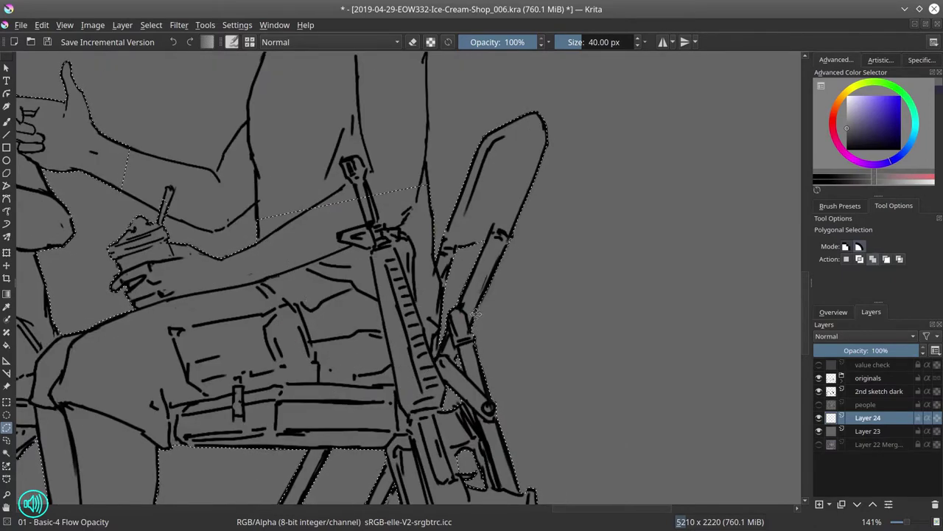
# Trace the character's hair and shoulder outline into the selection
pyautogui.moveTo(227, 179); pyautogui.dragTo(308, 338)
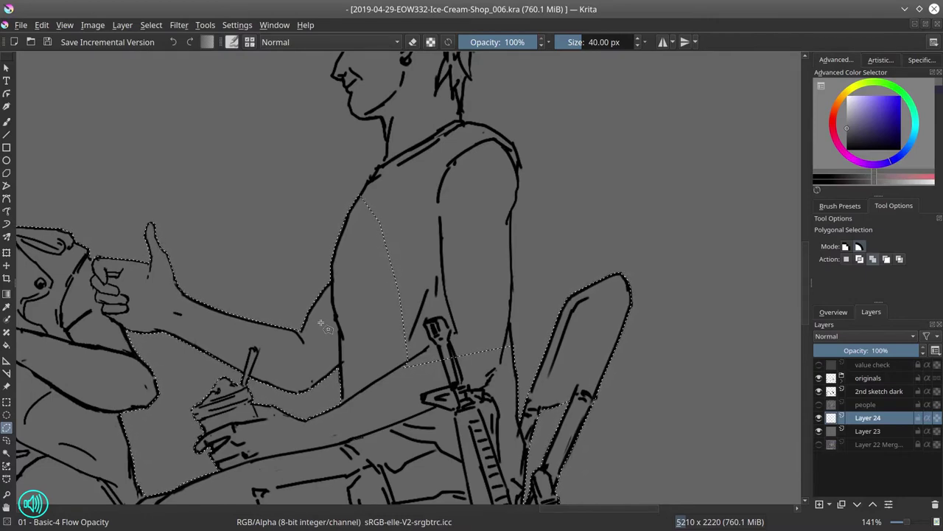
pyautogui.scroll(3, 336, 314)
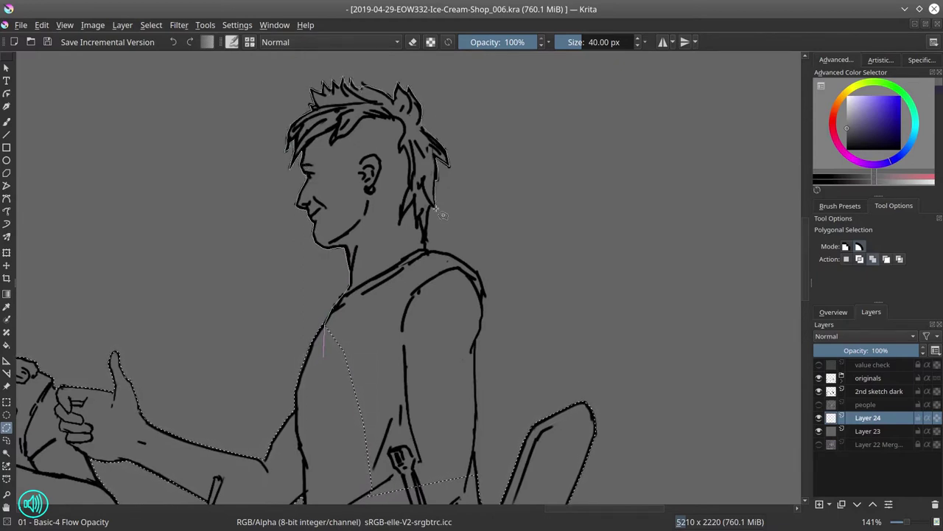
pyautogui.click(463, 259)
pyautogui.click(480, 283)
pyautogui.click(483, 309)
pyautogui.click(478, 346)
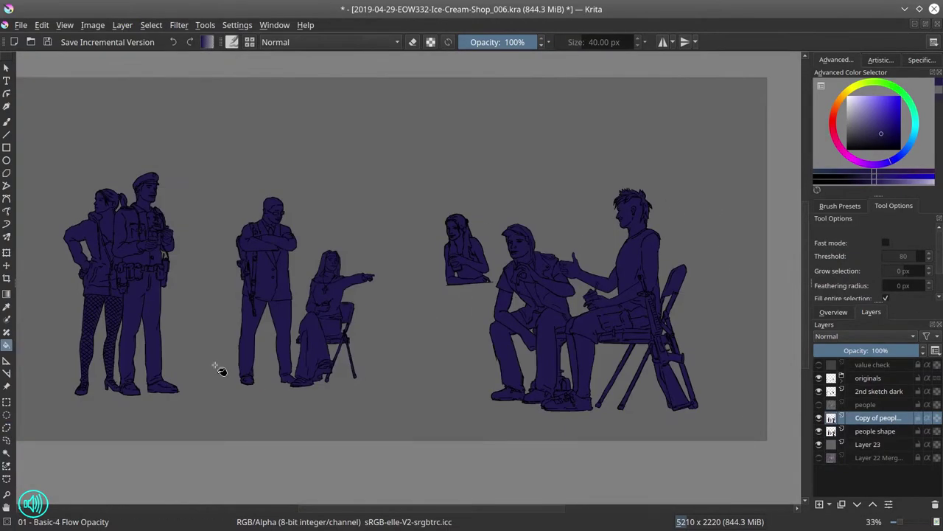
# Trace the officer's rim-light strip along the ponytail, face, arms and hand
pyautogui.scroll(8, 64, 177)
pyautogui.click(252, 231)
pyautogui.click(285, 284)
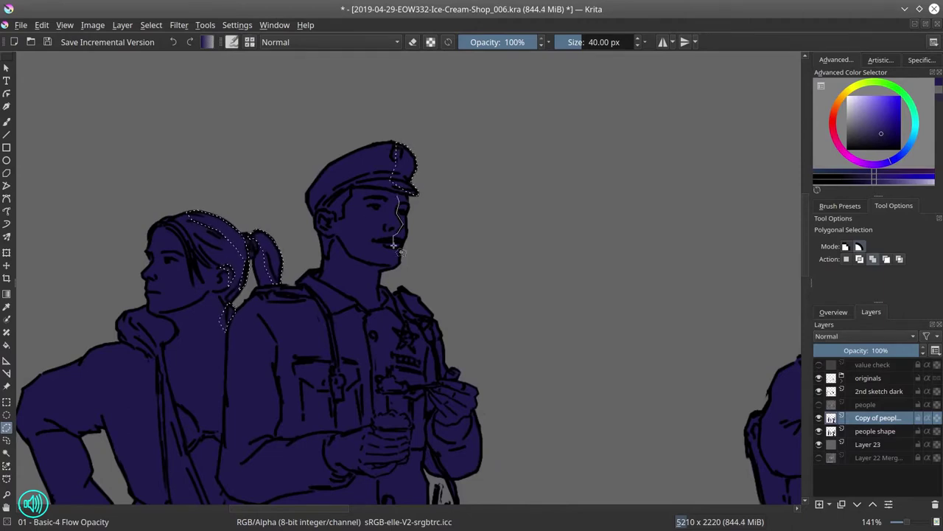
pyautogui.click(269, 394)
pyautogui.click(257, 445)
pyautogui.click(365, 434)
pyautogui.click(409, 410)
pyautogui.click(404, 460)
pyautogui.click(401, 298)
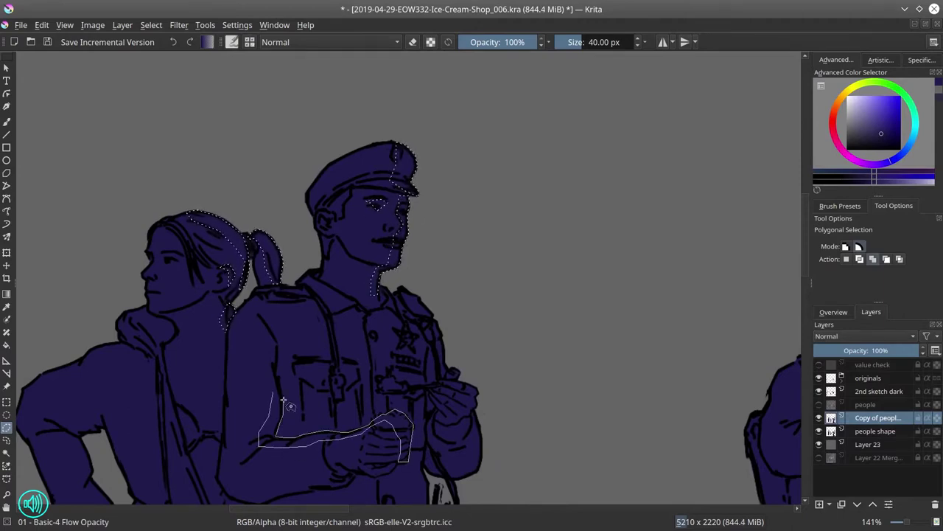
pyautogui.moveTo(440, 380); pyautogui.dragTo(395, 261)
pyautogui.click(436, 325)
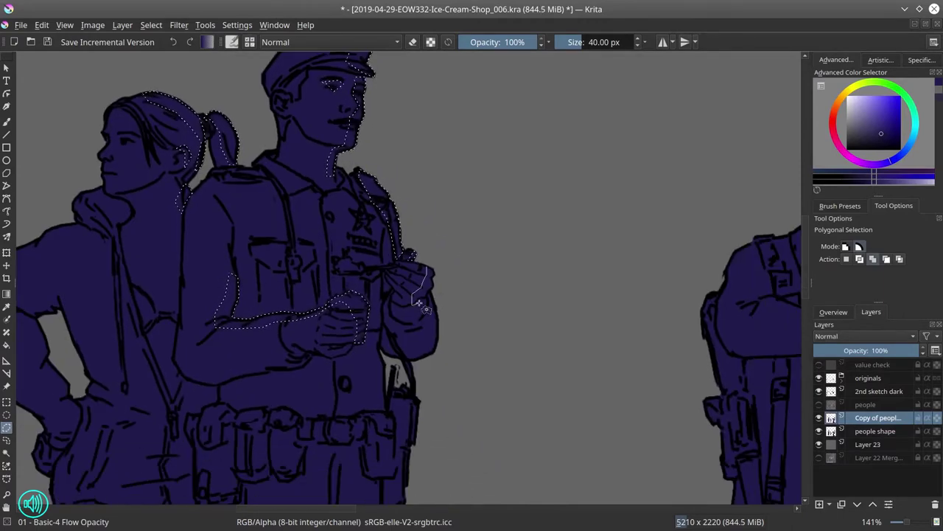
pyautogui.click(422, 360)
pyautogui.click(412, 299)
# Continue the officer's rim-light outline down the holster and leg, then close the shape
pyautogui.moveTo(426, 361); pyautogui.dragTo(426, 251)
pyautogui.click(438, 280)
pyautogui.click(431, 329)
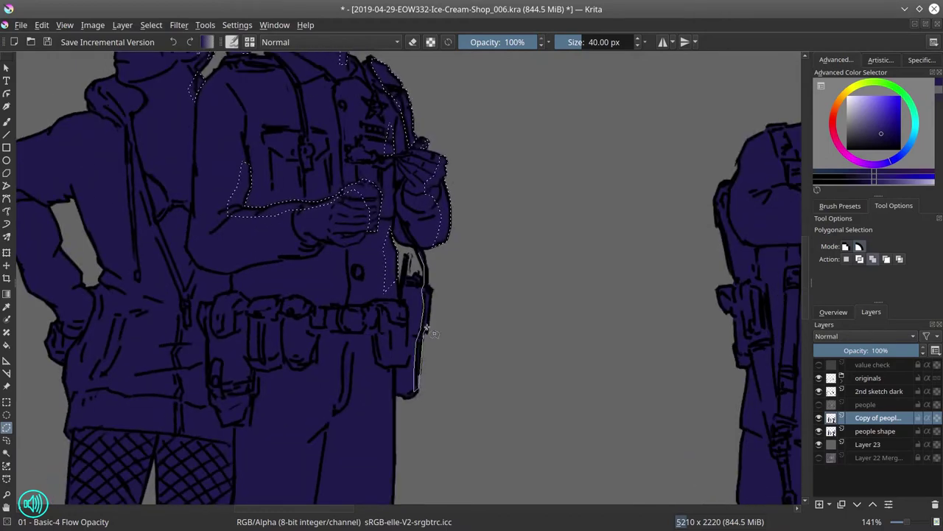
pyautogui.click(423, 374)
pyautogui.scroll(-1, 355, 260)
pyautogui.scroll(1, 352, 391)
pyautogui.click(380, 295)
pyautogui.click(375, 416)
pyautogui.click(389, 442)
pyautogui.click(391, 500)
pyautogui.click(330, 284)
# Outline a rim-light strip along the woman's right leg
pyautogui.click(270, 500)
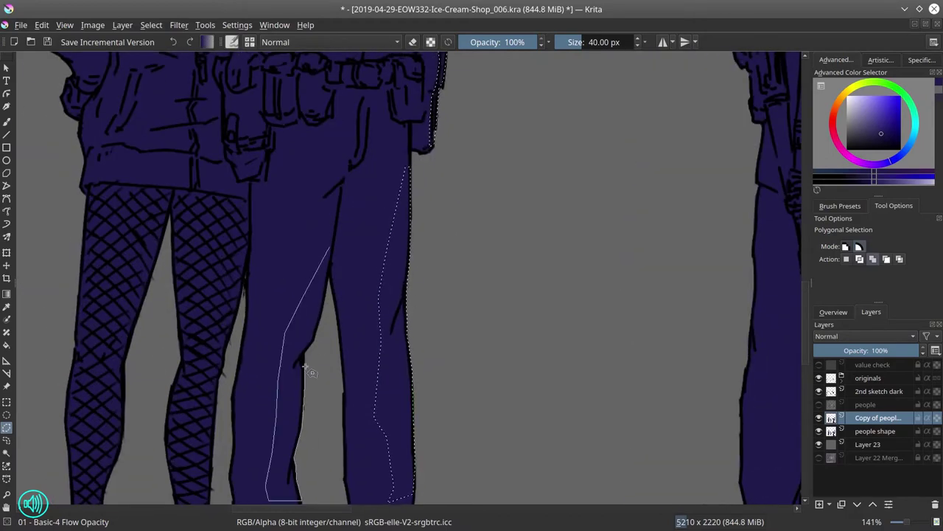
pyautogui.click(295, 227)
pyautogui.click(325, 276)
pyautogui.scroll(-3, 257, 221)
pyautogui.click(255, 99)
pyautogui.click(206, 361)
pyautogui.click(247, 412)
pyautogui.doubleClick(225, 378)
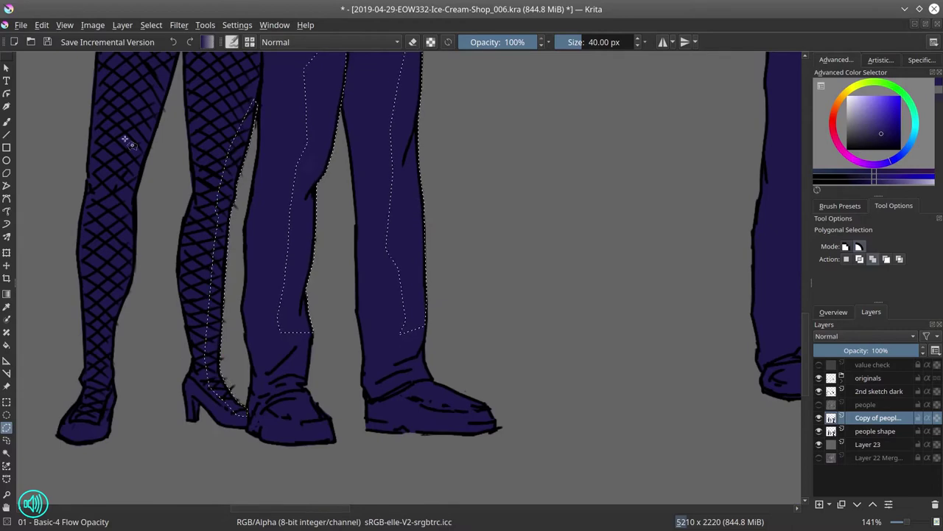
# Outline a rim-light strip along the woman's left leg
pyautogui.click(159, 109)
pyautogui.click(110, 198)
pyautogui.click(102, 398)
pyautogui.click(78, 441)
pyautogui.click(112, 434)
pyautogui.click(136, 273)
pyautogui.doubleClick(160, 116)
pyautogui.click(280, 324)
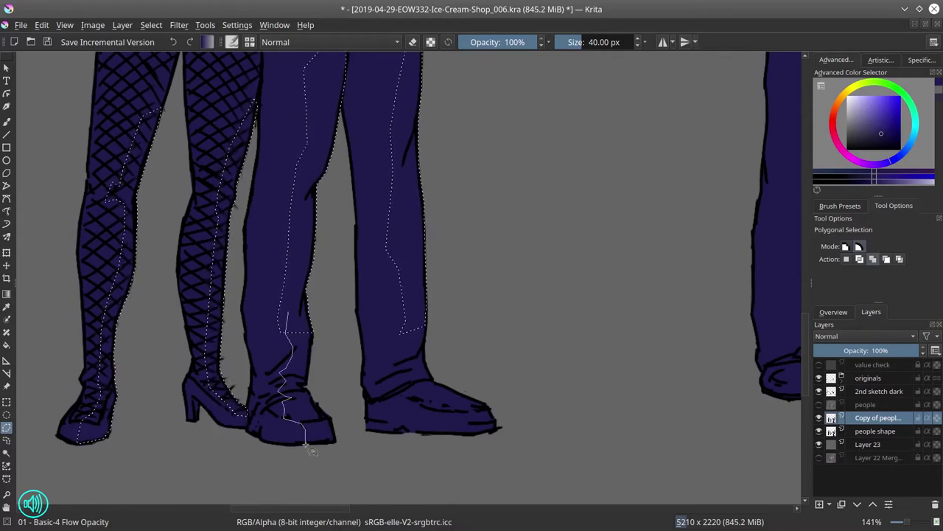
# Add the officer's lower-leg and shoe rim light, then save the document
pyautogui.click(310, 442)
pyautogui.click(398, 335)
pyautogui.click(494, 427)
pyautogui.doubleClick(435, 317)
pyautogui.scroll(-3, 464, 402)
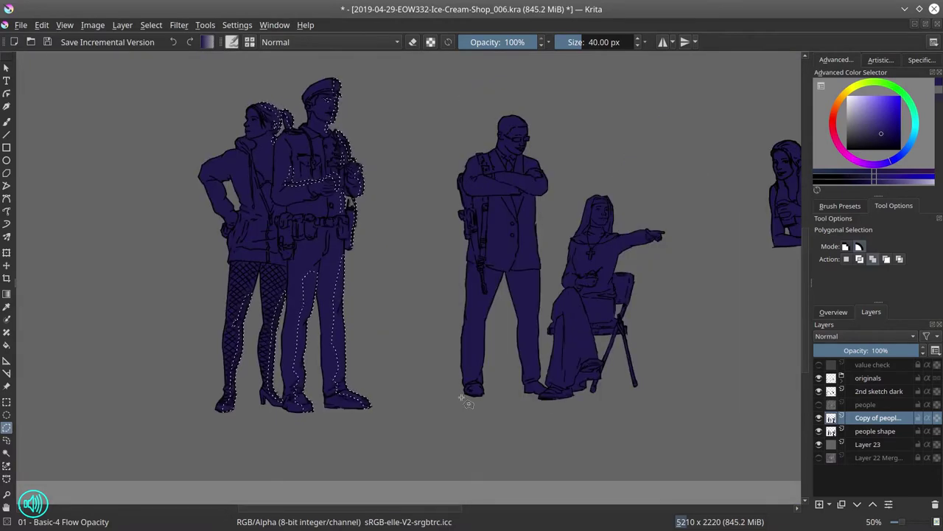
pyautogui.click(46, 42)
# Outline rim-light strips on the standing man's head and down his leg to the foot
pyautogui.moveTo(650, 212); pyautogui.dragTo(446, 252)
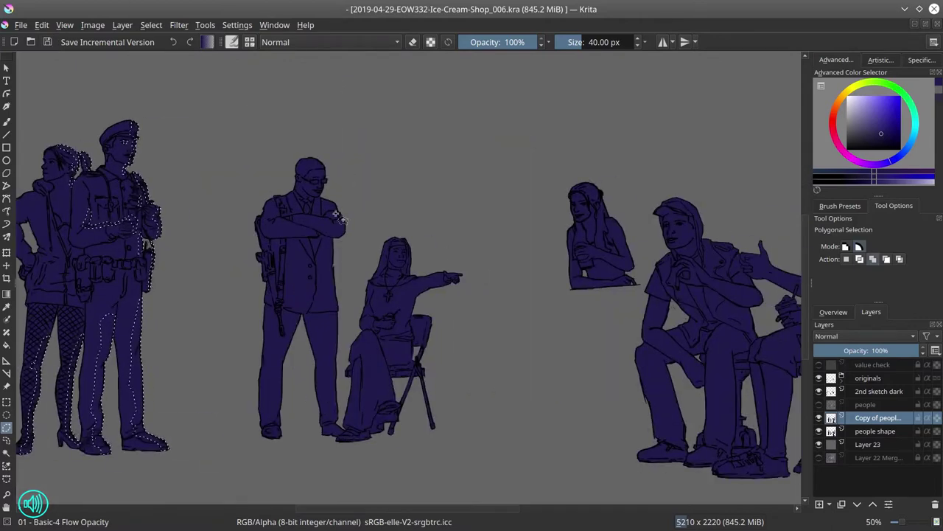
pyautogui.scroll(3, 300, 174)
pyautogui.doubleClick(343, 240)
pyautogui.click(322, 237)
pyautogui.click(339, 235)
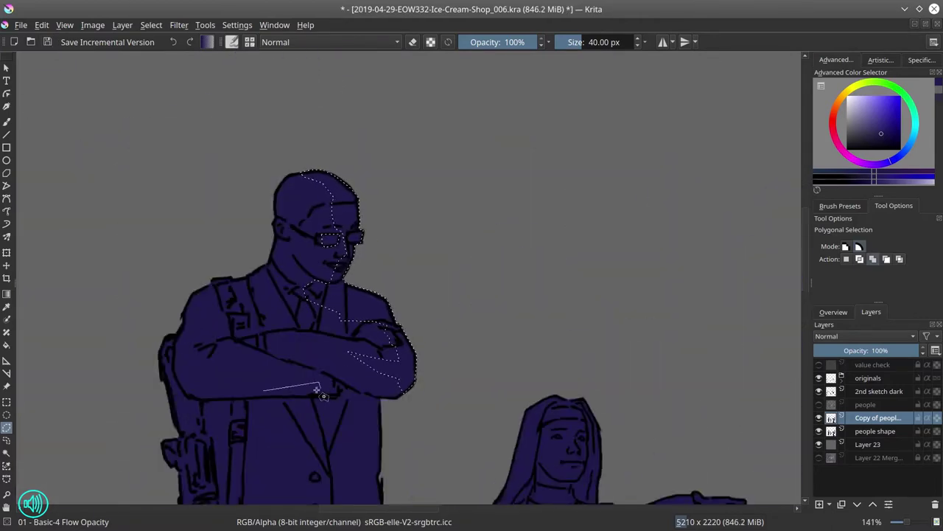
pyautogui.scroll(-5, 317, 388)
pyautogui.scroll(-5, 343, 262)
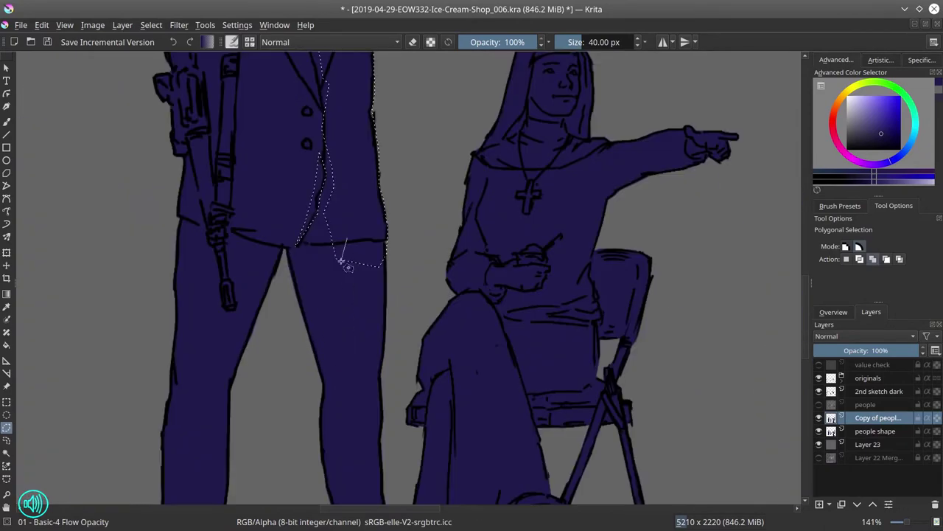
pyautogui.click(236, 297)
pyautogui.scroll(-4, 221, 368)
pyautogui.click(273, 444)
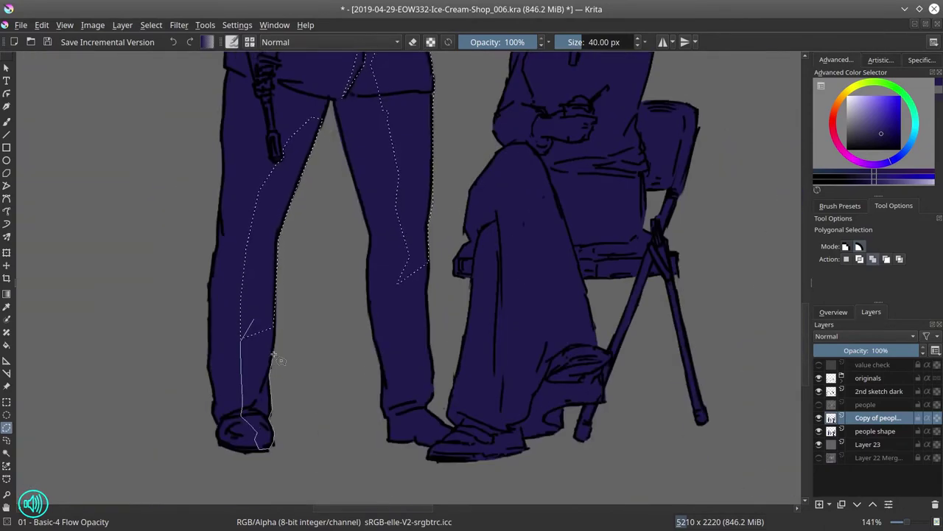
pyautogui.scroll(5, 452, 430)
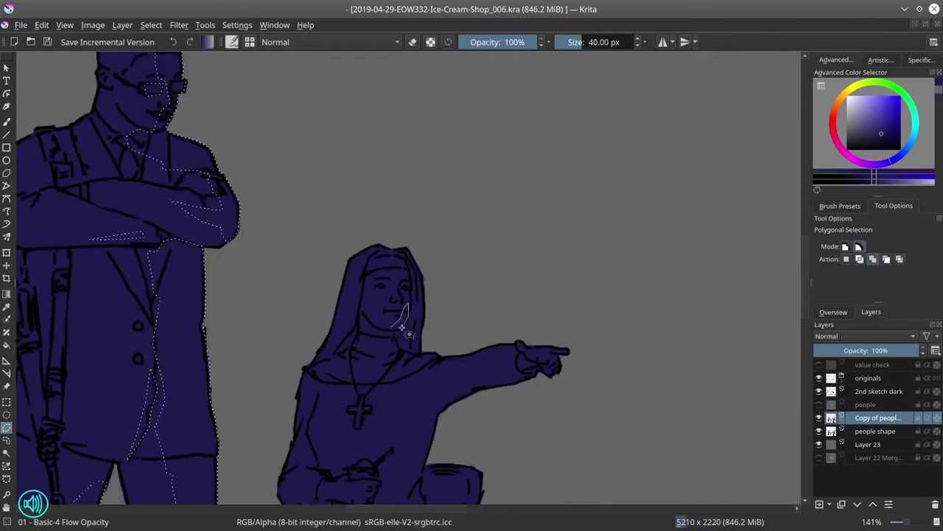
# Outline the nun's rim light along her hood, shoulder, arm and pointing hand
pyautogui.click(423, 348)
pyautogui.click(404, 247)
pyautogui.click(424, 352)
pyautogui.click(519, 342)
pyautogui.click(568, 349)
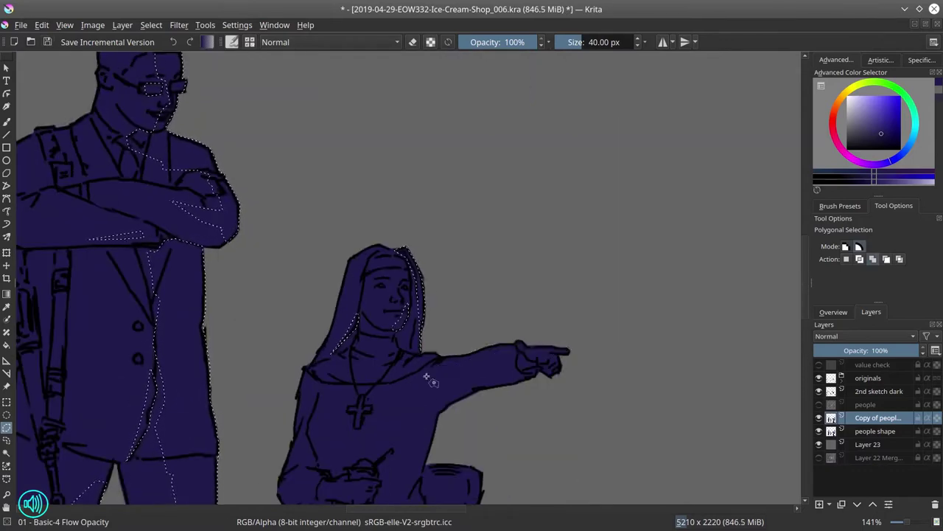
pyautogui.click(558, 367)
pyautogui.click(549, 376)
pyautogui.scroll(-3, 404, 385)
pyautogui.click(378, 362)
pyautogui.scroll(-3, 379, 362)
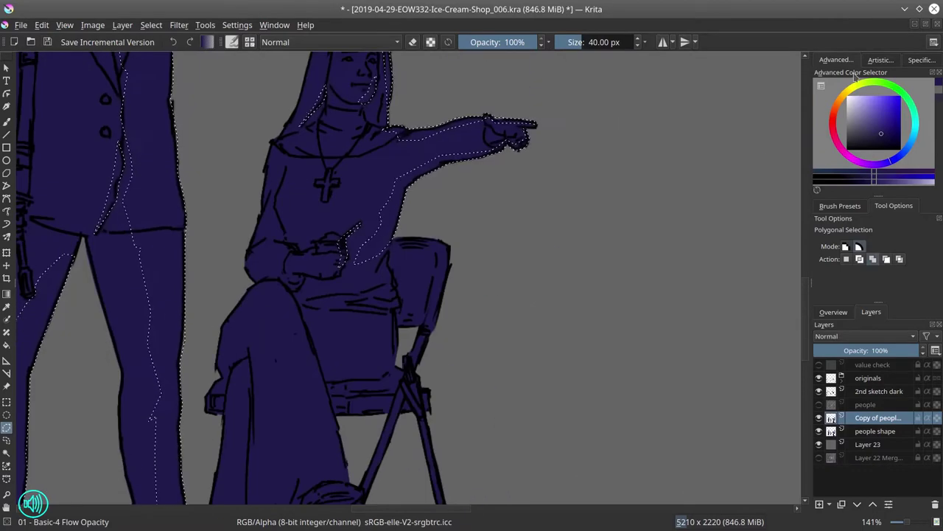
# Fill all the rim-light strip selections with the yellow colour
pyautogui.press('Return')
pyautogui.press('x')
pyautogui.press('f')
pyautogui.hotkey('shift', 'BackSpace')
# Save the document
pyautogui.click(6, 429)
pyautogui.scroll(-4, 543, 459)
pyautogui.hotkey('ctrl', 's')
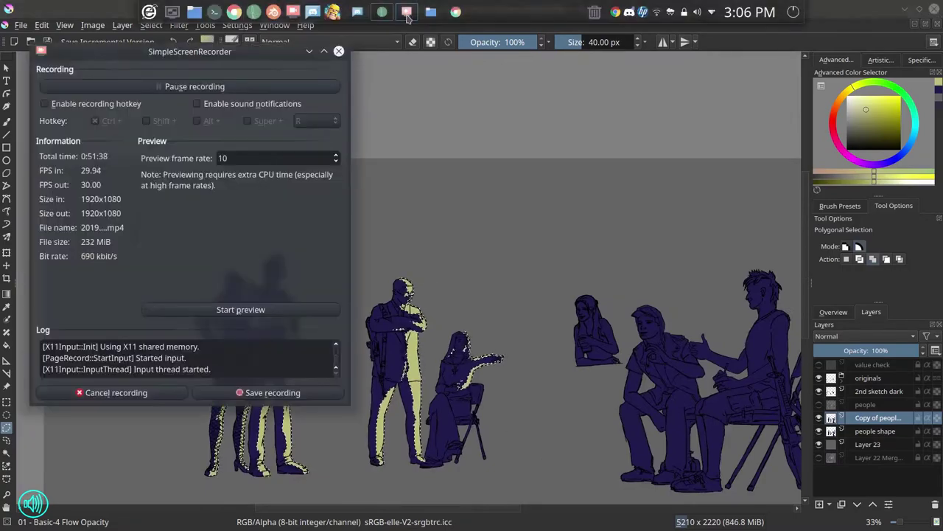
pyautogui.scroll(4, 495, 413)
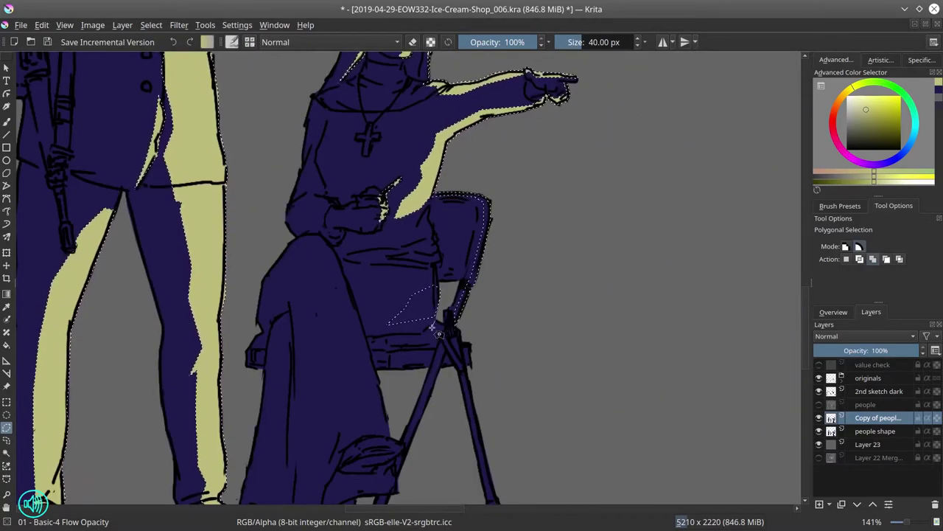
# Select the nun's leg and foot against the chair and fill it yellow
pyautogui.click(468, 346)
pyautogui.scroll(-2, 442, 331)
pyautogui.click(302, 178)
pyautogui.click(345, 243)
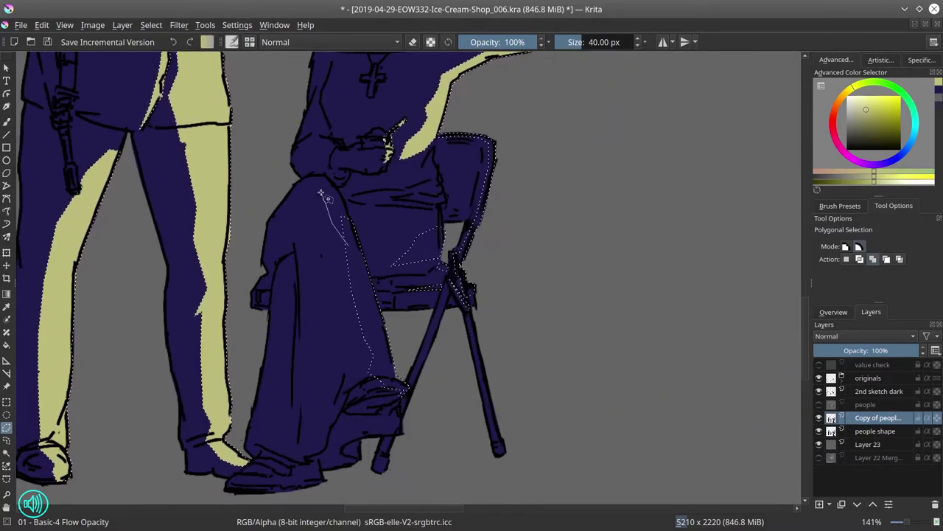
pyautogui.click(370, 347)
pyautogui.click(399, 385)
pyautogui.click(392, 426)
pyautogui.click(347, 451)
pyautogui.click(325, 479)
pyautogui.click(274, 488)
pyautogui.click(377, 472)
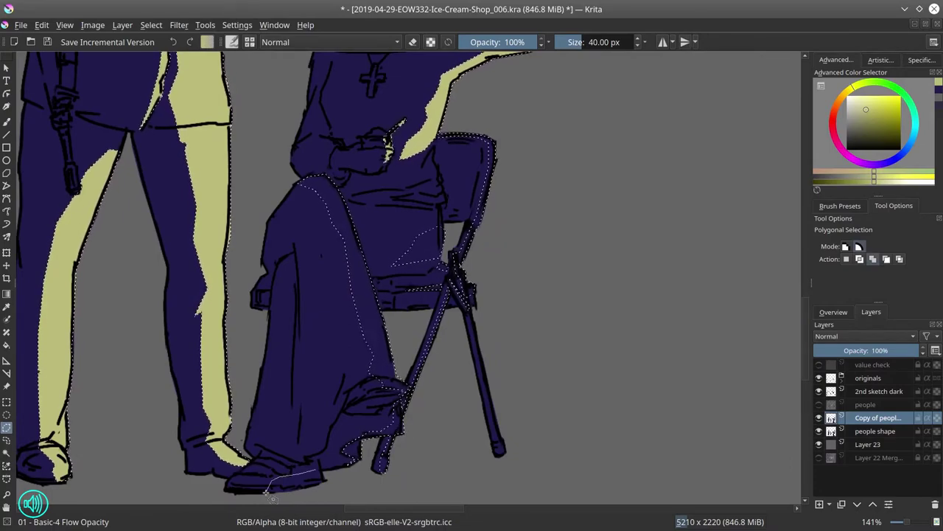
pyautogui.click(449, 280)
pyautogui.click(468, 316)
pyautogui.doubleClick(500, 441)
pyautogui.hotkey('shift', 'BackSpace')
# Select the lit edge of the woman's hair beside her face
pyautogui.scroll(-6, 331, 354)
pyautogui.scroll(6, 390, 190)
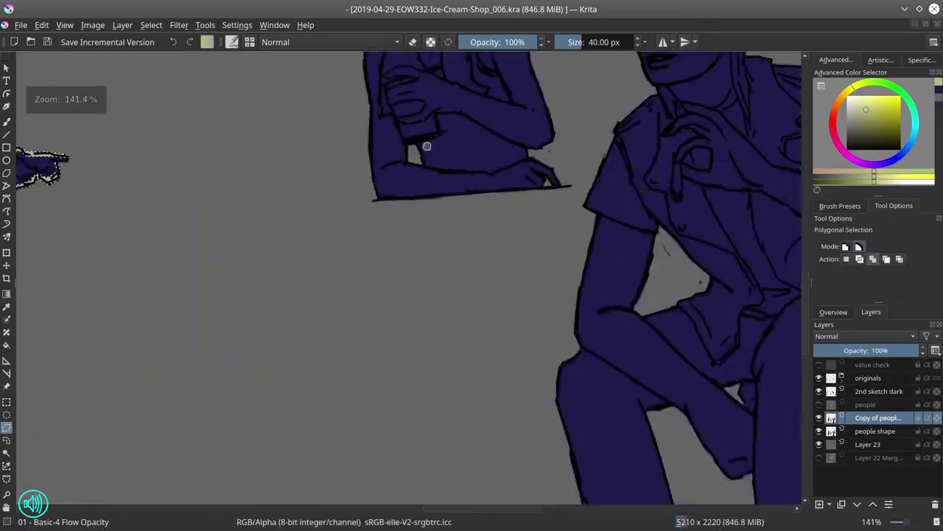
pyautogui.scroll(3, 370, 175)
pyautogui.click(338, 223)
pyautogui.doubleClick(303, 230)
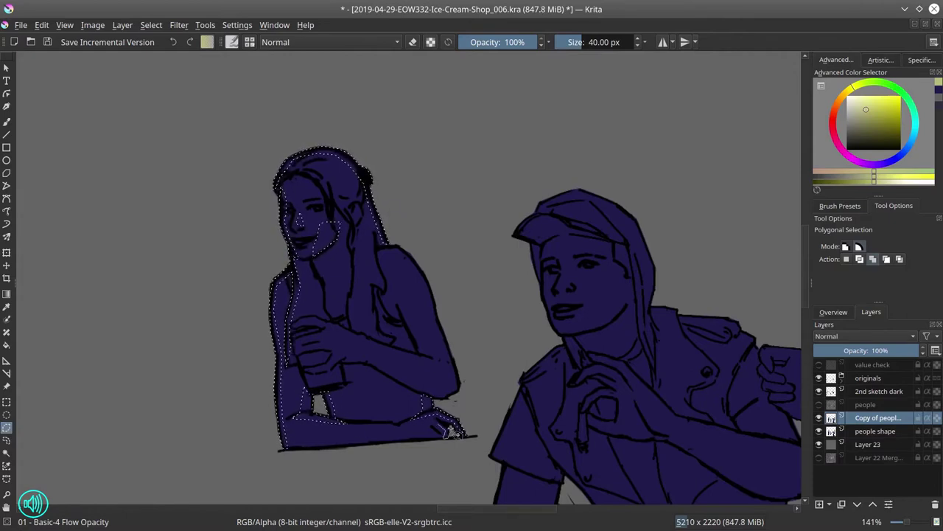
# Close the woman's arm rim selection and fill it with yellow
pyautogui.doubleClick(415, 253)
pyautogui.press('f')
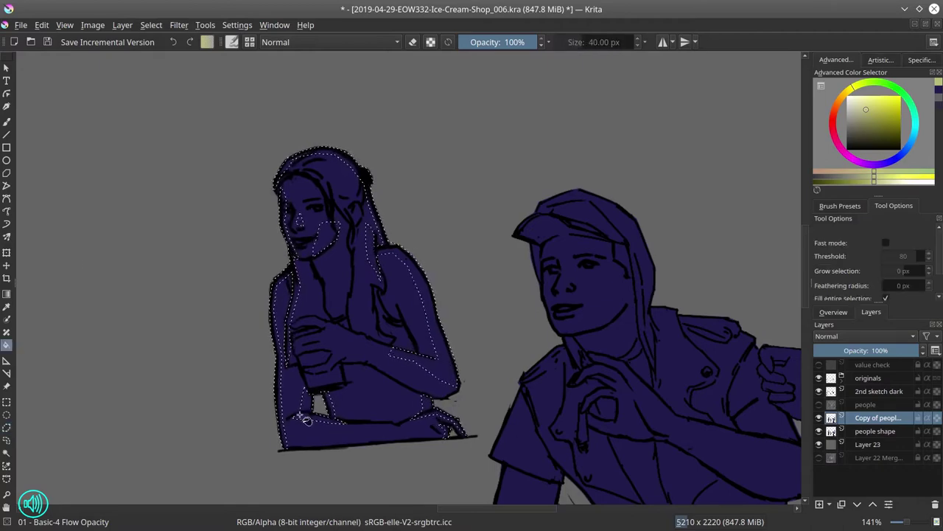
pyautogui.click(449, 371)
# Outline the seated man's lit cap, face and jacket edge as a rim-light selection
pyautogui.hotkey('ctrl', 'r')
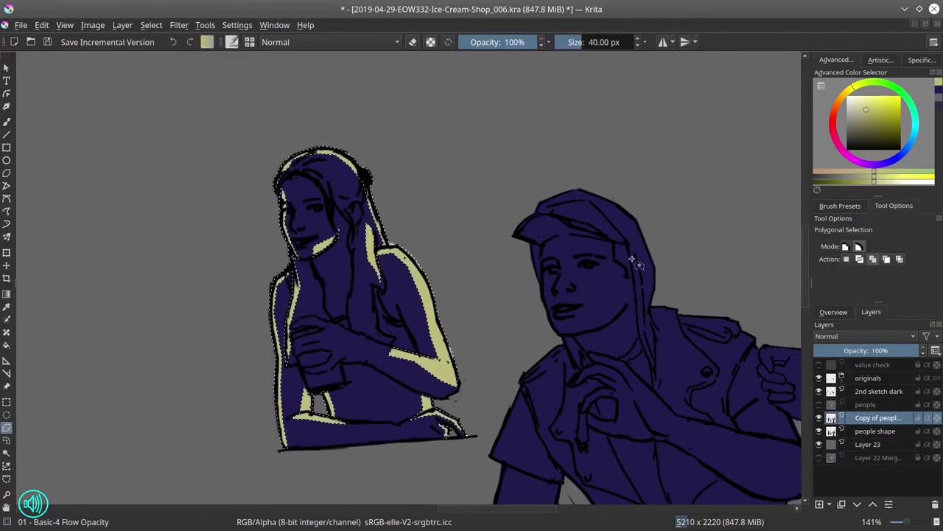
pyautogui.moveTo(479, 331); pyautogui.dragTo(350, 317)
pyautogui.click(413, 188)
pyautogui.click(472, 180)
pyautogui.click(516, 235)
pyautogui.click(525, 294)
pyautogui.click(409, 250)
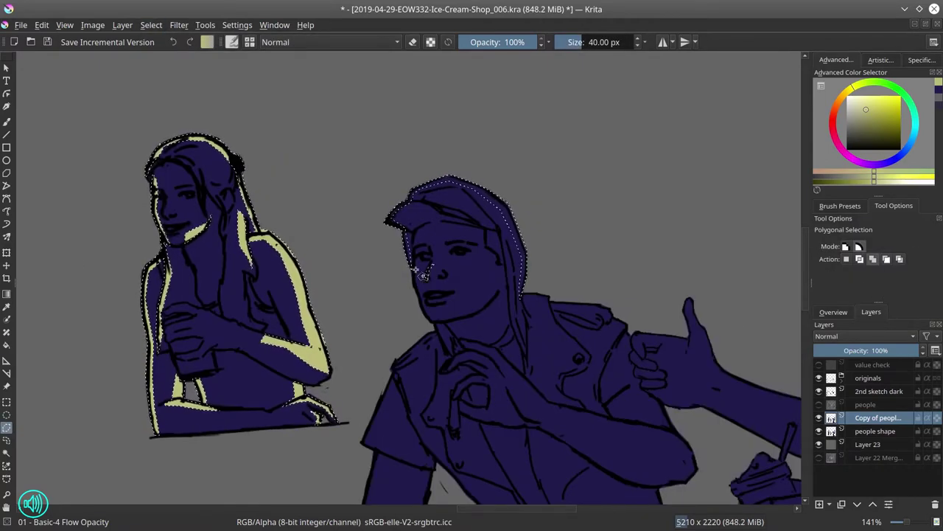
pyautogui.click(426, 302)
pyautogui.moveTo(516, 389); pyautogui.dragTo(476, 348)
pyautogui.click(404, 295)
pyautogui.click(354, 324)
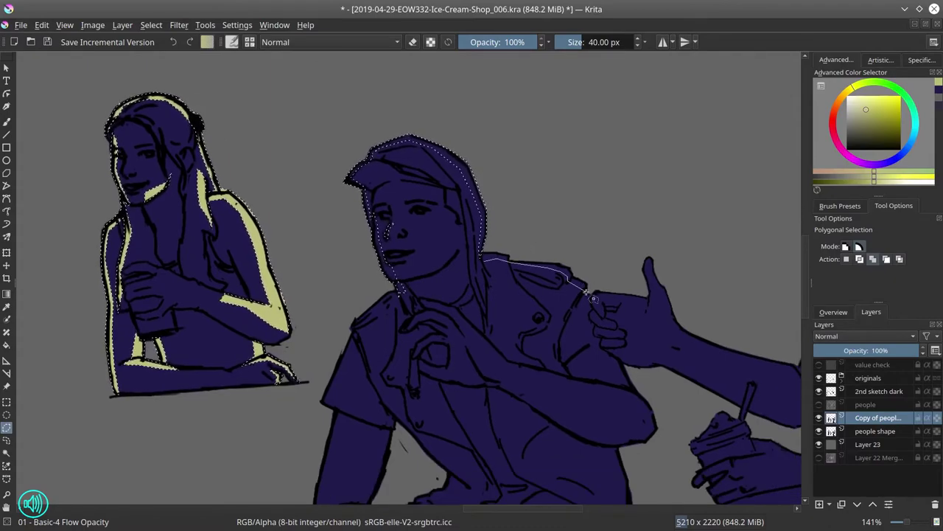
pyautogui.moveTo(329, 379); pyautogui.dragTo(337, 273)
pyautogui.click(326, 413)
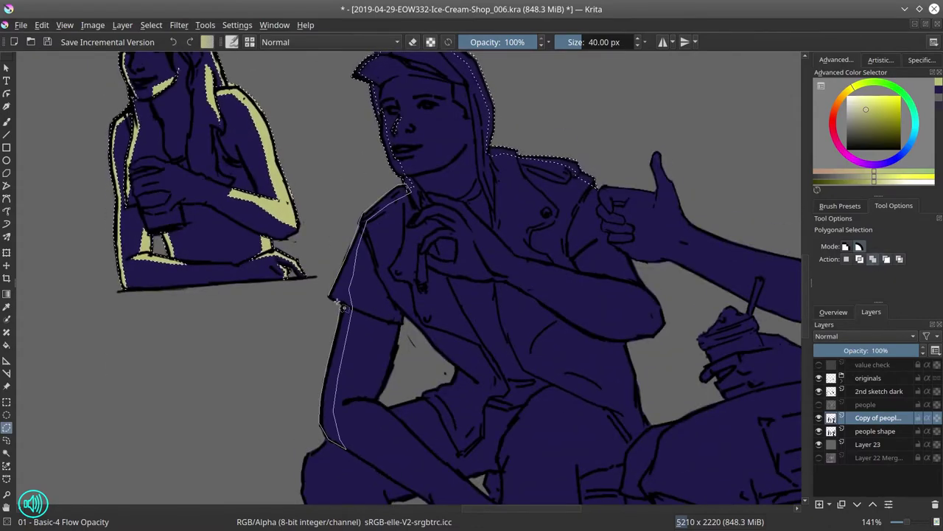
pyautogui.click(347, 446)
pyautogui.doubleClick(378, 316)
# Begin outlining the man's arm rim light, then cancel the unfinished outline
pyautogui.click(393, 302)
pyautogui.click(405, 322)
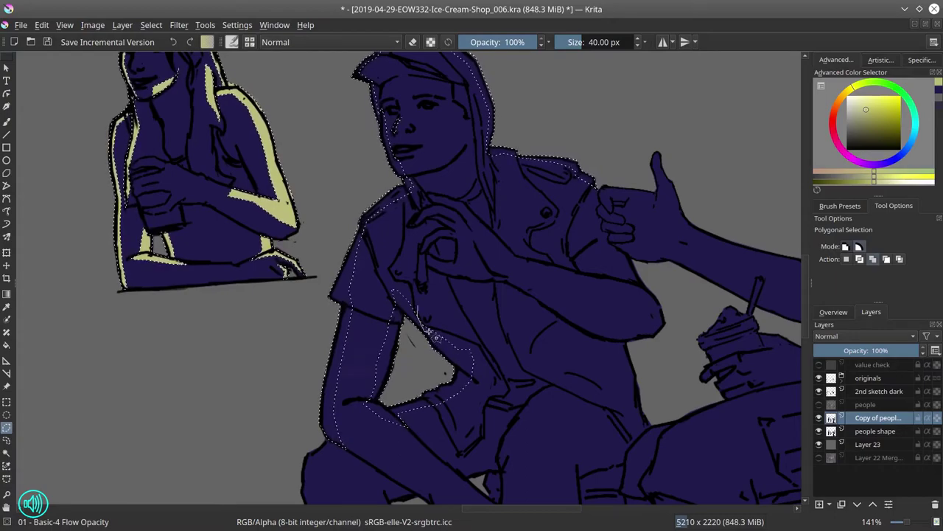
pyautogui.moveTo(424, 334); pyautogui.dragTo(406, 201)
pyautogui.click(398, 366)
pyautogui.click(374, 375)
pyautogui.press('Escape')
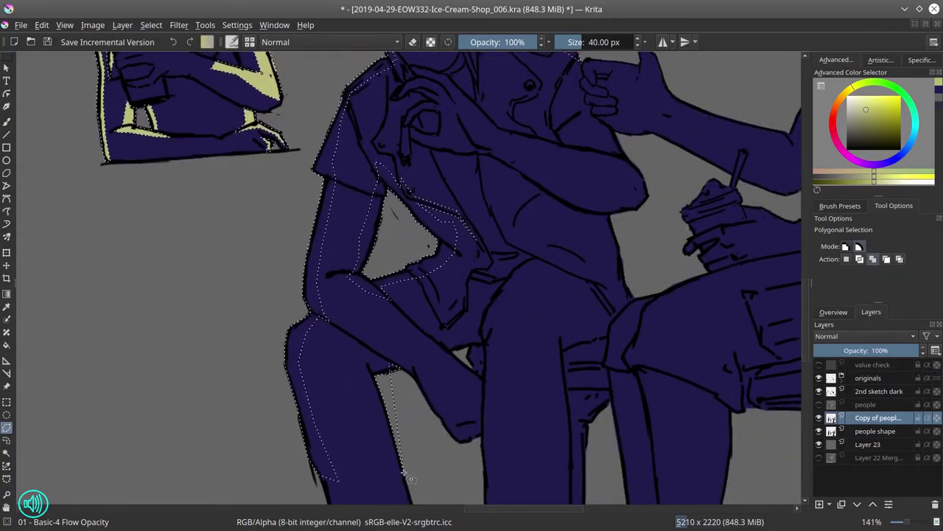
# Select the lit edges of the man's thigh, lower leg and shoe
pyautogui.click(538, 270)
pyautogui.click(501, 289)
pyautogui.click(486, 315)
pyautogui.doubleClick(481, 344)
pyautogui.moveTo(504, 463); pyautogui.dragTo(471, 237)
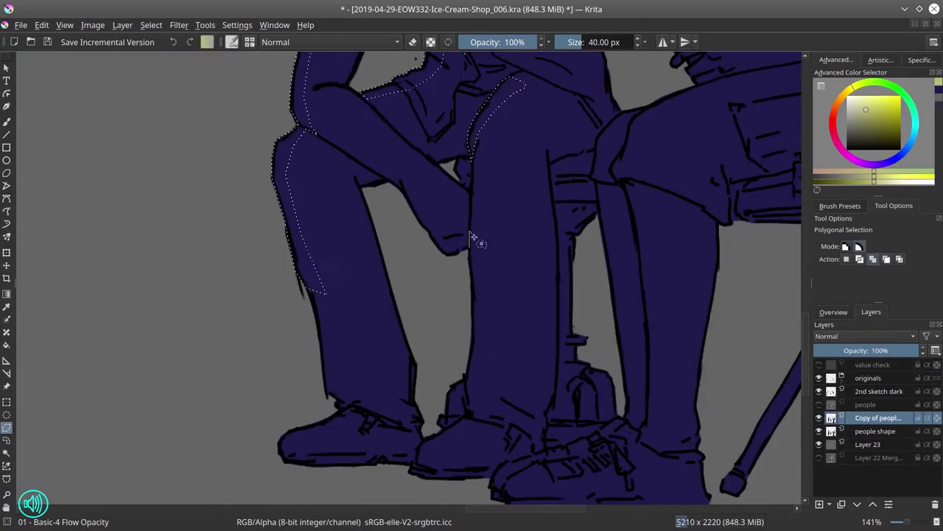
pyautogui.doubleClick(441, 442)
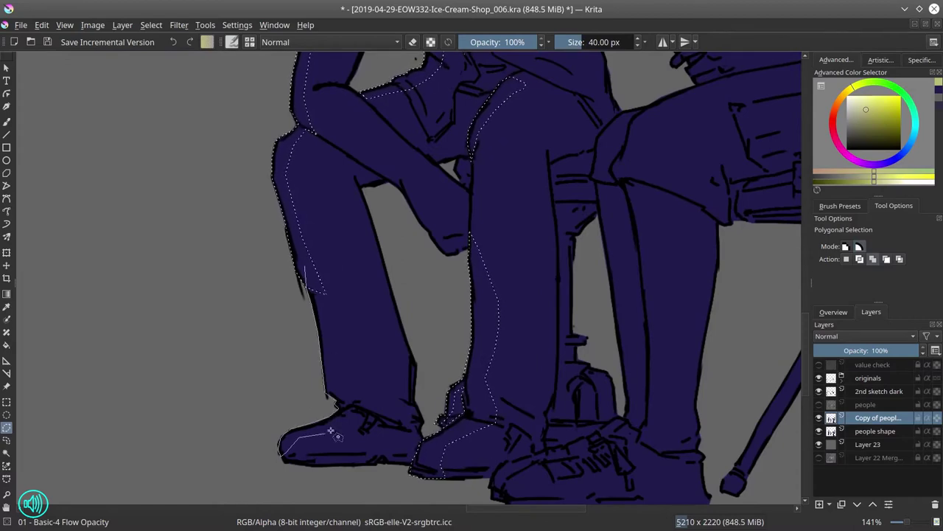
# Outline the other man's shoe back and the lit edge up his far leg
pyautogui.moveTo(562, 469); pyautogui.dragTo(467, 421)
pyautogui.click(412, 411)
pyautogui.click(396, 431)
pyautogui.click(416, 453)
pyautogui.click(426, 430)
pyautogui.click(449, 426)
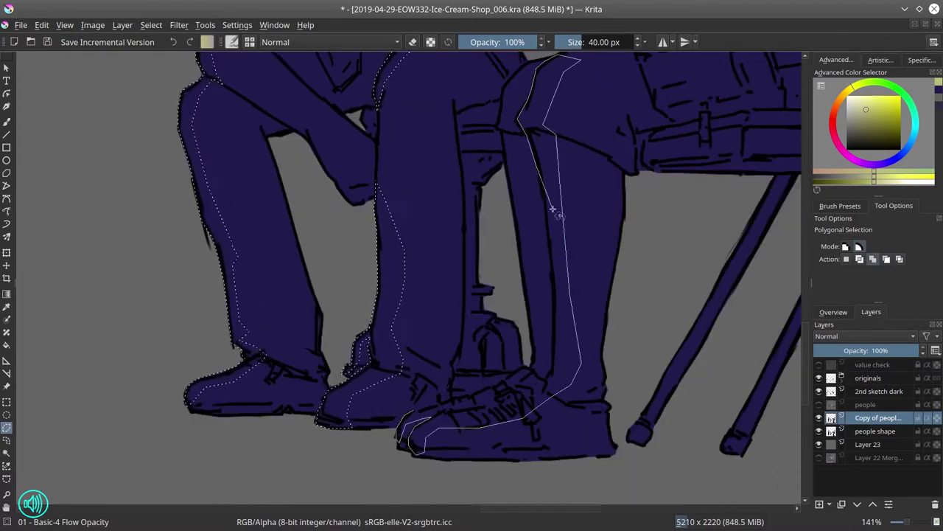
pyautogui.click(459, 291)
pyautogui.click(447, 188)
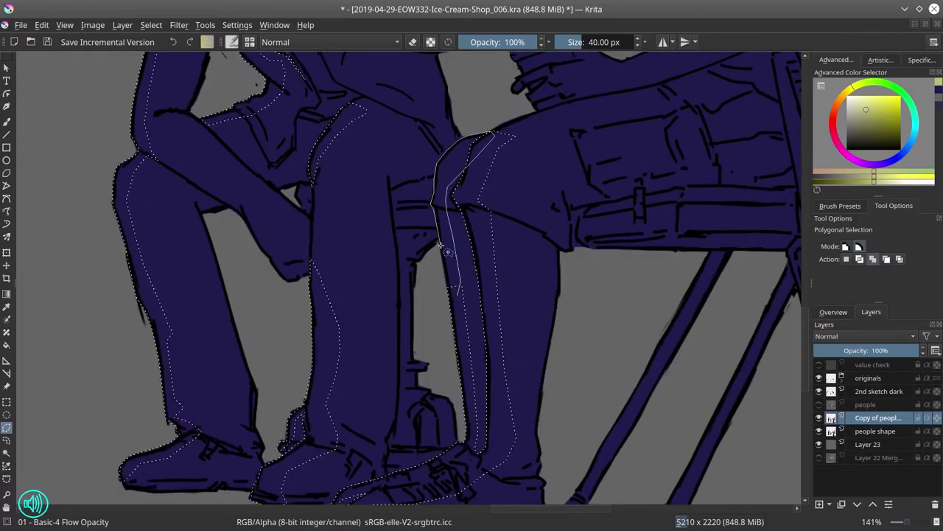
# Hide the Copy of people layer, pick the circle eraser brush, and return to the rim-light layer
pyautogui.click(819, 417)
pyautogui.click(876, 430)
pyautogui.hotkey('ctrl', 'shift', 'a')
pyautogui.press('b')
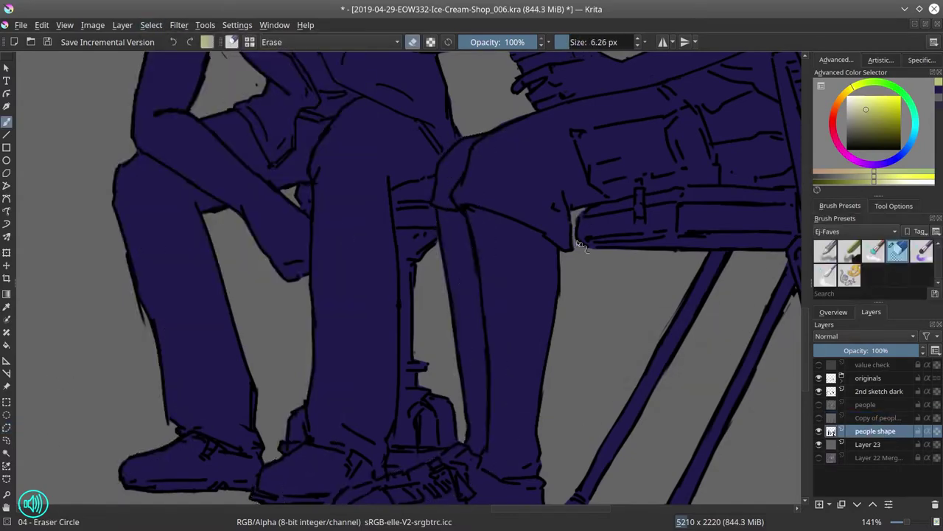
pyautogui.press('pageup')
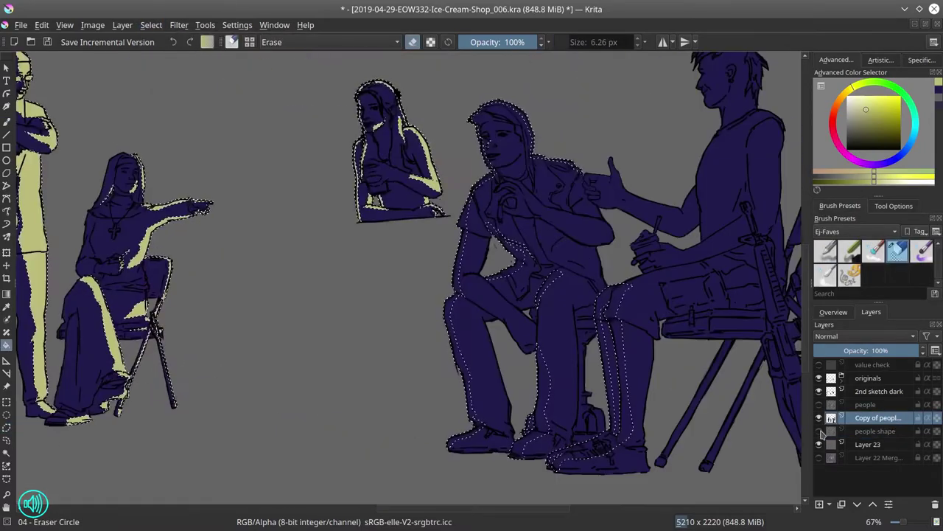
pyautogui.click(834, 312)
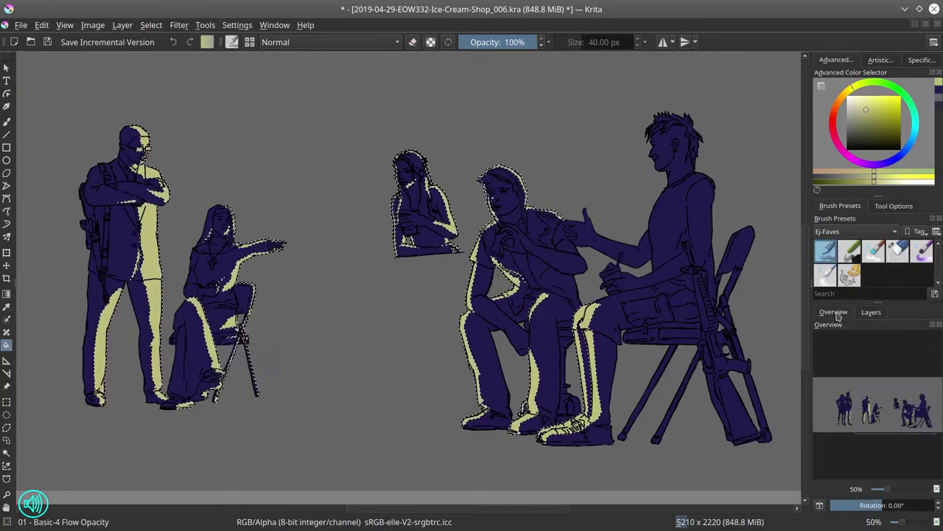
pyautogui.scroll(3, 686, 387)
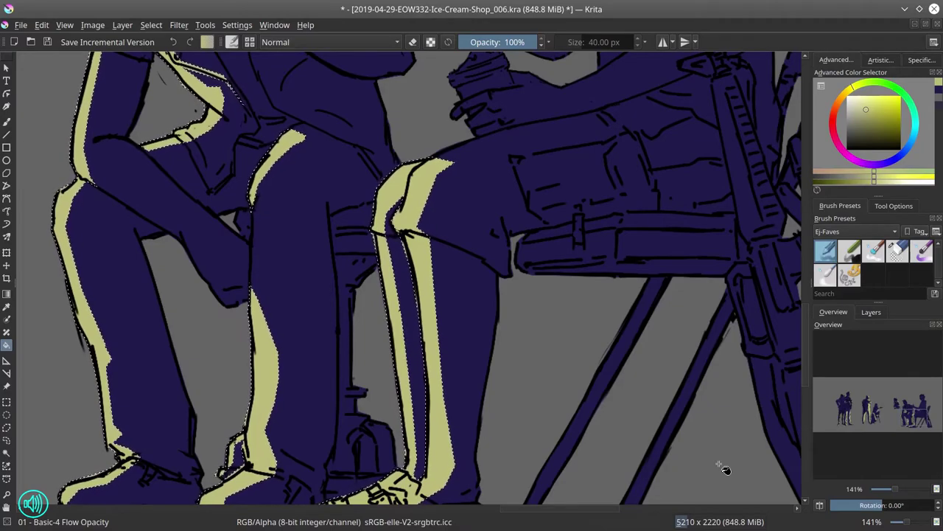
# Polygon-select the right seated man's front chair leg and rifle edge
pyautogui.click(851, 418)
pyautogui.press('j')
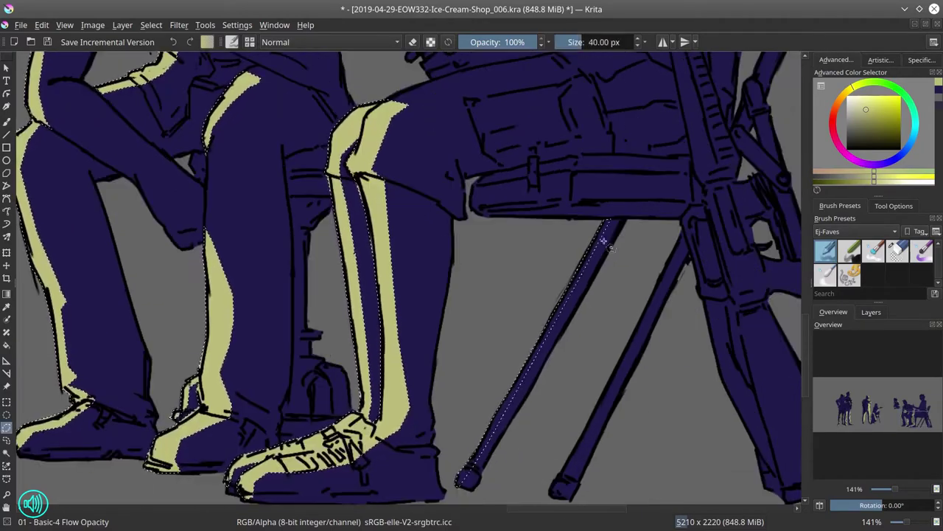
pyautogui.click(488, 204)
pyautogui.moveTo(664, 295); pyautogui.dragTo(494, 295)
pyautogui.click(545, 239)
pyautogui.click(569, 303)
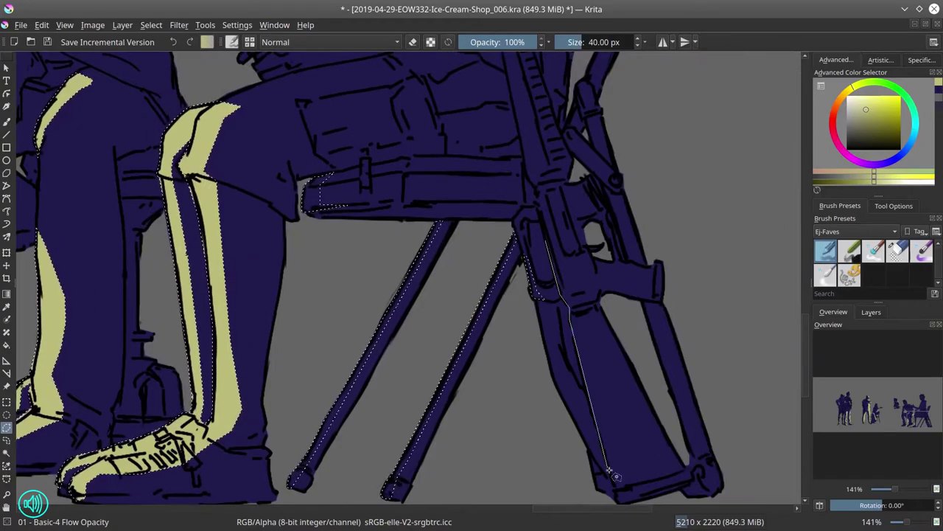
pyautogui.doubleClick(613, 474)
# Polygon-outline the chair's back edge up to its top, then the man's hand and forearm
pyautogui.hscroll(2, 575, 295)
pyautogui.hscroll(4, 545, 295)
pyautogui.click(489, 298)
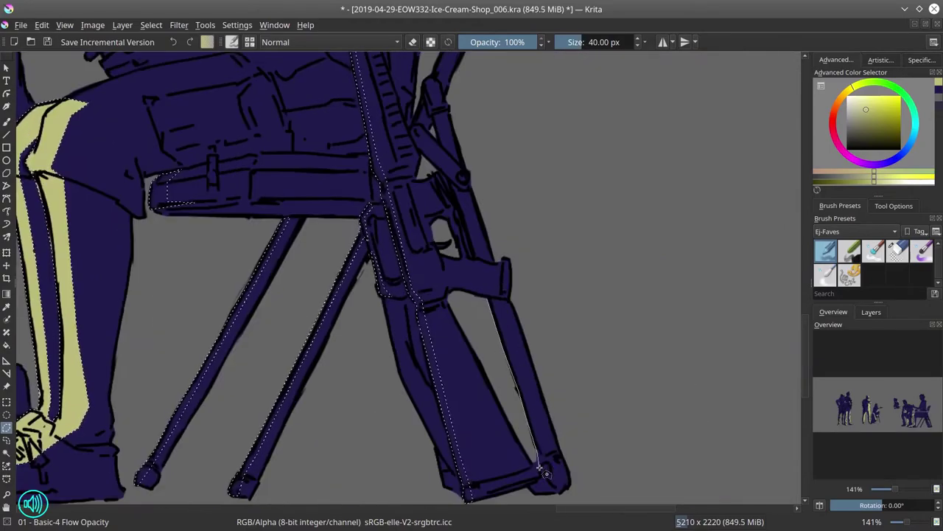
pyautogui.scroll(8, 540, 467)
pyautogui.hscroll(-1, 497, 221)
pyautogui.click(499, 120)
pyautogui.scroll(5, 499, 120)
pyautogui.hscroll(-7, 499, 120)
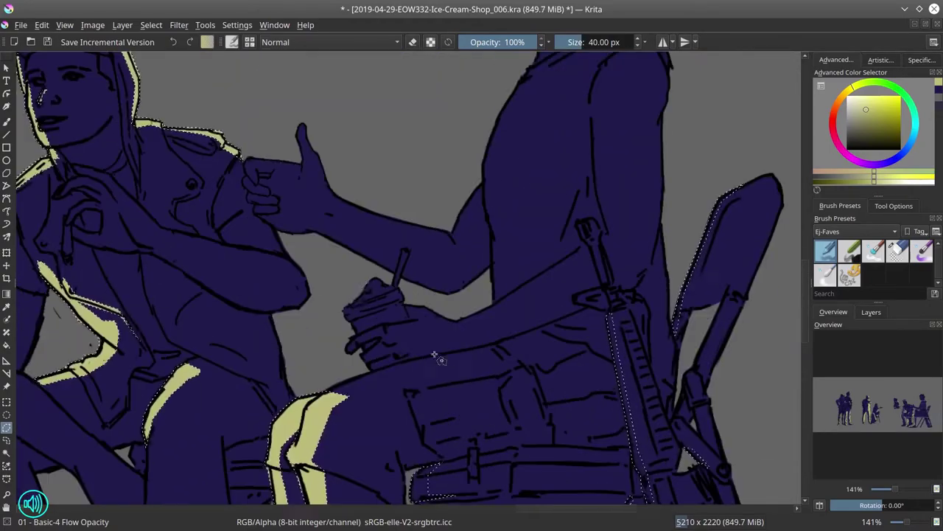
pyautogui.click(361, 295)
pyautogui.click(358, 347)
# Trace around the fist and thumb and along the raised arm to the neck
pyautogui.scroll(2, 401, 375)
pyautogui.scroll(1, 401, 374)
pyautogui.hscroll(-1, 401, 374)
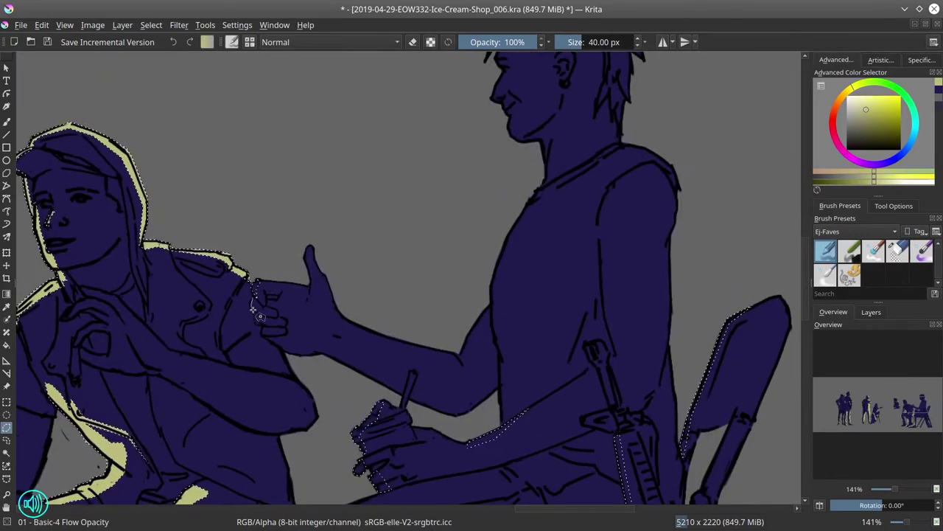
pyautogui.click(258, 281)
pyautogui.click(265, 331)
pyautogui.click(309, 248)
pyautogui.click(318, 302)
pyautogui.click(342, 317)
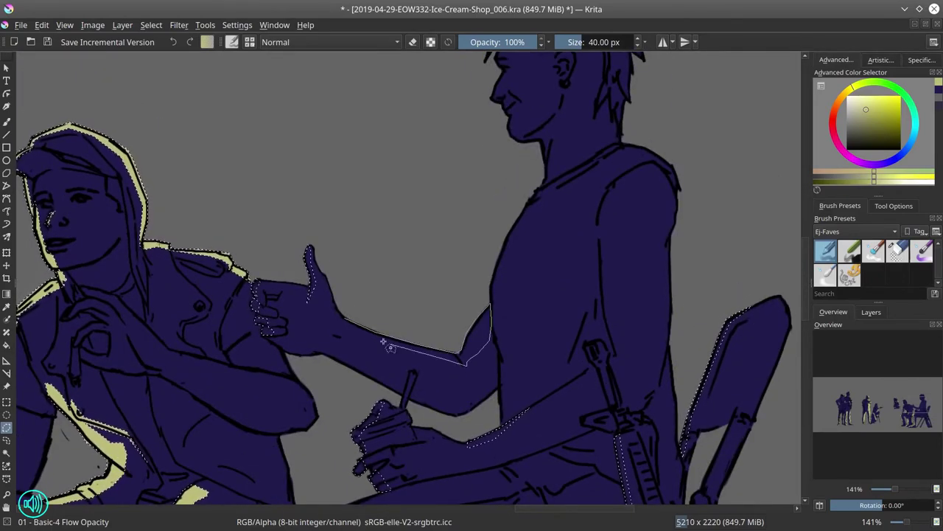
pyautogui.click(469, 333)
pyautogui.click(549, 144)
pyautogui.click(579, 174)
# Close the polygon selection around the man's chin and head
pyautogui.scroll(7, 516, 343)
pyautogui.hscroll(1, 516, 344)
pyautogui.scroll(1, 540, 423)
pyautogui.click(453, 314)
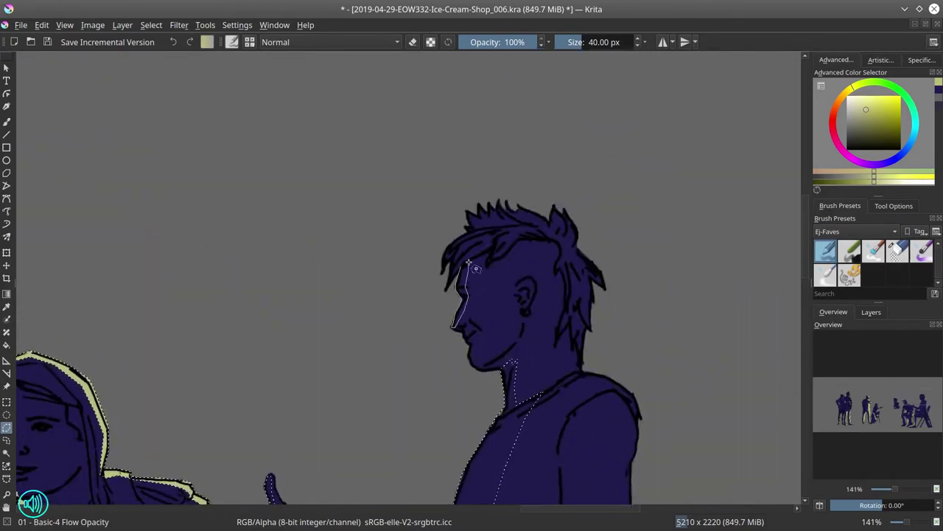
pyautogui.doubleClick(478, 231)
# Expand the layer list to inspect the originals group, cancelling an accidental layer rename
pyautogui.scroll(-5, 421, 358)
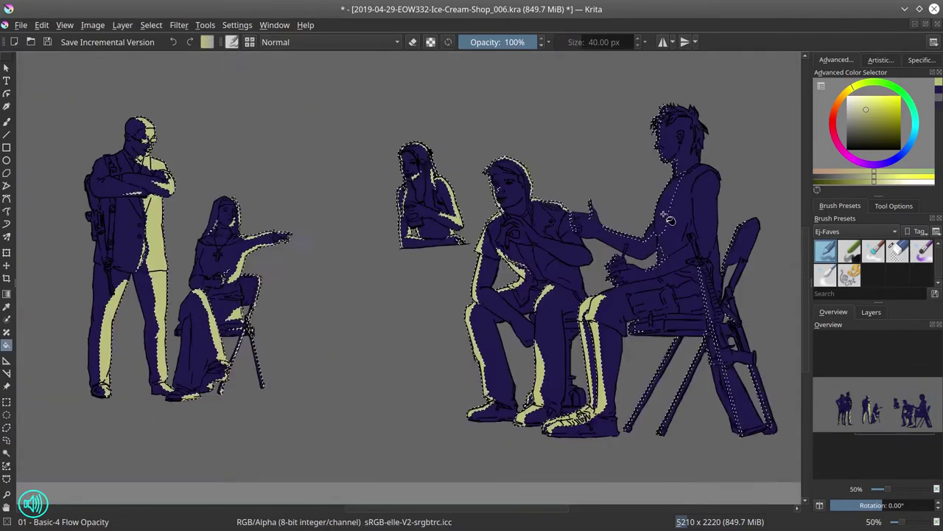
pyautogui.click(871, 312)
pyautogui.doubleClick(866, 417)
pyautogui.press('Return')
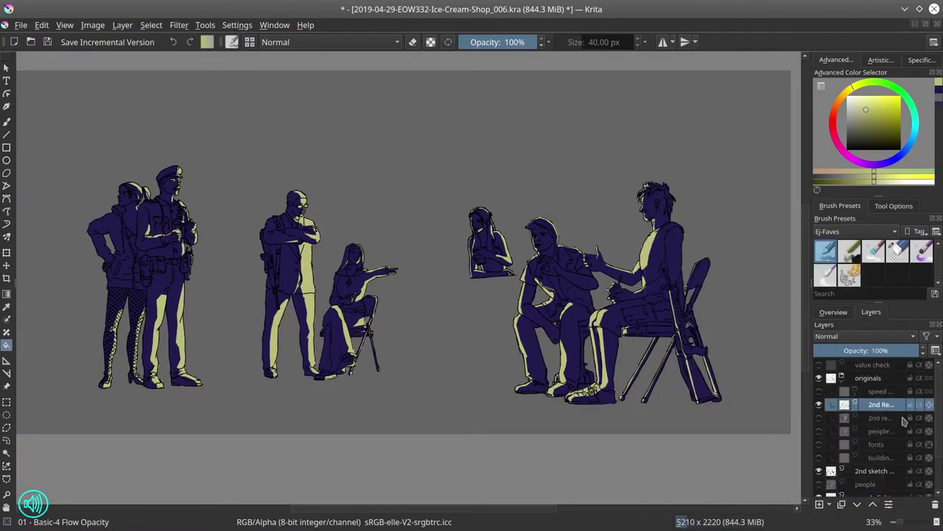
# Move both people layers out of the originals group and delete the extra Copy of people layer
pyautogui.click(872, 504)
pyautogui.click(872, 504)
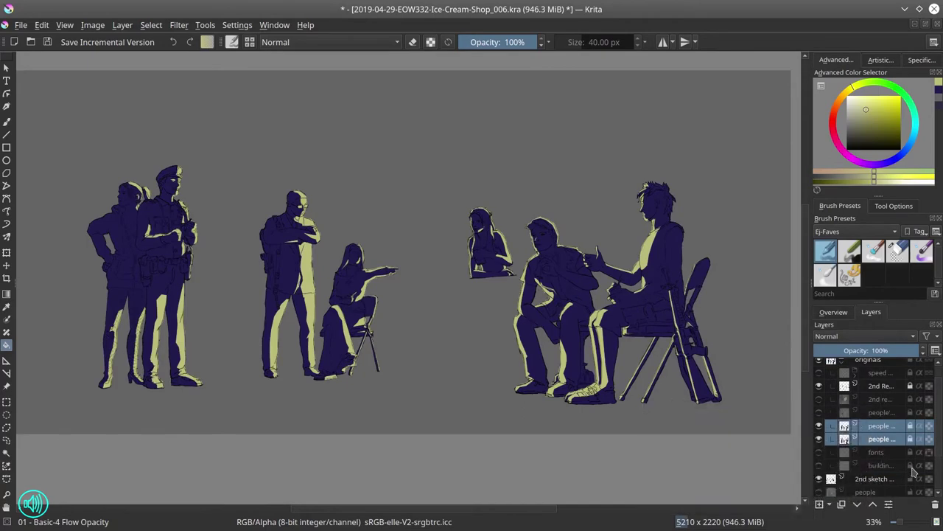
pyautogui.click(884, 436)
pyautogui.hotkey('shift', 'Delete')
pyautogui.scroll(-2, 29, 177)
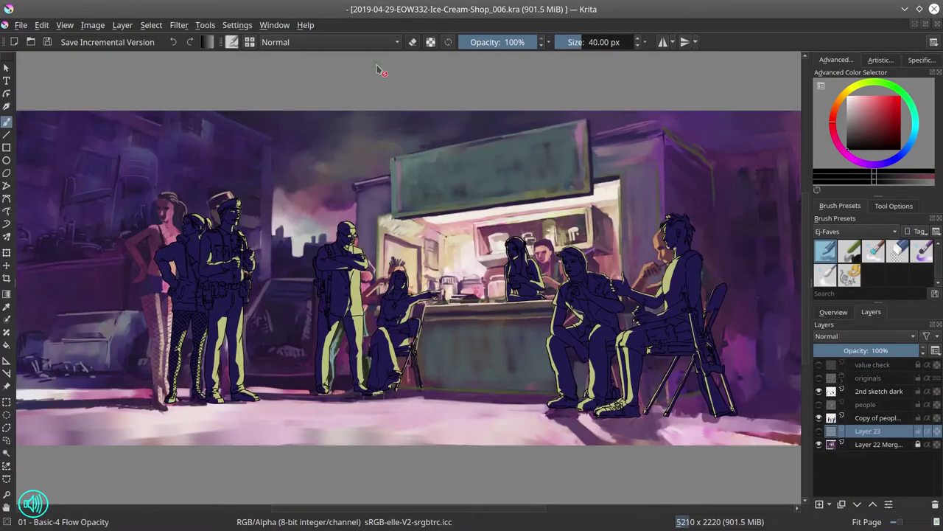
# Show the originals group's 3D reference render and add a new layer inside it
pyautogui.click(825, 377)
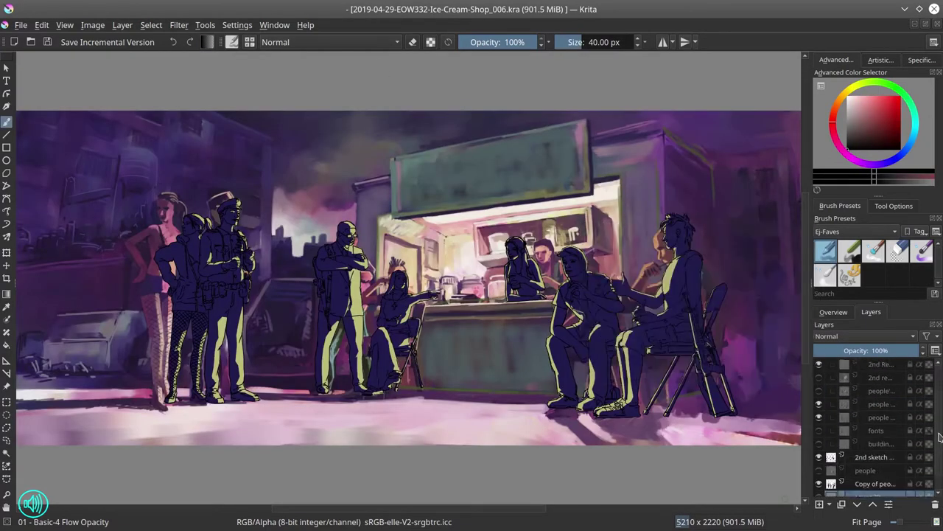
pyautogui.click(819, 376)
pyautogui.click(819, 505)
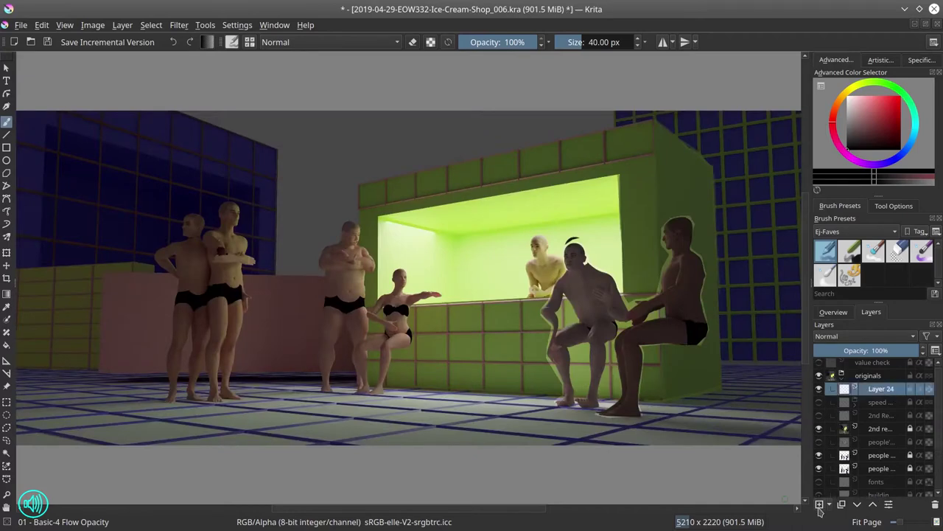
# Draw a red perspective guide line across the floor with the Line tool
pyautogui.press('v')
pyautogui.scroll(-1, 573, 445)
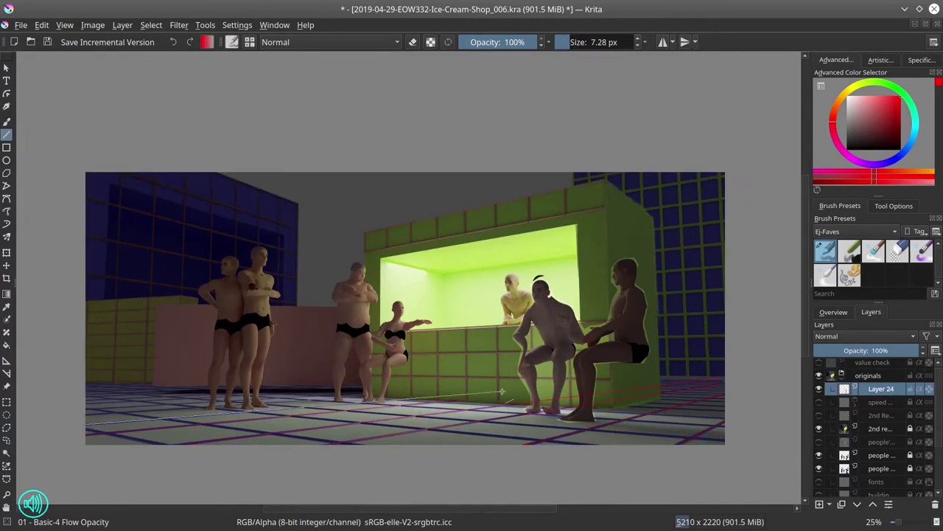
pyautogui.scroll(1, 81, 419)
pyautogui.moveTo(81, 419); pyautogui.dragTo(382, 377)
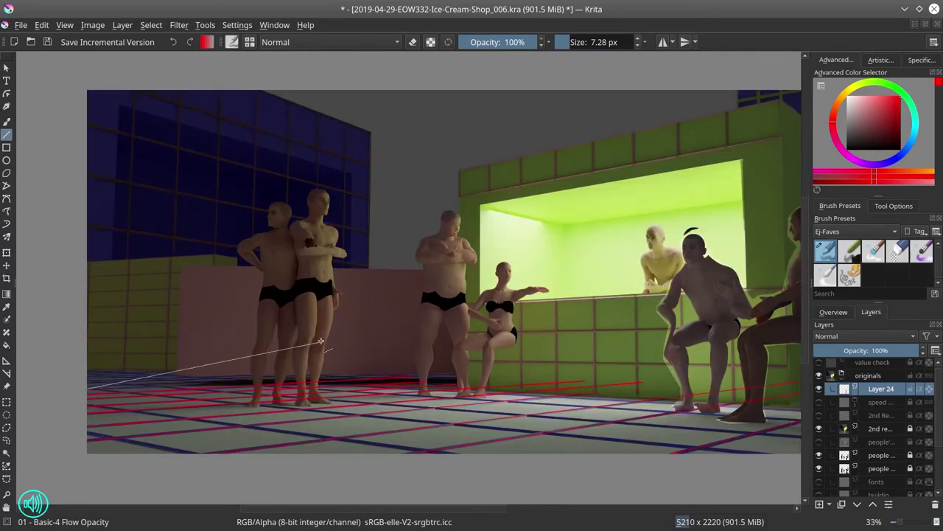
pyautogui.scroll(-1, 90, 391)
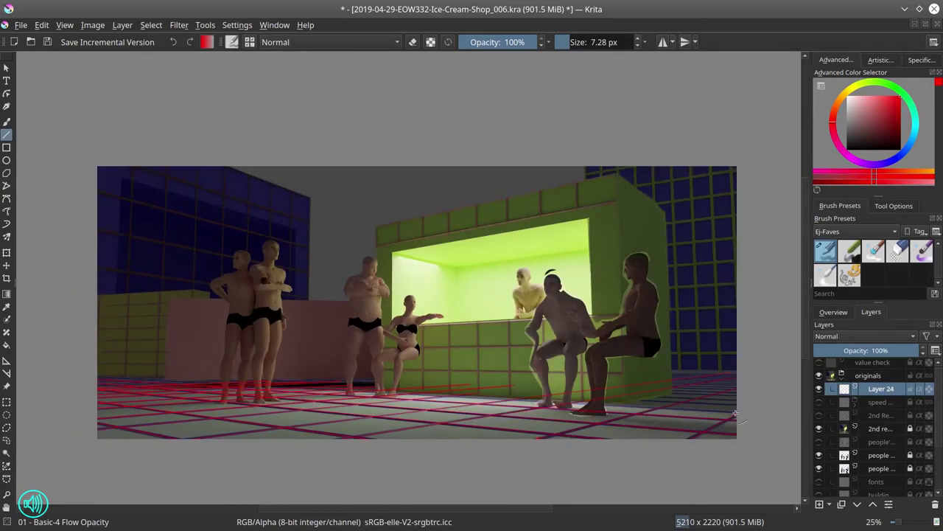
# Reposition the view and save an incremental version _007.kra
pyautogui.moveTo(734, 415); pyautogui.dragTo(584, 239)
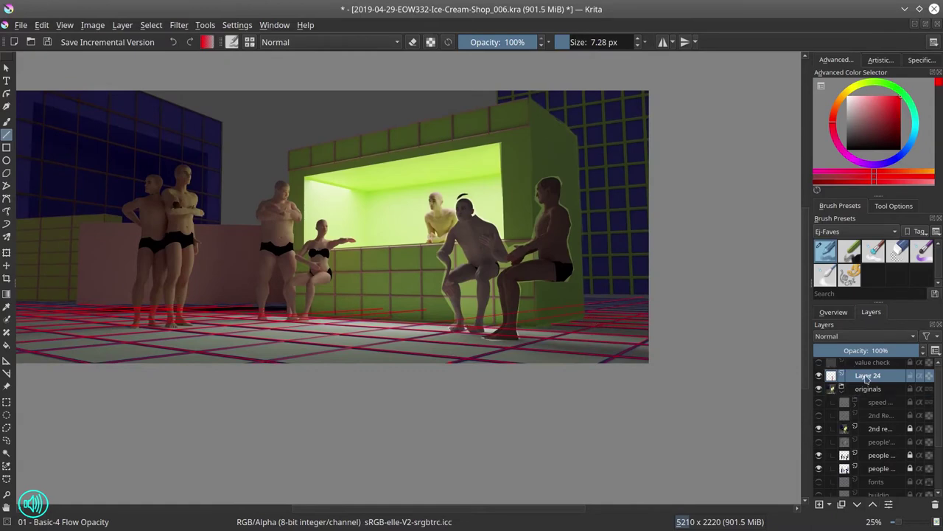
pyautogui.hotkey('ctrl', 's')
pyautogui.scroll(2, 267, 225)
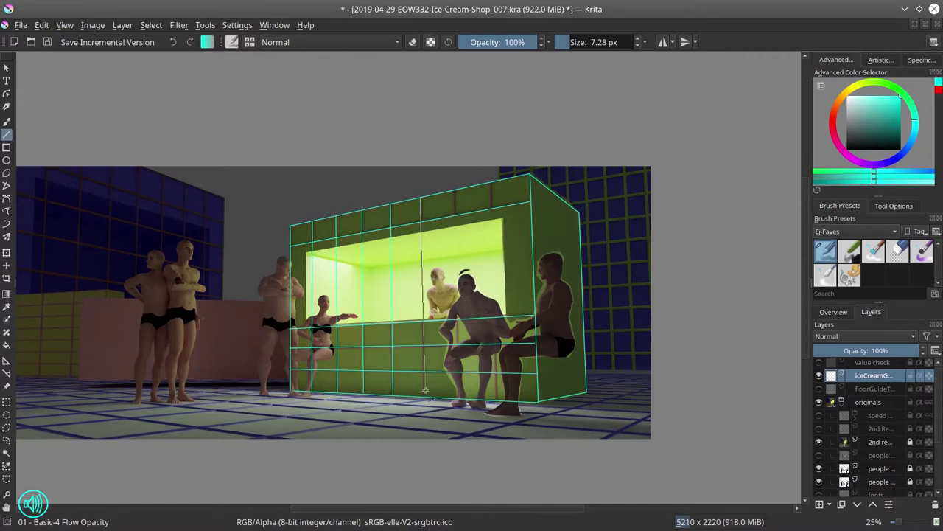
# On new layers, draw a blue perspective line over the buildings and a green one on the left wall
pyautogui.press('Insert')
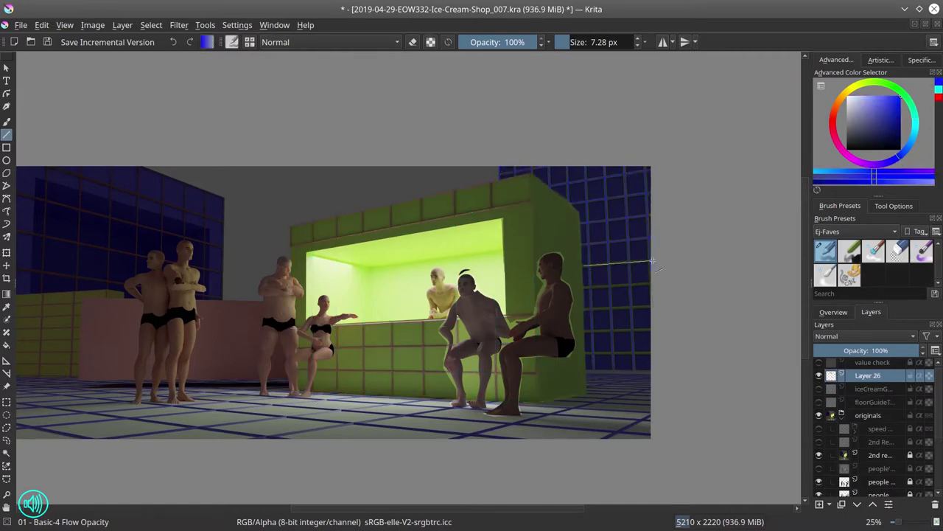
pyautogui.moveTo(116, 187); pyautogui.dragTo(333, 229)
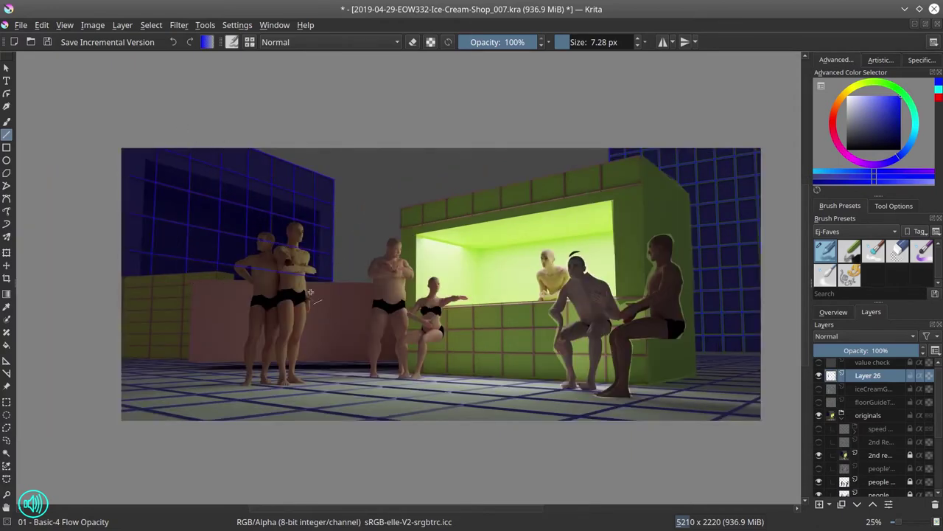
pyautogui.click(820, 504)
pyautogui.moveTo(121, 279); pyautogui.dragTo(215, 277)
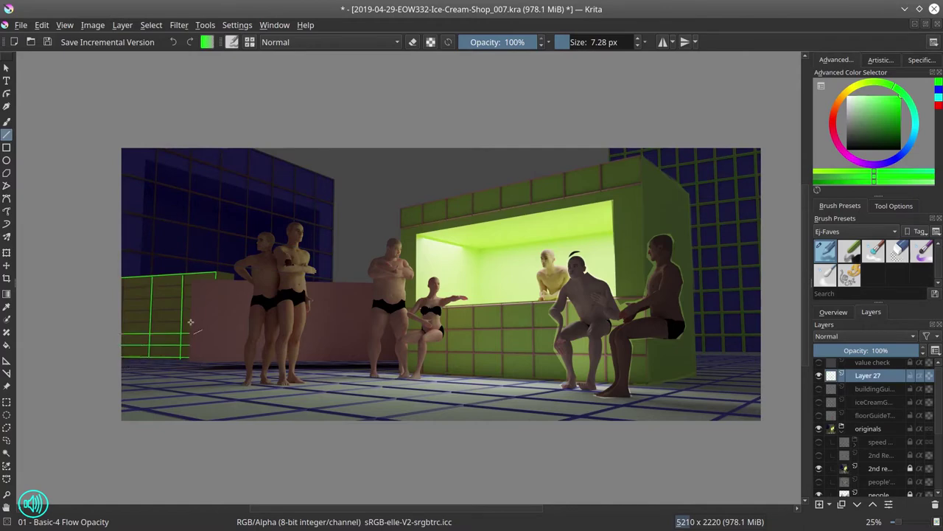
# Show the speed group's building photo layers and compare the painting with the green flat-colour layer
pyautogui.scroll(-1, 870, 412)
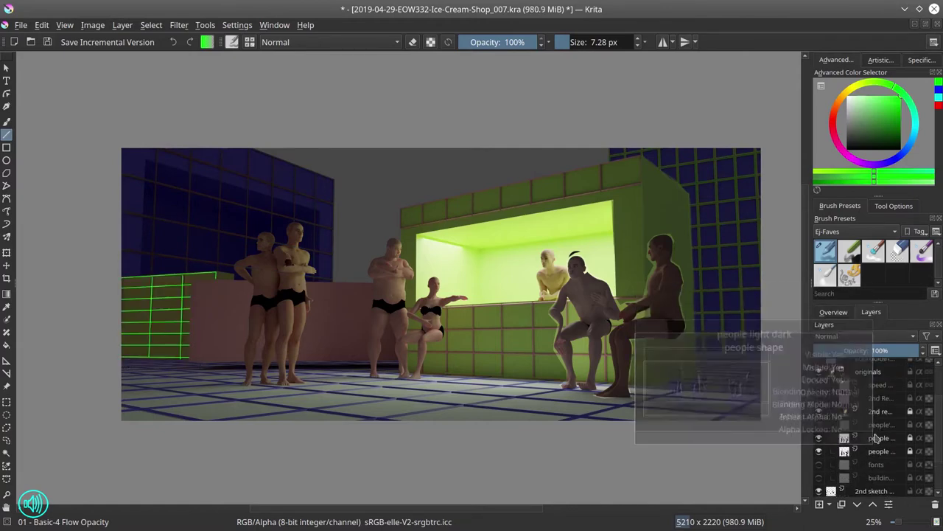
pyautogui.click(855, 423)
pyautogui.scroll(-2, 869, 427)
pyautogui.click(818, 375)
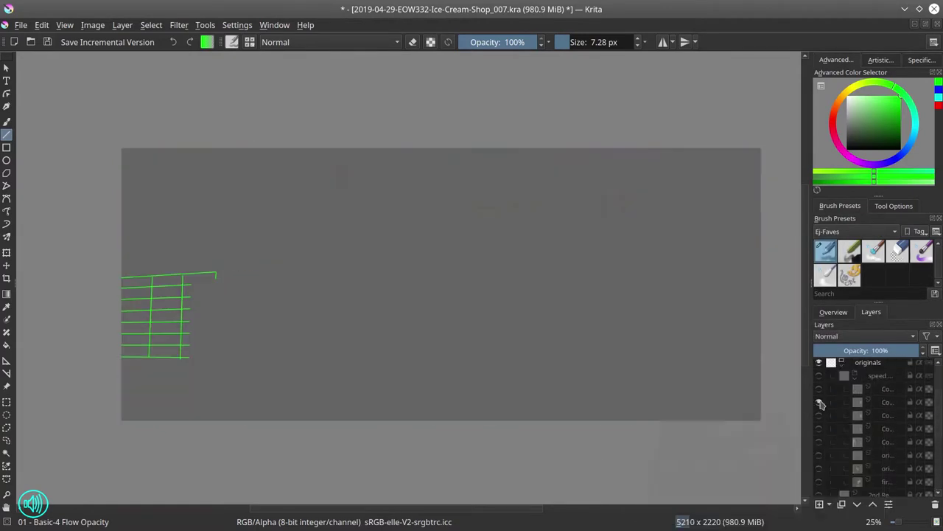
pyautogui.moveTo(819, 402); pyautogui.dragTo(820, 444)
pyautogui.scroll(-4, 820, 444)
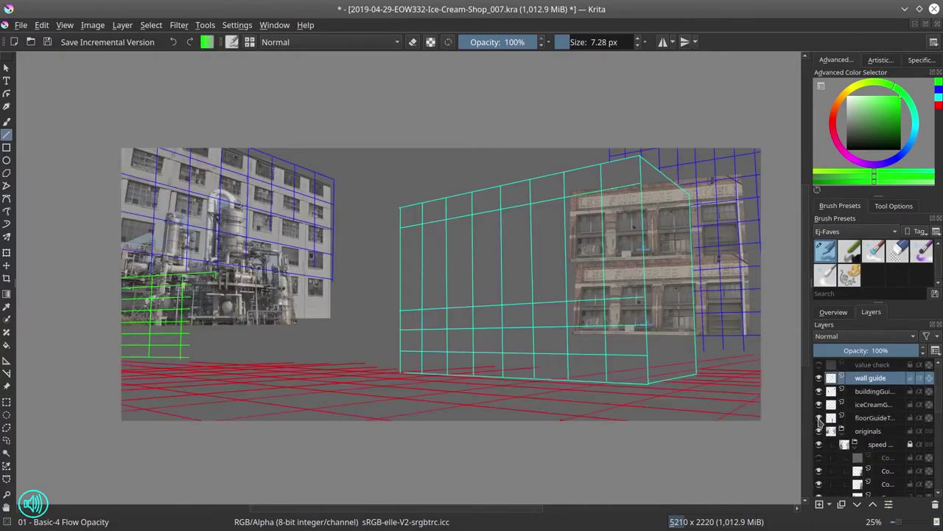
pyautogui.click(820, 483)
pyautogui.click(820, 483)
pyautogui.scroll(4, 821, 479)
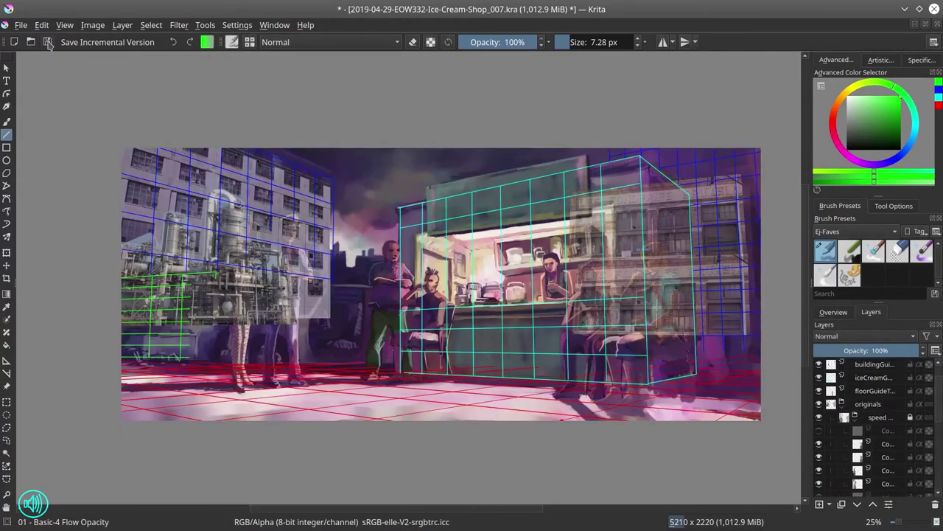
pyautogui.click(820, 470)
pyautogui.click(820, 469)
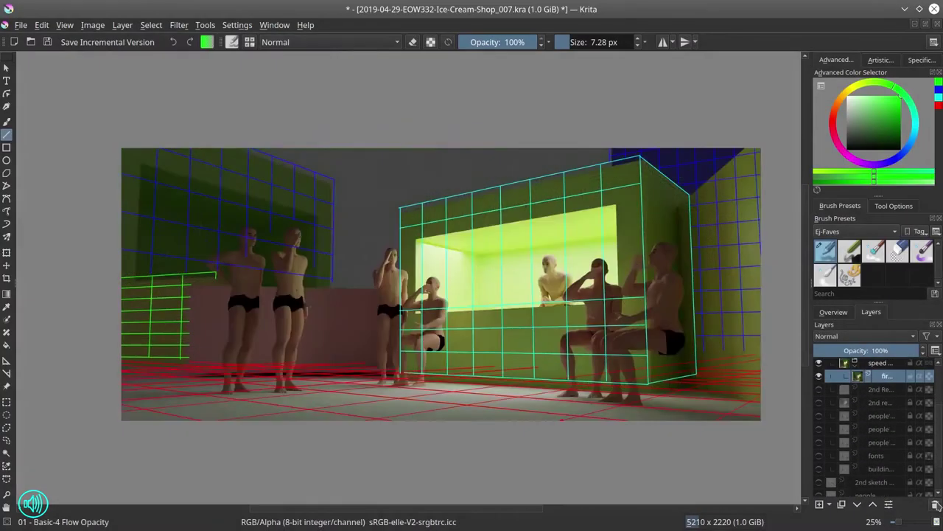
pyautogui.click(819, 482)
pyautogui.scroll(-3, 843, 413)
# Select the new 'guides' group inside the originals group
pyautogui.click(842, 423)
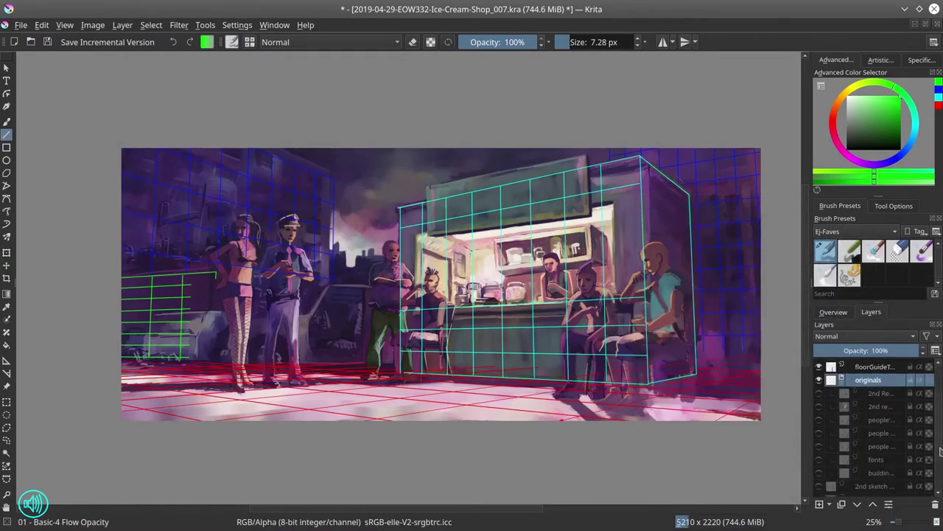
pyautogui.scroll(-1, 877, 409)
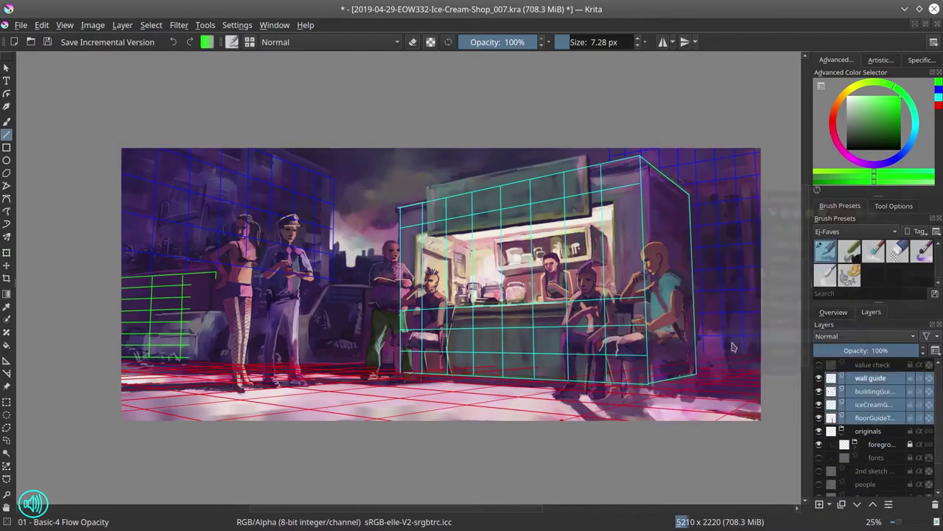
pyautogui.click(857, 505)
# Import the brick building photo as a new layer via Layer > Import Layer
pyautogui.click(122, 24)
pyautogui.moveTo(147, 95)
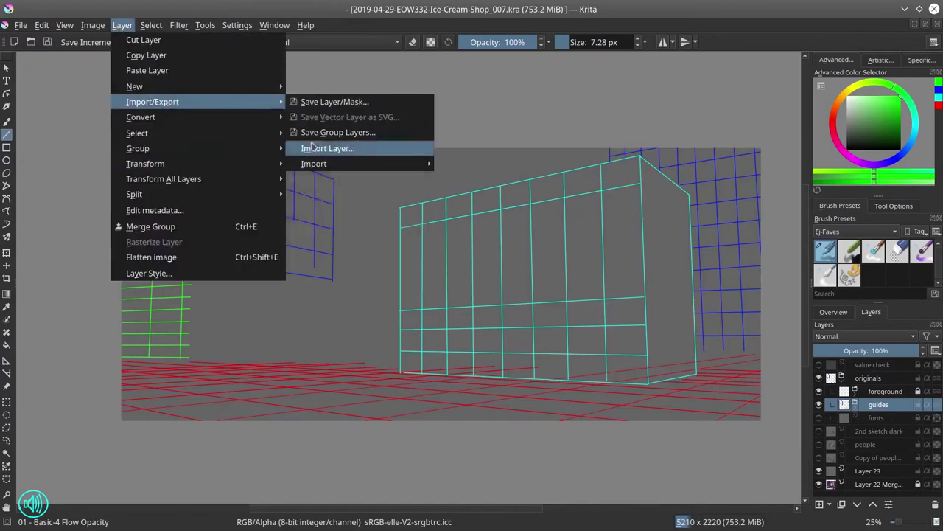
pyautogui.click(327, 145)
pyautogui.doubleClick(547, 256)
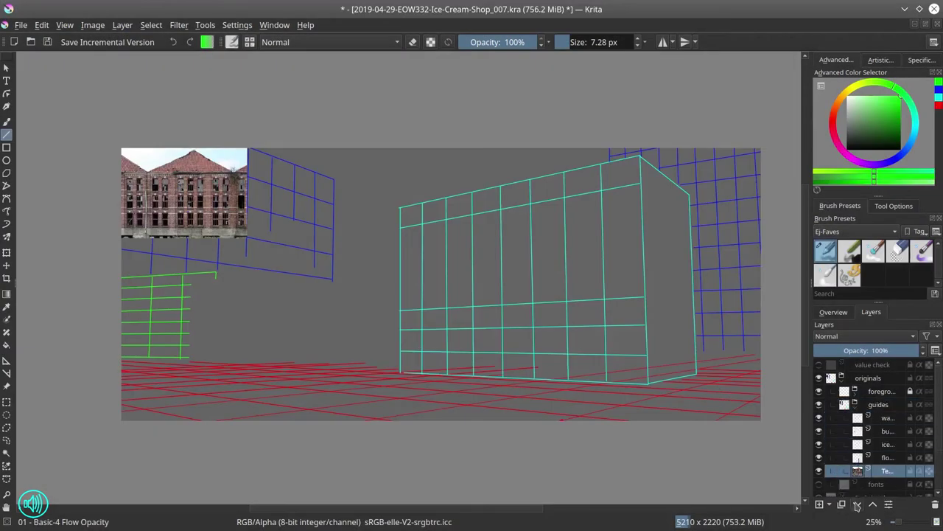
# Perspective-transform the brick texture's corners at reduced opacity and apply it
pyautogui.hotkey('ctrl', 't')
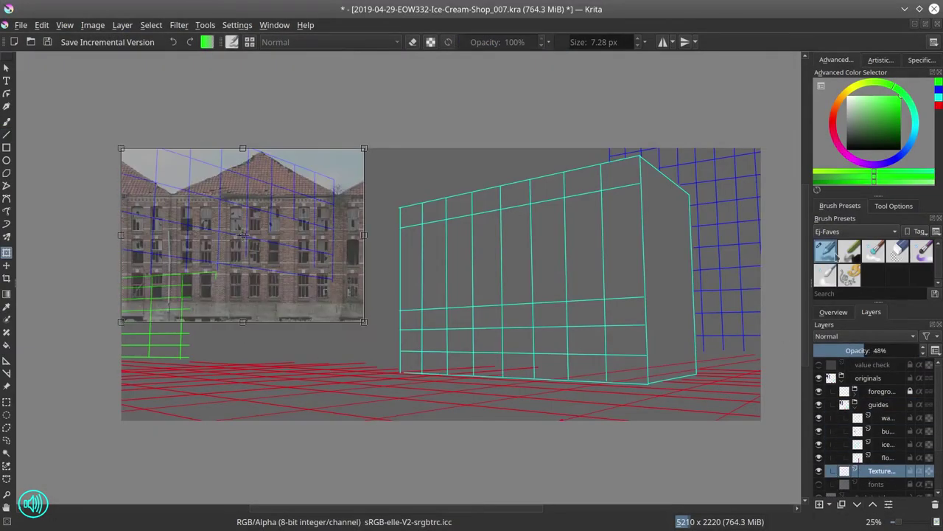
pyautogui.moveTo(121, 148); pyautogui.dragTo(333, 120)
pyautogui.press('-')
pyautogui.moveTo(343, 328); pyautogui.dragTo(324, 349)
pyautogui.press('Return')
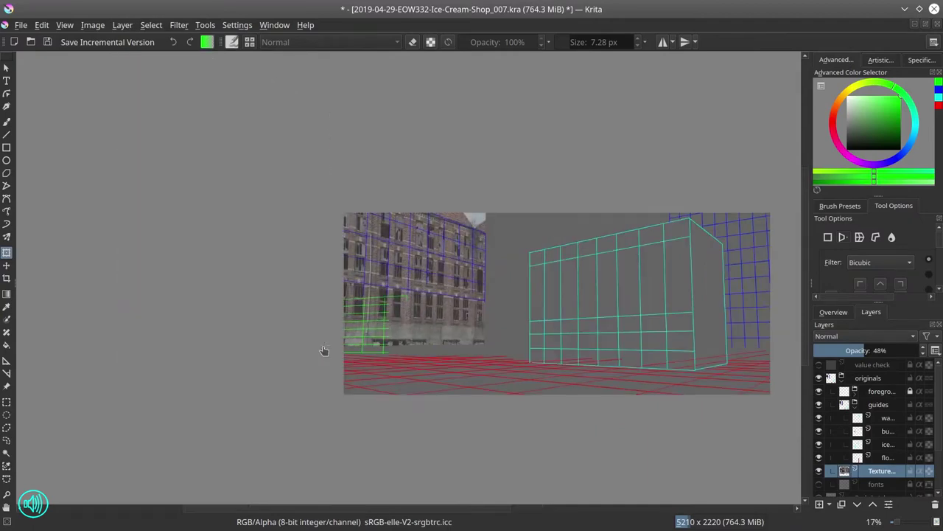
# Move the texture layer out of the group and collapse the originals group
pyautogui.click(93, 24)
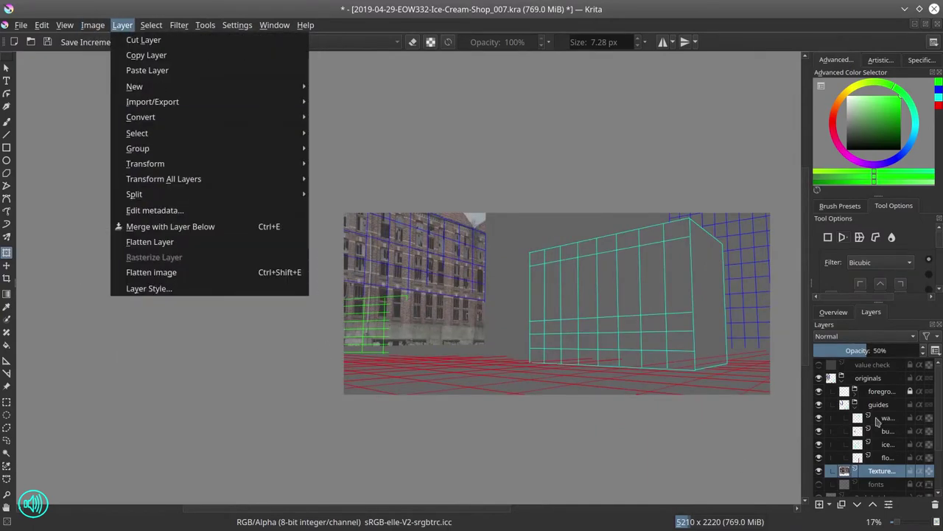
pyautogui.press('Escape')
pyautogui.scroll(-2, 941, 464)
pyautogui.click(844, 386)
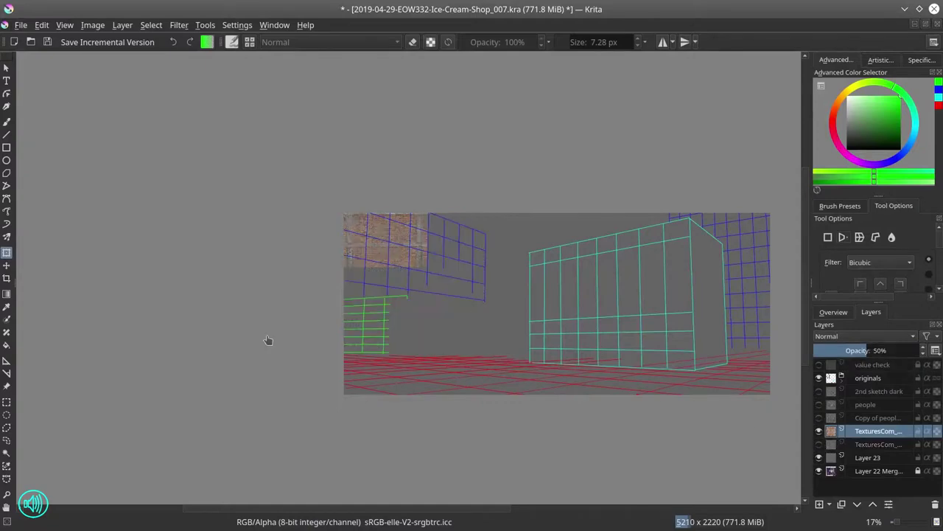
# Adjust the brick texture's corners to match the green low-wall grid
pyautogui.scroll(2, 353, 350)
pyautogui.moveTo(459, 351); pyautogui.dragTo(457, 356)
pyautogui.moveTo(292, 241); pyautogui.dragTo(288, 245)
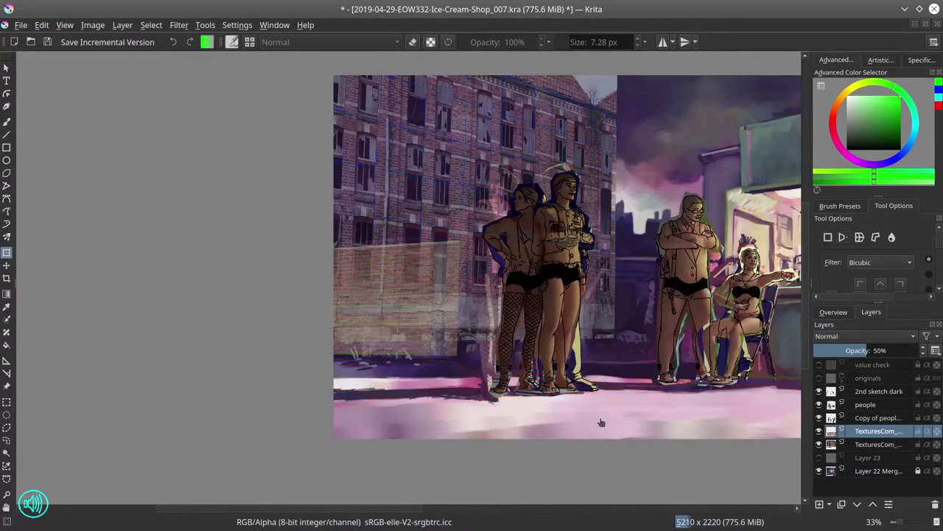
pyautogui.scroll(-2, 600, 416)
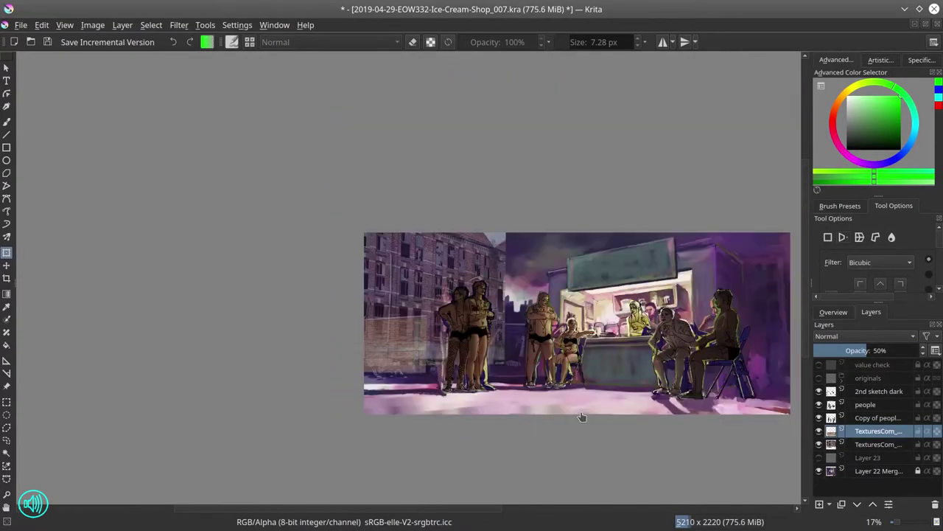
pyautogui.scroll(-2, 581, 417)
# Import TexturesCom_GarbageContainers0001_S.jpg as a new image layer
pyautogui.click(122, 25)
pyautogui.click(346, 125)
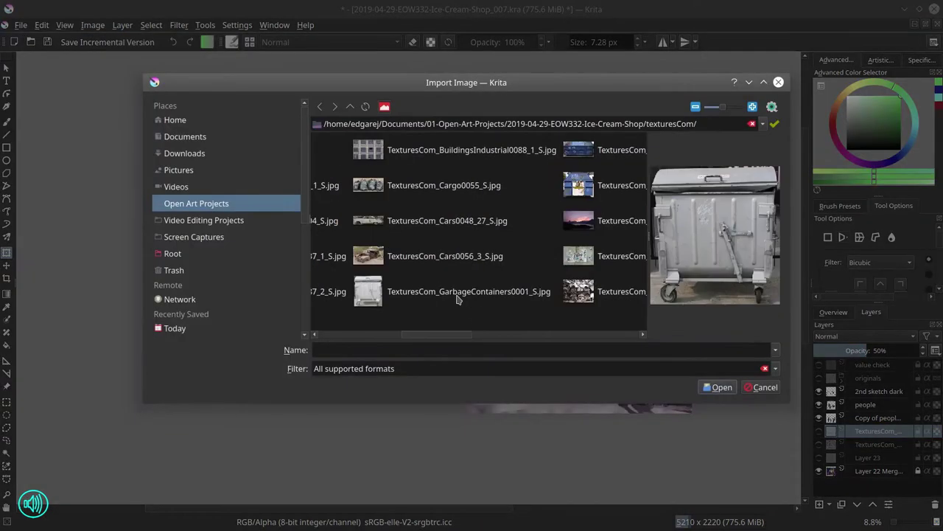
pyautogui.doubleClick(456, 298)
pyautogui.scroll(6, 501, 401)
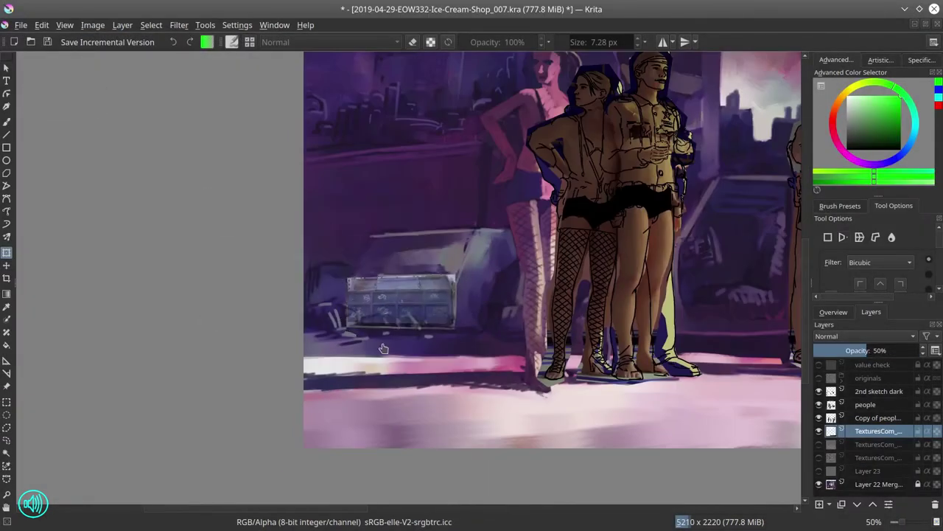
# Start importing the trash-bag photo as another layer
pyautogui.click(122, 25)
pyautogui.moveTo(163, 101)
pyautogui.click(343, 130)
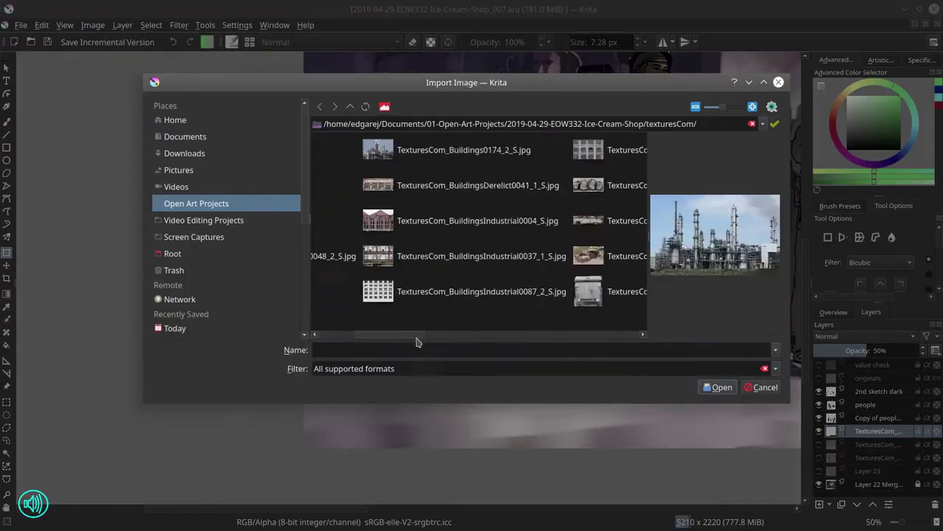
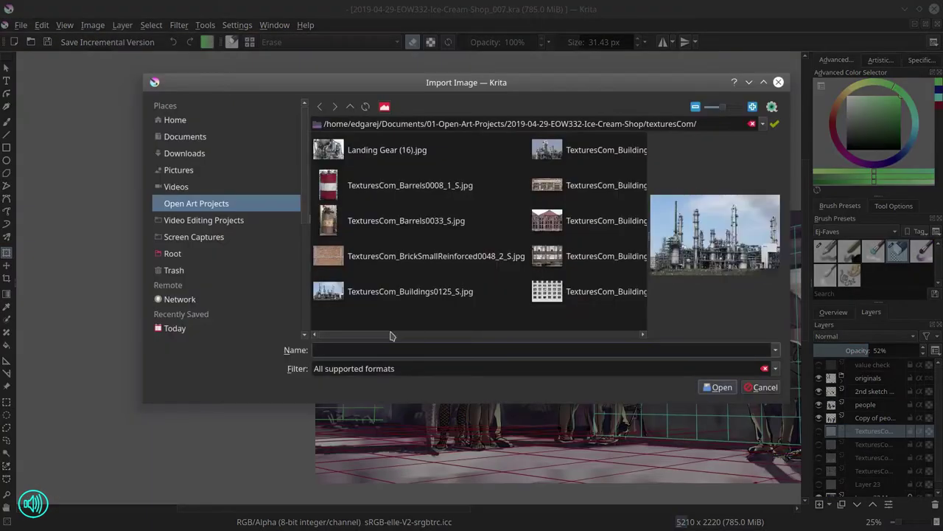
# Import the two TilesBroken photos as new layers
pyautogui.scroll(-10, 518, 295)
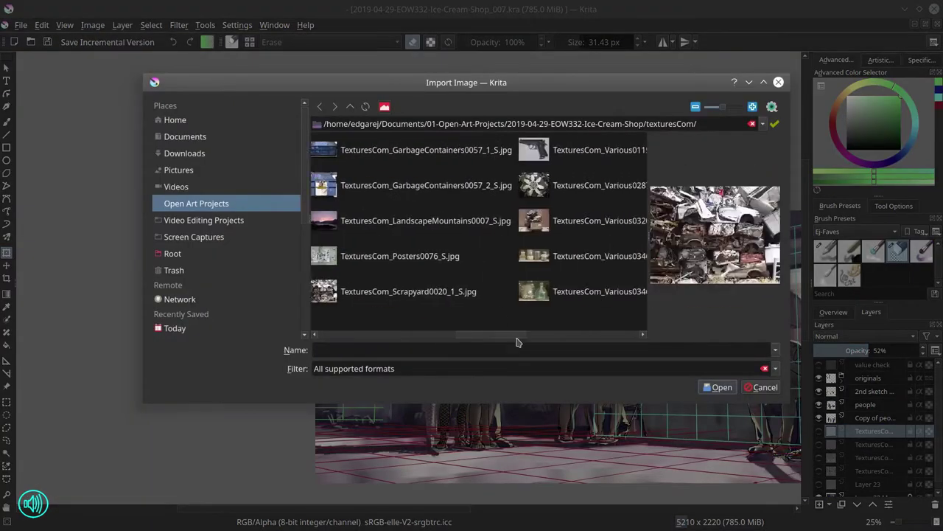
pyautogui.scroll(-2, 558, 235)
pyautogui.scroll(-3, 590, 295)
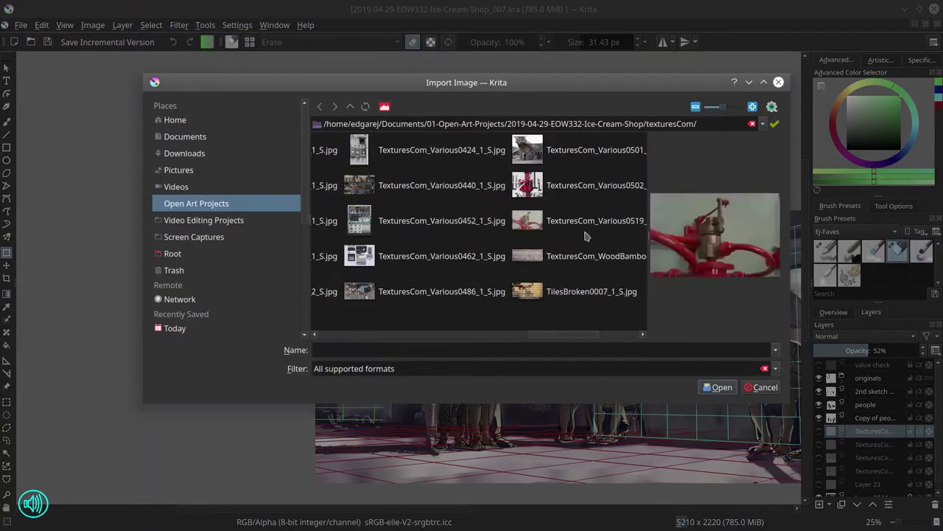
pyautogui.click(400, 290)
pyautogui.keyDown('shift'); pyautogui.click(632, 154); pyautogui.keyUp('shift')
pyautogui.press('Return')
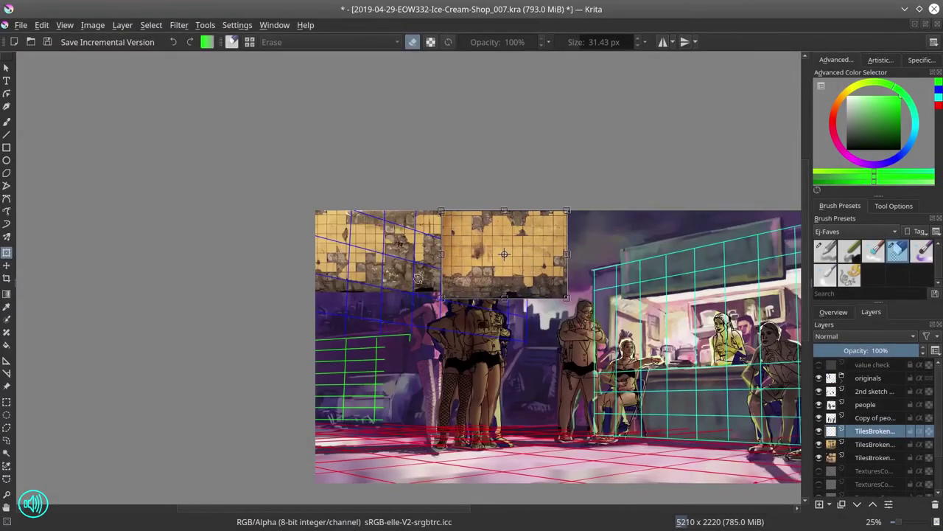
# Select a rectangle of the tile photo and transform the upper tile layer
pyautogui.press('b')
pyautogui.hotkey('ctrl', '+')
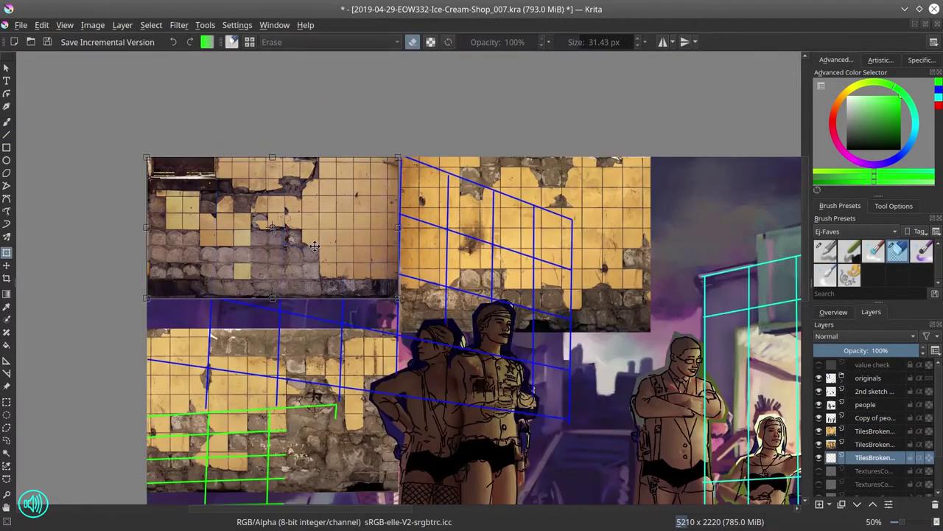
pyautogui.hotkey('ctrl', 'r')
pyautogui.moveTo(116, 119); pyautogui.dragTo(405, 170)
pyautogui.click(151, 25)
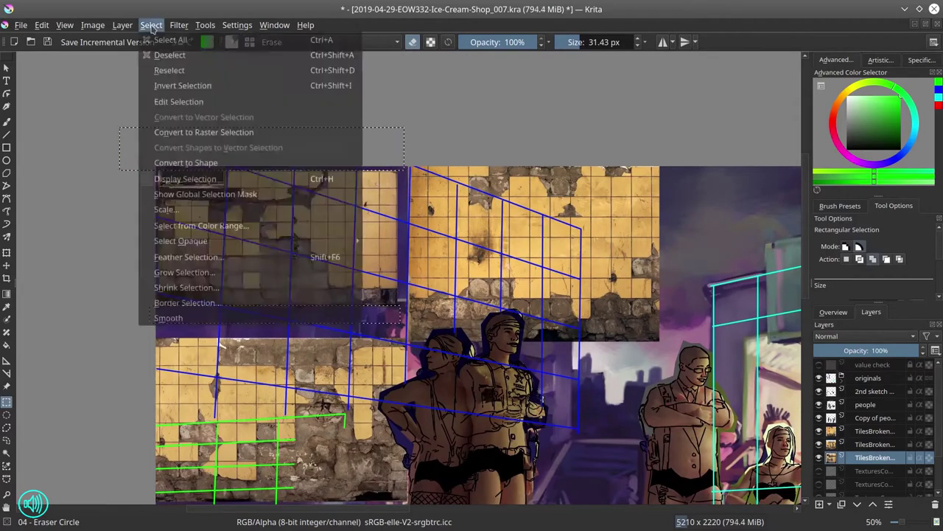
pyautogui.click(170, 52)
pyautogui.moveTo(392, 138); pyautogui.dragTo(682, 376)
pyautogui.click(876, 431)
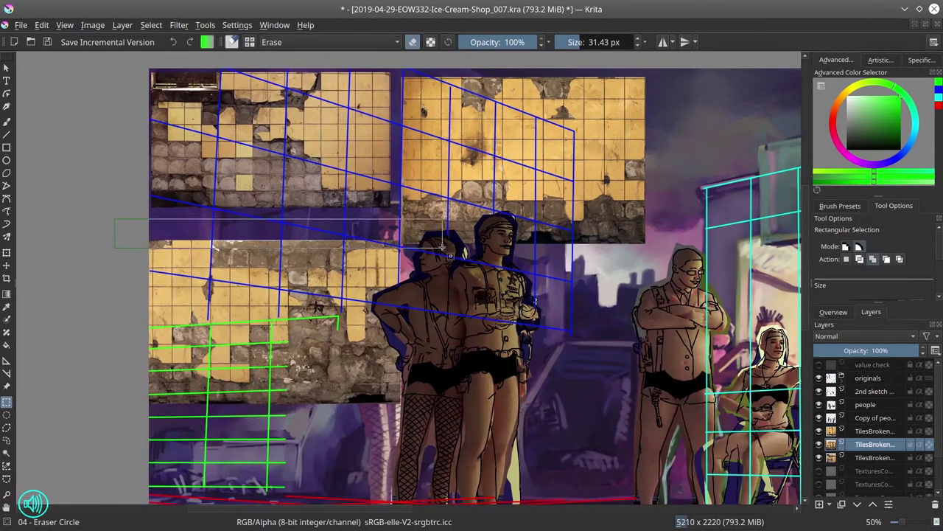
pyautogui.hotkey('ctrl', 't')
pyautogui.press('Return')
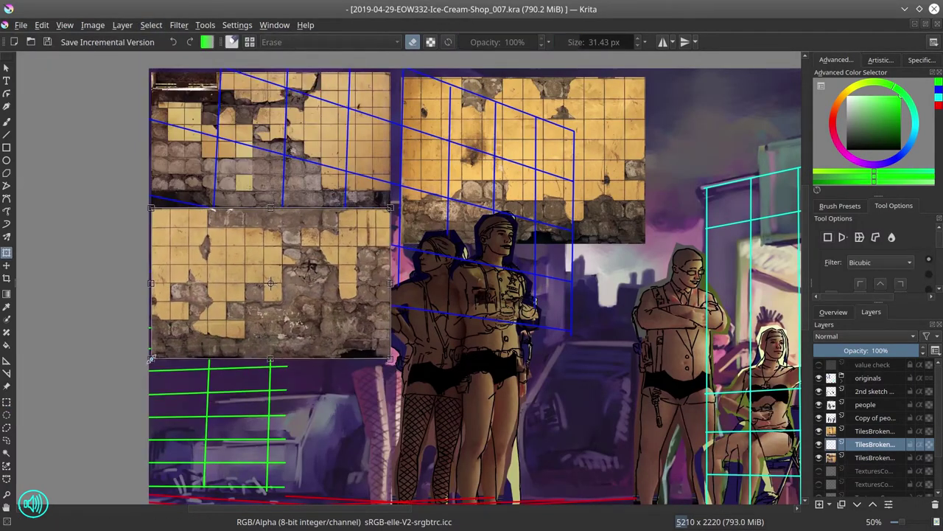
# Duplicate the top tile layer and rotate the copy 180°
pyautogui.click(875, 430)
pyautogui.hotkey('ctrl', 'j')
pyautogui.click(123, 24)
pyautogui.moveTo(147, 160)
pyautogui.moveTo(401, 209)
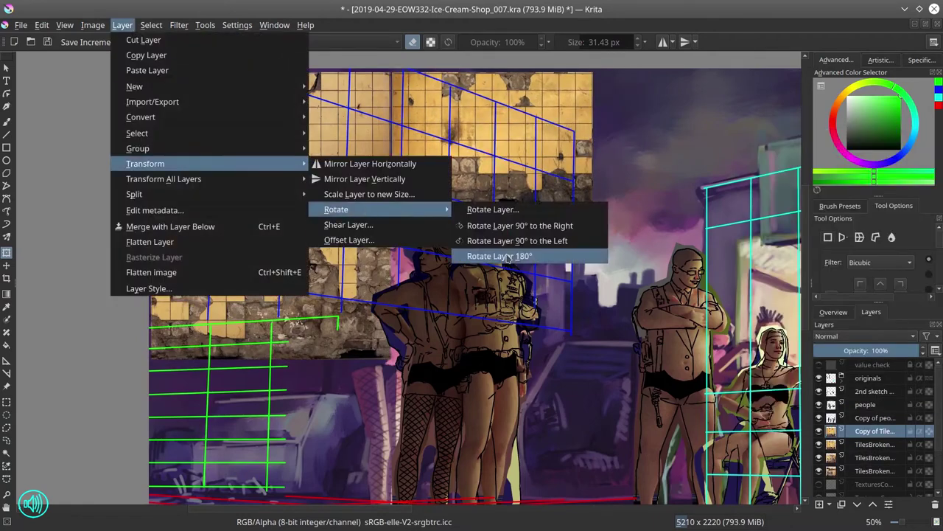
pyautogui.click(516, 257)
pyautogui.click(876, 457)
pyautogui.scroll(-5, 271, 352)
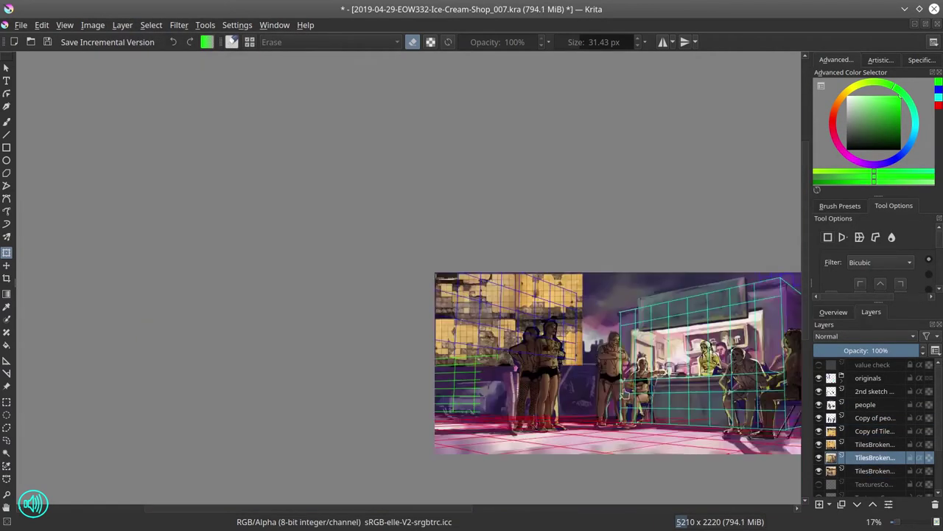
pyautogui.click(876, 430)
# Isolate the TilesBroken layer, stretch it into a floor plane, then duplicate it
pyautogui.rightClick(875, 457)
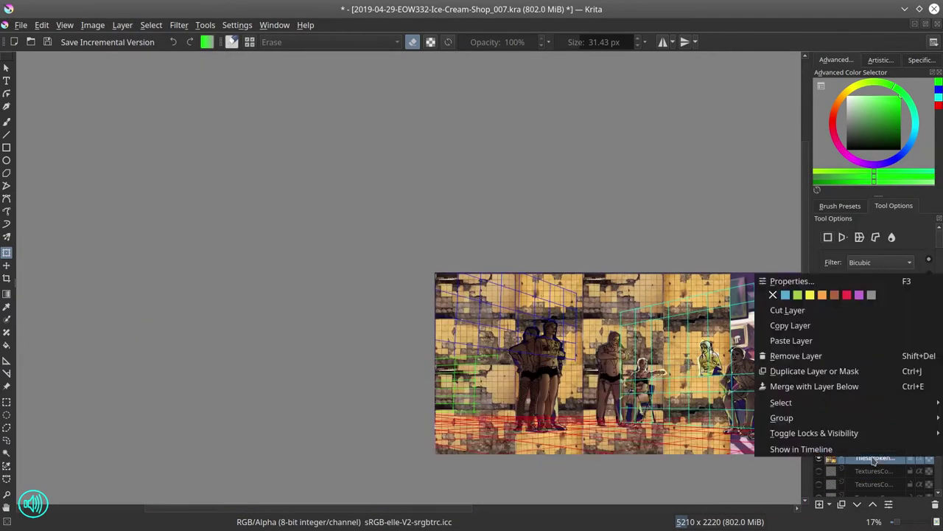
pyautogui.click(865, 254)
pyautogui.moveTo(508, 148); pyautogui.dragTo(756, 288)
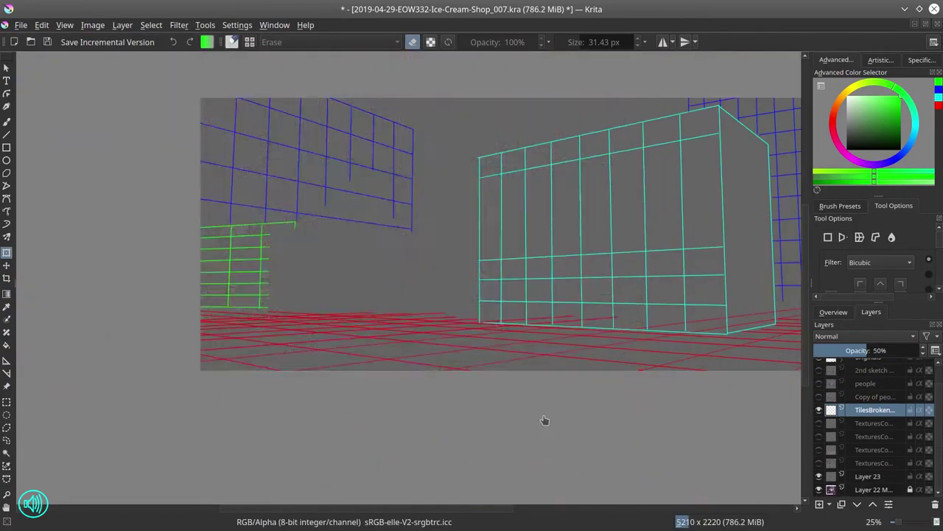
pyautogui.click(819, 437)
pyautogui.click(819, 437)
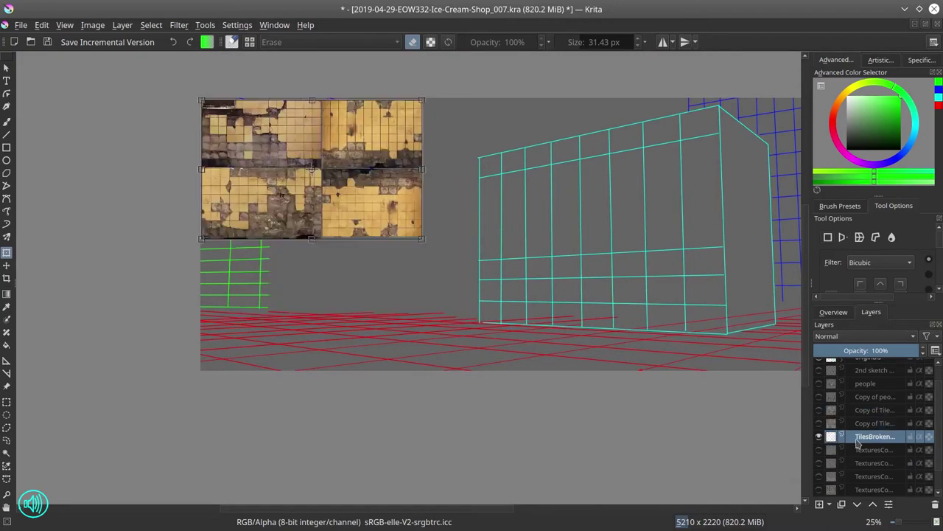
pyautogui.hotkey('ctrl', 'j')
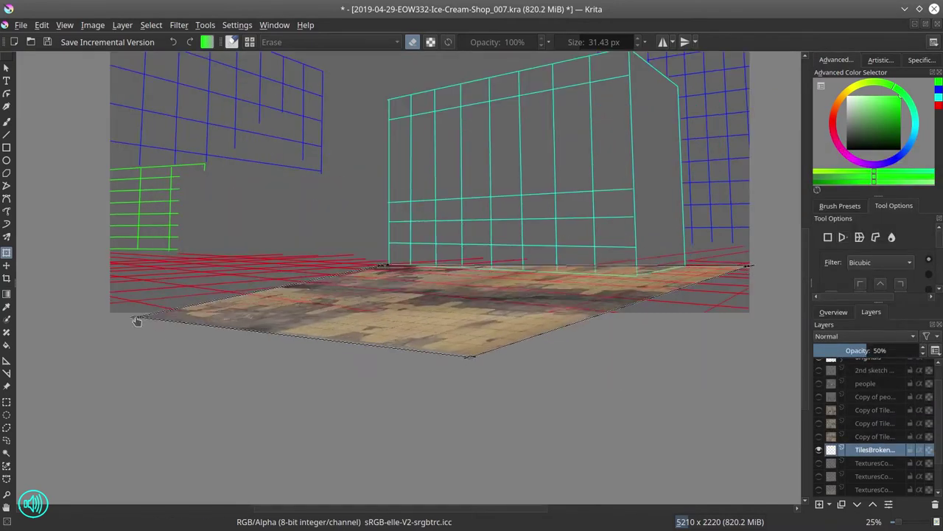
# Drag the floor's perspective corners outward and down so the tiles match the red ground grid
pyautogui.moveTo(137, 321); pyautogui.dragTo(14, 331)
pyautogui.press('-')
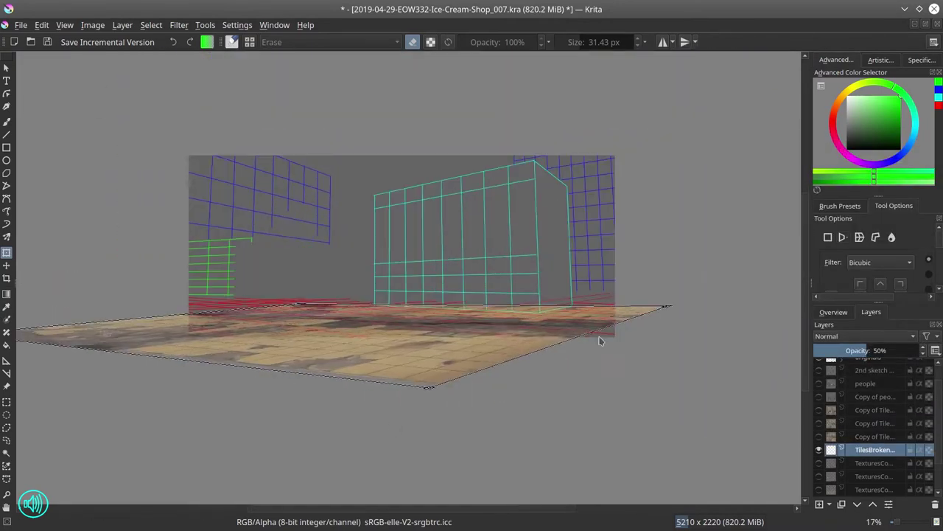
pyautogui.scroll(2, 653, 406)
pyautogui.moveTo(317, 233); pyautogui.dragTo(361, 217)
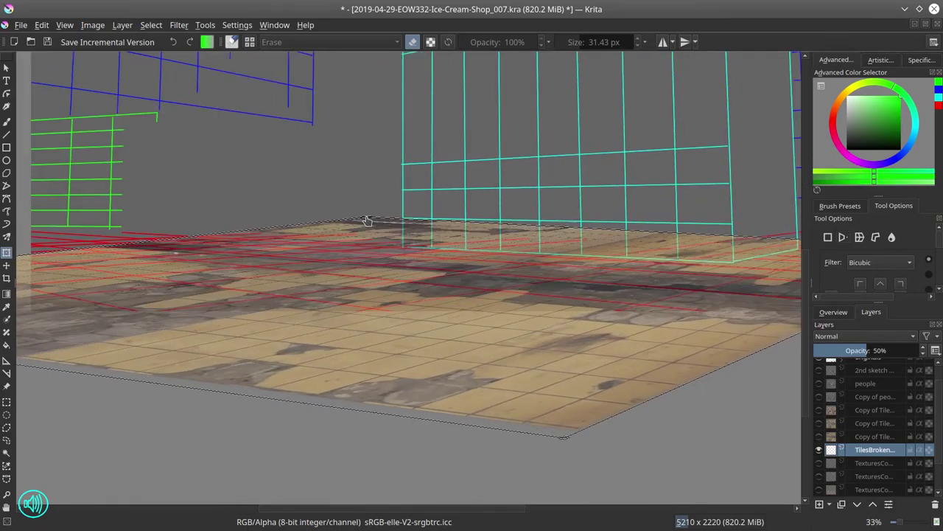
pyautogui.scroll(-2, 383, 294)
pyautogui.moveTo(379, 392); pyautogui.dragTo(491, 499)
pyautogui.press('-')
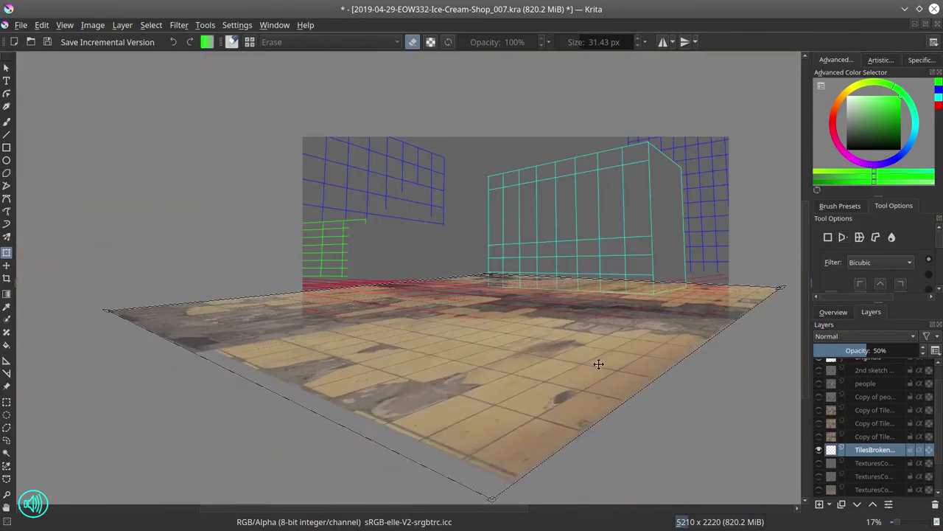
pyautogui.scroll(-2, 459, 442)
pyautogui.scroll(1, 514, 259)
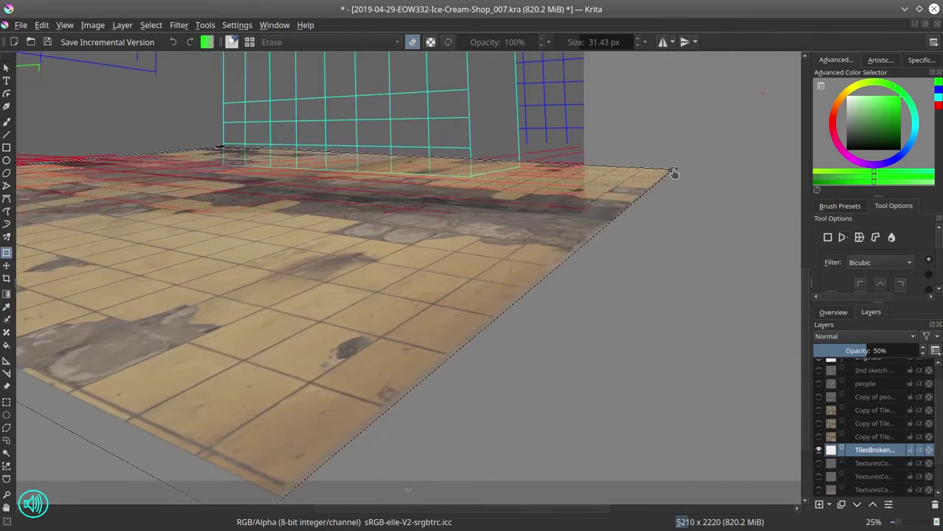
pyautogui.scroll(-2, 666, 316)
pyautogui.moveTo(381, 421); pyautogui.dragTo(502, 442)
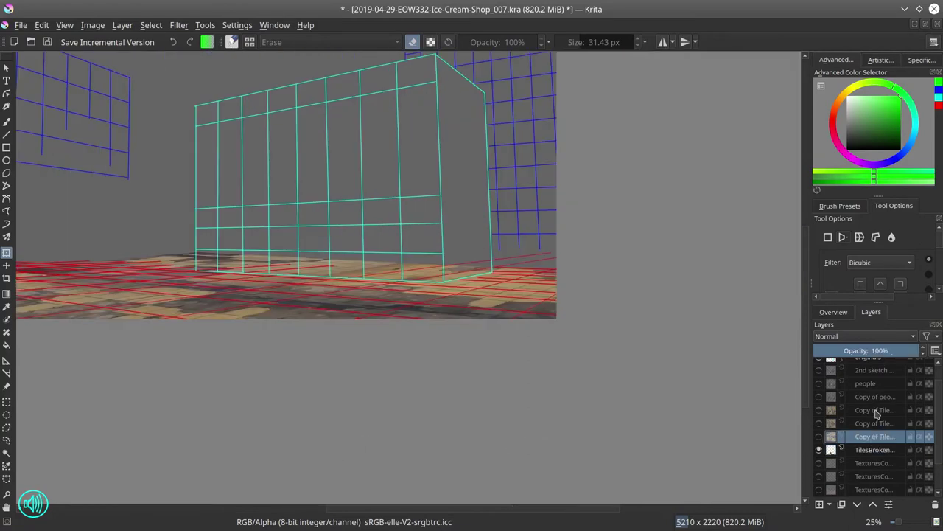
# Save the document and import the garbage bag photo as a layer
pyautogui.click(20, 24)
pyautogui.click(37, 87)
pyautogui.click(123, 24)
pyautogui.click(295, 114)
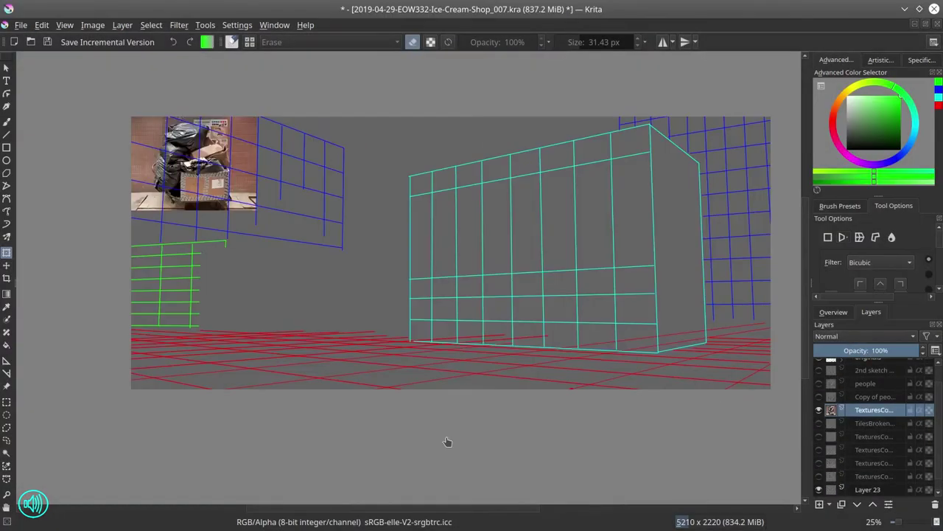
# Erase the bag photo's background, set its opacity to 52%, and place it lower right
pyautogui.click(5, 122)
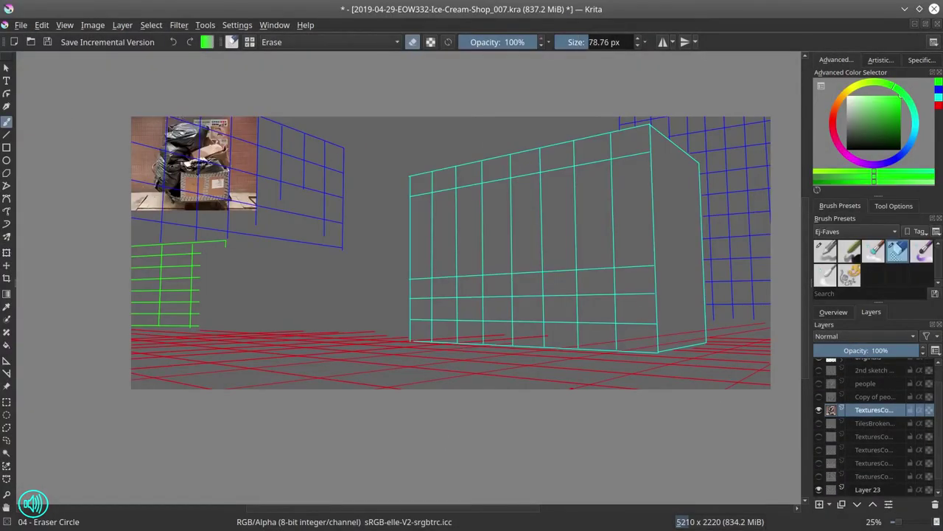
pyautogui.scroll(2, 123, 130)
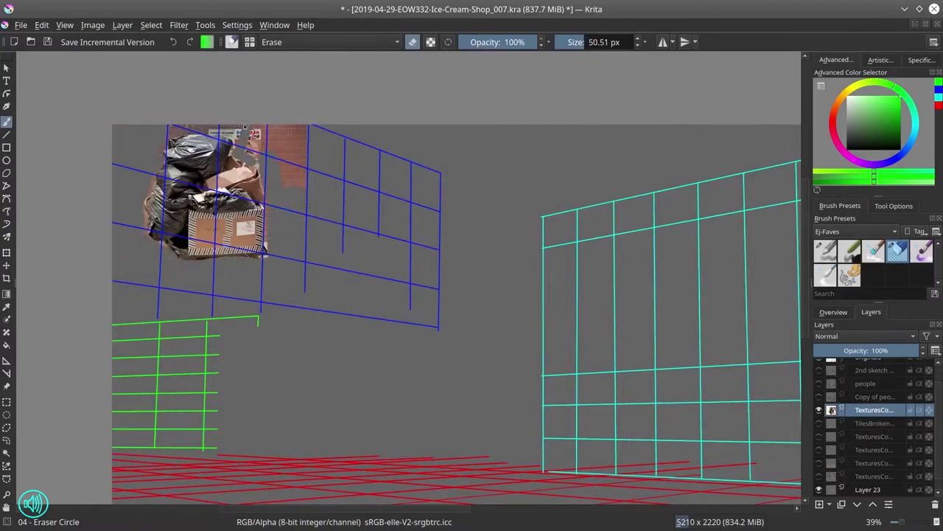
pyautogui.scroll(-2, 262, 127)
pyautogui.press('t')
pyautogui.moveTo(221, 155); pyautogui.dragTo(741, 300)
pyautogui.click(819, 370)
pyautogui.click(819, 383)
pyautogui.click(819, 396)
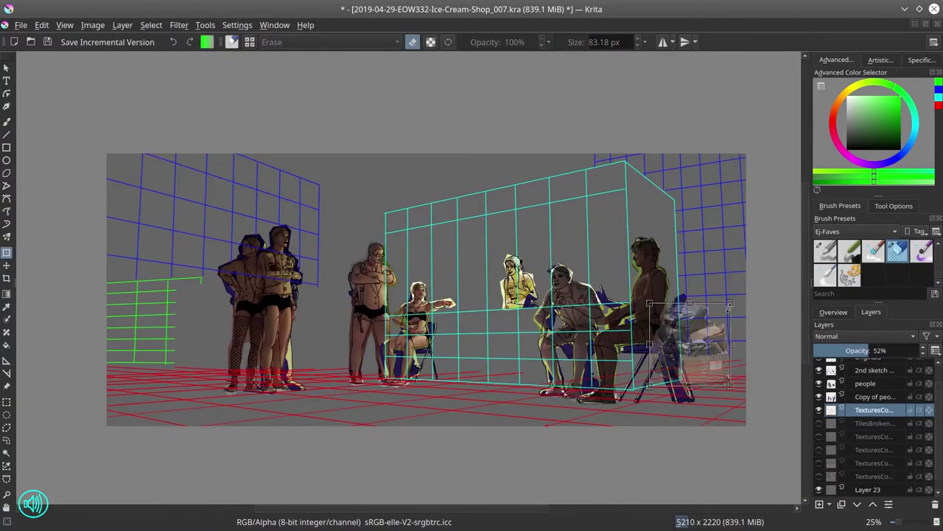
pyautogui.moveTo(914, 350); pyautogui.dragTo(872, 350)
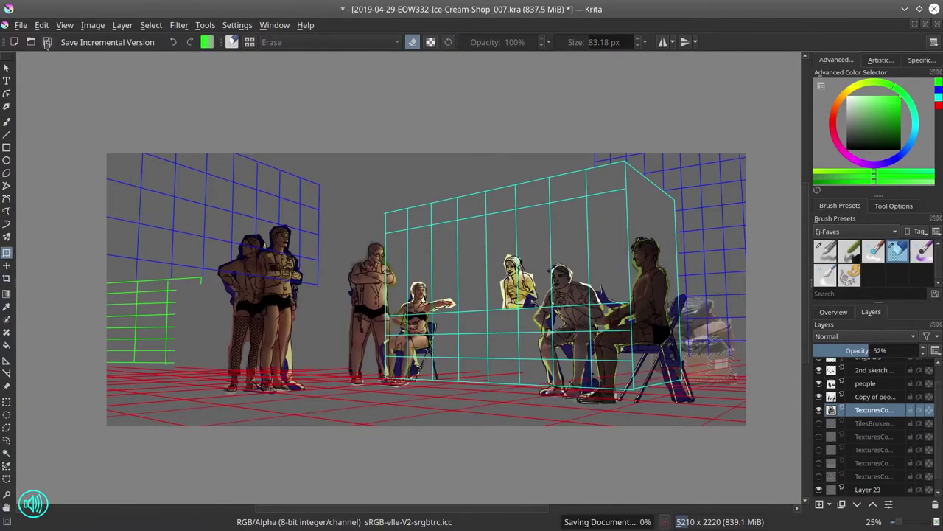
# Hide the figure and sketch layers, show the textures, and select the TilesBroken floor
pyautogui.moveTo(818, 370); pyautogui.dragTo(819, 476)
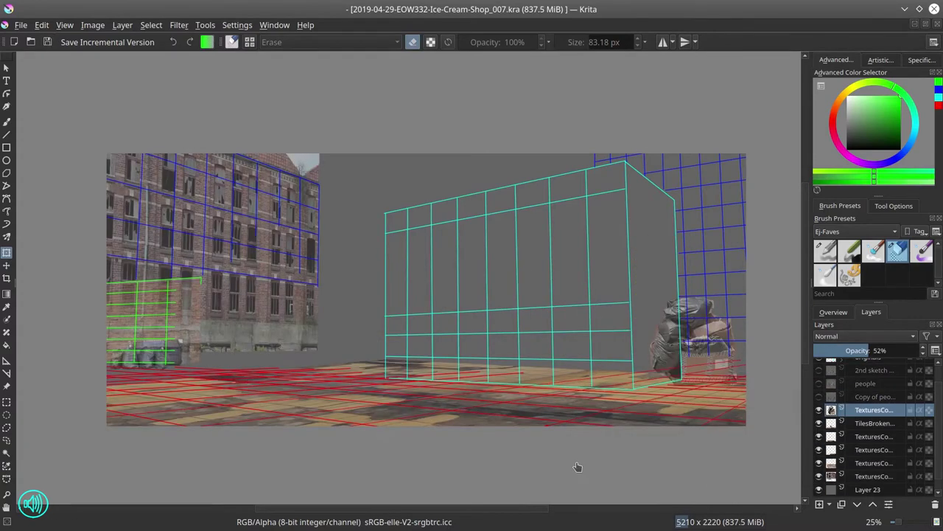
pyautogui.moveTo(575, 467); pyautogui.dragTo(473, 340)
pyautogui.click(873, 423)
pyautogui.click(893, 206)
# Re-warp the TilesBroken floor into steeper perspective with a wider bottom-left corner
pyautogui.moveTo(643, 298); pyautogui.dragTo(665, 312)
pyautogui.scroll(-2, 428, 348)
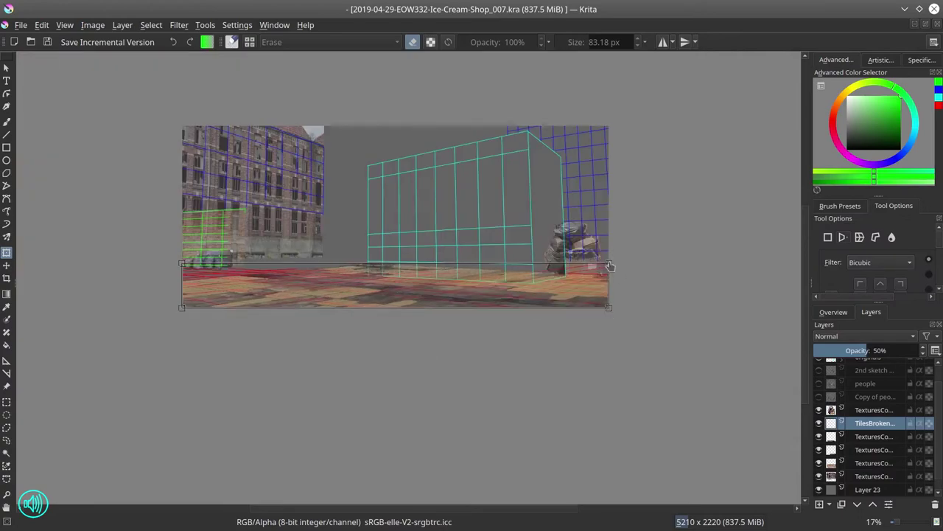
pyautogui.scroll(4, 665, 199)
pyautogui.moveTo(666, 199); pyautogui.dragTo(590, 196)
pyautogui.scroll(-2, 764, 328)
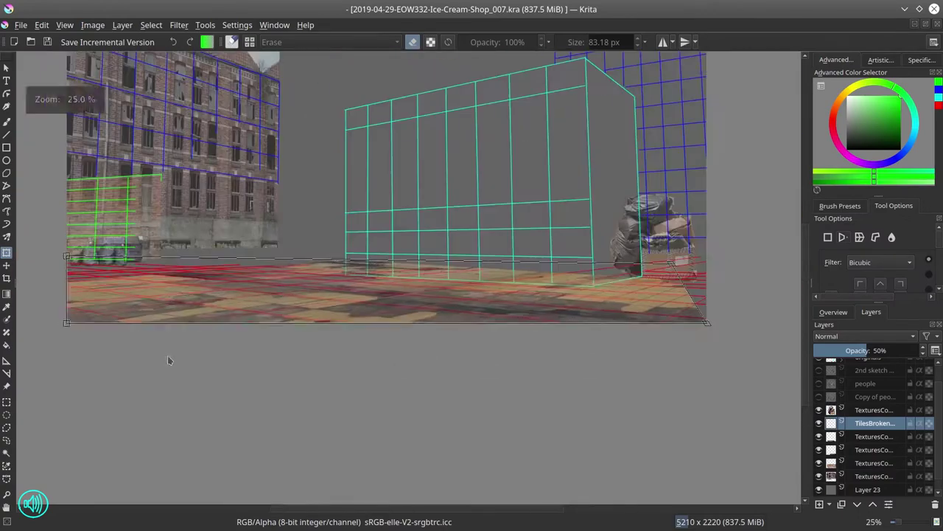
pyautogui.moveTo(65, 321); pyautogui.dragTo(47, 322)
pyautogui.scroll(3, 571, 389)
pyautogui.hscroll(-5, 644, 362)
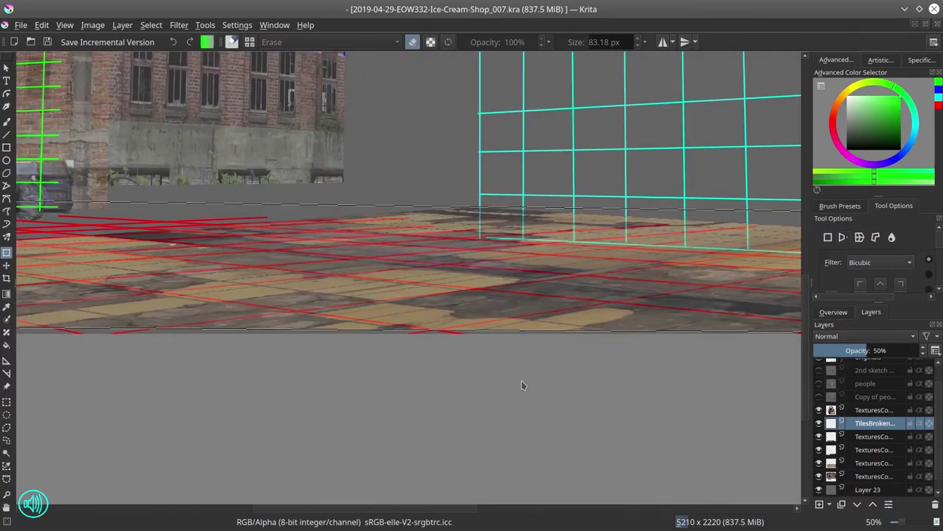
pyautogui.press('Return')
# Save the document, show the people layers again, and pick the eraser brush
pyautogui.scroll(-4, 625, 418)
pyautogui.hotkey('ctrl', 's')
pyautogui.moveTo(819, 396); pyautogui.dragTo(819, 376)
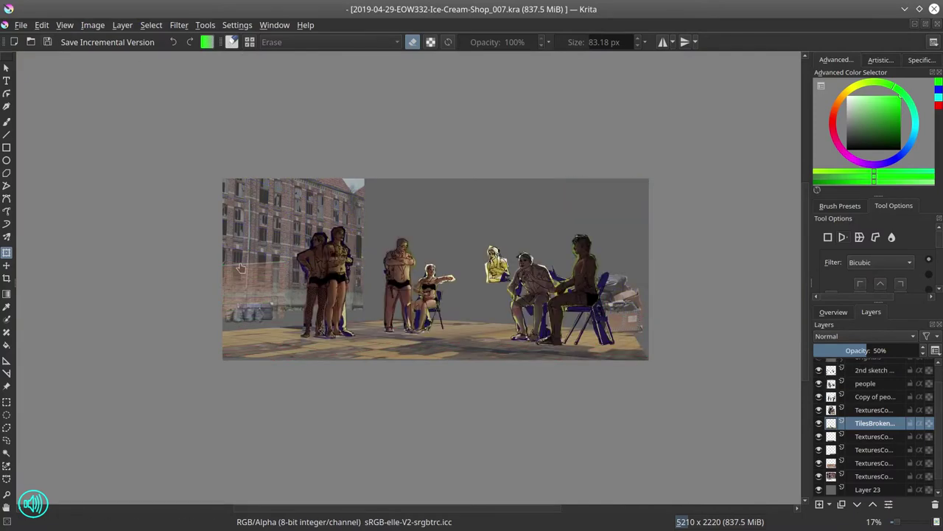
pyautogui.scroll(3, 241, 268)
pyautogui.hscroll(3, 434, 379)
pyautogui.hotkey('shift', 'Delete')
pyautogui.press('b')
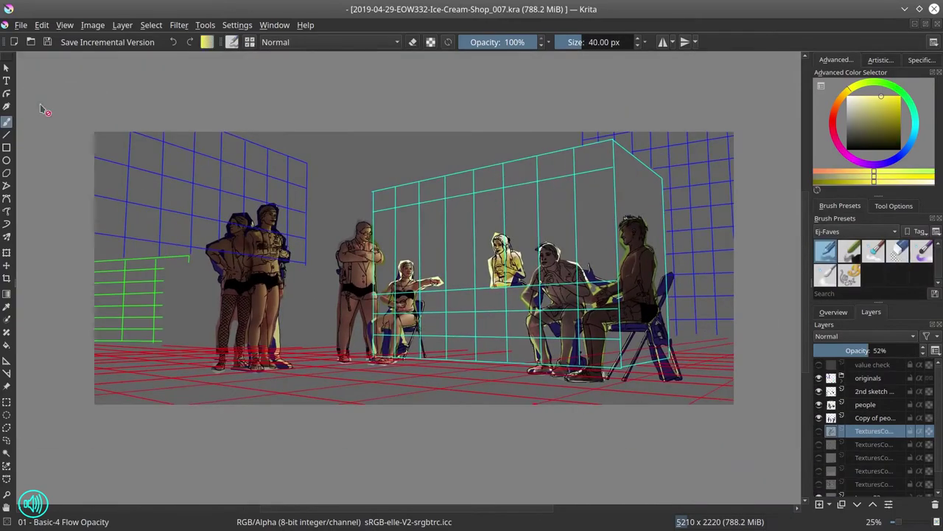
# Import a broken tiles photo and warp it into a perspective floor on the right
pyautogui.click(123, 24)
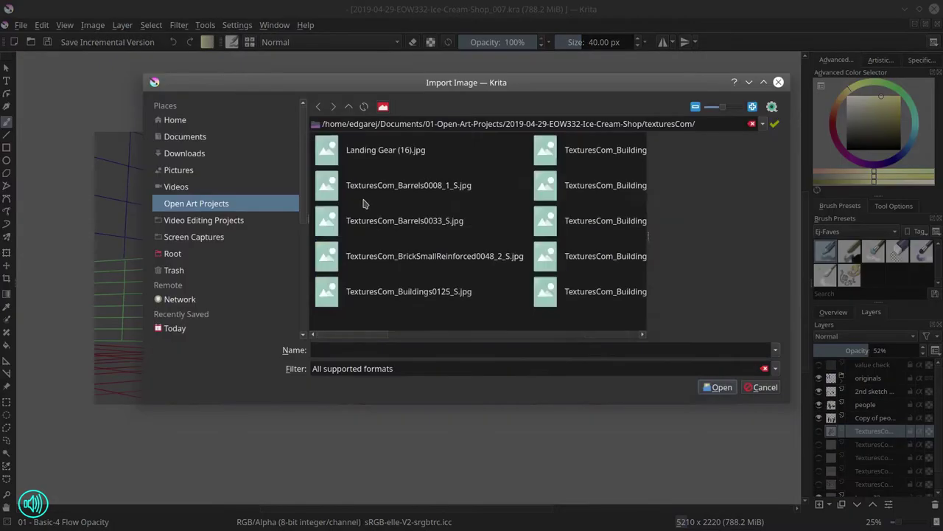
pyautogui.click(379, 288)
pyautogui.press('Return')
pyautogui.click(7, 252)
pyautogui.moveTo(158, 361); pyautogui.dragTo(609, 360)
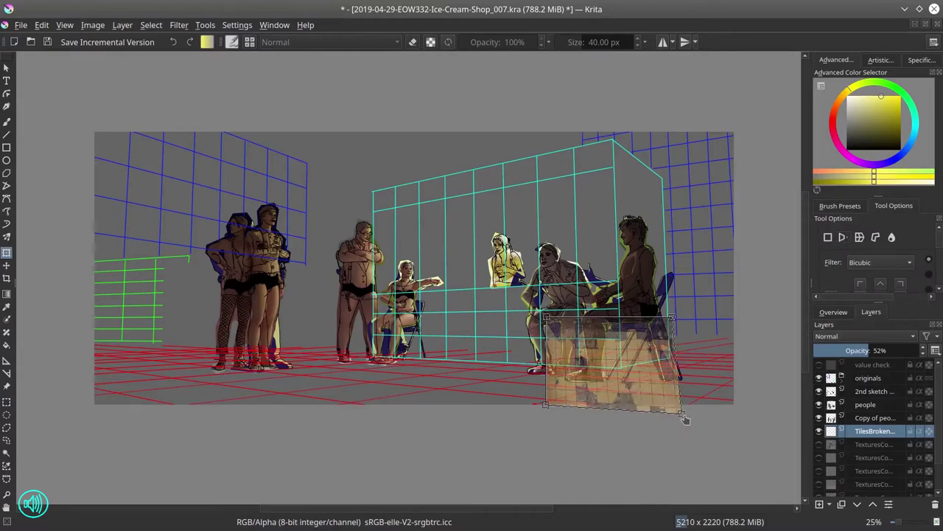
pyautogui.moveTo(686, 418); pyautogui.dragTo(609, 449)
pyautogui.moveTo(769, 359); pyautogui.dragTo(760, 370)
pyautogui.press('Return')
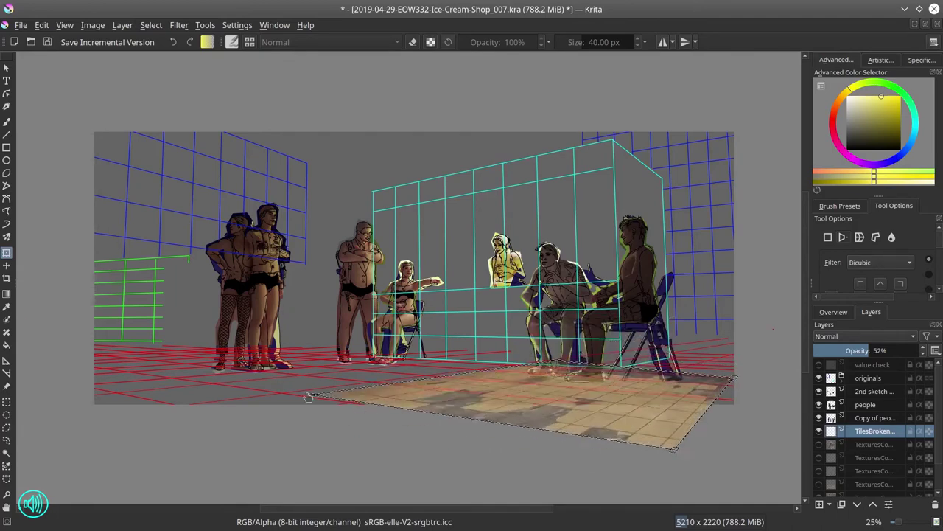
pyautogui.moveTo(264, 401); pyautogui.dragTo(252, 401)
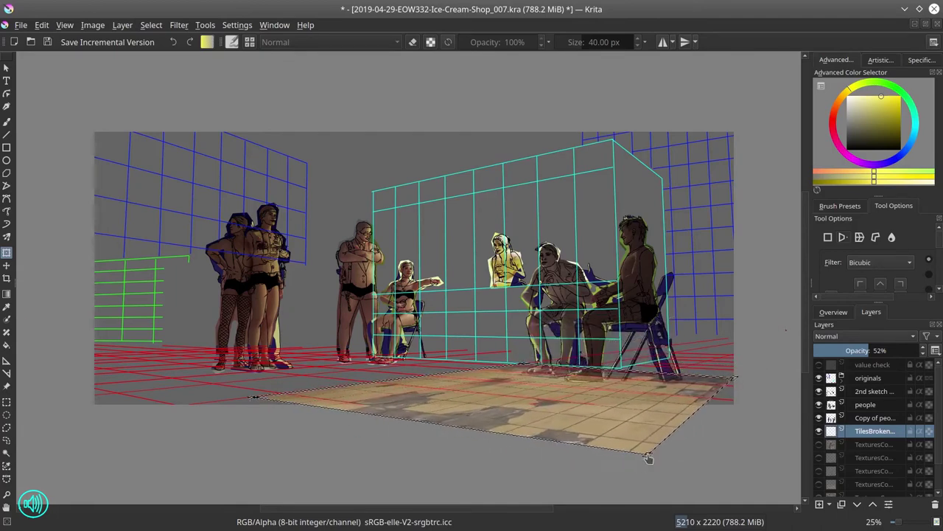
pyautogui.press('Return')
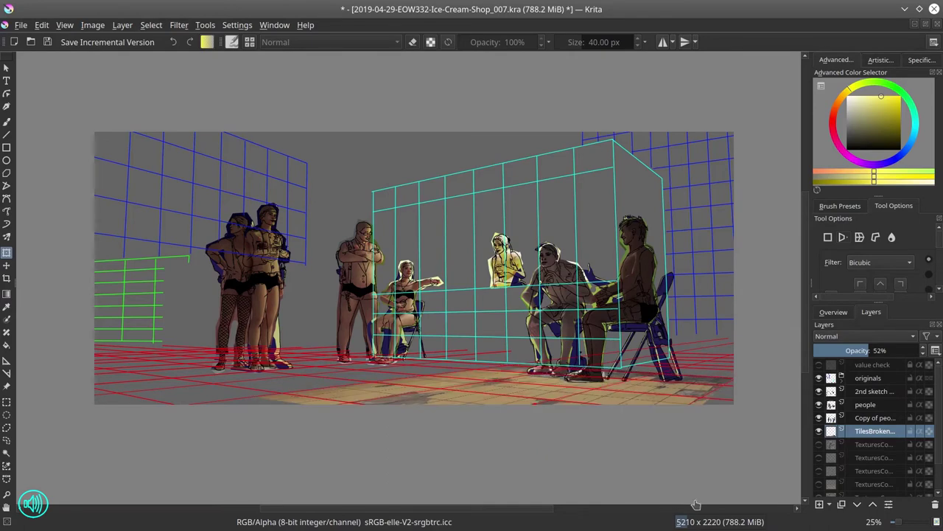
# Import another tile photo and warp it onto the left side of the floor
pyautogui.click(819, 378)
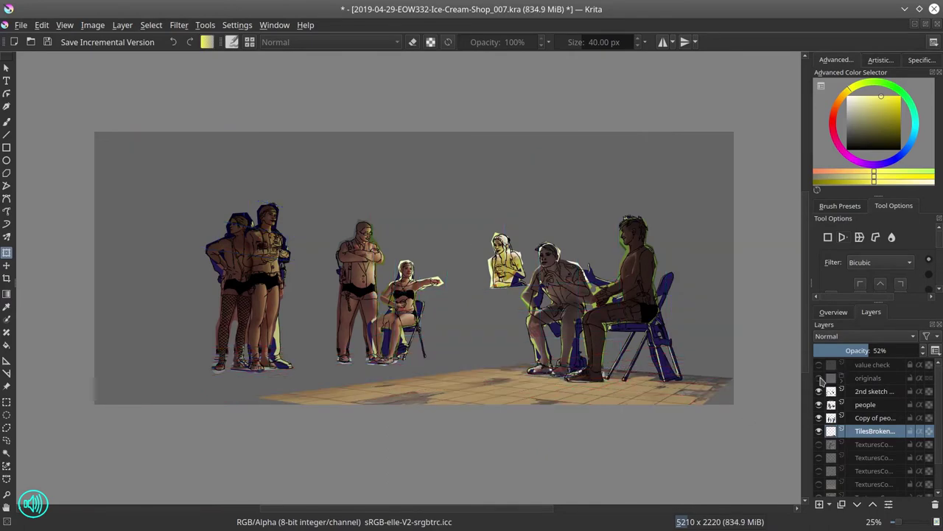
pyautogui.click(818, 378)
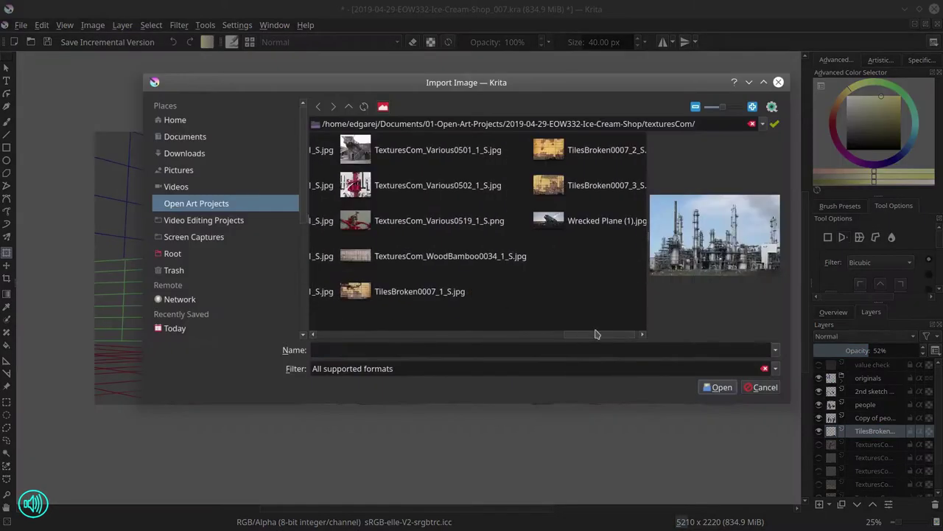
pyautogui.doubleClick(596, 332)
pyautogui.click(840, 206)
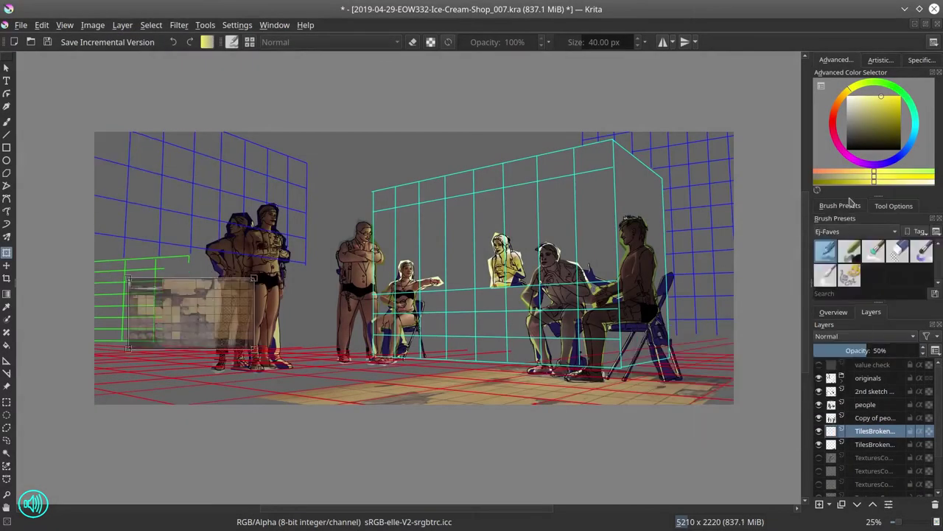
pyautogui.click(893, 206)
pyautogui.moveTo(254, 348); pyautogui.dragTo(244, 398)
pyautogui.scroll(1, 252, 440)
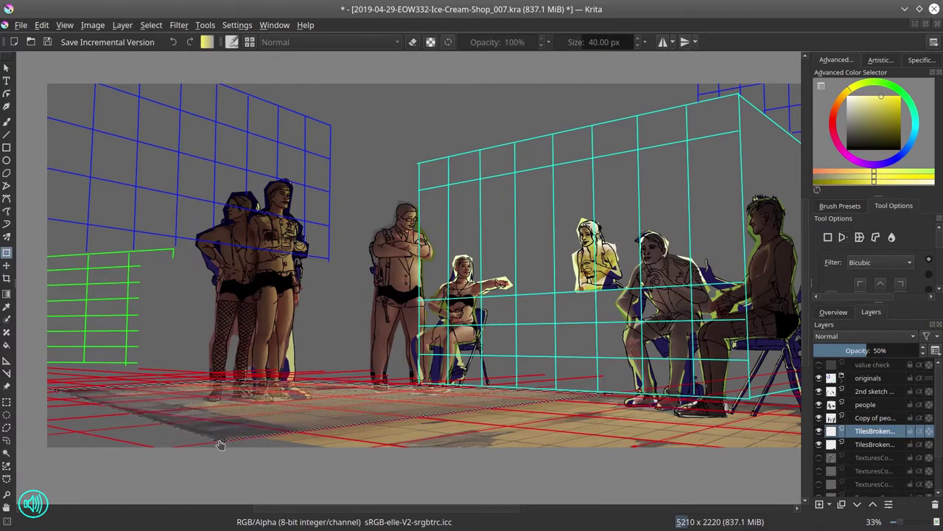
pyautogui.press('Return')
# Zoom out and toggle the painted version, tile floor and perspective grid layers to compare
pyautogui.press('-')
pyautogui.press('-')
pyautogui.scroll(-2, 869, 427)
pyautogui.click(819, 490)
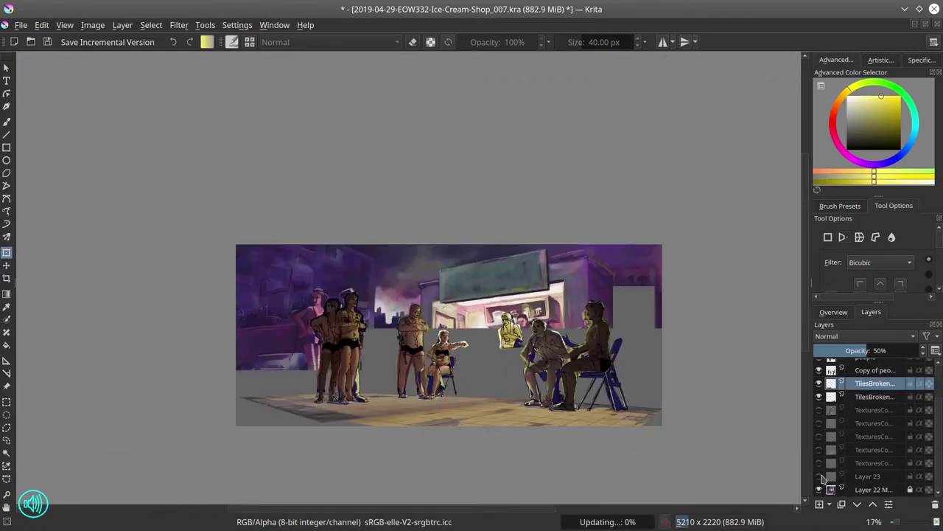
pyautogui.click(820, 396)
pyautogui.click(820, 396)
pyautogui.click(819, 476)
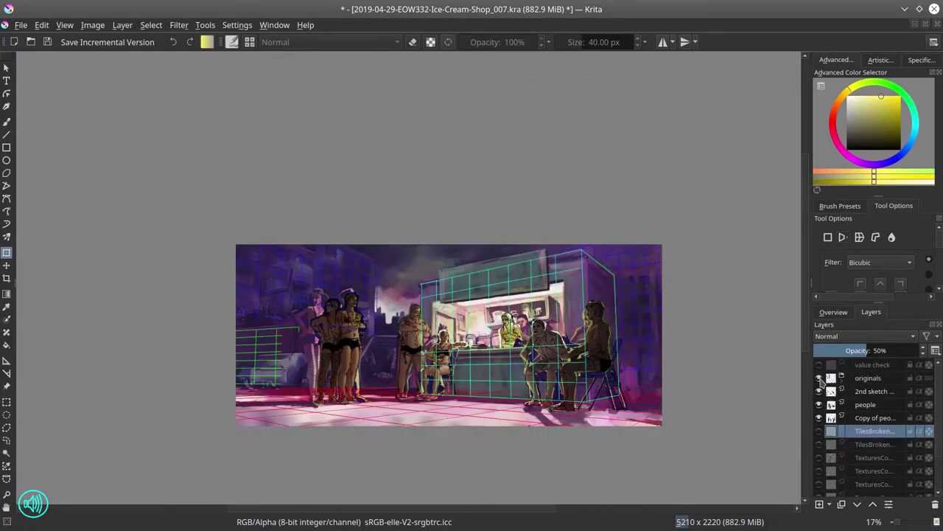
# Import a third tile photo and skew it into floor perspective extending left
pyautogui.click(21, 24)
pyautogui.click(44, 130)
pyautogui.click(722, 387)
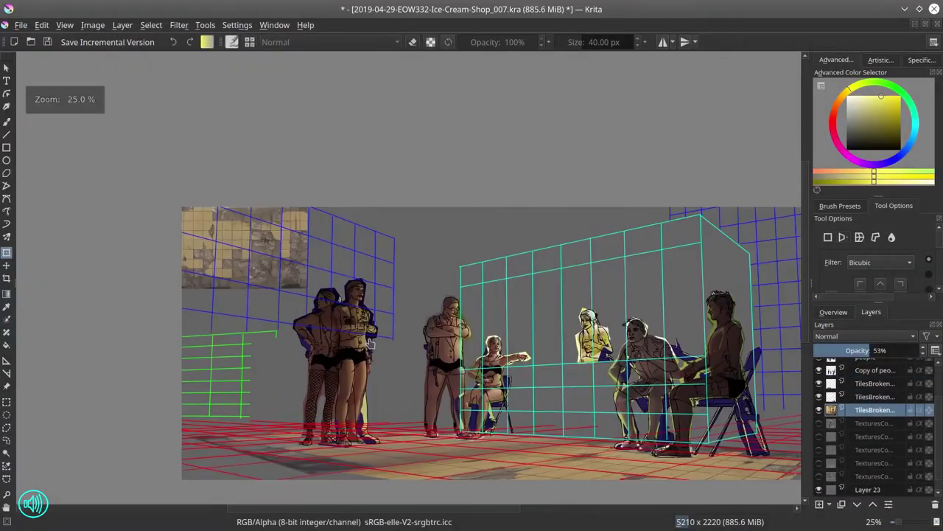
pyautogui.press('+')
pyautogui.press('+')
pyautogui.moveTo(115, 400); pyautogui.dragTo(147, 357)
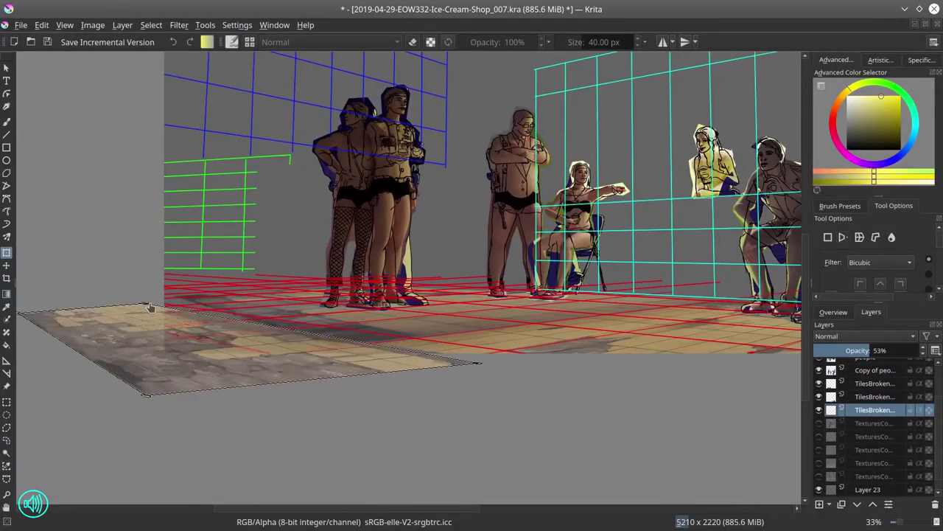
pyautogui.moveTo(221, 368); pyautogui.dragTo(358, 380)
pyautogui.moveTo(153, 324); pyautogui.dragTo(16, 325)
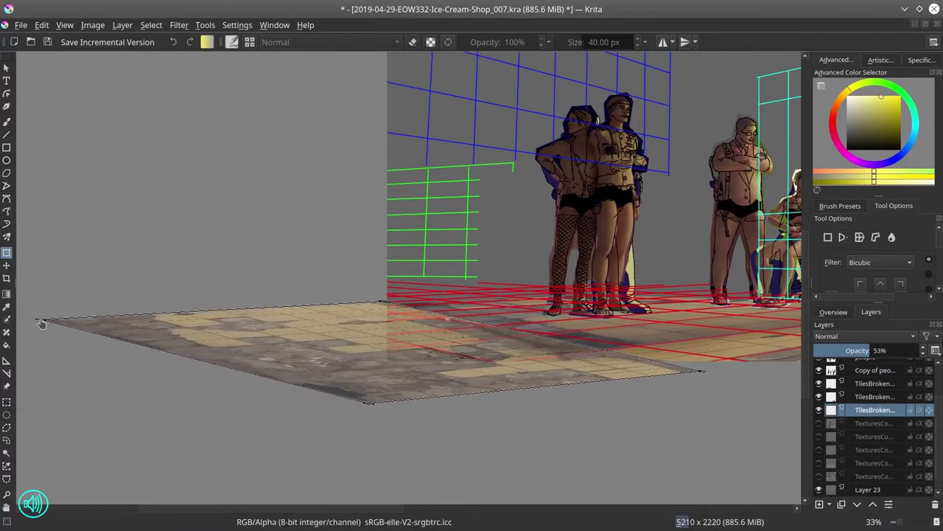
pyautogui.moveTo(486, 402); pyautogui.dragTo(358, 431)
pyautogui.press('Return')
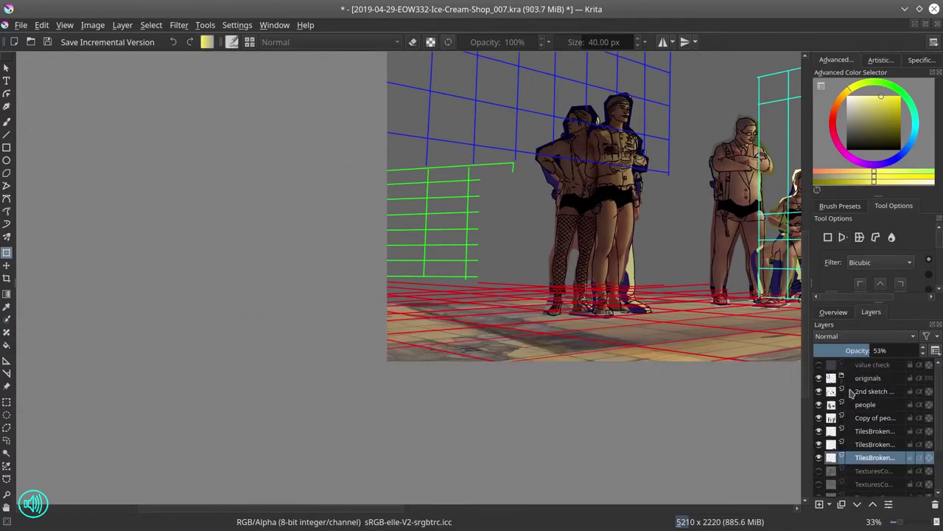
# Adjust the new tile floor's bottom corners to fit the scene
pyautogui.press('-')
pyautogui.press('-')
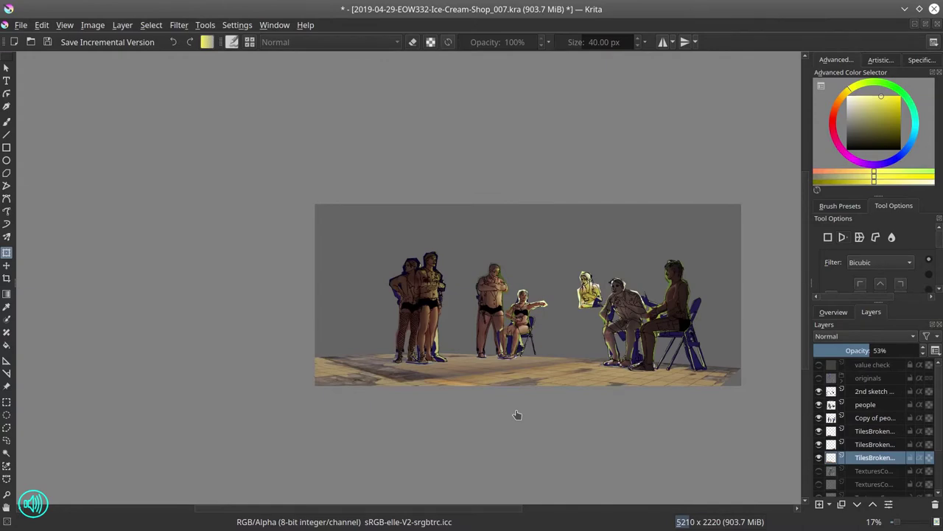
pyautogui.scroll(3, 444, 426)
pyautogui.scroll(-3, 444, 425)
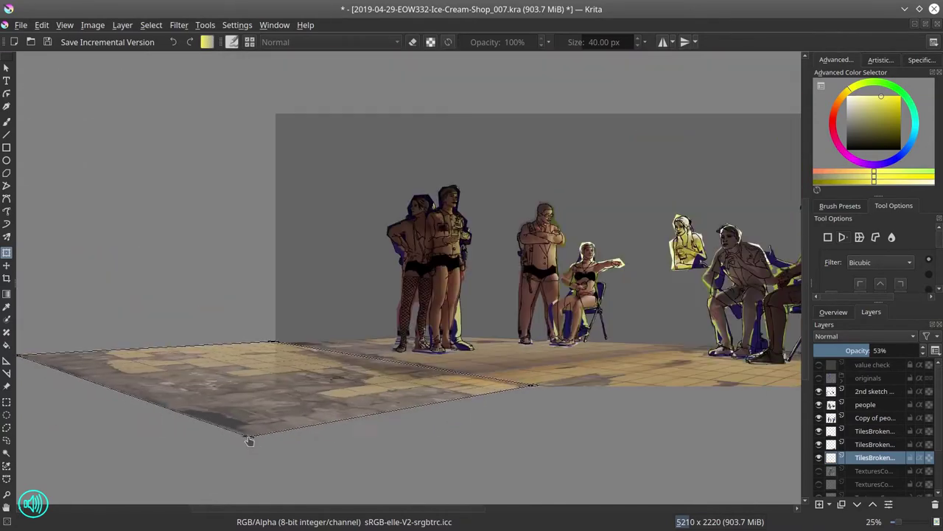
pyautogui.scroll(-2, 211, 442)
pyautogui.scroll(5, 116, 303)
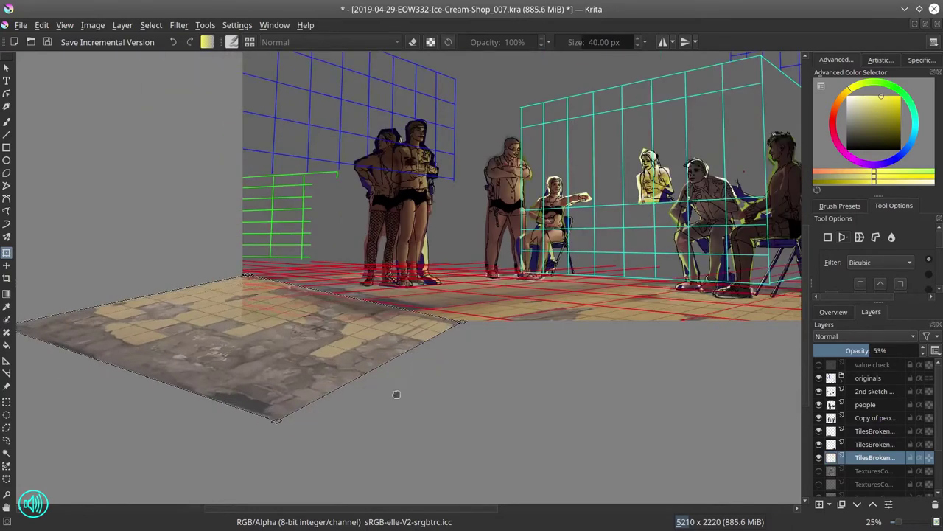
pyautogui.scroll(2, 78, 353)
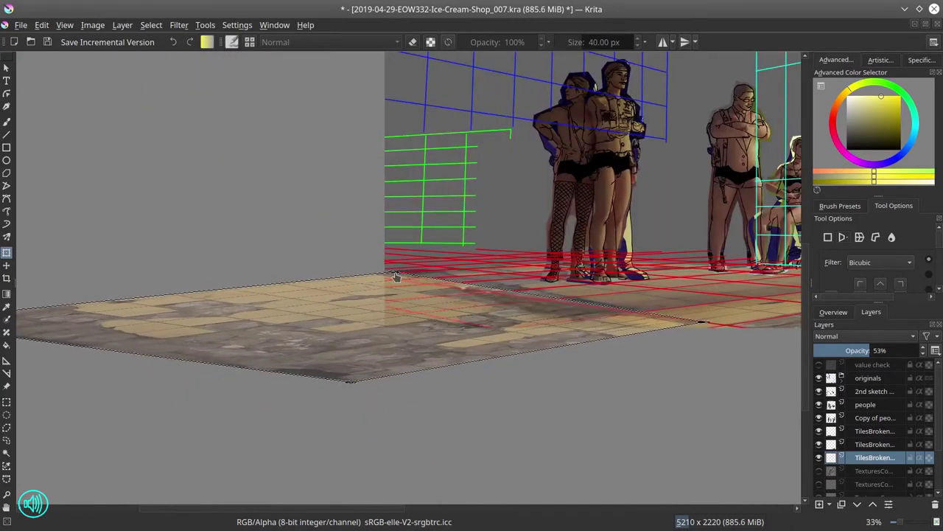
pyautogui.moveTo(233, 413); pyautogui.dragTo(311, 438)
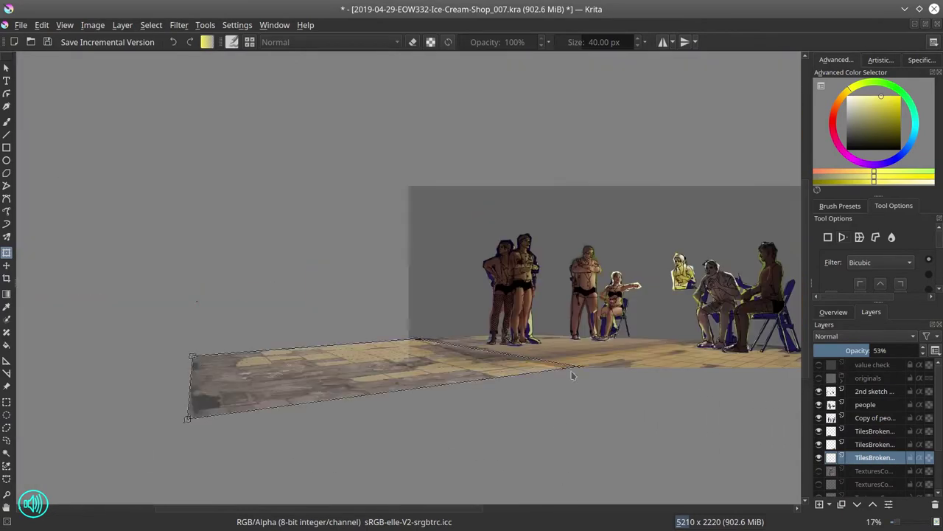
pyautogui.moveTo(572, 379); pyautogui.dragTo(154, 427)
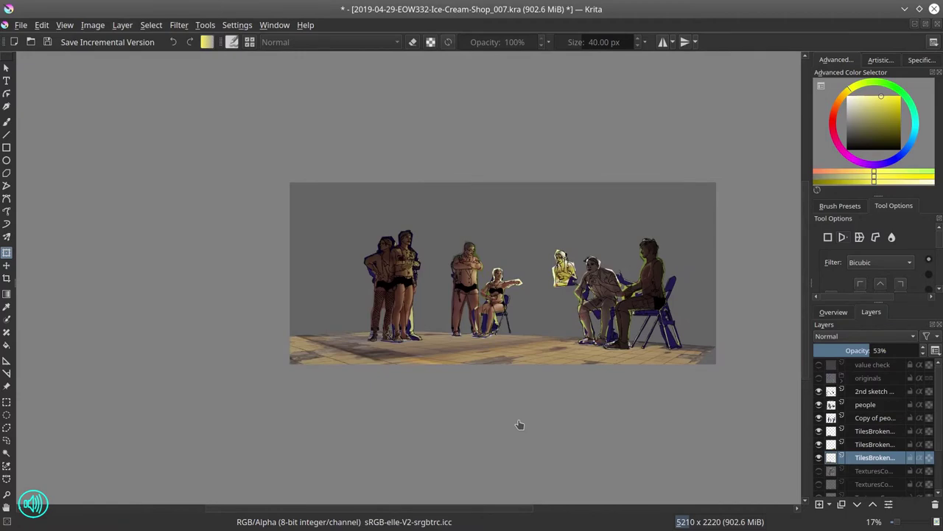
# Duplicate the tile floor layer, stretch it across the foreground, and lower its opacity
pyautogui.rightClick(875, 457)
pyautogui.click(803, 238)
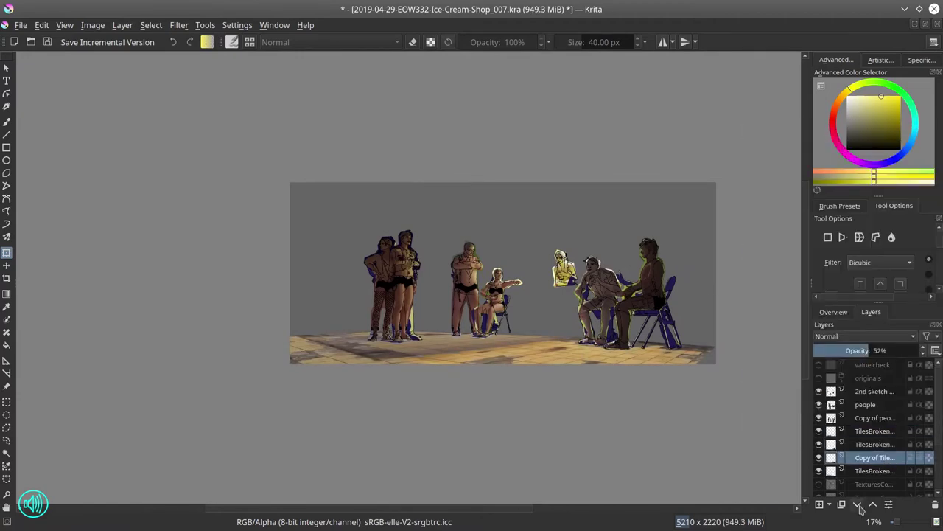
pyautogui.scroll(5, 595, 459)
pyautogui.scroll(-2, 634, 403)
pyautogui.hotkey('shift', 'Delete')
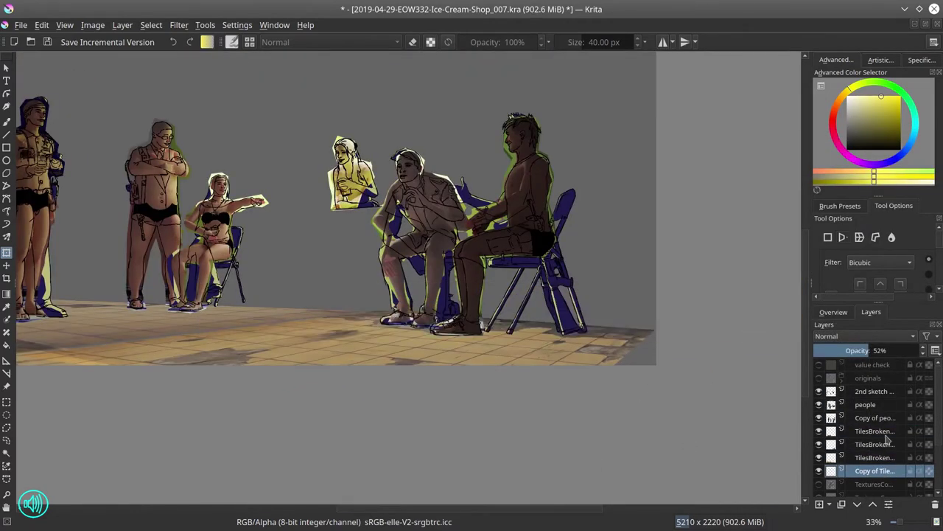
pyautogui.scroll(-2, 628, 441)
pyautogui.hotkey('ctrl', 'z')
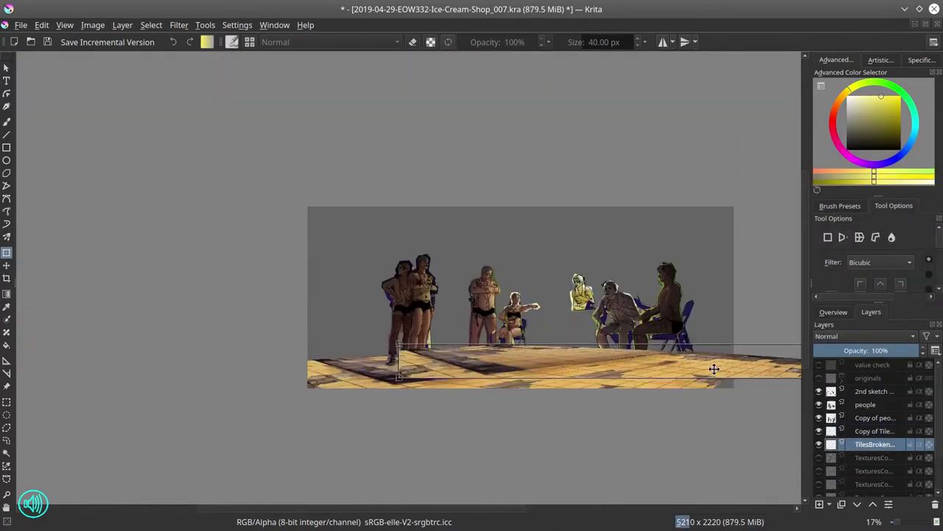
pyautogui.moveTo(715, 368); pyautogui.dragTo(543, 347)
pyautogui.click(874, 350)
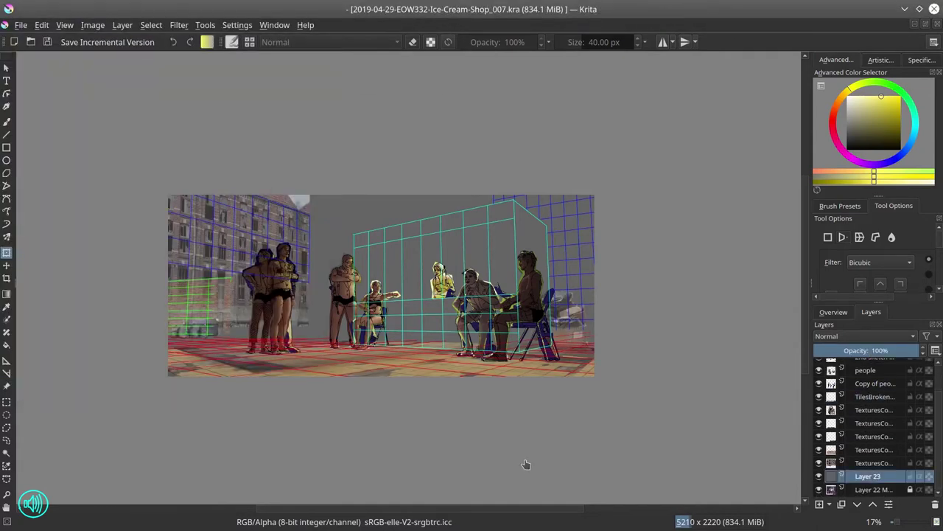
# Hide several texture layers and import the building facade photo as a new layer
pyautogui.click(820, 479)
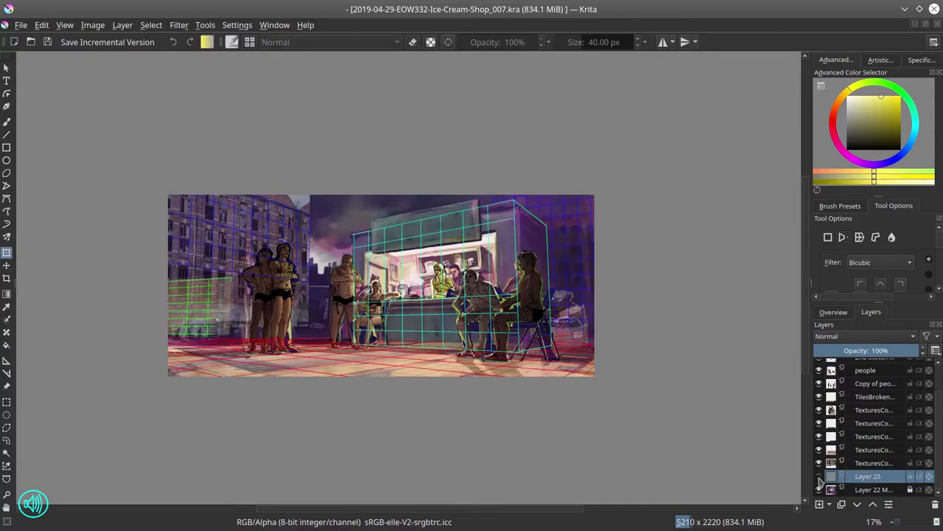
pyautogui.moveTo(819, 479); pyautogui.dragTo(820, 397)
pyautogui.click(122, 24)
pyautogui.click(221, 101)
pyautogui.click(570, 297)
pyautogui.click(718, 386)
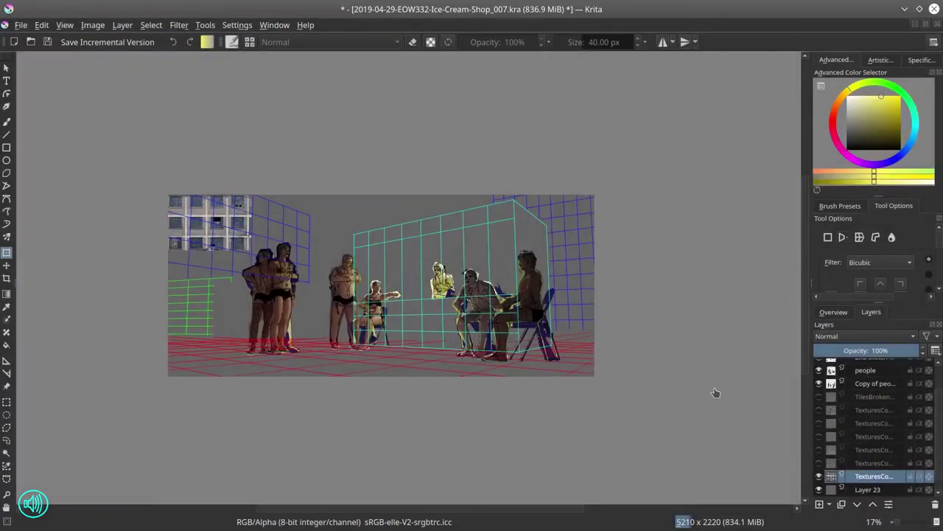
# Move the building photo onto the right wall and begin warping it to the wall grid
pyautogui.click(874, 350)
pyautogui.moveTo(214, 221); pyautogui.dragTo(611, 221)
pyautogui.scroll(3, 577, 237)
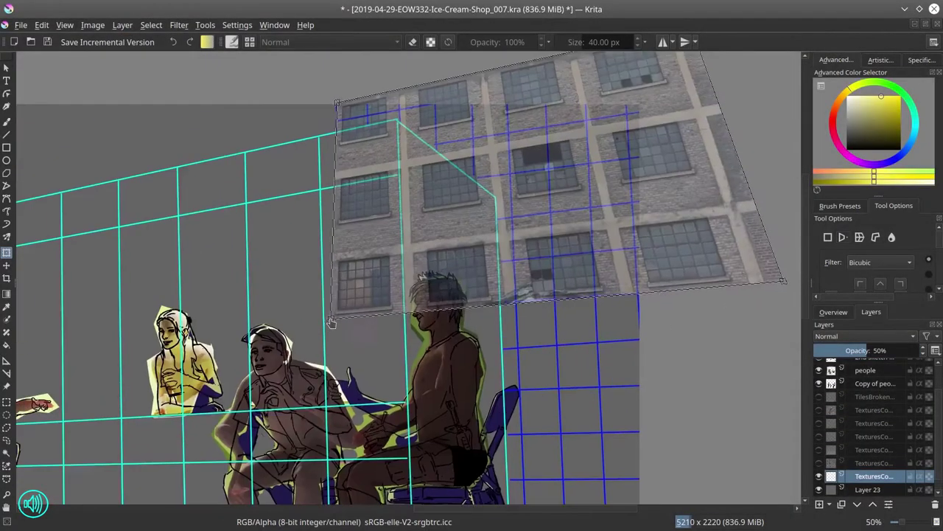
pyautogui.moveTo(783, 281); pyautogui.dragTo(600, 389)
pyautogui.scroll(-3, 600, 389)
pyautogui.scroll(3, 332, 276)
pyautogui.moveTo(332, 276); pyautogui.dragTo(297, 315)
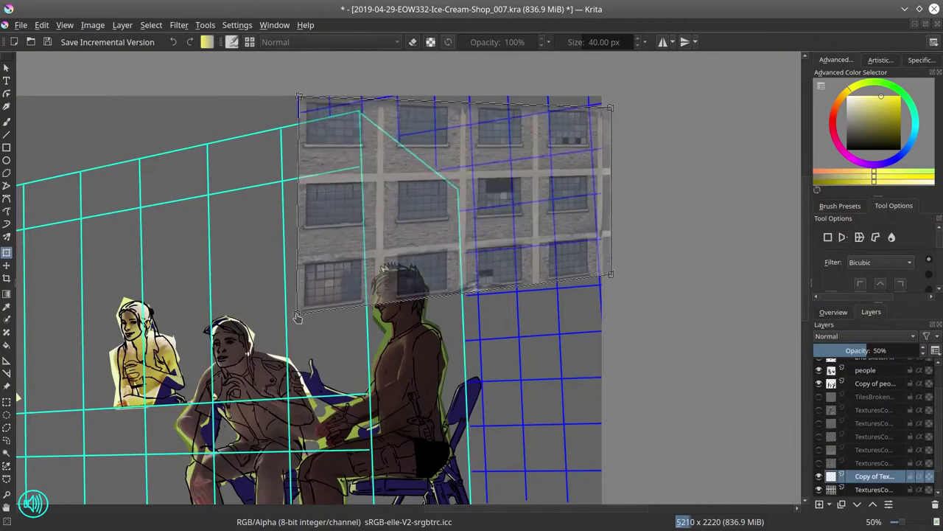
pyautogui.moveTo(610, 108); pyautogui.dragTo(619, 59)
pyautogui.scroll(-2, 619, 59)
pyautogui.scroll(2, 596, 101)
# Refine the brick facade's perspective corners until it matches the building grid
pyautogui.moveTo(595, 101); pyautogui.dragTo(585, 110)
pyautogui.moveTo(270, 376); pyautogui.dragTo(269, 401)
pyautogui.moveTo(603, 342); pyautogui.dragTo(624, 352)
pyautogui.moveTo(584, 109); pyautogui.dragTo(634, 86)
pyautogui.moveTo(625, 352); pyautogui.dragTo(657, 390)
pyautogui.moveTo(269, 402); pyautogui.dragTo(267, 416)
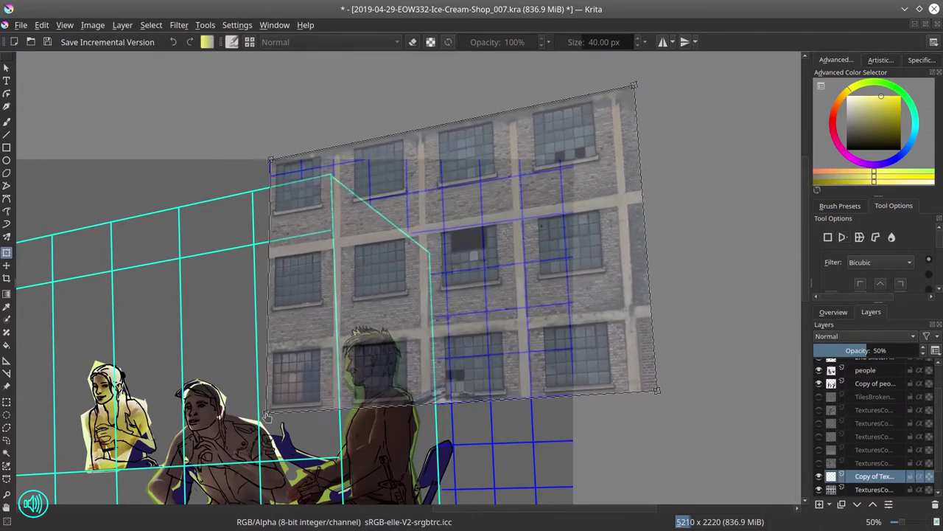
pyautogui.moveTo(634, 86); pyautogui.dragTo(605, 130)
pyautogui.scroll(-3, 611, 297)
# Stretch the second facade texture's corners into perspective, apply the warp, and view the whole scene
pyautogui.press('pagedown')
pyautogui.scroll(2, 631, 435)
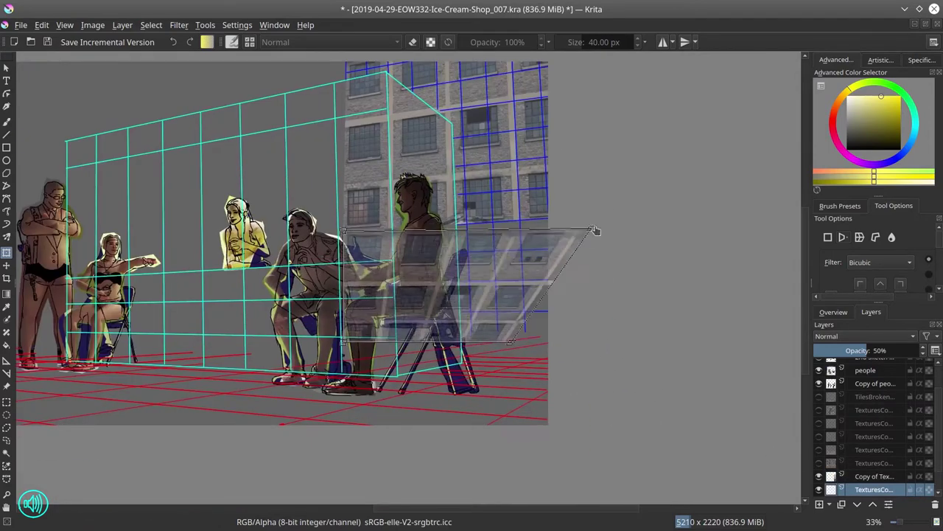
pyautogui.moveTo(596, 231); pyautogui.dragTo(601, 212)
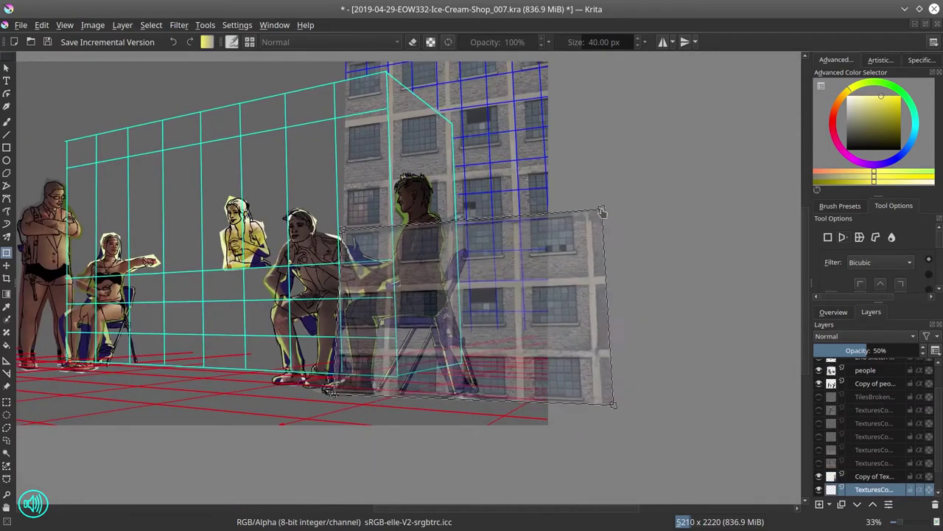
pyautogui.moveTo(625, 414); pyautogui.dragTo(635, 421)
pyautogui.press('Return')
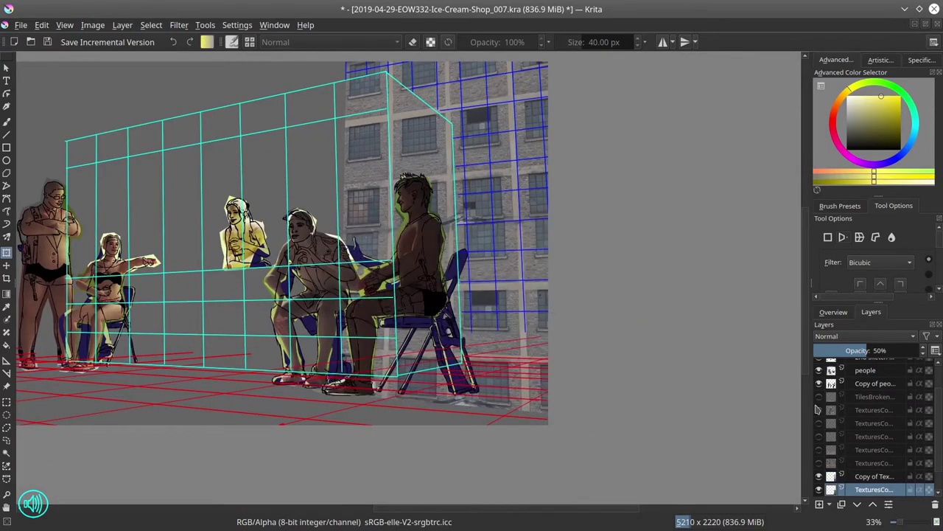
pyautogui.press('pageup')
pyautogui.scroll(-3, 677, 462)
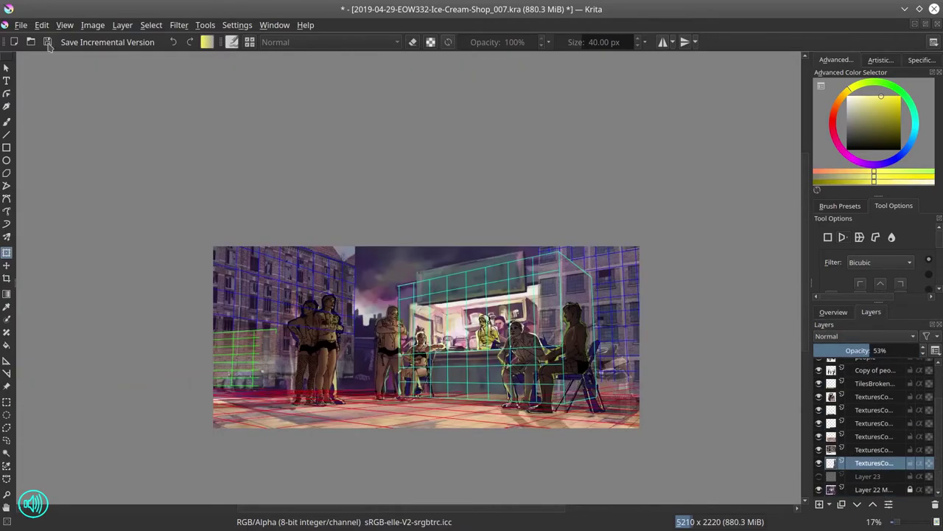
# Import a texture photo as a new layer and duplicate it
pyautogui.click(123, 25)
pyautogui.click(384, 118)
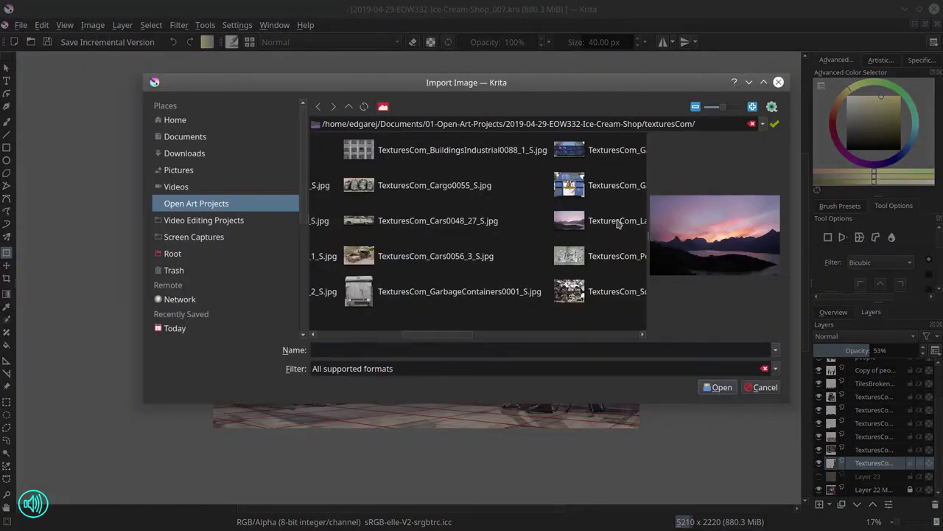
pyautogui.doubleClick(362, 148)
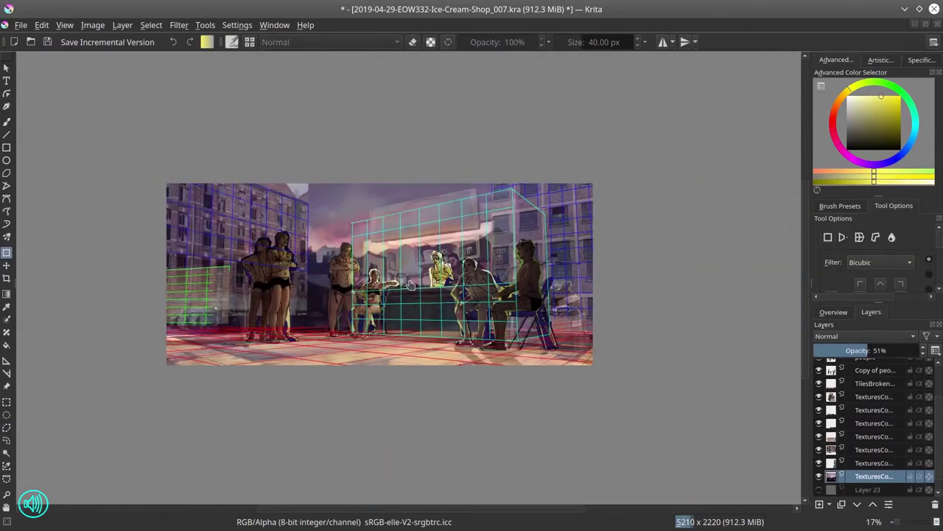
pyautogui.hotkey('ctrl', 'j')
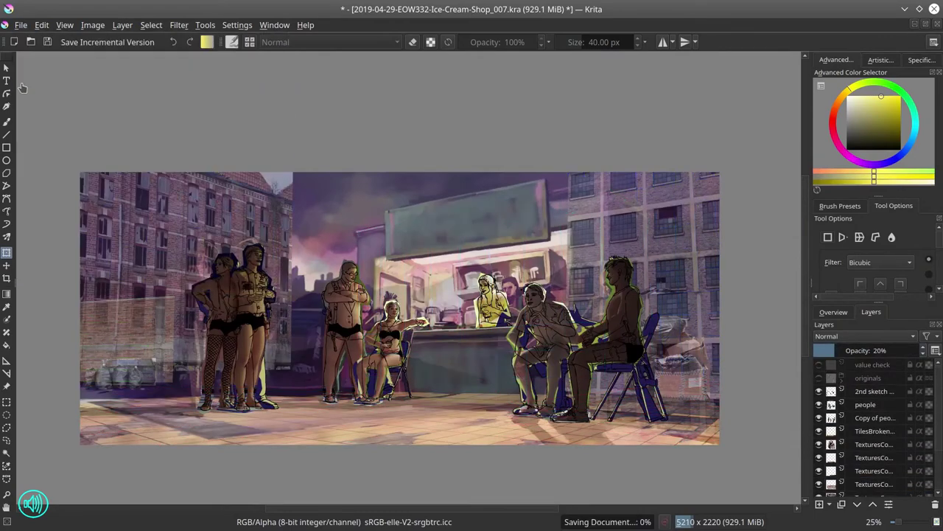
# Select the TilesBroken layer and import another texture image above it
pyautogui.click(874, 431)
pyautogui.click(123, 25)
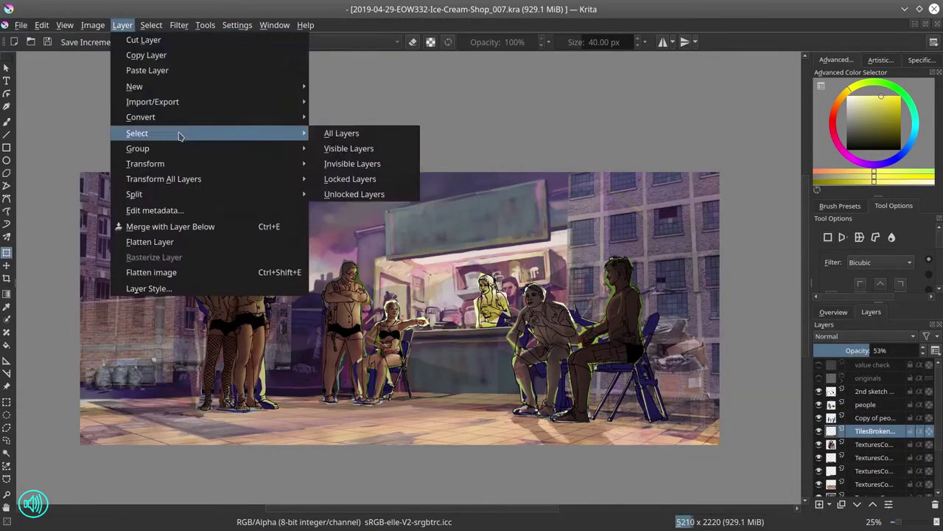
pyautogui.click(369, 96)
pyautogui.hscroll(-5, 479, 221)
pyautogui.hscroll(5, 479, 222)
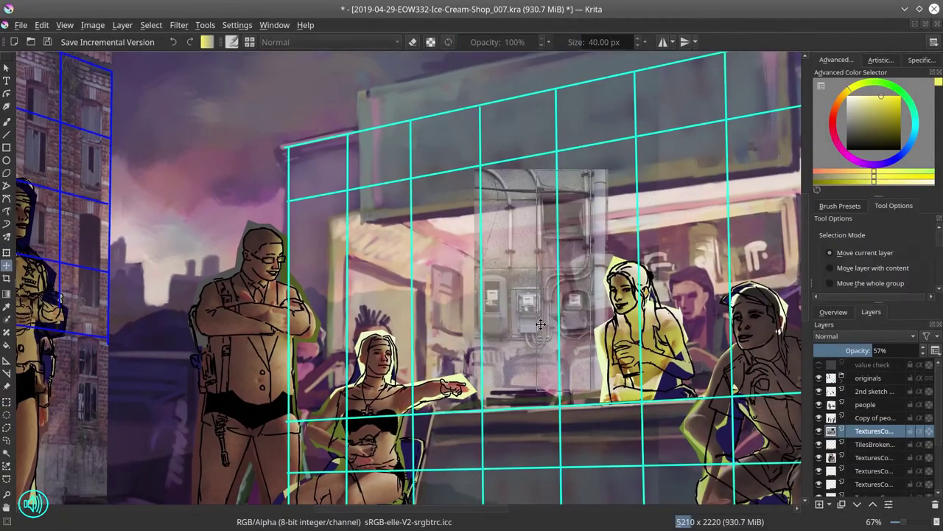
# Warp the electric-meter texture to the storefront's perspective and shift it behind the counter
pyautogui.hotkey('ctrl', 't')
pyautogui.moveTo(638, 101); pyautogui.dragTo(631, 76)
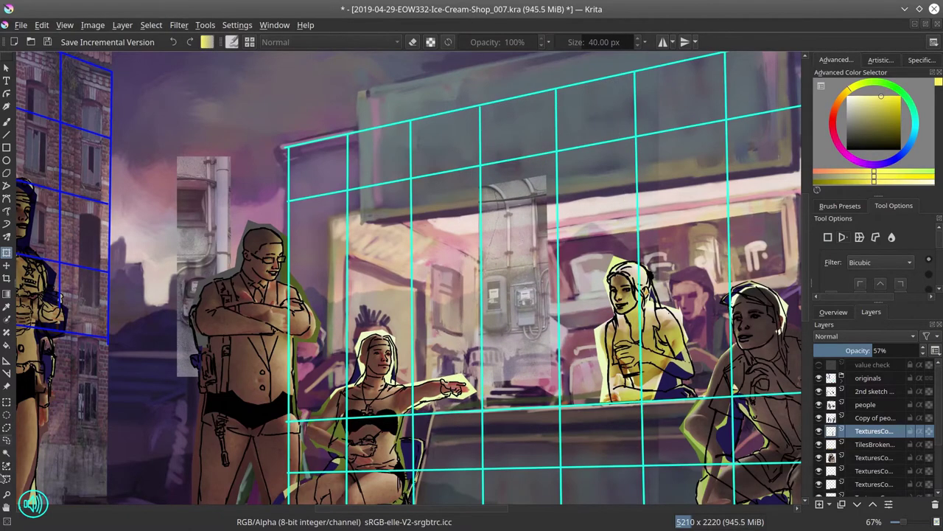
pyautogui.moveTo(204, 266); pyautogui.dragTo(465, 290)
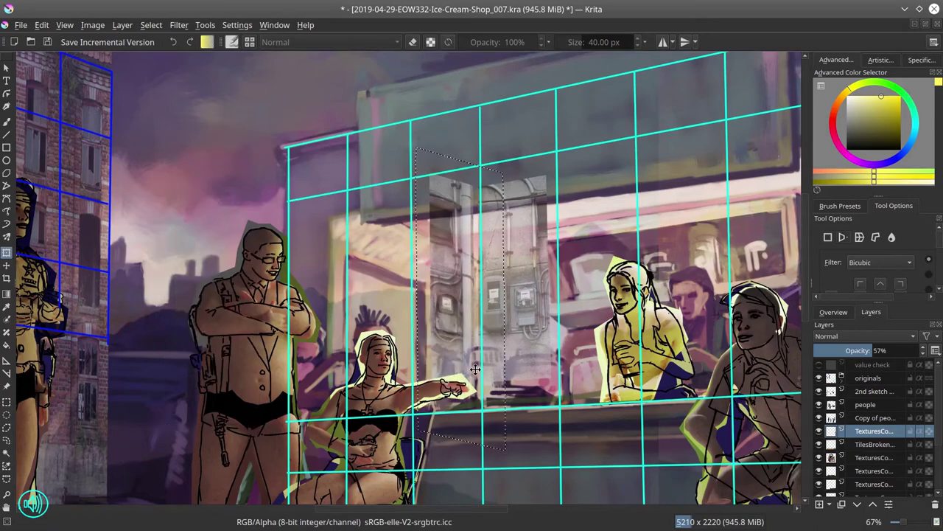
pyautogui.press('-')
pyautogui.press('-')
pyautogui.press('-')
pyautogui.press('-')
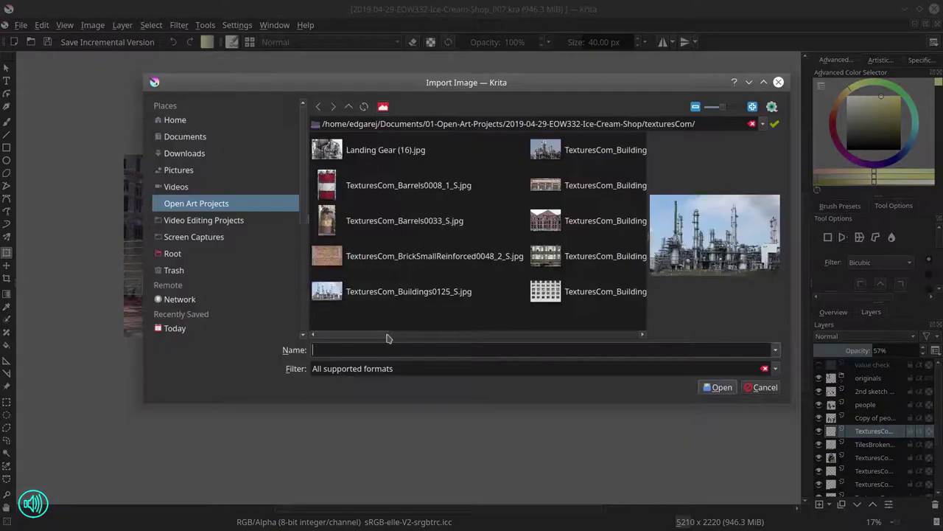
pyautogui.scroll(-3, 442, 221)
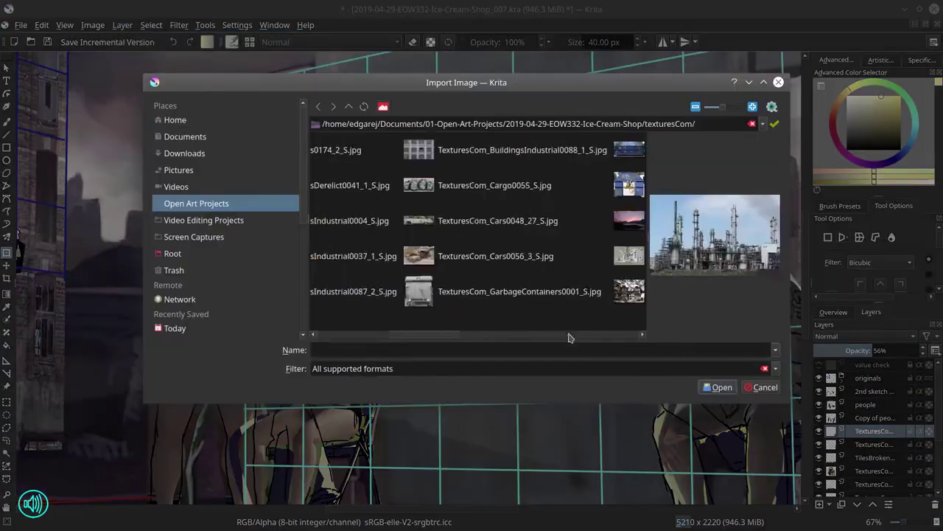
# Place two wrecked-car textures onto the street, raising one layer and hiding 'originals'
pyautogui.scroll(-3, 573, 335)
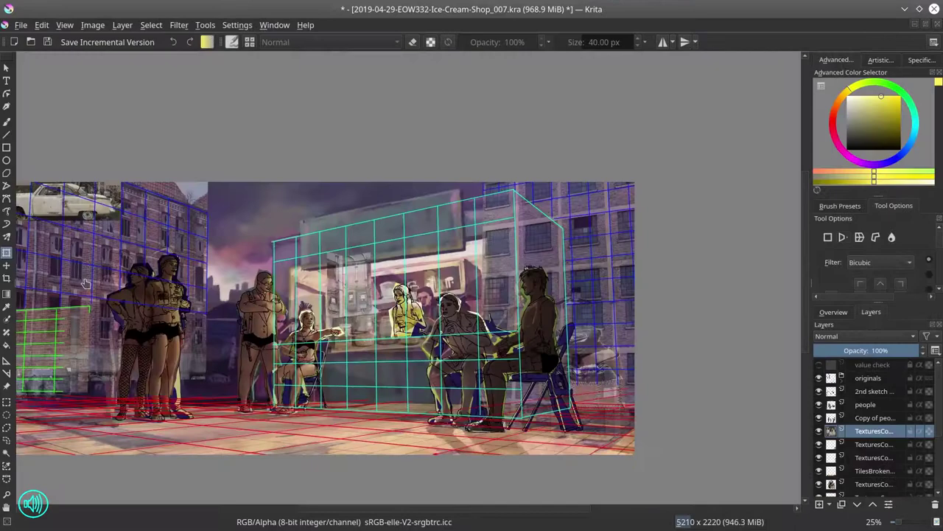
pyautogui.click(874, 457)
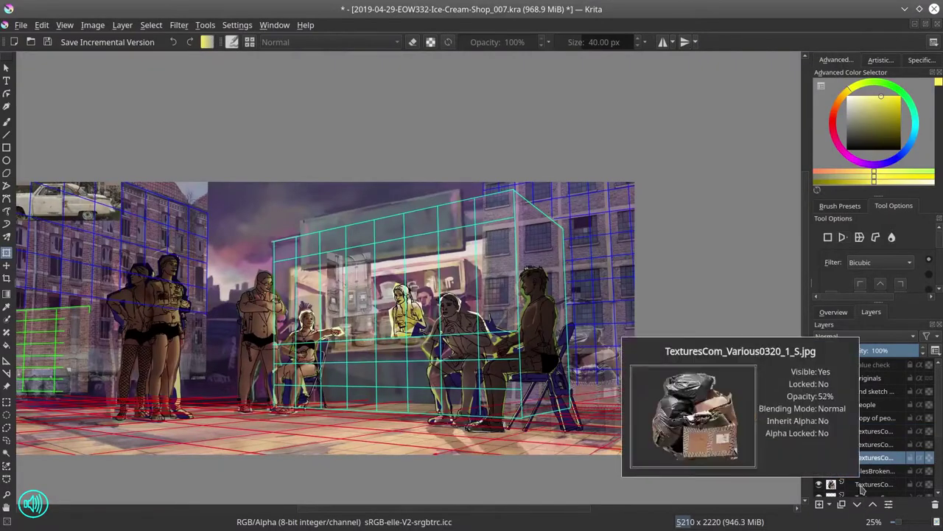
pyautogui.moveTo(67, 199); pyautogui.dragTo(324, 373)
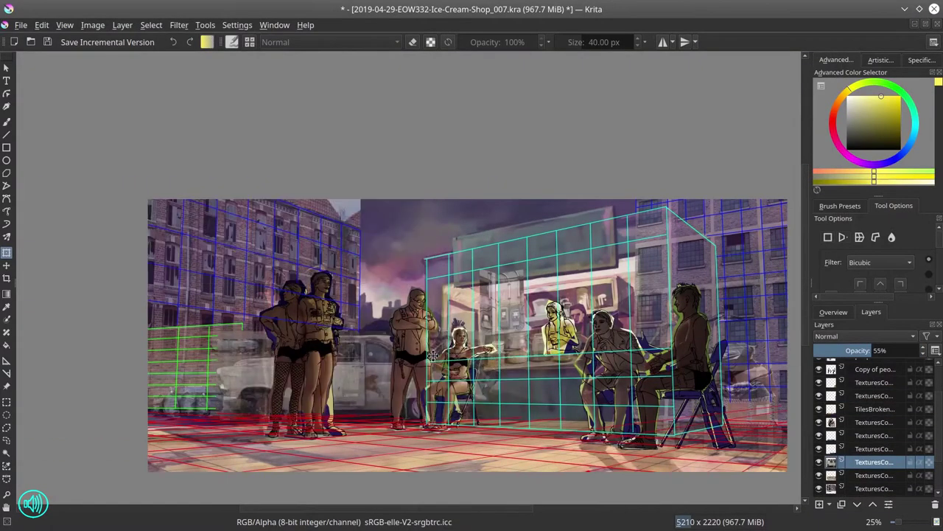
pyautogui.hotkey('ctrl', 'pageup')
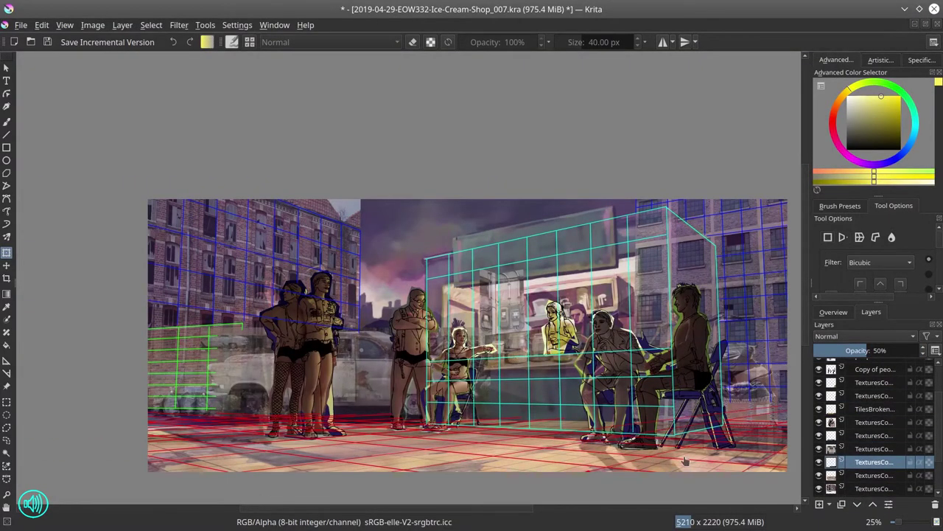
pyautogui.scroll(3, 870, 412)
pyautogui.click(819, 378)
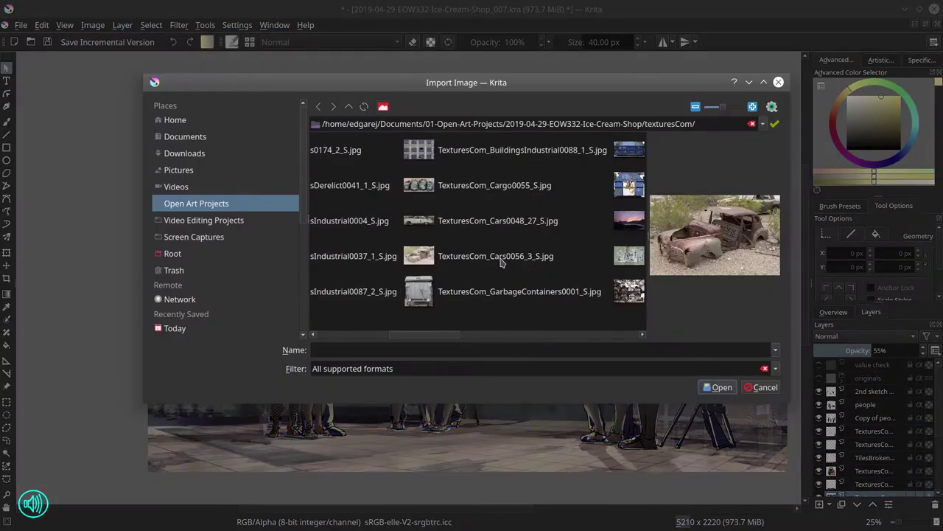
pyautogui.click(715, 505)
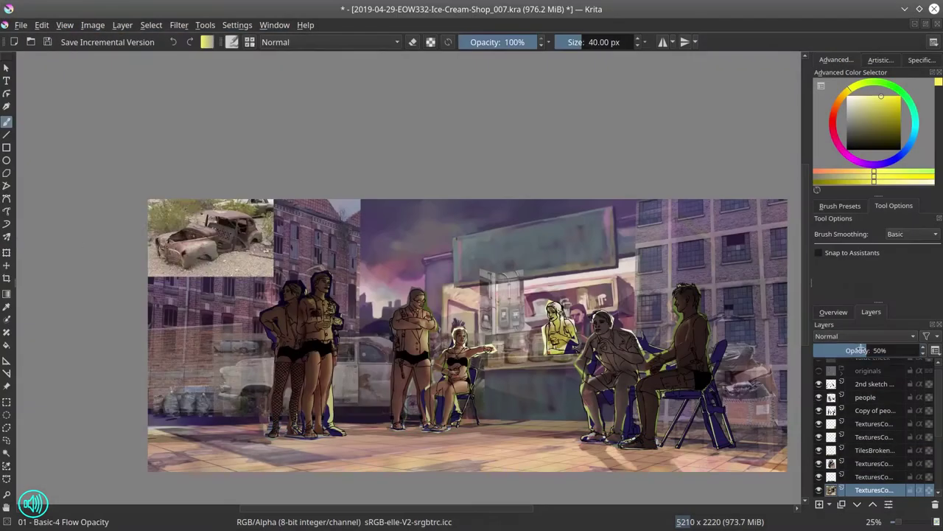
pyautogui.moveTo(250, 257); pyautogui.dragTo(369, 404)
# Import the shelf texture file as a new layer via Layer > Import Layer
pyautogui.click(122, 25)
pyautogui.click(369, 149)
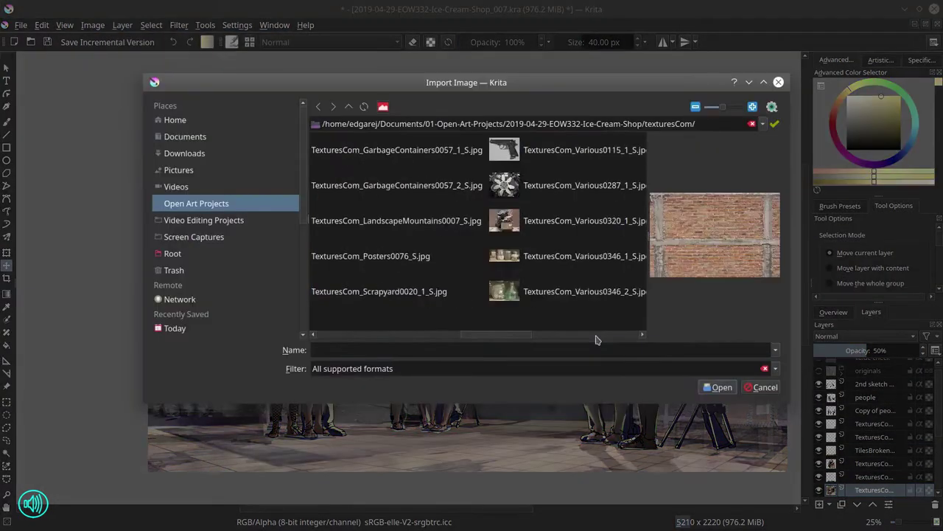
pyautogui.click(331, 246)
pyautogui.click(718, 388)
pyautogui.click(873, 504)
pyautogui.click(873, 505)
pyautogui.click(874, 505)
pyautogui.click(873, 505)
pyautogui.click(873, 505)
# Raise the shelf layer in the stack and move the shelf image over the storefront
pyautogui.click(871, 350)
pyautogui.scroll(3, 472, 331)
pyautogui.hotkey('ctrl', 't')
pyautogui.moveTo(471, 294); pyautogui.dragTo(629, 374)
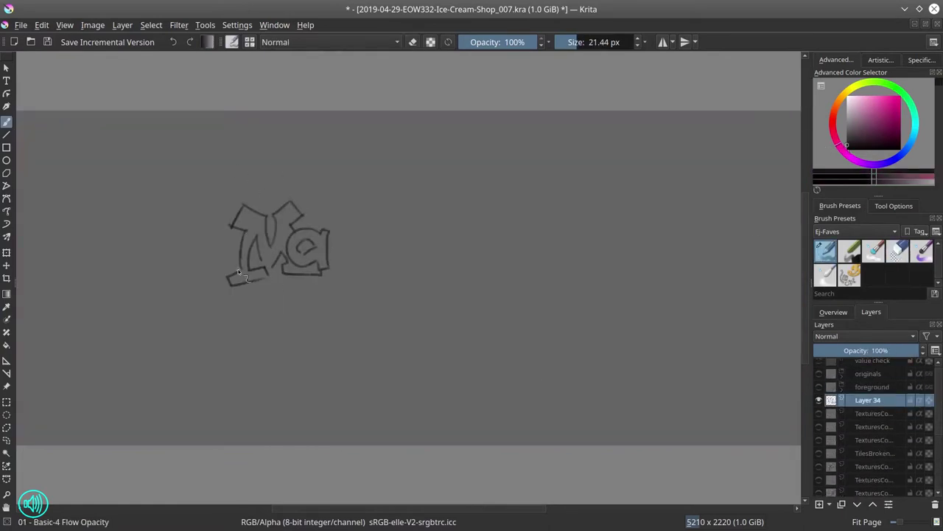
# Duplicate the Na lettering layer and place the copy beside it to spell NaNa
pyautogui.rightClick(868, 399)
pyautogui.click(810, 150)
pyautogui.press('t')
pyautogui.moveTo(312, 264); pyautogui.dragTo(393, 267)
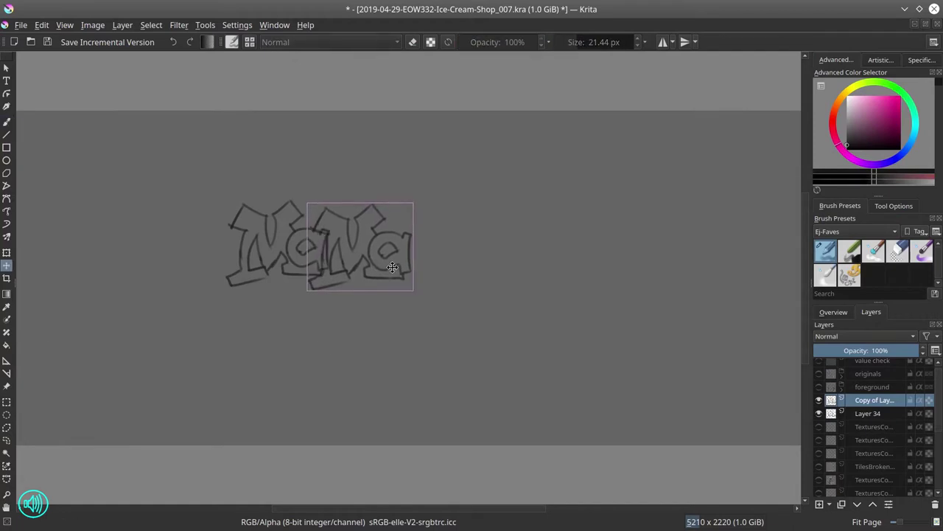
# On a new layer, paint pink over NaNa and green over the ice cream lettering
pyautogui.press('b')
pyautogui.press('e')
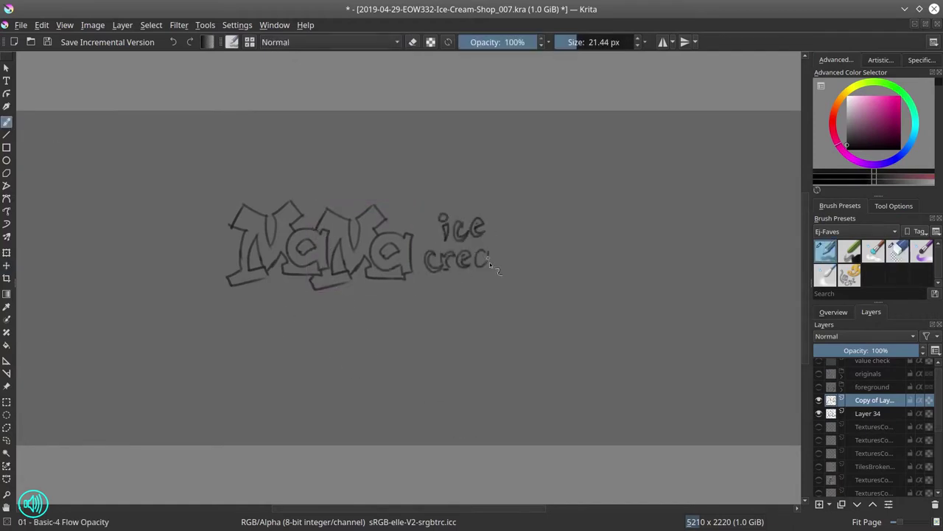
pyautogui.click(882, 122)
pyautogui.click(825, 251)
pyautogui.moveTo(240, 221); pyautogui.dragTo(271, 240)
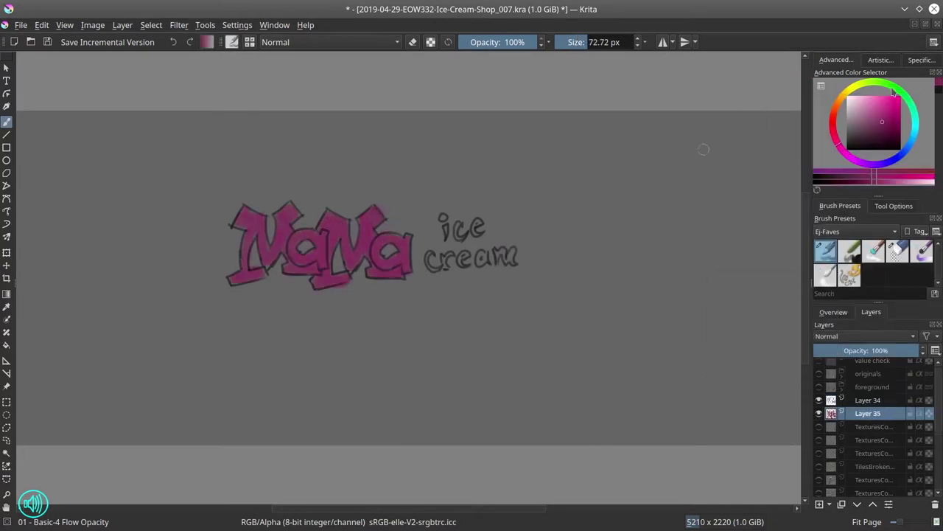
pyautogui.press('x')
pyautogui.moveTo(441, 221); pyautogui.dragTo(478, 234)
pyautogui.press('k')
# Shade the sign lettering with blended darker and lighter pinks sampled from the letters
pyautogui.hotkey('ctrl', 'e')
pyautogui.press('/')
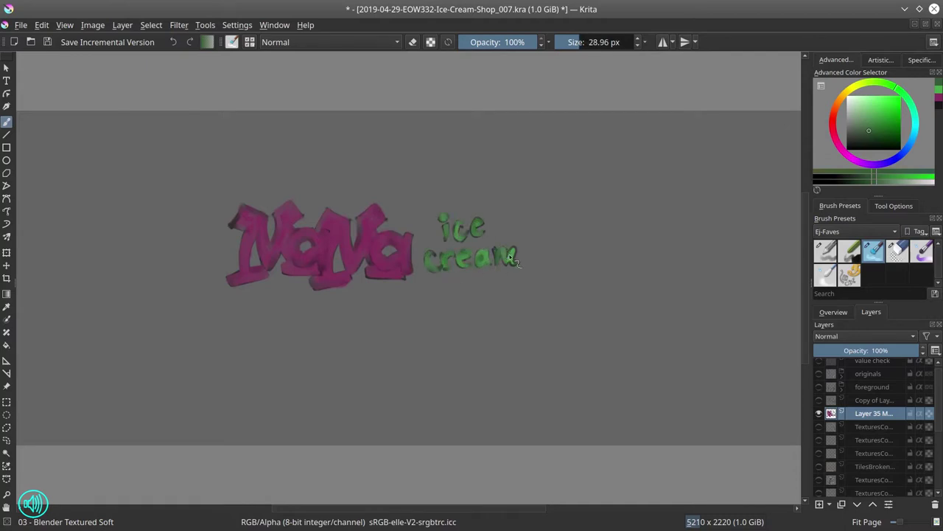
pyautogui.press('/')
pyautogui.keyDown('ctrl'); pyautogui.click(245, 212); pyautogui.keyUp('ctrl')
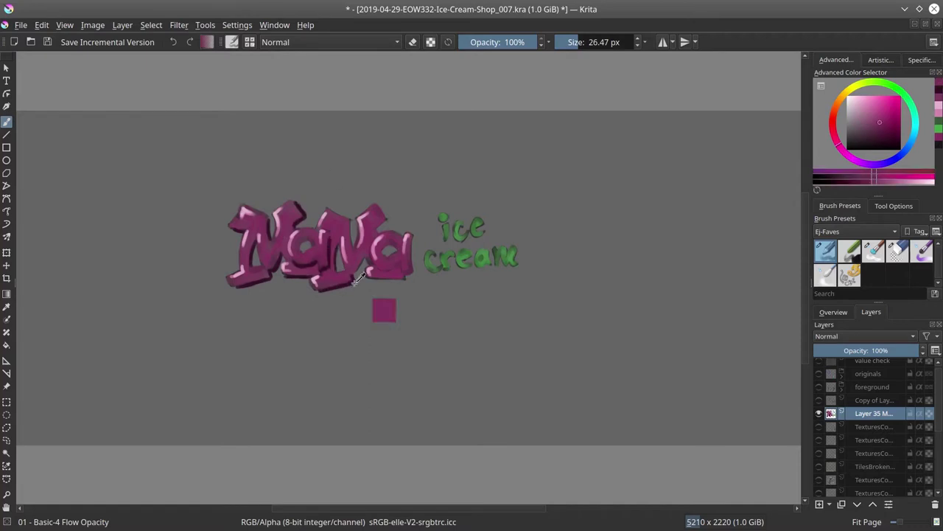
pyautogui.moveTo(359, 276); pyautogui.dragTo(366, 260)
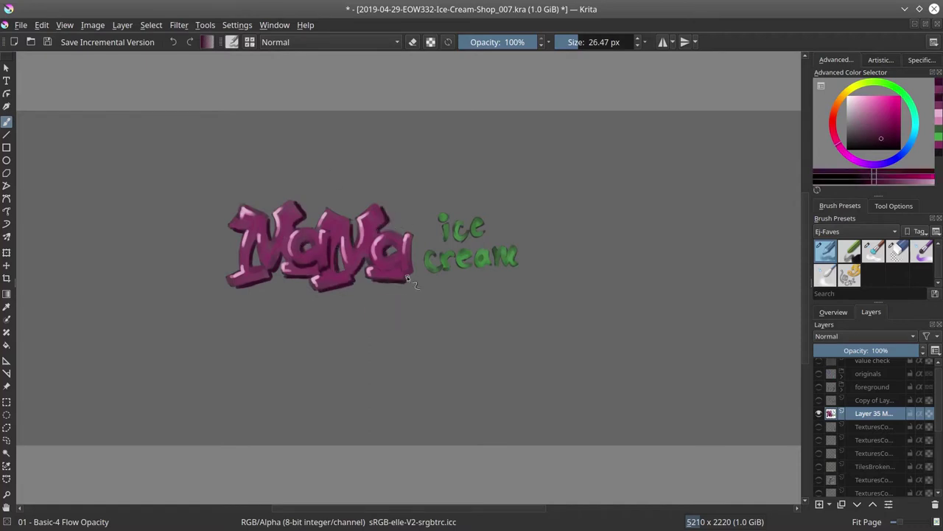
pyautogui.press('+')
pyautogui.press('[')
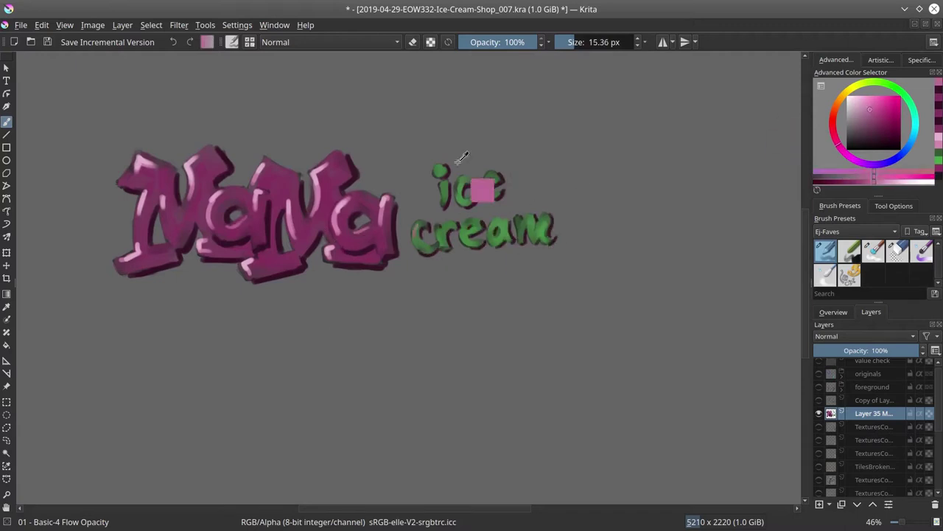
pyautogui.moveTo(461, 157); pyautogui.dragTo(510, 218)
pyautogui.press('-')
# Save the painting and set up a smaller Eraser Circle brush for the sign edges
pyautogui.click(21, 24)
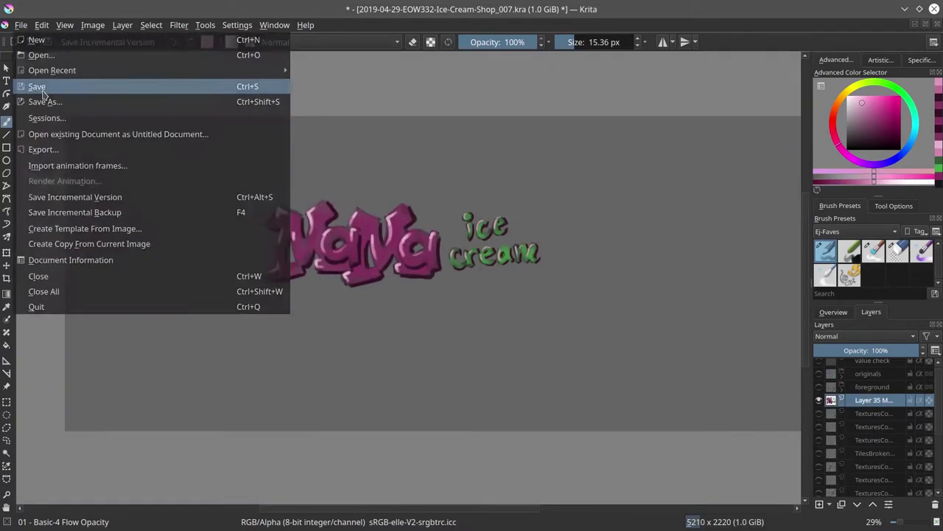
pyautogui.press('Escape')
pyautogui.click(884, 230)
pyautogui.click(884, 231)
pyautogui.press('F5')
pyautogui.press('F5')
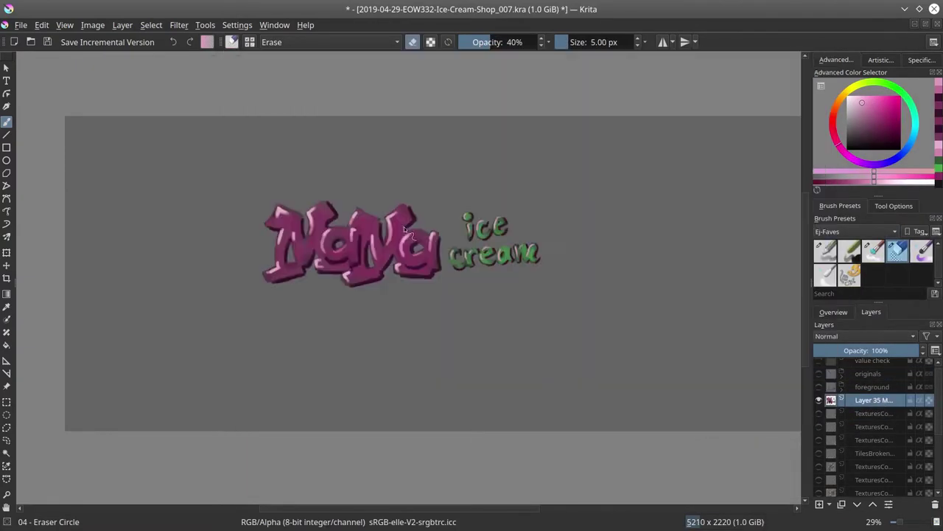
pyautogui.press('+')
pyautogui.press('F5')
pyautogui.scroll(3, 507, 270)
pyautogui.press('F5')
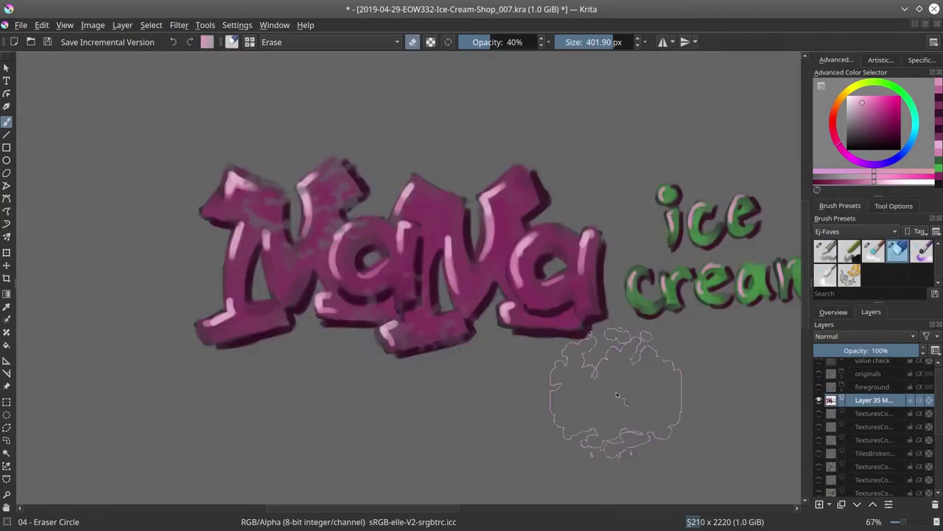
pyautogui.press('[')
pyautogui.press('[')
pyautogui.press('-')
pyautogui.press('-')
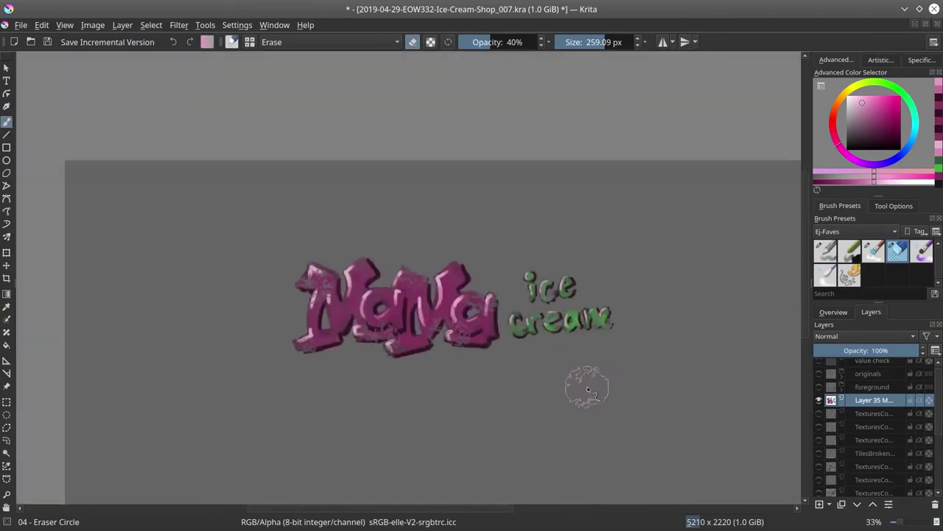
pyautogui.click(21, 25)
pyautogui.click(37, 86)
# Transform the sign and apply the change
pyautogui.hotkey('ctrl', 't')
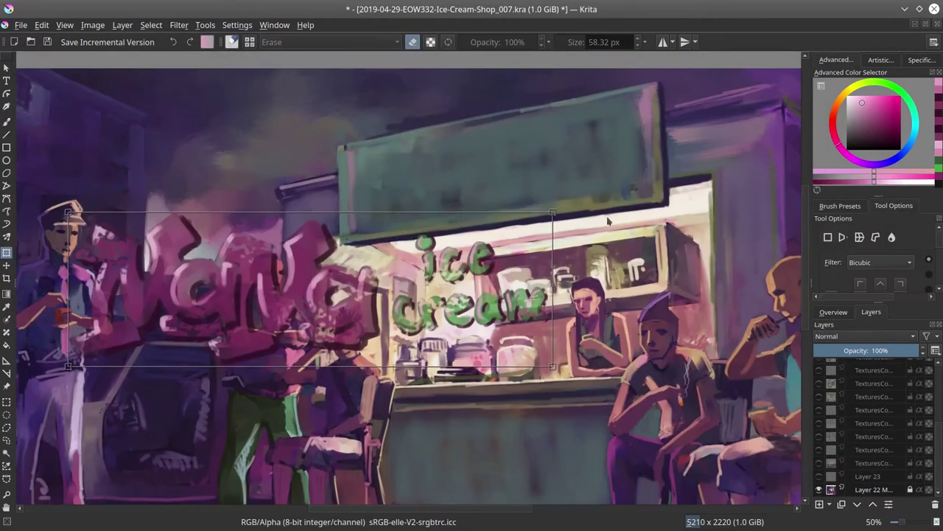
pyautogui.press('+')
pyautogui.press('Return')
pyautogui.press('-')
pyautogui.press('-')
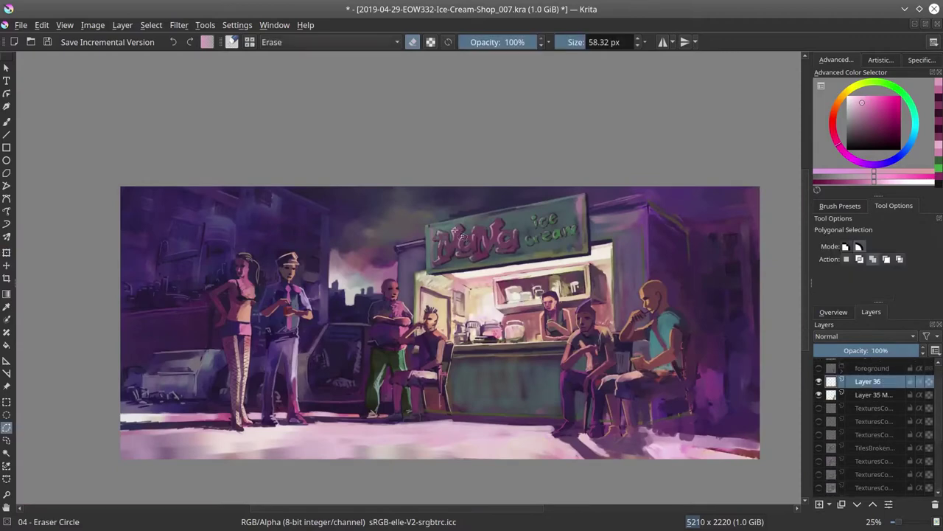
# Select around the ice cream lettering and paint pink glow inside it
pyautogui.doubleClick(560, 263)
pyautogui.click(839, 205)
pyautogui.moveTo(465, 214)
pyautogui.mouseDown()
pyautogui.moveTo(576, 182)
pyautogui.moveTo(542, 221)
pyautogui.mouseUp()
pyautogui.press('[')
pyautogui.press('[')
pyautogui.press('[')
pyautogui.press('/')
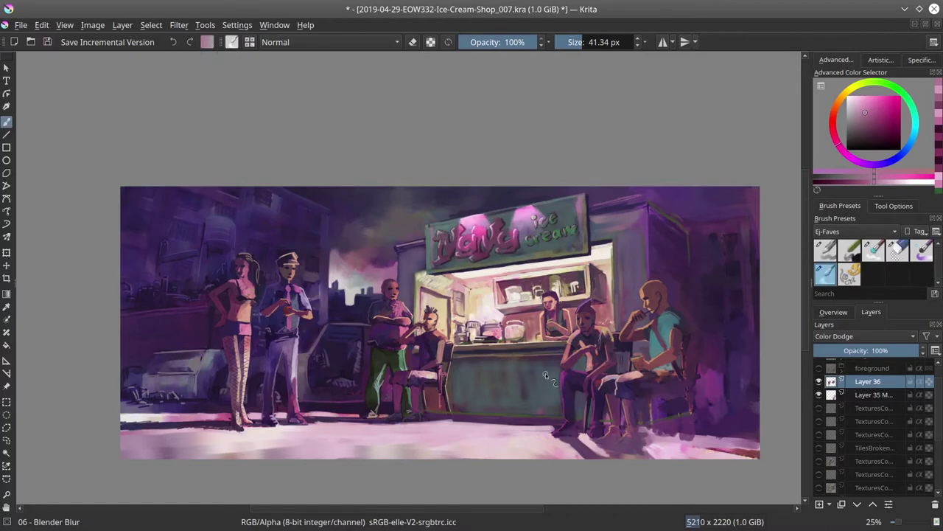
# Add a new layer above the sign glow with a small basic flow brush in lightened purple
pyautogui.click(818, 504)
pyautogui.click(825, 251)
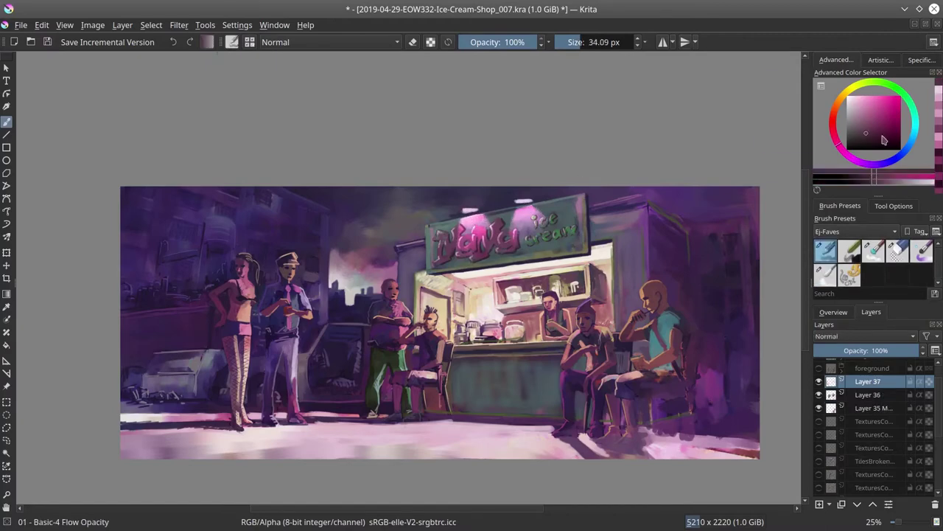
pyautogui.click(874, 134)
pyautogui.press('[')
pyautogui.press('l')
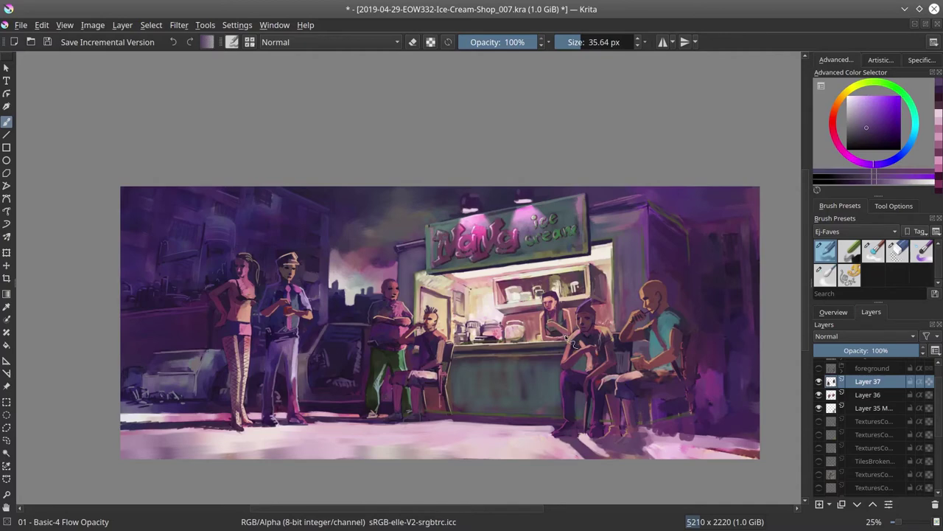
pyautogui.press('Return')
# Rename the sign layers to sign1 and sign2 and save the painting
pyautogui.doubleClick(868, 394)
pyautogui.write('sign2')
pyautogui.press('Return')
pyautogui.doubleClick(876, 408)
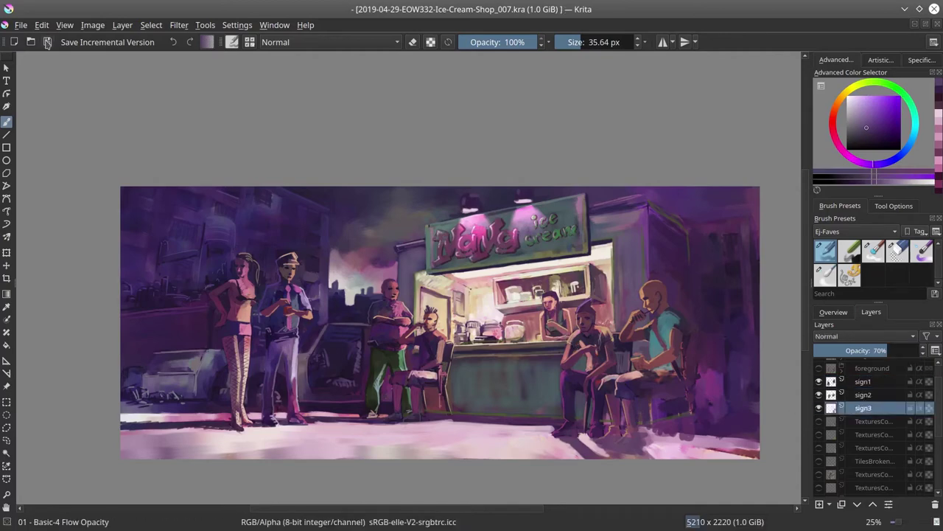
pyautogui.scroll(-5, 869, 428)
pyautogui.click(821, 478)
pyautogui.moveTo(480, 362); pyautogui.dragTo(564, 407)
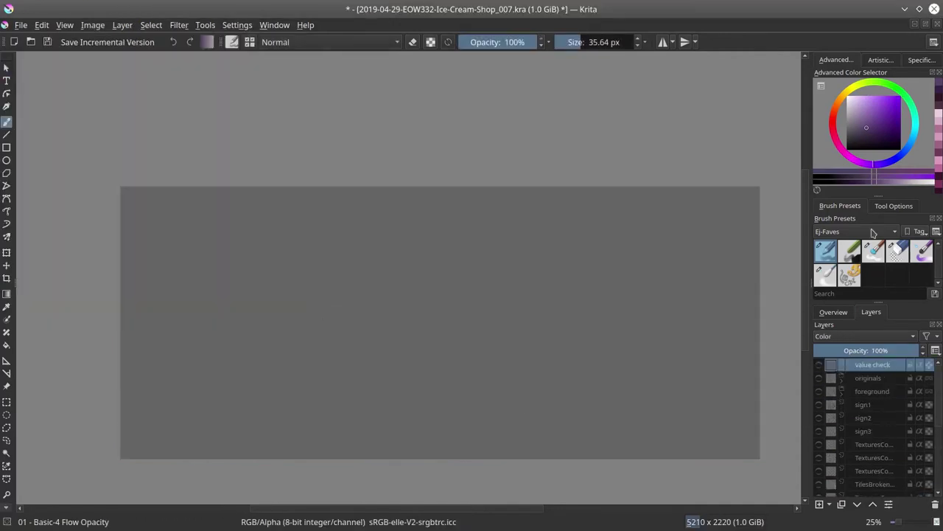
# Replace the placeholder text with price list flavours including Halo Halo and Vanilla Blueberry
pyautogui.press('BackSpace')
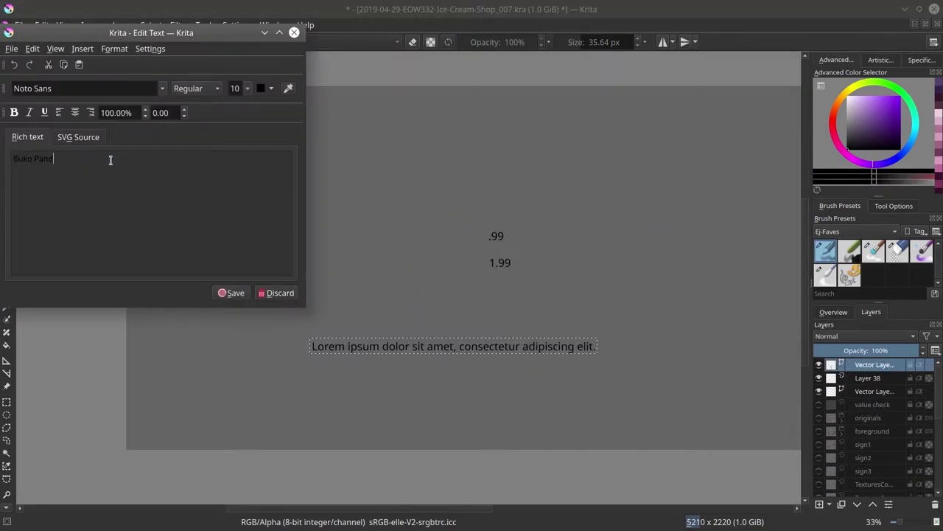
pyautogui.hotkey('ctrl', 'Tab')
pyautogui.hotkey('ctrl', 'a')
pyautogui.rightClick(29, 182)
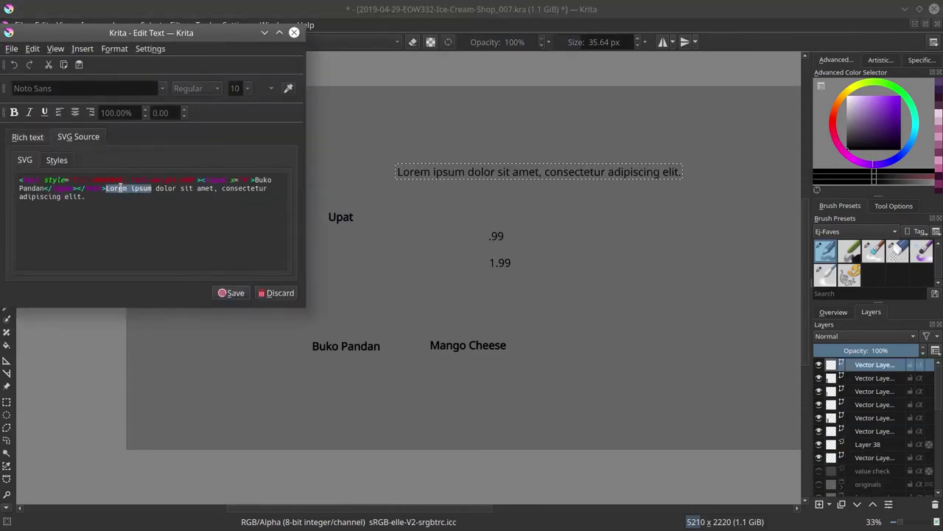
pyautogui.hotkey('shift', 'ctrl', 'End')
pyautogui.press('Delete')
pyautogui.click(274, 295)
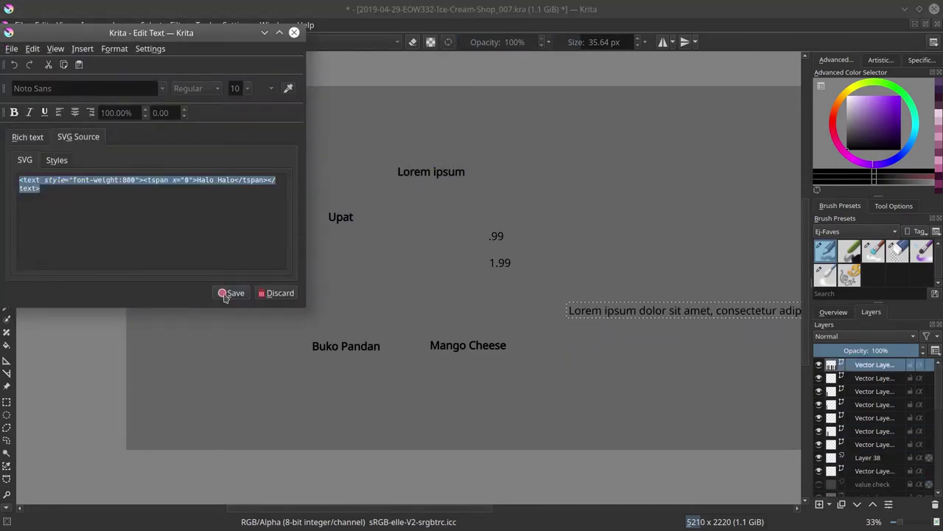
pyautogui.click(231, 293)
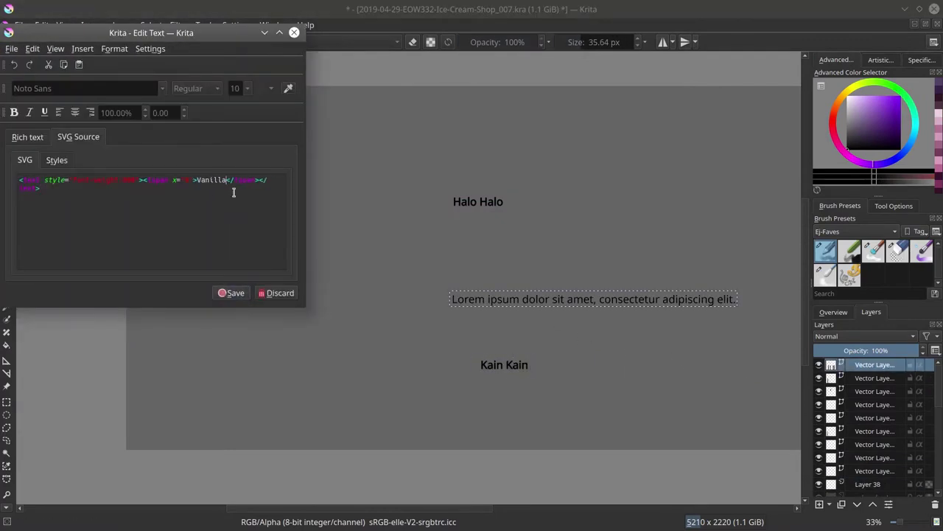
pyautogui.write('Blueberry')
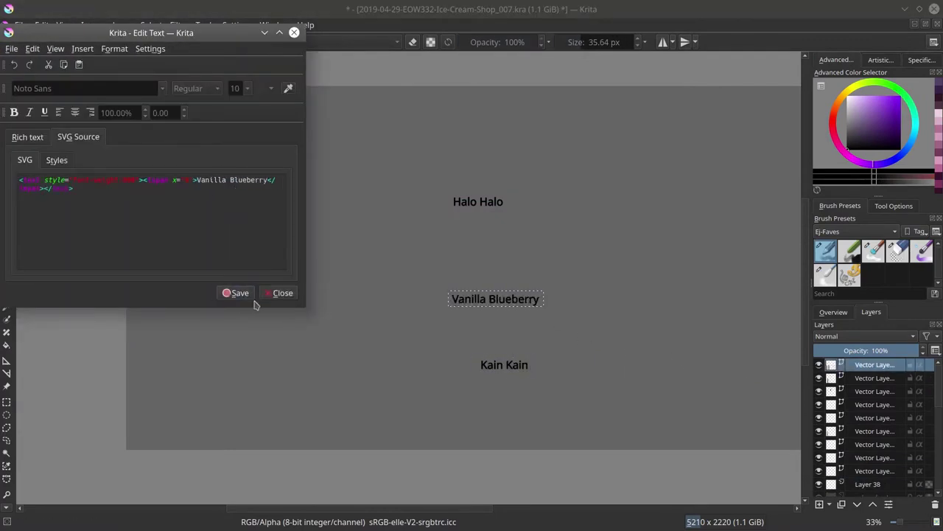
pyautogui.click(247, 293)
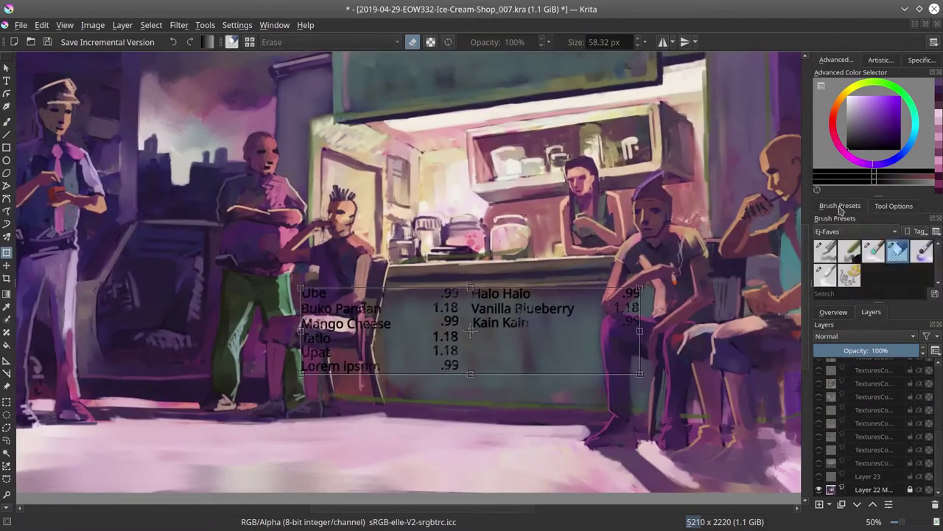
# Move the price list onto the counter, save incremental version 008, and show the figure line art
pyautogui.click(6, 266)
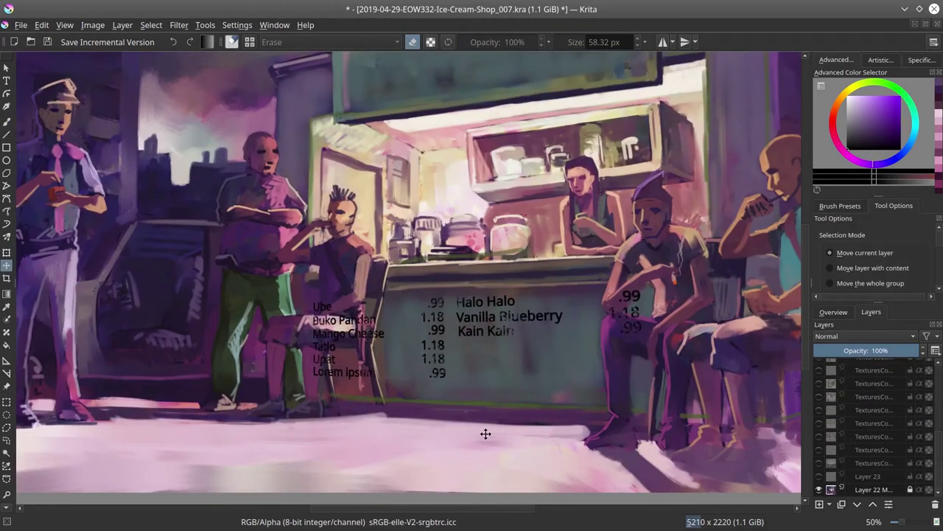
pyautogui.click(50, 42)
pyautogui.scroll(2, 857, 442)
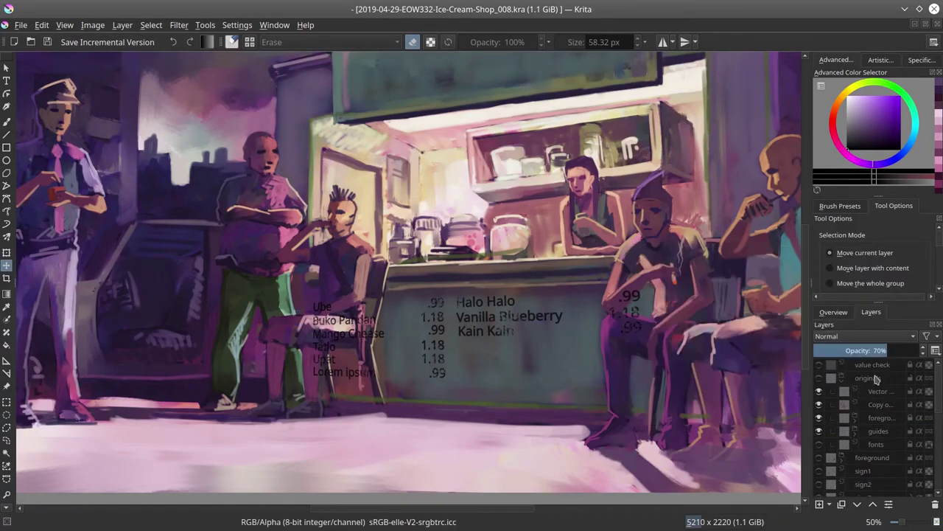
pyautogui.click(855, 443)
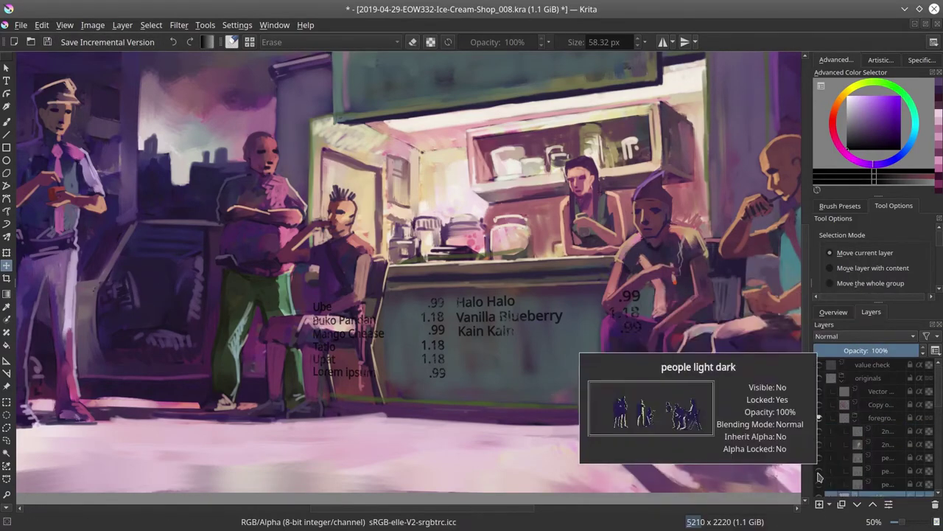
pyautogui.press('b')
pyautogui.click(818, 391)
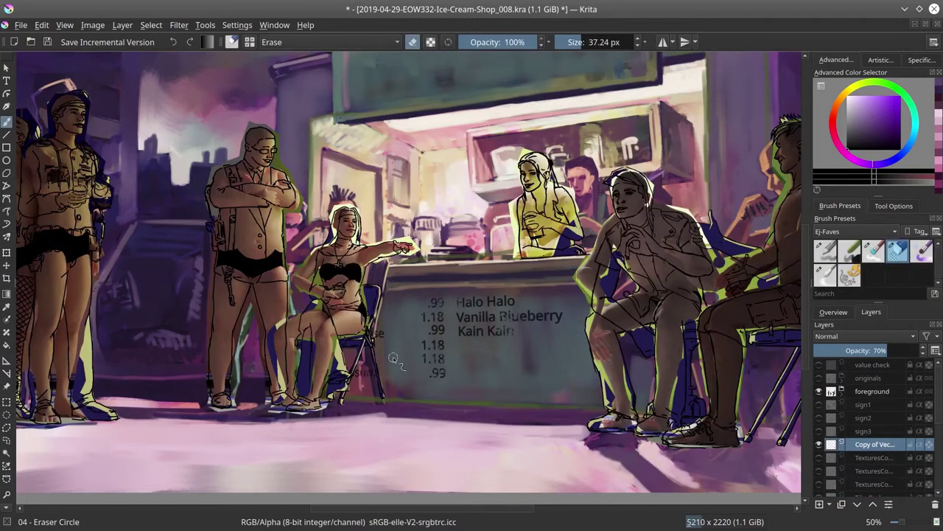
# Zoom out to the whole scene and show the texture and sign layers
pyautogui.press('-')
pyautogui.moveTo(819, 405); pyautogui.dragTo(819, 458)
pyautogui.click(874, 458)
pyautogui.press('+')
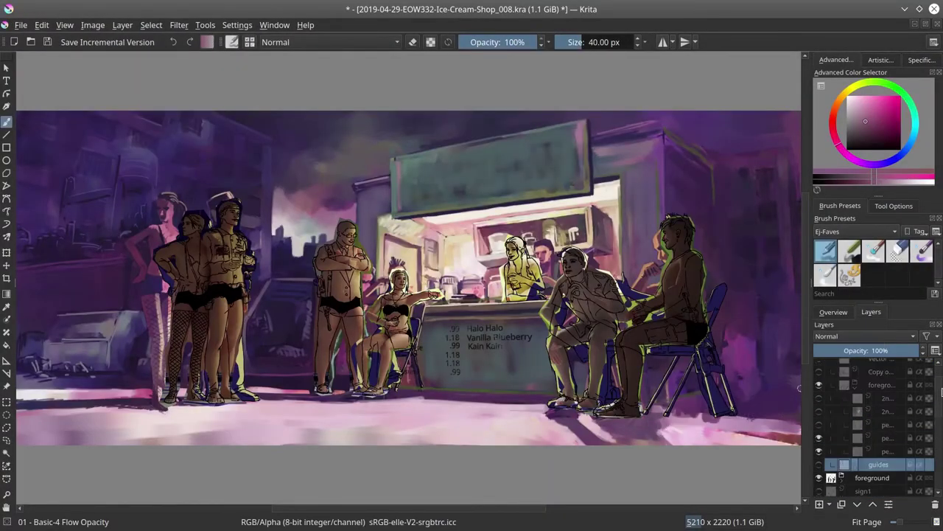
pyautogui.moveTo(854, 420)
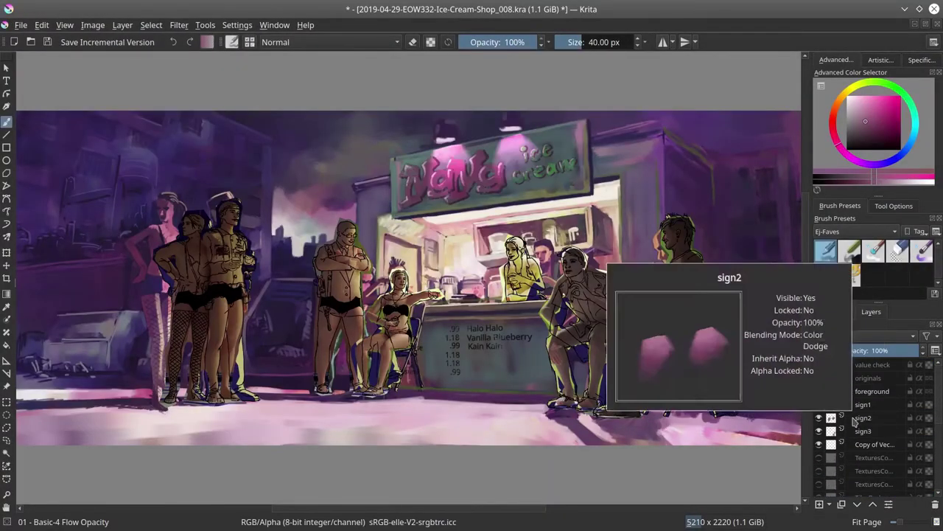
pyautogui.click(819, 457)
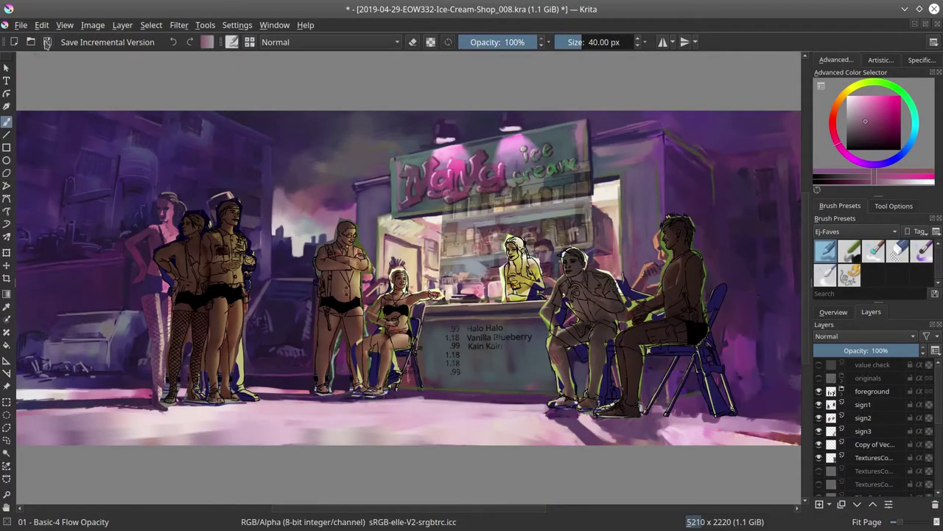
# Erase the texture overlay from the stand's window and interior with the circular eraser
pyautogui.click(897, 251)
pyautogui.click(873, 457)
pyautogui.scroll(3, 656, 199)
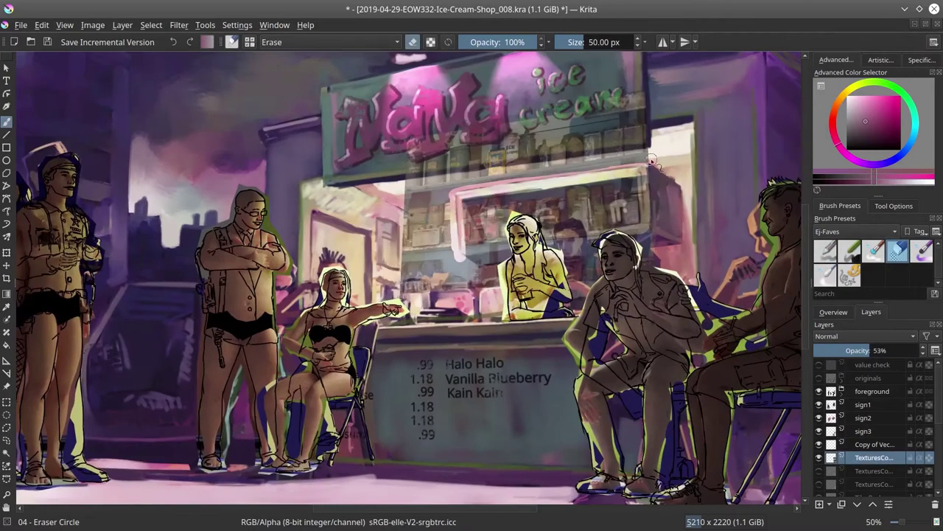
pyautogui.moveTo(656, 199); pyautogui.dragTo(431, 243)
pyautogui.scroll(-3, 431, 243)
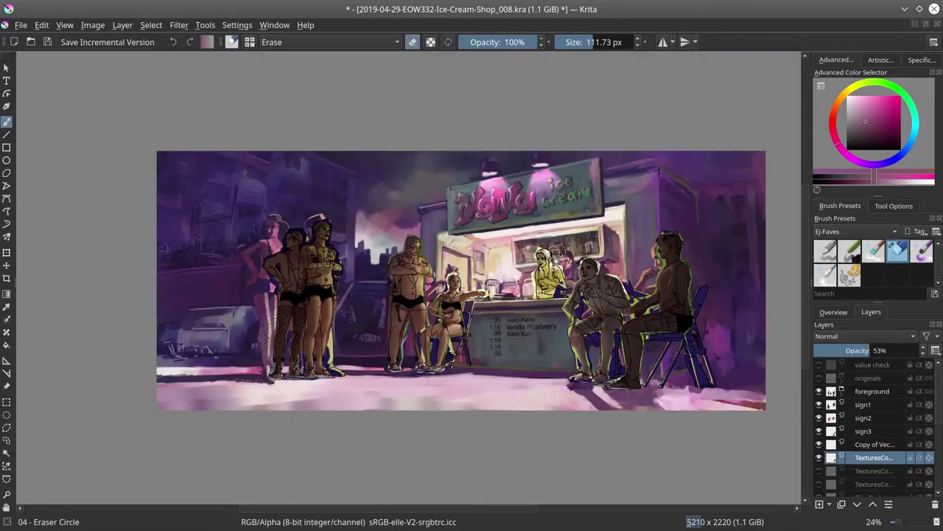
pyautogui.scroll(-3, 874, 428)
# Trim the texture layers to the image size
pyautogui.click(819, 463)
pyautogui.click(93, 25)
pyautogui.click(118, 86)
pyautogui.scroll(2, 417, 253)
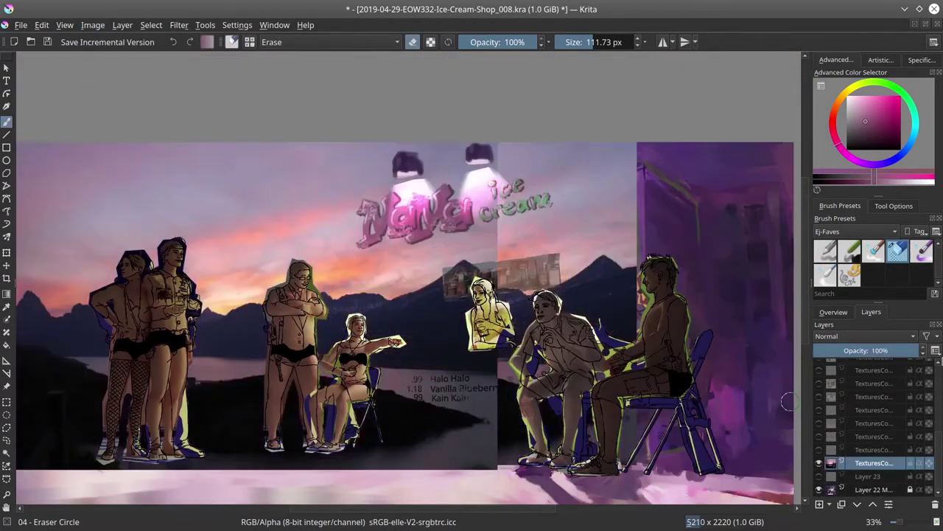
pyautogui.scroll(-2, 417, 254)
# Copy a rectangle of the sunset photo into a new layer and save
pyautogui.hotkey('ctrl', 'r')
pyautogui.moveTo(202, 204); pyautogui.dragTo(342, 448)
pyautogui.scroll(-1, 857, 350)
pyautogui.hotkey('ctrl', 'v')
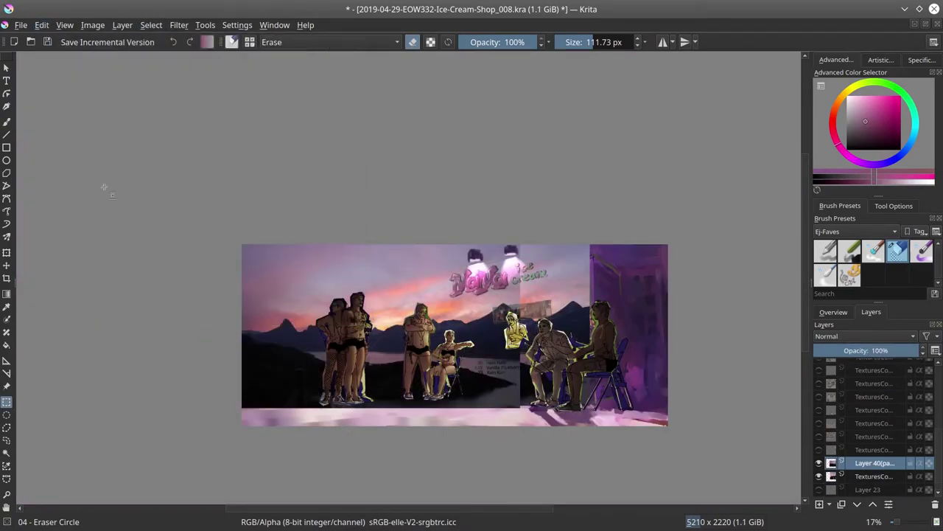
pyautogui.scroll(2, 76, 154)
pyautogui.hotkey('ctrl', 's')
# Outline a polygonal selection area and hide the pasted photo layer
pyautogui.hotkey('ctrl', 'shift', 'r')
pyautogui.click(118, 177)
pyautogui.click(198, 213)
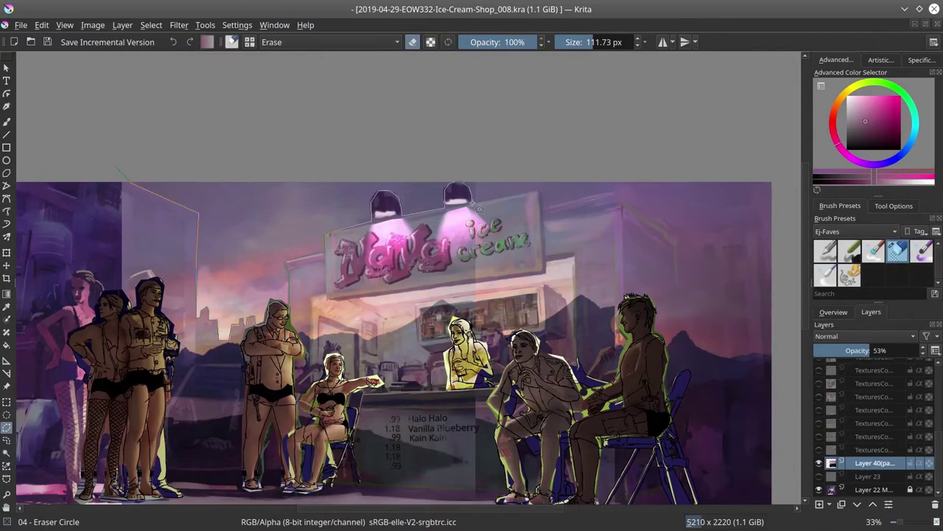
pyautogui.doubleClick(672, 235)
pyautogui.click(819, 463)
# Show the texture layer above and lower its opacity to 9%
pyautogui.press('-')
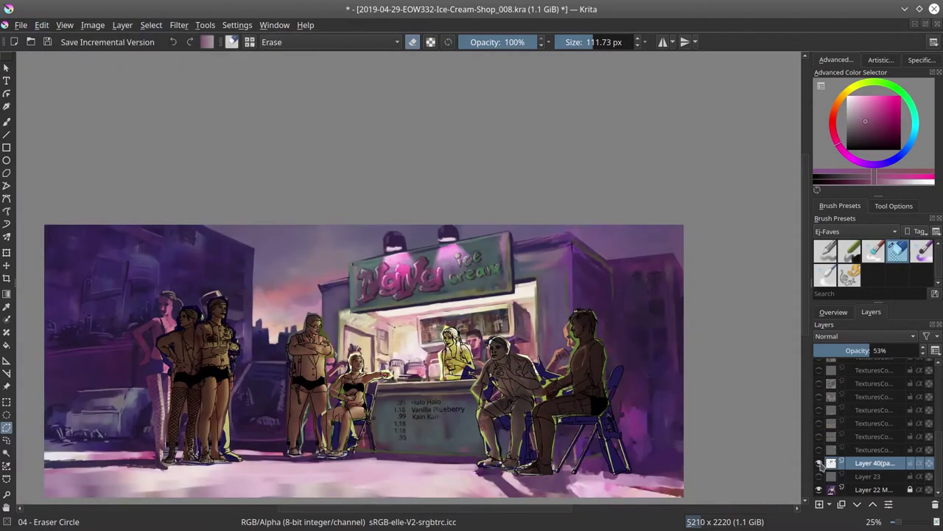
pyautogui.click(873, 449)
pyautogui.click(819, 449)
pyautogui.moveTo(880, 351); pyautogui.dragTo(824, 350)
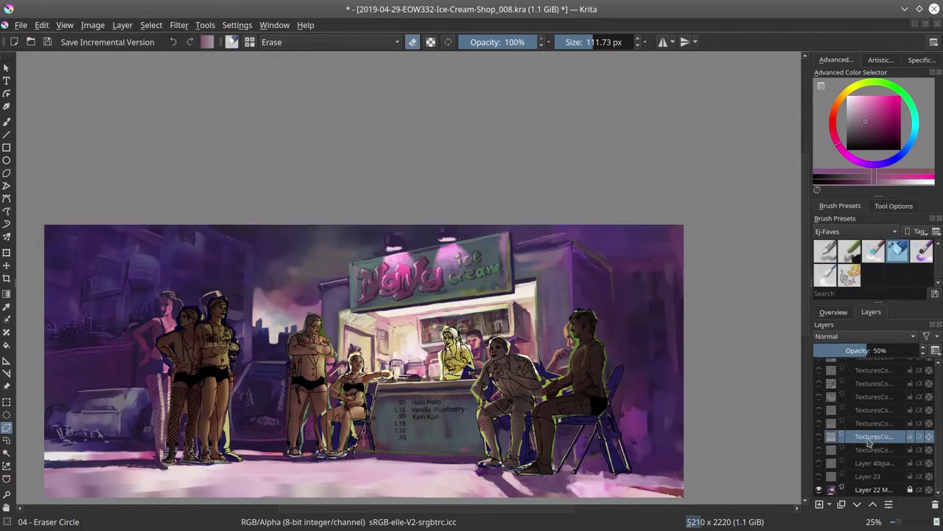
# Paste the building photo, deselect, and merge it into the texture layer below
pyautogui.hotkey('ctrl', 'v')
pyautogui.hotkey('ctrl', 'r')
pyautogui.click(152, 24)
pyautogui.click(159, 55)
pyautogui.rightClick(873, 437)
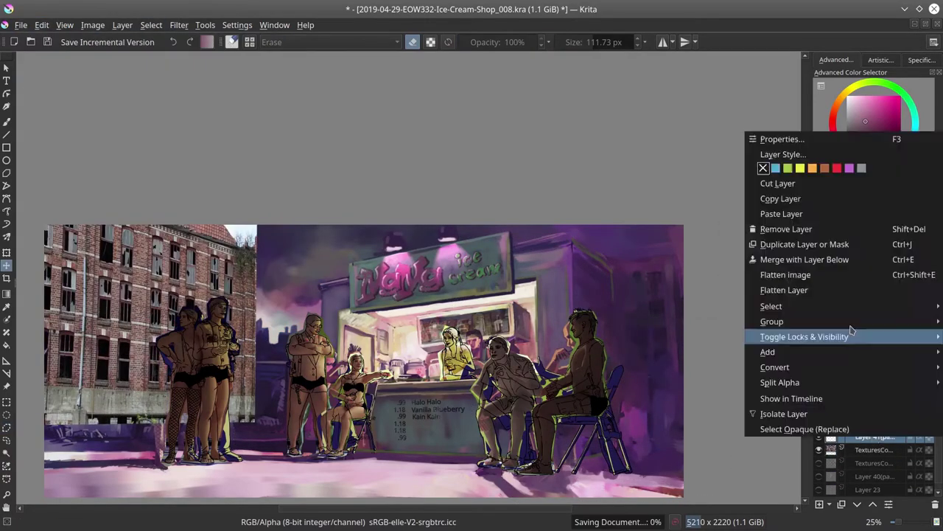
pyautogui.click(792, 257)
# Cut the unwanted part of the texture layer with a polygon selection and save
pyautogui.click(6, 427)
pyautogui.press('+')
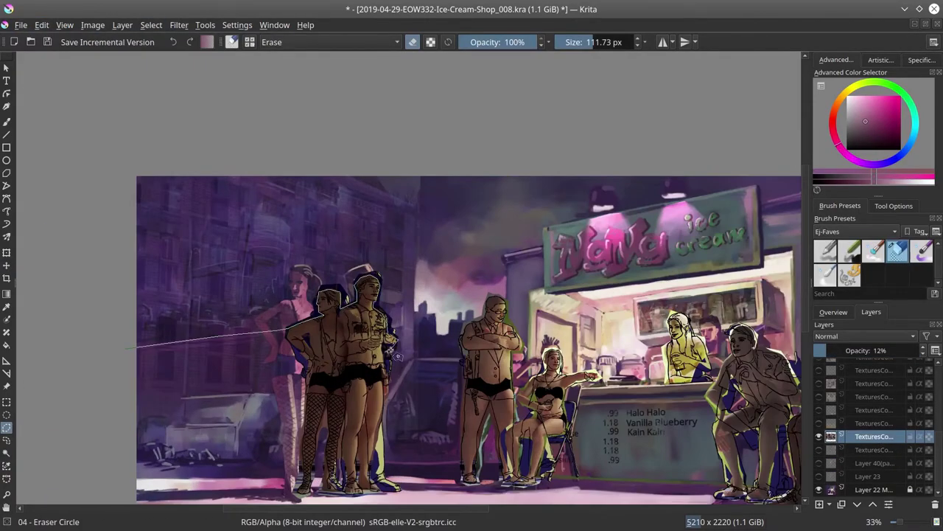
pyautogui.click(42, 25)
pyautogui.click(66, 66)
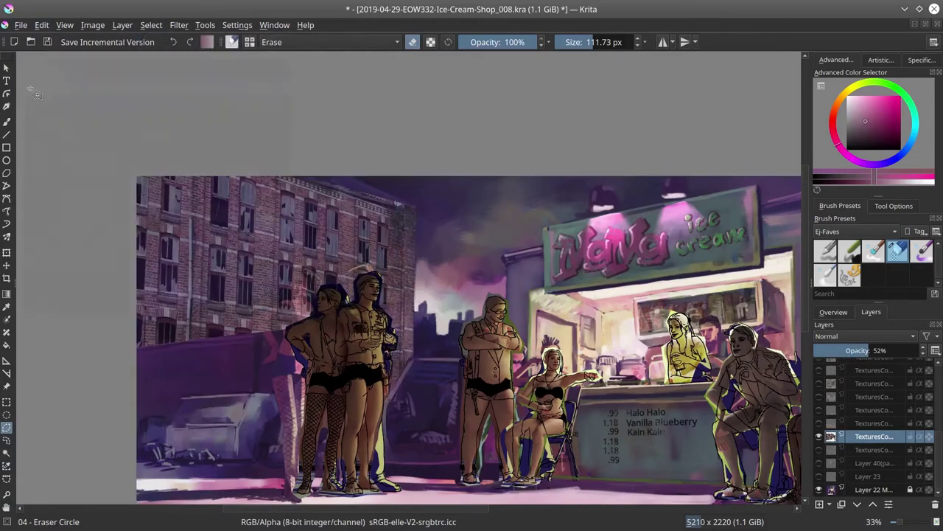
pyautogui.click(874, 423)
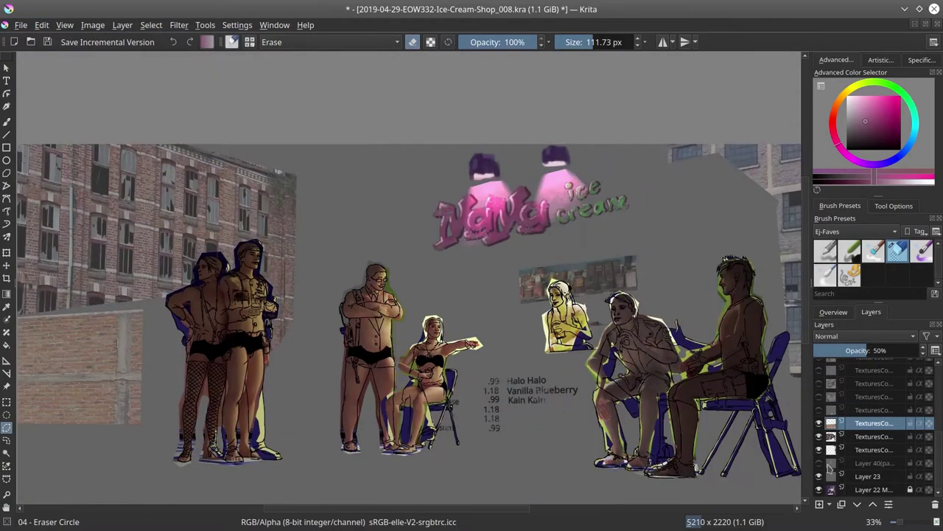
pyautogui.click(49, 42)
pyautogui.scroll(5, 821, 435)
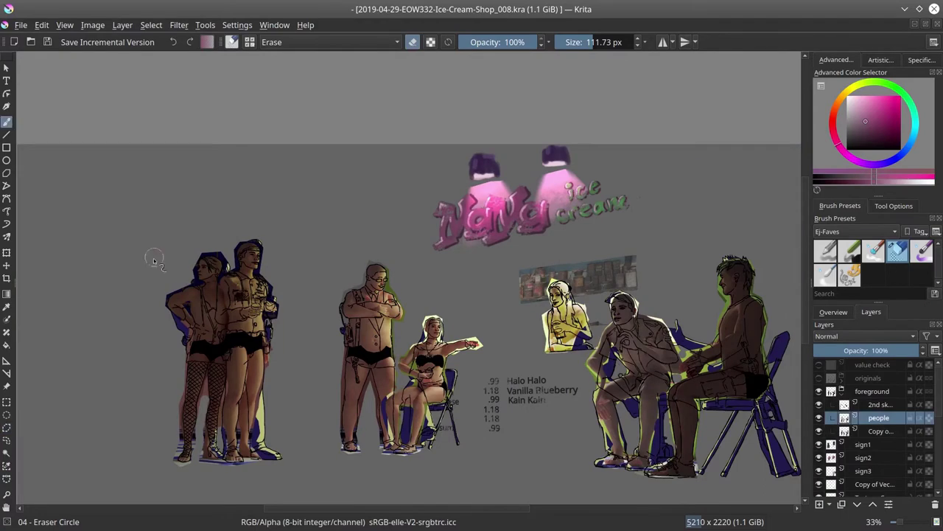
# Sample the orange skin tone from the sketch layer, then return to the brush on the people layer
pyautogui.scroll(5, 154, 259)
pyautogui.press('pageup')
pyautogui.press('p')
pyautogui.click(396, 330)
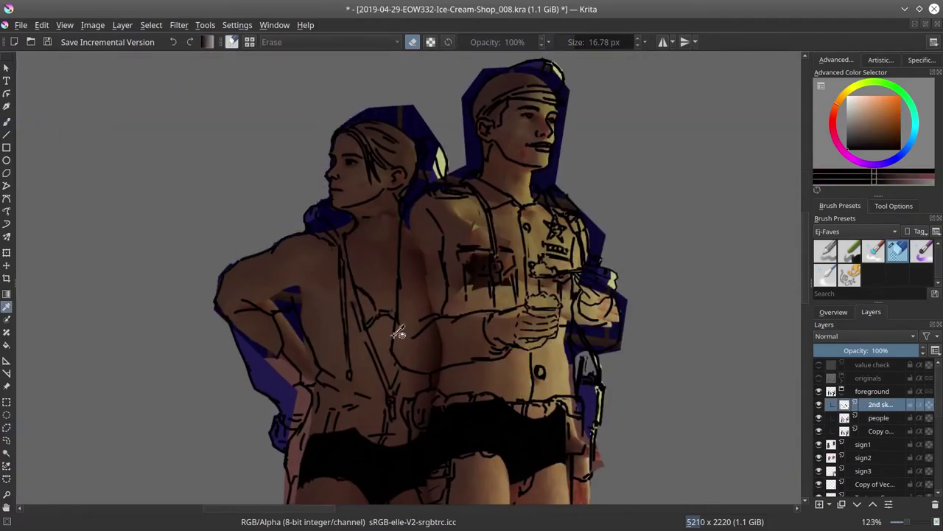
pyautogui.press('pagedown')
pyautogui.press('b')
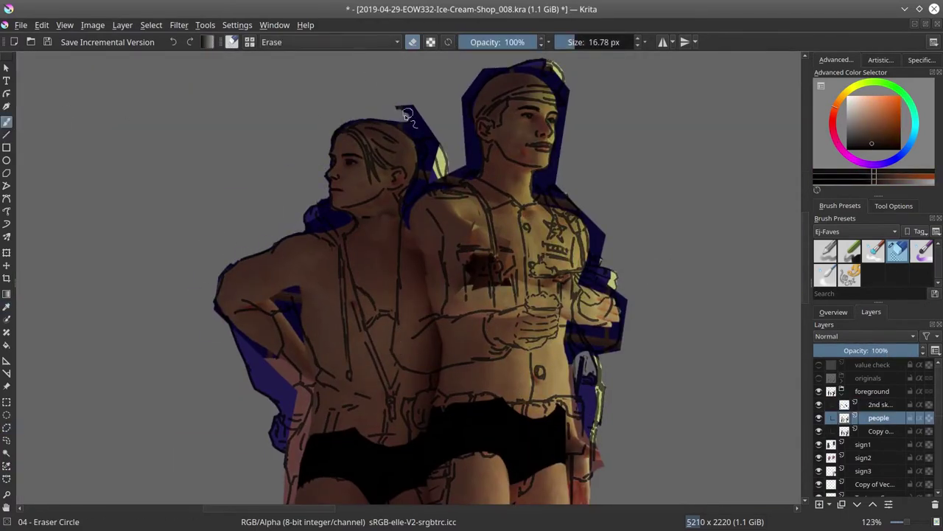
# Lower the people layer's opacity to 37% and enlarge the brush
pyautogui.click(835, 350)
pyautogui.press(']')
pyautogui.press(']')
pyautogui.press(']')
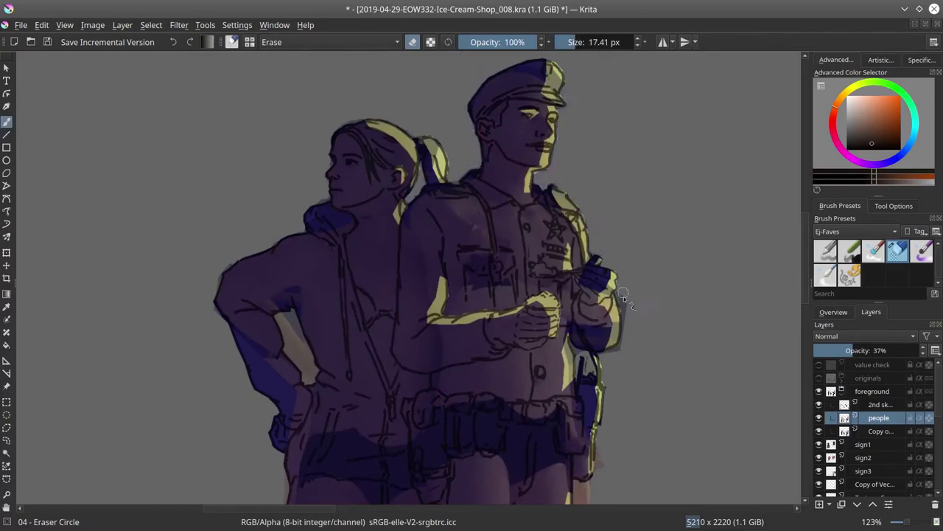
pyautogui.scroll(-15, 302, 365)
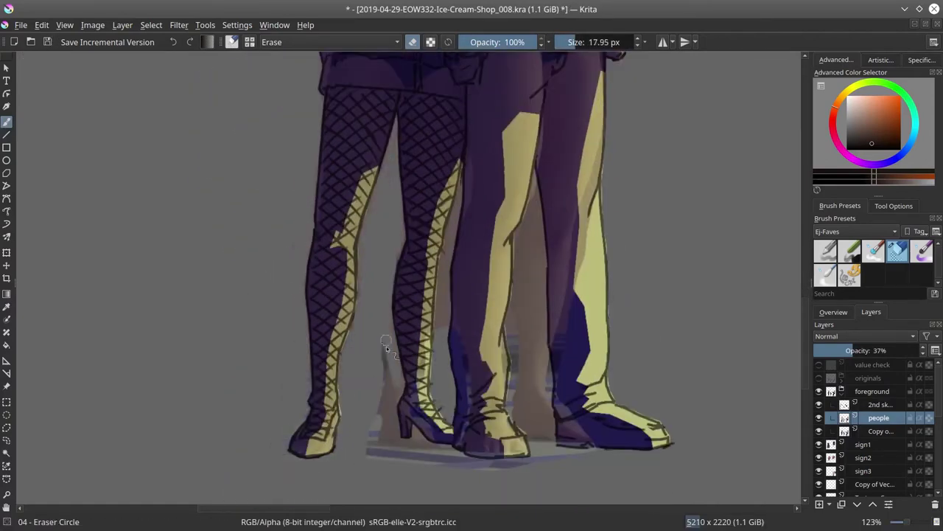
pyautogui.hscroll(2, 474, 193)
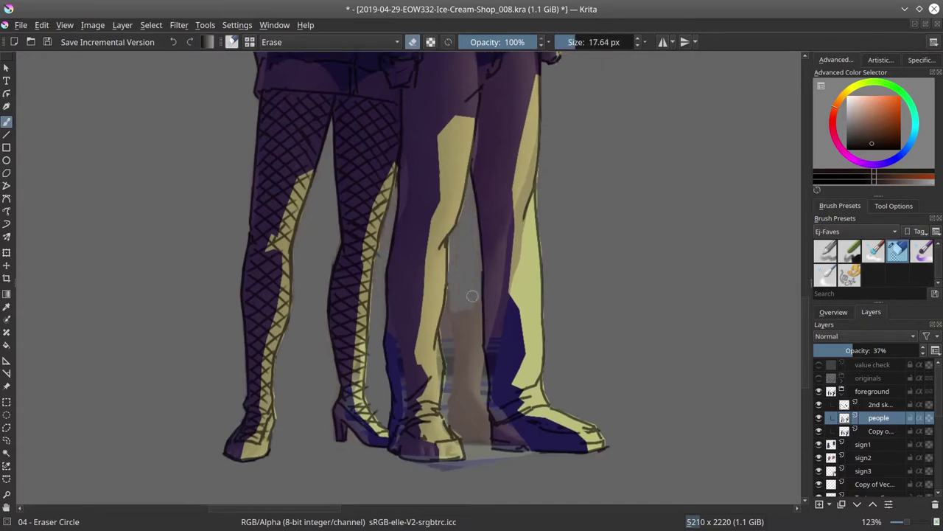
pyautogui.scroll(-3, 475, 354)
pyautogui.scroll(3, 486, 400)
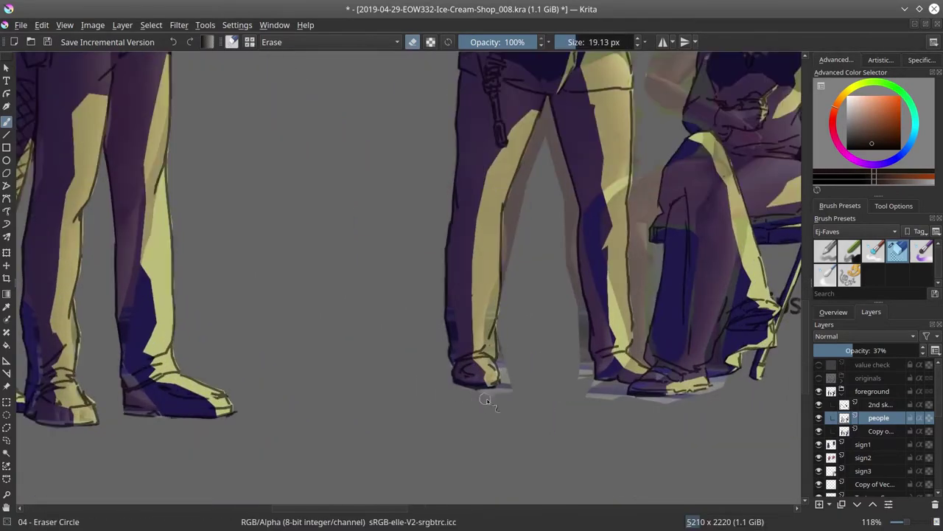
pyautogui.scroll(3, 487, 400)
pyautogui.scroll(-2, 508, 299)
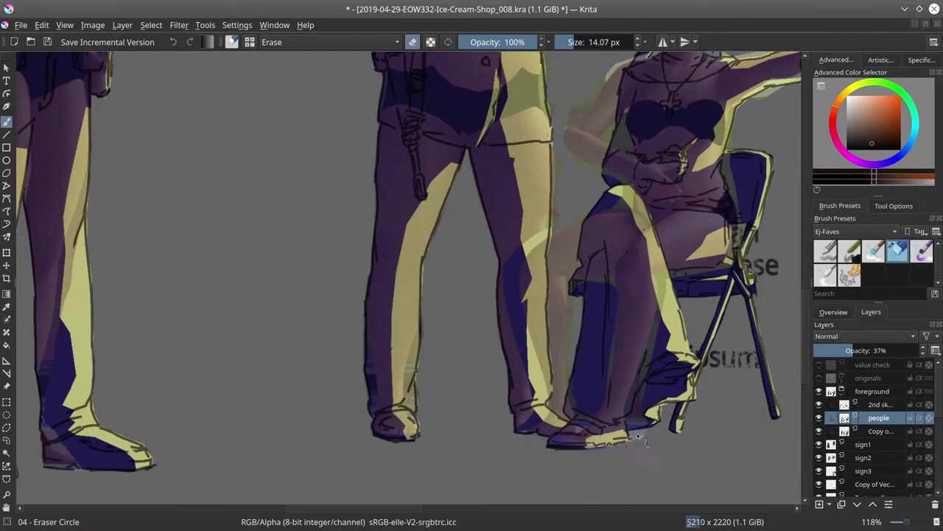
pyautogui.moveTo(482, 347); pyautogui.dragTo(567, 257)
# Pan and zoom across each figure to compare the painting with the sketch beneath
pyautogui.scroll(4, 554, 295)
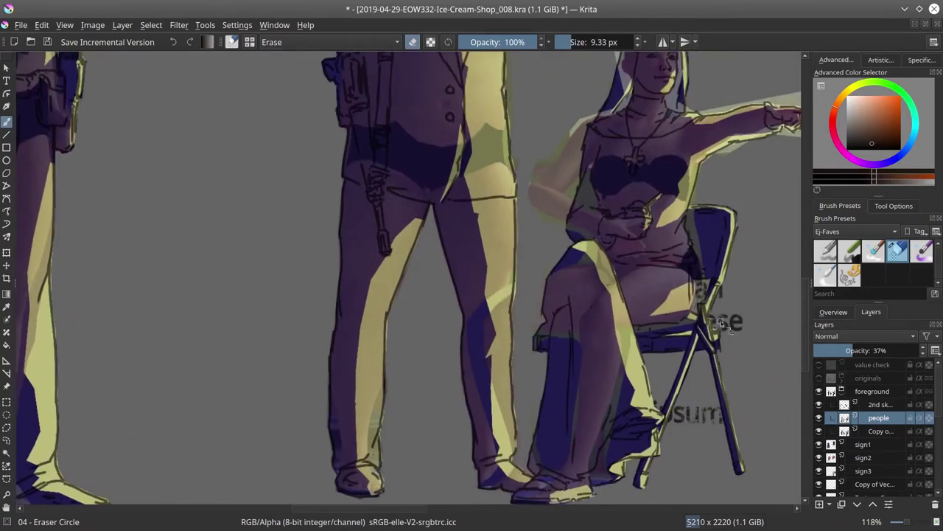
pyautogui.scroll(2, 564, 124)
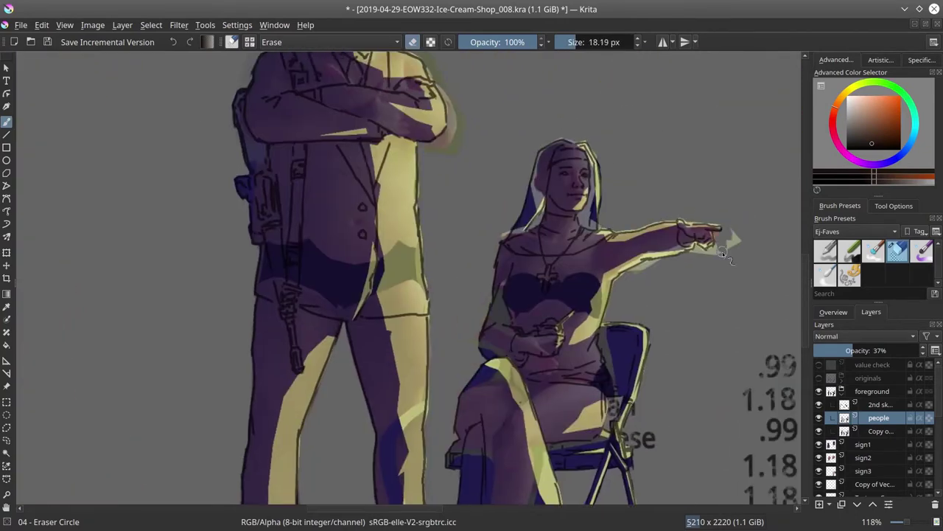
pyautogui.scroll(4, 726, 254)
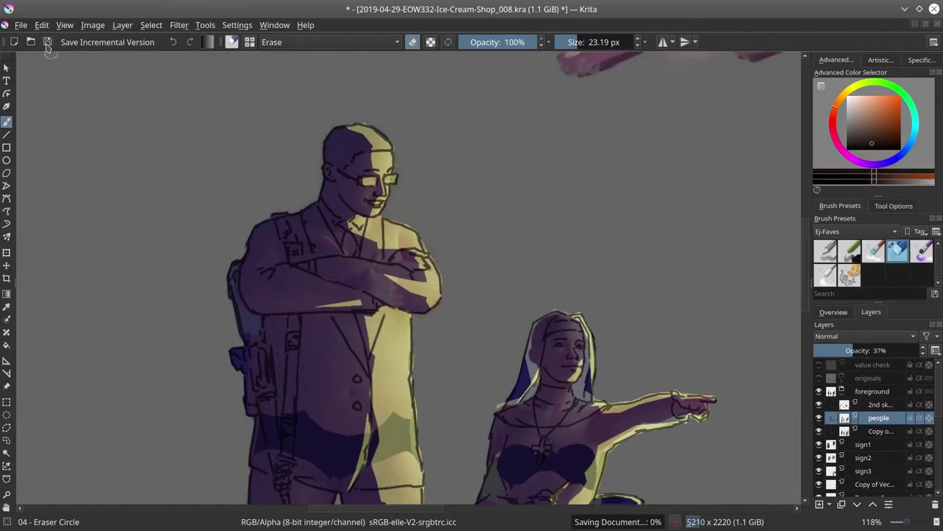
pyautogui.hscroll(10, 372, 373)
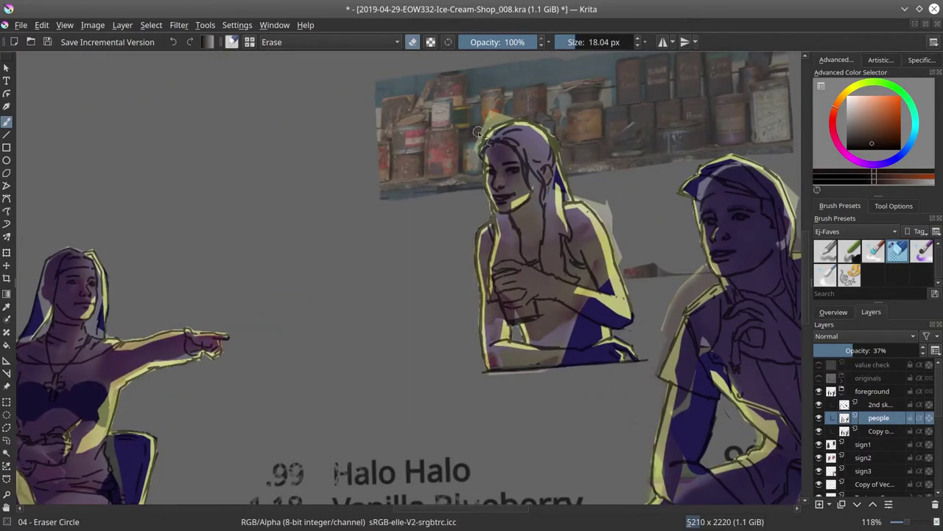
pyautogui.hscroll(8, 649, 261)
pyautogui.scroll(-2, 649, 260)
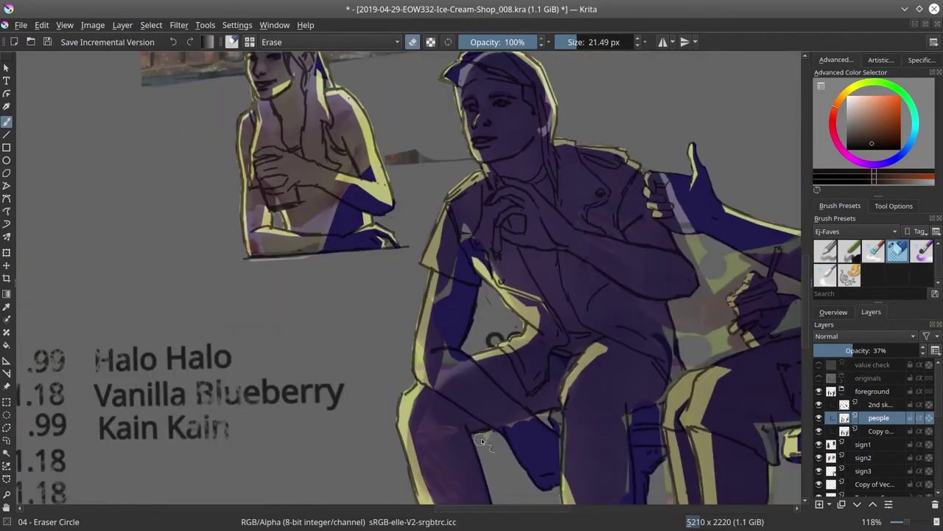
pyautogui.scroll(4, 606, 305)
pyautogui.hscroll(5, 606, 306)
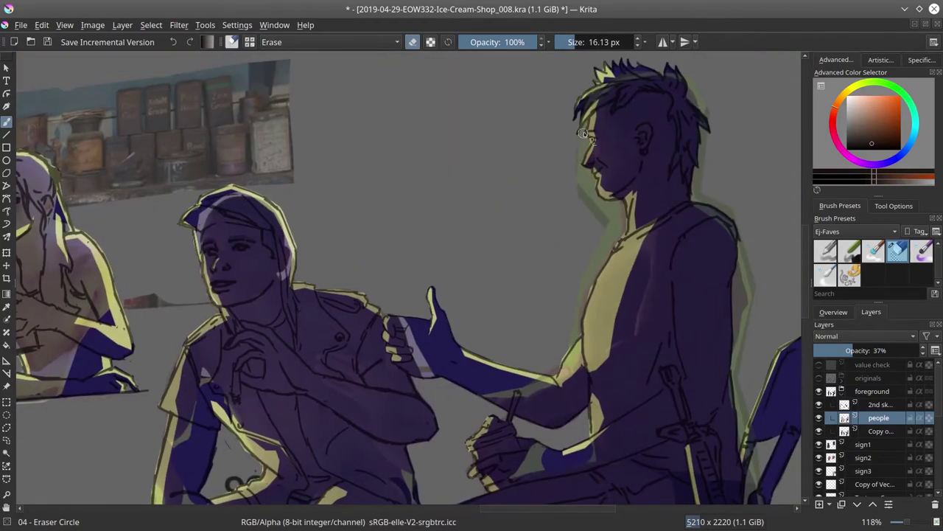
pyautogui.scroll(1, 659, 201)
pyautogui.hscroll(1, 660, 201)
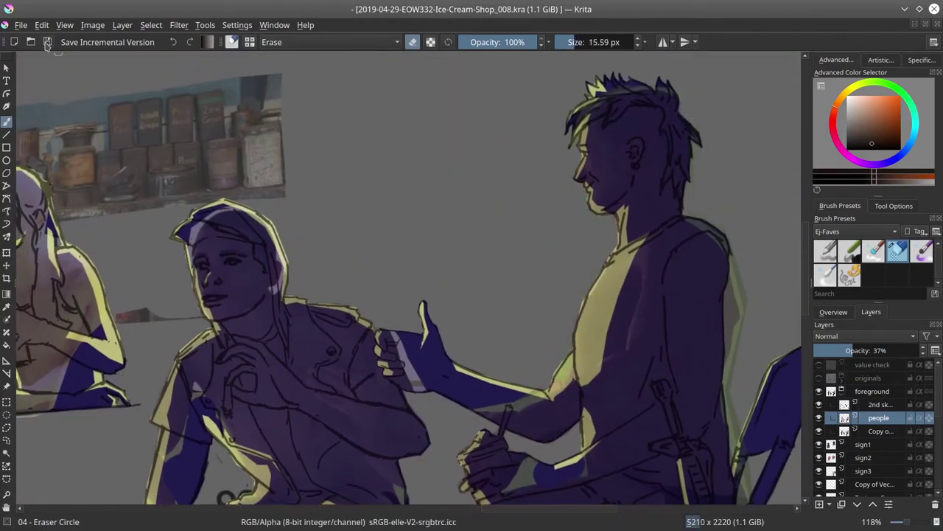
pyautogui.scroll(-10, 730, 313)
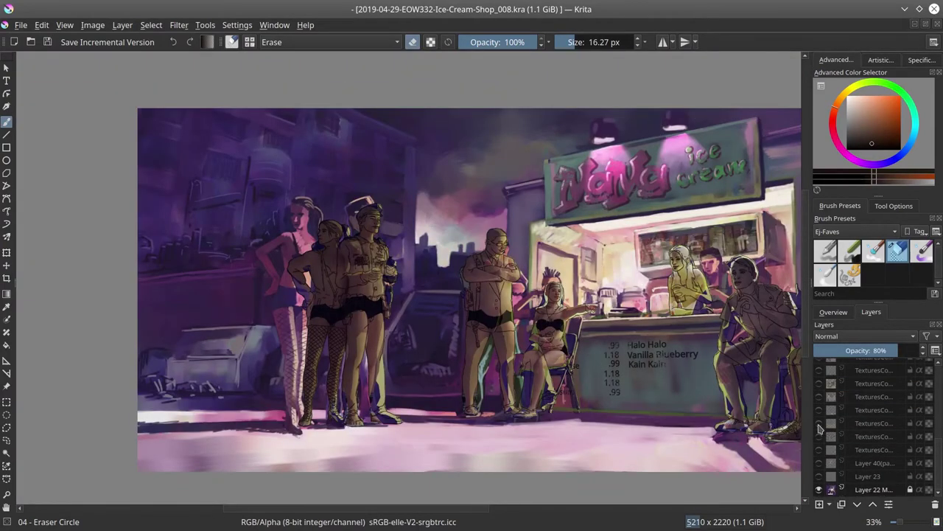
# Show the brick-wall and car texture layers and erase them around the car, the man's legs and the meter box
pyautogui.click(819, 424)
pyautogui.moveTo(177, 335)
pyautogui.mouseDown()
pyautogui.moveTo(262, 367)
pyautogui.moveTo(195, 339)
pyautogui.mouseUp()
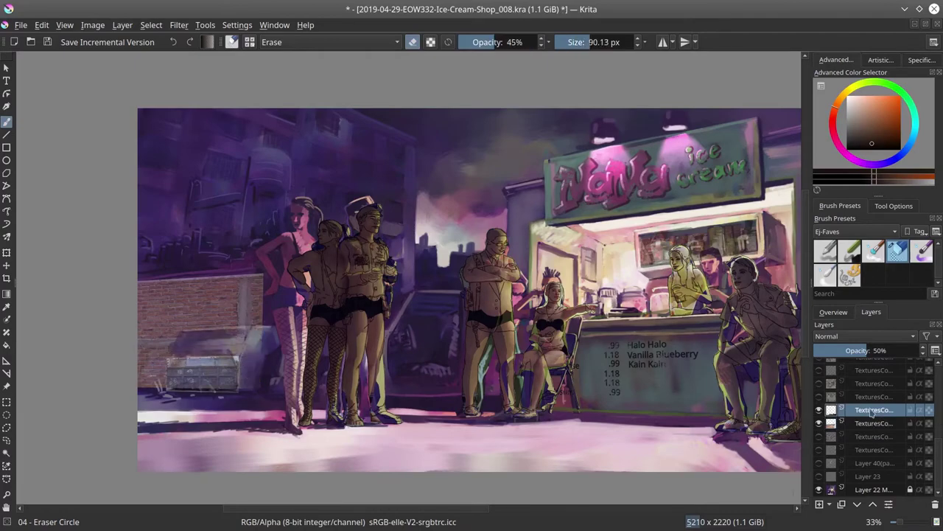
pyautogui.click(862, 410)
pyautogui.click(819, 391)
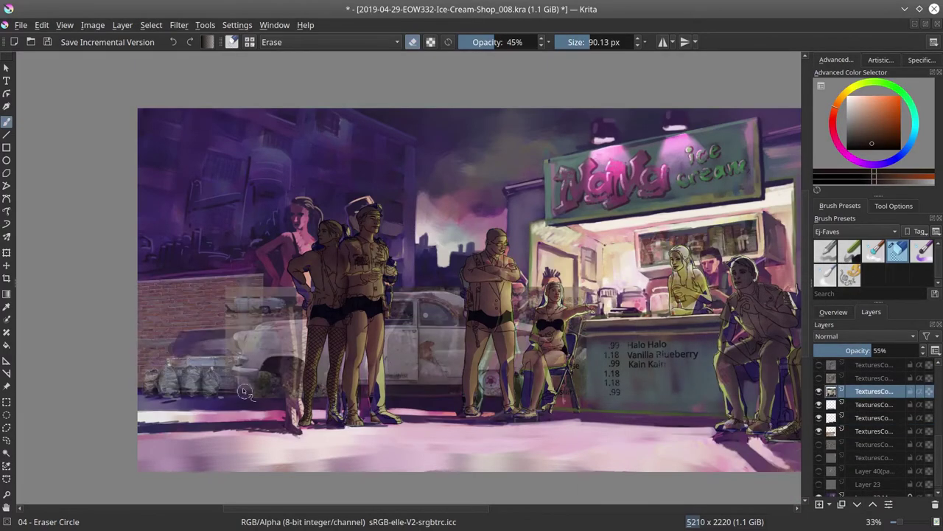
pyautogui.moveTo(515, 291); pyautogui.dragTo(508, 332)
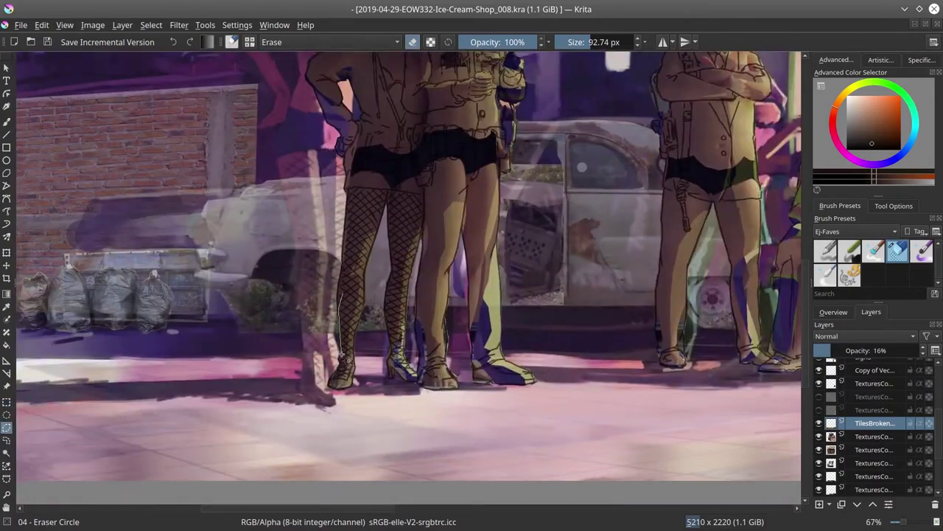
pyautogui.click(151, 25)
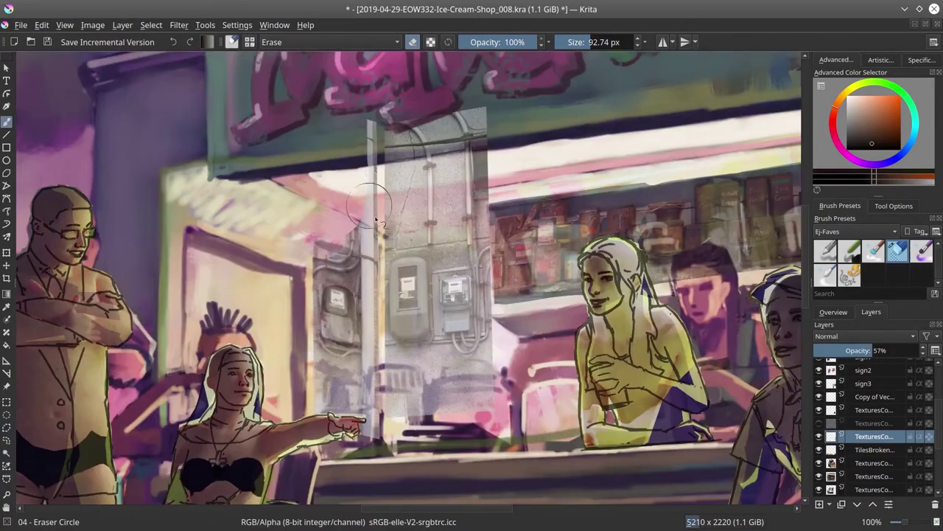
pyautogui.moveTo(368, 295)
pyautogui.mouseDown()
pyautogui.moveTo(431, 362)
pyautogui.moveTo(446, 154)
pyautogui.mouseUp()
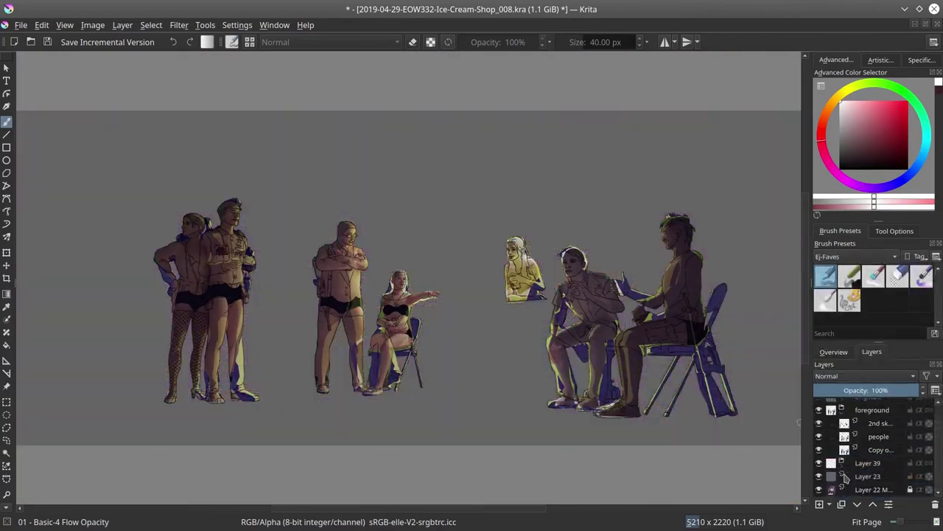
# Show the ice-cream sign and erase colour from the woman's jacket, the man's arm and shorts, and the cop's legs
pyautogui.moveTo(819, 416); pyautogui.dragTo(820, 446)
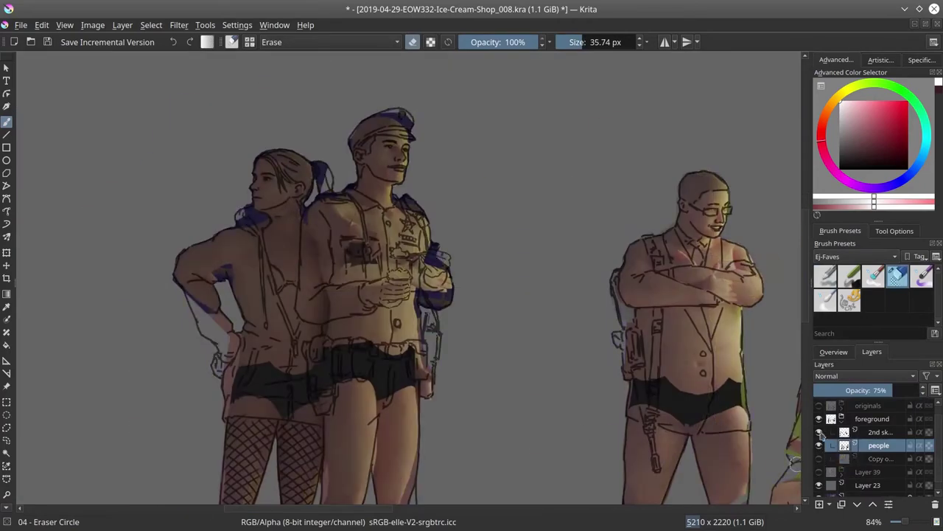
pyautogui.moveTo(346, 193)
pyautogui.mouseDown()
pyautogui.moveTo(232, 282)
pyautogui.moveTo(241, 355)
pyautogui.moveTo(264, 412)
pyautogui.moveTo(226, 289)
pyautogui.moveTo(303, 345)
pyautogui.mouseUp()
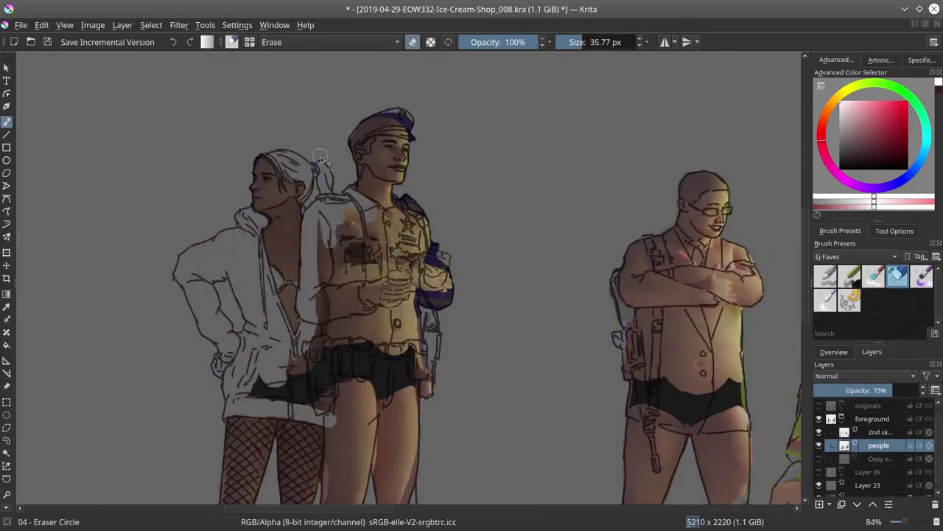
pyautogui.moveTo(386, 265)
pyautogui.mouseDown()
pyautogui.moveTo(309, 383)
pyautogui.moveTo(338, 359)
pyautogui.moveTo(313, 396)
pyautogui.moveTo(368, 301)
pyautogui.moveTo(364, 360)
pyautogui.mouseUp()
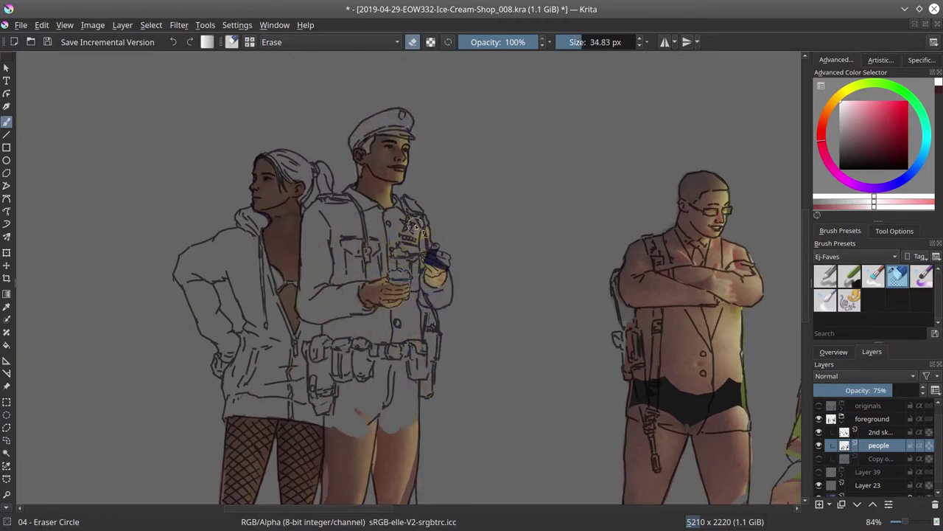
pyautogui.scroll(-3, 414, 225)
pyautogui.moveTo(339, 438)
pyautogui.mouseDown()
pyautogui.moveTo(390, 309)
pyautogui.moveTo(428, 251)
pyautogui.mouseUp()
pyautogui.scroll(-1, 526, 148)
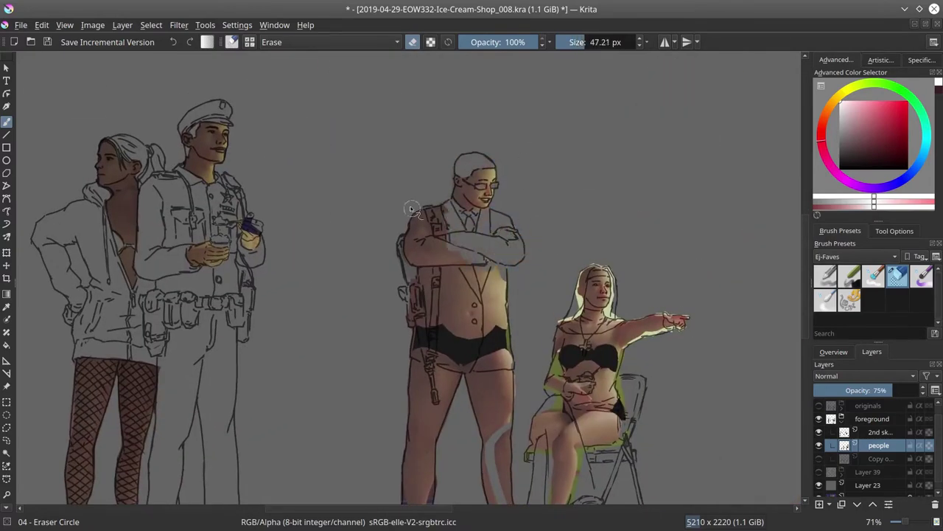
# Erase the colour fill from the standing man and stray colour near the seated nun's chair
pyautogui.moveTo(411, 209); pyautogui.dragTo(368, 162)
pyautogui.moveTo(435, 244); pyautogui.dragTo(398, 331)
pyautogui.moveTo(575, 280); pyautogui.dragTo(420, 274)
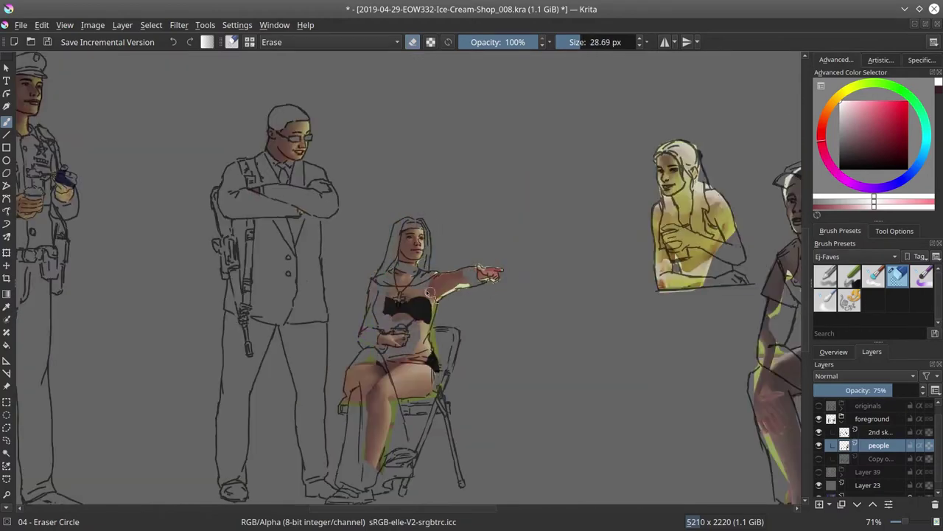
pyautogui.moveTo(428, 341)
pyautogui.mouseDown()
pyautogui.moveTo(413, 354)
pyautogui.moveTo(169, 376)
pyautogui.mouseUp()
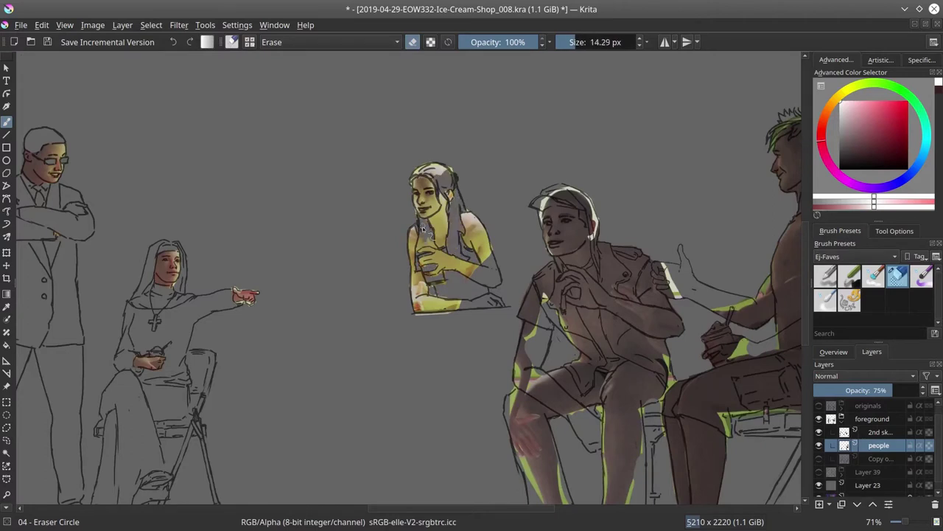
pyautogui.moveTo(573, 191); pyautogui.dragTo(498, 199)
pyautogui.moveTo(519, 275)
pyautogui.mouseDown()
pyautogui.moveTo(572, 267)
pyautogui.moveTo(500, 297)
pyautogui.moveTo(487, 280)
pyautogui.mouseUp()
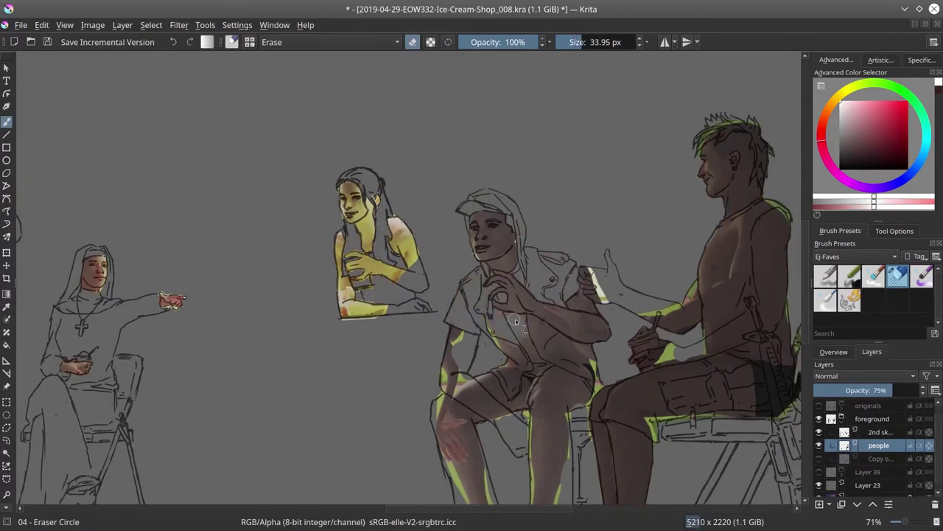
# Erase excess colour and shading from the seated men
pyautogui.moveTo(515, 322); pyautogui.dragTo(549, 342)
pyautogui.moveTo(549, 342); pyautogui.dragTo(505, 306)
pyautogui.moveTo(450, 376)
pyautogui.mouseDown()
pyautogui.moveTo(487, 295)
pyautogui.moveTo(472, 221)
pyautogui.mouseUp()
pyautogui.moveTo(512, 265); pyautogui.dragTo(540, 436)
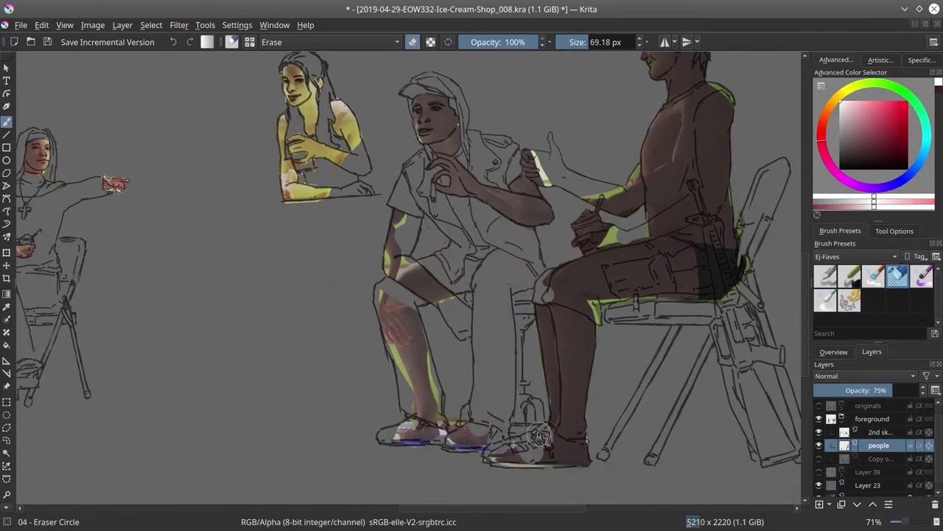
pyautogui.moveTo(598, 226); pyautogui.dragTo(497, 296)
pyautogui.moveTo(666, 181)
pyautogui.mouseDown()
pyautogui.moveTo(642, 222)
pyautogui.moveTo(594, 175)
pyautogui.mouseUp()
pyautogui.moveTo(558, 268); pyautogui.dragTo(543, 232)
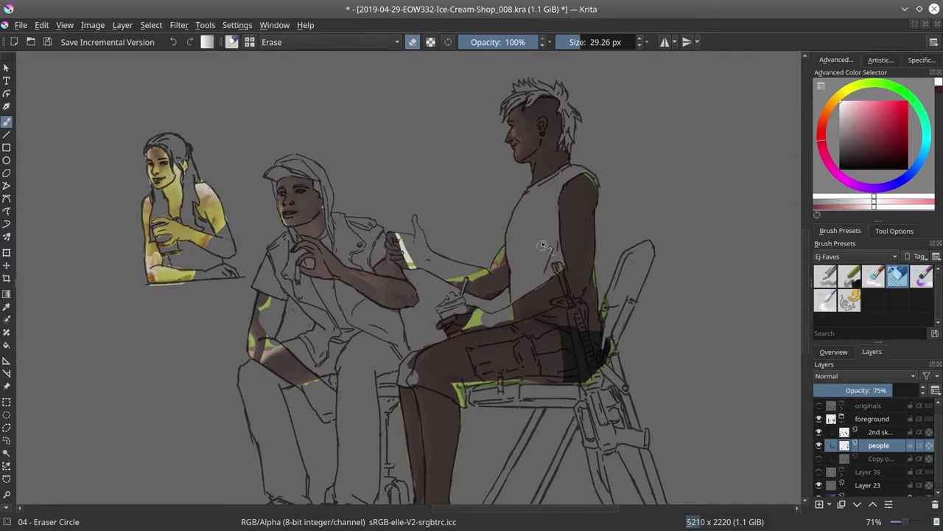
pyautogui.scroll(-2, 579, 289)
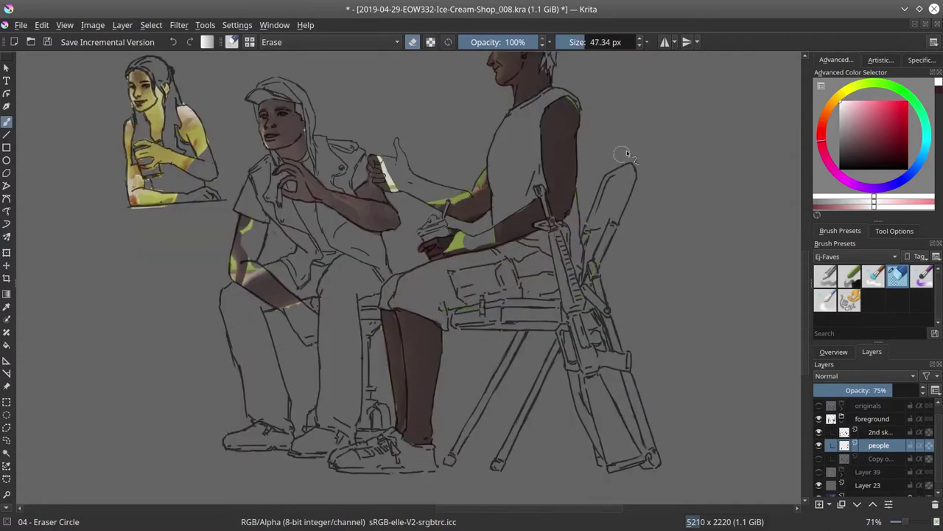
# Show the purple silhouette copy layer at about 92% opacity and save
pyautogui.press('2')
pyautogui.click(819, 459)
pyautogui.moveTo(866, 390); pyautogui.dragTo(912, 391)
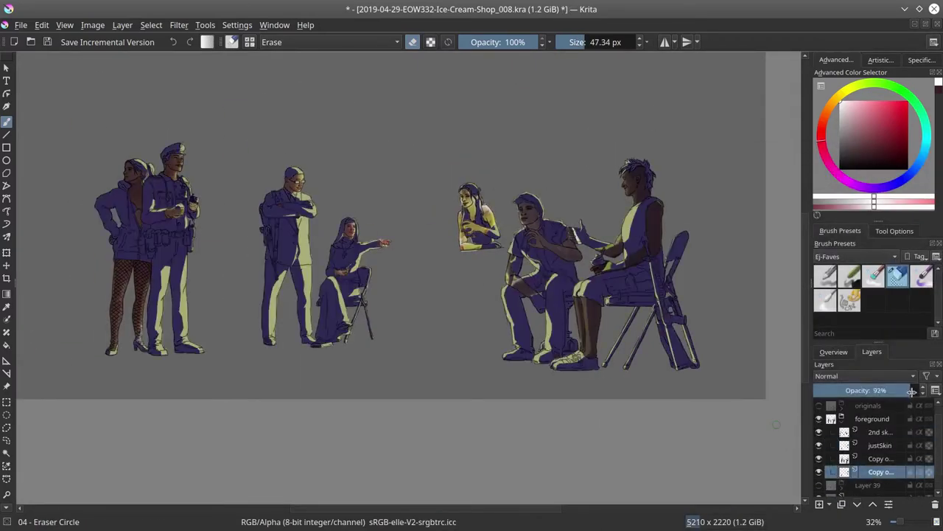
pyautogui.click(879, 432)
# Add a new paint layer and paint pink over the figures' faces with the Shapes Mecha Hue brush
pyautogui.click(904, 390)
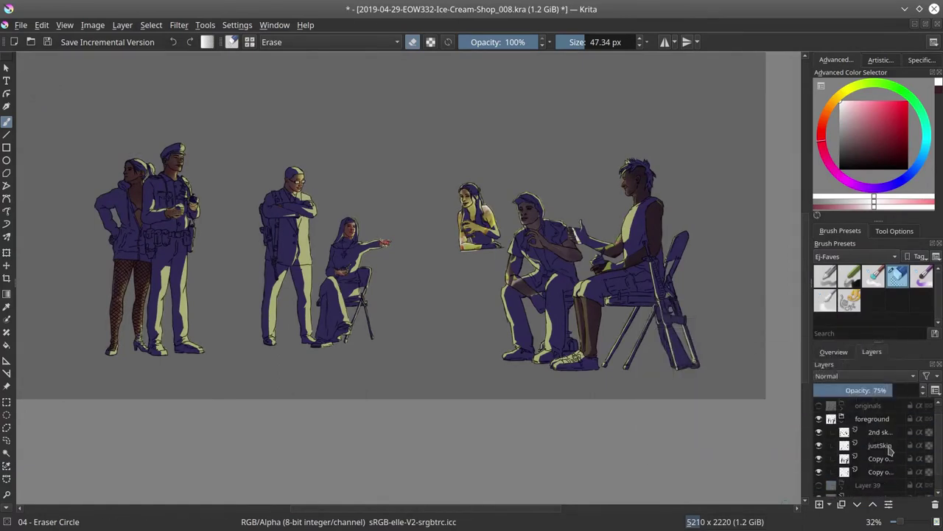
pyautogui.doubleClick(871, 431)
pyautogui.hotkey('ctrl', 's')
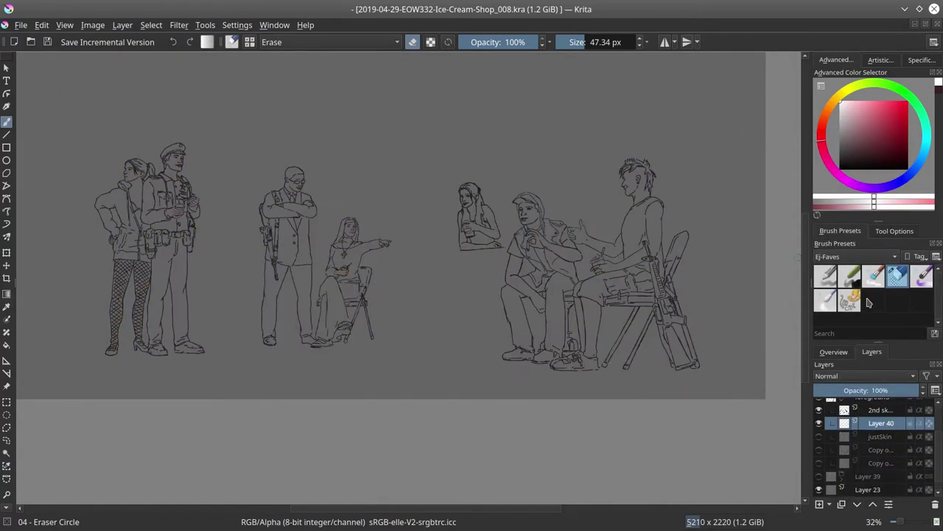
pyautogui.click(107, 42)
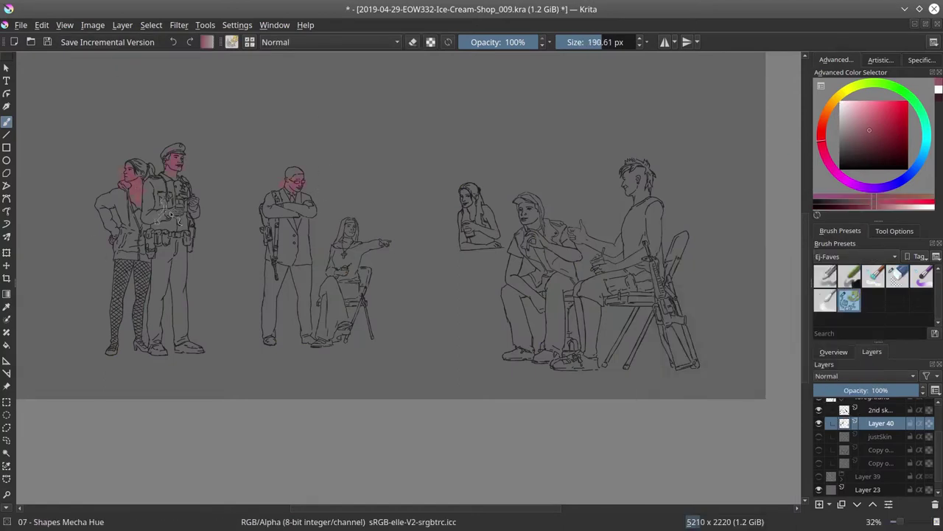
pyautogui.moveTo(472, 197)
pyautogui.mouseDown()
pyautogui.moveTo(487, 223)
pyautogui.moveTo(479, 249)
pyautogui.mouseUp()
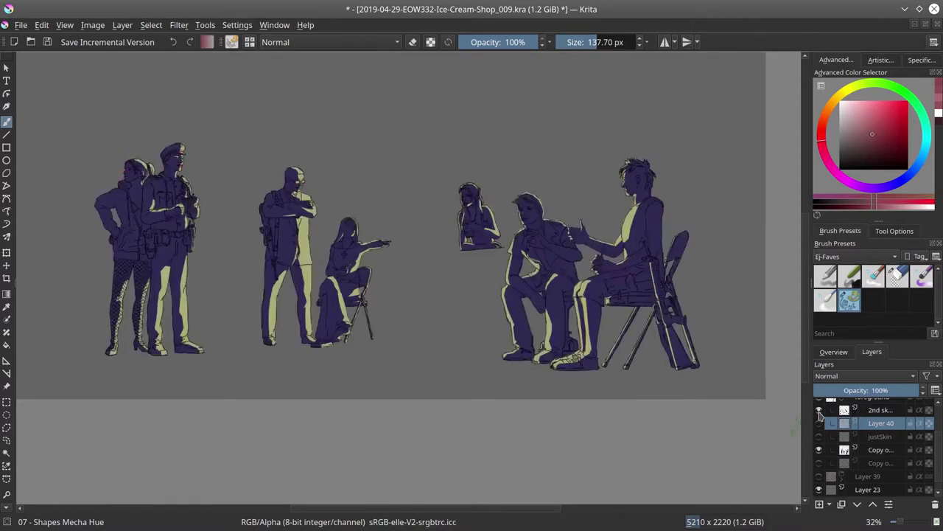
# Hide the dark sketch line art and paint dark texture on the nun and grey-green on the standing man
pyautogui.scroll(3, 359, 257)
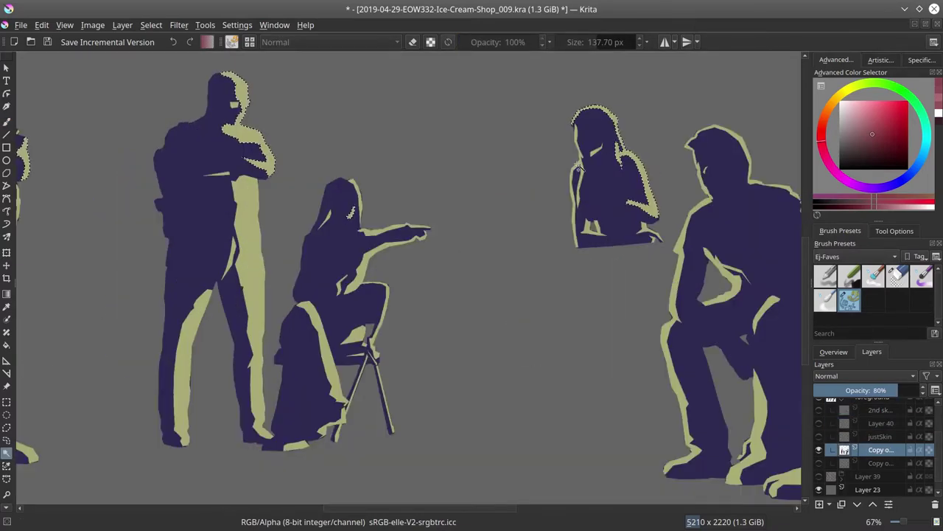
pyautogui.moveTo(815, 220); pyautogui.dragTo(534, 190)
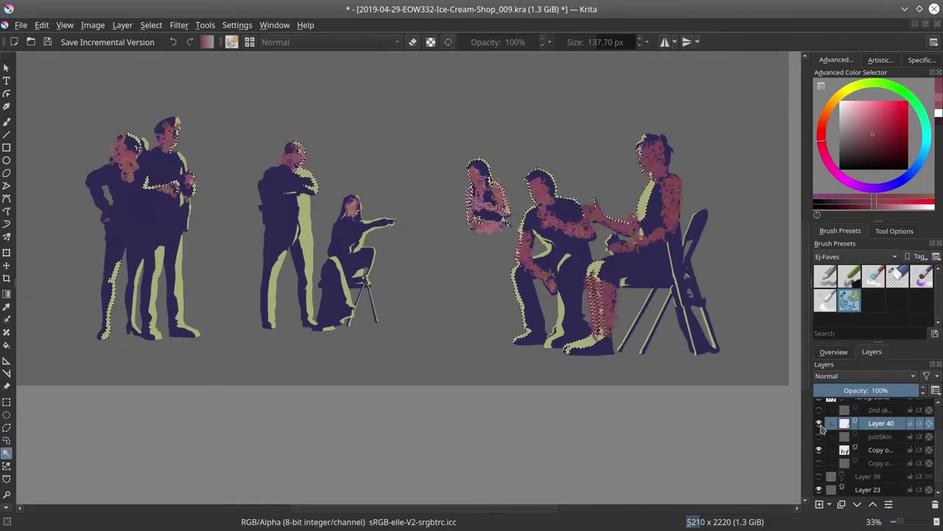
pyautogui.click(8, 122)
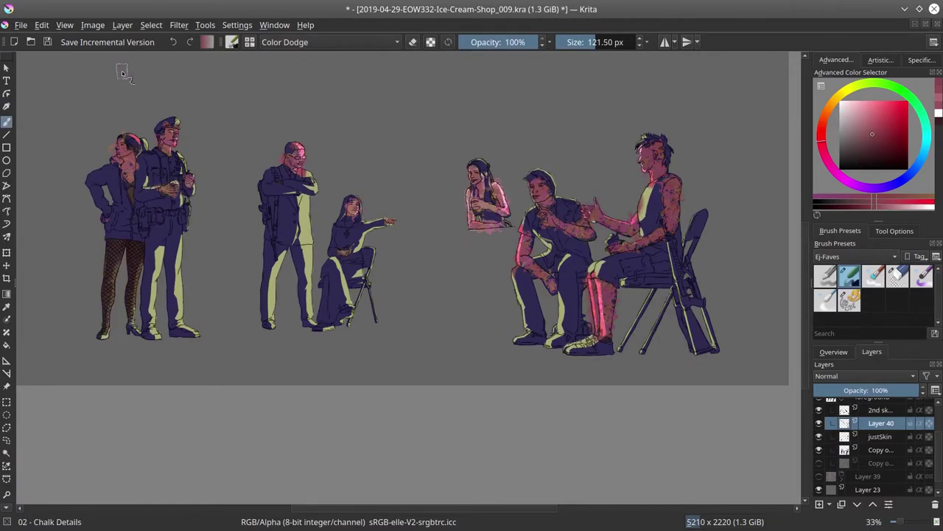
pyautogui.scroll(2, 870, 442)
pyautogui.click(818, 429)
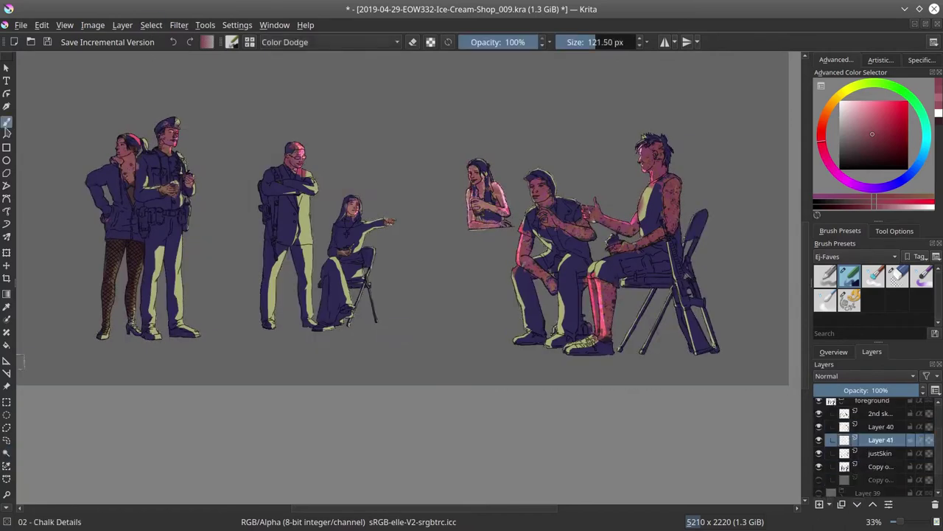
pyautogui.click(849, 299)
pyautogui.moveTo(335, 245); pyautogui.dragTo(356, 267)
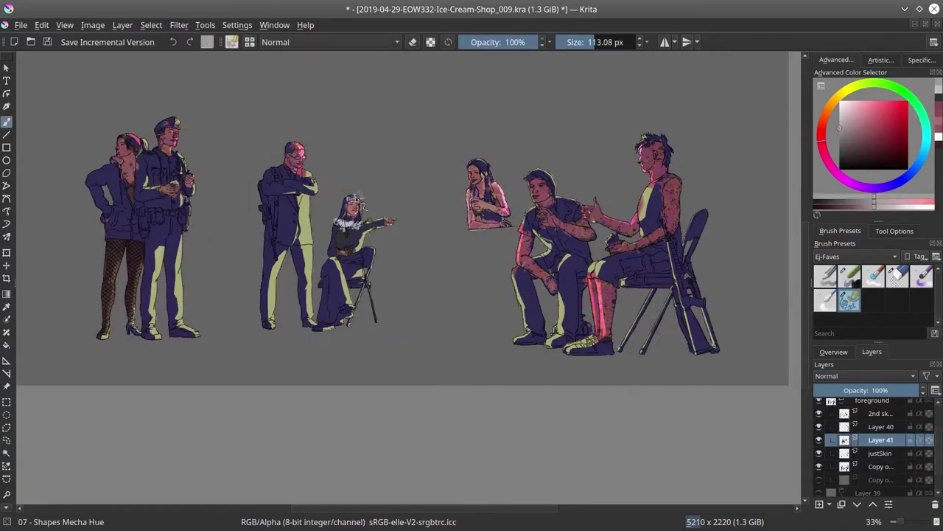
pyautogui.moveTo(339, 198); pyautogui.dragTo(367, 226)
pyautogui.moveTo(332, 284); pyautogui.dragTo(343, 305)
pyautogui.moveTo(284, 184)
pyautogui.mouseDown()
pyautogui.moveTo(302, 291)
pyautogui.moveTo(304, 221)
pyautogui.mouseUp()
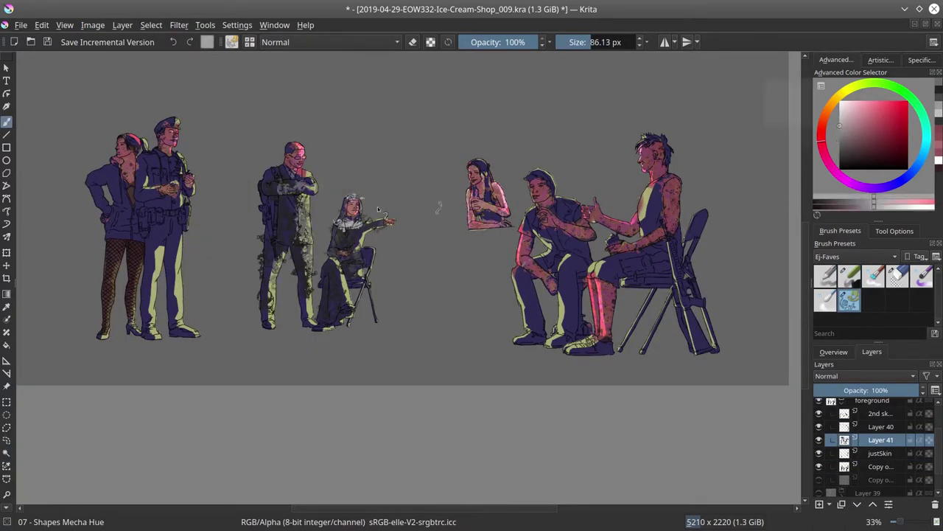
# Set the lower silhouette copy to 76% opacity and paint dark blue texture on Layer 41 over the left pair
pyautogui.click(880, 480)
pyautogui.click(895, 390)
pyautogui.scroll(1, 877, 443)
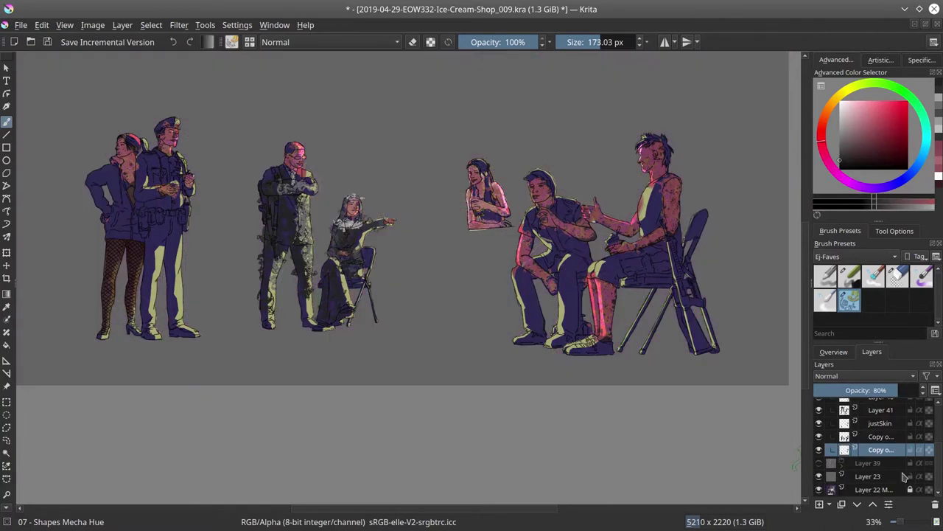
pyautogui.click(881, 410)
pyautogui.keyDown('ctrl'); pyautogui.click(177, 256); pyautogui.keyUp('ctrl')
pyautogui.press(']')
pyautogui.moveTo(177, 257)
pyautogui.mouseDown()
pyautogui.moveTo(168, 215)
pyautogui.moveTo(182, 220)
pyautogui.moveTo(171, 159)
pyautogui.moveTo(177, 336)
pyautogui.mouseUp()
# Add olive-yellow strokes to the woman's jacket and dark magenta-black dabs on the seated man's chest
pyautogui.keyDown('ctrl'); pyautogui.click(109, 177); pyautogui.keyUp('ctrl')
pyautogui.moveTo(109, 177); pyautogui.dragTo(122, 162)
pyautogui.press('[')
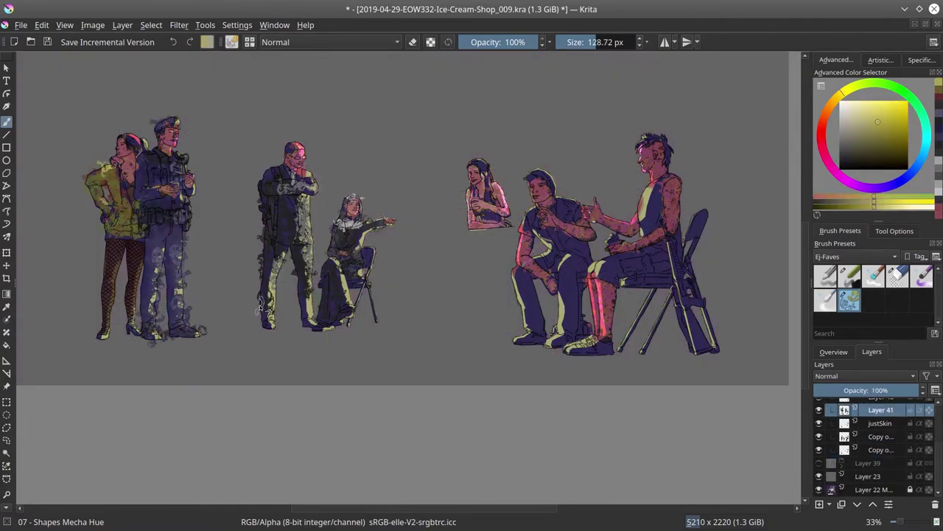
pyautogui.keyDown('ctrl'); pyautogui.click(553, 221); pyautogui.keyUp('ctrl')
pyautogui.moveTo(545, 239); pyautogui.dragTo(586, 250)
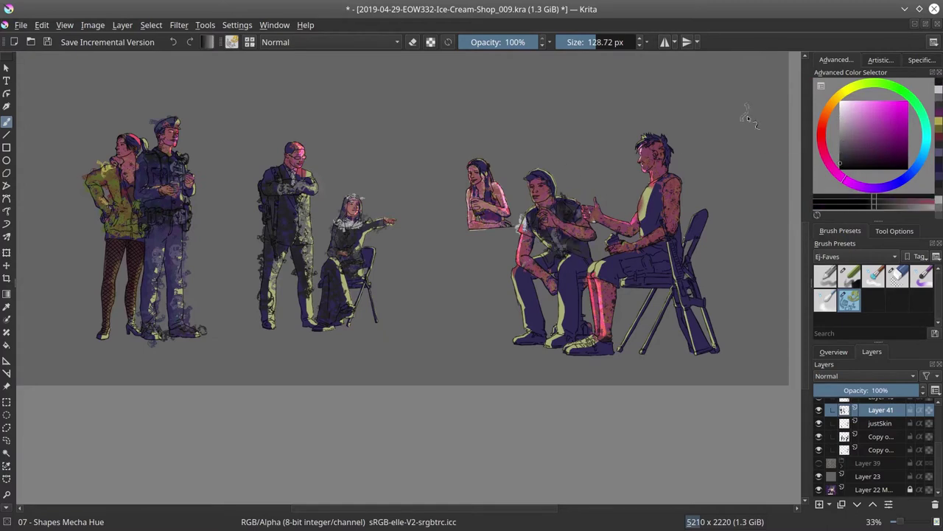
pyautogui.press(']')
# Pick a dark red shade and paint dark strokes along the chair leg
pyautogui.click(821, 135)
pyautogui.click(868, 153)
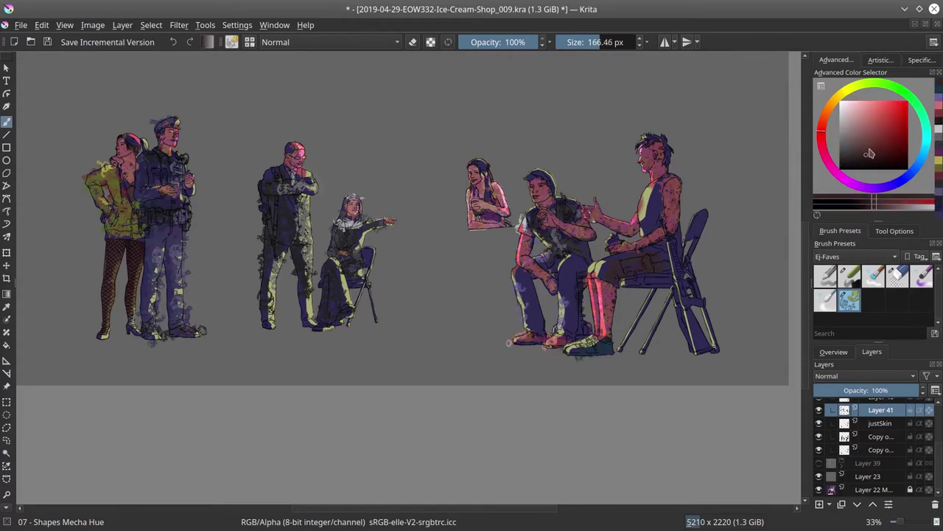
pyautogui.click(841, 161)
pyautogui.press('[')
pyautogui.moveTo(674, 243); pyautogui.dragTo(697, 346)
pyautogui.click(47, 42)
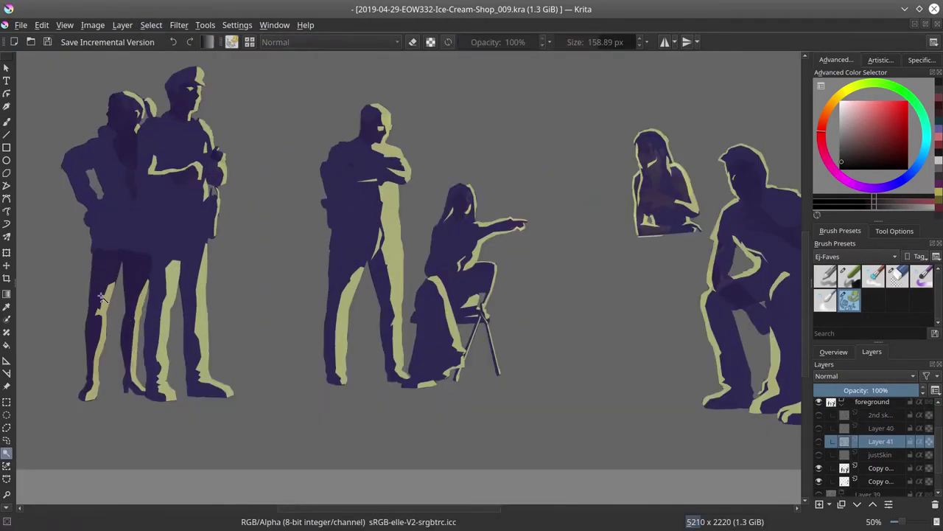
# Select the silhouette copy layer and save progress on the figure painting
pyautogui.click(102, 296)
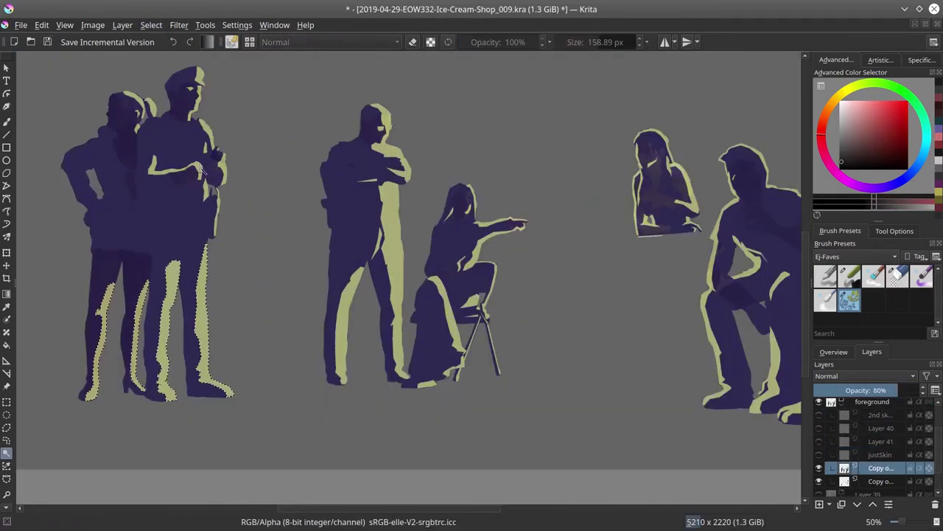
pyautogui.scroll(-1, 243, 147)
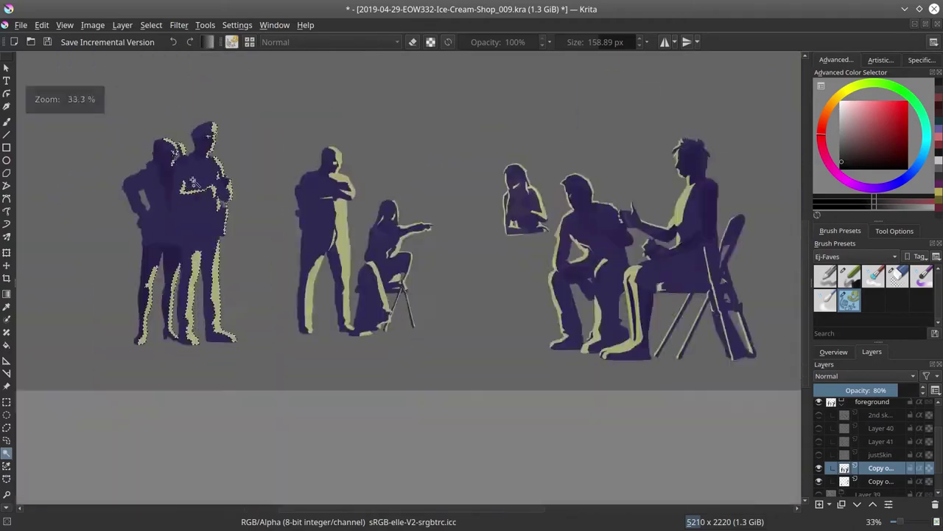
pyautogui.scroll(2, 298, 111)
pyautogui.scroll(3, 352, 265)
pyautogui.scroll(-4, 352, 265)
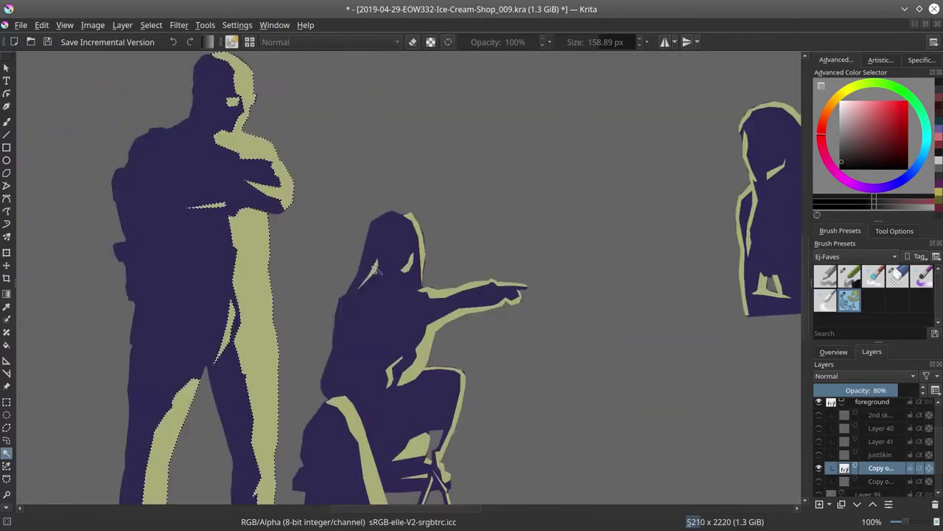
pyautogui.scroll(4, 488, 330)
pyautogui.scroll(-4, 573, 337)
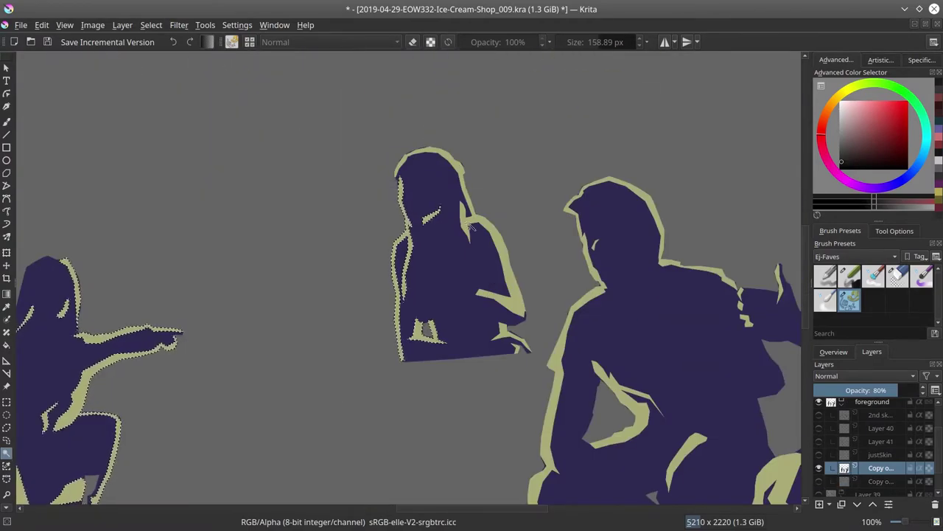
pyautogui.scroll(2, 607, 265)
pyautogui.scroll(-2, 636, 294)
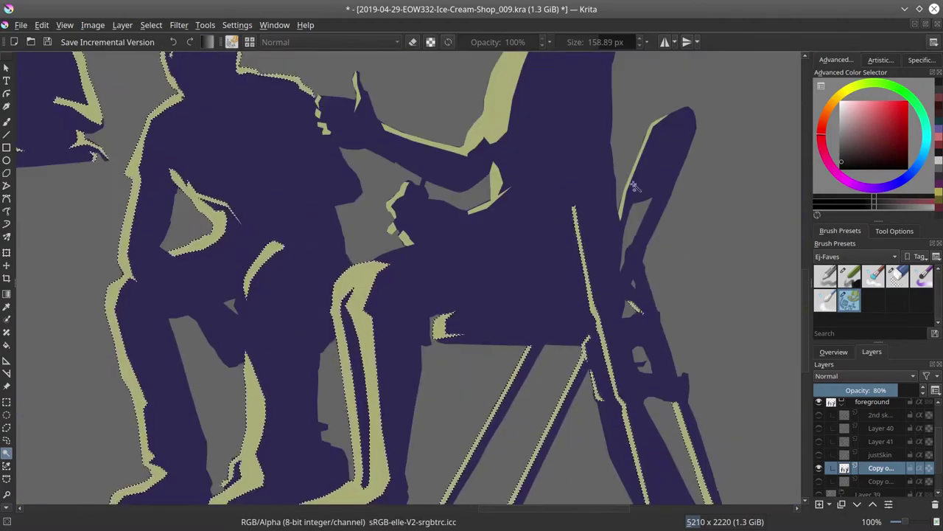
pyautogui.scroll(2, 421, 158)
pyautogui.scroll(-3, 421, 157)
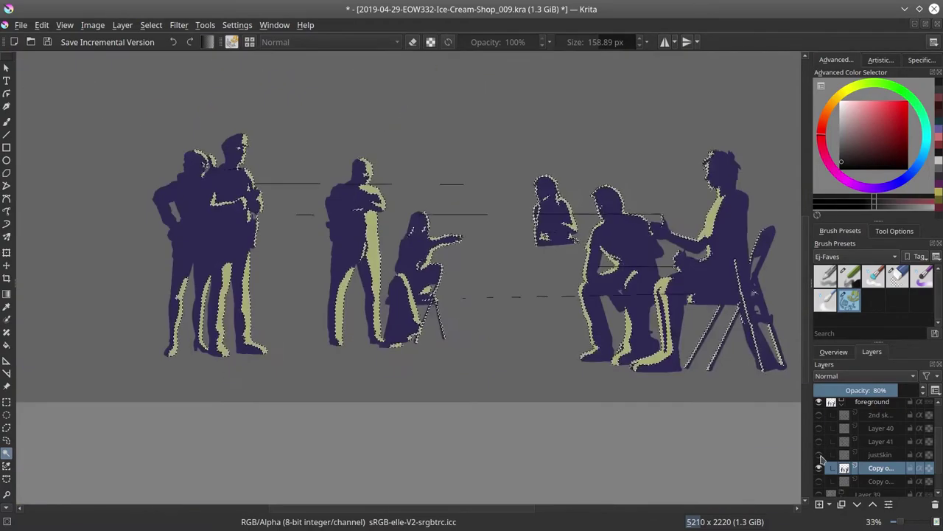
pyautogui.hotkey('ctrl', 's')
# Paint pink-red glow on the left officer's leg and cyan glow on the middle man and seated woman
pyautogui.keyDown('ctrl'); pyautogui.click(116, 212); pyautogui.keyUp('ctrl')
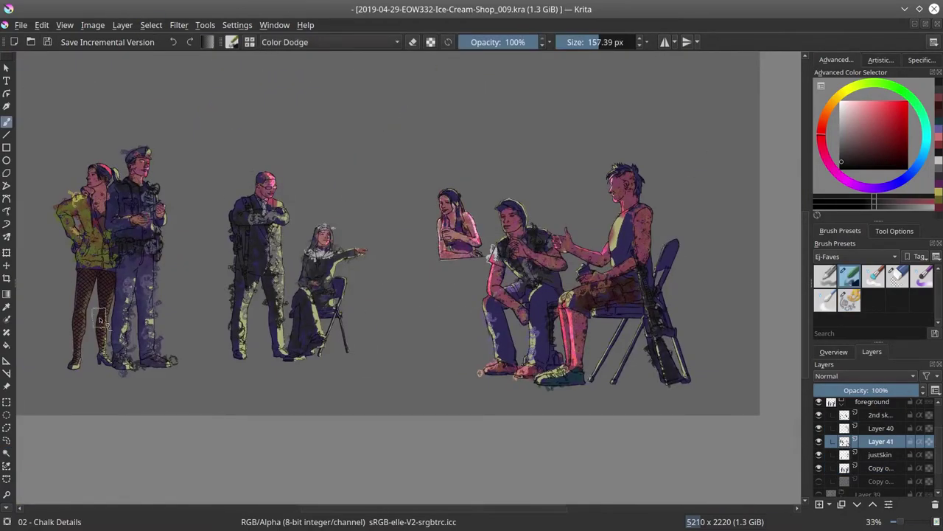
pyautogui.moveTo(127, 362); pyautogui.dragTo(125, 180)
pyautogui.keyDown('ctrl'); pyautogui.click(179, 333); pyautogui.keyUp('ctrl')
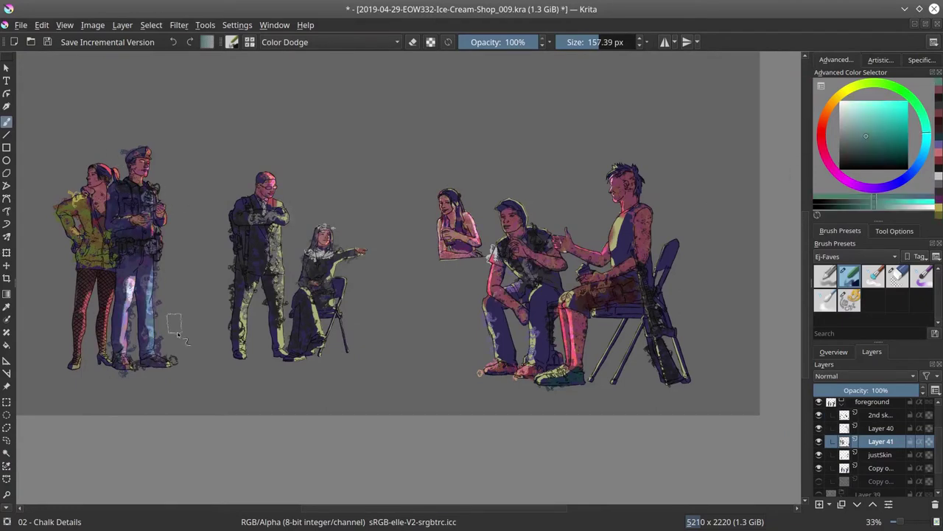
pyautogui.moveTo(289, 256)
pyautogui.mouseDown()
pyautogui.moveTo(286, 282)
pyautogui.moveTo(335, 276)
pyautogui.mouseUp()
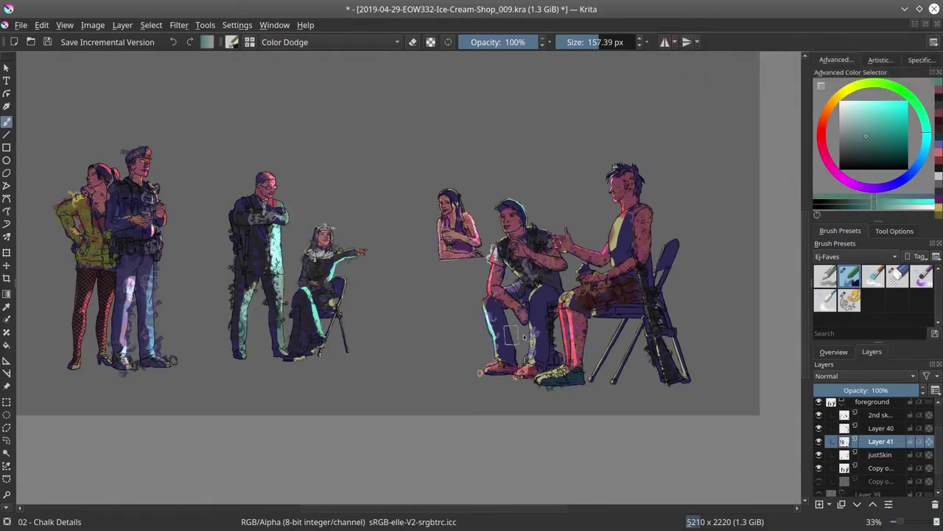
# Save the painting and open WIP03.jpg beside it
pyautogui.press('-')
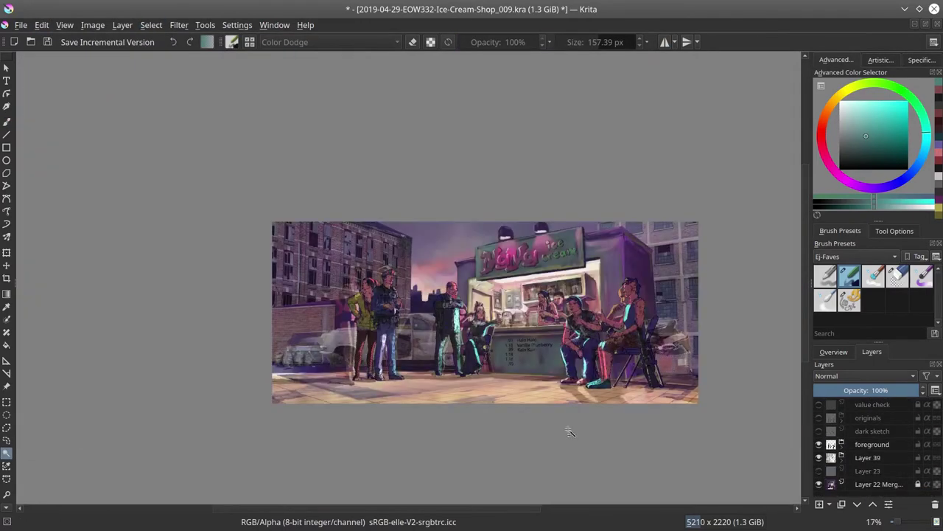
pyautogui.hotkey('ctrl', 's')
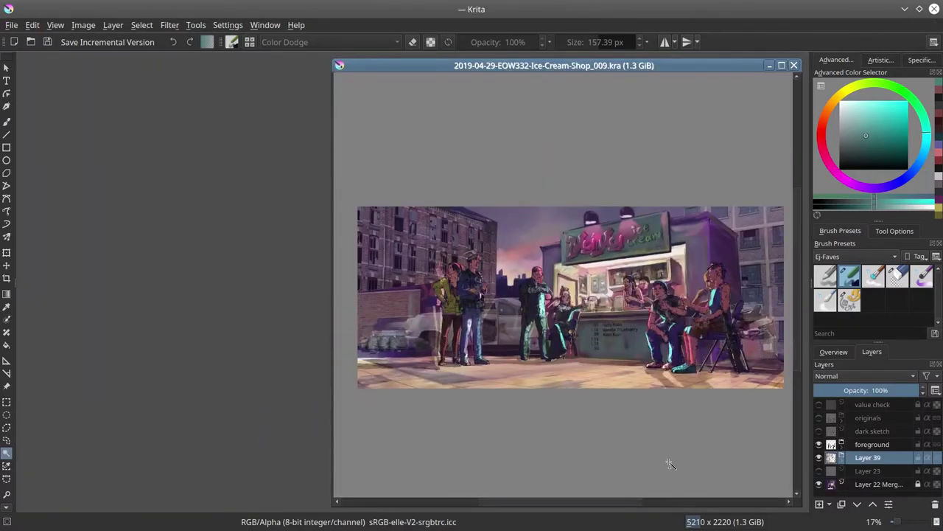
pyautogui.hotkey('ctrl', 'o')
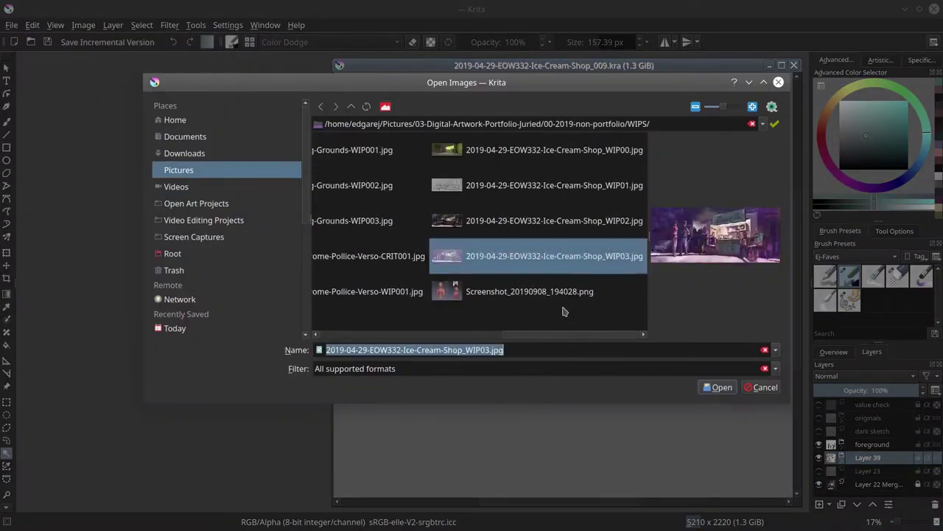
pyautogui.press('Return')
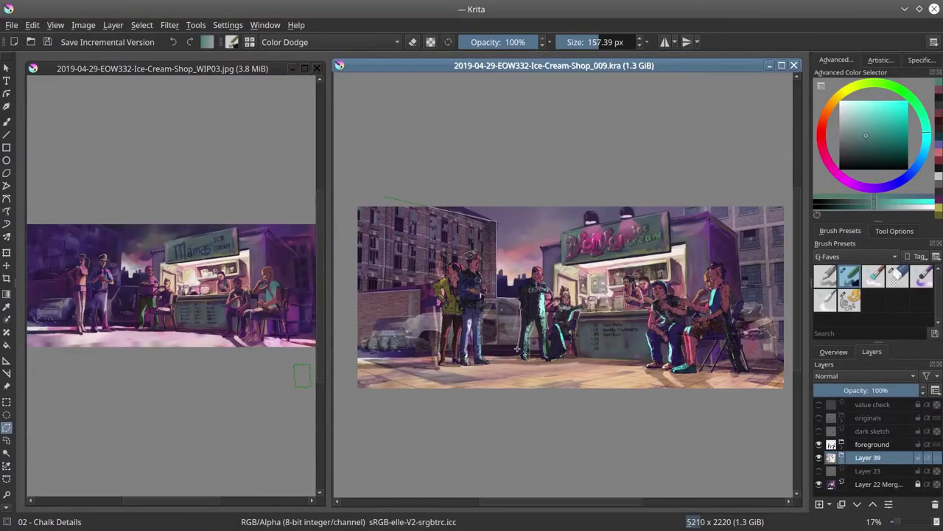
# Lasso-select the street area from the left side along the sidewalk to the lower right
pyautogui.moveTo(376, 366); pyautogui.dragTo(345, 197)
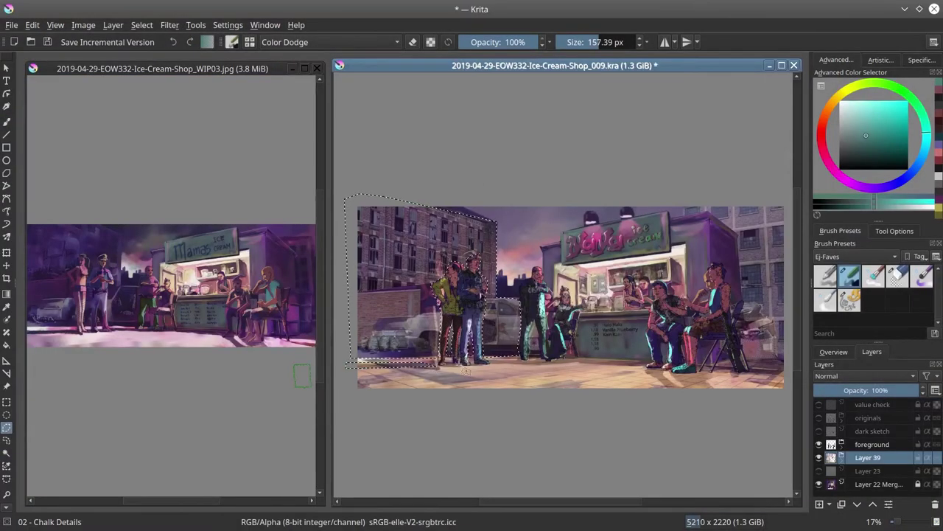
pyautogui.moveTo(466, 371)
pyautogui.mouseDown()
pyautogui.moveTo(668, 377)
pyautogui.moveTo(648, 359)
pyautogui.moveTo(531, 368)
pyautogui.moveTo(628, 379)
pyautogui.mouseUp()
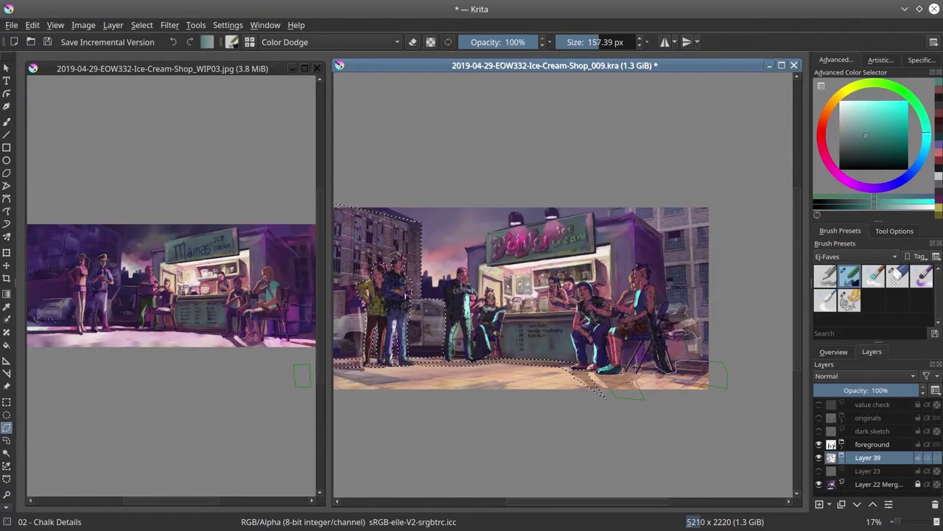
pyautogui.moveTo(727, 386)
pyautogui.mouseDown()
pyautogui.moveTo(777, 358)
pyautogui.moveTo(699, 174)
pyautogui.mouseUp()
pyautogui.scroll(-2, 740, 410)
pyautogui.hotkey('ctrl', 's')
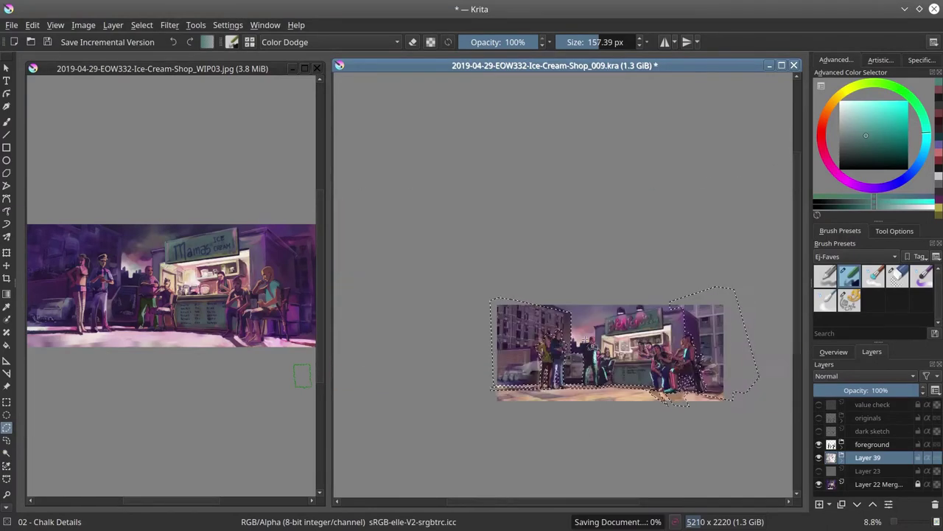
# Add a colour adjustment filter layer with the curve bent upward to brighten the selection
pyautogui.click(830, 504)
pyautogui.click(848, 383)
pyautogui.moveTo(270, 166); pyautogui.dragTo(269, 148)
pyautogui.click(297, 274)
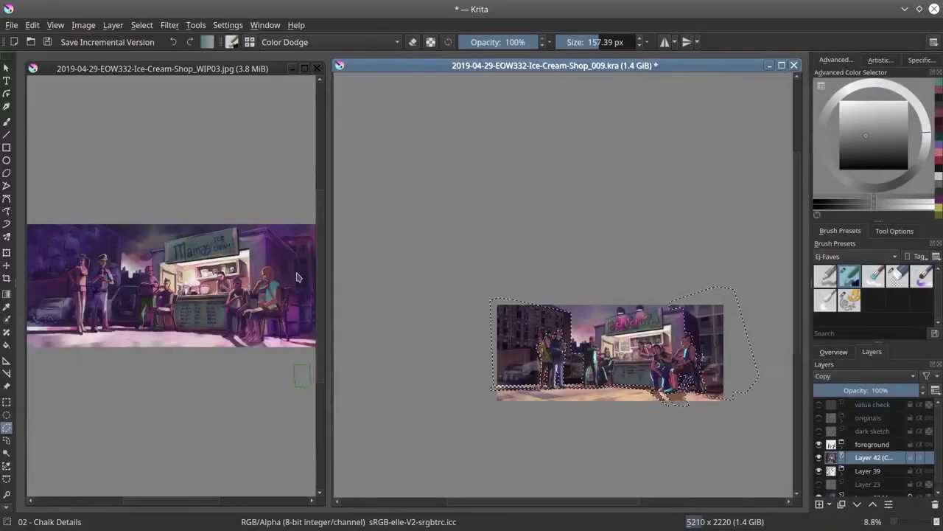
# Add a Color Balance filter layer over the selected street area and save
pyautogui.rightClick(874, 457)
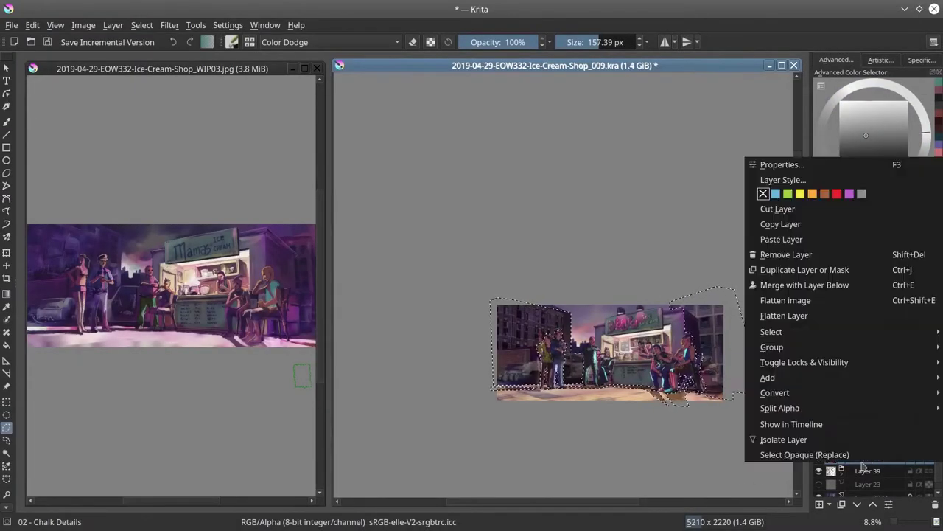
pyautogui.click(170, 25)
pyautogui.click(169, 24)
pyautogui.click(174, 42)
pyautogui.click(189, 42)
pyautogui.doubleClick(869, 457)
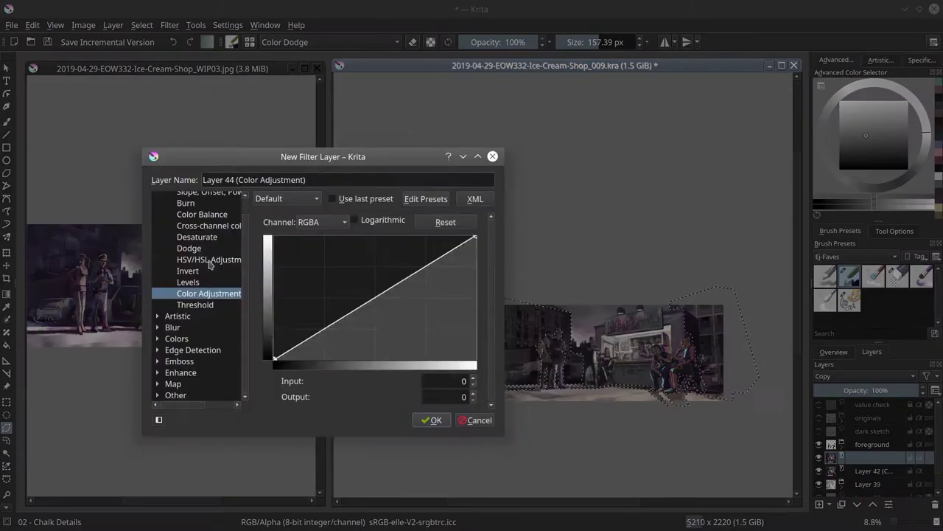
pyautogui.click(196, 263)
pyautogui.click(432, 419)
pyautogui.click(833, 352)
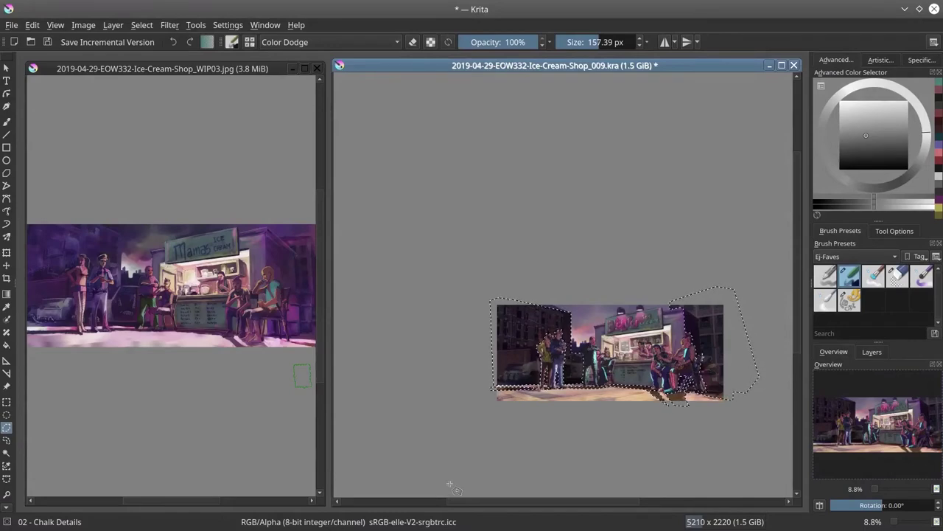
pyautogui.click(872, 352)
pyautogui.click(92, 196)
pyautogui.click(336, 398)
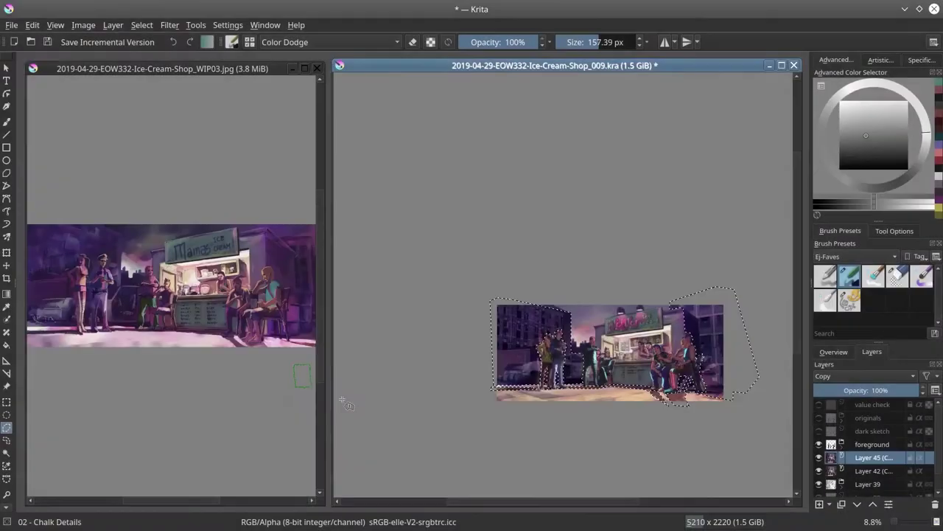
pyautogui.click(48, 43)
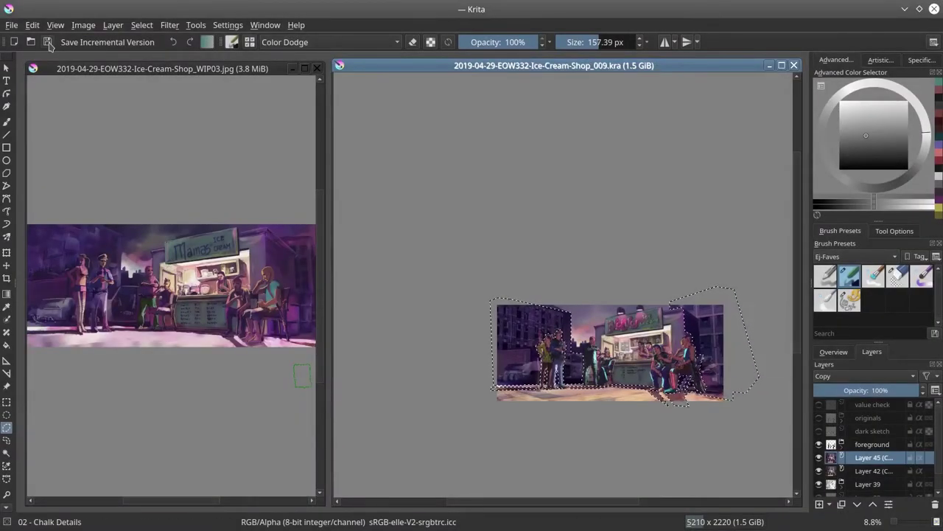
# Insert new Layer 46 above foreground, save, and switch to the texture brush
pyautogui.scroll(3, 500, 198)
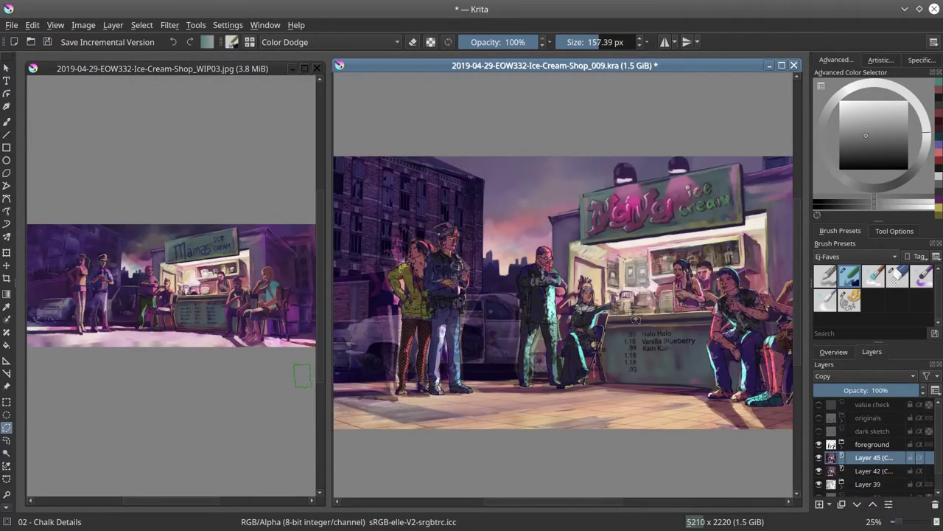
pyautogui.scroll(-3, 628, 340)
pyautogui.press('Insert')
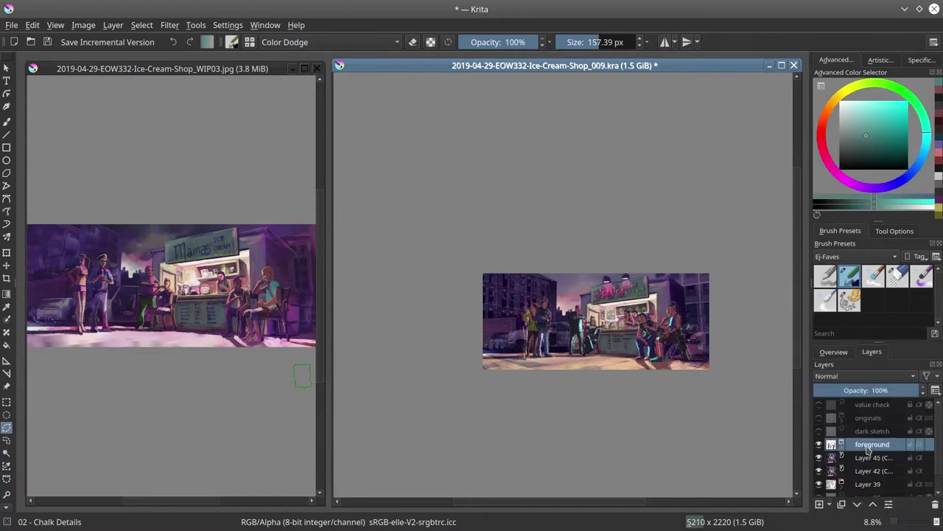
pyautogui.hotkey('ctrl', 's')
pyautogui.press('/')
pyautogui.press('b')
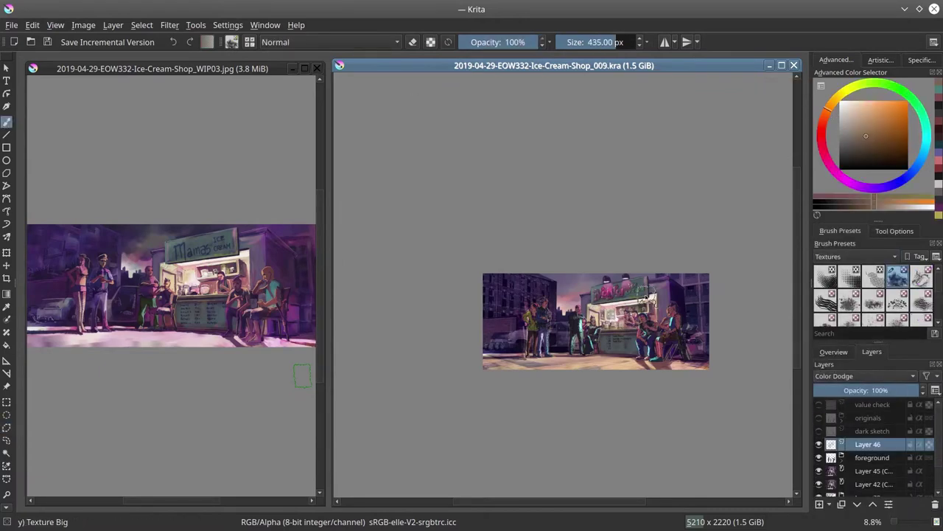
# Close the WIP03 image and save the painting as incremental version _010
pyautogui.click(578, 311)
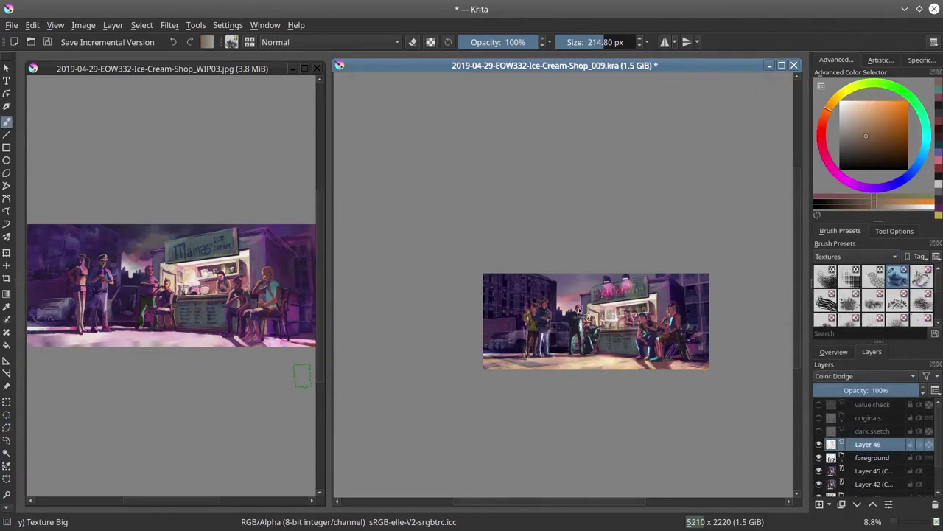
pyautogui.click(835, 351)
pyautogui.click(318, 69)
pyautogui.click(107, 42)
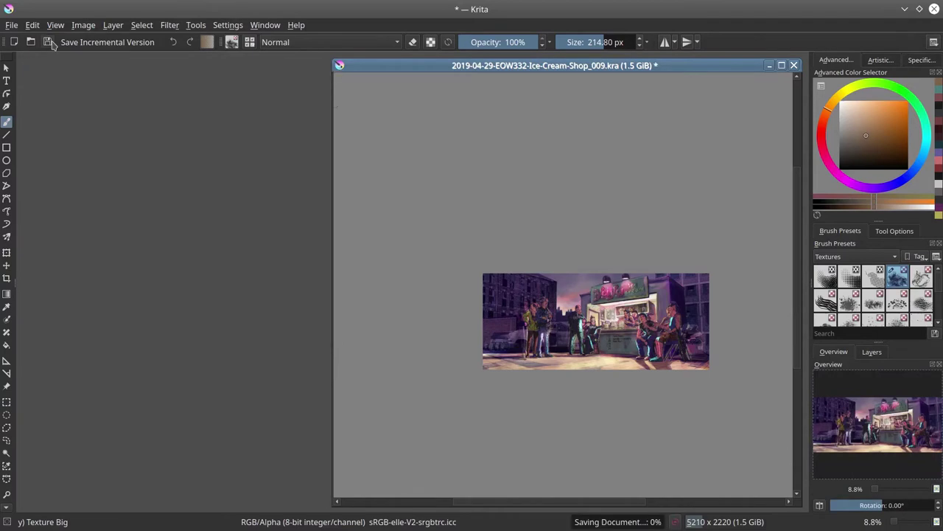
pyautogui.click(871, 351)
# Hide Layer 46, select the sidewalk below the figures, and add a Color Balance filter layer
pyautogui.click(818, 444)
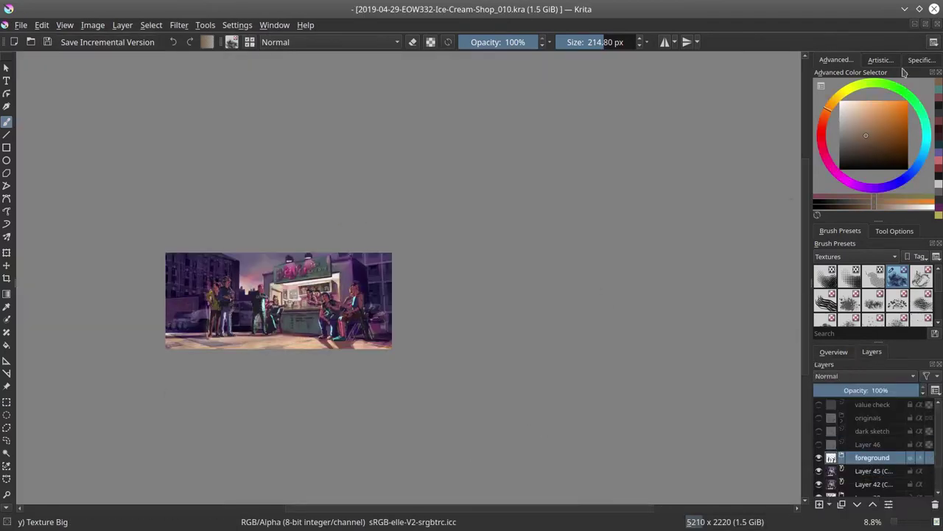
pyautogui.moveTo(238, 286)
pyautogui.mouseDown()
pyautogui.moveTo(246, 336)
pyautogui.moveTo(227, 341)
pyautogui.mouseUp()
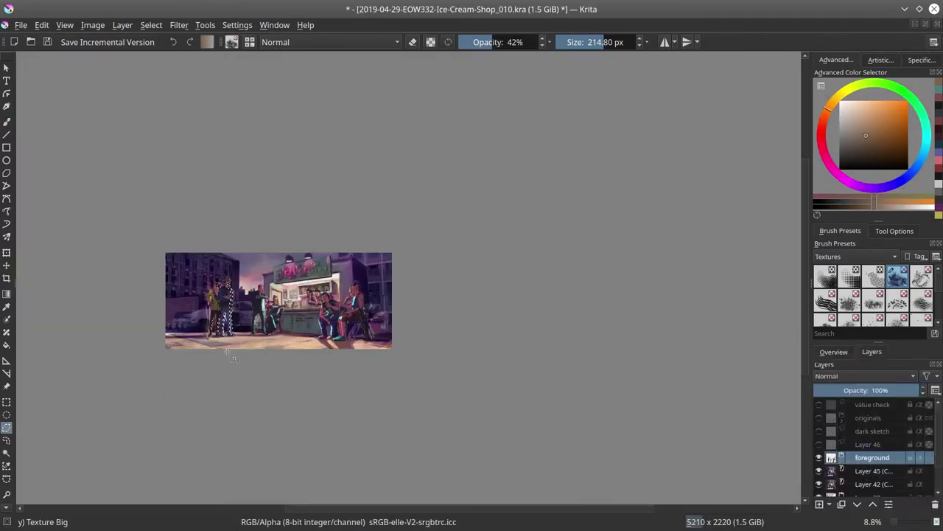
pyautogui.click(821, 504)
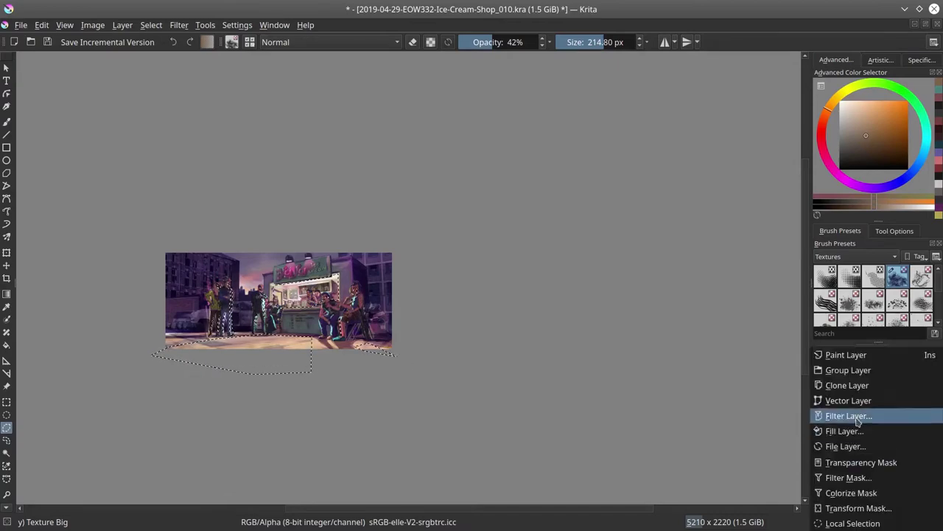
pyautogui.click(842, 417)
pyautogui.click(705, 408)
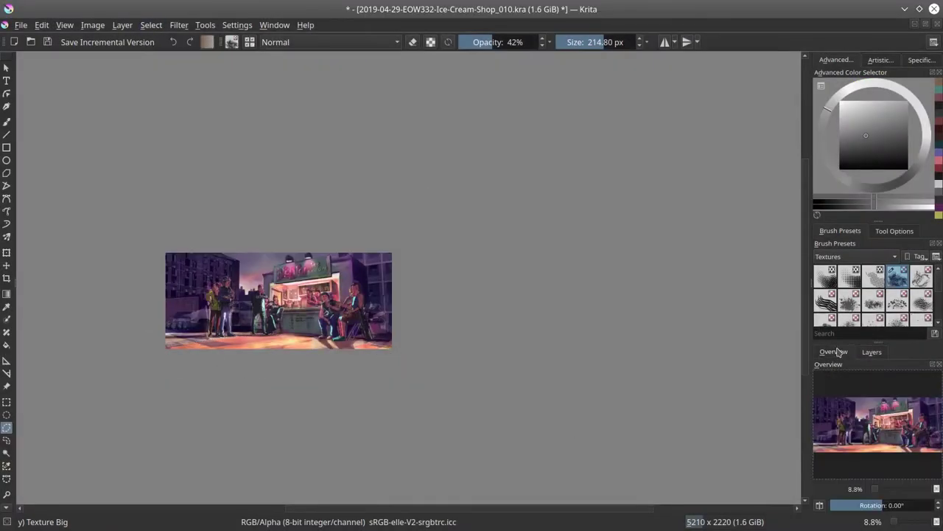
# Merge the painting layers into basePaint, save, and choose the Ej-Faves brush set
pyautogui.press('/')
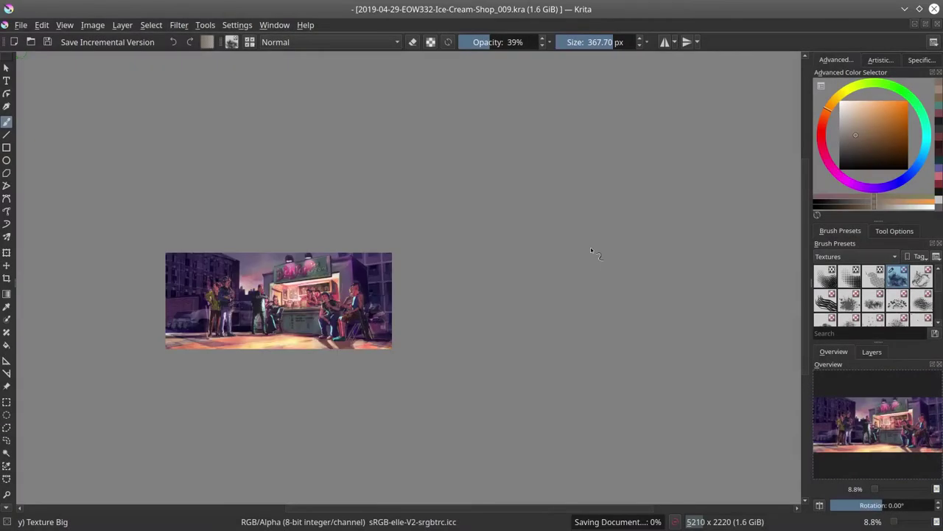
pyautogui.click(872, 351)
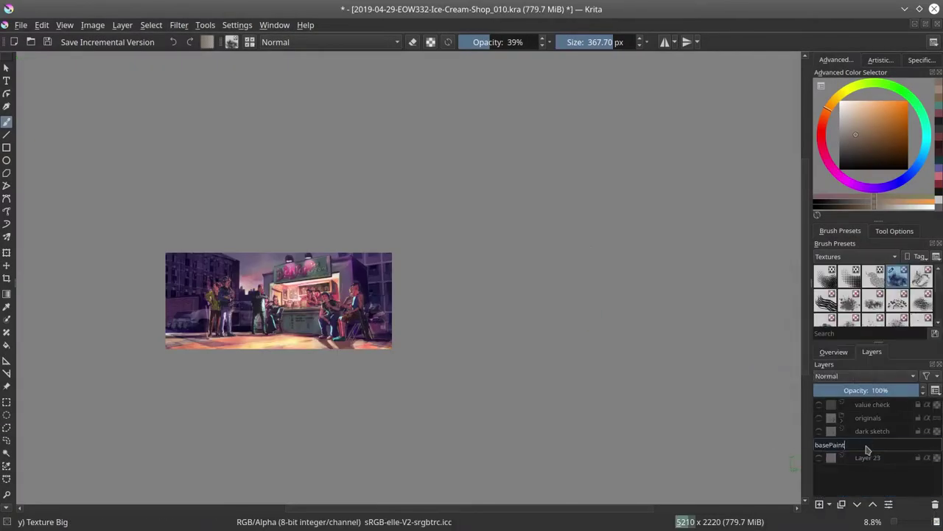
pyautogui.hotkey('ctrl', 's')
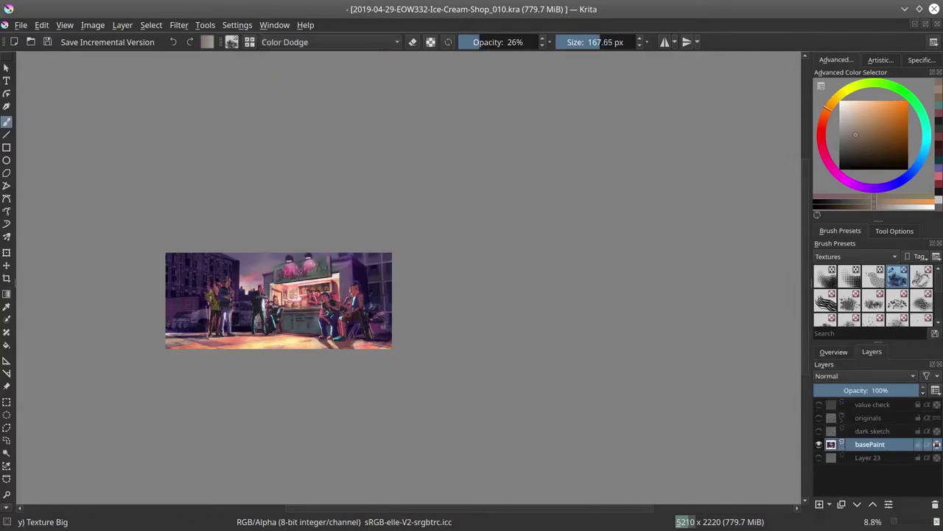
pyautogui.click(833, 352)
pyautogui.click(21, 24)
pyautogui.click(37, 84)
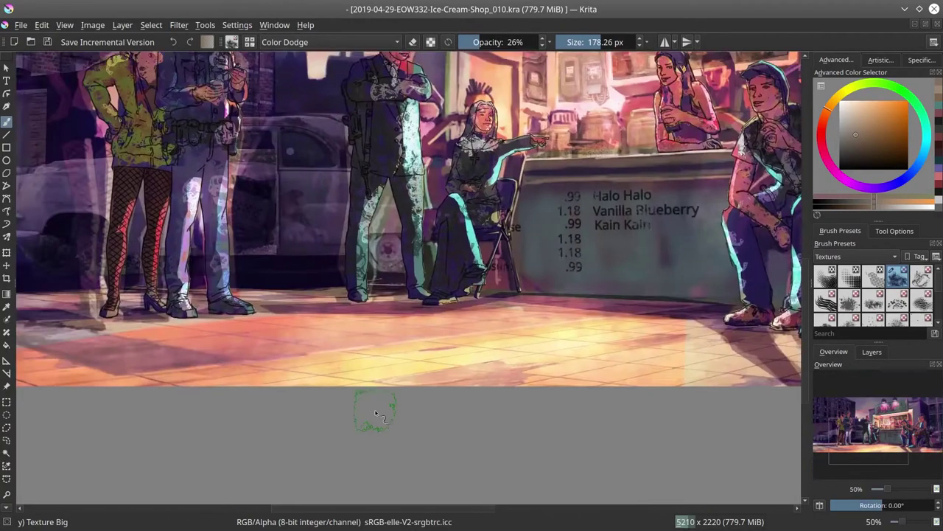
pyautogui.click(847, 256)
pyautogui.click(848, 128)
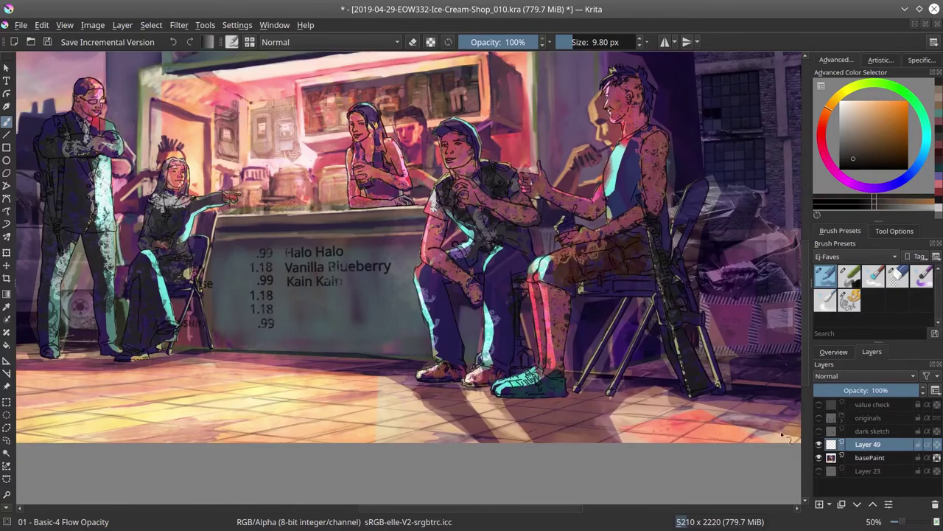
# Save, then darken the brick building's roof edge with a sampled dark purple
pyautogui.press('-')
pyautogui.press('-')
pyautogui.click(47, 42)
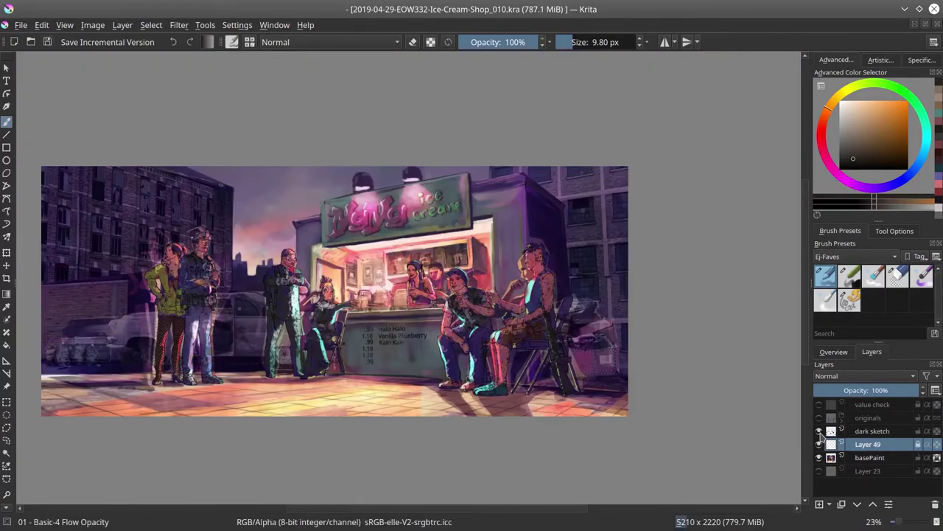
pyautogui.click(21, 25)
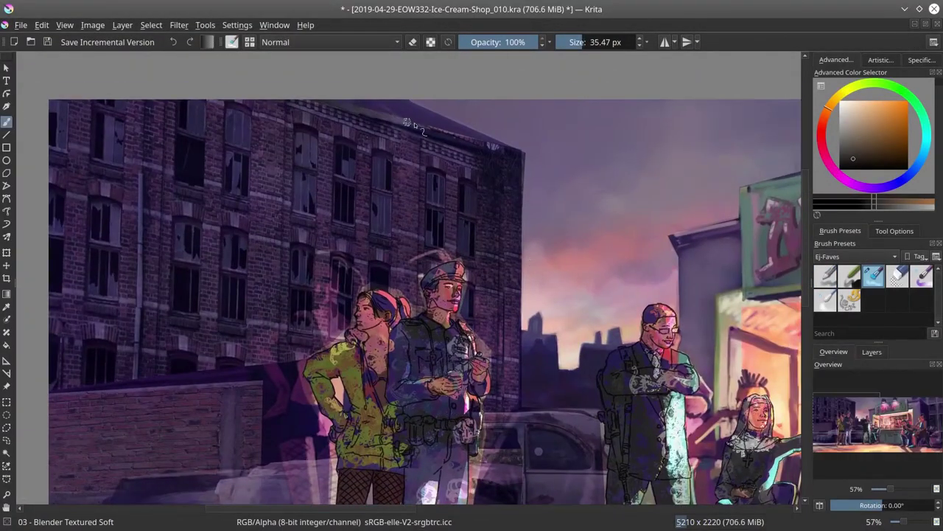
pyautogui.keyDown('ctrl'); pyautogui.click(371, 117); pyautogui.keyUp('ctrl')
pyautogui.press('[')
pyautogui.press('[')
pyautogui.moveTo(412, 122); pyautogui.dragTo(508, 189)
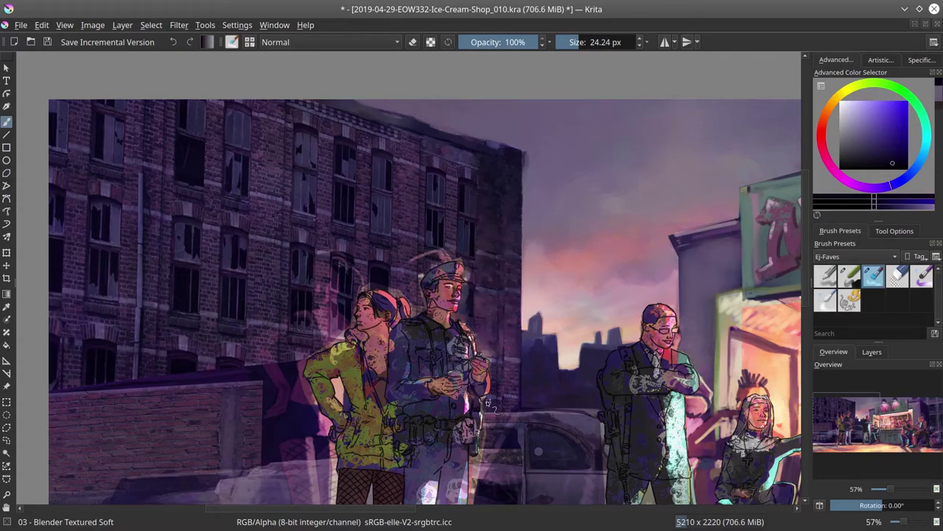
# Sample a lighter purple and erase part of the woman's green jacket
pyautogui.keyDown('ctrl'); pyautogui.click(376, 271); pyautogui.keyUp('ctrl')
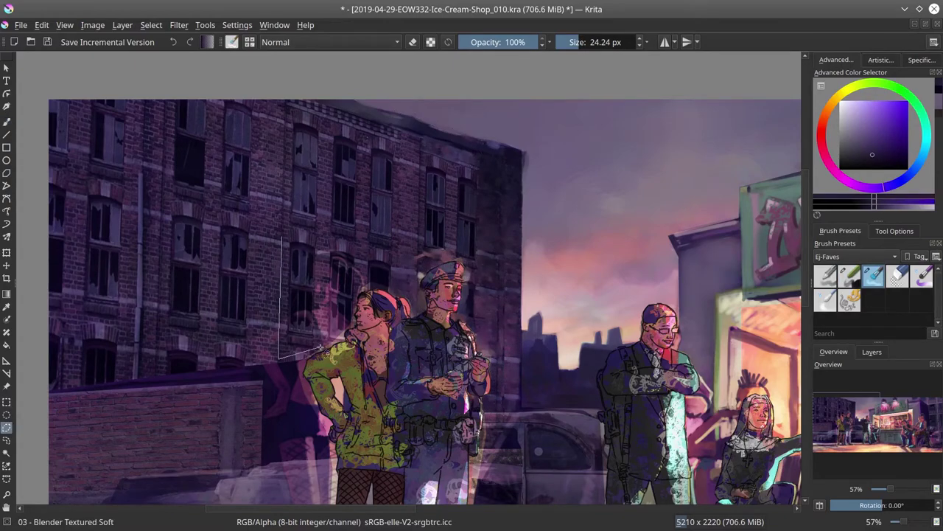
pyautogui.doubleClick(328, 479)
pyautogui.hotkey('ctrl', 't')
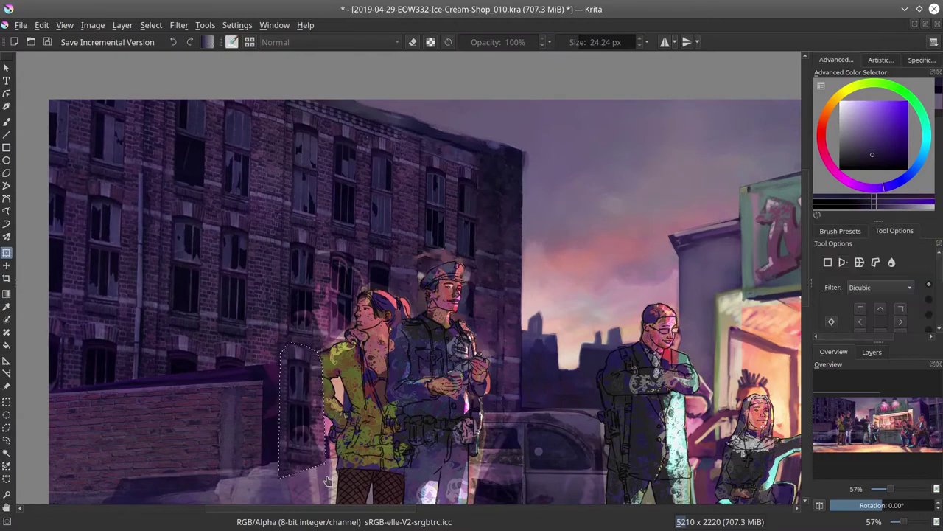
pyautogui.press('Return')
pyautogui.press('b')
pyautogui.press('e')
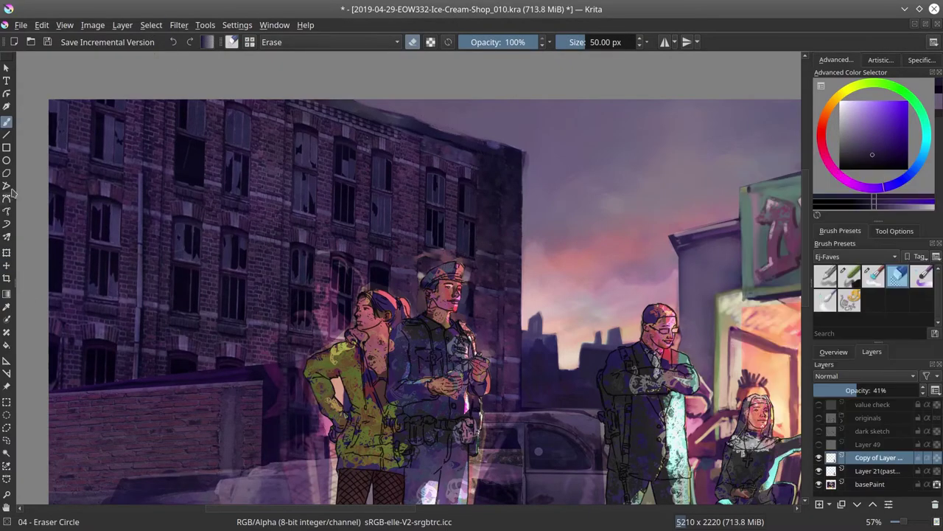
pyautogui.moveTo(340, 451); pyautogui.dragTo(333, 366)
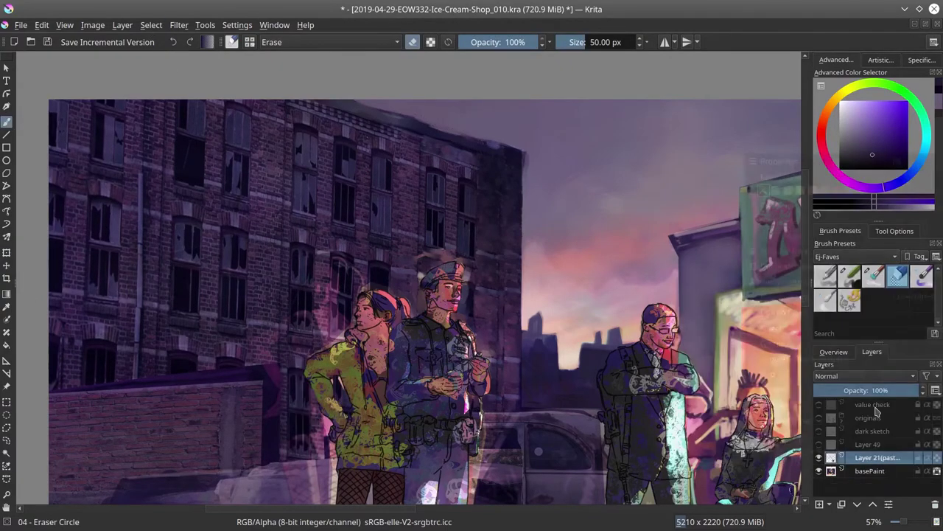
# Add Chalk Details strokes to the scene, check it mirrored, and save
pyautogui.click(849, 276)
pyautogui.click(833, 351)
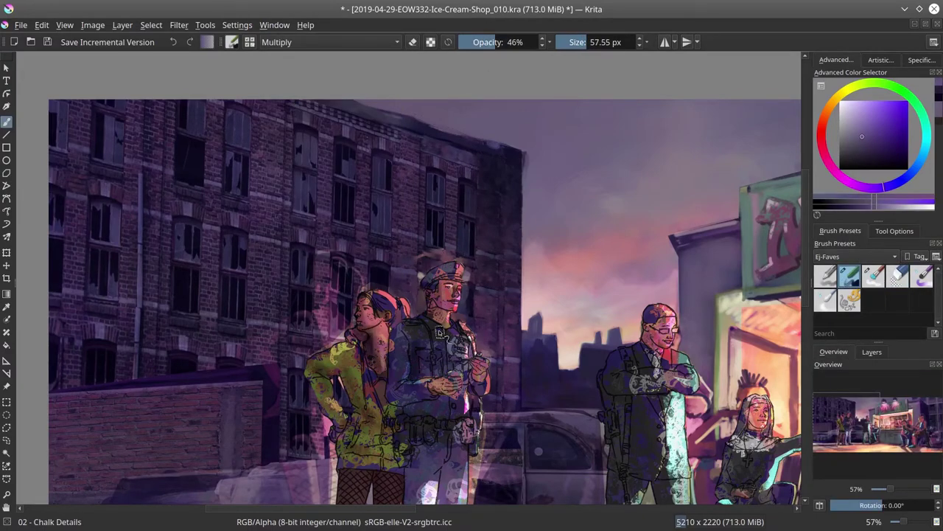
pyautogui.moveTo(490, 506); pyautogui.dragTo(365, 347)
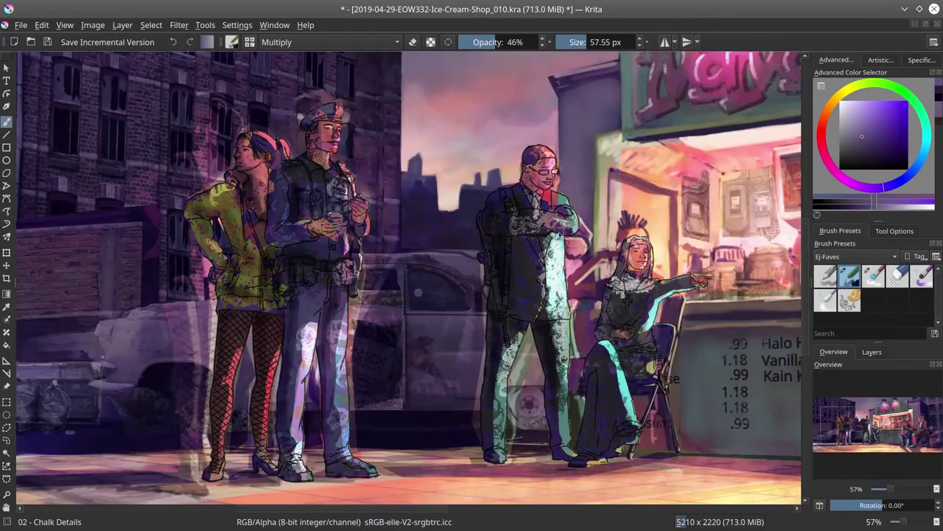
pyautogui.hscroll(2, 492, 225)
pyautogui.hscroll(1, 580, 251)
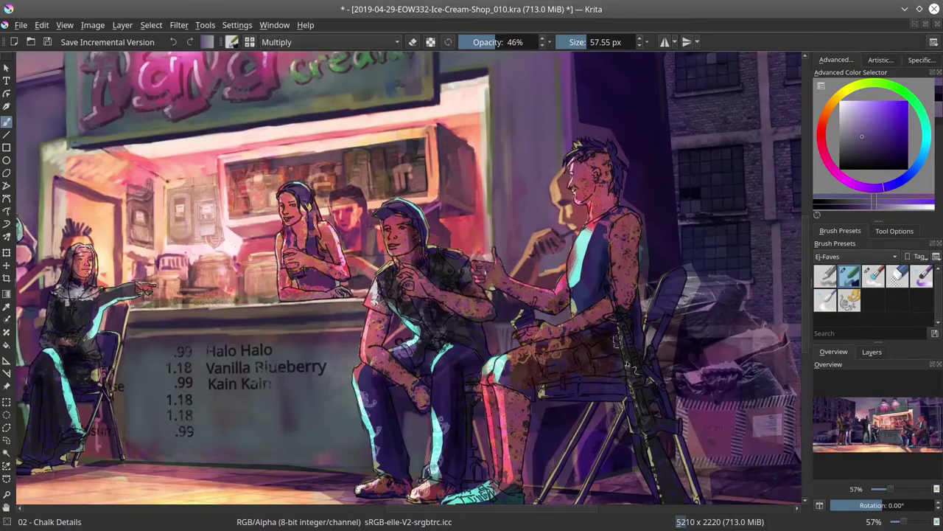
pyautogui.scroll(-4, 580, 251)
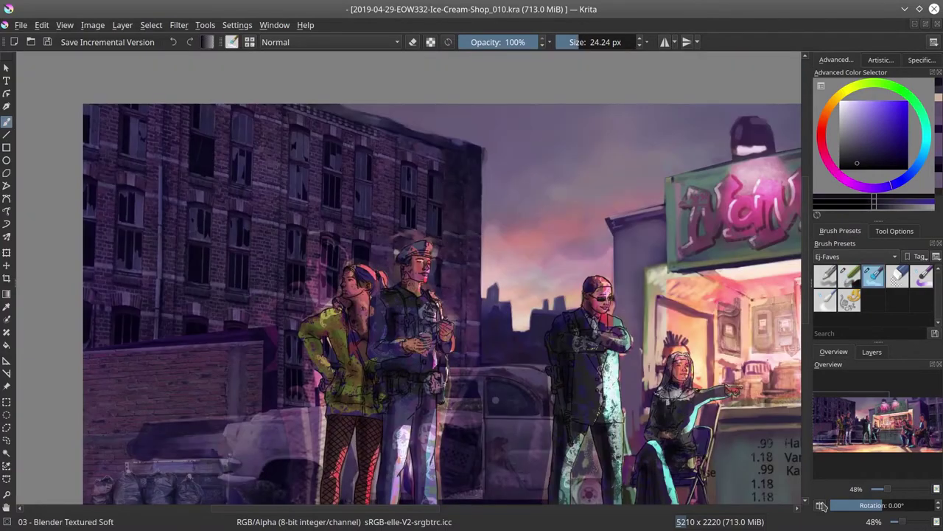
pyautogui.click(822, 505)
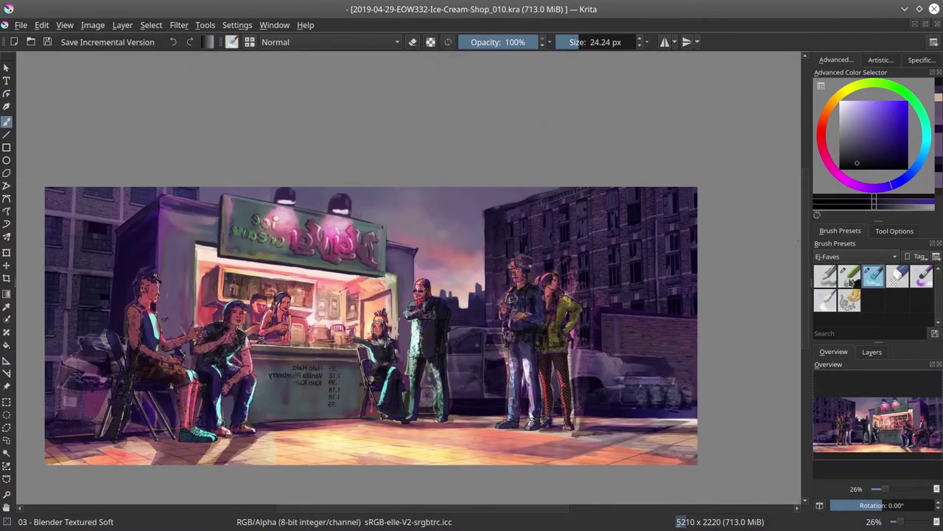
pyautogui.click(850, 277)
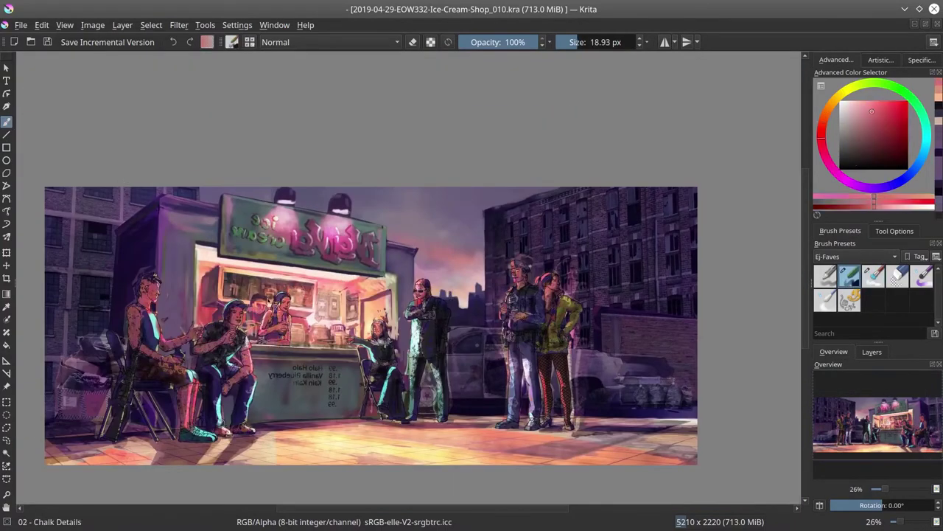
pyautogui.hotkey('ctrl', 's')
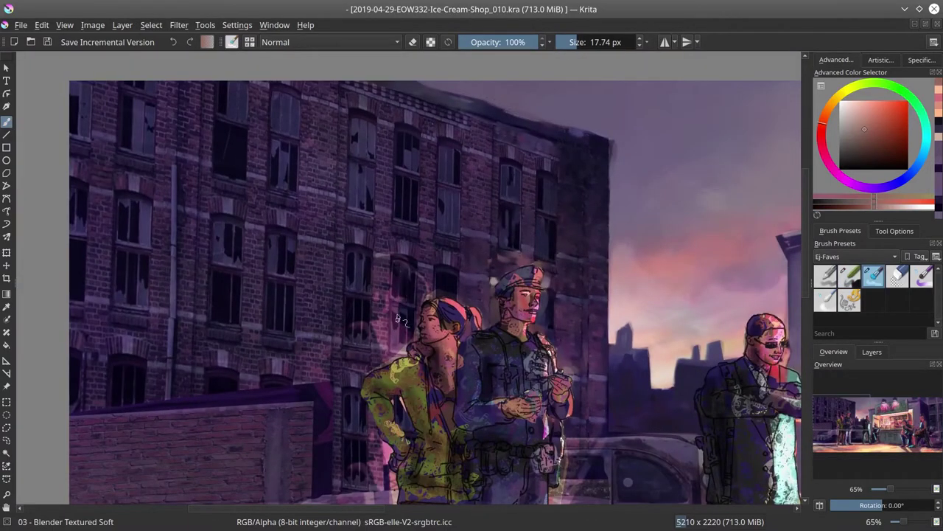
# Dab dark purple and magenta tones onto the building near the windows
pyautogui.click(407, 179)
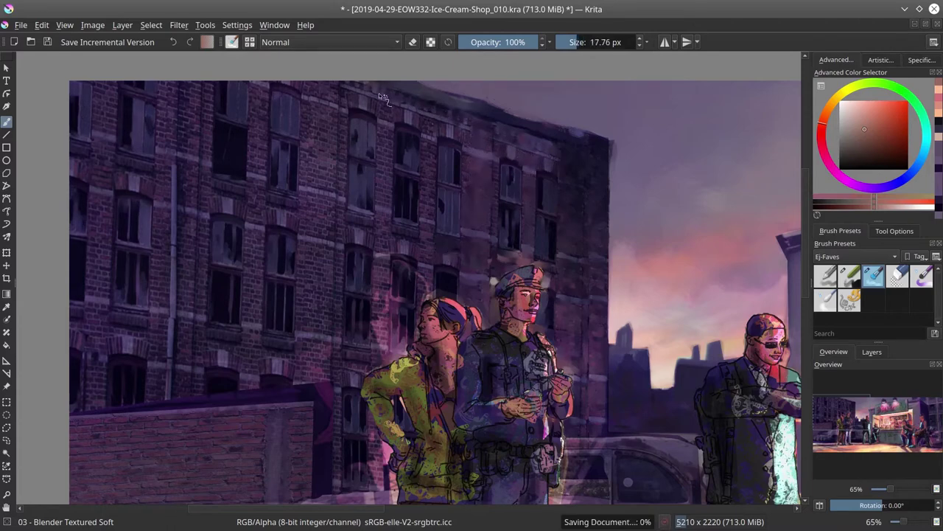
pyautogui.moveTo(416, 125); pyautogui.dragTo(426, 130)
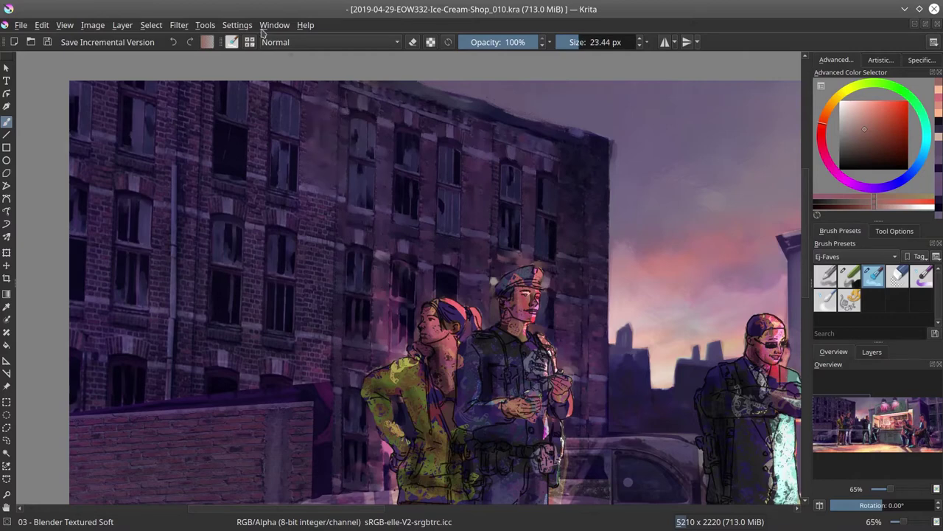
pyautogui.keyDown('ctrl'); pyautogui.click(380, 296); pyautogui.keyUp('ctrl')
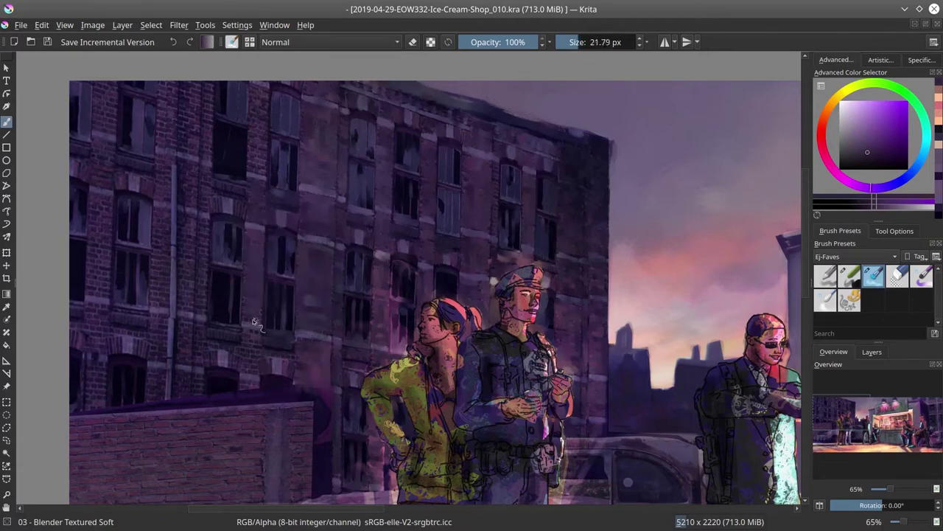
pyautogui.keyDown('ctrl'); pyautogui.click(321, 453); pyautogui.keyUp('ctrl')
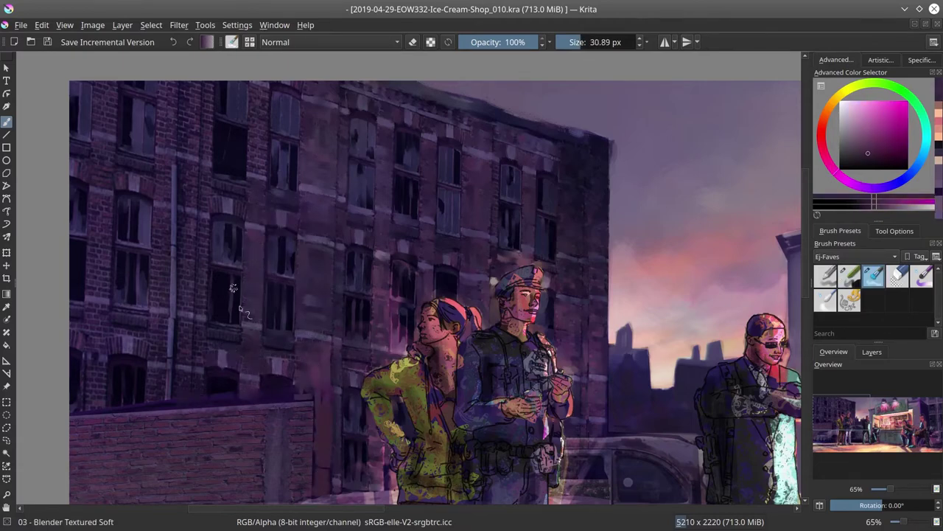
pyautogui.scroll(2, 293, 319)
pyautogui.scroll(-2, 202, 378)
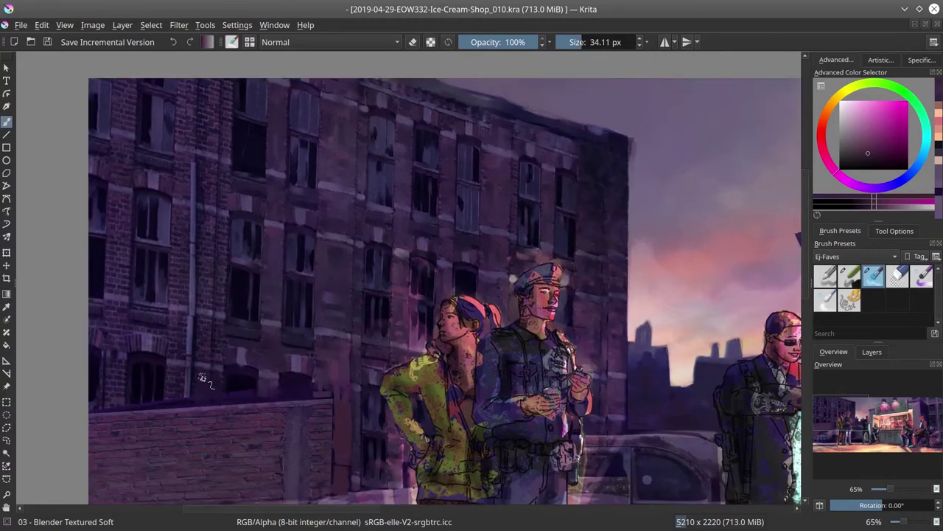
pyautogui.scroll(2, 221, 292)
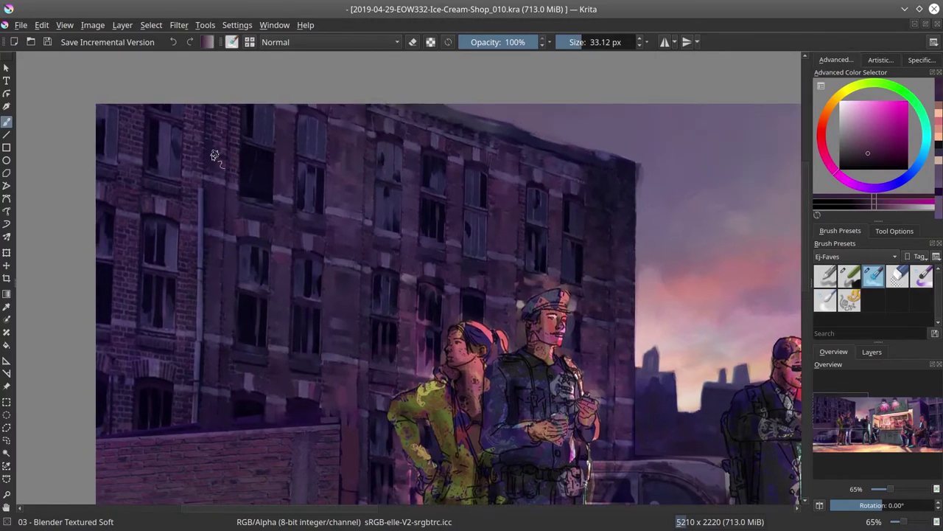
pyautogui.press('[')
pyautogui.scroll(-1, 209, 209)
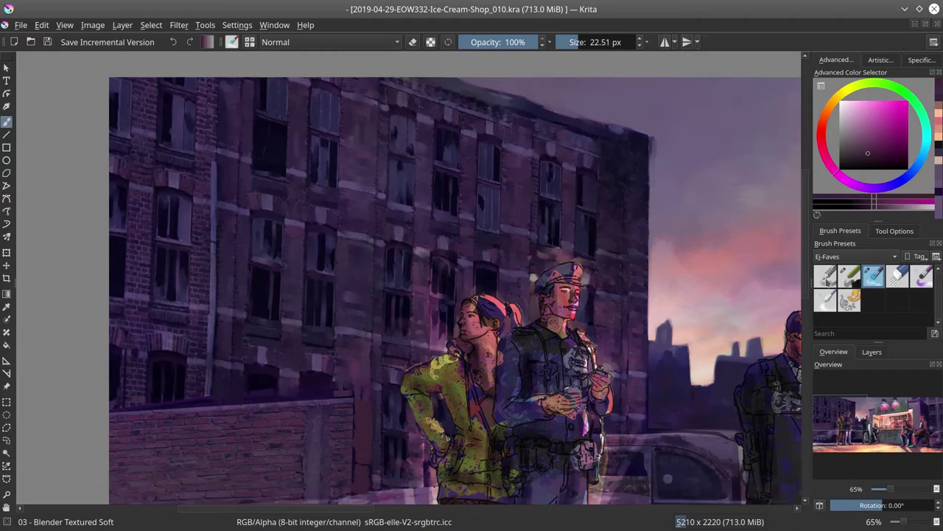
# Paint dark blue-purple over the parked car, rubbish bags and sidewalk, then save
pyautogui.keyDown('ctrl'); pyautogui.click(437, 339); pyautogui.keyUp('ctrl')
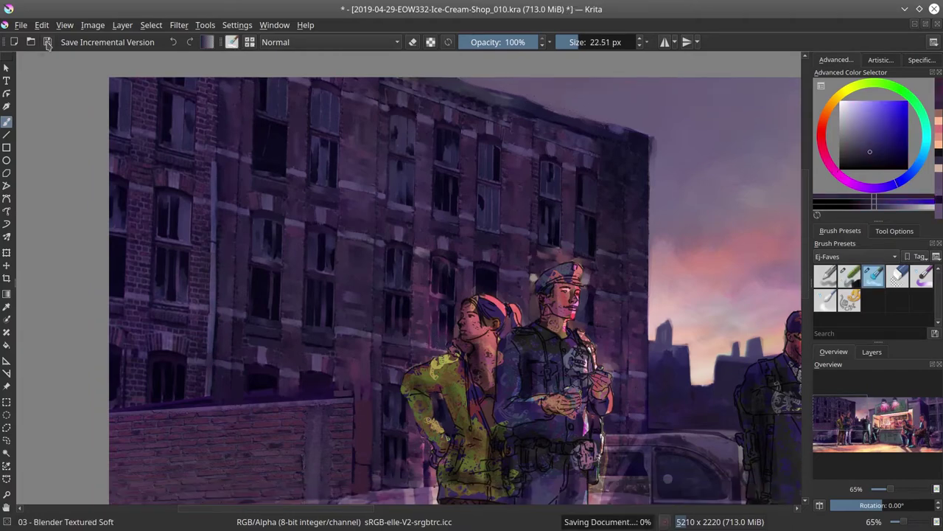
pyautogui.press(']')
pyautogui.press(']')
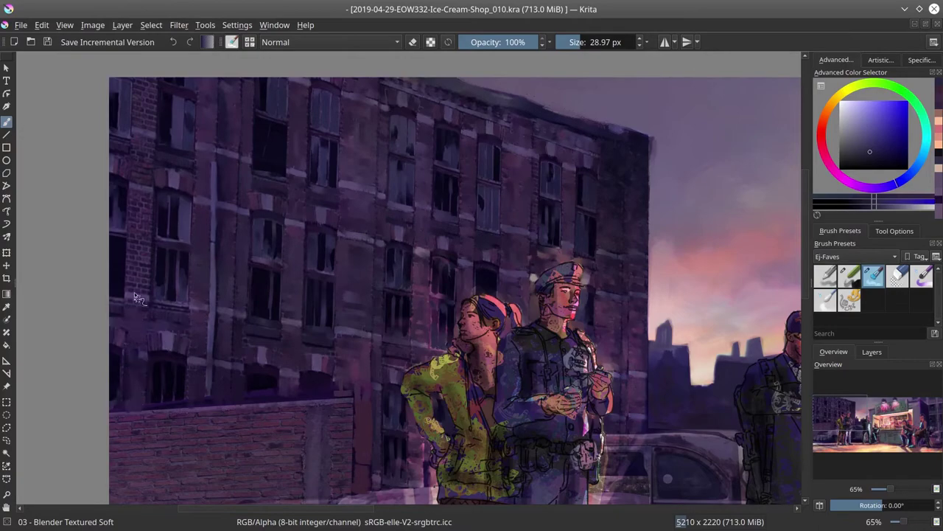
pyautogui.moveTo(130, 297); pyautogui.dragTo(145, 246)
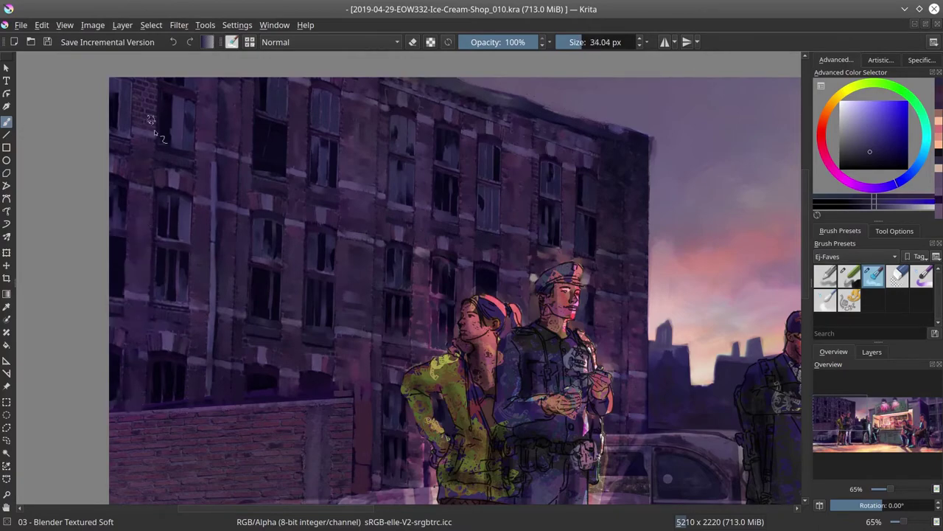
pyautogui.scroll(-2, 469, 278)
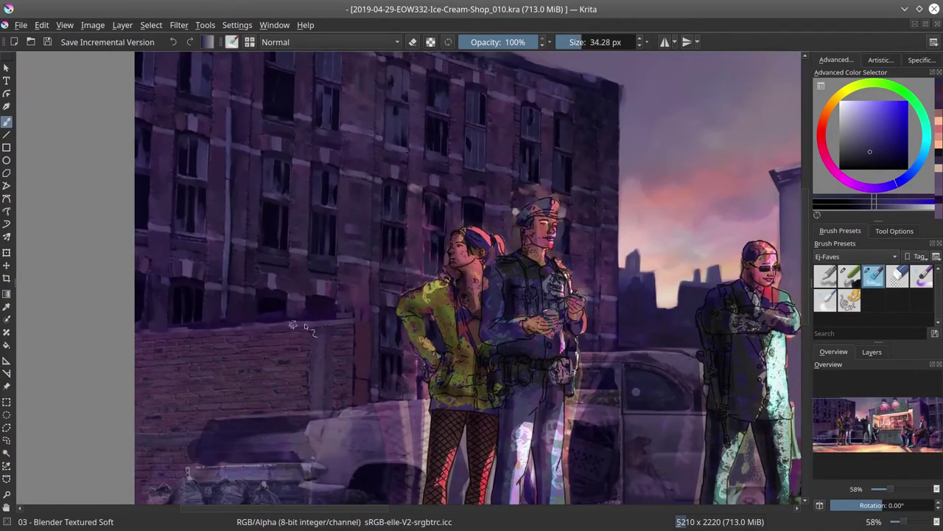
pyautogui.moveTo(277, 389); pyautogui.dragTo(349, 385)
pyautogui.moveTo(240, 377); pyautogui.dragTo(282, 318)
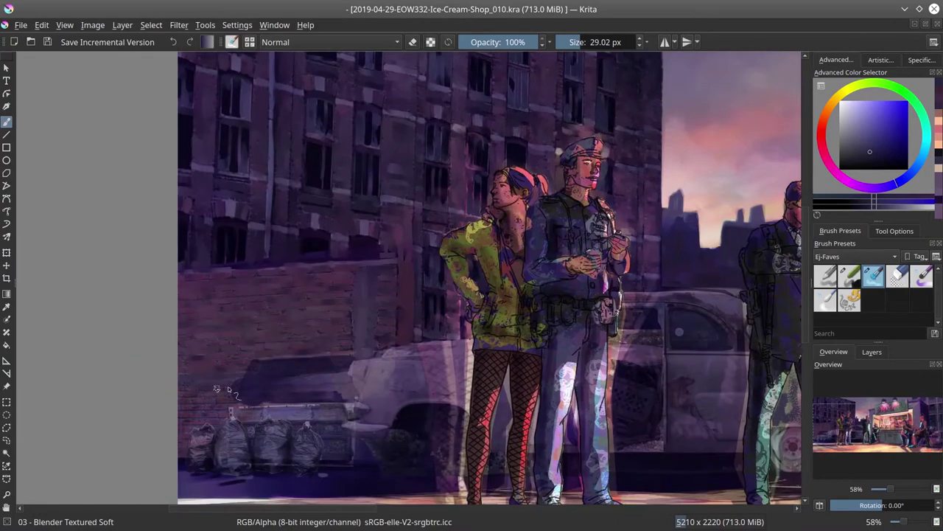
pyautogui.moveTo(180, 364)
pyautogui.mouseDown()
pyautogui.moveTo(175, 298)
pyautogui.moveTo(301, 302)
pyautogui.mouseUp()
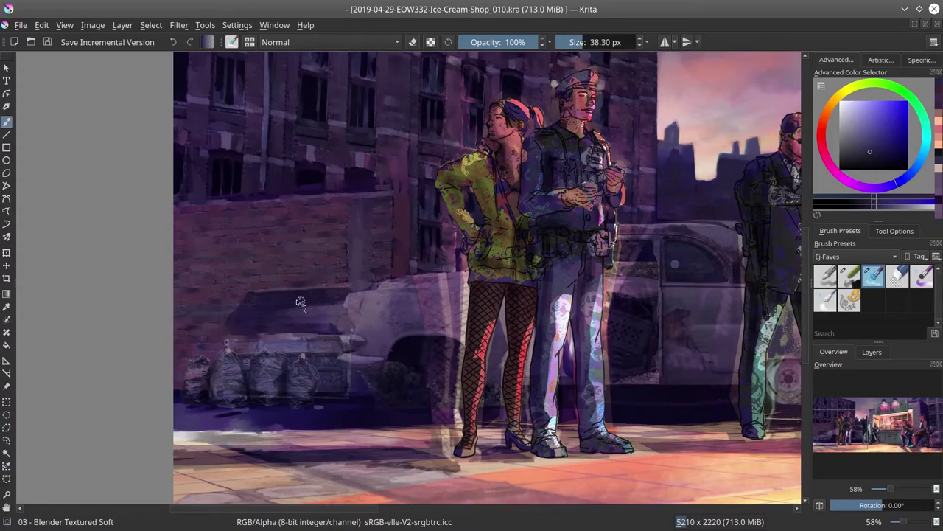
pyautogui.moveTo(231, 339); pyautogui.dragTo(344, 395)
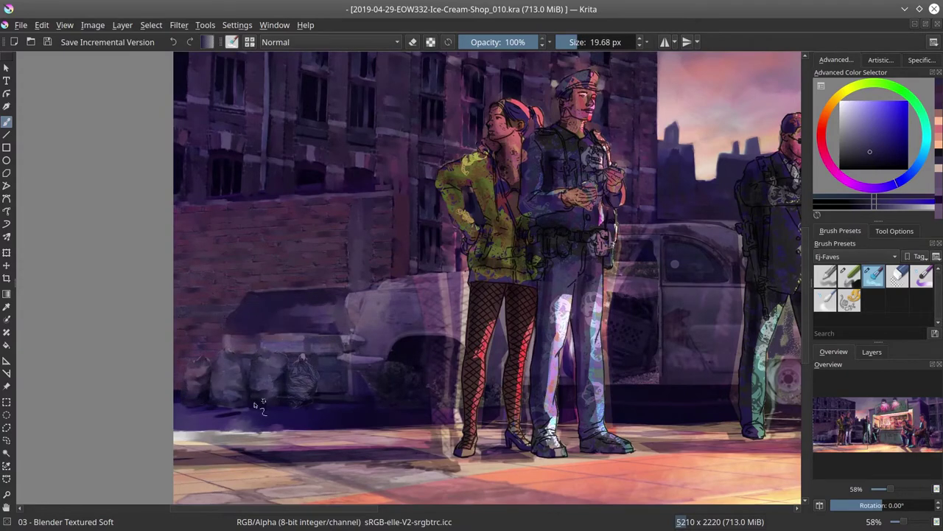
pyautogui.hotkey('ctrl', 's')
pyautogui.press('-')
pyautogui.press('-')
pyautogui.press('-')
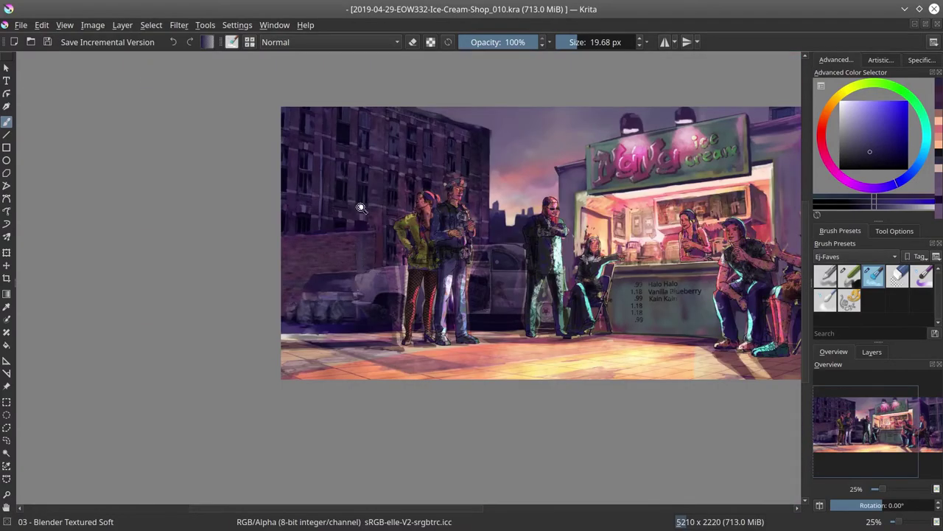
# Pick a darker blue-purple paint colour and save the painting
pyautogui.moveTo(360, 208); pyautogui.dragTo(329, 230)
pyautogui.moveTo(221, 245); pyautogui.dragTo(321, 185)
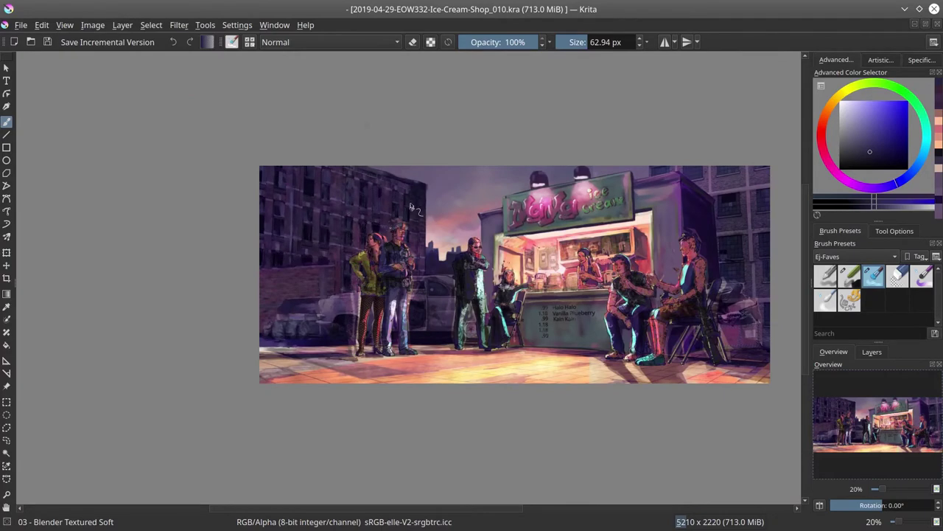
pyautogui.moveTo(421, 505); pyautogui.dragTo(479, 199)
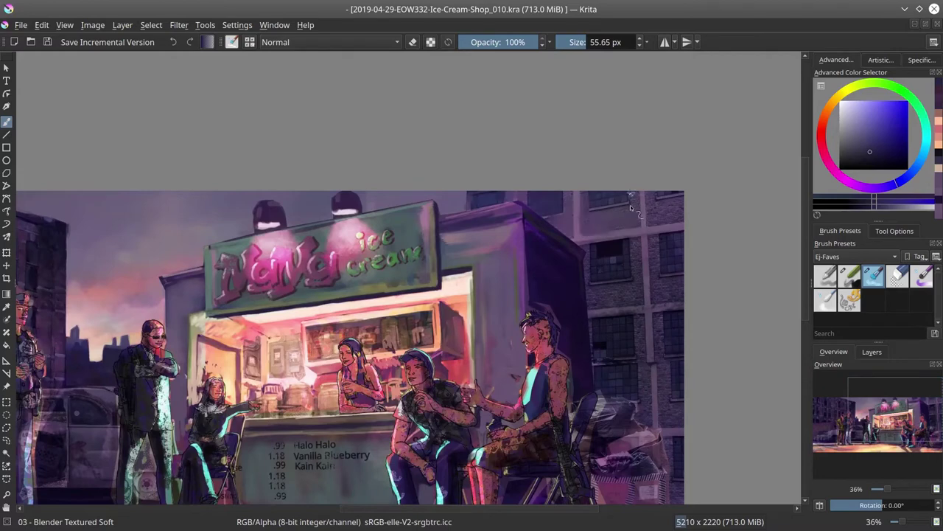
pyautogui.moveTo(633, 300); pyautogui.dragTo(678, 219)
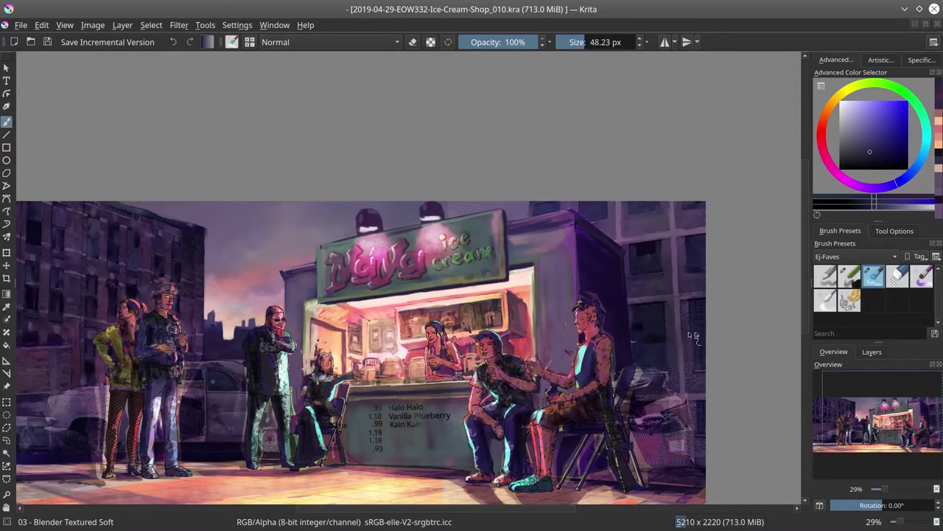
pyautogui.keyDown('ctrl'); pyautogui.click(703, 446); pyautogui.keyUp('ctrl')
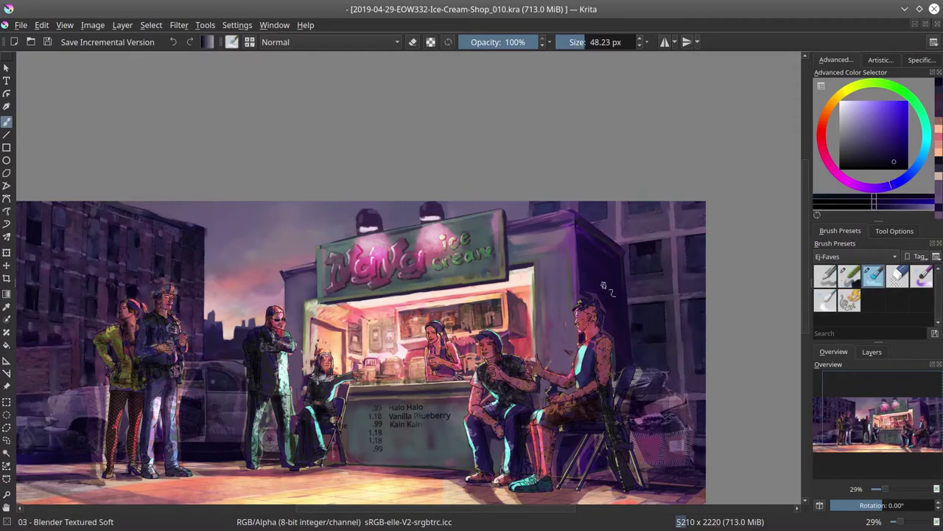
pyautogui.scroll(2, 603, 286)
pyautogui.scroll(-3, 603, 286)
pyautogui.hotkey('ctrl', 's')
# Darken the car and the policeman's leg with a lighter purple using Blender Textured Soft, then save
pyautogui.scroll(2, 713, 314)
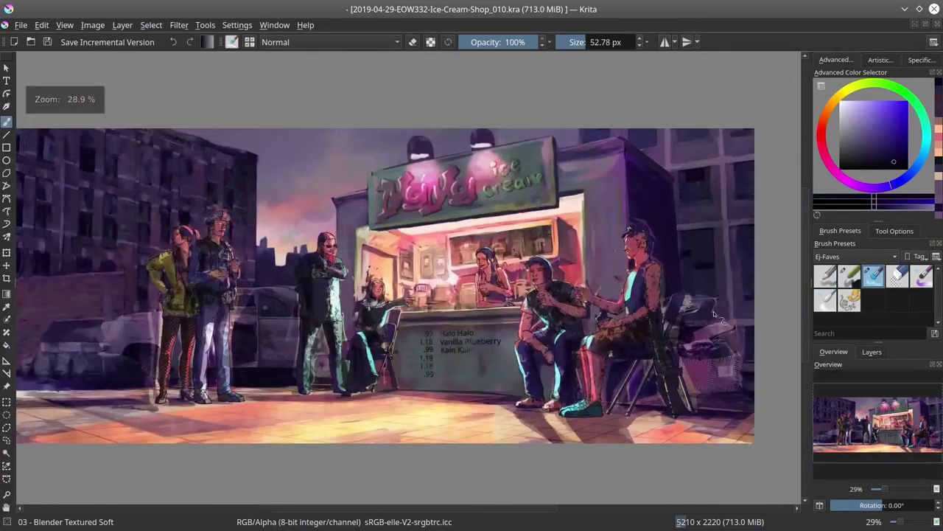
pyautogui.moveTo(713, 315); pyautogui.dragTo(332, 328)
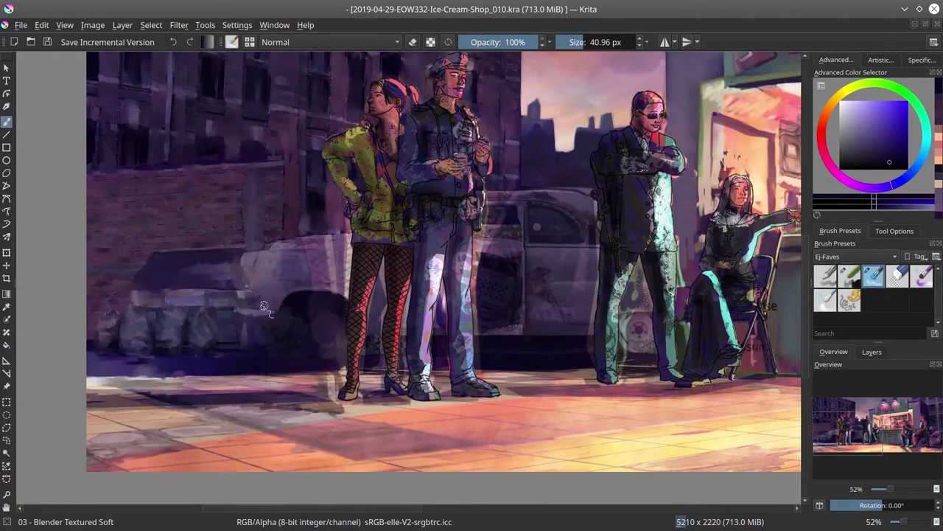
pyautogui.keyDown('shift'); pyautogui.moveTo(280, 244); pyautogui.dragTo(324, 244); pyautogui.keyUp('shift')
pyautogui.keyDown('ctrl'); pyautogui.click(343, 245); pyautogui.keyUp('ctrl')
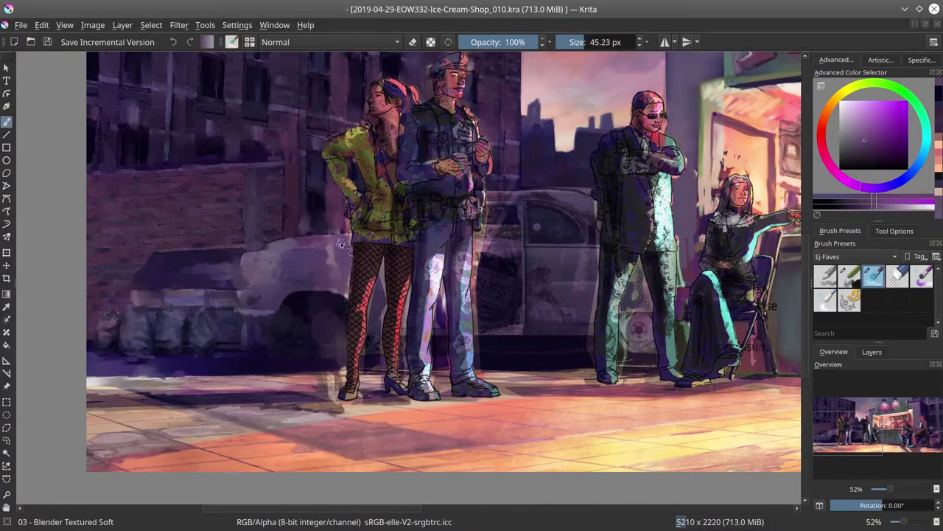
pyautogui.press('/')
pyautogui.press('/')
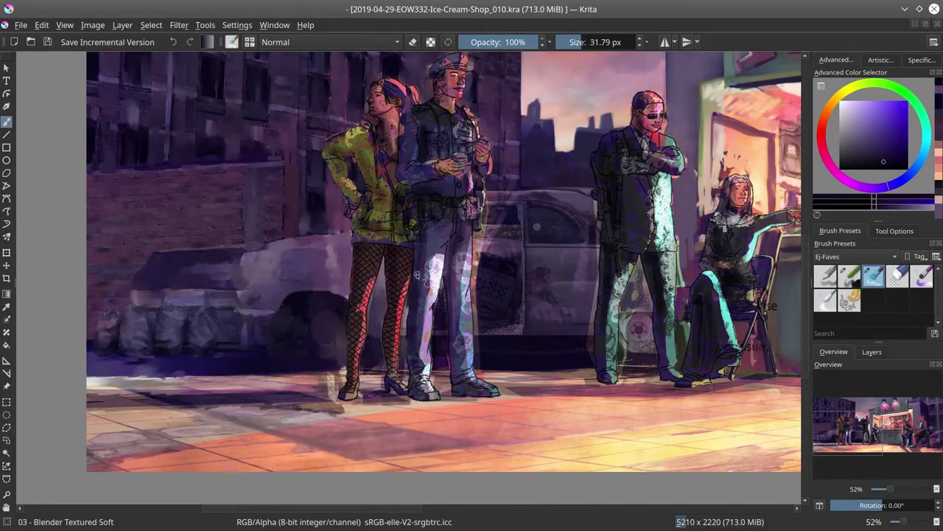
pyautogui.press('/')
pyautogui.moveTo(516, 229)
pyautogui.mouseDown()
pyautogui.moveTo(523, 340)
pyautogui.moveTo(434, 349)
pyautogui.moveTo(401, 341)
pyautogui.moveTo(499, 305)
pyautogui.moveTo(483, 258)
pyautogui.moveTo(493, 298)
pyautogui.moveTo(514, 265)
pyautogui.mouseUp()
pyautogui.press('/')
pyautogui.keyDown('shift'); pyautogui.moveTo(506, 226); pyautogui.dragTo(536, 187); pyautogui.keyUp('shift')
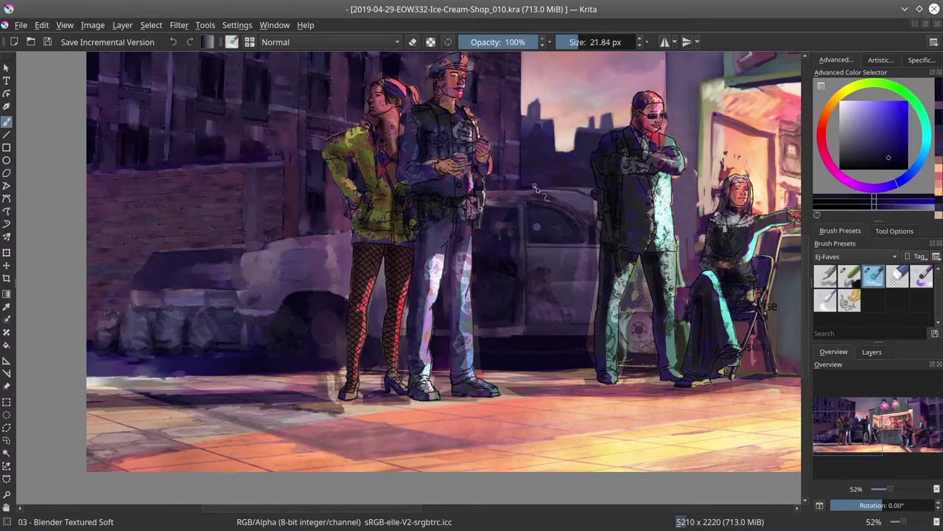
pyautogui.keyDown('shift'); pyautogui.moveTo(579, 223); pyautogui.dragTo(565, 289); pyautogui.keyUp('shift')
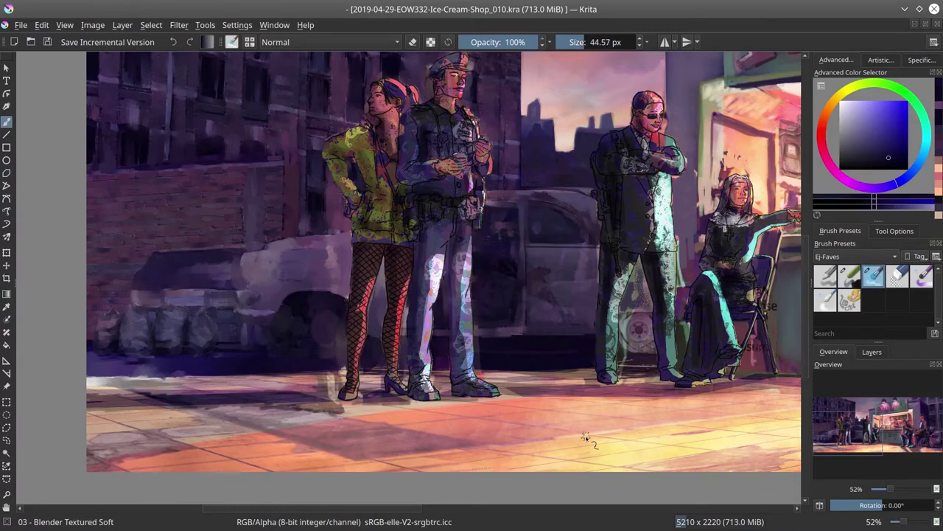
pyautogui.hotkey('ctrl', 's')
# Sample a magenta-purple from the sidewalk with a smaller brush and save
pyautogui.keyDown('shift'); pyautogui.moveTo(639, 272); pyautogui.dragTo(629, 331); pyautogui.keyUp('shift')
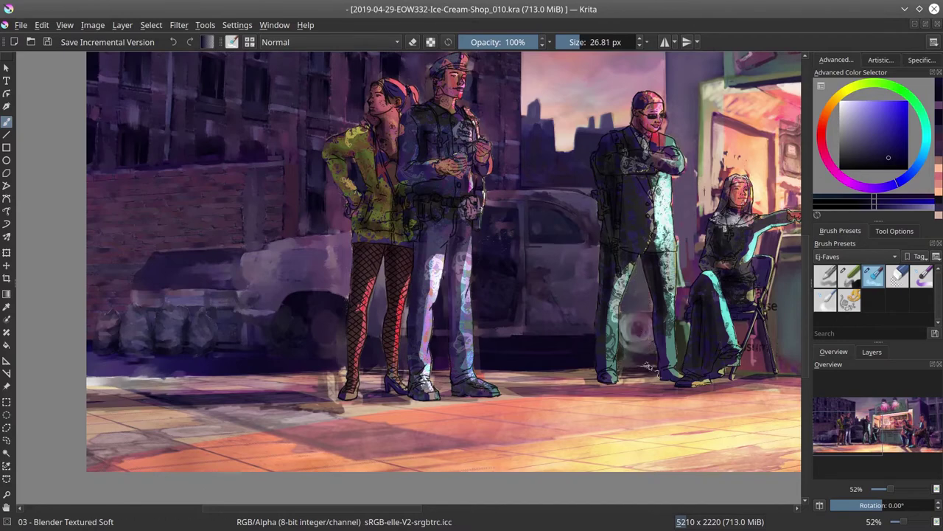
pyautogui.keyDown('shift'); pyautogui.moveTo(648, 368); pyautogui.dragTo(686, 274); pyautogui.keyUp('shift')
pyautogui.keyDown('ctrl'); pyautogui.click(680, 361); pyautogui.keyUp('ctrl')
pyautogui.keyDown('shift'); pyautogui.moveTo(680, 361); pyautogui.dragTo(638, 335); pyautogui.keyUp('shift')
pyautogui.keyDown('ctrl'); pyautogui.click(639, 336); pyautogui.keyUp('ctrl')
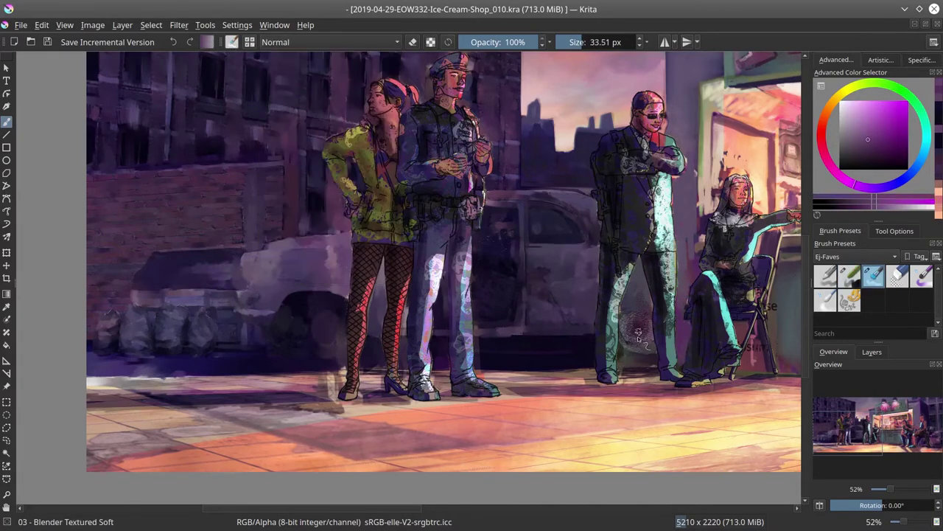
pyautogui.click(46, 42)
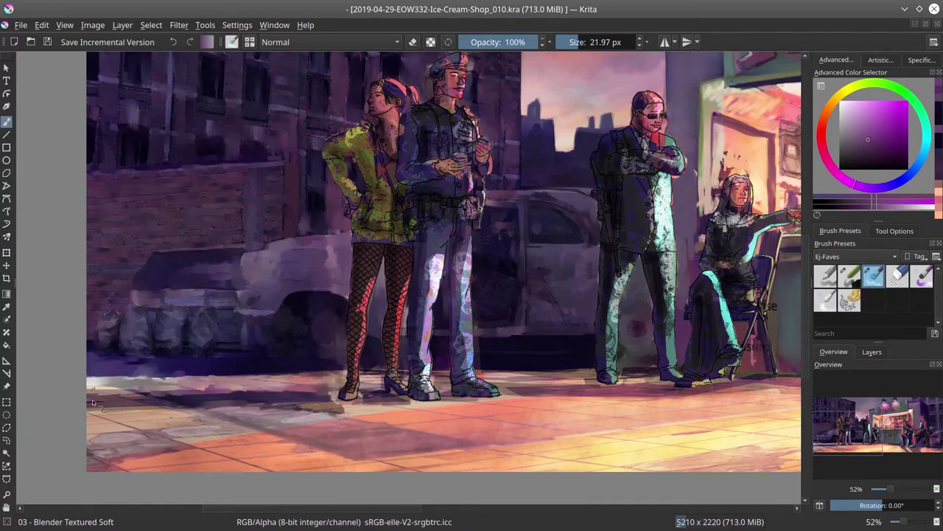
# Paint along the tilted sidewalk, hide Layer 49 to compare the floor, and save
pyautogui.keyDown('shift'); pyautogui.moveTo(504, 332); pyautogui.dragTo(331, 402); pyautogui.keyUp('shift')
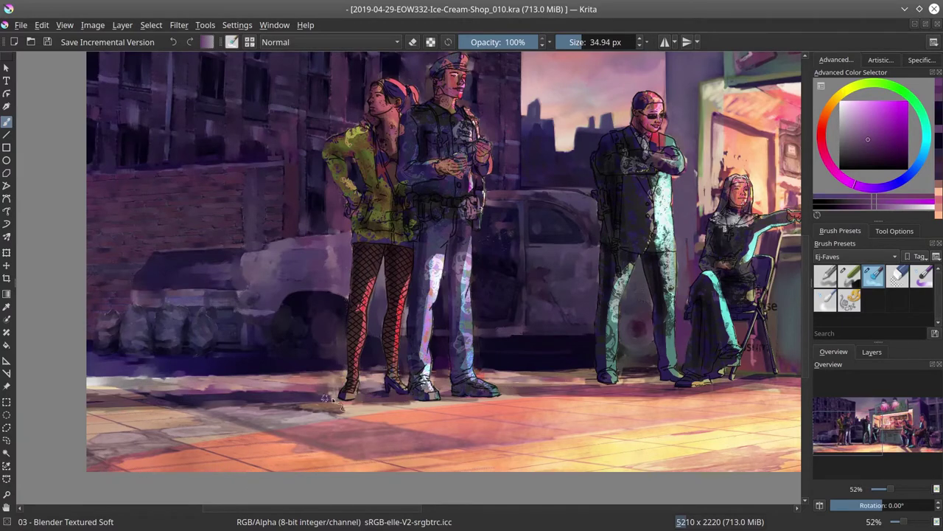
pyautogui.keyDown('shift'); pyautogui.keyDown('space'); pyautogui.moveTo(545, 309); pyautogui.dragTo(578, 343); pyautogui.keyUp('space'); pyautogui.keyUp('shift')
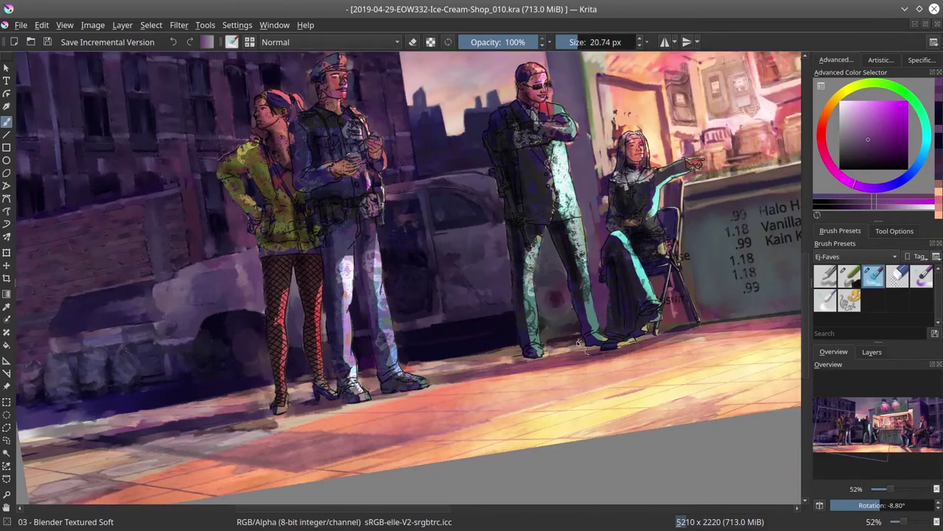
pyautogui.press('5')
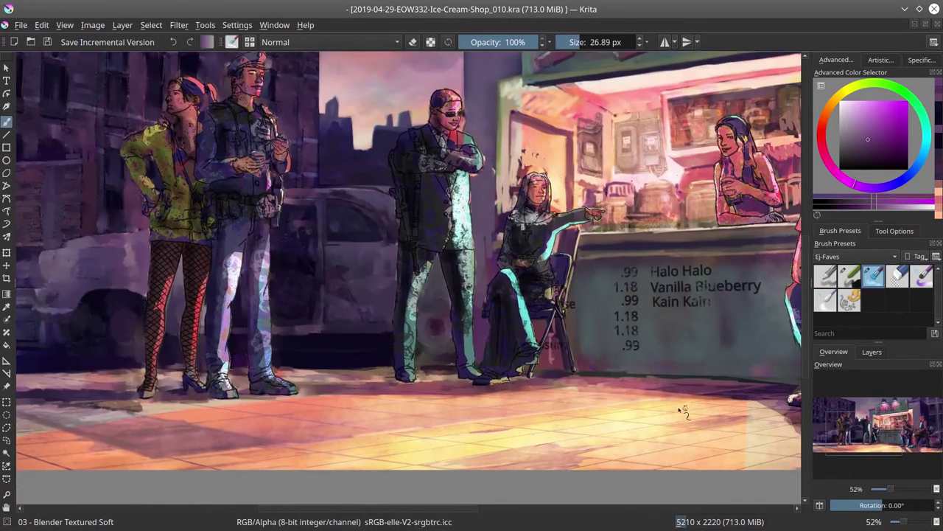
pyautogui.keyDown('shift'); pyautogui.keyDown('space'); pyautogui.moveTo(408, 428); pyautogui.dragTo(658, 371); pyautogui.keyUp('space'); pyautogui.keyUp('shift')
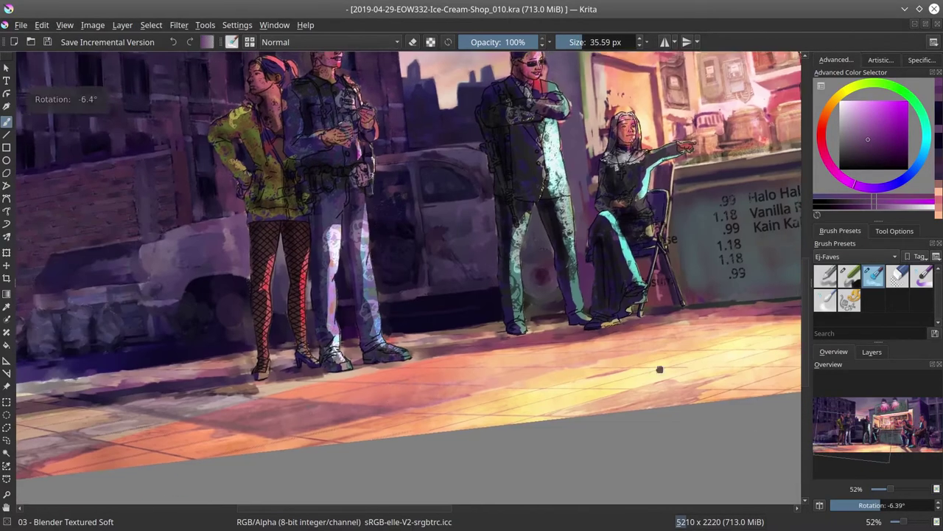
pyautogui.keyDown('ctrl'); pyautogui.keyDown('space'); pyautogui.moveTo(457, 369); pyautogui.dragTo(441, 398); pyautogui.keyUp('space'); pyautogui.keyUp('ctrl')
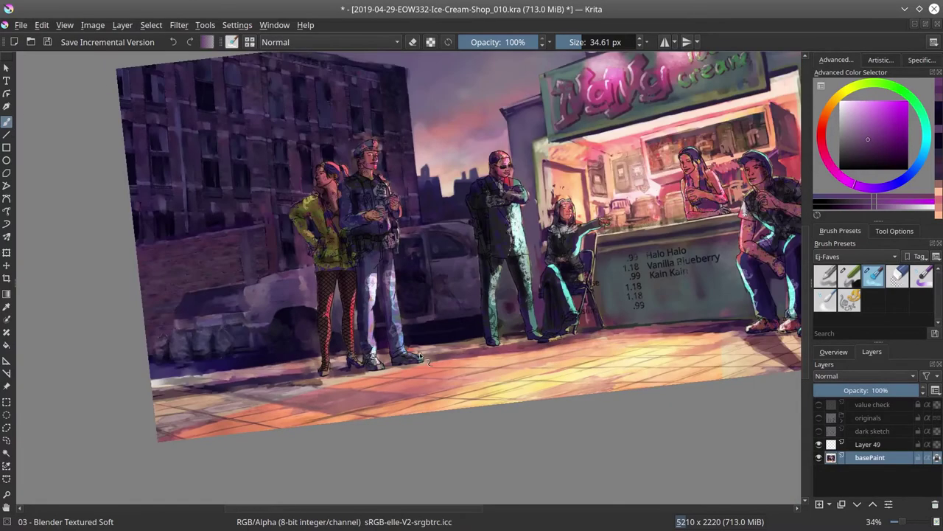
pyautogui.click(818, 443)
pyautogui.press(']')
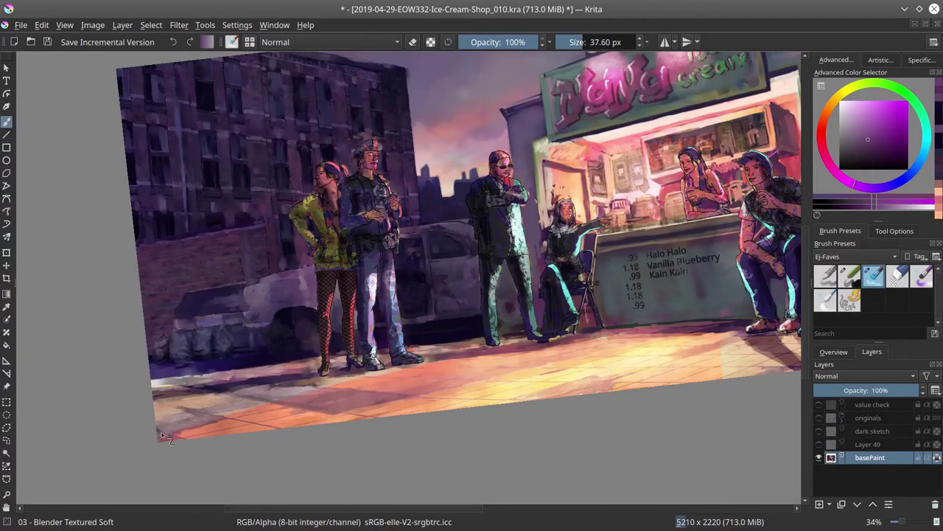
pyautogui.hotkey('ctrl', 's')
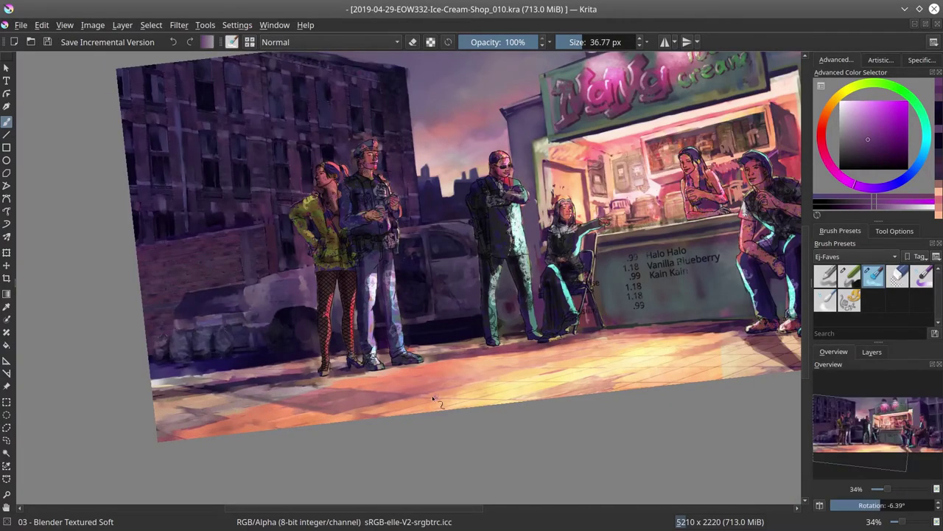
# Deepen the shadows under the chairs with Chalk Details in Multiply, then smooth them with Blender Textured Soft
pyautogui.moveTo(726, 352); pyautogui.dragTo(618, 378)
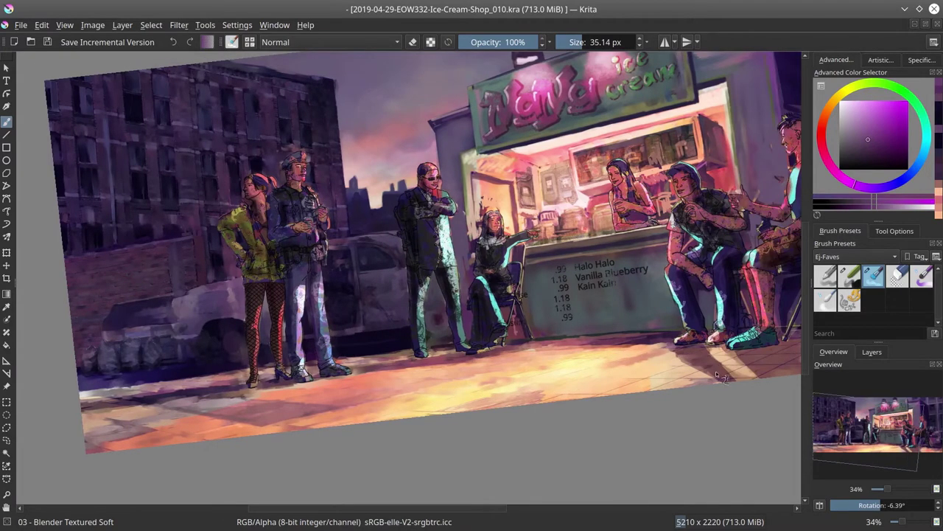
pyautogui.moveTo(759, 368); pyautogui.dragTo(726, 356)
pyautogui.press('/')
pyautogui.scroll(3, 727, 357)
pyautogui.hotkey('alt', 'shift', 'm')
pyautogui.moveTo(560, 384); pyautogui.dragTo(719, 391)
pyautogui.click(371, 42)
pyautogui.press('Escape')
pyautogui.press('/')
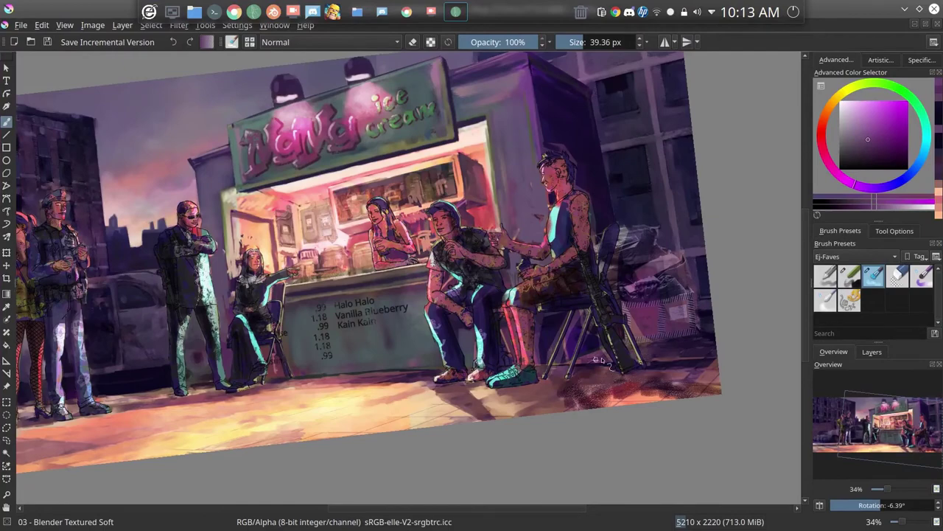
pyautogui.moveTo(603, 360)
pyautogui.mouseDown()
pyautogui.moveTo(541, 347)
pyautogui.moveTo(703, 344)
pyautogui.moveTo(721, 382)
pyautogui.mouseUp()
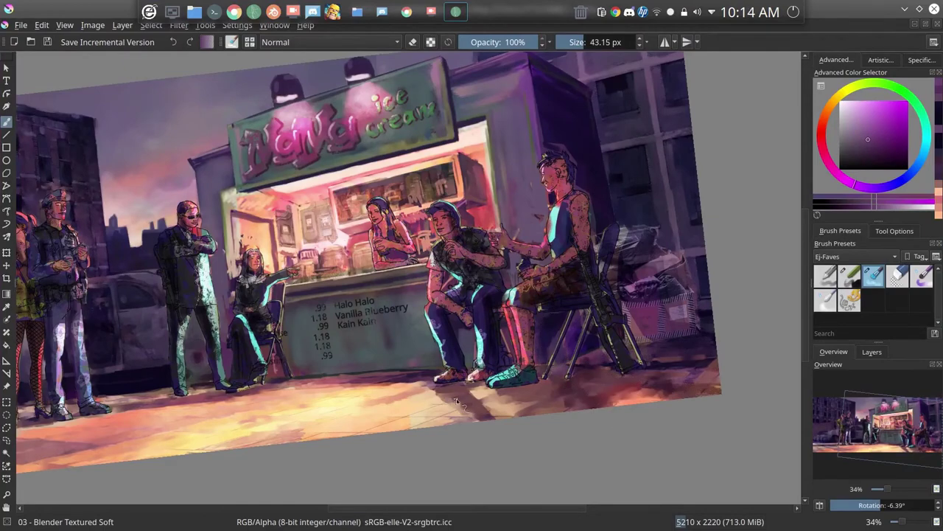
pyautogui.scroll(-5, 462, 391)
# Save, then smooth the trash bags and the wall behind the seated man
pyautogui.press('5')
pyautogui.hotkey('ctrl', 's')
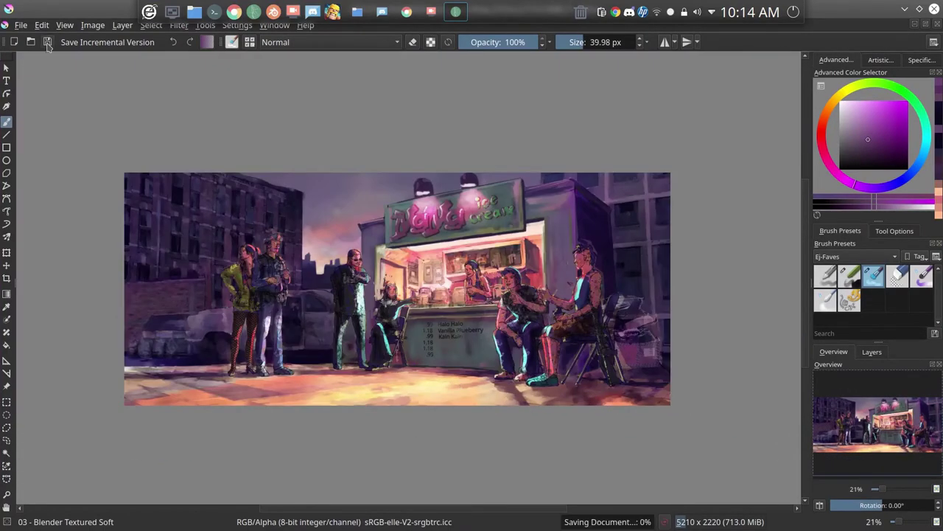
pyautogui.scroll(3, 472, 387)
pyautogui.press('/')
pyautogui.press('/')
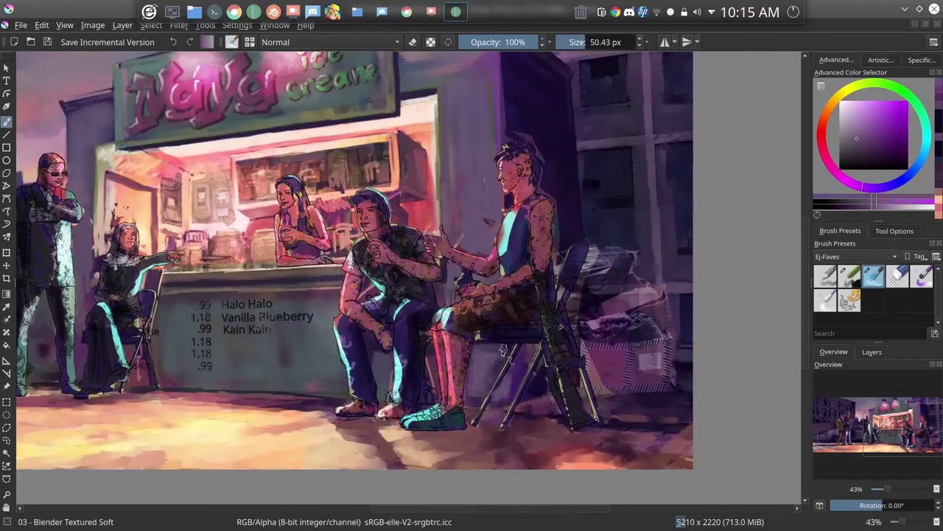
pyautogui.scroll(1, 502, 387)
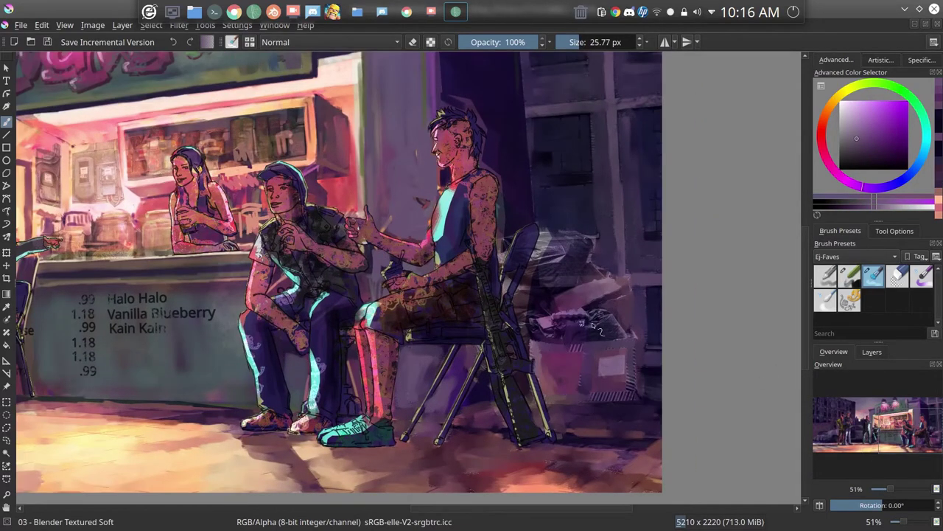
pyautogui.moveTo(576, 332)
pyautogui.mouseDown()
pyautogui.moveTo(531, 326)
pyautogui.moveTo(489, 366)
pyautogui.moveTo(529, 312)
pyautogui.moveTo(507, 265)
pyautogui.moveTo(505, 179)
pyautogui.moveTo(509, 221)
pyautogui.moveTo(551, 247)
pyautogui.moveTo(592, 238)
pyautogui.moveTo(535, 296)
pyautogui.mouseUp()
# Blend the meter boxes and counter jars with an orange from the shop interior, then save
pyautogui.scroll(2, 532, 292)
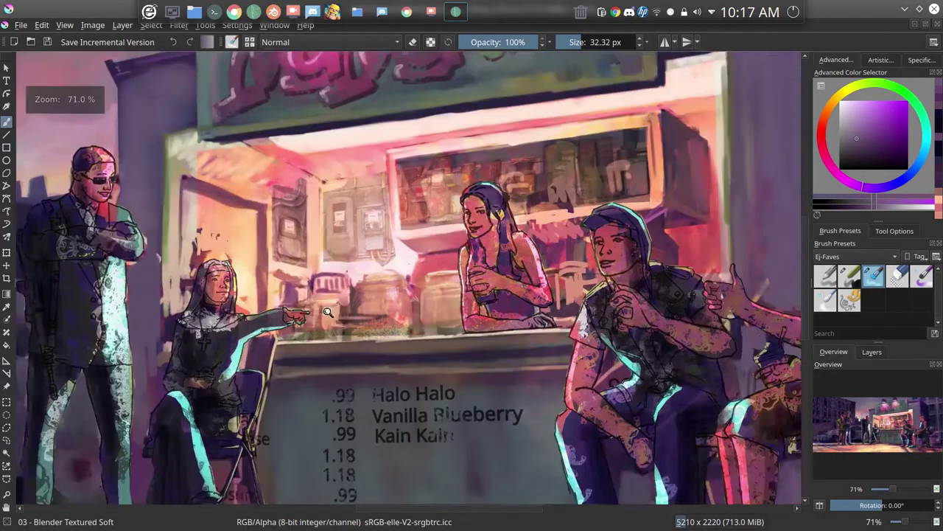
pyautogui.moveTo(221, 184); pyautogui.dragTo(525, 319)
pyautogui.hotkey('ctrl', 's')
pyautogui.moveTo(268, 257)
pyautogui.mouseDown()
pyautogui.moveTo(324, 387)
pyautogui.moveTo(383, 339)
pyautogui.moveTo(319, 293)
pyautogui.moveTo(309, 255)
pyautogui.moveTo(304, 317)
pyautogui.mouseUp()
pyautogui.keyDown('ctrl'); pyautogui.click(303, 317); pyautogui.keyUp('ctrl')
pyautogui.moveTo(358, 294); pyautogui.dragTo(383, 332)
pyautogui.moveTo(343, 280); pyautogui.dragTo(352, 253)
pyautogui.press(']')
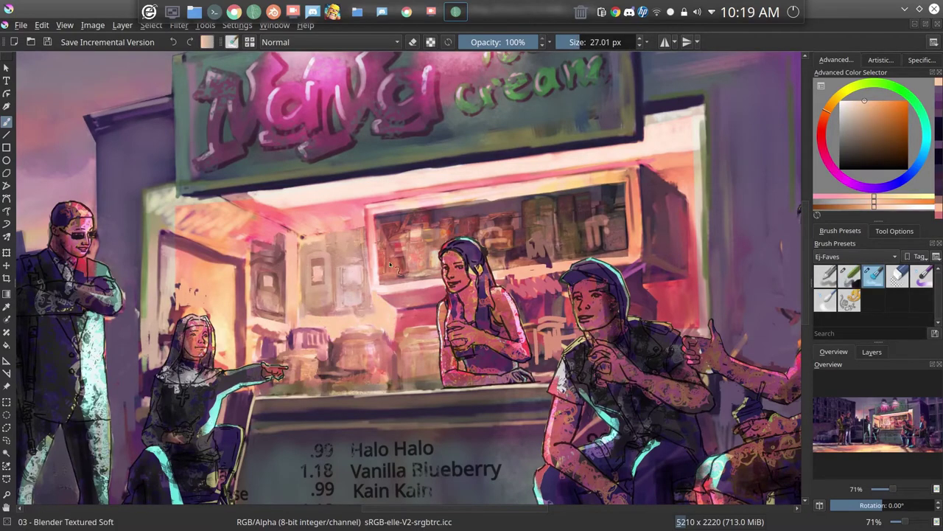
pyautogui.click(47, 42)
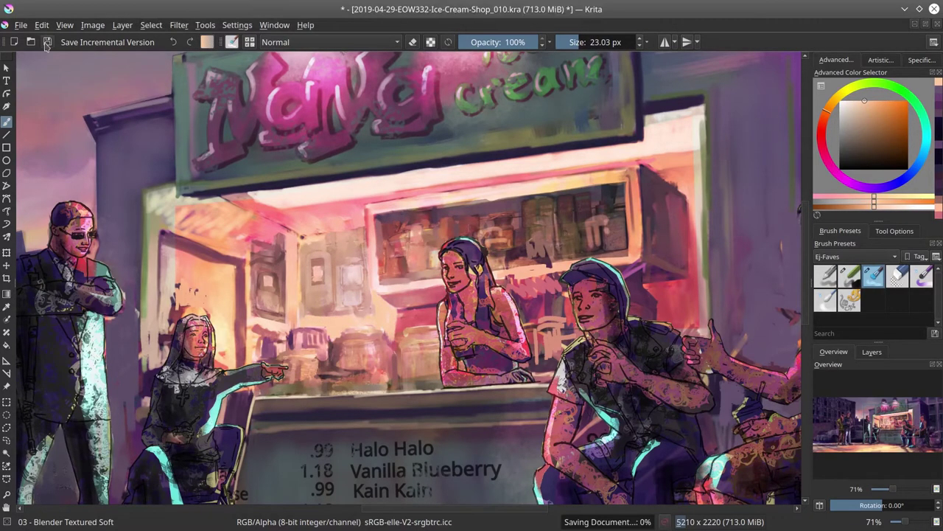
pyautogui.moveTo(470, 227); pyautogui.dragTo(522, 242)
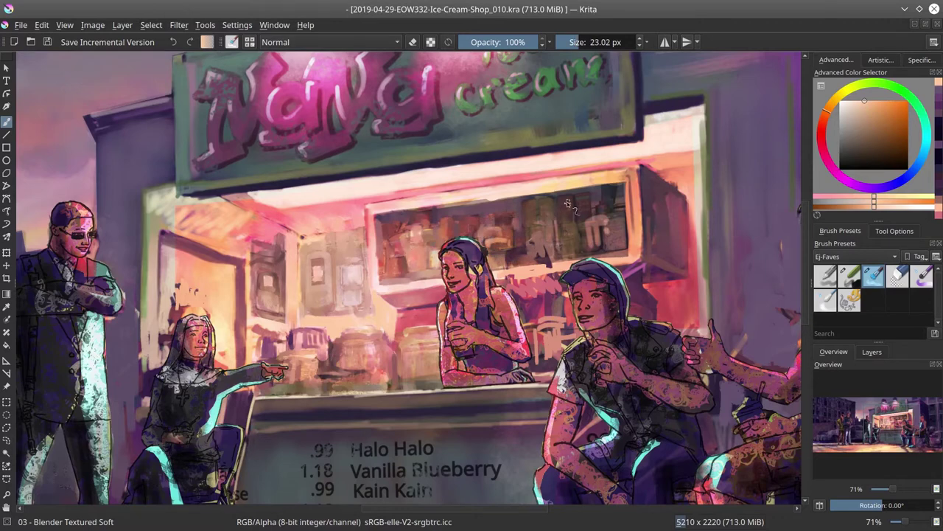
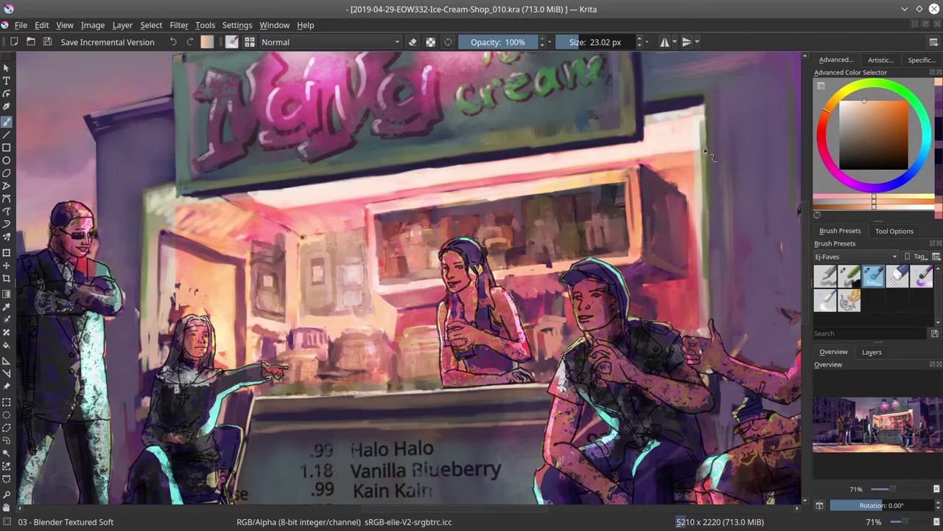
# Repaint the girl's arm and cup hand with a smaller brush, then save
pyautogui.scroll(-5, 706, 151)
pyautogui.click(46, 42)
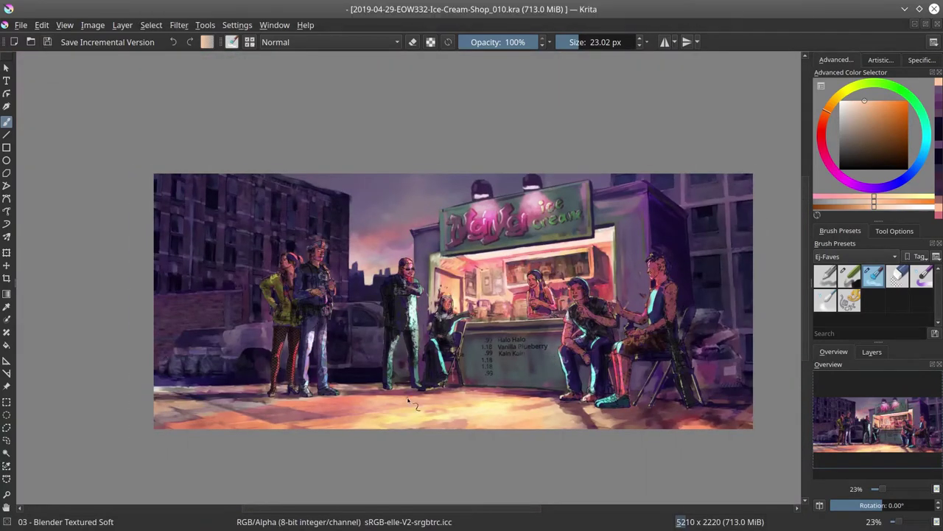
pyautogui.scroll(3, 408, 400)
pyautogui.scroll(3, 542, 249)
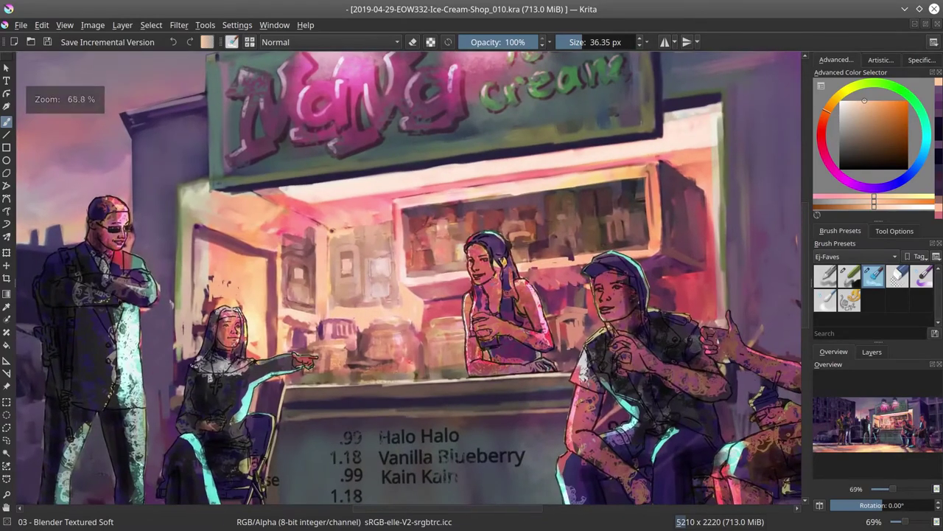
pyautogui.moveTo(501, 258)
pyautogui.mouseDown()
pyautogui.moveTo(483, 258)
pyautogui.moveTo(507, 265)
pyautogui.mouseUp()
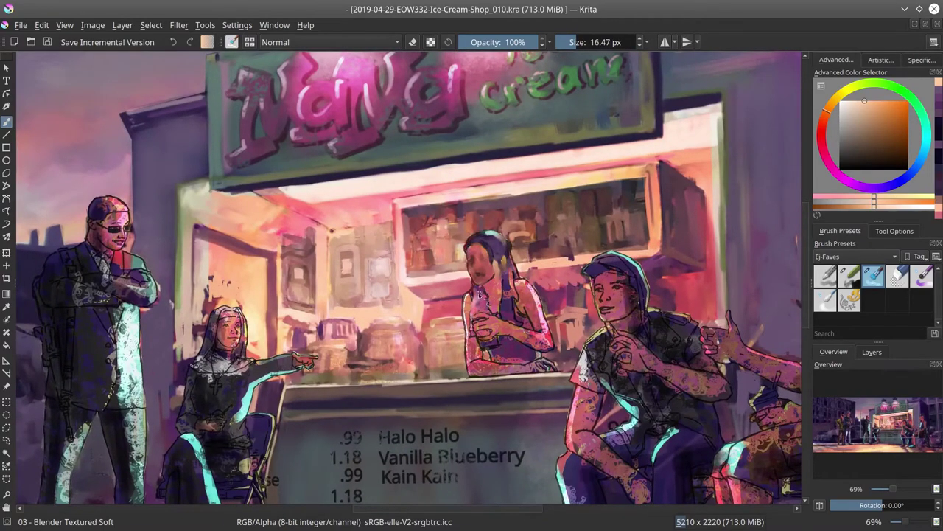
pyautogui.moveTo(479, 293)
pyautogui.mouseDown()
pyautogui.moveTo(508, 310)
pyautogui.moveTo(469, 343)
pyautogui.moveTo(545, 310)
pyautogui.mouseUp()
pyautogui.press(']')
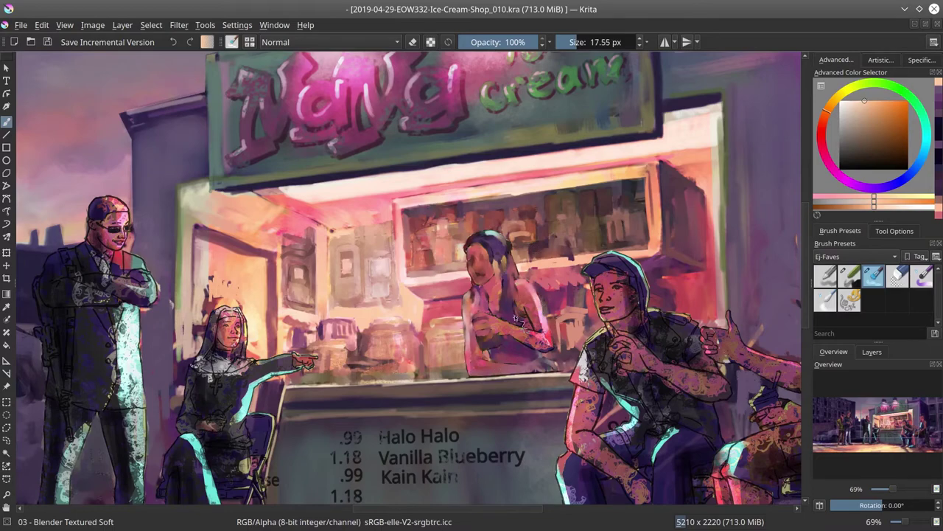
pyautogui.scroll(1, 442, 325)
pyautogui.hotkey('ctrl', 's')
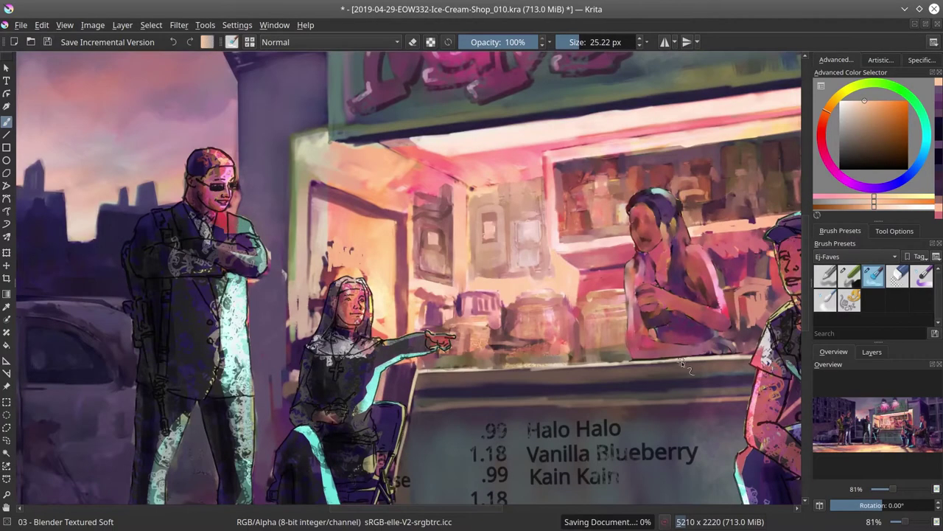
# Repaint the nun's head, veil and lower robe in a dark picked shade
pyautogui.moveTo(356, 315)
pyautogui.mouseDown()
pyautogui.moveTo(339, 273)
pyautogui.moveTo(350, 266)
pyautogui.moveTo(343, 284)
pyautogui.moveTo(379, 354)
pyautogui.moveTo(347, 368)
pyautogui.moveTo(388, 304)
pyautogui.moveTo(450, 339)
pyautogui.moveTo(320, 378)
pyautogui.moveTo(296, 412)
pyautogui.moveTo(345, 414)
pyautogui.moveTo(314, 403)
pyautogui.moveTo(370, 391)
pyautogui.moveTo(332, 425)
pyautogui.moveTo(377, 314)
pyautogui.moveTo(407, 353)
pyautogui.moveTo(413, 309)
pyautogui.moveTo(454, 304)
pyautogui.moveTo(442, 306)
pyautogui.moveTo(419, 417)
pyautogui.mouseUp()
pyautogui.keyDown('ctrl'); pyautogui.click(419, 414); pyautogui.keyUp('ctrl')
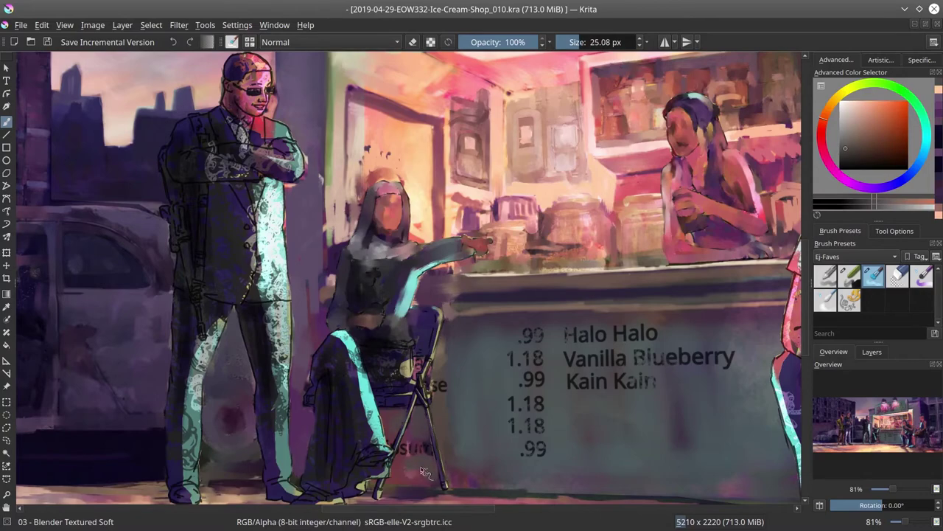
pyautogui.moveTo(368, 347)
pyautogui.mouseDown()
pyautogui.moveTo(388, 461)
pyautogui.moveTo(367, 363)
pyautogui.mouseUp()
pyautogui.moveTo(405, 339)
pyautogui.mouseDown()
pyautogui.moveTo(368, 409)
pyautogui.moveTo(333, 375)
pyautogui.moveTo(338, 472)
pyautogui.moveTo(365, 366)
pyautogui.mouseUp()
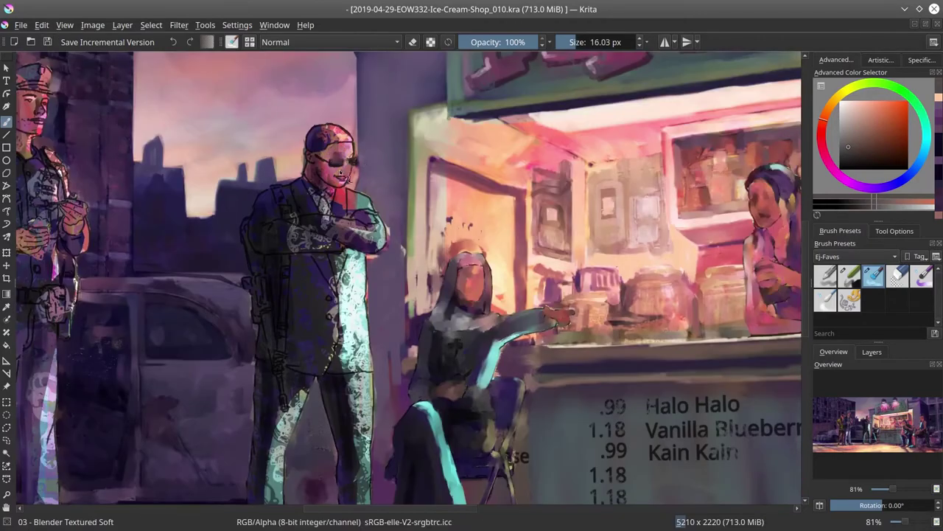
# Cover the sunglassed man's cap, collar, chest, arms and patterned jacket with dark paint
pyautogui.moveTo(346, 185); pyautogui.dragTo(354, 184)
pyautogui.moveTo(324, 132); pyautogui.dragTo(348, 143)
pyautogui.moveTo(309, 192)
pyautogui.mouseDown()
pyautogui.moveTo(366, 200)
pyautogui.moveTo(326, 220)
pyautogui.moveTo(375, 251)
pyautogui.mouseUp()
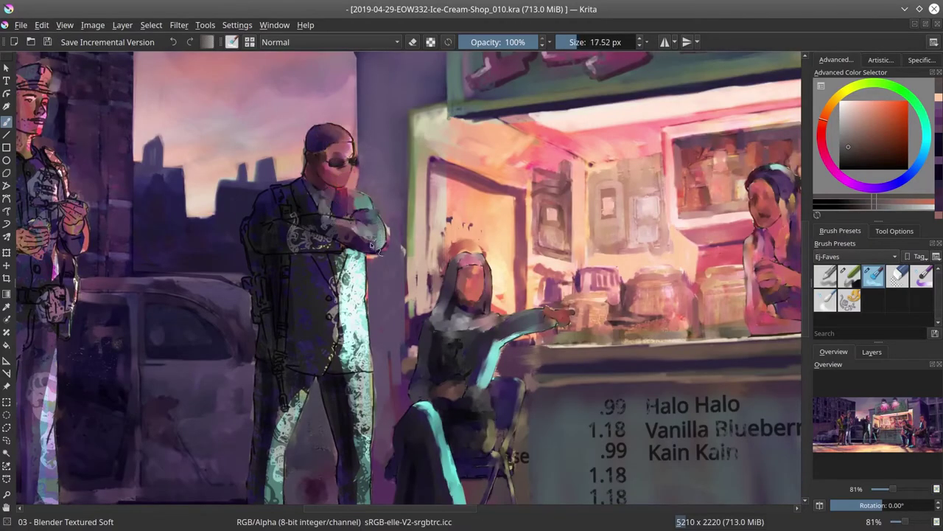
pyautogui.moveTo(324, 221); pyautogui.dragTo(368, 240)
pyautogui.moveTo(291, 214); pyautogui.dragTo(331, 251)
pyautogui.moveTo(280, 236); pyautogui.dragTo(347, 258)
pyautogui.moveTo(262, 280); pyautogui.dragTo(281, 331)
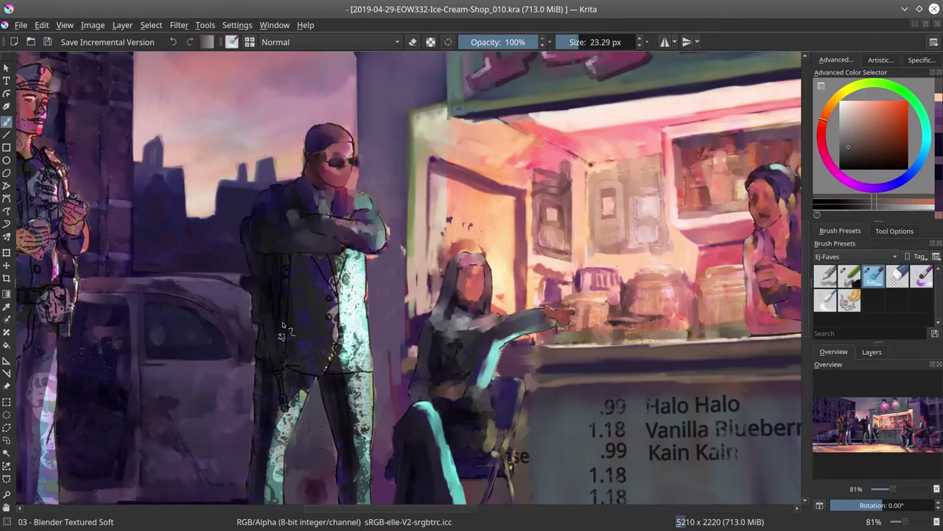
pyautogui.moveTo(324, 250); pyautogui.dragTo(365, 369)
pyautogui.moveTo(352, 302); pyautogui.dragTo(362, 353)
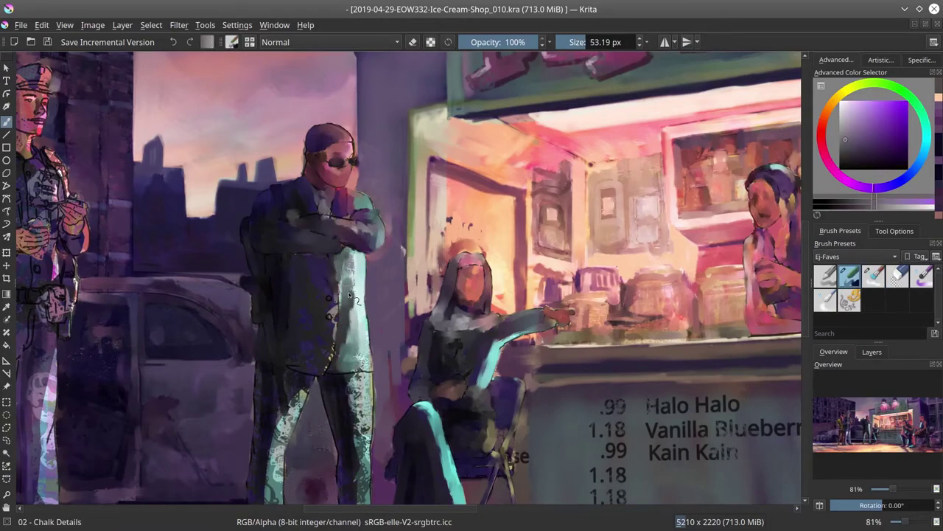
# Add teal light to the man's jacket and repaint his trouser legs
pyautogui.keyDown('ctrl'); pyautogui.click(335, 323); pyautogui.keyUp('ctrl')
pyautogui.moveTo(333, 319)
pyautogui.mouseDown()
pyautogui.moveTo(324, 364)
pyautogui.moveTo(335, 281)
pyautogui.moveTo(289, 420)
pyautogui.mouseUp()
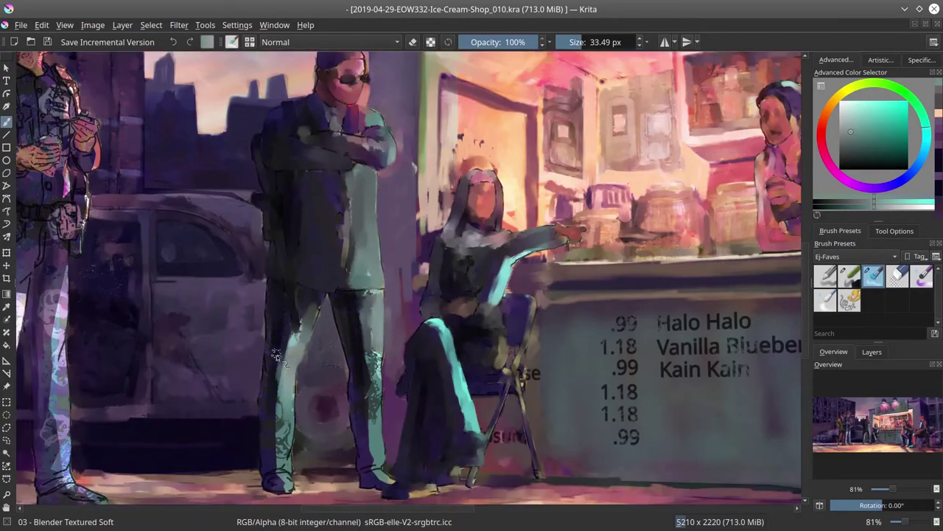
pyautogui.moveTo(269, 317); pyautogui.dragTo(279, 384)
pyautogui.moveTo(272, 446); pyautogui.dragTo(288, 384)
pyautogui.scroll(-2, 288, 384)
pyautogui.moveTo(372, 325); pyautogui.dragTo(376, 413)
pyautogui.scroll(-2, 285, 410)
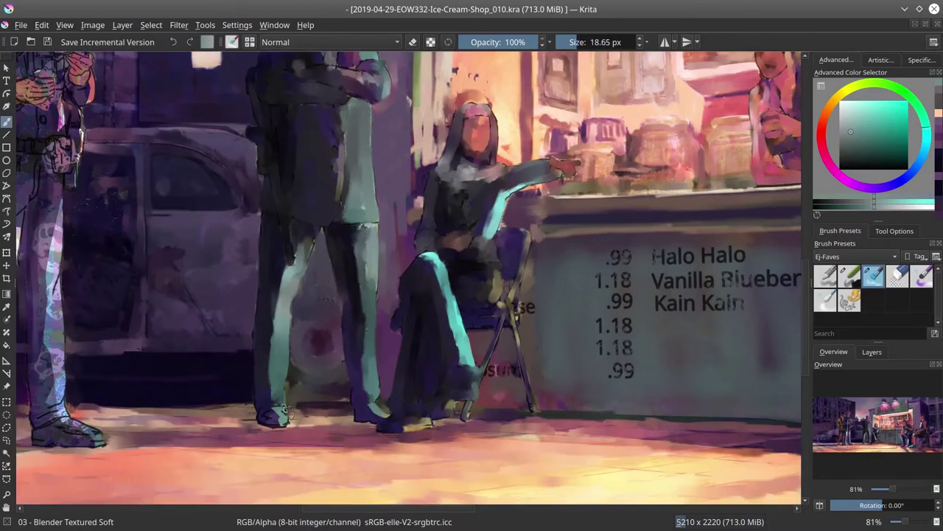
# Save, then repaint the officer's hands with small strokes
pyautogui.moveTo(359, 225); pyautogui.dragTo(558, 362)
pyautogui.hotkey('ctrl', 's')
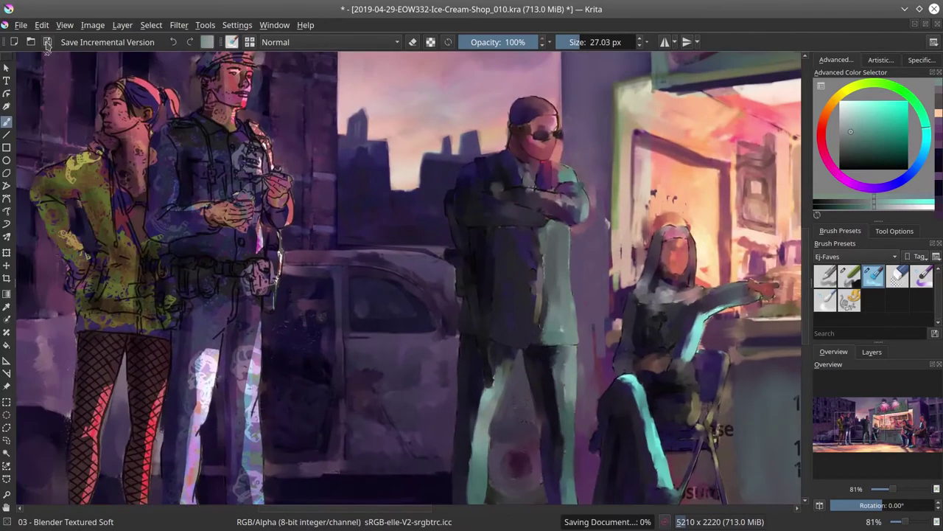
pyautogui.moveTo(202, 70)
pyautogui.mouseDown()
pyautogui.moveTo(256, 190)
pyautogui.moveTo(291, 199)
pyautogui.moveTo(287, 240)
pyautogui.moveTo(335, 324)
pyautogui.moveTo(324, 309)
pyautogui.moveTo(271, 364)
pyautogui.moveTo(265, 310)
pyautogui.moveTo(243, 291)
pyautogui.moveTo(214, 346)
pyautogui.moveTo(267, 307)
pyautogui.mouseUp()
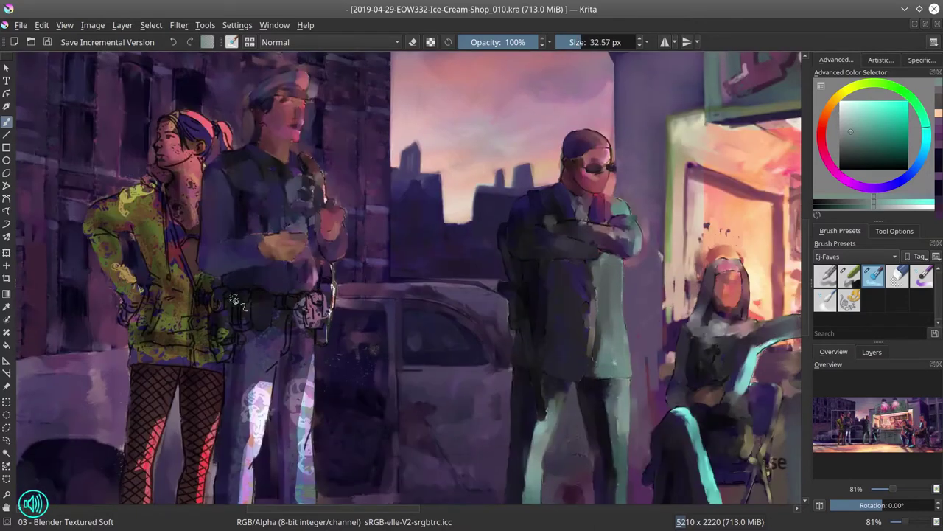
pyautogui.moveTo(284, 269)
pyautogui.mouseDown()
pyautogui.moveTo(229, 324)
pyautogui.moveTo(317, 295)
pyautogui.mouseUp()
pyautogui.moveTo(317, 294); pyautogui.dragTo(328, 335)
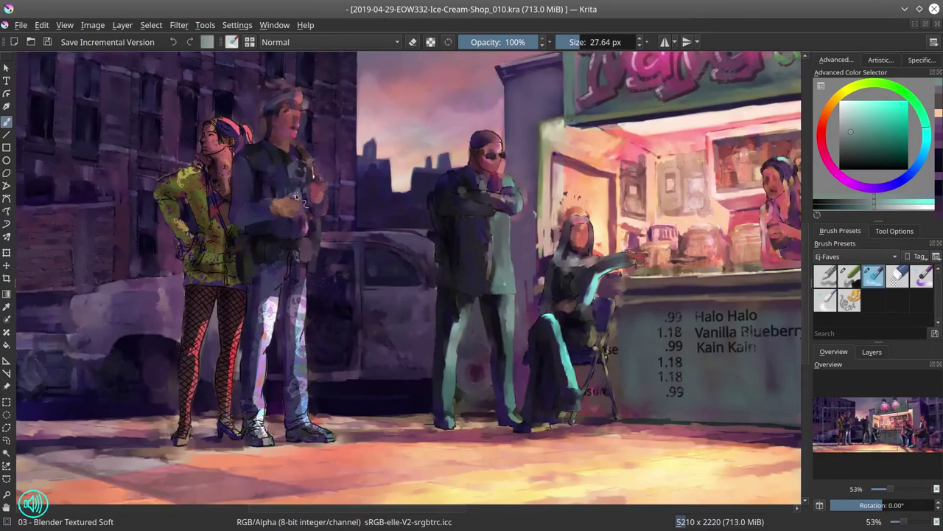
# Darken the officer's jeans with Chalk Details and smooth their pattern with Blender Textured Soft
pyautogui.press('/')
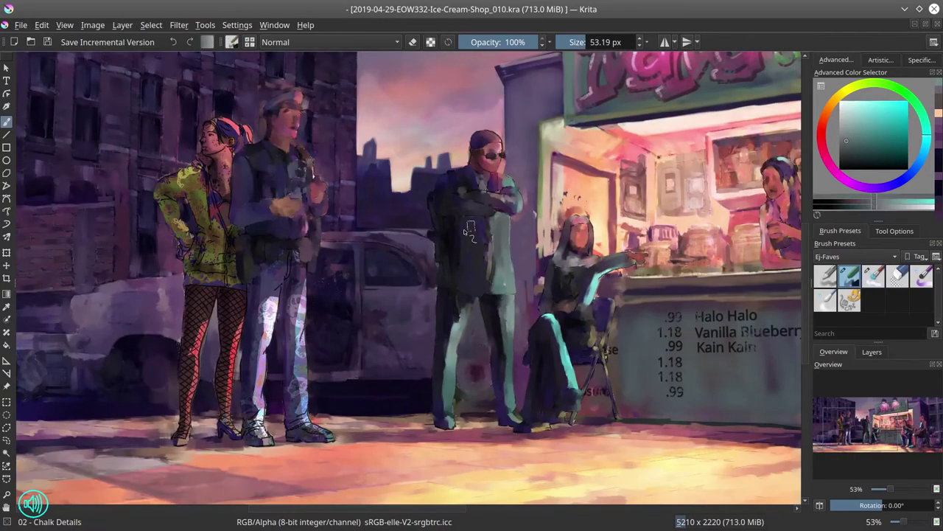
pyautogui.moveTo(273, 294); pyautogui.dragTo(298, 342)
pyautogui.press('/')
pyautogui.scroll(2, 293, 258)
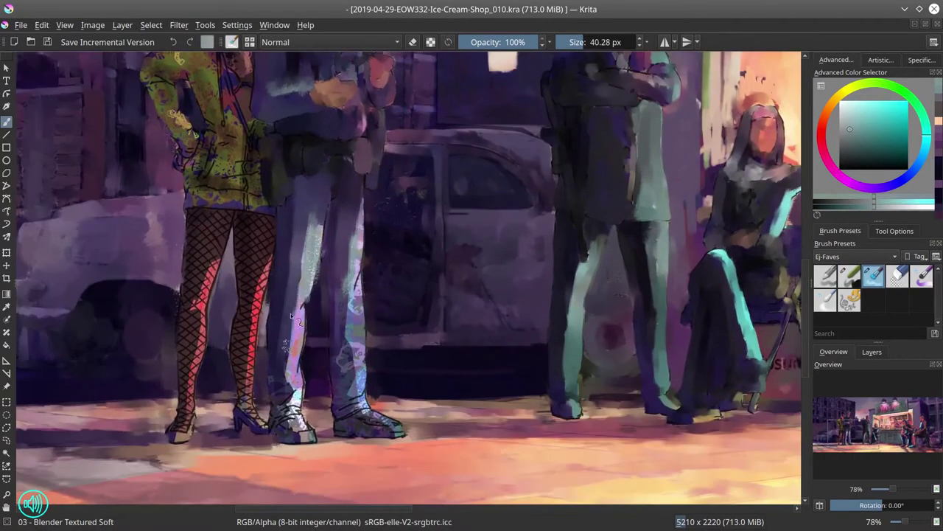
pyautogui.moveTo(343, 253)
pyautogui.mouseDown()
pyautogui.moveTo(347, 390)
pyautogui.moveTo(390, 427)
pyautogui.mouseUp()
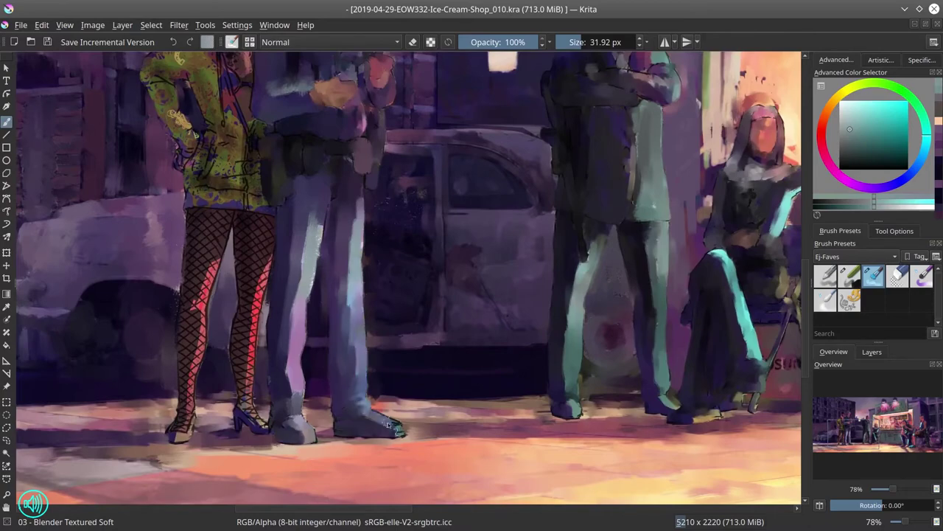
# Paint over the woman's fishnet stockings and legs with dark tones
pyautogui.moveTo(243, 221)
pyautogui.mouseDown()
pyautogui.moveTo(321, 230)
pyautogui.moveTo(280, 361)
pyautogui.mouseUp()
pyautogui.moveTo(278, 288); pyautogui.dragTo(260, 435)
pyautogui.moveTo(317, 347); pyautogui.dragTo(317, 417)
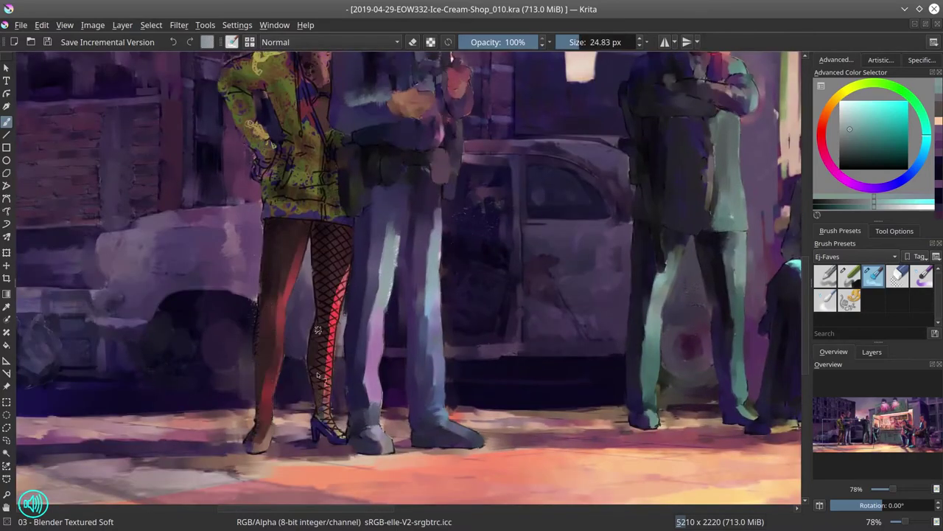
pyautogui.moveTo(343, 258); pyautogui.dragTo(325, 435)
pyautogui.moveTo(320, 281); pyautogui.dragTo(347, 347)
pyautogui.press(']')
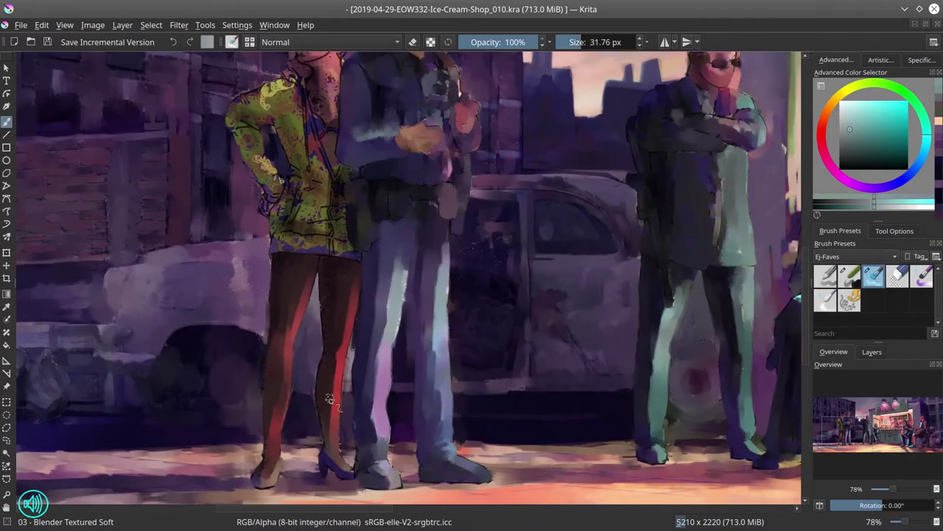
# Repaint the woman's hair and face with a smaller brush
pyautogui.moveTo(329, 399); pyautogui.dragTo(327, 478)
pyautogui.press('[')
pyautogui.moveTo(303, 118)
pyautogui.mouseDown()
pyautogui.moveTo(317, 199)
pyautogui.moveTo(369, 136)
pyautogui.mouseUp()
pyautogui.press('[')
pyautogui.press(']')
pyautogui.moveTo(346, 103)
pyautogui.mouseDown()
pyautogui.moveTo(303, 171)
pyautogui.moveTo(343, 265)
pyautogui.mouseUp()
# Paint the woman's jacket a smooth olive green and save the painting
pyautogui.moveTo(336, 309)
pyautogui.mouseDown()
pyautogui.moveTo(284, 284)
pyautogui.moveTo(270, 321)
pyautogui.moveTo(253, 231)
pyautogui.mouseUp()
pyautogui.press(']')
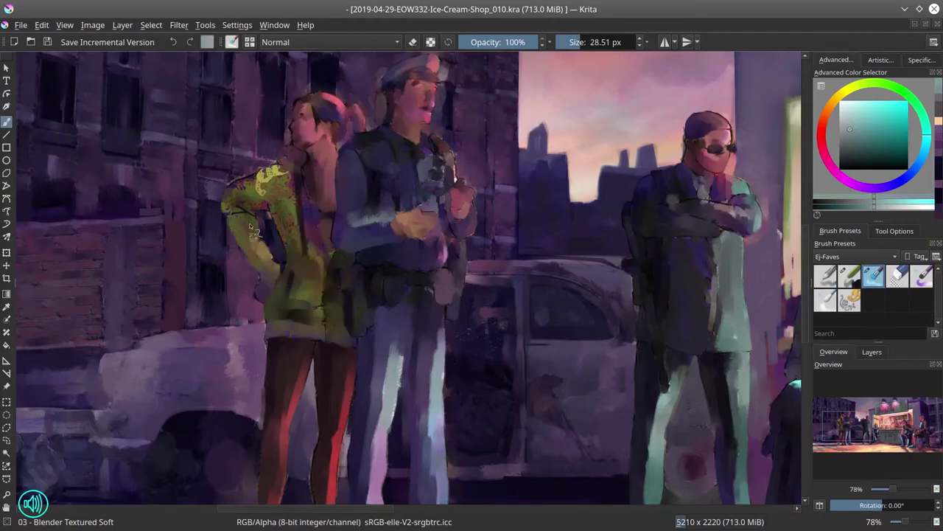
pyautogui.press(']')
pyautogui.press('[')
pyautogui.press('-')
pyautogui.press('-')
pyautogui.press('-')
pyautogui.press('-')
pyautogui.click(48, 42)
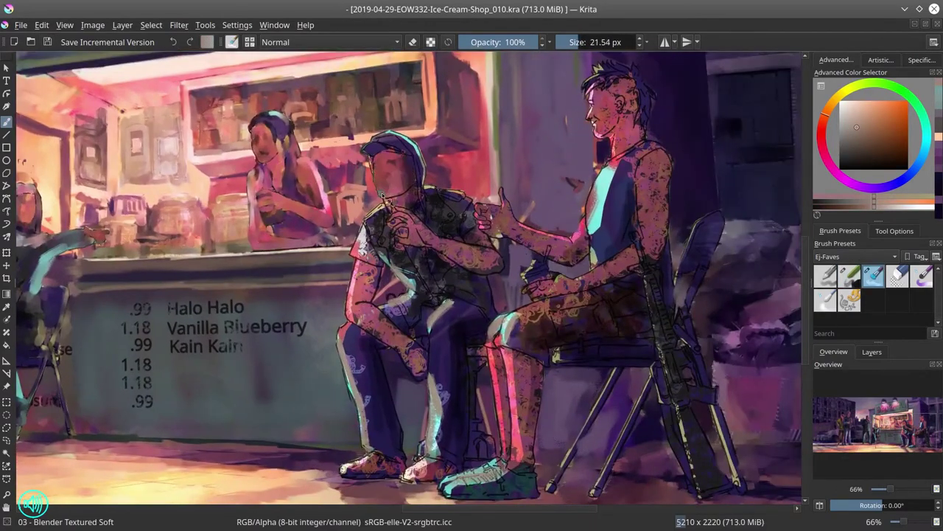
# Repaint the seated man's head, cap, chest, arm, lower leg and shoe, saving midway
pyautogui.moveTo(382, 196)
pyautogui.mouseDown()
pyautogui.moveTo(417, 177)
pyautogui.moveTo(383, 147)
pyautogui.moveTo(398, 221)
pyautogui.moveTo(474, 251)
pyautogui.moveTo(437, 220)
pyautogui.moveTo(449, 221)
pyautogui.moveTo(472, 193)
pyautogui.mouseUp()
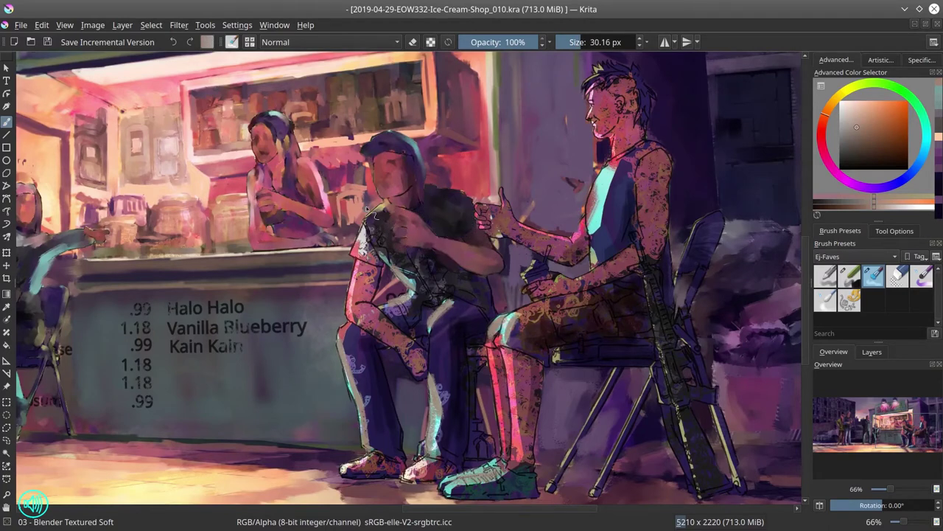
pyautogui.moveTo(368, 221)
pyautogui.mouseDown()
pyautogui.moveTo(405, 308)
pyautogui.moveTo(366, 259)
pyautogui.moveTo(383, 324)
pyautogui.moveTo(347, 339)
pyautogui.moveTo(359, 450)
pyautogui.moveTo(409, 472)
pyautogui.mouseUp()
pyautogui.press('/')
pyautogui.hotkey('ctrl', 's')
pyautogui.press('/')
pyautogui.moveTo(432, 358)
pyautogui.mouseDown()
pyautogui.moveTo(442, 443)
pyautogui.moveTo(420, 479)
pyautogui.moveTo(449, 461)
pyautogui.moveTo(482, 463)
pyautogui.mouseUp()
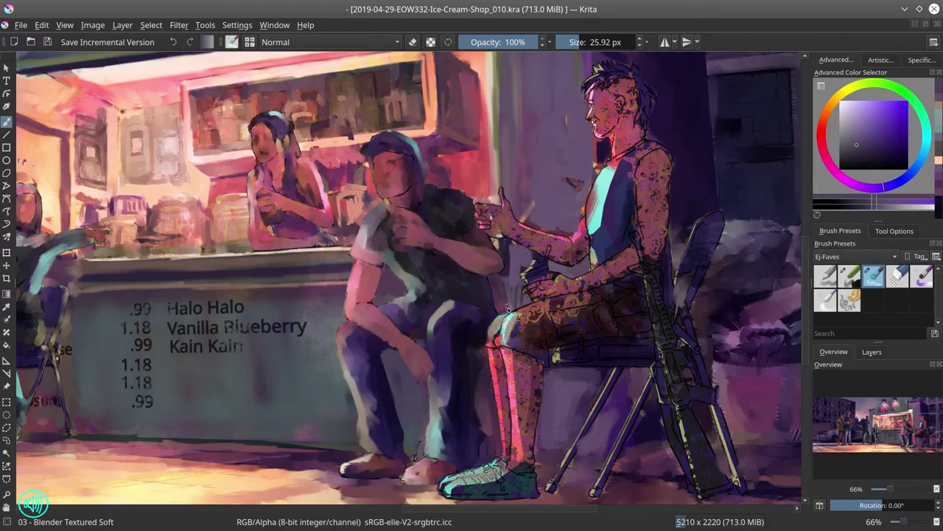
# Repaint the tall seated man's head in pink, plus his neck and arm
pyautogui.moveTo(501, 206); pyautogui.dragTo(483, 206)
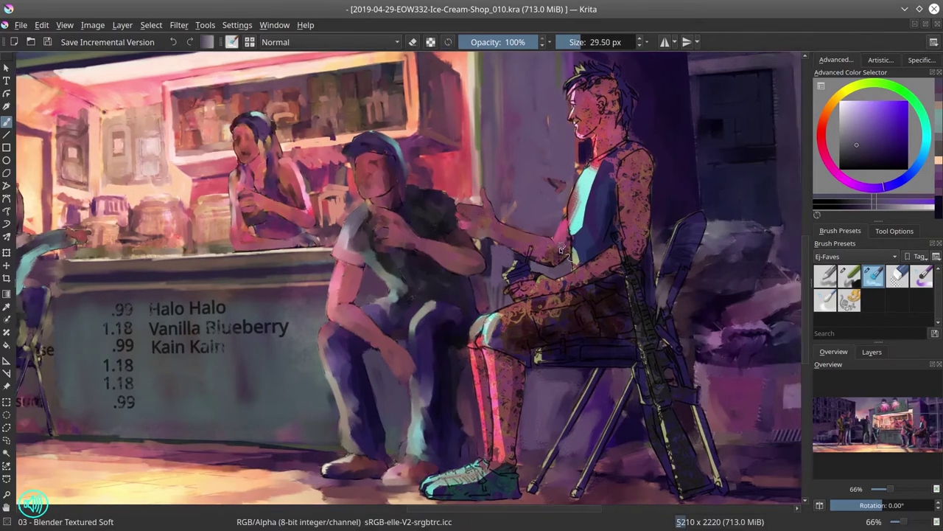
pyautogui.moveTo(525, 274); pyautogui.dragTo(501, 293)
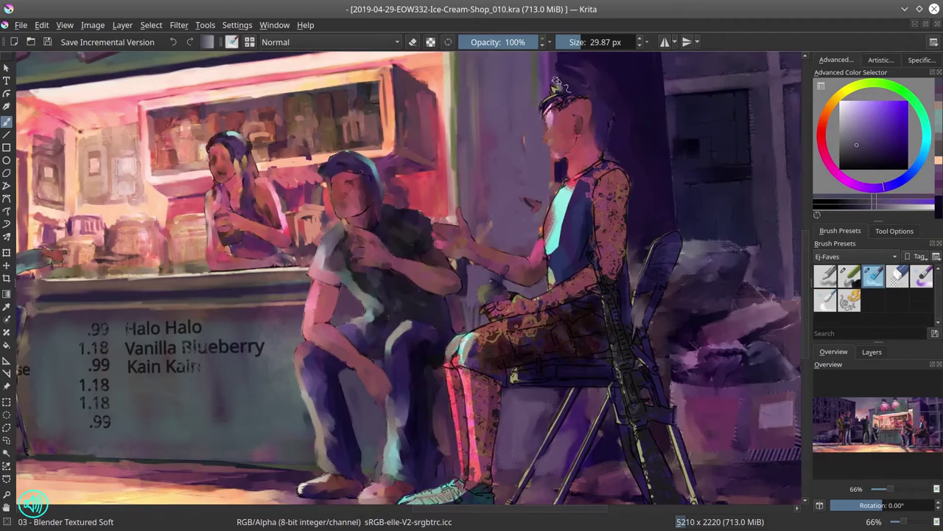
pyautogui.moveTo(557, 83); pyautogui.dragTo(615, 221)
pyautogui.moveTo(600, 140); pyautogui.dragTo(567, 206)
pyautogui.moveTo(582, 162); pyautogui.dragTo(604, 243)
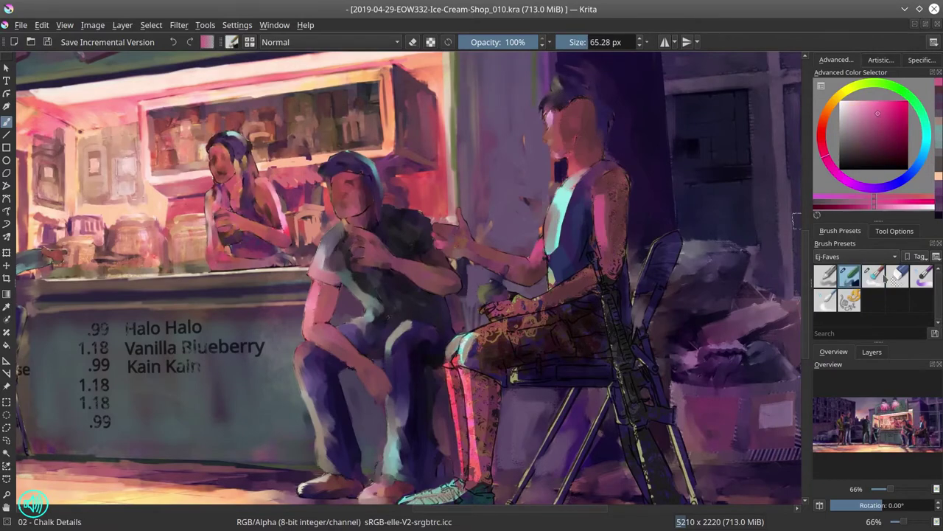
# Blend the tall man's head, arm, shorts and shoe, plus the chair seat and rifle
pyautogui.click(898, 275)
pyautogui.click(873, 274)
pyautogui.moveTo(560, 185); pyautogui.dragTo(564, 280)
pyautogui.moveTo(661, 284); pyautogui.dragTo(652, 241)
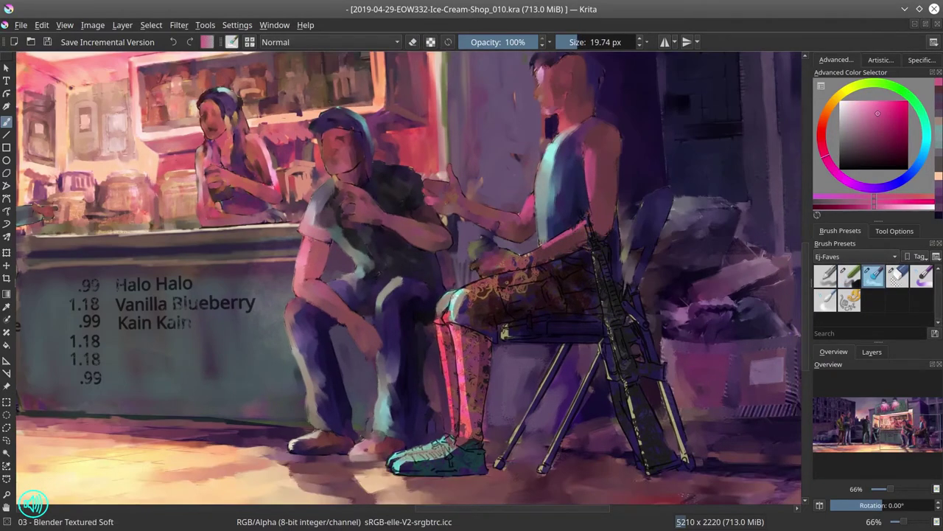
pyautogui.moveTo(453, 302)
pyautogui.mouseDown()
pyautogui.moveTo(492, 288)
pyautogui.moveTo(454, 296)
pyautogui.moveTo(475, 442)
pyautogui.mouseUp()
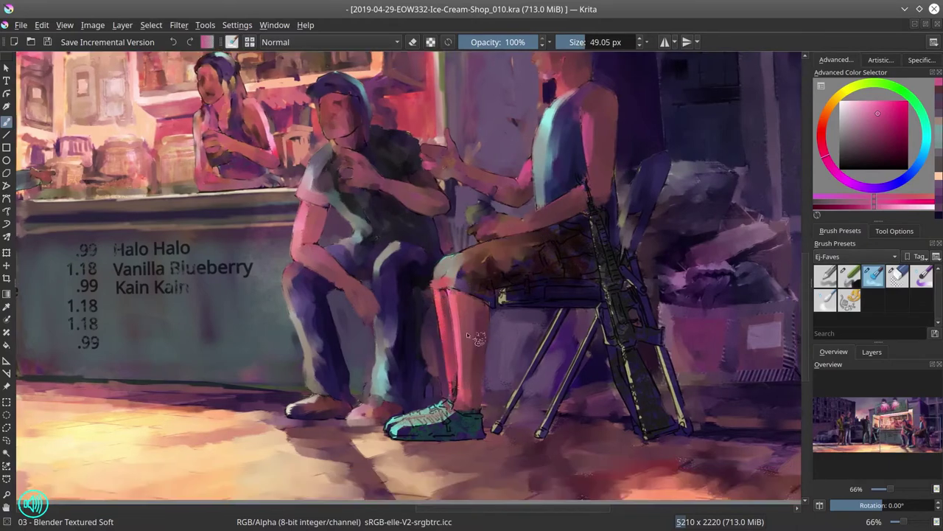
pyautogui.moveTo(387, 420)
pyautogui.mouseDown()
pyautogui.moveTo(471, 439)
pyautogui.moveTo(573, 377)
pyautogui.mouseUp()
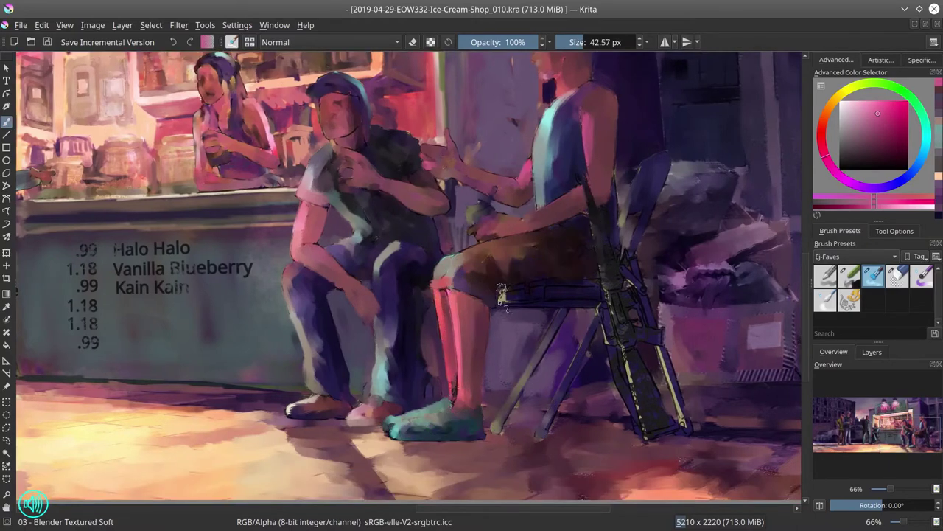
pyautogui.moveTo(501, 295)
pyautogui.mouseDown()
pyautogui.moveTo(575, 286)
pyautogui.moveTo(631, 255)
pyautogui.moveTo(603, 310)
pyautogui.moveTo(654, 407)
pyautogui.mouseUp()
pyautogui.press('[')
# Check values in greyscale and save as incremental version _011.kra
pyautogui.press('2')
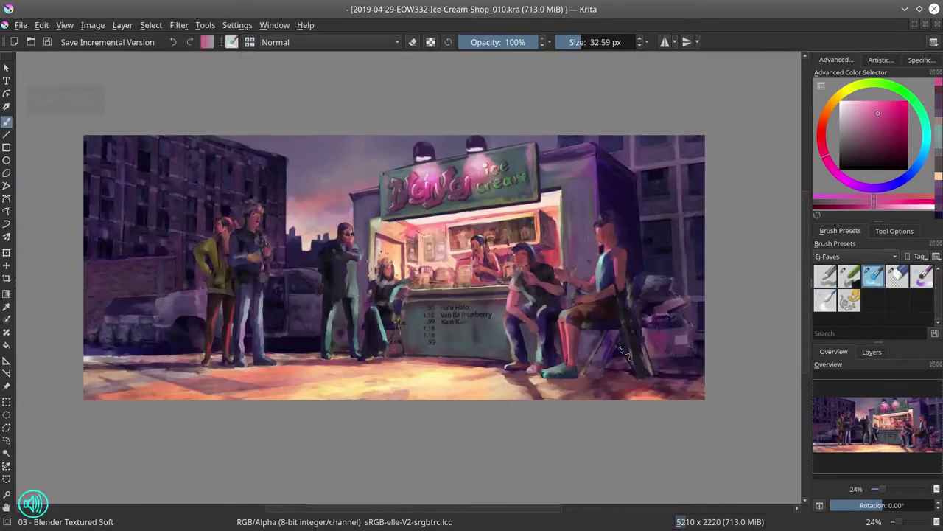
pyautogui.hotkey('ctrl', 's')
pyautogui.click(872, 352)
pyautogui.hotkey('alt', 'f')
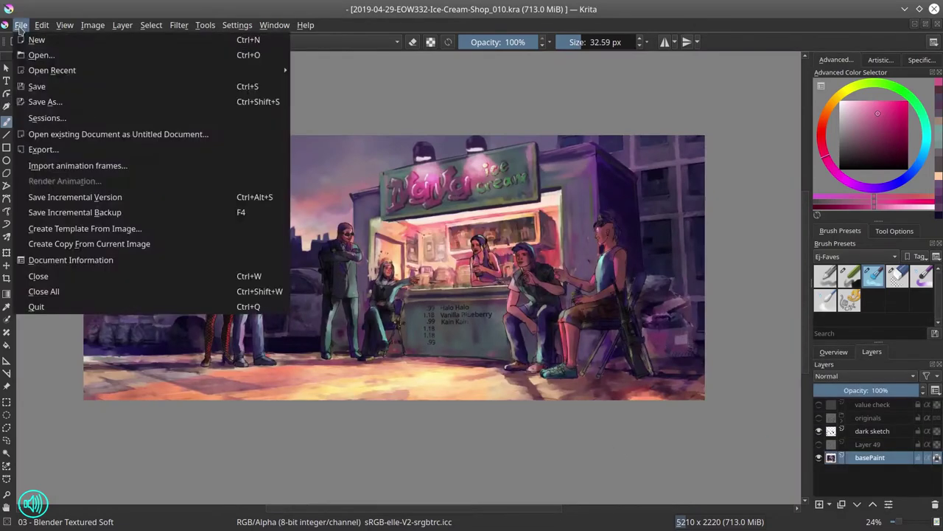
pyautogui.click(833, 352)
pyautogui.click(872, 352)
pyautogui.press('-')
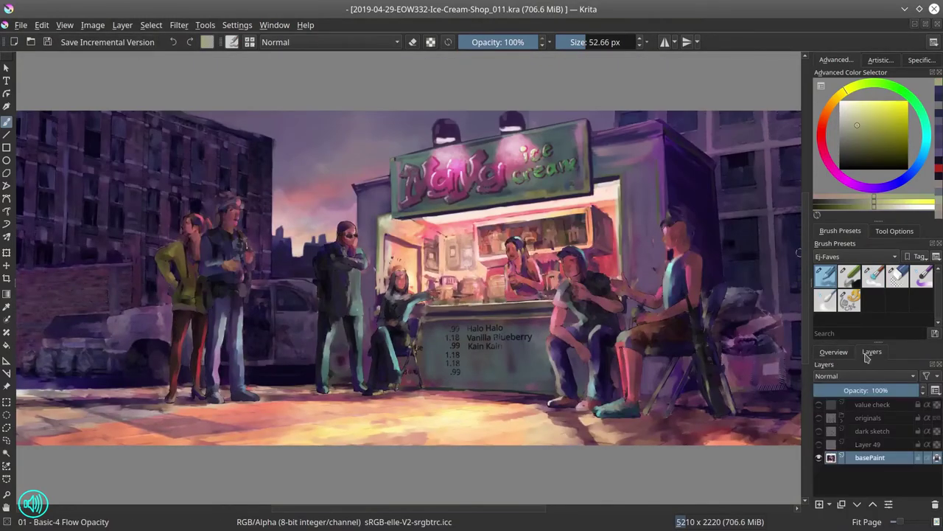
pyautogui.click(819, 444)
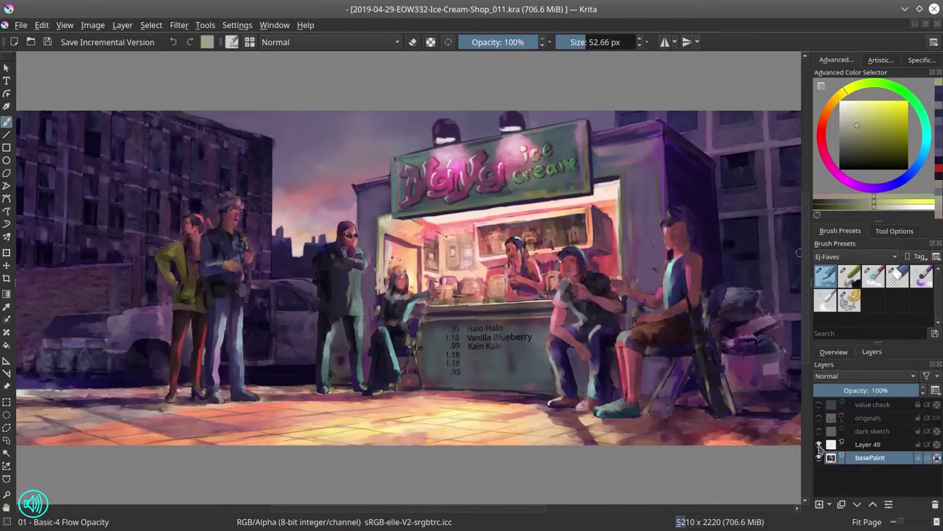
# Duplicate Layer 49, mirror the view to check the composition, and save
pyautogui.hotkey('ctrl', 'j')
pyautogui.press('/')
pyautogui.press('/')
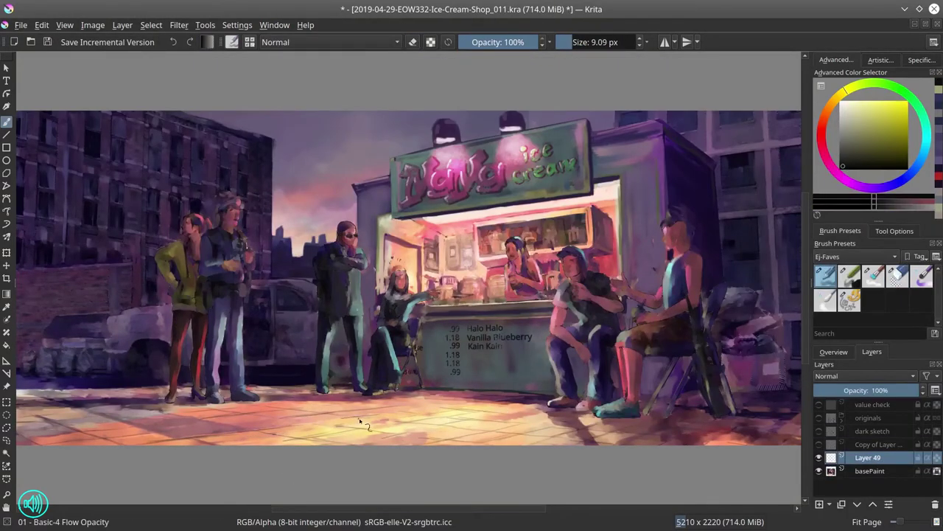
pyautogui.press('/')
pyautogui.press('/')
pyautogui.press('/')
pyautogui.press('/')
pyautogui.press('/')
pyautogui.press('/')
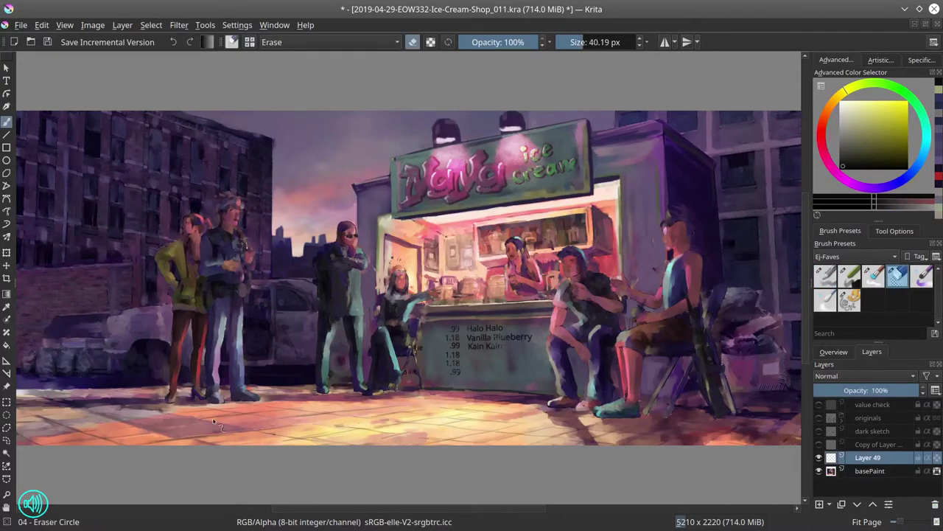
pyautogui.click(835, 351)
pyautogui.click(819, 507)
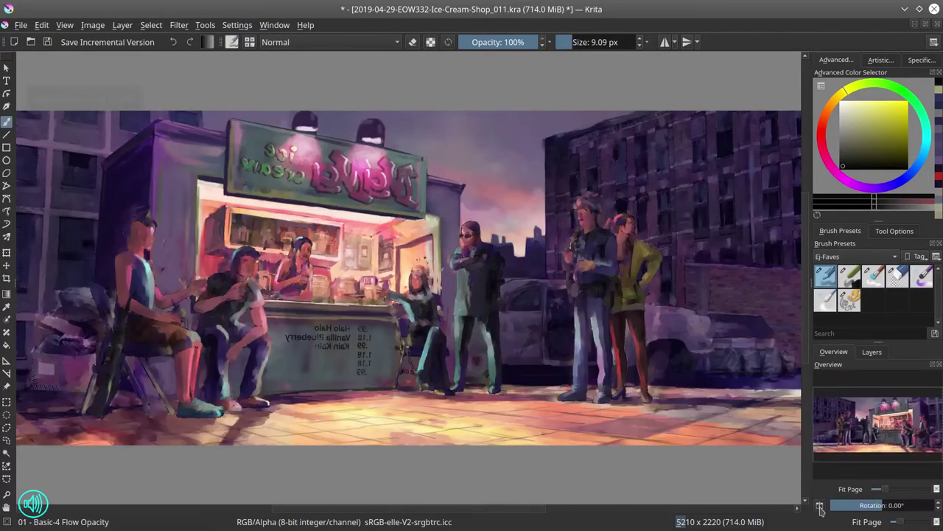
pyautogui.click(819, 507)
pyautogui.click(872, 351)
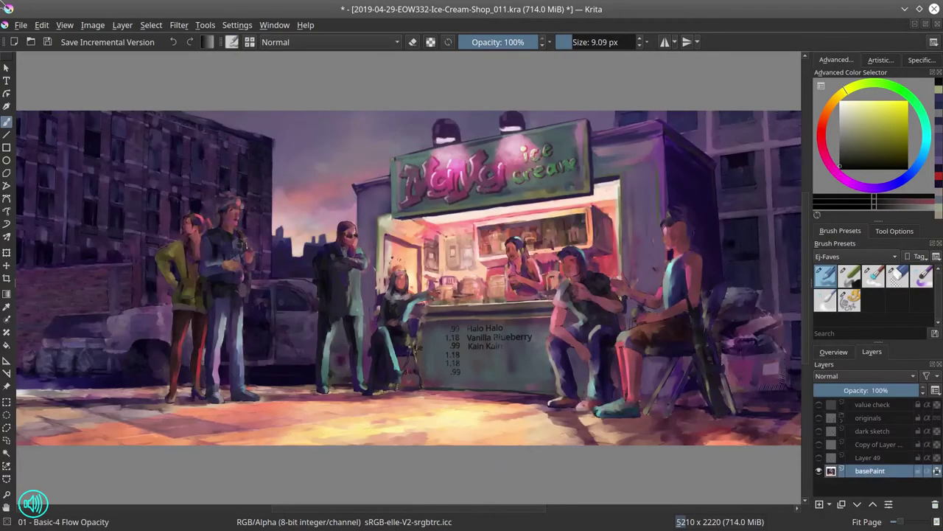
pyautogui.hotkey('ctrl', 's')
# Shift the hue and shadow colour balance of the stall's left side and the seated man's legs
pyautogui.moveTo(393, 240); pyautogui.dragTo(423, 366)
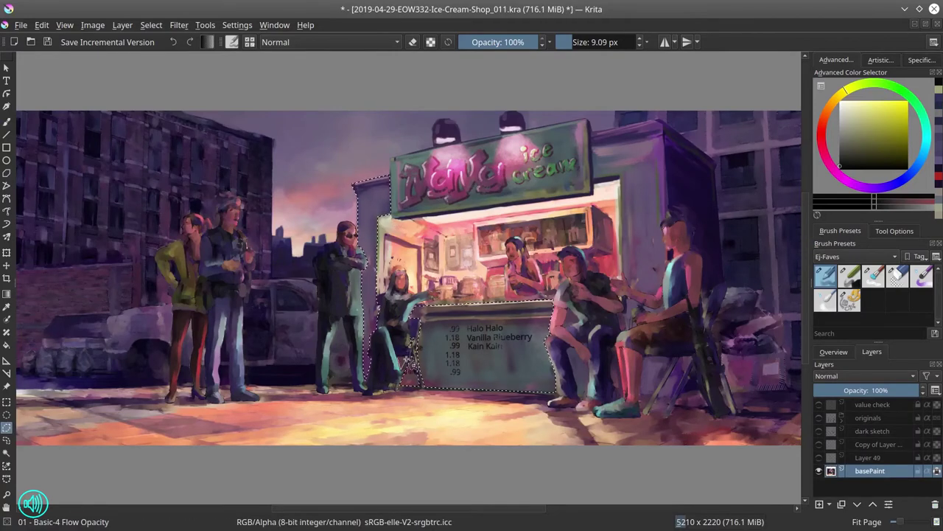
pyautogui.moveTo(593, 397)
pyautogui.mouseDown()
pyautogui.moveTo(618, 402)
pyautogui.moveTo(626, 378)
pyautogui.moveTo(646, 395)
pyautogui.moveTo(668, 356)
pyautogui.moveTo(676, 382)
pyautogui.moveTo(630, 308)
pyautogui.mouseUp()
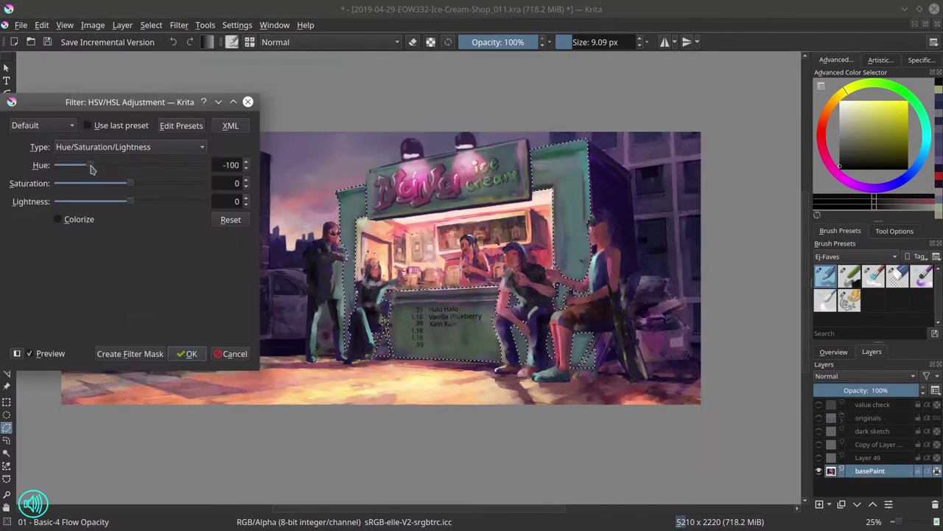
pyautogui.moveTo(91, 169); pyautogui.dragTo(110, 182)
pyautogui.click(187, 354)
pyautogui.hotkey('ctrl', 'b')
pyautogui.moveTo(148, 102); pyautogui.dragTo(206, 402)
pyautogui.press('Return')
pyautogui.click(151, 25)
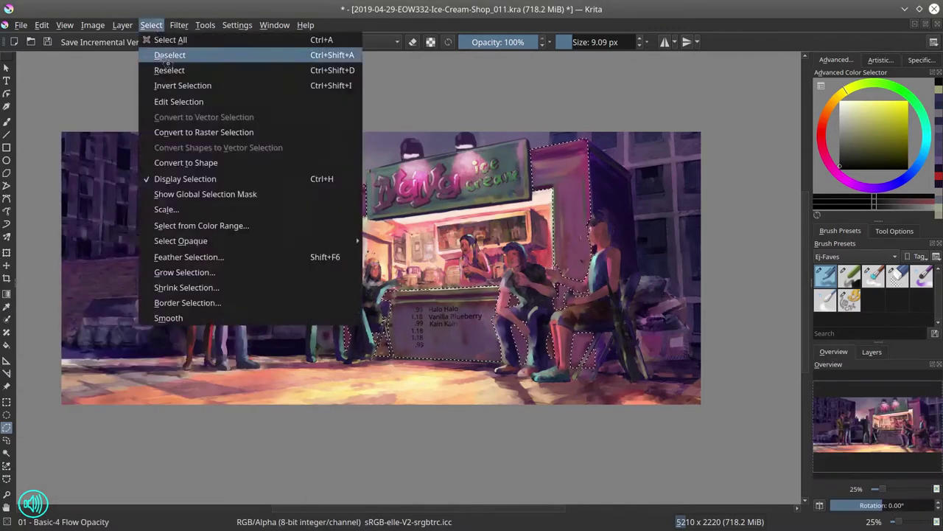
pyautogui.click(158, 55)
pyautogui.press('b')
# Select the ice cream sign and apply a colour balance adjustment to it
pyautogui.click(332, 42)
pyautogui.click(309, 147)
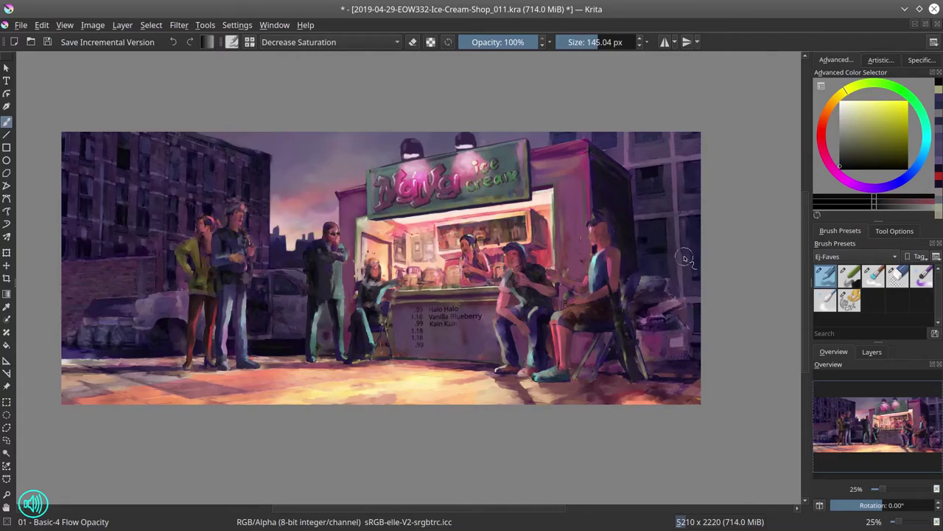
pyautogui.click(386, 165)
pyautogui.hotkey('ctrl', 'u')
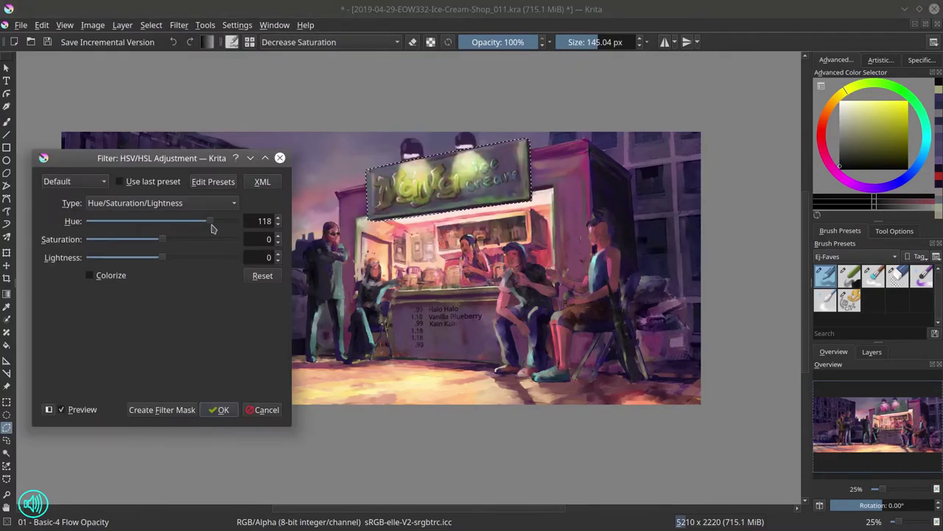
pyautogui.click(263, 406)
pyautogui.hotkey('ctrl', 'b')
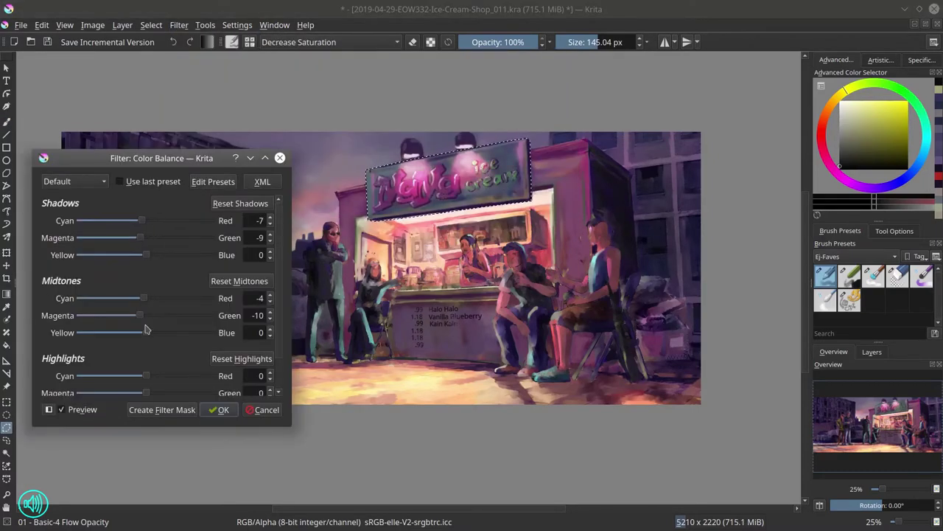
pyautogui.scroll(-3, 145, 329)
pyautogui.press('Return')
pyautogui.hotkey('ctrl', 'shift', 'a')
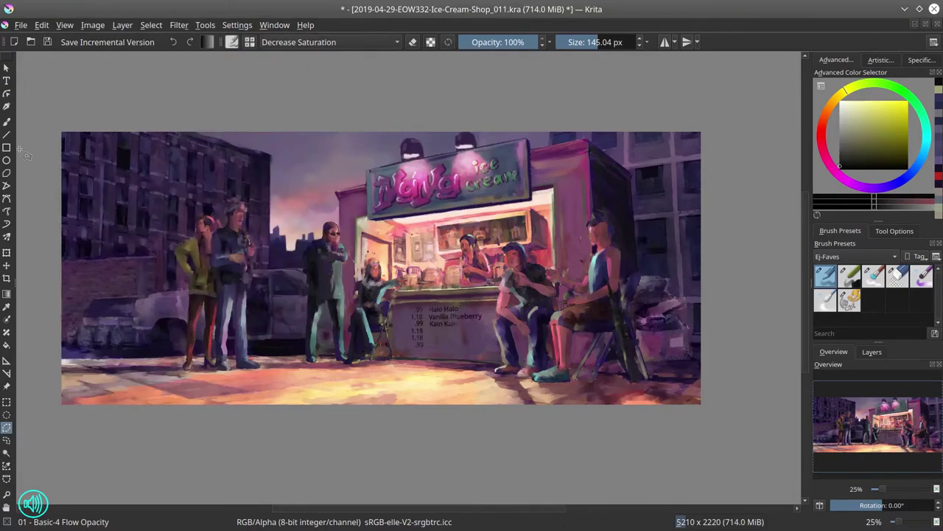
# Shift the hue of the woman in the green jacket
pyautogui.moveTo(191, 275)
pyautogui.mouseDown()
pyautogui.moveTo(213, 291)
pyautogui.moveTo(200, 238)
pyautogui.mouseUp()
pyautogui.hotkey('ctrl', 'b')
pyautogui.press('Escape')
pyautogui.hotkey('ctrl', 'u')
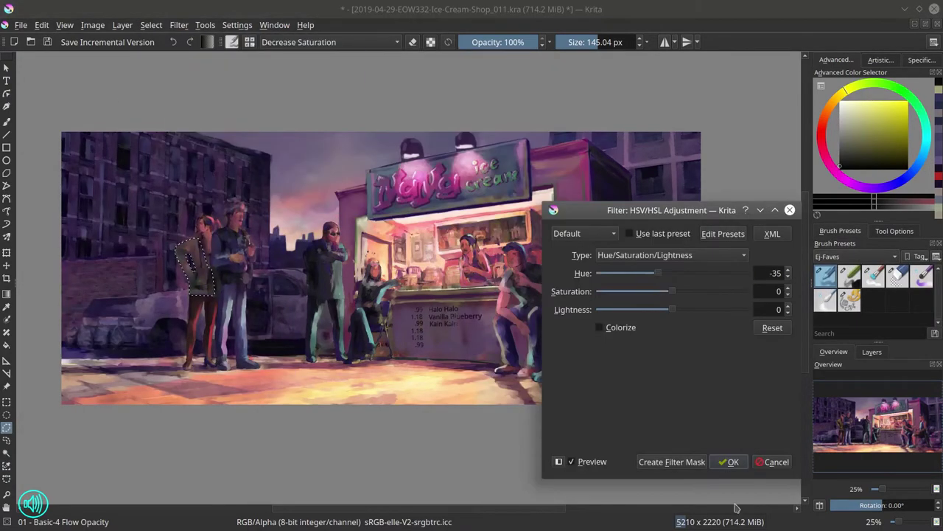
pyautogui.press('Return')
pyautogui.hotkey('ctrl', 'shift', 'a')
# Import the barrel texture image as a new layer
pyautogui.click(122, 24)
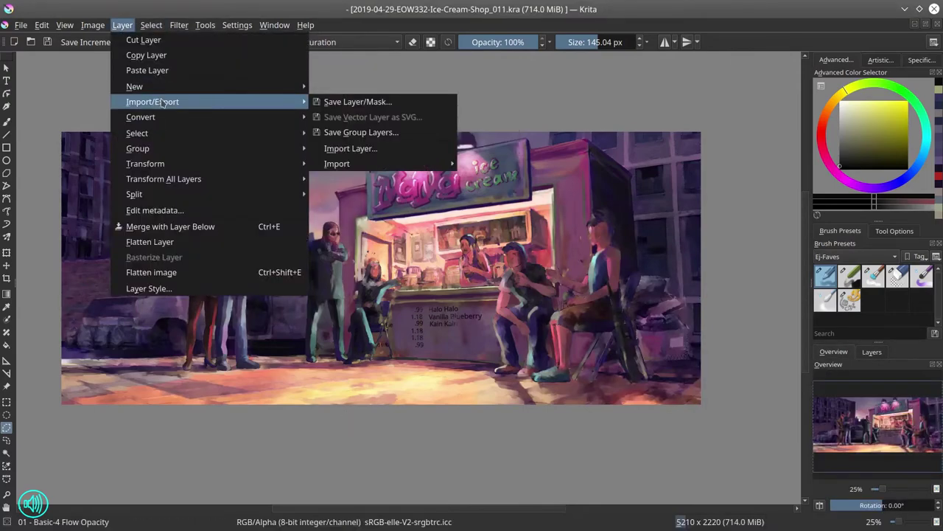
pyautogui.click(363, 97)
pyautogui.doubleClick(398, 221)
# Erase the barrel texture's hard edges, shrink it rightward, and lower its opacity to 17%
pyautogui.moveTo(73, 147); pyautogui.dragTo(125, 244)
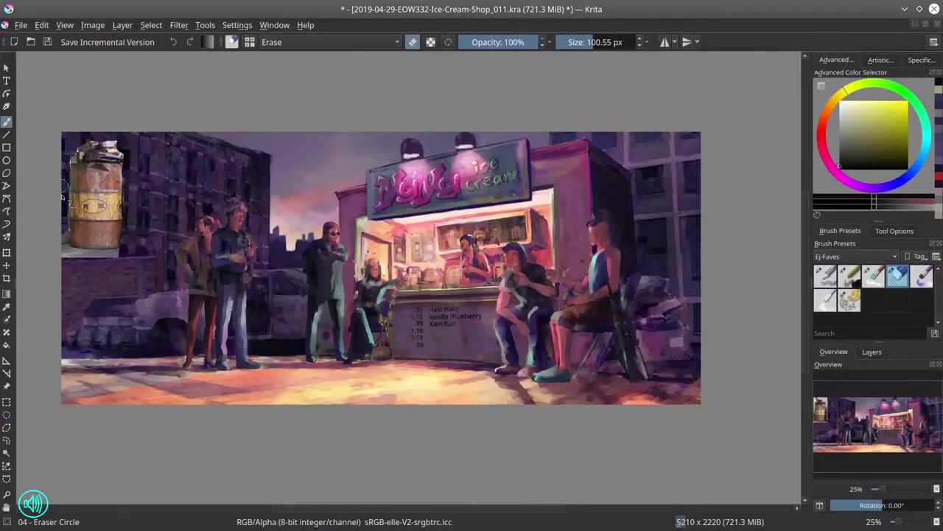
pyautogui.click(872, 351)
pyautogui.hotkey('ctrl', 't')
pyautogui.moveTo(96, 192); pyautogui.dragTo(697, 345)
pyautogui.press('Return')
pyautogui.click(897, 275)
pyautogui.moveTo(879, 390); pyautogui.dragTo(840, 390)
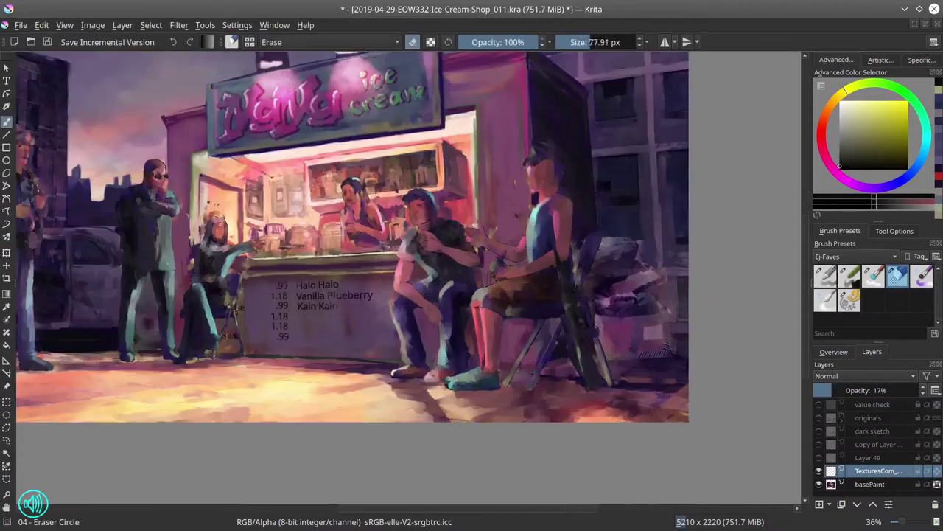
# Merge the texture down into basePaint and save the document
pyautogui.hotkey('ctrl', 'u')
pyautogui.press('Return')
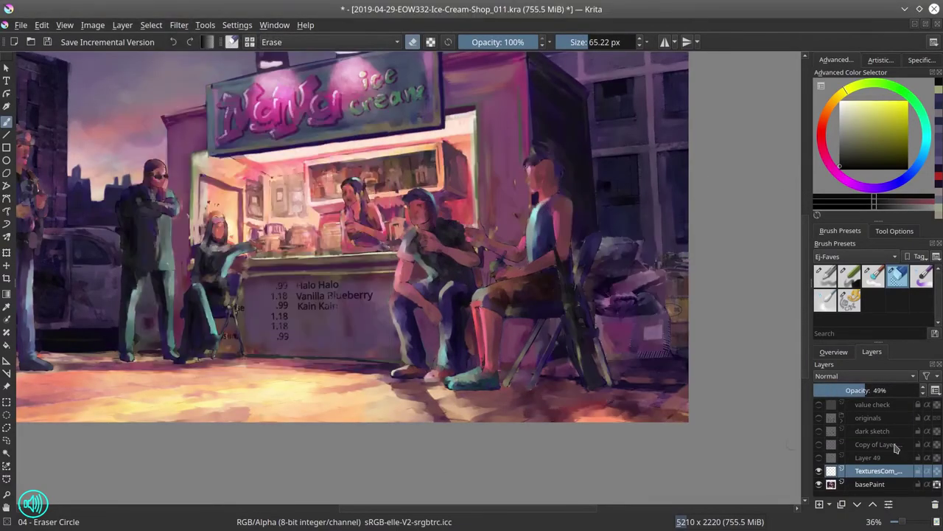
pyautogui.hotkey('ctrl', 'e')
pyautogui.hotkey('ctrl', 's')
pyautogui.press('/')
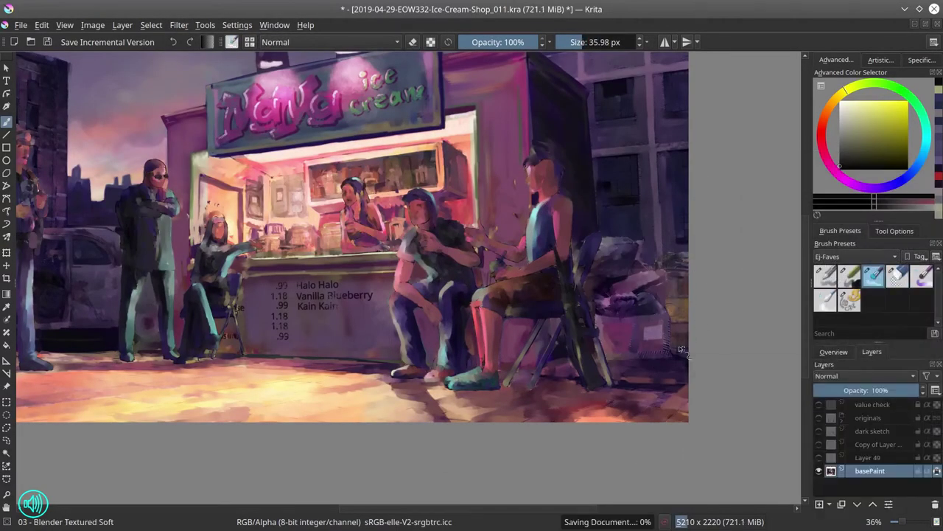
# Toggle the originals and 3D render reference layers to compare, then reselect basePaint
pyautogui.click(866, 417)
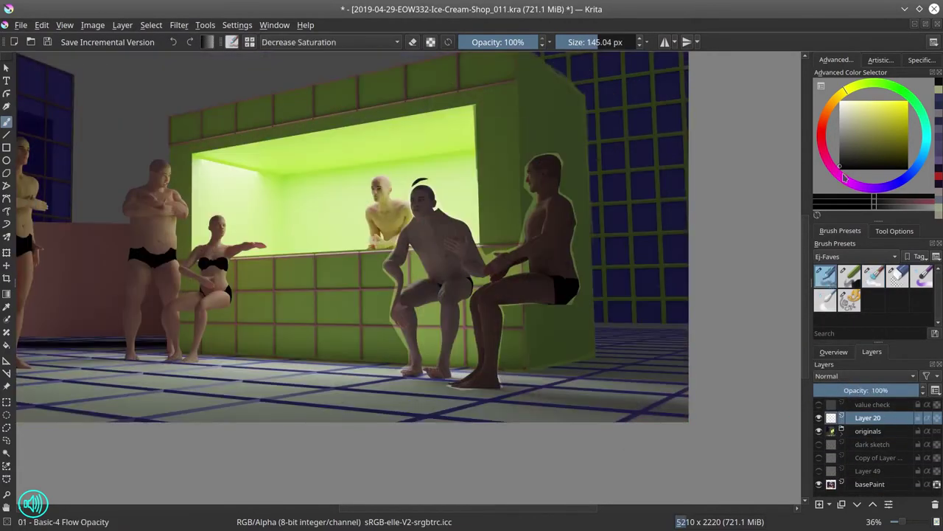
pyautogui.press('[')
pyautogui.press('[')
pyautogui.press('[')
pyautogui.moveTo(172, 116); pyautogui.dragTo(163, 166)
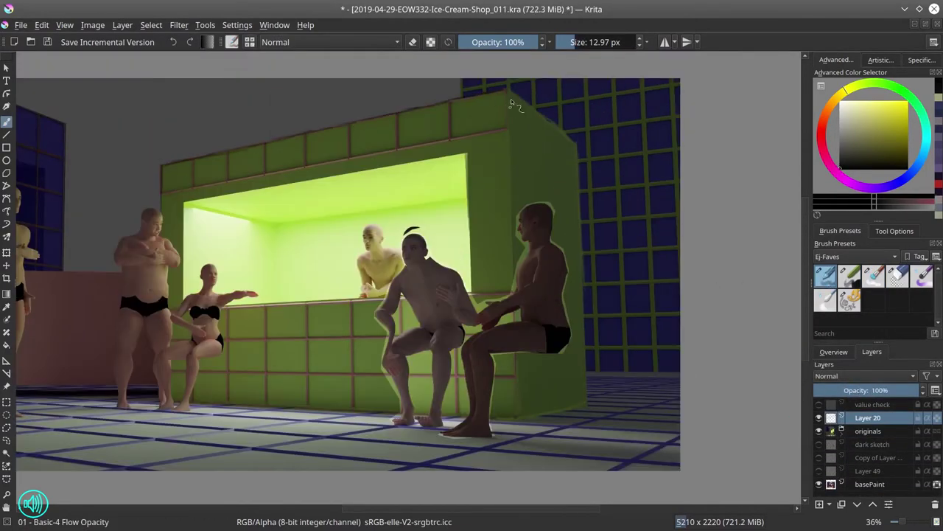
pyautogui.click(819, 431)
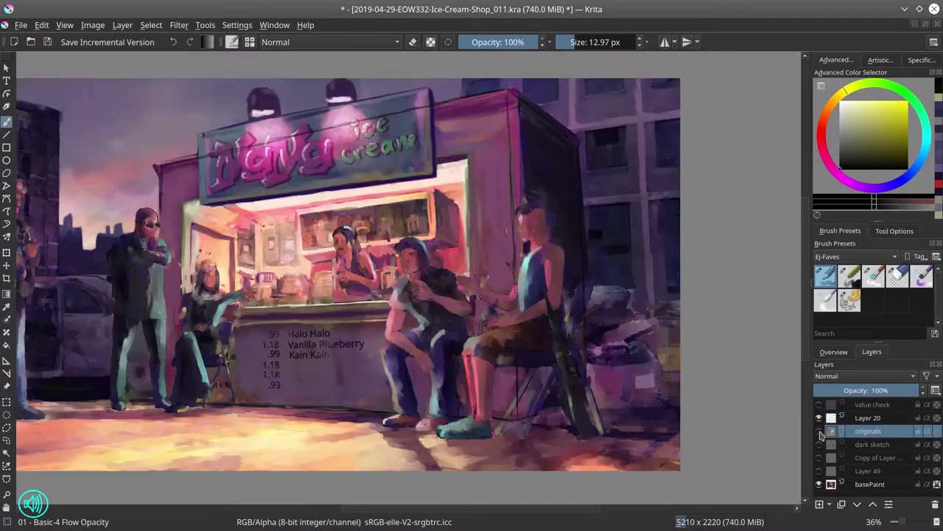
pyautogui.click(870, 483)
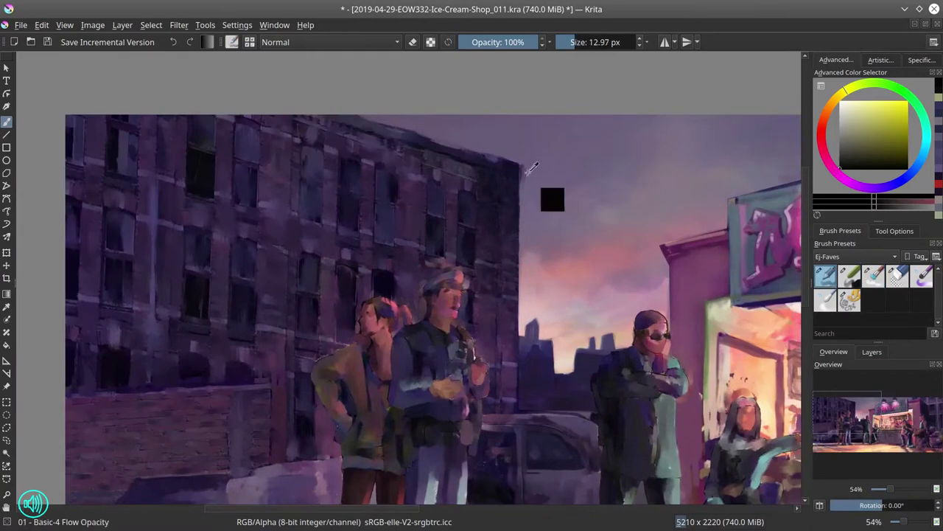
# Zoom in on the left building, reset the rotation, and sample its wall colours while sizing the brush
pyautogui.press('[')
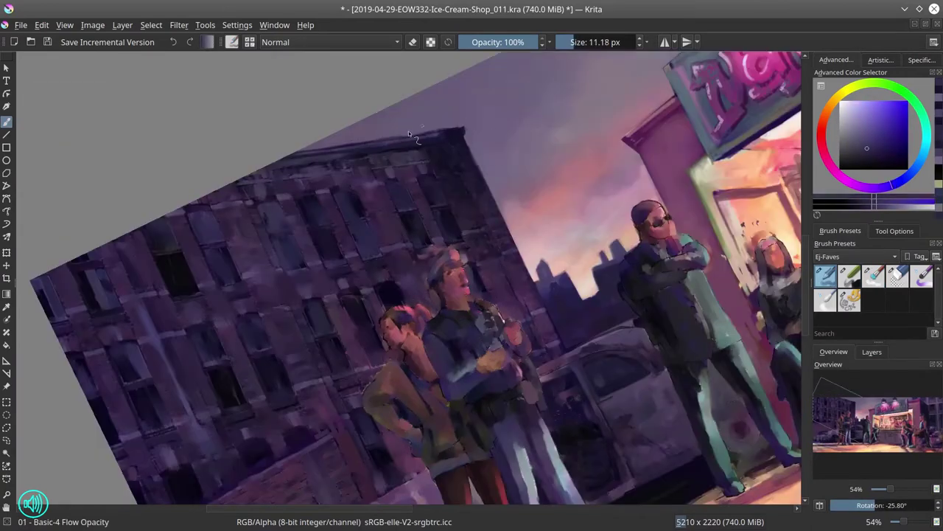
pyautogui.keyDown('ctrl'); pyautogui.click(428, 125); pyautogui.keyUp('ctrl')
pyautogui.press('5')
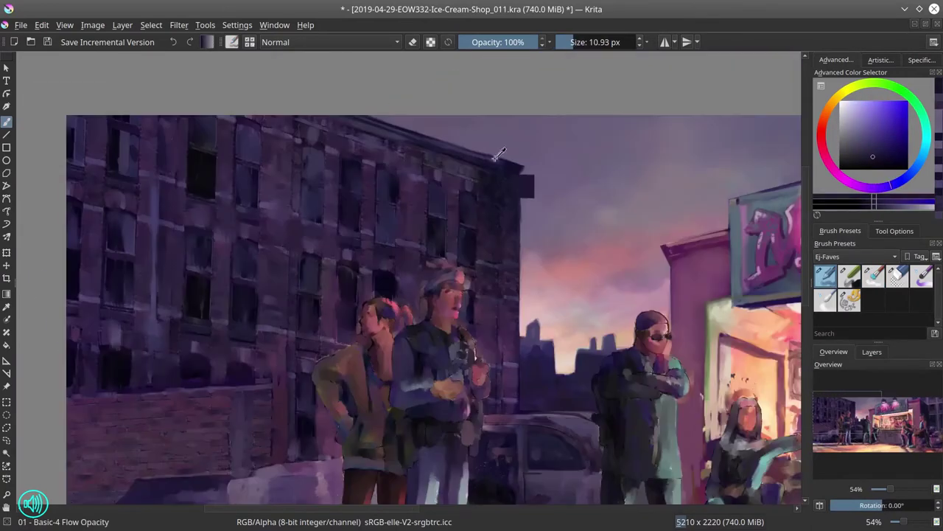
pyautogui.keyDown('ctrl'); pyautogui.click(481, 193); pyautogui.keyUp('ctrl')
pyautogui.keyDown('shift'); pyautogui.moveTo(486, 196); pyautogui.dragTo(495, 196); pyautogui.keyUp('shift')
pyautogui.keyDown('ctrl'); pyautogui.click(495, 196); pyautogui.keyUp('ctrl')
pyautogui.keyDown('ctrl'); pyautogui.click(499, 274); pyautogui.keyUp('ctrl')
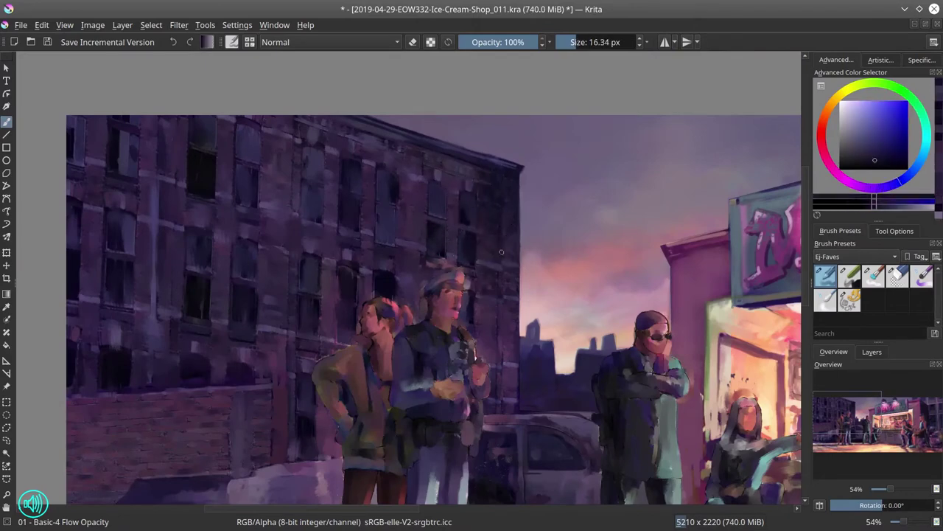
pyautogui.keyDown('shift'); pyautogui.moveTo(499, 275); pyautogui.dragTo(498, 275); pyautogui.keyUp('shift')
pyautogui.keyDown('ctrl'); pyautogui.click(501, 405); pyautogui.keyUp('ctrl')
pyautogui.keyDown('shift'); pyautogui.moveTo(501, 404); pyautogui.dragTo(505, 405); pyautogui.keyUp('shift')
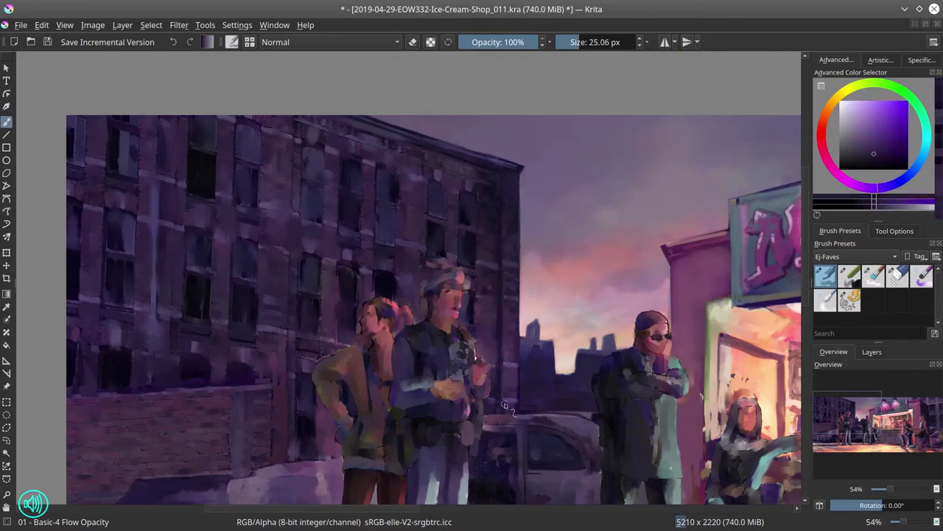
pyautogui.keyDown('ctrl'); pyautogui.click(515, 245); pyautogui.keyUp('ctrl')
pyautogui.keyDown('shift'); pyautogui.moveTo(516, 245); pyautogui.dragTo(523, 245); pyautogui.keyUp('shift')
# Pick darker purples from the left building's wall and shrink the brush for window details
pyautogui.keyDown('ctrl'); pyautogui.click(174, 211); pyautogui.keyUp('ctrl')
pyautogui.keyDown('shift'); pyautogui.moveTo(173, 211); pyautogui.dragTo(177, 211); pyautogui.keyUp('shift')
pyautogui.keyDown('ctrl'); pyautogui.click(410, 186); pyautogui.keyUp('ctrl')
pyautogui.keyDown('shift'); pyautogui.moveTo(410, 186); pyautogui.dragTo(392, 186); pyautogui.keyUp('shift')
pyautogui.keyDown('ctrl'); pyautogui.click(400, 186); pyautogui.keyUp('ctrl')
pyautogui.keyDown('ctrl'); pyautogui.click(324, 225); pyautogui.keyUp('ctrl')
pyautogui.keyDown('shift'); pyautogui.moveTo(325, 225); pyautogui.dragTo(322, 224); pyautogui.keyUp('shift')
pyautogui.keyDown('ctrl'); pyautogui.click(299, 195); pyautogui.keyUp('ctrl')
pyautogui.keyDown('shift'); pyautogui.moveTo(298, 196); pyautogui.dragTo(295, 195); pyautogui.keyUp('shift')
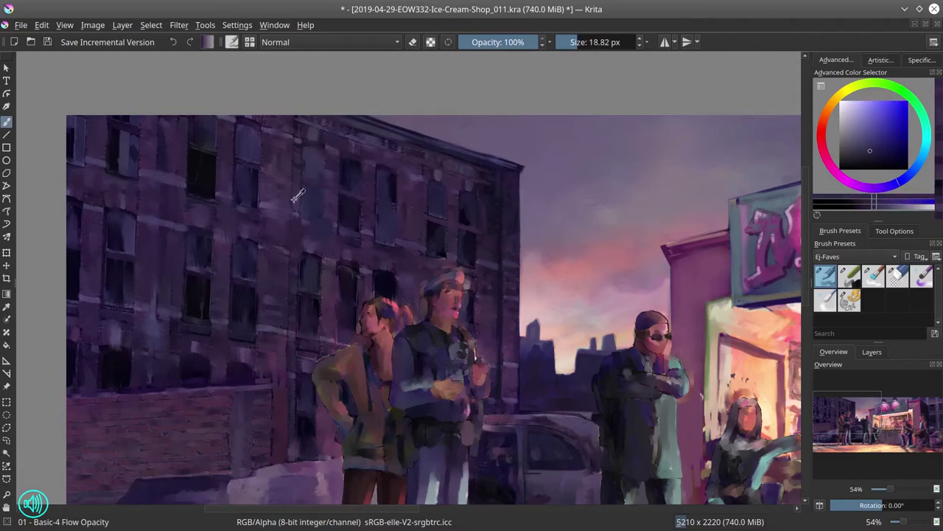
pyautogui.keyDown('ctrl'); pyautogui.click(302, 131); pyautogui.keyUp('ctrl')
pyautogui.keyDown('shift'); pyautogui.moveTo(302, 132); pyautogui.dragTo(306, 132); pyautogui.keyUp('shift')
pyautogui.keyDown('ctrl'); pyautogui.click(326, 223); pyautogui.keyUp('ctrl')
pyautogui.keyDown('shift'); pyautogui.moveTo(326, 223); pyautogui.dragTo(322, 221); pyautogui.keyUp('shift')
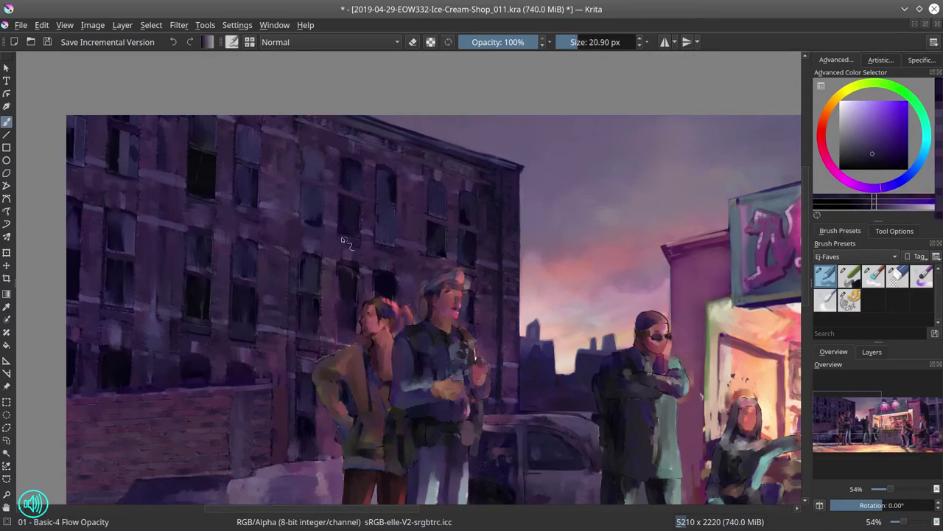
# Dab dark purple shading onto the left building's windows
pyautogui.press('/')
pyautogui.press('/')
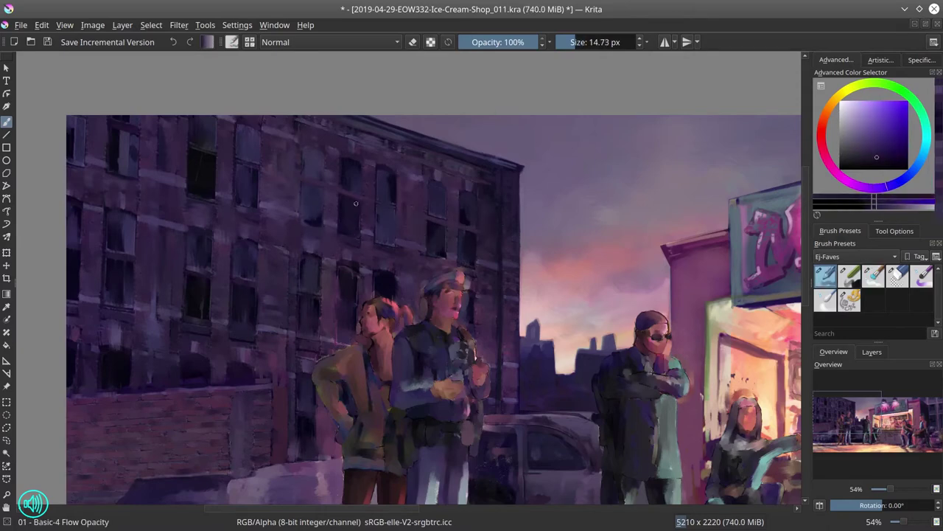
pyautogui.keyDown('ctrl'); pyautogui.click(304, 259); pyautogui.keyUp('ctrl')
pyautogui.keyDown('shift'); pyautogui.moveTo(305, 259); pyautogui.dragTo(317, 269); pyautogui.keyUp('shift')
pyautogui.keyDown('ctrl'); pyautogui.click(305, 260); pyautogui.keyUp('ctrl')
pyautogui.keyDown('ctrl'); pyautogui.click(304, 259); pyautogui.keyUp('ctrl')
pyautogui.keyDown('ctrl'); pyautogui.click(310, 280); pyautogui.keyUp('ctrl')
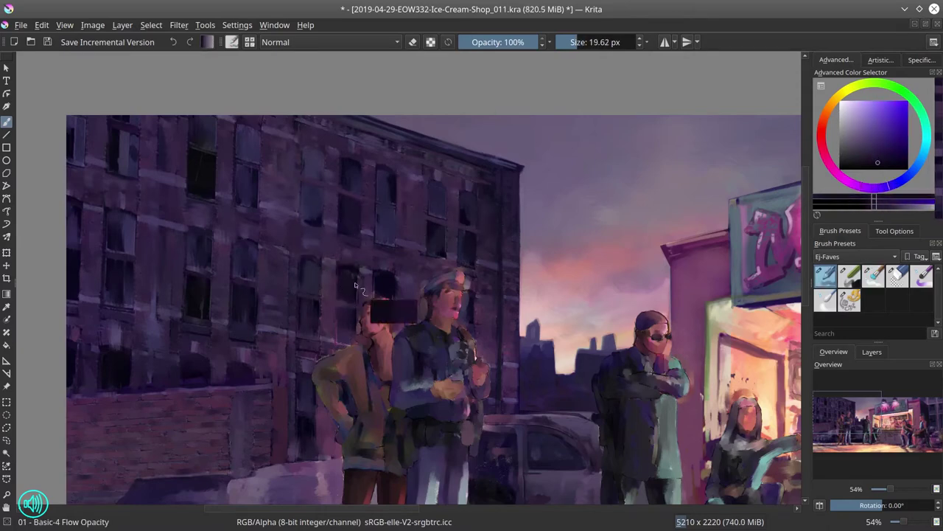
# Switch to the Blender Textured Soft brush and save the painting
pyautogui.press('/')
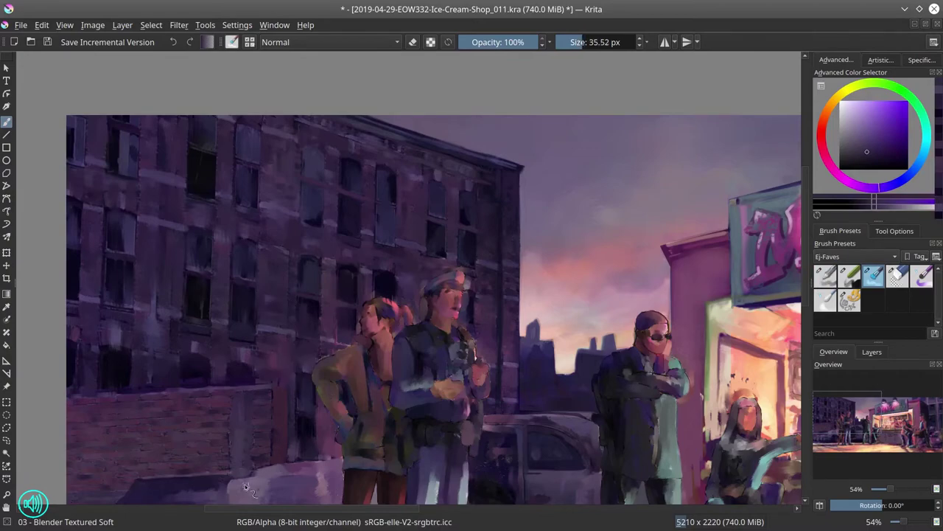
pyautogui.hotkey('ctrl', 's')
pyautogui.scroll(-4, 451, 323)
pyautogui.scroll(1, 451, 323)
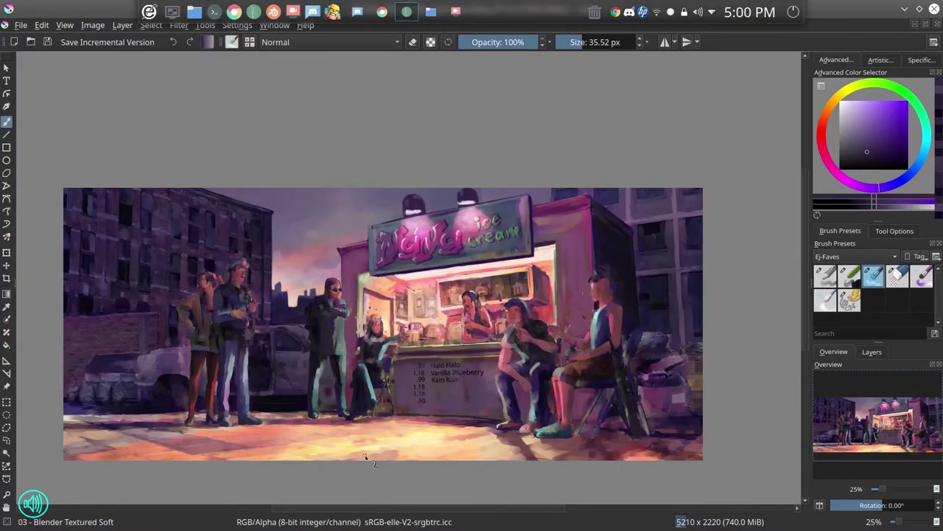
pyautogui.scroll(3, 366, 457)
# Paint dark purple shading into a window with the Basic-4 Flow Opacity brush at about 20 px
pyautogui.press('/')
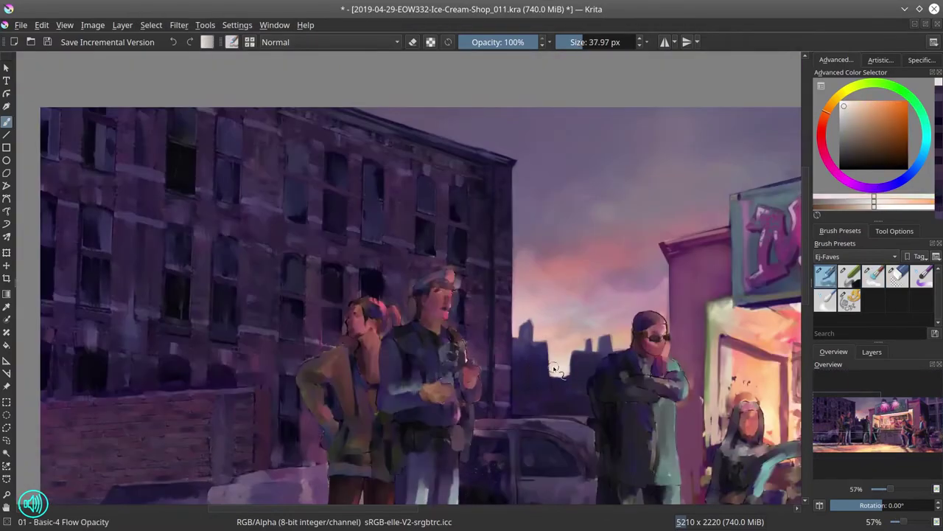
pyautogui.moveTo(554, 369); pyautogui.dragTo(531, 391)
pyautogui.keyDown('ctrl'); pyautogui.click(531, 391); pyautogui.keyUp('ctrl')
pyautogui.keyDown('ctrl'); pyautogui.click(502, 414); pyautogui.keyUp('ctrl')
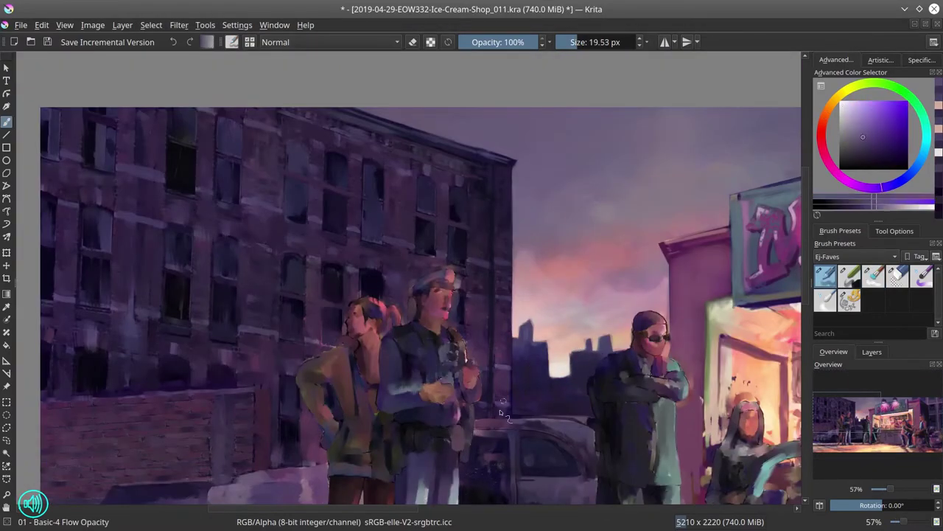
# Sample near-black and greyish lilac purples and paint detail on the building windows
pyautogui.press('/')
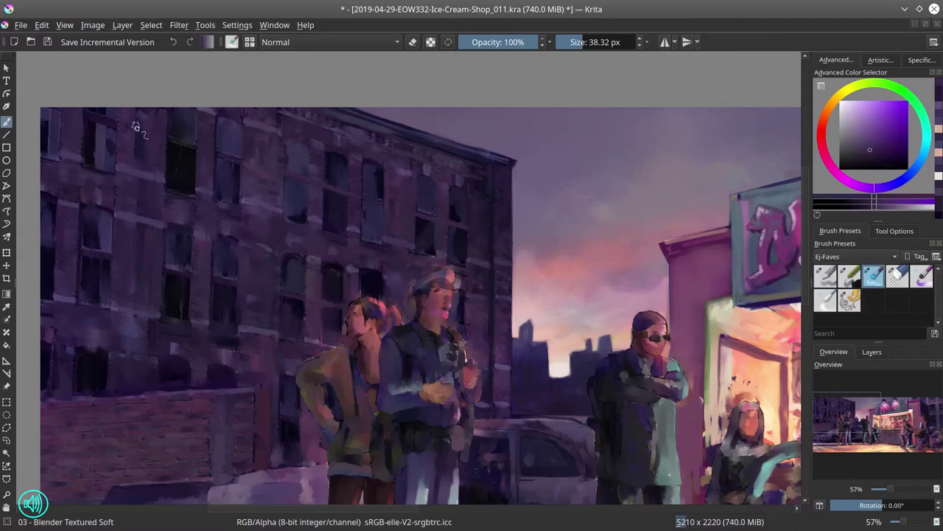
pyautogui.press('/')
pyautogui.keyDown('ctrl'); pyautogui.click(376, 273); pyautogui.keyUp('ctrl')
pyautogui.press(']')
pyautogui.keyDown('ctrl'); pyautogui.click(47, 292); pyautogui.keyUp('ctrl')
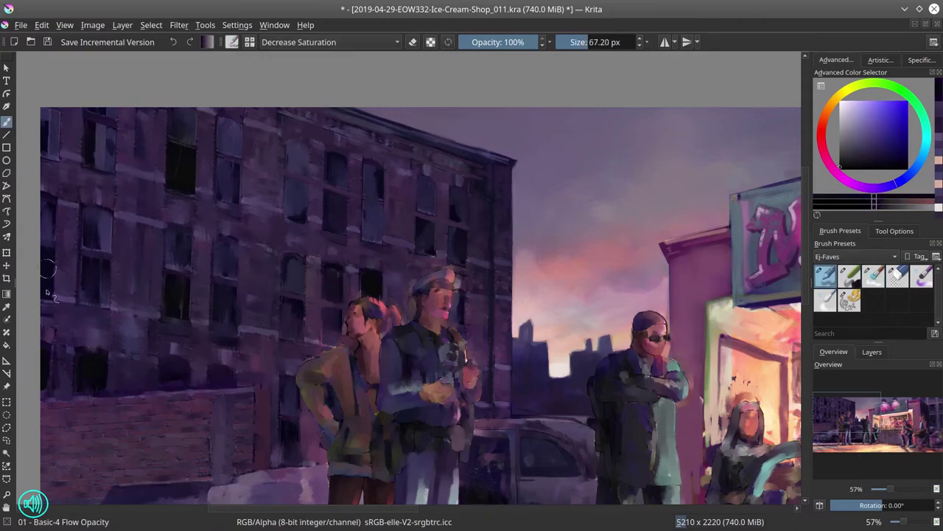
pyautogui.keyDown('ctrl'); pyautogui.click(368, 280); pyautogui.keyUp('ctrl')
pyautogui.press('[')
pyautogui.press('[')
pyautogui.press('[')
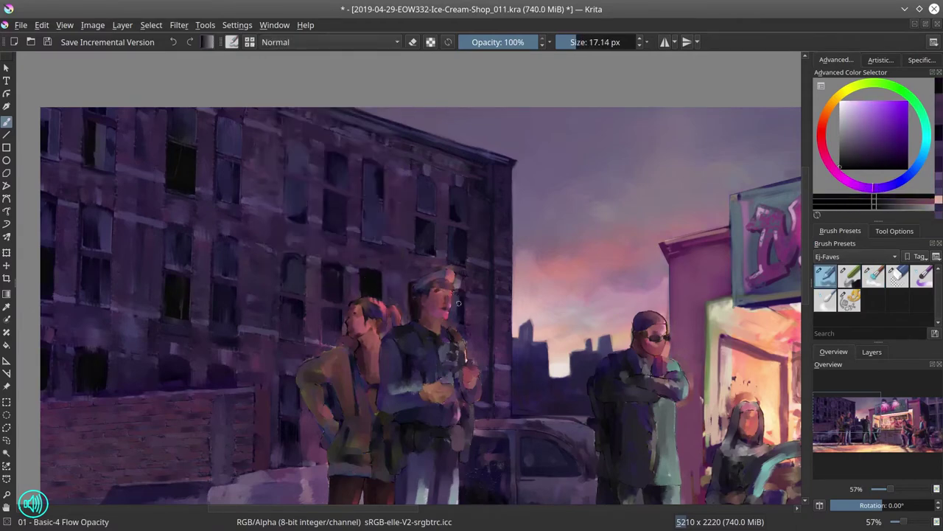
pyautogui.press('[')
pyautogui.keyDown('ctrl'); pyautogui.click(287, 306); pyautogui.keyUp('ctrl')
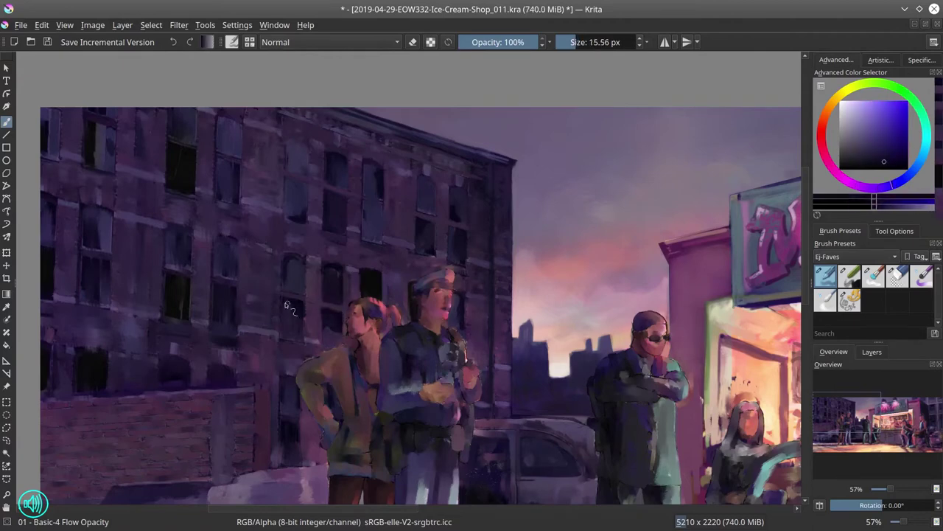
pyautogui.keyDown('ctrl'); pyautogui.click(288, 306); pyautogui.keyUp('ctrl')
pyautogui.keyDown('ctrl'); pyautogui.click(237, 220); pyautogui.keyUp('ctrl')
# Shade the lower wall with a dark greyish purple sampled from the brickwork
pyautogui.keyDown('ctrl'); pyautogui.click(295, 254); pyautogui.keyUp('ctrl')
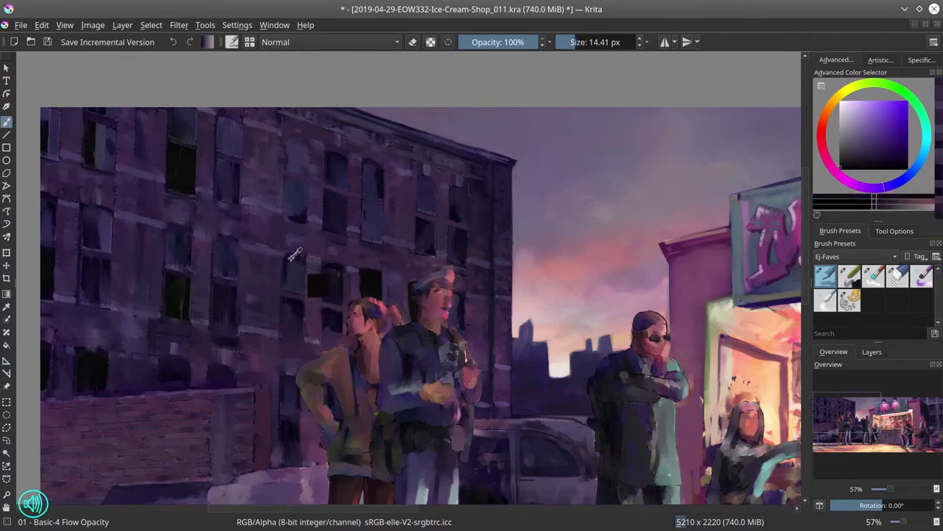
pyautogui.keyDown('ctrl'); pyautogui.click(73, 398); pyautogui.keyUp('ctrl')
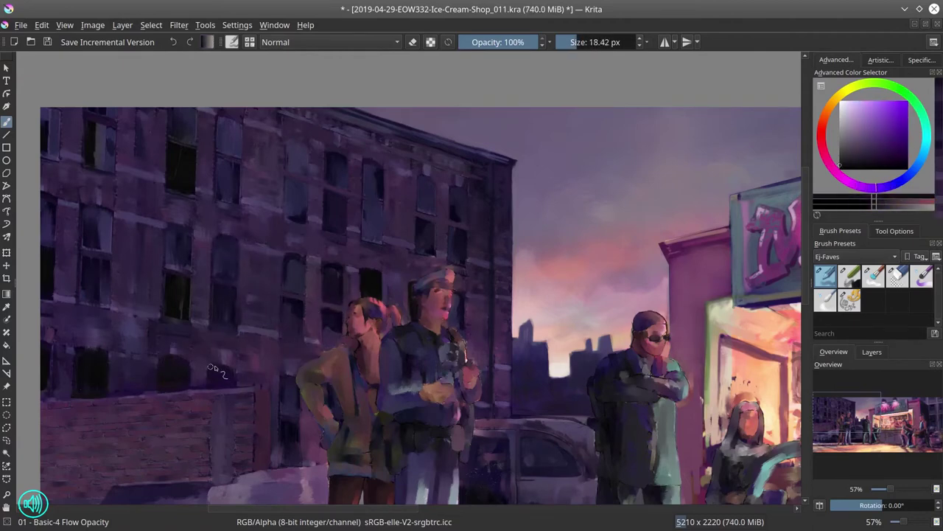
pyautogui.keyDown('ctrl'); pyautogui.click(287, 383); pyautogui.keyUp('ctrl')
pyautogui.press(']')
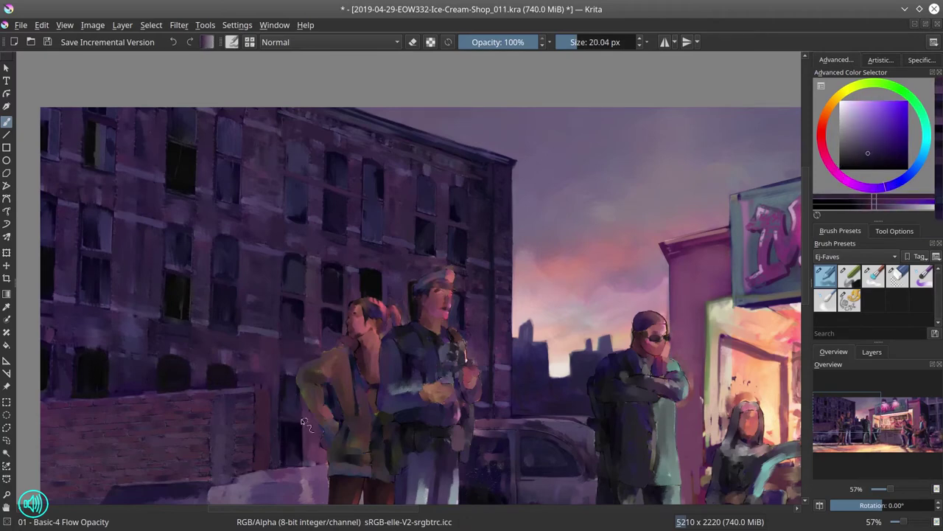
pyautogui.keyDown('ctrl'); pyautogui.click(357, 483); pyautogui.keyUp('ctrl')
# Sample another dark purple, save with the Blender Textured Soft brush, and view the whole painting
pyautogui.press('/')
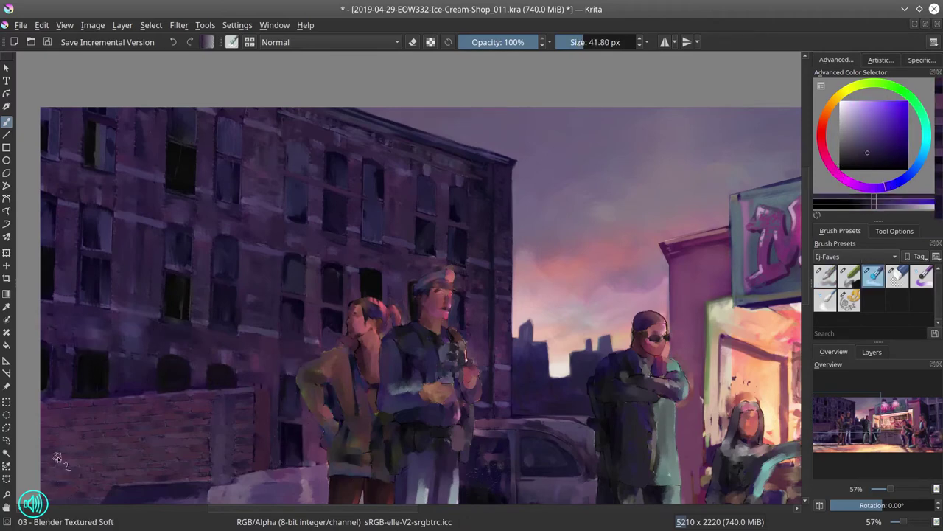
pyautogui.press('/')
pyautogui.keyDown('ctrl'); pyautogui.click(181, 228); pyautogui.keyUp('ctrl')
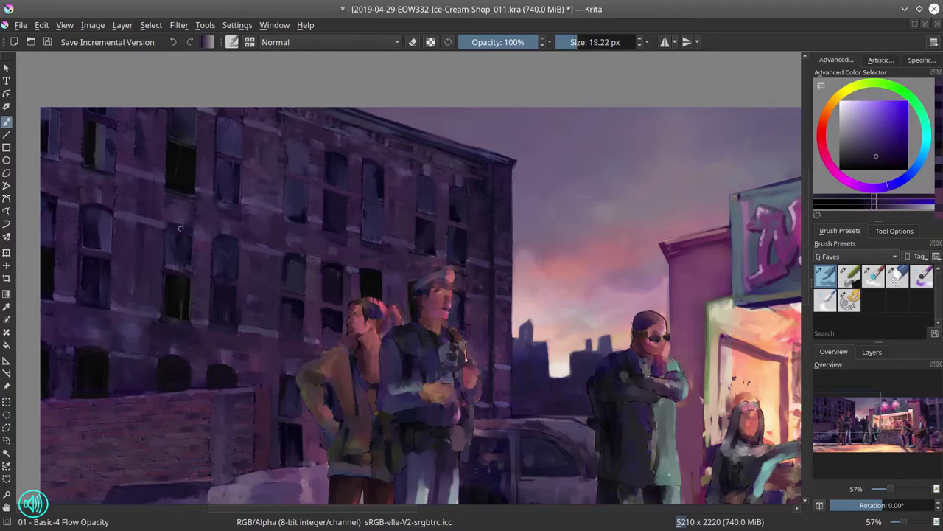
pyautogui.press('/')
pyautogui.hotkey('ctrl', 's')
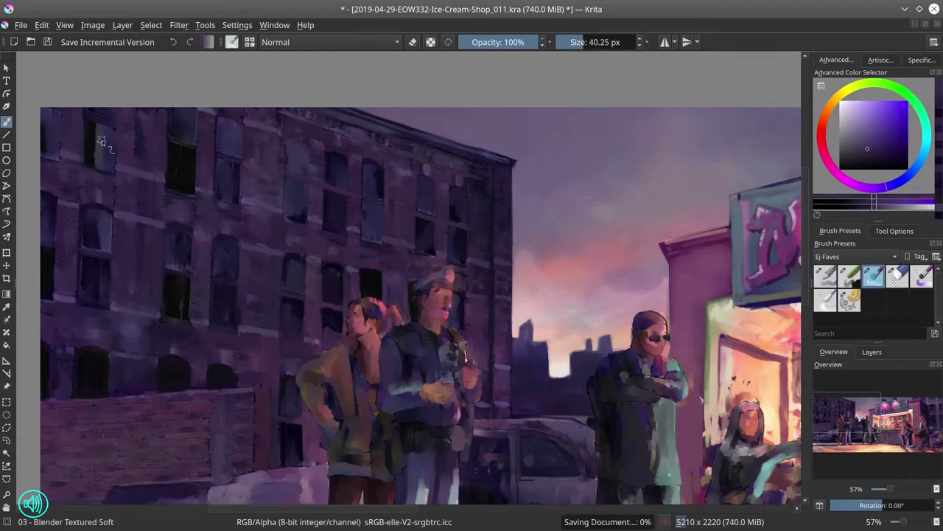
pyautogui.press('-')
pyautogui.press('-')
pyautogui.press('-')
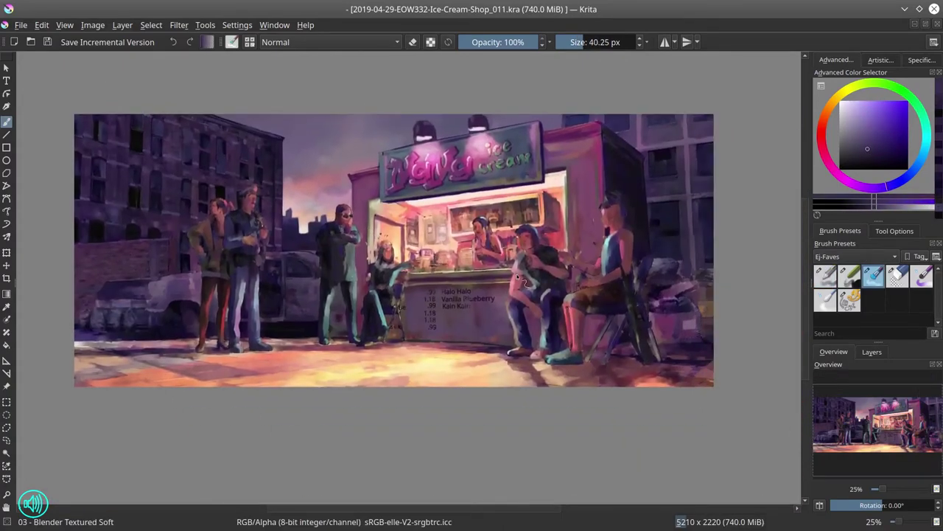
# Zoom in on the ice cream sign and save the painting
pyautogui.press('/')
pyautogui.scroll(2, 521, 278)
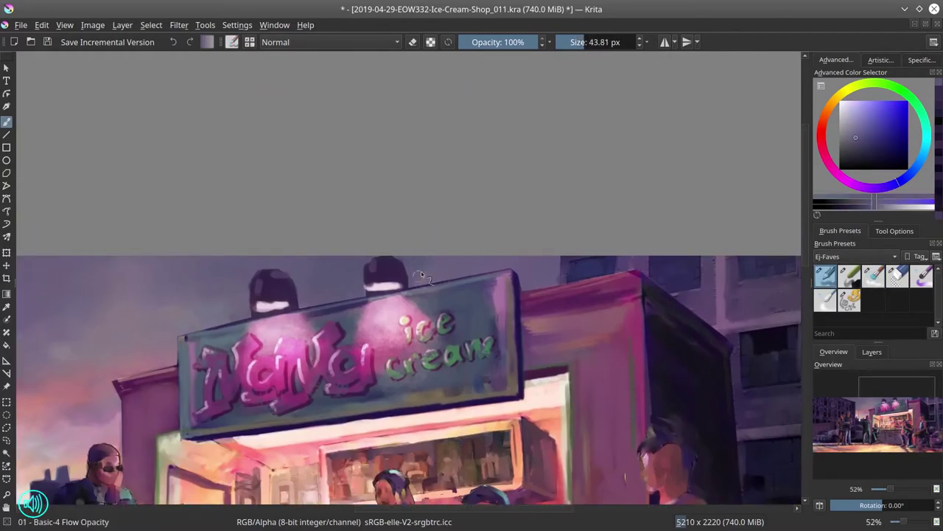
pyautogui.scroll(-2, 417, 284)
pyautogui.hotkey('ctrl', 's')
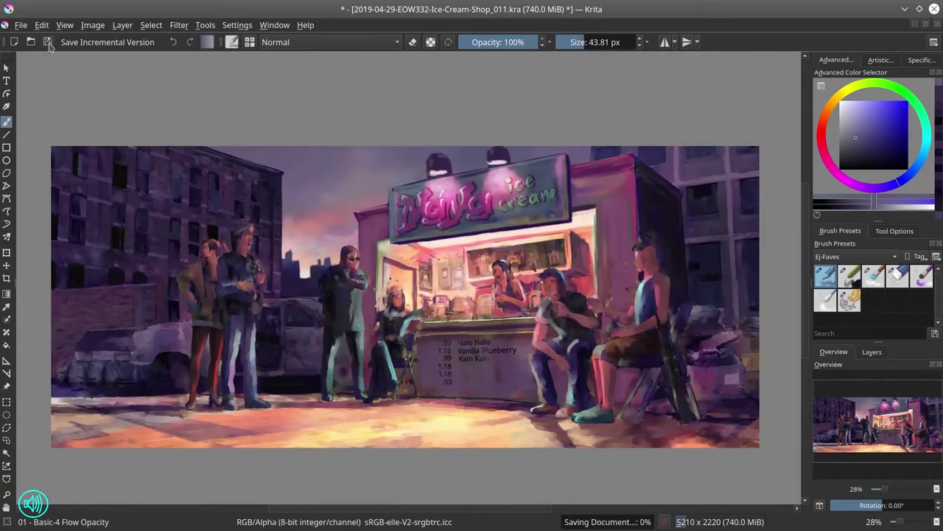
# Compare against the 3D originals layer, mirror the view, and show Layer 20 and the dark sketch
pyautogui.click(872, 352)
pyautogui.click(820, 431)
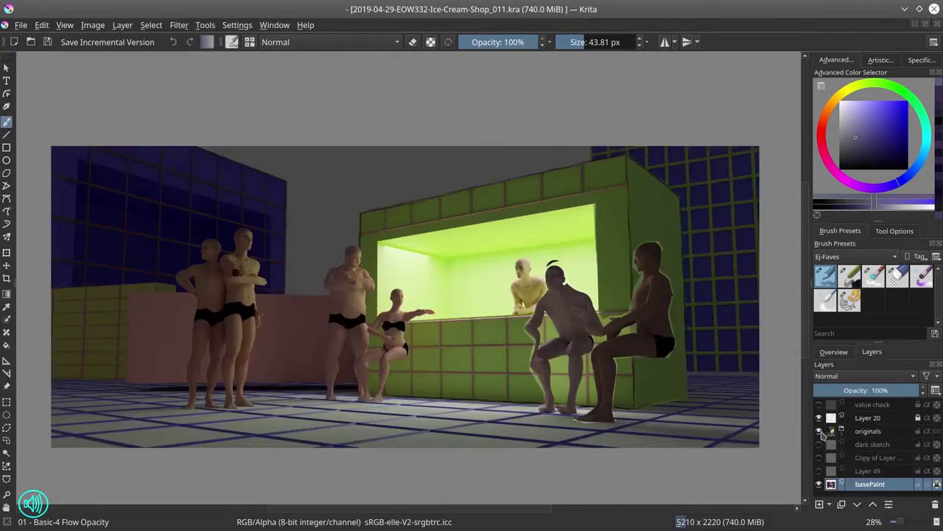
pyautogui.click(819, 431)
pyautogui.press('m')
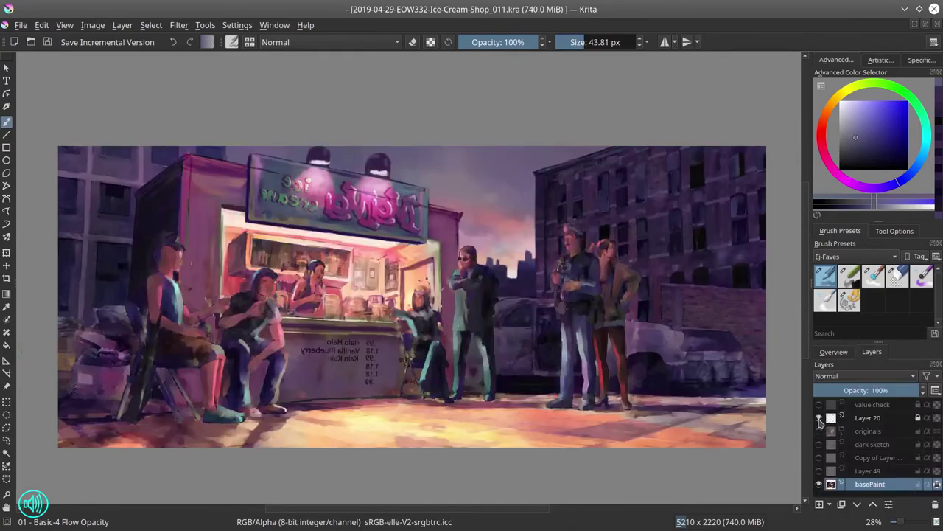
pyautogui.click(819, 418)
pyautogui.click(819, 444)
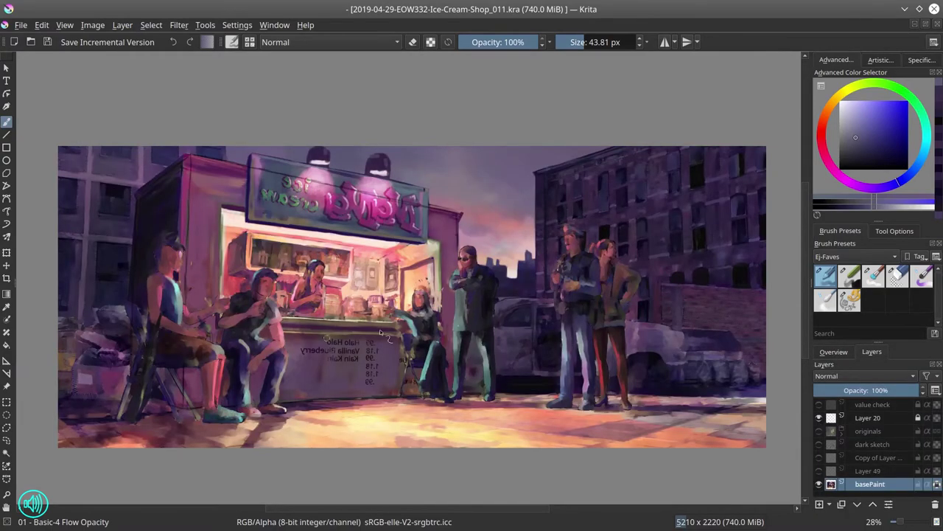
pyautogui.scroll(3, 332, 310)
# Zoom into the shop front and sample a tan colour for the Blender Textured Soft brush
pyautogui.press(']')
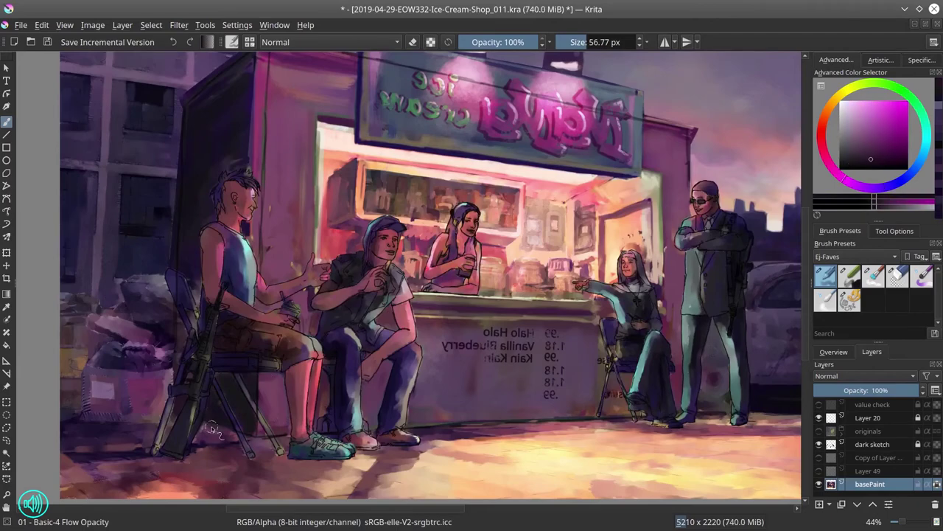
pyautogui.press('[')
pyautogui.press('[')
pyautogui.press('[')
pyautogui.keyDown('ctrl'); pyautogui.click(210, 432); pyautogui.keyUp('ctrl')
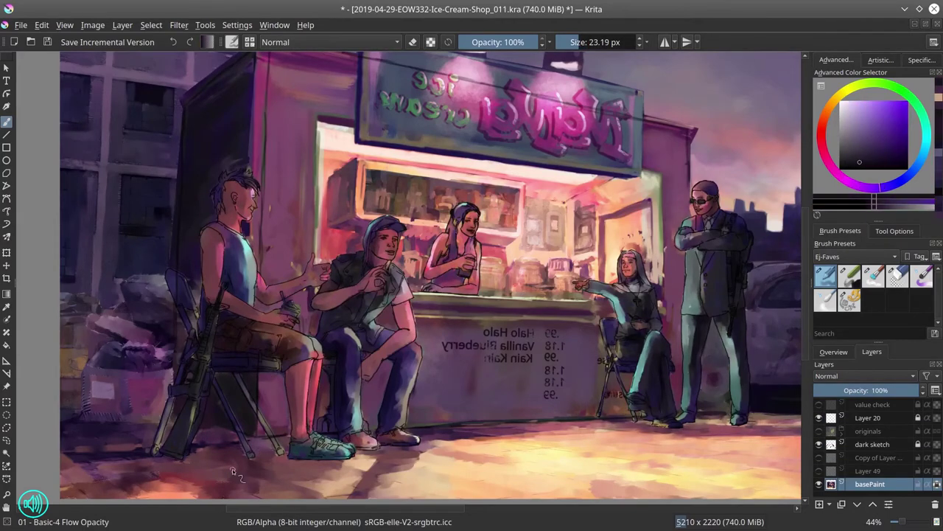
pyautogui.scroll(2, 243, 347)
pyautogui.press('/')
pyautogui.press('/')
pyautogui.press('/')
pyautogui.press('/')
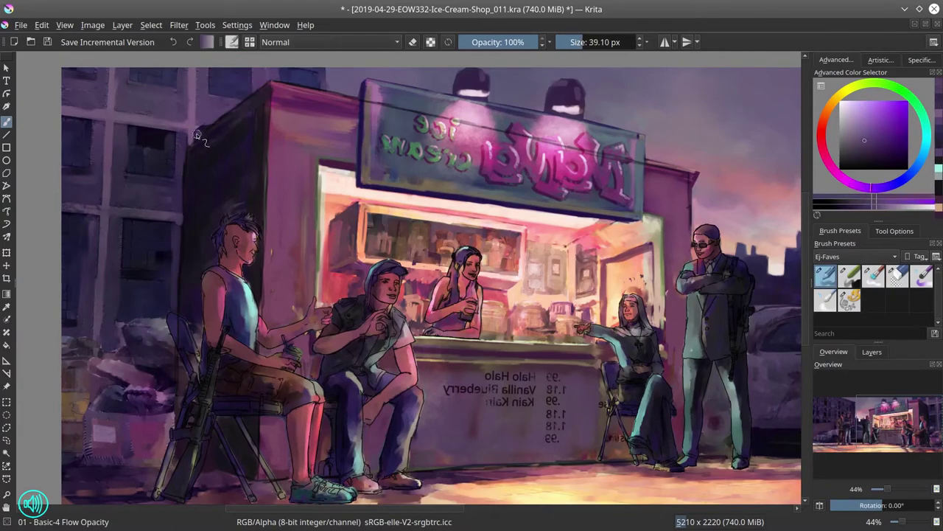
# Return to the layer list and flip the view back to normal
pyautogui.click(871, 351)
pyautogui.press('m')
pyautogui.scroll(-3, 572, 192)
pyautogui.scroll(4, 572, 191)
# Save, then set the Basic-4 Flow Opacity brush to about 11 px
pyautogui.scroll(-4, 572, 192)
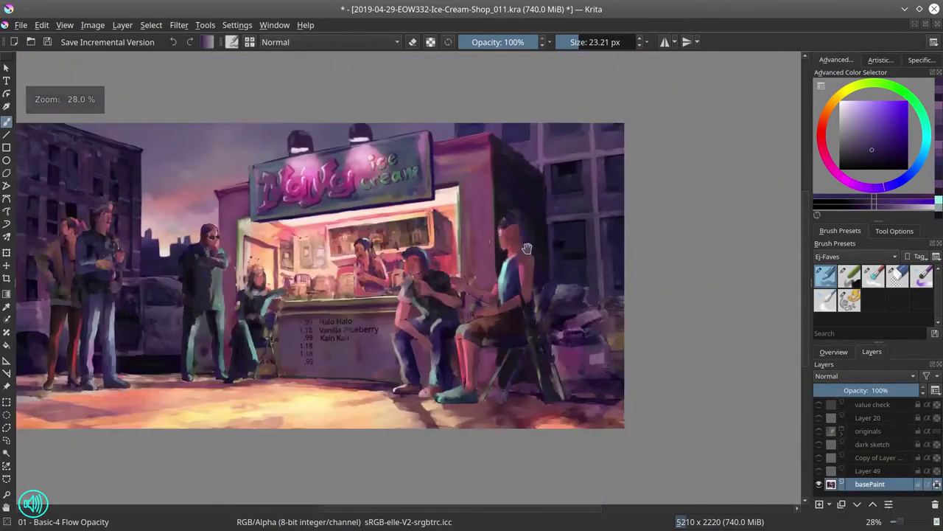
pyautogui.hotkey('ctrl', 's')
pyautogui.press('/')
pyautogui.scroll(4, 179, 359)
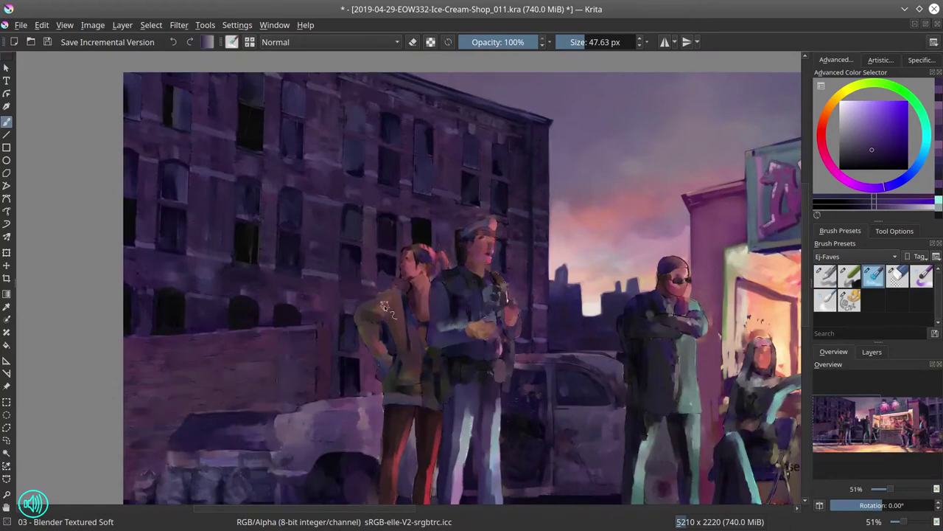
pyautogui.press('/')
pyautogui.moveTo(384, 305); pyautogui.dragTo(137, 341)
# Sample lighter shades and dark blues around the wrecked truck, resizing the brush between strokes
pyautogui.keyDown('ctrl'); pyautogui.click(174, 336); pyautogui.keyUp('ctrl')
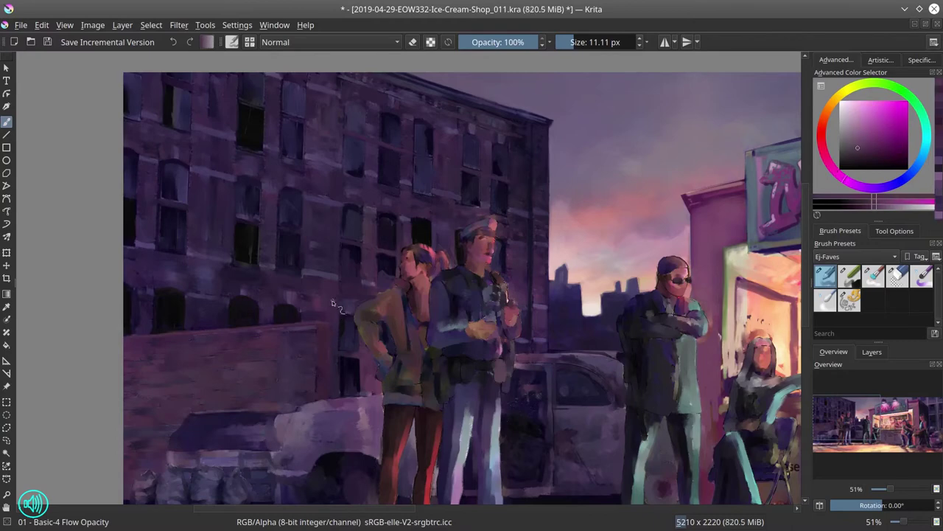
pyautogui.keyDown('ctrl'); pyautogui.click(258, 362); pyautogui.keyUp('ctrl')
pyautogui.keyDown('ctrl'); pyautogui.click(390, 318); pyautogui.keyUp('ctrl')
pyautogui.keyDown('ctrl'); pyautogui.click(272, 354); pyautogui.keyUp('ctrl')
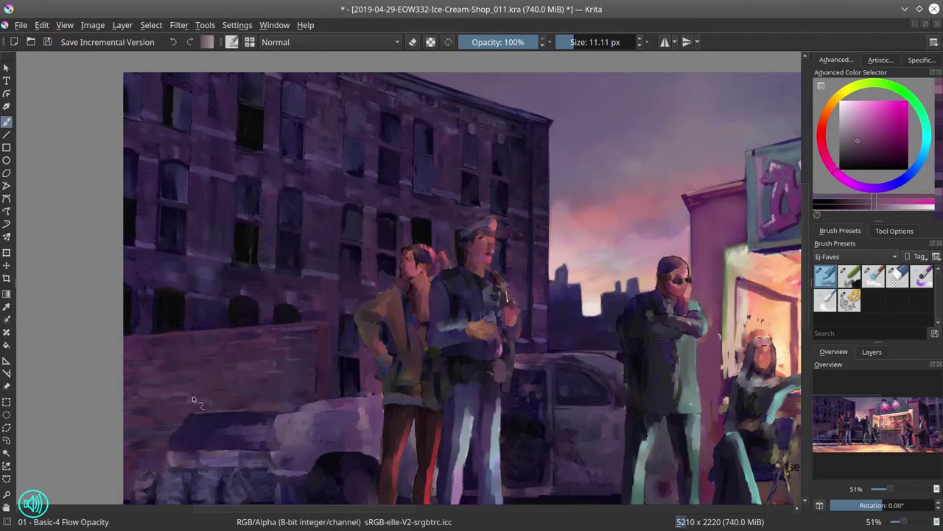
pyautogui.keyDown('ctrl'); pyautogui.click(177, 430); pyautogui.keyUp('ctrl')
pyautogui.keyDown('ctrl'); pyautogui.click(183, 431); pyautogui.keyUp('ctrl')
pyautogui.keyDown('ctrl'); pyautogui.click(187, 432); pyautogui.keyUp('ctrl')
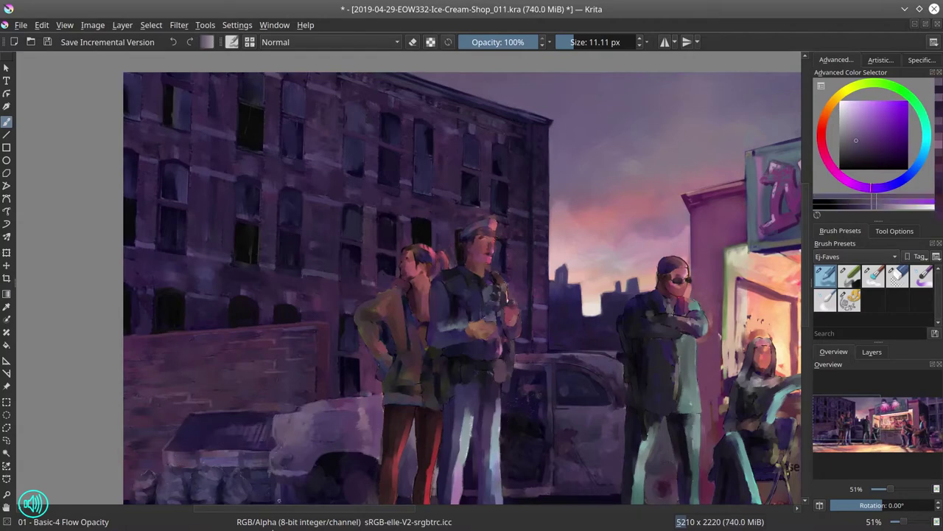
pyautogui.keyDown('ctrl'); pyautogui.click(191, 433); pyautogui.keyUp('ctrl')
pyautogui.press(']')
pyautogui.press(']')
pyautogui.press(']')
pyautogui.press(']')
pyautogui.keyDown('ctrl'); pyautogui.click(190, 433); pyautogui.keyUp('ctrl')
pyautogui.press('[')
pyautogui.press('[')
pyautogui.press('[')
pyautogui.press('[')
# Bring the trash bags by the dumpster into view and sample a muted purple and dark blue
pyautogui.moveTo(213, 457); pyautogui.dragTo(183, 393)
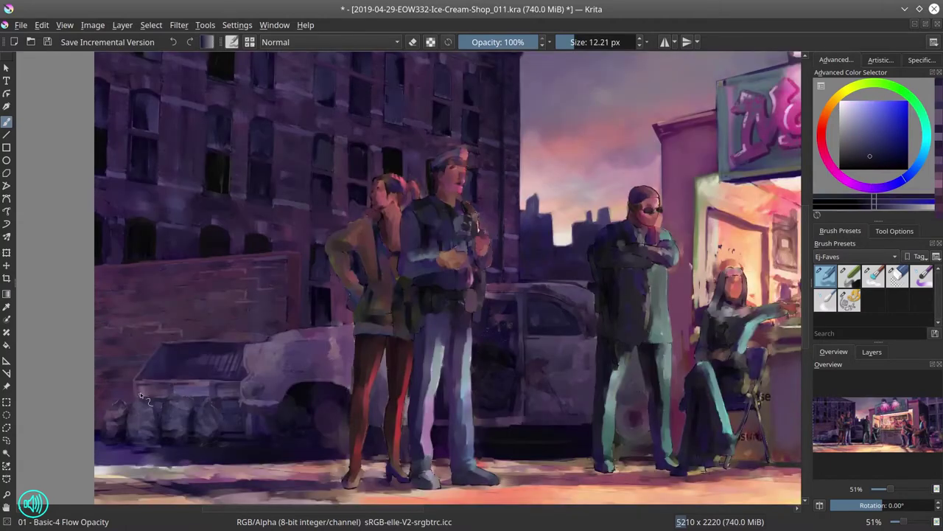
pyautogui.keyDown('ctrl'); pyautogui.click(101, 339); pyautogui.keyUp('ctrl')
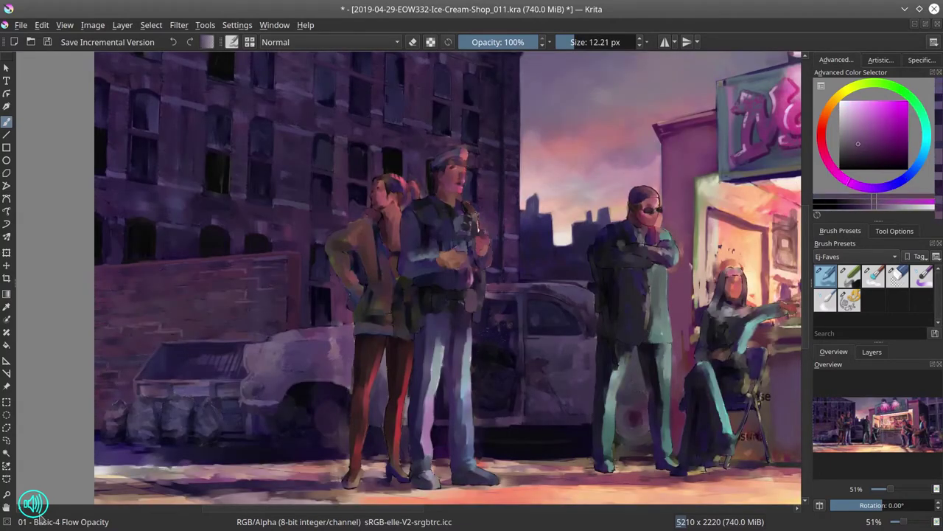
pyautogui.keyDown('ctrl'); pyautogui.click(282, 443); pyautogui.keyUp('ctrl')
# Switch the brush to Decrease Saturation strokes and save the painting
pyautogui.press('/')
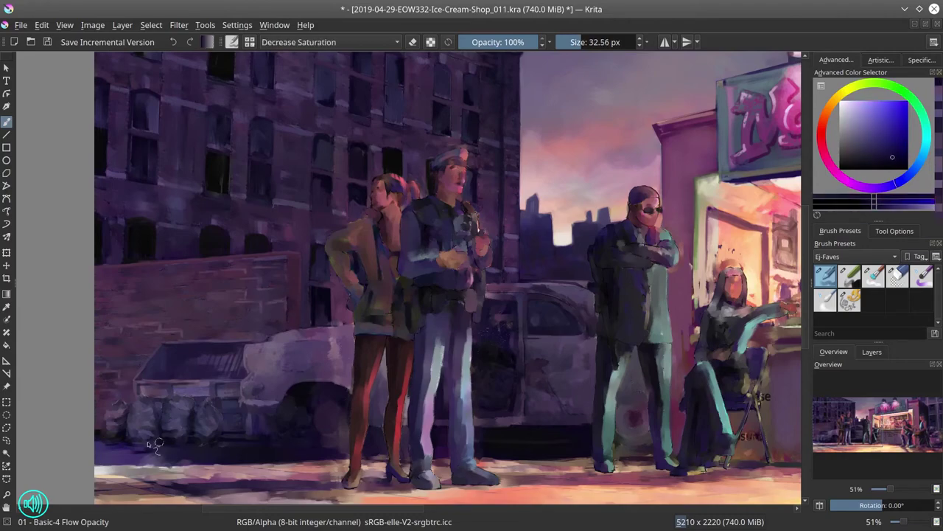
pyautogui.click(49, 44)
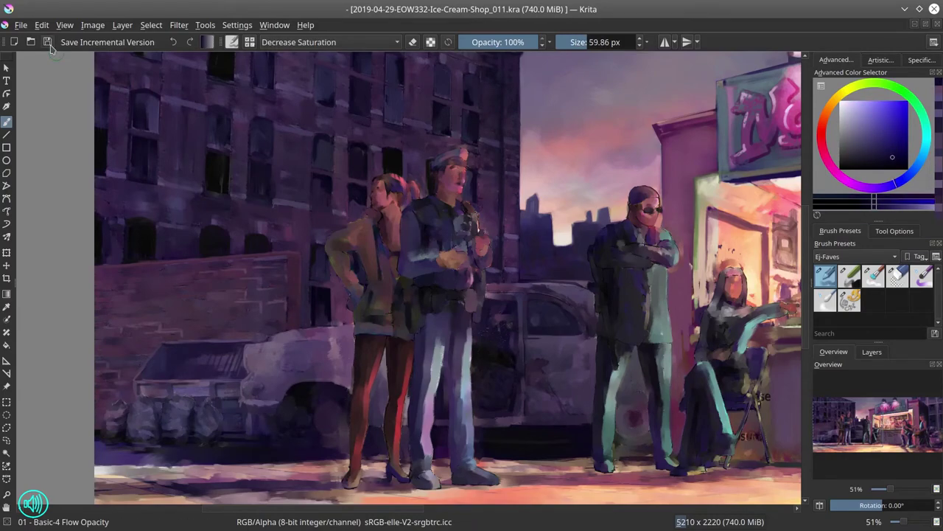
pyautogui.scroll(-4, 518, 309)
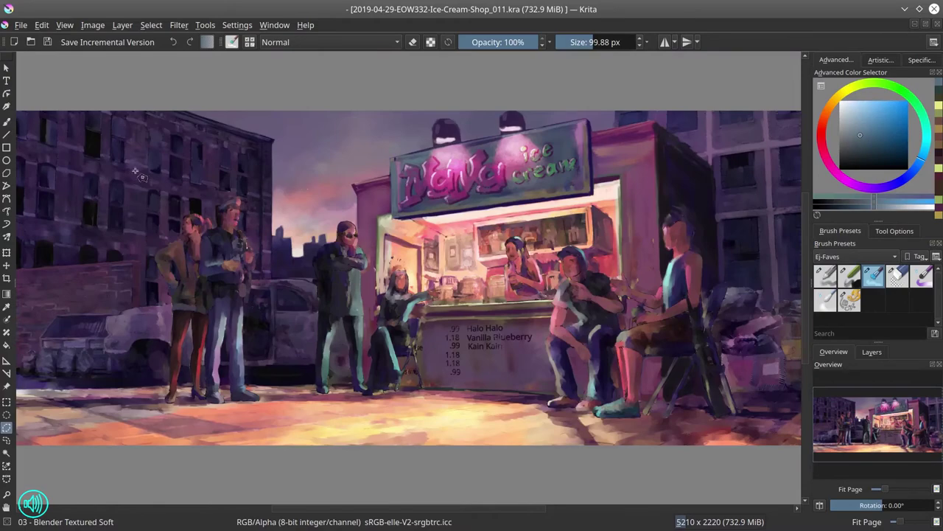
pyautogui.scroll(3, 137, 173)
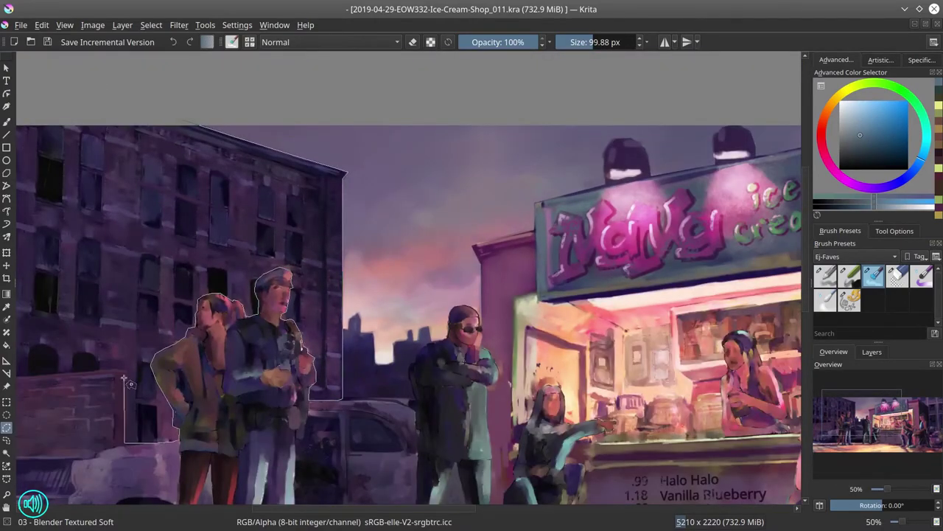
# Outline the right-hand background building with a freehand selection and save via File > Save
pyautogui.moveTo(209, 129); pyautogui.dragTo(439, 192)
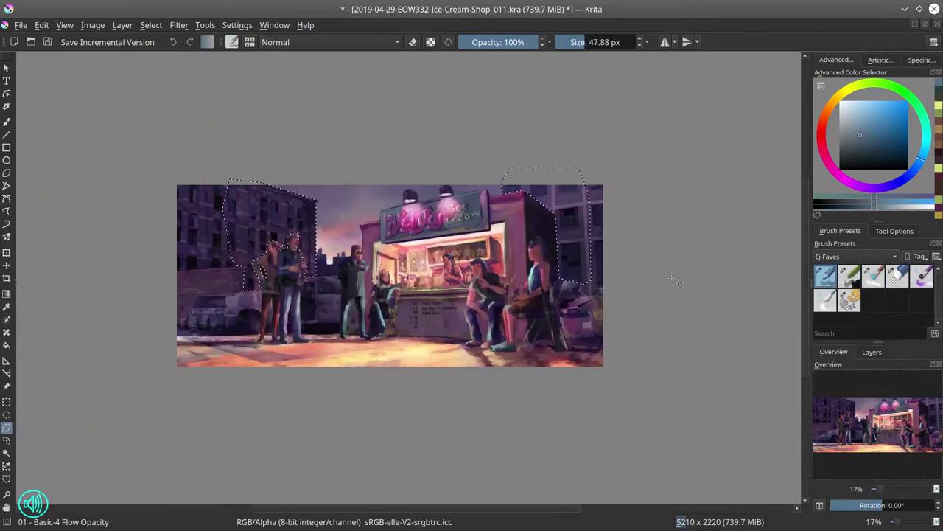
pyautogui.click(20, 25)
pyautogui.click(34, 84)
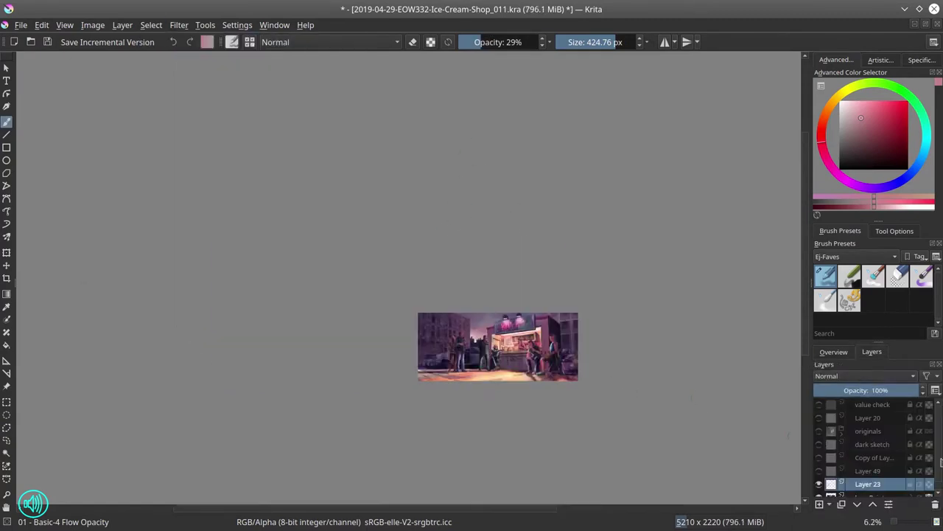
# Clear the building selection and zoom in close on the ice-cream shop
pyautogui.hotkey('ctrl', 's')
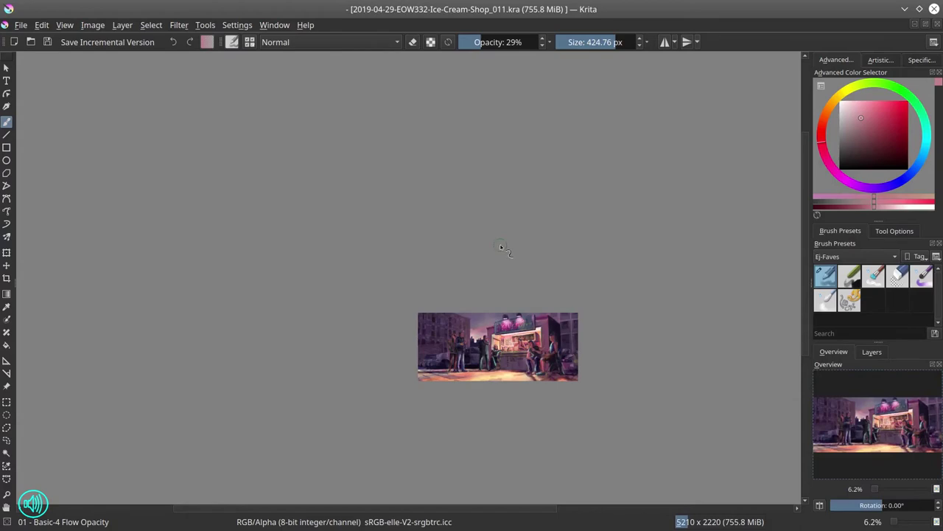
pyautogui.scroll(6, 500, 247)
pyautogui.moveTo(601, 385); pyautogui.dragTo(221, 368)
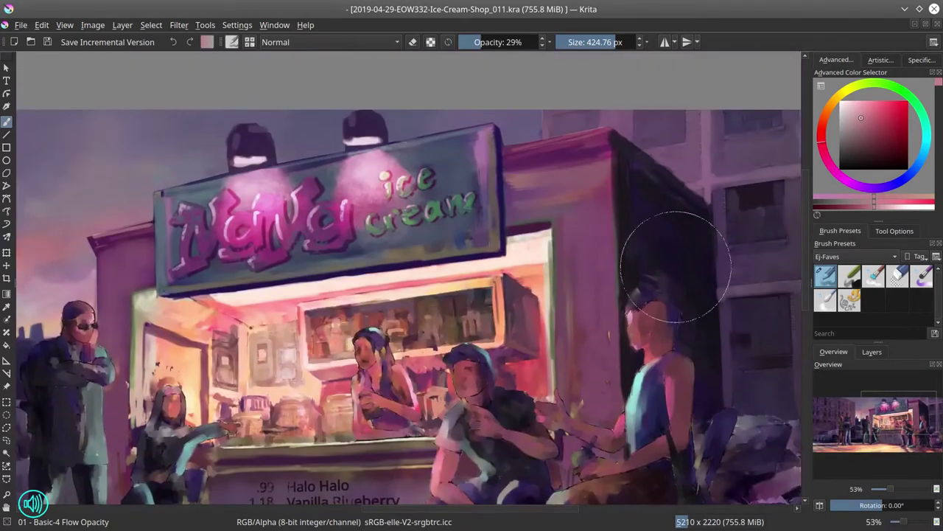
pyautogui.scroll(3, 222, 368)
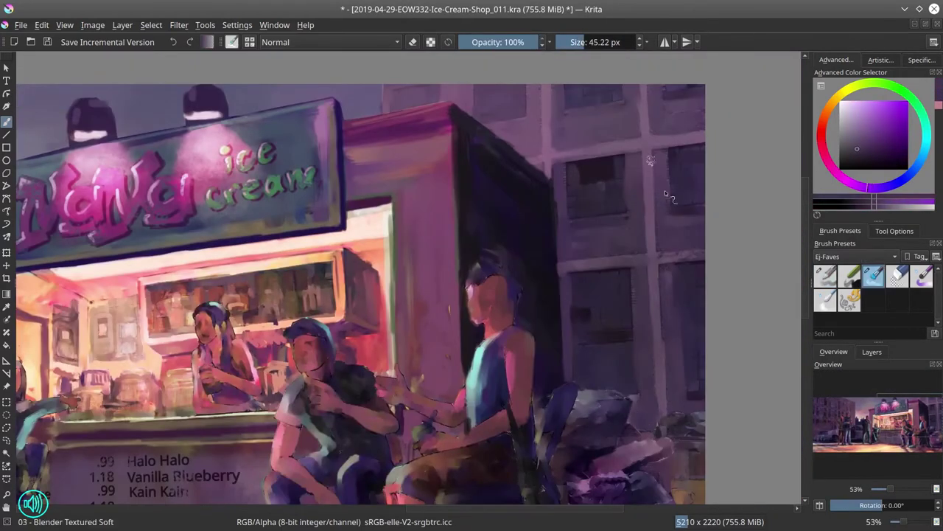
# Save, then paint the shop's dark right side wall with the Basic-4 Flow Opacity brush
pyautogui.press('/')
pyautogui.hotkey('ctrl', 's')
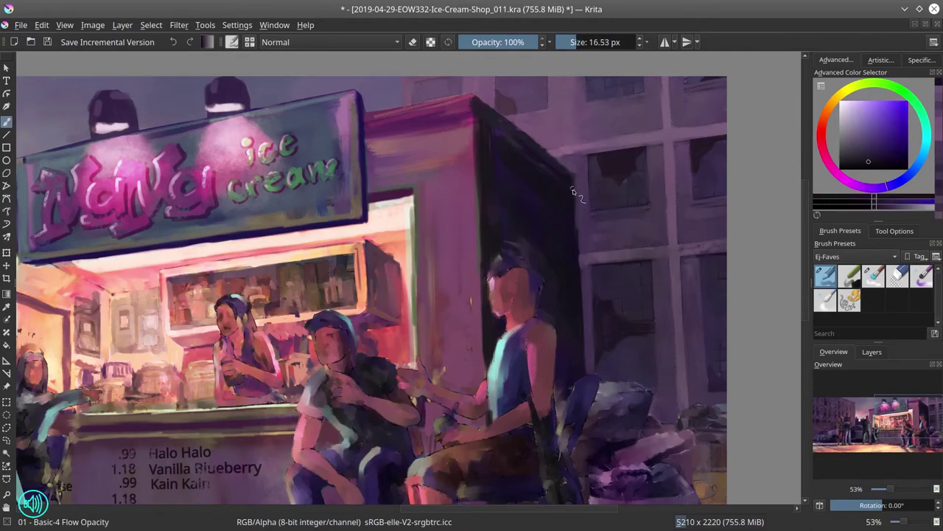
pyautogui.moveTo(471, 95); pyautogui.dragTo(490, 303)
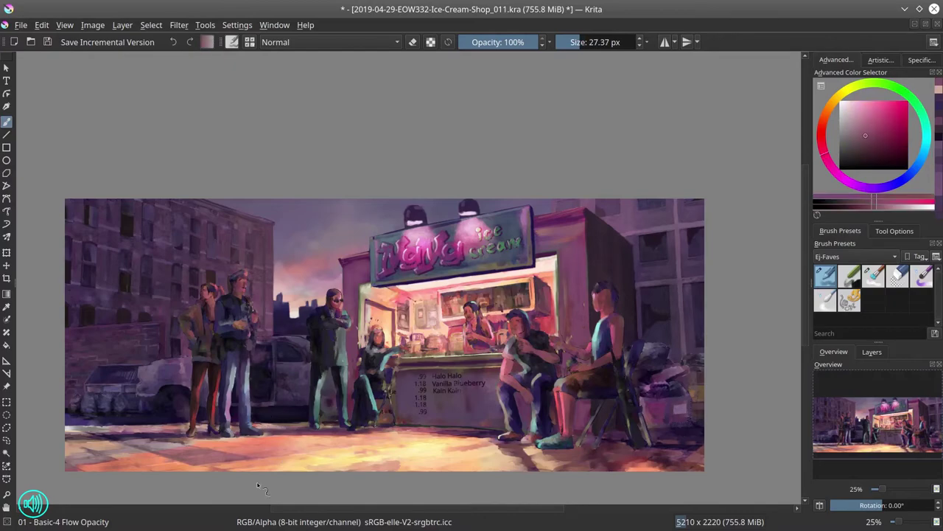
# Mirror the view, zoom in on the trash bags by the dumpster, and save
pyautogui.press('m')
pyautogui.scroll(3, 579, 390)
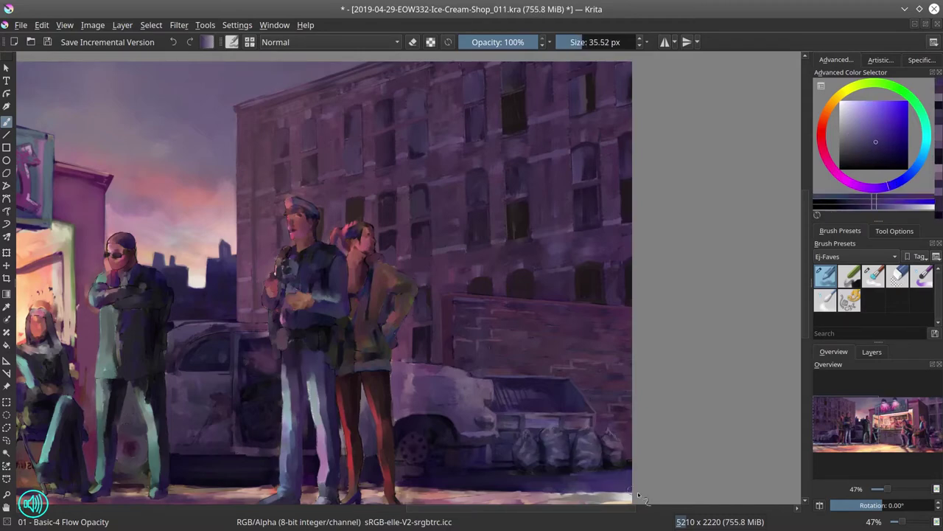
pyautogui.hotkey('ctrl', 's')
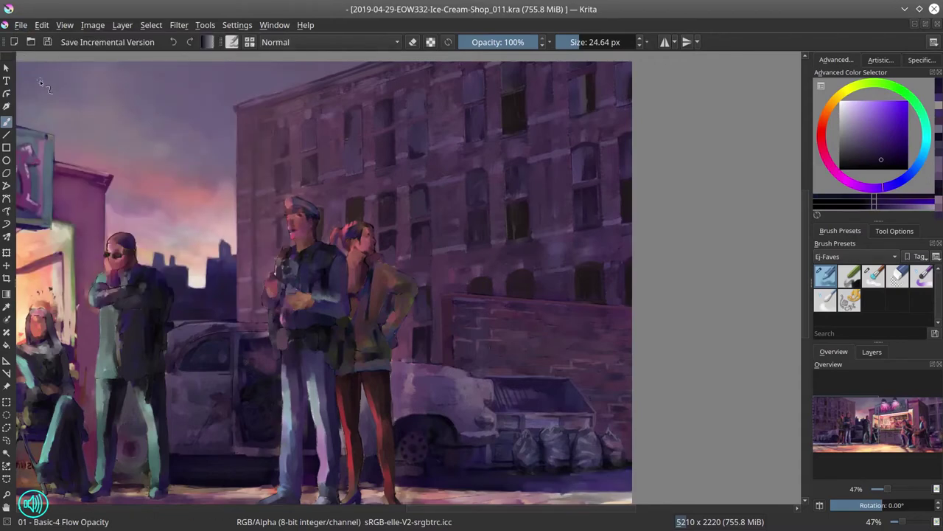
# Load the old car photo as a reference image and position it above the buildings
pyautogui.click(7, 385)
pyautogui.click(826, 286)
pyautogui.click(196, 203)
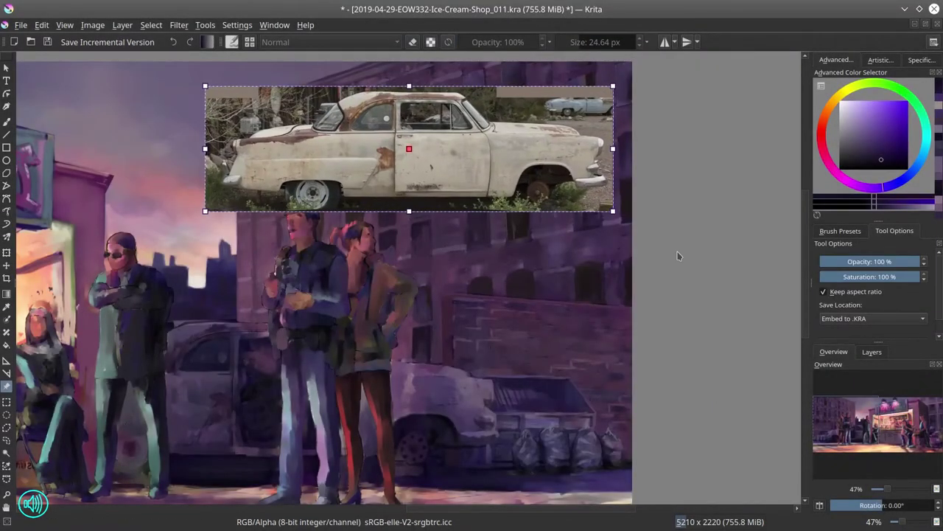
pyautogui.moveTo(486, 172); pyautogui.dragTo(579, 161)
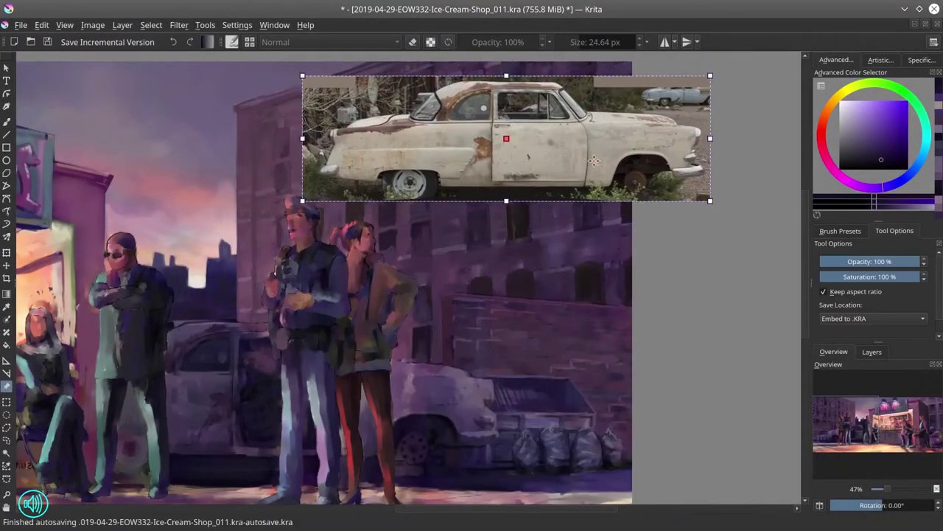
pyautogui.press('b')
pyautogui.moveTo(421, 364); pyautogui.dragTo(486, 384)
# Paint light strokes over the truck's front and pick up darker purples with a slightly larger brush
pyautogui.moveTo(482, 416)
pyautogui.mouseDown()
pyautogui.moveTo(492, 443)
pyautogui.moveTo(468, 449)
pyautogui.mouseUp()
pyautogui.moveTo(440, 466); pyautogui.dragTo(417, 488)
pyautogui.keyDown('ctrl'); pyautogui.click(398, 448); pyautogui.keyUp('ctrl')
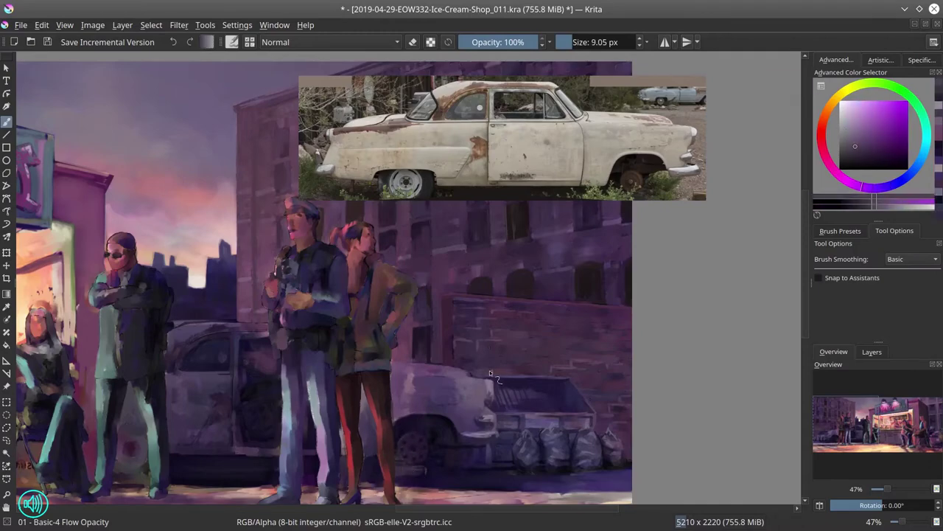
pyautogui.keyDown('shift'); pyautogui.moveTo(489, 370); pyautogui.dragTo(395, 367); pyautogui.keyUp('shift')
pyautogui.keyDown('ctrl'); pyautogui.click(395, 368); pyautogui.keyUp('ctrl')
# Paint light pink highlights on the sidewalk with the canvas temporarily rotated
pyautogui.keyDown('shift'); pyautogui.moveTo(342, 427); pyautogui.dragTo(560, 339); pyautogui.keyUp('shift')
pyautogui.keyDown('ctrl'); pyautogui.click(560, 339); pyautogui.keyUp('ctrl')
pyautogui.keyDown('shift'); pyautogui.moveTo(648, 324); pyautogui.dragTo(688, 318); pyautogui.keyUp('shift')
pyautogui.keyDown('ctrl'); pyautogui.click(688, 317); pyautogui.keyUp('ctrl')
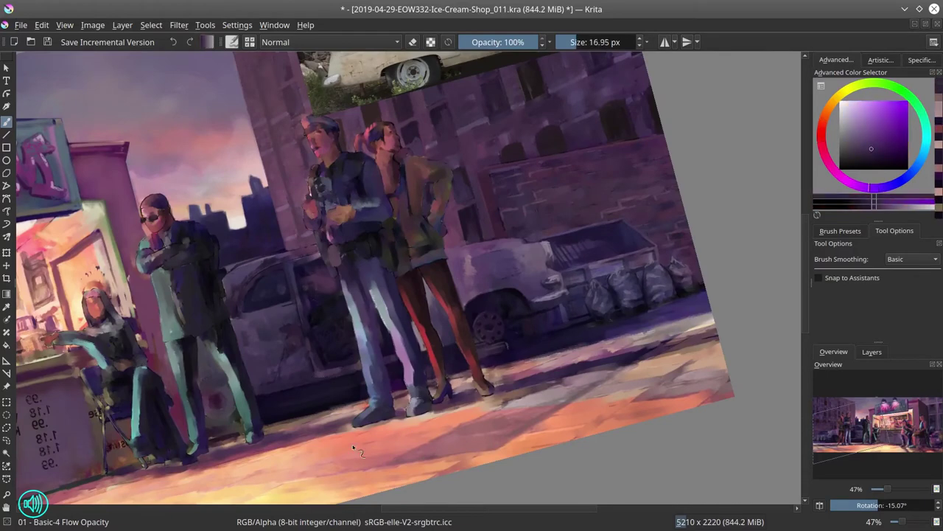
pyautogui.press('5')
pyautogui.keyDown('ctrl'); pyautogui.click(236, 442); pyautogui.keyUp('ctrl')
# Sample dark purples with a smaller brush and paint strokes on the truck's side
pyautogui.press('/')
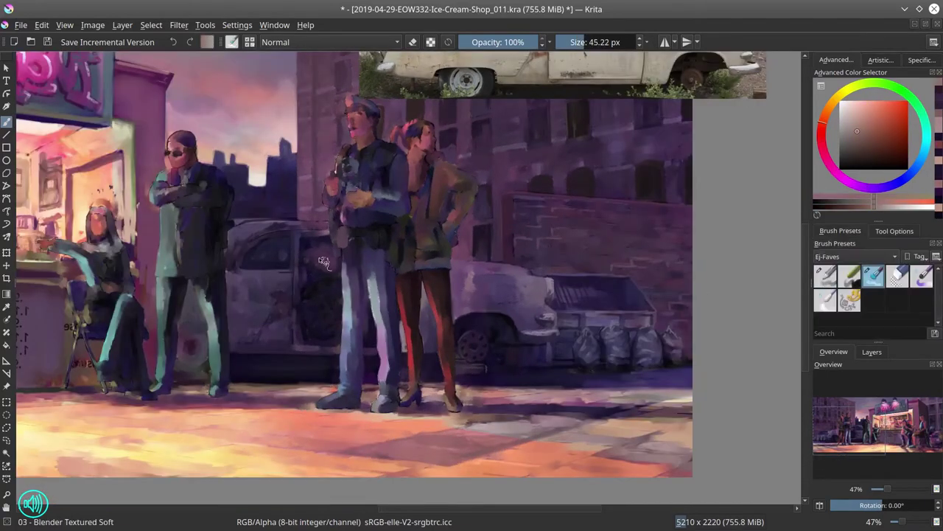
pyautogui.press('/')
pyautogui.keyDown('ctrl'); pyautogui.click(328, 247); pyautogui.keyUp('ctrl')
pyautogui.keyDown('shift'); pyautogui.moveTo(346, 229); pyautogui.dragTo(332, 226); pyautogui.keyUp('shift')
pyautogui.keyDown('ctrl'); pyautogui.click(341, 225); pyautogui.keyUp('ctrl')
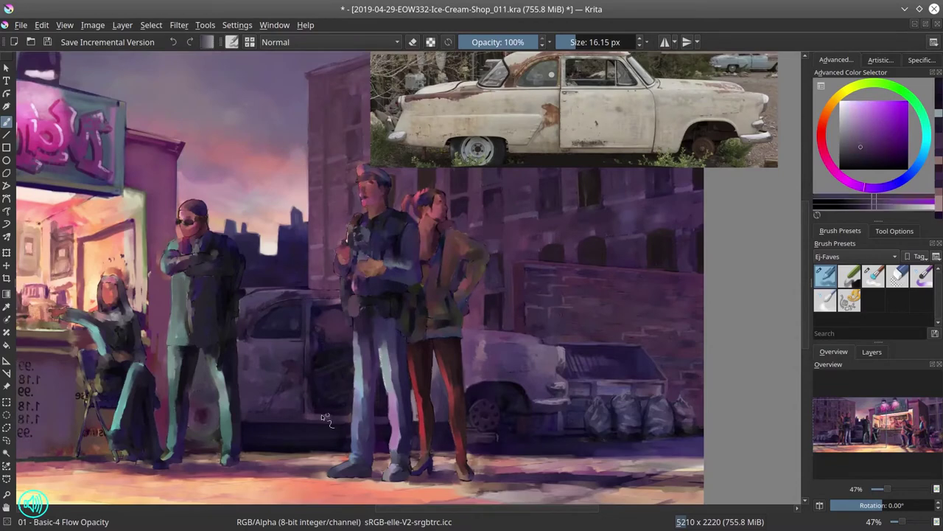
pyautogui.keyDown('ctrl'); pyautogui.click(267, 414); pyautogui.keyUp('ctrl')
pyautogui.keyDown('ctrl'); pyautogui.click(267, 414); pyautogui.keyUp('ctrl')
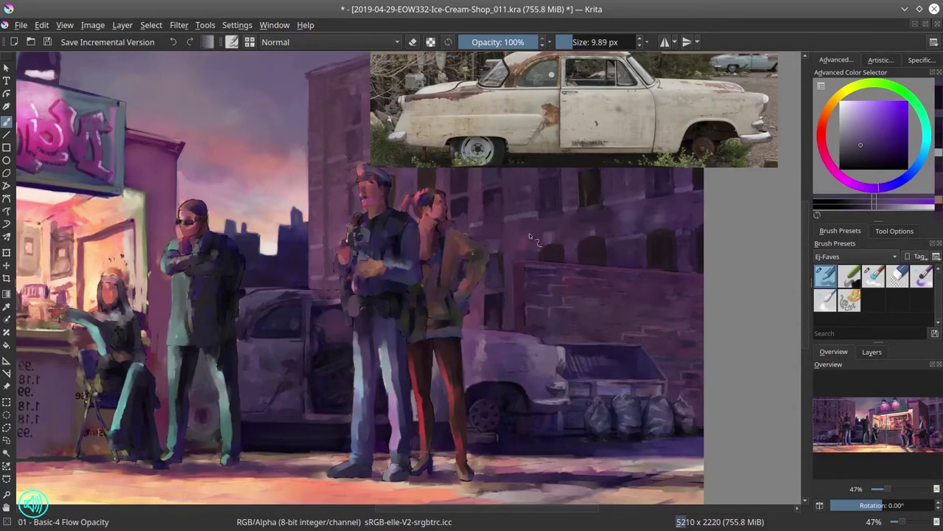
pyautogui.moveTo(269, 398)
pyautogui.keyDown('shift'); pyautogui.mouseDown()
pyautogui.moveTo(272, 377)
pyautogui.moveTo(224, 366)
pyautogui.mouseUp(); pyautogui.keyUp('shift')
# Sample more painting colours and add further strokes to the truck
pyautogui.keyDown('ctrl'); pyautogui.click(289, 296); pyautogui.keyUp('ctrl')
pyautogui.keyDown('ctrl'); pyautogui.click(317, 288); pyautogui.keyUp('ctrl')
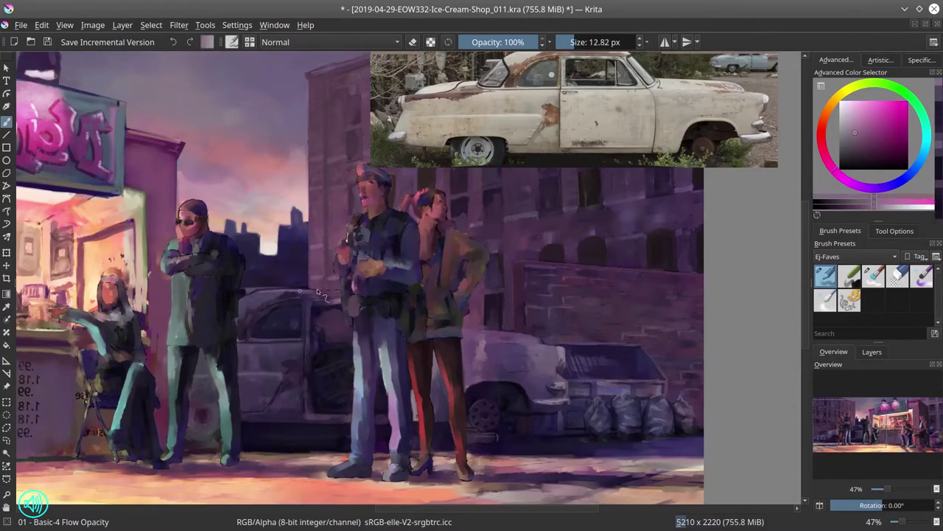
pyautogui.keyDown('shift'); pyautogui.moveTo(310, 286); pyautogui.dragTo(321, 285); pyautogui.keyUp('shift')
pyautogui.keyDown('ctrl'); pyautogui.click(194, 405); pyautogui.keyUp('ctrl')
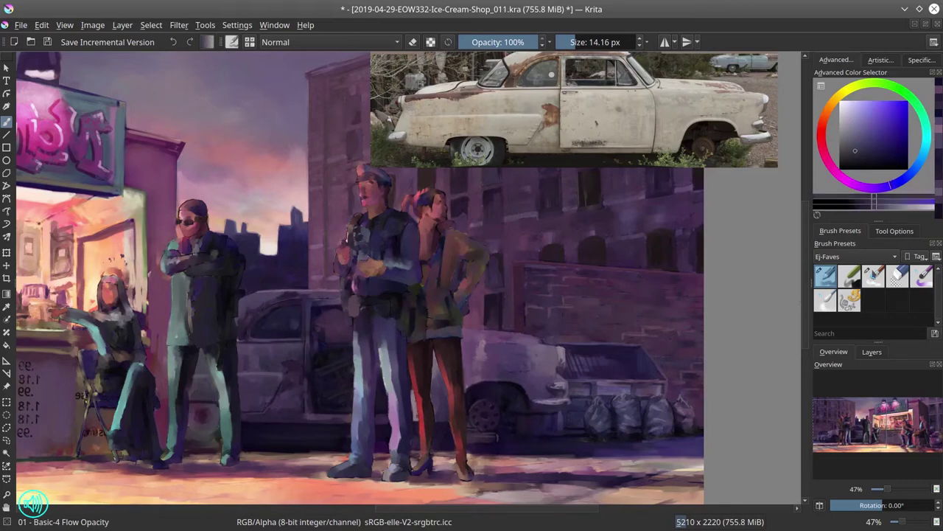
pyautogui.keyDown('ctrl'); pyautogui.click(194, 384); pyautogui.keyUp('ctrl')
pyautogui.keyDown('shift'); pyautogui.moveTo(193, 384); pyautogui.dragTo(197, 383); pyautogui.keyUp('shift')
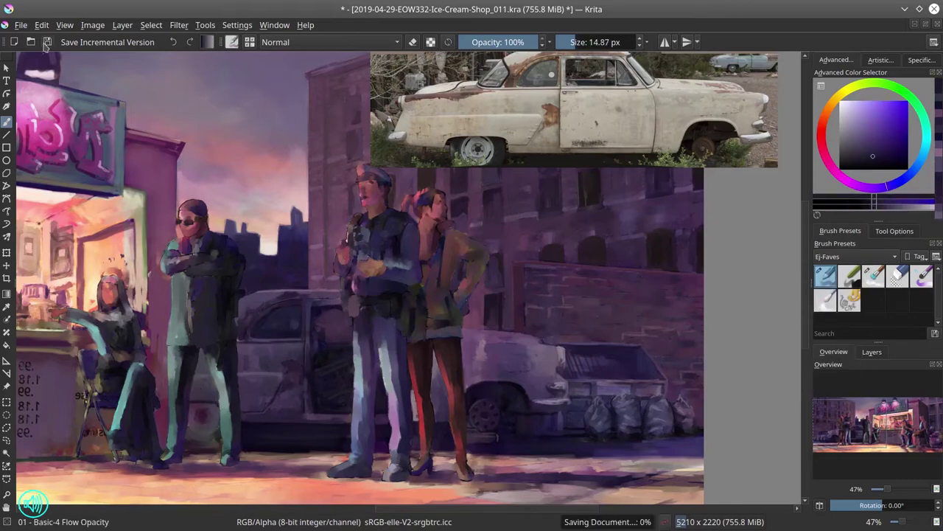
# Paint pink strokes on the sidewalk and rework the pavement around the figures' feet in purples
pyautogui.keyDown('ctrl'); pyautogui.click(229, 454); pyautogui.keyUp('ctrl')
pyautogui.keyDown('shift'); pyautogui.moveTo(232, 451); pyautogui.dragTo(221, 451); pyautogui.keyUp('shift')
pyautogui.keyDown('ctrl'); pyautogui.click(232, 451); pyautogui.keyUp('ctrl')
pyautogui.keyDown('ctrl'); pyautogui.click(230, 451); pyautogui.keyUp('ctrl')
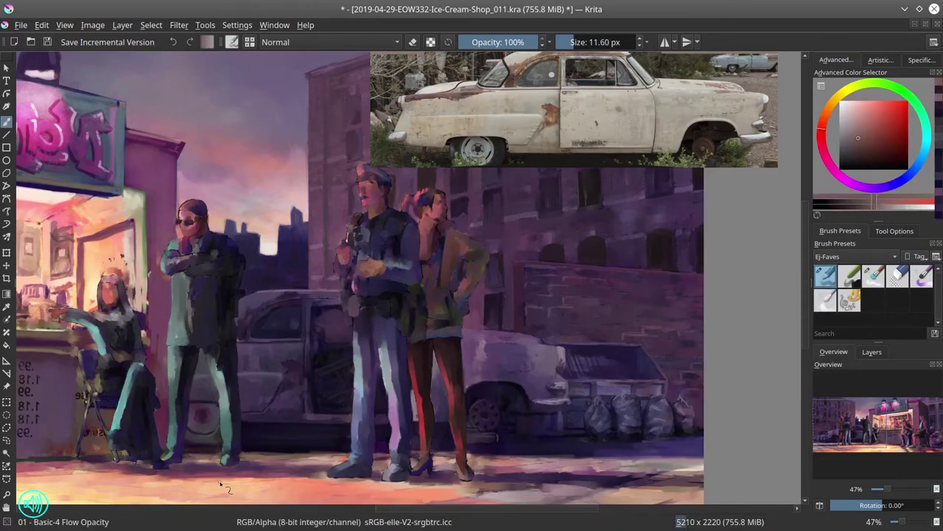
pyautogui.keyDown('ctrl'); pyautogui.click(208, 410); pyautogui.keyUp('ctrl')
pyautogui.keyDown('shift'); pyautogui.moveTo(208, 410); pyautogui.dragTo(199, 411); pyautogui.keyUp('shift')
pyautogui.keyDown('ctrl'); pyautogui.click(212, 414); pyautogui.keyUp('ctrl')
pyautogui.keyDown('ctrl'); pyautogui.click(212, 415); pyautogui.keyUp('ctrl')
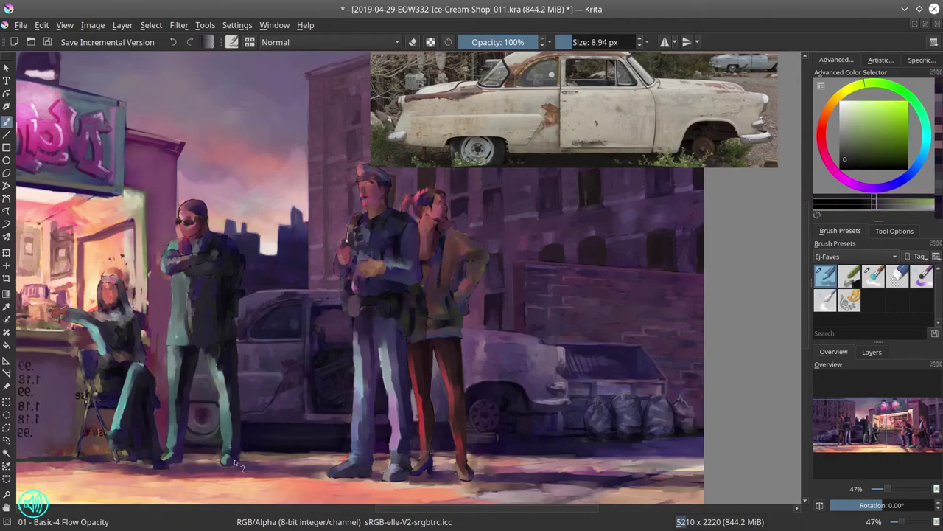
pyautogui.keyDown('shift'); pyautogui.moveTo(451, 372); pyautogui.dragTo(461, 372); pyautogui.keyUp('shift')
pyautogui.keyDown('ctrl'); pyautogui.click(317, 346); pyautogui.keyUp('ctrl')
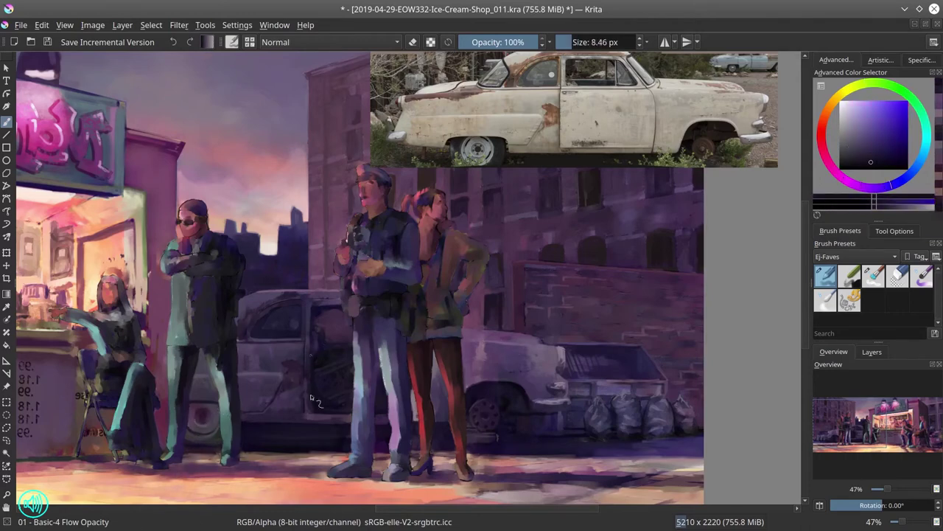
# Delete the car reference photo and save the painting
pyautogui.press('Delete')
pyautogui.hotkey('ctrl', 's')
pyautogui.scroll(-4, 352, 377)
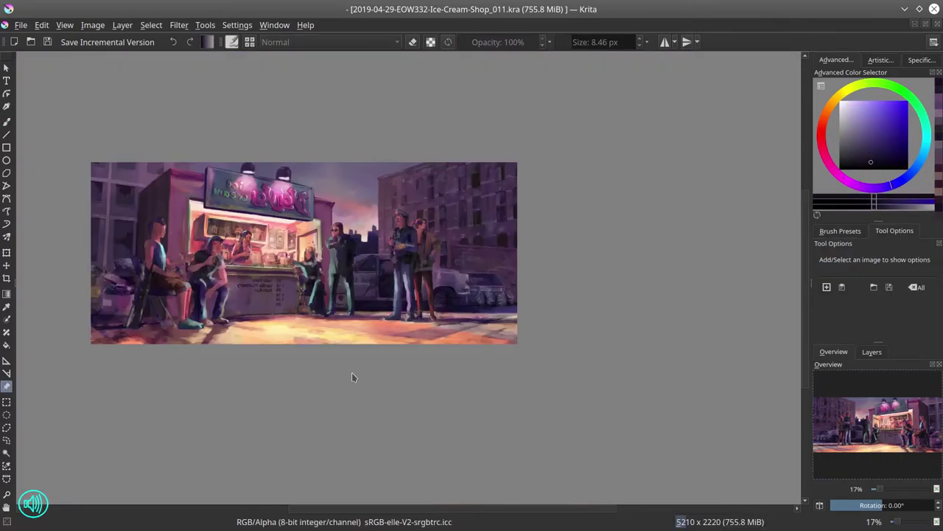
# Mirror the view to check the composition and cycle through selection, move and brush tools
pyautogui.press('m')
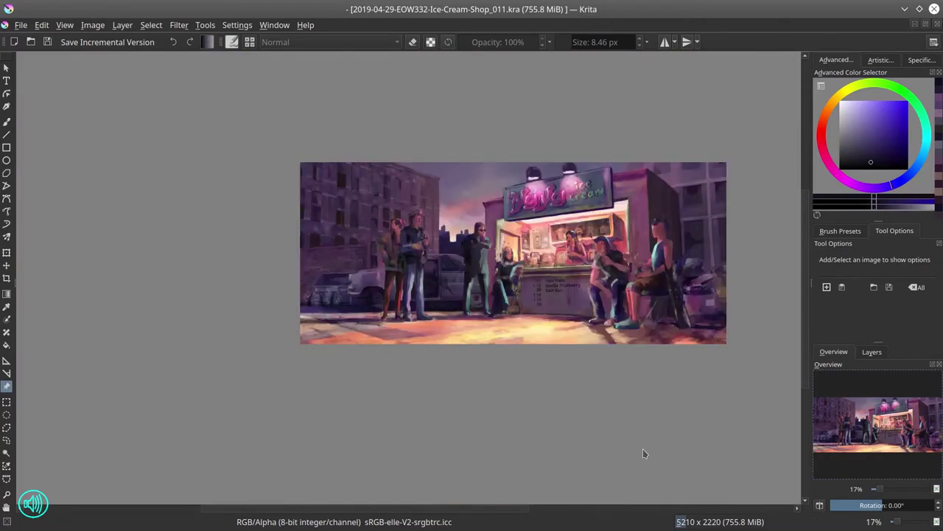
pyautogui.scroll(3, 329, 403)
pyautogui.hotkey('ctrl', 'r')
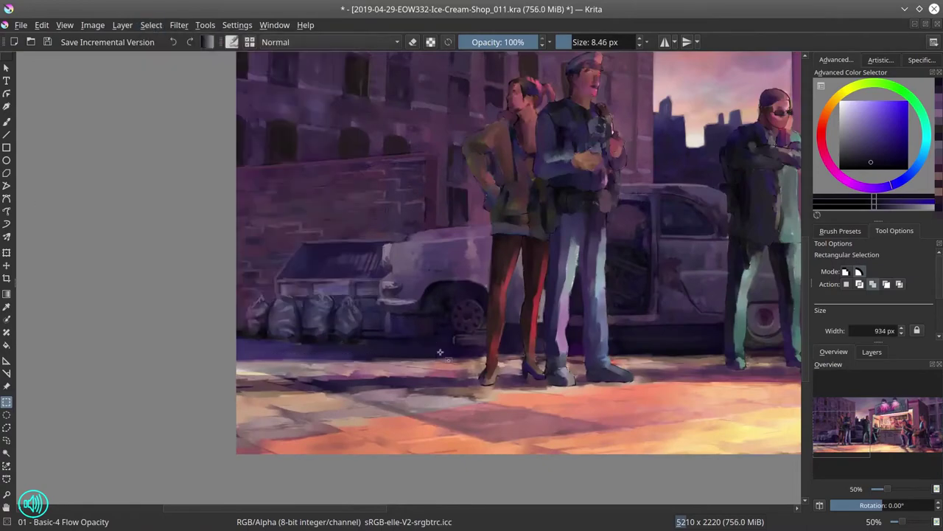
pyautogui.scroll(-3, 440, 352)
pyautogui.click(41, 24)
pyautogui.press('Escape')
pyautogui.press('t')
pyautogui.press('b')
# Check the layer options, switch to the Basic-4 Flow Opacity brush and save the painting
pyautogui.click(871, 351)
pyautogui.rightClick(855, 477)
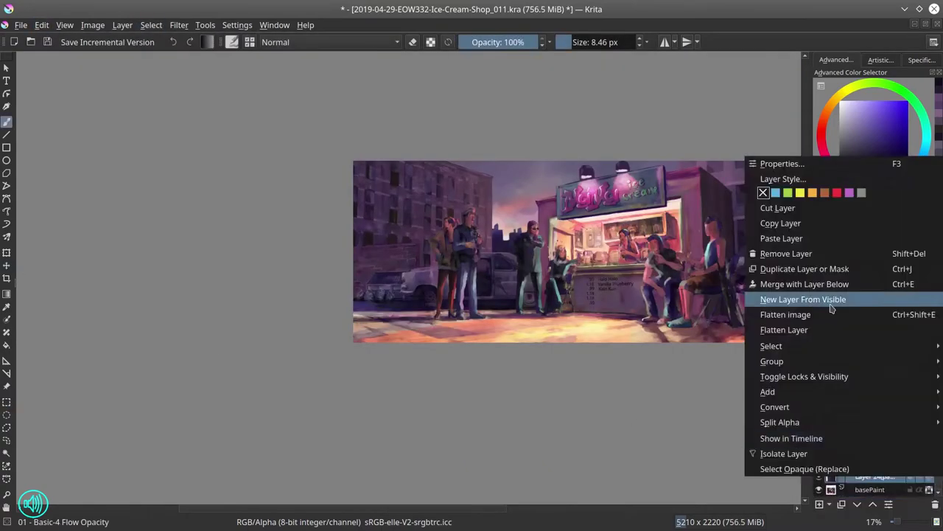
pyautogui.scroll(5, 223, 218)
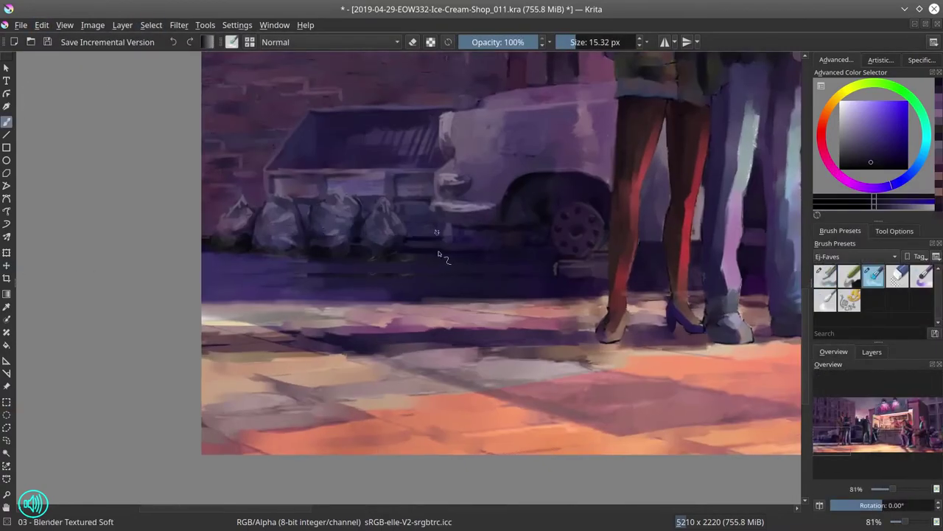
pyautogui.scroll(-3, 438, 255)
pyautogui.press('/')
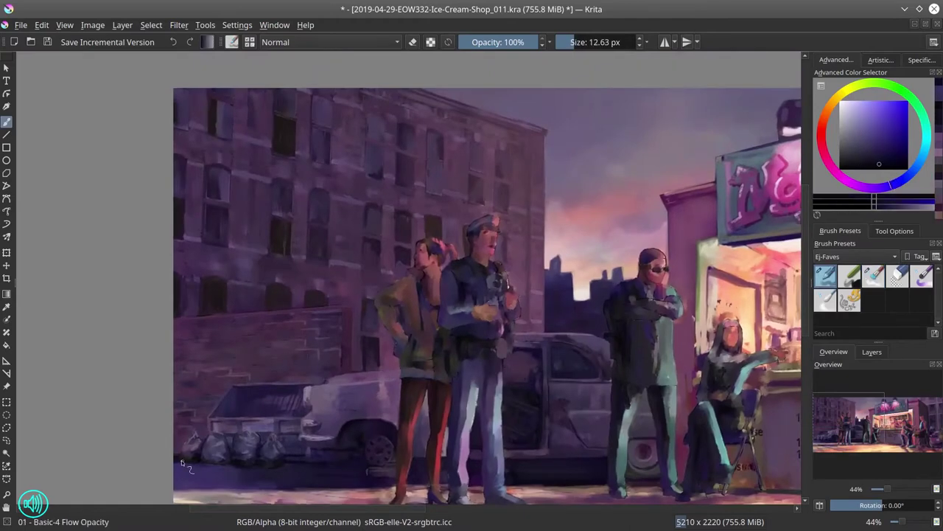
pyautogui.scroll(-3, 410, 437)
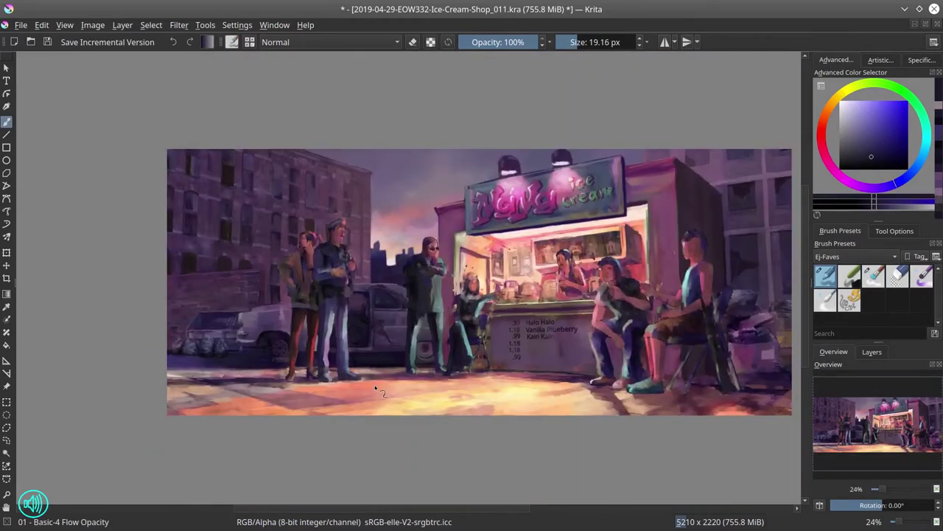
pyautogui.hotkey('ctrl', 's')
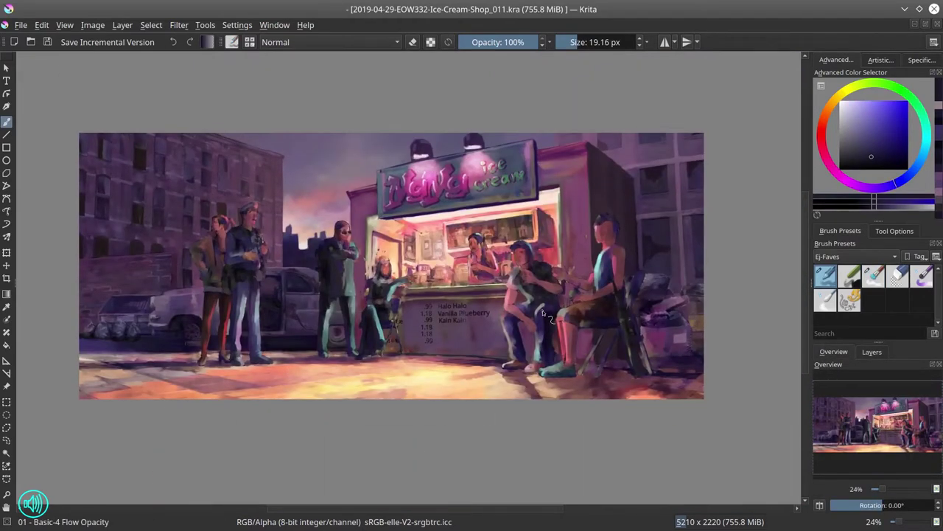
pyautogui.scroll(3, 360, 304)
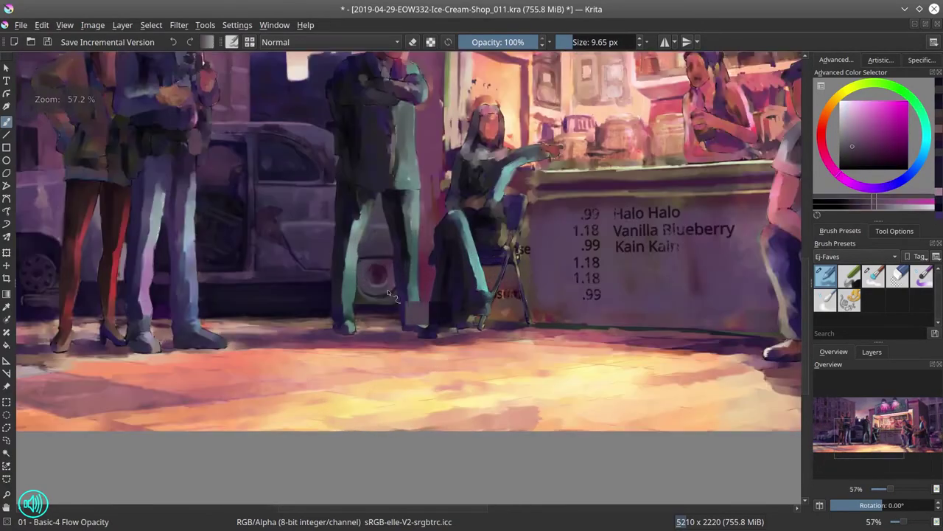
pyautogui.scroll(-4, 369, 315)
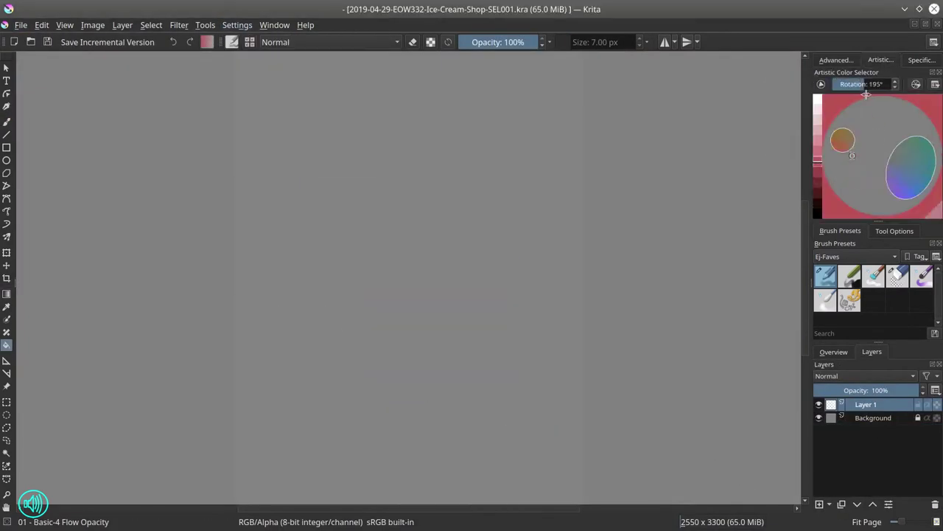
# Paint pink and magenta swatches under the triangle gamut mask and save the swatch document
pyautogui.click(459, 89)
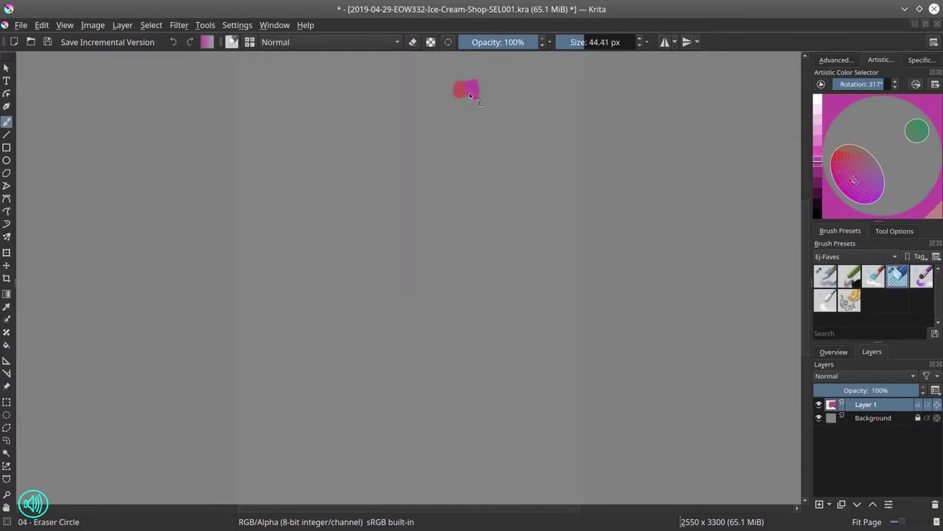
pyautogui.click(425, 291)
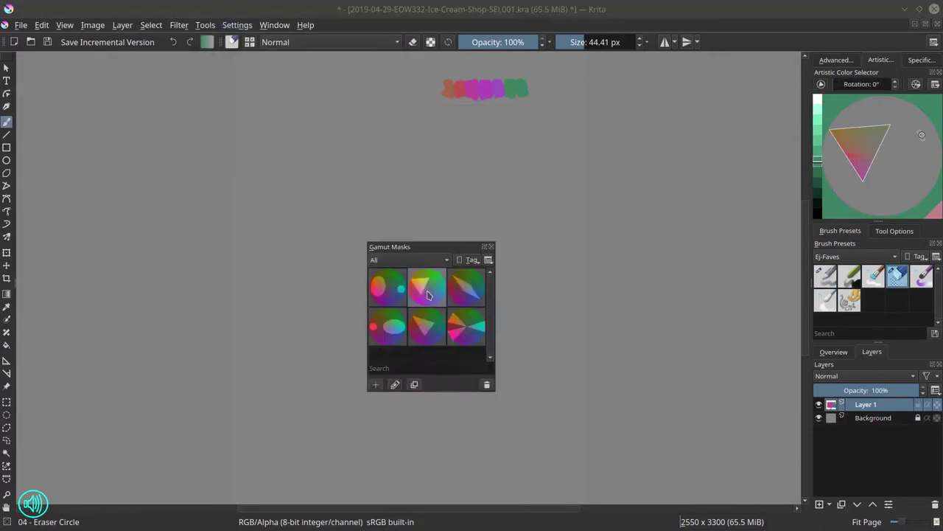
pyautogui.click(856, 169)
pyautogui.moveTo(447, 133); pyautogui.dragTo(469, 133)
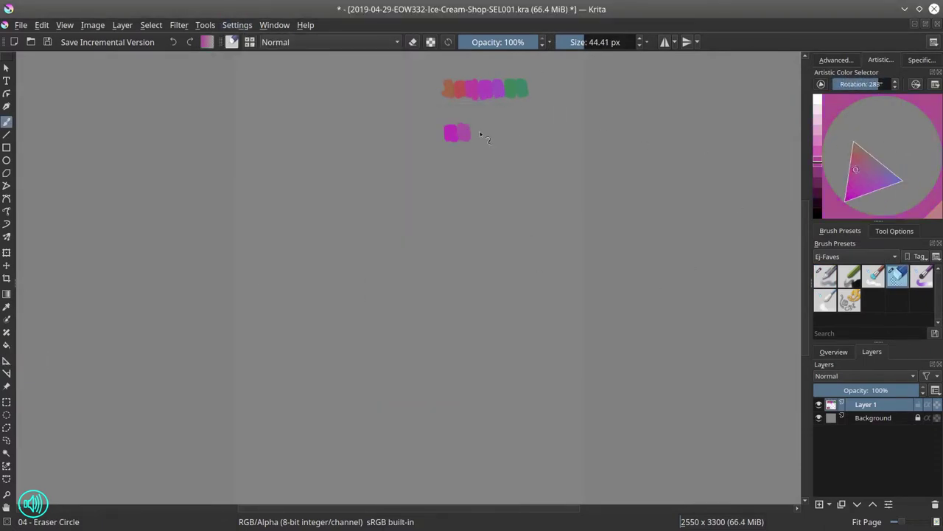
pyautogui.click(151, 24)
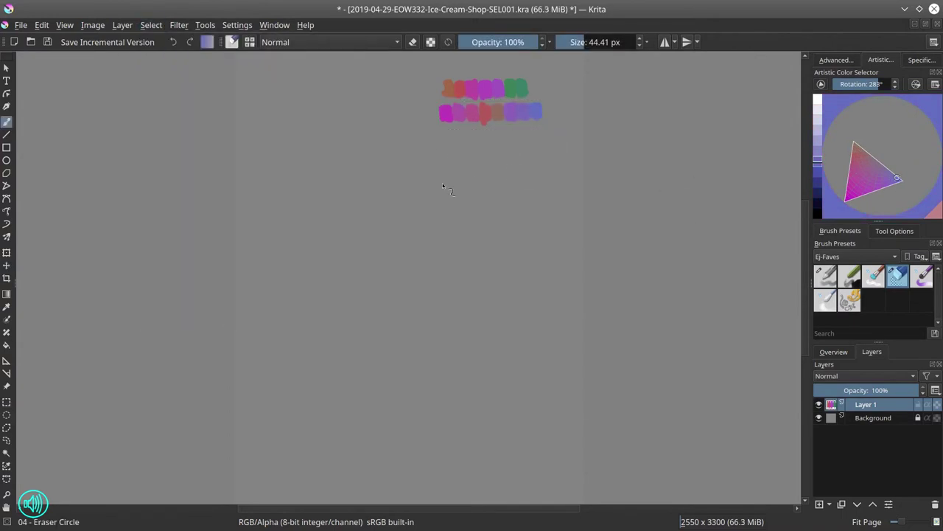
pyautogui.hotkey('ctrl', 's')
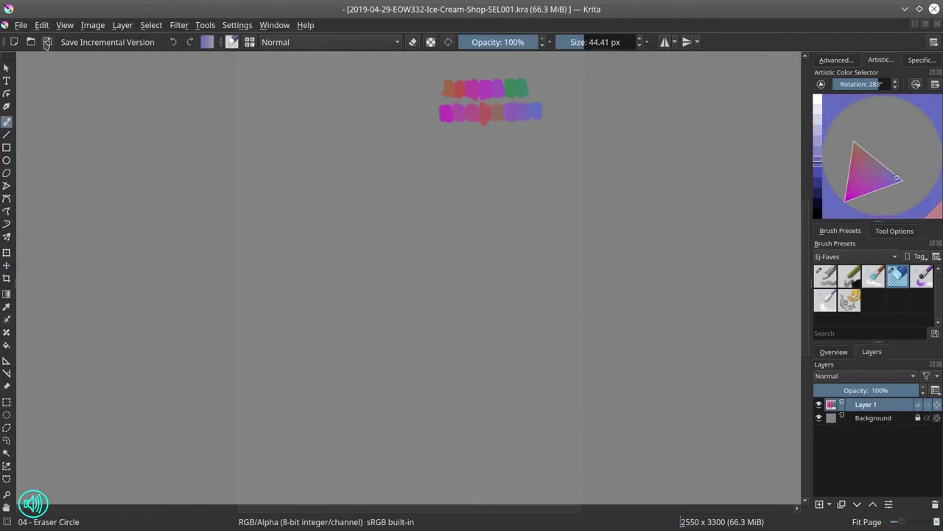
# Paint further swatch rows using a diamond mask rotated to 311° and a new triangle mask
pyautogui.click(479, 330)
pyautogui.moveTo(870, 87); pyautogui.dragTo(833, 87)
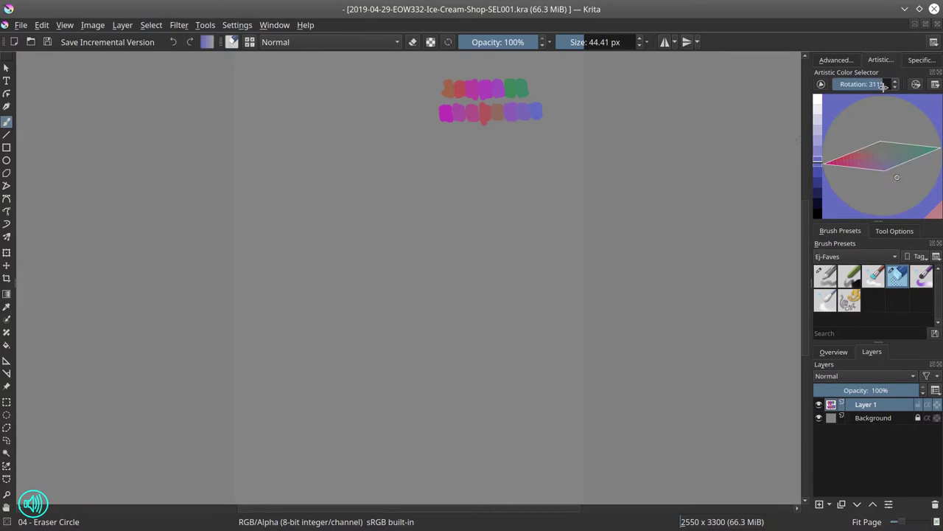
pyautogui.moveTo(447, 144); pyautogui.dragTo(469, 145)
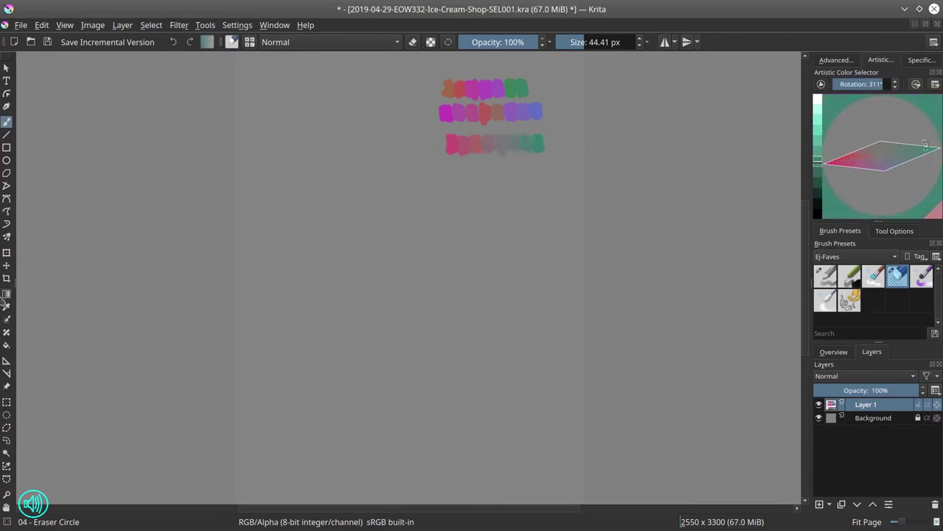
pyautogui.rightClick(506, 236)
pyautogui.click(484, 311)
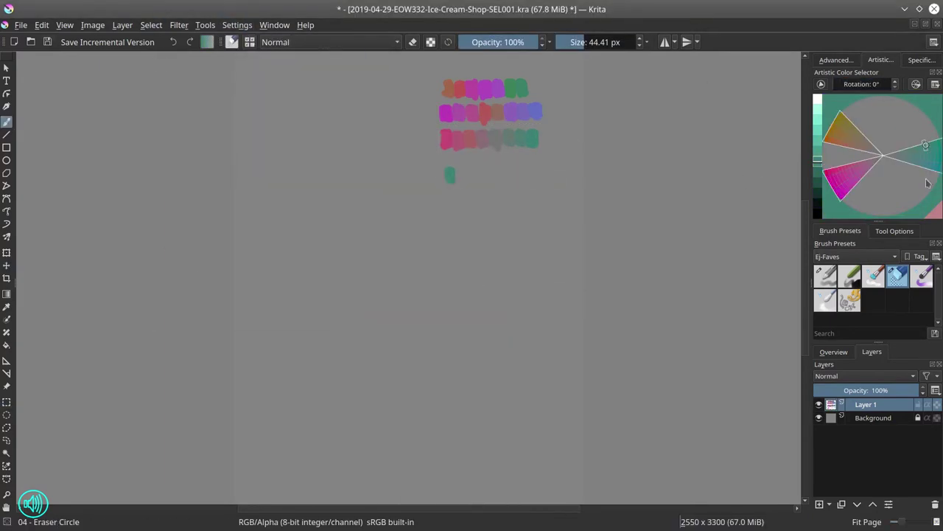
pyautogui.moveTo(451, 175)
pyautogui.mouseDown()
pyautogui.moveTo(501, 175)
pyautogui.moveTo(432, 177)
pyautogui.mouseUp()
pyautogui.click(858, 168)
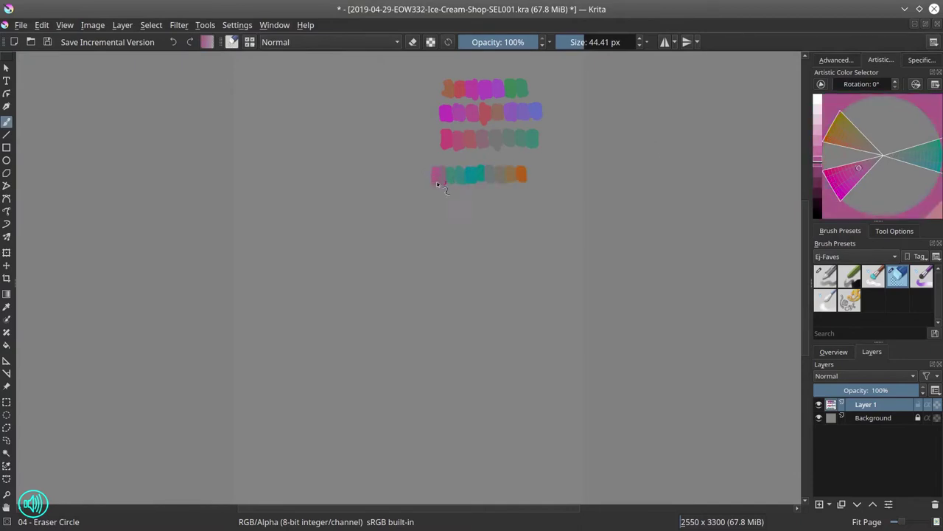
# Open the street painting file and place a copy of it below the original
pyautogui.click(20, 25)
pyautogui.click(37, 55)
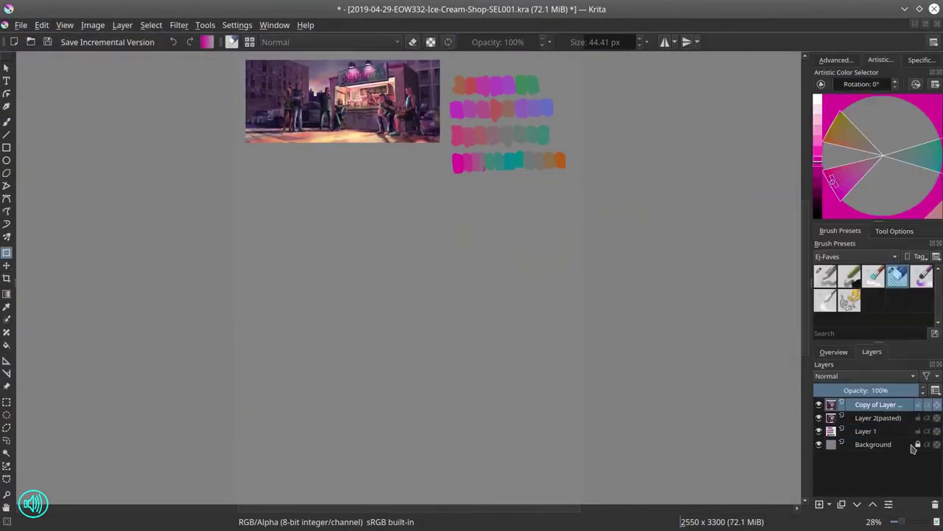
pyautogui.moveTo(111, 204); pyautogui.dragTo(111, 293)
pyautogui.click(151, 25)
# Select the background buildings on the lower copy and colour-balance them toward green and blue
pyautogui.press('Escape')
pyautogui.hotkey('ctrl', '+')
pyautogui.hotkey('ctrl', '+')
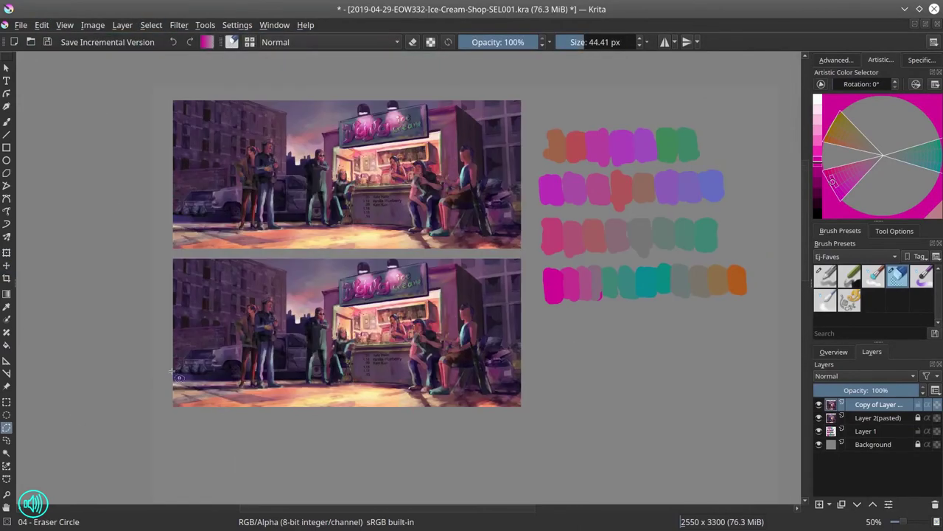
pyautogui.moveTo(288, 273)
pyautogui.mouseDown()
pyautogui.moveTo(520, 335)
pyautogui.moveTo(495, 348)
pyautogui.mouseUp()
pyautogui.click(179, 24)
pyautogui.moveTo(200, 84)
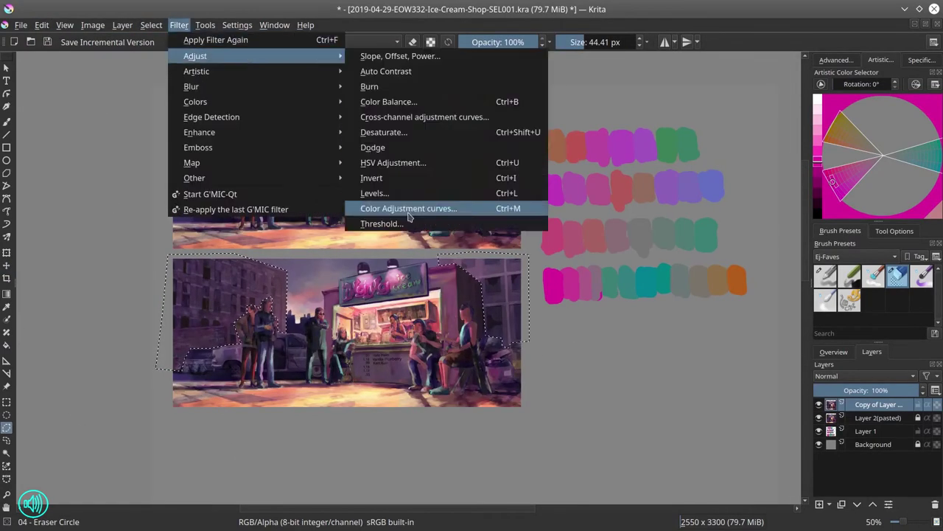
pyautogui.click(389, 101)
pyautogui.moveTo(662, 234); pyautogui.dragTo(675, 236)
pyautogui.moveTo(663, 252); pyautogui.dragTo(676, 249)
pyautogui.moveTo(663, 330); pyautogui.dragTo(676, 331)
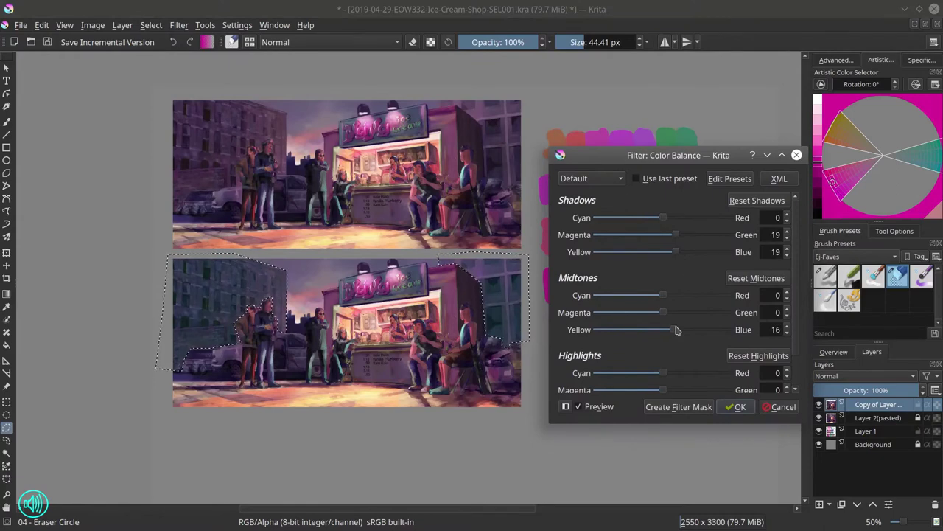
pyautogui.scroll(-2, 685, 369)
pyautogui.click(737, 407)
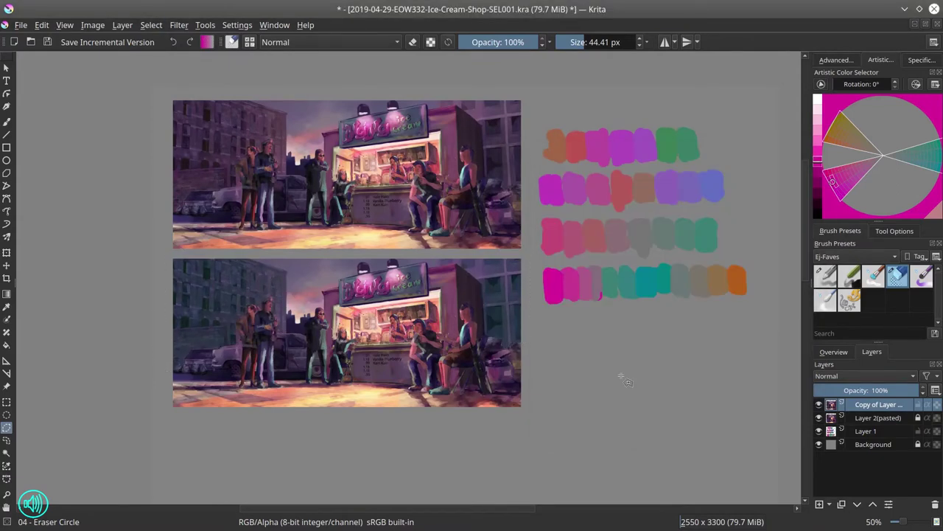
# Duplicate the adjusted painting layer and hide the swatch layer
pyautogui.rightClick(877, 404)
pyautogui.click(810, 198)
pyautogui.click(819, 444)
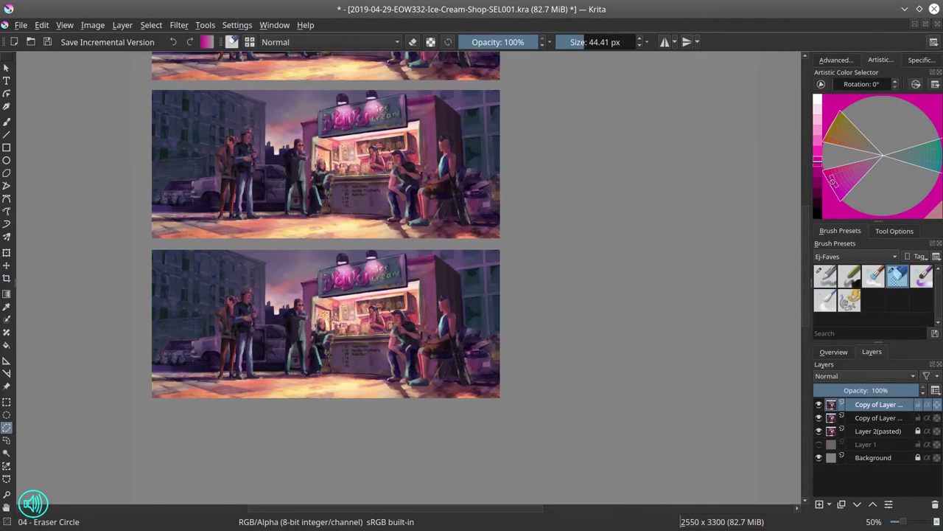
pyautogui.scroll(1, 328, 363)
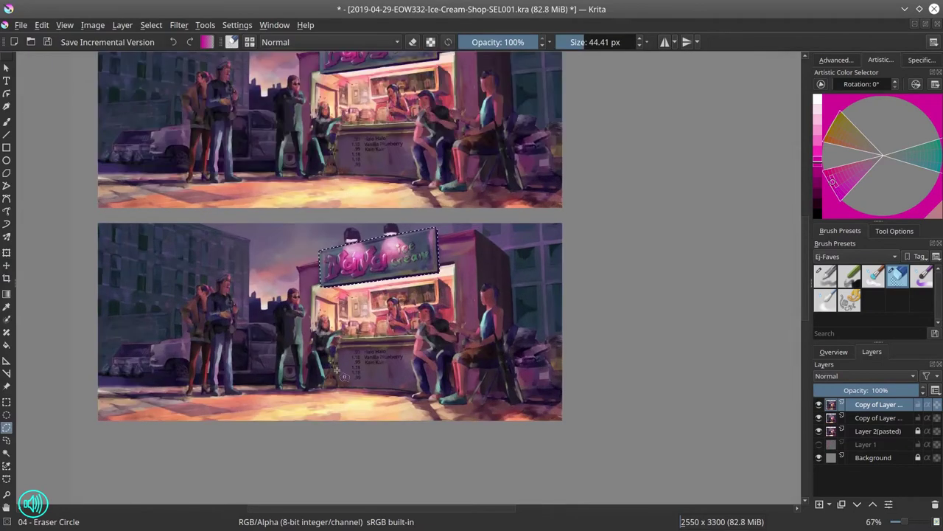
pyautogui.scroll(1, 340, 377)
# Lasso the man on the left, the standing man and the men at the counter
pyautogui.moveTo(163, 254)
pyautogui.mouseDown()
pyautogui.moveTo(144, 280)
pyautogui.moveTo(150, 360)
pyautogui.moveTo(184, 347)
pyautogui.moveTo(177, 255)
pyautogui.mouseUp()
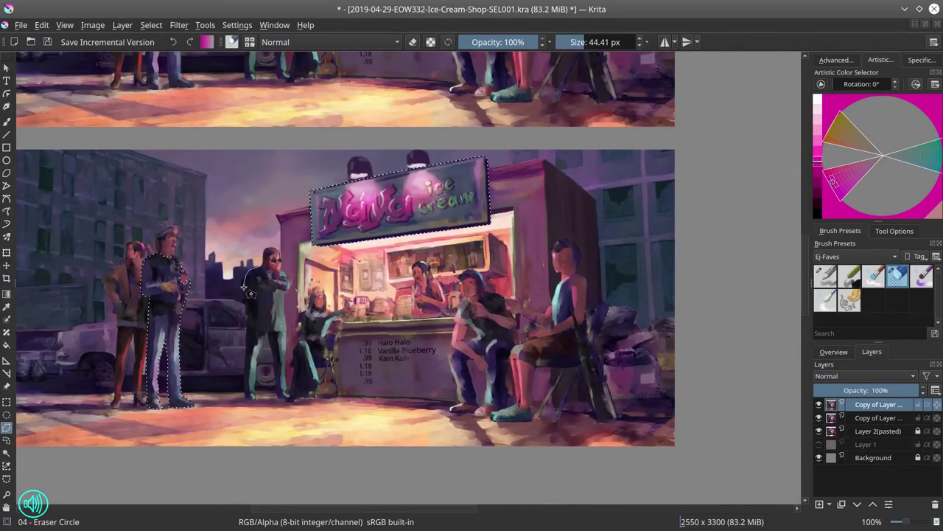
pyautogui.moveTo(251, 293)
pyautogui.mouseDown()
pyautogui.moveTo(285, 401)
pyautogui.moveTo(344, 311)
pyautogui.moveTo(289, 394)
pyautogui.moveTo(289, 293)
pyautogui.moveTo(274, 274)
pyautogui.mouseUp()
pyautogui.hscroll(1, 274, 274)
pyautogui.moveTo(424, 325)
pyautogui.mouseDown()
pyautogui.moveTo(444, 402)
pyautogui.moveTo(473, 347)
pyautogui.moveTo(427, 298)
pyautogui.mouseUp()
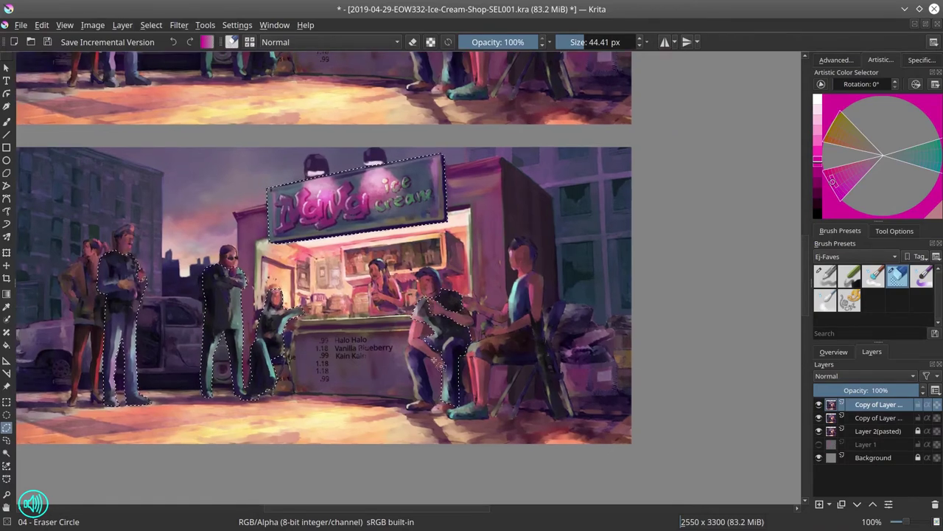
pyautogui.moveTo(440, 365)
pyautogui.mouseDown()
pyautogui.moveTo(461, 417)
pyautogui.moveTo(482, 408)
pyautogui.moveTo(467, 355)
pyautogui.moveTo(523, 288)
pyautogui.moveTo(532, 320)
pyautogui.moveTo(558, 339)
pyautogui.mouseUp()
pyautogui.press('-')
pyautogui.press('-')
pyautogui.press('-')
# Colour-balance the figures with Magenta/Green -5 in shadows and -7 in midtones, then deselect
pyautogui.click(178, 24)
pyautogui.click(424, 98)
pyautogui.moveTo(186, 274); pyautogui.dragTo(181, 275)
pyautogui.scroll(-1, 256, 386)
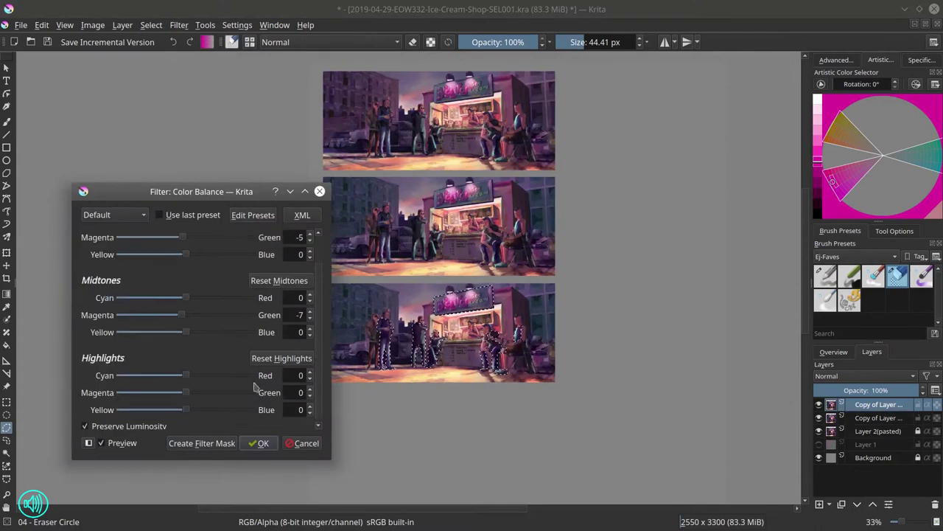
pyautogui.click(262, 443)
pyautogui.click(152, 24)
pyautogui.click(169, 52)
pyautogui.click(178, 24)
pyautogui.click(446, 162)
pyautogui.click(259, 442)
# Apply an HSV Adjustment to the bottom study, trying hue shifts and settling near 86
pyautogui.click(179, 25)
pyautogui.moveTo(195, 56)
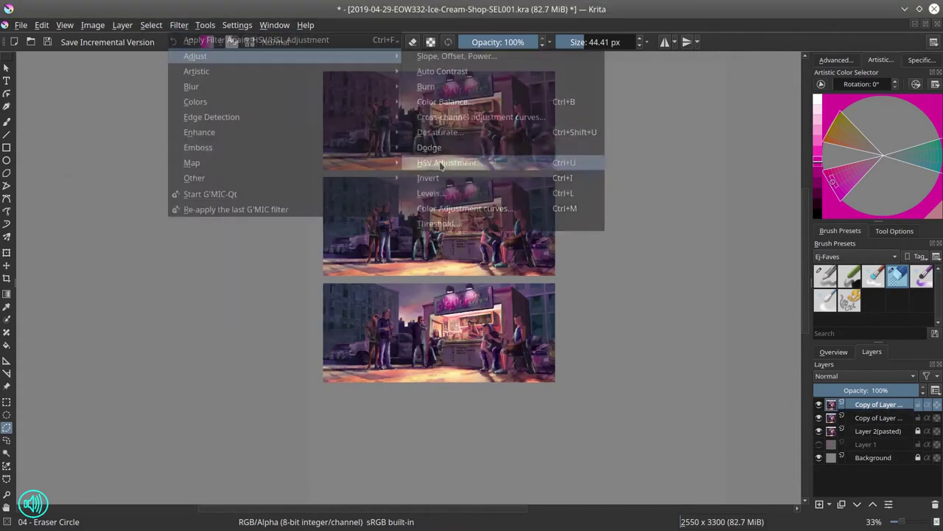
pyautogui.click(440, 162)
pyautogui.moveTo(137, 213); pyautogui.dragTo(111, 213)
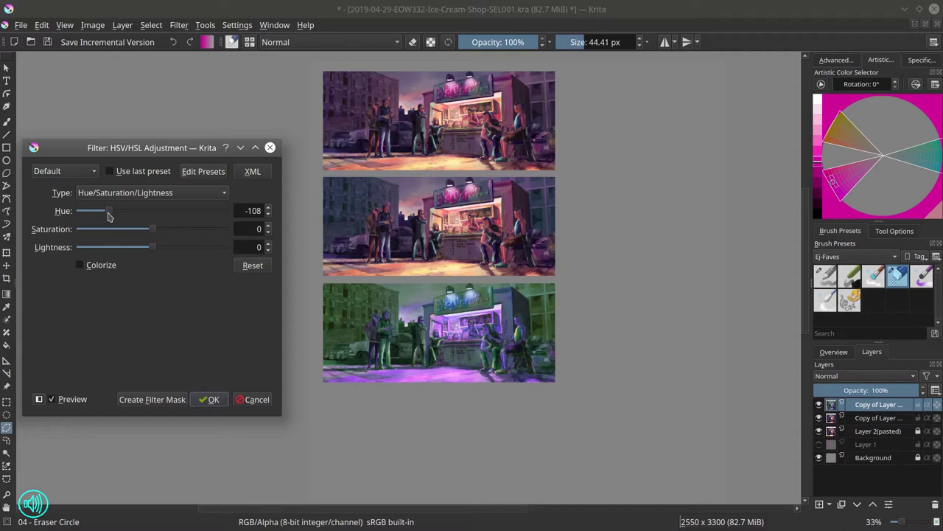
pyautogui.moveTo(107, 214); pyautogui.dragTo(171, 217)
pyautogui.click(190, 212)
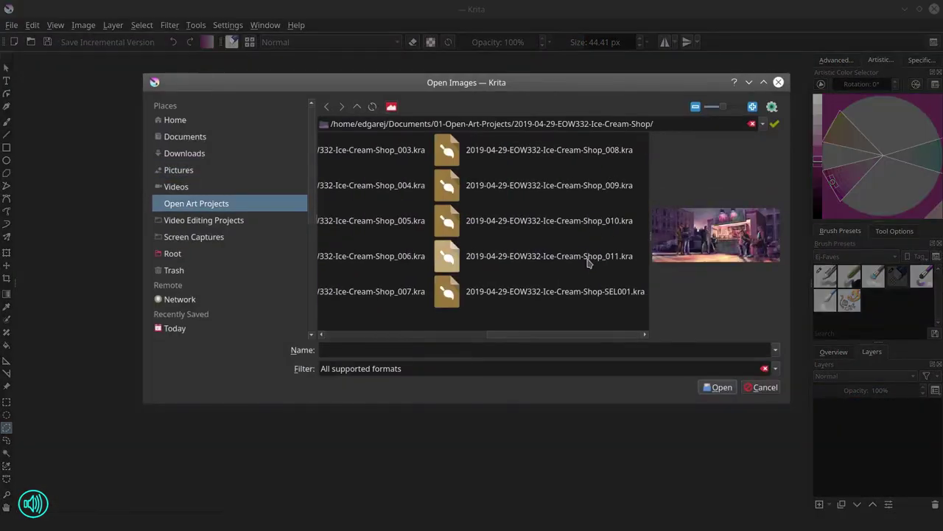
# Open version 011, toggle the dark sketch layer and save it incrementally as version 012
pyautogui.click(588, 258)
pyautogui.click(718, 387)
pyautogui.click(819, 445)
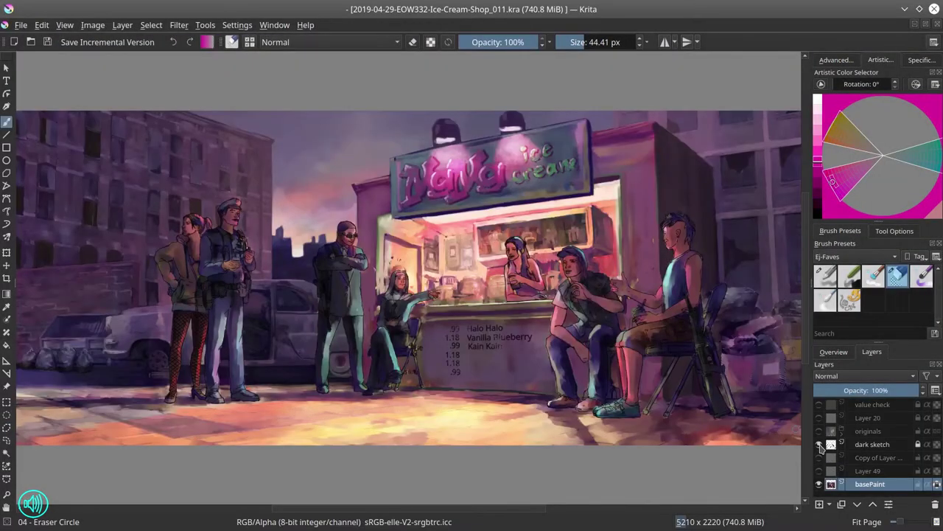
pyautogui.click(107, 42)
# Merge the selected layers, scale the merged painting up to fill the canvas and save
pyautogui.scroll(3, 863, 457)
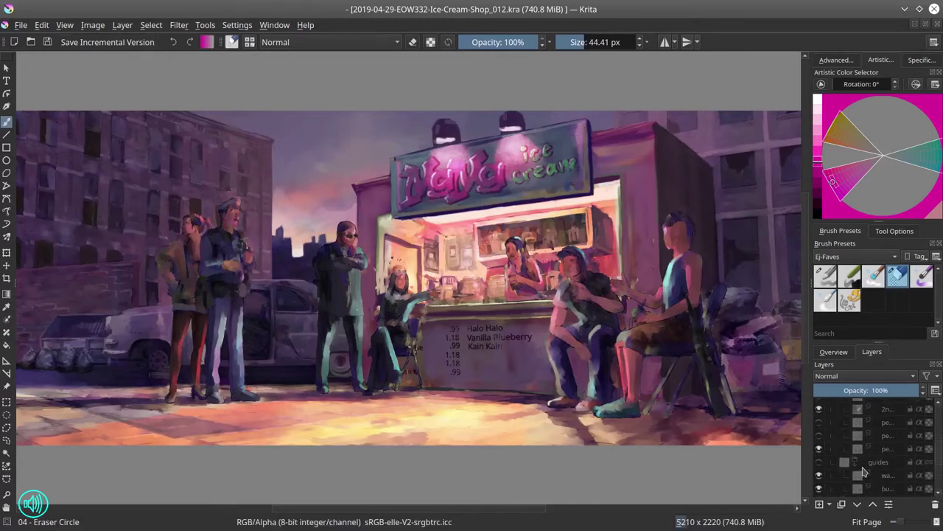
pyautogui.scroll(3, 864, 464)
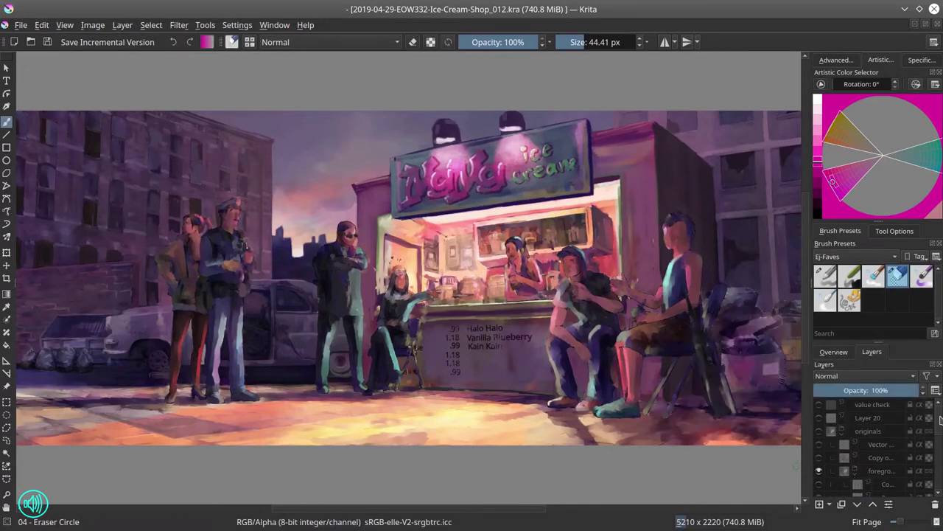
pyautogui.rightClick(933, 474)
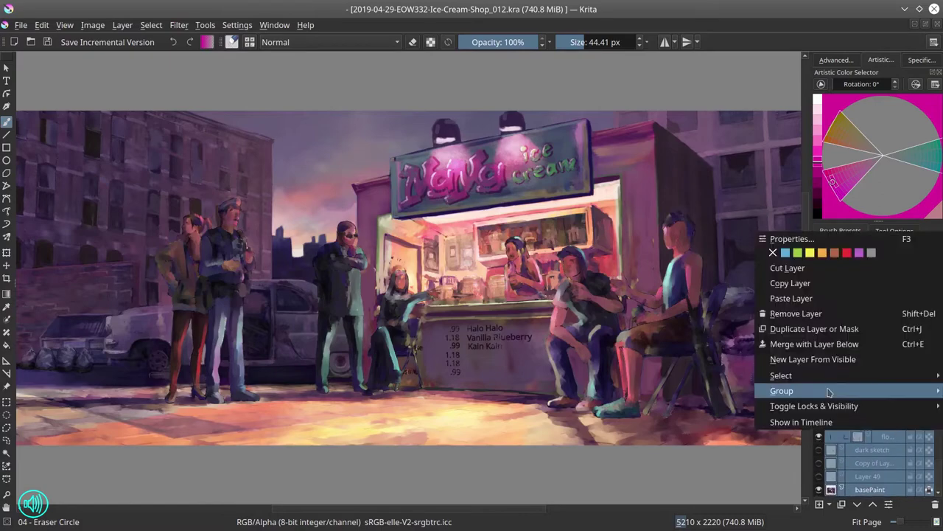
pyautogui.click(803, 312)
pyautogui.scroll(-2, 315, 383)
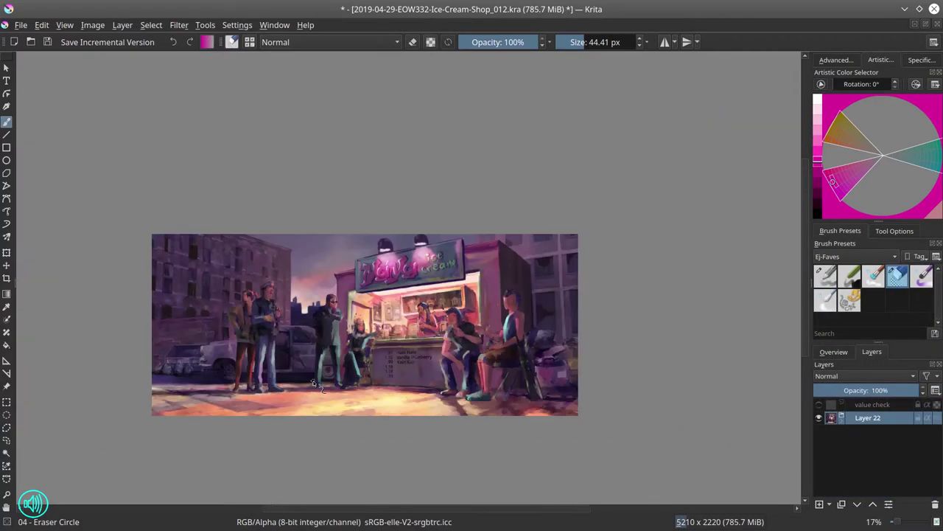
pyautogui.hotkey('ctrl', 't')
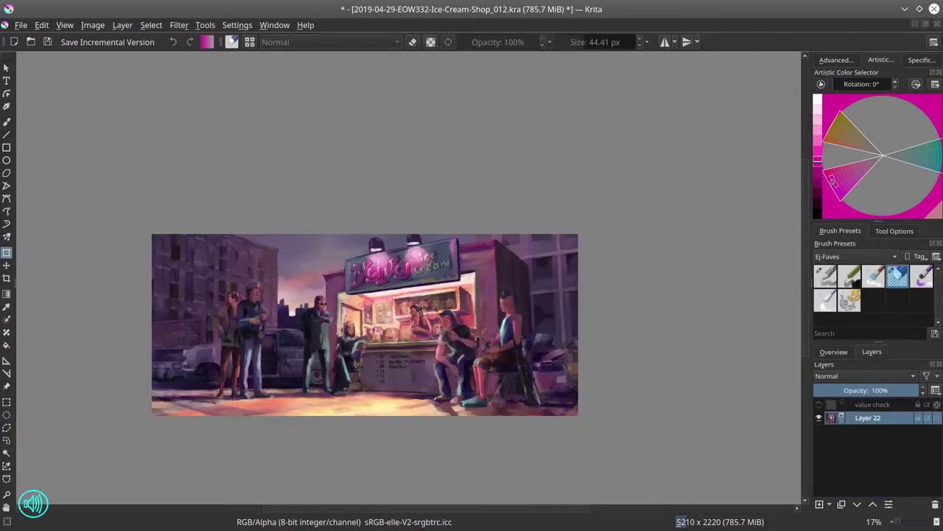
pyautogui.moveTo(139, 440); pyautogui.dragTo(112, 452)
pyautogui.press('Return')
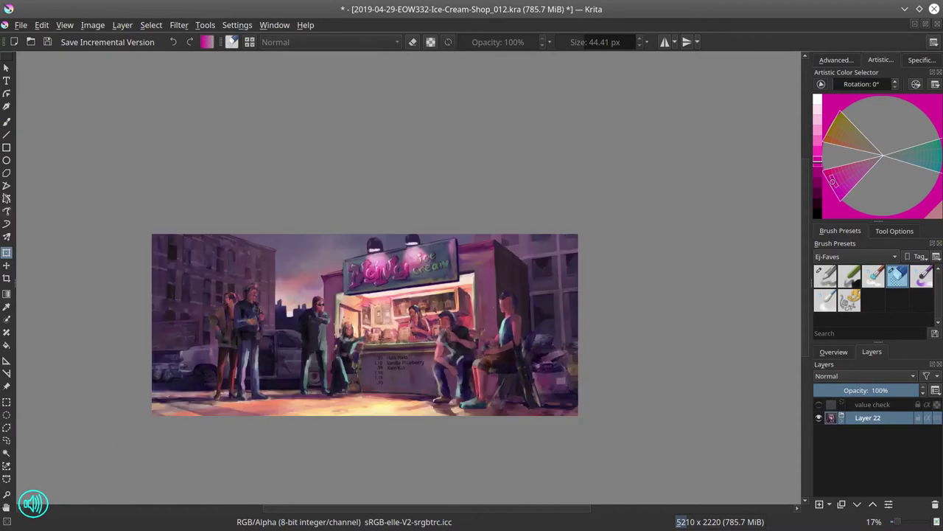
pyautogui.hotkey('ctrl', 's')
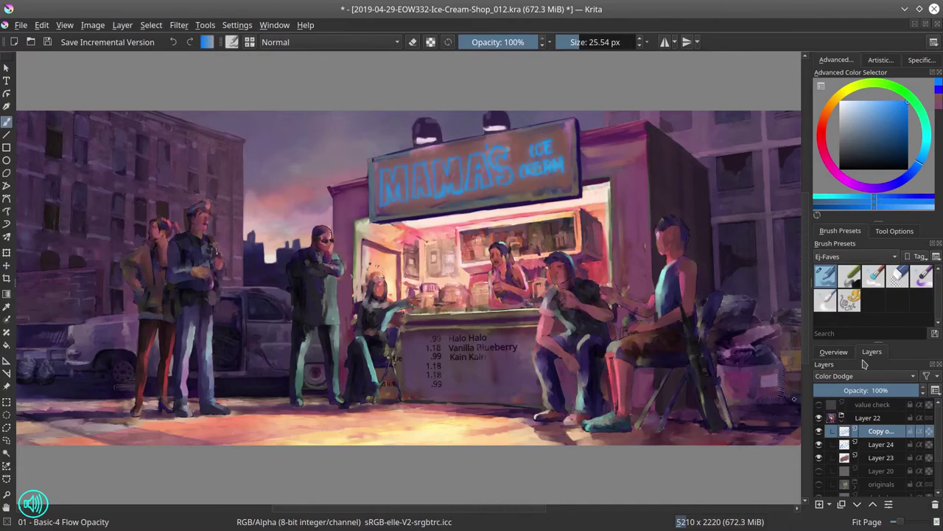
# Duplicate the lettering layer and hue-shift the copy to cyan
pyautogui.rightClick(876, 430)
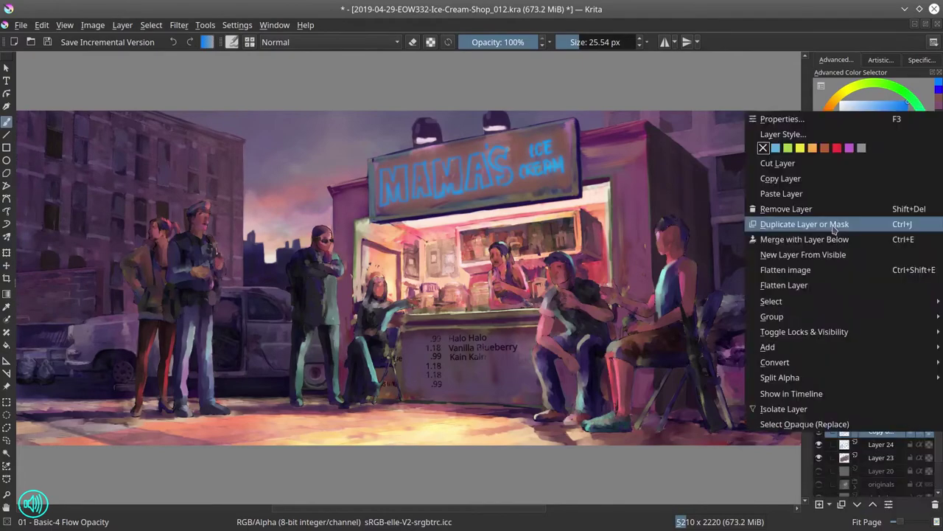
pyautogui.click(826, 164)
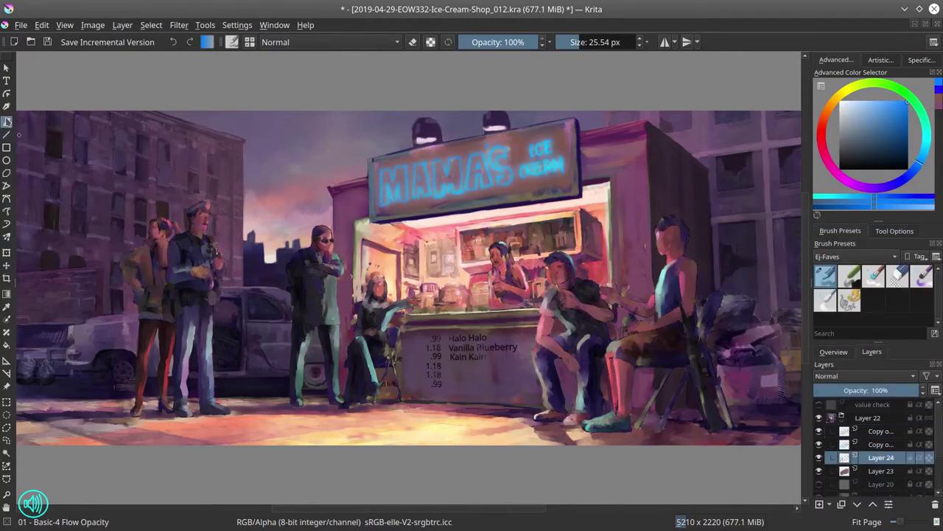
pyautogui.hotkey('ctrl', 'u')
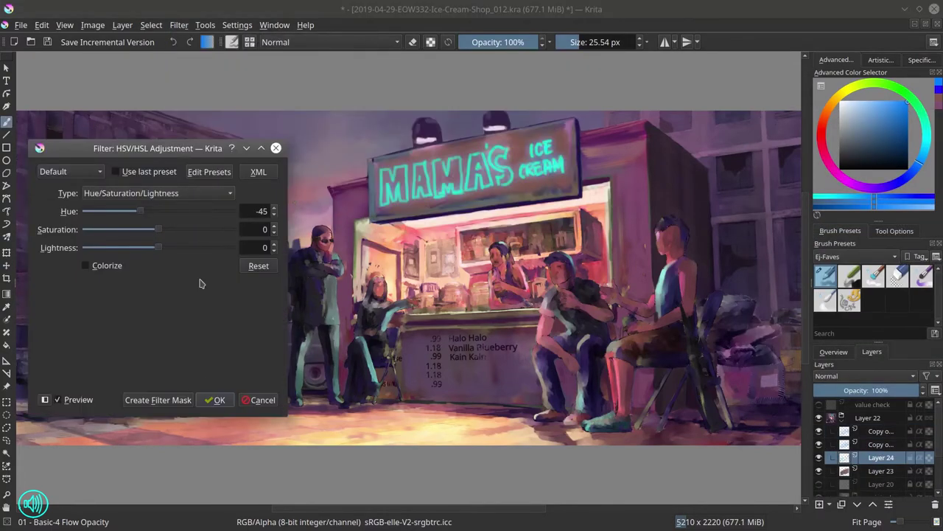
pyautogui.press('Return')
pyautogui.click(845, 352)
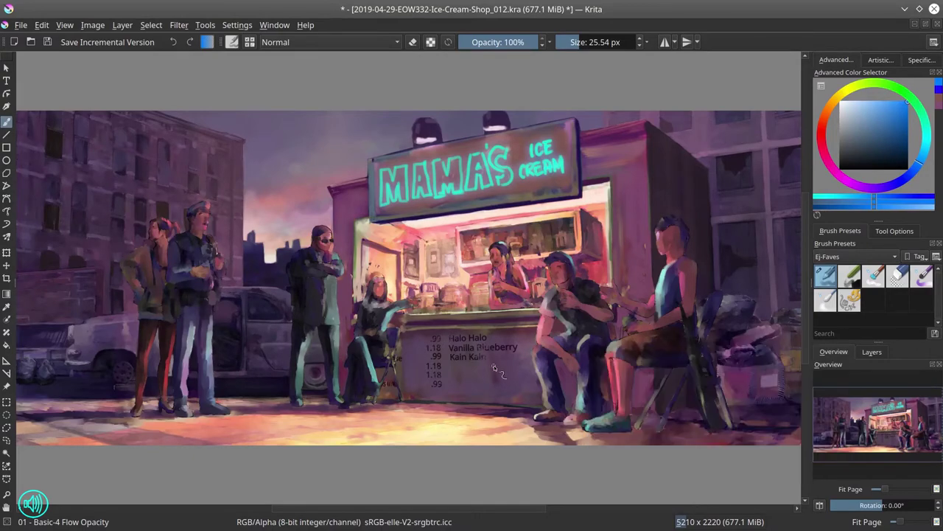
# Save the document with the cyan-shifted lettering copy
pyautogui.click(872, 352)
pyautogui.click(93, 24)
pyautogui.hotkey('ctrl', 's')
pyautogui.press('Escape')
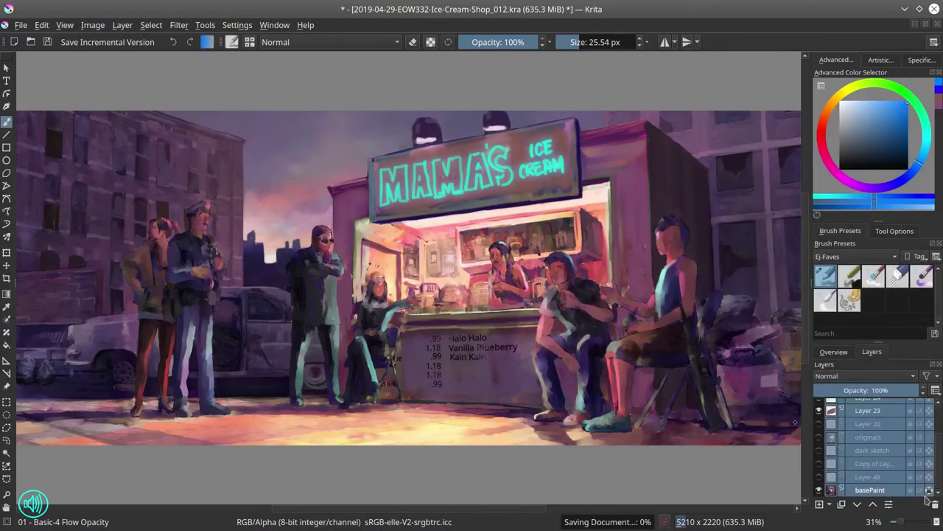
# Move the sign lettering layers down the stack, delete unused Layer 23, and save
pyautogui.click(857, 504)
pyautogui.click(857, 504)
pyautogui.click(857, 504)
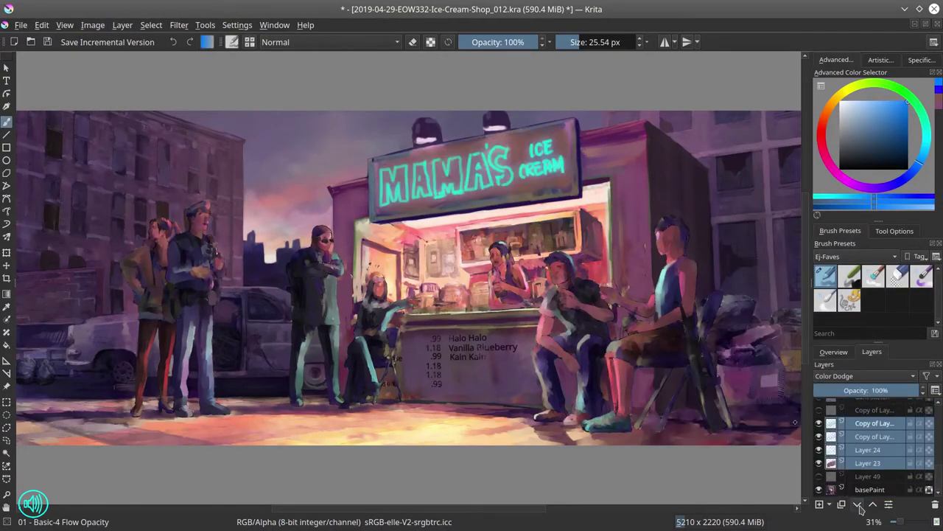
pyautogui.click(857, 504)
pyautogui.click(869, 490)
pyautogui.click(47, 42)
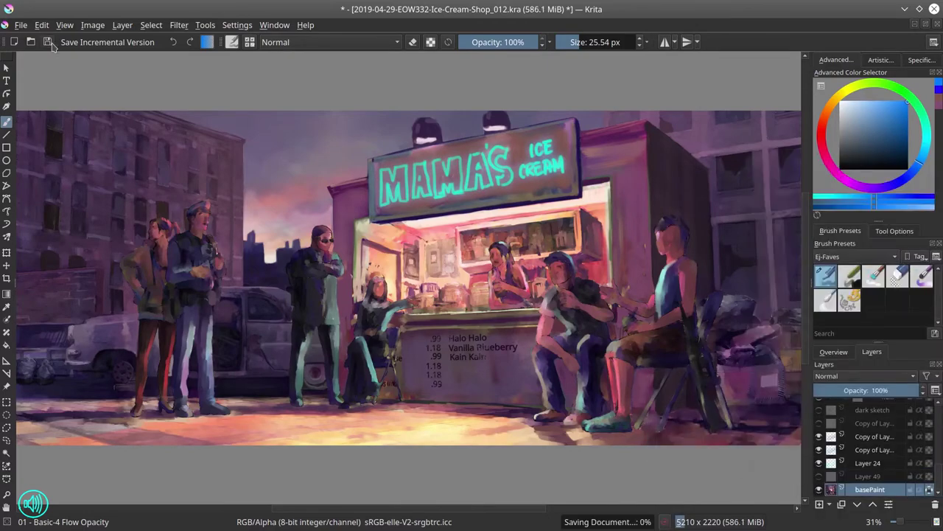
# Group the lettering copies and Layer 24 together and collapse the new group
pyautogui.click(867, 463)
pyautogui.keyDown('shift'); pyautogui.click(875, 437); pyautogui.keyUp('shift')
pyautogui.hotkey('ctrl', 'g')
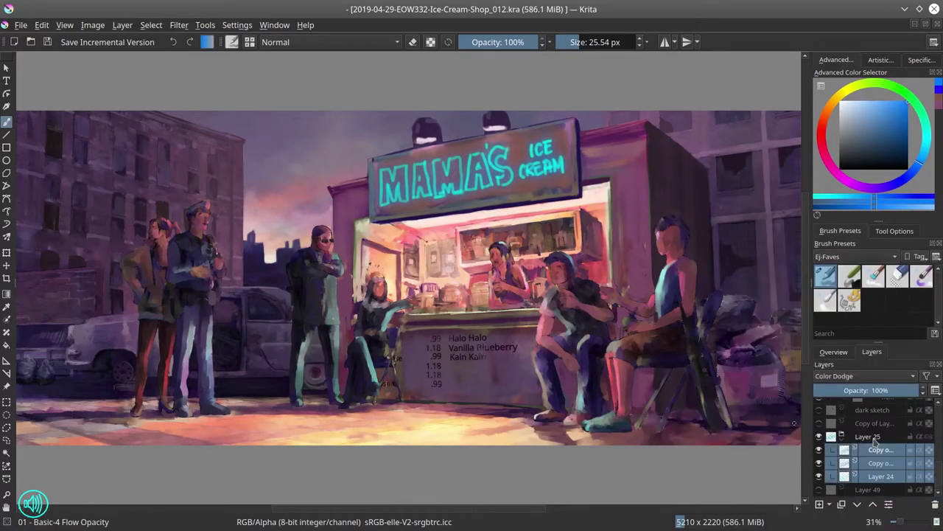
pyautogui.click(875, 440)
pyautogui.click(873, 275)
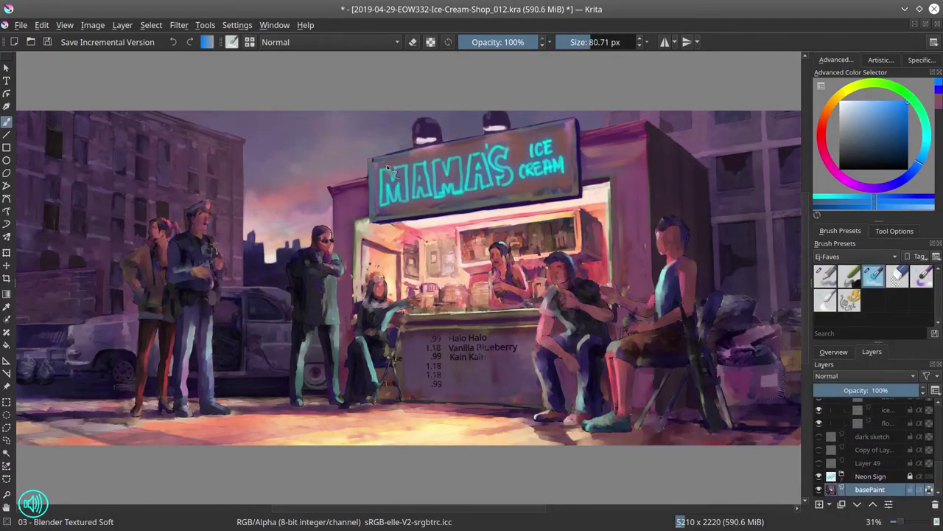
# Pick a darker colour with the Basic-4 Flow Opacity brush set to Color Dodge
pyautogui.keyDown('ctrl'); pyautogui.click(558, 132); pyautogui.keyUp('ctrl')
pyautogui.press('/')
pyautogui.scroll(3, 558, 133)
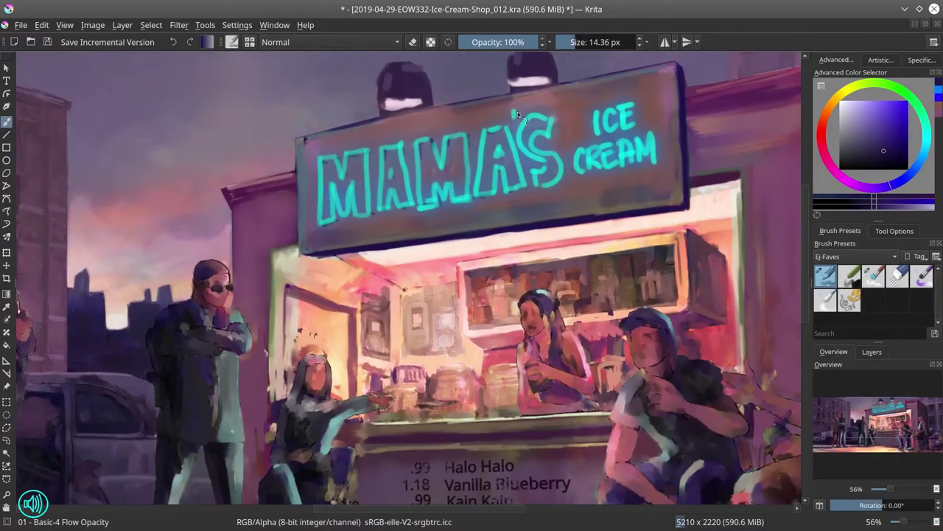
pyautogui.click(328, 42)
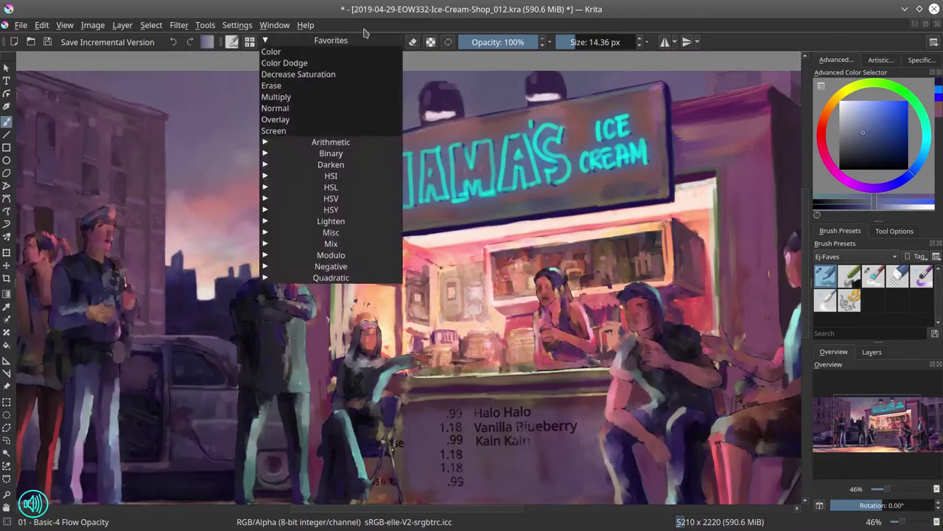
pyautogui.click(280, 30)
# Switch to the Blender Textured Soft brush and start a polygonal outline around the left building
pyautogui.scroll(-4, 621, 179)
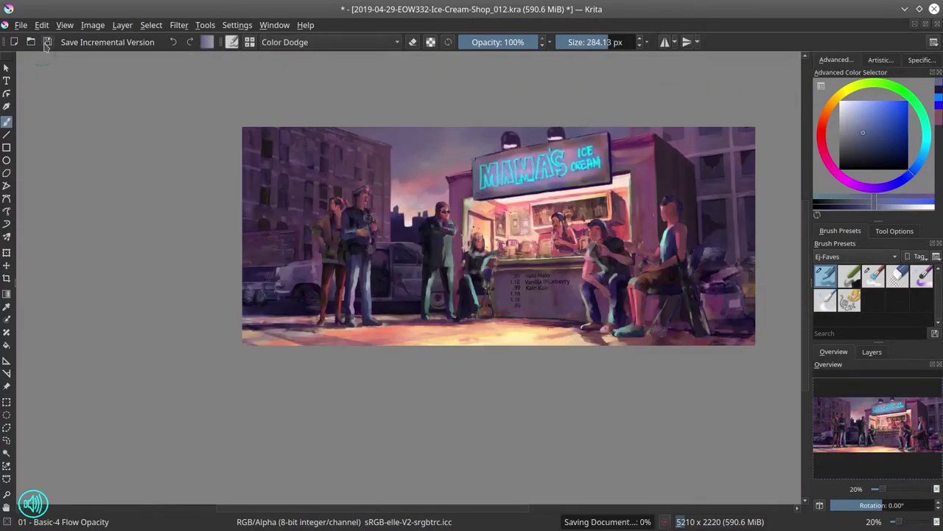
pyautogui.press('/')
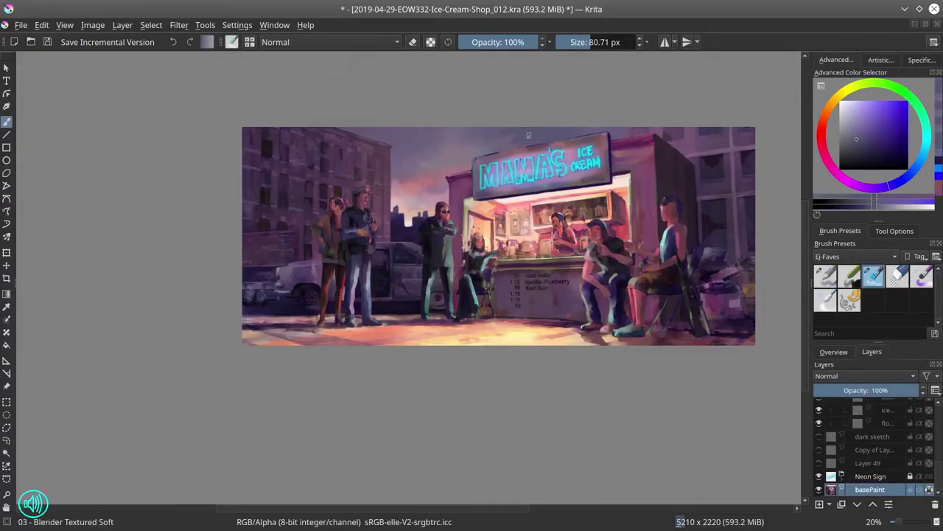
pyautogui.click(833, 352)
pyautogui.scroll(3, 285, 194)
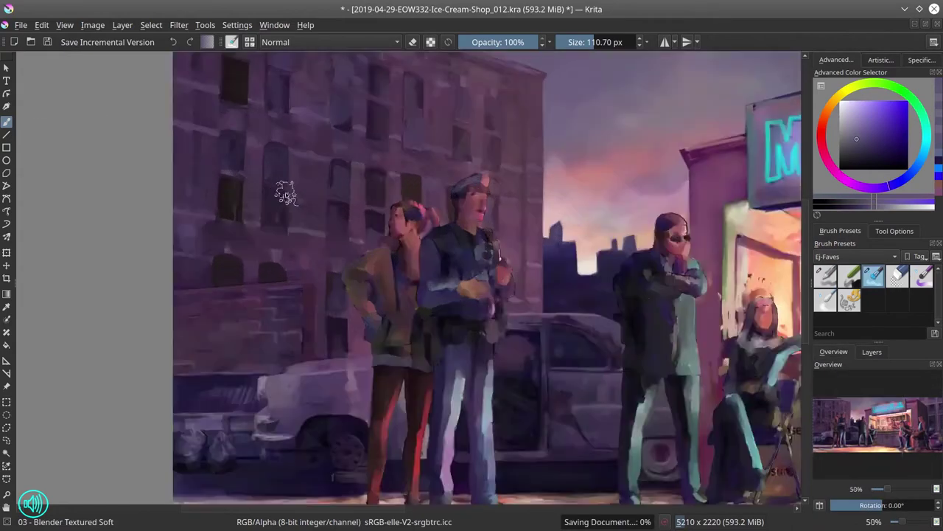
pyautogui.click(177, 334)
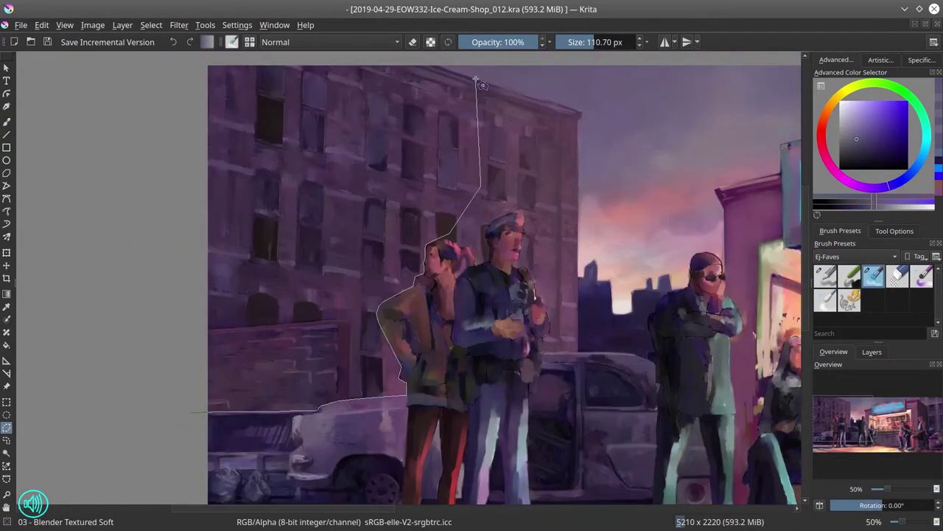
# Close the building outline and shift the backdrop's hue with Hue/Saturation/Lightness
pyautogui.press('Return')
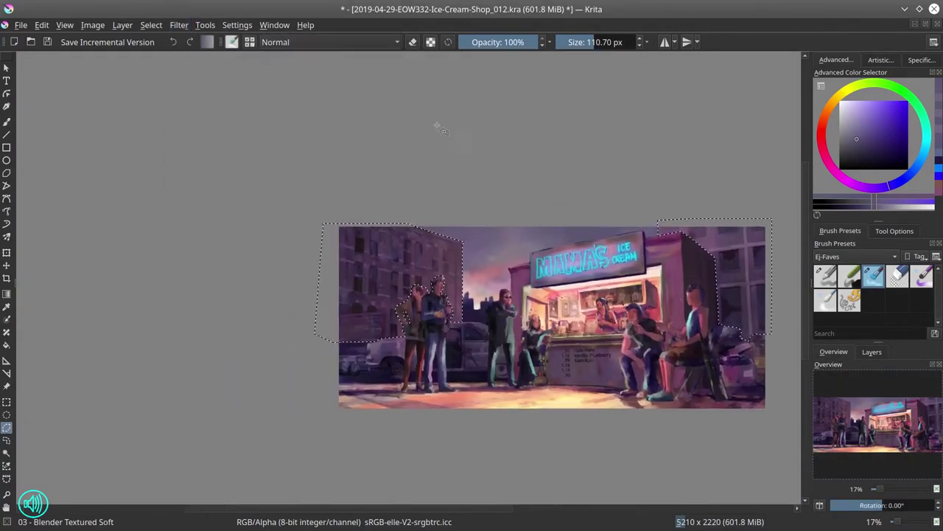
pyautogui.click(178, 24)
pyautogui.click(463, 170)
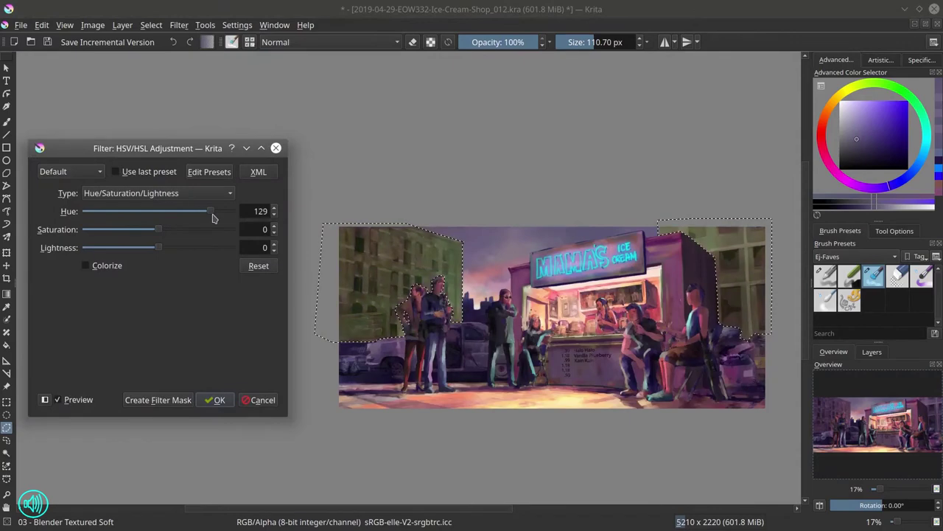
pyautogui.moveTo(212, 218); pyautogui.dragTo(126, 213)
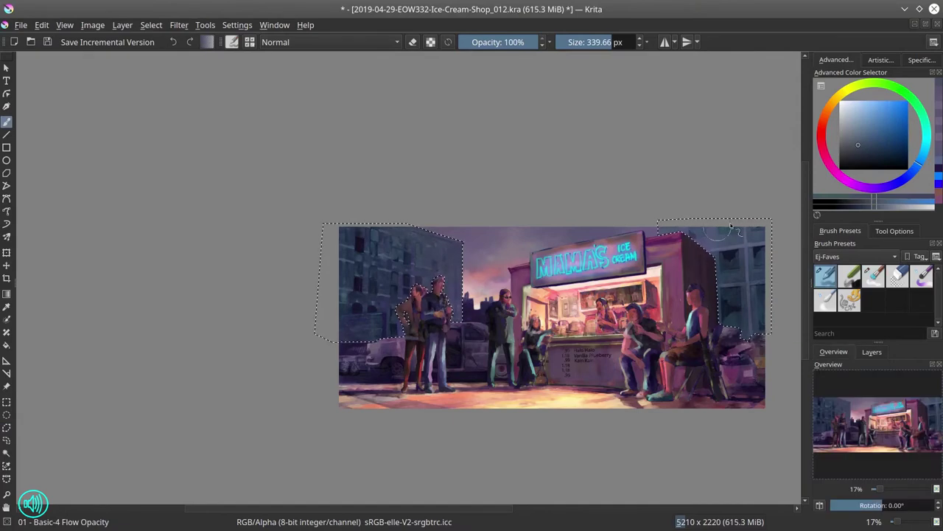
# Check the layer stack, return to Overview, and deselect the buildings
pyautogui.click(872, 352)
pyautogui.click(844, 353)
pyautogui.hotkey('ctrl', 'shift', 'a')
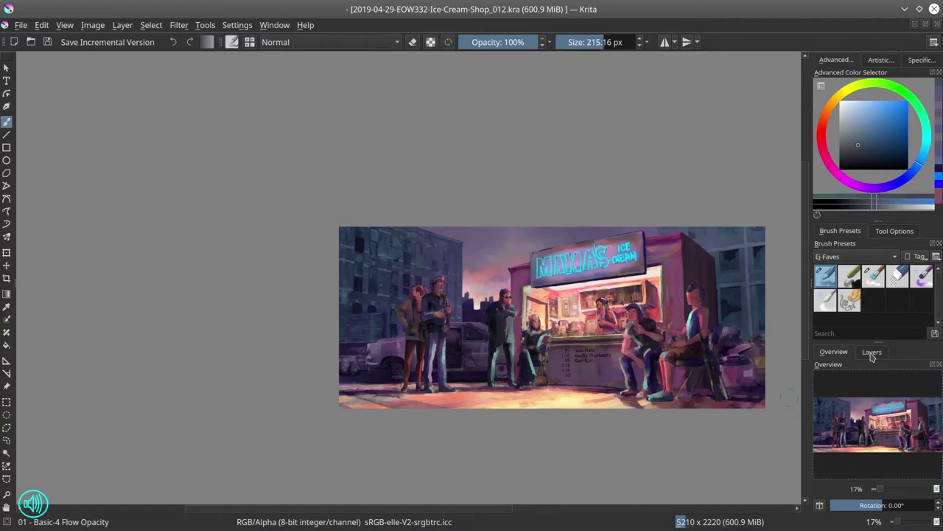
pyautogui.scroll(4, 362, 248)
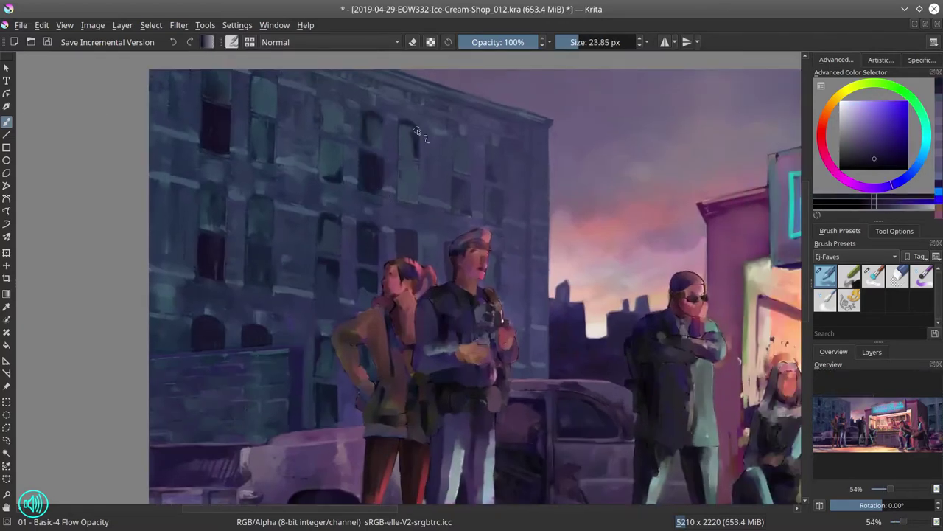
# Tilt the canvas and sample purple, peach and pinkish-red sidewalk colours
pyautogui.hscroll(10, 328, 381)
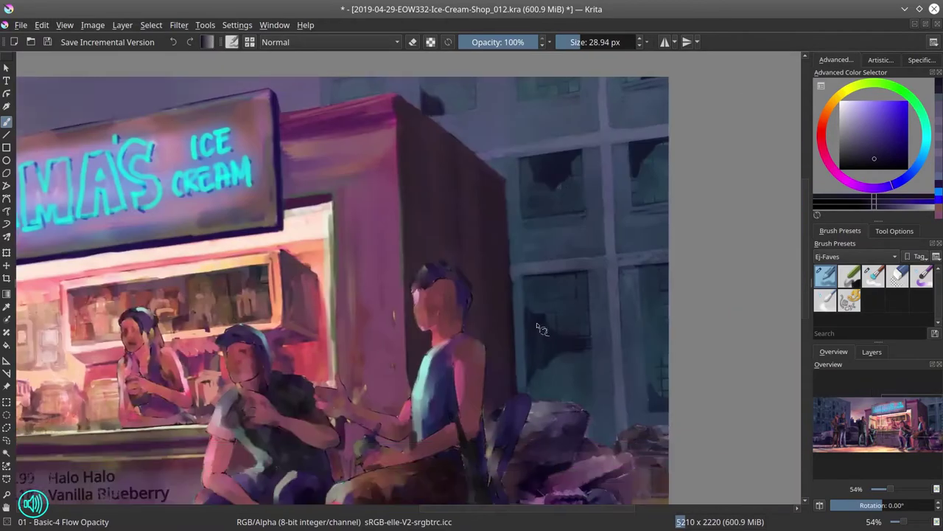
pyautogui.scroll(-4, 600, 191)
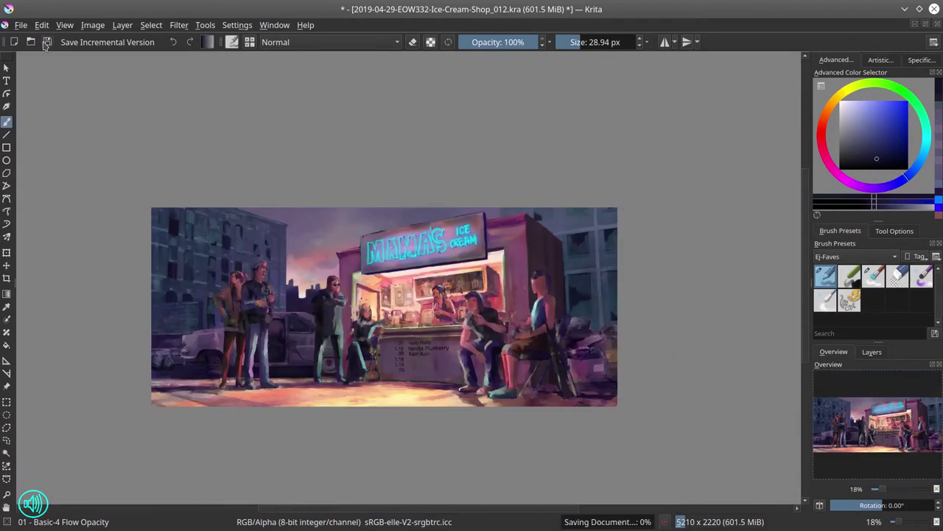
pyautogui.click(872, 352)
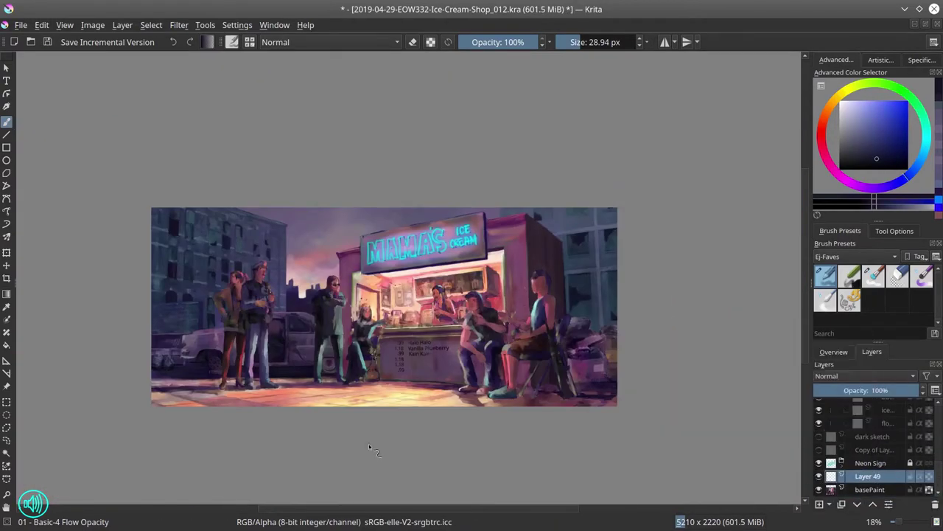
pyautogui.click(833, 352)
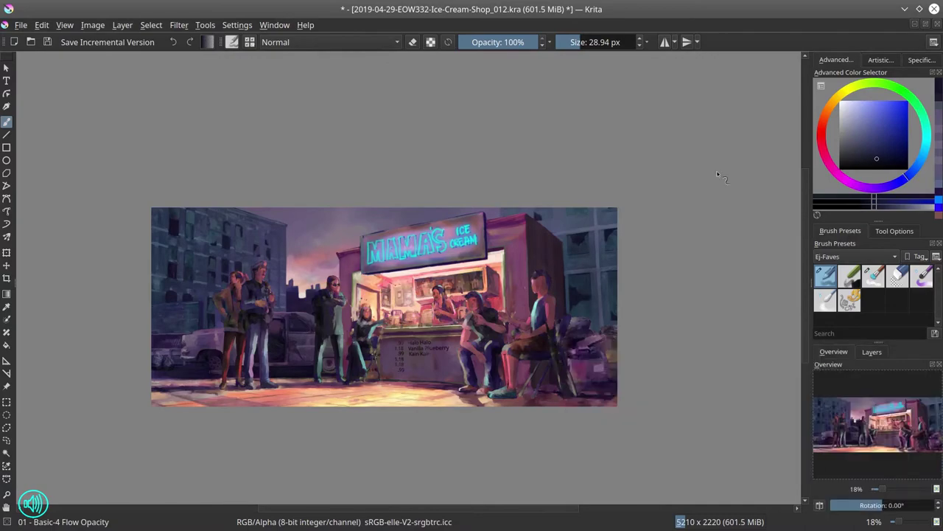
pyautogui.scroll(6, 322, 361)
pyautogui.moveTo(322, 362)
pyautogui.mouseDown()
pyautogui.moveTo(324, 354)
pyautogui.moveTo(322, 361)
pyautogui.mouseUp()
pyautogui.keyDown('ctrl'); pyautogui.click(322, 361); pyautogui.keyUp('ctrl')
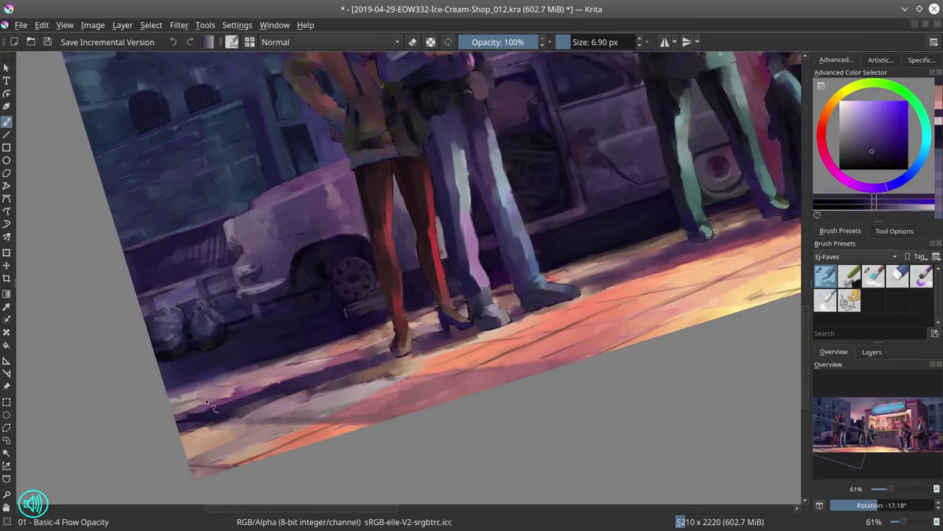
pyautogui.keyDown('ctrl'); pyautogui.click(199, 410); pyautogui.keyUp('ctrl')
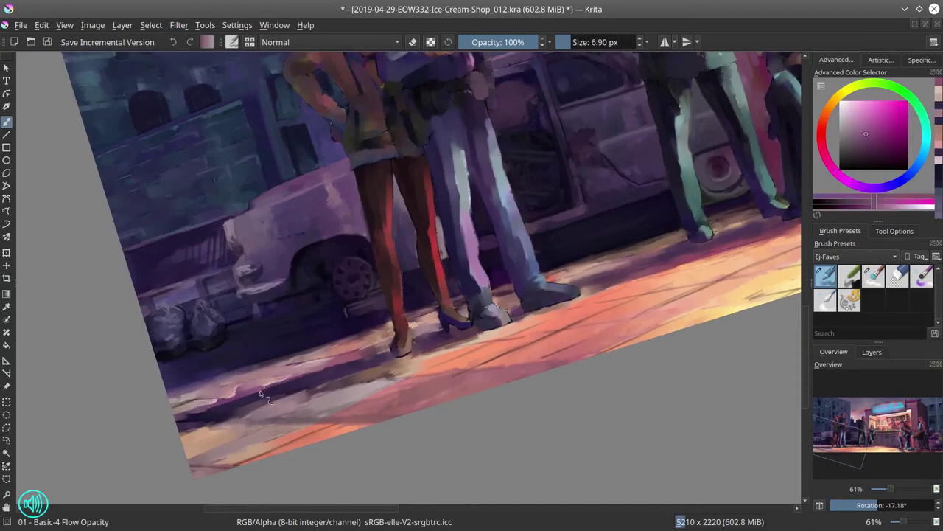
pyautogui.keyDown('ctrl'); pyautogui.click(391, 352); pyautogui.keyUp('ctrl')
# Paint lighter strokes over the sidewalk shadow on Layer 49 with blur and flow-opacity brushes
pyautogui.keyDown('ctrl'); pyautogui.click(384, 348); pyautogui.keyUp('ctrl')
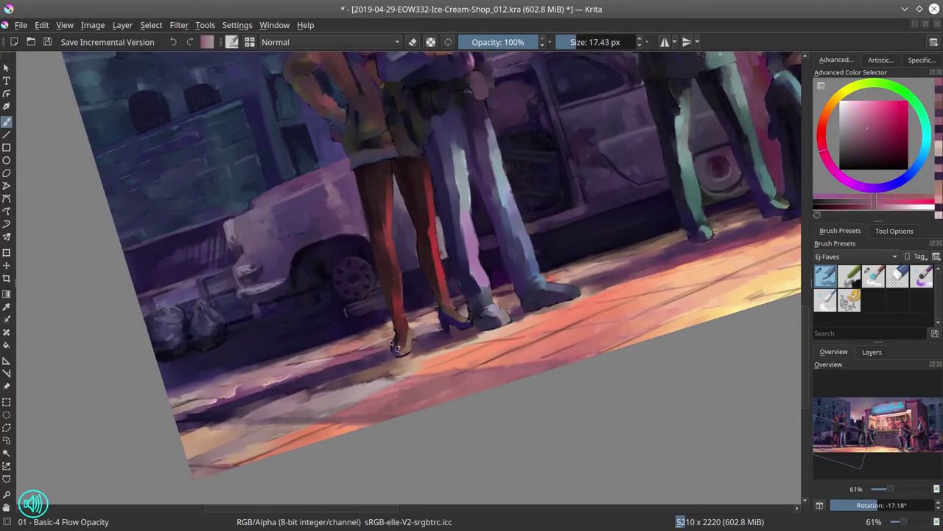
pyautogui.press('/')
pyautogui.press('pageup')
pyautogui.press('/')
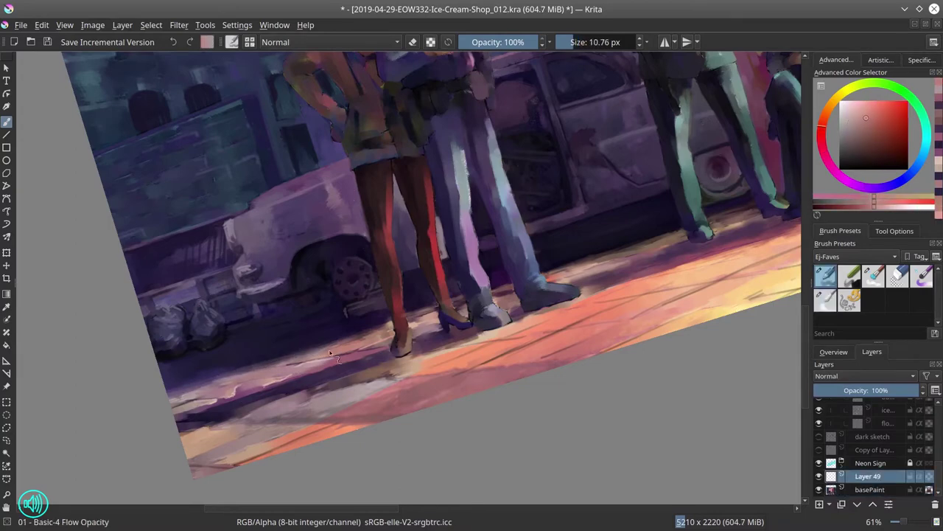
pyautogui.keyDown('ctrl'); pyautogui.click(365, 333); pyautogui.keyUp('ctrl')
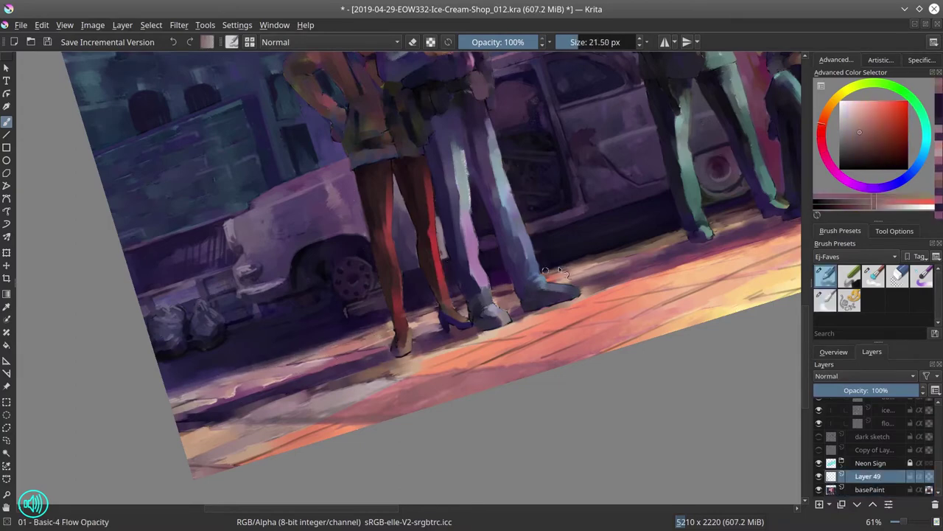
# Sample dark purple and peach, then paint the pavement near the shoes on basePaint
pyautogui.keyDown('ctrl'); pyautogui.click(573, 288); pyautogui.keyUp('ctrl')
pyautogui.keyDown('ctrl'); pyautogui.click(244, 423); pyautogui.keyUp('ctrl')
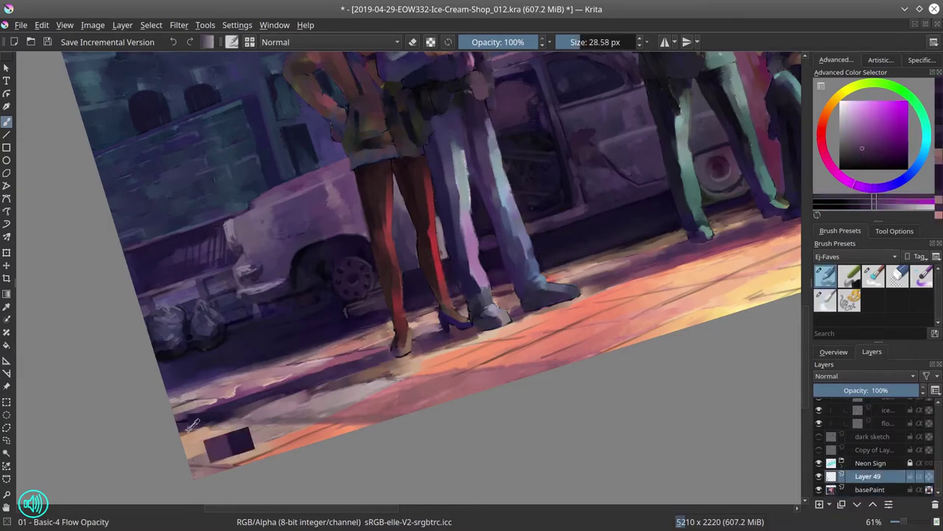
pyautogui.press('/')
pyautogui.press('pagedown')
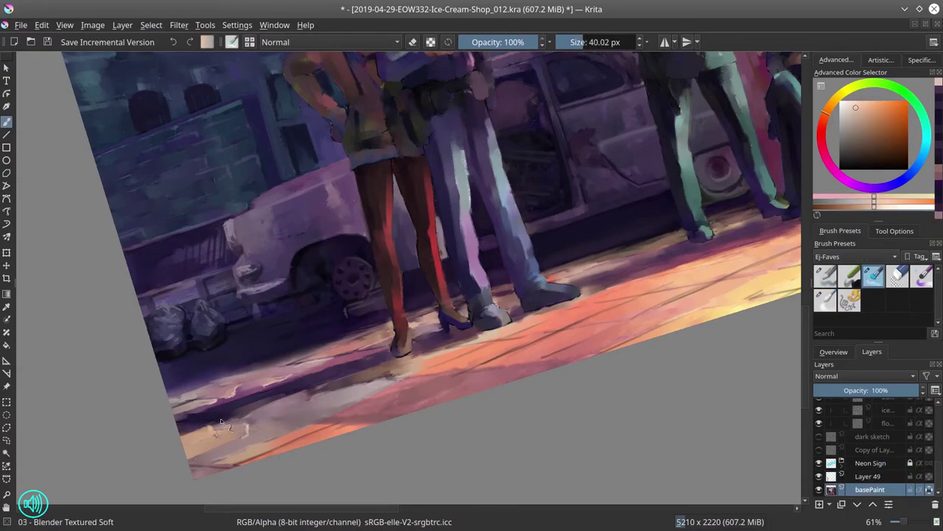
pyautogui.press('/')
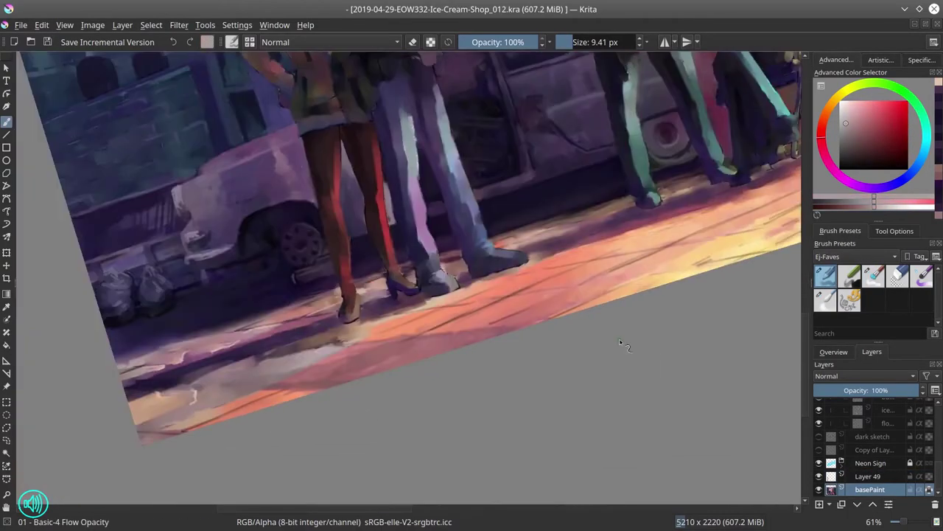
pyautogui.keyDown('ctrl'); pyautogui.click(262, 339); pyautogui.keyUp('ctrl')
pyautogui.press('[')
# Level the canvas rotation, recentre the painting, and enlarge the brush
pyautogui.scroll(-5, 569, 400)
pyautogui.press('5')
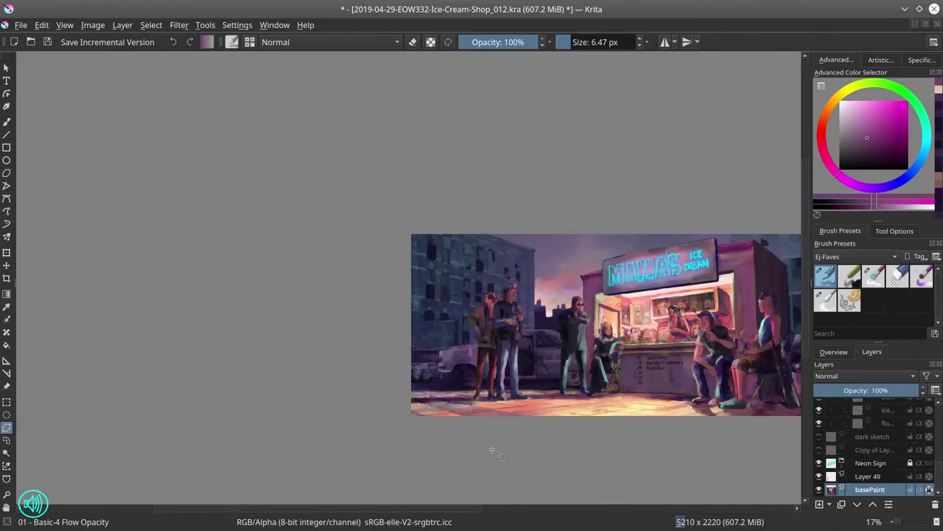
pyautogui.click(834, 352)
pyautogui.moveTo(688, 459); pyautogui.dragTo(609, 452)
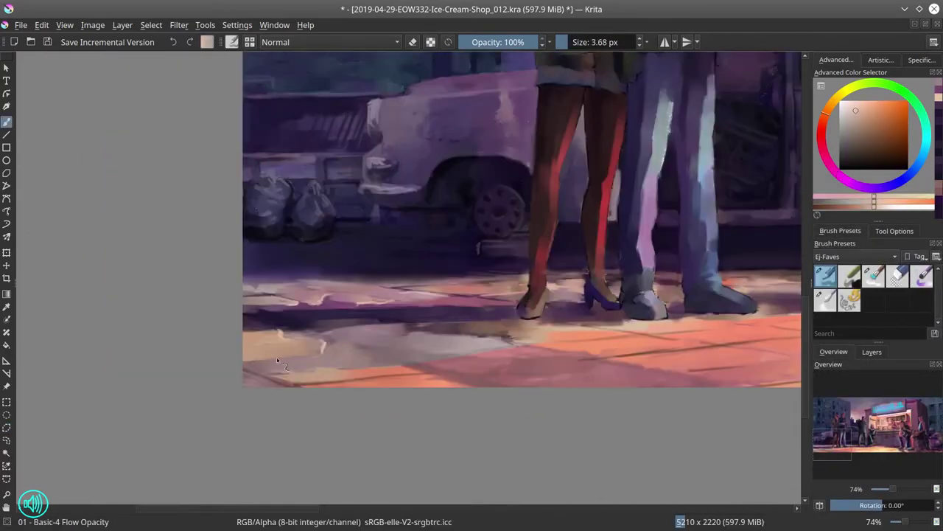
pyautogui.press(']')
pyautogui.press(']')
pyautogui.press(']')
pyautogui.hscroll(10, 442, 258)
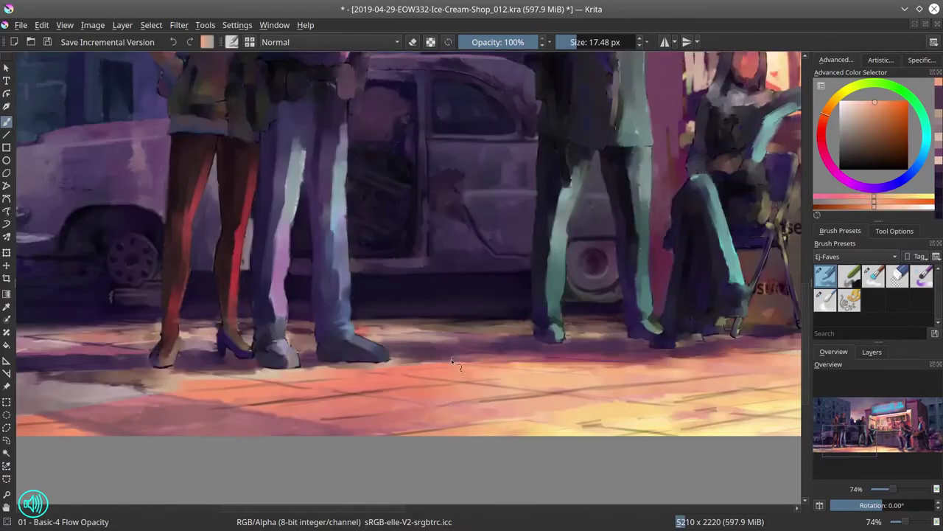
pyautogui.scroll(-5, 465, 420)
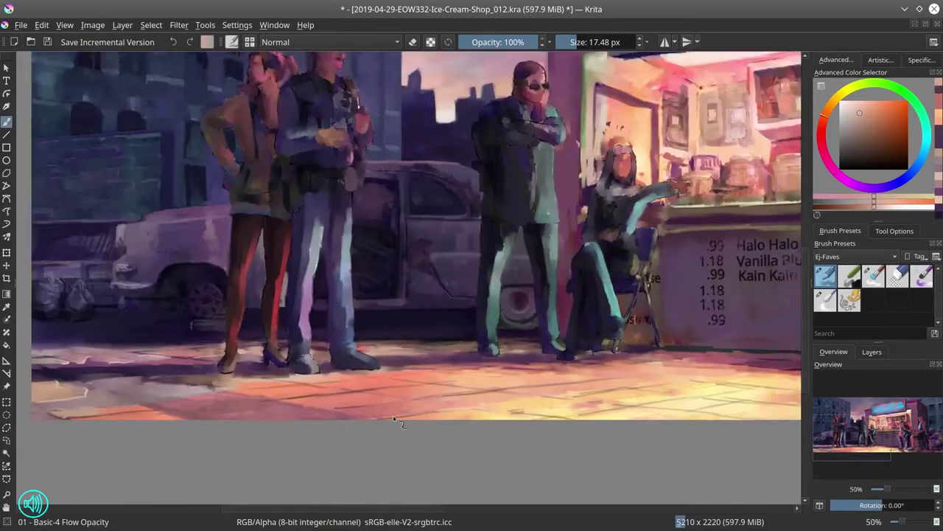
pyautogui.scroll(-2, 607, 461)
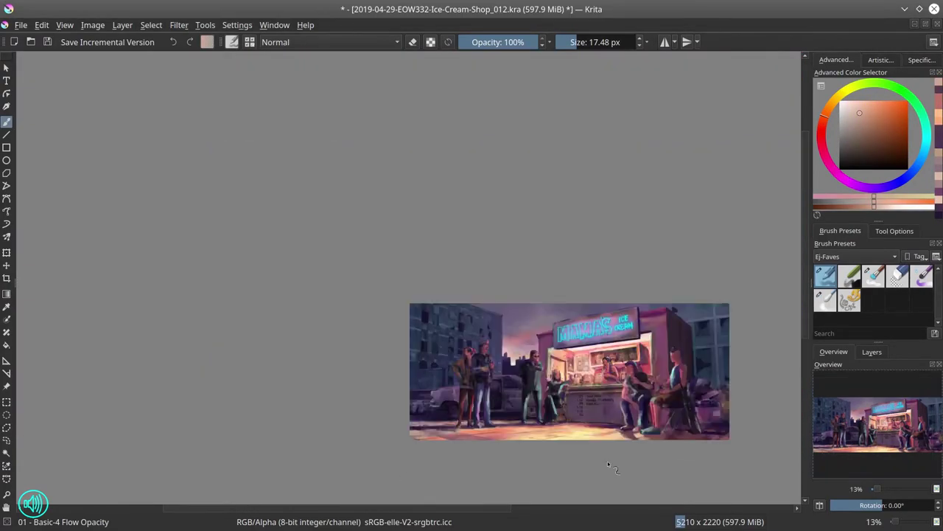
pyautogui.scroll(4, 527, 382)
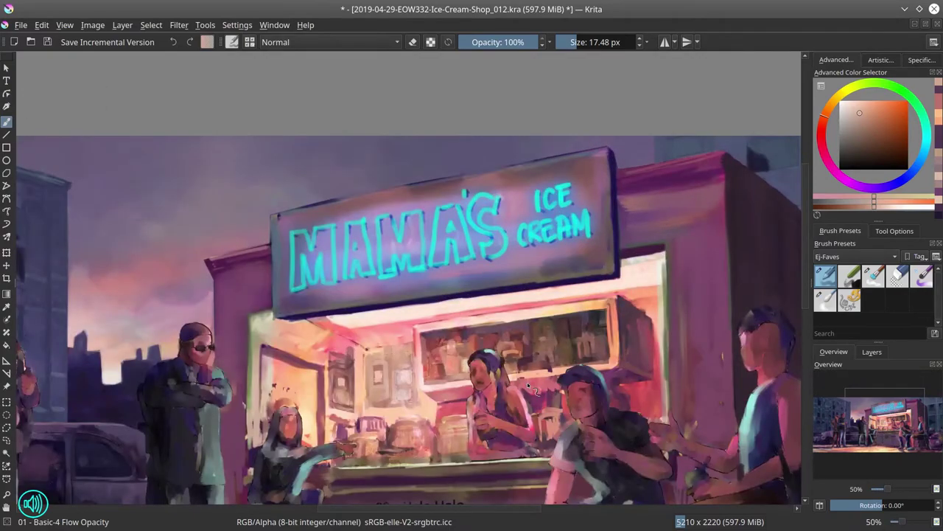
# Outline the lower sidewalk shadow area and desaturate it to -60
pyautogui.moveTo(527, 382); pyautogui.dragTo(221, 442)
pyautogui.click(179, 25)
pyautogui.click(459, 158)
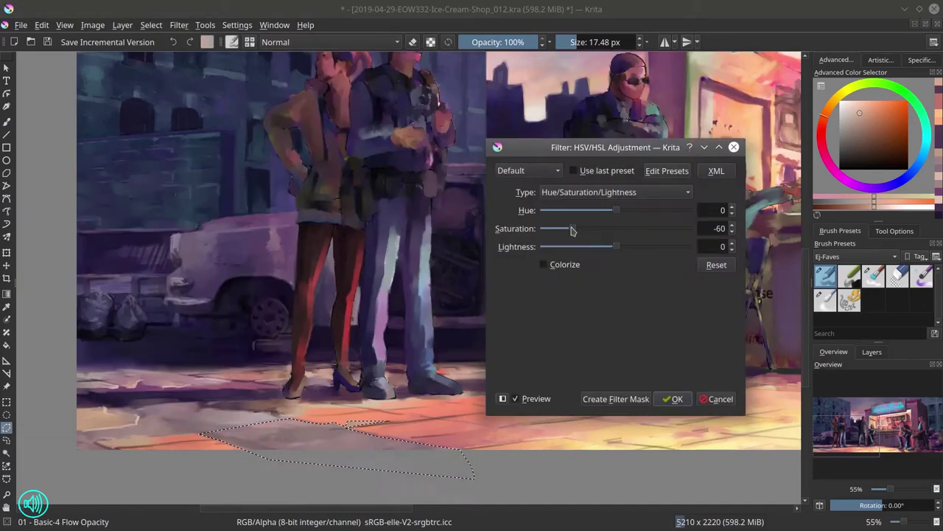
pyautogui.click(672, 396)
# Sample dark magenta and purple-blue, then draw a thin dark crack along the sidewalk
pyautogui.press('b')
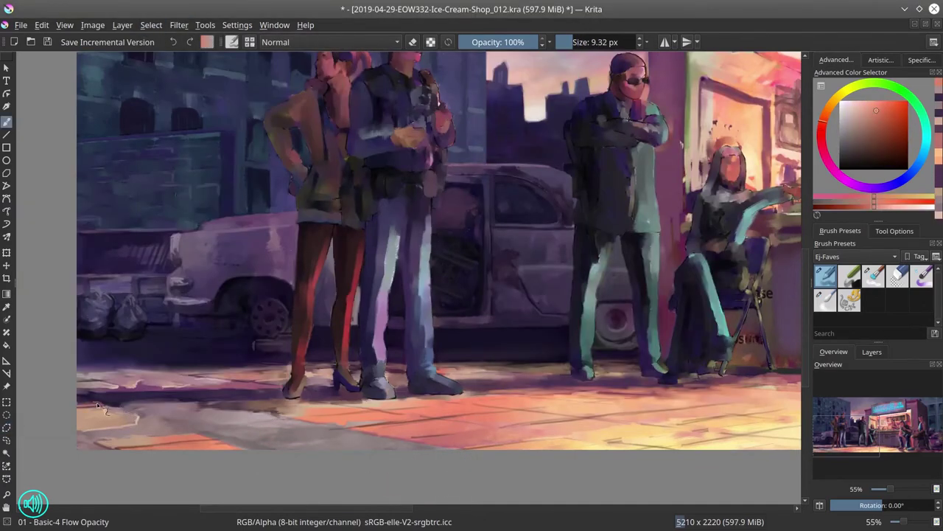
pyautogui.keyDown('ctrl'); pyautogui.click(107, 405); pyautogui.keyUp('ctrl')
pyautogui.keyDown('ctrl'); pyautogui.click(331, 388); pyautogui.keyUp('ctrl')
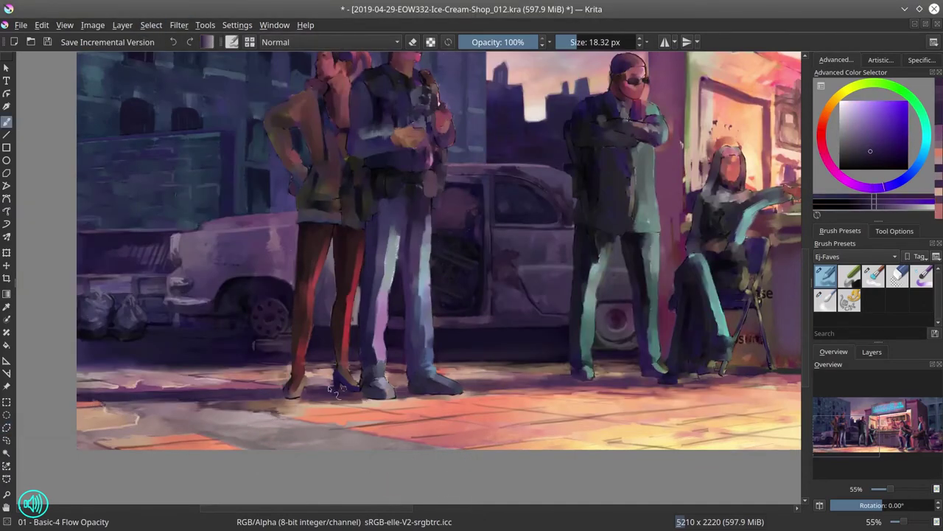
pyautogui.moveTo(455, 388); pyautogui.dragTo(332, 398)
pyautogui.keyDown('ctrl'); pyautogui.click(209, 410); pyautogui.keyUp('ctrl')
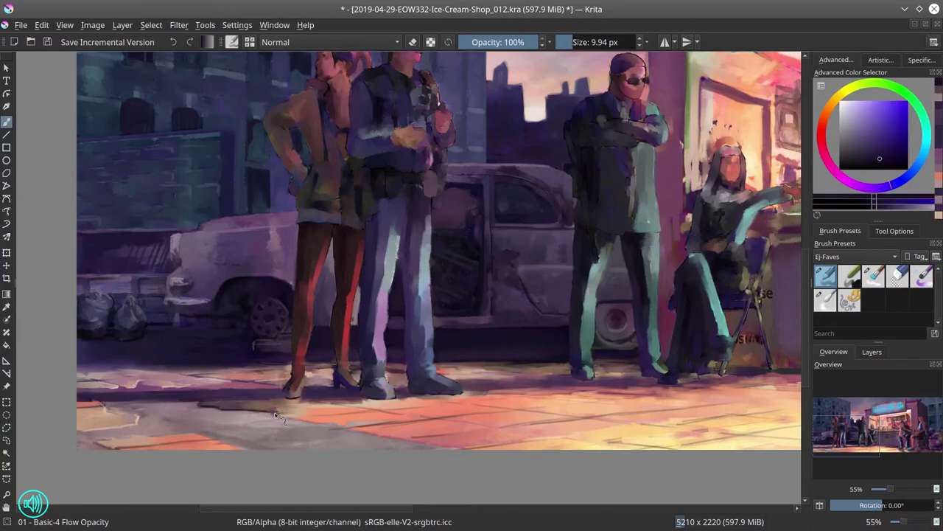
pyautogui.moveTo(76, 409); pyautogui.dragTo(85, 409)
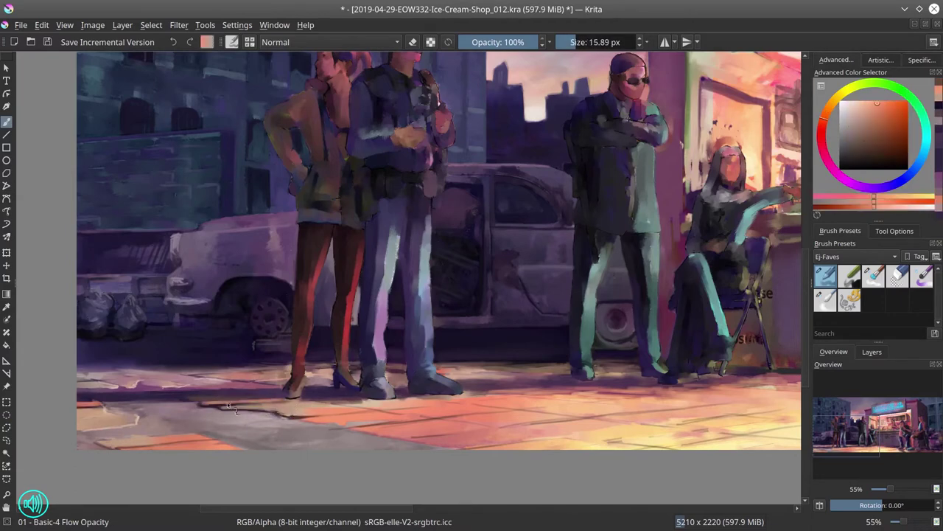
# Paint a light peach highlight along the crack with a smaller brush
pyautogui.keyDown('ctrl'); pyautogui.click(383, 404); pyautogui.keyUp('ctrl')
pyautogui.keyDown('ctrl'); pyautogui.click(382, 404); pyautogui.keyUp('ctrl')
pyautogui.moveTo(361, 405); pyautogui.dragTo(321, 405)
pyautogui.keyDown('ctrl'); pyautogui.click(321, 404); pyautogui.keyUp('ctrl')
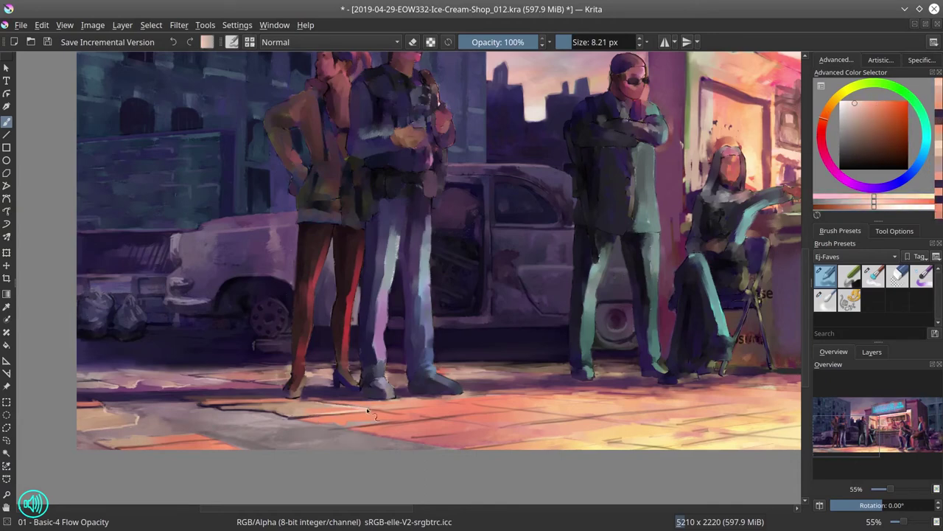
pyautogui.moveTo(341, 400); pyautogui.dragTo(325, 402)
# Sample lighter salmon and grey tones, then save the painting
pyautogui.keyDown('ctrl'); pyautogui.click(209, 440); pyautogui.keyUp('ctrl')
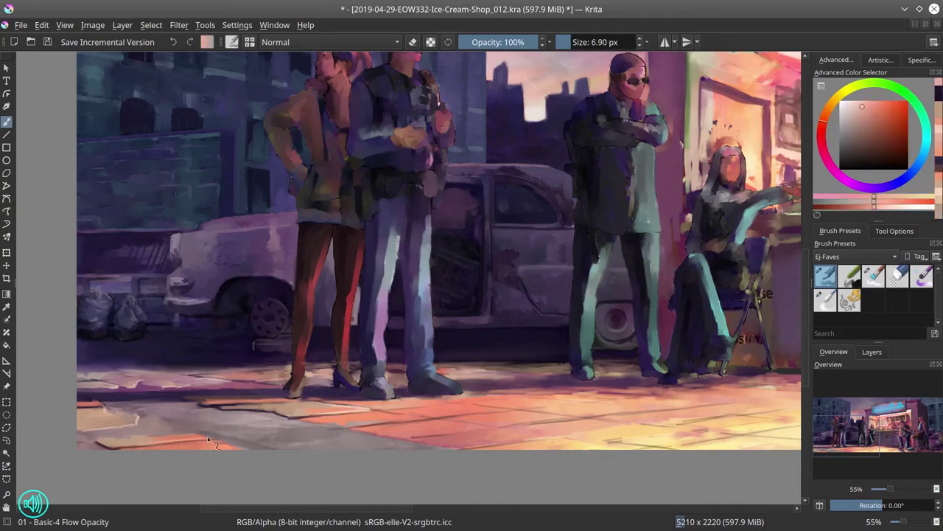
pyautogui.keyDown('ctrl'); pyautogui.click(238, 450); pyautogui.keyUp('ctrl')
pyautogui.scroll(-3, 508, 472)
pyautogui.hotkey('ctrl', 's')
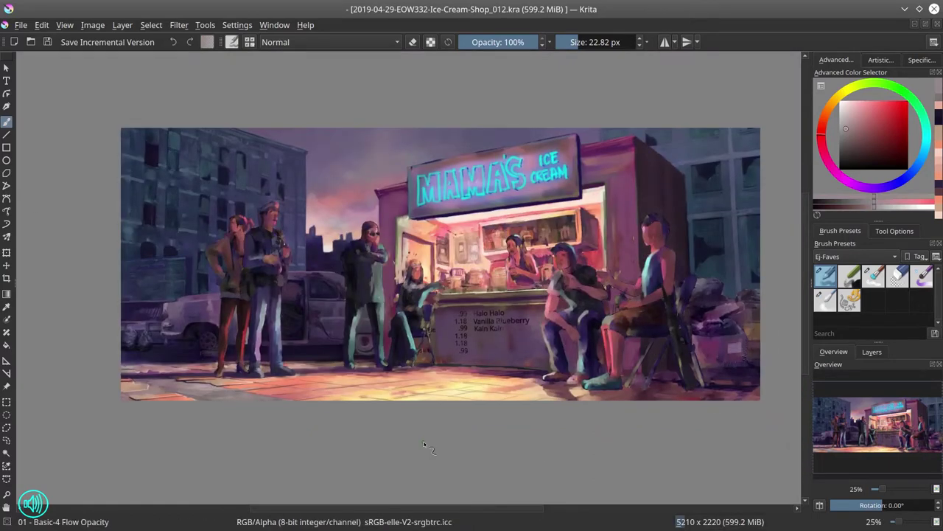
# Sample salmon pavement shades and paint a shadow stroke across the sidewalk
pyautogui.scroll(4, 424, 445)
pyautogui.moveTo(424, 444); pyautogui.dragTo(389, 386)
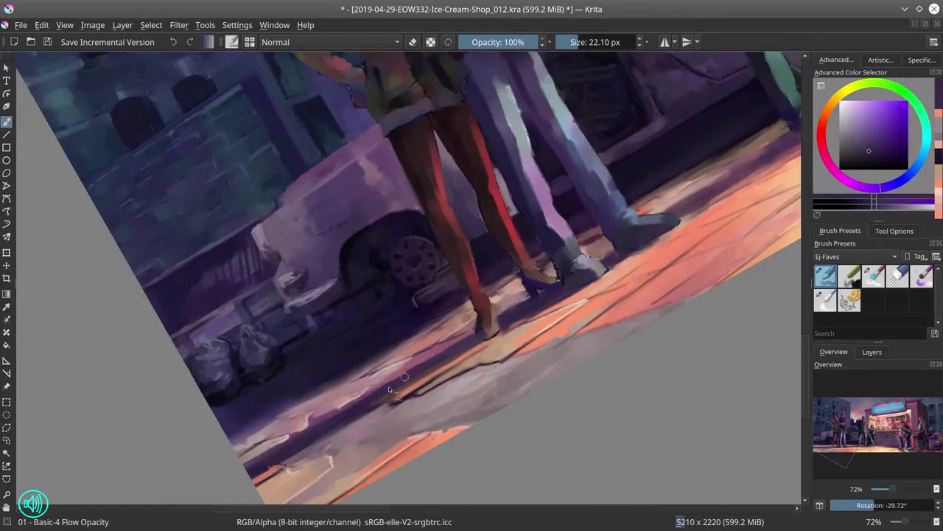
pyautogui.keyDown('ctrl'); pyautogui.click(258, 460); pyautogui.keyUp('ctrl')
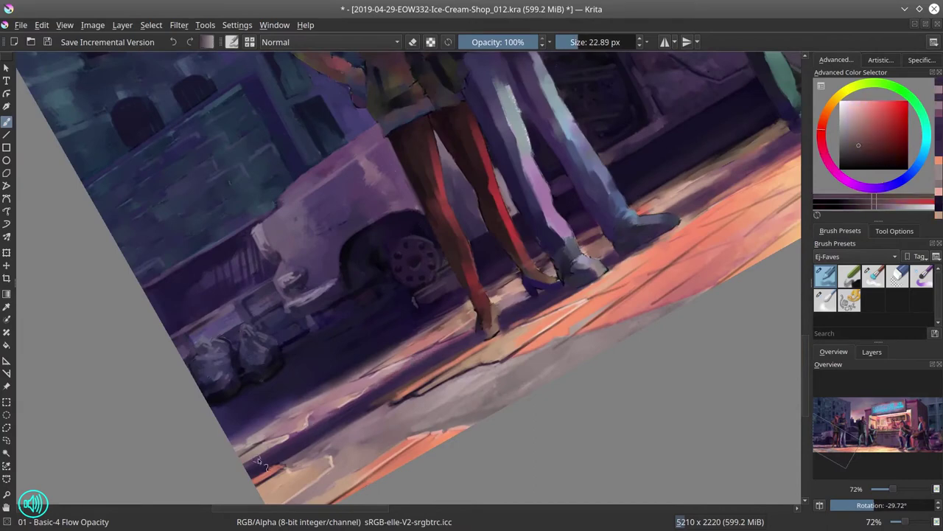
pyautogui.keyDown('ctrl'); pyautogui.click(227, 400); pyautogui.keyUp('ctrl')
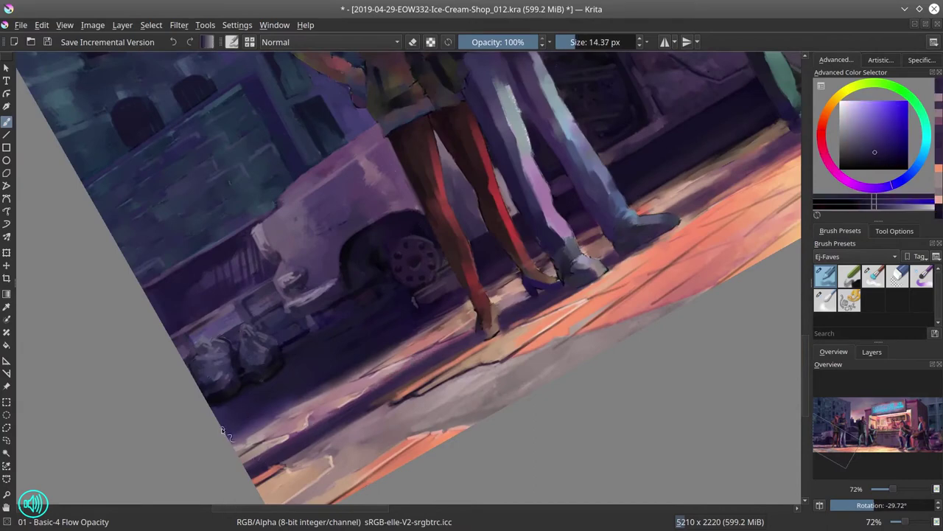
pyautogui.keyDown('ctrl'); pyautogui.click(477, 391); pyautogui.keyUp('ctrl')
pyautogui.press('5')
pyautogui.keyDown('shift'); pyautogui.moveTo(477, 391); pyautogui.dragTo(357, 328); pyautogui.keyUp('shift')
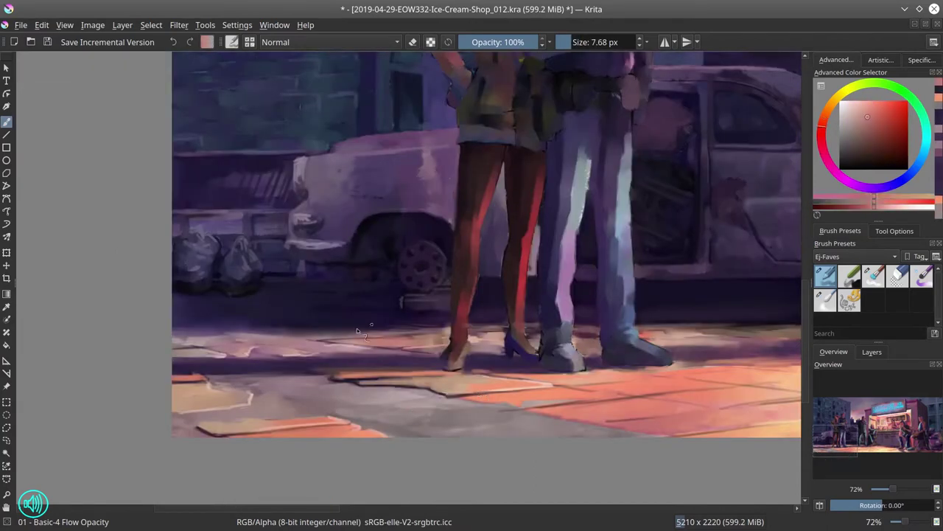
# Paint a dark purple stroke along the pavement and sample shadow shades near the feet
pyautogui.keyDown('ctrl'); pyautogui.click(452, 324); pyautogui.keyUp('ctrl')
pyautogui.moveTo(453, 324)
pyautogui.keyDown('shift'); pyautogui.mouseDown()
pyautogui.moveTo(521, 369)
pyautogui.moveTo(486, 353)
pyautogui.mouseUp(); pyautogui.keyUp('shift')
pyautogui.keyDown('ctrl'); pyautogui.click(491, 341); pyautogui.keyUp('ctrl')
pyautogui.keyDown('ctrl'); pyautogui.click(498, 356); pyautogui.keyUp('ctrl')
pyautogui.keyDown('ctrl'); pyautogui.click(490, 353); pyautogui.keyUp('ctrl')
pyautogui.keyDown('ctrl'); pyautogui.click(507, 349); pyautogui.keyUp('ctrl')
pyautogui.keyDown('ctrl'); pyautogui.click(506, 349); pyautogui.keyUp('ctrl')
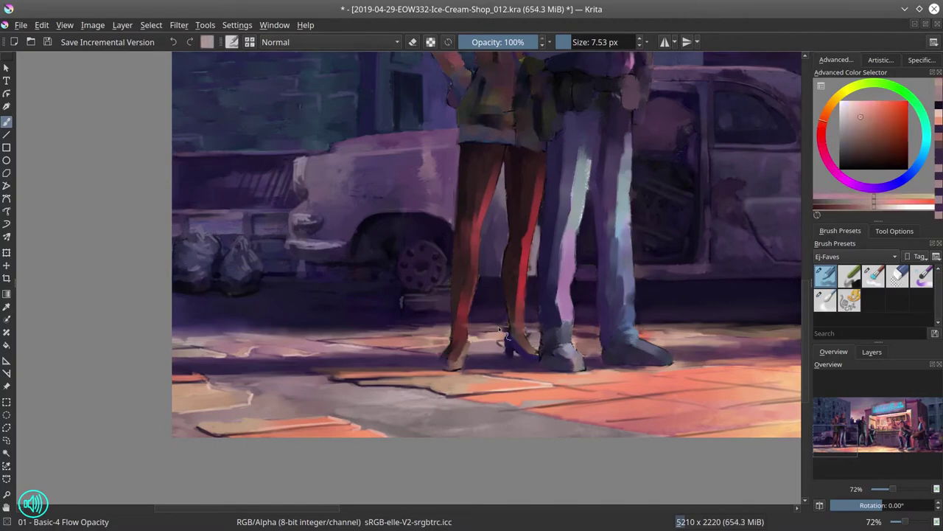
# Paint light pinkish-red cracks into the sidewalk paving
pyautogui.scroll(-1, 516, 350)
pyautogui.scroll(-3, 516, 350)
pyautogui.scroll(3, 516, 368)
pyautogui.keyDown('ctrl'); pyautogui.click(449, 257); pyautogui.keyUp('ctrl')
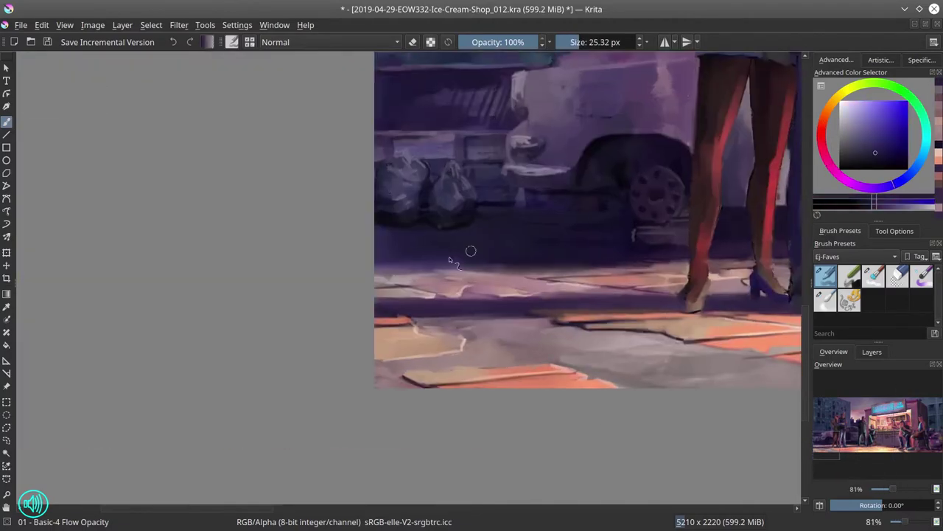
pyautogui.keyDown('shift'); pyautogui.moveTo(383, 350); pyautogui.dragTo(413, 346); pyautogui.keyUp('shift')
pyautogui.scroll(1, 484, 332)
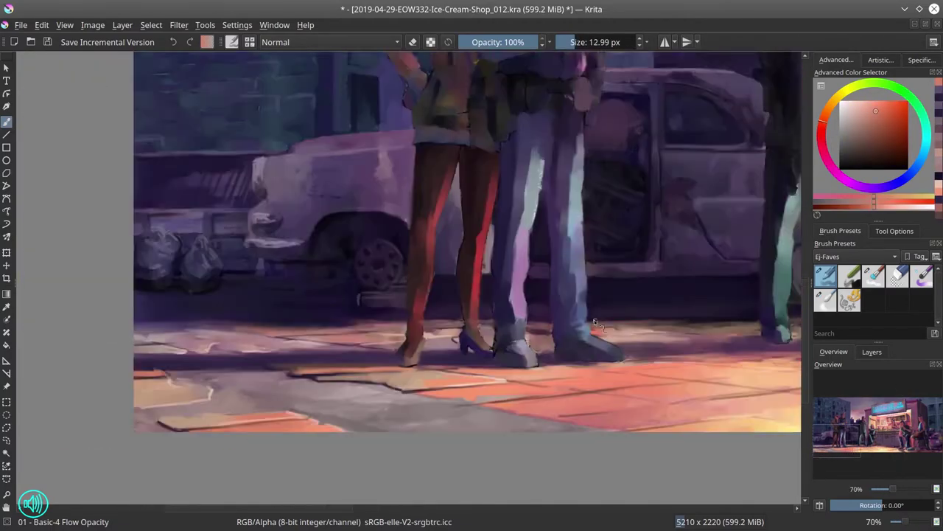
pyautogui.moveTo(471, 324)
pyautogui.keyDown('shift'); pyautogui.mouseDown()
pyautogui.moveTo(442, 322)
pyautogui.moveTo(509, 339)
pyautogui.mouseUp(); pyautogui.keyUp('shift')
# Pick muted pink and orange from the lit pavement, trying the textured blending brush
pyautogui.keyDown('ctrl'); pyautogui.click(436, 322); pyautogui.keyUp('ctrl')
pyautogui.keyDown('ctrl'); pyautogui.click(435, 322); pyautogui.keyUp('ctrl')
pyautogui.scroll(-3, 442, 325)
pyautogui.scroll(3, 479, 339)
pyautogui.scroll(-3, 516, 354)
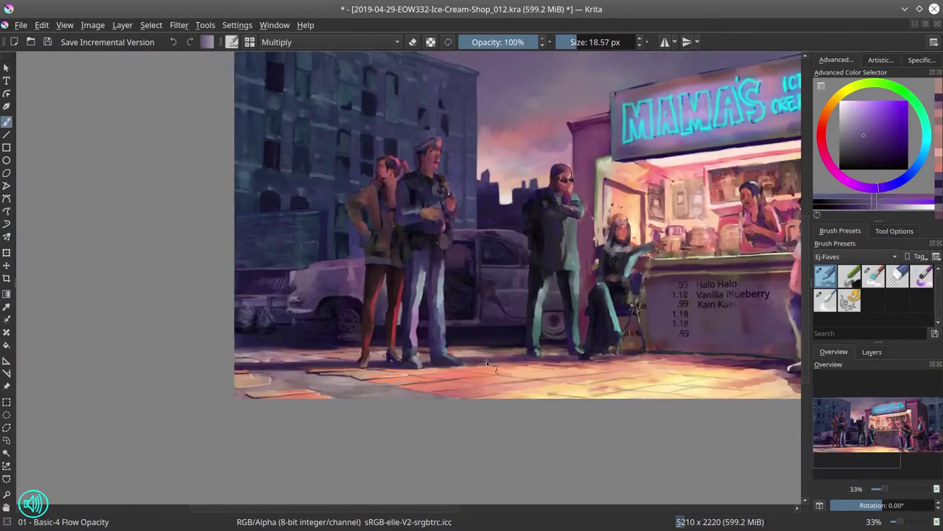
pyautogui.press('2')
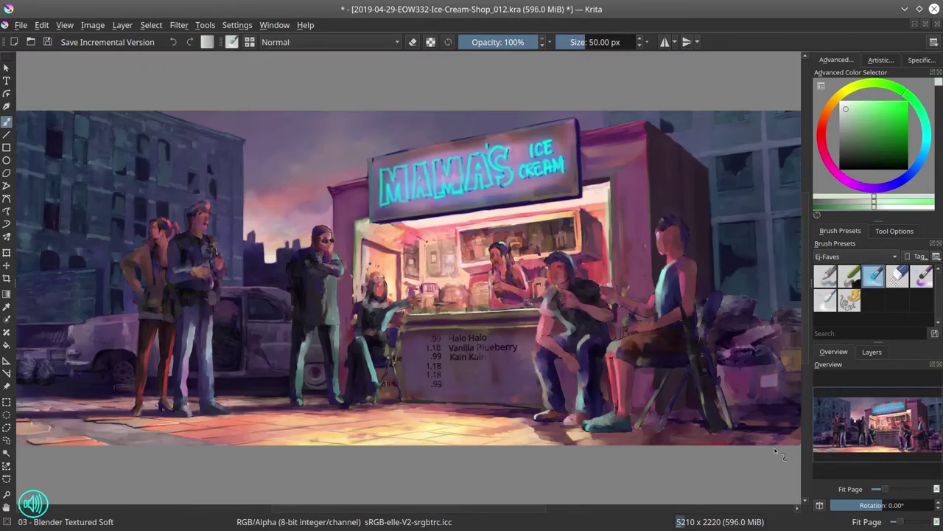
pyautogui.press('/')
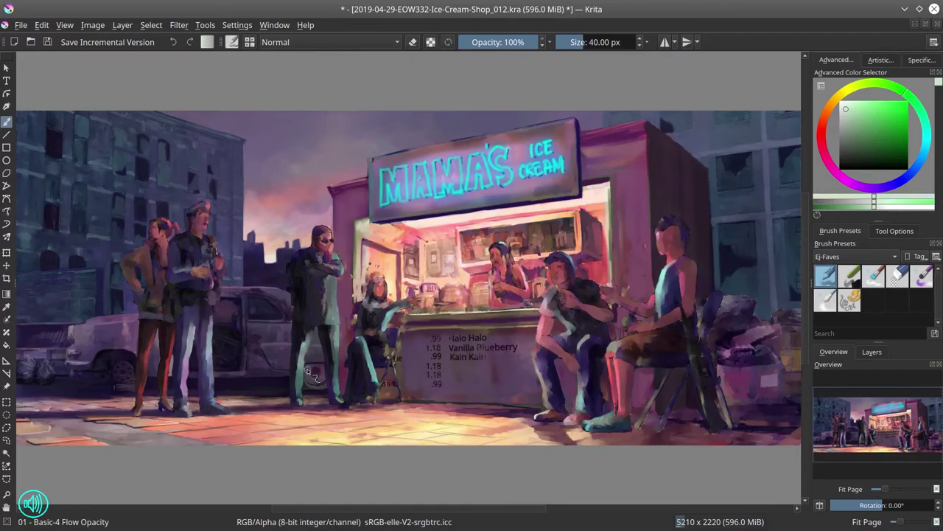
# Sample reddish, dark purple and light peach shadow colours around the shoes and the man's feet
pyautogui.scroll(5, 313, 374)
pyautogui.keyDown('ctrl'); pyautogui.click(483, 408); pyautogui.keyUp('ctrl')
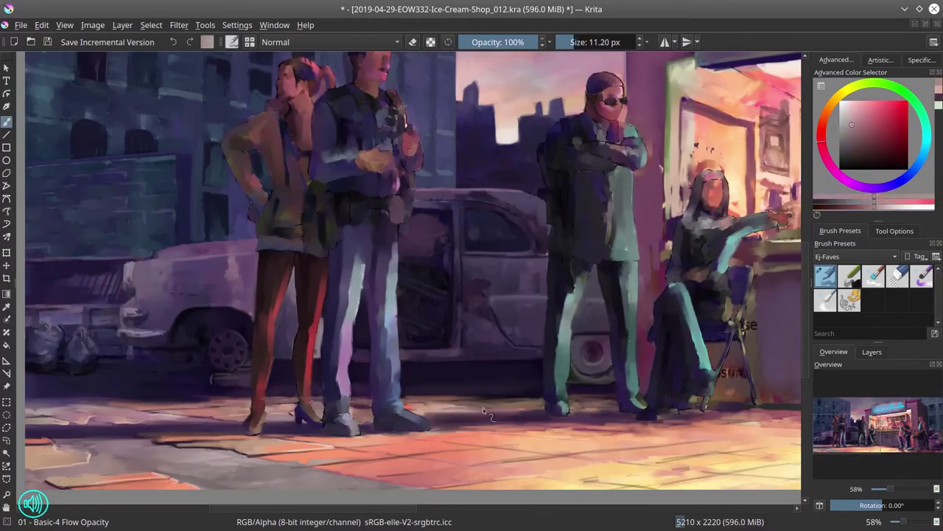
pyautogui.keyDown('ctrl'); pyautogui.click(314, 409); pyautogui.keyUp('ctrl')
pyautogui.keyDown('ctrl'); pyautogui.click(238, 406); pyautogui.keyUp('ctrl')
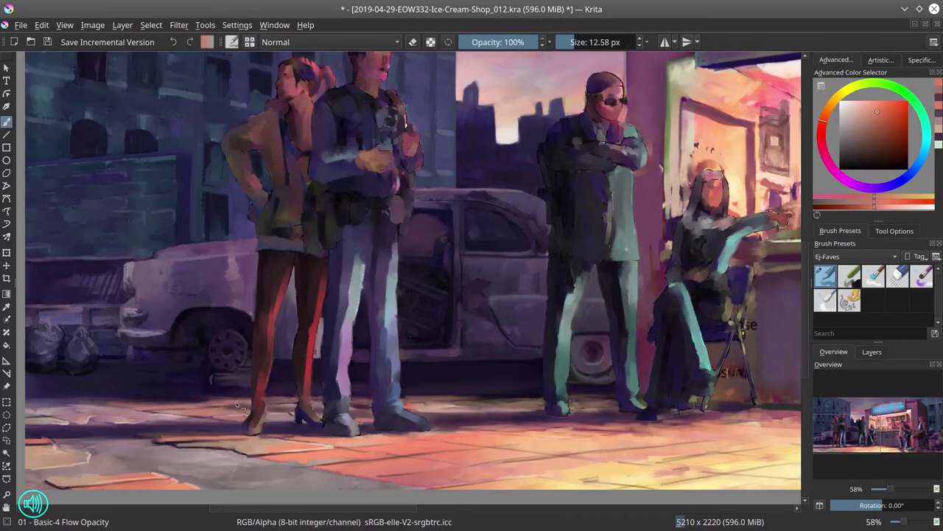
pyautogui.keyDown('ctrl'); pyautogui.click(447, 431); pyautogui.keyUp('ctrl')
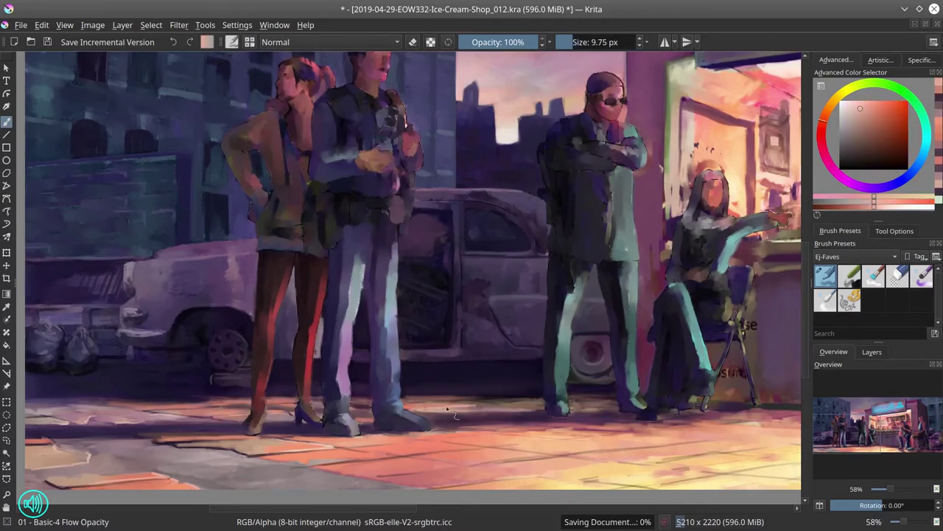
pyautogui.keyDown('ctrl'); pyautogui.click(524, 418); pyautogui.keyUp('ctrl')
pyautogui.keyDown('ctrl'); pyautogui.click(479, 406); pyautogui.keyUp('ctrl')
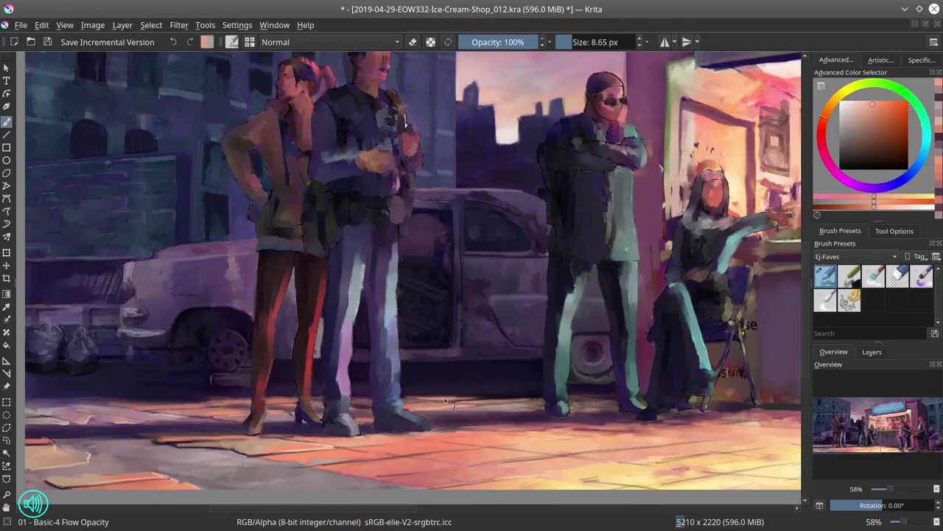
pyautogui.keyDown('ctrl'); pyautogui.click(571, 405); pyautogui.keyUp('ctrl')
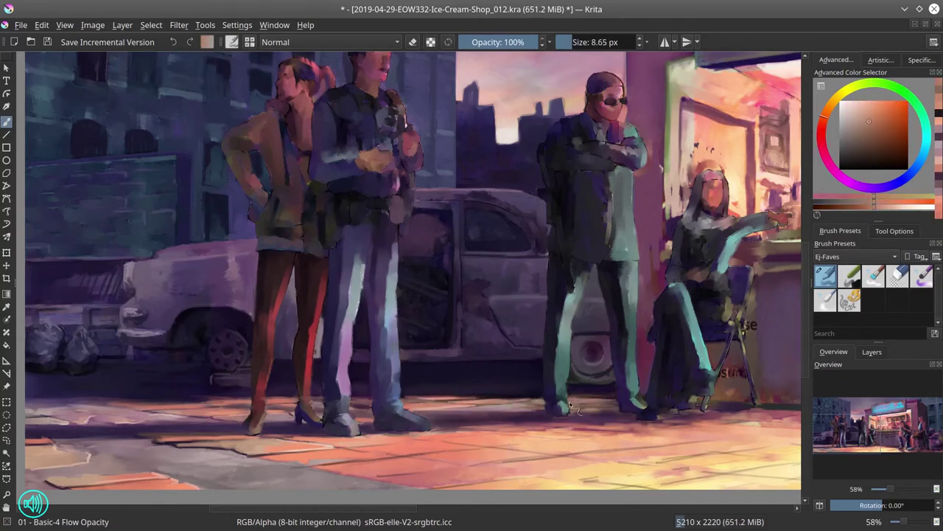
# Sample pinkish pavement shades near the seated figures and save the painting with Ctrl+S
pyautogui.moveTo(574, 408); pyautogui.dragTo(506, 411)
pyautogui.keyDown('ctrl'); pyautogui.click(505, 411); pyautogui.keyUp('ctrl')
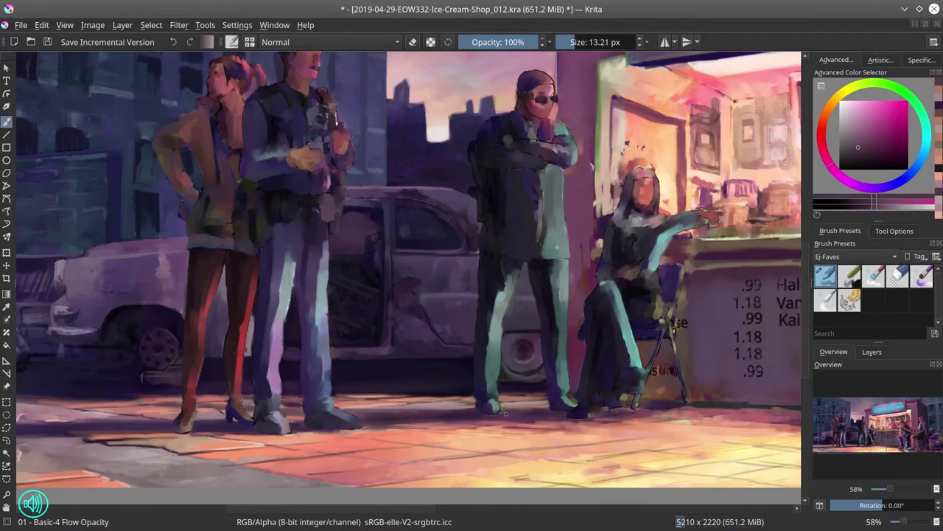
pyautogui.keyDown('ctrl'); pyautogui.click(505, 411); pyautogui.keyUp('ctrl')
pyautogui.scroll(-3, 472, 387)
pyautogui.hotkey('ctrl', 's')
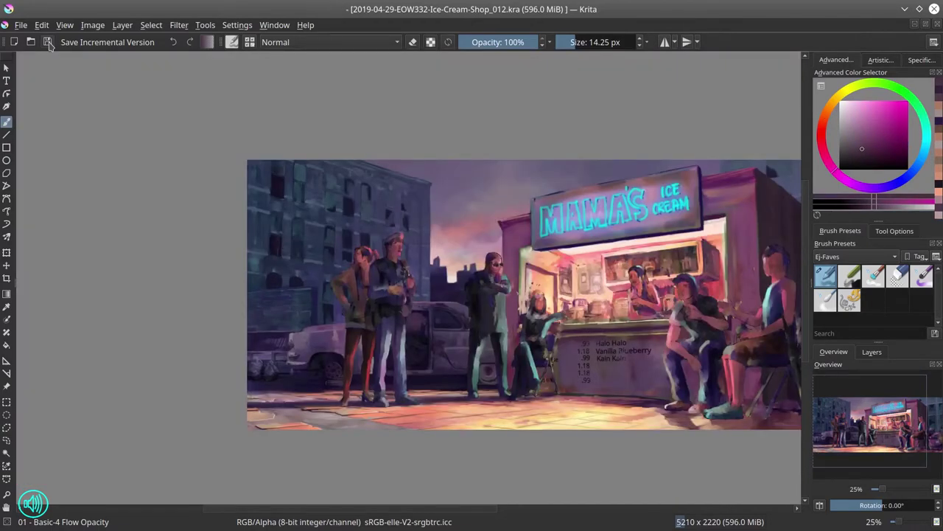
# Pick light orange floor tones and a near-black blue around the shop counter and seated nun
pyautogui.scroll(3, 411, 405)
pyautogui.keyDown('ctrl'); pyautogui.click(521, 398); pyautogui.keyUp('ctrl')
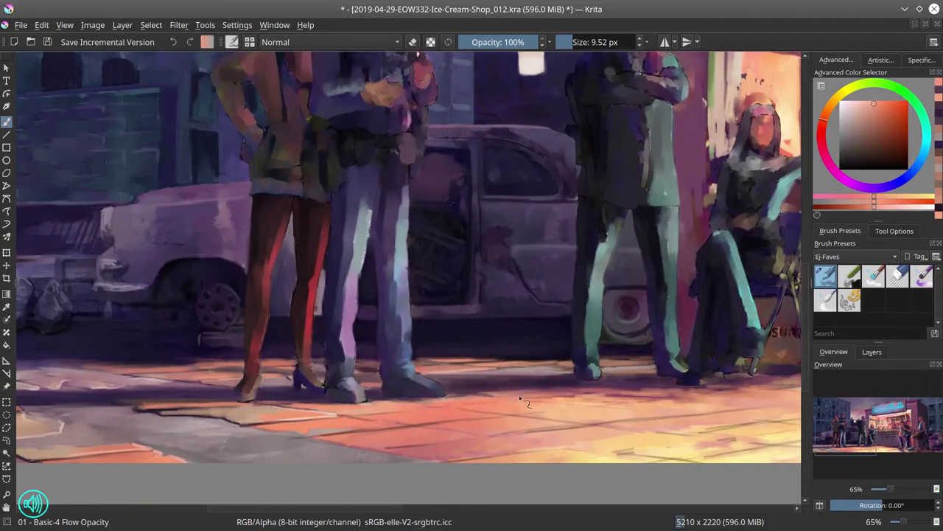
pyautogui.moveTo(796, 377); pyautogui.dragTo(630, 398)
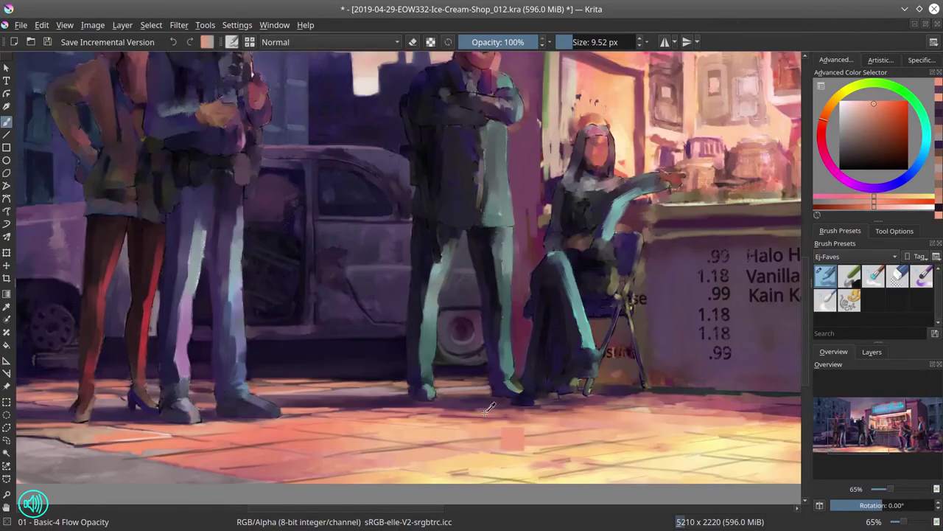
pyautogui.keyDown('ctrl'); pyautogui.click(631, 398); pyautogui.keyUp('ctrl')
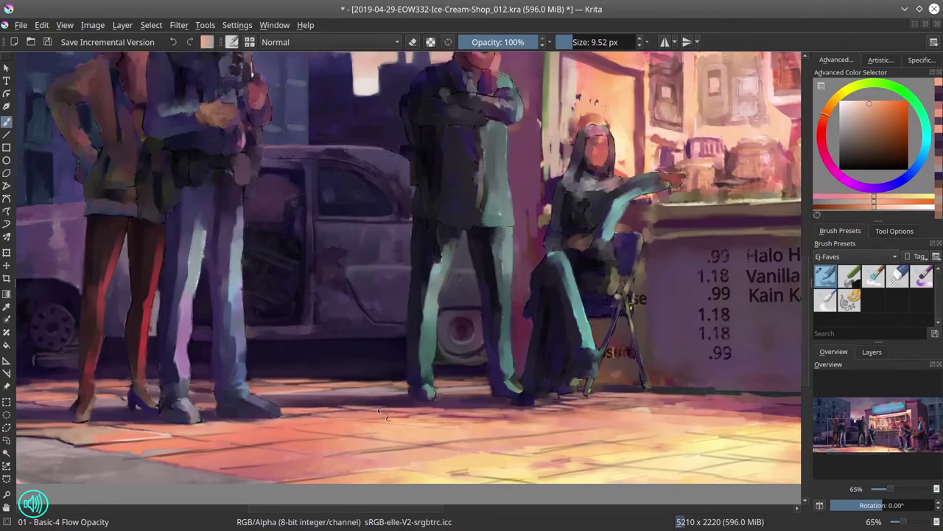
pyautogui.moveTo(615, 395); pyautogui.dragTo(398, 415)
pyautogui.keyDown('ctrl'); pyautogui.click(398, 415); pyautogui.keyUp('ctrl')
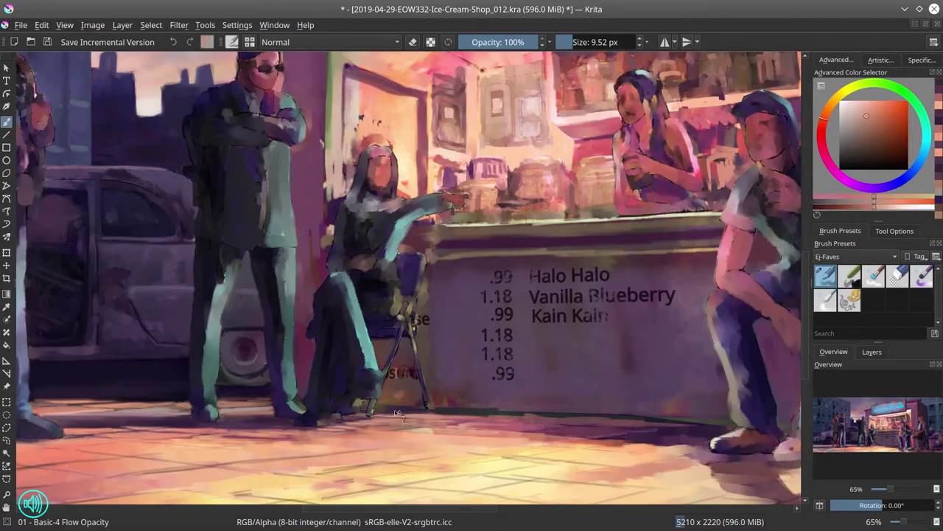
pyautogui.keyDown('ctrl'); pyautogui.click(442, 433); pyautogui.keyUp('ctrl')
# Blend peach-orange floor colour across the sidewalk under the left figures with the soft textured brush
pyautogui.press('/')
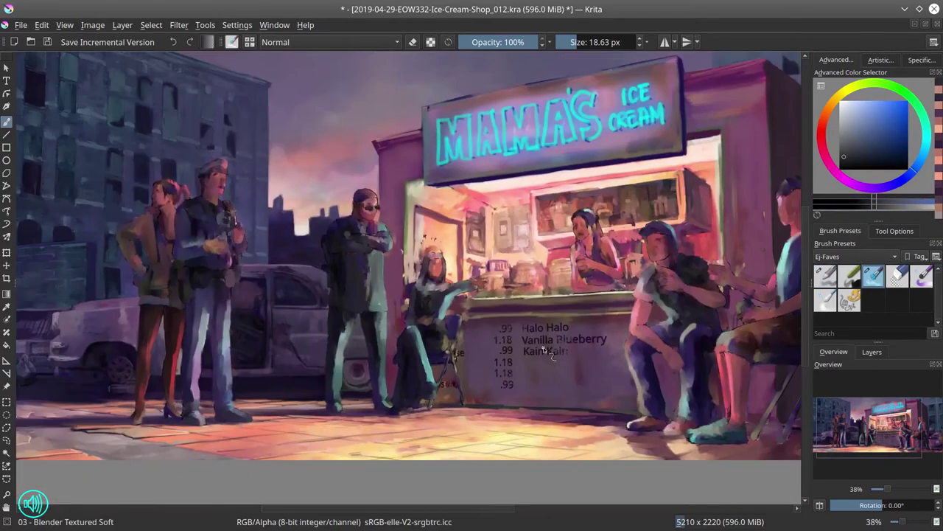
pyautogui.keyDown('ctrl'); pyautogui.click(296, 407); pyautogui.keyUp('ctrl')
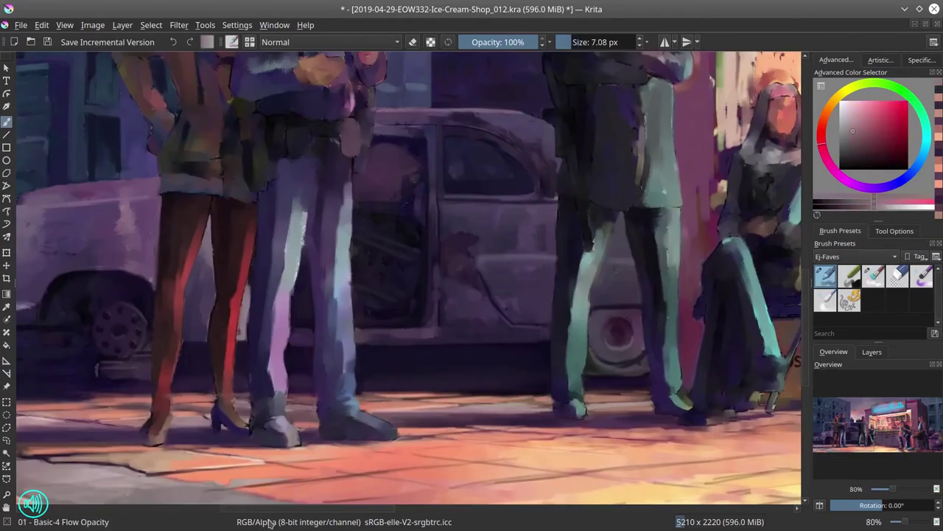
pyautogui.scroll(-2, 399, 447)
pyautogui.keyDown('ctrl'); pyautogui.click(399, 447); pyautogui.keyUp('ctrl')
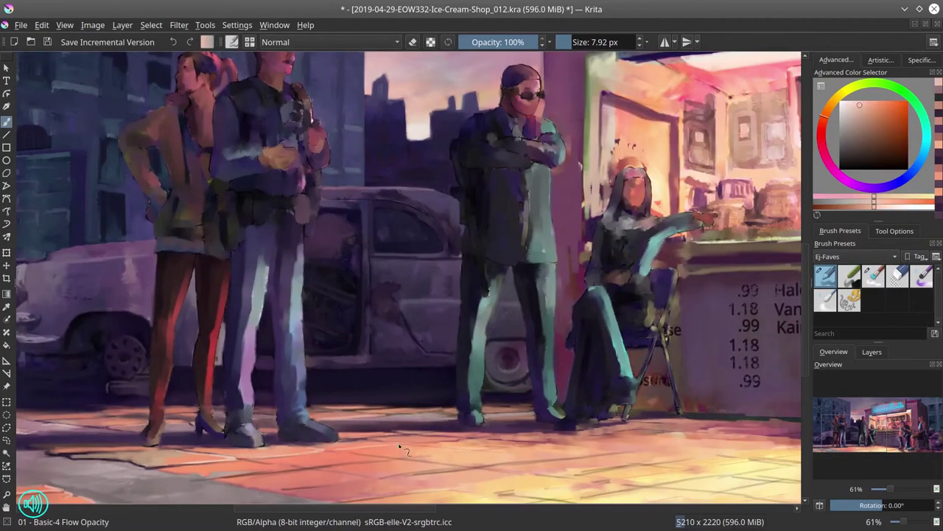
pyautogui.keyDown('ctrl'); pyautogui.moveTo(426, 424); pyautogui.dragTo(575, 380); pyautogui.keyUp('ctrl')
pyautogui.scroll(-4, 560, 365)
# Save the painting and view the whole canvas mirrored to check the composition
pyautogui.click(46, 42)
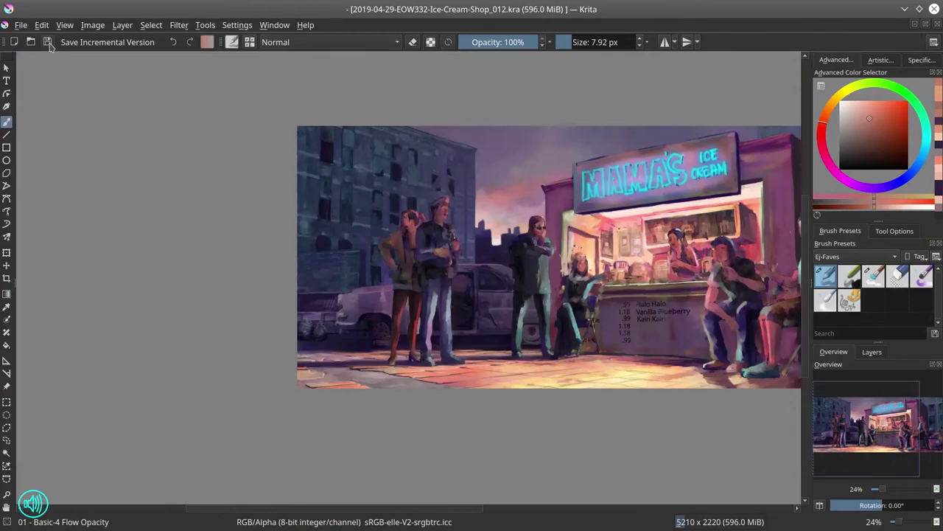
pyautogui.moveTo(537, 149); pyautogui.dragTo(382, 139)
pyautogui.press('m')
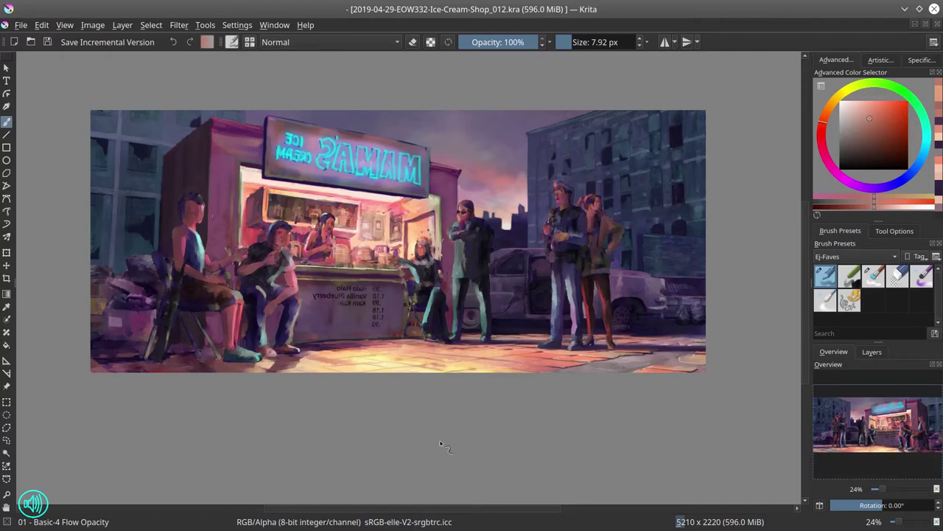
# Check the painting's values in grayscale, then save a new incremental 013 version
pyautogui.click(872, 351)
pyautogui.click(844, 464)
pyautogui.scroll(-5, 663, 417)
pyautogui.click(834, 351)
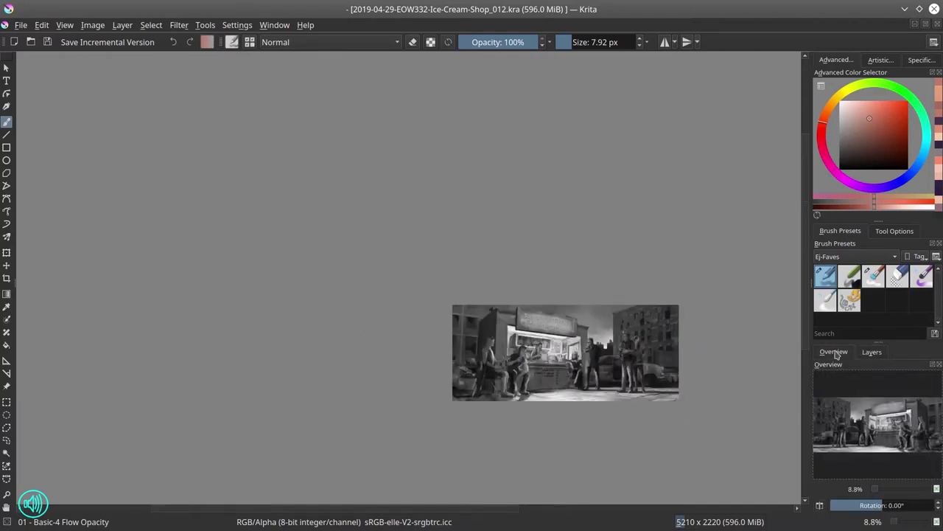
pyautogui.click(872, 352)
pyautogui.click(819, 463)
pyautogui.click(106, 42)
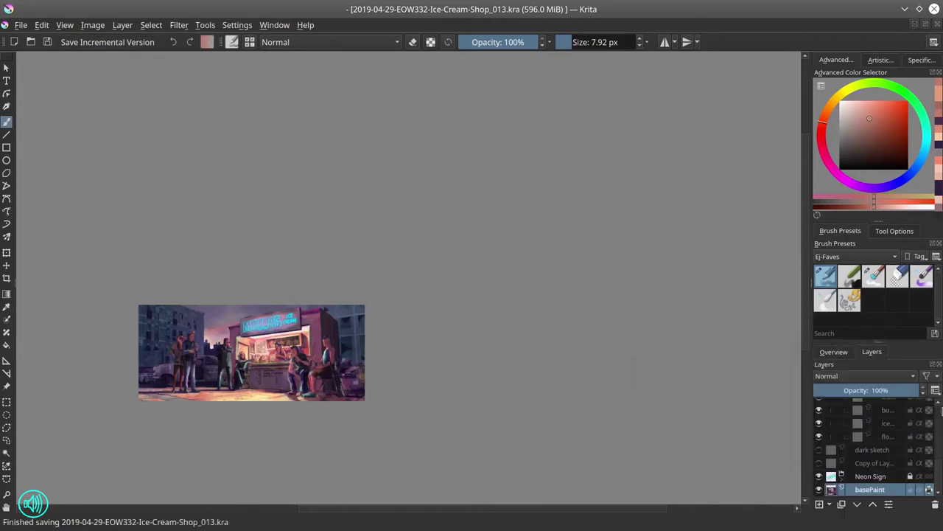
# Brighten the whole painting with a Curves adjustment
pyautogui.click(179, 25)
pyautogui.moveTo(188, 61)
pyautogui.click(408, 208)
pyautogui.click(697, 162)
pyautogui.click(678, 337)
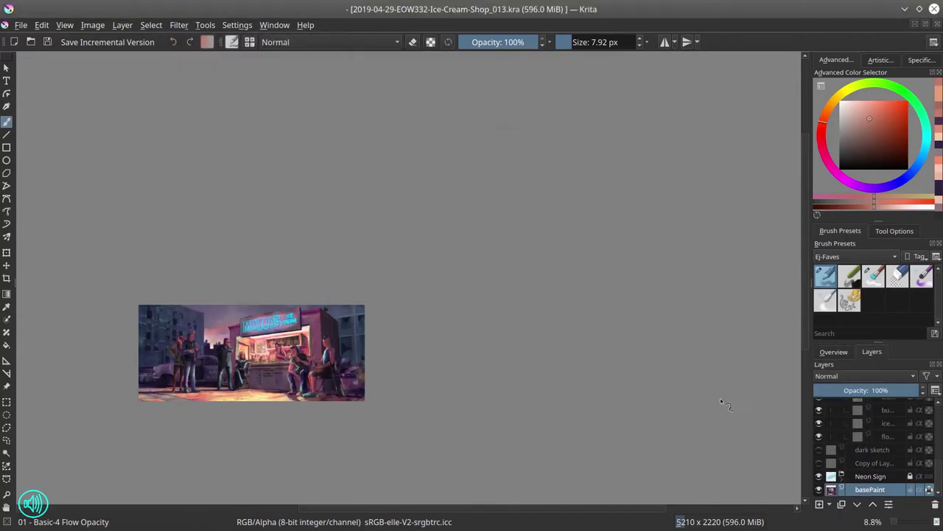
pyautogui.scroll(3, 940, 457)
pyautogui.scroll(2, 941, 457)
# Select the figures and warm them with Color Balance: Red +13/+15, Blue -13/-15
pyautogui.click(819, 447)
pyautogui.press('2')
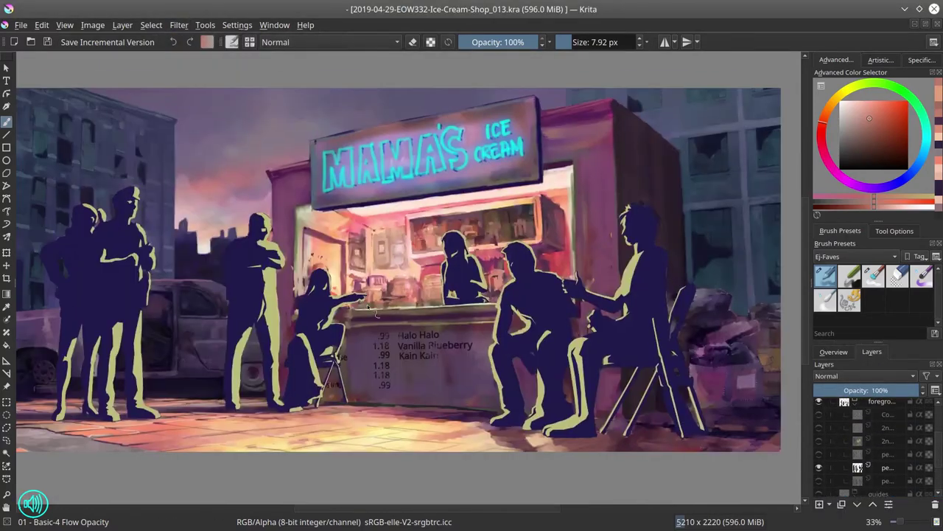
pyautogui.click(479, 300)
pyautogui.click(819, 481)
pyautogui.press('-')
pyautogui.hotkey('ctrl', 'b')
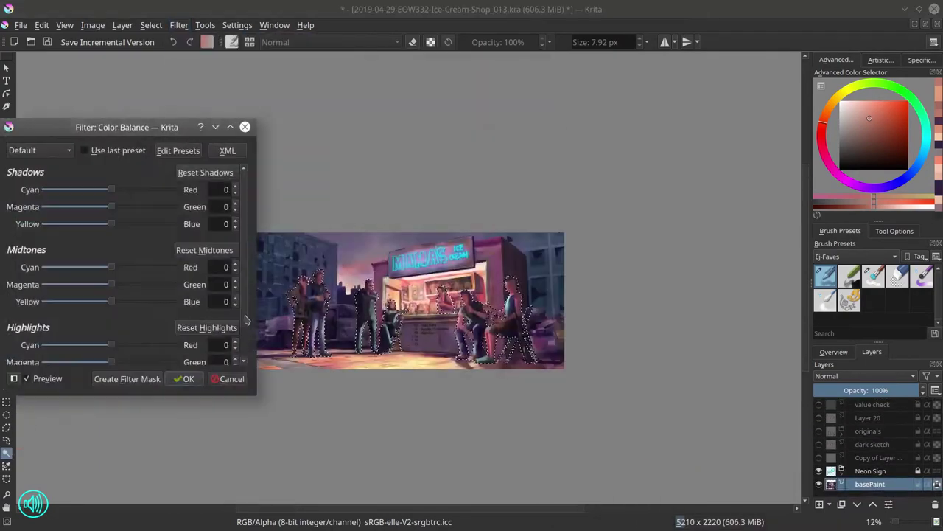
pyautogui.moveTo(111, 341); pyautogui.dragTo(101, 341)
pyautogui.moveTo(111, 307); pyautogui.dragTo(121, 311)
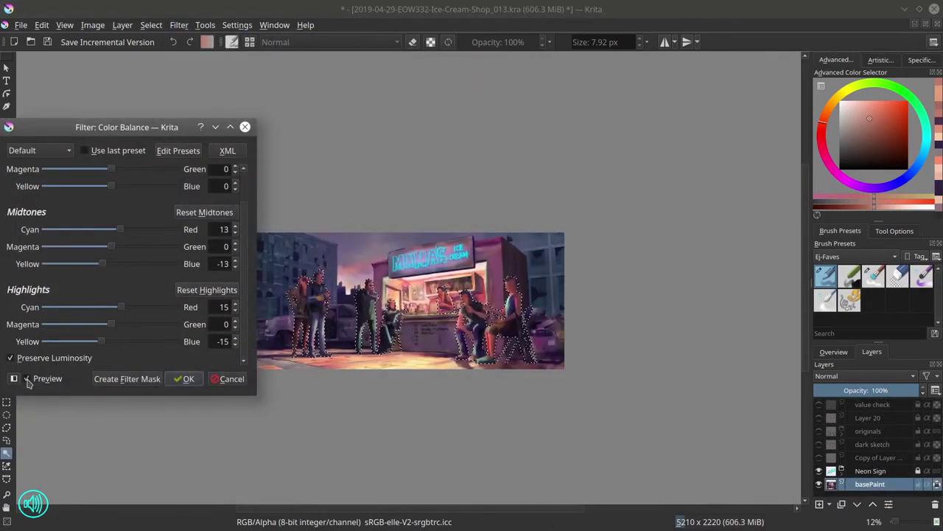
pyautogui.press('Return')
# Lower the figures' saturation by -11 in HSV Adjustment, deselect, and save
pyautogui.hotkey('ctrl', 'shift', 'a')
pyautogui.click(833, 352)
pyautogui.hotkey('ctrl', 'shift', 'd')
pyautogui.click(179, 25)
pyautogui.moveTo(199, 57)
pyautogui.click(376, 160)
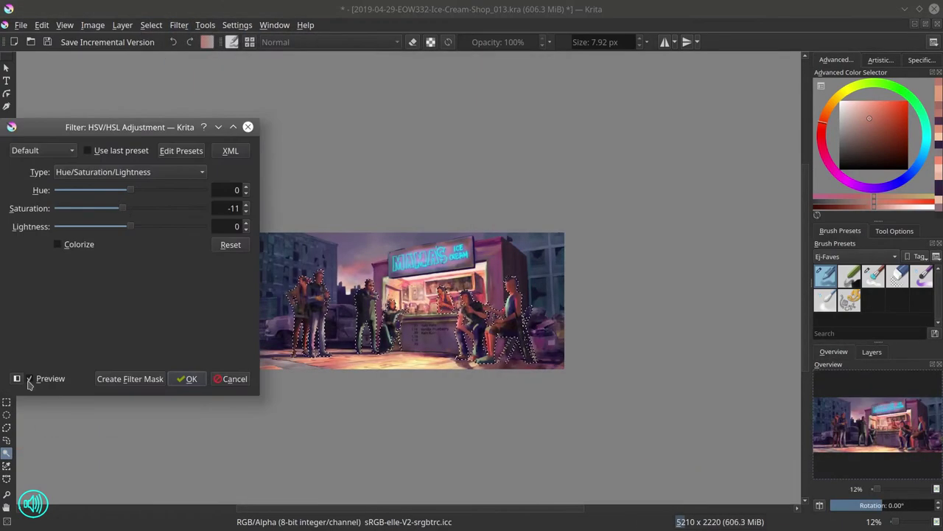
pyautogui.press('Return')
pyautogui.scroll(-1, 648, 383)
pyautogui.hotkey('ctrl', 'shift', 'a')
pyautogui.click(50, 43)
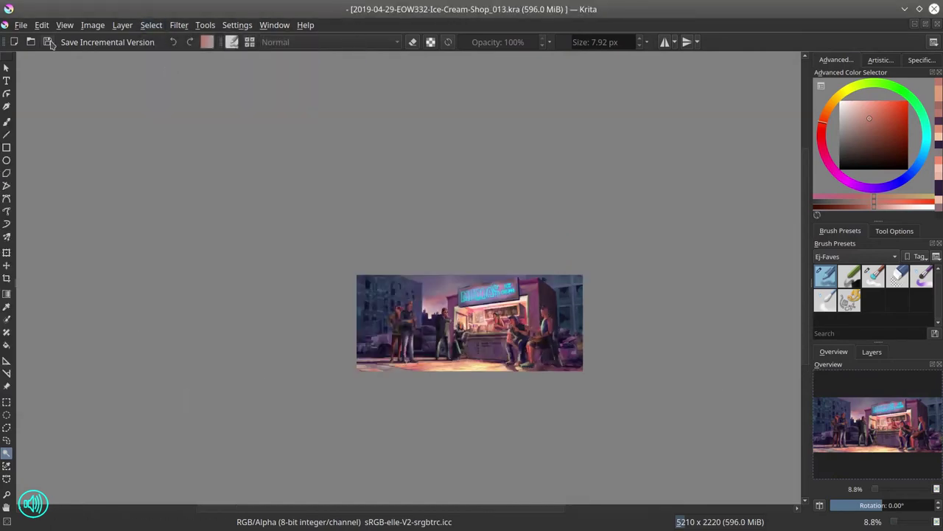
# Paint warm orange, yellow and pink sunlit tones on the pavement by the counter, then save
pyautogui.press('b')
pyautogui.scroll(6, 330, 354)
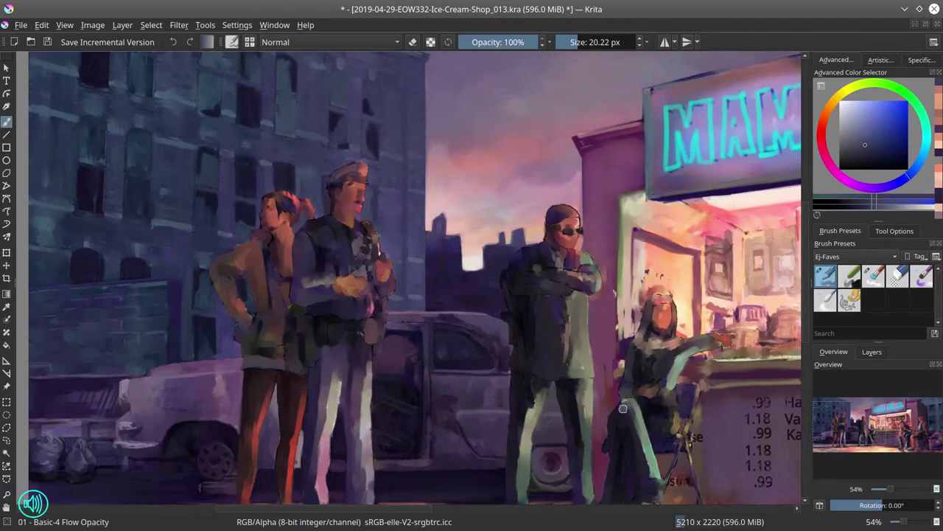
pyautogui.moveTo(622, 408); pyautogui.dragTo(493, 286)
pyautogui.press('[')
pyautogui.press('[')
pyautogui.keyDown('ctrl'); pyautogui.click(301, 436); pyautogui.keyUp('ctrl')
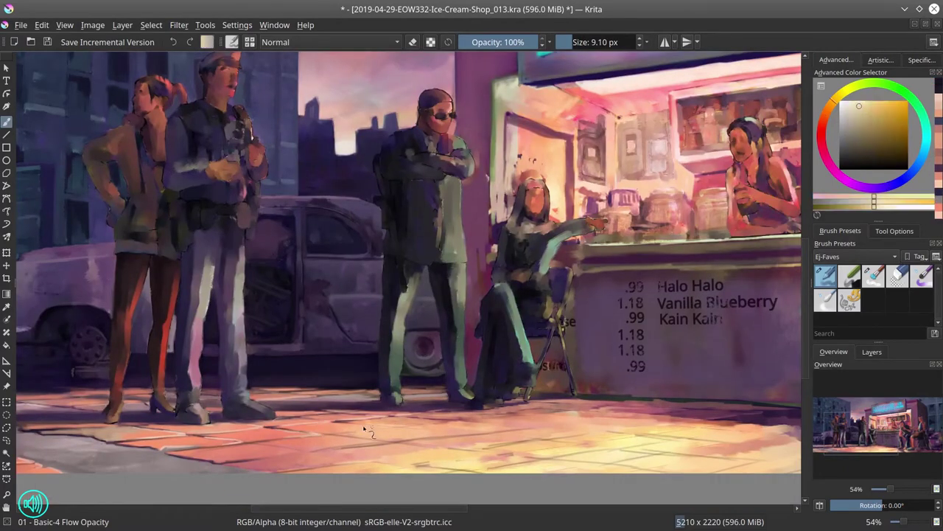
pyautogui.keyDown('ctrl'); pyautogui.click(413, 426); pyautogui.keyUp('ctrl')
pyautogui.keyDown('ctrl'); pyautogui.click(444, 423); pyautogui.keyUp('ctrl')
pyautogui.keyDown('ctrl'); pyautogui.click(500, 415); pyautogui.keyUp('ctrl')
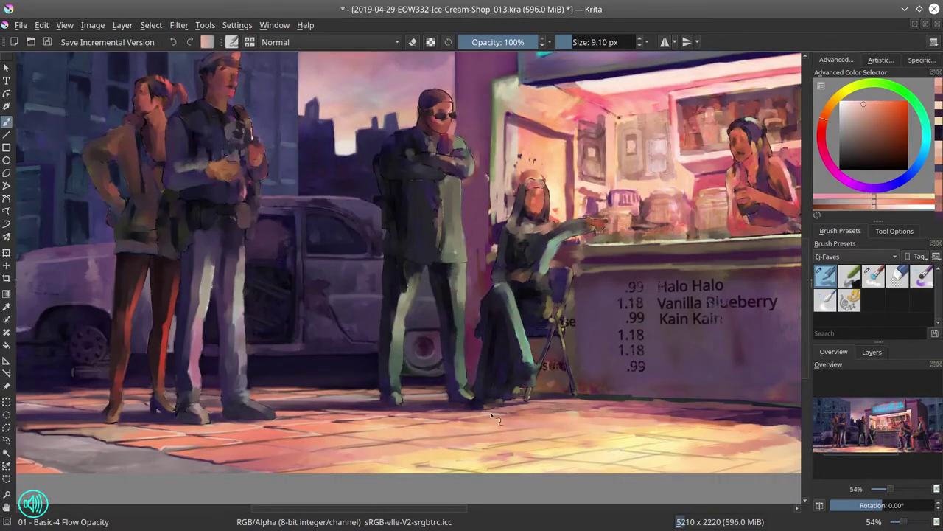
pyautogui.keyDown('ctrl'); pyautogui.click(521, 411); pyautogui.keyUp('ctrl')
pyautogui.keyDown('ctrl'); pyautogui.click(442, 418); pyautogui.keyUp('ctrl')
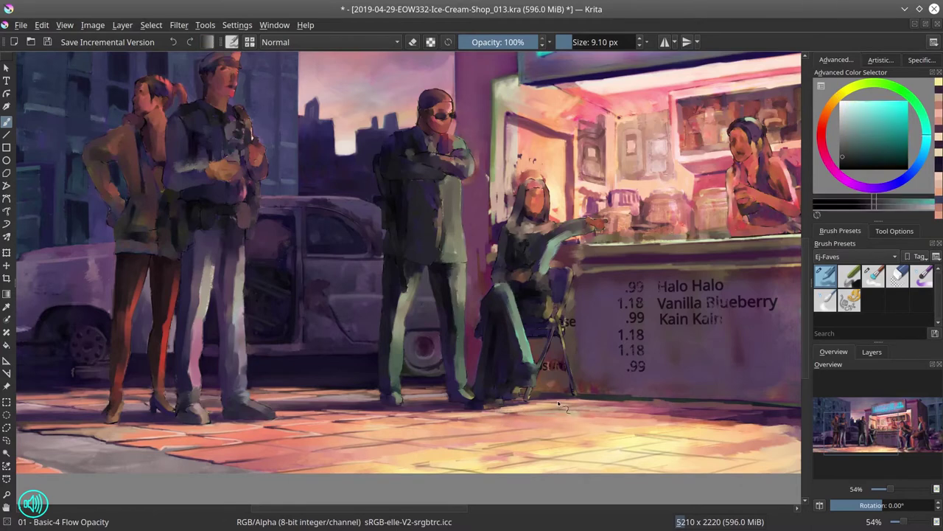
pyautogui.keyDown('ctrl'); pyautogui.click(442, 417); pyautogui.keyUp('ctrl')
pyautogui.hotkey('ctrl', 's')
# Add pink pavement, dark purple cast shadows and peach light around the left figures, then save
pyautogui.moveTo(260, 448); pyautogui.dragTo(336, 441)
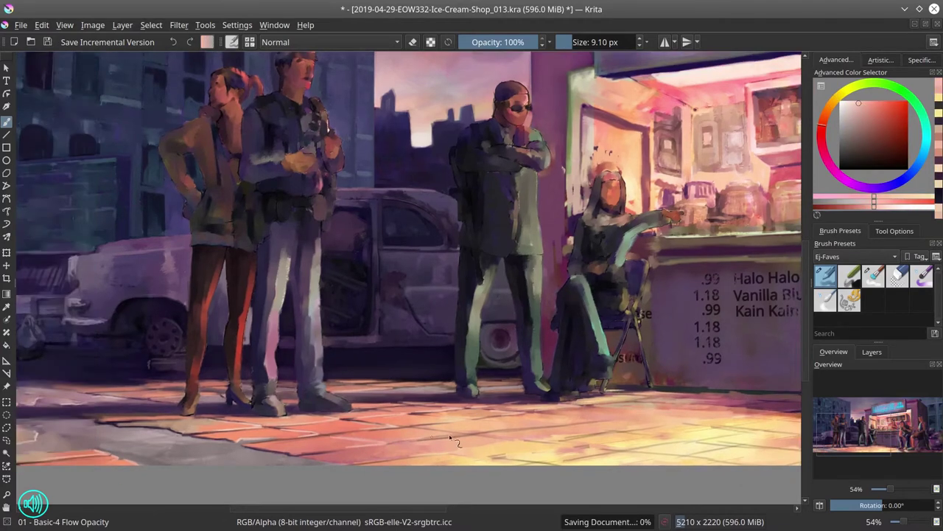
pyautogui.keyDown('ctrl'); pyautogui.click(442, 440); pyautogui.keyUp('ctrl')
pyautogui.keyDown('ctrl'); pyautogui.click(341, 448); pyautogui.keyUp('ctrl')
pyautogui.keyDown('ctrl'); pyautogui.click(341, 449); pyautogui.keyUp('ctrl')
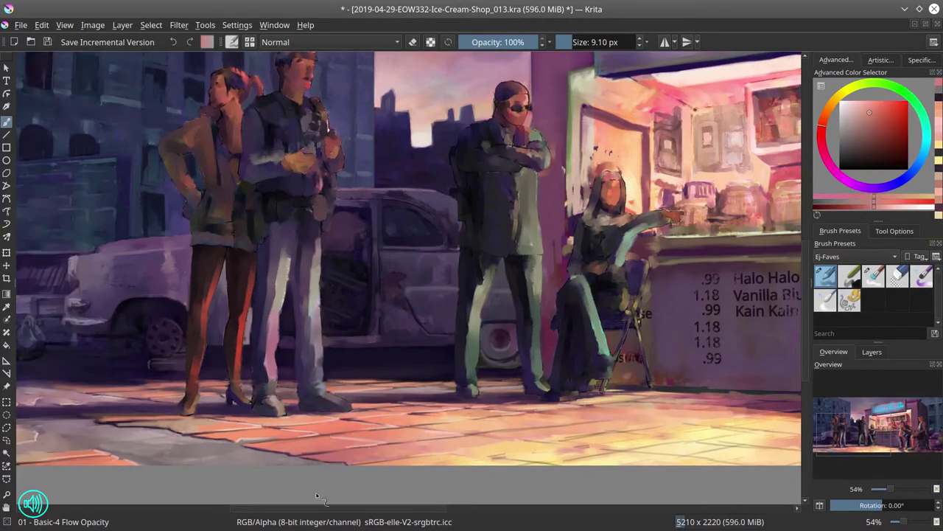
pyautogui.keyDown('ctrl'); pyautogui.click(442, 435); pyautogui.keyUp('ctrl')
pyautogui.keyDown('ctrl'); pyautogui.click(462, 432); pyautogui.keyUp('ctrl')
pyautogui.keyDown('ctrl'); pyautogui.click(487, 434); pyautogui.keyUp('ctrl')
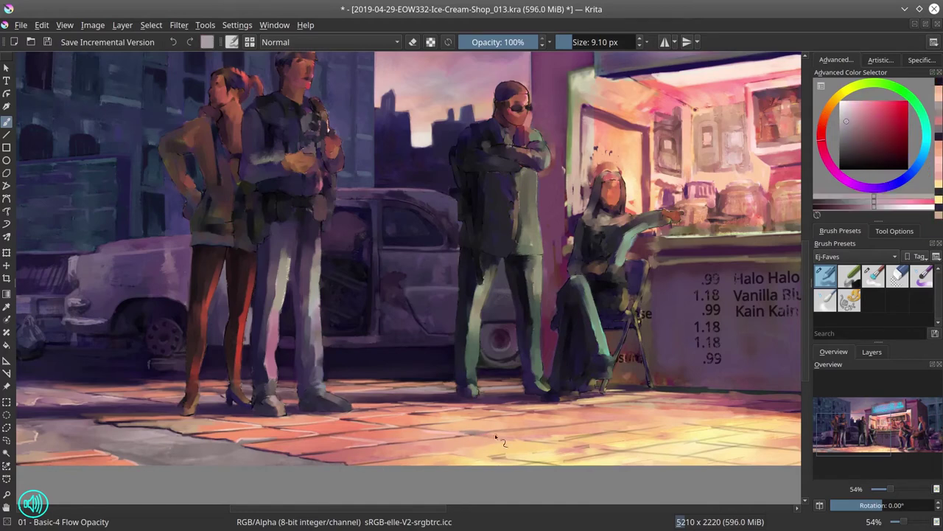
pyautogui.keyDown('ctrl'); pyautogui.click(451, 431); pyautogui.keyUp('ctrl')
pyautogui.keyDown('ctrl'); pyautogui.click(472, 429); pyautogui.keyUp('ctrl')
pyautogui.keyDown('ctrl'); pyautogui.click(490, 425); pyautogui.keyUp('ctrl')
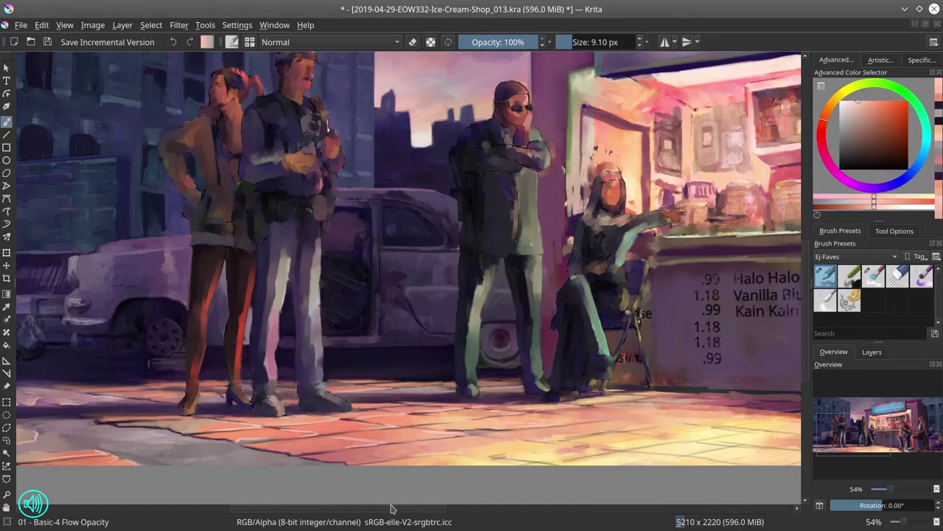
pyautogui.keyDown('ctrl'); pyautogui.click(625, 414); pyautogui.keyUp('ctrl')
pyautogui.keyDown('ctrl'); pyautogui.click(617, 420); pyautogui.keyUp('ctrl')
pyautogui.press('-')
pyautogui.press('-')
pyautogui.press('-')
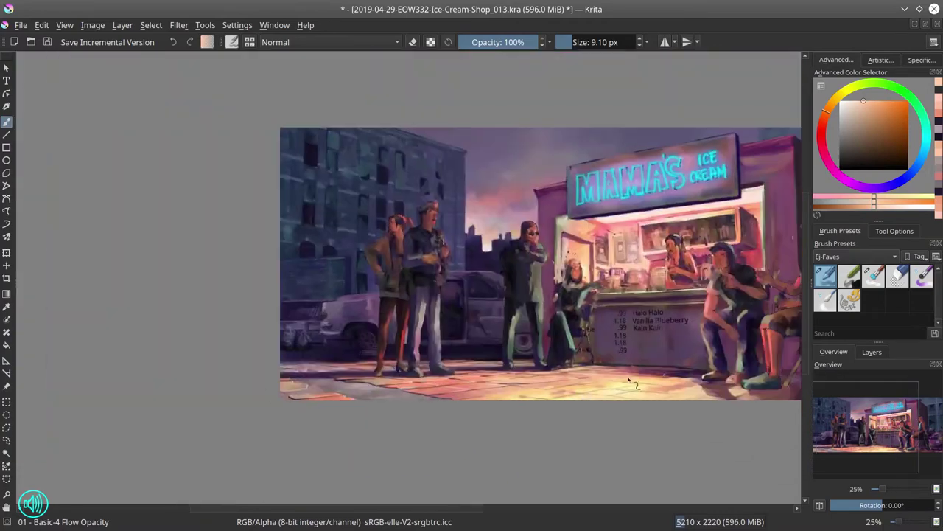
pyautogui.hotkey('ctrl', 's')
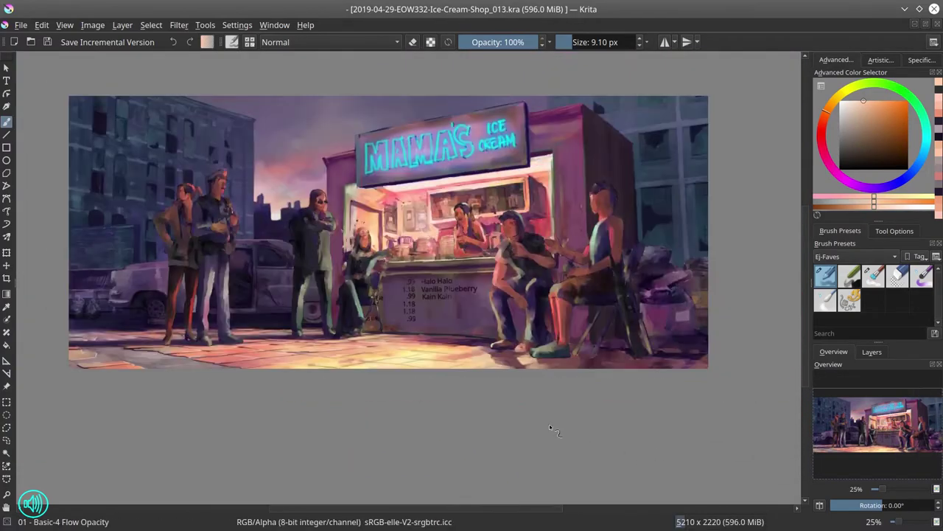
# Paint dark shadow strokes and light tan pavement near the figures' feet, then save
pyautogui.scroll(3, 283, 361)
pyautogui.keyDown('ctrl'); pyautogui.click(178, 382); pyautogui.keyUp('ctrl')
pyautogui.press('[')
pyautogui.press('[')
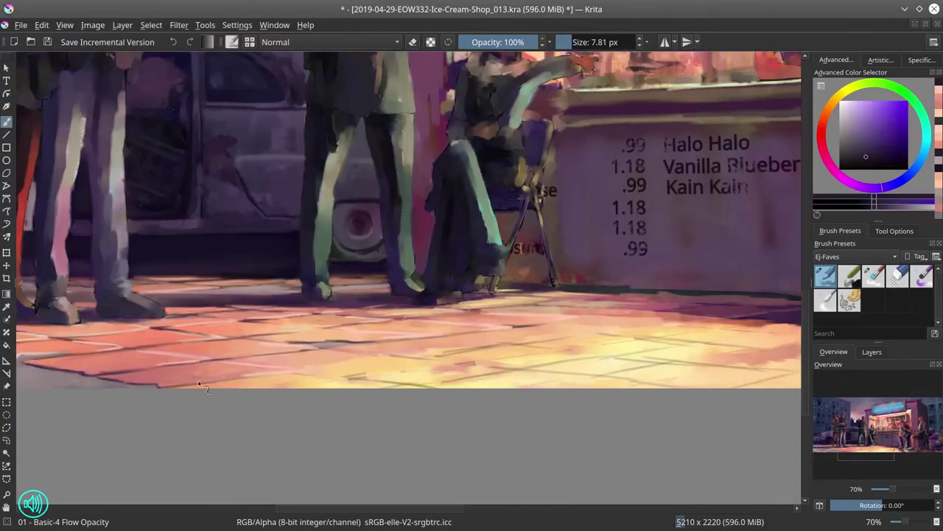
pyautogui.keyDown('ctrl'); pyautogui.click(431, 373); pyautogui.keyUp('ctrl')
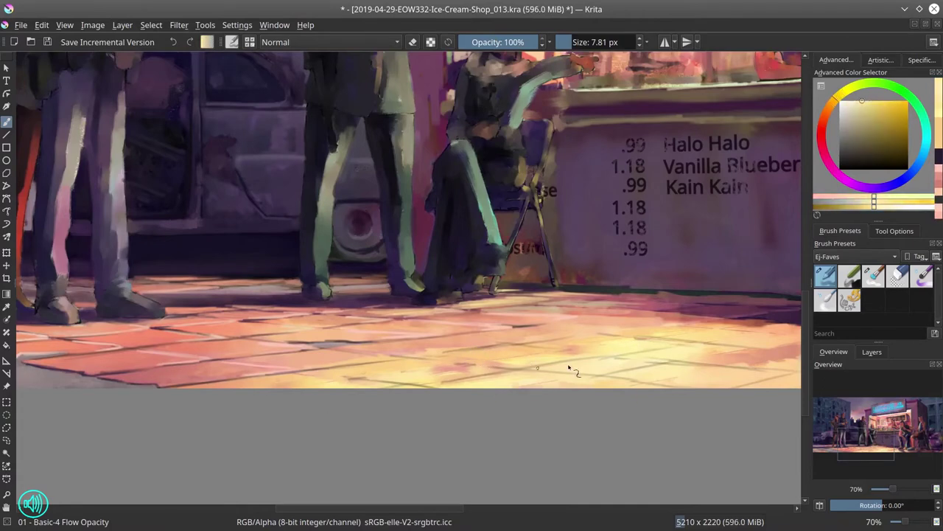
pyautogui.moveTo(682, 370); pyautogui.dragTo(580, 391)
pyautogui.moveTo(670, 373); pyautogui.dragTo(840, 372)
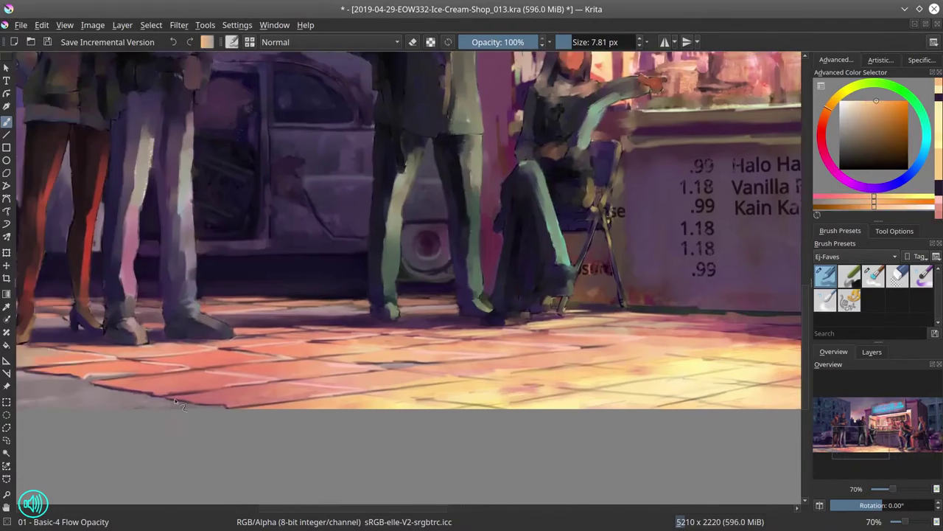
pyautogui.press(']')
pyautogui.press(']')
pyautogui.press(']')
pyautogui.moveTo(469, 390); pyautogui.dragTo(595, 380)
pyautogui.keyDown('ctrl'); pyautogui.click(516, 369); pyautogui.keyUp('ctrl')
pyautogui.press('[')
pyautogui.press('[')
pyautogui.press('[')
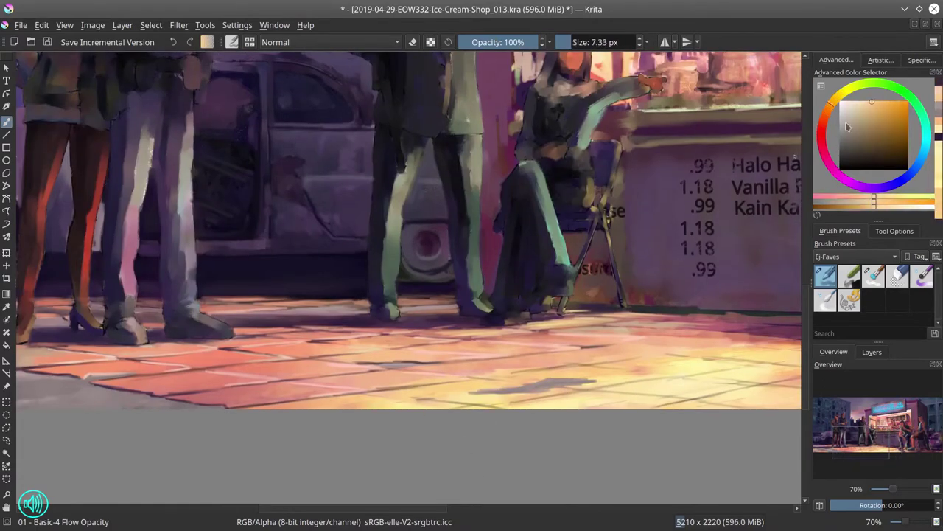
pyautogui.moveTo(702, 349); pyautogui.dragTo(601, 363)
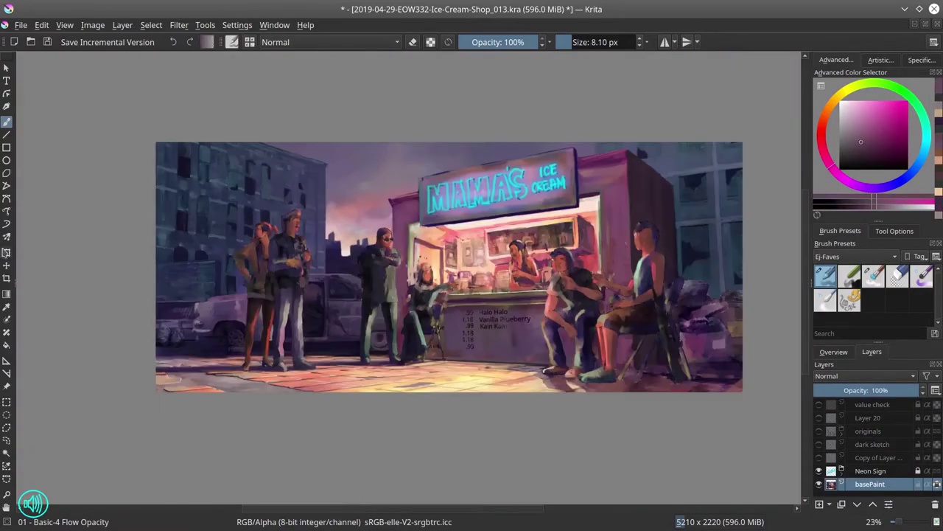
pyautogui.hotkey('ctrl', 's')
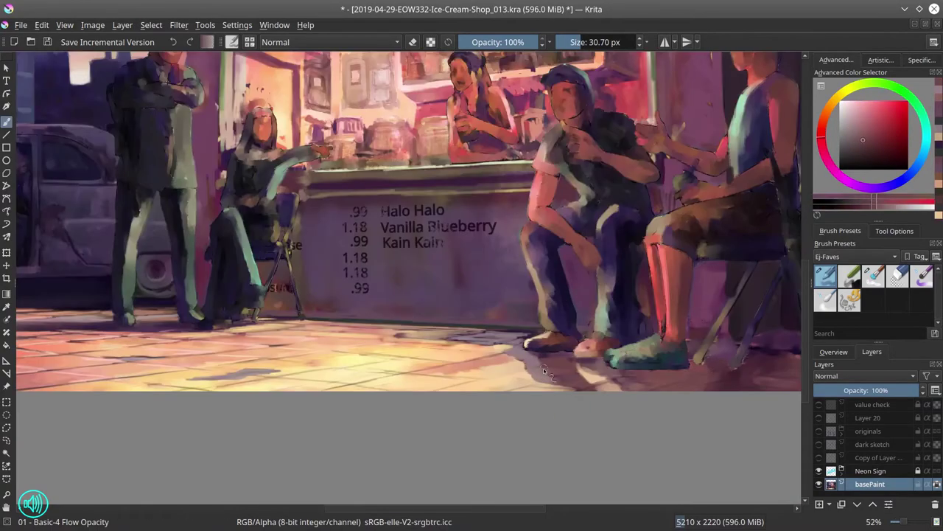
pyautogui.scroll(1, 617, 384)
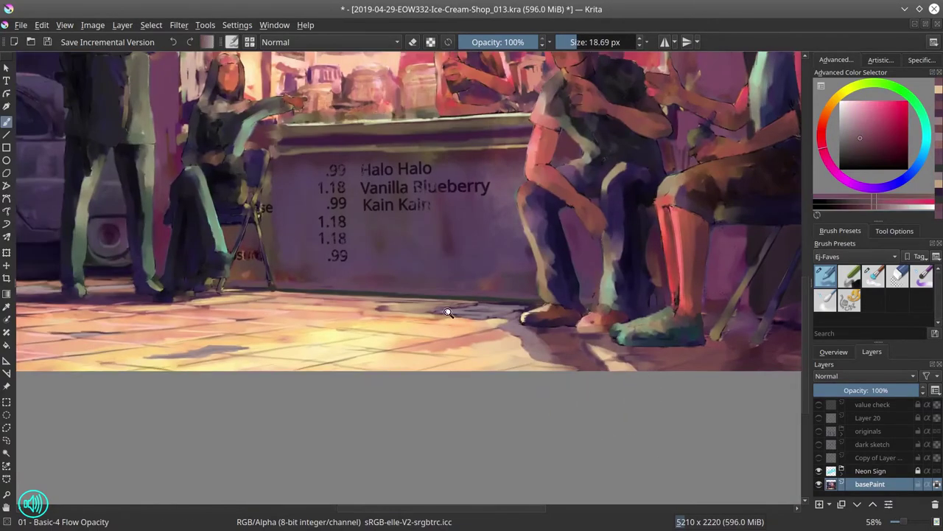
pyautogui.hotkey('ctrl', 's')
pyautogui.click(844, 355)
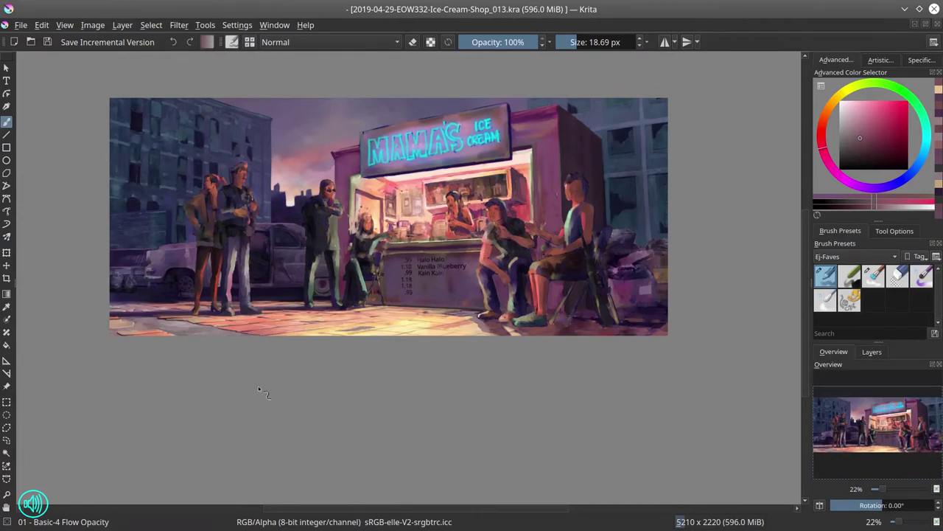
# Mirror-check the composition, undo a too-dark shadow, and repaint floor yellows, oranges and purples; save
pyautogui.click(820, 505)
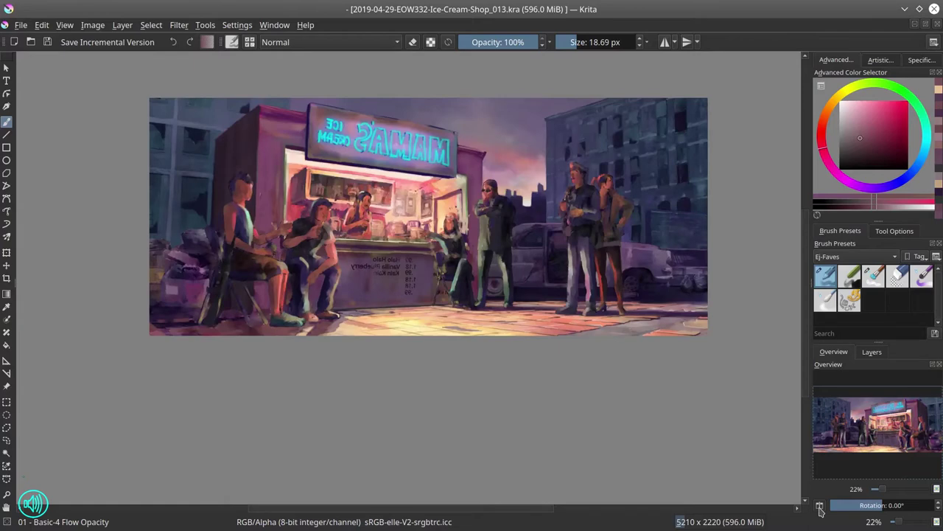
pyautogui.click(820, 506)
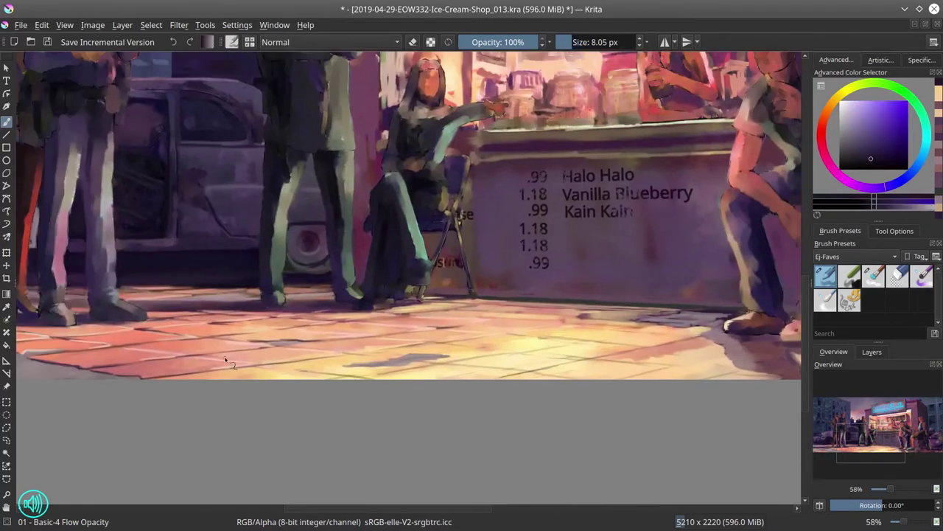
pyautogui.moveTo(344, 364); pyautogui.dragTo(448, 356)
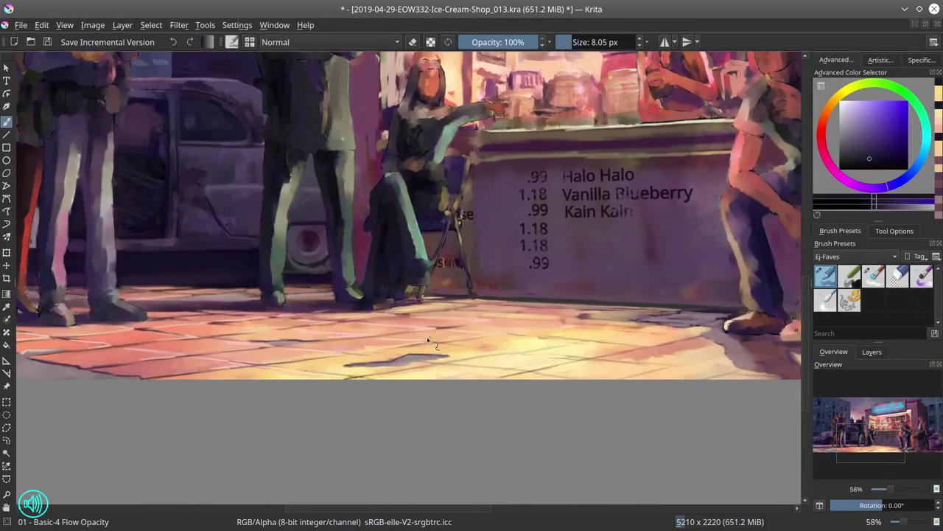
pyautogui.hotkey('ctrl', 'z')
pyautogui.keyDown('ctrl'); pyautogui.click(394, 367); pyautogui.keyUp('ctrl')
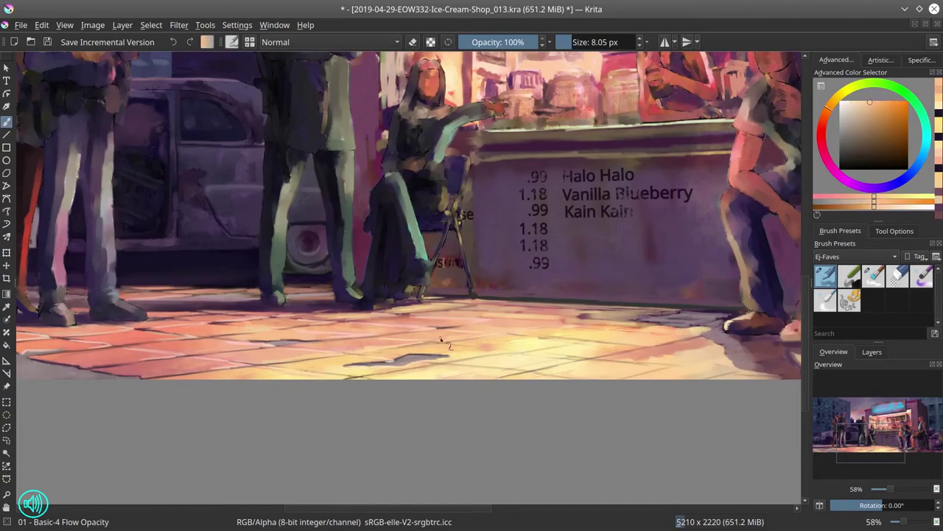
pyautogui.keyDown('ctrl'); pyautogui.click(622, 329); pyautogui.keyUp('ctrl')
pyautogui.moveTo(623, 329); pyautogui.dragTo(398, 316)
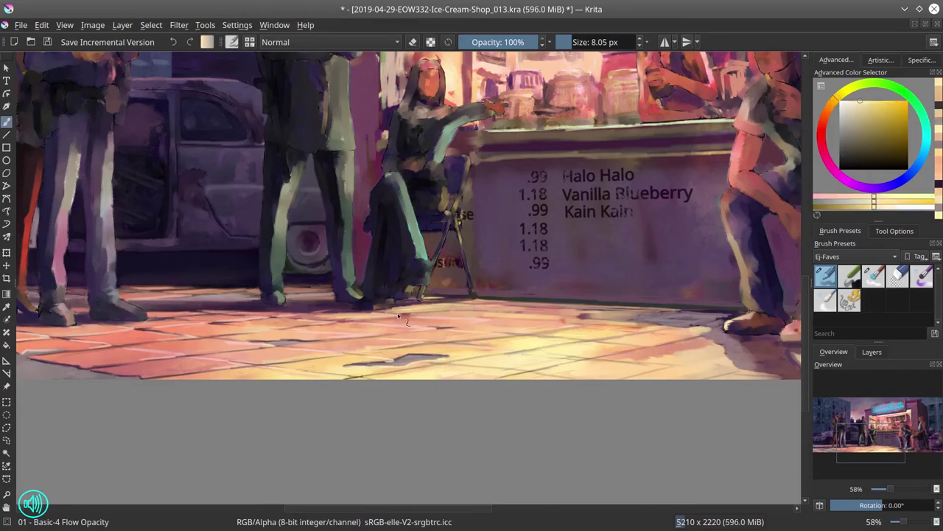
pyautogui.moveTo(534, 312); pyautogui.dragTo(543, 351)
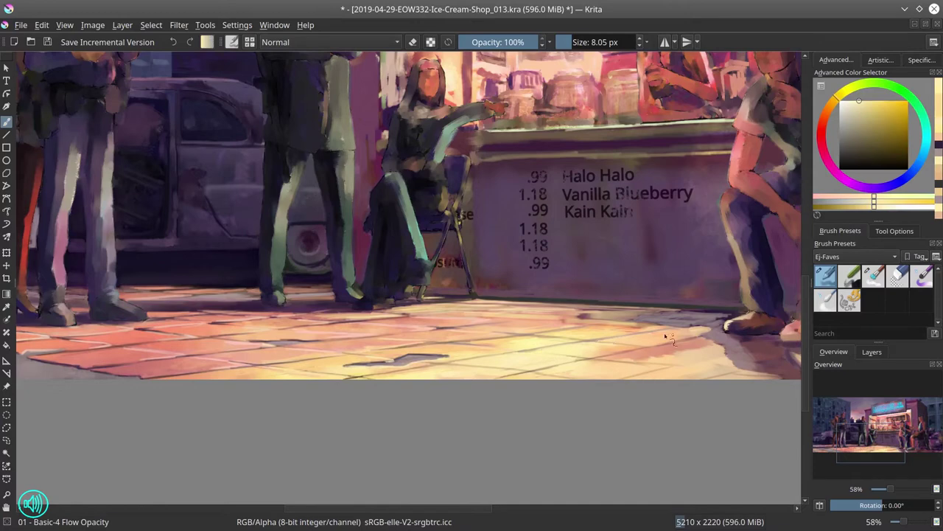
pyautogui.moveTo(666, 336); pyautogui.dragTo(628, 321)
pyautogui.moveTo(718, 310)
pyautogui.mouseDown()
pyautogui.moveTo(729, 355)
pyautogui.moveTo(686, 370)
pyautogui.moveTo(571, 366)
pyautogui.mouseUp()
pyautogui.hotkey('ctrl', 's')
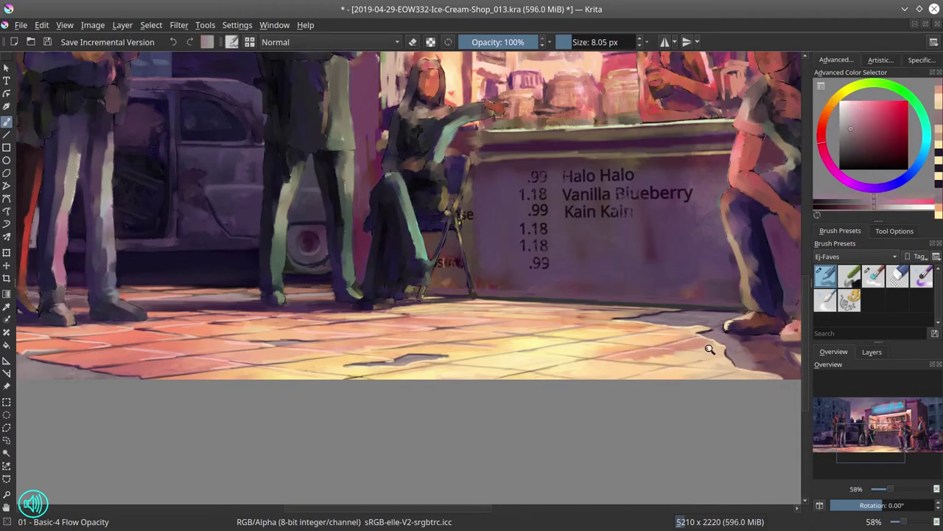
# Paint cast shadows under the chair and seated figures, soften them with a blending brush, and save
pyautogui.scroll(-5, 506, 415)
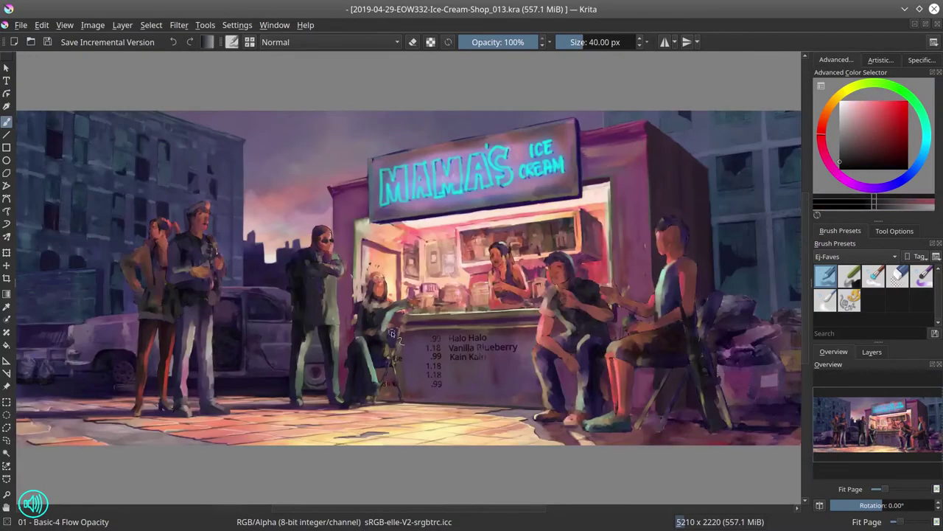
pyautogui.scroll(6, 395, 345)
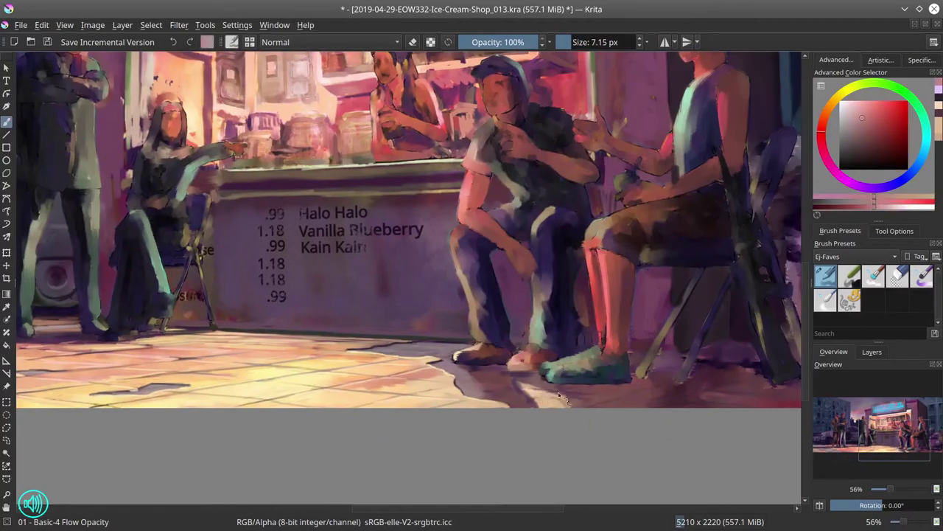
pyautogui.keyDown('ctrl'); pyautogui.click(524, 391); pyautogui.keyUp('ctrl')
pyautogui.keyDown('ctrl'); pyautogui.click(541, 362); pyautogui.keyUp('ctrl')
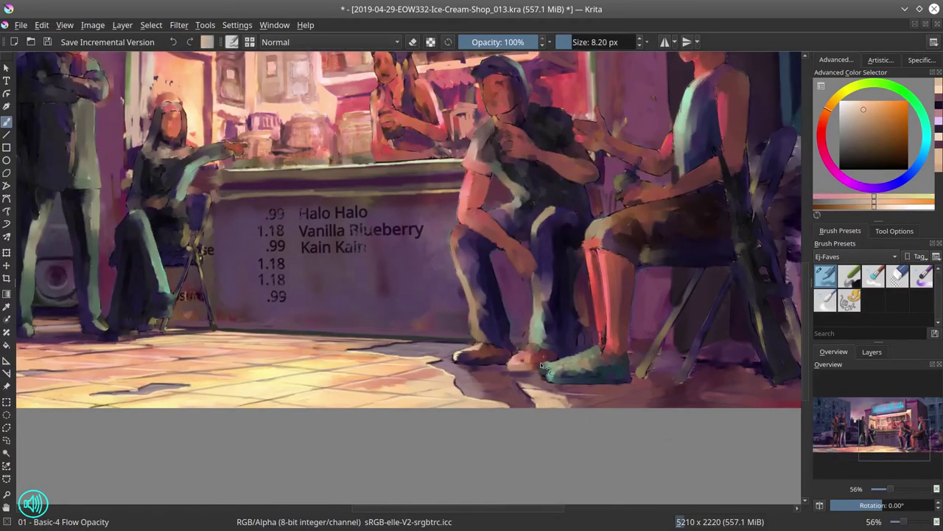
pyautogui.moveTo(611, 433); pyautogui.dragTo(497, 436)
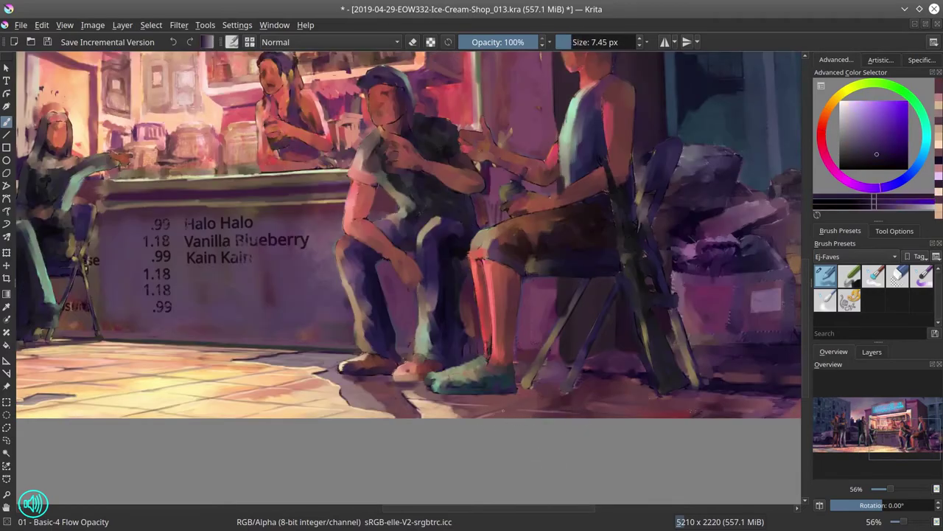
pyautogui.moveTo(637, 466); pyautogui.dragTo(544, 472)
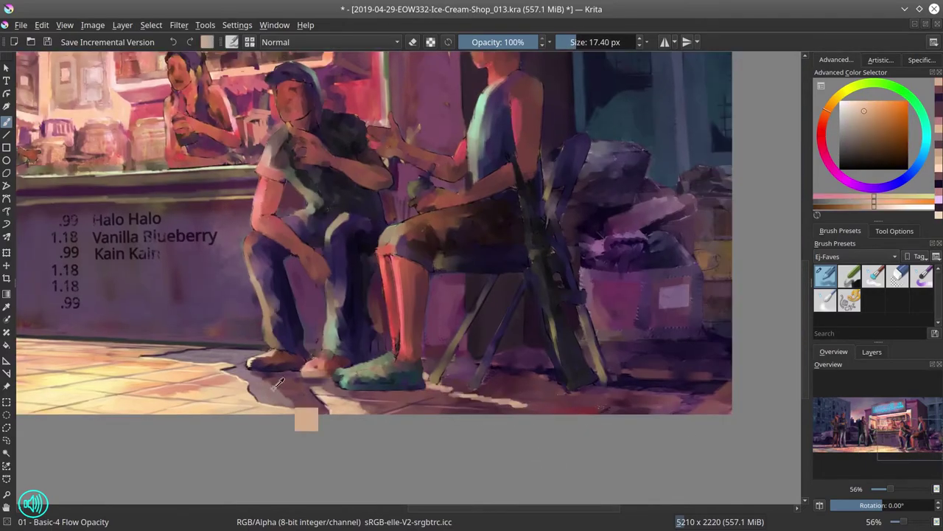
pyautogui.moveTo(279, 383)
pyautogui.mouseDown()
pyautogui.moveTo(737, 383)
pyautogui.moveTo(287, 373)
pyautogui.mouseUp()
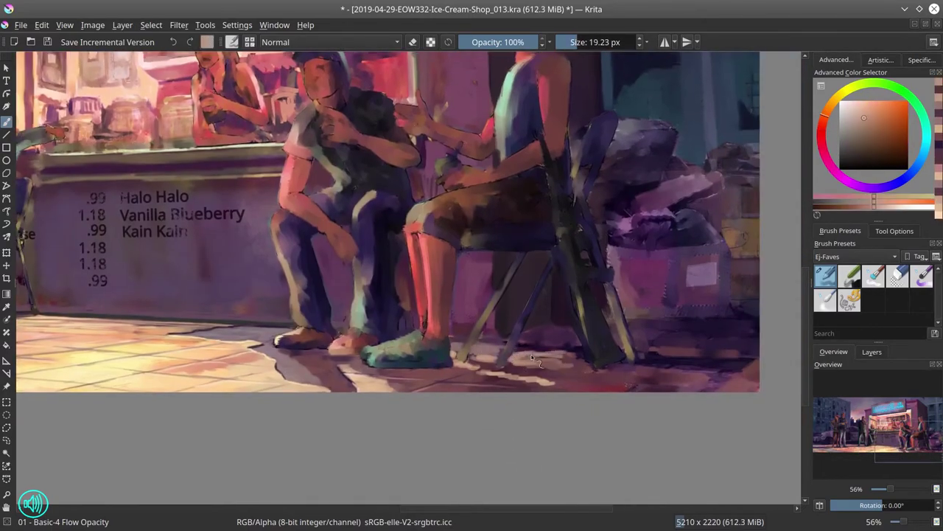
pyautogui.press('/')
pyautogui.moveTo(502, 378); pyautogui.dragTo(417, 379)
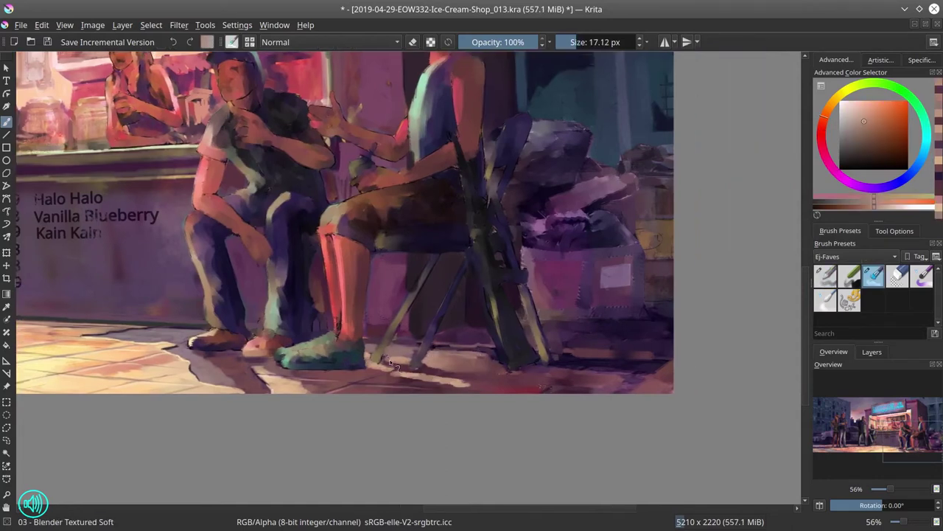
pyautogui.press('/')
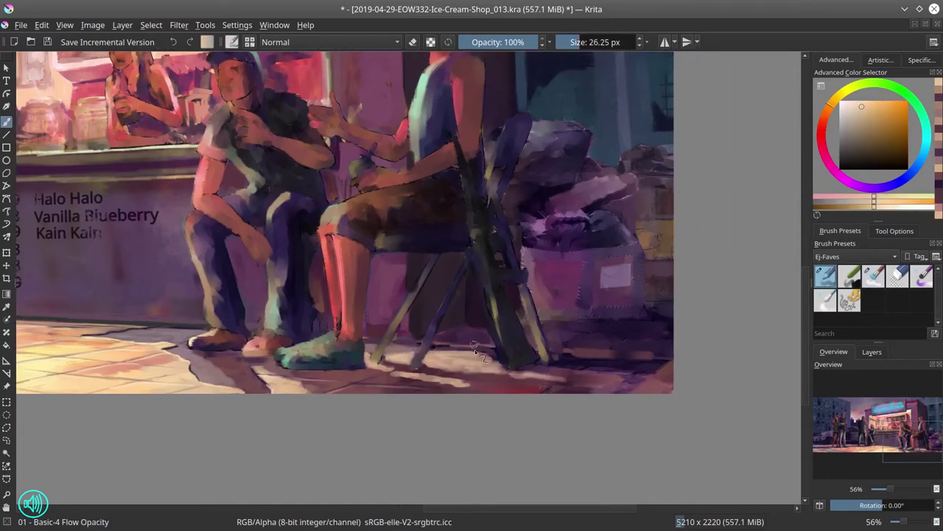
pyautogui.scroll(-4, 475, 349)
pyautogui.click(48, 43)
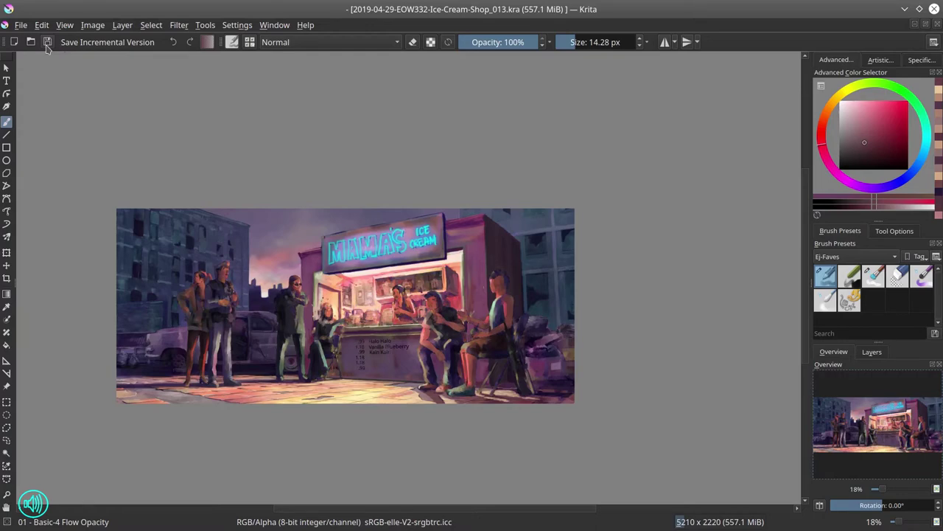
# Touch up magenta and violet floor tones around the sneakers and chair leg, save, and zoom out
pyautogui.keyDown('ctrl'); pyautogui.scroll(4, 361, 328); pyautogui.keyUp('ctrl')
pyautogui.keyDown('ctrl'); pyautogui.click(455, 330); pyautogui.keyUp('ctrl')
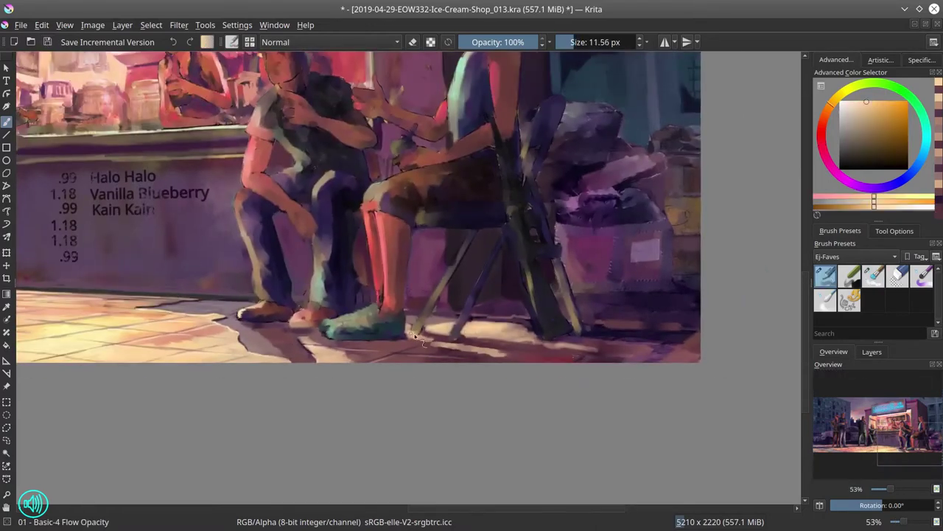
pyautogui.moveTo(416, 338)
pyautogui.mouseDown()
pyautogui.moveTo(442, 346)
pyautogui.moveTo(430, 346)
pyautogui.mouseUp()
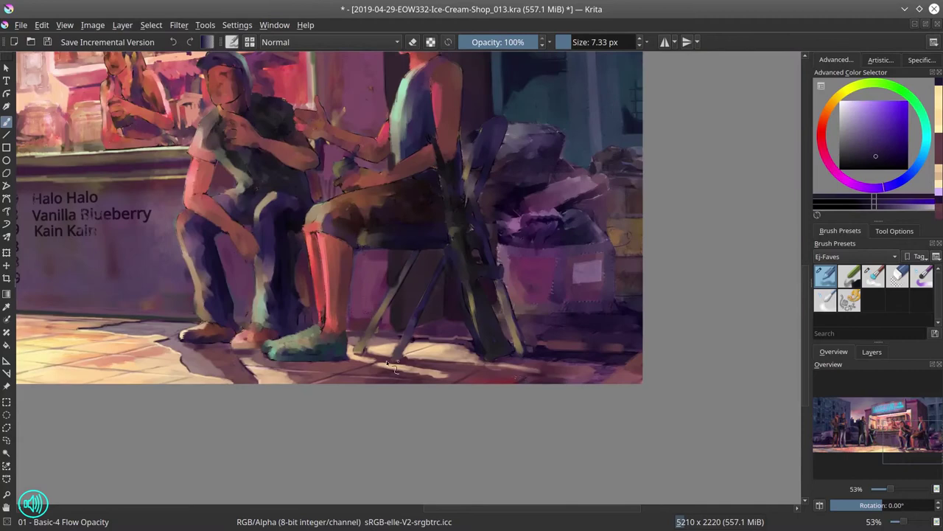
pyautogui.moveTo(392, 366); pyautogui.dragTo(498, 372)
pyautogui.moveTo(590, 361)
pyautogui.mouseDown()
pyautogui.moveTo(600, 345)
pyautogui.moveTo(581, 340)
pyautogui.mouseUp()
pyautogui.moveTo(581, 340)
pyautogui.mouseDown()
pyautogui.moveTo(591, 340)
pyautogui.moveTo(439, 345)
pyautogui.mouseUp()
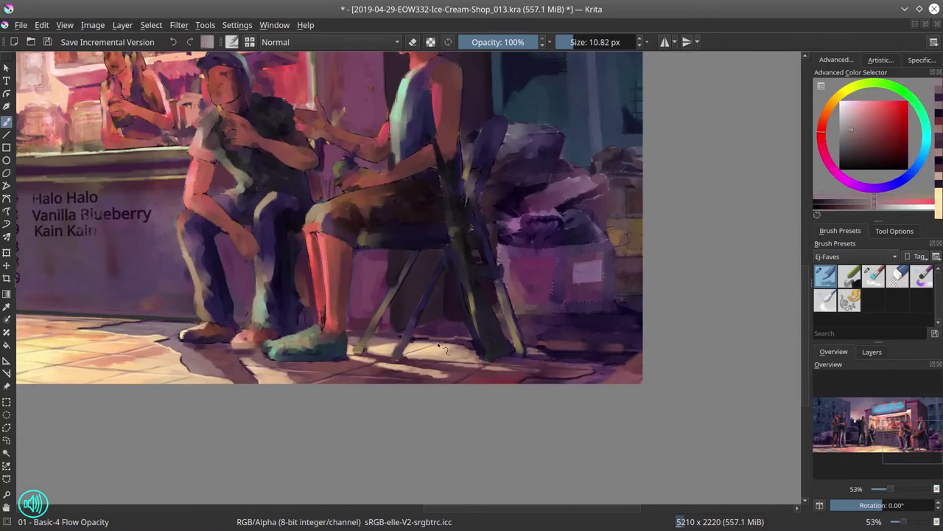
pyautogui.moveTo(634, 278)
pyautogui.mouseDown()
pyautogui.moveTo(570, 357)
pyautogui.moveTo(648, 355)
pyautogui.moveTo(575, 340)
pyautogui.moveTo(602, 353)
pyautogui.moveTo(510, 456)
pyautogui.moveTo(613, 369)
pyautogui.moveTo(457, 335)
pyautogui.moveTo(660, 295)
pyautogui.moveTo(511, 350)
pyautogui.moveTo(636, 352)
pyautogui.moveTo(590, 341)
pyautogui.mouseUp()
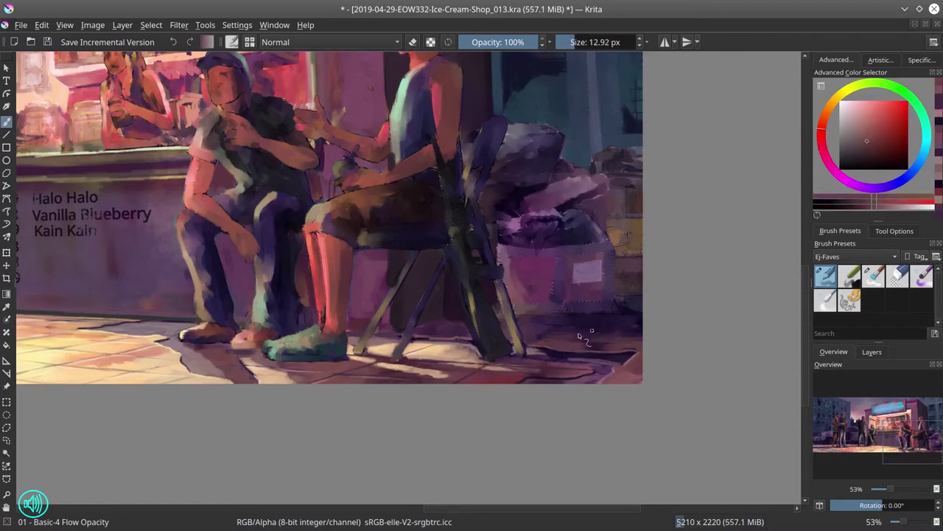
pyautogui.moveTo(364, 369)
pyautogui.mouseDown()
pyautogui.moveTo(597, 379)
pyautogui.moveTo(635, 302)
pyautogui.moveTo(593, 348)
pyautogui.moveTo(546, 319)
pyautogui.moveTo(485, 302)
pyautogui.mouseUp()
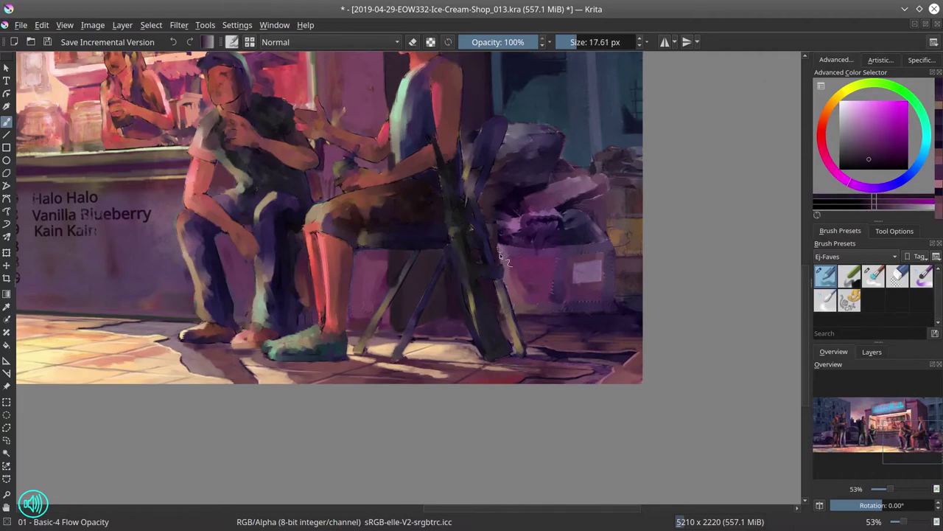
pyautogui.moveTo(500, 253); pyautogui.dragTo(450, 280)
pyautogui.moveTo(487, 357); pyautogui.dragTo(475, 345)
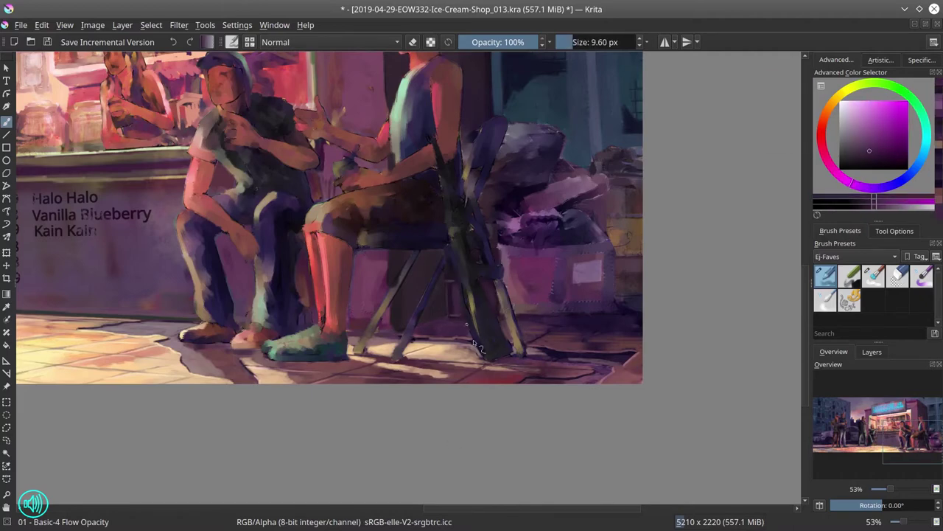
pyautogui.hotkey('ctrl', 's')
pyautogui.press('-')
pyautogui.press('-')
pyautogui.press('-')
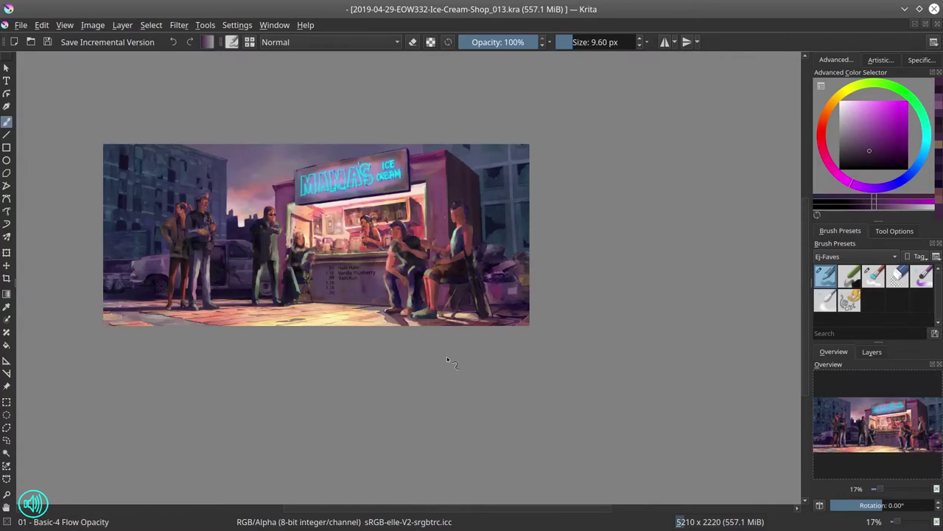
# Mirror the view, then touch up the bags behind the chair and the box by the junk pile
pyautogui.press('m')
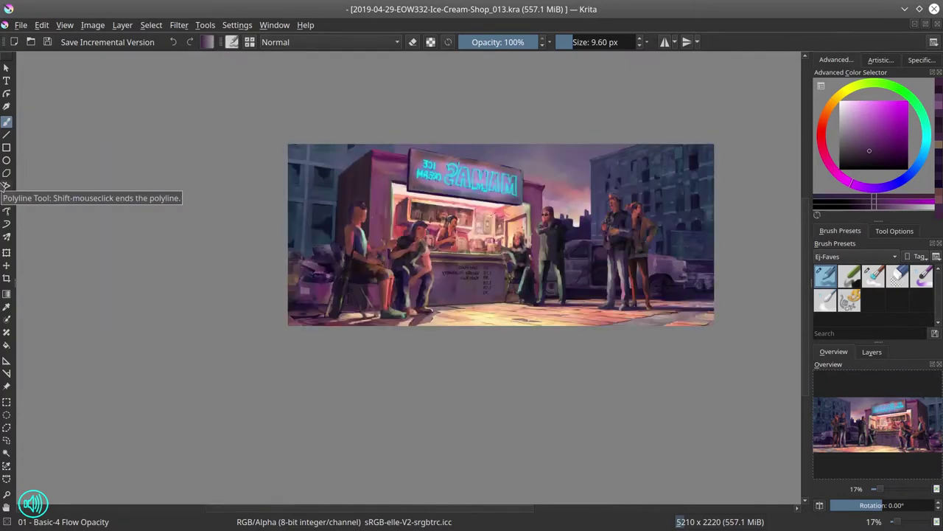
pyautogui.scroll(5, 385, 288)
pyautogui.press(']')
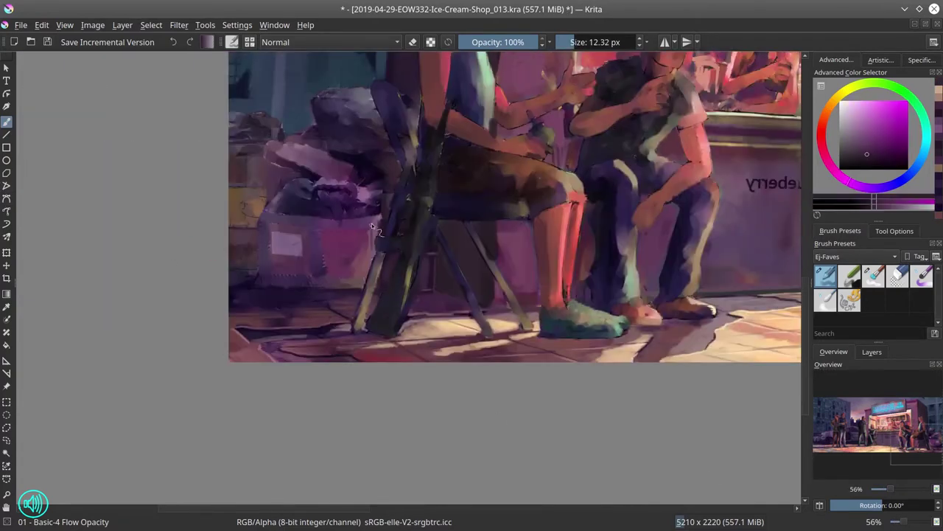
pyautogui.press('/')
pyautogui.press('/')
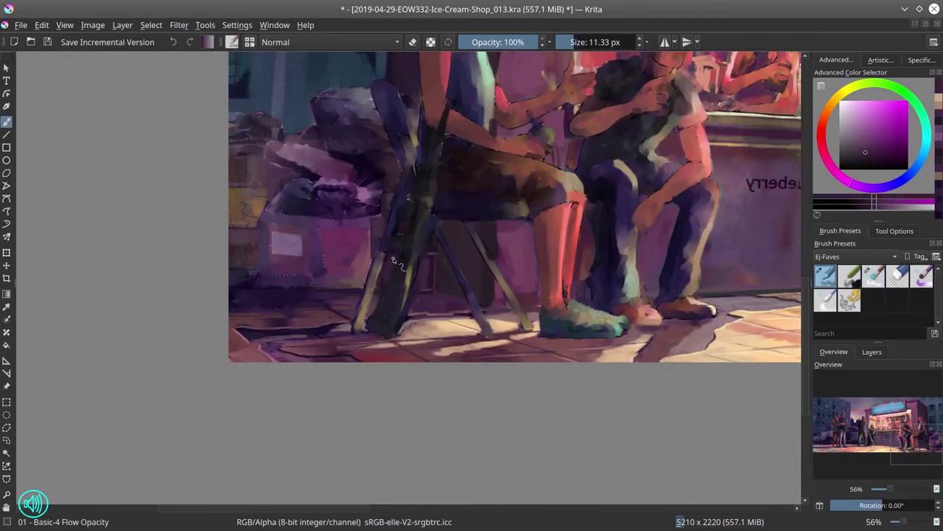
pyautogui.moveTo(398, 254)
pyautogui.keyDown('shift'); pyautogui.mouseDown()
pyautogui.moveTo(376, 256)
pyautogui.moveTo(392, 257)
pyautogui.moveTo(382, 223)
pyautogui.mouseUp(); pyautogui.keyUp('shift')
pyautogui.keyDown('ctrl'); pyautogui.click(361, 241); pyautogui.keyUp('ctrl')
pyautogui.press('/')
pyautogui.press('/')
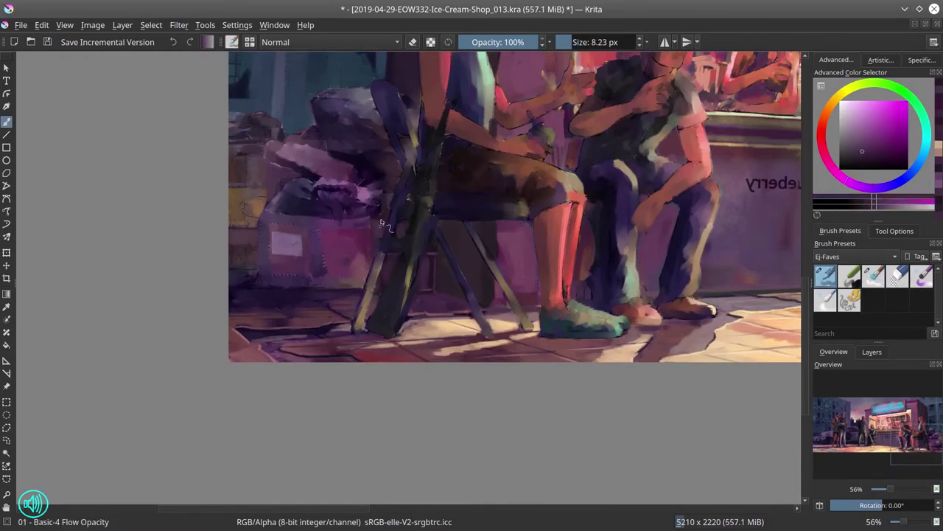
pyautogui.keyDown('ctrl'); pyautogui.click(382, 223); pyautogui.keyUp('ctrl')
pyautogui.keyDown('shift'); pyautogui.moveTo(346, 251); pyautogui.dragTo(361, 254); pyautogui.keyUp('shift')
# Blend the box area softly and paint purple and pink-magenta details and highlights into the bags
pyautogui.keyDown('ctrl'); pyautogui.click(298, 288); pyautogui.keyUp('ctrl')
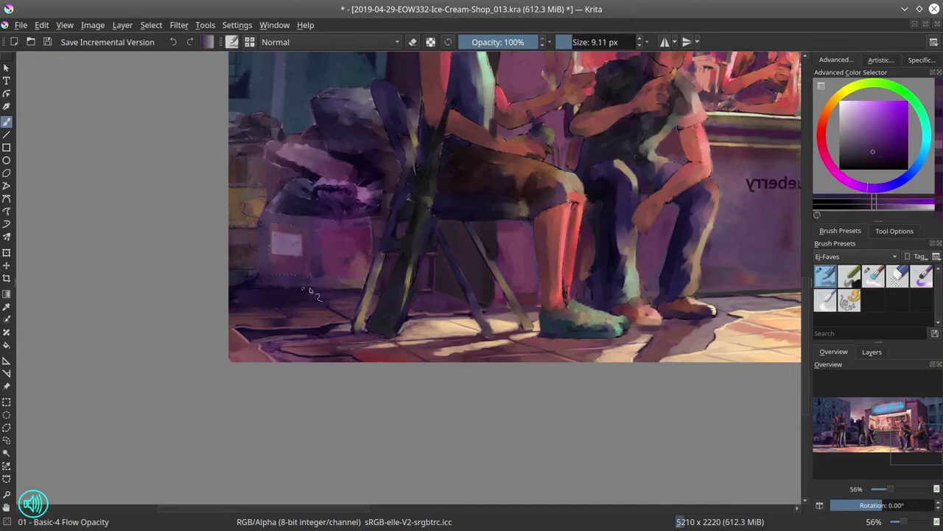
pyautogui.keyDown('ctrl'); pyautogui.click(310, 290); pyautogui.keyUp('ctrl')
pyautogui.moveTo(310, 290)
pyautogui.keyDown('shift'); pyautogui.mouseDown()
pyautogui.moveTo(328, 291)
pyautogui.moveTo(294, 293)
pyautogui.moveTo(306, 293)
pyautogui.mouseUp(); pyautogui.keyUp('shift')
pyautogui.press('/')
pyautogui.keyDown('ctrl'); pyautogui.click(306, 294); pyautogui.keyUp('ctrl')
pyautogui.press('/')
pyautogui.keyDown('ctrl'); pyautogui.click(304, 293); pyautogui.keyUp('ctrl')
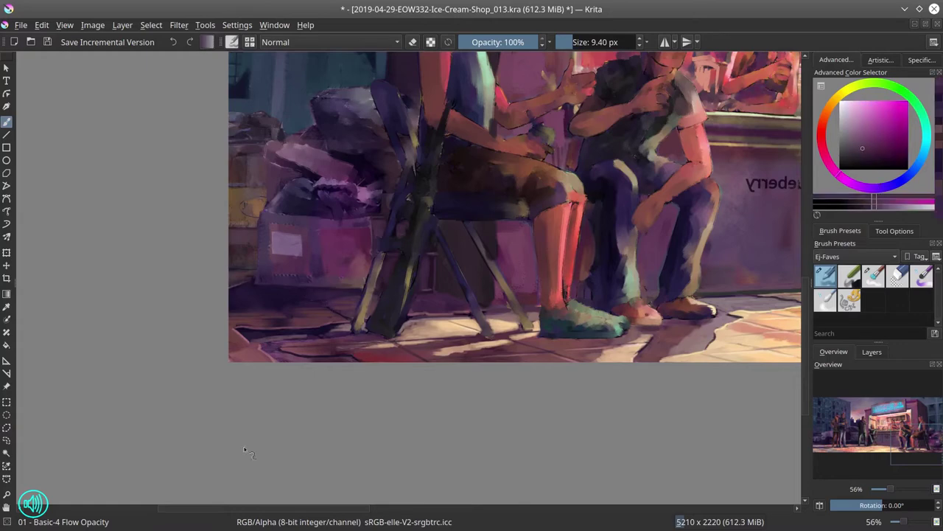
pyautogui.keyDown('ctrl'); pyautogui.click(288, 267); pyautogui.keyUp('ctrl')
pyautogui.keyDown('shift'); pyautogui.moveTo(324, 249); pyautogui.dragTo(310, 249); pyautogui.keyUp('shift')
pyautogui.moveTo(260, 212)
pyautogui.keyDown('shift'); pyautogui.mouseDown()
pyautogui.moveTo(273, 212)
pyautogui.moveTo(264, 243)
pyautogui.moveTo(325, 261)
pyautogui.mouseUp(); pyautogui.keyUp('shift')
# Add small lighter-violet and pink-violet highlights to the bags, then save the painting
pyautogui.keyDown('ctrl'); pyautogui.click(352, 293); pyautogui.keyUp('ctrl')
pyautogui.keyDown('ctrl'); pyautogui.click(324, 254); pyautogui.keyUp('ctrl')
pyautogui.keyDown('ctrl'); pyautogui.click(324, 255); pyautogui.keyUp('ctrl')
pyautogui.keyDown('ctrl'); pyautogui.click(340, 261); pyautogui.keyUp('ctrl')
pyautogui.keyDown('ctrl'); pyautogui.click(340, 280); pyautogui.keyUp('ctrl')
pyautogui.keyDown('ctrl'); pyautogui.click(346, 266); pyautogui.keyUp('ctrl')
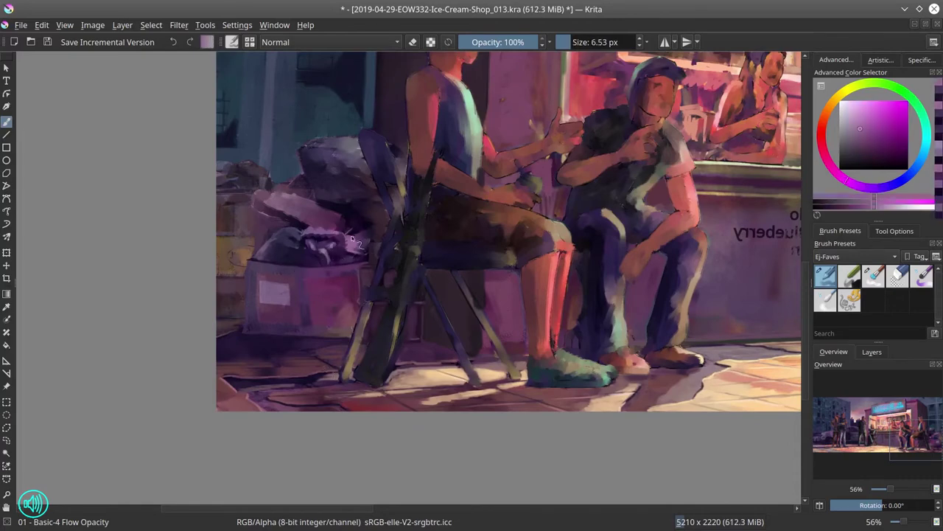
pyautogui.keyDown('ctrl'); pyautogui.click(375, 241); pyautogui.keyUp('ctrl')
pyautogui.keyDown('ctrl'); pyautogui.click(376, 243); pyautogui.keyUp('ctrl')
pyautogui.hotkey('ctrl', 's')
# Zoom in on the seated figures and the stand's left side and pick a purple
pyautogui.scroll(-4, 550, 400)
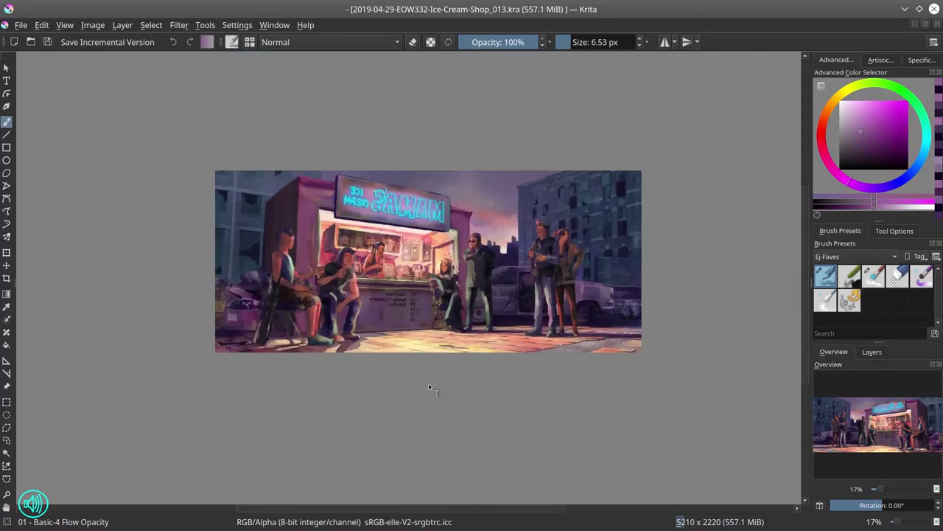
pyautogui.scroll(3, 430, 387)
pyautogui.keyDown('ctrl'); pyautogui.click(379, 347); pyautogui.keyUp('ctrl')
pyautogui.keyDown('shift'); pyautogui.moveTo(379, 347); pyautogui.dragTo(346, 302); pyautogui.keyUp('shift')
pyautogui.scroll(-2, 353, 415)
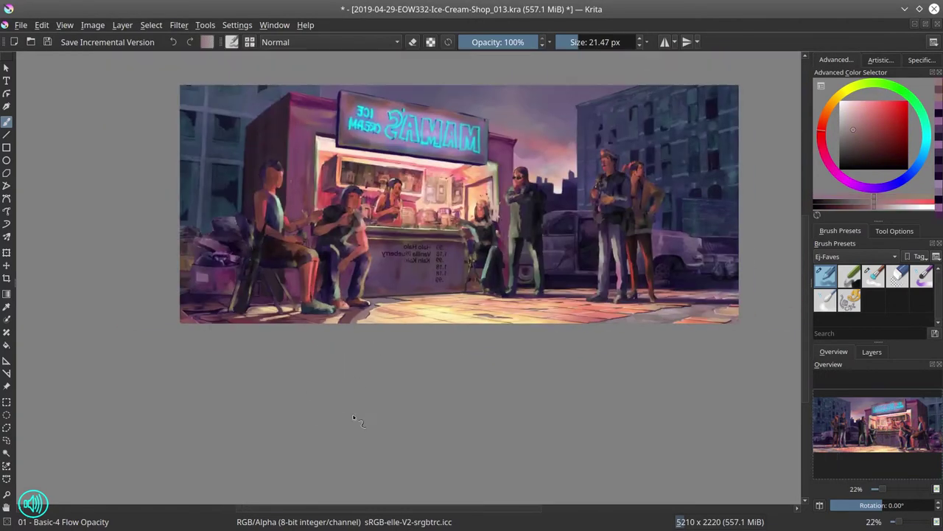
pyautogui.scroll(3, 224, 318)
pyautogui.keyDown('ctrl'); pyautogui.click(193, 294); pyautogui.keyUp('ctrl')
pyautogui.press('/')
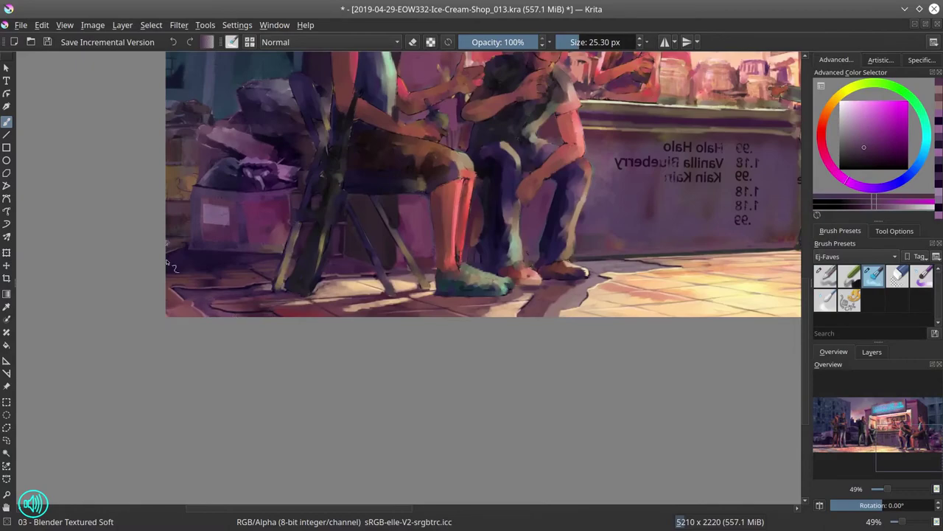
pyautogui.press('/')
# Repaint the junk pile with a larger brush using darker purple, wall blue and muted pink
pyautogui.scroll(2, 244, 260)
pyautogui.keyDown('ctrl'); pyautogui.click(245, 260); pyautogui.keyUp('ctrl')
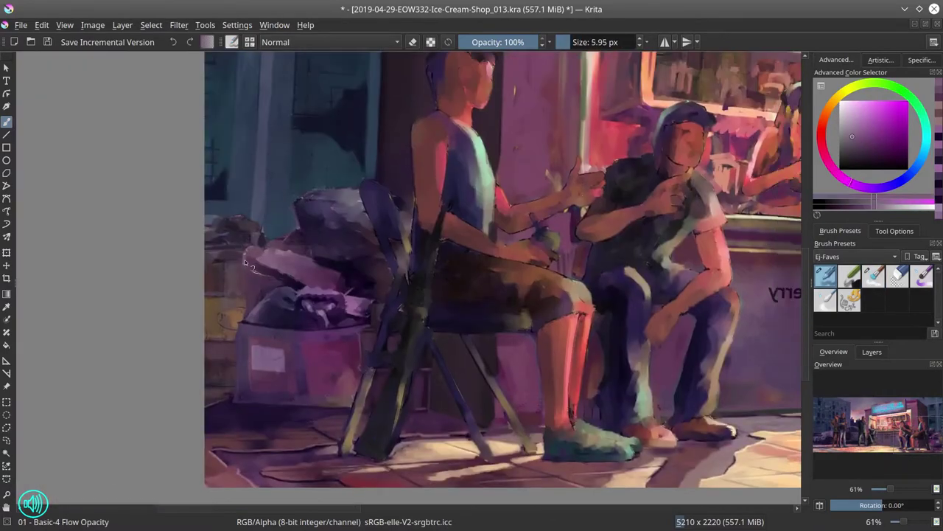
pyautogui.keyDown('ctrl'); pyautogui.click(259, 261); pyautogui.keyUp('ctrl')
pyautogui.keyDown('shift'); pyautogui.moveTo(258, 261); pyautogui.dragTo(259, 264); pyautogui.keyUp('shift')
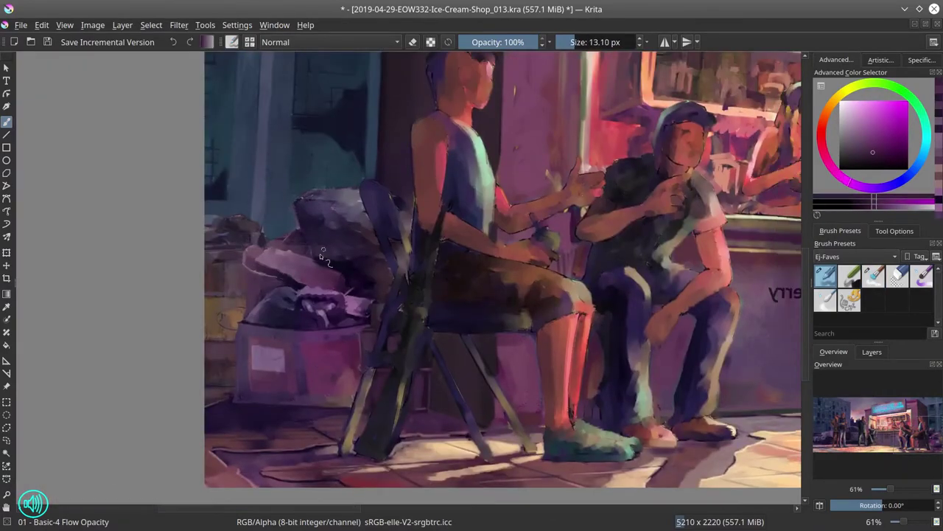
pyautogui.keyDown('ctrl'); pyautogui.click(315, 312); pyautogui.keyUp('ctrl')
pyautogui.moveTo(316, 311)
pyautogui.keyDown('shift'); pyautogui.mouseDown()
pyautogui.moveTo(325, 182)
pyautogui.moveTo(307, 217)
pyautogui.mouseUp(); pyautogui.keyUp('shift')
pyautogui.keyDown('ctrl'); pyautogui.click(330, 352); pyautogui.keyUp('ctrl')
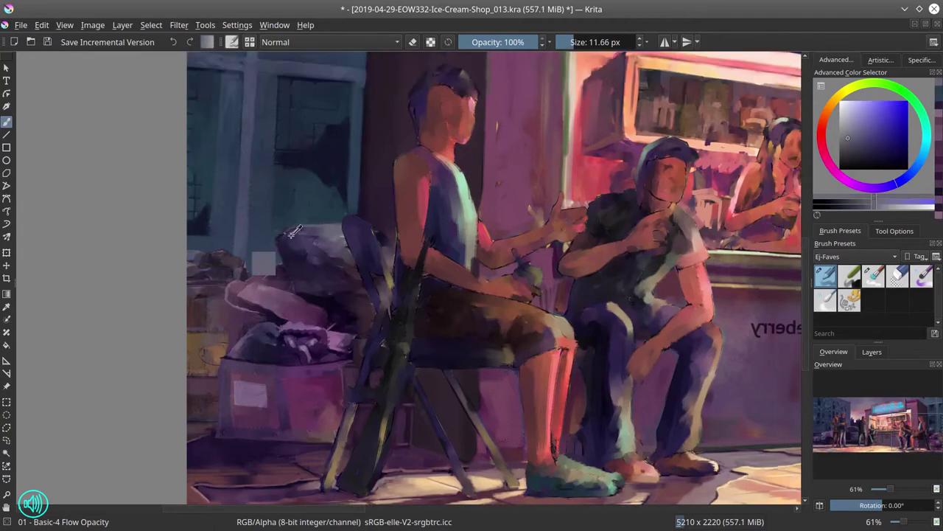
pyautogui.keyDown('shift'); pyautogui.moveTo(329, 352); pyautogui.dragTo(343, 399); pyautogui.keyUp('shift')
pyautogui.keyDown('ctrl'); pyautogui.click(366, 296); pyautogui.keyUp('ctrl')
# Refine the junk pile with finer strokes, check the whole composition, and save
pyautogui.press('/')
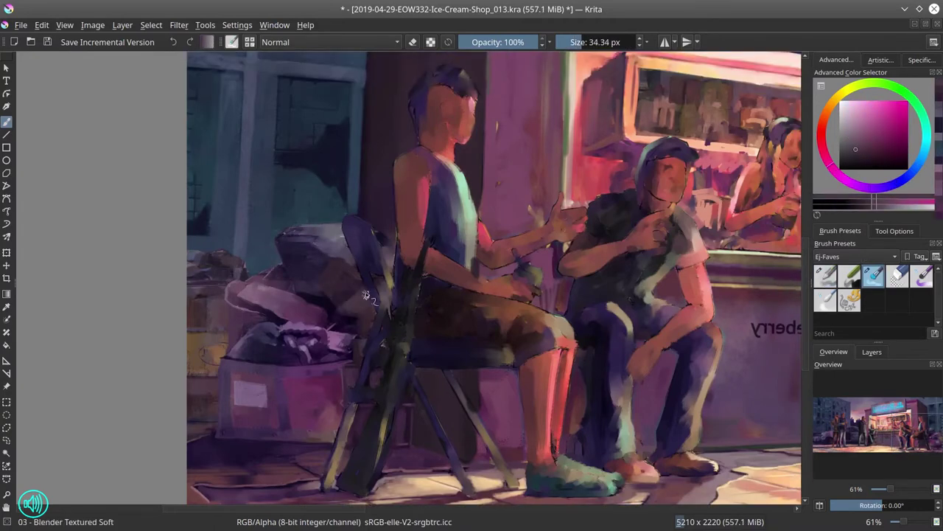
pyautogui.press('/')
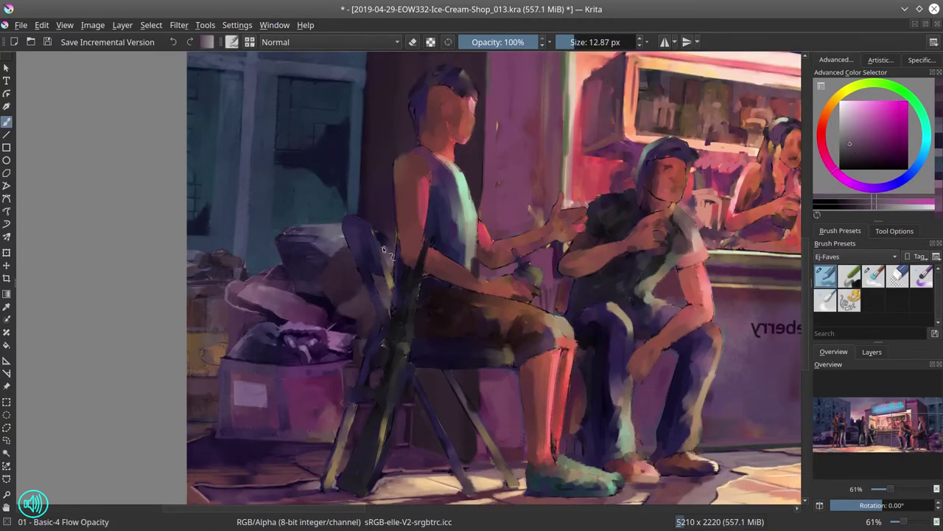
pyautogui.keyDown('ctrl'); pyautogui.click(383, 246); pyautogui.keyUp('ctrl')
pyautogui.keyDown('ctrl'); pyautogui.click(332, 308); pyautogui.keyUp('ctrl')
pyautogui.moveTo(333, 308); pyautogui.dragTo(390, 331)
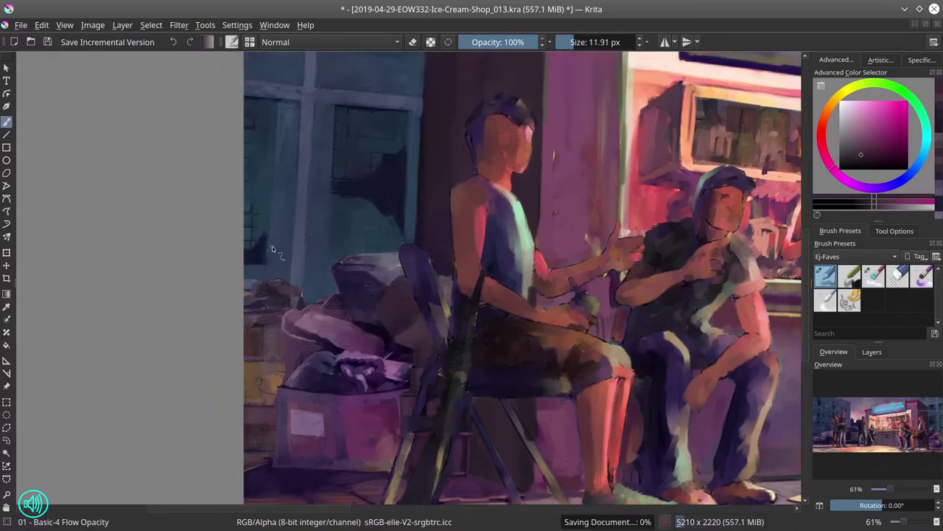
pyautogui.moveTo(280, 398)
pyautogui.keyDown('shift'); pyautogui.mouseDown()
pyautogui.moveTo(265, 400)
pyautogui.moveTo(265, 324)
pyautogui.moveTo(298, 306)
pyautogui.mouseUp(); pyautogui.keyUp('shift')
pyautogui.keyDown('ctrl'); pyautogui.click(263, 380); pyautogui.keyUp('ctrl')
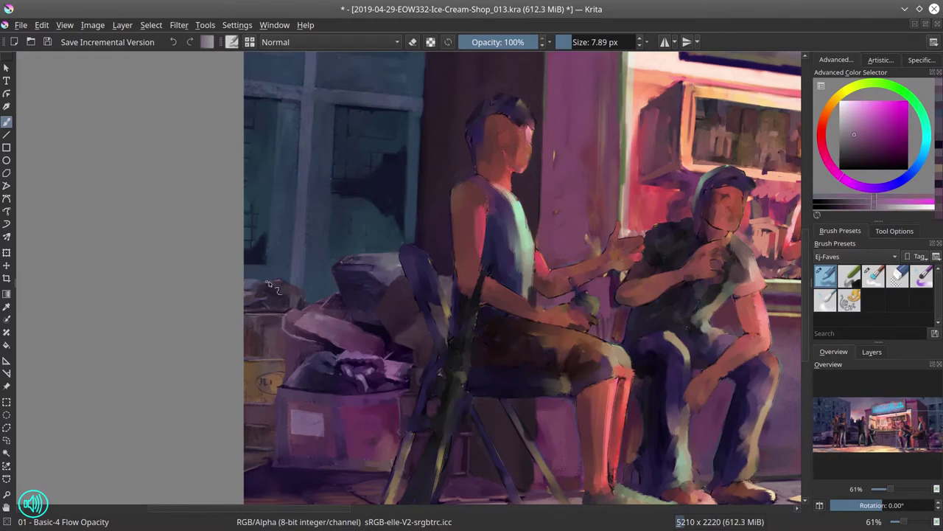
pyautogui.press('[')
pyautogui.press('2')
pyautogui.hotkey('ctrl', 's')
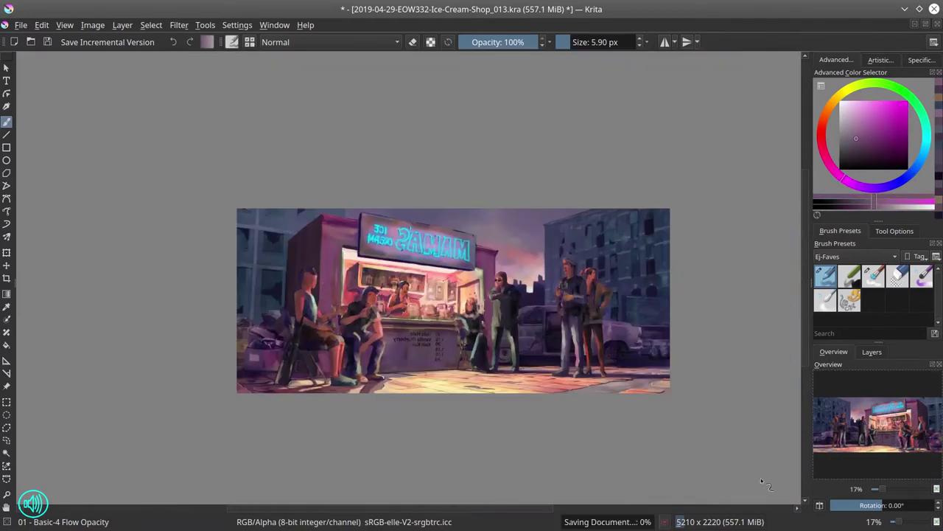
# Touch up the pavement beneath the folding chair with a light greyish purple, save, and zoom out
pyautogui.press('m')
pyautogui.scroll(3, 564, 346)
pyautogui.press('/')
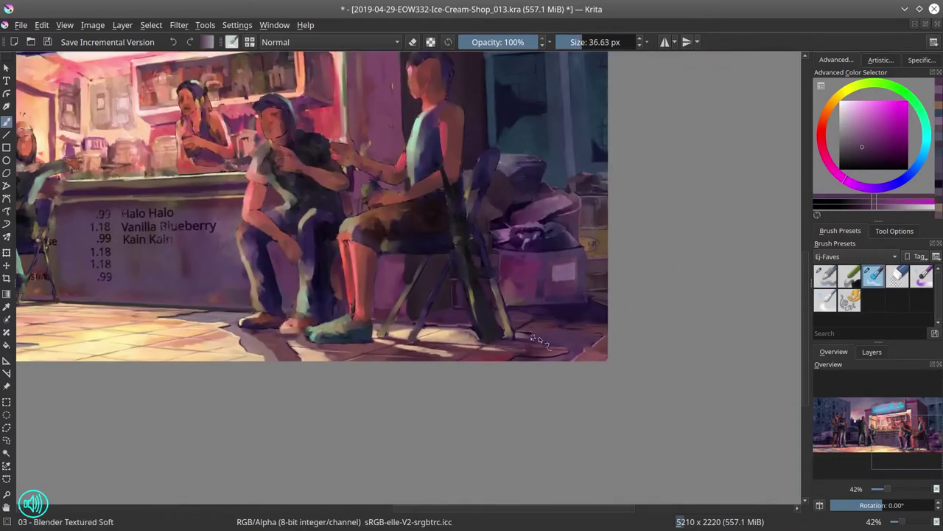
pyautogui.press('/')
pyautogui.press('[')
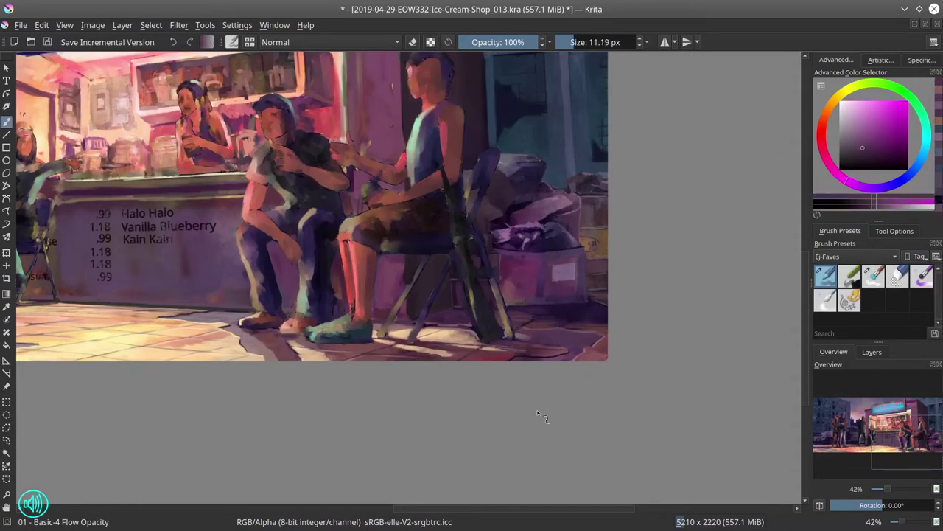
pyautogui.keyDown('ctrl'); pyautogui.click(460, 324); pyautogui.keyUp('ctrl')
pyautogui.keyDown('ctrl'); pyautogui.click(460, 324); pyautogui.keyUp('ctrl')
pyautogui.moveTo(460, 325); pyautogui.dragTo(491, 382)
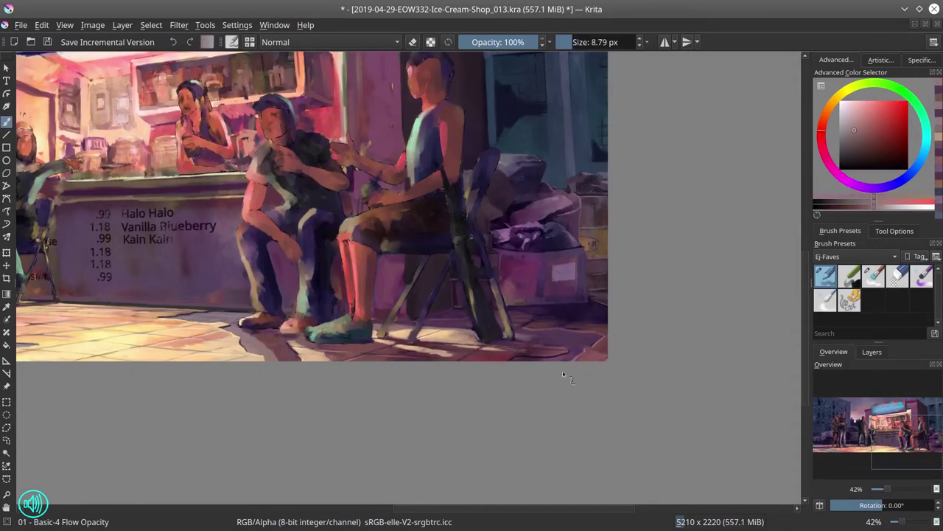
pyautogui.hotkey('ctrl', 's')
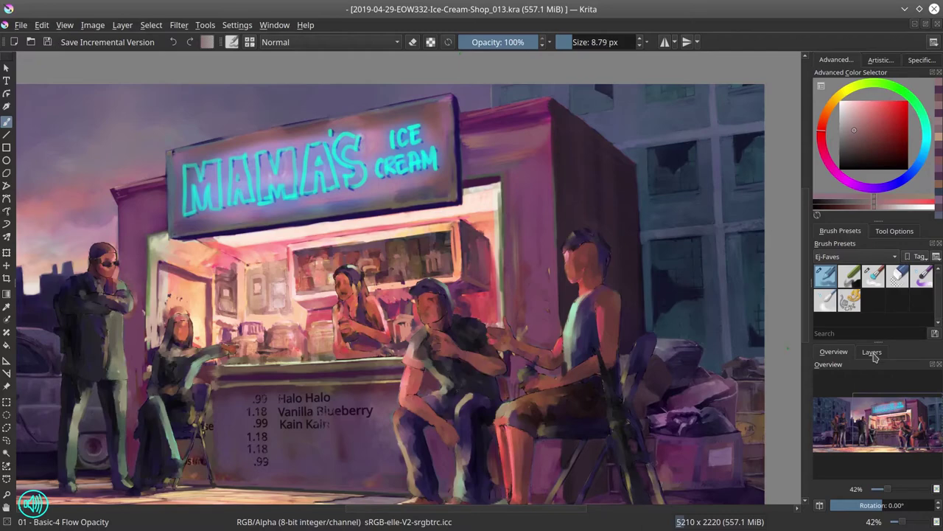
pyautogui.press('-')
pyautogui.press('-')
pyautogui.press('-')
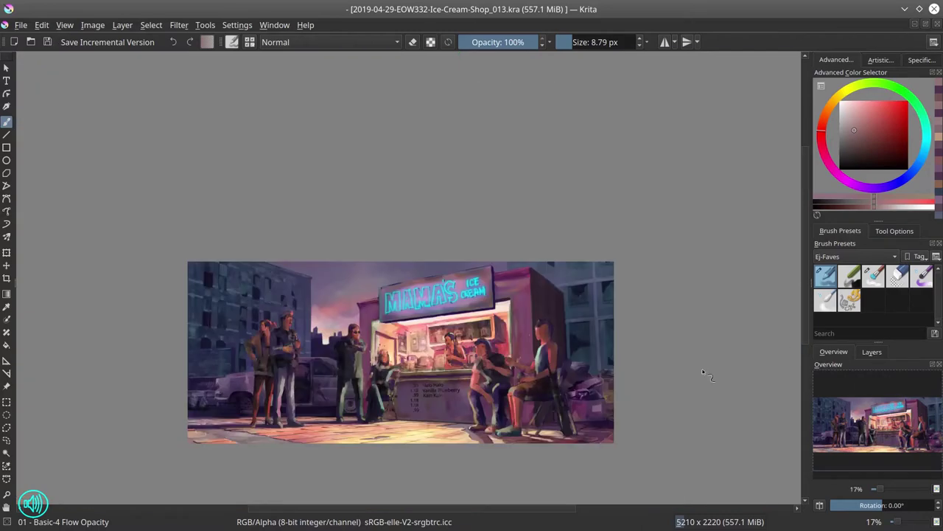
# Import the WoodPlanks texture from the TexturesCom Walls folder as a new layer
pyautogui.click(872, 352)
pyautogui.click(21, 25)
pyautogui.moveTo(122, 25)
pyautogui.moveTo(180, 114)
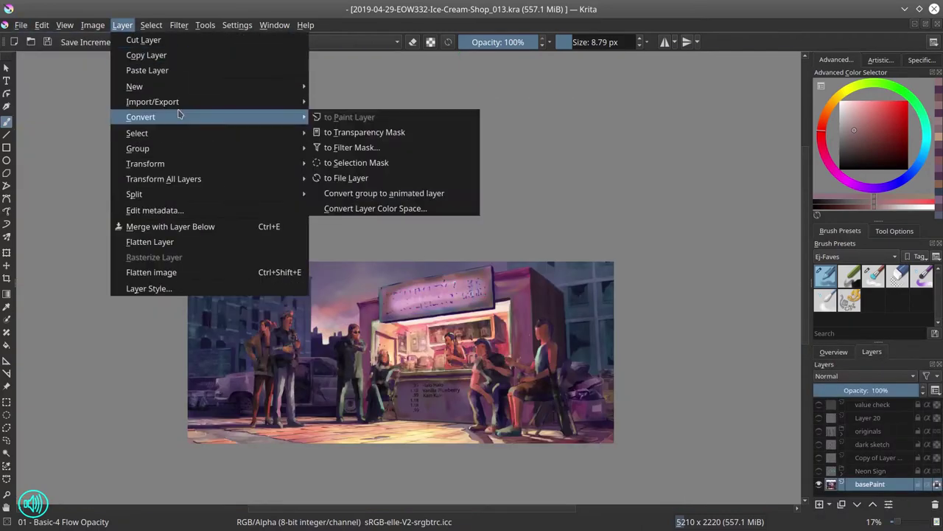
pyautogui.click(354, 132)
pyautogui.doubleClick(442, 291)
pyautogui.scroll(-3, 479, 221)
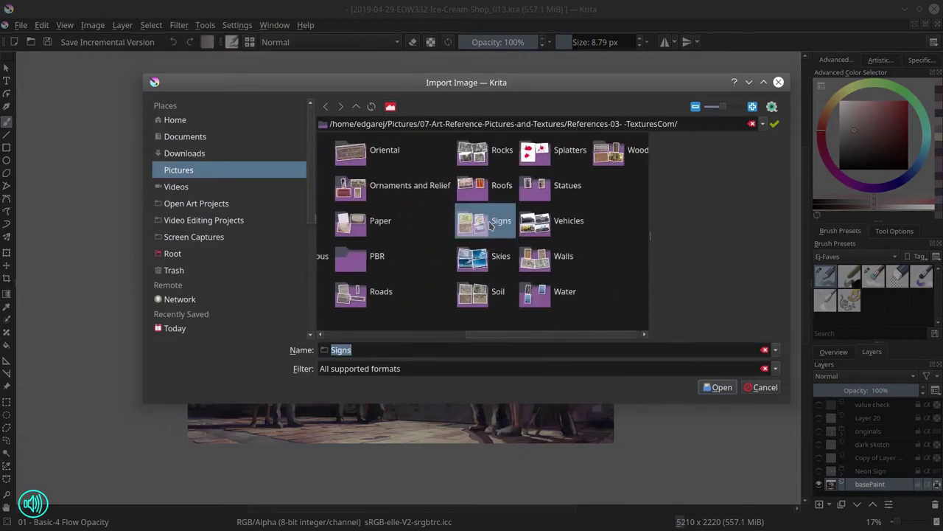
pyautogui.doubleClick(631, 150)
pyautogui.click(356, 106)
pyautogui.scroll(-3, 516, 192)
pyautogui.doubleClick(565, 194)
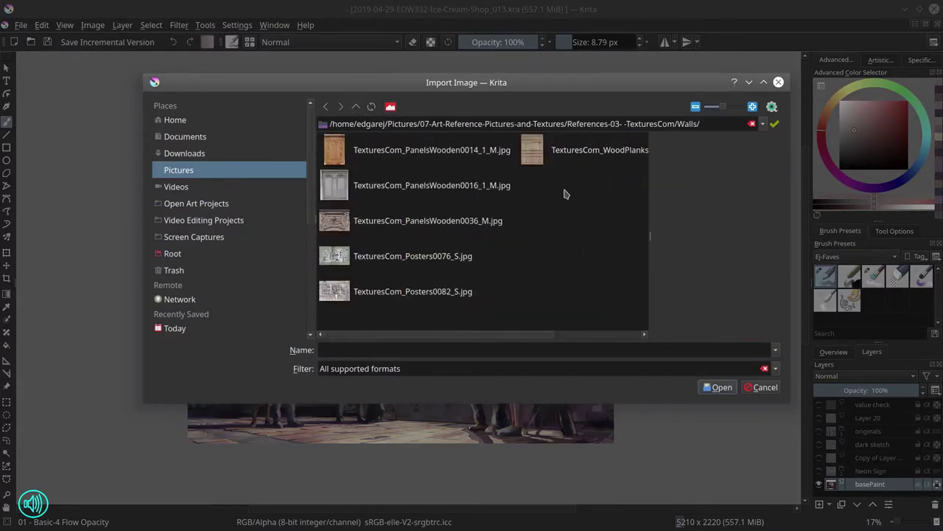
pyautogui.click(538, 149)
pyautogui.click(719, 387)
# Set the texture layer to 51% opacity, stretch it over the sign board, and save
pyautogui.click(870, 390)
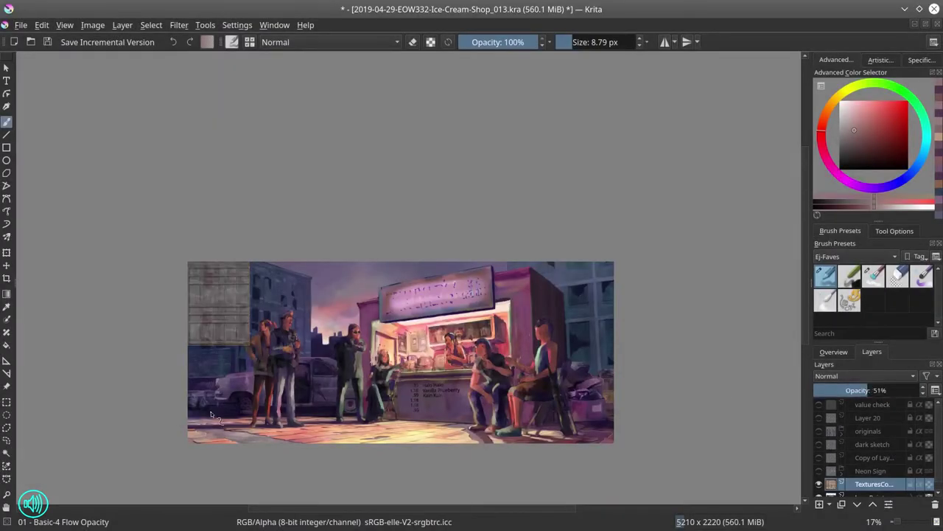
pyautogui.hotkey('ctrl', 't')
pyautogui.moveTo(219, 303); pyautogui.dragTo(369, 324)
pyautogui.scroll(3, 436, 330)
pyautogui.moveTo(250, 354); pyautogui.dragTo(379, 317)
pyautogui.press('Return')
pyautogui.scroll(-3, 582, 400)
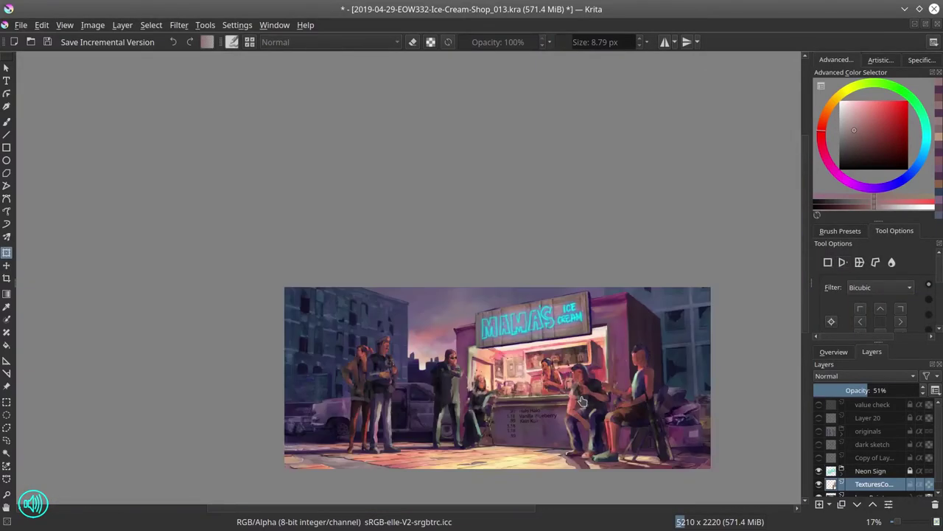
pyautogui.click(834, 351)
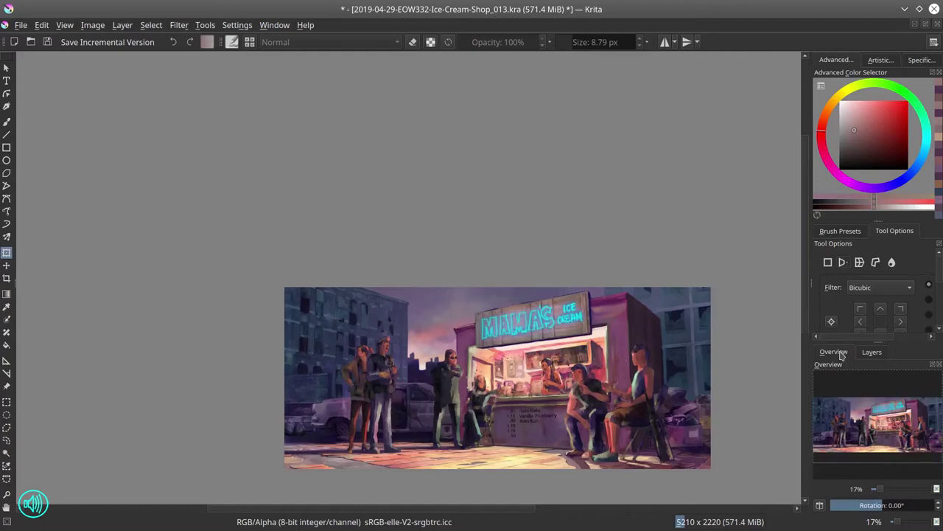
pyautogui.hotkey('ctrl', 's')
pyautogui.press('b')
pyautogui.scroll(5, 259, 392)
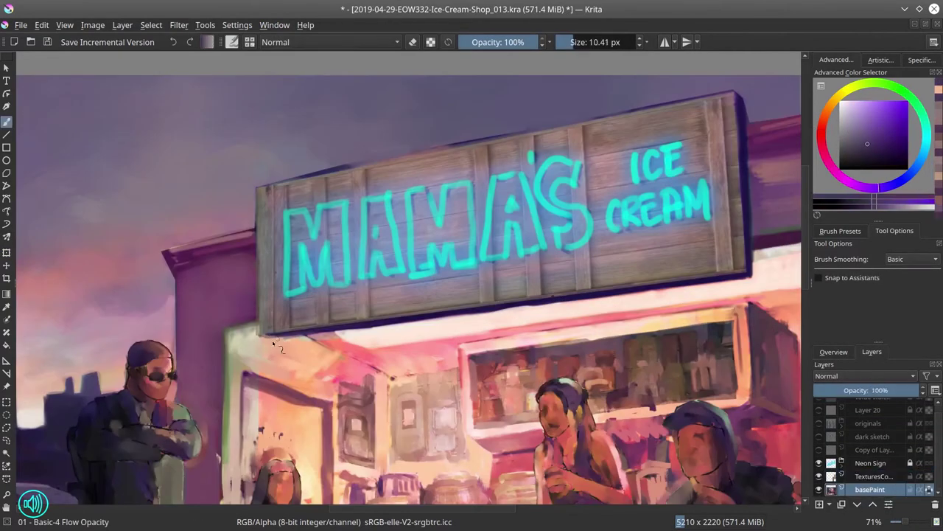
# Merge the wood texture layer down into the sign board paint and save
pyautogui.moveTo(542, 299)
pyautogui.mouseDown()
pyautogui.moveTo(464, 308)
pyautogui.moveTo(520, 311)
pyautogui.moveTo(473, 329)
pyautogui.moveTo(622, 177)
pyautogui.moveTo(624, 151)
pyautogui.moveTo(697, 137)
pyautogui.moveTo(202, 196)
pyautogui.moveTo(295, 128)
pyautogui.moveTo(356, 166)
pyautogui.moveTo(536, 122)
pyautogui.moveTo(207, 213)
pyautogui.moveTo(242, 214)
pyautogui.mouseUp()
pyautogui.hotkey('ctrl', 'e')
pyautogui.hotkey('alt', 'shift', 'd')
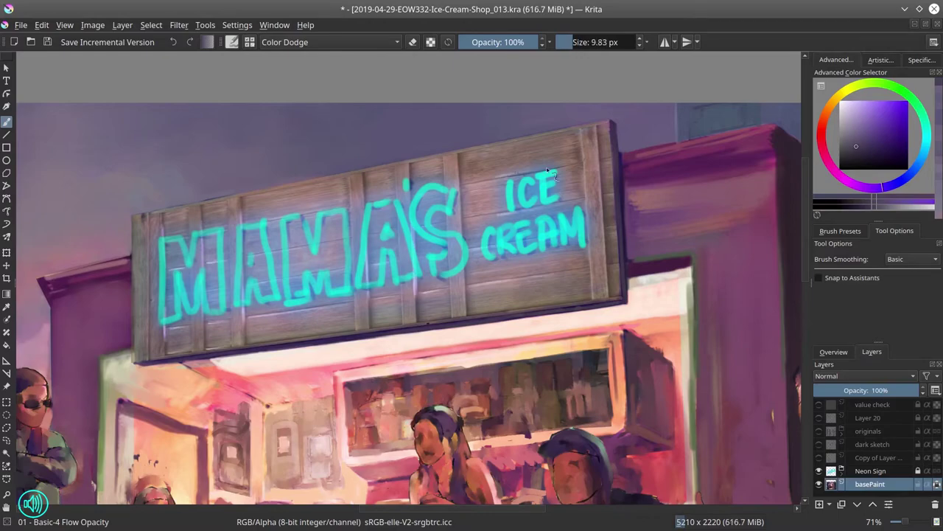
pyautogui.hotkey('ctrl', 's')
# Paint over the sign board's purple marks in wood tone and save an incremental version
pyautogui.scroll(-6, 594, 252)
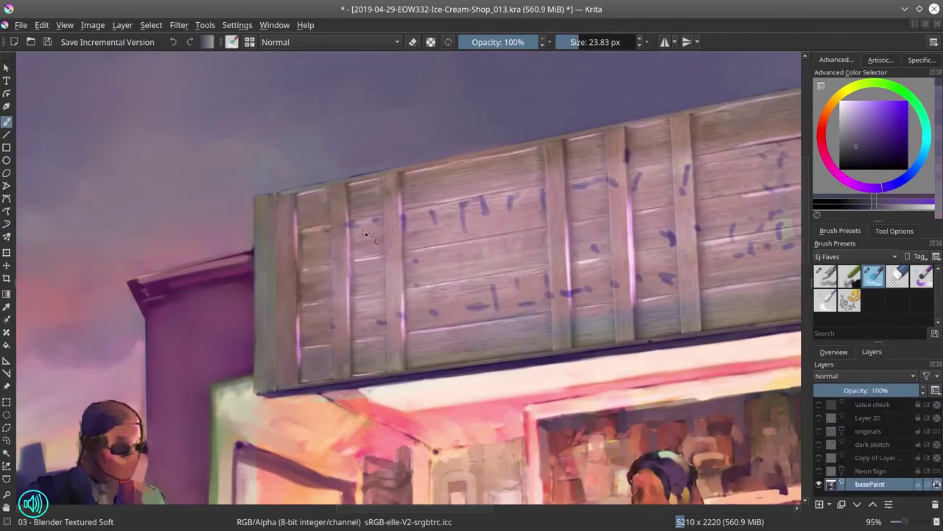
pyautogui.moveTo(286, 194); pyautogui.dragTo(183, 336)
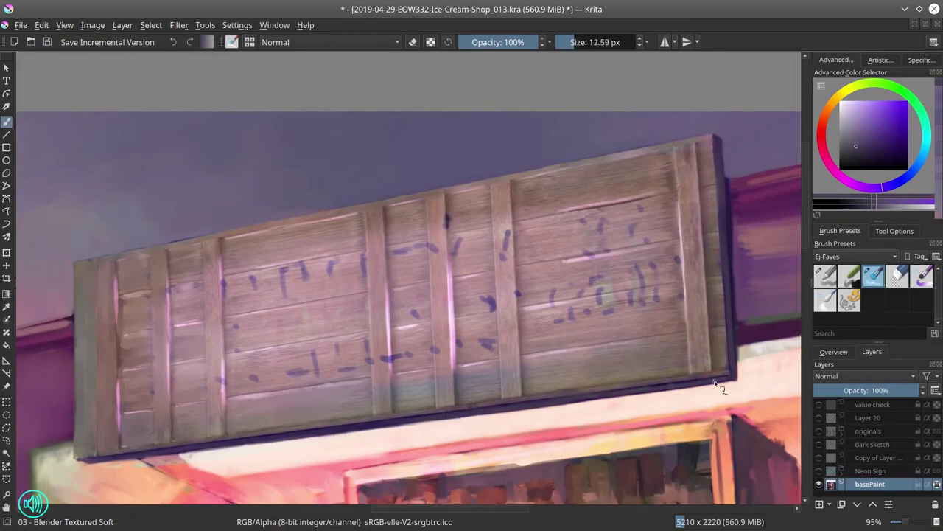
pyautogui.hotkey('ctrl', 'alt', 's')
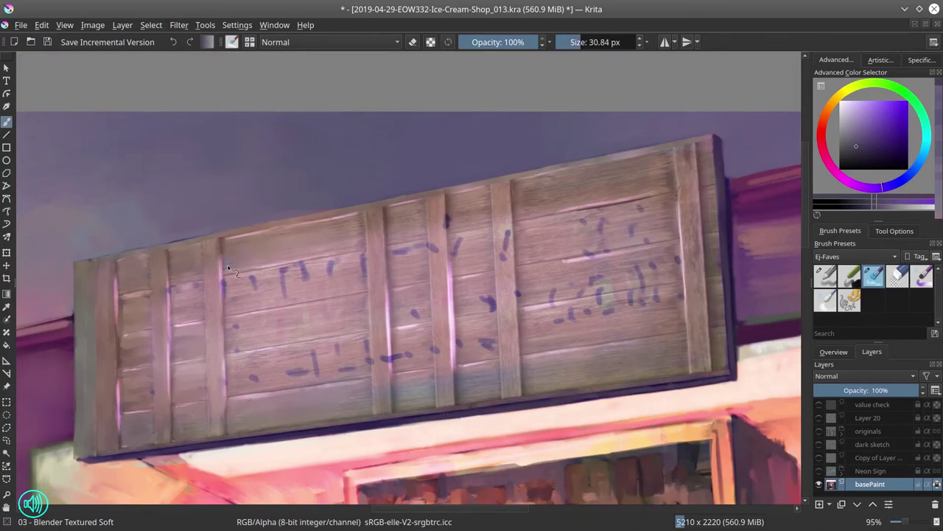
pyautogui.moveTo(236, 274)
pyautogui.mouseDown()
pyautogui.moveTo(295, 261)
pyautogui.moveTo(222, 279)
pyautogui.mouseUp()
pyautogui.click(46, 42)
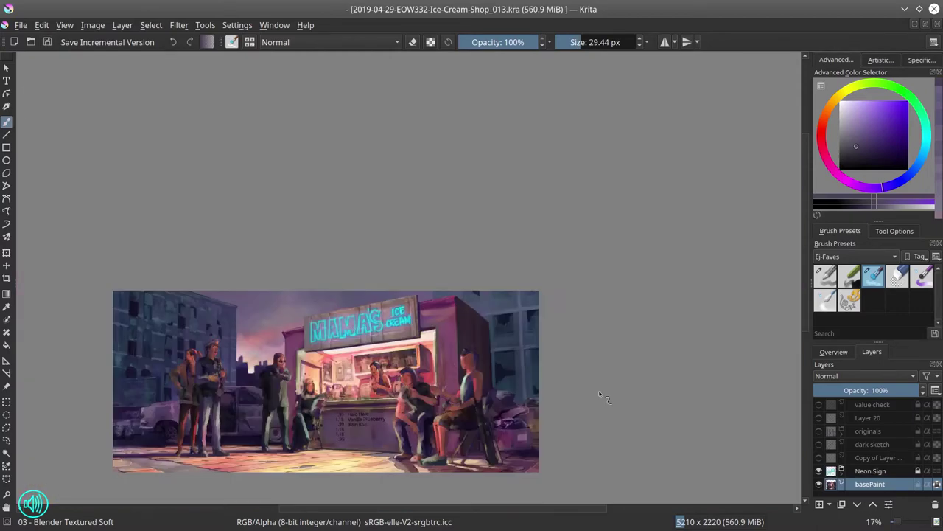
# Select the junk car and the two standing figures, and toggle the sketch line-art layer
pyautogui.click(833, 352)
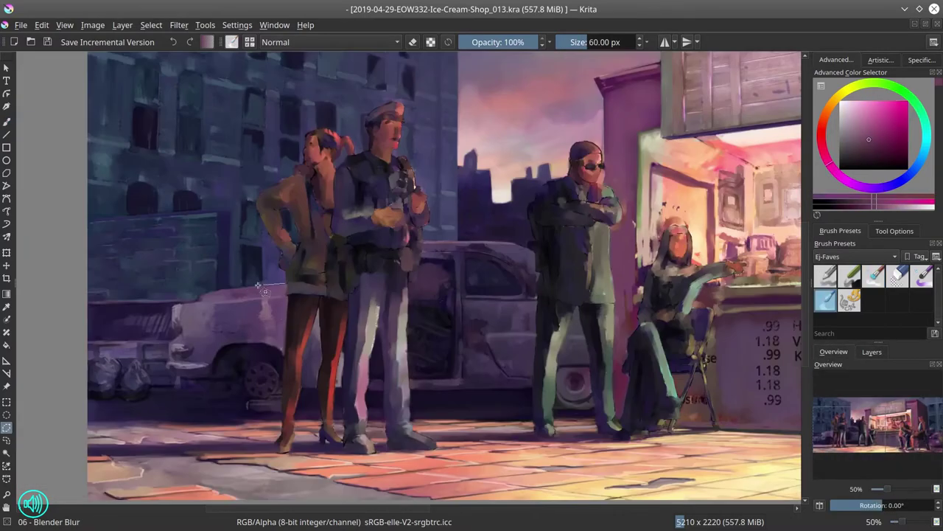
pyautogui.moveTo(248, 413)
pyautogui.mouseDown()
pyautogui.moveTo(284, 395)
pyautogui.moveTo(466, 392)
pyautogui.moveTo(559, 409)
pyautogui.moveTo(511, 242)
pyautogui.moveTo(347, 262)
pyautogui.mouseUp()
pyautogui.hotkey('ctrl', 't')
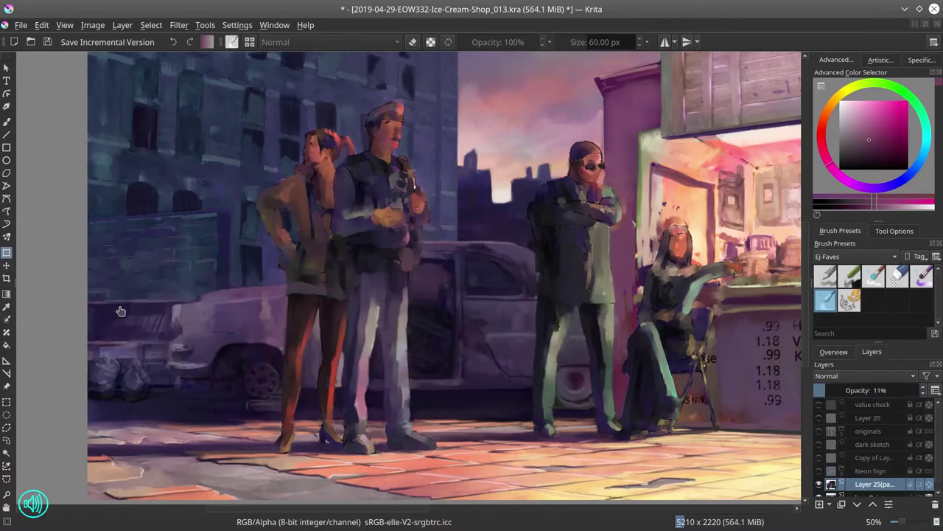
pyautogui.moveTo(283, 395)
pyautogui.mouseDown()
pyautogui.moveTo(284, 273)
pyautogui.moveTo(432, 216)
pyautogui.mouseUp()
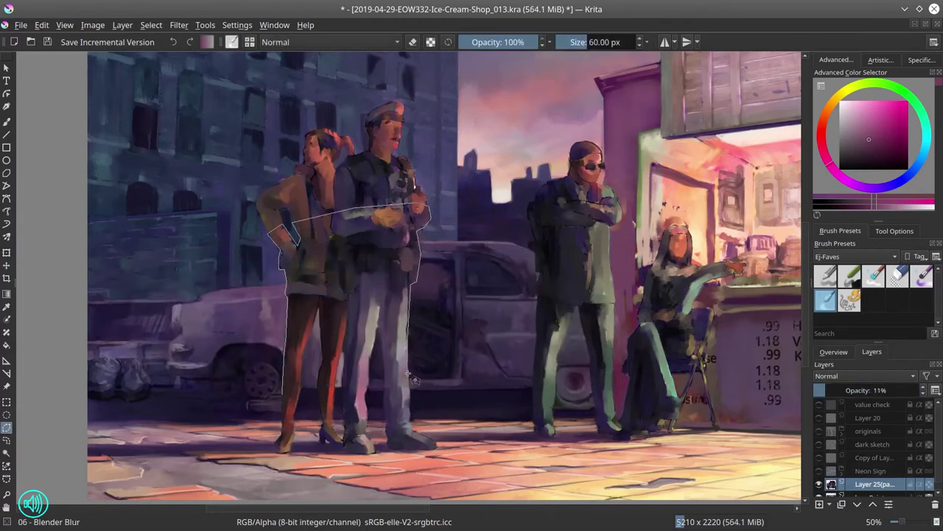
pyautogui.moveTo(410, 376)
pyautogui.mouseDown()
pyautogui.moveTo(383, 423)
pyautogui.moveTo(347, 427)
pyautogui.mouseUp()
pyautogui.moveTo(326, 336); pyautogui.dragTo(328, 346)
pyautogui.click(818, 443)
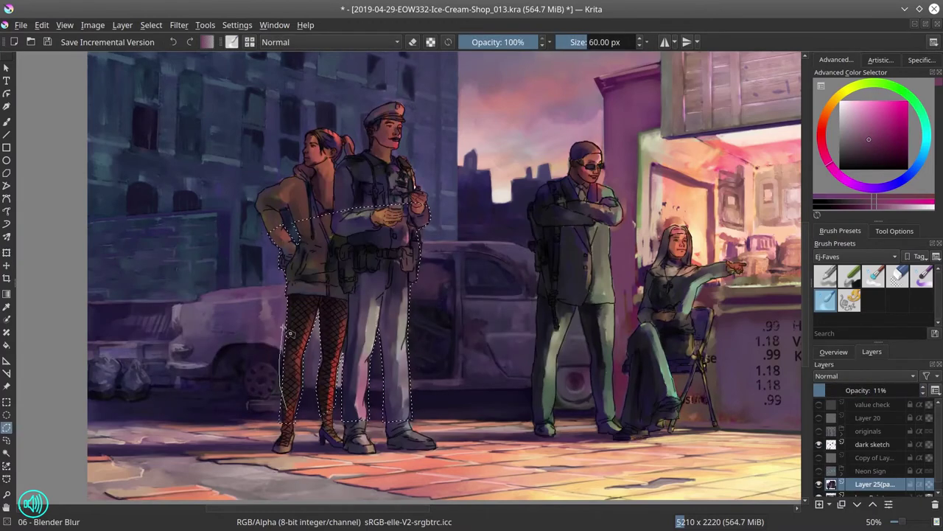
pyautogui.scroll(-4, 293, 219)
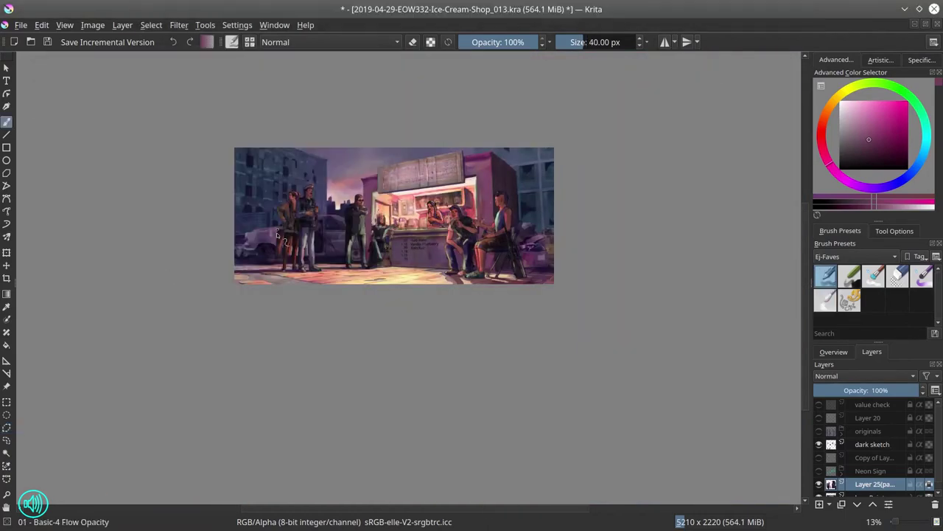
pyautogui.scroll(3, 302, 225)
# Darken the woman's left leg and add paint to the car beside the policeman, then save
pyautogui.keyDown('ctrl'); pyautogui.click(305, 230); pyautogui.keyUp('ctrl')
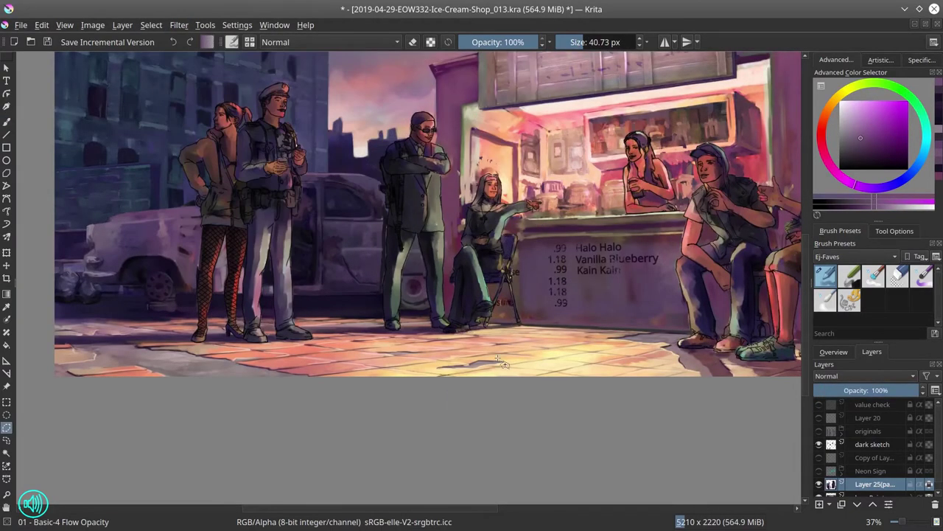
pyautogui.press('b')
pyautogui.keyDown('ctrl'); pyautogui.click(385, 280); pyautogui.keyUp('ctrl')
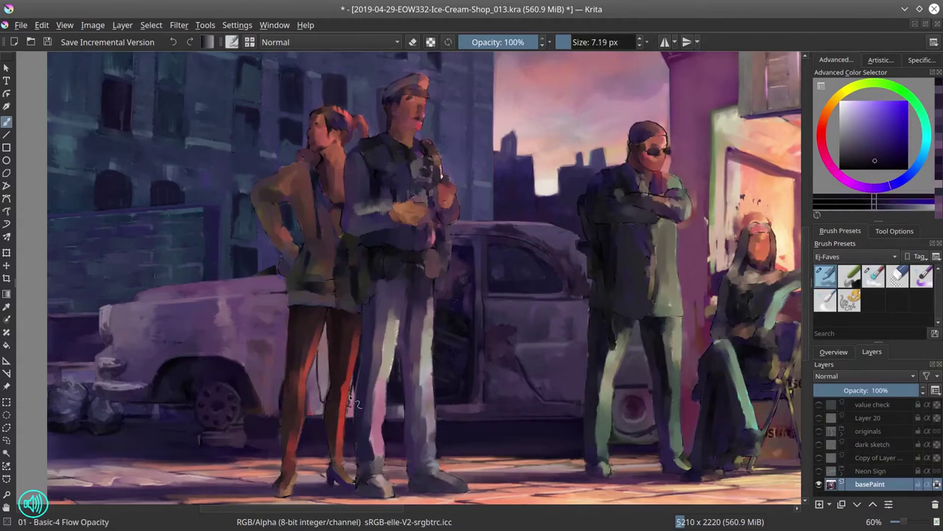
pyautogui.moveTo(356, 379); pyautogui.dragTo(353, 416)
pyautogui.moveTo(320, 348); pyautogui.dragTo(321, 387)
pyautogui.moveTo(327, 317); pyautogui.dragTo(324, 398)
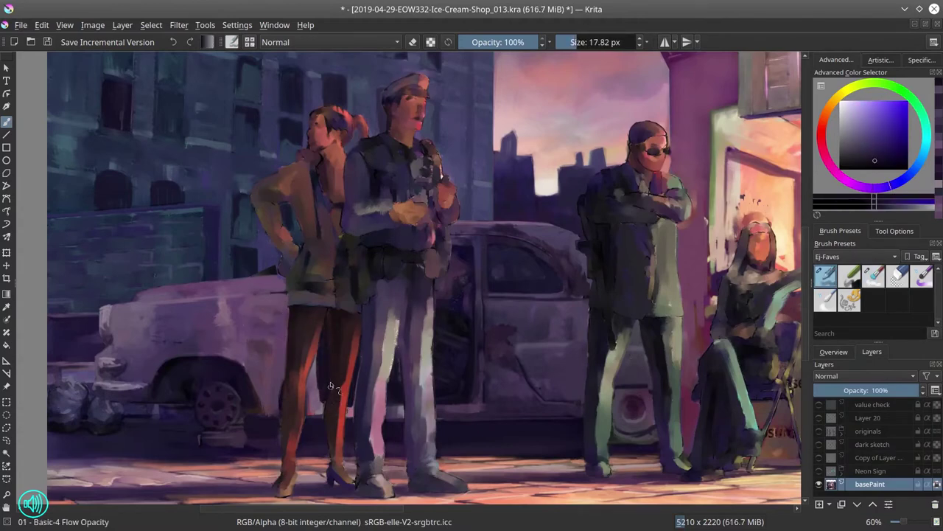
pyautogui.moveTo(331, 352); pyautogui.dragTo(330, 388)
pyautogui.moveTo(459, 259); pyautogui.dragTo(472, 236)
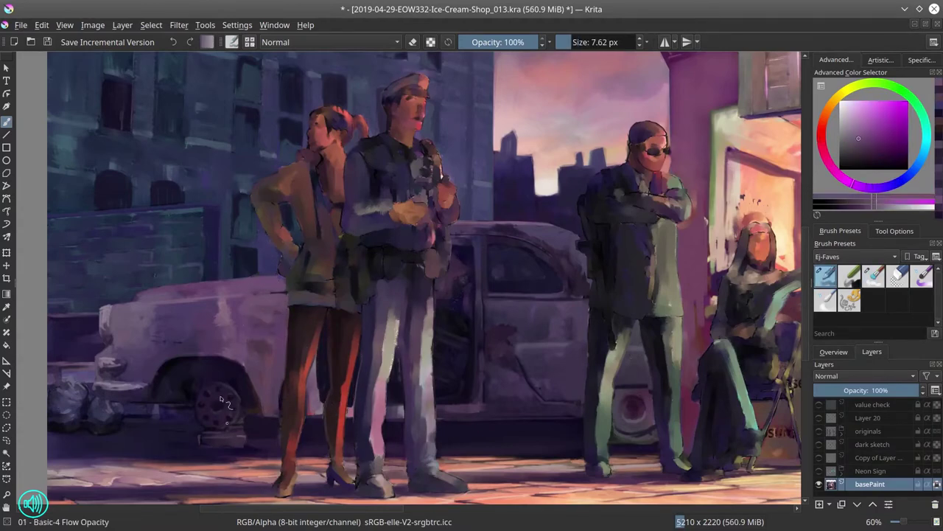
pyautogui.moveTo(293, 347); pyautogui.dragTo(281, 411)
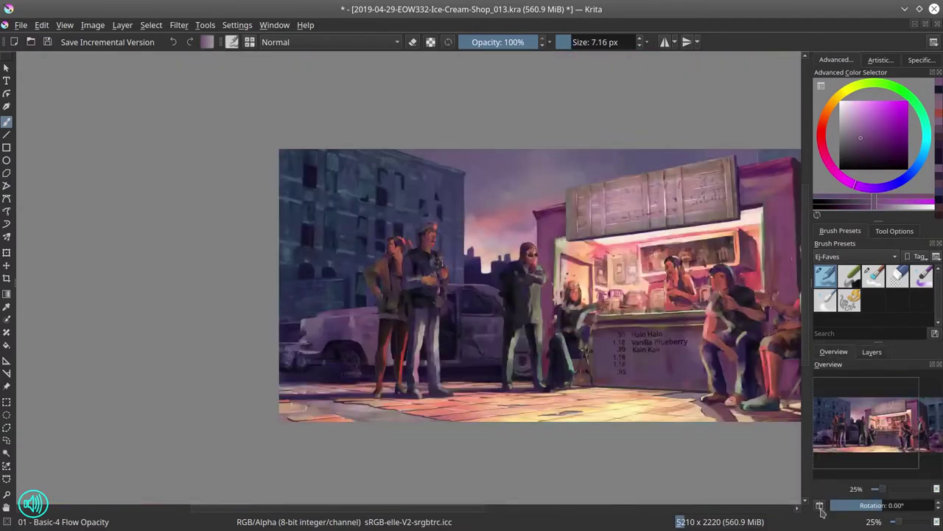
pyautogui.click(47, 42)
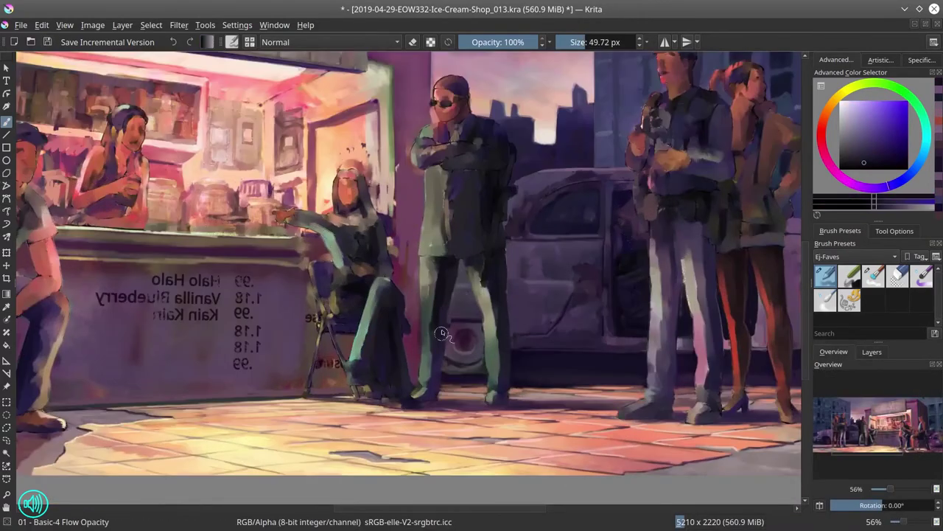
# Darken the standing man's legs with dark strokes and save the painting
pyautogui.moveTo(425, 288); pyautogui.dragTo(420, 402)
pyautogui.moveTo(493, 291); pyautogui.dragTo(492, 401)
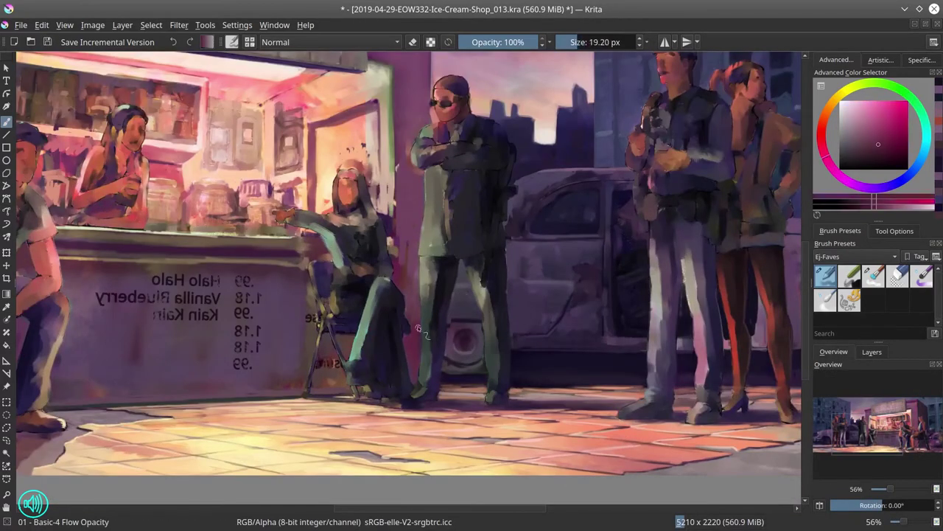
pyautogui.click(47, 42)
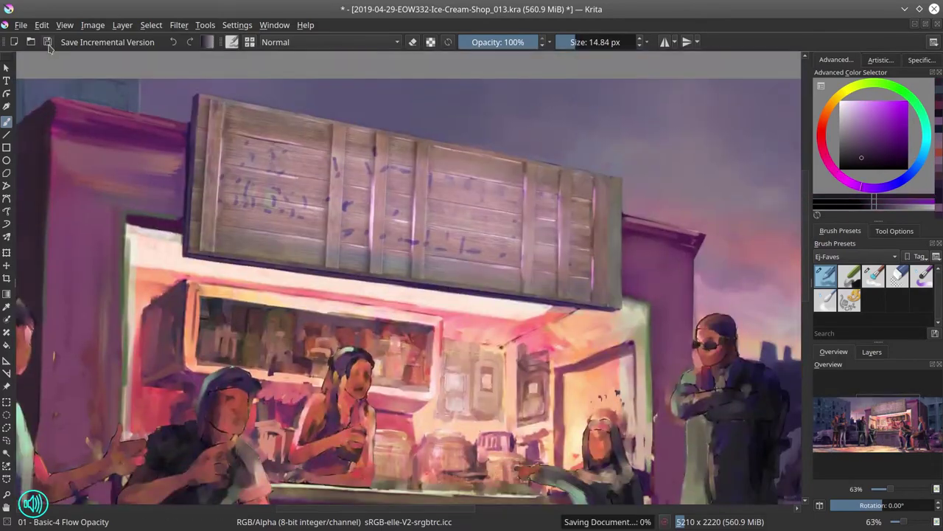
# Cover the blue marks on the sign's planks with the Blender Textured Soft brush
pyautogui.click(872, 275)
pyautogui.moveTo(435, 180); pyautogui.dragTo(510, 203)
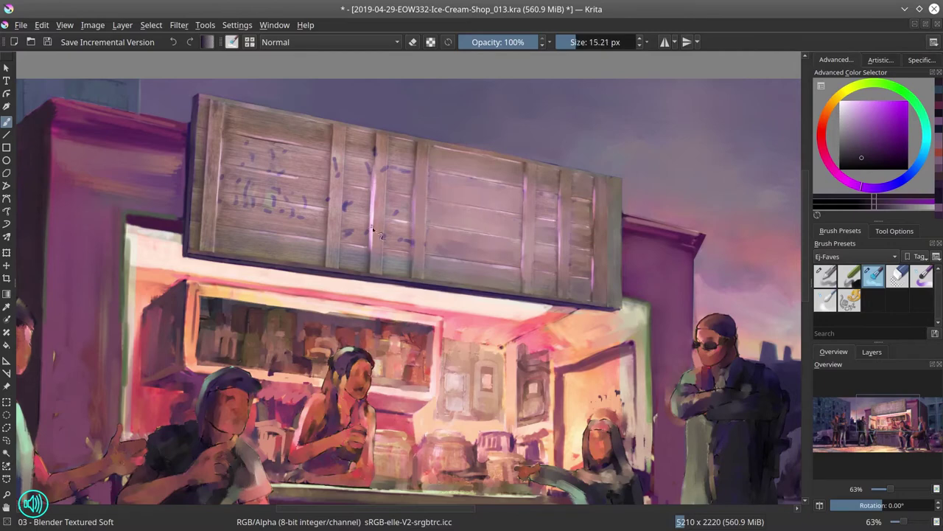
pyautogui.moveTo(359, 166)
pyautogui.mouseDown()
pyautogui.moveTo(330, 256)
pyautogui.moveTo(352, 208)
pyautogui.mouseUp()
pyautogui.moveTo(310, 138)
pyautogui.mouseDown()
pyautogui.moveTo(258, 173)
pyautogui.moveTo(295, 195)
pyautogui.moveTo(291, 227)
pyautogui.moveTo(327, 198)
pyautogui.mouseUp()
pyautogui.press(']')
# Brighten the plank edges, upper-left, lower edge and middle planks with a Color Dodge brush
pyautogui.click(826, 276)
pyautogui.press('[')
pyautogui.moveTo(386, 176); pyautogui.dragTo(386, 218)
pyautogui.moveTo(571, 199); pyautogui.dragTo(571, 233)
pyautogui.moveTo(515, 221); pyautogui.dragTo(213, 233)
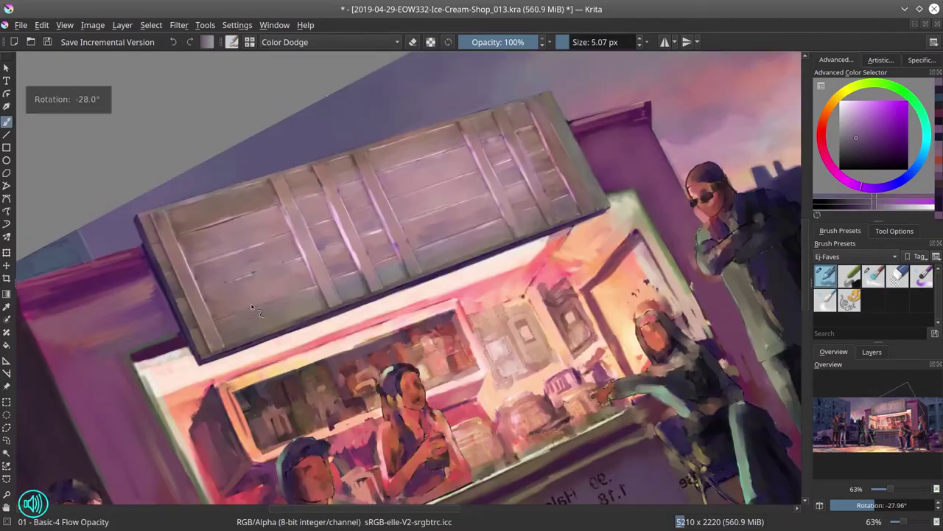
pyautogui.moveTo(272, 181); pyautogui.dragTo(171, 210)
pyautogui.moveTo(230, 342); pyautogui.dragTo(294, 321)
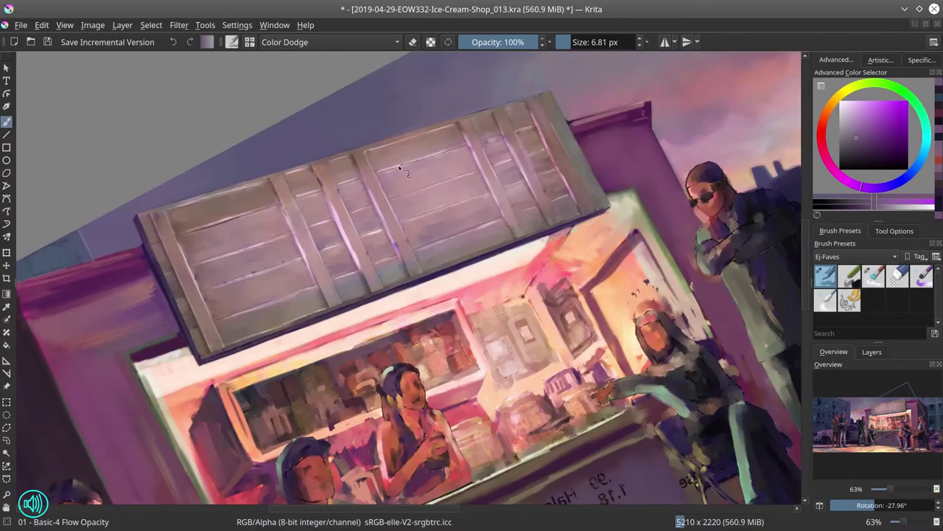
pyautogui.moveTo(393, 198); pyautogui.dragTo(470, 175)
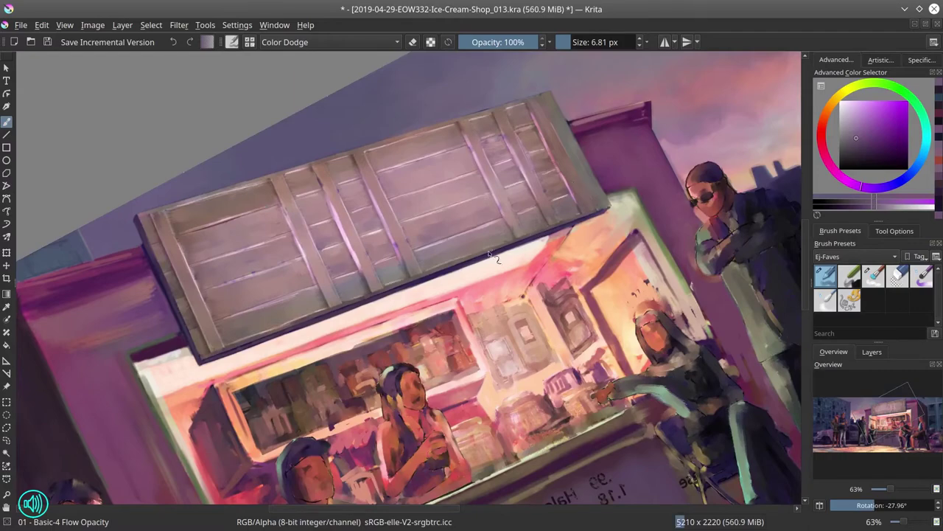
pyautogui.moveTo(324, 107)
pyautogui.mouseDown()
pyautogui.moveTo(439, 277)
pyautogui.moveTo(232, 240)
pyautogui.mouseUp()
# Darken the sign's left edge and shade the planks with short strokes
pyautogui.keyDown('ctrl'); pyautogui.click(439, 276); pyautogui.keyUp('ctrl')
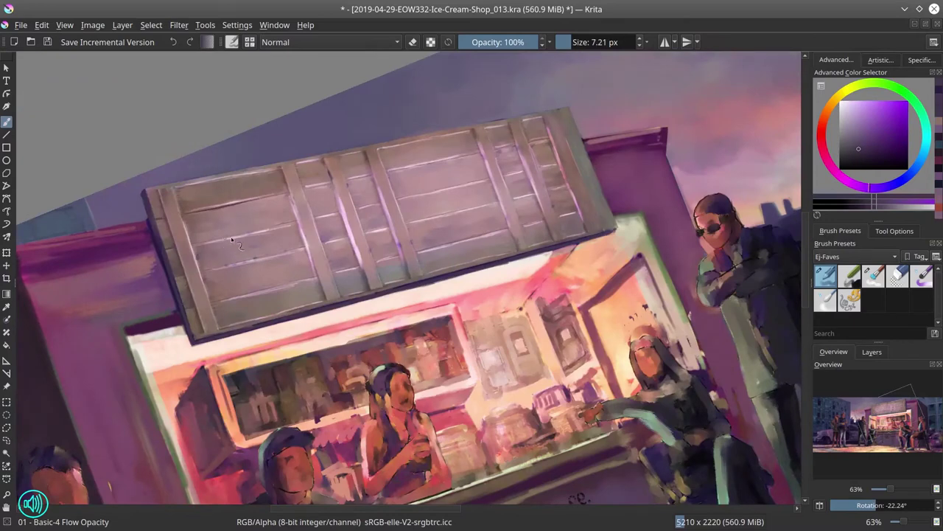
pyautogui.moveTo(163, 193); pyautogui.dragTo(199, 328)
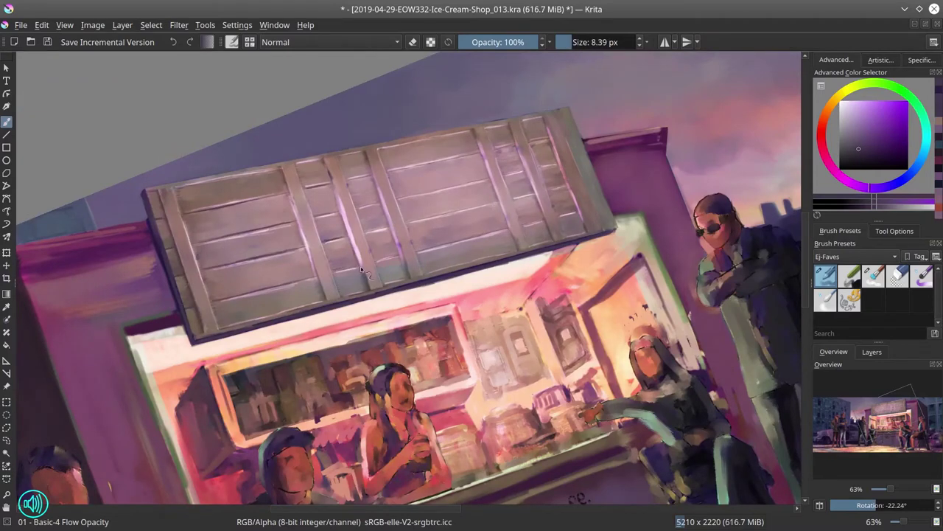
pyautogui.moveTo(387, 174); pyautogui.dragTo(486, 152)
pyautogui.moveTo(396, 199); pyautogui.dragTo(491, 177)
pyautogui.moveTo(406, 223); pyautogui.dragTo(478, 208)
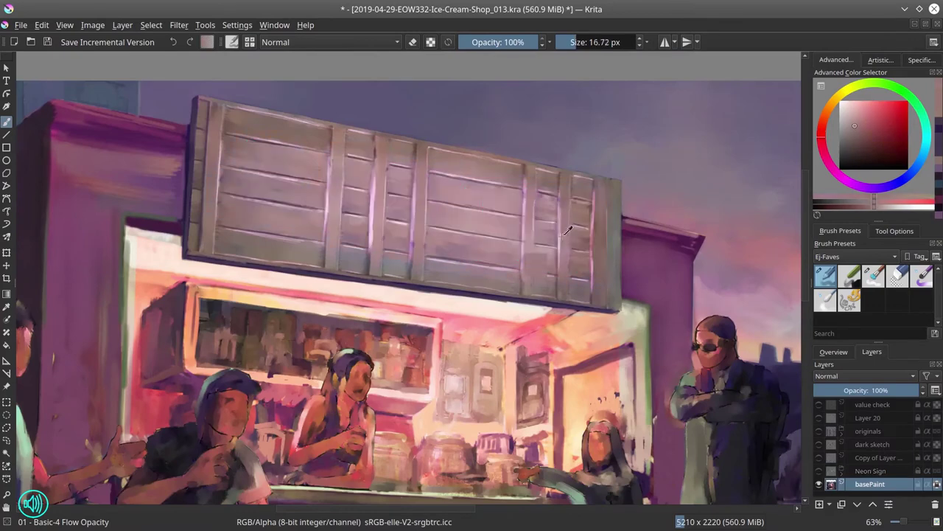
pyautogui.moveTo(568, 231); pyautogui.dragTo(545, 221)
pyautogui.keyDown('ctrl'); pyautogui.click(524, 165); pyautogui.keyUp('ctrl')
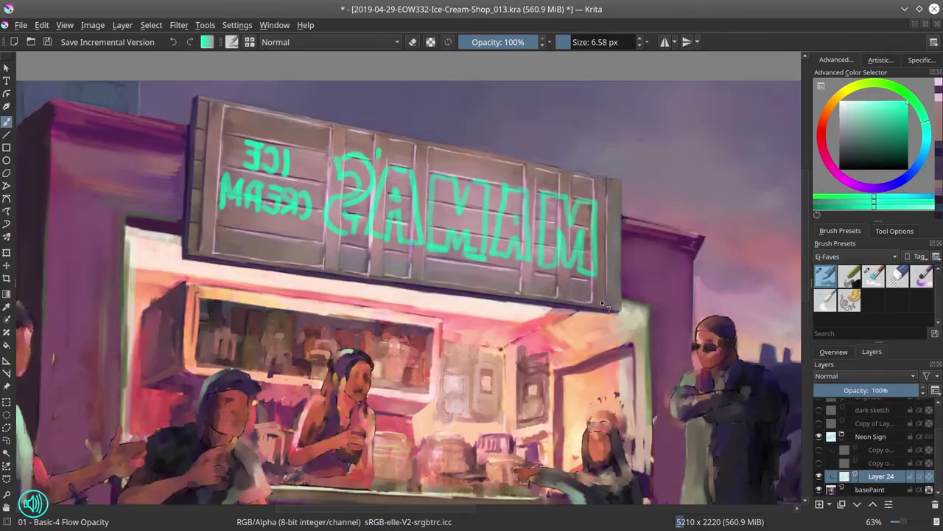
# Delete one neon glow copy layer and Gaussian-blur the remaining glow
pyautogui.press('e')
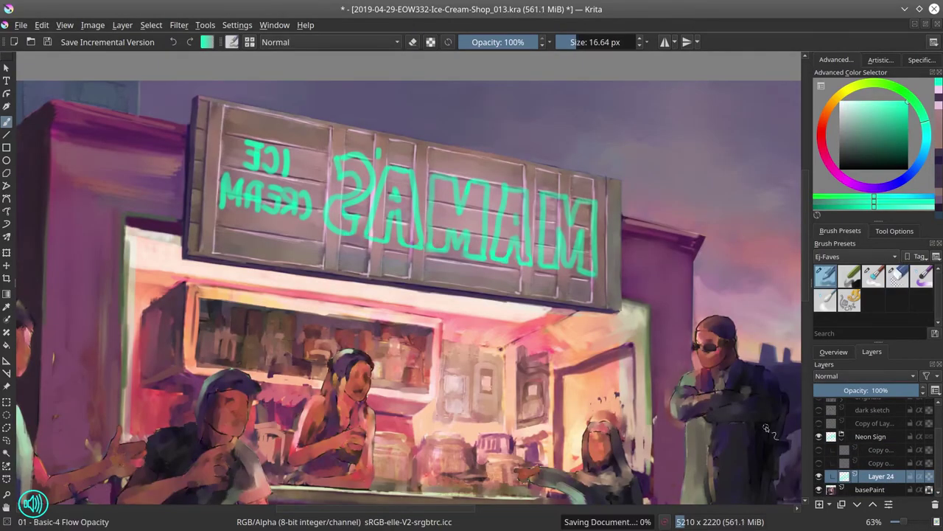
pyautogui.click(888, 464)
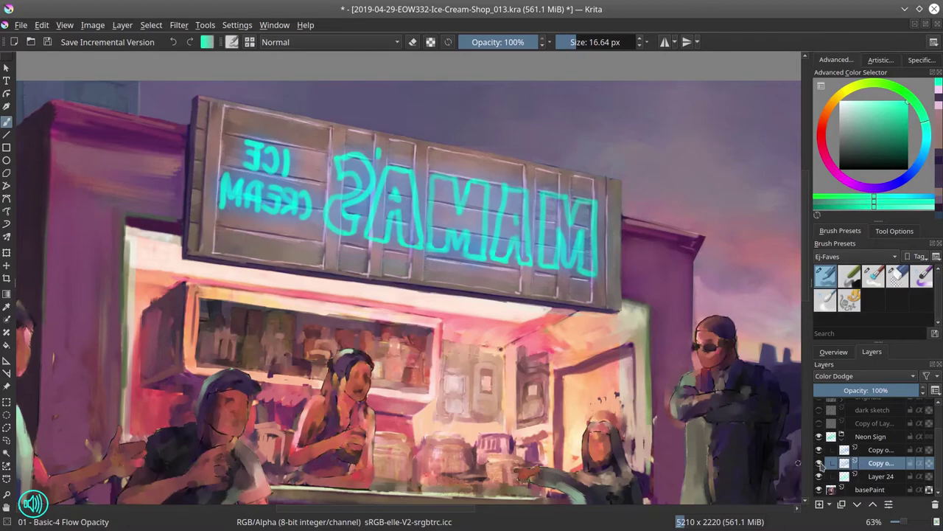
pyautogui.hotkey('shift', 'Delete')
pyautogui.hotkey('ctrl', 'shift', 'f')
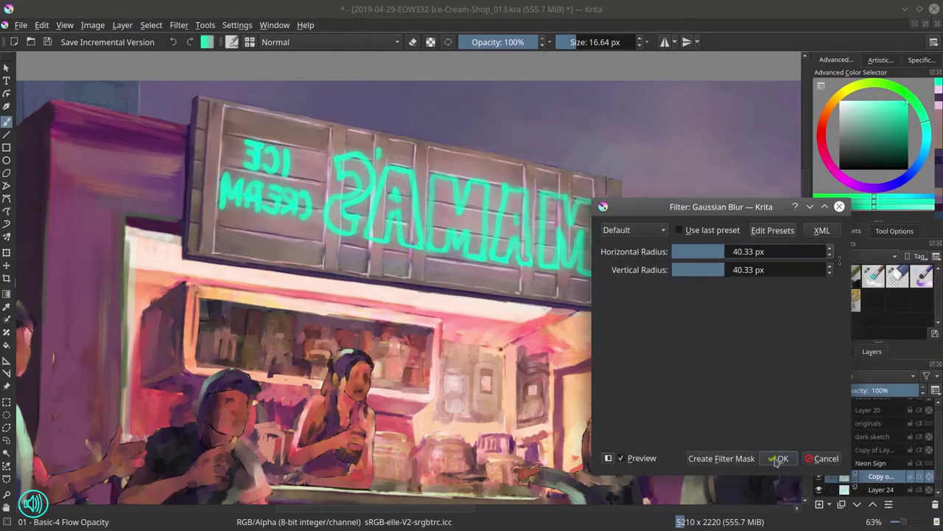
pyautogui.click(780, 458)
# Shift the sign's hue toward cyan, then duplicate and blur the glow layer
pyautogui.hotkey('ctrl', 'u')
pyautogui.moveTo(124, 166)
pyautogui.mouseDown()
pyautogui.moveTo(144, 172)
pyautogui.moveTo(117, 175)
pyautogui.moveTo(139, 171)
pyautogui.mouseUp()
pyautogui.press('Return')
pyautogui.hotkey('ctrl', 'j')
pyautogui.press('-')
pyautogui.hotkey('ctrl', 'shift', 'f')
pyautogui.press('Return')
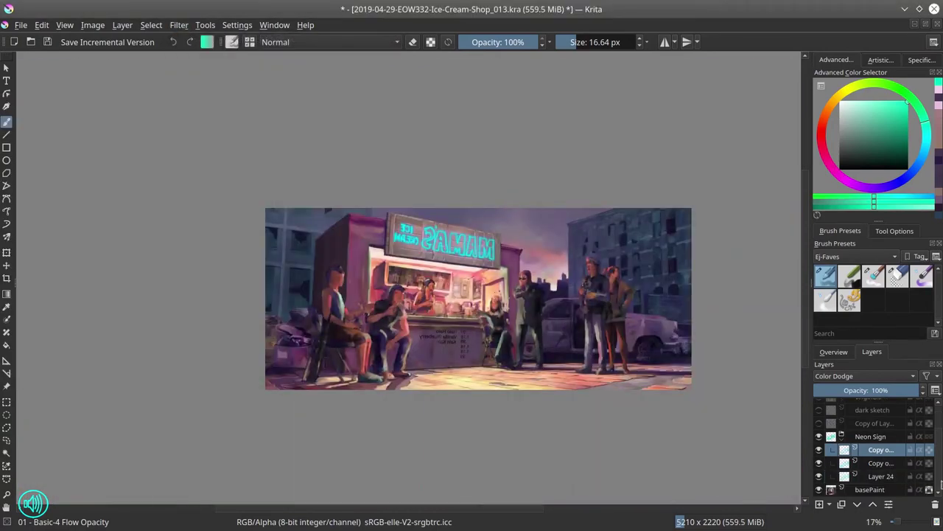
# Apply another Gaussian Blur to the glow and save the painting
pyautogui.click(179, 24)
pyautogui.click(442, 101)
pyautogui.press('Return')
pyautogui.press('m')
pyautogui.click(46, 42)
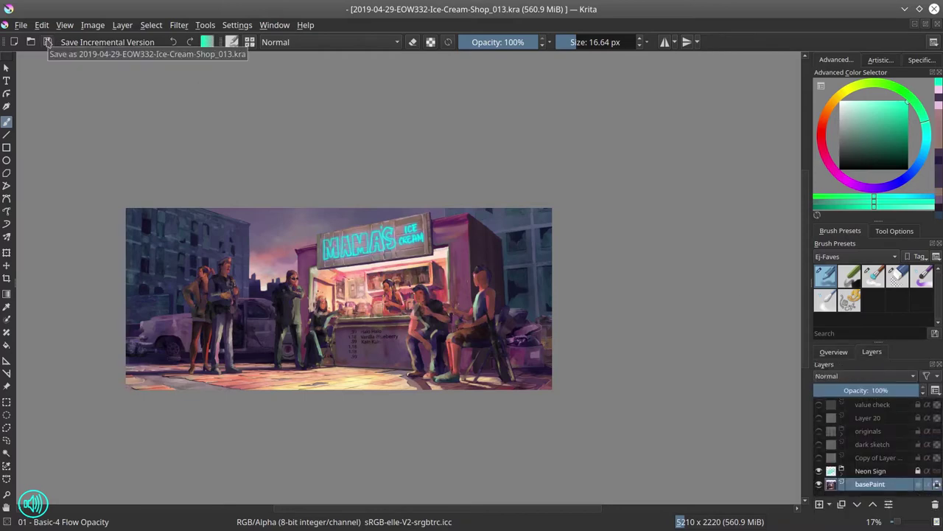
pyautogui.scroll(5, 346, 228)
# On a new layer, sketch dark lines over the M, M, A and S of MAMA'S
pyautogui.press('Insert')
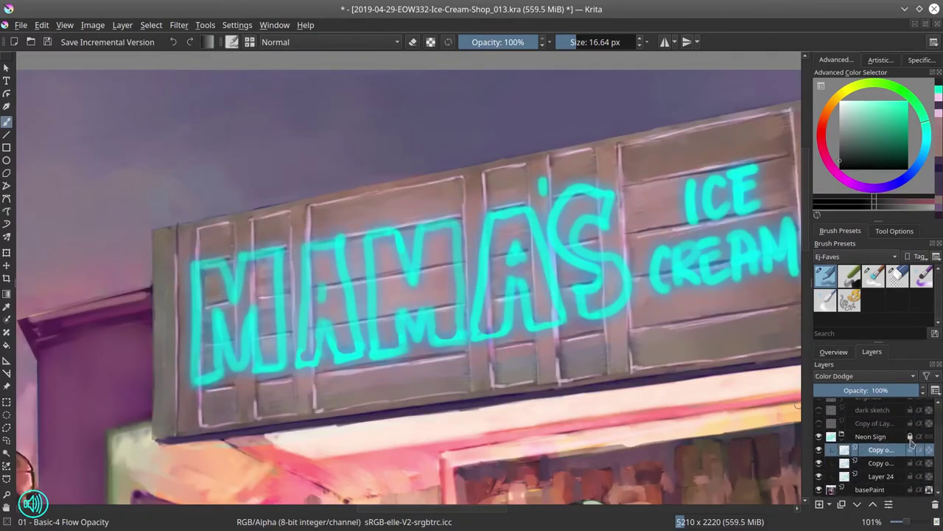
pyautogui.hotkey('ctrl', 's')
pyautogui.moveTo(201, 269)
pyautogui.mouseDown()
pyautogui.moveTo(230, 347)
pyautogui.moveTo(286, 363)
pyautogui.mouseUp()
pyautogui.moveTo(304, 251); pyautogui.dragTo(306, 368)
pyautogui.moveTo(346, 246); pyautogui.dragTo(355, 341)
pyautogui.scroll(-2, 339, 337)
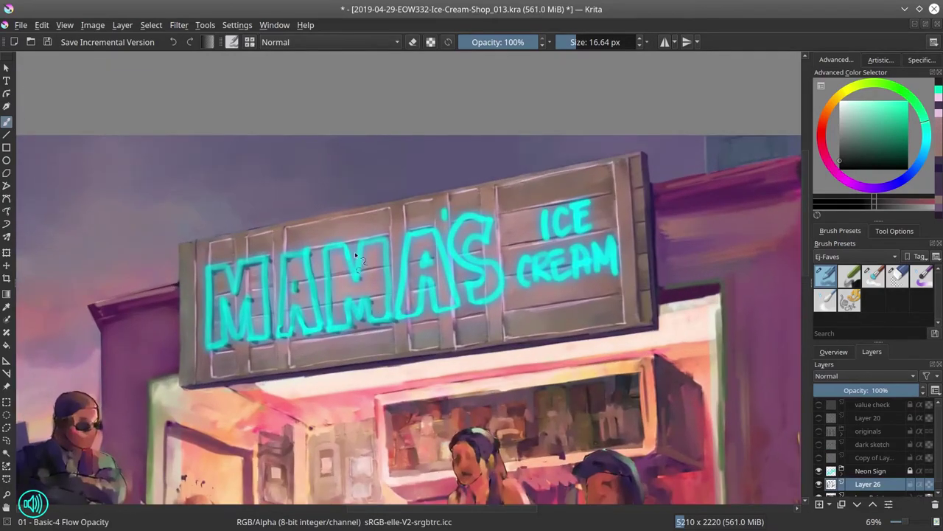
pyautogui.moveTo(395, 270); pyautogui.dragTo(410, 321)
pyautogui.moveTo(440, 234); pyautogui.dragTo(451, 316)
pyautogui.moveTo(451, 213); pyautogui.dragTo(501, 310)
# With Neon Sign hidden, trace the second M and the A in teal color dodge
pyautogui.moveTo(560, 197); pyautogui.dragTo(453, 217)
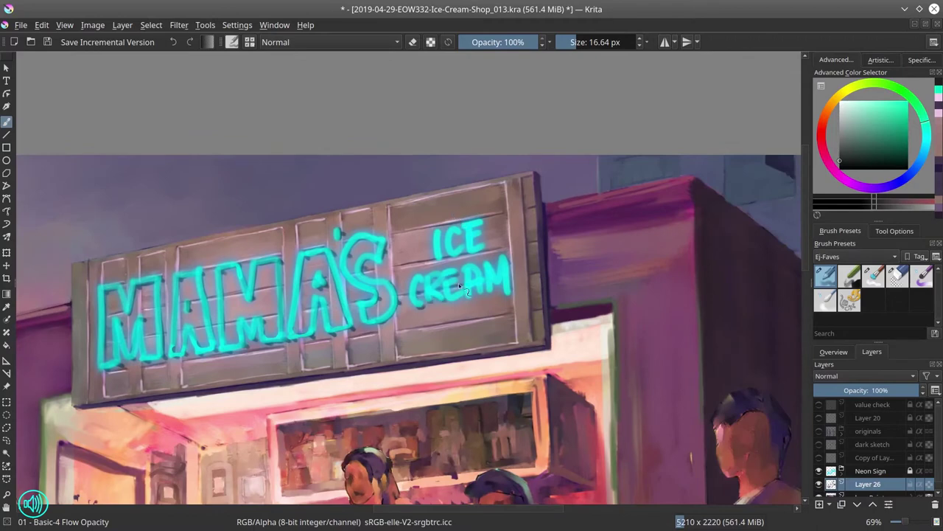
pyautogui.click(819, 470)
pyautogui.press('[')
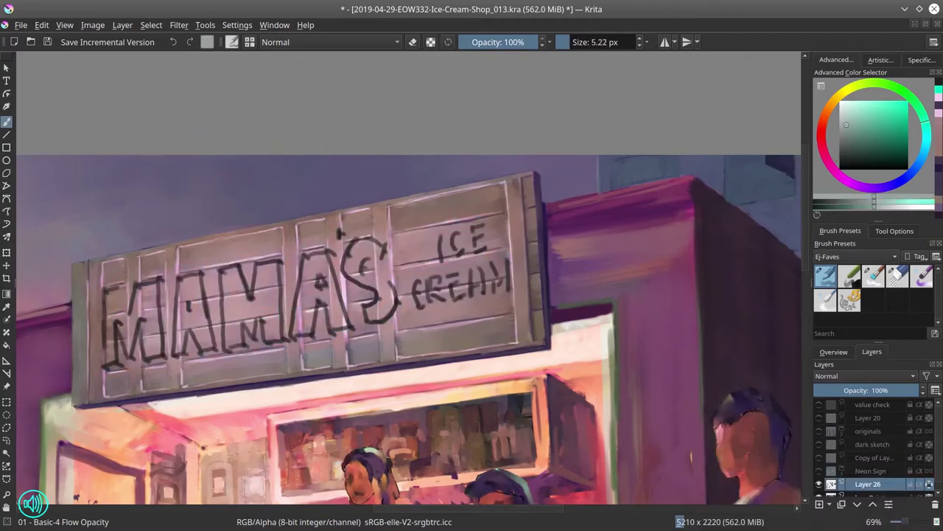
pyautogui.hotkey('alt', 'shift', 'd')
pyautogui.click(877, 140)
pyautogui.hotkey('ctrl', 's')
pyautogui.moveTo(221, 301); pyautogui.dragTo(260, 267)
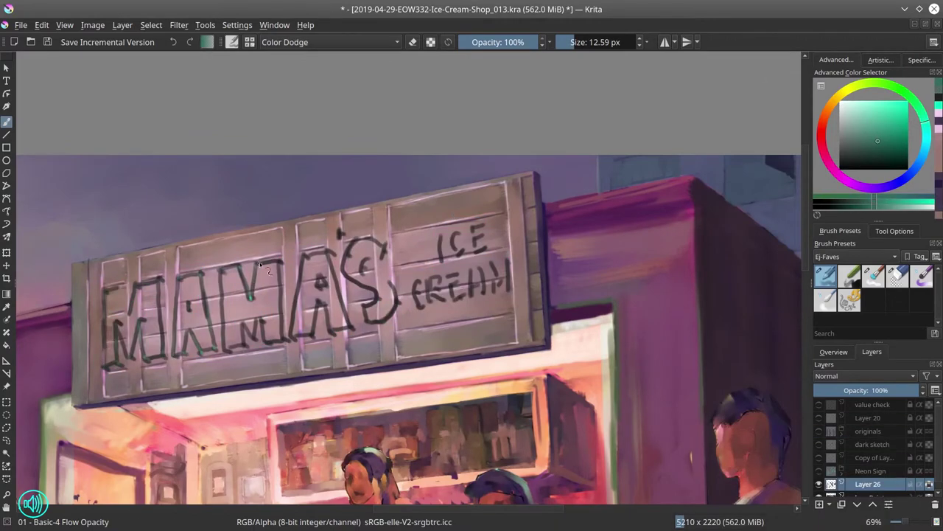
pyautogui.moveTo(313, 327); pyautogui.dragTo(352, 326)
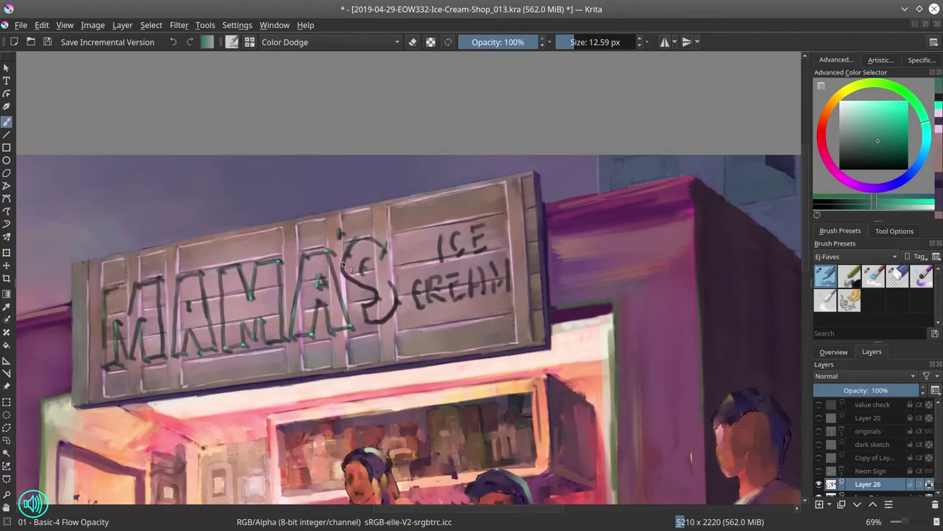
# Show the Neon Sign group again, select its sign layer, and choose a lighter teal
pyautogui.click(818, 470)
pyautogui.click(842, 470)
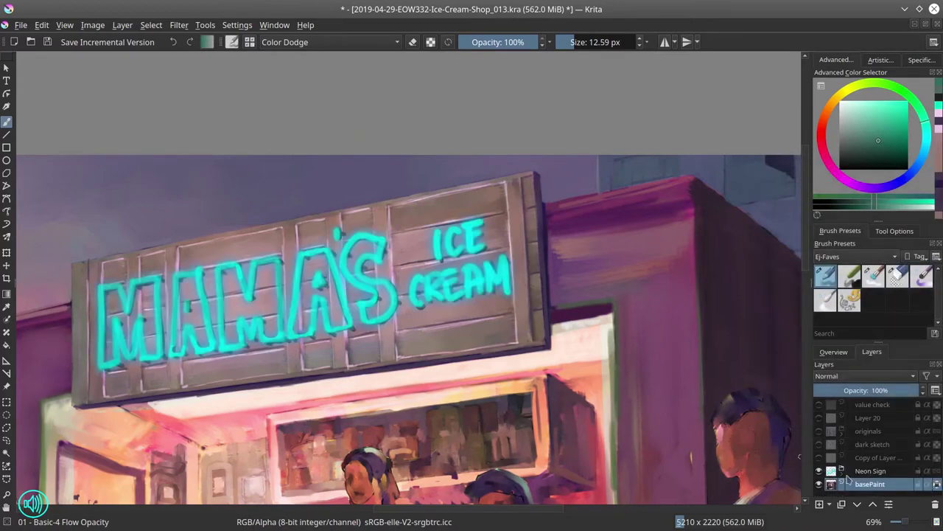
pyautogui.click(874, 489)
pyautogui.click(47, 42)
pyautogui.hotkey('ctrl', 'z')
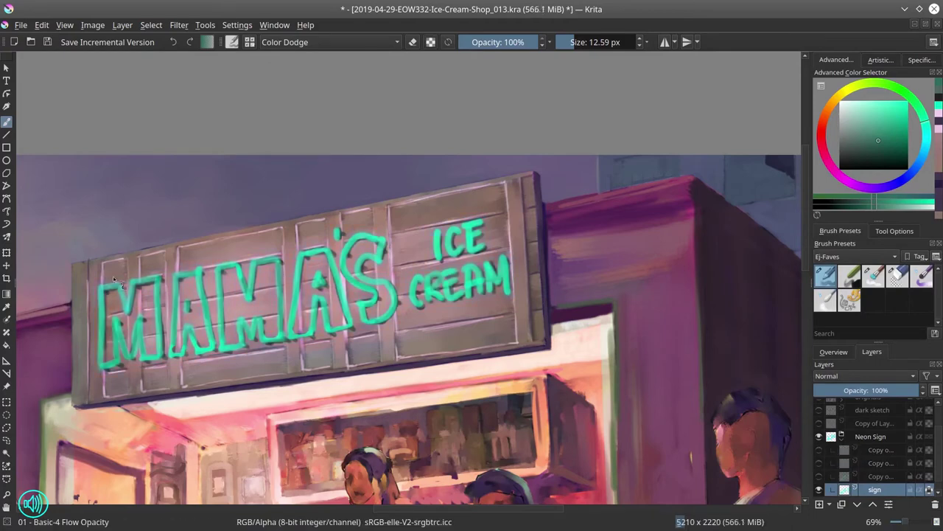
pyautogui.click(860, 123)
pyautogui.hotkey('ctrl', 'z')
pyautogui.hotkey('ctrl', 'z')
pyautogui.hotkey('ctrl', 'z')
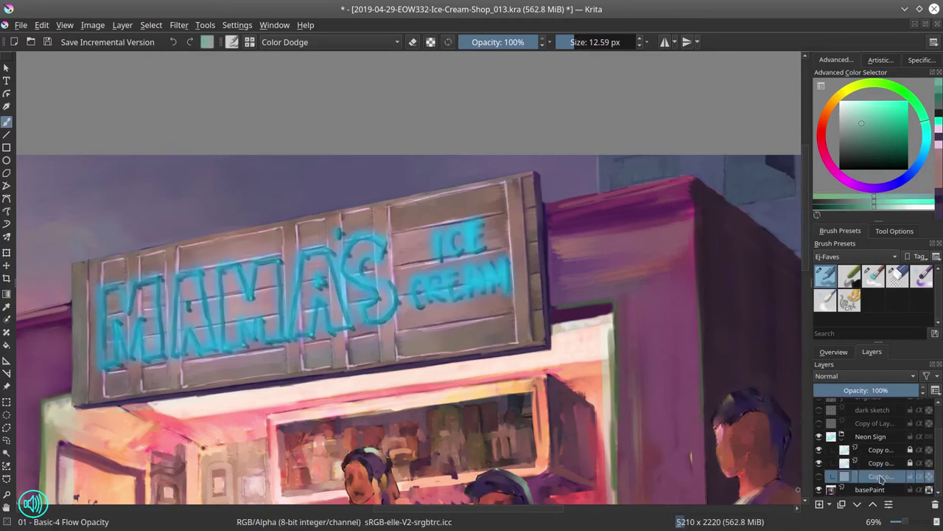
# Highlight the MAMA'S and CREAM neon tubes with sampled light teal on a color dodge layer
pyautogui.hotkey('ctrl', 'shift', 'z')
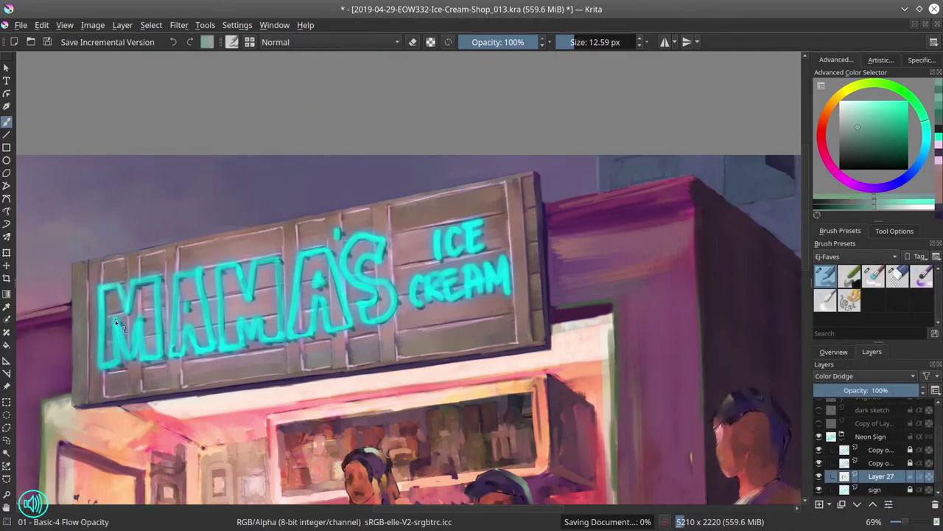
pyautogui.keyDown('ctrl'); pyautogui.click(216, 354); pyautogui.keyUp('ctrl')
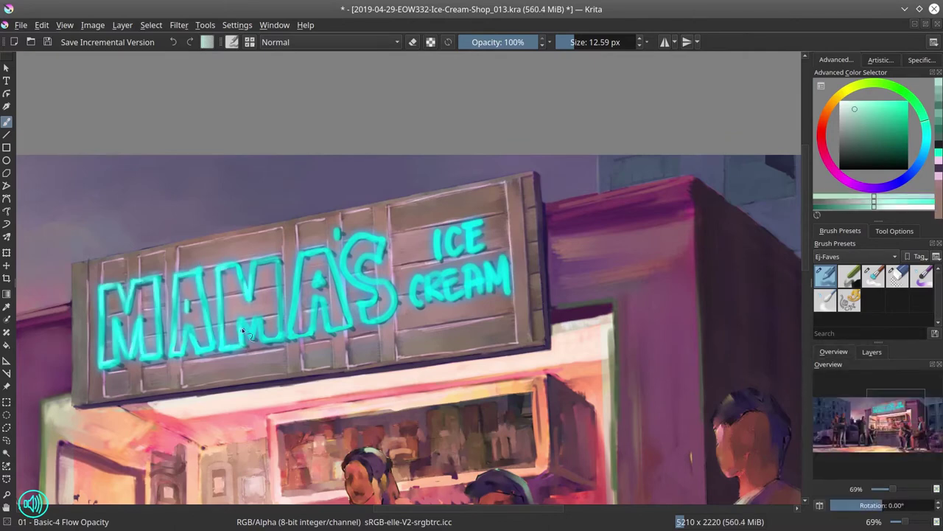
pyautogui.moveTo(243, 330)
pyautogui.mouseDown()
pyautogui.moveTo(278, 258)
pyautogui.moveTo(293, 336)
pyautogui.mouseUp()
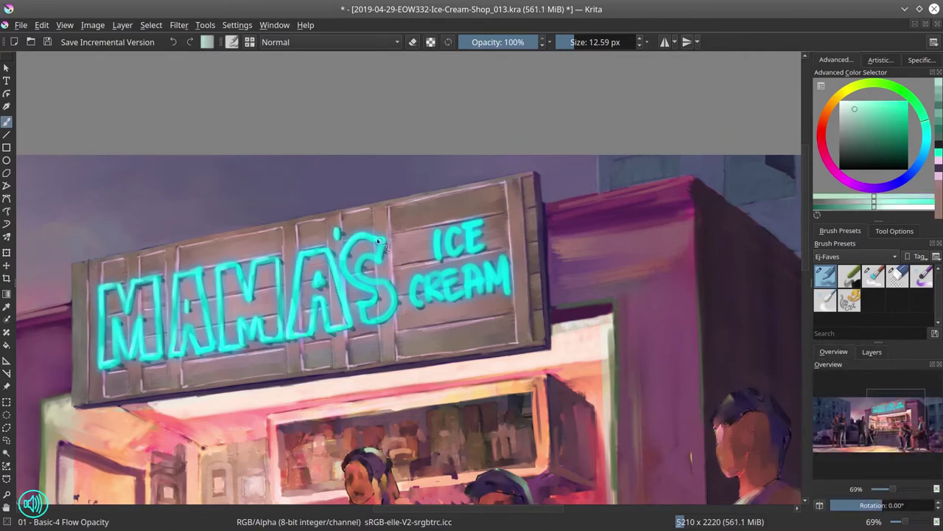
pyautogui.moveTo(448, 277); pyautogui.dragTo(509, 289)
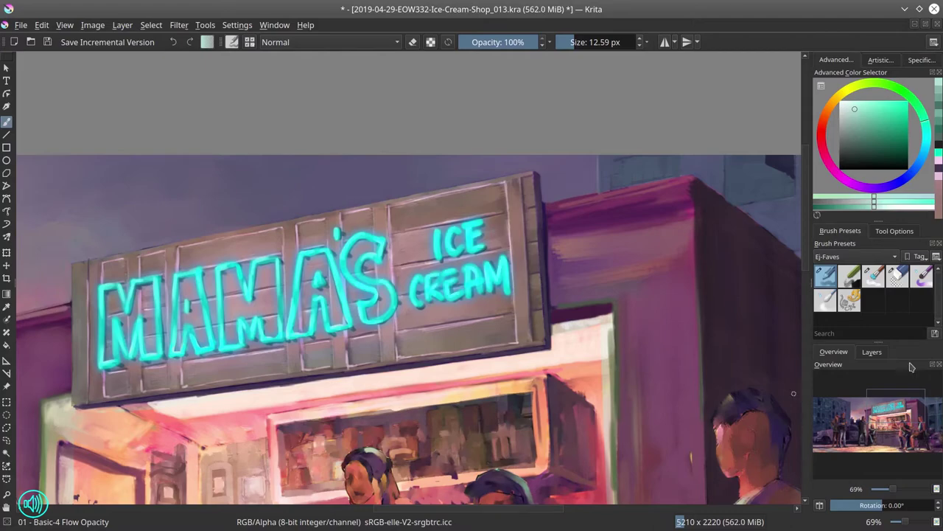
pyautogui.click(872, 352)
pyautogui.hotkey('ctrl', 's')
# Gaussian-blur the glow layer, save, and view the whole street scene
pyautogui.press('-')
pyautogui.press('-')
pyautogui.press('-')
pyautogui.press('-')
pyautogui.click(179, 25)
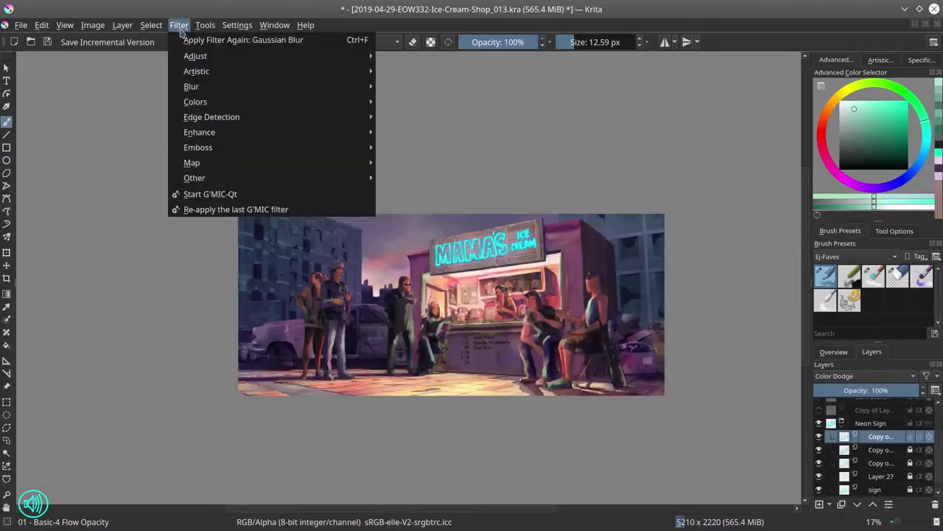
pyautogui.click(243, 40)
pyautogui.click(206, 353)
pyautogui.hotkey('ctrl', 's')
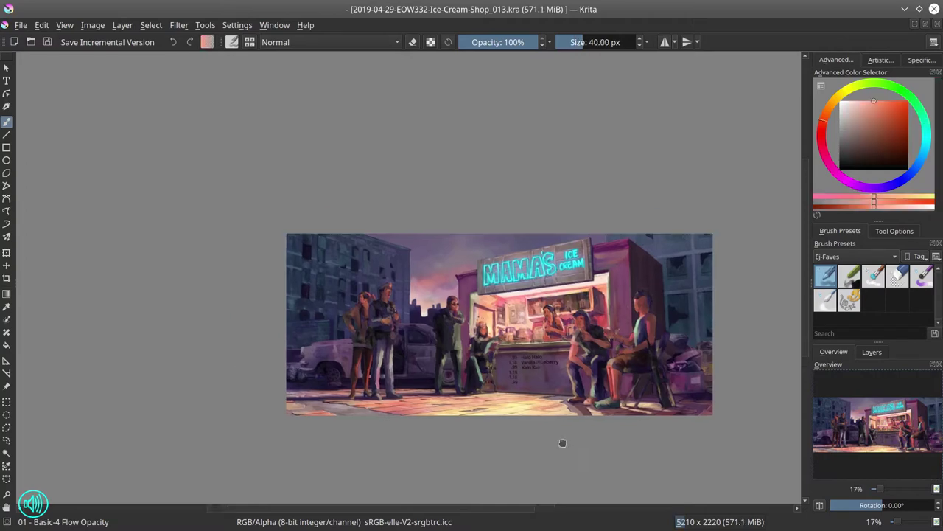
pyautogui.moveTo(563, 442); pyautogui.dragTo(560, 398)
# Import the car photo texture and darken it with Color Balance and Curves
pyautogui.click(92, 24)
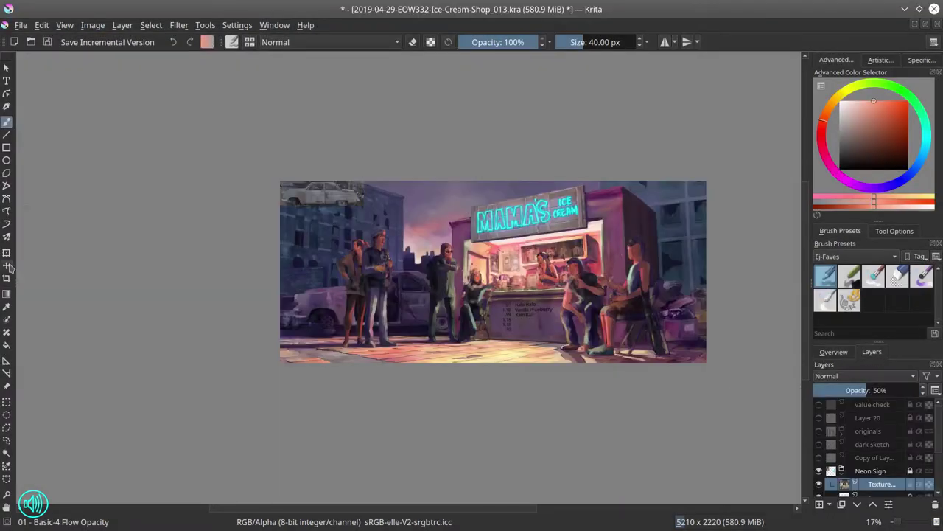
pyautogui.click(7, 265)
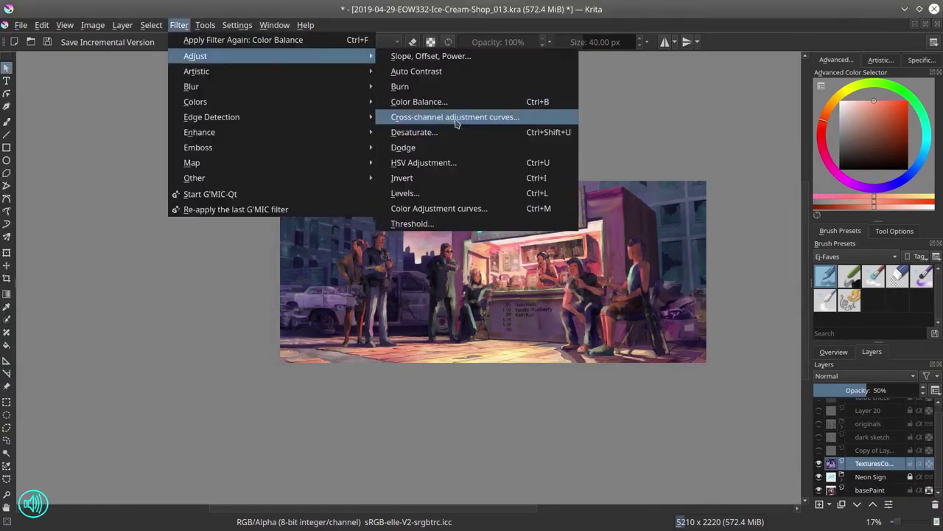
pyautogui.click(442, 118)
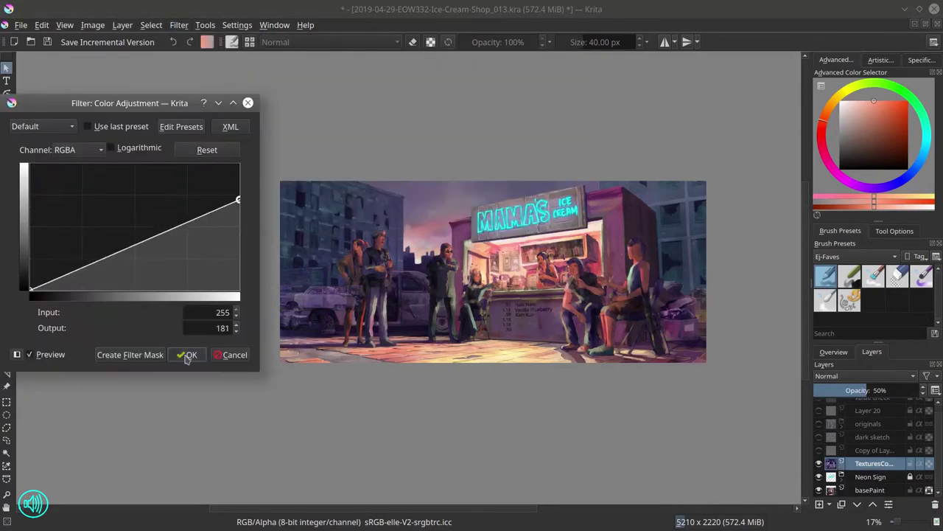
pyautogui.click(187, 355)
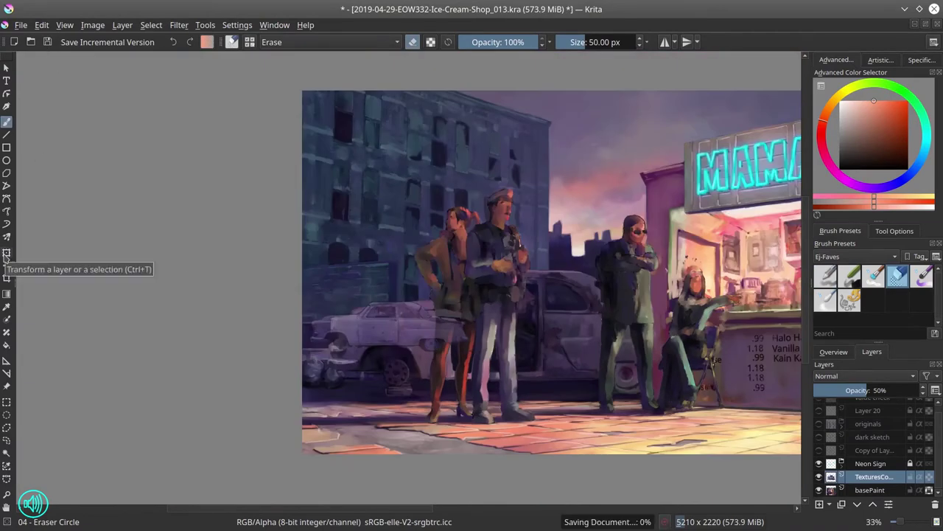
# Move the car photo over the parked car and paste a car part as a new layer
pyautogui.click(6, 253)
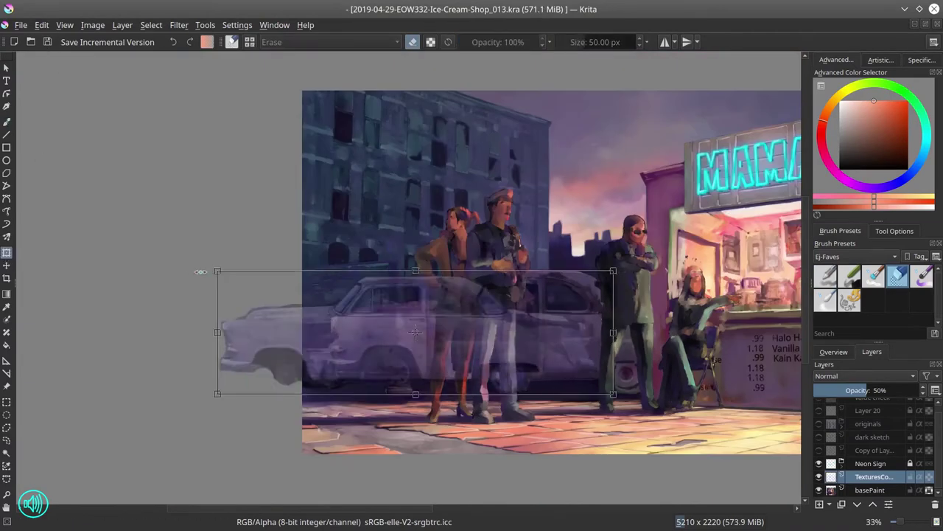
pyautogui.moveTo(557, 359); pyautogui.dragTo(585, 359)
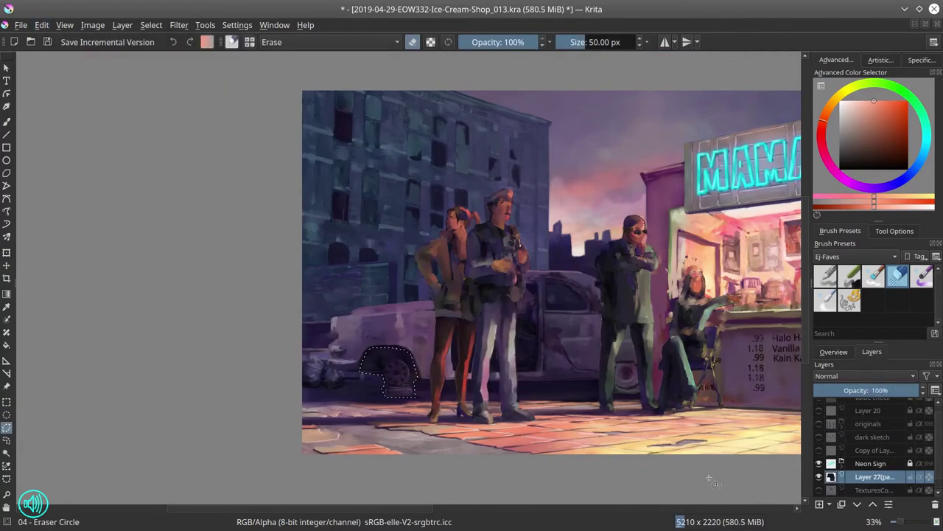
pyautogui.hotkey('ctrl', 'v')
pyautogui.click(151, 25)
pyautogui.click(164, 51)
pyautogui.press('t')
pyautogui.press('b')
pyautogui.hotkey('ctrl', 's')
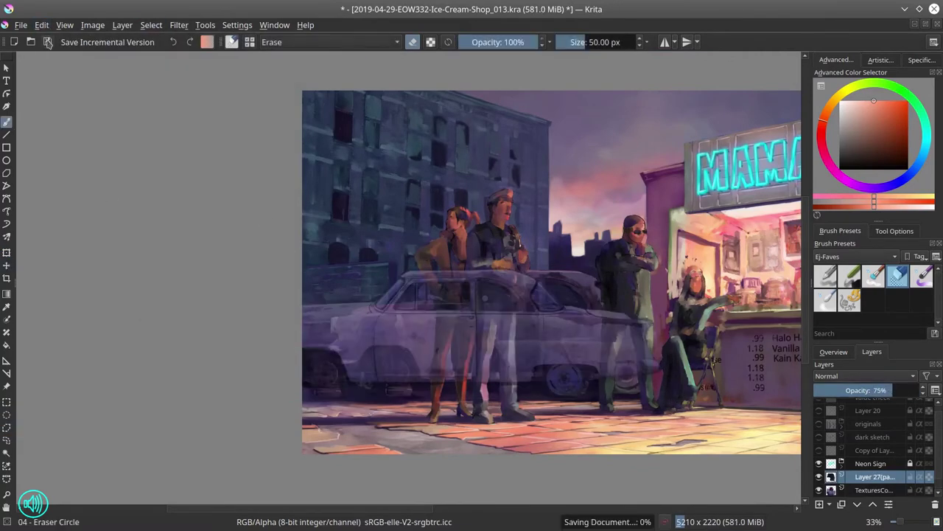
# Hide the first pasted car layer, paste another copy of the car, and save
pyautogui.scroll(-1, 934, 489)
pyautogui.click(818, 462)
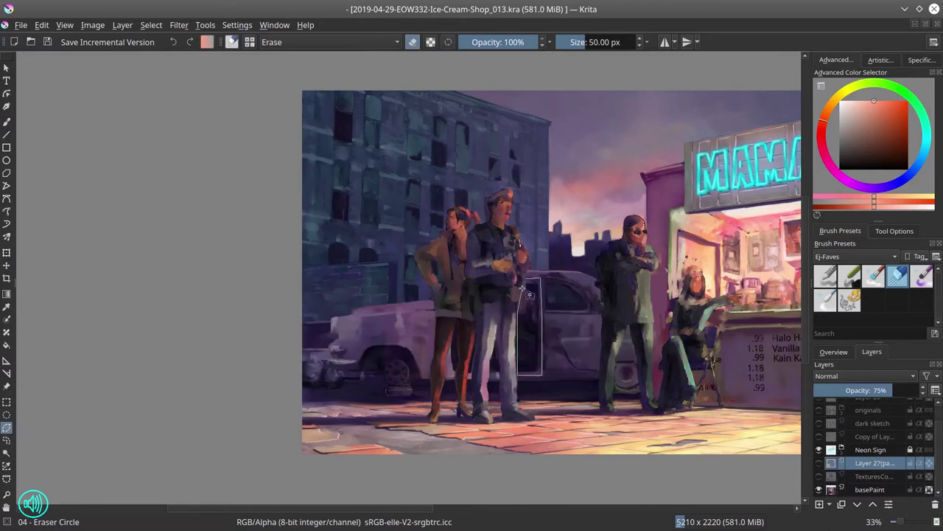
pyautogui.click(41, 25)
pyautogui.click(74, 130)
pyautogui.click(151, 25)
pyautogui.click(165, 51)
pyautogui.press('t')
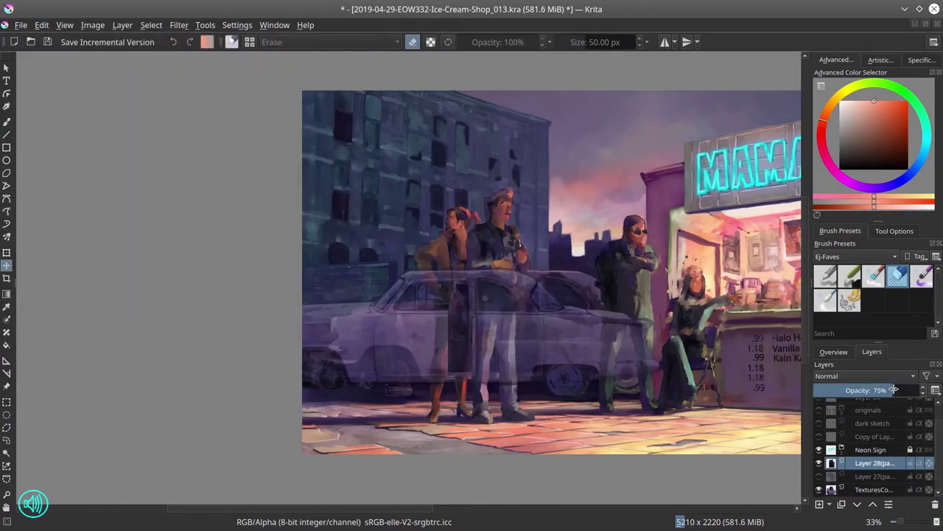
pyautogui.click(47, 42)
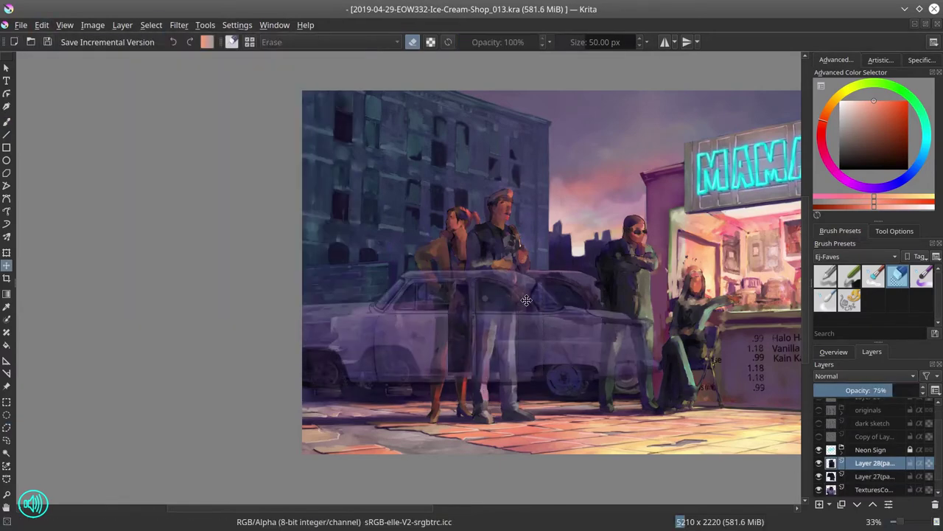
# Import the junkyard image as a new layer and delete everything outside the chosen patch
pyautogui.click(151, 25)
pyautogui.click(122, 26)
pyautogui.scroll(-5, 479, 207)
pyautogui.click(716, 388)
pyautogui.scroll(2, 371, 176)
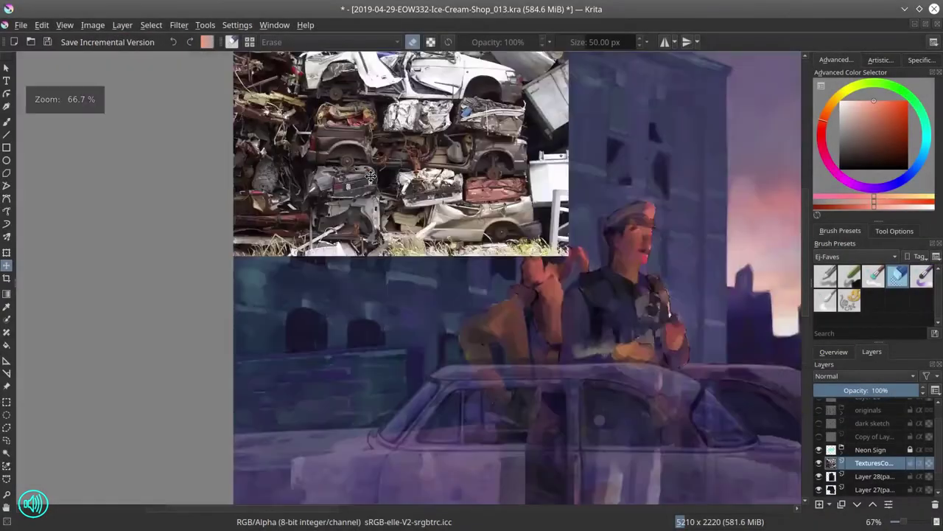
pyautogui.scroll(1, 371, 176)
pyautogui.press('Delete')
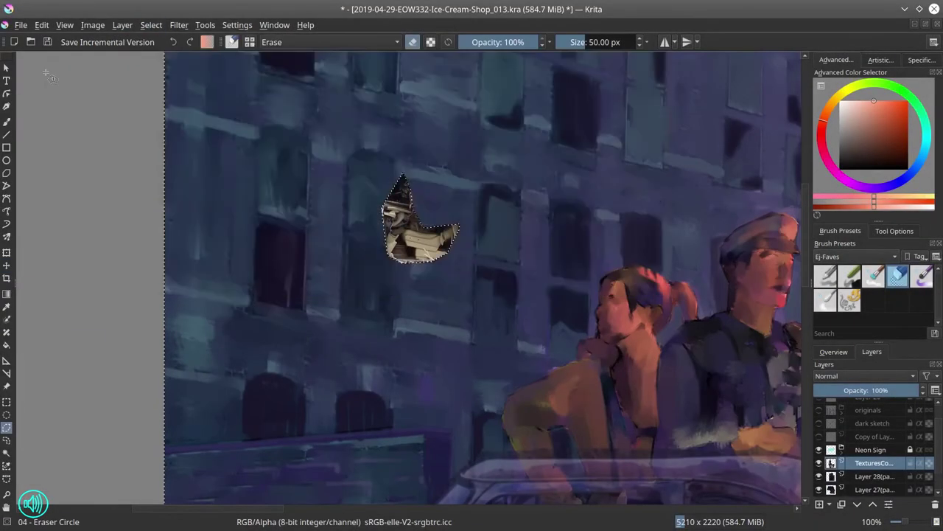
pyautogui.scroll(-3, 421, 204)
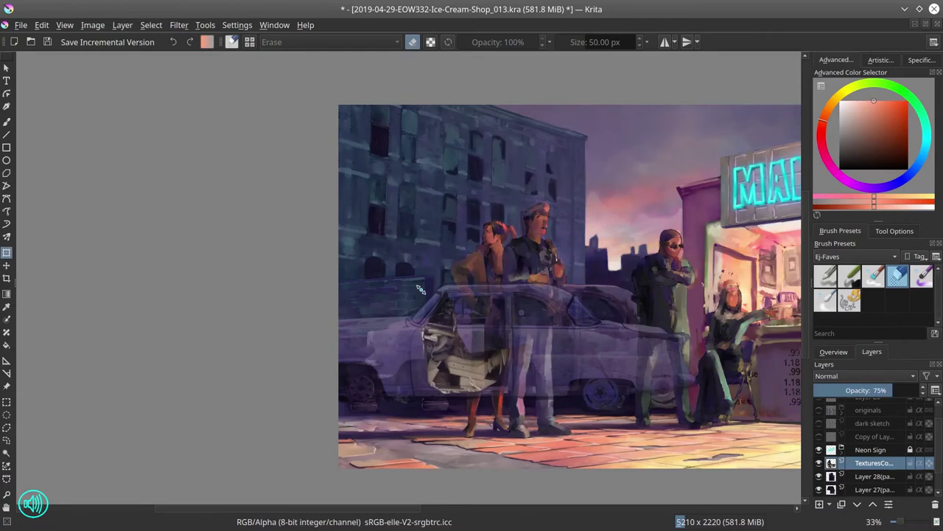
# Sample a dark purple from the painting, save, and hide the car texture layers
pyautogui.click(179, 25)
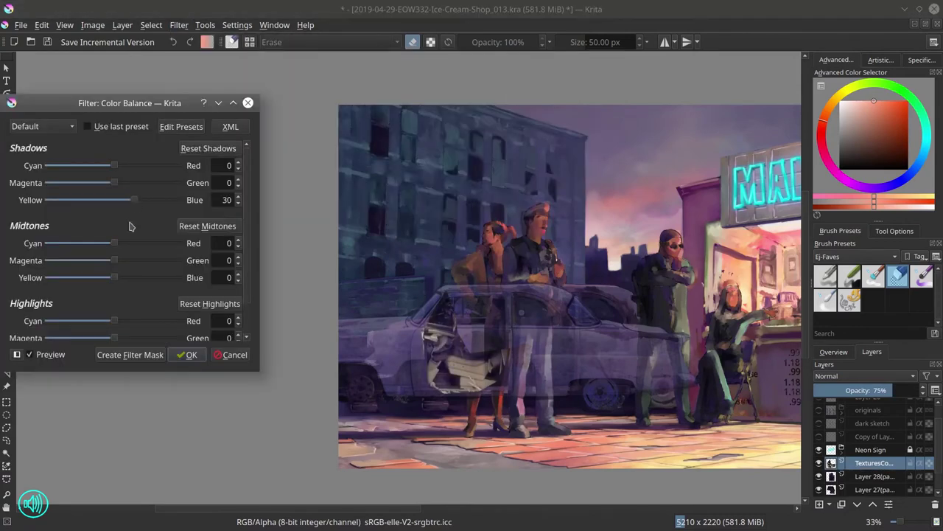
pyautogui.scroll(-2, 133, 243)
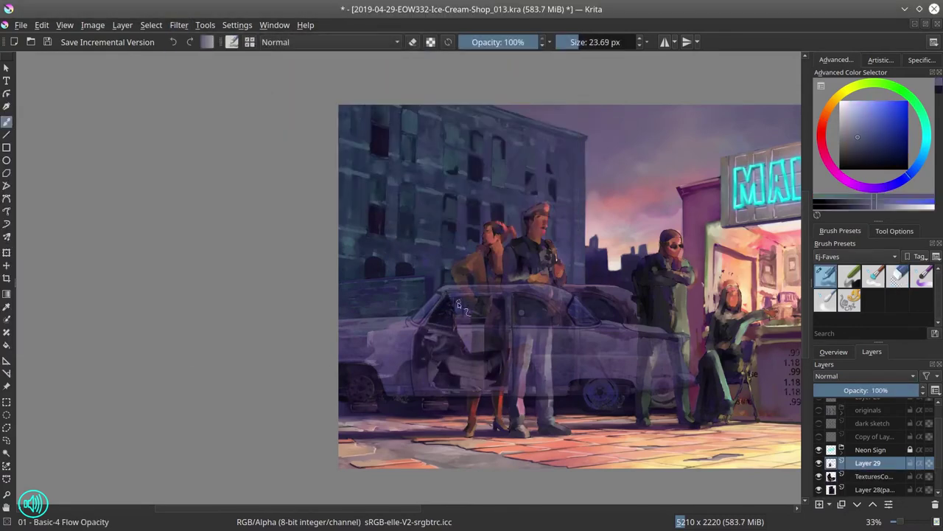
pyautogui.keyDown('ctrl'); pyautogui.click(475, 322); pyautogui.keyUp('ctrl')
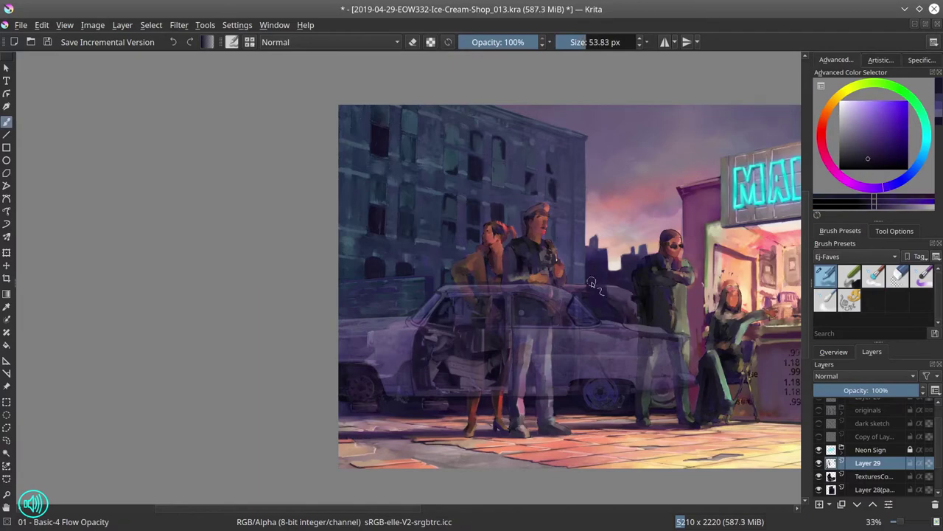
pyautogui.click(834, 351)
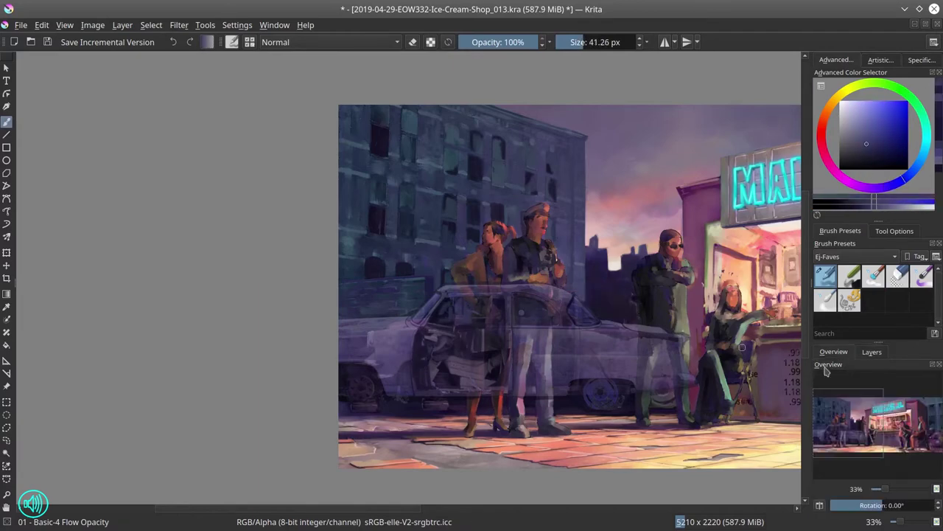
pyautogui.click(872, 352)
pyautogui.hotkey('ctrl', 's')
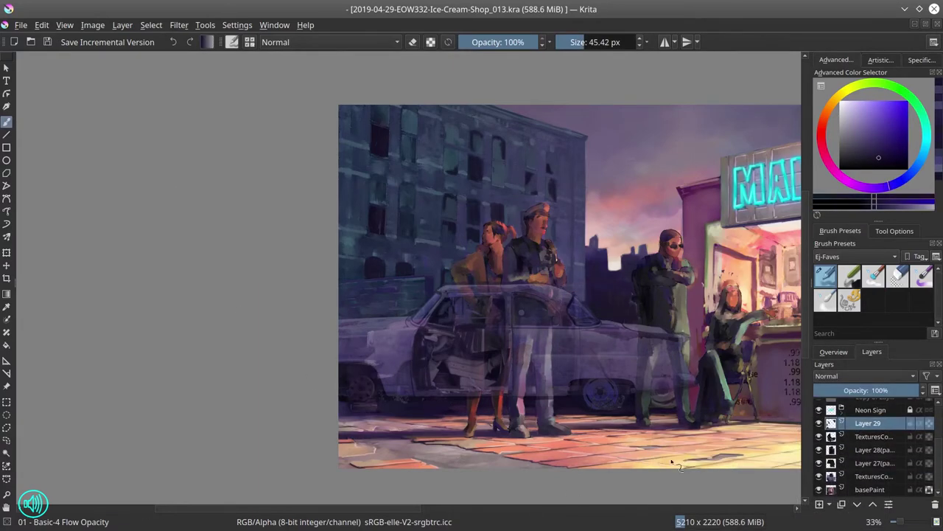
pyautogui.click(819, 423)
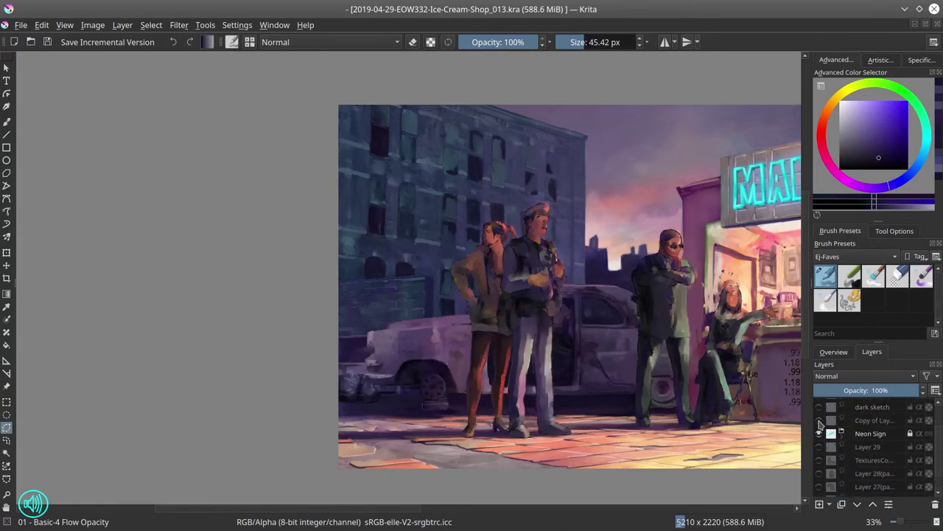
# Show the dark sketch layer and outline the woman's and policeman's upper bodies
pyautogui.click(818, 406)
pyautogui.press('1')
pyautogui.moveTo(320, 247)
pyautogui.mouseDown()
pyautogui.moveTo(357, 317)
pyautogui.moveTo(368, 396)
pyautogui.mouseUp()
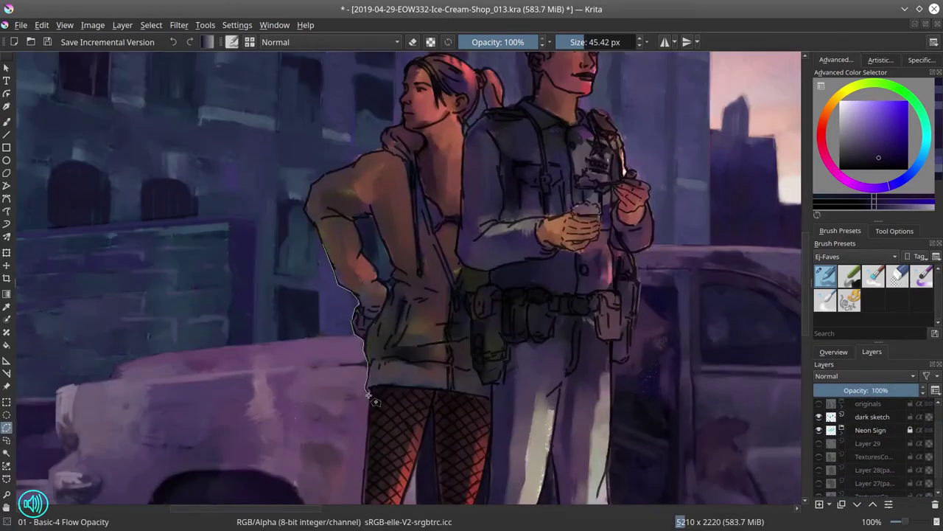
pyautogui.click(389, 282)
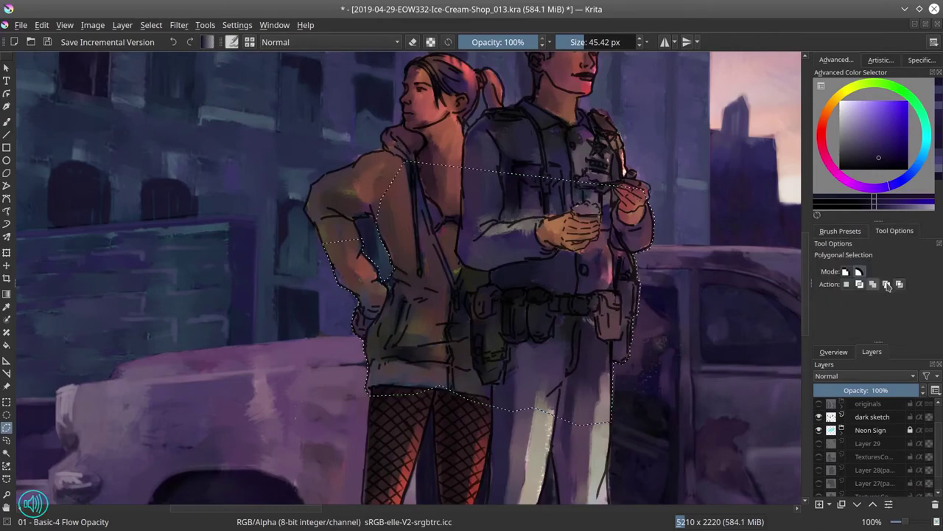
# In add mode, add the woman's and policeman's legs to the polygonal selection
pyautogui.click(346, 118)
pyautogui.click(313, 148)
pyautogui.click(303, 387)
pyautogui.click(324, 389)
pyautogui.click(343, 312)
pyautogui.click(377, 165)
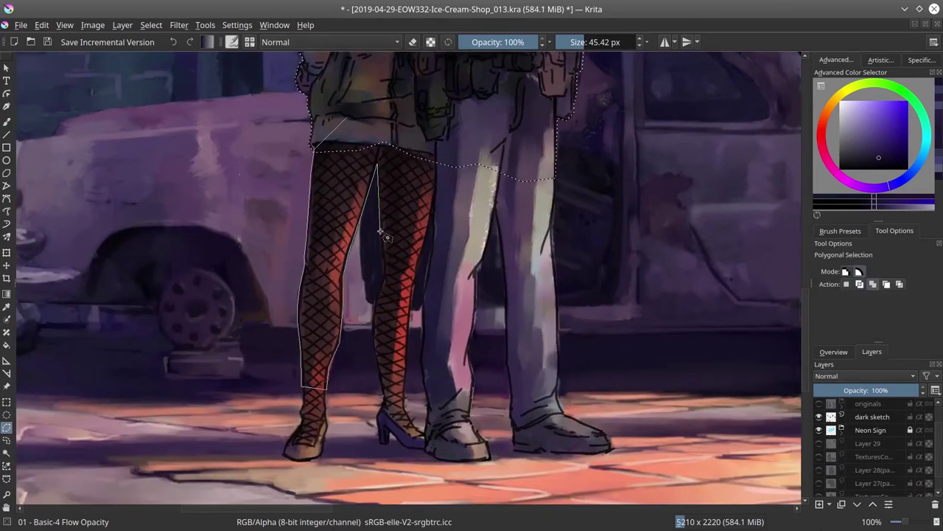
pyautogui.click(472, 402)
pyautogui.click(505, 221)
pyautogui.click(516, 387)
pyautogui.click(557, 384)
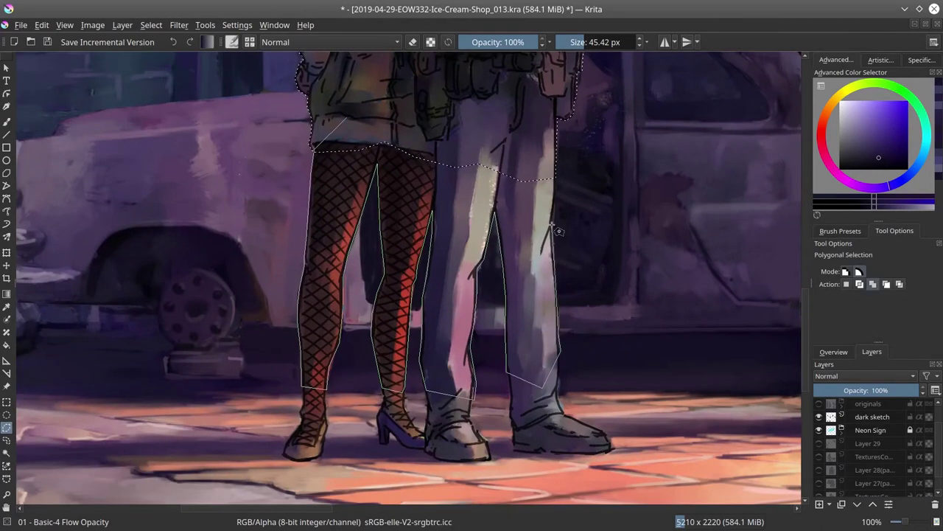
pyautogui.doubleClick(558, 221)
# Add the man in sunglasses to the selection with a polygonal outline
pyautogui.moveTo(516, 221); pyautogui.dragTo(177, 262)
pyautogui.click(504, 130)
pyautogui.click(480, 145)
pyautogui.click(472, 455)
pyautogui.click(532, 287)
pyautogui.click(582, 347)
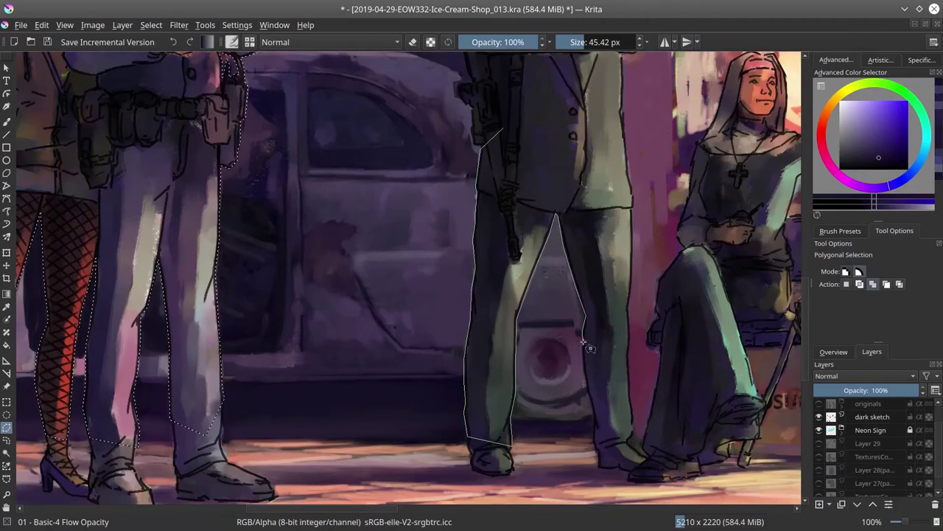
pyautogui.click(638, 446)
pyautogui.scroll(3, 638, 445)
pyautogui.click(649, 169)
pyautogui.doubleClick(589, 151)
pyautogui.click(459, 203)
pyautogui.scroll(-3, 472, 208)
# Cut the car texture from behind the figures, deselect, and make Layer 29 active
pyautogui.click(41, 24)
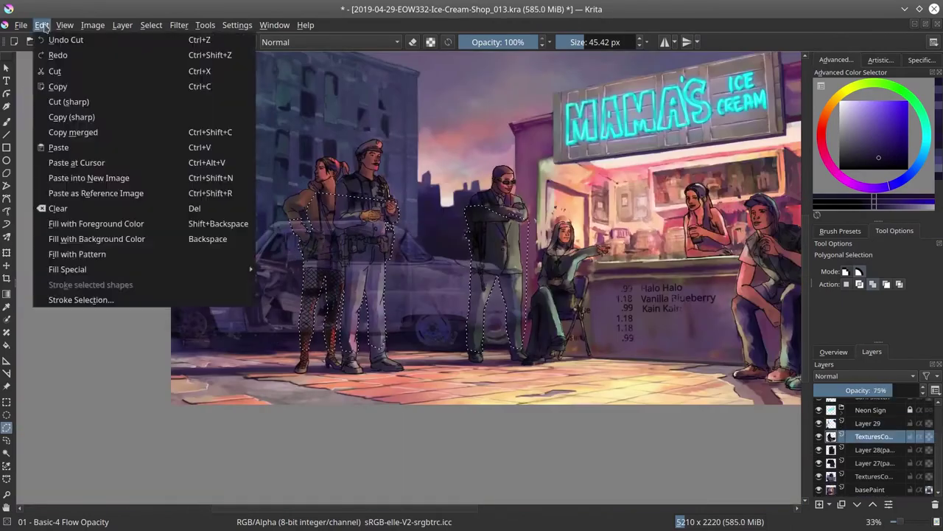
pyautogui.press('Escape')
pyautogui.hotkey('ctrl', 'shift', 'a')
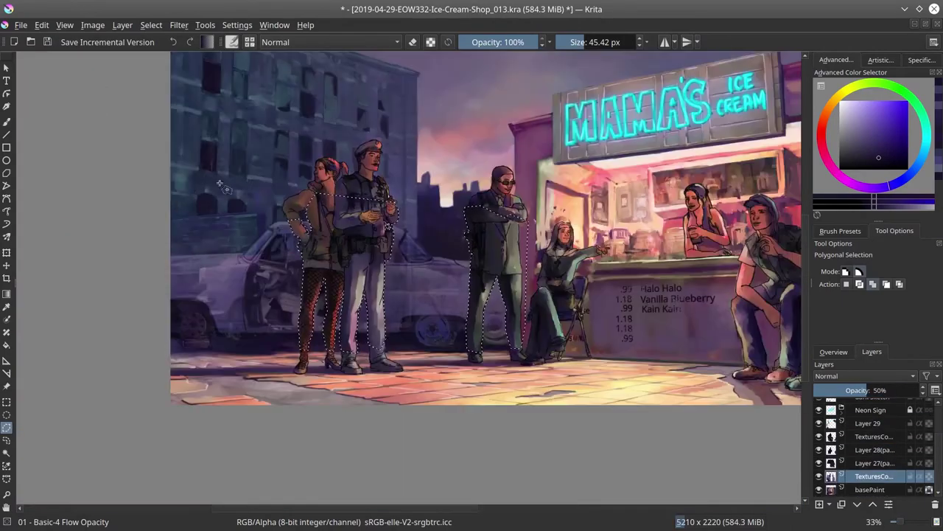
pyautogui.click(868, 423)
# Switch to the brush on the base paint layer and pick a dark blue-purple from the ground
pyautogui.press('b')
pyautogui.scroll(-3, 394, 397)
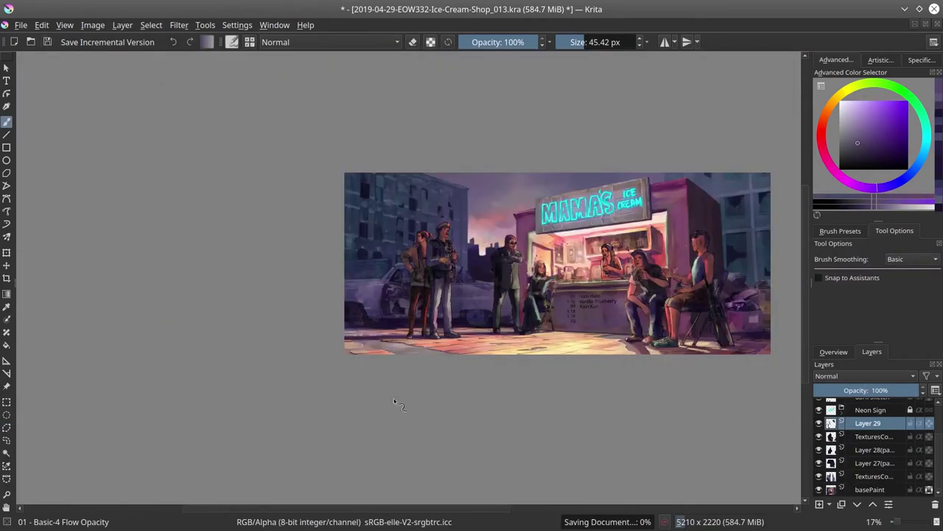
pyautogui.click(892, 472)
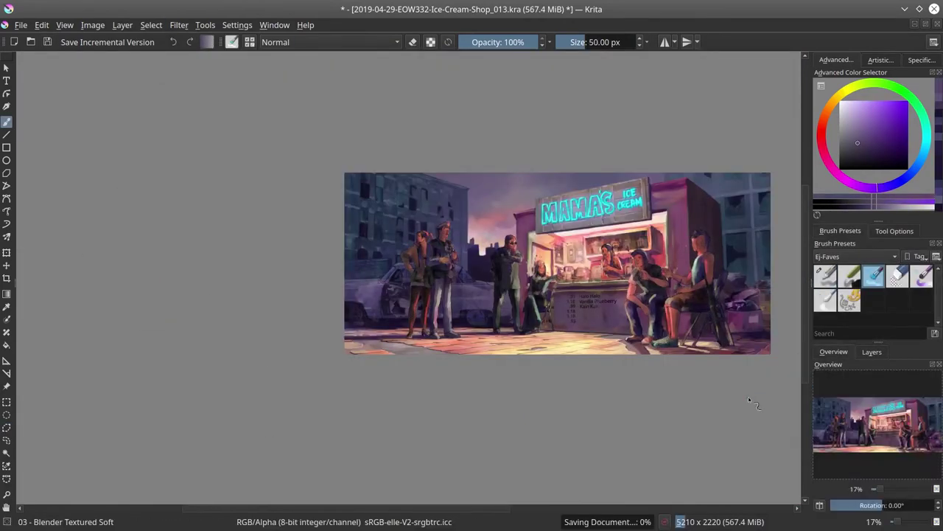
pyautogui.scroll(5, 435, 270)
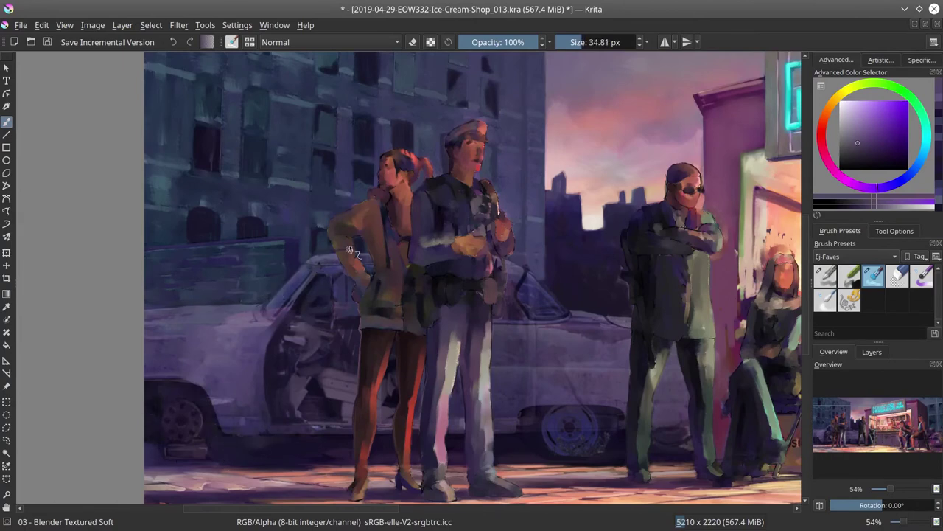
pyautogui.keyDown('ctrl'); pyautogui.click(327, 454); pyautogui.keyUp('ctrl')
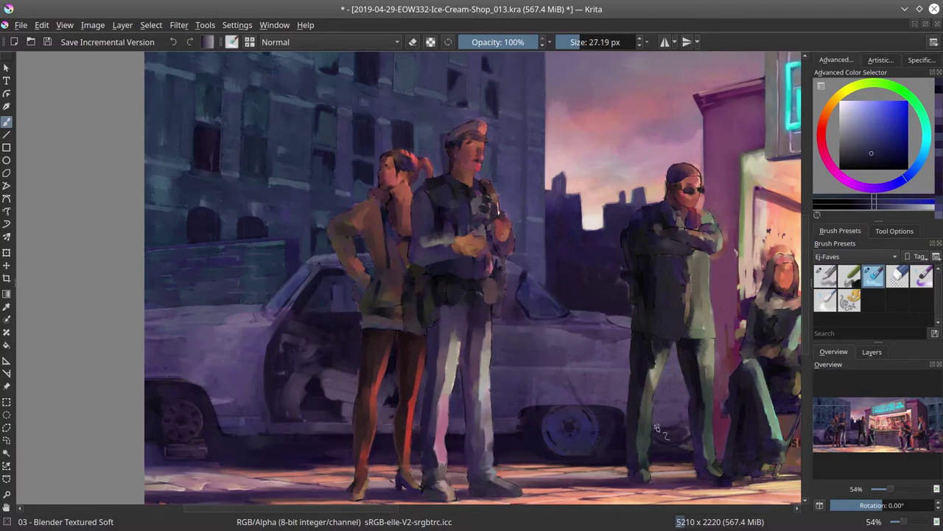
pyautogui.scroll(-3, 616, 322)
pyautogui.scroll(1, 616, 322)
pyautogui.hotkey('ctrl', 's')
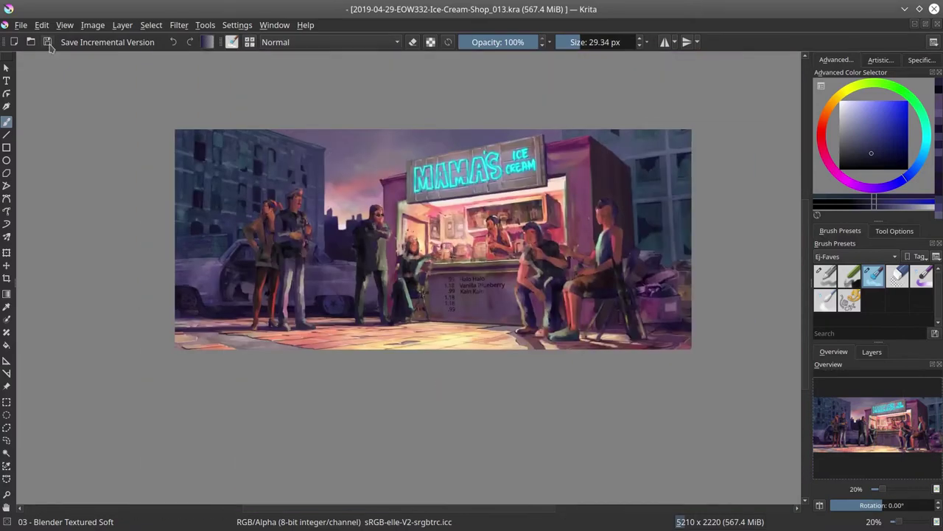
pyautogui.scroll(3, 485, 249)
pyautogui.press('/')
pyautogui.scroll(-3, 485, 250)
# Sample grey-purple and purple shades from the car body, shrinking the brush for detail
pyautogui.press('[')
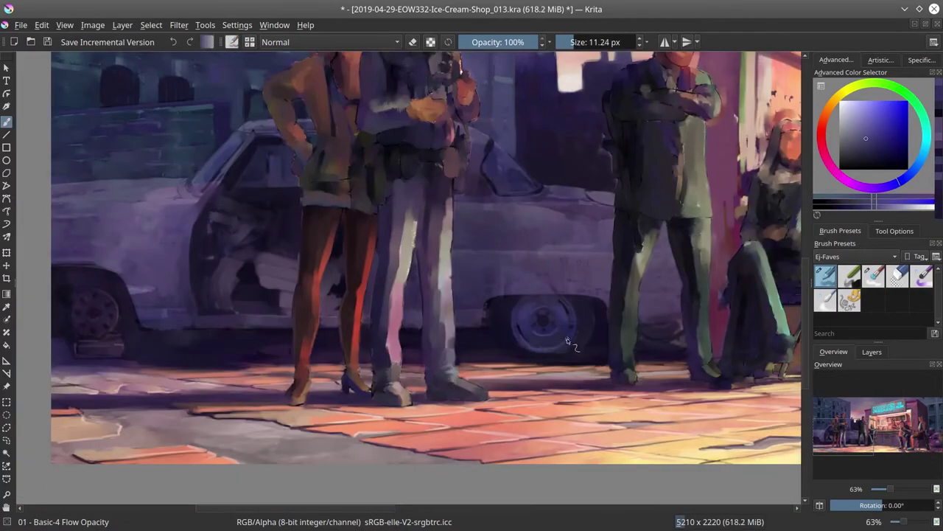
pyautogui.keyDown('ctrl'); pyautogui.click(568, 342); pyautogui.keyUp('ctrl')
pyautogui.press('[')
pyautogui.press(']')
pyautogui.press(']')
pyautogui.press(']')
pyautogui.press(']')
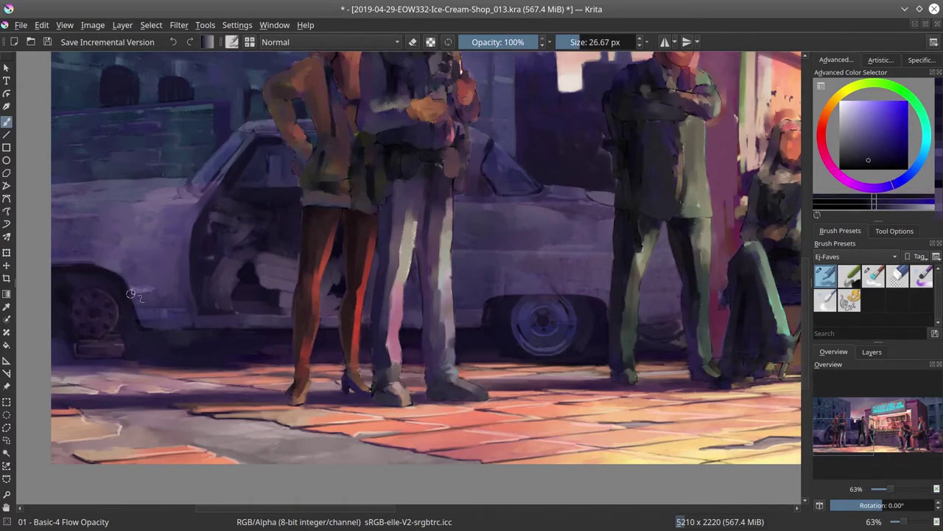
pyautogui.keyDown('ctrl'); pyautogui.click(503, 347); pyautogui.keyUp('ctrl')
pyautogui.press('[')
pyautogui.press('[')
pyautogui.press('[')
pyautogui.press('[')
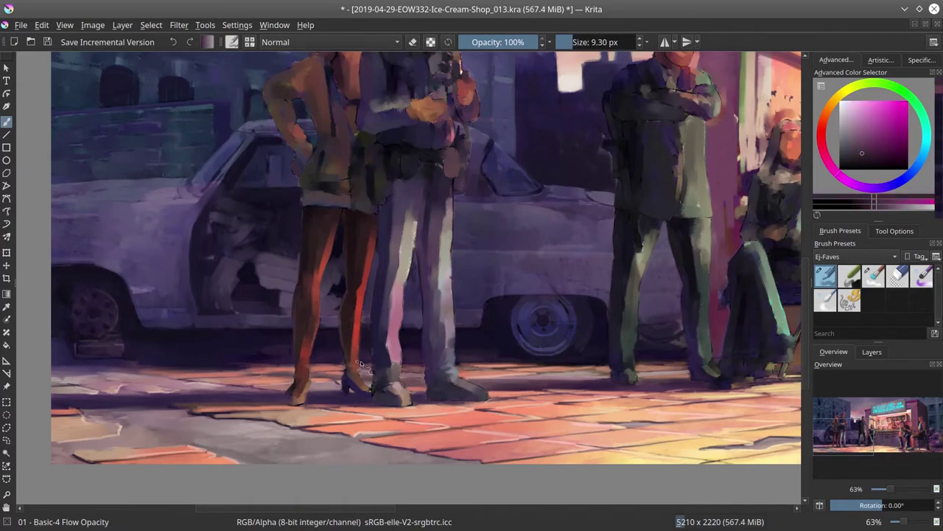
pyautogui.keyDown('ctrl'); pyautogui.click(648, 361); pyautogui.keyUp('ctrl')
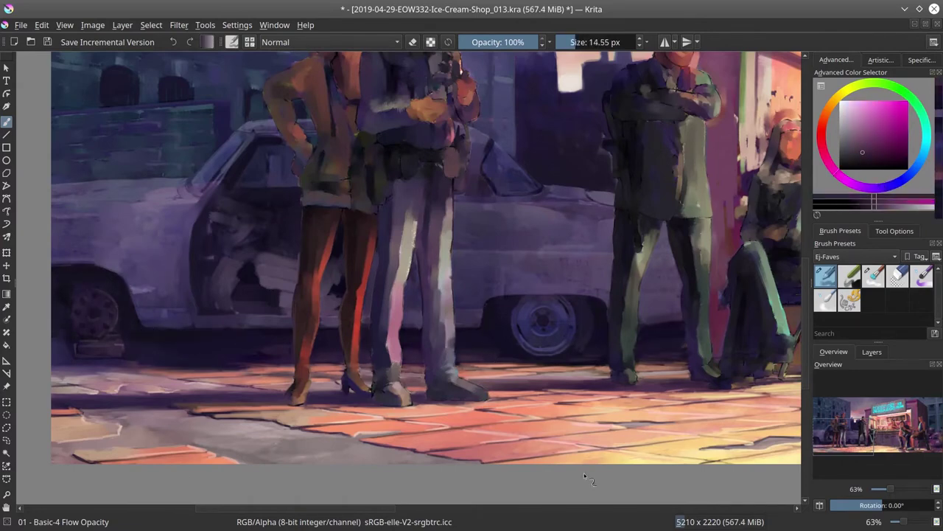
pyautogui.press('[')
# Tilt the view toward the car door and soften its shading with bluish-grey strokes
pyautogui.moveTo(214, 198); pyautogui.dragTo(241, 220)
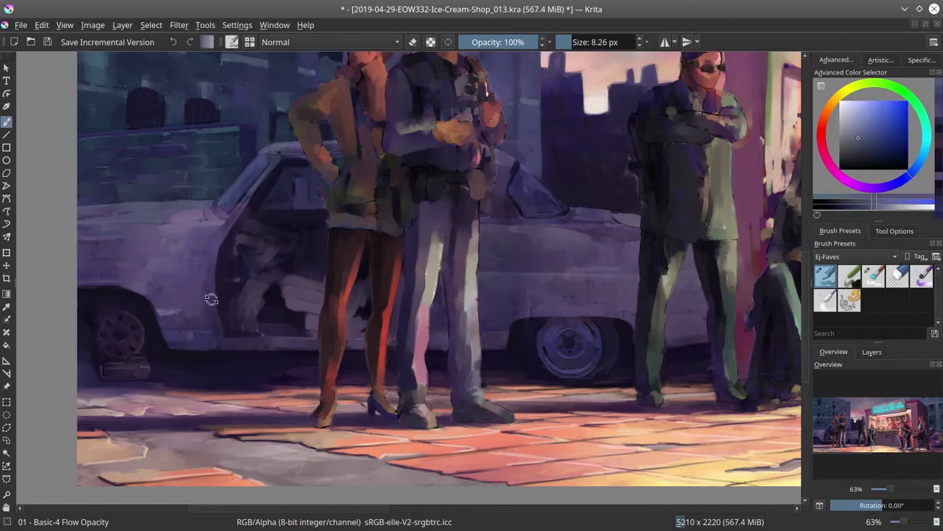
pyautogui.hotkey('ctrl', '[')
pyautogui.keyDown('ctrl'); pyautogui.click(218, 302); pyautogui.keyUp('ctrl')
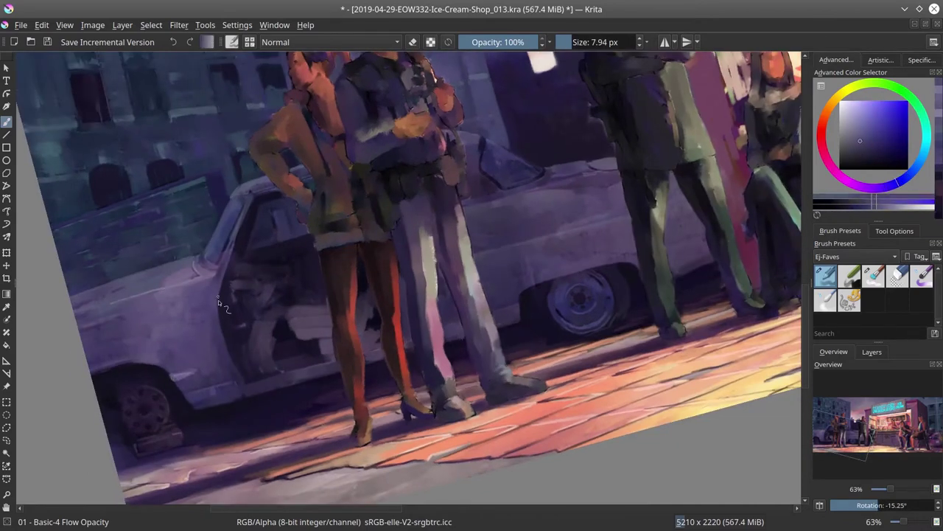
pyautogui.press('/')
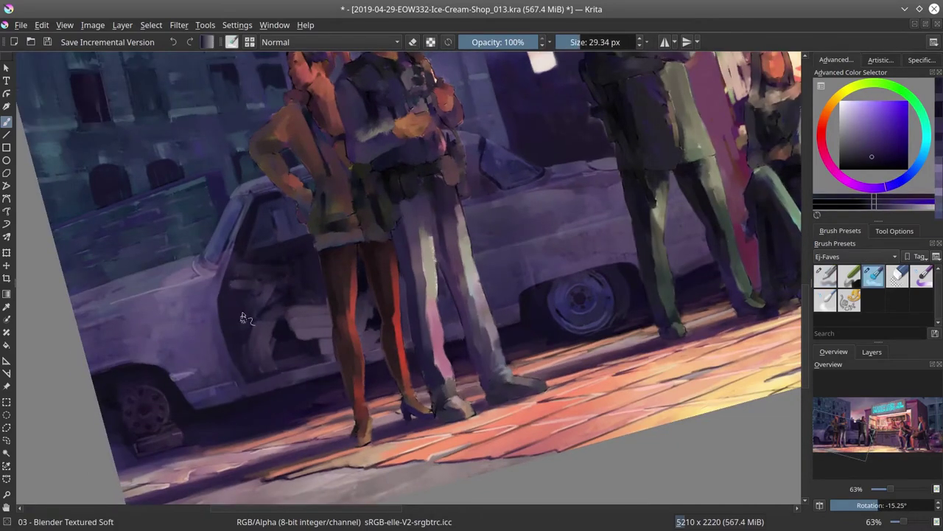
pyautogui.press('/')
pyautogui.keyDown('ctrl'); pyautogui.click(231, 309); pyautogui.keyUp('ctrl')
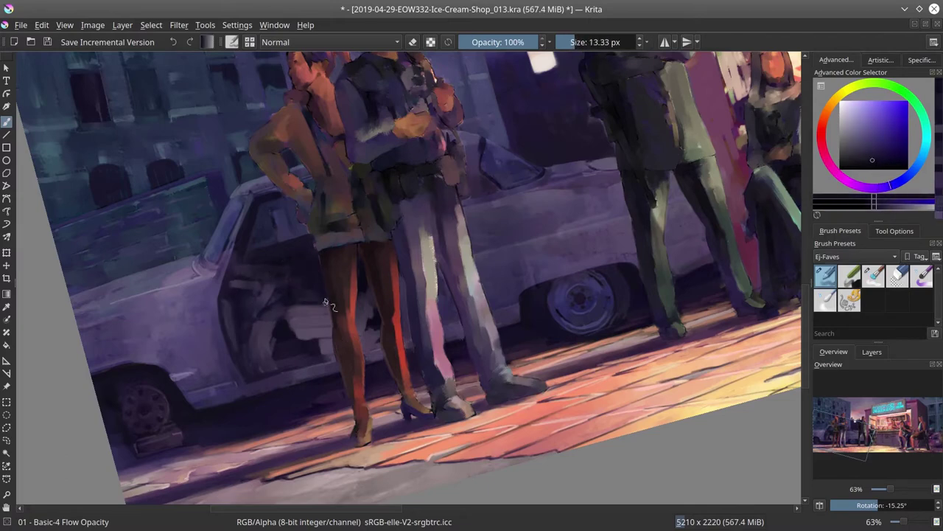
pyautogui.press('[')
pyautogui.keyDown('ctrl'); pyautogui.click(376, 327); pyautogui.keyUp('ctrl')
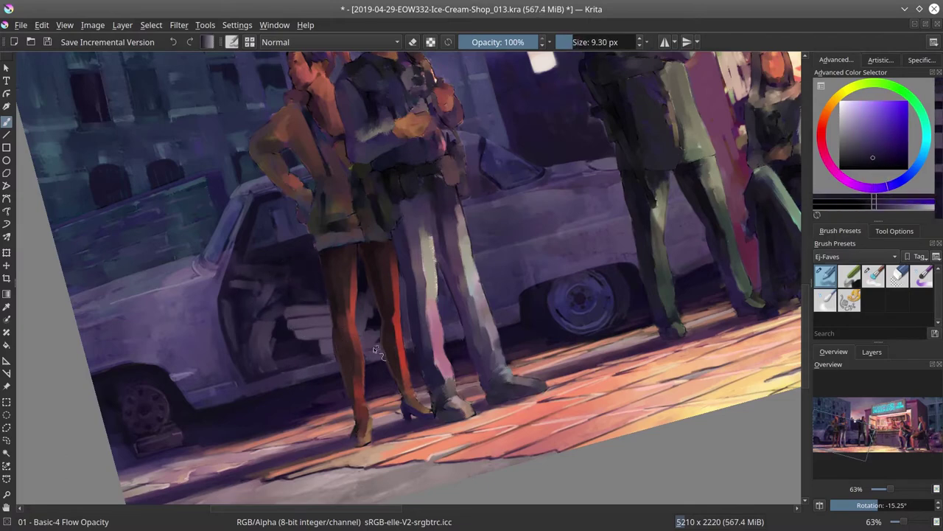
# Level the view, paint over the car near its rear wheel, and save
pyautogui.press('5')
pyautogui.press('[')
pyautogui.keyDown('ctrl'); pyautogui.click(118, 314); pyautogui.keyUp('ctrl')
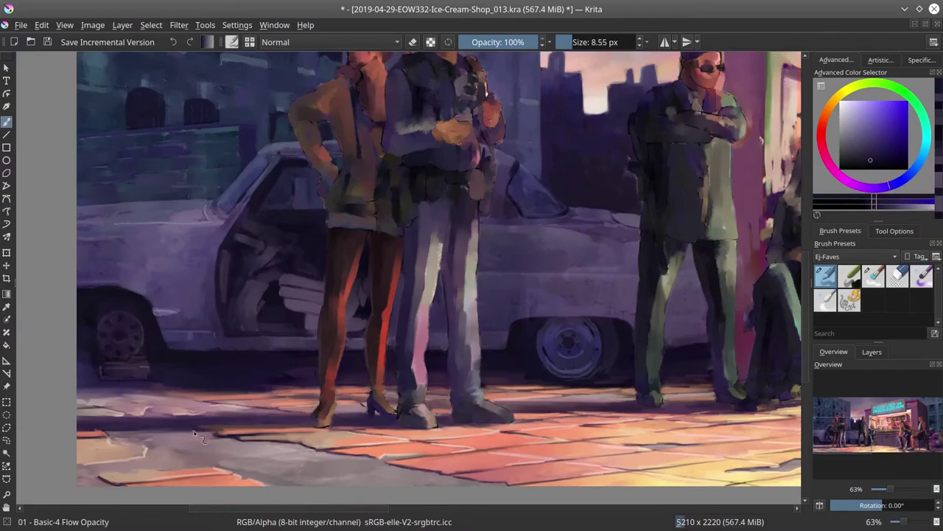
pyautogui.press('4')
pyautogui.keyDown('ctrl'); pyautogui.click(476, 406); pyautogui.keyUp('ctrl')
pyautogui.press('5')
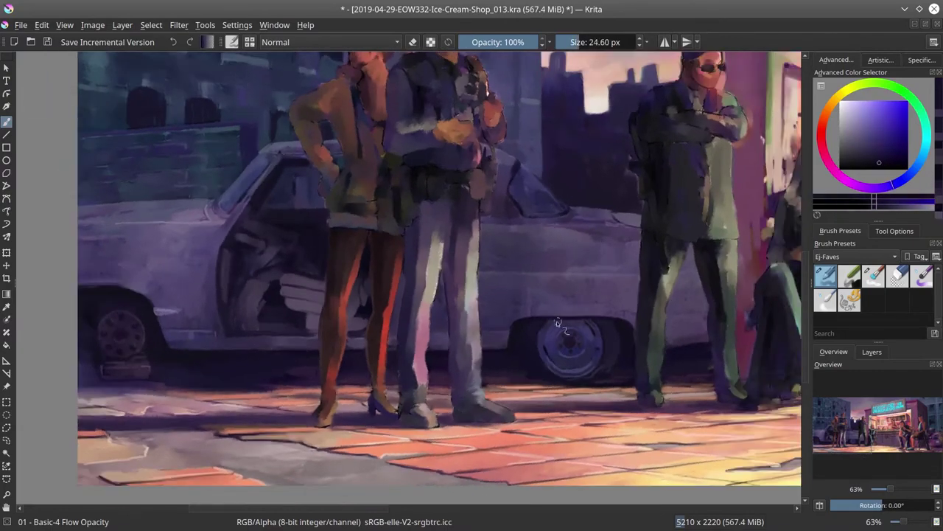
pyautogui.moveTo(668, 330)
pyautogui.mouseDown()
pyautogui.moveTo(572, 205)
pyautogui.moveTo(530, 196)
pyautogui.mouseUp()
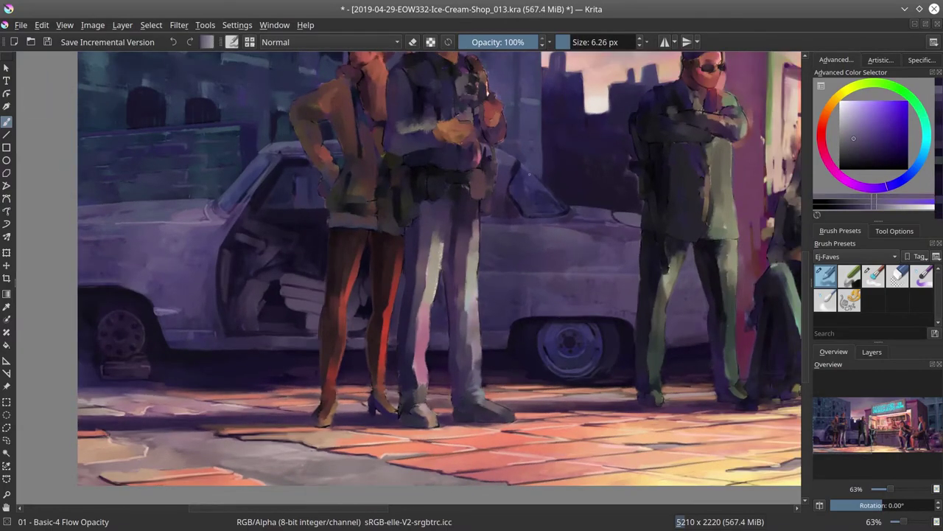
pyautogui.press('-')
pyautogui.press('-')
pyautogui.press('-')
pyautogui.press('-')
pyautogui.hotkey('ctrl', 's')
# Paint broad sky strokes beside the stand with peach, mauve and magenta, then save
pyautogui.scroll(4, 508, 199)
pyautogui.press(']')
pyautogui.press(']')
pyautogui.press(']')
pyautogui.press(']')
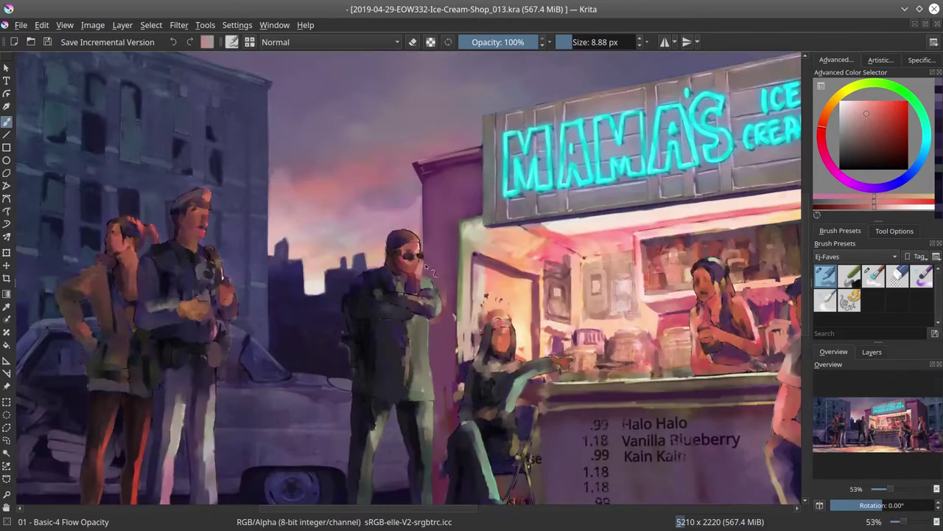
pyautogui.keyDown('ctrl'); pyautogui.click(424, 273); pyautogui.keyUp('ctrl')
pyautogui.keyDown('ctrl'); pyautogui.click(427, 212); pyautogui.keyUp('ctrl')
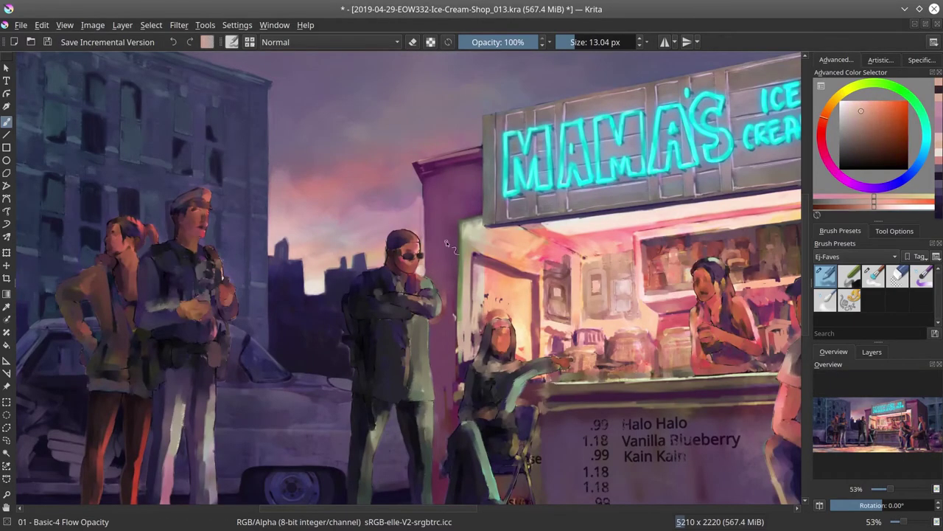
pyautogui.keyDown('ctrl'); pyautogui.click(425, 190); pyautogui.keyUp('ctrl')
pyautogui.moveTo(424, 186); pyautogui.dragTo(418, 465)
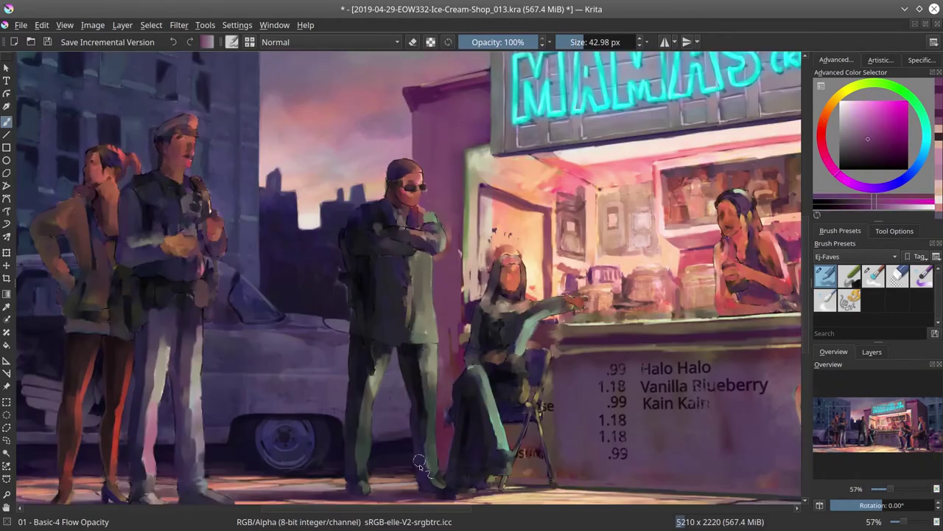
pyautogui.hotkey('ctrl', 's')
# Zoom out to judge the composition, then zoom in on the junk car and save
pyautogui.scroll(-4, 541, 296)
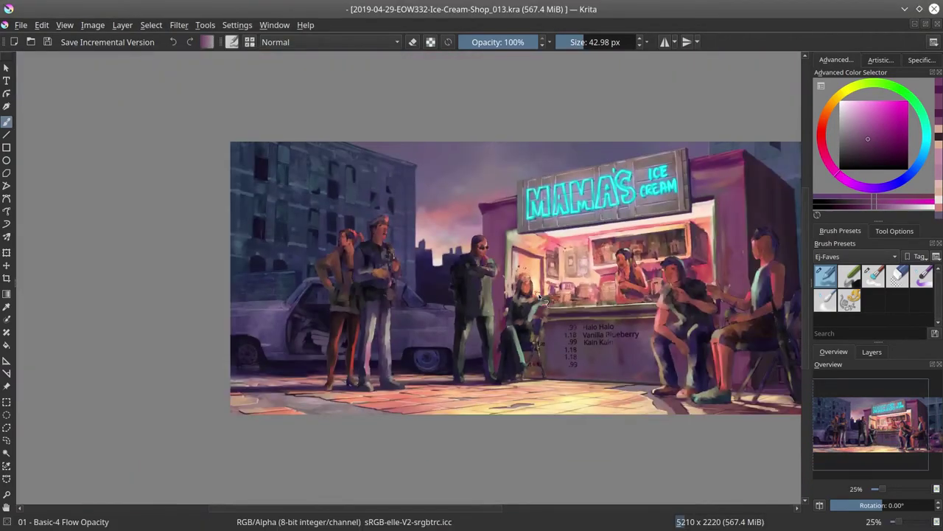
pyautogui.moveTo(542, 298); pyautogui.dragTo(591, 388)
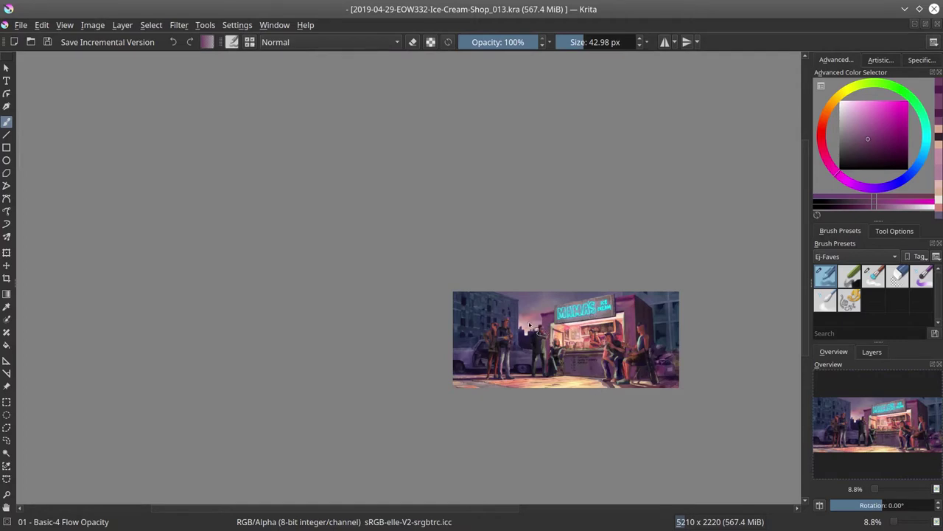
pyautogui.moveTo(540, 422)
pyautogui.mouseDown()
pyautogui.moveTo(579, 339)
pyautogui.moveTo(554, 335)
pyautogui.moveTo(528, 426)
pyautogui.mouseUp()
pyautogui.press('t')
pyautogui.press('b')
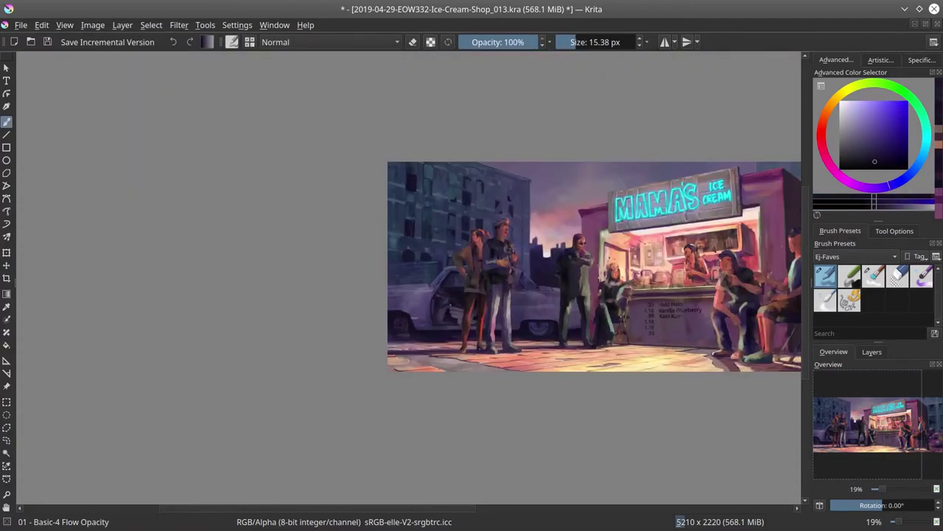
pyautogui.moveTo(451, 302)
pyautogui.mouseDown()
pyautogui.moveTo(501, 294)
pyautogui.moveTo(448, 428)
pyautogui.moveTo(442, 472)
pyautogui.mouseUp()
pyautogui.hotkey('ctrl', 's')
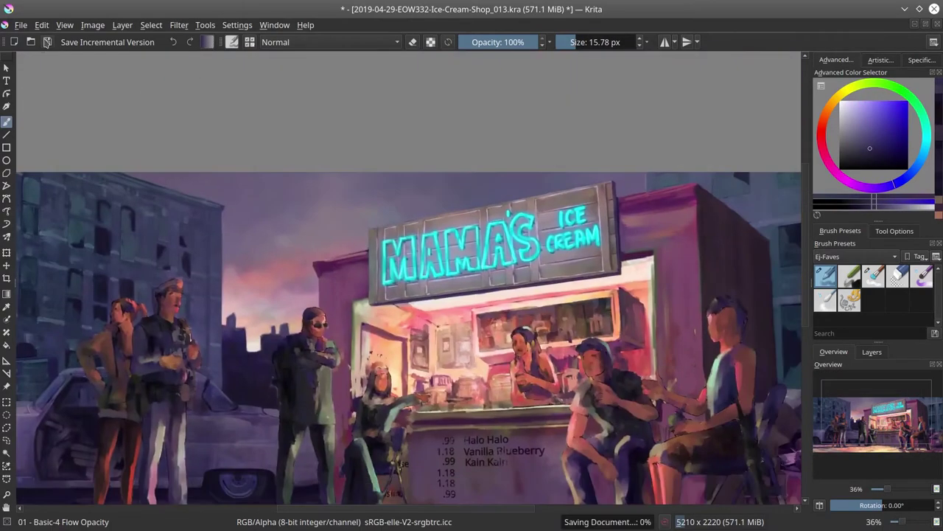
# Zoom in on the MAMA'S sign, pick a pink from the sky and pan along it
pyautogui.moveTo(273, 295); pyautogui.dragTo(280, 264)
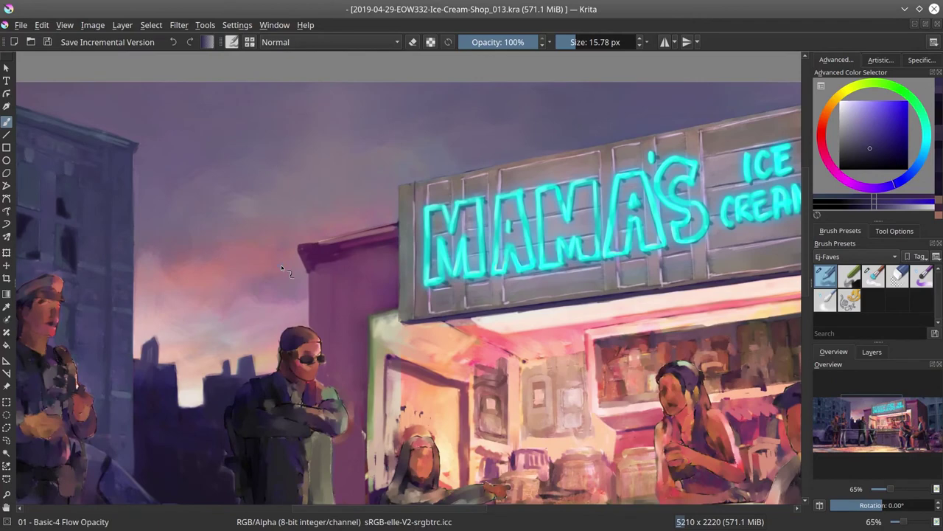
pyautogui.keyDown('ctrl'); pyautogui.click(246, 291); pyautogui.keyUp('ctrl')
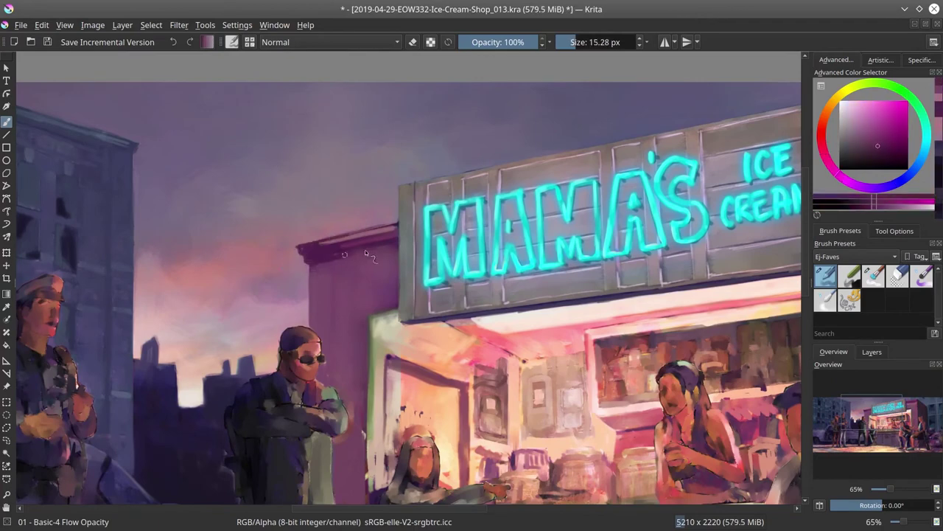
pyautogui.moveTo(352, 215); pyautogui.dragTo(226, 260)
pyautogui.moveTo(734, 205); pyautogui.dragTo(605, 253)
# Merge the active paint layer with the layer below in the Layers docker
pyautogui.click(872, 352)
pyautogui.rightClick(869, 471)
pyautogui.click(804, 219)
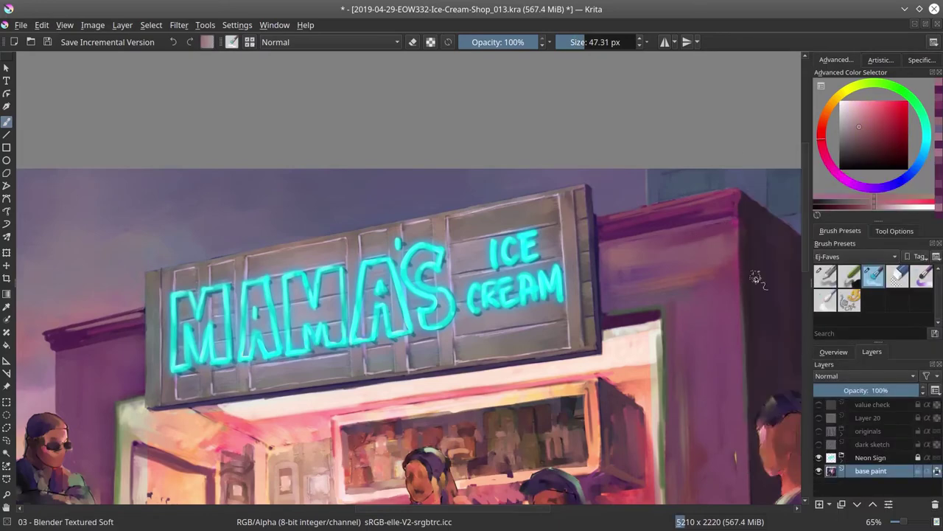
# Paint pink along the left roof edge and dark muted purple on the building edge by the sign
pyautogui.keyDown('ctrl'); pyautogui.click(637, 205); pyautogui.keyUp('ctrl')
pyautogui.moveTo(54, 343); pyautogui.dragTo(129, 341)
pyautogui.keyDown('ctrl'); pyautogui.click(643, 219); pyautogui.keyUp('ctrl')
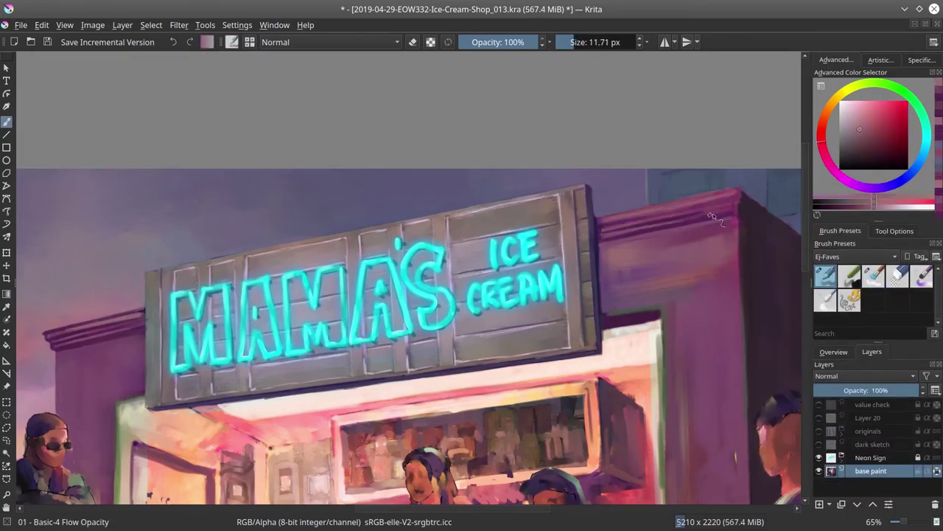
pyautogui.keyDown('ctrl'); pyautogui.click(689, 271); pyautogui.keyUp('ctrl')
pyautogui.scroll(-2, 469, 271)
pyautogui.scroll(3, 469, 271)
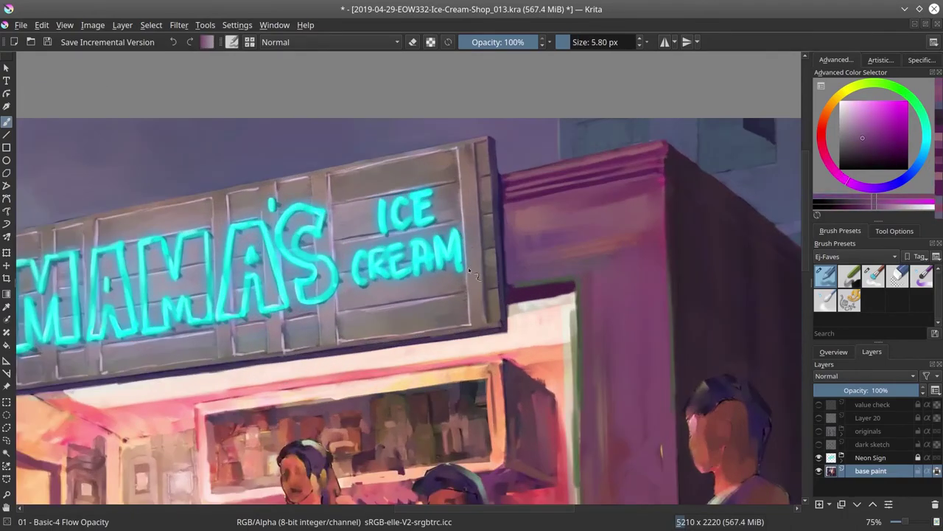
pyautogui.keyDown('ctrl'); pyautogui.click(468, 272); pyautogui.keyUp('ctrl')
pyautogui.moveTo(468, 271); pyautogui.dragTo(498, 245)
# Add pink highlights along the stand's upper right roofline, then level and zoom out the view
pyautogui.keyDown('ctrl'); pyautogui.click(612, 241); pyautogui.keyUp('ctrl')
pyautogui.keyDown('ctrl'); pyautogui.click(691, 312); pyautogui.keyUp('ctrl')
pyautogui.moveTo(691, 312)
pyautogui.mouseDown()
pyautogui.moveTo(663, 312)
pyautogui.moveTo(707, 311)
pyautogui.mouseUp()
pyautogui.keyDown('ctrl'); pyautogui.click(691, 312); pyautogui.keyUp('ctrl')
pyautogui.moveTo(560, 280)
pyautogui.mouseDown()
pyautogui.moveTo(477, 240)
pyautogui.moveTo(450, 243)
pyautogui.moveTo(470, 253)
pyautogui.mouseUp()
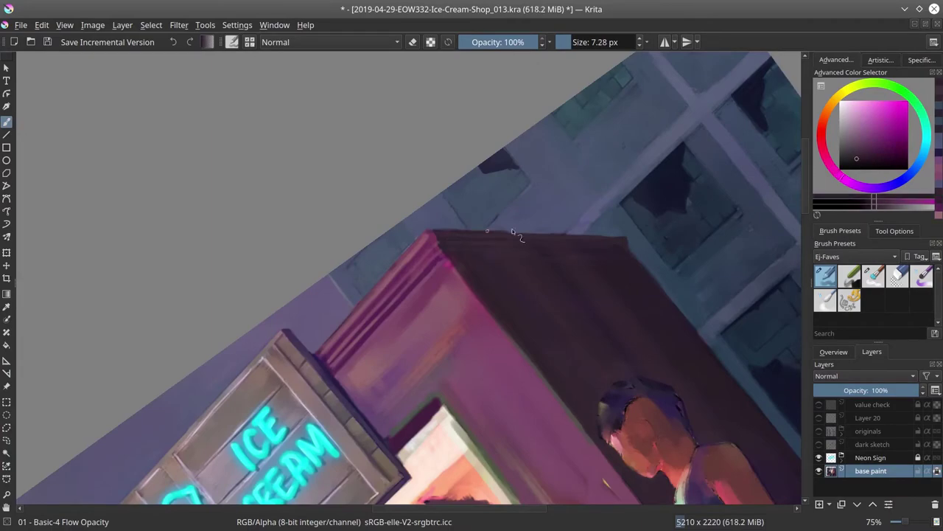
pyautogui.keyDown('ctrl'); pyautogui.click(520, 233); pyautogui.keyUp('ctrl')
pyautogui.press('5')
pyautogui.press('2')
pyautogui.keyDown('ctrl'); pyautogui.click(555, 302); pyautogui.keyUp('ctrl')
# Switch to the textured soft brush, review the whole painting and save it
pyautogui.scroll(3, 556, 301)
pyautogui.press('/')
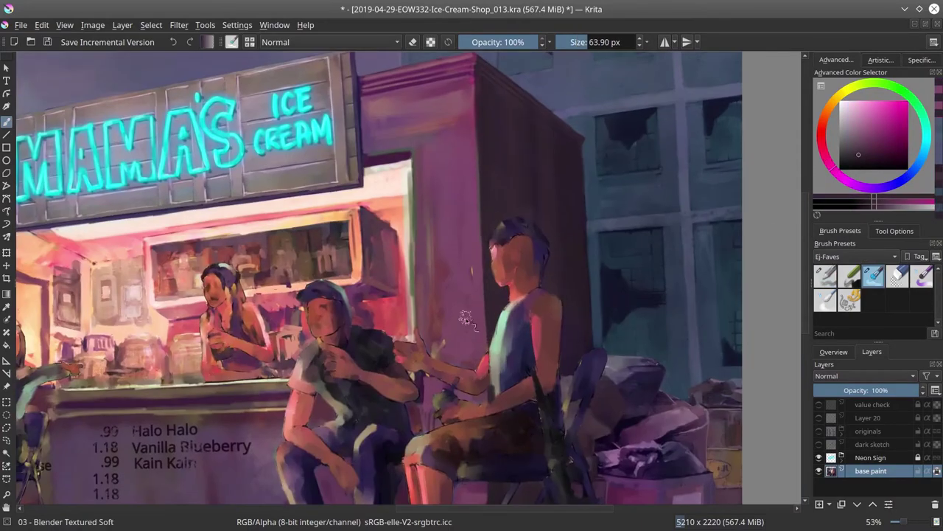
pyautogui.press('2')
pyautogui.hotkey('ctrl', 's')
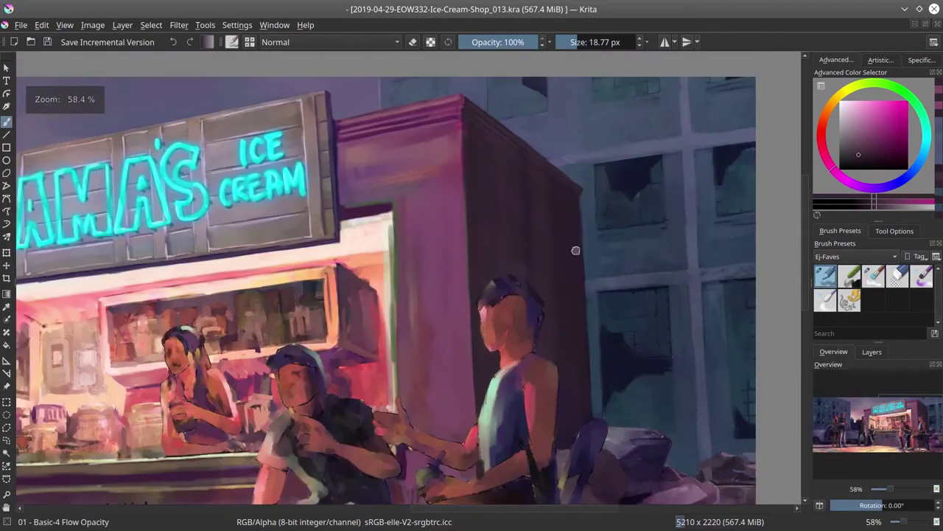
pyautogui.scroll(-4, 578, 352)
pyautogui.scroll(-1, 635, 197)
pyautogui.scroll(5, 634, 198)
pyautogui.press('/')
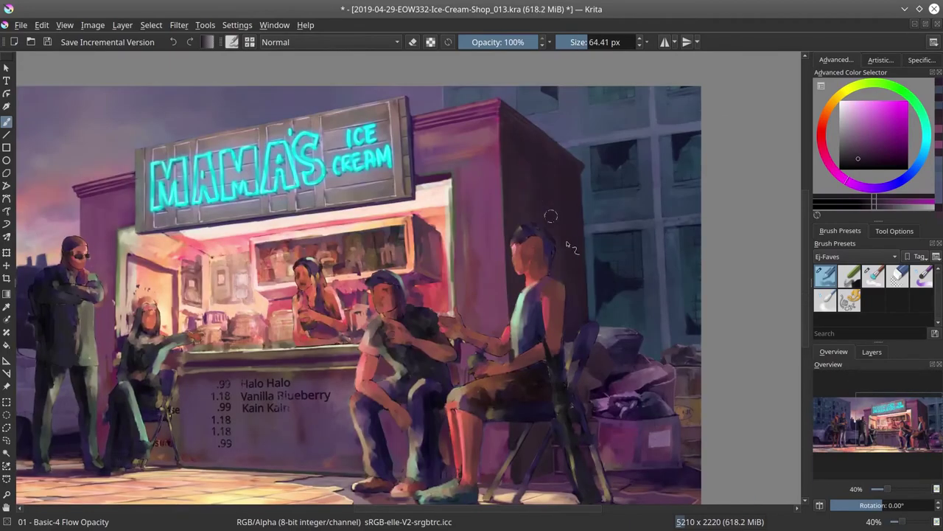
pyautogui.scroll(-3, 597, 234)
pyautogui.scroll(3, 597, 234)
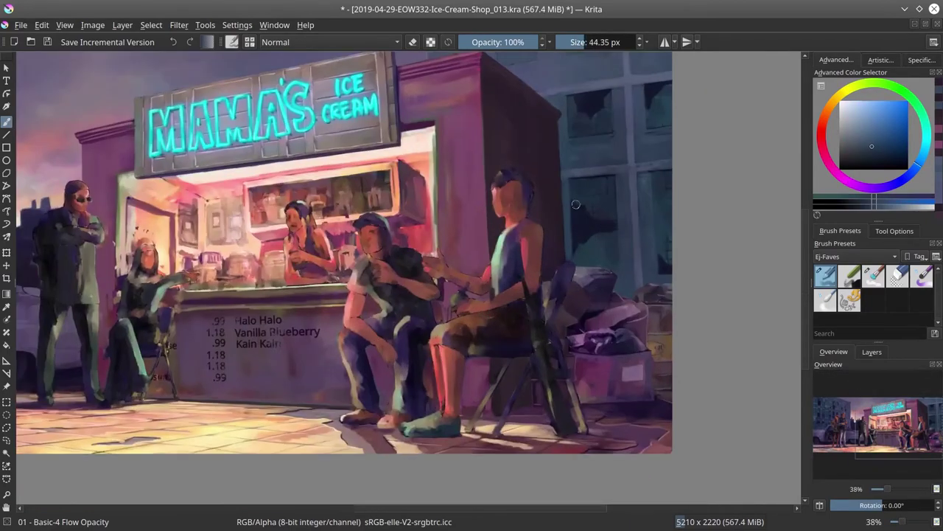
pyautogui.scroll(-4, 597, 234)
pyautogui.hotkey('ctrl', 's')
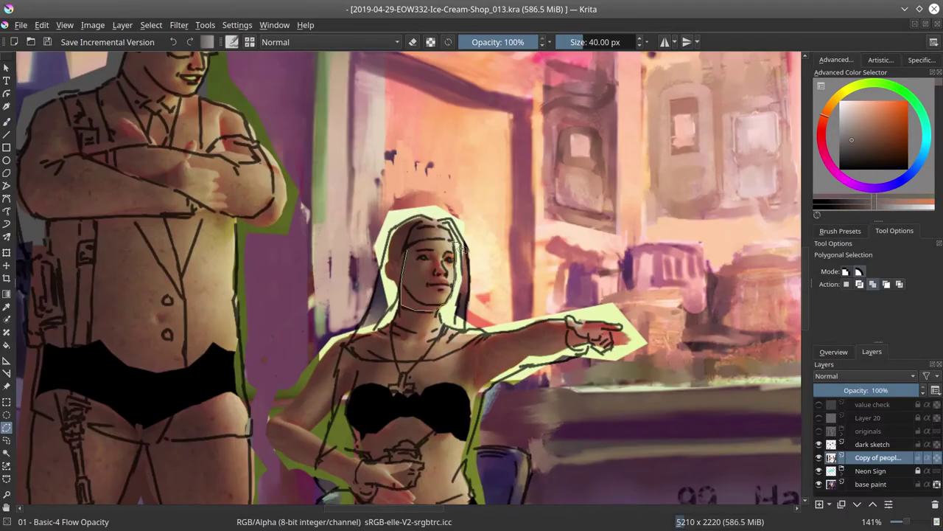
# Outline the seated woman, the glasses man's face and the policeman's hand with polygonal selection
pyautogui.click(410, 372)
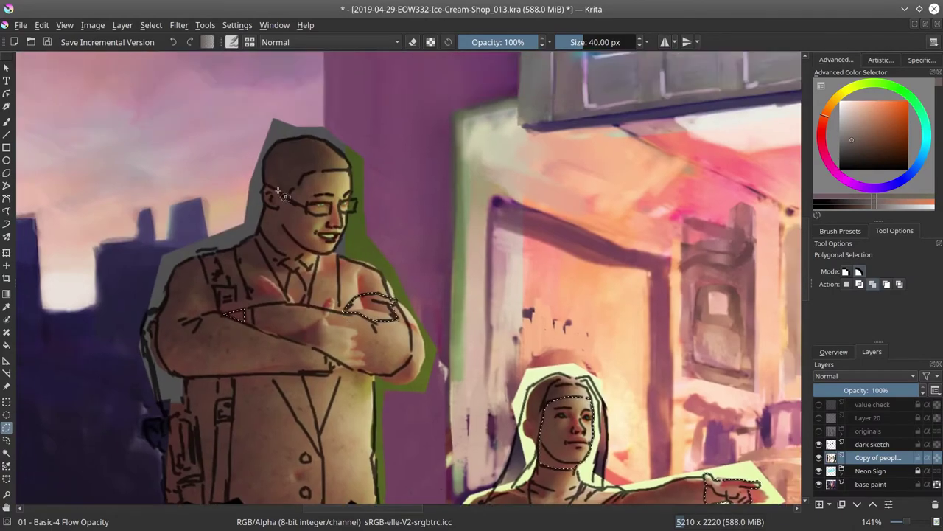
pyautogui.click(270, 184)
pyautogui.click(261, 210)
pyautogui.click(275, 243)
pyautogui.click(335, 252)
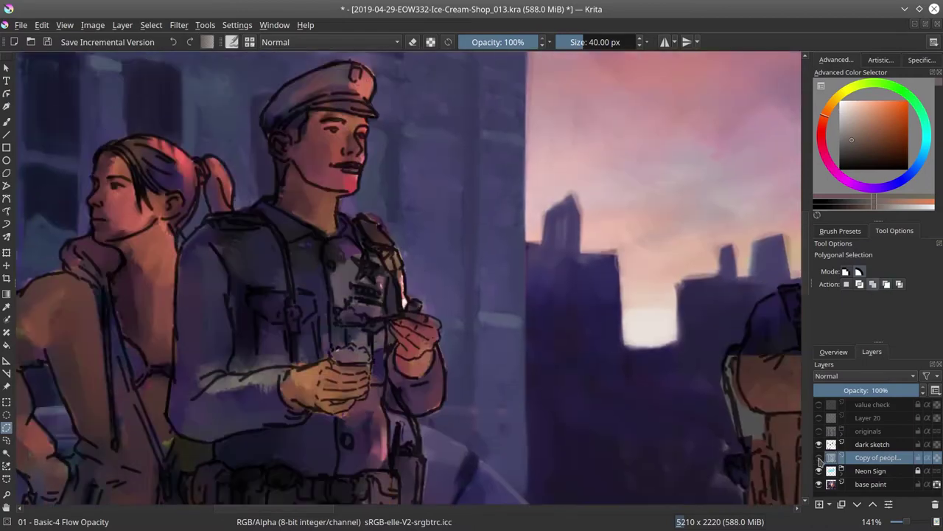
pyautogui.click(411, 302)
pyautogui.click(392, 321)
pyautogui.click(395, 352)
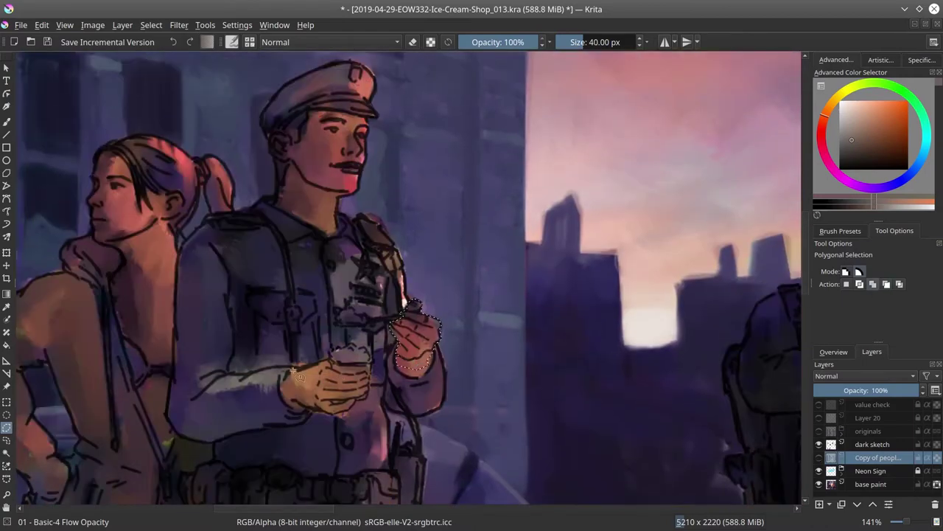
pyautogui.click(318, 411)
# Add the policeman's face to the polygonal selection
pyautogui.click(280, 184)
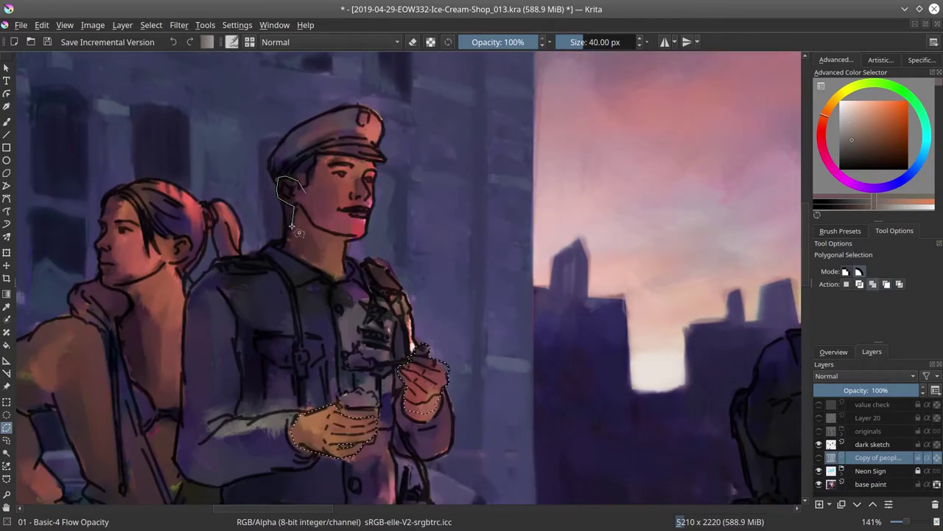
pyautogui.click(286, 239)
pyautogui.click(341, 277)
pyautogui.click(373, 221)
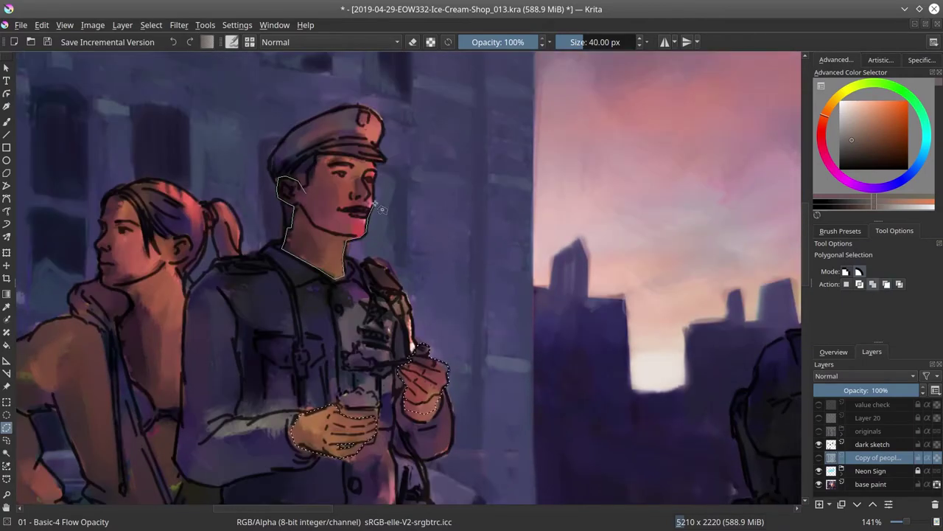
pyautogui.click(377, 159)
pyautogui.click(317, 155)
pyautogui.click(306, 199)
# Add the woman's face and neck to the selection and close the outline
pyautogui.click(267, 129)
pyautogui.click(255, 182)
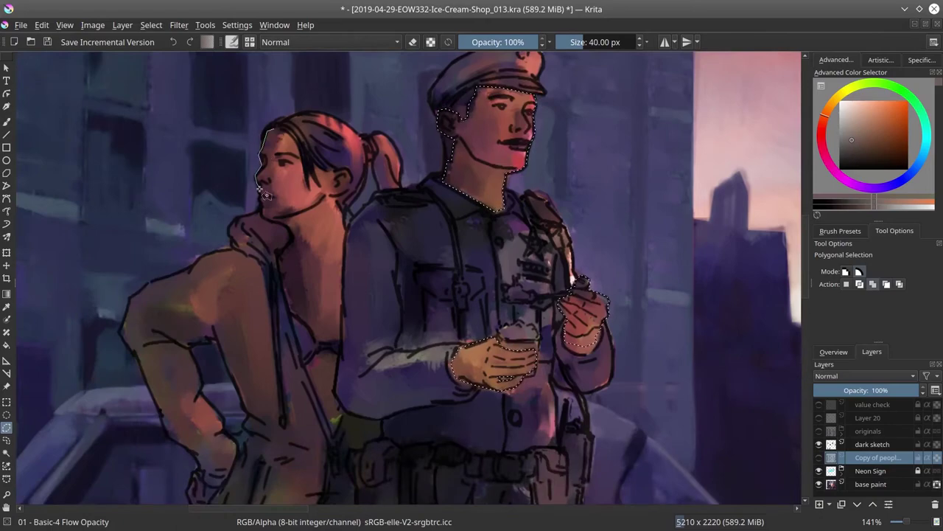
pyautogui.click(290, 233)
pyautogui.click(280, 253)
pyautogui.click(333, 343)
pyautogui.click(345, 221)
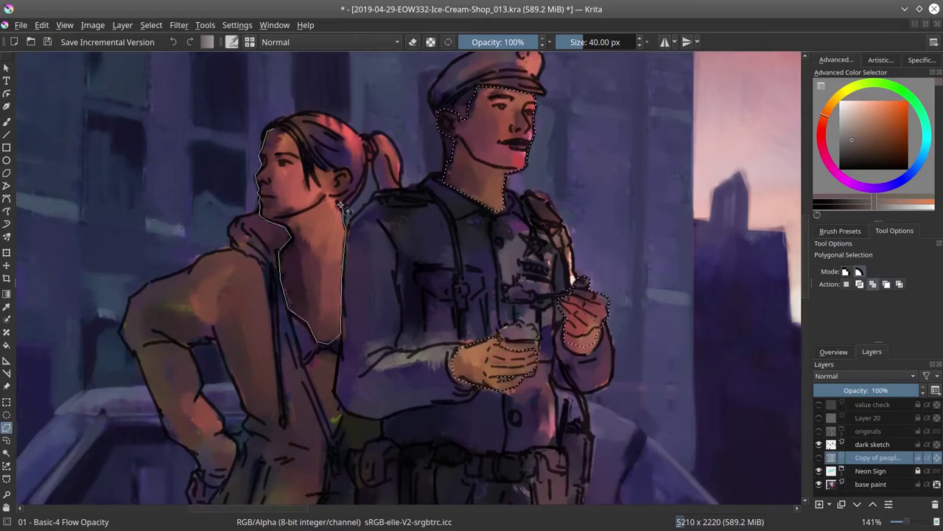
pyautogui.click(352, 180)
pyautogui.click(337, 168)
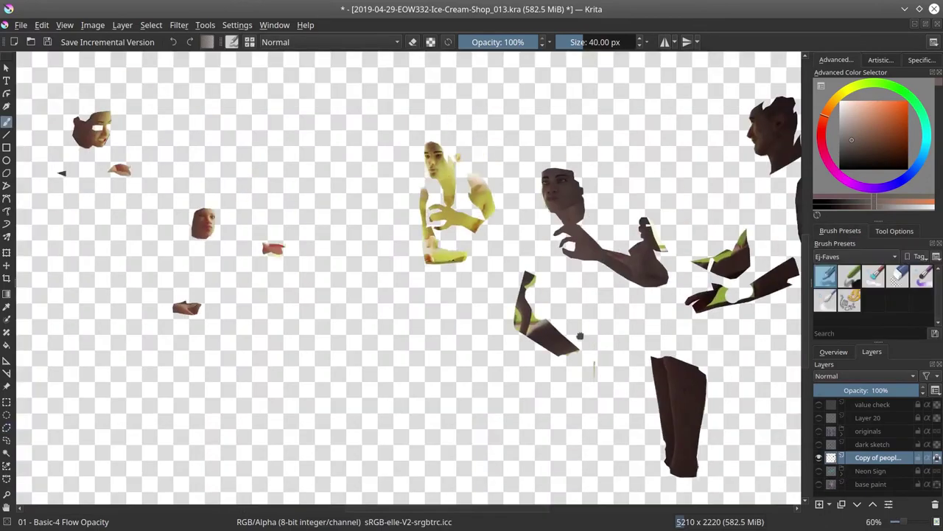
# Show the dark sketch layer and shade the seated man's arm and standing man's thumb
pyautogui.click(818, 444)
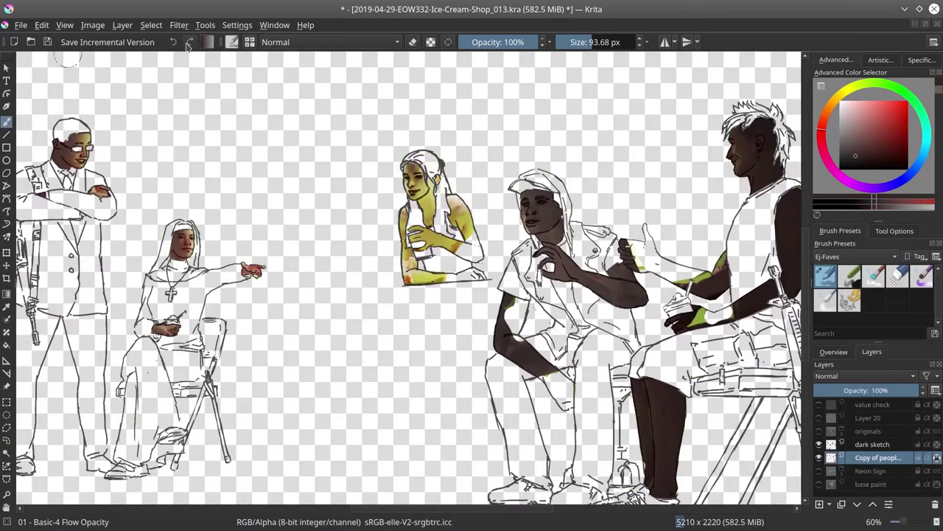
pyautogui.moveTo(562, 398); pyautogui.dragTo(567, 401)
pyautogui.moveTo(641, 251); pyautogui.dragTo(684, 282)
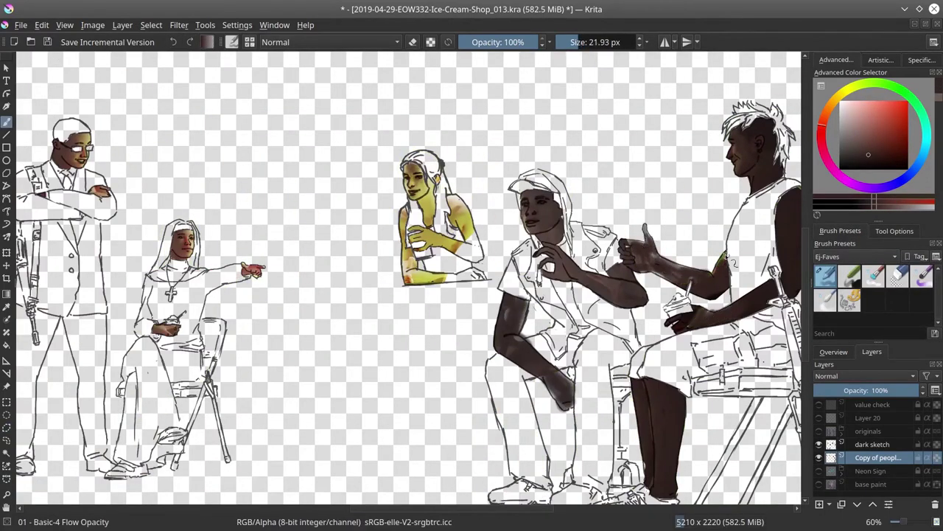
pyautogui.scroll(-5, 482, 401)
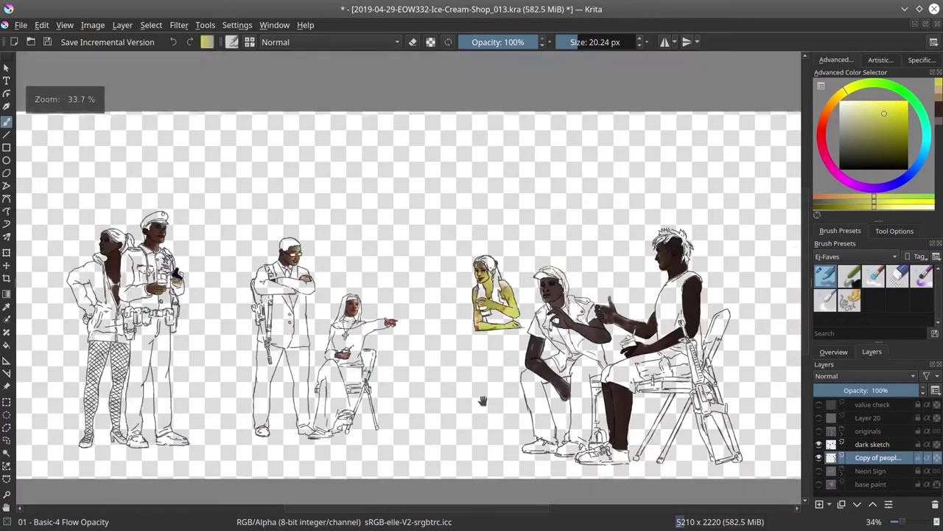
# Set the Copy of people skin layer to Color Dodge and lower its opacity
pyautogui.click(818, 483)
pyautogui.scroll(-5, 482, 401)
pyautogui.moveTo(921, 390)
pyautogui.mouseDown()
pyautogui.moveTo(876, 390)
pyautogui.moveTo(928, 389)
pyautogui.mouseUp()
pyautogui.scroll(5, 404, 374)
pyautogui.scroll(-4, 489, 378)
# Select an ellipse around the counter woman and restore the skin layer to full opacity
pyautogui.press('j')
pyautogui.moveTo(408, 273); pyautogui.dragTo(469, 351)
pyautogui.click(897, 275)
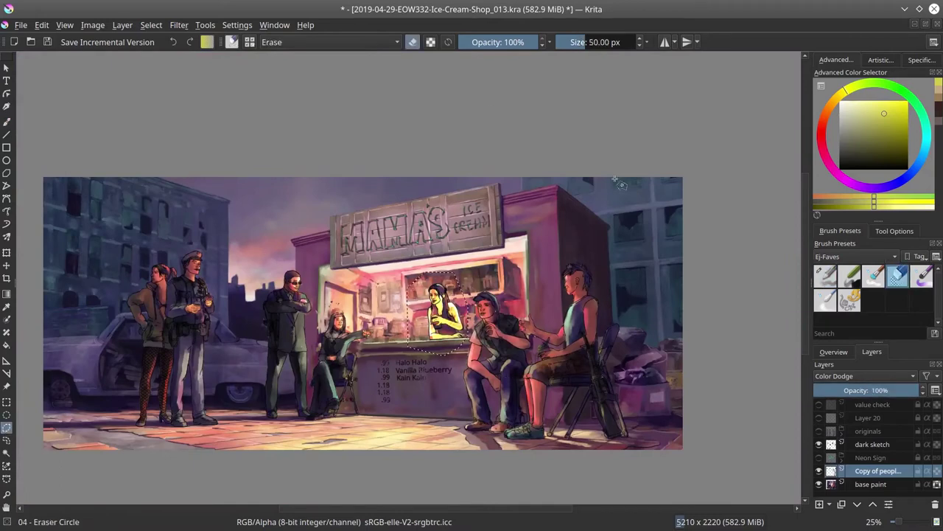
pyautogui.press('b')
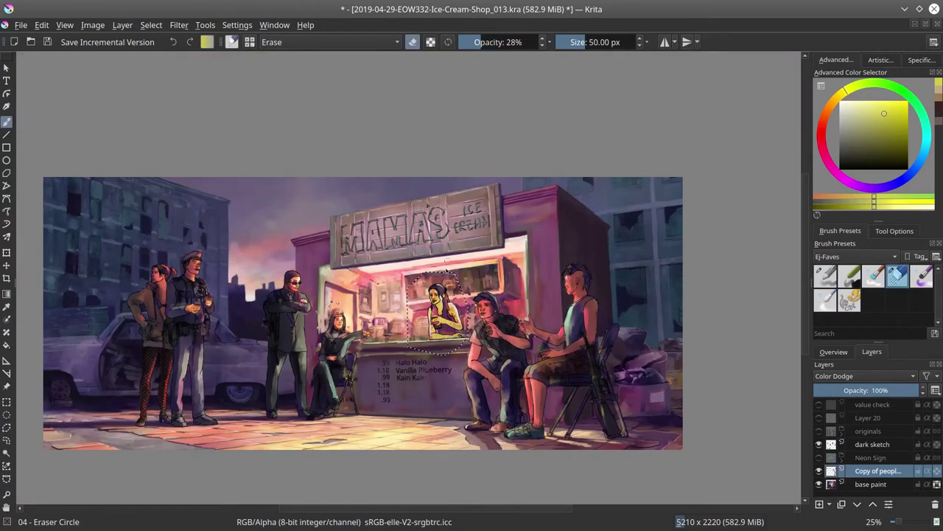
# Select the Copy of people layer's opaque areas, then duplicate the dark sketch layer
pyautogui.keyDown('shift'); pyautogui.click(819, 470); pyautogui.keyUp('shift')
pyautogui.scroll(1, 405, 310)
pyautogui.click(7, 447)
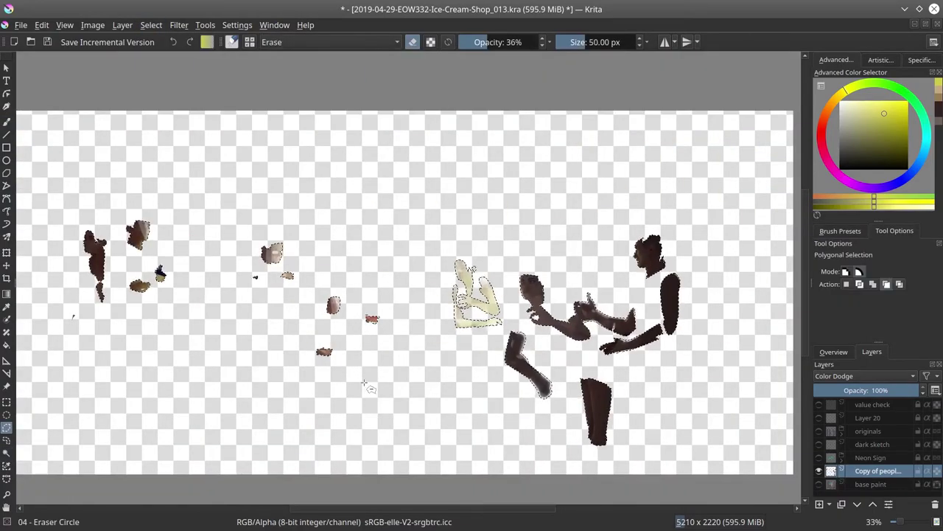
pyautogui.keyDown('shift'); pyautogui.click(819, 470); pyautogui.keyUp('shift')
pyautogui.click(872, 445)
pyautogui.hotkey('ctrl', 'j')
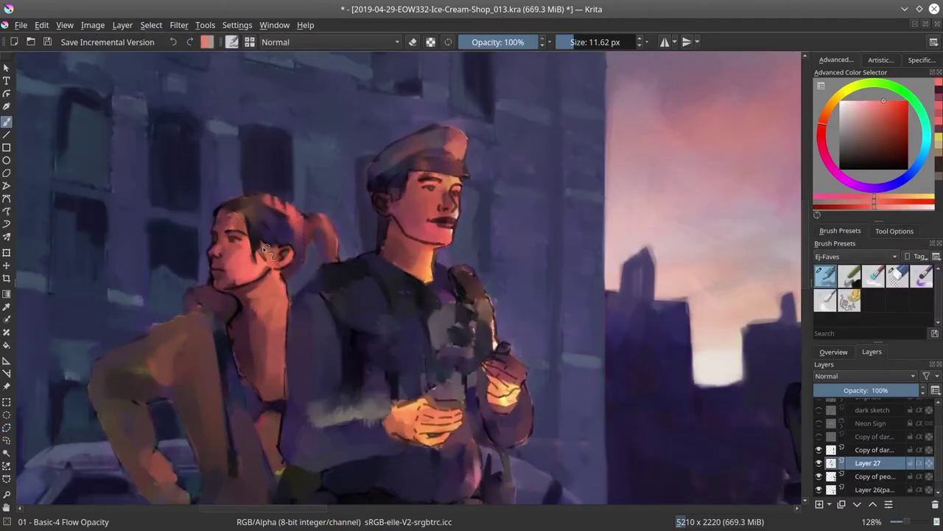
# Paint dark grey strokes over the man's jacket
pyautogui.keyDown('ctrl'); pyautogui.click(267, 249); pyautogui.keyUp('ctrl')
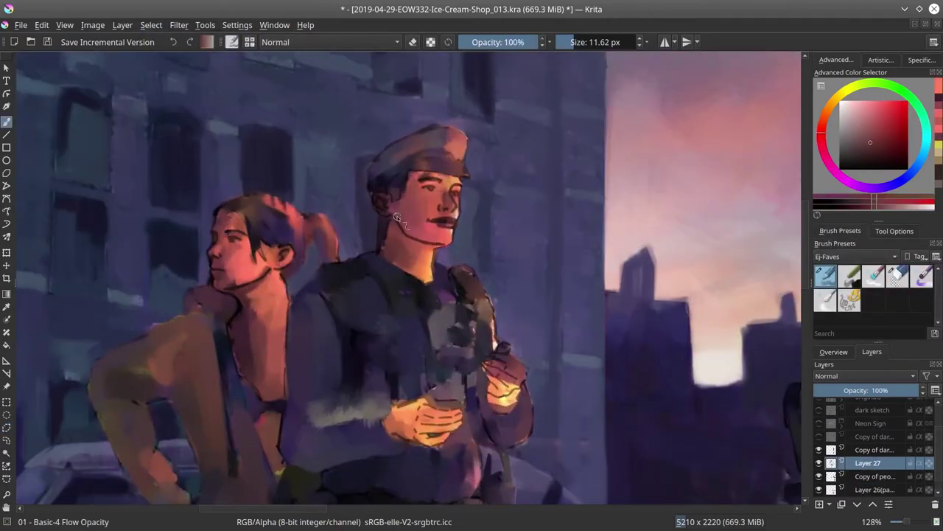
pyautogui.moveTo(391, 196); pyautogui.dragTo(402, 205)
pyautogui.moveTo(399, 238); pyautogui.dragTo(438, 252)
pyautogui.moveTo(457, 309); pyautogui.dragTo(439, 227)
pyautogui.moveTo(372, 306); pyautogui.dragTo(435, 347)
# Paint pink light across a figure's face and onto the sunglasses man
pyautogui.keyDown('ctrl'); pyautogui.click(478, 302); pyautogui.keyUp('ctrl')
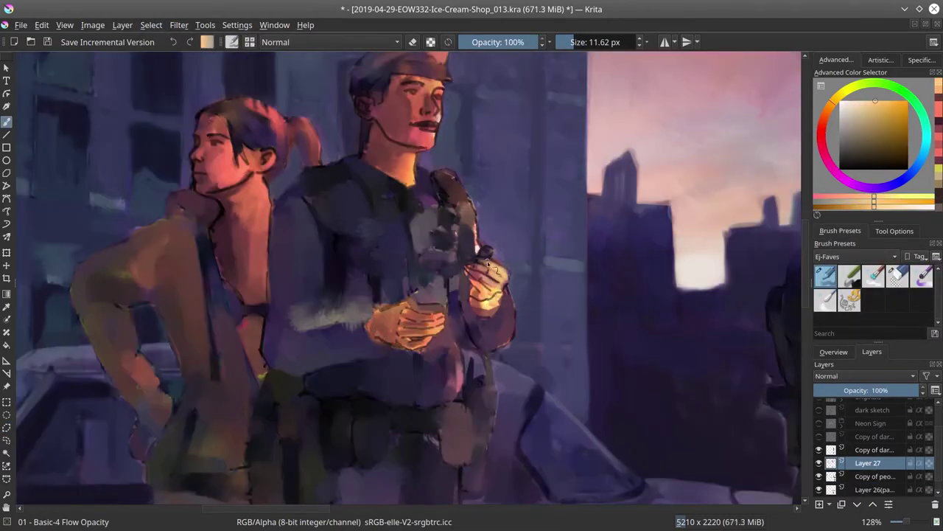
pyautogui.moveTo(737, 294); pyautogui.dragTo(376, 295)
pyautogui.keyDown('ctrl'); pyautogui.click(575, 294); pyautogui.keyUp('ctrl')
pyautogui.moveTo(628, 311); pyautogui.dragTo(554, 289)
pyautogui.moveTo(733, 394); pyautogui.dragTo(514, 317)
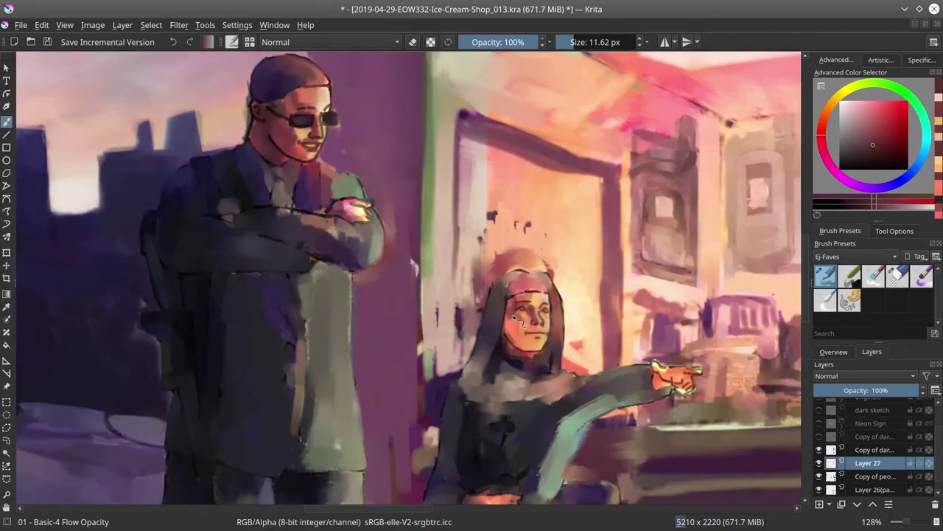
pyautogui.moveTo(616, 354); pyautogui.dragTo(462, 311)
# Paint pink highlights on the counter woman
pyautogui.keyDown('ctrl'); pyautogui.click(463, 311); pyautogui.keyUp('ctrl')
pyautogui.moveTo(792, 295); pyautogui.dragTo(460, 320)
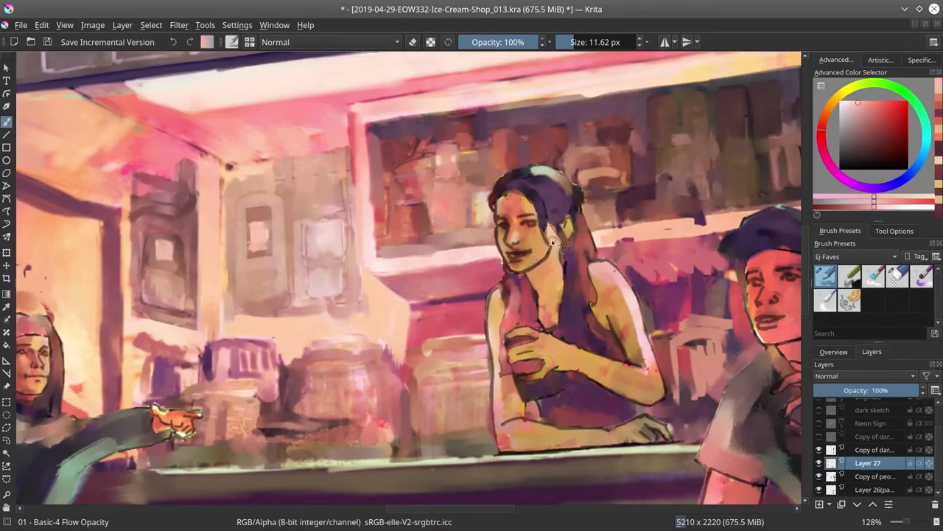
pyautogui.press('[')
pyautogui.press('[')
pyautogui.press(']')
pyautogui.press(']')
# Paint over the seated man's shirt and the seated men with a redder tone
pyautogui.moveTo(569, 320); pyautogui.dragTo(326, 324)
pyautogui.moveTo(560, 383); pyautogui.dragTo(541, 297)
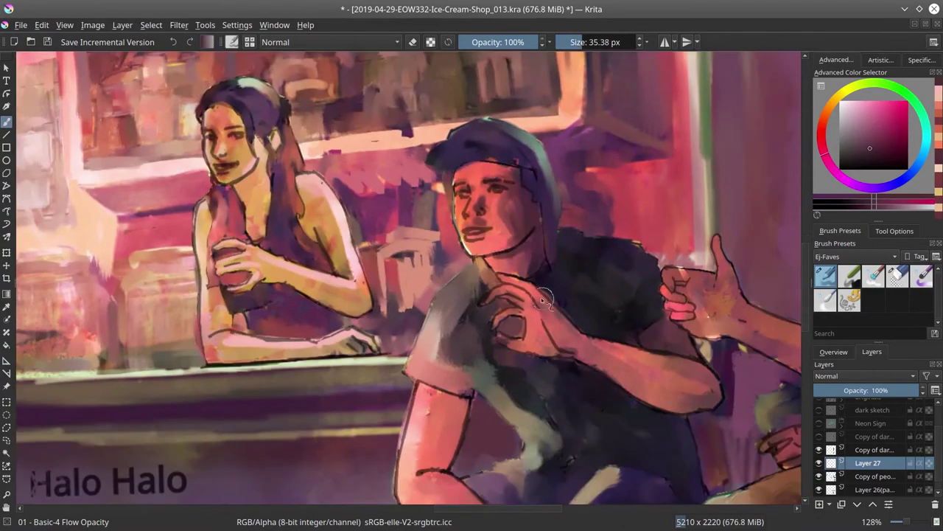
pyautogui.moveTo(737, 516)
pyautogui.mouseDown()
pyautogui.moveTo(458, 409)
pyautogui.moveTo(295, 501)
pyautogui.mouseUp()
pyautogui.moveTo(620, 67); pyautogui.dragTo(554, 244)
pyautogui.keyDown('ctrl'); pyautogui.click(555, 245); pyautogui.keyUp('ctrl')
pyautogui.press('[')
pyautogui.press('[')
pyautogui.scroll(-5, 555, 245)
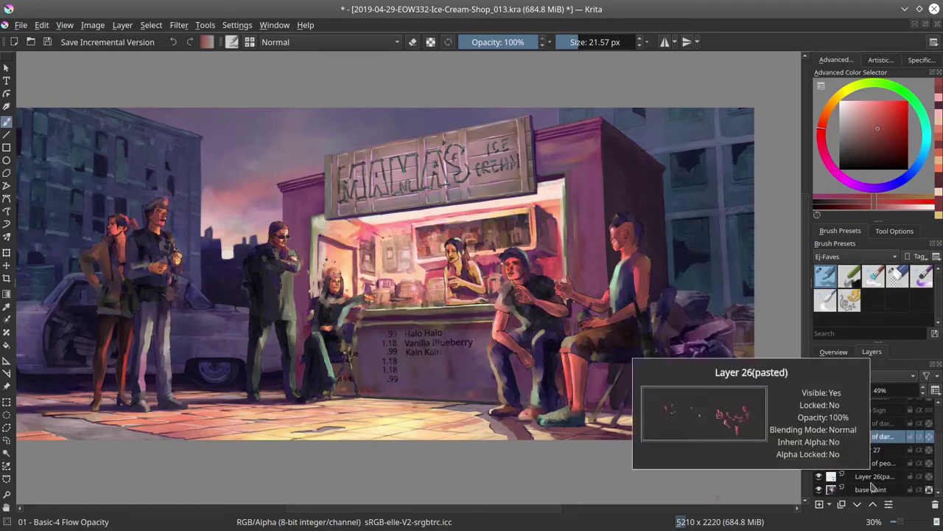
# Isolate Layer 26(pasted) as the active layer with a soft textured blending brush
pyautogui.click(912, 486)
pyautogui.keyDown('shift'); pyautogui.click(819, 475); pyautogui.keyUp('shift')
pyautogui.click(874, 275)
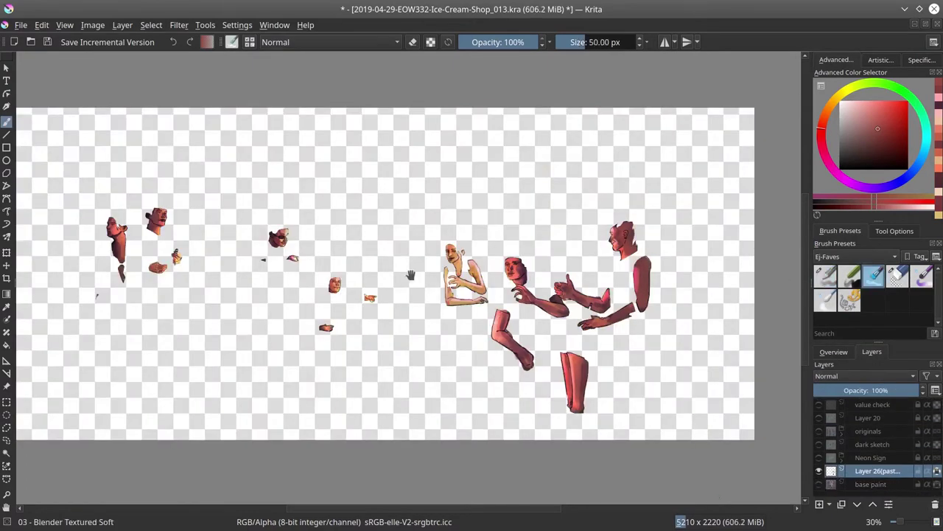
pyautogui.scroll(5, 442, 191)
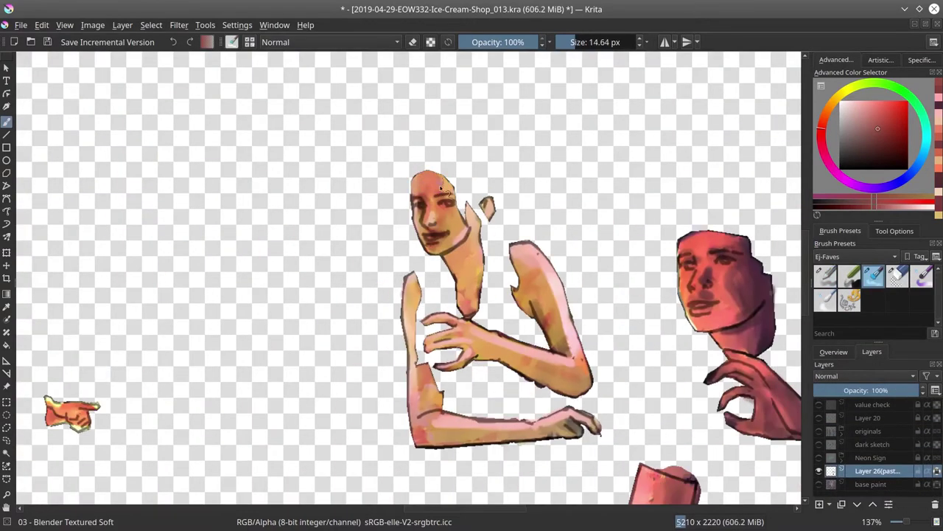
# Blend light skin tone into the counter woman's neck, arm, hand and right forearm
pyautogui.moveTo(451, 245); pyautogui.dragTo(471, 225)
pyautogui.keyDown('ctrl'); pyautogui.click(457, 254); pyautogui.keyUp('ctrl')
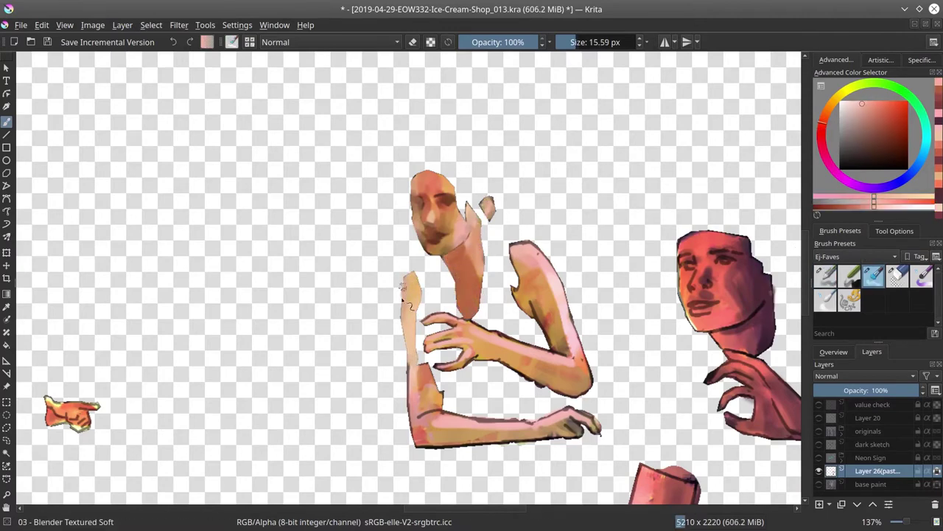
pyautogui.moveTo(403, 298)
pyautogui.mouseDown()
pyautogui.moveTo(437, 418)
pyautogui.moveTo(570, 412)
pyautogui.moveTo(597, 423)
pyautogui.moveTo(441, 436)
pyautogui.moveTo(553, 434)
pyautogui.moveTo(457, 311)
pyautogui.moveTo(461, 321)
pyautogui.moveTo(433, 316)
pyautogui.moveTo(462, 333)
pyautogui.moveTo(472, 356)
pyautogui.moveTo(583, 387)
pyautogui.mouseUp()
pyautogui.press('[')
pyautogui.press(']')
pyautogui.press(']')
pyautogui.press(']')
pyautogui.moveTo(516, 317)
pyautogui.mouseDown()
pyautogui.moveTo(520, 249)
pyautogui.moveTo(564, 346)
pyautogui.mouseUp()
pyautogui.press(']')
pyautogui.moveTo(568, 276); pyautogui.dragTo(589, 383)
pyautogui.press('[')
pyautogui.press('[')
pyautogui.press('[')
pyautogui.press('[')
pyautogui.press('[')
pyautogui.press('[')
# Move across the faces and blend darker paint into the left figure's neck
pyautogui.moveTo(65, 408)
pyautogui.mouseDown()
pyautogui.moveTo(335, 348)
pyautogui.moveTo(520, 324)
pyautogui.mouseUp()
pyautogui.moveTo(368, 265)
pyautogui.mouseDown()
pyautogui.moveTo(380, 265)
pyautogui.moveTo(343, 284)
pyautogui.mouseUp()
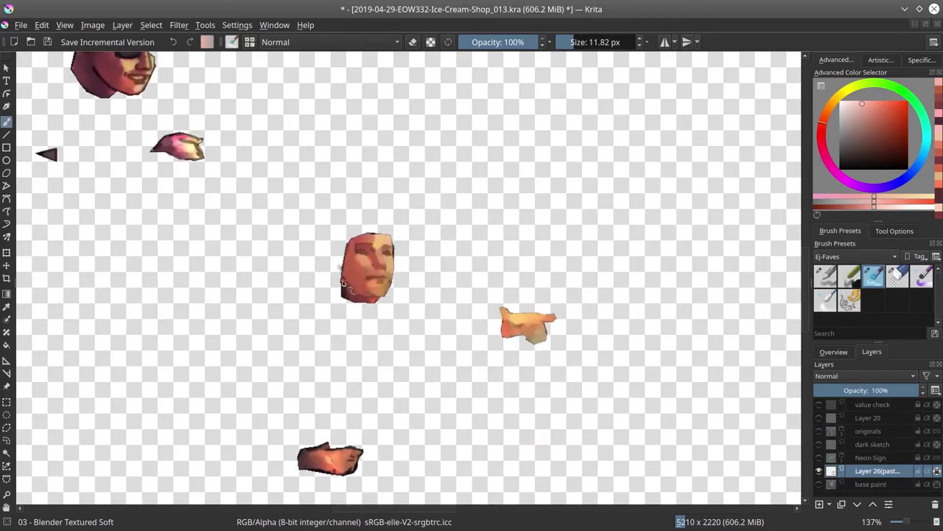
pyautogui.moveTo(184, 147); pyautogui.dragTo(291, 249)
pyautogui.moveTo(229, 227); pyautogui.dragTo(292, 259)
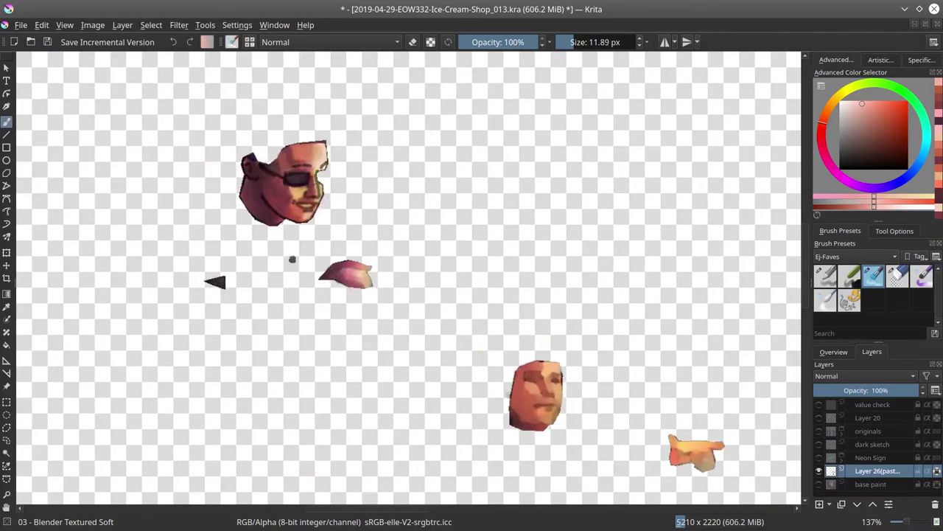
pyautogui.moveTo(321, 205); pyautogui.dragTo(331, 258)
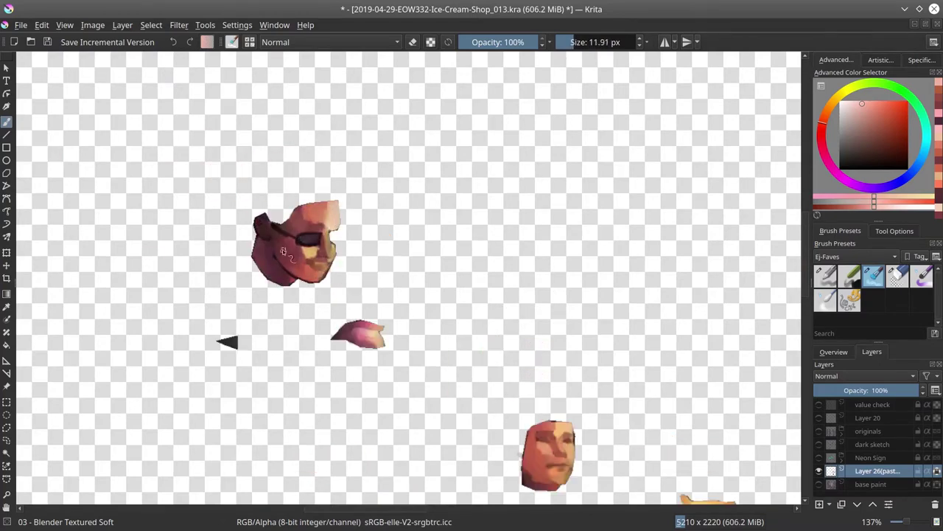
pyautogui.moveTo(277, 266); pyautogui.dragTo(345, 291)
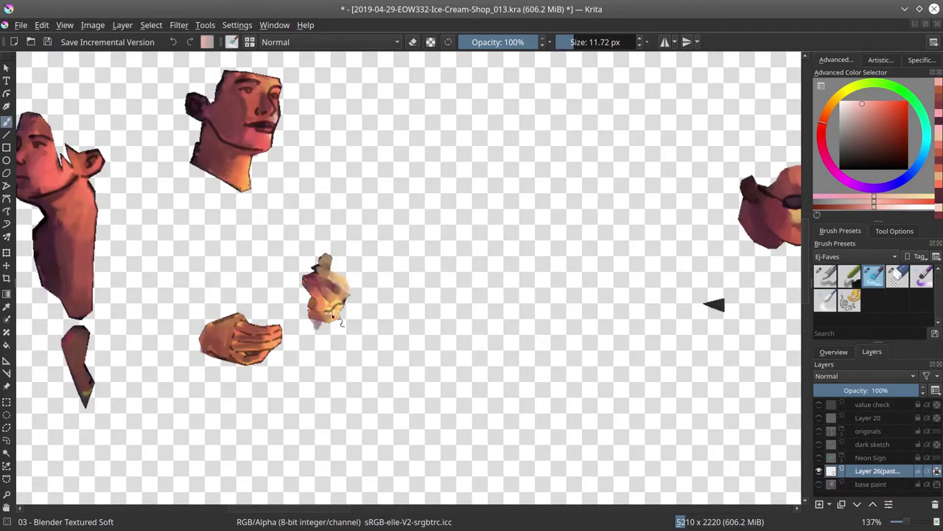
pyautogui.moveTo(261, 352)
pyautogui.mouseDown()
pyautogui.moveTo(365, 345)
pyautogui.moveTo(394, 330)
pyautogui.moveTo(407, 367)
pyautogui.mouseUp()
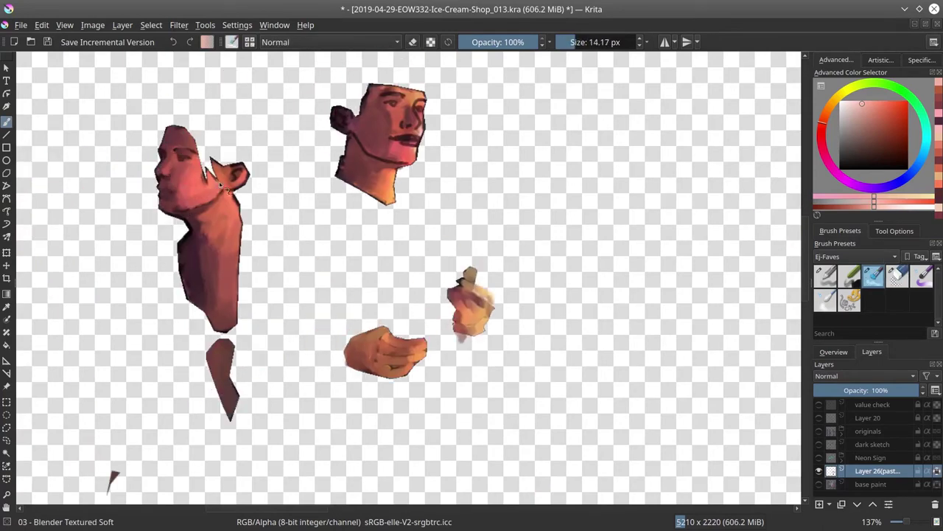
pyautogui.moveTo(211, 213)
pyautogui.mouseDown()
pyautogui.moveTo(204, 267)
pyautogui.moveTo(234, 229)
pyautogui.mouseUp()
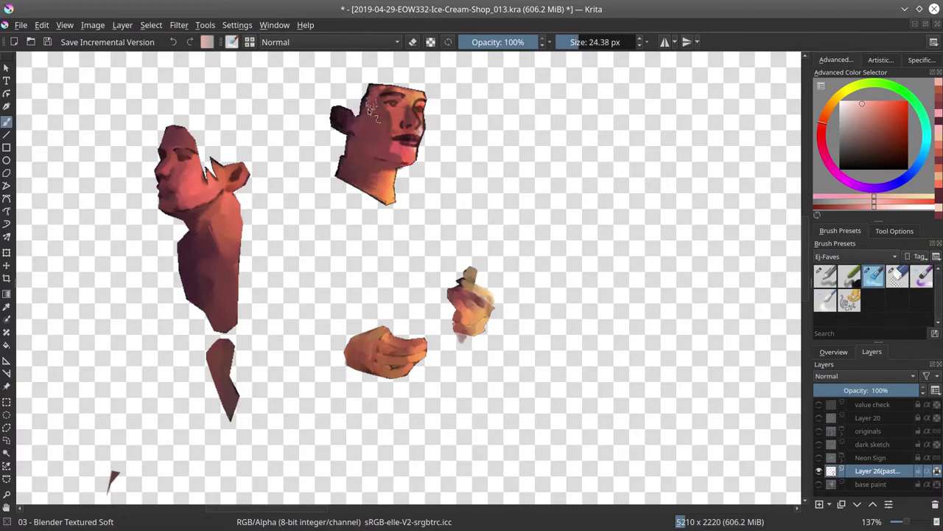
pyautogui.moveTo(369, 109); pyautogui.dragTo(411, 167)
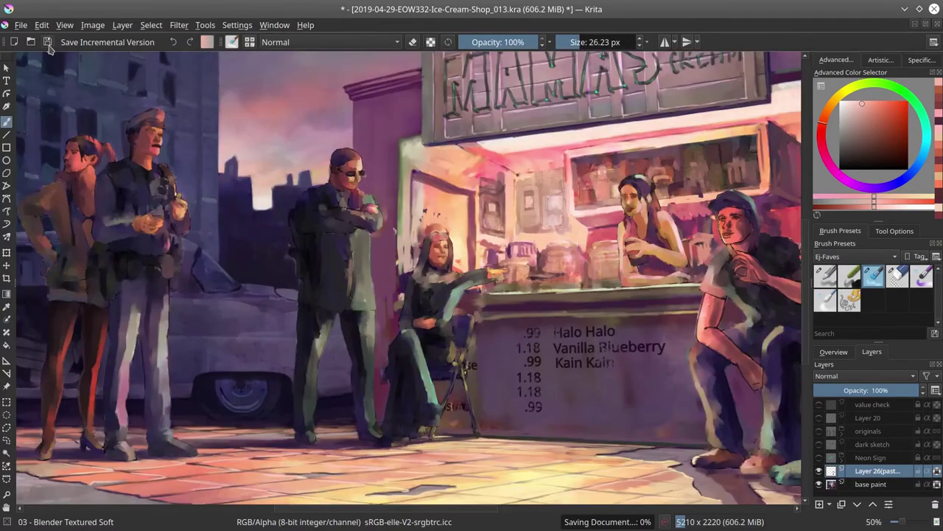
# Erase stray paint off the lower left arm with a round eraser
pyautogui.click(898, 278)
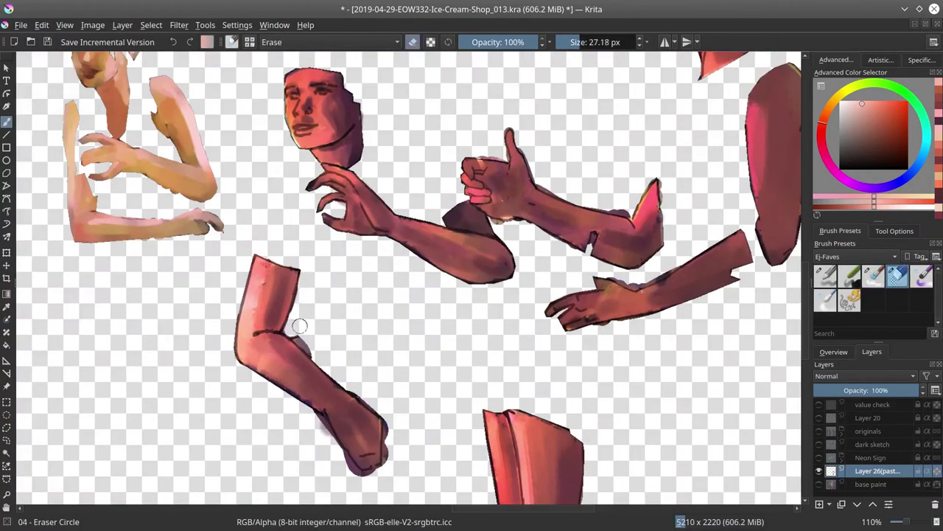
pyautogui.moveTo(300, 325)
pyautogui.mouseDown()
pyautogui.moveTo(310, 419)
pyautogui.moveTo(352, 472)
pyautogui.moveTo(361, 398)
pyautogui.mouseUp()
pyautogui.moveTo(501, 169)
pyautogui.mouseDown()
pyautogui.moveTo(469, 171)
pyautogui.moveTo(485, 236)
pyautogui.mouseUp()
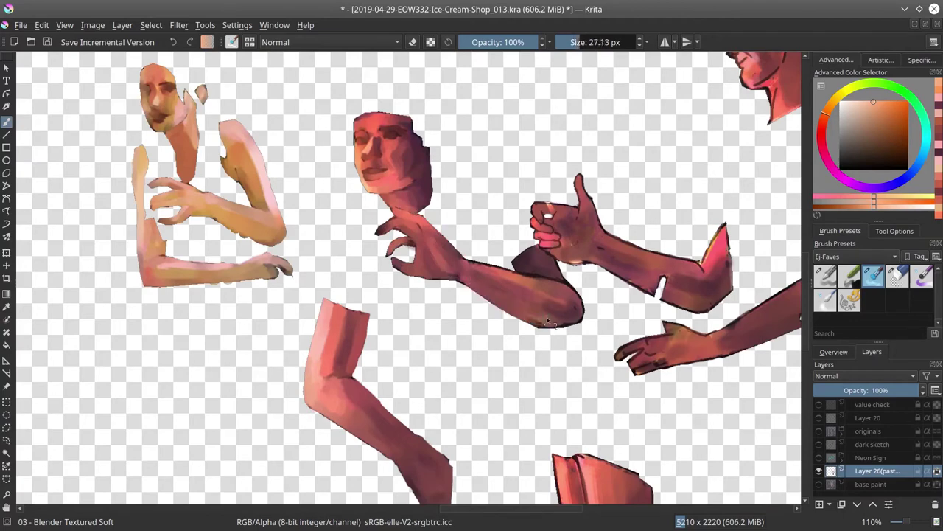
# Paint shading along the seated man's forearm, hand, raised arms and leg
pyautogui.moveTo(547, 319); pyautogui.dragTo(537, 271)
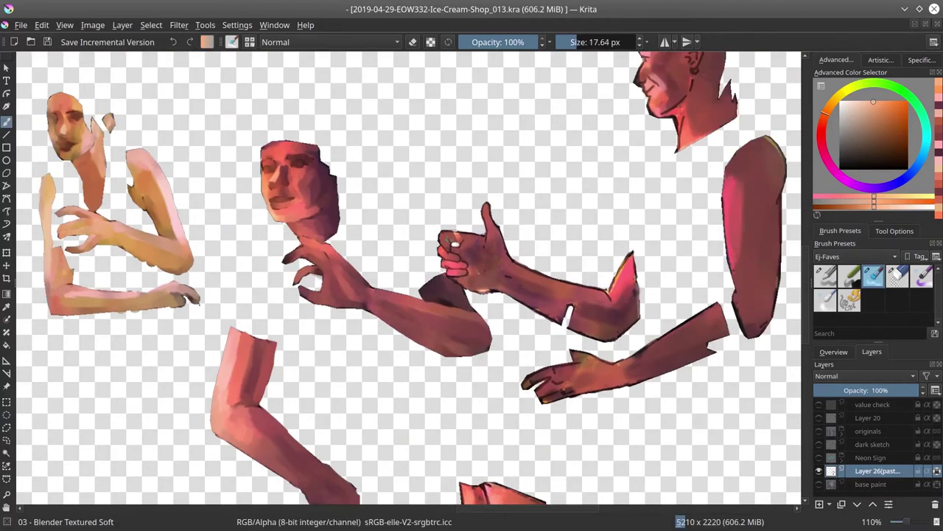
pyautogui.moveTo(453, 267); pyautogui.dragTo(490, 215)
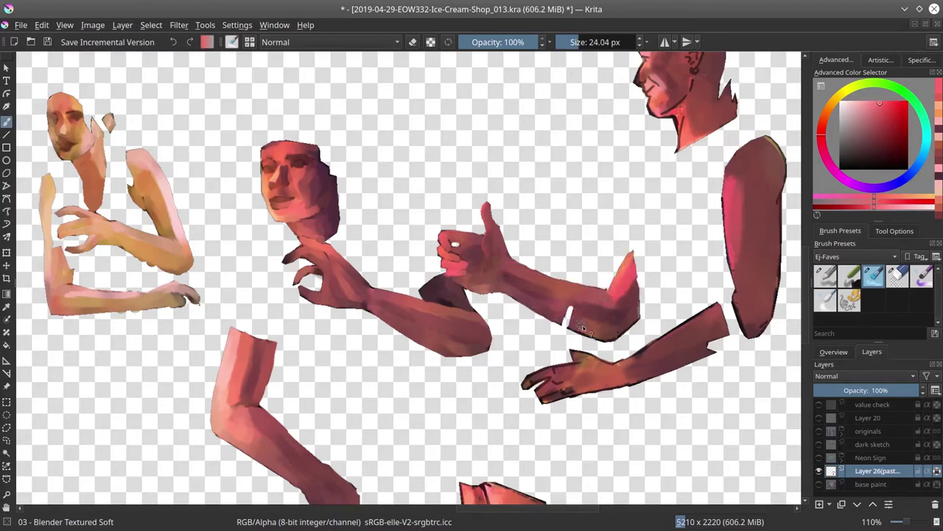
pyautogui.moveTo(590, 317)
pyautogui.mouseDown()
pyautogui.moveTo(525, 355)
pyautogui.moveTo(384, 373)
pyautogui.moveTo(542, 265)
pyautogui.moveTo(590, 309)
pyautogui.moveTo(563, 383)
pyautogui.mouseUp()
pyautogui.moveTo(560, 280); pyautogui.dragTo(581, 392)
pyautogui.press('/')
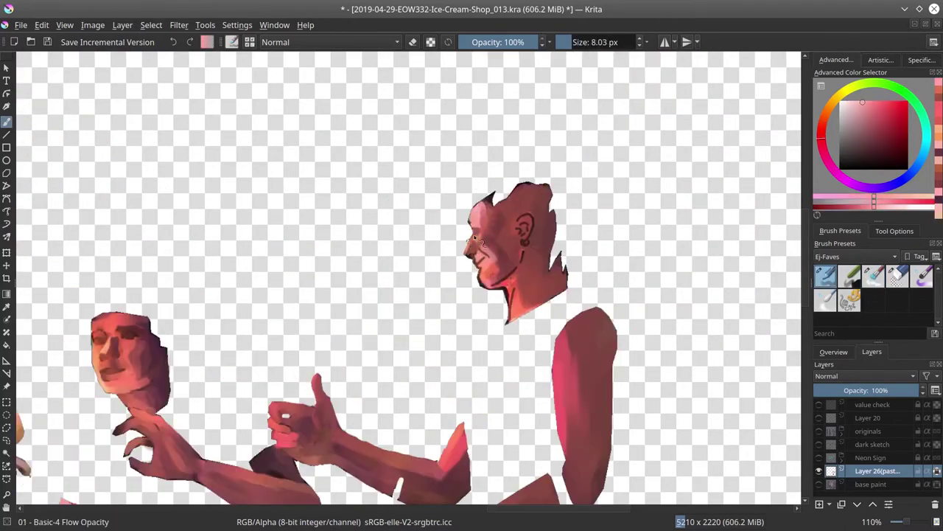
pyautogui.press('/')
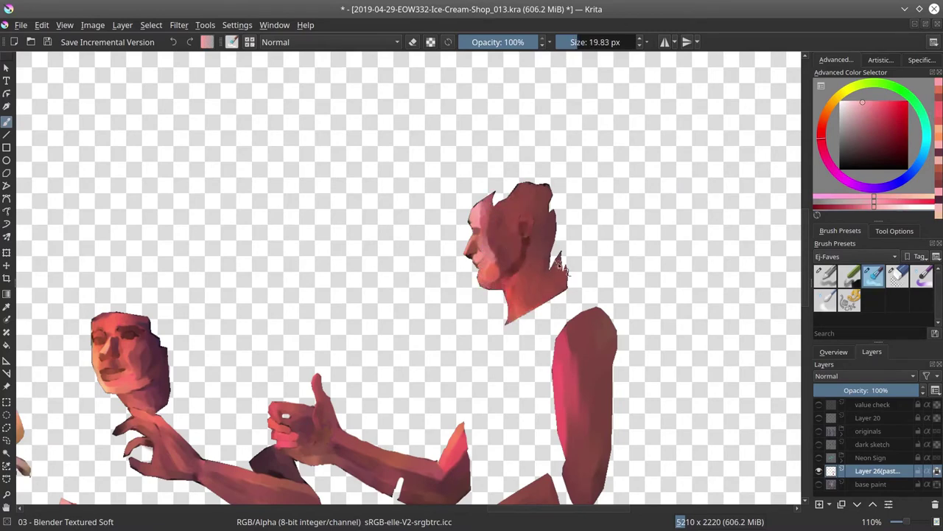
pyautogui.scroll(-5, 482, 262)
pyautogui.scroll(5, 582, 170)
pyautogui.moveTo(538, 280)
pyautogui.mouseDown()
pyautogui.moveTo(571, 322)
pyautogui.moveTo(556, 285)
pyautogui.moveTo(569, 387)
pyautogui.mouseUp()
# Duplicate the skin painting layer, zoom out and save the file
pyautogui.press('[')
pyautogui.press('[')
pyautogui.press('[')
pyautogui.hotkey('ctrl', 'j')
pyautogui.scroll(-6, 659, 314)
pyautogui.hotkey('ctrl', 's')
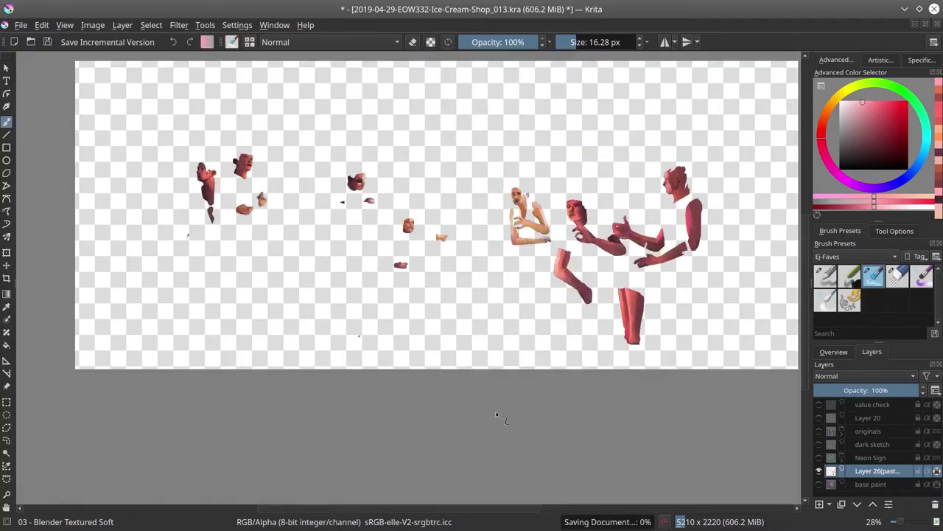
# Merge the duplicate into the skin layer and contiguous-select the painted figure shapes
pyautogui.hotkey('ctrl', 'e')
pyautogui.press('q')
pyautogui.click(295, 242)
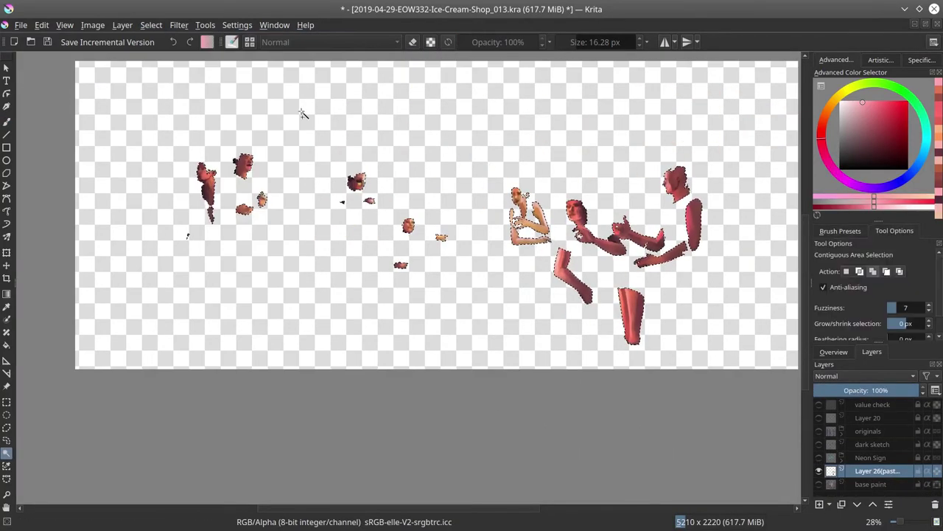
pyautogui.click(887, 442)
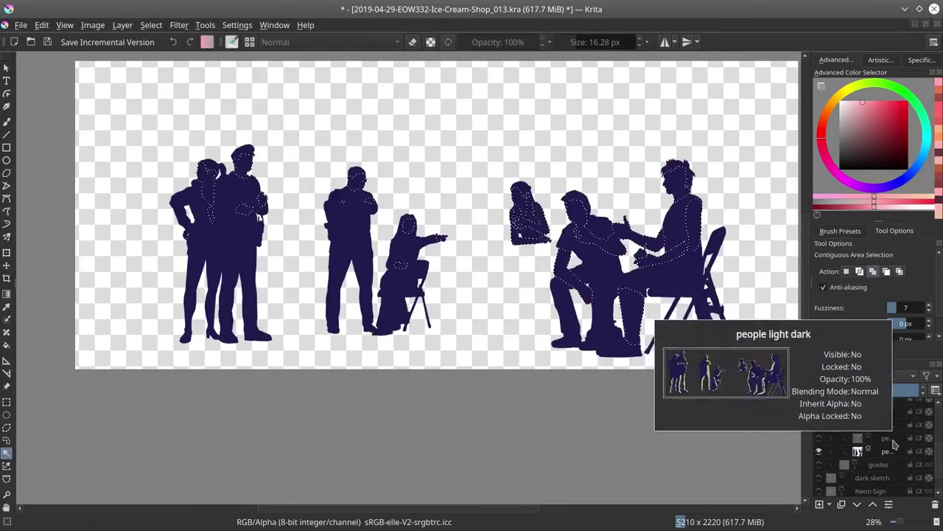
# Fill the selected figures with dark red, remove the temporary skin layer and save
pyautogui.click(151, 24)
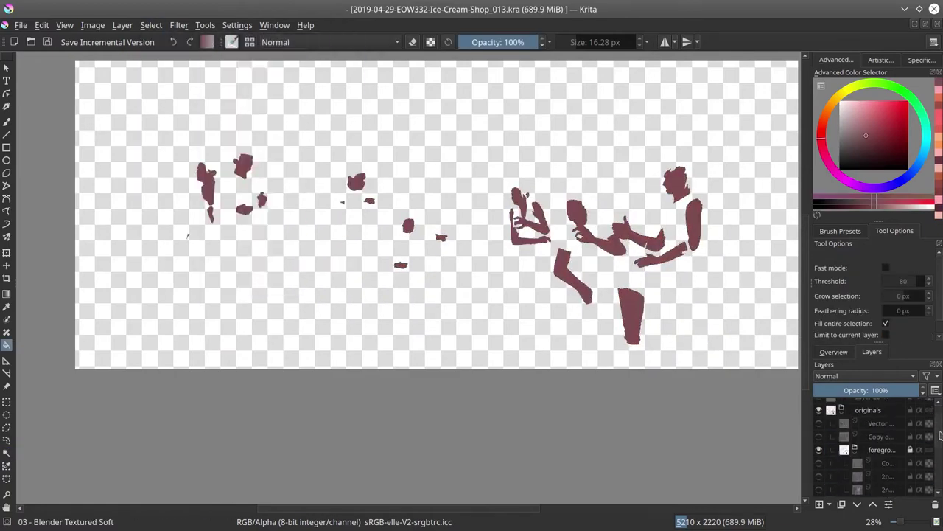
pyautogui.click(936, 504)
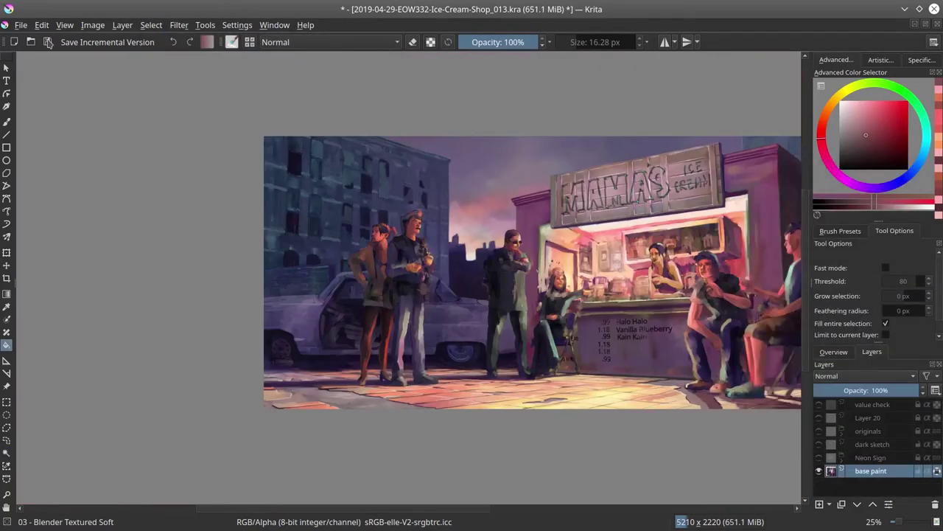
pyautogui.hotkey('ctrl', 's')
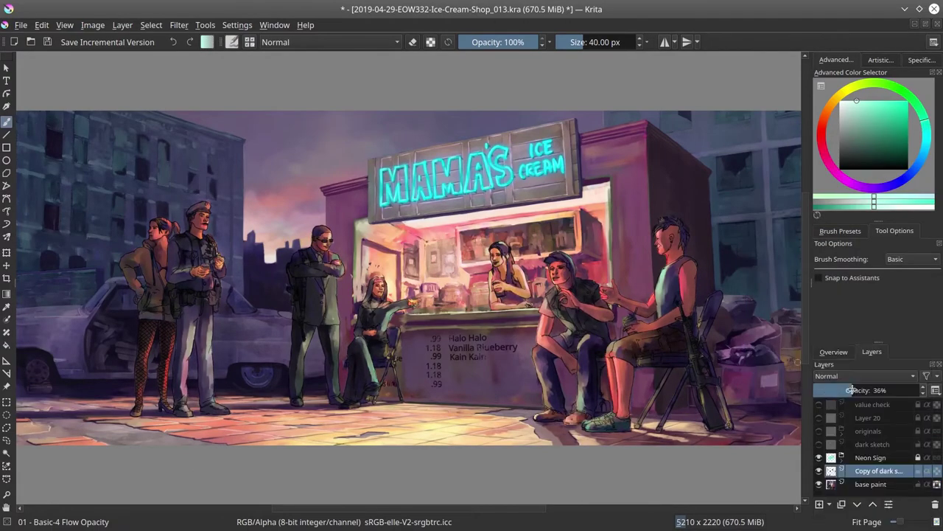
pyautogui.hotkey('ctrl', 's')
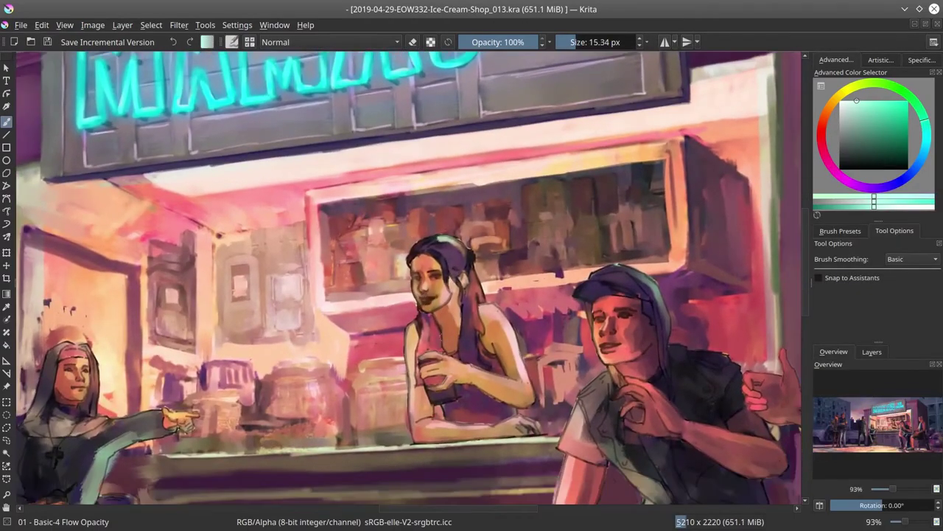
# Paint peach tones over the counter woman's face and darken her cheek and neck
pyautogui.keyDown('ctrl'); pyautogui.click(545, 367); pyautogui.keyUp('ctrl')
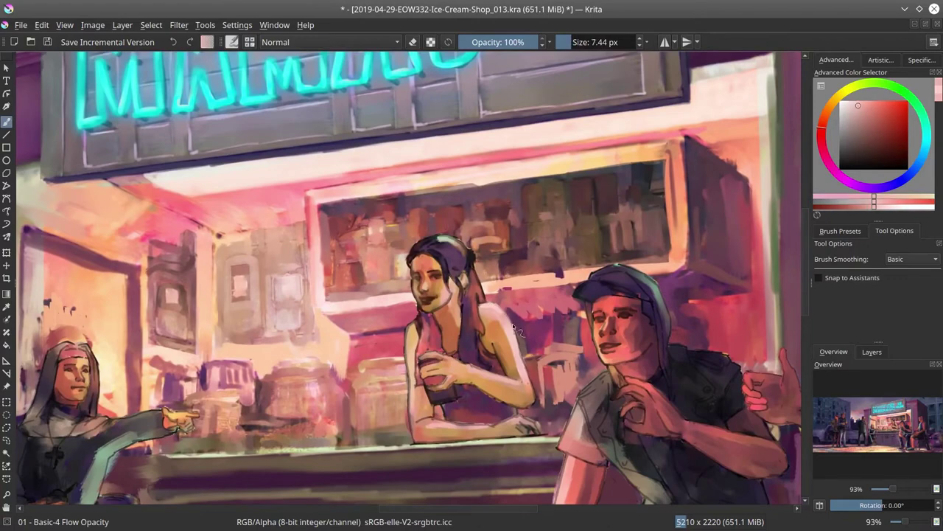
pyautogui.moveTo(508, 317)
pyautogui.mouseDown()
pyautogui.moveTo(516, 331)
pyautogui.moveTo(376, 230)
pyautogui.moveTo(391, 279)
pyautogui.moveTo(434, 306)
pyautogui.moveTo(413, 309)
pyautogui.moveTo(412, 328)
pyautogui.mouseUp()
pyautogui.scroll(3, 508, 328)
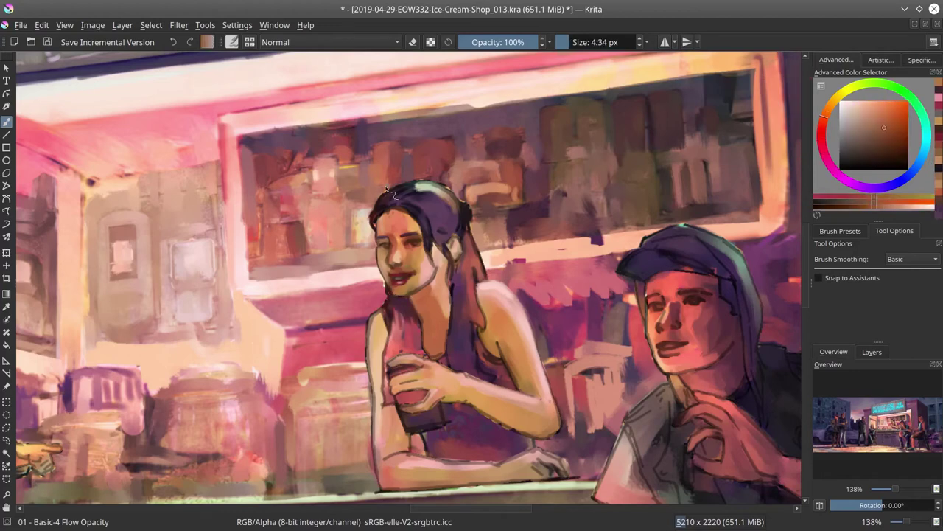
pyautogui.moveTo(394, 283); pyautogui.dragTo(389, 295)
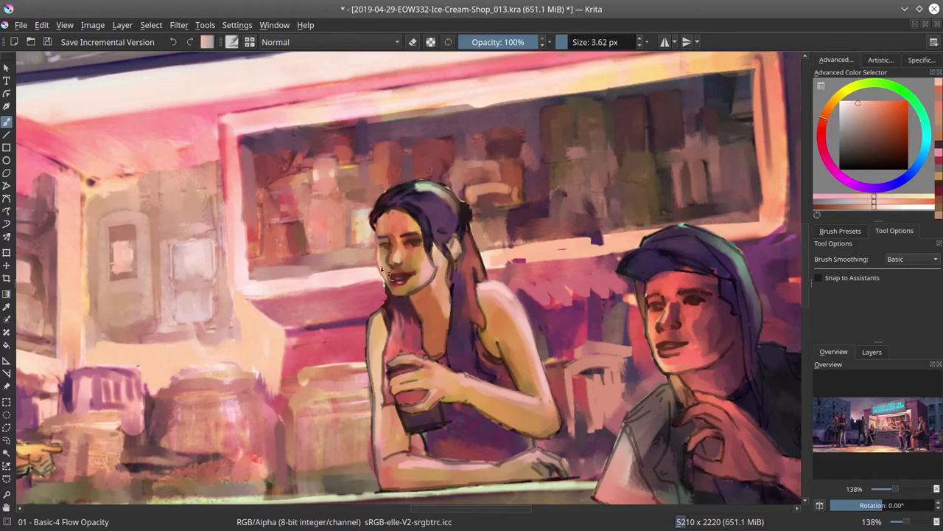
pyautogui.moveTo(396, 251); pyautogui.dragTo(399, 261)
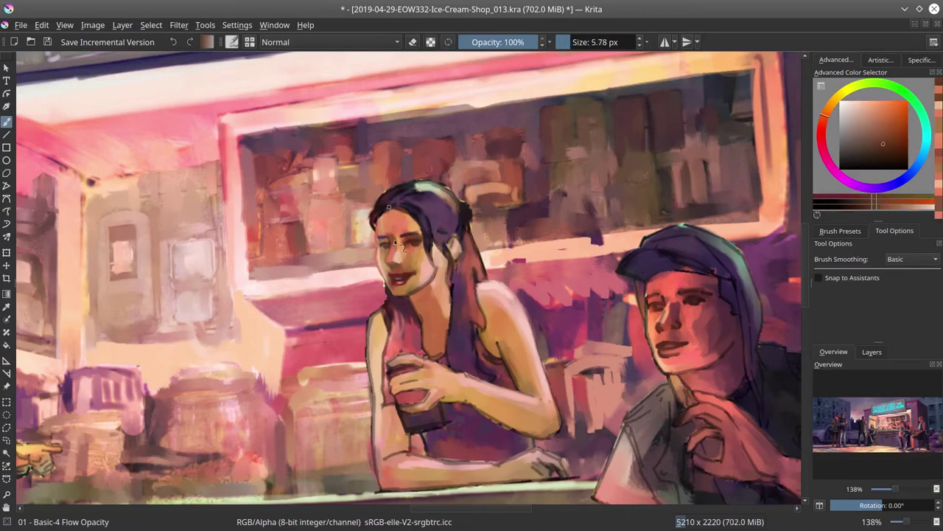
pyautogui.press(']')
pyautogui.keyDown('ctrl'); pyautogui.click(411, 297); pyautogui.keyUp('ctrl')
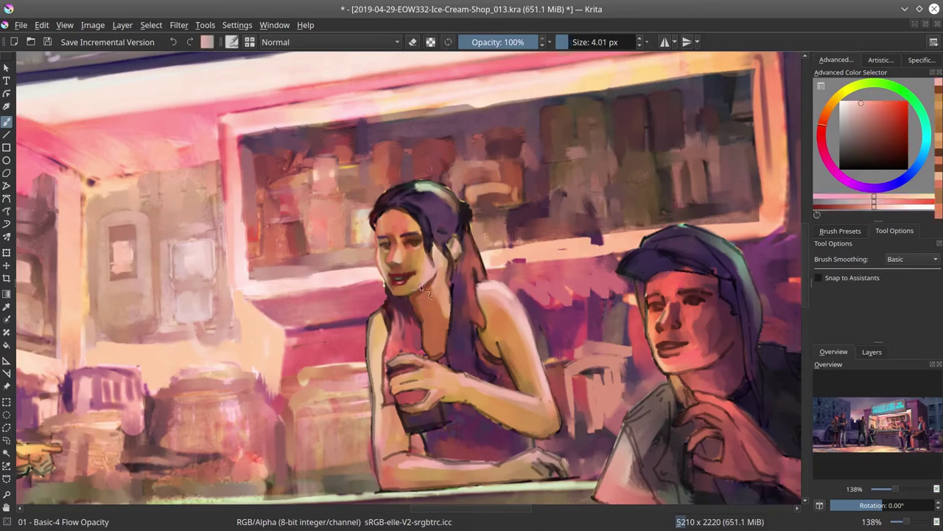
# Mirror the view to check proportions, then add pink and lighter tones around her neck
pyautogui.press('m')
pyautogui.press(']')
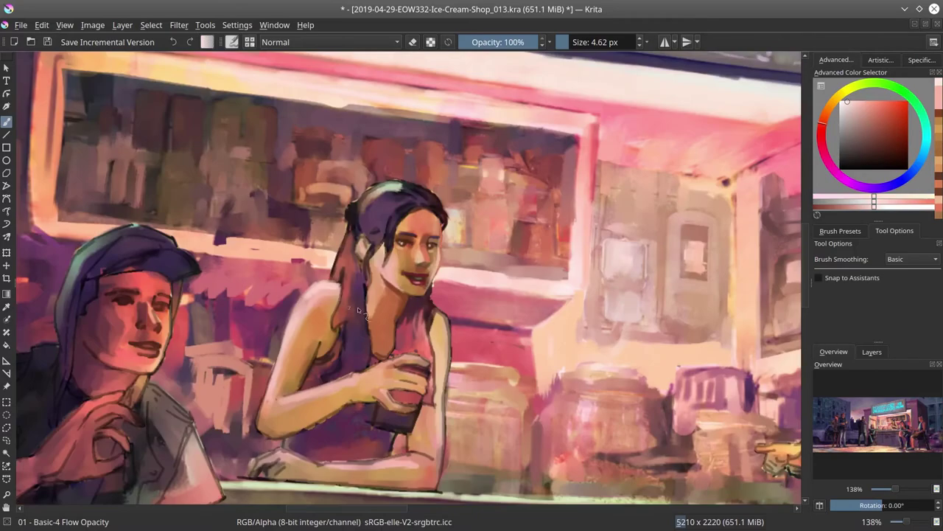
pyautogui.keyDown('ctrl'); pyautogui.click(422, 302); pyautogui.keyUp('ctrl')
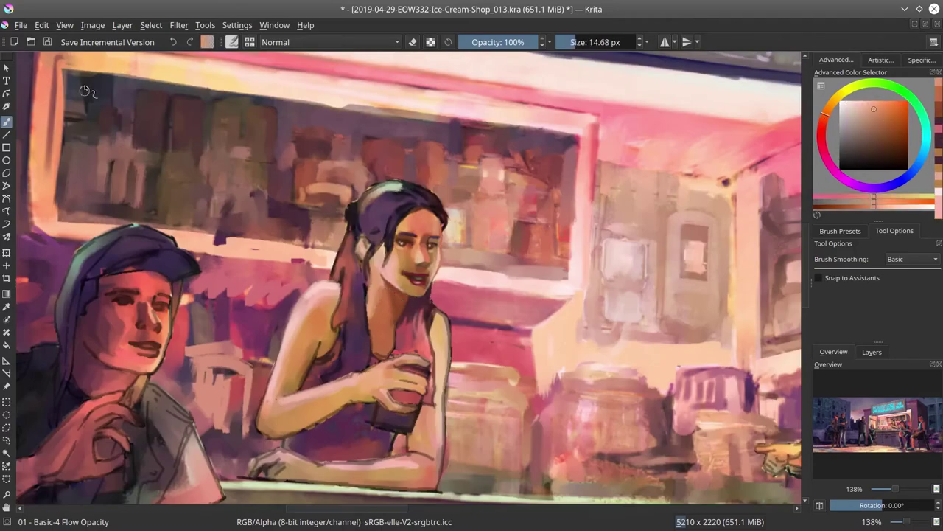
pyautogui.press('[')
pyautogui.press('[')
pyautogui.press('[')
pyautogui.keyDown('ctrl'); pyautogui.click(426, 264); pyautogui.keyUp('ctrl')
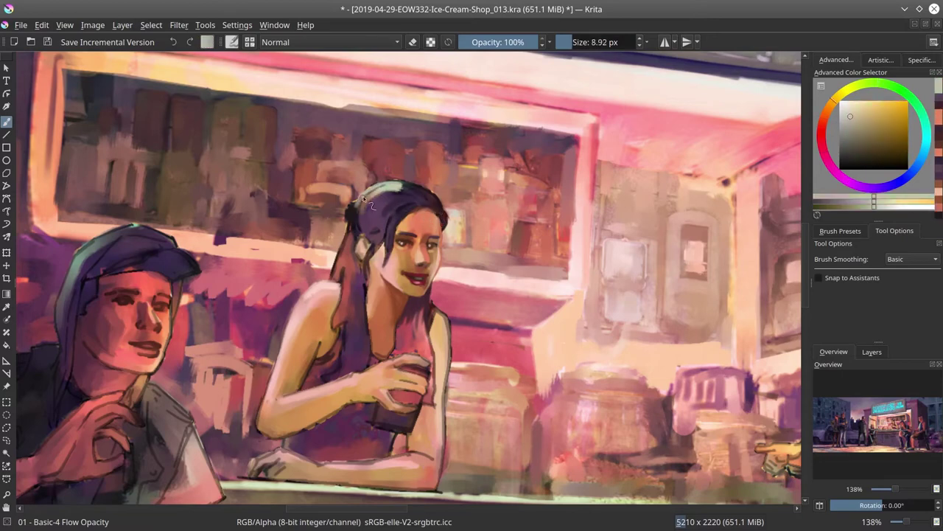
# Touch up her hair in muted yellow-green and her skin in pink and orange, then save
pyautogui.keyDown('ctrl'); pyautogui.click(402, 193); pyautogui.keyUp('ctrl')
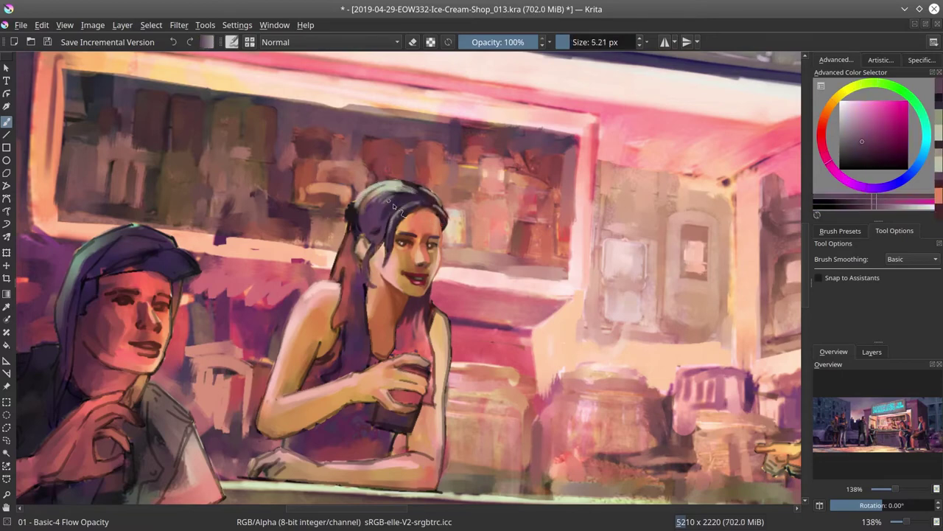
pyautogui.keyDown('ctrl'); pyautogui.click(371, 251); pyautogui.keyUp('ctrl')
pyautogui.press(']')
pyautogui.press(']')
pyautogui.press(']')
pyautogui.press(']')
pyautogui.press(']')
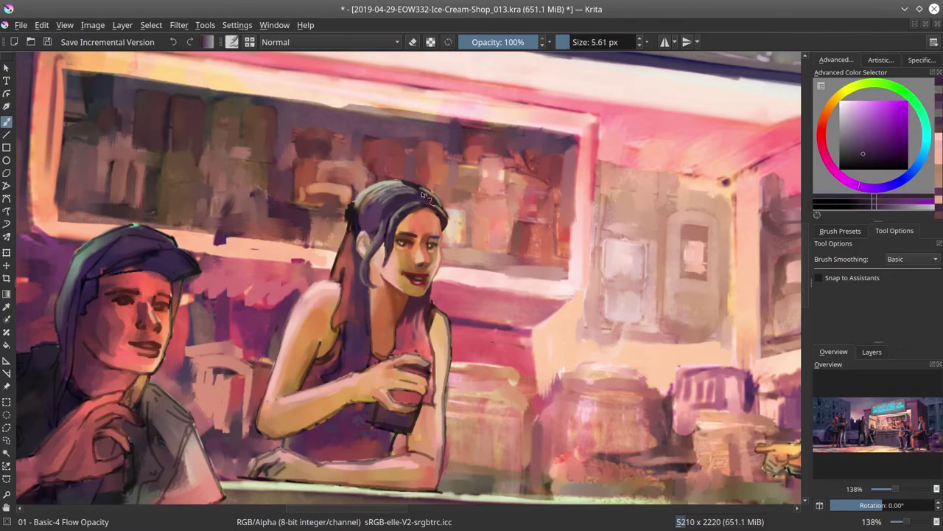
pyautogui.keyDown('ctrl'); pyautogui.click(387, 247); pyautogui.keyUp('ctrl')
pyautogui.press('[')
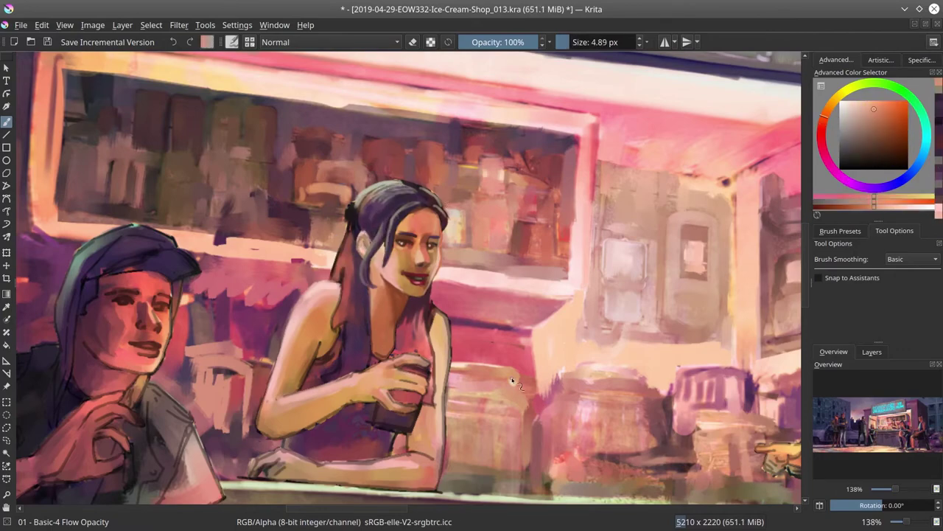
pyautogui.hotkey('ctrl', 's')
pyautogui.press('2')
# Repaint the woman's glass in teal
pyautogui.scroll(7, 533, 254)
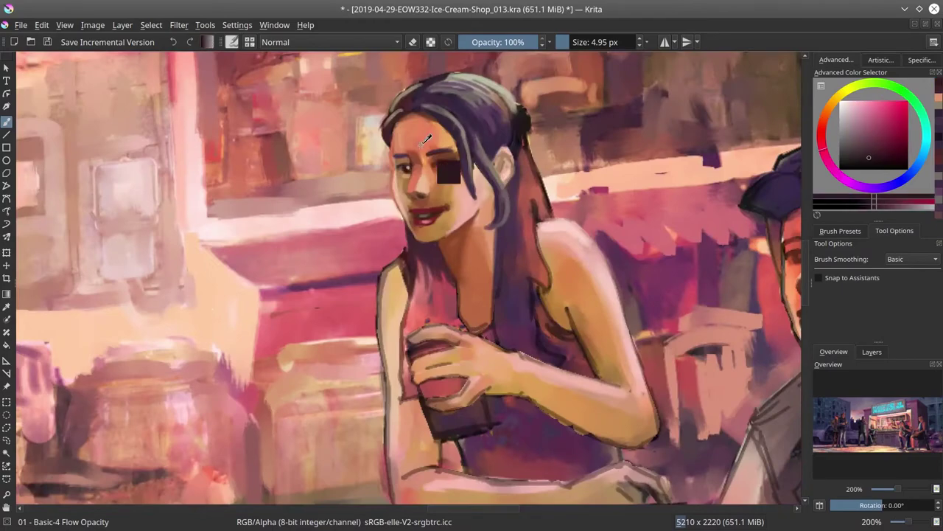
pyautogui.press('[')
pyautogui.press('[')
pyautogui.press('[')
pyautogui.keyDown('ctrl'); pyautogui.click(426, 80); pyautogui.keyUp('ctrl')
pyautogui.press(']')
pyautogui.press(']')
pyautogui.press(']')
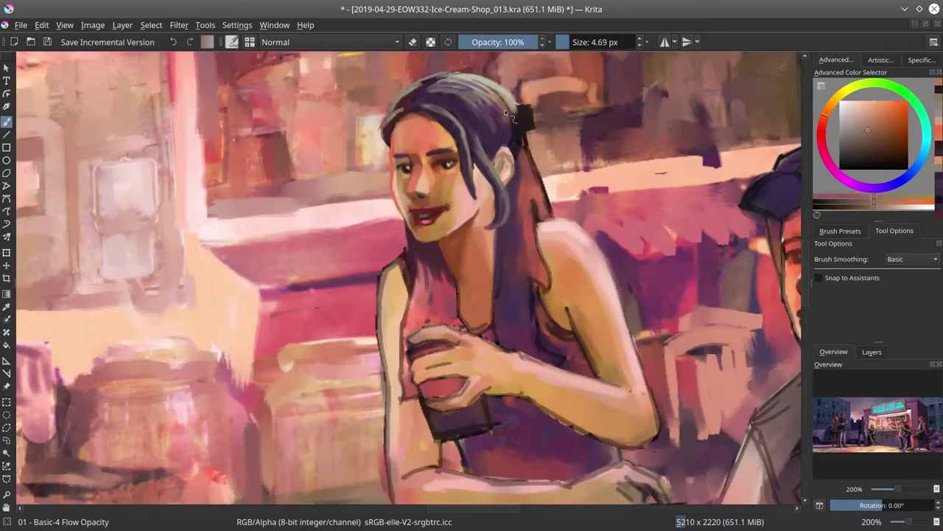
pyautogui.press(']')
pyautogui.press(']')
pyautogui.press(']')
pyautogui.scroll(-5, 490, 221)
pyautogui.scroll(3, 490, 221)
pyautogui.keyDown('ctrl'); pyautogui.click(471, 195); pyautogui.keyUp('ctrl')
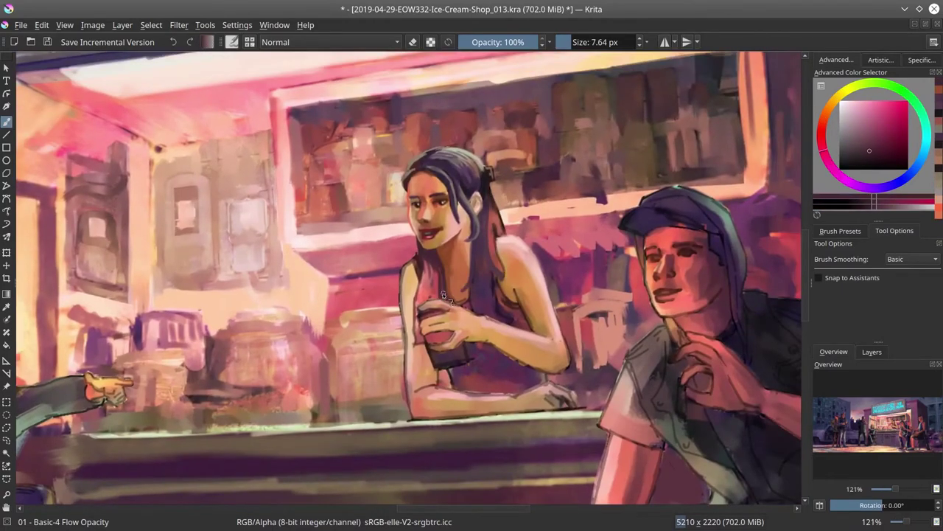
pyautogui.moveTo(435, 335); pyautogui.dragTo(451, 357)
# Rework her face and hair with red, dark pink, purple-magenta and orange-red tones, then save
pyautogui.press('[')
pyautogui.keyDown('ctrl'); pyautogui.click(521, 272); pyautogui.keyUp('ctrl')
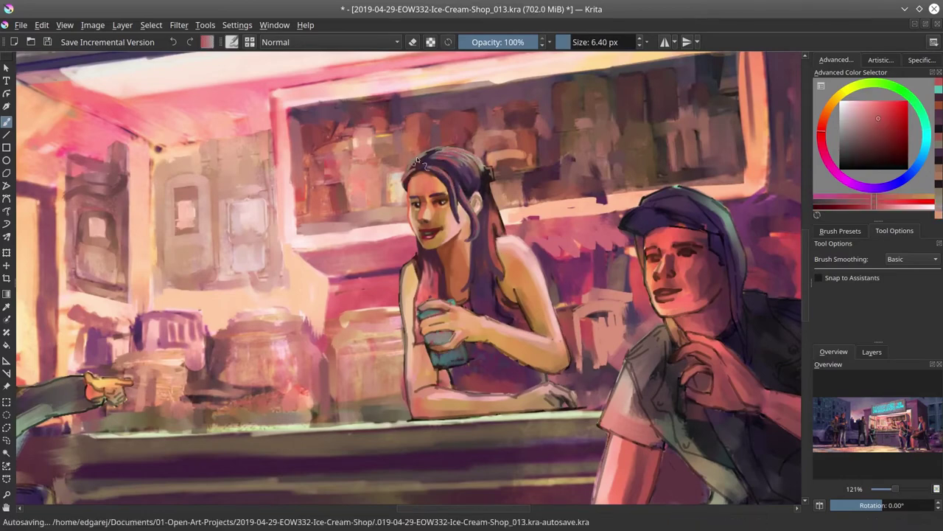
pyautogui.press('[')
pyautogui.press('[')
pyautogui.press('[')
pyautogui.press('[')
pyautogui.press(']')
pyautogui.press(']')
pyautogui.press(']')
pyautogui.keyDown('ctrl'); pyautogui.click(504, 221); pyautogui.keyUp('ctrl')
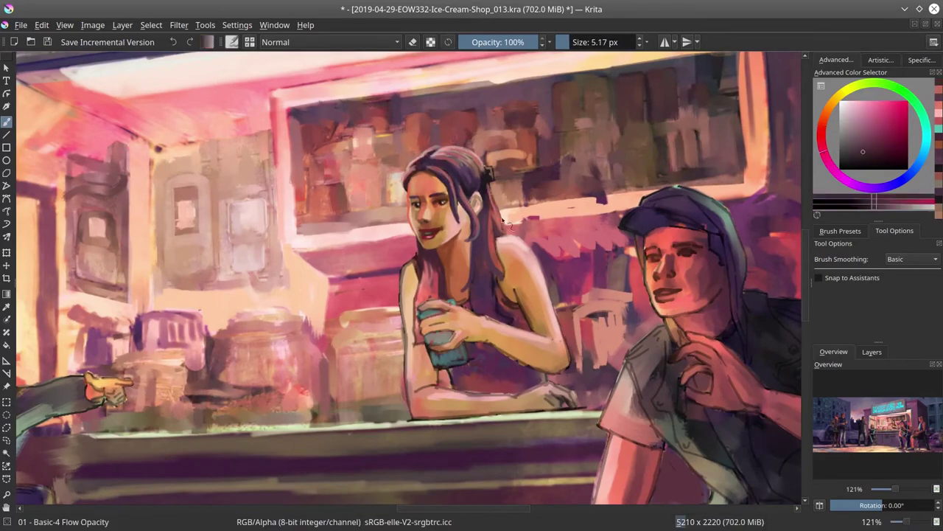
pyautogui.keyDown('ctrl'); pyautogui.click(478, 242); pyautogui.keyUp('ctrl')
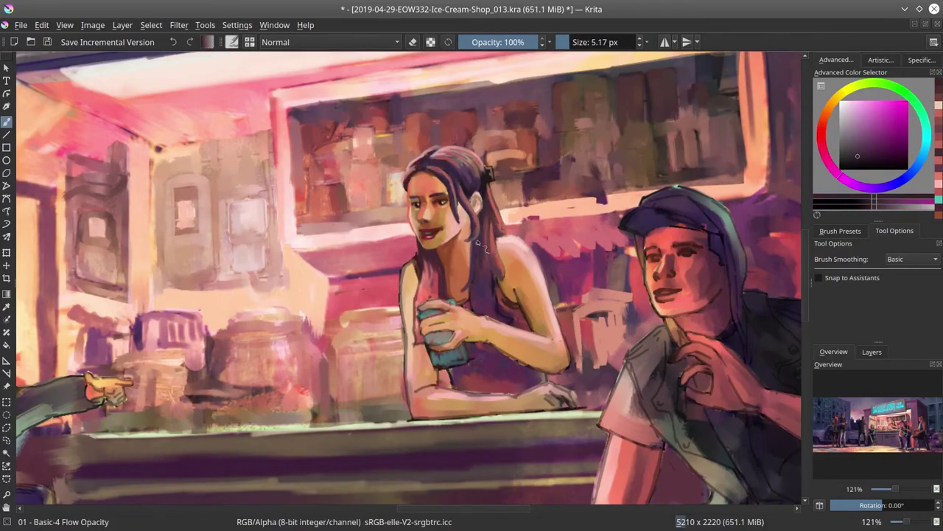
pyautogui.press(']')
pyautogui.press(']')
pyautogui.keyDown('ctrl'); pyautogui.click(495, 284); pyautogui.keyUp('ctrl')
pyautogui.click(48, 43)
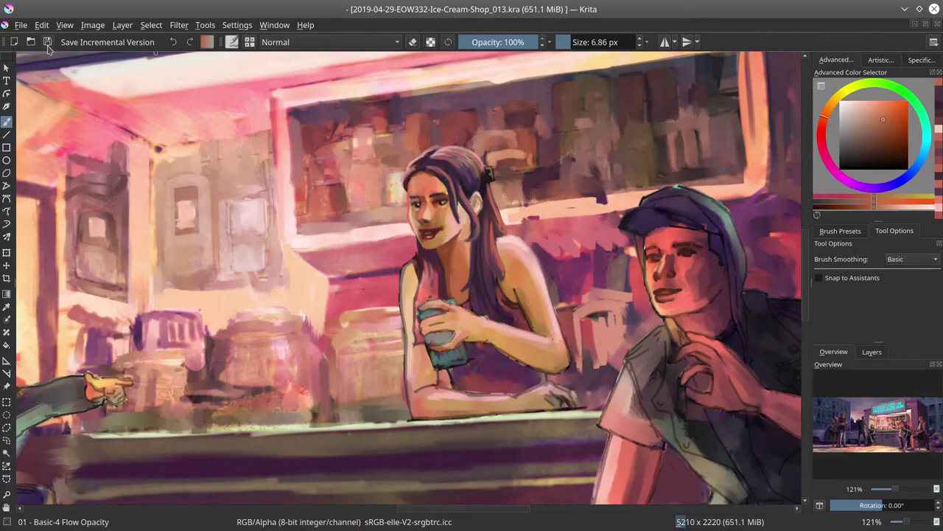
# Add dark purple-magenta and orange touches to her arm, save with Ctrl+S, and fit the painting in view
pyautogui.keyDown('ctrl'); pyautogui.click(516, 291); pyautogui.keyUp('ctrl')
pyautogui.press(']')
pyautogui.press(']')
pyautogui.press(']')
pyautogui.press('[')
pyautogui.press('[')
pyautogui.press('[')
pyautogui.press('[')
pyautogui.press('[')
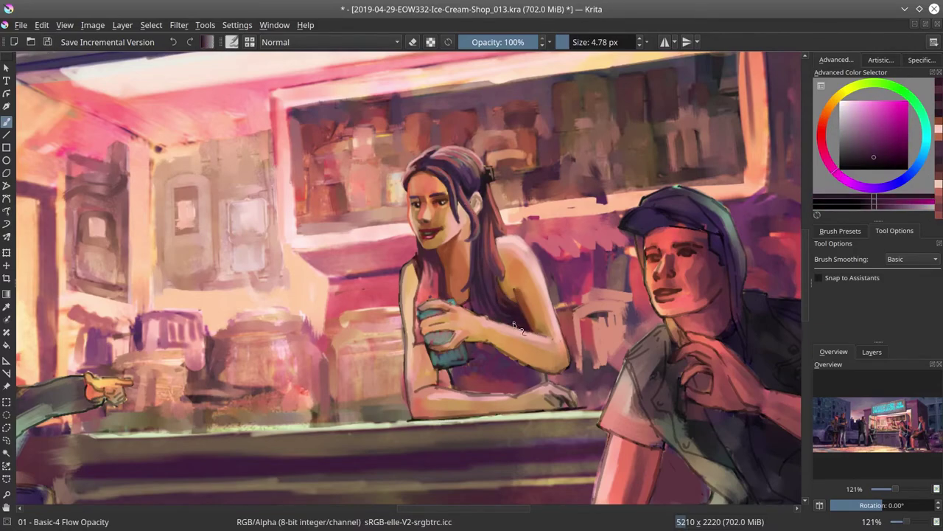
pyautogui.press('4')
pyautogui.press('5')
pyautogui.keyDown('ctrl'); pyautogui.click(518, 402); pyautogui.keyUp('ctrl')
pyautogui.press(']')
pyautogui.press(']')
pyautogui.press(']')
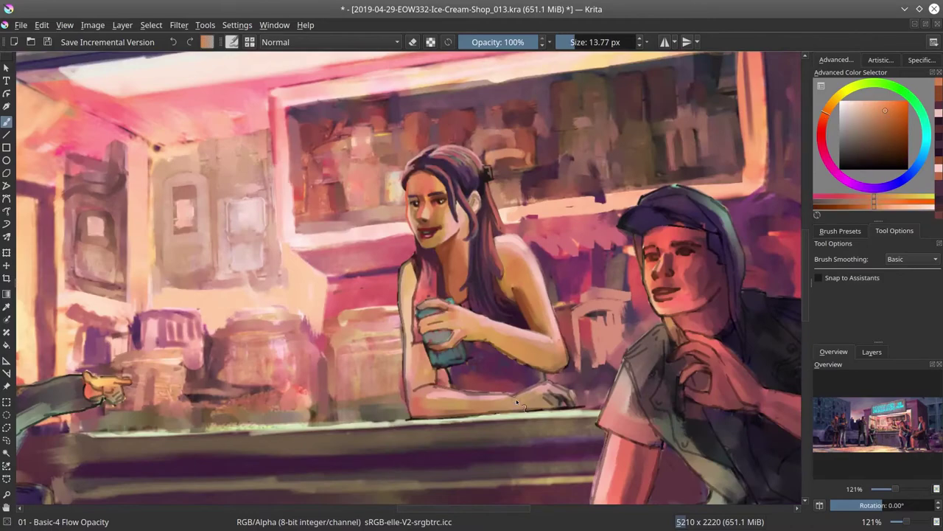
pyautogui.hotkey('ctrl', 's')
pyautogui.press('2')
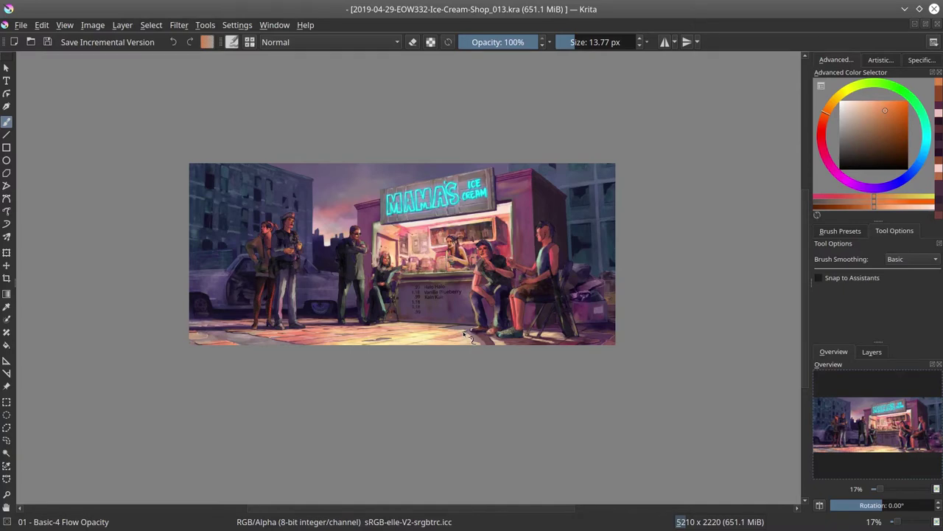
# Sample orange skin tones from the stand interior and the girl's hand, trying the Blender Textured Soft brush
pyautogui.scroll(10, 464, 336)
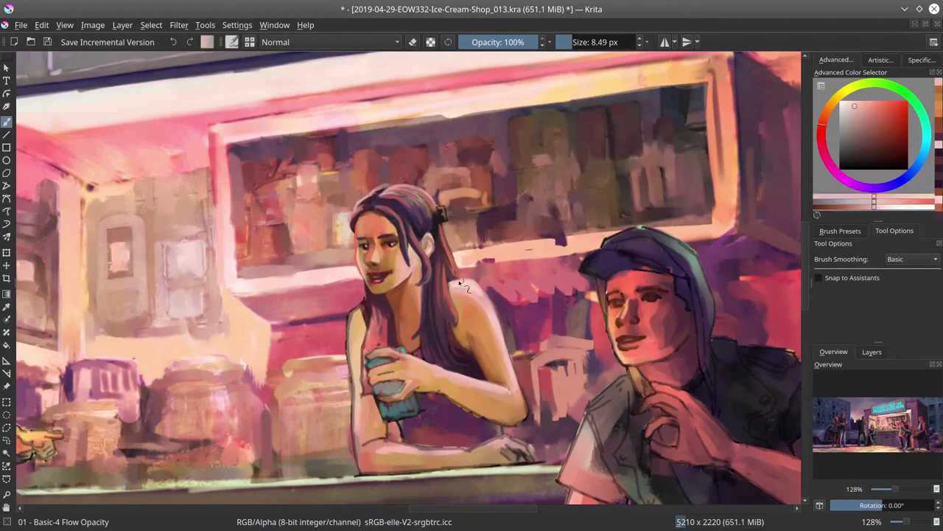
pyautogui.moveTo(527, 401)
pyautogui.mouseDown()
pyautogui.moveTo(521, 432)
pyautogui.moveTo(475, 411)
pyautogui.moveTo(512, 370)
pyautogui.mouseUp()
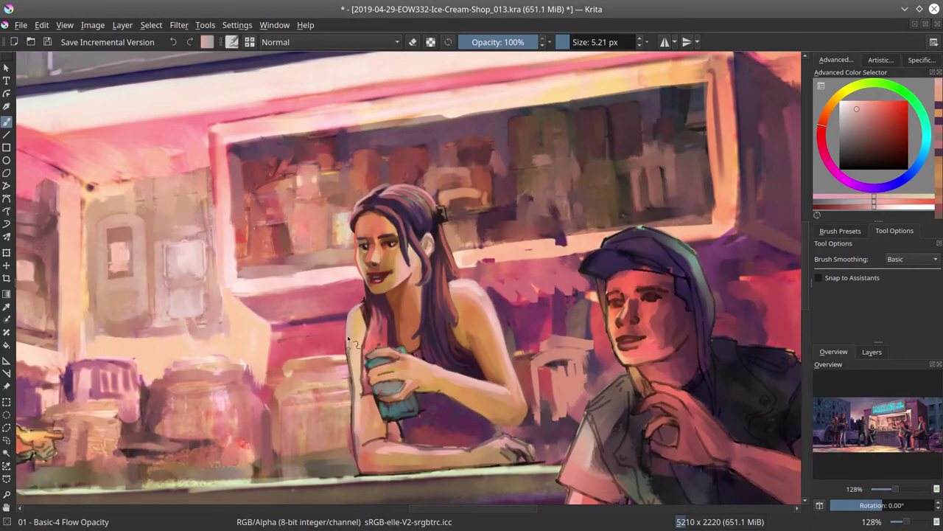
pyautogui.moveTo(350, 339)
pyautogui.mouseDown()
pyautogui.moveTo(367, 428)
pyautogui.moveTo(366, 339)
pyautogui.moveTo(374, 396)
pyautogui.moveTo(380, 313)
pyautogui.moveTo(361, 361)
pyautogui.moveTo(398, 360)
pyautogui.moveTo(390, 365)
pyautogui.mouseUp()
pyautogui.moveTo(441, 495)
pyautogui.mouseDown()
pyautogui.moveTo(381, 362)
pyautogui.moveTo(391, 410)
pyautogui.moveTo(402, 376)
pyautogui.mouseUp()
pyautogui.press('/')
pyautogui.press('[')
pyautogui.press('[')
pyautogui.press('[')
pyautogui.press('[')
pyautogui.press('[')
pyautogui.press('[')
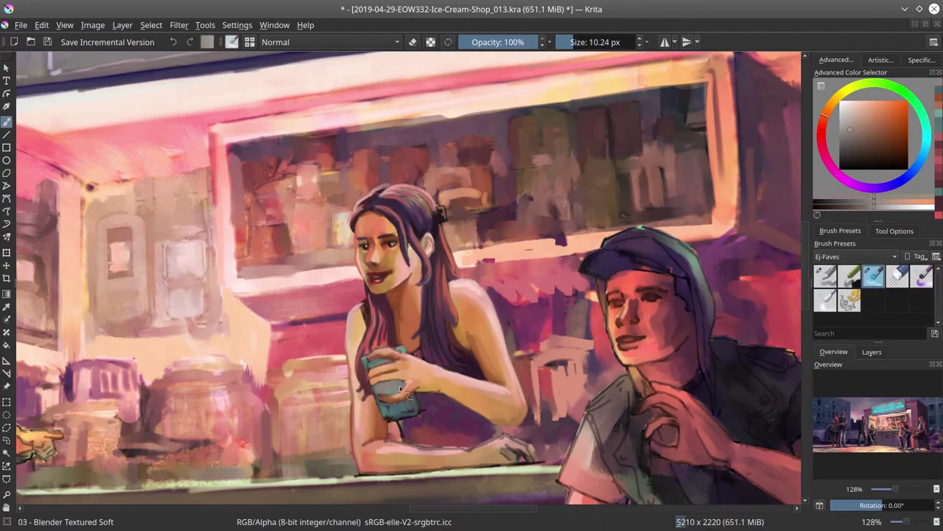
pyautogui.press('/')
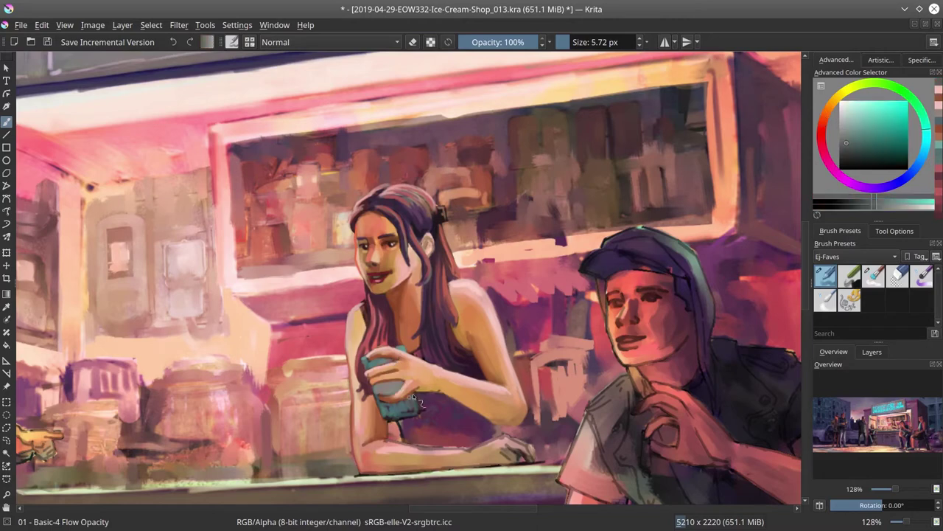
# Pick paler orange and darker red tones and refine the girl's face with a smaller brush
pyautogui.keyDown('ctrl'); pyautogui.click(417, 395); pyautogui.keyUp('ctrl')
pyautogui.keyDown('ctrl'); pyautogui.click(410, 395); pyautogui.keyUp('ctrl')
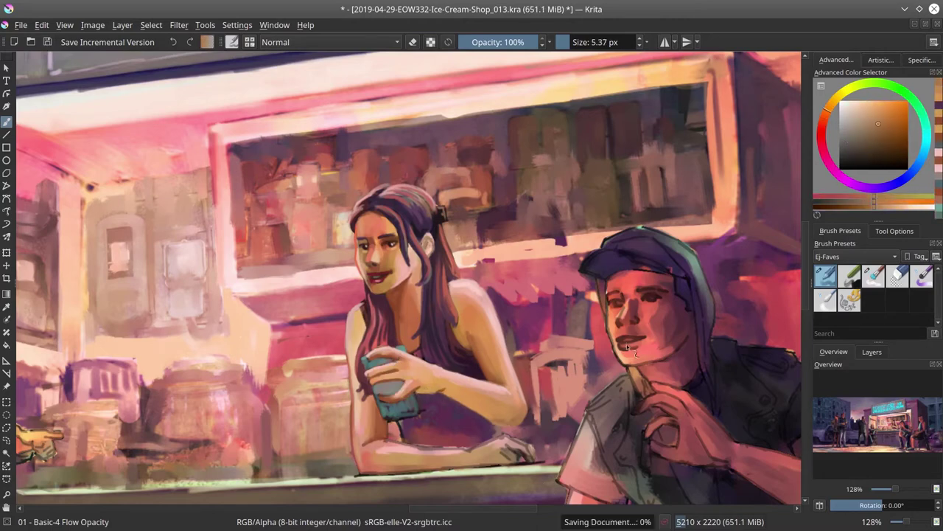
pyautogui.press('/')
pyautogui.press('/')
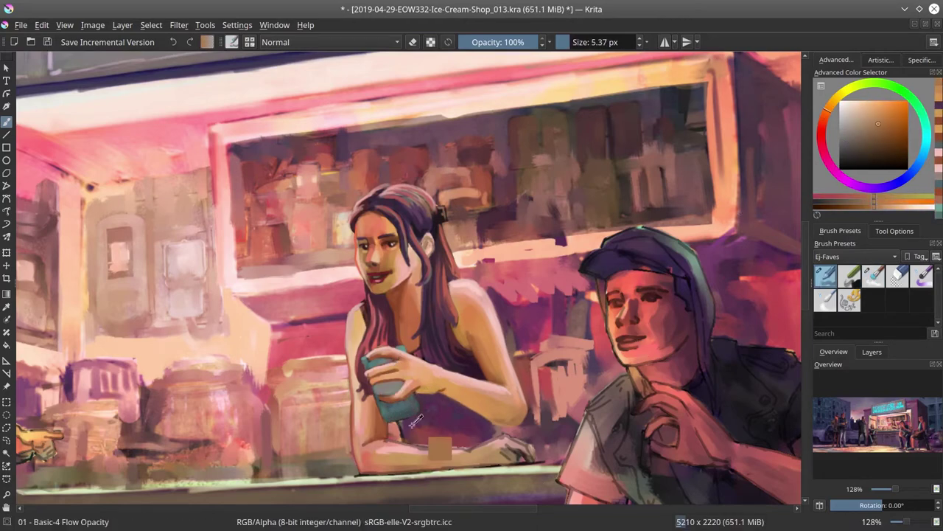
pyautogui.press(']')
pyautogui.keyDown('ctrl'); pyautogui.click(440, 448); pyautogui.keyUp('ctrl')
pyautogui.keyDown('ctrl'); pyautogui.click(381, 251); pyautogui.keyUp('ctrl')
pyautogui.press('[')
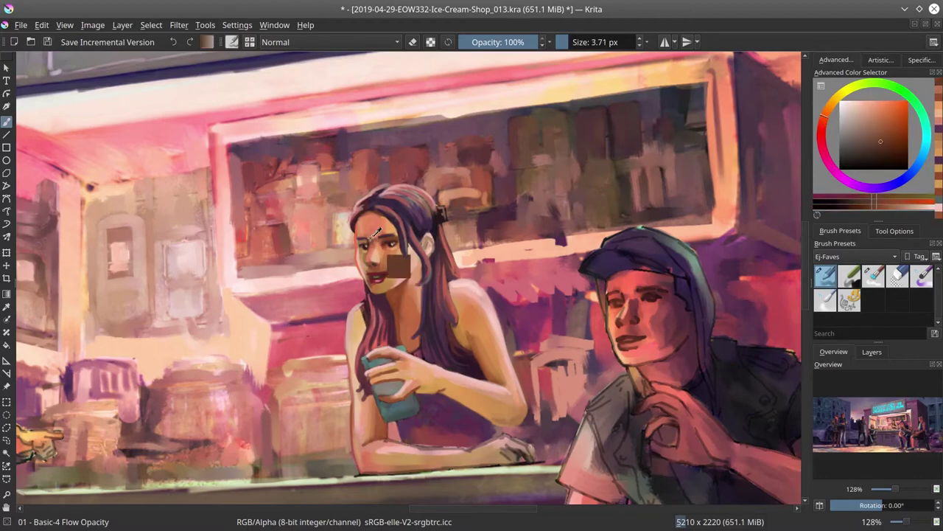
pyautogui.keyDown('ctrl'); pyautogui.click(462, 435); pyautogui.keyUp('ctrl')
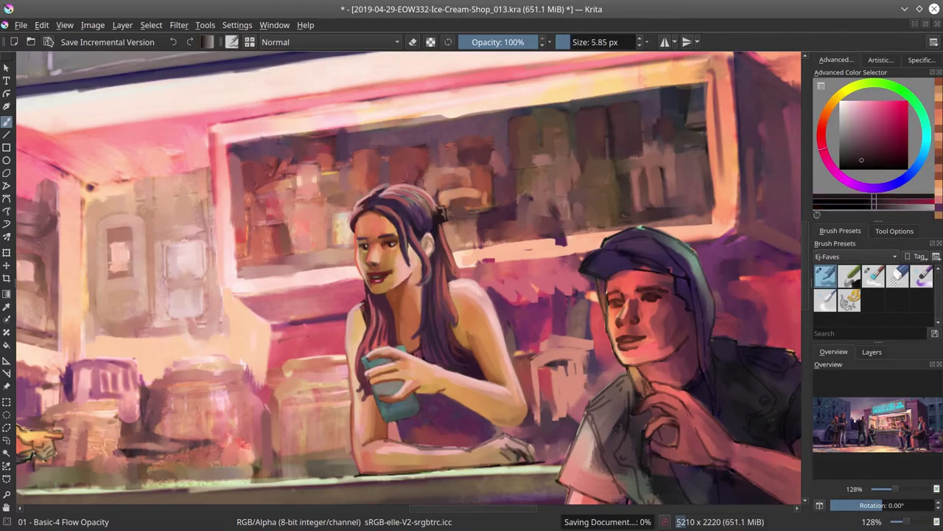
# Add pale pink, darker and pale green touches on the arms and counter, then reset the view
pyautogui.press(']')
pyautogui.keyDown('ctrl'); pyautogui.click(462, 435); pyautogui.keyUp('ctrl')
pyautogui.click(820, 506)
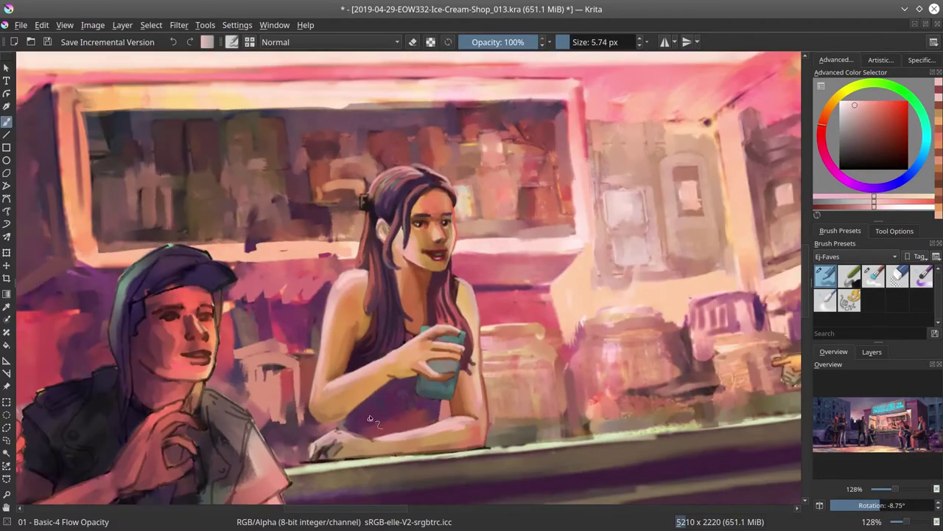
pyautogui.press(']')
pyautogui.keyDown('ctrl'); pyautogui.click(361, 464); pyautogui.keyUp('ctrl')
pyautogui.press('[')
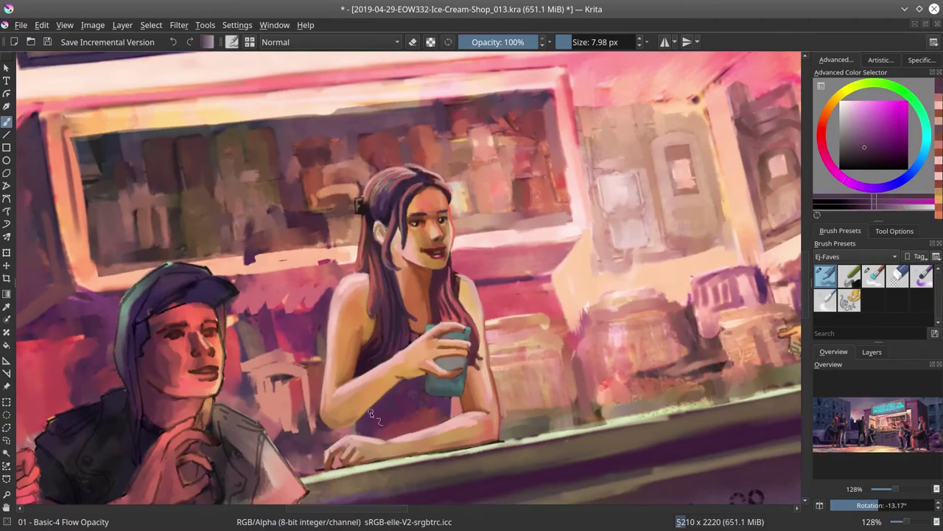
pyautogui.keyDown('ctrl'); pyautogui.click(404, 459); pyautogui.keyUp('ctrl')
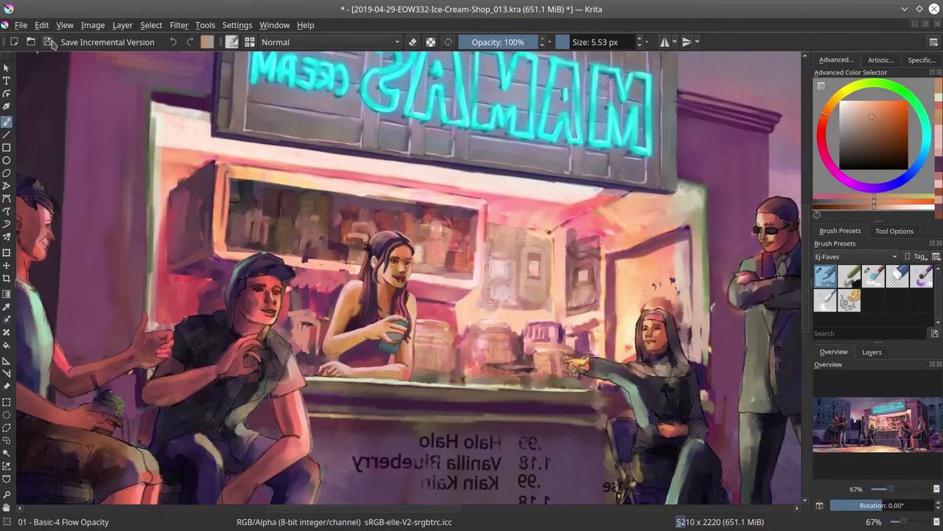
pyautogui.click(47, 42)
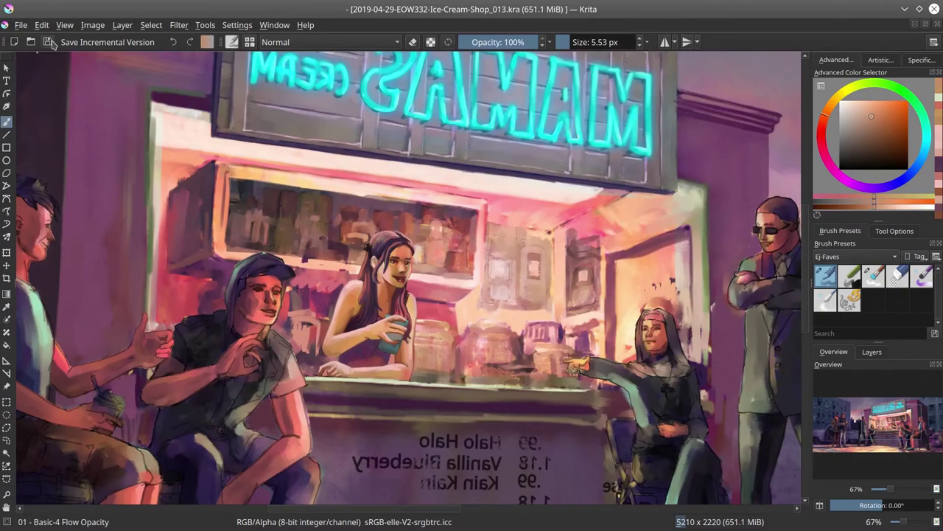
# Zoom out to the whole scene and save the painting
pyautogui.press('-')
pyautogui.press('-')
pyautogui.press('-')
pyautogui.press('-')
pyautogui.press('m')
pyautogui.press('m')
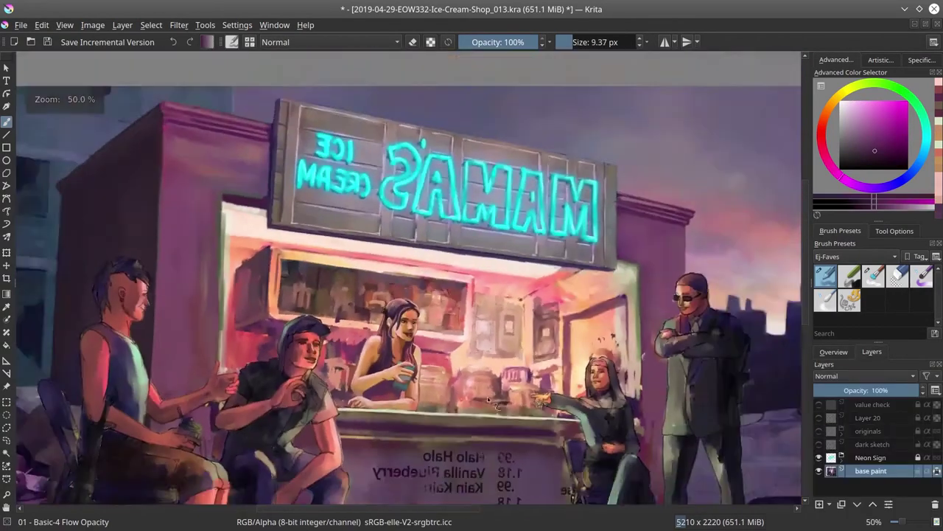
pyautogui.hotkey('ctrl', 's')
# Trace a polygonal outline around the mohawked man, his folding chair and rifle
pyautogui.scroll(5, 495, 404)
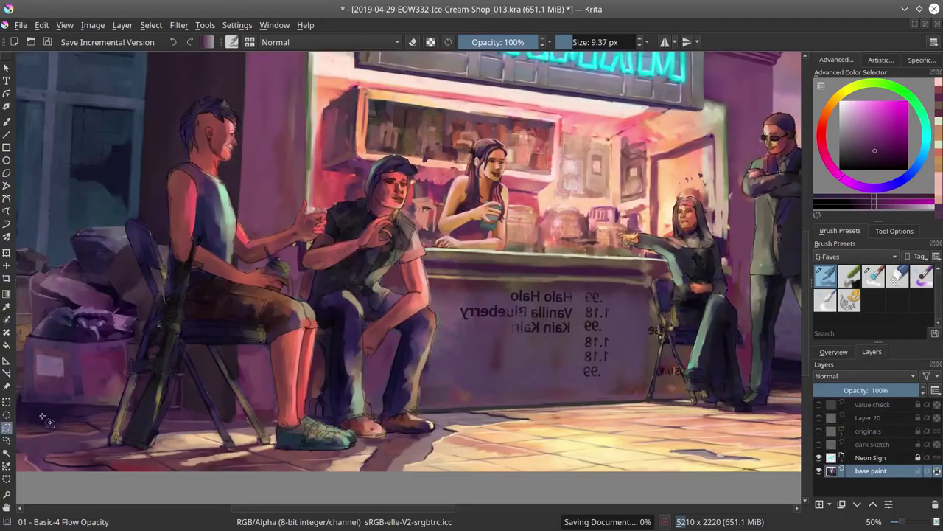
pyautogui.moveTo(232, 163); pyautogui.dragTo(199, 317)
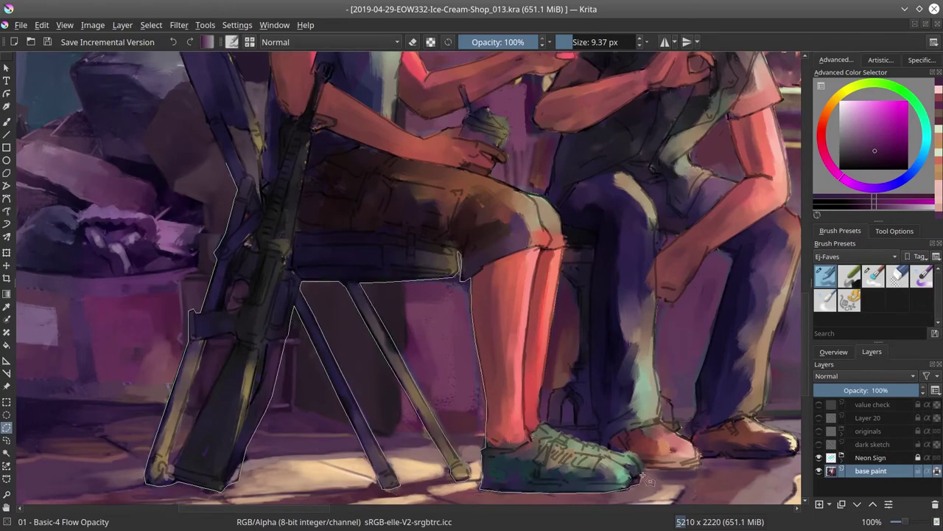
pyautogui.scroll(3, 532, 317)
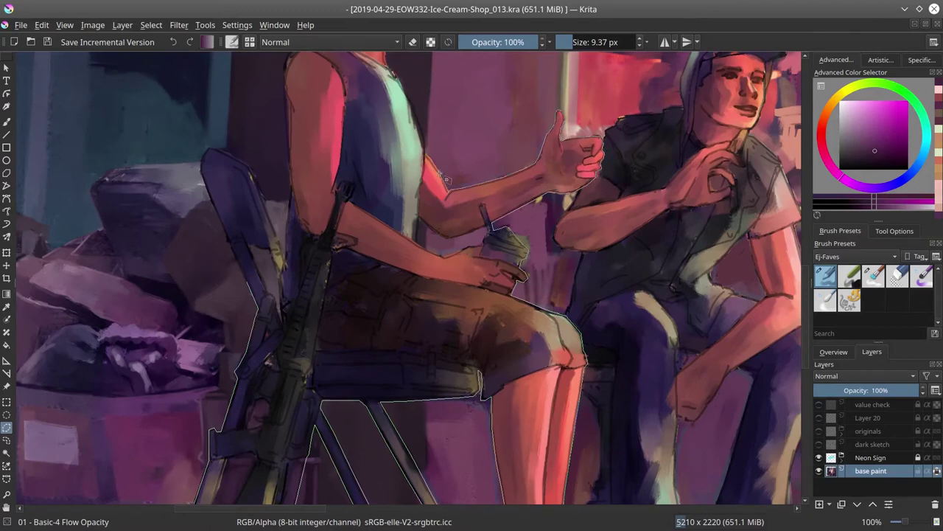
pyautogui.scroll(-3, 445, 179)
pyautogui.scroll(3, 483, 288)
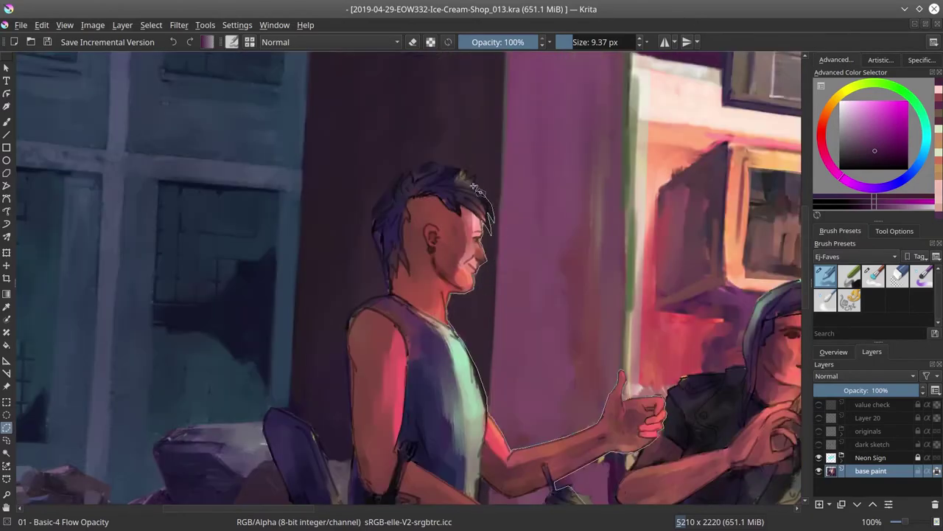
pyautogui.scroll(-3, 358, 303)
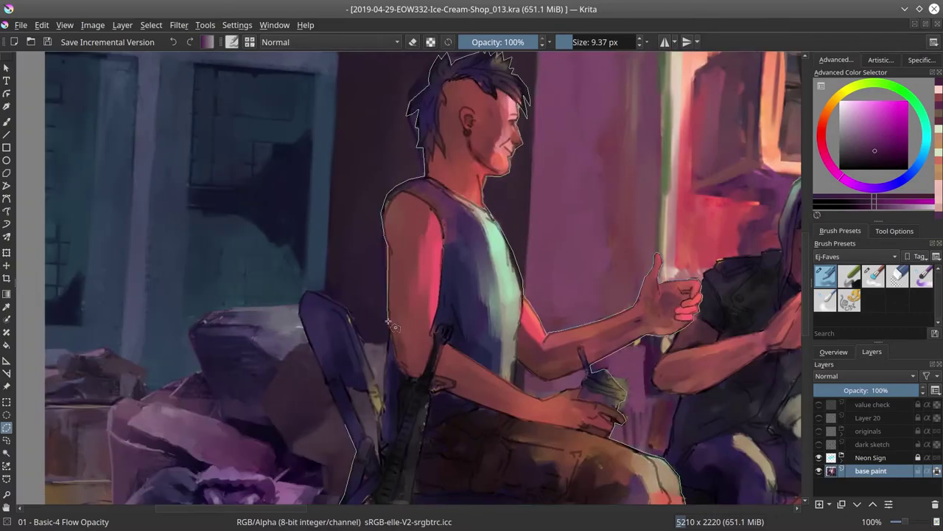
# Close the outline around the seated man and add the cup he holds to the selection
pyautogui.click(345, 306)
pyautogui.hotkey('ctrl', 's')
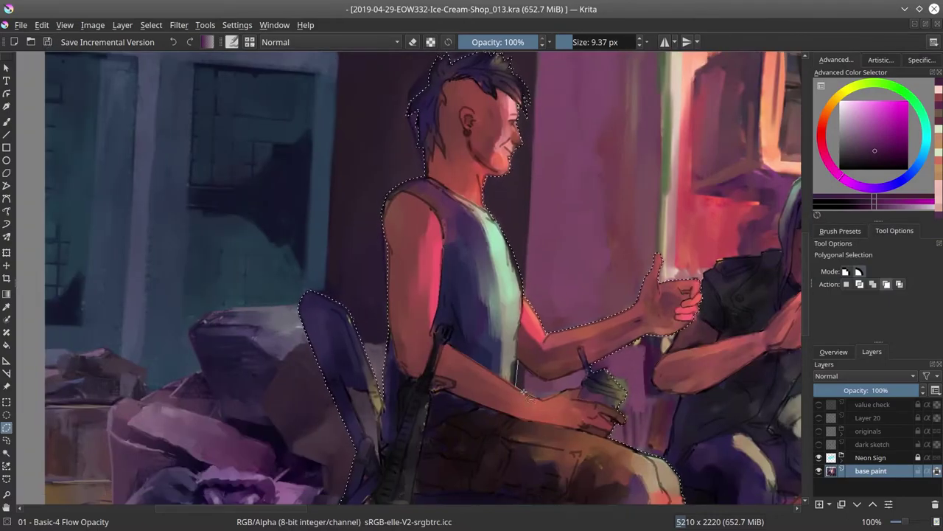
pyautogui.click(516, 361)
pyautogui.click(545, 398)
pyautogui.click(584, 374)
pyautogui.doubleClick(545, 381)
pyautogui.scroll(-6, 366, 280)
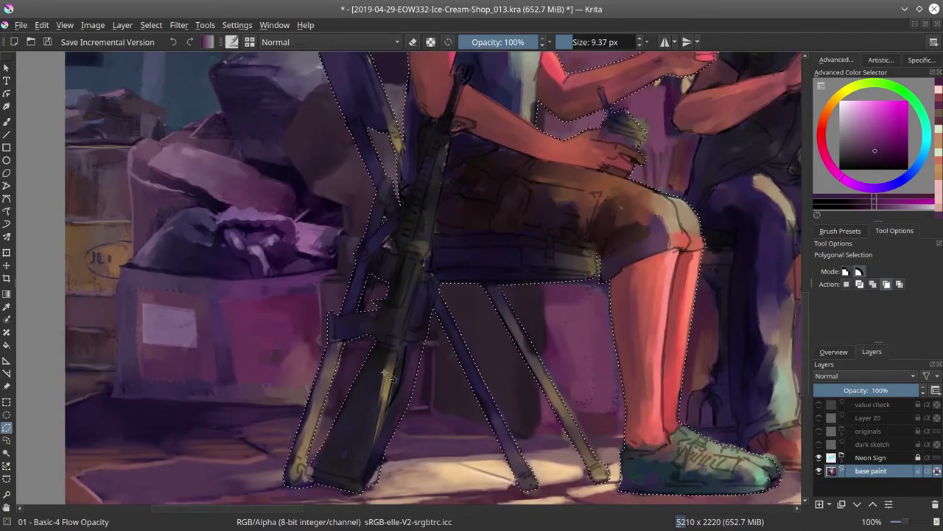
pyautogui.scroll(-3, 466, 364)
# Copy the man onto a new layer and shift him slightly to the right
pyautogui.hotkey('ctrl', 'c')
pyautogui.hotkey('ctrl', 'v')
pyautogui.press('t')
pyautogui.moveTo(465, 364); pyautogui.dragTo(495, 370)
pyautogui.press('b')
# On a new layer, paint a broad purple shadow on the wall behind the man
pyautogui.press('Insert')
pyautogui.moveTo(439, 184); pyautogui.dragTo(439, 243)
pyautogui.moveTo(479, 354); pyautogui.dragTo(487, 434)
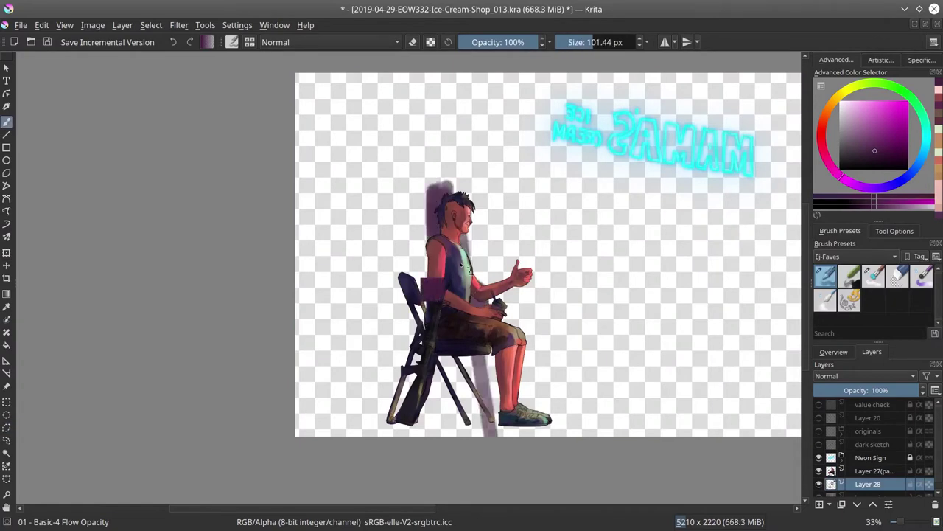
pyautogui.moveTo(413, 191); pyautogui.dragTo(413, 383)
pyautogui.moveTo(383, 420); pyautogui.dragTo(489, 359)
pyautogui.scroll(-1, 869, 472)
pyautogui.click(819, 490)
pyautogui.press('[')
pyautogui.press('[')
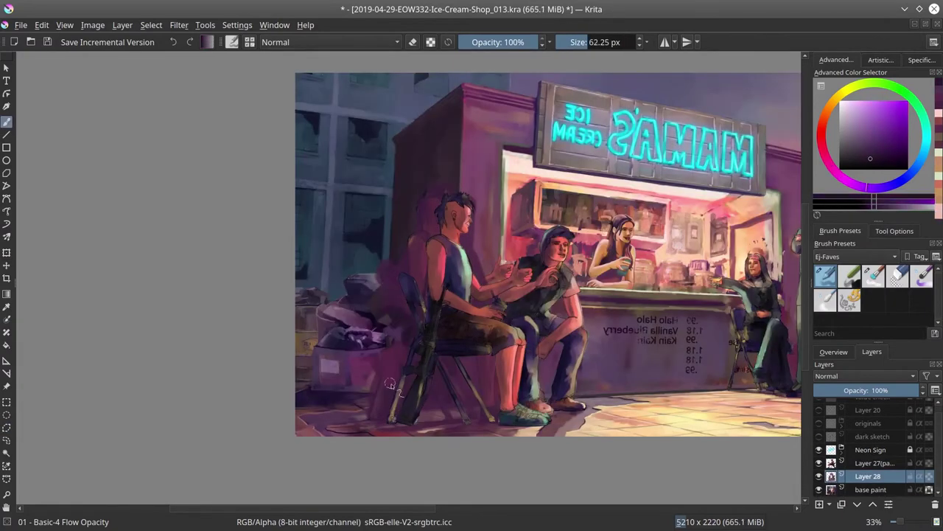
# Add dark purple shading beside the chair and erase the excess near its legs
pyautogui.moveTo(400, 269); pyautogui.dragTo(413, 289)
pyautogui.keyDown('ctrl'); pyautogui.click(409, 284); pyautogui.keyUp('ctrl')
pyautogui.press('[')
pyautogui.press('[')
pyautogui.press('[')
pyautogui.press('[')
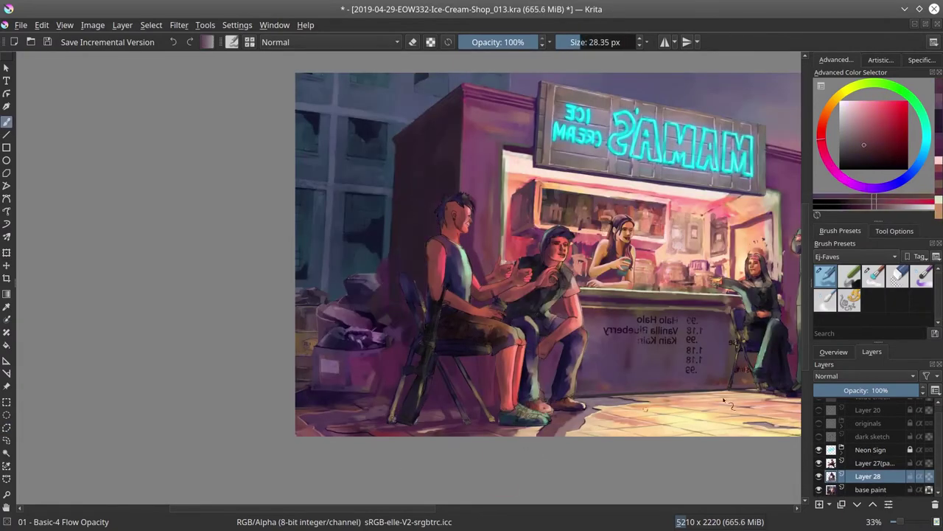
pyautogui.press('/')
pyautogui.moveTo(457, 431); pyautogui.dragTo(420, 413)
pyautogui.moveTo(450, 368); pyautogui.dragTo(487, 432)
pyautogui.press('/')
# Touch up around the chair legs with small pink and purple strokes, adjusting brush size
pyautogui.click(833, 352)
pyautogui.keyDown('ctrl'); pyautogui.click(442, 361); pyautogui.keyUp('ctrl')
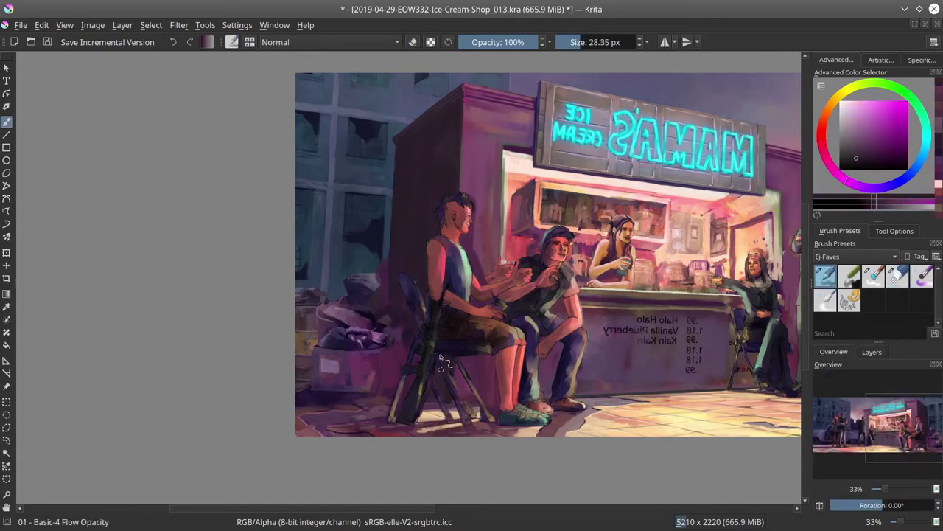
pyautogui.press('[')
pyautogui.moveTo(435, 413); pyautogui.dragTo(453, 417)
pyautogui.keyDown('ctrl'); pyautogui.click(484, 415); pyautogui.keyUp('ctrl')
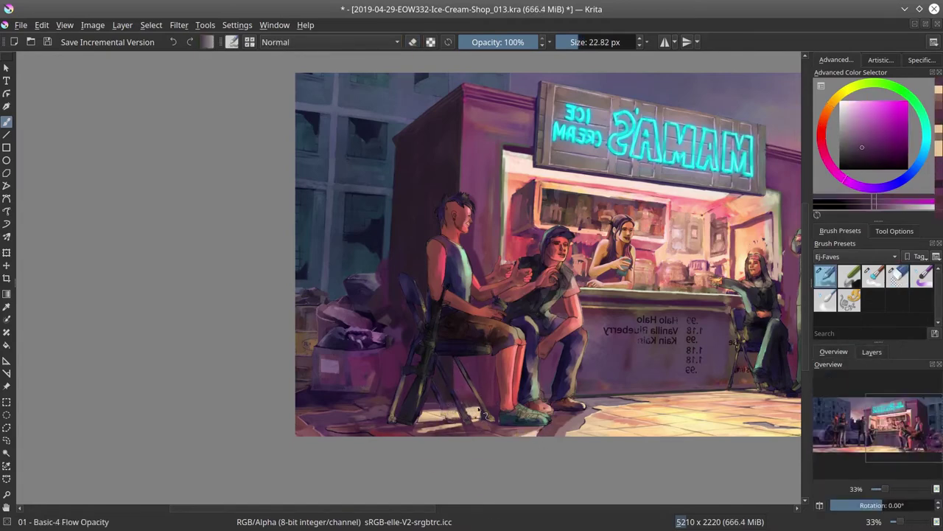
pyautogui.keyDown('ctrl'); pyautogui.click(442, 393); pyautogui.keyUp('ctrl')
pyautogui.press(']')
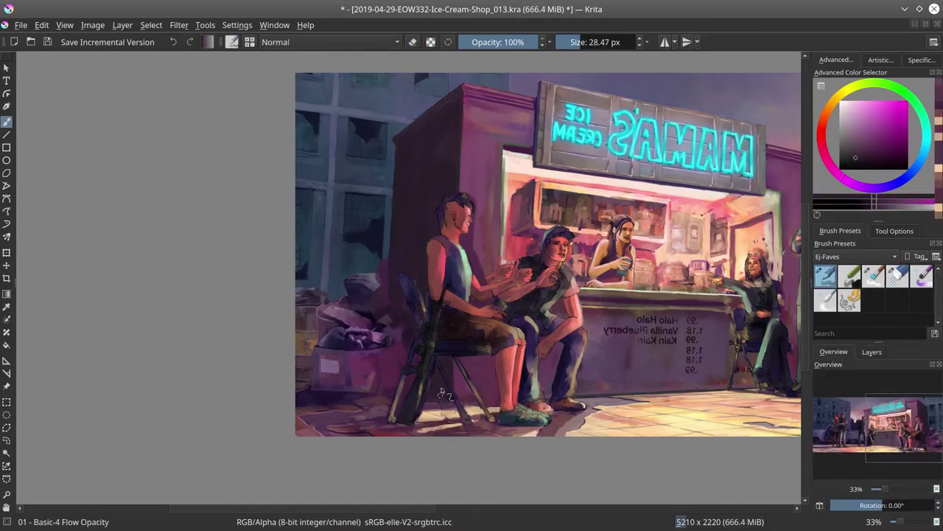
pyautogui.keyDown('ctrl'); pyautogui.click(443, 393); pyautogui.keyUp('ctrl')
pyautogui.press(']')
pyautogui.press(']')
pyautogui.scroll(3, 507, 313)
pyautogui.press('[')
pyautogui.press('[')
pyautogui.press('[')
pyautogui.press('[')
pyautogui.press('[')
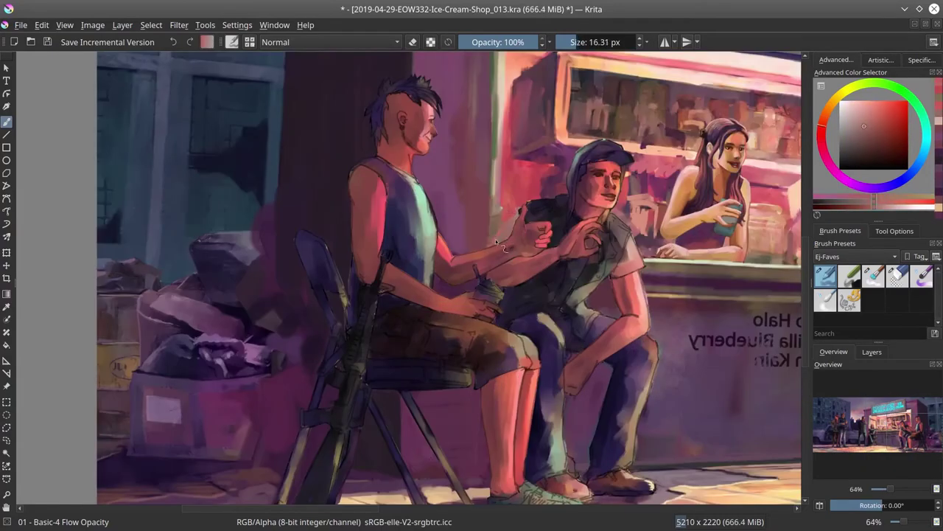
# Save the painting, unmirror the view and frame the two seated men
pyautogui.scroll(-2, 496, 239)
pyautogui.click(47, 42)
pyautogui.press('-')
pyautogui.press('-')
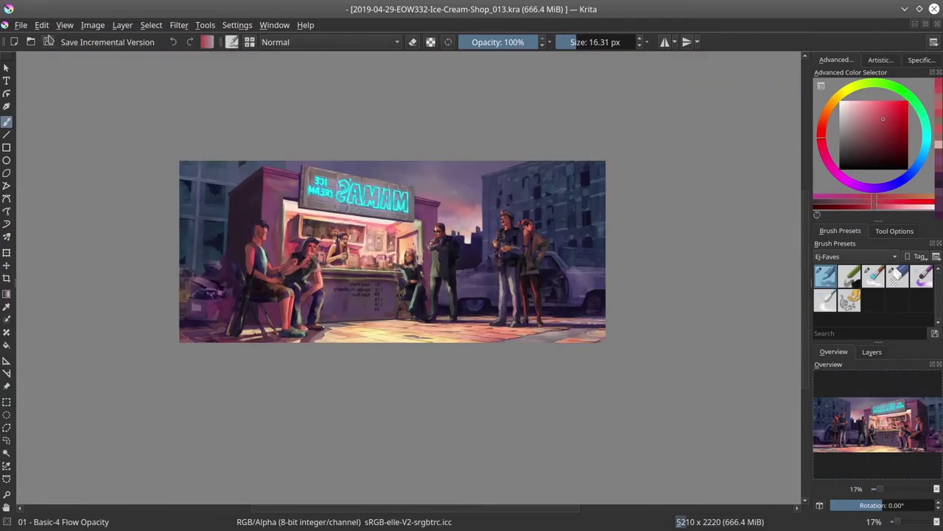
pyautogui.press('m')
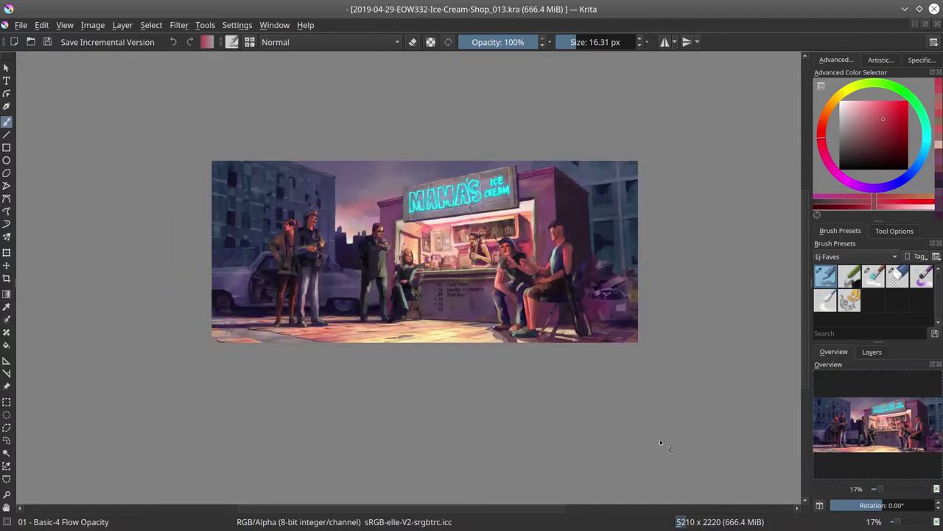
pyautogui.scroll(4, 659, 439)
pyautogui.moveTo(659, 440)
pyautogui.mouseDown()
pyautogui.moveTo(509, 356)
pyautogui.moveTo(499, 280)
pyautogui.mouseUp()
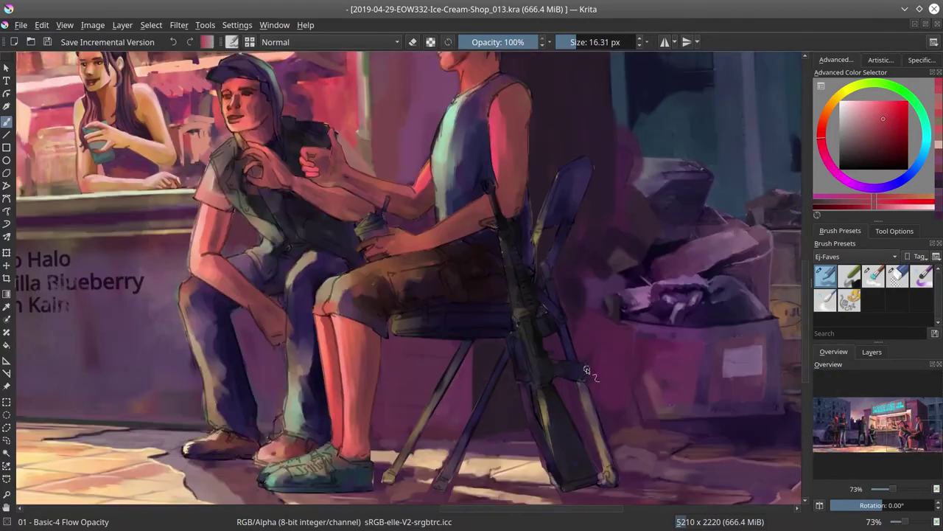
pyautogui.click(872, 351)
# Pick orange, dark purple, dark red and magenta floor tones with a smaller brush
pyautogui.keyDown('ctrl'); pyautogui.click(465, 398); pyautogui.keyUp('ctrl')
pyautogui.press('[')
pyautogui.press('[')
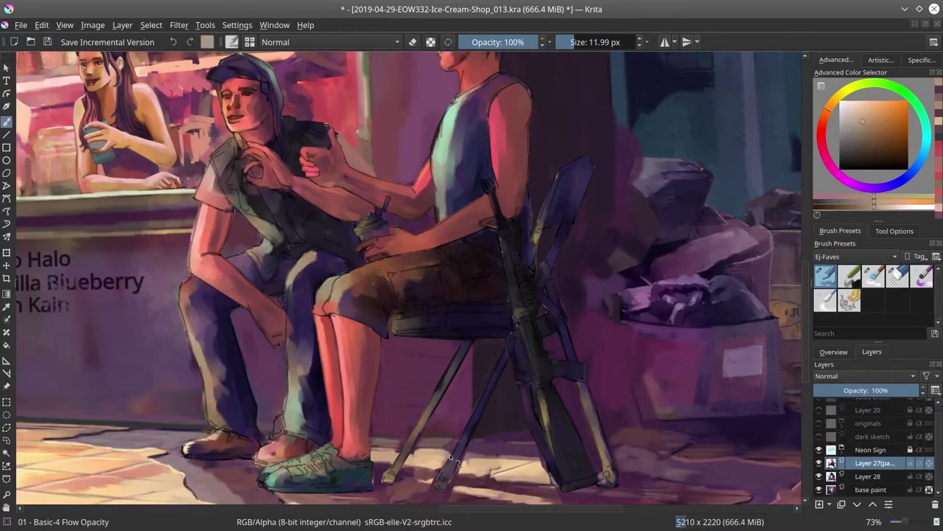
pyautogui.moveTo(439, 451); pyautogui.dragTo(507, 389)
pyautogui.keyDown('ctrl'); pyautogui.click(521, 405); pyautogui.keyUp('ctrl')
pyautogui.press('[')
pyautogui.press('[')
pyautogui.press('[')
pyautogui.press('[')
pyautogui.press('[')
pyautogui.keyDown('ctrl'); pyautogui.click(520, 405); pyautogui.keyUp('ctrl')
pyautogui.hotkey('ctrl', '[')
pyautogui.press(']')
pyautogui.press(']')
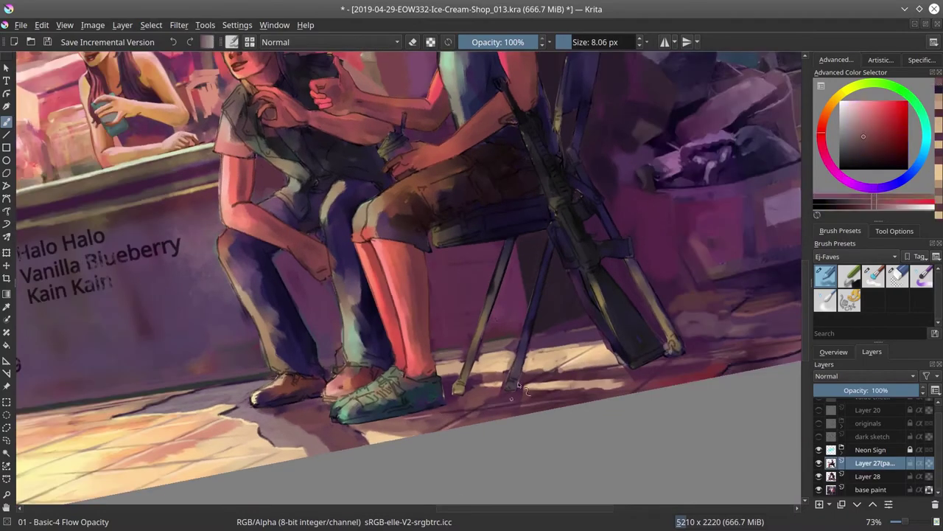
pyautogui.keyDown('ctrl'); pyautogui.click(479, 417); pyautogui.keyUp('ctrl')
pyautogui.press(']')
pyautogui.press(']')
pyautogui.press(']')
pyautogui.press(']')
pyautogui.press(']')
pyautogui.press('/')
pyautogui.press('/')
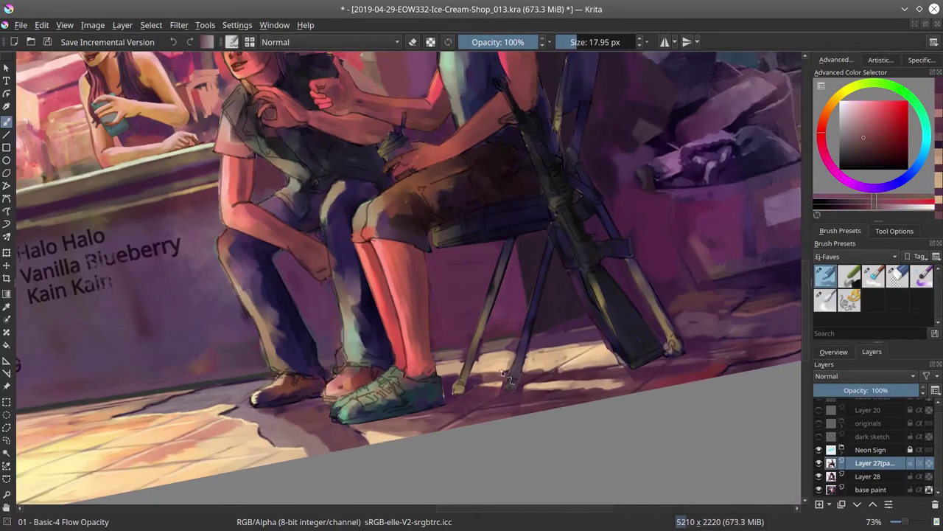
# Dab greyish purple and magenta detail around the rifle stock and butt, then level the canvas
pyautogui.keyDown('ctrl'); pyautogui.click(533, 343); pyautogui.keyUp('ctrl')
pyautogui.keyDown('ctrl'); pyautogui.click(525, 387); pyautogui.keyUp('ctrl')
pyautogui.keyDown('ctrl'); pyautogui.click(583, 387); pyautogui.keyUp('ctrl')
pyautogui.press('[')
pyautogui.press('[')
pyautogui.press('[')
pyautogui.press('[')
pyautogui.keyDown('ctrl'); pyautogui.click(723, 347); pyautogui.keyUp('ctrl')
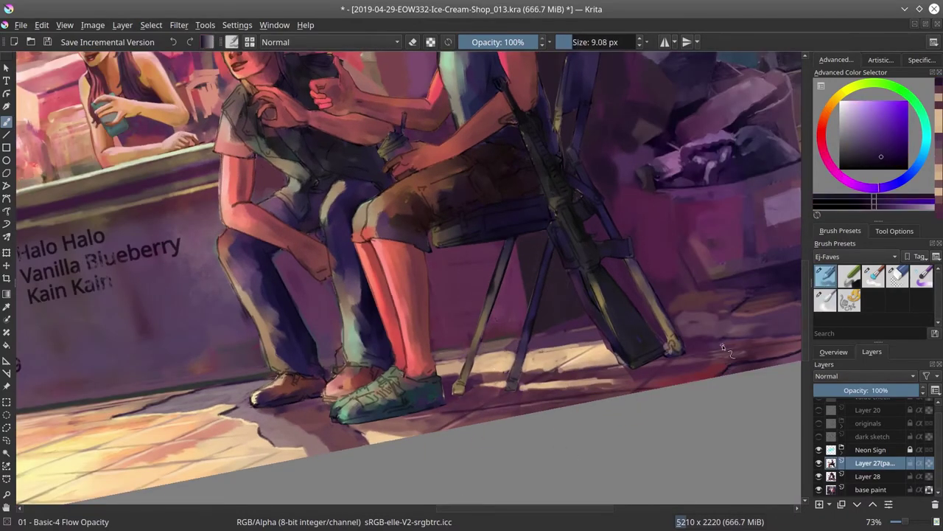
pyautogui.keyDown('ctrl'); pyautogui.click(596, 395); pyautogui.keyUp('ctrl')
pyautogui.press('5')
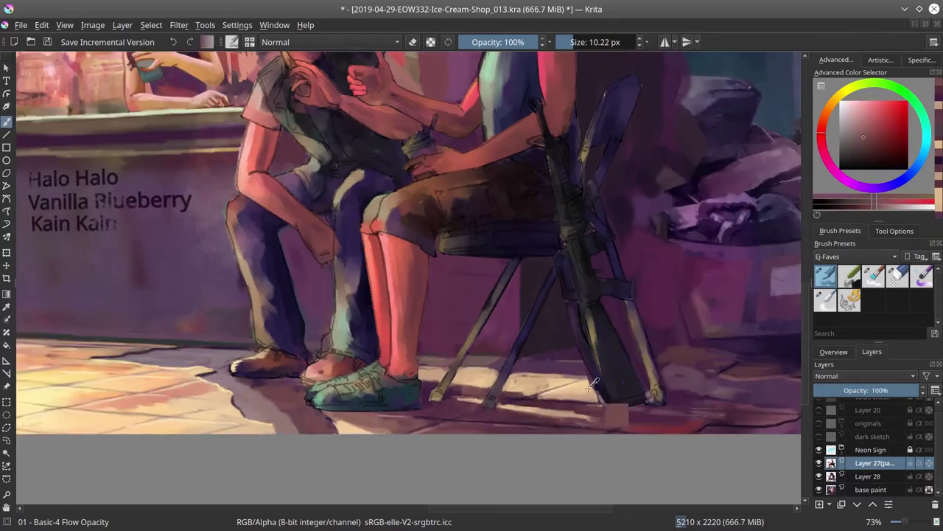
# Paint light peach floor strokes extending beside the chair
pyautogui.keyDown('ctrl'); pyautogui.click(525, 381); pyautogui.keyUp('ctrl')
pyautogui.press('[')
pyautogui.keyDown('ctrl'); pyautogui.click(524, 380); pyautogui.keyUp('ctrl')
pyautogui.keyDown('ctrl'); pyautogui.click(508, 372); pyautogui.keyUp('ctrl')
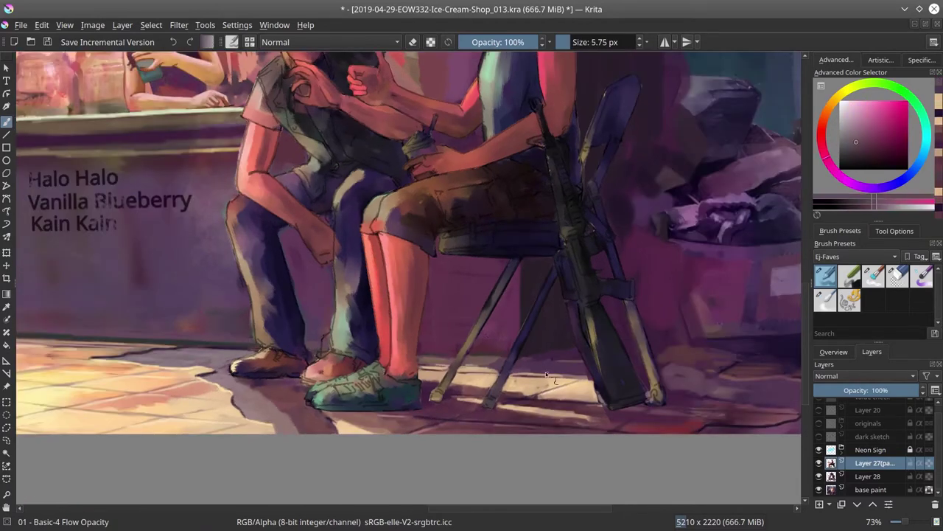
pyautogui.keyDown('ctrl'); pyautogui.click(525, 377); pyautogui.keyUp('ctrl')
pyautogui.keyDown('ctrl'); pyautogui.click(525, 376); pyautogui.keyUp('ctrl')
pyautogui.hscroll(3, 530, 378)
pyautogui.press(']')
pyautogui.keyDown('ctrl'); pyautogui.click(501, 378); pyautogui.keyUp('ctrl')
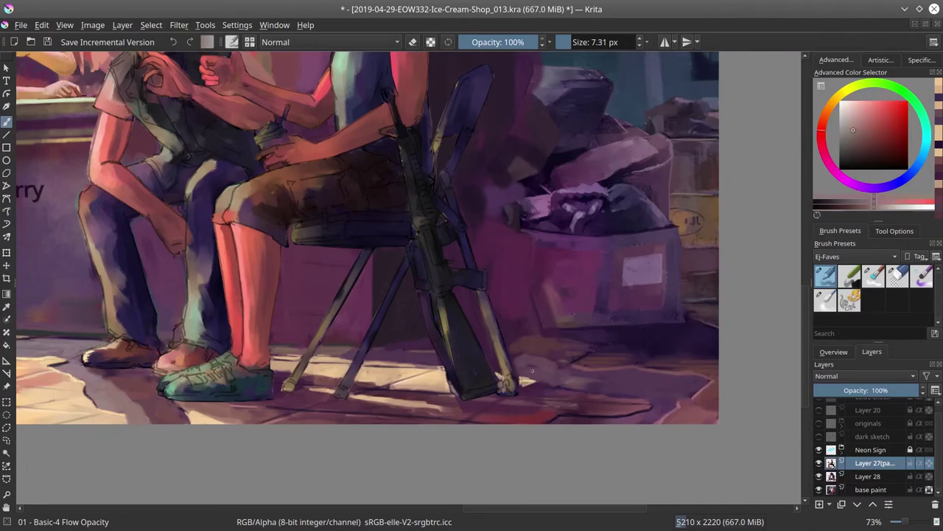
pyautogui.press(']')
pyautogui.press(']')
pyautogui.keyDown('ctrl'); pyautogui.click(549, 392); pyautogui.keyUp('ctrl')
pyautogui.moveTo(549, 392); pyautogui.dragTo(723, 358)
# Paint a dark magenta shadow line on the floor right of the rifle
pyautogui.keyDown('ctrl'); pyautogui.click(549, 393); pyautogui.keyUp('ctrl')
pyautogui.press('/')
pyautogui.press('/')
pyautogui.keyDown('ctrl'); pyautogui.click(457, 412); pyautogui.keyUp('ctrl')
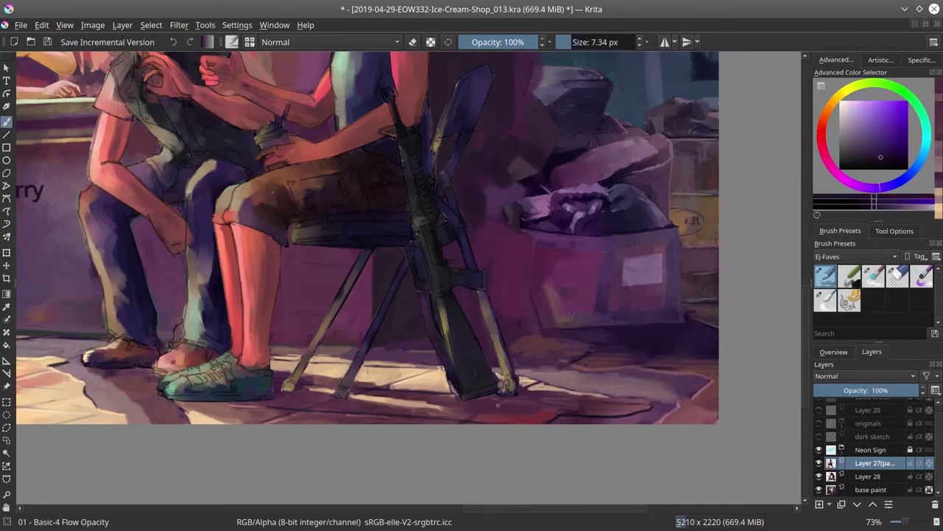
pyautogui.moveTo(516, 404); pyautogui.dragTo(661, 404)
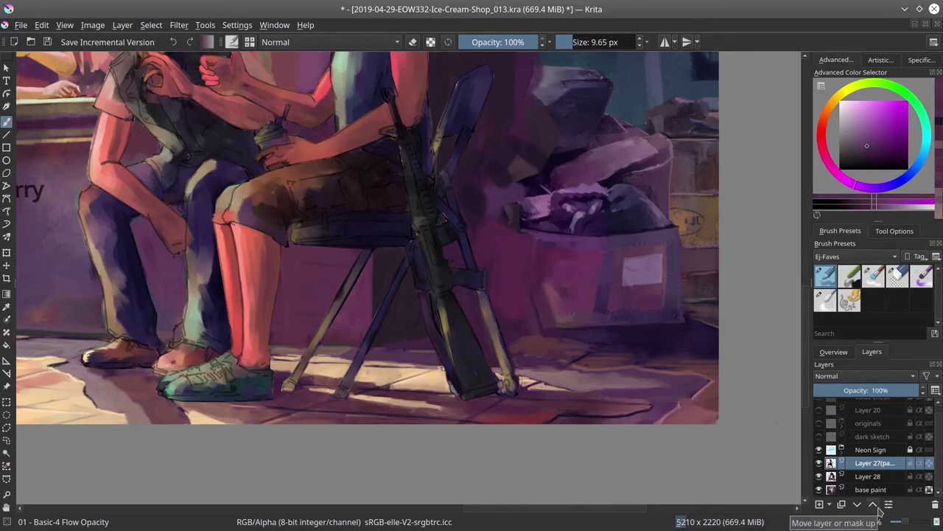
# Paint pink and orange strokes around the folding chair legs and save
pyautogui.scroll(-5, 577, 435)
pyautogui.scroll(6, 577, 436)
pyautogui.keyDown('ctrl'); pyautogui.click(371, 318); pyautogui.keyUp('ctrl')
pyautogui.scroll(-2, 472, 368)
pyautogui.keyDown('ctrl'); pyautogui.click(569, 422); pyautogui.keyUp('ctrl')
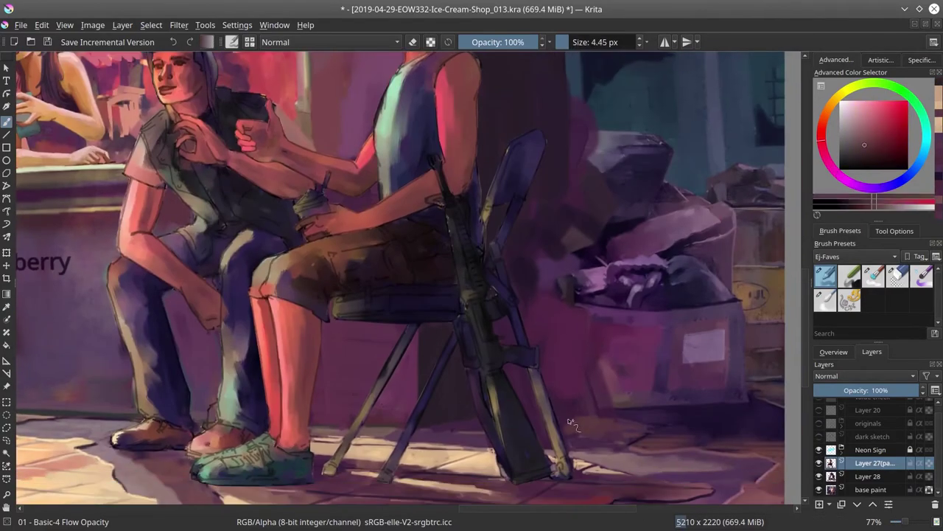
pyautogui.keyDown('ctrl'); pyautogui.click(601, 389); pyautogui.keyUp('ctrl')
pyautogui.moveTo(420, 424); pyautogui.dragTo(532, 414)
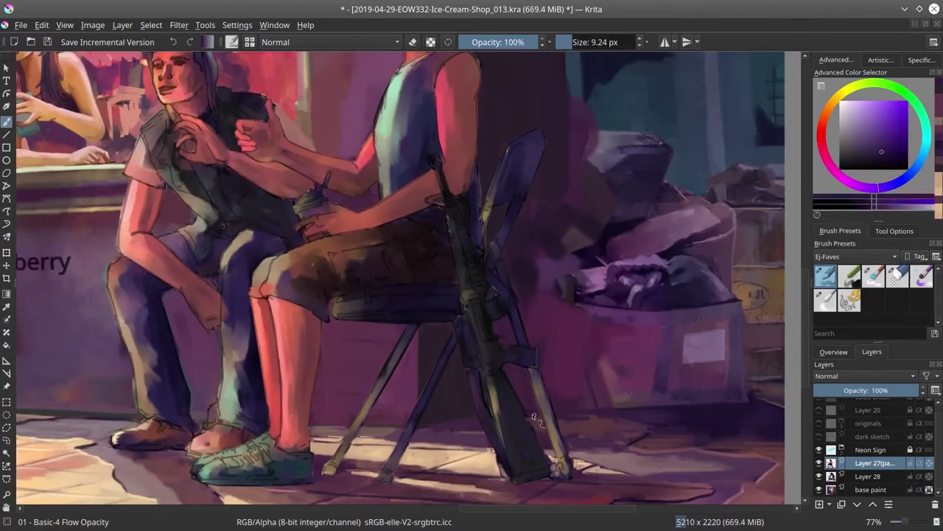
pyautogui.keyDown('ctrl'); pyautogui.click(592, 387); pyautogui.keyUp('ctrl')
pyautogui.keyDown('ctrl'); pyautogui.click(632, 406); pyautogui.keyUp('ctrl')
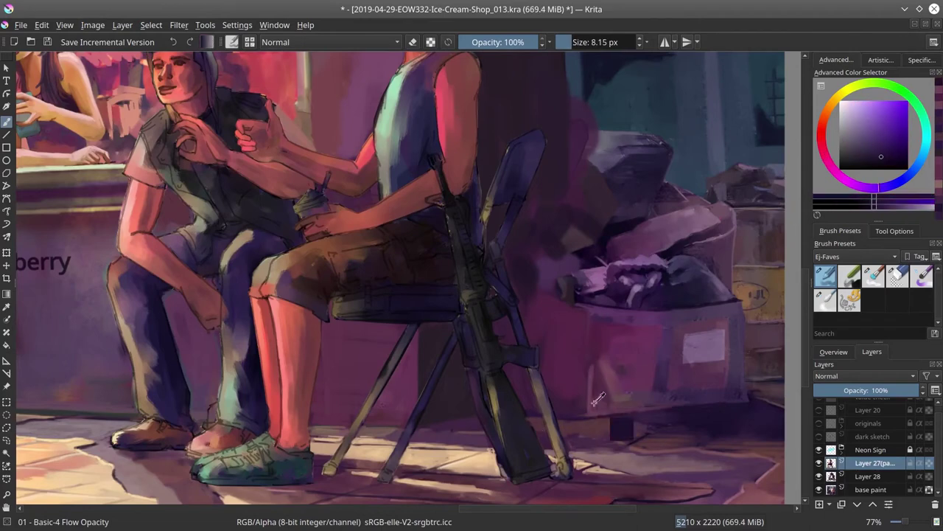
pyautogui.keyDown('ctrl'); pyautogui.click(533, 313); pyautogui.keyUp('ctrl')
pyautogui.click(47, 42)
# Frame the rubble pile and standing man, picking a dark blue-grey with a smaller brush
pyautogui.moveTo(553, 173); pyautogui.dragTo(480, 239)
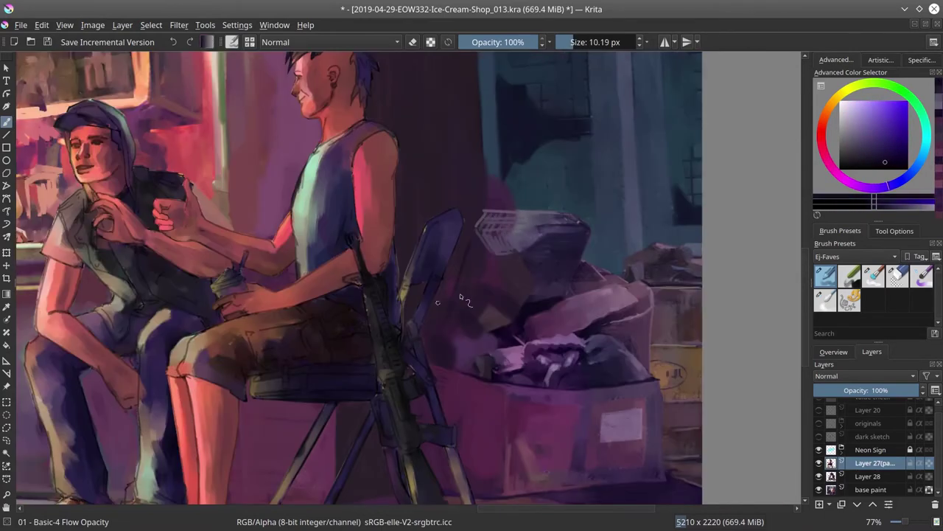
pyautogui.keyDown('ctrl'); pyautogui.click(503, 396); pyautogui.keyUp('ctrl')
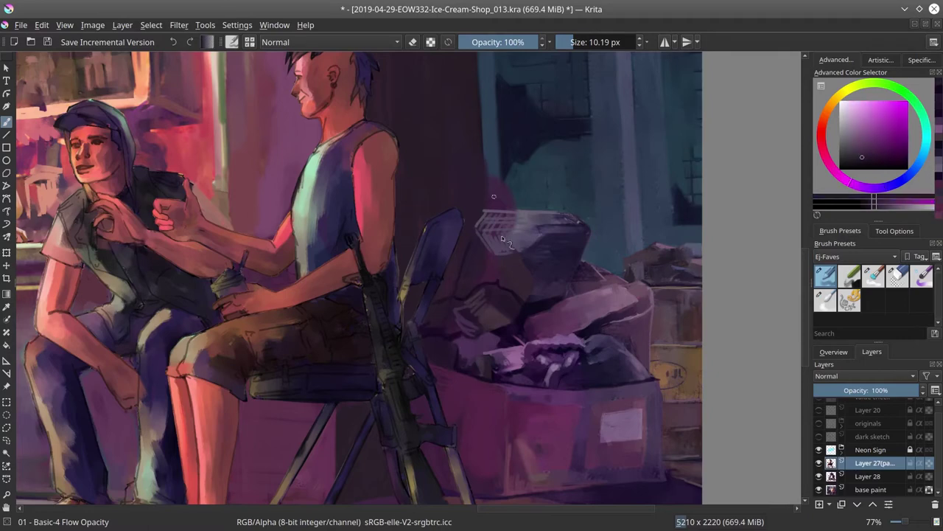
pyautogui.press('/')
pyautogui.rightClick(887, 489)
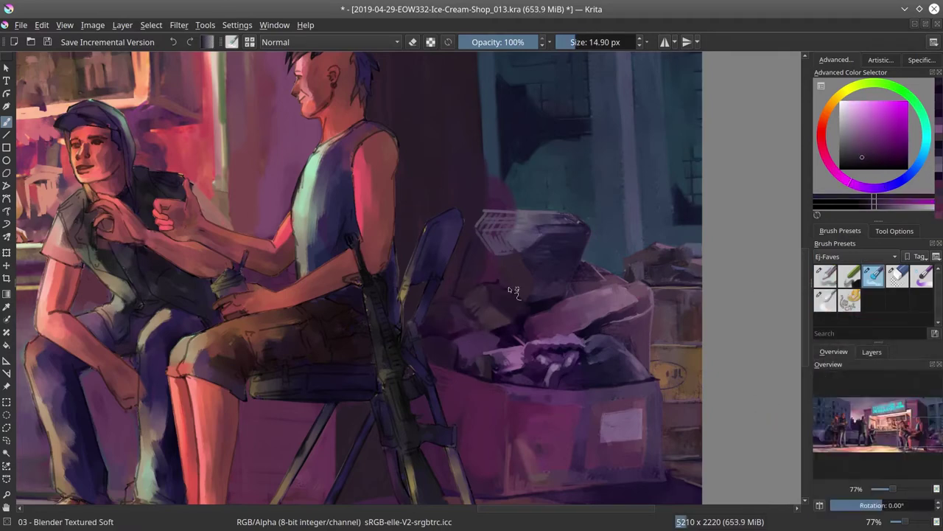
pyautogui.press('/')
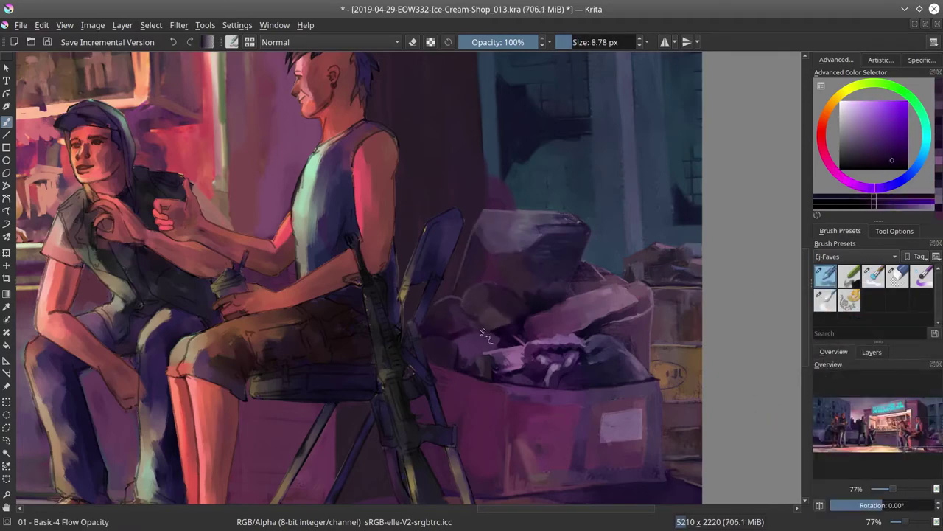
pyautogui.keyDown('ctrl'); pyautogui.click(491, 160); pyautogui.keyUp('ctrl')
pyautogui.press('[')
# Repaint the rubbish heap behind the mohawked man as rocky purple debris and fit the page
pyautogui.scroll(-5, 509, 205)
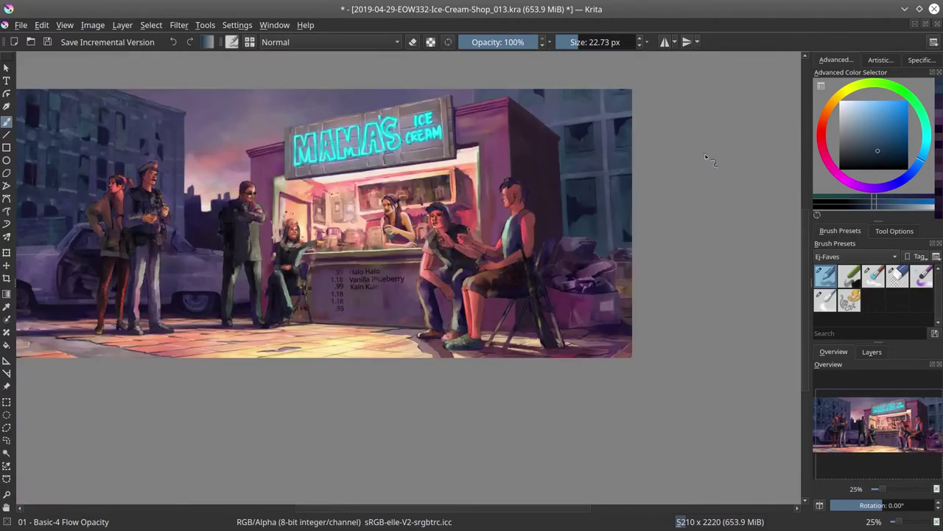
pyautogui.scroll(4, 558, 208)
pyautogui.keyDown('ctrl'); pyautogui.click(557, 207); pyautogui.keyUp('ctrl')
pyautogui.keyDown('ctrl'); pyautogui.click(542, 267); pyautogui.keyUp('ctrl')
pyautogui.press('/')
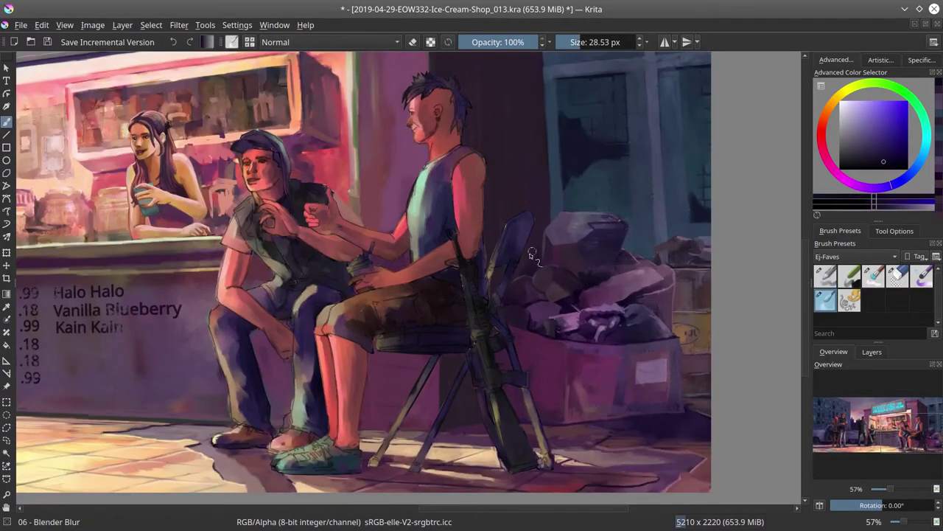
pyautogui.press('/')
pyautogui.scroll(-4, 676, 395)
pyautogui.scroll(5, 596, 195)
pyautogui.keyDown('ctrl'); pyautogui.click(587, 207); pyautogui.keyUp('ctrl')
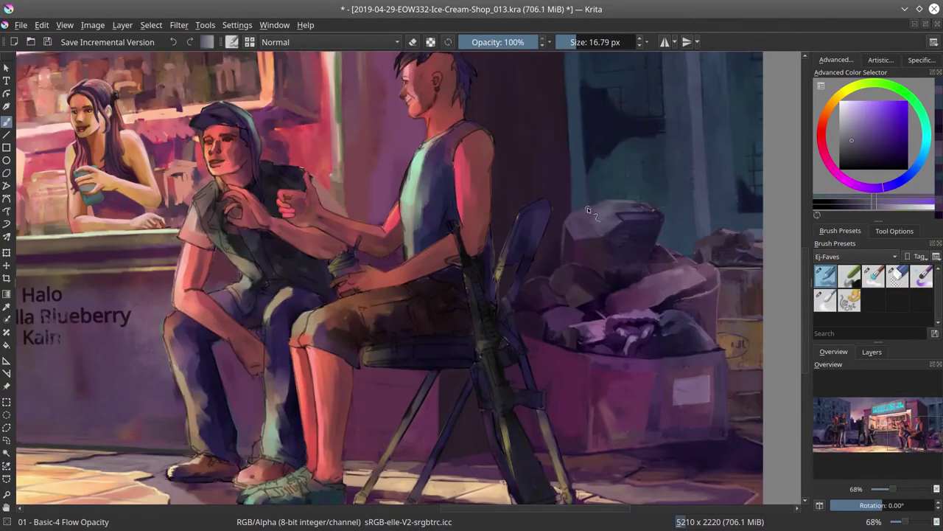
pyautogui.scroll(-2, 479, 221)
pyautogui.keyDown('ctrl'); pyautogui.click(407, 233); pyautogui.keyUp('ctrl')
pyautogui.press(']')
pyautogui.scroll(-3, 407, 233)
pyautogui.press('2')
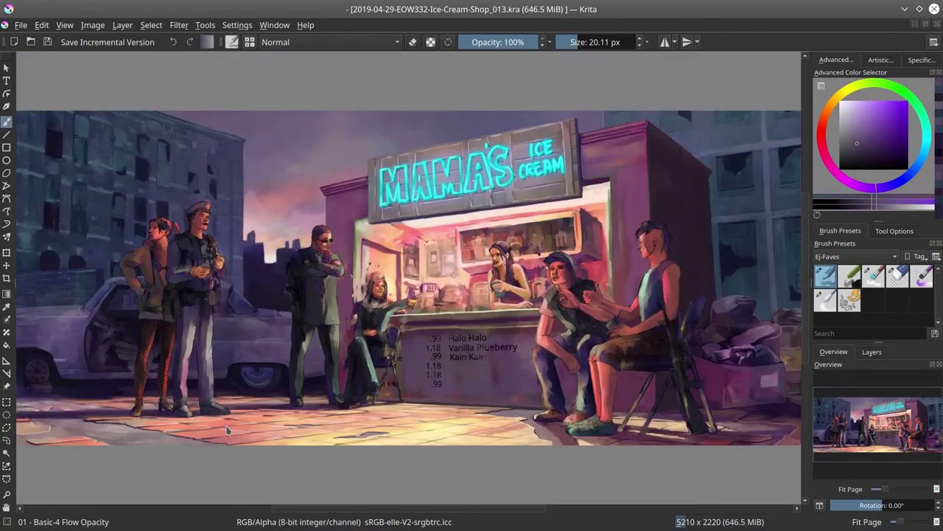
# Solo the price-list text layer and copy the Tatlo, Upat and Lorem ipsum rows under Kain Kain
pyautogui.click(872, 352)
pyautogui.keyDown('shift'); pyautogui.click(819, 457); pyautogui.keyUp('shift')
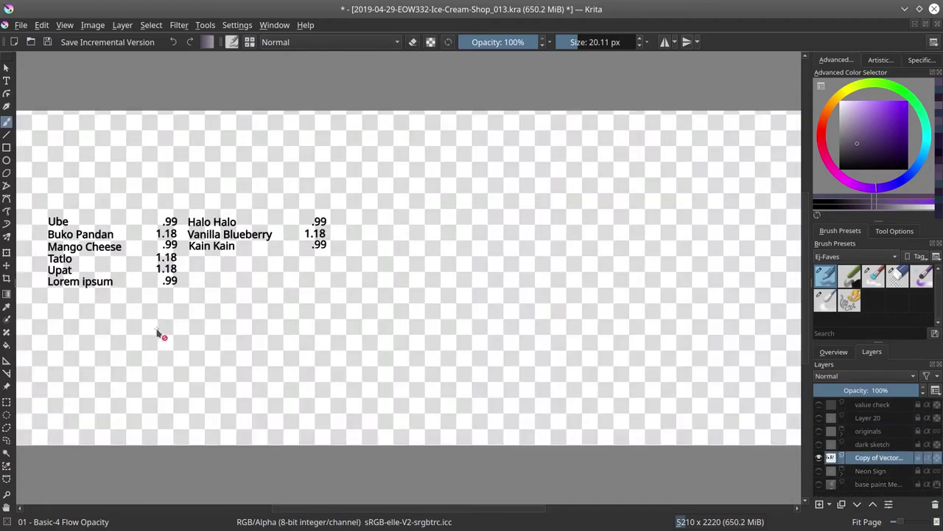
pyautogui.moveTo(36, 251); pyautogui.dragTo(180, 289)
pyautogui.click(151, 24)
pyautogui.hotkey('ctrl', 'c')
pyautogui.hotkey('ctrl', 'v')
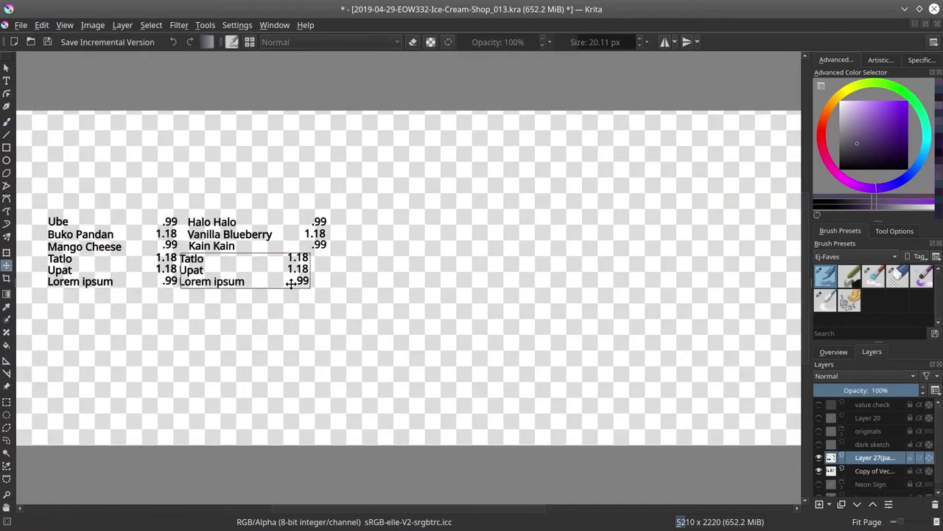
pyautogui.moveTo(321, 301); pyautogui.dragTo(330, 302)
pyautogui.press('b')
# On a new layer over the faded text, hand-letter the menu starting with Ube, and save
pyautogui.hotkey('ctrl', 'e')
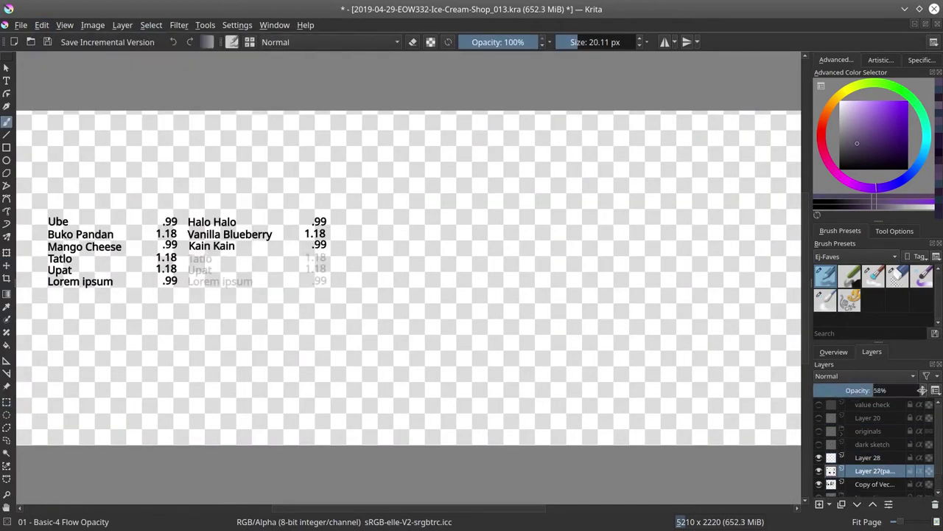
pyautogui.press('Insert')
pyautogui.scroll(5, 341, 305)
pyautogui.click(21, 24)
pyautogui.click(40, 85)
pyautogui.press('[')
pyautogui.press('[')
pyautogui.press('[')
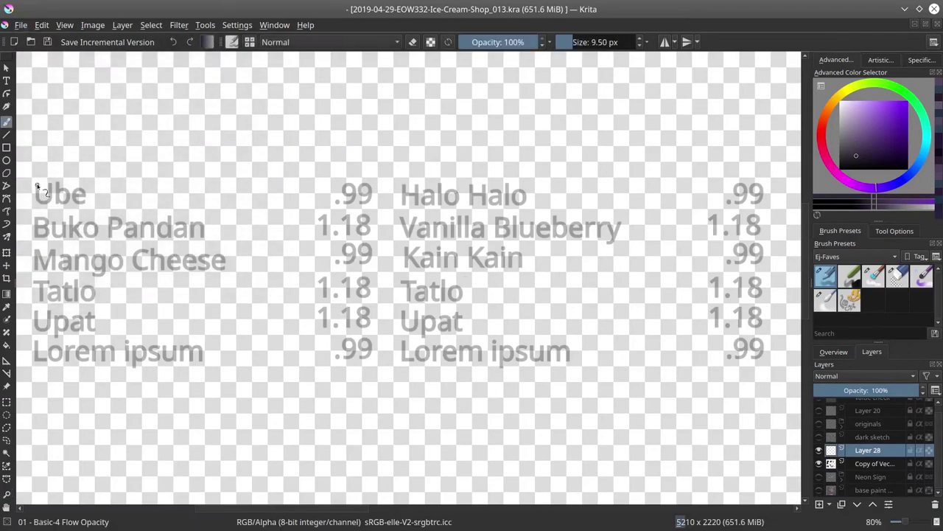
pyautogui.moveTo(46, 186); pyautogui.dragTo(67, 205)
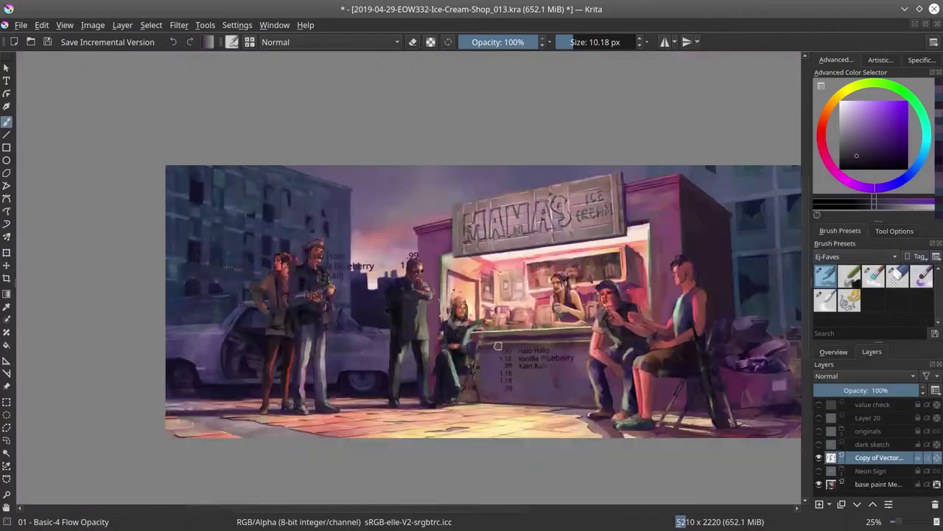
pyautogui.hotkey('ctrl', 's')
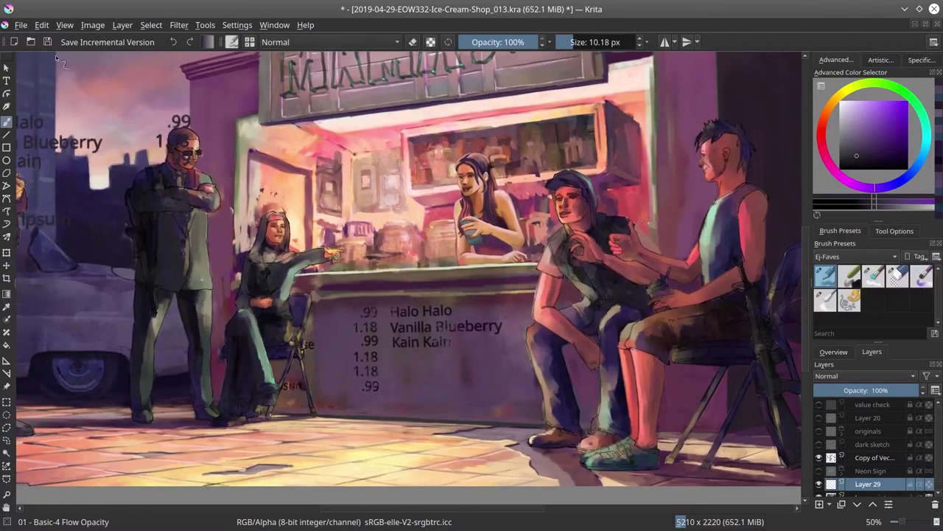
# Save, then shift the menu text layer about 30 px left
pyautogui.hotkey('ctrl', 's')
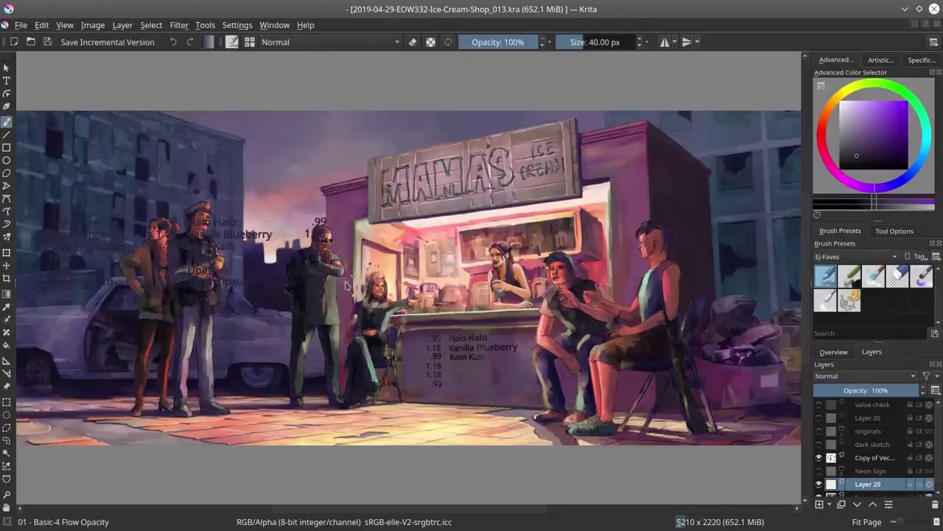
pyautogui.click(874, 456)
pyautogui.hotkey('ctrl', 't')
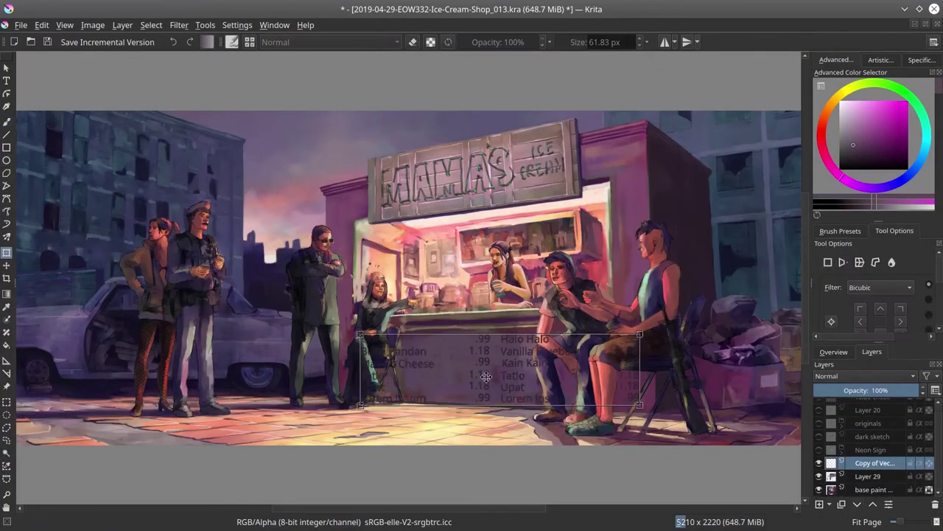
pyautogui.moveTo(641, 338); pyautogui.dragTo(616, 336)
pyautogui.press('Return')
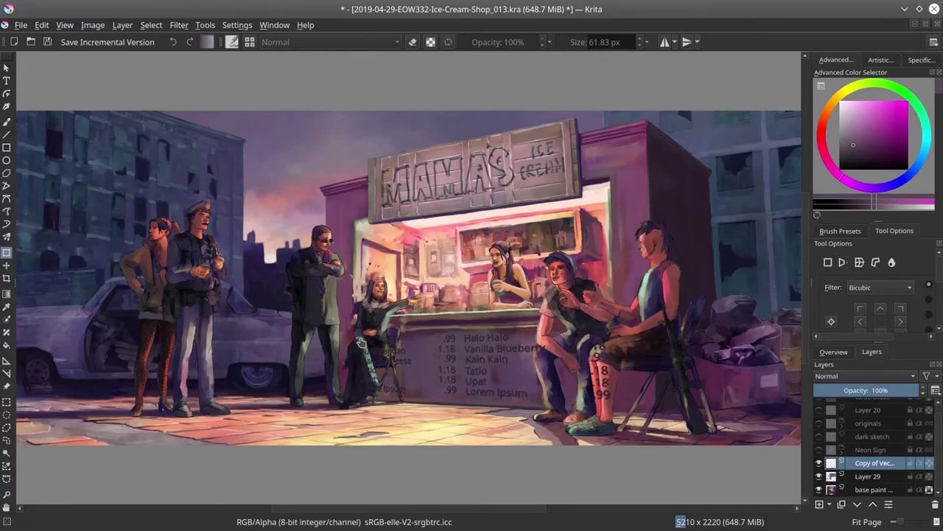
# Duplicate the menu text layer and erase the numbers spilling onto the seated man, then save
pyautogui.scroll(3, 487, 361)
pyautogui.rightClick(875, 462)
pyautogui.click(796, 201)
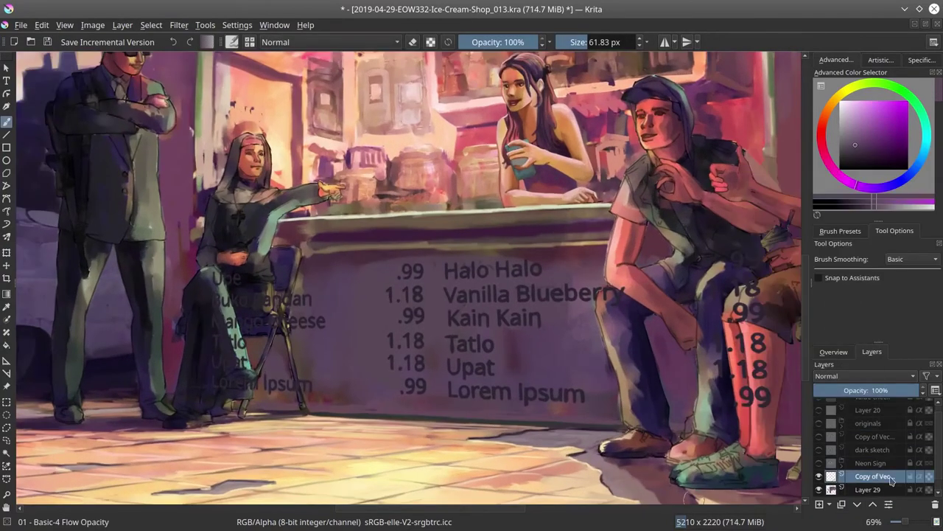
pyautogui.press('e')
pyautogui.moveTo(608, 291)
pyautogui.mouseDown()
pyautogui.moveTo(751, 317)
pyautogui.moveTo(752, 398)
pyautogui.mouseUp()
pyautogui.hotkey('ctrl', 's')
# Darken the legs of the nun's chair with a red-orange
pyautogui.press('F5')
pyautogui.press('Escape')
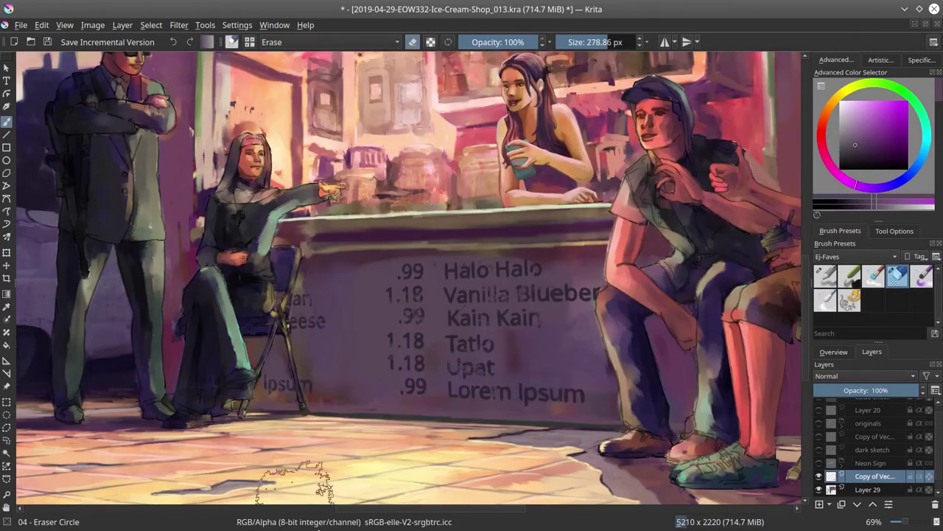
pyautogui.press('F5')
pyautogui.press('Escape')
pyautogui.press('/')
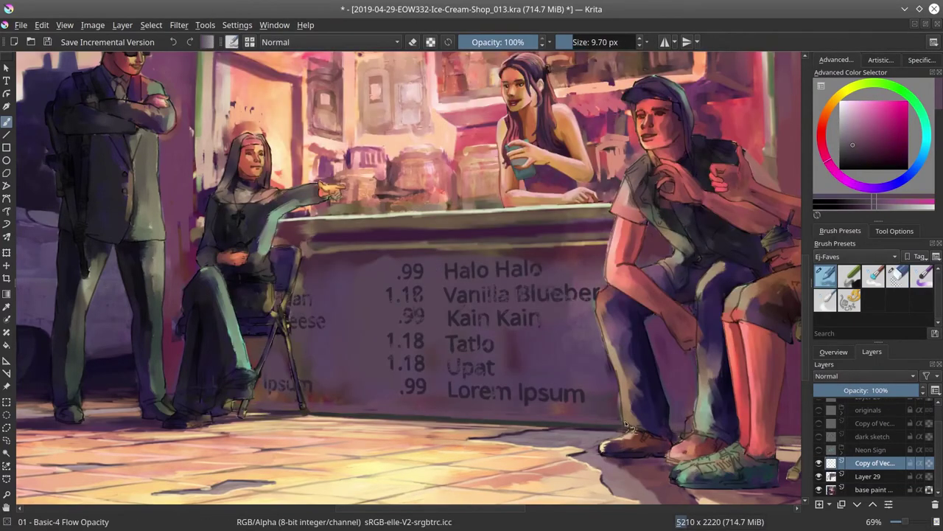
pyautogui.keyDown('ctrl'); pyautogui.click(271, 409); pyautogui.keyUp('ctrl')
pyautogui.moveTo(271, 409)
pyautogui.mouseDown()
pyautogui.moveTo(413, 254)
pyautogui.moveTo(363, 265)
pyautogui.moveTo(510, 235)
pyautogui.moveTo(583, 245)
pyautogui.moveTo(626, 266)
pyautogui.moveTo(336, 248)
pyautogui.moveTo(214, 404)
pyautogui.moveTo(606, 215)
pyautogui.moveTo(642, 240)
pyautogui.moveTo(496, 350)
pyautogui.moveTo(255, 409)
pyautogui.moveTo(575, 406)
pyautogui.moveTo(653, 343)
pyautogui.moveTo(312, 415)
pyautogui.mouseUp()
# Shade along the lower counter with a pink-magenta and show the whole-painting overview
pyautogui.keyDown('ctrl'); pyautogui.click(426, 249); pyautogui.keyUp('ctrl')
pyautogui.moveTo(455, 388)
pyautogui.mouseDown()
pyautogui.moveTo(319, 412)
pyautogui.moveTo(621, 409)
pyautogui.moveTo(616, 324)
pyautogui.moveTo(359, 408)
pyautogui.mouseUp()
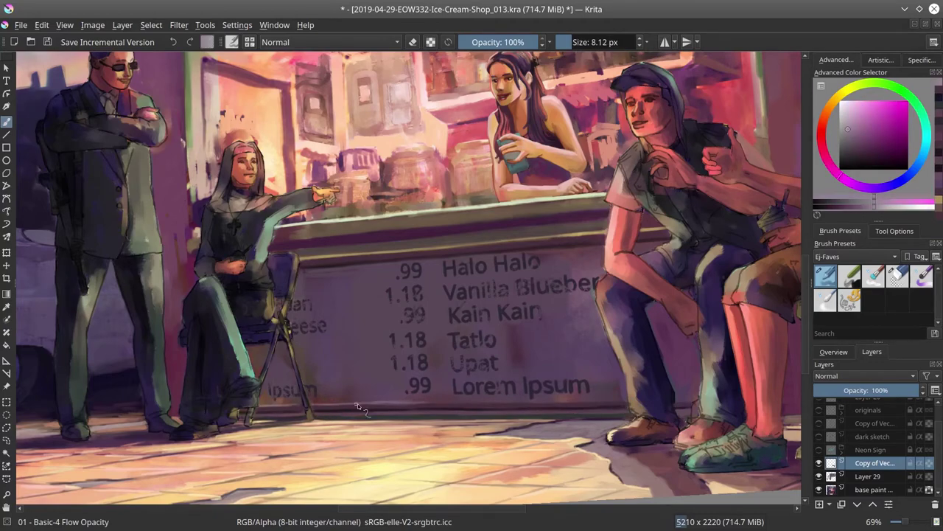
pyautogui.scroll(-3, 554, 418)
pyautogui.click(834, 352)
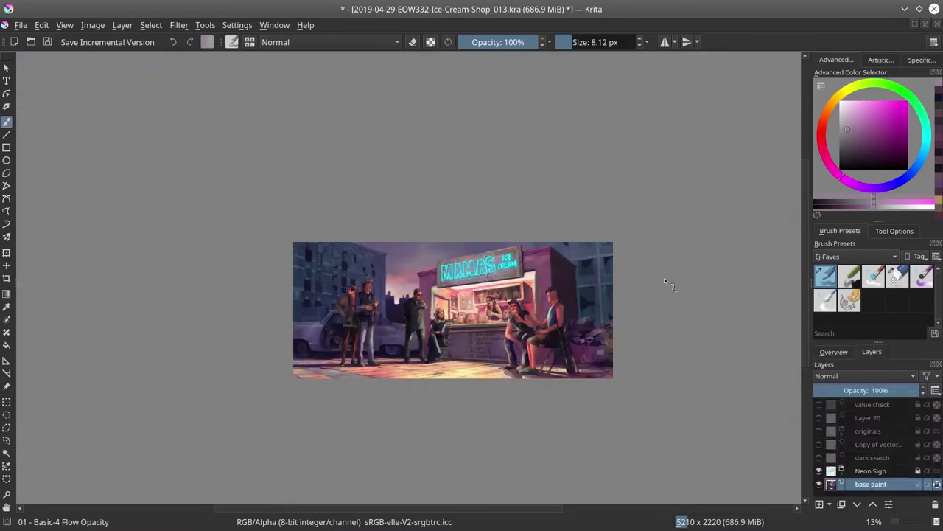
# Flip the view back and forth to check the composition
pyautogui.click(834, 351)
pyautogui.press('m')
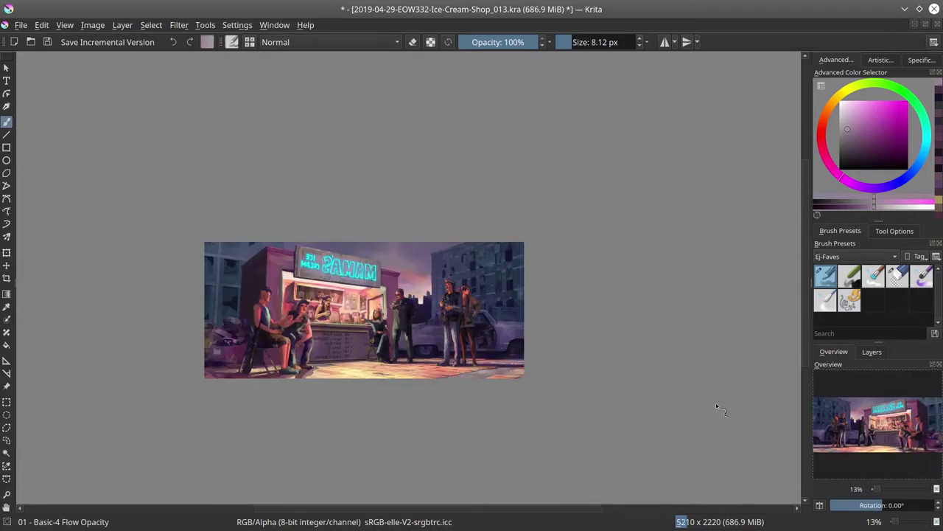
pyautogui.click(821, 505)
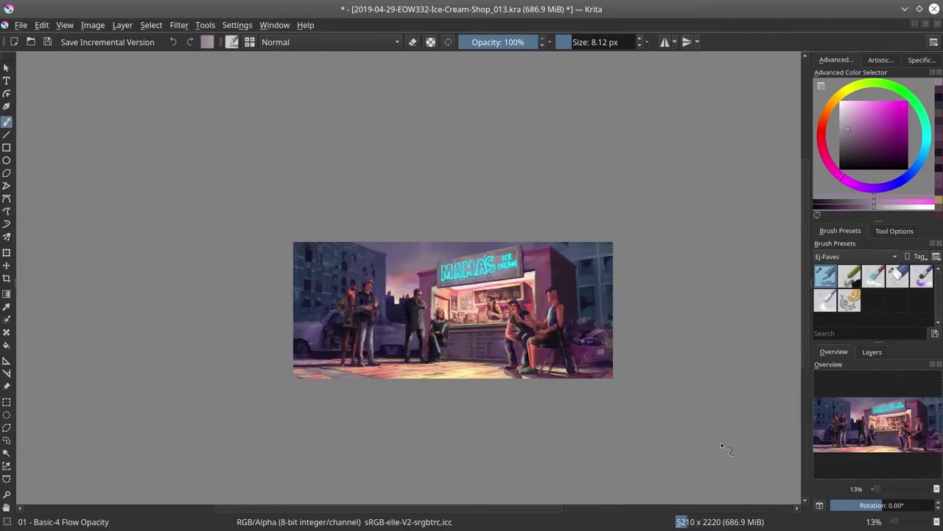
pyautogui.press('m')
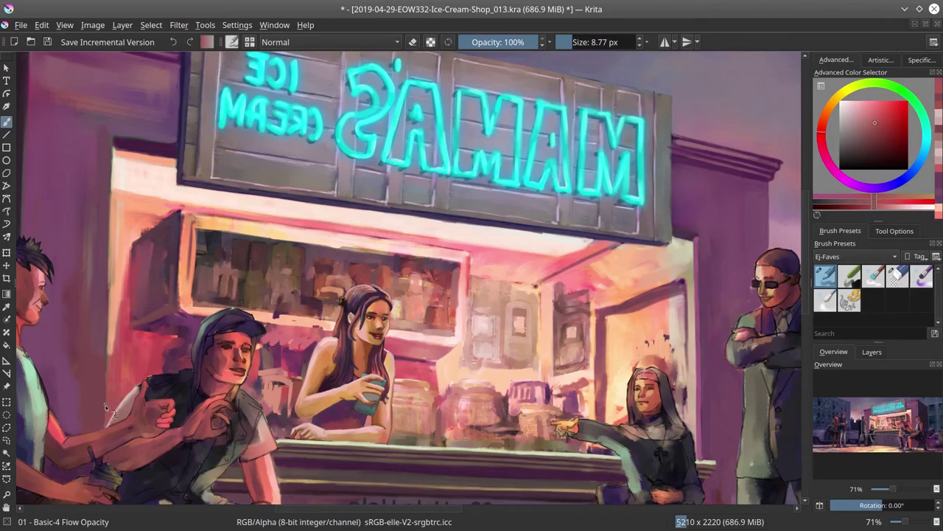
# Add magenta and pink touches to the stand interior, save, and check the view tilted about 20 degrees
pyautogui.keyDown('ctrl'); pyautogui.click(109, 435); pyautogui.keyUp('ctrl')
pyautogui.hotkey('ctrl', 's')
pyautogui.moveTo(129, 482); pyautogui.dragTo(90, 250)
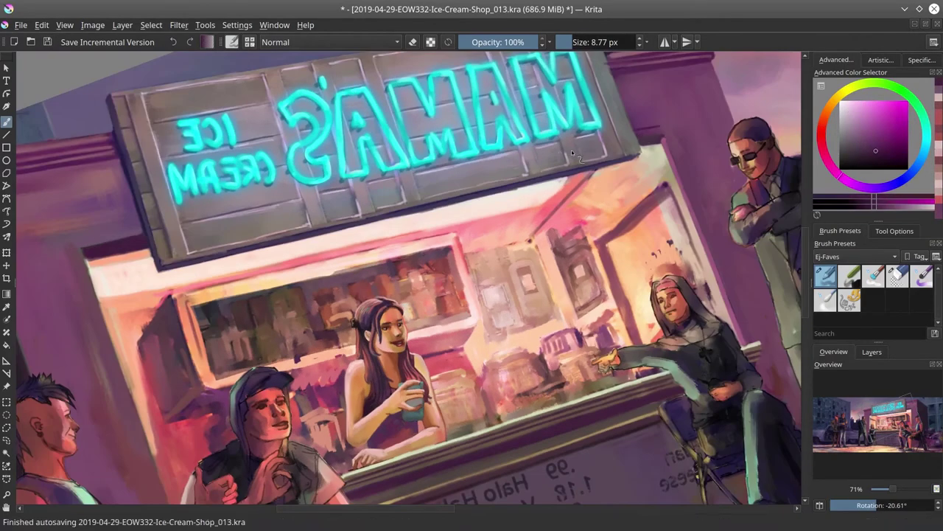
pyautogui.press('5')
pyautogui.keyDown('ctrl'); pyautogui.click(713, 370); pyautogui.keyUp('ctrl')
pyautogui.press('-')
pyautogui.press('-')
pyautogui.press('-')
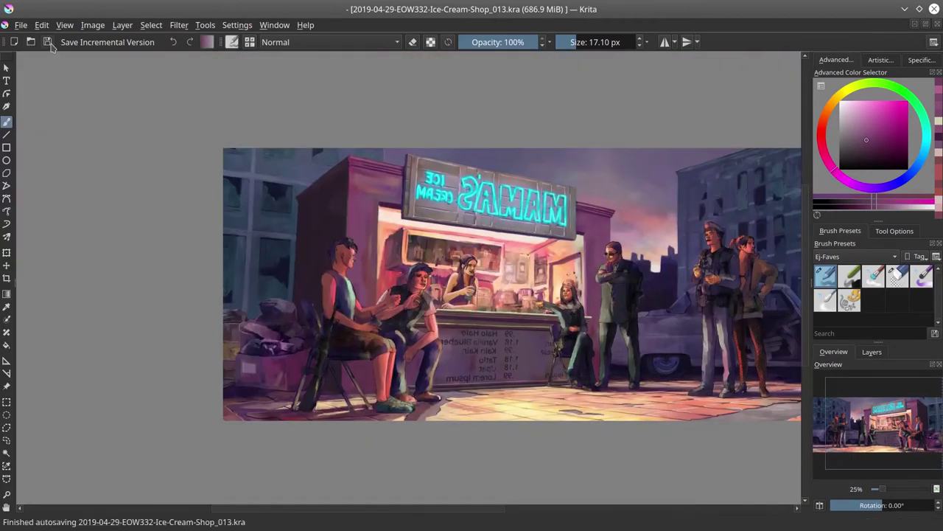
# Brush dark mauve shadow strokes along the underside of the MAMA'S ICE CREAM sign, including its right end
pyautogui.press('m')
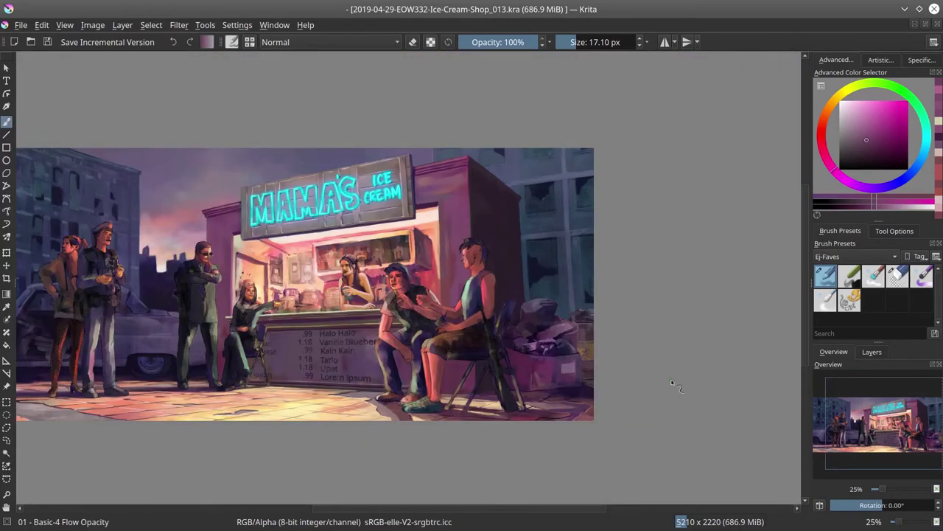
pyautogui.scroll(3, 672, 383)
pyautogui.scroll(2, 293, 304)
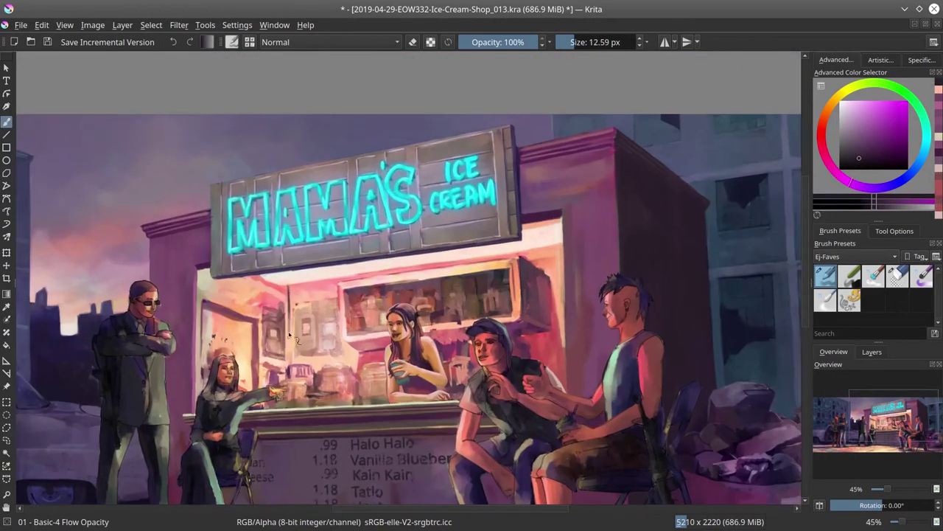
pyautogui.keyDown('ctrl'); pyautogui.click(280, 288); pyautogui.keyUp('ctrl')
pyautogui.moveTo(203, 278); pyautogui.dragTo(550, 250)
pyautogui.moveTo(358, 258)
pyautogui.mouseDown()
pyautogui.moveTo(527, 246)
pyautogui.moveTo(540, 221)
pyautogui.mouseUp()
pyautogui.keyDown('ctrl'); pyautogui.click(504, 283); pyautogui.keyUp('ctrl')
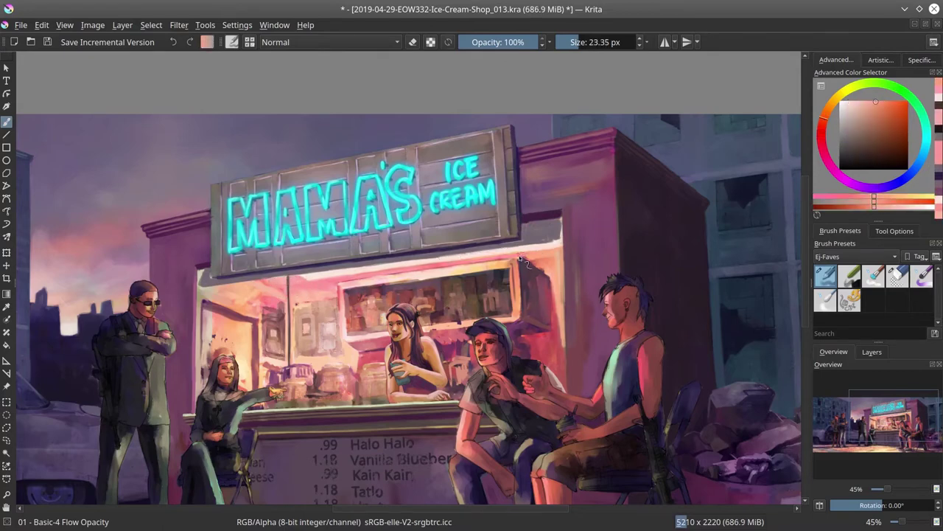
pyautogui.moveTo(521, 225); pyautogui.dragTo(562, 222)
# Deepen the shadow under the sign's left side with darker violet strokes and save
pyautogui.keyDown('ctrl'); pyautogui.click(245, 274); pyautogui.keyUp('ctrl')
pyautogui.moveTo(236, 270)
pyautogui.mouseDown()
pyautogui.moveTo(391, 264)
pyautogui.moveTo(545, 225)
pyautogui.mouseUp()
pyautogui.press('/')
pyautogui.press('/')
pyautogui.keyDown('ctrl'); pyautogui.click(212, 276); pyautogui.keyUp('ctrl')
pyautogui.moveTo(323, 268); pyautogui.dragTo(534, 245)
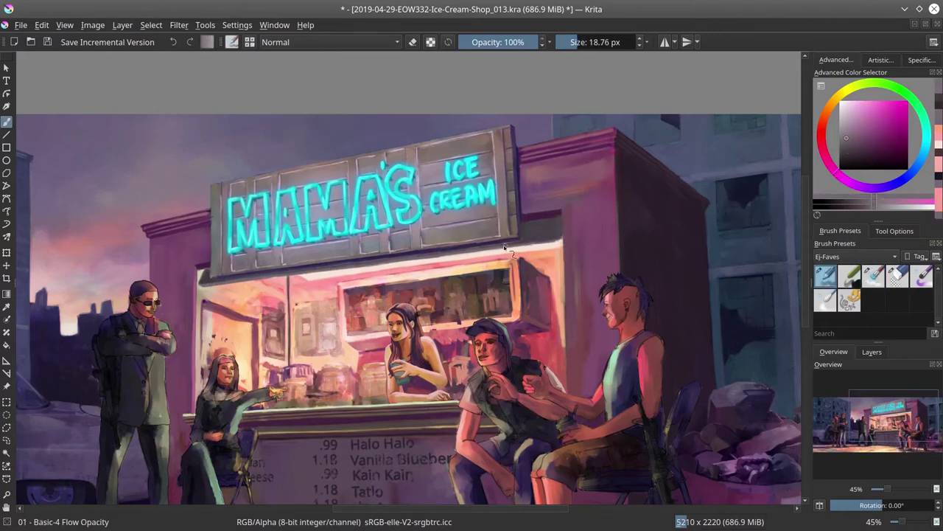
pyautogui.keyDown('ctrl'); pyautogui.click(307, 269); pyautogui.keyUp('ctrl')
pyautogui.keyDown('ctrl'); pyautogui.click(213, 276); pyautogui.keyUp('ctrl')
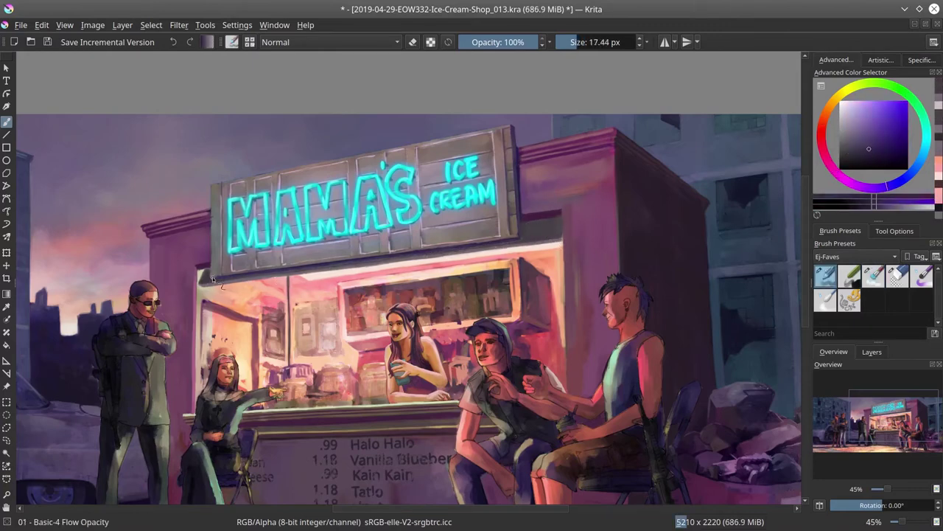
pyautogui.hotkey('ctrl', 's')
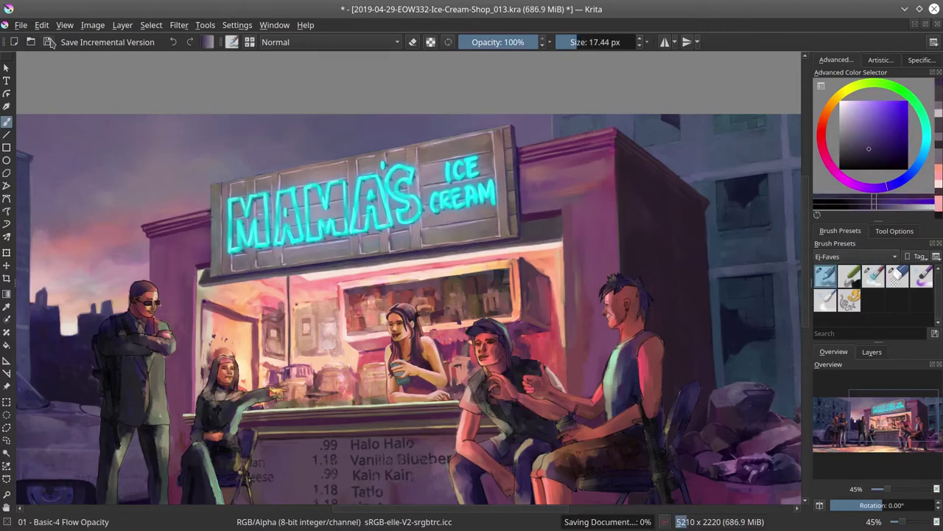
pyautogui.press('-')
pyautogui.press('-')
pyautogui.press('-')
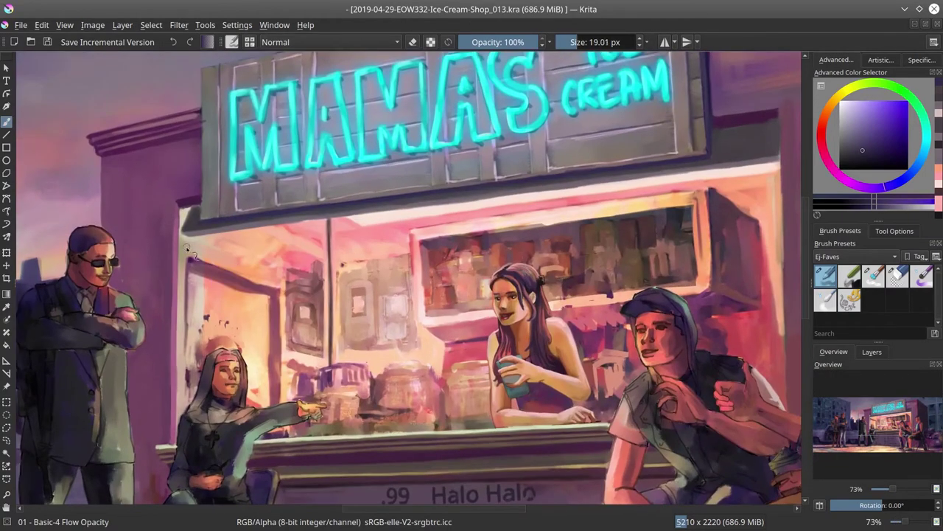
# Paint thin dark strokes along the shop's left edge, then switch to the Basic-4 Flow Opacity brush with dark grey
pyautogui.moveTo(188, 236); pyautogui.dragTo(179, 430)
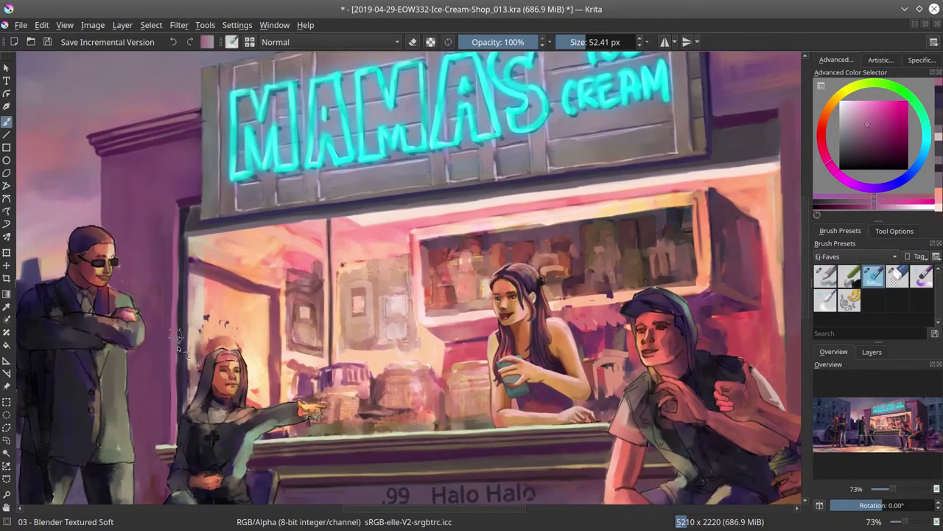
pyautogui.press('/')
pyautogui.press('x')
pyautogui.press('[')
pyautogui.press('[')
pyautogui.press('[')
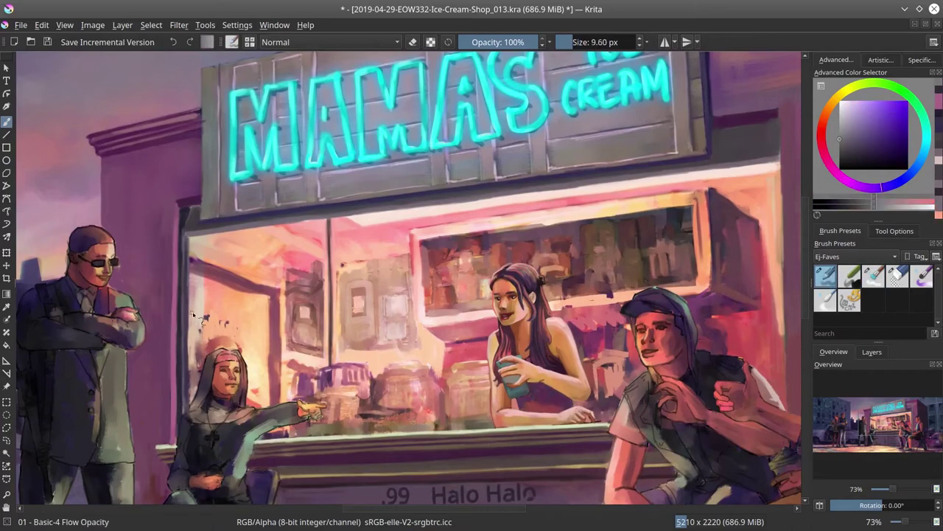
pyautogui.moveTo(191, 243)
pyautogui.mouseDown()
pyautogui.moveTo(222, 339)
pyautogui.moveTo(187, 341)
pyautogui.mouseUp()
pyautogui.keyDown('ctrl'); pyautogui.click(187, 340); pyautogui.keyUp('ctrl')
pyautogui.keyDown('ctrl'); pyautogui.click(186, 341); pyautogui.keyUp('ctrl')
# Pick a new paint colour from the canvas while checking the whole painting
pyautogui.press('[')
pyautogui.scroll(-4, 192, 310)
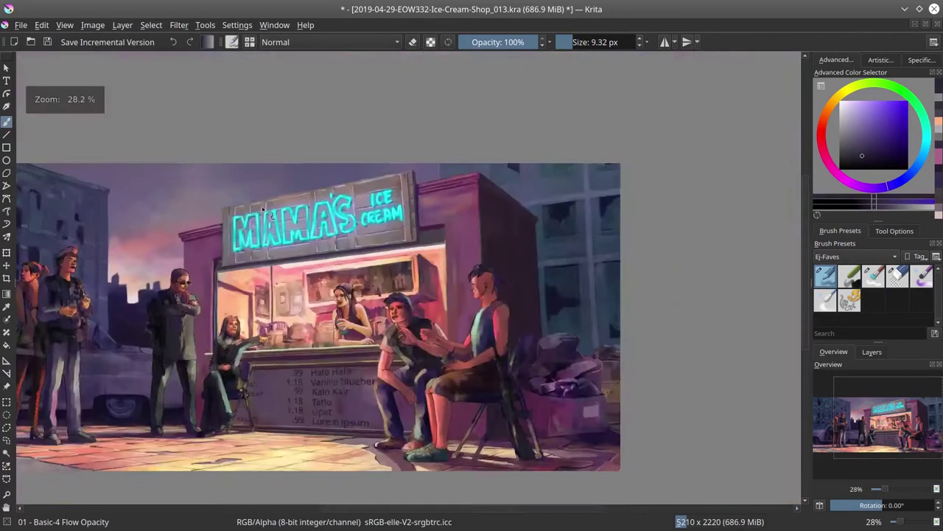
pyautogui.scroll(4, 207, 274)
pyautogui.keyDown('ctrl'); pyautogui.click(206, 289); pyautogui.keyUp('ctrl')
pyautogui.press('[')
pyautogui.scroll(-5, 327, 401)
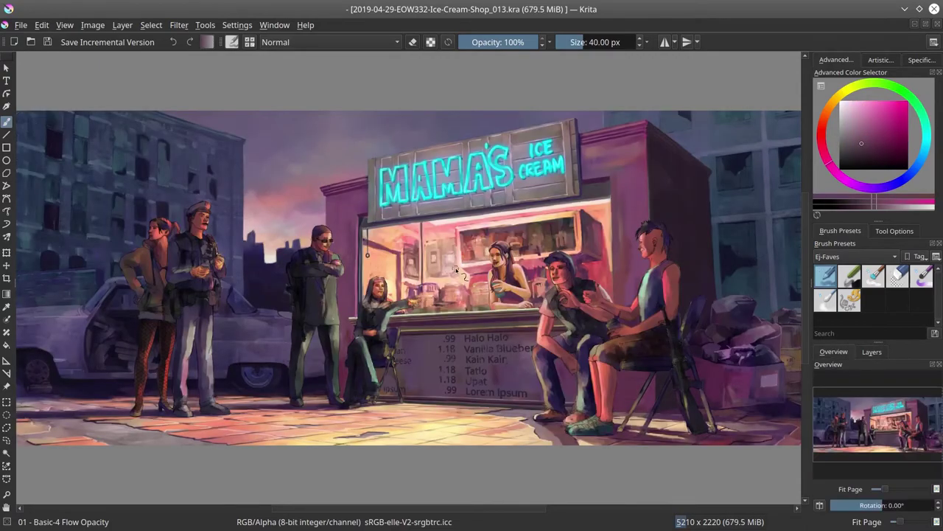
pyautogui.scroll(8, 455, 273)
# Touch up the counter girl's lips with dark red and a lighter pink
pyautogui.press('[')
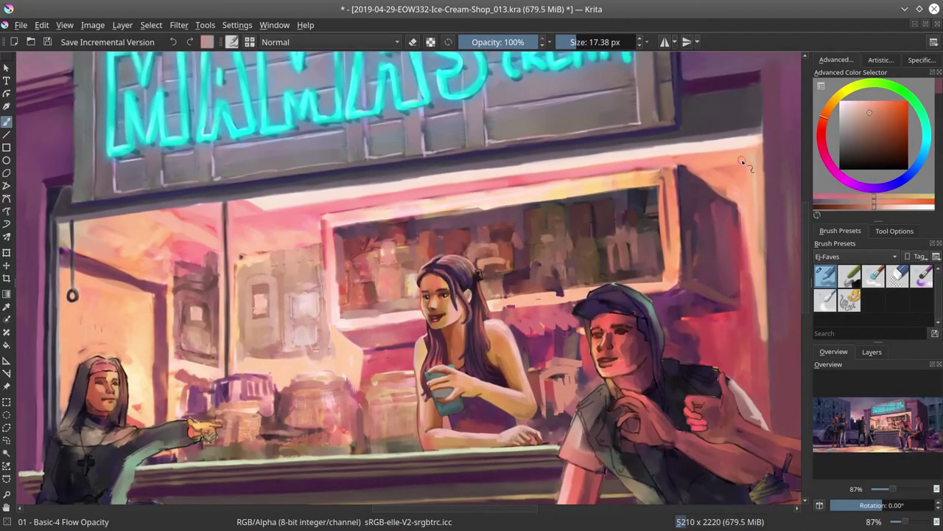
pyautogui.scroll(5, 442, 309)
pyautogui.press('[')
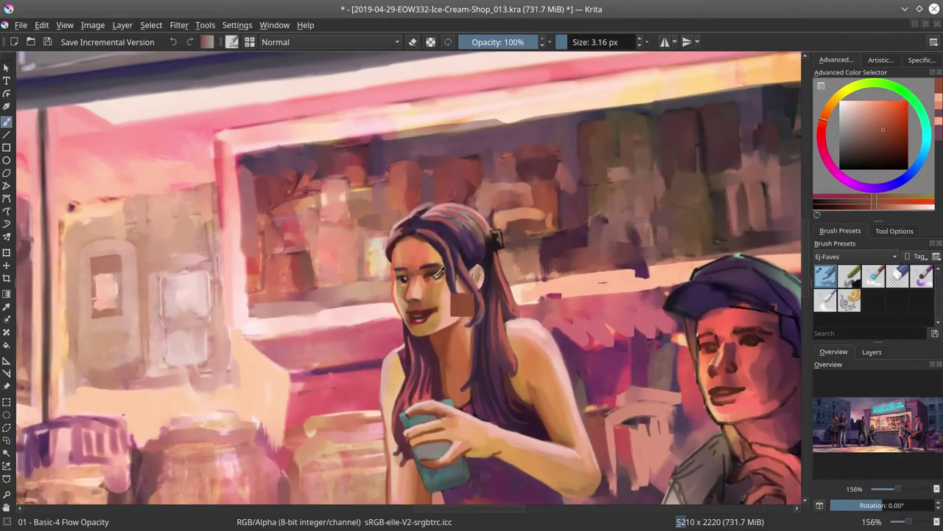
pyautogui.keyDown('ctrl'); pyautogui.click(435, 303); pyautogui.keyUp('ctrl')
pyautogui.keyDown('ctrl'); pyautogui.click(433, 311); pyautogui.keyUp('ctrl')
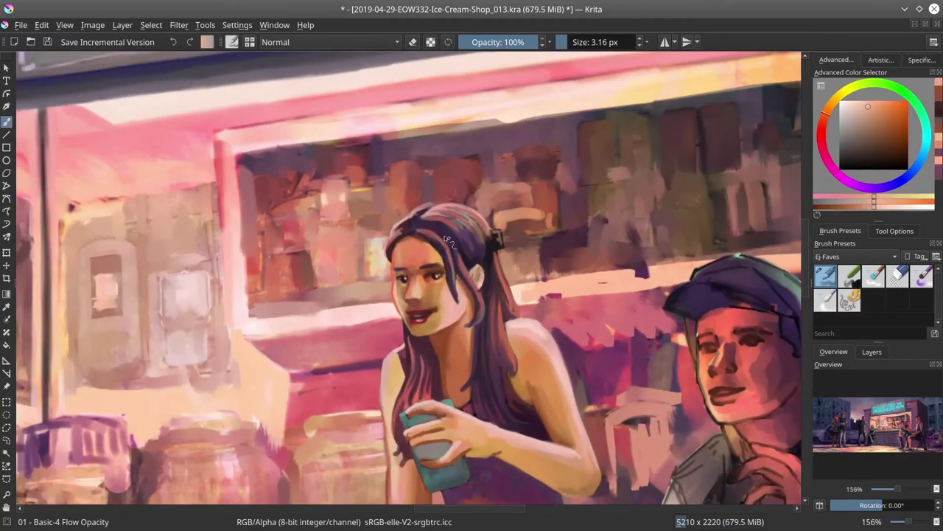
pyautogui.keyDown('ctrl'); pyautogui.click(434, 316); pyautogui.keyUp('ctrl')
pyautogui.keyDown('ctrl'); pyautogui.click(468, 331); pyautogui.keyUp('ctrl')
# Return to the shop window, sample light peach and fine-tune the brush size
pyautogui.press(']')
pyautogui.press('2')
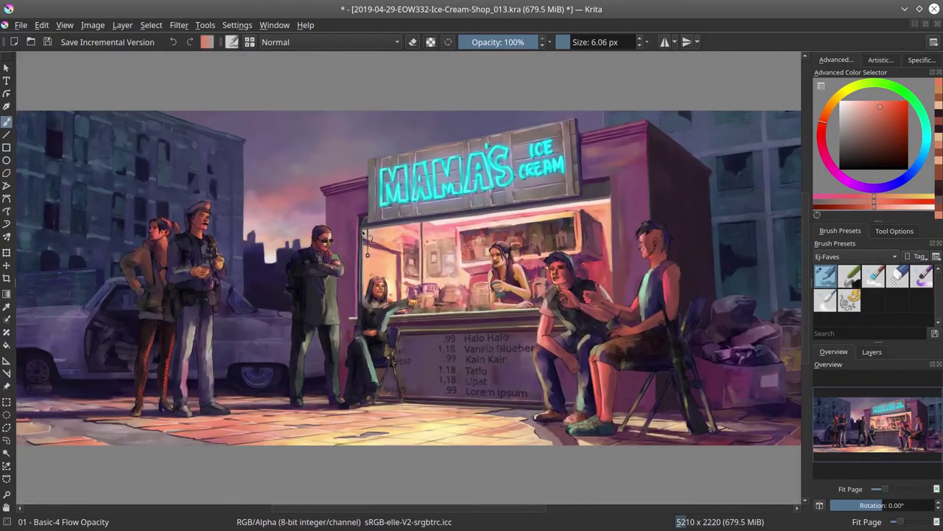
pyautogui.scroll(5, 354, 247)
pyautogui.press(']')
pyautogui.press(']')
pyautogui.press(']')
pyautogui.press(']')
pyautogui.keyDown('ctrl'); pyautogui.click(171, 268); pyautogui.keyUp('ctrl')
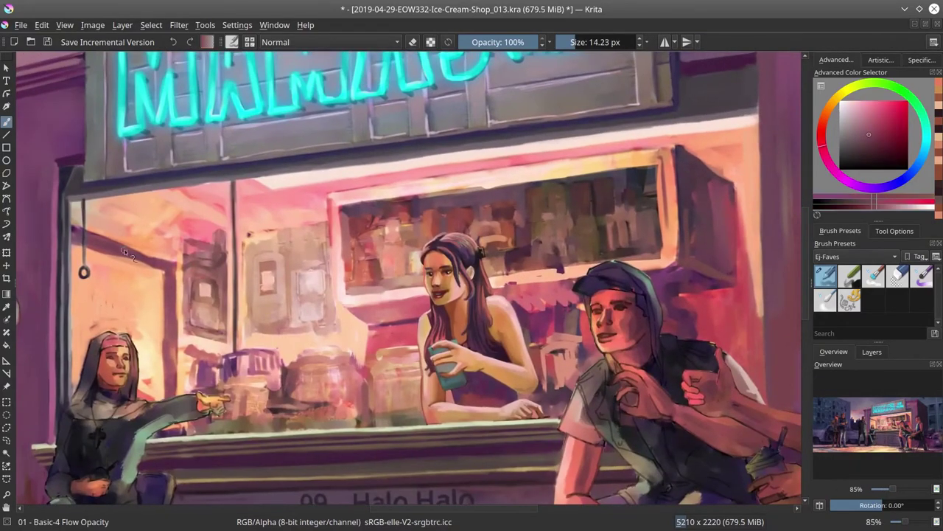
pyautogui.keyDown('ctrl'); pyautogui.click(145, 391); pyautogui.keyUp('ctrl')
pyautogui.press(']')
pyautogui.press('[')
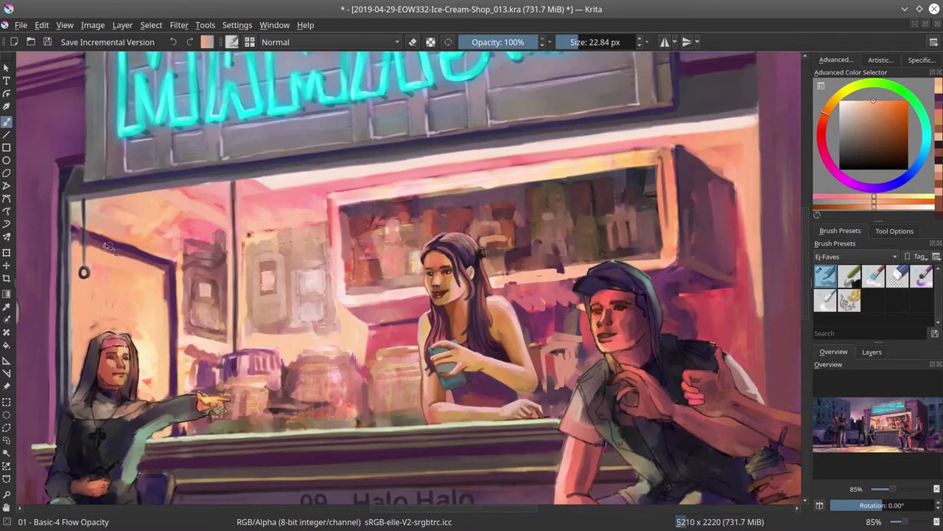
pyautogui.press('[')
pyautogui.press('[')
pyautogui.press('[')
pyautogui.press(']')
# Sample pink, orange-peach and dark purple from the window, then save the painting
pyautogui.keyDown('ctrl'); pyautogui.click(150, 268); pyautogui.keyUp('ctrl')
pyautogui.press(']')
pyautogui.press(']')
pyautogui.press('[')
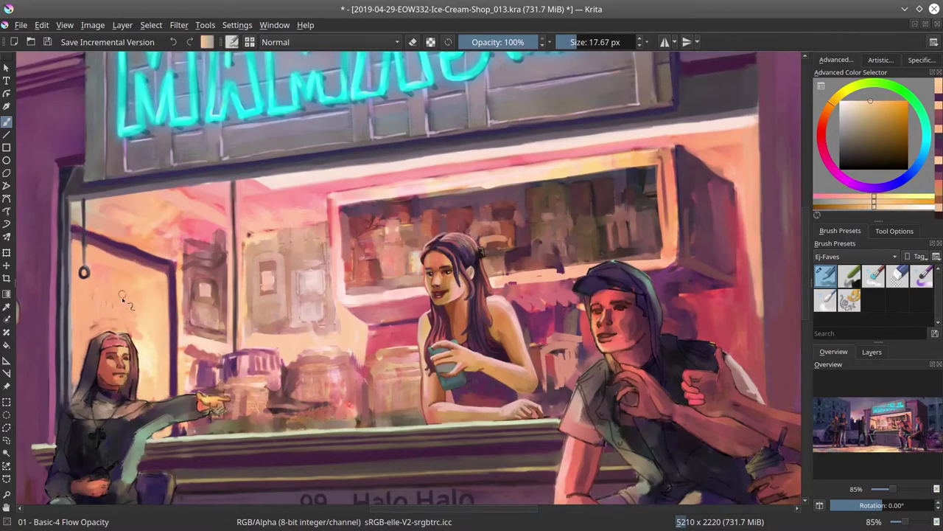
pyautogui.keyDown('ctrl'); pyautogui.click(101, 291); pyautogui.keyUp('ctrl')
pyautogui.keyDown('ctrl'); pyautogui.click(148, 232); pyautogui.keyUp('ctrl')
pyautogui.hotkey('ctrl', 's')
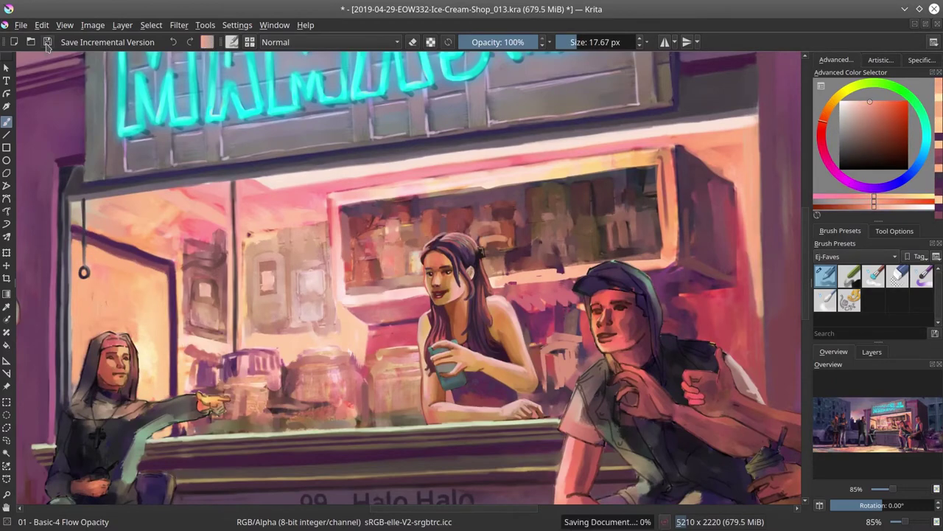
# Paint fine strokes and an orange-peach line down the window frame
pyautogui.press('[')
pyautogui.press('[')
pyautogui.moveTo(193, 325); pyautogui.dragTo(220, 334)
pyautogui.press(']')
pyautogui.keyDown('ctrl'); pyautogui.click(184, 368); pyautogui.keyUp('ctrl')
pyautogui.moveTo(184, 269); pyautogui.dragTo(193, 402)
pyautogui.press(']')
pyautogui.press(']')
# Add small pale pink and sampled-colour strokes on the window frame
pyautogui.keyDown('ctrl'); pyautogui.click(234, 346); pyautogui.keyUp('ctrl')
pyautogui.keyDown('ctrl'); pyautogui.click(235, 347); pyautogui.keyUp('ctrl')
pyautogui.press('[')
pyautogui.press('[')
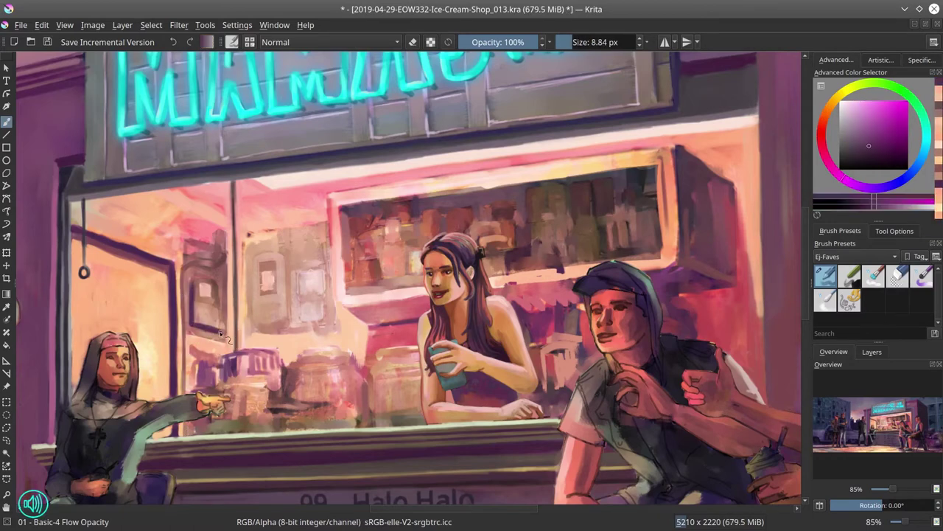
pyautogui.moveTo(193, 302)
pyautogui.mouseDown()
pyautogui.moveTo(219, 345)
pyautogui.moveTo(189, 317)
pyautogui.mouseUp()
pyautogui.keyDown('ctrl'); pyautogui.click(200, 243); pyautogui.keyUp('ctrl')
pyautogui.keyDown('ctrl'); pyautogui.click(200, 243); pyautogui.keyUp('ctrl')
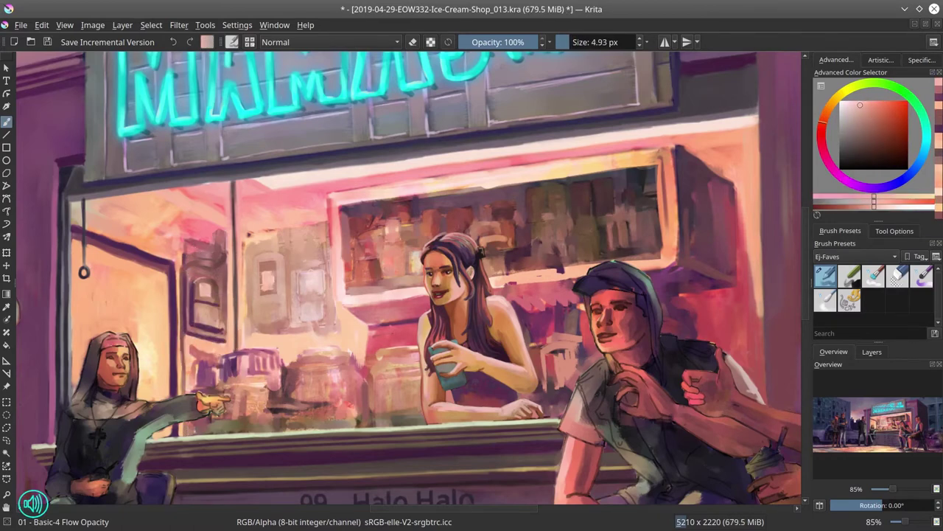
pyautogui.moveTo(207, 278); pyautogui.dragTo(226, 324)
# Paint small strokes and a pale cream highlight on the wall lamp bracket
pyautogui.press(']')
pyautogui.keyDown('ctrl'); pyautogui.click(210, 295); pyautogui.keyUp('ctrl')
pyautogui.keyDown('ctrl'); pyautogui.click(213, 233); pyautogui.keyUp('ctrl')
pyautogui.moveTo(212, 233)
pyautogui.mouseDown()
pyautogui.moveTo(207, 256)
pyautogui.moveTo(189, 250)
pyautogui.moveTo(225, 225)
pyautogui.moveTo(176, 250)
pyautogui.moveTo(180, 224)
pyautogui.moveTo(198, 225)
pyautogui.moveTo(165, 245)
pyautogui.moveTo(212, 249)
pyautogui.mouseUp()
pyautogui.keyDown('ctrl'); pyautogui.click(191, 251); pyautogui.keyUp('ctrl')
pyautogui.keyDown('ctrl'); pyautogui.click(177, 251); pyautogui.keyUp('ctrl')
pyautogui.keyDown('ctrl'); pyautogui.click(177, 251); pyautogui.keyUp('ctrl')
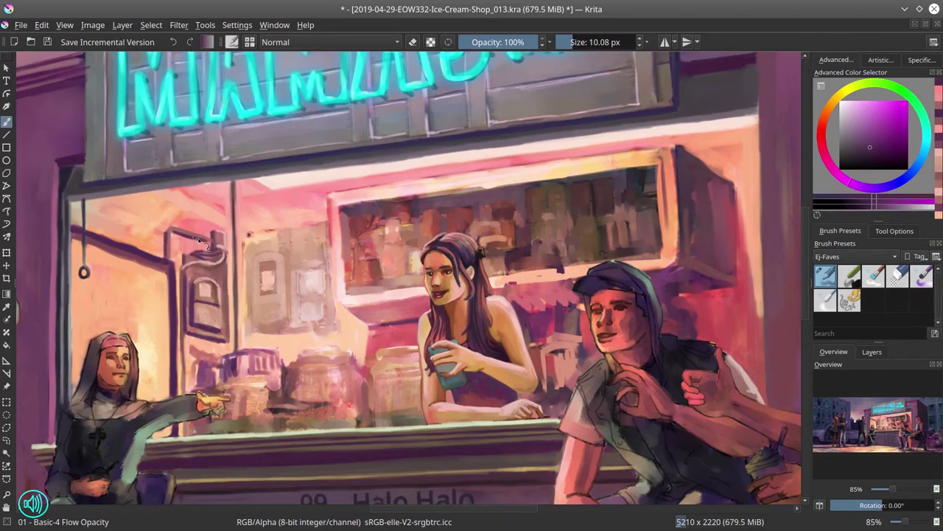
pyautogui.keyDown('ctrl'); pyautogui.click(208, 264); pyautogui.keyUp('ctrl')
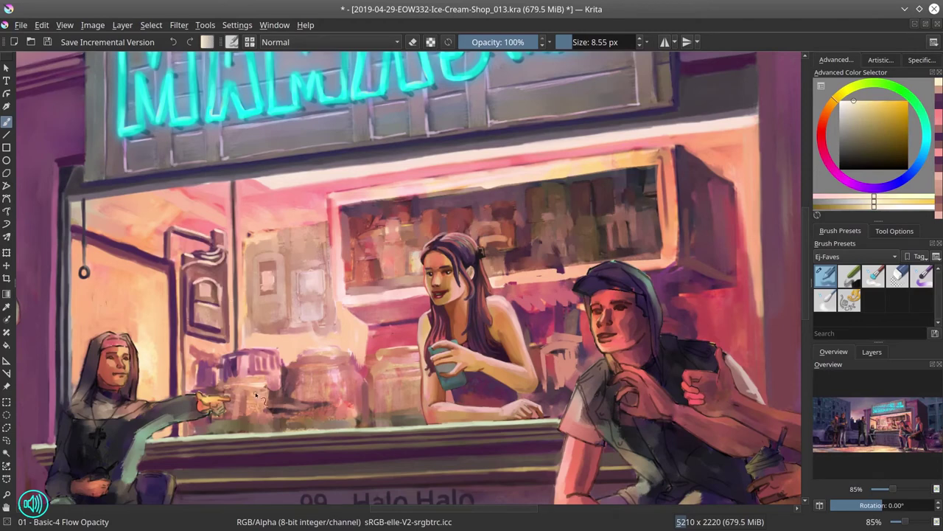
# Dab pinkish red and dark magenta onto the jars and back wall inside the stand
pyautogui.keyDown('ctrl'); pyautogui.click(257, 396); pyautogui.keyUp('ctrl')
pyautogui.press(']')
pyautogui.keyDown('ctrl'); pyautogui.click(396, 403); pyautogui.keyUp('ctrl')
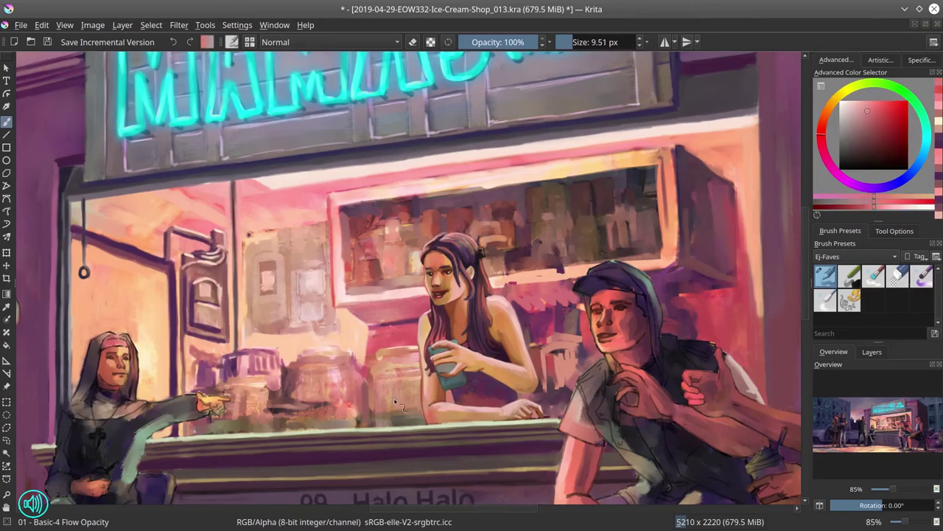
pyautogui.press(']')
pyautogui.press(']')
pyautogui.keyDown('ctrl'); pyautogui.click(301, 336); pyautogui.keyUp('ctrl')
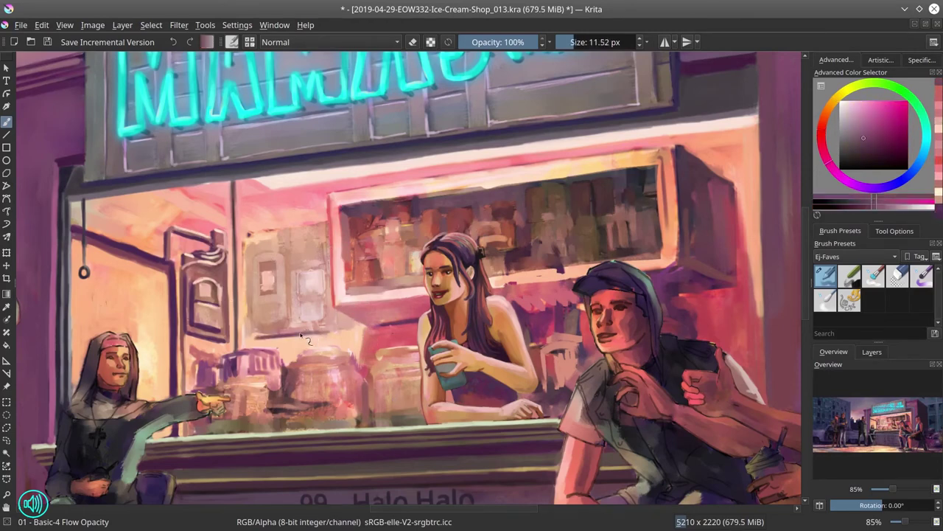
pyautogui.press('[')
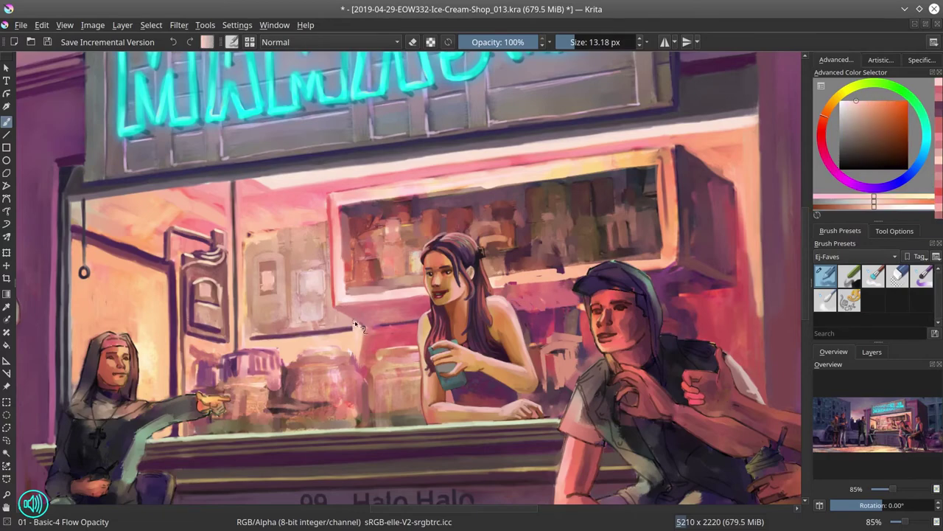
pyautogui.keyDown('ctrl'); pyautogui.click(353, 417); pyautogui.keyUp('ctrl')
pyautogui.scroll(-5, 390, 396)
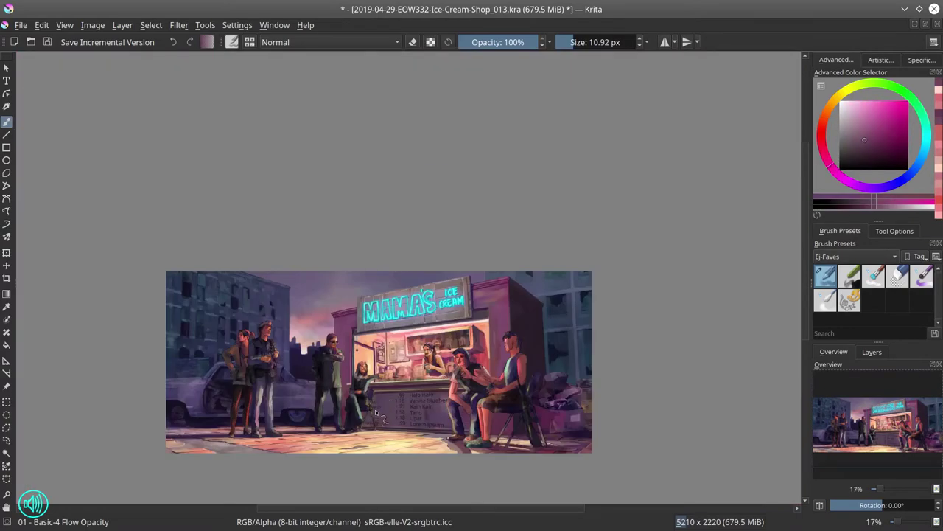
# Save, show only the dark sketch layer and lasso the seated man's sketch
pyautogui.click(48, 43)
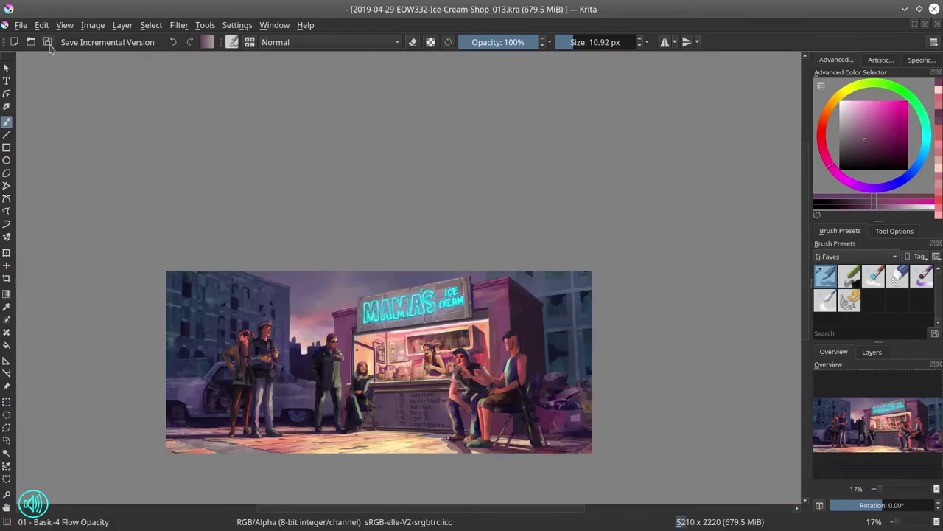
pyautogui.click(871, 352)
pyautogui.scroll(3, 384, 332)
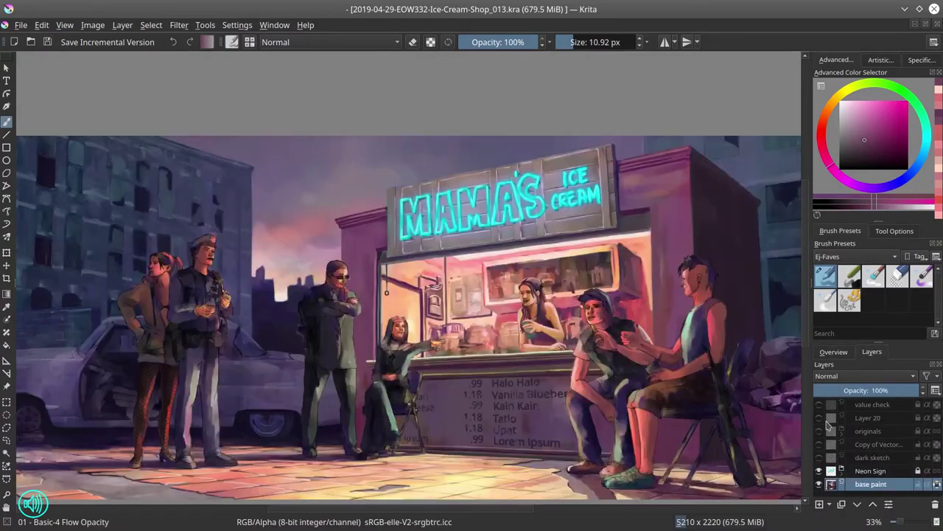
pyautogui.keyDown('shift'); pyautogui.click(818, 457); pyautogui.keyUp('shift')
pyautogui.scroll(4, 383, 247)
pyautogui.moveTo(388, 247); pyautogui.dragTo(447, 247)
pyautogui.scroll(-2, 442, 247)
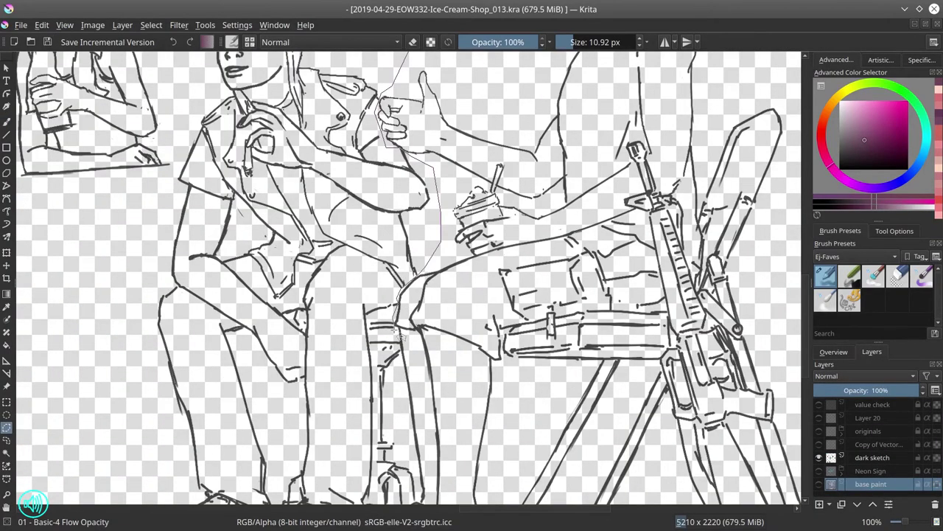
pyautogui.moveTo(397, 336)
pyautogui.mouseDown()
pyautogui.moveTo(359, 392)
pyautogui.moveTo(442, 471)
pyautogui.mouseUp()
pyautogui.scroll(-5, 398, 280)
# Paste the man's lines onto a new layer, erase stray knee lines, and save as version 014
pyautogui.hotkey('ctrl', 'c')
pyautogui.hotkey('ctrl', 'v')
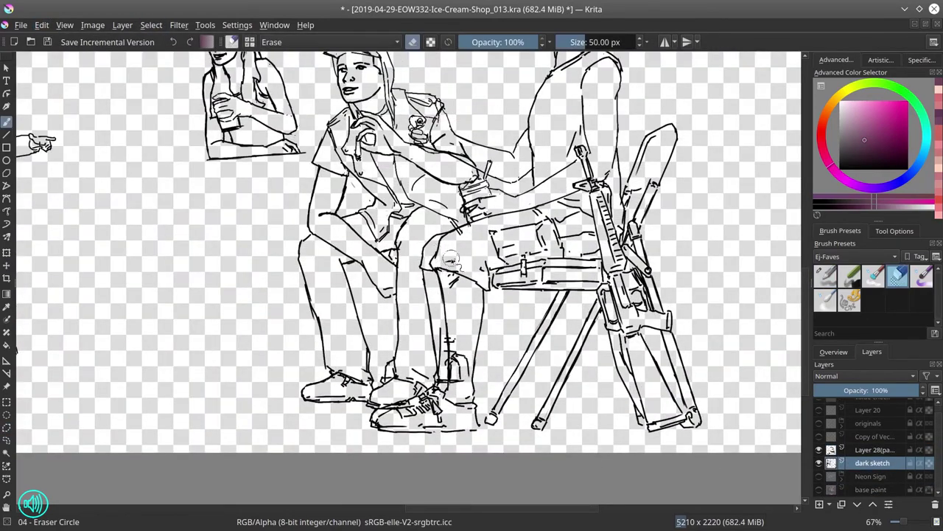
pyautogui.moveTo(451, 259); pyautogui.dragTo(463, 372)
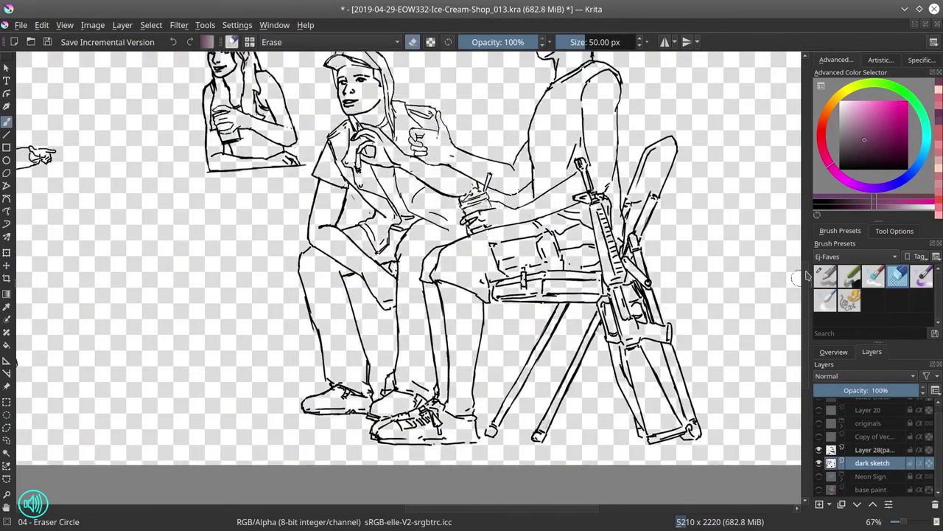
pyautogui.hotkey('ctrl', 's')
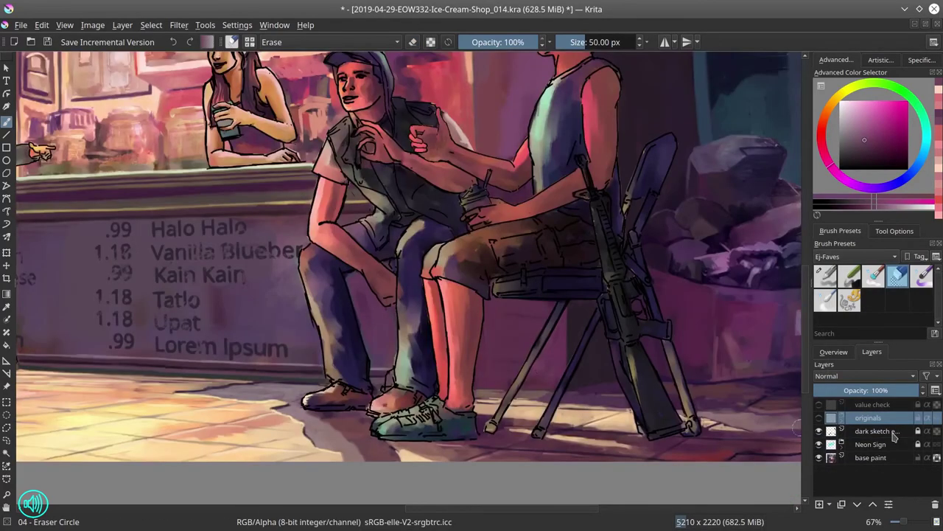
pyautogui.scroll(-2, 393, 321)
# Clear the selection and switch from the eraser back to the Basic-4 brush
pyautogui.scroll(5, 385, 315)
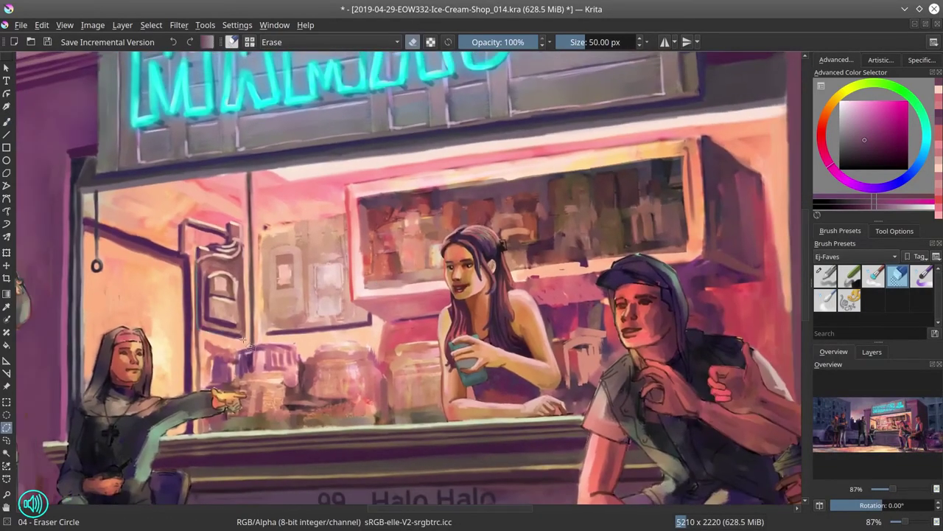
pyautogui.click(151, 24)
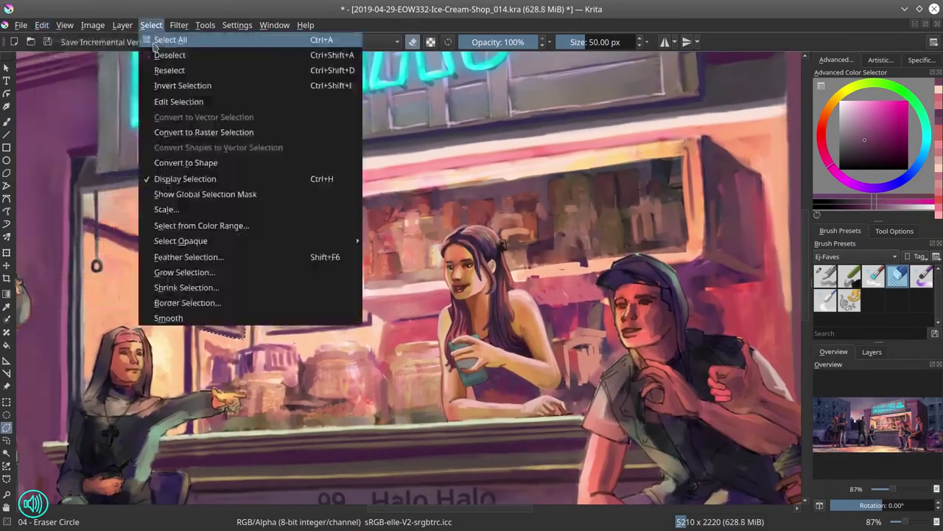
pyautogui.click(162, 50)
pyautogui.press('b')
pyautogui.scroll(-8, 404, 425)
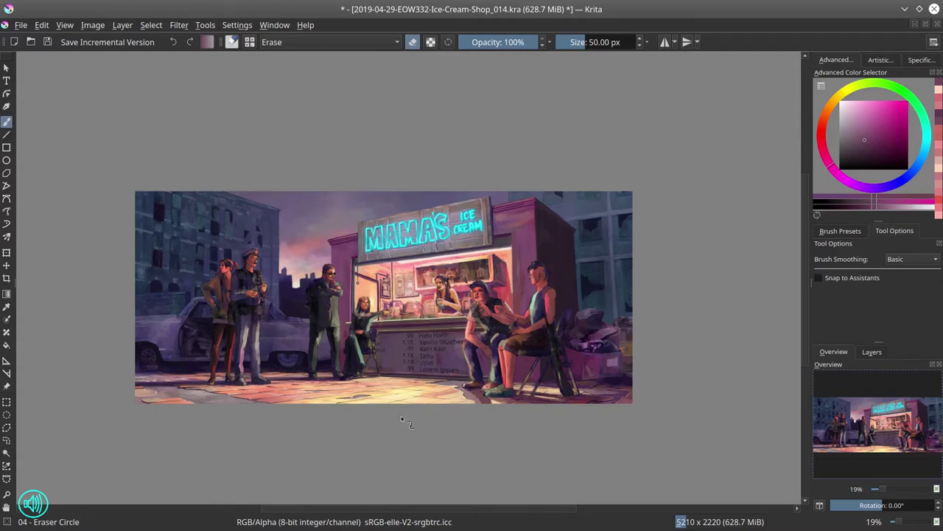
pyautogui.scroll(6, 401, 416)
pyautogui.press('/')
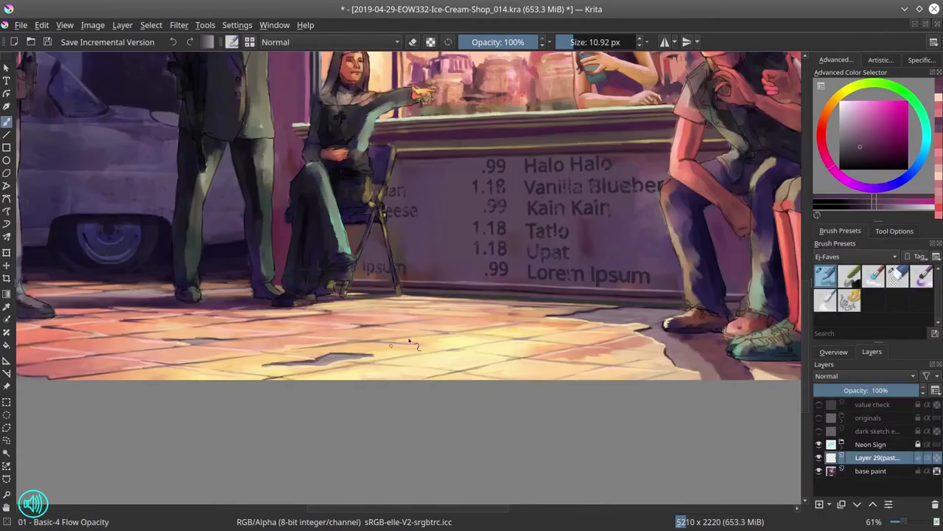
# Sample muted pinks and reds and paint a stroke along the shelf top
pyautogui.keyDown('ctrl'); pyautogui.click(410, 340); pyautogui.keyUp('ctrl')
pyautogui.scroll(-3, 440, 261)
pyautogui.scroll(4, 359, 304)
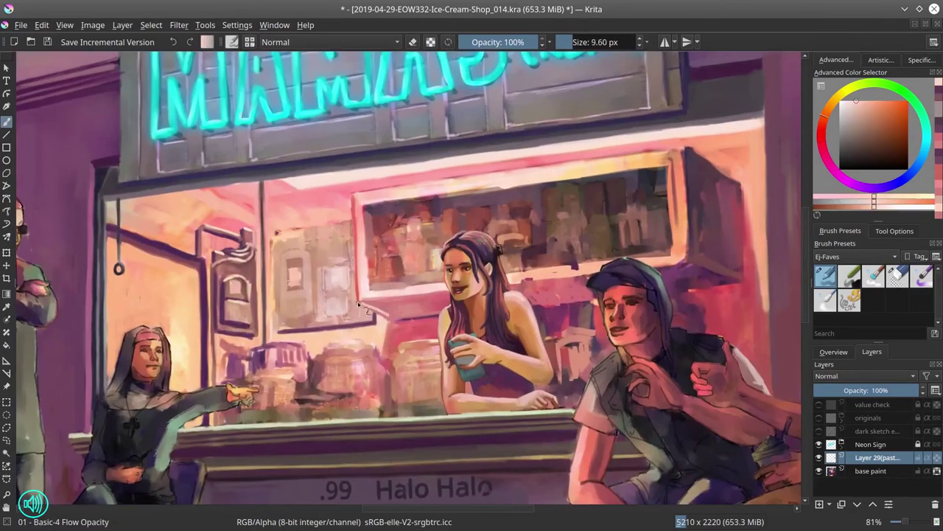
pyautogui.keyDown('ctrl'); pyautogui.click(359, 303); pyautogui.keyUp('ctrl')
pyautogui.press('[')
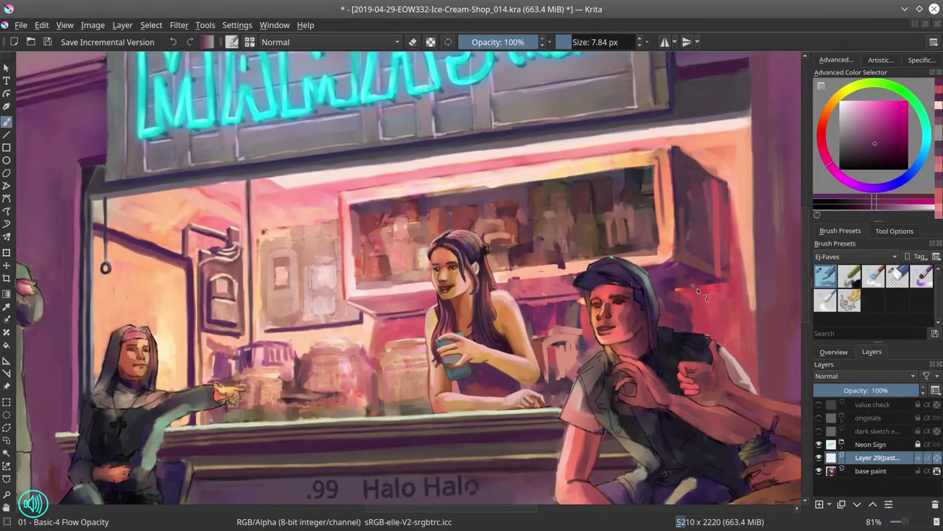
pyautogui.press(']')
pyautogui.press(']')
pyautogui.keyDown('ctrl'); pyautogui.click(693, 153); pyautogui.keyUp('ctrl')
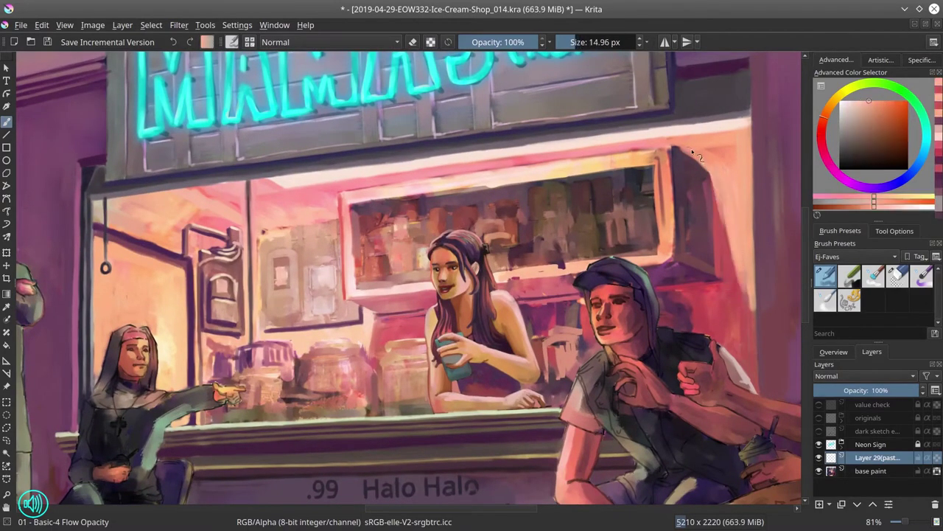
pyautogui.press(']')
pyautogui.keyDown('ctrl'); pyautogui.click(370, 329); pyautogui.keyUp('ctrl')
pyautogui.keyDown('ctrl'); pyautogui.click(374, 329); pyautogui.keyUp('ctrl')
pyautogui.moveTo(368, 195)
pyautogui.mouseDown()
pyautogui.moveTo(584, 170)
pyautogui.moveTo(648, 169)
pyautogui.mouseUp()
# Cover the dark wall corner beside the shelf with light pink
pyautogui.press('[')
pyautogui.press(']')
pyautogui.press(']')
pyautogui.press(']')
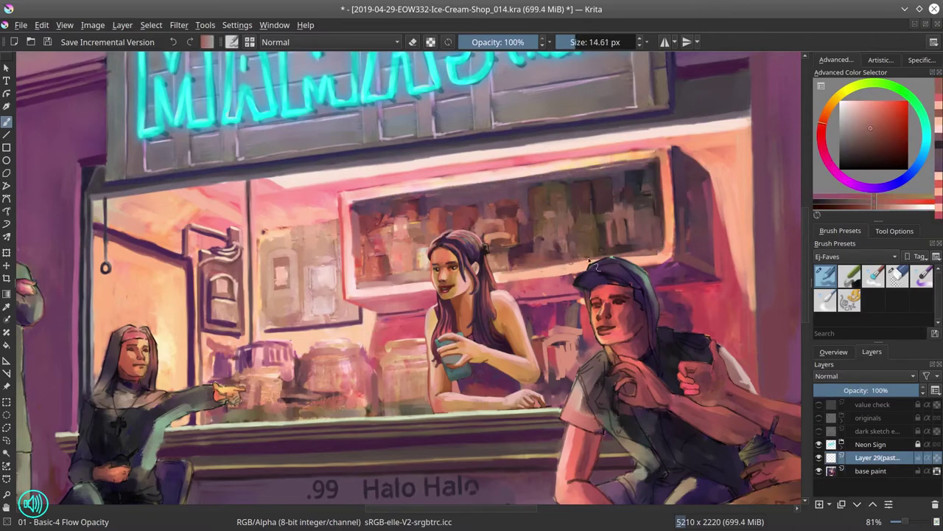
pyautogui.keyDown('ctrl'); pyautogui.click(685, 258); pyautogui.keyUp('ctrl')
pyautogui.moveTo(687, 263)
pyautogui.mouseDown()
pyautogui.moveTo(684, 210)
pyautogui.moveTo(708, 272)
pyautogui.mouseUp()
pyautogui.keyDown('ctrl'); pyautogui.click(706, 295); pyautogui.keyUp('ctrl')
pyautogui.press(']')
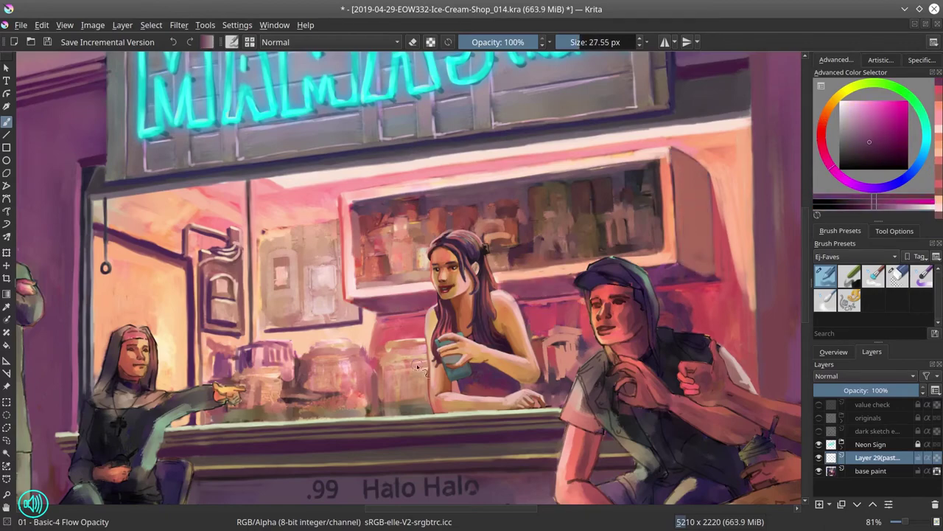
# Save the painting, then mirror the canvas and fit it in view
pyautogui.click(47, 49)
pyautogui.press('m')
pyautogui.press('2')
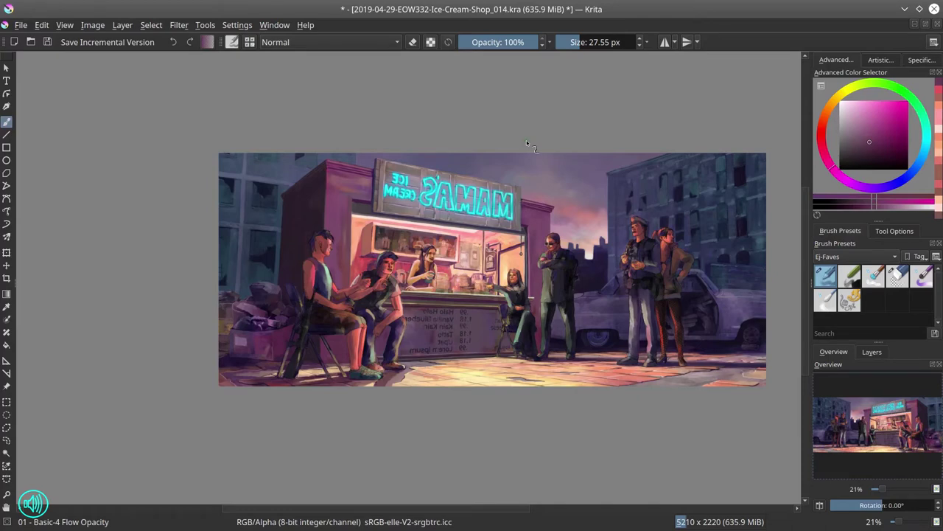
# Zoom into the shop window and outline the wall-mounted box in bright orange
pyautogui.press('1')
pyautogui.press('t')
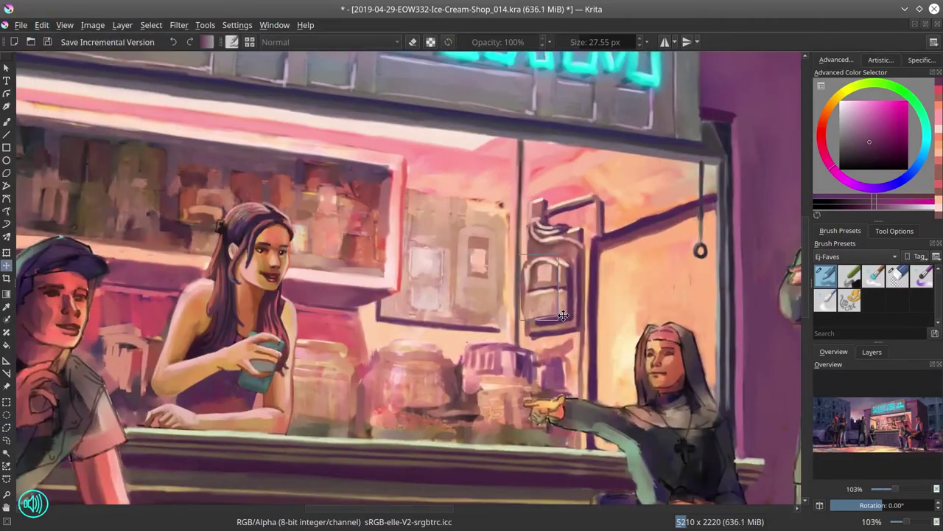
pyautogui.press('b')
pyautogui.press('[')
pyautogui.press('[')
pyautogui.press('[')
pyautogui.press('[')
pyautogui.keyDown('ctrl'); pyautogui.click(567, 274); pyautogui.keyUp('ctrl')
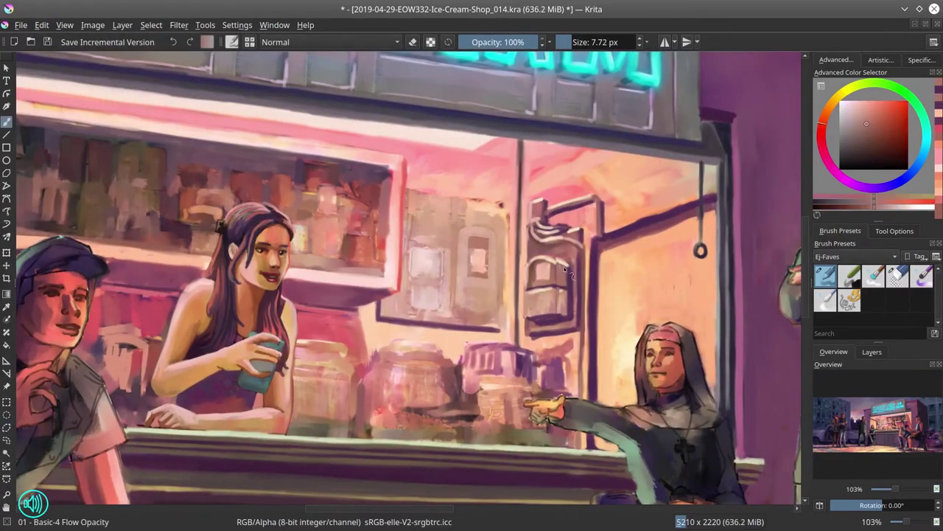
pyautogui.press('[')
pyautogui.keyDown('ctrl'); pyautogui.click(549, 337); pyautogui.keyUp('ctrl')
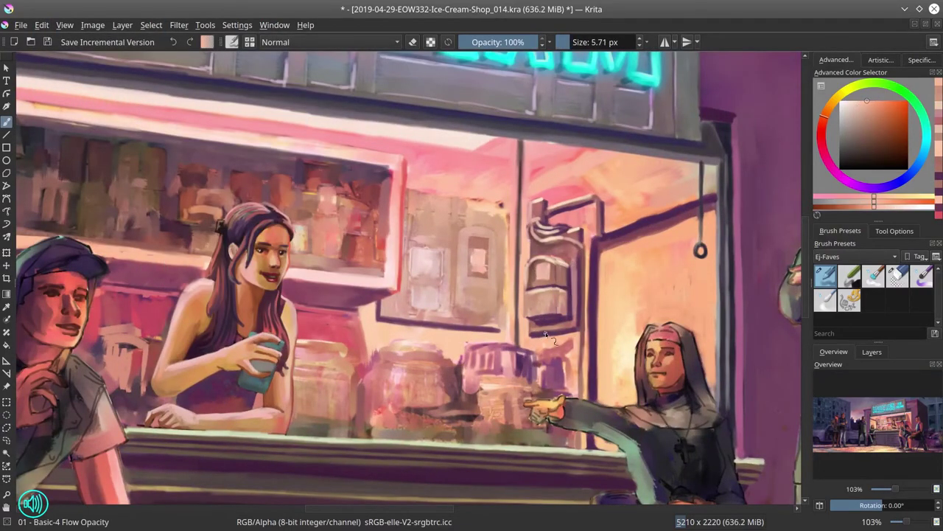
pyautogui.moveTo(546, 336); pyautogui.dragTo(558, 348)
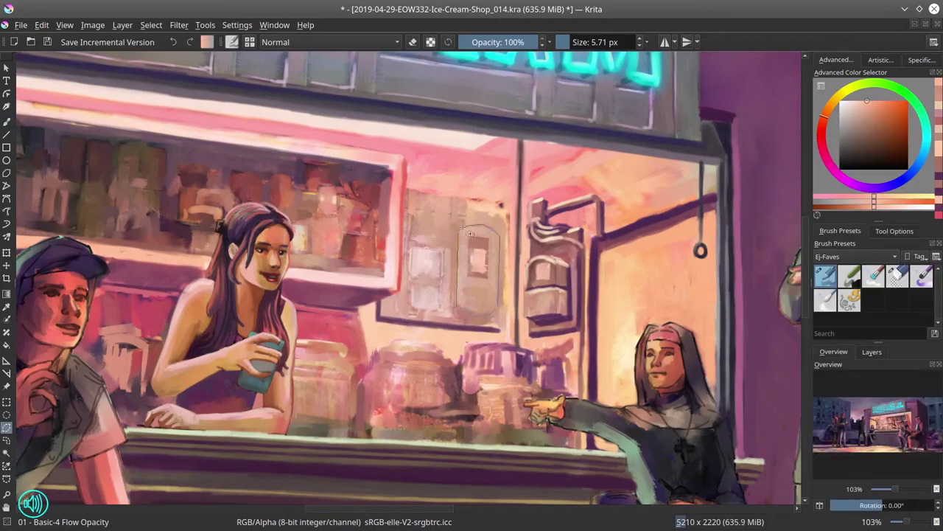
# Paint a dark purple line along the bottom of the shelf
pyautogui.hotkey('ctrl', 'shift', 'a')
pyautogui.press('b')
pyautogui.press(']')
pyautogui.press(']')
pyautogui.press(']')
pyautogui.keyDown('ctrl'); pyautogui.click(496, 199); pyautogui.keyUp('ctrl')
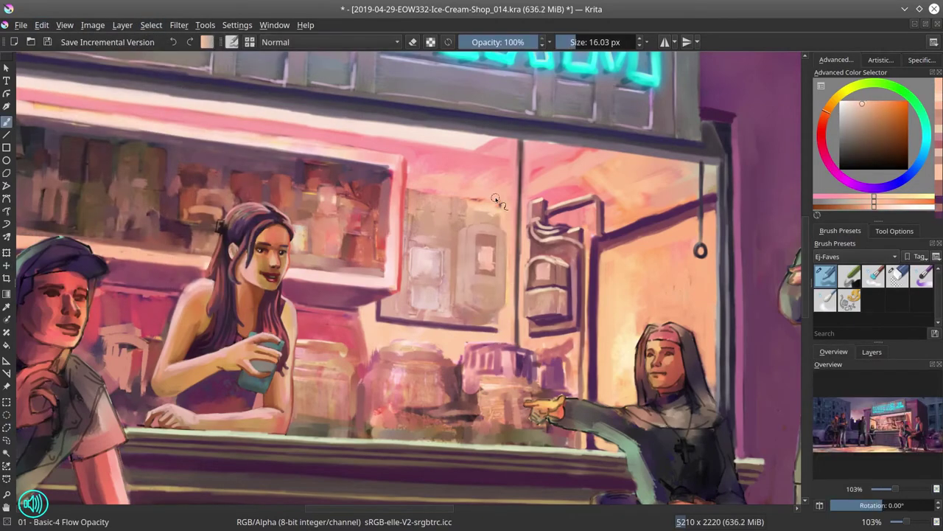
pyautogui.keyDown('ctrl'); pyautogui.click(471, 319); pyautogui.keyUp('ctrl')
pyautogui.press('[')
pyautogui.moveTo(461, 305); pyautogui.dragTo(502, 315)
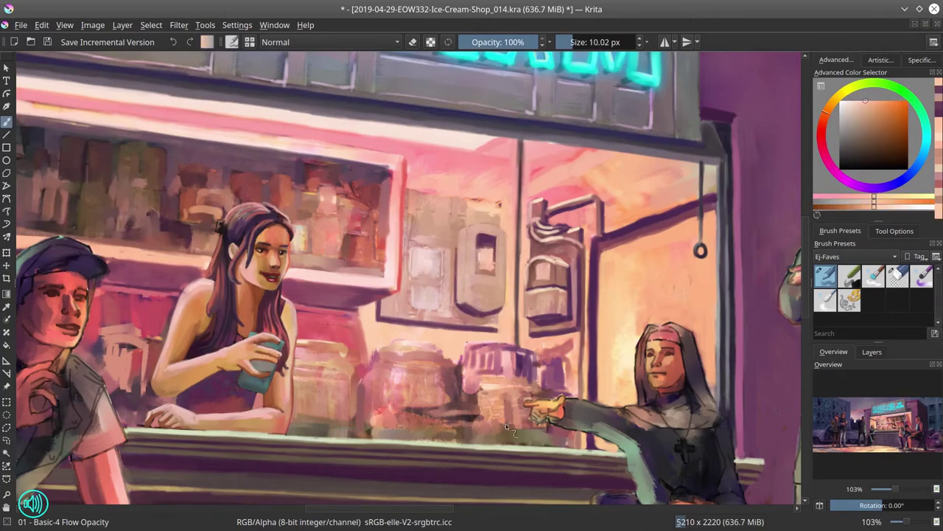
# Darken and refine the left edge of the shelf panel with purple-grey strokes
pyautogui.press('[')
pyautogui.keyDown('ctrl'); pyautogui.click(479, 229); pyautogui.keyUp('ctrl')
pyautogui.keyDown('ctrl'); pyautogui.click(442, 317); pyautogui.keyUp('ctrl')
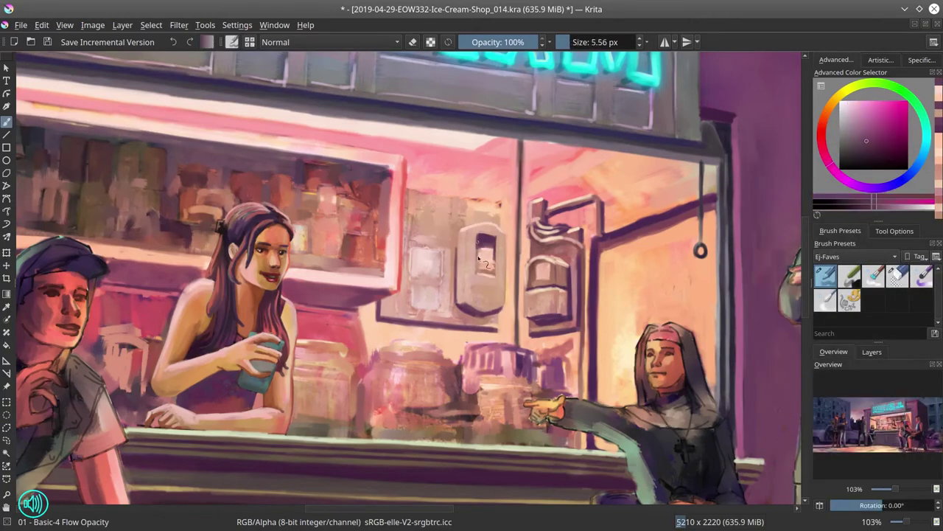
pyautogui.press(']')
pyautogui.moveTo(441, 273)
pyautogui.mouseDown()
pyautogui.moveTo(412, 257)
pyautogui.moveTo(417, 311)
pyautogui.mouseUp()
pyautogui.keyDown('ctrl'); pyautogui.click(405, 258); pyautogui.keyUp('ctrl')
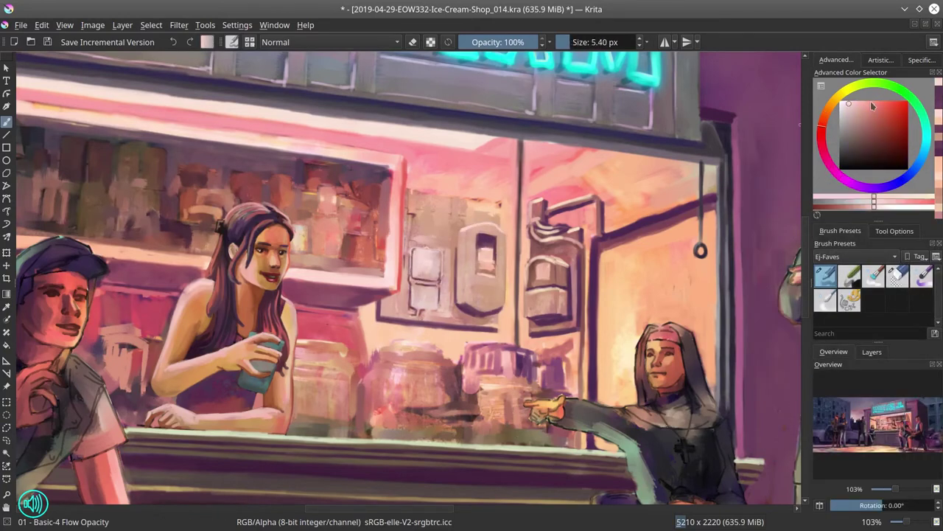
pyautogui.moveTo(410, 193); pyautogui.dragTo(421, 283)
# Sample peach and dark magenta tones and save the painting
pyautogui.press(']')
pyautogui.keyDown('ctrl'); pyautogui.click(398, 317); pyautogui.keyUp('ctrl')
pyautogui.keyDown('ctrl'); pyautogui.click(398, 317); pyautogui.keyUp('ctrl')
pyautogui.press('[')
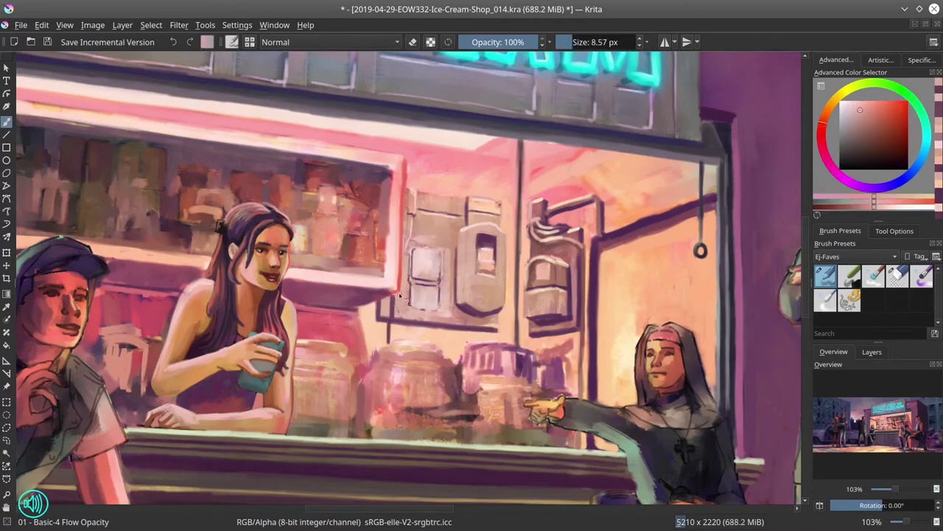
pyautogui.click(47, 42)
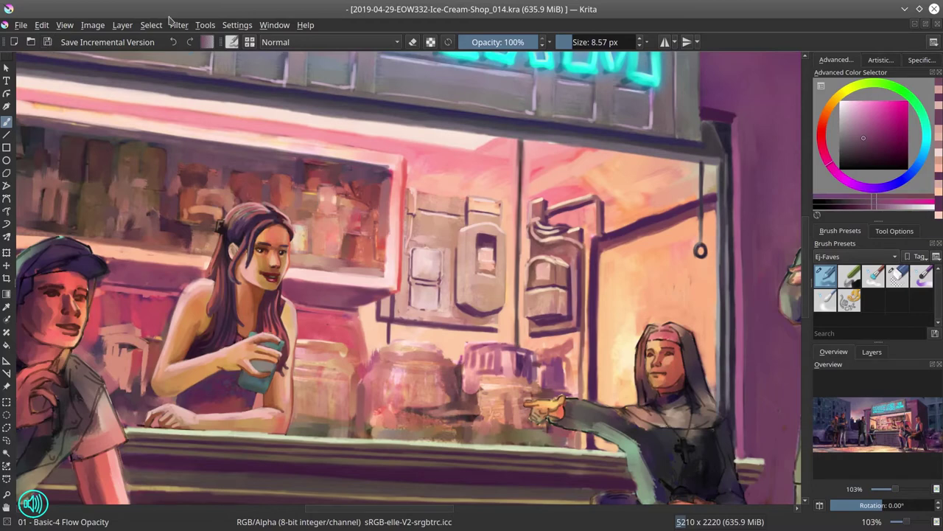
# Add a light peach highlight at the shelf corner, then zoom back out
pyautogui.keyDown('ctrl'); pyautogui.click(393, 309); pyautogui.keyUp('ctrl')
pyautogui.keyDown('ctrl'); pyautogui.click(393, 310); pyautogui.keyUp('ctrl')
pyautogui.press(']')
pyautogui.keyDown('ctrl'); pyautogui.click(393, 310); pyautogui.keyUp('ctrl')
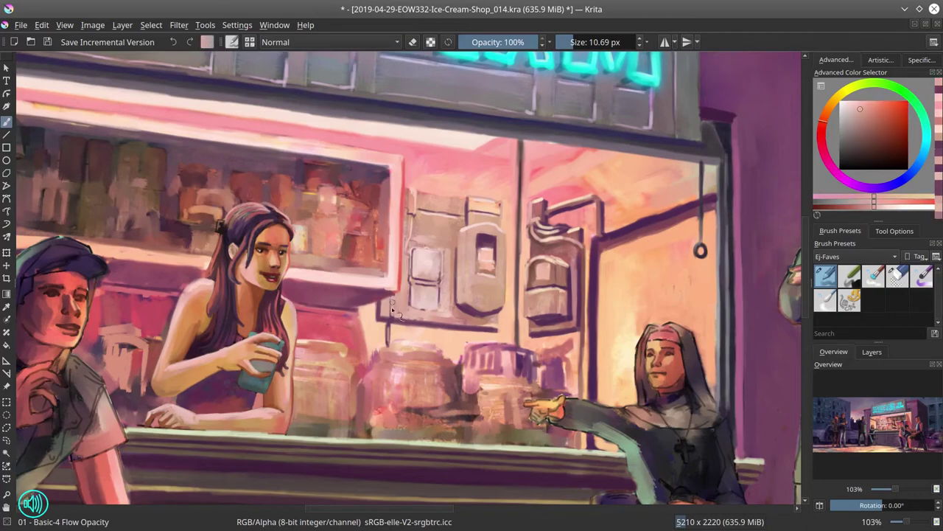
pyautogui.keyDown('ctrl'); pyautogui.click(392, 310); pyautogui.keyUp('ctrl')
pyautogui.press('[')
pyautogui.press('[')
pyautogui.press('[')
pyautogui.keyDown('ctrl'); pyautogui.click(393, 309); pyautogui.keyUp('ctrl')
pyautogui.press(']')
pyautogui.press(']')
pyautogui.press('[')
pyautogui.press('[')
pyautogui.press('[')
# Save the full painting, unflip the view and zoom in on the counter figures
pyautogui.press('2')
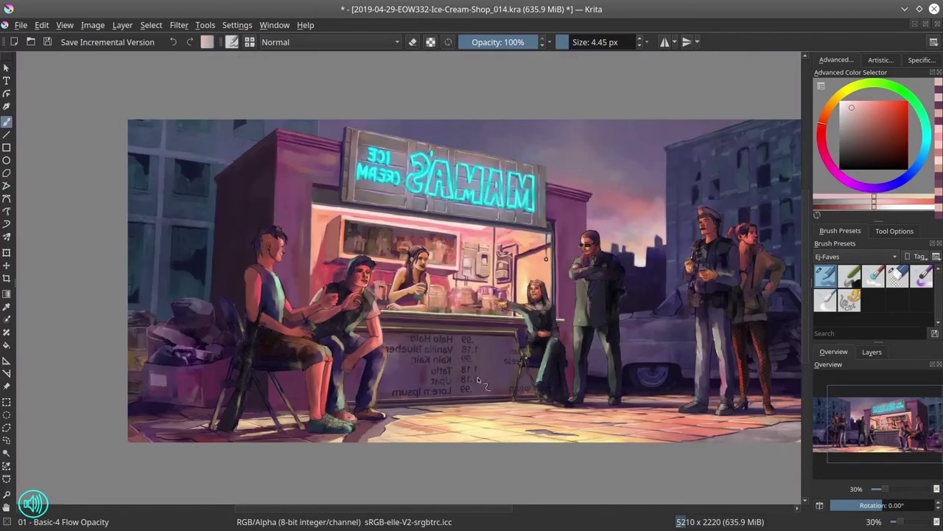
pyautogui.hotkey('ctrl', 's')
pyautogui.press('m')
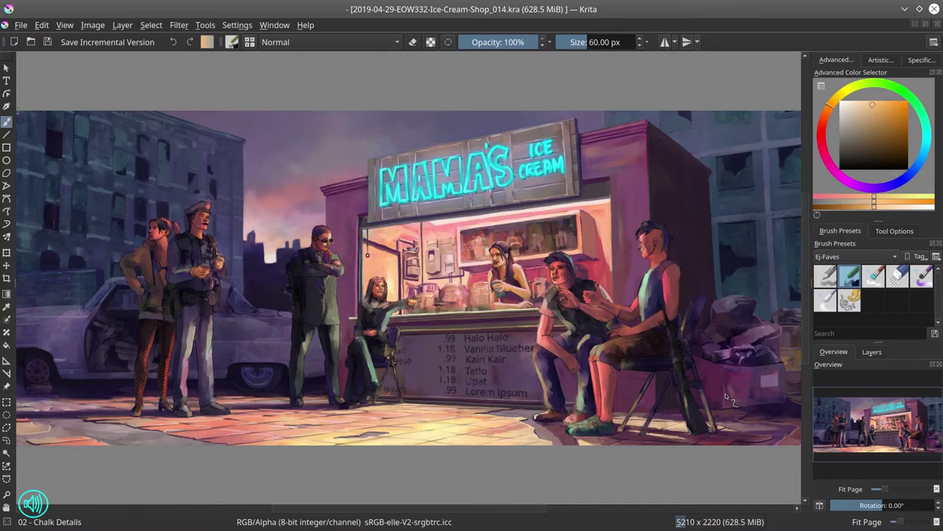
pyautogui.moveTo(725, 393); pyautogui.dragTo(630, 353)
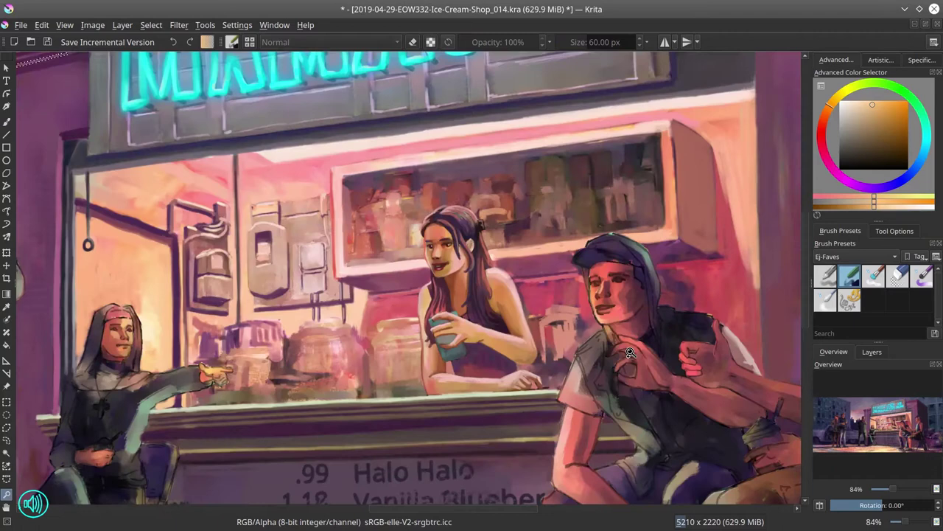
# With the basic brush, paint sampled-colour strokes beside the nun's hand
pyautogui.click(7, 121)
pyautogui.keyDown('ctrl'); pyautogui.click(270, 379); pyautogui.keyUp('ctrl')
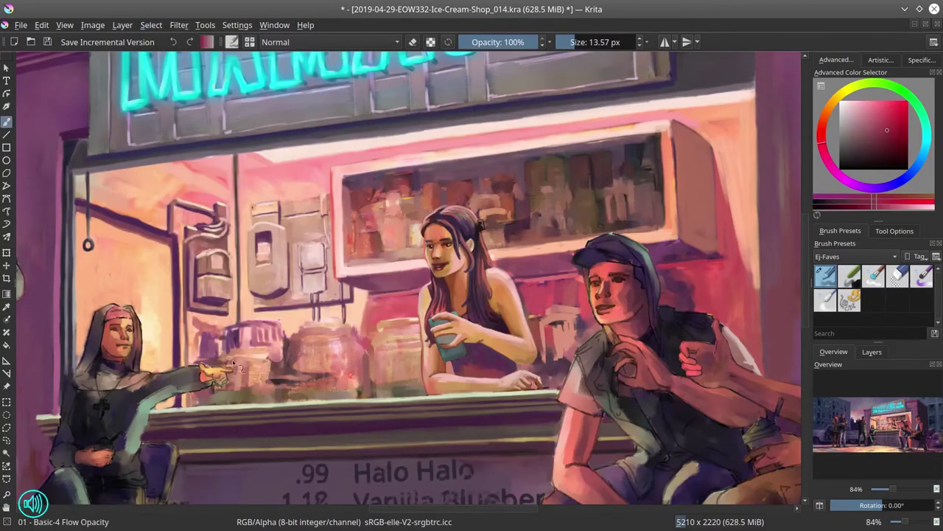
pyautogui.keyDown('ctrl'); pyautogui.click(214, 359); pyautogui.keyUp('ctrl')
pyautogui.moveTo(202, 337); pyautogui.dragTo(222, 359)
pyautogui.keyDown('ctrl'); pyautogui.click(239, 362); pyautogui.keyUp('ctrl')
pyautogui.moveTo(225, 328)
pyautogui.mouseDown()
pyautogui.moveTo(240, 363)
pyautogui.moveTo(232, 370)
pyautogui.moveTo(275, 386)
pyautogui.moveTo(273, 394)
pyautogui.mouseUp()
# Dab and brush light highlights across the glass jars on the counter
pyautogui.keyDown('ctrl'); pyautogui.click(200, 365); pyautogui.keyUp('ctrl')
pyautogui.keyDown('ctrl'); pyautogui.click(218, 340); pyautogui.keyUp('ctrl')
pyautogui.keyDown('ctrl'); pyautogui.click(221, 324); pyautogui.keyUp('ctrl')
pyautogui.moveTo(258, 357); pyautogui.dragTo(269, 355)
pyautogui.keyDown('ctrl'); pyautogui.click(269, 352); pyautogui.keyUp('ctrl')
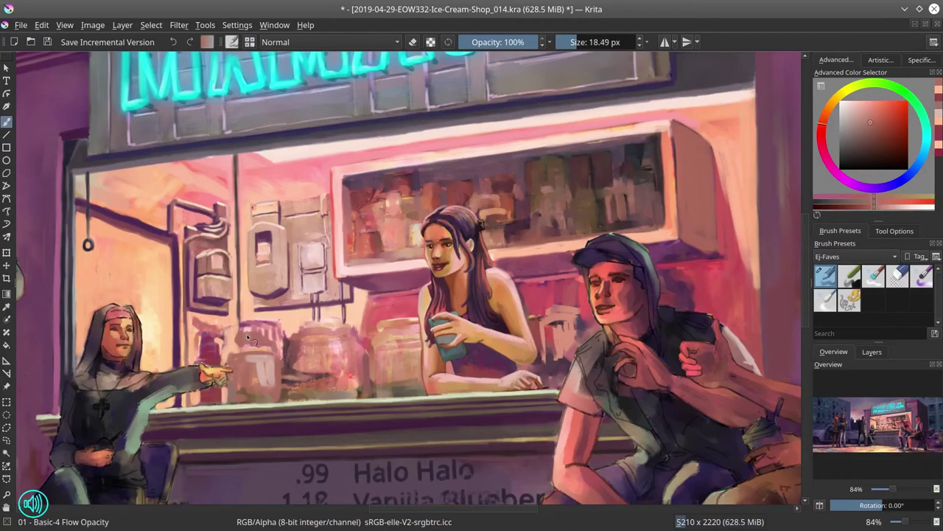
pyautogui.keyDown('ctrl'); pyautogui.click(269, 322); pyautogui.keyUp('ctrl')
# Mirror the view, straighten its rotation, sample oranges and save the painting
pyautogui.moveTo(288, 391)
pyautogui.mouseDown()
pyautogui.moveTo(294, 365)
pyautogui.moveTo(288, 369)
pyautogui.moveTo(281, 317)
pyautogui.mouseUp()
pyautogui.keyDown('ctrl'); pyautogui.click(279, 313); pyautogui.keyUp('ctrl')
pyautogui.press('m')
pyautogui.press('5')
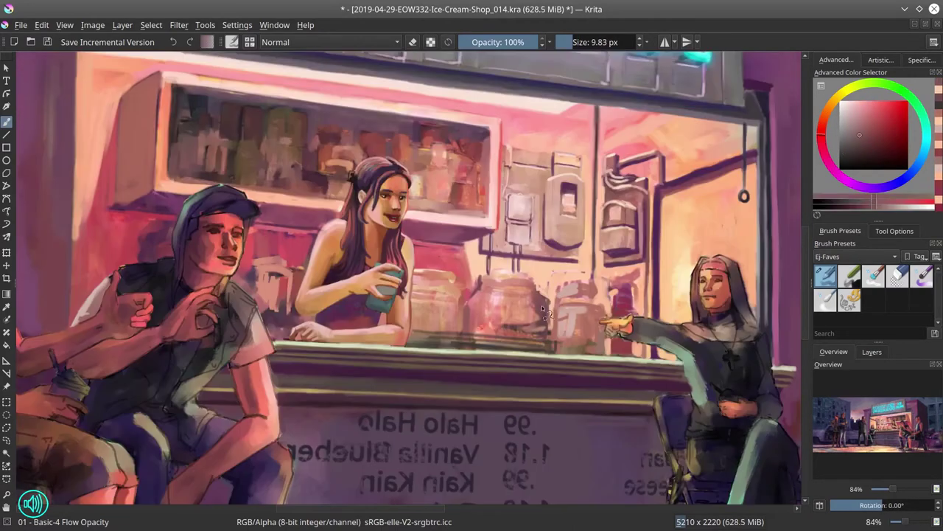
pyautogui.keyDown('ctrl'); pyautogui.click(498, 319); pyautogui.keyUp('ctrl')
pyautogui.press('[')
pyautogui.keyDown('ctrl'); pyautogui.click(501, 323); pyautogui.keyUp('ctrl')
pyautogui.press(']')
pyautogui.press(']')
pyautogui.press(']')
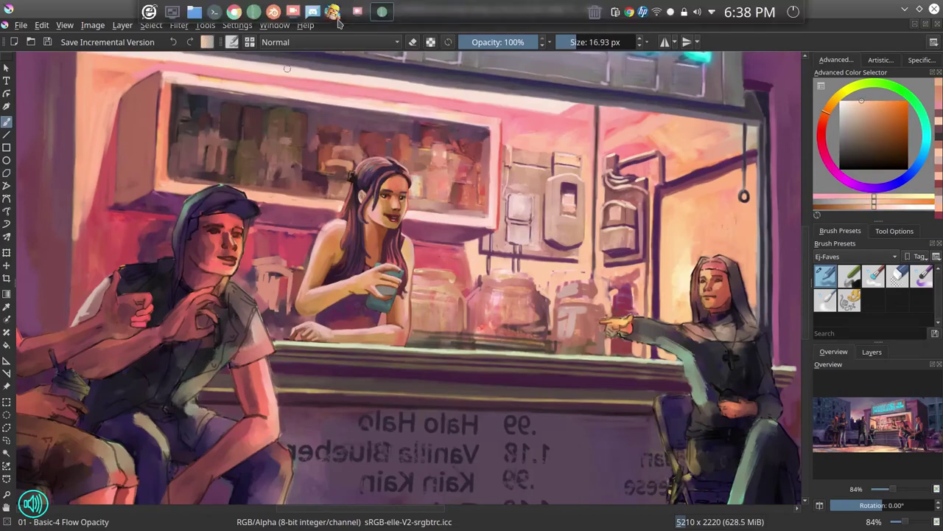
pyautogui.click(46, 42)
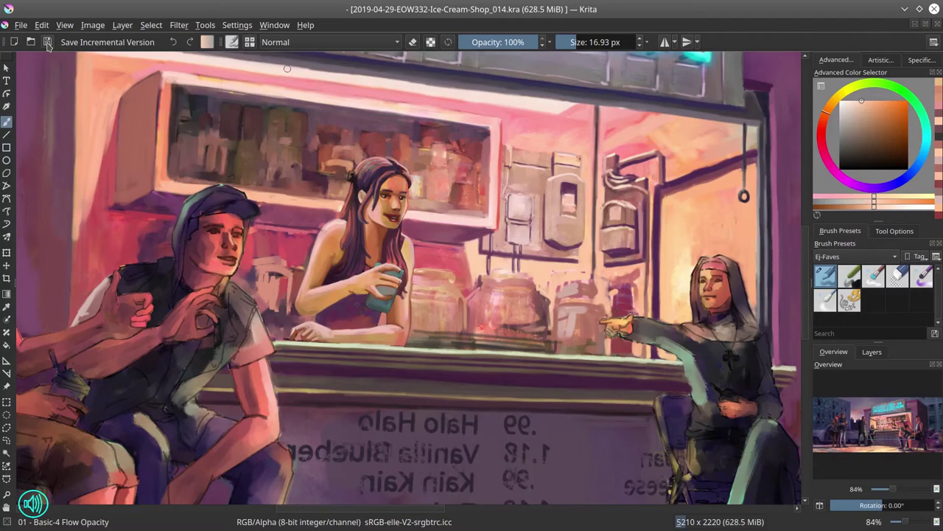
# Sample red and peach tones, trying Blender Textured Soft before returning to Basic-4 Flow Opacity
pyautogui.keyDown('ctrl'); pyautogui.click(457, 262); pyautogui.keyUp('ctrl')
pyautogui.scroll(1, 594, 282)
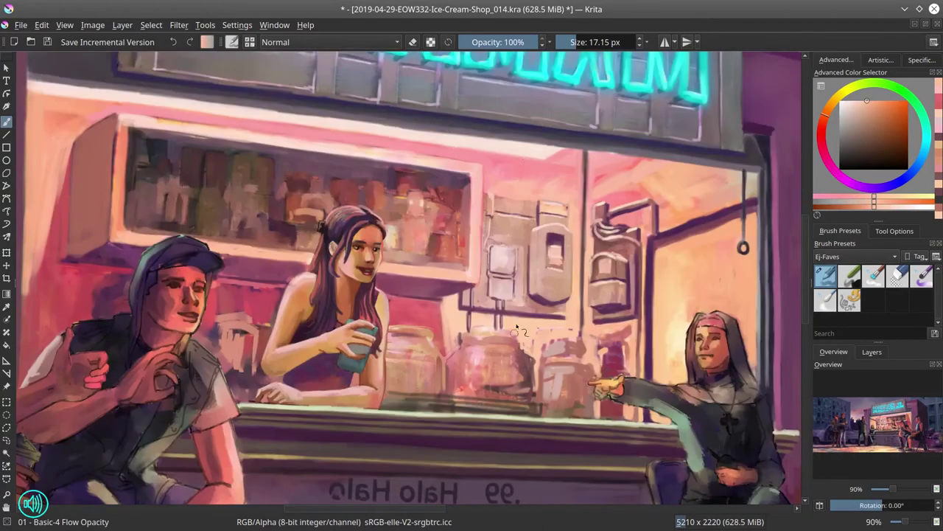
pyautogui.keyDown('ctrl'); pyautogui.click(535, 340); pyautogui.keyUp('ctrl')
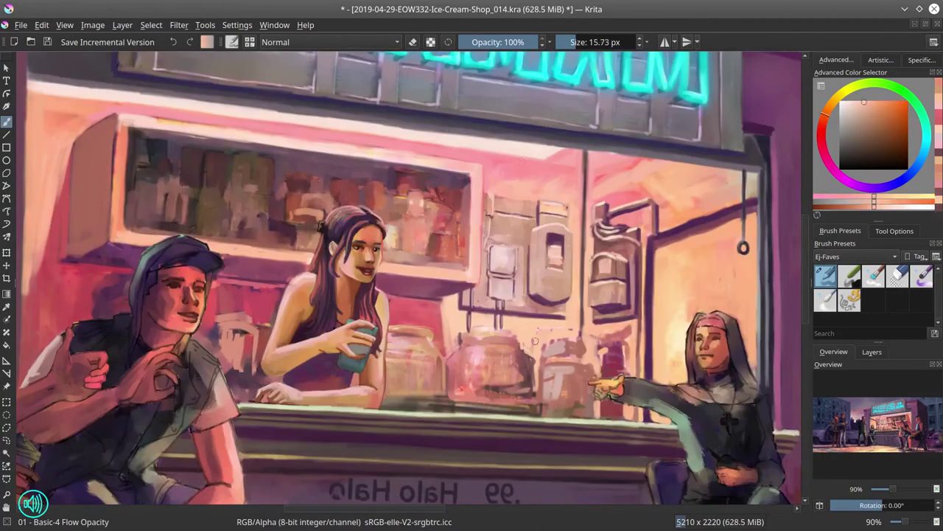
pyautogui.keyDown('ctrl'); pyautogui.click(547, 362); pyautogui.keyUp('ctrl')
pyautogui.press('/')
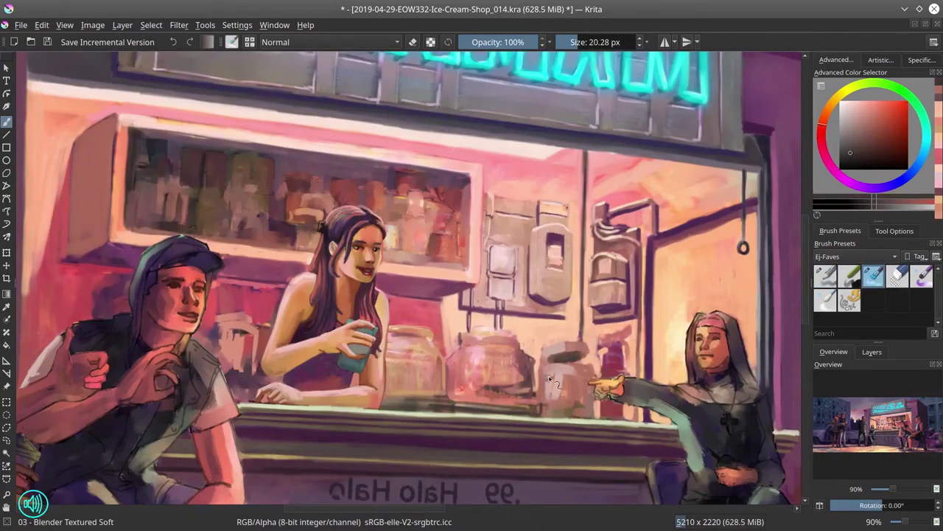
pyautogui.keyDown('ctrl'); pyautogui.click(589, 367); pyautogui.keyUp('ctrl')
pyautogui.press('/')
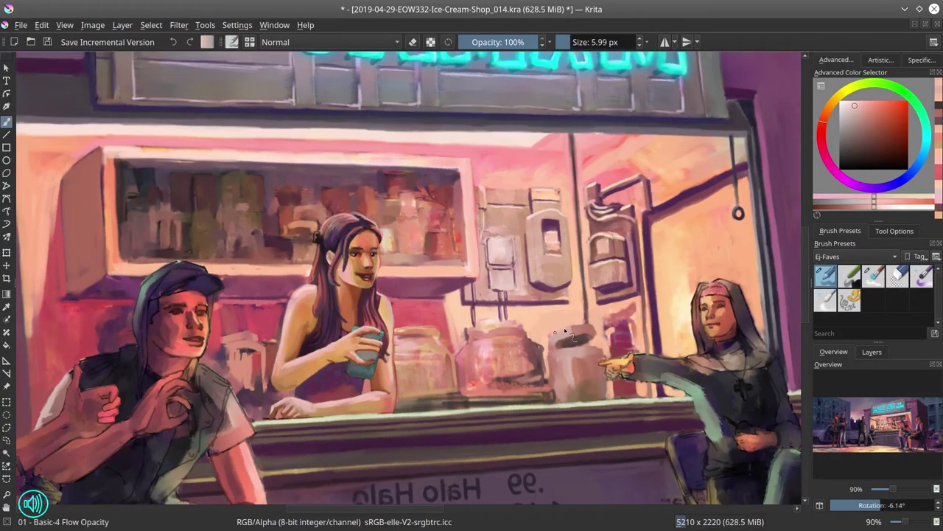
# Paint the pale container in warm peach, then fit and straighten the whole painting
pyautogui.keyDown('ctrl'); pyautogui.click(554, 364); pyautogui.keyUp('ctrl')
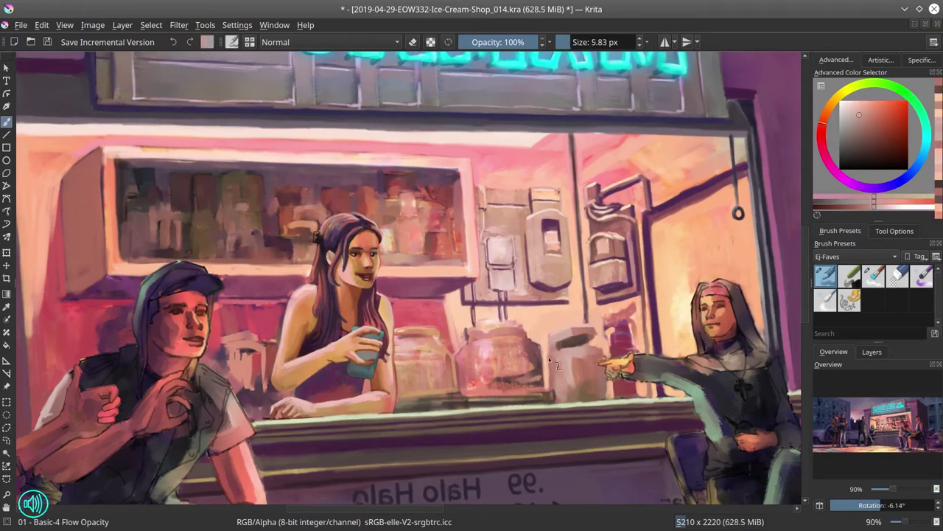
pyautogui.keyDown('ctrl'); pyautogui.click(580, 344); pyautogui.keyUp('ctrl')
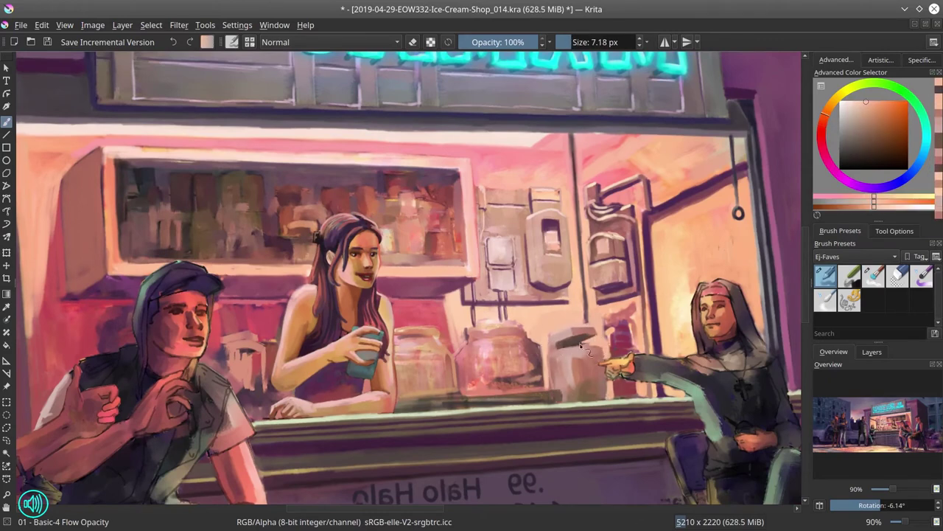
pyautogui.keyDown('ctrl'); pyautogui.click(461, 429); pyautogui.keyUp('ctrl')
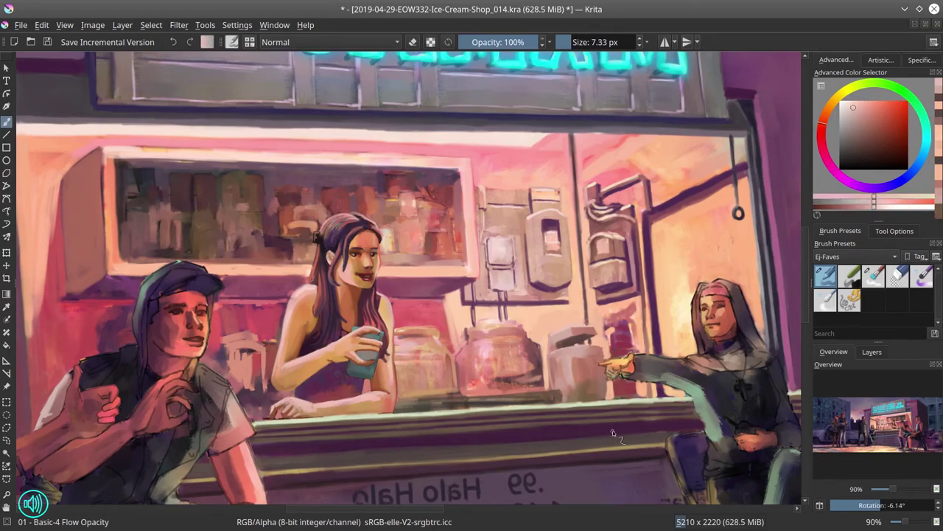
pyautogui.press('2')
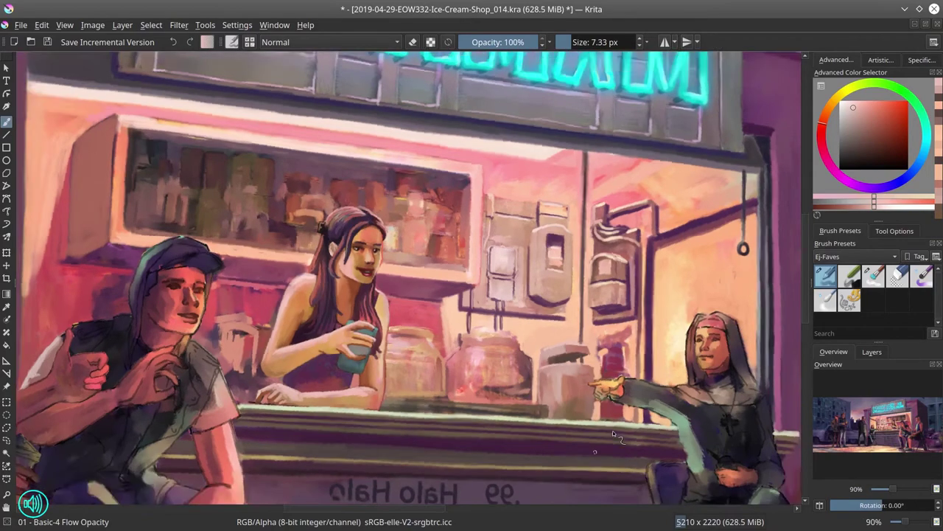
pyautogui.press('5')
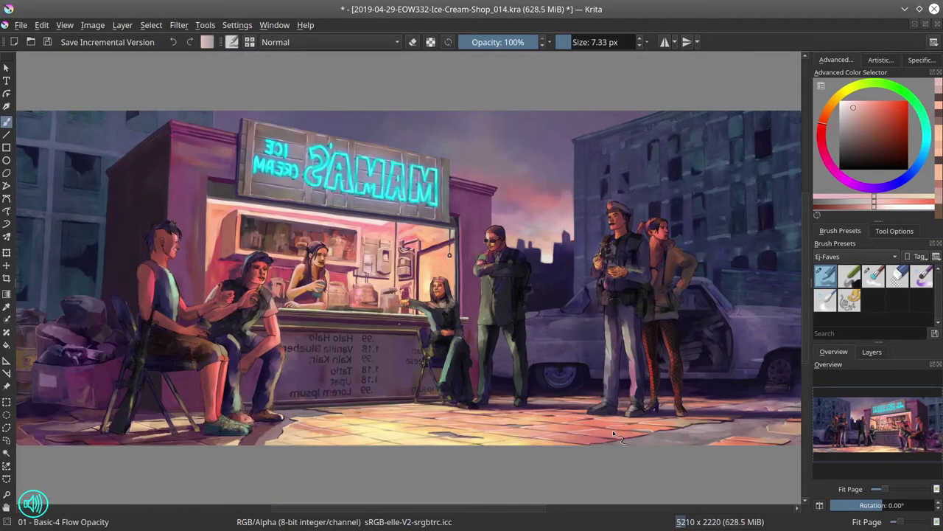
# Zoom in and paint the canister dark red with lighter pinkish-red touches
pyautogui.scroll(5, 299, 253)
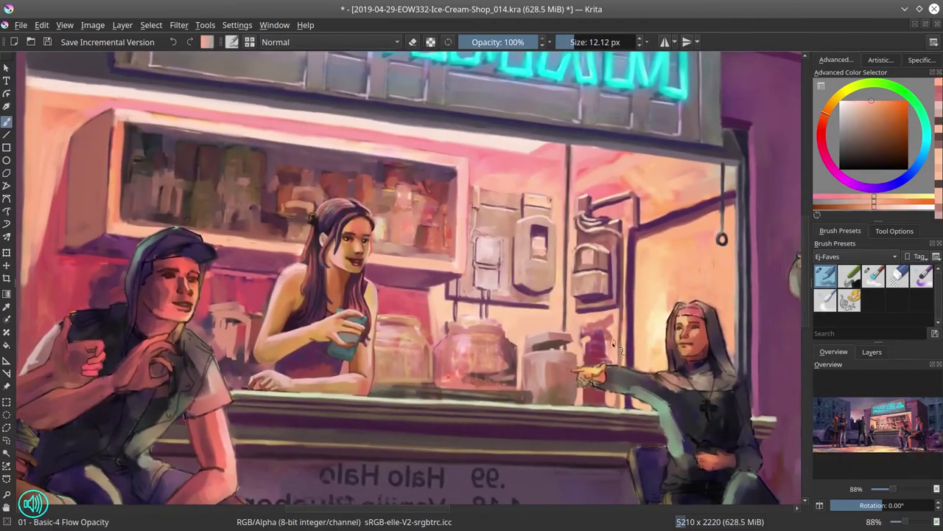
pyautogui.keyDown('ctrl'); pyautogui.click(590, 339); pyautogui.keyUp('ctrl')
pyautogui.keyDown('ctrl'); pyautogui.click(589, 339); pyautogui.keyUp('ctrl')
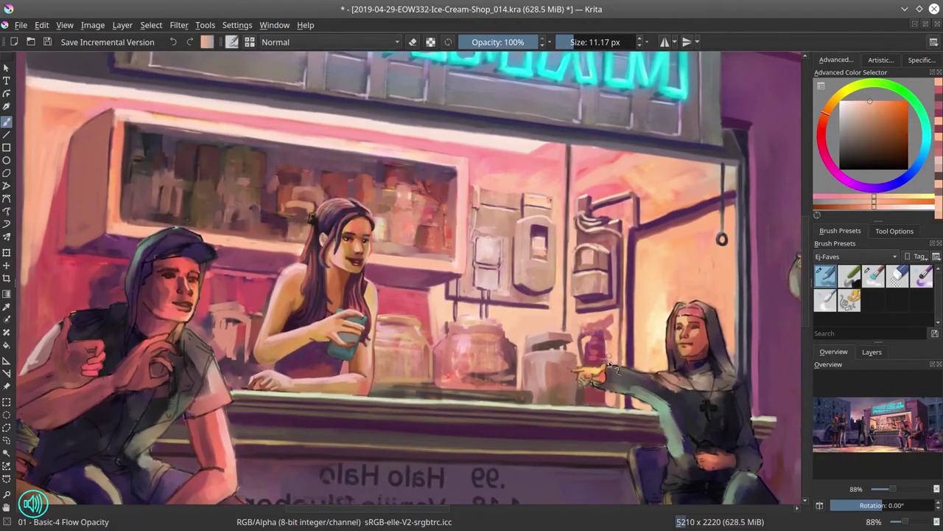
pyautogui.keyDown('ctrl'); pyautogui.click(608, 328); pyautogui.keyUp('ctrl')
pyautogui.keyDown('ctrl'); pyautogui.click(608, 328); pyautogui.keyUp('ctrl')
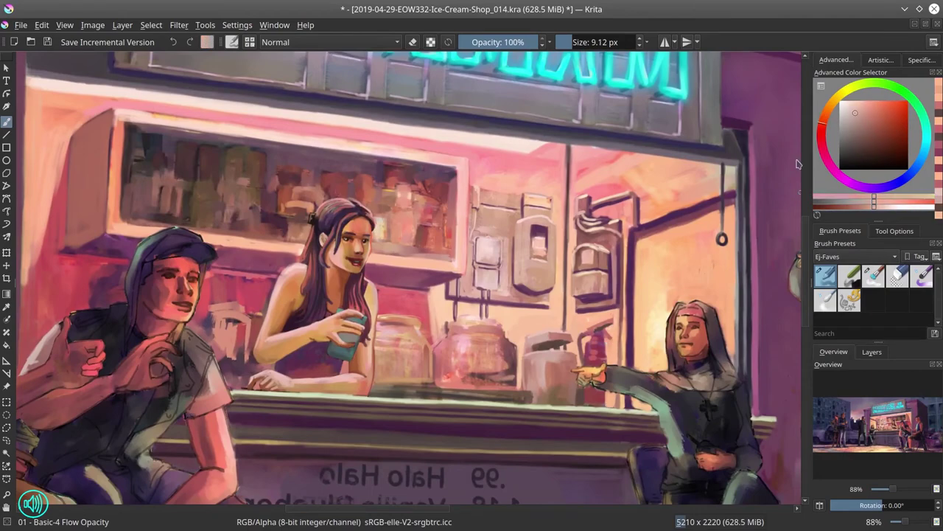
pyautogui.keyDown('ctrl'); pyautogui.click(598, 324); pyautogui.keyUp('ctrl')
# Dab orange light near the canister and add near-black detail on it
pyautogui.keyDown('ctrl'); pyautogui.click(616, 400); pyautogui.keyUp('ctrl')
pyautogui.keyDown('ctrl'); pyautogui.click(617, 355); pyautogui.keyUp('ctrl')
pyautogui.keyDown('ctrl'); pyautogui.click(615, 348); pyautogui.keyUp('ctrl')
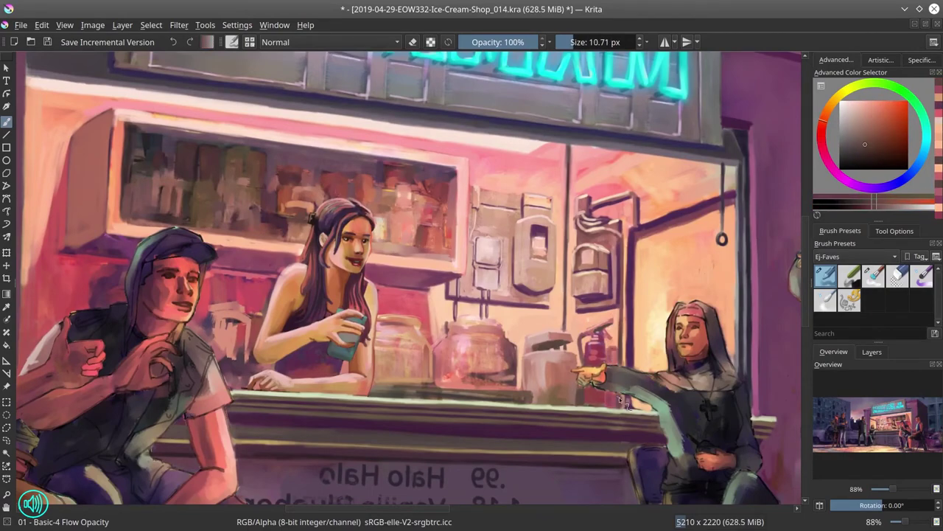
pyautogui.keyDown('ctrl'); pyautogui.click(615, 344); pyautogui.keyUp('ctrl')
pyautogui.keyDown('ctrl'); pyautogui.click(615, 345); pyautogui.keyUp('ctrl')
pyautogui.moveTo(590, 353); pyautogui.dragTo(550, 383)
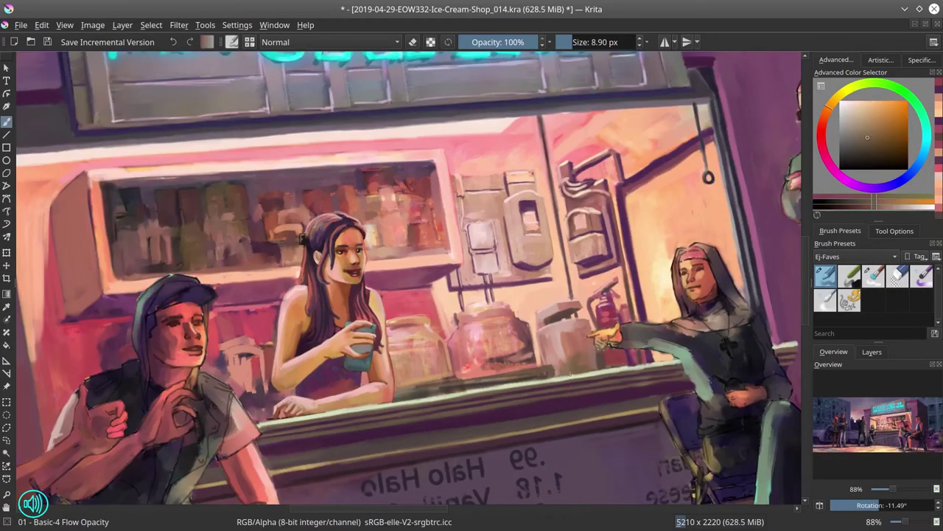
pyautogui.keyDown('ctrl'); pyautogui.click(550, 383); pyautogui.keyUp('ctrl')
pyautogui.keyDown('ctrl'); pyautogui.click(550, 383); pyautogui.keyUp('ctrl')
pyautogui.press('5')
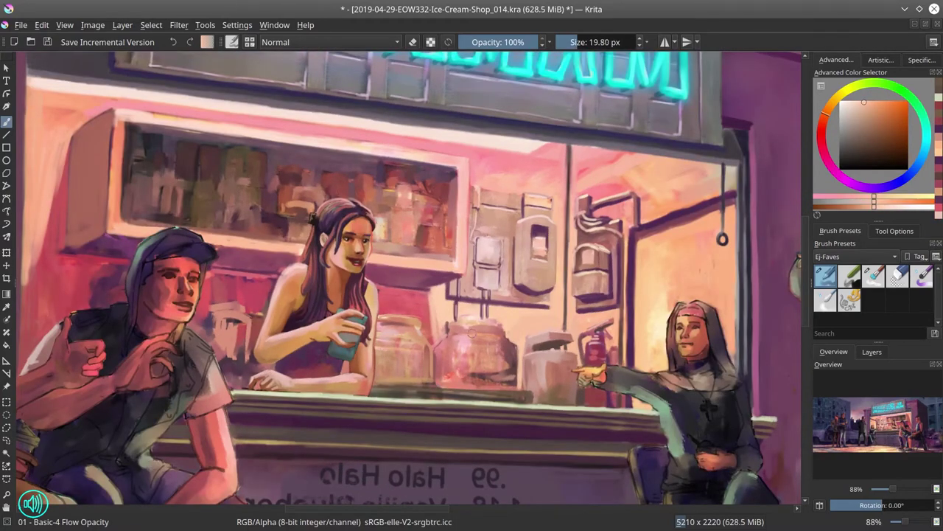
# Dab dark red onto the counter props, peach and shadow onto the jars
pyautogui.keyDown('ctrl'); pyautogui.click(459, 381); pyautogui.keyUp('ctrl')
pyautogui.keyDown('ctrl'); pyautogui.click(458, 412); pyautogui.keyUp('ctrl')
pyautogui.keyDown('ctrl'); pyautogui.click(458, 442); pyautogui.keyUp('ctrl')
pyautogui.keyDown('ctrl'); pyautogui.click(457, 435); pyautogui.keyUp('ctrl')
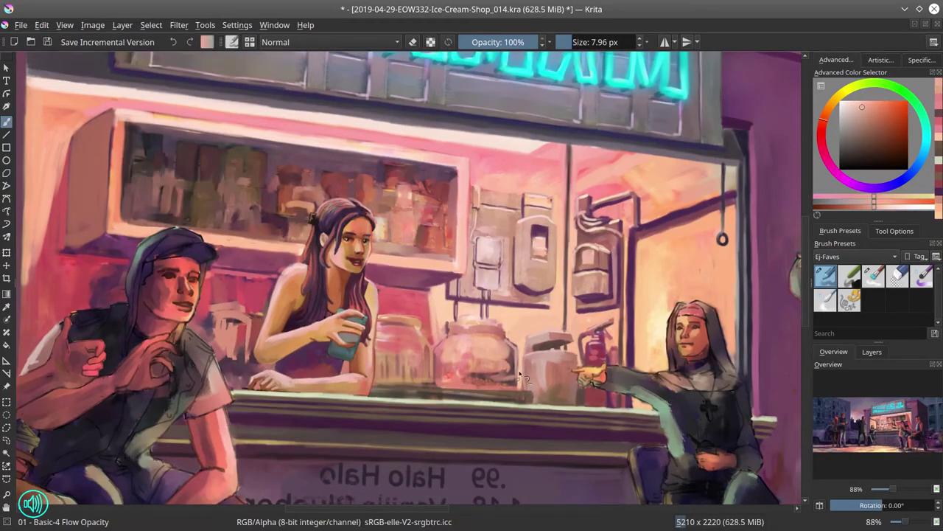
pyautogui.keyDown('ctrl'); pyautogui.click(443, 413); pyautogui.keyUp('ctrl')
pyautogui.keyDown('ctrl'); pyautogui.click(435, 388); pyautogui.keyUp('ctrl')
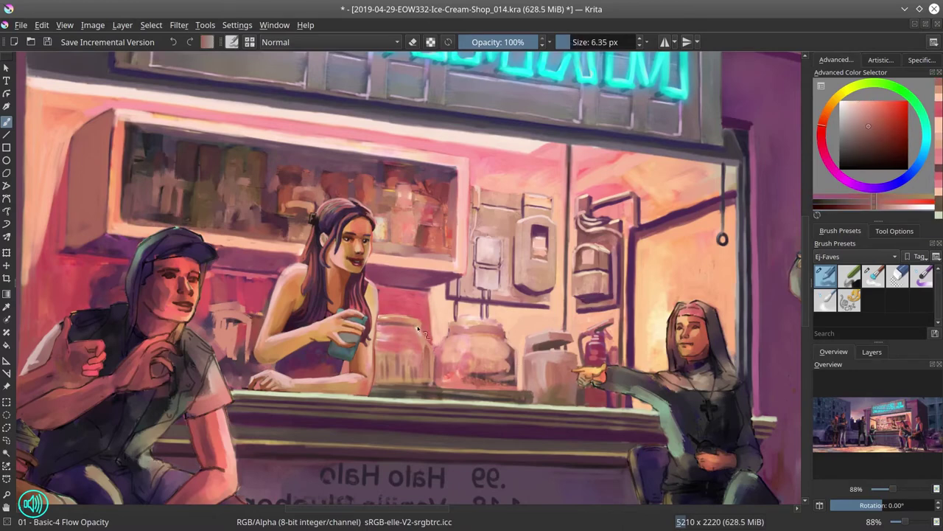
pyautogui.keyDown('ctrl'); pyautogui.click(424, 354); pyautogui.keyUp('ctrl')
pyautogui.keyDown('ctrl'); pyautogui.click(486, 330); pyautogui.keyUp('ctrl')
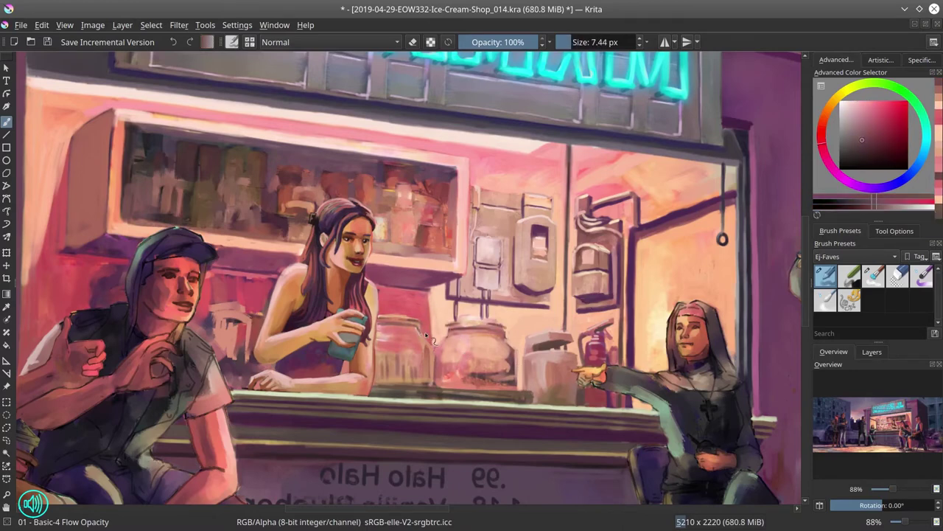
# Paint an orange-peach light patch on a jar, then tone it down with dark grey
pyautogui.keyDown('ctrl'); pyautogui.click(454, 351); pyautogui.keyUp('ctrl')
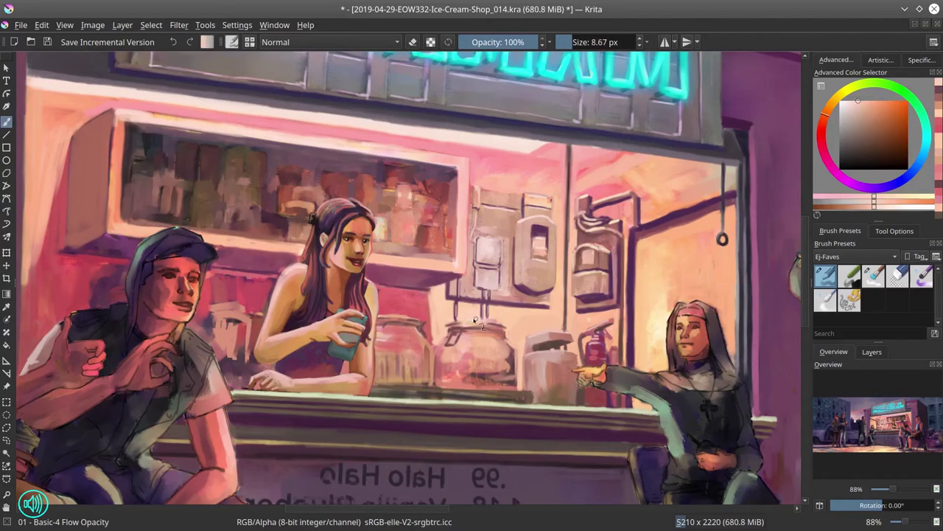
pyautogui.keyDown('ctrl'); pyautogui.click(472, 335); pyautogui.keyUp('ctrl')
pyautogui.keyDown('ctrl'); pyautogui.click(479, 328); pyautogui.keyUp('ctrl')
pyautogui.keyDown('ctrl'); pyautogui.click(523, 332); pyautogui.keyUp('ctrl')
pyautogui.moveTo(490, 358); pyautogui.dragTo(508, 368)
pyautogui.keyDown('ctrl'); pyautogui.click(501, 346); pyautogui.keyUp('ctrl')
pyautogui.keyDown('ctrl'); pyautogui.click(479, 361); pyautogui.keyUp('ctrl')
pyautogui.keyDown('ctrl'); pyautogui.click(435, 387); pyautogui.keyUp('ctrl')
# Paint a light orange stroke along the counter edge and brush light pink onto a jar
pyautogui.keyDown('ctrl'); pyautogui.click(364, 428); pyautogui.keyUp('ctrl')
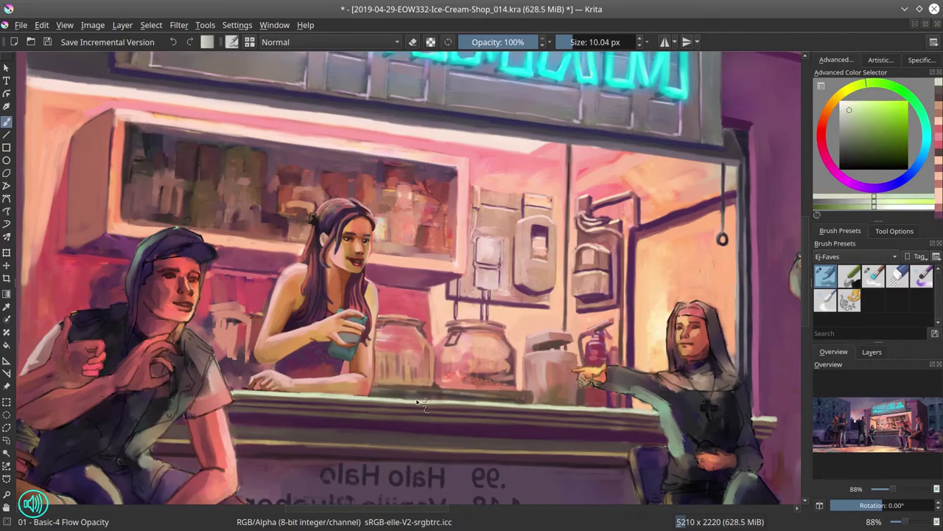
pyautogui.moveTo(369, 384); pyautogui.dragTo(529, 398)
pyautogui.keyDown('ctrl'); pyautogui.click(529, 404); pyautogui.keyUp('ctrl')
pyautogui.keyDown('ctrl'); pyautogui.click(346, 364); pyautogui.keyUp('ctrl')
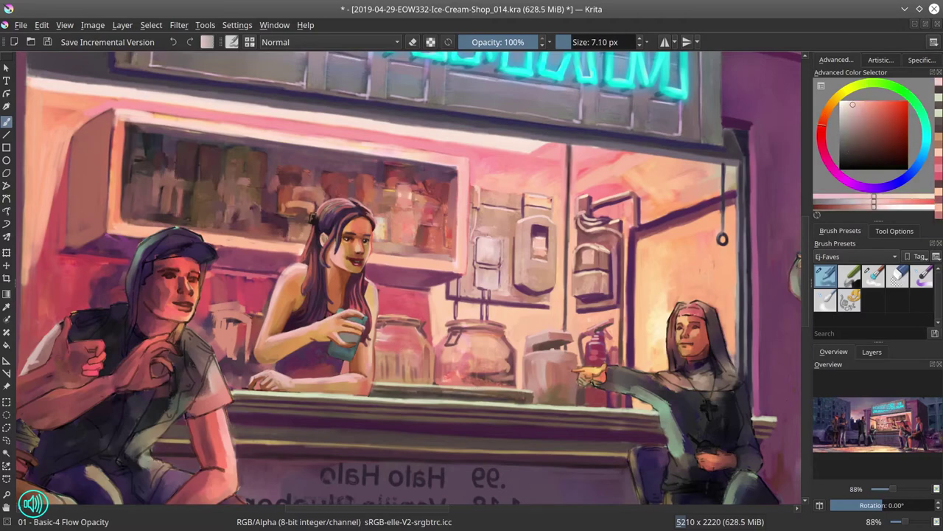
pyautogui.moveTo(468, 336)
pyautogui.mouseDown()
pyautogui.moveTo(494, 339)
pyautogui.moveTo(442, 354)
pyautogui.mouseUp()
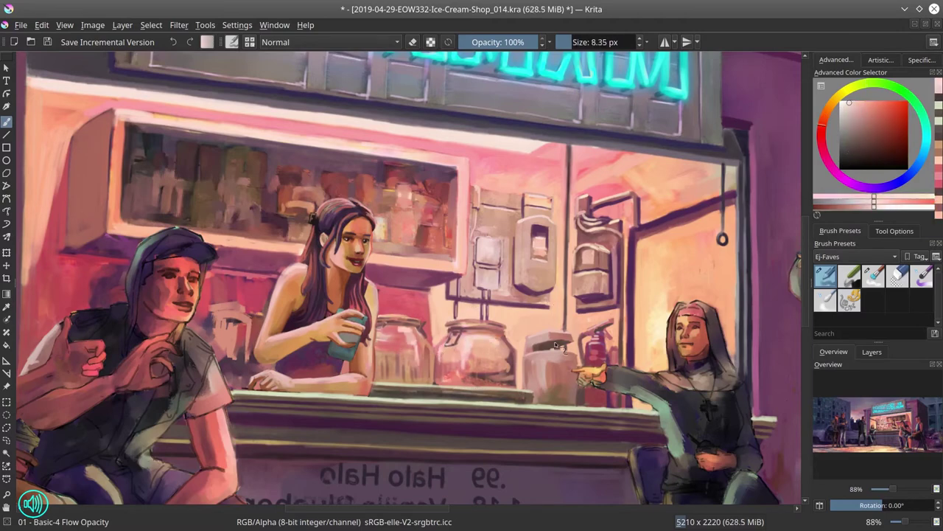
# Sample a few more canvas colours, zoom out and save the painting
pyautogui.keyDown('ctrl'); pyautogui.click(442, 353); pyautogui.keyUp('ctrl')
pyautogui.keyDown('ctrl'); pyautogui.click(441, 352); pyautogui.keyUp('ctrl')
pyautogui.keyDown('ctrl'); pyautogui.click(433, 381); pyautogui.keyUp('ctrl')
pyautogui.keyDown('ctrl'); pyautogui.click(428, 377); pyautogui.keyUp('ctrl')
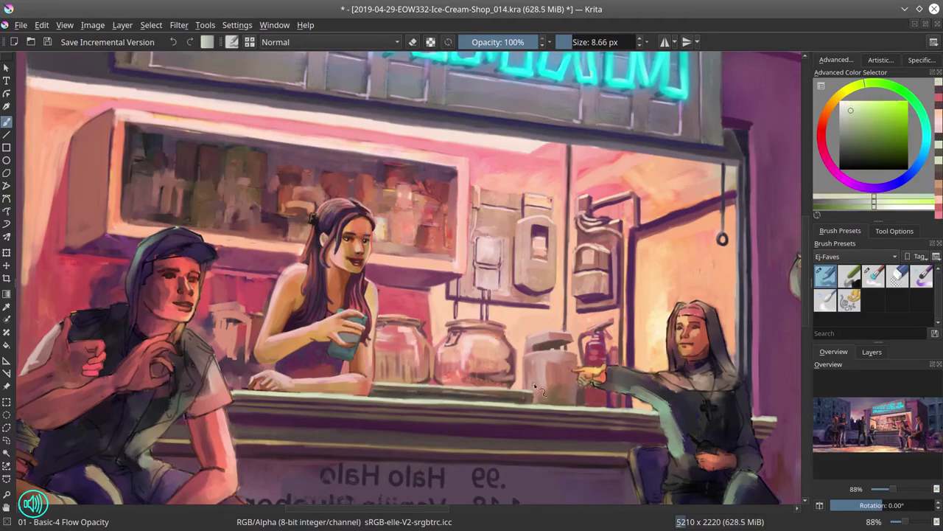
pyautogui.scroll(-9, 530, 381)
pyautogui.click(48, 42)
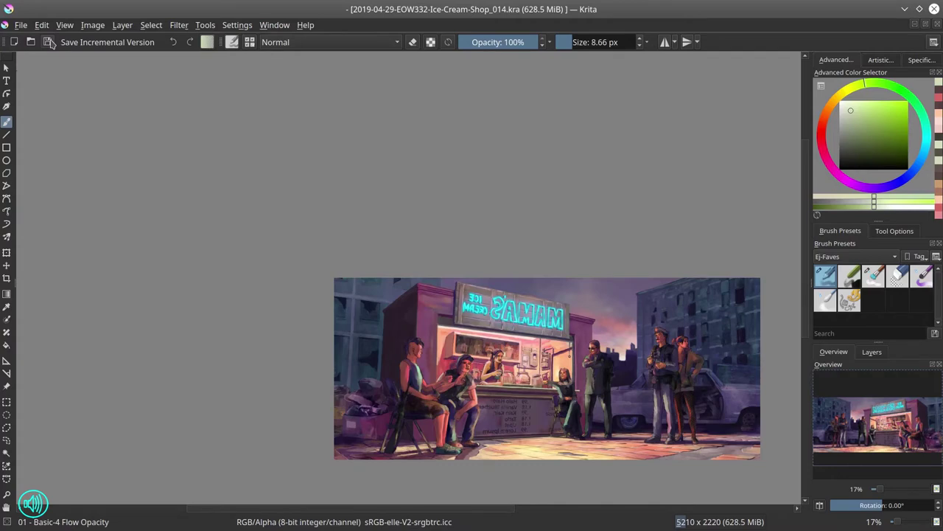
# Unflip the canvas, reset brush blending to normal, and paint light pink onto the jar
pyautogui.press('m')
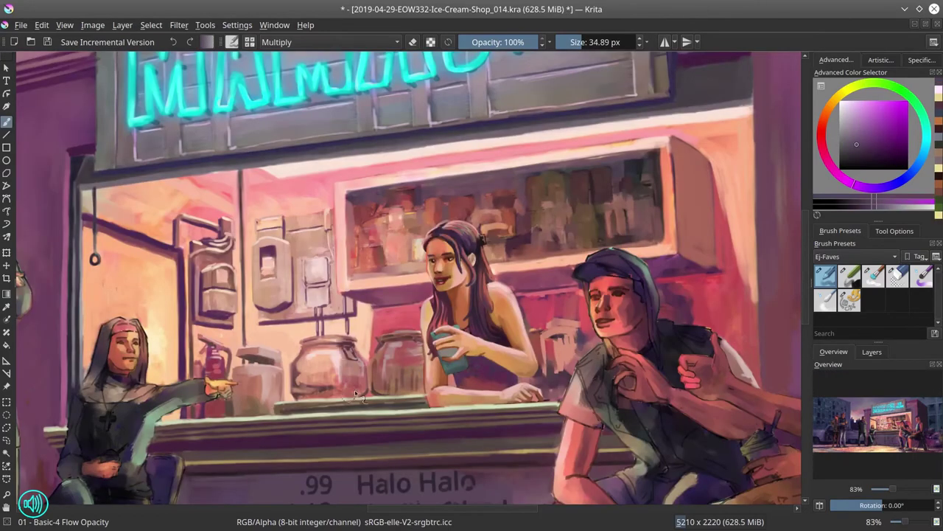
pyautogui.hotkey('alt', 'shift', 'n')
pyautogui.keyDown('ctrl'); pyautogui.click(395, 341); pyautogui.keyUp('ctrl')
pyautogui.moveTo(395, 340)
pyautogui.mouseDown()
pyautogui.moveTo(370, 398)
pyautogui.moveTo(398, 384)
pyautogui.mouseUp()
pyautogui.keyDown('ctrl'); pyautogui.click(370, 398); pyautogui.keyUp('ctrl')
# Bring the seated man into view and lay a dark grey stroke near him
pyautogui.moveTo(457, 309); pyautogui.dragTo(399, 299)
pyautogui.keyDown('ctrl'); pyautogui.click(517, 271); pyautogui.keyUp('ctrl')
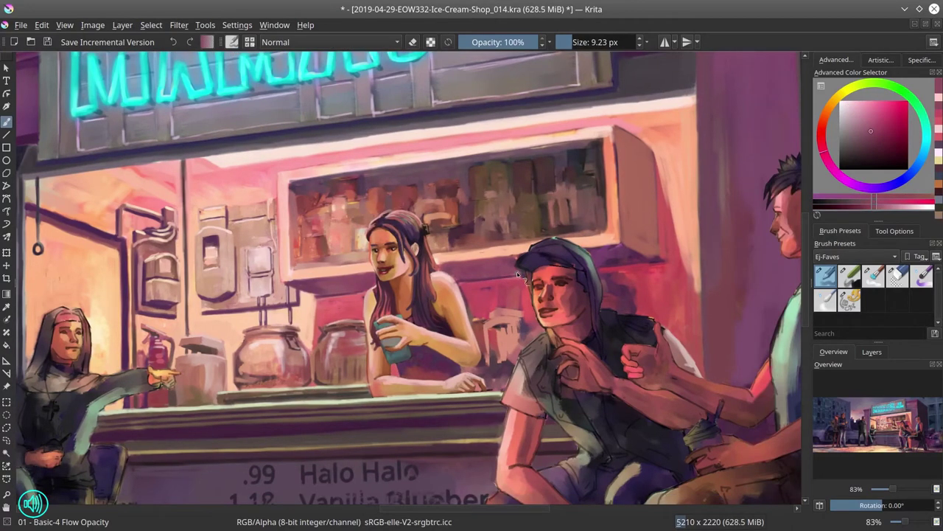
pyautogui.keyDown('ctrl'); pyautogui.click(517, 272); pyautogui.keyUp('ctrl')
pyautogui.hotkey('alt', 'shift', 'm')
pyautogui.hotkey('alt', 'shift', 'n')
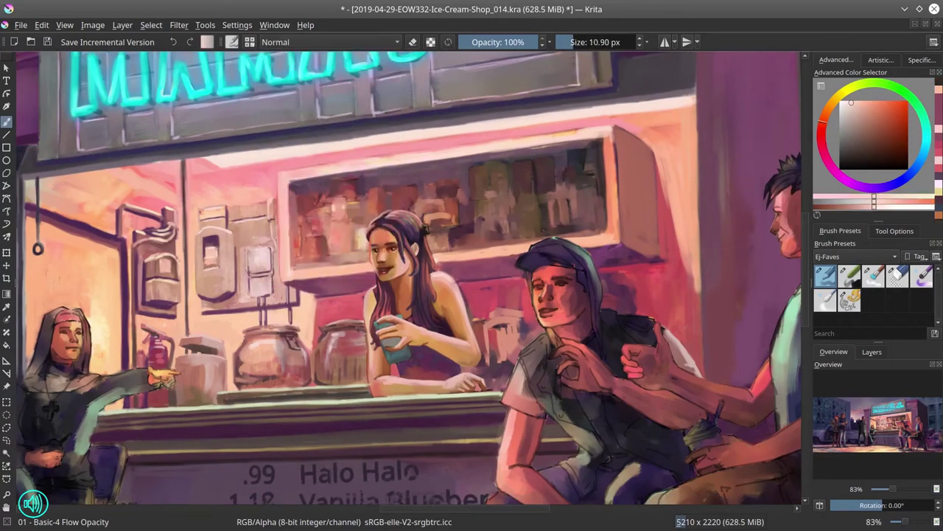
pyautogui.keyDown('ctrl'); pyautogui.click(361, 328); pyautogui.keyUp('ctrl')
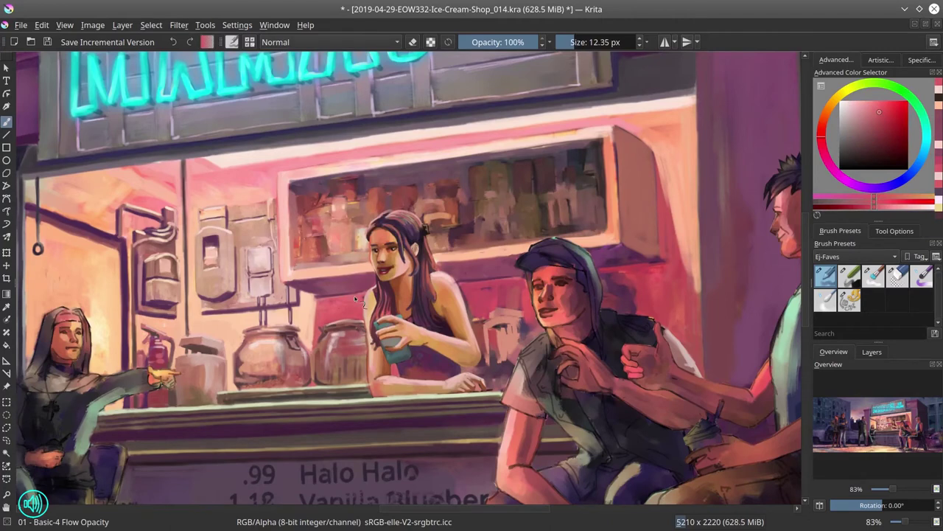
pyautogui.keyDown('ctrl'); pyautogui.click(520, 324); pyautogui.keyUp('ctrl')
pyautogui.moveTo(519, 325); pyautogui.dragTo(509, 325)
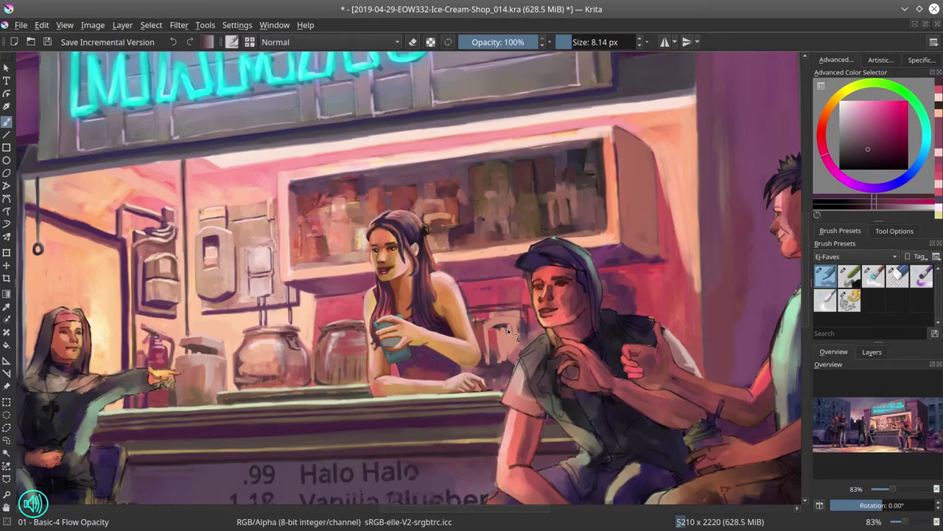
# Touch up the counter's right end with light pink beside the girl and the wall above the cap
pyautogui.keyDown('ctrl'); pyautogui.click(501, 370); pyautogui.keyUp('ctrl')
pyautogui.moveTo(501, 370); pyautogui.dragTo(492, 360)
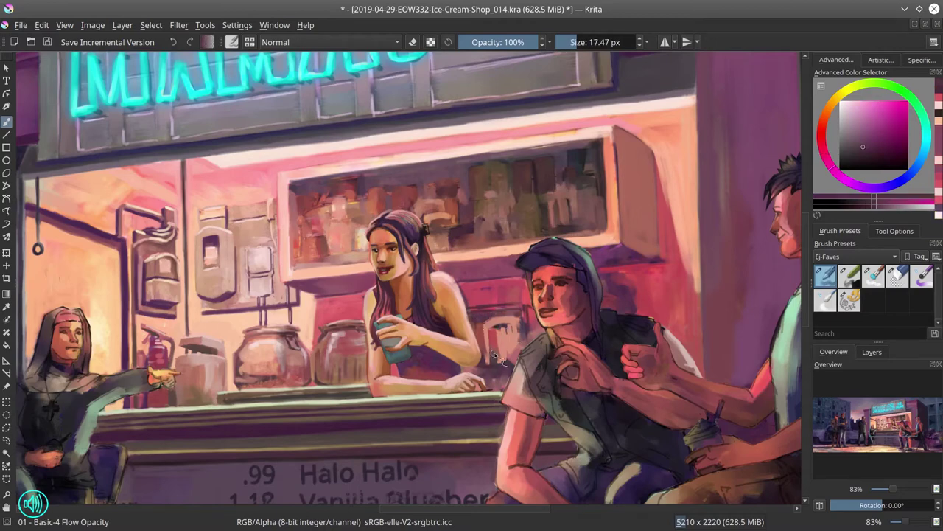
pyautogui.keyDown('ctrl'); pyautogui.click(492, 359); pyautogui.keyUp('ctrl')
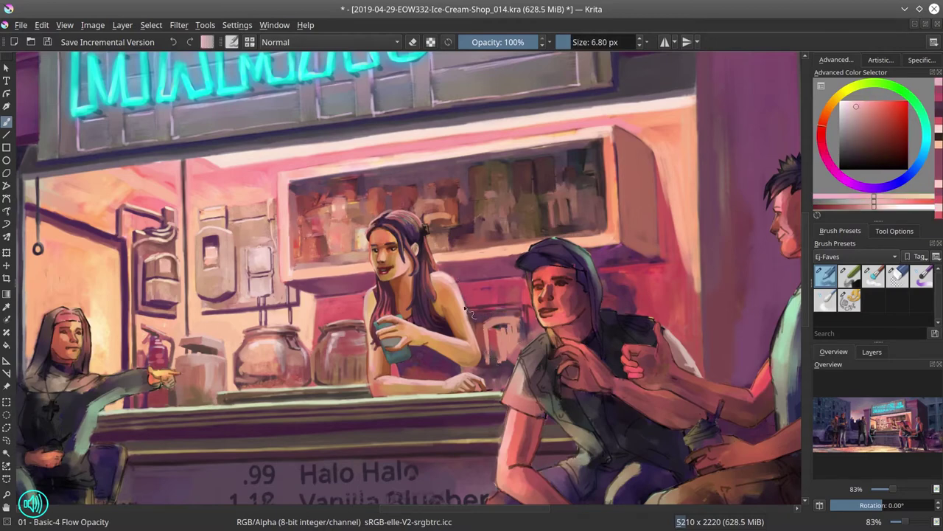
pyautogui.moveTo(492, 359); pyautogui.dragTo(496, 371)
pyautogui.keyDown('ctrl'); pyautogui.click(538, 346); pyautogui.keyUp('ctrl')
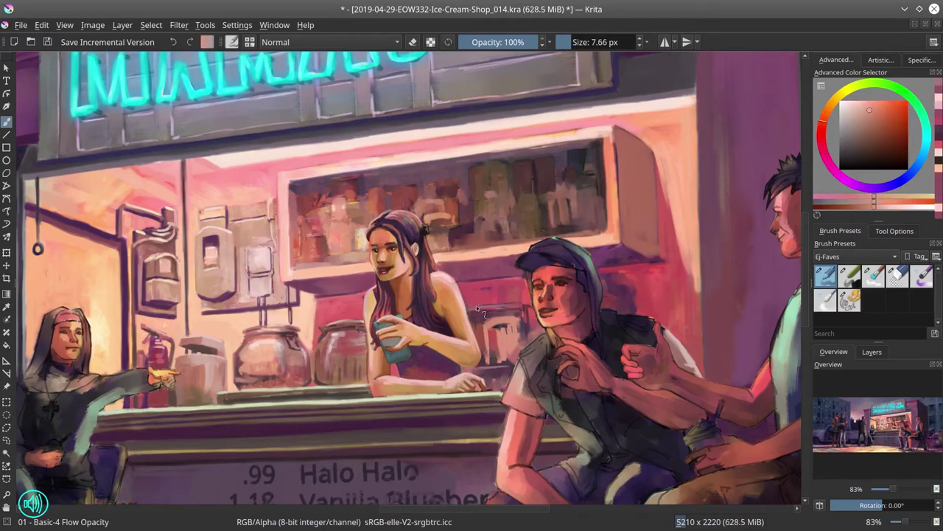
pyautogui.keyDown('ctrl'); pyautogui.click(523, 302); pyautogui.keyUp('ctrl')
pyautogui.moveTo(523, 302); pyautogui.dragTo(546, 317)
# Add magenta and small red touches near the counter
pyautogui.keyDown('ctrl'); pyautogui.click(545, 317); pyautogui.keyUp('ctrl')
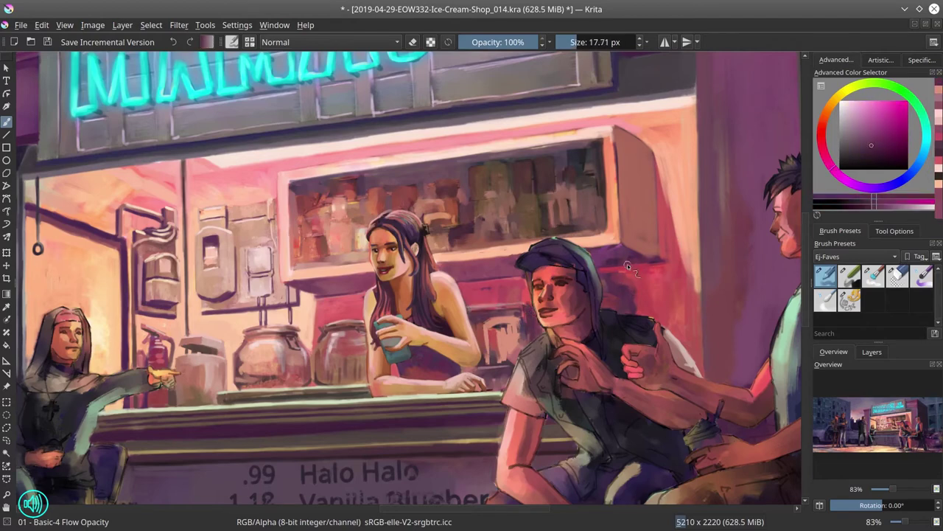
pyautogui.keyDown('ctrl'); pyautogui.click(498, 298); pyautogui.keyUp('ctrl')
pyautogui.moveTo(498, 298); pyautogui.dragTo(514, 390)
pyautogui.keyDown('ctrl'); pyautogui.click(491, 356); pyautogui.keyUp('ctrl')
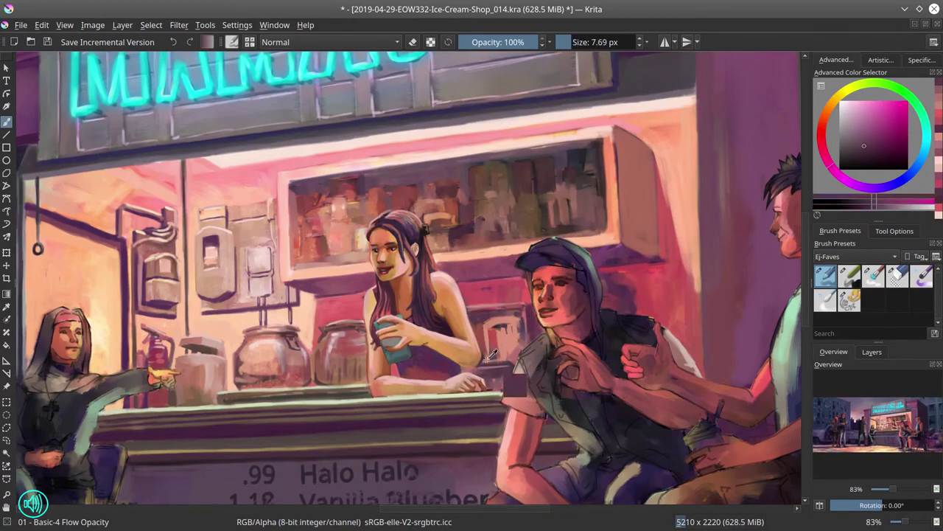
pyautogui.keyDown('ctrl'); pyautogui.click(496, 326); pyautogui.keyUp('ctrl')
pyautogui.moveTo(496, 326)
pyautogui.mouseDown()
pyautogui.moveTo(487, 368)
pyautogui.moveTo(472, 368)
pyautogui.moveTo(481, 389)
pyautogui.mouseUp()
# Paint light pinkish-red strokes on the man's shoulder and save the painting
pyautogui.keyDown('ctrl'); pyautogui.click(494, 346); pyautogui.keyUp('ctrl')
pyautogui.keyDown('ctrl'); pyautogui.click(487, 368); pyautogui.keyUp('ctrl')
pyautogui.keyDown('ctrl'); pyautogui.click(483, 385); pyautogui.keyUp('ctrl')
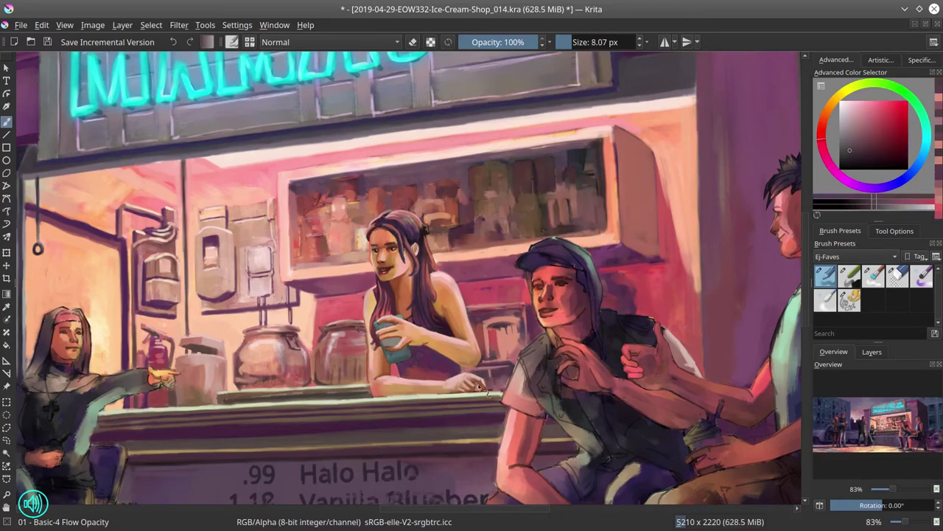
pyautogui.keyDown('ctrl'); pyautogui.click(550, 369); pyautogui.keyUp('ctrl')
pyautogui.moveTo(550, 369); pyautogui.dragTo(561, 378)
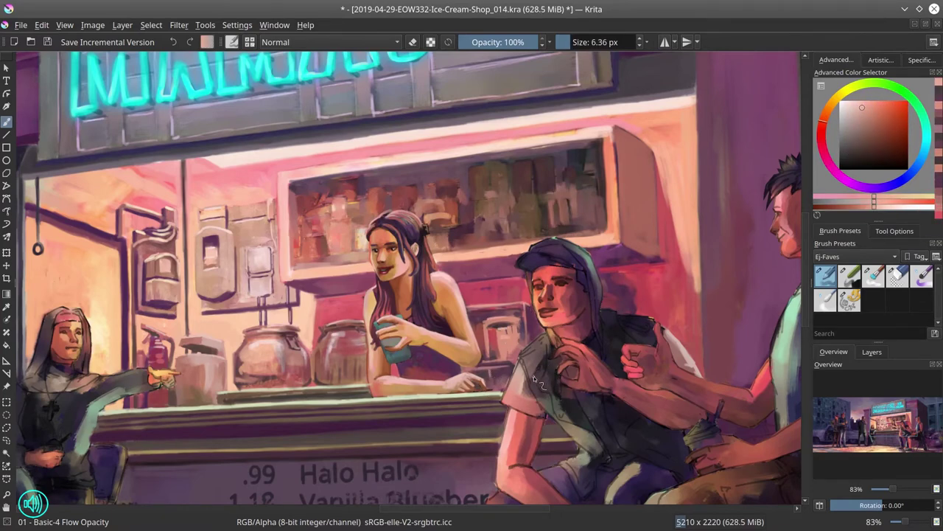
pyautogui.hotkey('ctrl', 's')
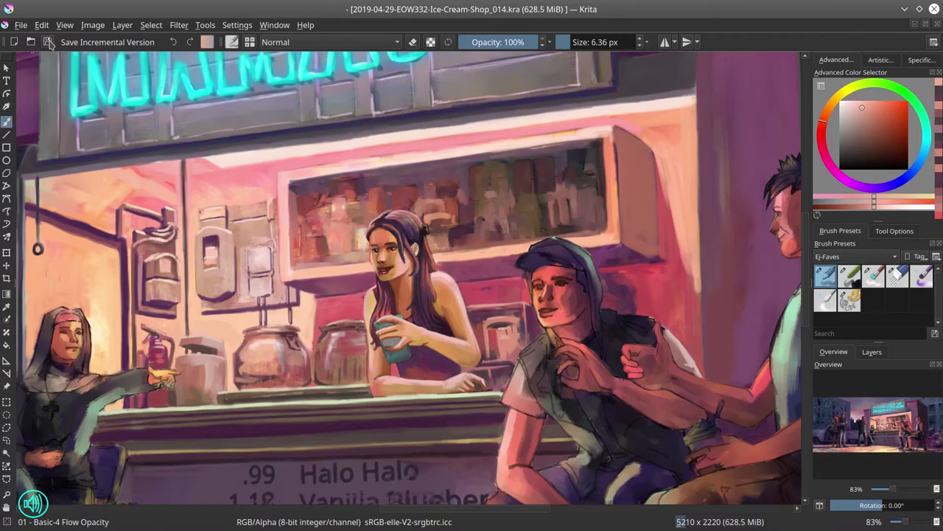
# Add small red strokes in the upper right and sample magenta and red tones
pyautogui.keyDown('ctrl'); pyautogui.click(618, 130); pyautogui.keyUp('ctrl')
pyautogui.moveTo(617, 130)
pyautogui.mouseDown()
pyautogui.moveTo(626, 136)
pyautogui.moveTo(617, 130)
pyautogui.mouseUp()
pyautogui.moveTo(641, 333)
pyautogui.mouseDown()
pyautogui.moveTo(634, 292)
pyautogui.moveTo(627, 301)
pyautogui.moveTo(611, 282)
pyautogui.mouseUp()
pyautogui.keyDown('ctrl'); pyautogui.click(634, 292); pyautogui.keyUp('ctrl')
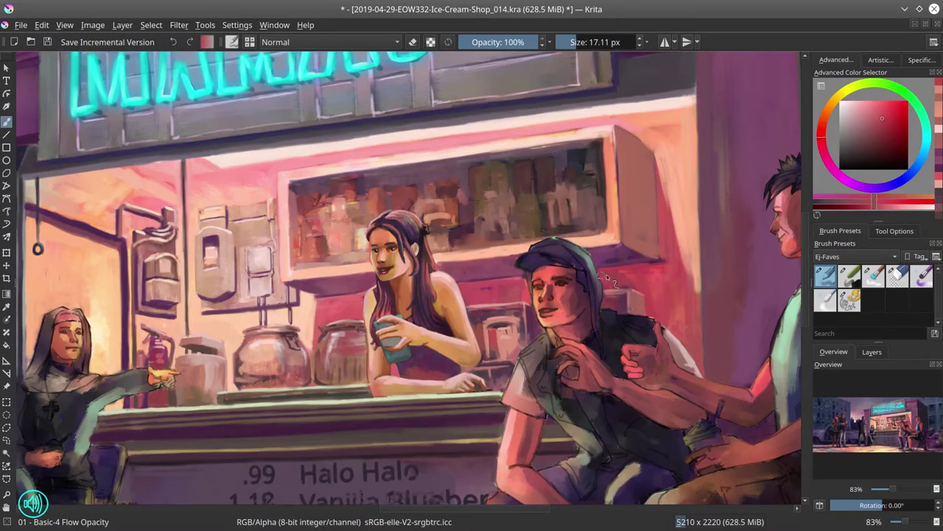
pyautogui.keyDown('ctrl'); pyautogui.click(543, 340); pyautogui.keyUp('ctrl')
pyautogui.keyDown('ctrl'); pyautogui.click(632, 289); pyautogui.keyUp('ctrl')
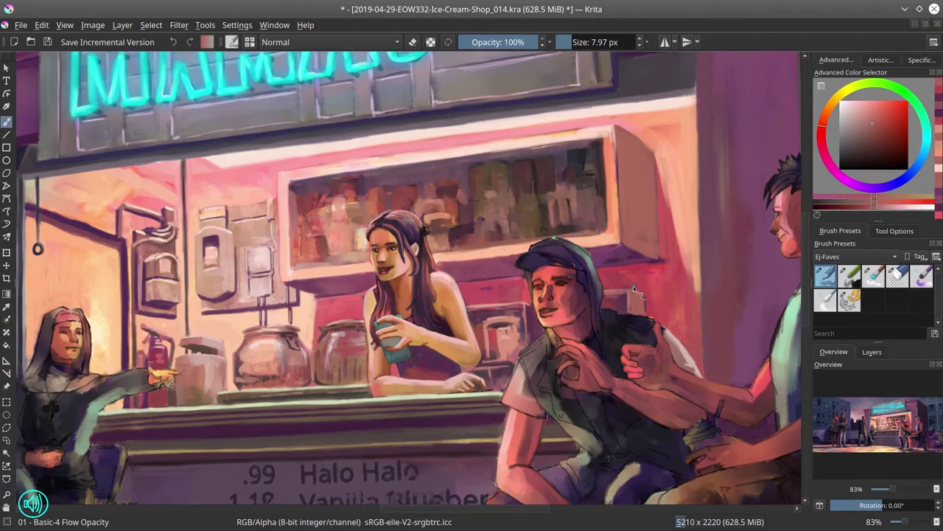
# Block in the tall cabinet on the right wall with light peach and darker tan vertical strokes
pyautogui.keyDown('ctrl'); pyautogui.click(653, 213); pyautogui.keyUp('ctrl')
pyautogui.moveTo(654, 213); pyautogui.dragTo(667, 209)
pyautogui.moveTo(643, 313)
pyautogui.mouseDown()
pyautogui.moveTo(640, 194)
pyautogui.moveTo(704, 201)
pyautogui.moveTo(660, 313)
pyautogui.mouseUp()
pyautogui.keyDown('ctrl'); pyautogui.click(642, 204); pyautogui.keyUp('ctrl')
pyautogui.moveTo(642, 206); pyautogui.dragTo(651, 312)
# Soften the cabinet with the Blender Textured Soft brush, then return to Basic-4 Flow Opacity and save
pyautogui.press('/')
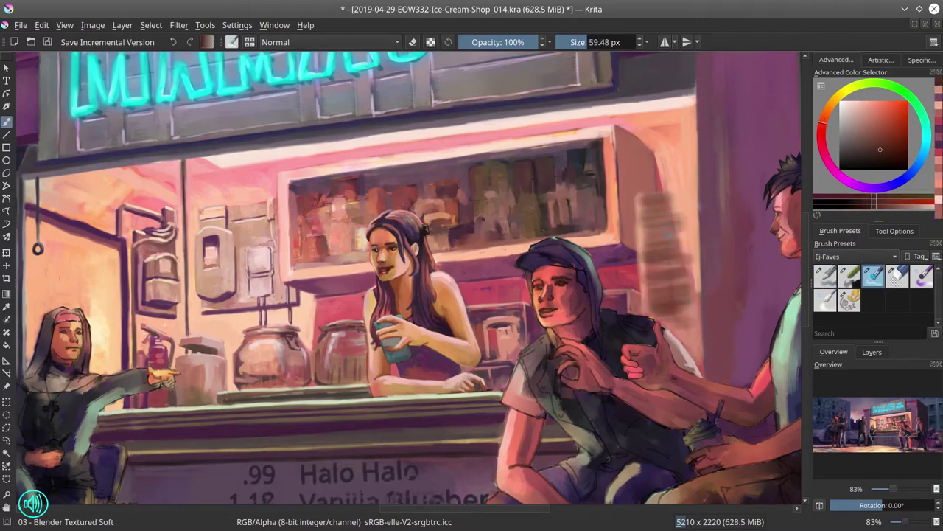
pyautogui.press('[')
pyautogui.press('[')
pyautogui.press('[')
pyautogui.press('[')
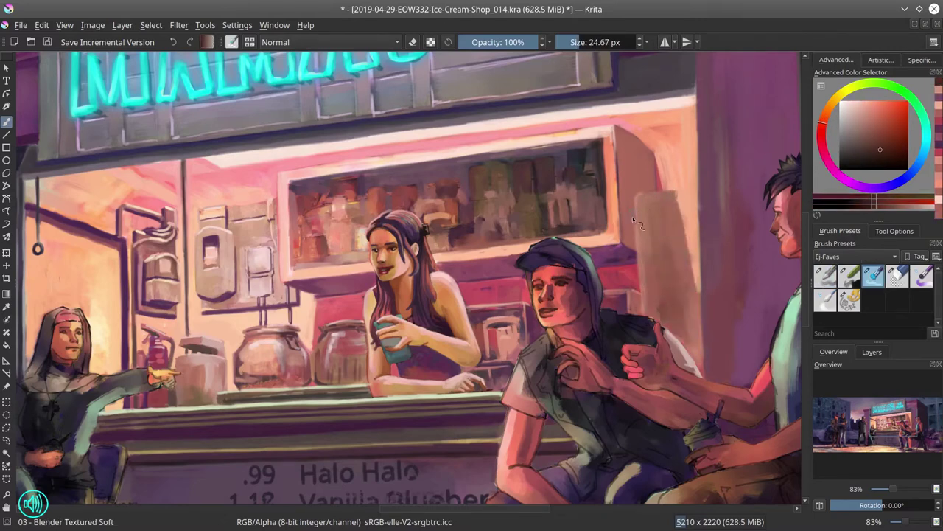
pyautogui.press('/')
pyautogui.press('[')
pyautogui.press('[')
pyautogui.press('[')
pyautogui.keyDown('ctrl'); pyautogui.click(686, 221); pyautogui.keyUp('ctrl')
pyautogui.hotkey('ctrl', 's')
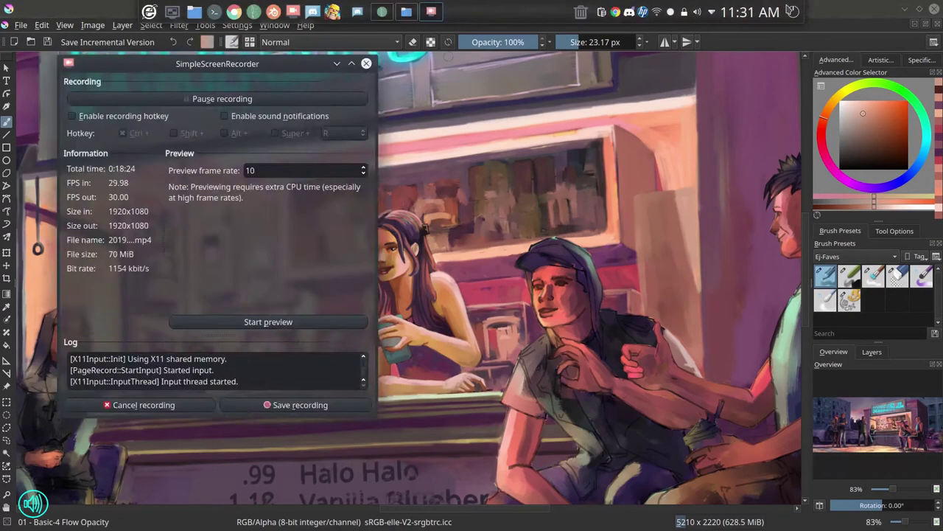
# Draw a thin dark purple line across the top of the cabinet
pyautogui.keyDown('ctrl'); pyautogui.click(663, 237); pyautogui.keyUp('ctrl')
pyautogui.press('[')
pyautogui.press('[')
pyautogui.press('[')
pyautogui.press('[')
pyautogui.press('[')
pyautogui.press('[')
pyautogui.moveTo(635, 209); pyautogui.dragTo(685, 201)
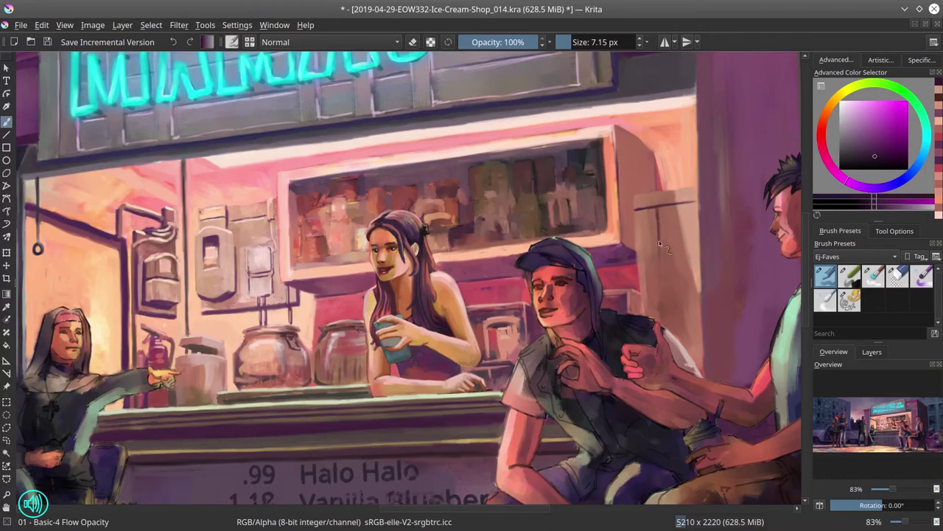
pyautogui.keyDown('ctrl'); pyautogui.click(648, 295); pyautogui.keyUp('ctrl')
pyautogui.keyDown('ctrl'); pyautogui.click(632, 287); pyautogui.keyUp('ctrl')
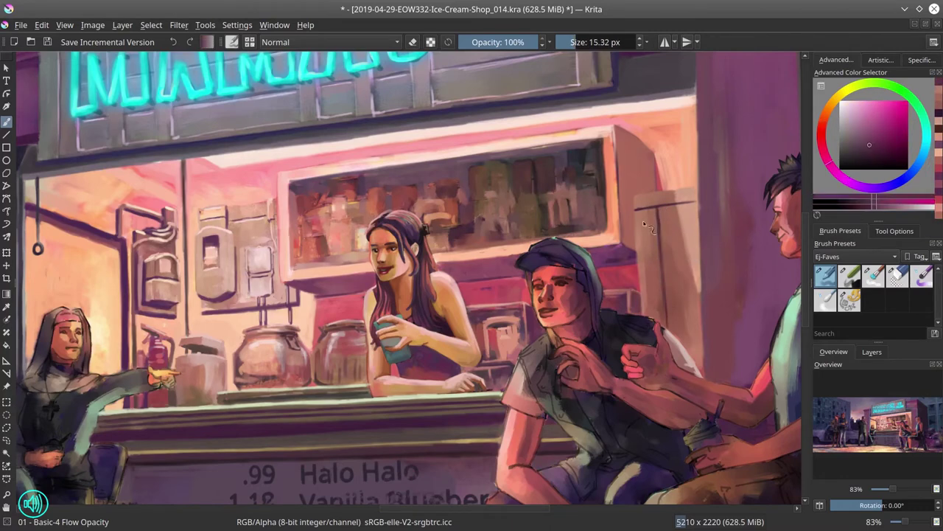
pyautogui.keyDown('ctrl'); pyautogui.click(632, 287); pyautogui.keyUp('ctrl')
pyautogui.press('[')
pyautogui.press(']')
# Refine the cabinet's light peach top edge, zoom out to check the scene, and save
pyautogui.keyDown('ctrl'); pyautogui.click(631, 214); pyautogui.keyUp('ctrl')
pyautogui.keyDown('ctrl'); pyautogui.click(642, 212); pyautogui.keyUp('ctrl')
pyautogui.keyDown('ctrl'); pyautogui.click(656, 210); pyautogui.keyUp('ctrl')
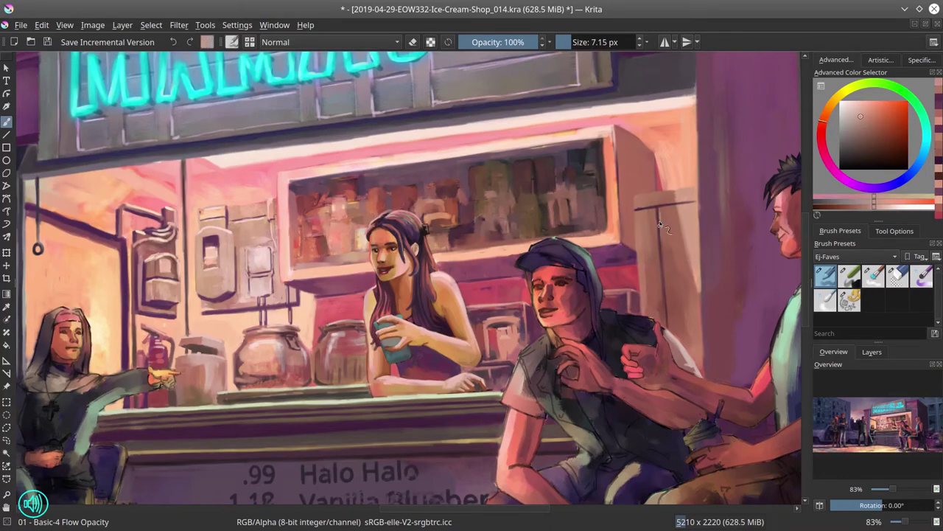
pyautogui.keyDown('ctrl'); pyautogui.click(673, 209); pyautogui.keyUp('ctrl')
pyautogui.keyDown('ctrl'); pyautogui.click(711, 298); pyautogui.keyUp('ctrl')
pyautogui.press(']')
pyautogui.press(']')
pyautogui.scroll(-5, 712, 299)
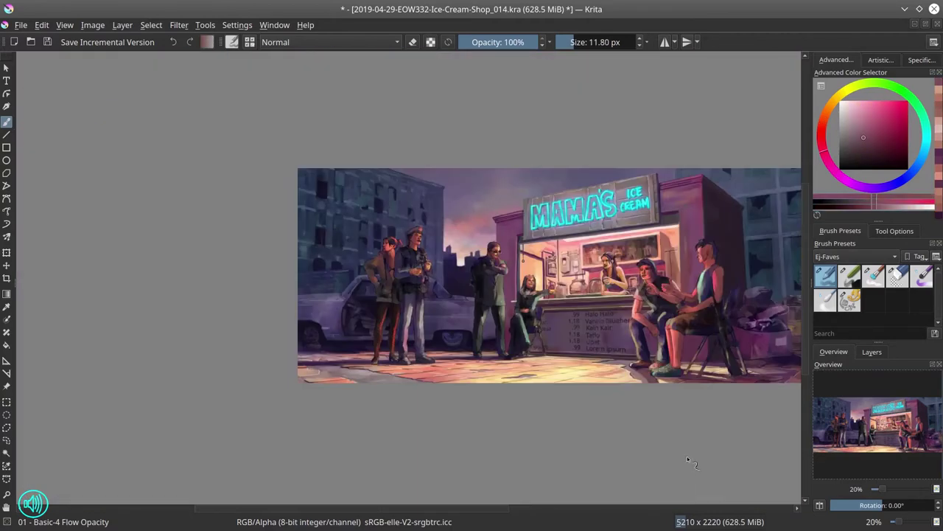
pyautogui.hotkey('ctrl', 's')
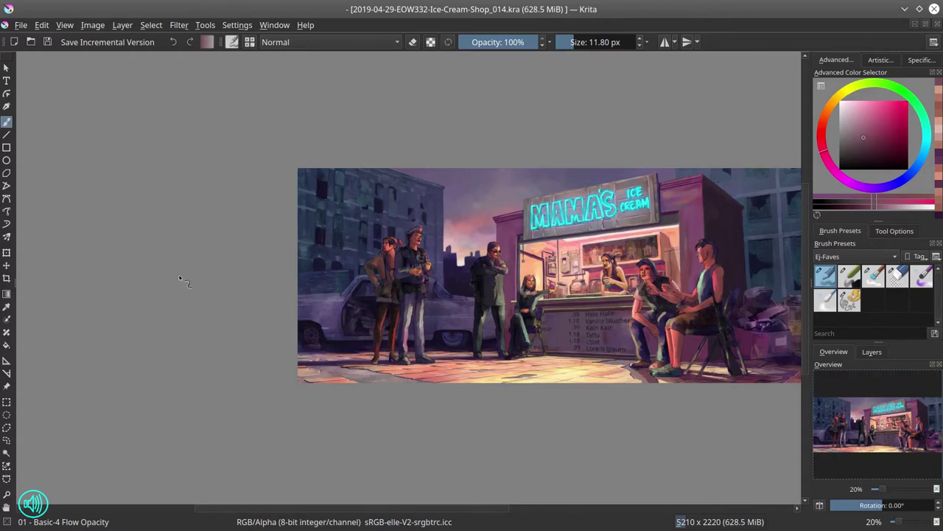
# Refine nearby tones with lighter and darker picked colours and a smaller brush, then save
pyautogui.scroll(5, 655, 263)
pyautogui.press('[')
pyautogui.keyDown('ctrl'); pyautogui.click(582, 354); pyautogui.keyUp('ctrl')
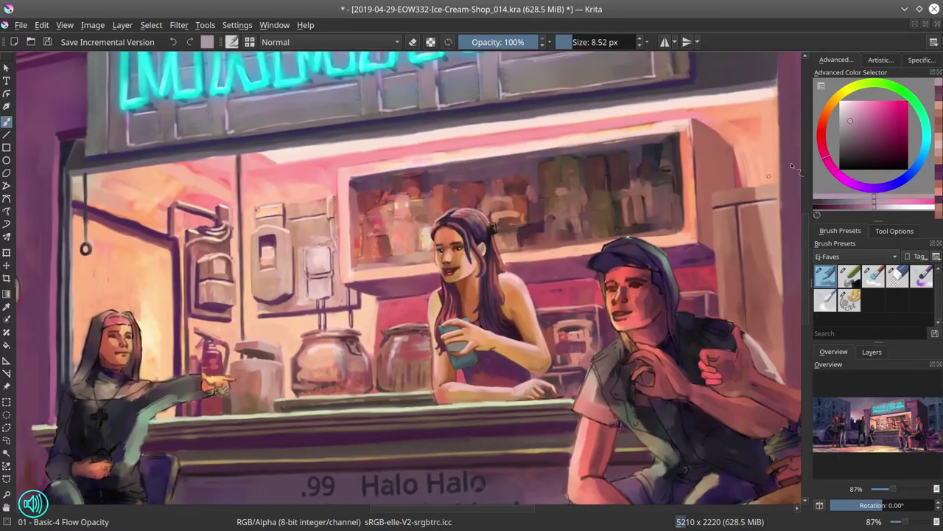
pyautogui.keyDown('ctrl'); pyautogui.click(560, 335); pyautogui.keyUp('ctrl')
pyautogui.press('[')
pyautogui.keyDown('ctrl'); pyautogui.click(557, 341); pyautogui.keyUp('ctrl')
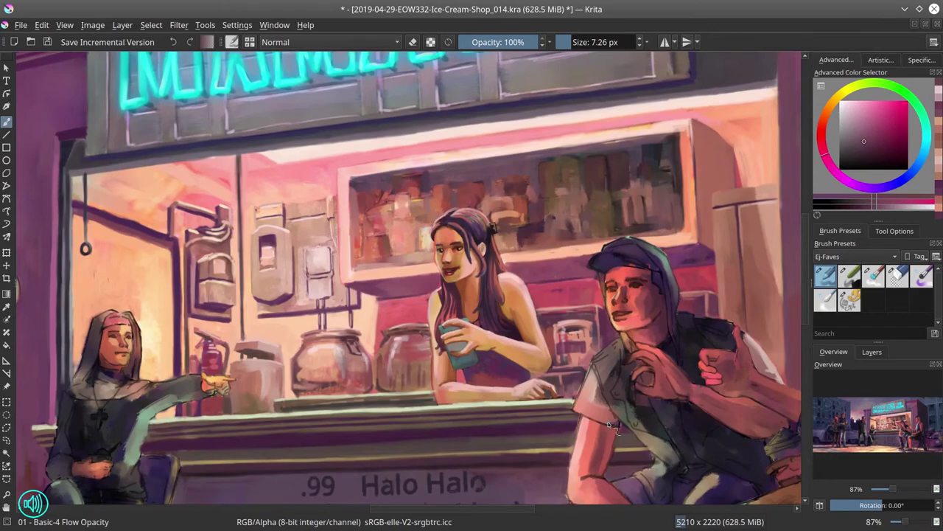
pyautogui.hotkey('ctrl', 's')
# Zoom out and back in, enlarge the brush, and pick a new colour from the left
pyautogui.scroll(-5, 437, 355)
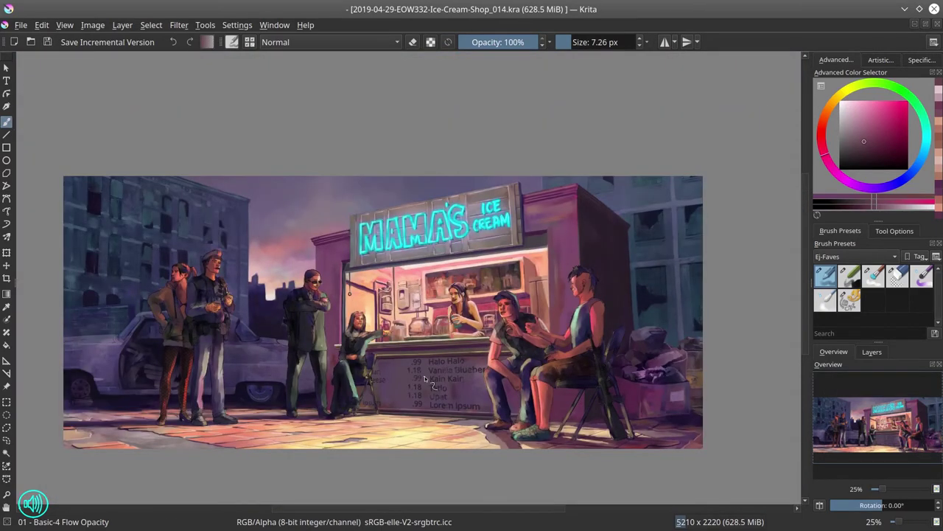
pyautogui.scroll(5, 424, 376)
pyautogui.press(']')
pyautogui.keyDown('ctrl'); pyautogui.click(357, 288); pyautogui.keyUp('ctrl')
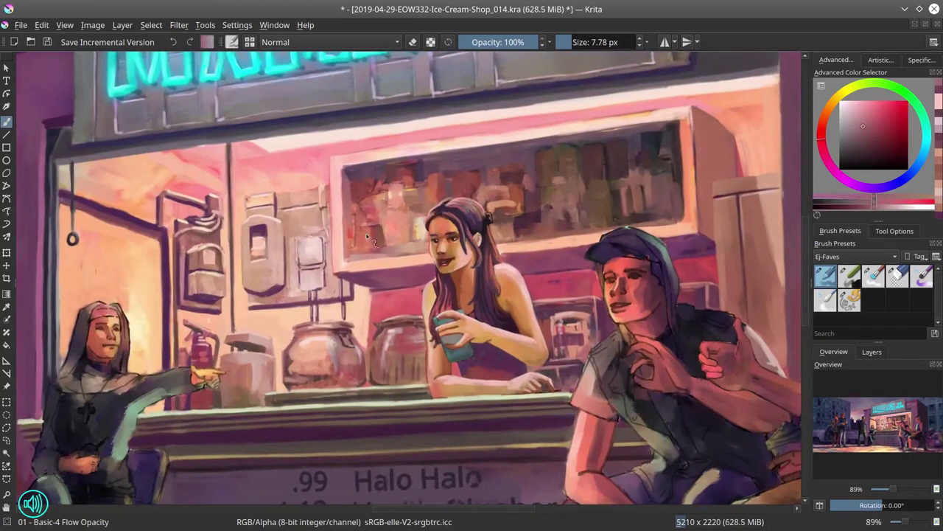
# Enlarge the brush and paint a pink stroke along the ceiling band
pyautogui.keyDown('ctrl'); pyautogui.click(387, 173); pyautogui.keyUp('ctrl')
pyautogui.moveTo(387, 173)
pyautogui.mouseDown()
pyautogui.moveTo(425, 154)
pyautogui.moveTo(468, 165)
pyautogui.moveTo(520, 146)
pyautogui.moveTo(461, 165)
pyautogui.mouseUp()
pyautogui.keyDown('ctrl'); pyautogui.click(693, 138); pyautogui.keyUp('ctrl')
pyautogui.keyDown('ctrl'); pyautogui.click(692, 138); pyautogui.keyUp('ctrl')
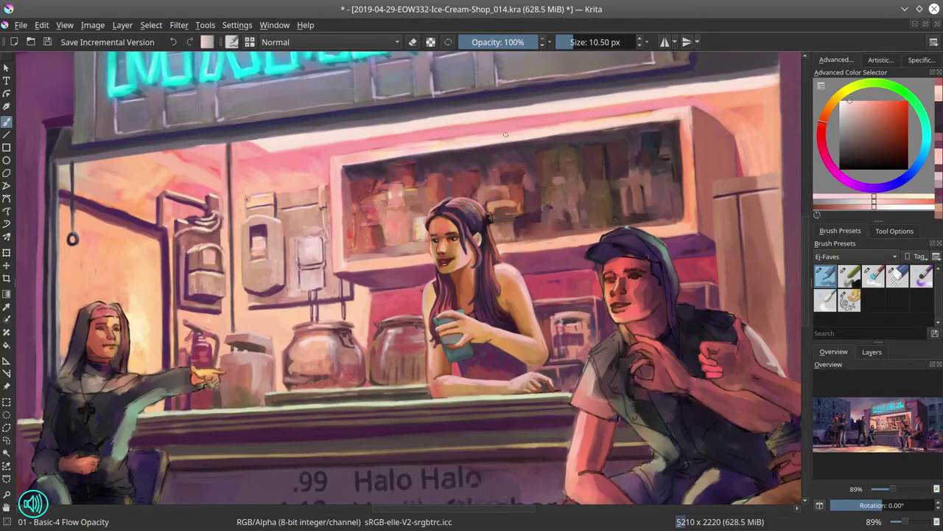
pyautogui.moveTo(479, 134); pyautogui.dragTo(648, 112)
# Sample red, peach and pink tones, then paint a small pinkish-red stroke on the shelf
pyautogui.keyDown('ctrl'); pyautogui.click(723, 129); pyautogui.keyUp('ctrl')
pyautogui.moveTo(724, 129); pyautogui.dragTo(744, 136)
pyautogui.keyDown('ctrl'); pyautogui.click(728, 189); pyautogui.keyUp('ctrl')
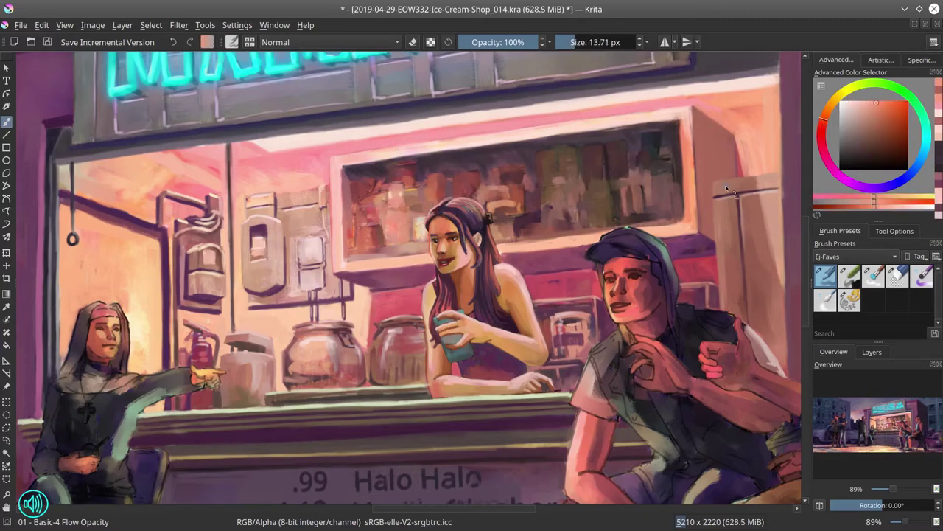
pyautogui.moveTo(726, 188); pyautogui.dragTo(693, 191)
pyautogui.keyDown('ctrl'); pyautogui.click(352, 217); pyautogui.keyUp('ctrl')
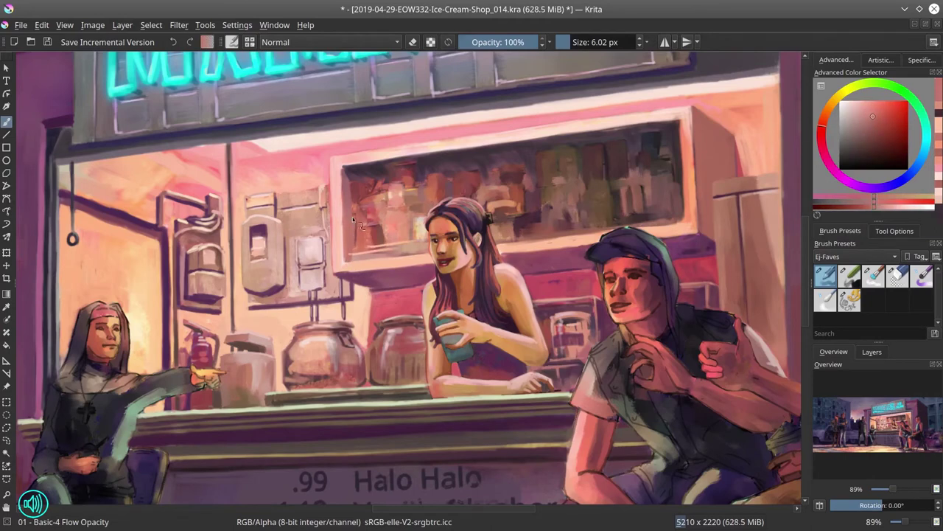
pyautogui.keyDown('ctrl'); pyautogui.click(385, 200); pyautogui.keyUp('ctrl')
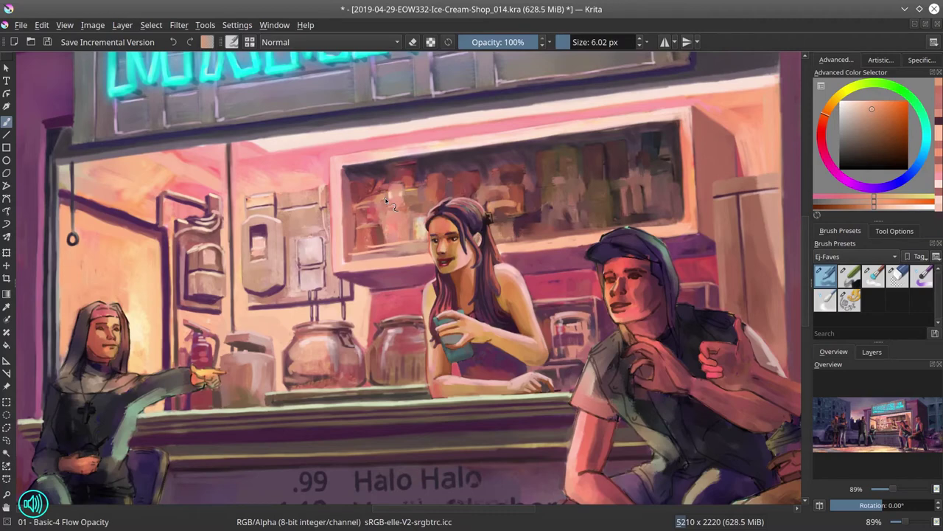
pyautogui.keyDown('ctrl'); pyautogui.click(386, 202); pyautogui.keyUp('ctrl')
pyautogui.keyDown('ctrl'); pyautogui.click(376, 214); pyautogui.keyUp('ctrl')
pyautogui.keyDown('ctrl'); pyautogui.click(372, 221); pyautogui.keyUp('ctrl')
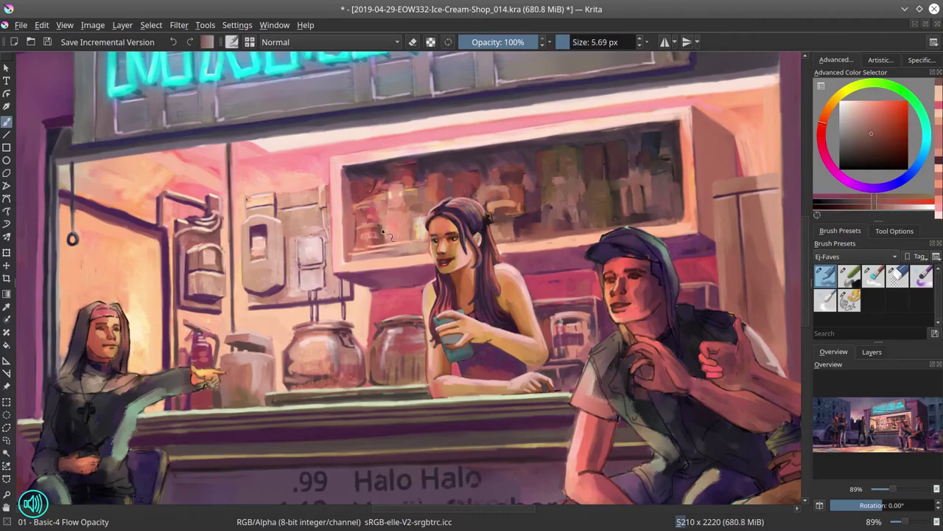
pyautogui.moveTo(364, 223)
pyautogui.mouseDown()
pyautogui.moveTo(351, 188)
pyautogui.moveTo(383, 196)
pyautogui.moveTo(382, 177)
pyautogui.moveTo(401, 225)
pyautogui.mouseUp()
# Add small dark marks on the shelf, undoing one dark dab
pyautogui.keyDown('ctrl'); pyautogui.click(351, 186); pyautogui.keyUp('ctrl')
pyautogui.keyDown('ctrl'); pyautogui.click(382, 176); pyautogui.keyUp('ctrl')
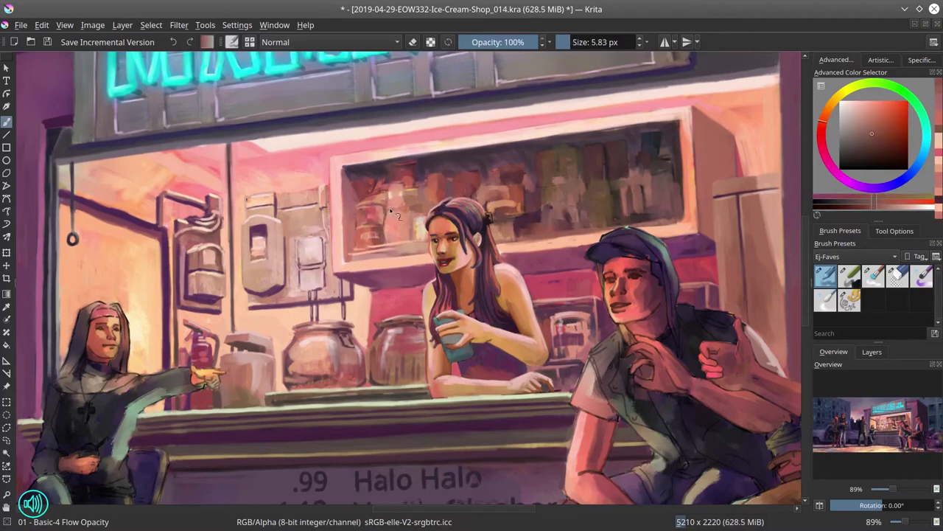
pyautogui.keyDown('ctrl'); pyautogui.click(365, 190); pyautogui.keyUp('ctrl')
pyautogui.keyDown('ctrl'); pyautogui.click(368, 188); pyautogui.keyUp('ctrl')
pyautogui.click(414, 199)
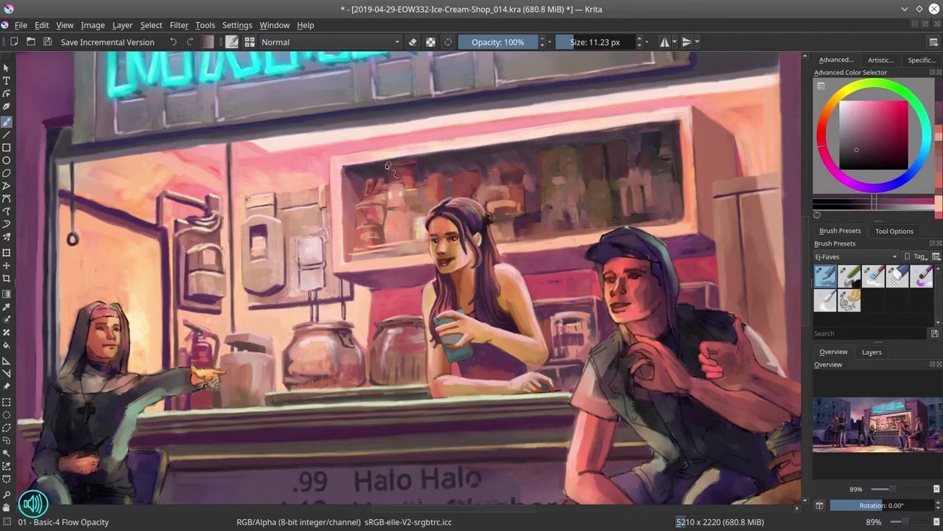
pyautogui.keyDown('ctrl'); pyautogui.click(389, 168); pyautogui.keyUp('ctrl')
pyautogui.hotkey('ctrl', 'z')
# Sample pink and muted orange tones near the girl's face, resize the brush, and save
pyautogui.keyDown('ctrl'); pyautogui.click(447, 243); pyautogui.keyUp('ctrl')
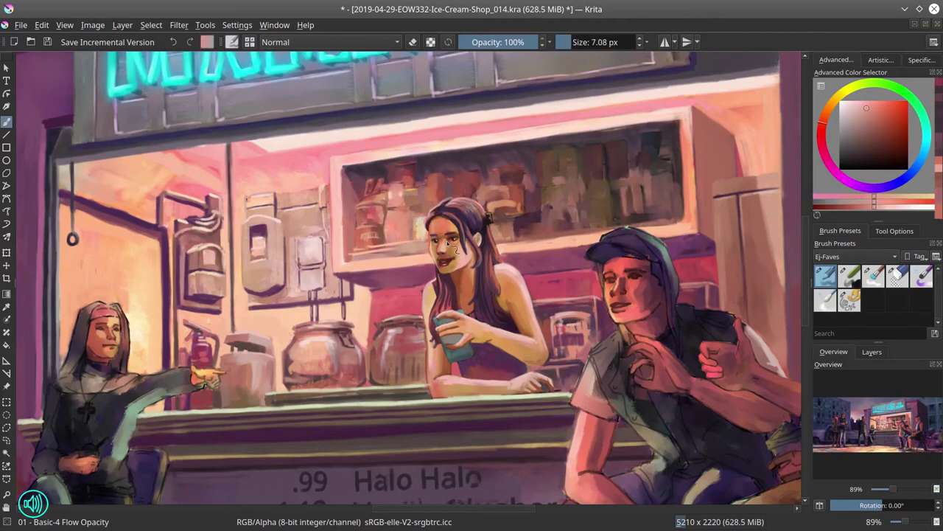
pyautogui.moveTo(447, 243); pyautogui.dragTo(415, 221)
pyautogui.keyDown('ctrl'); pyautogui.click(411, 225); pyautogui.keyUp('ctrl')
pyautogui.moveTo(420, 197)
pyautogui.mouseDown()
pyautogui.moveTo(409, 200)
pyautogui.moveTo(429, 209)
pyautogui.moveTo(421, 211)
pyautogui.moveTo(428, 225)
pyautogui.mouseUp()
pyautogui.moveTo(457, 164); pyautogui.dragTo(458, 165)
pyautogui.moveTo(472, 236); pyautogui.dragTo(485, 242)
pyautogui.keyDown('ctrl'); pyautogui.click(485, 241); pyautogui.keyUp('ctrl')
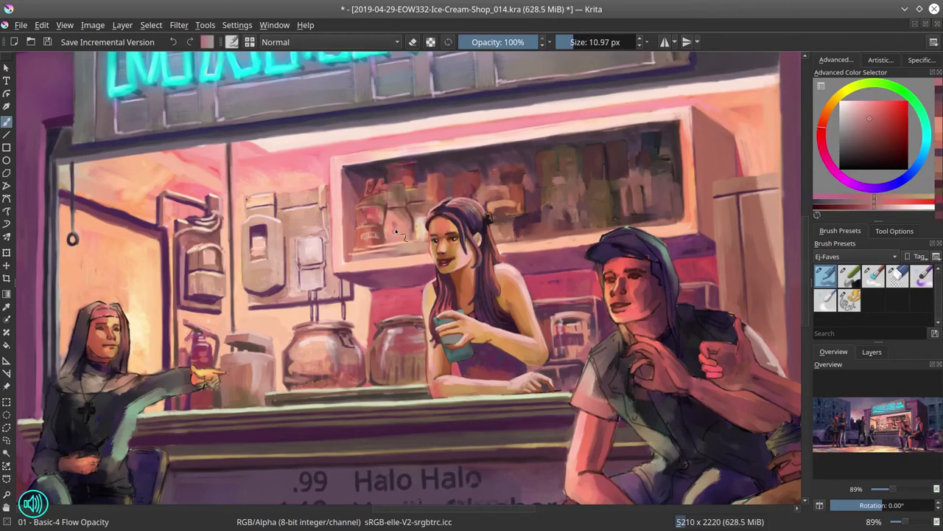
pyautogui.moveTo(464, 331); pyautogui.dragTo(458, 333)
pyautogui.keyDown('ctrl'); pyautogui.click(446, 426); pyautogui.keyUp('ctrl')
pyautogui.click(48, 42)
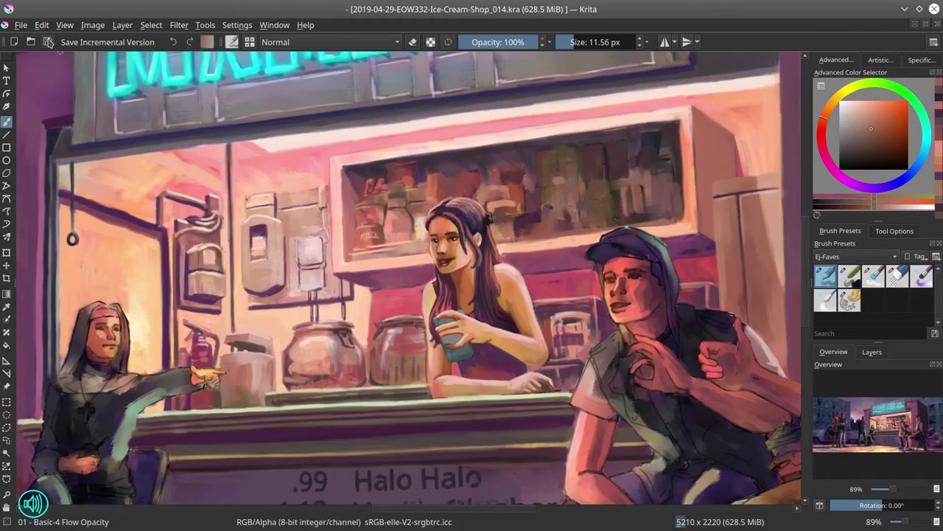
# Paint a brighter stroke and dab warm pink-orange accents onto the shelf bottles
pyautogui.keyDown('ctrl'); pyautogui.click(516, 193); pyautogui.keyUp('ctrl')
pyautogui.moveTo(544, 202); pyautogui.dragTo(488, 182)
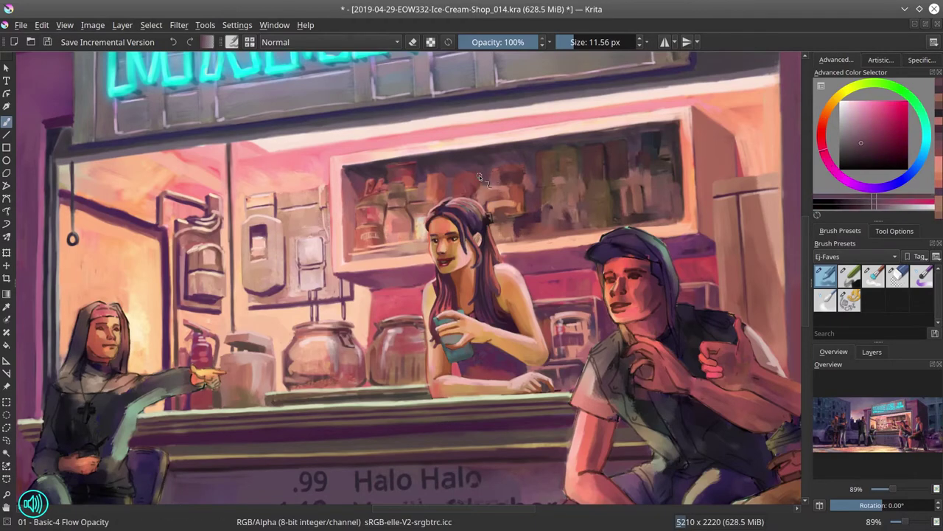
pyautogui.keyDown('ctrl'); pyautogui.click(356, 277); pyautogui.keyUp('ctrl')
pyautogui.press(']')
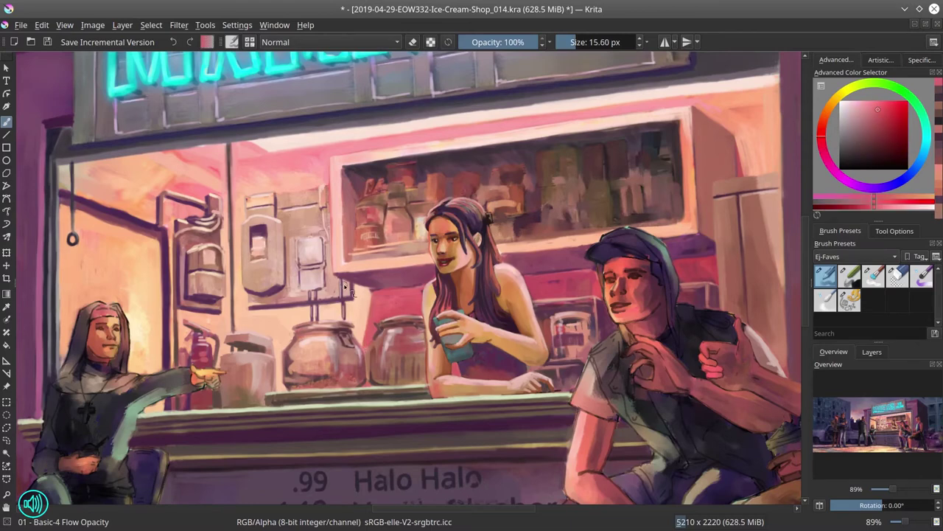
pyautogui.press('[')
pyautogui.press('[')
pyautogui.keyDown('ctrl'); pyautogui.click(480, 239); pyautogui.keyUp('ctrl')
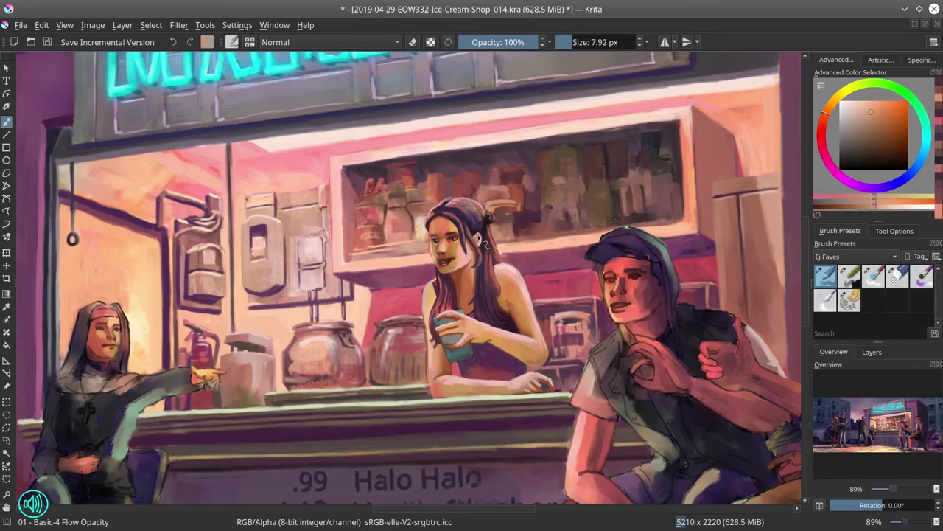
pyautogui.keyDown('ctrl'); pyautogui.click(497, 225); pyautogui.keyUp('ctrl')
pyautogui.press(']')
pyautogui.keyDown('ctrl'); pyautogui.click(544, 232); pyautogui.keyUp('ctrl')
pyautogui.keyDown('ctrl'); pyautogui.click(550, 222); pyautogui.keyUp('ctrl')
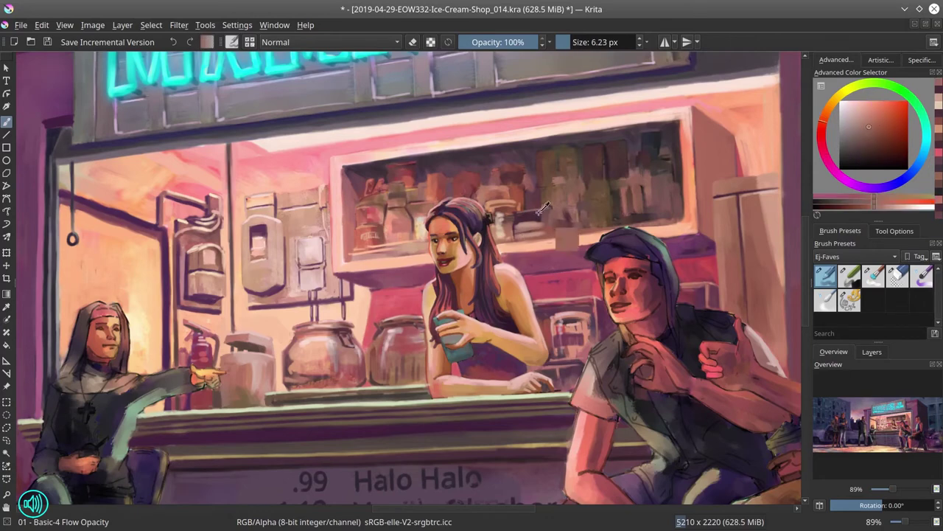
pyautogui.press('[')
pyautogui.keyDown('ctrl'); pyautogui.click(556, 213); pyautogui.keyUp('ctrl')
# Dab orange touches onto the shelf with a smaller brush, then save
pyautogui.press('[')
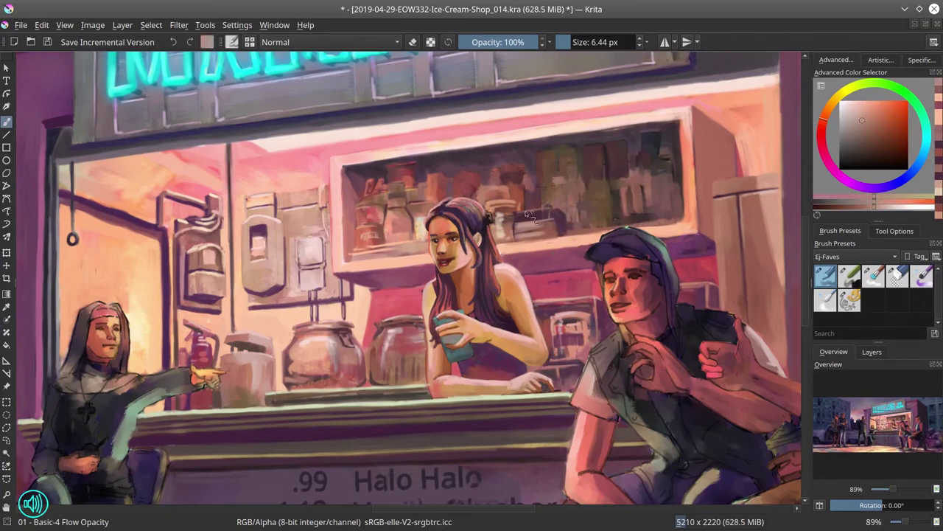
pyautogui.keyDown('ctrl'); pyautogui.click(539, 202); pyautogui.keyUp('ctrl')
pyautogui.keyDown('ctrl'); pyautogui.click(482, 193); pyautogui.keyUp('ctrl')
pyautogui.press('[')
pyautogui.keyDown('ctrl'); pyautogui.click(516, 221); pyautogui.keyUp('ctrl')
pyautogui.press('[')
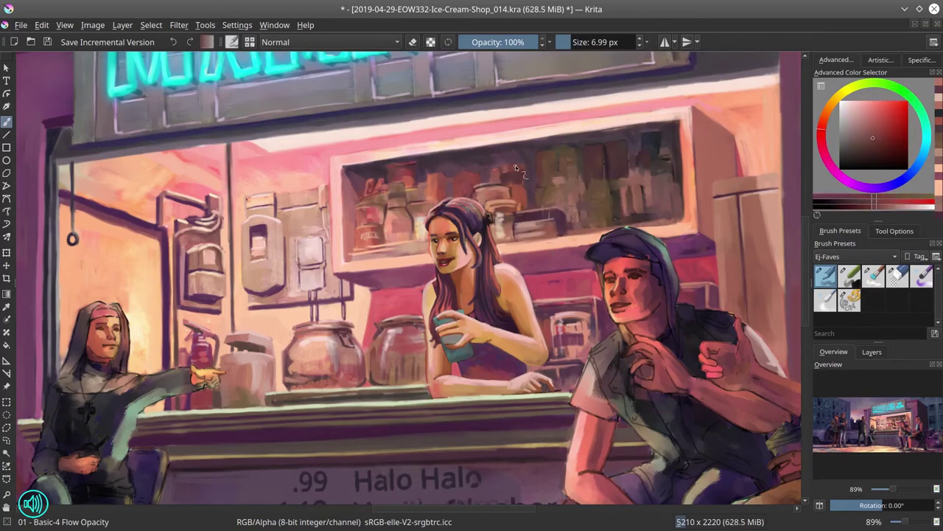
pyautogui.keyDown('ctrl'); pyautogui.click(517, 222); pyautogui.keyUp('ctrl')
pyautogui.press('[')
pyautogui.scroll(-5, 531, 290)
pyautogui.hotkey('ctrl', 's')
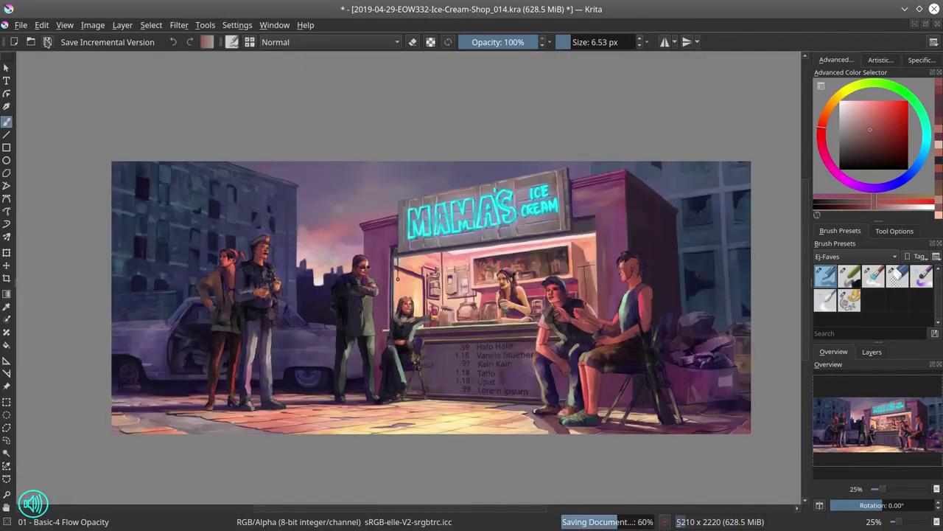
# Brighten the upper shelf with glowing dodge strokes and save
pyautogui.scroll(5, 429, 333)
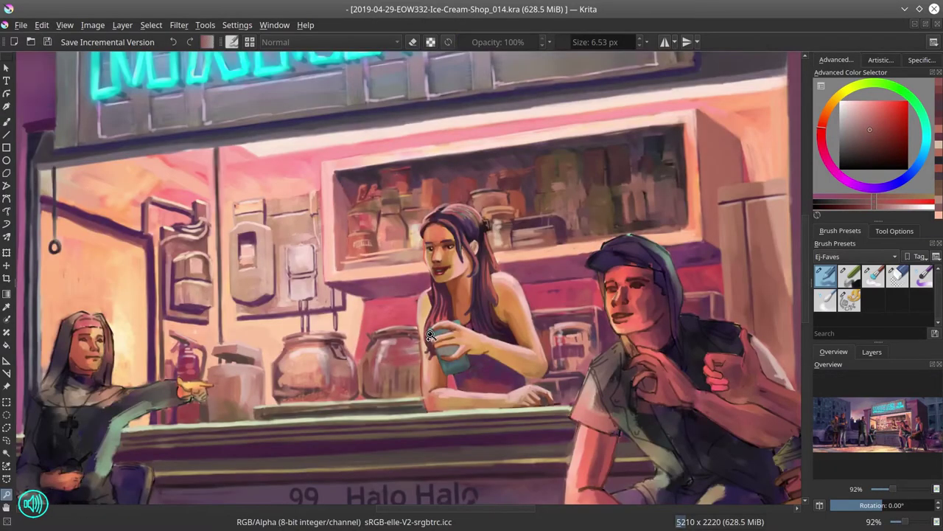
pyautogui.press('/')
pyautogui.moveTo(627, 177); pyautogui.dragTo(652, 213)
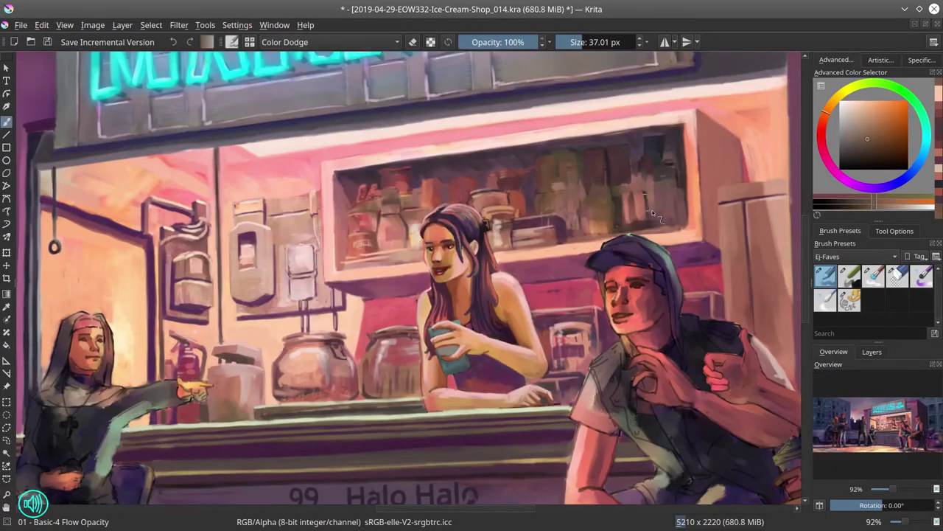
pyautogui.scroll(-5, 678, 222)
pyautogui.click(47, 42)
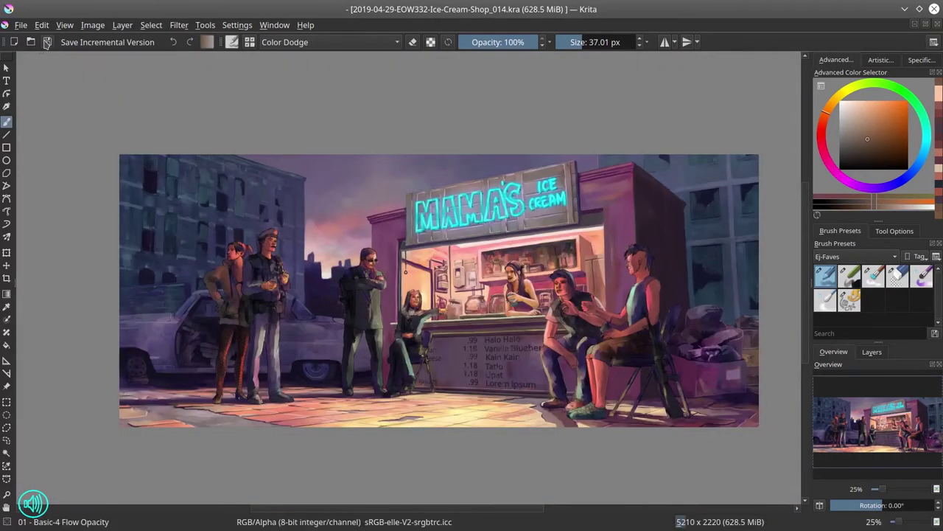
pyautogui.scroll(5, 538, 285)
# Return to normal painting and lay pink strokes over the shelf bottles
pyautogui.press('/')
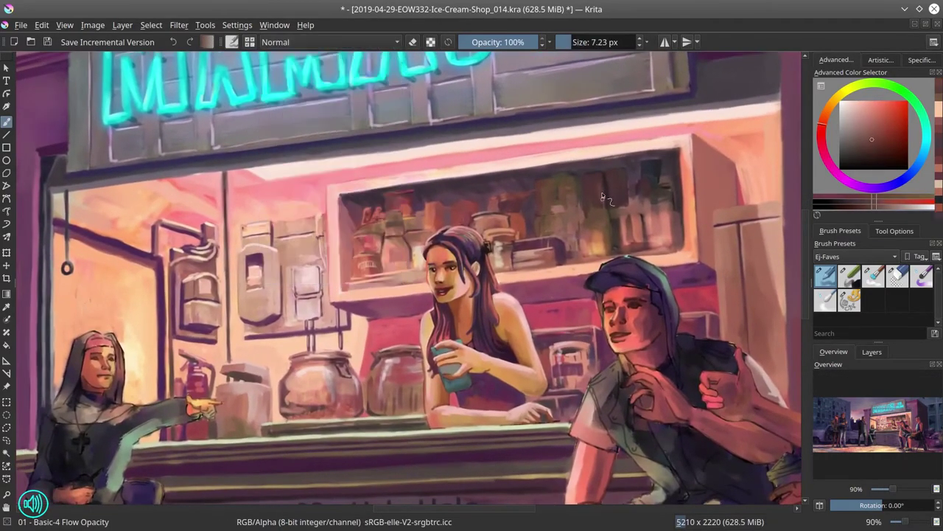
pyautogui.keyDown('ctrl'); pyautogui.click(635, 199); pyautogui.keyUp('ctrl')
pyautogui.moveTo(628, 194)
pyautogui.keyDown('shift'); pyautogui.mouseDown()
pyautogui.moveTo(591, 200)
pyautogui.moveTo(655, 216)
pyautogui.moveTo(627, 213)
pyautogui.moveTo(599, 227)
pyautogui.mouseUp(); pyautogui.keyUp('shift')
pyautogui.keyDown('ctrl'); pyautogui.click(677, 152); pyautogui.keyUp('ctrl')
pyautogui.keyDown('ctrl'); pyautogui.click(584, 231); pyautogui.keyUp('ctrl')
pyautogui.keyDown('ctrl'); pyautogui.click(568, 257); pyautogui.keyUp('ctrl')
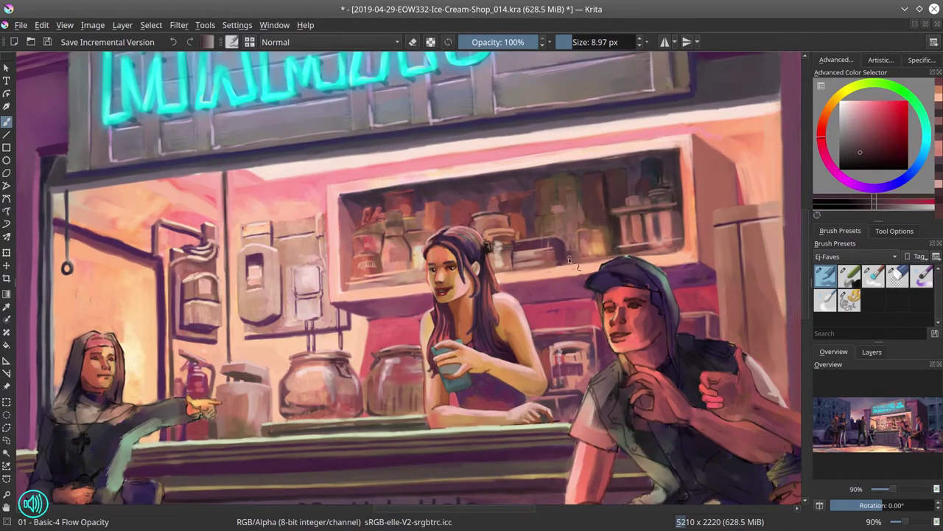
pyautogui.keyDown('shift'); pyautogui.moveTo(593, 263); pyautogui.dragTo(594, 235); pyautogui.keyUp('shift')
# Refine the shelf bottles with brighter and darker pink dabs, switch to Color Dodge, and save
pyautogui.keyDown('ctrl'); pyautogui.click(594, 234); pyautogui.keyUp('ctrl')
pyautogui.keyDown('ctrl'); pyautogui.click(660, 251); pyautogui.keyUp('ctrl')
pyautogui.moveTo(660, 251)
pyautogui.keyDown('shift'); pyautogui.mouseDown()
pyautogui.moveTo(604, 179)
pyautogui.moveTo(590, 180)
pyautogui.mouseUp(); pyautogui.keyUp('shift')
pyautogui.keyDown('ctrl'); pyautogui.click(585, 228); pyautogui.keyUp('ctrl')
pyautogui.keyDown('ctrl'); pyautogui.click(585, 227); pyautogui.keyUp('ctrl')
pyautogui.keyDown('ctrl'); pyautogui.click(589, 243); pyautogui.keyUp('ctrl')
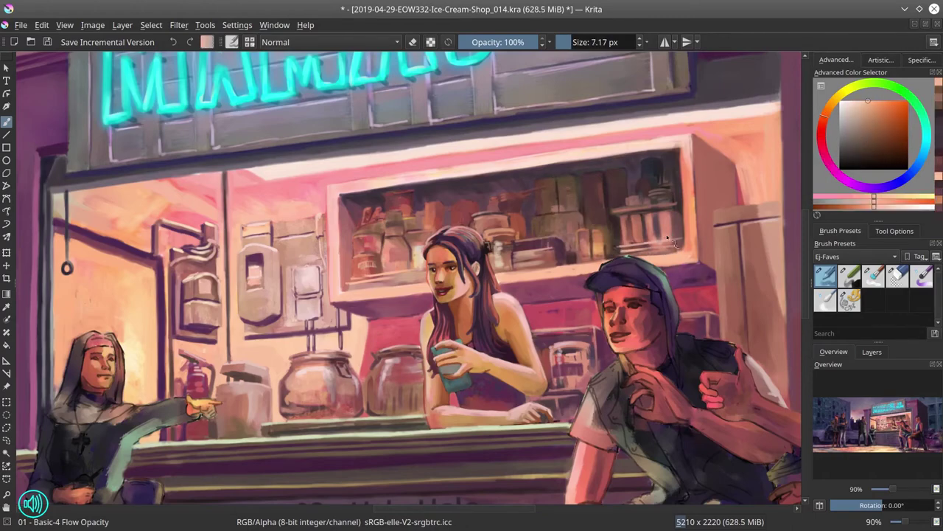
pyautogui.keyDown('ctrl'); pyautogui.click(634, 250); pyautogui.keyUp('ctrl')
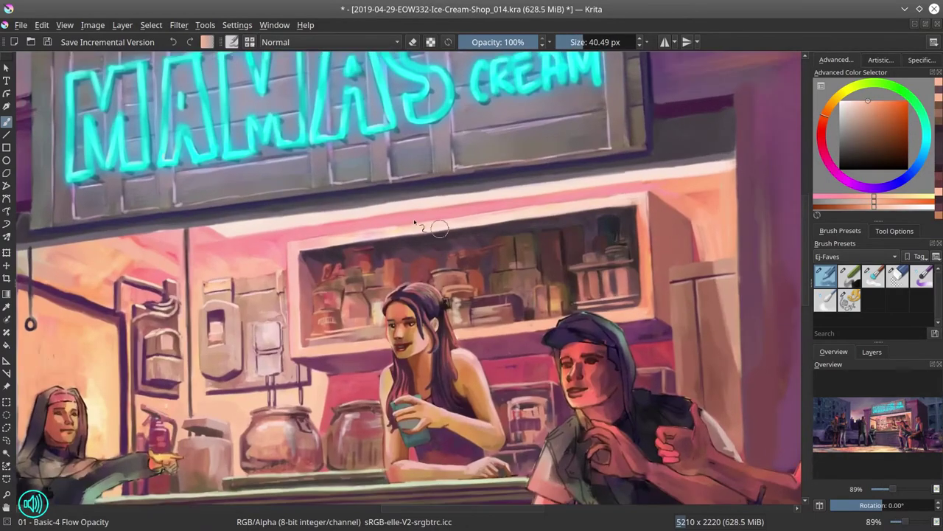
pyautogui.hotkey('alt', 'shift', 'd')
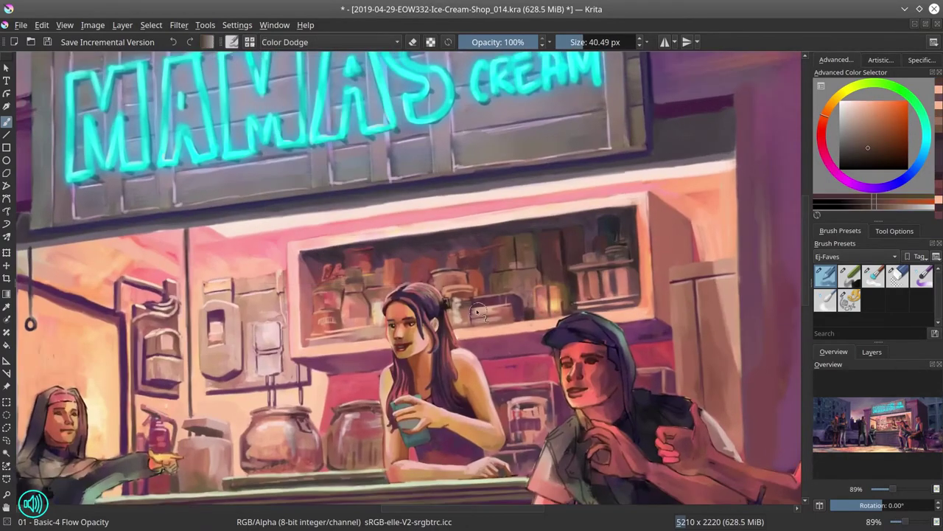
pyautogui.scroll(-5, 593, 370)
pyautogui.hotkey('ctrl', 's')
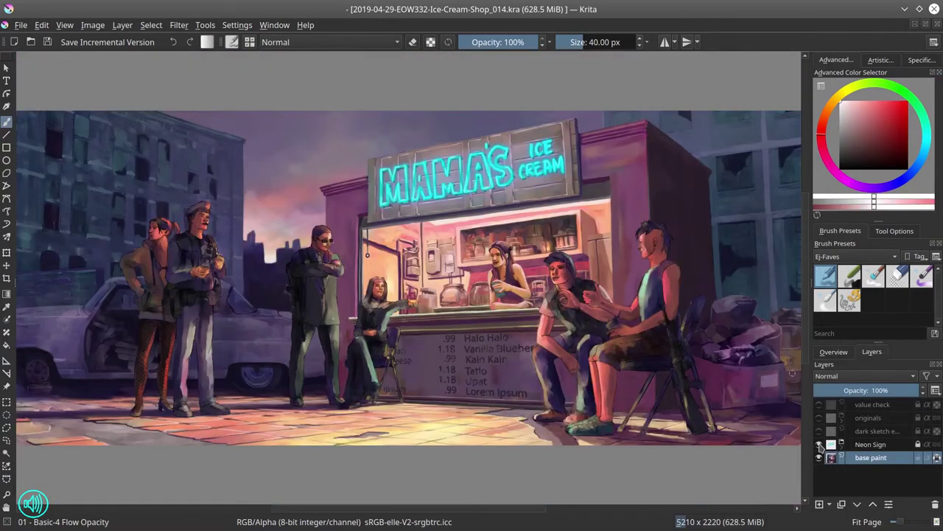
# Save an incremental version, then freehand-select the street figures and paste them onto a new layer
pyautogui.scroll(-4, 716, 402)
pyautogui.click(127, 42)
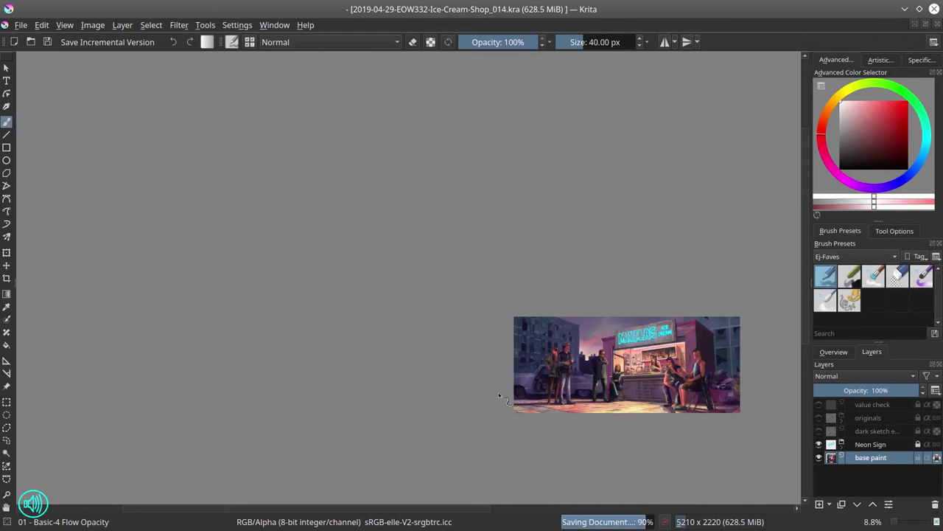
pyautogui.hotkey('ctrl', 'r')
pyautogui.moveTo(505, 398); pyautogui.dragTo(560, 345)
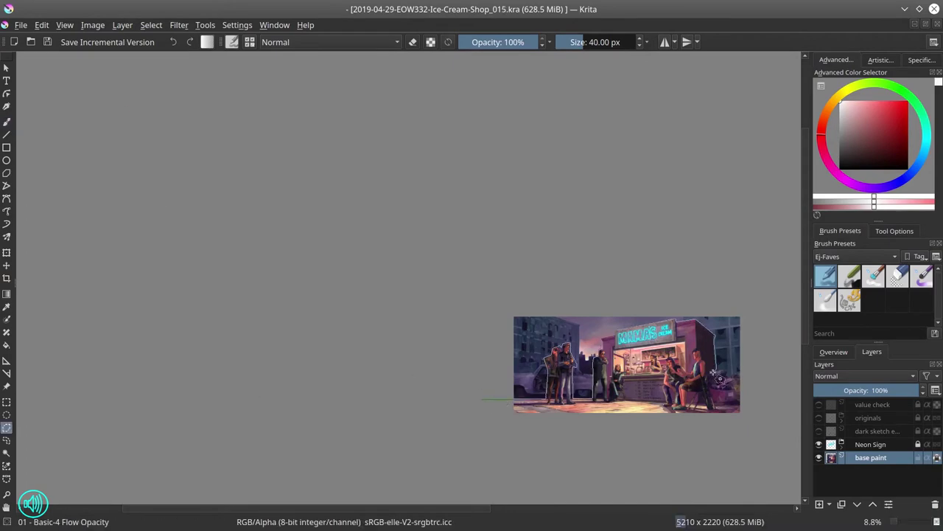
pyautogui.moveTo(719, 379)
pyautogui.mouseDown()
pyautogui.moveTo(704, 346)
pyautogui.moveTo(719, 398)
pyautogui.mouseUp()
pyautogui.hotkey('ctrl', 'c')
pyautogui.hotkey('ctrl', 'v')
# Darken the pasted figures with a Curves adjustment
pyautogui.hotkey('ctrl', 'm')
pyautogui.moveTo(162, 206); pyautogui.dragTo(163, 236)
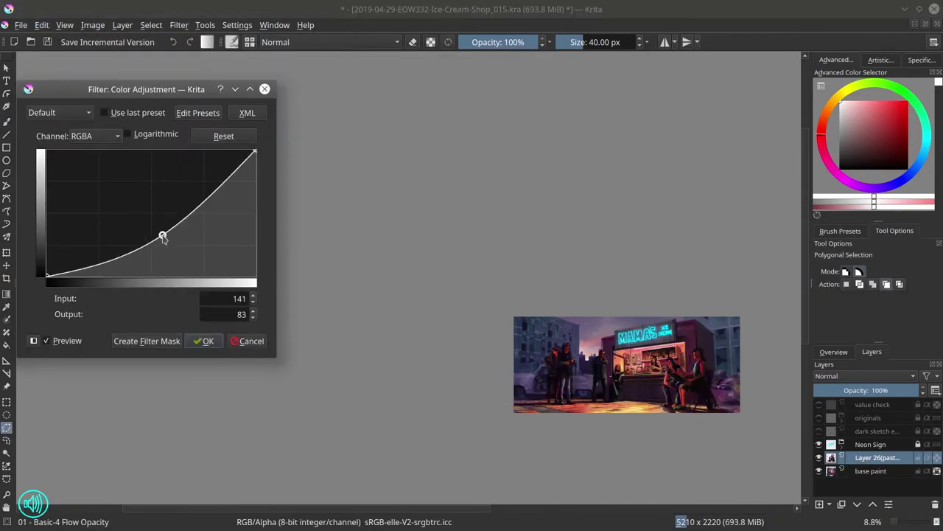
pyautogui.moveTo(225, 184); pyautogui.dragTo(225, 175)
pyautogui.press('Return')
pyautogui.click(888, 389)
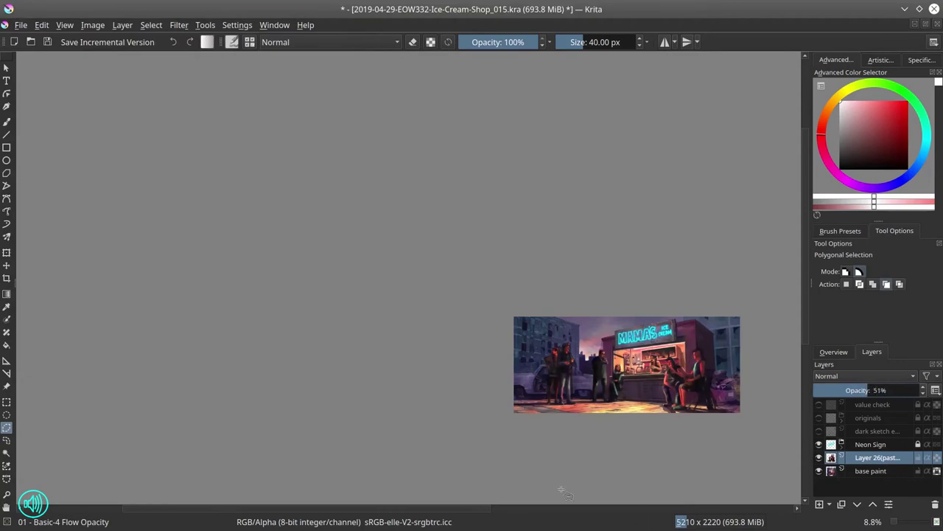
# Paste the figures as another layer and increase their saturation with Hue/Saturation
pyautogui.click(41, 24)
pyautogui.click(81, 145)
pyautogui.hotkey('ctrl', 'u')
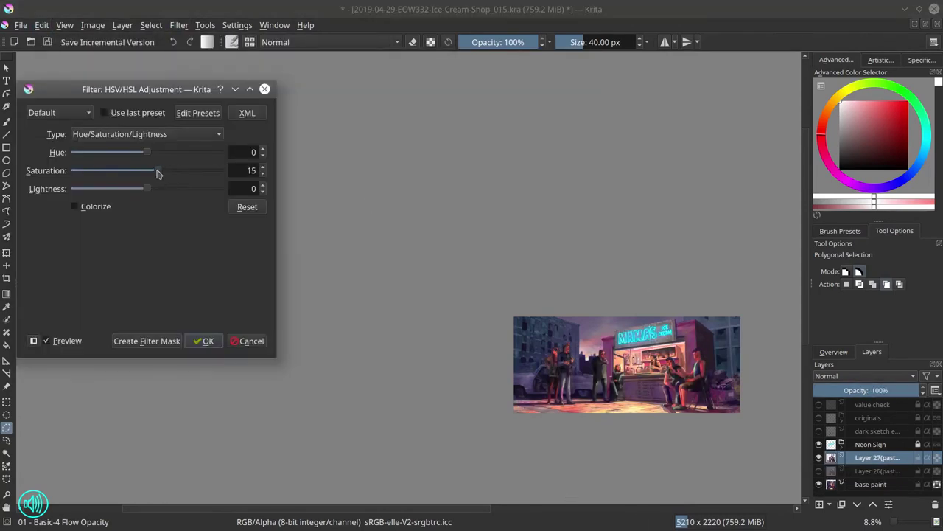
pyautogui.press('Return')
# Add a Color Dodge layer and brighten the shop front with a large stroke
pyautogui.press('Insert')
pyautogui.hotkey('alt', 'shift', 'd')
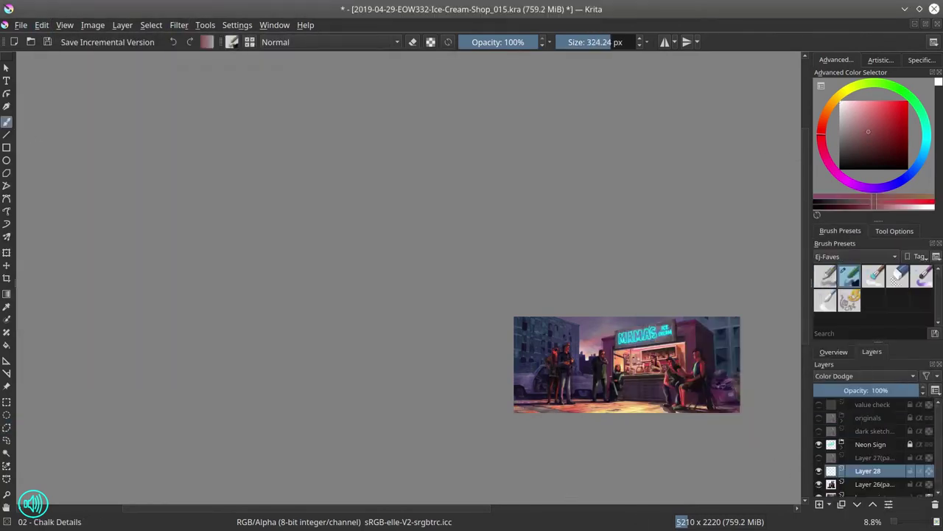
pyautogui.moveTo(640, 360); pyautogui.dragTo(672, 353)
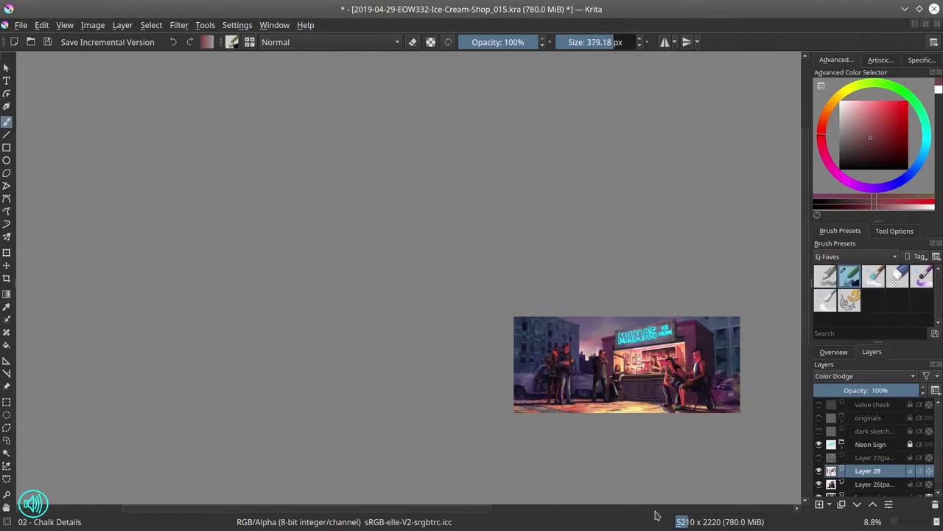
# Toggle Layer 27 and the value check layer to compare before and after, then save
pyautogui.click(848, 353)
pyautogui.click(872, 351)
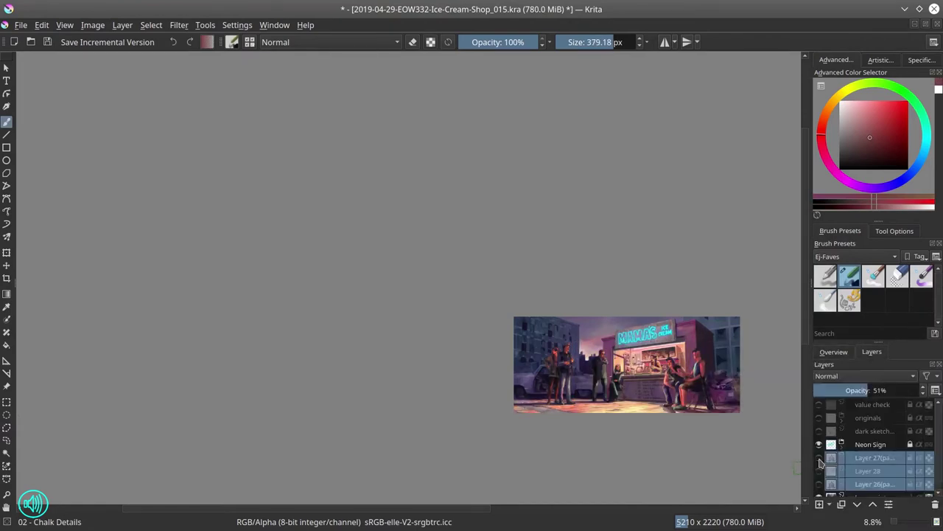
pyautogui.click(873, 450)
pyautogui.click(822, 451)
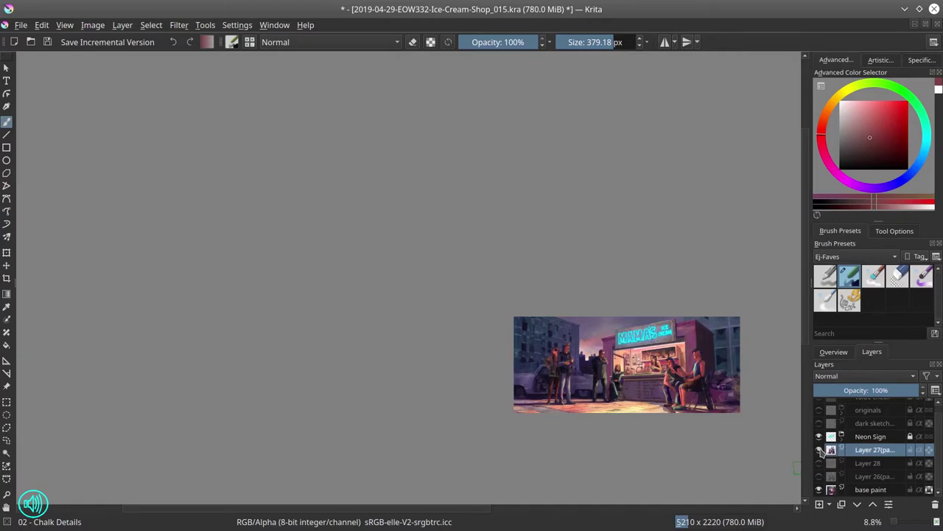
pyautogui.scroll(1, 869, 435)
pyautogui.click(819, 405)
pyautogui.click(819, 405)
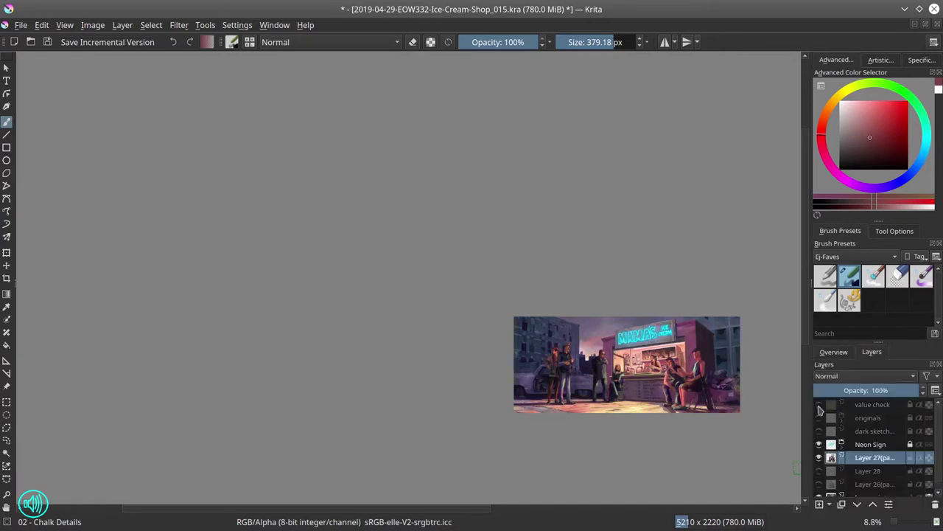
pyautogui.press('+')
pyautogui.scroll(-1, 820, 472)
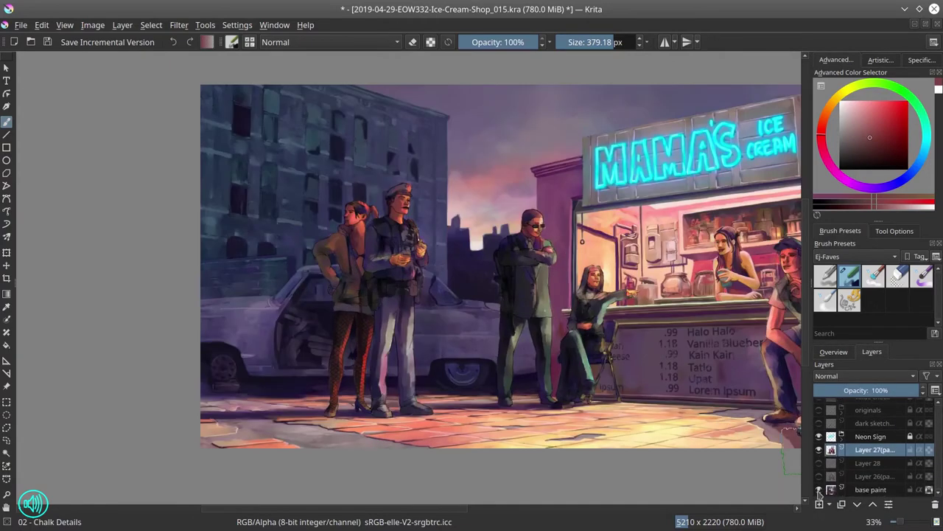
pyautogui.hotkey('ctrl', 's')
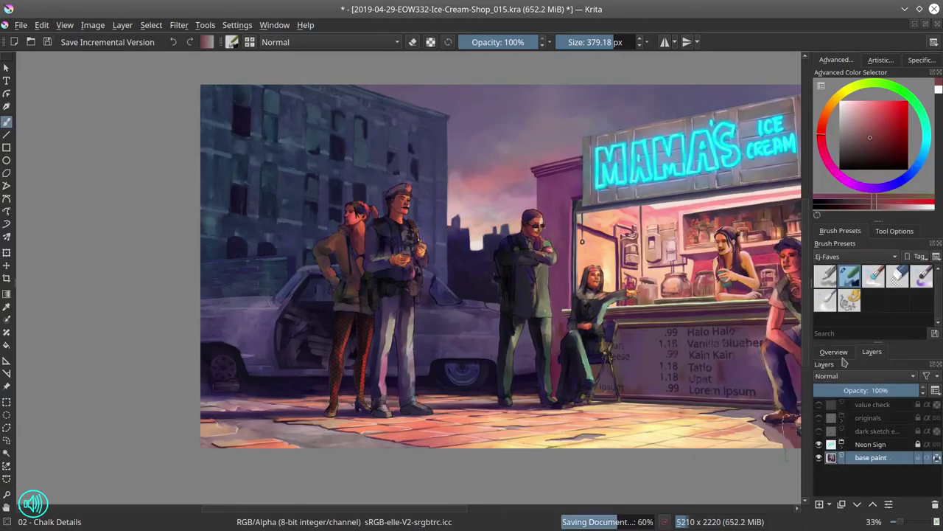
# Repaint the jars on the shop counter with the flow opacity brush
pyautogui.click(833, 351)
pyautogui.click(826, 277)
pyautogui.moveTo(870, 489); pyautogui.dragTo(891, 488)
pyautogui.keyDown('ctrl'); pyautogui.click(295, 317); pyautogui.keyUp('ctrl')
pyautogui.moveTo(295, 298)
pyautogui.mouseDown()
pyautogui.moveTo(298, 333)
pyautogui.moveTo(324, 354)
pyautogui.moveTo(321, 387)
pyautogui.mouseUp()
pyautogui.keyDown('ctrl'); pyautogui.click(306, 361); pyautogui.keyUp('ctrl')
pyautogui.keyDown('ctrl'); pyautogui.click(276, 348); pyautogui.keyUp('ctrl')
pyautogui.moveTo(310, 339)
pyautogui.mouseDown()
pyautogui.moveTo(289, 304)
pyautogui.moveTo(311, 381)
pyautogui.moveTo(339, 390)
pyautogui.mouseUp()
# Blend the jar edges with a textured blending brush
pyautogui.press('/')
pyautogui.press('/')
pyautogui.keyDown('ctrl'); pyautogui.click(305, 240); pyautogui.keyUp('ctrl')
pyautogui.keyDown('ctrl'); pyautogui.click(287, 335); pyautogui.keyUp('ctrl')
pyautogui.press('/')
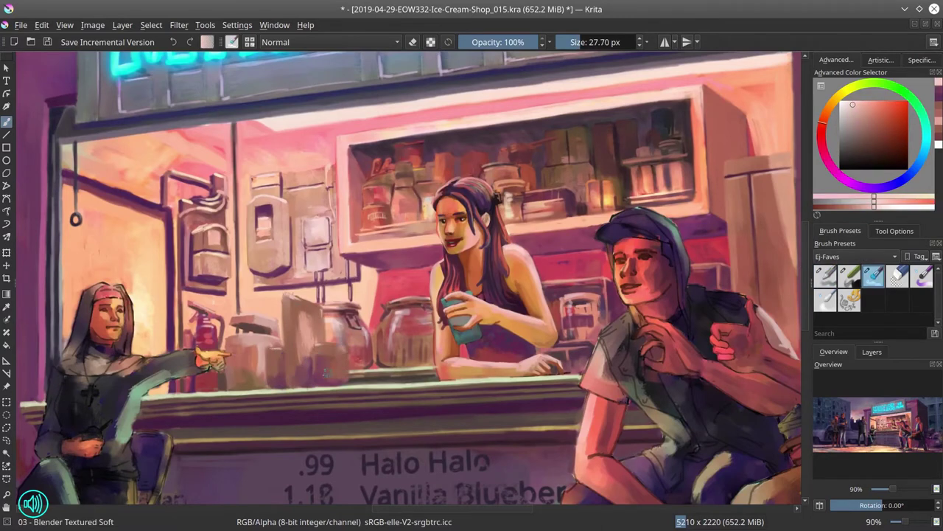
# Repaint and refine the counter jars in sampled orange with the Basic-4 Flow Opacity brush
pyautogui.click(869, 280)
pyautogui.press('/')
pyautogui.keyDown('ctrl'); pyautogui.click(281, 303); pyautogui.keyUp('ctrl')
pyautogui.keyDown('ctrl'); pyautogui.click(245, 272); pyautogui.keyUp('ctrl')
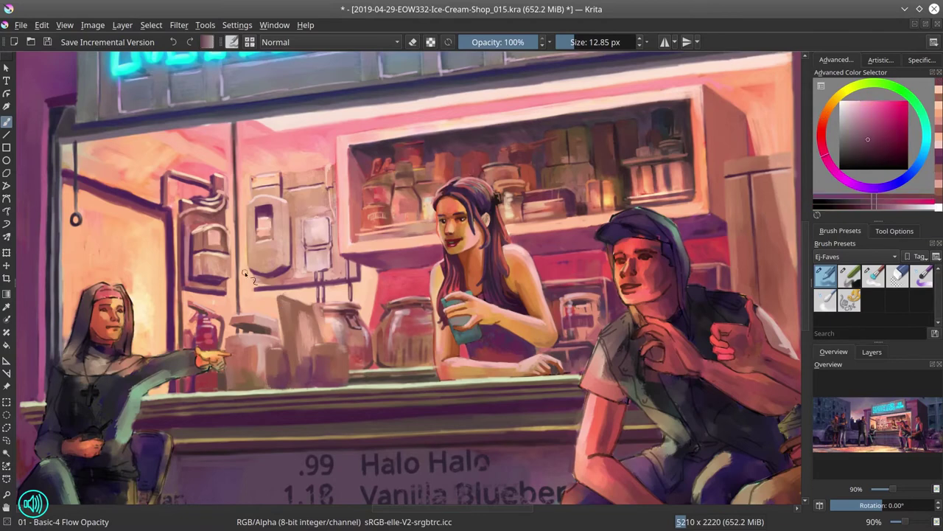
pyautogui.keyDown('ctrl'); pyautogui.click(317, 317); pyautogui.keyUp('ctrl')
pyautogui.moveTo(348, 331); pyautogui.dragTo(392, 349)
pyautogui.keyDown('ctrl'); pyautogui.click(335, 324); pyautogui.keyUp('ctrl')
pyautogui.moveTo(314, 305); pyautogui.dragTo(331, 320)
# Brighten the jars and counter edge with sampled orange and light peach highlights
pyautogui.keyDown('ctrl'); pyautogui.click(324, 339); pyautogui.keyUp('ctrl')
pyautogui.keyDown('ctrl'); pyautogui.click(346, 354); pyautogui.keyUp('ctrl')
pyautogui.moveTo(333, 371); pyautogui.dragTo(379, 390)
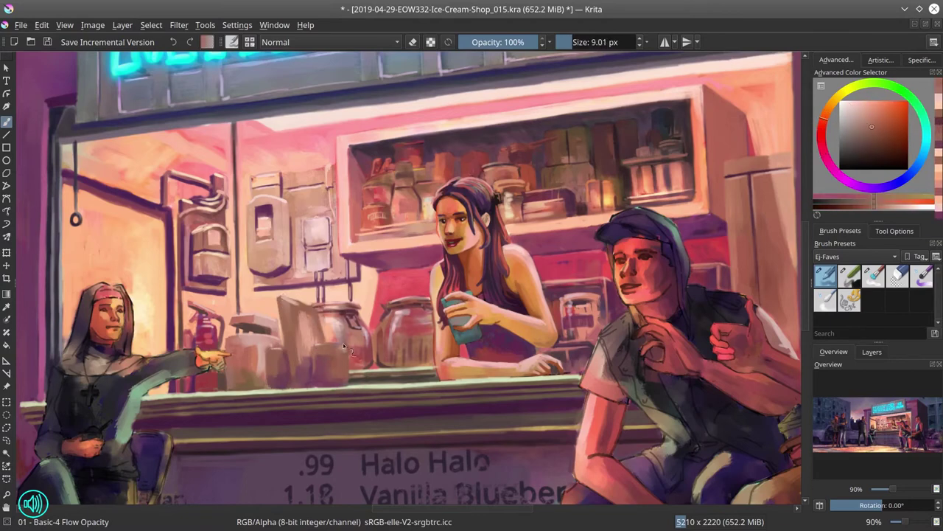
pyautogui.keyDown('ctrl'); pyautogui.click(344, 345); pyautogui.keyUp('ctrl')
pyautogui.moveTo(304, 328); pyautogui.dragTo(327, 349)
pyautogui.keyDown('ctrl'); pyautogui.click(283, 385); pyautogui.keyUp('ctrl')
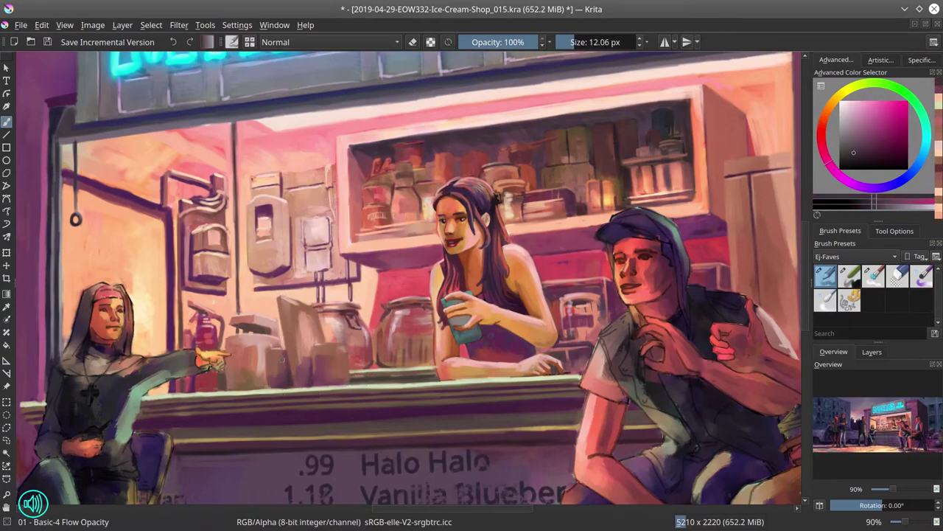
pyautogui.keyDown('ctrl'); pyautogui.click(342, 363); pyautogui.keyUp('ctrl')
pyautogui.keyDown('ctrl'); pyautogui.click(342, 363); pyautogui.keyUp('ctrl')
pyautogui.keyDown('ctrl'); pyautogui.click(324, 339); pyautogui.keyUp('ctrl')
pyautogui.moveTo(291, 353); pyautogui.dragTo(309, 313)
# Add small mauve-pink light strokes on a jar, sampling red and teal nearby
pyautogui.press('/')
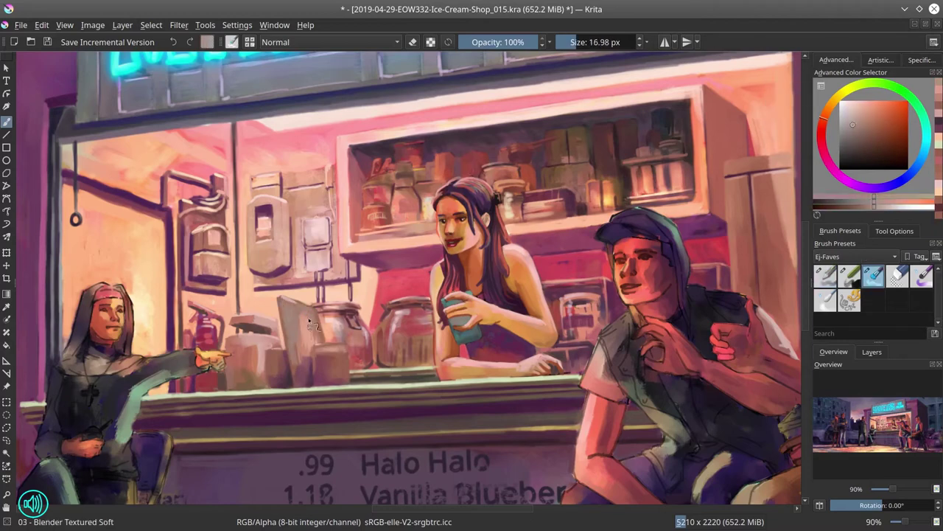
pyautogui.press('/')
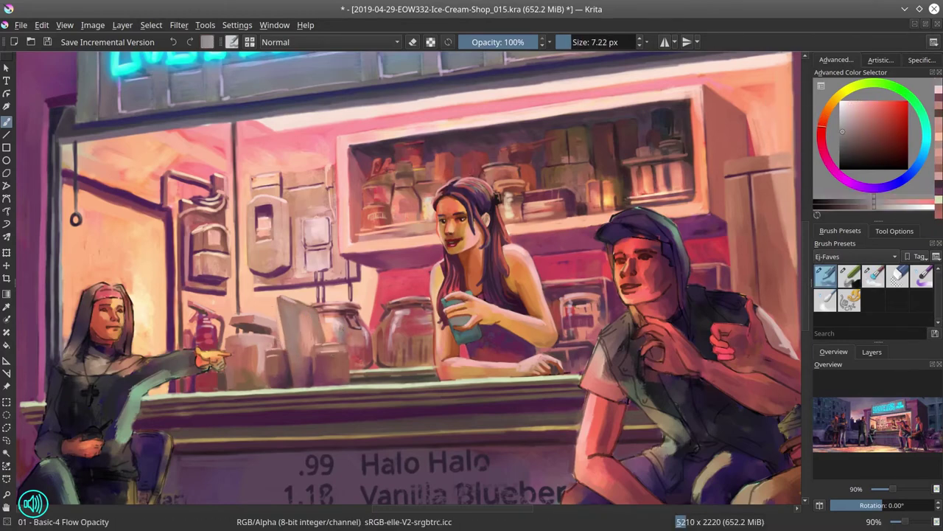
pyautogui.keyDown('ctrl'); pyautogui.click(342, 340); pyautogui.keyUp('ctrl')
pyautogui.moveTo(286, 313)
pyautogui.mouseDown()
pyautogui.moveTo(295, 319)
pyautogui.moveTo(283, 325)
pyautogui.mouseUp()
pyautogui.keyDown('ctrl'); pyautogui.click(418, 308); pyautogui.keyUp('ctrl')
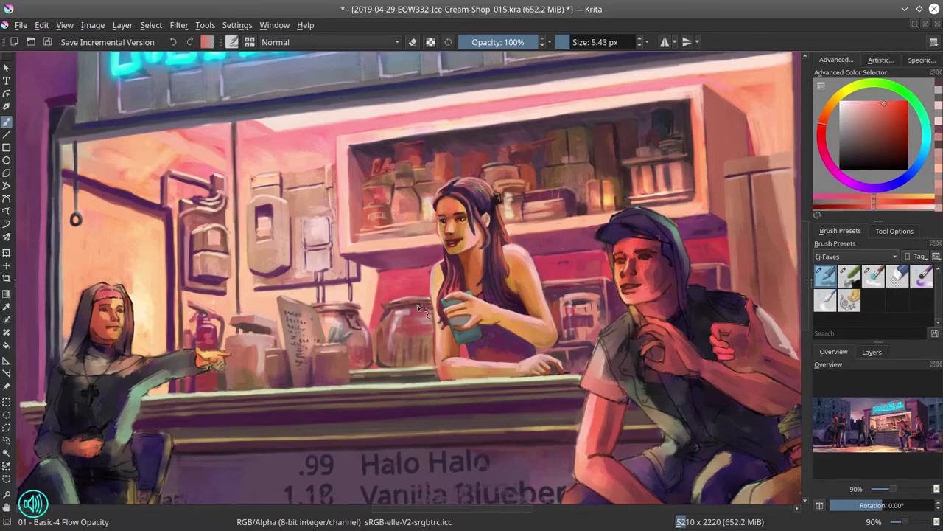
pyautogui.keyDown('ctrl'); pyautogui.click(475, 409); pyautogui.keyUp('ctrl')
# Zoom out to check the counter and save the painting with Ctrl+S
pyautogui.scroll(-5, 482, 415)
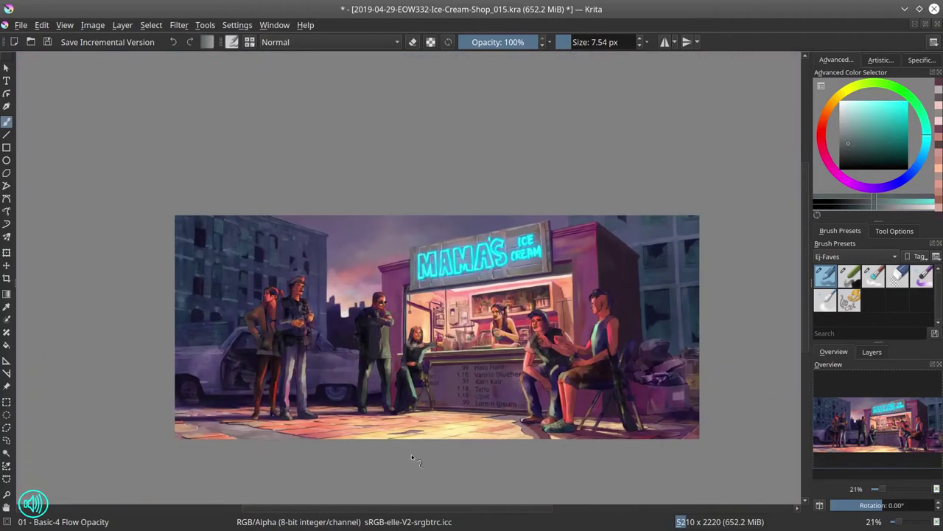
pyautogui.click(48, 42)
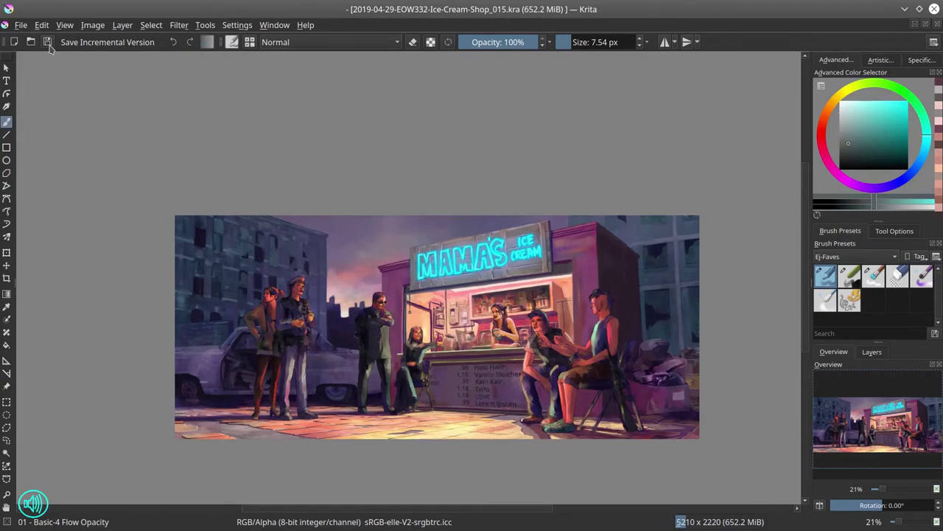
pyautogui.scroll(6, 428, 397)
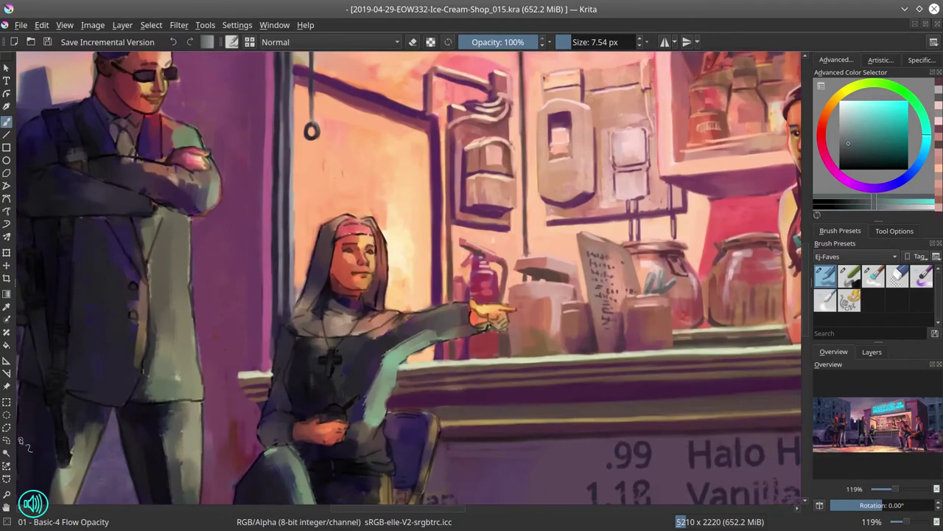
# On a new layer, sketch, erase and transform a thumbs-up shape for the nun's hand
pyautogui.click(872, 352)
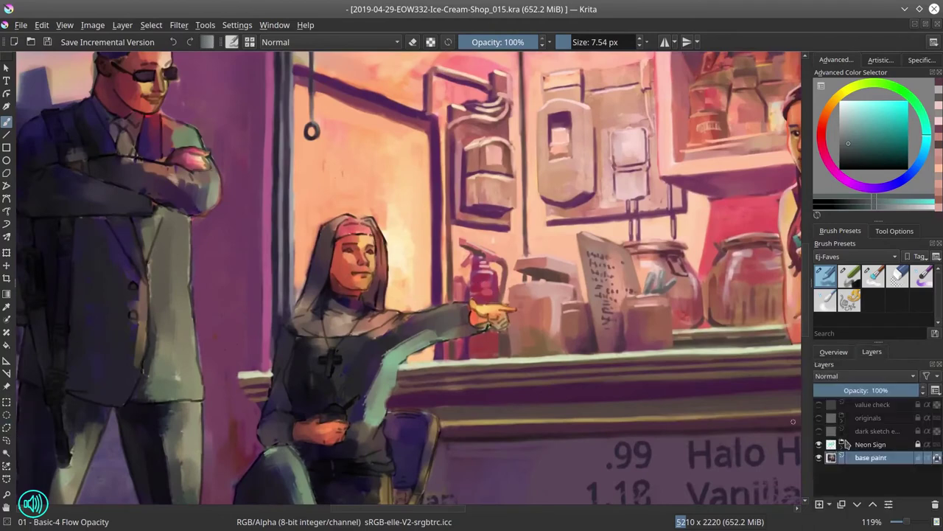
pyautogui.press('[')
pyautogui.moveTo(532, 302)
pyautogui.mouseDown()
pyautogui.moveTo(530, 314)
pyautogui.moveTo(567, 309)
pyautogui.moveTo(478, 317)
pyautogui.moveTo(487, 324)
pyautogui.mouseUp()
pyautogui.press('e')
pyautogui.press('e')
pyautogui.press('/')
pyautogui.hotkey('ctrl', 't')
pyautogui.press('Return')
# Pick an orange skin tone and return to painting on the base paint layer
pyautogui.keyDown('ctrl'); pyautogui.click(509, 313); pyautogui.keyUp('ctrl')
pyautogui.press('t')
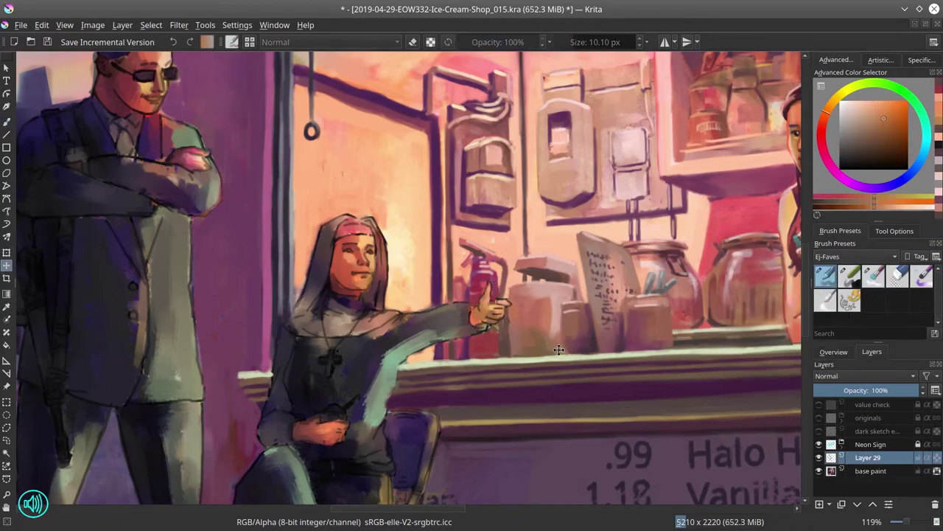
pyautogui.press('pagedown')
pyautogui.press('b')
pyautogui.press('[')
pyautogui.keyDown('ctrl'); pyautogui.click(497, 319); pyautogui.keyUp('ctrl')
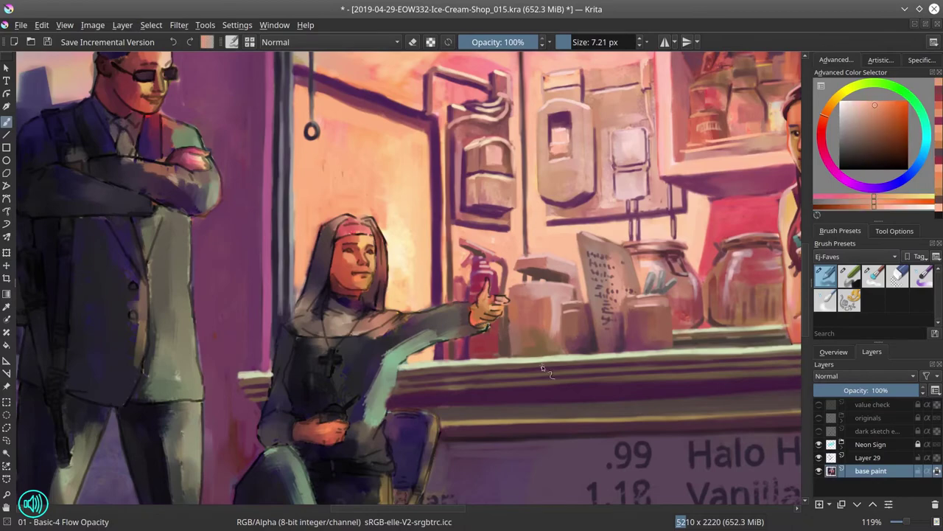
pyautogui.rightClick(869, 457)
pyautogui.click(833, 352)
pyautogui.keyDown('ctrl'); pyautogui.click(343, 283); pyautogui.keyUp('ctrl')
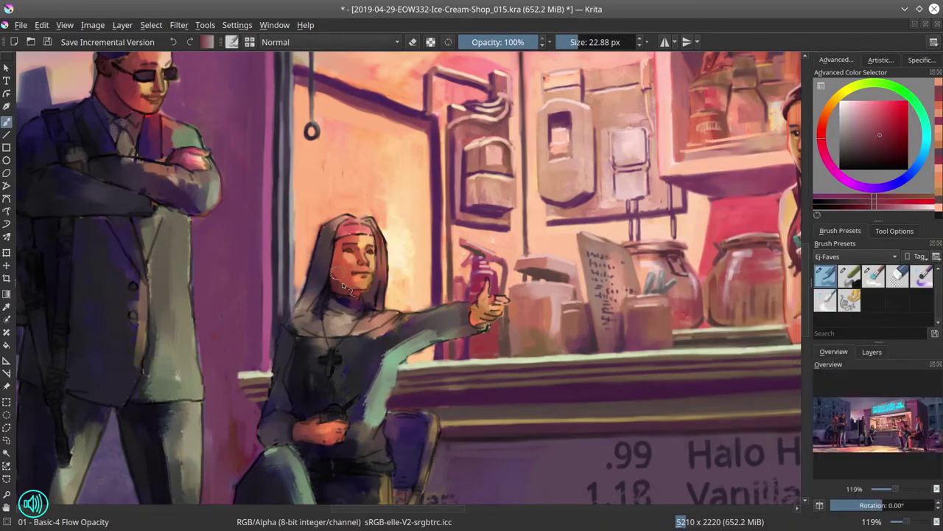
# With Blender Textured Soft, darken the nun's collar, arm stripe, left side and shoulder
pyautogui.press('/')
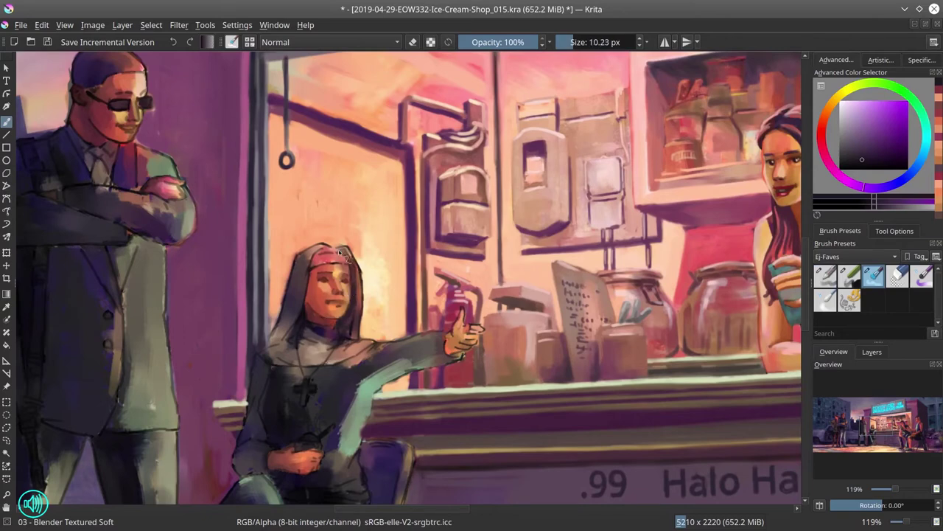
pyautogui.keyDown('ctrl'); pyautogui.click(327, 260); pyautogui.keyUp('ctrl')
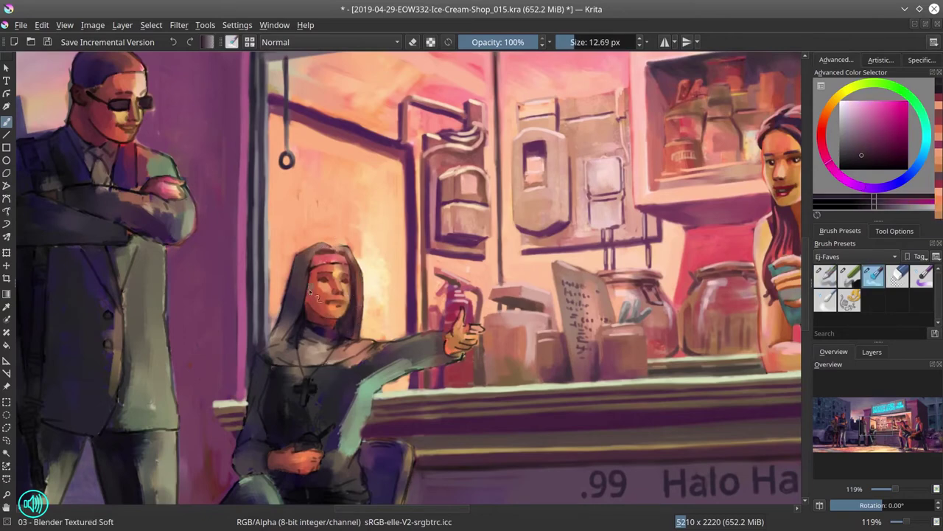
pyautogui.press(']')
pyautogui.press(']')
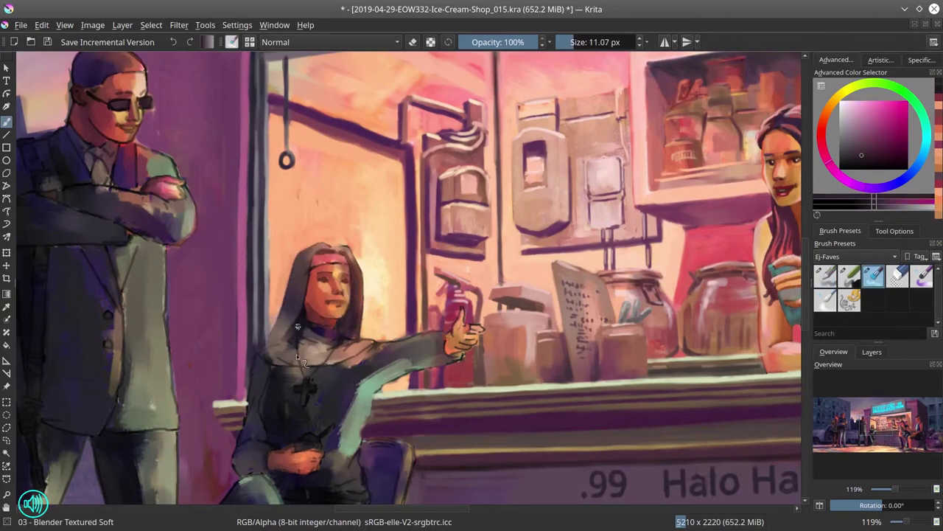
pyautogui.moveTo(335, 338); pyautogui.dragTo(297, 347)
pyautogui.press(']')
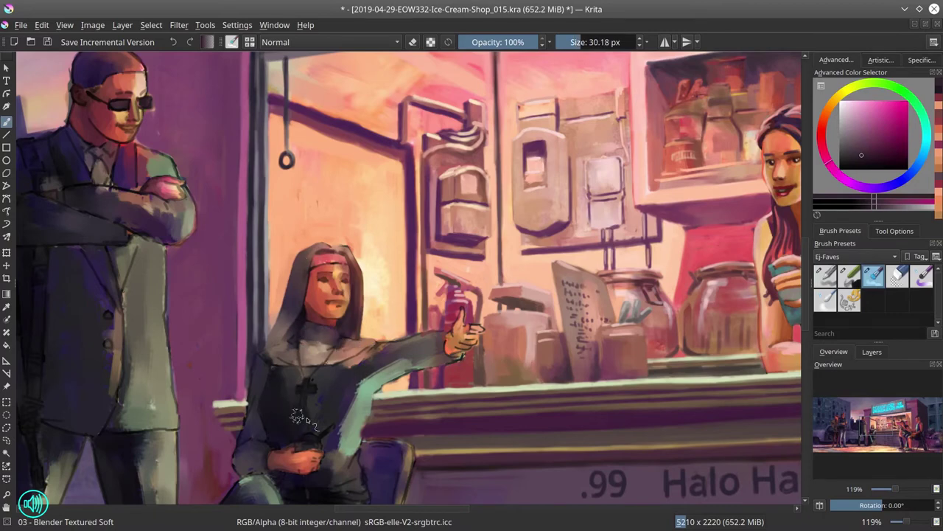
pyautogui.press('/')
pyautogui.press('/')
pyautogui.moveTo(356, 384); pyautogui.dragTo(348, 451)
pyautogui.press('[')
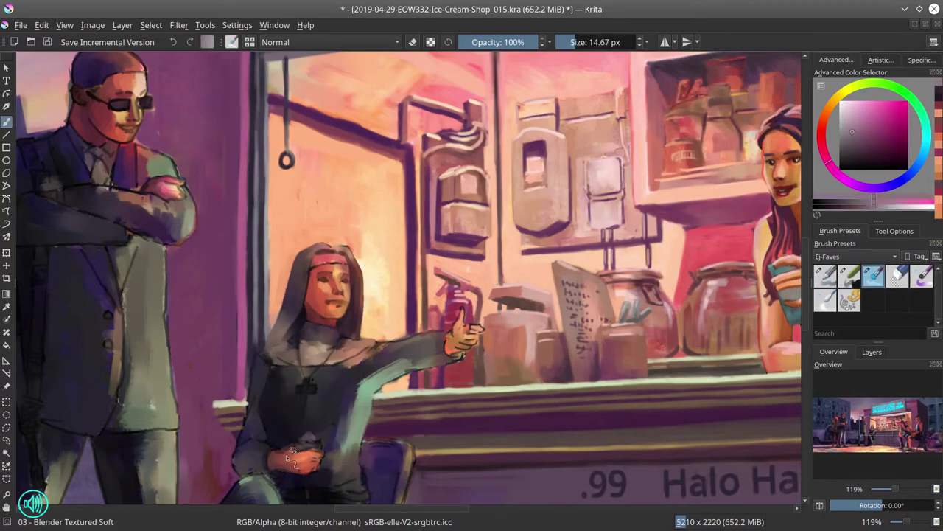
pyautogui.moveTo(243, 445); pyautogui.dragTo(255, 383)
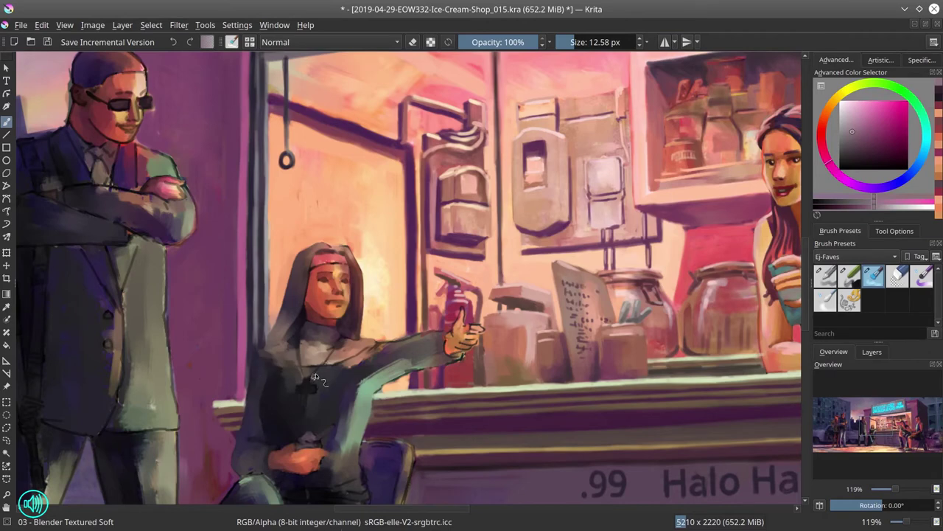
pyautogui.moveTo(346, 373); pyautogui.dragTo(383, 348)
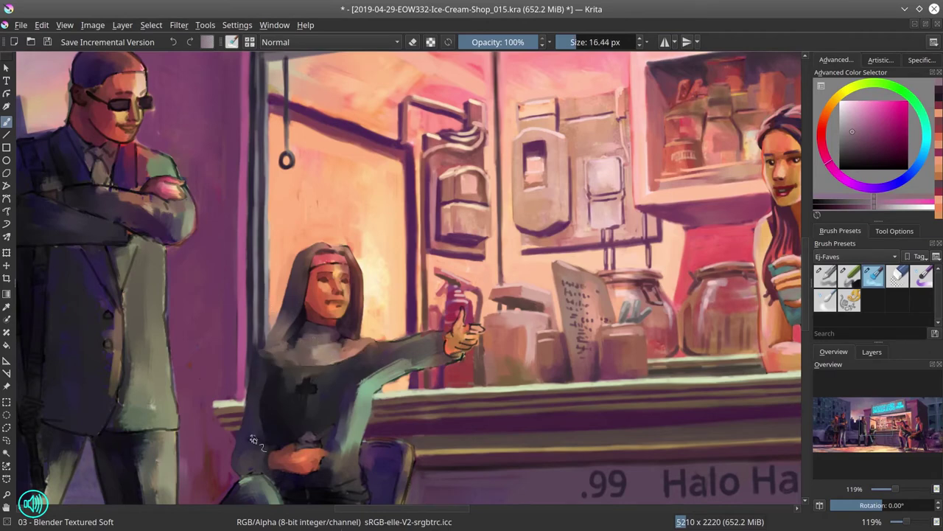
# Pick yellow-green and peach-orange colours and pan to the girl at the counter
pyautogui.press('/')
pyautogui.click(851, 130)
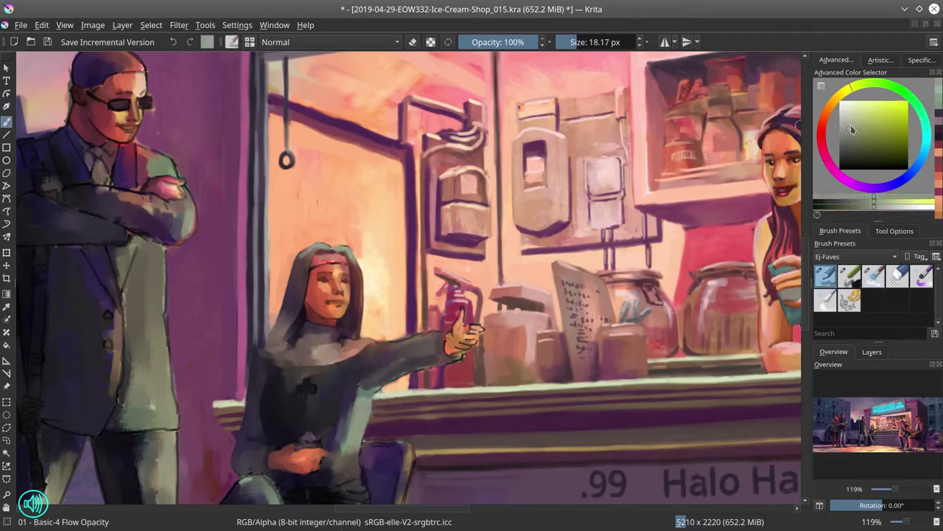
pyautogui.click(831, 100)
pyautogui.click(873, 276)
pyautogui.moveTo(516, 443); pyautogui.dragTo(509, 221)
# Lighten the chair back and nun's legs, then darken around the chair in blue-purple
pyautogui.scroll(-2, 503, 387)
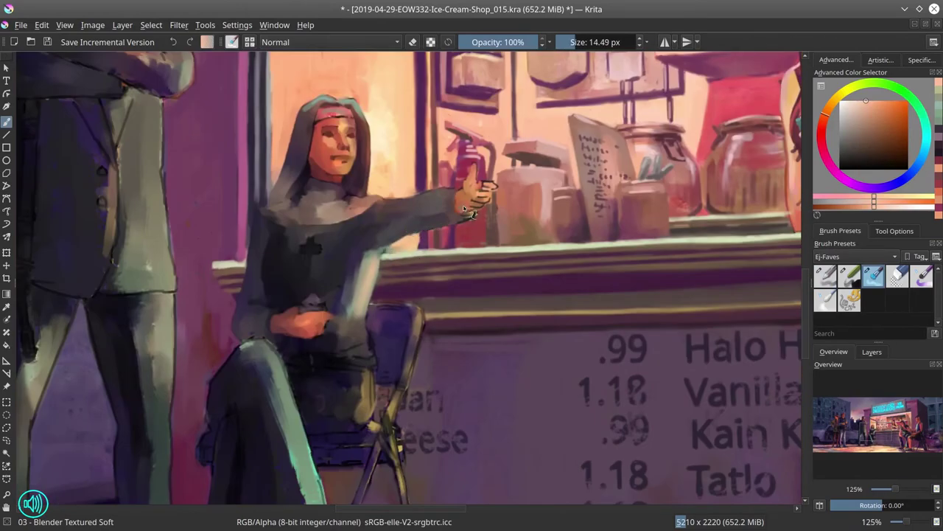
pyautogui.keyDown('ctrl'); pyautogui.click(478, 136); pyautogui.keyUp('ctrl')
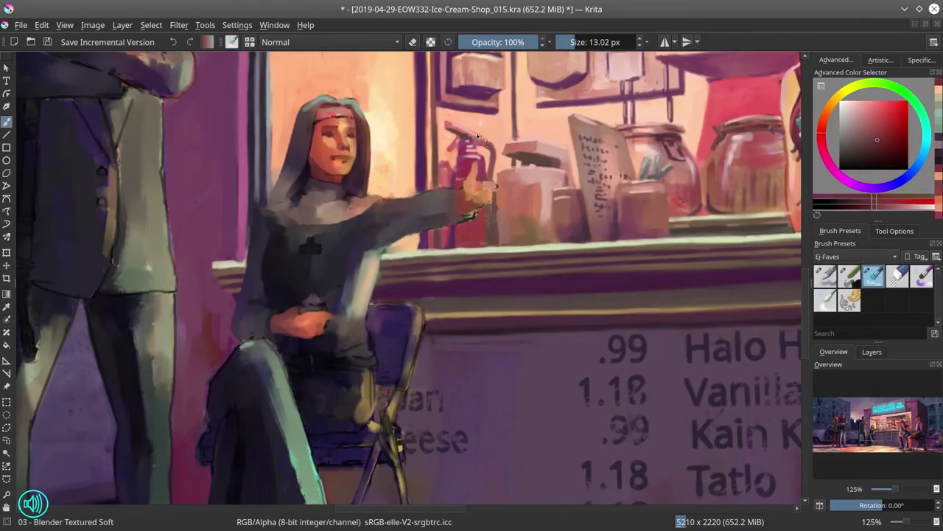
pyautogui.press(']')
pyautogui.moveTo(413, 383); pyautogui.dragTo(404, 337)
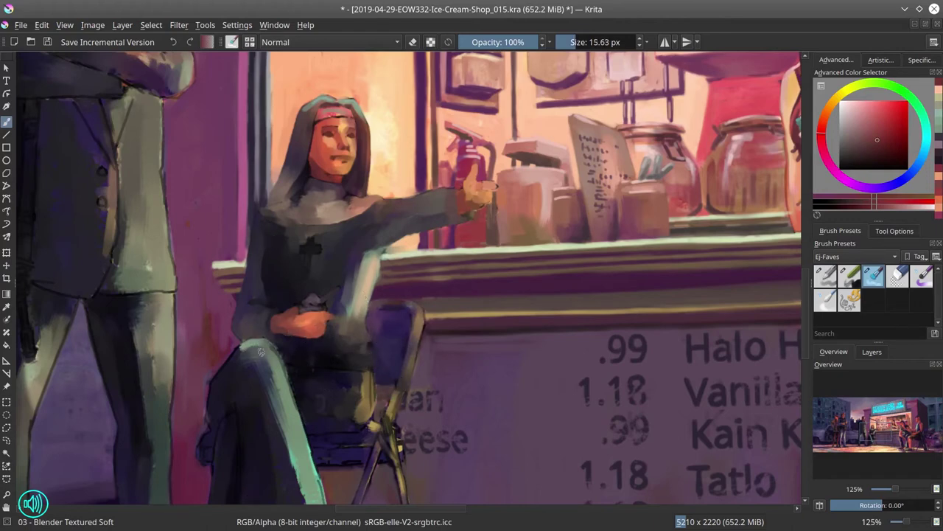
pyautogui.moveTo(260, 353); pyautogui.dragTo(295, 398)
pyautogui.keyDown('ctrl'); pyautogui.click(373, 380); pyautogui.keyUp('ctrl')
pyautogui.moveTo(373, 391); pyautogui.dragTo(405, 326)
# Repaint the chair backrest and legs in muted purple, alternating soft and Basic-4 brushes
pyautogui.press('/')
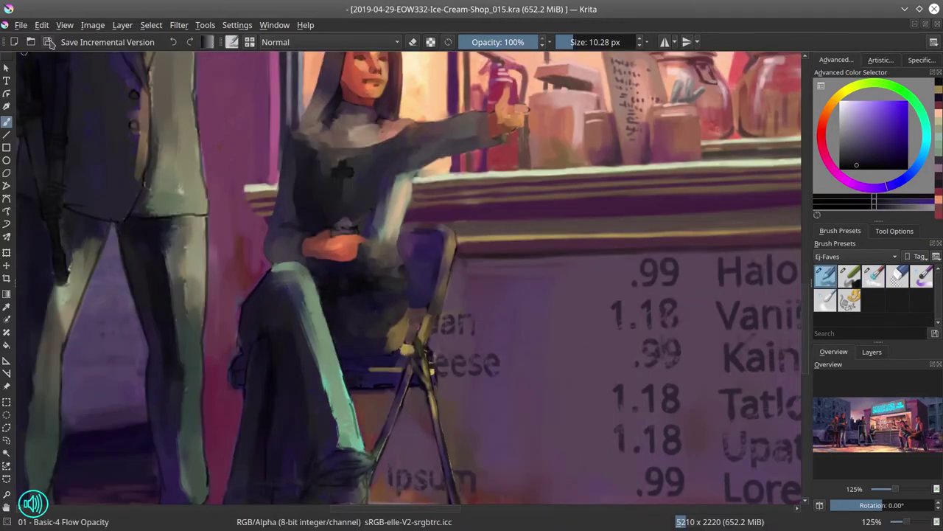
pyautogui.press('/')
pyautogui.moveTo(369, 394); pyautogui.dragTo(403, 356)
pyautogui.press('/')
pyautogui.moveTo(417, 243); pyautogui.dragTo(432, 420)
pyautogui.press('/')
pyautogui.keyDown('ctrl'); pyautogui.click(448, 267); pyautogui.keyUp('ctrl')
pyautogui.press('/')
pyautogui.moveTo(404, 258)
pyautogui.mouseDown()
pyautogui.moveTo(430, 355)
pyautogui.moveTo(424, 379)
pyautogui.moveTo(435, 406)
pyautogui.mouseUp()
pyautogui.press(']')
pyautogui.scroll(-1, 435, 405)
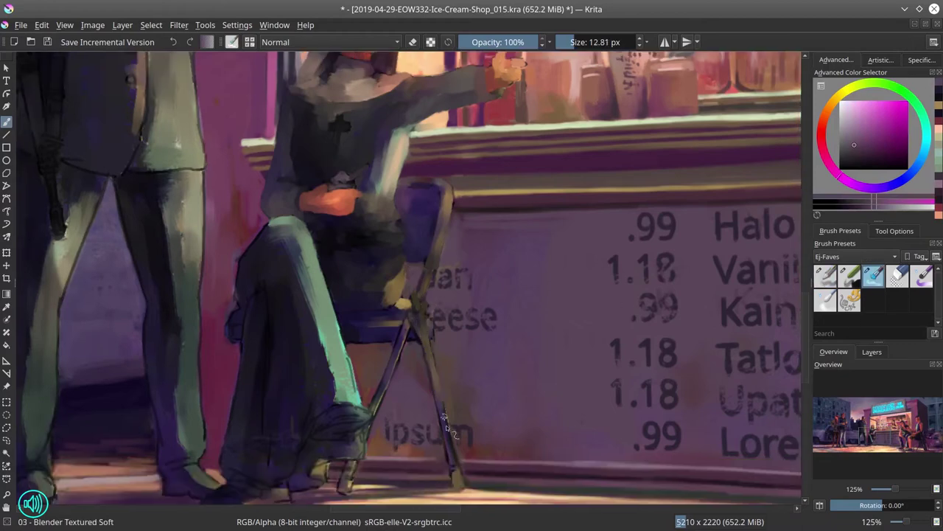
pyautogui.moveTo(427, 361); pyautogui.dragTo(439, 455)
# Pick teal and paint soft strokes over the nun's legs
pyautogui.press('/')
pyautogui.keyDown('ctrl'); pyautogui.click(346, 387); pyautogui.keyUp('ctrl')
pyautogui.moveTo(315, 261); pyautogui.dragTo(336, 337)
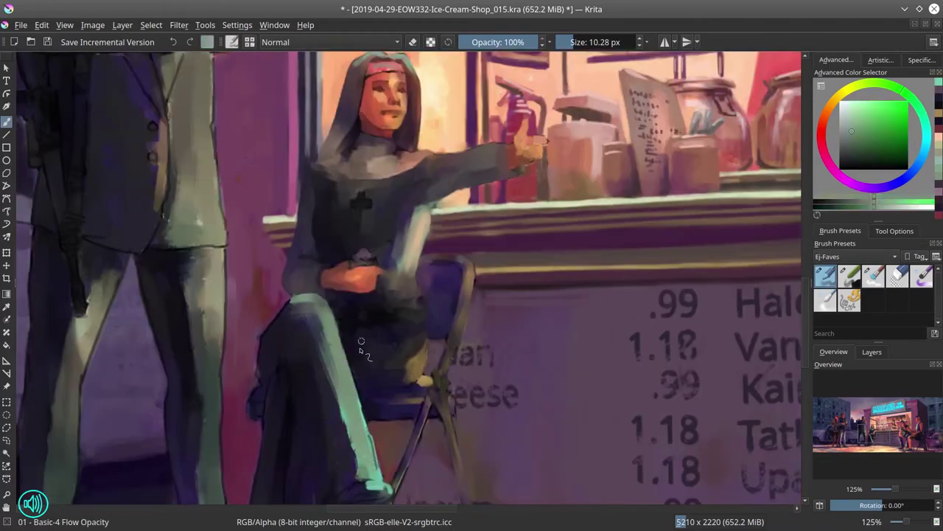
pyautogui.press('/')
pyautogui.moveTo(268, 309); pyautogui.dragTo(259, 375)
pyautogui.press(']')
pyautogui.moveTo(333, 306); pyautogui.dragTo(304, 377)
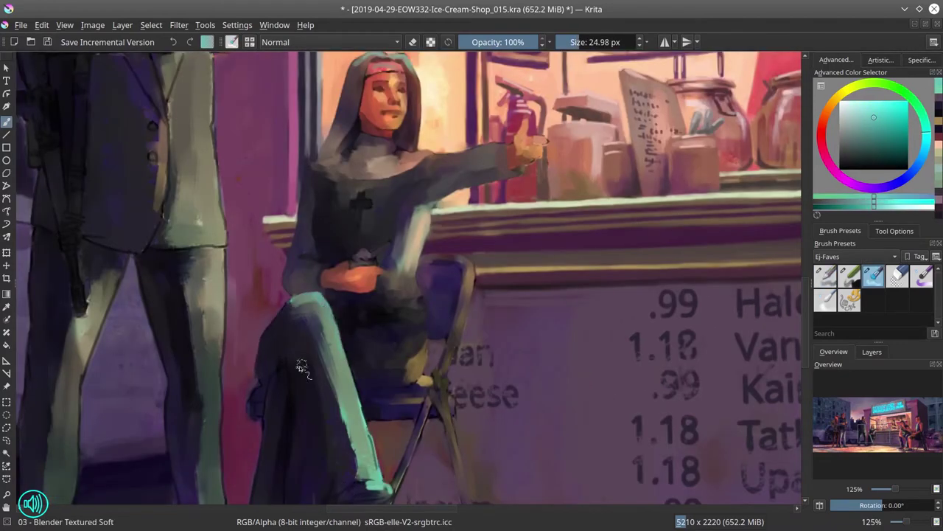
pyautogui.press('[')
pyautogui.scroll(-3, 434, 275)
# Add teal rim light on the chair leg, shin edges and foot, toning down the top in dark purple
pyautogui.moveTo(432, 274); pyautogui.dragTo(355, 428)
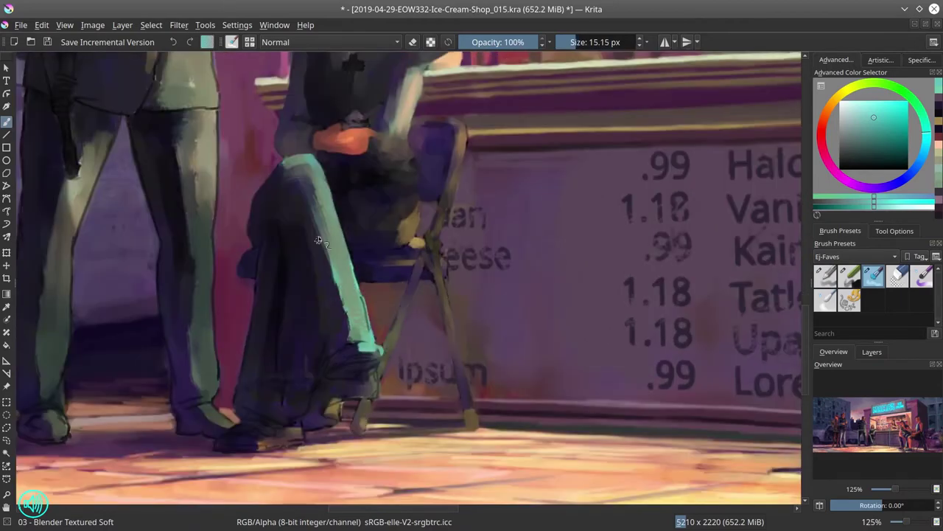
pyautogui.press(']')
pyautogui.moveTo(318, 236); pyautogui.dragTo(354, 340)
pyautogui.press(']')
pyautogui.moveTo(313, 177)
pyautogui.mouseDown()
pyautogui.moveTo(335, 287)
pyautogui.moveTo(360, 308)
pyautogui.mouseUp()
pyautogui.press('[')
pyautogui.press('[')
pyautogui.moveTo(352, 347); pyautogui.dragTo(383, 358)
pyautogui.keyDown('ctrl'); pyautogui.click(325, 342); pyautogui.keyUp('ctrl')
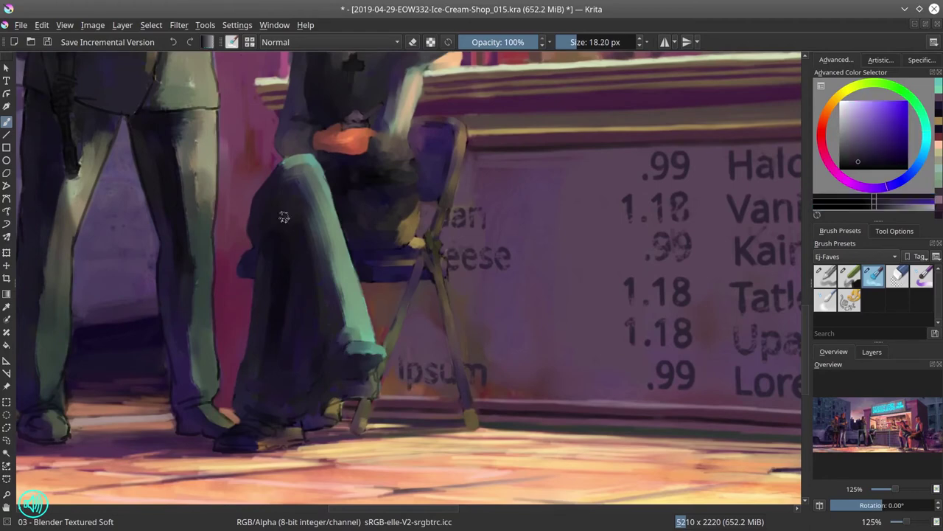
pyautogui.press(']')
pyautogui.moveTo(292, 190); pyautogui.dragTo(249, 236)
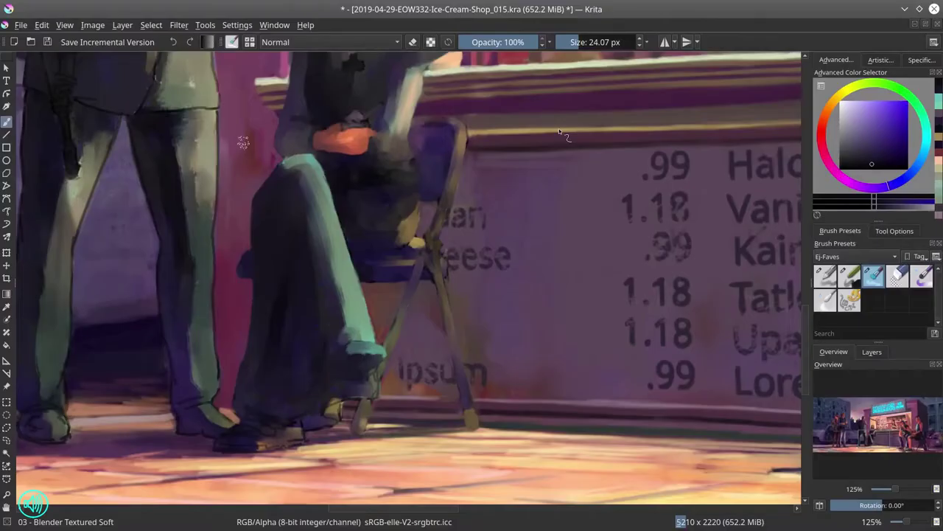
# Darken the shading along the suited man's leg with the Blender Textured Soft brush
pyautogui.press('/')
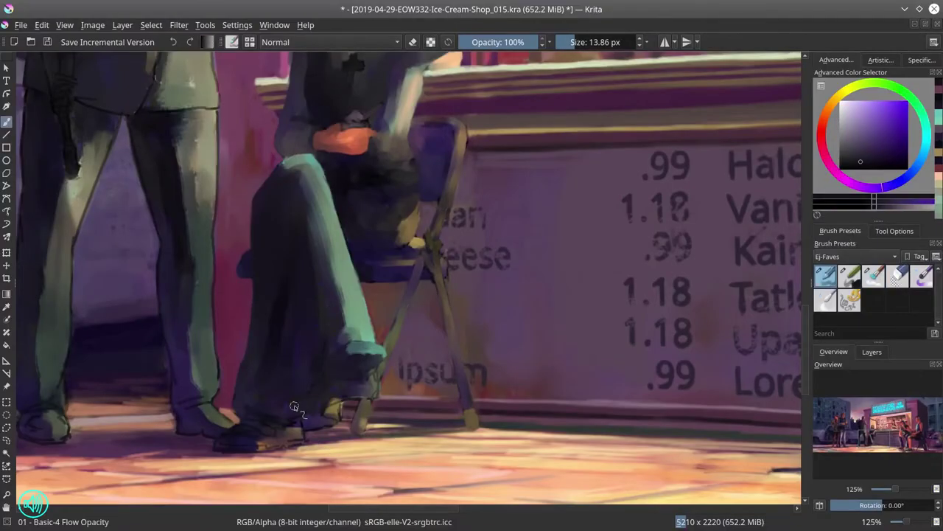
pyautogui.press('/')
pyautogui.moveTo(245, 428); pyautogui.dragTo(355, 241)
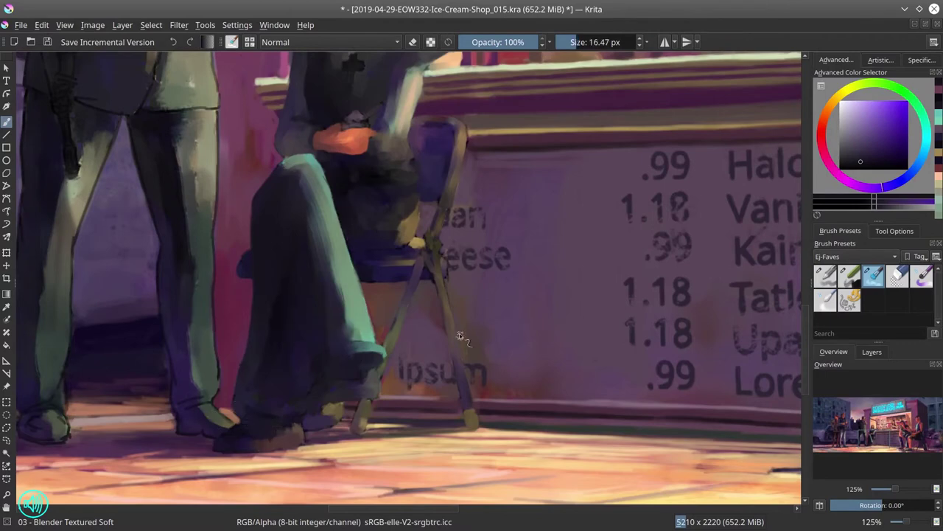
pyautogui.moveTo(451, 213); pyautogui.dragTo(352, 416)
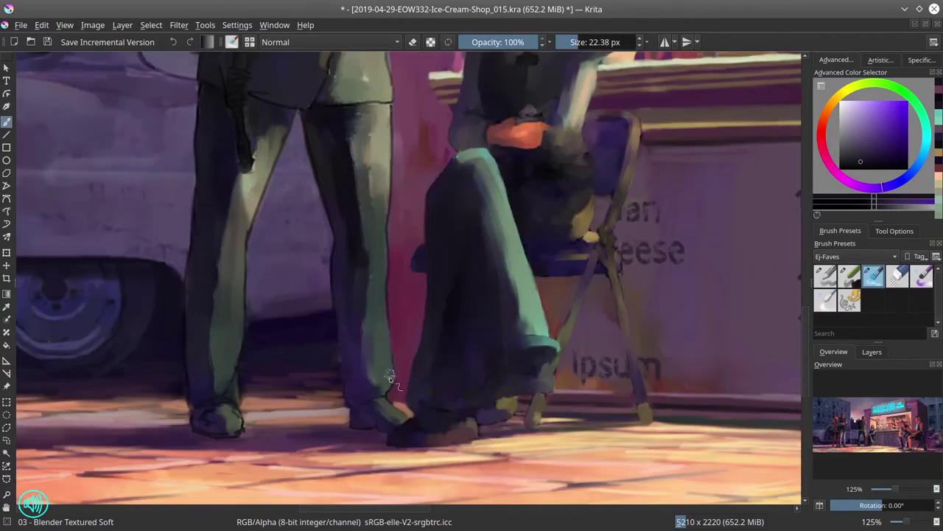
pyautogui.moveTo(352, 182)
pyautogui.mouseDown()
pyautogui.moveTo(367, 241)
pyautogui.moveTo(413, 293)
pyautogui.moveTo(368, 236)
pyautogui.mouseUp()
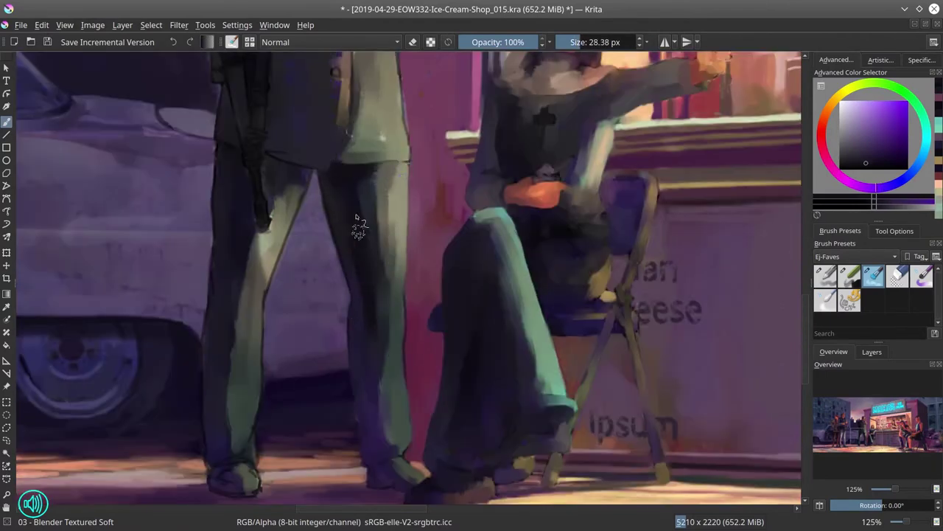
pyautogui.moveTo(379, 177); pyautogui.dragTo(387, 280)
# Add more dark shading to the legs, then save the painting
pyautogui.moveTo(238, 475); pyautogui.dragTo(282, 391)
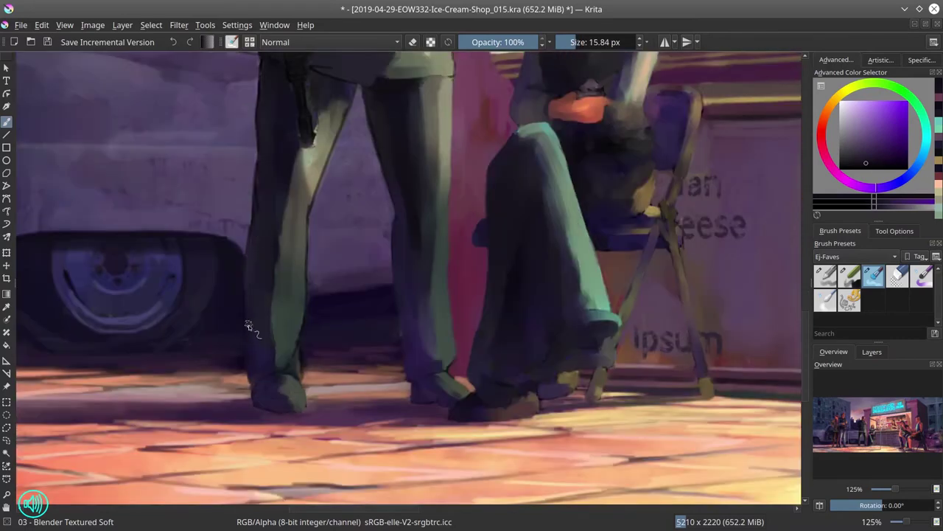
pyautogui.moveTo(248, 326); pyautogui.dragTo(266, 388)
pyautogui.moveTo(302, 221)
pyautogui.mouseDown()
pyautogui.moveTo(324, 243)
pyautogui.moveTo(335, 276)
pyautogui.mouseUp()
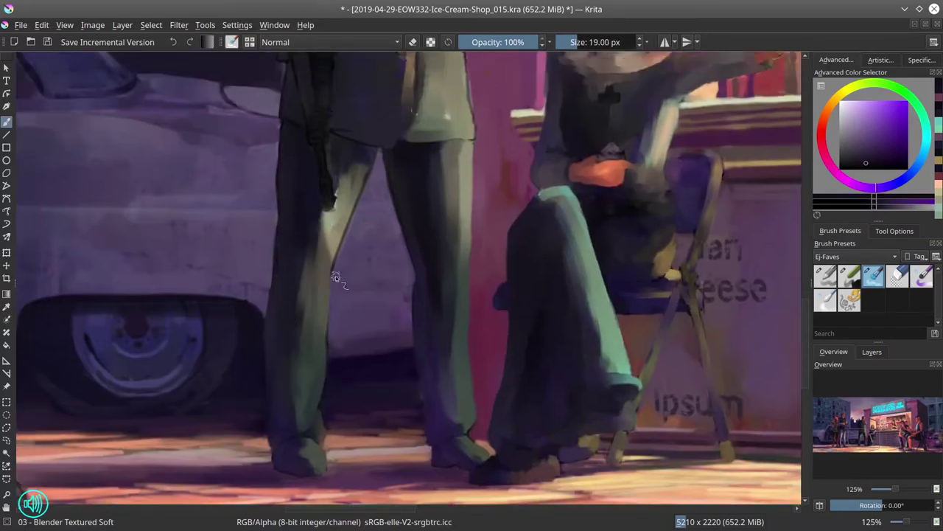
pyautogui.press('/')
pyautogui.moveTo(393, 109)
pyautogui.mouseDown()
pyautogui.moveTo(396, 227)
pyautogui.moveTo(384, 324)
pyautogui.mouseUp()
pyautogui.press('/')
pyautogui.hotkey('ctrl', 's')
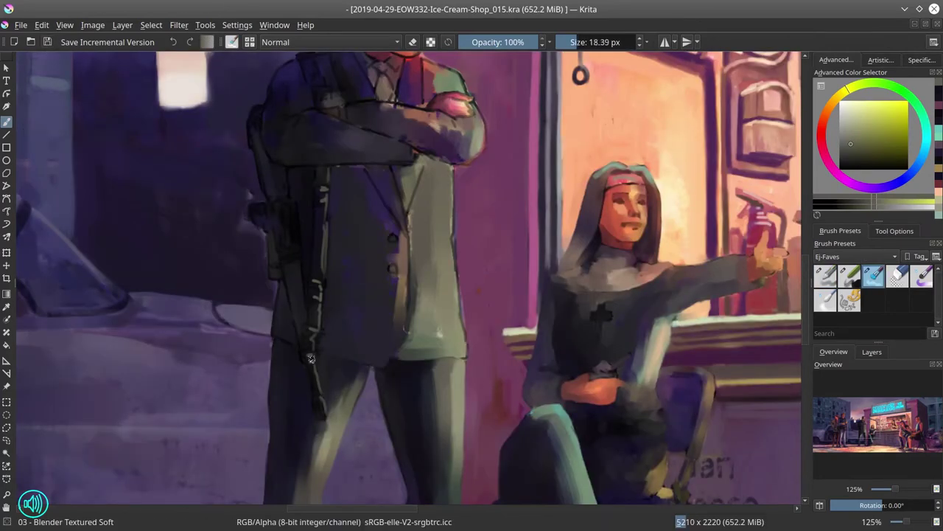
# Paint a stroke on the coat and sample the coat's dark purple colour
pyautogui.moveTo(311, 359); pyautogui.dragTo(313, 306)
pyautogui.press('[')
pyautogui.keyDown('ctrl'); pyautogui.click(288, 210); pyautogui.keyUp('ctrl')
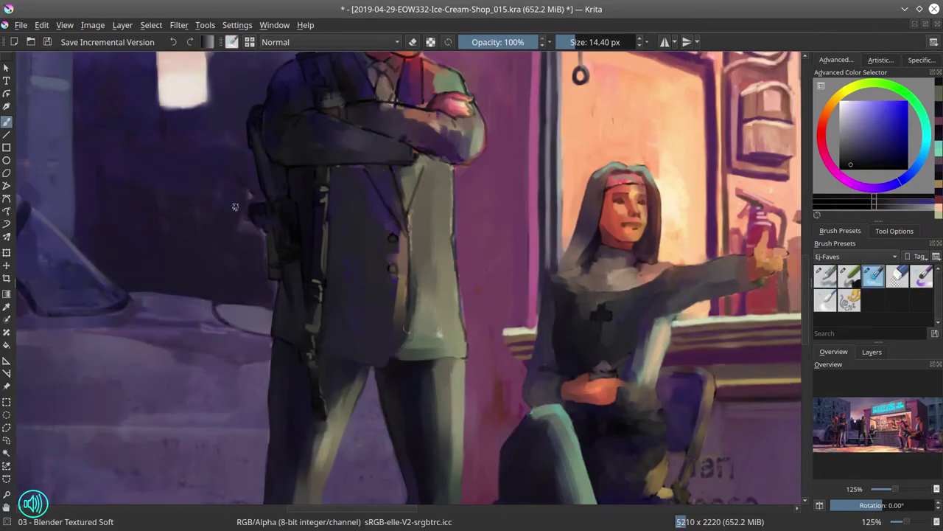
pyautogui.moveTo(234, 207); pyautogui.dragTo(252, 209)
pyautogui.moveTo(277, 302); pyautogui.dragTo(295, 379)
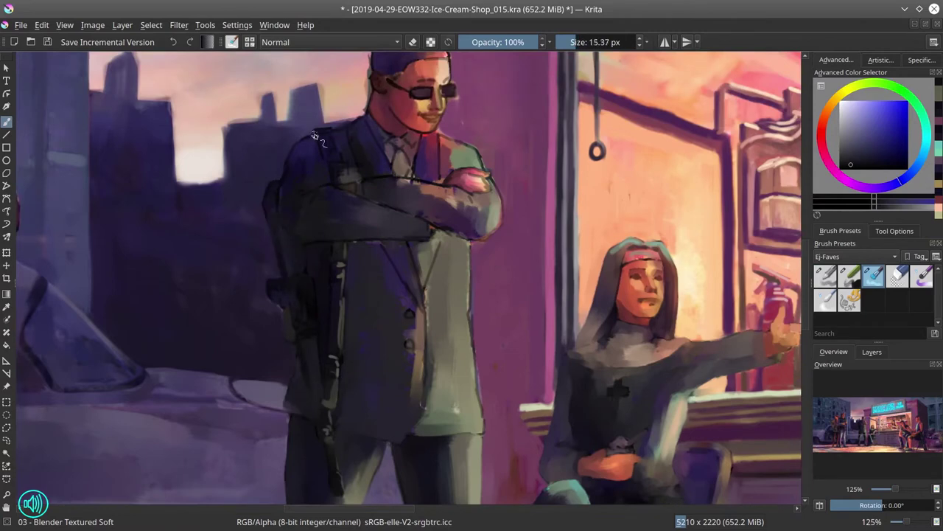
# Adjust the Blender Textured Soft brush size with drags on the canvas
pyautogui.press('/')
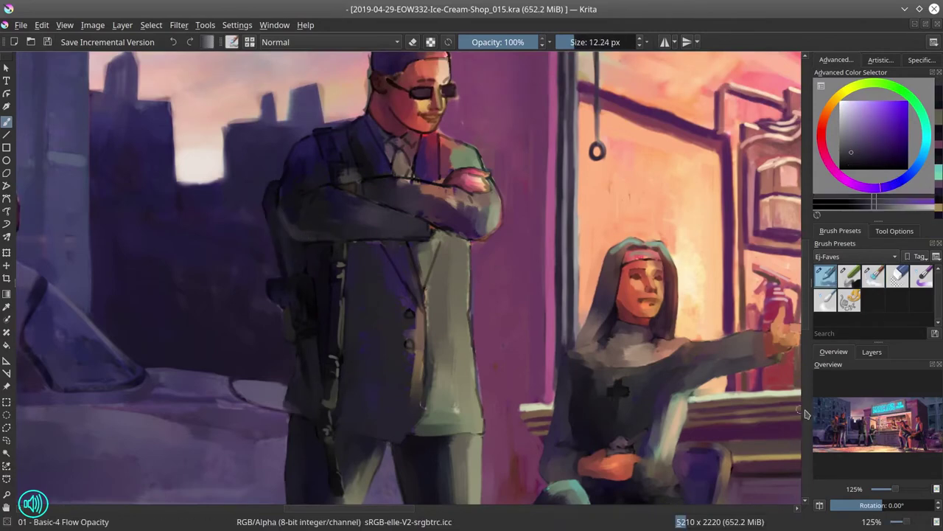
pyautogui.press('/')
pyautogui.moveTo(409, 318)
pyautogui.mouseDown()
pyautogui.moveTo(446, 318)
pyautogui.moveTo(428, 319)
pyautogui.mouseUp()
pyautogui.moveTo(341, 317); pyautogui.dragTo(334, 371)
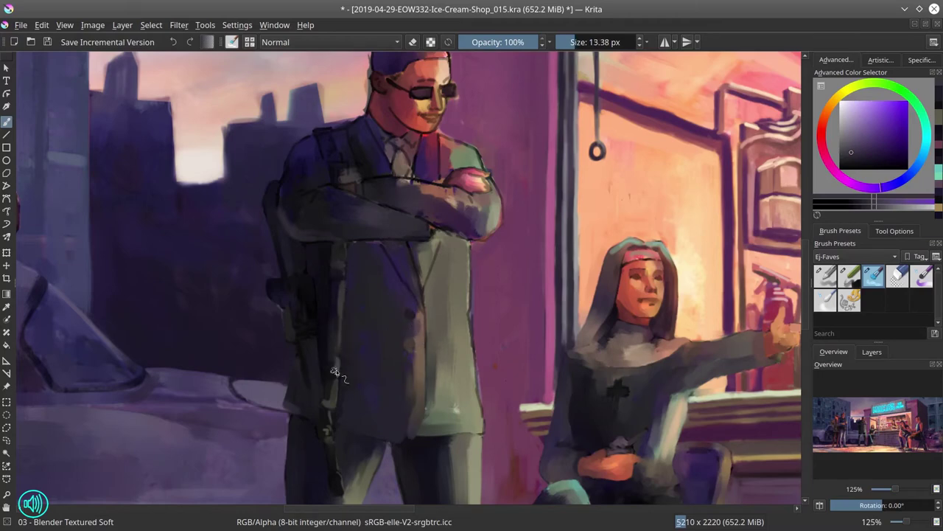
pyautogui.moveTo(343, 271)
pyautogui.mouseDown()
pyautogui.moveTo(322, 308)
pyautogui.moveTo(417, 236)
pyautogui.moveTo(434, 239)
pyautogui.mouseUp()
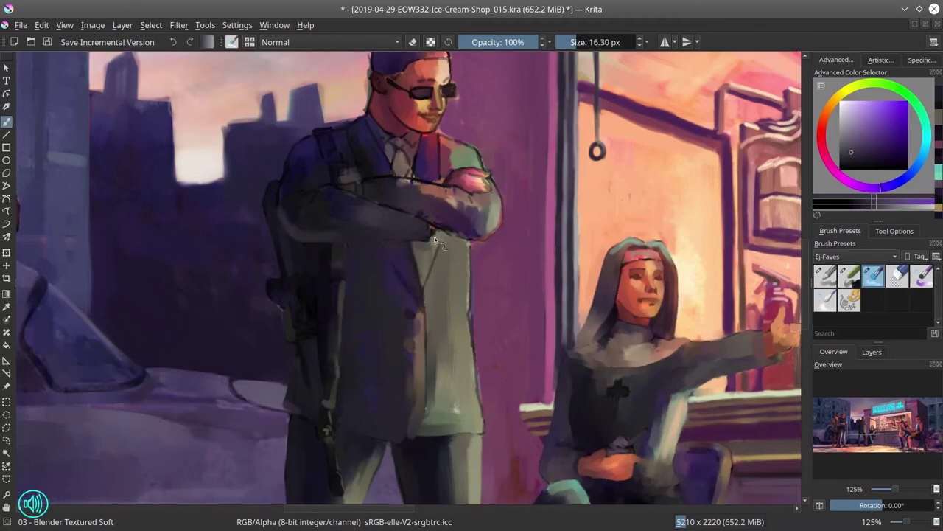
pyautogui.moveTo(500, 370); pyautogui.dragTo(451, 336)
# Zoom out and save the painting as Ice-Cream-Shop_015.kra
pyautogui.moveTo(457, 468); pyautogui.dragTo(283, 390)
pyautogui.scroll(-5, 282, 389)
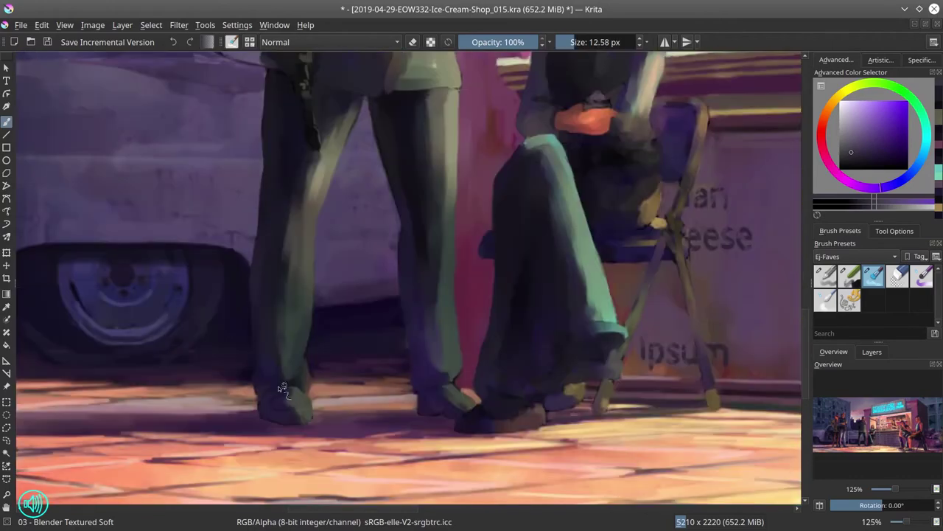
pyautogui.scroll(-6, 462, 180)
pyautogui.hotkey('ctrl', 's')
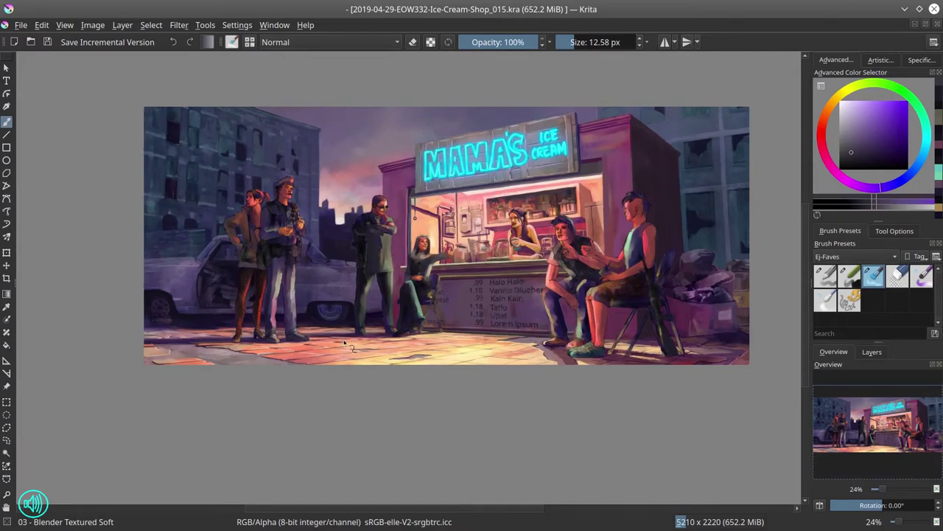
# Try Color Dodge blending on the Basic-4 Flow Opacity brush, then reset to Normal and save
pyautogui.click(825, 276)
pyautogui.click(328, 42)
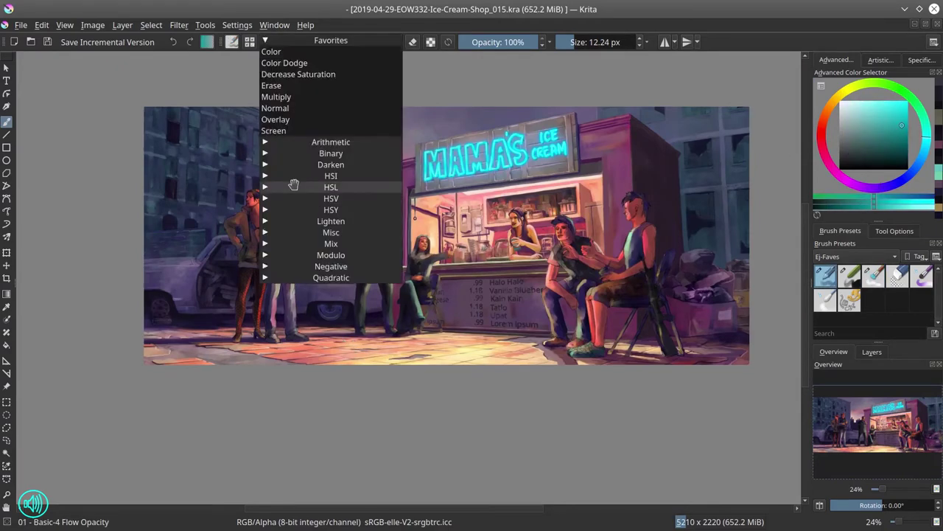
pyautogui.click(273, 34)
pyautogui.scroll(3, 242, 130)
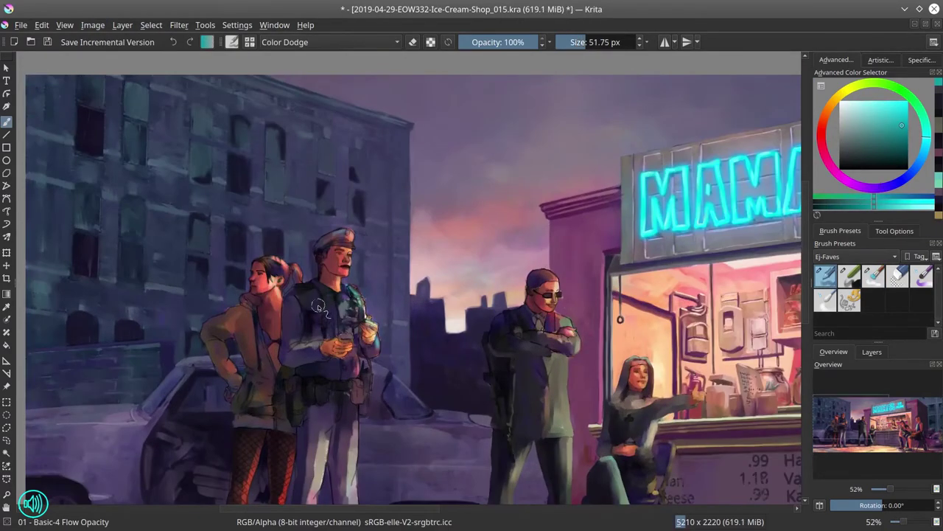
pyautogui.moveTo(356, 278); pyautogui.dragTo(272, 207)
pyautogui.moveTo(513, 337)
pyautogui.mouseDown()
pyautogui.moveTo(190, 329)
pyautogui.moveTo(164, 131)
pyautogui.mouseUp()
pyautogui.click(328, 42)
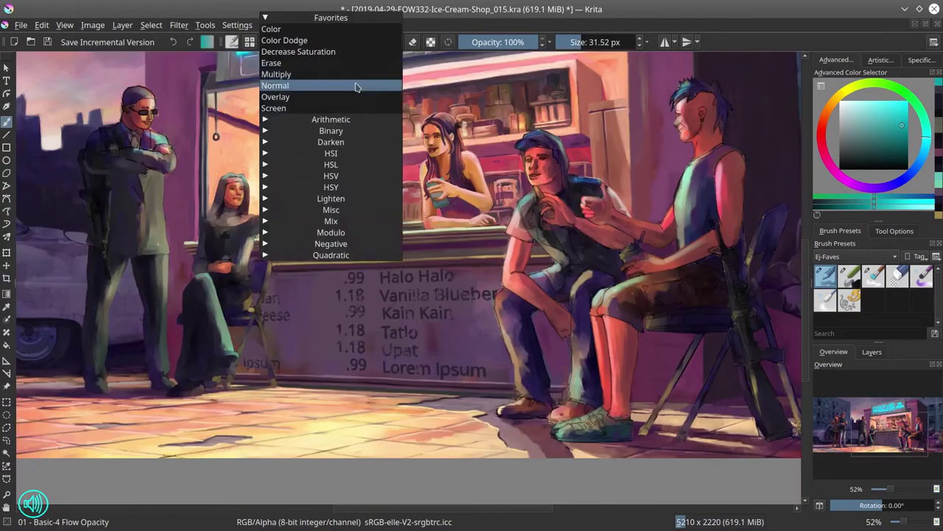
pyautogui.click(358, 84)
pyautogui.hotkey('ctrl', 's')
# Repaint the bodyguard's crossed arms over the dark outline with a resized brush
pyautogui.scroll(5, 367, 305)
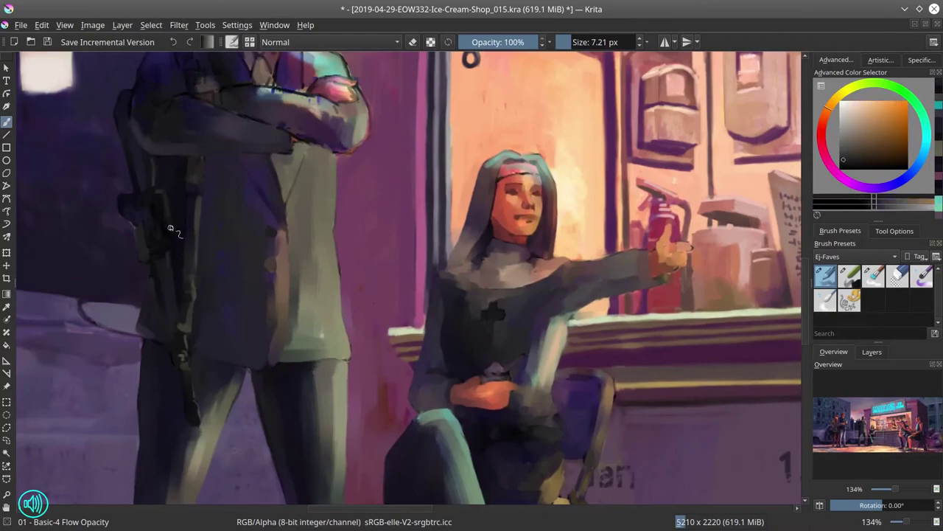
pyautogui.press('/')
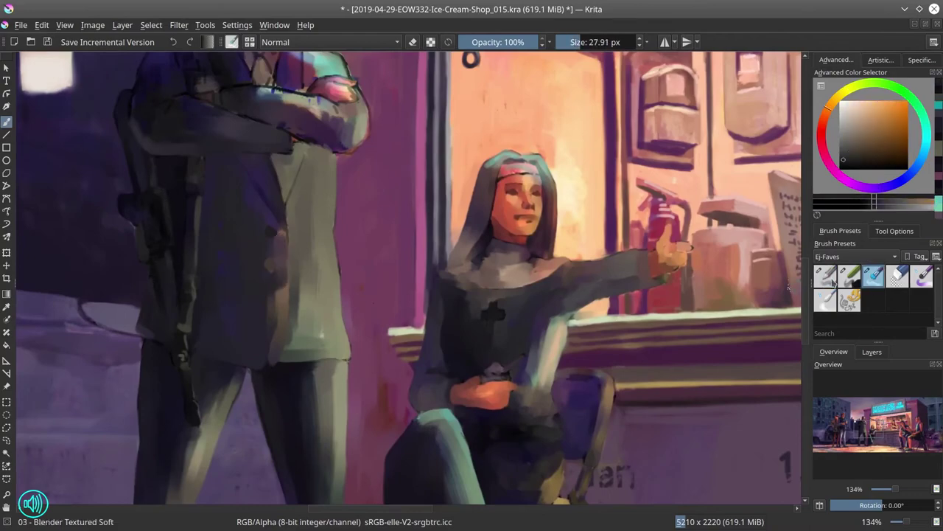
pyautogui.press('/')
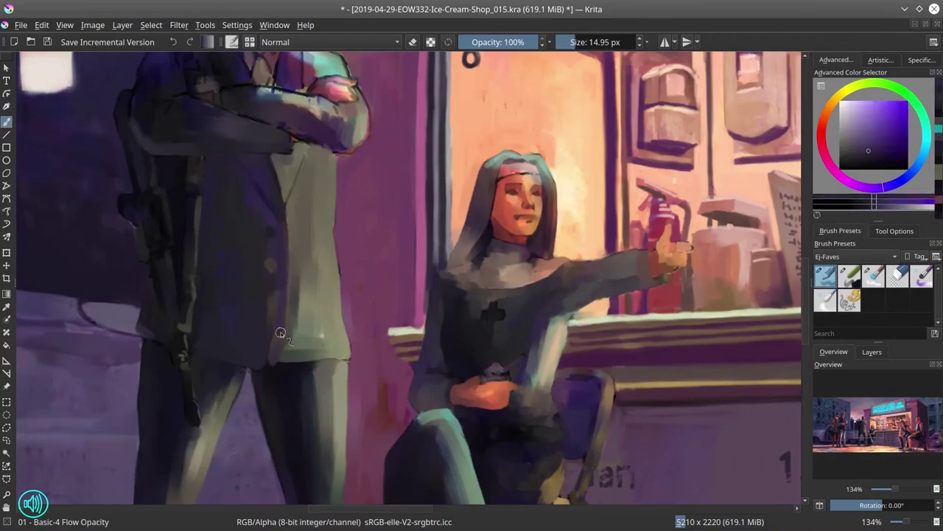
pyautogui.press('/')
pyautogui.scroll(-5, 371, 310)
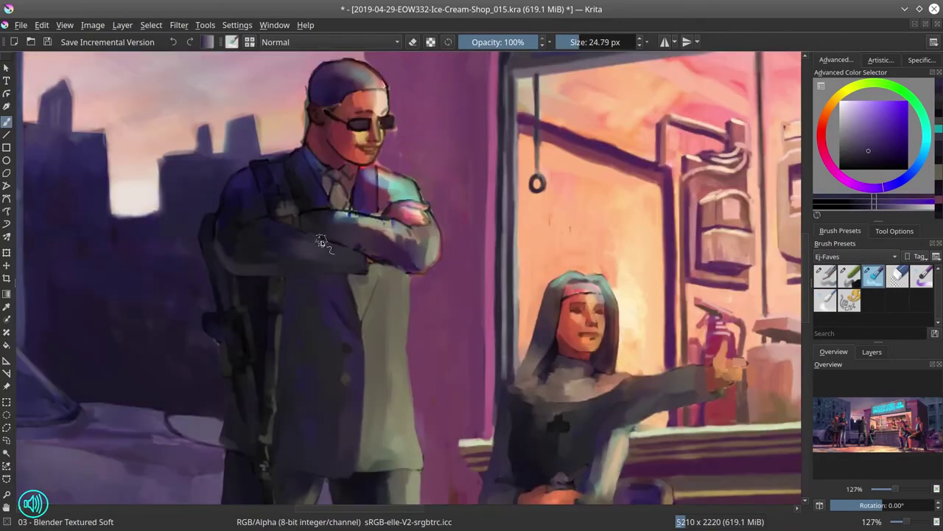
pyautogui.press('/')
pyautogui.press('/')
pyautogui.press('[')
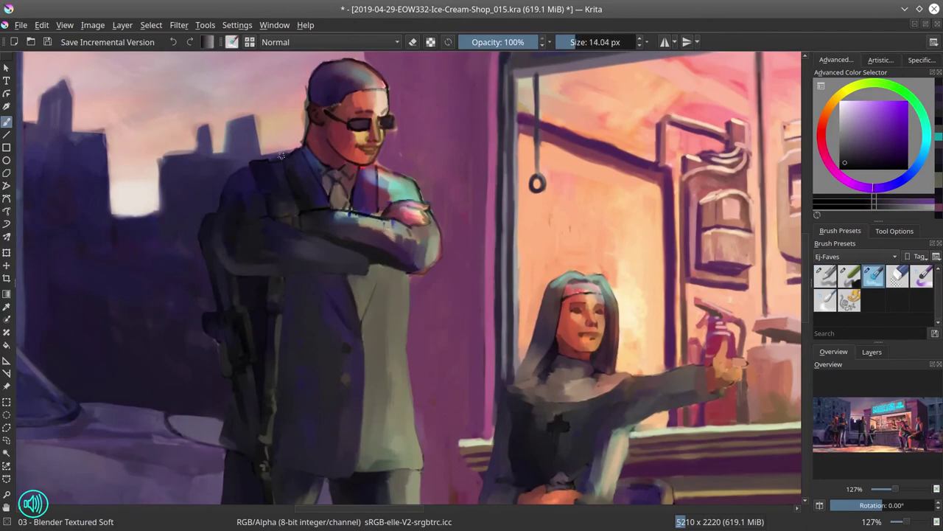
pyautogui.press(']')
pyautogui.moveTo(298, 217)
pyautogui.mouseDown()
pyautogui.moveTo(344, 221)
pyautogui.moveTo(420, 266)
pyautogui.moveTo(390, 208)
pyautogui.moveTo(413, 213)
pyautogui.mouseUp()
# Pick a warm red-orange colour and paint a stroke down the tie
pyautogui.press('[')
pyautogui.press(']')
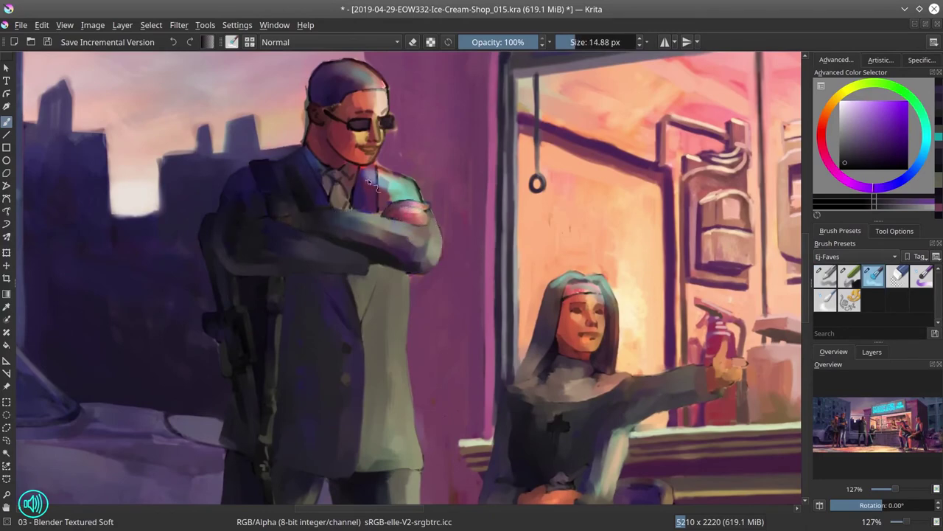
pyautogui.press(']')
pyautogui.press('[')
pyautogui.press(']')
pyautogui.press('/')
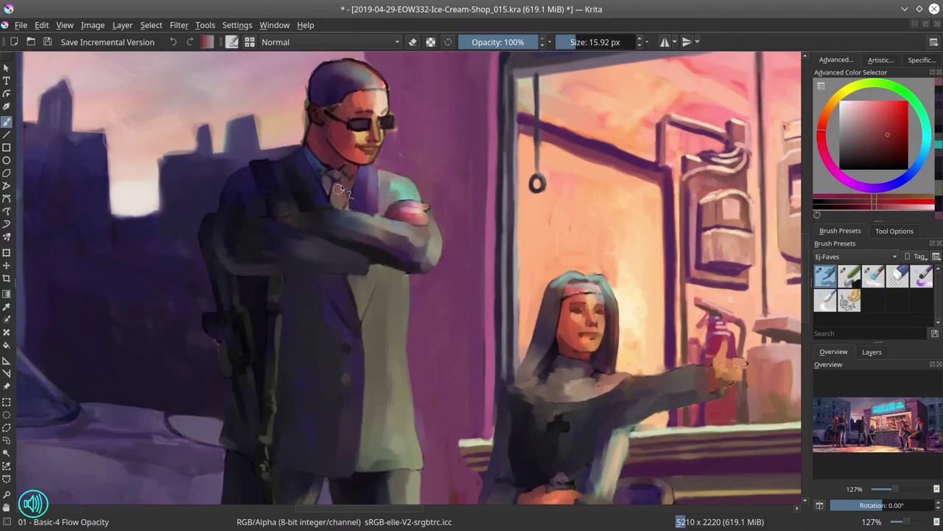
pyautogui.keyDown('ctrl'); pyautogui.click(341, 190); pyautogui.keyUp('ctrl')
pyautogui.press('/')
pyautogui.moveTo(335, 171); pyautogui.dragTo(350, 219)
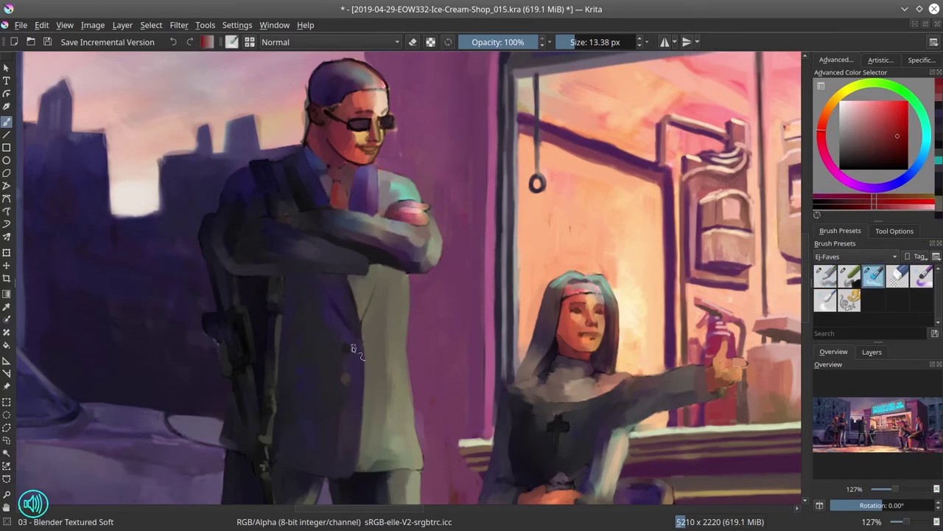
# Smooth the top and back of the man's head, zoom out, and save
pyautogui.scroll(3, 221, 222)
pyautogui.press('[')
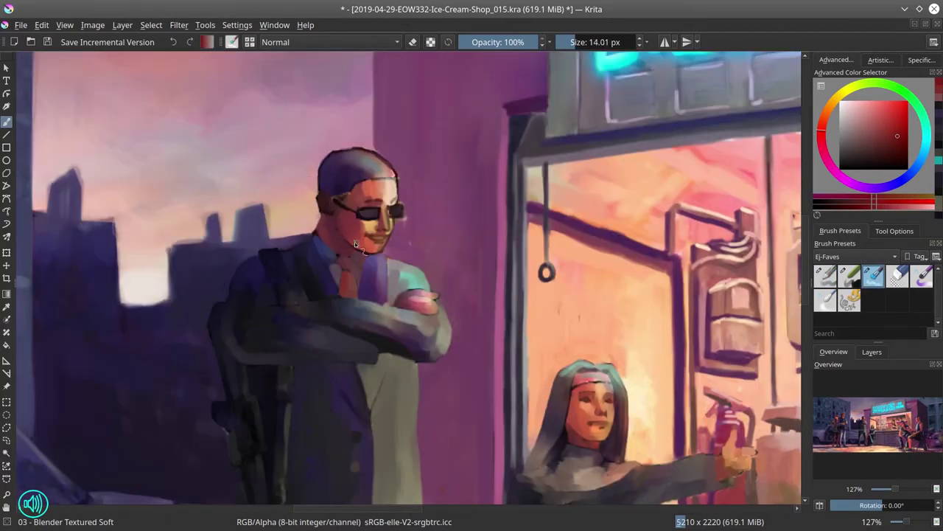
pyautogui.moveTo(377, 252); pyautogui.dragTo(407, 216)
pyautogui.moveTo(376, 184)
pyautogui.mouseDown()
pyautogui.moveTo(320, 186)
pyautogui.moveTo(404, 178)
pyautogui.mouseUp()
pyautogui.press('[')
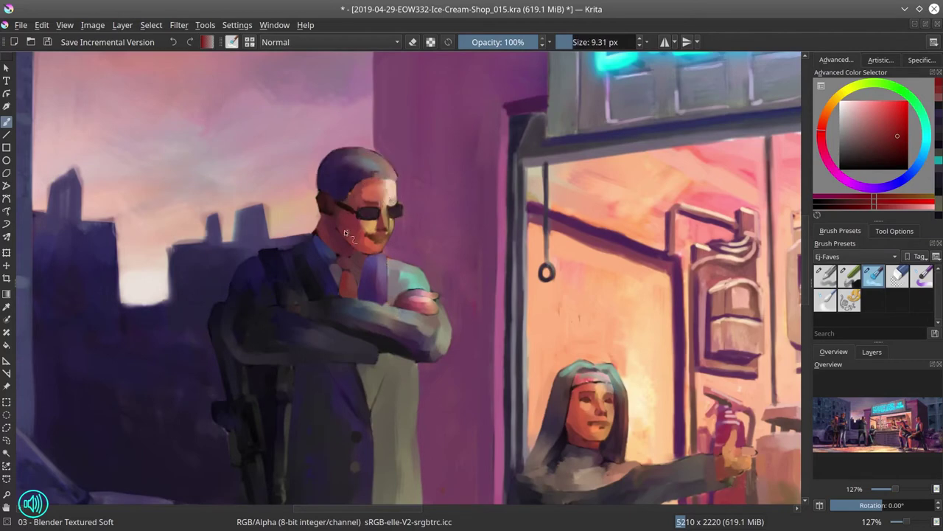
pyautogui.scroll(-5, 373, 201)
pyautogui.click(48, 42)
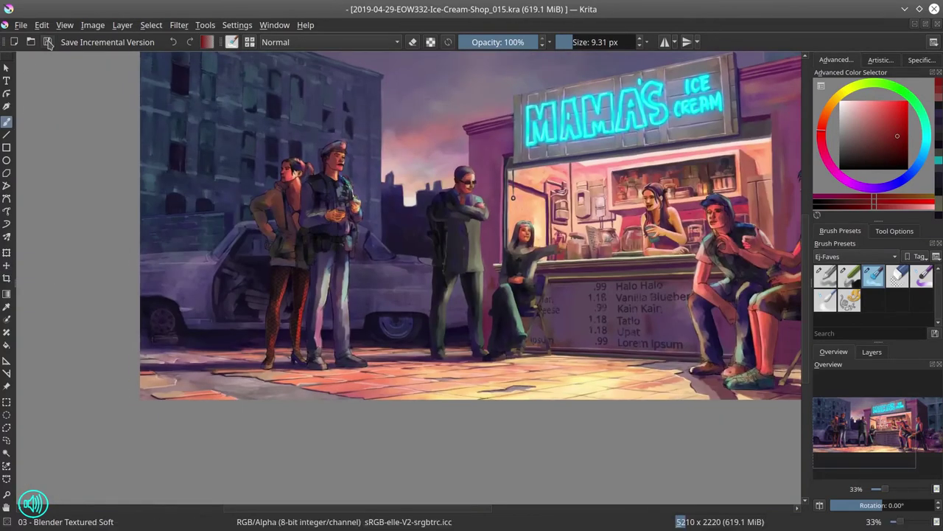
# Repaint the policeman's jaw and chin with a lighter sampled skin tone
pyautogui.scroll(-3, 426, 291)
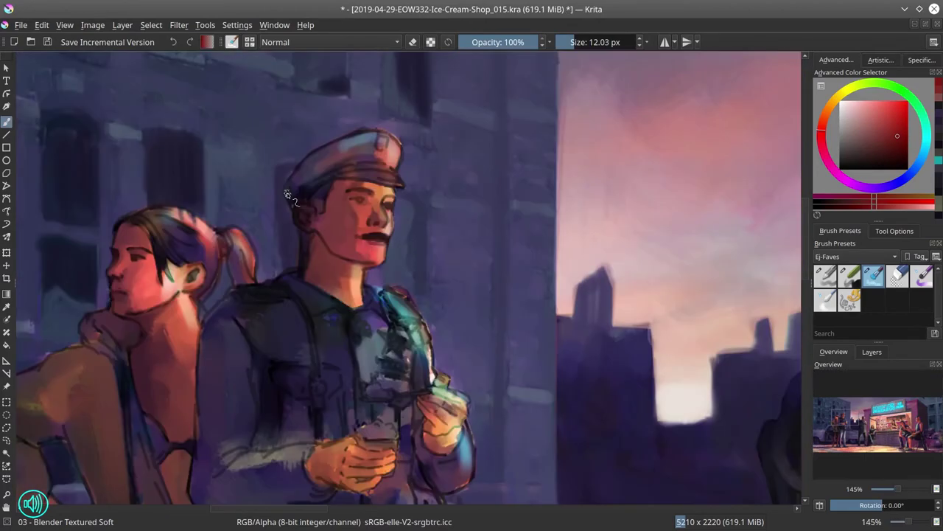
pyautogui.press(']')
pyautogui.press(']')
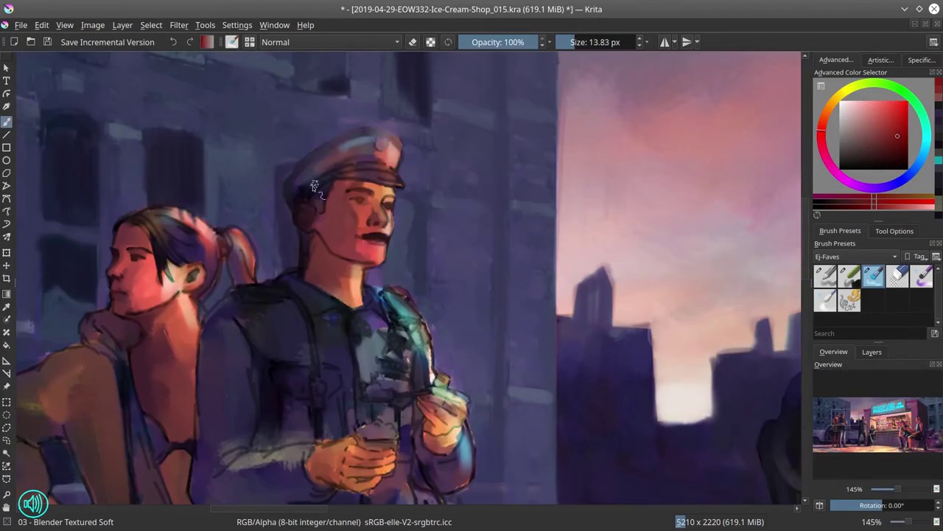
pyautogui.press('[')
pyautogui.press('[')
pyautogui.keyDown('ctrl'); pyautogui.click(382, 147); pyautogui.keyUp('ctrl')
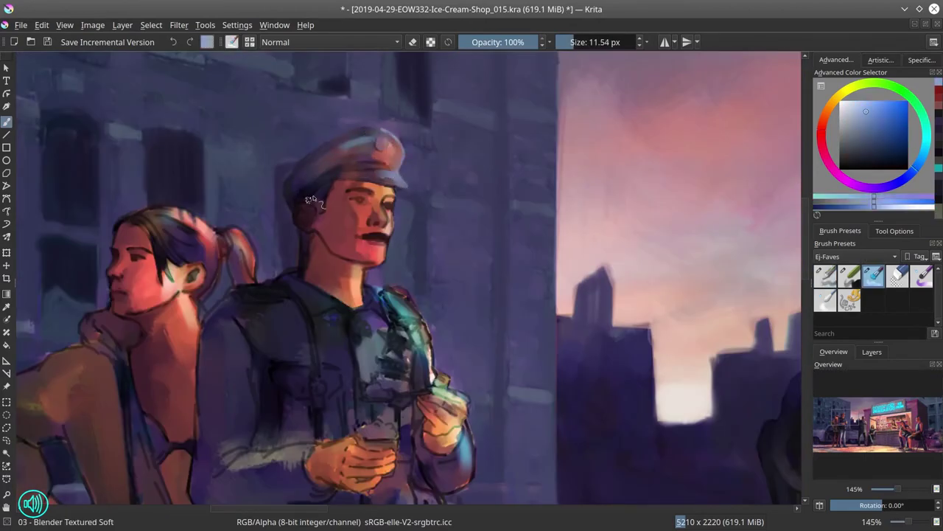
pyautogui.press('[')
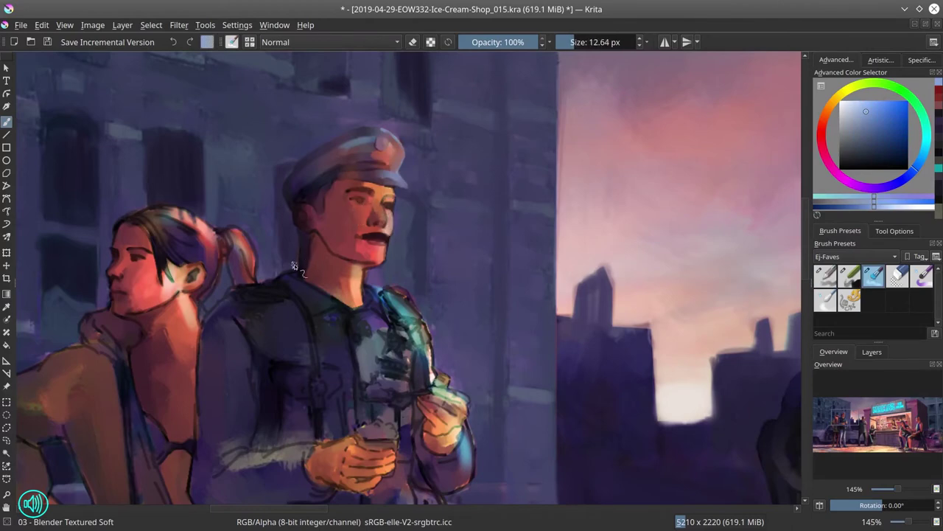
pyautogui.keyDown('ctrl'); pyautogui.click(361, 234); pyautogui.keyUp('ctrl')
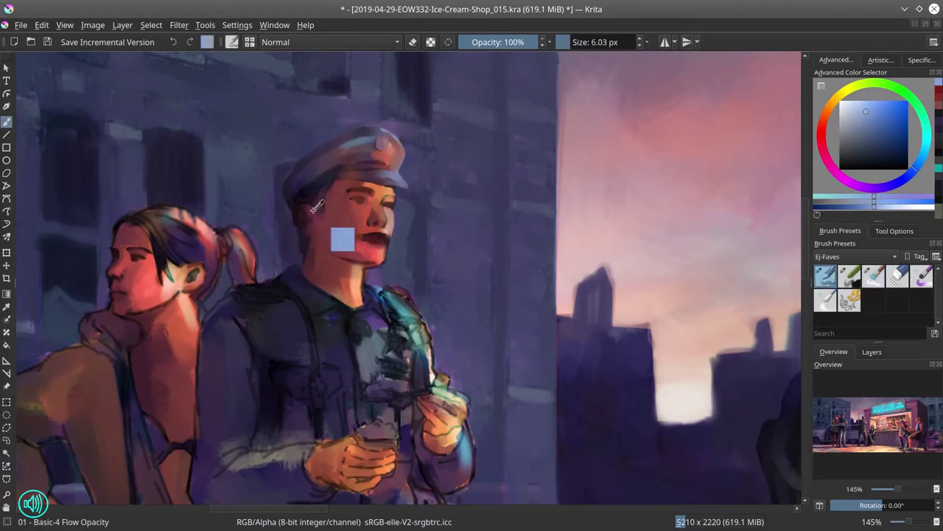
pyautogui.moveTo(361, 235)
pyautogui.mouseDown()
pyautogui.moveTo(340, 264)
pyautogui.moveTo(357, 281)
pyautogui.mouseUp()
# Darken the woman's hair with finer purple strokes
pyautogui.press('[')
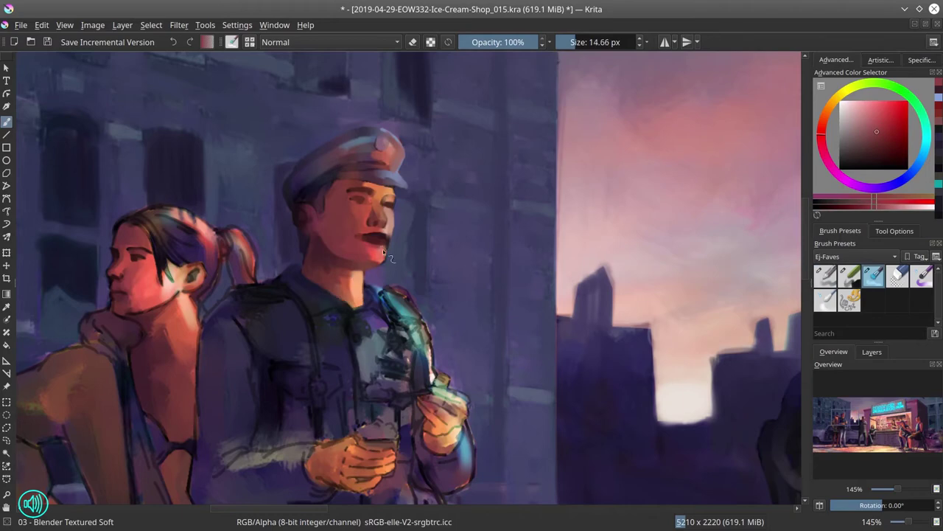
pyautogui.press(']')
pyautogui.press(']')
pyautogui.press(']')
pyautogui.press(']')
pyautogui.press(']')
pyautogui.press(']')
pyautogui.hscroll(-2, 364, 415)
pyautogui.press('[')
pyautogui.press('[')
pyautogui.press('[')
pyautogui.press('[')
pyautogui.press('[')
pyautogui.press('[')
pyautogui.press('[')
pyautogui.press('[')
pyautogui.moveTo(221, 240)
pyautogui.mouseDown()
pyautogui.moveTo(239, 223)
pyautogui.moveTo(217, 193)
pyautogui.moveTo(266, 238)
pyautogui.moveTo(245, 193)
pyautogui.moveTo(290, 248)
pyautogui.mouseUp()
pyautogui.keyDown('ctrl'); pyautogui.click(251, 221); pyautogui.keyUp('ctrl')
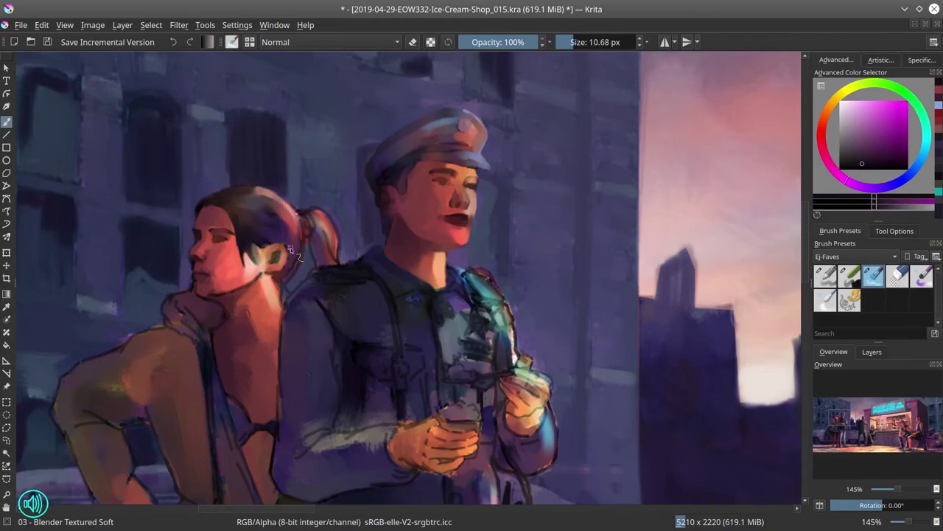
pyautogui.keyDown('ctrl'); pyautogui.click(243, 266); pyautogui.keyUp('ctrl')
# Paint the woman's shoulder and neck a darker sampled purple
pyautogui.press('/')
pyautogui.press('/')
pyautogui.keyDown('ctrl'); pyautogui.click(185, 295); pyautogui.keyUp('ctrl')
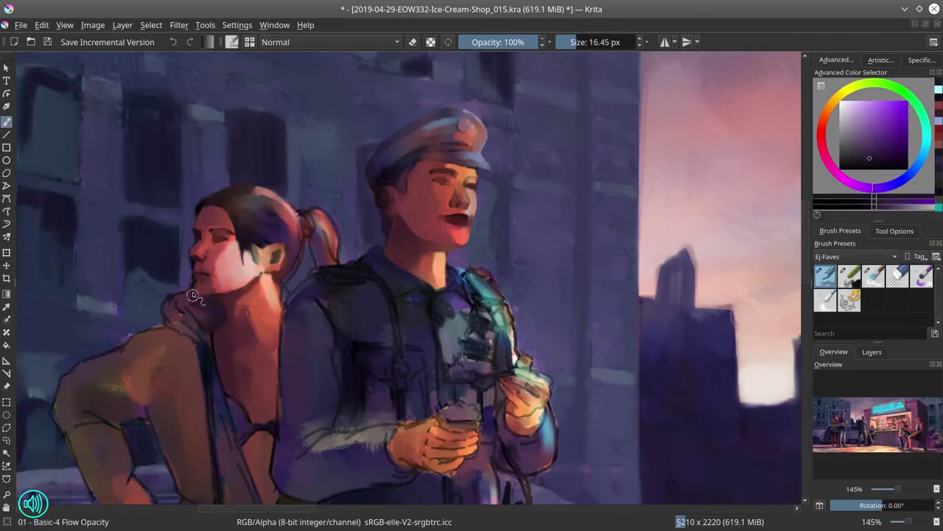
pyautogui.press('[')
pyautogui.press('[')
pyautogui.moveTo(184, 308); pyautogui.dragTo(210, 346)
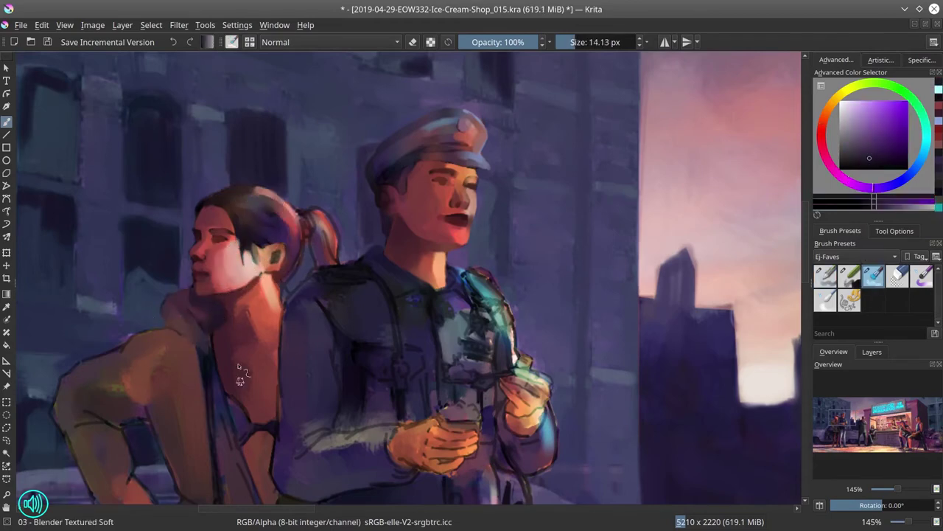
pyautogui.moveTo(235, 295); pyautogui.dragTo(266, 354)
# Lighten the woman's ponytail with glowing Color Dodge highlights
pyautogui.press('/')
pyautogui.press('/')
pyautogui.press('/')
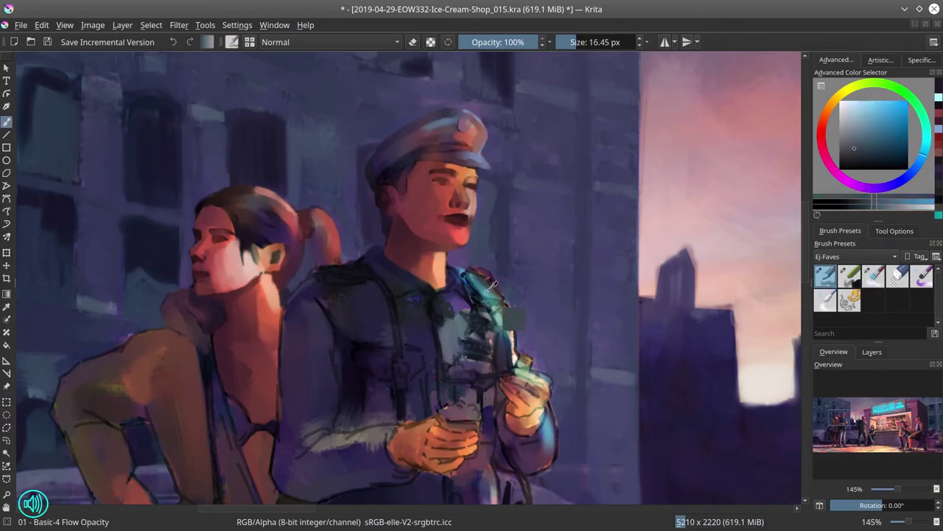
pyautogui.moveTo(324, 250)
pyautogui.mouseDown()
pyautogui.moveTo(310, 214)
pyautogui.moveTo(323, 215)
pyautogui.mouseUp()
pyautogui.press('/')
pyautogui.moveTo(217, 317); pyautogui.dragTo(228, 214)
pyautogui.press('/')
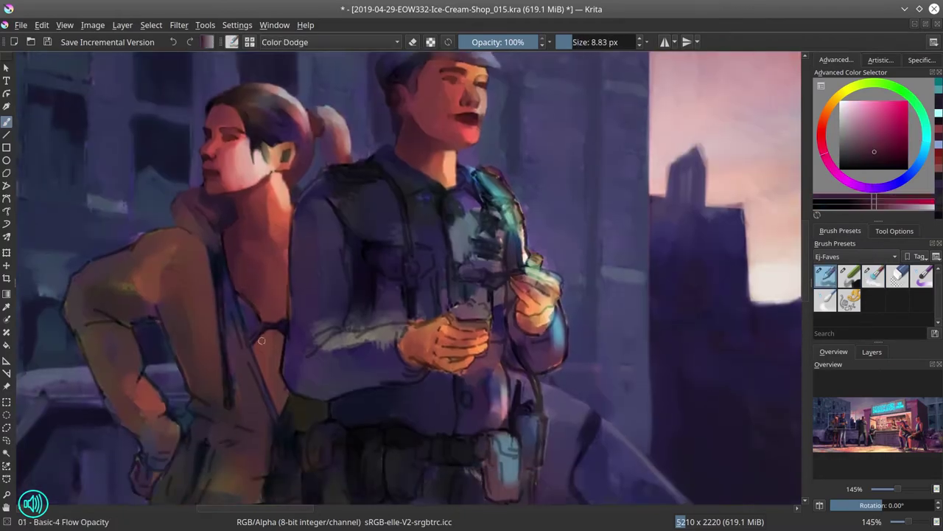
pyautogui.press('/')
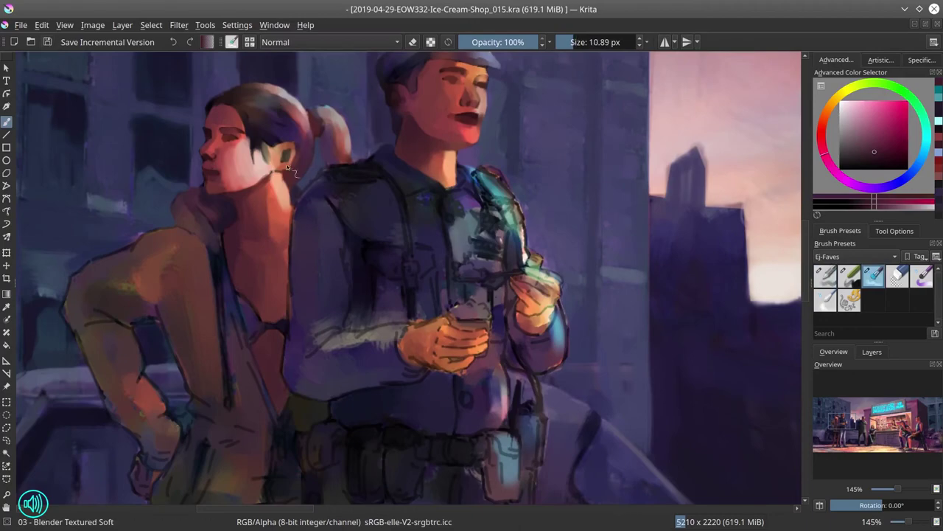
# Save the painting, checking the whole composition zoomed out, then save again
pyautogui.press('/')
pyautogui.keyDown('ctrl'); pyautogui.click(229, 264); pyautogui.keyUp('ctrl')
pyautogui.press('/')
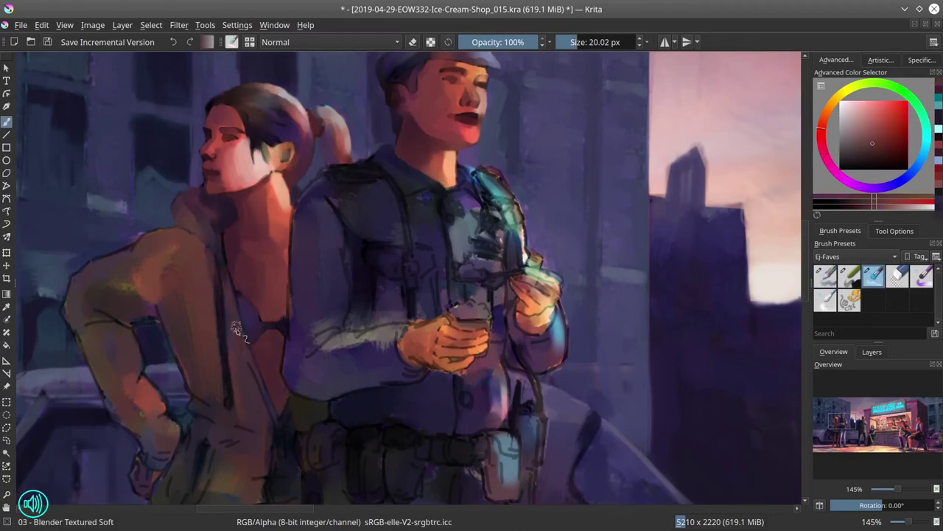
pyautogui.moveTo(229, 269); pyautogui.dragTo(239, 291)
pyautogui.click(47, 42)
pyautogui.press('2')
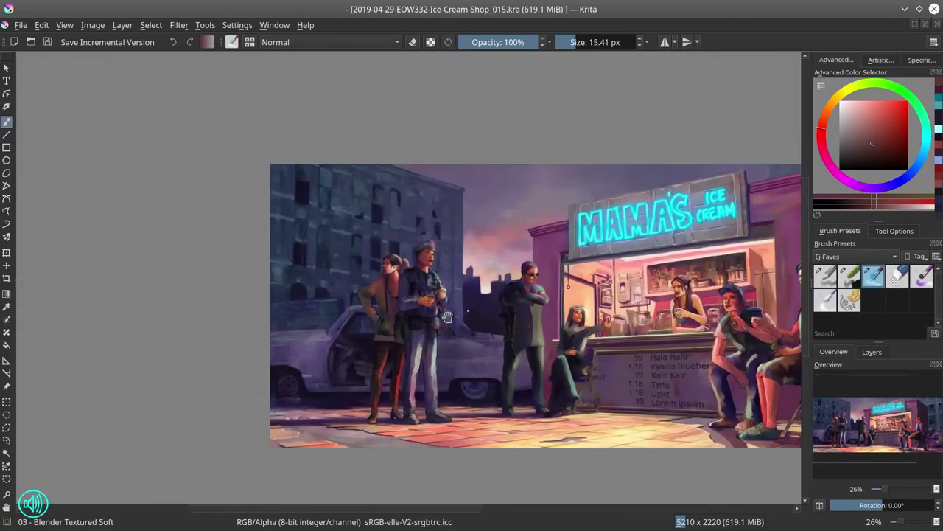
pyautogui.scroll(5, 543, 223)
pyautogui.press('/')
pyautogui.scroll(-2, 543, 222)
pyautogui.scroll(-10, 526, 255)
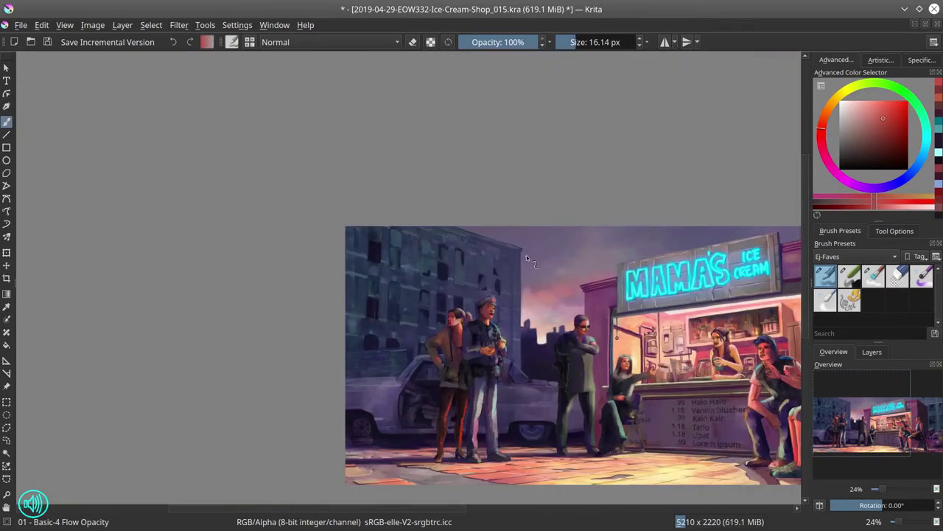
pyautogui.click(46, 42)
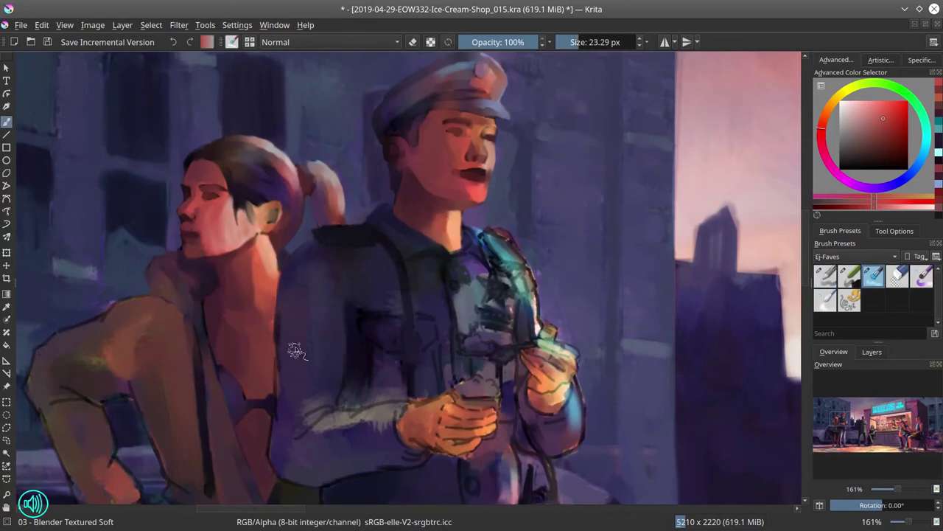
# Lay teal-grey over the officer's collar and chest, blending darker purple in
pyautogui.moveTo(453, 291)
pyautogui.mouseDown()
pyautogui.moveTo(467, 243)
pyautogui.moveTo(501, 267)
pyautogui.moveTo(516, 241)
pyautogui.mouseUp()
pyautogui.moveTo(485, 283)
pyautogui.mouseDown()
pyautogui.moveTo(470, 210)
pyautogui.moveTo(515, 292)
pyautogui.moveTo(546, 275)
pyautogui.moveTo(538, 323)
pyautogui.moveTo(490, 313)
pyautogui.moveTo(497, 209)
pyautogui.mouseUp()
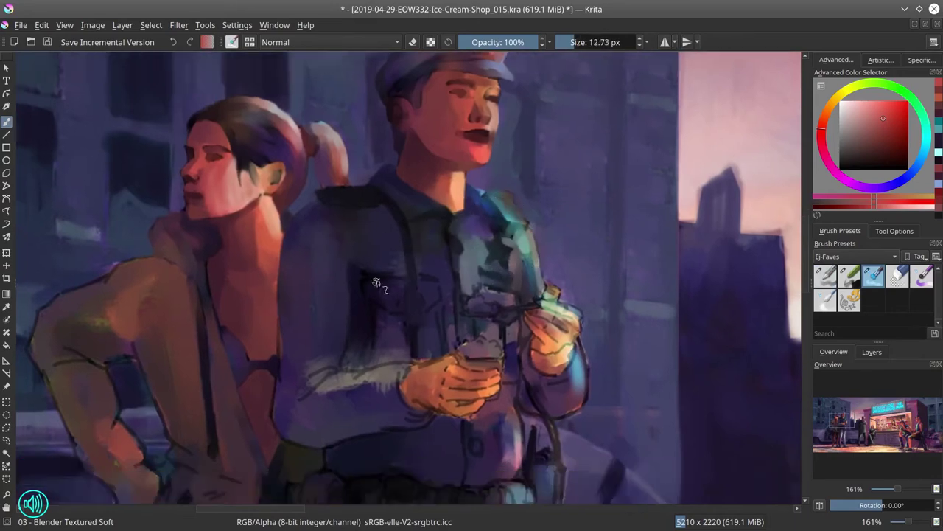
pyautogui.moveTo(413, 221); pyautogui.dragTo(405, 220)
pyautogui.moveTo(381, 358)
pyautogui.mouseDown()
pyautogui.moveTo(364, 328)
pyautogui.moveTo(404, 285)
pyautogui.mouseUp()
# Repaint and blend the officer's sleeve and side with sampled mauve tones
pyautogui.keyDown('ctrl'); pyautogui.click(485, 309); pyautogui.keyUp('ctrl')
pyautogui.moveTo(485, 312); pyautogui.dragTo(476, 311)
pyautogui.keyDown('ctrl'); pyautogui.click(501, 322); pyautogui.keyUp('ctrl')
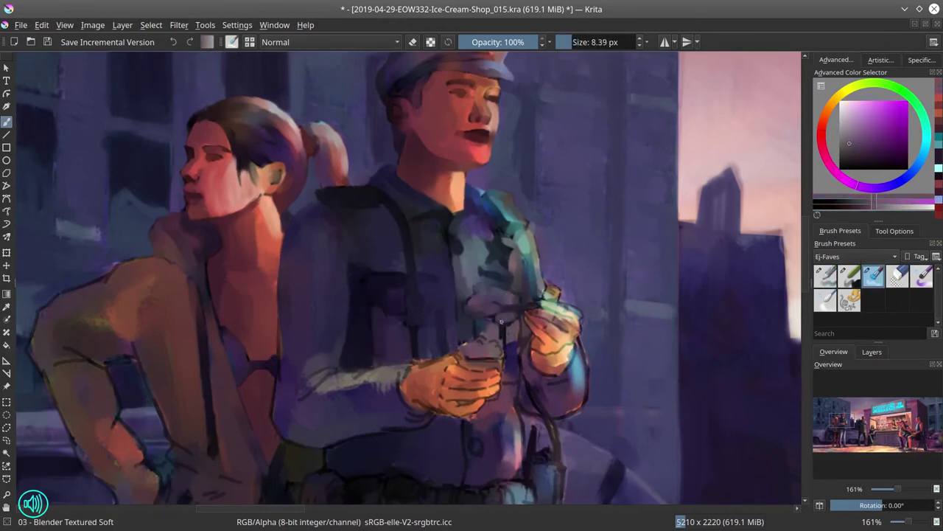
pyautogui.moveTo(547, 286); pyautogui.dragTo(561, 286)
pyautogui.moveTo(280, 339)
pyautogui.mouseDown()
pyautogui.moveTo(274, 420)
pyautogui.moveTo(398, 432)
pyautogui.mouseUp()
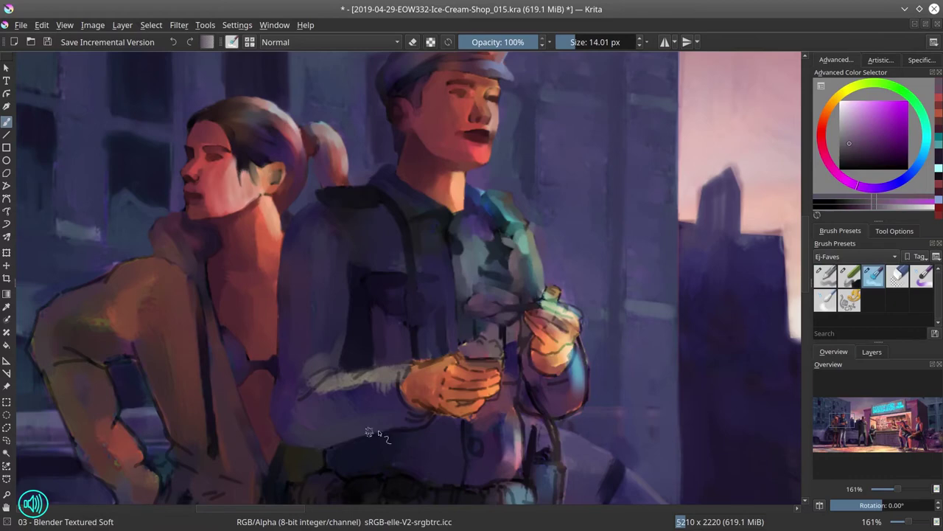
pyautogui.moveTo(416, 369)
pyautogui.mouseDown()
pyautogui.moveTo(317, 378)
pyautogui.moveTo(379, 383)
pyautogui.mouseUp()
pyautogui.moveTo(468, 290); pyautogui.dragTo(524, 201)
# Lighten the right side of the officer's hand with the soft blending brush
pyautogui.press('/')
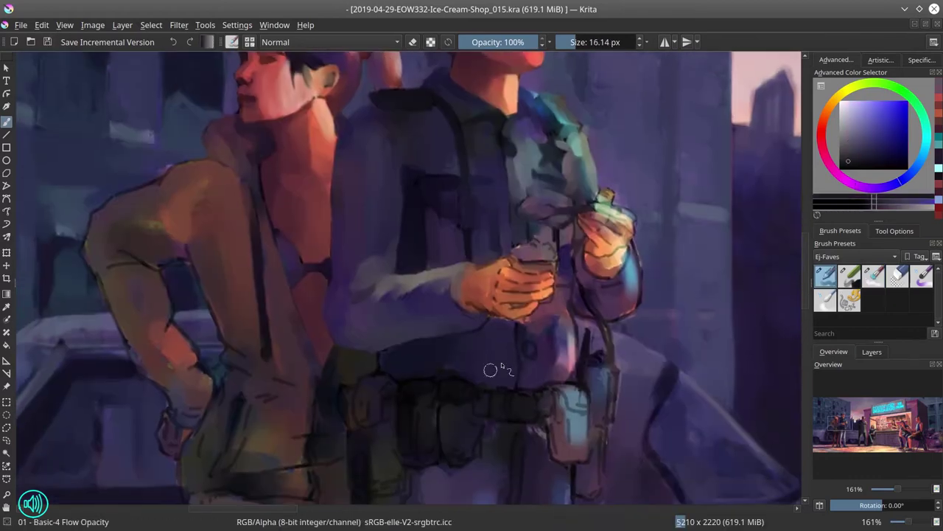
pyautogui.keyDown('ctrl'); pyautogui.click(446, 385); pyautogui.keyUp('ctrl')
pyautogui.moveTo(446, 386); pyautogui.dragTo(468, 297)
pyautogui.keyDown('ctrl'); pyautogui.click(575, 370); pyautogui.keyUp('ctrl')
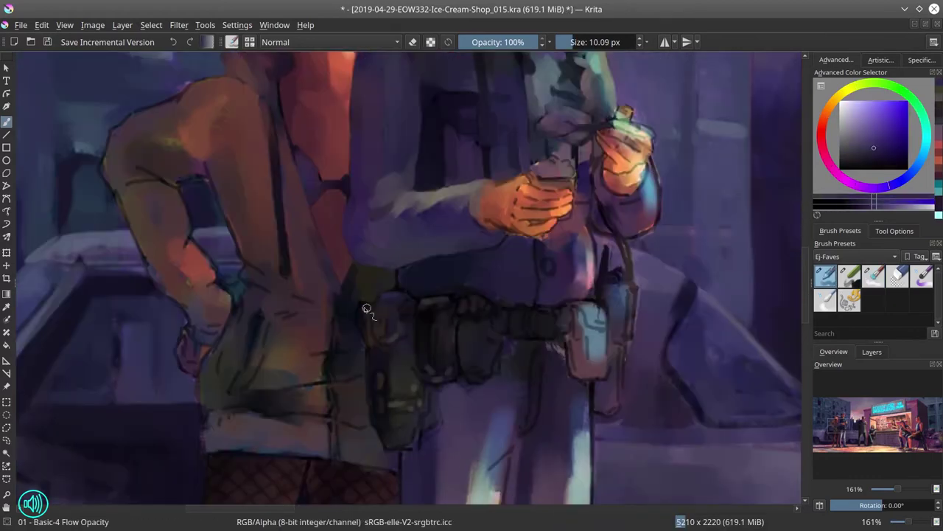
pyautogui.press('/')
pyautogui.keyDown('shift'); pyautogui.click(561, 236); pyautogui.keyUp('shift')
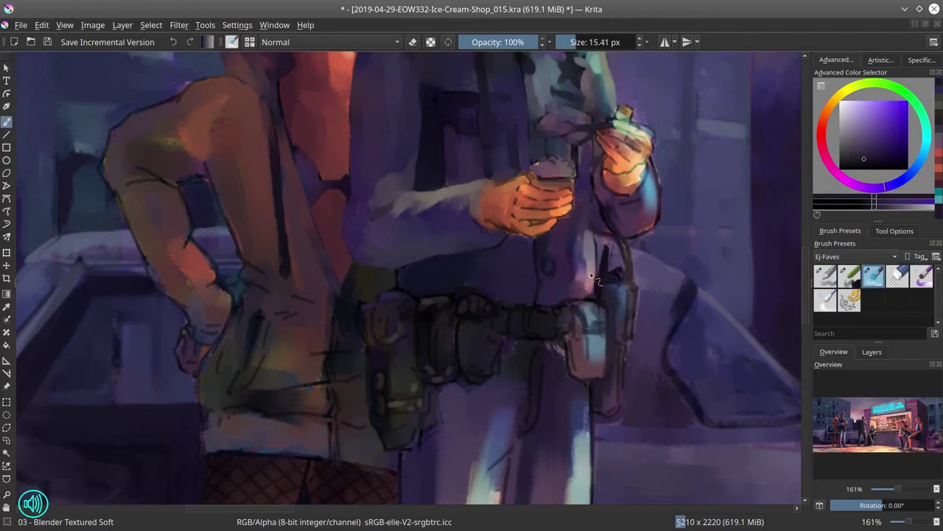
pyautogui.moveTo(541, 243); pyautogui.dragTo(482, 299)
pyautogui.press('/')
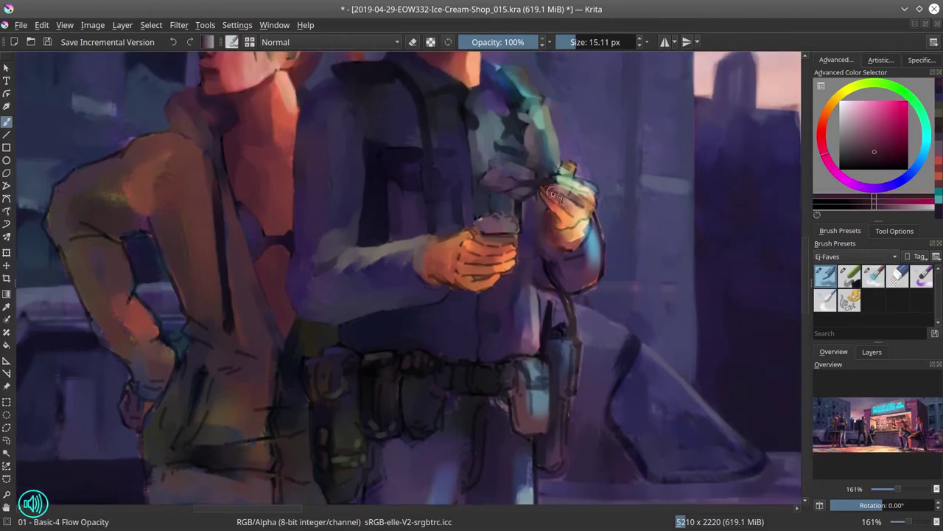
pyautogui.press('/')
pyautogui.keyDown('shift'); pyautogui.click(537, 176); pyautogui.keyUp('shift')
pyautogui.moveTo(582, 207)
pyautogui.mouseDown()
pyautogui.moveTo(555, 205)
pyautogui.moveTo(579, 250)
pyautogui.moveTo(559, 234)
pyautogui.mouseUp()
pyautogui.moveTo(575, 218); pyautogui.dragTo(596, 295)
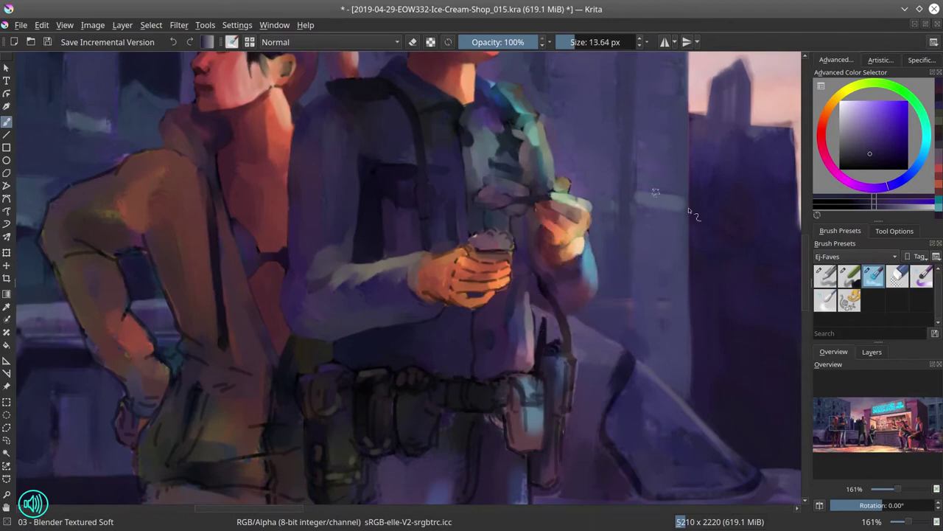
# Paint a dark strap down the officer's side
pyautogui.press('/')
pyautogui.moveTo(527, 151); pyautogui.dragTo(528, 247)
pyautogui.hotkey('ctrl', 'z')
pyautogui.keyDown('ctrl'); pyautogui.click(538, 294); pyautogui.keyUp('ctrl')
pyautogui.moveTo(568, 322)
pyautogui.keyDown('shift'); pyautogui.mouseDown()
pyautogui.moveTo(548, 322)
pyautogui.moveTo(568, 413)
pyautogui.mouseUp(); pyautogui.keyUp('shift')
pyautogui.press('/')
pyautogui.keyDown('ctrl'); pyautogui.click(567, 350); pyautogui.keyUp('ctrl')
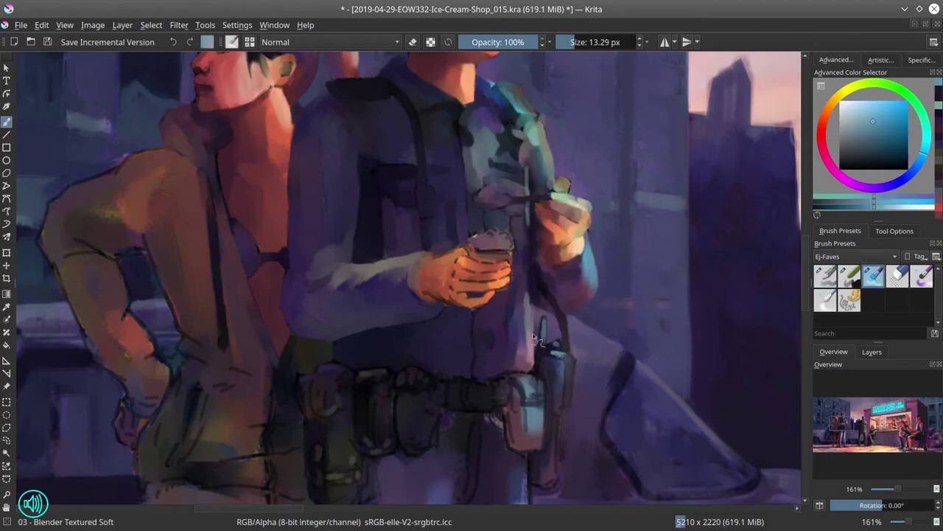
# Paint orange over the woman's shoulder and along her arm's outer edge
pyautogui.moveTo(554, 490); pyautogui.dragTo(546, 427)
pyautogui.press('/')
pyautogui.press('/')
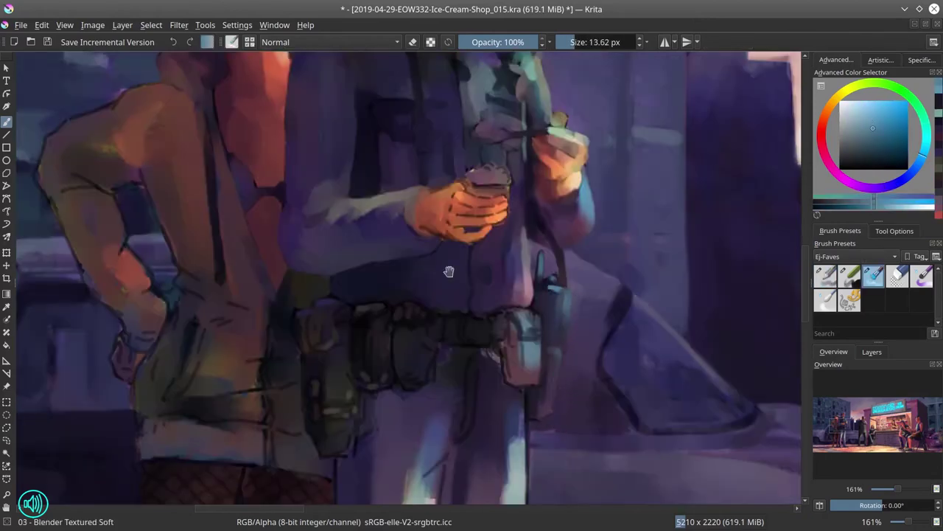
pyautogui.moveTo(448, 271); pyautogui.dragTo(442, 320)
pyautogui.press('/')
pyautogui.press('/')
pyautogui.moveTo(497, 234)
pyautogui.keyDown('shift'); pyautogui.mouseDown()
pyautogui.moveTo(435, 237)
pyautogui.moveTo(497, 239)
pyautogui.mouseUp(); pyautogui.keyUp('shift')
pyautogui.press('/')
pyautogui.press('/')
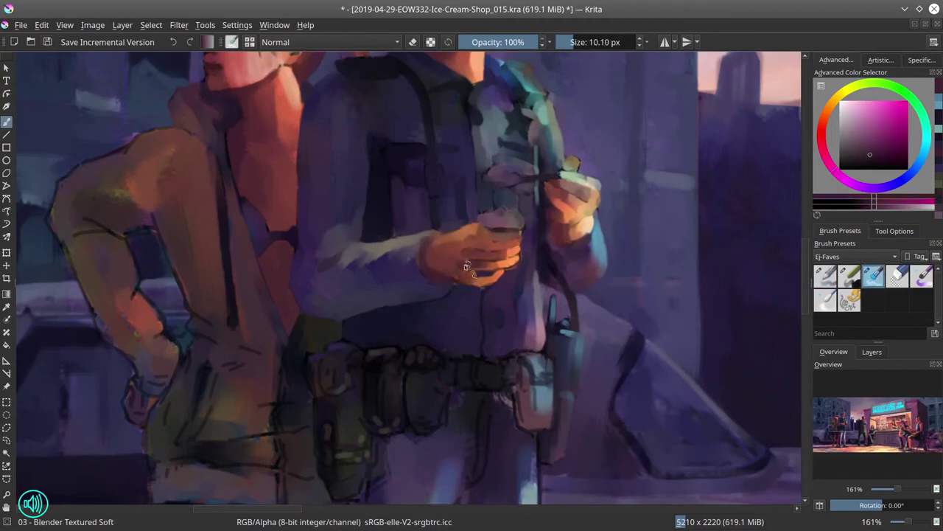
pyautogui.moveTo(466, 267)
pyautogui.keyDown('shift'); pyautogui.mouseDown()
pyautogui.moveTo(509, 266)
pyautogui.moveTo(475, 266)
pyautogui.mouseUp(); pyautogui.keyUp('shift')
pyautogui.keyDown('ctrl'); pyautogui.click(564, 181); pyautogui.keyUp('ctrl')
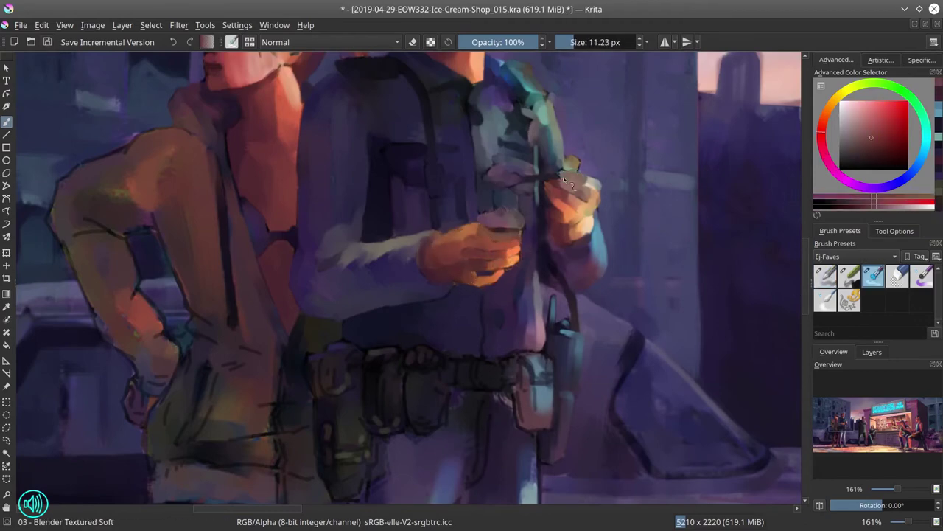
pyautogui.moveTo(236, 223); pyautogui.dragTo(270, 249)
pyautogui.keyDown('shift'); pyautogui.moveTo(199, 318); pyautogui.dragTo(220, 317); pyautogui.keyUp('shift')
pyautogui.moveTo(177, 174); pyautogui.dragTo(118, 162)
pyautogui.moveTo(95, 192)
pyautogui.mouseDown()
pyautogui.moveTo(99, 261)
pyautogui.moveTo(174, 298)
pyautogui.mouseUp()
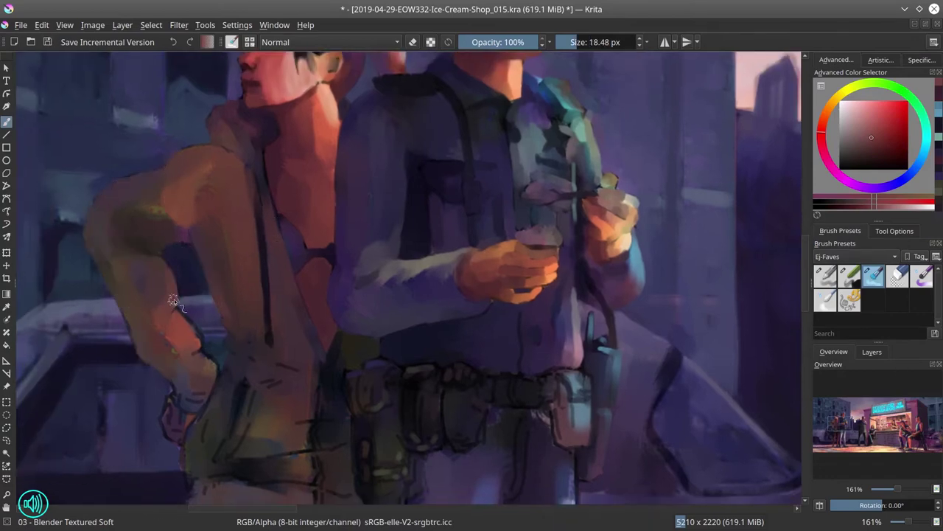
# Paint over the belt's left end and dab green-yellow on the lower pouch
pyautogui.moveTo(176, 366)
pyautogui.keyDown('shift'); pyautogui.mouseDown()
pyautogui.moveTo(193, 401)
pyautogui.moveTo(171, 409)
pyautogui.mouseUp(); pyautogui.keyUp('shift')
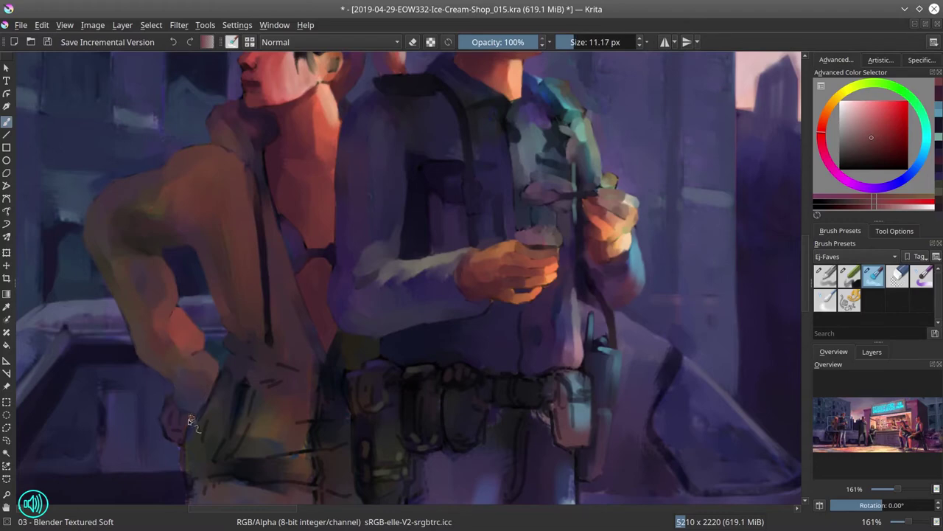
pyautogui.moveTo(234, 395)
pyautogui.mouseDown()
pyautogui.moveTo(230, 372)
pyautogui.moveTo(240, 389)
pyautogui.mouseUp()
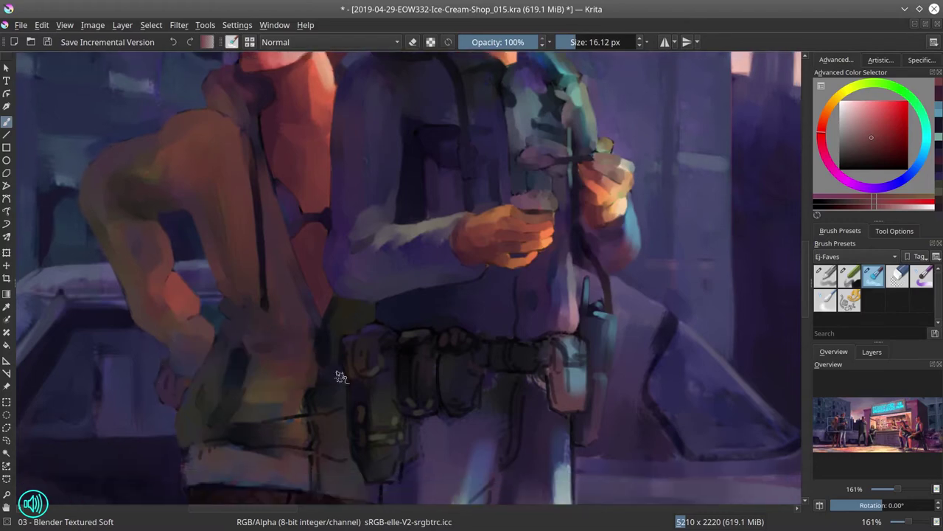
pyautogui.moveTo(265, 423)
pyautogui.keyDown('shift'); pyautogui.mouseDown()
pyautogui.moveTo(280, 426)
pyautogui.moveTo(308, 400)
pyautogui.moveTo(319, 308)
pyautogui.mouseUp(); pyautogui.keyUp('shift')
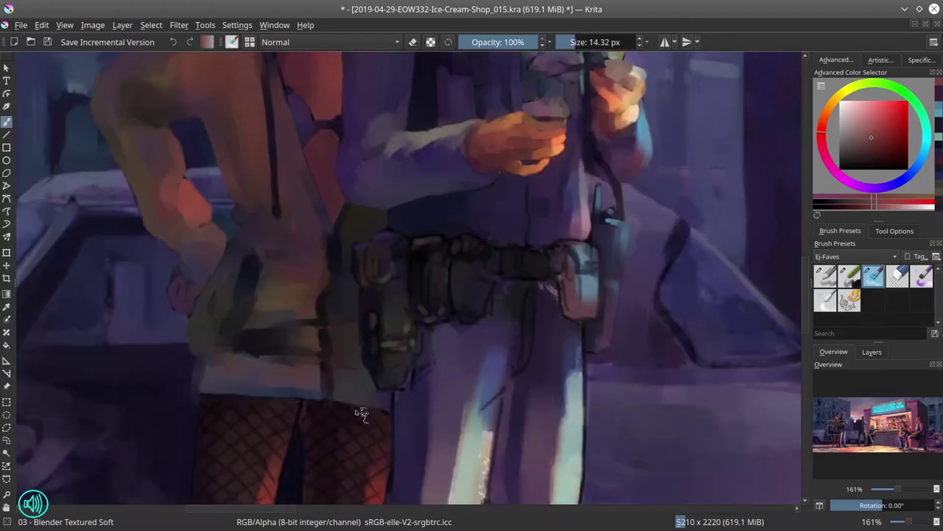
pyautogui.moveTo(387, 272)
pyautogui.keyDown('shift'); pyautogui.mouseDown()
pyautogui.moveTo(394, 268)
pyautogui.moveTo(364, 295)
pyautogui.mouseUp(); pyautogui.keyUp('shift')
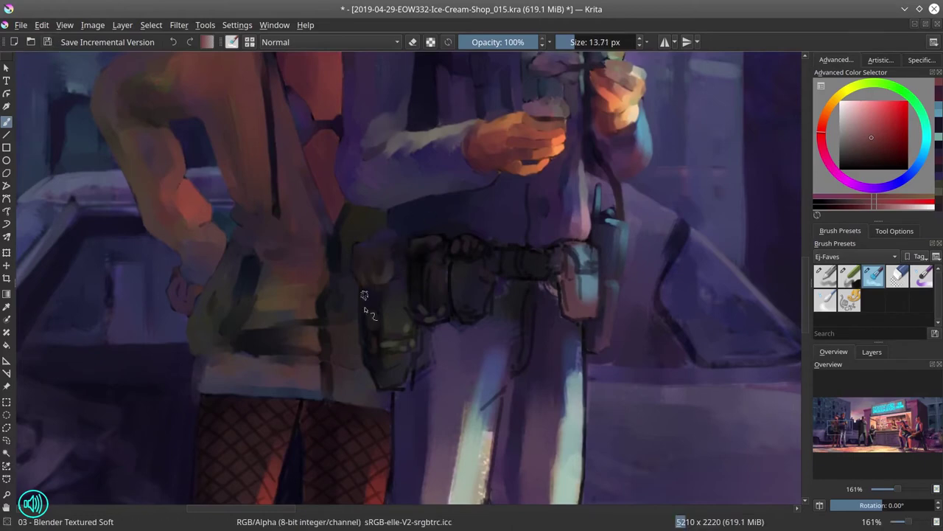
pyautogui.moveTo(410, 359); pyautogui.dragTo(406, 338)
pyautogui.keyDown('shift'); pyautogui.moveTo(406, 338); pyautogui.dragTo(435, 414); pyautogui.keyUp('shift')
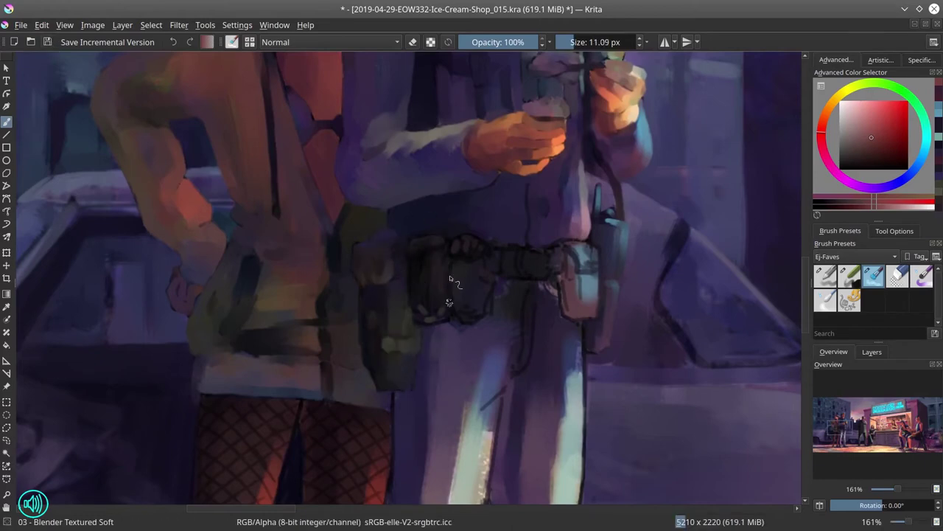
pyautogui.keyDown('shift'); pyautogui.moveTo(462, 330); pyautogui.dragTo(479, 324); pyautogui.keyUp('shift')
pyautogui.keyDown('ctrl'); pyautogui.click(550, 289); pyautogui.keyUp('ctrl')
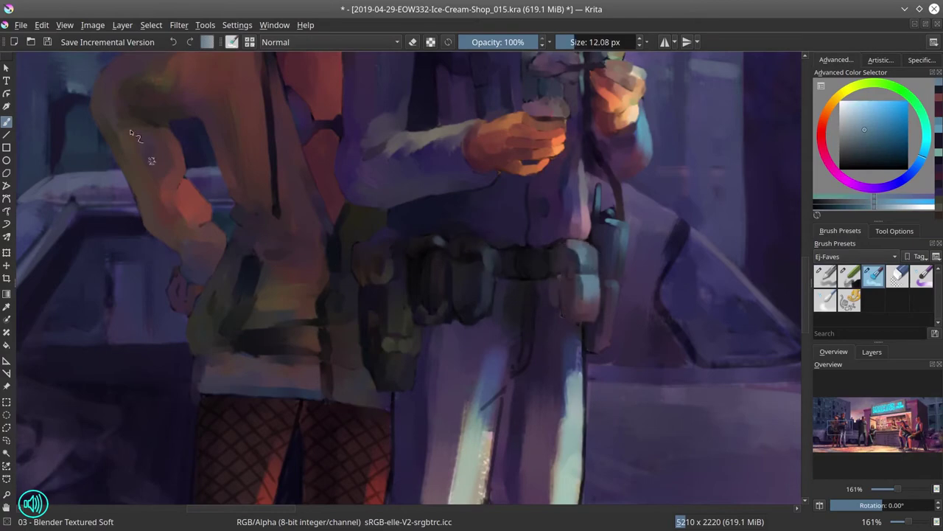
# Save the painting and zoom in on the standing couple's feet
pyautogui.scroll(-6, 535, 256)
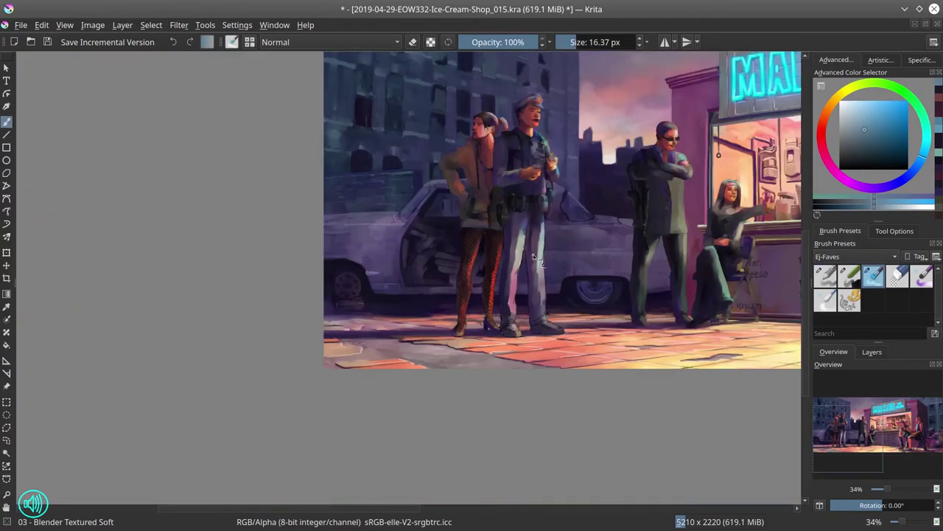
pyautogui.scroll(-2, 530, 251)
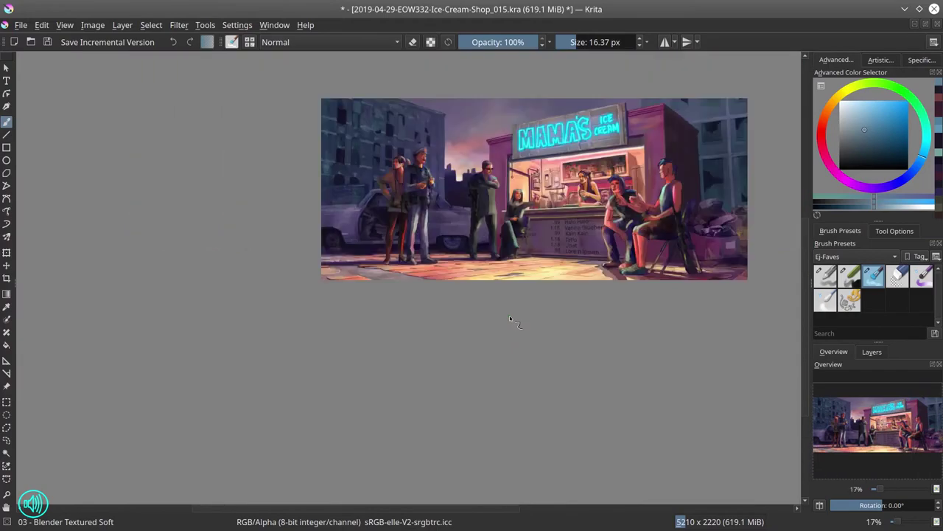
pyautogui.hotkey('ctrl', 's')
pyautogui.scroll(-2, 404, 396)
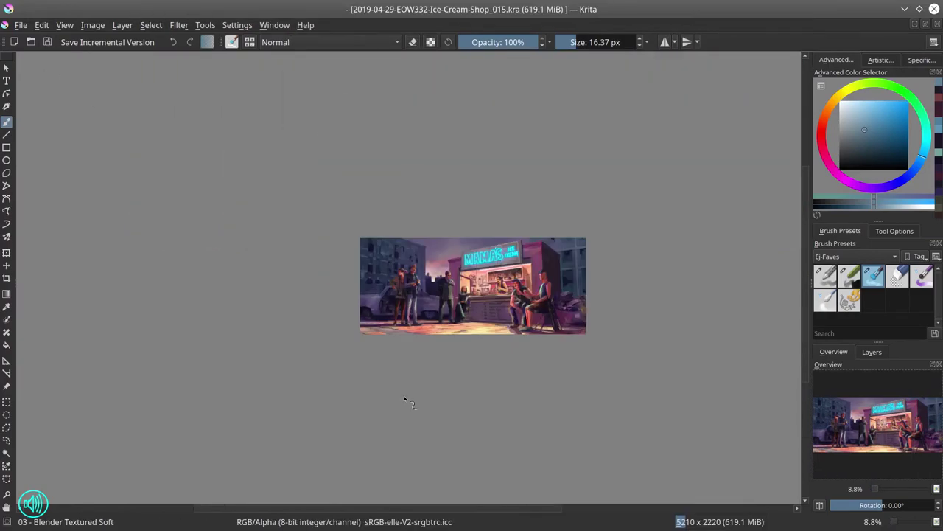
pyautogui.scroll(10, 406, 398)
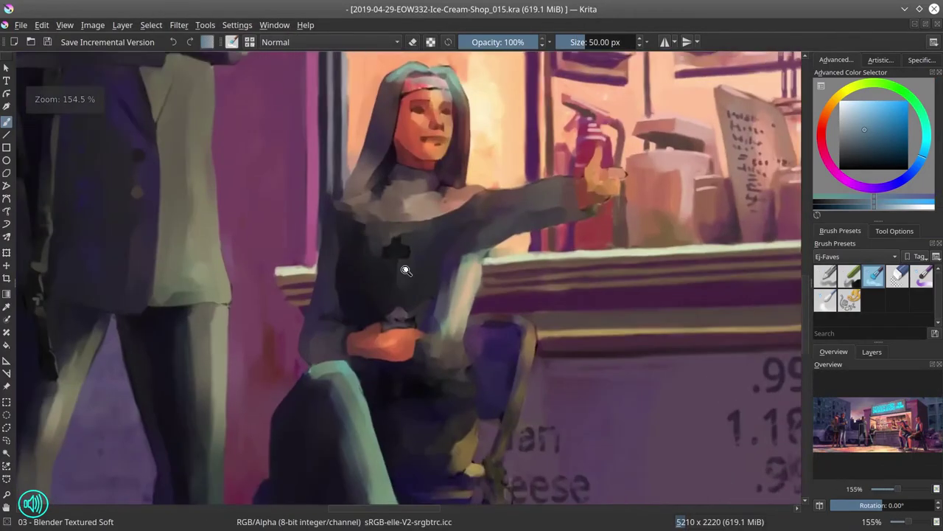
pyautogui.moveTo(395, 244); pyautogui.dragTo(414, 284)
pyautogui.scroll(-2, 414, 284)
pyautogui.moveTo(265, 442); pyautogui.dragTo(242, 469)
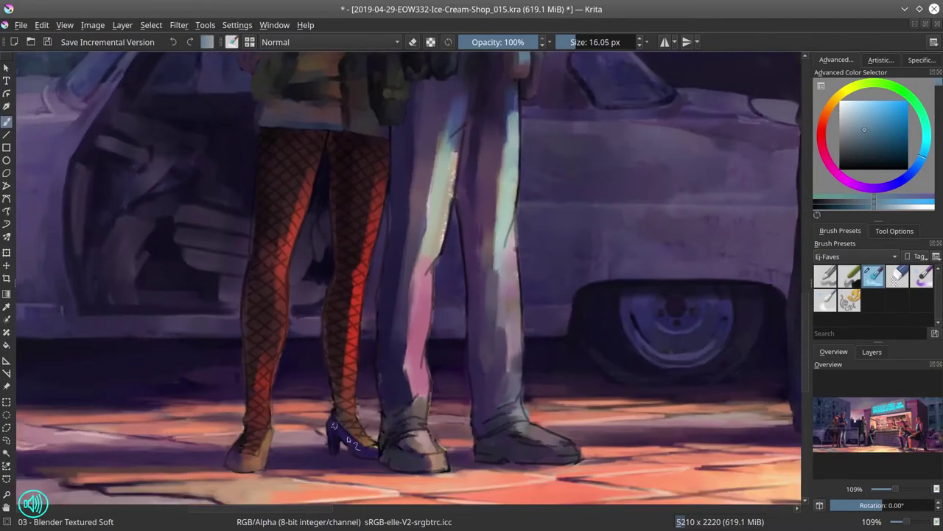
# Repaint the man's shoes and lower trouser cuffs darker
pyautogui.moveTo(391, 442); pyautogui.dragTo(442, 461)
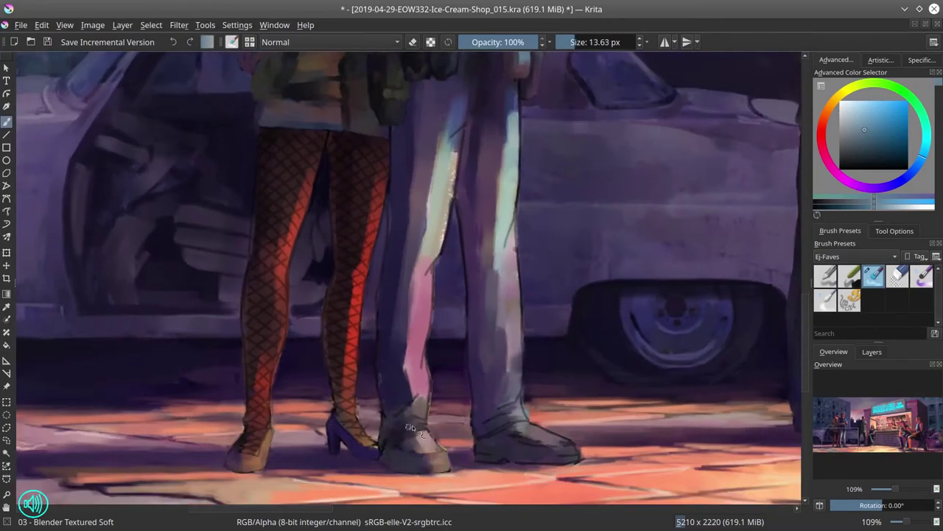
pyautogui.moveTo(410, 428); pyautogui.dragTo(429, 414)
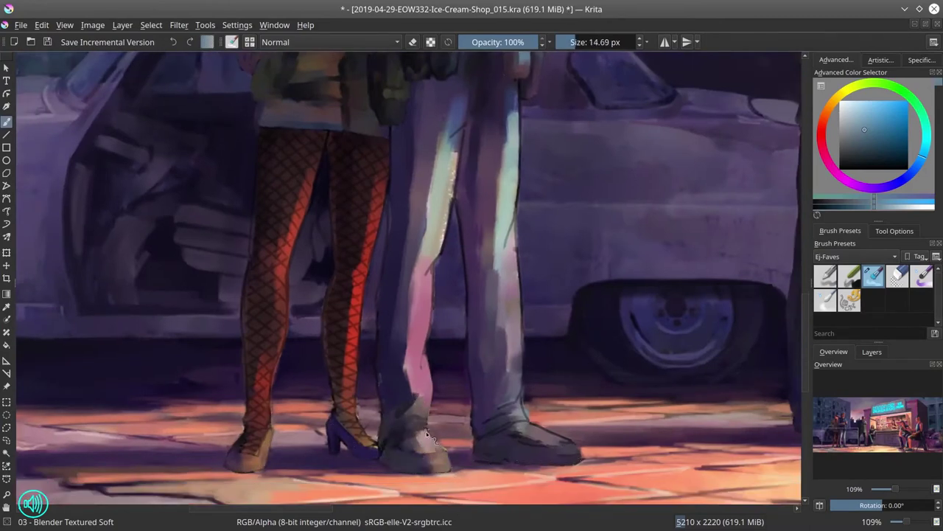
pyautogui.moveTo(512, 431); pyautogui.dragTo(564, 448)
pyautogui.scroll(2, 471, 398)
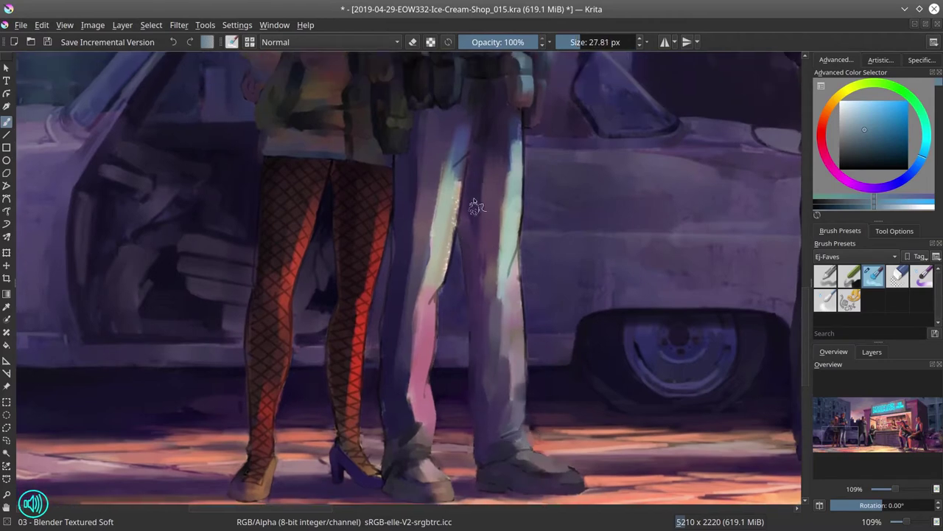
# Highlight the trouser edge, darken the left leg's pink edge and mute the right leg's cyan
pyautogui.press('/')
pyautogui.moveTo(394, 193); pyautogui.dragTo(400, 466)
pyautogui.keyDown('ctrl'); pyautogui.click(498, 329); pyautogui.keyUp('ctrl')
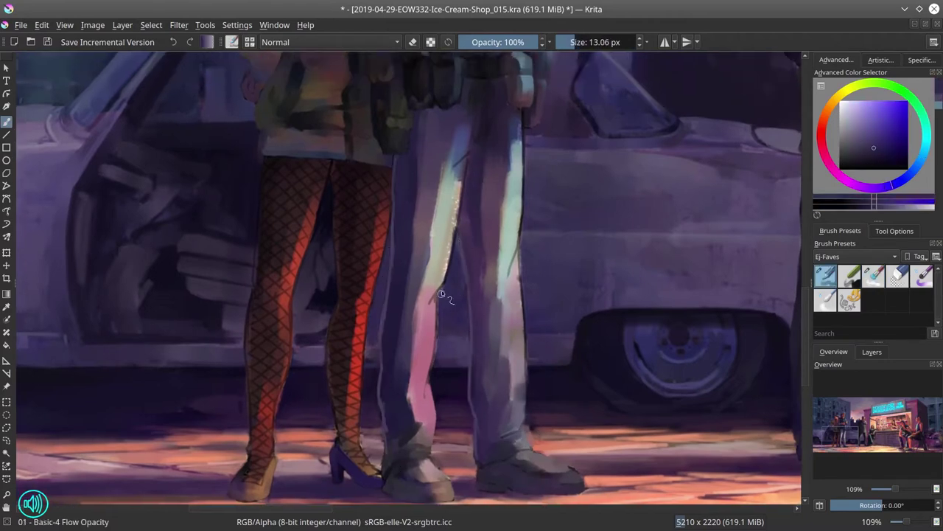
pyautogui.press('/')
pyautogui.press('[')
pyautogui.press('[')
pyautogui.moveTo(428, 238); pyautogui.dragTo(435, 317)
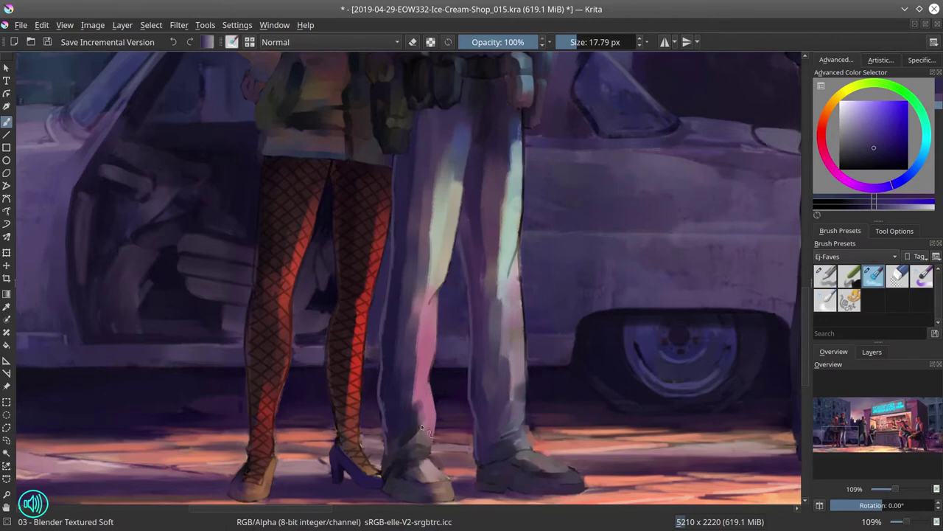
pyautogui.press('[')
pyautogui.moveTo(509, 115); pyautogui.dragTo(514, 282)
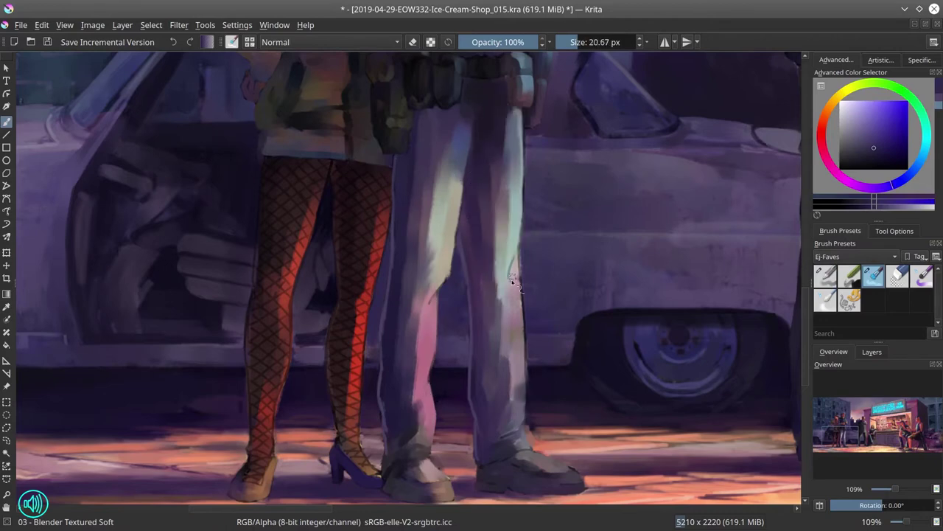
# Smooth away the lace criss-cross on the woman's stocking and save
pyautogui.press('[')
pyautogui.press('[')
pyautogui.press('[')
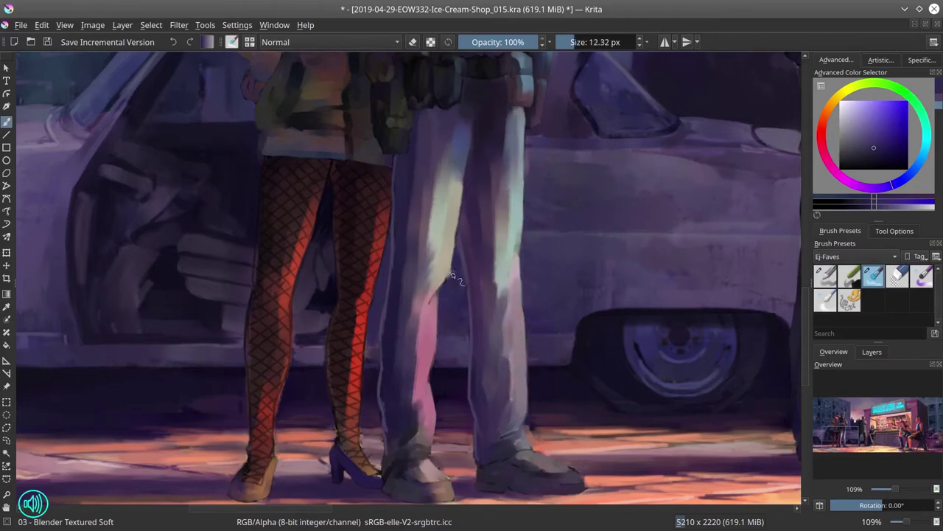
pyautogui.press(']')
pyautogui.press(']')
pyautogui.press(']')
pyautogui.moveTo(452, 275); pyautogui.dragTo(477, 254)
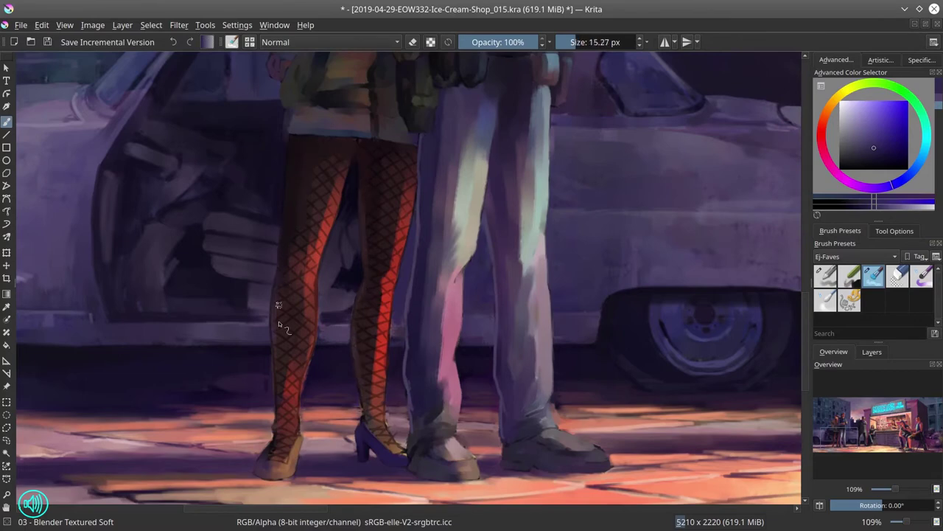
pyautogui.press(']')
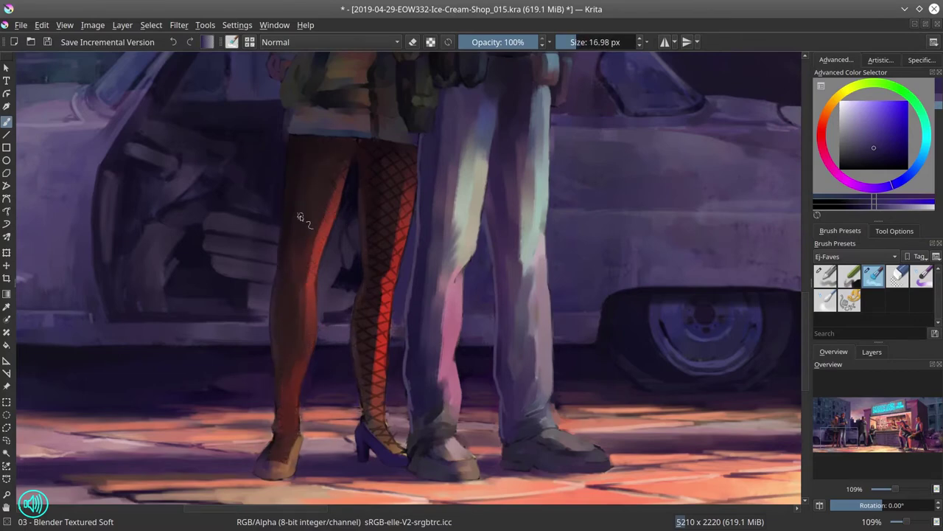
pyautogui.press('[')
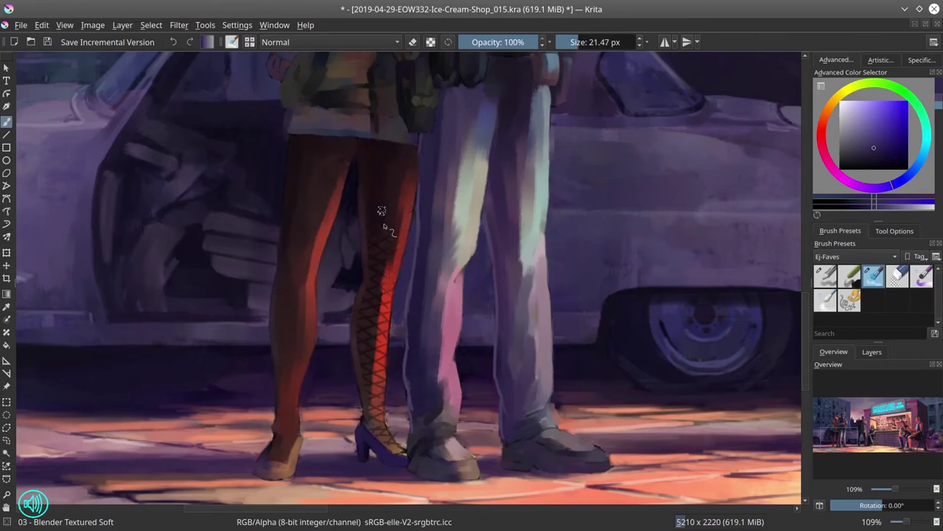
pyautogui.press('[')
pyautogui.press('[')
pyautogui.moveTo(382, 279); pyautogui.dragTo(388, 395)
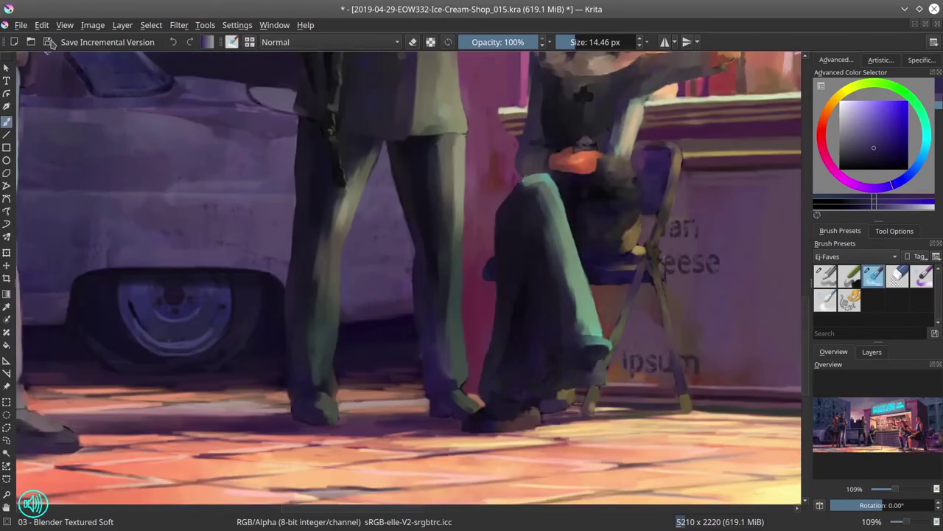
pyautogui.hotkey('ctrl', 's')
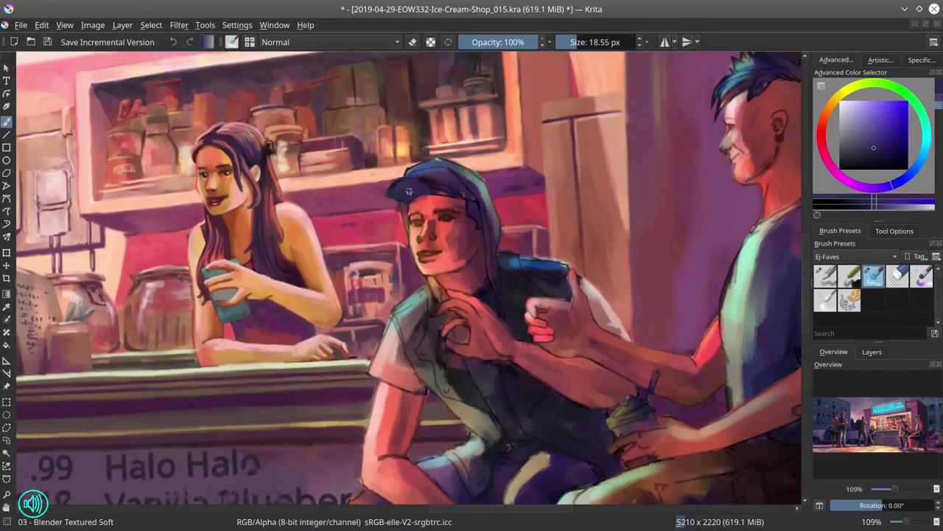
# Alternate the Basic-4 Flow Opacity and Blender Textured Soft presets, enlarge the brush, and save
pyautogui.press('/')
pyautogui.press('x')
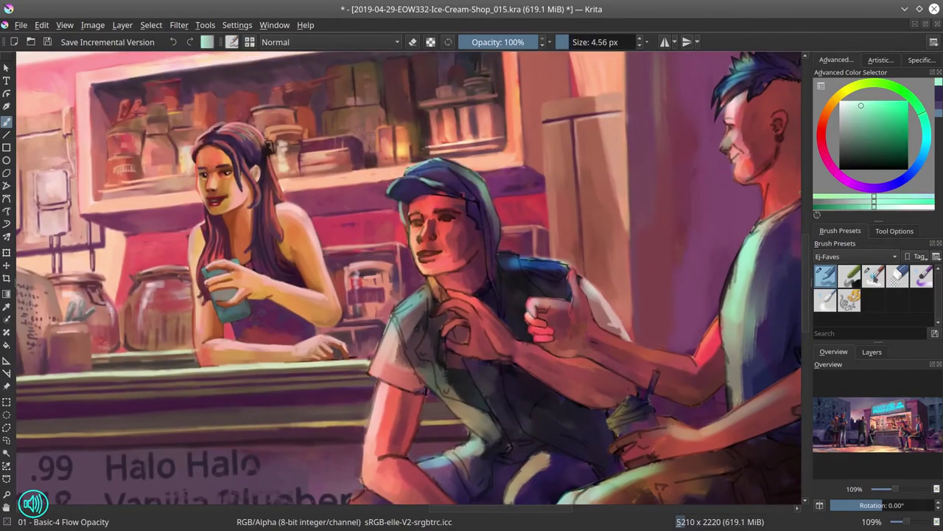
pyautogui.press('/')
pyautogui.press('/')
pyautogui.press('x')
pyautogui.press('/')
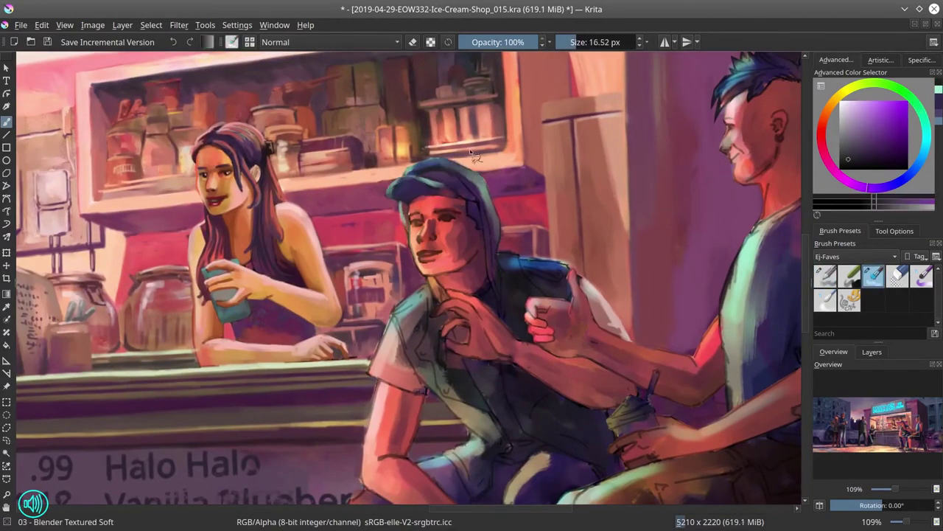
pyautogui.press('/')
pyautogui.press('/')
pyautogui.press('/')
pyautogui.press('x')
pyautogui.press('/')
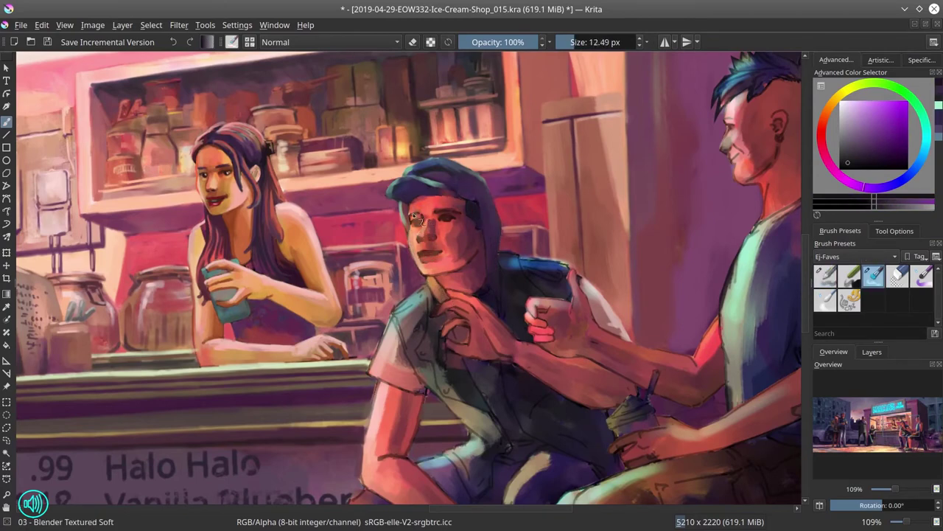
pyautogui.press(']')
pyautogui.hotkey('ctrl', 's')
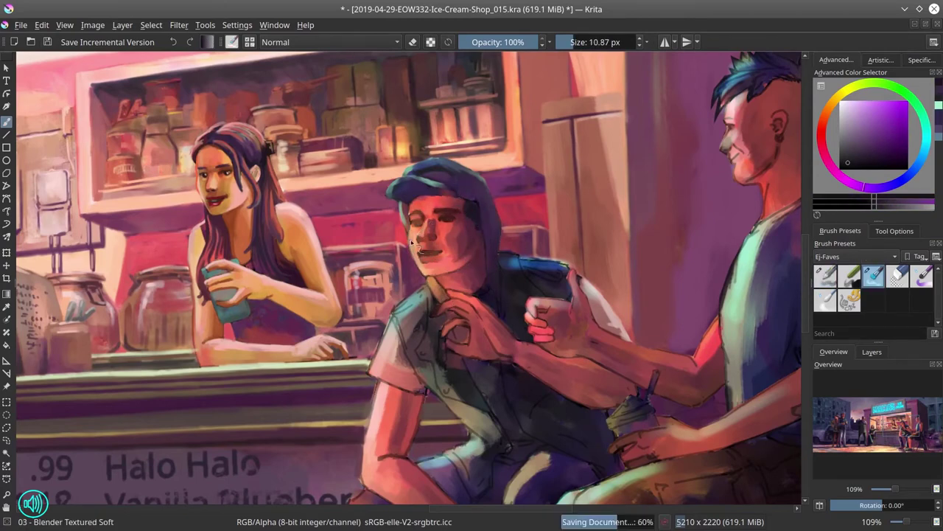
pyautogui.press(']')
pyautogui.press(']')
pyautogui.press(']')
pyautogui.press(']')
pyautogui.press(']')
pyautogui.press(']')
# Toggle the two brush presets again and pick a red tone from the painting
pyautogui.press('/')
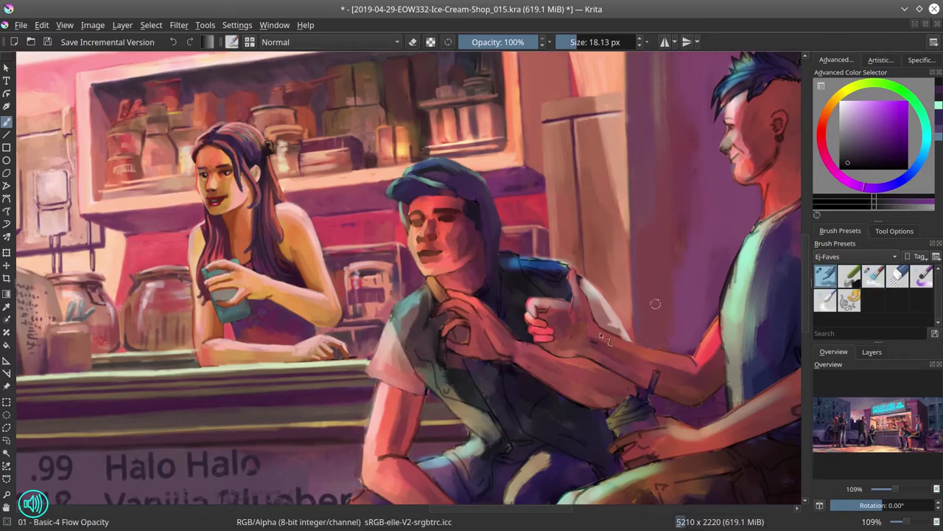
pyautogui.press('x')
pyautogui.press('/')
pyautogui.press('/')
pyautogui.press('x')
pyautogui.press('/')
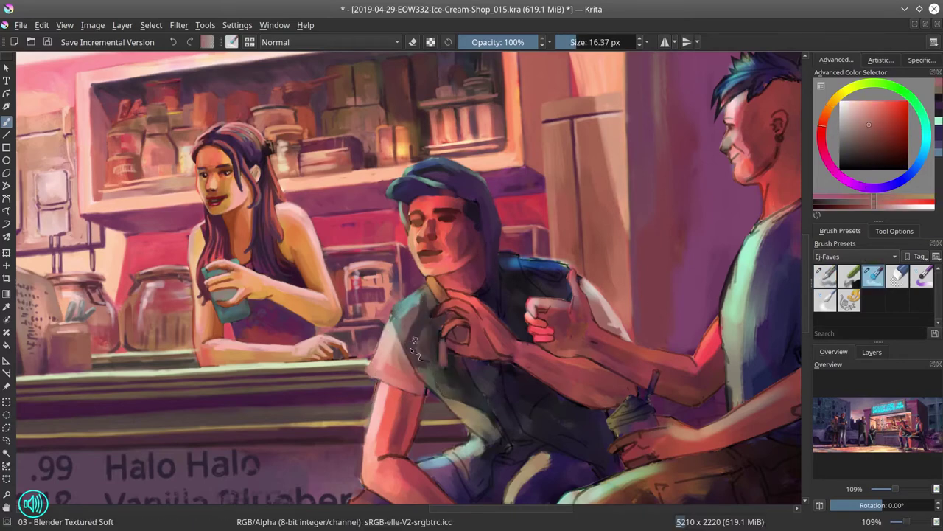
pyautogui.press('/')
pyautogui.press('/')
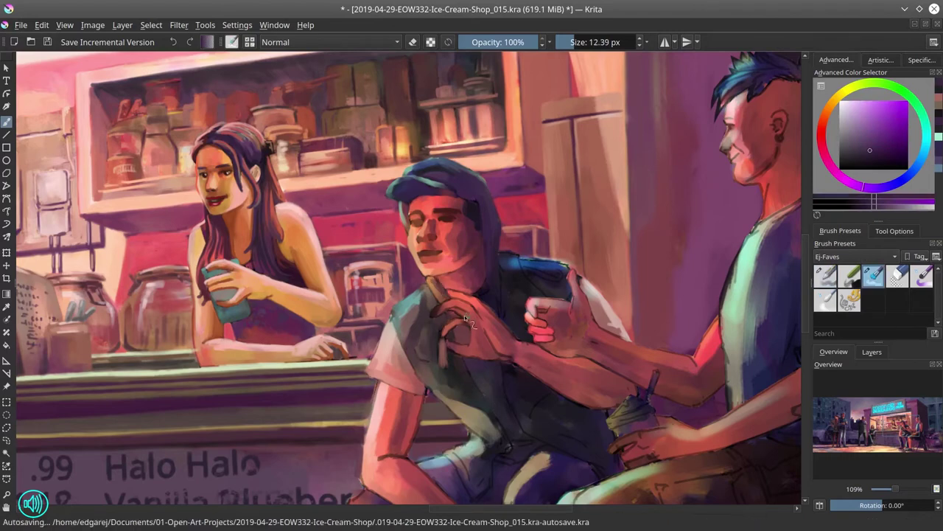
pyautogui.press(']')
pyautogui.press(']')
pyautogui.press(']')
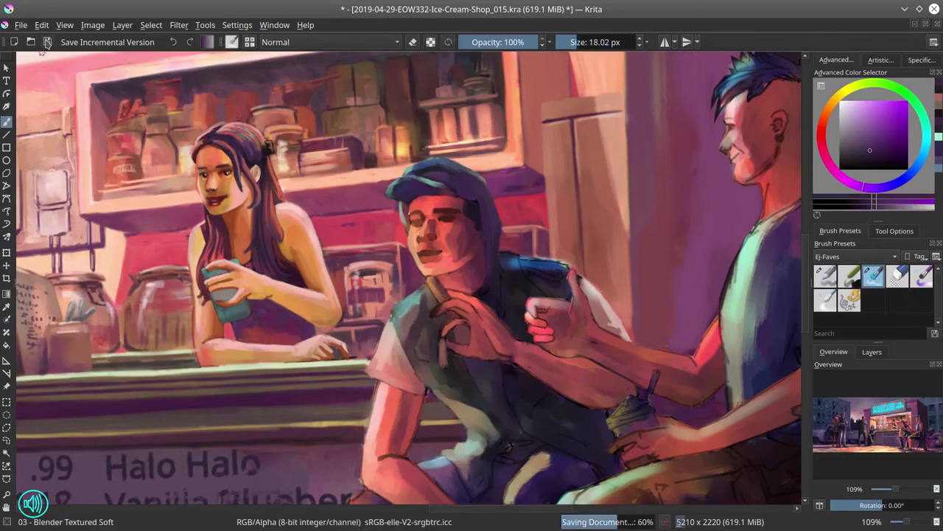
pyautogui.press('/')
# Darken the top edge of the capped man's jacket with a colour picked from it
pyautogui.keyDown('ctrl'); pyautogui.click(483, 292); pyautogui.keyUp('ctrl')
pyautogui.press('/')
pyautogui.moveTo(503, 260); pyautogui.dragTo(519, 262)
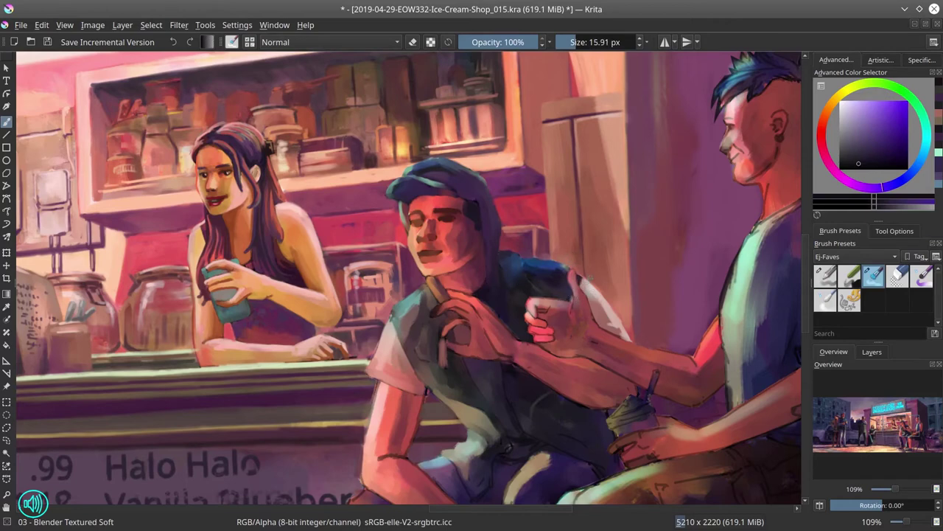
pyautogui.press('/')
pyautogui.keyDown('ctrl'); pyautogui.click(502, 301); pyautogui.keyUp('ctrl')
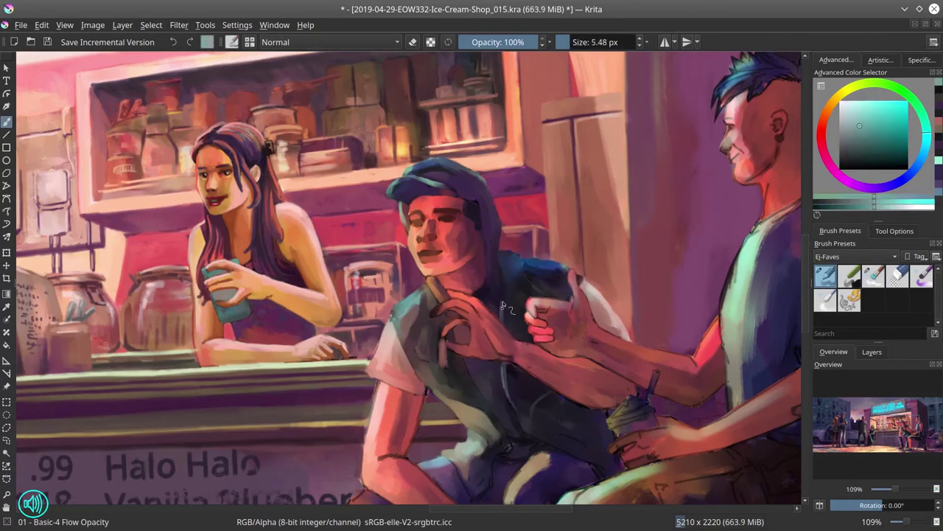
pyautogui.press('/')
# Paint dark magenta marks down the jacket and shoulder, then pick a red
pyautogui.press('/')
pyautogui.keyDown('ctrl'); pyautogui.click(433, 395); pyautogui.keyUp('ctrl')
pyautogui.press('/')
pyautogui.moveTo(510, 368); pyautogui.dragTo(510, 406)
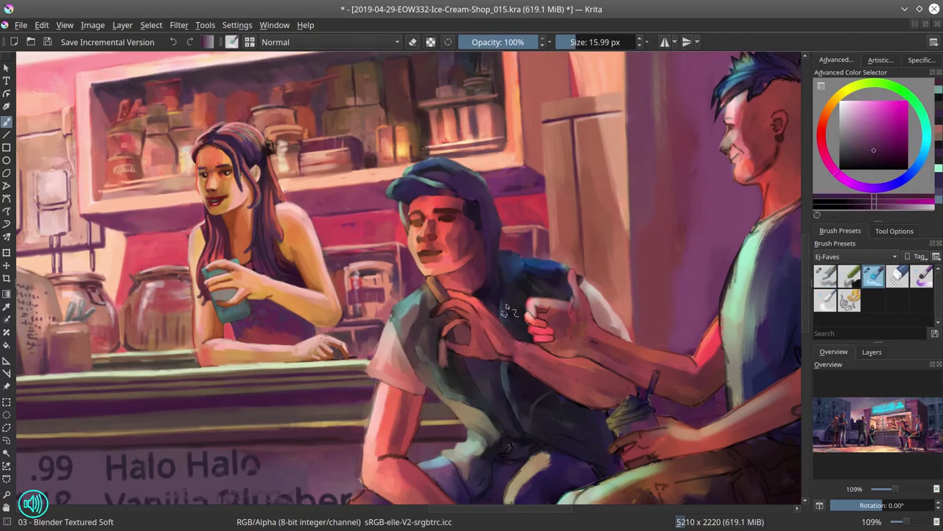
pyautogui.click(47, 42)
pyautogui.press('/')
pyautogui.press('/')
pyautogui.keyDown('ctrl'); pyautogui.click(426, 250); pyautogui.keyUp('ctrl')
# Reset the canvas rotation to 0° and save the painting
pyautogui.moveTo(444, 350)
pyautogui.mouseDown()
pyautogui.moveTo(426, 251)
pyautogui.moveTo(492, 292)
pyautogui.moveTo(447, 211)
pyautogui.moveTo(631, 289)
pyautogui.mouseUp()
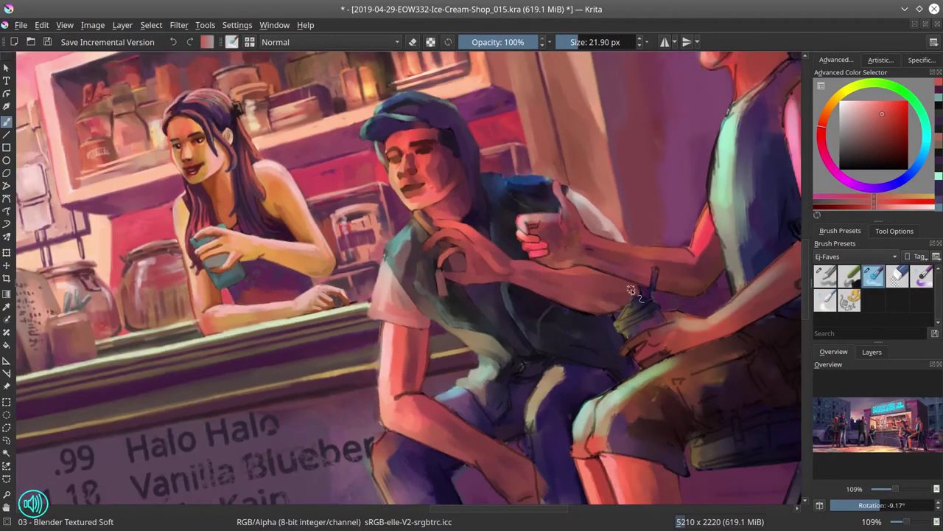
pyautogui.press('5')
pyautogui.press('/')
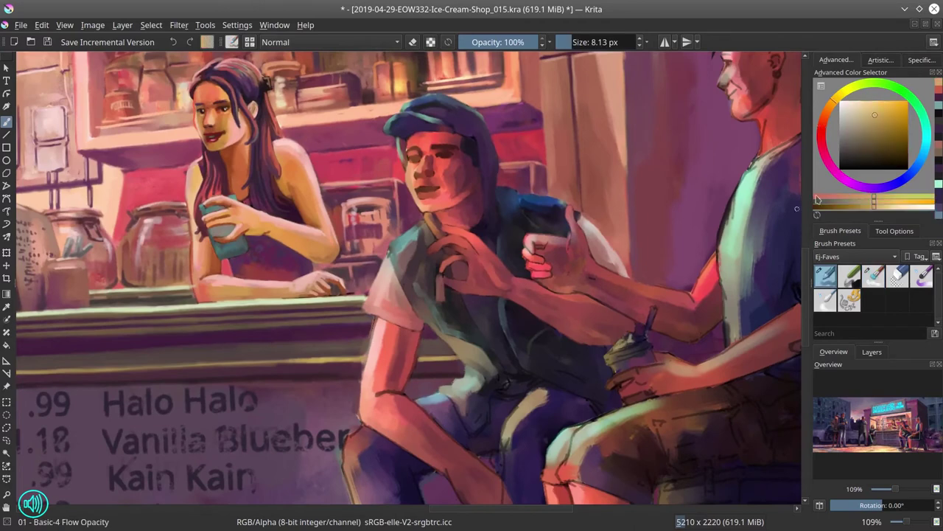
pyautogui.press('/')
# Tone down the light patch on the seated men's trousers with dark purple strokes
pyautogui.keyDown('ctrl'); pyautogui.click(639, 327); pyautogui.keyUp('ctrl')
pyautogui.moveTo(480, 418); pyautogui.dragTo(451, 289)
pyautogui.press(']')
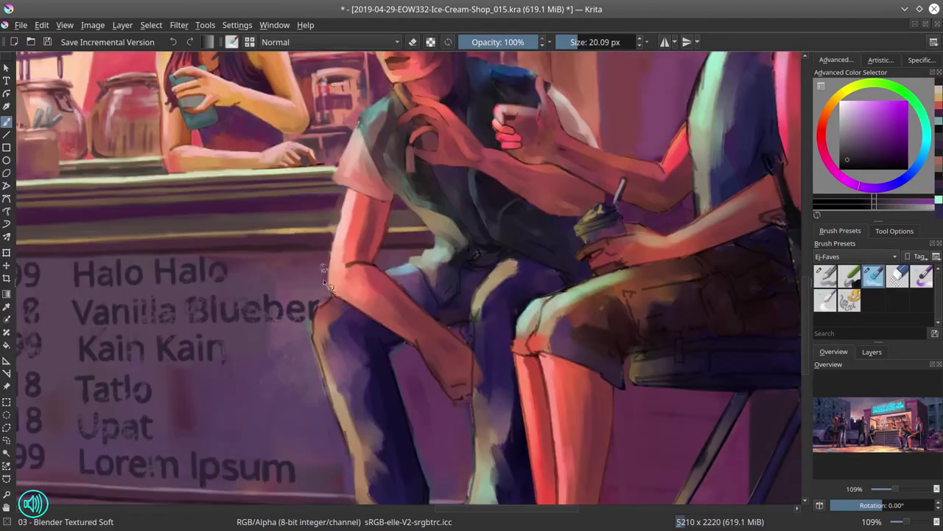
pyautogui.press('[')
pyautogui.press('[')
pyautogui.moveTo(404, 258); pyautogui.dragTo(442, 289)
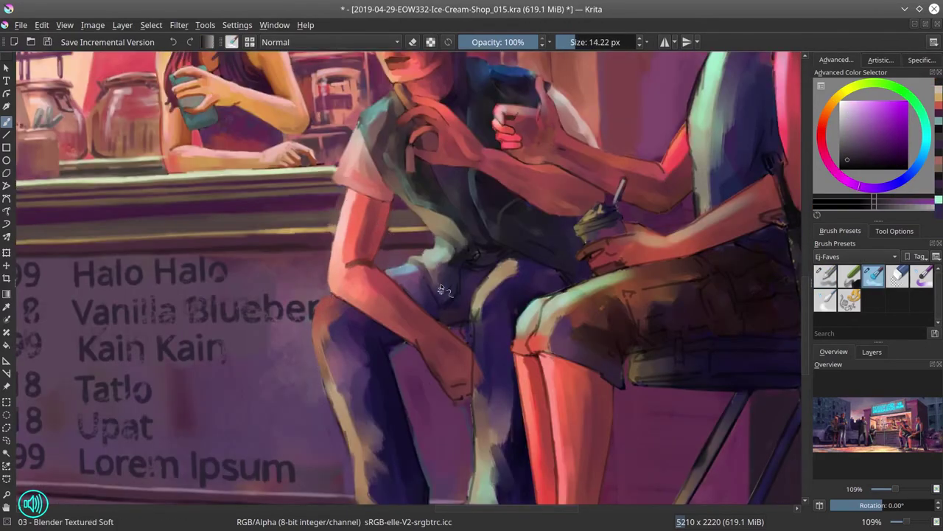
pyautogui.moveTo(489, 265)
pyautogui.mouseDown()
pyautogui.moveTo(465, 331)
pyautogui.moveTo(457, 235)
pyautogui.mouseUp()
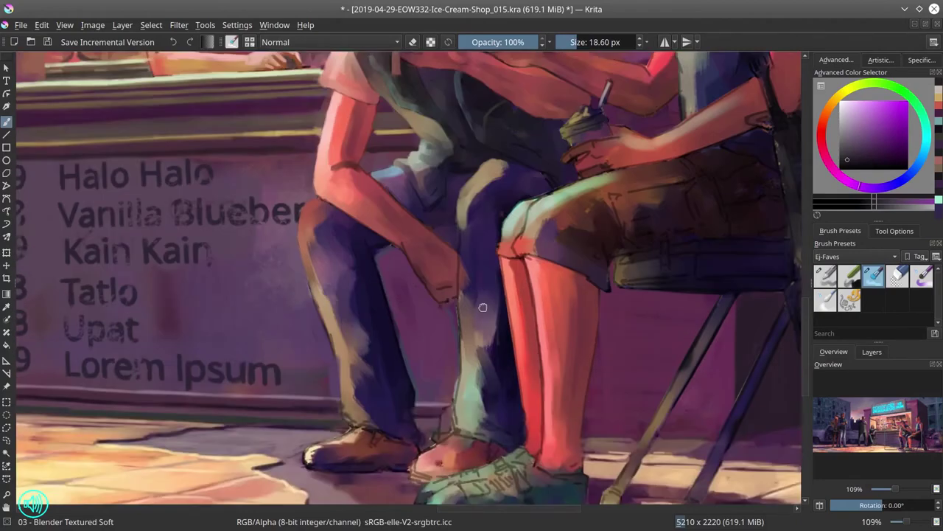
# Colour-pick red, light tan and dark purple tones and shrink the brush for detail
pyautogui.press('/')
pyautogui.keyDown('ctrl'); pyautogui.click(405, 232); pyautogui.keyUp('ctrl')
pyautogui.keyDown('ctrl'); pyautogui.click(460, 386); pyautogui.keyUp('ctrl')
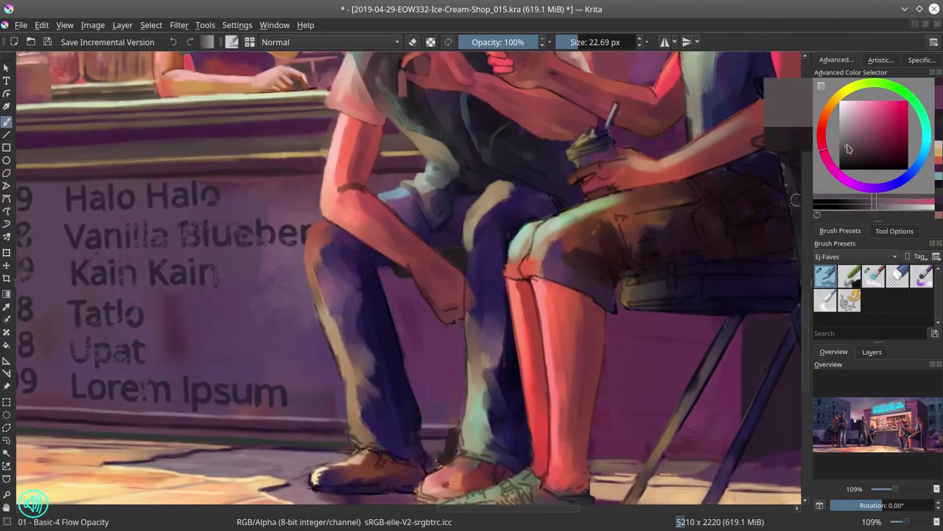
pyautogui.press('[')
pyautogui.press('[')
pyautogui.press('[')
pyautogui.press('[')
pyautogui.keyDown('ctrl'); pyautogui.click(466, 247); pyautogui.keyUp('ctrl')
pyautogui.keyDown('ctrl'); pyautogui.click(444, 241); pyautogui.keyUp('ctrl')
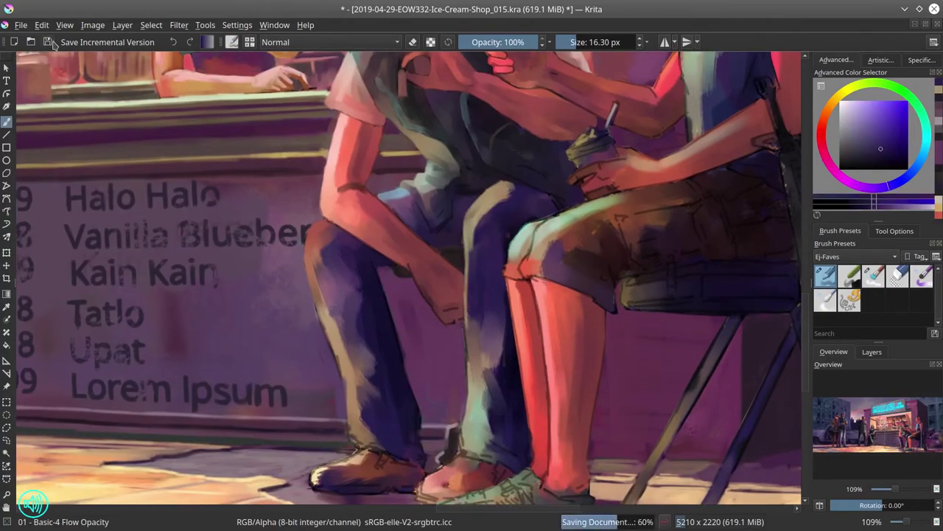
pyautogui.press('/')
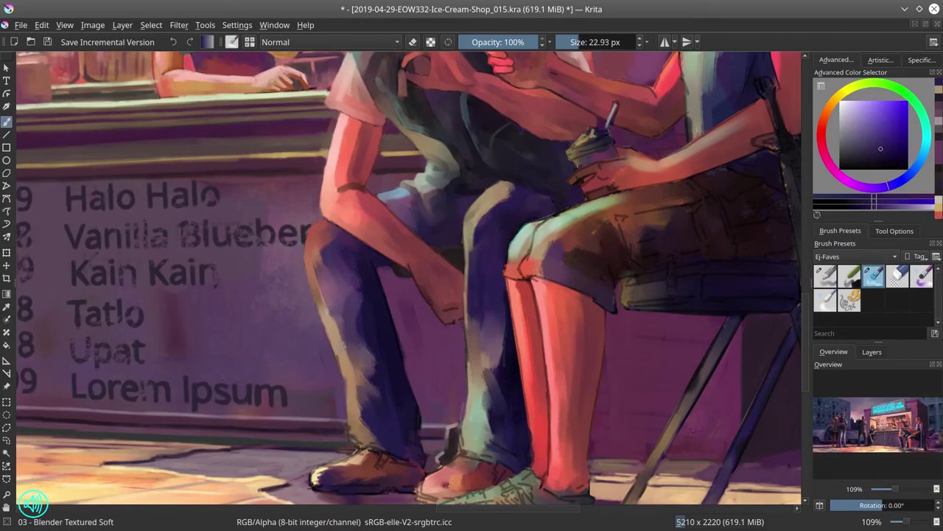
pyautogui.press('[')
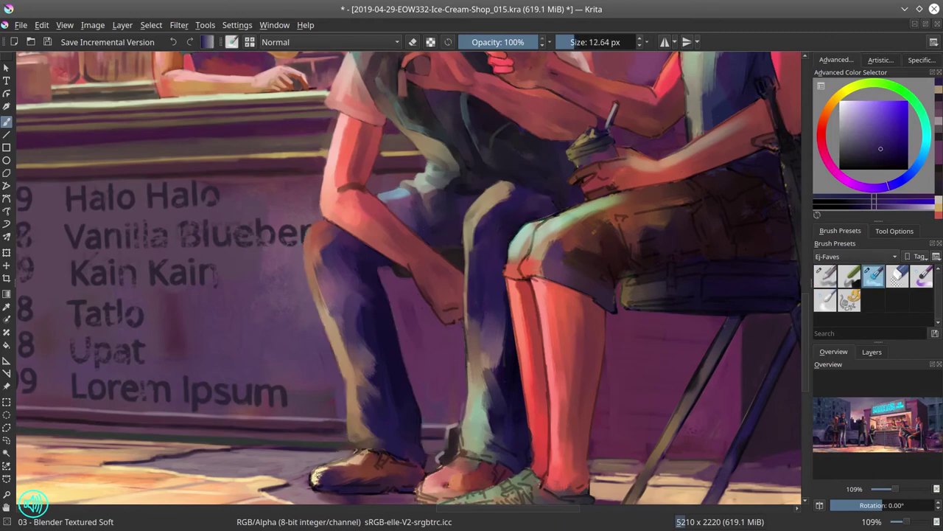
# Bring the shoes into view, sample a dark red, and set up the flow-opacity brush
pyautogui.moveTo(344, 471); pyautogui.dragTo(339, 414)
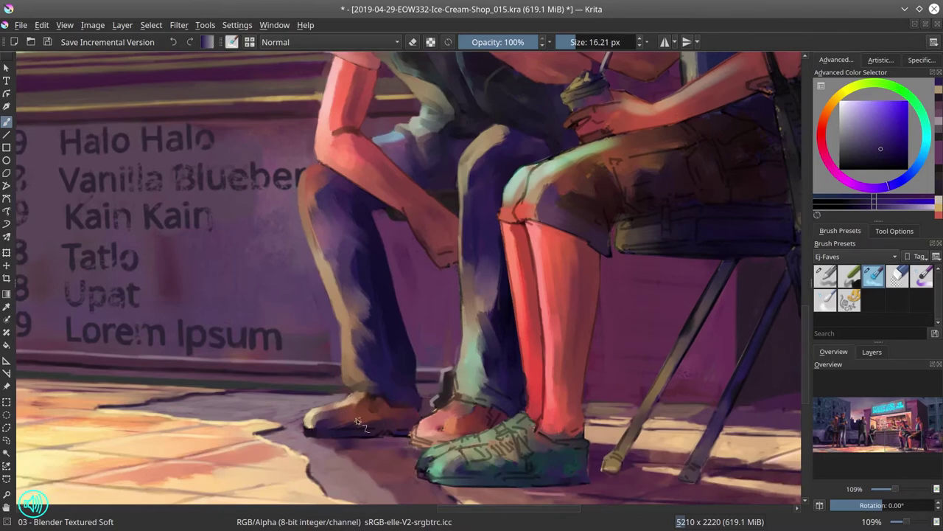
pyautogui.press(']')
pyautogui.keyDown('ctrl'); pyautogui.click(431, 236); pyautogui.keyUp('ctrl')
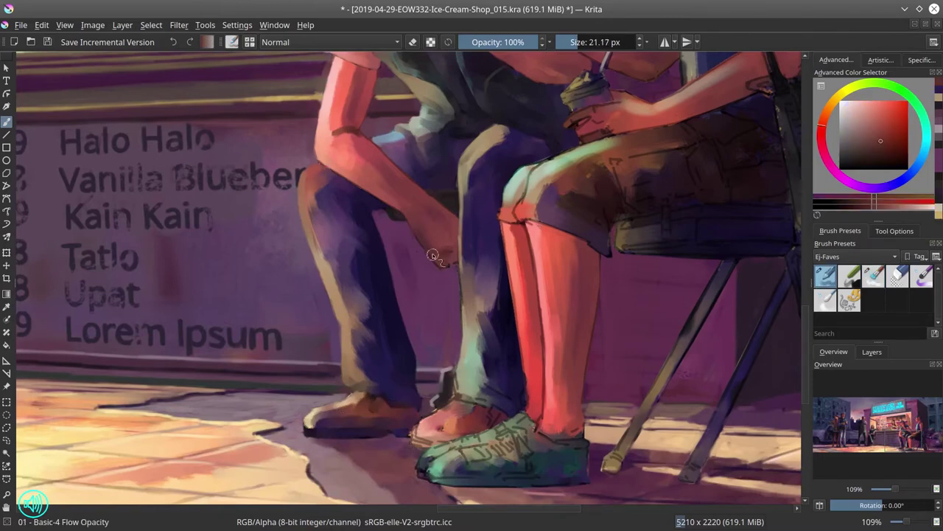
pyautogui.press('[')
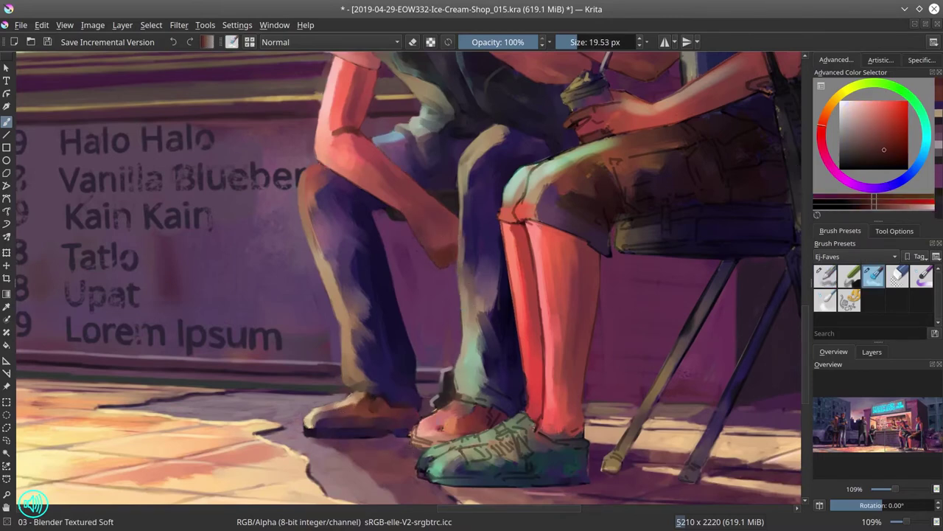
pyautogui.press('/')
pyautogui.press('/')
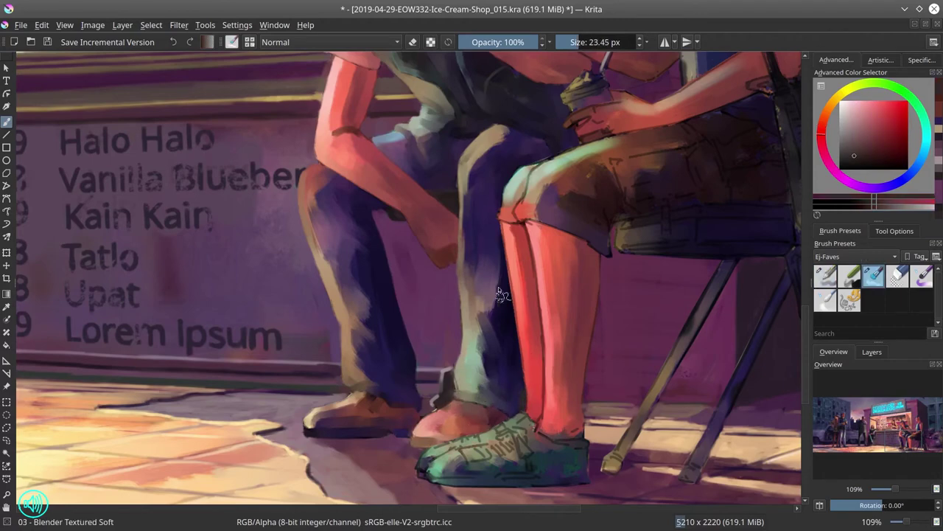
pyautogui.press('/')
pyautogui.click(329, 42)
pyautogui.press('/')
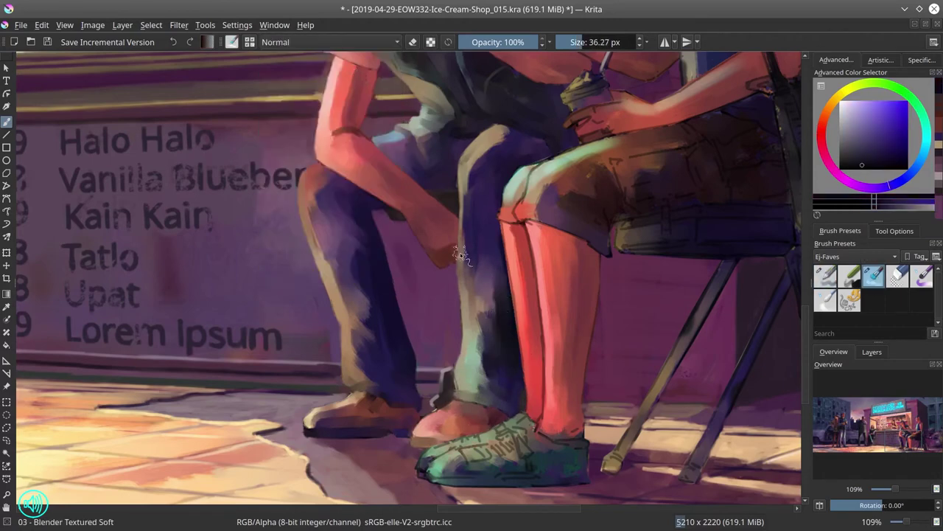
# Paint teal light onto the sneaker's lower left, touch it up, and save
pyautogui.moveTo(424, 470)
pyautogui.mouseDown()
pyautogui.moveTo(468, 472)
pyautogui.moveTo(466, 438)
pyautogui.mouseUp()
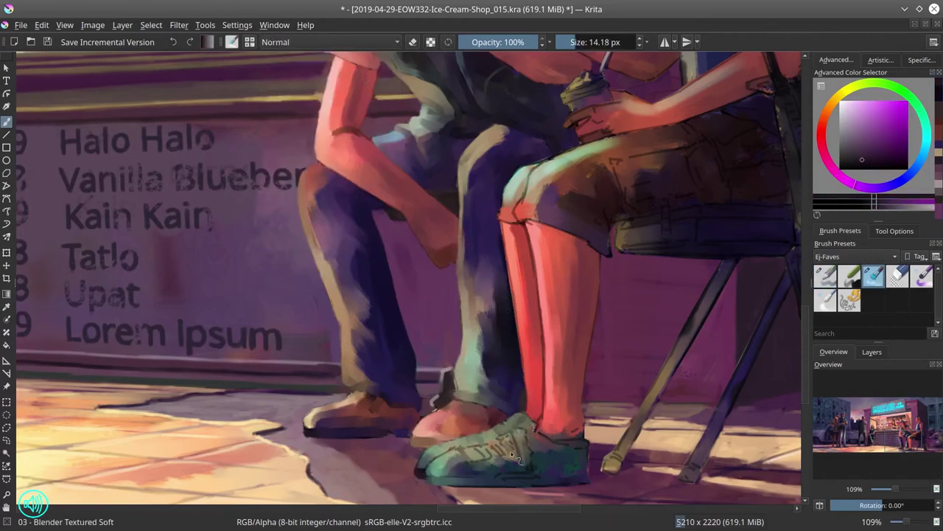
pyautogui.moveTo(508, 416)
pyautogui.mouseDown()
pyautogui.moveTo(538, 460)
pyautogui.moveTo(582, 446)
pyautogui.moveTo(560, 424)
pyautogui.moveTo(552, 438)
pyautogui.mouseUp()
pyautogui.keyDown('ctrl'); pyautogui.click(499, 208); pyautogui.keyUp('ctrl')
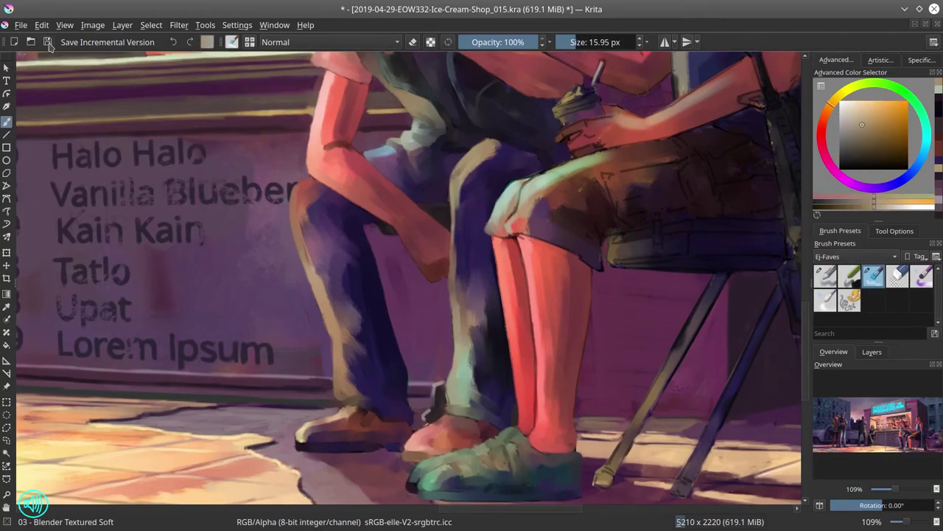
pyautogui.hotkey('ctrl', 's')
# Paint strokes along the chair leg, darken the rifle stock, and lighten the leg's lower end
pyautogui.moveTo(607, 421)
pyautogui.mouseDown()
pyautogui.moveTo(342, 391)
pyautogui.moveTo(276, 274)
pyautogui.moveTo(340, 240)
pyautogui.mouseUp()
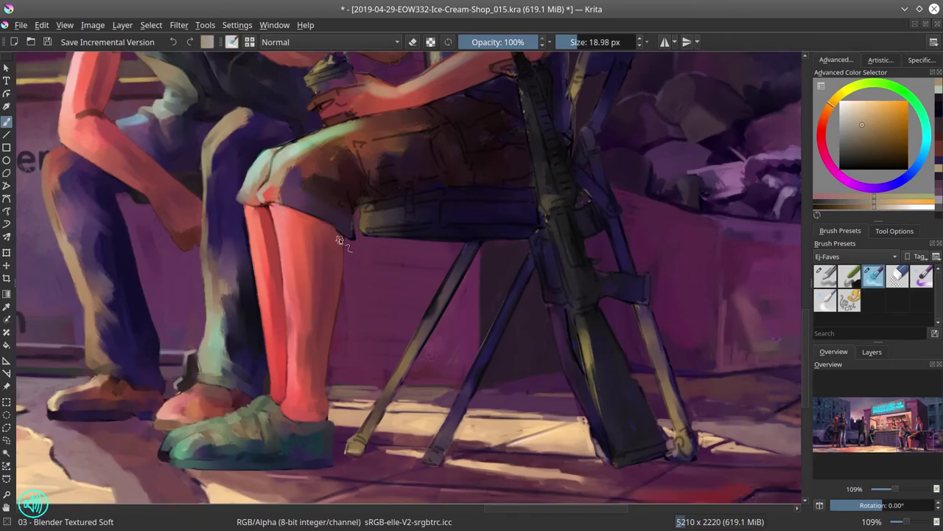
pyautogui.press('/')
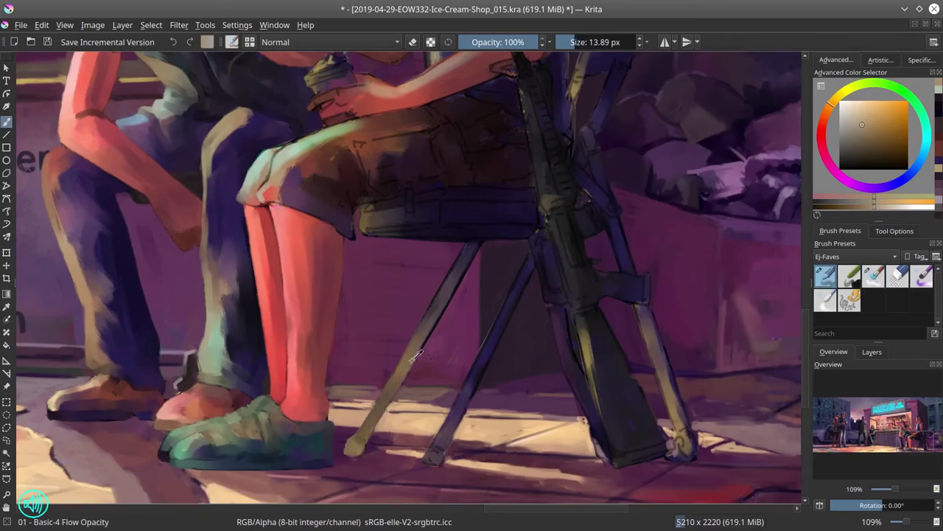
pyautogui.moveTo(457, 278); pyautogui.dragTo(412, 355)
pyautogui.moveTo(545, 299)
pyautogui.mouseDown()
pyautogui.moveTo(547, 216)
pyautogui.moveTo(554, 296)
pyautogui.mouseUp()
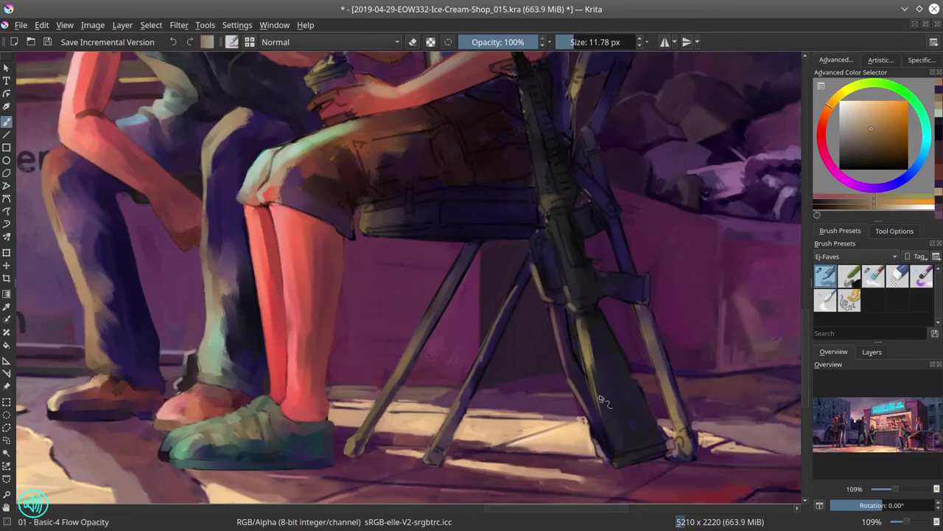
pyautogui.click(877, 279)
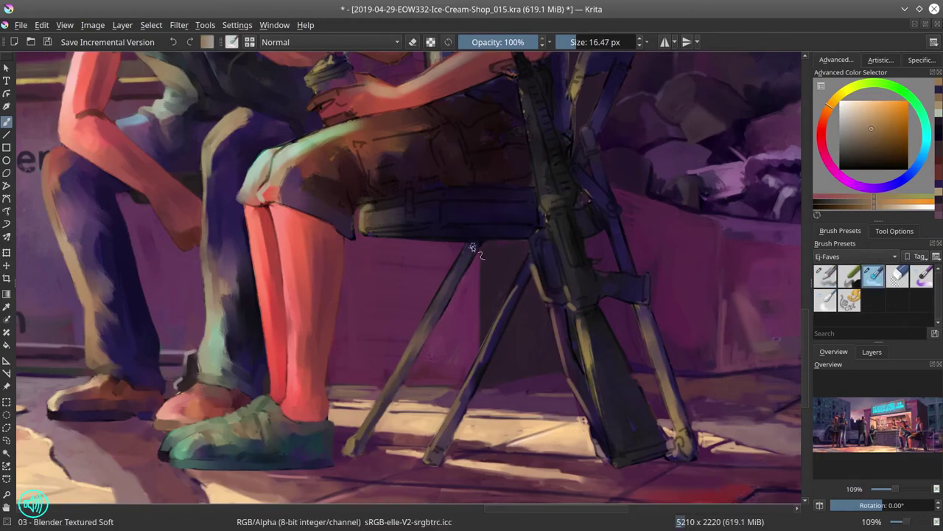
pyautogui.moveTo(475, 354); pyautogui.dragTo(438, 475)
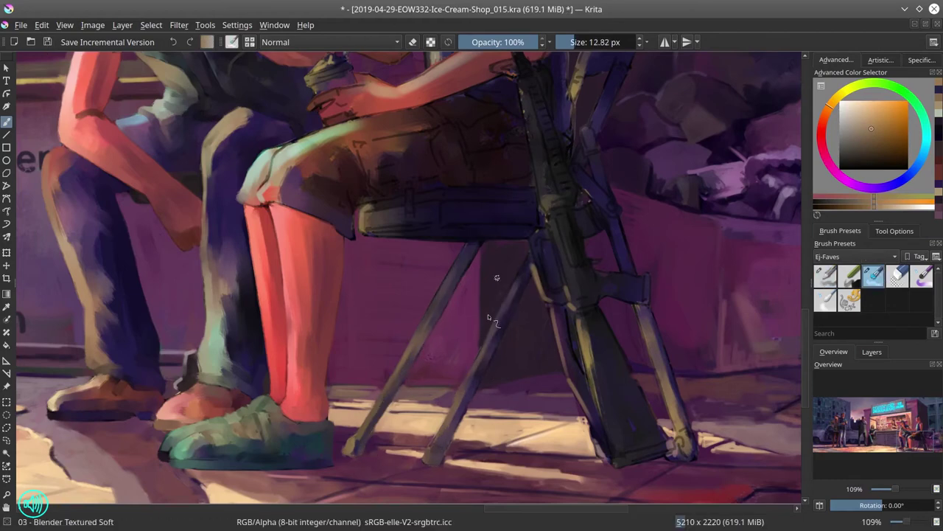
# Sample a dark blue and darken a small area of the rifle stock
pyautogui.press('/')
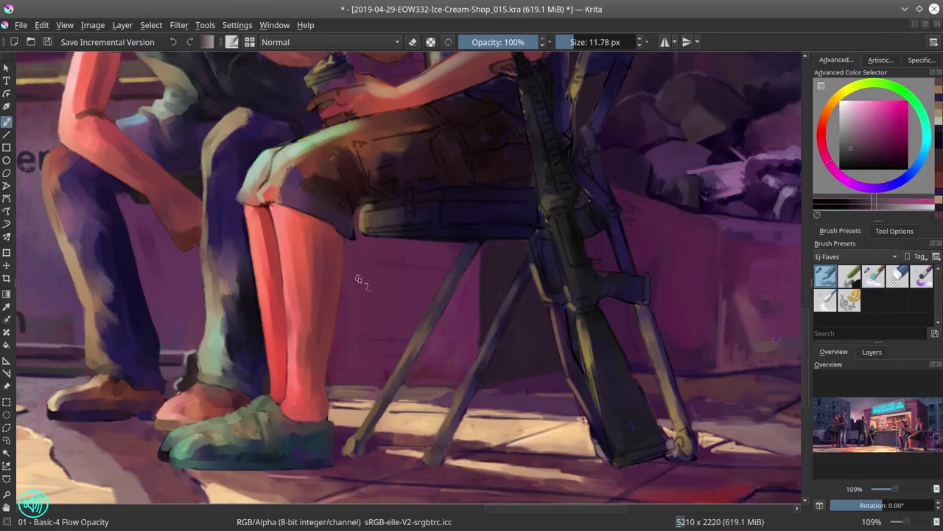
pyautogui.keyDown('ctrl'); pyautogui.click(525, 230); pyautogui.keyUp('ctrl')
pyautogui.press('/')
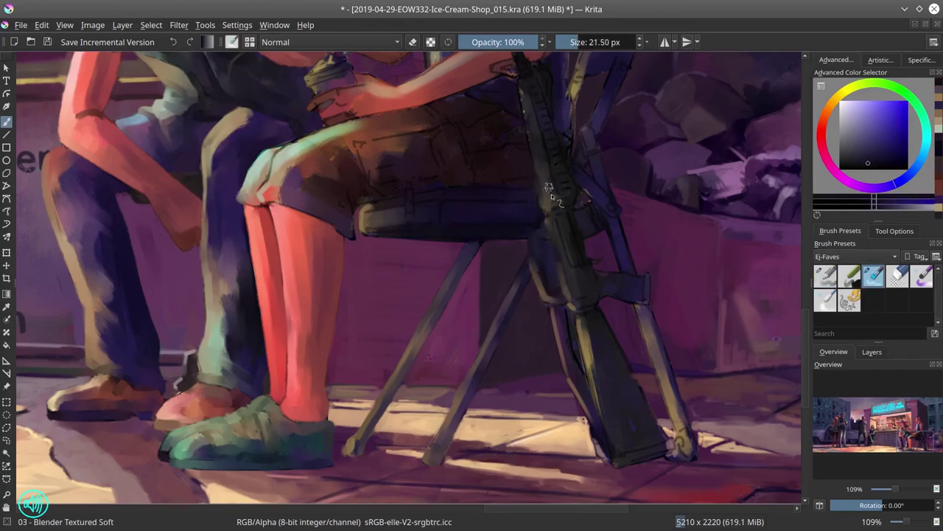
pyautogui.scroll(-1, 573, 286)
pyautogui.hscroll(2, 558, 411)
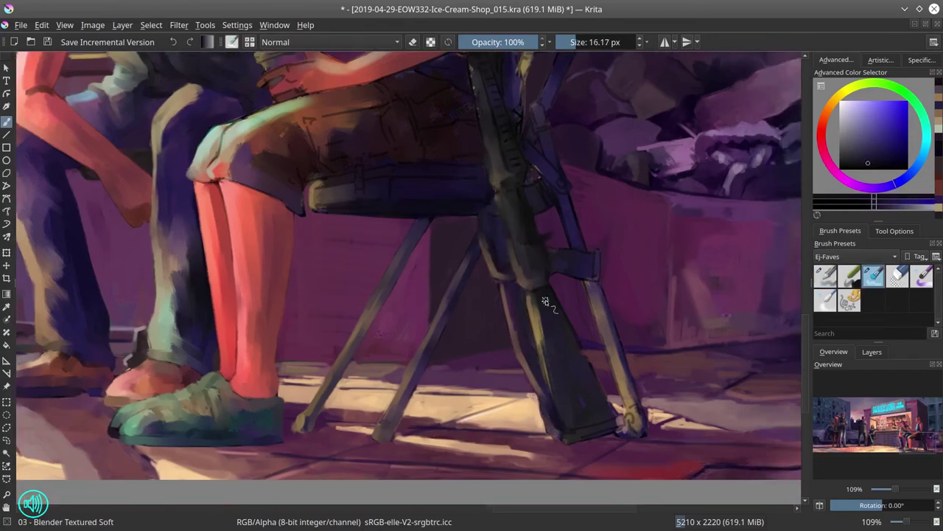
pyautogui.moveTo(557, 410); pyautogui.dragTo(579, 398)
pyautogui.press('/')
pyautogui.keyDown('ctrl'); pyautogui.click(635, 414); pyautogui.keyUp('ctrl')
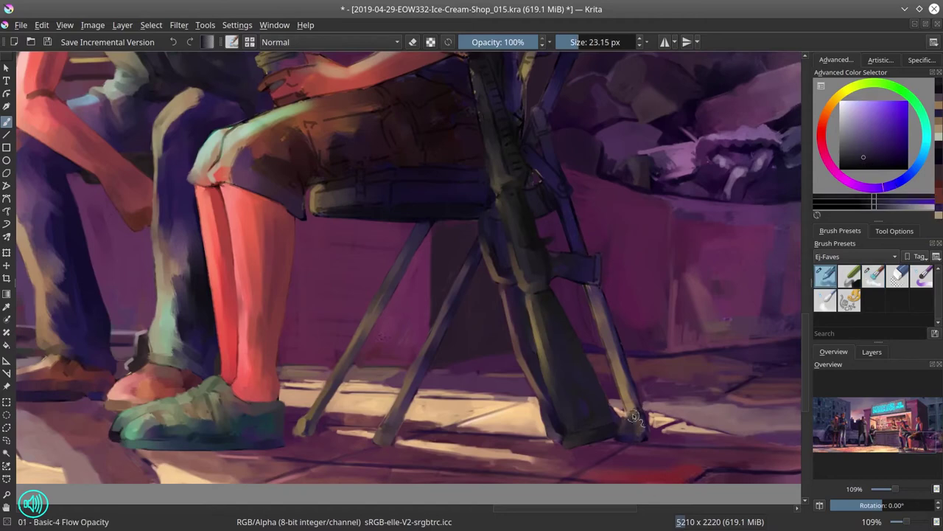
pyautogui.press('/')
pyautogui.press('[')
# Sample muted red, dark pink and lighter purple tones while narrowing the brush
pyautogui.scroll(1, 631, 274)
pyautogui.hscroll(1, 631, 274)
pyautogui.press(']')
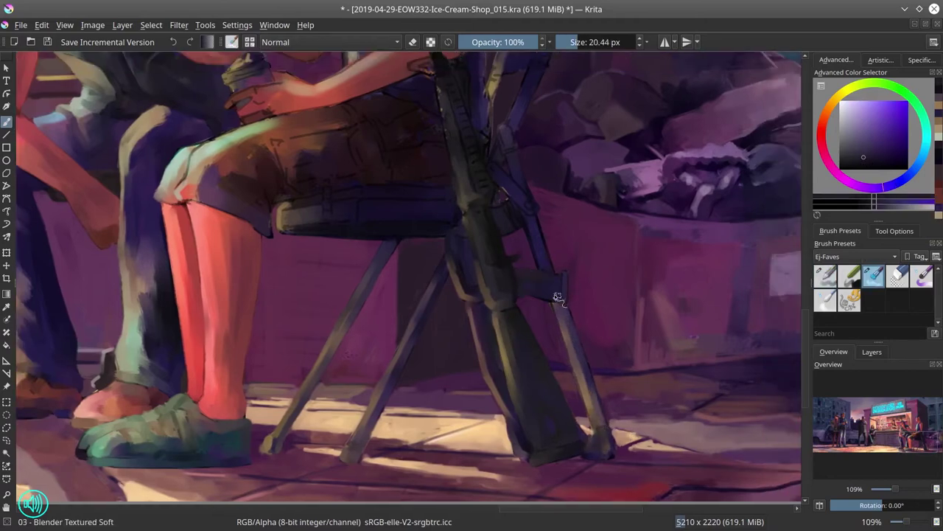
pyautogui.scroll(1, 528, 155)
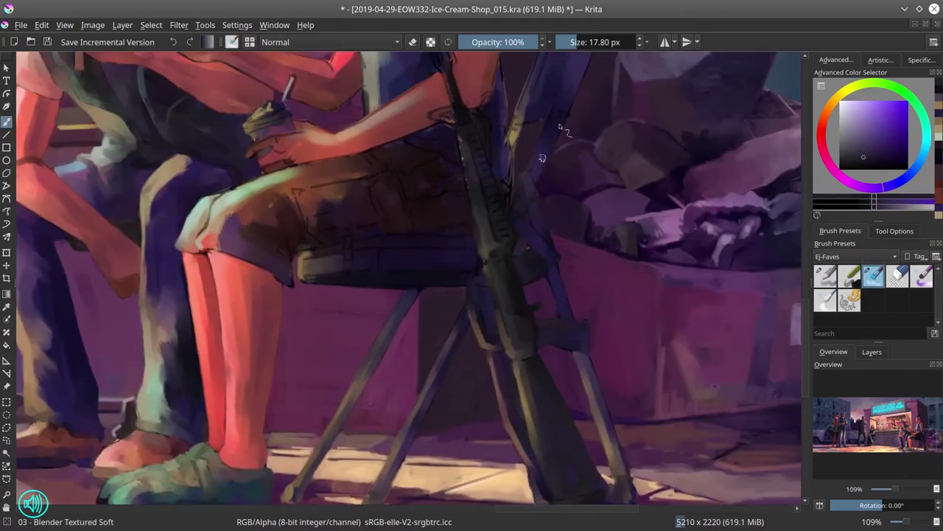
pyautogui.press('/')
pyautogui.keyDown('ctrl'); pyautogui.click(243, 192); pyautogui.keyUp('ctrl')
pyautogui.press('/')
pyautogui.press('[')
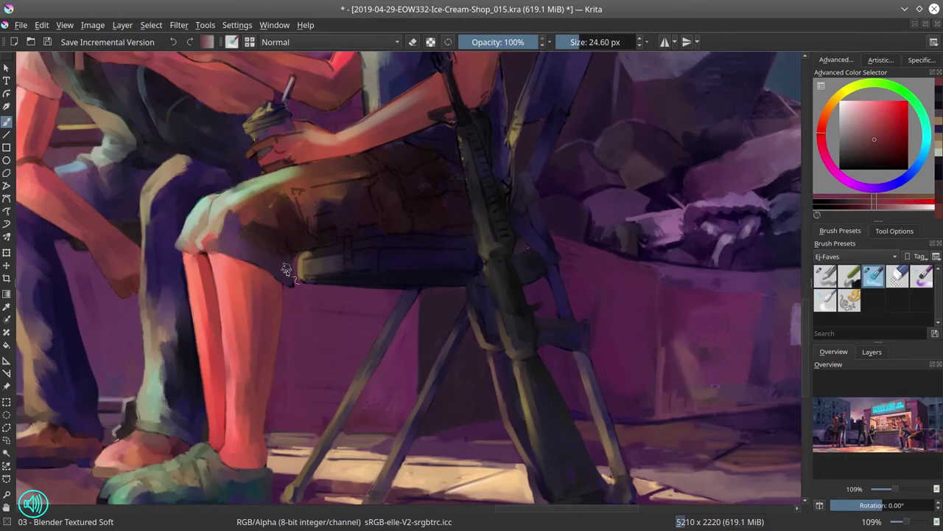
pyautogui.press('/')
pyautogui.keyDown('ctrl'); pyautogui.click(651, 174); pyautogui.keyUp('ctrl')
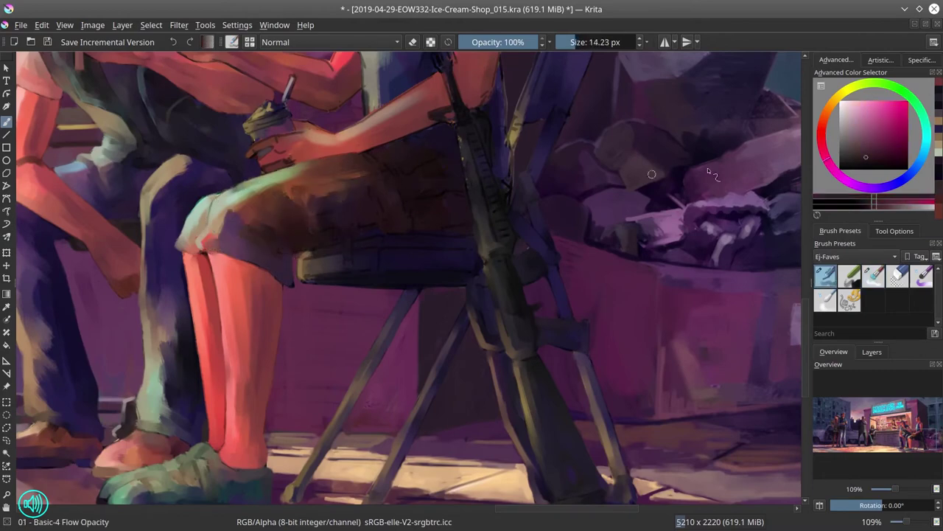
pyautogui.keyDown('ctrl'); pyautogui.click(630, 274); pyautogui.keyUp('ctrl')
pyautogui.press('/')
pyautogui.press('[')
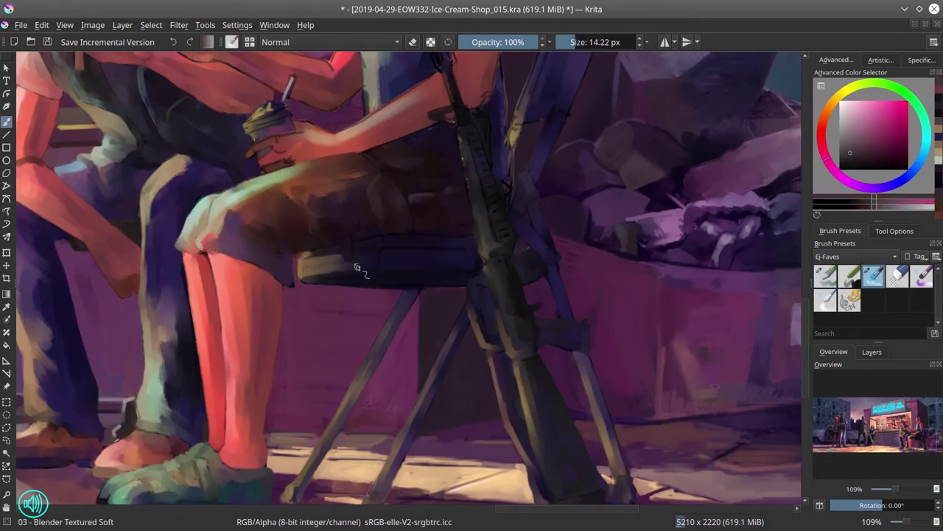
# Sample tan and pink skin tones from the arm and save the painting
pyautogui.scroll(5, 413, 253)
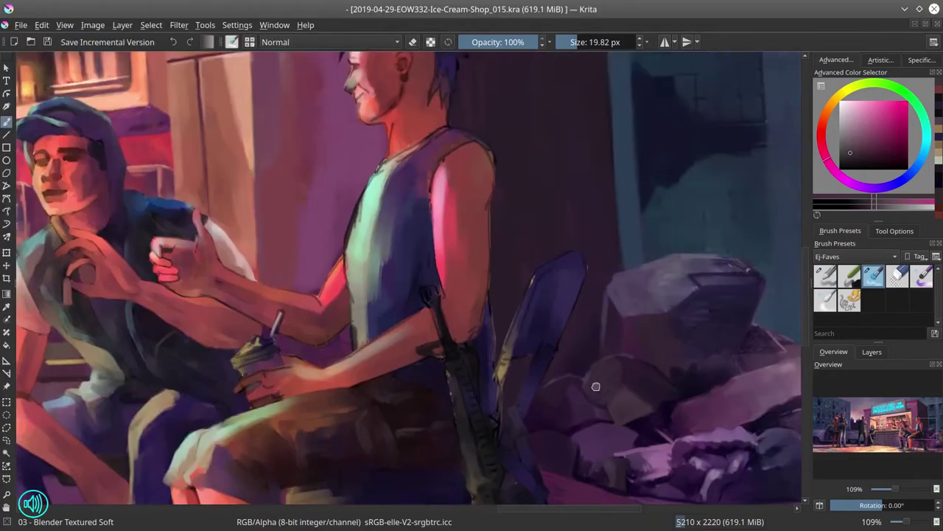
pyautogui.press('/')
pyautogui.keyDown('ctrl'); pyautogui.click(476, 262); pyautogui.keyUp('ctrl')
pyautogui.keyDown('ctrl'); pyautogui.click(478, 263); pyautogui.keyUp('ctrl')
pyautogui.press('/')
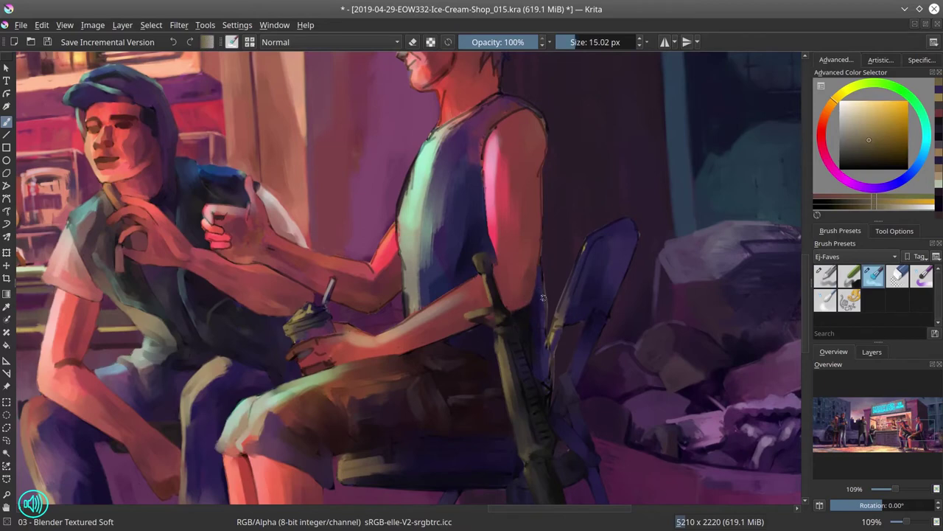
pyautogui.keyDown('ctrl'); pyautogui.click(534, 259); pyautogui.keyUp('ctrl')
pyautogui.press('/')
pyautogui.hotkey('ctrl', 's')
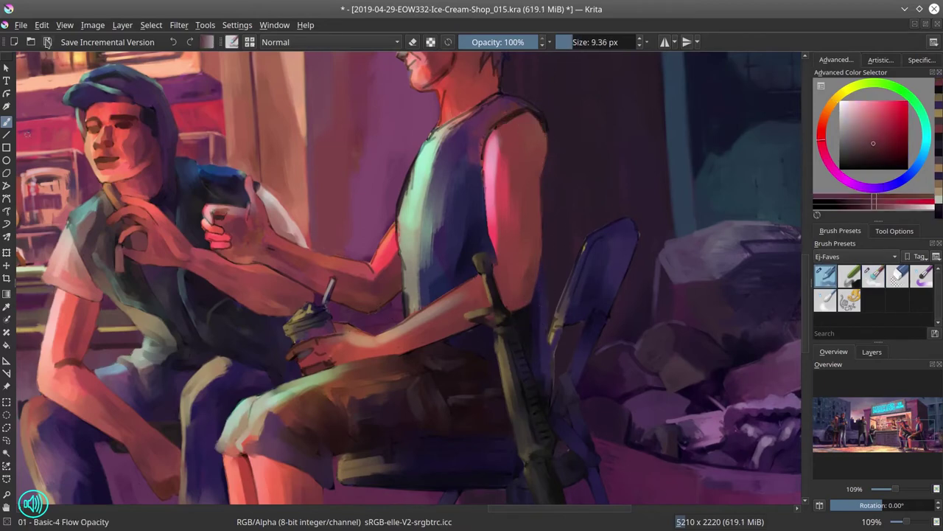
# Paint a light blue edge along the chair back
pyautogui.press('/')
pyautogui.press(']')
pyautogui.press('[')
pyautogui.moveTo(548, 330); pyautogui.dragTo(587, 308)
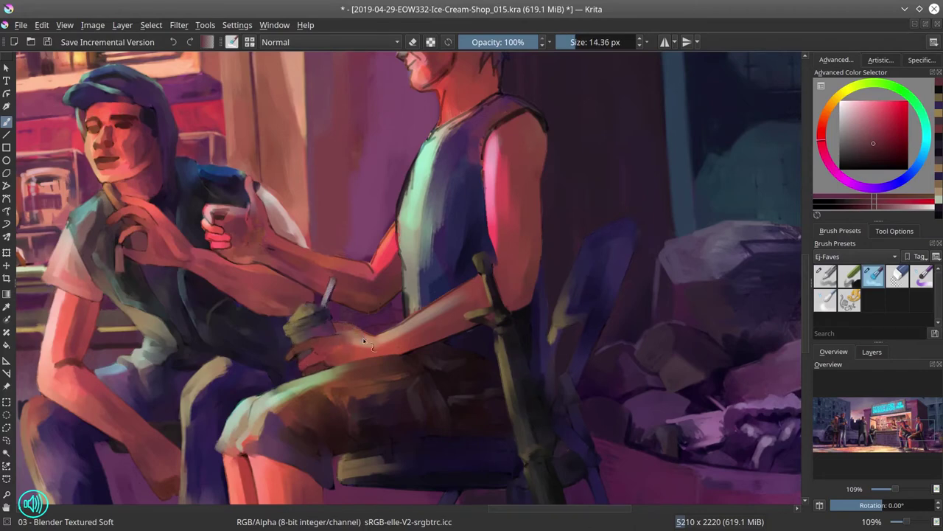
pyautogui.press(']')
pyautogui.press(']')
pyautogui.press(']')
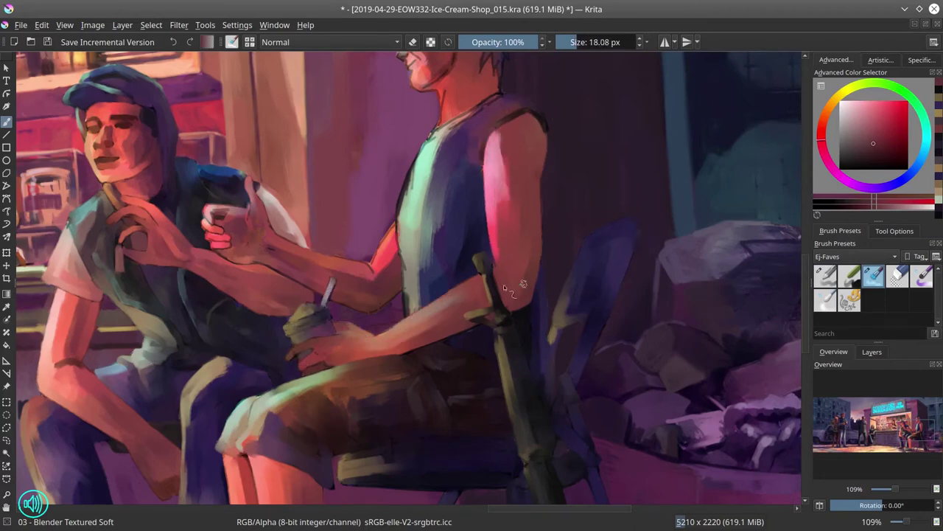
# Bring the mohawk man's head into view, save, and shrink the brush for finer strokes
pyautogui.moveTo(579, 214); pyautogui.dragTo(615, 365)
pyautogui.press('[')
pyautogui.press('[')
pyautogui.press('[')
pyautogui.hotkey('ctrl', 's')
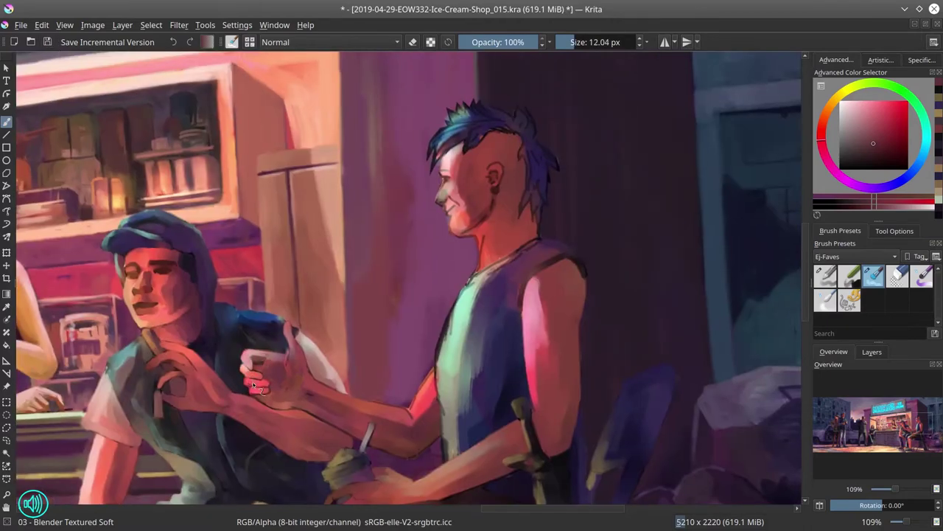
pyautogui.press('[')
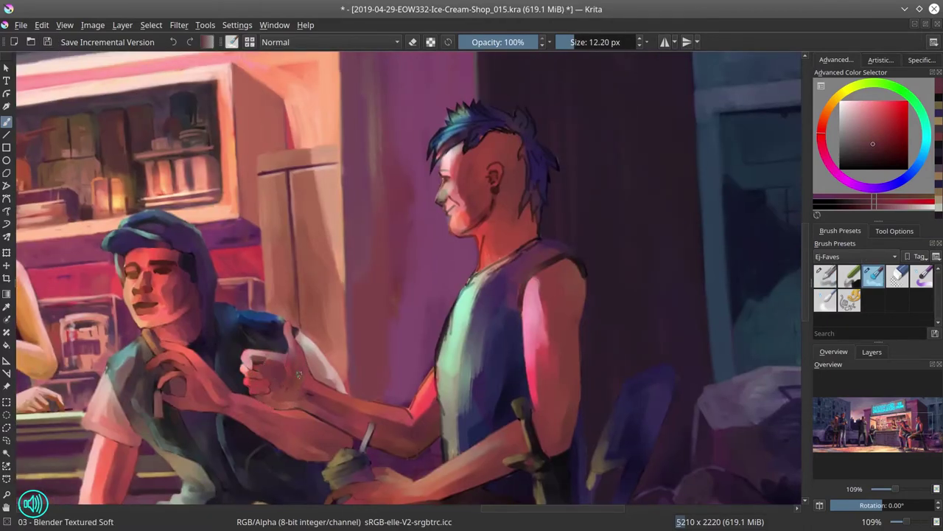
pyautogui.press(']')
pyautogui.press(']')
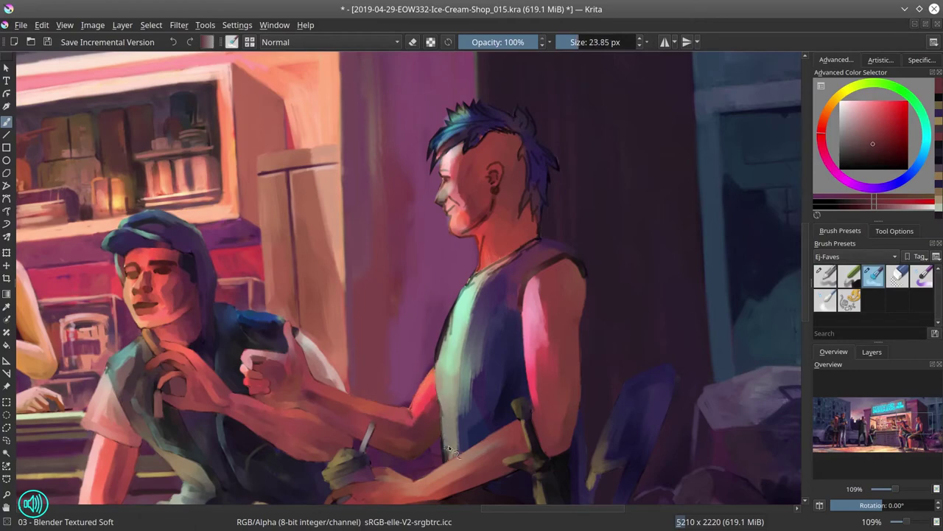
pyautogui.press('[')
pyautogui.press('[')
pyautogui.press('[')
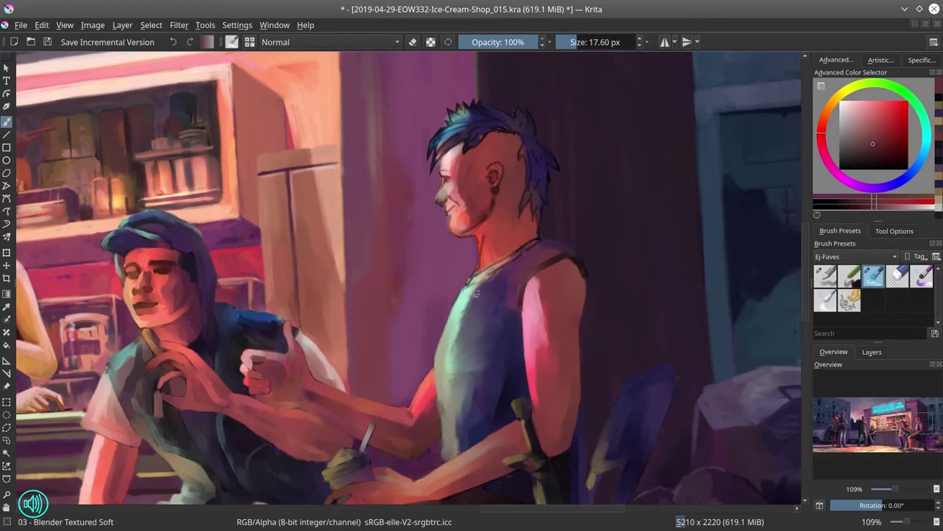
pyautogui.press('[')
pyautogui.press('[')
pyautogui.press('[')
pyautogui.press('[')
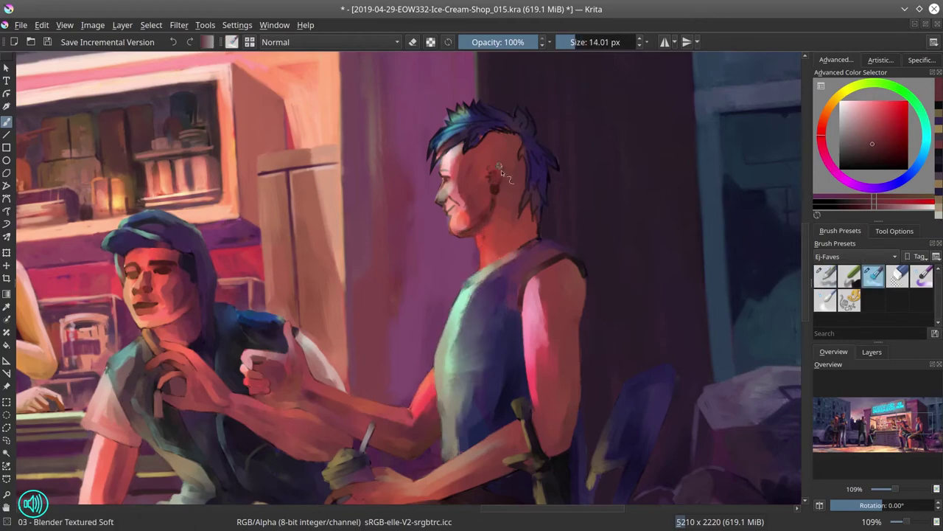
# Blend soft strokes across the top of the blue mohawk hair and save
pyautogui.moveTo(501, 170); pyautogui.dragTo(450, 225)
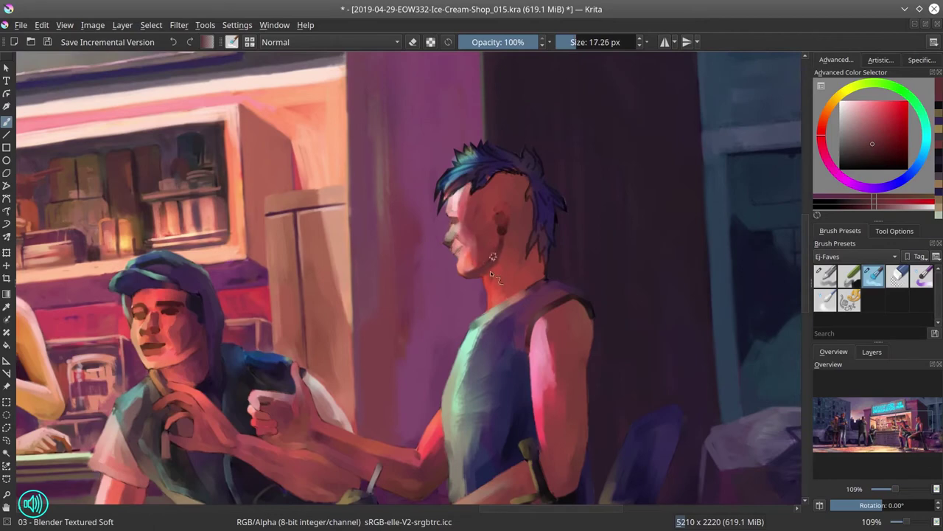
pyautogui.press('[')
pyautogui.press('[')
pyautogui.press('[')
pyautogui.moveTo(493, 255)
pyautogui.mouseDown()
pyautogui.moveTo(462, 184)
pyautogui.moveTo(490, 171)
pyautogui.moveTo(465, 164)
pyautogui.moveTo(490, 141)
pyautogui.moveTo(524, 150)
pyautogui.mouseUp()
pyautogui.press(']')
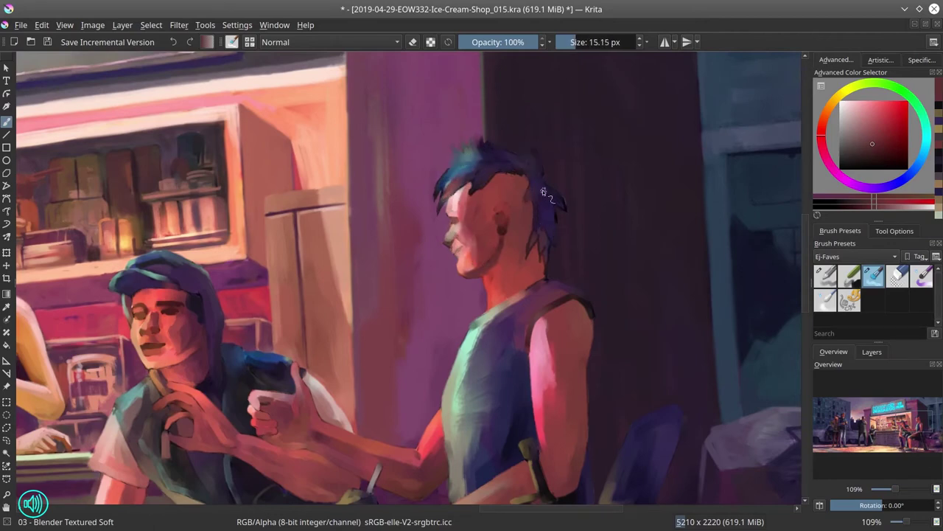
pyautogui.scroll(-8, 544, 96)
pyautogui.hotkey('ctrl', 's')
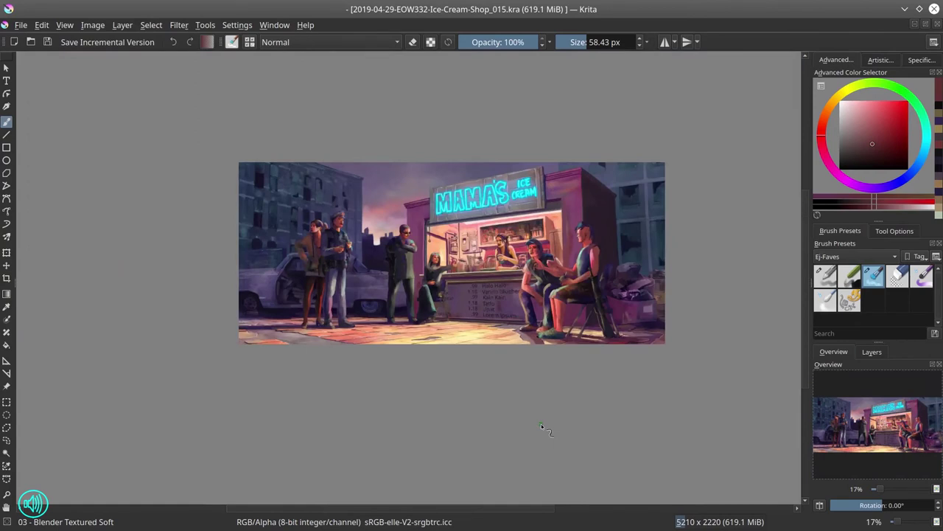
# Zoom in on the seated nun, choose the Basic-4 Flow Opacity brush, and sample a red
pyautogui.scroll(-2, 654, 385)
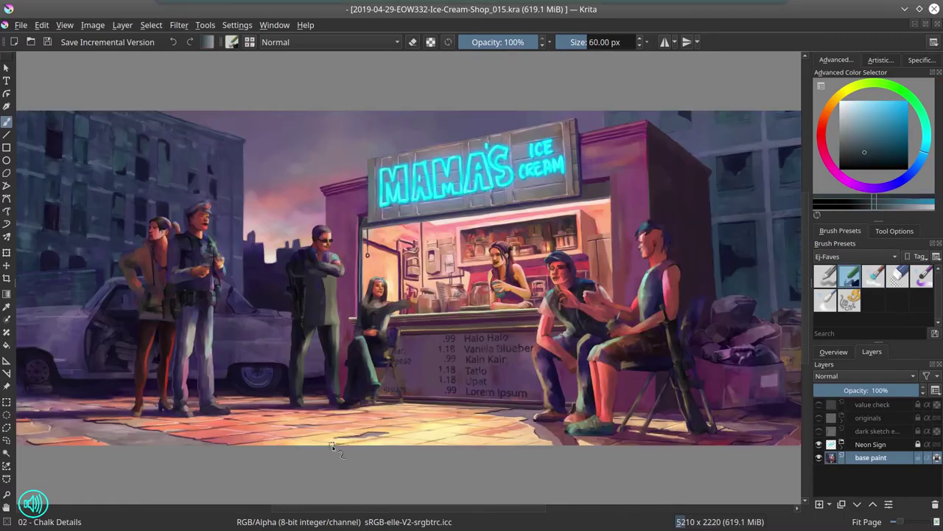
pyautogui.click(834, 351)
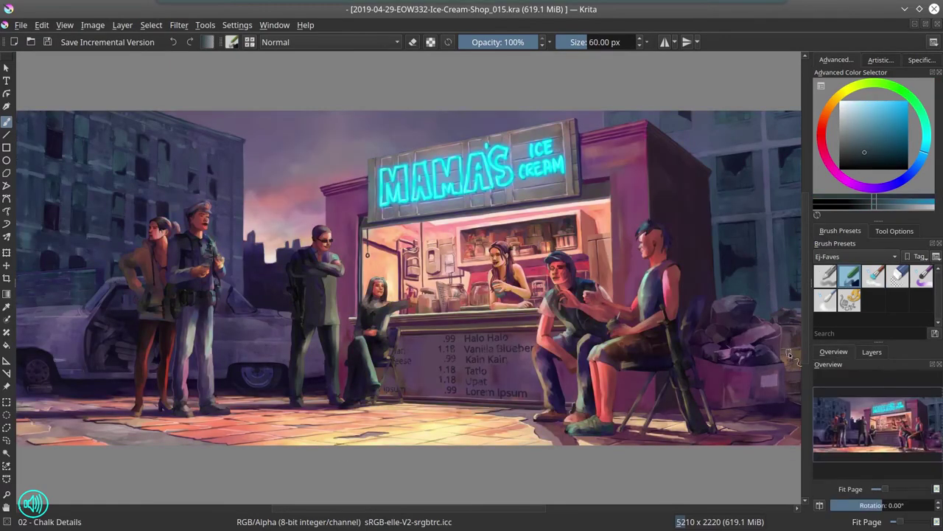
pyautogui.press(',')
pyautogui.scroll(5, 259, 246)
pyautogui.press('.')
pyautogui.press('.')
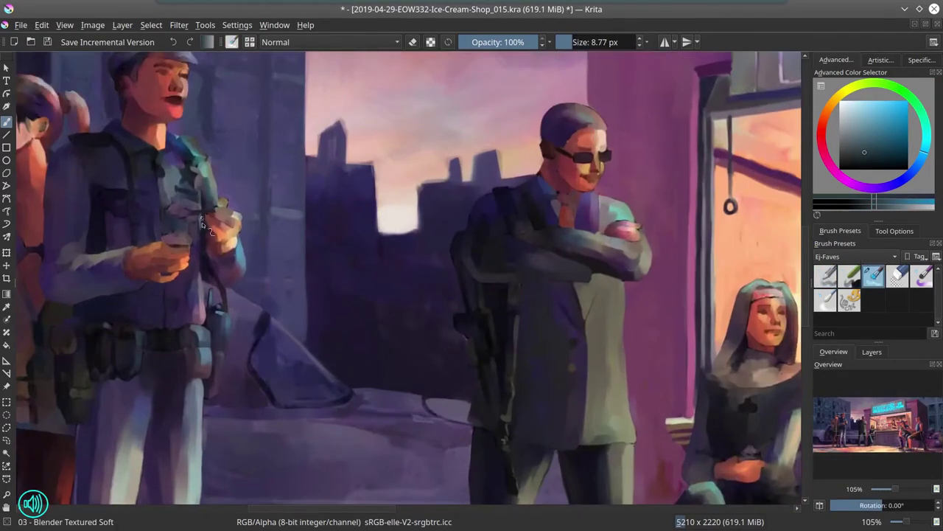
pyautogui.scroll(3, 339, 208)
pyautogui.press('.')
pyautogui.keyDown('ctrl'); pyautogui.click(395, 151); pyautogui.keyUp('ctrl')
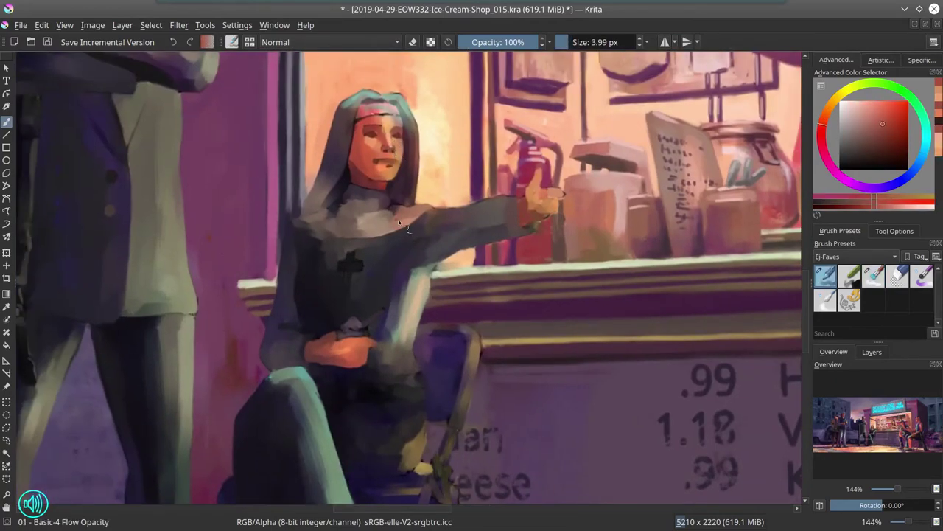
# Paint the nun's headband and face using sampled pale pink, red and magenta tones
pyautogui.keyDown('ctrl'); pyautogui.click(393, 116); pyautogui.keyUp('ctrl')
pyautogui.keyDown('ctrl'); pyautogui.click(396, 129); pyautogui.keyUp('ctrl')
pyautogui.keyDown('ctrl'); pyautogui.click(396, 147); pyautogui.keyUp('ctrl')
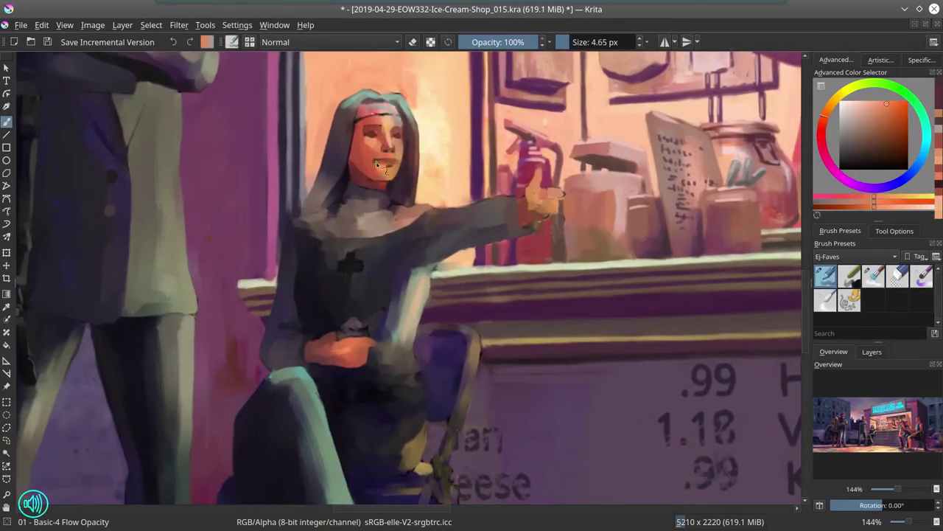
pyautogui.keyDown('ctrl'); pyautogui.click(395, 160); pyautogui.keyUp('ctrl')
pyautogui.keyDown('ctrl'); pyautogui.click(398, 162); pyautogui.keyUp('ctrl')
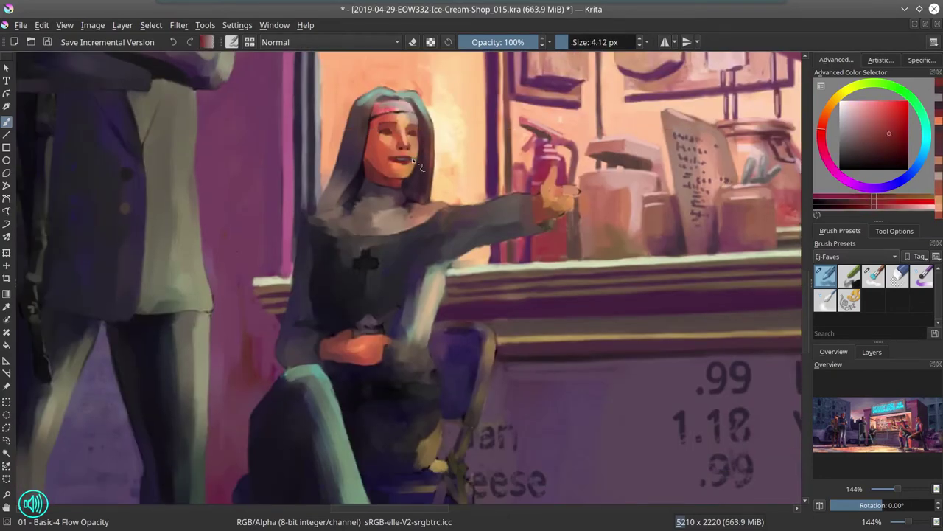
pyautogui.keyDown('ctrl'); pyautogui.click(416, 168); pyautogui.keyUp('ctrl')
pyautogui.keyDown('ctrl'); pyautogui.click(417, 193); pyautogui.keyUp('ctrl')
# Add orange skin tones and dark red-pink lips, mirroring the view to check the face
pyautogui.keyDown('ctrl'); pyautogui.click(421, 193); pyautogui.keyUp('ctrl')
pyautogui.keyDown('ctrl'); pyautogui.click(417, 172); pyautogui.keyUp('ctrl')
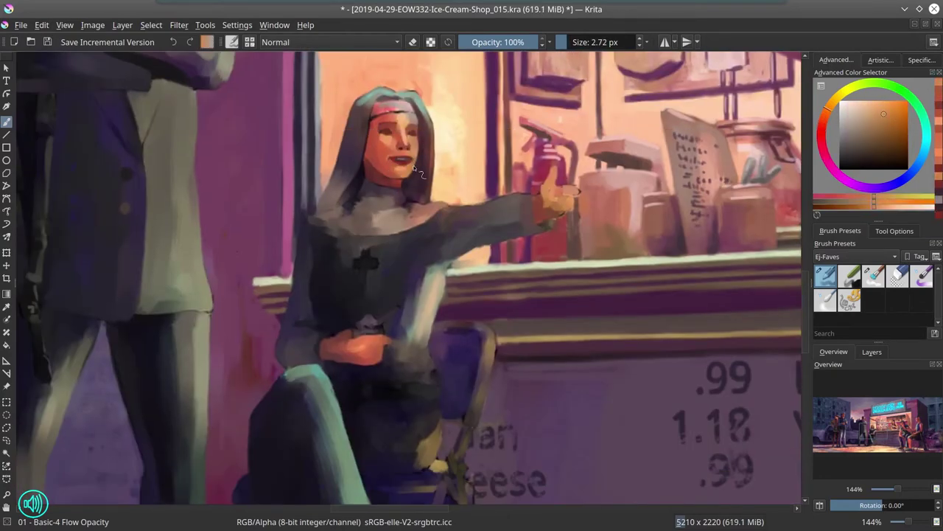
pyautogui.keyDown('ctrl'); pyautogui.click(410, 193); pyautogui.keyUp('ctrl')
pyautogui.keyDown('ctrl'); pyautogui.click(385, 123); pyautogui.keyUp('ctrl')
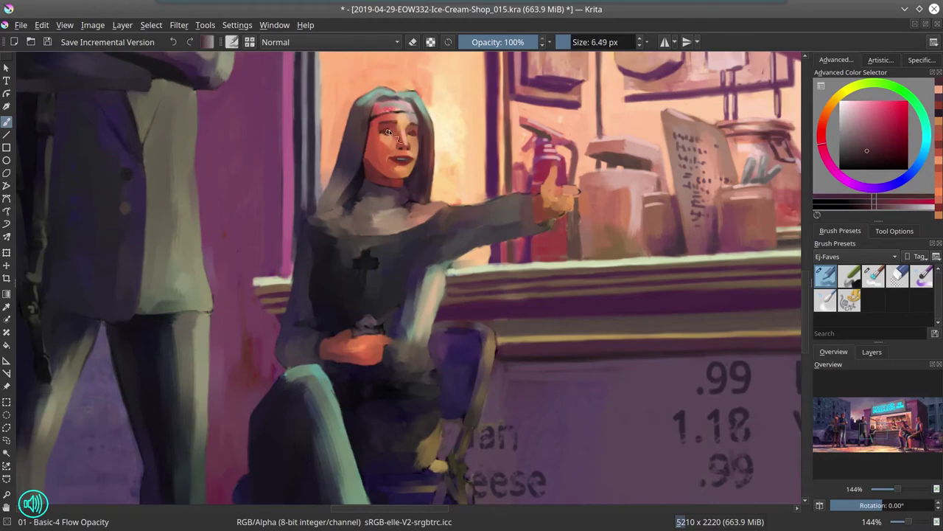
pyautogui.keyDown('ctrl'); pyautogui.click(422, 140); pyautogui.keyUp('ctrl')
pyautogui.press('m')
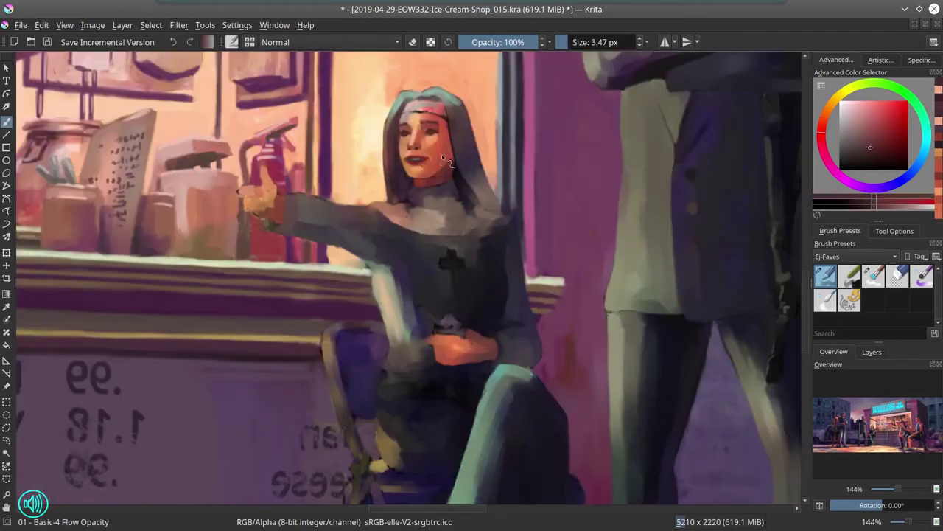
# Refine the face with light skin, dark purple hair and light orange forehead tones
pyautogui.keyDown('ctrl'); pyautogui.click(407, 137); pyautogui.keyUp('ctrl')
pyautogui.keyDown('ctrl'); pyautogui.click(404, 119); pyautogui.keyUp('ctrl')
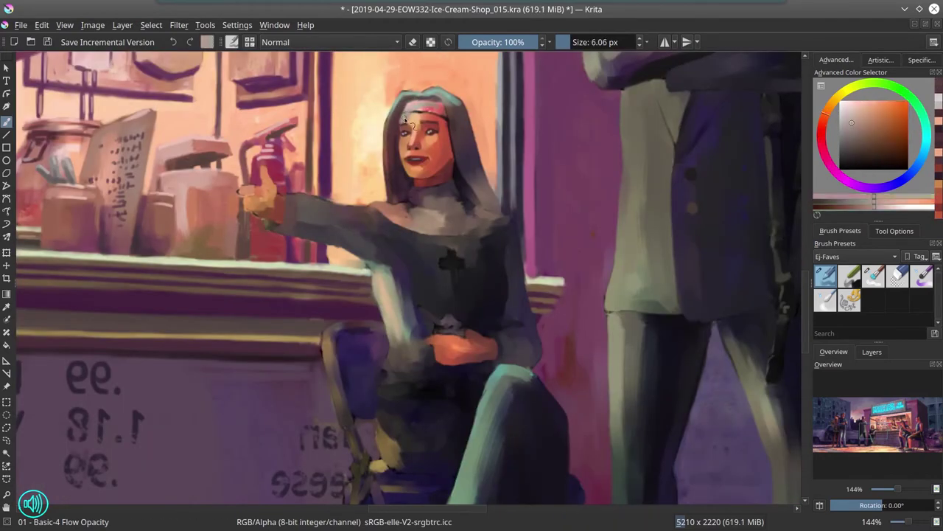
pyautogui.keyDown('ctrl'); pyautogui.click(398, 119); pyautogui.keyUp('ctrl')
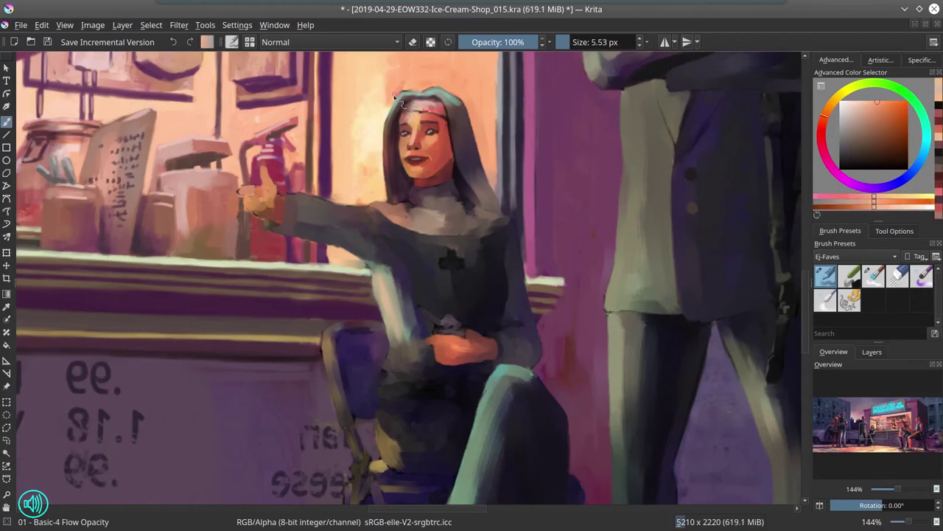
pyautogui.keyDown('ctrl'); pyautogui.click(452, 90); pyautogui.keyUp('ctrl')
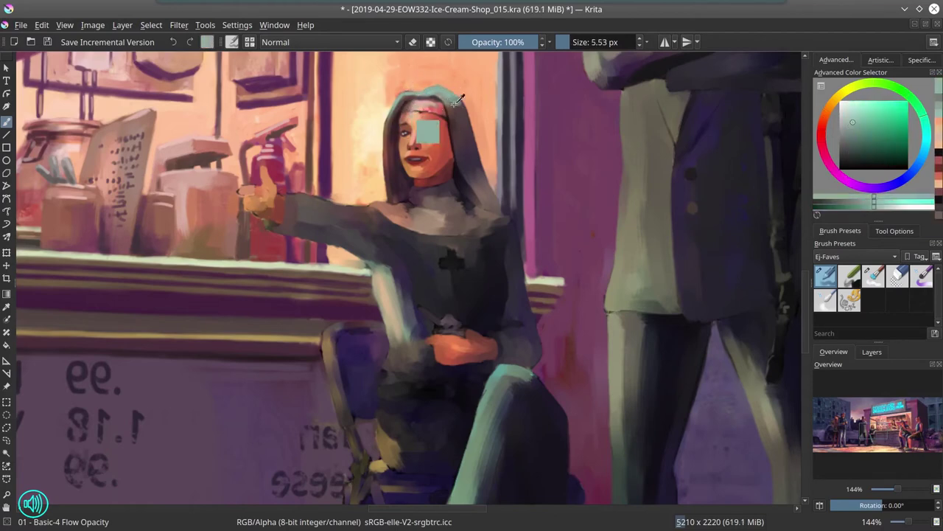
# Lighten the nun's collar and shoulder with grey and save the painting
pyautogui.keyDown('ctrl'); pyautogui.click(406, 197); pyautogui.keyUp('ctrl')
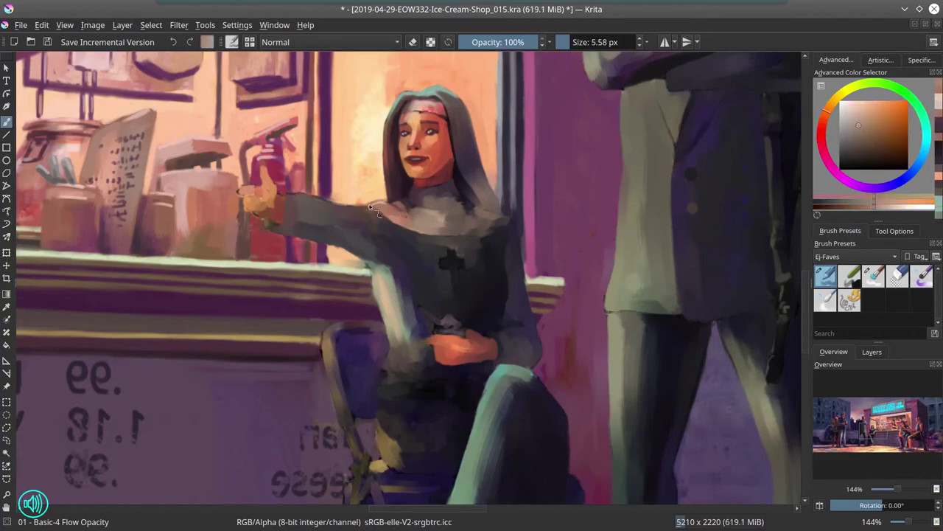
pyautogui.keyDown('ctrl'); pyautogui.click(395, 216); pyautogui.keyUp('ctrl')
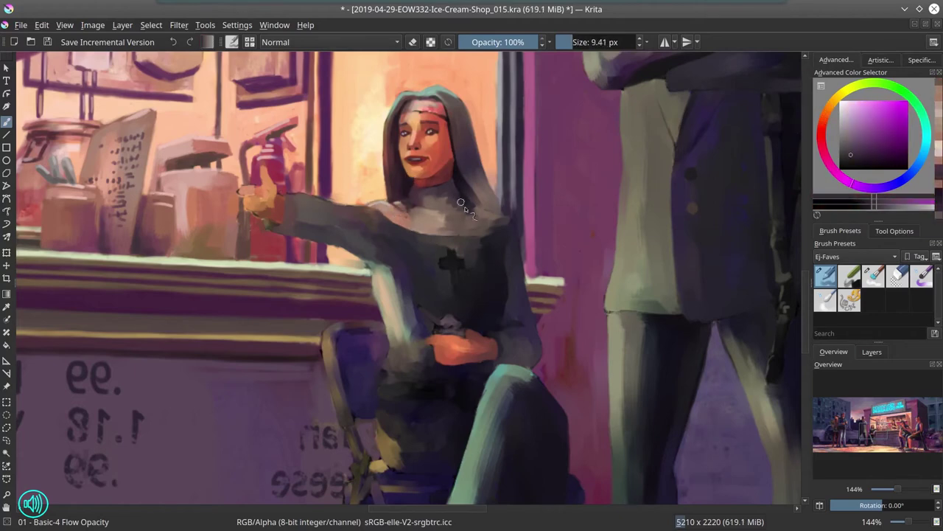
pyautogui.moveTo(498, 214)
pyautogui.mouseDown()
pyautogui.moveTo(445, 222)
pyautogui.moveTo(433, 206)
pyautogui.moveTo(512, 213)
pyautogui.moveTo(415, 209)
pyautogui.moveTo(390, 221)
pyautogui.moveTo(472, 236)
pyautogui.moveTo(542, 352)
pyautogui.mouseUp()
pyautogui.hotkey('ctrl', 's')
# Zoom in on the nun's hand and shape it with small orange skin-tone strokes
pyautogui.press('2')
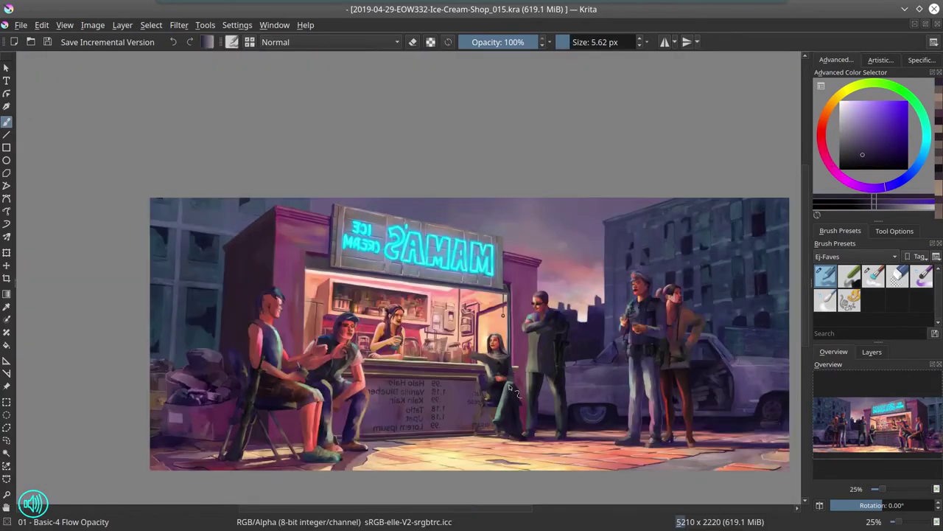
pyautogui.scroll(6, 449, 277)
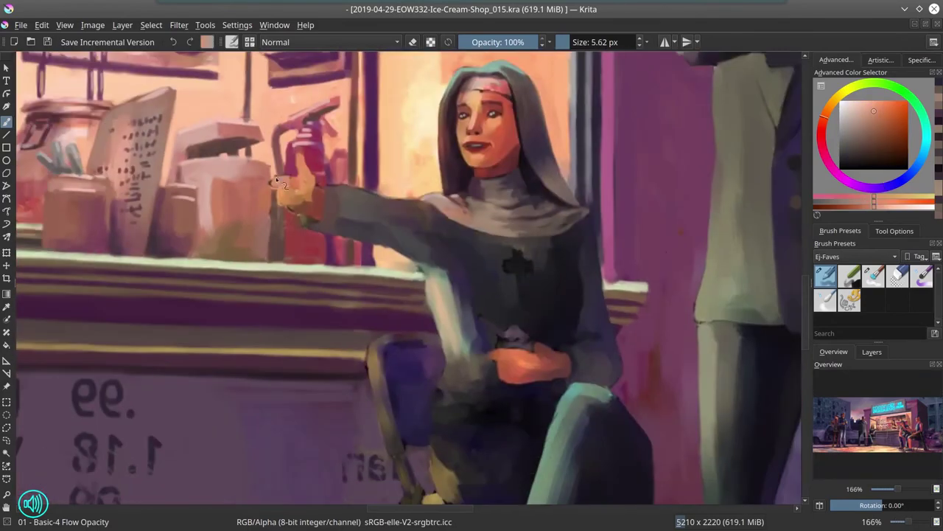
pyautogui.keyDown('ctrl'); pyautogui.click(274, 188); pyautogui.keyUp('ctrl')
pyautogui.keyDown('ctrl'); pyautogui.click(277, 190); pyautogui.keyUp('ctrl')
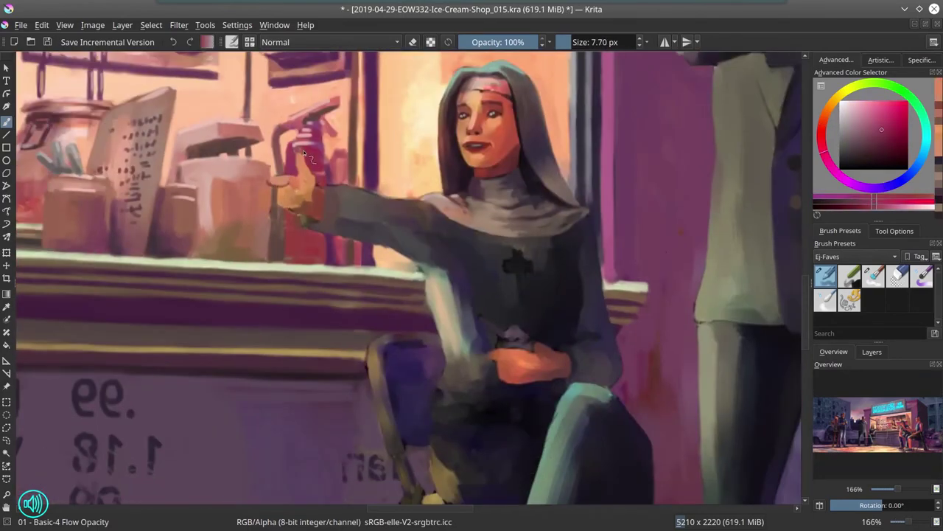
pyautogui.keyDown('ctrl'); pyautogui.click(281, 180); pyautogui.keyUp('ctrl')
pyautogui.moveTo(281, 180); pyautogui.dragTo(302, 193)
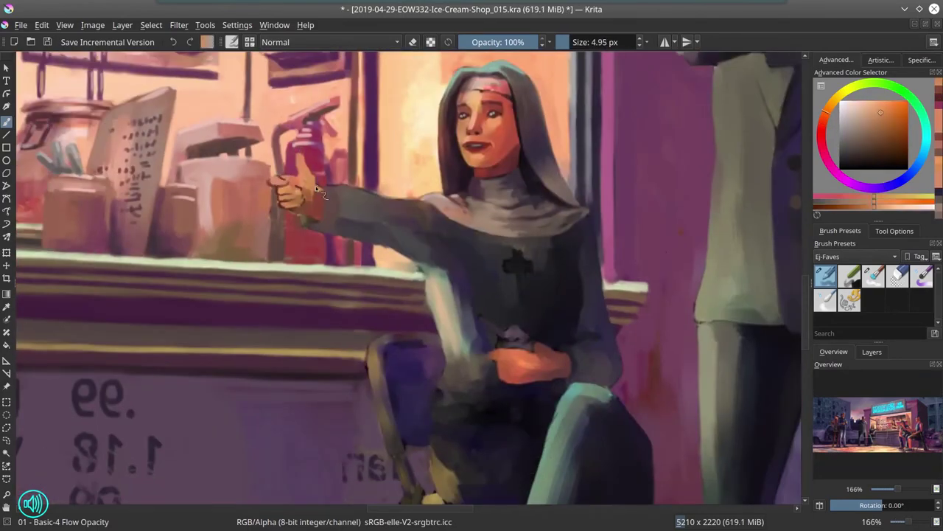
# Brighten the raised thumb with lighter skin tones and save the painting
pyautogui.keyDown('ctrl'); pyautogui.click(285, 191); pyautogui.keyUp('ctrl')
pyautogui.keyDown('ctrl'); pyautogui.click(279, 187); pyautogui.keyUp('ctrl')
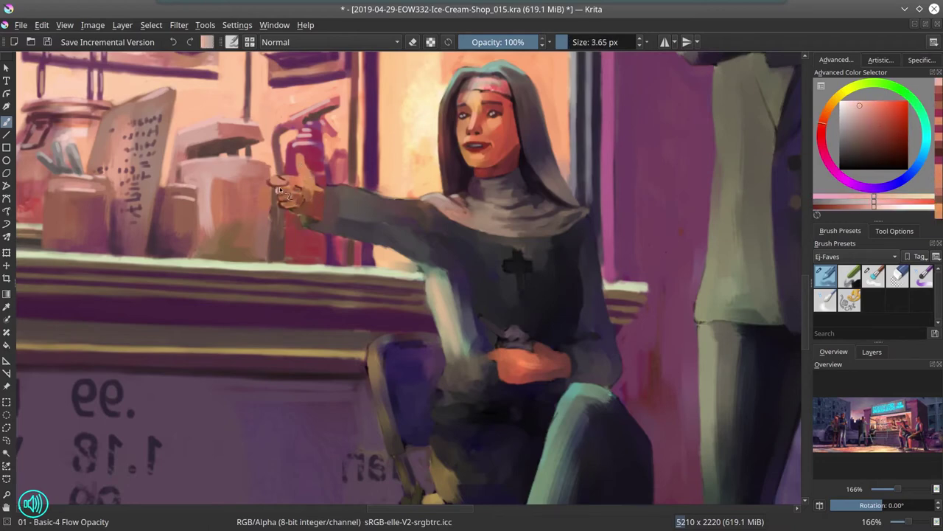
pyautogui.moveTo(278, 184); pyautogui.dragTo(302, 162)
pyautogui.keyDown('ctrl'); pyautogui.click(323, 173); pyautogui.keyUp('ctrl')
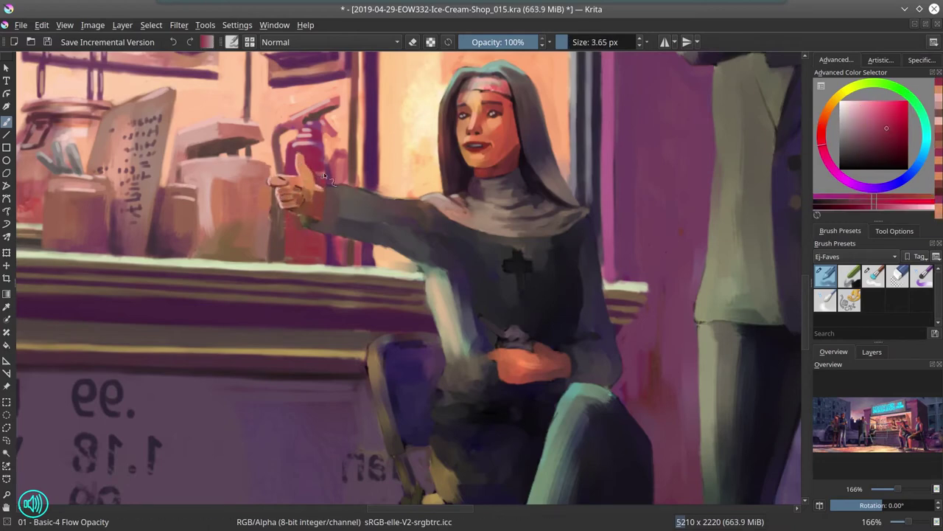
pyautogui.keyDown('ctrl'); pyautogui.click(311, 90); pyautogui.keyUp('ctrl')
pyautogui.hotkey('ctrl', 's')
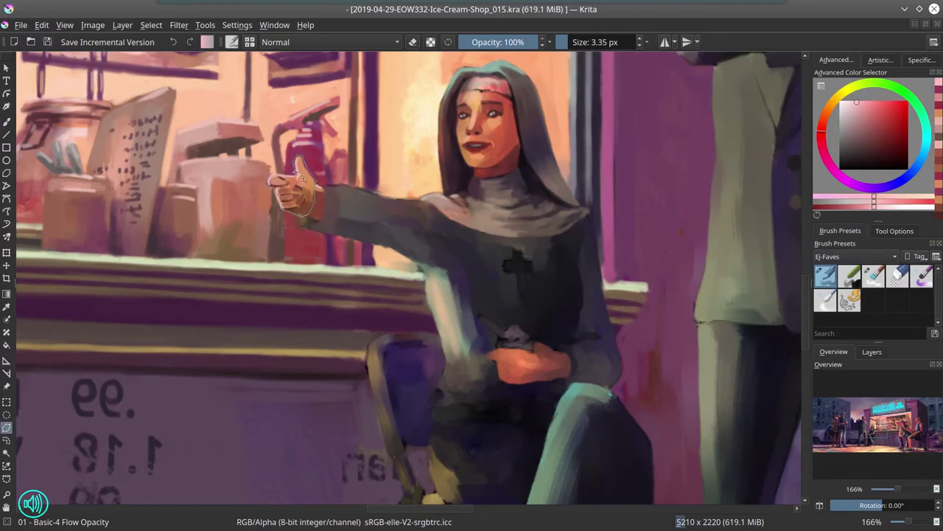
# Duplicate the nun's hand onto a new layer, transform it, and return to the base paint layer
pyautogui.hotkey('ctrl', 'c')
pyautogui.hotkey('ctrl', 'v')
pyautogui.hotkey('ctrl', 't')
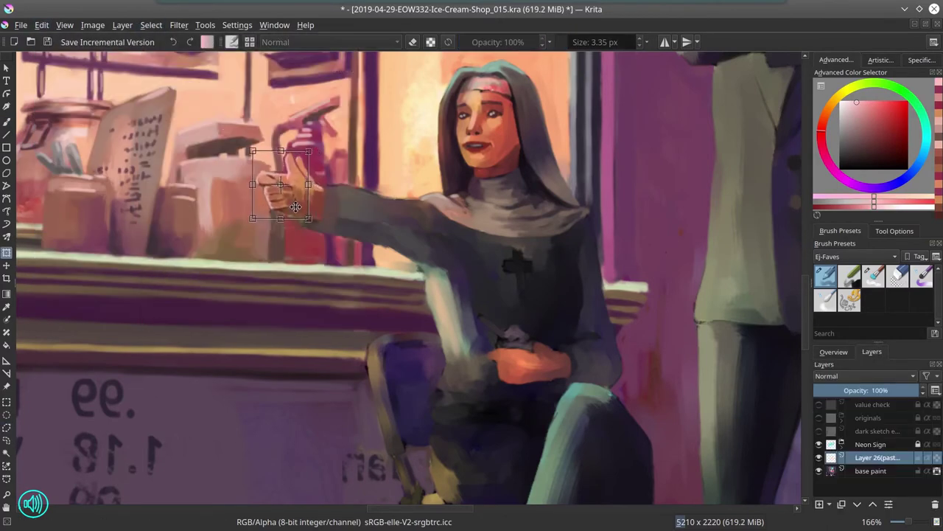
pyautogui.press('Return')
pyautogui.press('pagedown')
pyautogui.press('b')
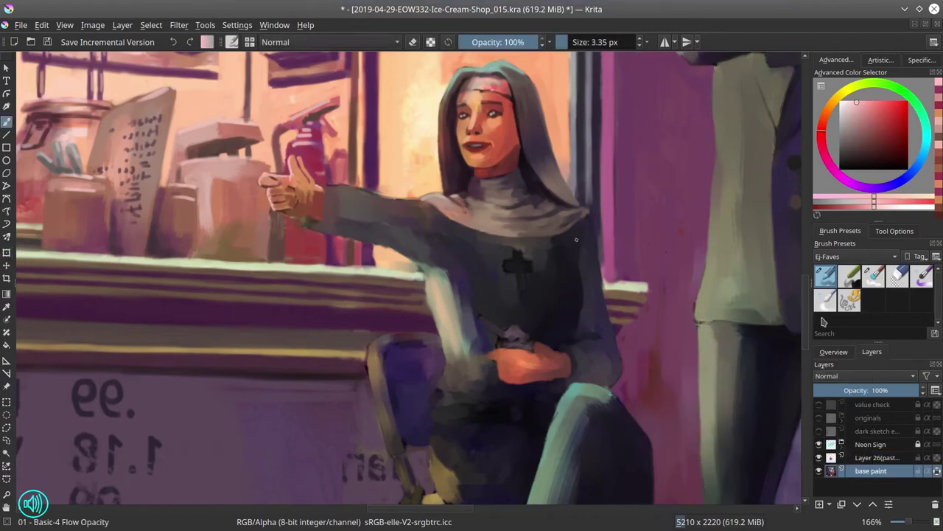
# Undo the pasted hand layer and lighten the top edge of the arm with orange skin tone
pyautogui.keyDown('ctrl'); pyautogui.click(283, 151); pyautogui.keyUp('ctrl')
pyautogui.hotkey('ctrl', 'z')
pyautogui.hotkey('ctrl', 'z')
pyautogui.keyDown('ctrl'); pyautogui.click(324, 174); pyautogui.keyUp('ctrl')
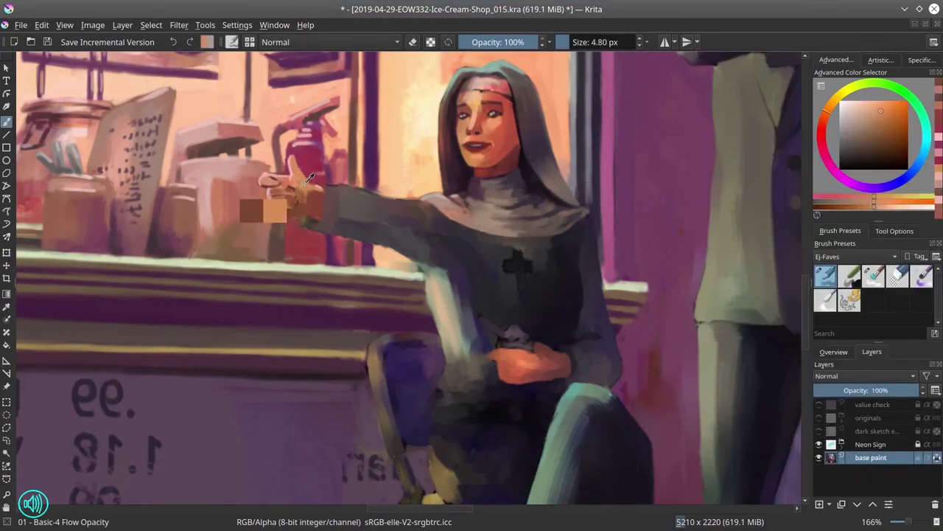
pyautogui.keyDown('ctrl'); pyautogui.click(324, 175); pyautogui.keyUp('ctrl')
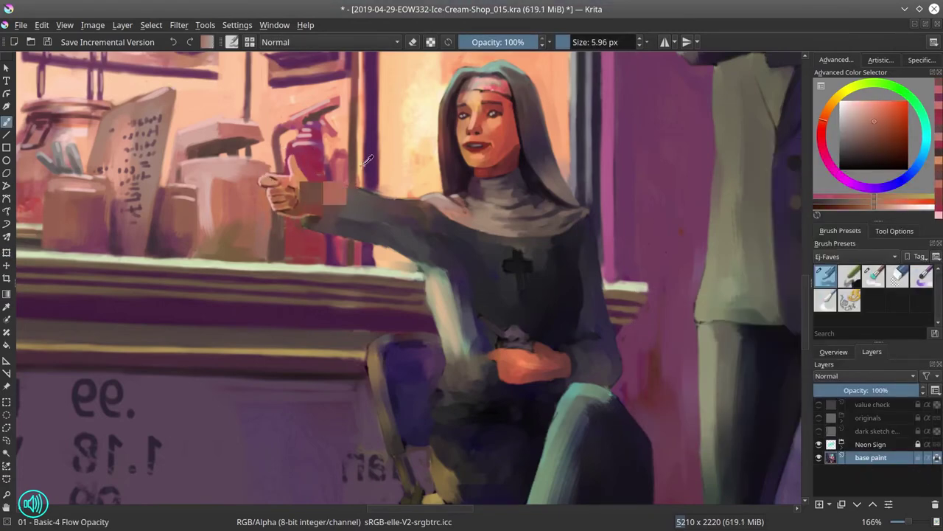
pyautogui.keyDown('ctrl'); pyautogui.click(331, 188); pyautogui.keyUp('ctrl')
pyautogui.moveTo(317, 193); pyautogui.dragTo(418, 203)
# Sample dark mauve and red tones, then switch the right docker to the Overview
pyautogui.keyDown('ctrl'); pyautogui.click(323, 217); pyautogui.keyUp('ctrl')
pyautogui.keyDown('ctrl'); pyautogui.click(323, 217); pyautogui.keyUp('ctrl')
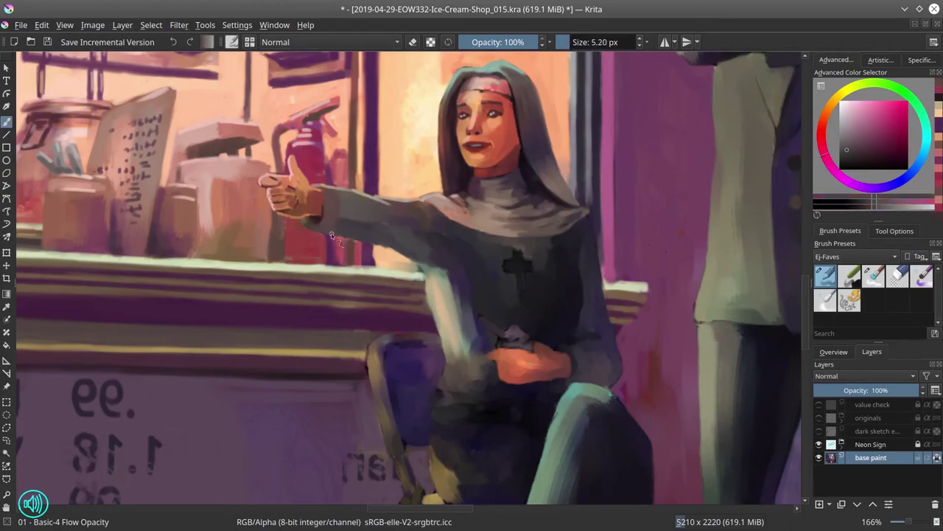
pyautogui.keyDown('ctrl'); pyautogui.click(395, 253); pyautogui.keyUp('ctrl')
pyautogui.keyDown('ctrl'); pyautogui.click(416, 305); pyautogui.keyUp('ctrl')
pyautogui.keyDown('ctrl'); pyautogui.click(416, 304); pyautogui.keyUp('ctrl')
pyautogui.keyDown('ctrl'); pyautogui.click(409, 258); pyautogui.keyUp('ctrl')
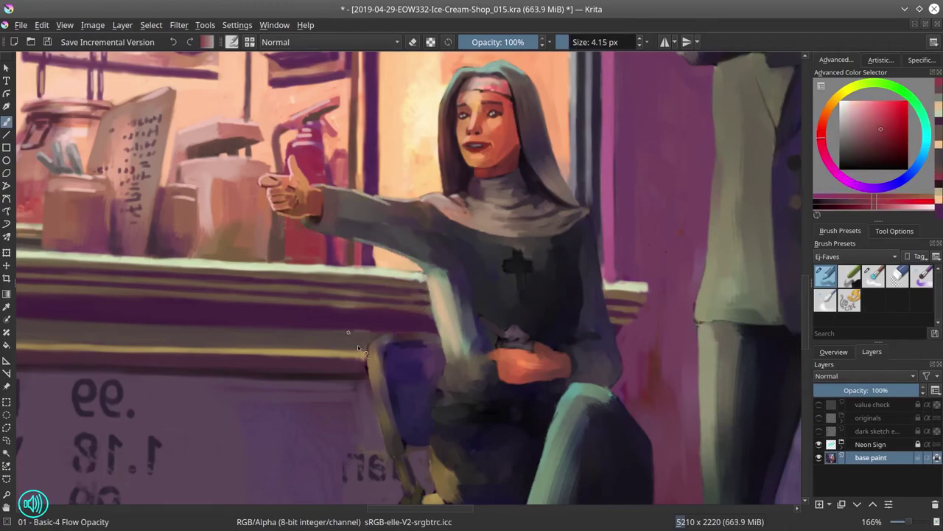
pyautogui.click(833, 352)
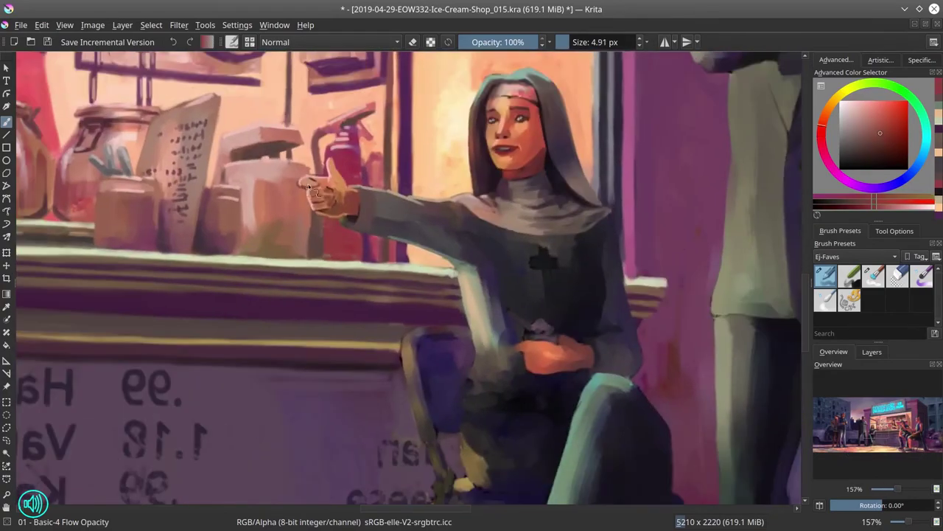
# Zoom in and save the painting
pyautogui.scroll(3, 461, 369)
pyautogui.scroll(3, 286, 182)
pyautogui.hotkey('ctrl', 's')
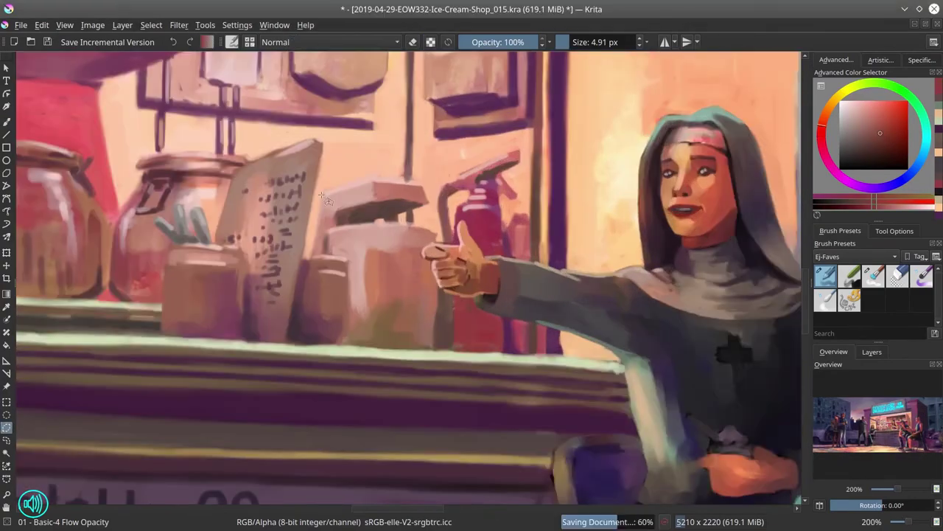
# Select the box beside the fire extinguisher and shift it pale blue-grey with HSV Adjustment
pyautogui.moveTo(426, 231); pyautogui.dragTo(413, 210)
pyautogui.scroll(-4, 413, 210)
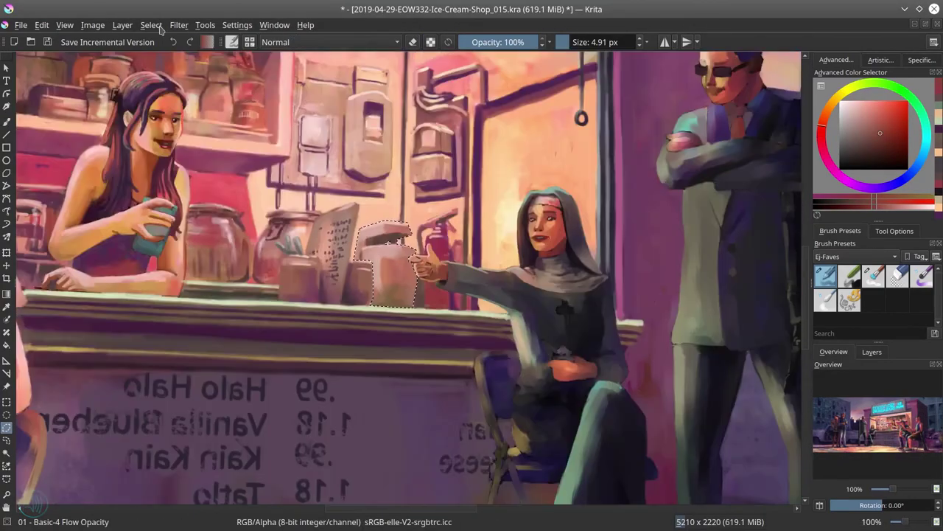
pyautogui.hotkey('ctrl', 'u')
pyautogui.scroll(-1, 413, 243)
pyautogui.press('Escape')
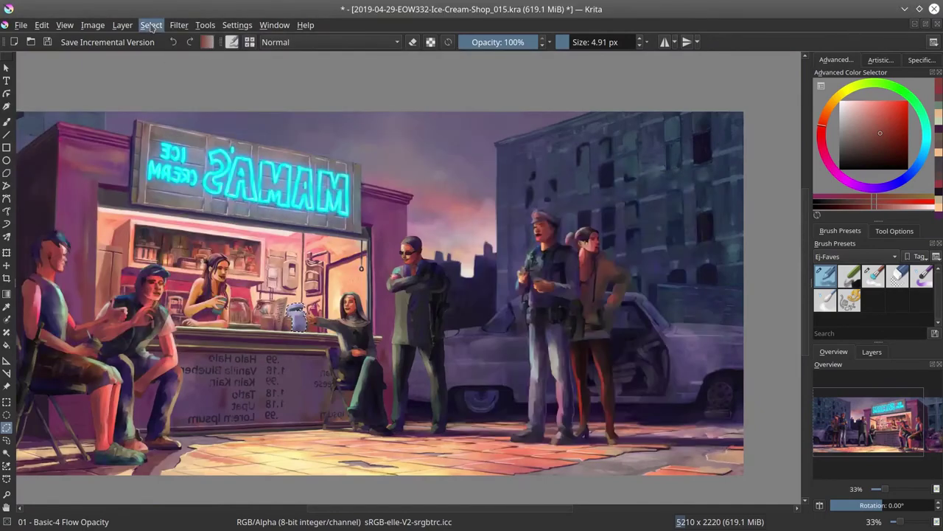
pyautogui.scroll(-2, 486, 283)
pyautogui.click(179, 25)
pyautogui.moveTo(196, 56)
pyautogui.click(528, 173)
pyautogui.press('Escape')
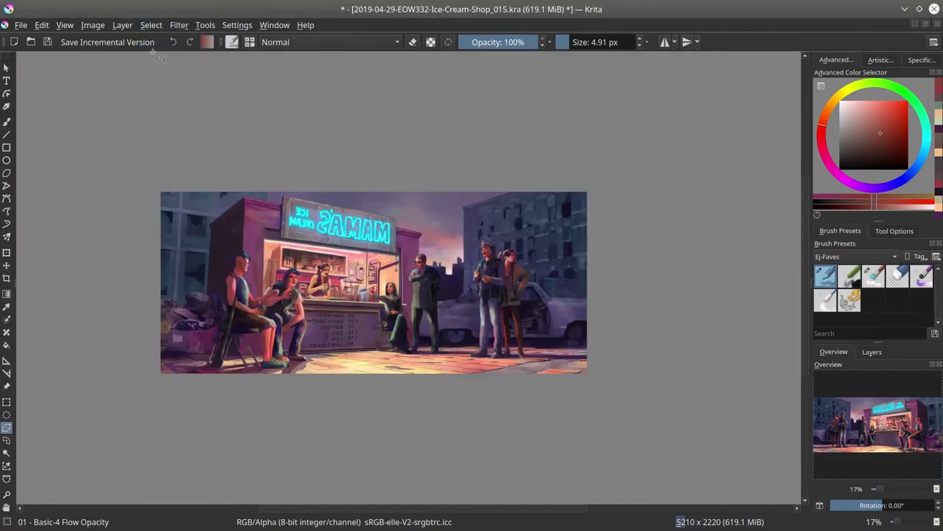
# Mirror the view to check composition, then pick dark purple from the robe with a smaller brush
pyautogui.press('m')
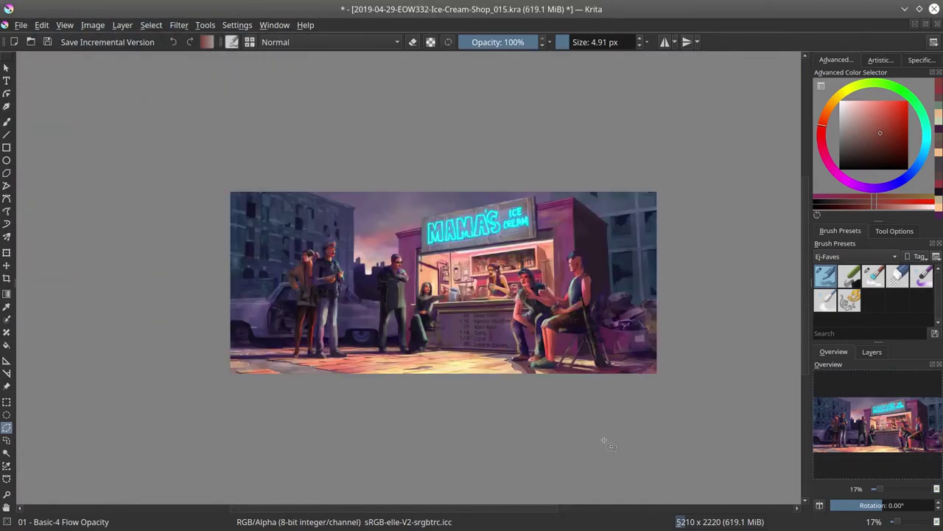
pyautogui.press('b')
pyautogui.scroll(5, 435, 280)
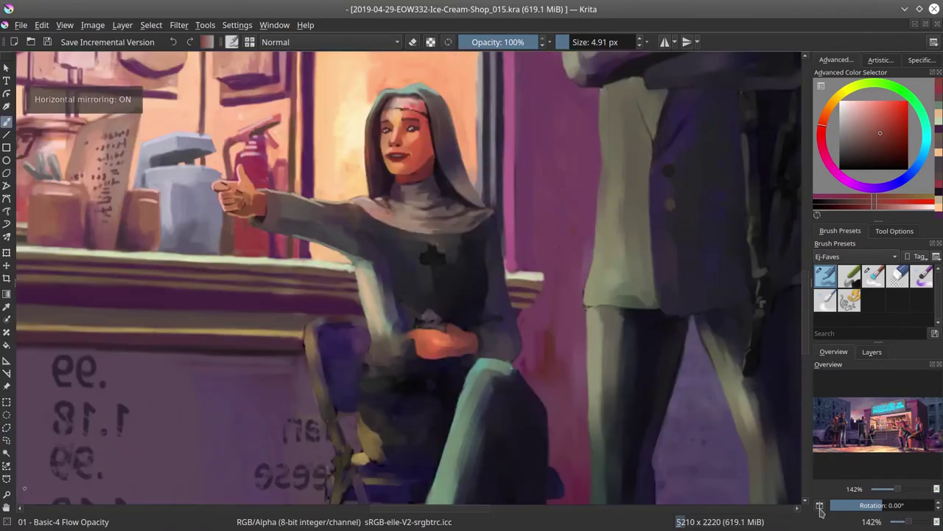
pyautogui.keyDown('ctrl'); pyautogui.click(442, 271); pyautogui.keyUp('ctrl')
pyautogui.press('[')
pyautogui.press('[')
pyautogui.press('[')
# Paint a dark necklace chain running down to the nun's cross
pyautogui.keyDown('ctrl'); pyautogui.click(440, 254); pyautogui.keyUp('ctrl')
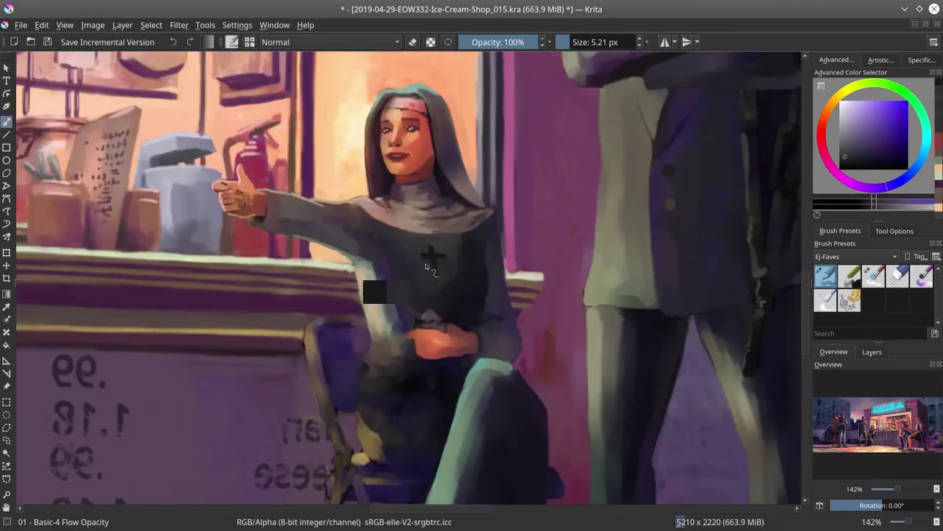
pyautogui.keyDown('ctrl'); pyautogui.click(440, 251); pyautogui.keyUp('ctrl')
pyautogui.press('[')
pyautogui.moveTo(396, 199); pyautogui.dragTo(423, 233)
pyautogui.press(']')
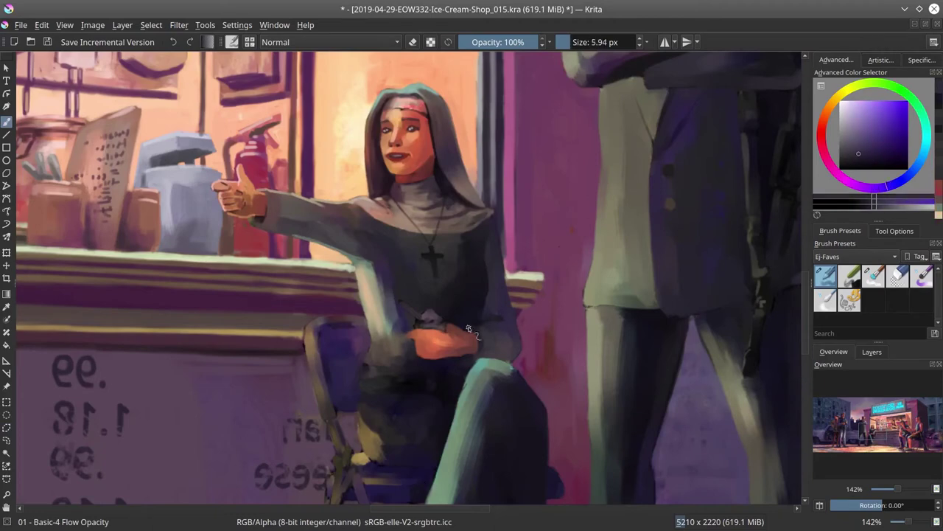
# Paint a light yellow-olive stroke beside the nun's hands
pyautogui.keyDown('ctrl'); pyautogui.click(371, 330); pyautogui.keyUp('ctrl')
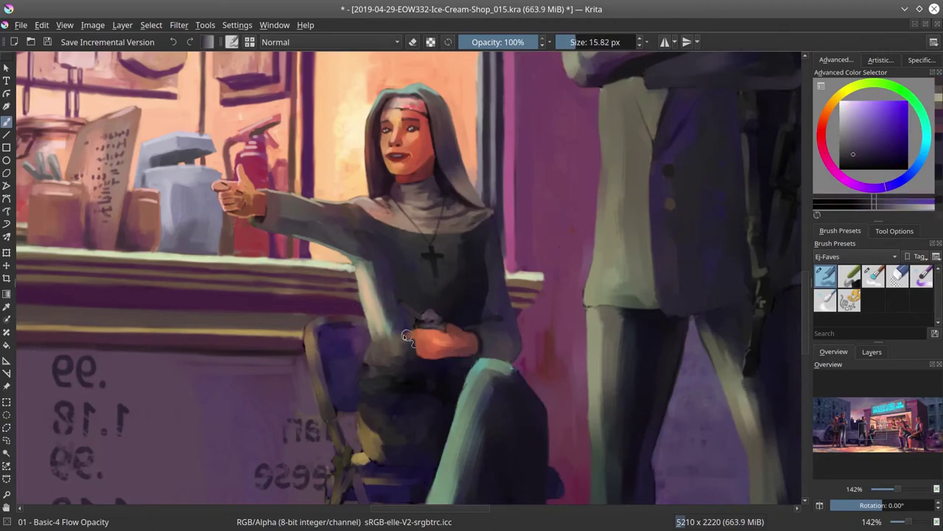
pyautogui.press('[')
pyautogui.keyDown('ctrl'); pyautogui.click(428, 318); pyautogui.keyUp('ctrl')
pyautogui.moveTo(399, 303)
pyautogui.mouseDown()
pyautogui.moveTo(425, 337)
pyautogui.moveTo(451, 336)
pyautogui.moveTo(452, 321)
pyautogui.moveTo(409, 341)
pyautogui.moveTo(425, 396)
pyautogui.moveTo(420, 329)
pyautogui.moveTo(451, 335)
pyautogui.mouseUp()
# Sample reddish skin and dark purple tones near the hands and knee, then zoom out
pyautogui.keyDown('ctrl'); pyautogui.click(451, 335); pyautogui.keyUp('ctrl')
pyautogui.press(']')
pyautogui.keyDown('ctrl'); pyautogui.click(451, 335); pyautogui.keyUp('ctrl')
pyautogui.press('[')
pyautogui.press('[')
pyautogui.press('[')
pyautogui.press('[')
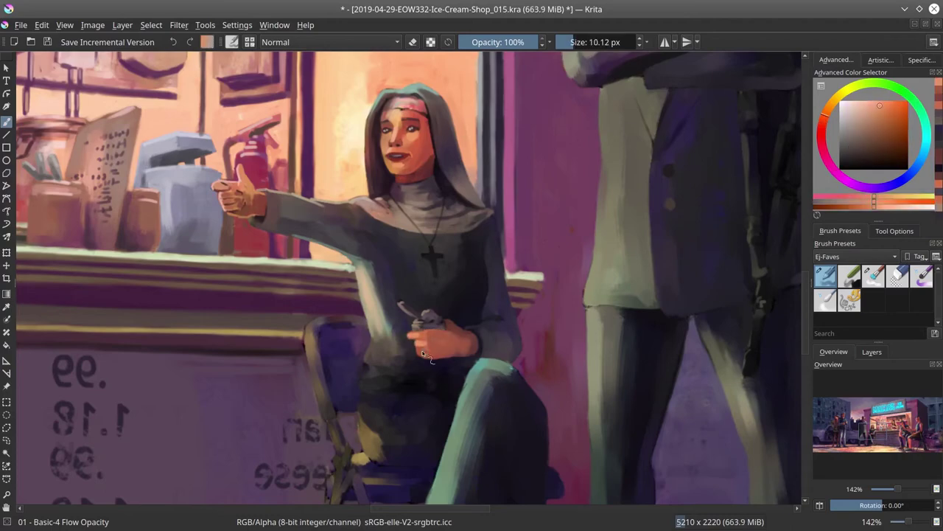
pyautogui.keyDown('ctrl'); pyautogui.click(472, 346); pyautogui.keyUp('ctrl')
pyautogui.keyDown('ctrl'); pyautogui.click(487, 354); pyautogui.keyUp('ctrl')
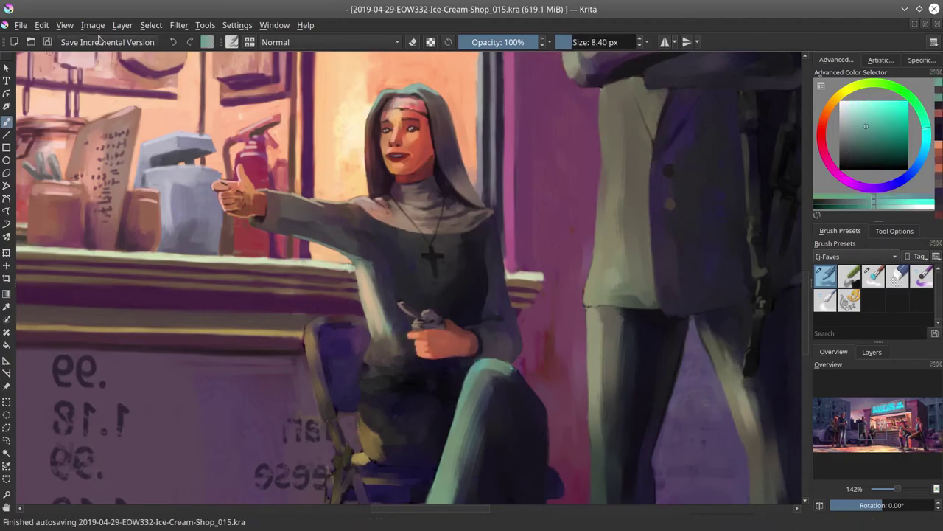
pyautogui.scroll(-6, 542, 359)
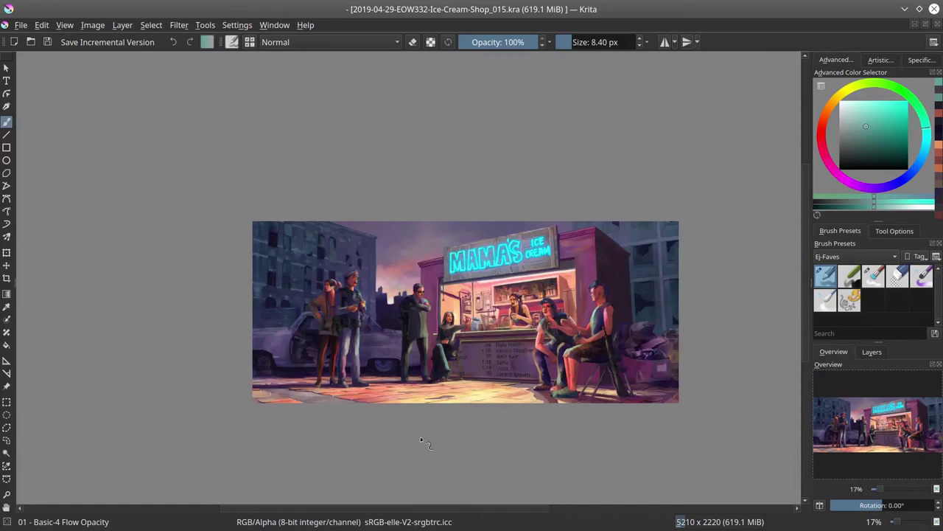
pyautogui.press('2')
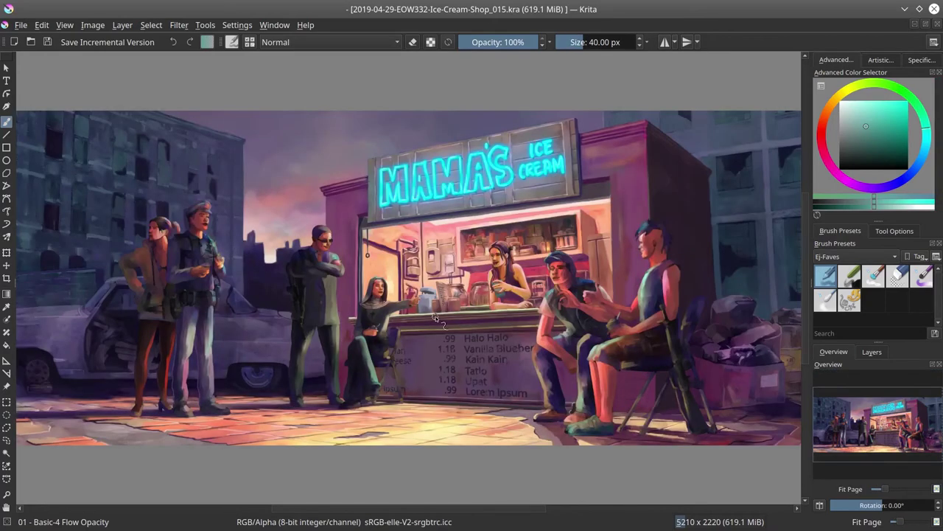
pyautogui.scroll(-3, 435, 317)
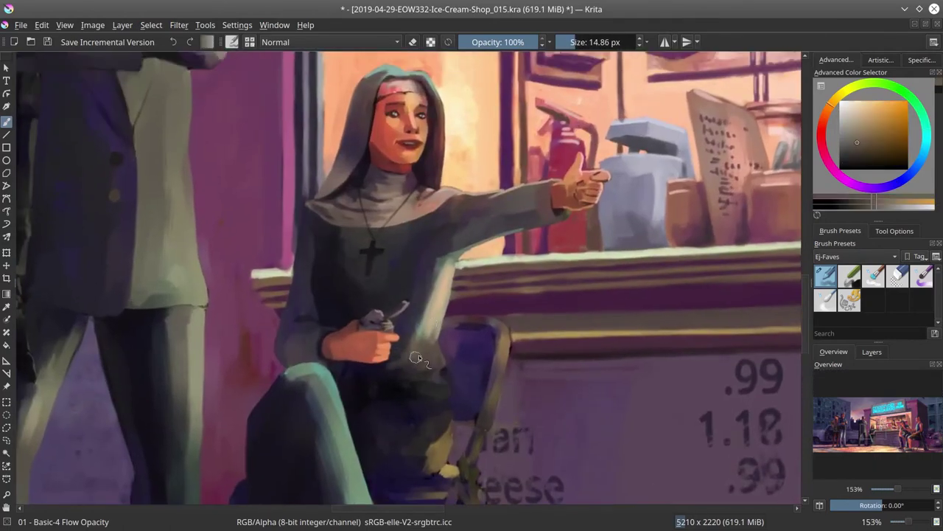
# Sample orange, purple and chair colours around the nun's robe, adjusting brush size
pyautogui.keyDown('ctrl'); pyautogui.click(417, 358); pyautogui.keyUp('ctrl')
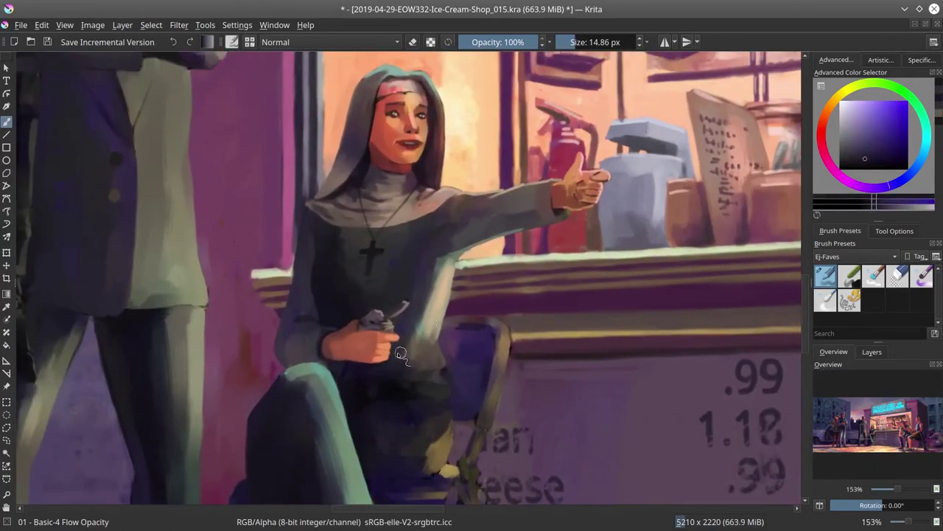
pyautogui.press('[')
pyautogui.press('[')
pyautogui.keyDown('ctrl'); pyautogui.click(412, 365); pyautogui.keyUp('ctrl')
pyautogui.keyDown('ctrl'); pyautogui.click(398, 373); pyautogui.keyUp('ctrl')
pyautogui.press(']')
pyautogui.keyDown('ctrl'); pyautogui.click(364, 377); pyautogui.keyUp('ctrl')
pyautogui.keyDown('ctrl'); pyautogui.click(413, 373); pyautogui.keyUp('ctrl')
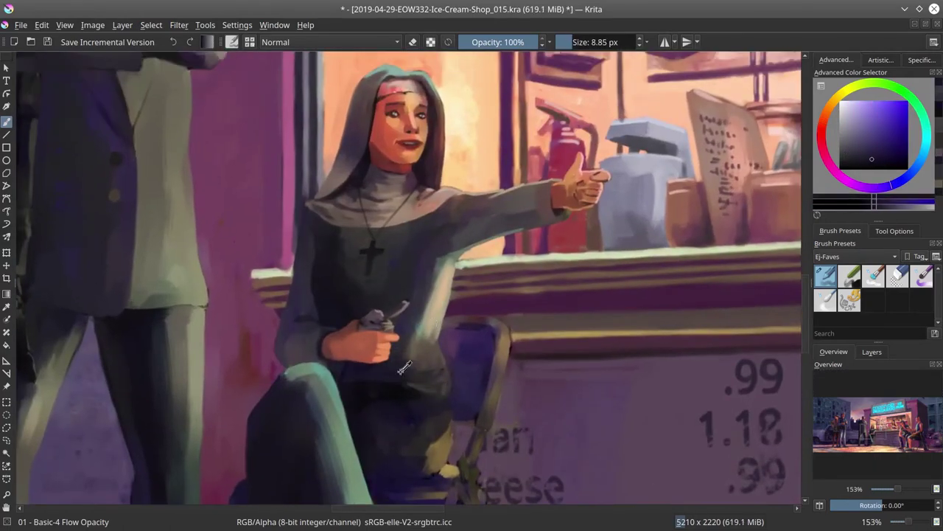
pyautogui.keyDown('ctrl'); pyautogui.click(446, 368); pyautogui.keyUp('ctrl')
pyautogui.keyDown('ctrl'); pyautogui.click(448, 346); pyautogui.keyUp('ctrl')
pyautogui.press('[')
pyautogui.keyDown('ctrl'); pyautogui.click(451, 326); pyautogui.keyUp('ctrl')
pyautogui.keyDown('ctrl'); pyautogui.click(451, 327); pyautogui.keyUp('ctrl')
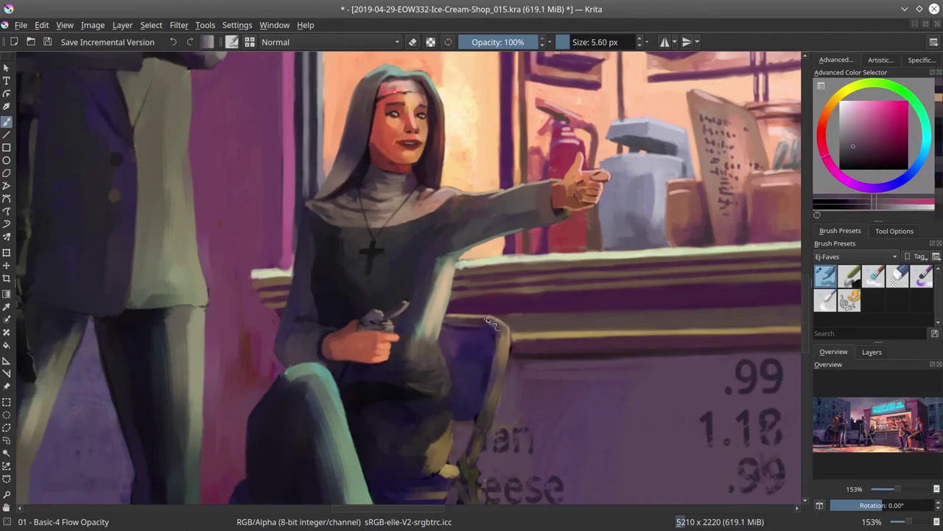
pyautogui.keyDown('ctrl'); pyautogui.click(500, 353); pyautogui.keyUp('ctrl')
pyautogui.keyDown('ctrl'); pyautogui.click(385, 500); pyautogui.keyUp('ctrl')
# Sample green from the lit leg and purple tones from the chair while resizing the brush
pyautogui.scroll(-1, 369, 479)
pyautogui.keyDown('ctrl'); pyautogui.click(363, 463); pyautogui.keyUp('ctrl')
pyautogui.press(']')
pyautogui.press(']')
pyautogui.keyDown('ctrl'); pyautogui.click(412, 420); pyautogui.keyUp('ctrl')
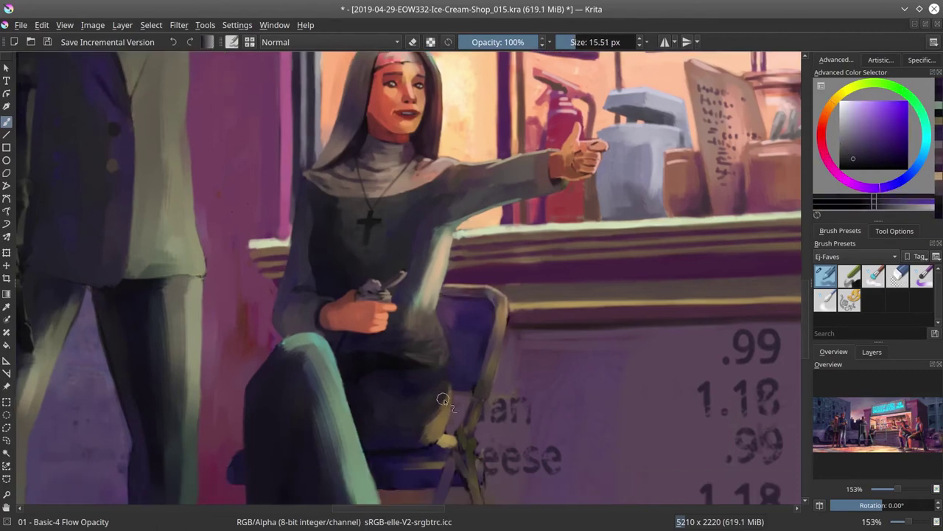
pyautogui.keyDown('ctrl'); pyautogui.click(448, 398); pyautogui.keyUp('ctrl')
pyautogui.press('[')
pyautogui.keyDown('ctrl'); pyautogui.click(448, 395); pyautogui.keyUp('ctrl')
pyautogui.keyDown('ctrl'); pyautogui.click(495, 311); pyautogui.keyUp('ctrl')
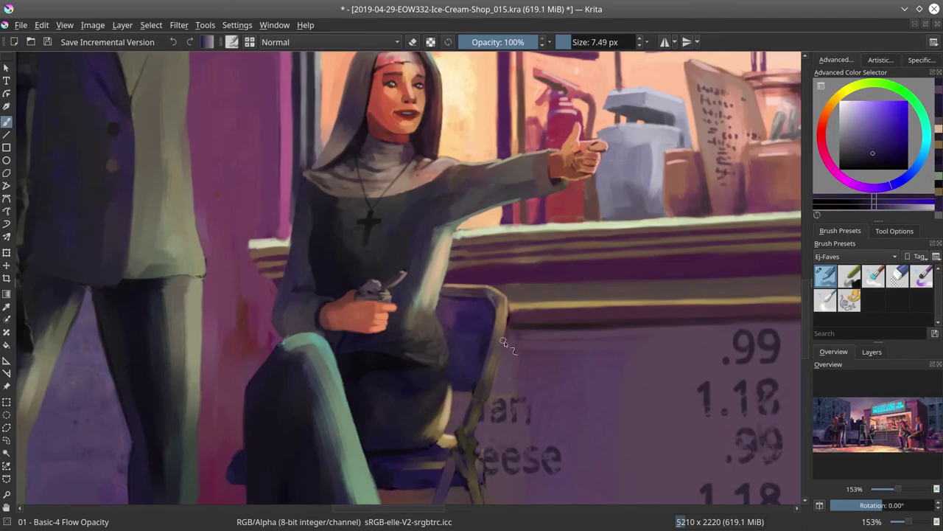
pyautogui.keyDown('ctrl'); pyautogui.click(502, 341); pyautogui.keyUp('ctrl')
pyautogui.press('[')
pyautogui.keyDown('ctrl'); pyautogui.click(495, 289); pyautogui.keyUp('ctrl')
pyautogui.press(']')
pyautogui.press(']')
pyautogui.keyDown('ctrl'); pyautogui.click(499, 368); pyautogui.keyUp('ctrl')
pyautogui.press('[')
# Paint a pale tan highlight down the folding chair leg and save the painting
pyautogui.scroll(-4, 413, 325)
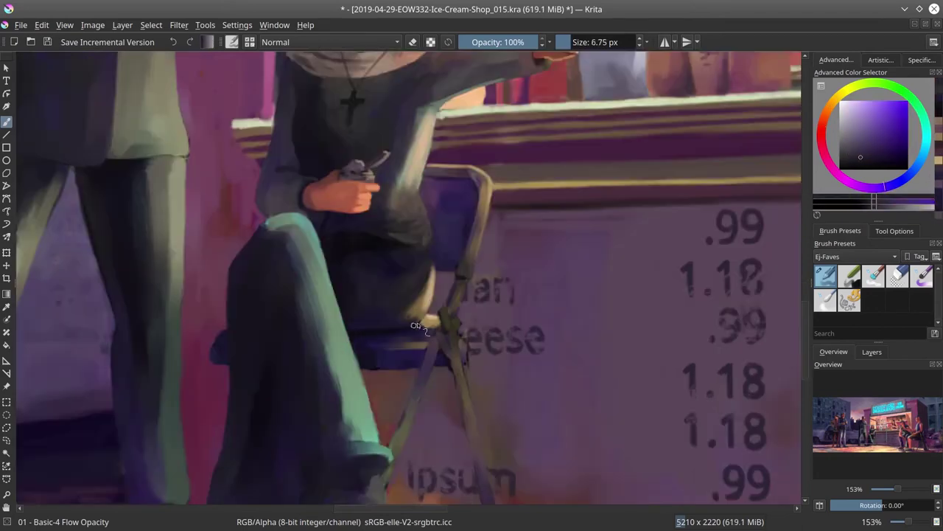
pyautogui.keyDown('ctrl'); pyautogui.click(418, 326); pyautogui.keyUp('ctrl')
pyautogui.press('[')
pyautogui.keyDown('ctrl'); pyautogui.click(446, 346); pyautogui.keyUp('ctrl')
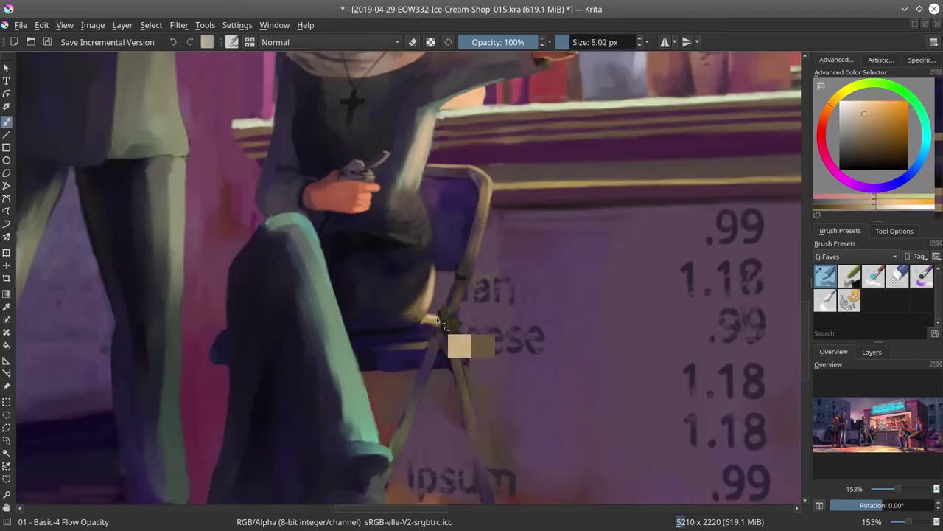
pyautogui.keyDown('ctrl'); pyautogui.click(442, 328); pyautogui.keyUp('ctrl')
pyautogui.keyDown('ctrl'); pyautogui.click(443, 310); pyautogui.keyUp('ctrl')
pyautogui.keyDown('ctrl'); pyautogui.click(445, 293); pyautogui.keyUp('ctrl')
pyautogui.keyDown('ctrl'); pyautogui.click(439, 348); pyautogui.keyUp('ctrl')
pyautogui.press(']')
pyautogui.moveTo(440, 346); pyautogui.dragTo(465, 385)
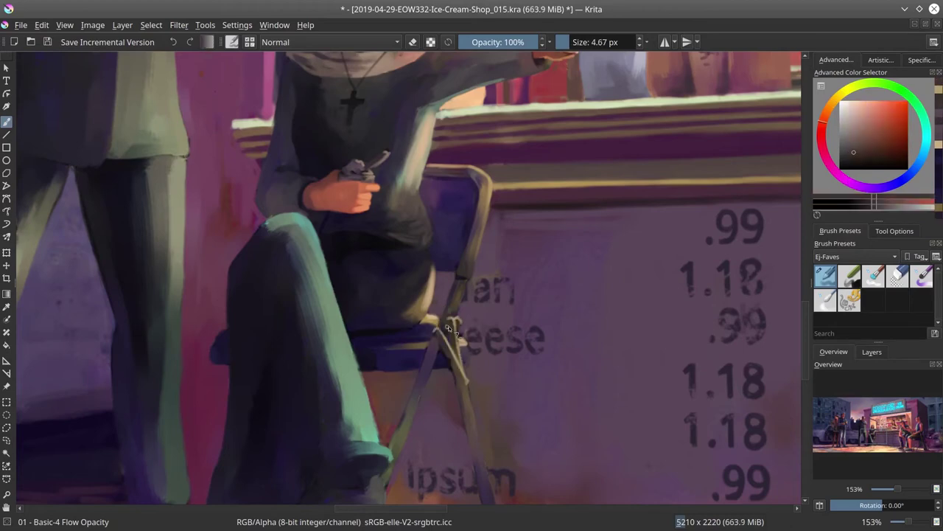
pyautogui.keyDown('ctrl'); pyautogui.click(446, 444); pyautogui.keyUp('ctrl')
pyautogui.scroll(-2, 448, 444)
pyautogui.hotkey('ctrl', 's')
# Paint a long light tan highlight down the lit leg, zoom out and save again
pyautogui.press(']')
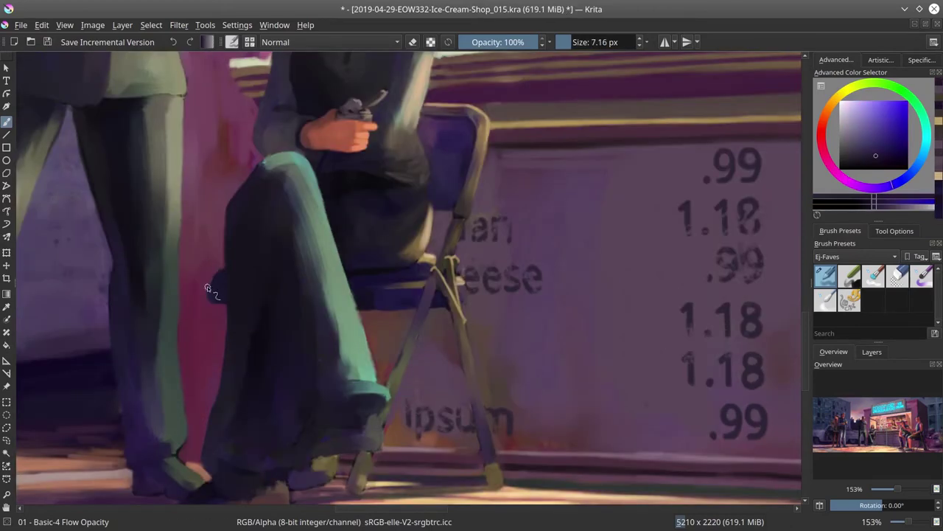
pyautogui.keyDown('ctrl'); pyautogui.click(306, 177); pyautogui.keyUp('ctrl')
pyautogui.press(']')
pyautogui.moveTo(315, 180); pyautogui.dragTo(379, 358)
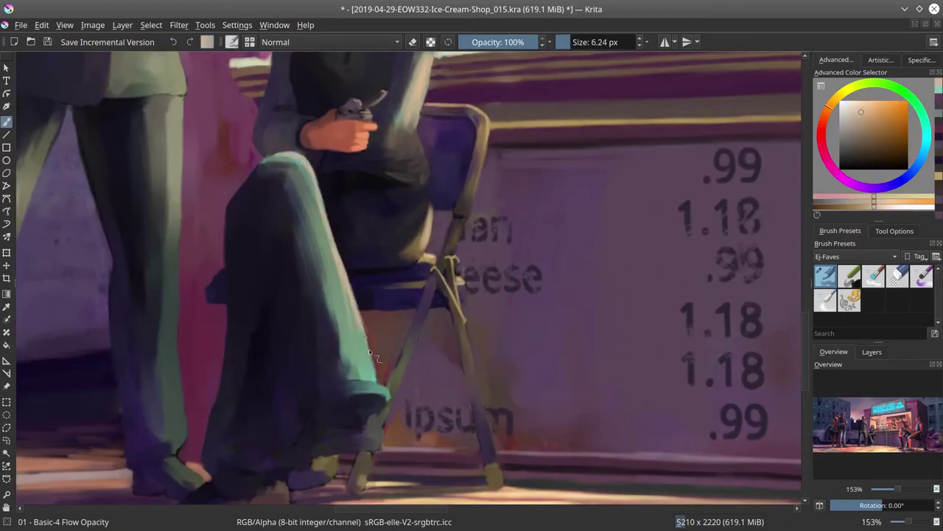
pyautogui.keyDown('ctrl'); pyautogui.click(378, 359); pyautogui.keyUp('ctrl')
pyautogui.scroll(-2, 378, 369)
pyautogui.keyDown('ctrl'); pyautogui.click(398, 310); pyautogui.keyUp('ctrl')
pyautogui.keyDown('ctrl'); pyautogui.click(361, 425); pyautogui.keyUp('ctrl')
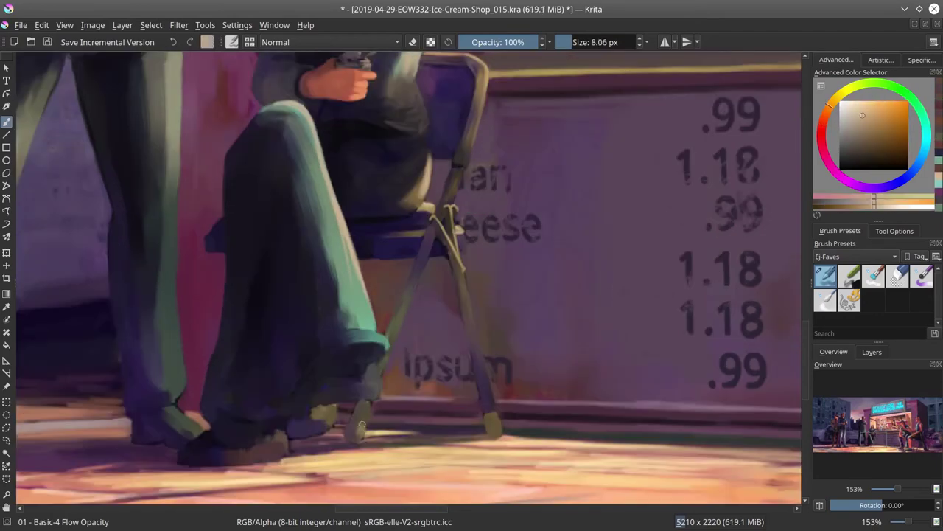
pyautogui.keyDown('ctrl'); pyautogui.click(469, 288); pyautogui.keyUp('ctrl')
pyautogui.keyDown('ctrl'); pyautogui.click(544, 427); pyautogui.keyUp('ctrl')
pyautogui.press('-')
pyautogui.press('-')
pyautogui.press('-')
pyautogui.press('-')
pyautogui.press('-')
pyautogui.click(47, 42)
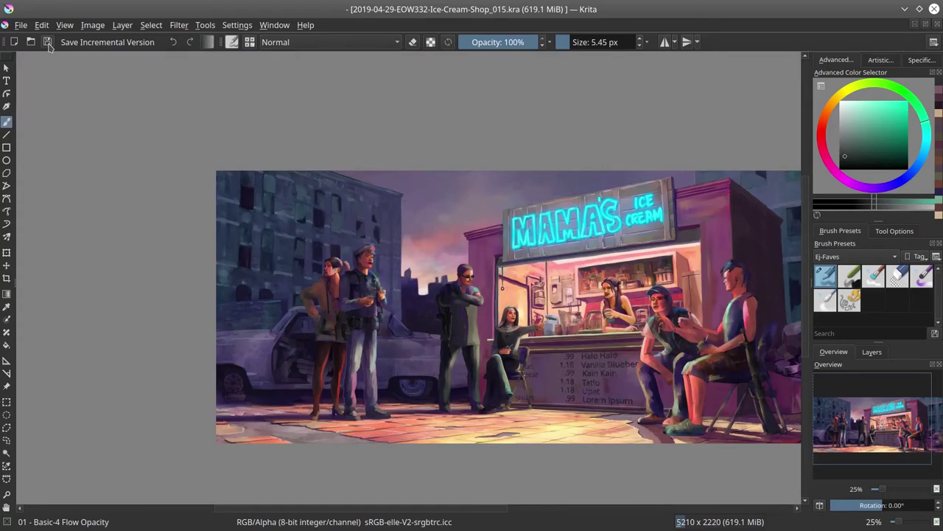
# Zoom in on the seated figure and darken her boot with a broad dark purple stroke
pyautogui.press('+')
pyautogui.press('+')
pyautogui.press('+')
pyautogui.press('+')
pyautogui.press('+')
pyautogui.scroll(-3, 501, 379)
pyautogui.keyDown('ctrl'); pyautogui.click(501, 379); pyautogui.keyUp('ctrl')
pyautogui.press('[')
pyautogui.press('[')
pyautogui.keyDown('ctrl'); pyautogui.click(505, 357); pyautogui.keyUp('ctrl')
pyautogui.moveTo(475, 349); pyautogui.dragTo(506, 357)
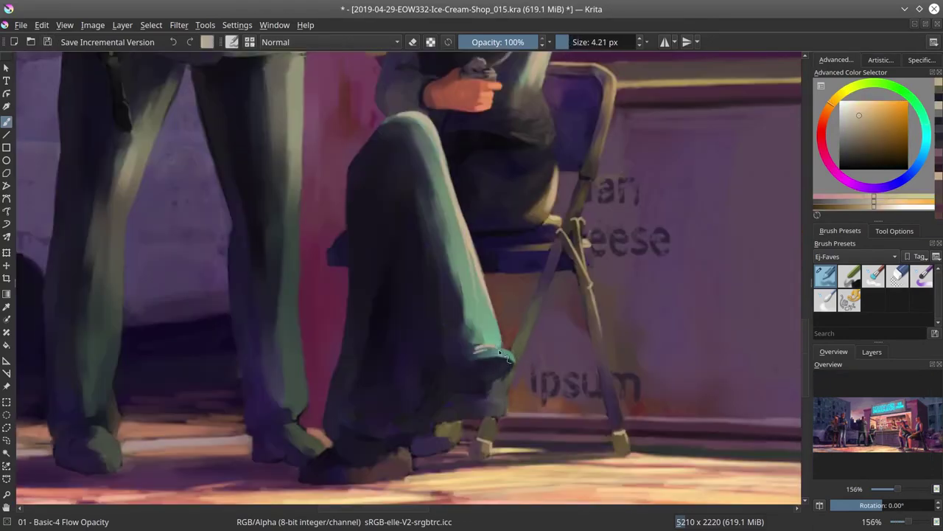
pyautogui.keyDown('ctrl'); pyautogui.click(493, 380); pyautogui.keyUp('ctrl')
pyautogui.keyDown('ctrl'); pyautogui.click(494, 380); pyautogui.keyUp('ctrl')
pyautogui.press(']')
pyautogui.press(']')
pyautogui.press(']')
pyautogui.press(']')
pyautogui.moveTo(446, 389); pyautogui.dragTo(437, 441)
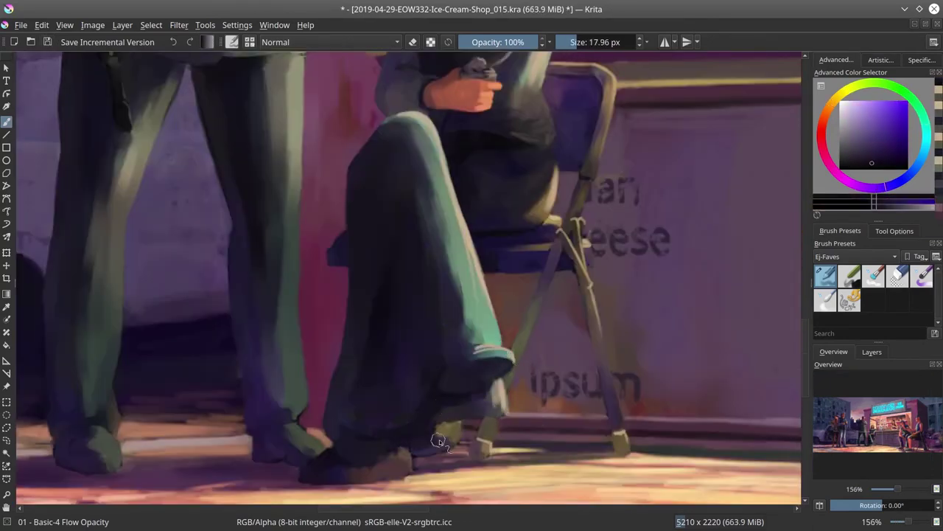
# Touch up the trouser hem and boot, extending the dark purple robe hem toward the shoe
pyautogui.keyDown('ctrl'); pyautogui.click(438, 441); pyautogui.keyUp('ctrl')
pyautogui.press('[')
pyautogui.press('[')
pyautogui.press('[')
pyautogui.press(']')
pyautogui.moveTo(328, 372); pyautogui.dragTo(346, 424)
pyautogui.moveTo(369, 390); pyautogui.dragTo(384, 436)
pyautogui.keyDown('ctrl'); pyautogui.click(505, 376); pyautogui.keyUp('ctrl')
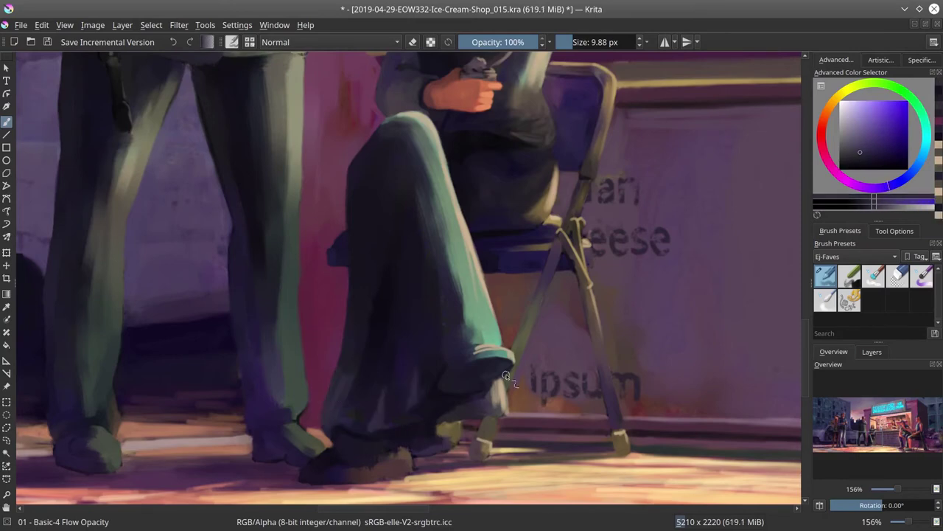
pyautogui.keyDown('ctrl'); pyautogui.click(505, 376); pyautogui.keyUp('ctrl')
pyautogui.press('[')
pyautogui.press(']')
pyautogui.keyDown('ctrl'); pyautogui.click(471, 442); pyautogui.keyUp('ctrl')
pyautogui.press(']')
pyautogui.press(']')
pyautogui.press(']')
pyautogui.press('[')
pyautogui.press('[')
pyautogui.press('[')
pyautogui.press('[')
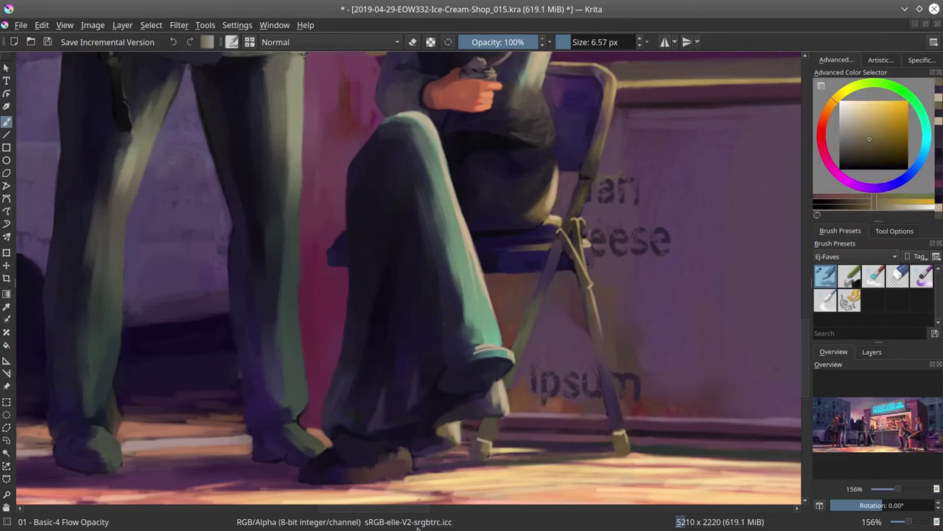
# Save the painting after viewing the whole canvas, then zoom back onto the legs and shoes
pyautogui.press('-')
pyautogui.press('-')
pyautogui.press('-')
pyautogui.press('-')
pyautogui.press('-')
pyautogui.hotkey('ctrl', 's')
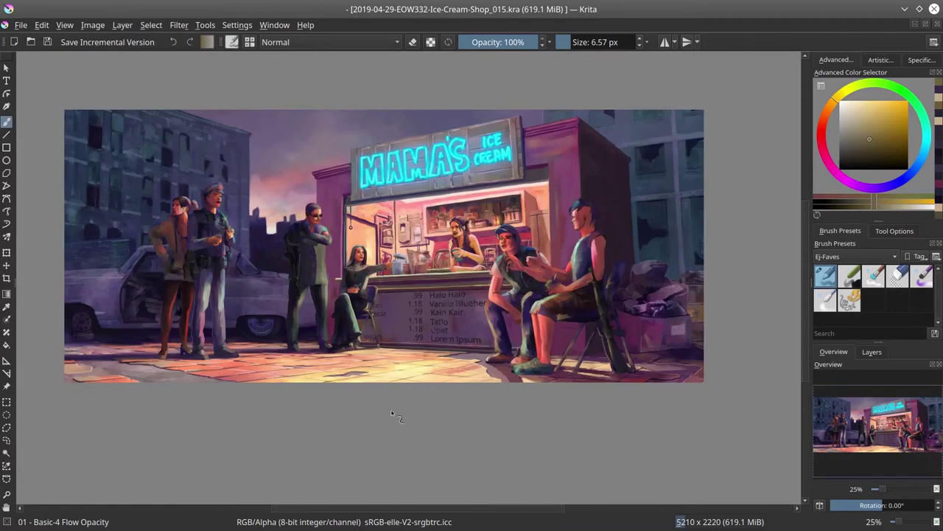
pyautogui.press('+')
pyautogui.press('+')
pyautogui.press('+')
pyautogui.press('+')
pyautogui.press('+')
# Refine the man's shoe edges with sampled purple and peach strokes, then save
pyautogui.keyDown('ctrl'); pyautogui.click(285, 459); pyautogui.keyUp('ctrl')
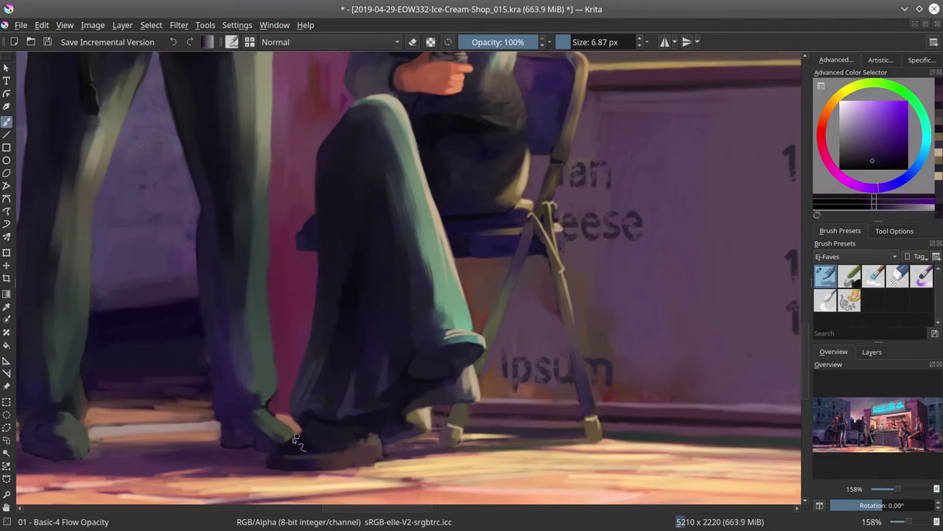
pyautogui.keyDown('ctrl'); pyautogui.click(317, 445); pyautogui.keyUp('ctrl')
pyautogui.keyDown('ctrl'); pyautogui.click(353, 440); pyautogui.keyUp('ctrl')
pyautogui.press('[')
pyautogui.press('[')
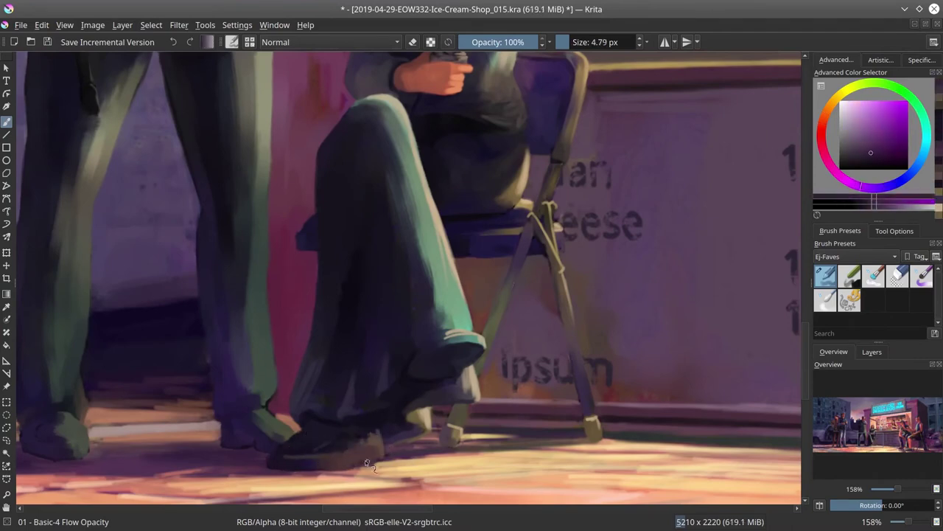
pyautogui.keyDown('ctrl'); pyautogui.click(366, 463); pyautogui.keyUp('ctrl')
pyautogui.press(']')
pyautogui.press(']')
pyautogui.hotkey('ctrl', 's')
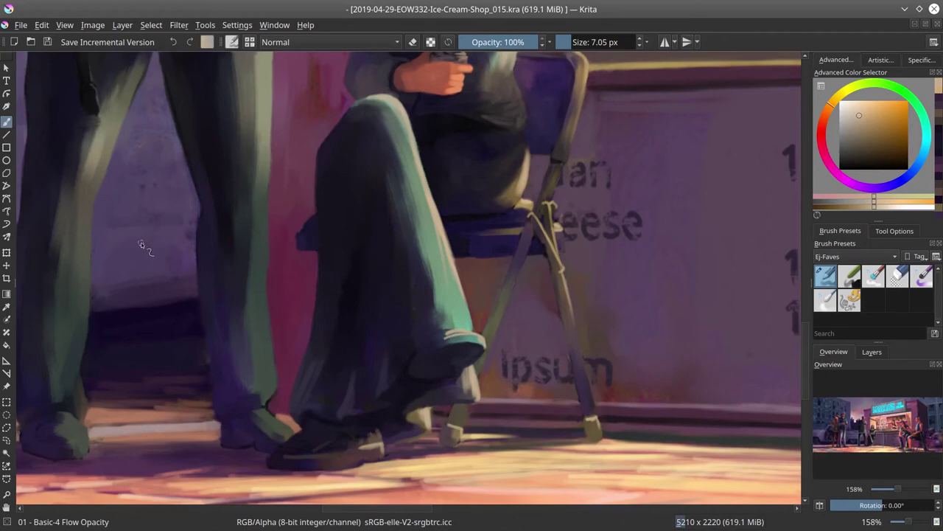
# Touch up the floor shadow near the shoes and the trouser hem with sampled teal and purple
pyautogui.moveTo(140, 241); pyautogui.dragTo(239, 223)
pyautogui.press('[')
pyautogui.keyDown('ctrl'); pyautogui.click(158, 445); pyautogui.keyUp('ctrl')
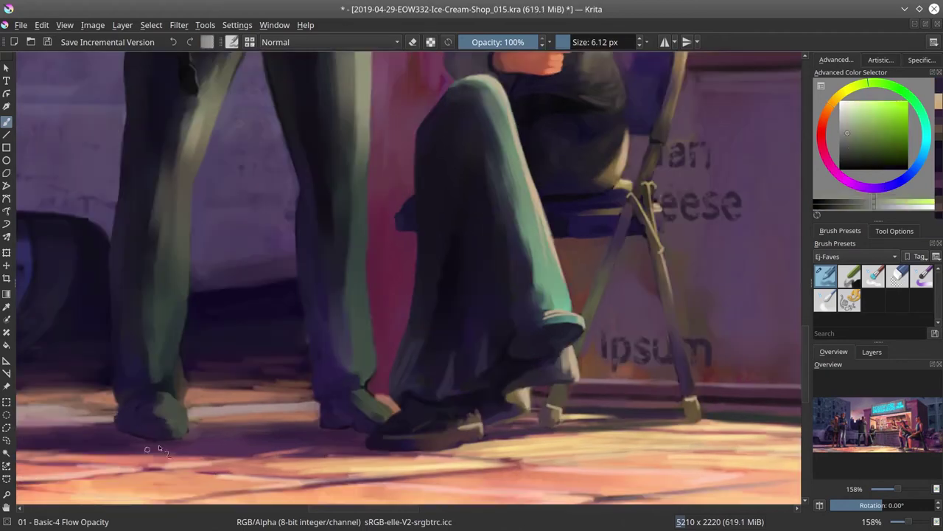
pyautogui.keyDown('ctrl'); pyautogui.click(176, 385); pyautogui.keyUp('ctrl')
pyautogui.keyDown('ctrl'); pyautogui.click(95, 421); pyautogui.keyUp('ctrl')
pyautogui.press(']')
pyautogui.press(']')
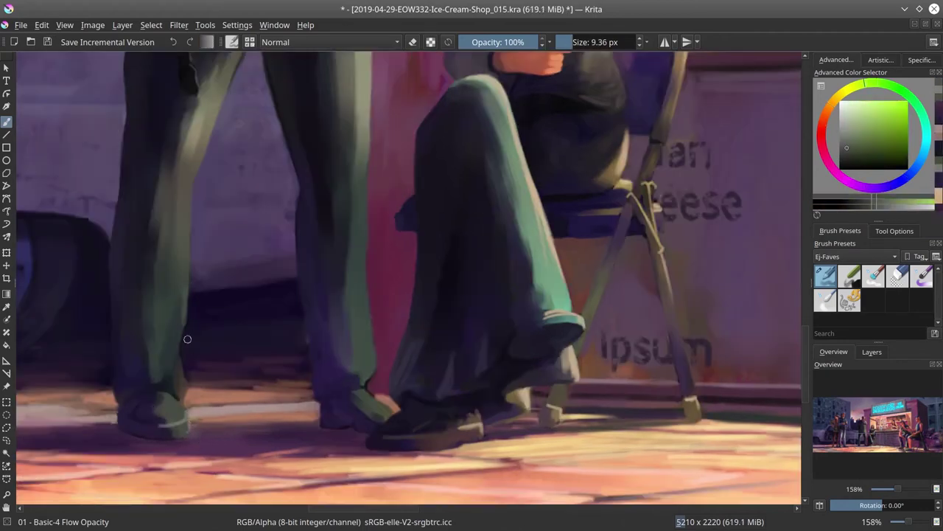
pyautogui.keyDown('ctrl'); pyautogui.click(175, 364); pyautogui.keyUp('ctrl')
pyautogui.press('[')
pyautogui.keyDown('ctrl'); pyautogui.click(129, 398); pyautogui.keyUp('ctrl')
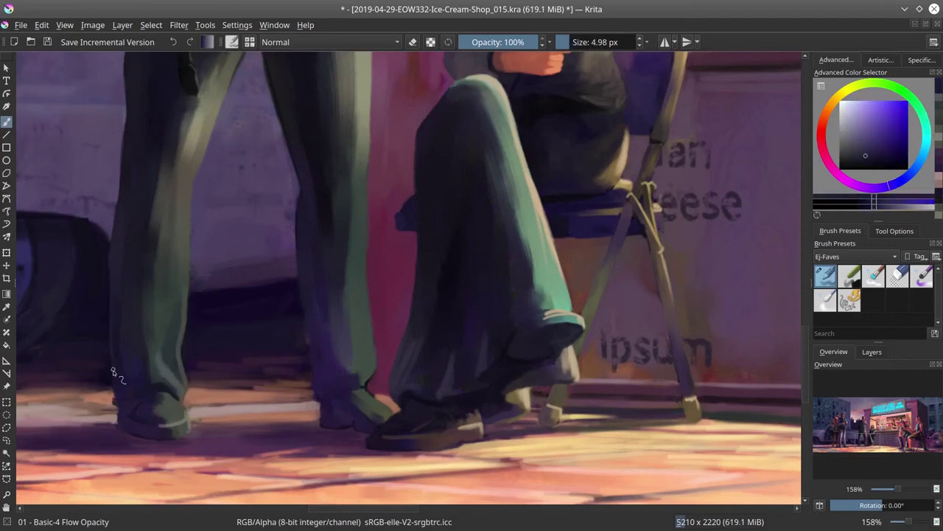
pyautogui.press(']')
pyautogui.keyDown('ctrl'); pyautogui.click(130, 324); pyautogui.keyUp('ctrl')
# Paint along the inner edge of the leg with dark shadow and pink tones
pyautogui.keyDown('ctrl'); pyautogui.click(325, 396); pyautogui.keyUp('ctrl')
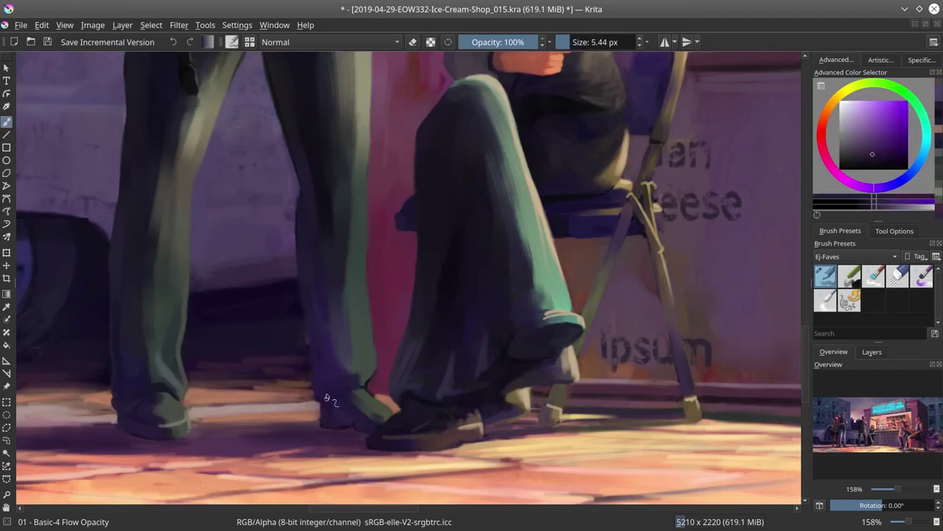
pyautogui.press(']')
pyautogui.keyDown('ctrl'); pyautogui.click(372, 392); pyautogui.keyUp('ctrl')
pyautogui.press(']')
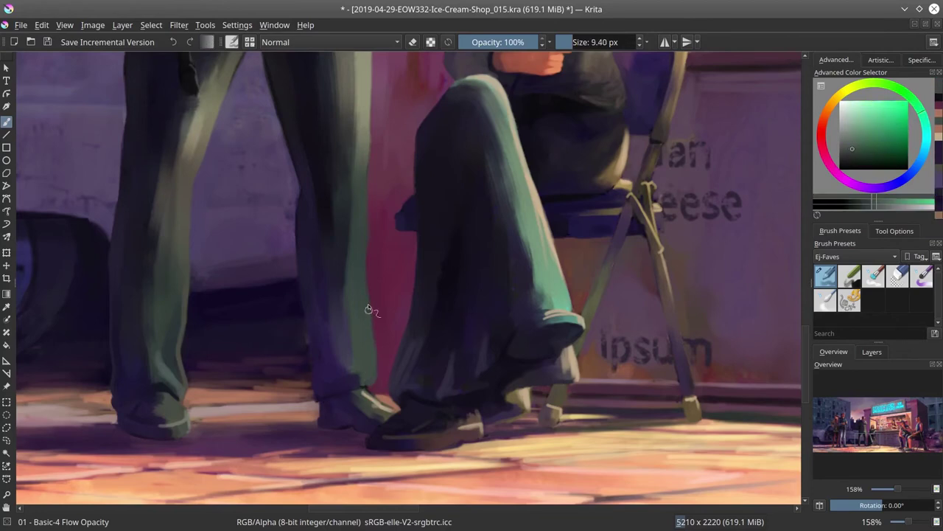
pyautogui.press('[')
pyautogui.keyDown('ctrl'); pyautogui.click(381, 374); pyautogui.keyUp('ctrl')
pyautogui.press('[')
# Add an olive highlight along the trouser leg using sampled dark greens
pyautogui.keyDown('ctrl'); pyautogui.click(313, 383); pyautogui.keyUp('ctrl')
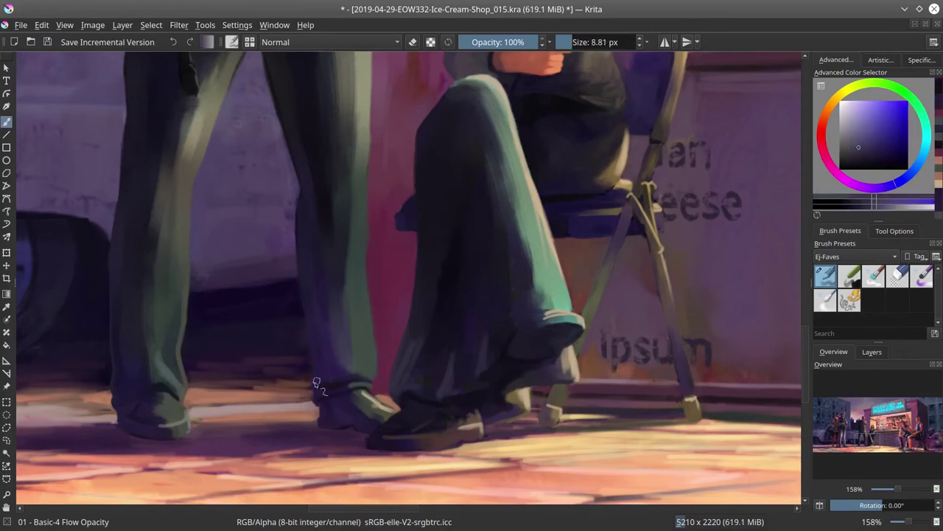
pyautogui.press(']')
pyautogui.press('[')
pyautogui.keyDown('ctrl'); pyautogui.click(302, 330); pyautogui.keyUp('ctrl')
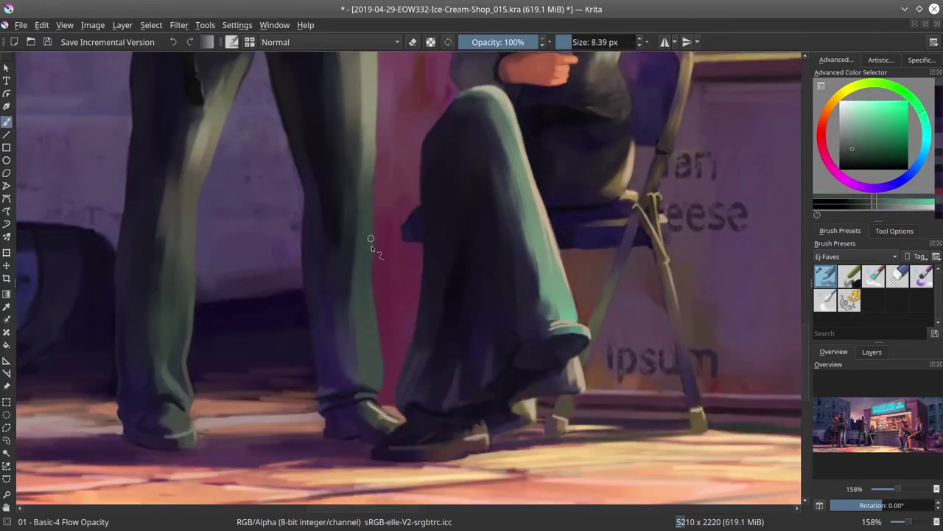
pyautogui.keyDown('ctrl'); pyautogui.click(371, 239); pyautogui.keyUp('ctrl')
pyautogui.press(']')
pyautogui.keyDown('ctrl'); pyautogui.click(375, 378); pyautogui.keyUp('ctrl')
pyautogui.press('[')
pyautogui.press('[')
pyautogui.press('[')
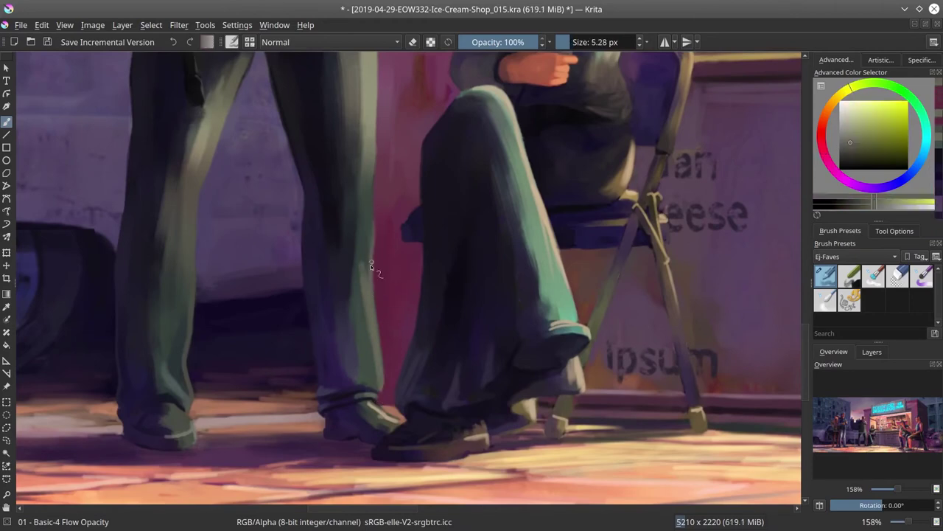
# Darken the shadow between the man's legs with purple and touch up the leg shadow
pyautogui.scroll(3, 372, 294)
pyautogui.keyDown('ctrl'); pyautogui.click(265, 188); pyautogui.keyUp('ctrl')
pyautogui.moveTo(258, 144); pyautogui.dragTo(244, 192)
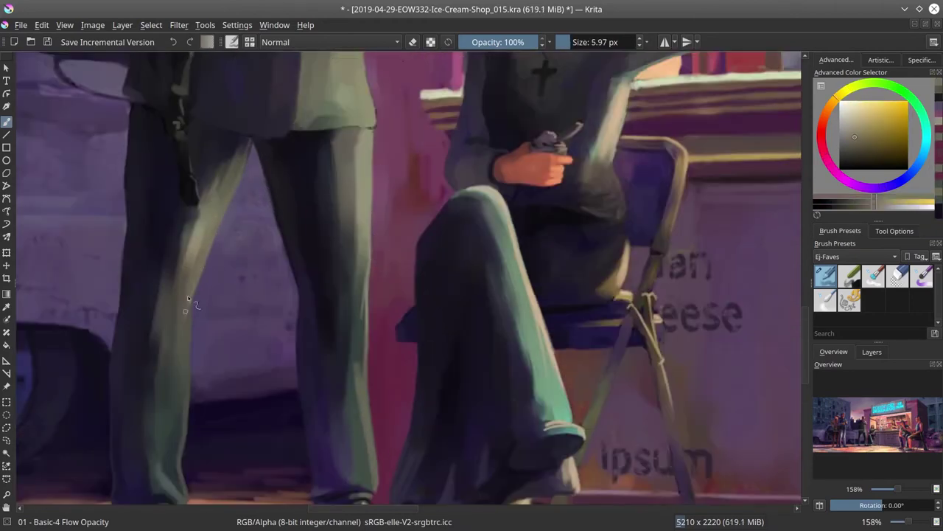
pyautogui.keyDown('ctrl'); pyautogui.click(236, 177); pyautogui.keyUp('ctrl')
pyautogui.press(']')
pyautogui.press(']')
pyautogui.scroll(-3, 297, 151)
pyautogui.scroll(3, 121, 329)
pyautogui.keyDown('ctrl'); pyautogui.click(121, 330); pyautogui.keyUp('ctrl')
pyautogui.press('[')
pyautogui.press('[')
pyautogui.press('[')
pyautogui.press('[')
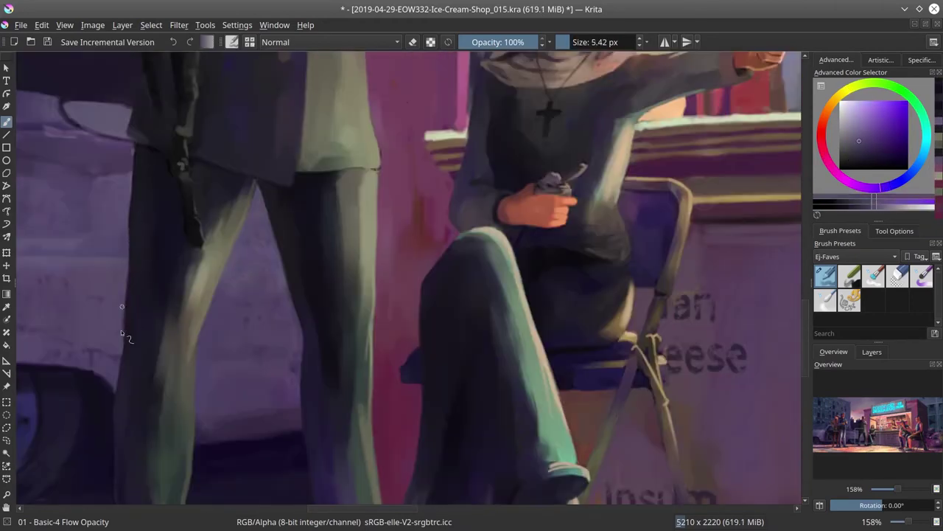
pyautogui.press('3')
pyautogui.click(47, 42)
# Try the Decrease Saturation mode and a blur brush, then return to the Basic flow-opacity brush
pyautogui.press('/')
pyautogui.keyDown('ctrl'); pyautogui.click(272, 214); pyautogui.keyUp('ctrl')
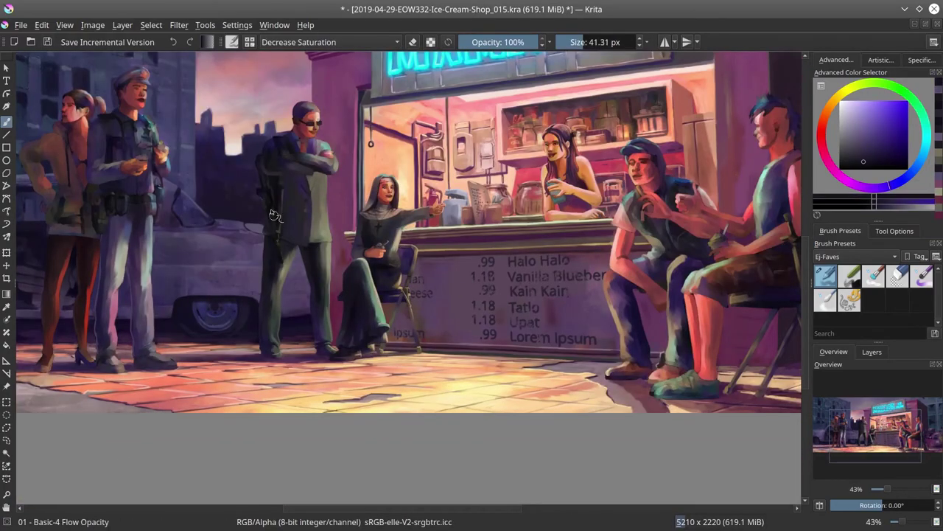
pyautogui.click(825, 300)
pyautogui.scroll(5, 311, 289)
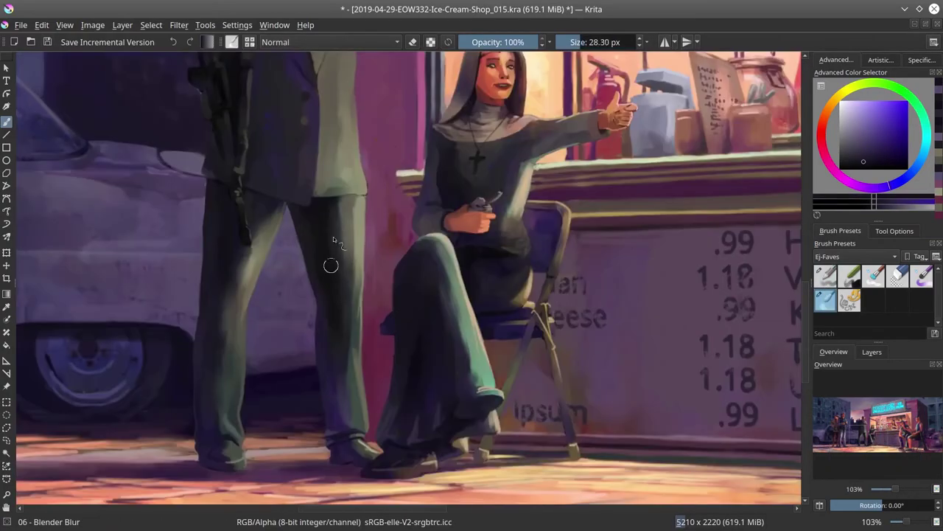
pyautogui.press('/')
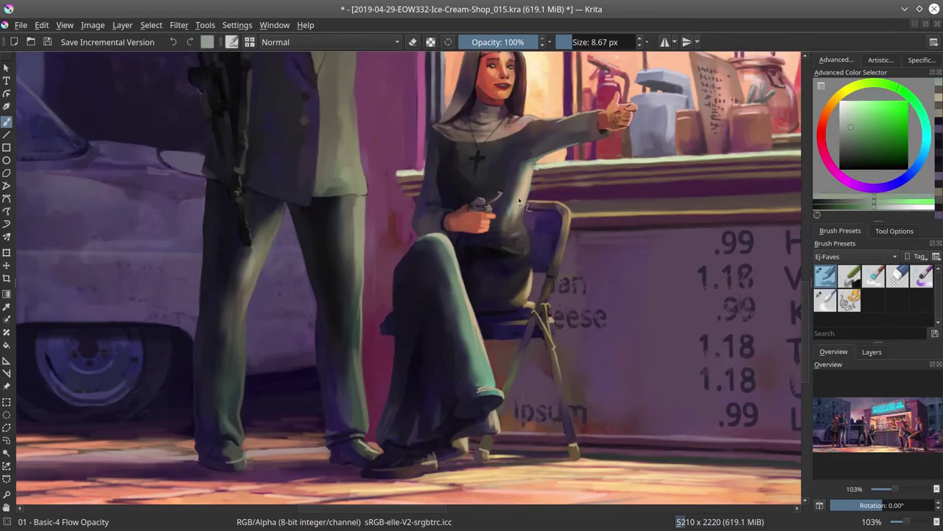
# Select the man's pale green shirt and recolour it with the HSV/HSL adjustment
pyautogui.keyDown('ctrl'); pyautogui.click(367, 189); pyautogui.keyUp('ctrl')
pyautogui.moveTo(367, 190); pyautogui.dragTo(325, 359)
pyautogui.scroll(3, 404, 170)
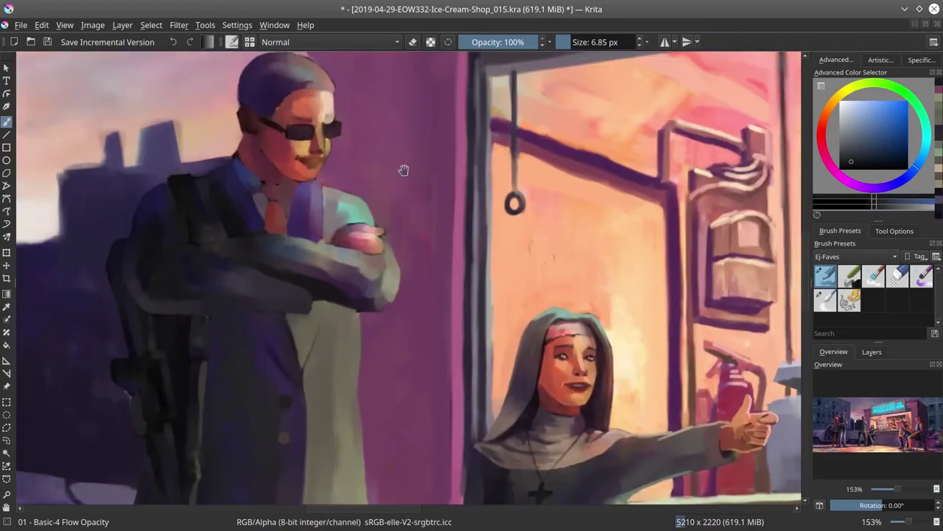
pyautogui.click(47, 43)
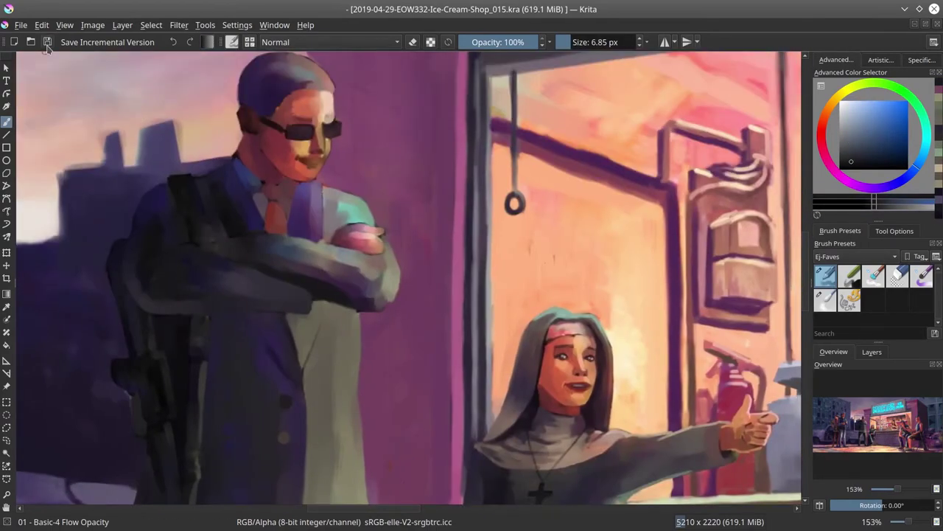
pyautogui.doubleClick(235, 236)
pyautogui.hotkey('ctrl', 'u')
pyautogui.press('Return')
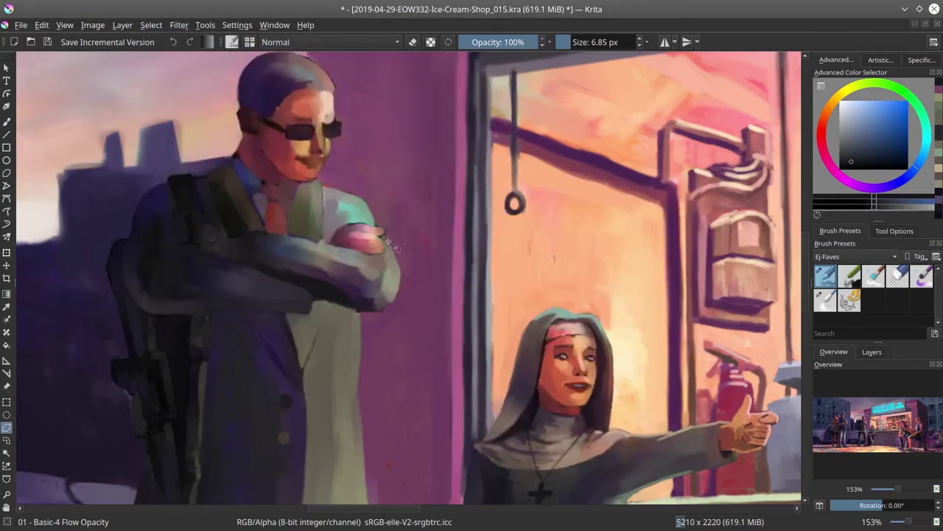
pyautogui.press('b')
# Reshape the mouth into an open smile and smooth the chin and ear, then save
pyautogui.moveTo(479, 295); pyautogui.dragTo(512, 347)
pyautogui.keyDown('ctrl'); pyautogui.click(343, 206); pyautogui.keyUp('ctrl')
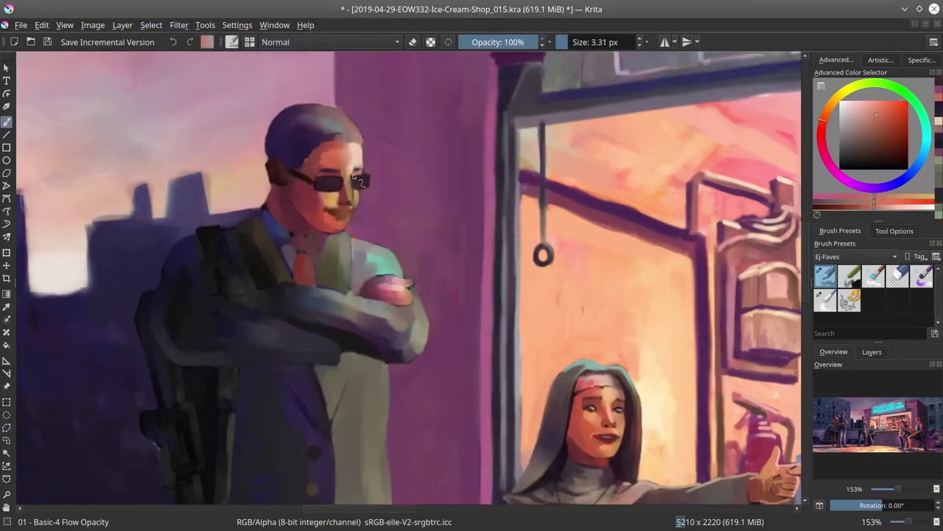
pyautogui.keyDown('ctrl'); pyautogui.click(356, 195); pyautogui.keyUp('ctrl')
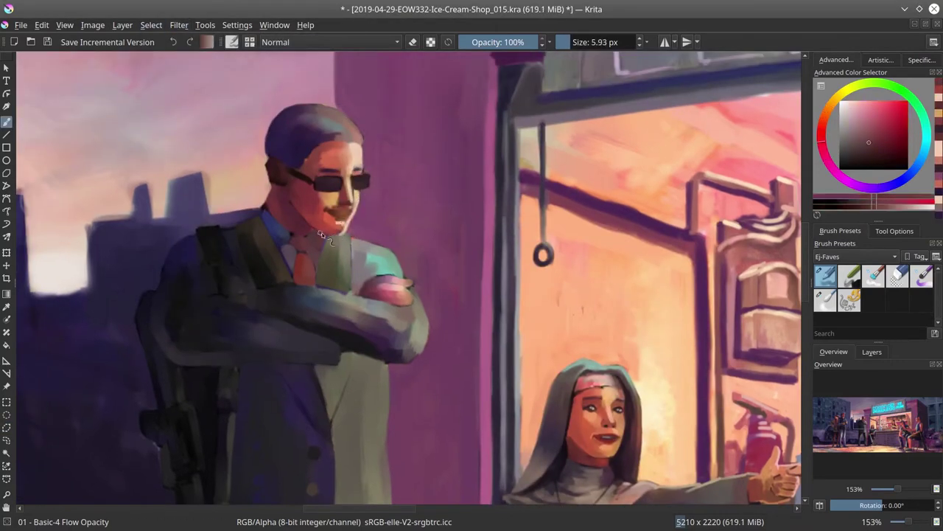
pyautogui.keyDown('ctrl'); pyautogui.click(222, 196); pyautogui.keyUp('ctrl')
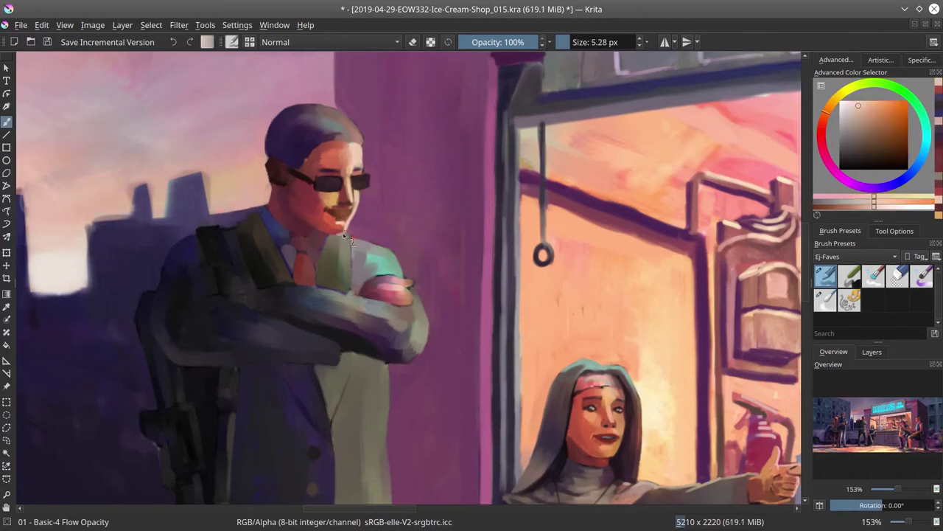
pyautogui.keyDown('ctrl'); pyautogui.click(333, 213); pyautogui.keyUp('ctrl')
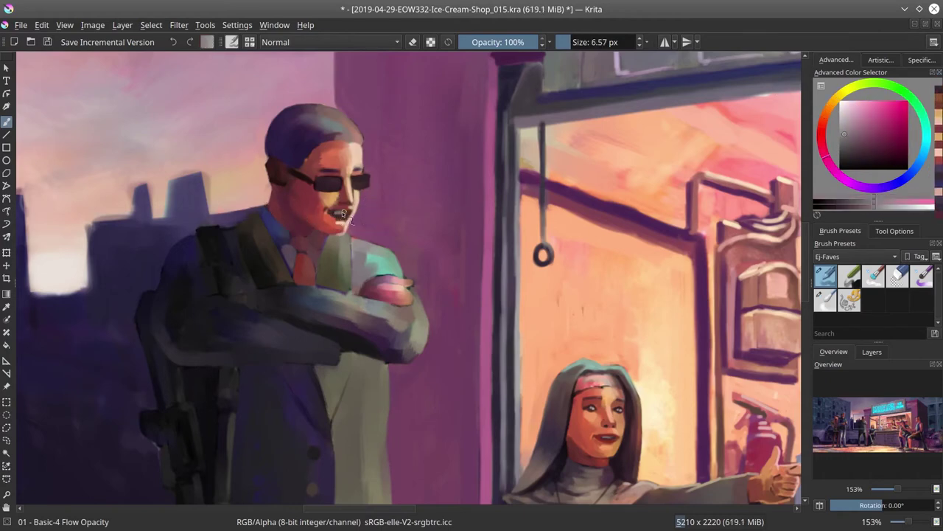
pyautogui.keyDown('ctrl'); pyautogui.click(222, 184); pyautogui.keyUp('ctrl')
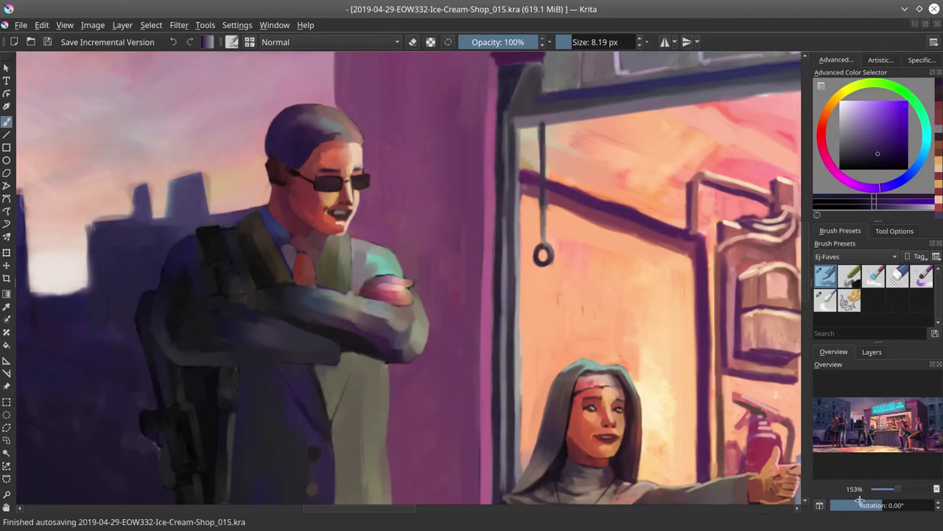
pyautogui.press('m')
pyautogui.keyDown('ctrl'); pyautogui.click(475, 221); pyautogui.keyUp('ctrl')
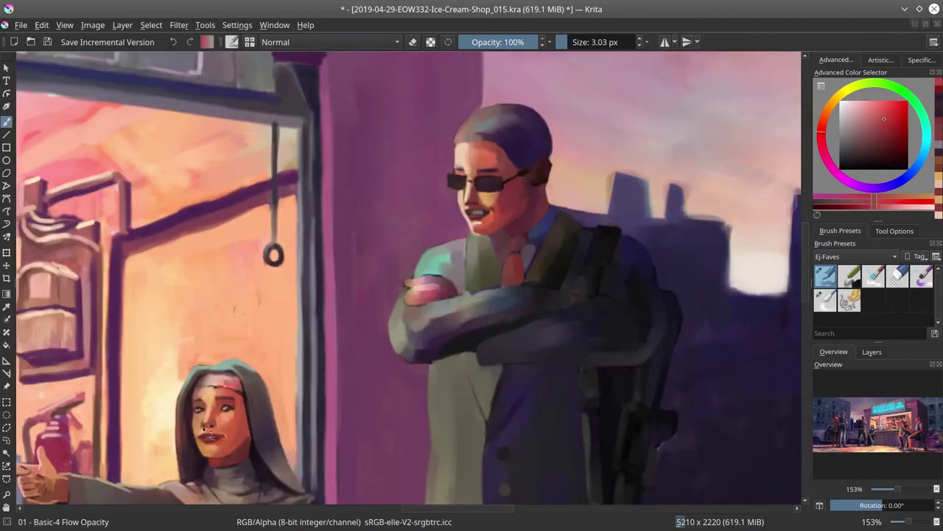
pyautogui.keyDown('ctrl'); pyautogui.click(537, 171); pyautogui.keyUp('ctrl')
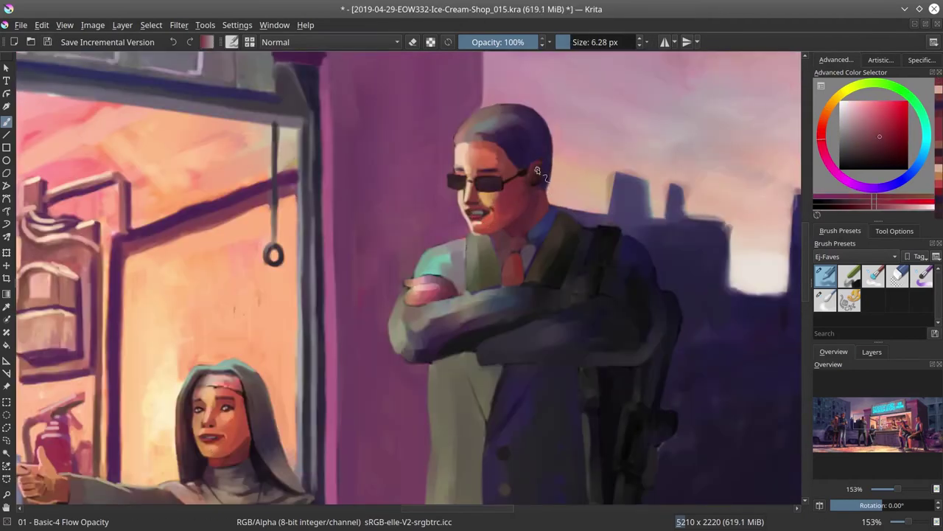
pyautogui.keyDown('ctrl'); pyautogui.click(545, 177); pyautogui.keyUp('ctrl')
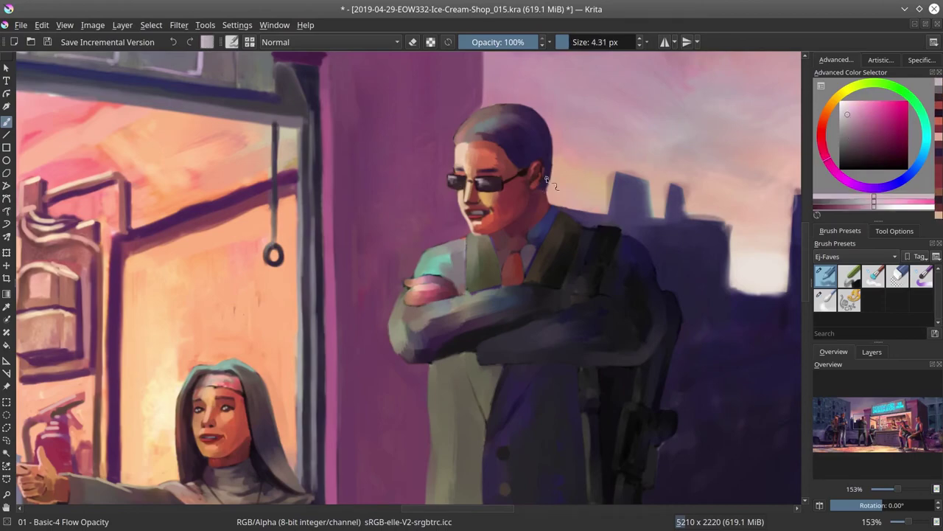
pyautogui.hotkey('ctrl', 's')
# Un-mirror the canvas, zoom out over the whole image, then zoom back in on the sunglasses man
pyautogui.press('2')
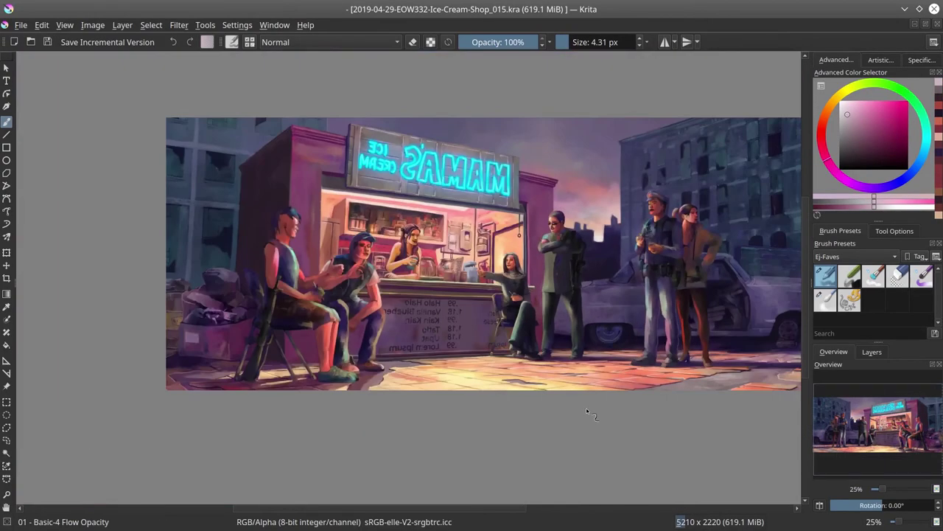
pyautogui.press('m')
pyautogui.press('-')
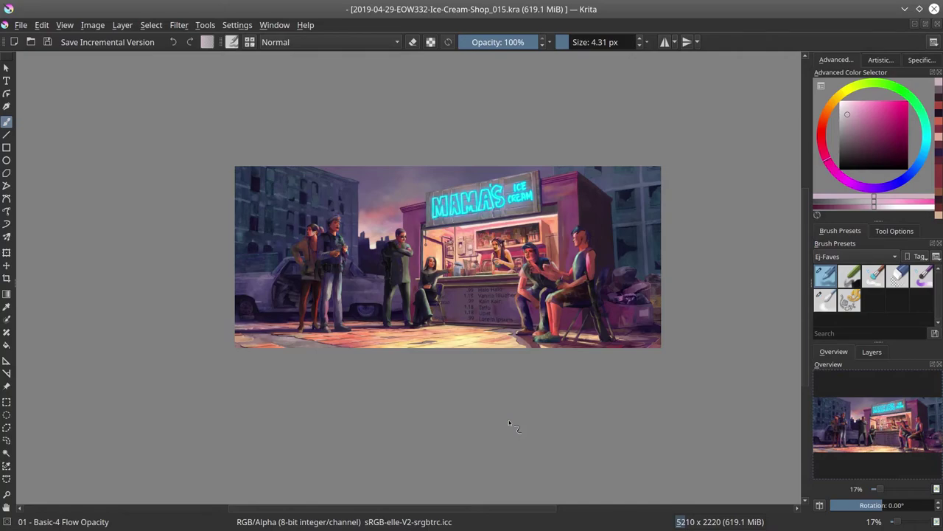
pyautogui.scroll(8, 425, 266)
# Undo a stray dark brown stroke painted below the folded arms
pyautogui.scroll(-2, 302, 186)
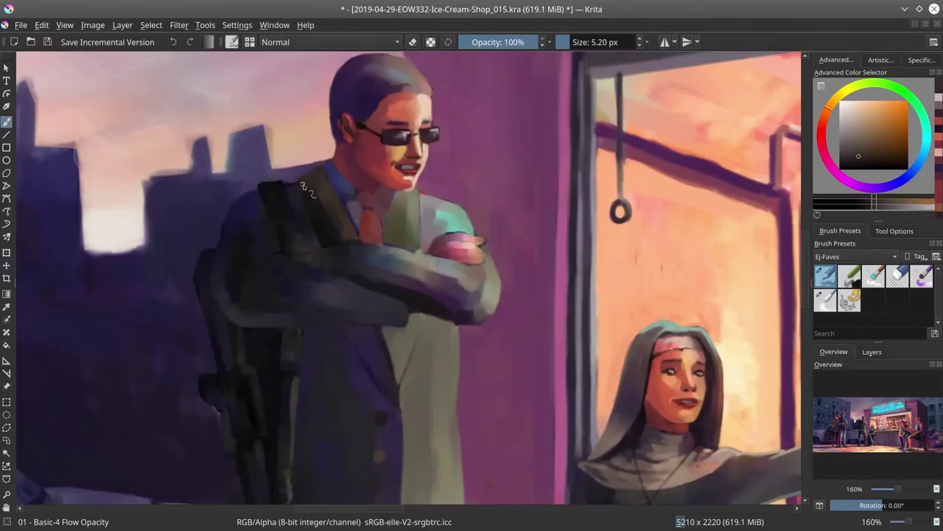
pyautogui.keyDown('ctrl'); pyautogui.click(302, 185); pyautogui.keyUp('ctrl')
pyautogui.press(']')
pyautogui.press(']')
pyautogui.press(']')
pyautogui.moveTo(398, 372); pyautogui.dragTo(372, 331)
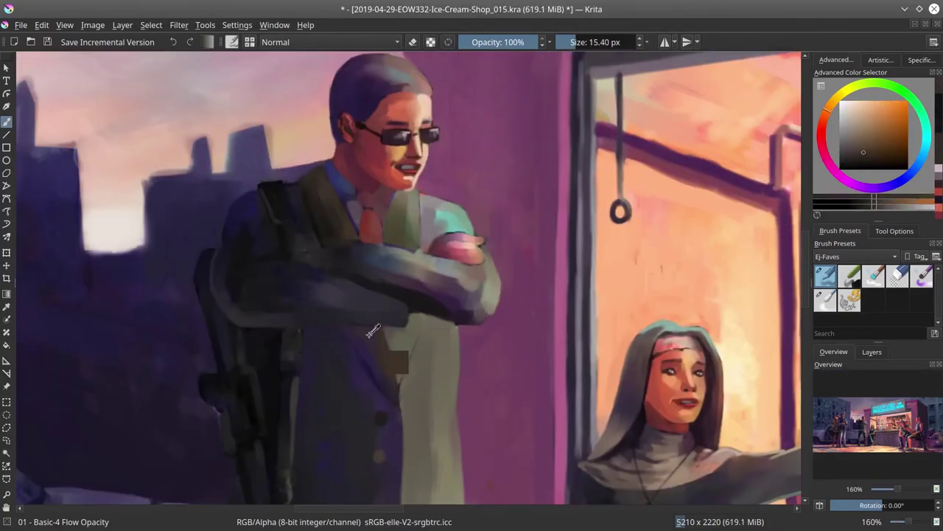
pyautogui.hotkey('ctrl', 'z')
pyautogui.press('[')
pyautogui.press('[')
pyautogui.press('[')
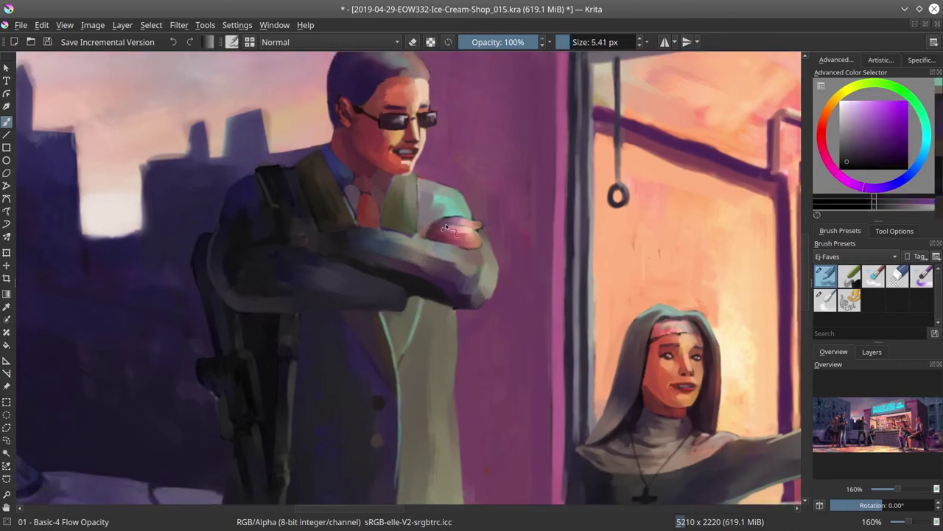
# Paint pink skin highlights on the man's crossed hand
pyautogui.keyDown('ctrl'); pyautogui.click(446, 228); pyautogui.keyUp('ctrl')
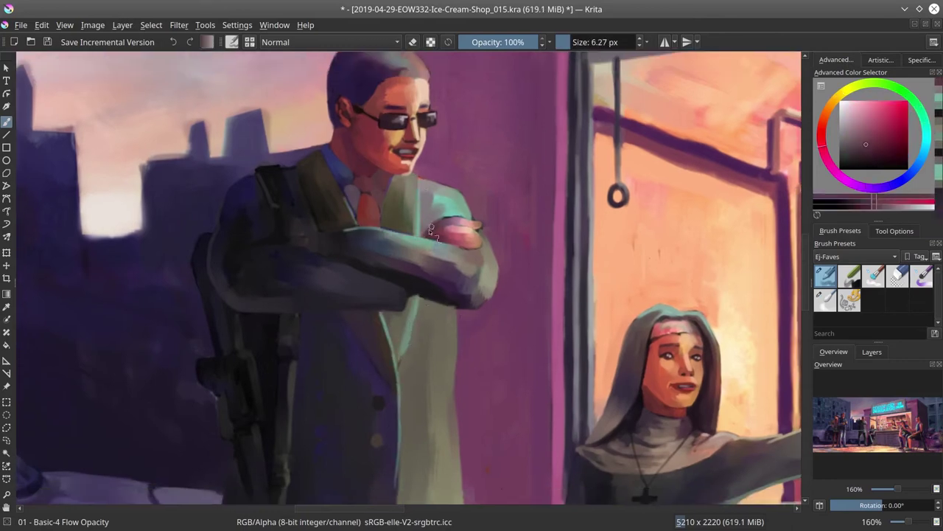
pyautogui.keyDown('ctrl'); pyautogui.click(480, 219); pyautogui.keyUp('ctrl')
pyautogui.press('[')
pyautogui.moveTo(477, 227); pyautogui.dragTo(453, 233)
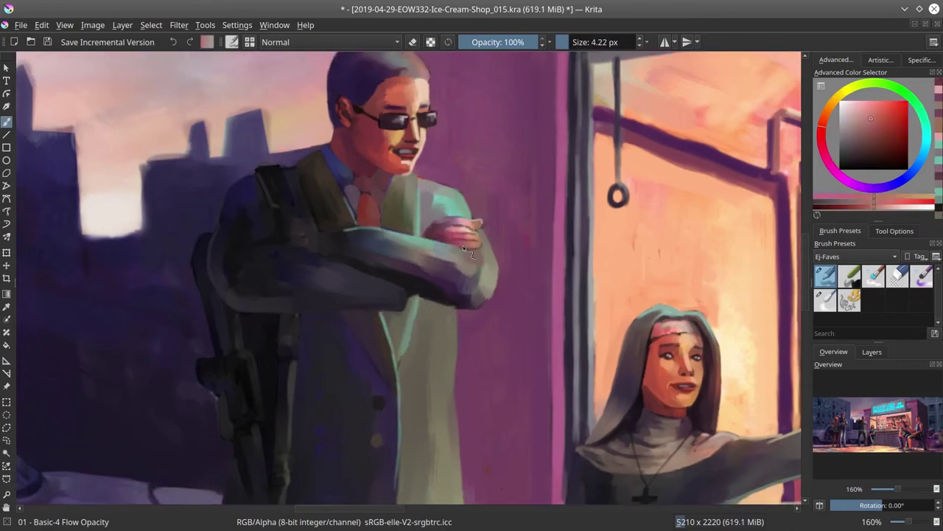
pyautogui.press(']')
pyautogui.keyDown('ctrl'); pyautogui.click(480, 224); pyautogui.keyUp('ctrl')
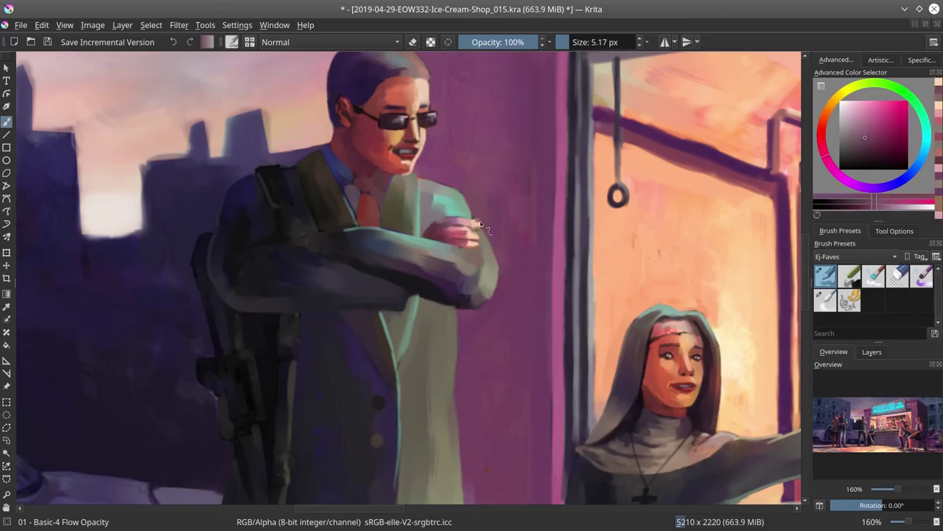
# Rework the coat shading with sampled olive, grey-purple and blue-purple tones
pyautogui.keyDown('ctrl'); pyautogui.click(487, 238); pyautogui.keyUp('ctrl')
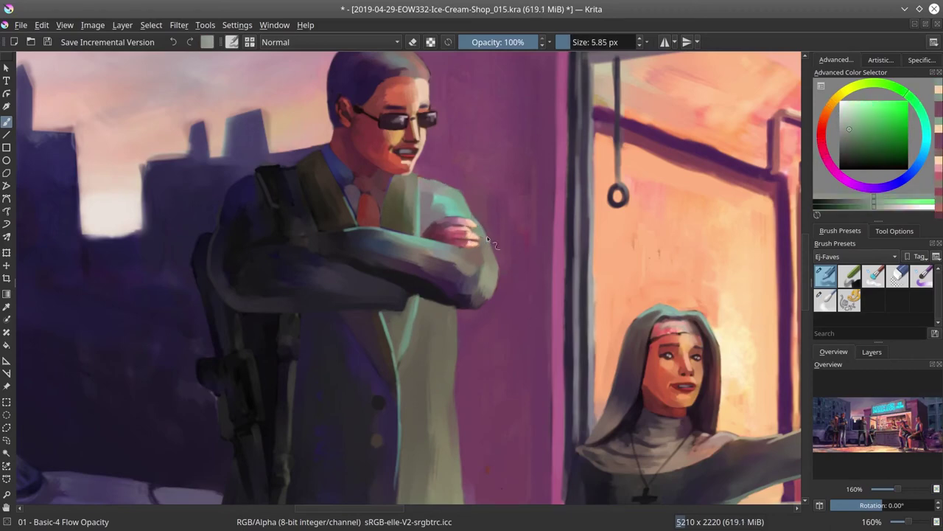
pyautogui.press(']')
pyautogui.press(']')
pyautogui.keyDown('ctrl'); pyautogui.click(478, 302); pyautogui.keyUp('ctrl')
pyautogui.press(']')
pyautogui.press(']')
pyautogui.press(']')
pyautogui.press(']')
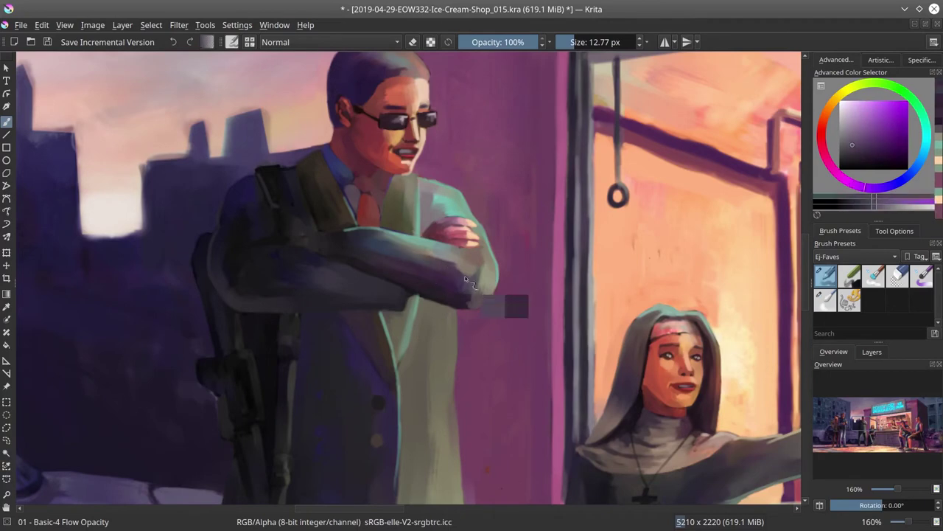
pyautogui.keyDown('ctrl'); pyautogui.click(268, 251); pyautogui.keyUp('ctrl')
pyautogui.press('[')
pyautogui.keyDown('ctrl'); pyautogui.click(425, 223); pyautogui.keyUp('ctrl')
pyautogui.keyDown('ctrl'); pyautogui.click(290, 174); pyautogui.keyUp('ctrl')
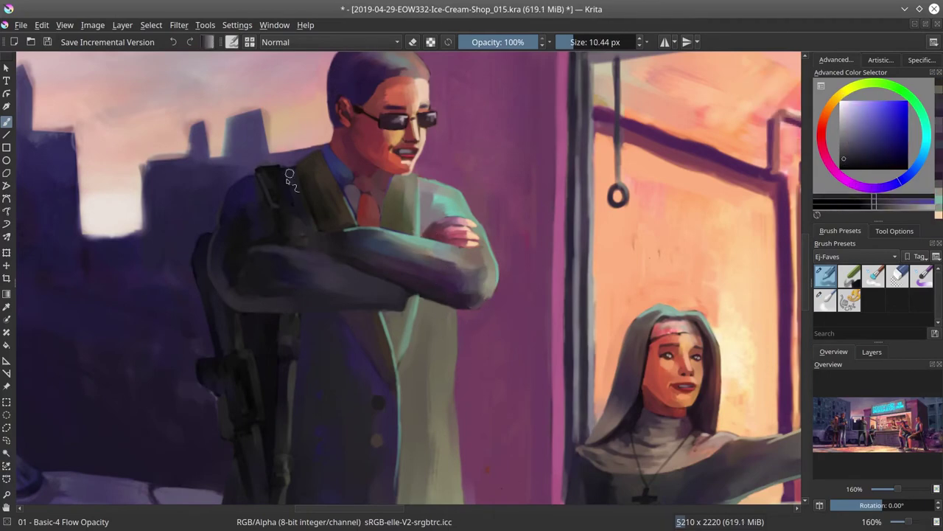
pyautogui.keyDown('ctrl'); pyautogui.click(305, 236); pyautogui.keyUp('ctrl')
# Blend the lower coat near the rifle with darker purples, then save the painting
pyautogui.scroll(-2, 307, 327)
pyautogui.keyDown('ctrl'); pyautogui.click(306, 317); pyautogui.keyUp('ctrl')
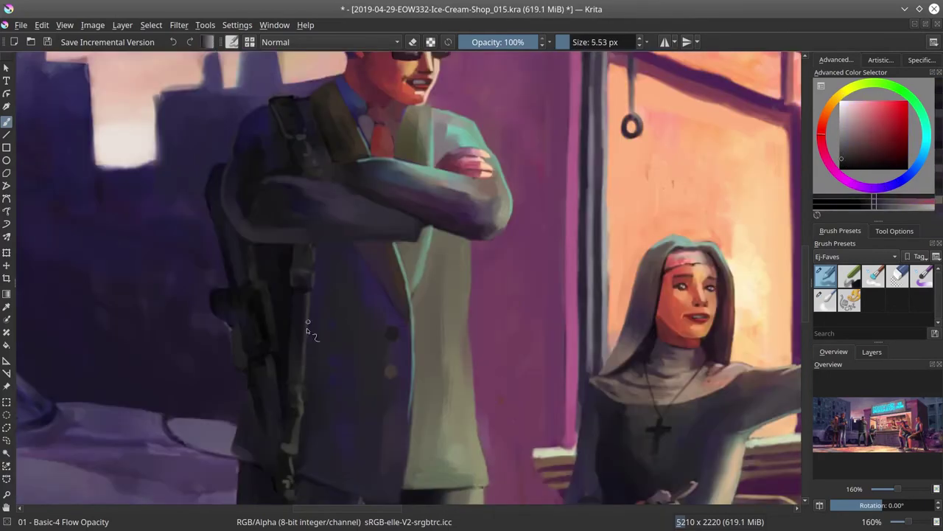
pyautogui.scroll(-1, 313, 328)
pyautogui.press('[')
pyautogui.keyDown('ctrl'); pyautogui.click(316, 331); pyautogui.keyUp('ctrl')
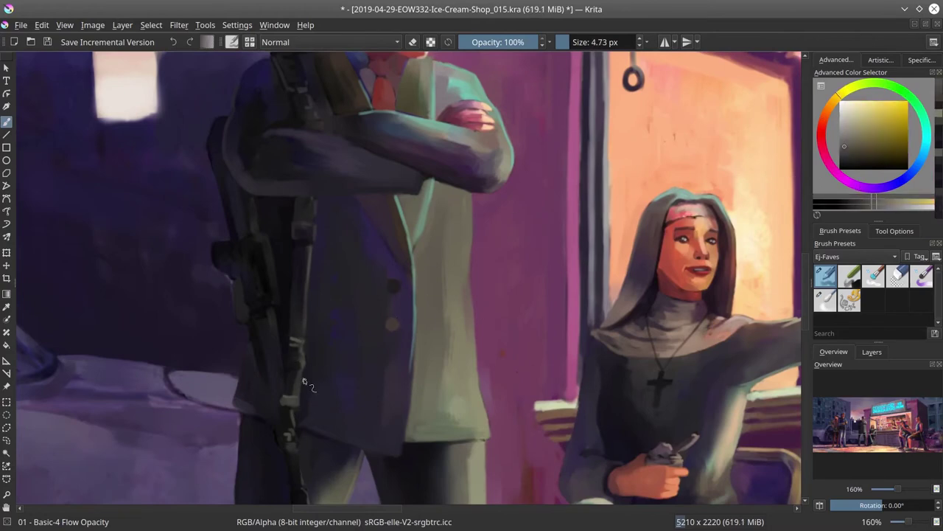
pyautogui.keyDown('ctrl'); pyautogui.click(245, 402); pyautogui.keyUp('ctrl')
pyautogui.keyDown('shift'); pyautogui.moveTo(245, 401); pyautogui.dragTo(239, 411); pyautogui.keyUp('shift')
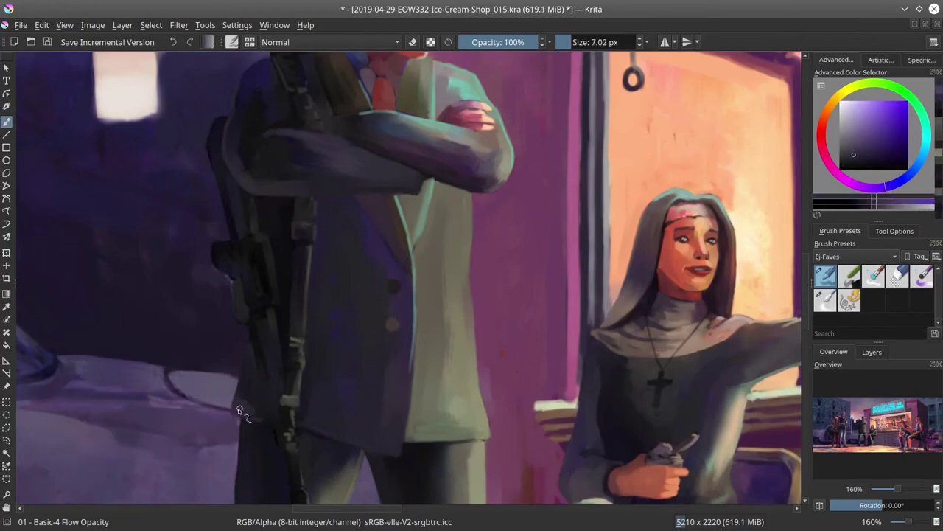
pyautogui.keyDown('ctrl'); pyautogui.click(234, 304); pyautogui.keyUp('ctrl')
pyautogui.press('[')
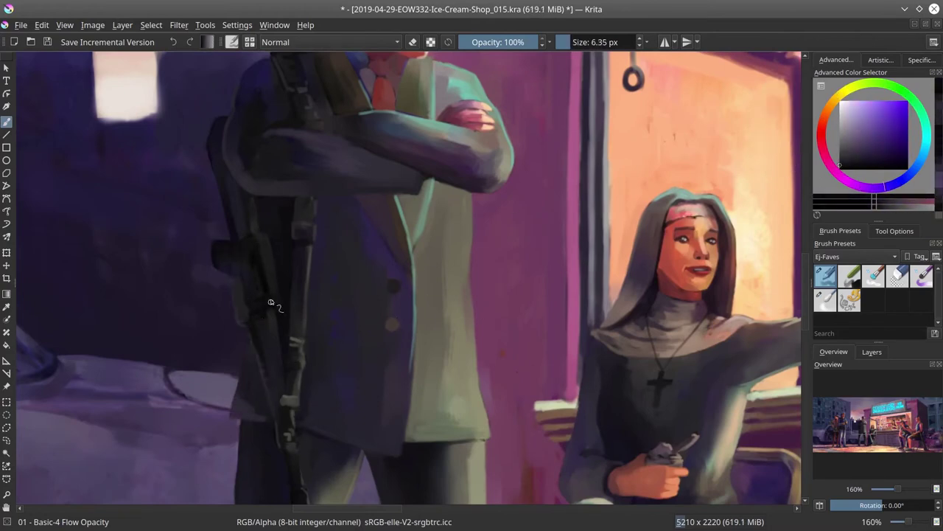
pyautogui.scroll(-6, 382, 266)
pyautogui.hotkey('ctrl', 's')
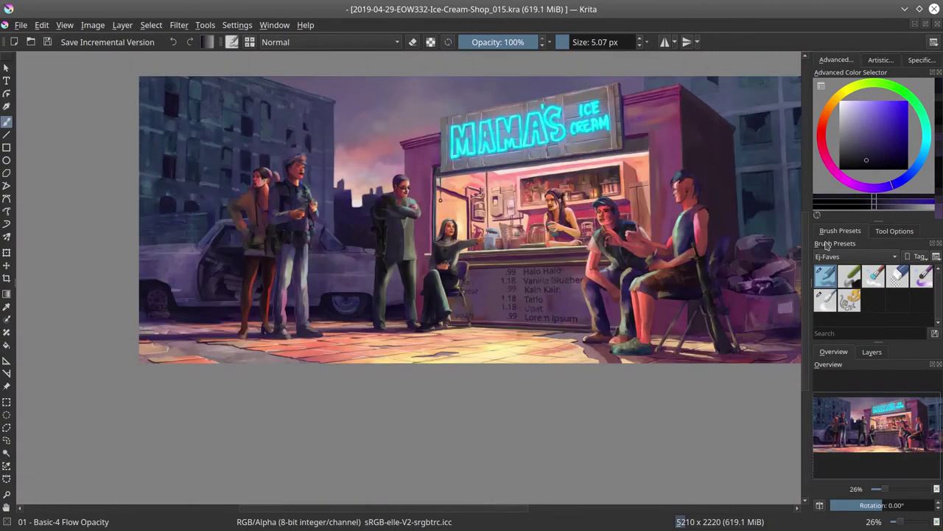
# Zoom out to review the whole street scene, then return to the Basic-4 Flow Opacity brush at 136%
pyautogui.press('/')
pyautogui.scroll(5, 463, 391)
pyautogui.scroll(-6, 464, 391)
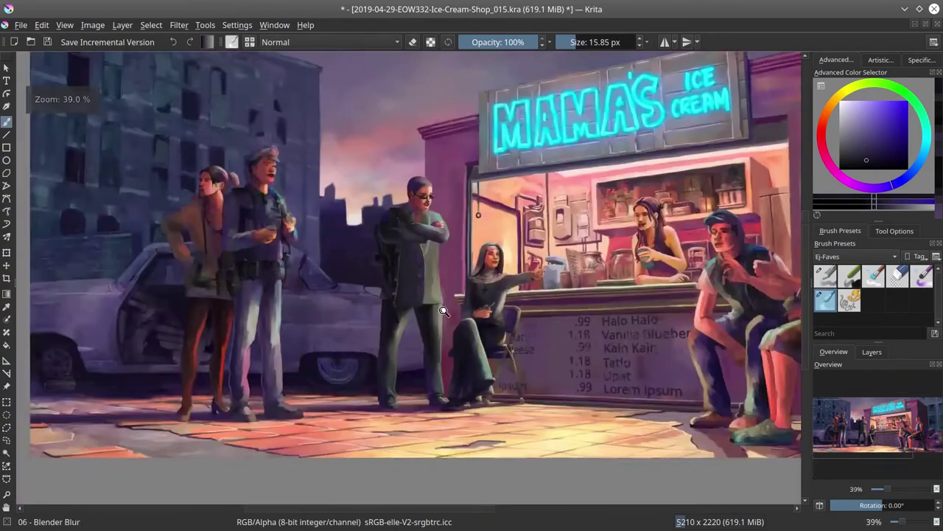
pyautogui.press('/')
pyautogui.scroll(-3, 440, 436)
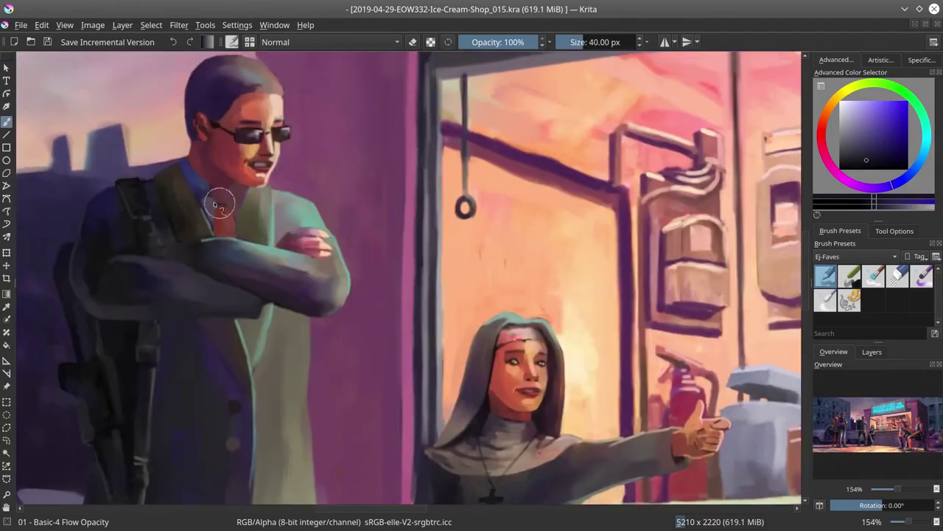
# Shrink the brush to about 7 px and paint purple touches sampled from the man's coat
pyautogui.moveTo(213, 200); pyautogui.dragTo(229, 195)
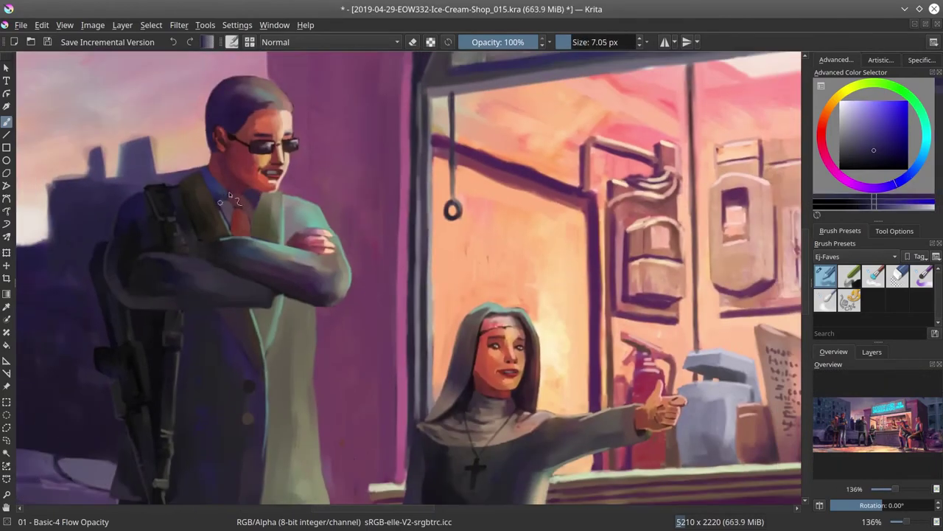
pyautogui.keyDown('ctrl'); pyautogui.click(244, 195); pyautogui.keyUp('ctrl')
pyautogui.keyDown('ctrl'); pyautogui.click(242, 200); pyautogui.keyUp('ctrl')
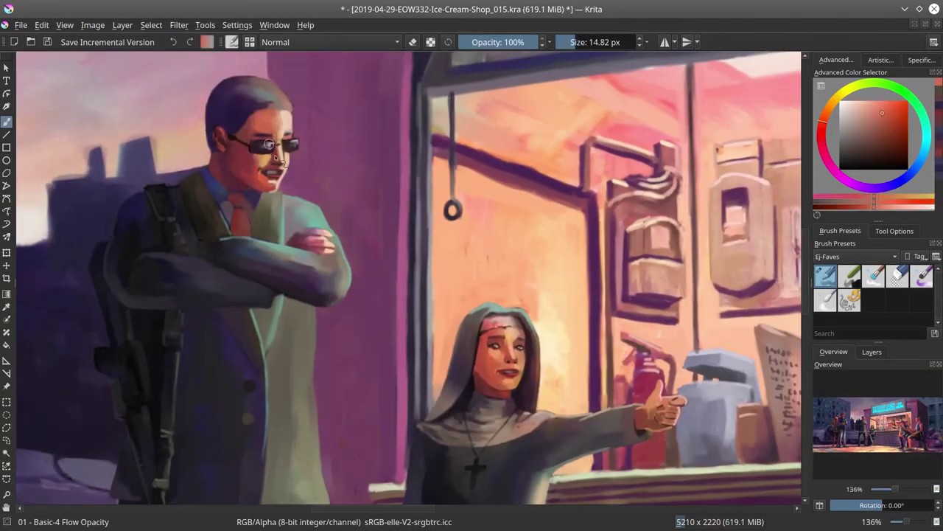
pyautogui.moveTo(221, 354); pyautogui.dragTo(321, 180)
pyautogui.keyDown('ctrl'); pyautogui.click(283, 359); pyautogui.keyUp('ctrl')
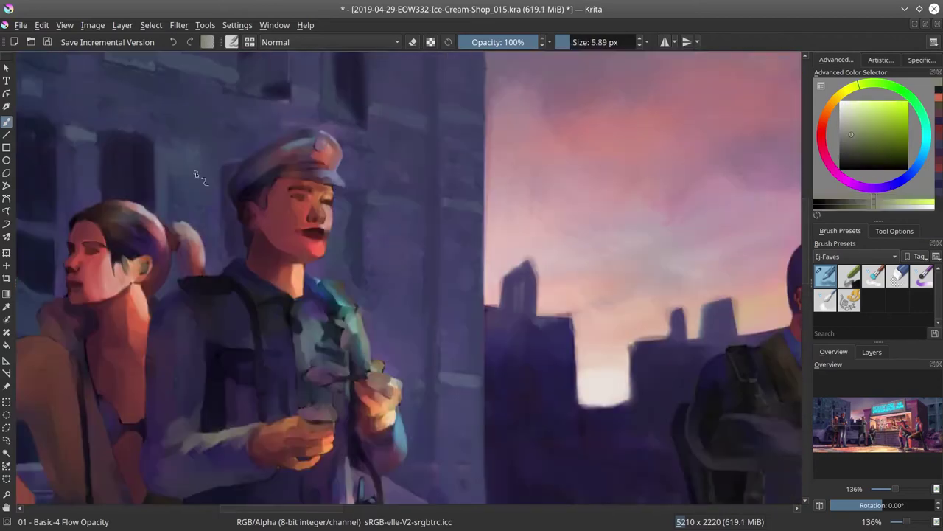
pyautogui.keyDown('ctrl'); pyautogui.click(242, 165); pyautogui.keyUp('ctrl')
pyautogui.keyDown('ctrl'); pyautogui.click(295, 131); pyautogui.keyUp('ctrl')
# Smooth the officer's cap brim with sampled highlights and add a dark blue-grey shadow beside his face
pyautogui.keyDown('ctrl'); pyautogui.click(310, 144); pyautogui.keyUp('ctrl')
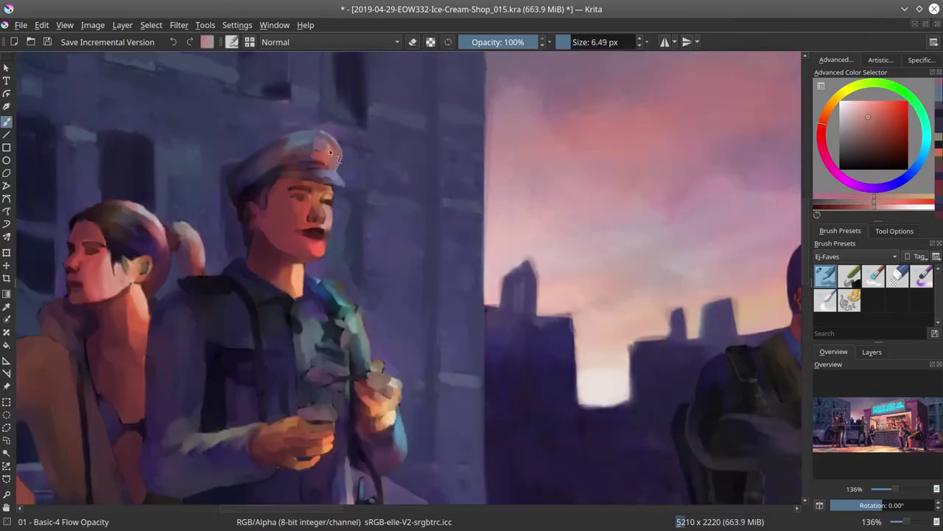
pyautogui.keyDown('ctrl'); pyautogui.click(318, 149); pyautogui.keyUp('ctrl')
pyautogui.keyDown('ctrl'); pyautogui.click(301, 170); pyautogui.keyUp('ctrl')
pyautogui.keyDown('ctrl'); pyautogui.click(306, 163); pyautogui.keyUp('ctrl')
pyautogui.keyDown('ctrl'); pyautogui.click(314, 157); pyautogui.keyUp('ctrl')
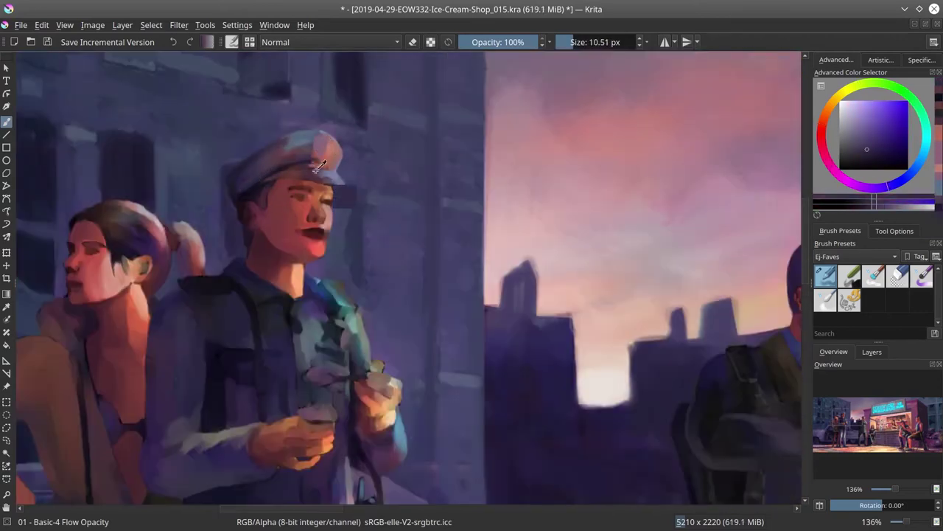
pyautogui.keyDown('ctrl'); pyautogui.click(322, 150); pyautogui.keyUp('ctrl')
pyautogui.keyDown('ctrl'); pyautogui.click(329, 143); pyautogui.keyUp('ctrl')
pyautogui.keyDown('ctrl'); pyautogui.click(313, 146); pyautogui.keyUp('ctrl')
pyautogui.keyDown('ctrl'); pyautogui.click(320, 201); pyautogui.keyUp('ctrl')
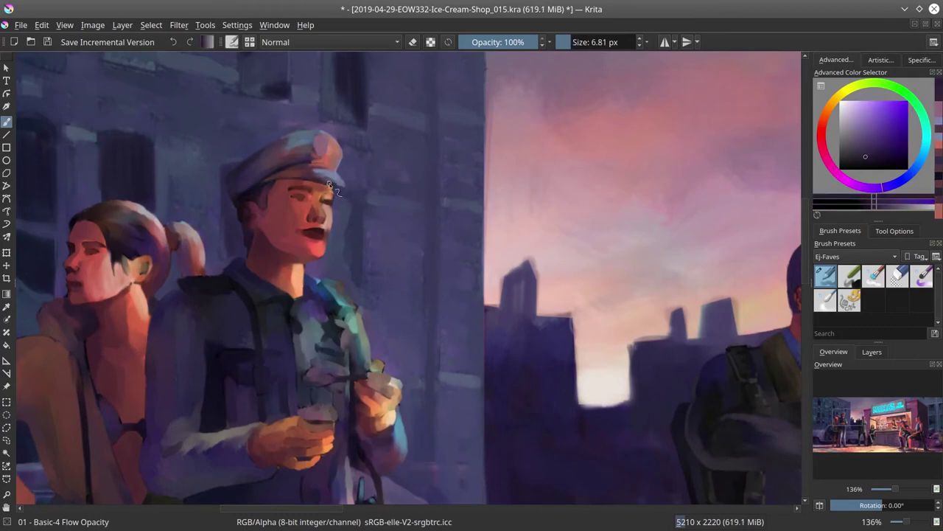
# Sample peach skin, light pink and dark red tones for warmer cheek highlights and darker red lips
pyautogui.keyDown('ctrl'); pyautogui.click(344, 212); pyautogui.keyUp('ctrl')
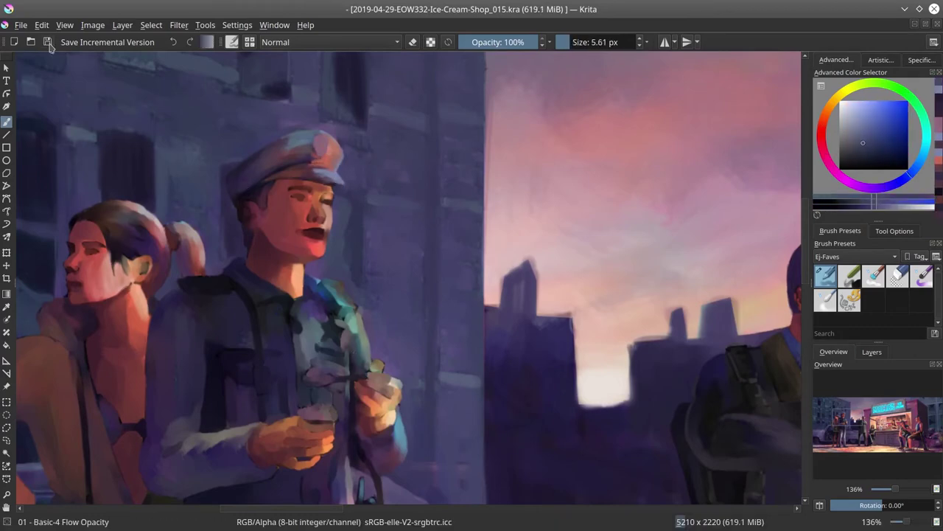
pyautogui.keyDown('ctrl'); pyautogui.click(239, 212); pyautogui.keyUp('ctrl')
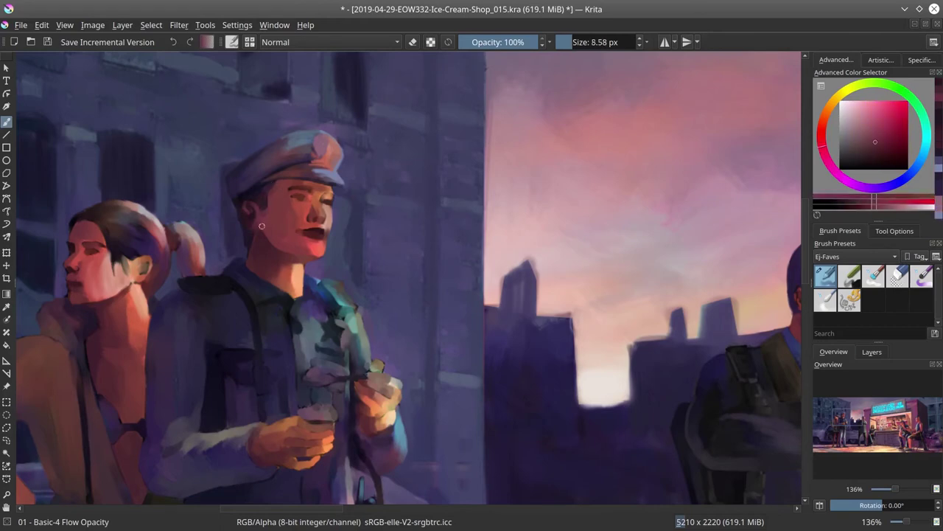
pyautogui.keyDown('ctrl'); pyautogui.click(333, 196); pyautogui.keyUp('ctrl')
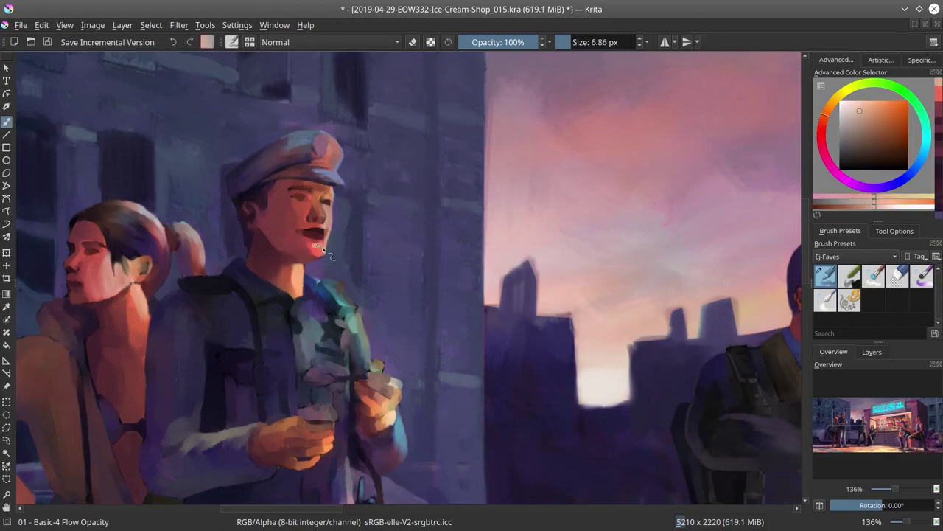
pyautogui.keyDown('ctrl'); pyautogui.click(223, 275); pyautogui.keyUp('ctrl')
pyautogui.keyDown('ctrl'); pyautogui.click(299, 251); pyautogui.keyUp('ctrl')
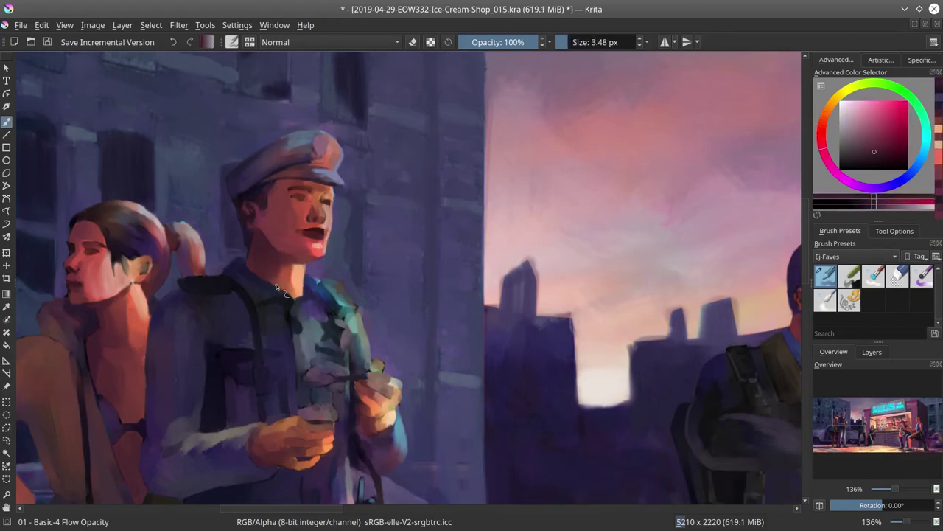
pyautogui.keyDown('ctrl'); pyautogui.click(311, 217); pyautogui.keyUp('ctrl')
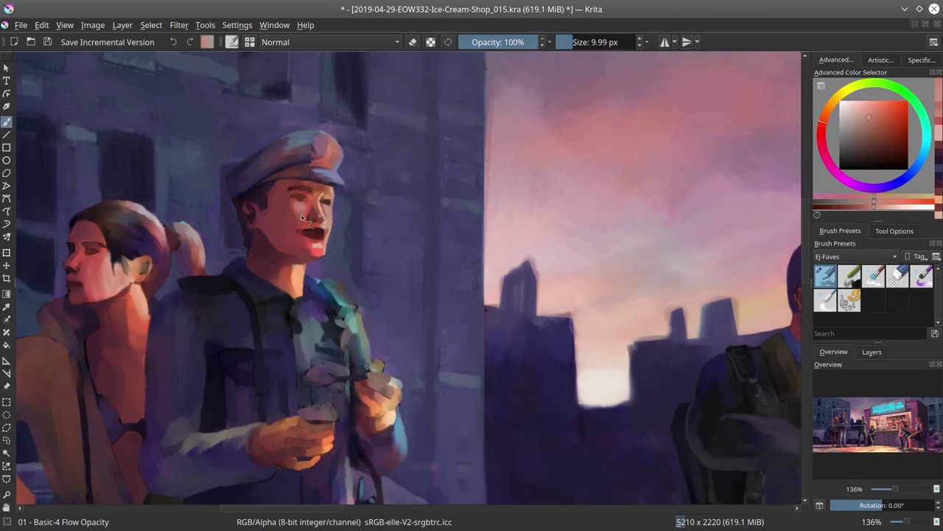
pyautogui.keyDown('ctrl'); pyautogui.click(318, 217); pyautogui.keyUp('ctrl')
pyautogui.keyDown('ctrl'); pyautogui.click(313, 223); pyautogui.keyUp('ctrl')
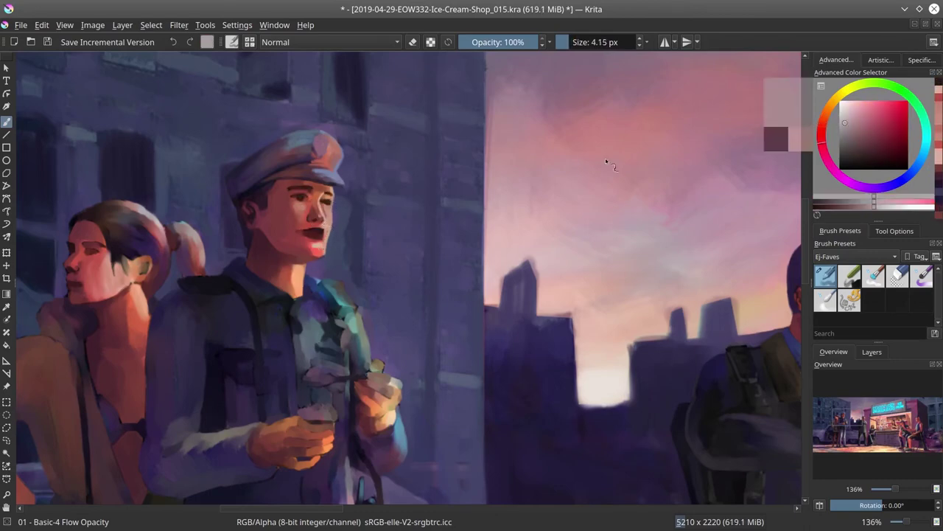
# Paint a soft grey-blue stroke on the policeman's sleeve with the soft textured brush
pyautogui.keyDown('ctrl'); pyautogui.click(332, 230); pyautogui.keyUp('ctrl')
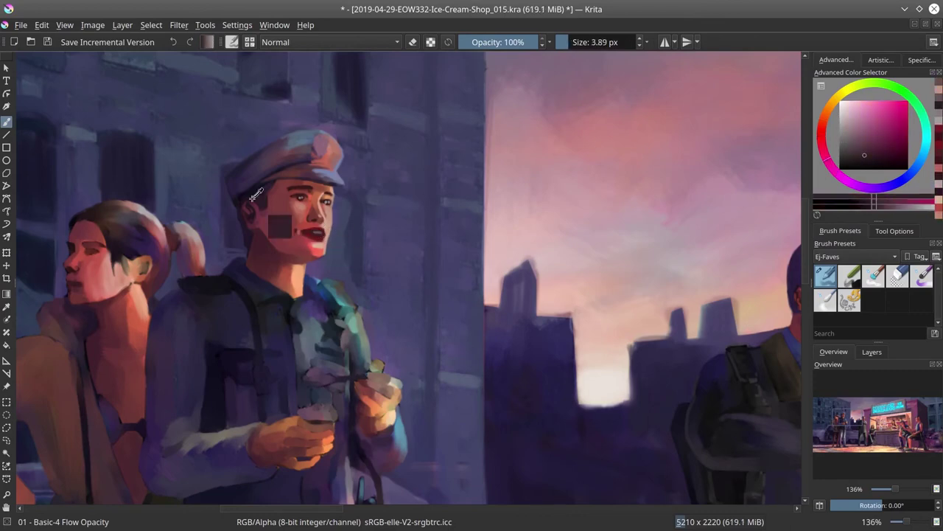
pyautogui.keyDown('ctrl'); pyautogui.click(182, 281); pyautogui.keyUp('ctrl')
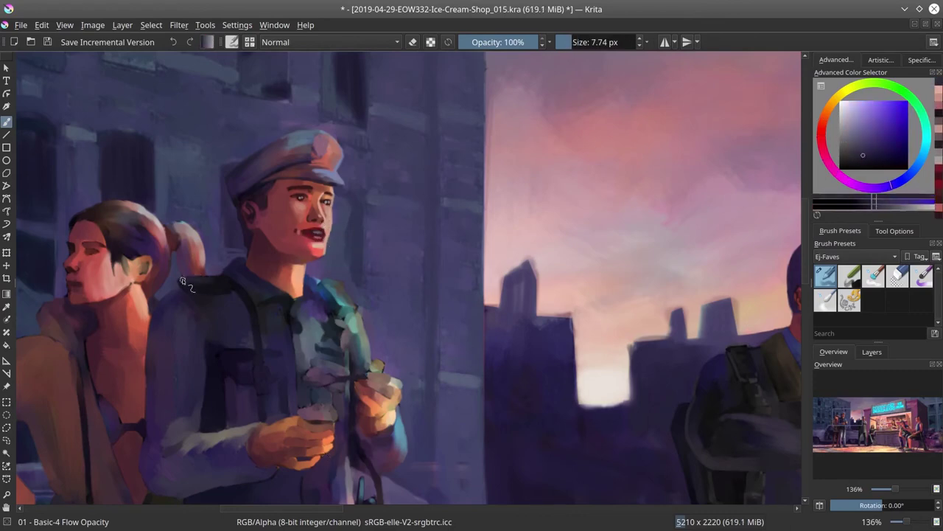
pyautogui.keyDown('ctrl'); pyautogui.click(269, 339); pyautogui.keyUp('ctrl')
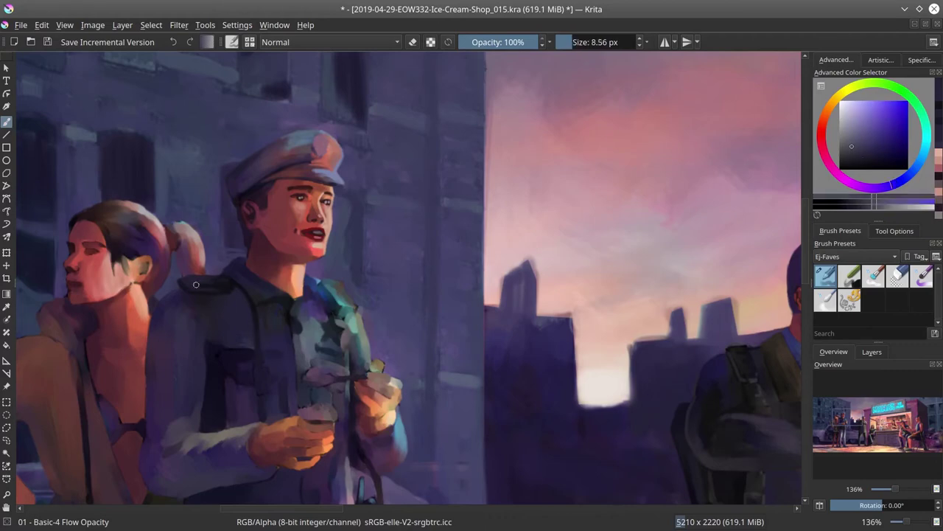
pyautogui.keyDown('ctrl'); pyautogui.click(256, 329); pyautogui.keyUp('ctrl')
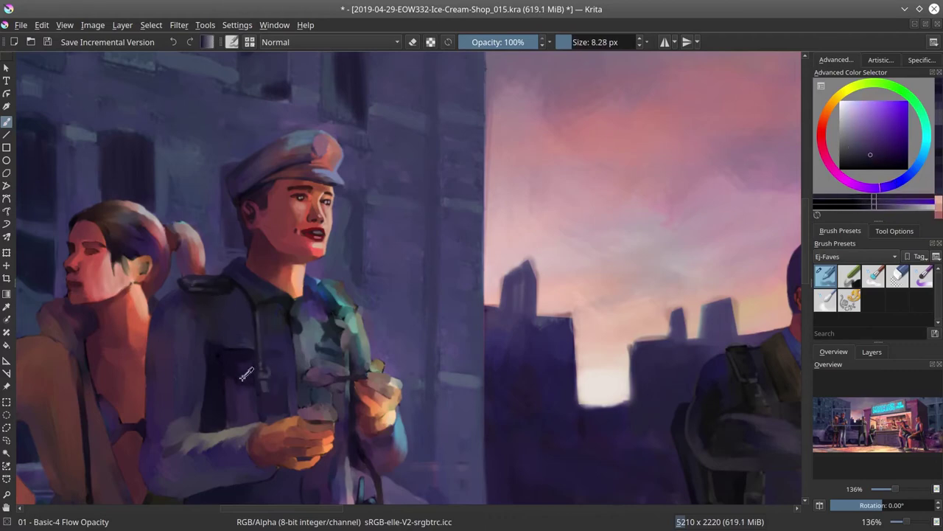
pyautogui.keyDown('ctrl'); pyautogui.click(253, 351); pyautogui.keyUp('ctrl')
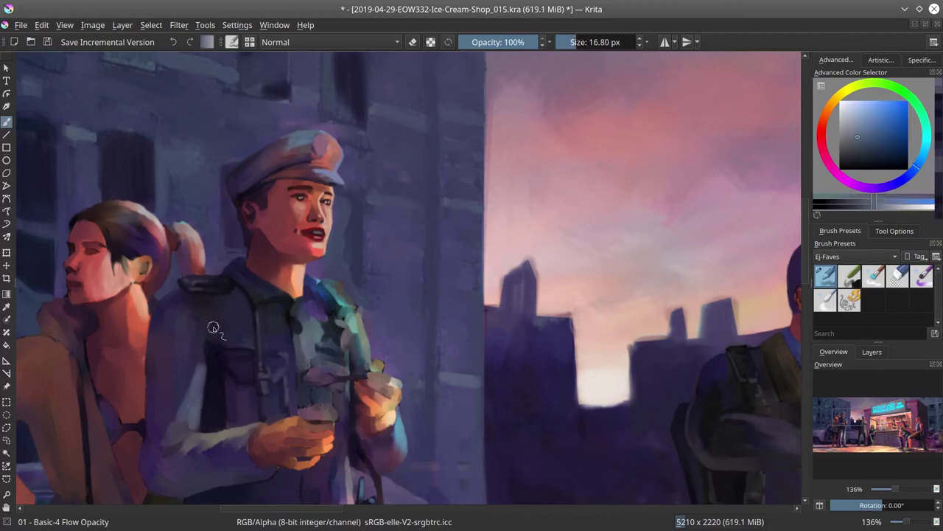
pyautogui.press('/')
pyautogui.moveTo(199, 336); pyautogui.dragTo(213, 387)
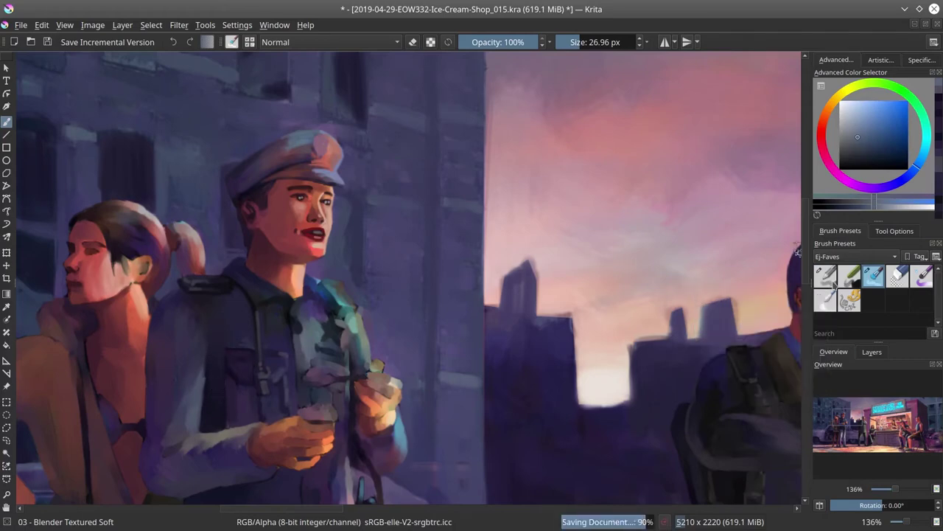
# With the flow-opacity brush, add light brown-orange strokes and touches to the policeman's lower sleeve
pyautogui.keyDown('ctrl'); pyautogui.click(149, 381); pyautogui.keyUp('ctrl')
pyautogui.press('/')
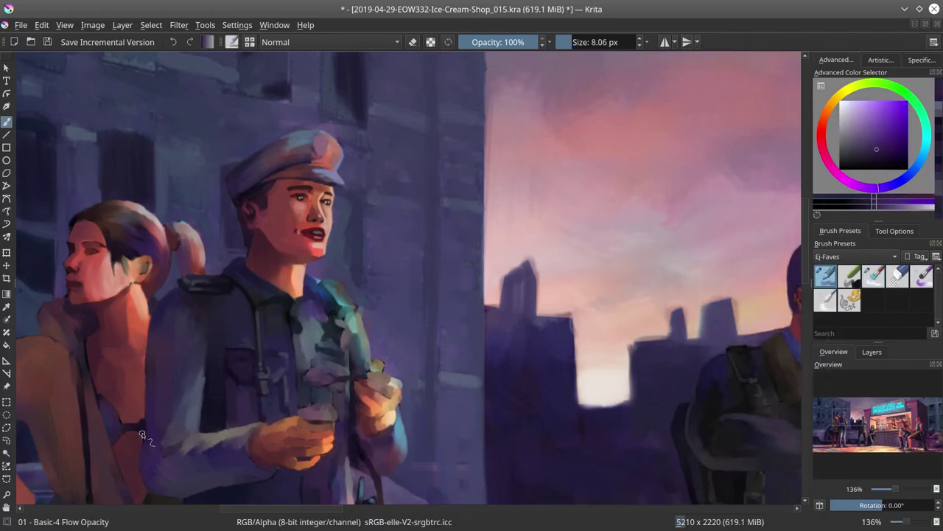
pyautogui.moveTo(142, 434); pyautogui.dragTo(132, 357)
pyautogui.keyDown('ctrl'); pyautogui.click(193, 359); pyautogui.keyUp('ctrl')
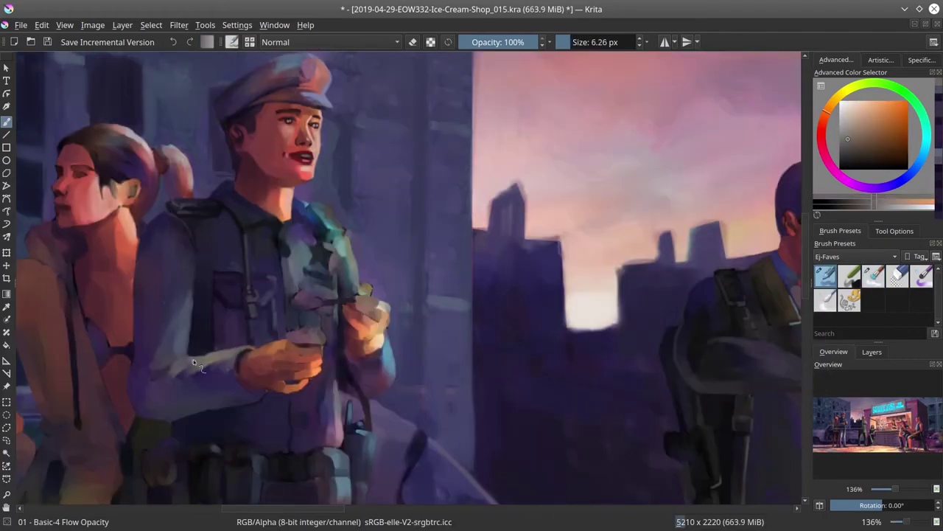
pyautogui.keyDown('ctrl'); pyautogui.click(196, 368); pyautogui.keyUp('ctrl')
pyautogui.moveTo(244, 384); pyautogui.dragTo(263, 397)
pyautogui.keyDown('ctrl'); pyautogui.click(258, 391); pyautogui.keyUp('ctrl')
pyautogui.keyDown('ctrl'); pyautogui.click(189, 389); pyautogui.keyUp('ctrl')
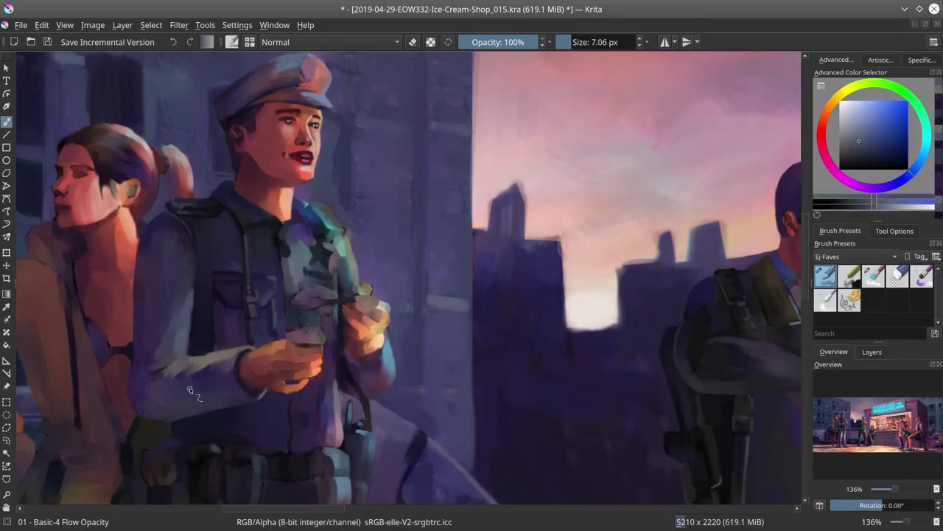
# Sample a chest colour and a lighter blue, then save the painting and zoom out
pyautogui.keyDown('ctrl'); pyautogui.click(185, 366); pyautogui.keyUp('ctrl')
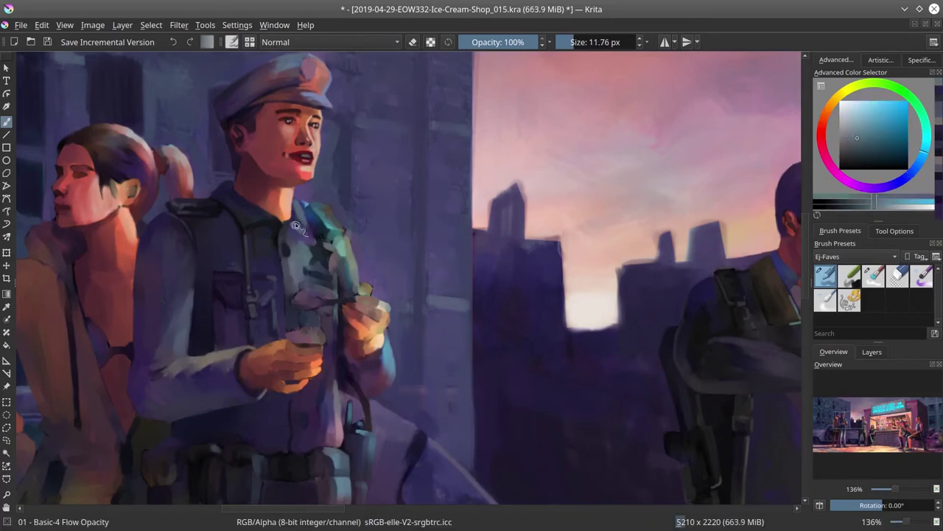
pyautogui.keyDown('ctrl'); pyautogui.click(298, 221); pyautogui.keyUp('ctrl')
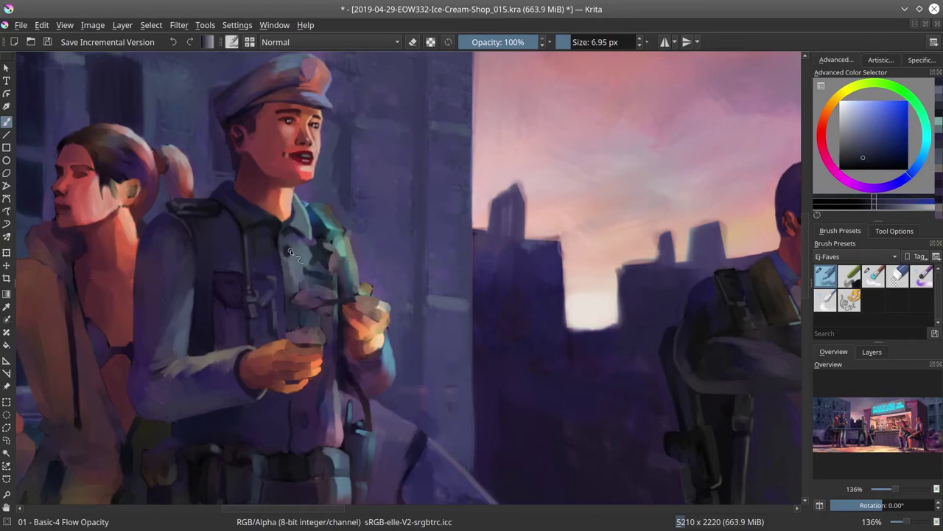
pyautogui.hotkey('ctrl', 's')
pyautogui.press('-')
pyautogui.press('-')
pyautogui.press('-')
pyautogui.press('-')
pyautogui.press('-')
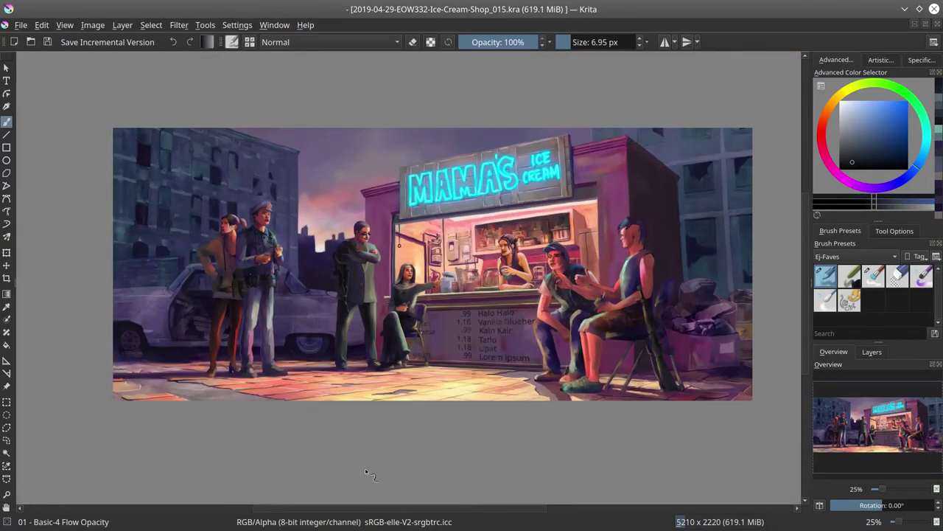
# Paint teal strokes and pink dabs for the badge on the policeman's chest
pyautogui.scroll(-3, 365, 471)
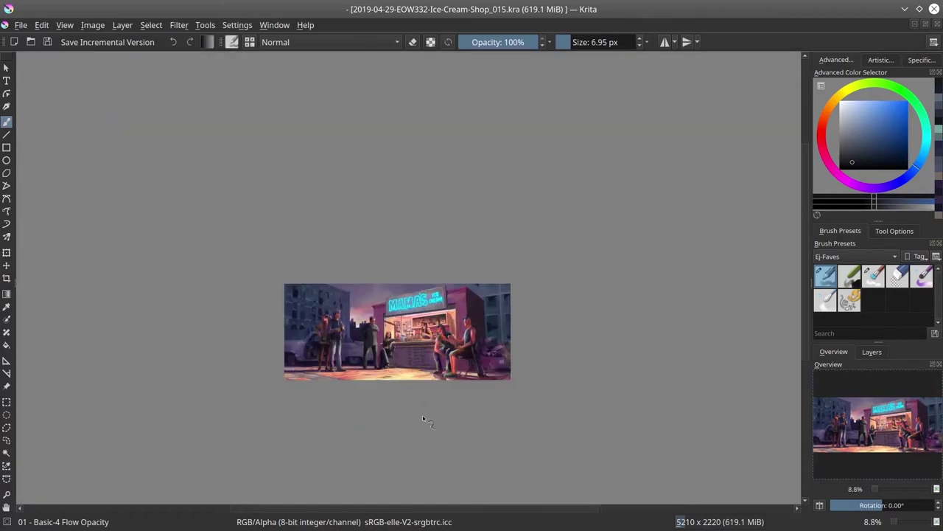
pyautogui.scroll(5, 423, 415)
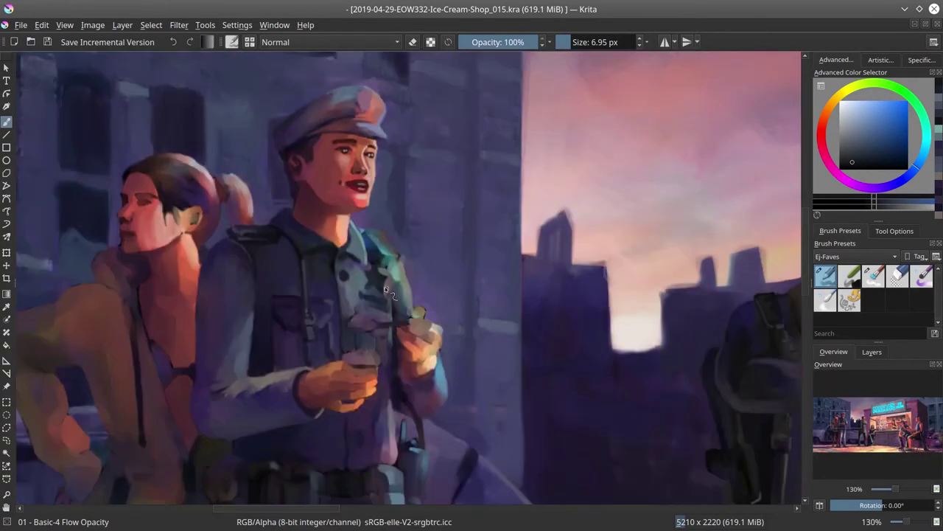
pyautogui.keyDown('ctrl'); pyautogui.click(385, 290); pyautogui.keyUp('ctrl')
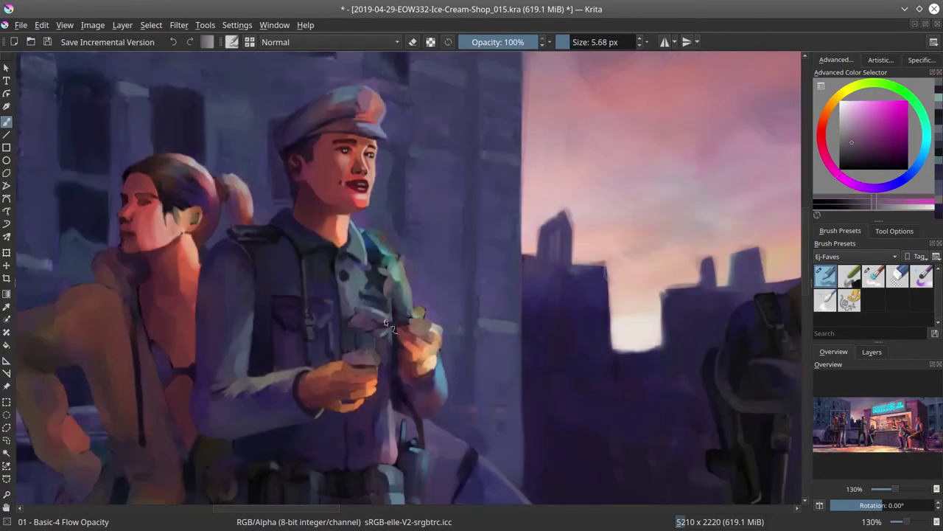
pyautogui.moveTo(413, 317)
pyautogui.mouseDown()
pyautogui.moveTo(310, 315)
pyautogui.moveTo(380, 319)
pyautogui.mouseUp()
pyautogui.keyDown('ctrl'); pyautogui.click(388, 304); pyautogui.keyUp('ctrl')
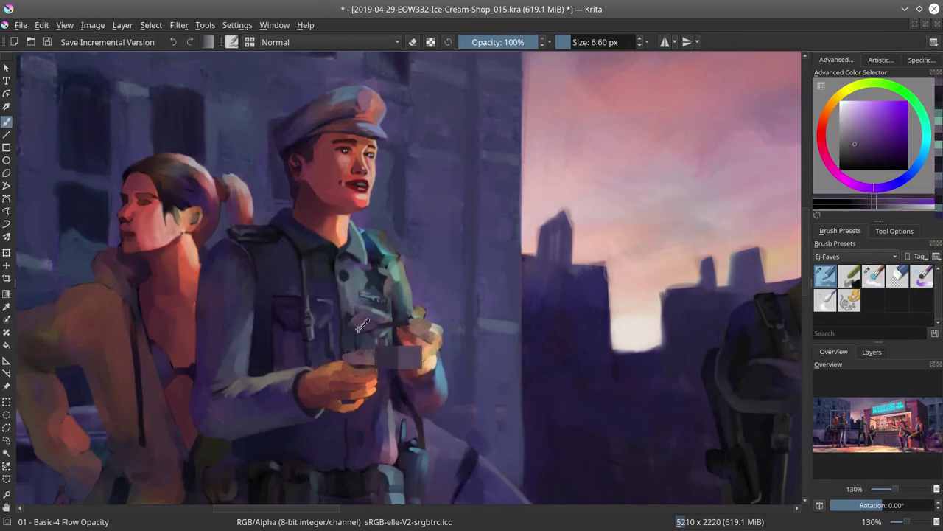
pyautogui.keyDown('ctrl'); pyautogui.click(413, 313); pyautogui.keyUp('ctrl')
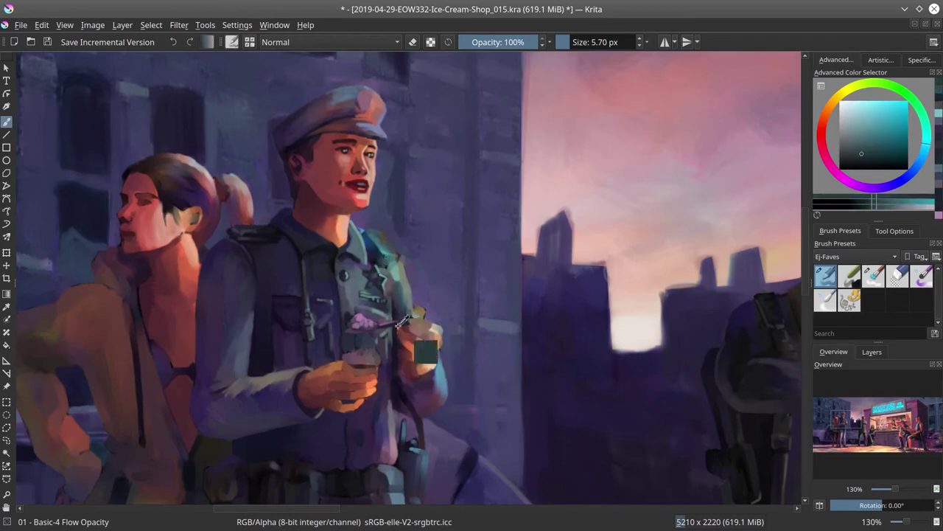
pyautogui.keyDown('ctrl'); pyautogui.click(393, 273); pyautogui.keyUp('ctrl')
pyautogui.keyDown('ctrl'); pyautogui.click(399, 315); pyautogui.keyUp('ctrl')
pyautogui.keyDown('ctrl'); pyautogui.click(391, 244); pyautogui.keyUp('ctrl')
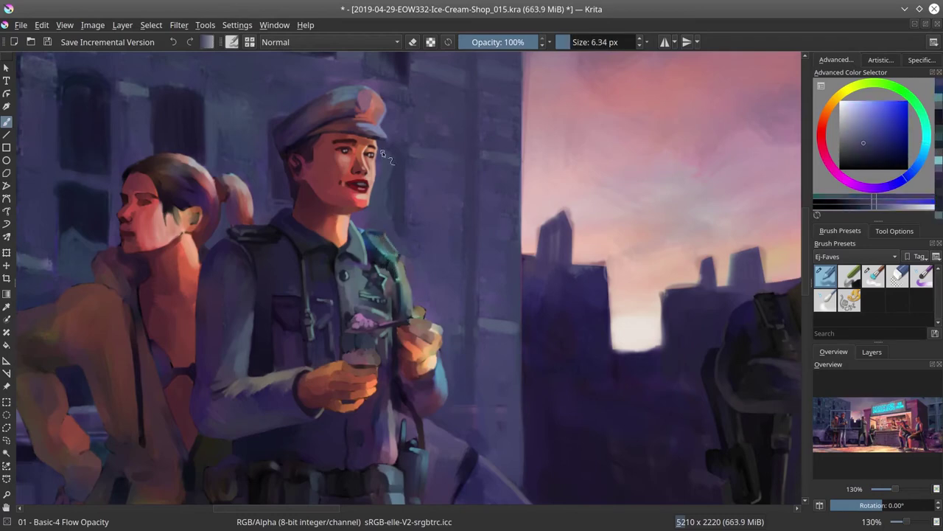
pyautogui.keyDown('ctrl'); pyautogui.click(411, 263); pyautogui.keyUp('ctrl')
pyautogui.keyDown('ctrl'); pyautogui.click(405, 262); pyautogui.keyUp('ctrl')
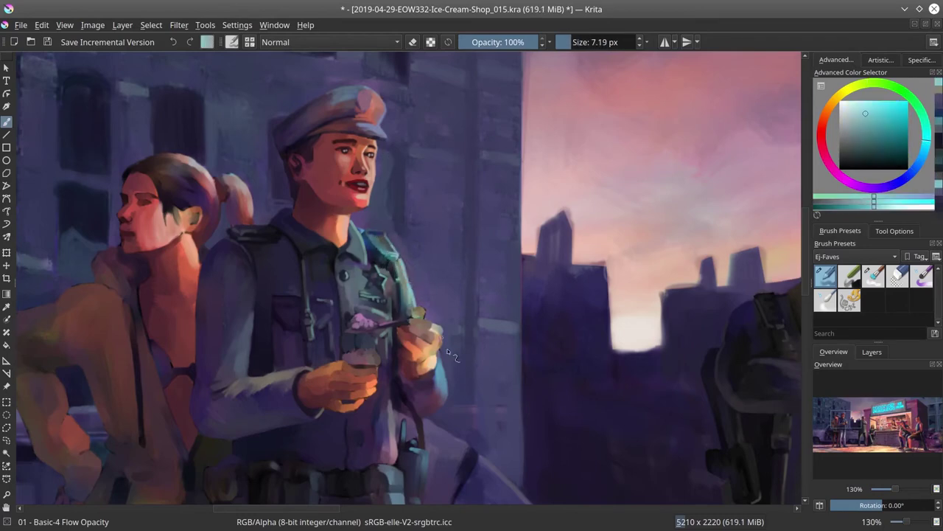
# Save the painting and zoom in on the counter and shopkeeper
pyautogui.scroll(-5, 457, 213)
pyautogui.hotkey('ctrl', 's')
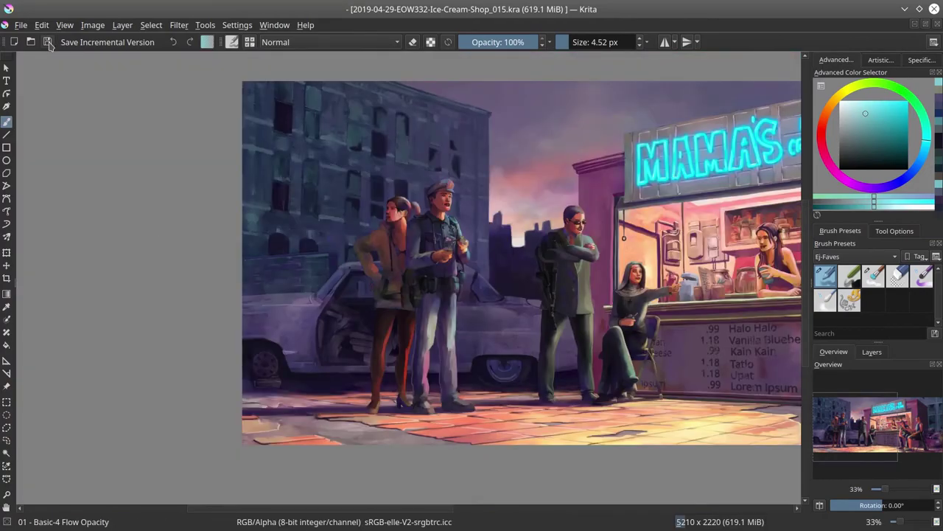
pyautogui.scroll(-2, 457, 292)
pyautogui.scroll(5, 457, 293)
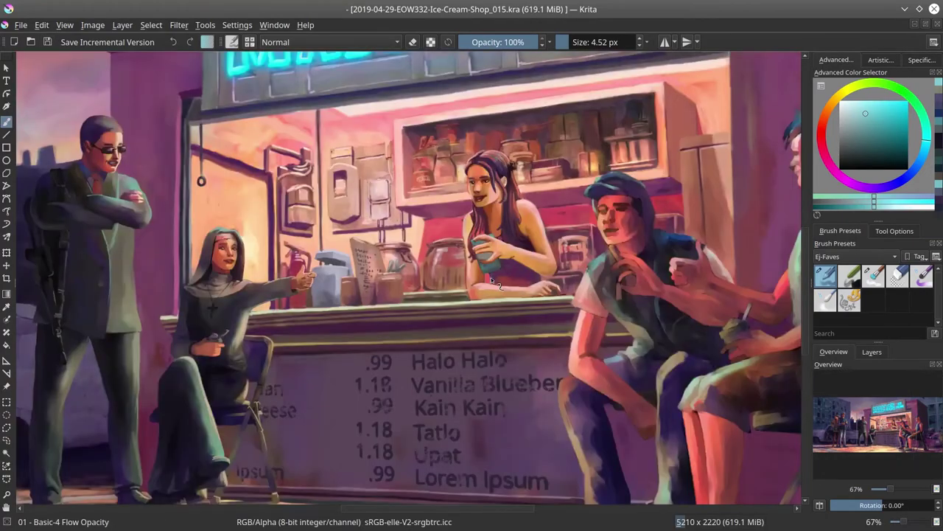
pyautogui.scroll(-4, 493, 251)
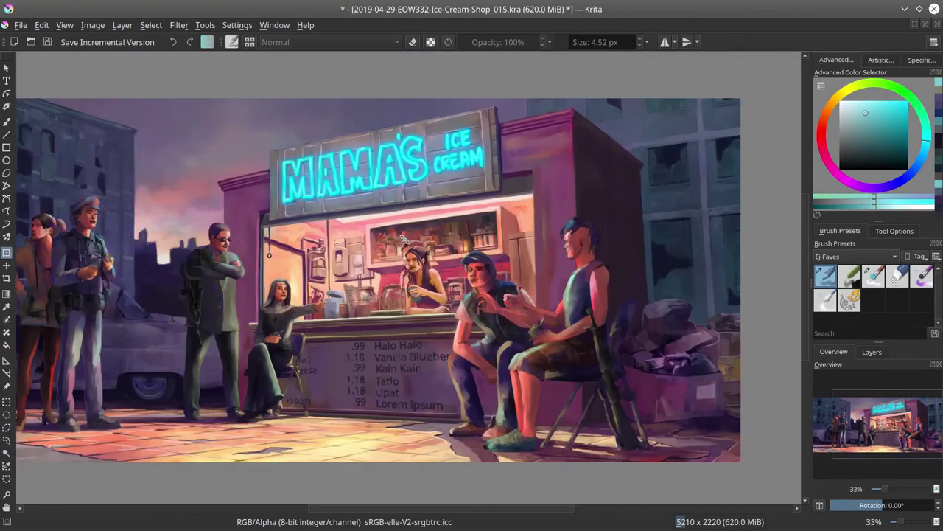
pyautogui.scroll(3, 33, 129)
pyautogui.scroll(2, 626, 294)
pyautogui.moveTo(603, 266)
pyautogui.mouseDown()
pyautogui.moveTo(511, 319)
pyautogui.moveTo(506, 351)
pyautogui.moveTo(511, 225)
pyautogui.mouseUp()
# Pick a pink for the soft textured brush, save, and reframe the whole painting
pyautogui.press('/')
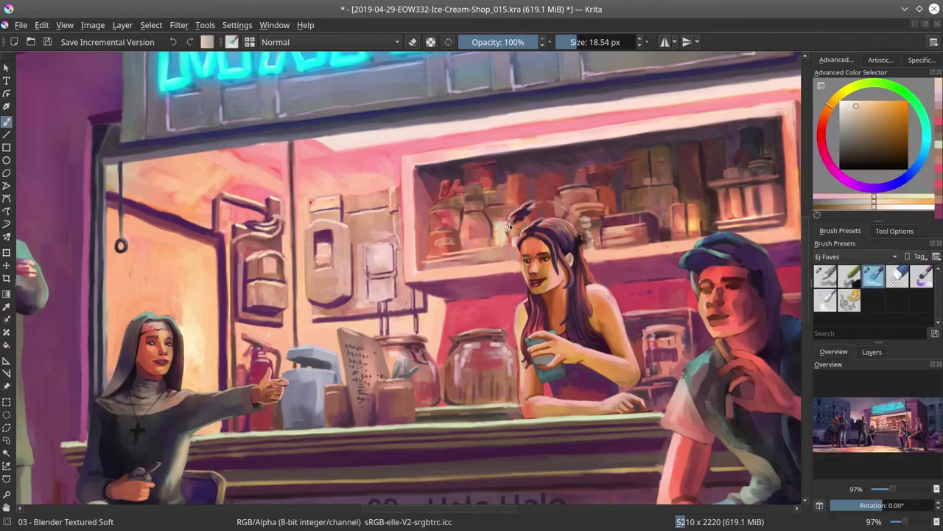
pyautogui.press('/')
pyautogui.keyDown('ctrl'); pyautogui.click(565, 143); pyautogui.keyUp('ctrl')
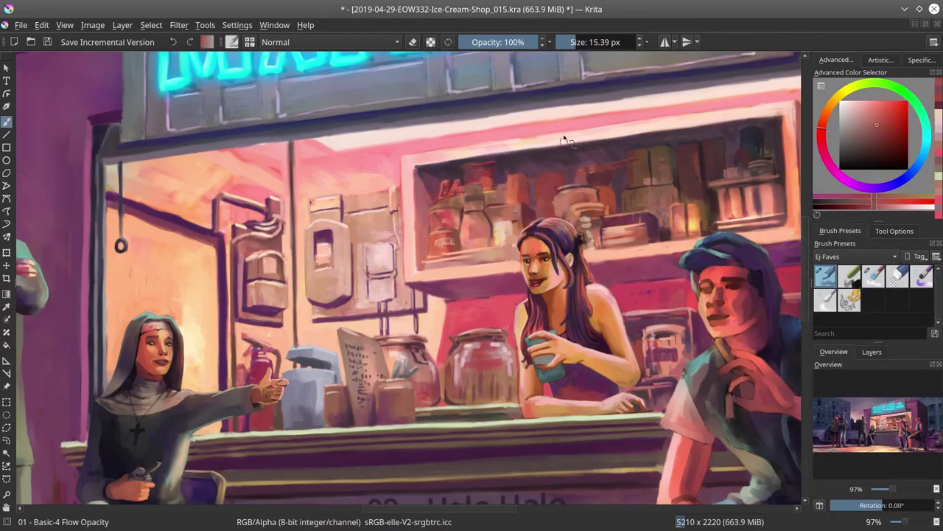
pyautogui.press('/')
pyautogui.press('-')
pyautogui.press('-')
pyautogui.hotkey('ctrl', 's')
pyautogui.press('-')
pyautogui.moveTo(663, 411); pyautogui.dragTo(602, 385)
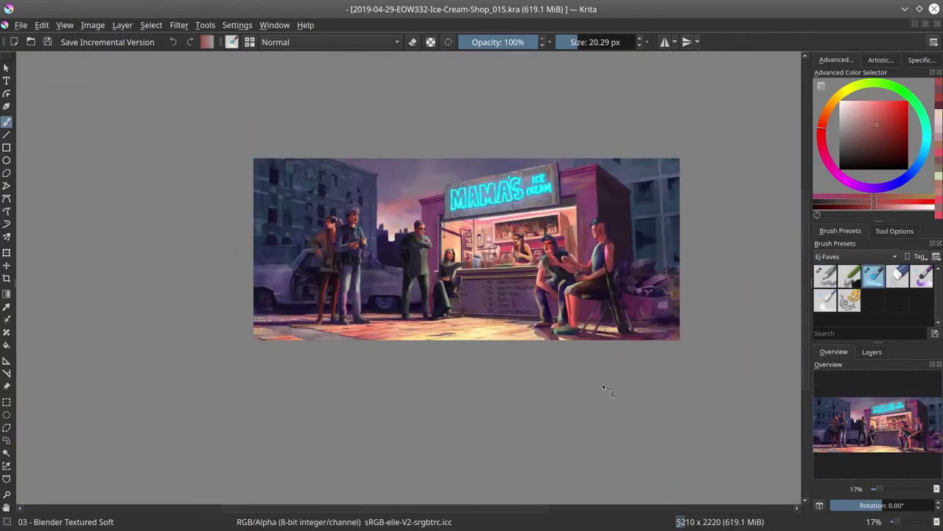
# Paint a light blue-purple stroke along the officer's strap with the flow-opacity brush
pyautogui.scroll(10, 603, 385)
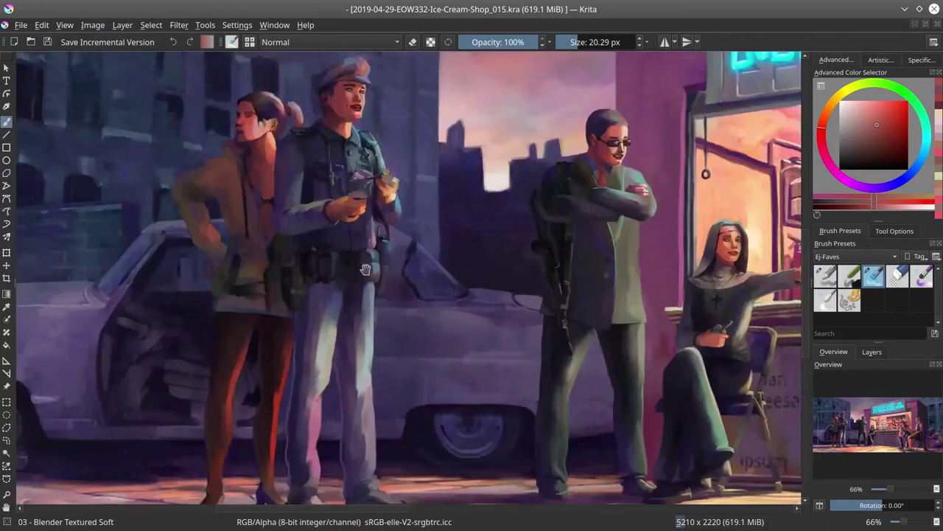
pyautogui.press('/')
pyautogui.keyDown('ctrl'); pyautogui.click(442, 305); pyautogui.keyUp('ctrl')
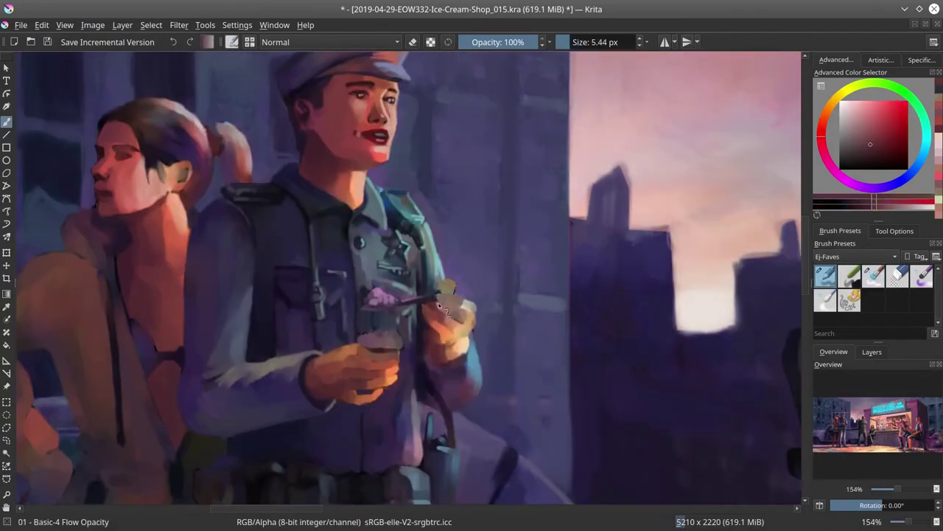
pyautogui.keyDown('ctrl'); pyautogui.click(475, 308); pyautogui.keyUp('ctrl')
pyautogui.press('[')
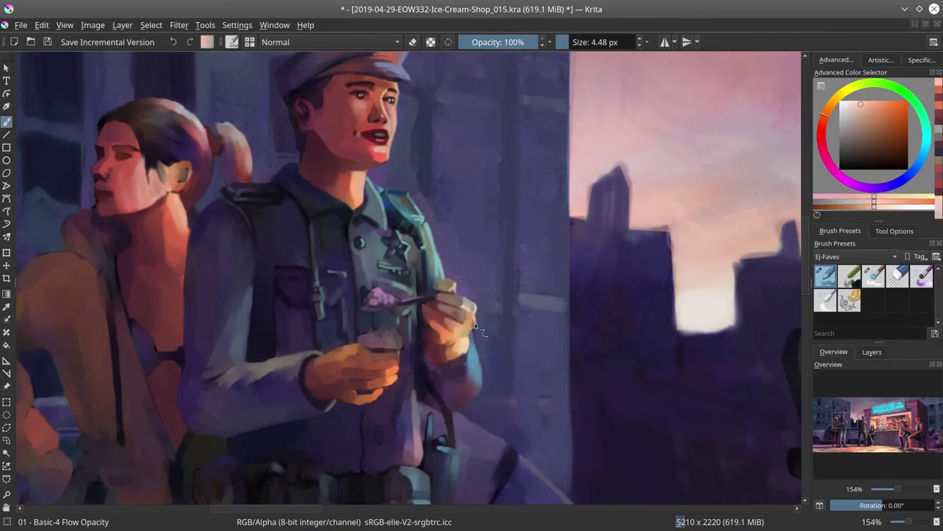
pyautogui.keyDown('ctrl'); pyautogui.click(462, 361); pyautogui.keyUp('ctrl')
pyautogui.press(']')
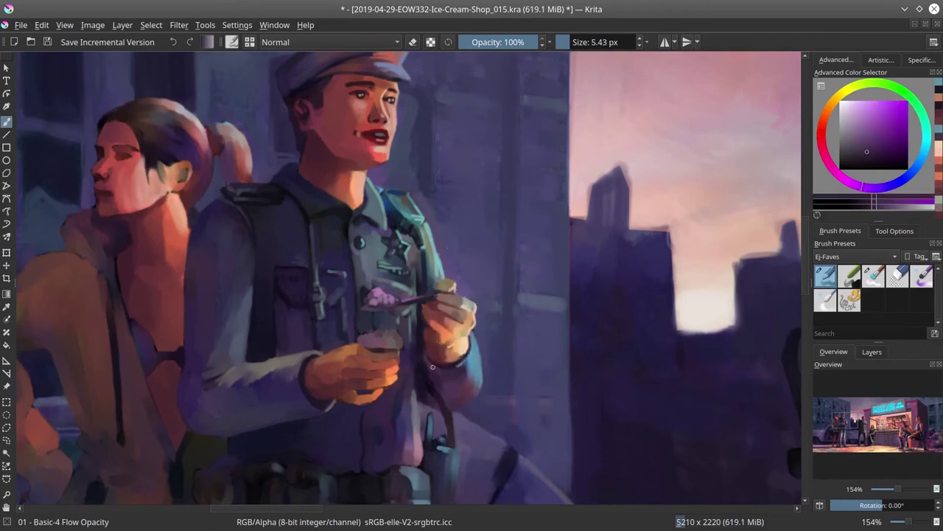
pyautogui.press('[')
pyautogui.keyDown('ctrl'); pyautogui.click(509, 390); pyautogui.keyUp('ctrl')
pyautogui.moveTo(420, 391); pyautogui.dragTo(419, 464)
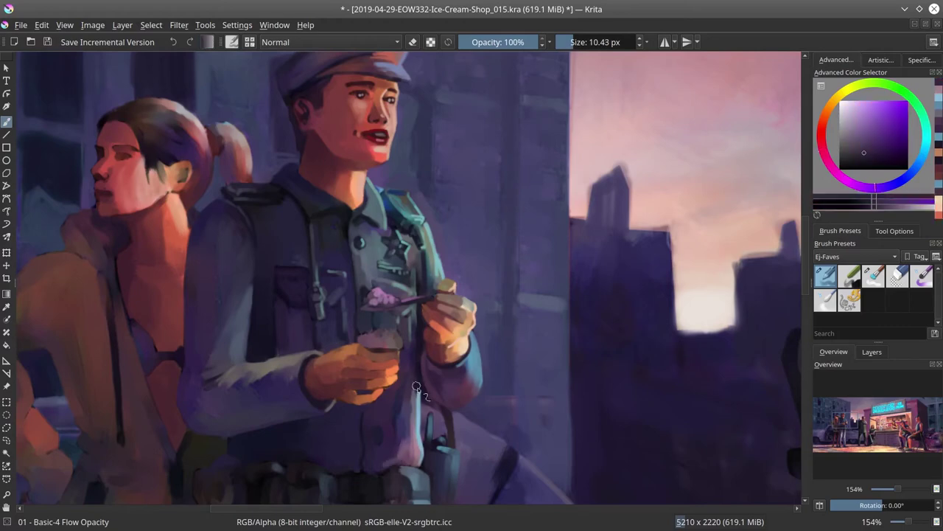
pyautogui.keyDown('ctrl'); pyautogui.click(457, 423); pyautogui.keyUp('ctrl')
pyautogui.press(']')
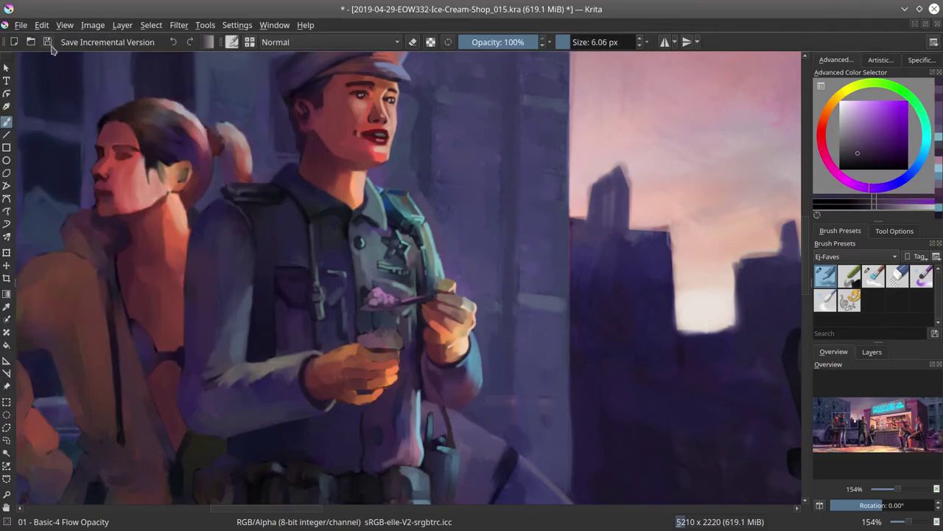
# Shade the policeman's hand with orange and muted red tones
pyautogui.keyDown('ctrl'); pyautogui.click(371, 422); pyautogui.keyUp('ctrl')
pyautogui.press(']')
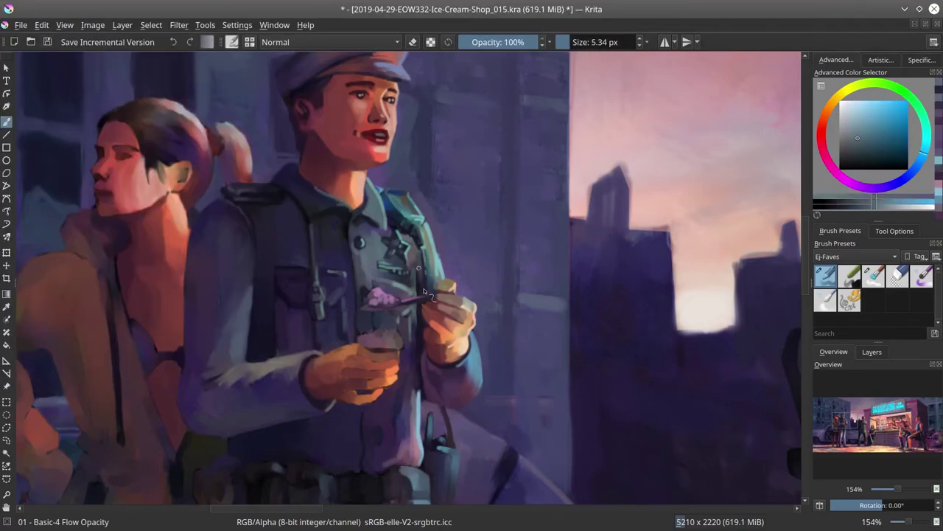
pyautogui.keyDown('ctrl'); pyautogui.click(453, 369); pyautogui.keyUp('ctrl')
pyautogui.press('[')
pyautogui.keyDown('ctrl'); pyautogui.click(335, 350); pyautogui.keyUp('ctrl')
pyautogui.press('[')
pyautogui.keyDown('ctrl'); pyautogui.click(356, 346); pyautogui.keyUp('ctrl')
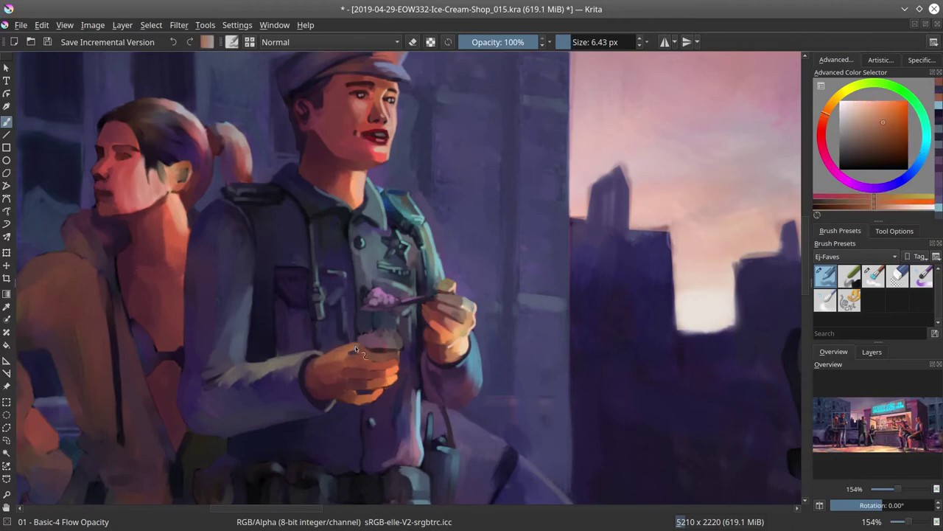
pyautogui.press(']')
pyautogui.press(']')
pyautogui.keyDown('ctrl'); pyautogui.click(338, 394); pyautogui.keyUp('ctrl')
pyautogui.press(']')
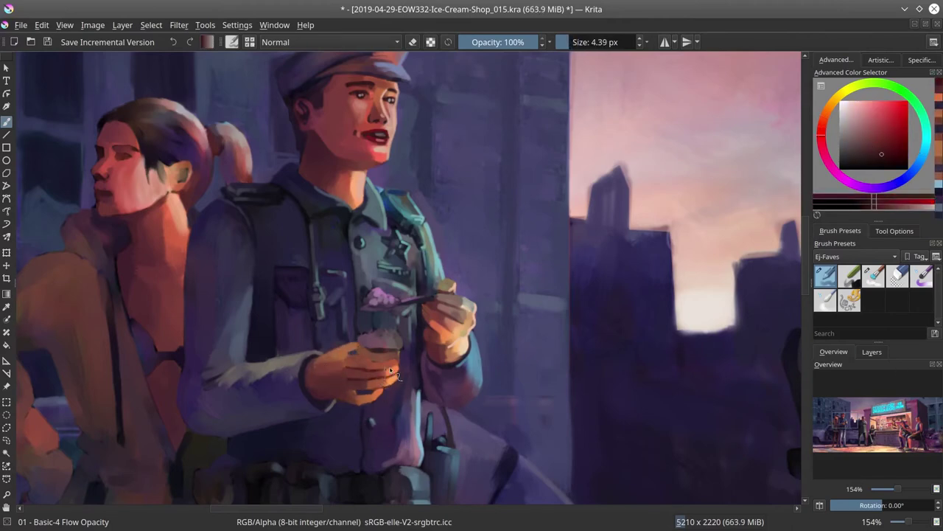
pyautogui.keyDown('ctrl'); pyautogui.click(392, 372); pyautogui.keyUp('ctrl')
pyautogui.press(']')
pyautogui.press(']')
pyautogui.keyDown('ctrl'); pyautogui.click(398, 471); pyautogui.keyUp('ctrl')
pyautogui.press('[')
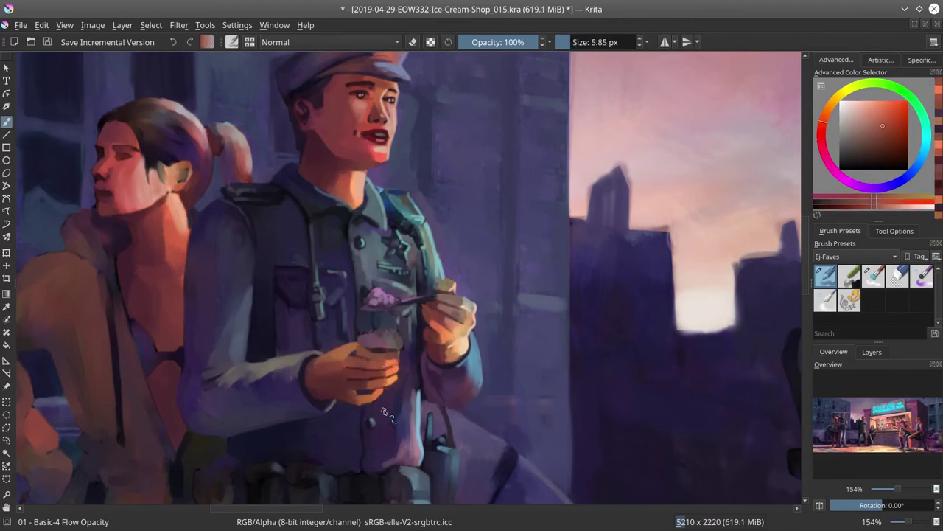
pyautogui.keyDown('ctrl'); pyautogui.click(375, 338); pyautogui.keyUp('ctrl')
pyautogui.press(']')
# Pick fresh orange tones from the hand and save the painting
pyautogui.scroll(2, 387, 332)
pyautogui.scroll(-5, 387, 332)
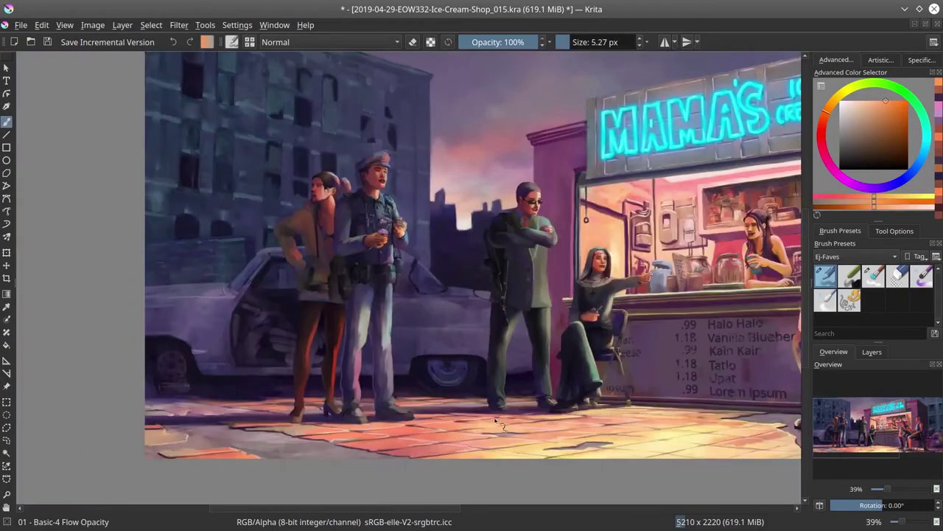
pyautogui.scroll(5, 376, 253)
pyautogui.keyDown('ctrl'); pyautogui.click(374, 255); pyautogui.keyUp('ctrl')
pyautogui.keyDown('ctrl'); pyautogui.click(388, 235); pyautogui.keyUp('ctrl')
pyautogui.press('[')
pyautogui.scroll(-6, 385, 236)
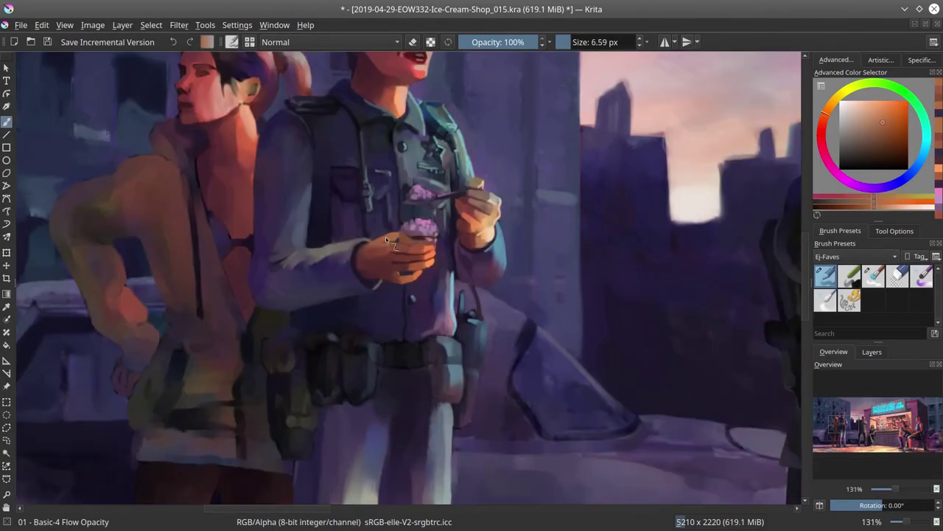
pyautogui.hotkey('ctrl', 's')
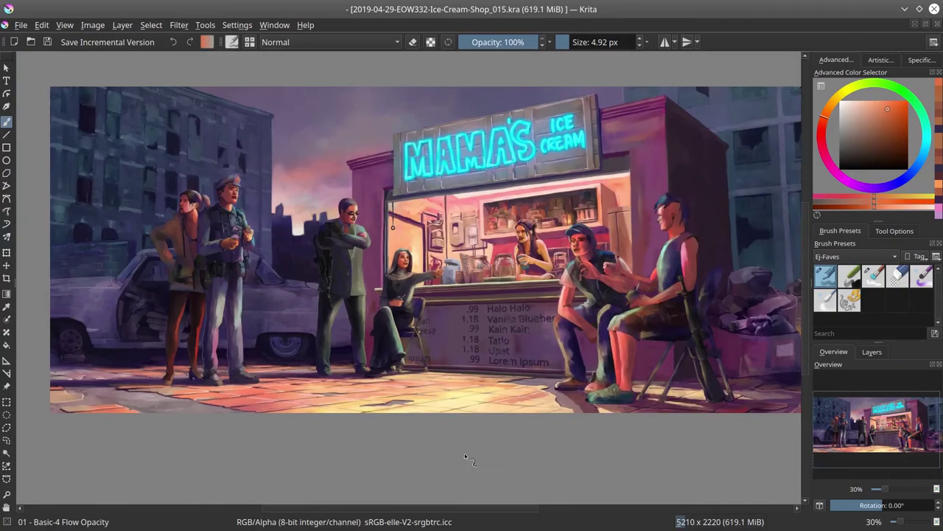
pyautogui.scroll(6, 328, 246)
# Paint dark strokes down the suited man's jacket
pyautogui.keyDown('ctrl'); pyautogui.click(310, 243); pyautogui.keyUp('ctrl')
pyautogui.press(']')
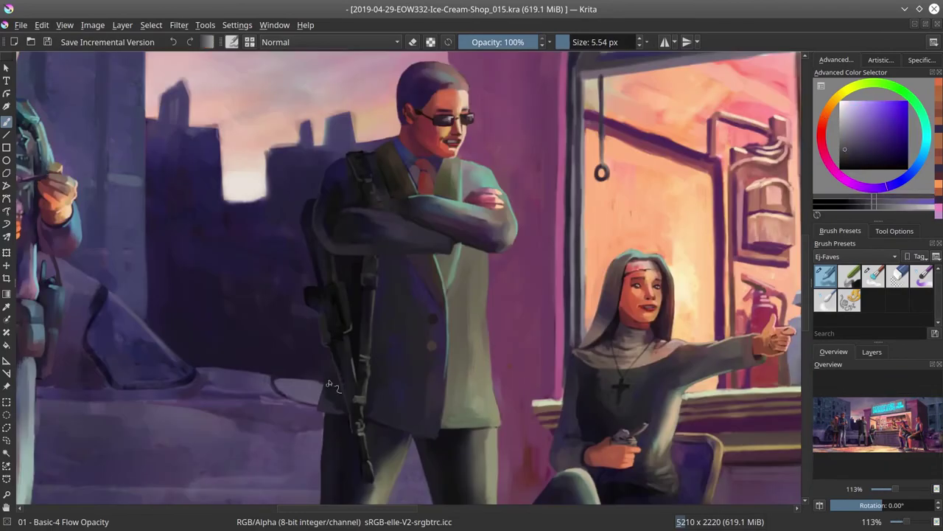
pyautogui.moveTo(309, 206); pyautogui.dragTo(308, 302)
pyautogui.moveTo(324, 170); pyautogui.dragTo(303, 225)
pyautogui.scroll(-7, 412, 190)
pyautogui.scroll(-2, 417, 295)
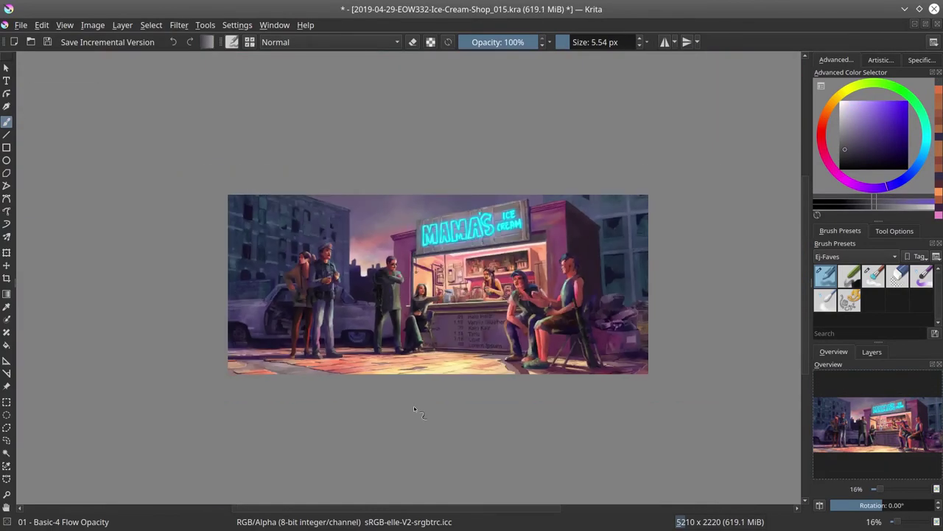
pyautogui.scroll(8, 324, 291)
# Sample light blue-grey and dark purple uniform tones, resizing the brush for highlights
pyautogui.keyDown('ctrl'); pyautogui.click(427, 350); pyautogui.keyUp('ctrl')
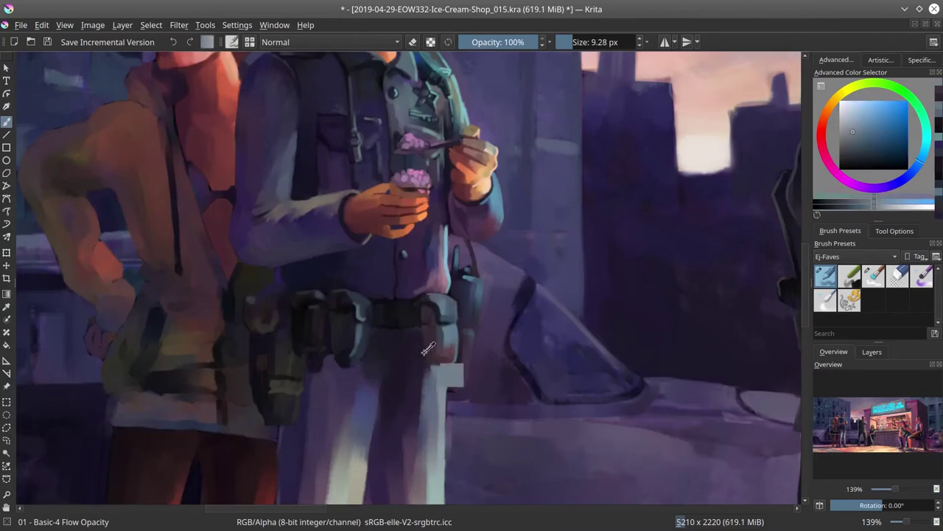
pyautogui.press('[')
pyautogui.keyDown('ctrl'); pyautogui.click(442, 379); pyautogui.keyUp('ctrl')
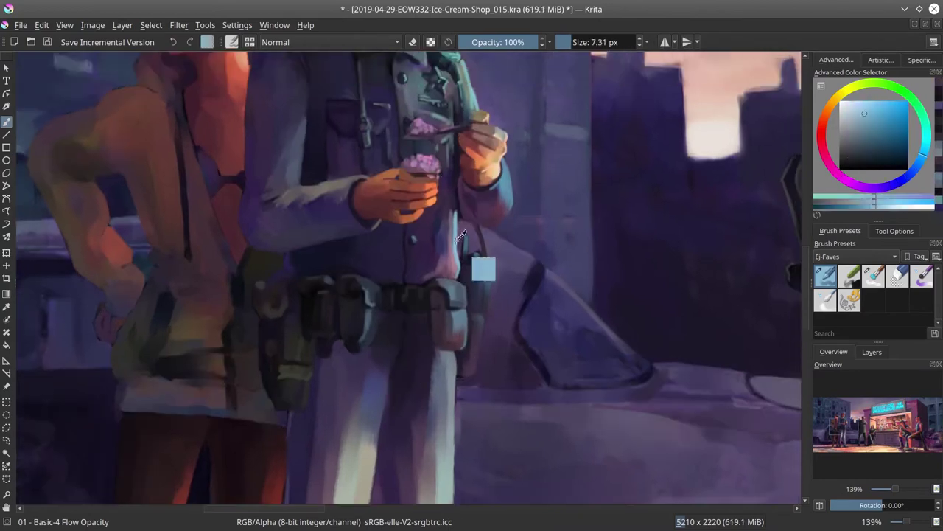
pyautogui.press('[')
pyautogui.press('[')
pyautogui.keyDown('ctrl'); pyautogui.click(509, 230); pyautogui.keyUp('ctrl')
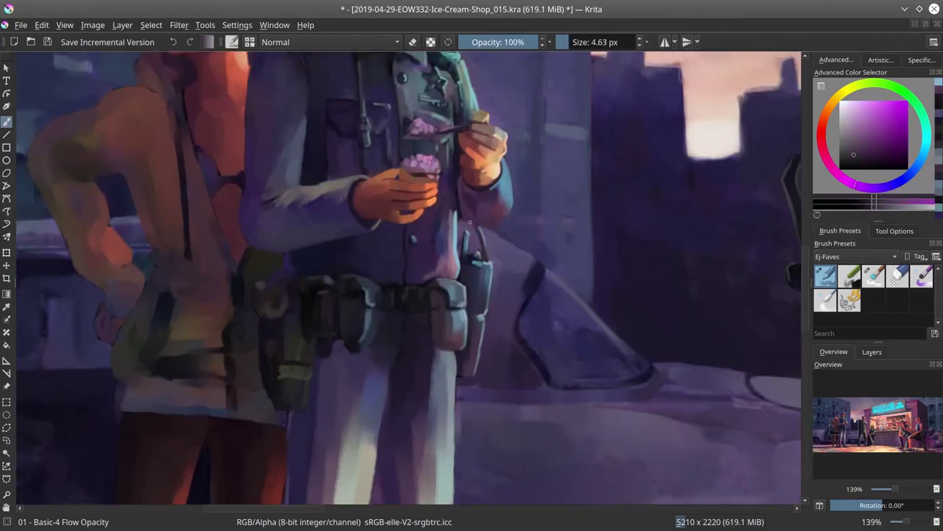
pyautogui.press(']')
pyautogui.press(']')
pyautogui.press(']')
pyautogui.press(']')
pyautogui.press(']')
pyautogui.press(']')
pyautogui.press(']')
pyautogui.press(']')
# Paint a lighter blue highlight on the policeman's trouser leg
pyautogui.scroll(-1, 449, 259)
pyautogui.scroll(-3, 442, 258)
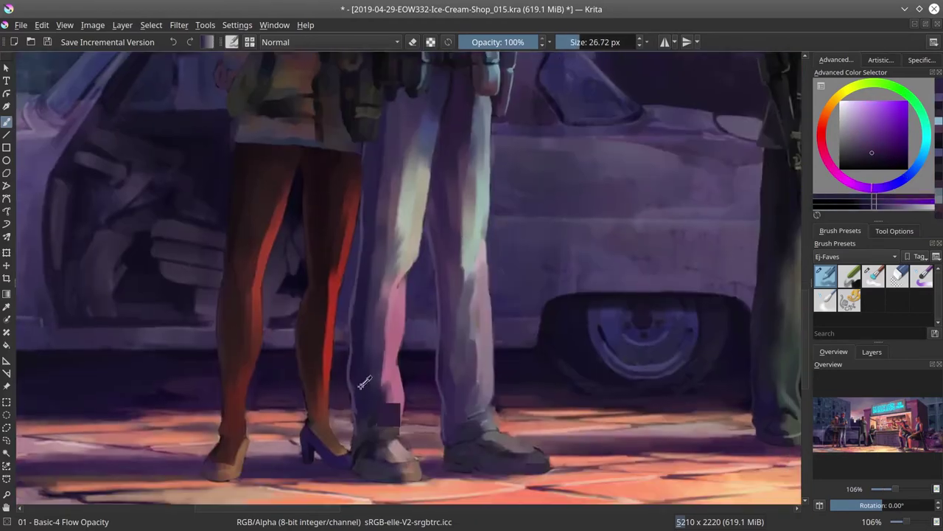
pyautogui.press('[')
pyautogui.press('[')
pyautogui.press('[')
pyautogui.press('[')
pyautogui.press('[')
pyautogui.scroll(1, 443, 258)
pyautogui.press(']')
pyautogui.press(']')
pyautogui.keyDown('ctrl'); pyautogui.click(440, 211); pyautogui.keyUp('ctrl')
pyautogui.press('[')
pyautogui.press('[')
pyautogui.keyDown('ctrl'); pyautogui.click(440, 210); pyautogui.keyUp('ctrl')
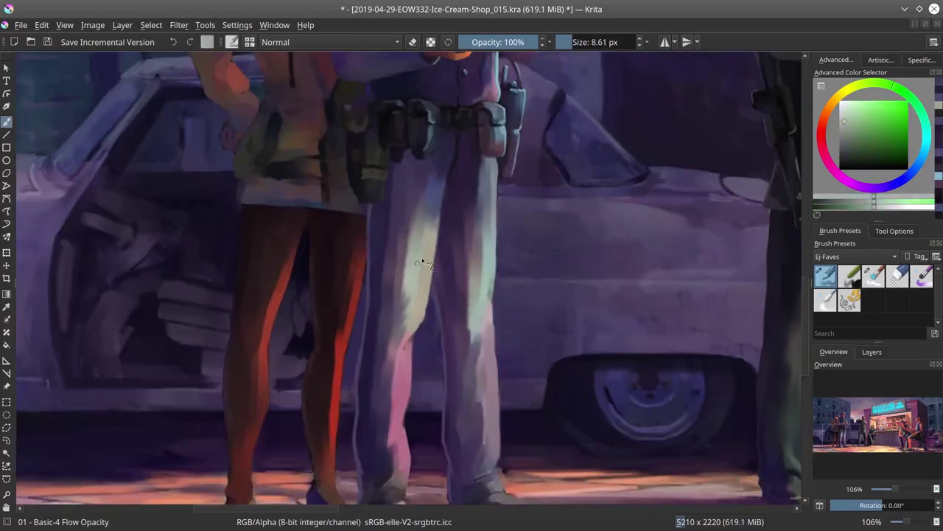
pyautogui.scroll(-2, 442, 258)
pyautogui.press(']')
pyautogui.keyDown('ctrl'); pyautogui.click(404, 293); pyautogui.keyUp('ctrl')
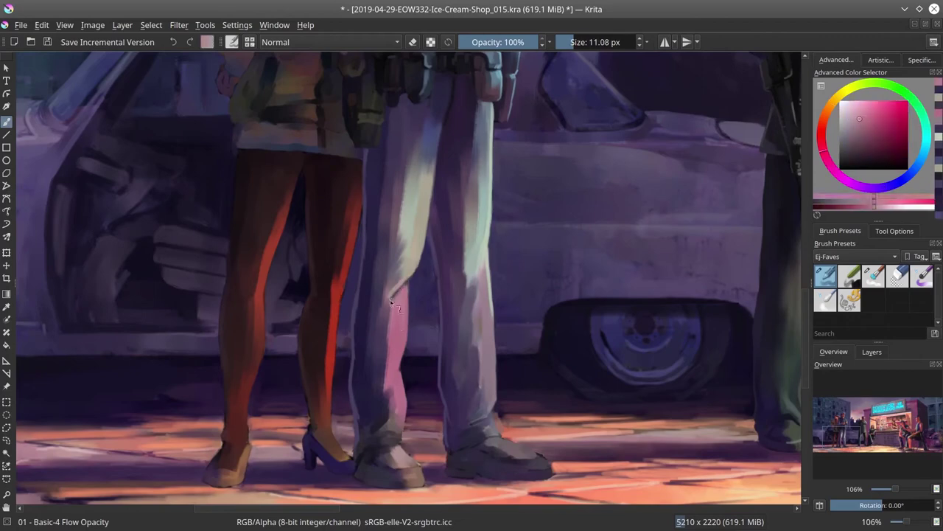
# Smooth with the Blender Blur brush, then pick pink and purple tones from trousers and shoes
pyautogui.press('/')
pyautogui.press('/')
pyautogui.keyDown('ctrl'); pyautogui.click(391, 385); pyautogui.keyUp('ctrl')
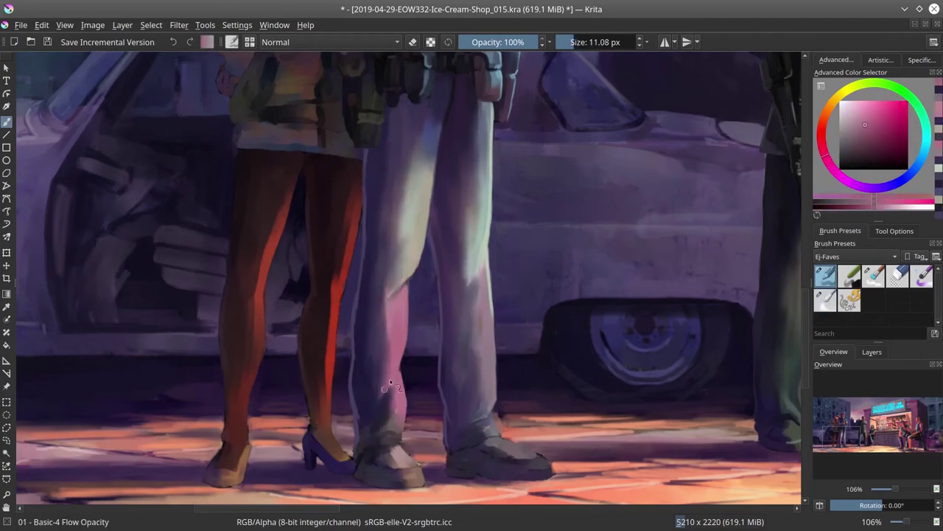
pyautogui.press('[')
pyautogui.keyDown('ctrl'); pyautogui.click(516, 420); pyautogui.keyUp('ctrl')
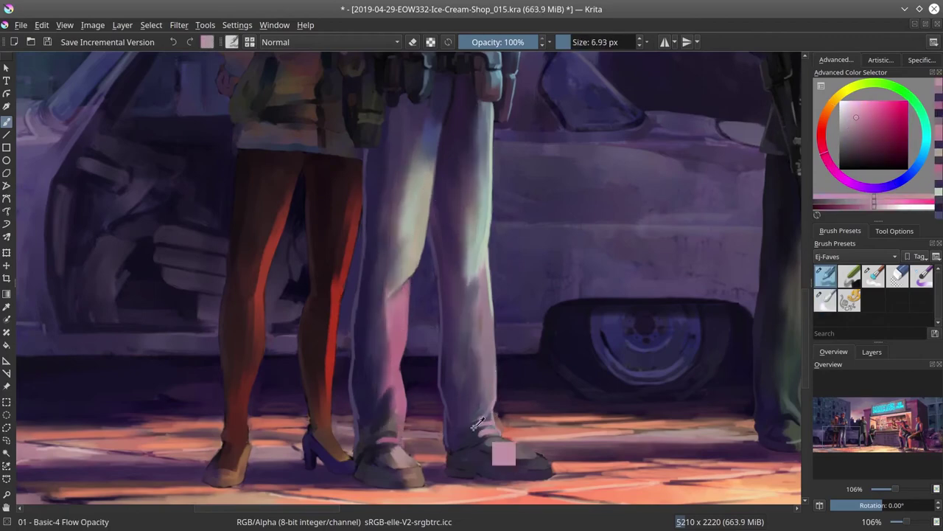
pyautogui.keyDown('ctrl'); pyautogui.click(445, 446); pyautogui.keyUp('ctrl')
pyautogui.press('[')
pyautogui.keyDown('ctrl'); pyautogui.click(381, 447); pyautogui.keyUp('ctrl')
pyautogui.press(']')
pyautogui.press(']')
pyautogui.press(']')
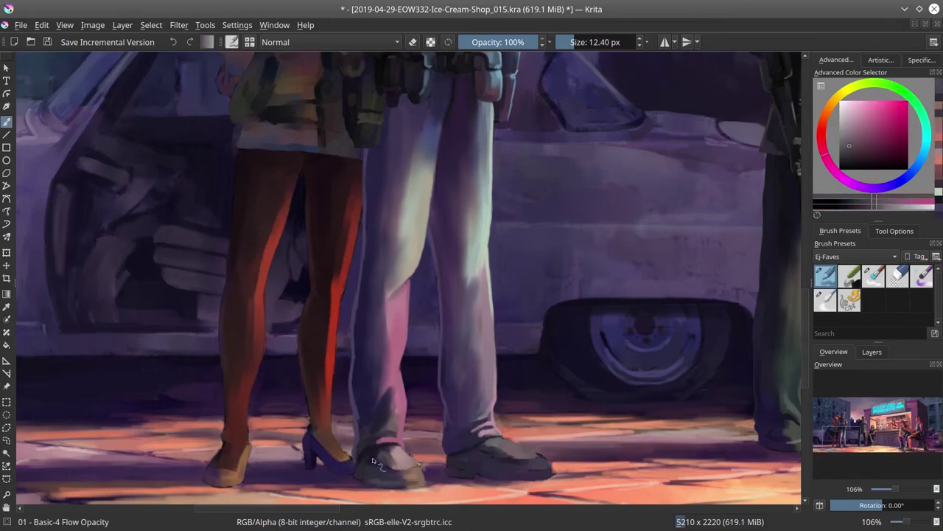
pyautogui.press('[')
pyautogui.press('[')
# Paint purple touches on the policeman's shoes
pyautogui.keyDown('ctrl'); pyautogui.click(418, 464); pyautogui.keyUp('ctrl')
pyautogui.moveTo(510, 454); pyautogui.dragTo(485, 420)
pyautogui.press(']')
pyautogui.keyDown('ctrl'); pyautogui.click(485, 420); pyautogui.keyUp('ctrl')
pyautogui.press('[')
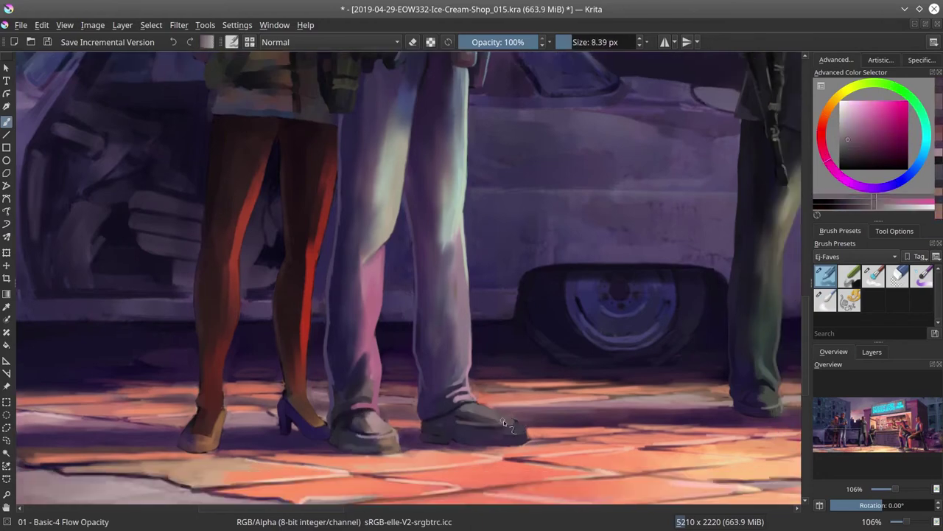
pyautogui.keyDown('ctrl'); pyautogui.click(416, 459); pyautogui.keyUp('ctrl')
pyautogui.keyDown('ctrl'); pyautogui.click(508, 459); pyautogui.keyUp('ctrl')
# Zoom out, save the ice-cream shop painting from the toolbar, and recentre on the figures
pyautogui.scroll(-10, 482, 441)
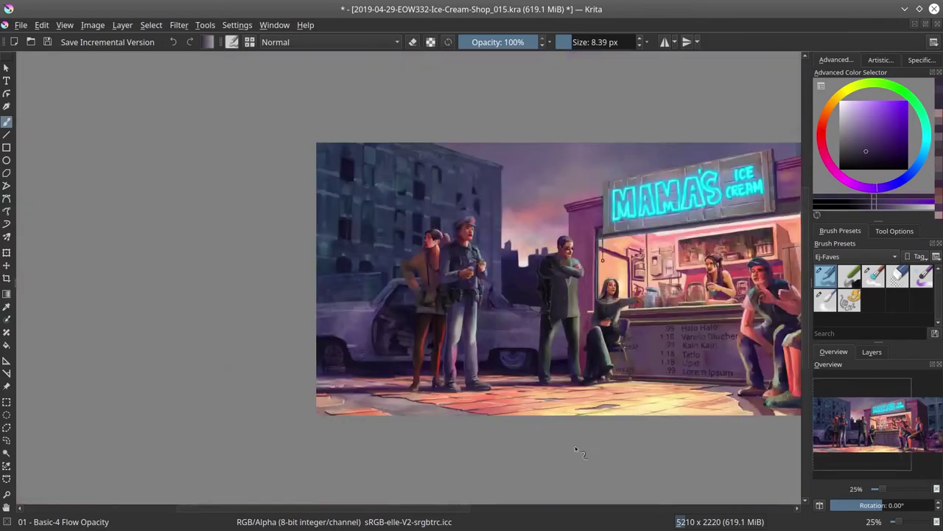
pyautogui.click(46, 42)
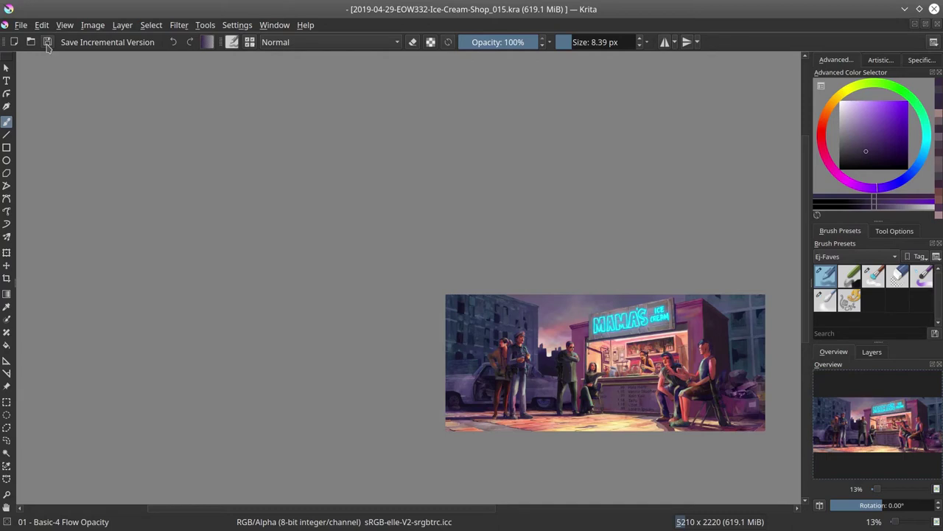
pyautogui.moveTo(544, 468); pyautogui.dragTo(329, 369)
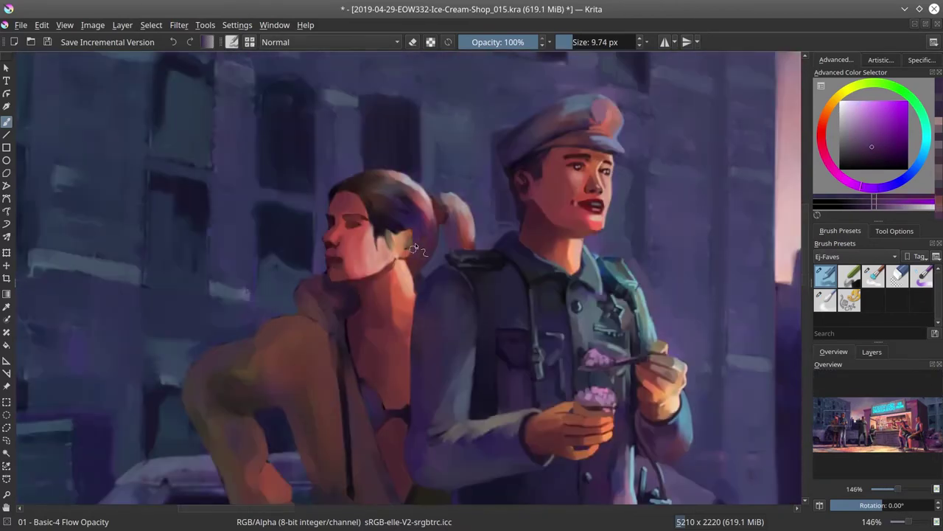
# Shrink the brush and sample cap, hair and reddish skin tones around the woman's face
pyautogui.press('[')
pyautogui.keyDown('ctrl'); pyautogui.click(612, 109); pyautogui.keyUp('ctrl')
pyautogui.press('[')
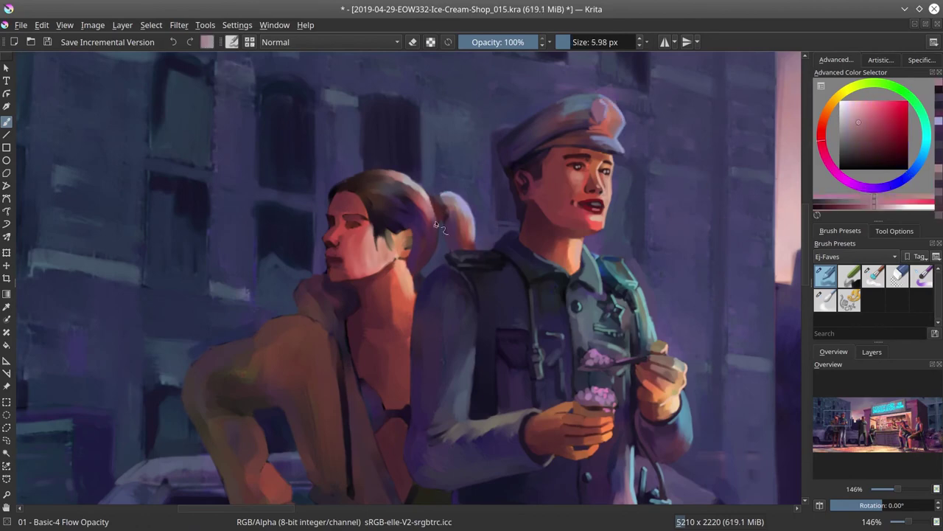
pyautogui.keyDown('ctrl'); pyautogui.click(389, 180); pyautogui.keyUp('ctrl')
pyautogui.keyDown('ctrl'); pyautogui.click(389, 180); pyautogui.keyUp('ctrl')
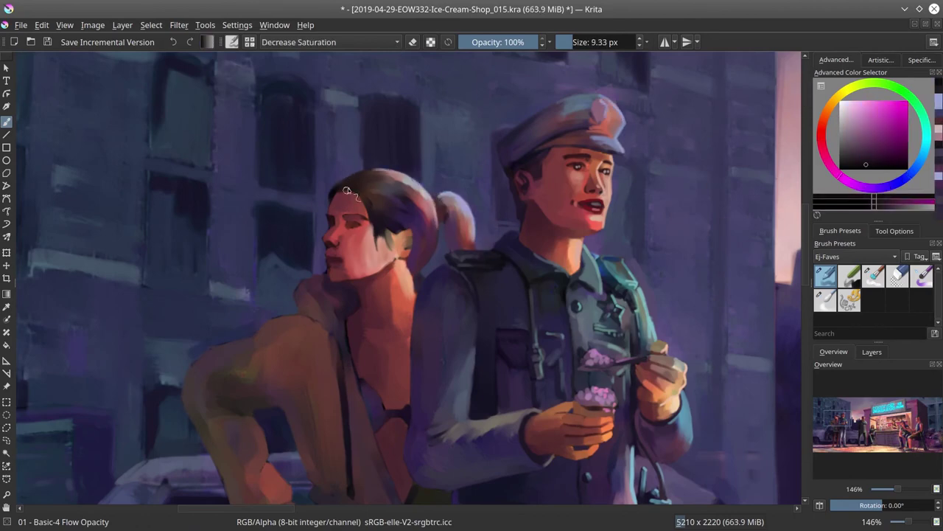
pyautogui.press(']')
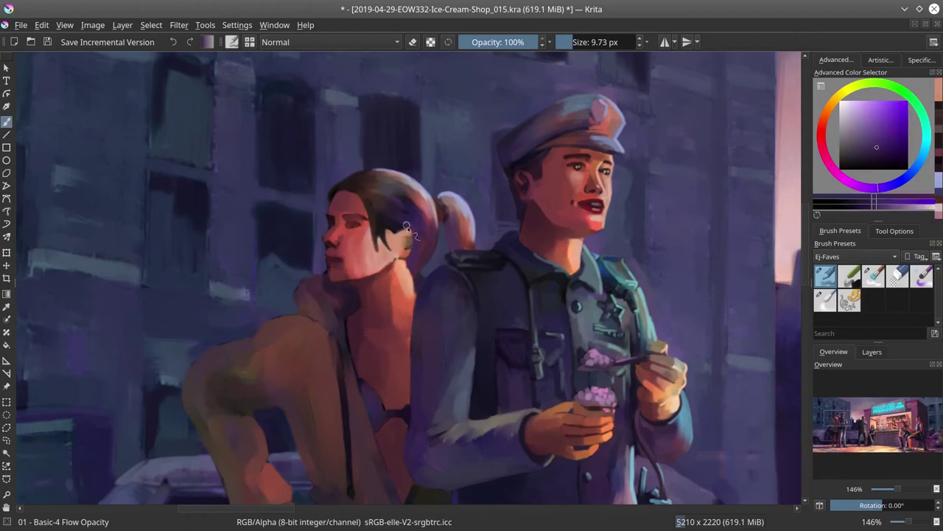
pyautogui.press('/')
pyautogui.press('/')
pyautogui.keyDown('ctrl'); pyautogui.click(403, 240); pyautogui.keyUp('ctrl')
# Pick pinkish and darker skin tones and paint shading along the woman's jaw and neck
pyautogui.press(']')
pyautogui.keyDown('ctrl'); pyautogui.click(414, 280); pyautogui.keyUp('ctrl')
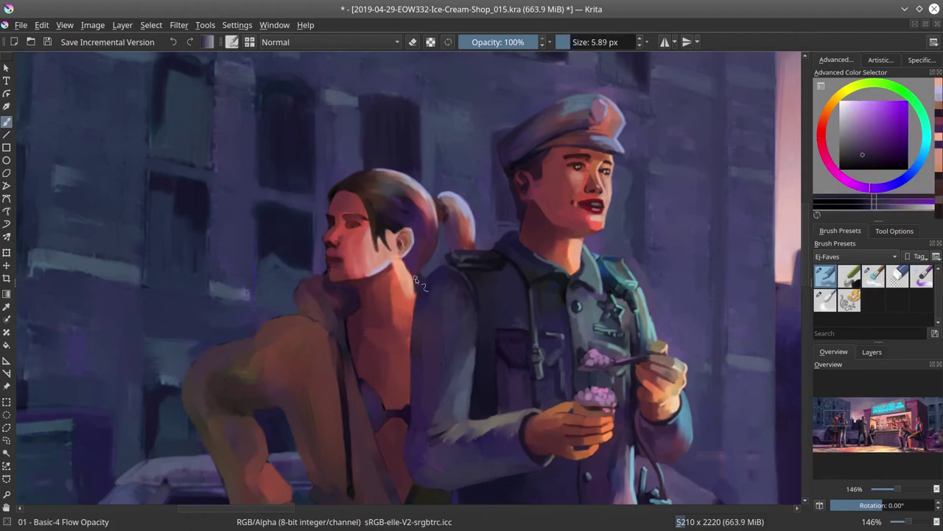
pyautogui.press('[')
pyautogui.keyDown('ctrl'); pyautogui.click(341, 214); pyautogui.keyUp('ctrl')
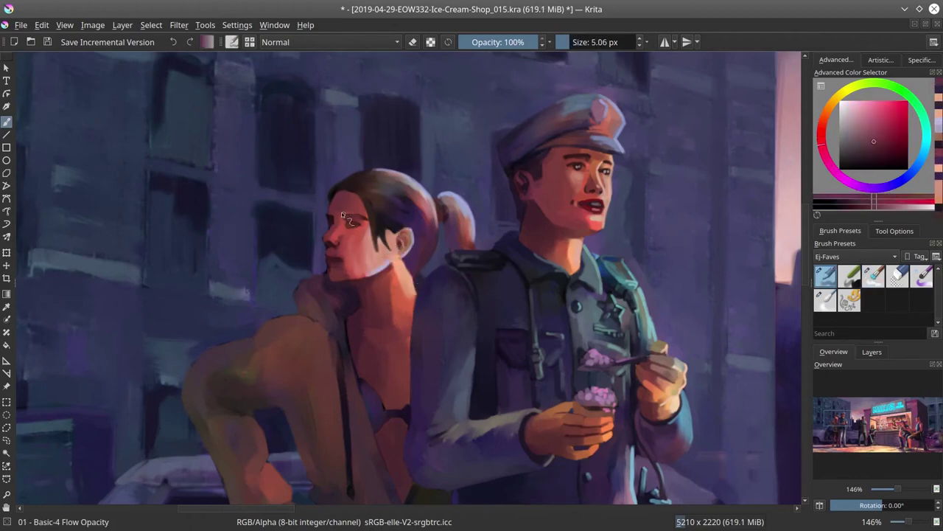
pyautogui.press('[')
pyautogui.keyDown('ctrl'); pyautogui.click(332, 257); pyautogui.keyUp('ctrl')
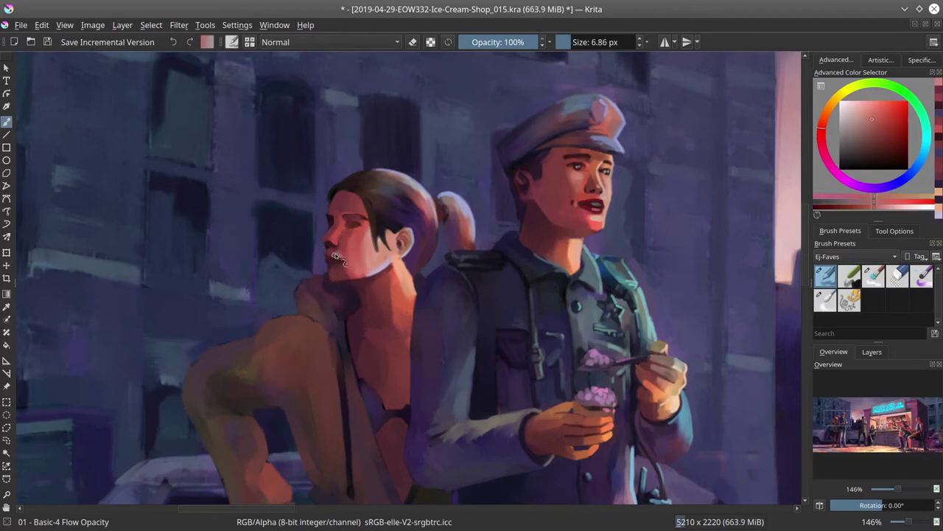
pyautogui.keyDown('ctrl'); pyautogui.click(344, 277); pyautogui.keyUp('ctrl')
# Blend the jaw shading with the blur brush, then resample dark and reddish skin tones
pyautogui.keyDown('ctrl'); pyautogui.click(343, 273); pyautogui.keyUp('ctrl')
pyautogui.press('/')
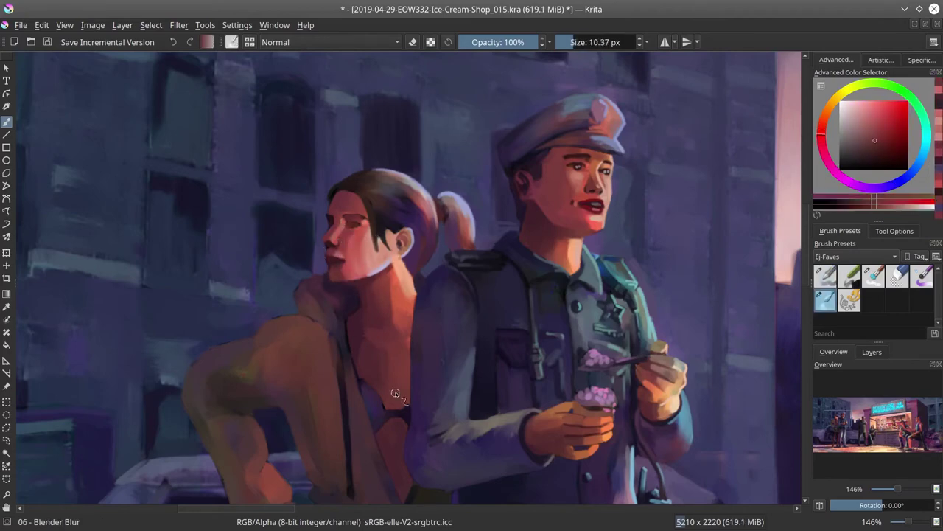
pyautogui.keyDown('ctrl'); pyautogui.click(358, 283); pyautogui.keyUp('ctrl')
pyautogui.press('/')
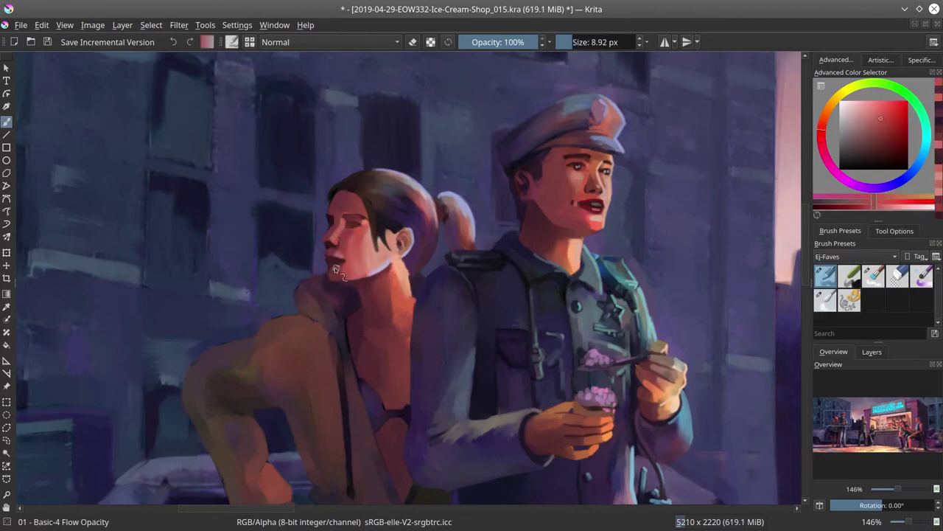
pyautogui.keyDown('ctrl'); pyautogui.click(327, 283); pyautogui.keyUp('ctrl')
pyautogui.keyDown('ctrl'); pyautogui.click(343, 234); pyautogui.keyUp('ctrl')
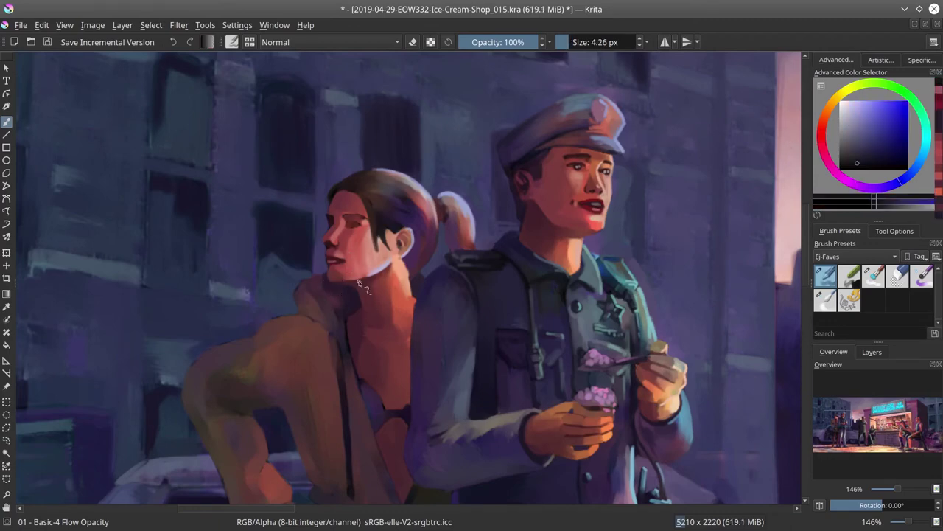
pyautogui.keyDown('ctrl'); pyautogui.click(398, 329); pyautogui.keyUp('ctrl')
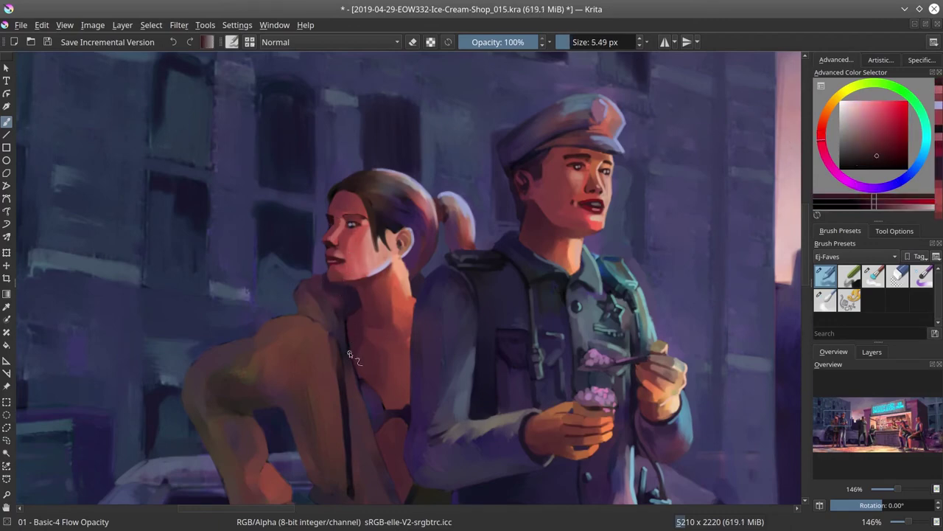
# Add warmer skin highlights to the woman's face, neck and chest, and save the painting
pyautogui.keyDown('ctrl'); pyautogui.click(331, 222); pyautogui.keyUp('ctrl')
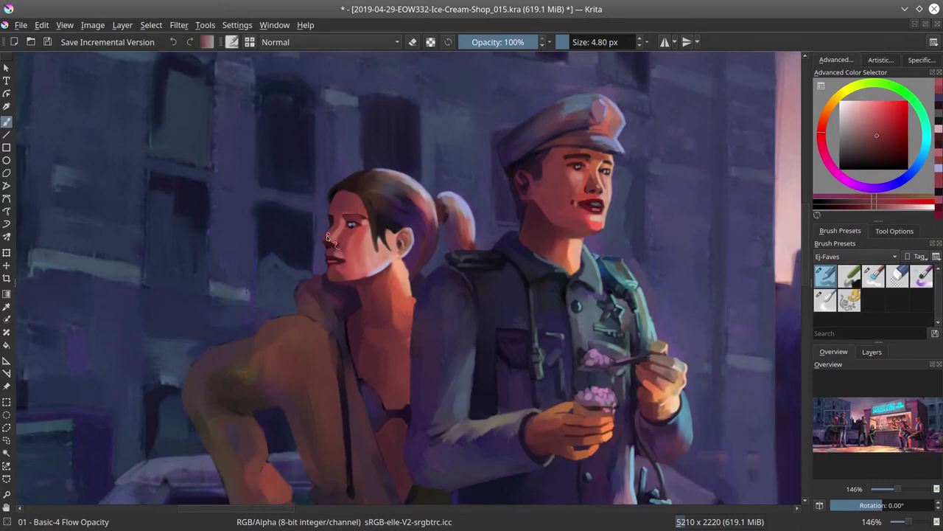
pyautogui.keyDown('ctrl'); pyautogui.click(391, 412); pyautogui.keyUp('ctrl')
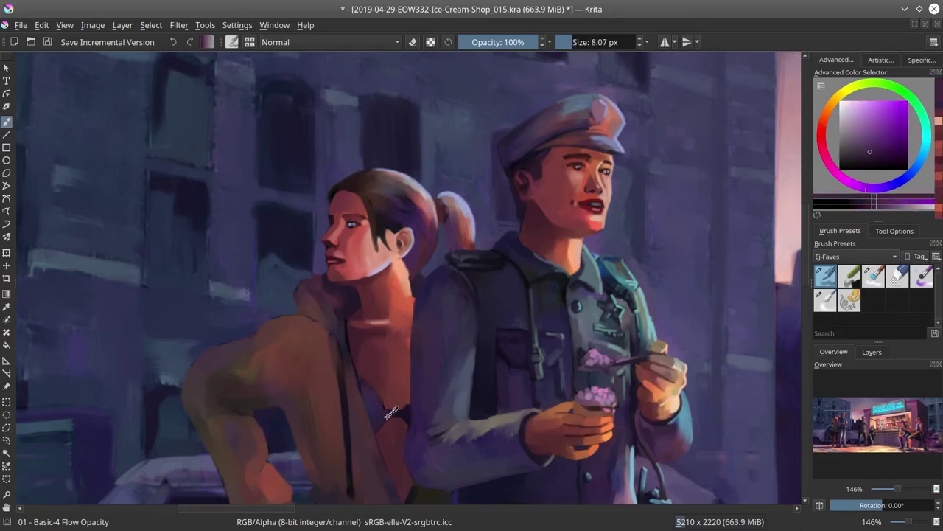
pyautogui.keyDown('ctrl'); pyautogui.click(347, 324); pyautogui.keyUp('ctrl')
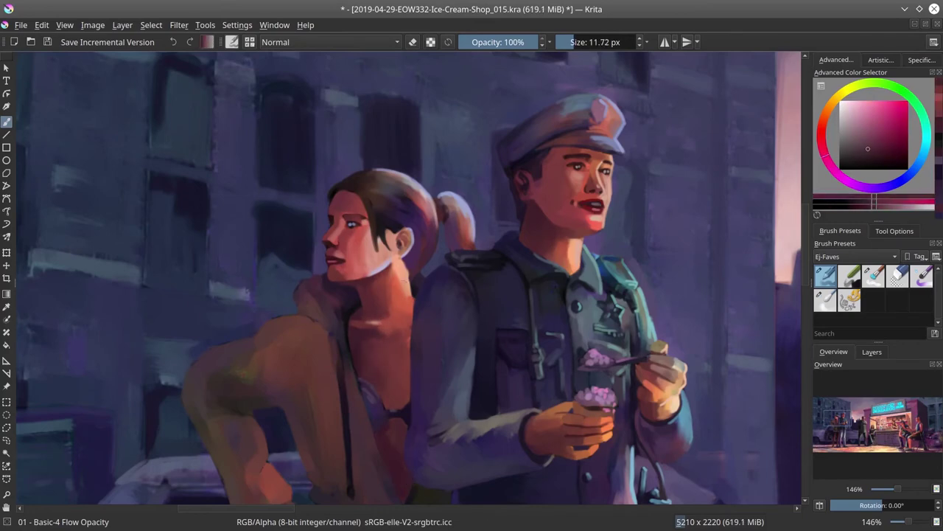
pyautogui.keyDown('ctrl'); pyautogui.click(391, 321); pyautogui.keyUp('ctrl')
pyautogui.keyDown('ctrl'); pyautogui.click(390, 323); pyautogui.keyUp('ctrl')
pyautogui.hotkey('ctrl', 's')
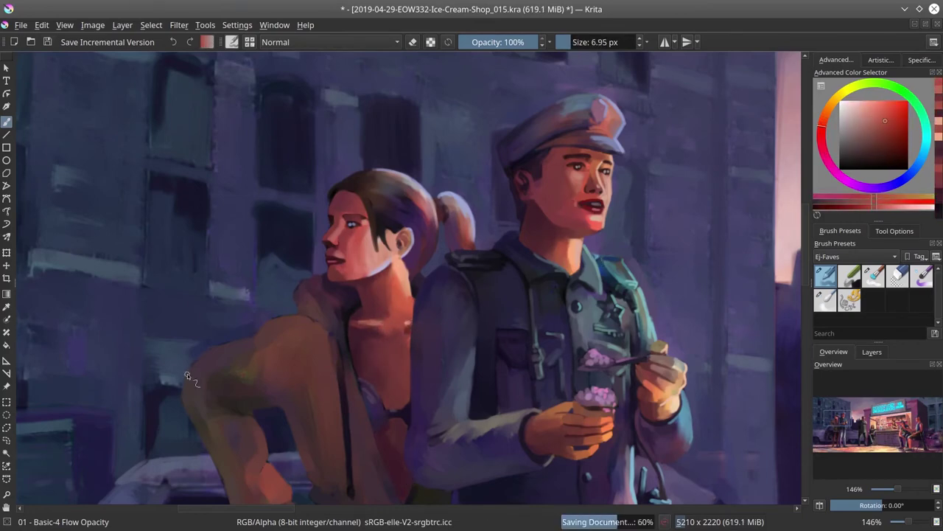
pyautogui.keyDown('ctrl'); pyautogui.click(618, 303); pyautogui.keyUp('ctrl')
# Paint reddish and dark purple tones over the woman's orange jacket, save, and review the whole image
pyautogui.scroll(-5, 617, 304)
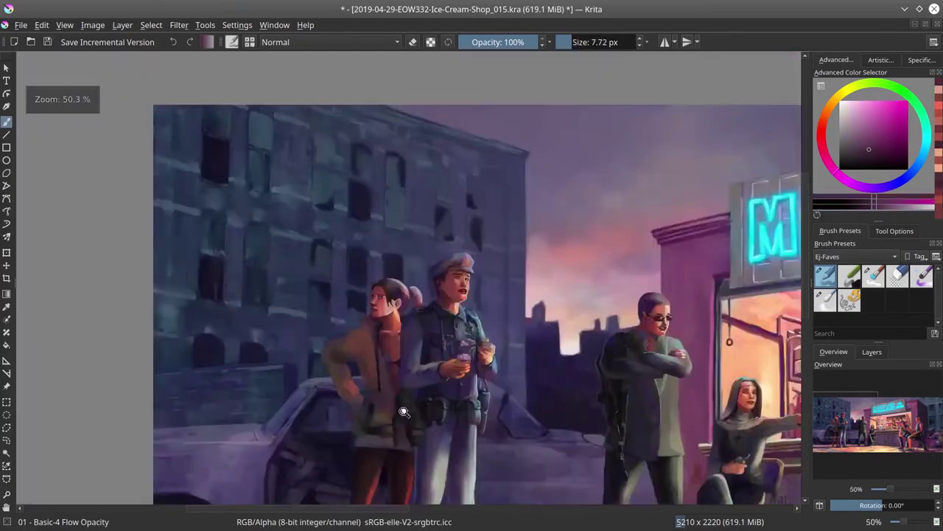
pyautogui.scroll(5, 405, 245)
pyautogui.keyDown('ctrl'); pyautogui.click(247, 263); pyautogui.keyUp('ctrl')
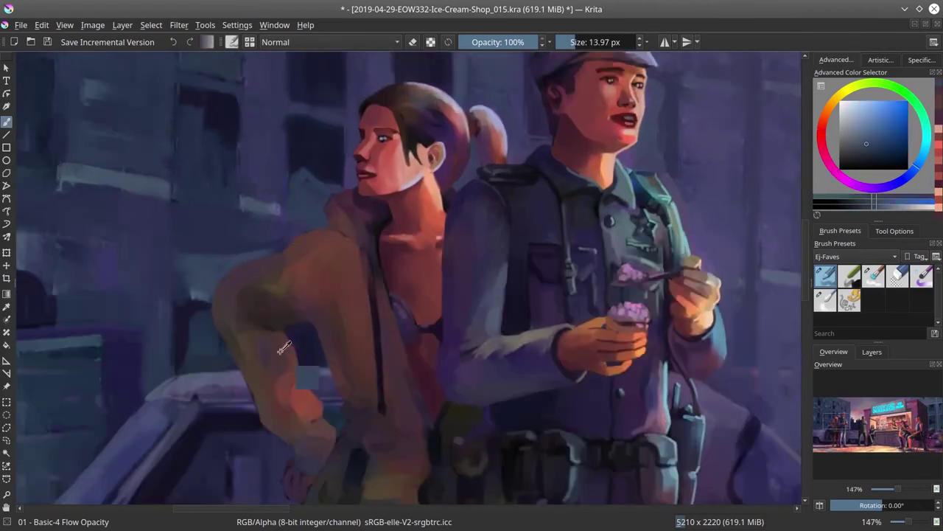
pyautogui.keyDown('ctrl'); pyautogui.click(300, 372); pyautogui.keyUp('ctrl')
pyautogui.keyDown('ctrl'); pyautogui.click(300, 317); pyautogui.keyUp('ctrl')
pyautogui.scroll(-1, 299, 317)
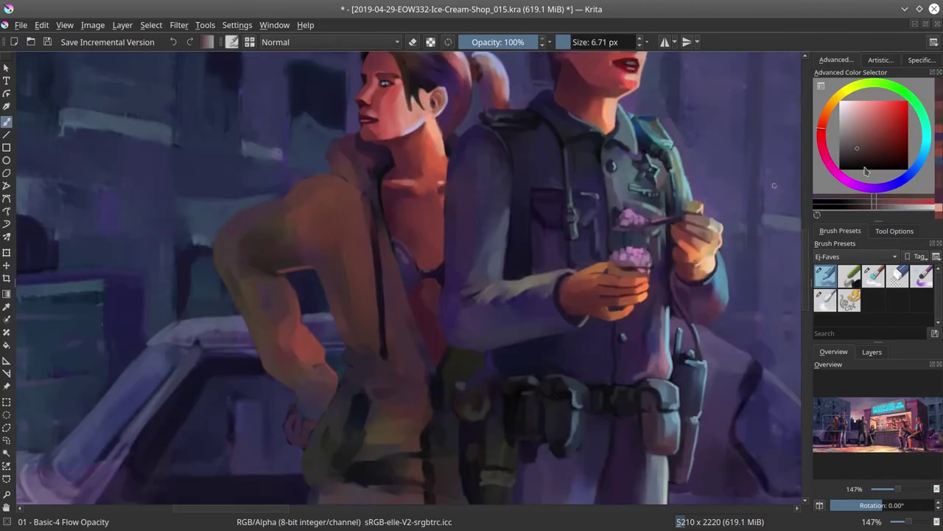
pyautogui.keyDown('ctrl'); pyautogui.click(339, 382); pyautogui.keyUp('ctrl')
pyautogui.hotkey('ctrl', 's')
pyautogui.scroll(-7, 587, 457)
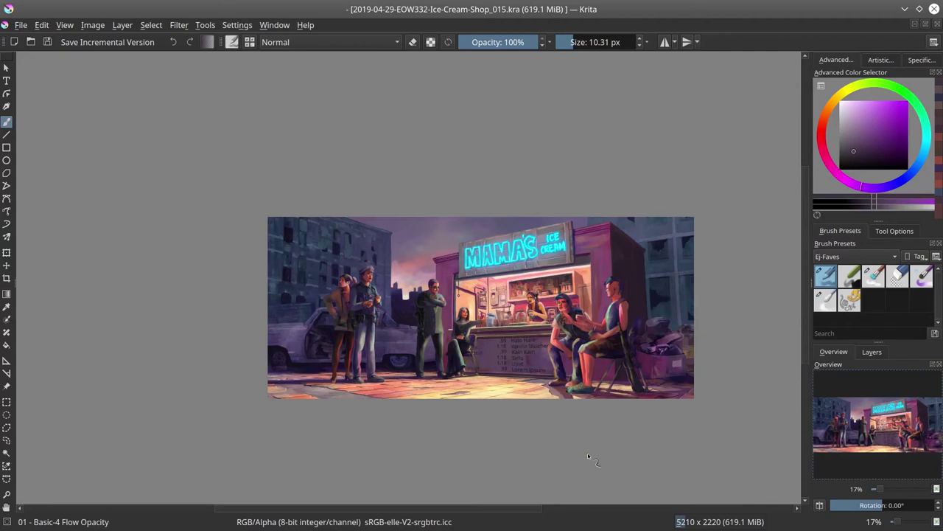
pyautogui.scroll(7, 344, 306)
# Paint a dark red stroke down the jacket edge from hood to hip, plus a stroke near the belt
pyautogui.keyDown('ctrl'); pyautogui.click(329, 149); pyautogui.keyUp('ctrl')
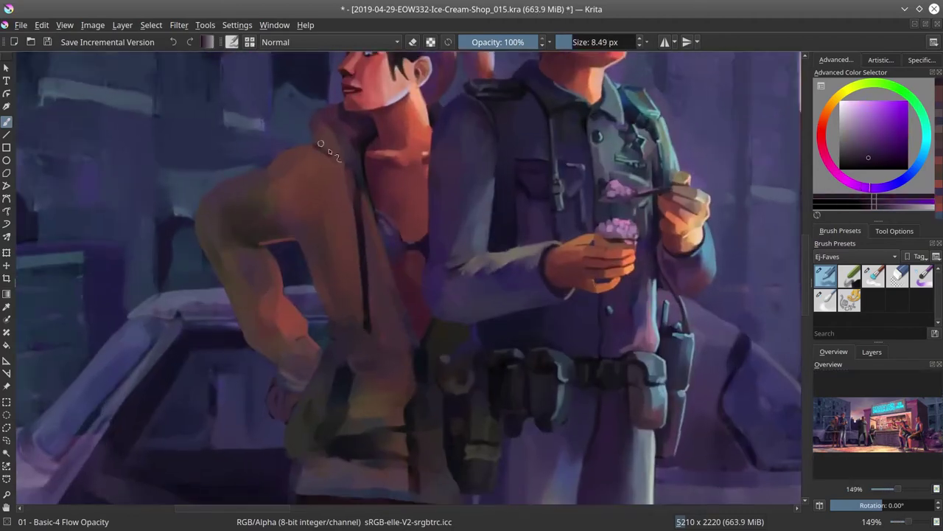
pyautogui.moveTo(363, 156); pyautogui.dragTo(369, 315)
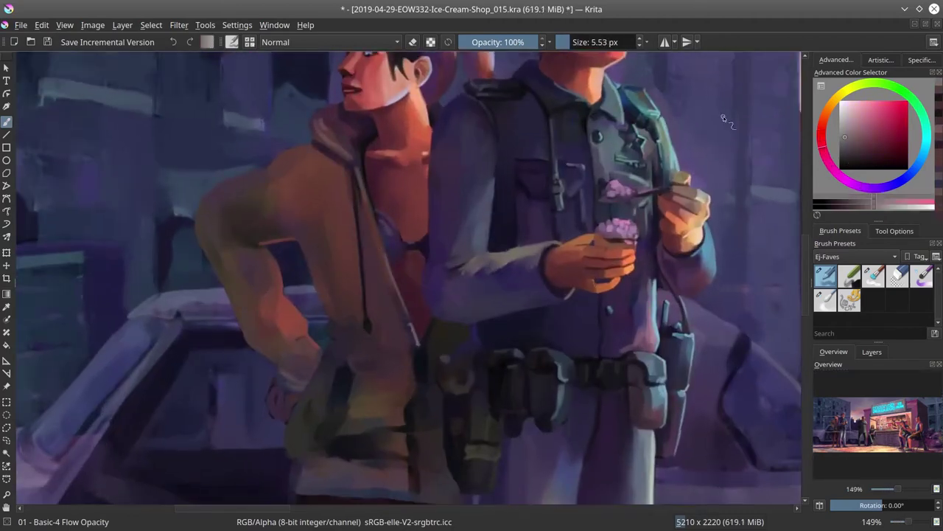
pyautogui.keyDown('ctrl'); pyautogui.click(422, 348); pyautogui.keyUp('ctrl')
pyautogui.moveTo(421, 348); pyautogui.dragTo(423, 382)
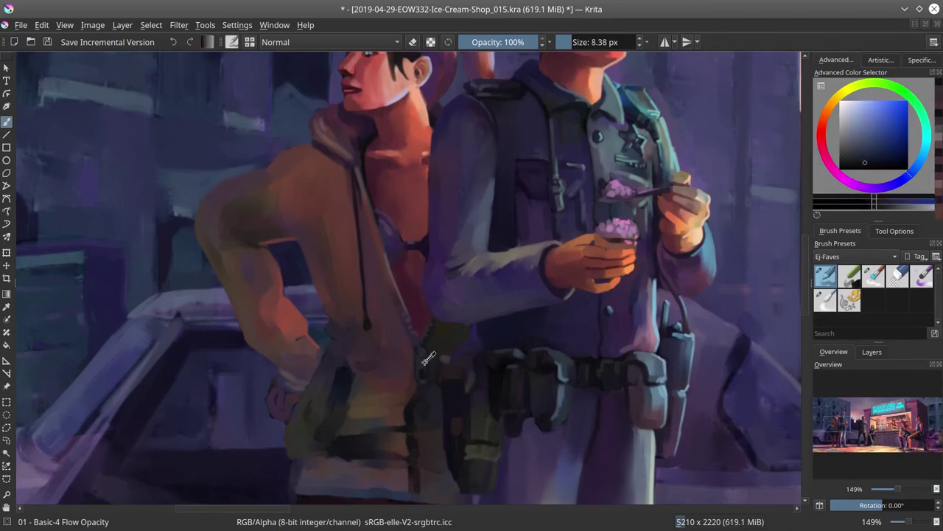
# Sample a jacket colour and paint a light highlight along the woman's arm
pyautogui.keyDown('ctrl'); pyautogui.click(409, 410); pyautogui.keyUp('ctrl')
pyautogui.scroll(-2, 413, 366)
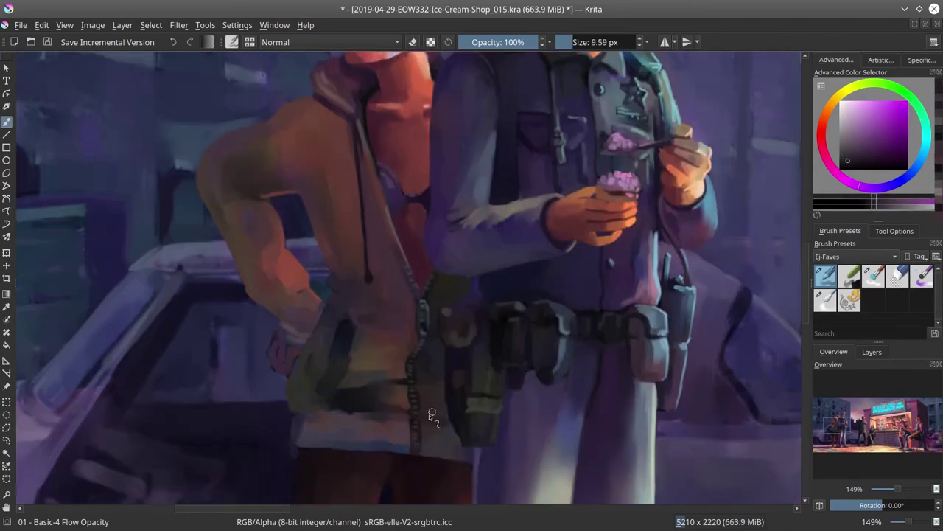
pyautogui.keyDown('ctrl'); pyautogui.click(463, 295); pyautogui.keyUp('ctrl')
pyautogui.keyDown('ctrl'); pyautogui.click(462, 295); pyautogui.keyUp('ctrl')
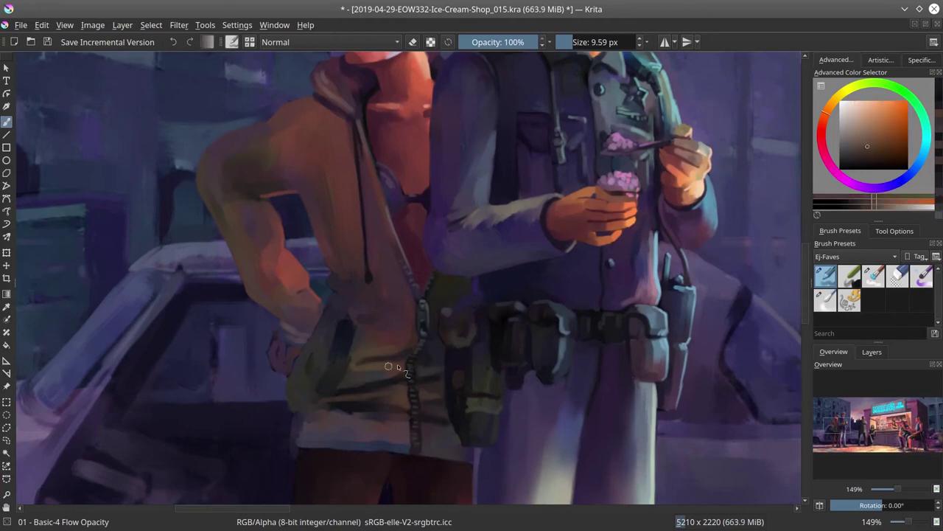
pyautogui.moveTo(269, 203); pyautogui.dragTo(296, 194)
# Sample pink tones and paint shading on the woman's hand and pocket
pyautogui.keyDown('ctrl'); pyautogui.click(308, 414); pyautogui.keyUp('ctrl')
pyautogui.keyDown('ctrl'); pyautogui.click(308, 414); pyautogui.keyUp('ctrl')
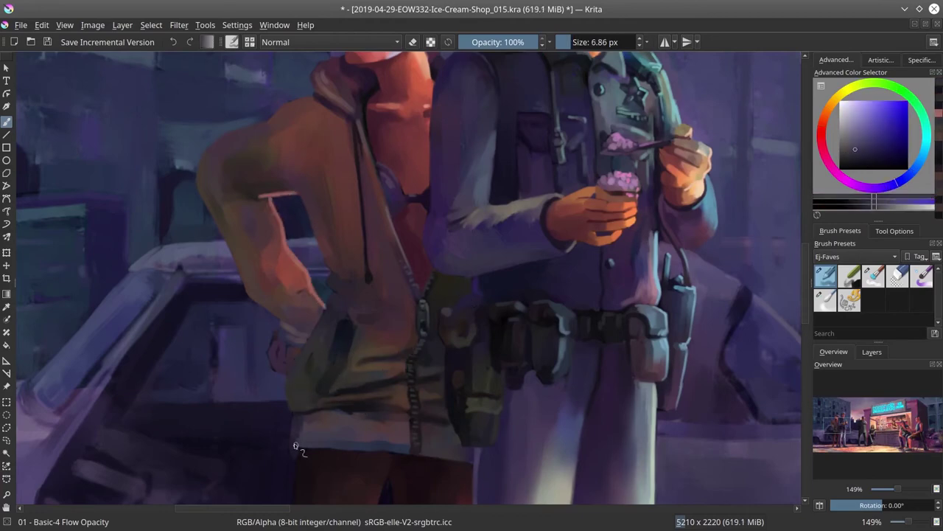
pyautogui.moveTo(308, 414); pyautogui.dragTo(295, 383)
pyautogui.keyDown('ctrl'); pyautogui.click(280, 337); pyautogui.keyUp('ctrl')
pyautogui.keyDown('ctrl'); pyautogui.click(280, 338); pyautogui.keyUp('ctrl')
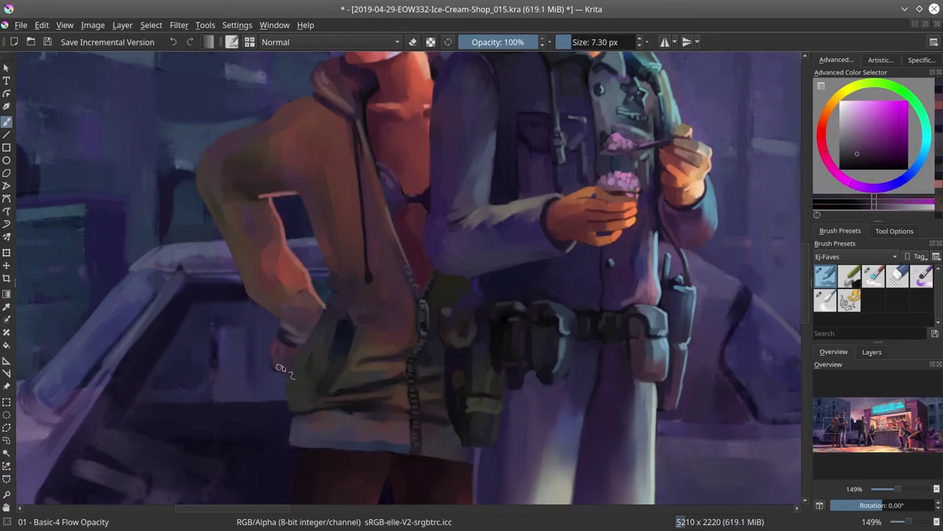
pyautogui.keyDown('ctrl'); pyautogui.click(288, 346); pyautogui.keyUp('ctrl')
pyautogui.moveTo(288, 387); pyautogui.dragTo(289, 420)
pyautogui.keyDown('ctrl'); pyautogui.click(362, 325); pyautogui.keyUp('ctrl')
pyautogui.moveTo(363, 324); pyautogui.dragTo(383, 317)
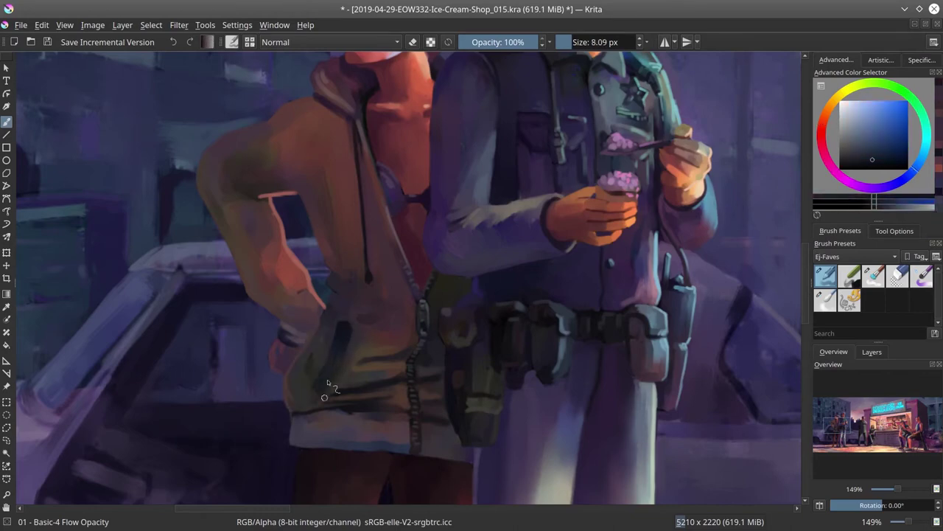
# Paint a dark line along the jacket zipper and save the painting
pyautogui.keyDown('ctrl'); pyautogui.click(344, 313); pyautogui.keyUp('ctrl')
pyautogui.keyDown('ctrl'); pyautogui.click(343, 313); pyautogui.keyUp('ctrl')
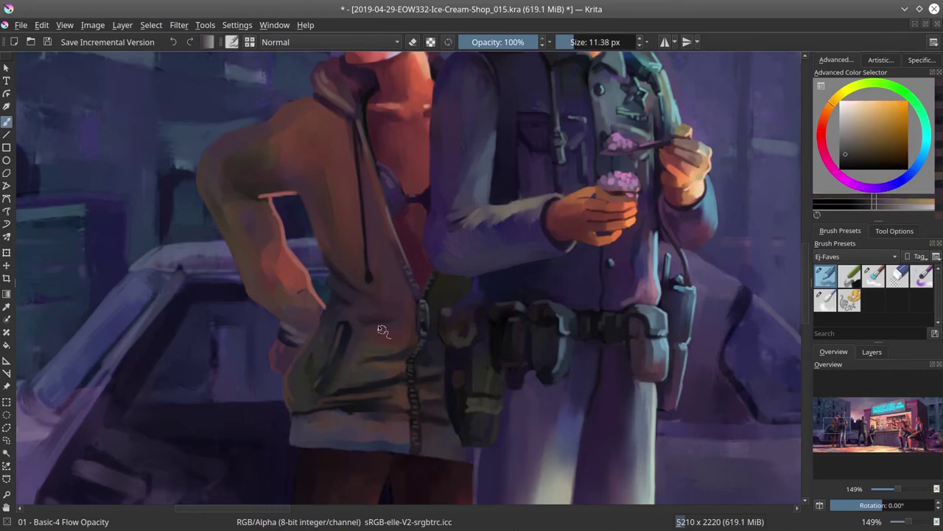
pyautogui.scroll(-10, 379, 326)
pyautogui.click(46, 42)
pyautogui.scroll(10, 526, 264)
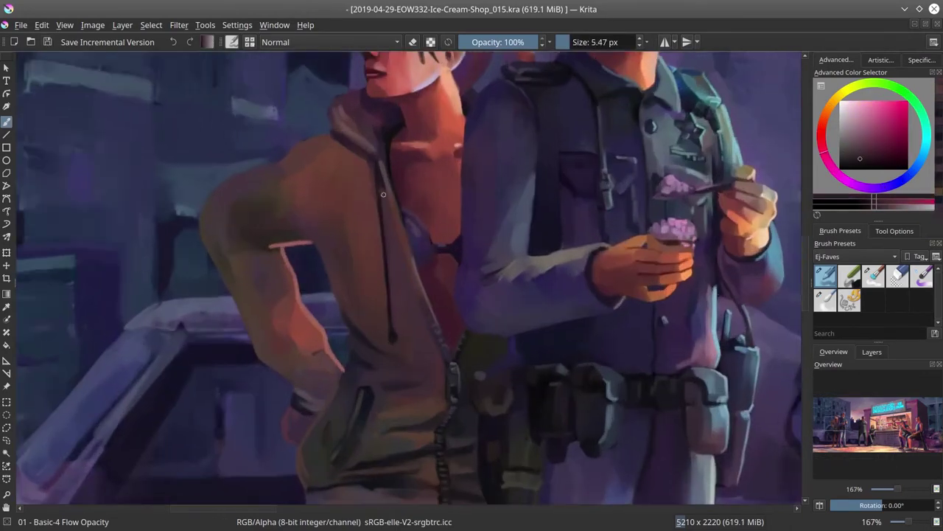
pyautogui.moveTo(383, 219); pyautogui.dragTo(384, 334)
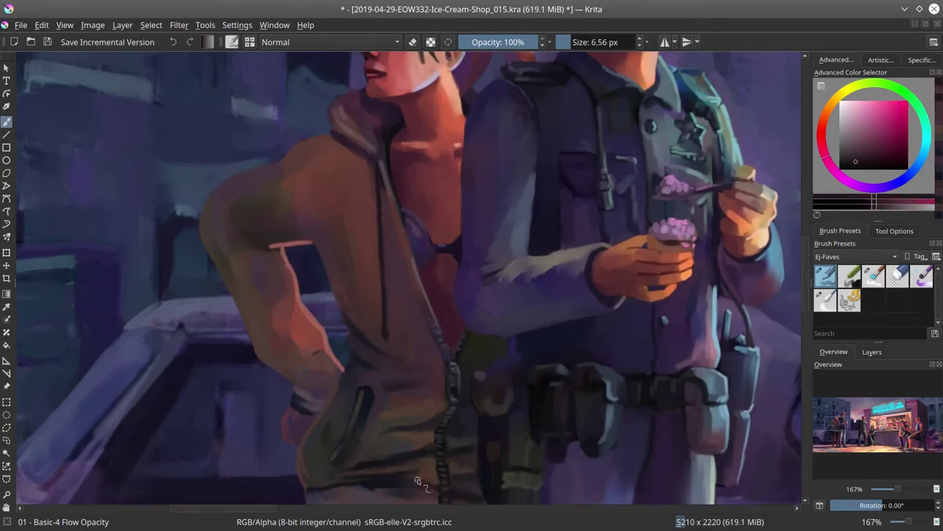
pyautogui.scroll(-5, 417, 482)
pyautogui.click(47, 42)
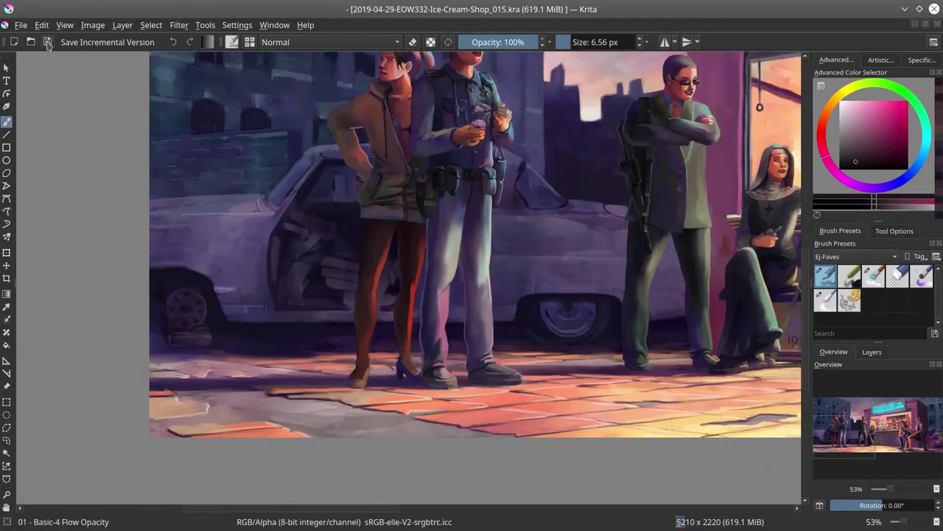
pyautogui.scroll(-4, 415, 322)
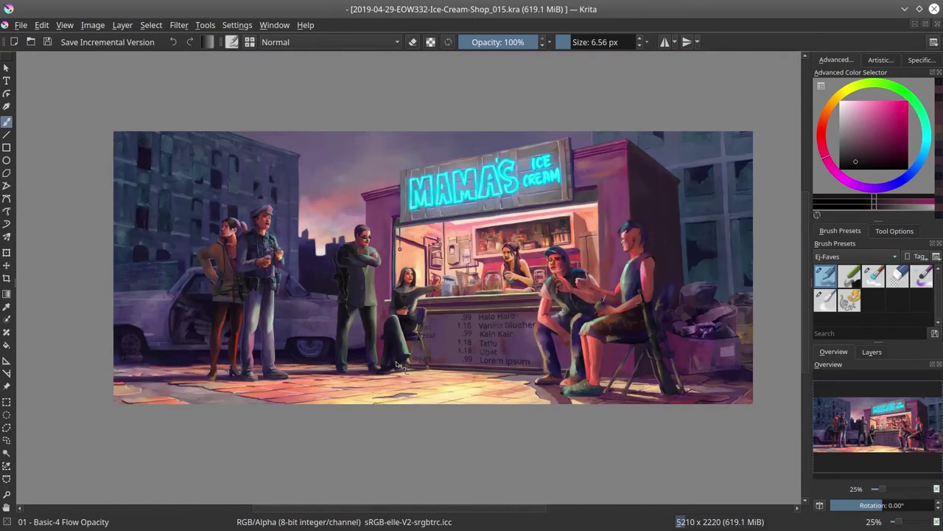
pyautogui.scroll(-1, 412, 406)
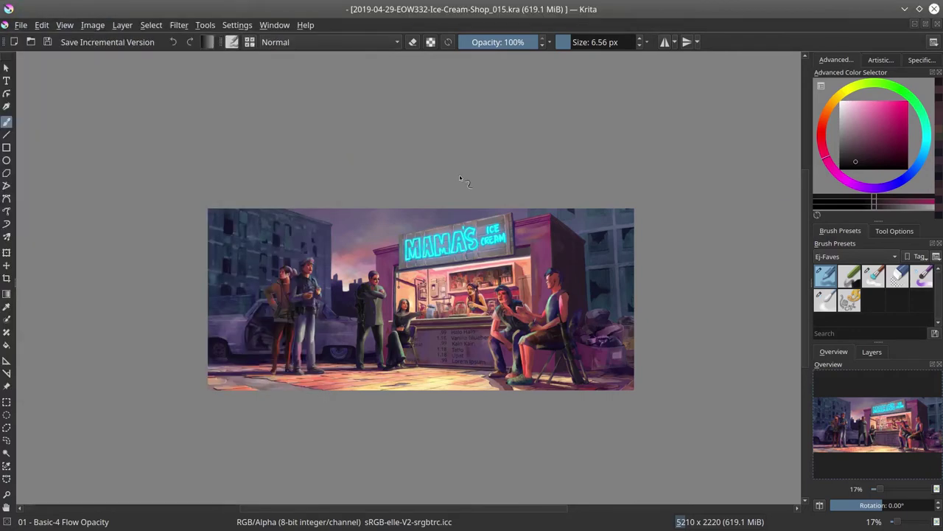
pyautogui.press('1')
# Zoom to the woman's legs and soften the left leg's dark edge line with 06 - Blender Blur
pyautogui.moveTo(41, 299); pyautogui.dragTo(409, 276)
pyautogui.moveTo(433, 346); pyautogui.dragTo(409, 277)
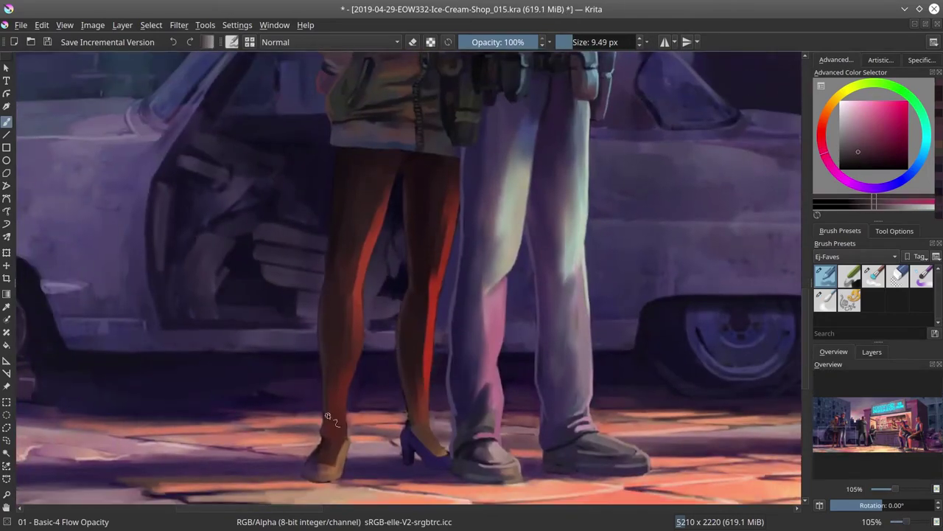
pyautogui.keyDown('ctrl'); pyautogui.click(360, 293); pyautogui.keyUp('ctrl')
pyautogui.keyDown('ctrl'); pyautogui.click(459, 226); pyautogui.keyUp('ctrl')
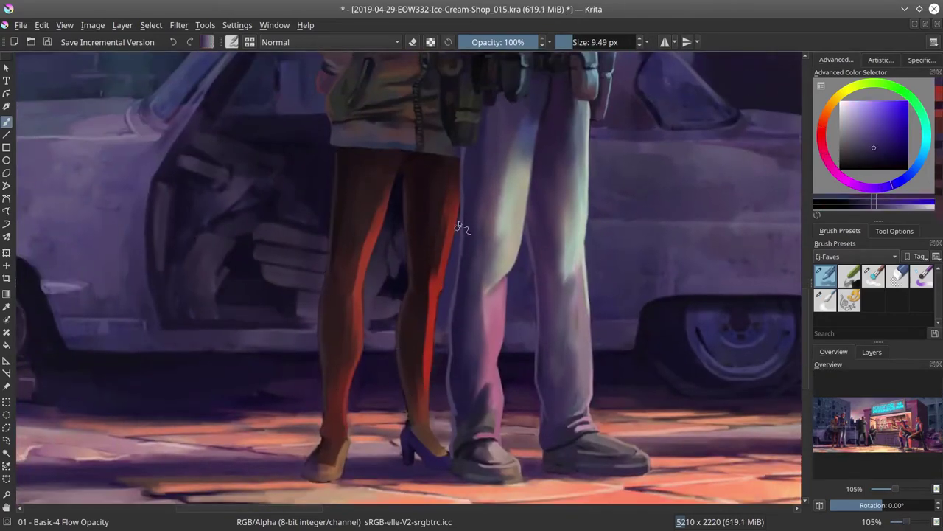
pyautogui.keyDown('ctrl'); pyautogui.click(444, 211); pyautogui.keyUp('ctrl')
pyautogui.press('/')
pyautogui.moveTo(374, 214); pyautogui.dragTo(357, 279)
pyautogui.keyDown('ctrl'); pyautogui.click(465, 317); pyautogui.keyUp('ctrl')
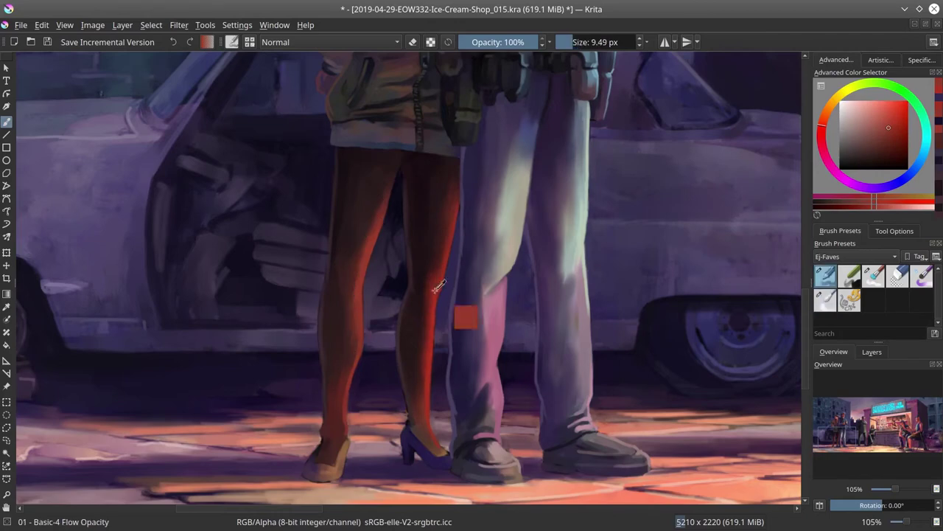
pyautogui.press('/')
# Back on Basic-4, sample reds and dark purple from the leg and shoe, and save an incremental version
pyautogui.keyDown('ctrl'); pyautogui.click(437, 303); pyautogui.keyUp('ctrl')
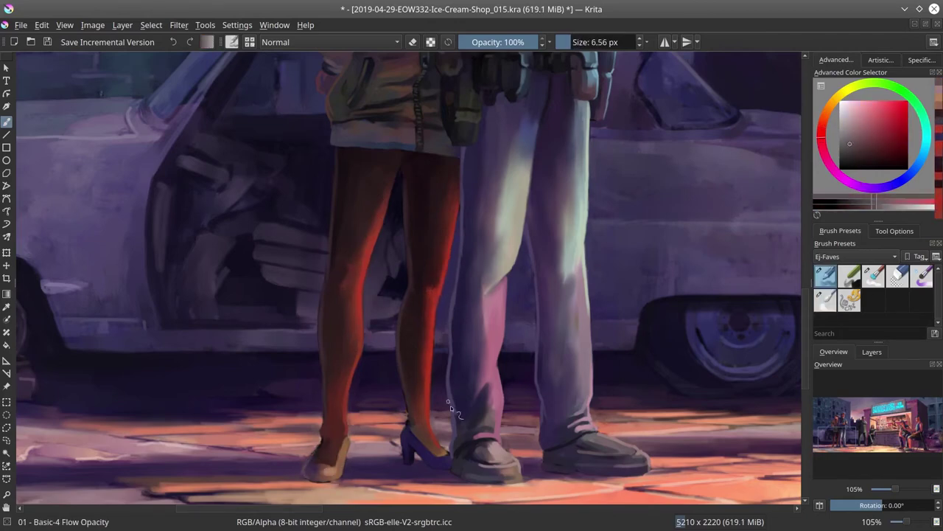
pyautogui.keyDown('ctrl'); pyautogui.click(411, 426); pyautogui.keyUp('ctrl')
pyautogui.keyDown('ctrl'); pyautogui.click(413, 446); pyautogui.keyUp('ctrl')
pyautogui.moveTo(413, 446); pyautogui.dragTo(366, 294)
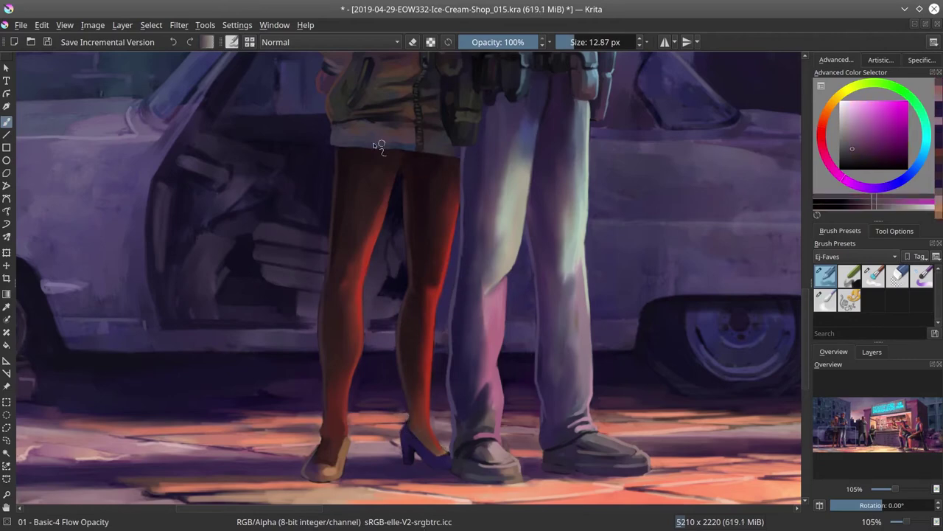
pyautogui.click(54, 46)
# Shrink the brush to 4.23 px and hatch a fine fishnet texture over the red stockings
pyautogui.moveTo(391, 171); pyautogui.dragTo(357, 157)
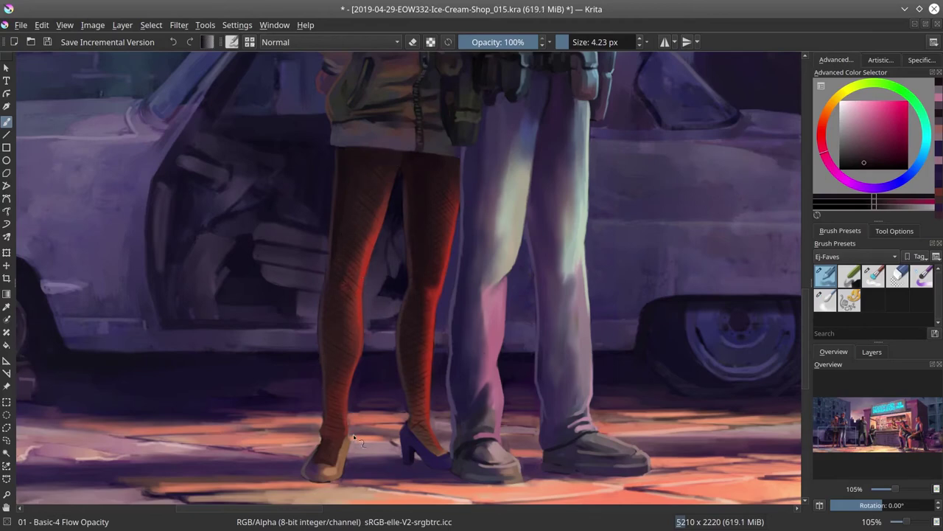
pyautogui.click(845, 164)
pyautogui.keyDown('ctrl'); pyautogui.click(448, 218); pyautogui.keyUp('ctrl')
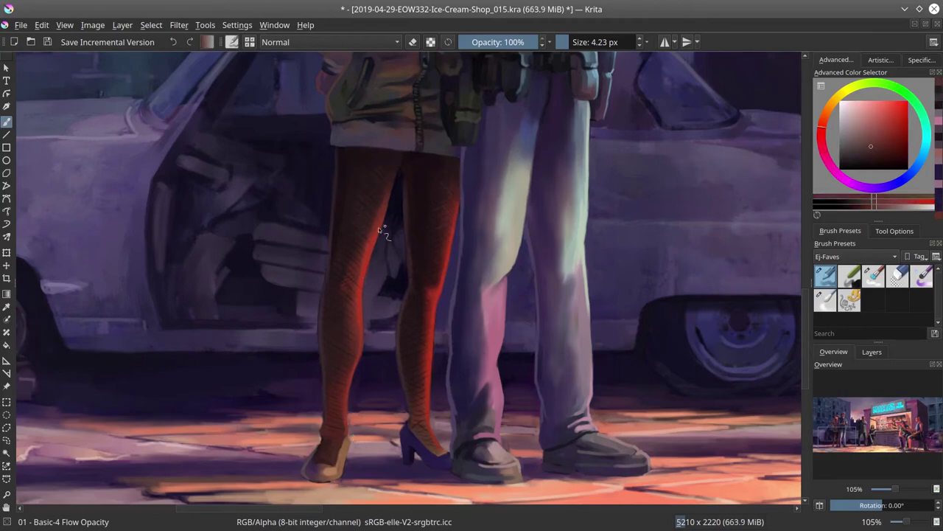
pyautogui.keyDown('ctrl'); pyautogui.click(380, 254); pyautogui.keyUp('ctrl')
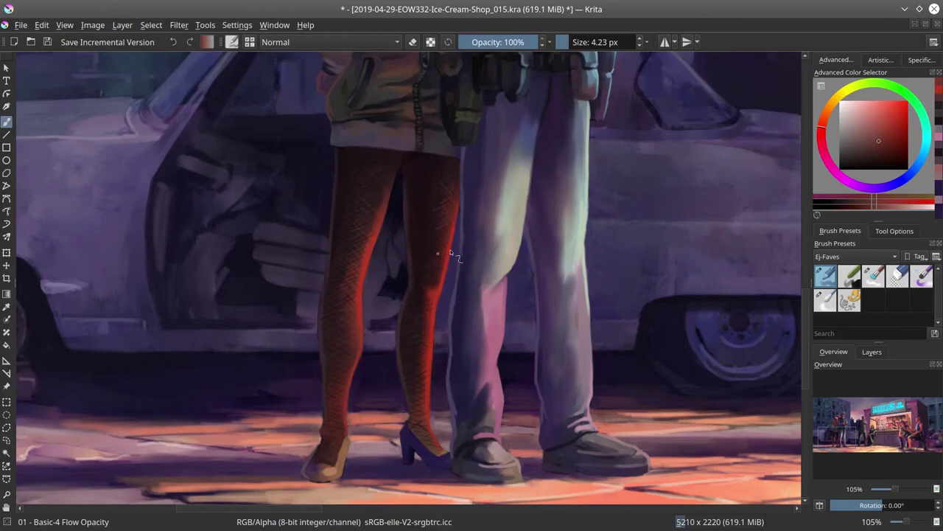
pyautogui.scroll(-10, 422, 356)
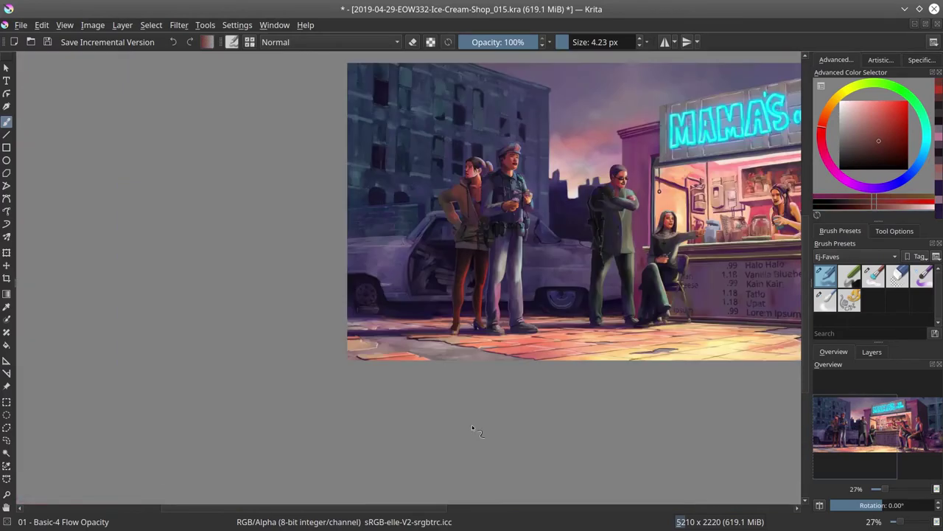
# Zoom in on the woman and officer and sample colours from the policeman's face
pyautogui.scroll(10, 480, 155)
pyautogui.press('/')
pyautogui.press('/')
pyautogui.keyDown('ctrl'); pyautogui.click(417, 208); pyautogui.keyUp('ctrl')
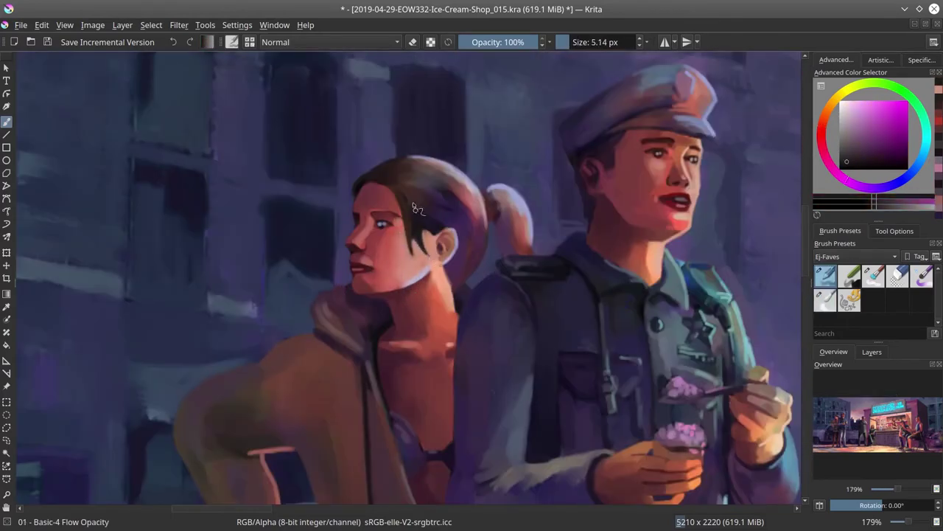
pyautogui.keyDown('ctrl'); pyautogui.click(464, 230); pyautogui.keyUp('ctrl')
pyautogui.scroll(-2, 539, 199)
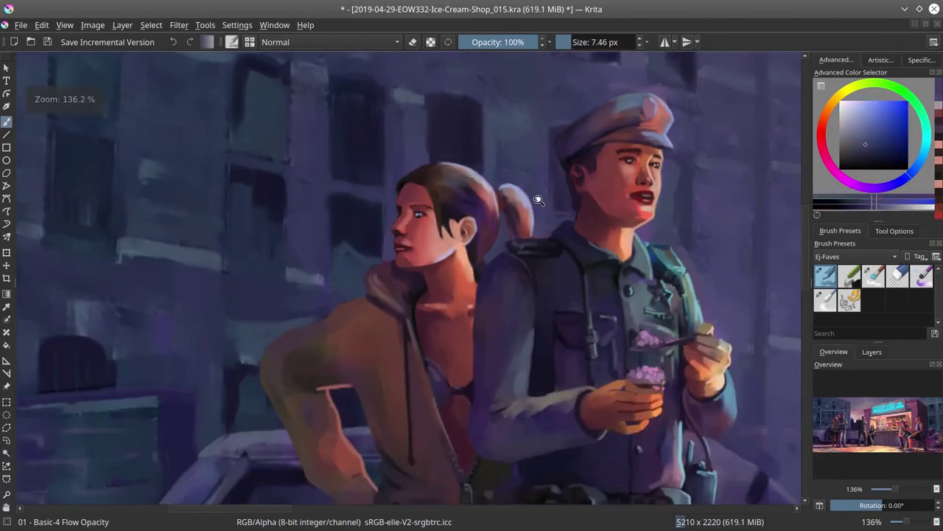
pyautogui.scroll(-1, 523, 158)
# Save, zoom out to review the whole scene, then zoom in on the boy at the counter
pyautogui.press('2')
pyautogui.hotkey('ctrl', 's')
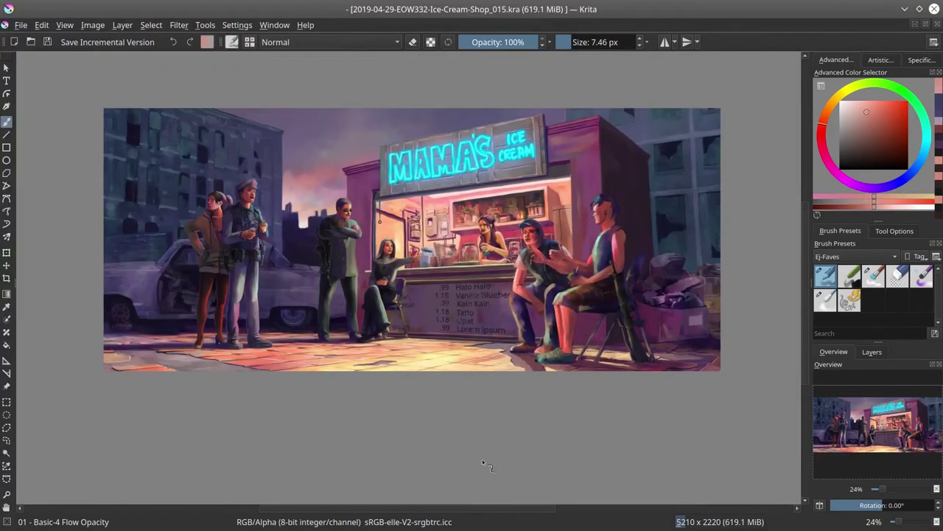
pyautogui.scroll(-1, 484, 463)
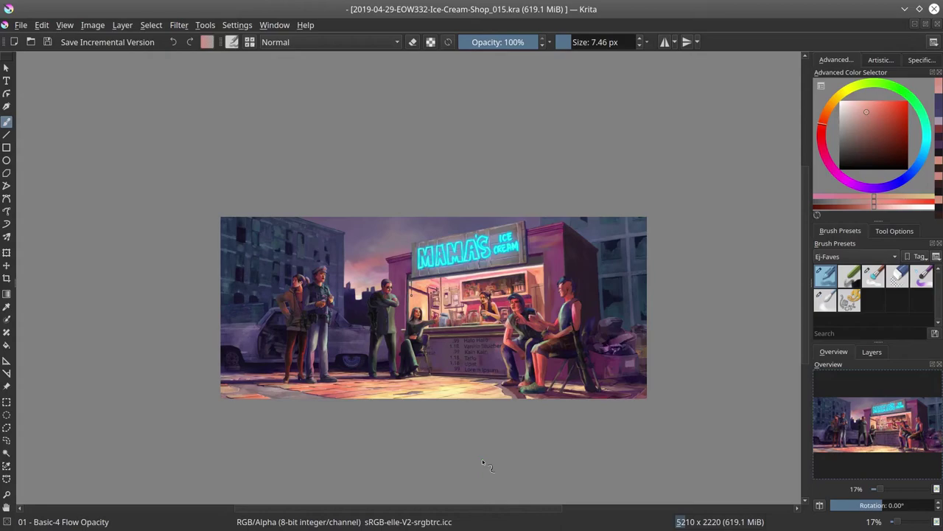
pyautogui.scroll(8, 482, 459)
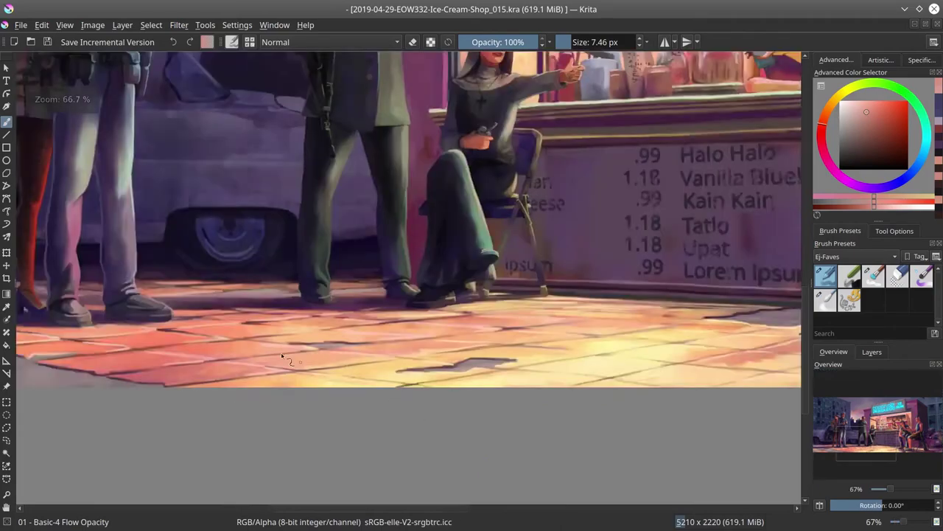
pyautogui.scroll(-5, 462, 422)
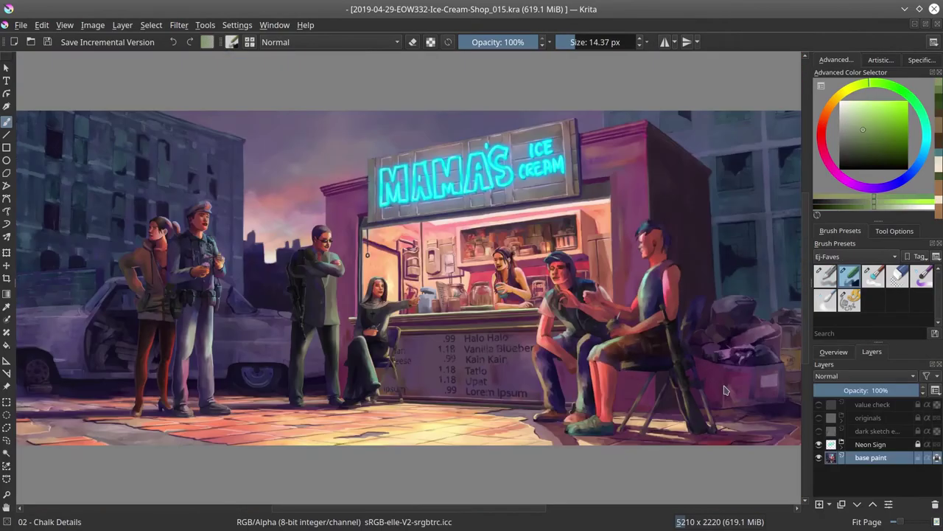
pyautogui.scroll(6, 147, 295)
pyautogui.scroll(2, 426, 181)
# Shrink the brush and sample peach, rose and orange skin tones from the boy's face
pyautogui.scroll(-2, 426, 181)
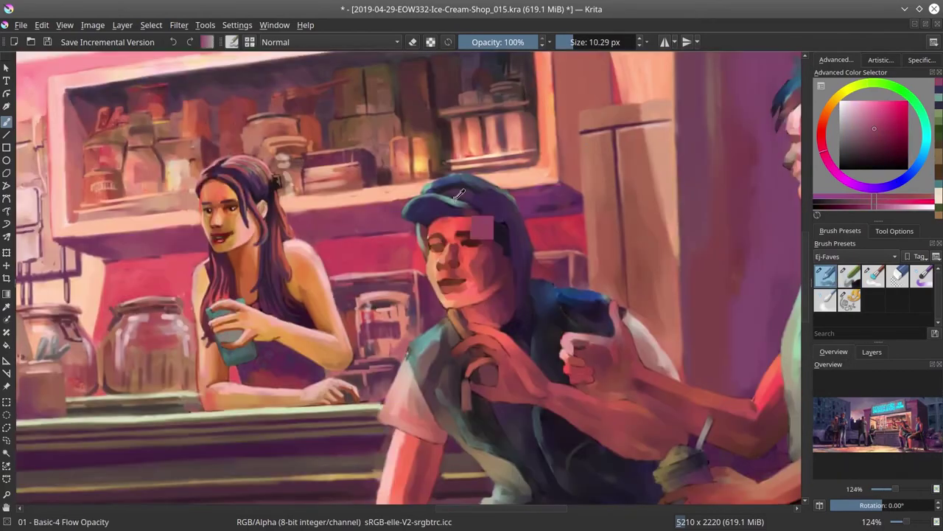
pyautogui.press('[')
pyautogui.press('[')
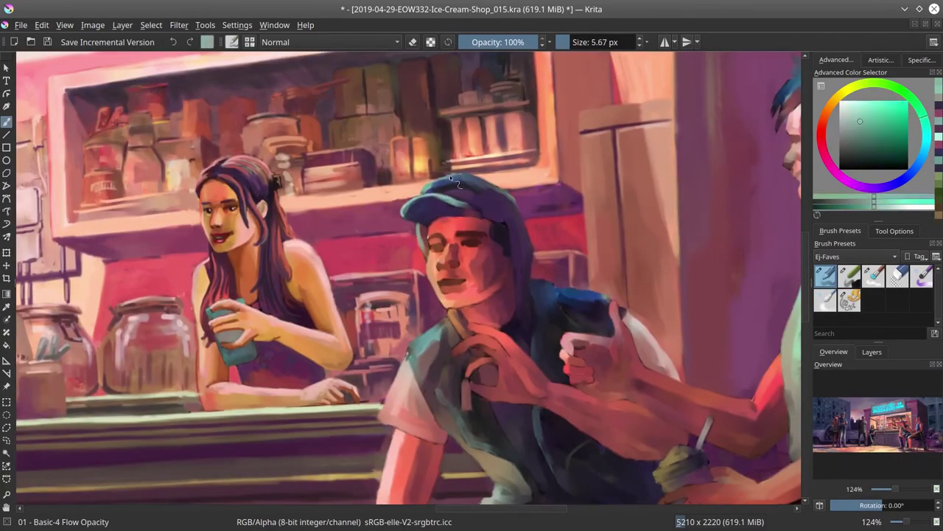
pyautogui.keyDown('ctrl'); pyautogui.click(464, 238); pyautogui.keyUp('ctrl')
pyautogui.keyDown('ctrl'); pyautogui.click(455, 247); pyautogui.keyUp('ctrl')
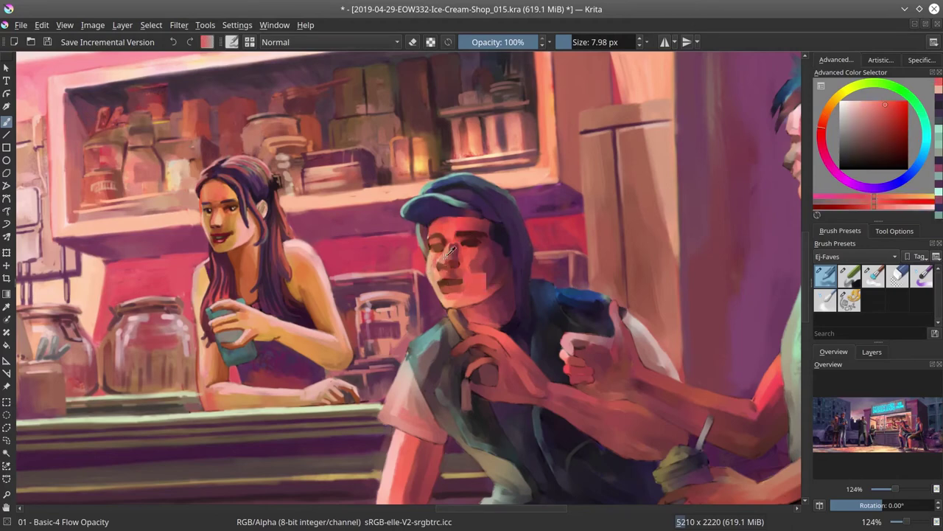
pyautogui.press(']')
pyautogui.press(']')
pyautogui.press(']')
pyautogui.press(']')
pyautogui.press(']')
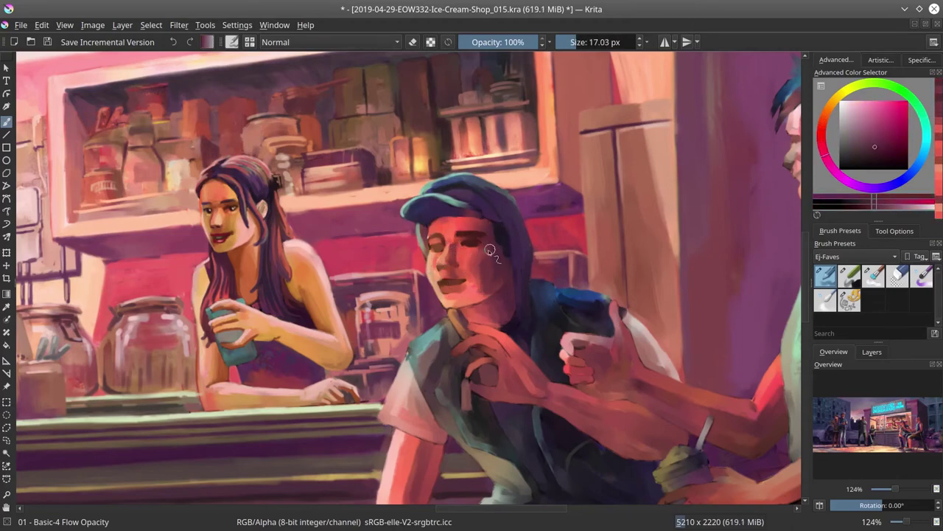
pyautogui.press('[')
pyautogui.press('[')
pyautogui.press('[')
pyautogui.keyDown('ctrl'); pyautogui.click(443, 302); pyautogui.keyUp('ctrl')
pyautogui.keyDown('ctrl'); pyautogui.click(460, 302); pyautogui.keyUp('ctrl')
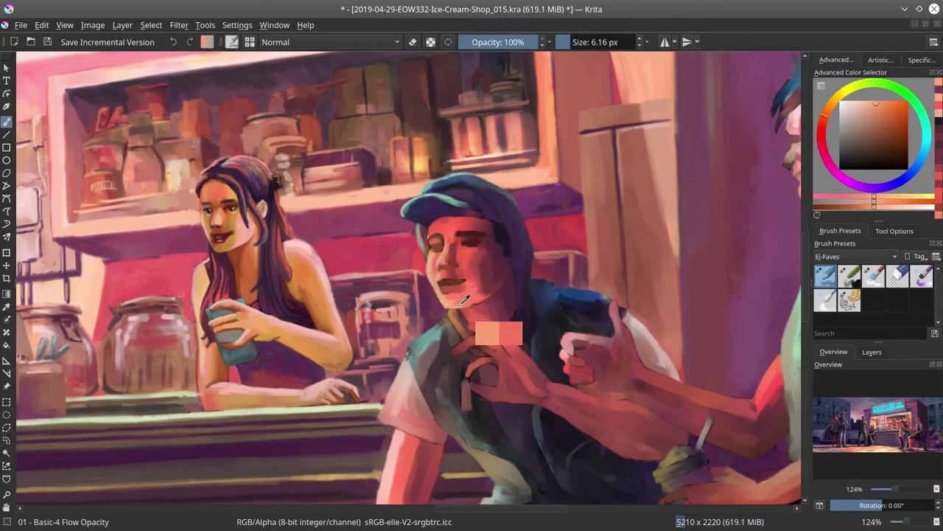
# Sample light peach, dark purple, pink and red tones for the boy's eyes, hairline and chin
pyautogui.press('[')
pyautogui.keyDown('ctrl'); pyautogui.click(444, 262); pyautogui.keyUp('ctrl')
pyautogui.keyDown('ctrl'); pyautogui.click(439, 246); pyautogui.keyUp('ctrl')
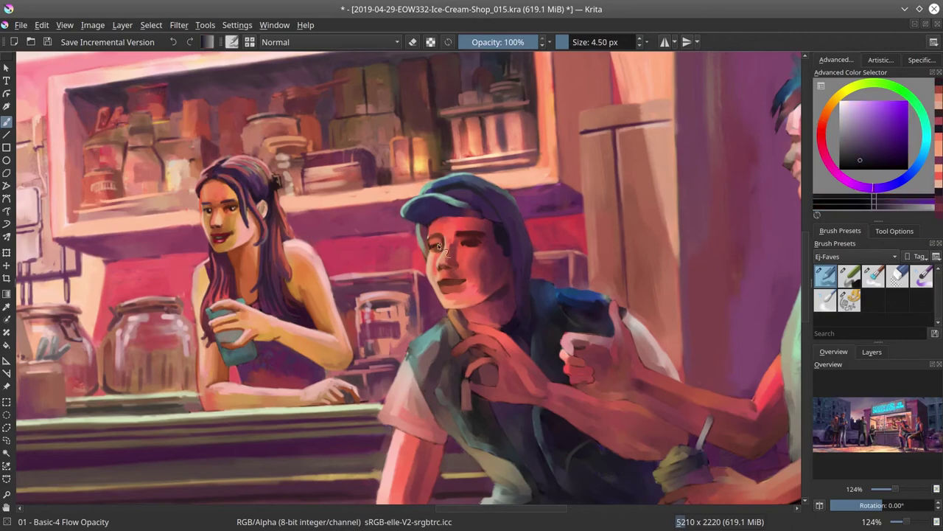
pyautogui.keyDown('ctrl'); pyautogui.click(470, 251); pyautogui.keyUp('ctrl')
pyautogui.keyDown('ctrl'); pyautogui.click(486, 234); pyautogui.keyUp('ctrl')
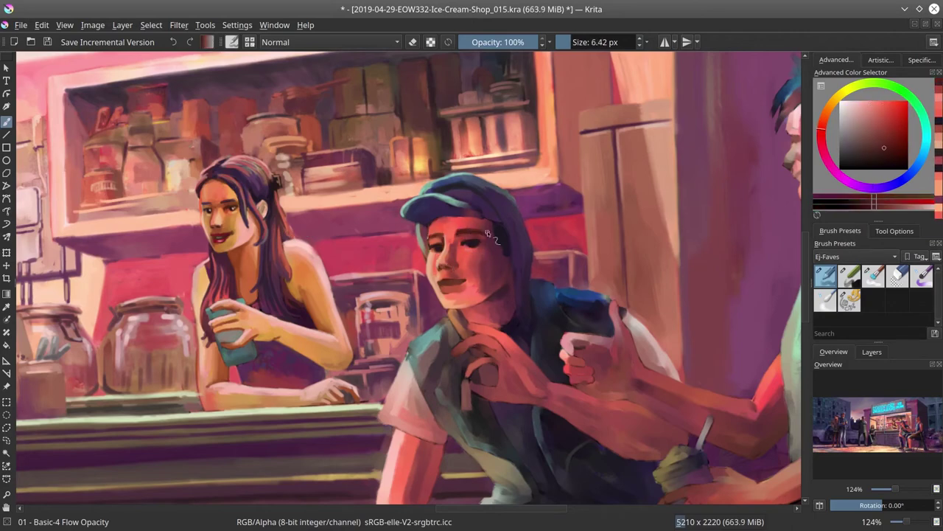
pyautogui.keyDown('ctrl'); pyautogui.click(443, 286); pyautogui.keyUp('ctrl')
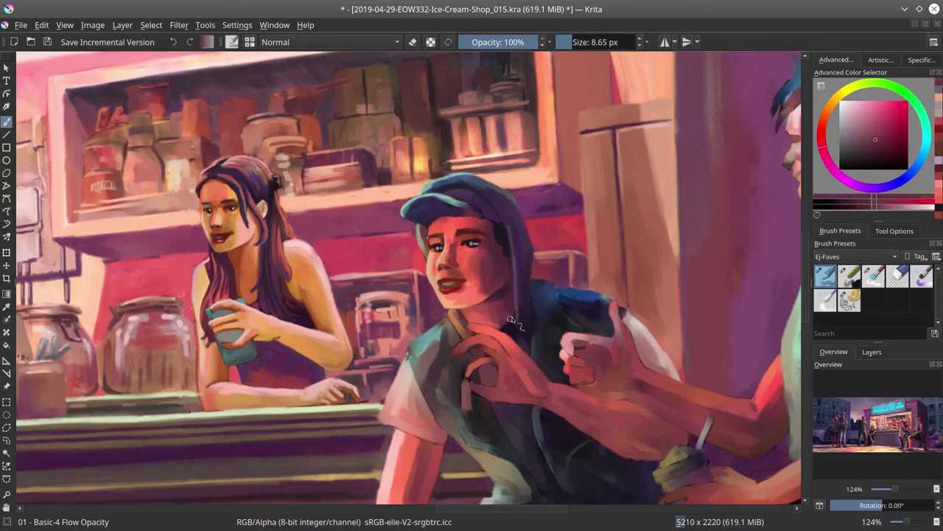
# Paint with Decrease Saturation blending, save, then return to Normal blending with a pink tone
pyautogui.click(332, 42)
pyautogui.click(309, 147)
pyautogui.hotkey('ctrl', 's')
pyautogui.moveTo(353, 16)
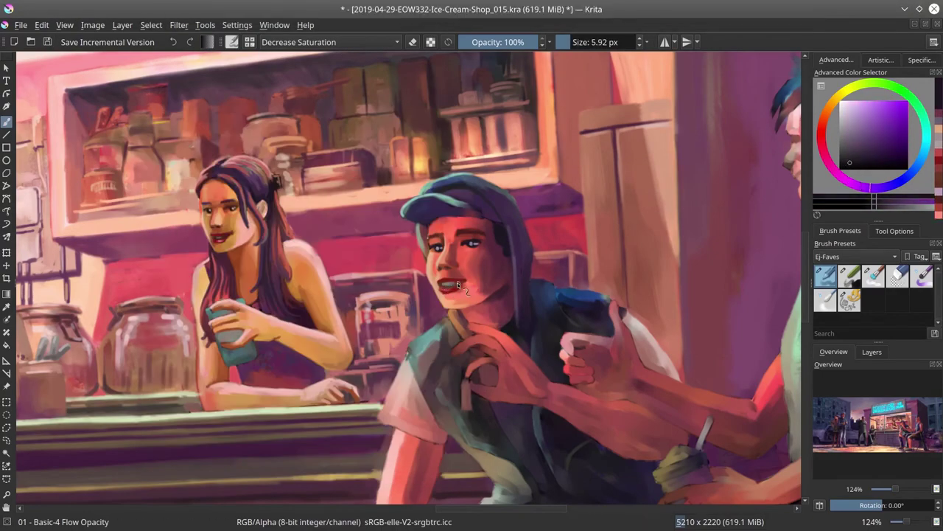
pyautogui.hotkey('alt', 'shift', 'n')
pyautogui.keyDown('ctrl'); pyautogui.click(445, 313); pyautogui.keyUp('ctrl')
pyautogui.moveTo(446, 313); pyautogui.dragTo(428, 289)
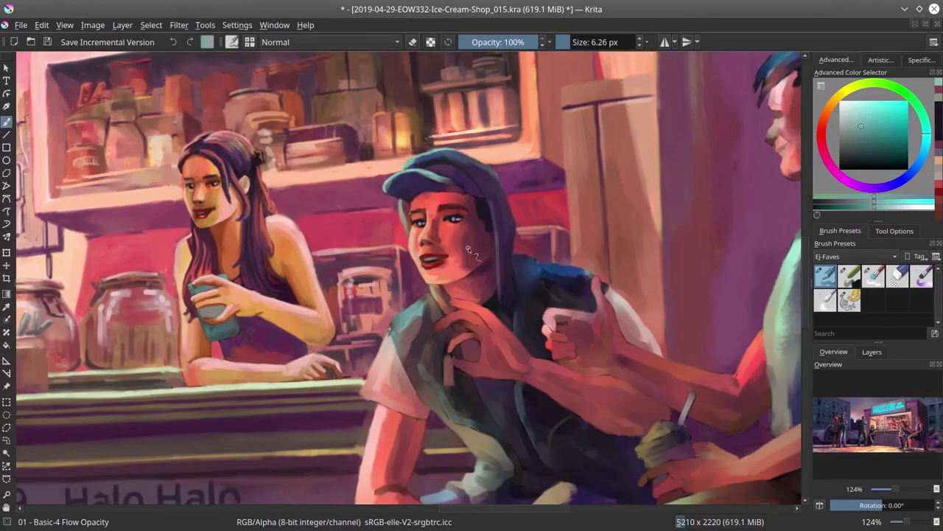
pyautogui.hotkey('ctrl', 's')
# Sample dark brown, arm pink and purple shadow colours over the boy, then save the painting
pyautogui.keyDown('ctrl'); pyautogui.click(435, 427); pyautogui.keyUp('ctrl')
pyautogui.keyDown('ctrl'); pyautogui.click(379, 409); pyautogui.keyUp('ctrl')
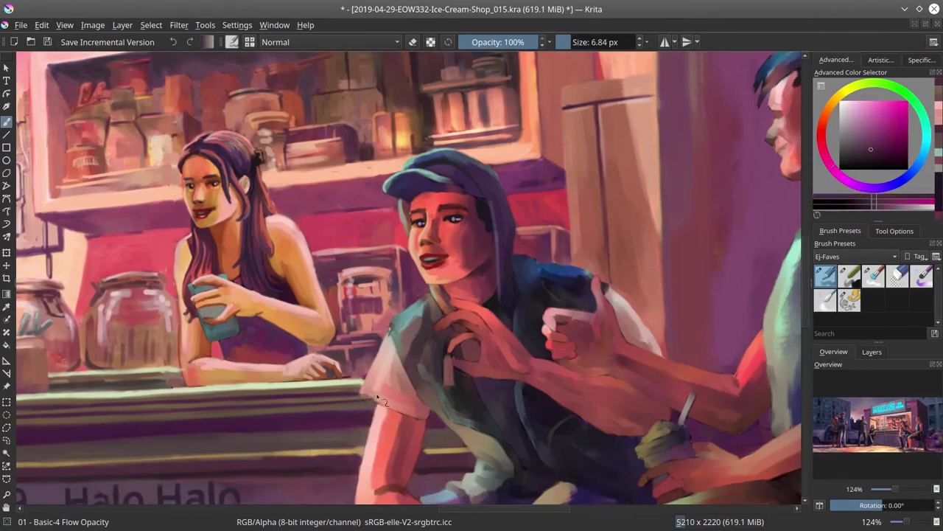
pyautogui.keyDown('ctrl'); pyautogui.click(456, 386); pyautogui.keyUp('ctrl')
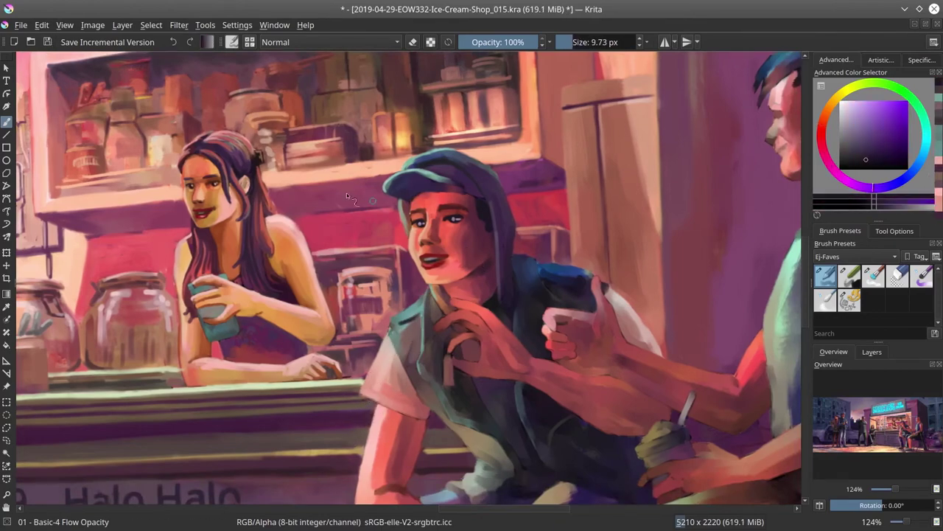
pyautogui.press('/')
pyautogui.moveTo(508, 303); pyautogui.dragTo(469, 220)
pyautogui.click(47, 43)
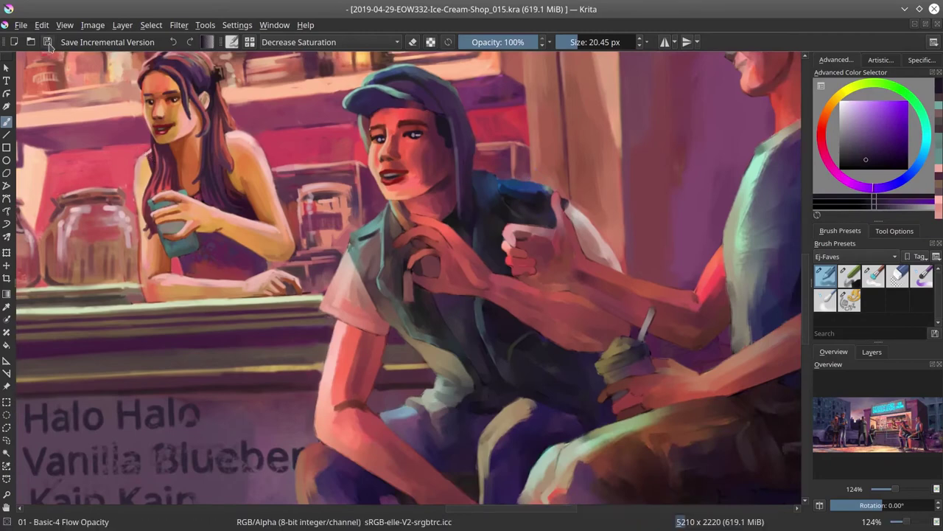
# Soften the paint around the boy's face with Blender Blur, then return to Basic-4 Flow Opacity
pyautogui.press('/')
pyautogui.moveTo(422, 140); pyautogui.dragTo(430, 147)
pyautogui.press('/')
pyautogui.press('/')
pyautogui.keyDown('ctrl'); pyautogui.click(398, 193); pyautogui.keyUp('ctrl')
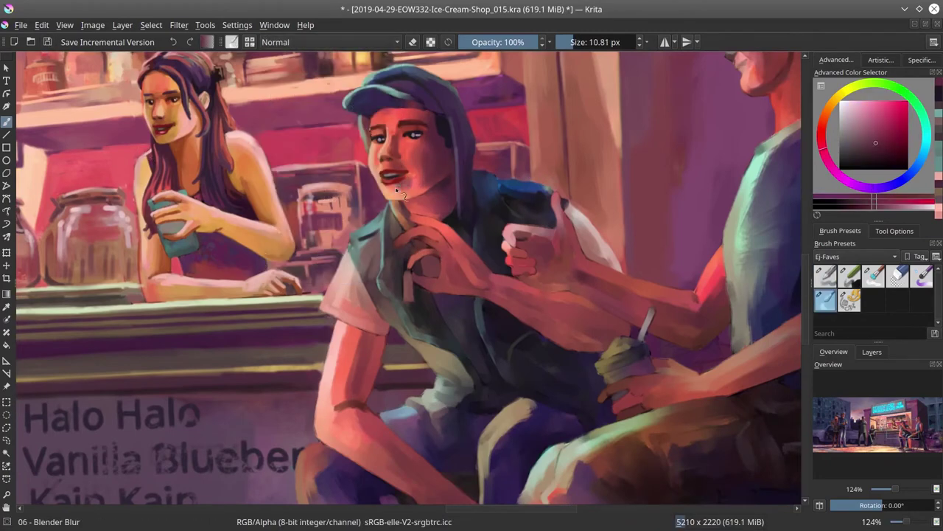
pyautogui.press('.')
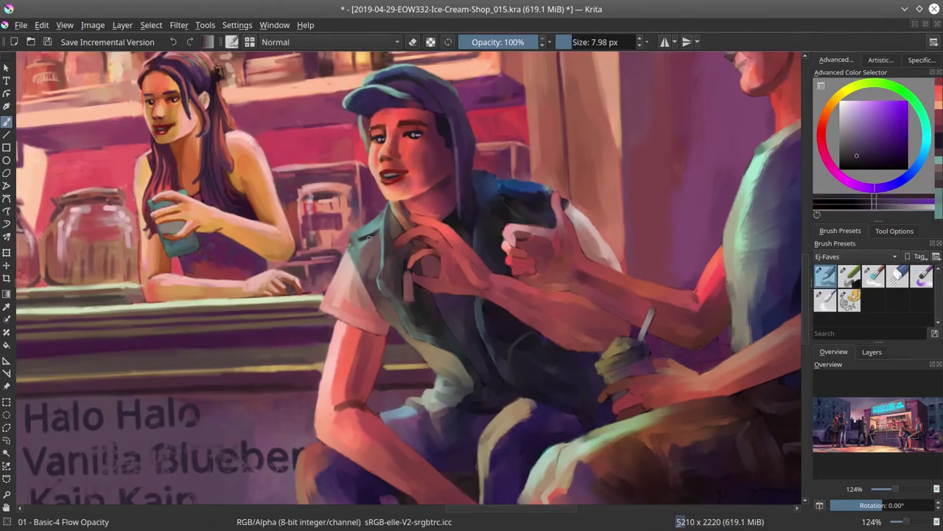
# Sample teal, orange-brown and pinkish-red tones from the vest and hand, resizing the brush
pyautogui.keyDown('ctrl'); pyautogui.click(359, 248); pyautogui.keyUp('ctrl')
pyautogui.keyDown('ctrl'); pyautogui.click(417, 234); pyautogui.keyUp('ctrl')
pyautogui.moveTo(417, 234); pyautogui.dragTo(408, 232)
pyautogui.keyDown('ctrl'); pyautogui.click(416, 235); pyautogui.keyUp('ctrl')
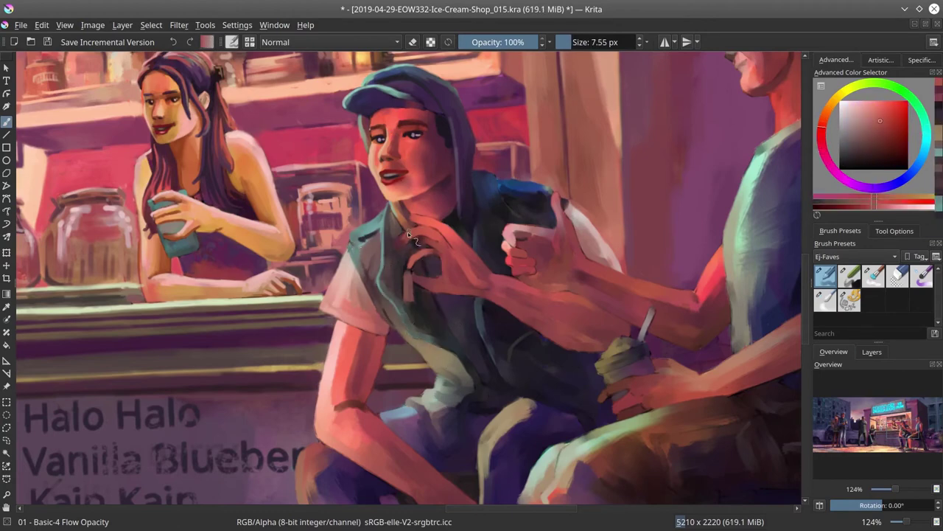
pyautogui.keyDown('ctrl'); pyautogui.click(408, 231); pyautogui.keyUp('ctrl')
pyautogui.keyDown('ctrl'); pyautogui.click(416, 271); pyautogui.keyUp('ctrl')
pyautogui.moveTo(417, 271)
pyautogui.mouseDown()
pyautogui.moveTo(421, 297)
pyautogui.moveTo(448, 288)
pyautogui.mouseUp()
# Paint a pale cigarette between the boy's raised fingers
pyautogui.keyDown('ctrl'); pyautogui.click(417, 271); pyautogui.keyUp('ctrl')
pyautogui.keyDown('ctrl'); pyautogui.click(417, 271); pyautogui.keyUp('ctrl')
pyautogui.keyDown('ctrl'); pyautogui.click(421, 297); pyautogui.keyUp('ctrl')
pyautogui.keyDown('ctrl'); pyautogui.click(448, 287); pyautogui.keyUp('ctrl')
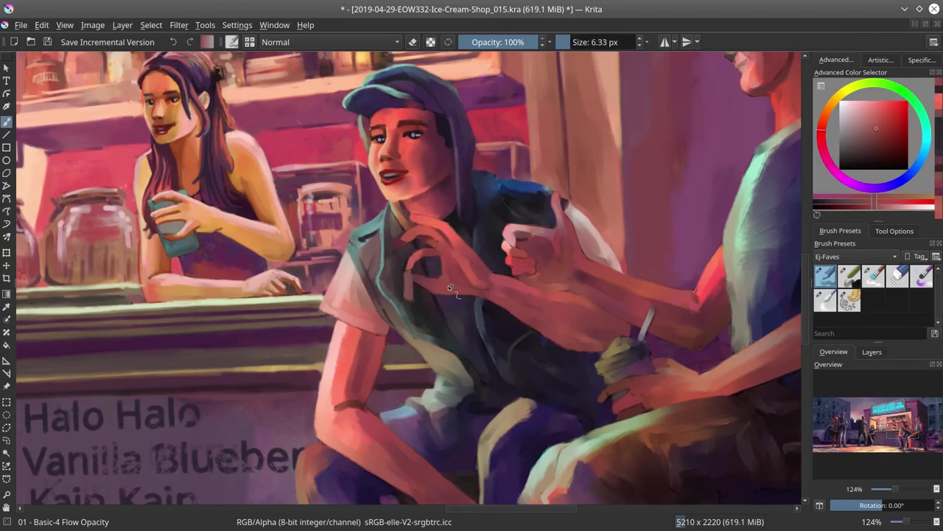
pyautogui.keyDown('ctrl'); pyautogui.click(453, 276); pyautogui.keyUp('ctrl')
pyautogui.moveTo(407, 254)
pyautogui.mouseDown()
pyautogui.moveTo(408, 295)
pyautogui.moveTo(413, 228)
pyautogui.mouseUp()
# Give the cigarette a light orange tip, pick a skin tone for the hand, and save
pyautogui.keyDown('ctrl'); pyautogui.click(408, 295); pyautogui.keyUp('ctrl')
pyautogui.keyDown('ctrl'); pyautogui.click(361, 325); pyautogui.keyUp('ctrl')
pyautogui.moveTo(361, 325); pyautogui.dragTo(358, 314)
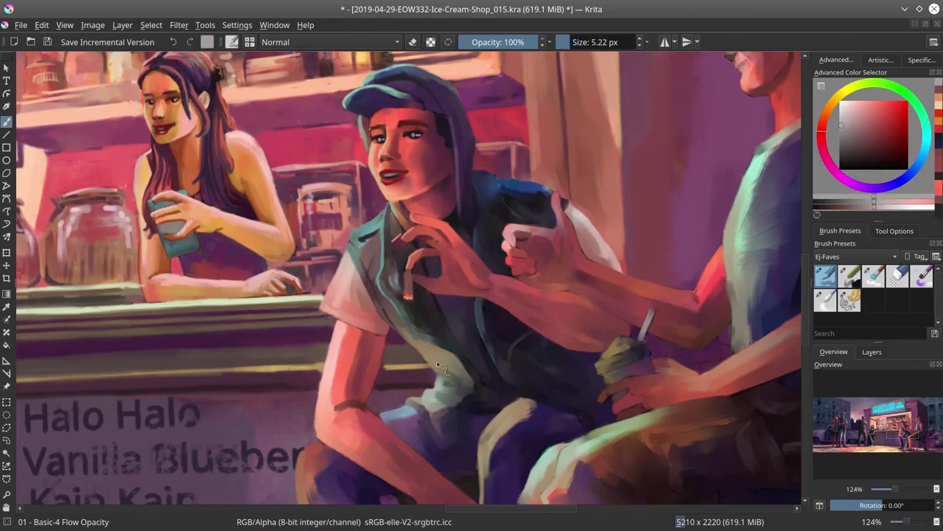
pyautogui.keyDown('ctrl'); pyautogui.click(358, 315); pyautogui.keyUp('ctrl')
pyautogui.click(46, 42)
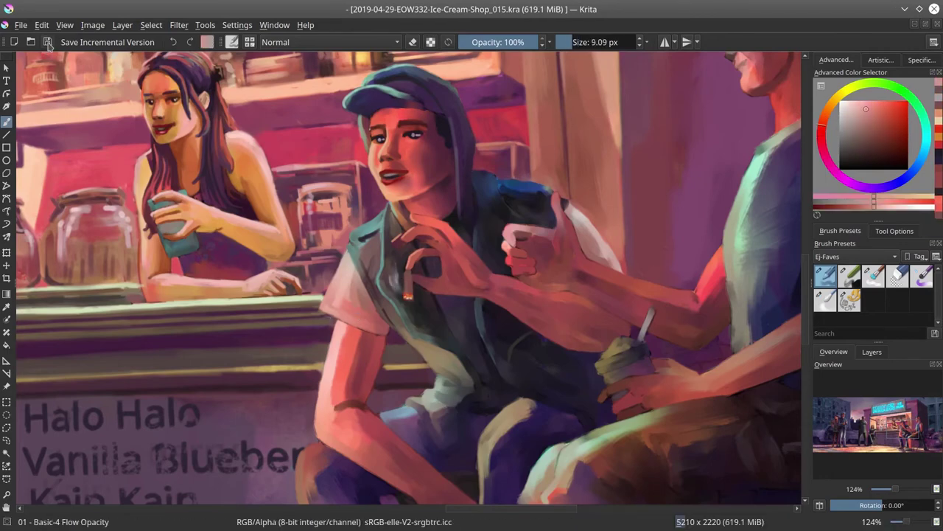
# Repaint the boy's hand in orange and pink tones, blending with Blender Blur, and save
pyautogui.moveTo(451, 243); pyautogui.dragTo(446, 233)
pyautogui.keyDown('ctrl'); pyautogui.click(446, 233); pyautogui.keyUp('ctrl')
pyautogui.keyDown('ctrl'); pyautogui.click(405, 364); pyautogui.keyUp('ctrl')
pyautogui.moveTo(405, 364); pyautogui.dragTo(361, 336)
pyautogui.press('/')
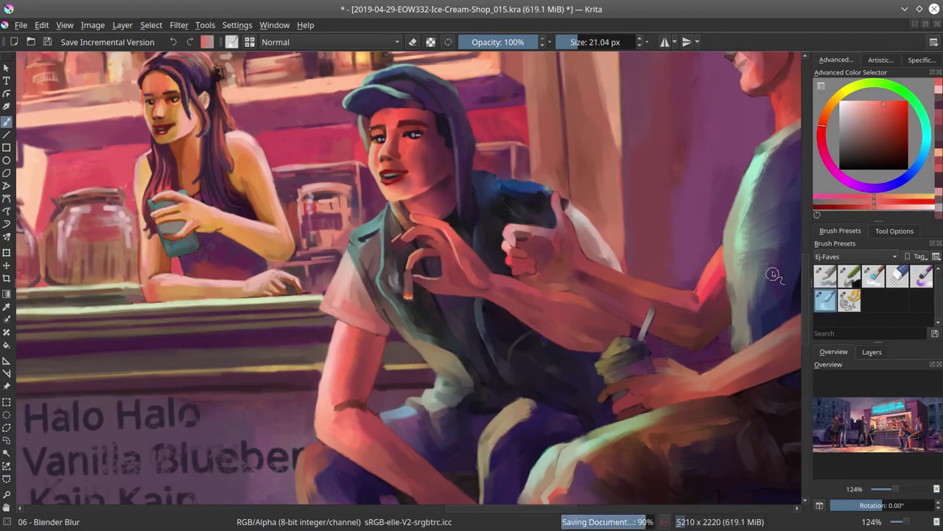
pyautogui.press('/')
pyautogui.moveTo(472, 177)
pyautogui.mouseDown()
pyautogui.moveTo(549, 193)
pyautogui.moveTo(531, 166)
pyautogui.moveTo(560, 170)
pyautogui.moveTo(516, 174)
pyautogui.mouseUp()
pyautogui.keyDown('ctrl'); pyautogui.click(549, 193); pyautogui.keyUp('ctrl')
pyautogui.keyDown('ctrl'); pyautogui.click(424, 342); pyautogui.keyUp('ctrl')
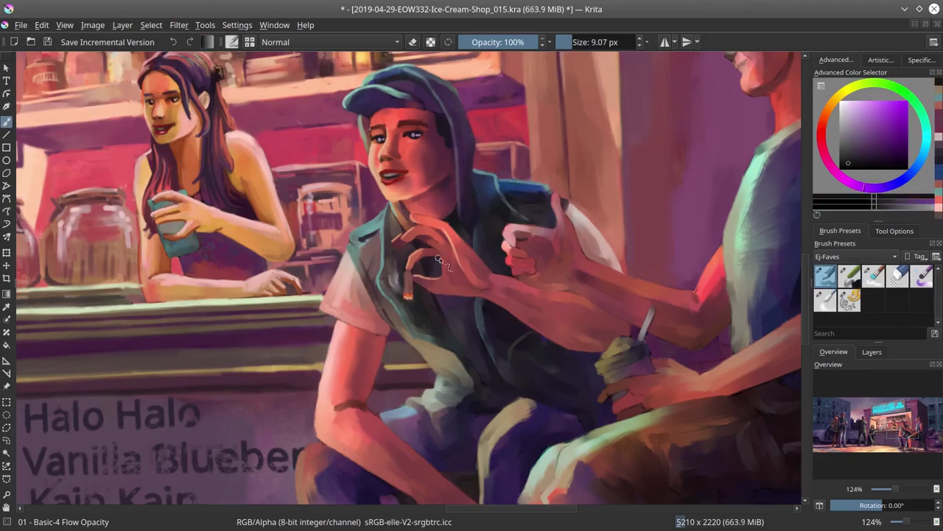
pyautogui.moveTo(442, 303); pyautogui.dragTo(472, 303)
pyautogui.moveTo(507, 449); pyautogui.dragTo(477, 353)
pyautogui.hotkey('ctrl', 's')
# Zoom out to 25% and 8.8% to review the painting, then back to about 119%
pyautogui.press('-')
pyautogui.press('-')
pyautogui.press('-')
pyautogui.press('-')
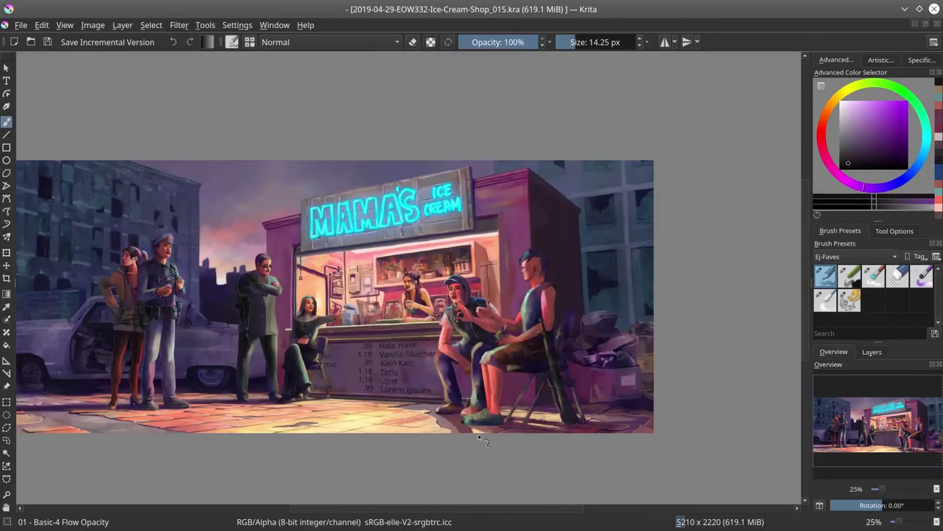
pyautogui.moveTo(419, 463); pyautogui.dragTo(448, 414)
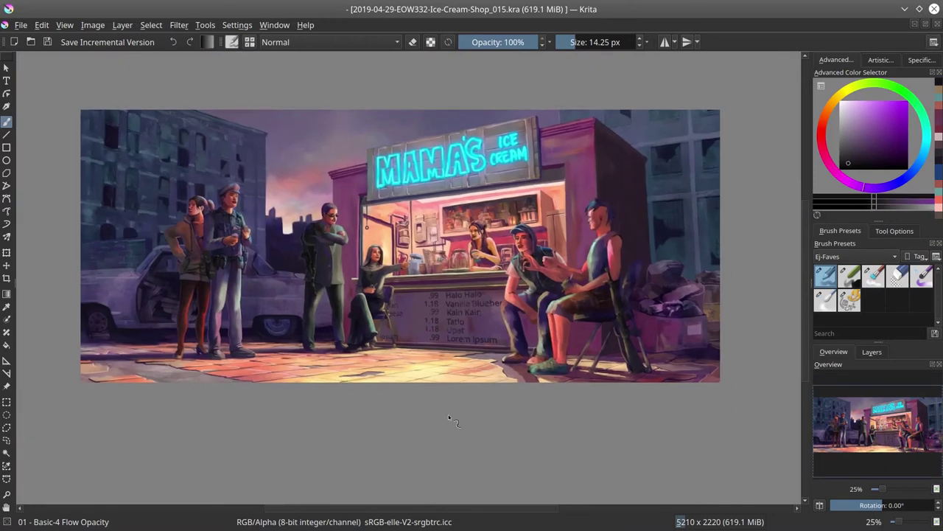
pyautogui.scroll(-3, 448, 414)
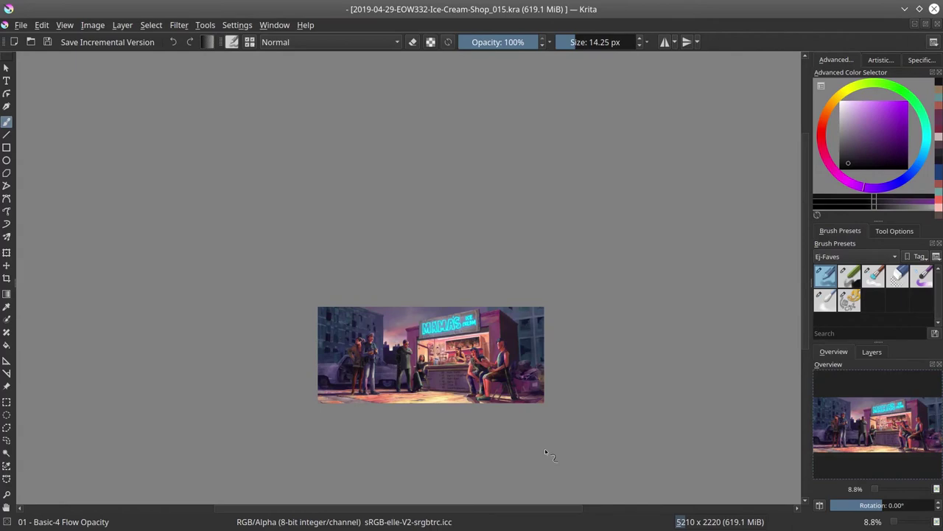
pyautogui.scroll(3, 545, 451)
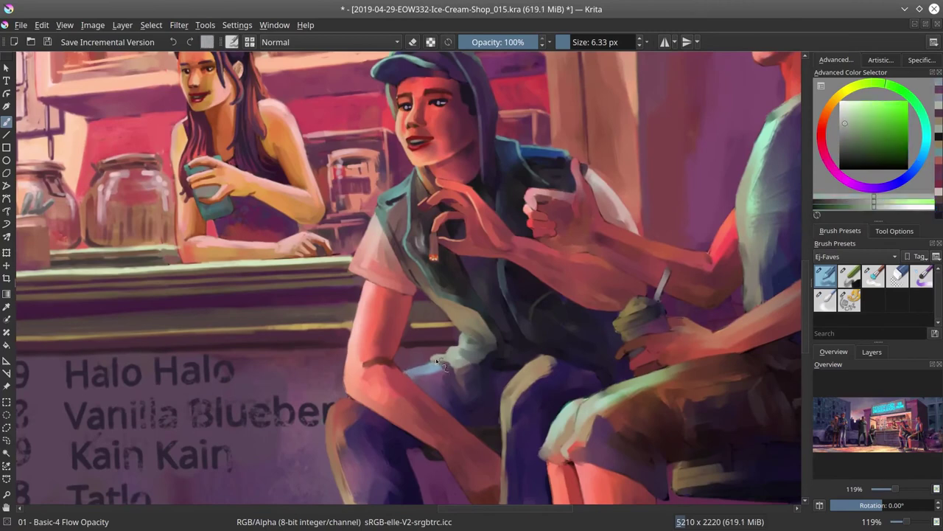
# Touch up the boy's vest and chest with small strokes, sampling muted pink and orange-red
pyautogui.keyDown('ctrl'); pyautogui.click(439, 363); pyautogui.keyUp('ctrl')
pyautogui.moveTo(480, 352); pyautogui.dragTo(489, 395)
pyautogui.press(']')
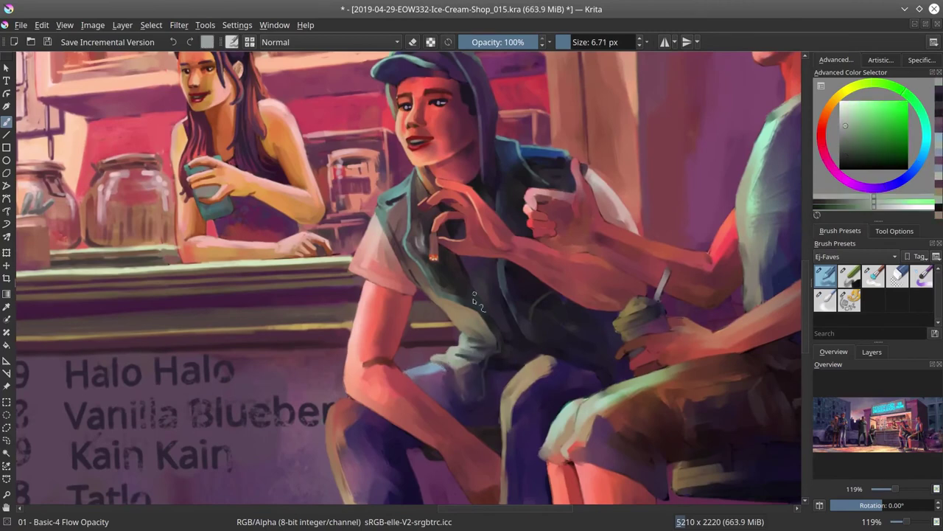
pyautogui.keyDown('ctrl'); pyautogui.click(475, 299); pyautogui.keyUp('ctrl')
pyautogui.press('[')
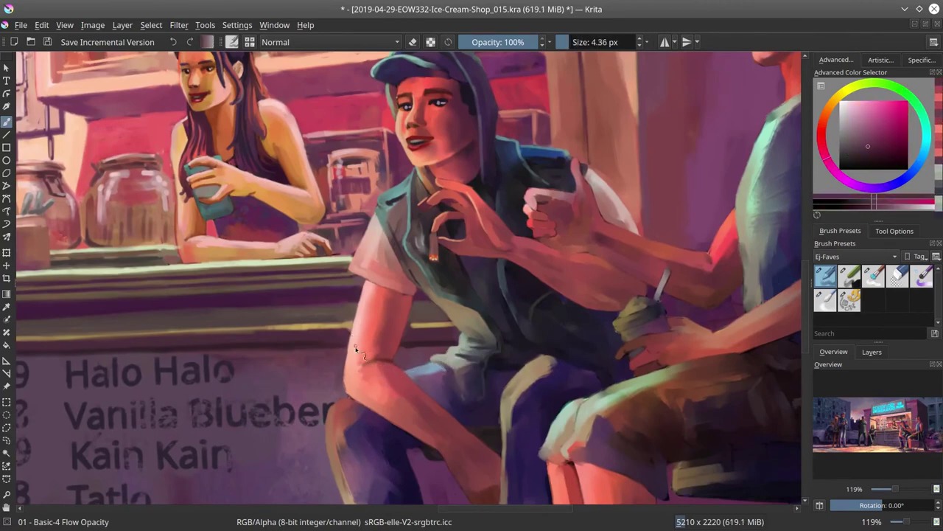
pyautogui.keyDown('ctrl'); pyautogui.click(361, 365); pyautogui.keyUp('ctrl')
pyautogui.press('/')
pyautogui.press('/')
# Paint along the seated man's jeans with a smaller Basic-4 Flow Opacity brush
pyautogui.scroll(-2, 383, 346)
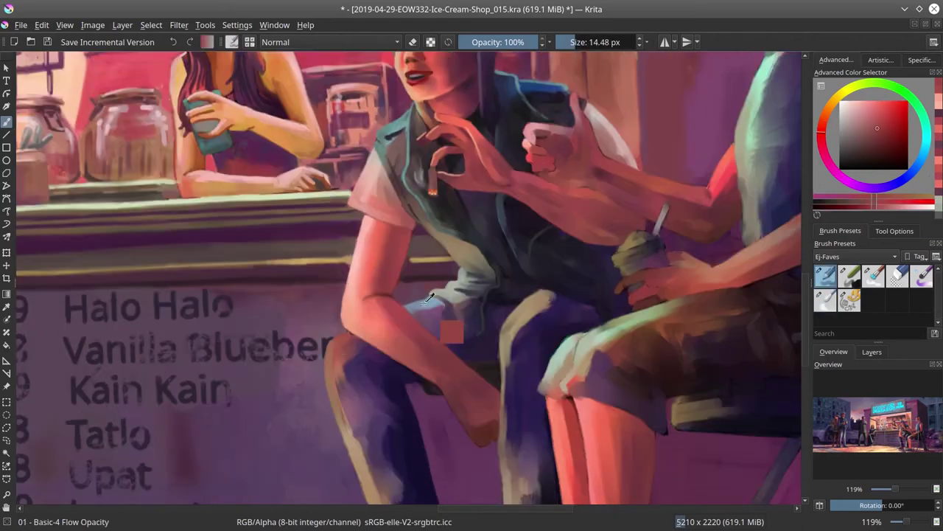
pyautogui.keyDown('ctrl'); pyautogui.click(521, 274); pyautogui.keyUp('ctrl')
pyautogui.press('[')
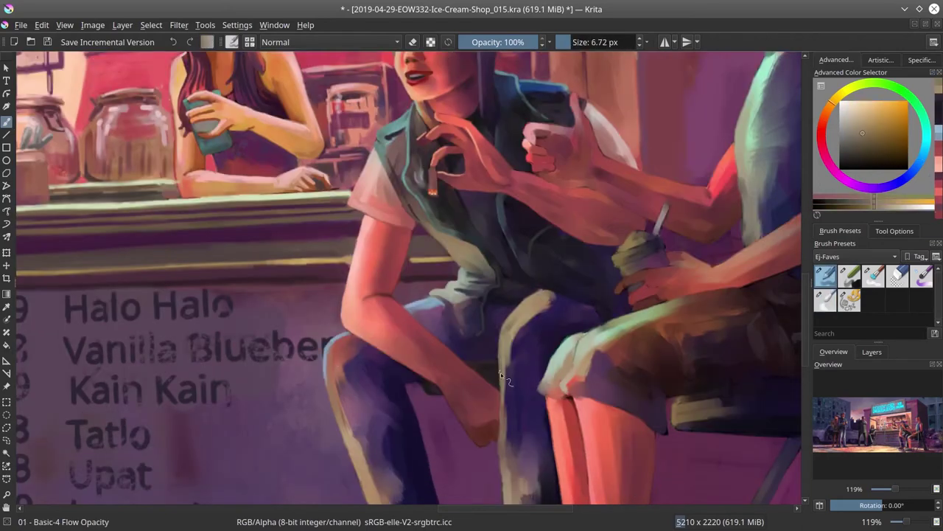
pyautogui.moveTo(560, 243)
pyautogui.mouseDown()
pyautogui.moveTo(537, 263)
pyautogui.moveTo(520, 308)
pyautogui.moveTo(476, 166)
pyautogui.mouseUp()
pyautogui.press('[')
pyautogui.keyDown('ctrl'); pyautogui.click(546, 254); pyautogui.keyUp('ctrl')
pyautogui.keyDown('ctrl'); pyautogui.click(520, 309); pyautogui.keyUp('ctrl')
# Paint salmon skin tone on the man's hand, save the painting, and zoom out
pyautogui.keyDown('ctrl'); pyautogui.click(418, 286); pyautogui.keyUp('ctrl')
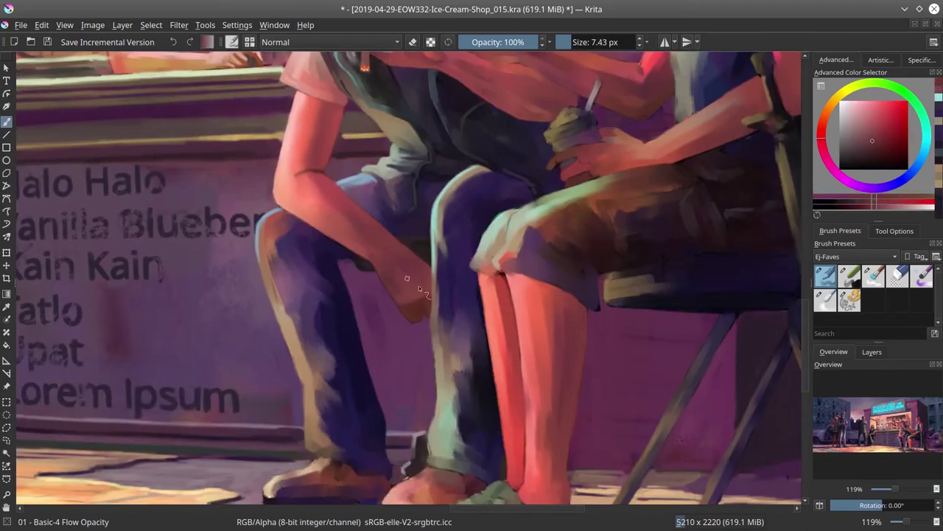
pyautogui.keyDown('ctrl'); pyautogui.click(394, 248); pyautogui.keyUp('ctrl')
pyautogui.moveTo(419, 285)
pyautogui.mouseDown()
pyautogui.moveTo(394, 248)
pyautogui.moveTo(368, 250)
pyautogui.mouseUp()
pyautogui.moveTo(435, 465); pyautogui.dragTo(434, 426)
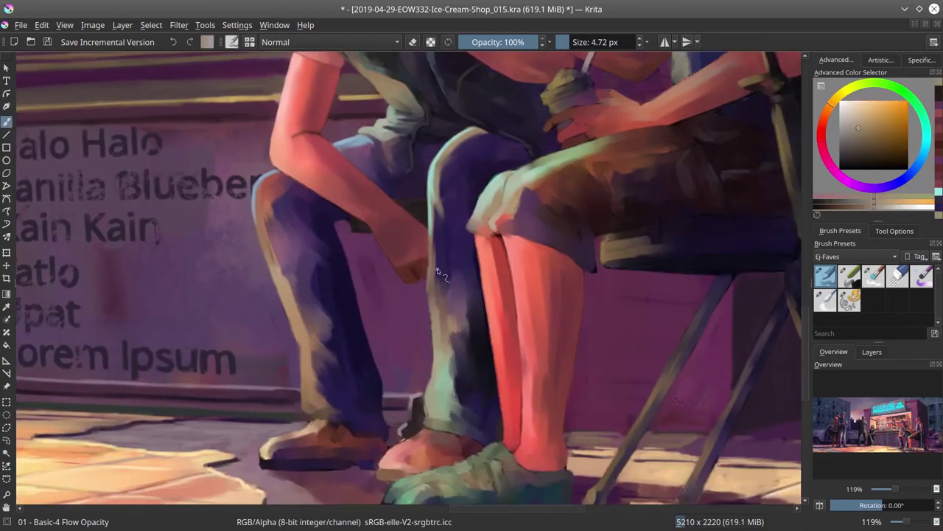
pyautogui.keyDown('ctrl'); pyautogui.click(433, 427); pyautogui.keyUp('ctrl')
pyautogui.click(46, 44)
pyautogui.scroll(-8, 474, 415)
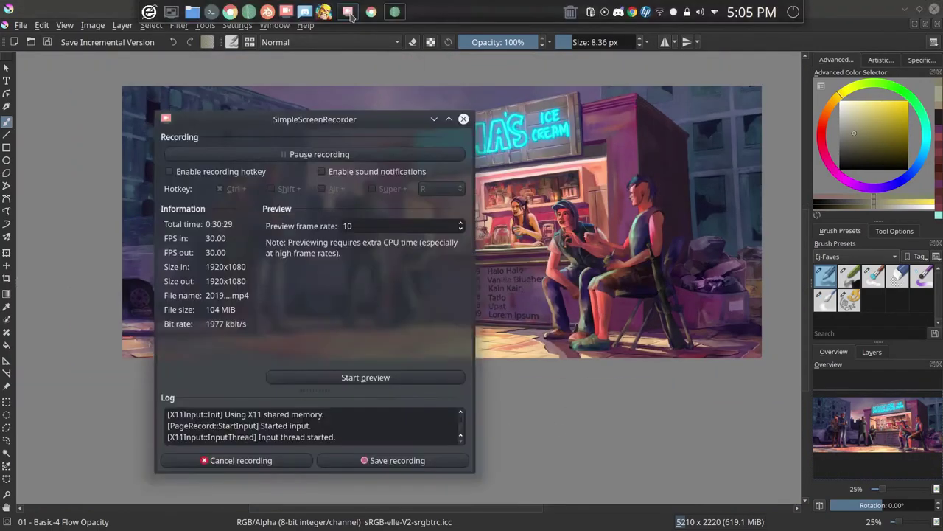
pyautogui.scroll(-2, 567, 433)
pyautogui.hotkey('ctrl', 's')
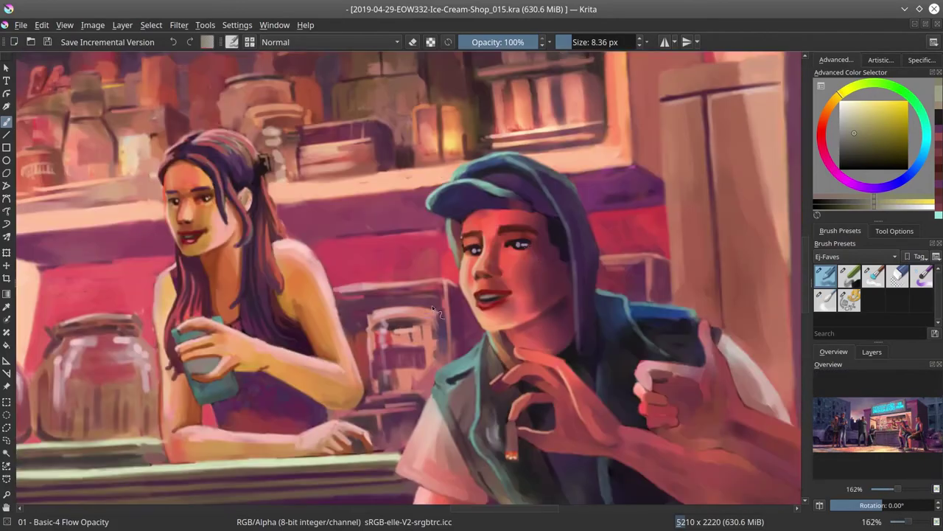
pyautogui.moveTo(541, 274)
pyautogui.mouseDown()
pyautogui.moveTo(543, 284)
pyautogui.moveTo(518, 252)
pyautogui.mouseUp()
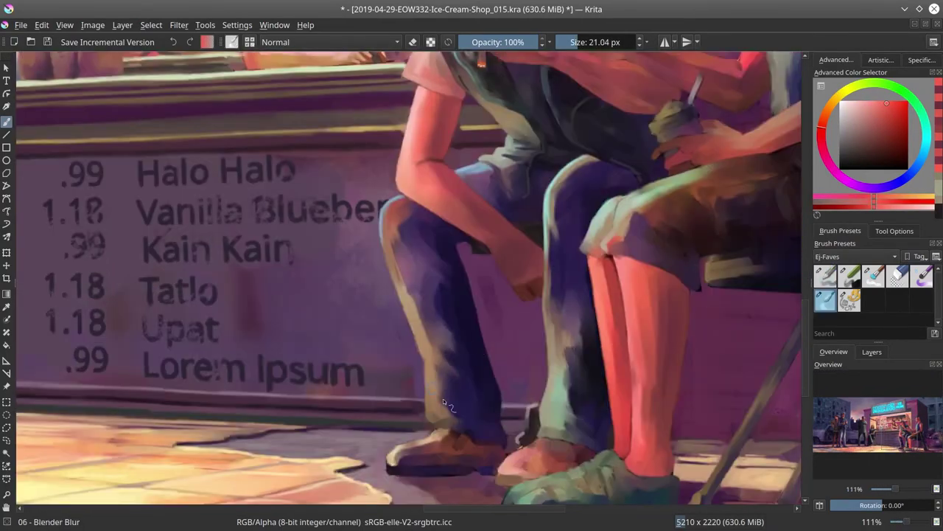
# Save, blend the lower red leg, and pick shoe and jeans colours with Basic-4 Flow Opacity
pyautogui.press('[')
pyautogui.press('[')
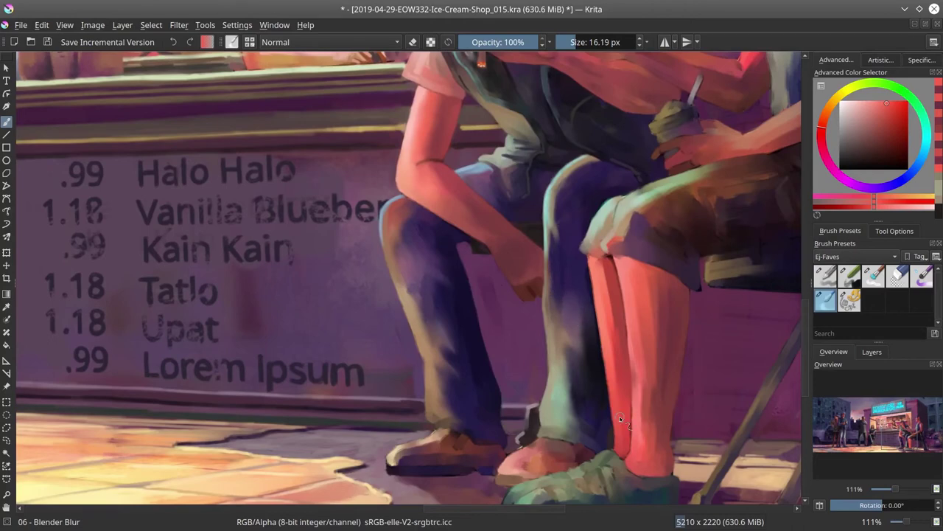
pyautogui.click(47, 43)
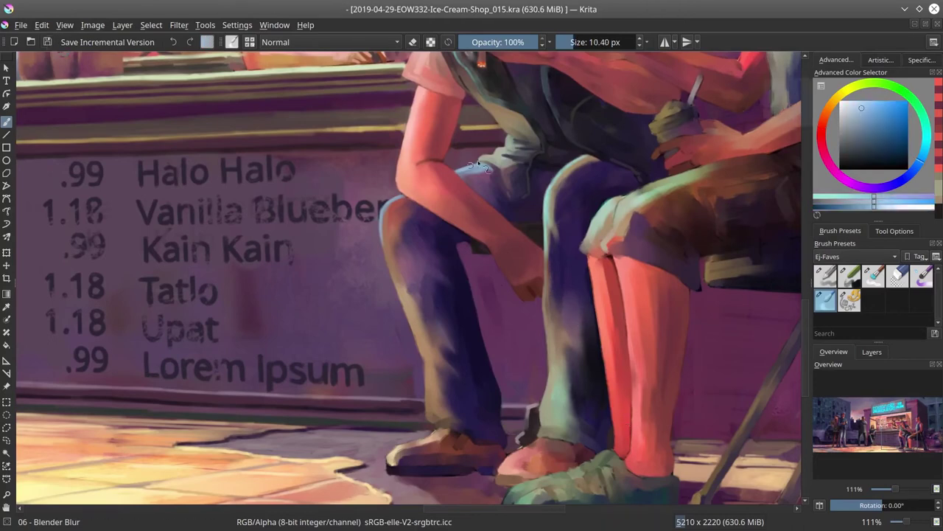
pyautogui.press('/')
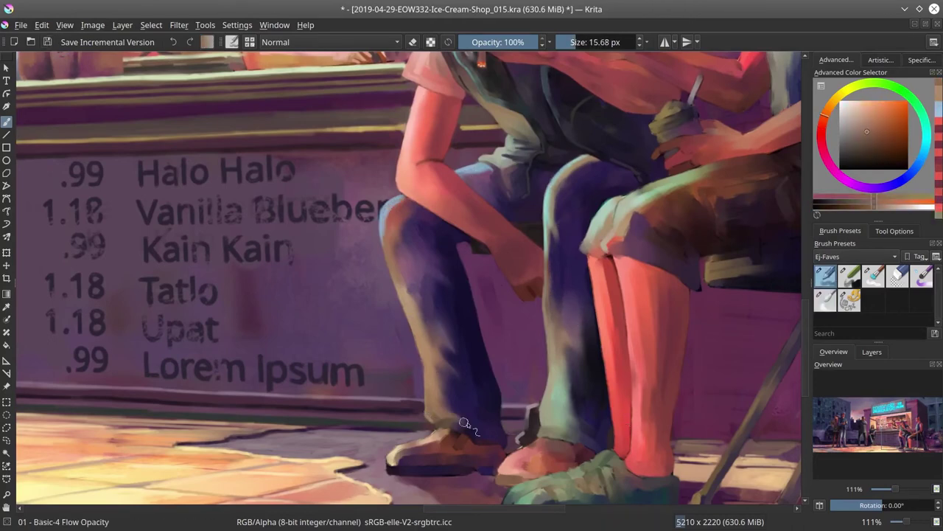
pyautogui.press(']')
pyautogui.press(']')
pyautogui.keyDown('ctrl'); pyautogui.click(584, 434); pyautogui.keyUp('ctrl')
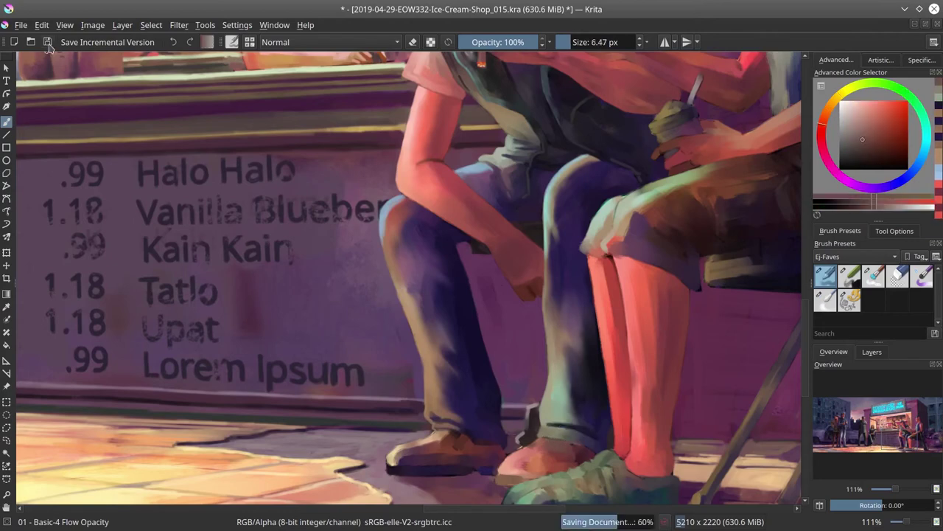
pyautogui.keyDown('ctrl'); pyautogui.click(405, 463); pyautogui.keyUp('ctrl')
pyautogui.keyDown('ctrl'); pyautogui.click(514, 381); pyautogui.keyUp('ctrl')
# Blur and repaint the jeans cuffs and shoes in dark tones, enlarging the brush to about 18 px
pyautogui.press(']')
pyautogui.press(']')
pyautogui.press(']')
pyautogui.press(']')
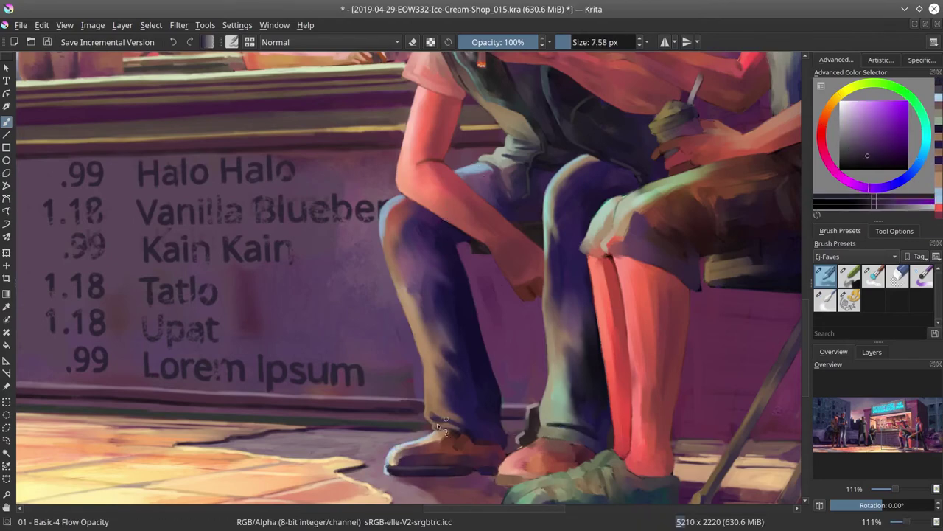
pyautogui.press('/')
pyautogui.press('/')
pyautogui.keyDown('ctrl'); pyautogui.click(519, 456); pyautogui.keyUp('ctrl')
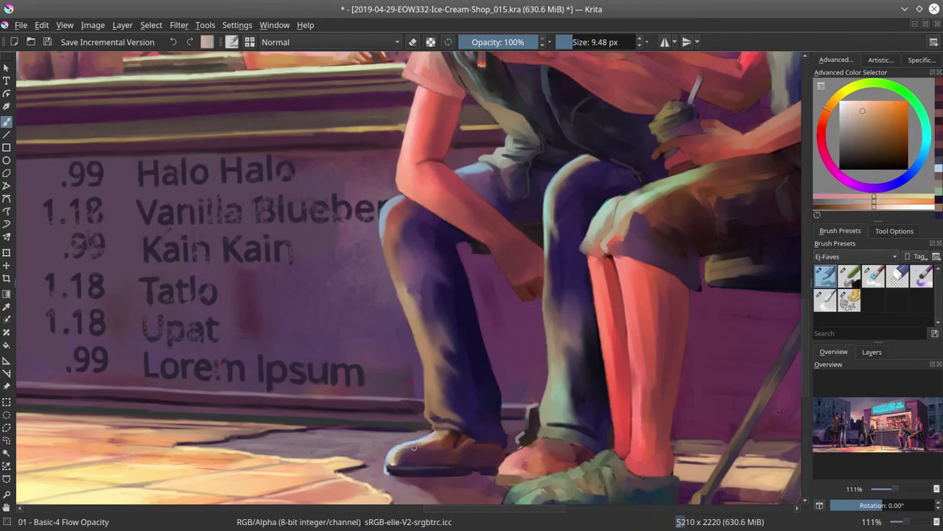
pyautogui.press('[')
pyautogui.press('[')
pyautogui.keyDown('ctrl'); pyautogui.click(522, 457); pyautogui.keyUp('ctrl')
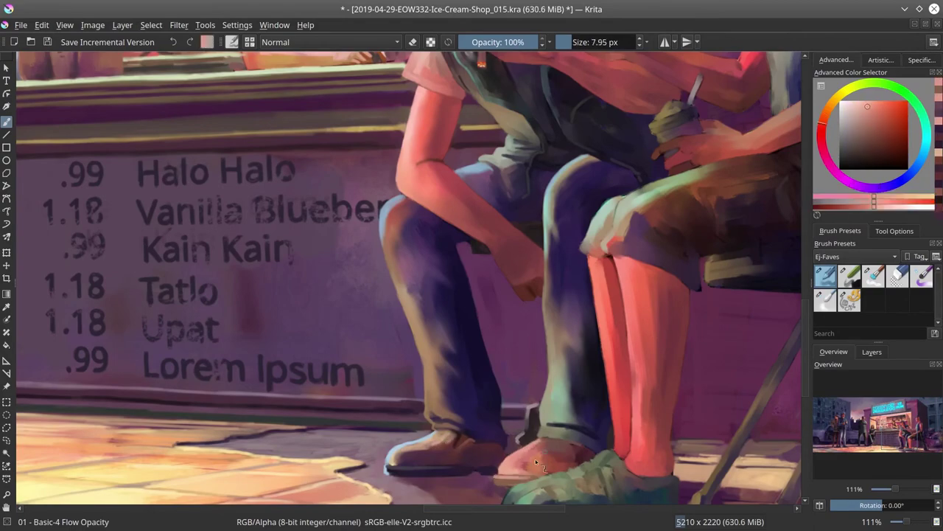
pyautogui.press(']')
pyautogui.press(']')
pyautogui.press(']')
pyautogui.press(']')
pyautogui.moveTo(340, 328); pyautogui.dragTo(257, 248)
# Zoom out to the policeman and woman, pick a pale teal, shrink the brush, and save
pyautogui.scroll(-4, 625, 351)
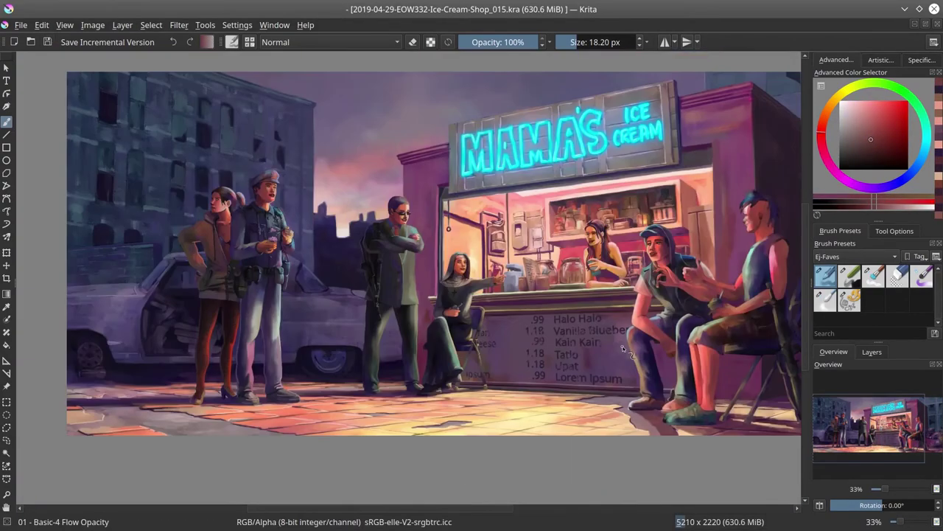
pyautogui.scroll(4, 779, 429)
pyautogui.keyDown('ctrl'); pyautogui.click(452, 103); pyautogui.keyUp('ctrl')
pyautogui.press('[')
pyautogui.press('[')
pyautogui.press('[')
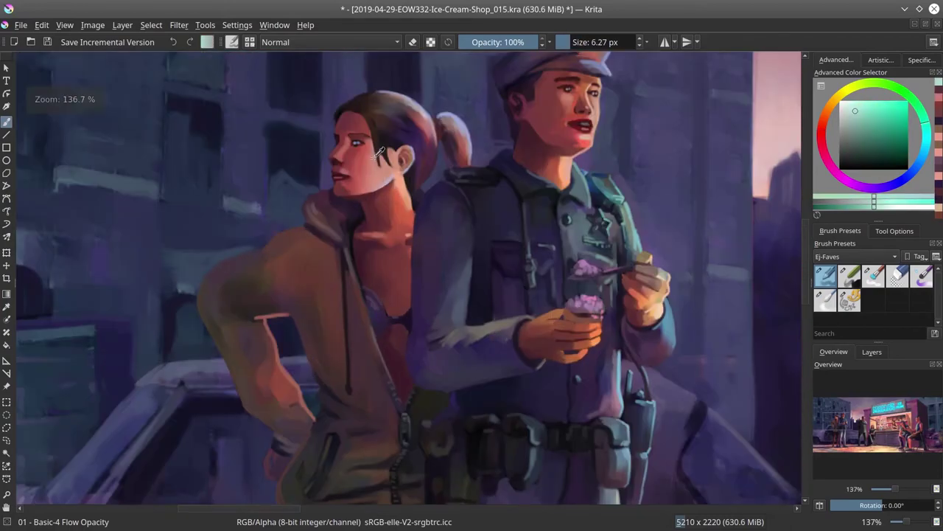
pyautogui.keyDown('ctrl'); pyautogui.click(346, 151); pyautogui.keyUp('ctrl')
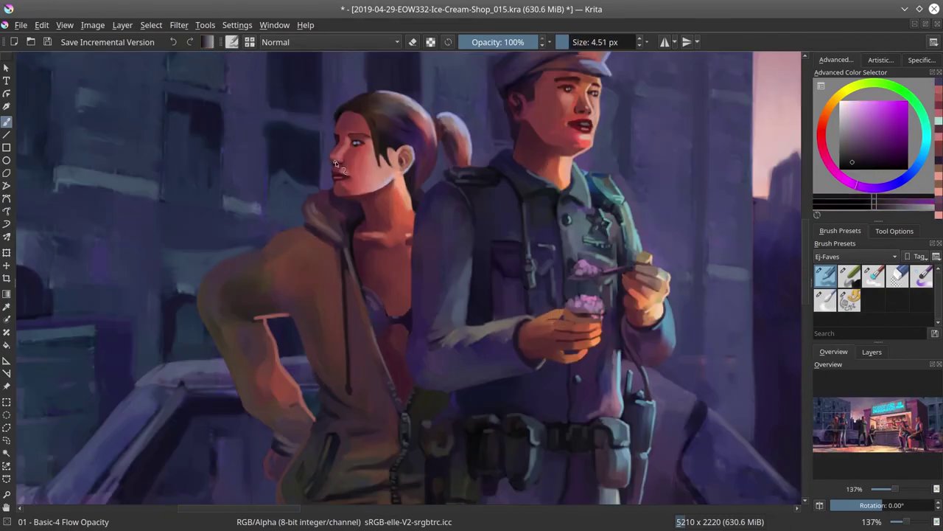
pyautogui.scroll(-2, 515, 123)
pyautogui.scroll(-5, 515, 122)
pyautogui.hotkey('ctrl', 's')
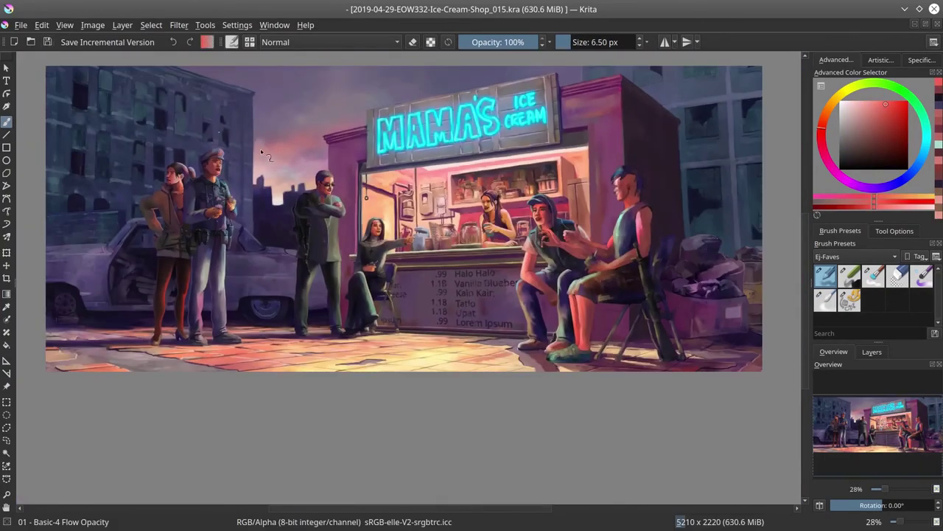
pyautogui.scroll(-2, 737, 442)
# Toggle Mirror View on and off, zoom to the woman's stockinged legs, pick their red, and save
pyautogui.click(820, 505)
pyautogui.click(820, 506)
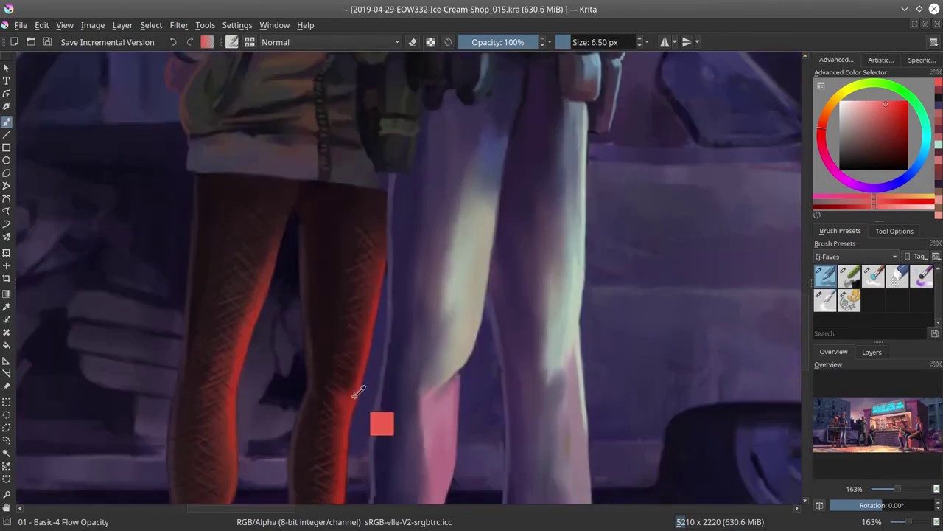
pyautogui.keyDown('ctrl'); pyautogui.click(398, 301); pyautogui.keyUp('ctrl')
pyautogui.scroll(-3, 404, 309)
pyautogui.scroll(4, 404, 310)
pyautogui.keyDown('ctrl'); pyautogui.click(390, 337); pyautogui.keyUp('ctrl')
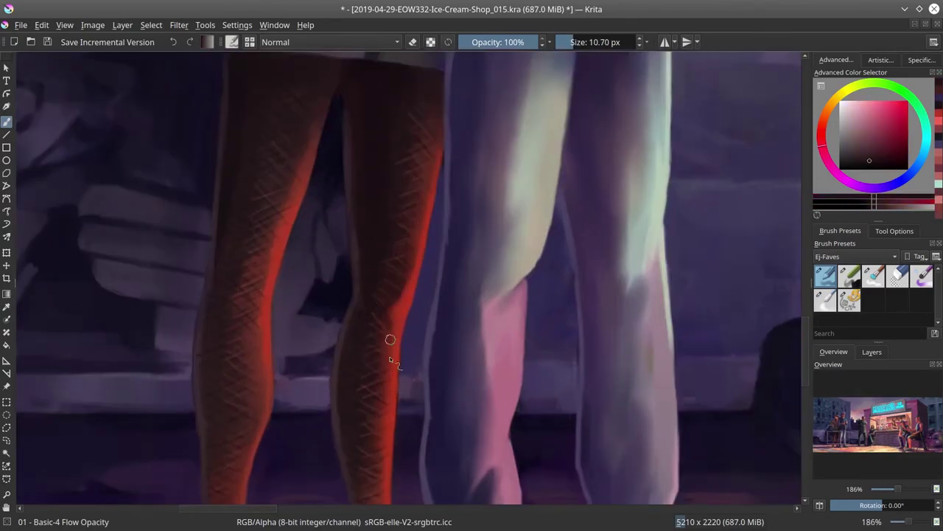
pyautogui.scroll(-4, 424, 443)
pyautogui.click(46, 43)
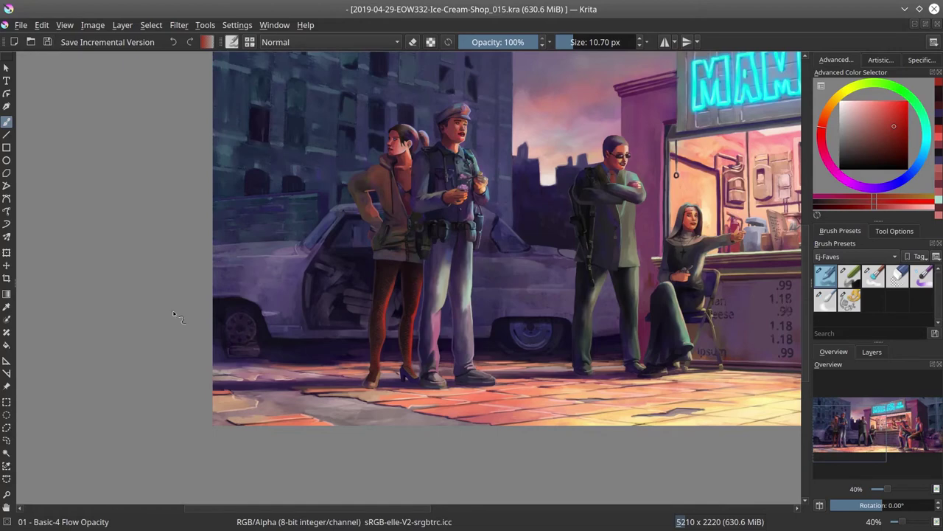
# Zoom onto the folding chair at the shop's right side and pick a light tan for its leg
pyautogui.click(916, 425)
pyautogui.scroll(4, 440, 284)
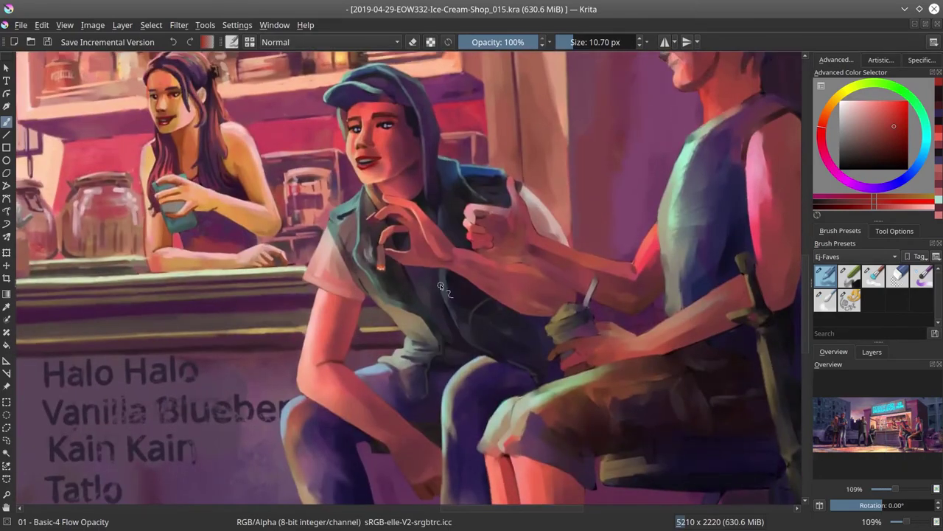
pyautogui.scroll(-5, 440, 283)
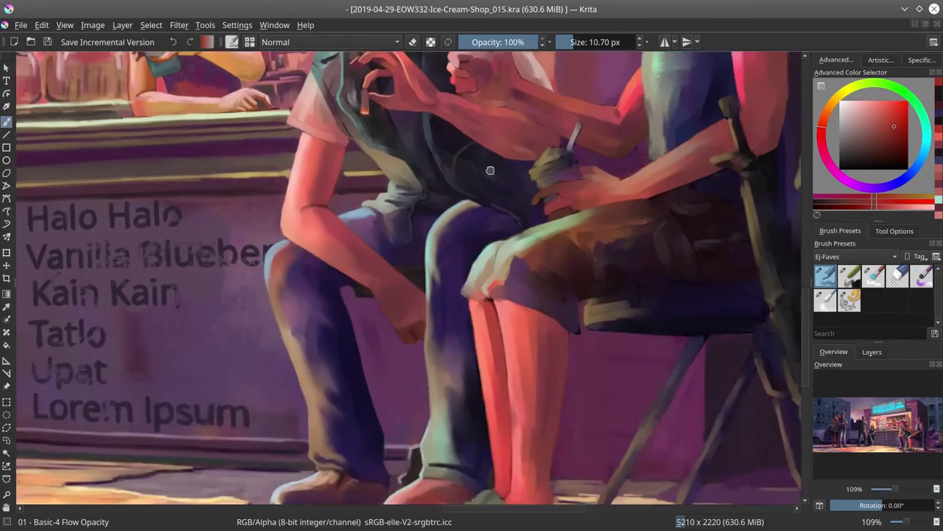
pyautogui.hscroll(5, 389, 287)
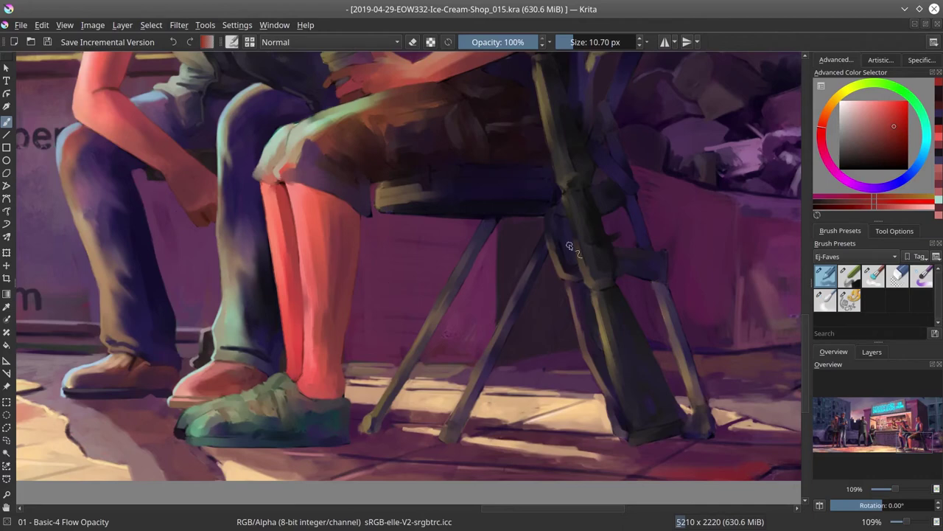
pyautogui.keyDown('ctrl'); pyautogui.click(375, 420); pyautogui.keyUp('ctrl')
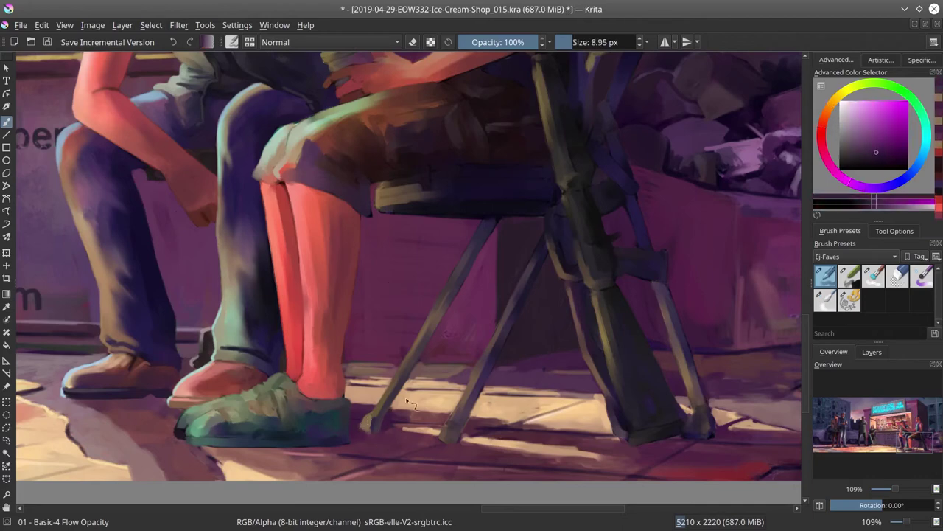
# Highlight the chair's front and middle legs in light tan and darken its back frame in dark purple
pyautogui.keyDown('ctrl'); pyautogui.click(376, 420); pyautogui.keyUp('ctrl')
pyautogui.moveTo(371, 424); pyautogui.dragTo(426, 328)
pyautogui.moveTo(515, 312); pyautogui.dragTo(442, 438)
pyautogui.keyDown('ctrl'); pyautogui.click(520, 299); pyautogui.keyUp('ctrl')
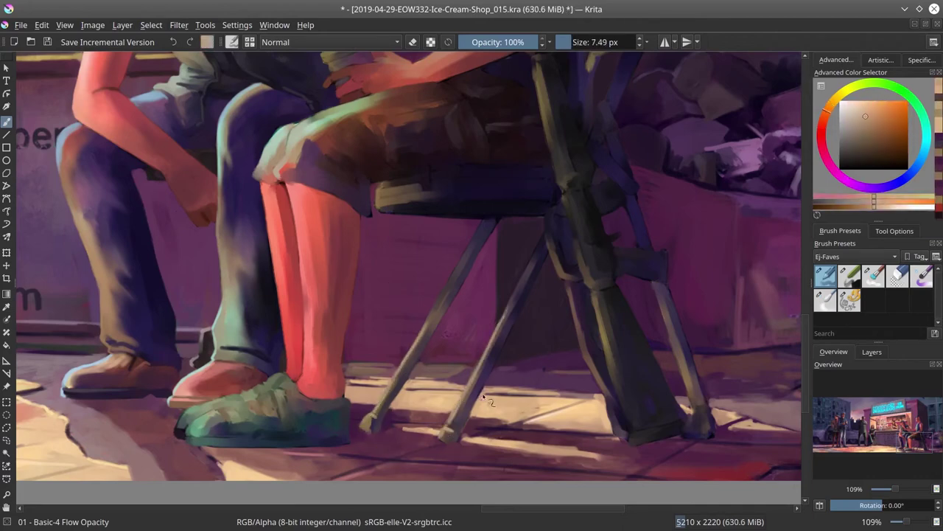
pyautogui.keyDown('ctrl'); pyautogui.click(529, 290); pyautogui.keyUp('ctrl')
pyautogui.press('/')
pyautogui.press('/')
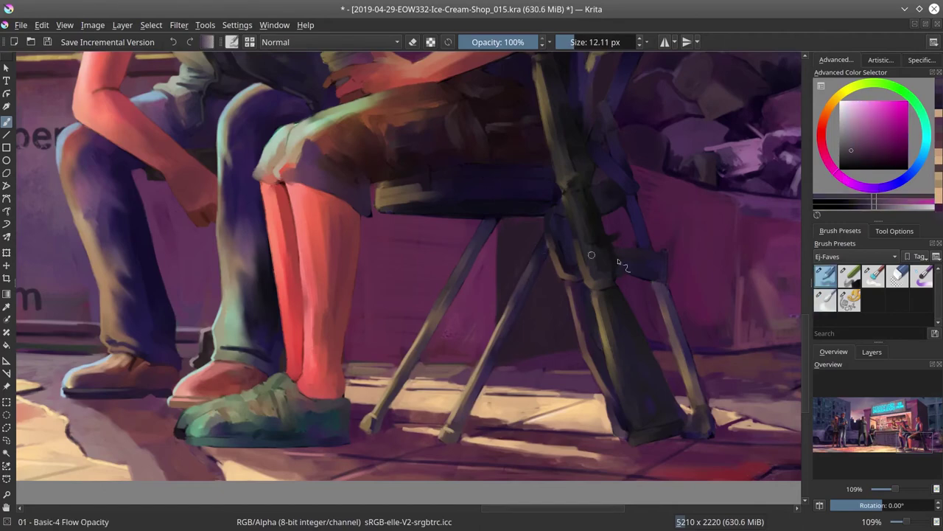
pyautogui.keyDown('ctrl'); pyautogui.click(590, 253); pyautogui.keyUp('ctrl')
pyautogui.keyDown('ctrl'); pyautogui.click(387, 159); pyautogui.keyUp('ctrl')
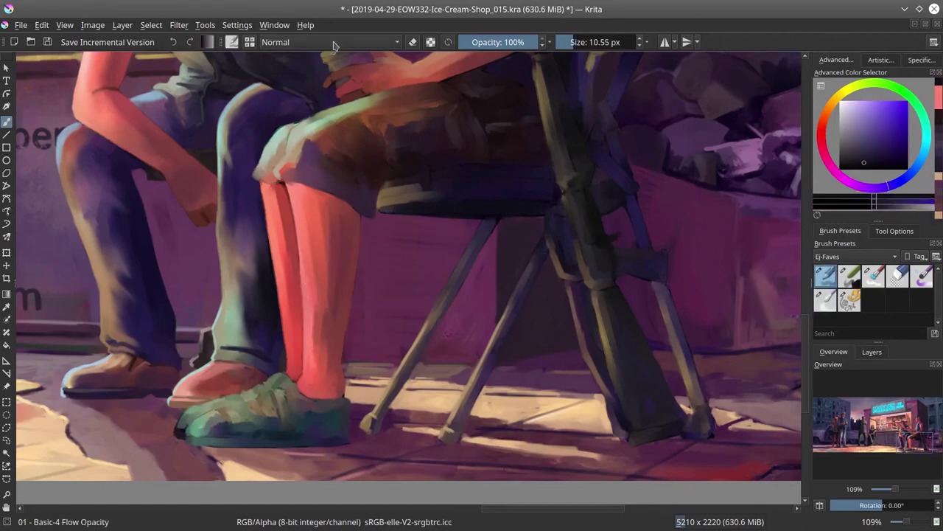
# Darken the tip of the green shoe and sample a pale yellow-green highlight colour
pyautogui.keyDown('ctrl'); pyautogui.click(189, 411); pyautogui.keyUp('ctrl')
pyautogui.keyDown('ctrl'); pyautogui.click(177, 435); pyautogui.keyUp('ctrl')
pyautogui.moveTo(174, 437); pyautogui.dragTo(186, 427)
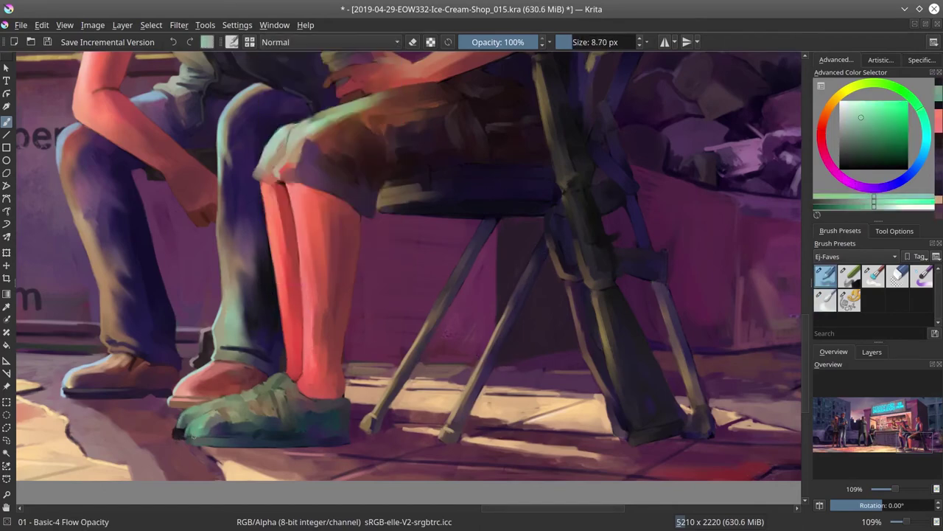
pyautogui.keyDown('ctrl'); pyautogui.click(294, 449); pyautogui.keyUp('ctrl')
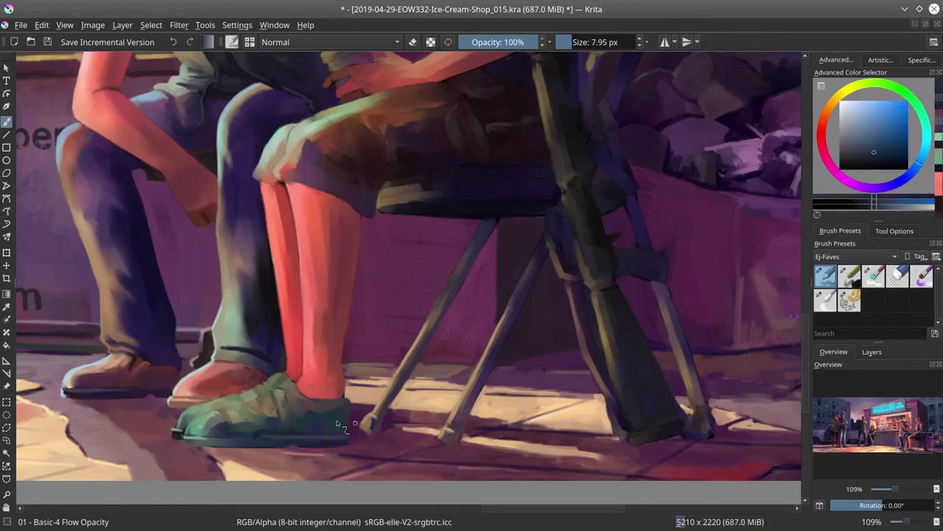
pyautogui.keyDown('ctrl'); pyautogui.click(299, 389); pyautogui.keyUp('ctrl')
pyautogui.click(852, 129)
# Add Screen-blended light streaks and lace strokes to the green shoe
pyautogui.press(']')
pyautogui.press(']')
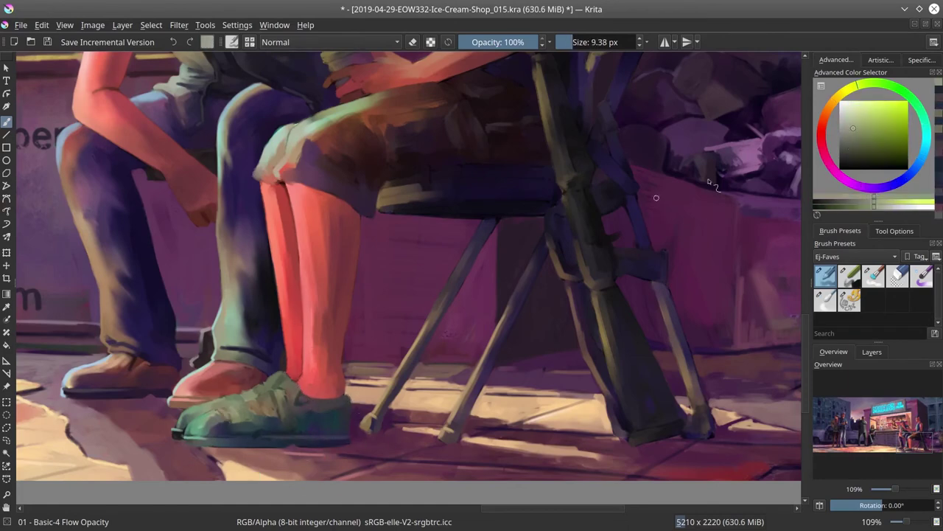
pyautogui.click(332, 42)
pyautogui.click(288, 93)
pyautogui.moveTo(288, 389); pyautogui.dragTo(208, 413)
pyautogui.press('[')
pyautogui.press('[')
pyautogui.keyDown('ctrl'); pyautogui.click(243, 425); pyautogui.keyUp('ctrl')
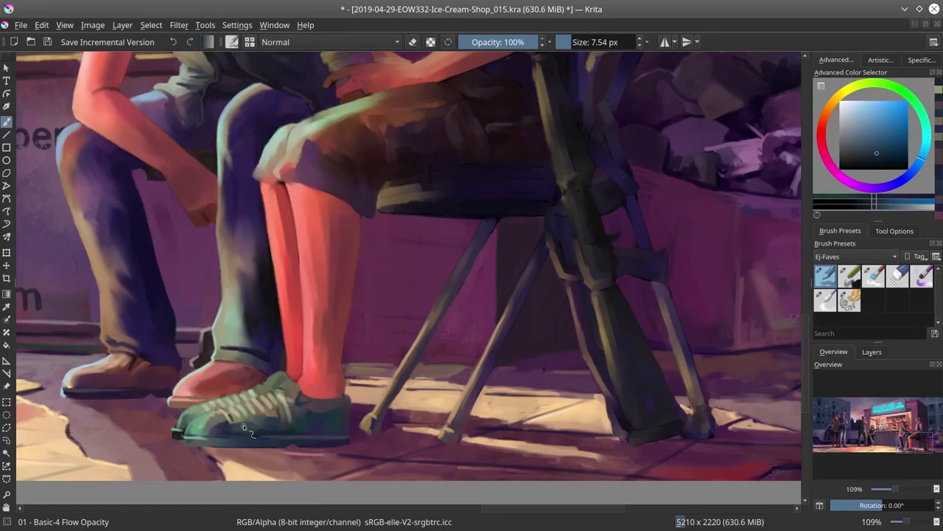
pyautogui.keyDown('ctrl'); pyautogui.click(259, 396); pyautogui.keyUp('ctrl')
pyautogui.moveTo(246, 399); pyautogui.dragTo(270, 384)
pyautogui.press('[')
pyautogui.moveTo(216, 415)
pyautogui.mouseDown()
pyautogui.moveTo(222, 409)
pyautogui.moveTo(207, 415)
pyautogui.mouseUp()
pyautogui.press('[')
# Darken the shoe's base with magenta and add a dark stroke nearby
pyautogui.keyDown('ctrl'); pyautogui.click(332, 441); pyautogui.keyUp('ctrl')
pyautogui.press(']')
pyautogui.moveTo(315, 442); pyautogui.dragTo(346, 434)
pyautogui.moveTo(672, 308); pyautogui.dragTo(562, 308)
# Sample dark blue-violet and magenta tones from the canvas while adjusting brush size
pyautogui.press(']')
pyautogui.keyDown('ctrl'); pyautogui.click(558, 210); pyautogui.keyUp('ctrl')
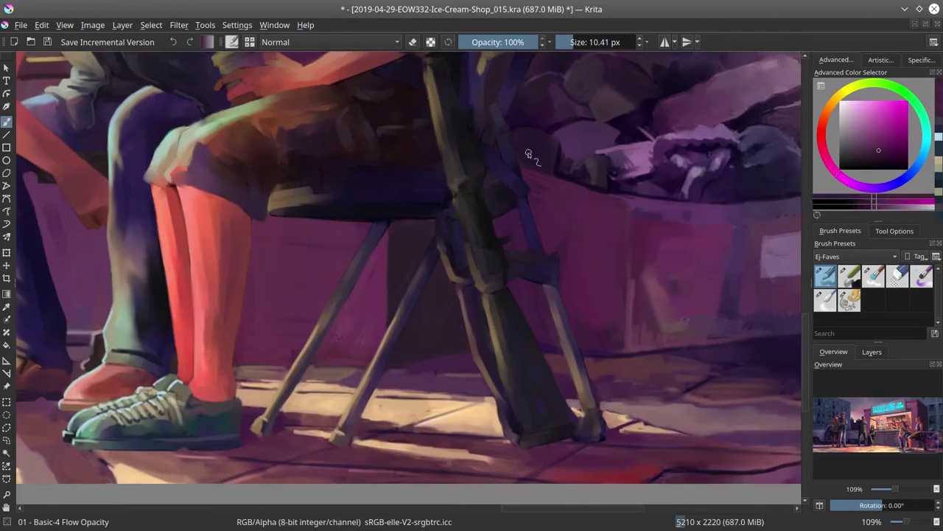
pyautogui.press('[')
pyautogui.keyDown('ctrl'); pyautogui.click(573, 280); pyautogui.keyUp('ctrl')
pyautogui.keyDown('ctrl'); pyautogui.click(542, 289); pyautogui.keyUp('ctrl')
pyautogui.keyDown('ctrl'); pyautogui.click(553, 311); pyautogui.keyUp('ctrl')
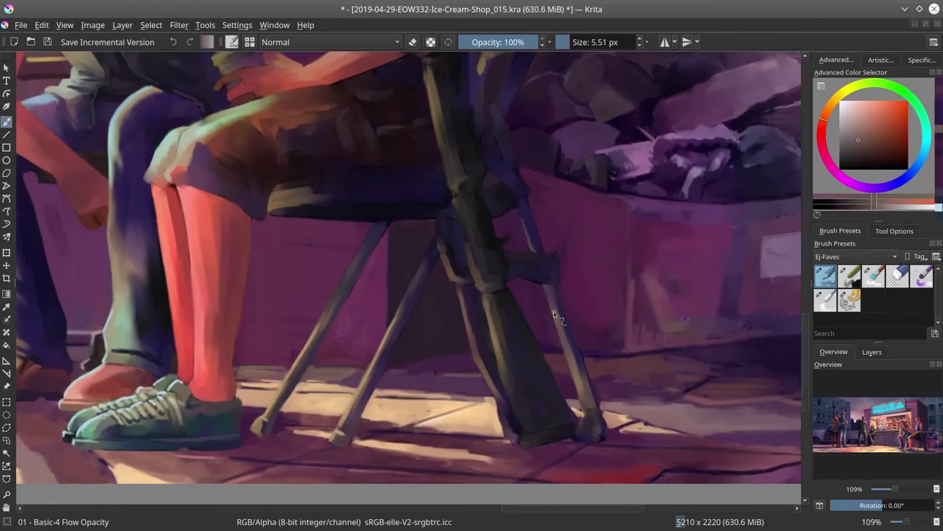
pyautogui.keyDown('ctrl'); pyautogui.click(575, 316); pyautogui.keyUp('ctrl')
pyautogui.press(']')
pyautogui.press(']')
pyautogui.press(']')
pyautogui.press(']')
pyautogui.press(']')
pyautogui.keyDown('ctrl'); pyautogui.click(597, 321); pyautogui.keyUp('ctrl')
pyautogui.press('[')
pyautogui.press('[')
pyautogui.press('[')
pyautogui.press('[')
pyautogui.press('[')
pyautogui.press('[')
# Paint a light peach highlight down the chair leg's left edge
pyautogui.keyDown('ctrl'); pyautogui.click(407, 455); pyautogui.keyUp('ctrl')
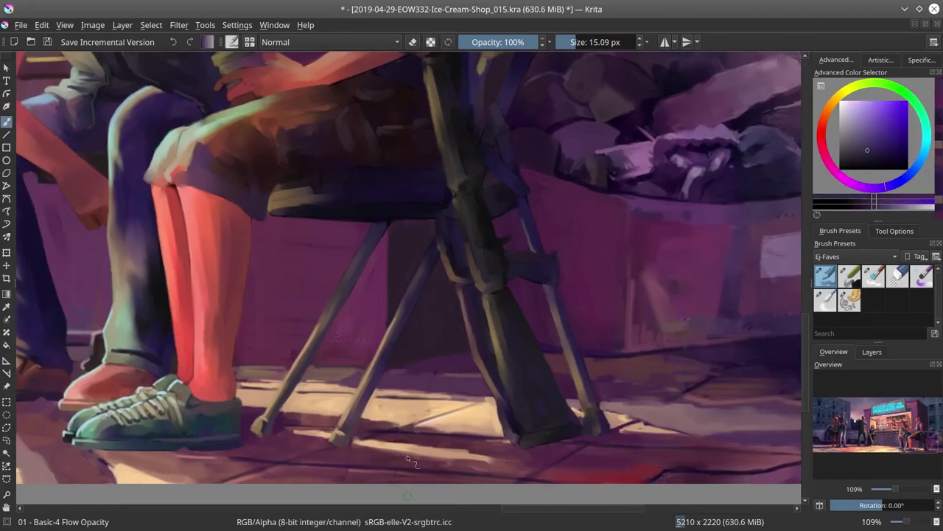
pyautogui.keyDown('ctrl'); pyautogui.click(464, 403); pyautogui.keyUp('ctrl')
pyautogui.keyDown('ctrl'); pyautogui.click(339, 433); pyautogui.keyUp('ctrl')
pyautogui.keyDown('ctrl'); pyautogui.click(455, 459); pyautogui.keyUp('ctrl')
pyautogui.press('[')
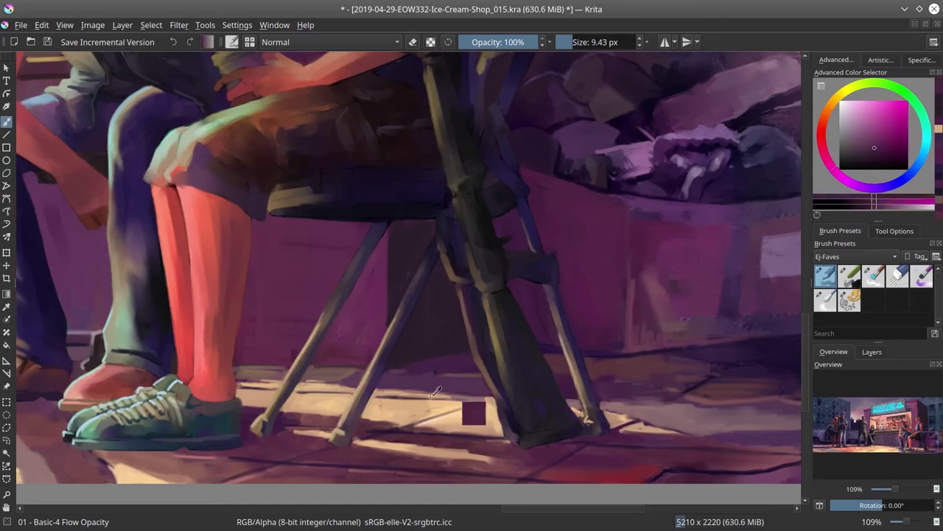
pyautogui.press('[')
pyautogui.moveTo(462, 320); pyautogui.dragTo(511, 429)
pyautogui.moveTo(490, 305); pyautogui.dragTo(501, 384)
pyautogui.press(']')
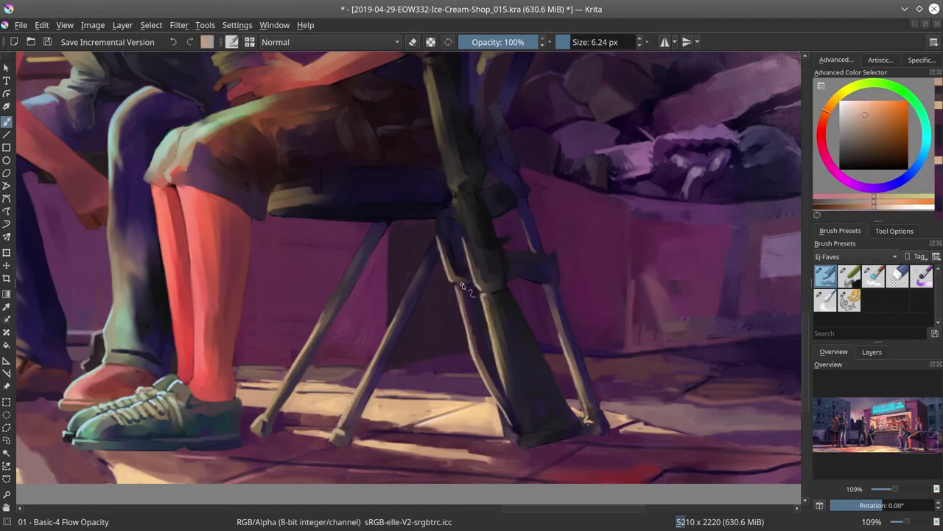
# Tone down the chair leg's light edge with dark purple, save, and fit the painting in view
pyautogui.keyDown('ctrl'); pyautogui.click(463, 286); pyautogui.keyUp('ctrl')
pyautogui.press('[')
pyautogui.keyDown('ctrl'); pyautogui.click(642, 71); pyautogui.keyUp('ctrl')
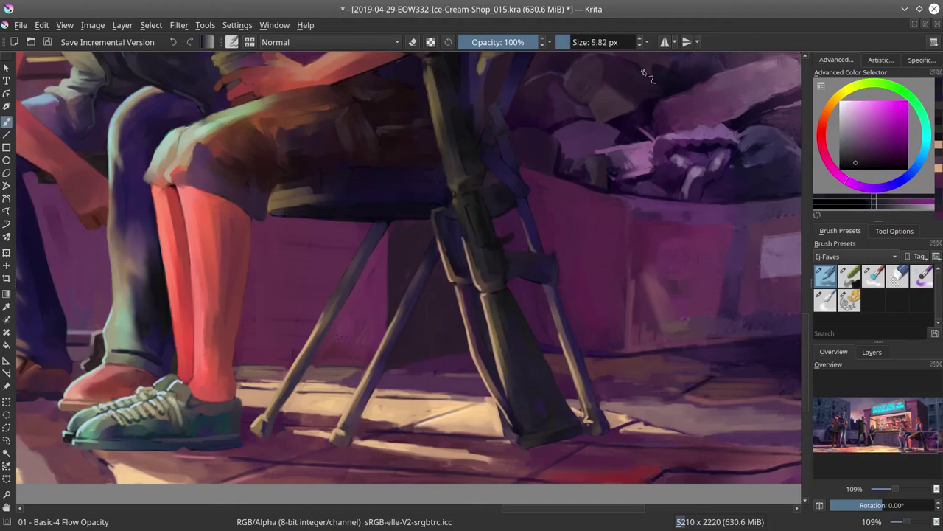
pyautogui.press(']')
pyautogui.press(']')
pyautogui.keyDown('ctrl'); pyautogui.click(506, 431); pyautogui.keyUp('ctrl')
pyautogui.keyDown('ctrl'); pyautogui.click(484, 400); pyautogui.keyUp('ctrl')
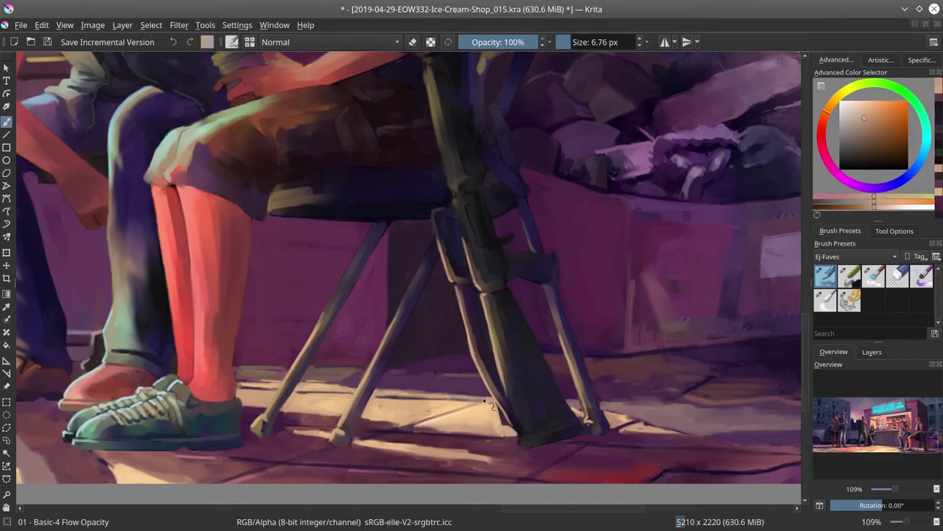
pyautogui.keyDown('ctrl'); pyautogui.click(484, 401); pyautogui.keyUp('ctrl')
pyautogui.press(']')
pyautogui.press(']')
pyautogui.press(']')
pyautogui.hotkey('ctrl', 's')
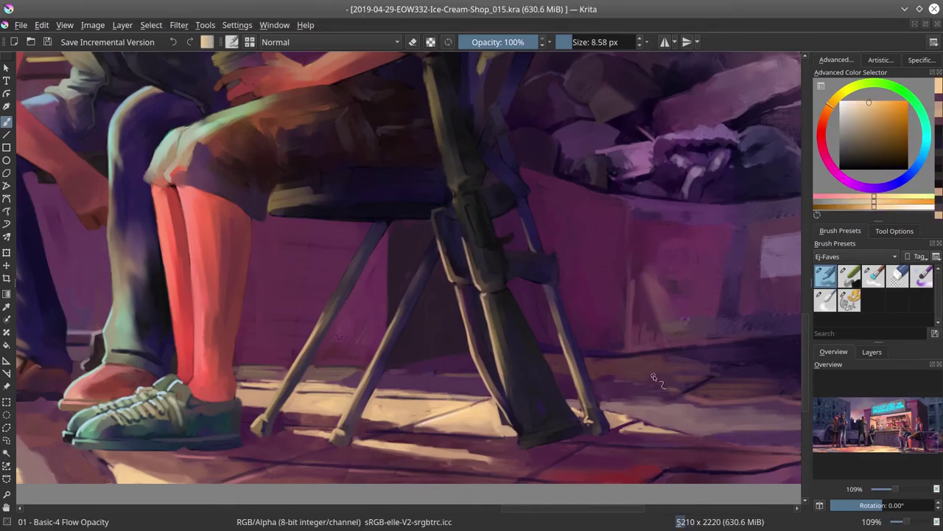
pyautogui.press('2')
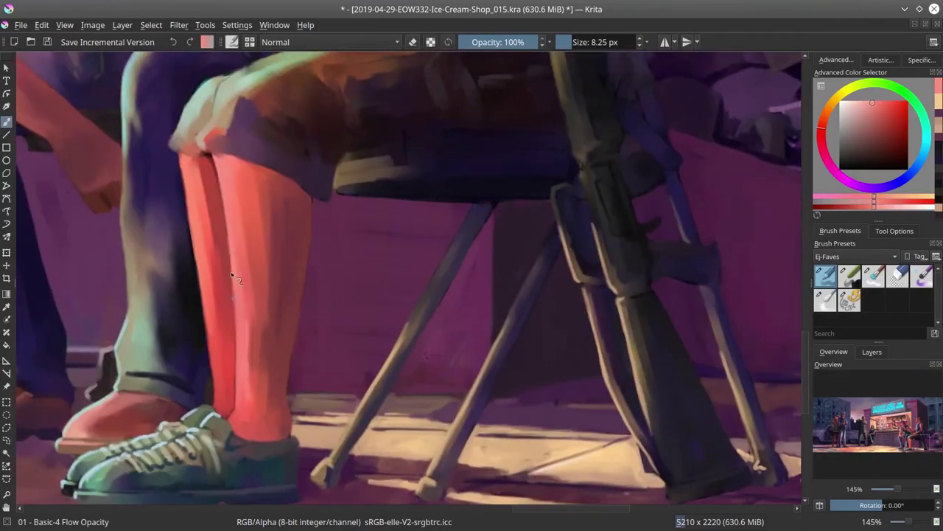
# Shade the seated man's red leg and paint a dark shadow under the thigh
pyautogui.keyDown('ctrl'); pyautogui.click(223, 262); pyautogui.keyUp('ctrl')
pyautogui.moveTo(230, 346); pyautogui.dragTo(230, 398)
pyautogui.moveTo(185, 166); pyautogui.dragTo(190, 234)
pyautogui.moveTo(209, 306); pyautogui.dragTo(209, 408)
pyautogui.press('/')
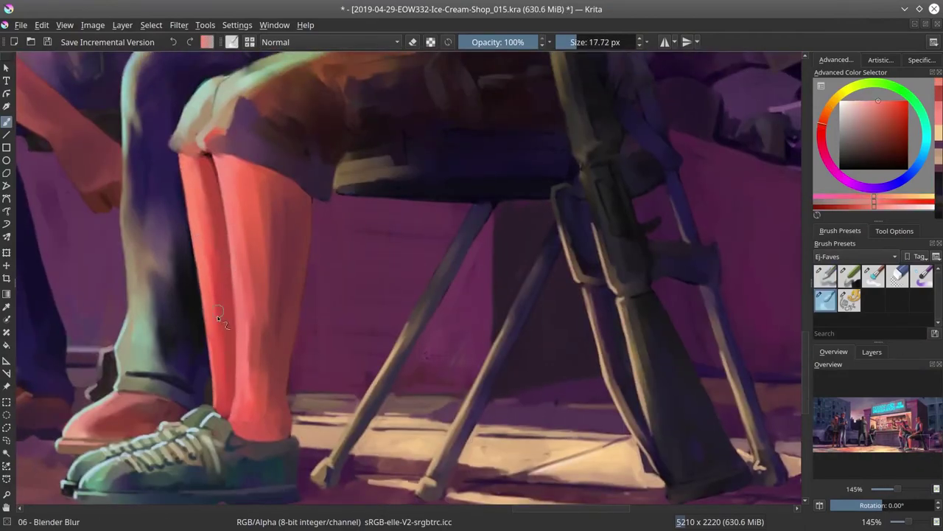
pyautogui.press('/')
pyautogui.keyDown('ctrl'); pyautogui.click(221, 177); pyautogui.keyUp('ctrl')
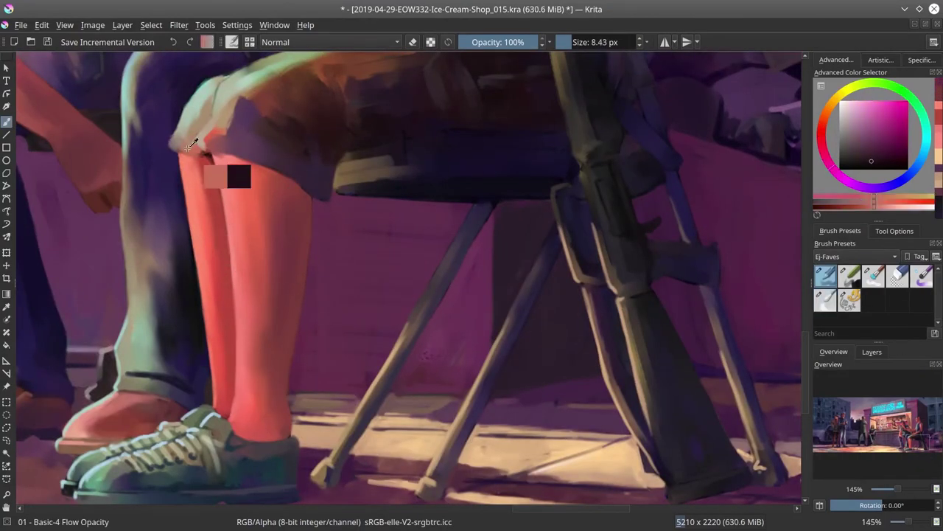
pyautogui.press('/')
pyautogui.keyDown('ctrl'); pyautogui.click(179, 148); pyautogui.keyUp('ctrl')
pyautogui.moveTo(178, 156); pyautogui.dragTo(301, 185)
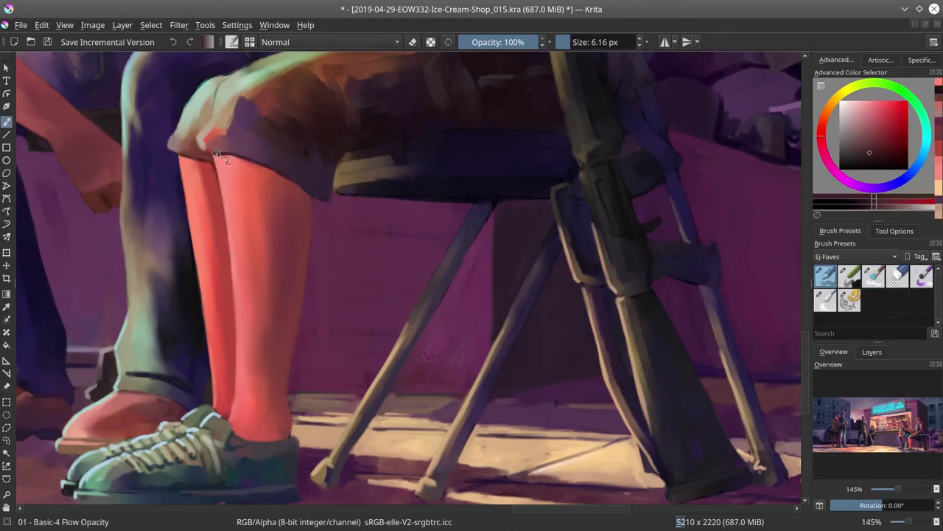
pyautogui.keyDown('ctrl'); pyautogui.click(350, 211); pyautogui.keyUp('ctrl')
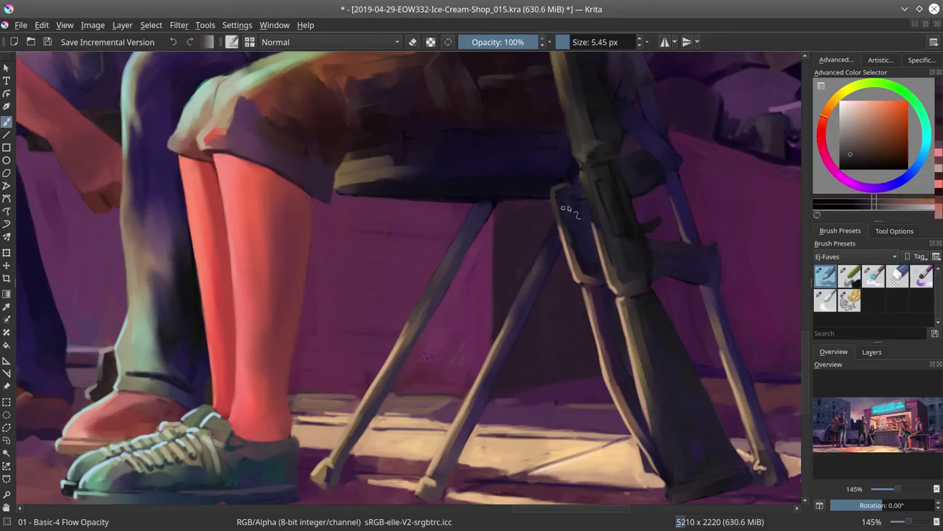
# Paint light and dark strokes along the folding chair's seat edge
pyautogui.moveTo(663, 148); pyautogui.dragTo(562, 141)
pyautogui.keyDown('ctrl'); pyautogui.click(501, 289); pyautogui.keyUp('ctrl')
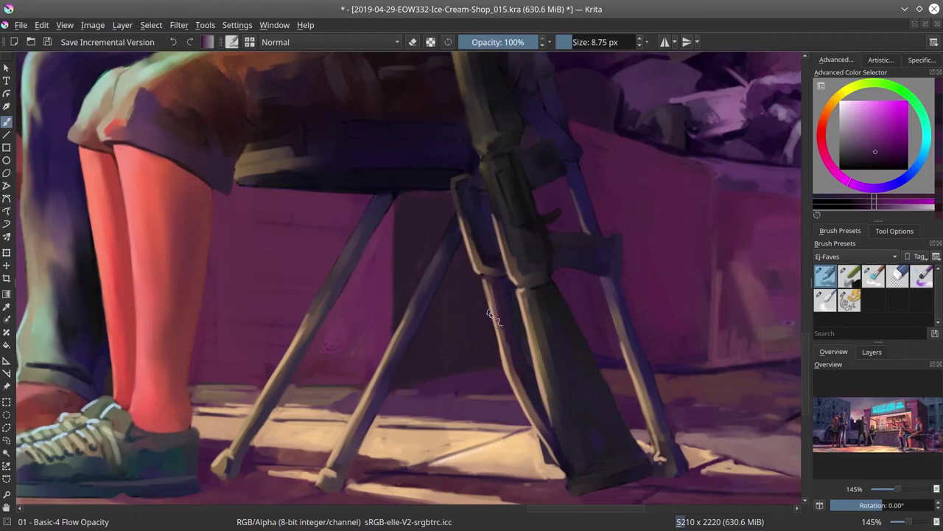
pyautogui.moveTo(246, 152); pyautogui.dragTo(290, 288)
pyautogui.keyDown('ctrl'); pyautogui.click(301, 316); pyautogui.keyUp('ctrl')
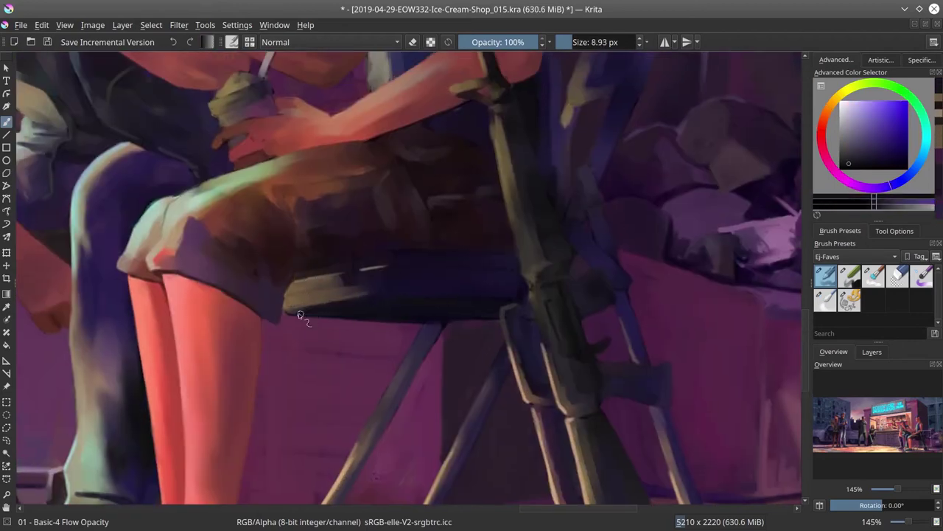
pyautogui.keyDown('ctrl'); pyautogui.click(369, 311); pyautogui.keyUp('ctrl')
pyautogui.keyDown('ctrl'); pyautogui.click(368, 326); pyautogui.keyUp('ctrl')
pyautogui.moveTo(361, 289)
pyautogui.mouseDown()
pyautogui.moveTo(395, 267)
pyautogui.moveTo(438, 275)
pyautogui.moveTo(406, 348)
pyautogui.mouseUp()
# Sample brighter and darker colours around the chair back
pyautogui.keyDown('ctrl'); pyautogui.click(544, 316); pyautogui.keyUp('ctrl')
pyautogui.keyDown('ctrl'); pyautogui.click(574, 361); pyautogui.keyUp('ctrl')
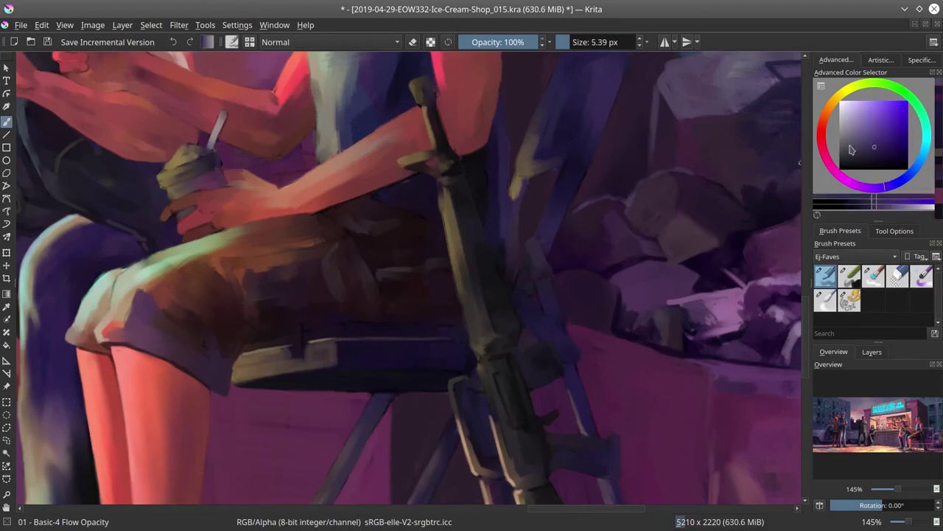
pyautogui.click(851, 149)
pyautogui.keyDown('ctrl'); pyautogui.click(526, 248); pyautogui.keyUp('ctrl')
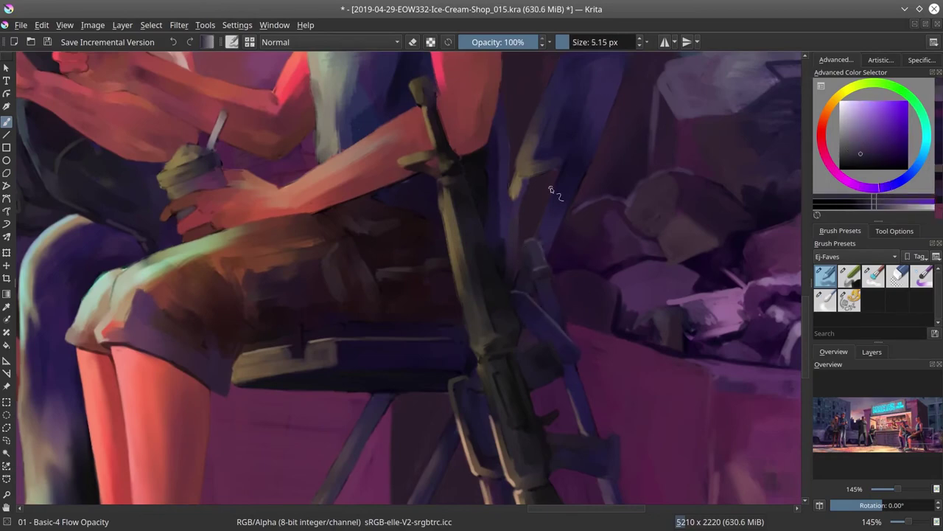
pyautogui.keyDown('ctrl'); pyautogui.click(480, 246); pyautogui.keyUp('ctrl')
pyautogui.keyDown('ctrl'); pyautogui.click(494, 294); pyautogui.keyUp('ctrl')
pyautogui.moveTo(508, 121); pyautogui.dragTo(511, 177)
pyautogui.keyDown('ctrl'); pyautogui.click(521, 276); pyautogui.keyUp('ctrl')
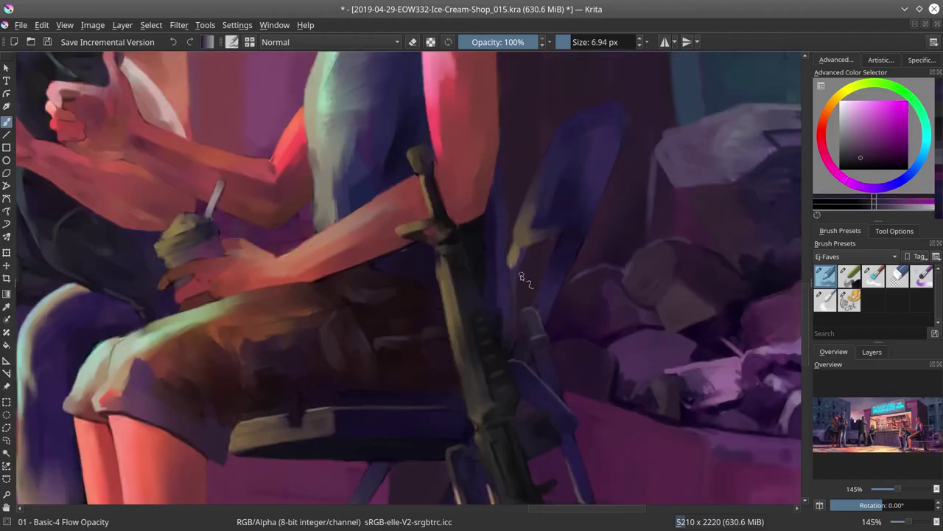
# Outline the folding chair's back with pale teal highlight strokes
pyautogui.moveTo(494, 404); pyautogui.dragTo(487, 345)
pyautogui.keyDown('ctrl'); pyautogui.click(445, 269); pyautogui.keyUp('ctrl')
pyautogui.keyDown('ctrl'); pyautogui.click(516, 221); pyautogui.keyUp('ctrl')
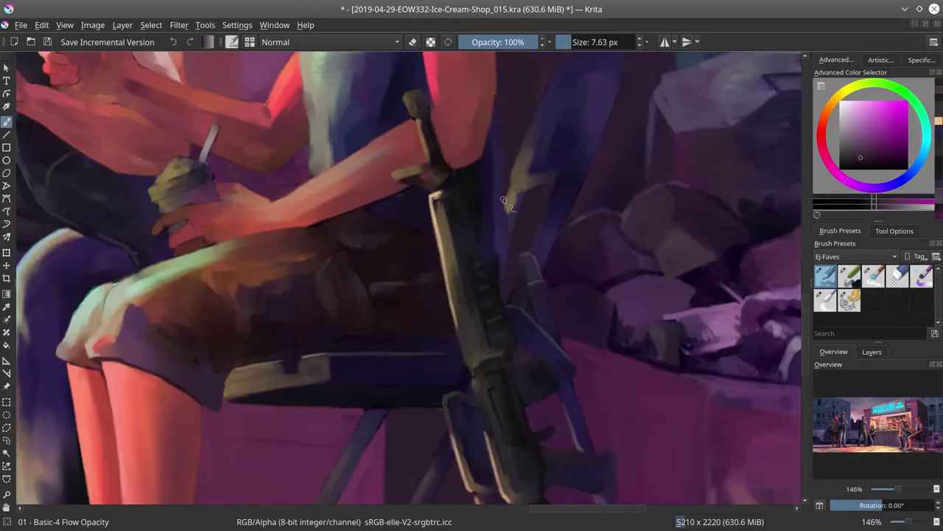
pyautogui.keyDown('ctrl'); pyautogui.click(558, 180); pyautogui.keyUp('ctrl')
pyautogui.scroll(-5, 558, 180)
pyautogui.scroll(5, 516, 221)
pyautogui.keyDown('ctrl'); pyautogui.click(549, 193); pyautogui.keyUp('ctrl')
pyautogui.moveTo(560, 174); pyautogui.dragTo(515, 288)
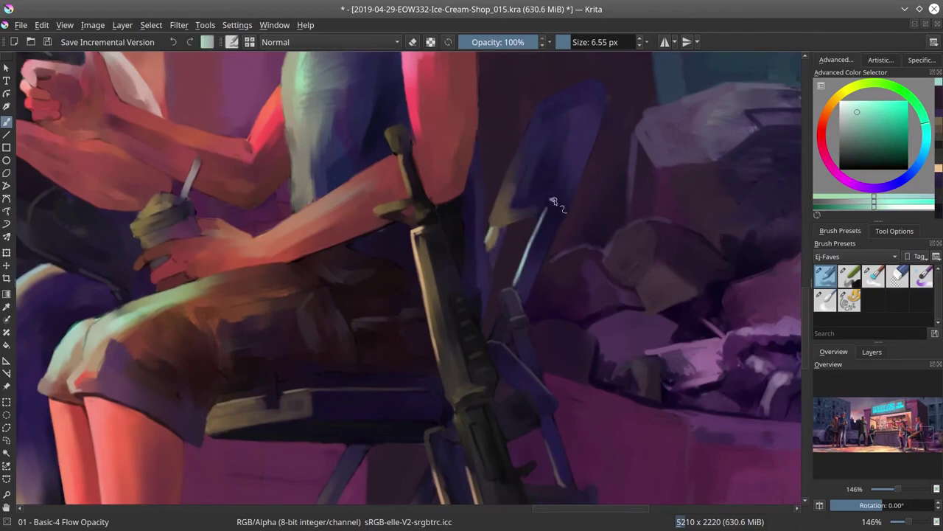
pyautogui.moveTo(486, 236); pyautogui.dragTo(572, 87)
pyautogui.keyDown('ctrl'); pyautogui.click(572, 87); pyautogui.keyUp('ctrl')
pyautogui.scroll(-8, 463, 361)
# Save, then paint a dark magenta shadow across the floor from the chair leg
pyautogui.hotkey('ctrl', 's')
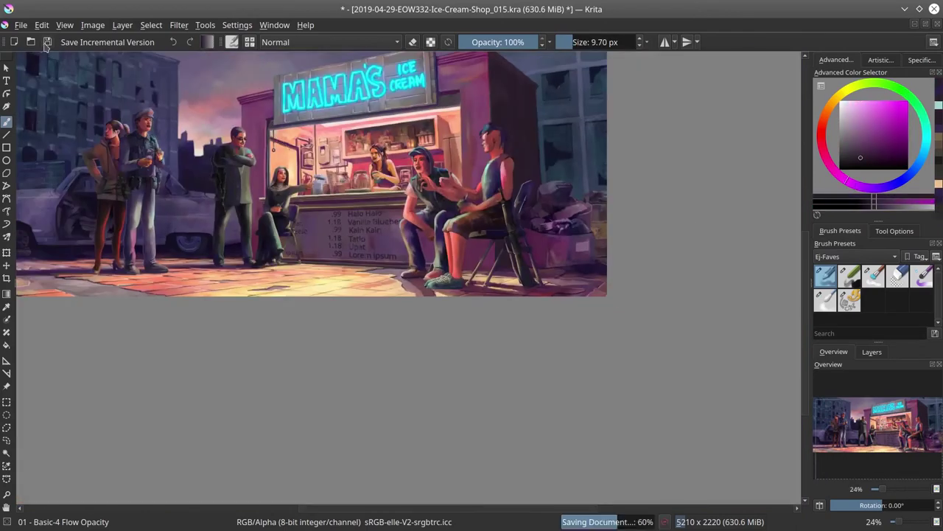
pyautogui.scroll(-2, 463, 361)
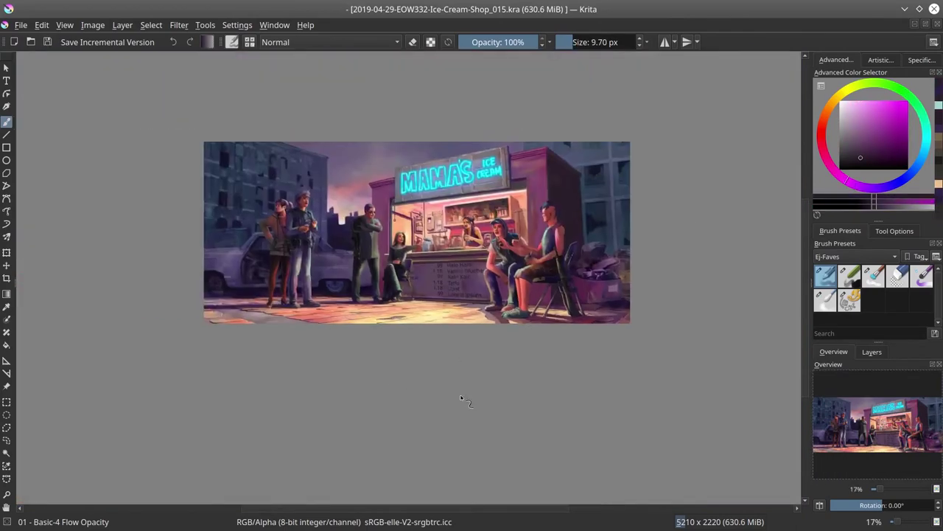
pyautogui.scroll(4, 505, 255)
pyautogui.moveTo(553, 387); pyautogui.dragTo(554, 315)
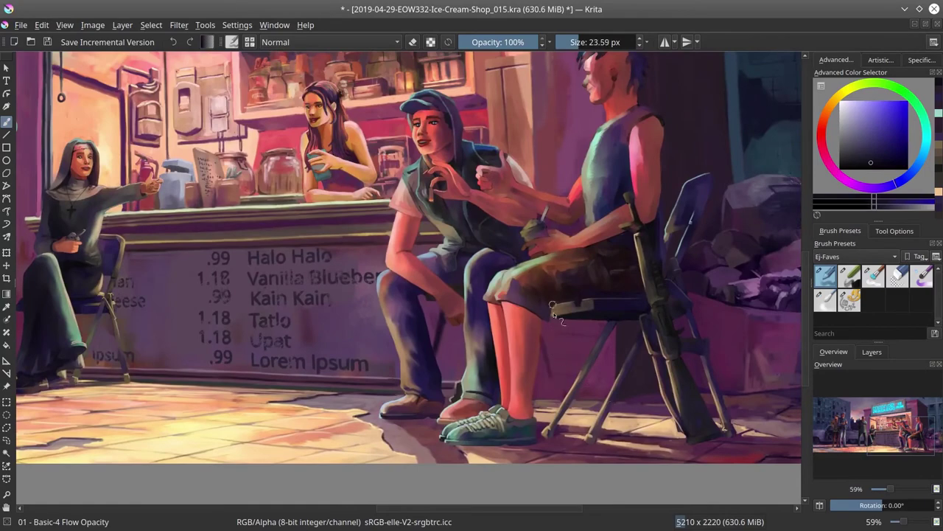
pyautogui.press('x')
pyautogui.press('/')
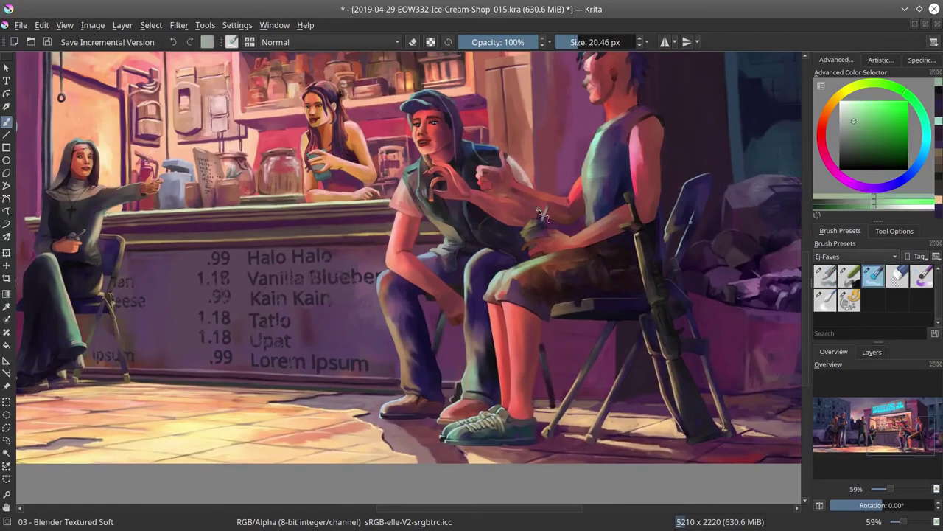
pyautogui.scroll(3, 542, 215)
pyautogui.press('/')
pyautogui.keyDown('ctrl'); pyautogui.click(427, 329); pyautogui.keyUp('ctrl')
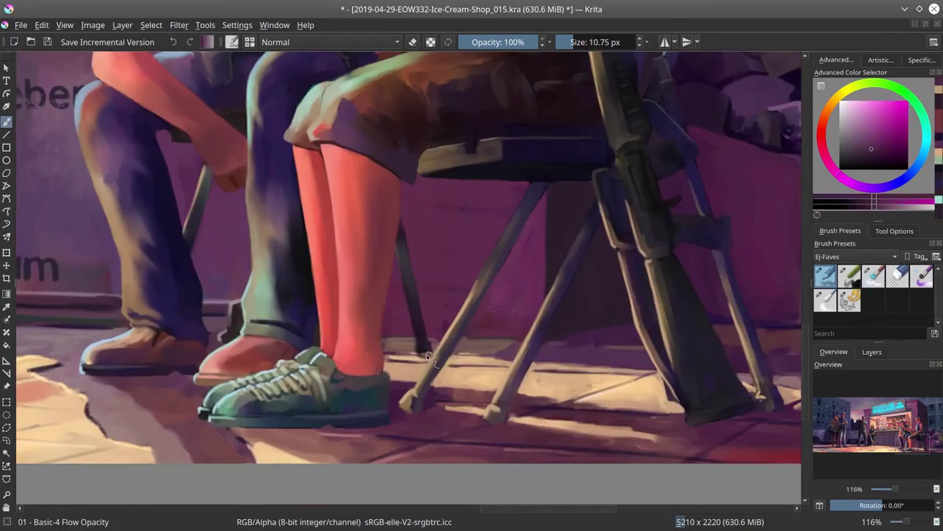
pyautogui.moveTo(427, 357)
pyautogui.mouseDown()
pyautogui.moveTo(626, 390)
pyautogui.moveTo(604, 406)
pyautogui.mouseUp()
# Sample a light peach from the floor, fit the painting in view and save
pyautogui.press('/')
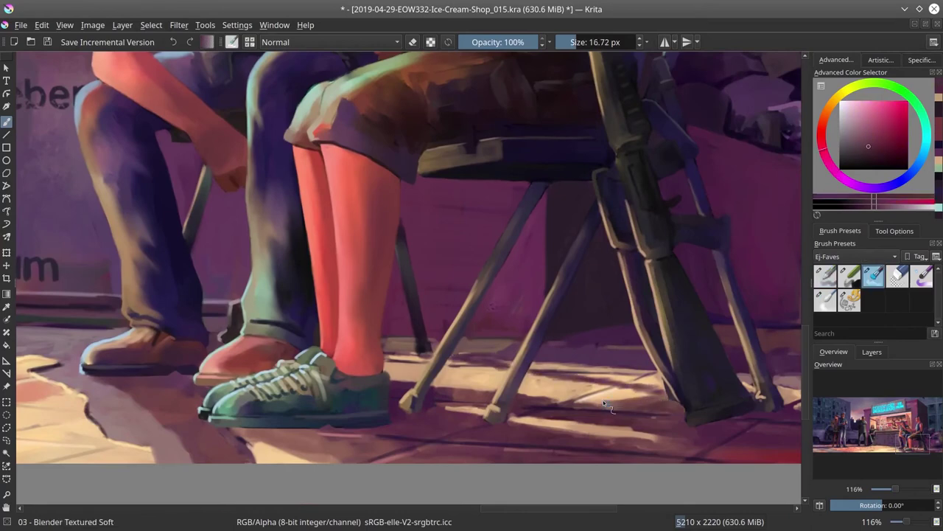
pyautogui.press('/')
pyautogui.keyDown('ctrl'); pyautogui.click(648, 386); pyautogui.keyUp('ctrl')
pyautogui.press('[')
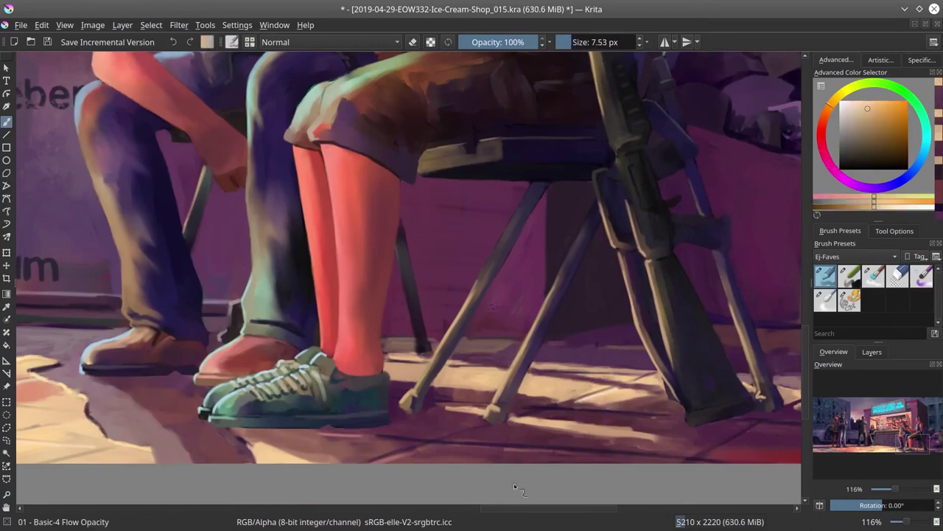
pyautogui.press('[')
pyautogui.press('2')
pyautogui.click(47, 42)
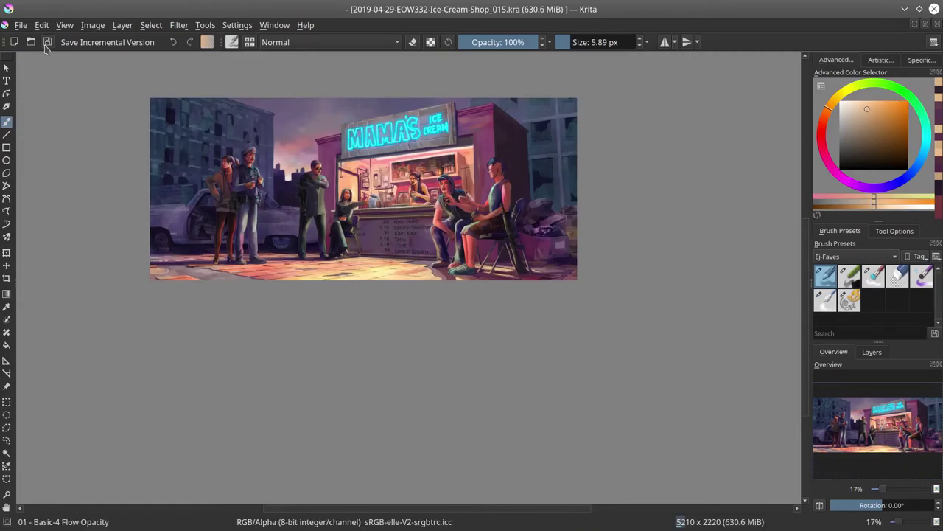
# Zoom in on the seated man and sample dark red and orange from his shorts
pyautogui.press('1')
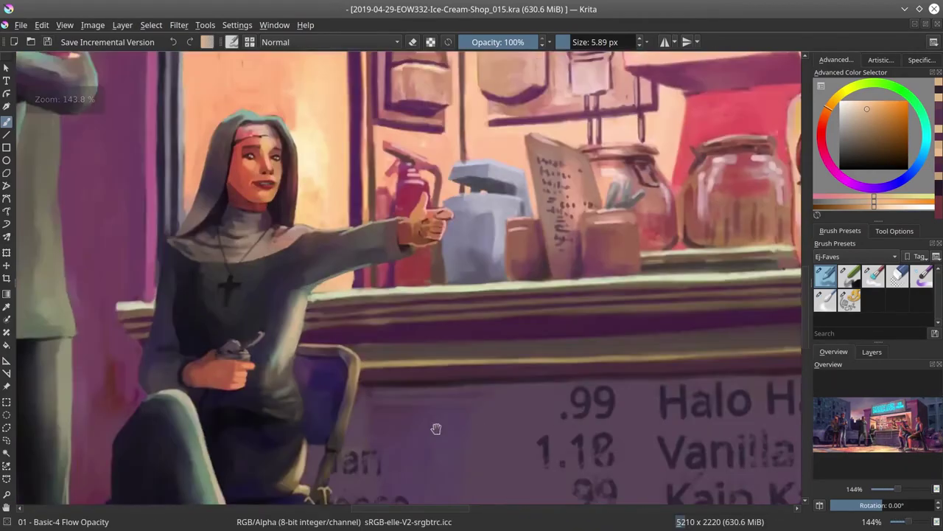
pyautogui.press(']')
pyautogui.keyDown('ctrl'); pyautogui.click(298, 328); pyautogui.keyUp('ctrl')
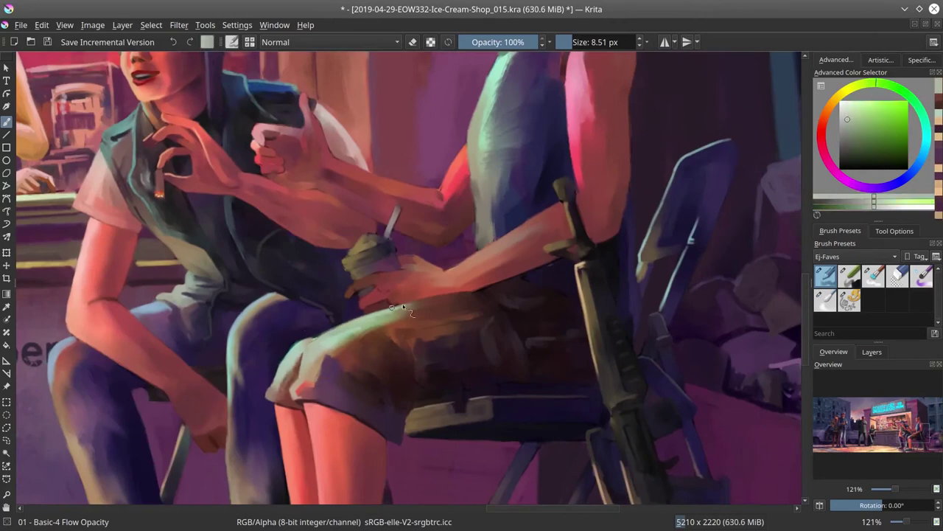
pyautogui.keyDown('ctrl'); pyautogui.click(274, 345); pyautogui.keyUp('ctrl')
pyautogui.press('[')
pyautogui.moveTo(274, 344); pyautogui.dragTo(230, 296)
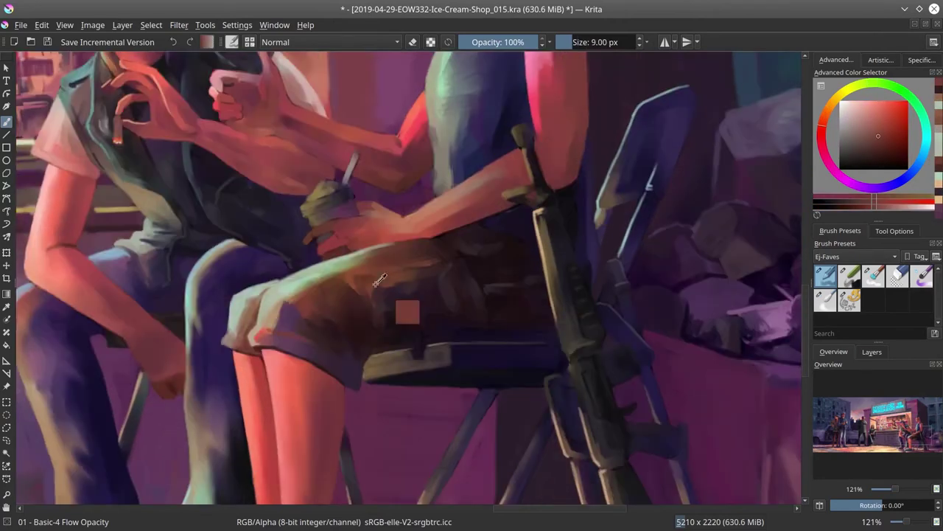
# Pick darker pink-brown and purple shades for the shorts, save, and toggle fit-page zoom
pyautogui.keyDown('ctrl'); pyautogui.click(356, 288); pyautogui.keyUp('ctrl')
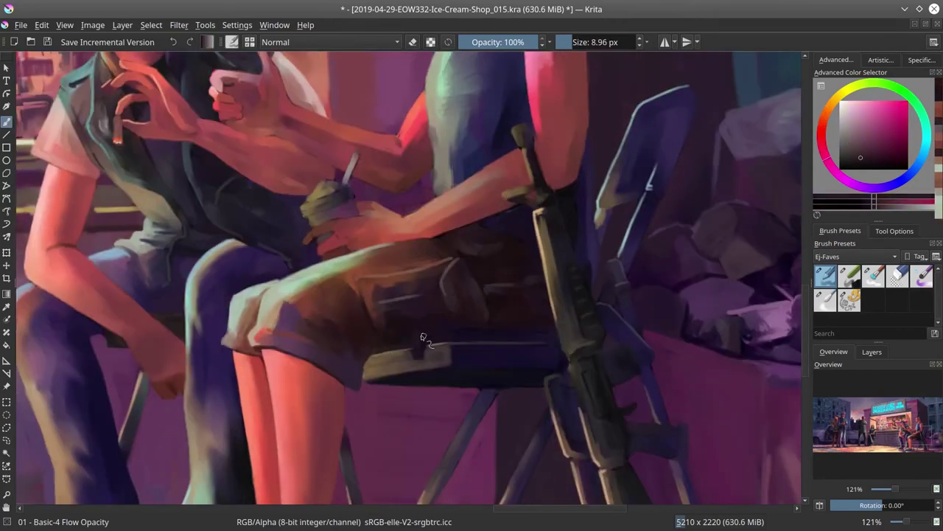
pyautogui.keyDown('ctrl'); pyautogui.click(514, 249); pyautogui.keyUp('ctrl')
pyautogui.keyDown('ctrl'); pyautogui.click(499, 289); pyautogui.keyUp('ctrl')
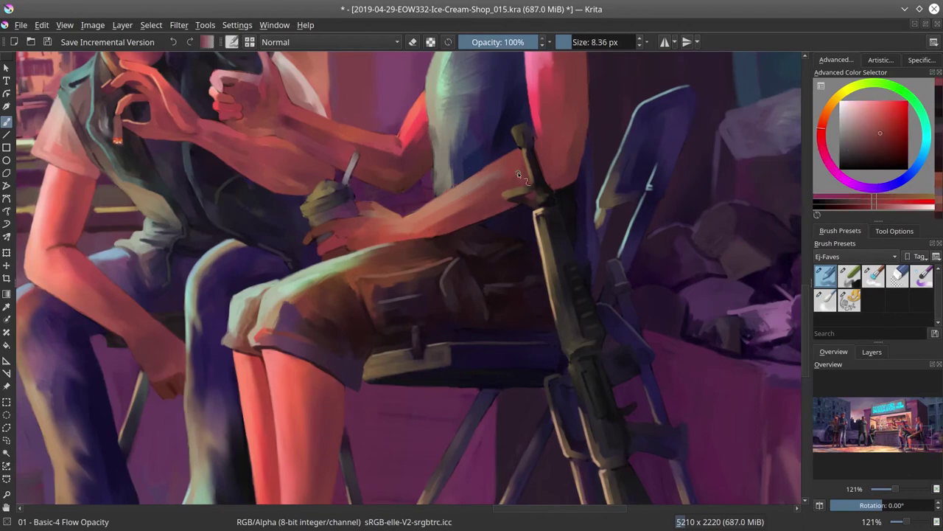
pyautogui.keyDown('ctrl'); pyautogui.click(502, 419); pyautogui.keyUp('ctrl')
pyautogui.hotkey('ctrl', 's')
pyautogui.keyDown('ctrl'); pyautogui.click(447, 211); pyautogui.keyUp('ctrl')
pyautogui.press('2')
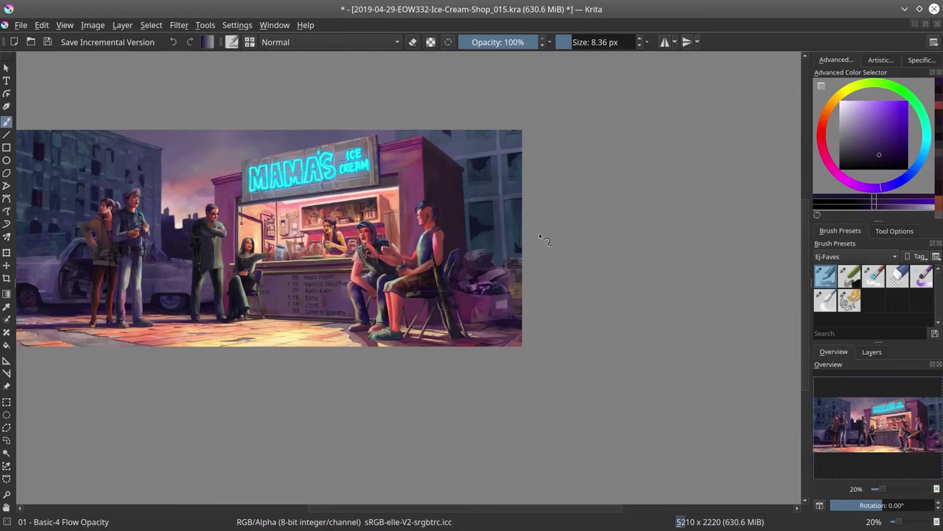
pyautogui.press('2')
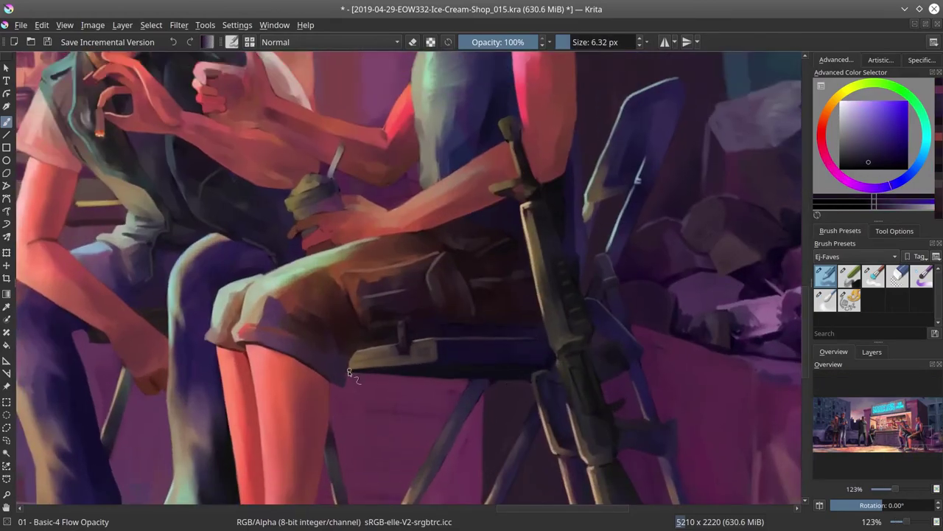
# Paint light strokes on the seated man's shirt, hand and cup
pyautogui.moveTo(396, 360); pyautogui.dragTo(441, 235)
pyautogui.click(47, 43)
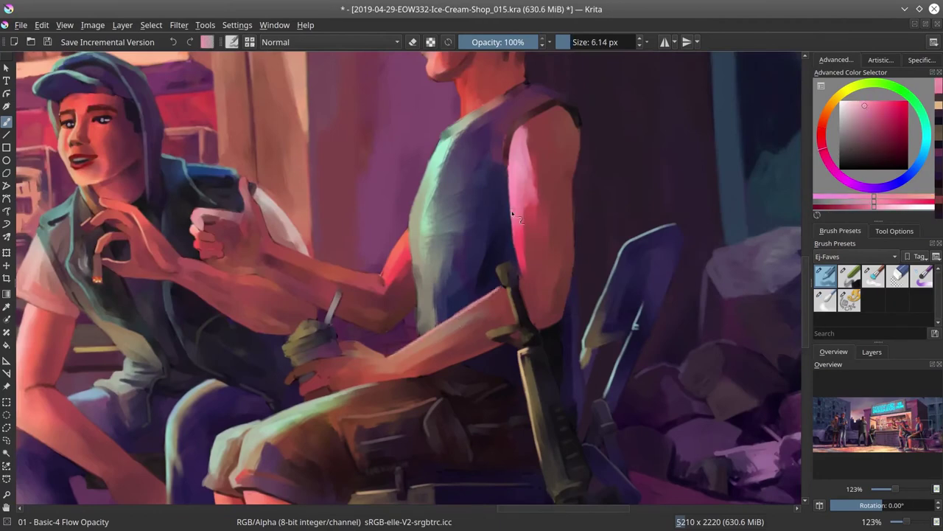
pyautogui.moveTo(426, 177); pyautogui.dragTo(423, 339)
pyautogui.keyDown('ctrl'); pyautogui.click(493, 160); pyautogui.keyUp('ctrl')
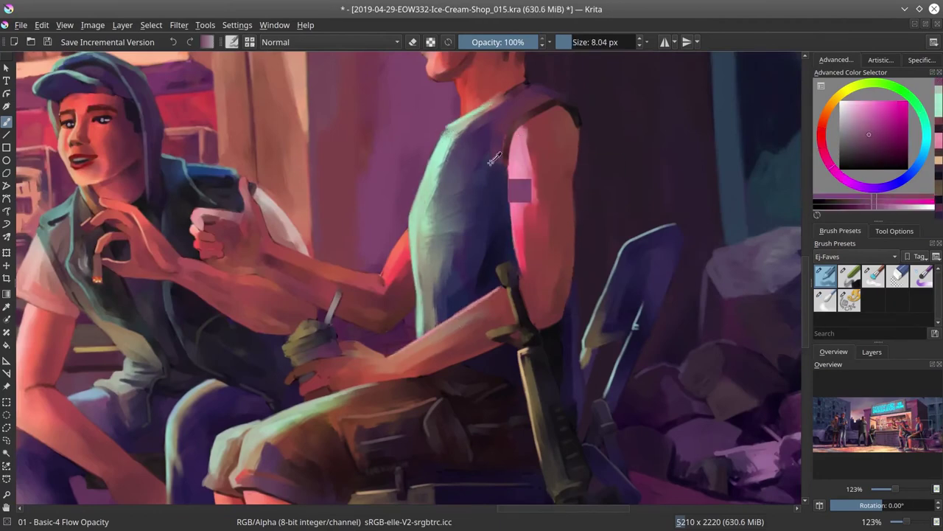
pyautogui.keyDown('ctrl'); pyautogui.click(512, 168); pyautogui.keyUp('ctrl')
pyautogui.press(']')
pyautogui.press(']')
pyautogui.press(']')
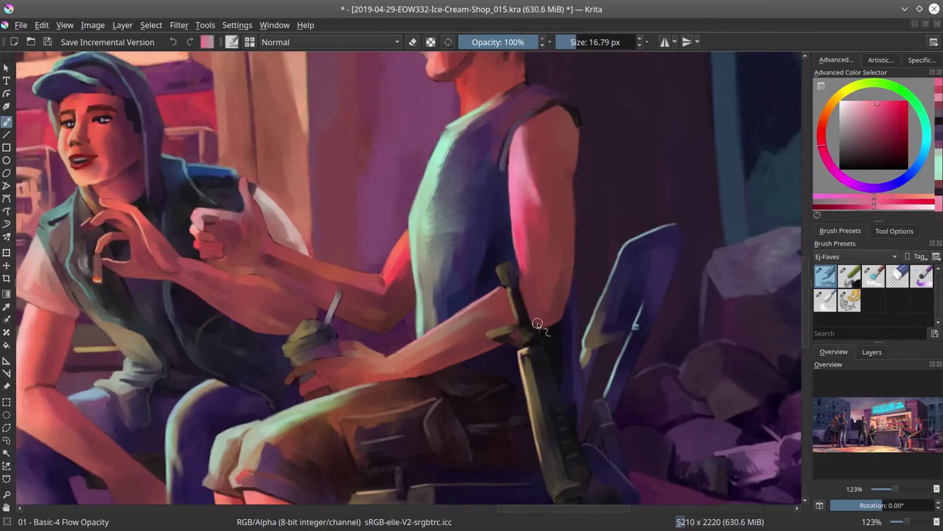
pyautogui.keyDown('ctrl'); pyautogui.click(299, 333); pyautogui.keyUp('ctrl')
pyautogui.press('[')
pyautogui.press('[')
pyautogui.press('[')
pyautogui.press('[')
pyautogui.press('[')
pyautogui.moveTo(291, 330); pyautogui.dragTo(306, 321)
# Sample pink and tan skin tones from the arm and shrink the brush to about 5 px
pyautogui.keyDown('ctrl'); pyautogui.click(323, 342); pyautogui.keyUp('ctrl')
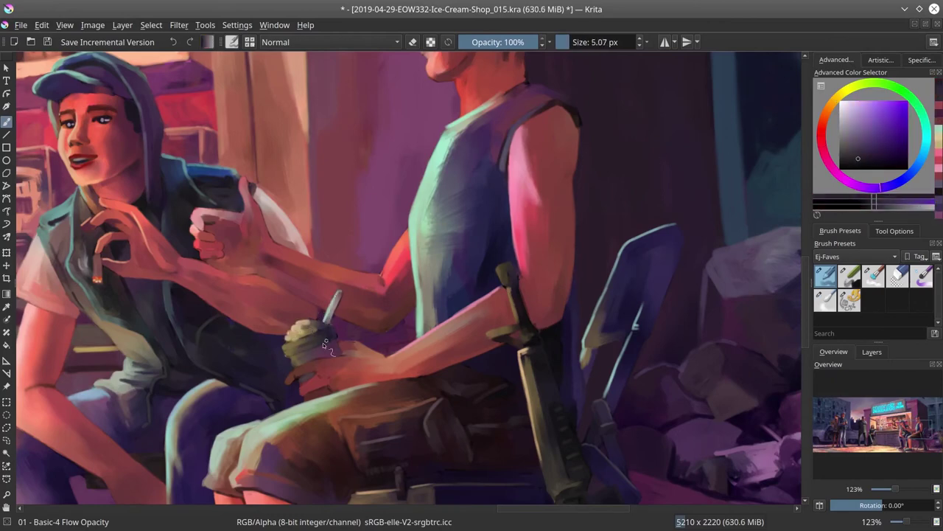
pyautogui.keyDown('ctrl'); pyautogui.click(372, 298); pyautogui.keyUp('ctrl')
pyautogui.press(']')
pyautogui.press(']')
pyautogui.press(']')
pyautogui.press(']')
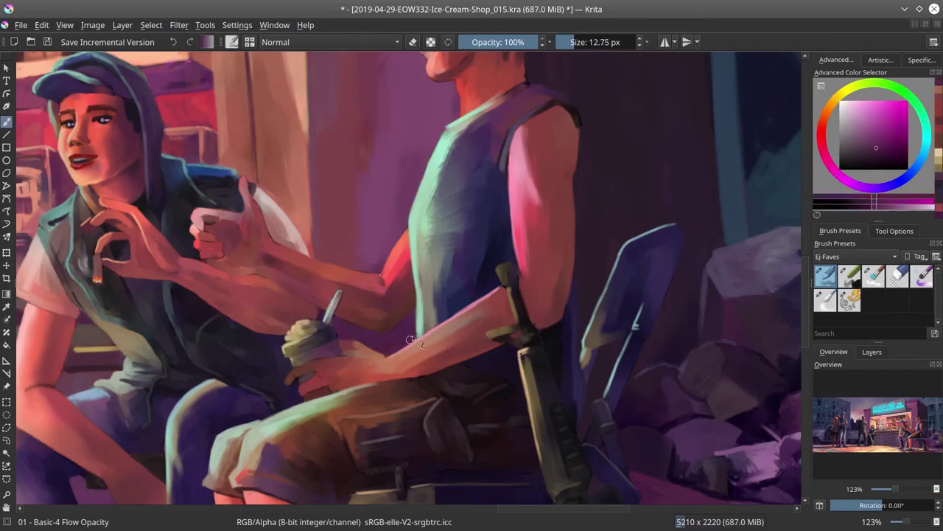
pyautogui.keyDown('ctrl'); pyautogui.click(415, 341); pyautogui.keyUp('ctrl')
pyautogui.press(']')
pyautogui.press(']')
pyautogui.press('[')
pyautogui.press('[')
pyautogui.press('[')
pyautogui.keyDown('ctrl'); pyautogui.click(495, 336); pyautogui.keyUp('ctrl')
pyautogui.press('[')
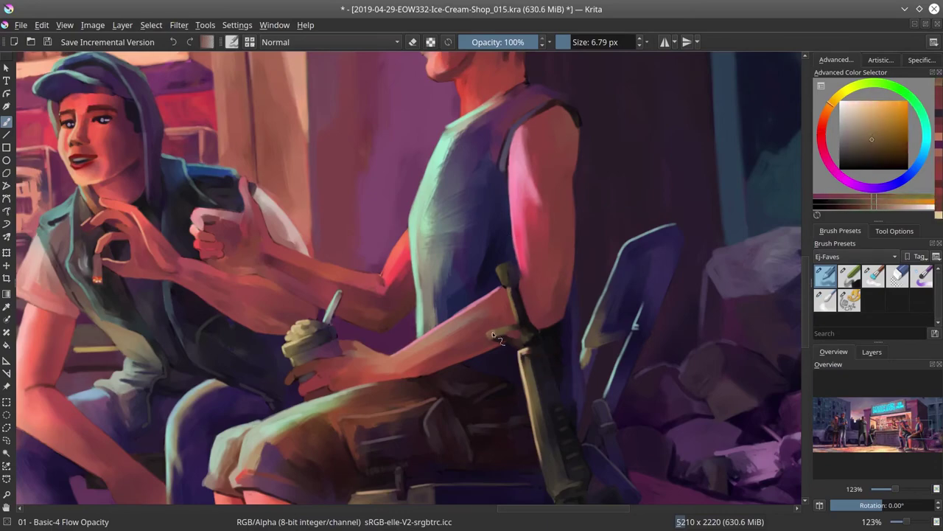
pyautogui.keyDown('ctrl'); pyautogui.click(495, 336); pyautogui.keyUp('ctrl')
pyautogui.press(']')
pyautogui.press(']')
pyautogui.press('[')
pyautogui.keyDown('ctrl'); pyautogui.click(495, 336); pyautogui.keyUp('ctrl')
pyautogui.press('[')
pyautogui.press('[')
pyautogui.press('[')
# Move down to the shorts and chair, pick a pink colour, and save
pyautogui.moveTo(495, 336); pyautogui.dragTo(468, 221)
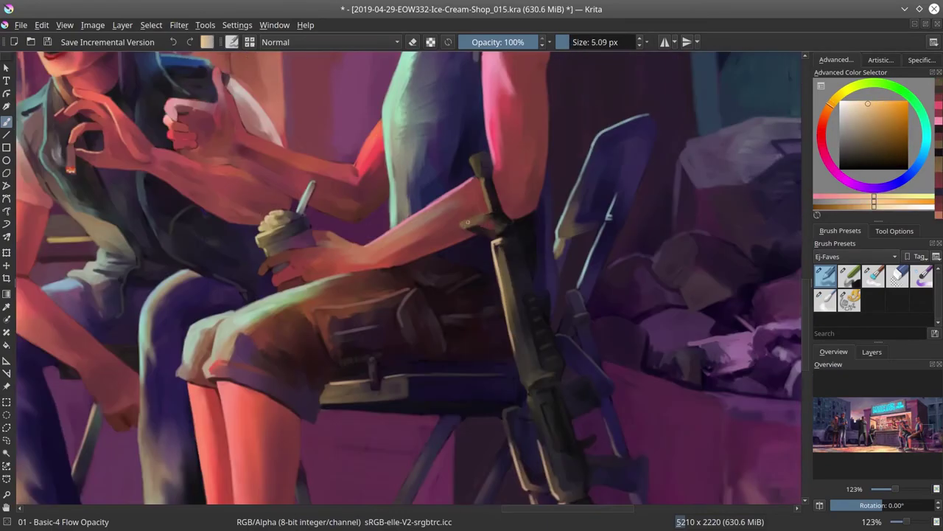
pyautogui.scroll(-5, 528, 338)
pyautogui.scroll(5, 413, 306)
pyautogui.keyDown('ctrl'); pyautogui.click(411, 308); pyautogui.keyUp('ctrl')
pyautogui.press(']')
pyautogui.press(']')
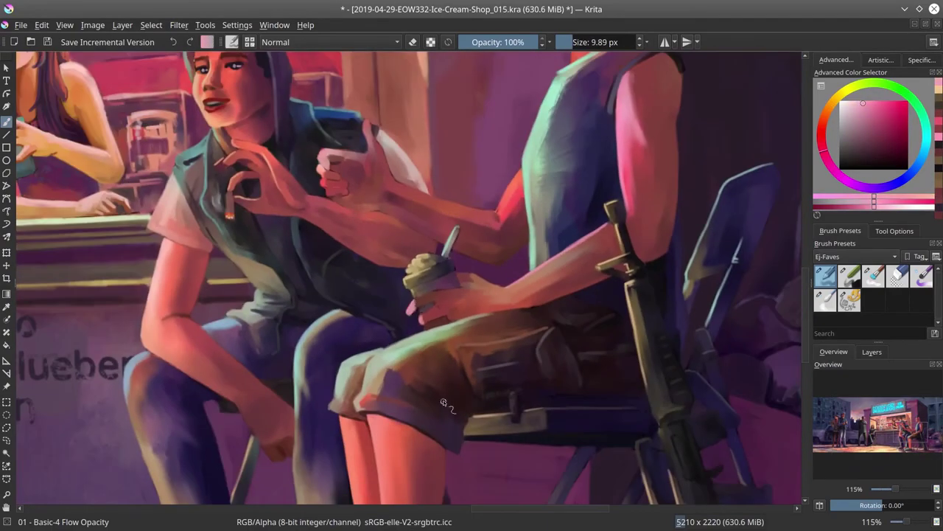
pyautogui.scroll(-5, 510, 220)
pyautogui.hotkey('ctrl', 's')
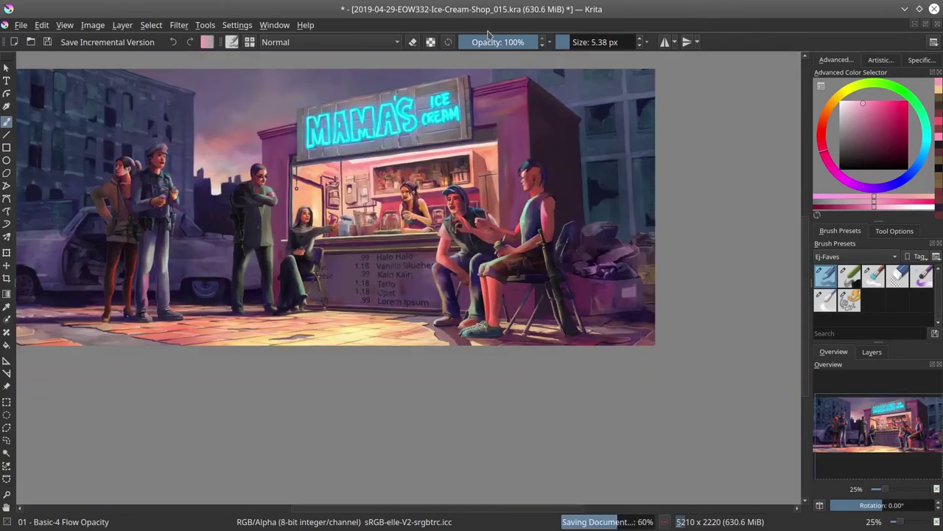
# Switch to the Blender Blur brush and save the painting again
pyautogui.click(826, 300)
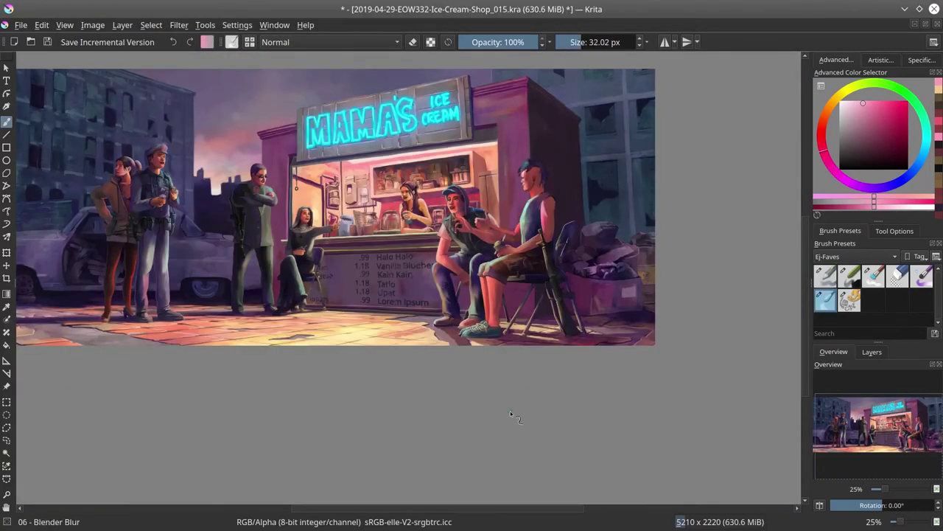
pyautogui.scroll(-1, 510, 410)
pyautogui.hotkey('ctrl', 's')
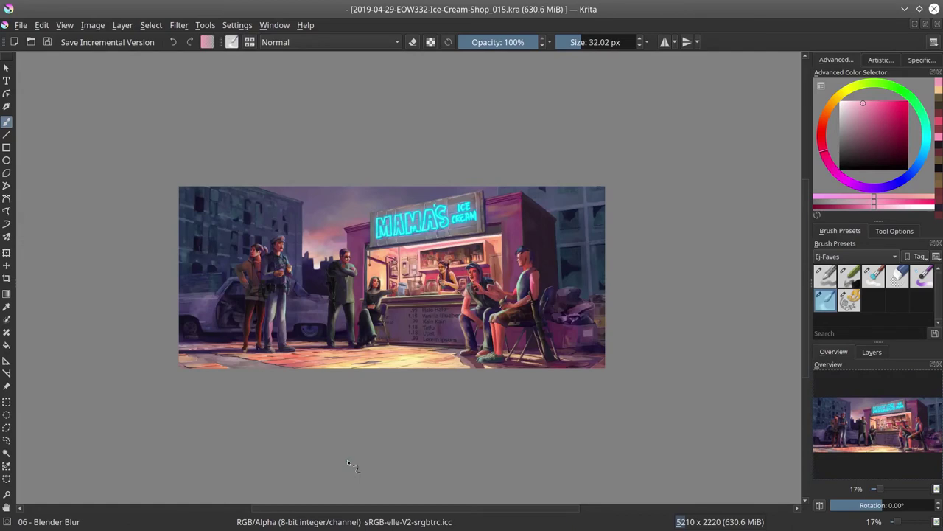
pyautogui.scroll(-1, 347, 460)
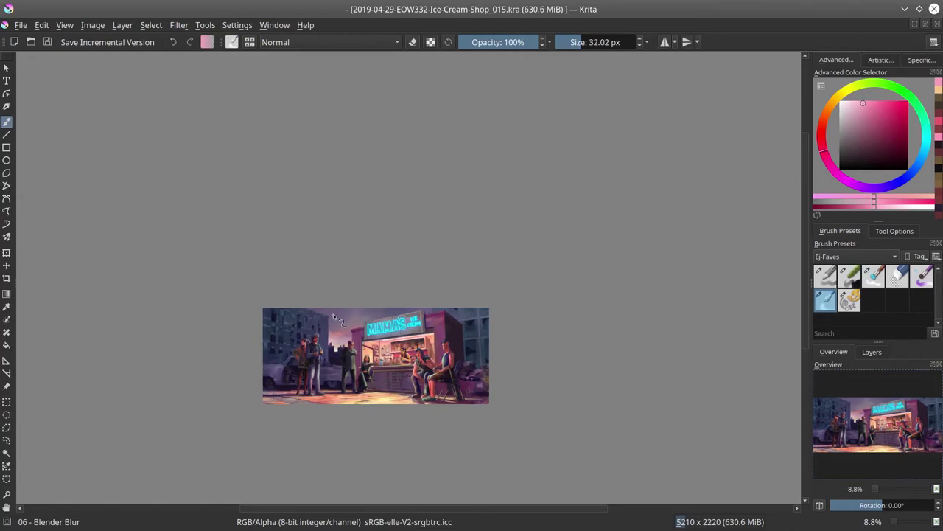
pyautogui.scroll(5, 426, 363)
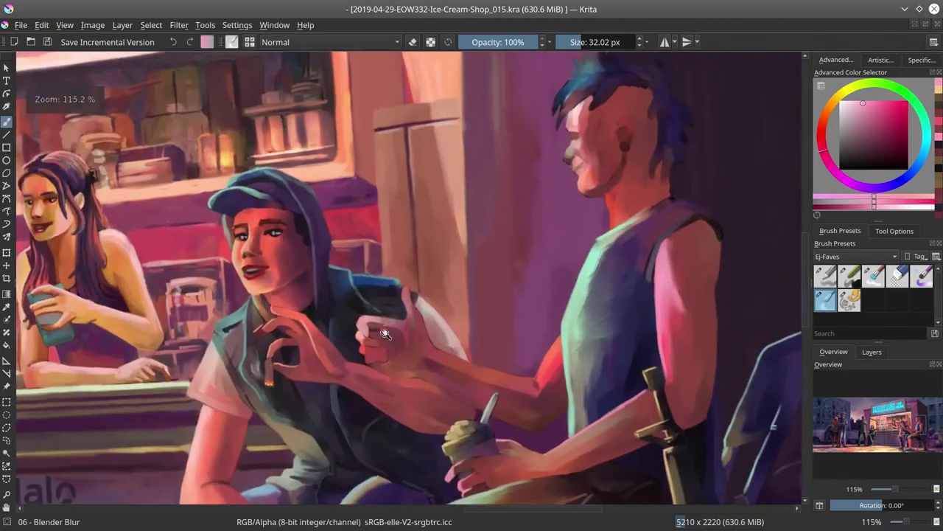
# Refine the thumbs-up hand with Basic-4 Flow Opacity in sampled skin tones, then save
pyautogui.press('/')
pyautogui.keyDown('ctrl'); pyautogui.click(376, 335); pyautogui.keyUp('ctrl')
pyautogui.moveTo(376, 336); pyautogui.dragTo(368, 357)
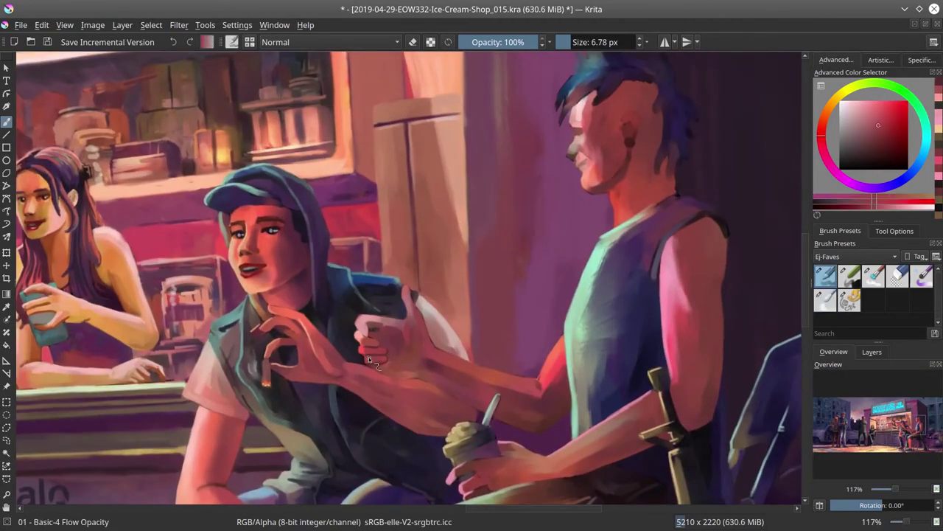
pyautogui.keyDown('ctrl'); pyautogui.click(407, 294); pyautogui.keyUp('ctrl')
pyautogui.keyDown('ctrl'); pyautogui.click(358, 318); pyautogui.keyUp('ctrl')
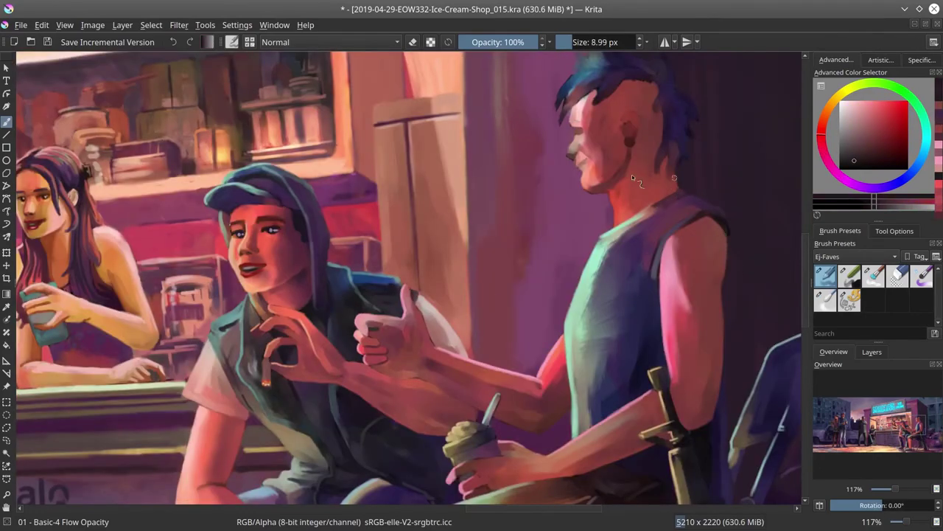
pyautogui.hotkey('ctrl', 's')
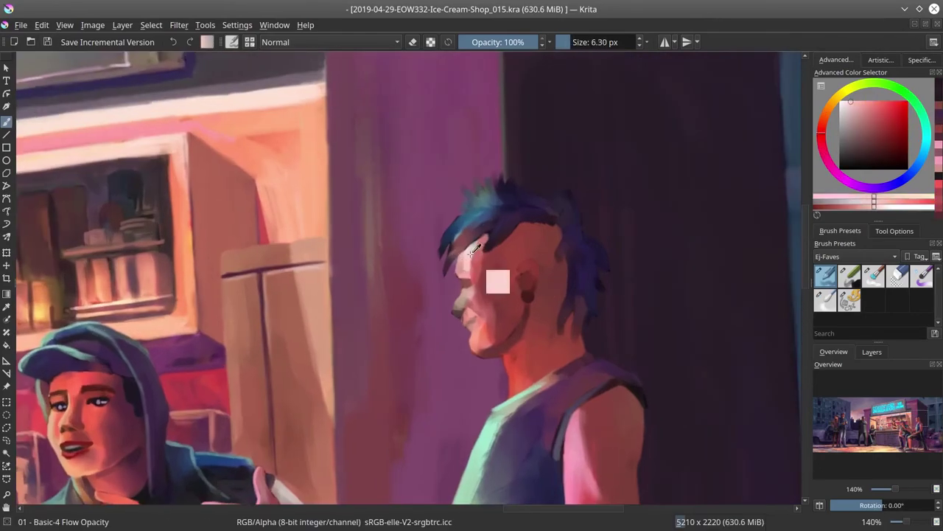
# Lighten the mohawk man's face and paint his lips red
pyautogui.moveTo(476, 248)
pyautogui.mouseDown()
pyautogui.moveTo(453, 243)
pyautogui.moveTo(462, 273)
pyautogui.mouseUp()
pyautogui.press('/')
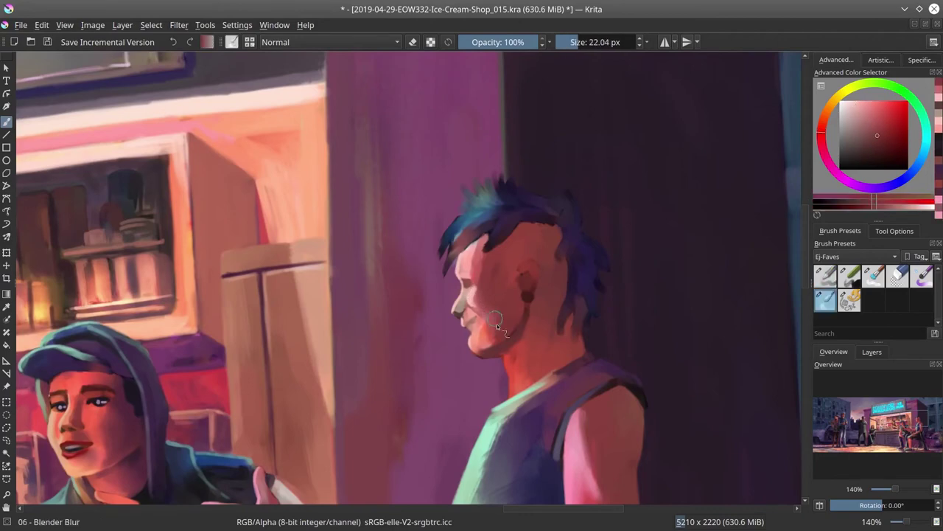
pyautogui.press('/')
pyautogui.keyDown('ctrl'); pyautogui.click(516, 347); pyautogui.keyUp('ctrl')
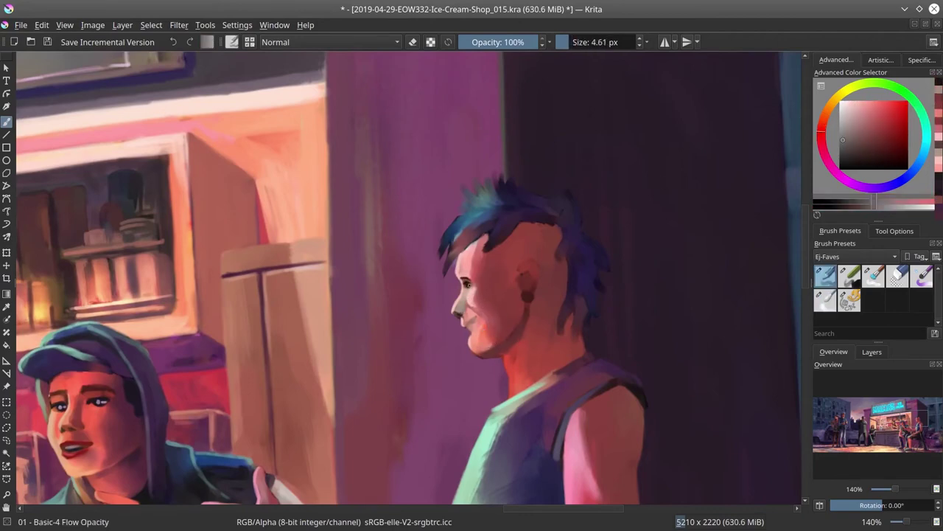
pyautogui.moveTo(467, 321); pyautogui.dragTo(475, 325)
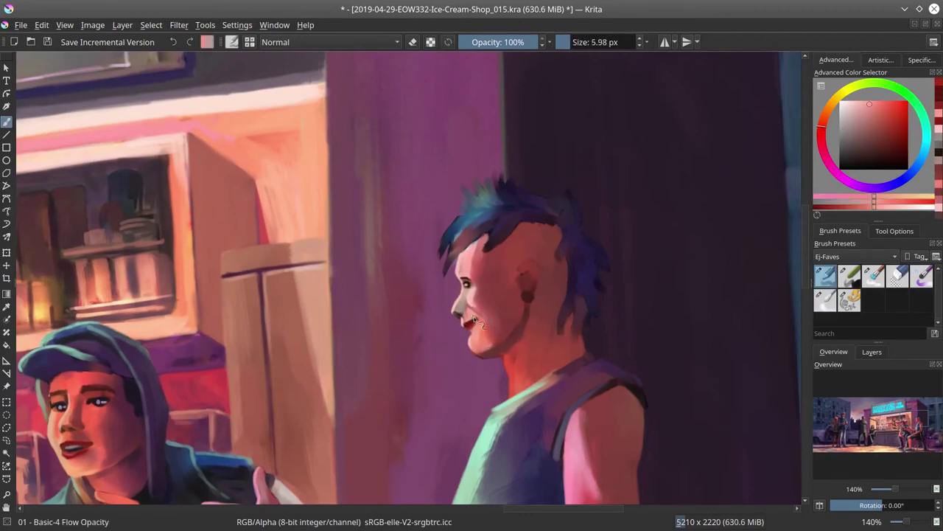
pyautogui.keyDown('ctrl'); pyautogui.click(521, 266); pyautogui.keyUp('ctrl')
pyautogui.keyDown('ctrl'); pyautogui.click(530, 291); pyautogui.keyUp('ctrl')
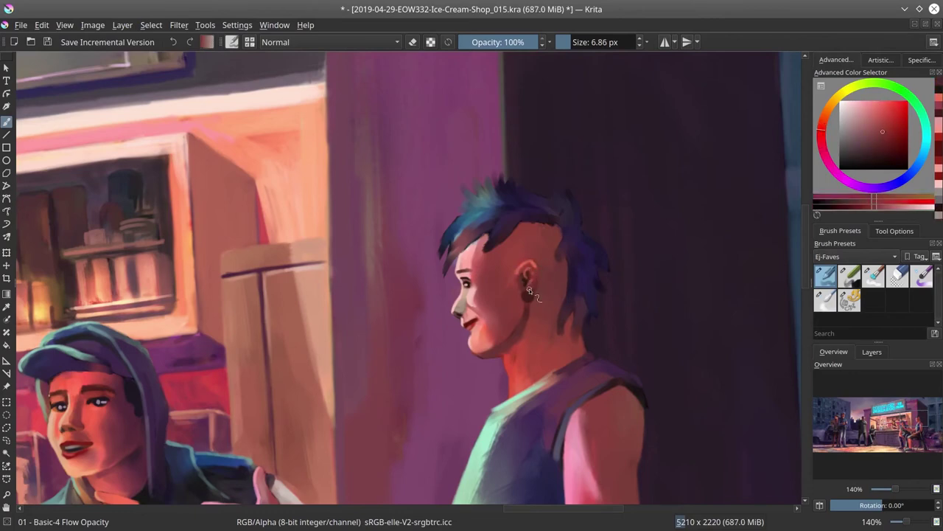
# Add dark blue-violet strokes to the hair's right side, then save version 016
pyautogui.keyDown('ctrl'); pyautogui.click(490, 219); pyautogui.keyUp('ctrl')
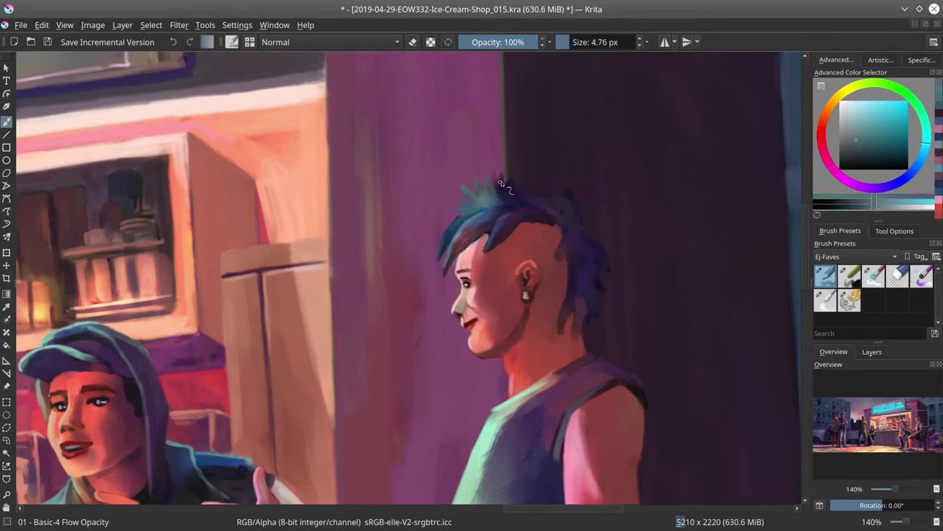
pyautogui.keyDown('ctrl'); pyautogui.click(545, 221); pyautogui.keyUp('ctrl')
pyautogui.moveTo(545, 221); pyautogui.dragTo(602, 259)
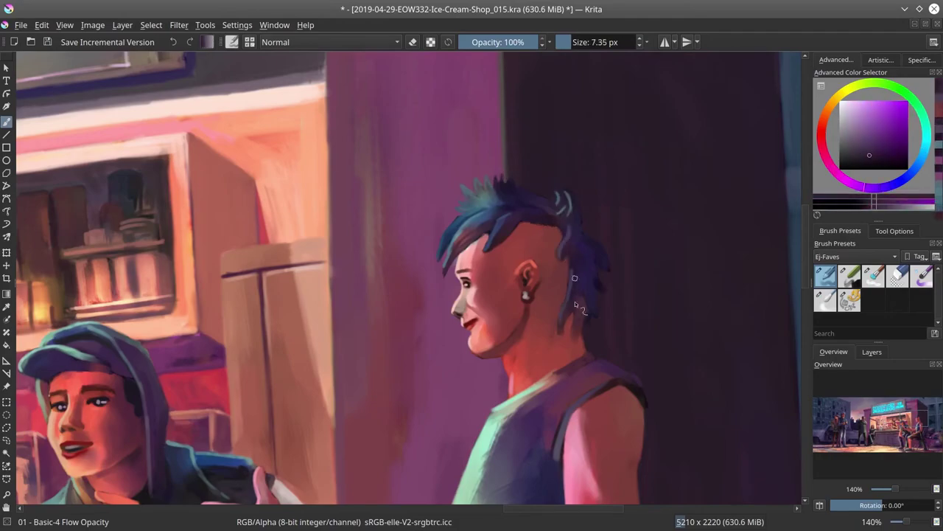
pyautogui.scroll(-6, 596, 229)
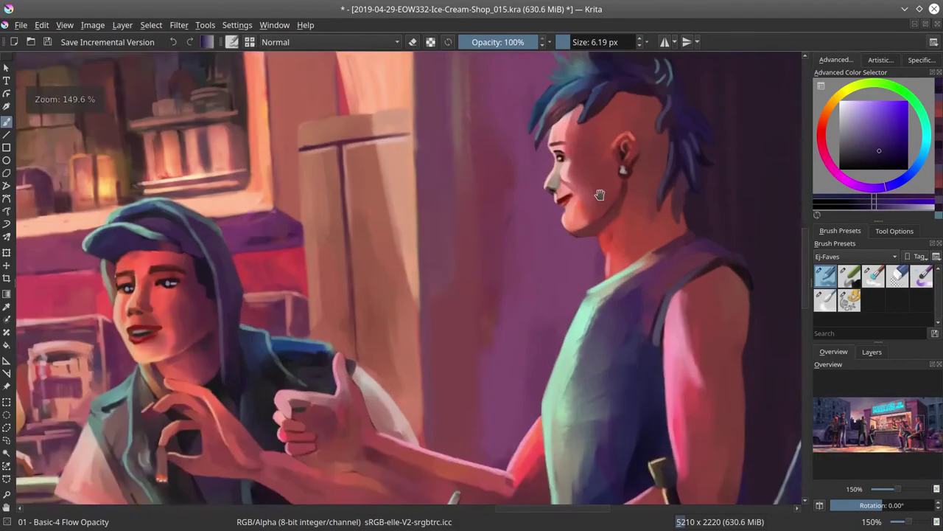
pyautogui.scroll(4, 595, 229)
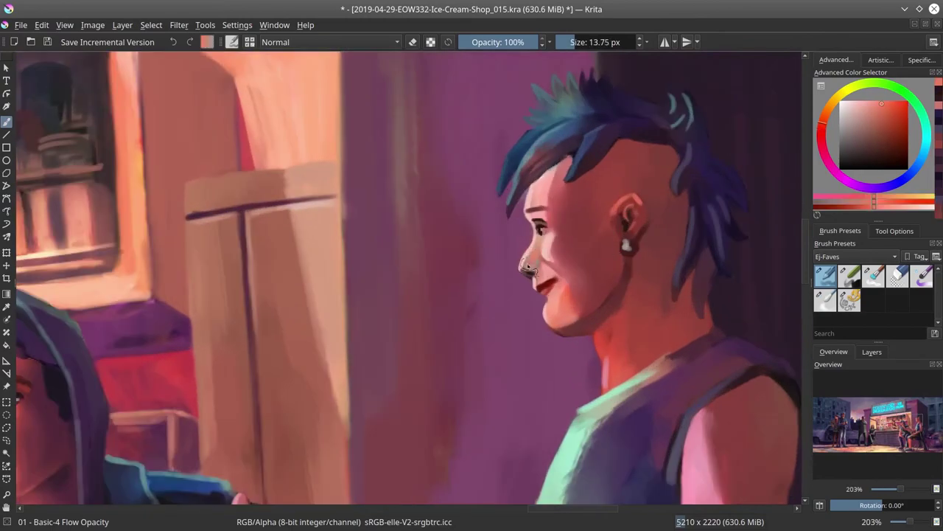
pyautogui.keyDown('ctrl'); pyautogui.click(599, 338); pyautogui.keyUp('ctrl')
pyautogui.scroll(-8, 601, 149)
pyautogui.scroll(8, 490, 241)
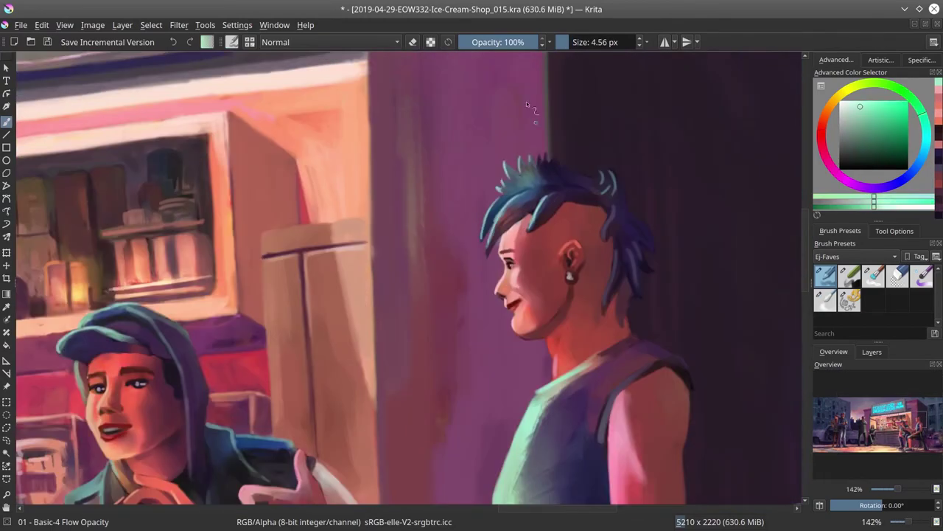
pyautogui.scroll(-9, 636, 78)
pyautogui.hotkey('ctrl', 's')
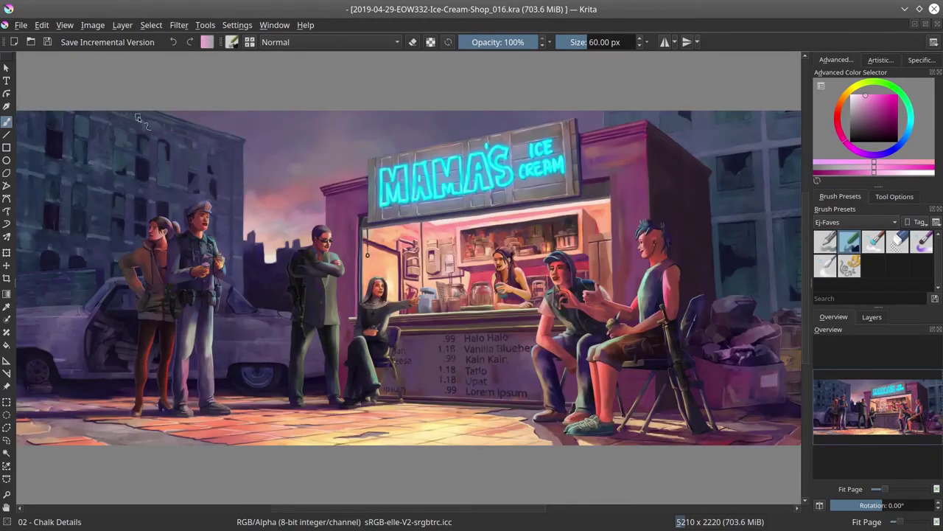
# Show the foreground and dark sketch layers and make dark sketch the active layer
pyautogui.click(872, 316)
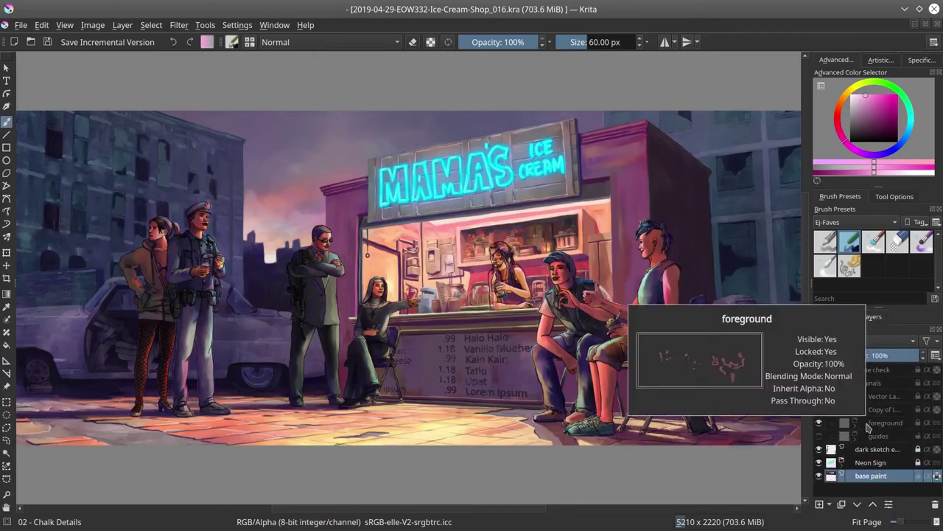
pyautogui.click(819, 422)
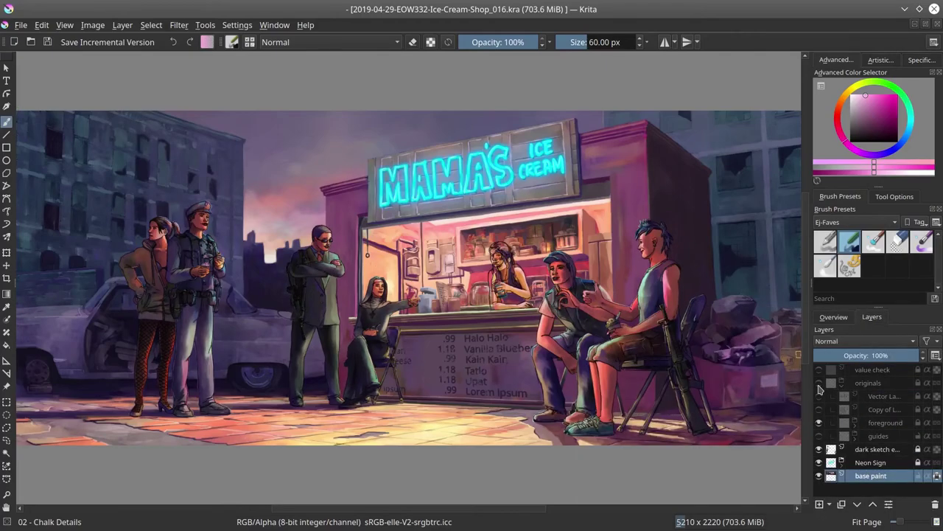
pyautogui.click(819, 388)
pyautogui.click(819, 396)
pyautogui.click(874, 395)
pyautogui.scroll(5, 496, 281)
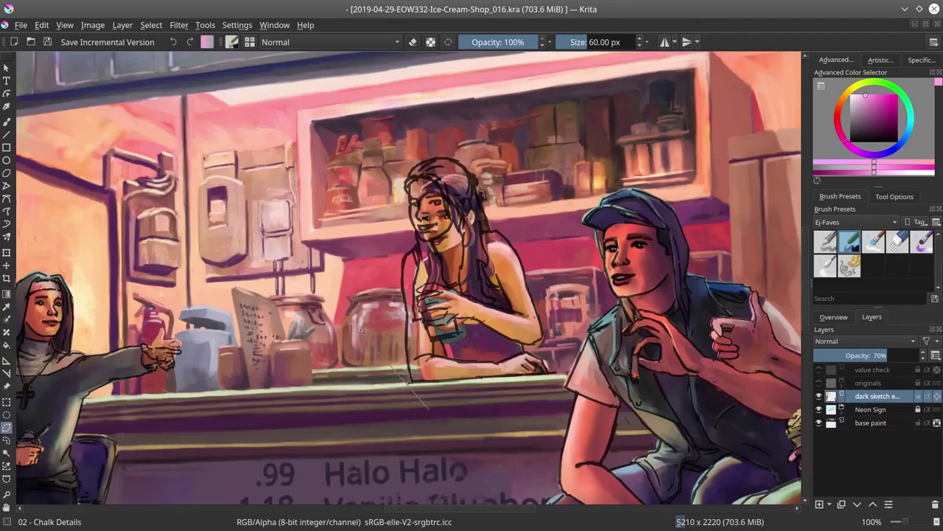
pyautogui.hotkey('ctrl', 't')
pyautogui.press('Escape')
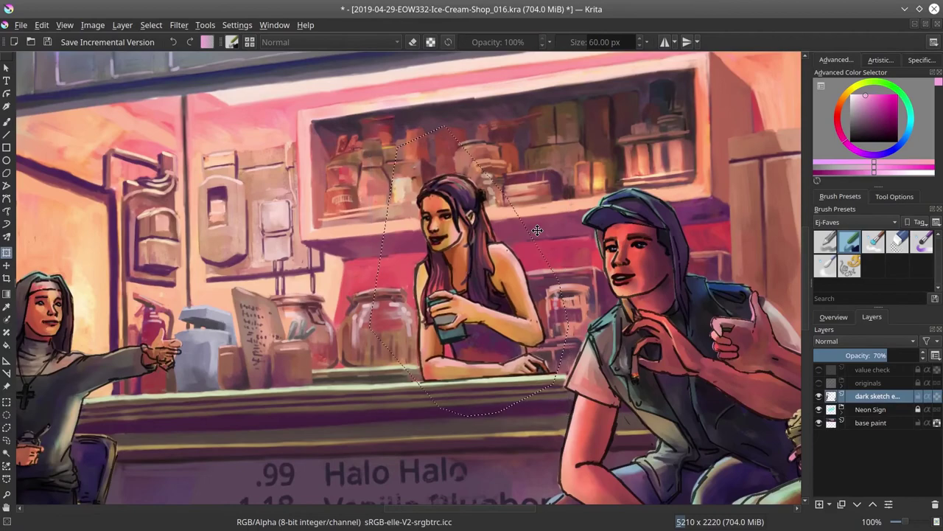
# Deselect, pan to the nun and policeman, and add Layer 26 with the Basic-4 brush
pyautogui.keyDown('shift'); pyautogui.click(819, 396); pyautogui.keyUp('shift')
pyautogui.click(152, 24)
pyautogui.click(169, 54)
pyautogui.moveTo(279, 279); pyautogui.dragTo(430, 194)
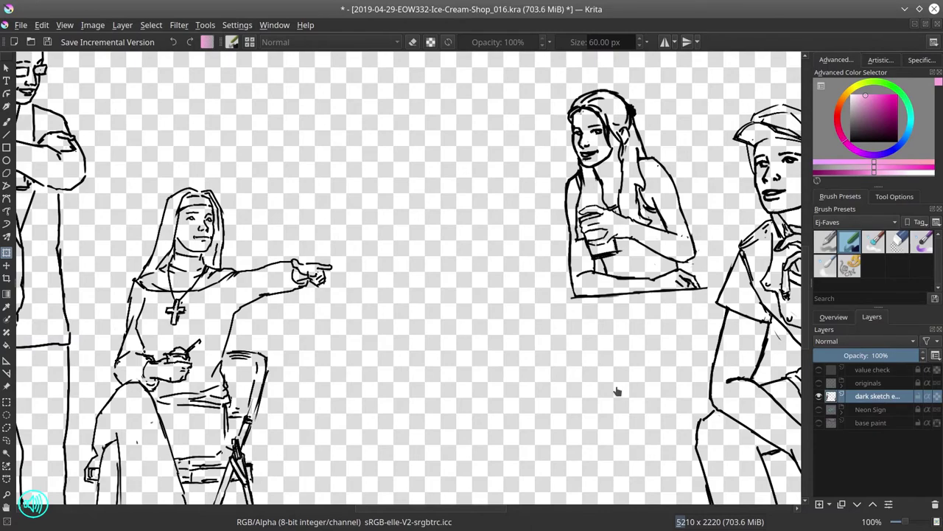
pyautogui.moveTo(103, 243); pyautogui.dragTo(678, 340)
pyautogui.press('Insert')
pyautogui.press('b')
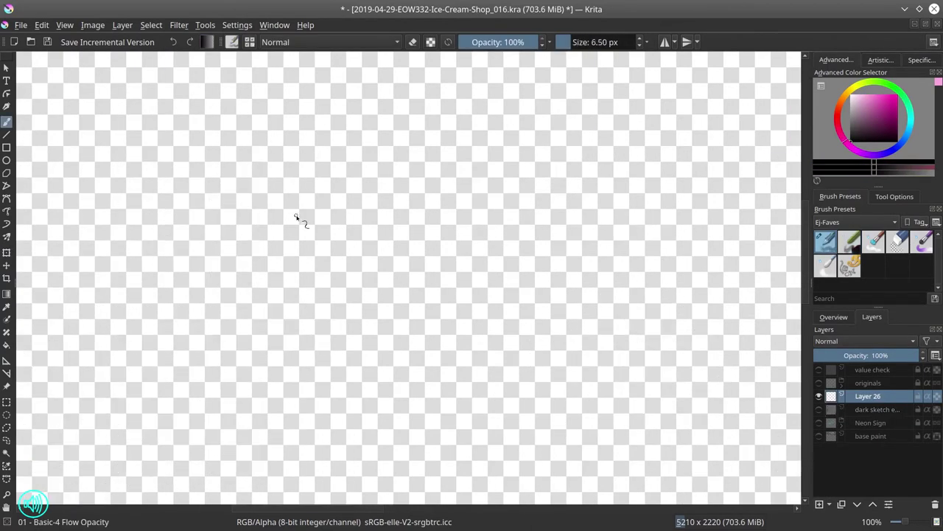
# Sketch the policeman's new jaw, curved mouth, thin cheek line and the stick at his lips
pyautogui.moveTo(329, 243); pyautogui.dragTo(442, 254)
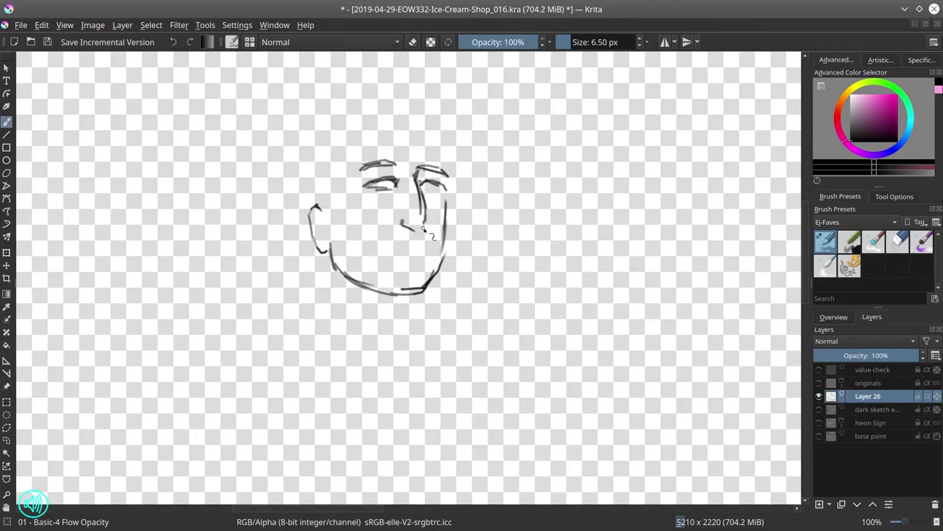
pyautogui.moveTo(442, 254)
pyautogui.mouseDown()
pyautogui.moveTo(387, 246)
pyautogui.moveTo(438, 251)
pyautogui.mouseUp()
pyautogui.moveTo(362, 186); pyautogui.dragTo(398, 180)
pyautogui.moveTo(417, 184)
pyautogui.mouseDown()
pyautogui.moveTo(444, 189)
pyautogui.moveTo(444, 240)
pyautogui.mouseUp()
pyautogui.hotkey('ctrl', 'z')
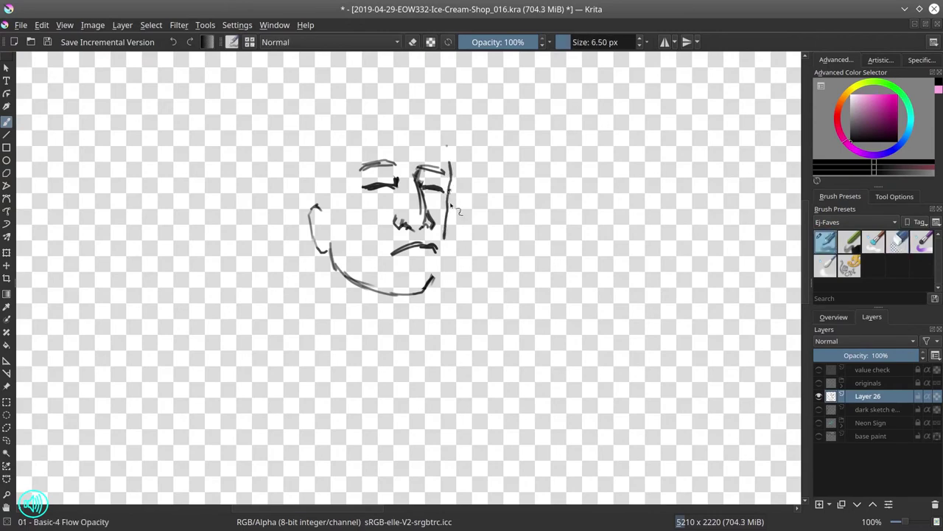
pyautogui.press('/')
pyautogui.moveTo(448, 171)
pyautogui.mouseDown()
pyautogui.moveTo(449, 218)
pyautogui.moveTo(401, 261)
pyautogui.mouseUp()
pyautogui.press('/')
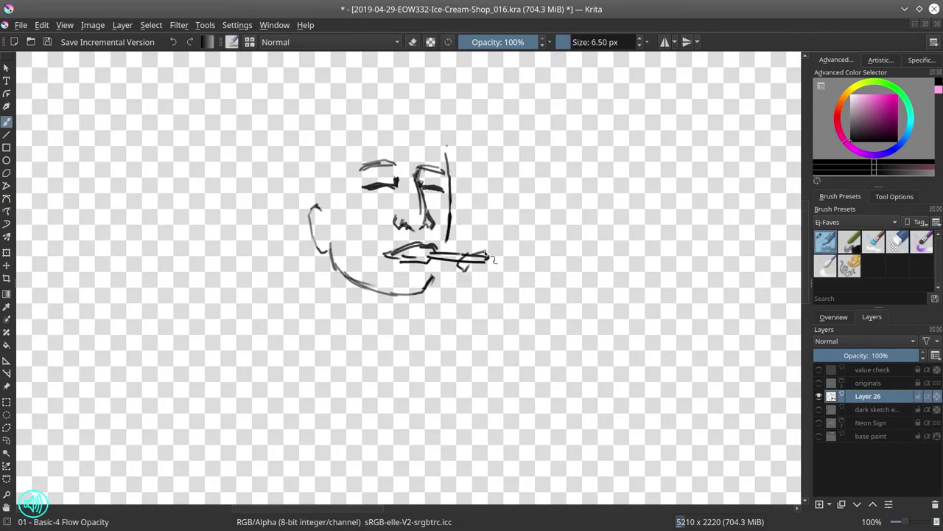
pyautogui.press('/')
pyautogui.moveTo(486, 257); pyautogui.dragTo(466, 258)
pyautogui.press('/')
pyautogui.moveTo(462, 258)
pyautogui.mouseDown()
pyautogui.moveTo(505, 266)
pyautogui.moveTo(520, 342)
pyautogui.mouseUp()
# Draw the hand below the mouth and a cap with brim, band and knob
pyautogui.moveTo(321, 193); pyautogui.dragTo(455, 163)
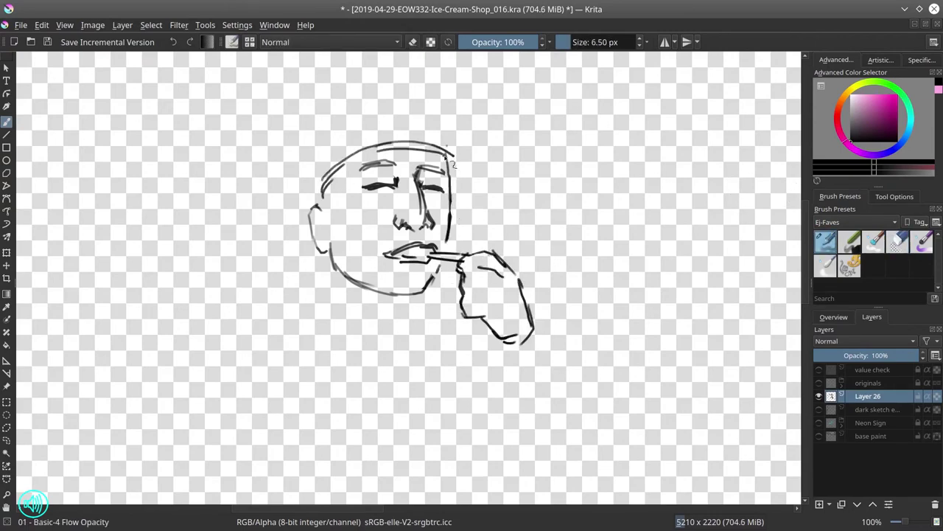
pyautogui.moveTo(344, 158); pyautogui.dragTo(462, 165)
pyautogui.moveTo(398, 113); pyautogui.dragTo(412, 88)
pyautogui.moveTo(309, 138); pyautogui.dragTo(394, 87)
pyautogui.moveTo(422, 87); pyautogui.dragTo(456, 112)
pyautogui.moveTo(308, 147); pyautogui.dragTo(398, 80)
pyautogui.press('/')
pyautogui.moveTo(330, 104)
pyautogui.mouseDown()
pyautogui.moveTo(451, 87)
pyautogui.moveTo(395, 107)
pyautogui.mouseUp()
pyautogui.press('/')
pyautogui.moveTo(331, 266); pyautogui.dragTo(439, 287)
pyautogui.press('/')
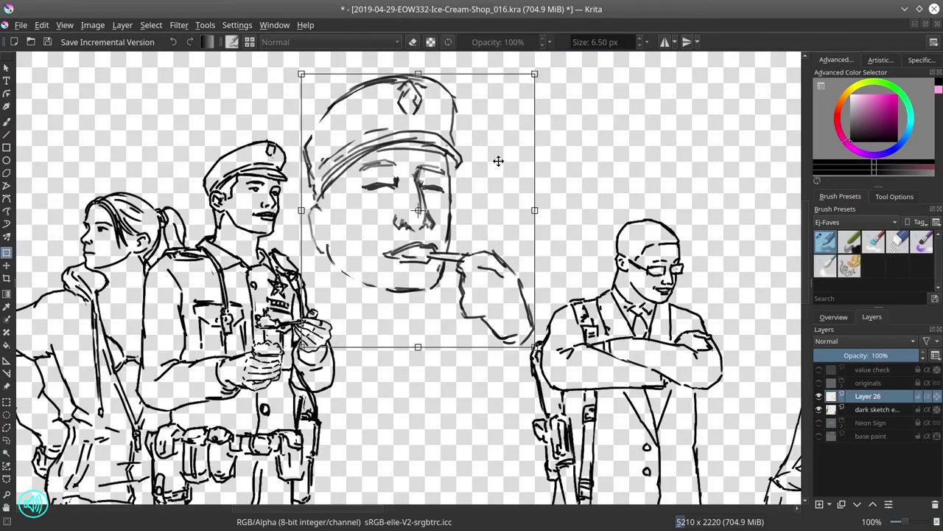
# Shrink the new head onto his shoulders and redraw the raised upper arm and forearm
pyautogui.moveTo(497, 158)
pyautogui.mouseDown()
pyautogui.moveTo(393, 206)
pyautogui.moveTo(371, 190)
pyautogui.moveTo(288, 184)
pyautogui.mouseUp()
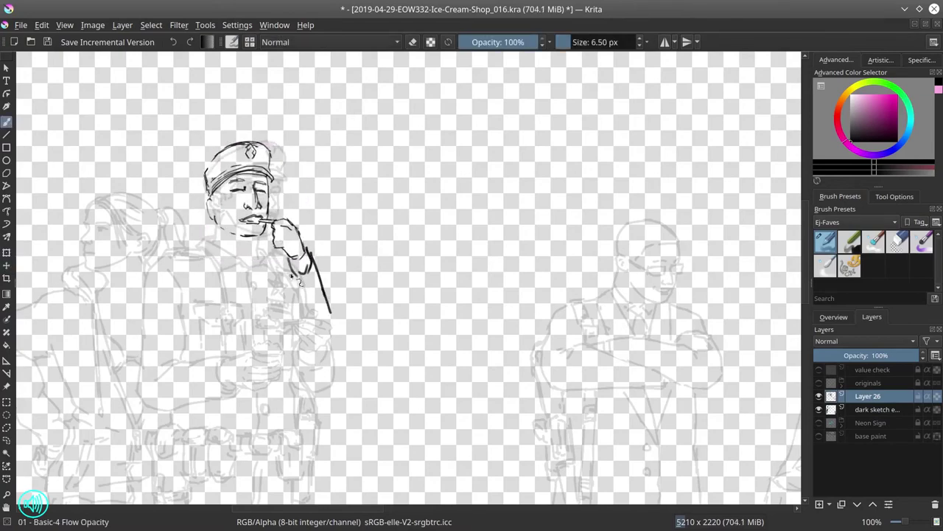
pyautogui.hotkey('ctrl', 'z')
pyautogui.moveTo(309, 251); pyautogui.dragTo(333, 296)
pyautogui.moveTo(299, 339); pyautogui.dragTo(338, 315)
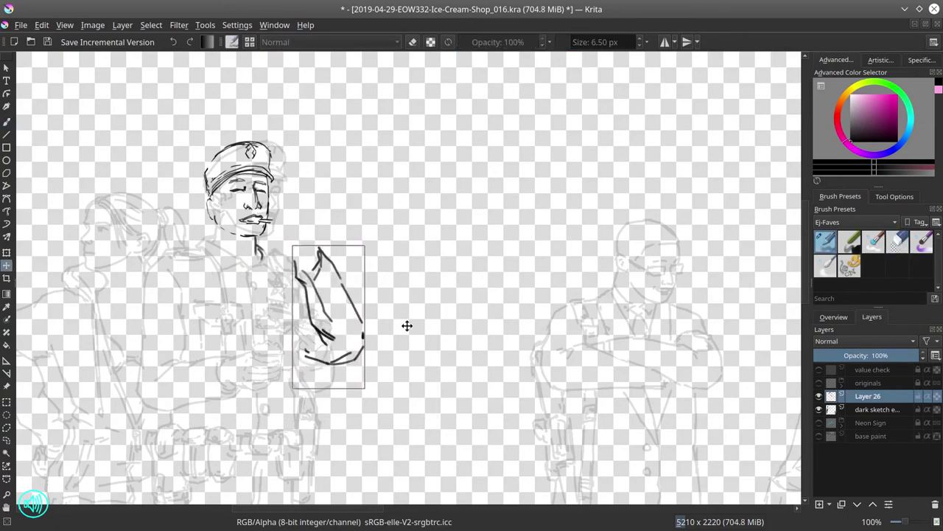
pyautogui.moveTo(406, 324); pyautogui.dragTo(418, 329)
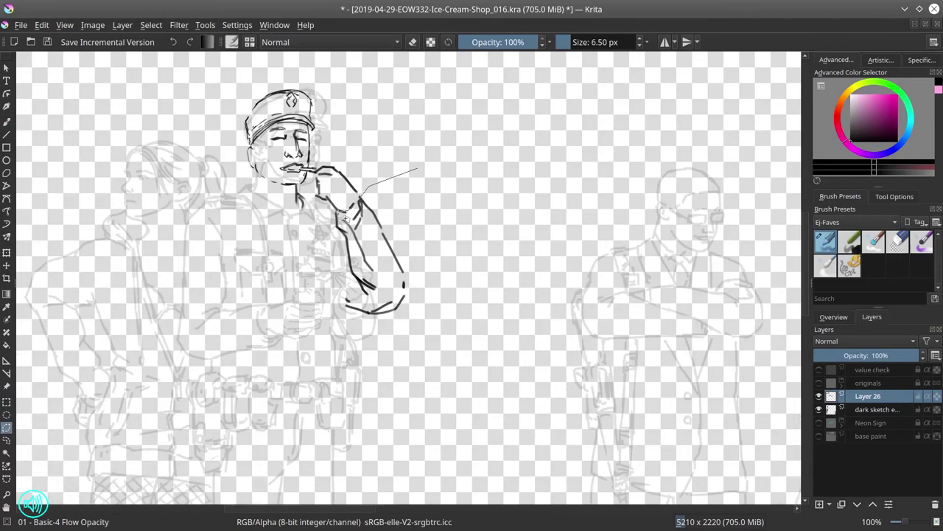
pyautogui.hotkey('ctrl', 't')
pyautogui.press('Return')
# Keep a 'people sketch before' backup at 21% opacity and return to Layer 26
pyautogui.rightClick(877, 409)
pyautogui.click(830, 205)
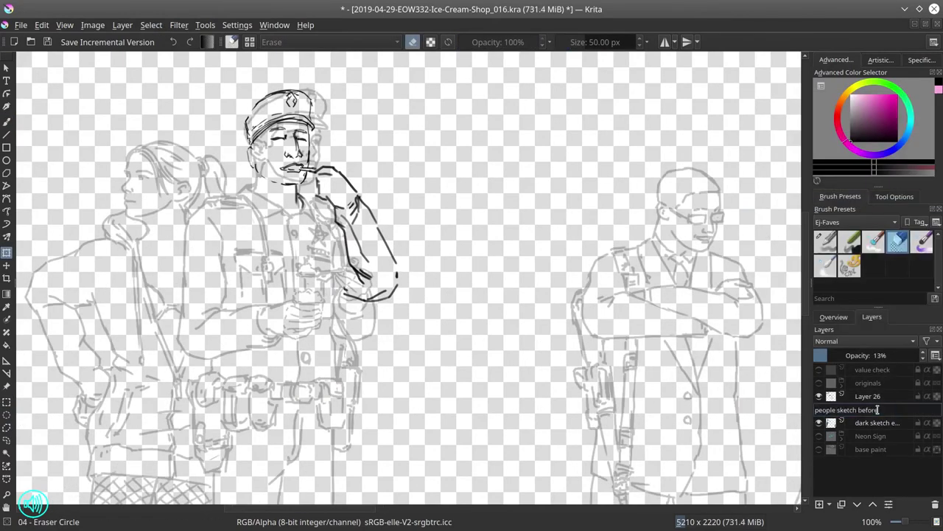
pyautogui.press('b')
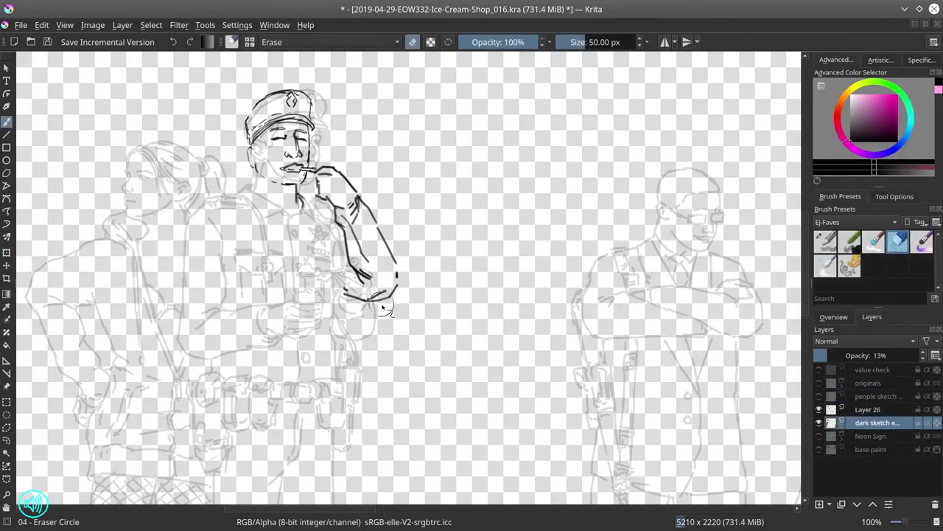
pyautogui.click(838, 355)
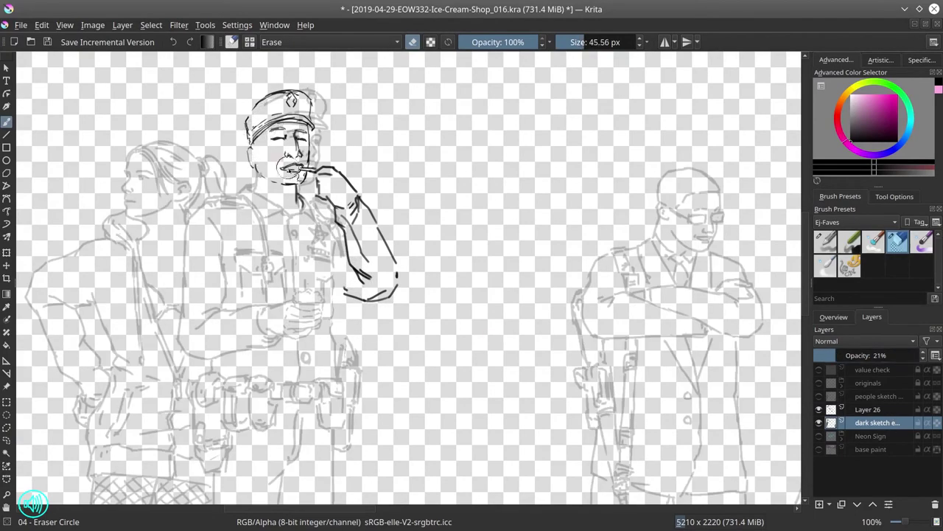
pyautogui.press('pageup')
pyautogui.press('/')
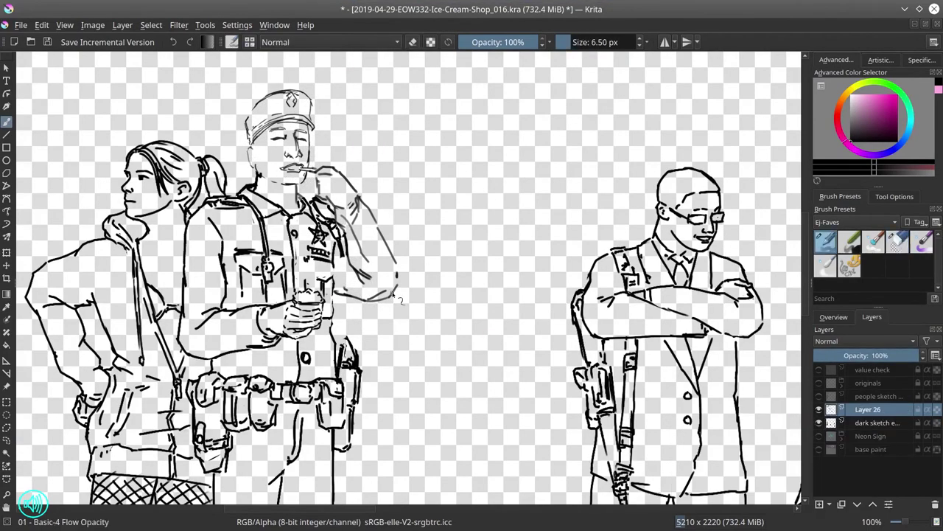
# Zoom in on the nun and sketch a new face on a new Layer 27
pyautogui.press('-')
pyautogui.press('-')
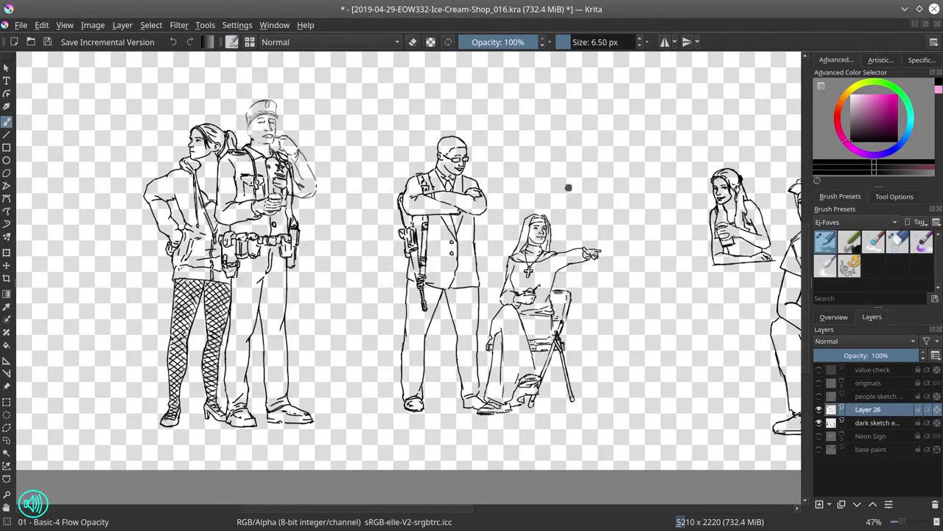
pyautogui.moveTo(568, 189); pyautogui.dragTo(385, 233)
pyautogui.press('+')
pyautogui.press('+')
pyautogui.press('+')
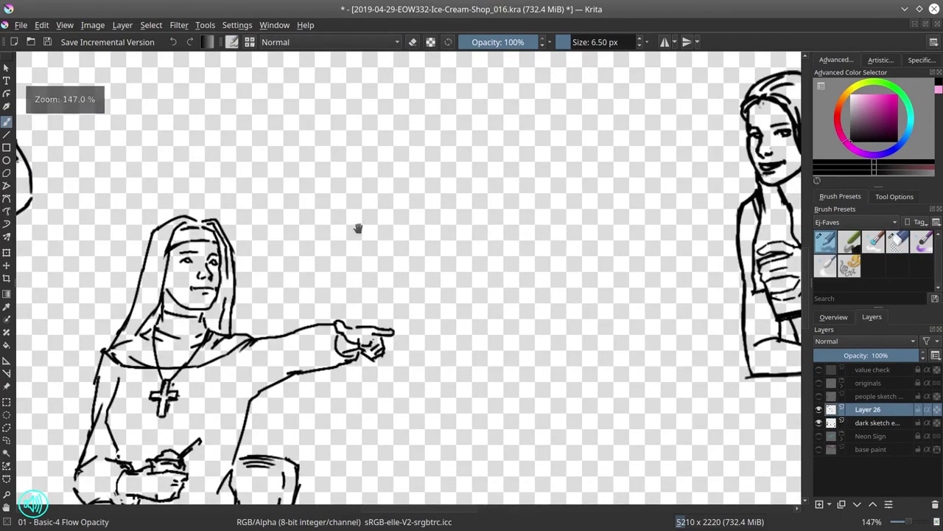
pyautogui.press('Insert')
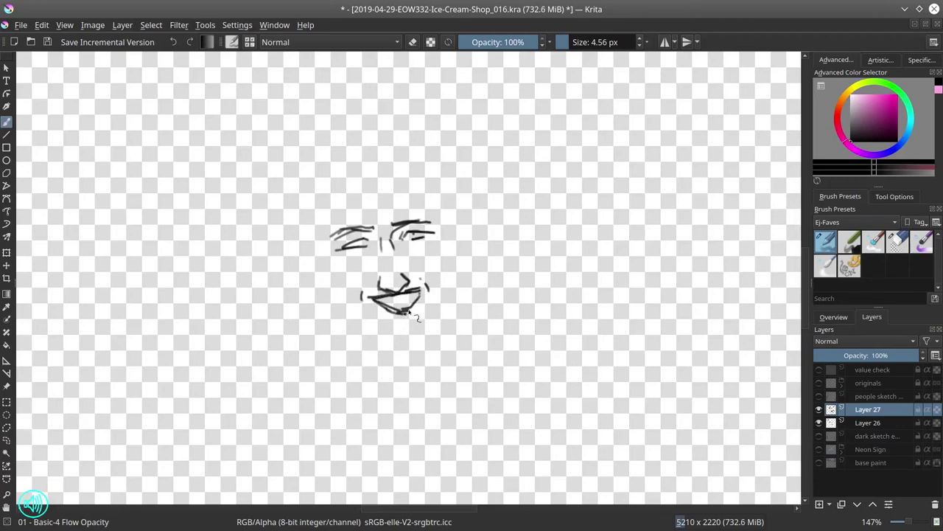
pyautogui.moveTo(377, 330); pyautogui.dragTo(379, 331)
pyautogui.press('b')
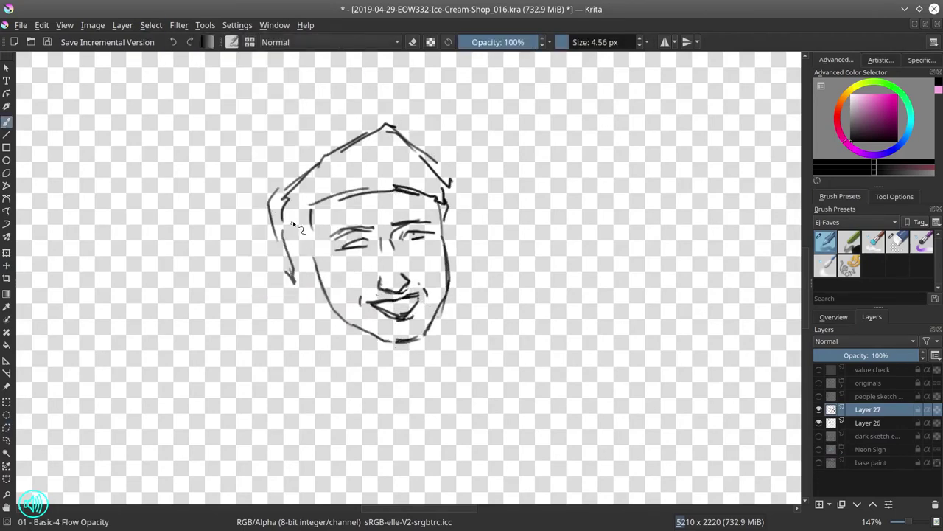
# Cut the nun's old face from dark sketch and paste it as a separate layer
pyautogui.click(818, 436)
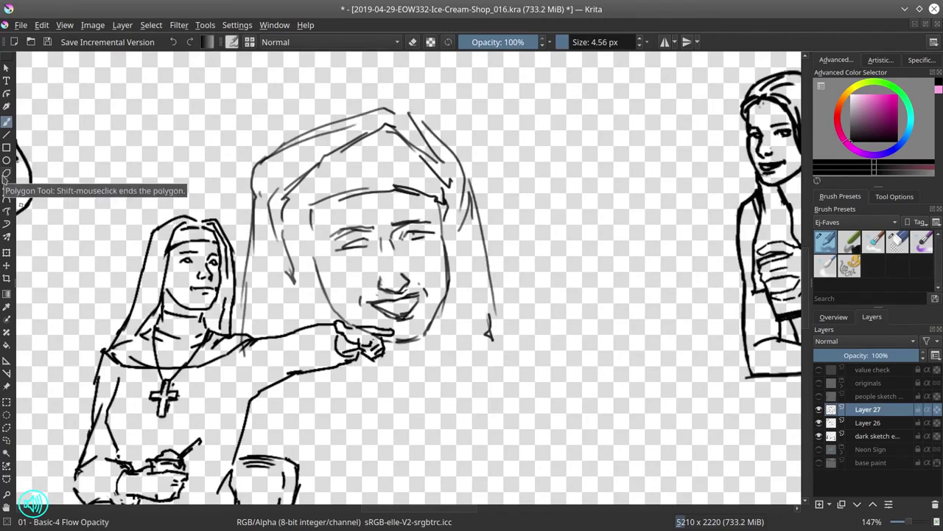
pyautogui.hotkey('ctrl', 't')
pyautogui.click(898, 241)
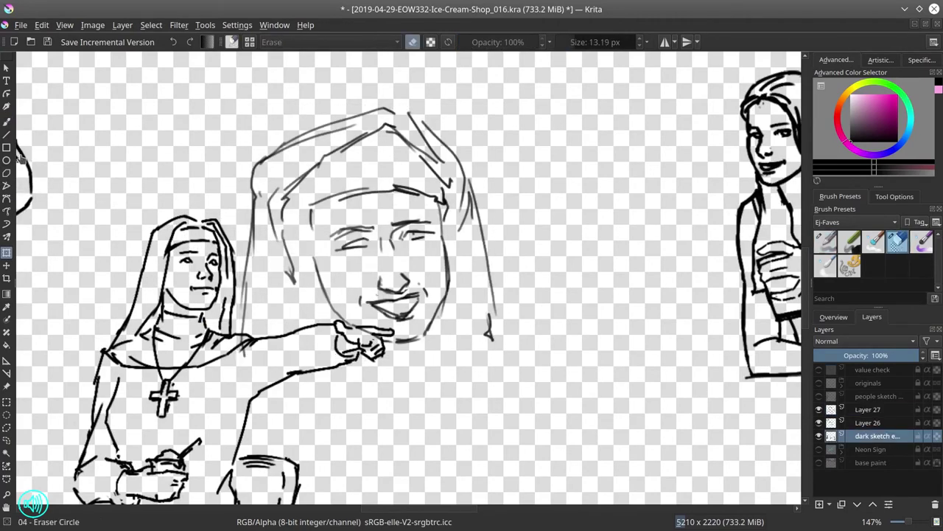
pyautogui.moveTo(196, 243); pyautogui.dragTo(140, 317)
pyautogui.hotkey('ctrl', 'z')
pyautogui.click(877, 435)
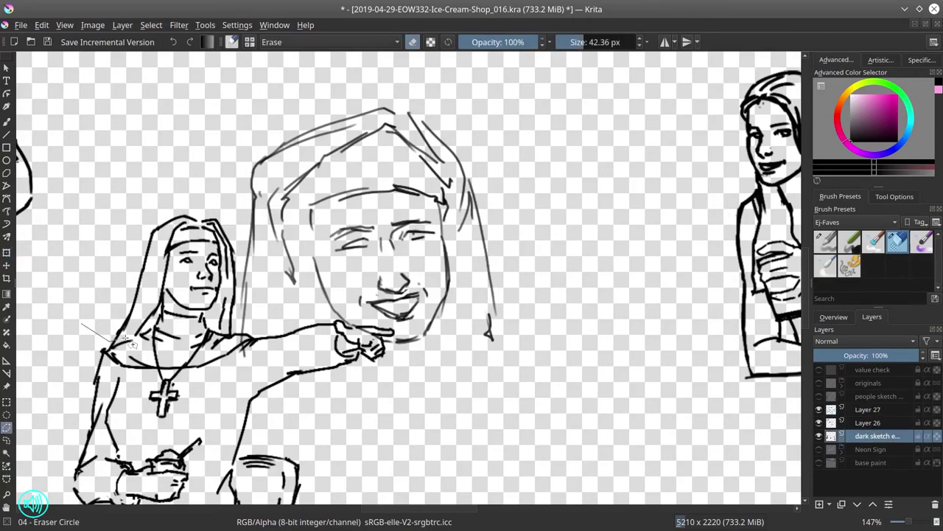
pyautogui.click(41, 25)
pyautogui.click(85, 145)
pyautogui.click(868, 409)
# Scale the new face down onto the nun's head with the Transform tool
pyautogui.click(6, 251)
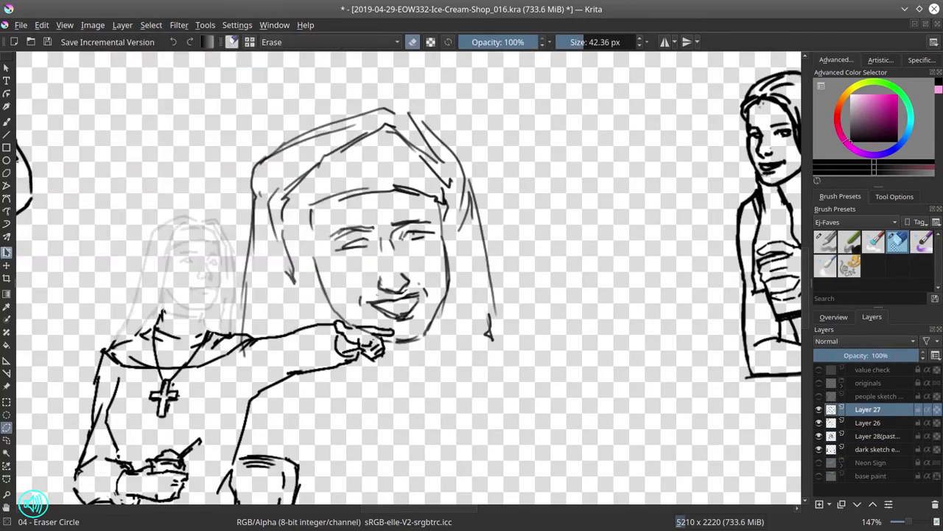
pyautogui.moveTo(495, 343); pyautogui.dragTo(346, 188)
pyautogui.press('1')
pyautogui.scroll(-2, 547, 301)
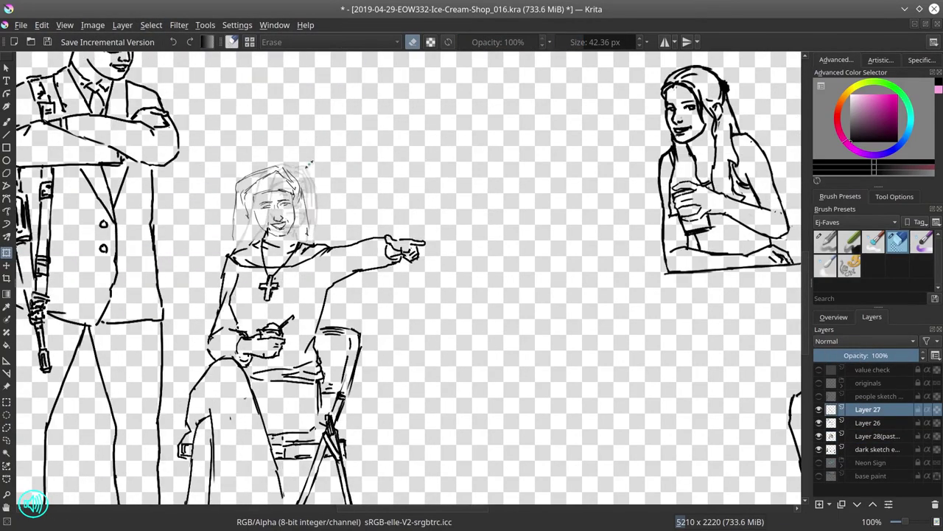
pyautogui.press('Return')
# Delete the pasted old-face layer and reselect the new face on Layer 27
pyautogui.click(877, 435)
pyautogui.click(874, 409)
pyautogui.press('/')
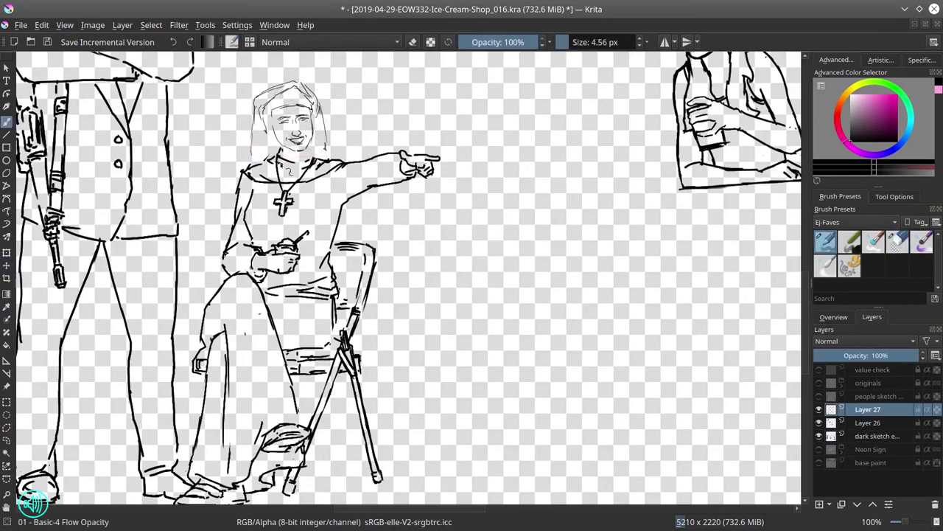
pyautogui.scroll(-5, 437, 263)
pyautogui.click(6, 252)
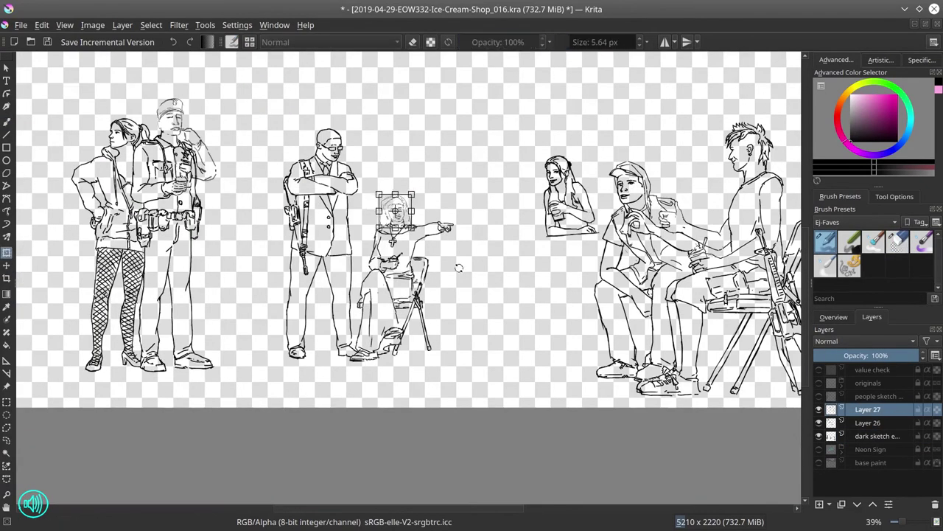
pyautogui.scroll(4, 458, 268)
pyautogui.scroll(-5, 555, 446)
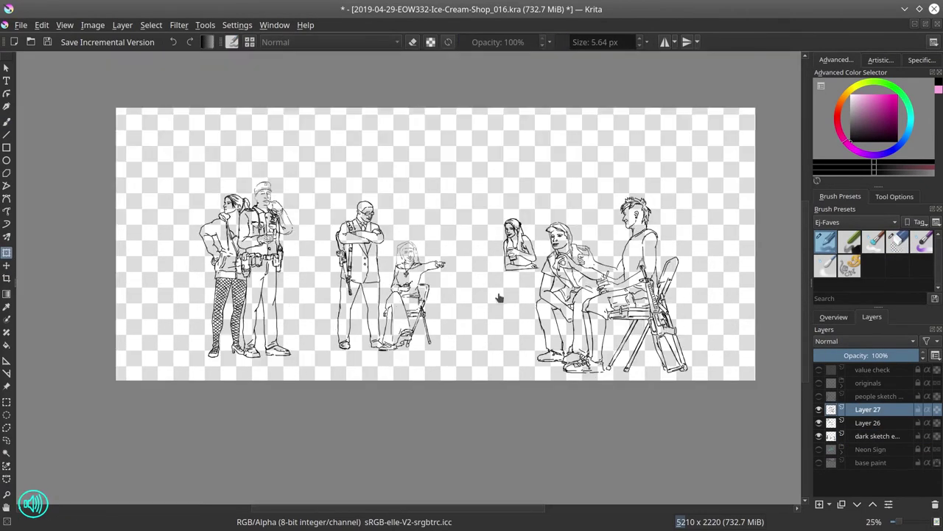
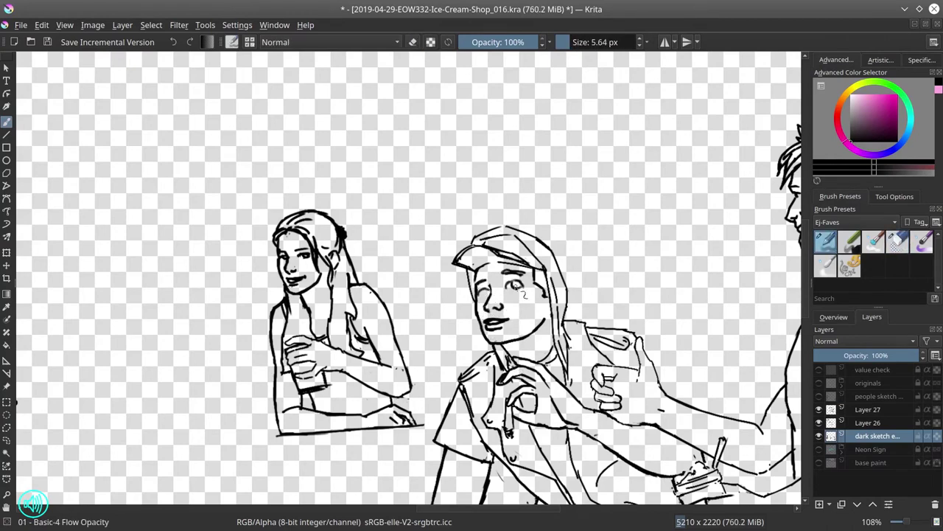
# Check the canvas flipped and fitted, then merge the copied sketch layers into the dark sketch
pyautogui.press('m')
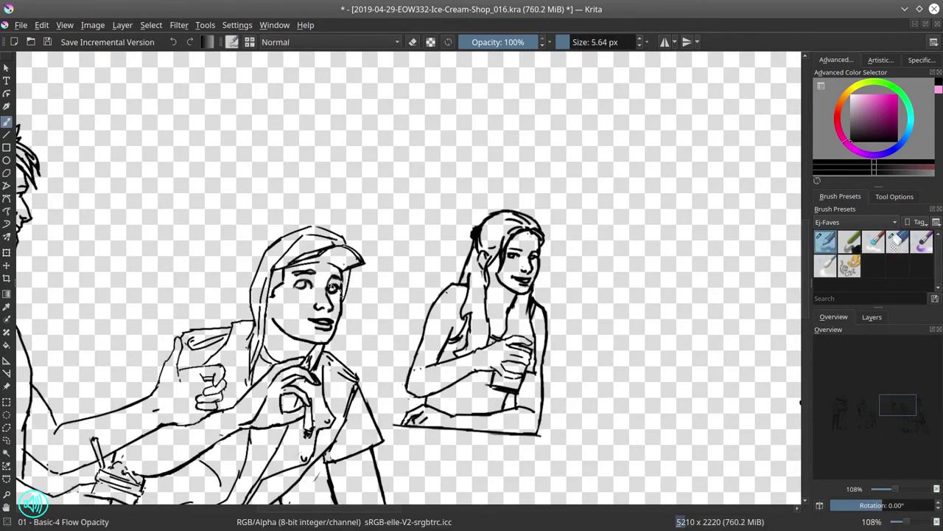
pyautogui.press('2')
pyautogui.press('m')
pyautogui.click(871, 316)
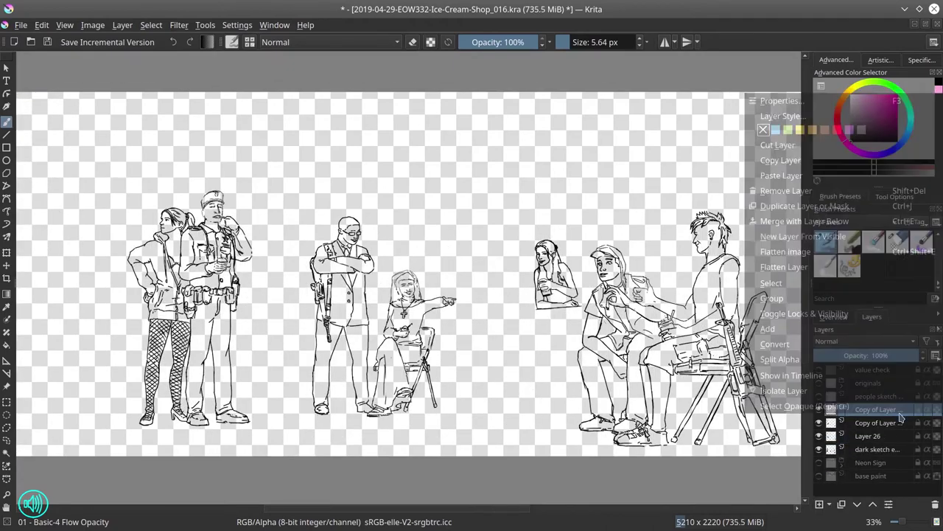
pyautogui.hotkey('ctrl', 'e')
pyautogui.press('Return')
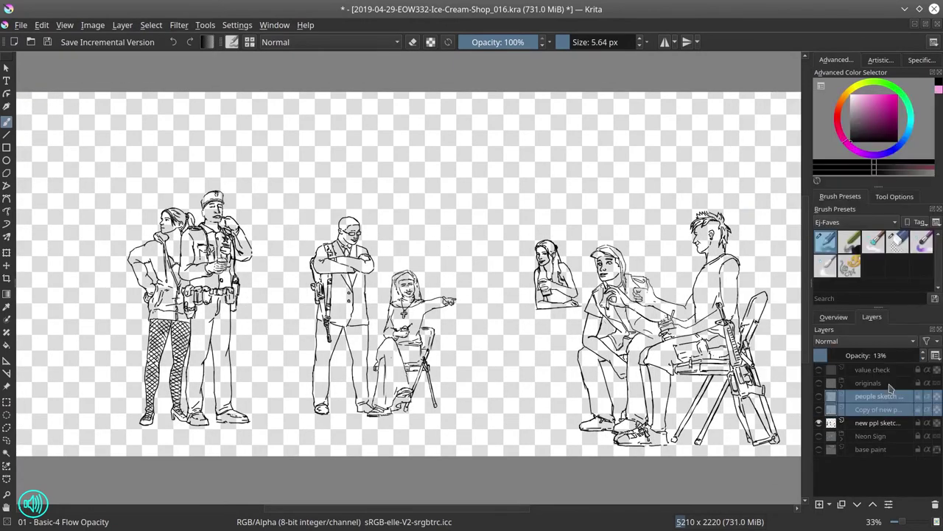
# Duplicate the people shape layer and make the silhouette copy visible
pyautogui.rightClick(859, 465)
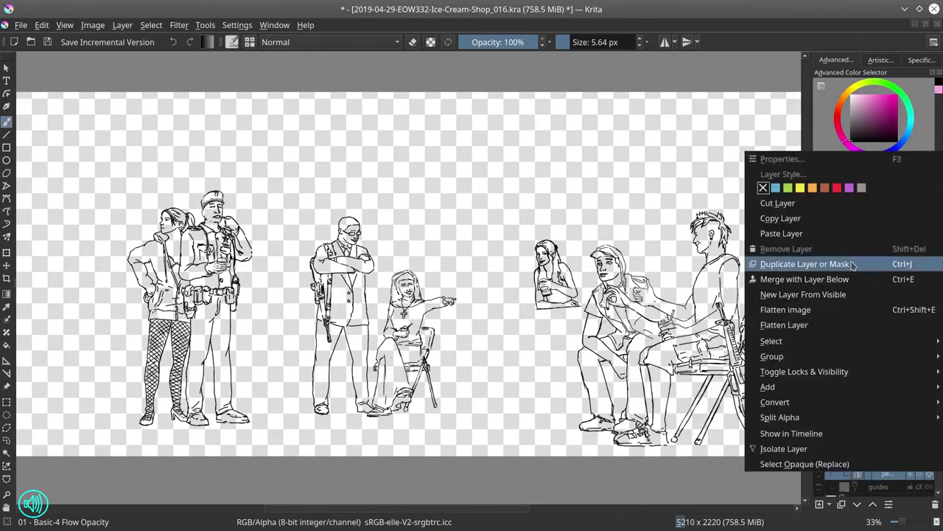
pyautogui.click(801, 320)
pyautogui.click(819, 490)
pyautogui.scroll(2, 465, 362)
# Show the figure sketch layer, paste the copied figure and transform the girl behind the counter
pyautogui.scroll(2, 464, 363)
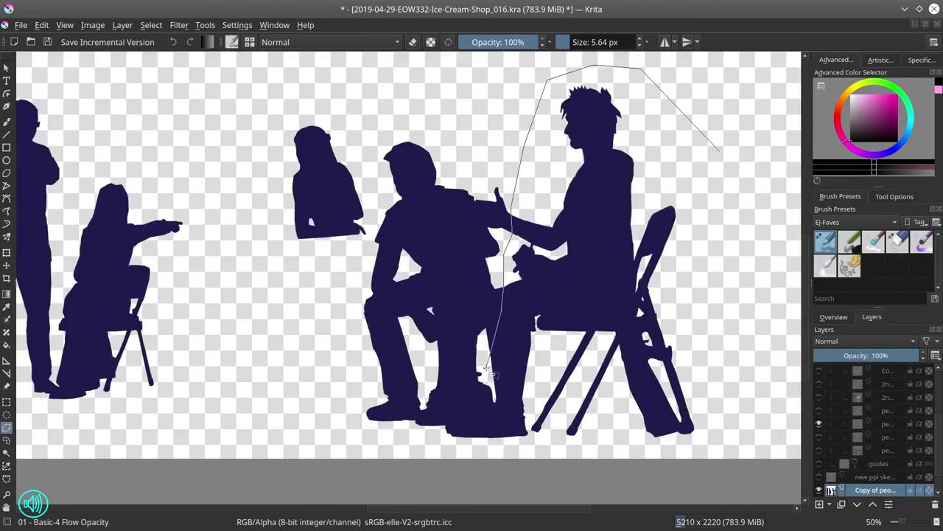
pyautogui.click(818, 476)
pyautogui.hotkey('ctrl', 'c')
pyautogui.hotkey('ctrl', 'v')
pyautogui.press('t')
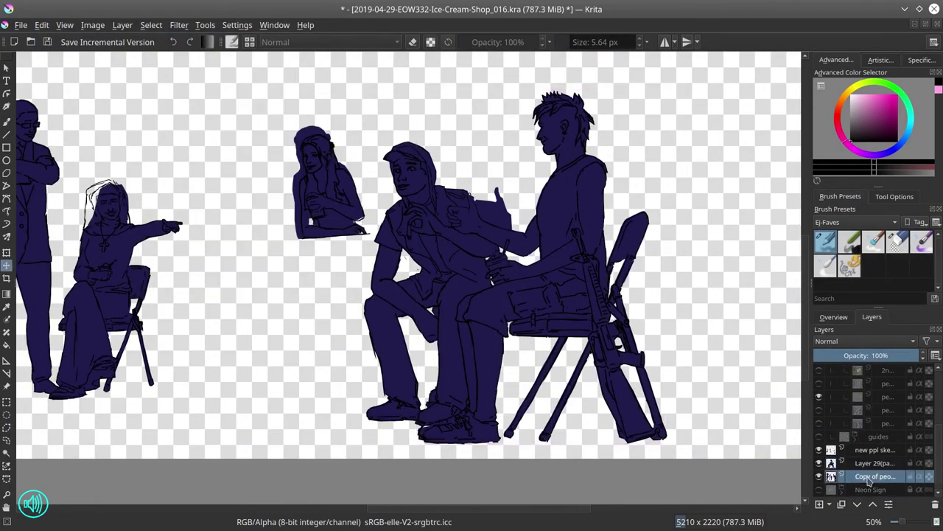
pyautogui.moveTo(336, 147); pyautogui.dragTo(331, 257)
pyautogui.hotkey('ctrl', 't')
pyautogui.scroll(2, 428, 265)
pyautogui.rightClick(876, 463)
# Erase with a smaller round eraser and repaint the officer's raised arm in dark navy
pyautogui.press('Escape')
pyautogui.scroll(-3, 558, 312)
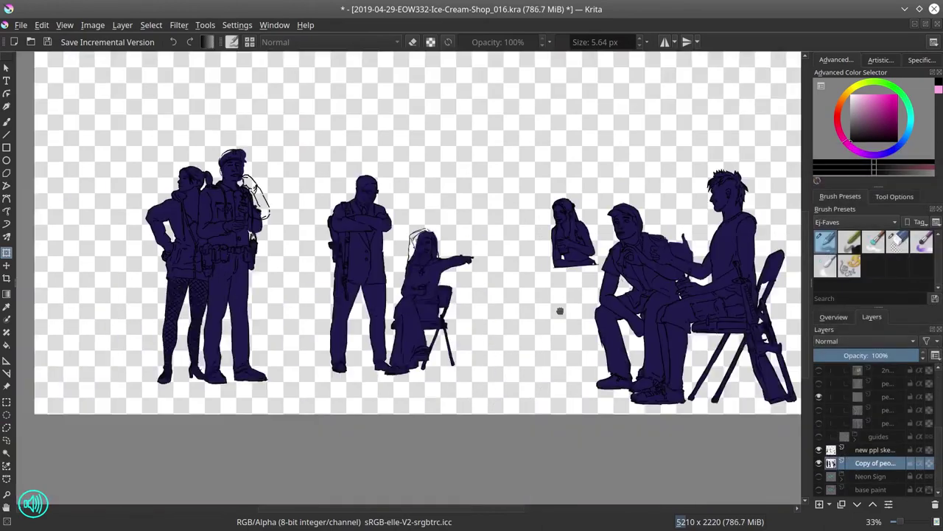
pyautogui.press('e')
pyautogui.scroll(3, 586, 209)
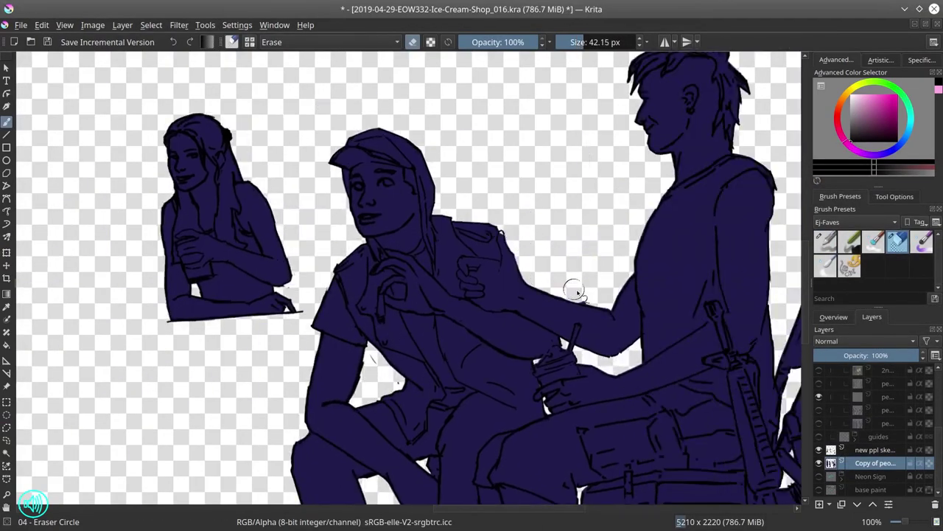
pyautogui.hscroll(-10, 442, 317)
pyautogui.press('[')
pyautogui.press('[')
pyautogui.press('[')
pyautogui.press('[')
pyautogui.press('[')
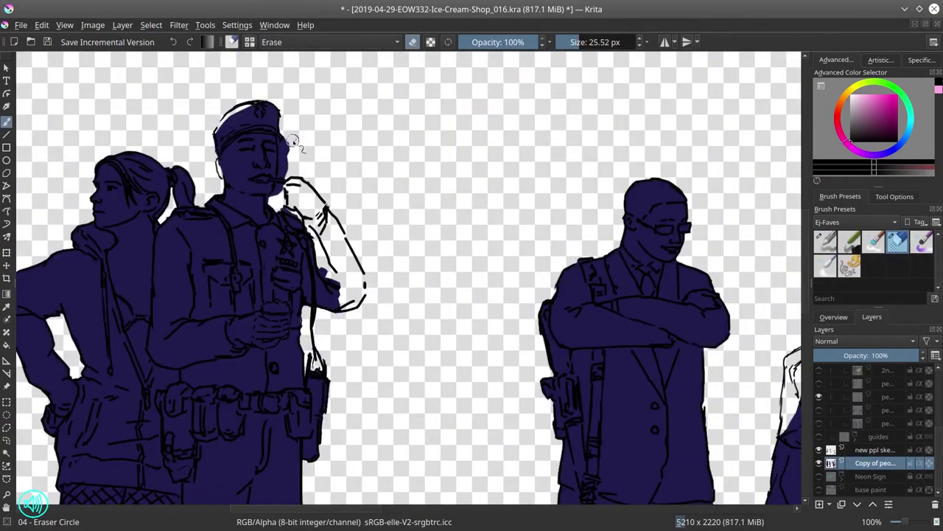
pyautogui.hotkey('ctrl', 'z')
pyautogui.press('e')
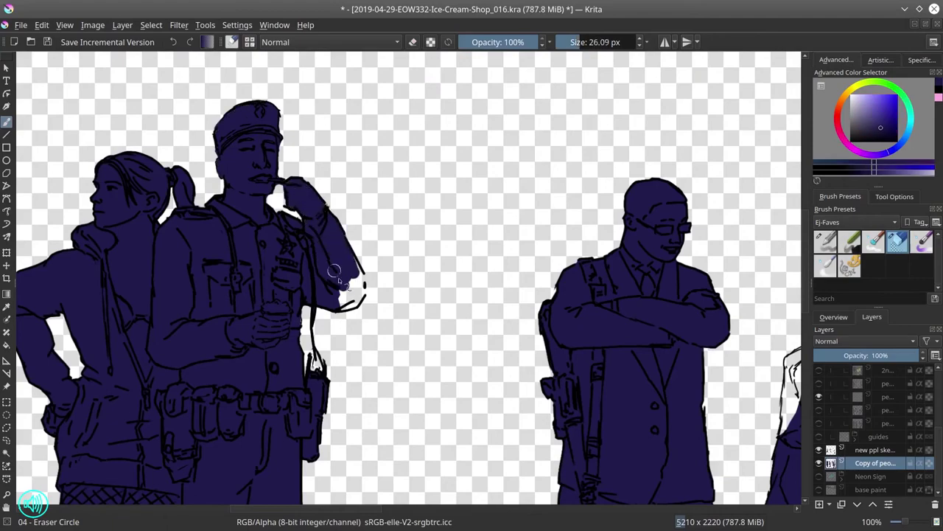
pyautogui.hscroll(10, 334, 271)
pyautogui.scroll(-3, 562, 337)
pyautogui.scroll(-5, 501, 282)
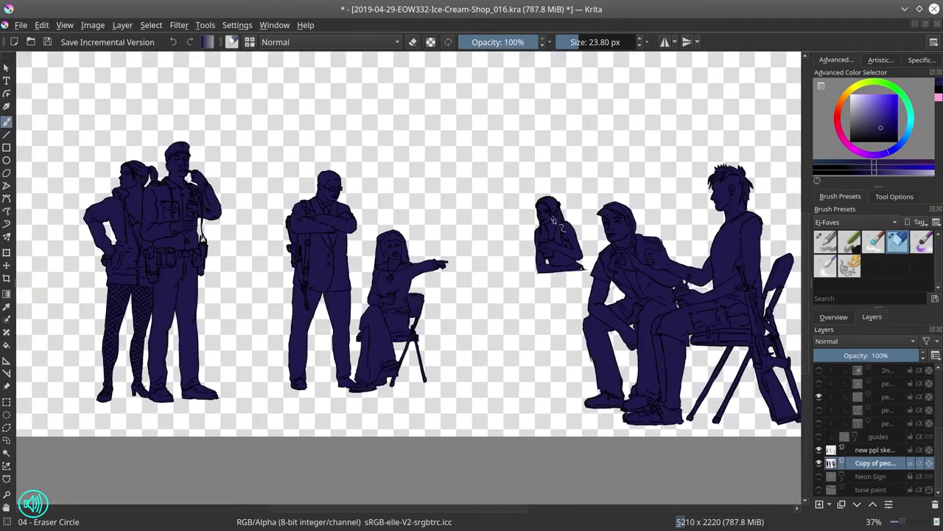
# Show the people light dark layer, select the originals group and compare the figures
pyautogui.click(819, 409)
pyautogui.click(868, 383)
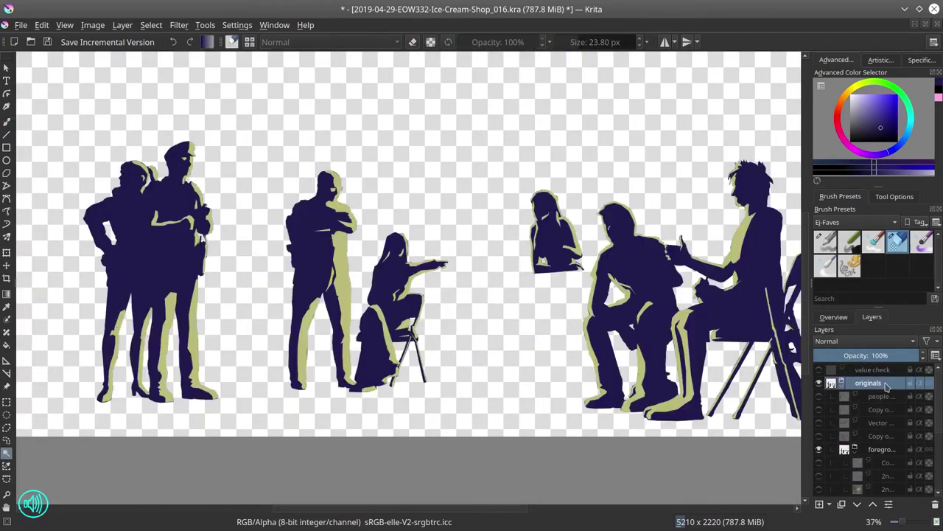
pyautogui.scroll(3, 281, 373)
pyautogui.scroll(5, 281, 373)
pyautogui.scroll(-2, 539, 208)
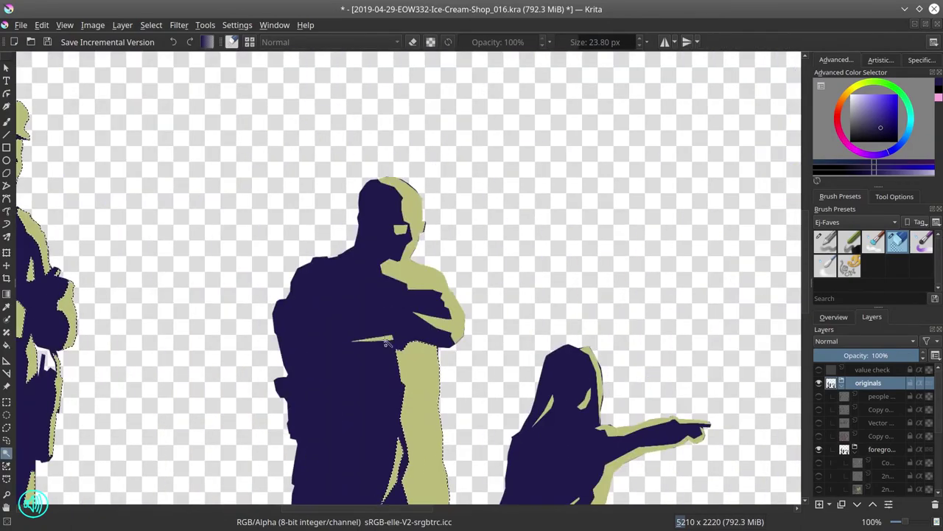
pyautogui.scroll(1, 457, 440)
pyautogui.scroll(-2, 456, 440)
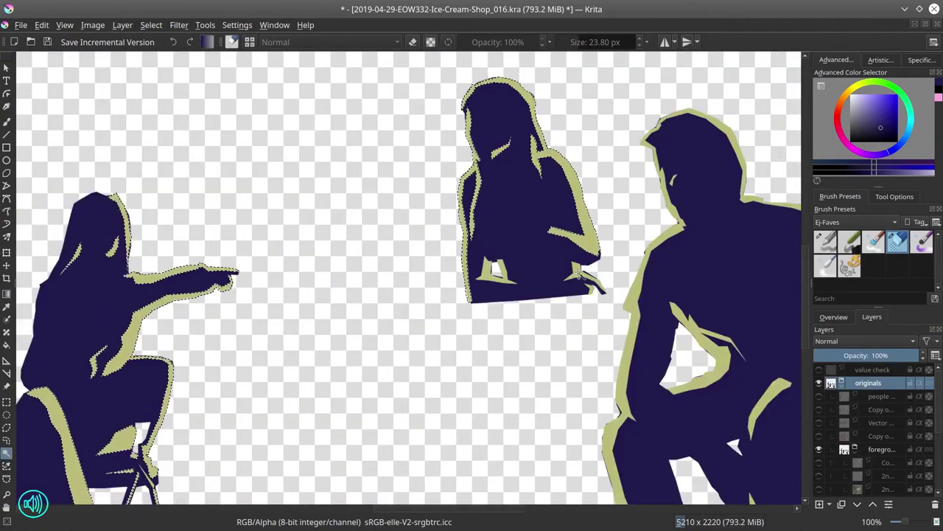
pyautogui.scroll(2, 509, 210)
pyautogui.scroll(-5, 508, 210)
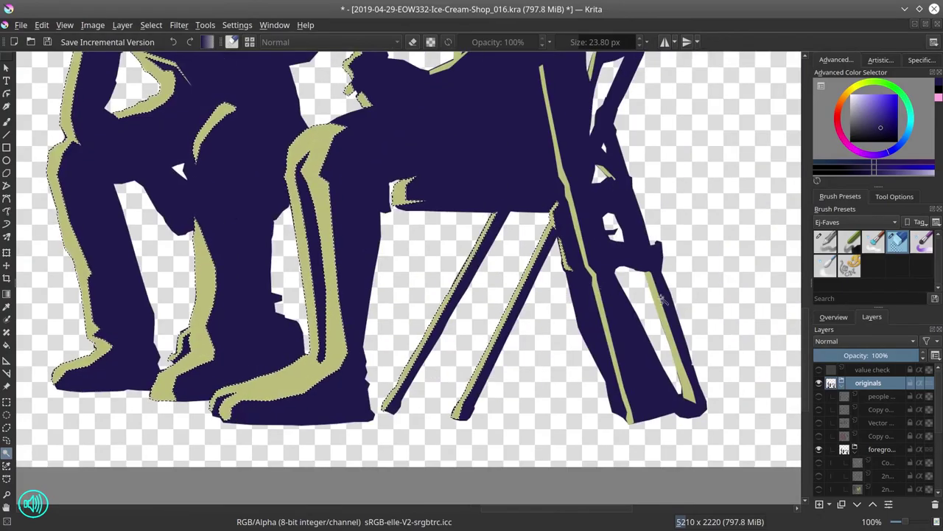
pyautogui.scroll(4, 580, 181)
pyautogui.scroll(-5, 580, 180)
pyautogui.scroll(5, 315, 275)
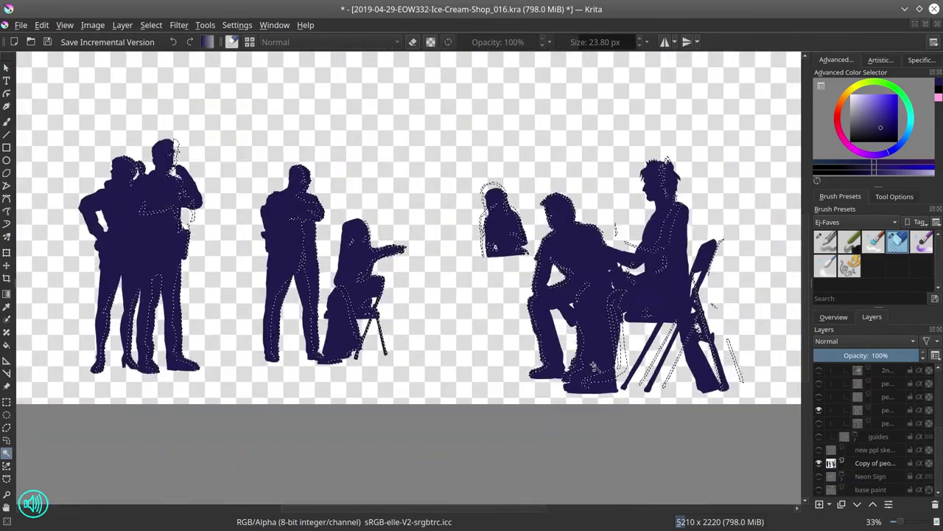
pyautogui.scroll(5, 315, 275)
pyautogui.scroll(-5, 364, 121)
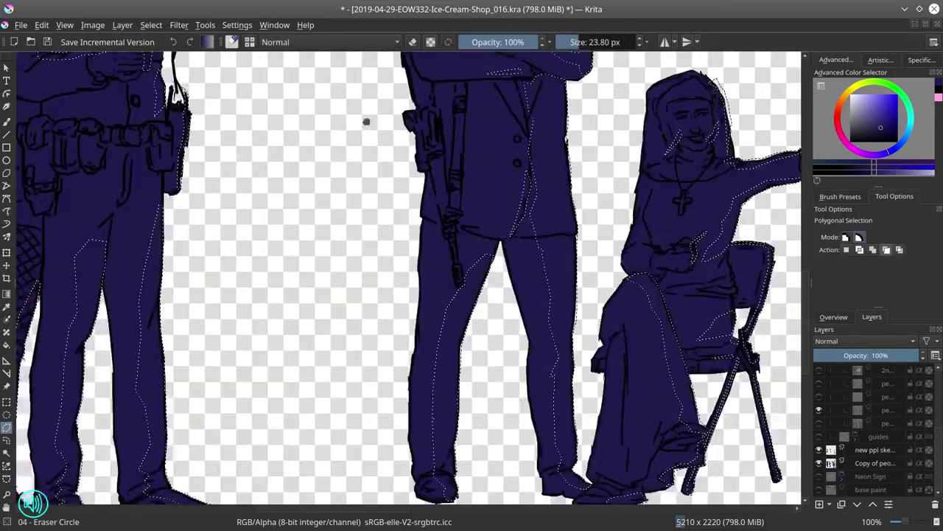
pyautogui.hscroll(5, 553, 182)
pyautogui.scroll(-5, 553, 182)
pyautogui.scroll(5, 552, 206)
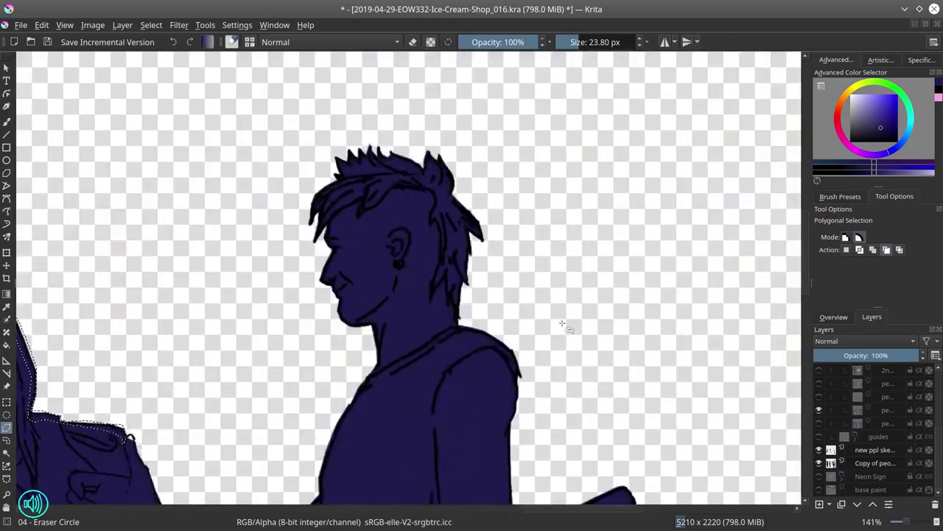
pyautogui.scroll(2, 440, 187)
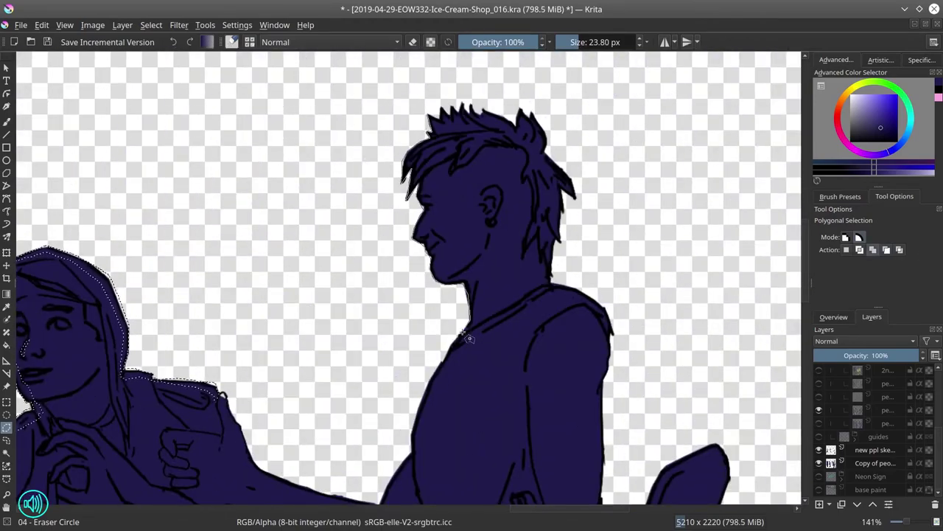
pyautogui.scroll(-2, 441, 129)
# Rename the silhouette copy 'nov26 people shape' and the sketch above 'nov26 new ppl sketch'
pyautogui.click(875, 463)
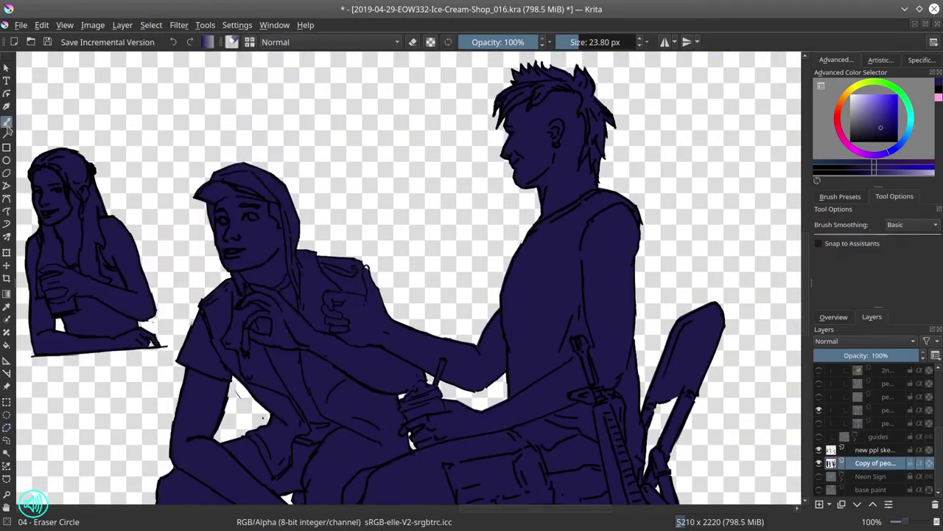
pyautogui.doubleClick(875, 462)
pyautogui.write('nov26 people shape')
pyautogui.press('Return')
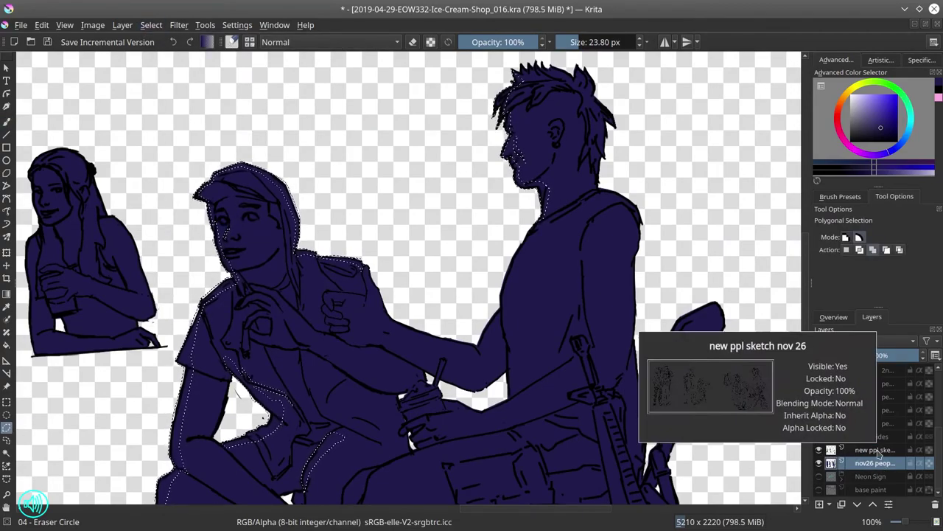
pyautogui.doubleClick(875, 449)
pyautogui.write('nov26 new ppl sketch')
pyautogui.press('Return')
pyautogui.click(874, 463)
# Add a new layer above the silhouettes and outline the seated man's arm, fist and hands
pyautogui.press('Insert')
pyautogui.scroll(2, 475, 267)
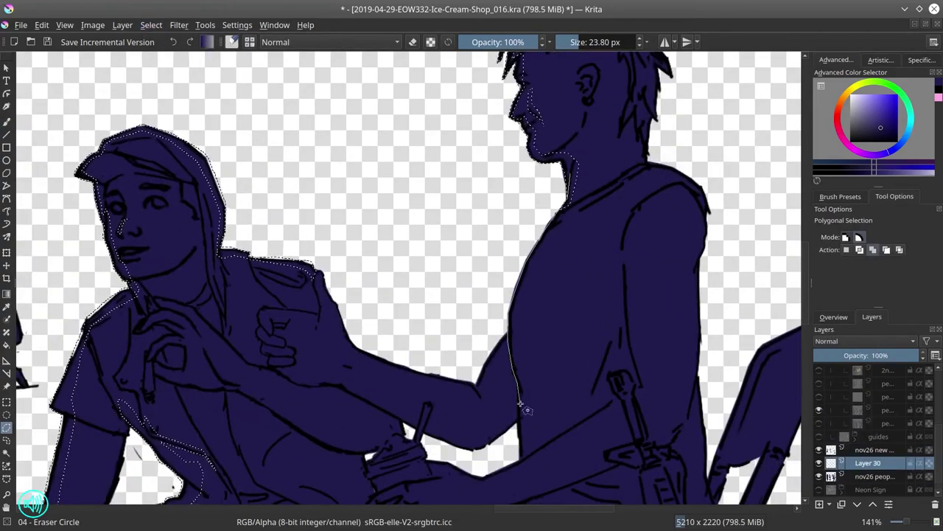
pyautogui.click(520, 402)
pyautogui.click(480, 398)
pyautogui.click(335, 340)
pyautogui.click(318, 274)
pyautogui.click(258, 313)
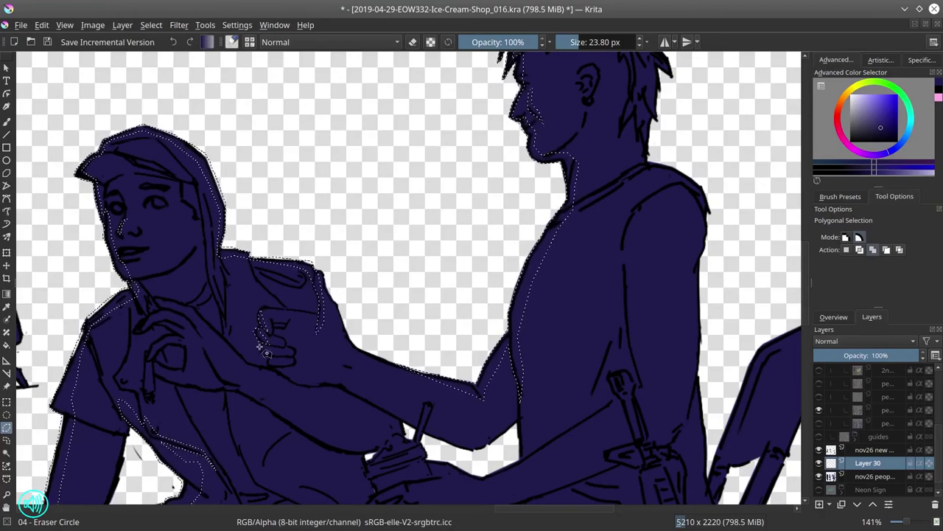
pyautogui.click(279, 365)
pyautogui.click(206, 352)
pyautogui.click(177, 324)
# Continue the outline along the man's torso, chair top, legs and shoes
pyautogui.scroll(-2, 436, 398)
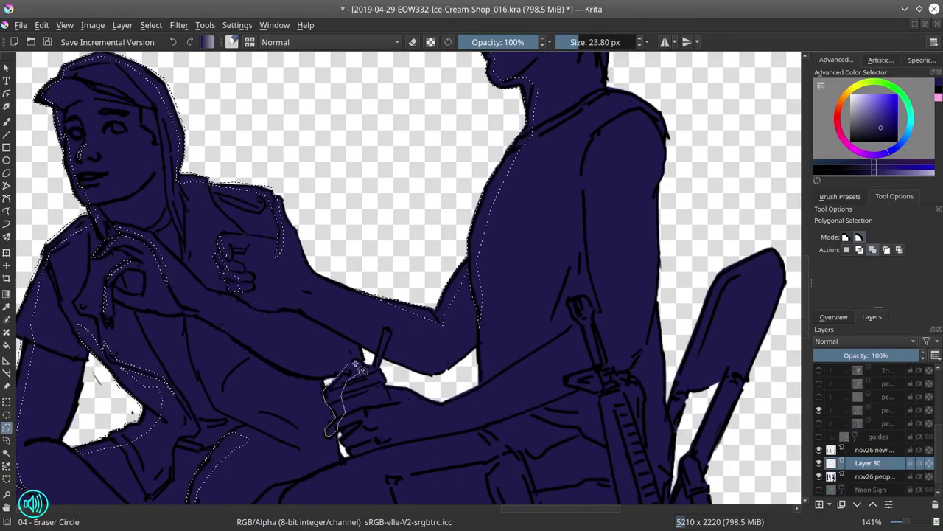
pyautogui.click(483, 383)
pyautogui.click(582, 335)
pyautogui.click(598, 310)
pyautogui.click(582, 177)
pyautogui.scroll(-2, 579, 326)
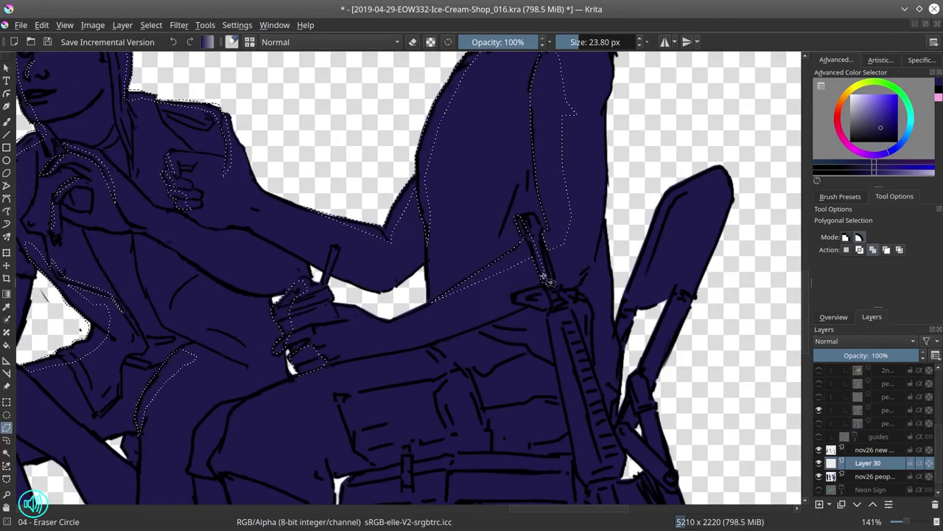
pyautogui.click(616, 332)
pyautogui.click(721, 174)
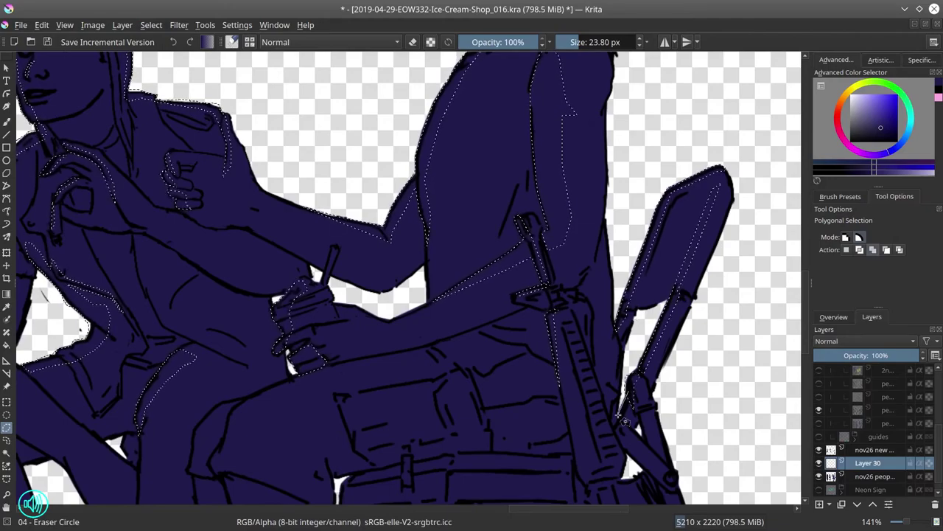
pyautogui.scroll(-3, 472, 295)
pyautogui.click(443, 140)
pyautogui.click(479, 391)
pyautogui.click(465, 119)
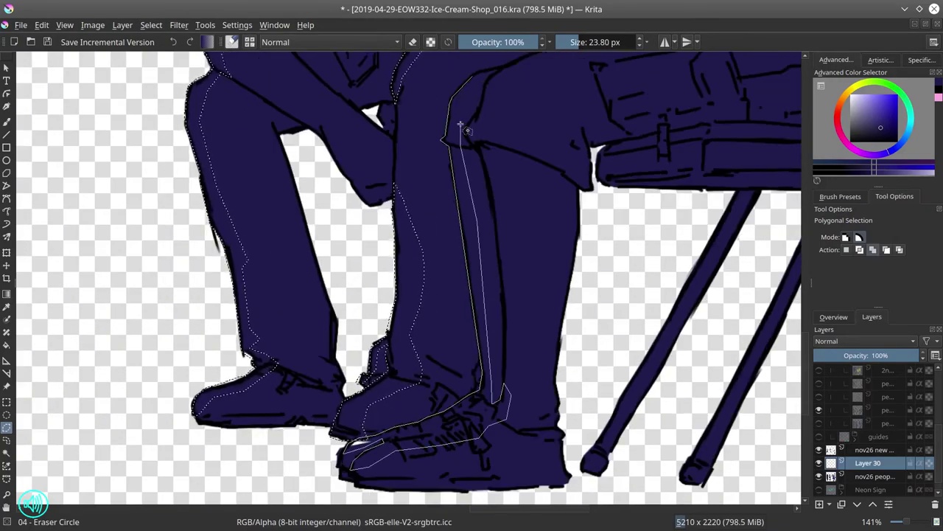
pyautogui.click(516, 402)
# Trace around the chair legs and close the selection outline
pyautogui.scroll(3, 487, 136)
pyautogui.scroll(-5, 514, 193)
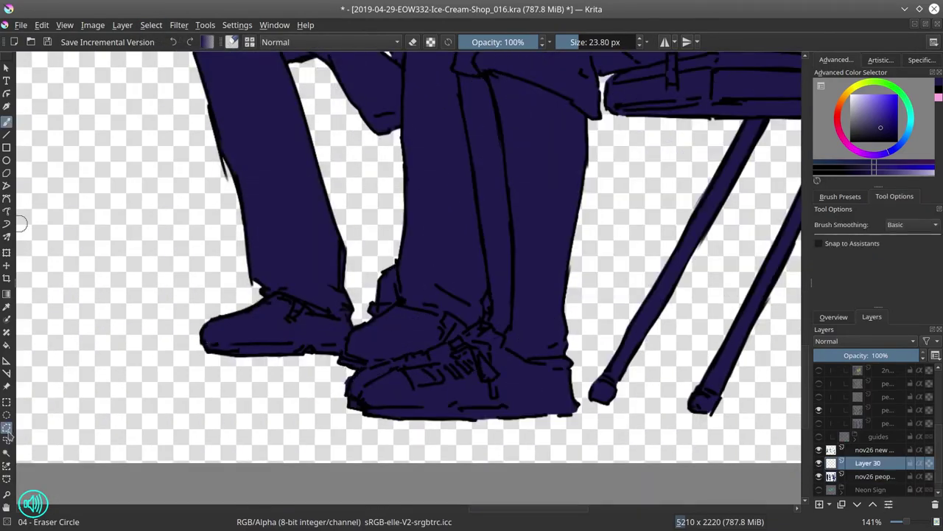
pyautogui.hscroll(3, 442, 221)
pyautogui.click(450, 198)
pyautogui.click(307, 456)
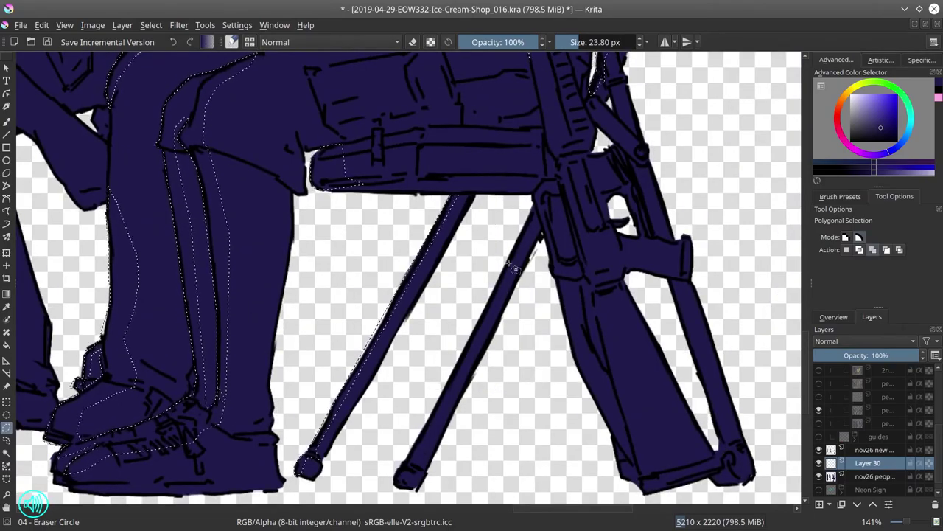
pyautogui.click(406, 482)
pyautogui.click(541, 235)
pyautogui.click(579, 245)
pyautogui.click(642, 489)
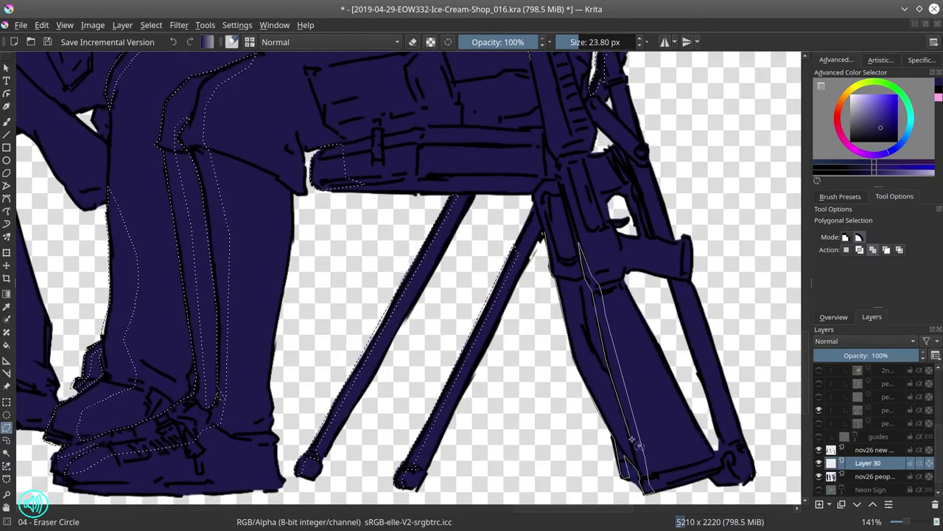
pyautogui.doubleClick(631, 439)
# Save the painting
pyautogui.scroll(-2, 632, 439)
pyautogui.hscroll(3, 632, 439)
pyautogui.scroll(8, 228, 383)
pyautogui.hscroll(-5, 229, 383)
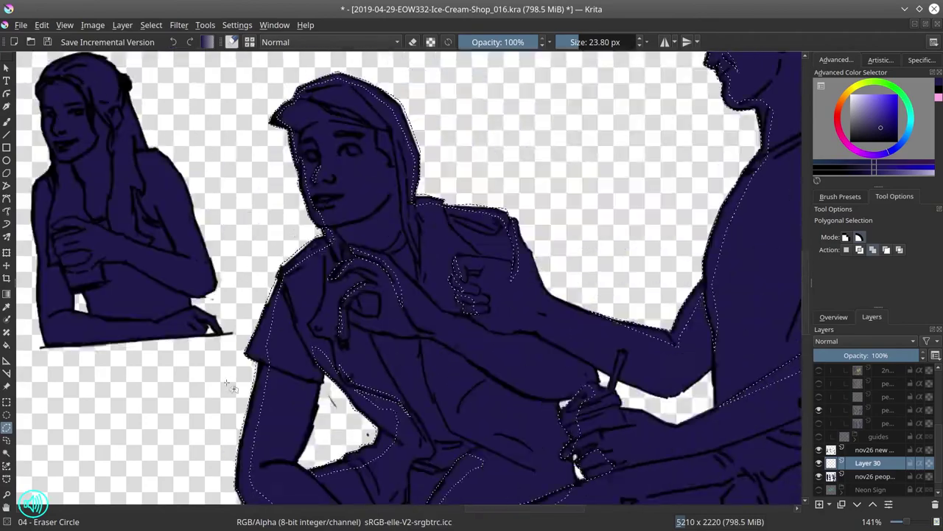
pyautogui.scroll(3, 228, 383)
pyautogui.hscroll(1, 228, 383)
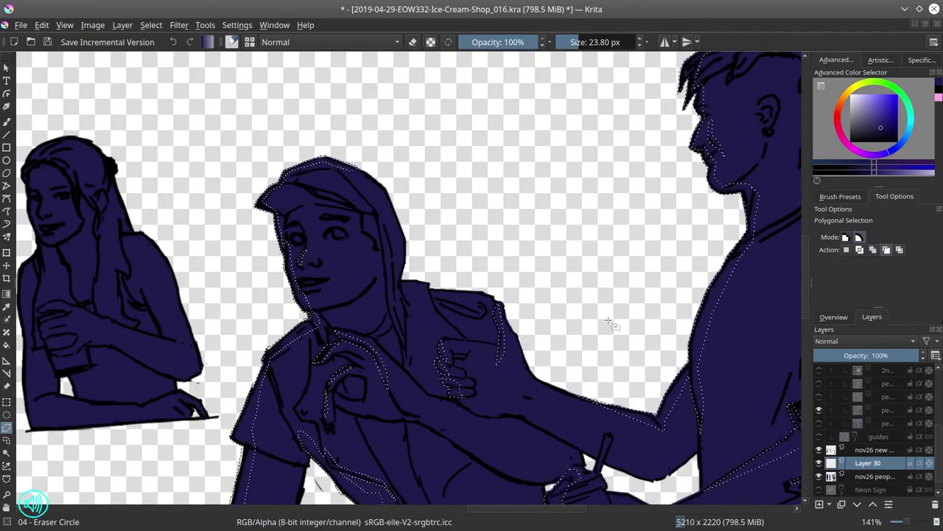
pyautogui.scroll(-3, 608, 321)
pyautogui.hscroll(-8, 609, 321)
pyautogui.click(21, 24)
pyautogui.click(34, 86)
# Select the lit side of the girl behind the counter near her arm
pyautogui.scroll(3, 913, 456)
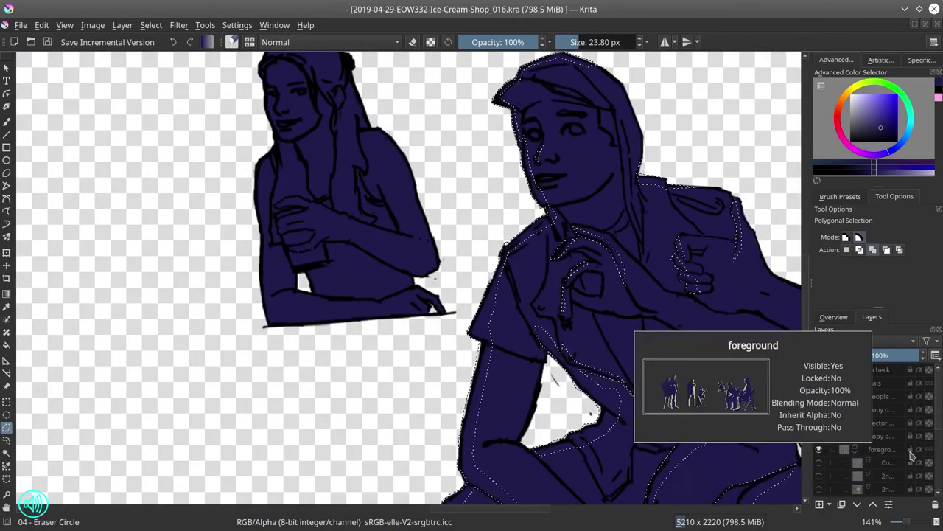
pyautogui.scroll(-3, 912, 455)
pyautogui.scroll(3, 361, 144)
pyautogui.click(151, 24)
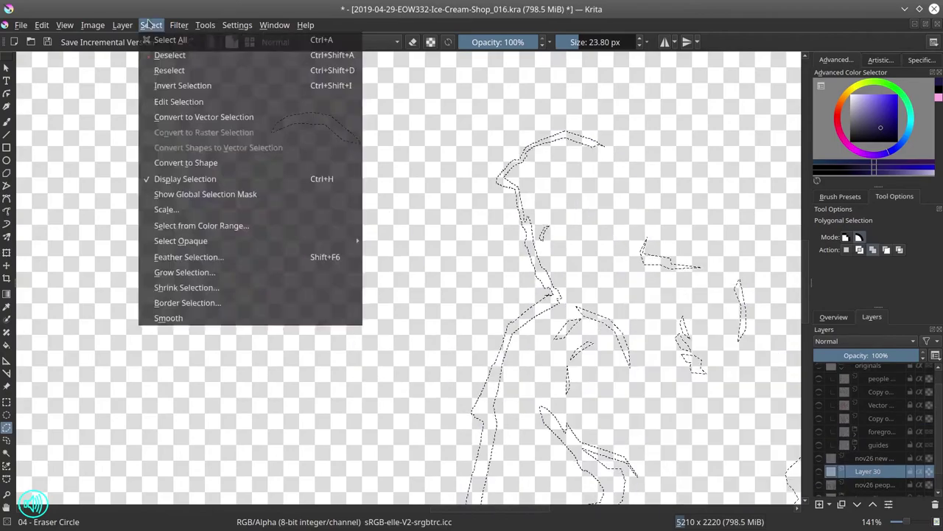
pyautogui.click(819, 410)
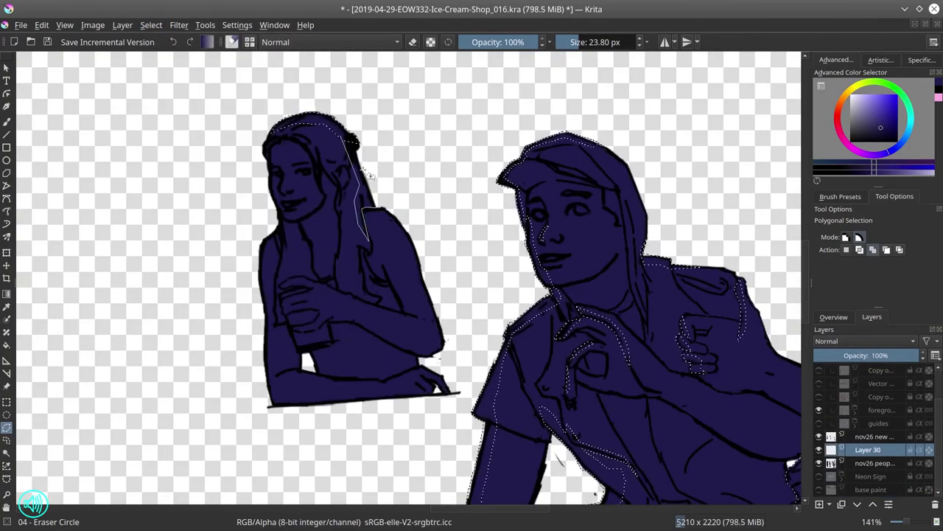
pyautogui.click(378, 211)
pyautogui.click(281, 283)
pyautogui.click(302, 277)
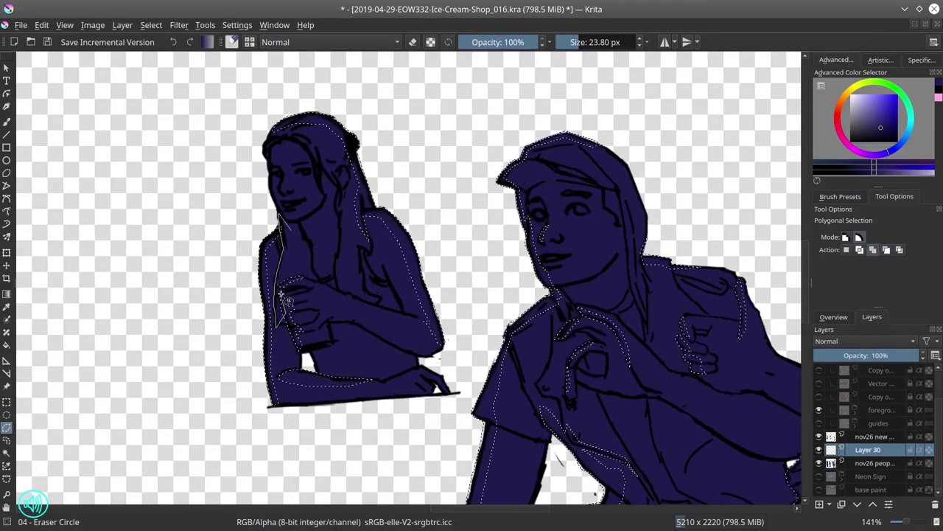
pyautogui.scroll(1, 311, 267)
# Pan across the pointing nun and police officers to survey the figures
pyautogui.moveTo(311, 266); pyautogui.dragTo(415, 256)
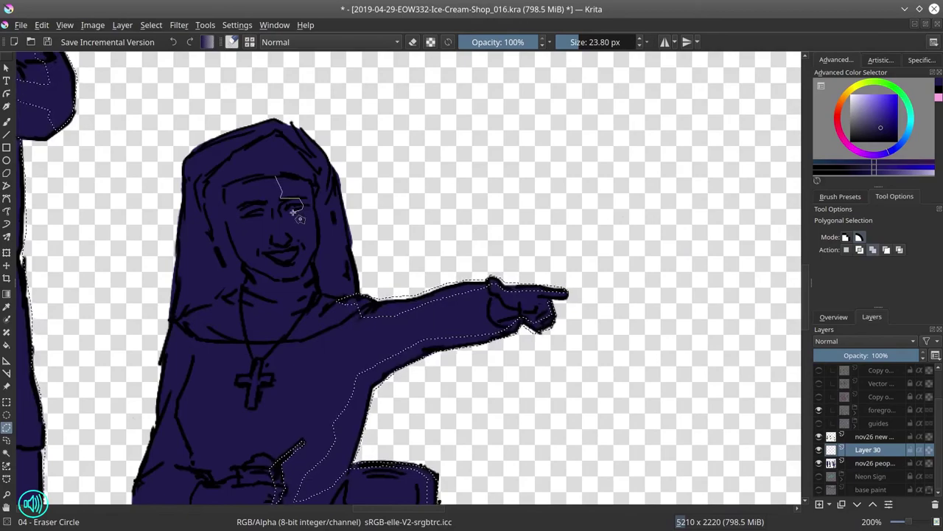
pyautogui.scroll(-1, 282, 221)
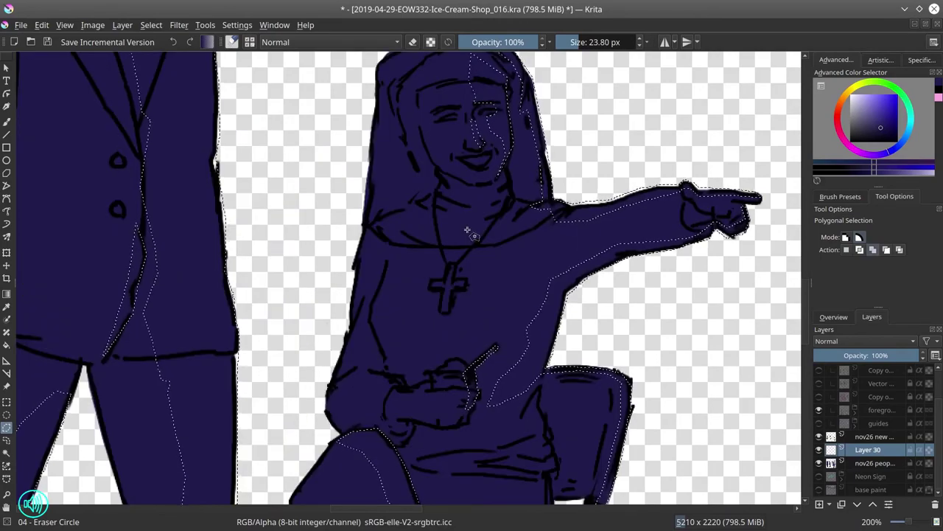
pyautogui.moveTo(282, 221); pyautogui.dragTo(384, 195)
pyautogui.scroll(1, 303, 143)
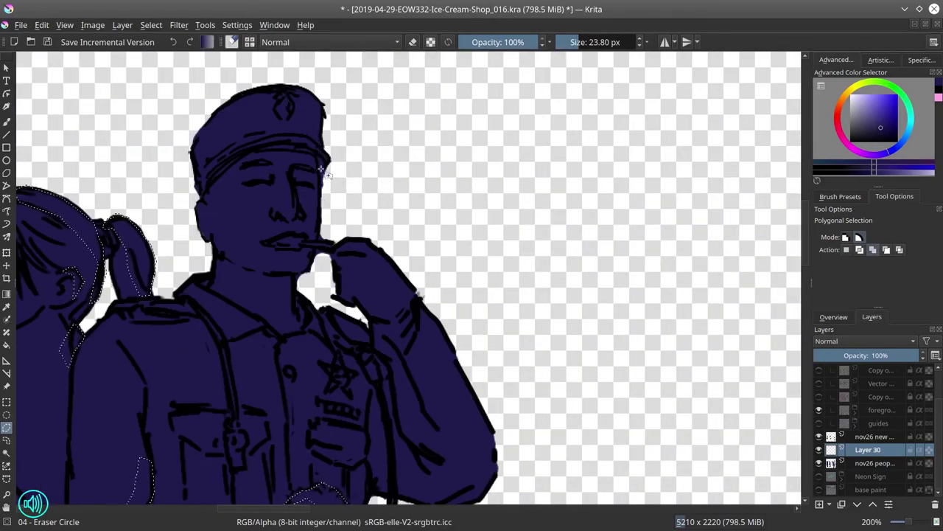
pyautogui.scroll(-4, 322, 171)
pyautogui.moveTo(617, 228); pyautogui.dragTo(436, 209)
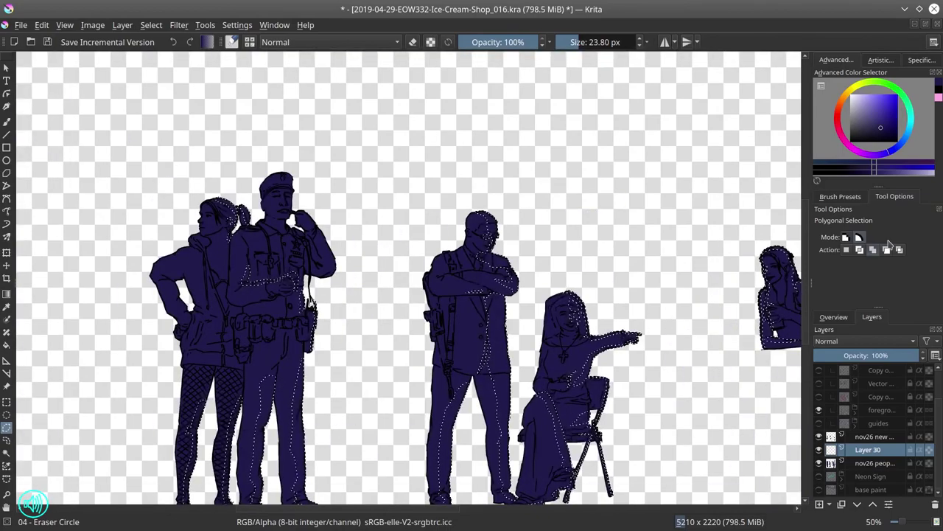
pyautogui.click(151, 24)
pyautogui.press('Escape')
# Outline the lit edge of the officer's hand and arm down to the elbow
pyautogui.scroll(3, 262, 203)
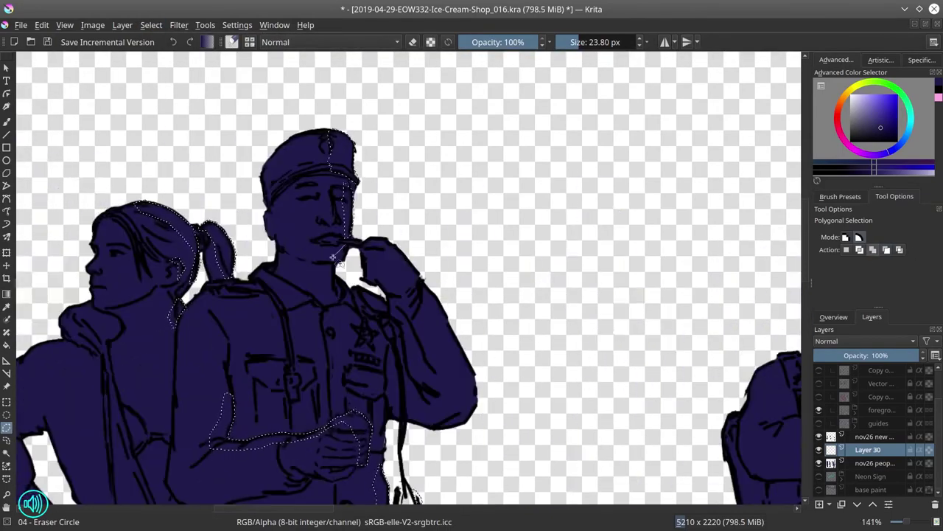
pyautogui.click(363, 240)
pyautogui.click(420, 287)
pyautogui.click(418, 317)
pyautogui.click(438, 333)
pyautogui.click(473, 370)
pyautogui.click(460, 422)
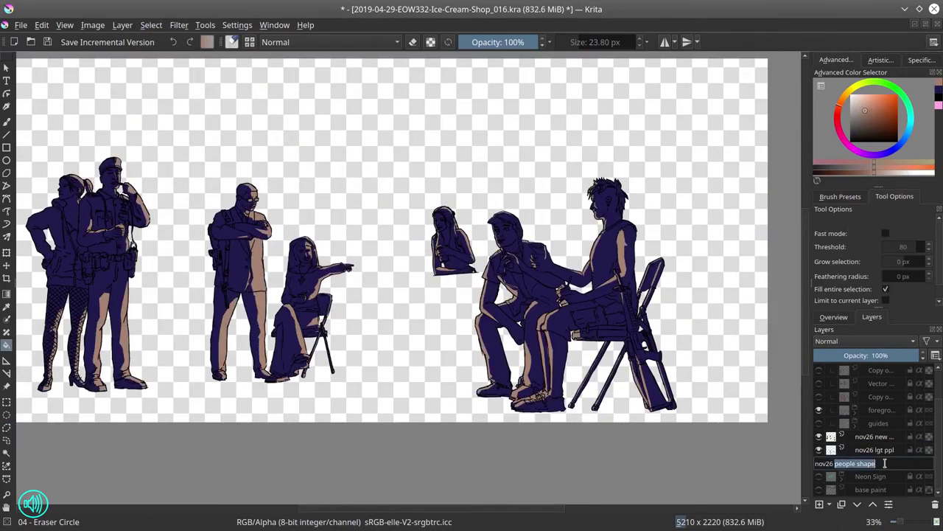
# Rename the layer to 'nov26 ppl shp', hide nov26 lgt ppl, and add Layer 33
pyautogui.write('ppl shp')
pyautogui.press('Return')
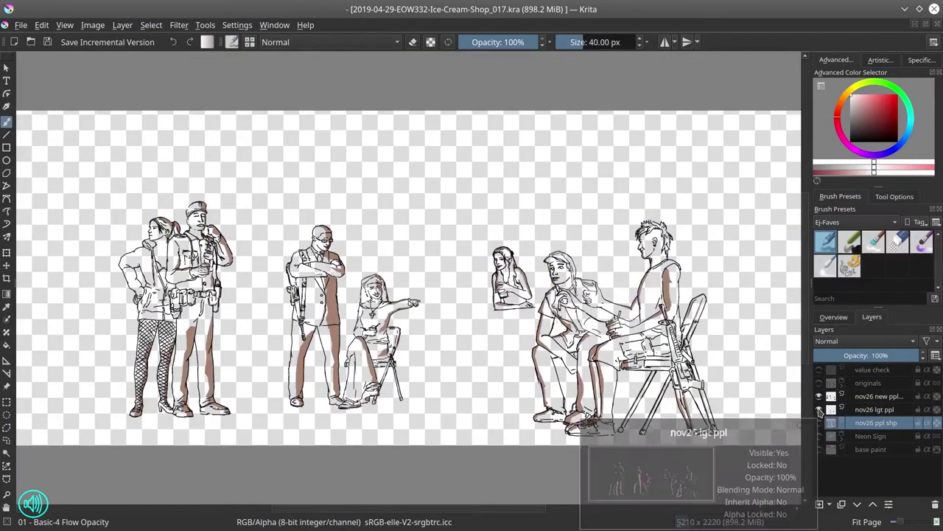
pyautogui.click(819, 410)
pyautogui.click(820, 504)
# Paint maroon on the seated figure and fishnet legs, plus colour on hair, mohawk and cap
pyautogui.keyDown('ctrl'); pyautogui.click(560, 274); pyautogui.keyUp('ctrl')
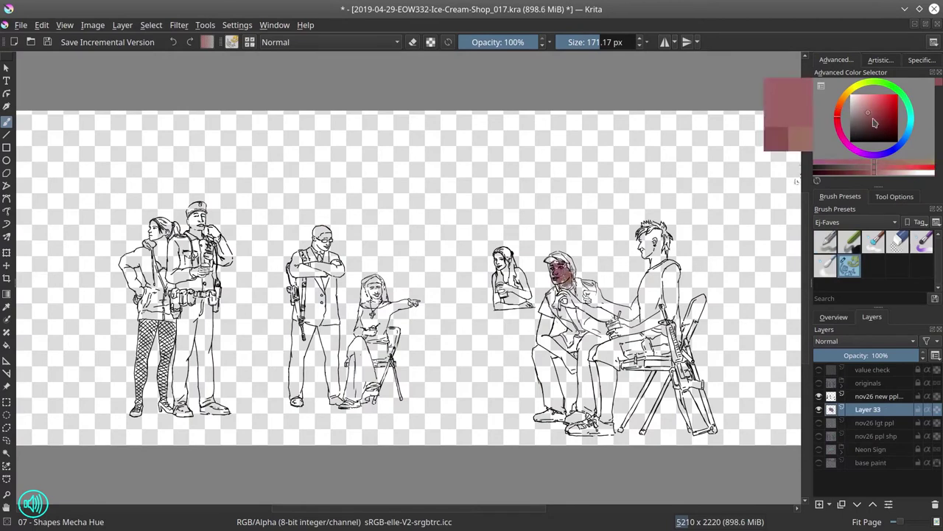
pyautogui.moveTo(560, 295); pyautogui.dragTo(604, 325)
pyautogui.moveTo(542, 325); pyautogui.dragTo(582, 369)
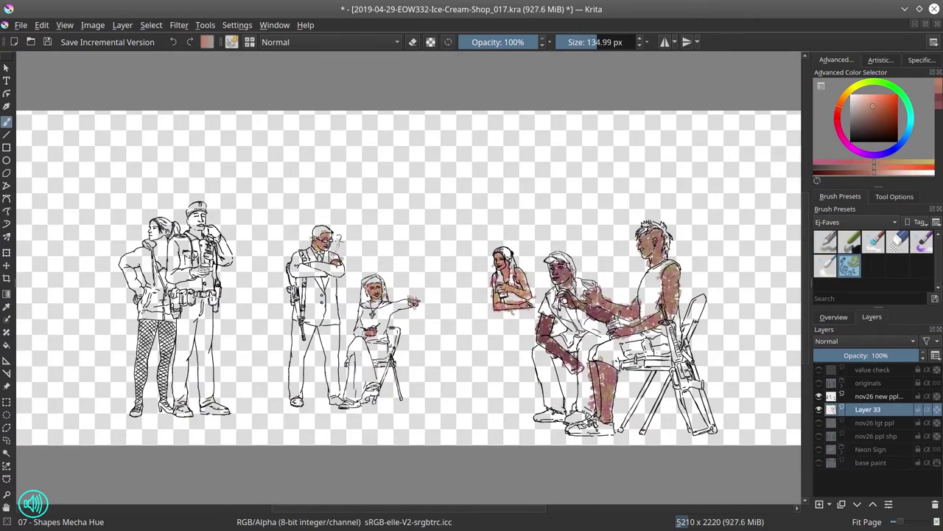
pyautogui.keyDown('ctrl'); pyautogui.click(145, 347); pyautogui.keyUp('ctrl')
pyautogui.moveTo(147, 325); pyautogui.dragTo(144, 406)
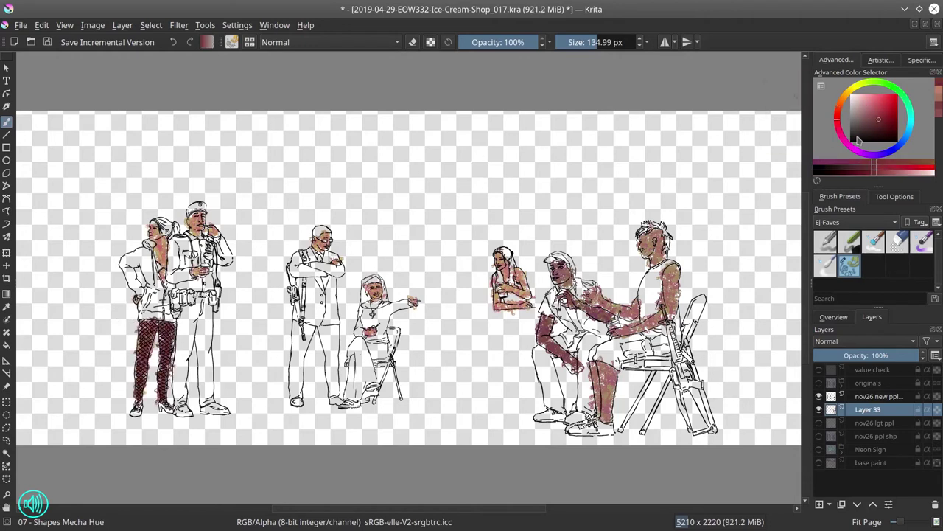
pyautogui.moveTo(500, 250); pyautogui.dragTo(512, 280)
pyautogui.moveTo(640, 222); pyautogui.dragTo(665, 232)
pyautogui.moveTo(553, 288)
pyautogui.mouseDown()
pyautogui.moveTo(576, 345)
pyautogui.moveTo(553, 413)
pyautogui.mouseUp()
# Paint dark blue jeans, then grey over the seated nun, her chair and the suited man's legs
pyautogui.click(899, 85)
pyautogui.click(872, 131)
pyautogui.moveTo(604, 325)
pyautogui.mouseDown()
pyautogui.moveTo(578, 420)
pyautogui.moveTo(637, 350)
pyautogui.mouseUp()
pyautogui.keyDown('ctrl'); pyautogui.click(564, 295); pyautogui.keyUp('ctrl')
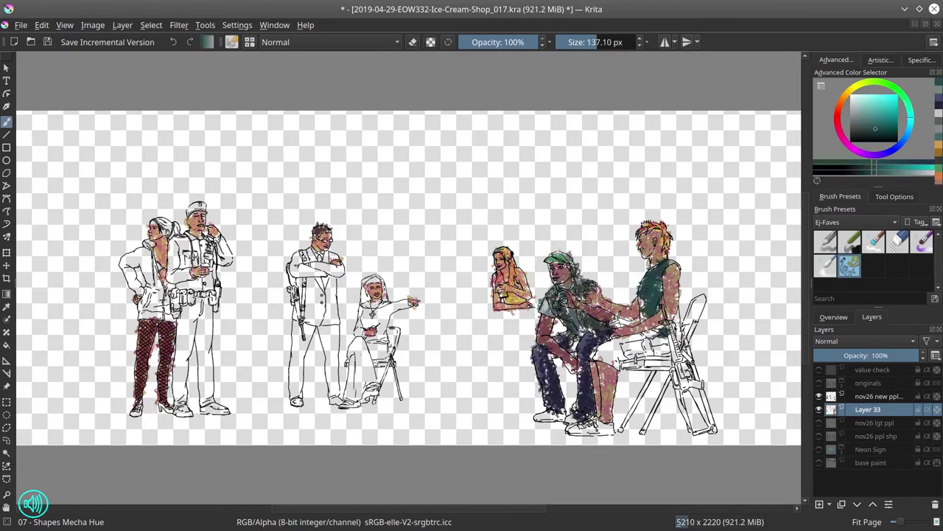
pyautogui.keyDown('ctrl'); pyautogui.click(652, 291); pyautogui.keyUp('ctrl')
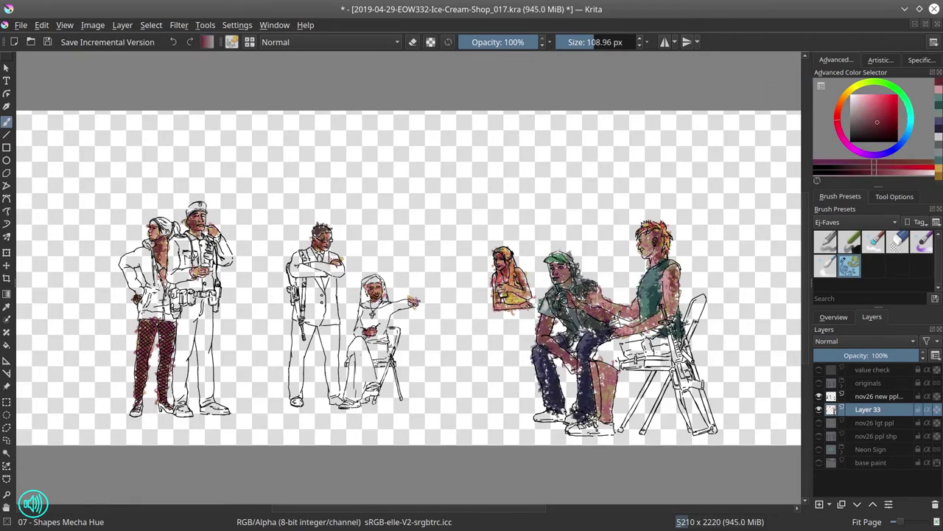
pyautogui.keyDown('ctrl'); pyautogui.click(684, 405); pyautogui.keyUp('ctrl')
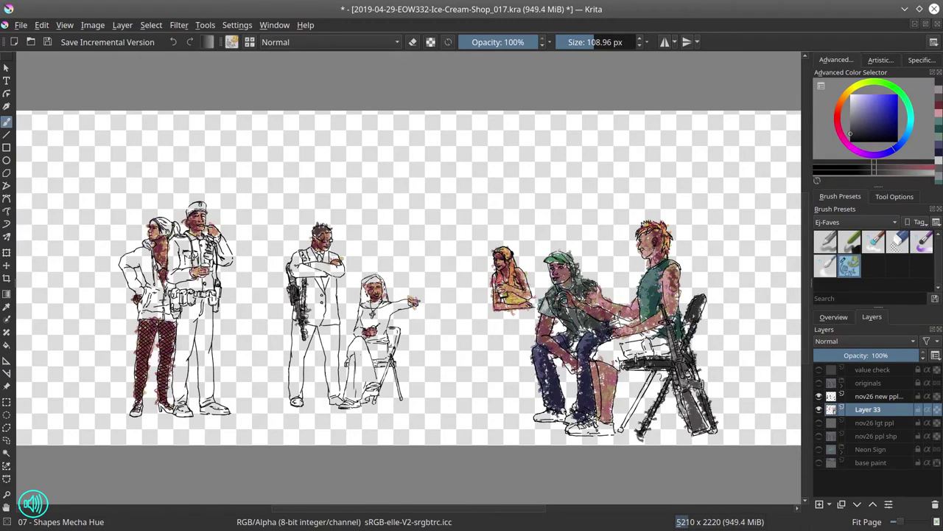
pyautogui.moveTo(373, 357); pyautogui.dragTo(397, 402)
pyautogui.moveTo(390, 302); pyautogui.dragTo(357, 383)
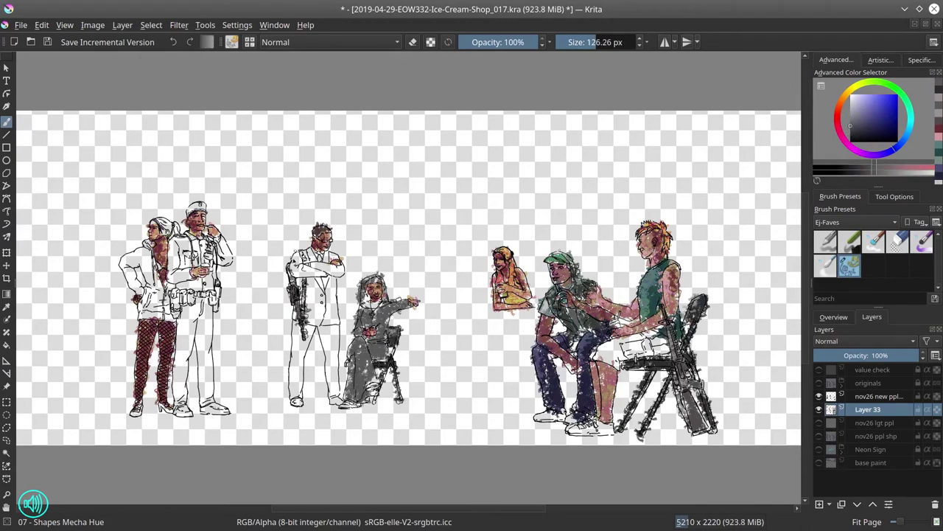
pyautogui.moveTo(310, 317); pyautogui.dragTo(296, 401)
# Paint teal shoes, a navy police officer, an orange jacket and pink hair on the left woman
pyautogui.keyDown('ctrl'); pyautogui.click(414, 301); pyautogui.keyUp('ctrl')
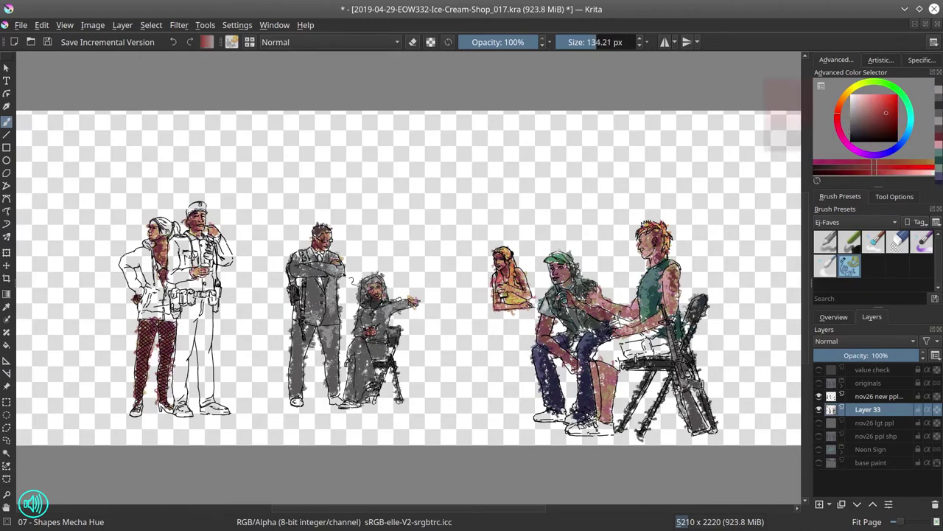
pyautogui.keyDown('ctrl'); pyautogui.click(627, 345); pyautogui.keyUp('ctrl')
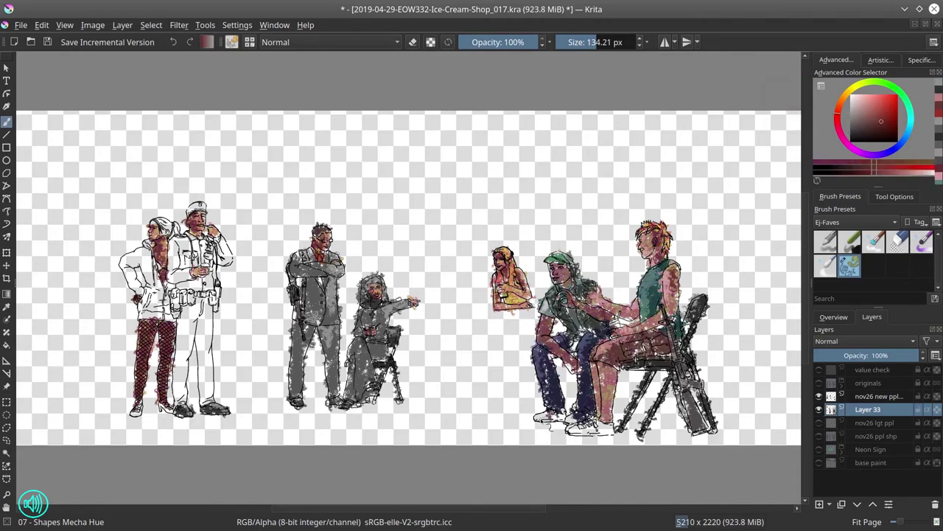
pyautogui.moveTo(567, 431); pyautogui.dragTo(599, 424)
pyautogui.click(872, 130)
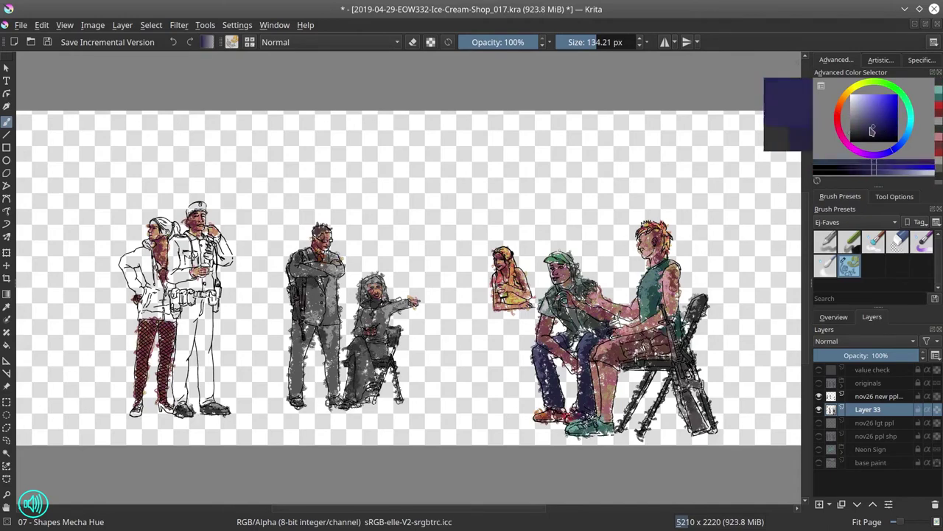
pyautogui.moveTo(192, 235); pyautogui.dragTo(193, 402)
pyautogui.keyDown('ctrl'); pyautogui.click(155, 272); pyautogui.keyUp('ctrl')
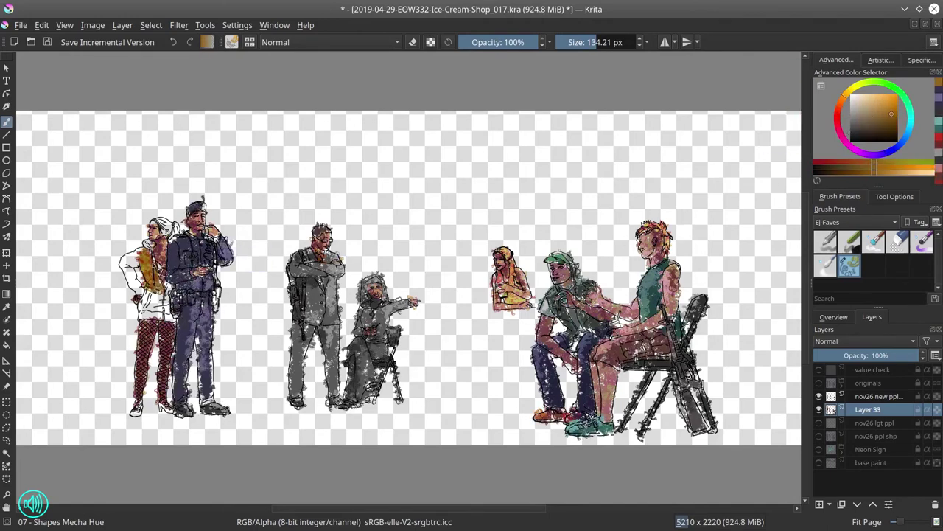
pyautogui.moveTo(148, 251); pyautogui.dragTo(158, 317)
pyautogui.click(909, 109)
pyautogui.click(907, 134)
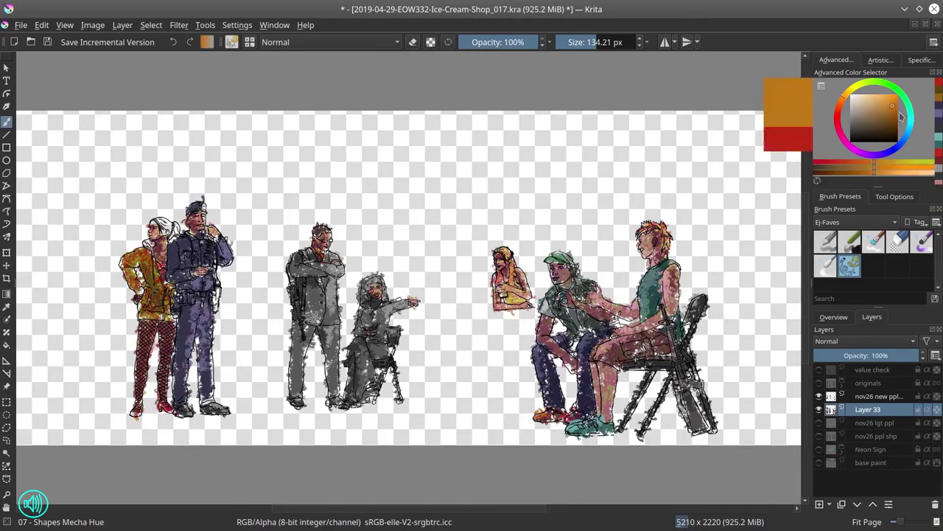
pyautogui.moveTo(156, 218); pyautogui.dragTo(181, 235)
# Show nov26 lgt ppl again and make it the working layer
pyautogui.click(819, 462)
pyautogui.click(819, 462)
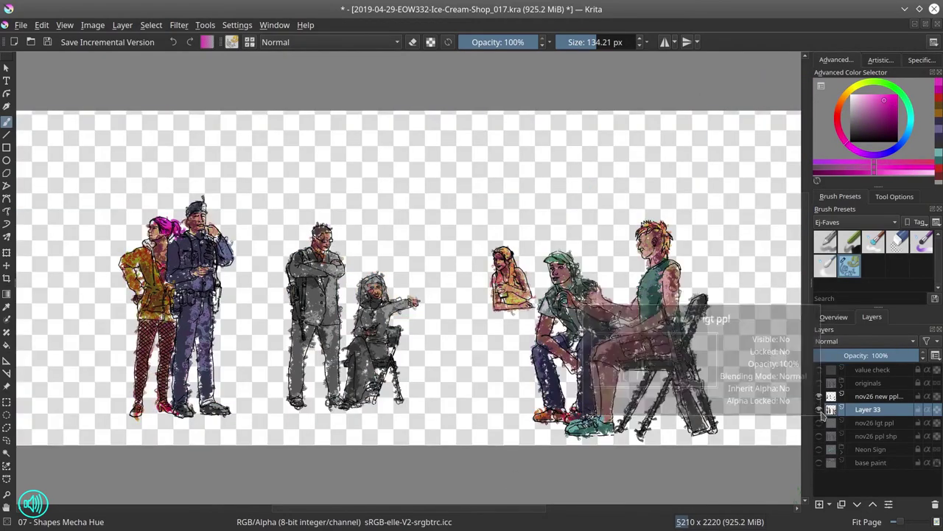
pyautogui.click(819, 409)
pyautogui.click(819, 422)
pyautogui.click(874, 422)
# Apply a hue/saturation tweak, show nov26 ppl shp at 70% opacity, and reveal Layer 33 and background
pyautogui.hotkey('ctrl', 'u')
pyautogui.click(295, 386)
pyautogui.click(819, 436)
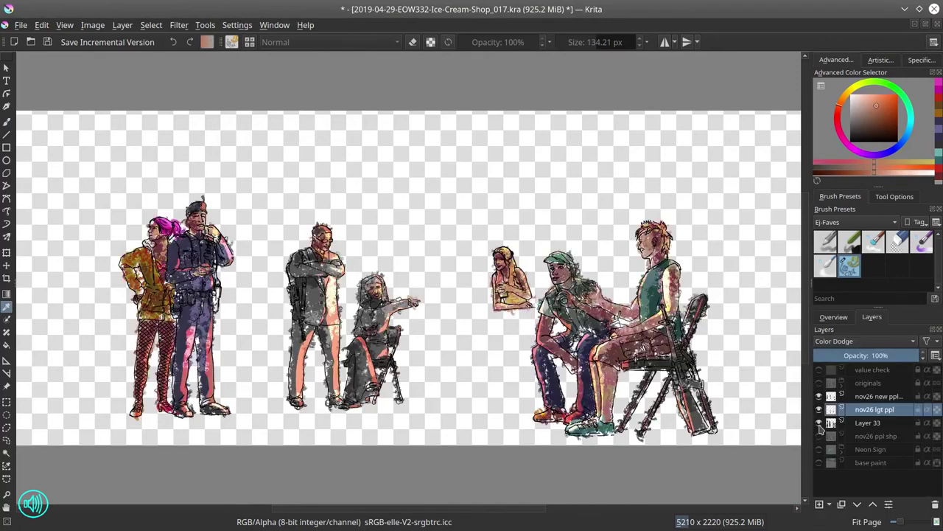
pyautogui.click(875, 436)
pyautogui.moveTo(913, 355); pyautogui.dragTo(877, 355)
pyautogui.click(819, 409)
pyautogui.click(819, 462)
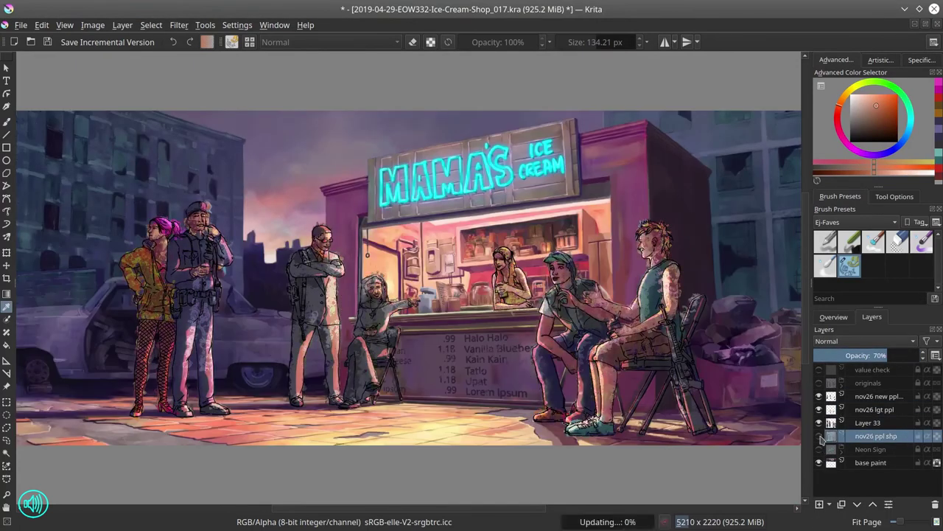
# Isolate the nov26 ppl shp silhouettes, then make the coloured figures layer visible and selected
pyautogui.scroll(-4, 648, 398)
pyautogui.click(833, 317)
pyautogui.click(871, 316)
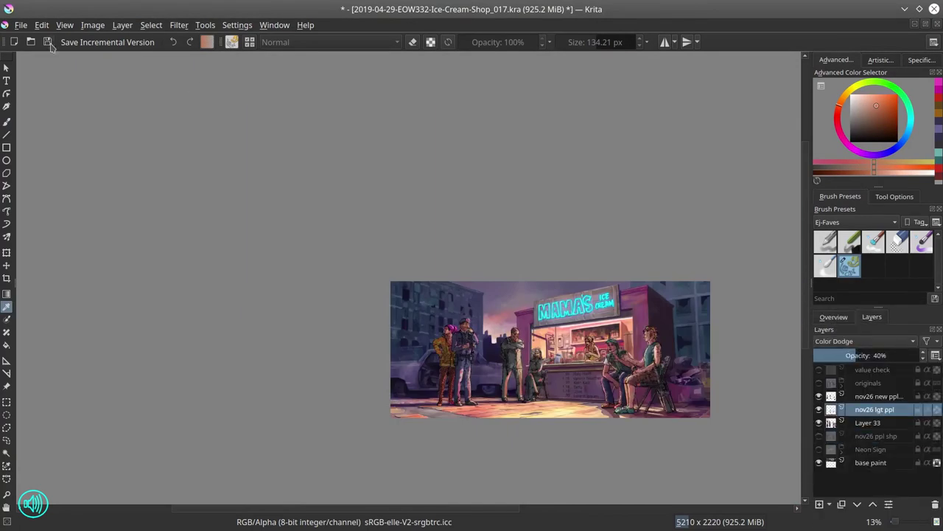
pyautogui.click(819, 435)
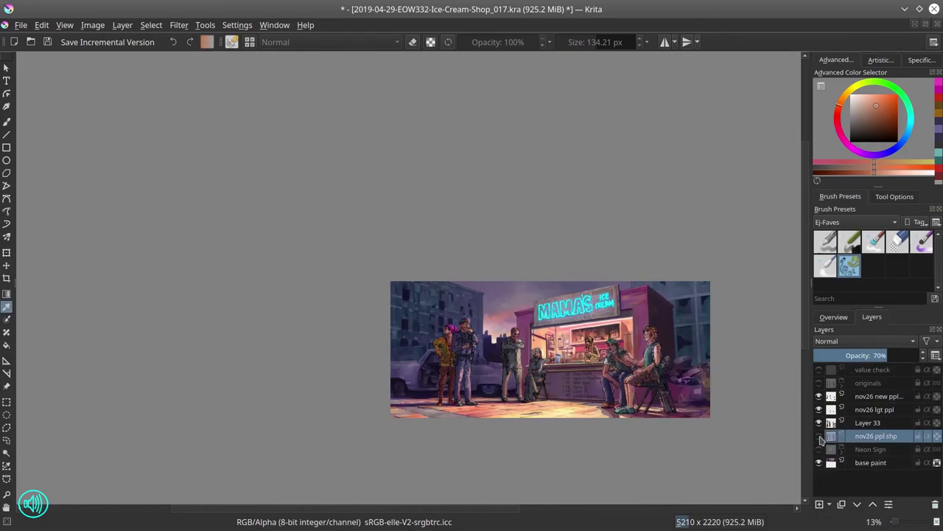
pyautogui.keyDown('shift'); pyautogui.click(819, 435); pyautogui.keyUp('shift')
pyautogui.scroll(8, 420, 447)
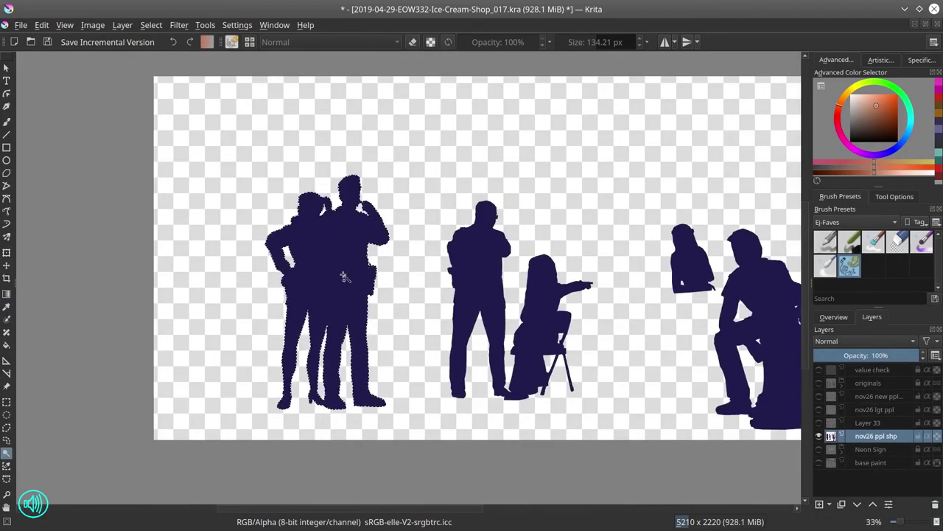
pyautogui.scroll(-5, 431, 356)
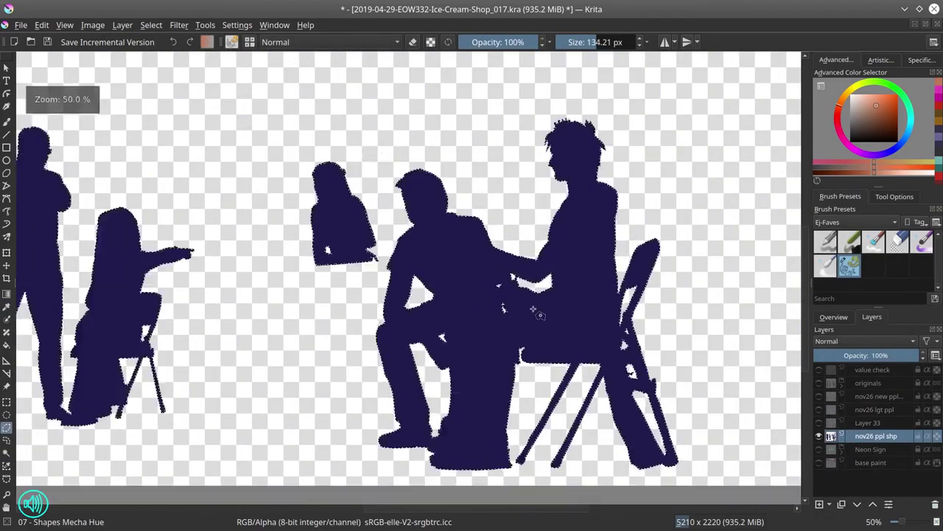
pyautogui.click(867, 422)
pyautogui.click(819, 423)
# Add a Multiply layer and paint darker shading over the officer and the seated figure
pyautogui.click(42, 25)
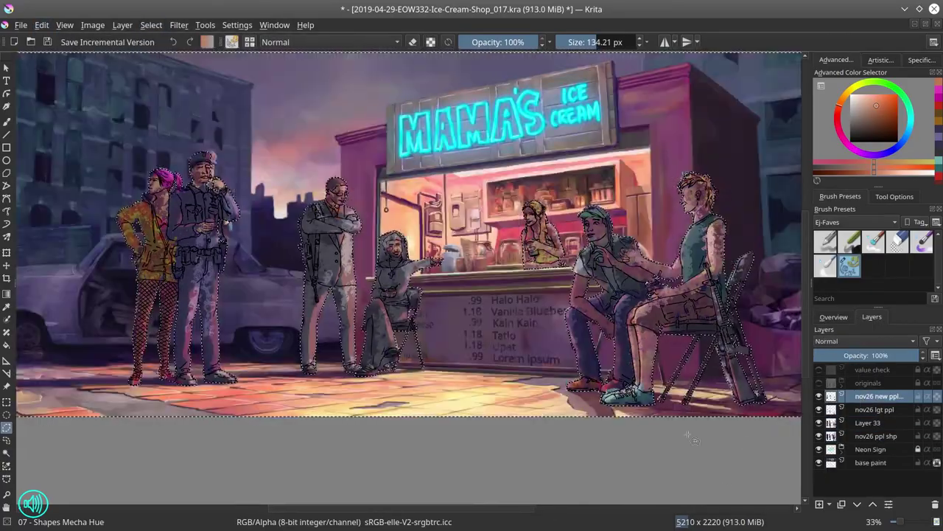
pyautogui.click(151, 26)
pyautogui.click(74, 85)
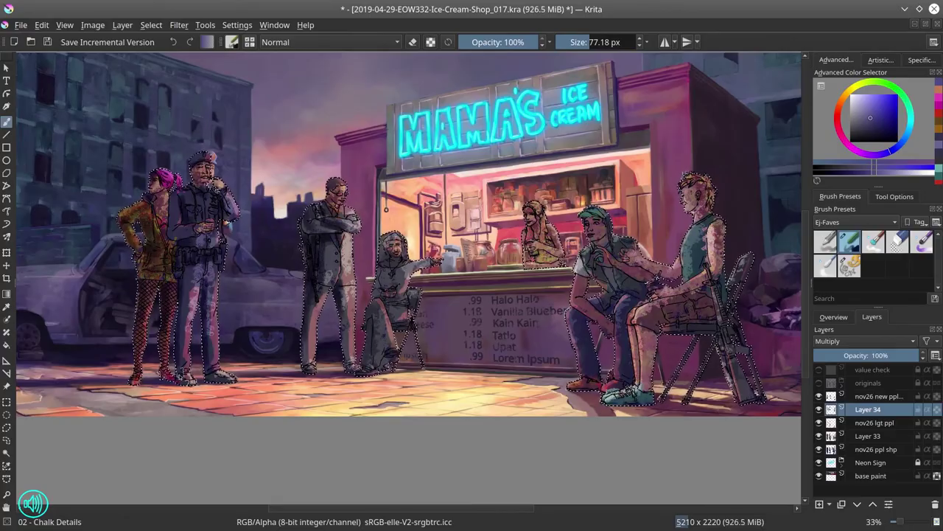
pyautogui.moveTo(202, 280); pyautogui.dragTo(202, 366)
pyautogui.moveTo(214, 177); pyautogui.dragTo(221, 317)
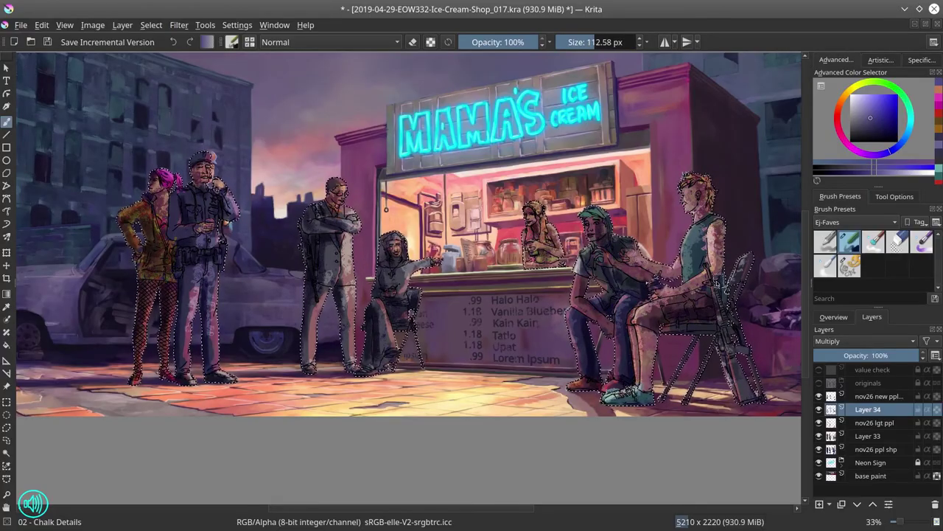
# Duplicate the shading layer as a Color Dodge layer, clear the selection, and select the base paint layer
pyautogui.hotkey('ctrl', 'j')
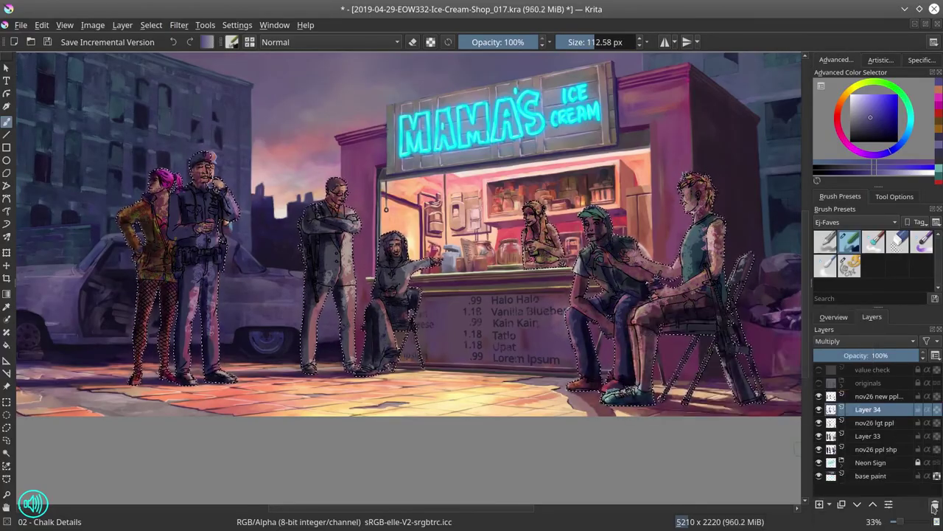
pyautogui.press('-')
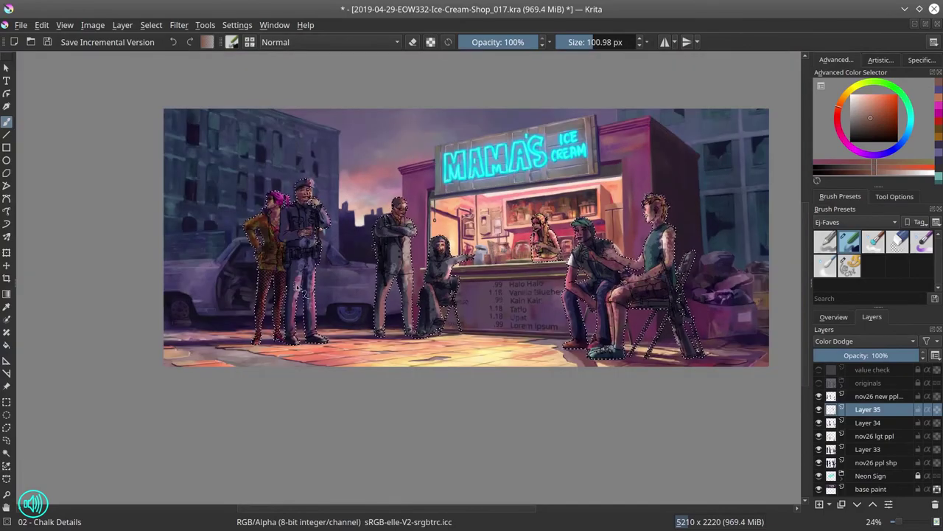
pyautogui.hotkey('ctrl', 'shift', 'a')
pyautogui.click(871, 489)
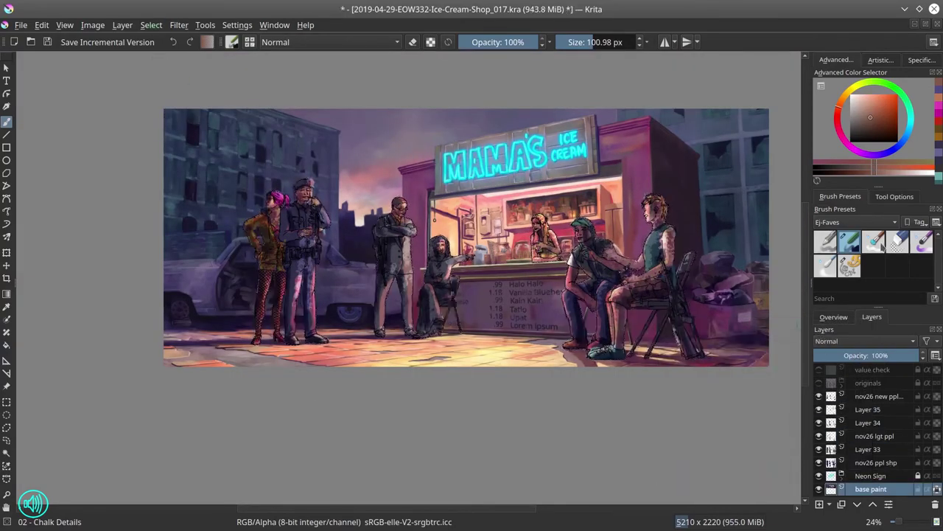
pyautogui.click(875, 243)
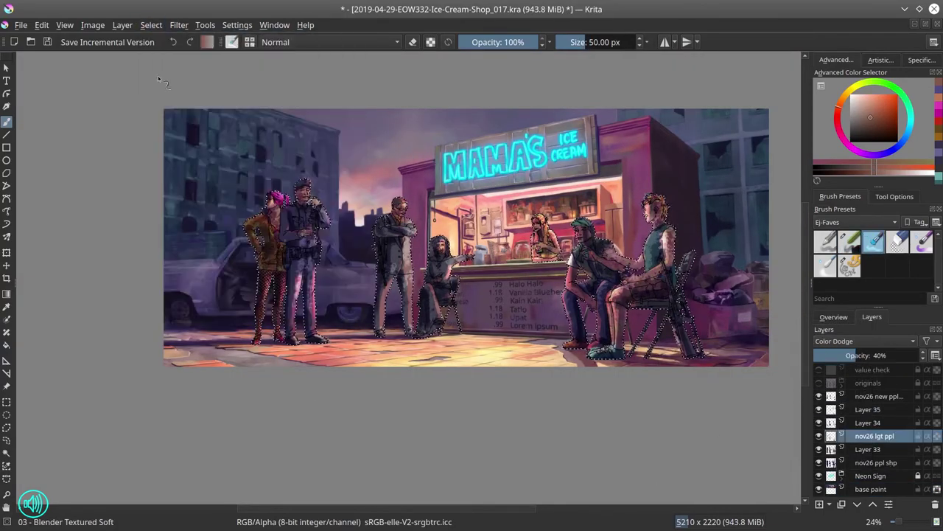
# Add a filter mask and a curves colour adjustment filter layer, then reshape its tone curve
pyautogui.click(822, 504)
pyautogui.click(855, 442)
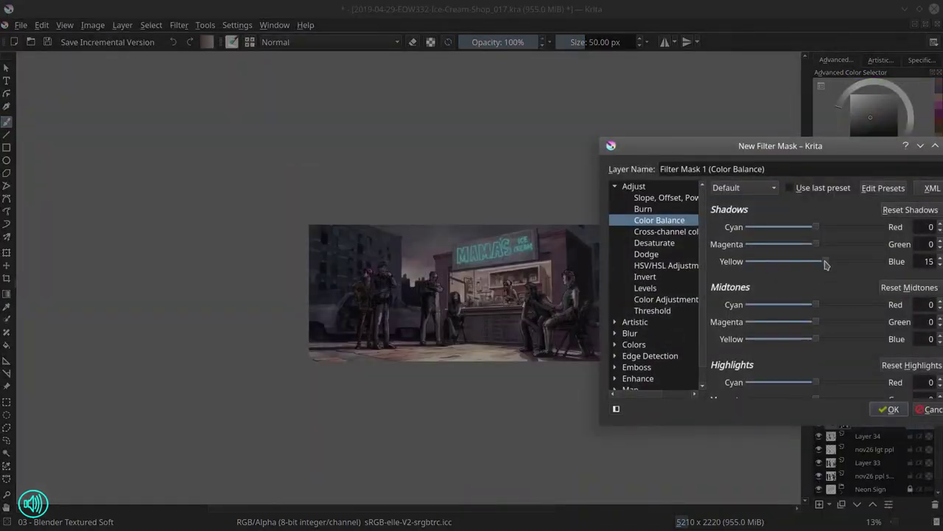
pyautogui.scroll(-3, 823, 261)
pyautogui.click(889, 409)
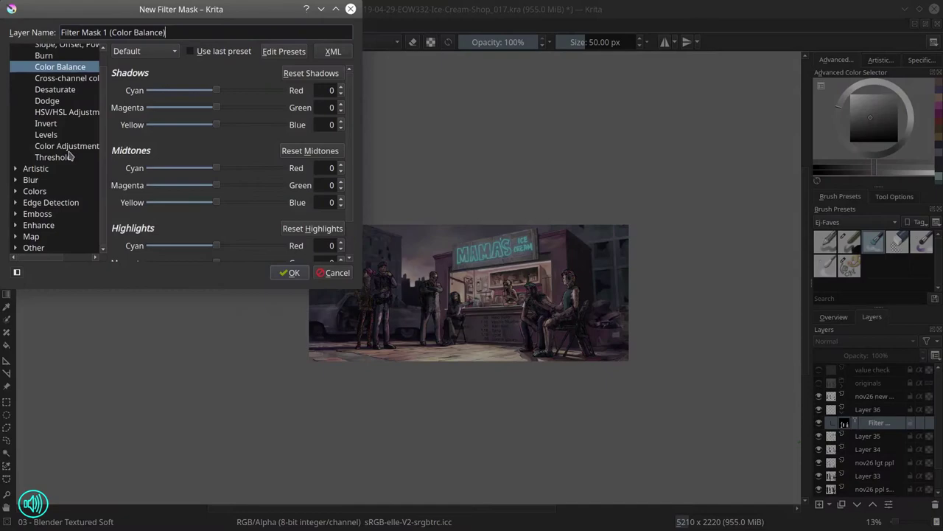
pyautogui.click(66, 147)
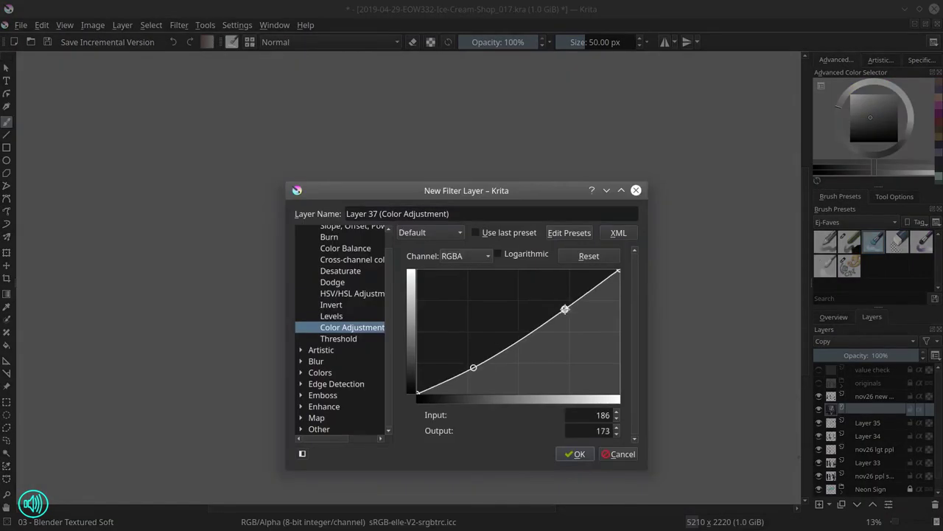
pyautogui.press('Return')
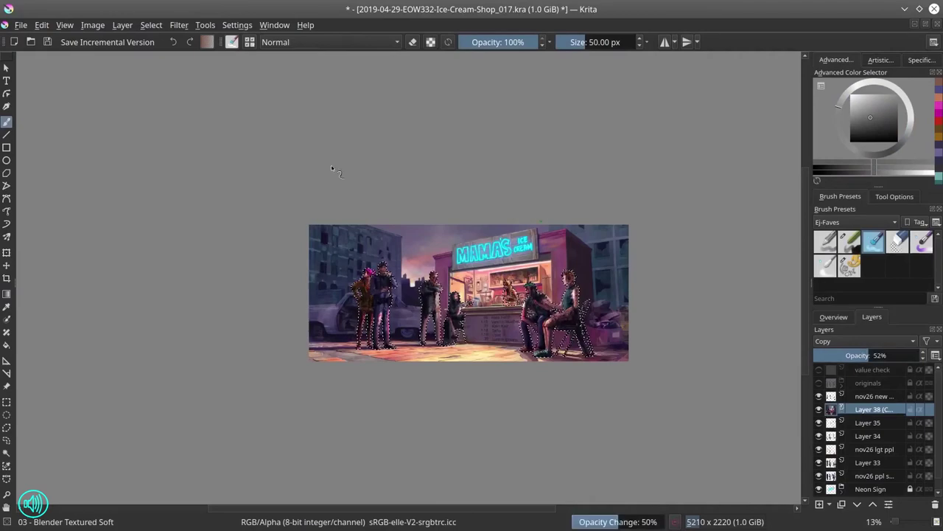
pyautogui.moveTo(877, 355); pyautogui.dragTo(845, 355)
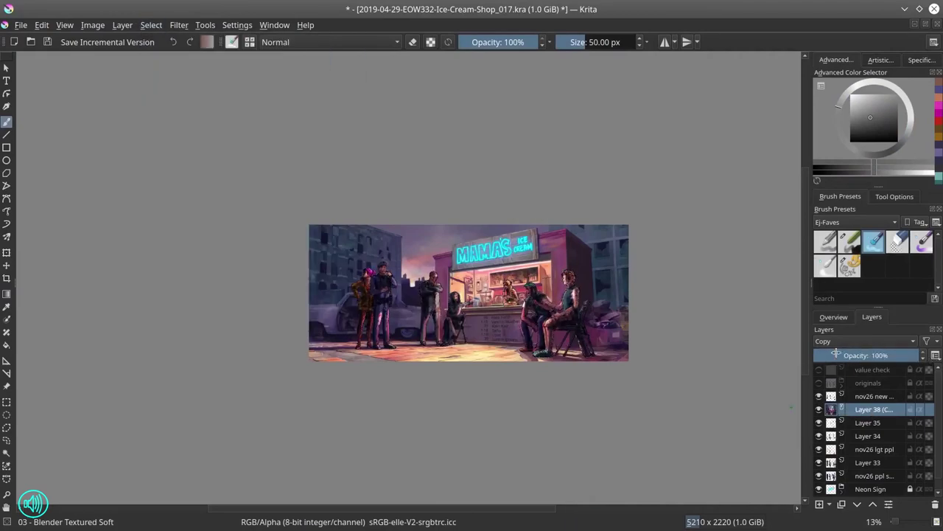
pyautogui.click(834, 317)
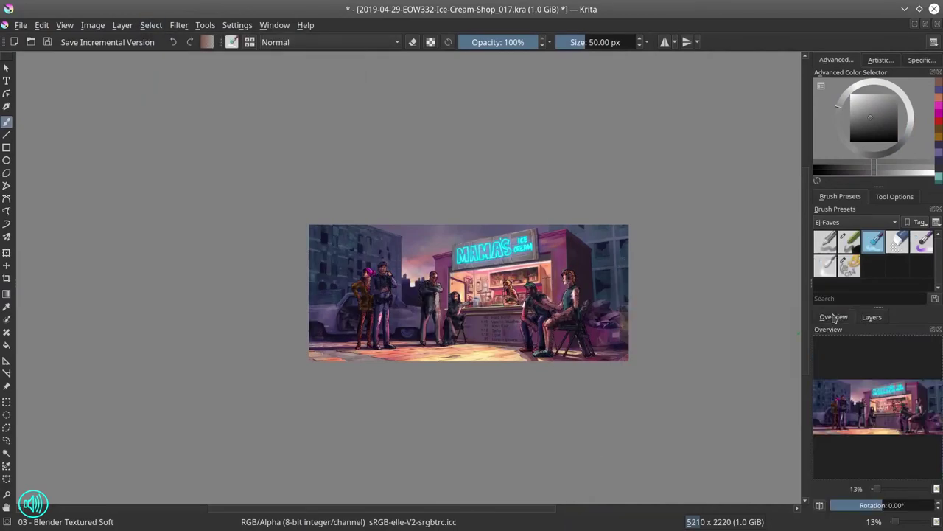
pyautogui.scroll(3, 573, 377)
pyautogui.scroll(-1, 572, 377)
pyautogui.click(872, 317)
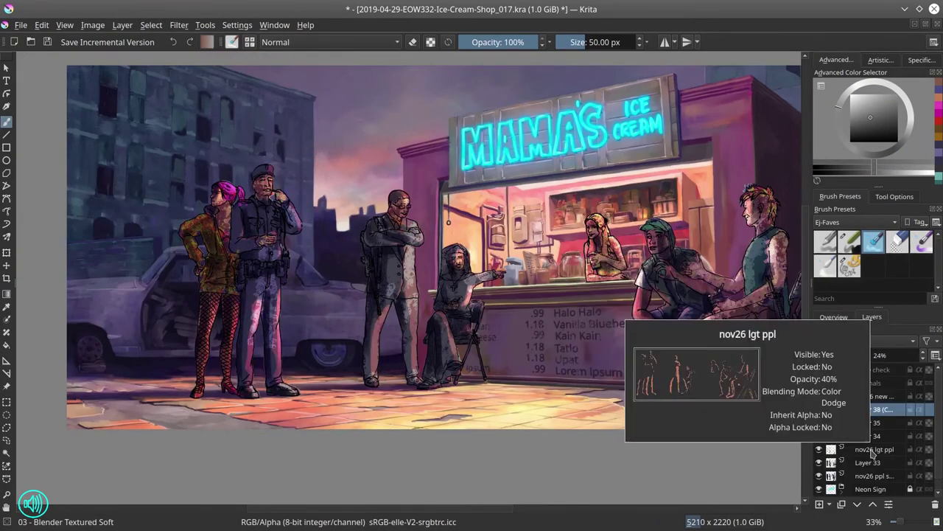
# Shift the hue of the nov26 lgt ppl lighting layer to -103
pyautogui.click(874, 450)
pyautogui.hotkey('ctrl', 'u')
pyautogui.moveTo(465, 213); pyautogui.dragTo(423, 214)
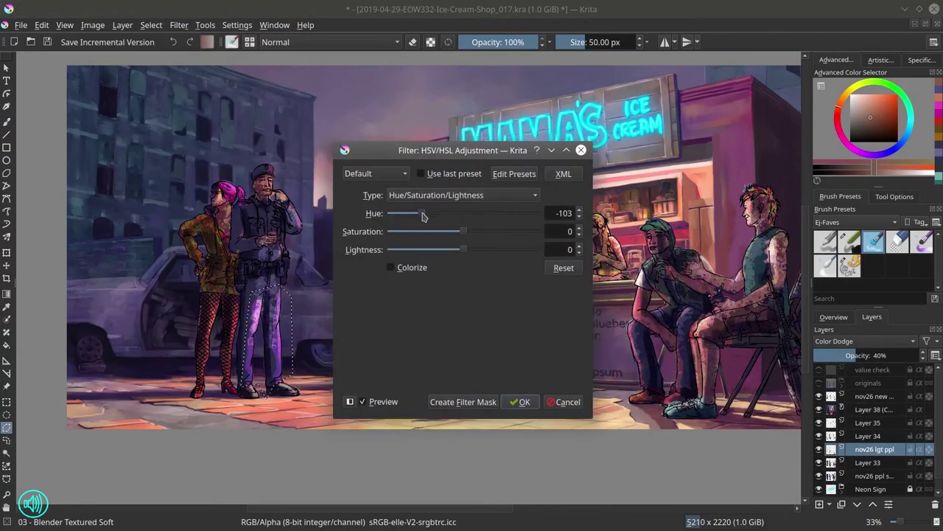
pyautogui.press('Escape')
pyautogui.click(151, 25)
# Hue-shift the coloured figures on Layer 33, zoomed in on the pink-haired woman and officer
pyautogui.click(126, 52)
pyautogui.press('pagedown')
pyautogui.scroll(4, 213, 160)
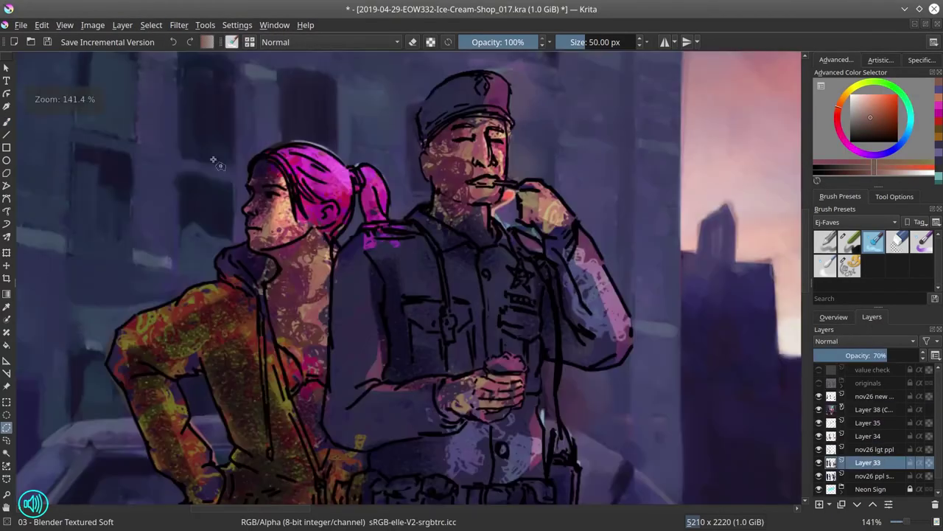
pyautogui.hotkey('ctrl', 'u')
pyautogui.press('Escape')
pyautogui.scroll(-4, 343, 226)
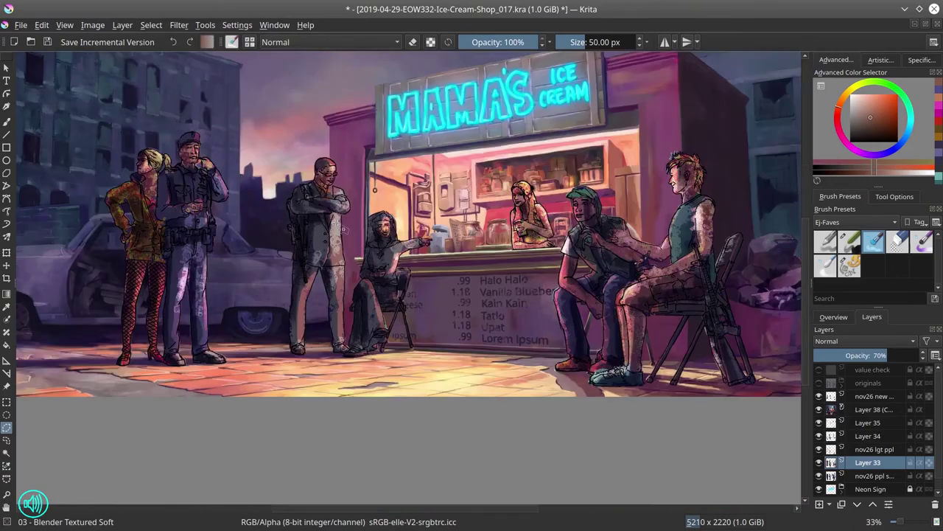
# Add a new paint layer with the brush ready and save Ice-Cream-Shop_017.kra
pyautogui.press('Insert')
pyautogui.press('b')
pyautogui.hotkey('ctrl', 's')
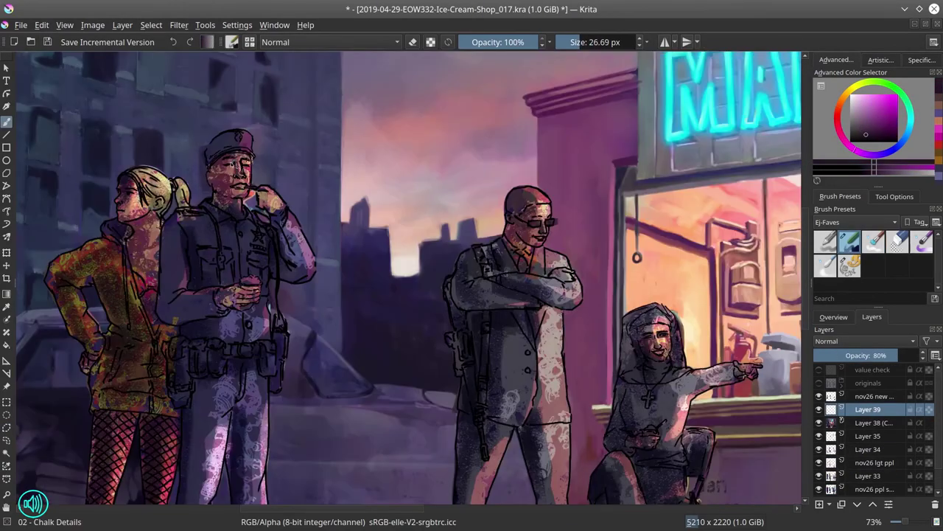
pyautogui.press('pageup')
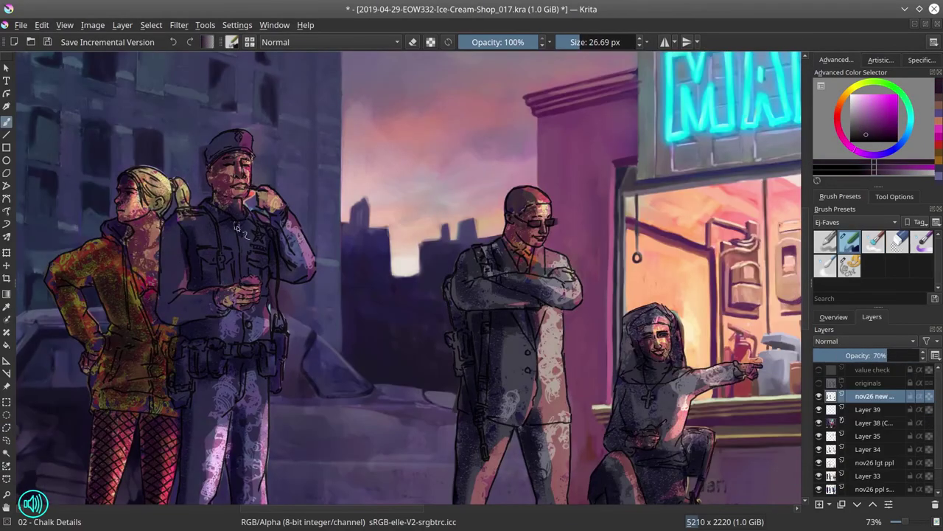
pyautogui.hotkey('ctrl', 's')
pyautogui.scroll(-4, 238, 227)
pyautogui.scroll(-3, 383, 361)
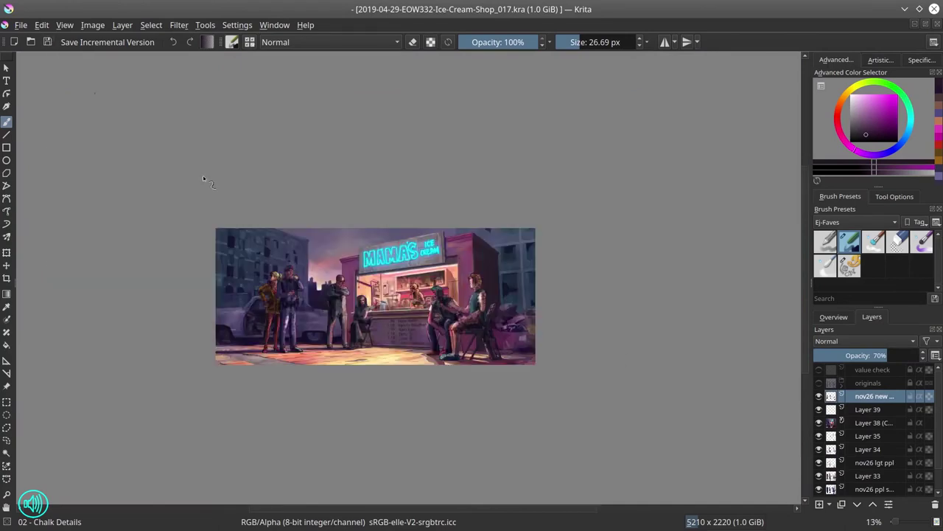
# Save incremental version Ice-Cream-Shop_018.kra and adjust the figures' curves, lowering the top and raising midtones
pyautogui.hotkey('ctrl', 'alt', 's')
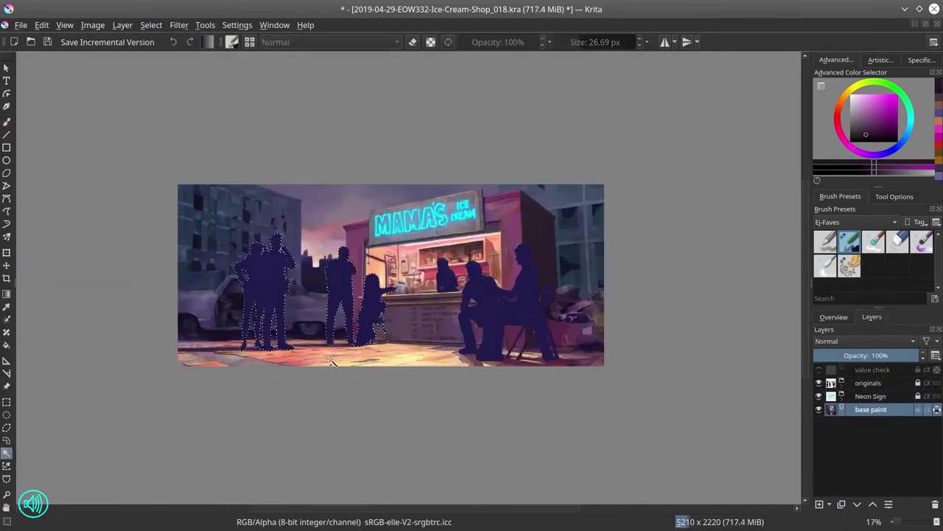
pyautogui.hotkey('ctrl', 'm')
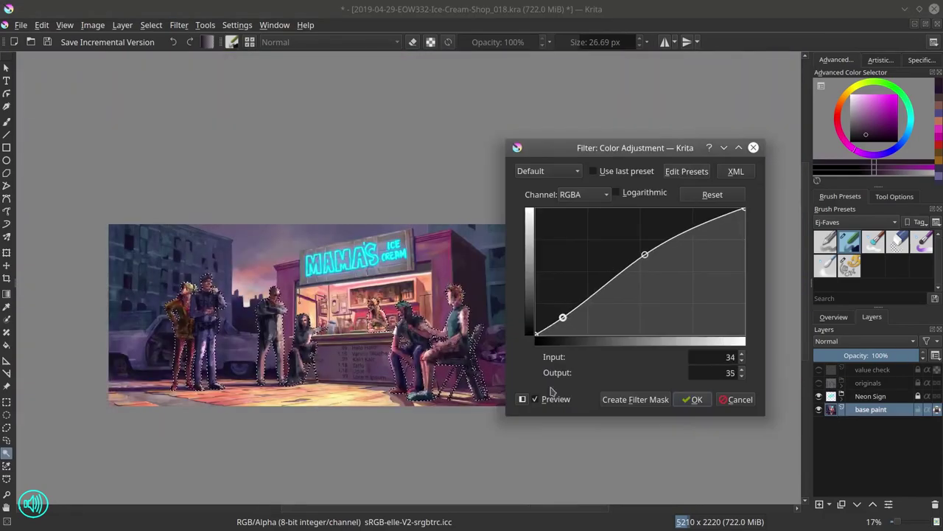
pyautogui.moveTo(743, 211); pyautogui.dragTo(743, 215)
pyautogui.click(712, 195)
pyautogui.moveTo(644, 254); pyautogui.dragTo(644, 261)
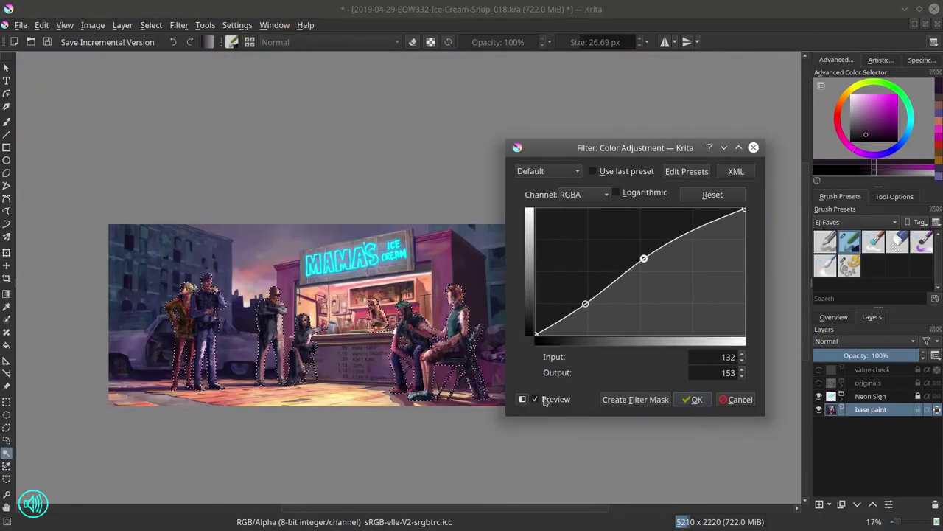
pyautogui.press('Return')
# Apply a colour balance adjustment to the figures, adding a point to the tone curve
pyautogui.hotkey('ctrl', 'b')
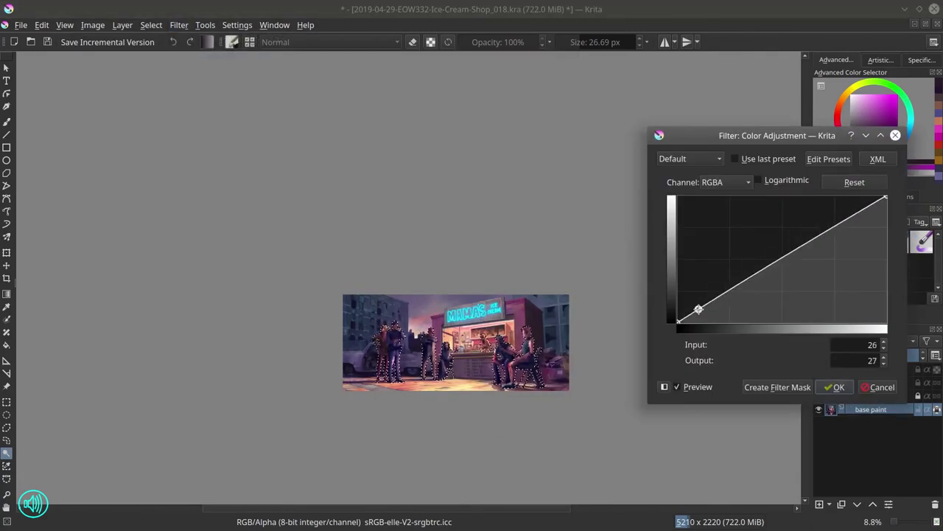
pyautogui.click(802, 242)
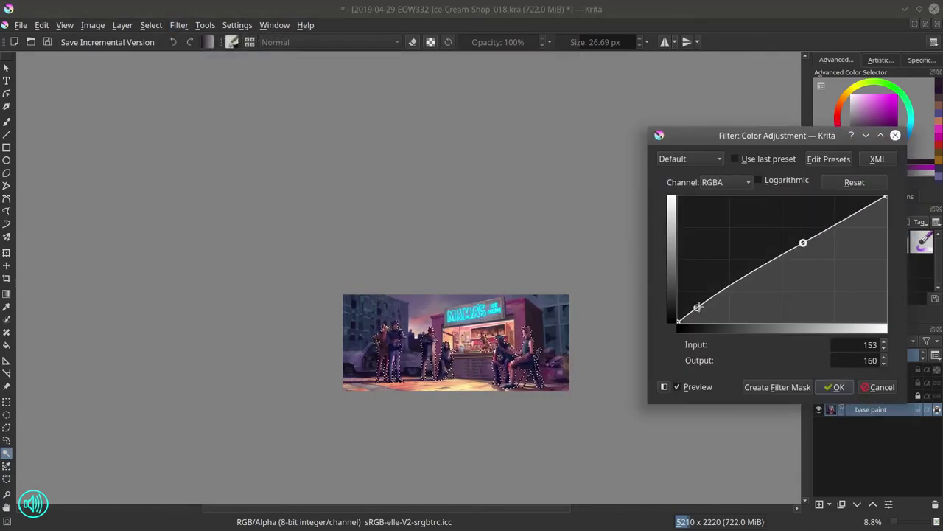
pyautogui.press('Return')
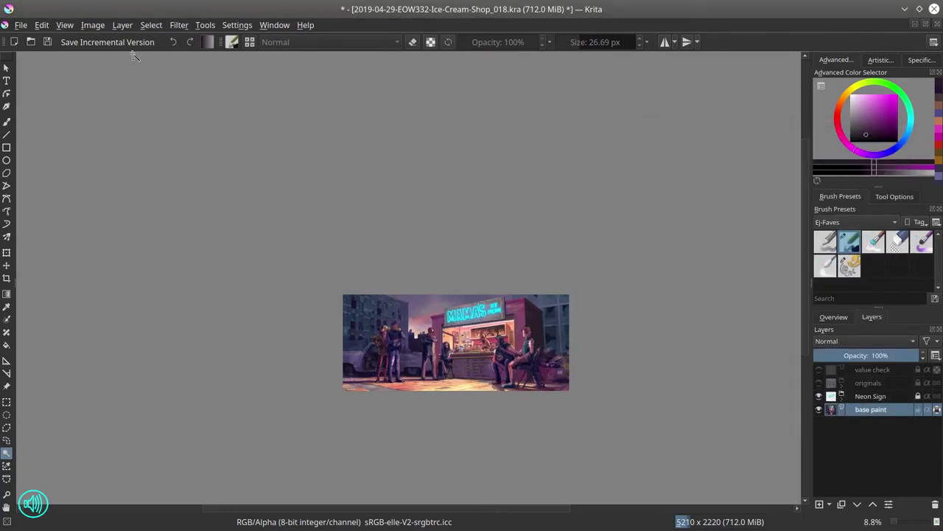
# With Blender Textured Soft, smooth the girl's patterned neck and arm and paint strands down her hair
pyautogui.click(874, 241)
pyautogui.scroll(10, 372, 239)
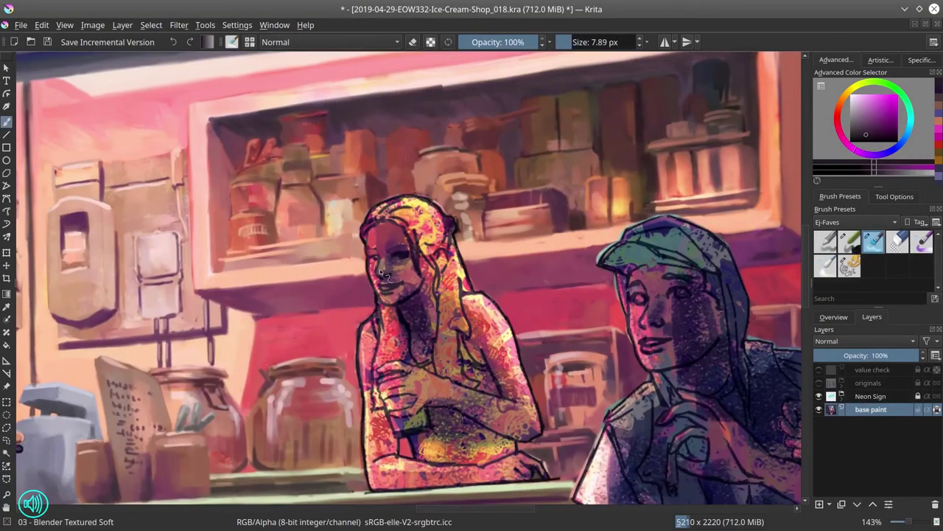
pyautogui.moveTo(393, 288)
pyautogui.mouseDown()
pyautogui.moveTo(378, 363)
pyautogui.moveTo(400, 369)
pyautogui.moveTo(406, 347)
pyautogui.moveTo(353, 367)
pyautogui.moveTo(418, 325)
pyautogui.mouseUp()
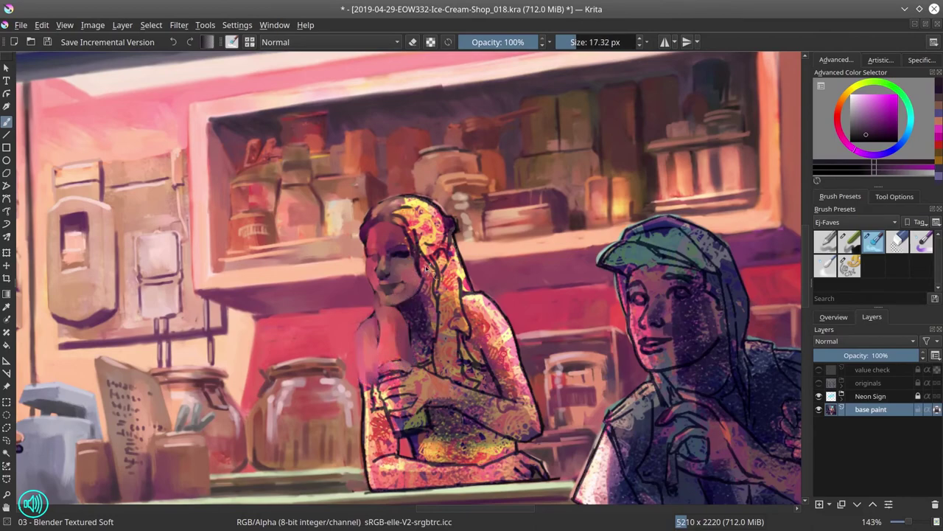
pyautogui.moveTo(426, 269)
pyautogui.mouseDown()
pyautogui.moveTo(392, 221)
pyautogui.moveTo(365, 383)
pyautogui.mouseUp()
# Clear the selection and cover the girl's patterned shoulders with soft hair strokes
pyautogui.click(834, 317)
pyautogui.click(849, 241)
pyautogui.click(151, 24)
pyautogui.click(167, 56)
pyautogui.press('/')
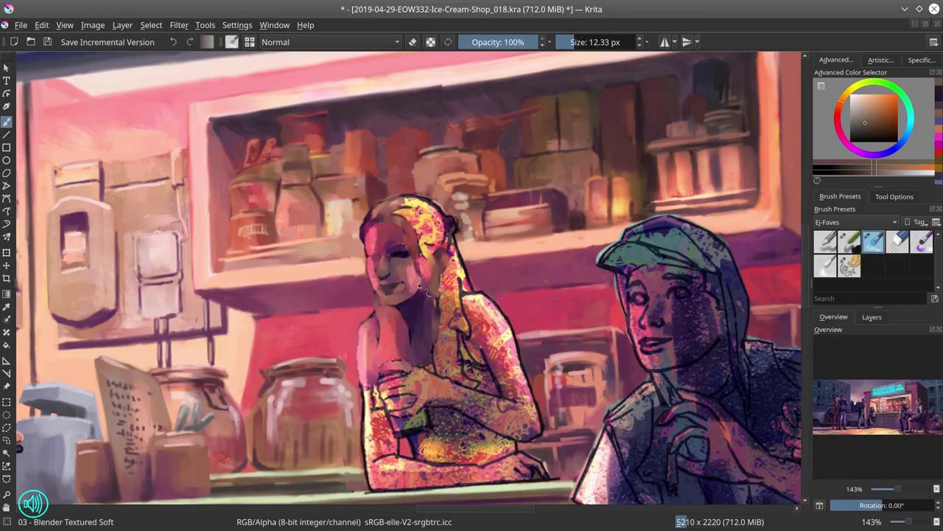
pyautogui.press(']')
pyautogui.moveTo(445, 372)
pyautogui.mouseDown()
pyautogui.moveTo(460, 281)
pyautogui.moveTo(509, 354)
pyautogui.mouseUp()
pyautogui.press('[')
pyautogui.moveTo(516, 302); pyautogui.dragTo(466, 361)
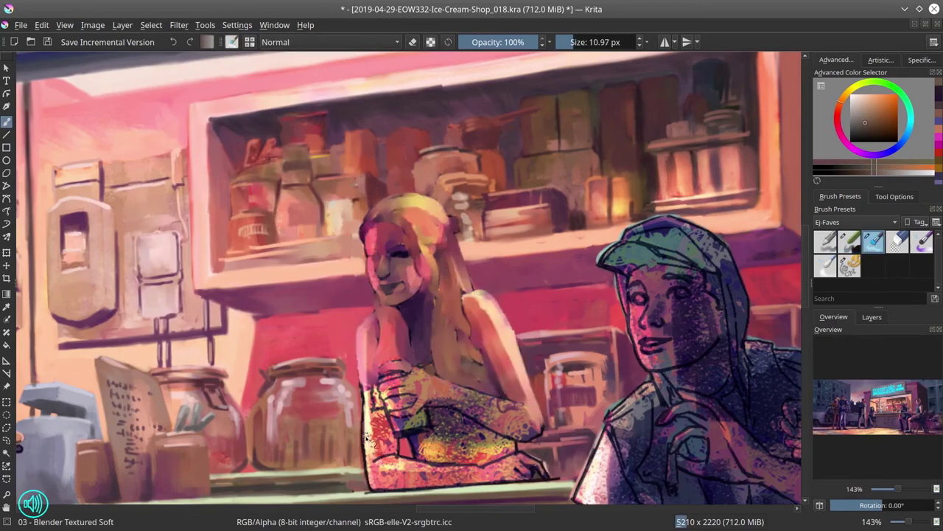
# Smooth the left edge of the girl's arm with skin tone and save the painting
pyautogui.moveTo(366, 436); pyautogui.dragTo(377, 376)
pyautogui.press(']')
pyautogui.moveTo(369, 413); pyautogui.dragTo(388, 438)
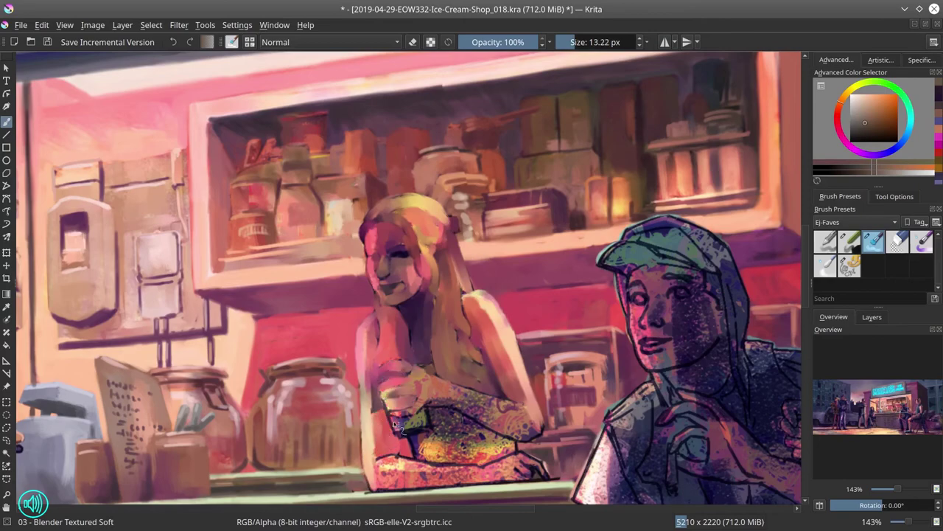
pyautogui.hotkey('ctrl', 's')
pyautogui.scroll(-5, 469, 406)
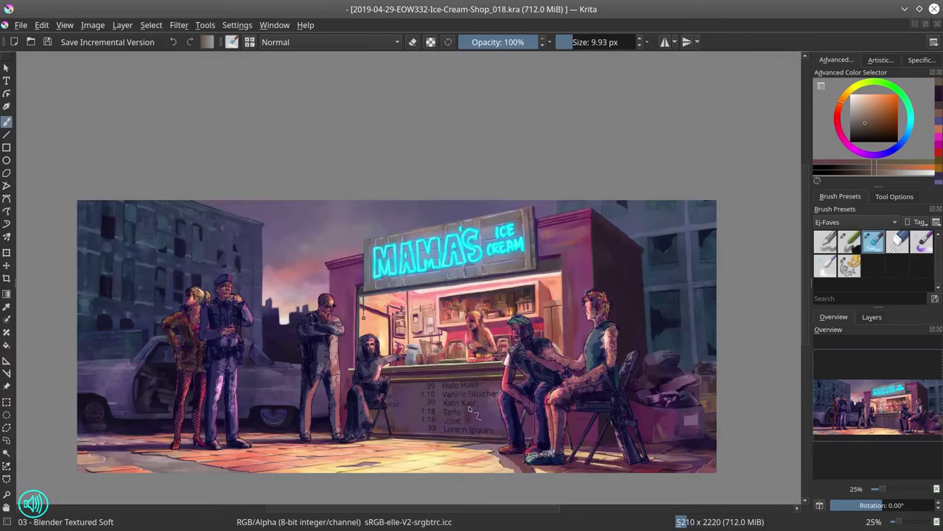
pyautogui.scroll(6, 469, 406)
# Add chalk texture on the counter, then blend the girl's arms, lap and counter into soft brown-orange strokes
pyautogui.press('/')
pyautogui.moveTo(402, 401); pyautogui.dragTo(516, 391)
pyautogui.press('/')
pyautogui.moveTo(407, 325)
pyautogui.mouseDown()
pyautogui.moveTo(506, 374)
pyautogui.moveTo(563, 365)
pyautogui.mouseUp()
pyautogui.moveTo(434, 384); pyautogui.dragTo(501, 383)
pyautogui.moveTo(409, 406); pyautogui.dragTo(497, 412)
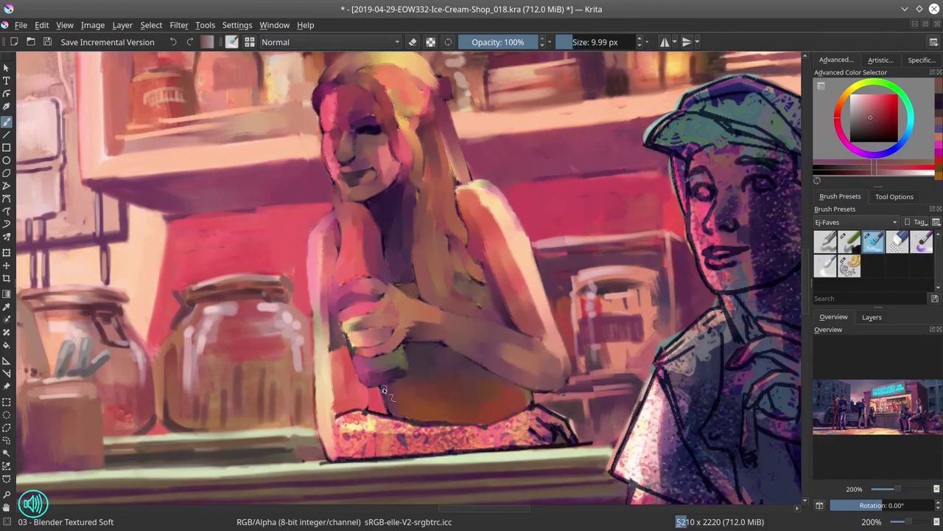
pyautogui.moveTo(339, 424); pyautogui.dragTo(487, 424)
pyautogui.moveTo(324, 446)
pyautogui.mouseDown()
pyautogui.moveTo(500, 430)
pyautogui.moveTo(571, 420)
pyautogui.mouseUp()
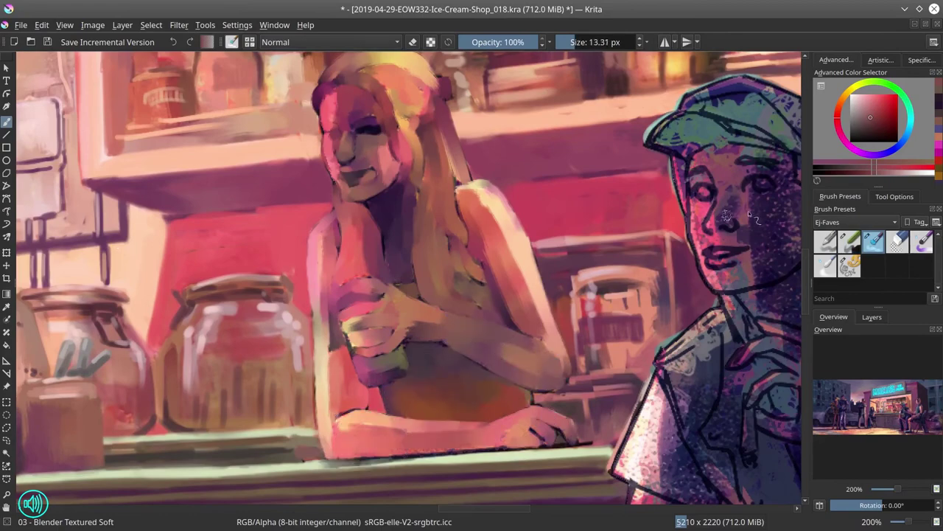
# Sample a light greyish blue from the painting and switch to the Chalk Details brush
pyautogui.press('/')
pyautogui.scroll(-5, 571, 413)
pyautogui.keyDown('ctrl'); pyautogui.click(248, 304); pyautogui.keyUp('ctrl')
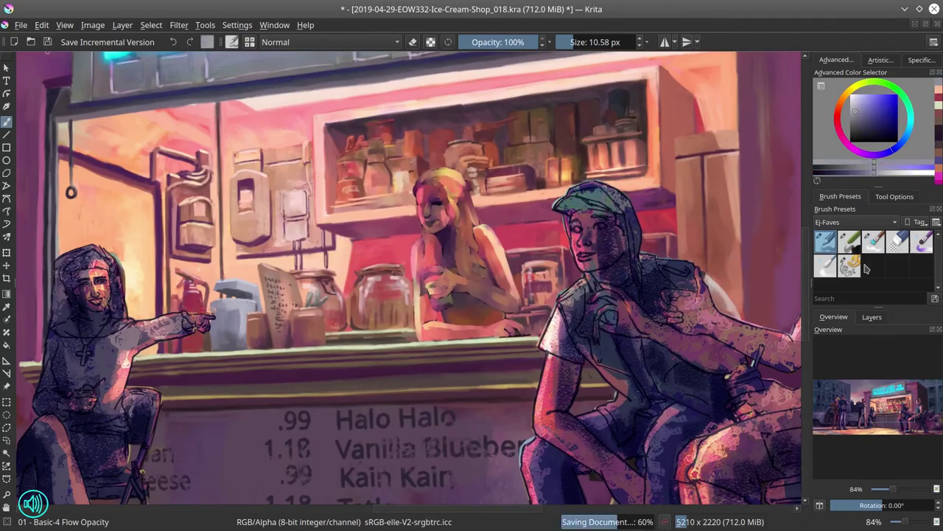
pyautogui.press('/')
# With Blender Textured Soft, repaint the nun's hood, face, lap hand lines and torso in dark soft strokes
pyautogui.press('.')
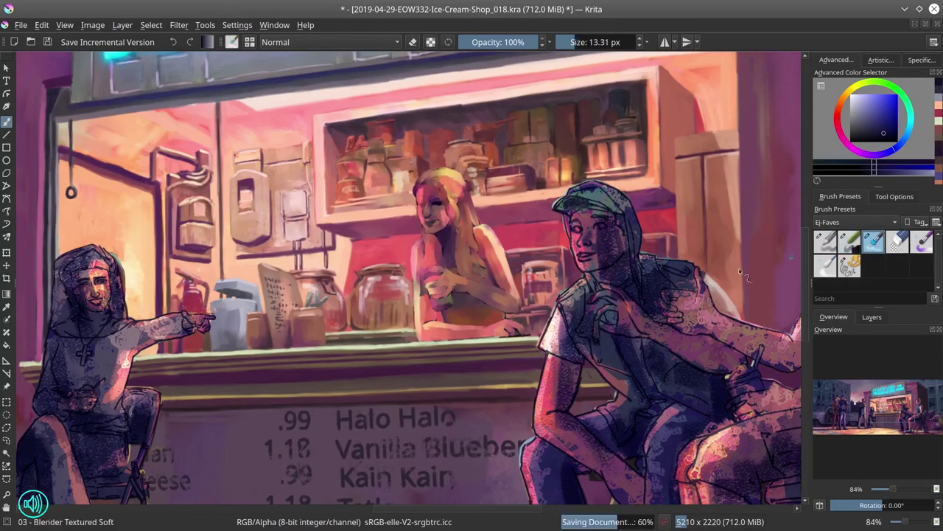
pyautogui.scroll(2, 411, 210)
pyautogui.moveTo(440, 230)
pyautogui.mouseDown()
pyautogui.moveTo(376, 235)
pyautogui.moveTo(430, 273)
pyautogui.moveTo(408, 297)
pyautogui.moveTo(460, 268)
pyautogui.moveTo(366, 317)
pyautogui.mouseUp()
pyautogui.moveTo(451, 318)
pyautogui.mouseDown()
pyautogui.moveTo(365, 227)
pyautogui.moveTo(362, 208)
pyautogui.moveTo(384, 258)
pyautogui.moveTo(350, 365)
pyautogui.mouseUp()
pyautogui.moveTo(390, 411); pyautogui.dragTo(354, 417)
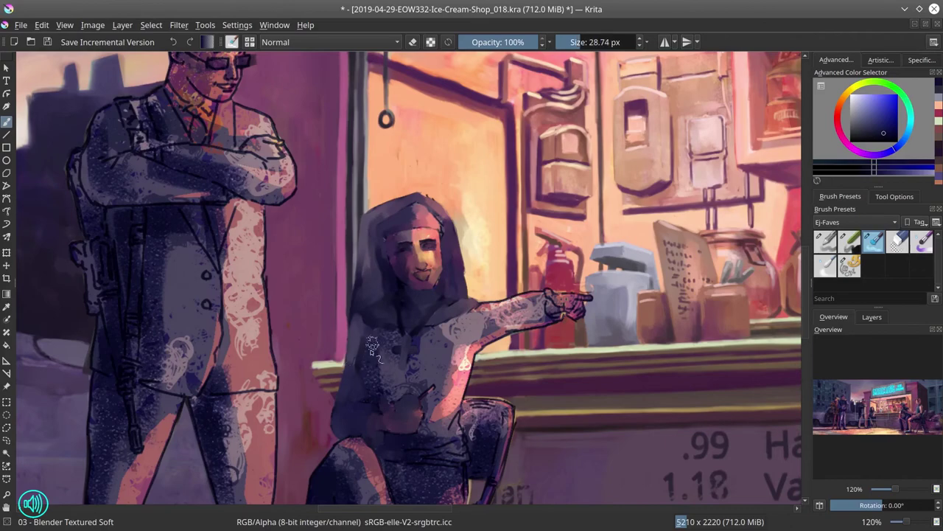
pyautogui.moveTo(372, 346); pyautogui.dragTo(413, 398)
pyautogui.moveTo(571, 317)
pyautogui.mouseDown()
pyautogui.moveTo(480, 336)
pyautogui.moveTo(423, 406)
pyautogui.moveTo(431, 417)
pyautogui.moveTo(448, 365)
pyautogui.moveTo(457, 420)
pyautogui.moveTo(479, 352)
pyautogui.moveTo(499, 465)
pyautogui.mouseUp()
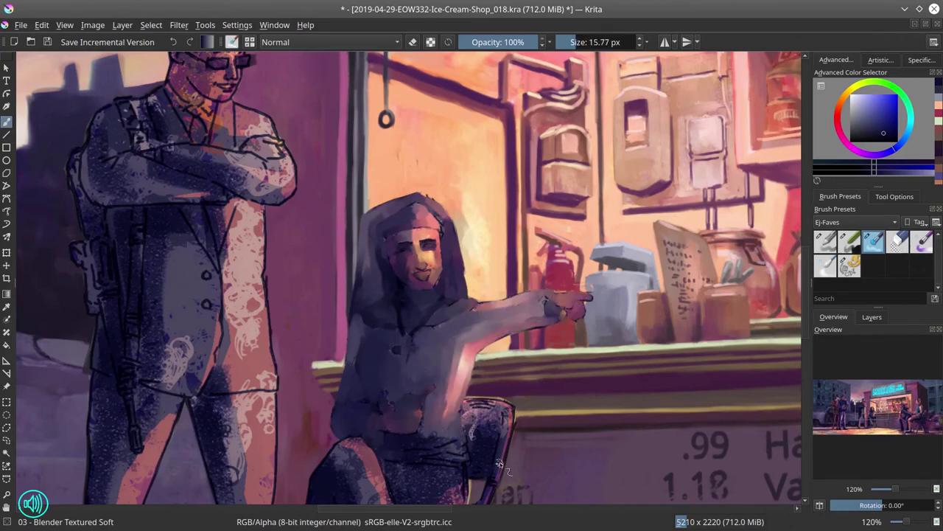
# Cover the nun's sparkly skirt, legs and feet with dark paint
pyautogui.scroll(-3, 499, 464)
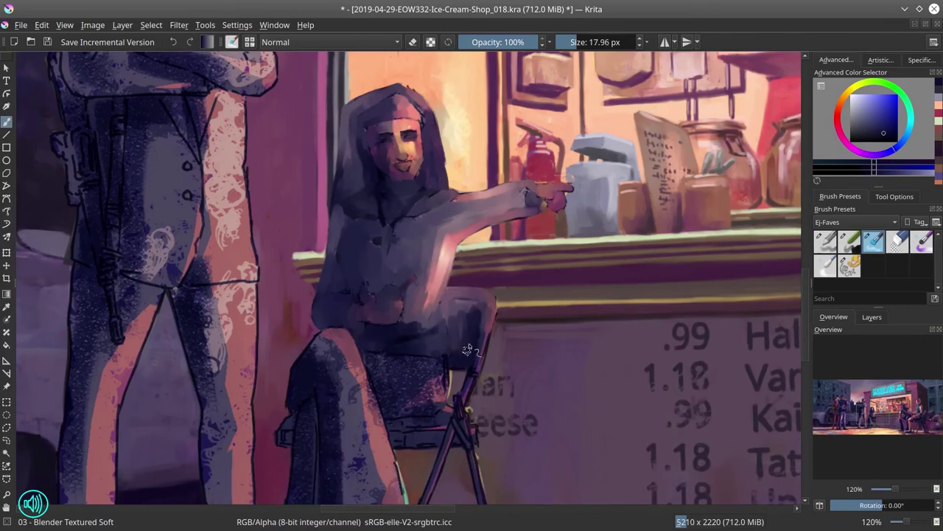
pyautogui.moveTo(366, 359)
pyautogui.mouseDown()
pyautogui.moveTo(408, 397)
pyautogui.moveTo(435, 402)
pyautogui.mouseUp()
pyautogui.scroll(-3, 505, 274)
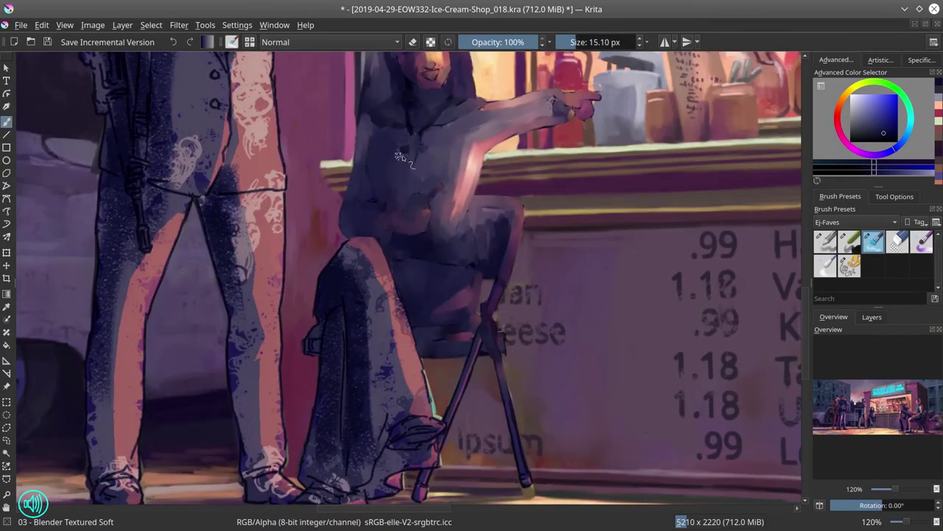
pyautogui.scroll(-2, 373, 319)
pyautogui.moveTo(357, 217); pyautogui.dragTo(368, 302)
pyautogui.moveTo(394, 184); pyautogui.dragTo(431, 347)
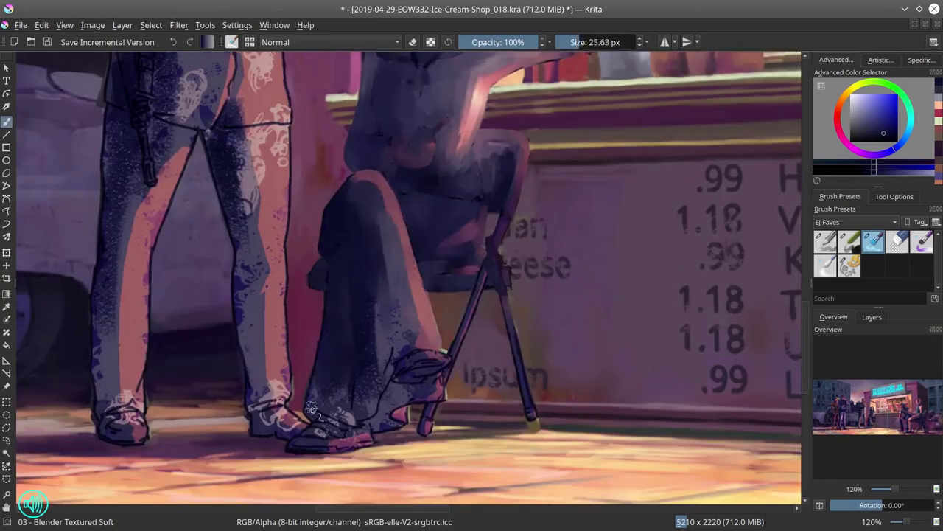
pyautogui.moveTo(324, 376)
pyautogui.mouseDown()
pyautogui.moveTo(313, 444)
pyautogui.moveTo(431, 383)
pyautogui.mouseUp()
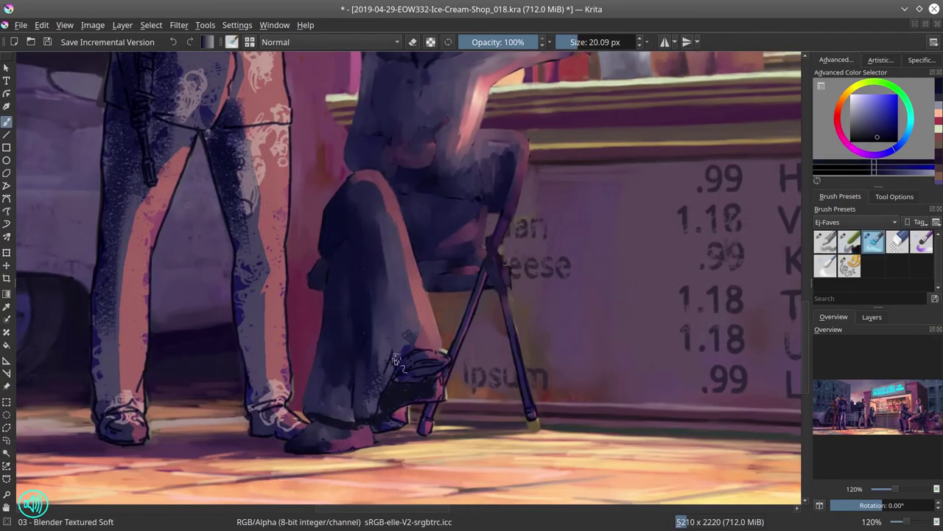
# Fade the front and back chair legs into the counter, then save the painting
pyautogui.moveTo(456, 348); pyautogui.dragTo(486, 269)
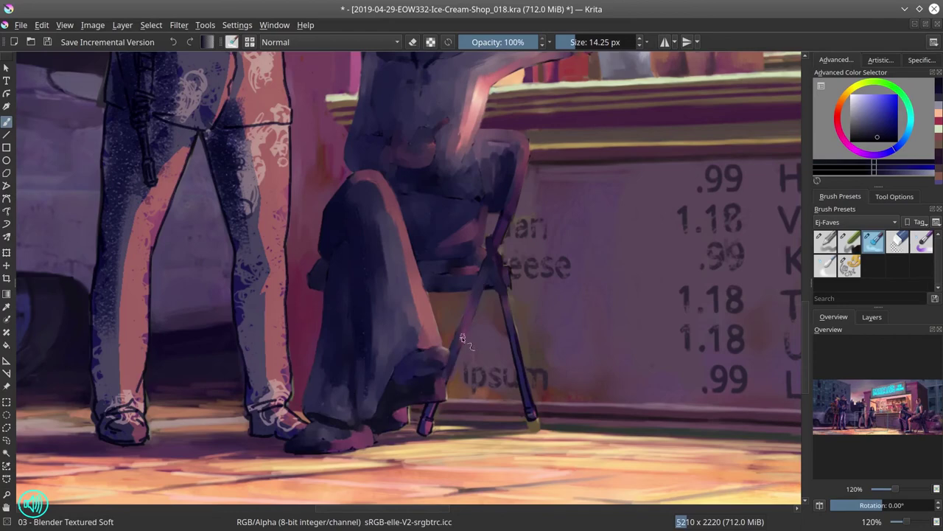
pyautogui.press(']')
pyautogui.moveTo(502, 300); pyautogui.dragTo(526, 407)
pyautogui.click(47, 44)
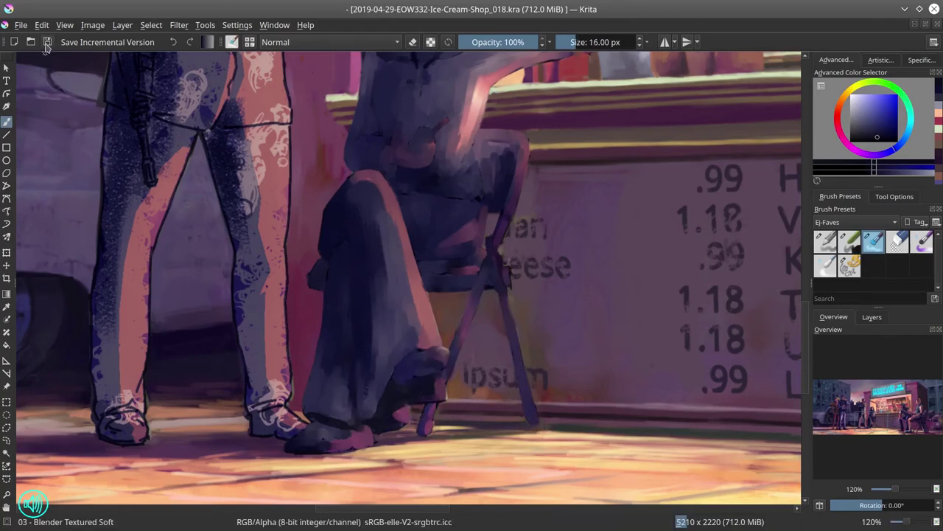
# Touch up the chair under the nun and soften the sunglasses man's head and crossed forearm
pyautogui.moveTo(506, 272); pyautogui.dragTo(460, 214)
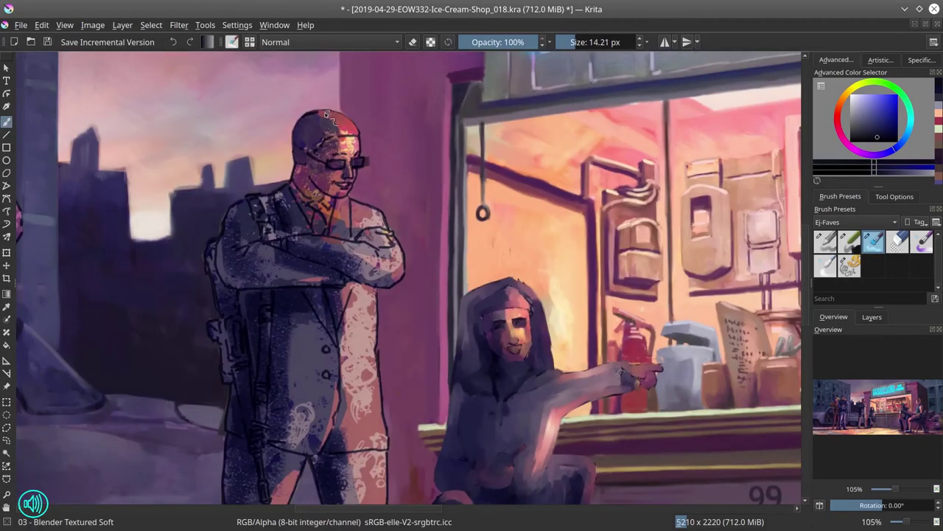
pyautogui.moveTo(325, 118)
pyautogui.mouseDown()
pyautogui.moveTo(350, 156)
pyautogui.moveTo(342, 194)
pyautogui.moveTo(299, 171)
pyautogui.moveTo(320, 215)
pyautogui.moveTo(304, 229)
pyautogui.moveTo(260, 219)
pyautogui.moveTo(225, 228)
pyautogui.moveTo(227, 299)
pyautogui.moveTo(204, 260)
pyautogui.mouseUp()
pyautogui.moveTo(251, 292)
pyautogui.mouseDown()
pyautogui.moveTo(239, 253)
pyautogui.moveTo(274, 256)
pyautogui.moveTo(266, 280)
pyautogui.moveTo(248, 233)
pyautogui.mouseUp()
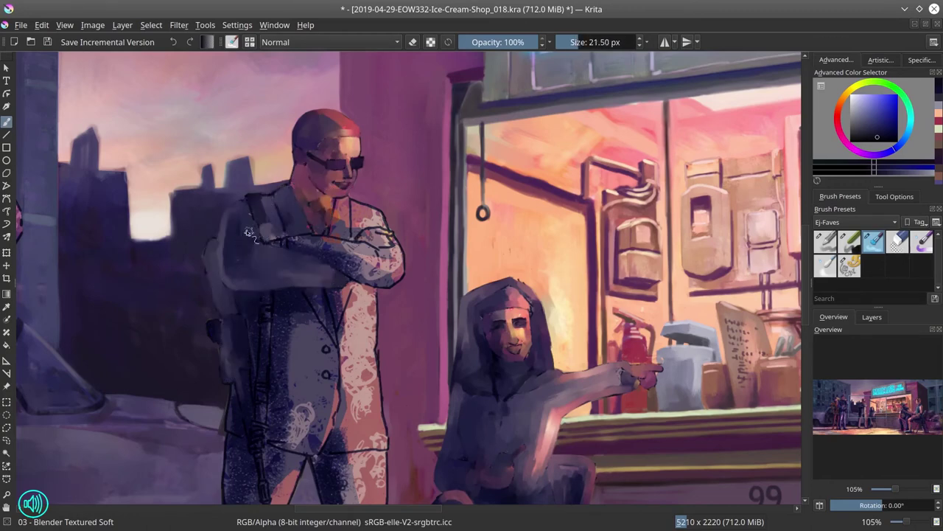
# Smooth the sunglasses man's upper chest and speckled forearm in grey, then save
pyautogui.moveTo(303, 226)
pyautogui.mouseDown()
pyautogui.moveTo(334, 233)
pyautogui.moveTo(380, 218)
pyautogui.moveTo(358, 225)
pyautogui.mouseUp()
pyautogui.moveTo(263, 243)
pyautogui.mouseDown()
pyautogui.moveTo(391, 268)
pyautogui.moveTo(402, 258)
pyautogui.mouseUp()
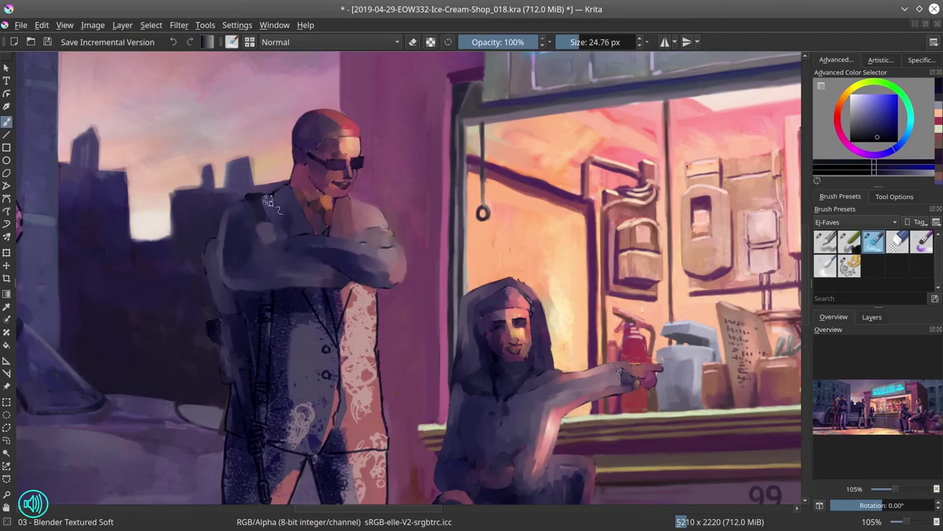
pyautogui.press('2')
pyautogui.click(46, 43)
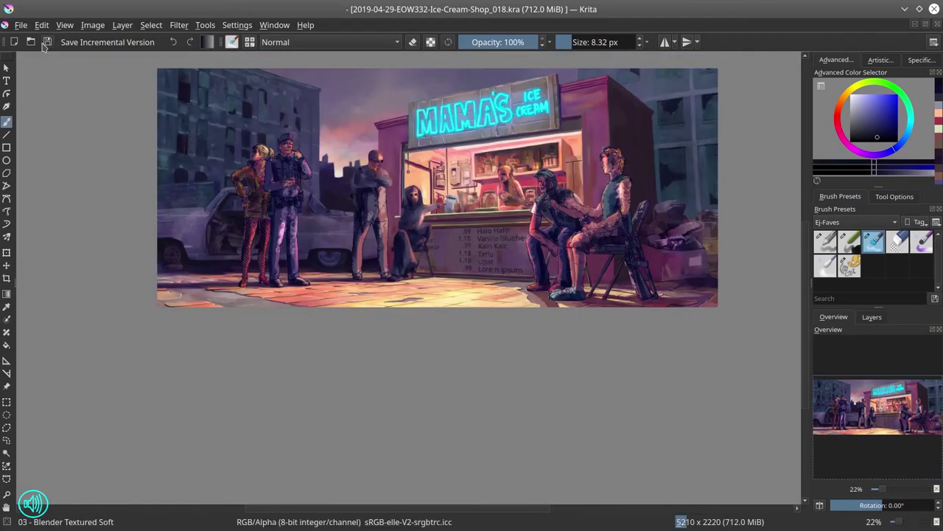
# Repaint his jacket and both trouser legs grey, hiding the lace pattern
pyautogui.scroll(8, 374, 183)
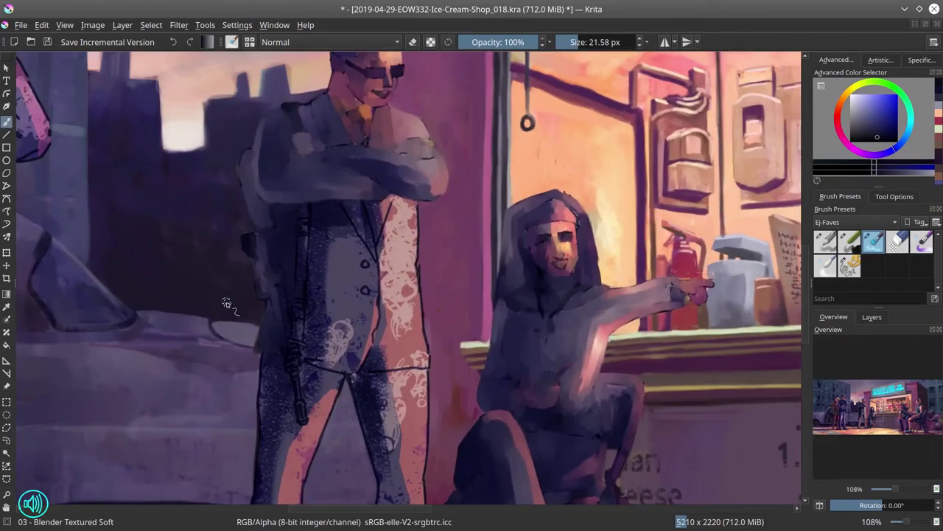
pyautogui.moveTo(307, 415)
pyautogui.mouseDown()
pyautogui.moveTo(324, 265)
pyautogui.moveTo(361, 332)
pyautogui.moveTo(343, 243)
pyautogui.moveTo(386, 313)
pyautogui.moveTo(405, 221)
pyautogui.moveTo(423, 346)
pyautogui.moveTo(416, 405)
pyautogui.moveTo(394, 217)
pyautogui.mouseUp()
pyautogui.moveTo(250, 339)
pyautogui.mouseDown()
pyautogui.moveTo(299, 211)
pyautogui.moveTo(266, 391)
pyautogui.moveTo(243, 346)
pyautogui.moveTo(235, 442)
pyautogui.moveTo(272, 472)
pyautogui.mouseUp()
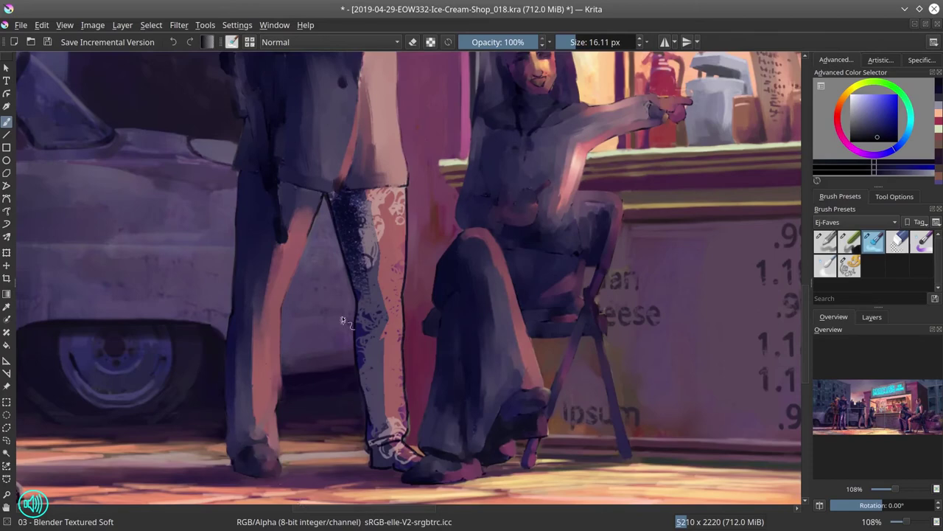
pyautogui.moveTo(342, 321)
pyautogui.mouseDown()
pyautogui.moveTo(355, 267)
pyautogui.moveTo(395, 203)
pyautogui.moveTo(402, 406)
pyautogui.moveTo(412, 407)
pyautogui.moveTo(412, 440)
pyautogui.moveTo(375, 301)
pyautogui.moveTo(356, 304)
pyautogui.moveTo(379, 455)
pyautogui.moveTo(414, 458)
pyautogui.mouseUp()
pyautogui.scroll(-5, 404, 131)
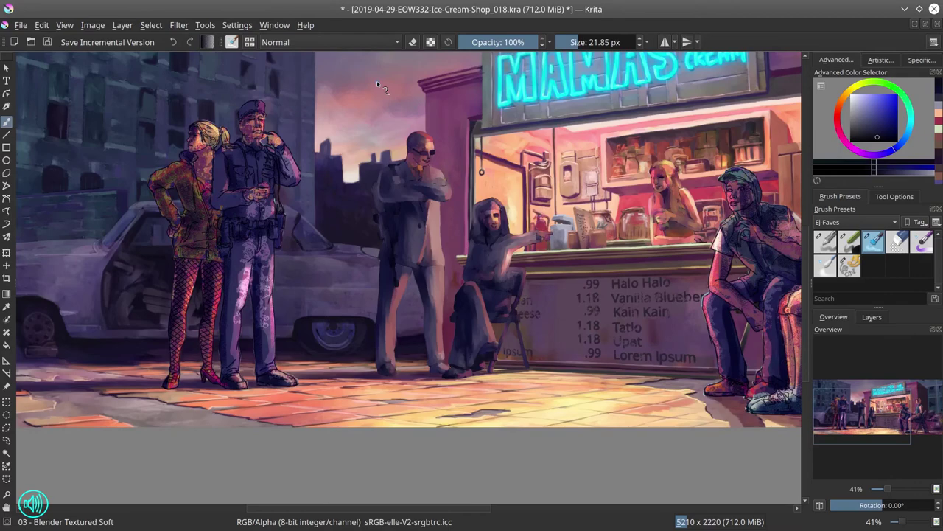
# Smooth the officer's face, cheek, chin, neck and chest pattern, then save
pyautogui.scroll(6, 214, 118)
pyautogui.moveTo(354, 136); pyautogui.dragTo(406, 131)
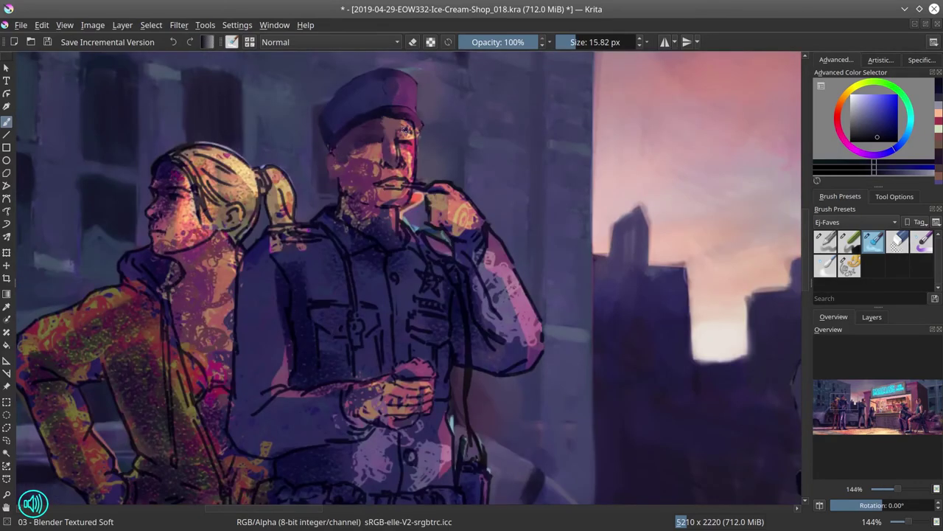
pyautogui.moveTo(401, 177); pyautogui.dragTo(417, 140)
pyautogui.moveTo(346, 199); pyautogui.dragTo(390, 214)
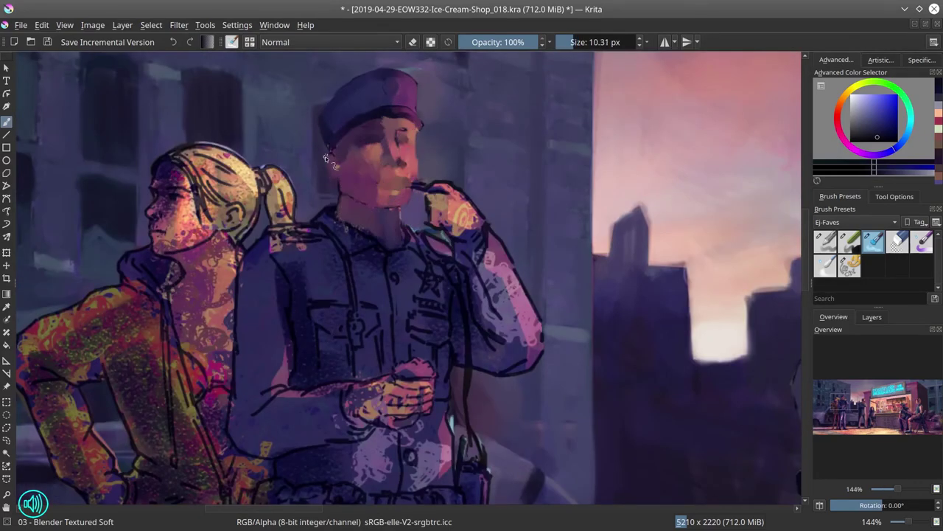
pyautogui.moveTo(325, 158)
pyautogui.mouseDown()
pyautogui.moveTo(322, 216)
pyautogui.moveTo(357, 261)
pyautogui.moveTo(389, 348)
pyautogui.moveTo(328, 303)
pyautogui.moveTo(330, 333)
pyautogui.moveTo(363, 333)
pyautogui.moveTo(289, 348)
pyautogui.moveTo(336, 480)
pyautogui.moveTo(308, 227)
pyautogui.moveTo(243, 266)
pyautogui.moveTo(266, 256)
pyautogui.moveTo(302, 375)
pyautogui.moveTo(242, 408)
pyautogui.moveTo(435, 378)
pyautogui.mouseUp()
pyautogui.hotkey('ctrl', 's')
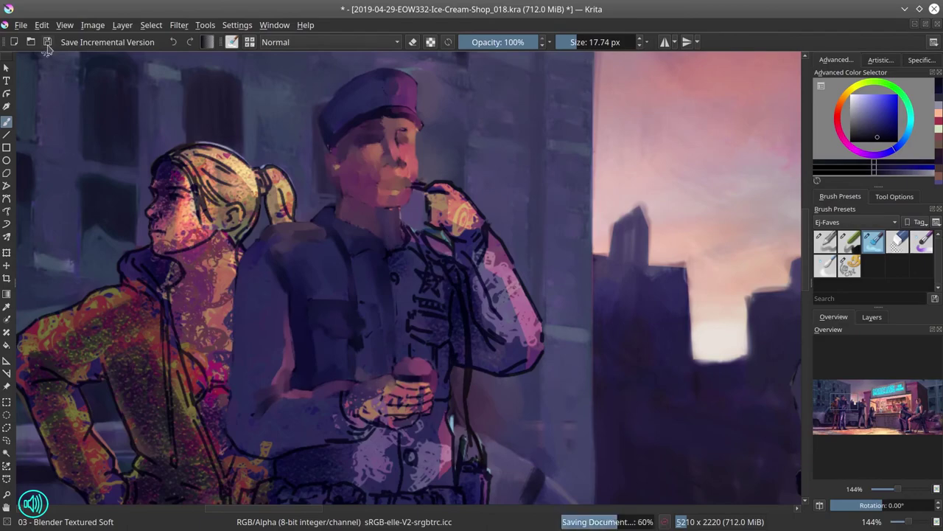
# Darken the officer's arm and soften his uniform, hand and belt
pyautogui.press('3')
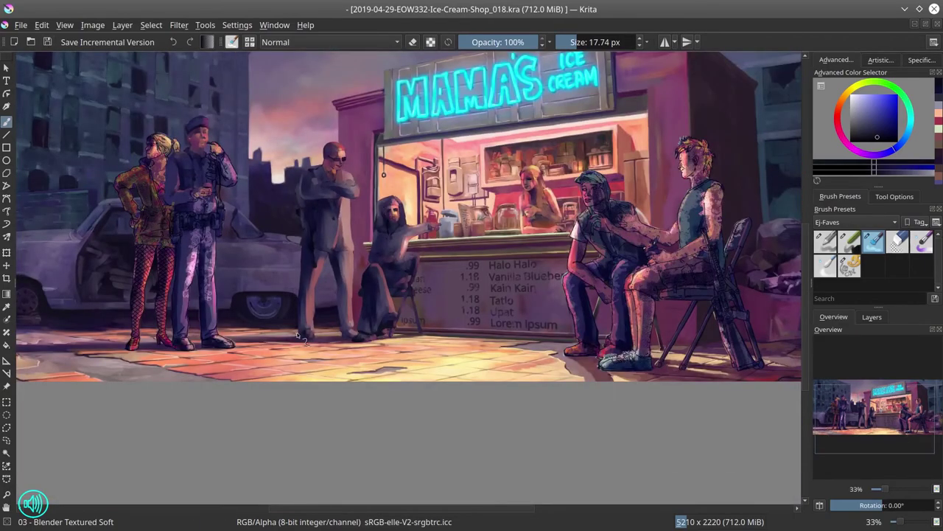
pyautogui.moveTo(464, 199)
pyautogui.mouseDown()
pyautogui.moveTo(519, 237)
pyautogui.moveTo(537, 314)
pyautogui.moveTo(516, 188)
pyautogui.moveTo(557, 210)
pyautogui.moveTo(593, 261)
pyautogui.moveTo(604, 320)
pyautogui.moveTo(561, 347)
pyautogui.moveTo(492, 304)
pyautogui.moveTo(520, 348)
pyautogui.mouseUp()
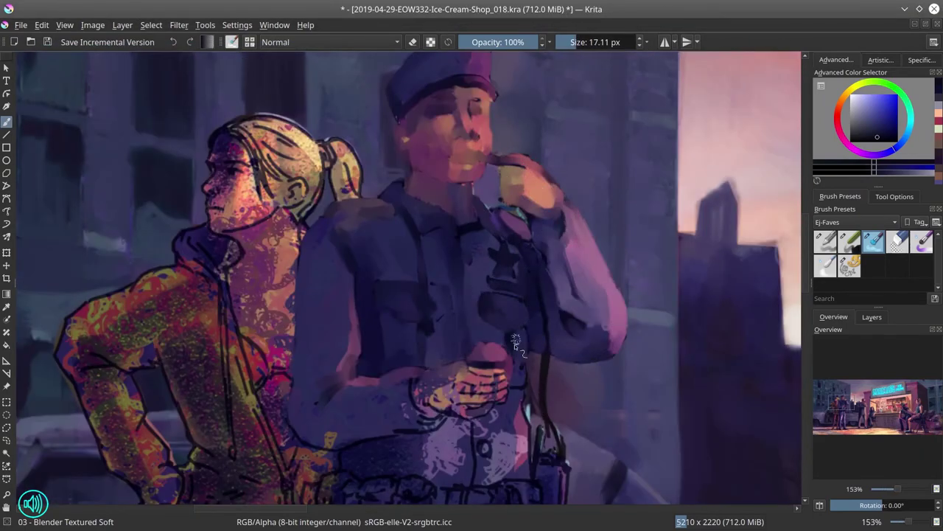
pyautogui.moveTo(516, 468)
pyautogui.mouseDown()
pyautogui.moveTo(511, 413)
pyautogui.moveTo(473, 328)
pyautogui.moveTo(429, 361)
pyautogui.mouseUp()
pyautogui.press('/')
pyautogui.press('/')
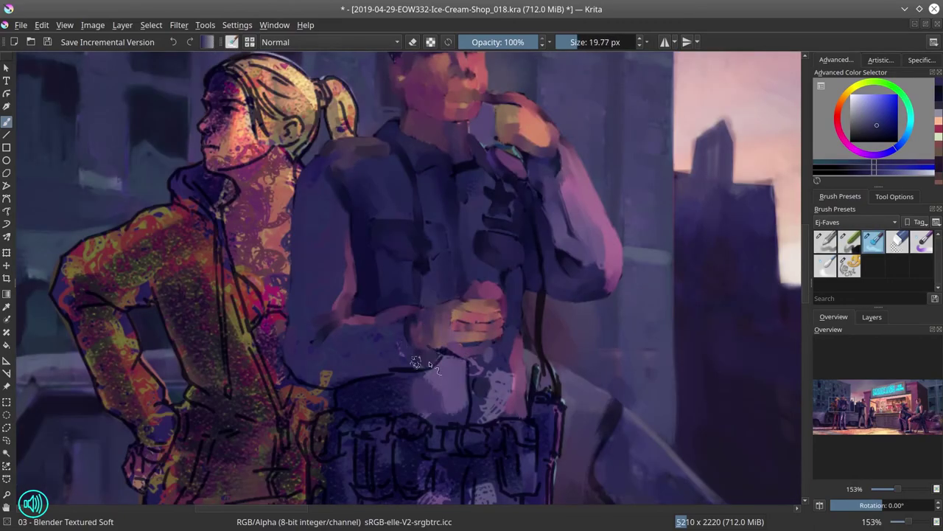
pyautogui.moveTo(430, 419); pyautogui.dragTo(421, 373)
pyautogui.scroll(-1, 65, 66)
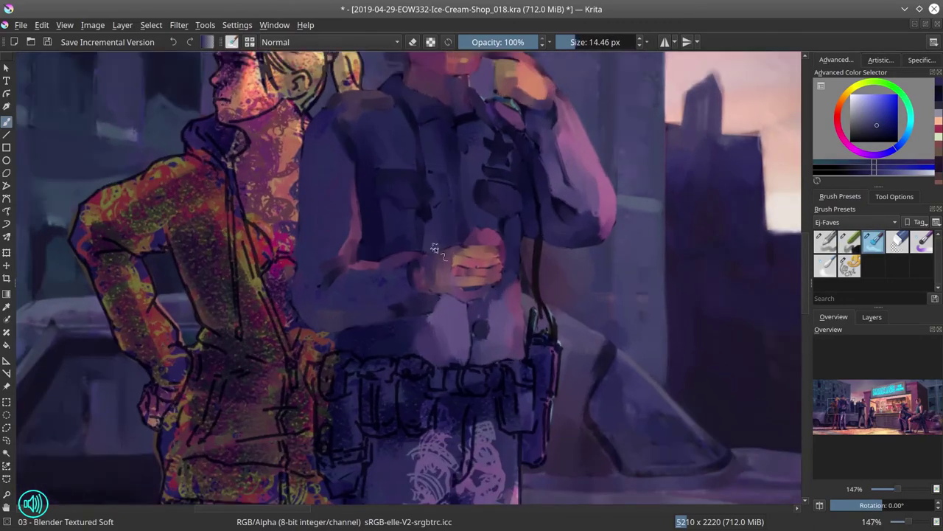
pyautogui.scroll(-10, 450, 373)
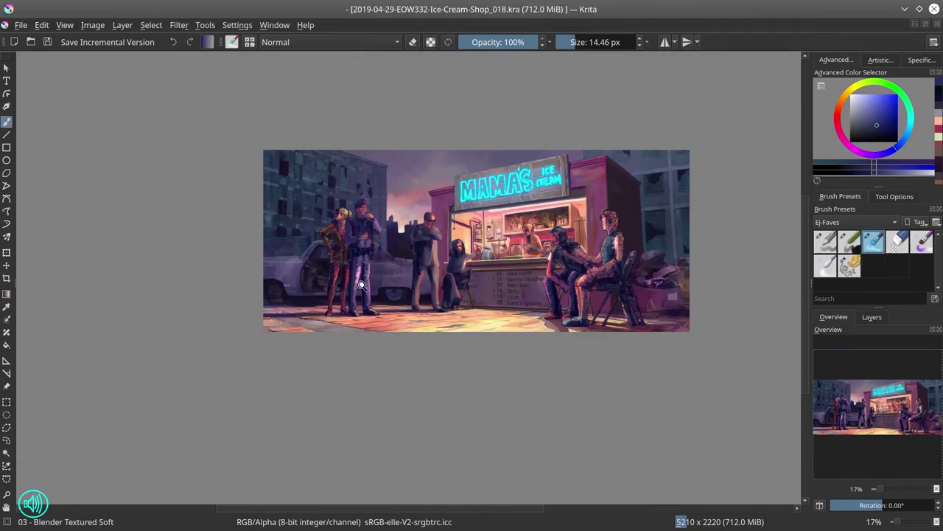
pyautogui.scroll(10, 339, 221)
# Repaint the blonde woman's hair, ponytail, face and neck in smooth tones, then save
pyautogui.moveTo(381, 120)
pyautogui.mouseDown()
pyautogui.moveTo(487, 171)
pyautogui.moveTo(431, 188)
pyautogui.moveTo(436, 237)
pyautogui.mouseUp()
pyautogui.moveTo(345, 141)
pyautogui.mouseDown()
pyautogui.moveTo(353, 210)
pyautogui.moveTo(372, 225)
pyautogui.moveTo(365, 254)
pyautogui.moveTo(443, 212)
pyautogui.moveTo(389, 327)
pyautogui.mouseUp()
pyautogui.scroll(-1, 385, 326)
pyautogui.press('-')
pyautogui.press('-')
pyautogui.press('-')
pyautogui.press('-')
pyautogui.press('-')
pyautogui.hotkey('ctrl', 's')
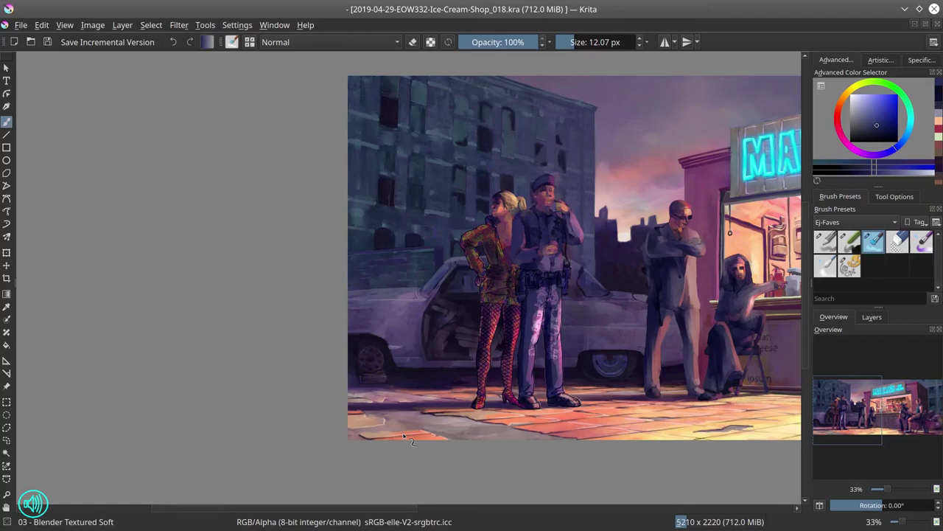
# Paint orange over the woman's shoulder and arm and dark orange over her textured side
pyautogui.scroll(5, 404, 437)
pyautogui.scroll(1, 404, 294)
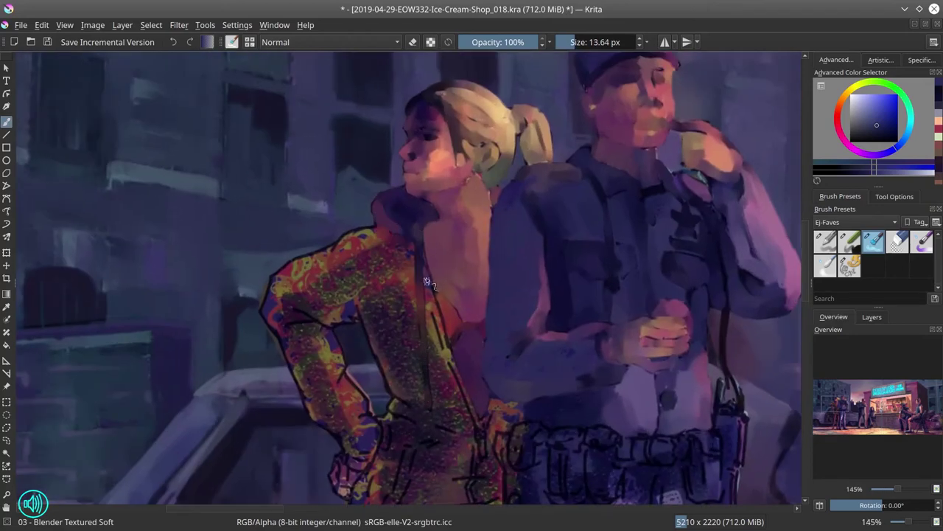
pyautogui.moveTo(280, 265)
pyautogui.mouseDown()
pyautogui.moveTo(306, 322)
pyautogui.moveTo(354, 243)
pyautogui.moveTo(405, 249)
pyautogui.moveTo(390, 184)
pyautogui.mouseUp()
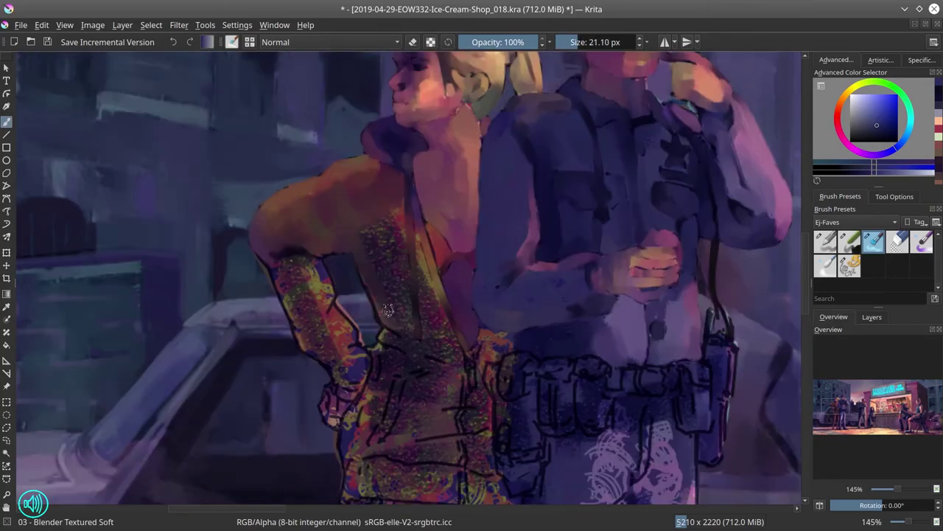
pyautogui.moveTo(379, 303)
pyautogui.mouseDown()
pyautogui.moveTo(361, 353)
pyautogui.moveTo(310, 295)
pyautogui.moveTo(342, 366)
pyautogui.mouseUp()
pyautogui.press('[')
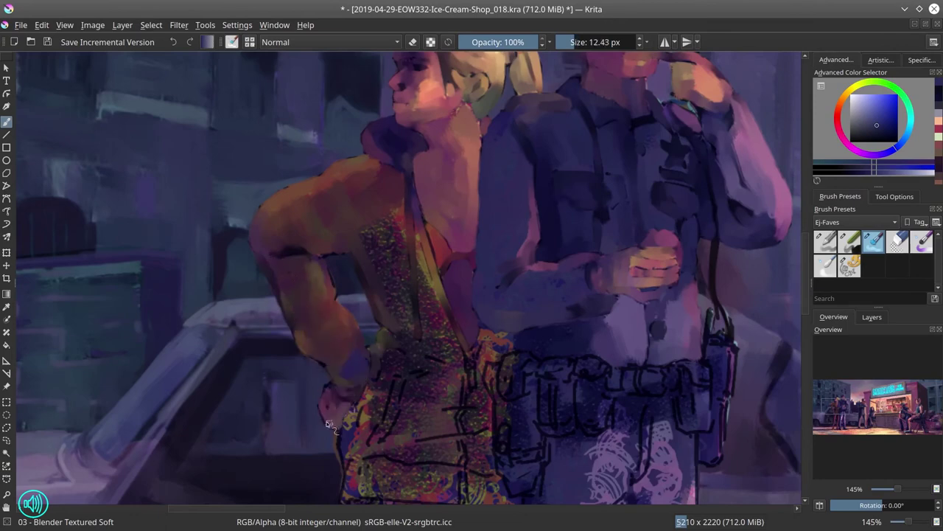
pyautogui.moveTo(335, 254); pyautogui.dragTo(429, 280)
pyautogui.press(']')
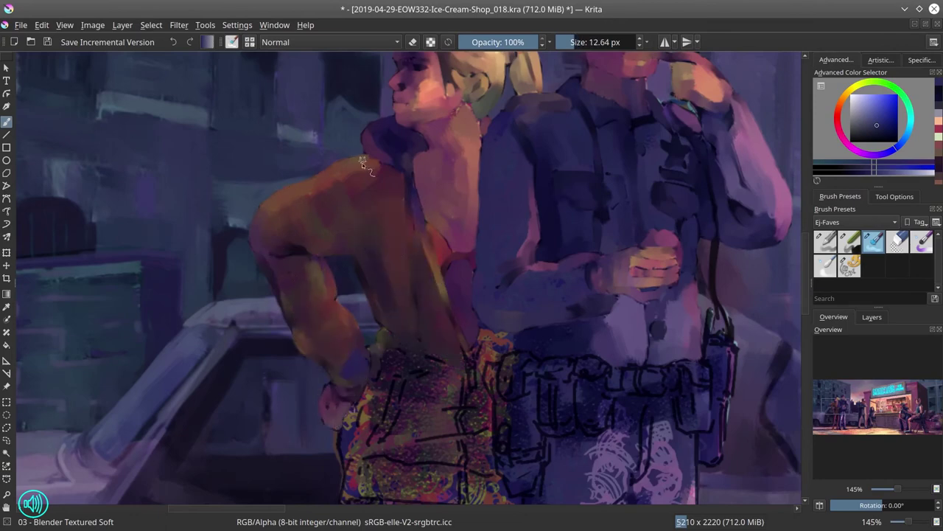
# Cover the woman's glittery skirt with brown and orange strokes using a larger brush
pyautogui.moveTo(362, 162); pyautogui.dragTo(336, 81)
pyautogui.press(']')
pyautogui.press(']')
pyautogui.press(']')
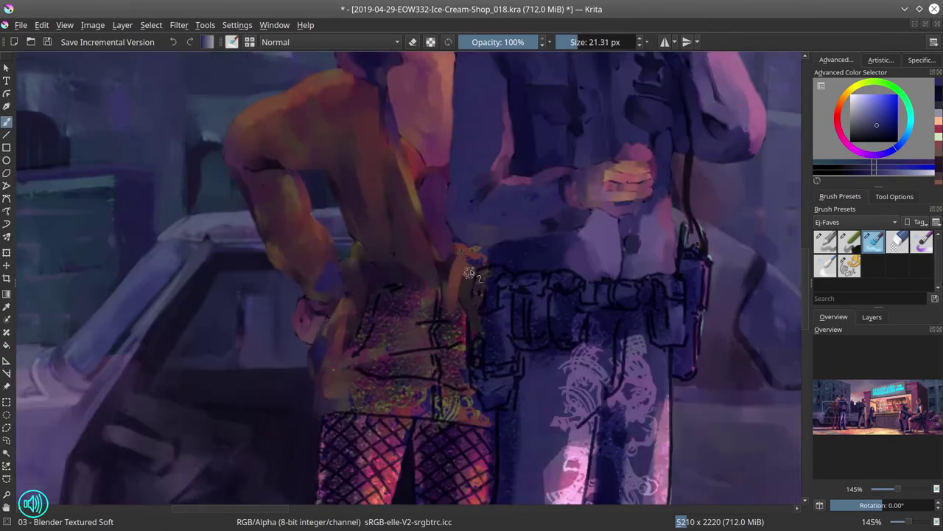
pyautogui.moveTo(470, 272)
pyautogui.mouseDown()
pyautogui.moveTo(437, 321)
pyautogui.moveTo(360, 347)
pyautogui.moveTo(351, 362)
pyautogui.moveTo(458, 309)
pyautogui.moveTo(387, 404)
pyautogui.moveTo(454, 395)
pyautogui.moveTo(437, 390)
pyautogui.moveTo(472, 413)
pyautogui.mouseUp()
pyautogui.press(']')
pyautogui.press(']')
pyautogui.press('2')
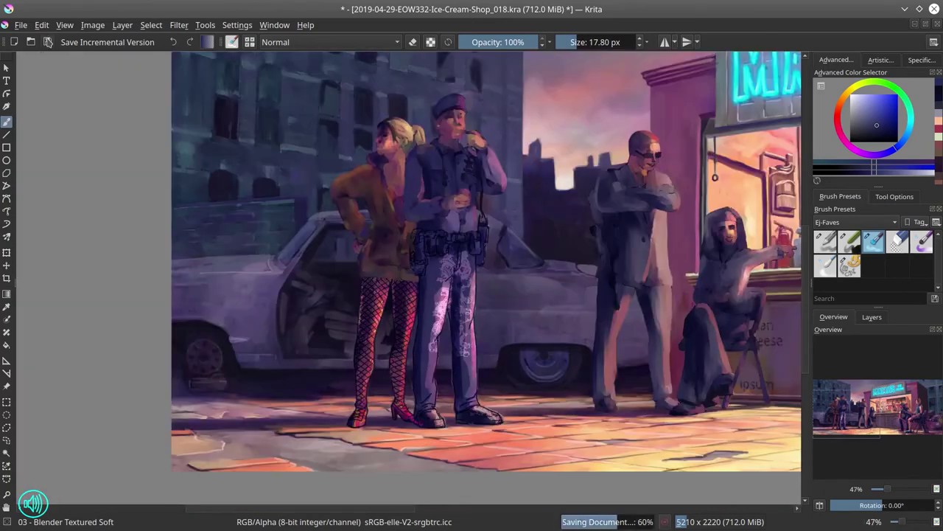
pyautogui.press('[')
pyautogui.scroll(5, 390, 234)
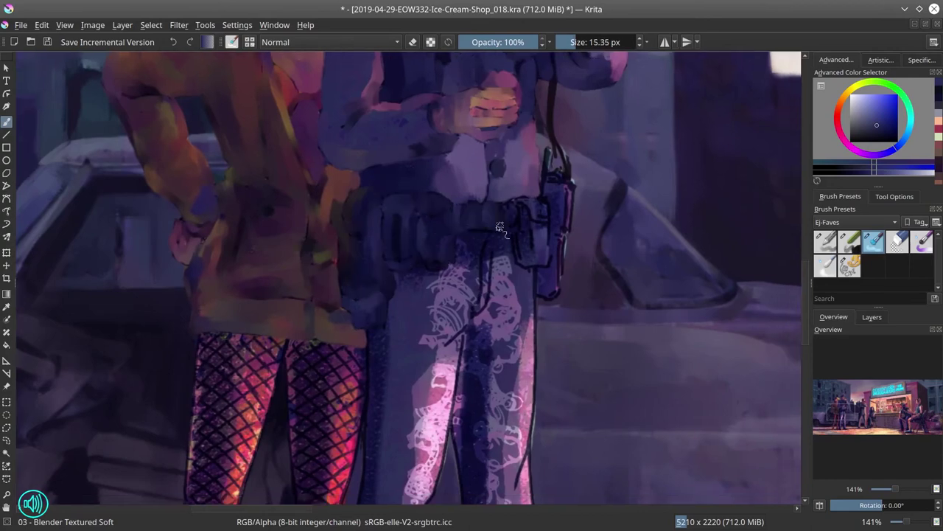
# Add dark strokes along the officer's holster and save the painting
pyautogui.moveTo(529, 205)
pyautogui.mouseDown()
pyautogui.moveTo(546, 229)
pyautogui.moveTo(559, 178)
pyautogui.moveTo(569, 189)
pyautogui.moveTo(560, 284)
pyautogui.mouseUp()
pyautogui.scroll(-3, 405, 295)
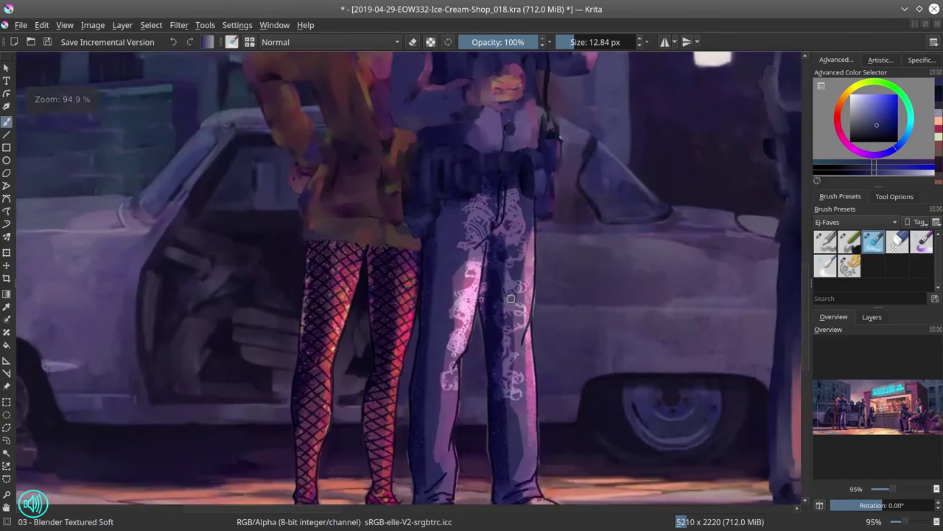
pyautogui.scroll(1, 331, 221)
pyautogui.click(47, 42)
# Paint over the woman's left fishnet leg from thigh to foot and darken the light shoe
pyautogui.press(']')
pyautogui.press(']')
pyautogui.press(']')
pyautogui.press(']')
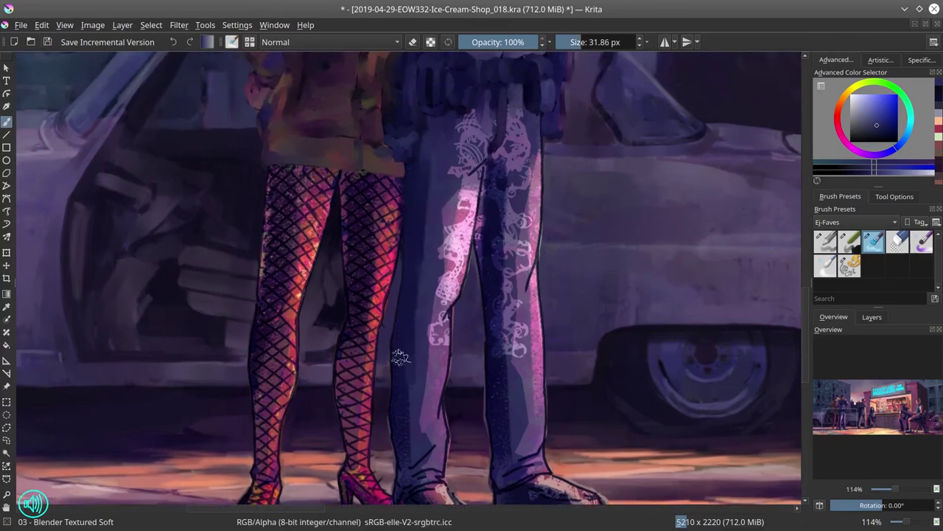
pyautogui.moveTo(417, 410); pyautogui.dragTo(414, 393)
pyautogui.press(']')
pyautogui.press(']')
pyautogui.press(']')
pyautogui.press(']')
pyautogui.press(']')
pyautogui.scroll(3, 413, 368)
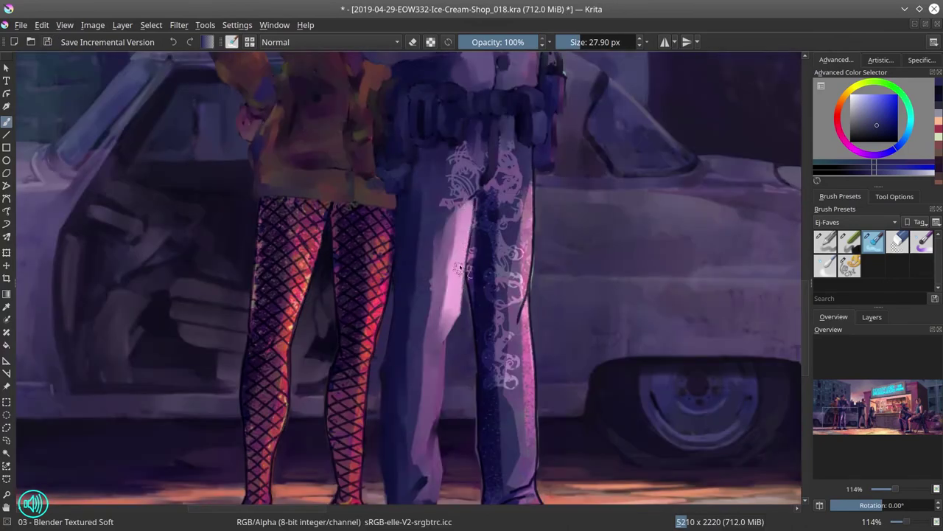
pyautogui.press(']')
pyautogui.moveTo(407, 298); pyautogui.dragTo(451, 238)
pyautogui.press('[')
pyautogui.press('[')
pyautogui.press('[')
pyautogui.moveTo(342, 143)
pyautogui.mouseDown()
pyautogui.moveTo(334, 240)
pyautogui.moveTo(307, 175)
pyautogui.moveTo(311, 270)
pyautogui.moveTo(329, 363)
pyautogui.mouseUp()
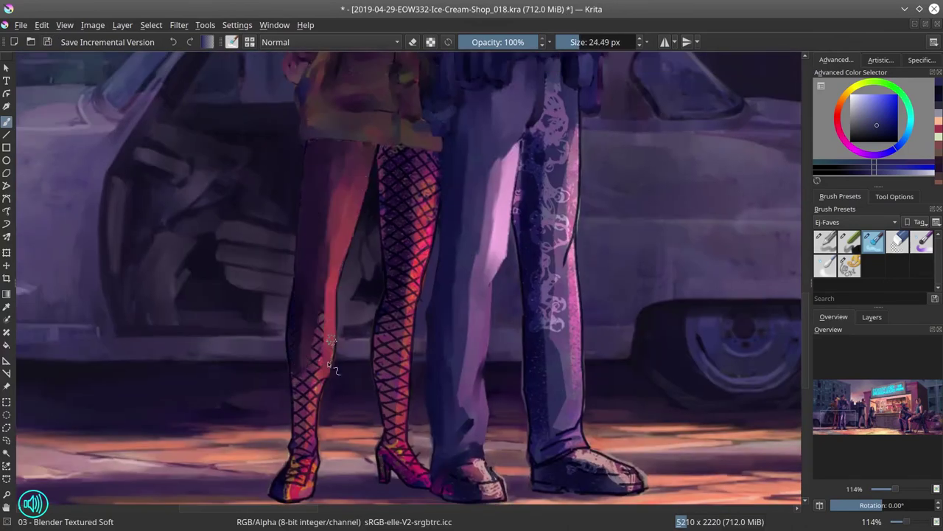
pyautogui.press('[')
pyautogui.press('[')
pyautogui.press('[')
pyautogui.press('[')
pyautogui.press('[')
pyautogui.press('[')
pyautogui.press('[')
pyautogui.press('[')
pyautogui.moveTo(304, 320)
pyautogui.mouseDown()
pyautogui.moveTo(302, 453)
pyautogui.moveTo(278, 490)
pyautogui.moveTo(273, 464)
pyautogui.mouseUp()
pyautogui.moveTo(445, 472); pyautogui.dragTo(472, 473)
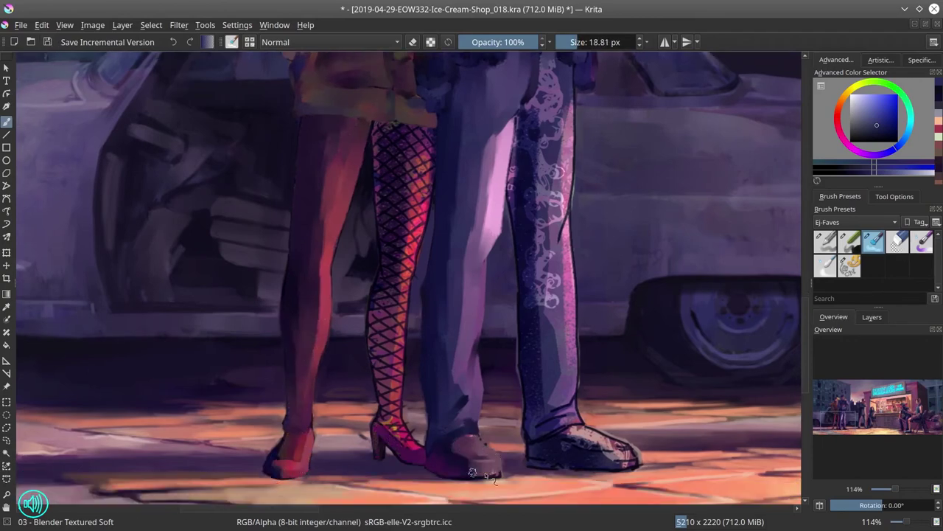
# Paint dark red over the upper thigh fishnet and save
pyautogui.press(']')
pyautogui.press(']')
pyautogui.press(']')
pyautogui.press(']')
pyautogui.press(']')
pyautogui.press(']')
pyautogui.moveTo(387, 127)
pyautogui.mouseDown()
pyautogui.moveTo(425, 177)
pyautogui.moveTo(405, 277)
pyautogui.moveTo(377, 289)
pyautogui.mouseUp()
pyautogui.press('[')
pyautogui.press('[')
pyautogui.press('[')
pyautogui.click(47, 42)
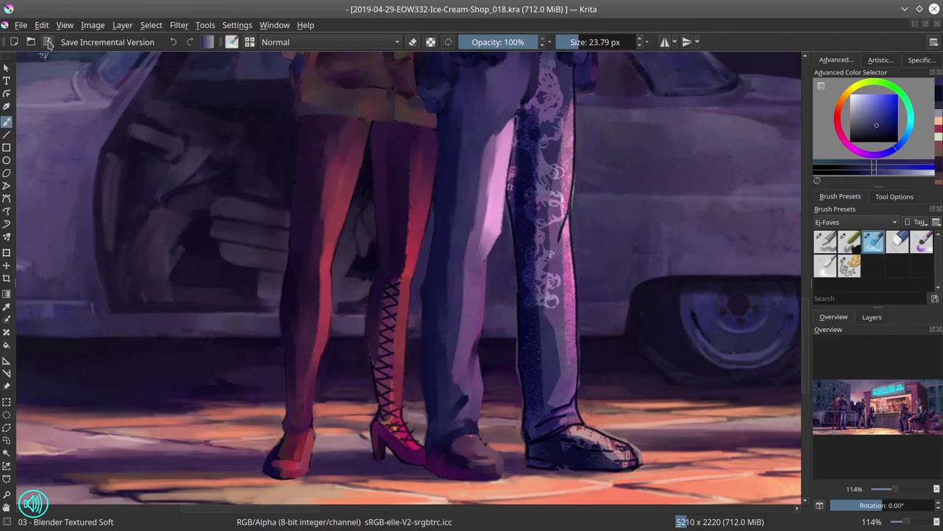
# Smooth the lace boot, the trouser-leg pattern and the shoe's lace pattern
pyautogui.moveTo(383, 280)
pyautogui.mouseDown()
pyautogui.moveTo(390, 383)
pyautogui.moveTo(413, 442)
pyautogui.mouseUp()
pyautogui.scroll(2, 452, 127)
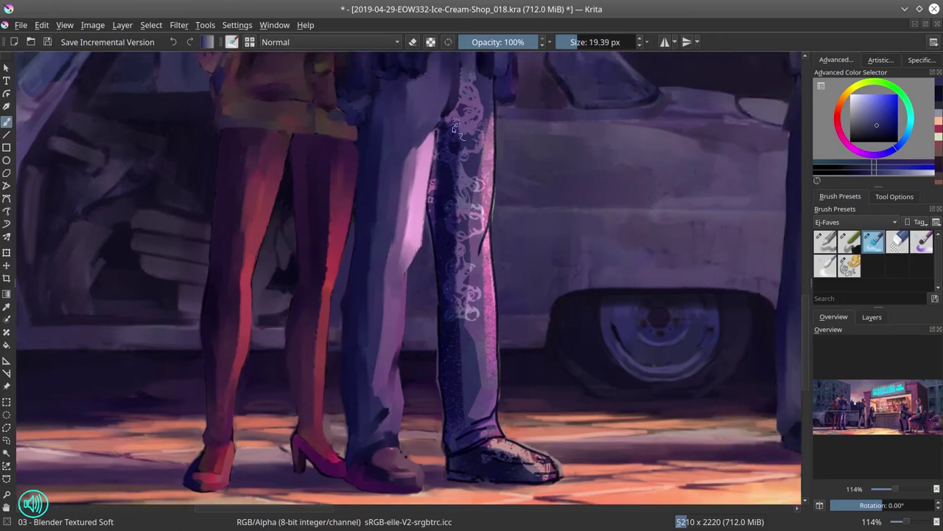
pyautogui.moveTo(453, 127)
pyautogui.mouseDown()
pyautogui.moveTo(477, 162)
pyautogui.moveTo(468, 185)
pyautogui.moveTo(487, 202)
pyautogui.moveTo(443, 309)
pyautogui.moveTo(491, 323)
pyautogui.moveTo(474, 311)
pyautogui.moveTo(457, 378)
pyautogui.mouseUp()
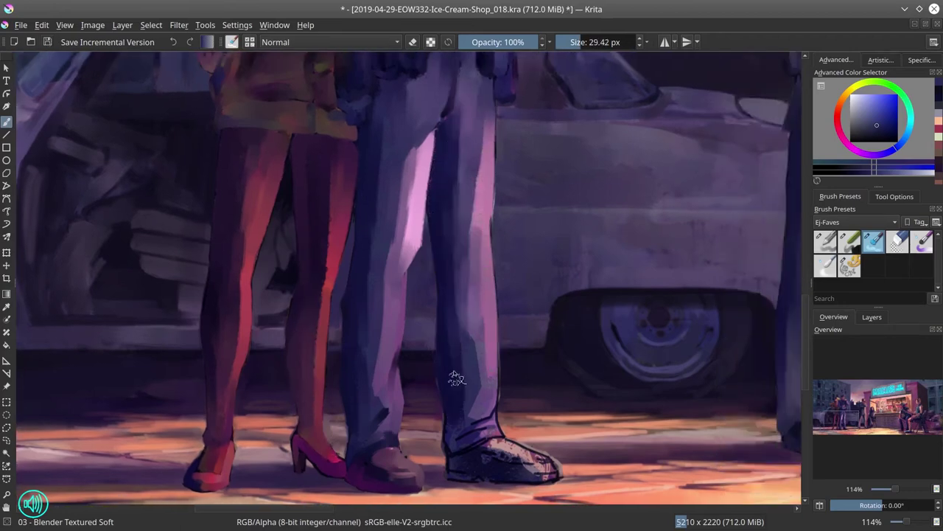
pyautogui.press('[')
pyautogui.moveTo(495, 426)
pyautogui.mouseDown()
pyautogui.moveTo(432, 400)
pyautogui.moveTo(470, 411)
pyautogui.mouseUp()
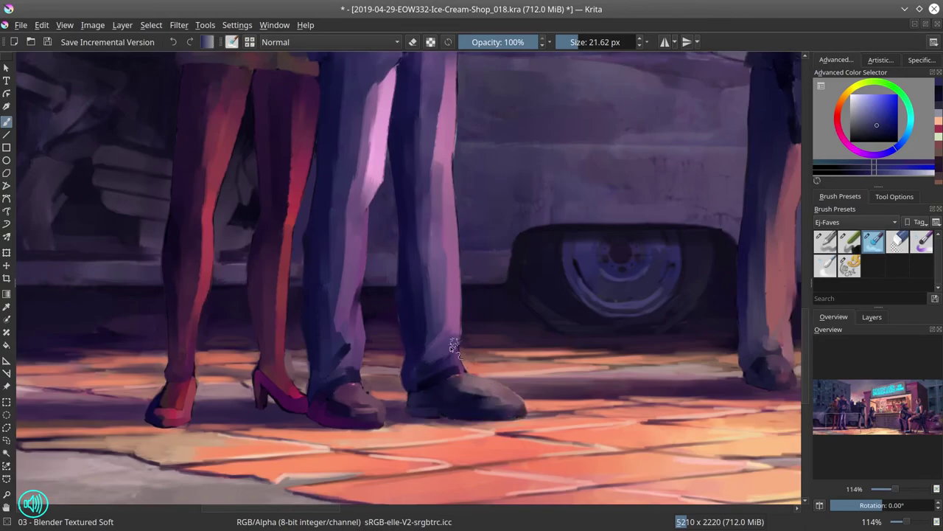
pyautogui.scroll(-5, 454, 347)
pyautogui.scroll(5, 454, 347)
pyautogui.scroll(-4, 462, 356)
pyautogui.press('[')
pyautogui.press('[')
# Save, then paint over the hooded figure's cap in a purple tone
pyautogui.hotkey('ctrl', 's')
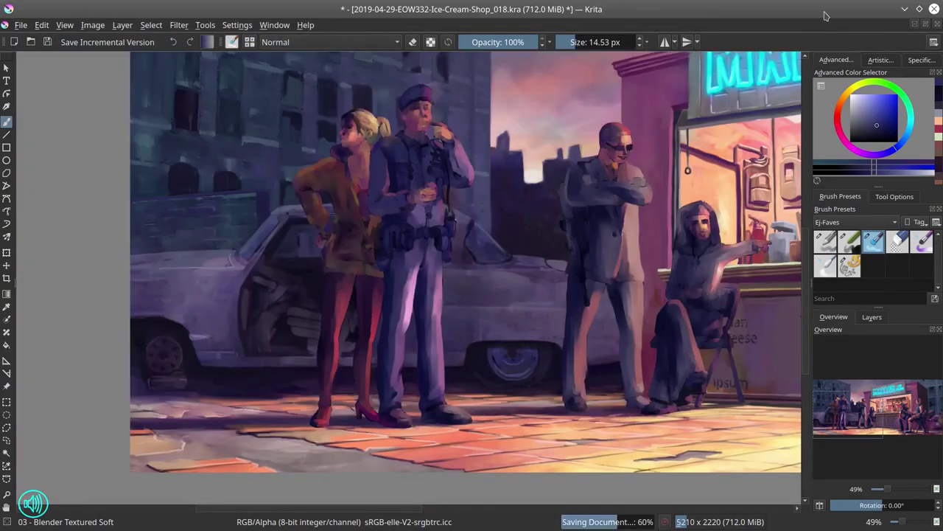
pyautogui.moveTo(718, 225); pyautogui.dragTo(424, 281)
pyautogui.scroll(4, 424, 225)
pyautogui.press('[')
pyautogui.keyDown('ctrl'); pyautogui.click(359, 198); pyautogui.keyUp('ctrl')
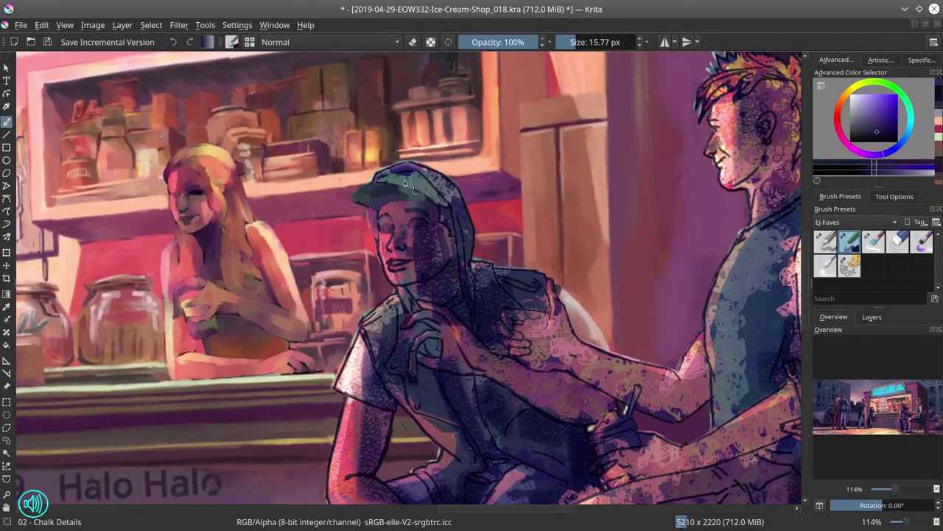
pyautogui.moveTo(372, 186)
pyautogui.mouseDown()
pyautogui.moveTo(418, 169)
pyautogui.moveTo(453, 190)
pyautogui.mouseUp()
# Paint the hooded figure's sleeve in a light tone
pyautogui.press(']')
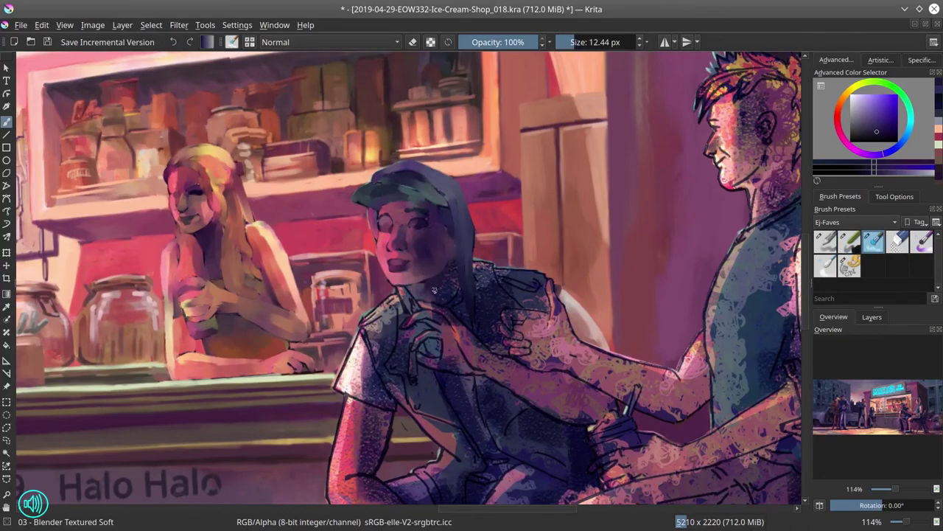
pyautogui.moveTo(398, 304); pyautogui.dragTo(383, 249)
pyautogui.moveTo(324, 280); pyautogui.dragTo(368, 339)
pyautogui.moveTo(346, 269); pyautogui.dragTo(380, 354)
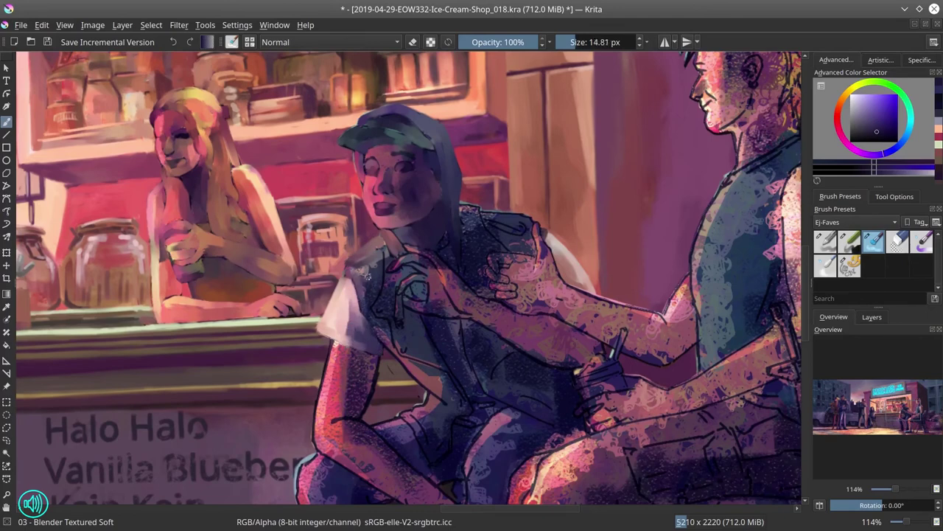
pyautogui.moveTo(362, 254)
pyautogui.mouseDown()
pyautogui.moveTo(376, 322)
pyautogui.moveTo(413, 365)
pyautogui.mouseUp()
# Paint a greyer blue over the seated figure's shoulder
pyautogui.keyDown('ctrl'); pyautogui.click(404, 359); pyautogui.keyUp('ctrl')
pyautogui.press(']')
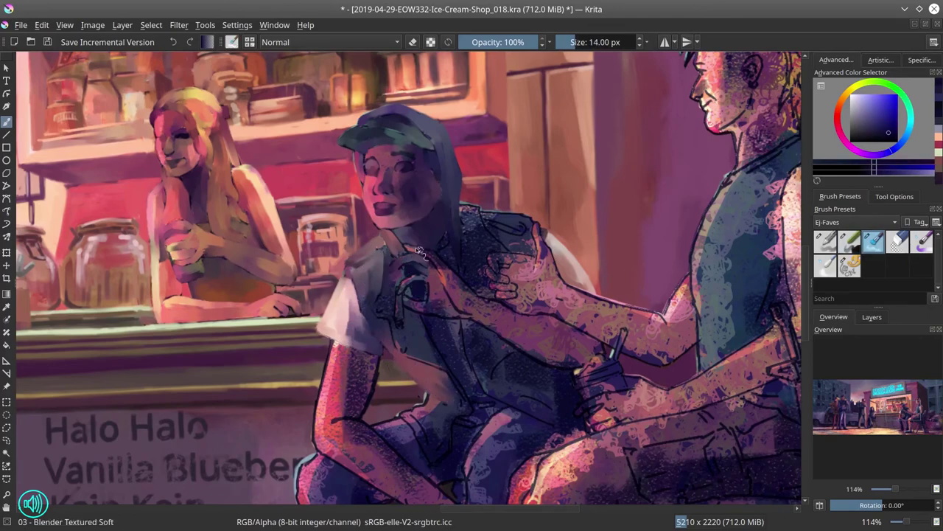
pyautogui.keyDown('ctrl'); pyautogui.click(416, 301); pyautogui.keyUp('ctrl')
pyautogui.press('[')
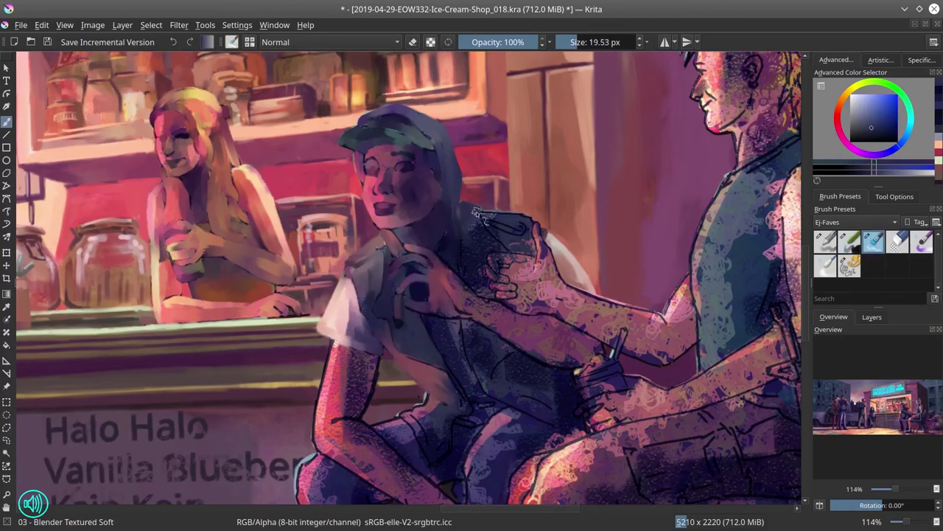
pyautogui.moveTo(475, 212); pyautogui.dragTo(527, 234)
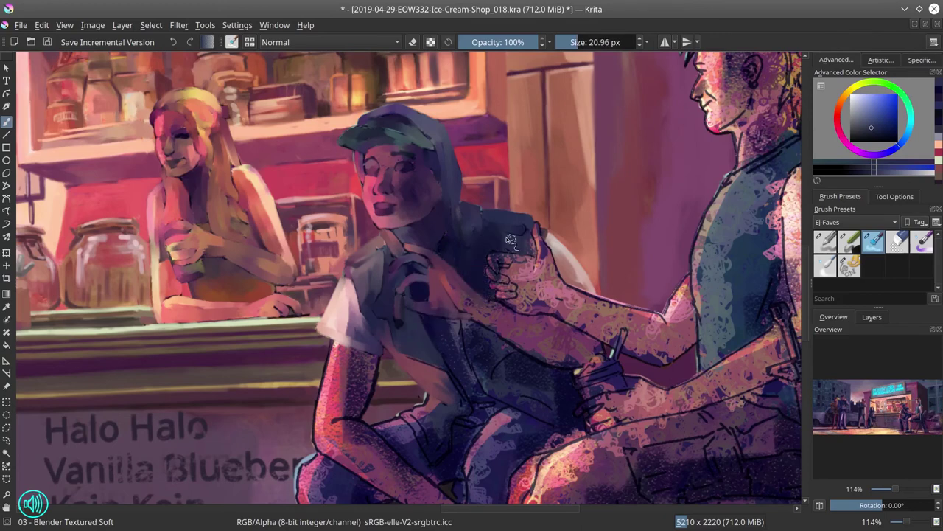
pyautogui.press(']')
pyautogui.scroll(-1, 460, 352)
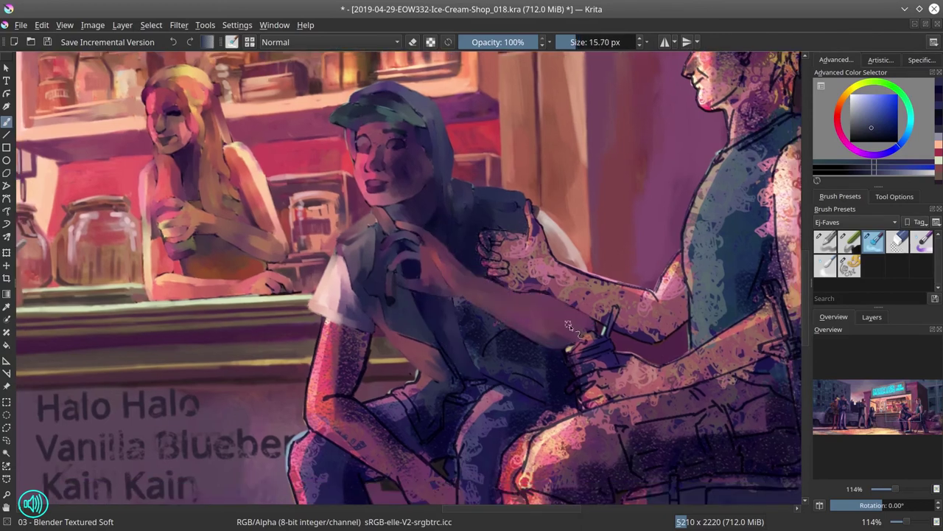
pyautogui.keyDown('ctrl'); pyautogui.click(568, 325); pyautogui.keyUp('ctrl')
pyautogui.press(']')
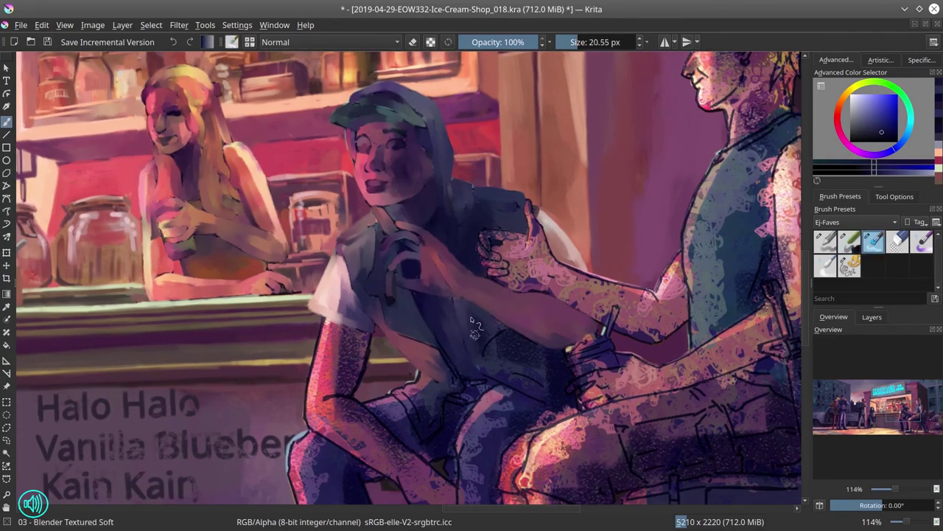
# Paint orange-brown hair, face shading and neck on the right figure
pyautogui.moveTo(453, 437); pyautogui.dragTo(364, 530)
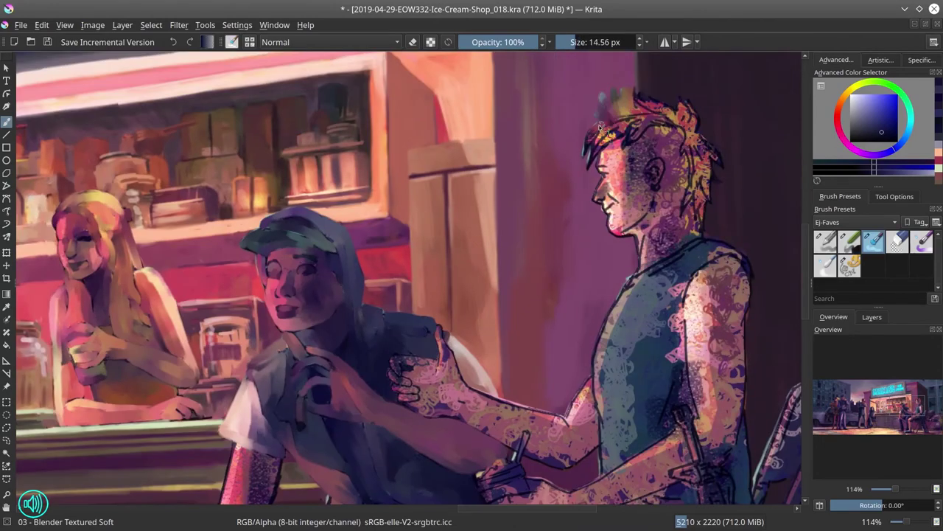
pyautogui.moveTo(601, 130)
pyautogui.mouseDown()
pyautogui.moveTo(672, 116)
pyautogui.moveTo(704, 144)
pyautogui.mouseUp()
pyautogui.press(']')
pyautogui.press(']')
pyautogui.moveTo(626, 148)
pyautogui.mouseDown()
pyautogui.moveTo(621, 161)
pyautogui.moveTo(672, 192)
pyautogui.mouseUp()
pyautogui.moveTo(652, 155); pyautogui.dragTo(640, 265)
pyautogui.moveTo(648, 199); pyautogui.dragTo(692, 266)
pyautogui.moveTo(693, 222); pyautogui.dragTo(673, 235)
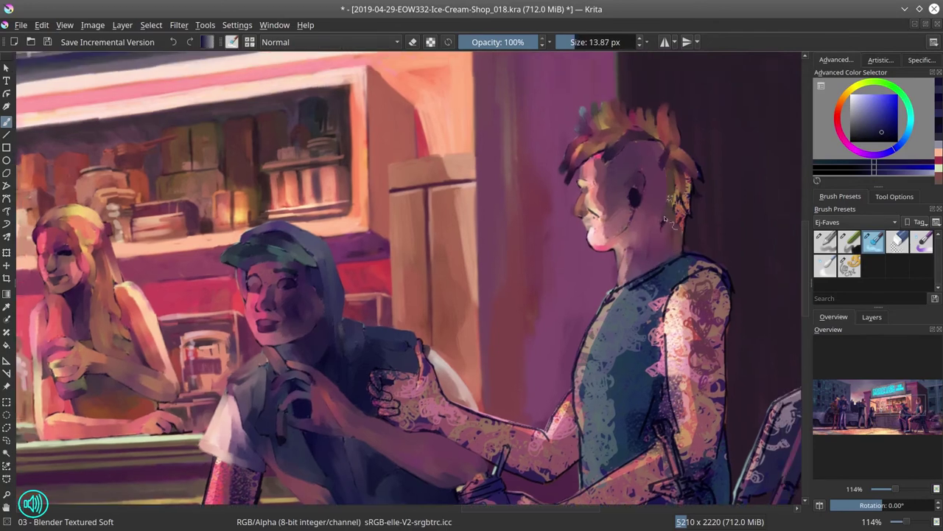
pyautogui.moveTo(669, 181); pyautogui.dragTo(701, 228)
# Smooth the right figure's shirt in blue-grey and his tattooed arm in skin tones
pyautogui.press('/')
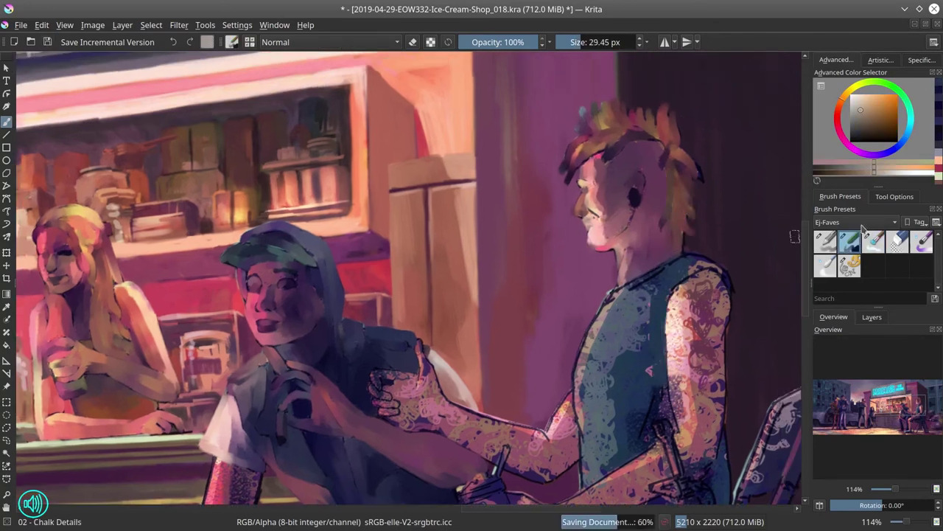
pyautogui.press('/')
pyautogui.moveTo(584, 333)
pyautogui.mouseDown()
pyautogui.moveTo(529, 280)
pyautogui.moveTo(543, 349)
pyautogui.moveTo(538, 435)
pyautogui.mouseUp()
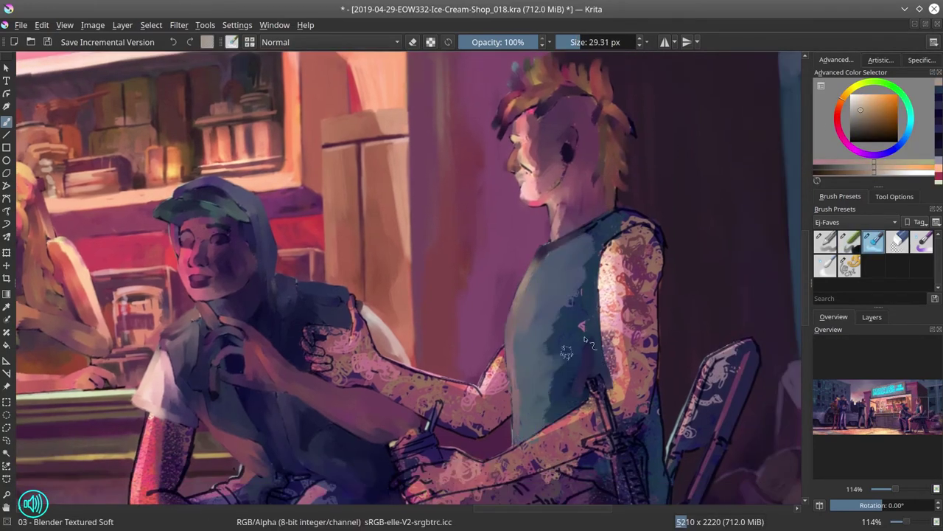
pyautogui.moveTo(560, 325); pyautogui.dragTo(649, 221)
pyautogui.moveTo(564, 351)
pyautogui.mouseDown()
pyautogui.moveTo(558, 336)
pyautogui.moveTo(611, 228)
pyautogui.moveTo(645, 287)
pyautogui.moveTo(619, 361)
pyautogui.mouseUp()
pyautogui.moveTo(648, 398); pyautogui.dragTo(648, 346)
pyautogui.moveTo(645, 266)
pyautogui.mouseDown()
pyautogui.moveTo(660, 344)
pyautogui.moveTo(644, 284)
pyautogui.moveTo(436, 296)
pyautogui.mouseUp()
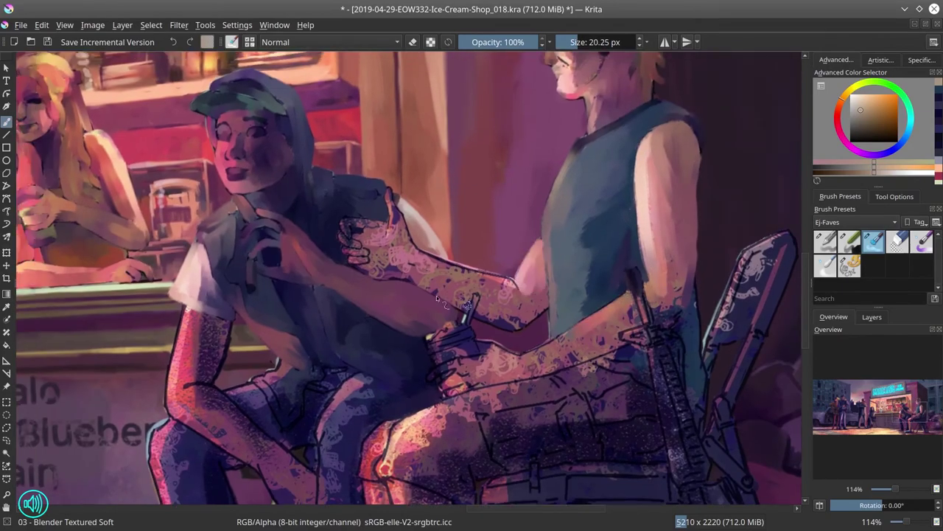
# Smooth the hand's tattooed skin with a pink skin colour
pyautogui.press('/')
pyautogui.keyDown('ctrl'); pyautogui.click(366, 225); pyautogui.keyUp('ctrl')
pyautogui.press('/')
pyautogui.press('/')
pyautogui.moveTo(372, 254)
pyautogui.mouseDown()
pyautogui.moveTo(388, 190)
pyautogui.moveTo(392, 270)
pyautogui.mouseUp()
pyautogui.press('/')
# Smooth the chair's textured back using a dark mauve picked from the painting
pyautogui.keyDown('ctrl'); pyautogui.click(433, 276); pyautogui.keyUp('ctrl')
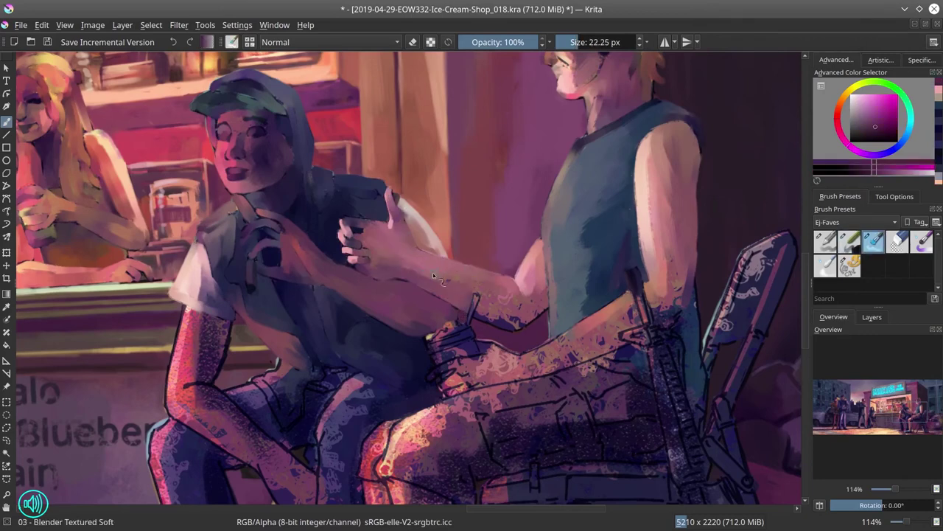
pyautogui.moveTo(536, 296); pyautogui.dragTo(502, 304)
pyautogui.moveTo(685, 354)
pyautogui.mouseDown()
pyautogui.moveTo(714, 259)
pyautogui.moveTo(737, 266)
pyautogui.moveTo(754, 249)
pyautogui.mouseUp()
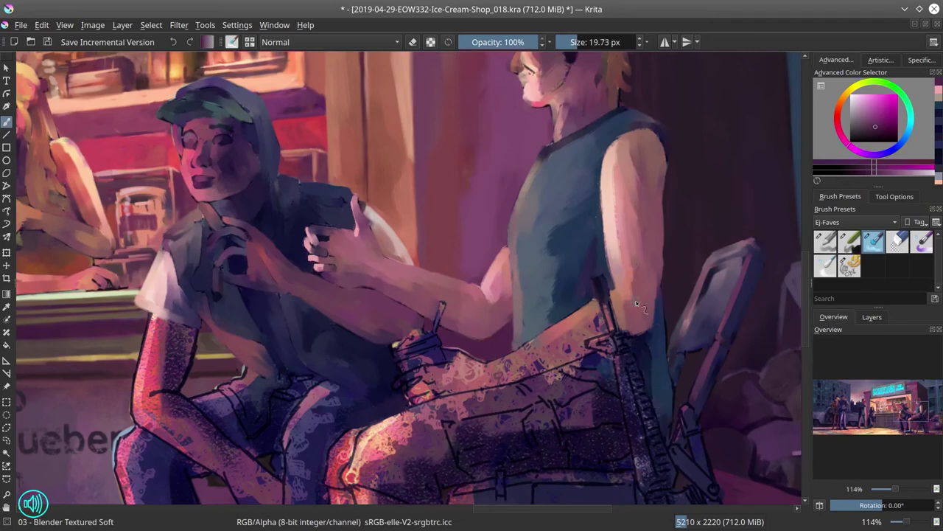
# Smooth the left figure's thigh, arm and lace pattern in pink
pyautogui.moveTo(221, 442); pyautogui.dragTo(228, 324)
pyautogui.moveTo(195, 221)
pyautogui.mouseDown()
pyautogui.moveTo(148, 302)
pyautogui.moveTo(163, 324)
pyautogui.mouseUp()
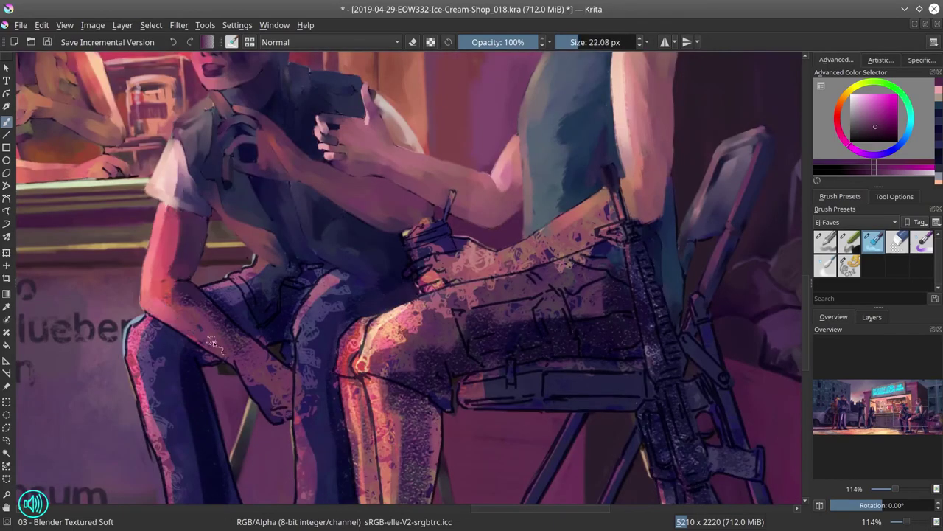
pyautogui.moveTo(212, 341); pyautogui.dragTo(204, 330)
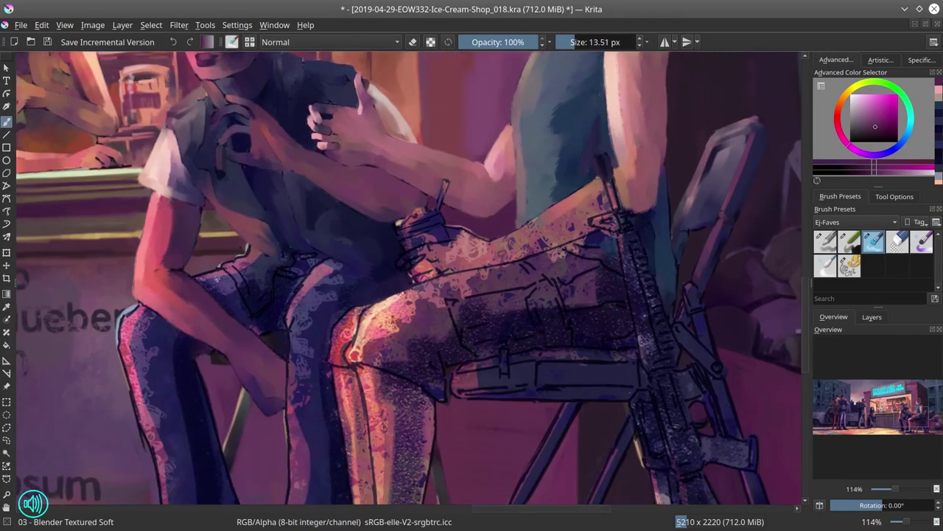
pyautogui.moveTo(211, 286)
pyautogui.mouseDown()
pyautogui.moveTo(240, 306)
pyautogui.moveTo(262, 288)
pyautogui.mouseUp()
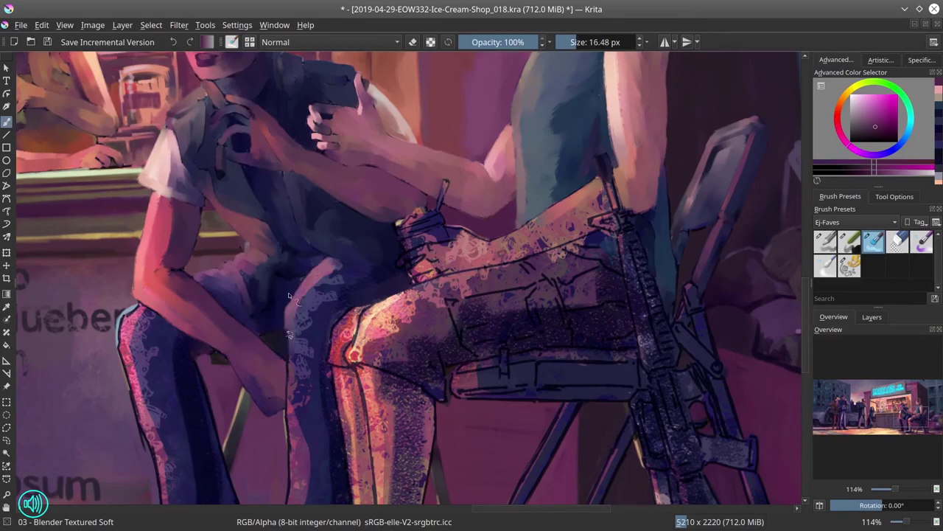
# Cover the leg's lace pattern with purple and add salmon rim light along the legs and arm
pyautogui.scroll(-2, 295, 295)
pyautogui.moveTo(253, 295)
pyautogui.mouseDown()
pyautogui.moveTo(137, 247)
pyautogui.moveTo(158, 370)
pyautogui.moveTo(170, 258)
pyautogui.moveTo(241, 420)
pyautogui.moveTo(157, 275)
pyautogui.mouseUp()
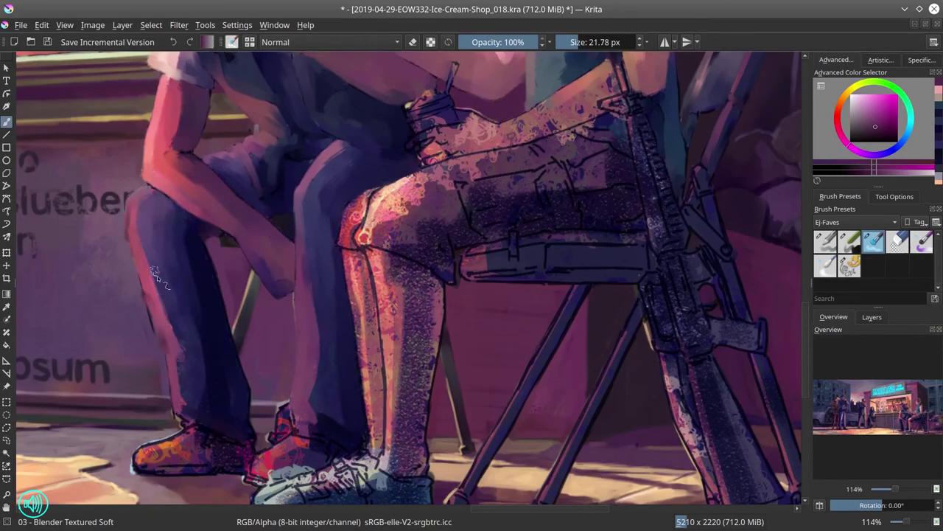
pyautogui.keyDown('ctrl'); pyautogui.click(394, 263); pyautogui.keyUp('ctrl')
pyautogui.moveTo(133, 199); pyautogui.dragTo(173, 376)
pyautogui.moveTo(291, 310); pyautogui.dragTo(298, 431)
pyautogui.moveTo(169, 372); pyautogui.dragTo(184, 431)
pyautogui.moveTo(295, 195); pyautogui.dragTo(295, 247)
pyautogui.moveTo(292, 173); pyautogui.dragTo(306, 210)
pyautogui.moveTo(200, 151); pyautogui.dragTo(235, 161)
pyautogui.moveTo(124, 188); pyautogui.dragTo(145, 195)
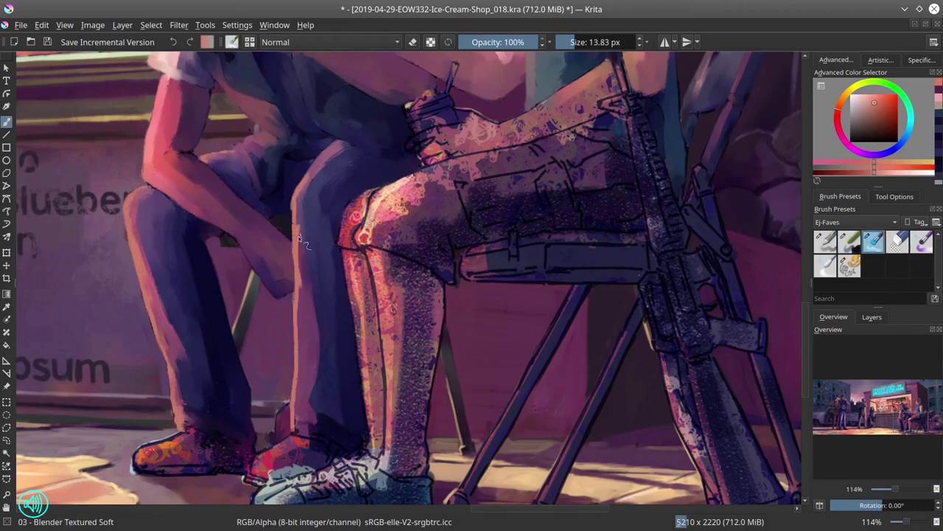
# Paint over the lace on both shoes, save, and add light strokes on the shoe
pyautogui.moveTo(178, 442)
pyautogui.mouseDown()
pyautogui.moveTo(205, 470)
pyautogui.moveTo(215, 456)
pyautogui.moveTo(238, 467)
pyautogui.moveTo(296, 465)
pyautogui.moveTo(299, 436)
pyautogui.mouseUp()
pyautogui.hotkey('ctrl', 's')
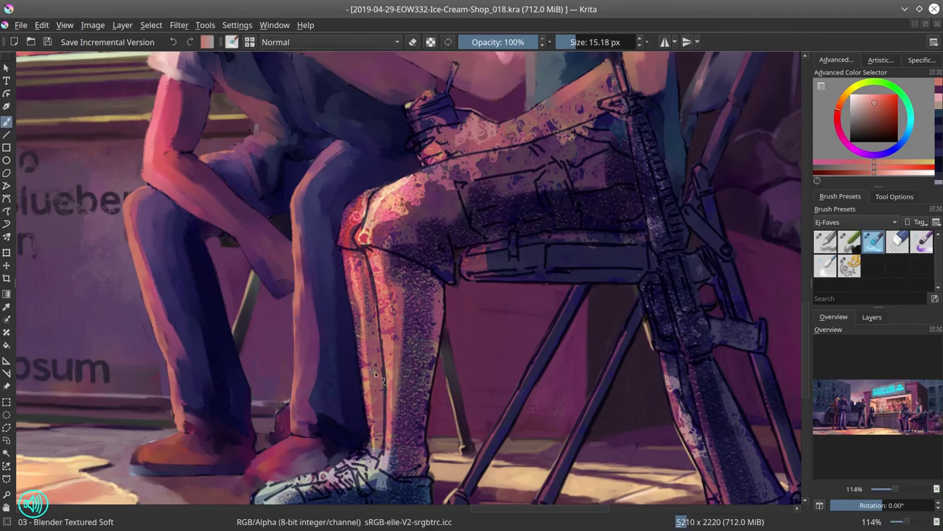
pyautogui.moveTo(317, 472); pyautogui.dragTo(281, 441)
pyautogui.moveTo(221, 479)
pyautogui.mouseDown()
pyautogui.moveTo(295, 451)
pyautogui.moveTo(321, 432)
pyautogui.moveTo(280, 455)
pyautogui.moveTo(297, 493)
pyautogui.moveTo(338, 462)
pyautogui.moveTo(226, 483)
pyautogui.mouseUp()
pyautogui.press('[')
pyautogui.press('[')
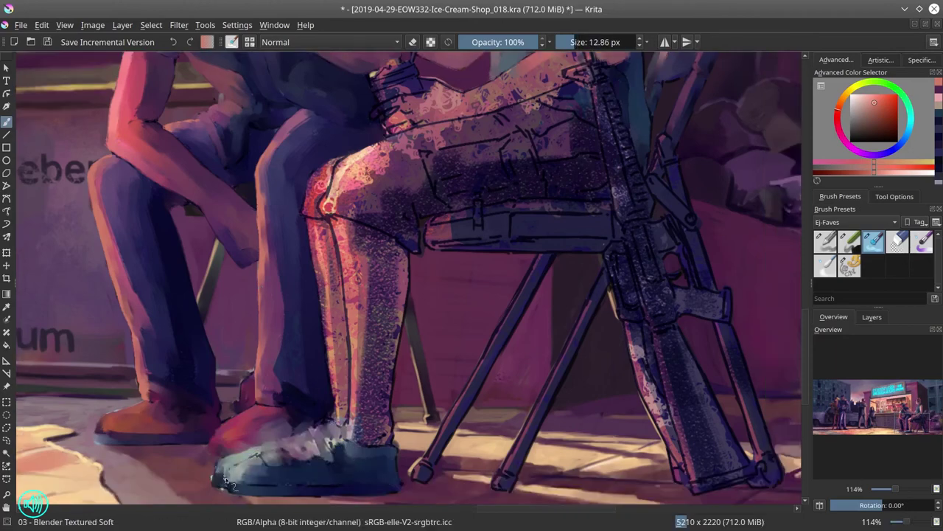
# Paint out the extra chair leg and repaint the seat's underside dark purple with Chalk Details
pyautogui.moveTo(535, 263); pyautogui.dragTo(516, 442)
pyautogui.press('/')
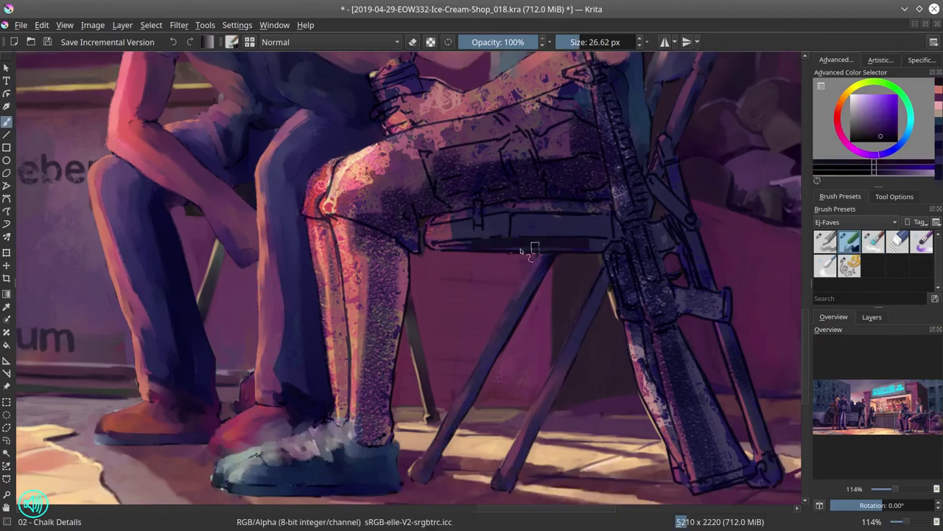
pyautogui.press('/')
pyautogui.press('/')
pyautogui.moveTo(442, 236)
pyautogui.mouseDown()
pyautogui.moveTo(542, 222)
pyautogui.moveTo(530, 227)
pyautogui.mouseUp()
pyautogui.press('/')
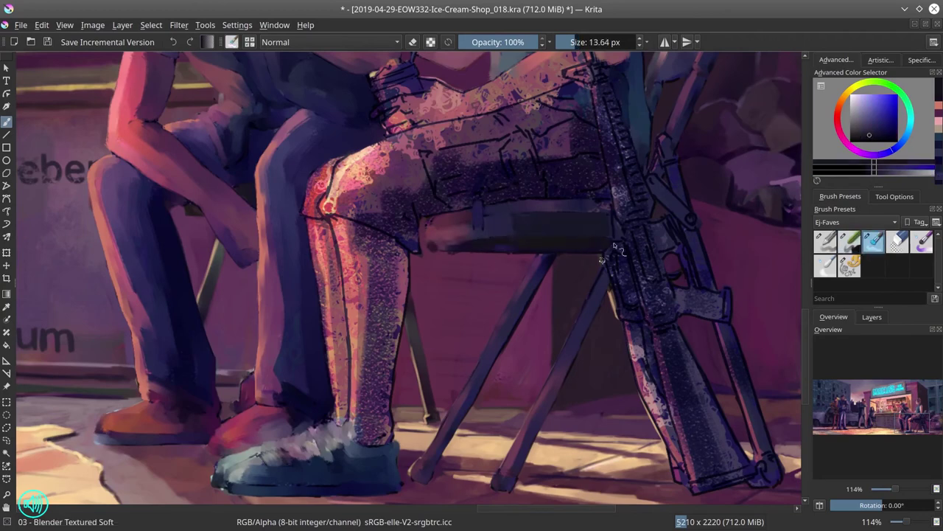
pyautogui.press('[')
pyautogui.press('[')
# Smooth the rifle's serrated top rail and the front leg's textured shin with dark paint
pyautogui.moveTo(608, 88)
pyautogui.mouseDown()
pyautogui.moveTo(635, 214)
pyautogui.moveTo(714, 251)
pyautogui.moveTo(767, 472)
pyautogui.moveTo(648, 294)
pyautogui.moveTo(693, 463)
pyautogui.moveTo(719, 422)
pyautogui.mouseUp()
pyautogui.press(']')
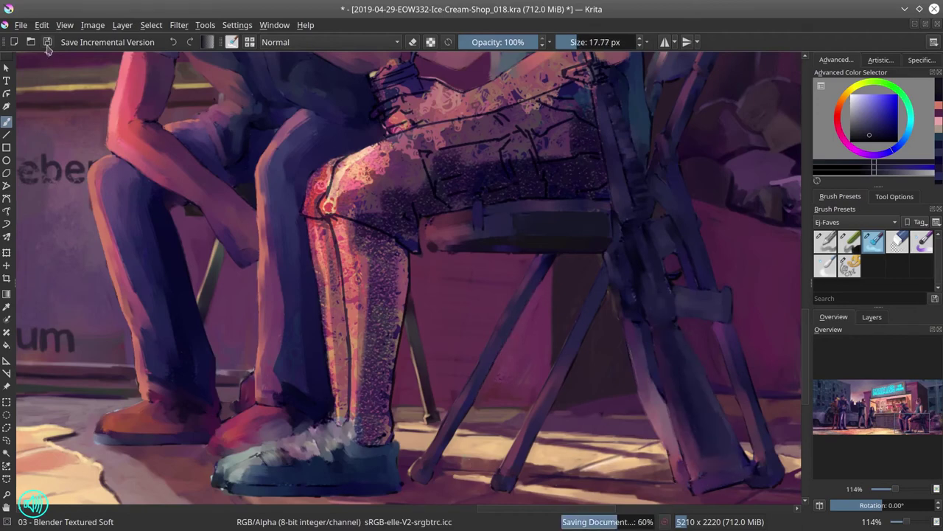
pyautogui.press(']')
pyautogui.moveTo(324, 221)
pyautogui.mouseDown()
pyautogui.moveTo(339, 416)
pyautogui.moveTo(368, 221)
pyautogui.moveTo(390, 434)
pyautogui.mouseUp()
pyautogui.press(']')
pyautogui.scroll(3, 390, 435)
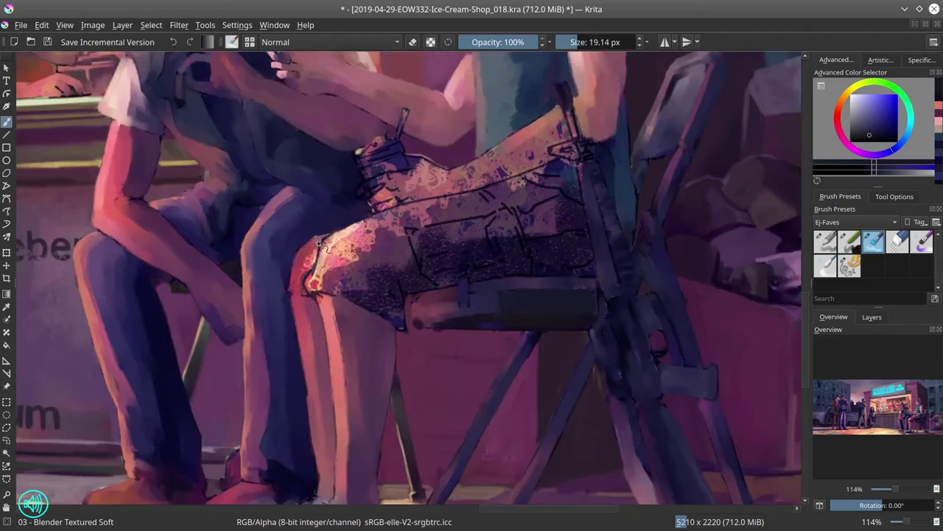
pyautogui.moveTo(310, 236)
pyautogui.mouseDown()
pyautogui.moveTo(392, 287)
pyautogui.moveTo(442, 206)
pyautogui.mouseUp()
pyautogui.moveTo(353, 243)
pyautogui.mouseDown()
pyautogui.moveTo(577, 149)
pyautogui.moveTo(538, 214)
pyautogui.moveTo(479, 251)
pyautogui.moveTo(551, 261)
pyautogui.moveTo(479, 197)
pyautogui.mouseUp()
# Add light pink strokes across the seated man's thigh
pyautogui.scroll(3, 479, 198)
pyautogui.hscroll(3, 479, 198)
pyautogui.press('[')
pyautogui.press('[')
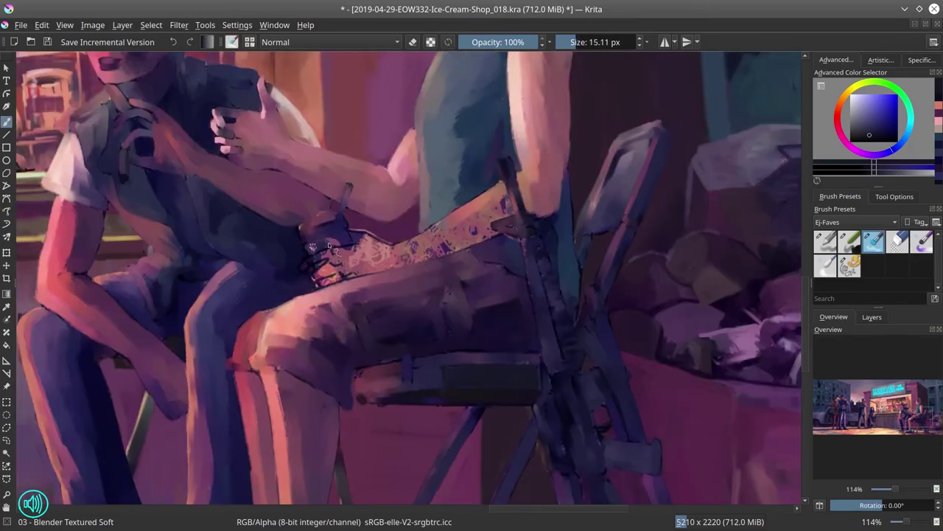
pyautogui.keyDown('ctrl'); pyautogui.click(324, 279); pyautogui.keyUp('ctrl')
pyautogui.moveTo(325, 279); pyautogui.dragTo(528, 183)
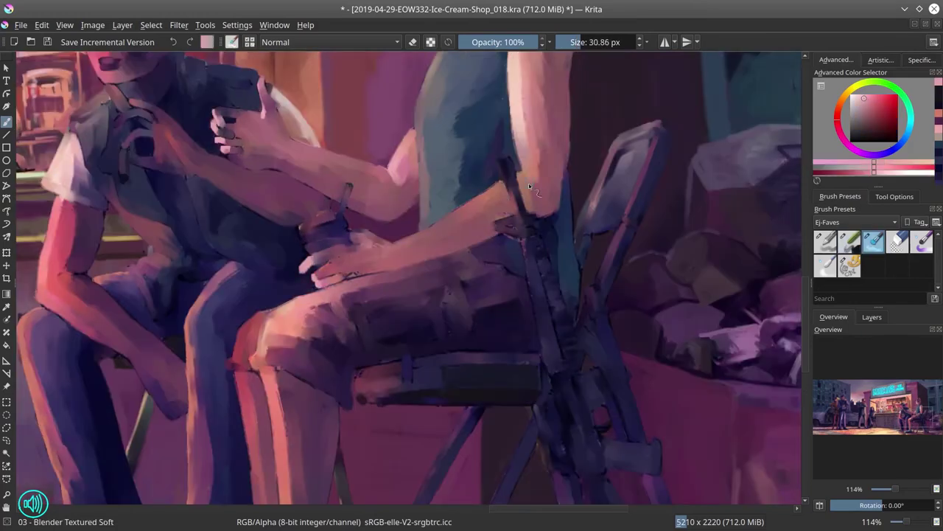
pyautogui.scroll(-5, 724, 89)
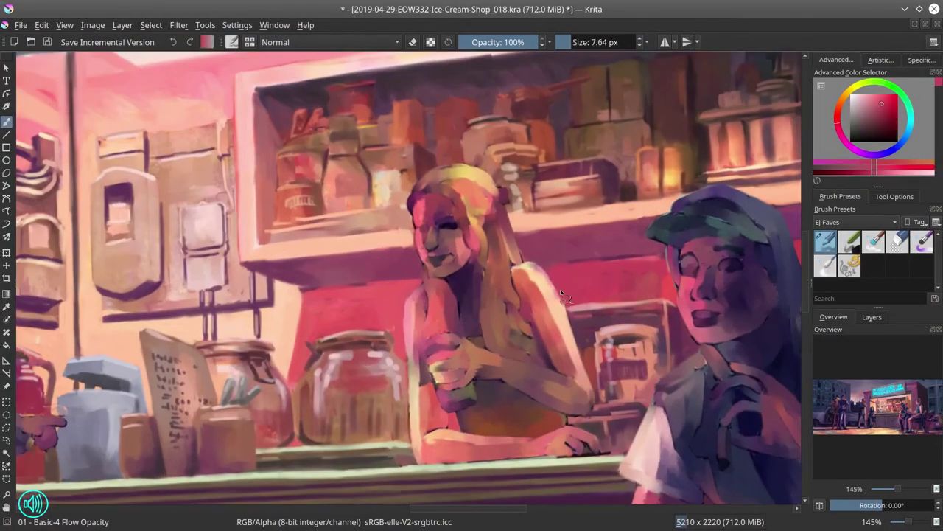
# Toggle the line-art layer on and off to compare it with the painting
pyautogui.moveTo(435, 290)
pyautogui.mouseDown()
pyautogui.moveTo(573, 312)
pyautogui.moveTo(529, 340)
pyautogui.mouseUp()
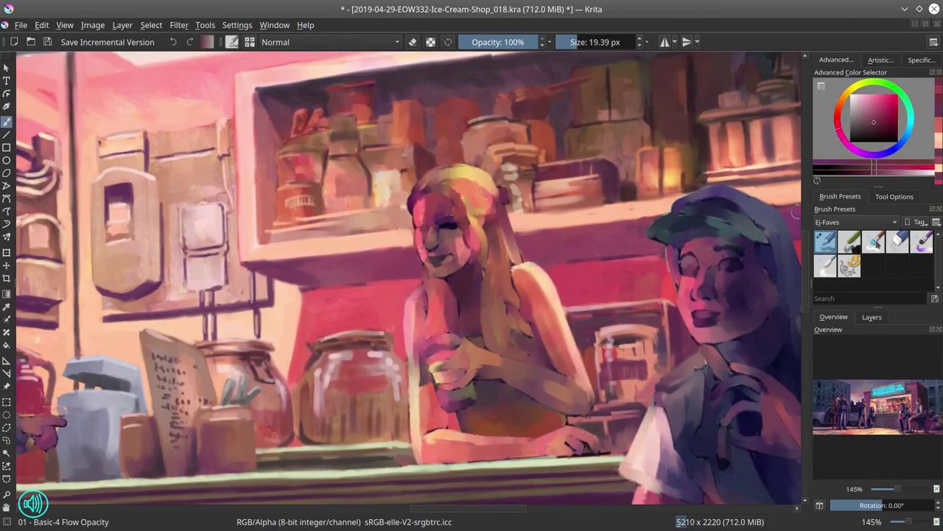
pyautogui.press('/')
pyautogui.click(871, 317)
pyautogui.click(818, 449)
pyautogui.click(819, 448)
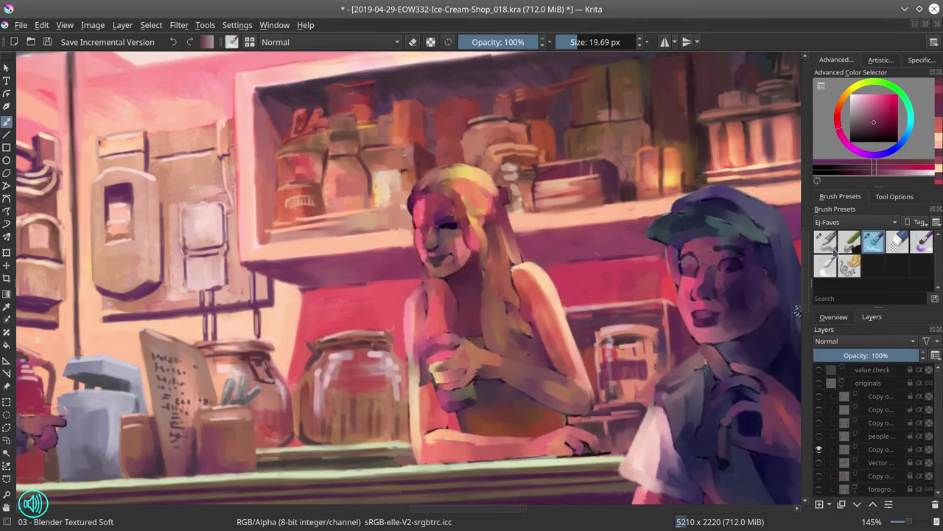
# Blur the girl's arm edge and forearm with an enlarged Blender Blur brush
pyautogui.press('/')
pyautogui.keyDown('ctrl'); pyautogui.click(466, 199); pyautogui.keyUp('ctrl')
pyautogui.moveTo(466, 199)
pyautogui.mouseDown()
pyautogui.moveTo(442, 205)
pyautogui.moveTo(490, 218)
pyautogui.moveTo(493, 200)
pyautogui.moveTo(479, 195)
pyautogui.moveTo(415, 190)
pyautogui.moveTo(431, 274)
pyautogui.moveTo(429, 384)
pyautogui.mouseUp()
pyautogui.keyDown('ctrl'); pyautogui.click(417, 228); pyautogui.keyUp('ctrl')
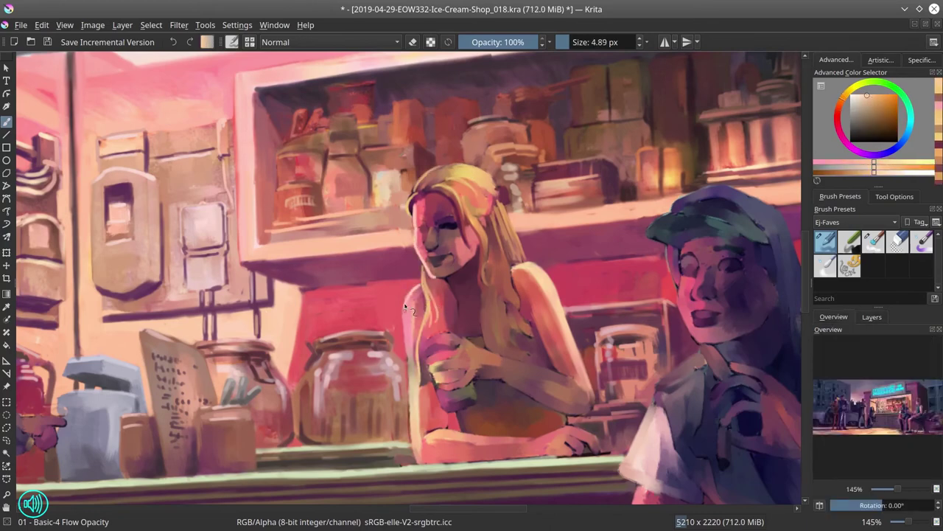
pyautogui.press('/')
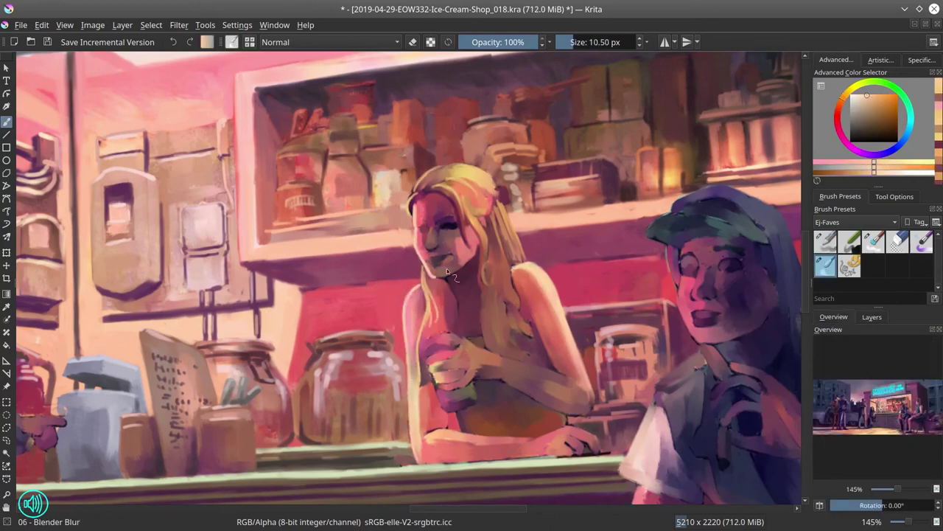
pyautogui.press(']')
pyautogui.moveTo(420, 398); pyautogui.dragTo(552, 442)
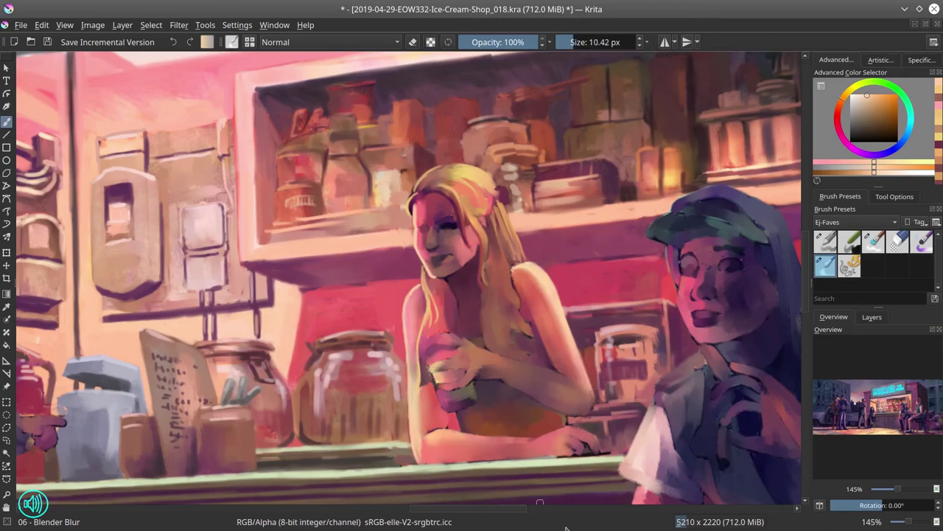
# Duplicate the line-art layer, set the copy to Overlay at 40% opacity, and remove a pasted layer
pyautogui.click(872, 316)
pyautogui.click(819, 382)
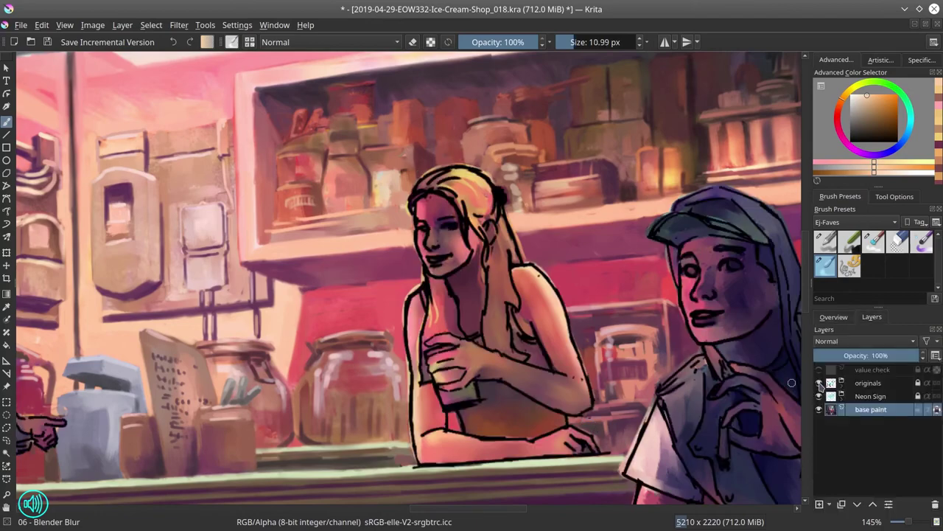
pyautogui.moveTo(820, 384); pyautogui.dragTo(865, 412)
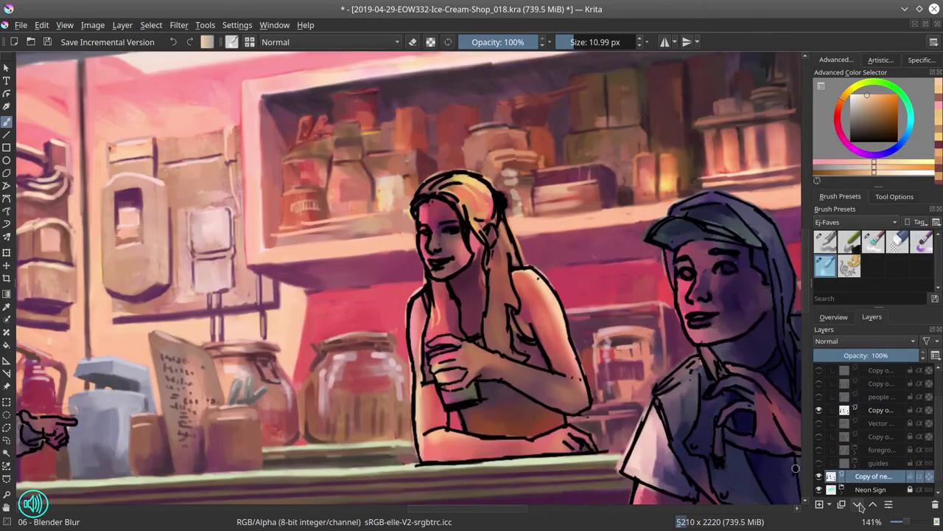
pyautogui.click(819, 382)
pyautogui.click(867, 355)
pyautogui.click(856, 355)
pyautogui.click(866, 340)
pyautogui.click(855, 407)
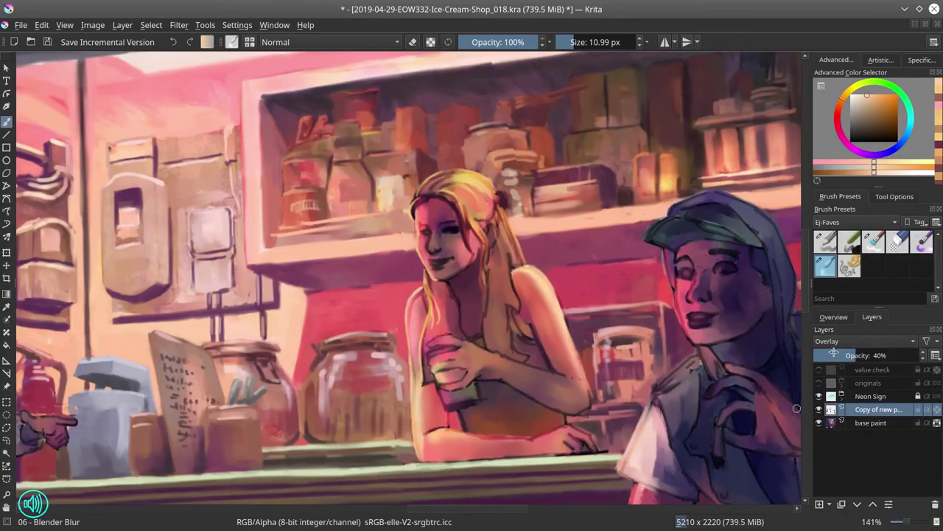
pyautogui.hotkey('ctrl', 'v')
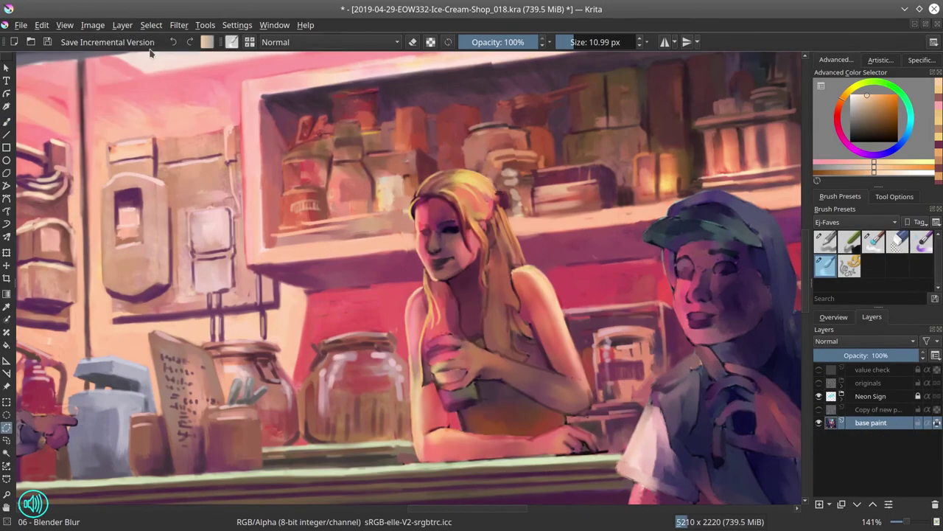
pyautogui.click(826, 241)
# Pick peach, pinkish red, dark purple and muted pink colours, briefly using Decrease Saturation mode
pyautogui.moveTo(870, 129); pyautogui.dragTo(862, 140)
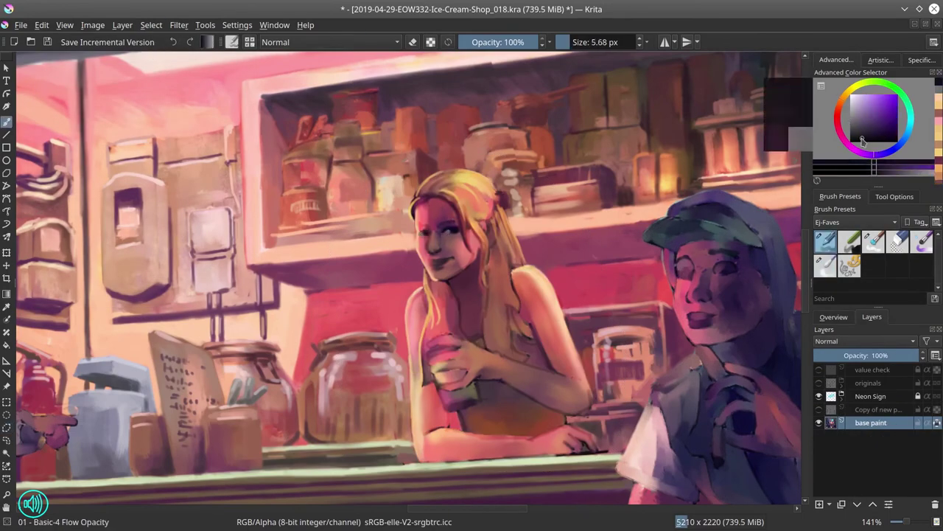
pyautogui.keyDown('ctrl'); pyautogui.click(561, 286); pyautogui.keyUp('ctrl')
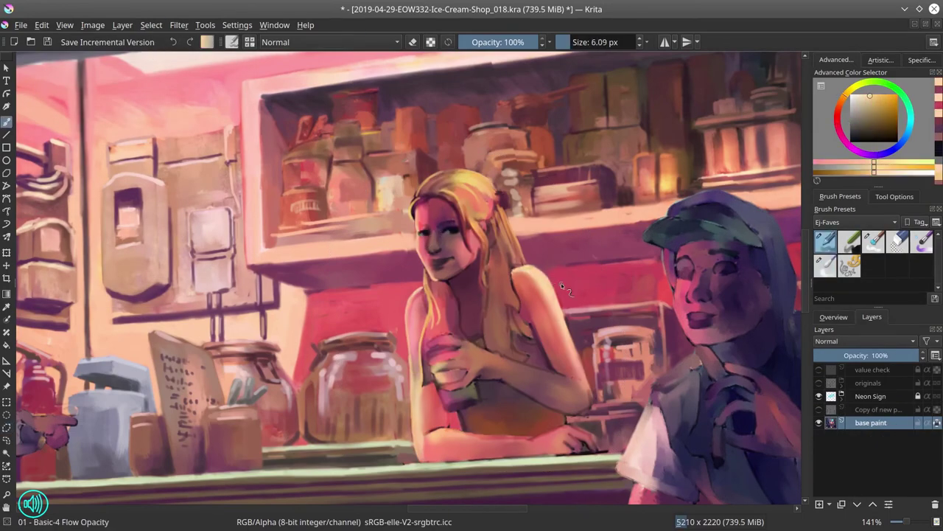
pyautogui.press('[')
pyautogui.keyDown('ctrl'); pyautogui.click(463, 205); pyautogui.keyUp('ctrl')
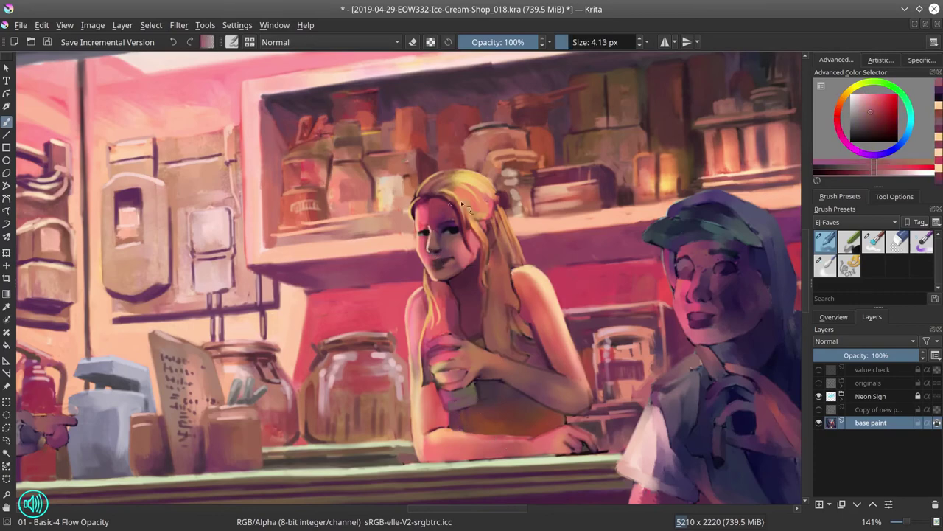
pyautogui.keyDown('ctrl'); pyautogui.click(446, 233); pyautogui.keyUp('ctrl')
pyautogui.press('/')
pyautogui.press('/')
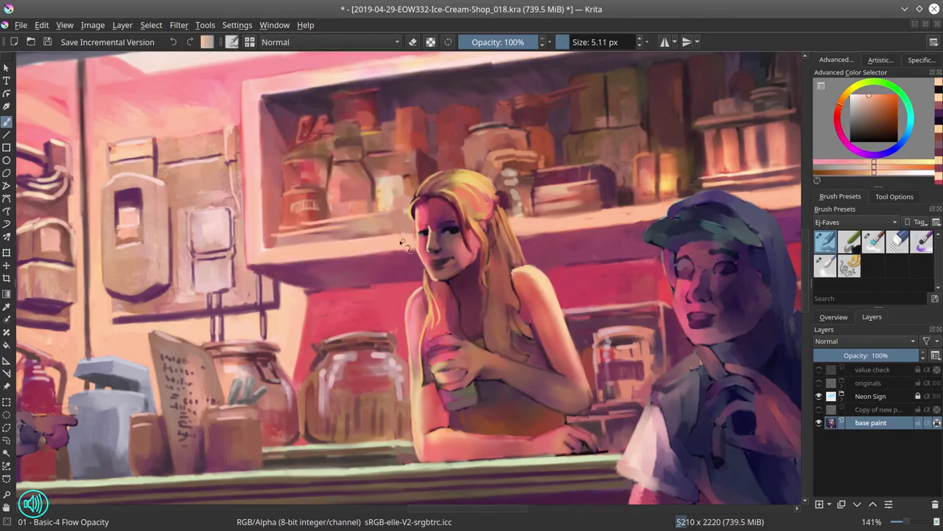
pyautogui.keyDown('ctrl'); pyautogui.click(434, 269); pyautogui.keyUp('ctrl')
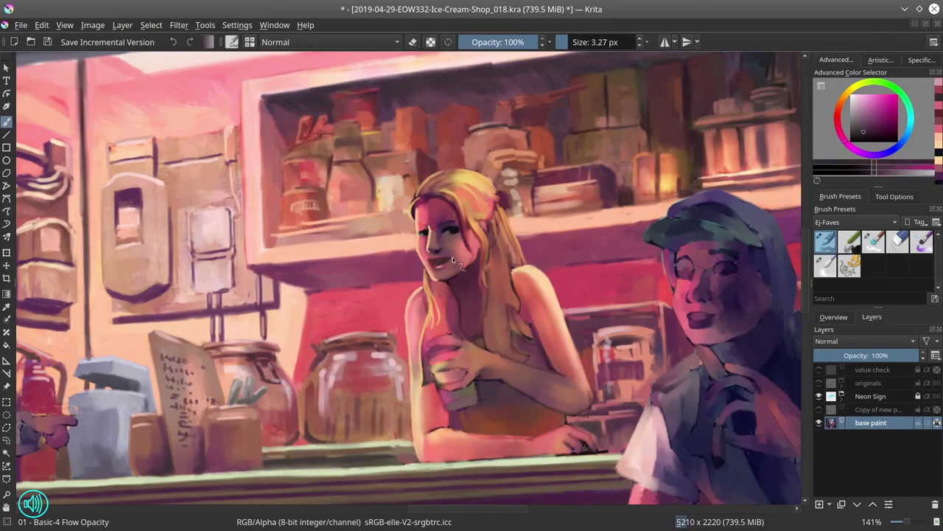
pyautogui.press(']')
pyautogui.keyDown('ctrl'); pyautogui.click(452, 281); pyautogui.keyUp('ctrl')
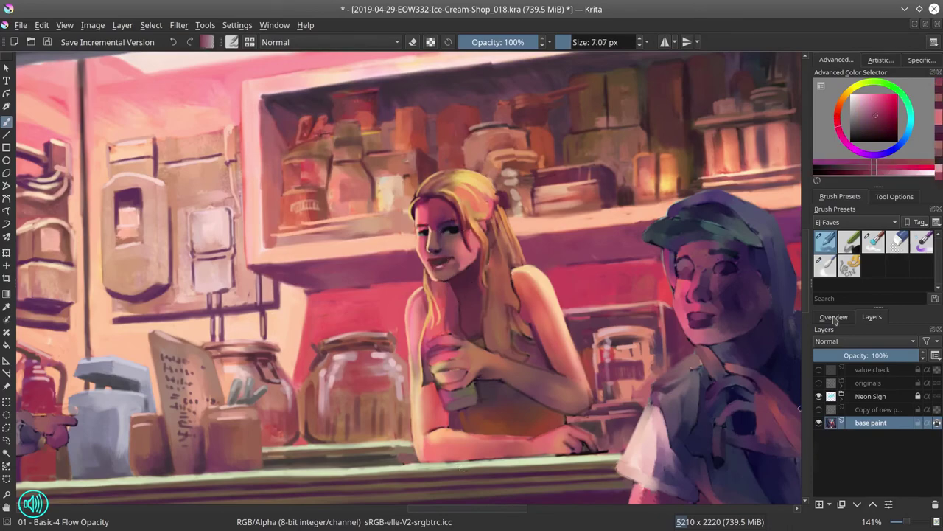
# Switch to Color Dodge mode, zoom out to view the whole scene, and save
pyautogui.press('2')
pyautogui.hotkey('alt', 'shift', 'd')
pyautogui.scroll(3, 461, 202)
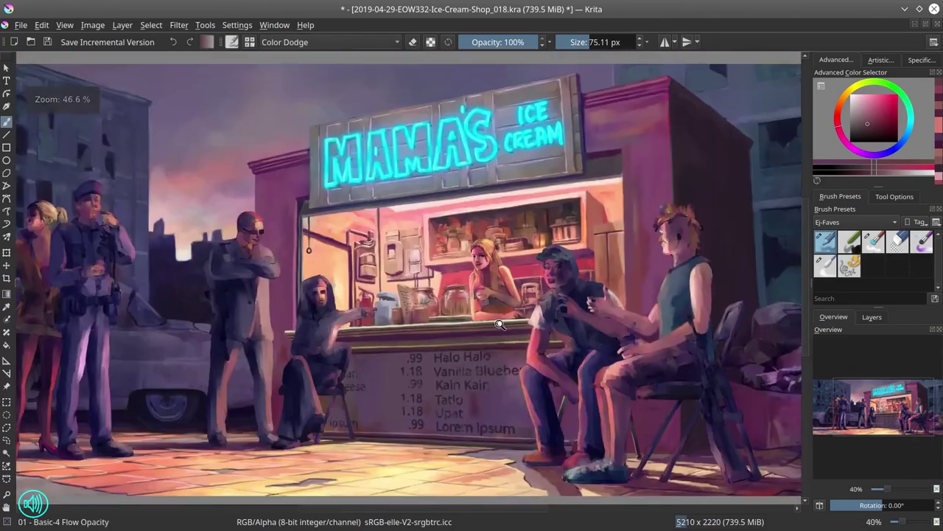
pyautogui.press('-')
pyautogui.click(48, 42)
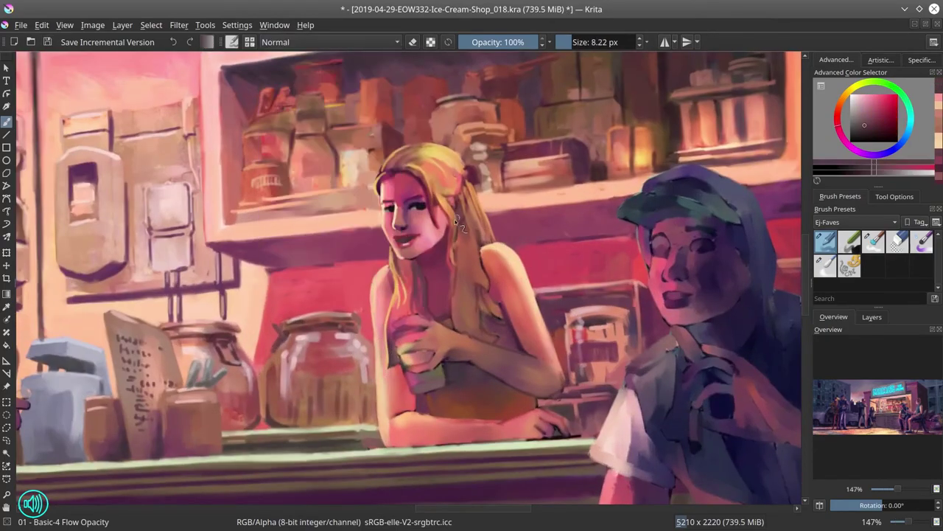
# Sample dark pink, hair orange, beige and pink tones from the painting while resizing the brush
pyautogui.keyDown('ctrl'); pyautogui.click(435, 295); pyautogui.keyUp('ctrl')
pyautogui.press(']')
pyautogui.press(']')
pyautogui.press(']')
pyautogui.keyDown('ctrl'); pyautogui.click(436, 294); pyautogui.keyUp('ctrl')
pyautogui.press('/')
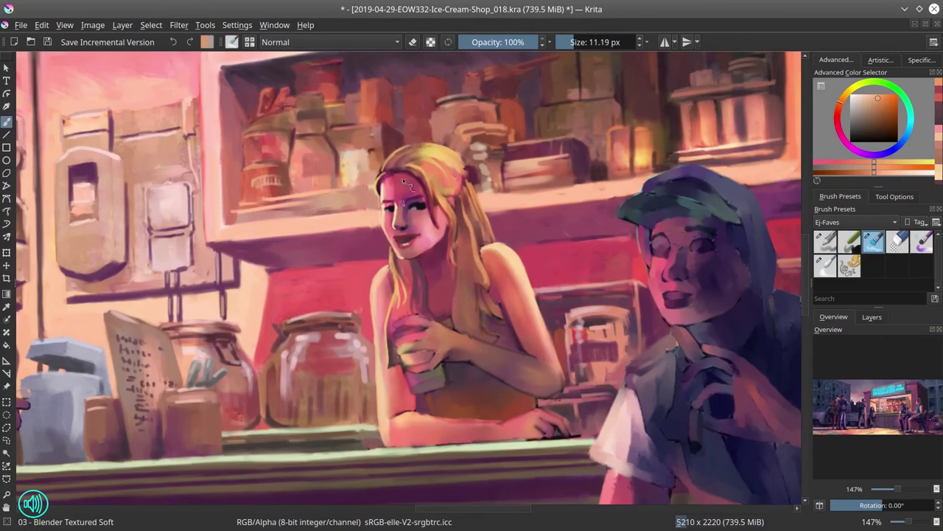
pyautogui.press('/')
pyautogui.keyDown('ctrl'); pyautogui.click(381, 182); pyautogui.keyUp('ctrl')
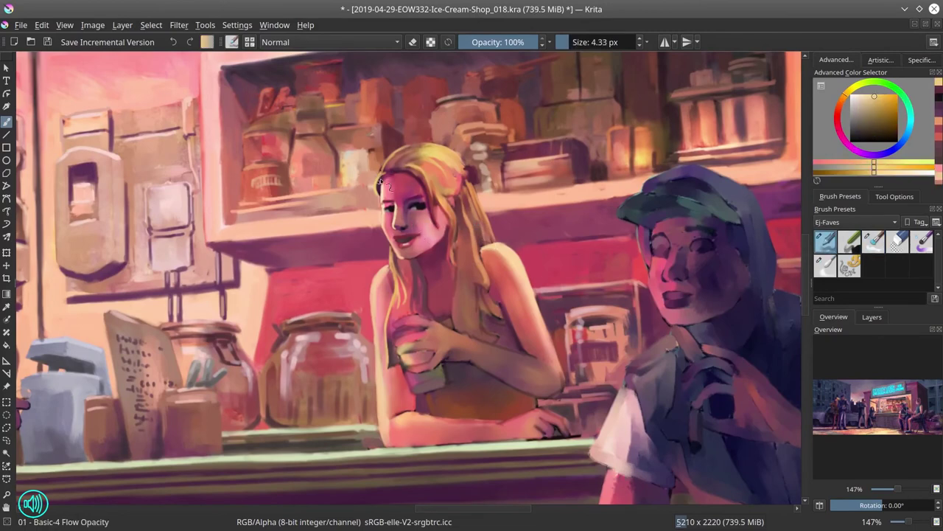
pyautogui.press(']')
pyautogui.press(']')
pyautogui.keyDown('ctrl'); pyautogui.click(473, 272); pyautogui.keyUp('ctrl')
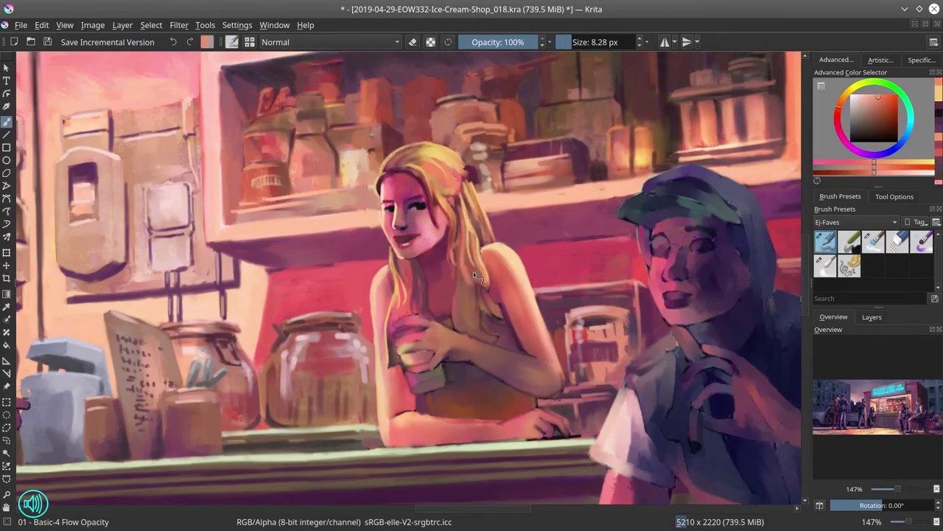
pyautogui.keyDown('ctrl'); pyautogui.click(529, 354); pyautogui.keyUp('ctrl')
pyautogui.press('[')
pyautogui.keyDown('ctrl'); pyautogui.click(414, 385); pyautogui.keyUp('ctrl')
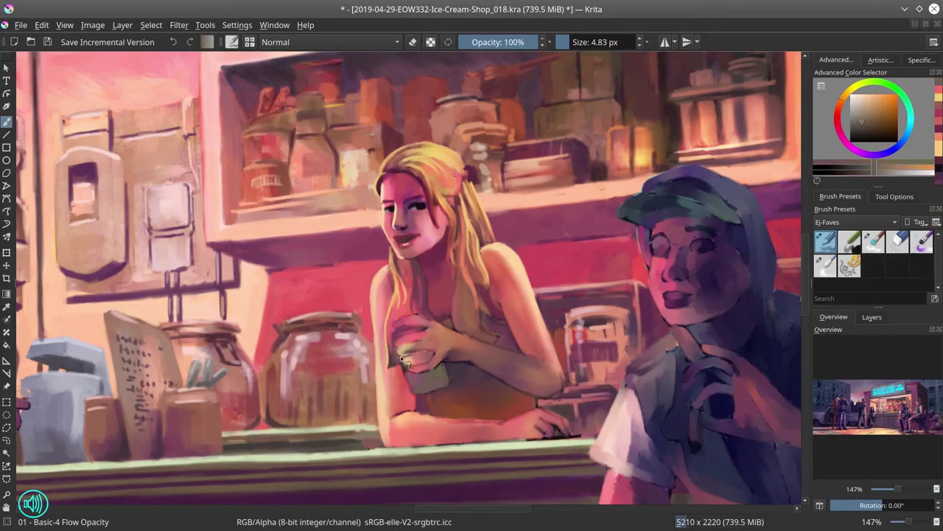
# Sample skin tones around the girl's hand, alternating between blending and basic brushes
pyautogui.keyDown('ctrl'); pyautogui.click(426, 307); pyautogui.keyUp('ctrl')
pyautogui.press('[')
pyautogui.press('[')
pyautogui.keyDown('ctrl'); pyautogui.click(413, 330); pyautogui.keyUp('ctrl')
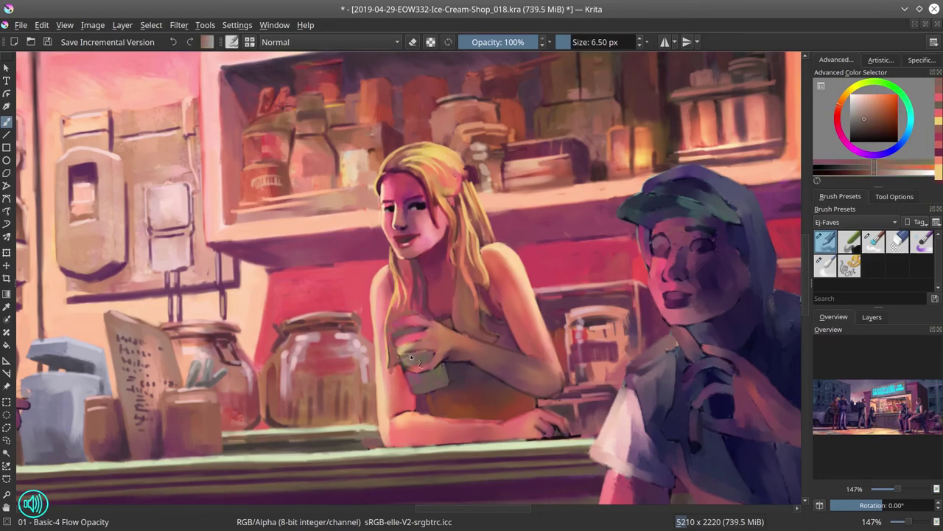
pyautogui.keyDown('ctrl'); pyautogui.click(414, 333); pyautogui.keyUp('ctrl')
pyautogui.press('[')
pyautogui.keyDown('ctrl'); pyautogui.click(414, 333); pyautogui.keyUp('ctrl')
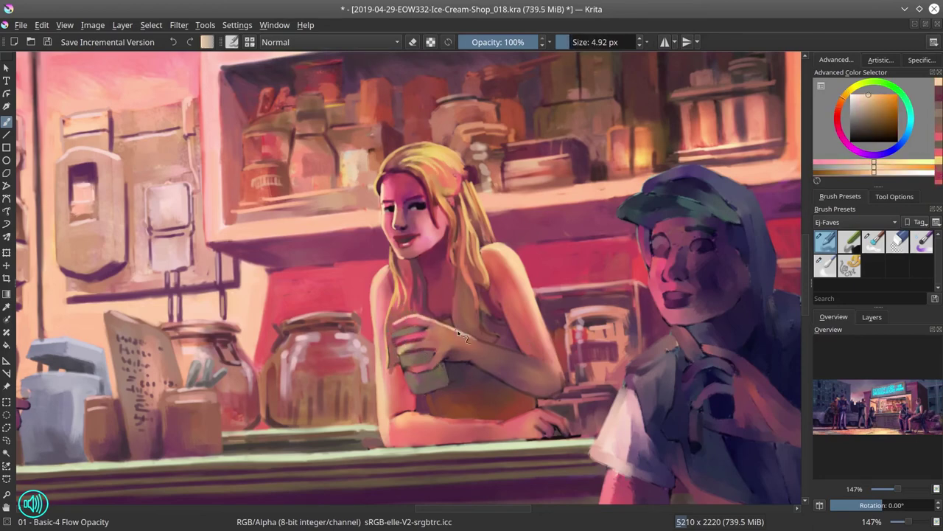
pyautogui.keyDown('ctrl'); pyautogui.click(500, 416); pyautogui.keyUp('ctrl')
pyautogui.press(']')
pyautogui.press(']')
pyautogui.press('/')
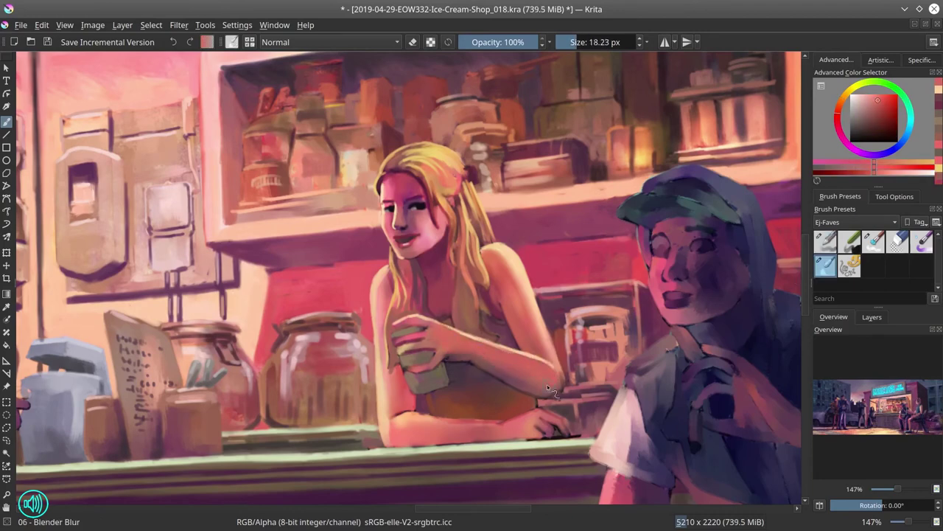
pyautogui.press('/')
pyautogui.press('[')
pyautogui.press('[')
pyautogui.press('[')
pyautogui.press('[')
pyautogui.press('[')
pyautogui.keyDown('ctrl'); pyautogui.click(403, 326); pyautogui.keyUp('ctrl')
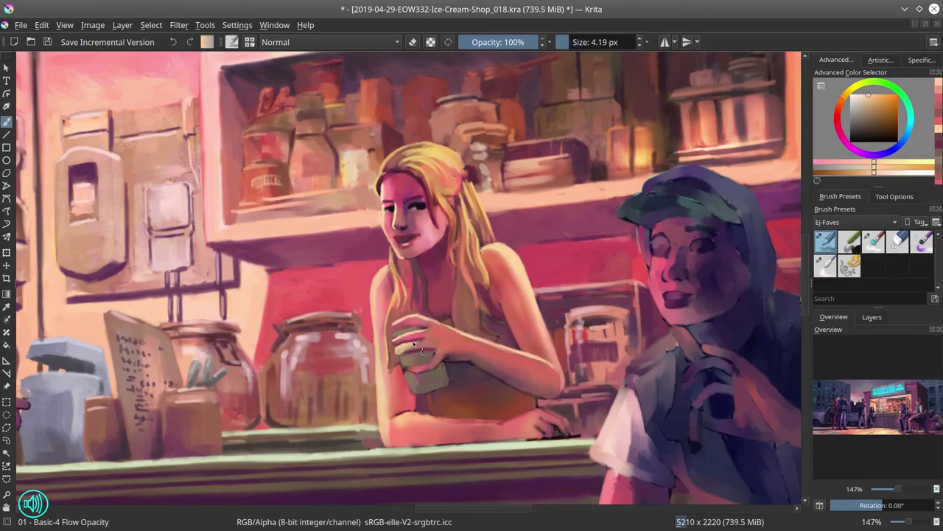
# Paint a light stroke on the cup, faint strands along the hair, and warm strokes over the girl
pyautogui.moveTo(414, 344); pyautogui.dragTo(407, 368)
pyautogui.press(']')
pyautogui.keyDown('ctrl'); pyautogui.click(488, 361); pyautogui.keyUp('ctrl')
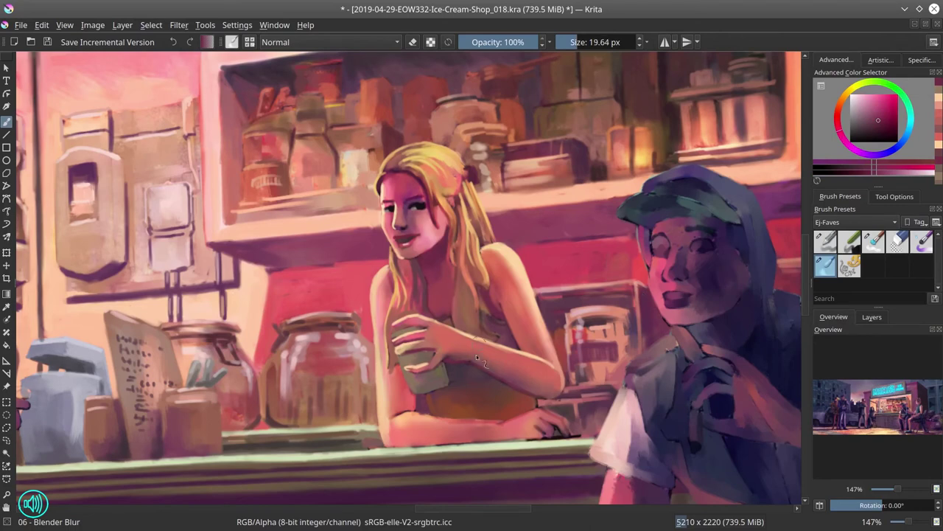
pyautogui.press('/')
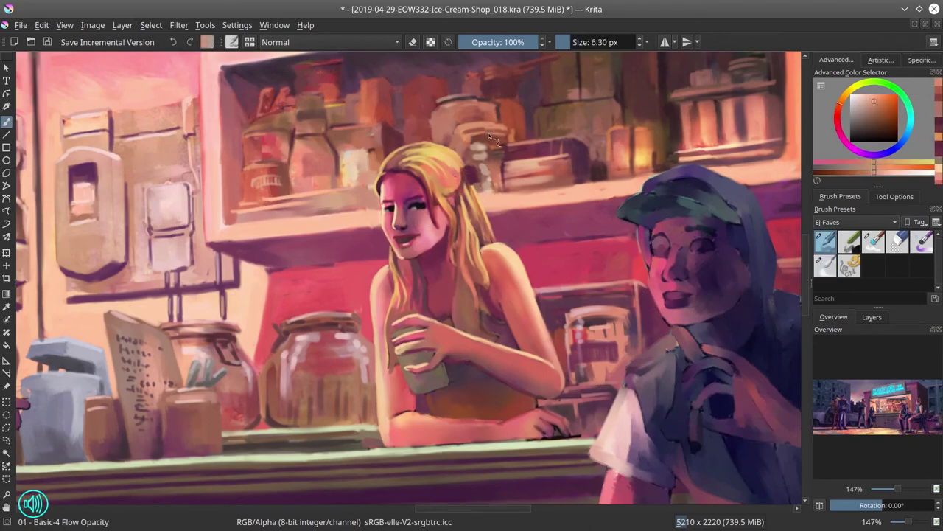
pyautogui.moveTo(480, 293)
pyautogui.mouseDown()
pyautogui.moveTo(452, 243)
pyautogui.moveTo(451, 310)
pyautogui.moveTo(492, 295)
pyautogui.mouseUp()
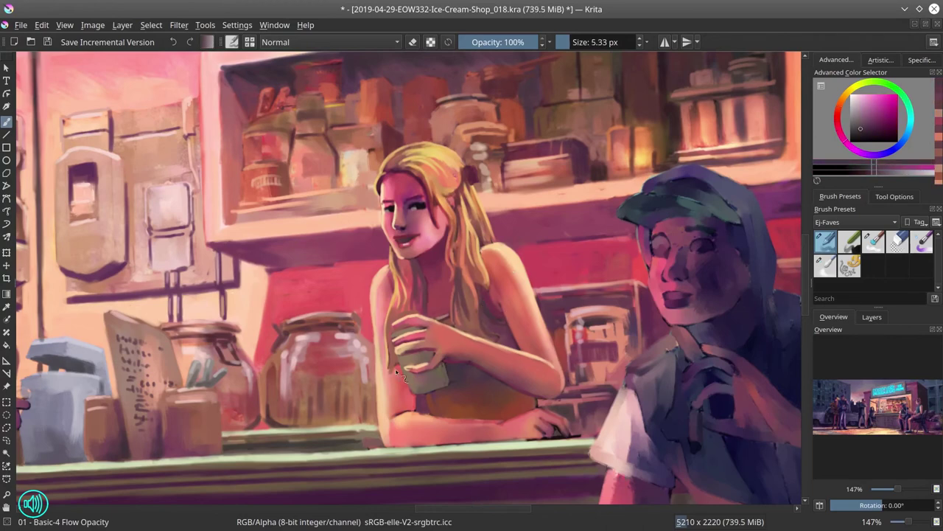
pyautogui.moveTo(396, 372)
pyautogui.mouseDown()
pyautogui.moveTo(349, 374)
pyautogui.moveTo(504, 219)
pyautogui.moveTo(479, 184)
pyautogui.moveTo(578, 278)
pyautogui.moveTo(530, 406)
pyautogui.moveTo(428, 401)
pyautogui.moveTo(436, 418)
pyautogui.mouseUp()
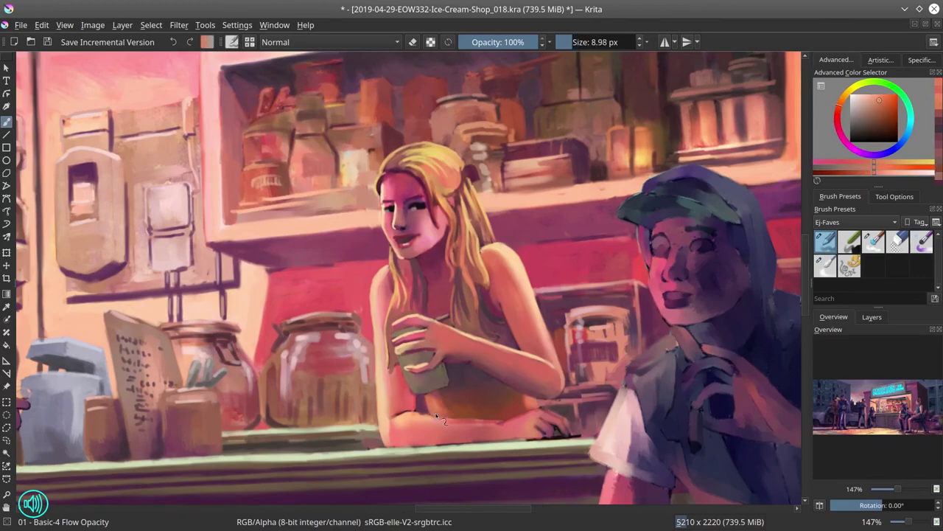
# Flip and tilt the view to check the drawing, sample more tones, and save the painting
pyautogui.click(820, 507)
pyautogui.keyDown('ctrl'); pyautogui.click(398, 208); pyautogui.keyUp('ctrl')
pyautogui.press('[')
pyautogui.press('[')
pyautogui.press('[')
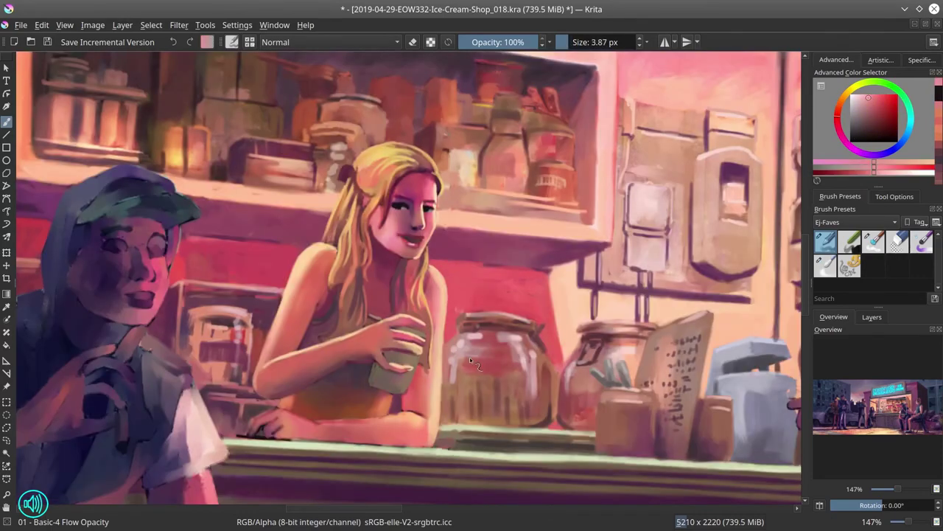
pyautogui.moveTo(249, 419); pyautogui.dragTo(310, 398)
pyautogui.keyDown('ctrl'); pyautogui.click(391, 380); pyautogui.keyUp('ctrl')
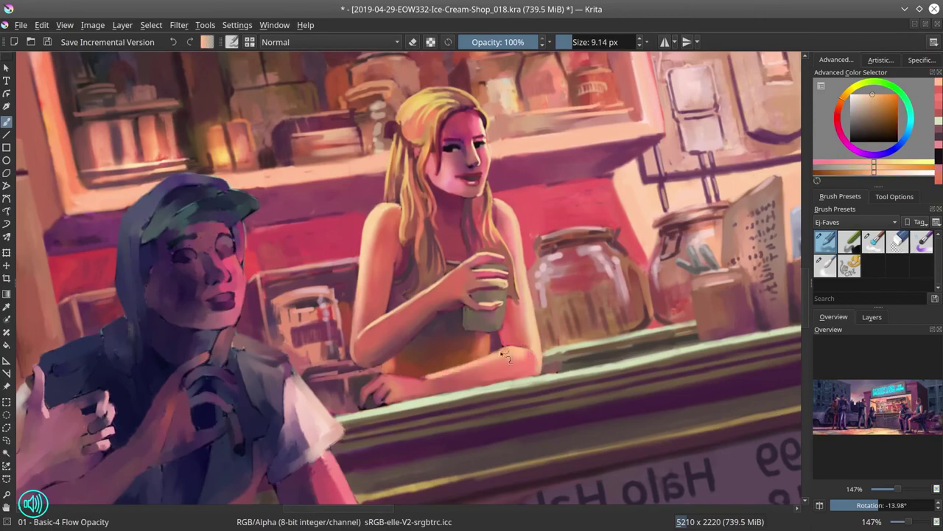
pyautogui.press('[')
pyautogui.keyDown('ctrl'); pyautogui.click(366, 394); pyautogui.keyUp('ctrl')
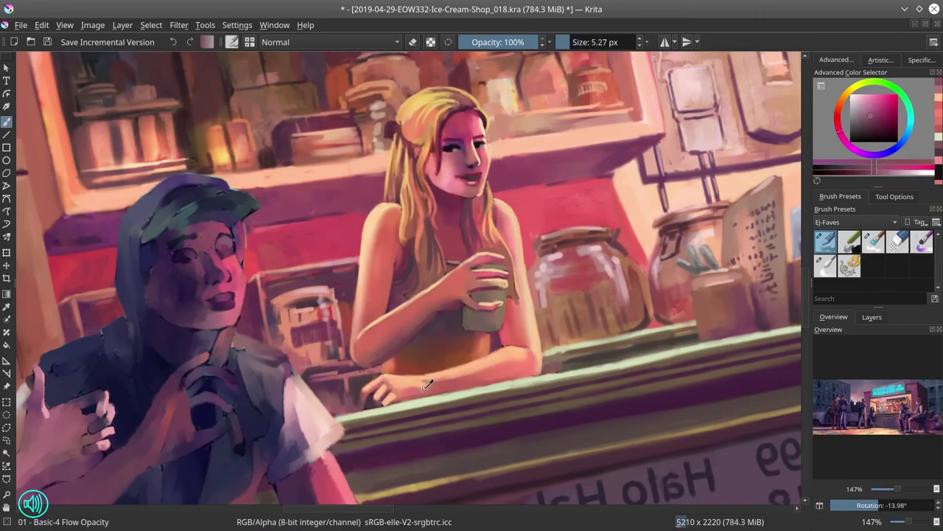
pyautogui.keyDown('ctrl'); pyautogui.click(510, 407); pyautogui.keyUp('ctrl')
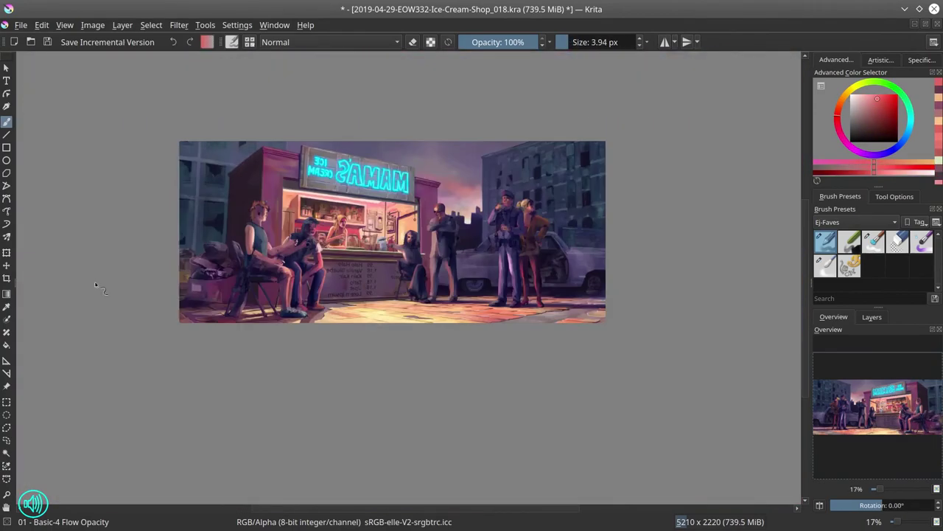
pyautogui.hotkey('ctrl', 's')
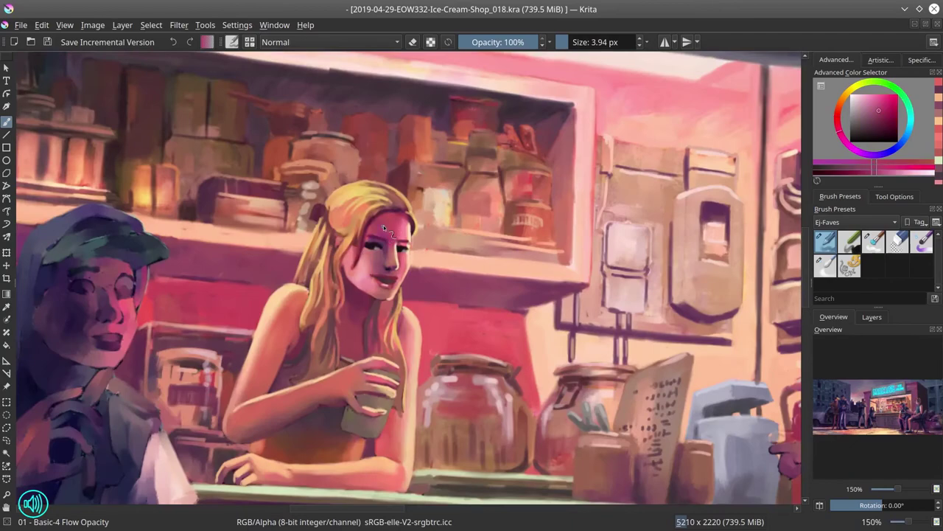
pyautogui.scroll(-6, 384, 224)
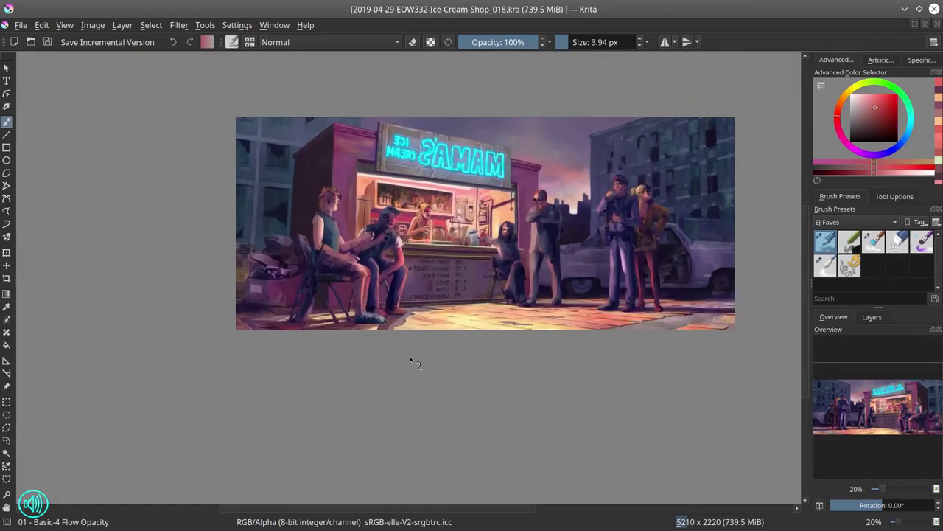
# Flip the view back, sample peach and pink tones along the girl's arm, and save
pyautogui.press('m')
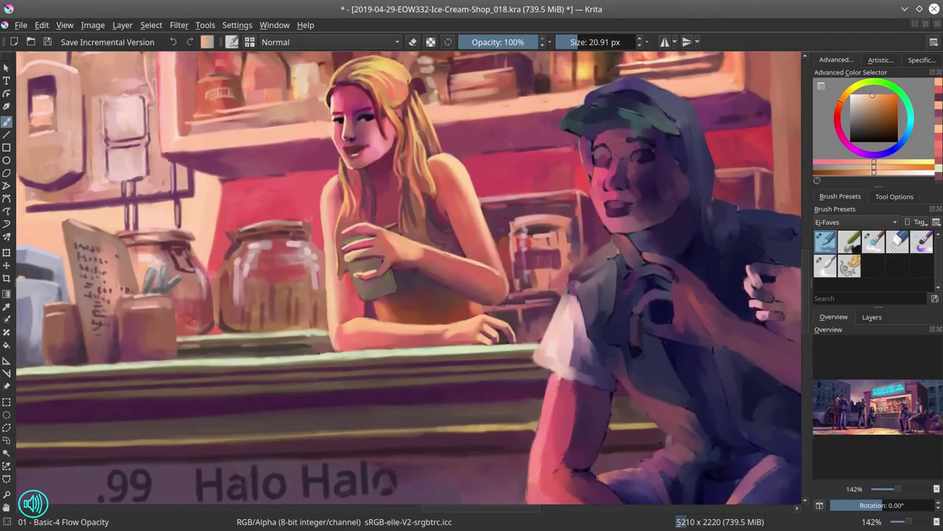
pyautogui.press('[')
pyautogui.press('[')
pyautogui.press('[')
pyautogui.keyDown('ctrl'); pyautogui.click(401, 240); pyautogui.keyUp('ctrl')
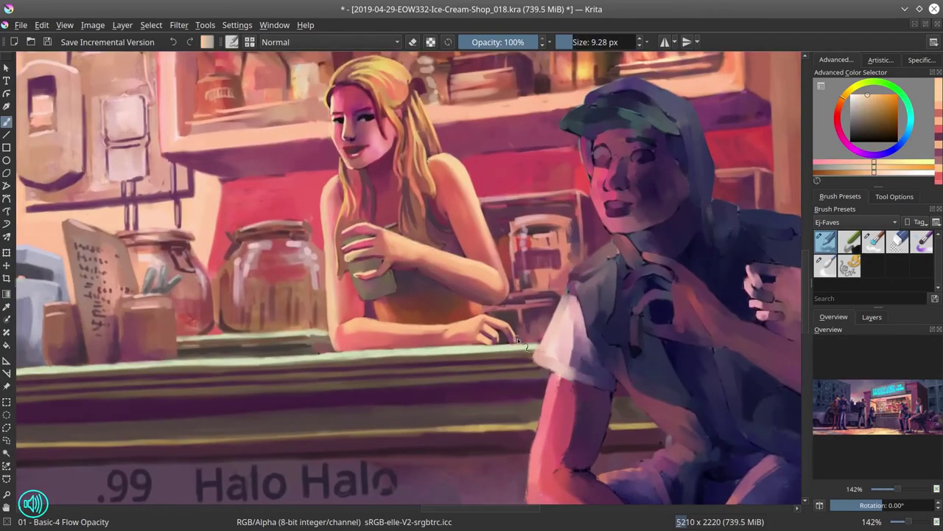
pyautogui.press('[')
pyautogui.press('[')
pyautogui.keyDown('ctrl'); pyautogui.click(442, 207); pyautogui.keyUp('ctrl')
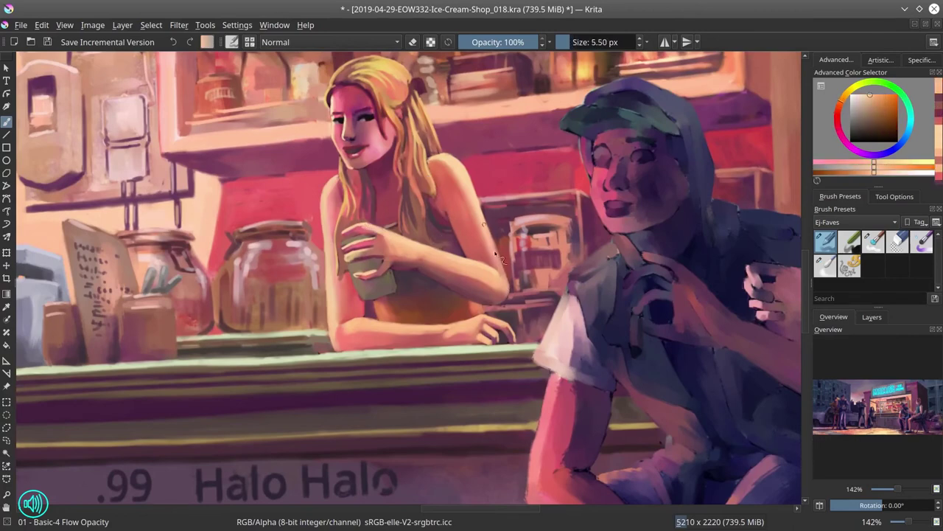
pyautogui.press('[')
pyautogui.keyDown('ctrl'); pyautogui.click(499, 255); pyautogui.keyUp('ctrl')
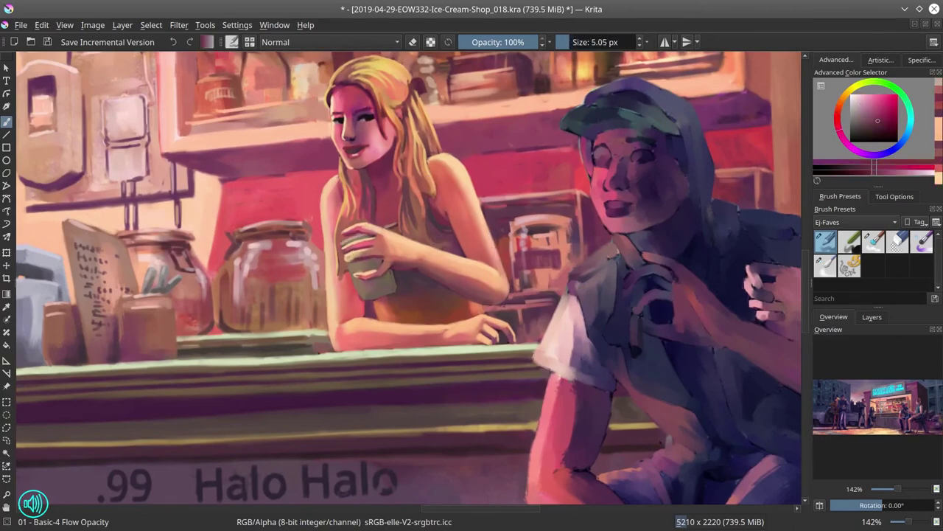
pyautogui.press(']')
pyautogui.keyDown('ctrl'); pyautogui.click(365, 275); pyautogui.keyUp('ctrl')
pyautogui.press('[')
pyautogui.keyDown('ctrl'); pyautogui.click(257, 367); pyautogui.keyUp('ctrl')
pyautogui.hotkey('ctrl', 's')
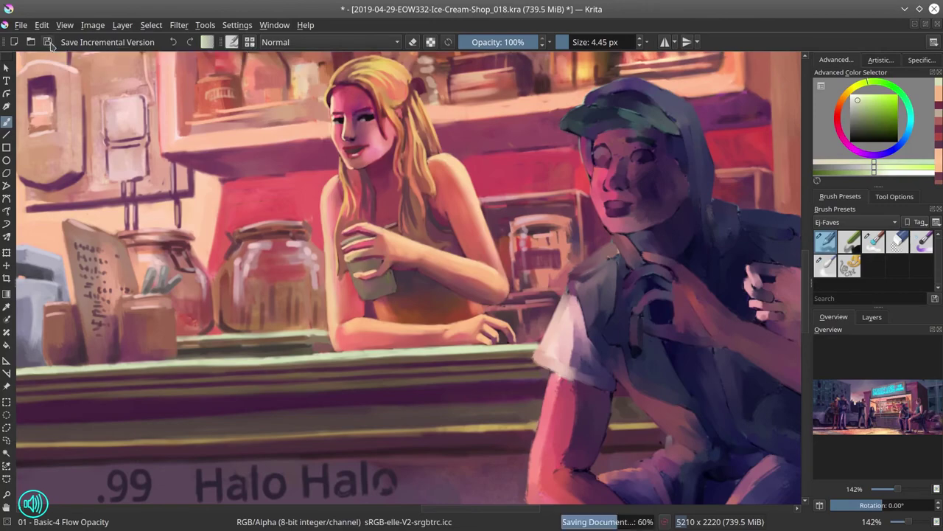
# Paint a pink stroke on the girl's chin, blend the face, and save Ice-Cream-Shop_018.kra again
pyautogui.press('2')
pyautogui.press('2')
pyautogui.keyDown('ctrl'); pyautogui.click(427, 259); pyautogui.keyUp('ctrl')
pyautogui.moveTo(418, 225); pyautogui.dragTo(436, 271)
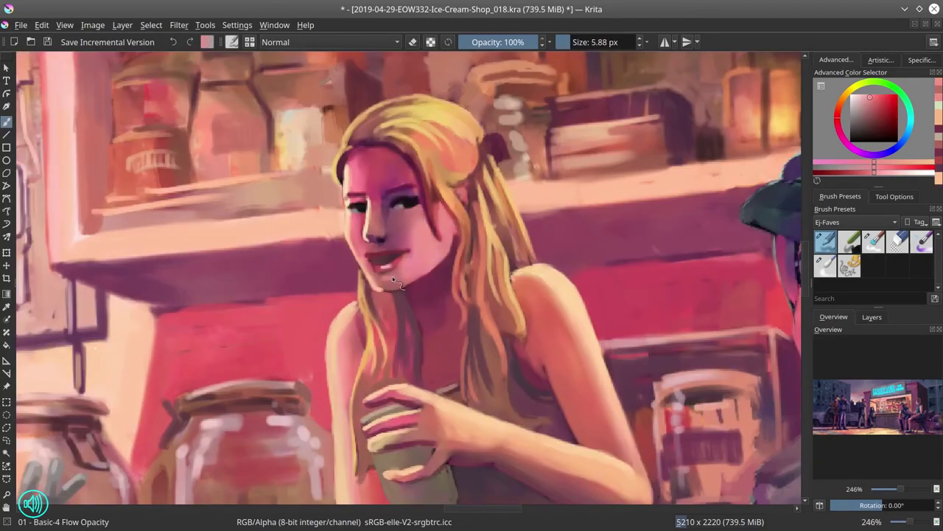
pyautogui.keyDown('ctrl'); pyautogui.click(392, 215); pyautogui.keyUp('ctrl')
pyautogui.keyDown('ctrl'); pyautogui.click(392, 215); pyautogui.keyUp('ctrl')
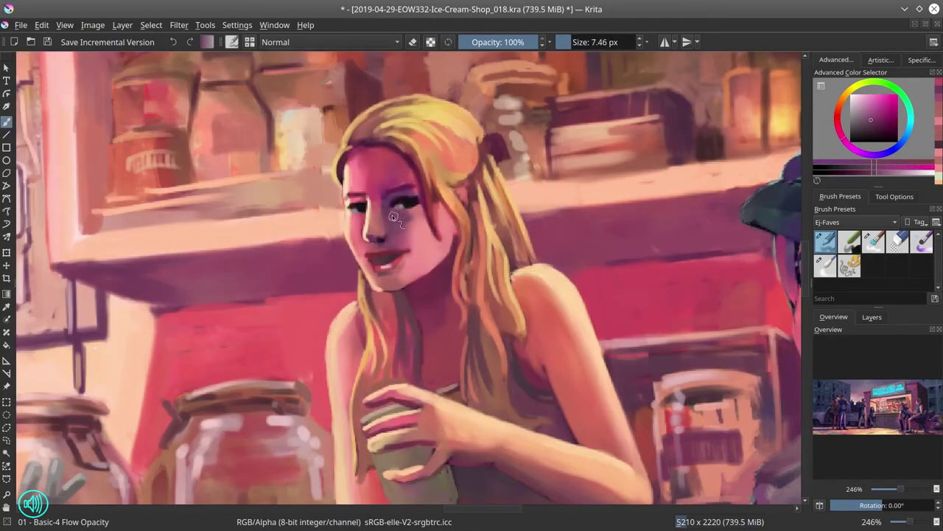
pyautogui.press('/')
pyautogui.press(']')
pyautogui.press('/')
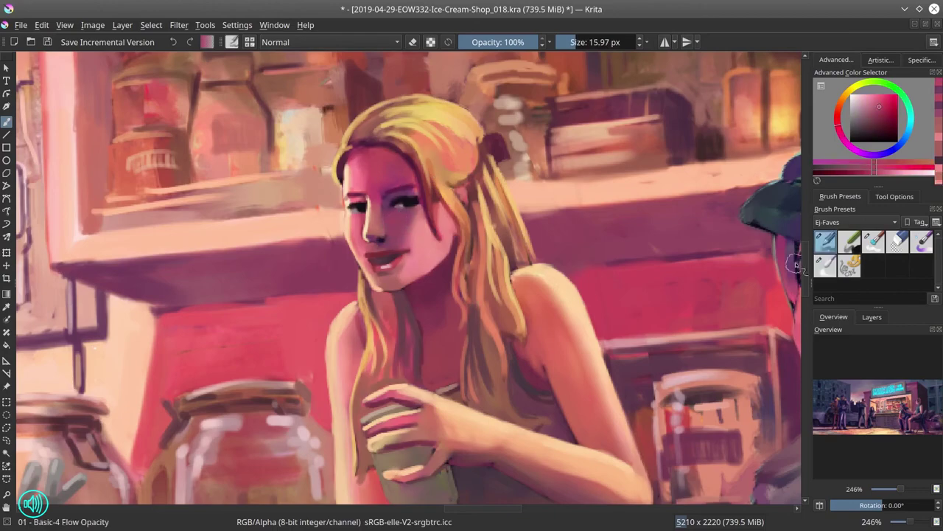
pyautogui.press('[')
pyautogui.moveTo(442, 219)
pyautogui.mouseDown()
pyautogui.moveTo(466, 231)
pyautogui.moveTo(442, 218)
pyautogui.moveTo(407, 315)
pyautogui.moveTo(427, 331)
pyautogui.mouseUp()
pyautogui.click(46, 42)
pyautogui.press('2')
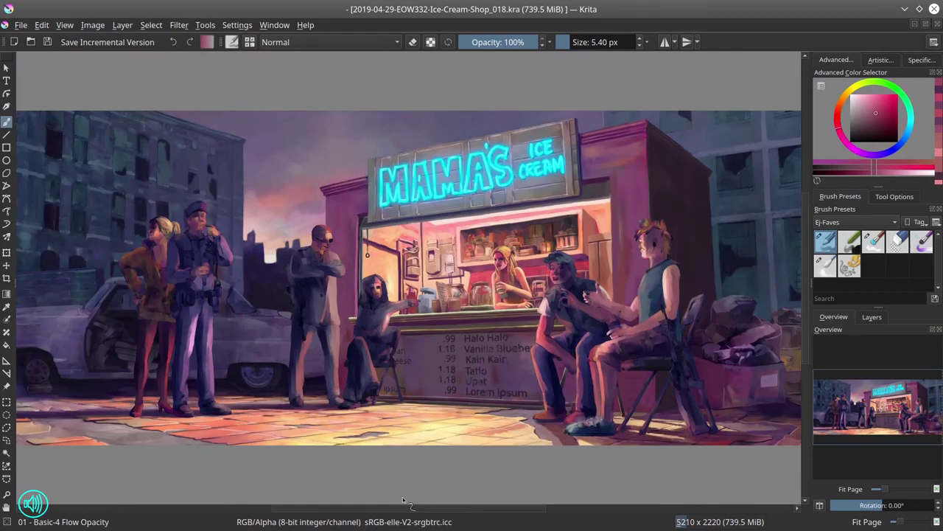
pyautogui.press('/')
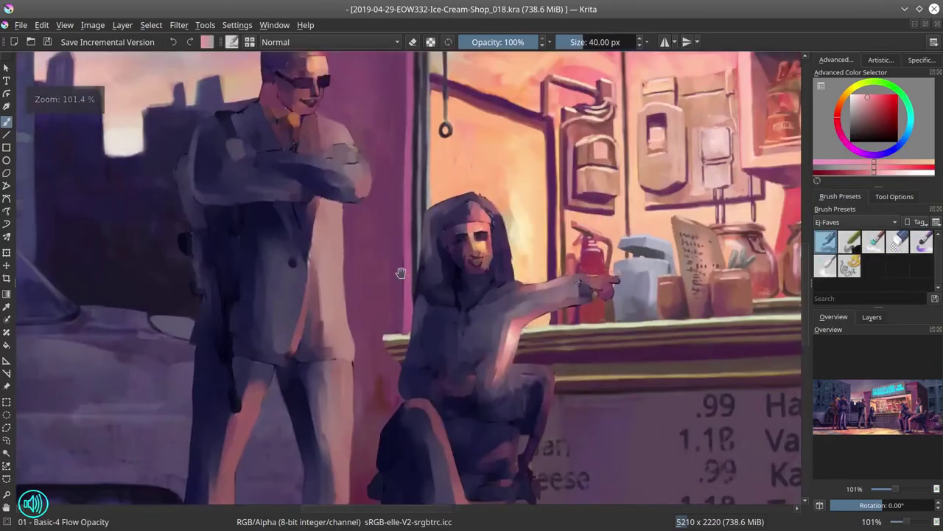
# Smooth the man's face and neck with Blender Blur and darken his jaw line
pyautogui.press('/')
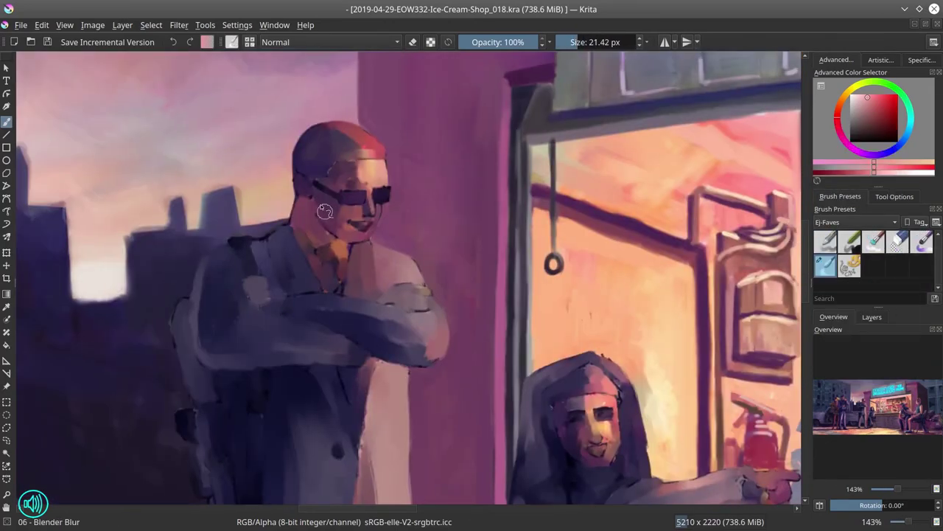
pyautogui.moveTo(325, 211); pyautogui.dragTo(318, 233)
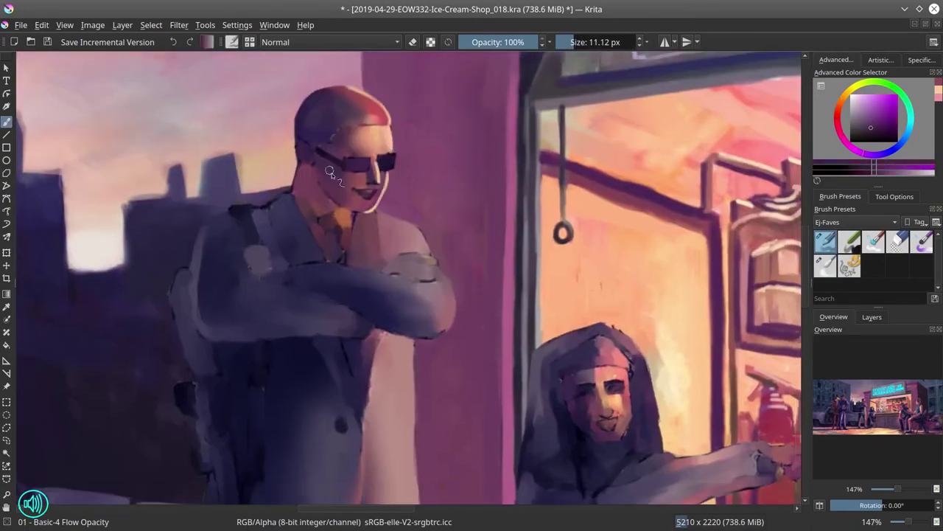
pyautogui.moveTo(367, 211); pyautogui.dragTo(316, 186)
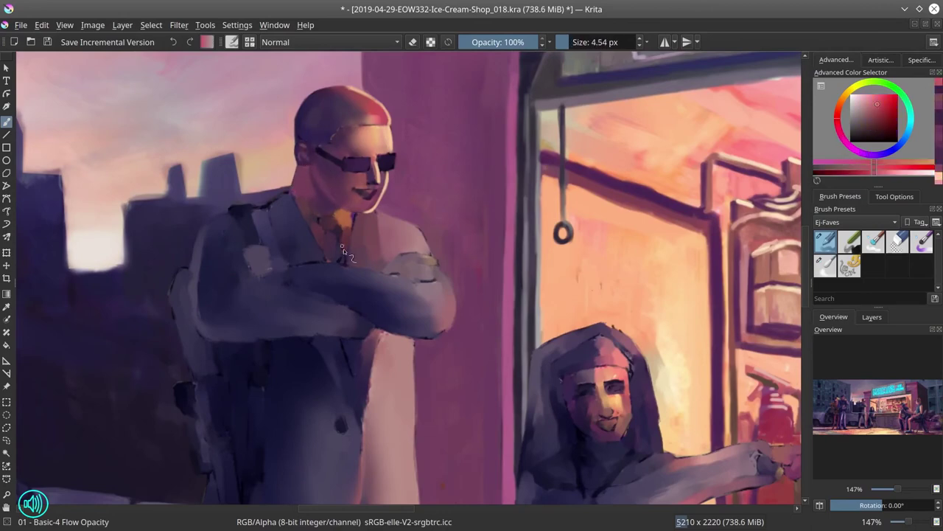
# Hide the 'Copy of new p…' layer, then repaint the sunglasses with highlights and add red lips
pyautogui.click(871, 316)
pyautogui.click(818, 410)
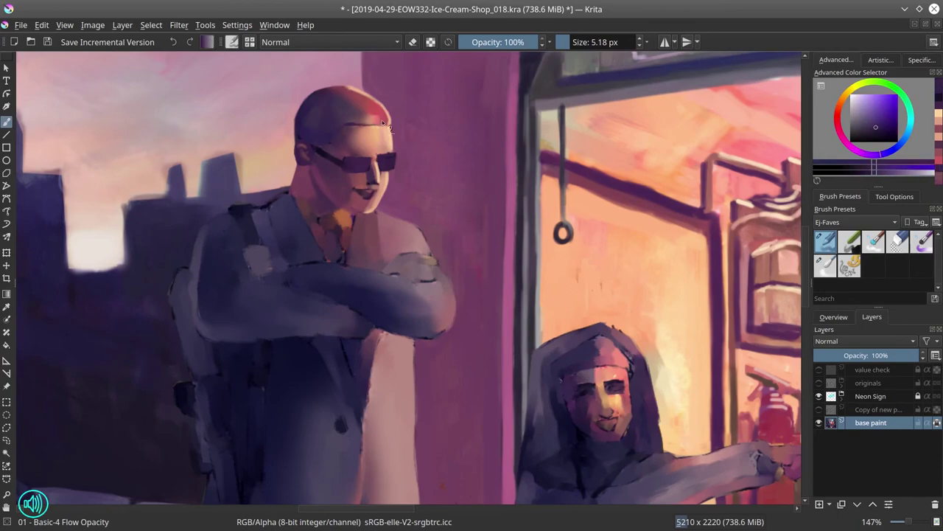
pyautogui.moveTo(347, 160); pyautogui.dragTo(390, 159)
pyautogui.click(833, 317)
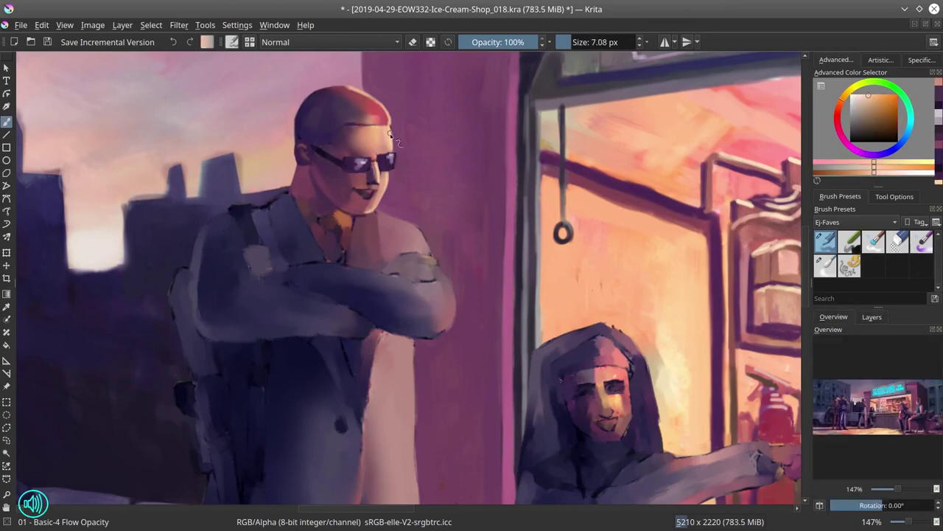
pyautogui.moveTo(382, 191)
pyautogui.mouseDown()
pyautogui.moveTo(370, 199)
pyautogui.moveTo(355, 190)
pyautogui.mouseUp()
# Mirror the canvas, hide the chest-badge layer, and save the painting
pyautogui.press('m')
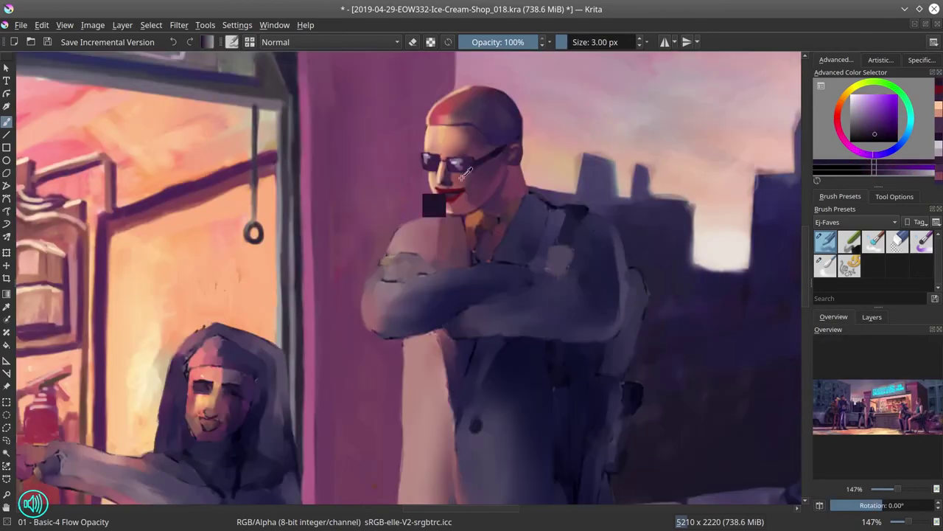
pyautogui.keyDown('ctrl'); pyautogui.click(448, 199); pyautogui.keyUp('ctrl')
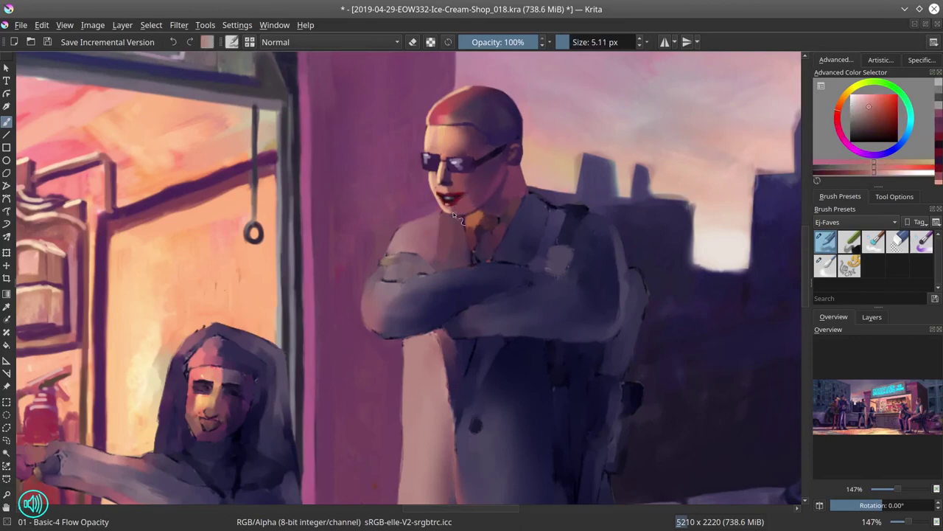
pyautogui.click(47, 42)
pyautogui.click(872, 316)
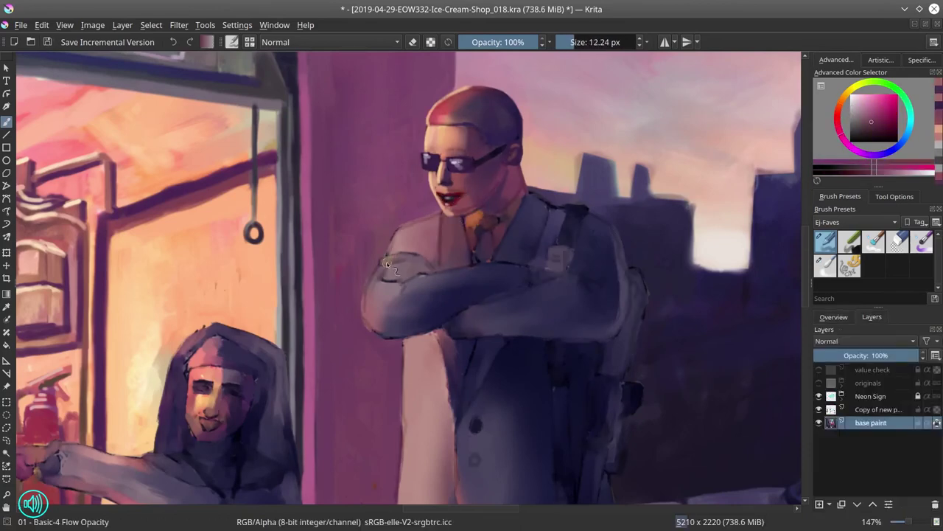
pyautogui.click(819, 409)
pyautogui.click(834, 317)
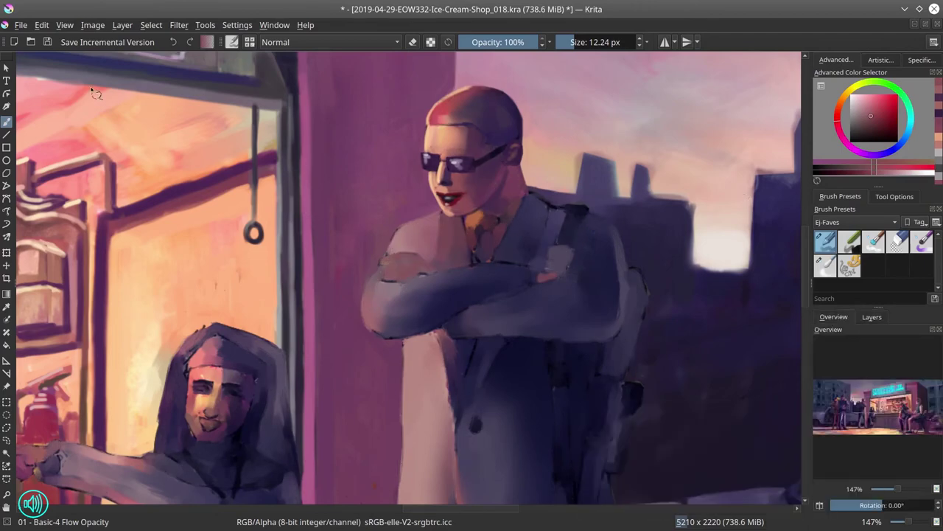
pyautogui.click(47, 42)
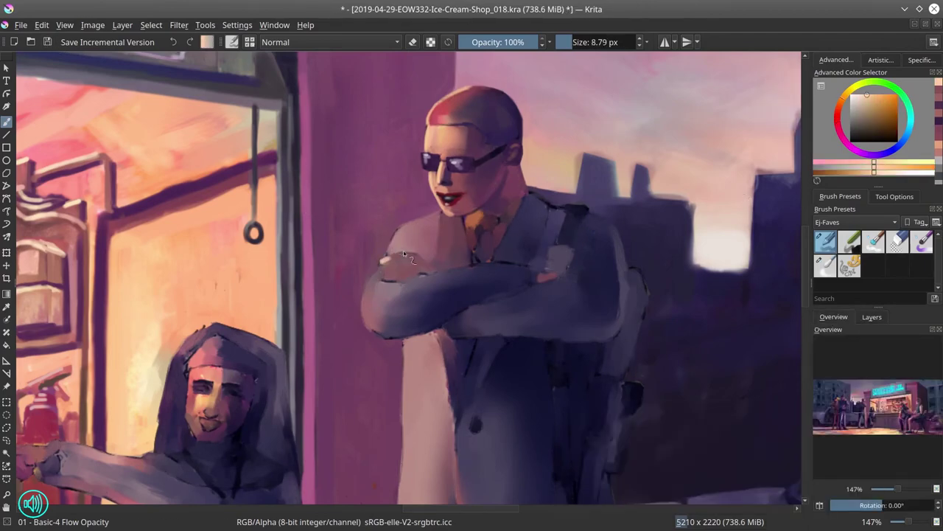
# Paint light strokes on the man's arm and elbow and a yellow-orange collar under his chin
pyautogui.moveTo(384, 276); pyautogui.dragTo(411, 256)
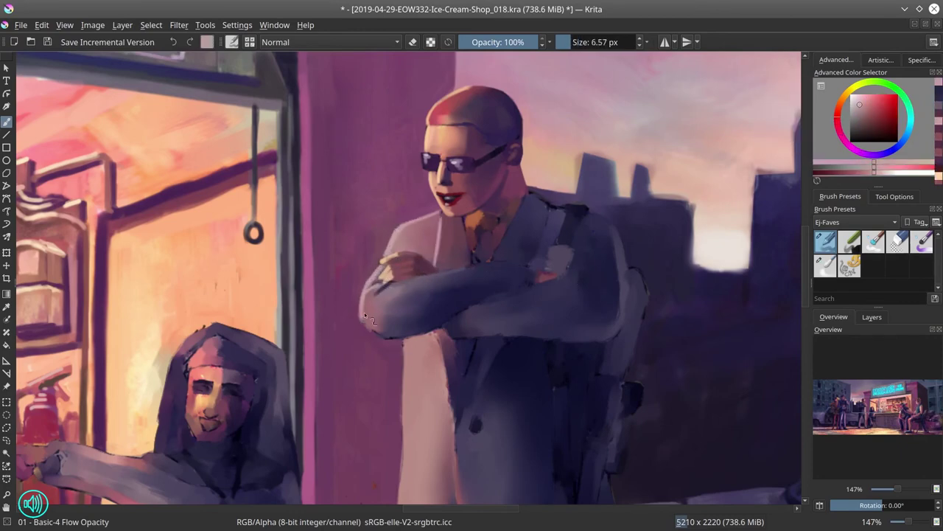
pyautogui.moveTo(364, 312); pyautogui.dragTo(385, 330)
pyautogui.keyDown('ctrl'); pyautogui.click(425, 273); pyautogui.keyUp('ctrl')
pyautogui.press('[')
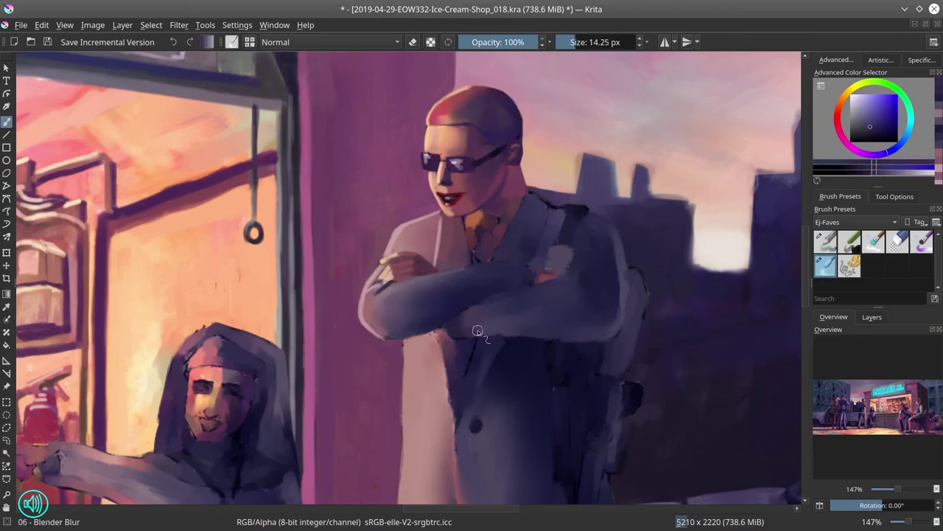
pyautogui.press('[')
pyautogui.press('[')
pyautogui.press('[')
pyautogui.press('[')
pyautogui.press('[')
pyautogui.press('[')
pyautogui.keyDown('ctrl'); pyautogui.click(452, 171); pyautogui.keyUp('ctrl')
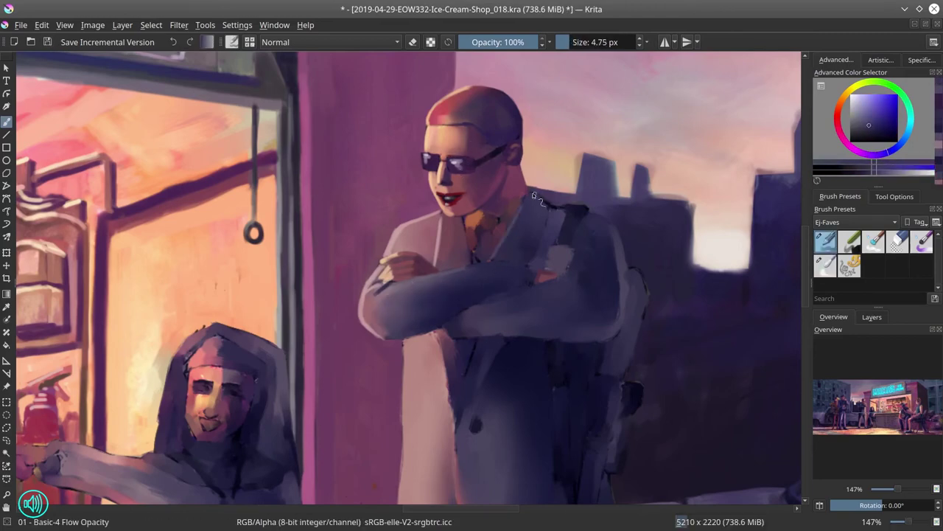
pyautogui.press('/')
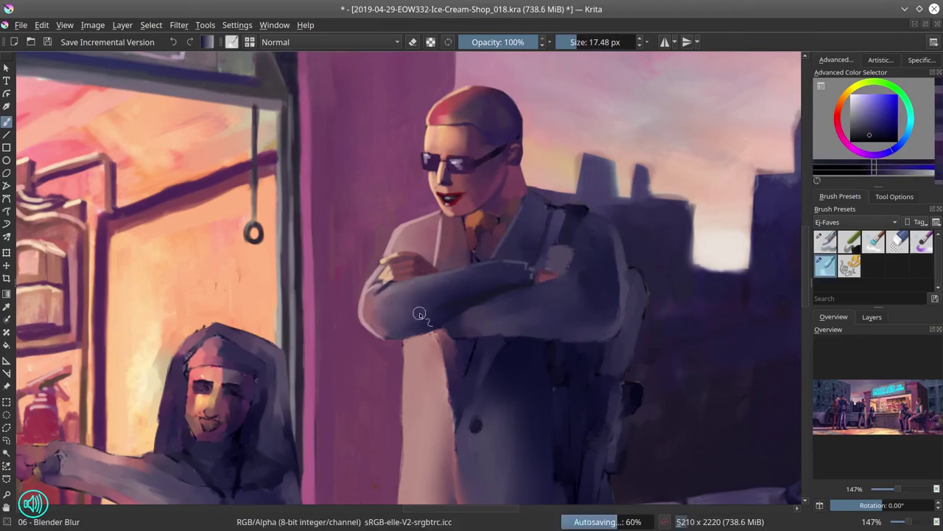
pyautogui.press('/')
pyautogui.press('[')
pyautogui.keyDown('ctrl'); pyautogui.click(504, 223); pyautogui.keyUp('ctrl')
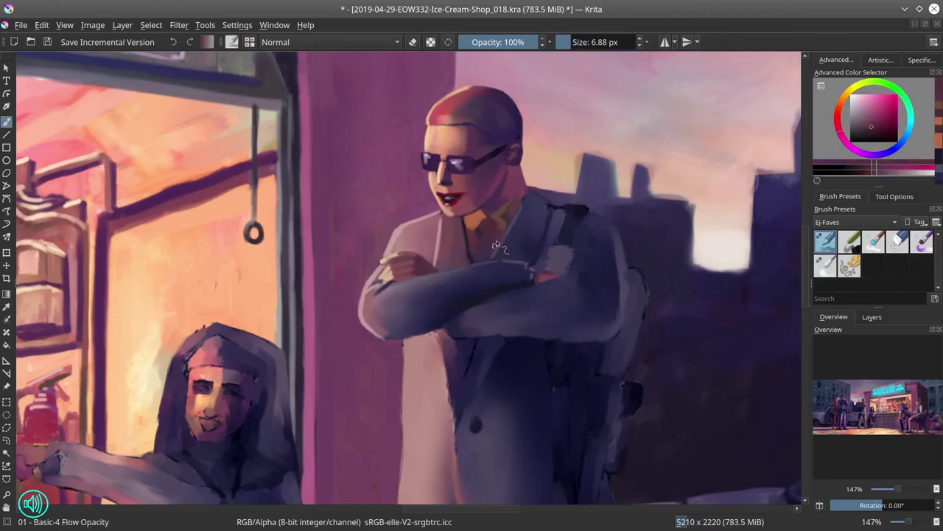
pyautogui.moveTo(496, 215); pyautogui.dragTo(472, 232)
# Try a brownish patch on the collar, undo it, and sample pink tones from the sky and painting
pyautogui.click(870, 127)
pyautogui.press(']')
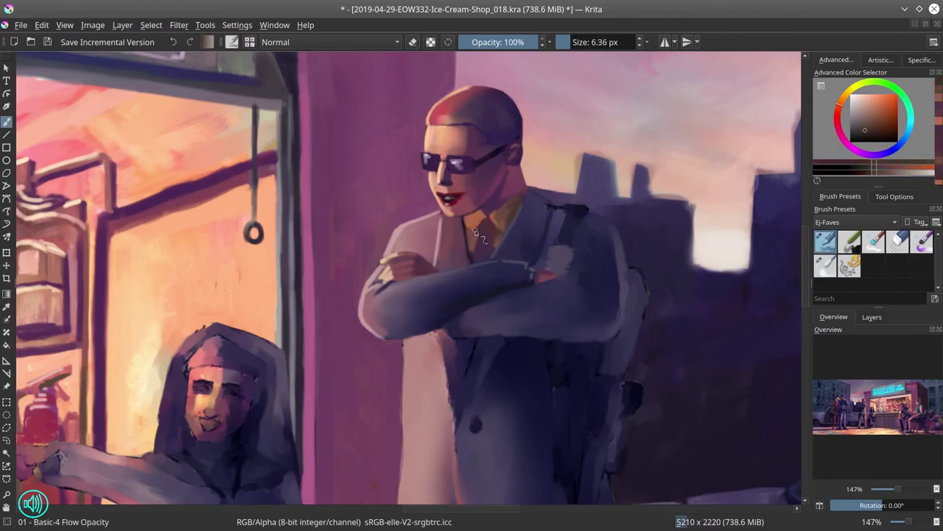
pyautogui.press('/')
pyautogui.press('/')
pyautogui.keyDown('ctrl'); pyautogui.click(482, 249); pyautogui.keyUp('ctrl')
pyautogui.moveTo(482, 249); pyautogui.dragTo(489, 234)
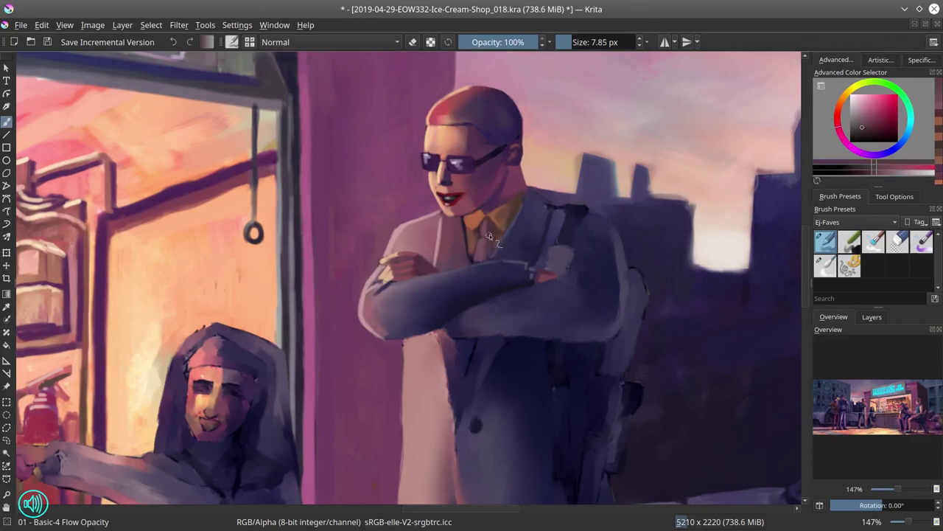
pyautogui.keyDown('ctrl'); pyautogui.click(538, 195); pyautogui.keyUp('ctrl')
pyautogui.press('[')
pyautogui.press('[')
pyautogui.hotkey('ctrl', 'z')
pyautogui.keyDown('ctrl'); pyautogui.click(589, 178); pyautogui.keyUp('ctrl')
pyautogui.press(']')
pyautogui.press(']')
pyautogui.press(']')
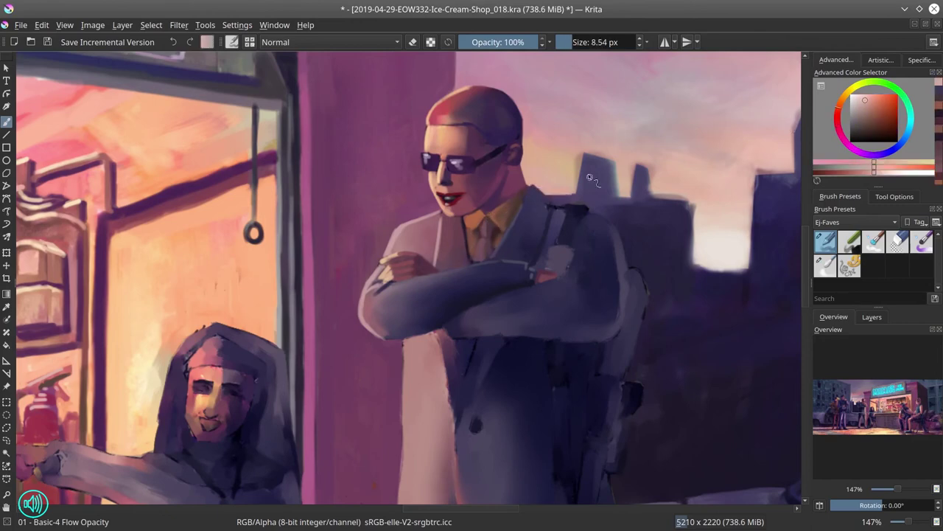
pyautogui.keyDown('ctrl'); pyautogui.click(420, 341); pyautogui.keyUp('ctrl')
pyautogui.press('[')
pyautogui.press('[')
pyautogui.moveTo(456, 356); pyautogui.dragTo(451, 258)
pyautogui.keyDown('ctrl'); pyautogui.click(395, 215); pyautogui.keyUp('ctrl')
pyautogui.press('[')
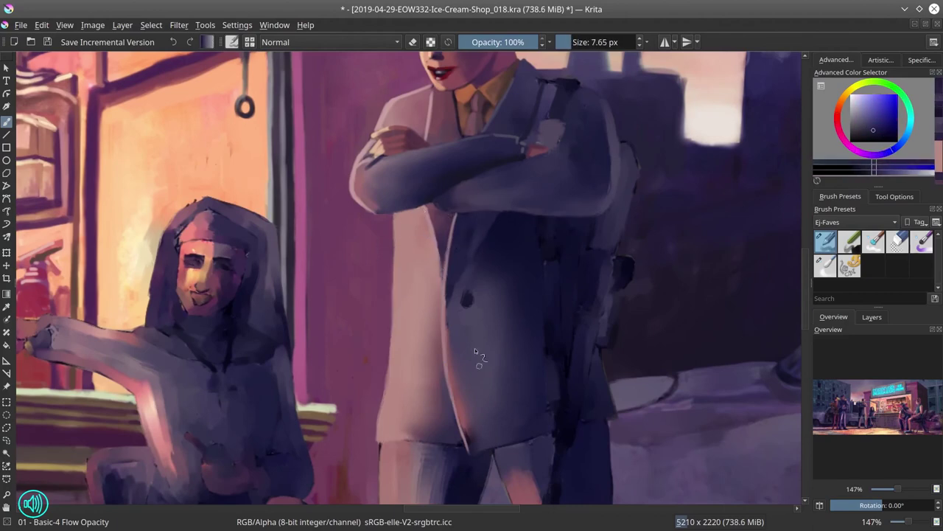
# Save the painting, turn off the mirrored view, and paint a dark stroke on the shoulder edge
pyautogui.press('2')
pyautogui.hotkey('ctrl', 's')
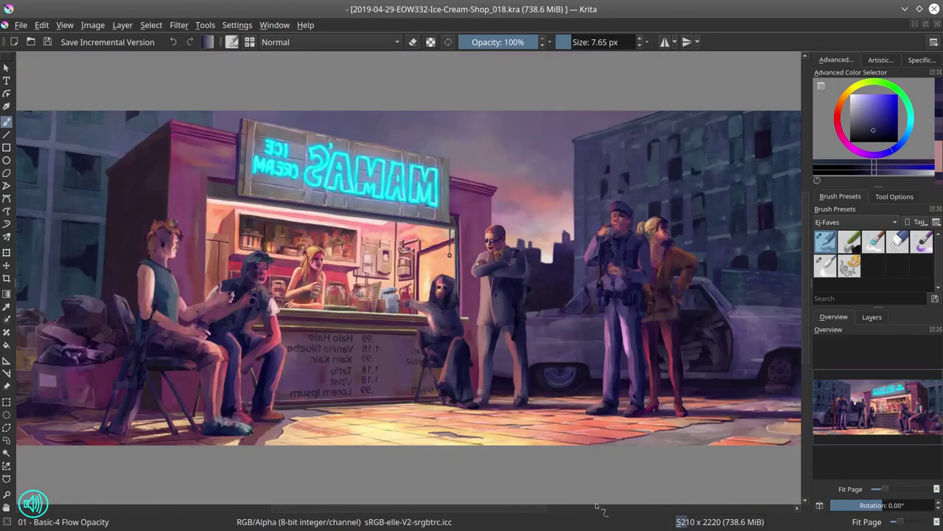
pyautogui.click(820, 505)
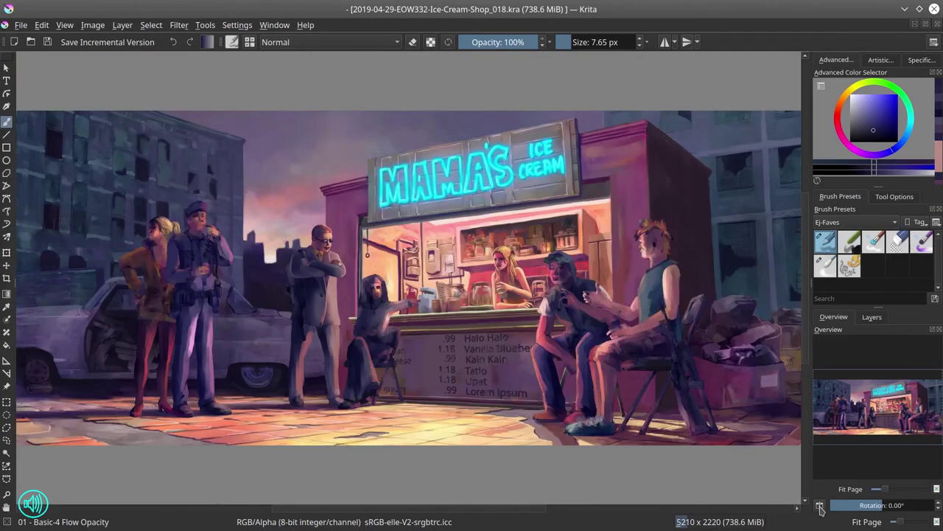
pyautogui.press('-')
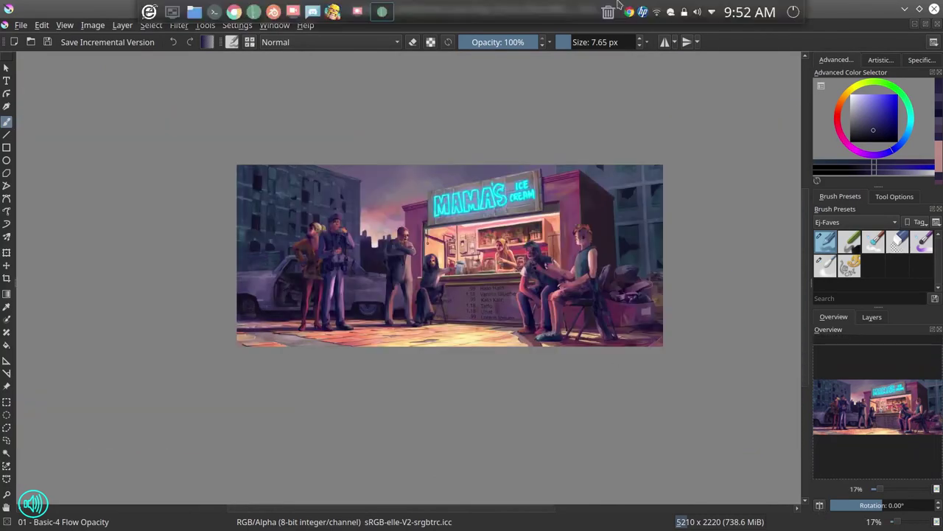
pyautogui.scroll(5, 409, 269)
pyautogui.moveTo(305, 193)
pyautogui.mouseDown()
pyautogui.moveTo(231, 213)
pyautogui.moveTo(239, 230)
pyautogui.moveTo(224, 313)
pyautogui.moveTo(248, 313)
pyautogui.moveTo(242, 261)
pyautogui.moveTo(264, 195)
pyautogui.moveTo(278, 201)
pyautogui.moveTo(288, 236)
pyautogui.moveTo(271, 263)
pyautogui.mouseUp()
# Stroke the man's shoulder edge with sampled blue-grey coat colours using the Basic-4 Flow Opacity brush
pyautogui.keyDown('ctrl'); pyautogui.click(291, 225); pyautogui.keyUp('ctrl')
pyautogui.keyDown('ctrl'); pyautogui.click(287, 221); pyautogui.keyUp('ctrl')
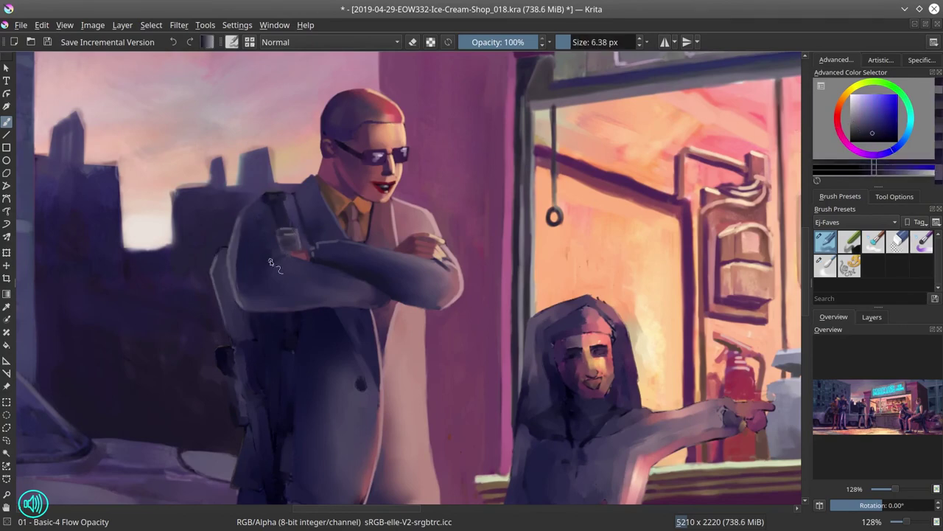
pyautogui.keyDown('ctrl'); pyautogui.click(270, 258); pyautogui.keyUp('ctrl')
pyautogui.press('/')
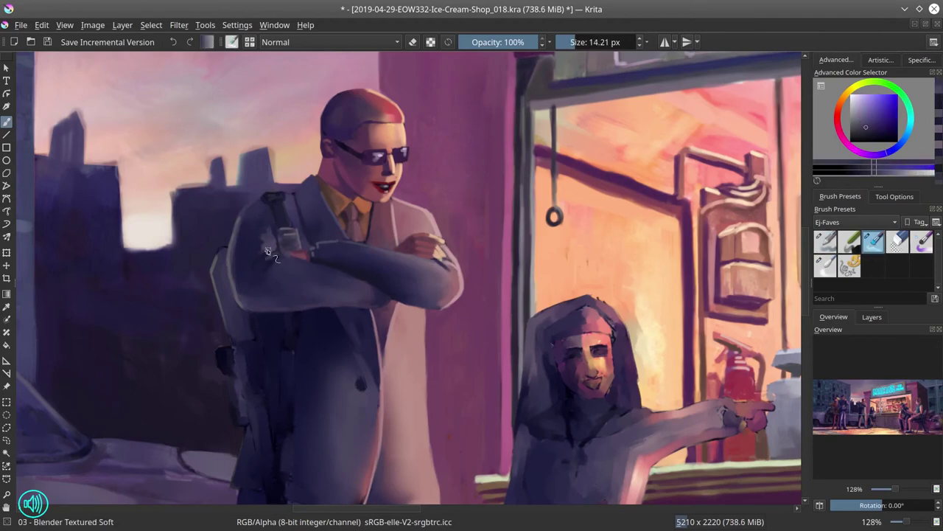
pyautogui.press('/')
pyautogui.keyDown('ctrl'); pyautogui.click(268, 251); pyautogui.keyUp('ctrl')
pyautogui.moveTo(268, 251); pyautogui.dragTo(305, 337)
pyautogui.moveTo(341, 311)
pyautogui.mouseDown()
pyautogui.moveTo(323, 278)
pyautogui.moveTo(353, 316)
pyautogui.moveTo(378, 250)
pyautogui.mouseUp()
# Soften the lower coat with sampled pink and magenta strokes, then save and zoom out
pyautogui.keyDown('ctrl'); pyautogui.click(323, 277); pyautogui.keyUp('ctrl')
pyautogui.keyDown('ctrl'); pyautogui.click(354, 314); pyautogui.keyUp('ctrl')
pyautogui.press('/')
pyautogui.press('/')
pyautogui.keyDown('ctrl'); pyautogui.click(374, 425); pyautogui.keyUp('ctrl')
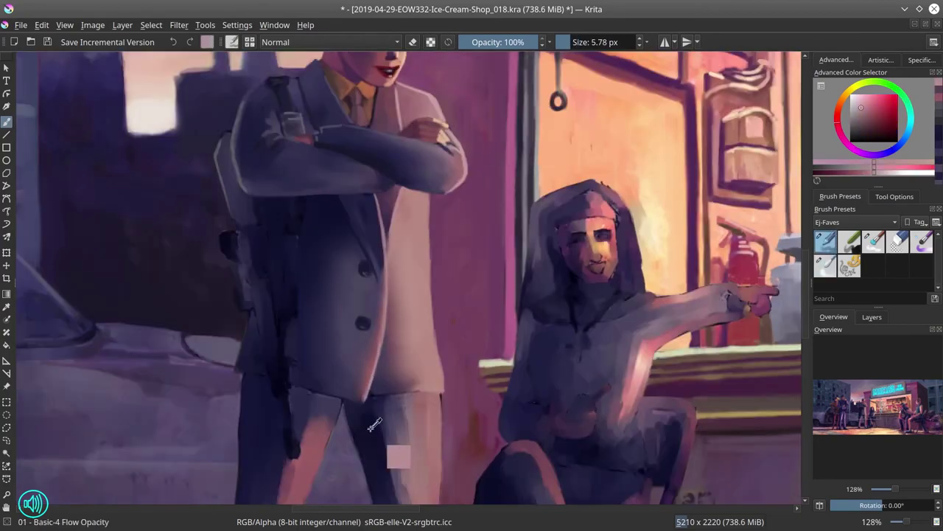
pyautogui.keyDown('ctrl'); pyautogui.click(336, 400); pyautogui.keyUp('ctrl')
pyautogui.moveTo(336, 400); pyautogui.dragTo(317, 354)
pyautogui.keyDown('ctrl'); pyautogui.click(435, 203); pyautogui.keyUp('ctrl')
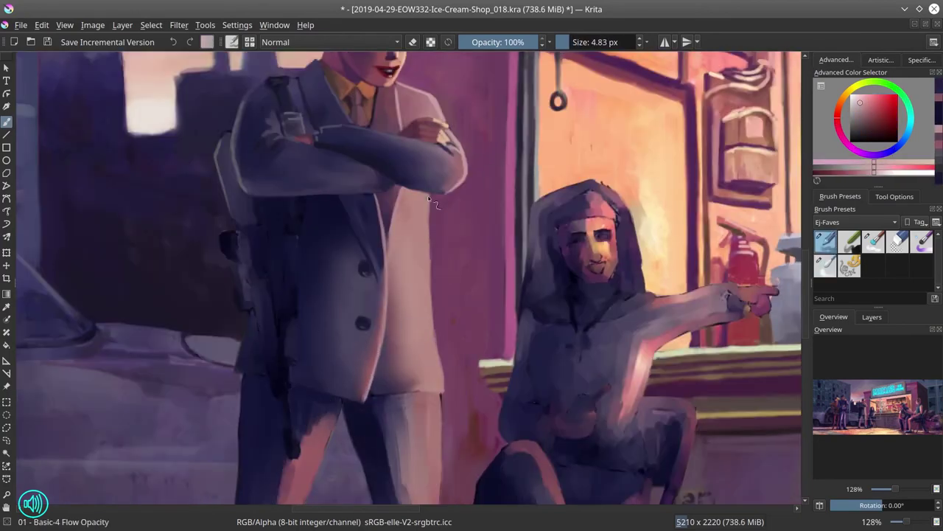
pyautogui.moveTo(435, 354); pyautogui.dragTo(479, 425)
pyautogui.keyDown('ctrl'); pyautogui.click(479, 426); pyautogui.keyUp('ctrl')
pyautogui.hotkey('ctrl', 's')
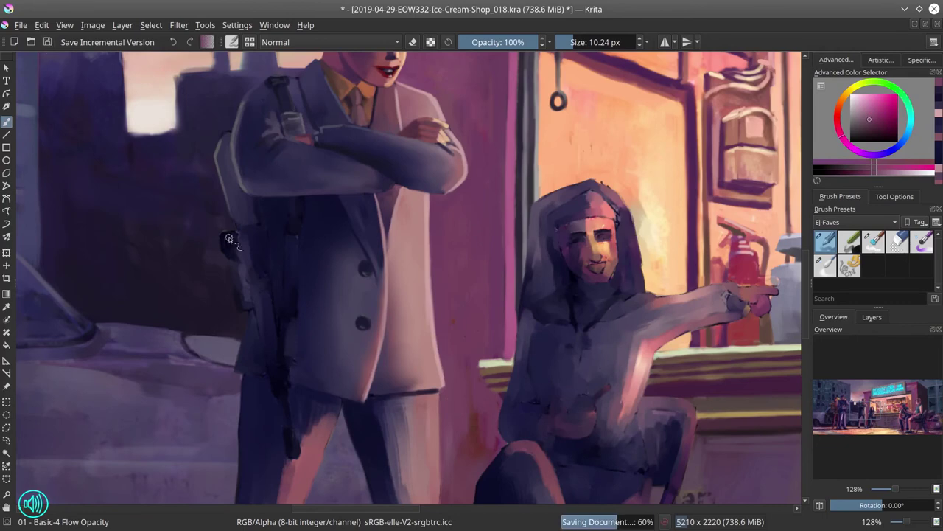
pyautogui.press('3')
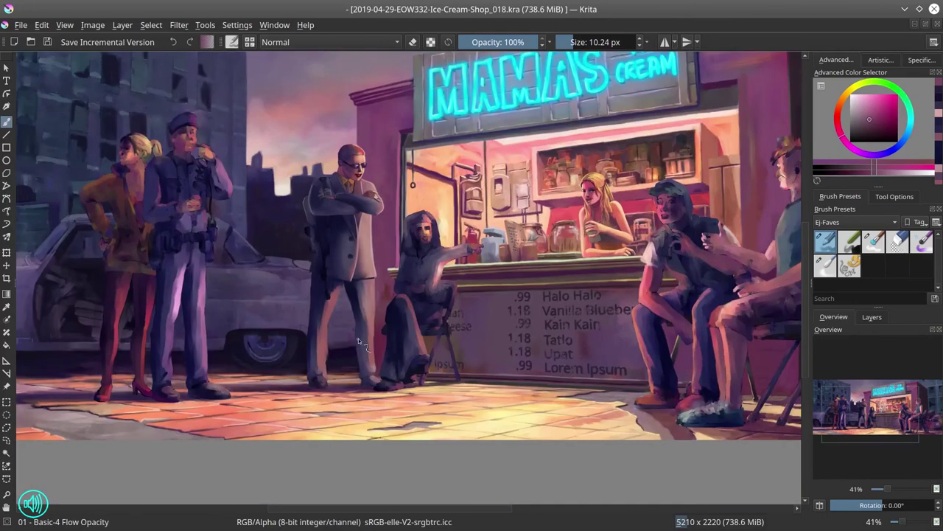
pyautogui.press('-')
pyautogui.press('-')
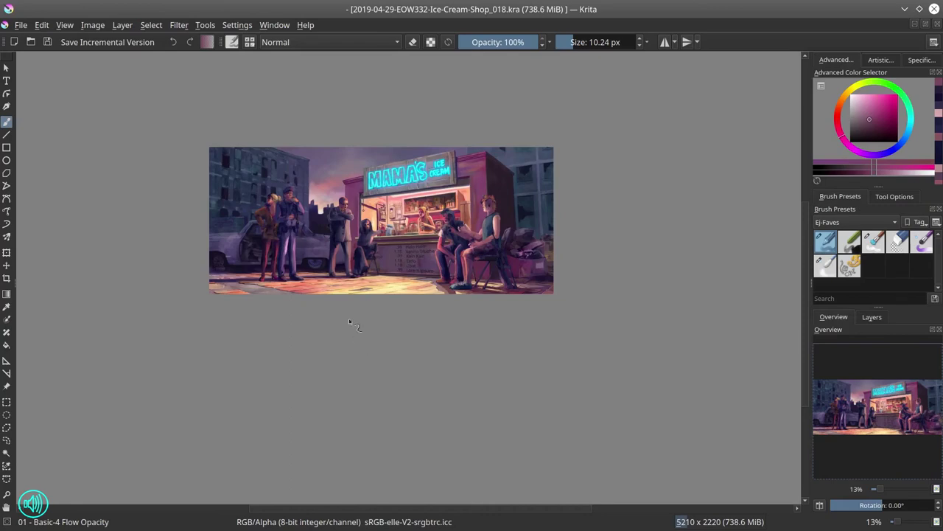
# Paint light highlights along the strap at the man's side, resizing the brush between strokes
pyautogui.scroll(10, 339, 221)
pyautogui.keyDown('ctrl'); pyautogui.click(305, 233); pyautogui.keyUp('ctrl')
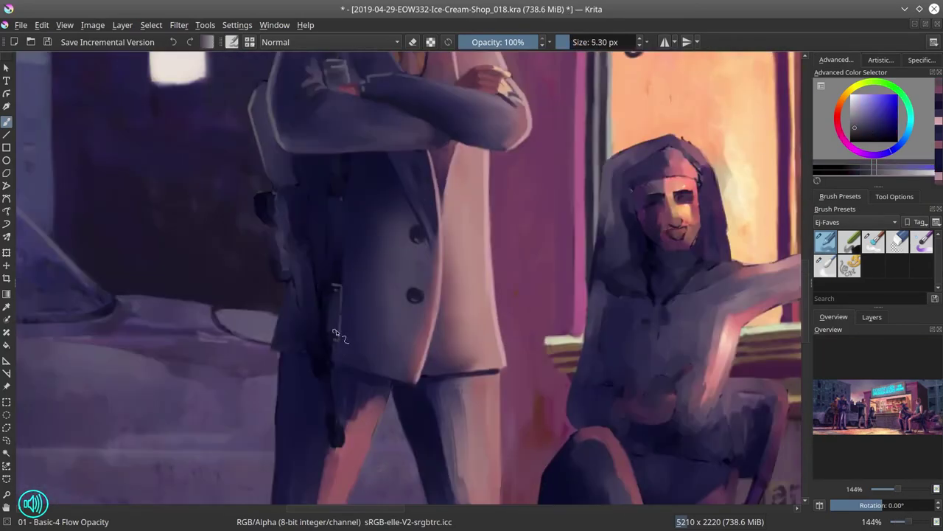
pyautogui.keyDown('ctrl'); pyautogui.click(338, 286); pyautogui.keyUp('ctrl')
pyautogui.moveTo(338, 344)
pyautogui.mouseDown()
pyautogui.moveTo(329, 379)
pyautogui.moveTo(336, 444)
pyautogui.mouseUp()
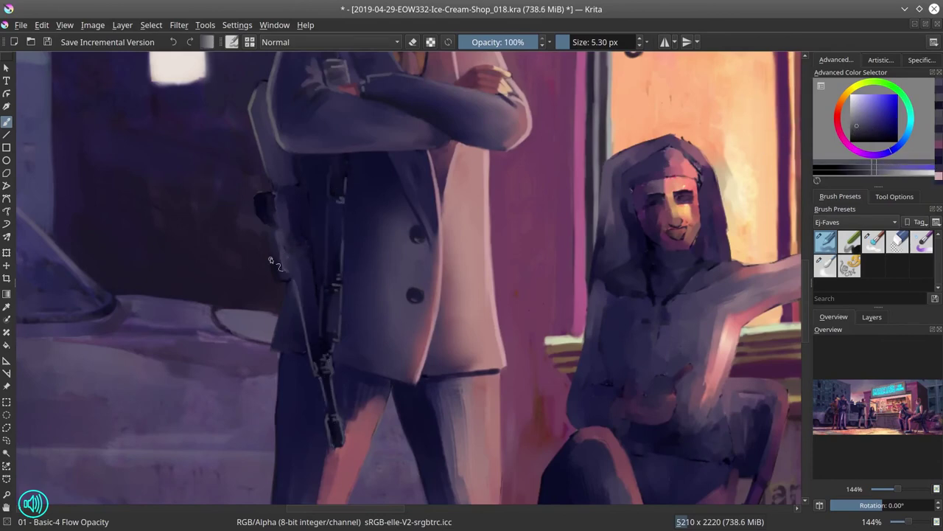
pyautogui.keyDown('ctrl'); pyautogui.click(317, 245); pyautogui.keyUp('ctrl')
pyautogui.keyDown('shift'); pyautogui.moveTo(317, 245); pyautogui.dragTo(328, 246); pyautogui.keyUp('shift')
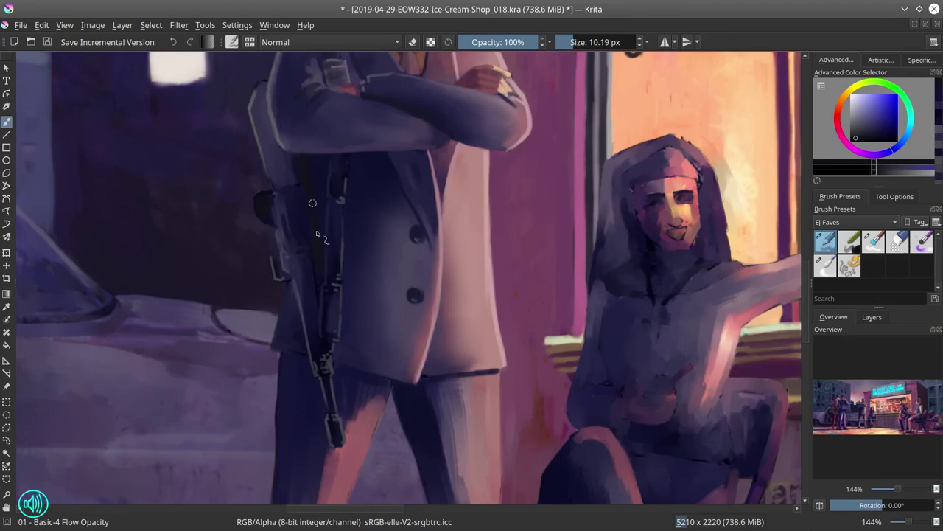
pyautogui.keyDown('ctrl'); pyautogui.click(317, 234); pyautogui.keyUp('ctrl')
pyautogui.keyDown('shift'); pyautogui.moveTo(258, 215); pyautogui.dragTo(234, 216); pyautogui.keyUp('shift')
# Save, set the brush blending mode to Screen, and save again
pyautogui.scroll(-8, 393, 358)
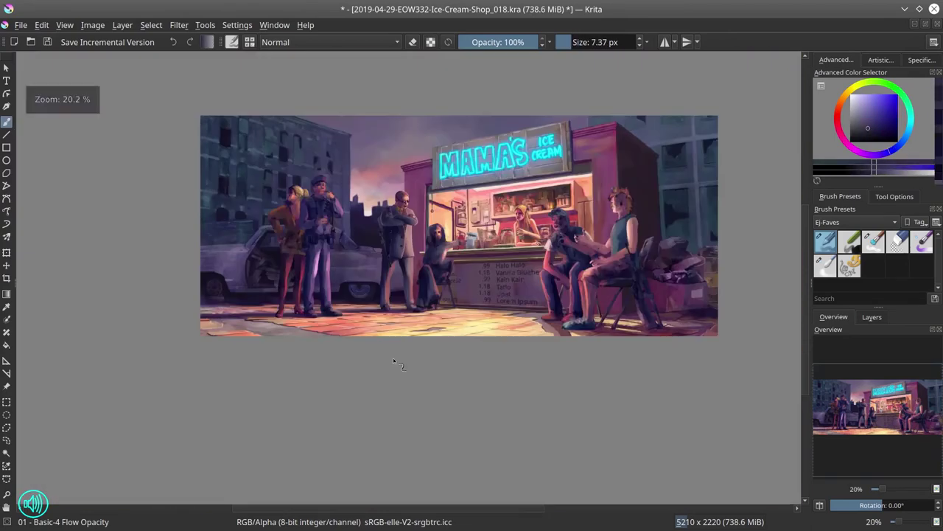
pyautogui.click(46, 42)
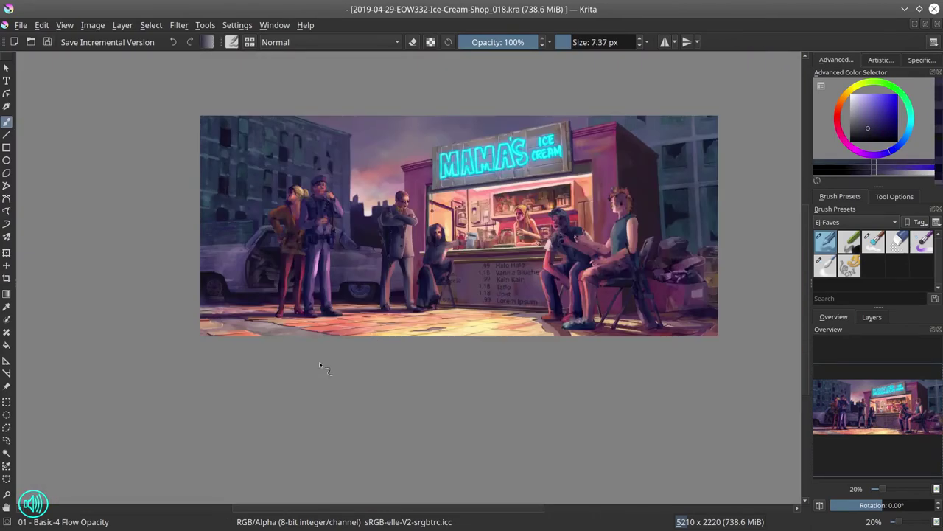
pyautogui.scroll(7, 394, 240)
pyautogui.click(331, 42)
pyautogui.click(294, 126)
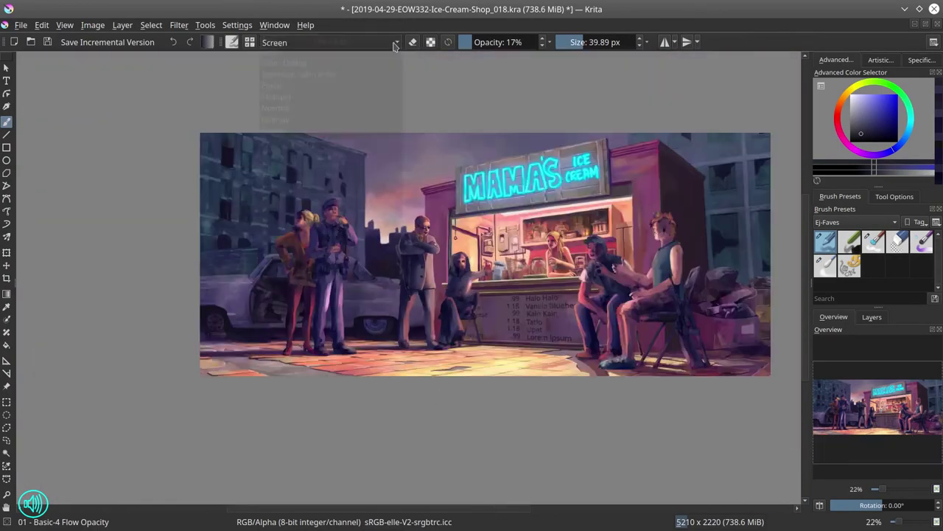
pyautogui.click(48, 43)
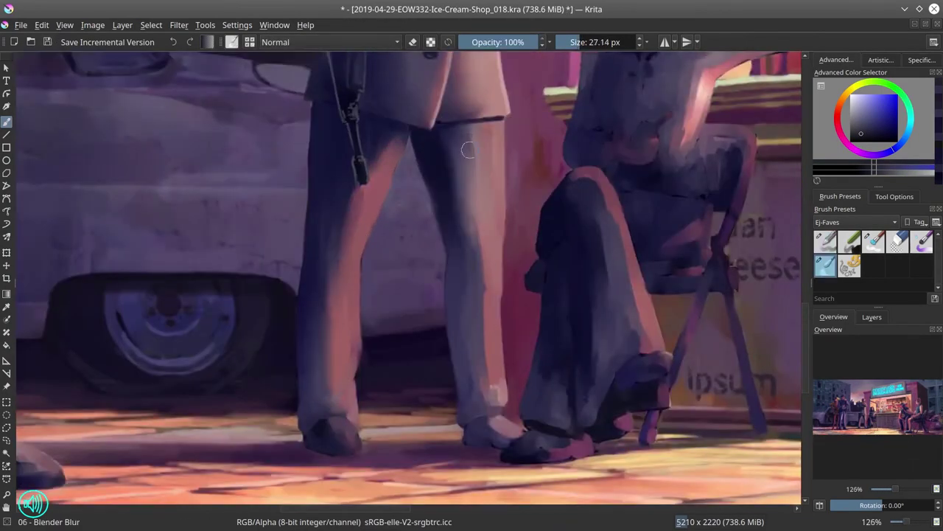
# Paint pinkish strokes along the left trouser leg's edges, alternating with the blending brush
pyautogui.press('/')
pyautogui.keyDown('ctrl'); pyautogui.click(390, 186); pyautogui.keyUp('ctrl')
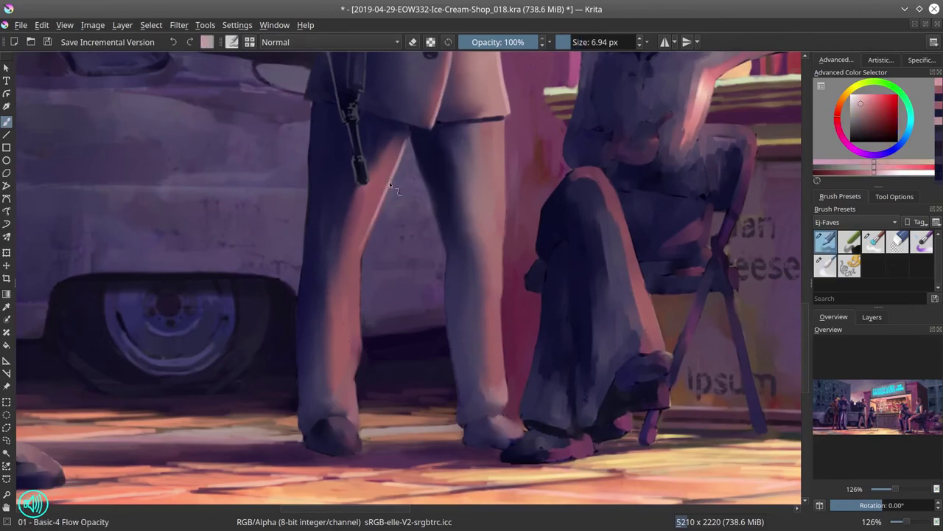
pyautogui.moveTo(299, 388); pyautogui.dragTo(299, 284)
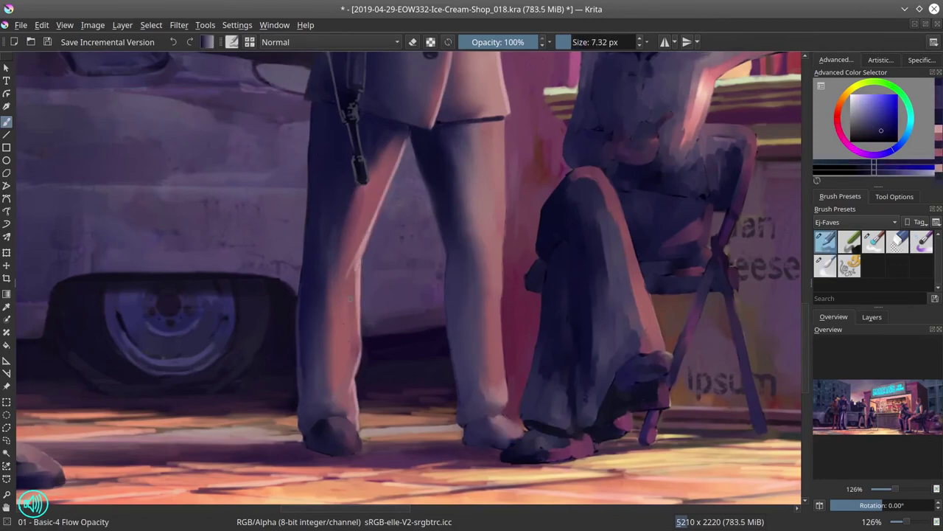
pyautogui.moveTo(359, 317); pyautogui.dragTo(342, 262)
pyautogui.press('/')
pyautogui.press('/')
pyautogui.keyDown('ctrl'); pyautogui.click(423, 151); pyautogui.keyUp('ctrl')
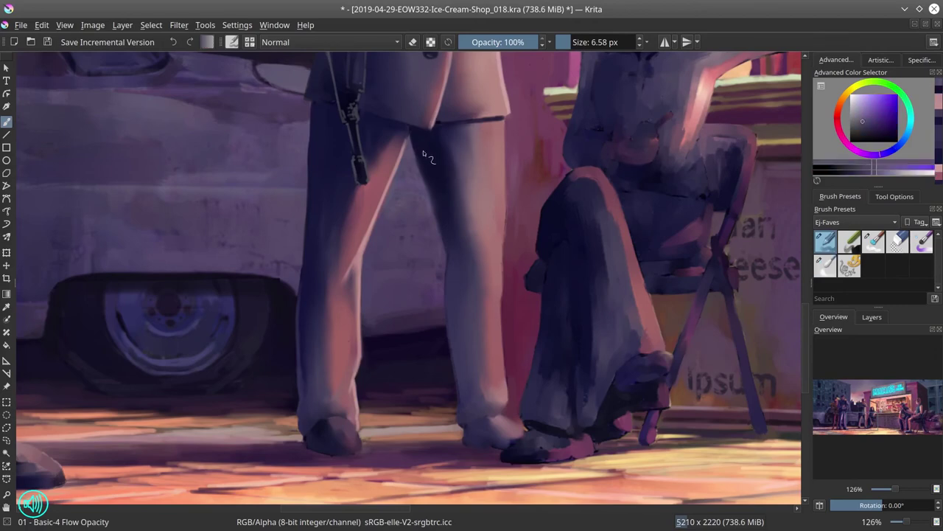
pyautogui.press(']')
pyautogui.press('[')
pyautogui.keyDown('ctrl'); pyautogui.click(322, 423); pyautogui.keyUp('ctrl')
# Refine the shoes with wall pink, magenta and blue-violet tones, blend them, and save
pyautogui.press('[')
pyautogui.press('[')
pyautogui.press('[')
pyautogui.press('[')
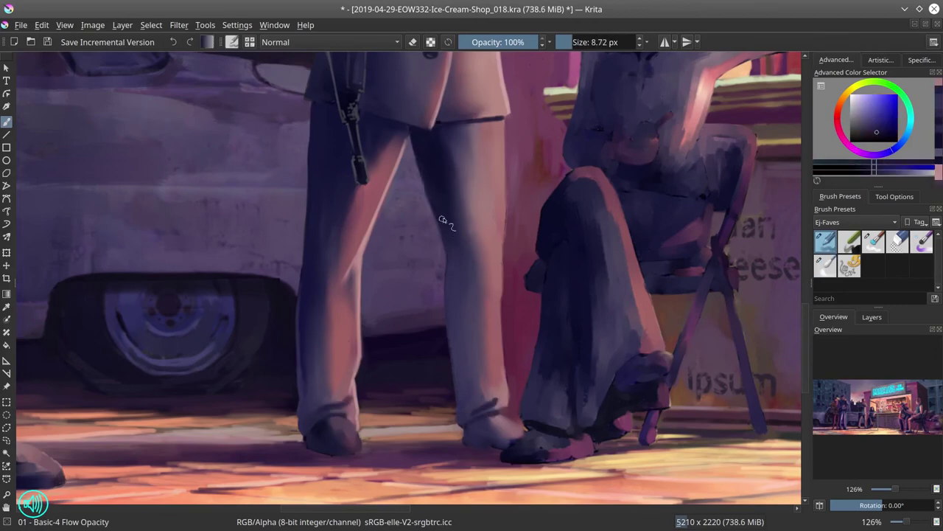
pyautogui.keyDown('ctrl'); pyautogui.click(508, 77); pyautogui.keyUp('ctrl')
pyautogui.press(']')
pyautogui.press(']')
pyautogui.press(']')
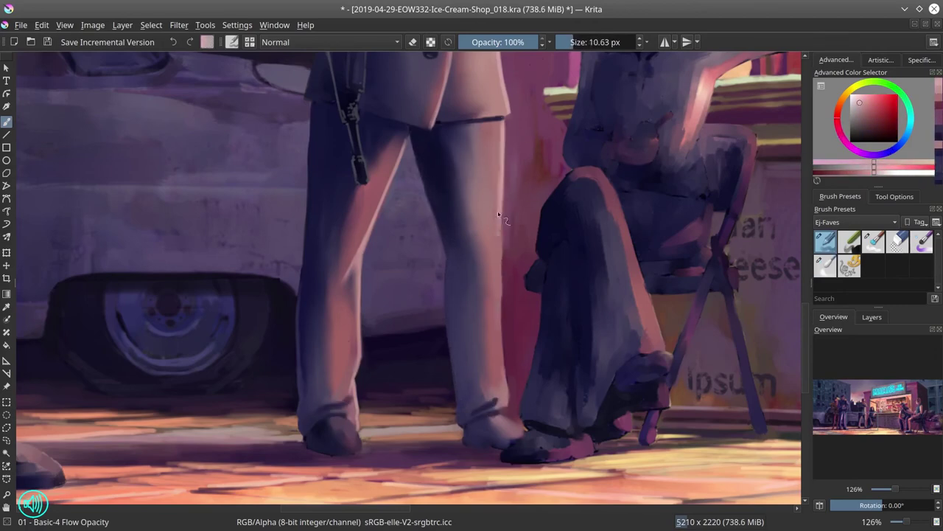
pyautogui.press('[')
pyautogui.press('[')
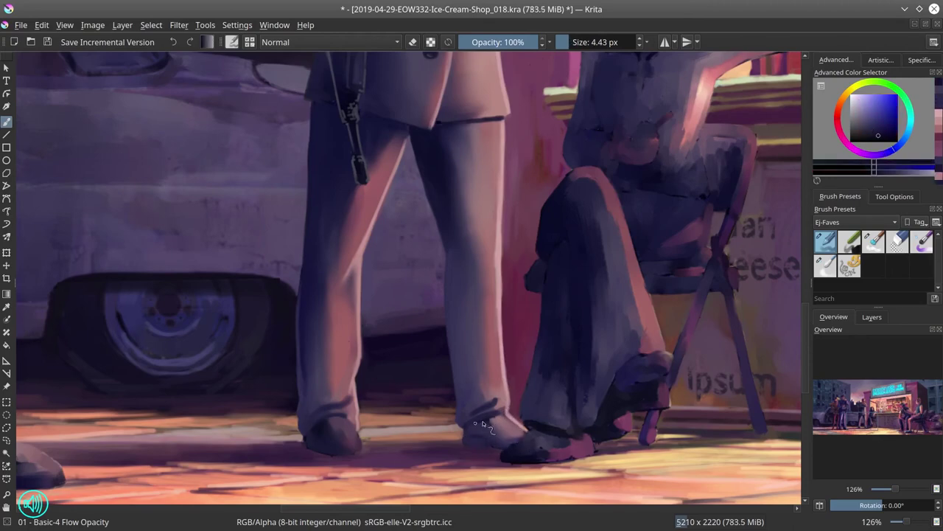
pyautogui.press(']')
pyautogui.press(']')
pyautogui.press(']')
pyautogui.press(']')
pyautogui.keyDown('ctrl'); pyautogui.click(348, 426); pyautogui.keyUp('ctrl')
pyautogui.press('/')
pyautogui.press('/')
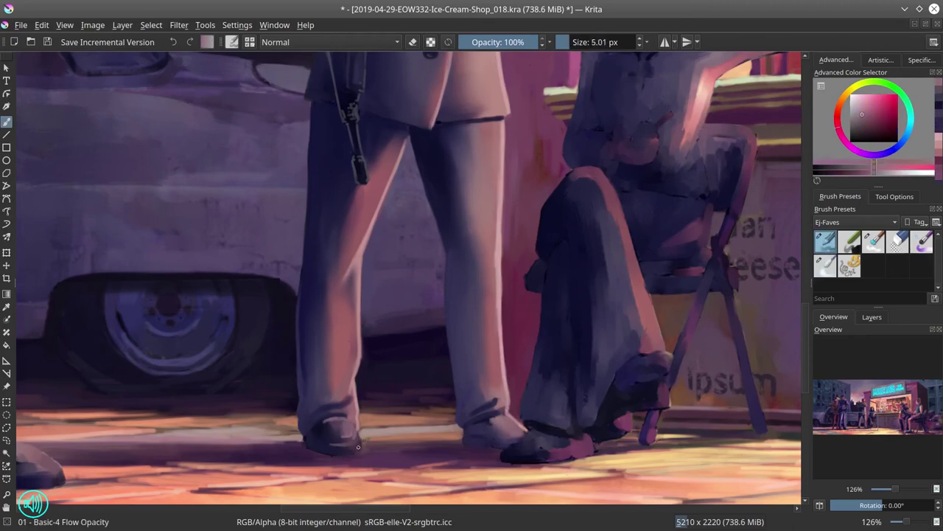
pyautogui.press(']')
pyautogui.keyDown('ctrl'); pyautogui.click(335, 417); pyautogui.keyUp('ctrl')
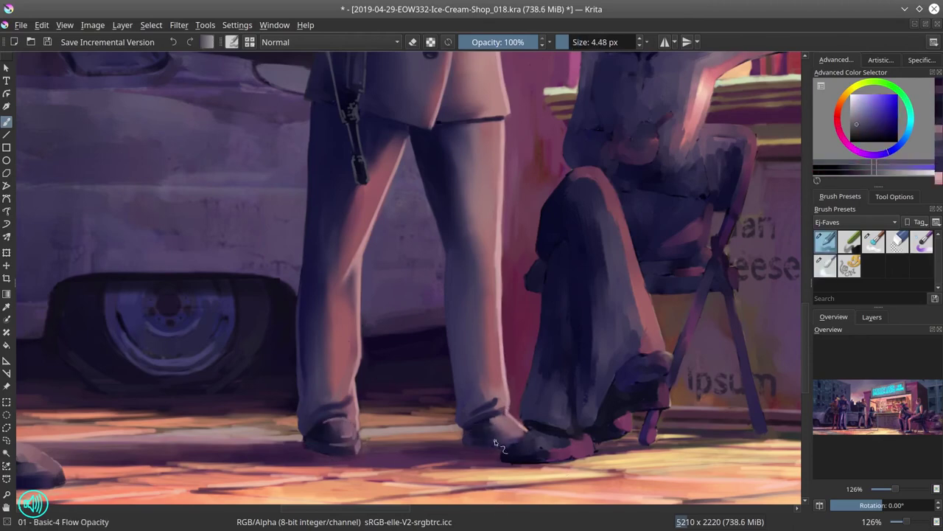
pyautogui.scroll(-5, 493, 319)
pyautogui.press('/')
pyautogui.scroll(5, 515, 206)
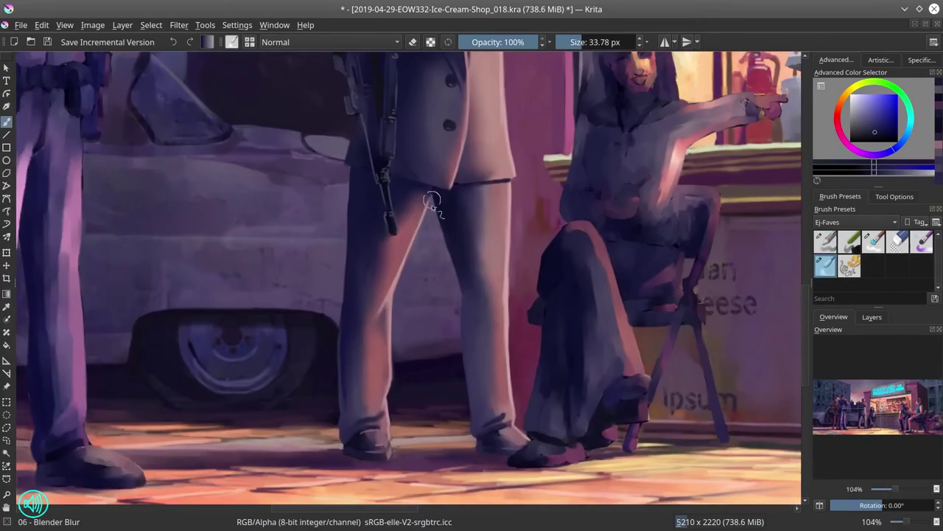
pyautogui.scroll(-5, 432, 205)
pyautogui.click(46, 41)
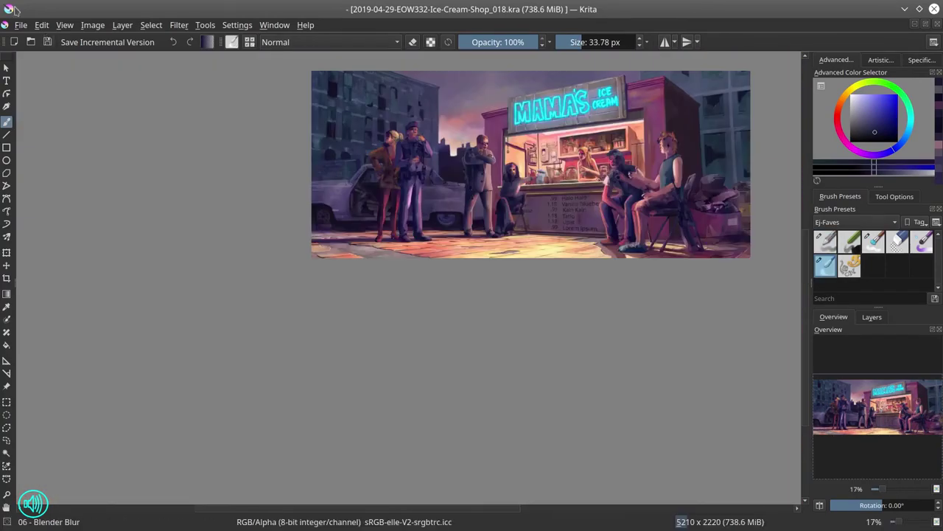
# Save the painting and drop the selection around the fire extinguisher
pyautogui.click(21, 24)
pyautogui.click(40, 88)
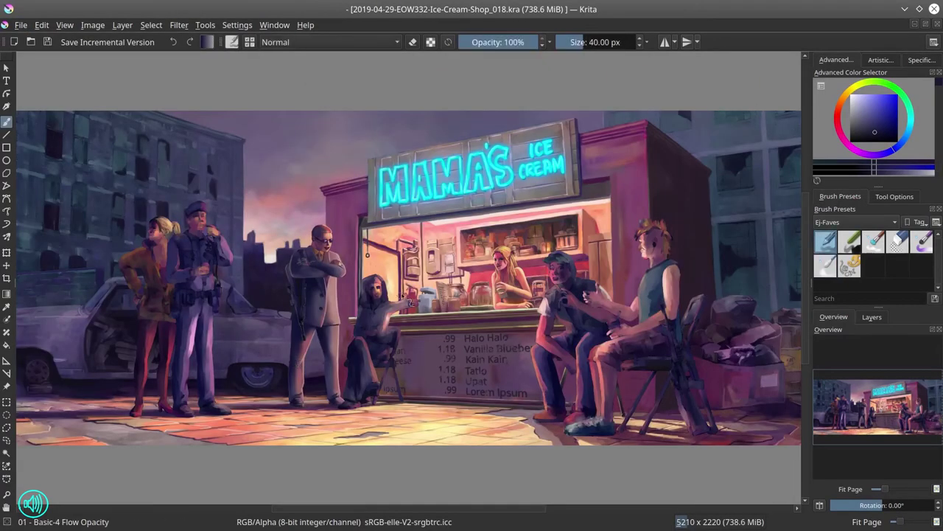
pyautogui.scroll(5, 253, 284)
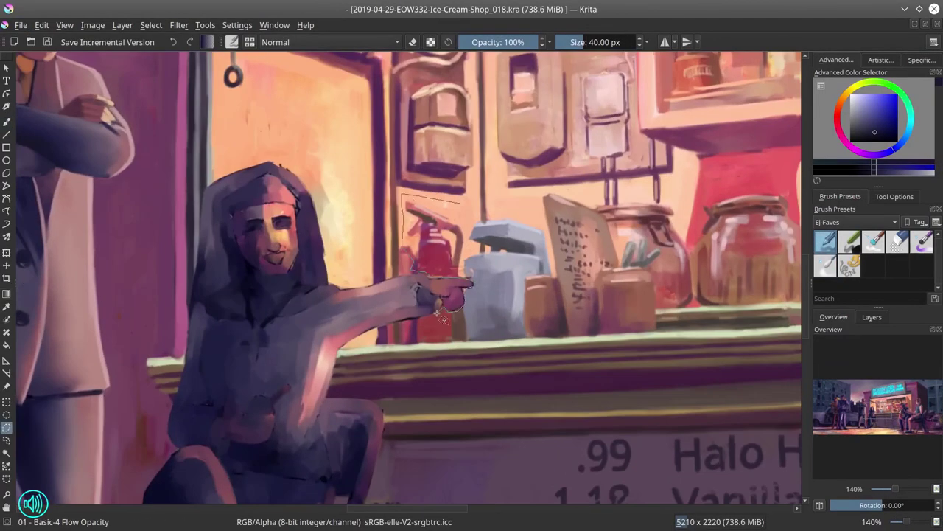
pyautogui.click(151, 24)
pyautogui.click(177, 53)
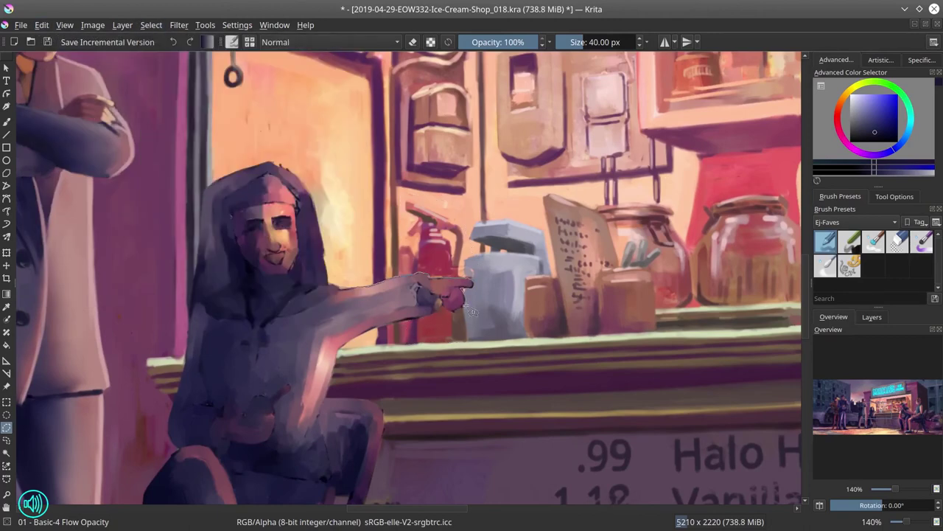
# Slide the copied fire extinguisher away from the hand and paint over its old spot with wall colour
pyautogui.click(872, 316)
pyautogui.moveTo(472, 243); pyautogui.dragTo(516, 243)
pyautogui.click(898, 241)
pyautogui.moveTo(418, 222)
pyautogui.mouseDown()
pyautogui.moveTo(488, 257)
pyautogui.moveTo(516, 287)
pyautogui.mouseUp()
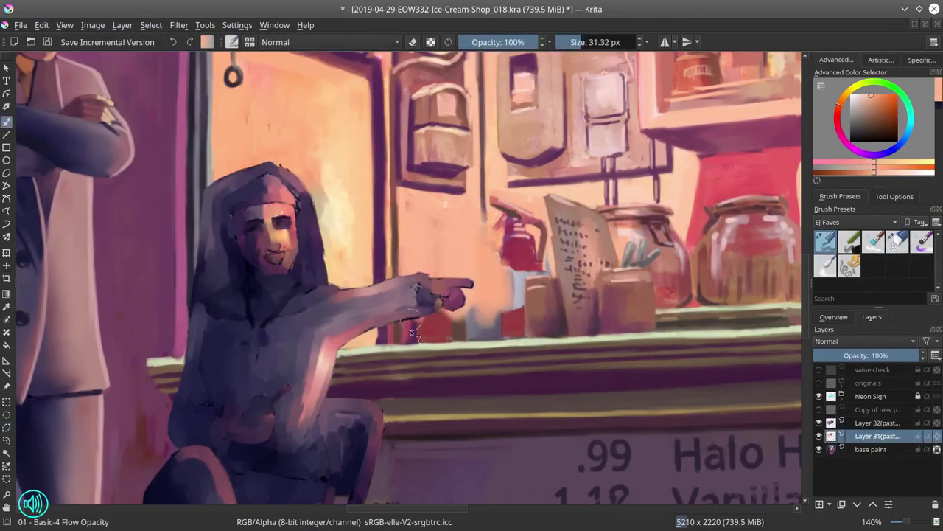
pyautogui.click(833, 316)
pyautogui.press('m')
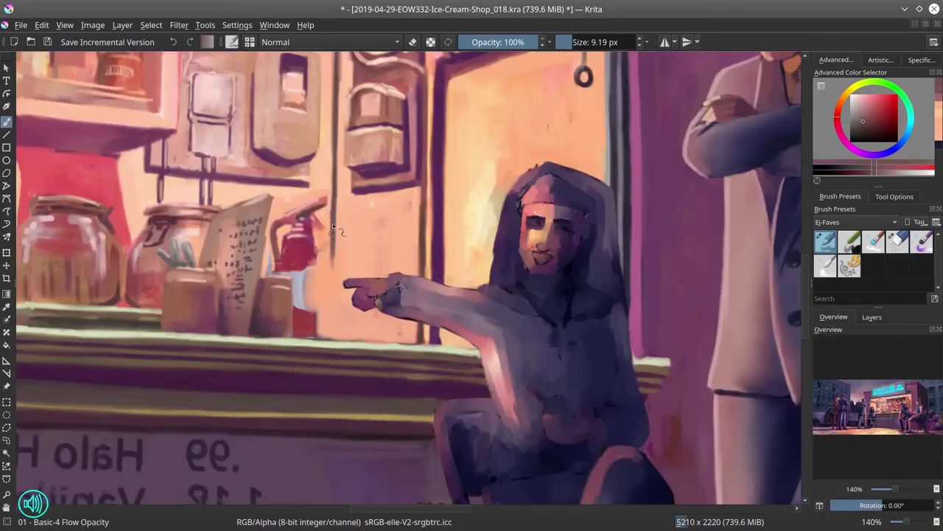
pyautogui.scroll(-6, 379, 337)
pyautogui.scroll(6, 378, 337)
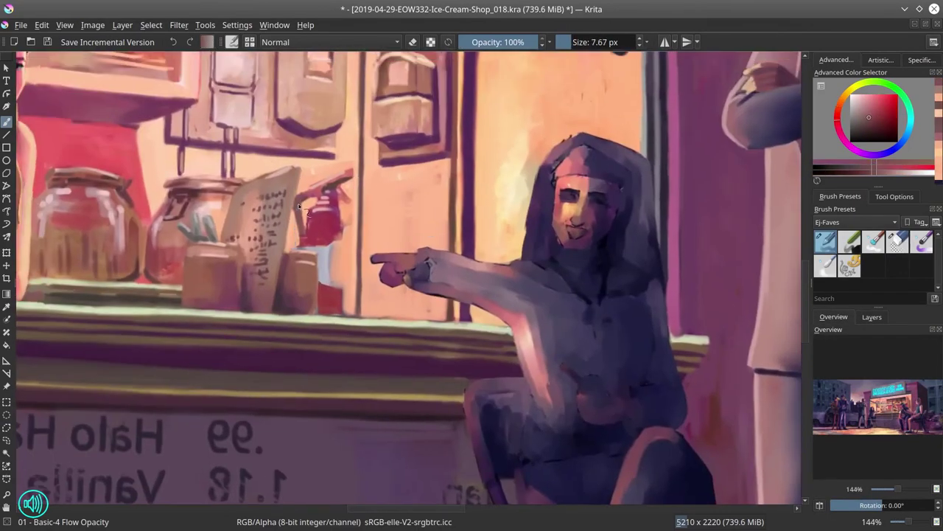
# Pan and zoom around the girl at the counter, saving the painting along the way
pyautogui.moveTo(331, 243); pyautogui.dragTo(698, 322)
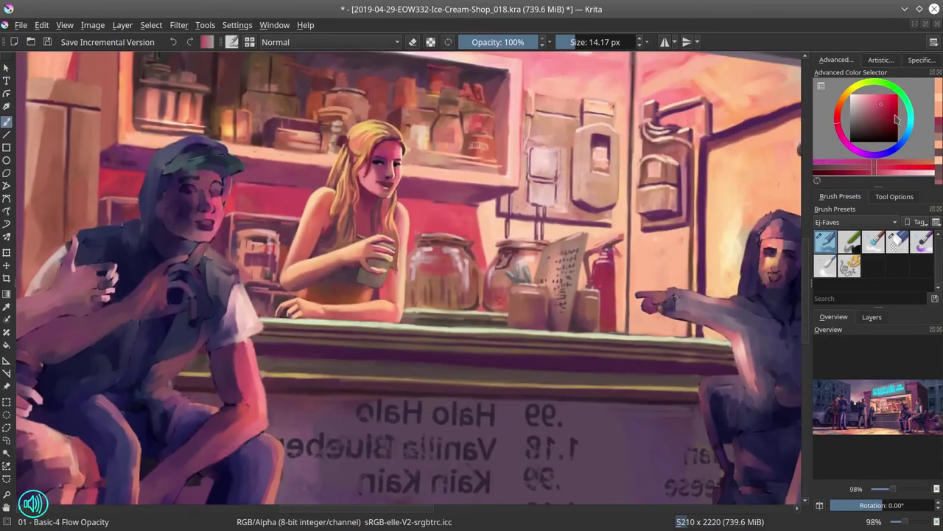
pyautogui.scroll(-1, 405, 193)
pyautogui.hotkey('ctrl', 's')
pyautogui.moveTo(65, 56); pyautogui.dragTo(285, 118)
pyautogui.scroll(-3, 605, 273)
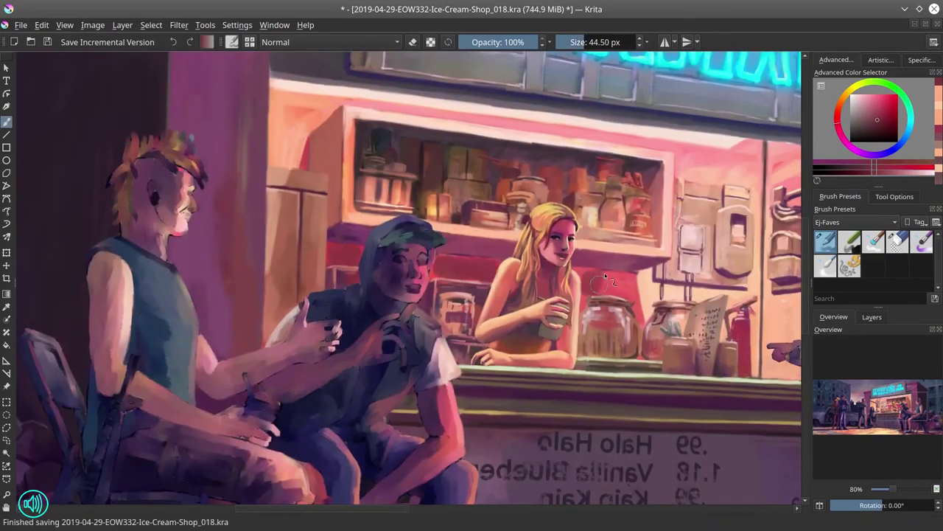
pyautogui.scroll(3, 294, 221)
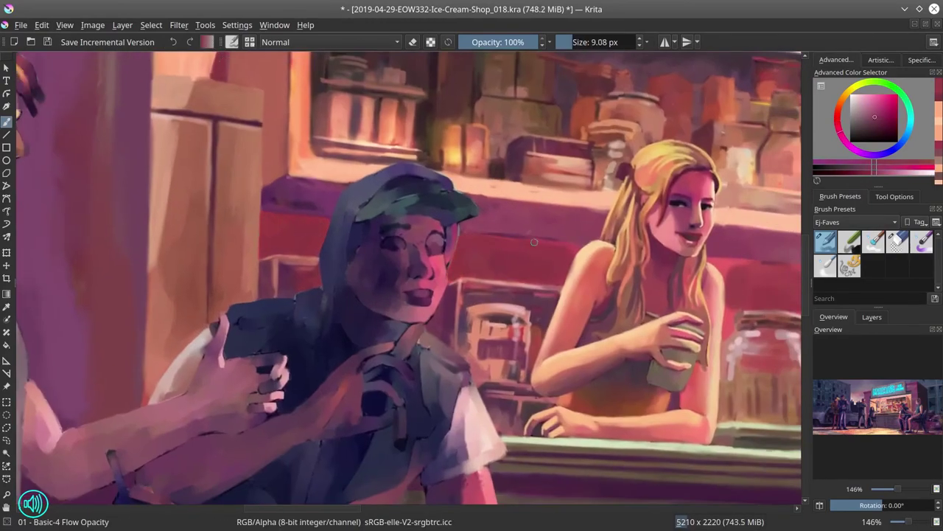
pyautogui.moveTo(729, 262); pyautogui.dragTo(527, 253)
pyautogui.scroll(-6, 532, 303)
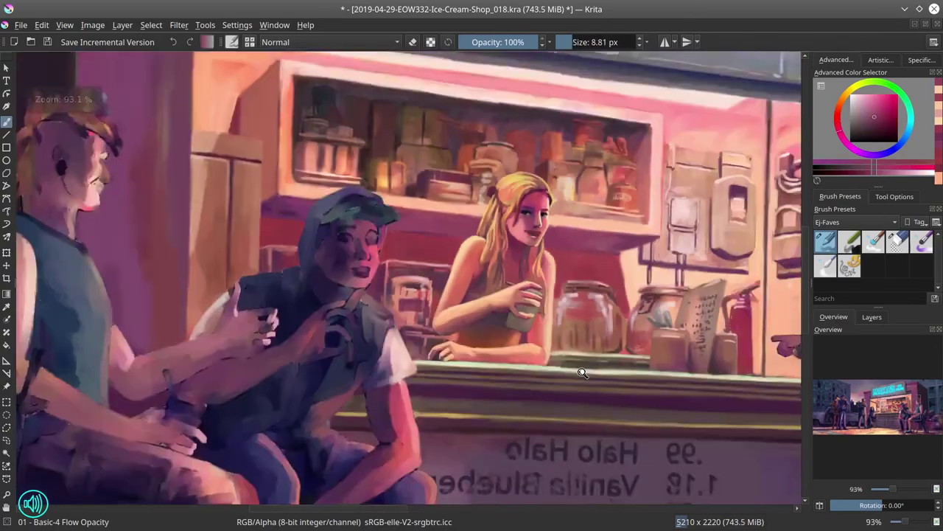
pyautogui.scroll(6, 580, 352)
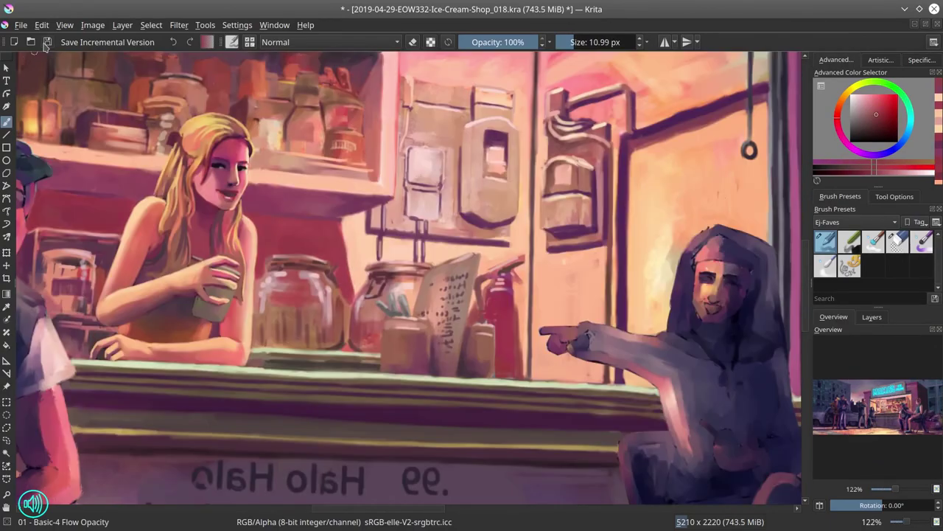
pyautogui.hotkey('ctrl', 's')
# Restore the unmirrored view, fit the whole scene, sample pale pink from the counter, and save
pyautogui.press('m')
pyautogui.press('2')
pyautogui.scroll(7, 481, 389)
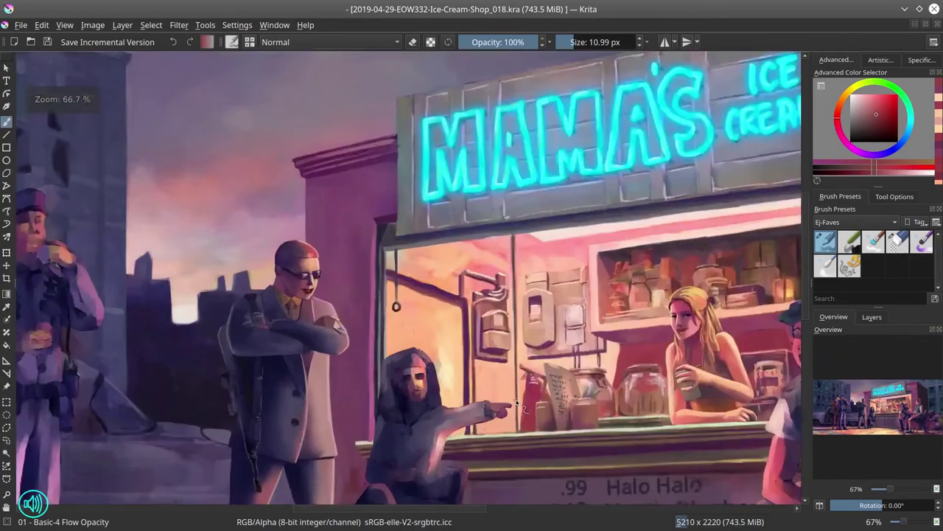
pyautogui.keyDown('ctrl'); pyautogui.click(511, 251); pyautogui.keyUp('ctrl')
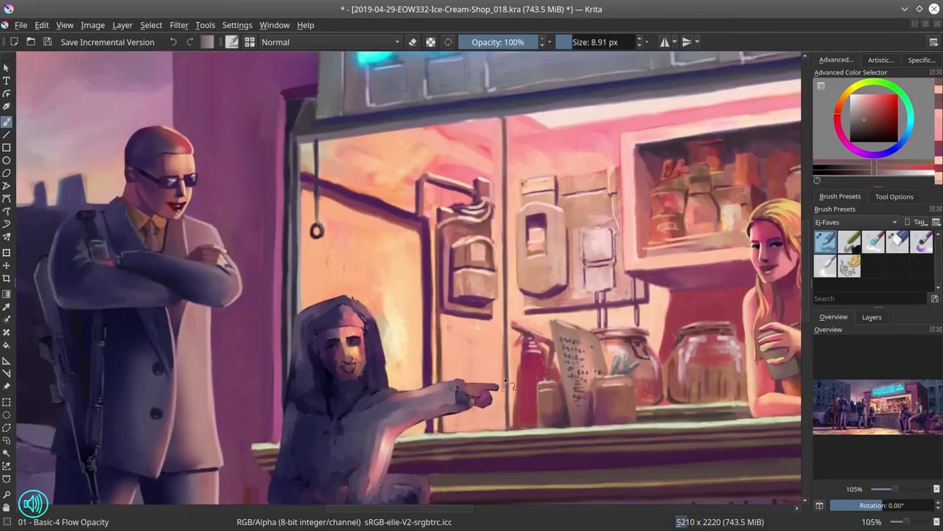
pyautogui.keyDown('ctrl'); pyautogui.click(519, 411); pyautogui.keyUp('ctrl')
pyautogui.press('2')
pyautogui.click(46, 42)
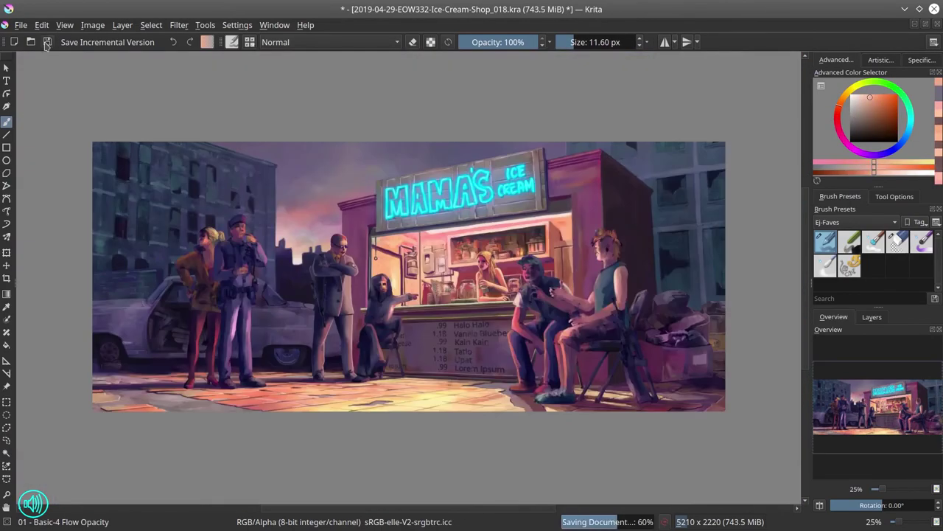
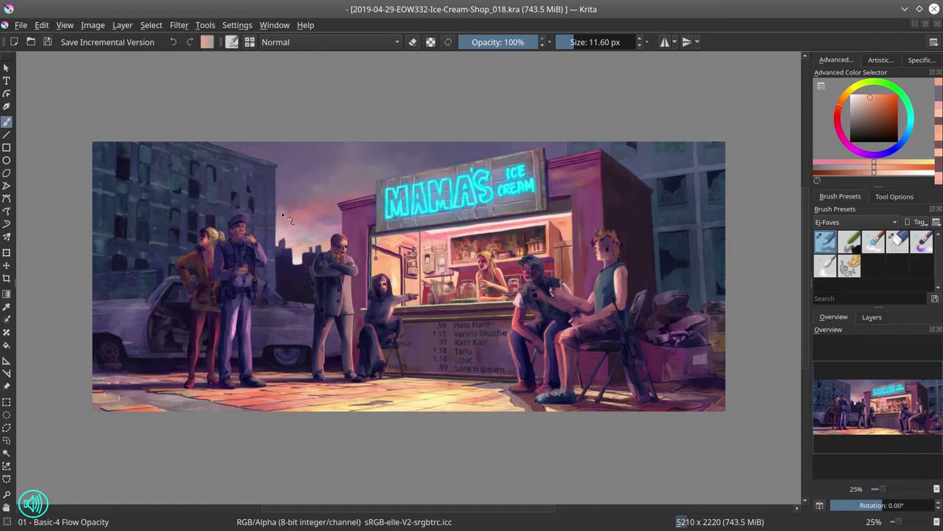
# Merge the copied paint layer down into the base paint layer
pyautogui.click(872, 316)
pyautogui.rightClick(877, 422)
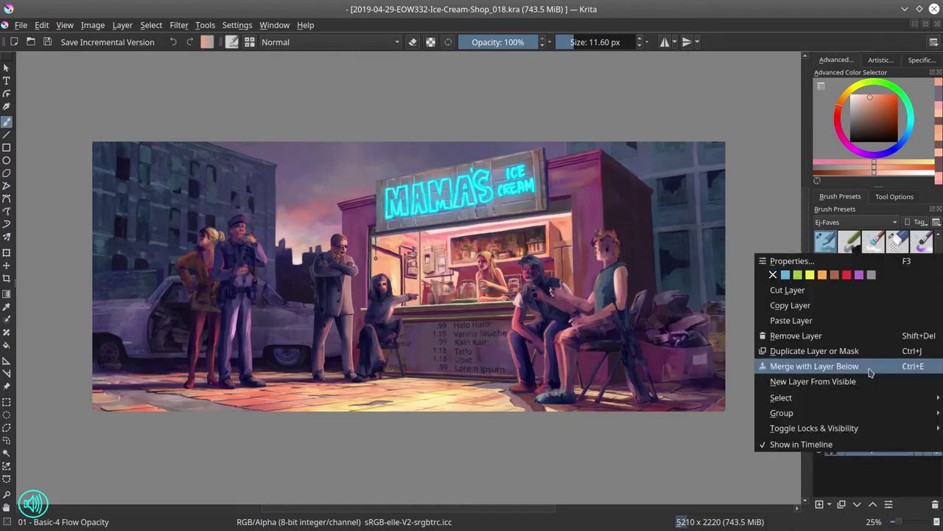
pyautogui.click(843, 364)
pyautogui.click(46, 42)
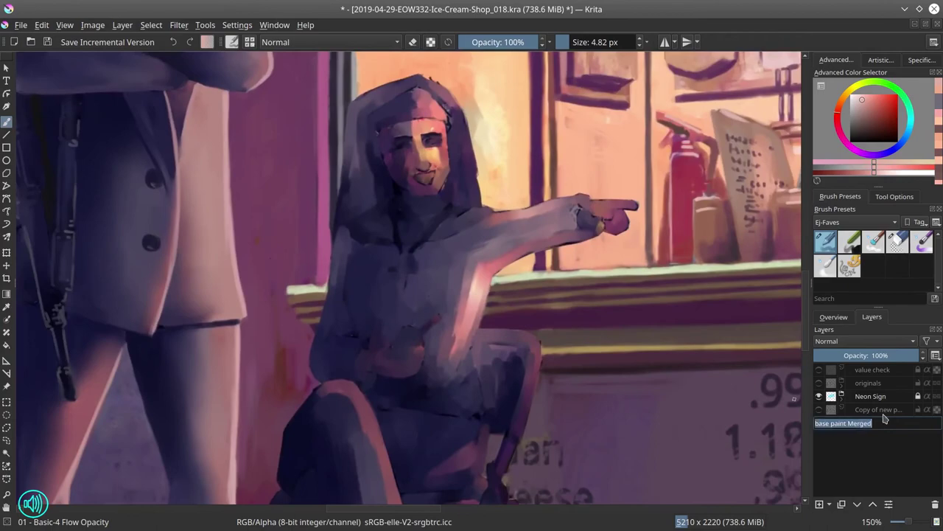
pyautogui.click(831, 319)
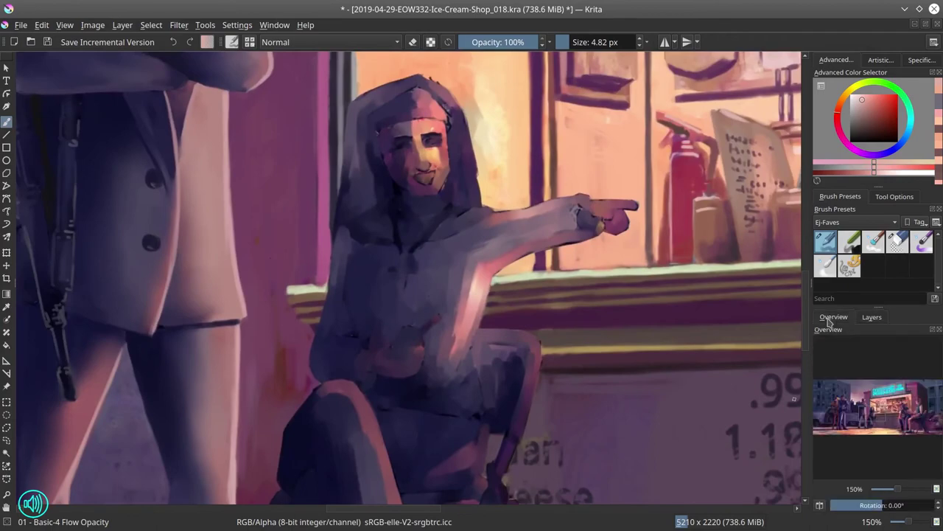
pyautogui.click(872, 316)
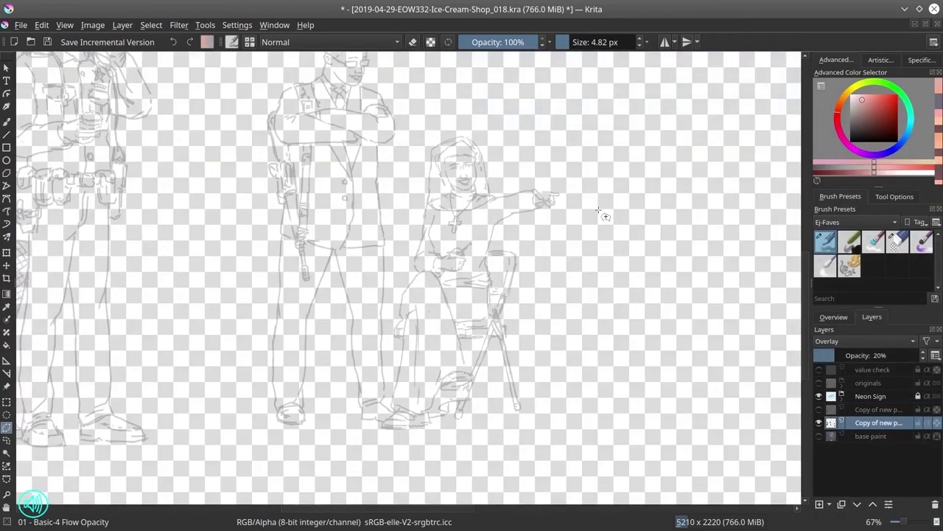
# Outline a polygon selection around the seated nun and repaint her torso
pyautogui.click(536, 126)
pyautogui.click(479, 118)
pyautogui.click(437, 125)
pyautogui.click(411, 172)
pyautogui.click(389, 404)
pyautogui.click(369, 445)
pyautogui.click(564, 473)
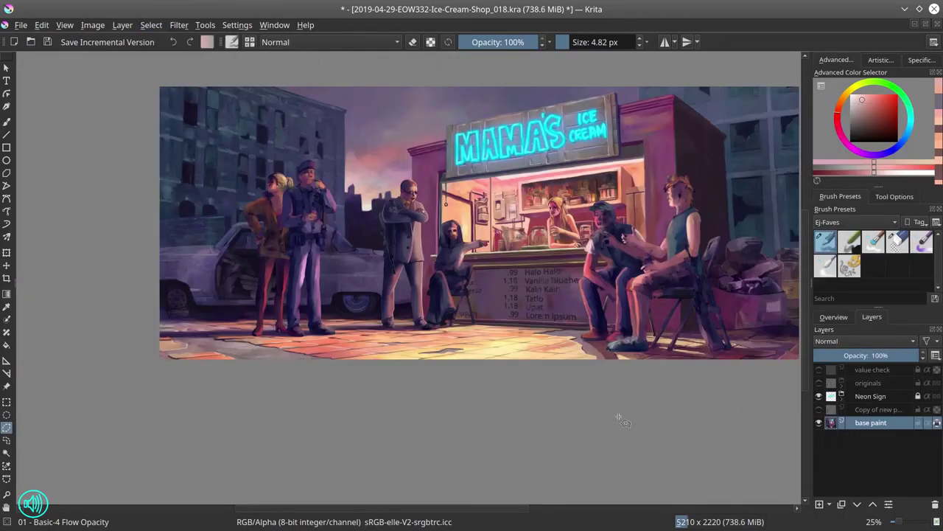
pyautogui.scroll(2, 514, 234)
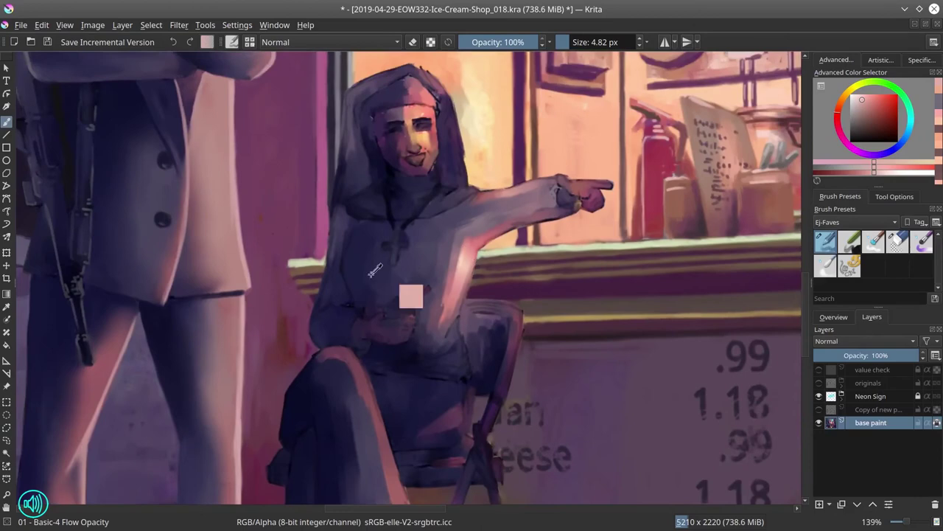
pyautogui.moveTo(369, 291); pyautogui.dragTo(443, 280)
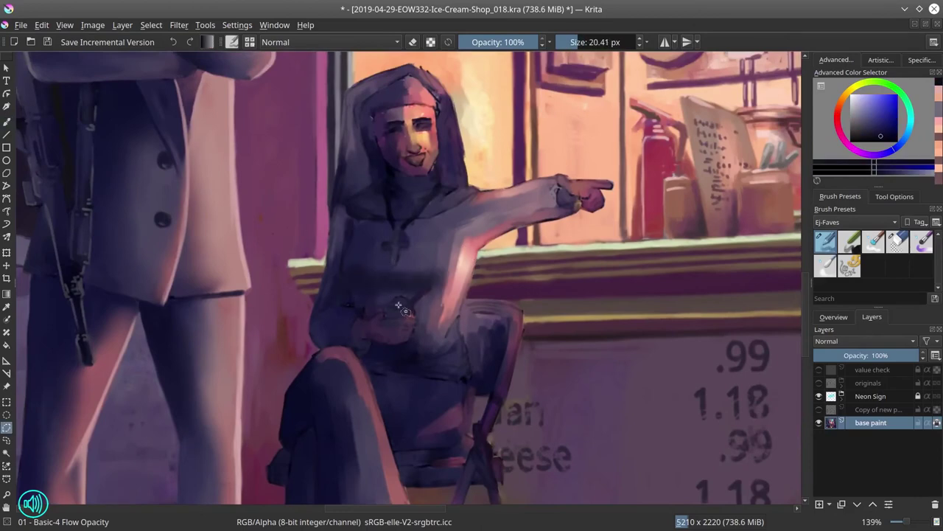
# Select the nun's headband and collar and lighten them with a Curves adjustment
pyautogui.moveTo(372, 118); pyautogui.dragTo(373, 114)
pyautogui.press('b')
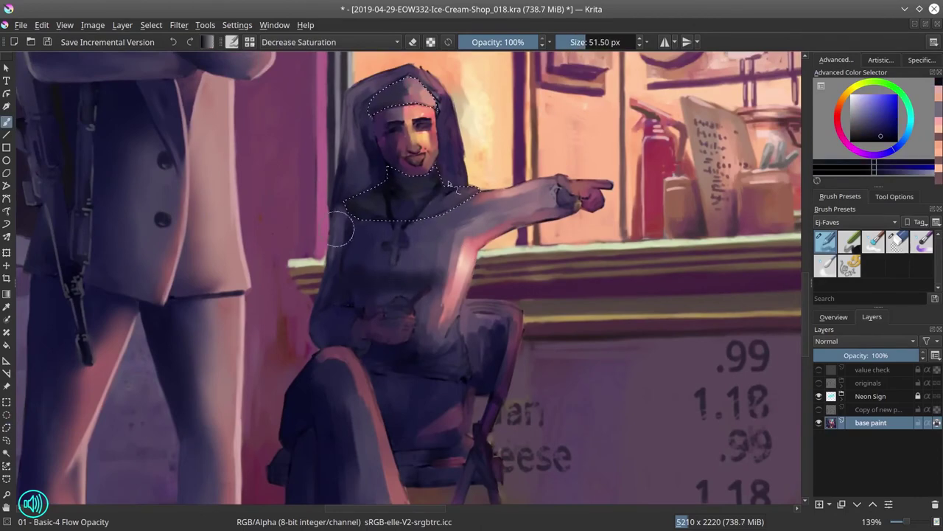
pyautogui.hotkey('alt', 'shift', 's')
pyautogui.click(179, 24)
pyautogui.hotkey('ctrl', 'm')
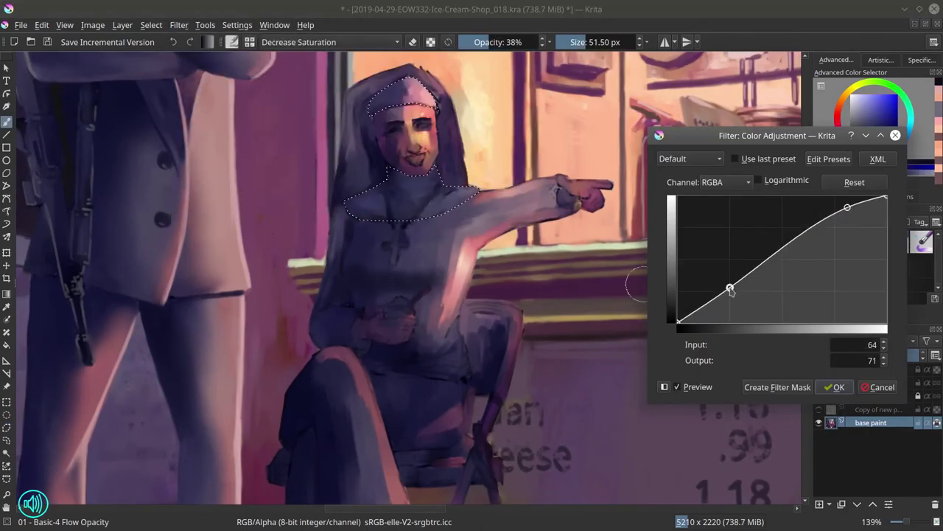
pyautogui.moveTo(730, 289); pyautogui.dragTo(697, 310)
pyautogui.click(801, 388)
pyautogui.click(826, 263)
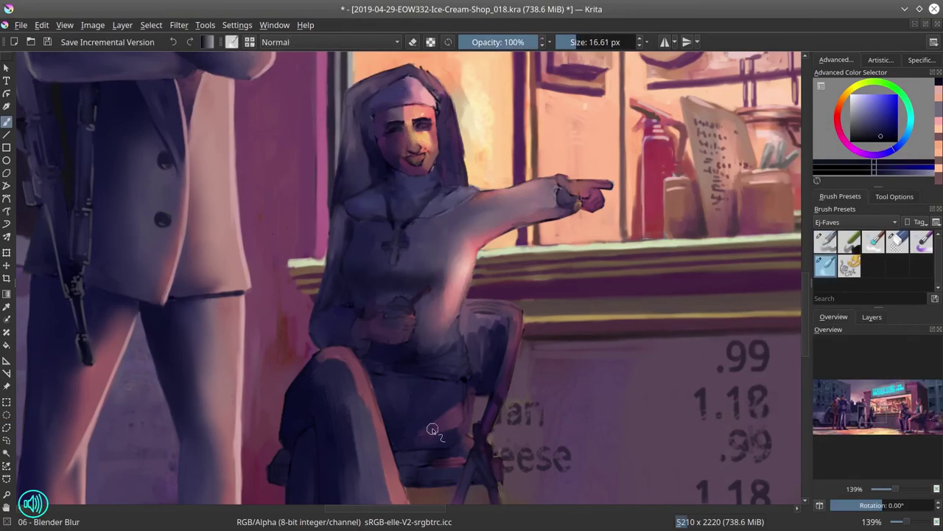
# Touch up the nun's pointing hand and shade the arm in darker blue-violet
pyautogui.press('/')
pyautogui.moveTo(560, 177)
pyautogui.mouseDown()
pyautogui.moveTo(581, 217)
pyautogui.moveTo(566, 197)
pyautogui.moveTo(609, 183)
pyautogui.moveTo(585, 203)
pyautogui.moveTo(636, 266)
pyautogui.moveTo(561, 175)
pyautogui.moveTo(612, 182)
pyautogui.mouseUp()
pyautogui.click(826, 262)
pyautogui.press('/')
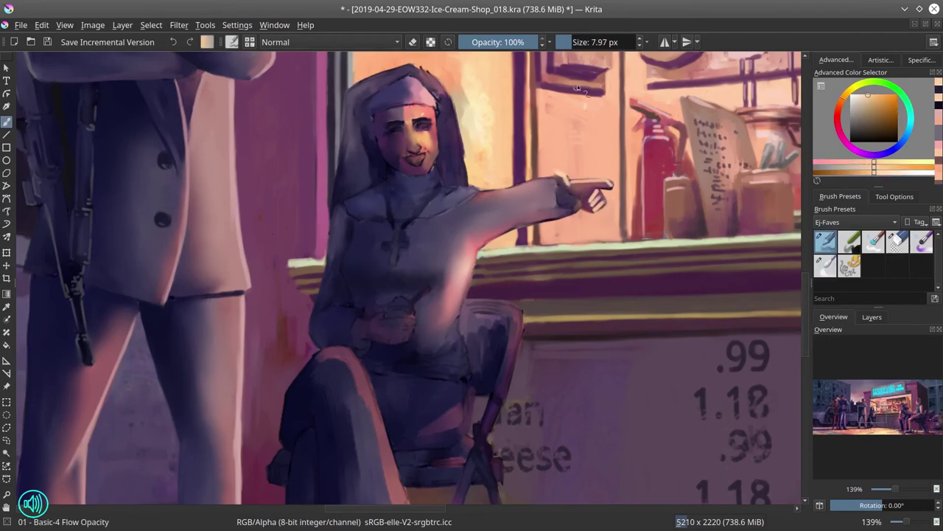
pyautogui.click(880, 131)
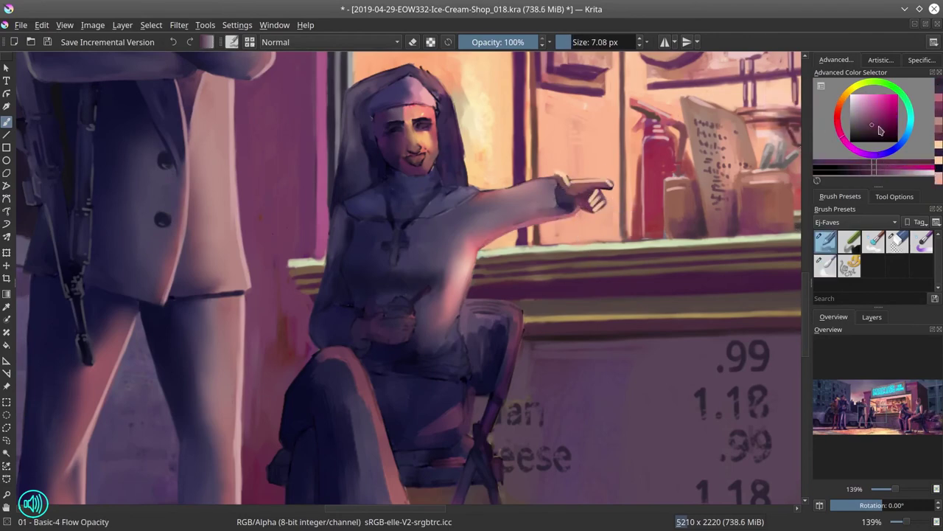
pyautogui.keyDown('ctrl'); pyautogui.click(516, 206); pyautogui.keyUp('ctrl')
pyautogui.moveTo(509, 214); pyautogui.dragTo(556, 183)
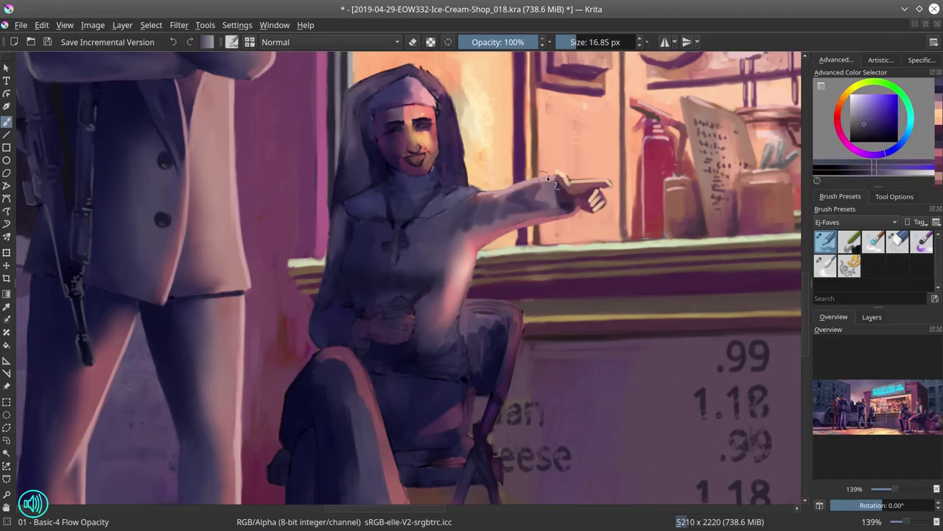
pyautogui.press('/')
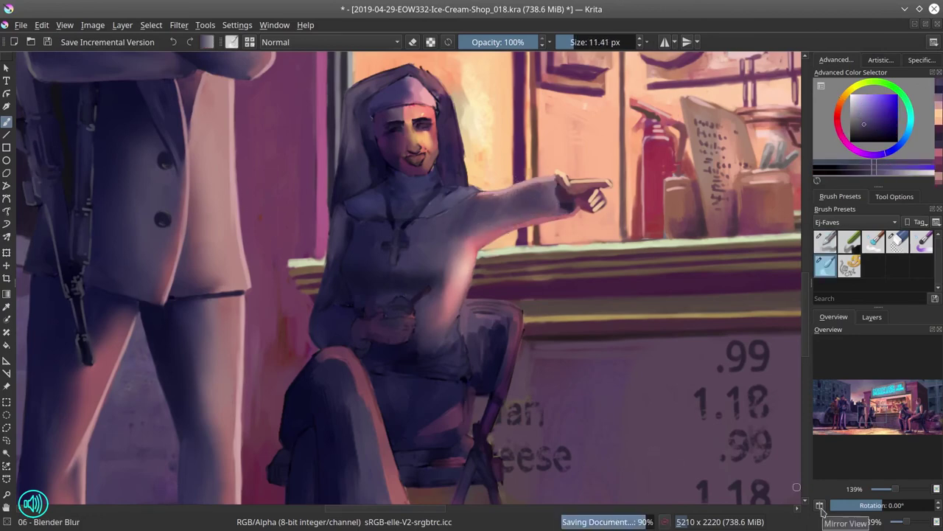
# With the view mirrored, paint light bluish strokes on the nun's chest, then save
pyautogui.press('m')
pyautogui.keyDown('ctrl'); pyautogui.click(359, 194); pyautogui.keyUp('ctrl')
pyautogui.press('/')
pyautogui.moveTo(358, 193); pyautogui.dragTo(398, 210)
pyautogui.press('3')
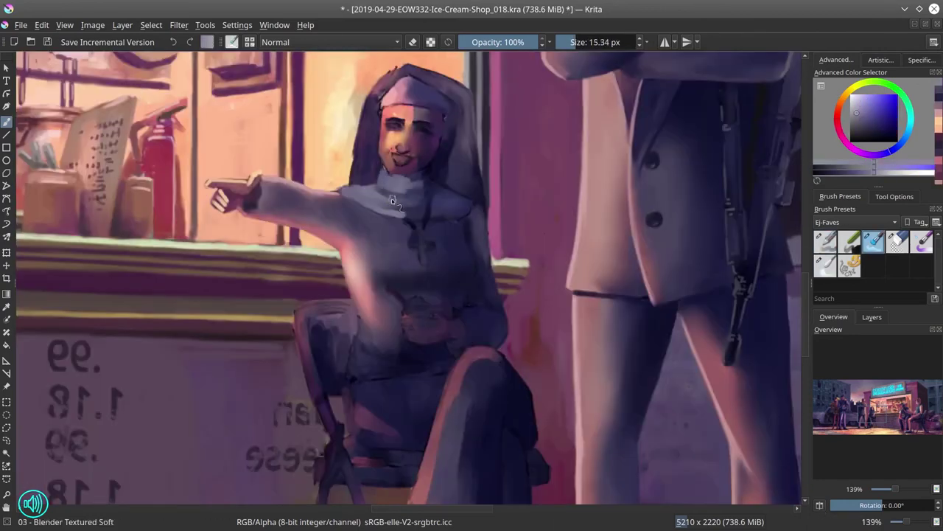
pyautogui.press('1')
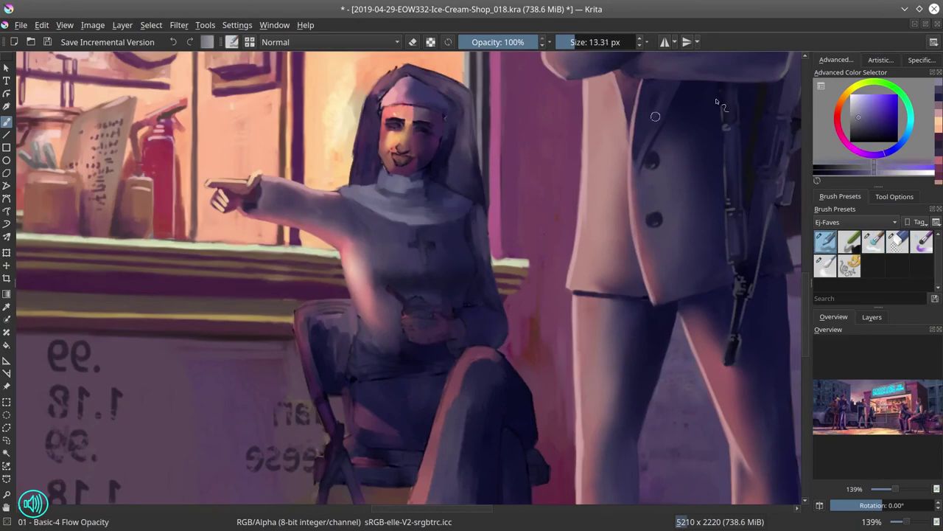
pyautogui.press('[')
pyautogui.press('[')
pyautogui.keyDown('ctrl'); pyautogui.click(360, 192); pyautogui.keyUp('ctrl')
pyautogui.click(48, 43)
pyautogui.press('2')
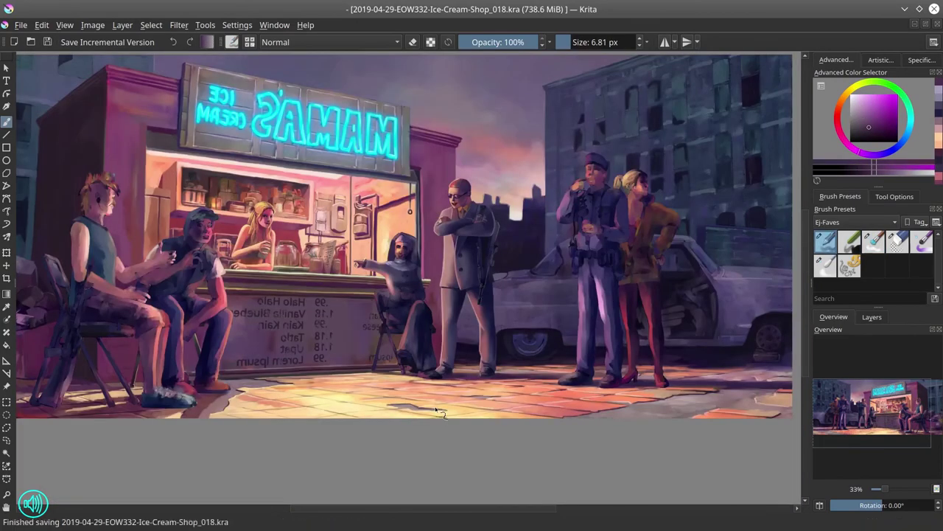
pyautogui.press('m')
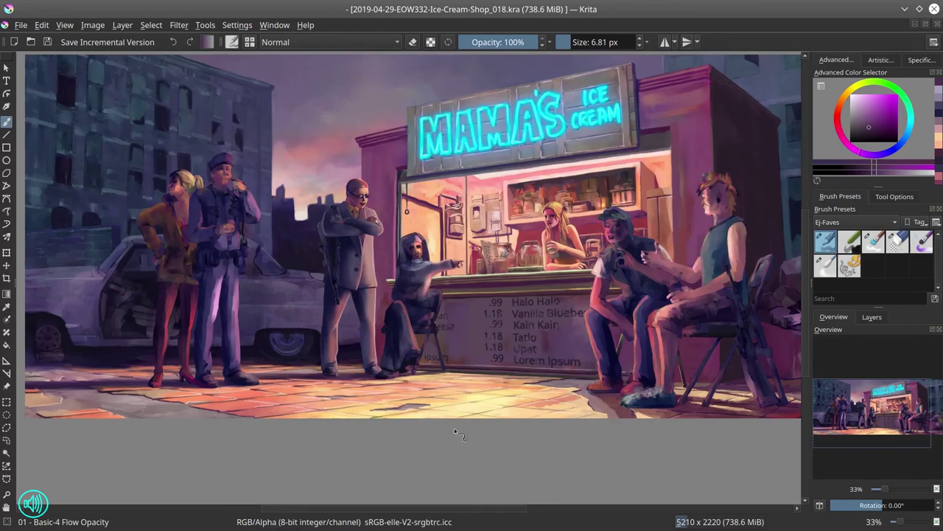
# Zoom in on the nun's face, sampling skin and robe colours at finer brush sizes
pyautogui.scroll(5, 425, 272)
pyautogui.press('[')
pyautogui.keyDown('ctrl'); pyautogui.click(400, 174); pyautogui.keyUp('ctrl')
pyautogui.press(']')
pyautogui.press(']')
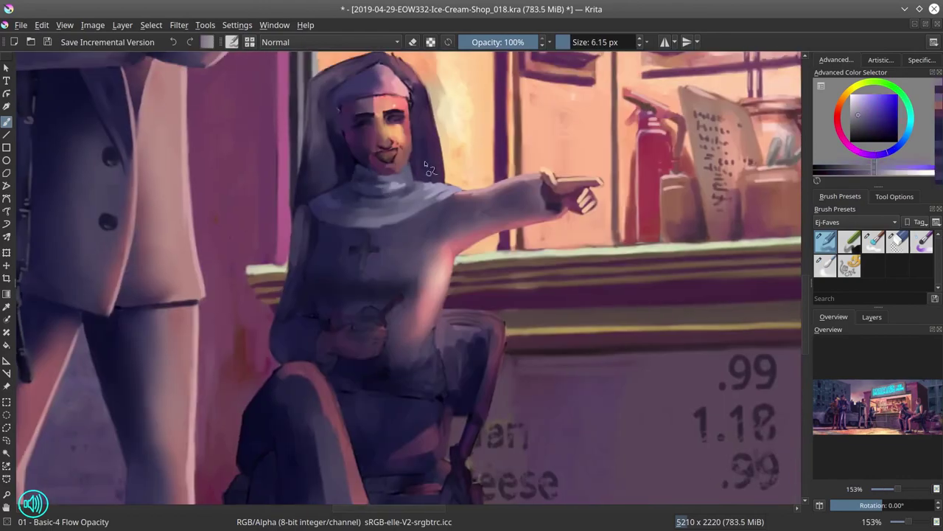
pyautogui.scroll(1, 380, 187)
pyautogui.press('[')
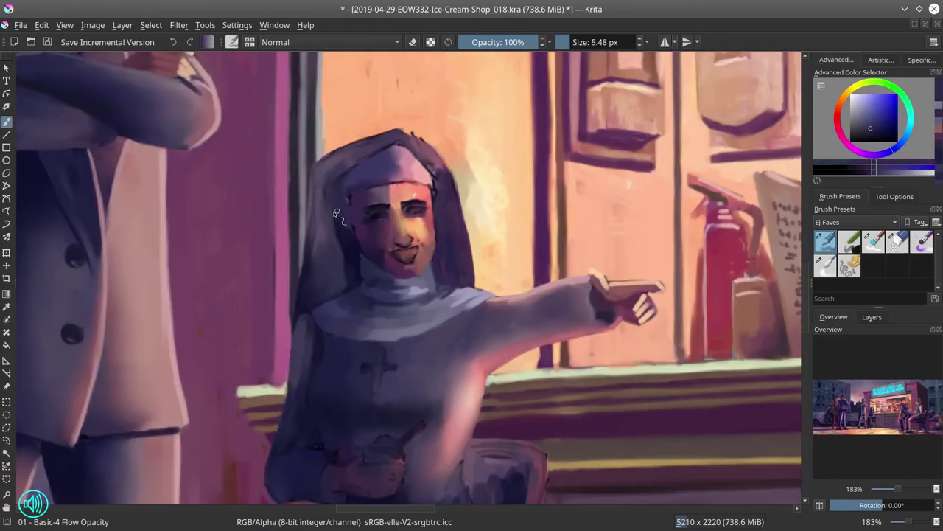
pyautogui.keyDown('ctrl'); pyautogui.click(336, 213); pyautogui.keyUp('ctrl')
pyautogui.press(']')
pyautogui.press(']')
pyautogui.keyDown('ctrl'); pyautogui.click(429, 258); pyautogui.keyUp('ctrl')
pyautogui.press('[')
pyautogui.keyDown('ctrl'); pyautogui.click(420, 253); pyautogui.keyUp('ctrl')
pyautogui.press('[')
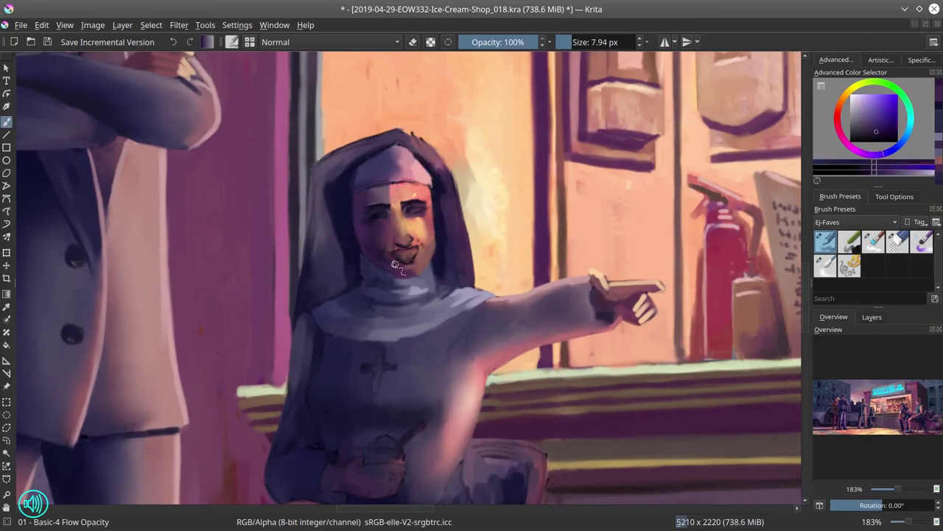
pyautogui.keyDown('ctrl'); pyautogui.click(413, 249); pyautogui.keyUp('ctrl')
pyautogui.press('[')
pyautogui.keyDown('ctrl'); pyautogui.click(406, 245); pyautogui.keyUp('ctrl')
pyautogui.press('[')
pyautogui.press('[')
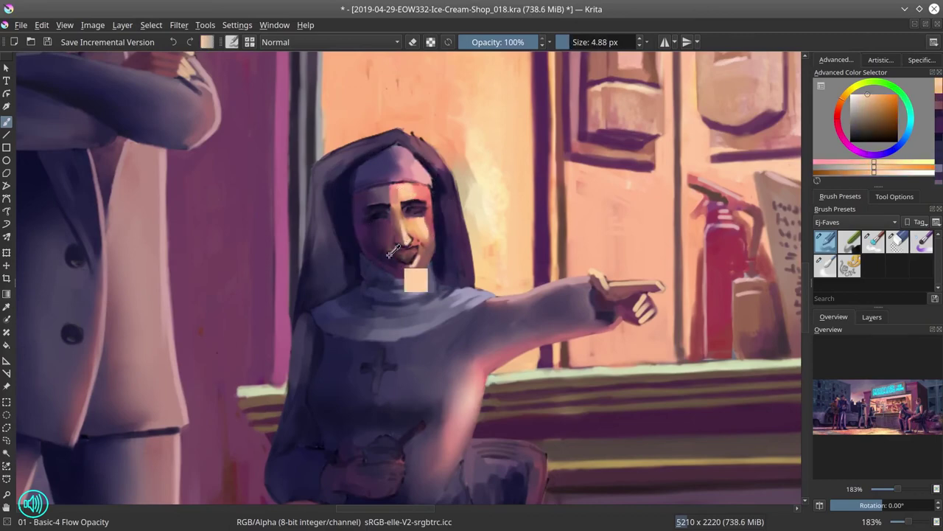
pyautogui.keyDown('ctrl'); pyautogui.click(405, 260); pyautogui.keyUp('ctrl')
# Paint dark reddish-brown red onto the nun's lips
pyautogui.press(']')
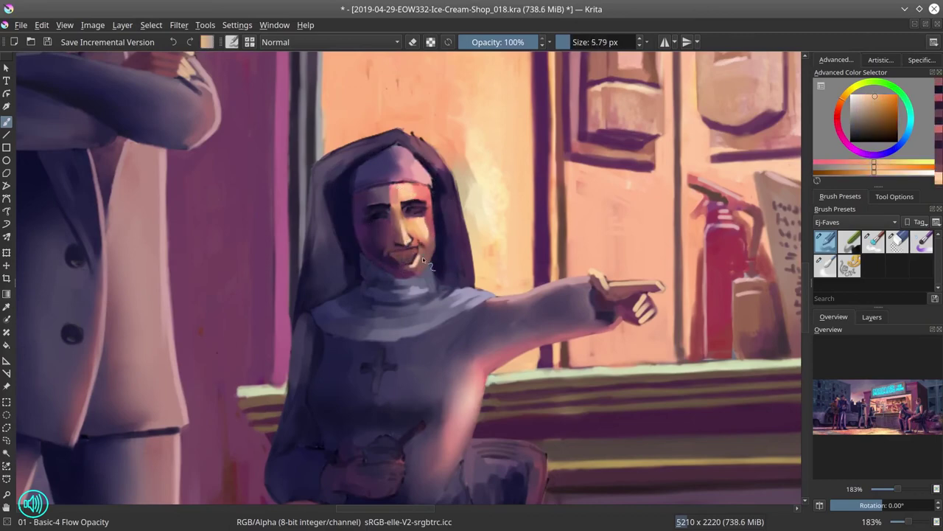
pyautogui.press('[')
pyautogui.press('[')
pyautogui.press('[')
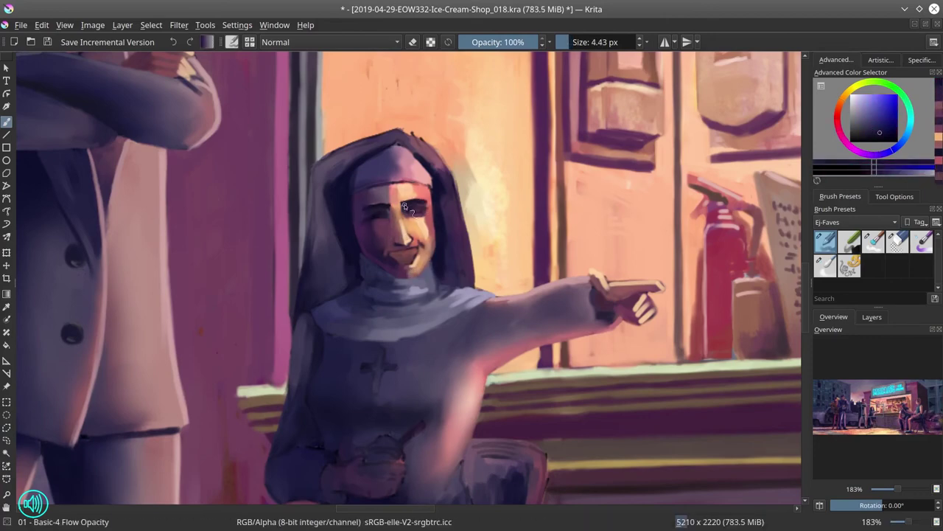
pyautogui.keyDown('ctrl'); pyautogui.click(414, 213); pyautogui.keyUp('ctrl')
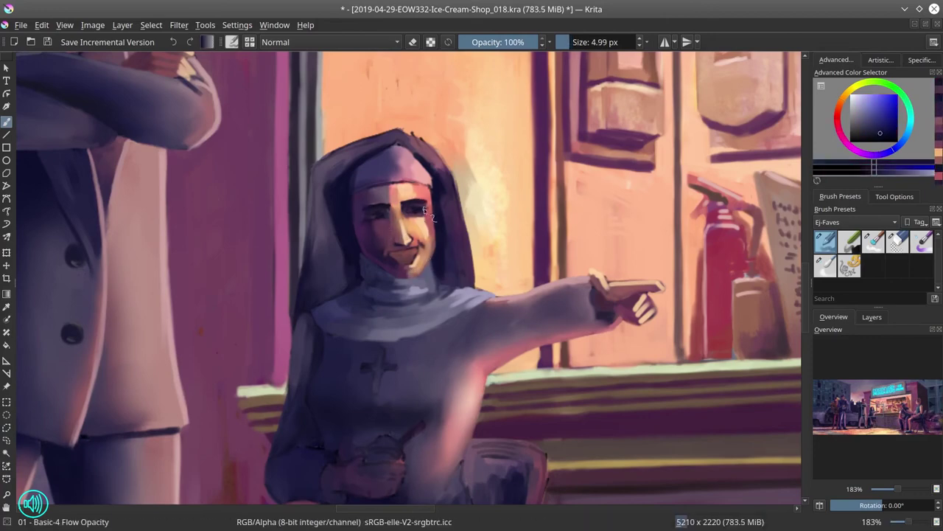
pyautogui.press(']')
pyautogui.press(']')
pyautogui.press(']')
pyautogui.press(']')
pyautogui.keyDown('ctrl'); pyautogui.click(401, 166); pyautogui.keyUp('ctrl')
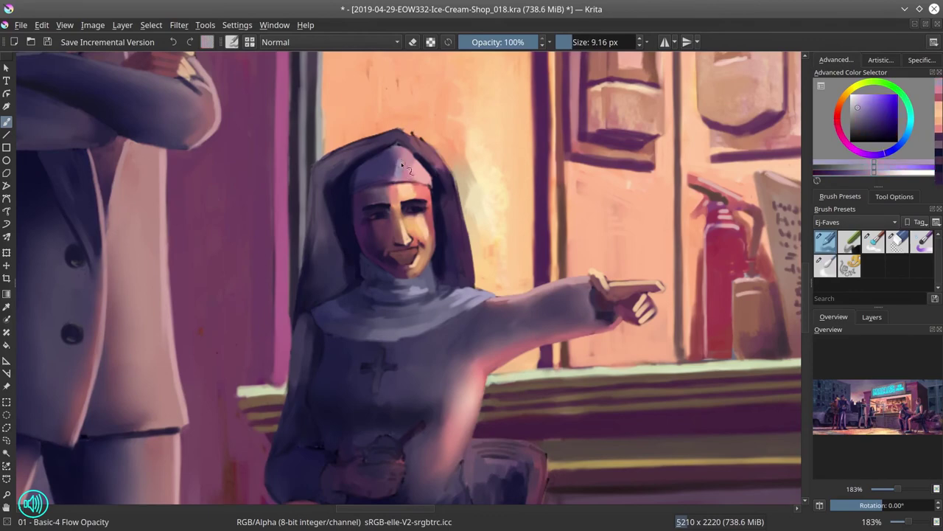
pyautogui.press('[')
pyautogui.press('[')
pyautogui.press('[')
pyautogui.keyDown('ctrl'); pyautogui.click(405, 258); pyautogui.keyUp('ctrl')
pyautogui.moveTo(388, 252); pyautogui.dragTo(420, 249)
# Lighten the top edge of the nun's hood with light pinkish-grey
pyautogui.press(']')
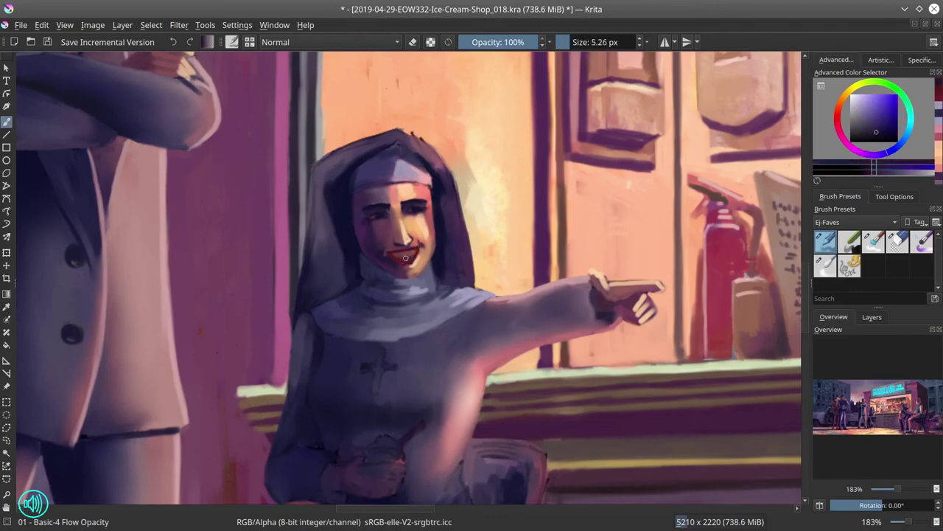
pyautogui.keyDown('ctrl'); pyautogui.click(398, 174); pyautogui.keyUp('ctrl')
pyautogui.moveTo(317, 162)
pyautogui.mouseDown()
pyautogui.moveTo(351, 121)
pyautogui.moveTo(421, 140)
pyautogui.mouseUp()
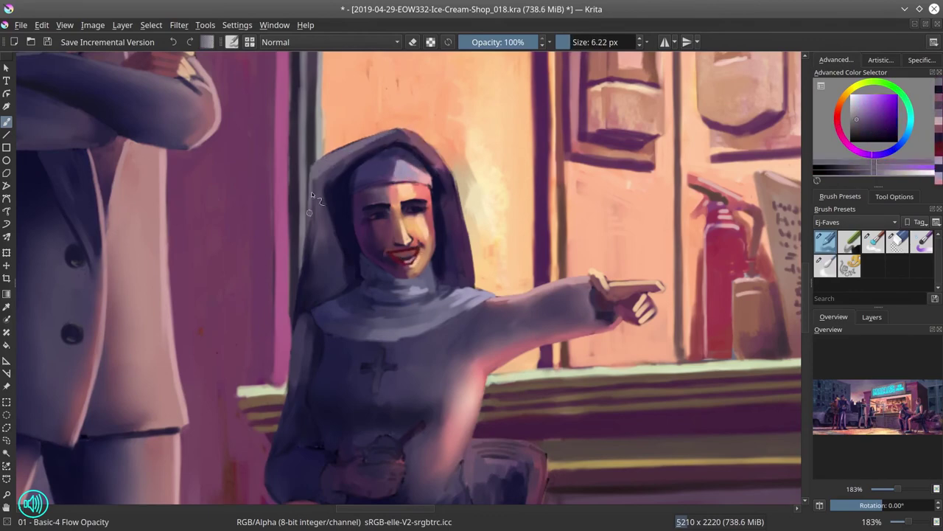
pyautogui.keyDown('ctrl'); pyautogui.click(325, 294); pyautogui.keyUp('ctrl')
pyautogui.press(']')
pyautogui.press(']')
pyautogui.keyDown('ctrl'); pyautogui.click(475, 194); pyautogui.keyUp('ctrl')
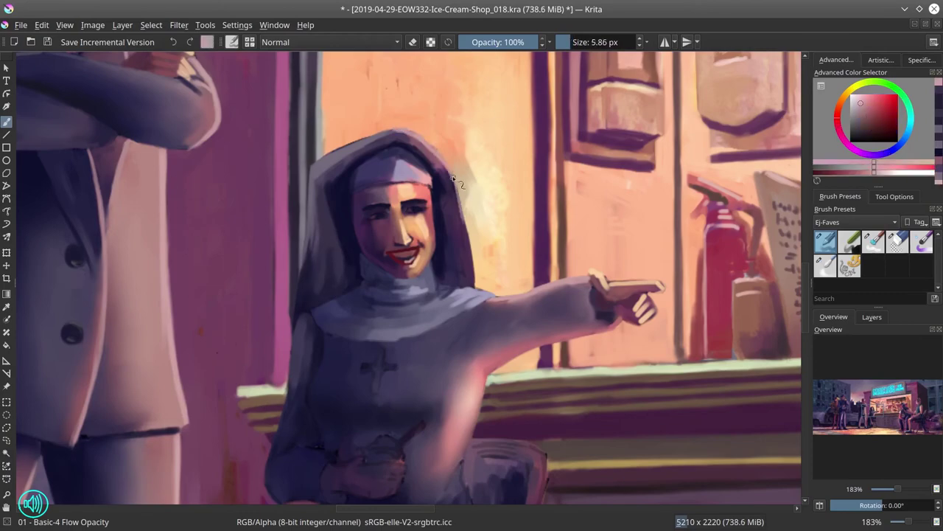
# Pan across the painting, sample a pinkish face colour, and save the file
pyautogui.moveTo(453, 179); pyautogui.dragTo(472, 288)
pyautogui.press('2')
pyautogui.scroll(8, 479, 221)
pyautogui.press(']')
pyautogui.press(']')
pyautogui.keyDown('ctrl'); pyautogui.click(481, 311); pyautogui.keyUp('ctrl')
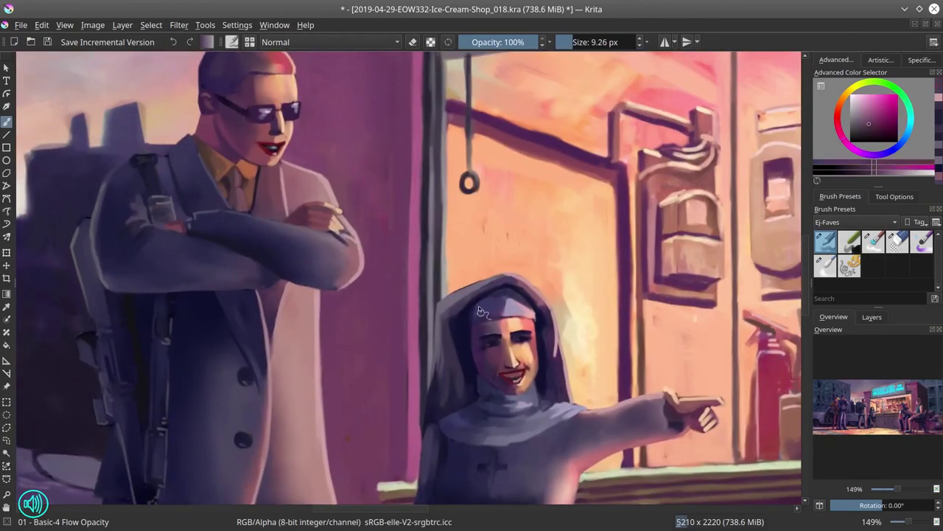
pyautogui.press('[')
pyautogui.press('[')
pyautogui.press('[')
pyautogui.press('[')
pyautogui.press('2')
pyautogui.scroll(8, 496, 216)
pyautogui.keyDown('ctrl'); pyautogui.click(496, 216); pyautogui.keyUp('ctrl')
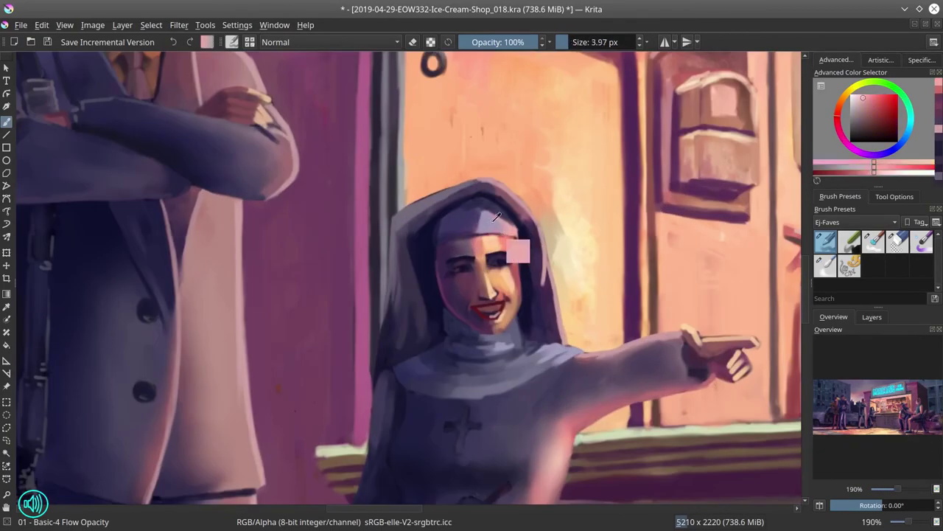
pyautogui.press('2')
pyautogui.hotkey('ctrl', 's')
# Paint warm red and pink skin tones onto the nun's face, blend, and save
pyautogui.scroll(8, 414, 379)
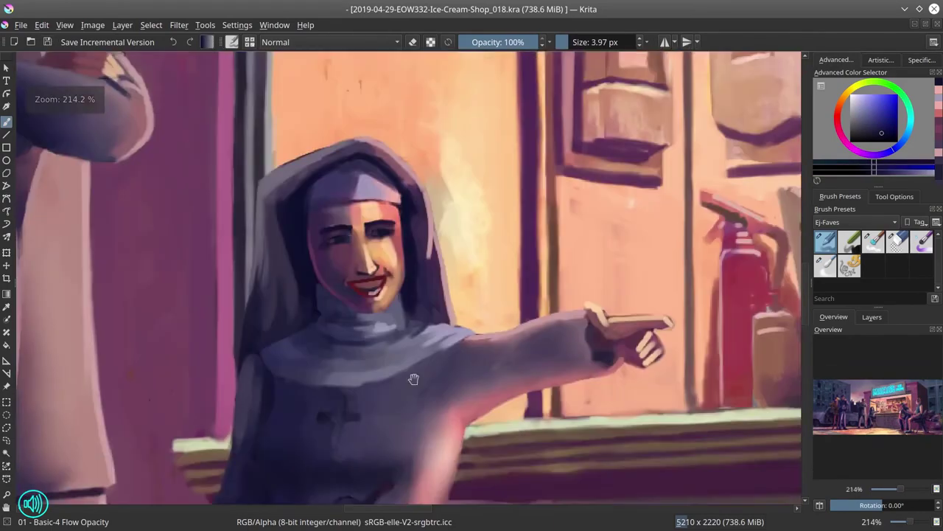
pyautogui.scroll(-2, 413, 379)
pyautogui.press(']')
pyautogui.press(']')
pyautogui.press(']')
pyautogui.press(']')
pyautogui.press(']')
pyautogui.press(']')
pyautogui.keyDown('ctrl'); pyautogui.click(380, 280); pyautogui.keyUp('ctrl')
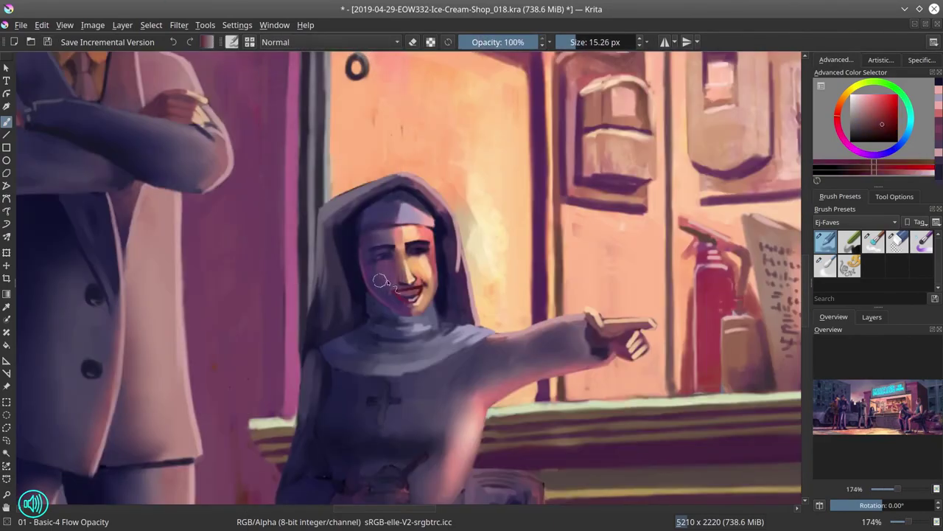
pyautogui.press('2')
pyautogui.scroll(8, 398, 300)
pyautogui.keyDown('ctrl'); pyautogui.click(748, 245); pyautogui.keyUp('ctrl')
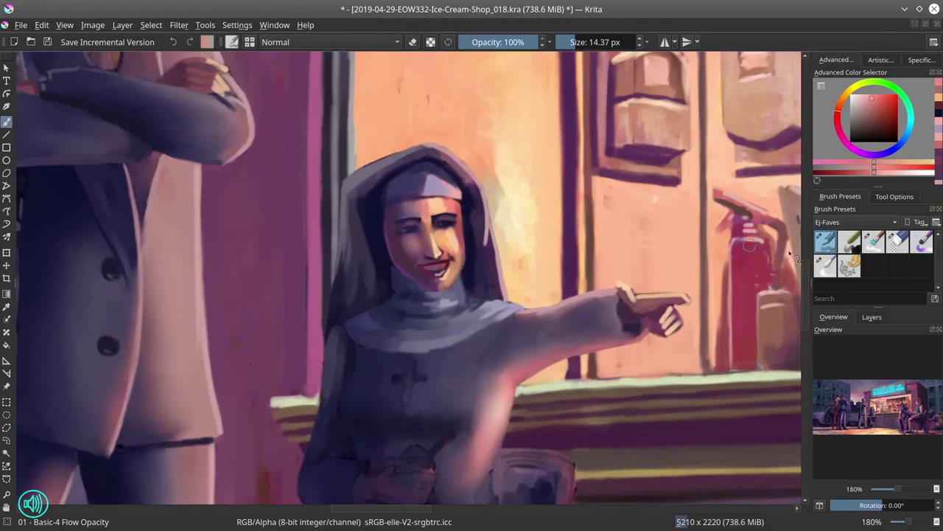
pyautogui.click(825, 265)
pyautogui.press('2')
pyautogui.click(46, 42)
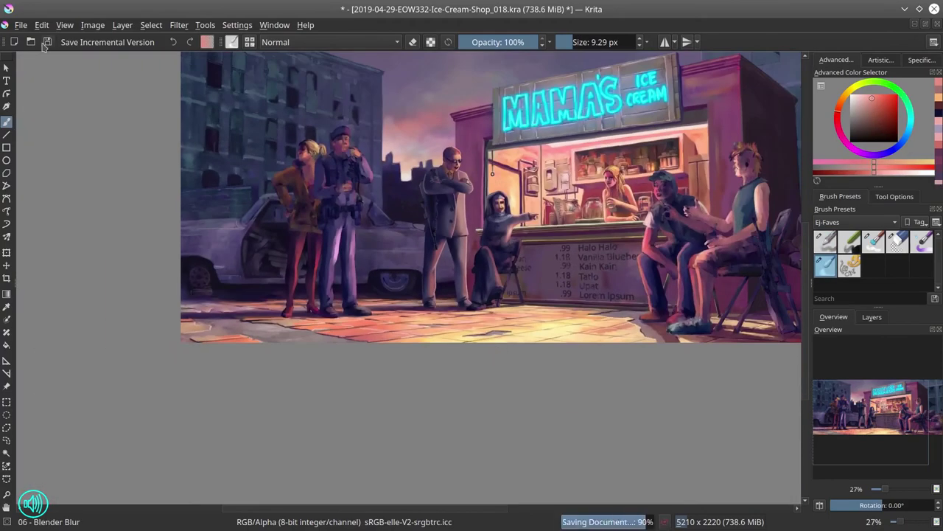
# Hide the people line-art layer, show base paint, and paint the nun's shoulder and side
pyautogui.scroll(8, 527, 187)
pyautogui.press('/')
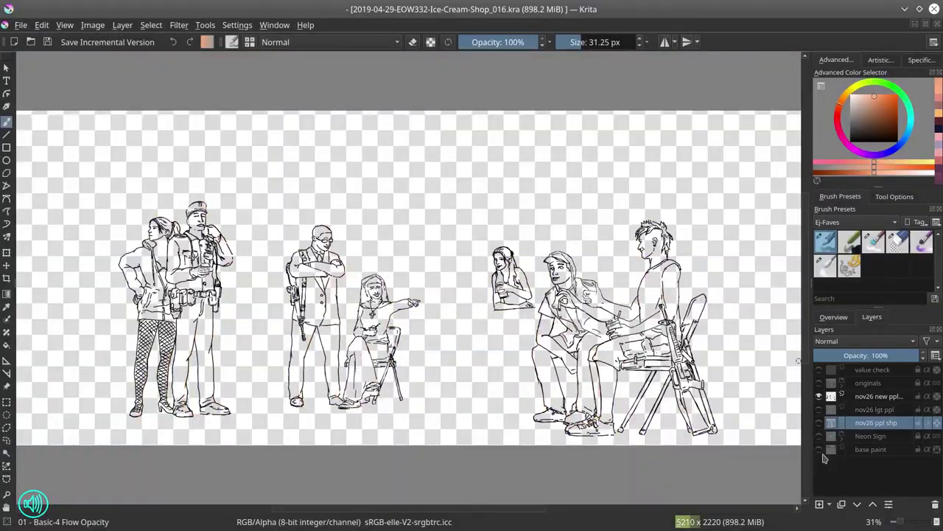
pyautogui.click(818, 449)
pyautogui.click(818, 397)
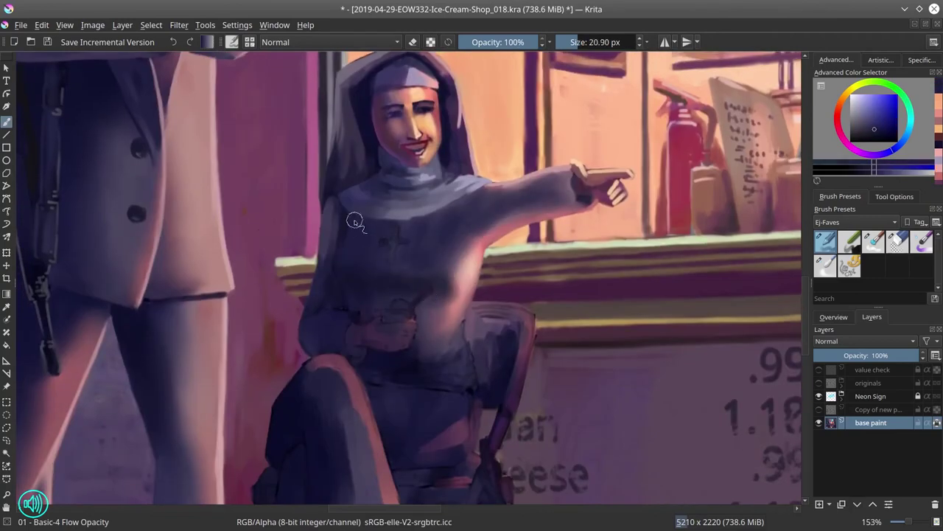
pyautogui.moveTo(354, 221)
pyautogui.mouseDown()
pyautogui.moveTo(328, 258)
pyautogui.moveTo(305, 343)
pyautogui.mouseUp()
pyautogui.moveTo(352, 295); pyautogui.dragTo(340, 287)
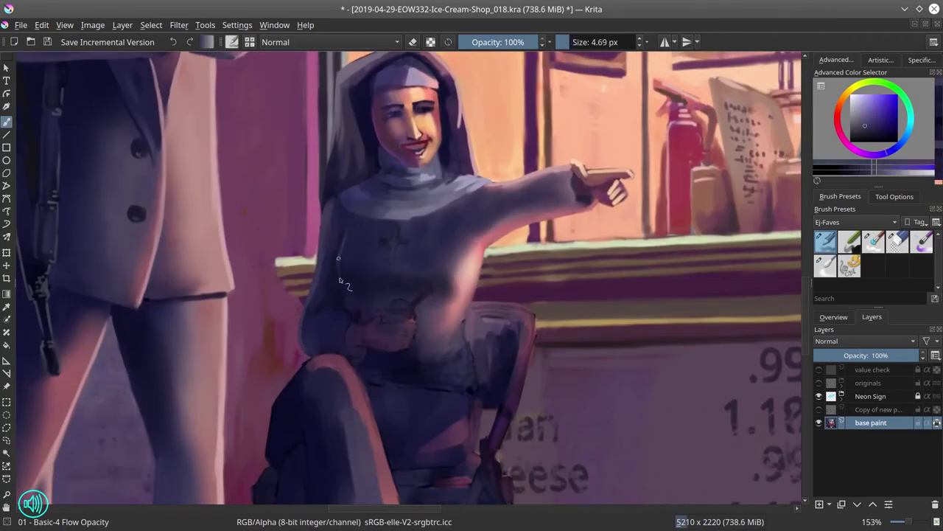
pyautogui.moveTo(560, 192)
pyautogui.mouseDown()
pyautogui.moveTo(569, 189)
pyautogui.moveTo(530, 190)
pyautogui.mouseUp()
# Paint the nun's lap and the hand resting on it in mauve and skin tones, then save
pyautogui.keyDown('ctrl'); pyautogui.click(568, 189); pyautogui.keyUp('ctrl')
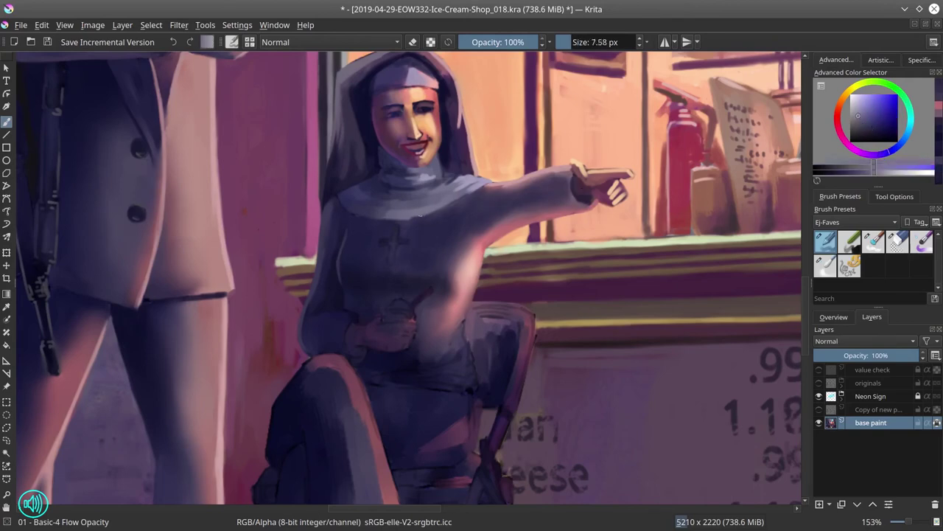
pyautogui.keyDown('ctrl'); pyautogui.click(373, 278); pyautogui.keyUp('ctrl')
pyautogui.moveTo(367, 303)
pyautogui.mouseDown()
pyautogui.moveTo(438, 299)
pyautogui.moveTo(408, 355)
pyautogui.moveTo(421, 432)
pyautogui.moveTo(446, 306)
pyautogui.moveTo(418, 364)
pyautogui.moveTo(536, 224)
pyautogui.moveTo(378, 319)
pyautogui.moveTo(623, 188)
pyautogui.moveTo(413, 335)
pyautogui.moveTo(408, 353)
pyautogui.moveTo(420, 333)
pyautogui.mouseUp()
pyautogui.keyDown('ctrl'); pyautogui.click(406, 353); pyautogui.keyUp('ctrl')
pyautogui.keyDown('ctrl'); pyautogui.click(622, 188); pyautogui.keyUp('ctrl')
pyautogui.keyDown('ctrl'); pyautogui.click(402, 359); pyautogui.keyUp('ctrl')
pyautogui.moveTo(401, 358); pyautogui.dragTo(383, 359)
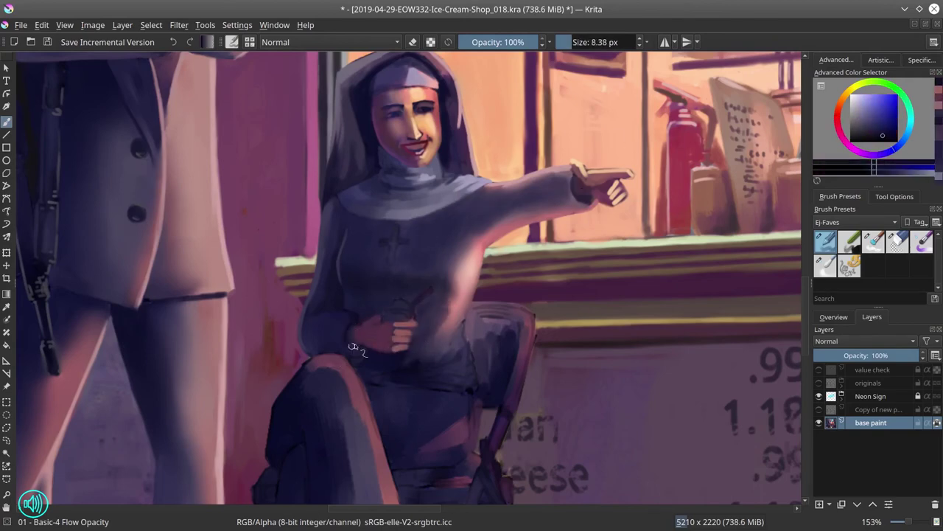
pyautogui.moveTo(321, 351); pyautogui.dragTo(346, 337)
pyautogui.keyDown('ctrl'); pyautogui.click(398, 347); pyautogui.keyUp('ctrl')
pyautogui.keyDown('ctrl'); pyautogui.click(383, 488); pyautogui.keyUp('ctrl')
pyautogui.hotkey('ctrl', 's')
# Paint the green cup in the nun's hand with a thin straw
pyautogui.press('-')
pyautogui.press('-')
pyautogui.press('-')
pyautogui.press('-')
pyautogui.press('-')
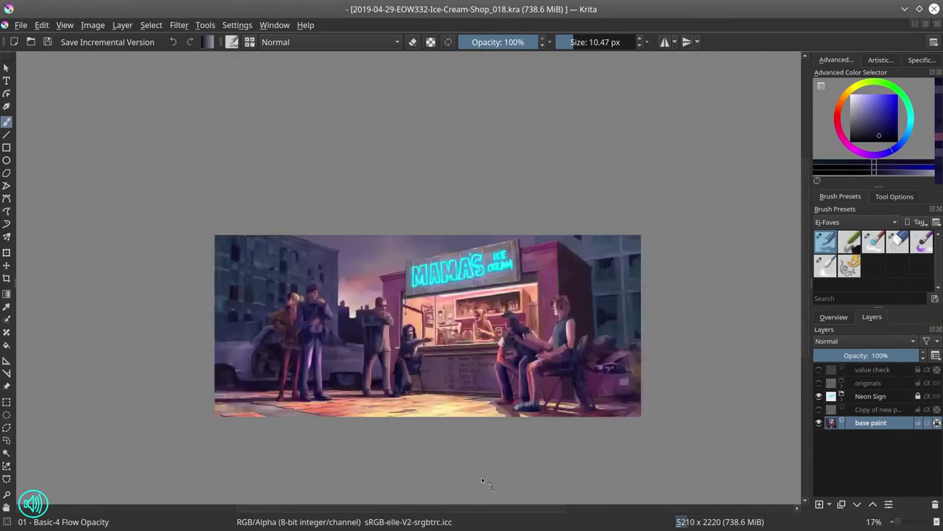
pyautogui.hotkey('ctrl', 'shift', '0')
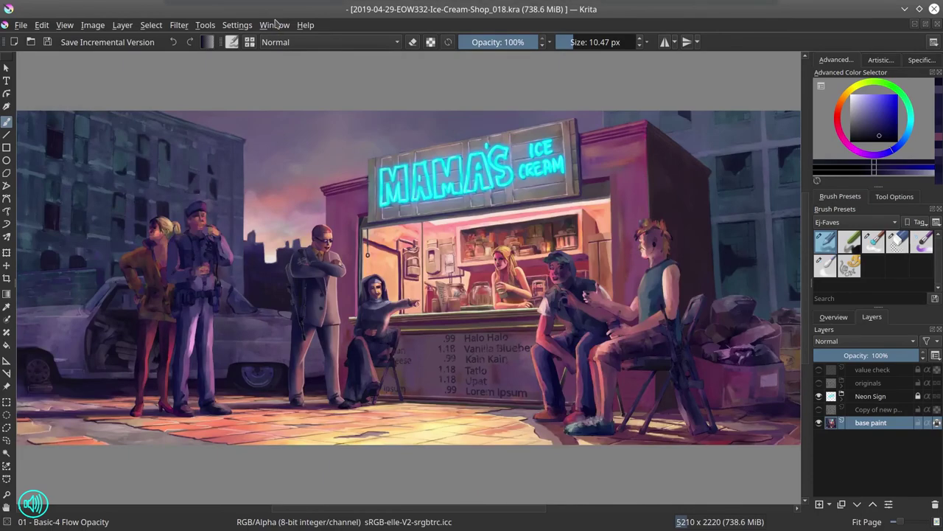
pyautogui.scroll(10, 376, 294)
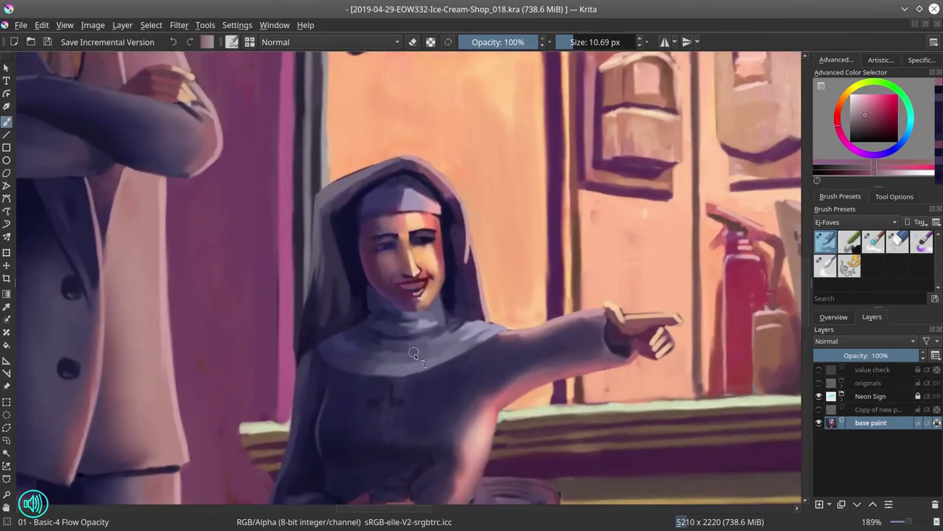
pyautogui.keyDown('ctrl'); pyautogui.click(358, 216); pyautogui.keyUp('ctrl')
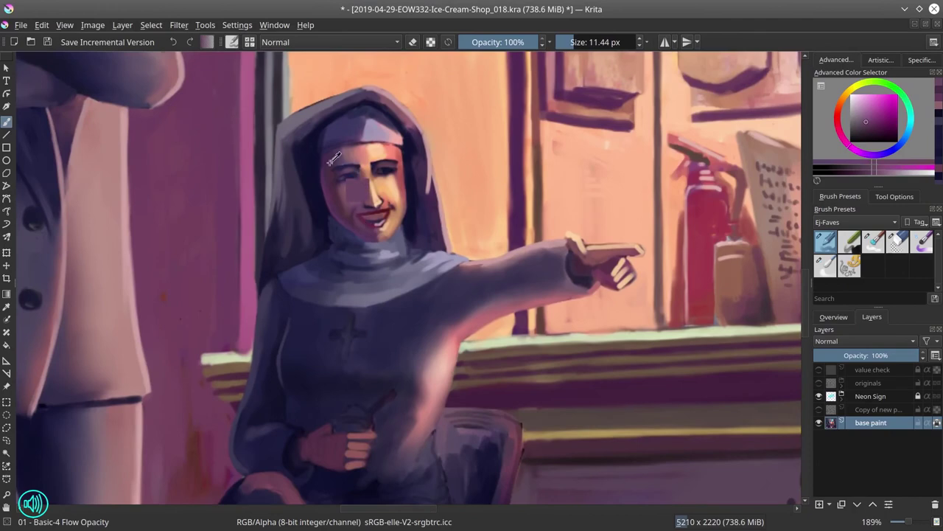
pyautogui.moveTo(333, 158); pyautogui.dragTo(352, 110)
pyautogui.moveTo(359, 336)
pyautogui.mouseDown()
pyautogui.moveTo(384, 363)
pyautogui.moveTo(411, 327)
pyautogui.mouseUp()
pyautogui.keyDown('ctrl'); pyautogui.click(386, 364); pyautogui.keyUp('ctrl')
# Darken the back of the nun's folding chair with dark strokes
pyautogui.scroll(-3, 390, 247)
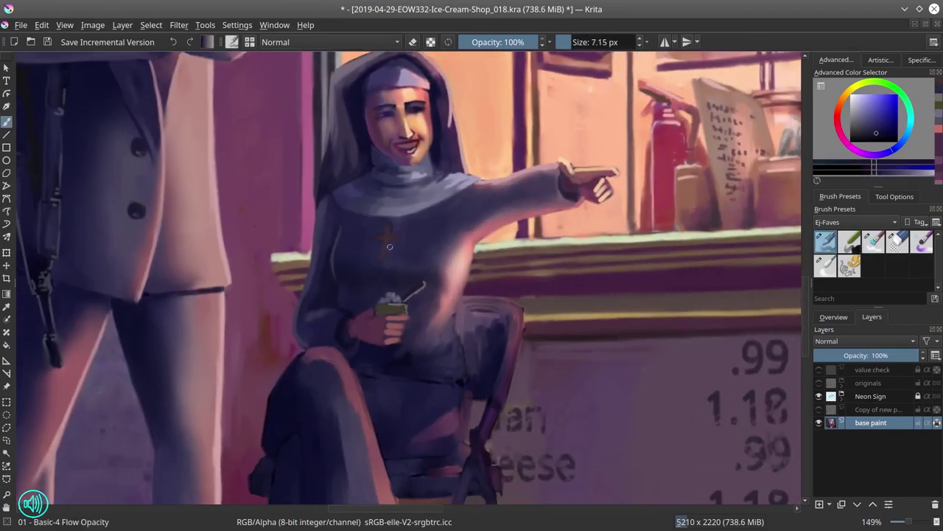
pyautogui.keyDown('ctrl'); pyautogui.click(421, 342); pyautogui.keyUp('ctrl')
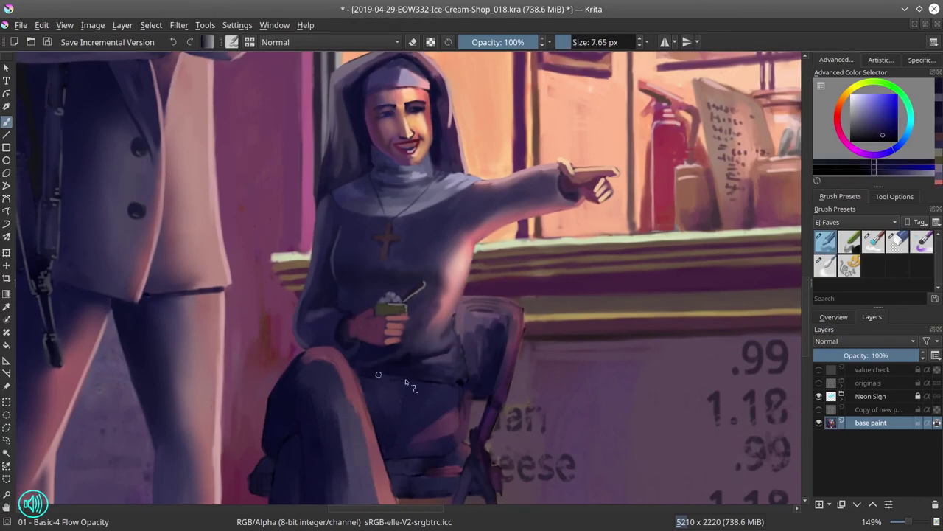
pyautogui.moveTo(475, 309); pyautogui.dragTo(479, 377)
pyautogui.press('/')
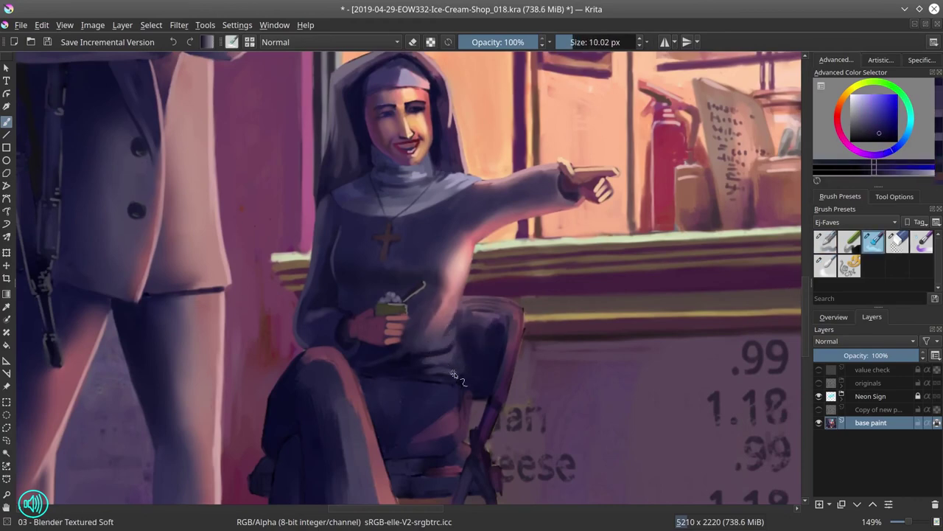
pyautogui.click(827, 247)
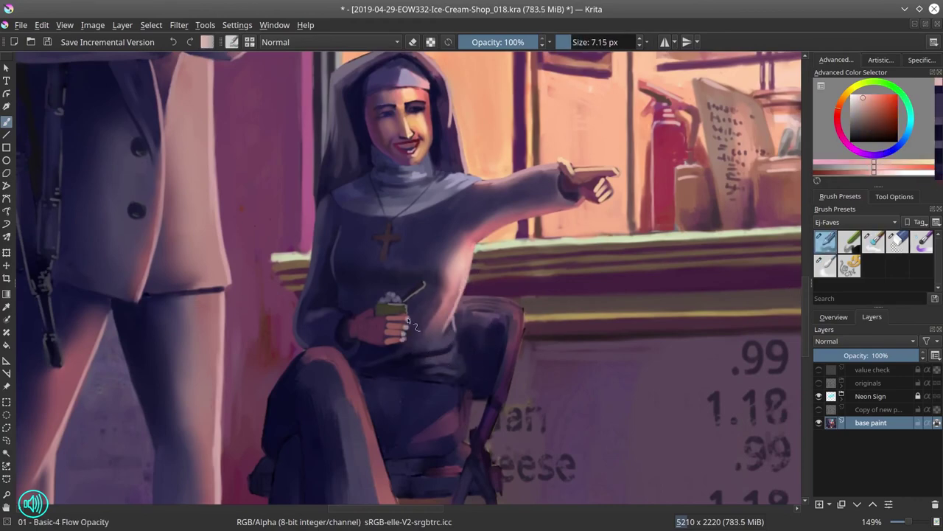
pyautogui.scroll(-2, 409, 319)
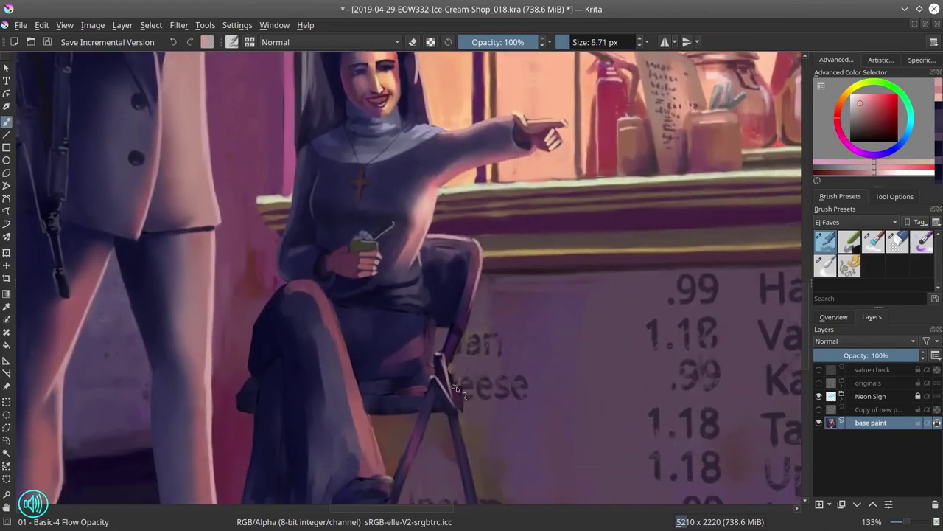
# Add pink edge highlights to the chair and save an incremental version
pyautogui.keyDown('ctrl'); pyautogui.click(421, 234); pyautogui.keyUp('ctrl')
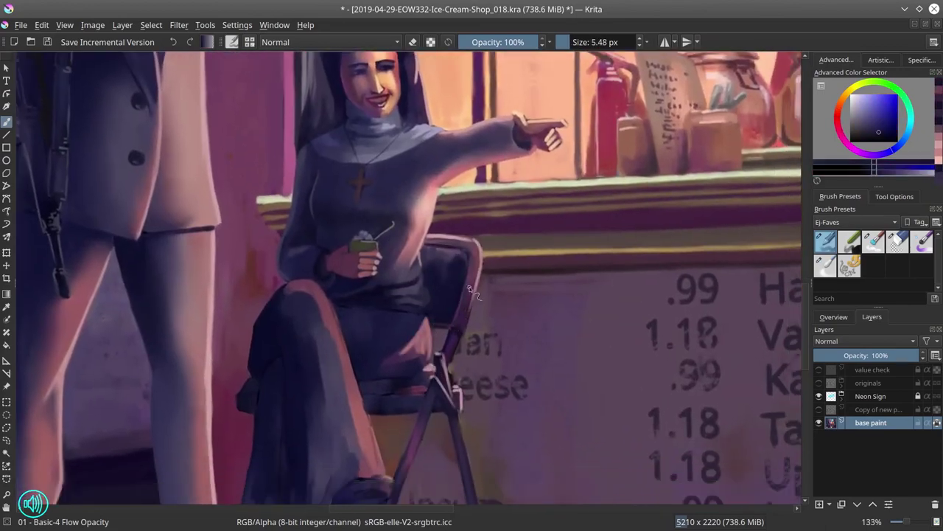
pyautogui.click(873, 244)
pyautogui.scroll(1, 442, 316)
pyautogui.press('/')
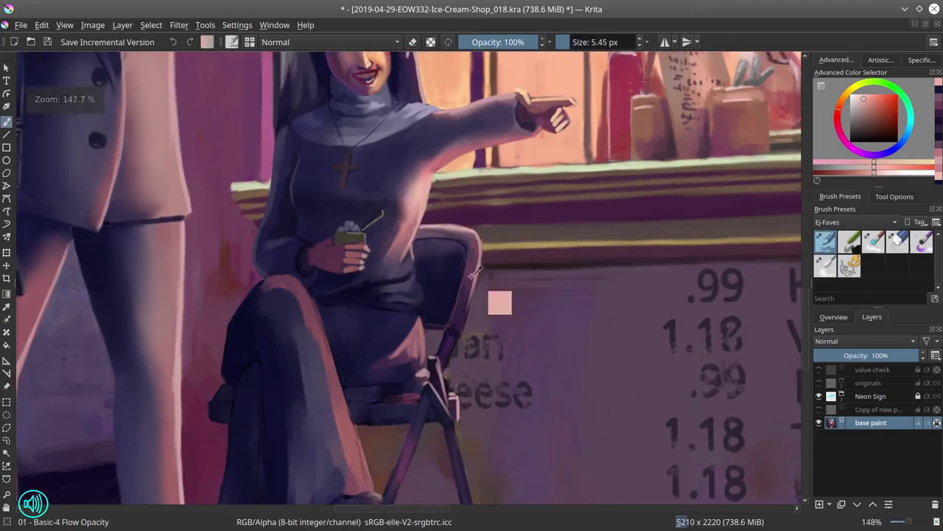
pyautogui.keyDown('ctrl'); pyautogui.click(473, 268); pyautogui.keyUp('ctrl')
pyautogui.scroll(-2, 475, 263)
pyautogui.press('/')
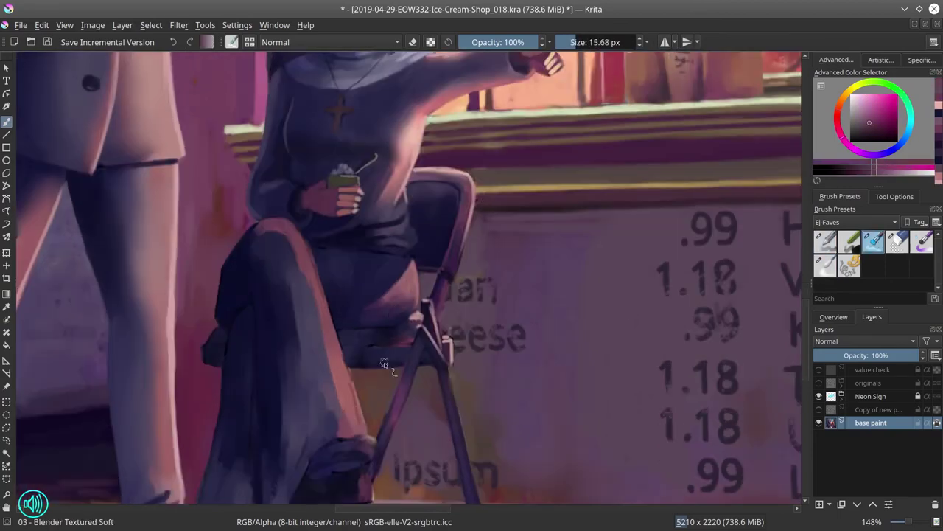
pyautogui.click(49, 42)
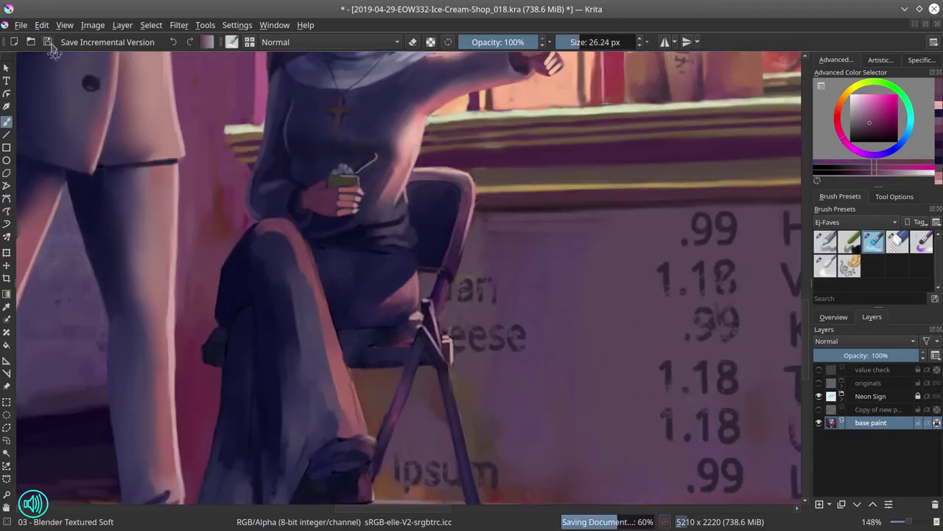
# Pick a dark blue from the robe and bring the nun's legs and chair into view
pyautogui.scroll(-5, 442, 457)
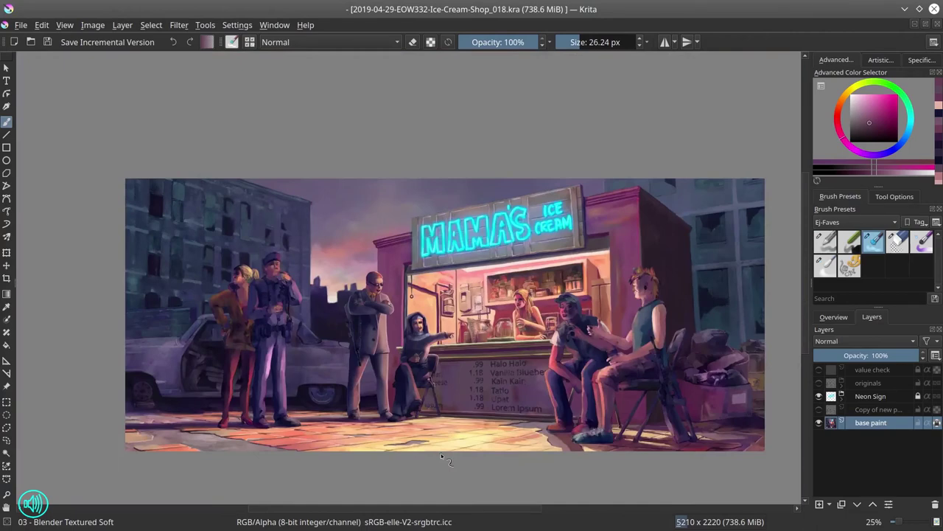
pyautogui.scroll(-1, 411, 146)
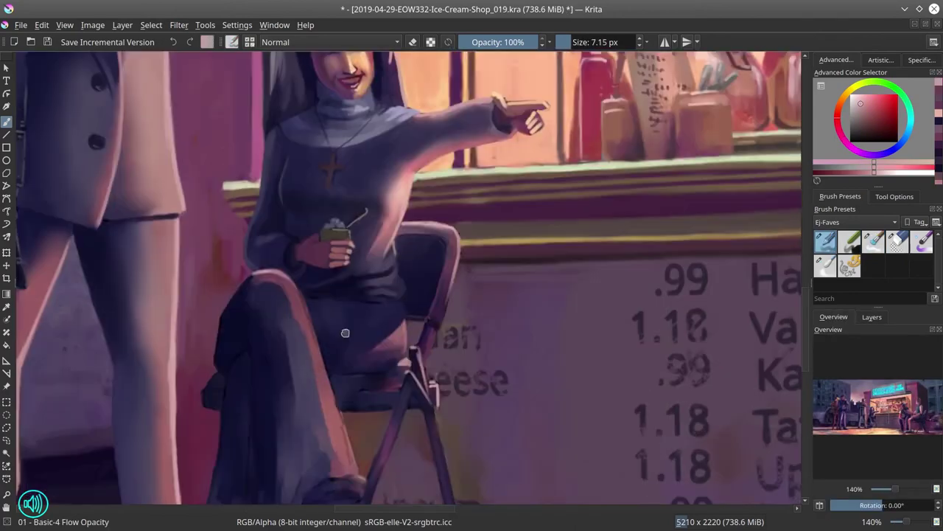
pyautogui.keyDown('ctrl'); pyautogui.click(402, 381); pyautogui.keyUp('ctrl')
pyautogui.press('/')
pyautogui.press('/')
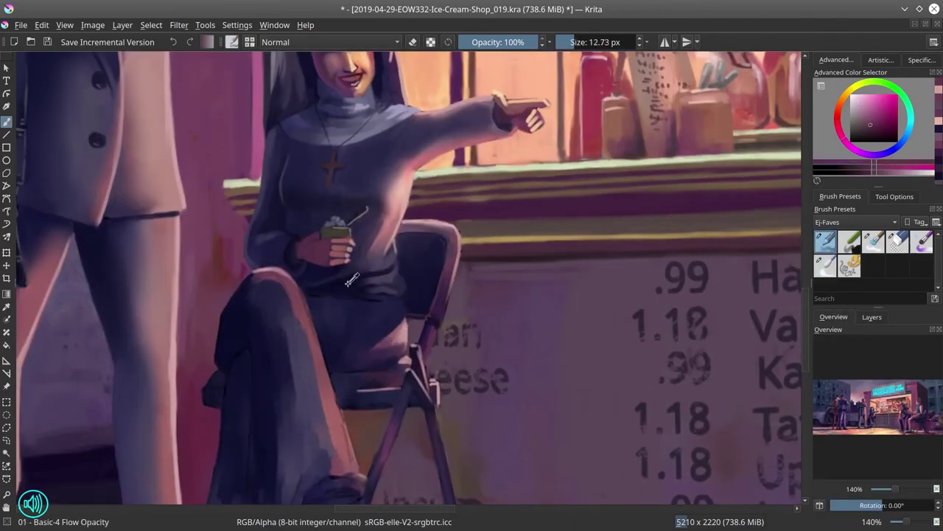
pyautogui.keyDown('ctrl'); pyautogui.click(341, 397); pyautogui.keyUp('ctrl')
# Darken and smooth the nun's trouser leg with a larger brush and sampled leg colours
pyautogui.press('/')
pyautogui.press('/')
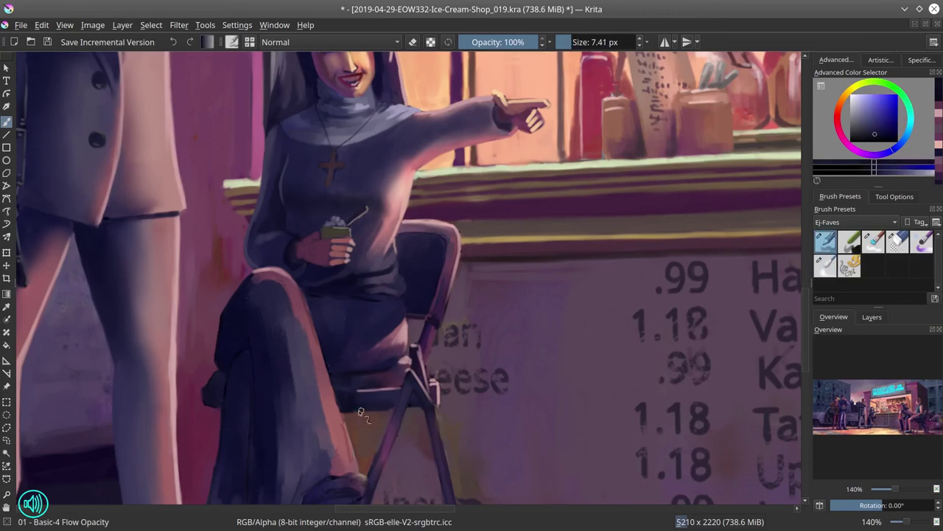
pyautogui.keyDown('ctrl'); pyautogui.click(212, 420); pyautogui.keyUp('ctrl')
pyautogui.moveTo(294, 400); pyautogui.dragTo(302, 275)
pyautogui.press('/')
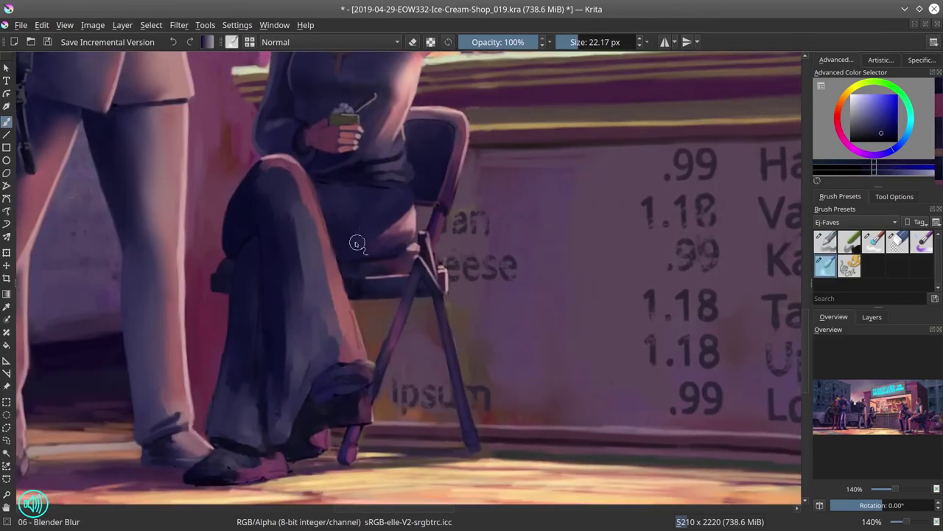
pyautogui.press('/')
pyautogui.keyDown('ctrl'); pyautogui.click(251, 413); pyautogui.keyUp('ctrl')
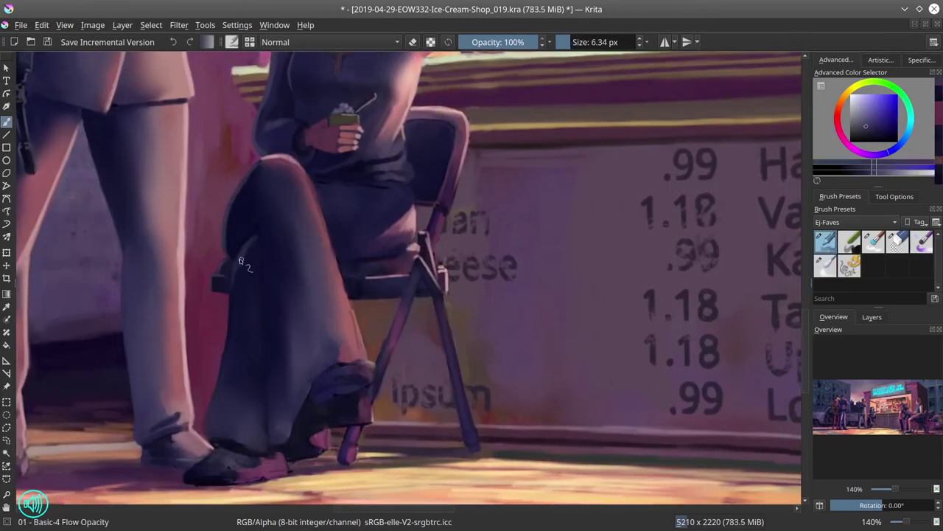
pyautogui.keyDown('ctrl'); pyautogui.click(240, 261); pyautogui.keyUp('ctrl')
pyautogui.moveTo(251, 228)
pyautogui.mouseDown()
pyautogui.moveTo(289, 225)
pyautogui.moveTo(236, 235)
pyautogui.mouseUp()
pyautogui.keyDown('ctrl'); pyautogui.click(258, 255); pyautogui.keyUp('ctrl')
pyautogui.keyDown('ctrl'); pyautogui.click(412, 301); pyautogui.keyUp('ctrl')
pyautogui.moveTo(324, 346); pyautogui.dragTo(291, 243)
pyautogui.moveTo(273, 169); pyautogui.dragTo(295, 221)
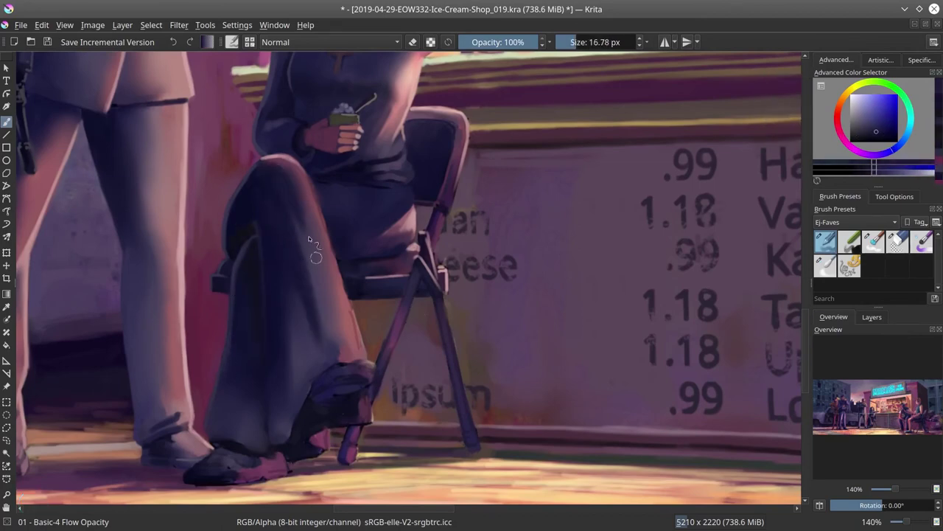
# Paint a thin light pink edge down the left side of the leg
pyautogui.press('/')
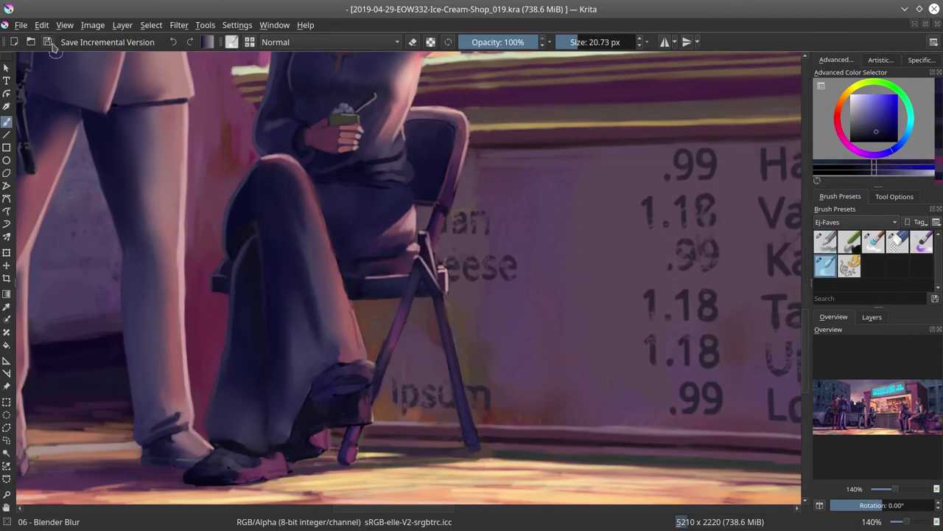
pyautogui.press('/')
pyautogui.keyDown('ctrl'); pyautogui.click(413, 251); pyautogui.keyUp('ctrl')
pyautogui.moveTo(424, 247); pyautogui.dragTo(413, 246)
pyautogui.keyDown('ctrl'); pyautogui.click(413, 246); pyautogui.keyUp('ctrl')
pyautogui.moveTo(284, 156)
pyautogui.mouseDown()
pyautogui.moveTo(346, 292)
pyautogui.moveTo(364, 359)
pyautogui.mouseUp()
# Add and blend dark purple strokes around the shoe
pyautogui.keyDown('ctrl'); pyautogui.click(333, 301); pyautogui.keyUp('ctrl')
pyautogui.press('/')
pyautogui.moveTo(333, 301)
pyautogui.mouseDown()
pyautogui.moveTo(320, 376)
pyautogui.moveTo(298, 438)
pyautogui.mouseUp()
pyautogui.press('/')
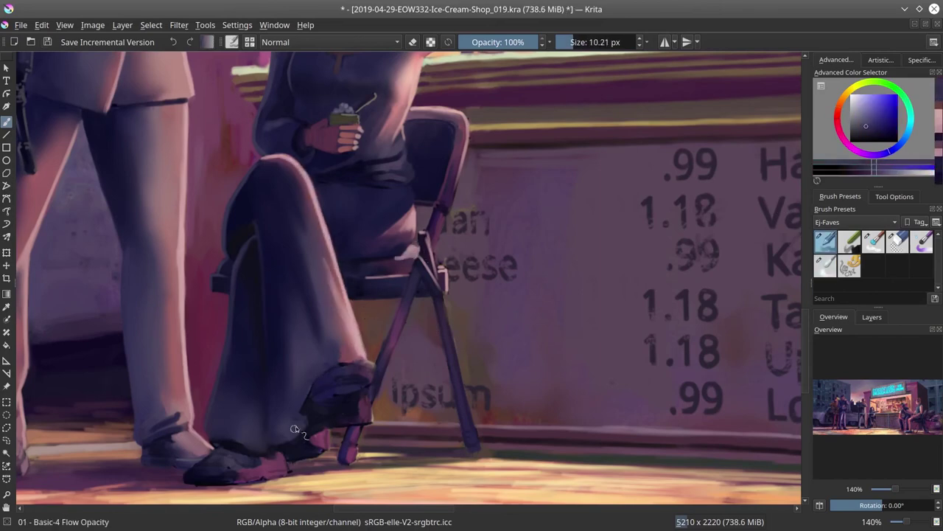
pyautogui.keyDown('ctrl'); pyautogui.click(299, 413); pyautogui.keyUp('ctrl')
pyautogui.moveTo(302, 383)
pyautogui.mouseDown()
pyautogui.moveTo(269, 431)
pyautogui.moveTo(275, 441)
pyautogui.moveTo(286, 417)
pyautogui.mouseUp()
pyautogui.keyDown('ctrl'); pyautogui.click(275, 441); pyautogui.keyUp('ctrl')
# Paint light pink highlights on the shoe
pyautogui.press('/')
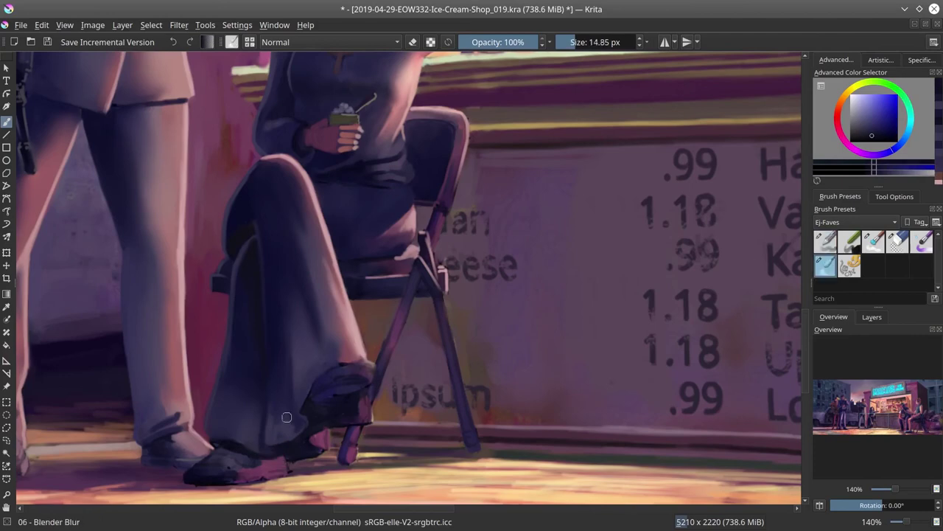
pyautogui.press('/')
pyautogui.keyDown('ctrl'); pyautogui.click(384, 476); pyautogui.keyUp('ctrl')
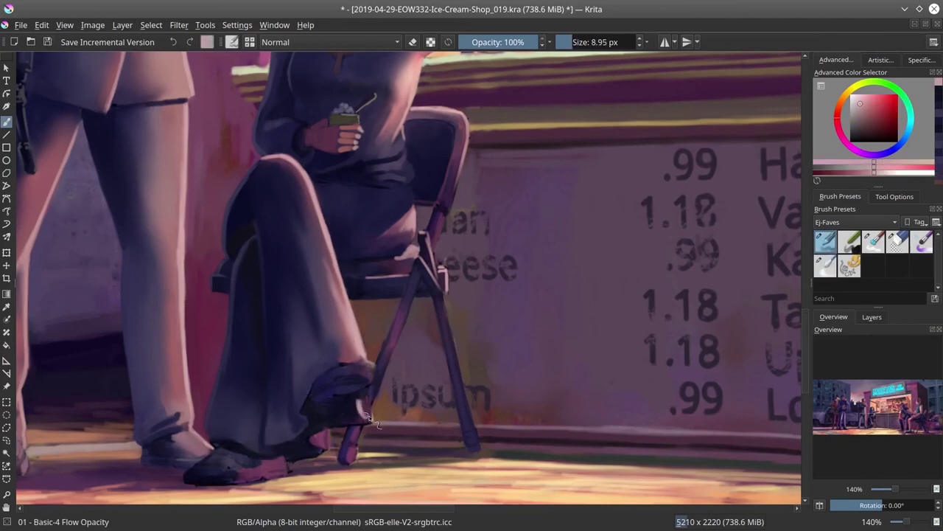
pyautogui.moveTo(369, 390); pyautogui.dragTo(361, 431)
pyautogui.moveTo(325, 434); pyautogui.dragTo(317, 446)
# Shade the top of the shoe with dark navy and slightly darker tones
pyautogui.keyDown('ctrl'); pyautogui.click(413, 112); pyautogui.keyUp('ctrl')
pyautogui.moveTo(330, 368); pyautogui.dragTo(375, 356)
pyautogui.keyDown('ctrl'); pyautogui.click(332, 398); pyautogui.keyUp('ctrl')
pyautogui.moveTo(332, 398)
pyautogui.mouseDown()
pyautogui.moveTo(354, 361)
pyautogui.moveTo(343, 378)
pyautogui.mouseUp()
pyautogui.press('/')
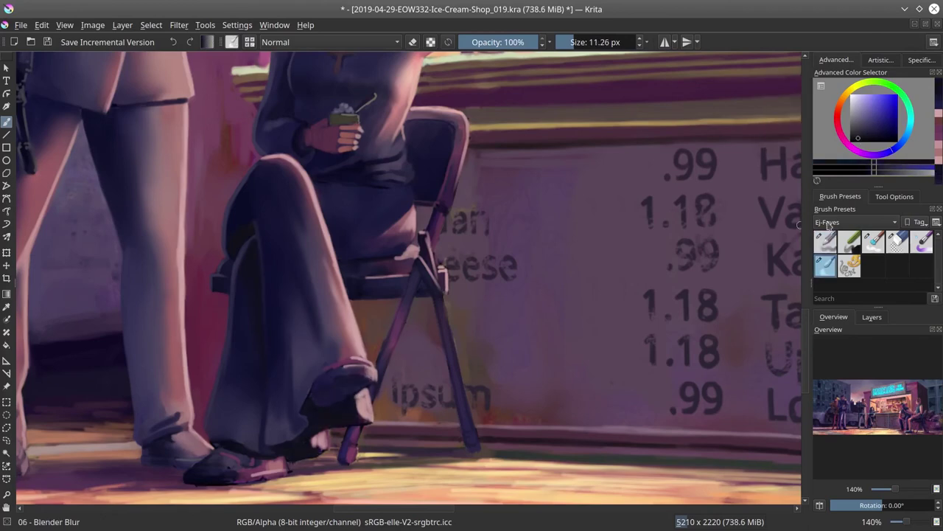
pyautogui.press('/')
pyautogui.keyDown('ctrl'); pyautogui.click(317, 398); pyautogui.keyUp('ctrl')
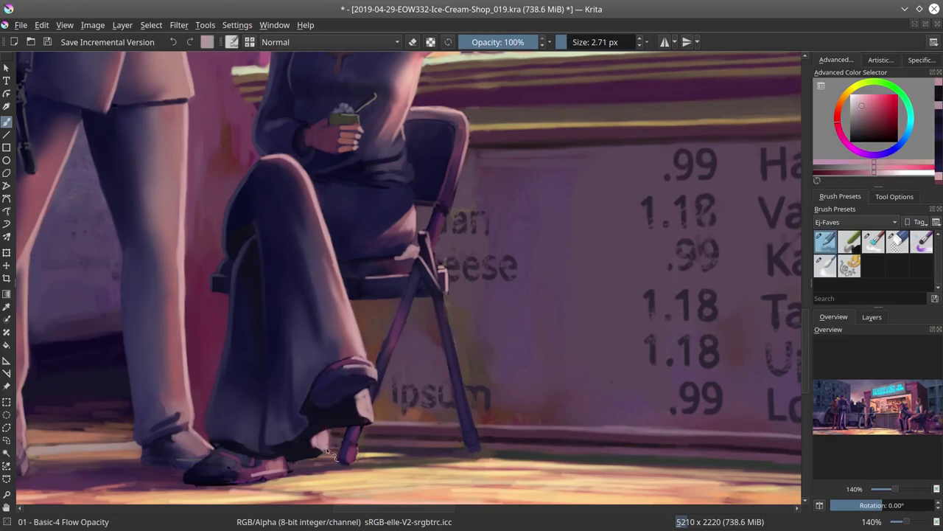
# Add a light muted tan highlight along the chair leg and touch it up
pyautogui.keyDown('ctrl'); pyautogui.click(185, 475); pyautogui.keyUp('ctrl')
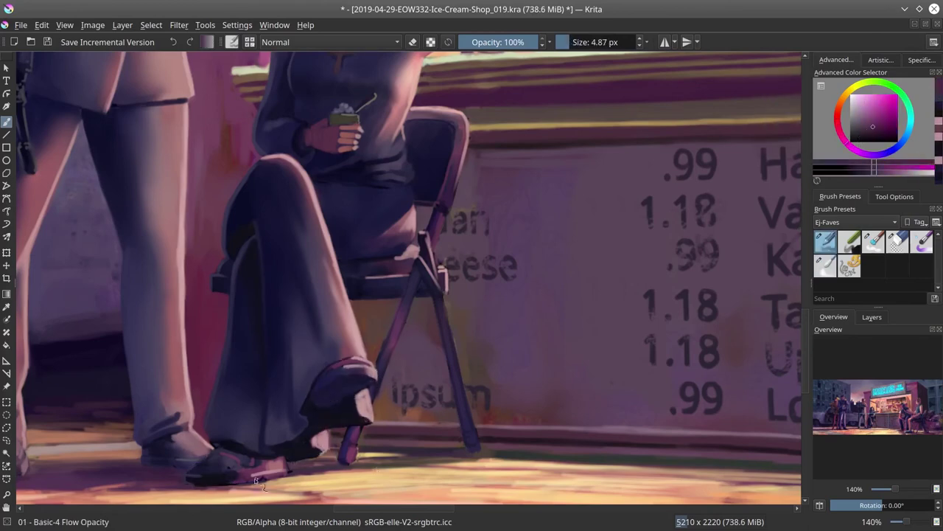
pyautogui.keyDown('ctrl'); pyautogui.click(295, 466); pyautogui.keyUp('ctrl')
pyautogui.keyDown('ctrl'); pyautogui.click(349, 426); pyautogui.keyUp('ctrl')
pyautogui.moveTo(471, 450); pyautogui.dragTo(446, 428)
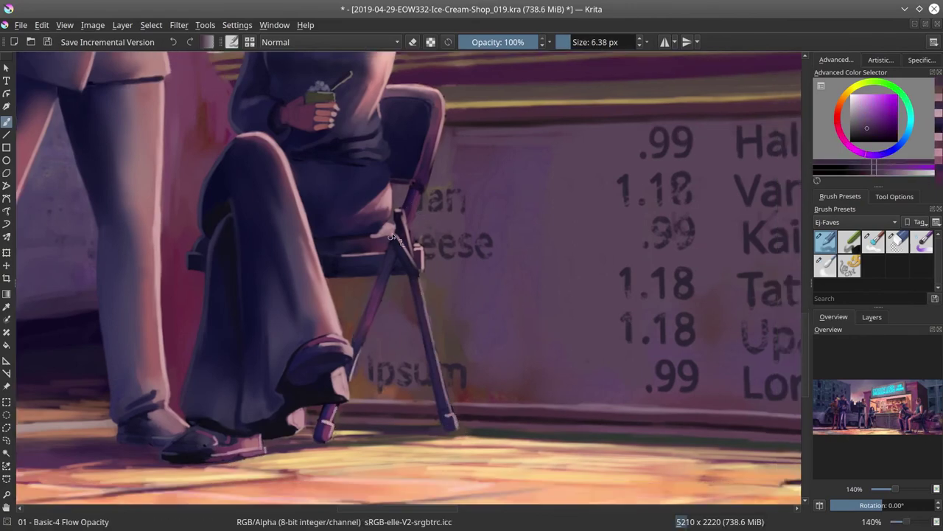
pyautogui.keyDown('ctrl'); pyautogui.click(425, 277); pyautogui.keyUp('ctrl')
pyautogui.moveTo(425, 278); pyautogui.dragTo(431, 301)
pyautogui.keyDown('ctrl'); pyautogui.click(430, 300); pyautogui.keyUp('ctrl')
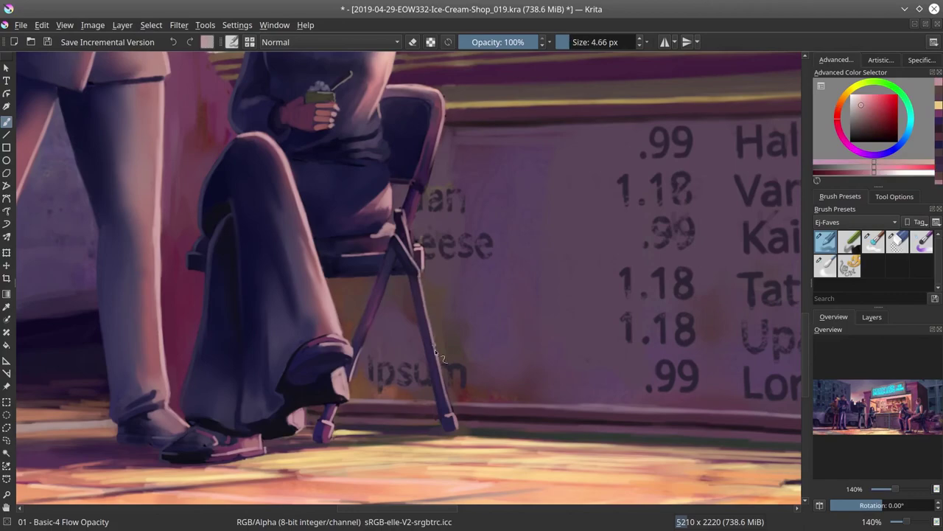
pyautogui.keyDown('ctrl'); pyautogui.click(360, 357); pyautogui.keyUp('ctrl')
# Save the painting and zoom out to view the whole image
pyautogui.press('-')
pyautogui.press('-')
pyautogui.press('-')
pyautogui.press('-')
pyautogui.press('-')
pyautogui.press('-')
pyautogui.click(47, 42)
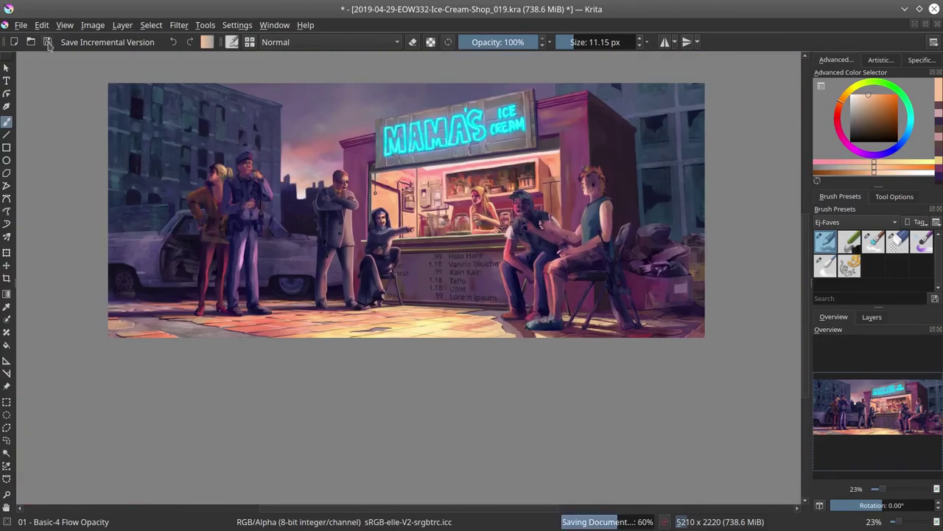
pyautogui.press('-')
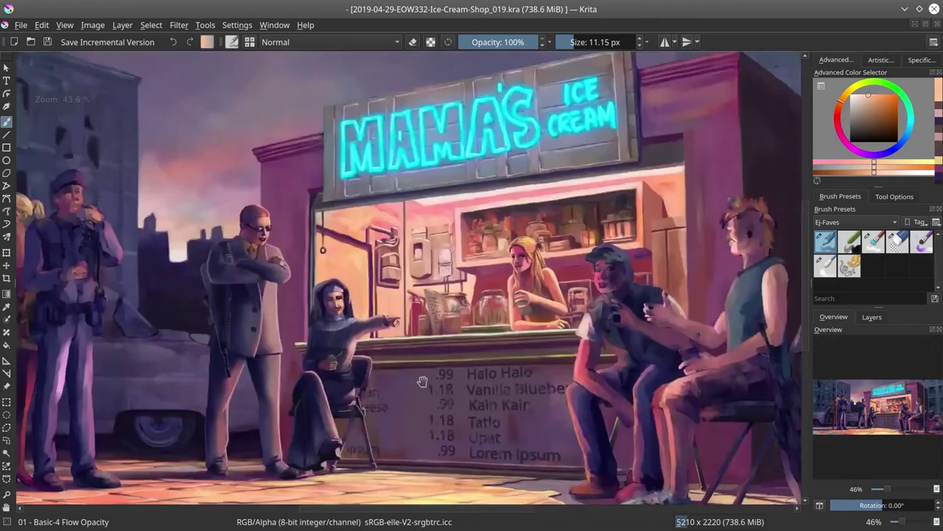
pyautogui.scroll(3, 495, 197)
# Paint pink touches around the cap figure's eye and hide the copied layer above the base paint
pyautogui.keyDown('ctrl'); pyautogui.click(495, 197); pyautogui.keyUp('ctrl')
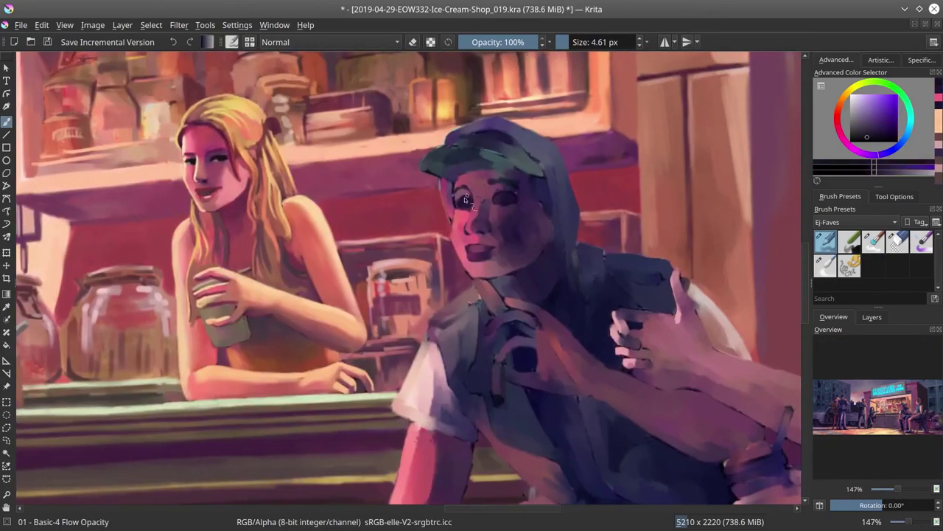
pyautogui.moveTo(504, 190); pyautogui.dragTo(514, 197)
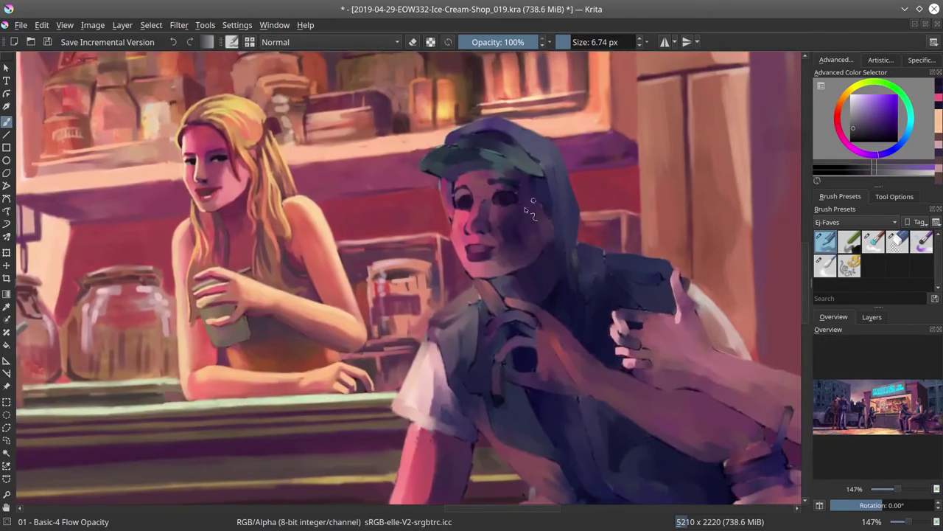
pyautogui.keyDown('ctrl'); pyautogui.click(479, 214); pyautogui.keyUp('ctrl')
pyautogui.click(872, 317)
pyautogui.click(818, 409)
# Add a light orange skin touch along the jaw and a dark blue touch on the cap
pyautogui.click(825, 266)
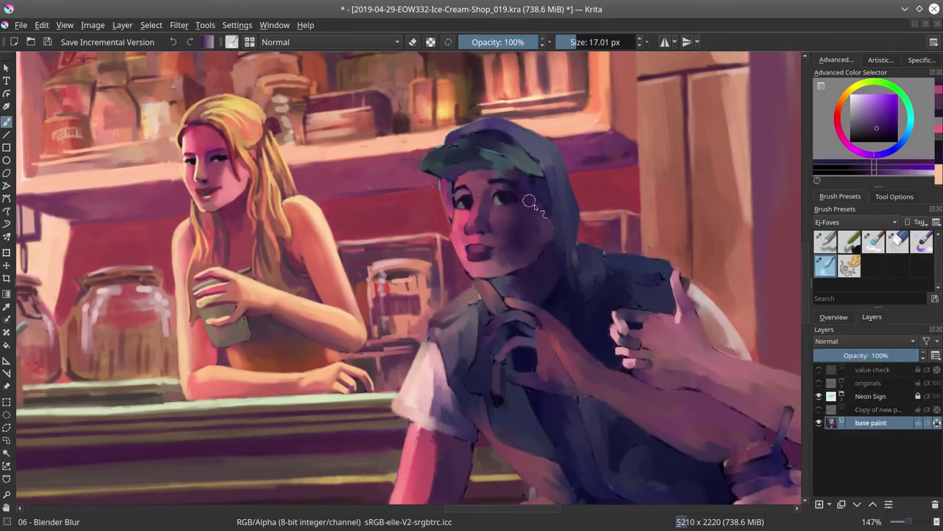
pyautogui.press('/')
pyautogui.keyDown('ctrl'); pyautogui.click(510, 286); pyautogui.keyUp('ctrl')
pyautogui.press('/')
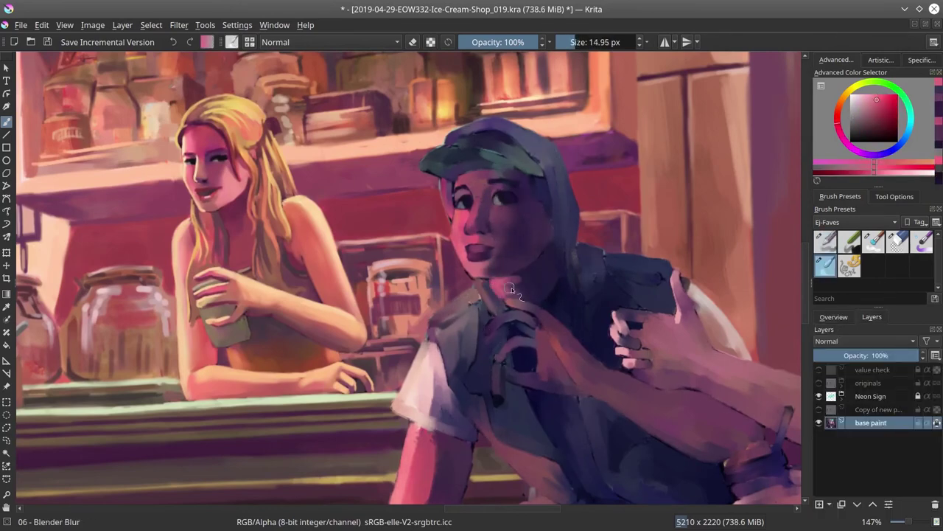
pyautogui.click(874, 242)
pyautogui.click(826, 242)
pyautogui.keyDown('ctrl'); pyautogui.click(352, 242); pyautogui.keyUp('ctrl')
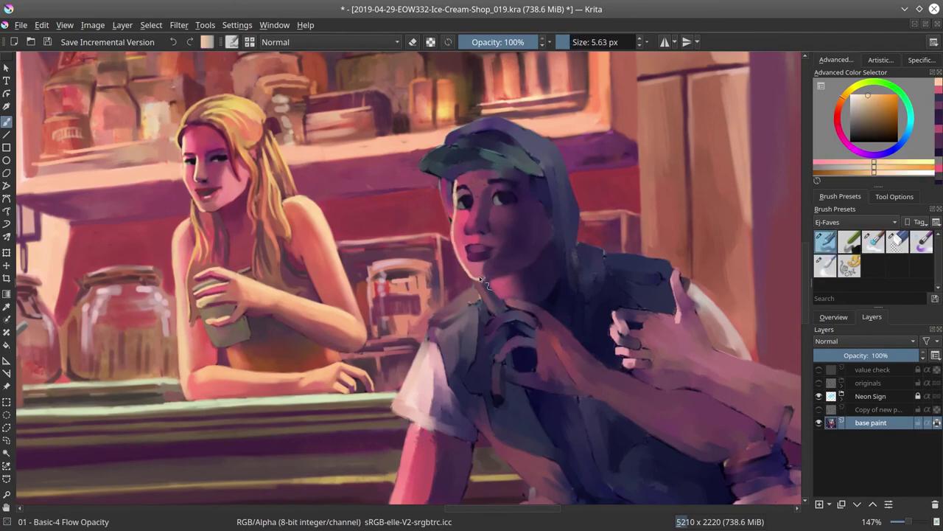
pyautogui.keyDown('ctrl'); pyautogui.click(505, 283); pyautogui.keyUp('ctrl')
pyautogui.keyDown('ctrl'); pyautogui.click(535, 157); pyautogui.keyUp('ctrl')
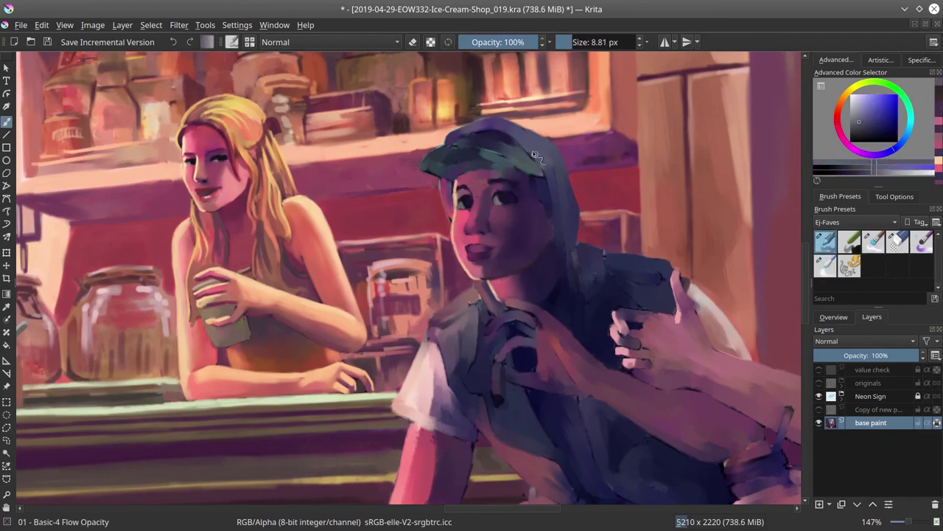
# Save, check the whole image, then zoom back in on the cap figure's face
pyautogui.hotkey('ctrl', 's')
pyautogui.press('2')
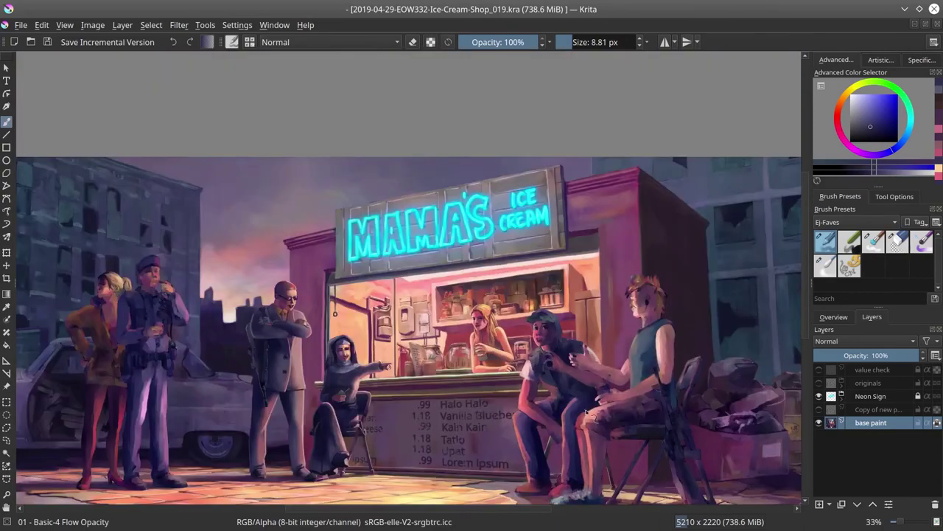
pyautogui.press('-')
pyautogui.press('-')
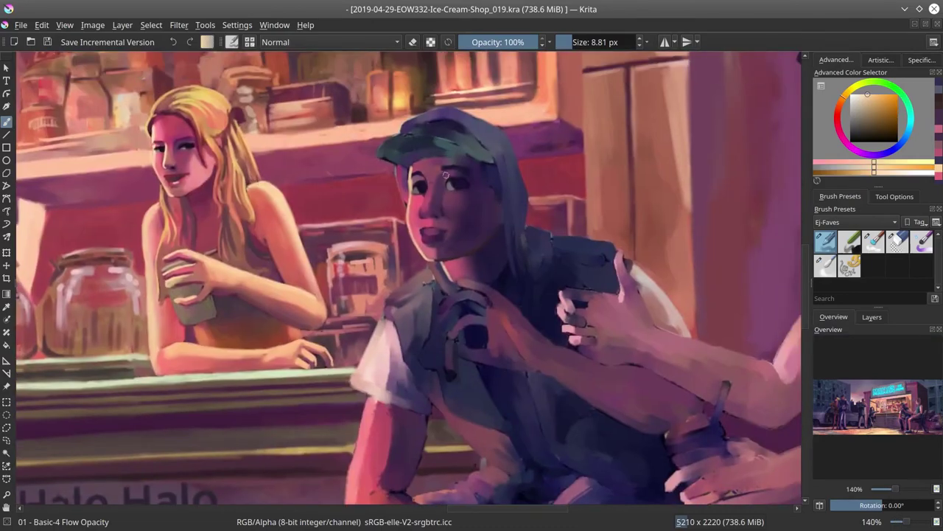
pyautogui.press('[')
pyautogui.moveTo(422, 213); pyautogui.dragTo(416, 170)
# Paint the lips dark red and a light stroke along the neck edge
pyautogui.press('/')
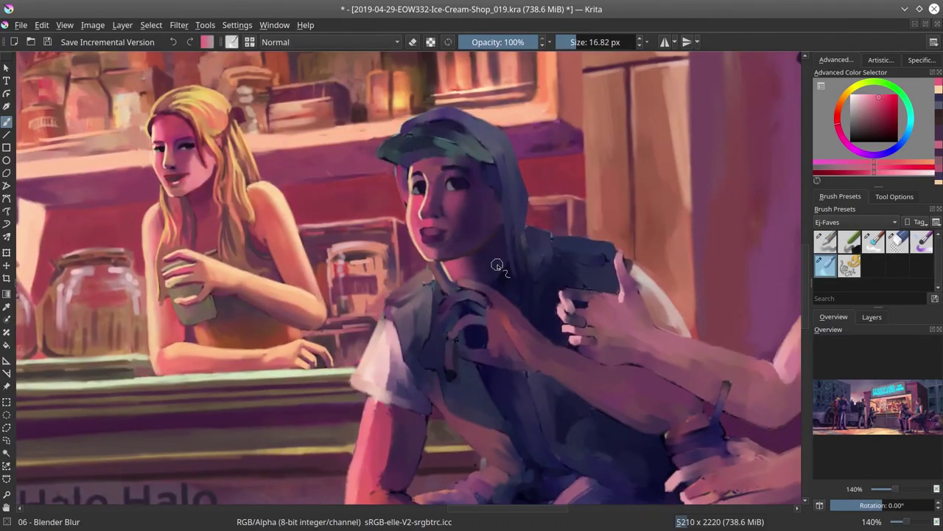
pyautogui.press('/')
pyautogui.keyDown('ctrl'); pyautogui.click(443, 236); pyautogui.keyUp('ctrl')
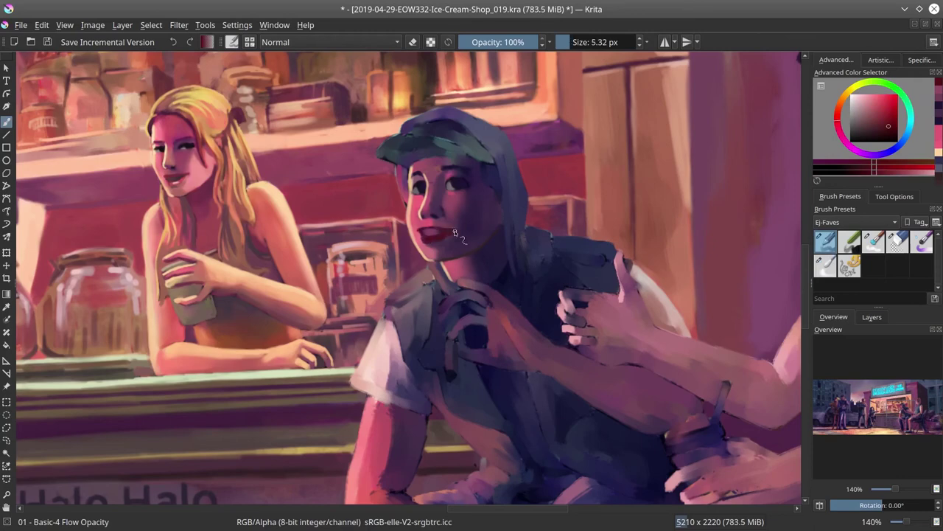
pyautogui.keyDown('ctrl'); pyautogui.click(451, 247); pyautogui.keyUp('ctrl')
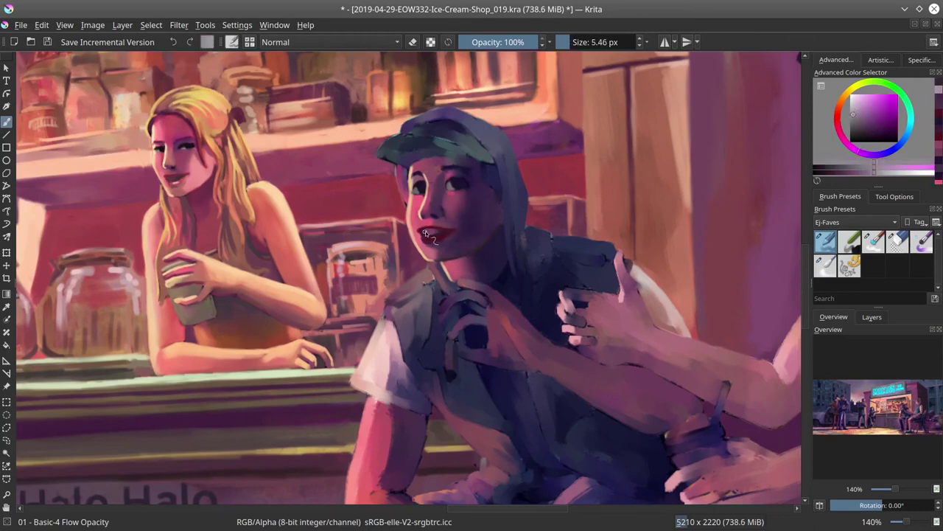
pyautogui.keyDown('ctrl'); pyautogui.click(507, 383); pyautogui.keyUp('ctrl')
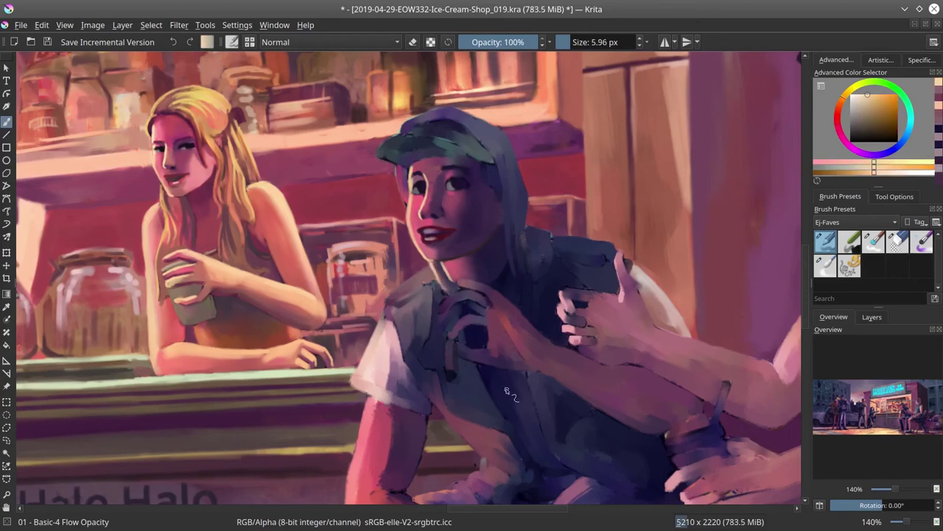
pyautogui.keyDown('ctrl'); pyautogui.click(425, 273); pyautogui.keyUp('ctrl')
pyautogui.moveTo(434, 262); pyautogui.dragTo(446, 287)
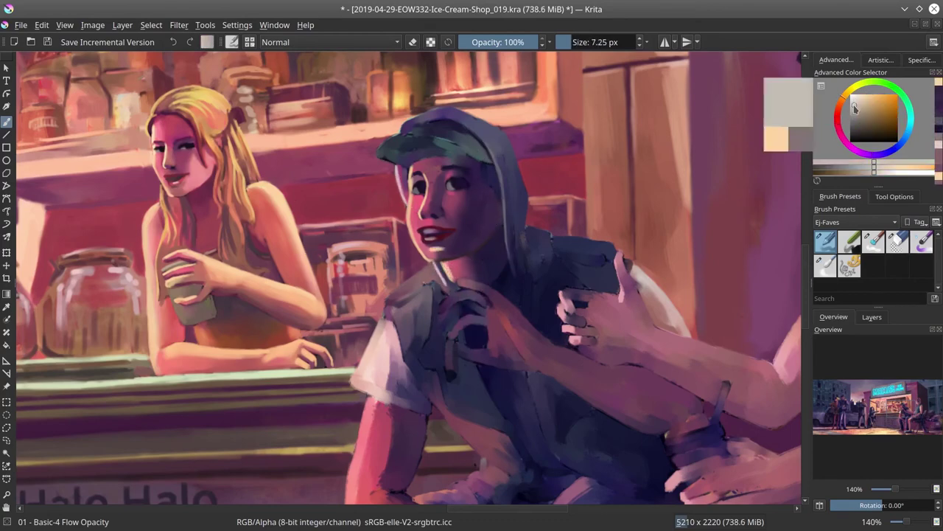
# Lighten the cap brim edge and darken the right edge of the hood
pyautogui.keyDown('ctrl'); pyautogui.click(477, 151); pyautogui.keyUp('ctrl')
pyautogui.moveTo(434, 130); pyautogui.dragTo(383, 152)
pyautogui.keyDown('ctrl'); pyautogui.click(445, 156); pyautogui.keyUp('ctrl')
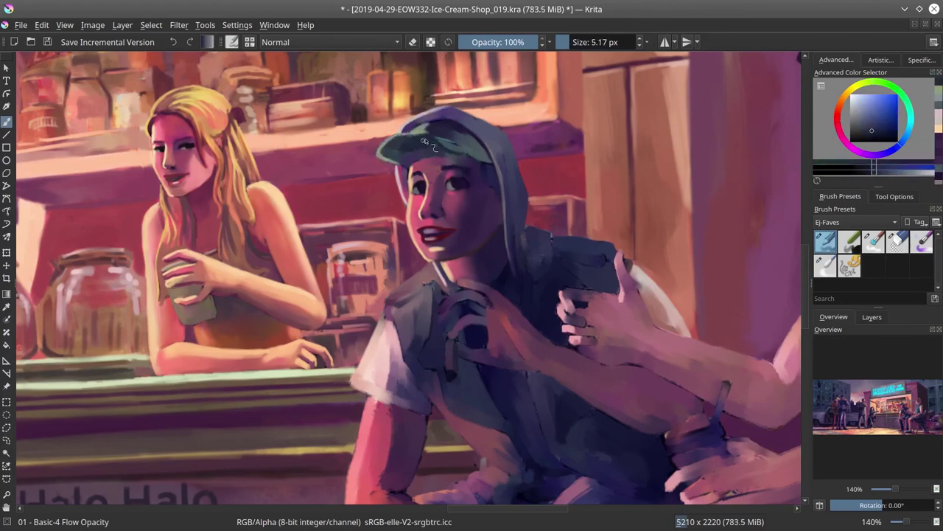
pyautogui.moveTo(445, 156)
pyautogui.keyDown('ctrl'); pyautogui.mouseDown()
pyautogui.moveTo(474, 159)
pyautogui.moveTo(453, 127)
pyautogui.mouseUp(); pyautogui.keyUp('ctrl')
pyautogui.moveTo(517, 247); pyautogui.dragTo(514, 184)
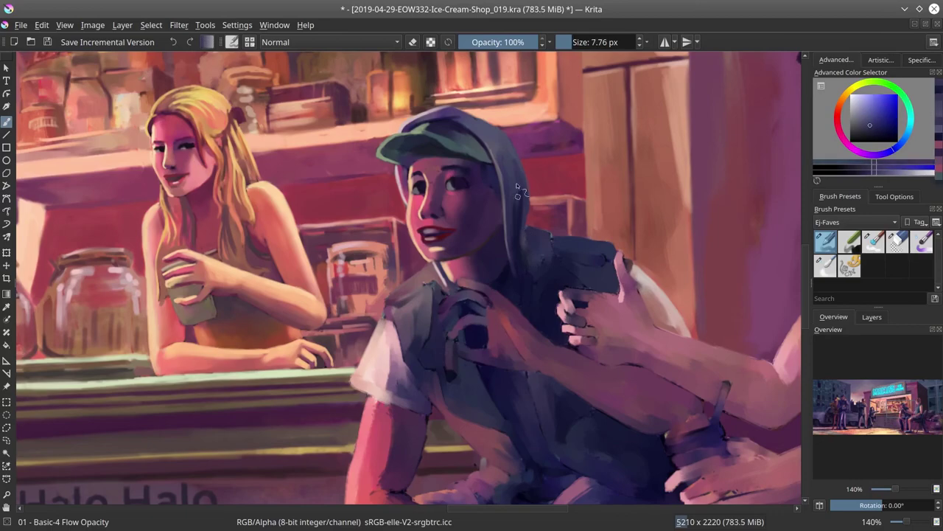
pyautogui.keyDown('ctrl'); pyautogui.click(521, 183); pyautogui.keyUp('ctrl')
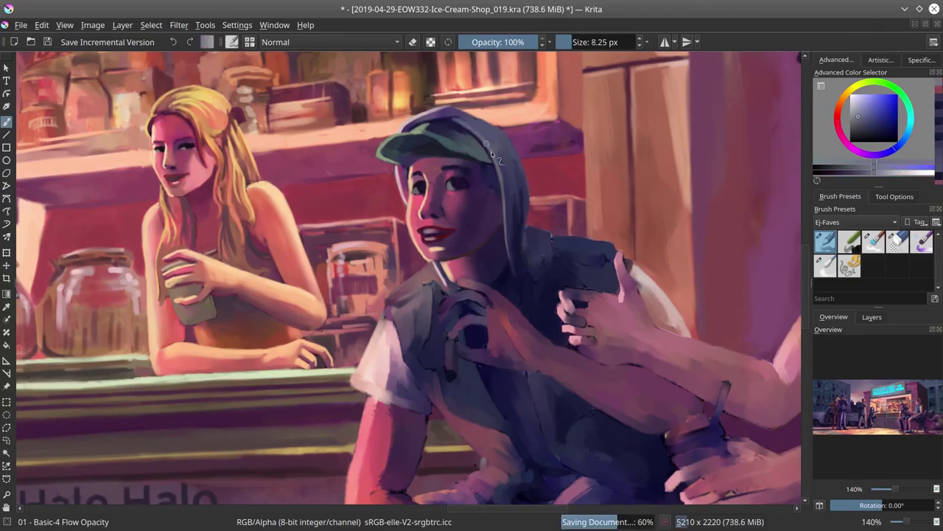
# Mirror the view to check the whole composition and save the painting
pyautogui.press('m')
pyautogui.press('2')
pyautogui.click(45, 42)
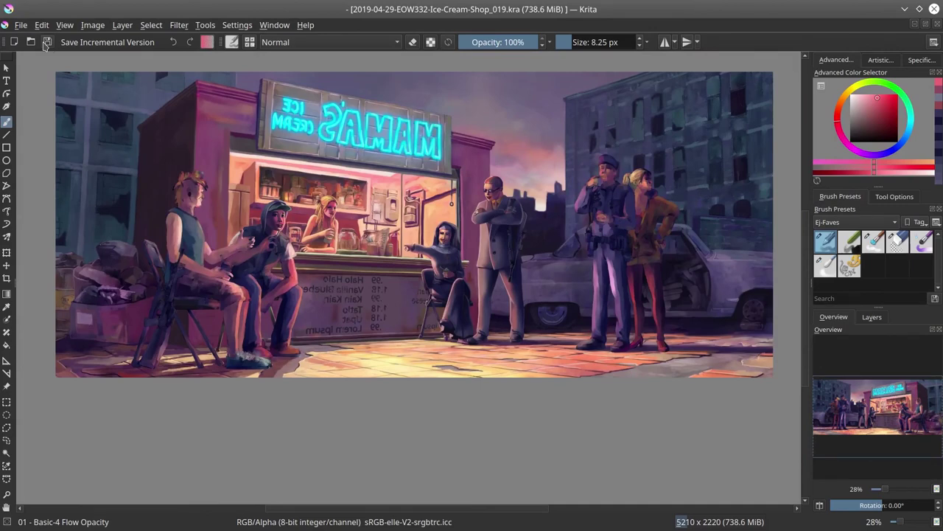
# Restore the unmirrored view and paint light strokes on the forearm and around the hand
pyautogui.press('m')
pyautogui.scroll(8, 421, 238)
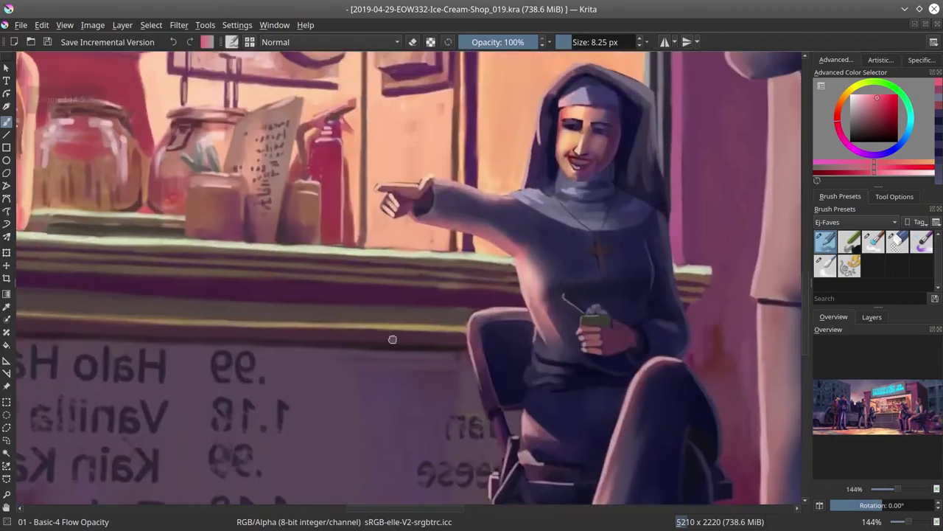
pyautogui.keyDown('ctrl'); pyautogui.click(372, 295); pyautogui.keyUp('ctrl')
pyautogui.keyDown('ctrl'); pyautogui.click(370, 295); pyautogui.keyUp('ctrl')
pyautogui.moveTo(325, 335)
pyautogui.mouseDown()
pyautogui.moveTo(354, 294)
pyautogui.moveTo(405, 303)
pyautogui.mouseUp()
pyautogui.keyDown('ctrl'); pyautogui.click(385, 301); pyautogui.keyUp('ctrl')
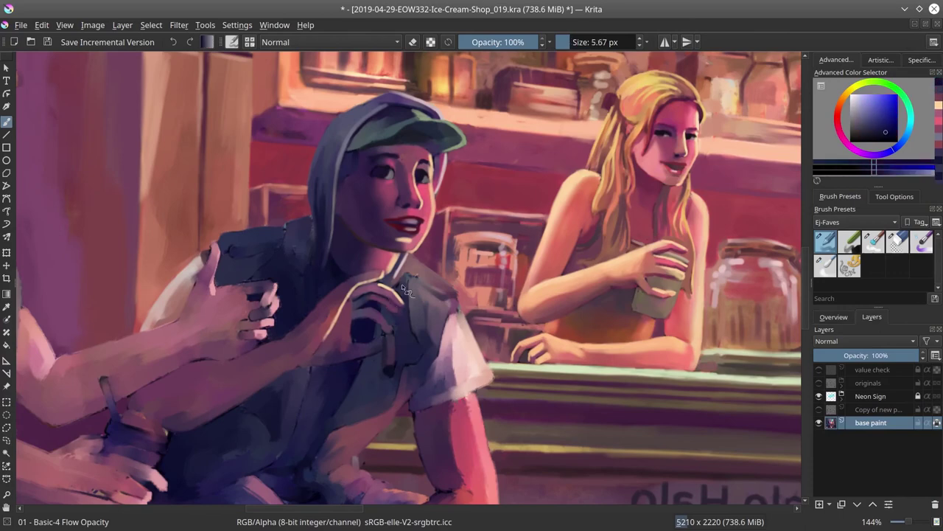
pyautogui.keyDown('ctrl'); pyautogui.click(401, 284); pyautogui.keyUp('ctrl')
pyautogui.moveTo(348, 310)
pyautogui.mouseDown()
pyautogui.moveTo(347, 338)
pyautogui.moveTo(379, 341)
pyautogui.mouseUp()
# Dab and soften light paint near the lower-left hand, then save the painting
pyautogui.keyDown('ctrl'); pyautogui.click(347, 339); pyautogui.keyUp('ctrl')
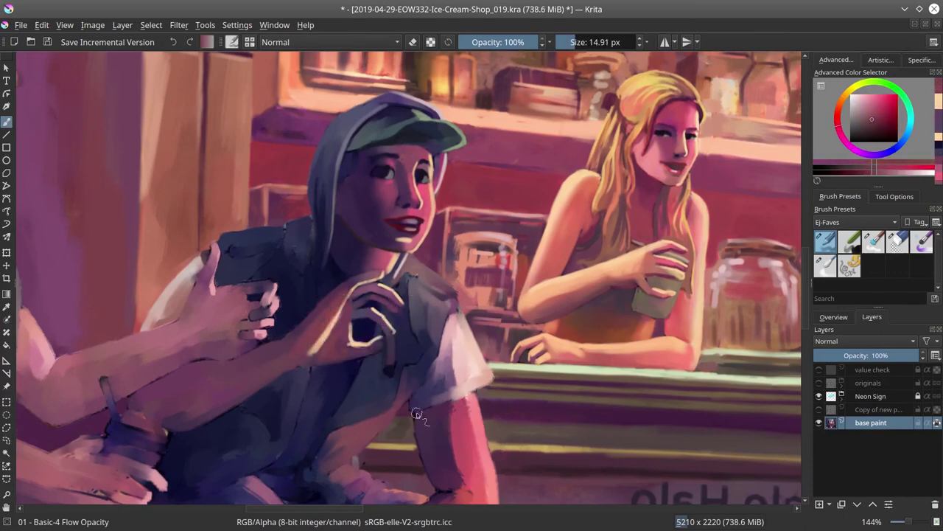
pyautogui.press('/')
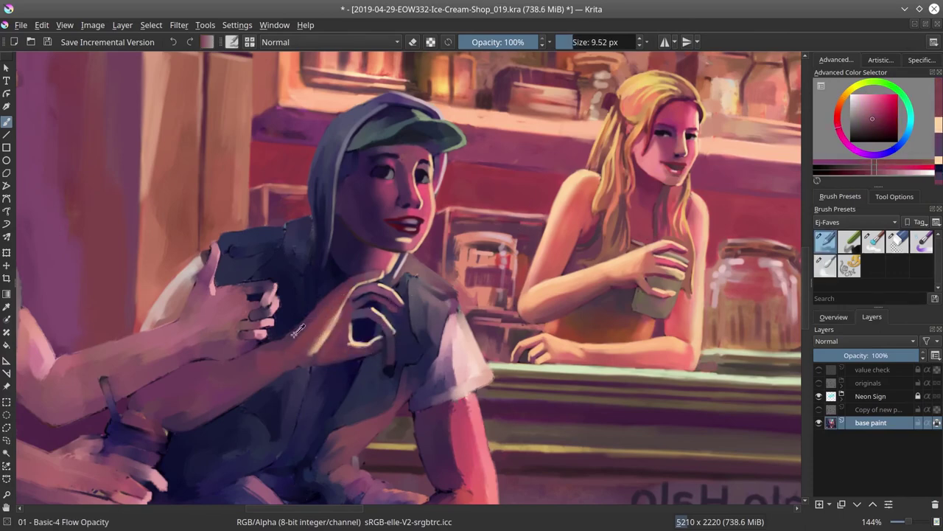
pyautogui.press('/')
pyautogui.moveTo(114, 424)
pyautogui.mouseDown()
pyautogui.moveTo(148, 387)
pyautogui.moveTo(144, 398)
pyautogui.mouseUp()
pyautogui.press('/')
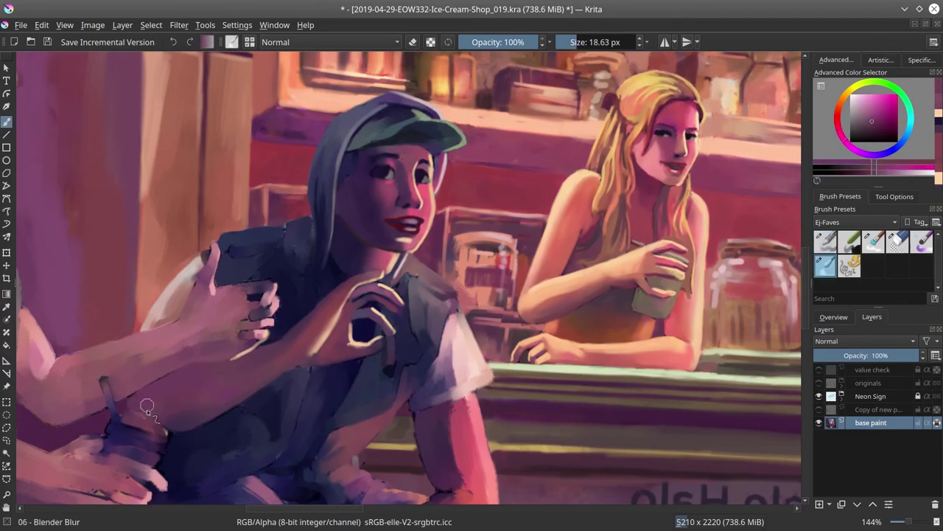
pyautogui.press('/')
pyautogui.click(47, 43)
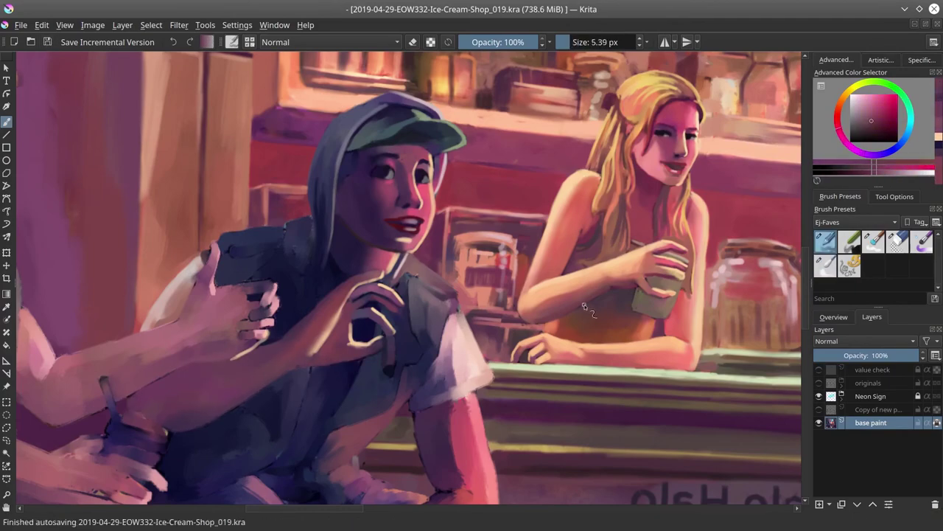
# Mirror the view and select the youth's vest with an eight-point polygonal outline for hue/saturation adjustment
pyautogui.scroll(-5, 413, 277)
pyautogui.press('m')
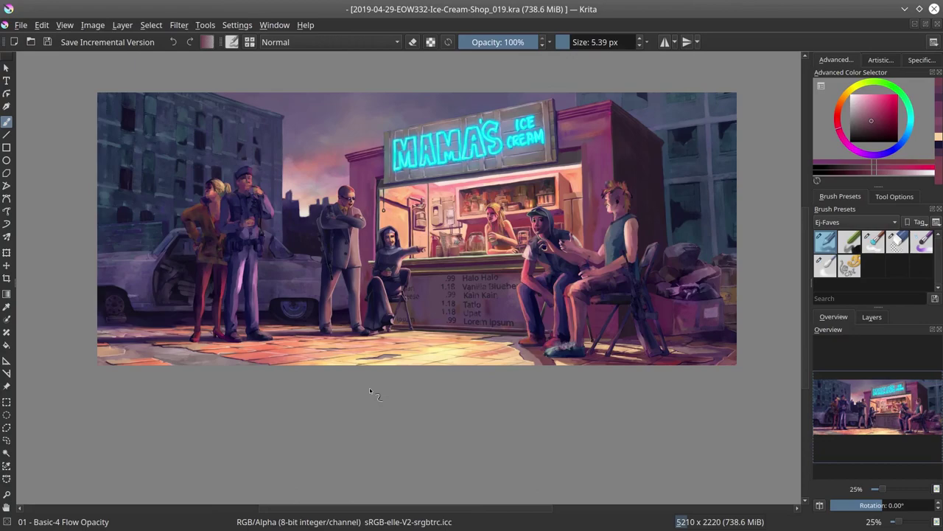
pyautogui.scroll(5, 370, 388)
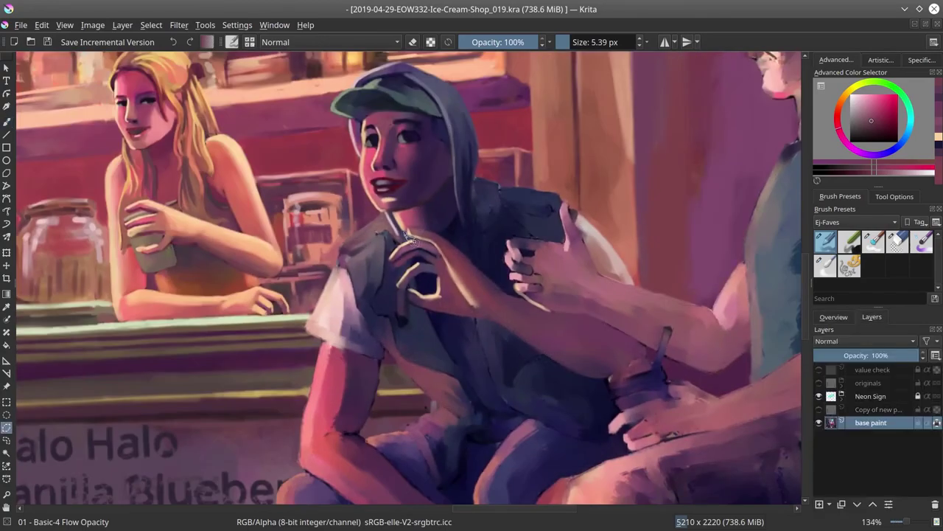
pyautogui.click(439, 237)
pyautogui.click(469, 258)
pyautogui.click(473, 317)
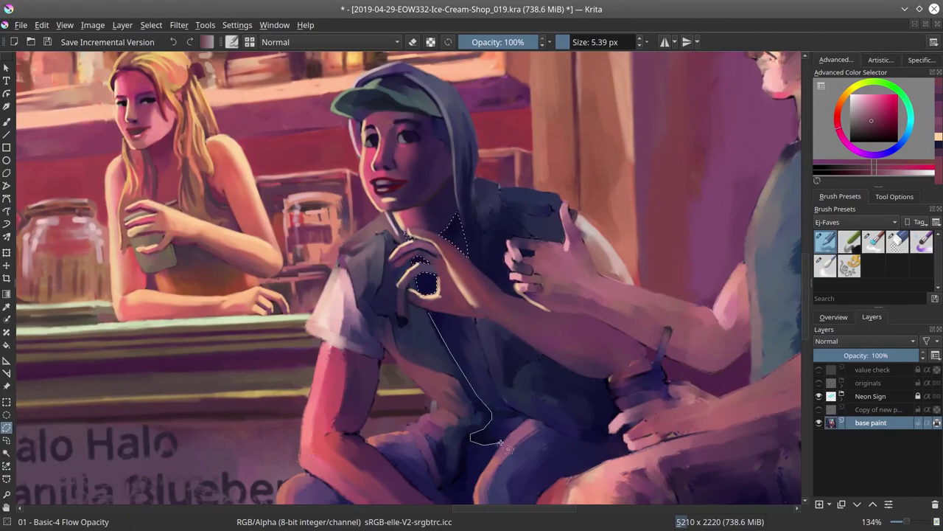
pyautogui.click(526, 419)
pyautogui.click(479, 444)
pyautogui.click(434, 312)
pyautogui.click(399, 317)
pyautogui.doubleClick(404, 235)
pyautogui.hotkey('ctrl', 'u')
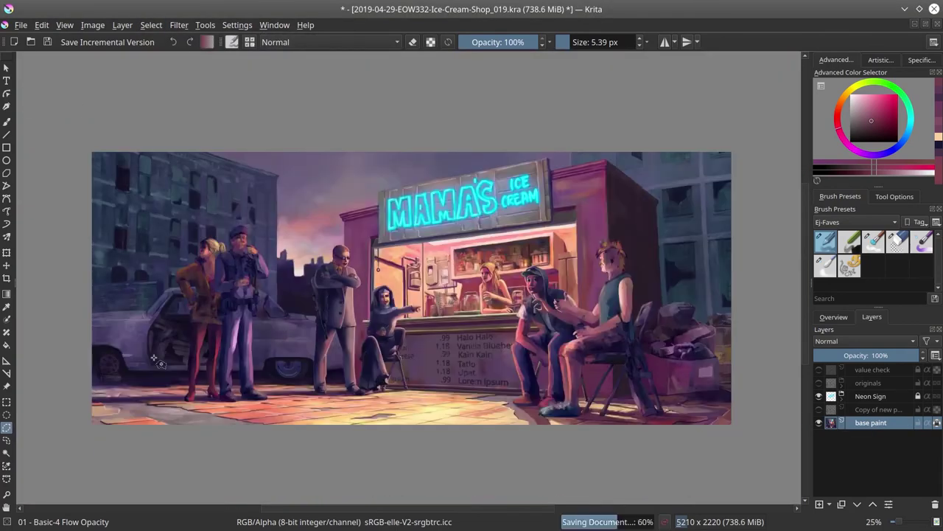
# Save the painting, switch between the painting and blending brushes, and undo trial dark strokes near the hand
pyautogui.click(838, 318)
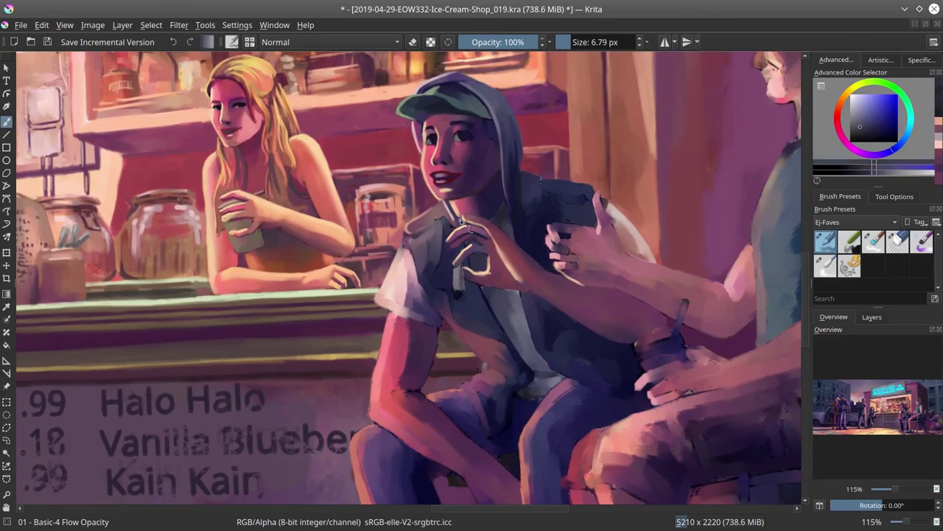
pyautogui.press('/')
pyautogui.press('/')
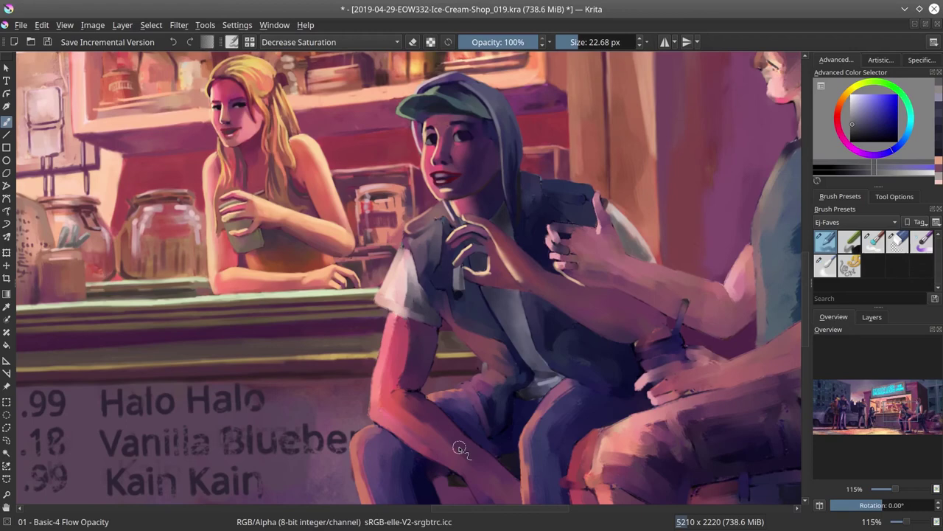
pyautogui.press('/')
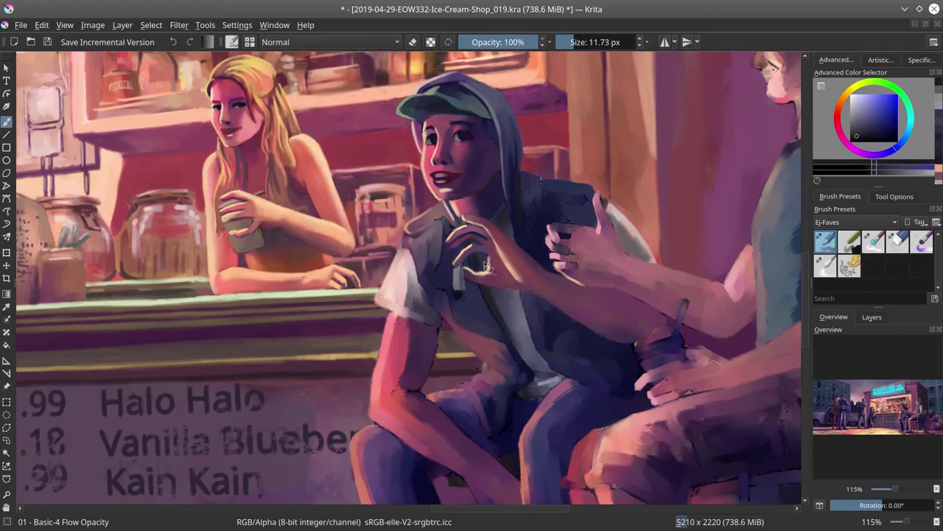
pyautogui.press('/')
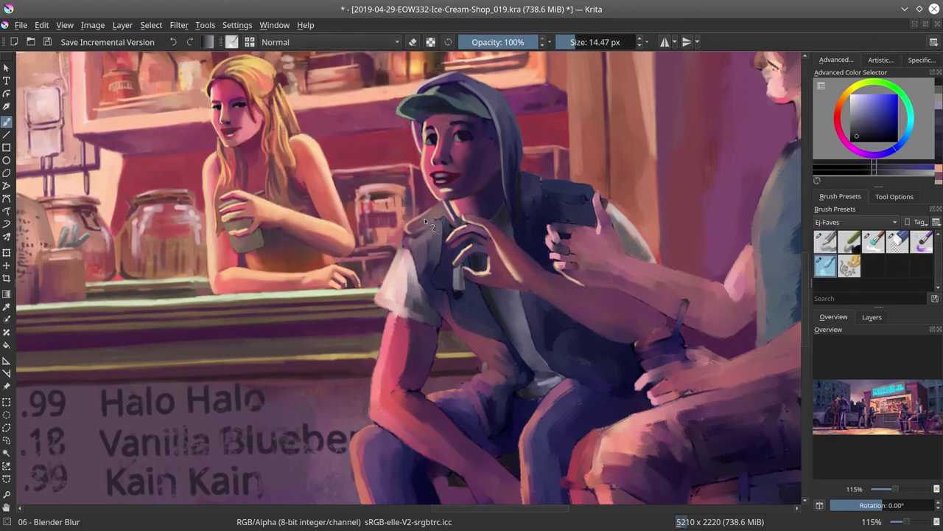
pyautogui.press('/')
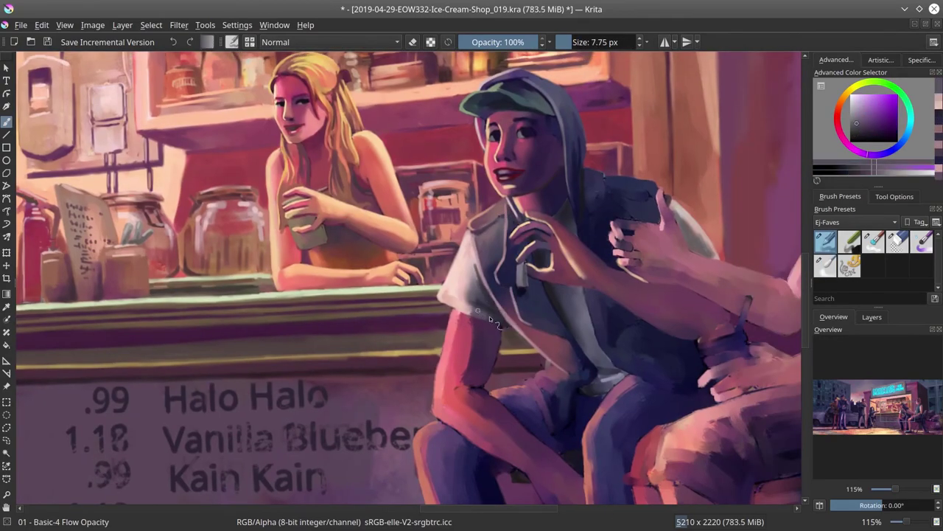
pyautogui.press('/')
pyautogui.press('/')
pyautogui.moveTo(594, 239)
pyautogui.mouseDown()
pyautogui.moveTo(610, 257)
pyautogui.moveTo(612, 278)
pyautogui.moveTo(623, 259)
pyautogui.mouseUp()
pyautogui.hotkey('ctrl', 'z')
pyautogui.hotkey('ctrl', 'z')
pyautogui.hotkey('ctrl', 'z')
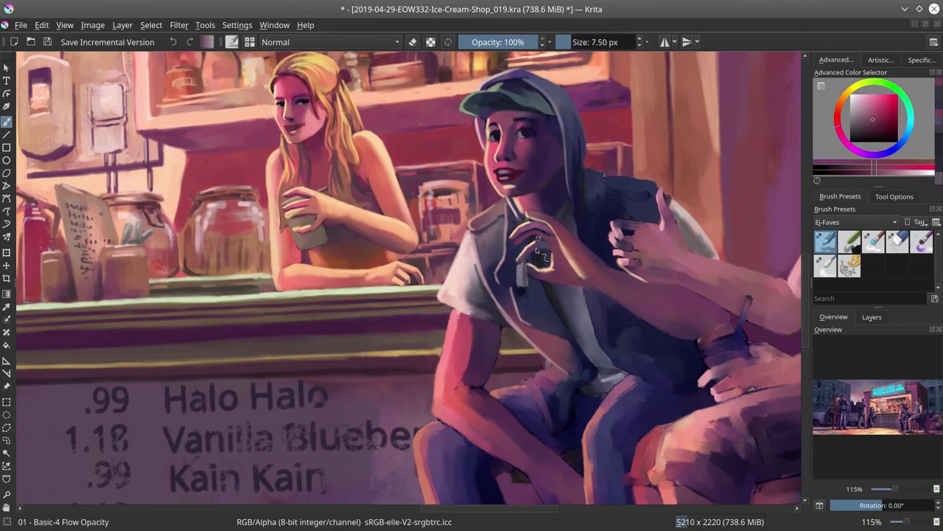
# Shade the youth's vest with a darker bluish purple, then save
pyautogui.keyDown('ctrl'); pyautogui.click(525, 299); pyautogui.keyUp('ctrl')
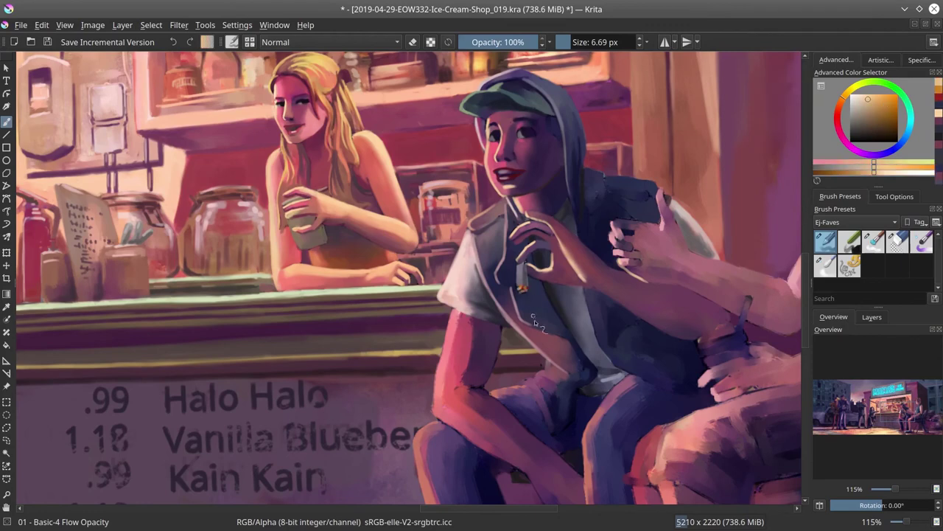
pyautogui.moveTo(534, 319); pyautogui.dragTo(600, 373)
pyautogui.keyDown('ctrl'); pyautogui.click(592, 388); pyautogui.keyUp('ctrl')
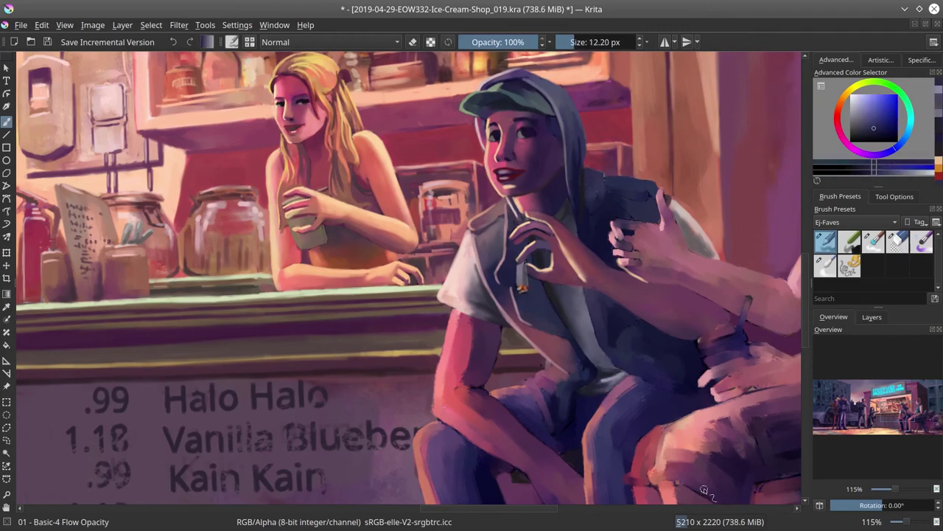
pyautogui.click(49, 42)
pyautogui.keyDown('ctrl'); pyautogui.click(543, 335); pyautogui.keyUp('ctrl')
pyautogui.moveTo(583, 335)
pyautogui.mouseDown()
pyautogui.moveTo(540, 316)
pyautogui.moveTo(601, 310)
pyautogui.mouseUp()
# Add a pink touch to the youth's hand and sample a dark blue
pyautogui.keyDown('ctrl'); pyautogui.click(567, 309); pyautogui.keyUp('ctrl')
pyautogui.keyDown('ctrl'); pyautogui.click(593, 223); pyautogui.keyUp('ctrl')
pyautogui.press('/')
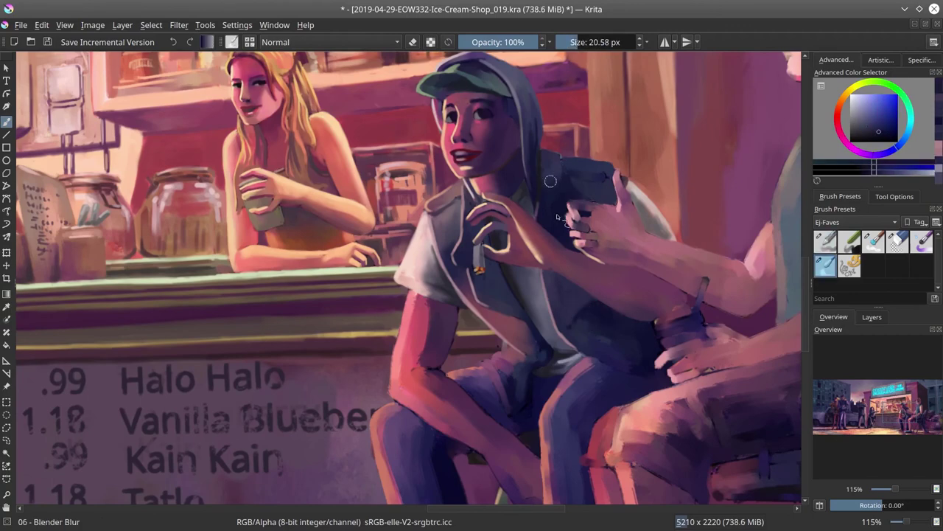
pyautogui.press('/')
pyautogui.keyDown('ctrl'); pyautogui.click(577, 350); pyautogui.keyUp('ctrl')
pyautogui.keyDown('ctrl'); pyautogui.click(577, 350); pyautogui.keyUp('ctrl')
pyautogui.click(872, 316)
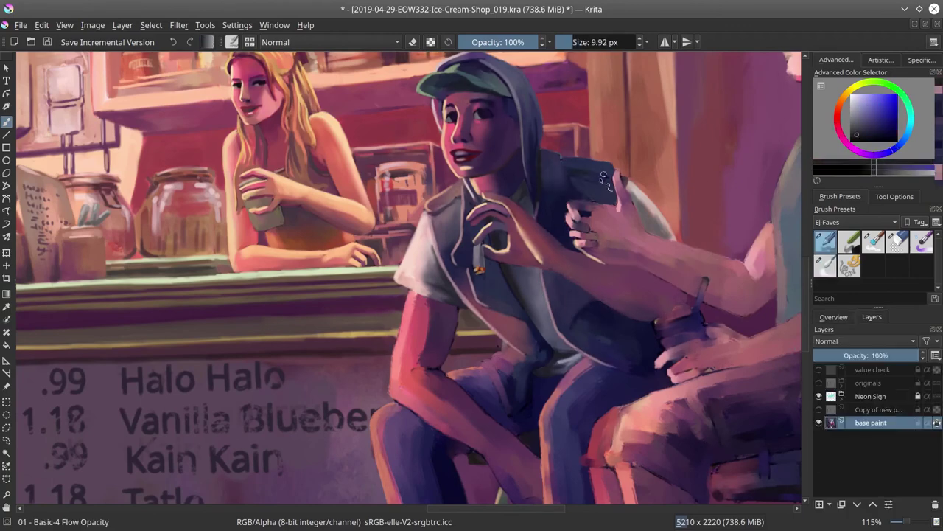
# Blend light pink and dark purple into the hand and arm, then save with Ctrl+S
pyautogui.keyDown('ctrl'); pyautogui.click(611, 140); pyautogui.keyUp('ctrl')
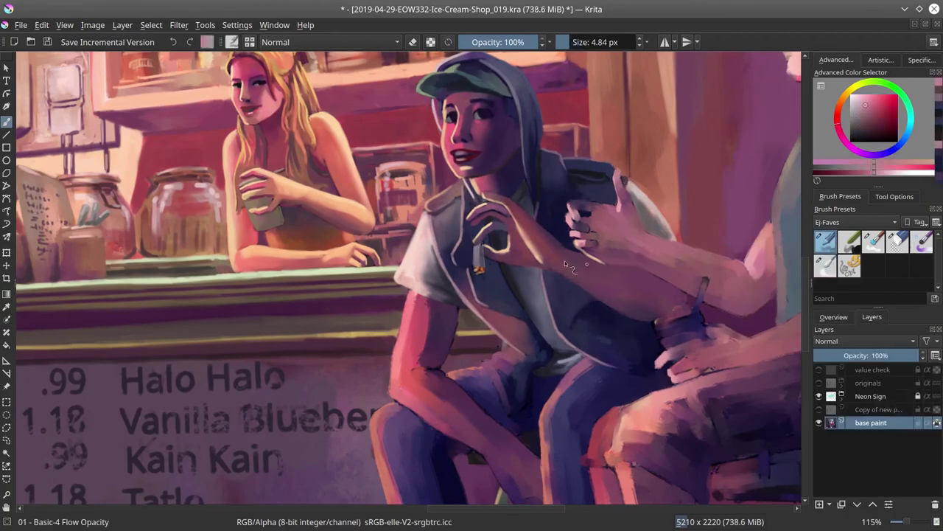
pyautogui.press('/')
pyautogui.press('/')
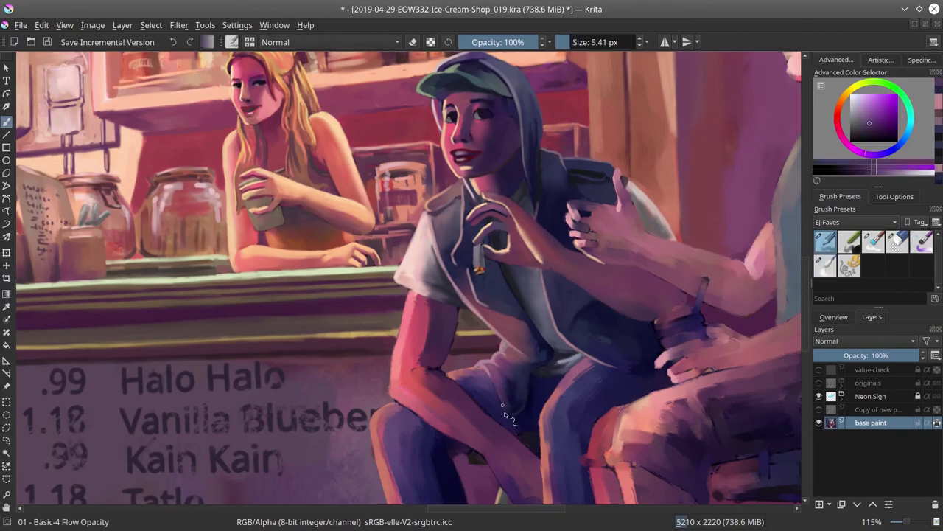
pyautogui.keyDown('ctrl'); pyautogui.click(567, 498); pyautogui.keyUp('ctrl')
pyautogui.press('/')
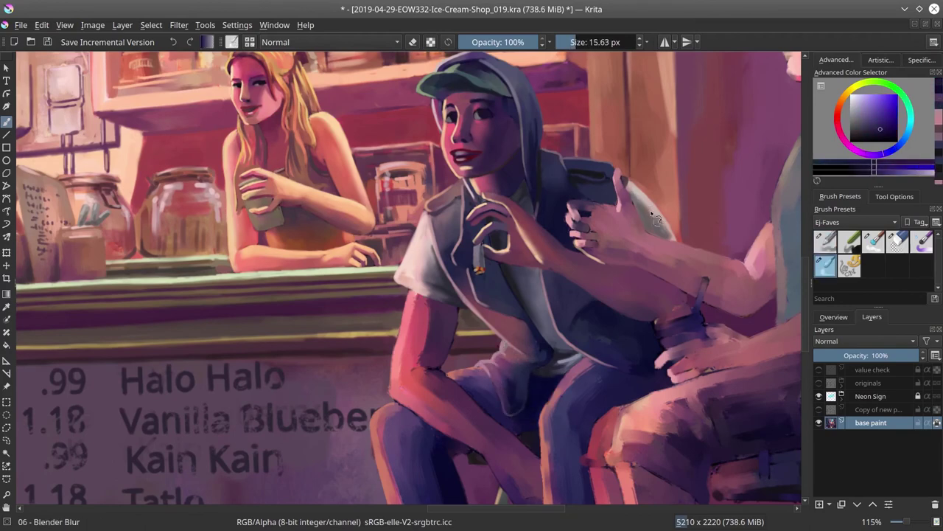
pyautogui.keyDown('ctrl'); pyautogui.click(522, 318); pyautogui.keyUp('ctrl')
pyautogui.press('/')
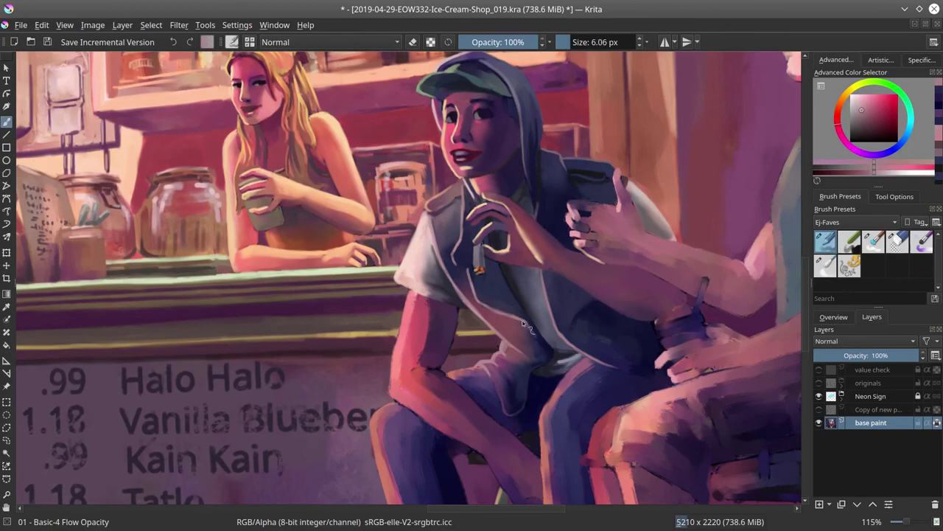
pyautogui.scroll(-6, 525, 325)
pyautogui.hotkey('ctrl', 's')
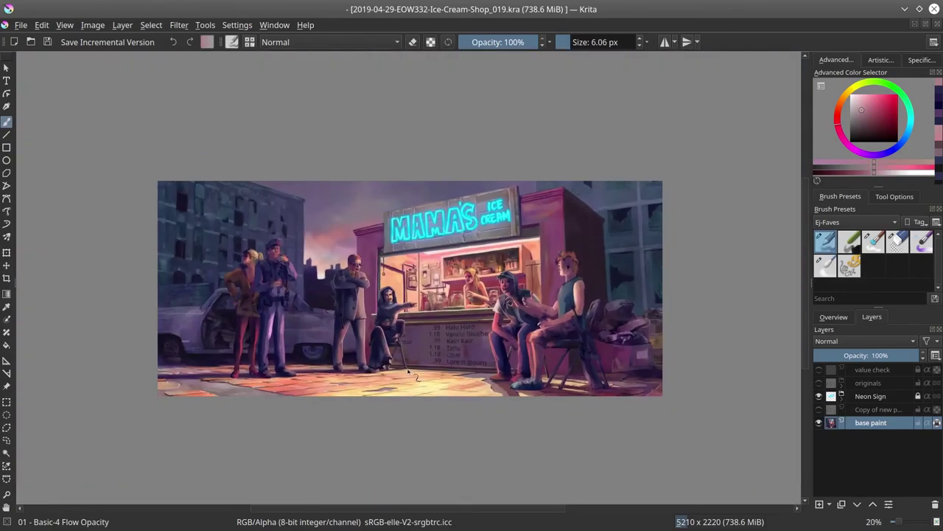
# Select a translucent glow brush and save the painting
pyautogui.click(833, 317)
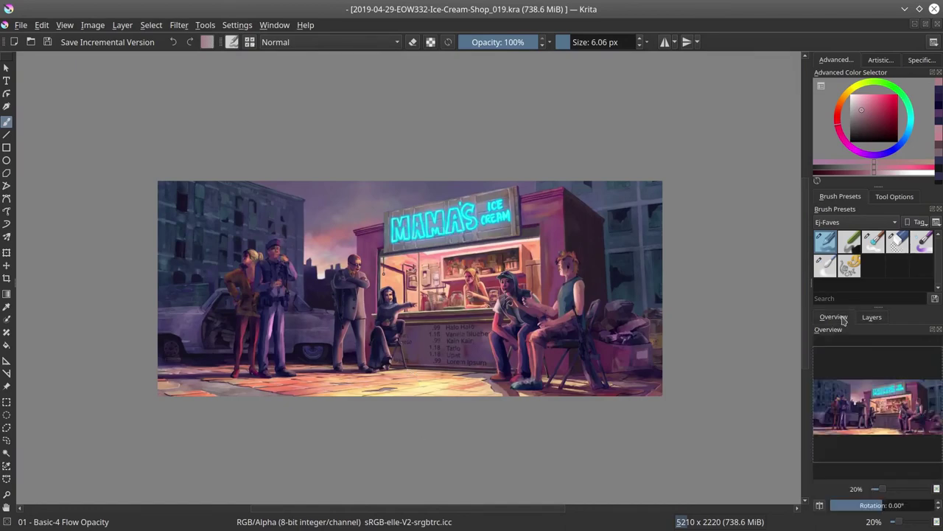
pyautogui.scroll(9, 496, 226)
pyautogui.hotkey('alt', 'shift', 's')
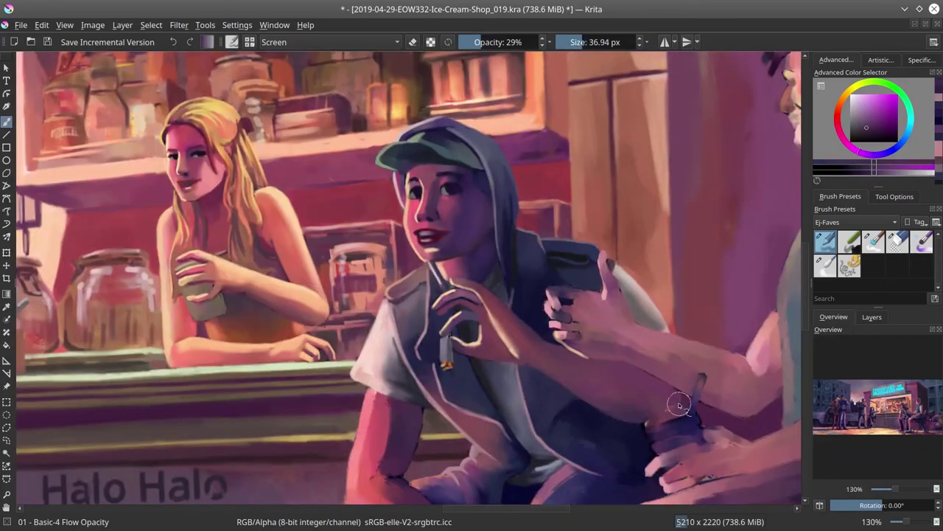
pyautogui.scroll(-8, 679, 405)
pyautogui.click(47, 42)
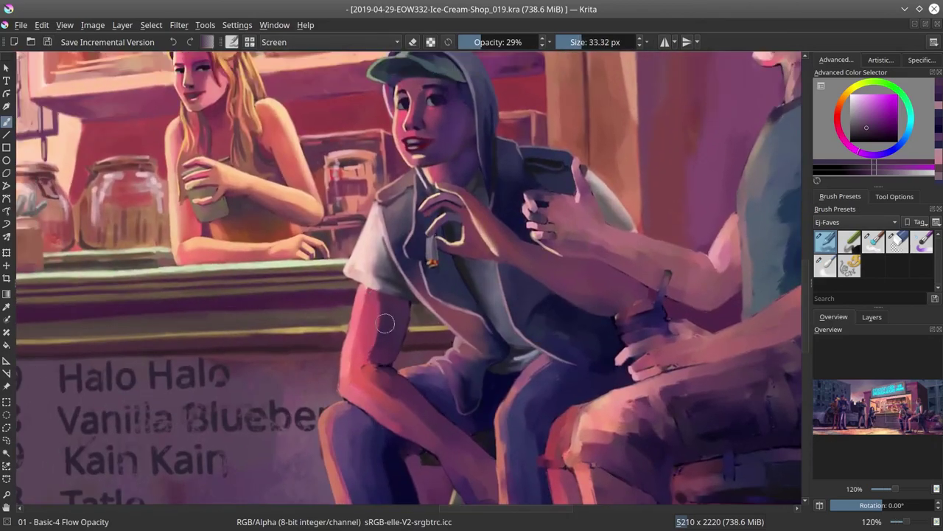
# Zoom in on the seated youth, restore opaque blending and enlarge the painting brush
pyautogui.hotkey('alt', 'shift', 'n')
pyautogui.press('/')
pyautogui.moveTo(446, 445); pyautogui.dragTo(403, 405)
pyautogui.press('/')
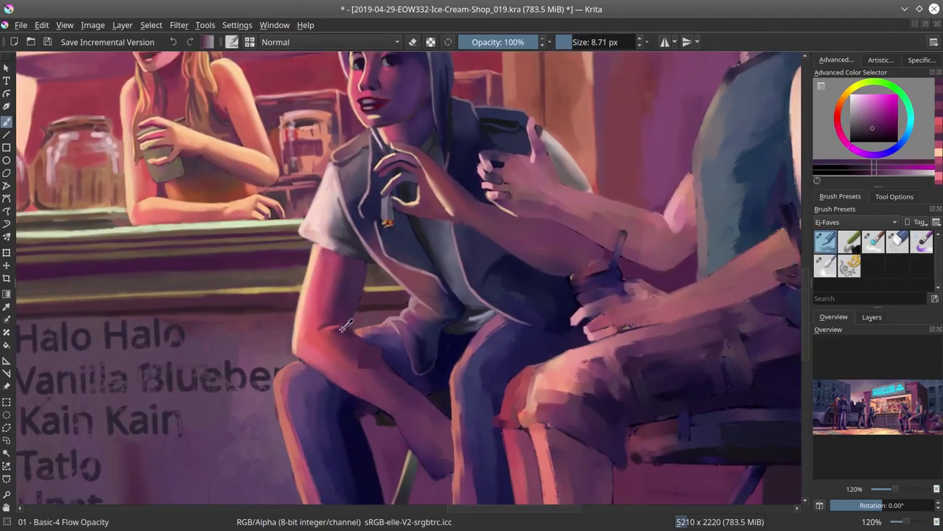
pyautogui.press(']')
pyautogui.press(']')
pyautogui.scroll(3, 348, 328)
pyautogui.press('/')
pyautogui.scroll(-5, 403, 215)
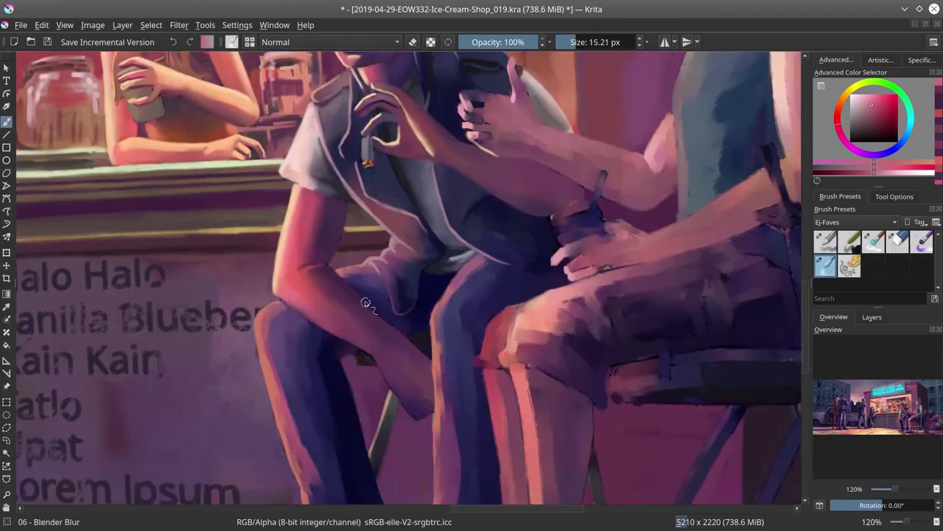
pyautogui.press('/')
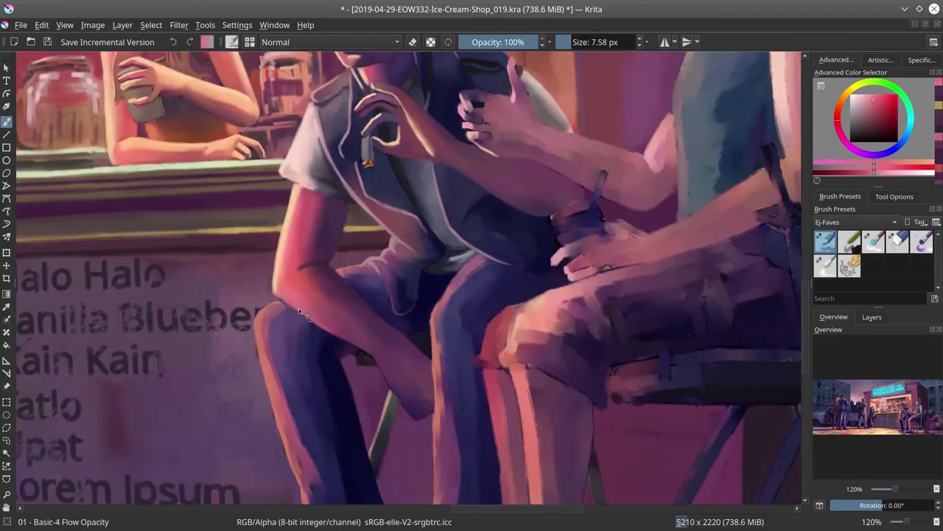
# Sample dark and light skin colours from the arm, shrink the brush, and save an incremental version
pyautogui.keyDown('ctrl'); pyautogui.click(317, 317); pyautogui.keyUp('ctrl')
pyautogui.press(']')
pyautogui.press(']')
pyautogui.press(']')
pyautogui.press('[')
pyautogui.press('[')
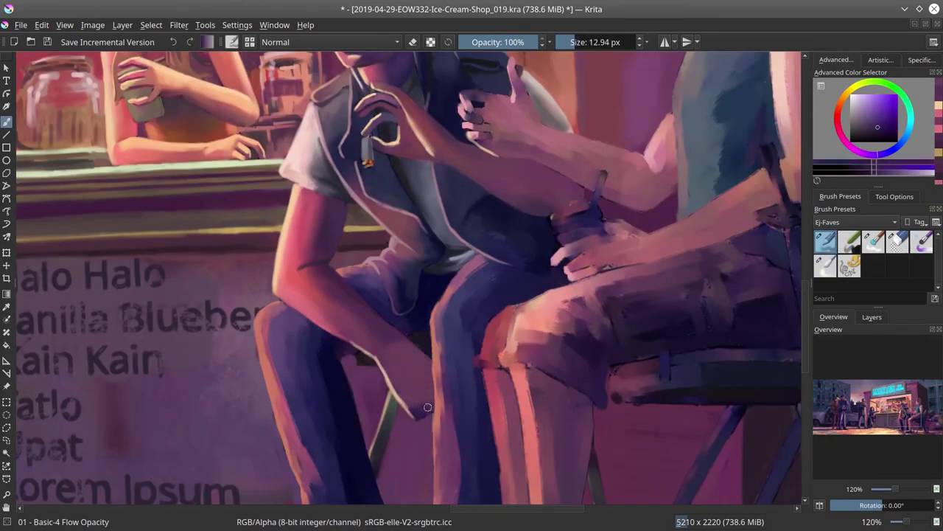
pyautogui.press('[')
pyautogui.keyDown('ctrl'); pyautogui.click(363, 336); pyautogui.keyUp('ctrl')
pyautogui.keyDown('ctrl'); pyautogui.click(312, 263); pyautogui.keyUp('ctrl')
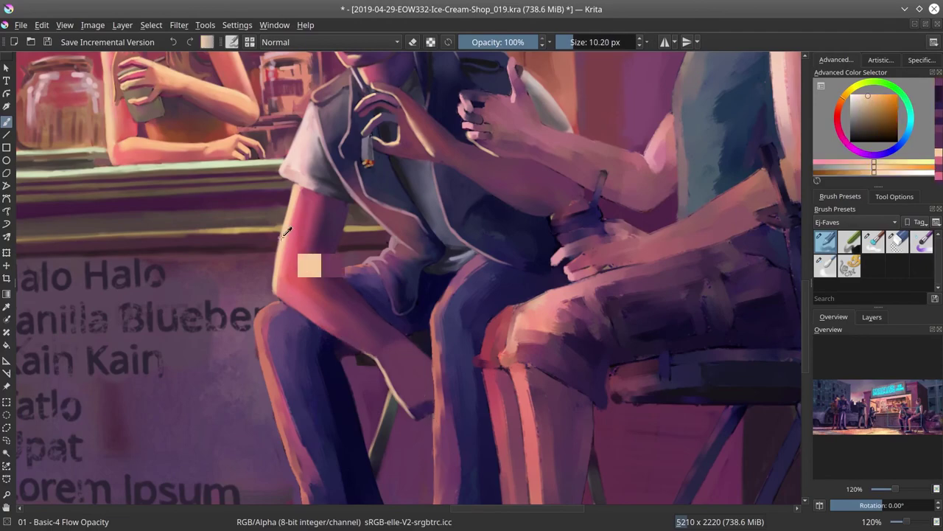
pyautogui.press('[')
pyautogui.scroll(-5, 310, 280)
pyautogui.click(47, 42)
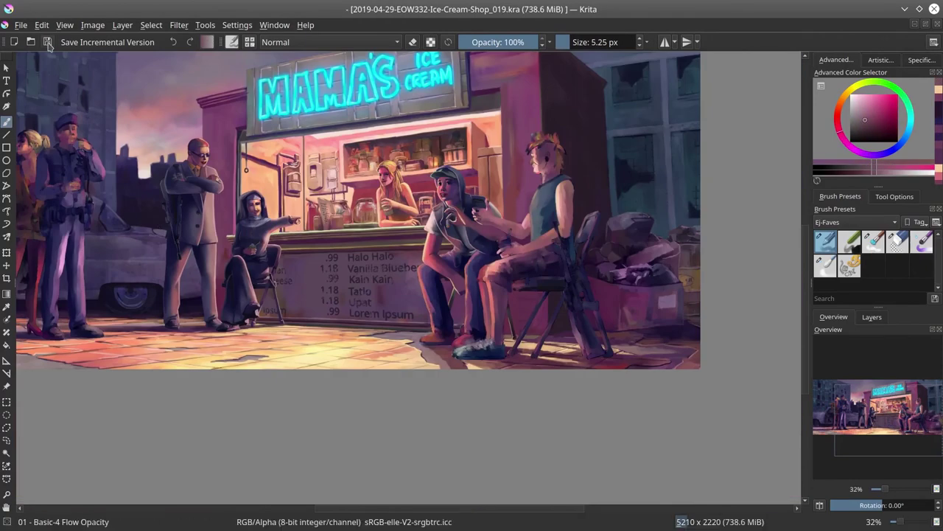
# Soften the left edges of both shins with the blending brush
pyautogui.scroll(-4, 305, 415)
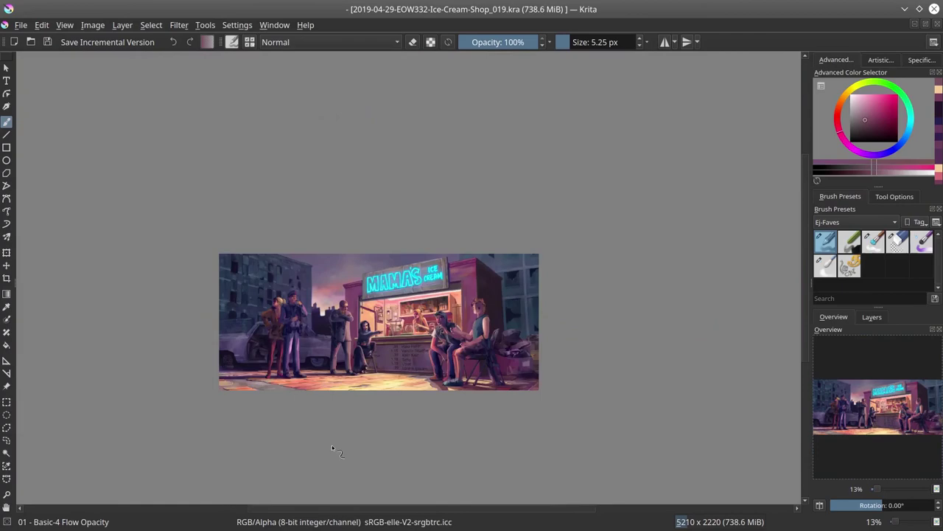
pyautogui.press('2')
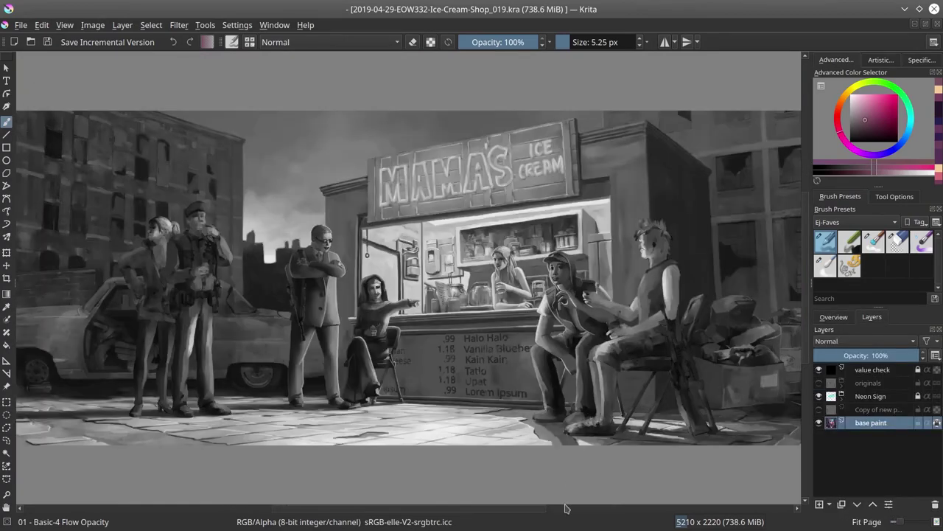
pyautogui.press('2')
pyautogui.press('/')
pyautogui.press('/')
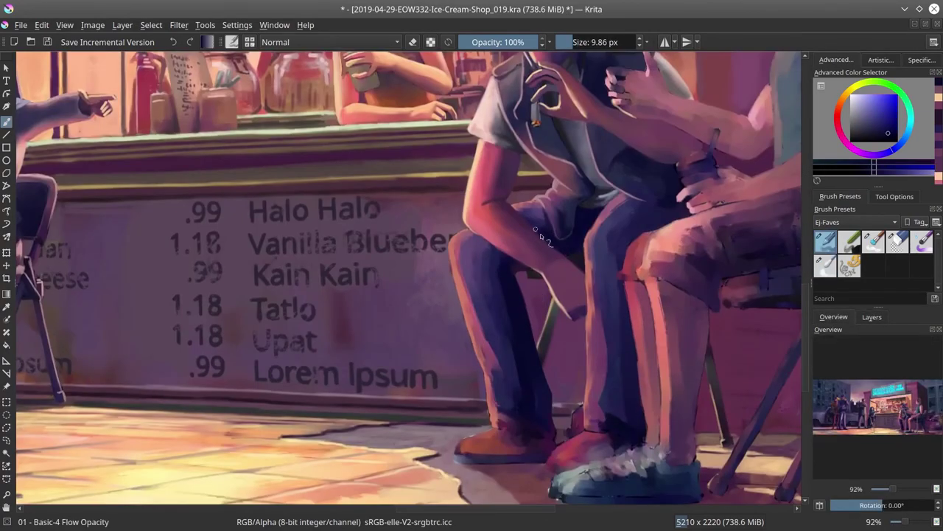
pyautogui.press('/')
pyautogui.moveTo(497, 271); pyautogui.dragTo(487, 373)
pyautogui.press(']')
pyautogui.moveTo(592, 261); pyautogui.dragTo(610, 423)
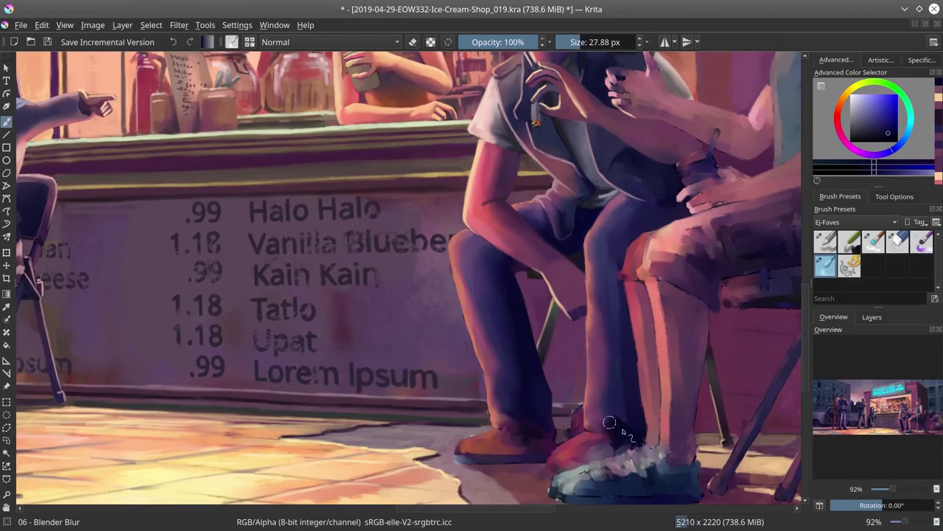
# Pick light pink, dark blue and lighter purple-blue from the legs
pyautogui.press('/')
pyautogui.keyDown('ctrl'); pyautogui.click(576, 408); pyautogui.keyUp('ctrl')
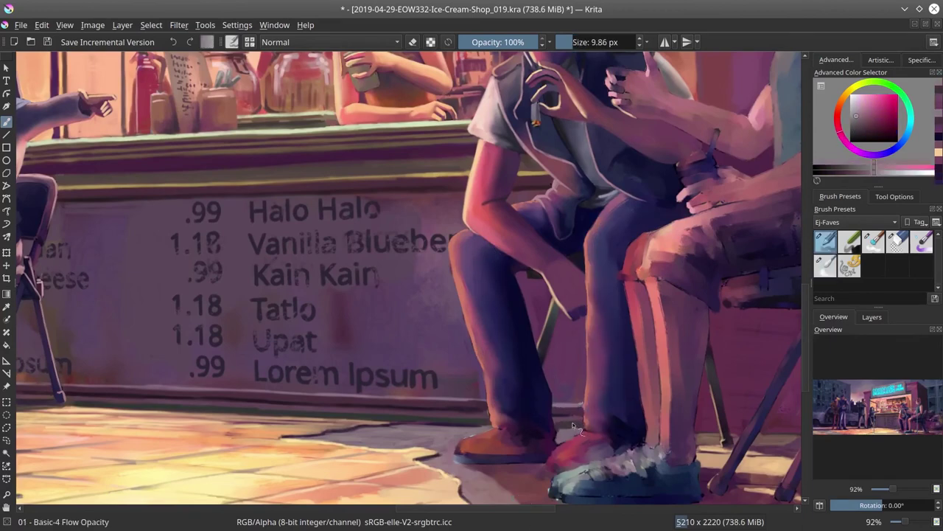
pyautogui.scroll(2, 587, 259)
pyautogui.press(']')
pyautogui.press(']')
pyautogui.press(']')
pyautogui.press(']')
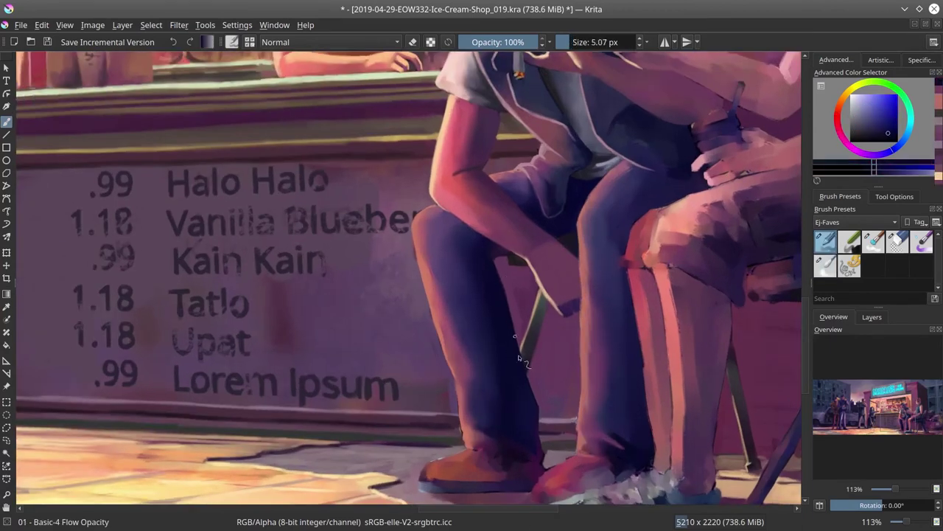
pyautogui.press('[')
pyautogui.keyDown('ctrl'); pyautogui.click(595, 445); pyautogui.keyUp('ctrl')
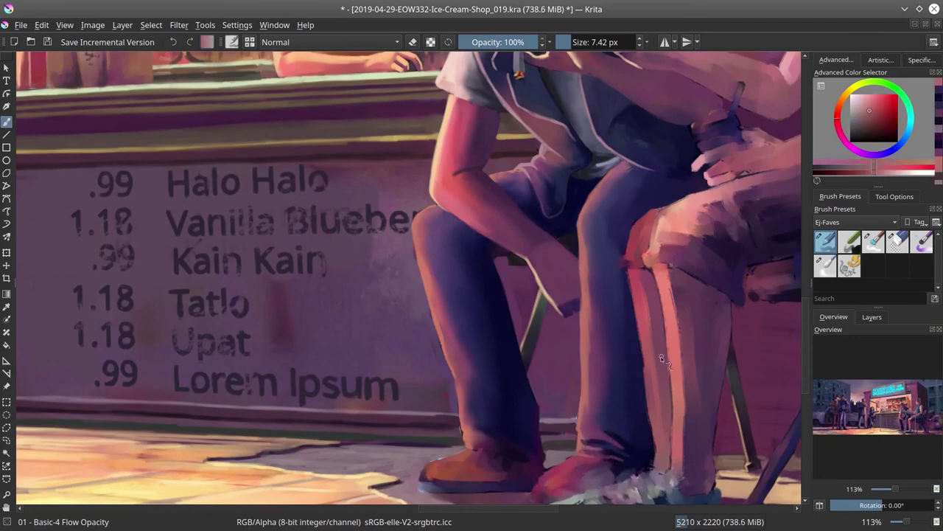
pyautogui.keyDown('ctrl'); pyautogui.click(456, 223); pyautogui.keyUp('ctrl')
# Sample a pink-red from the arm and shrink the blending brush
pyautogui.press('/')
pyautogui.press('/')
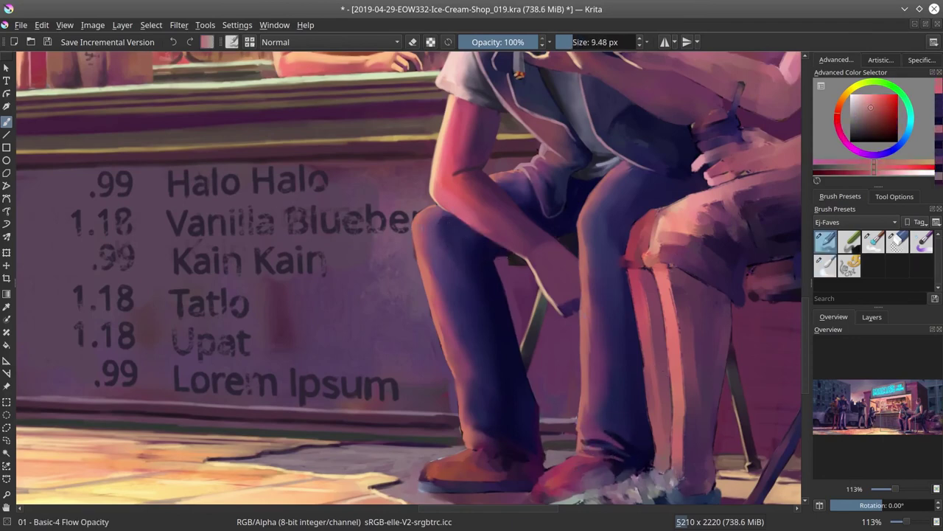
pyautogui.keyDown('ctrl'); pyautogui.click(496, 181); pyautogui.keyUp('ctrl')
pyautogui.keyDown('ctrl'); pyautogui.click(460, 395); pyautogui.keyUp('ctrl')
pyautogui.press('[')
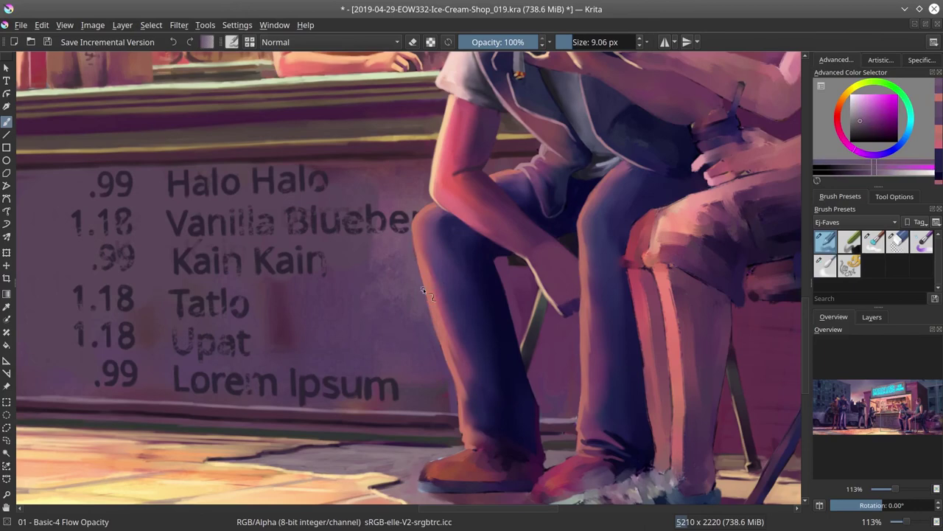
pyautogui.moveTo(460, 395); pyautogui.dragTo(444, 344)
# Repaint the shoe using dark blue, muted pink-red, dark purple and desaturated blue
pyautogui.click(872, 317)
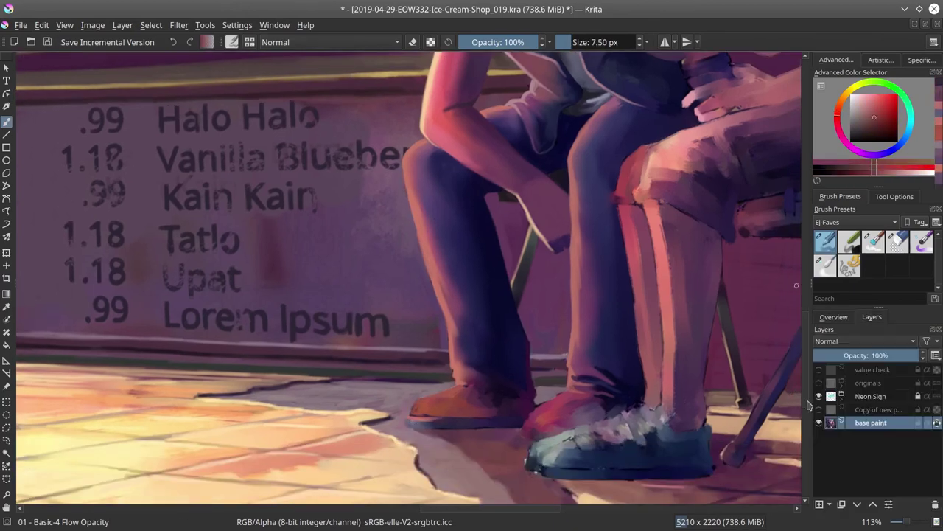
pyautogui.keyDown('ctrl'); pyautogui.click(460, 401); pyautogui.keyUp('ctrl')
pyautogui.press('/')
pyautogui.press('/')
pyautogui.press('[')
pyautogui.press('[')
pyautogui.press('[')
pyautogui.keyDown('ctrl'); pyautogui.click(485, 372); pyautogui.keyUp('ctrl')
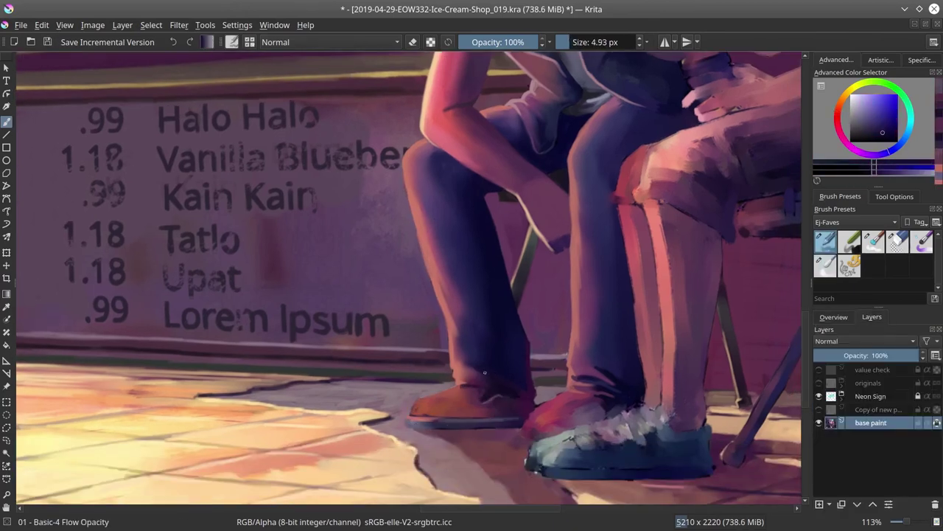
pyautogui.keyDown('ctrl'); pyautogui.click(511, 391); pyautogui.keyUp('ctrl')
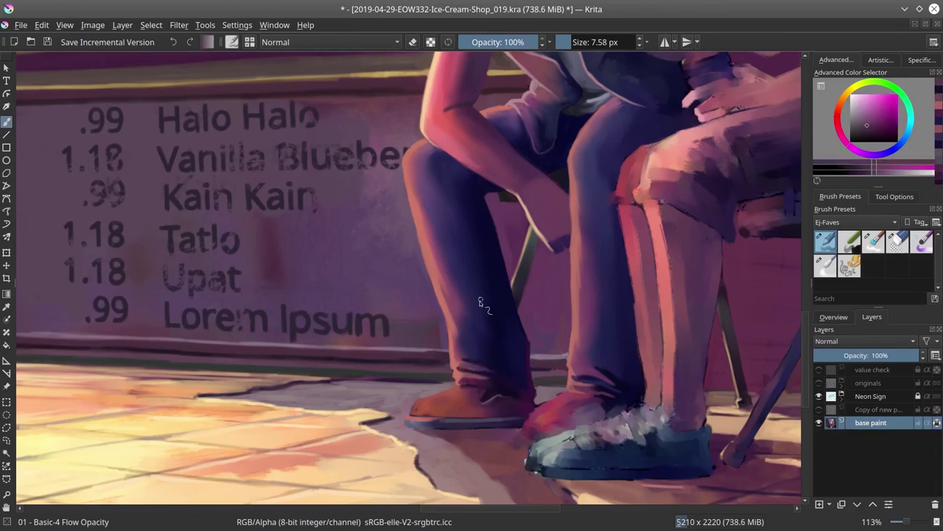
pyautogui.keyDown('ctrl'); pyautogui.click(516, 389); pyautogui.keyUp('ctrl')
pyautogui.keyDown('ctrl'); pyautogui.click(608, 378); pyautogui.keyUp('ctrl')
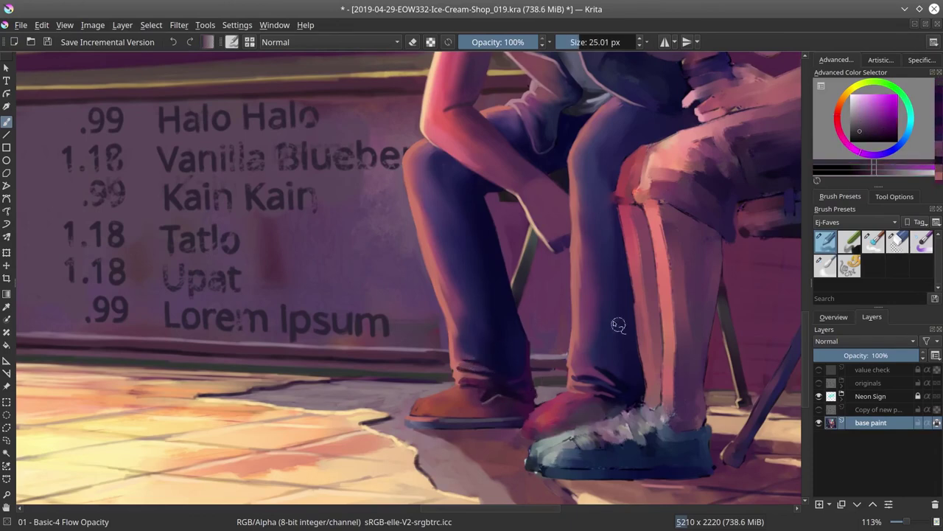
pyautogui.moveTo(589, 413); pyautogui.dragTo(613, 417)
# Paint a bright rim light along the shin's left edge with a slightly larger brush
pyautogui.scroll(5, 612, 417)
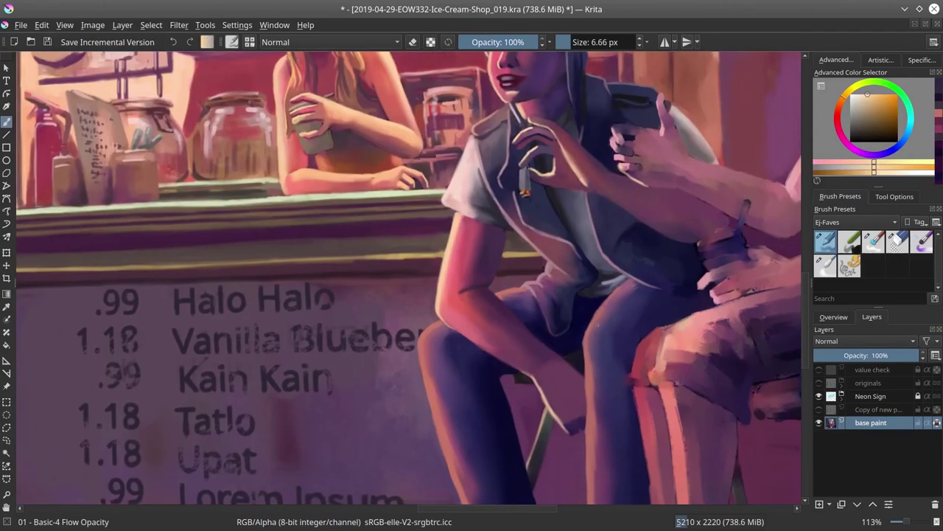
pyautogui.scroll(-4, 564, 382)
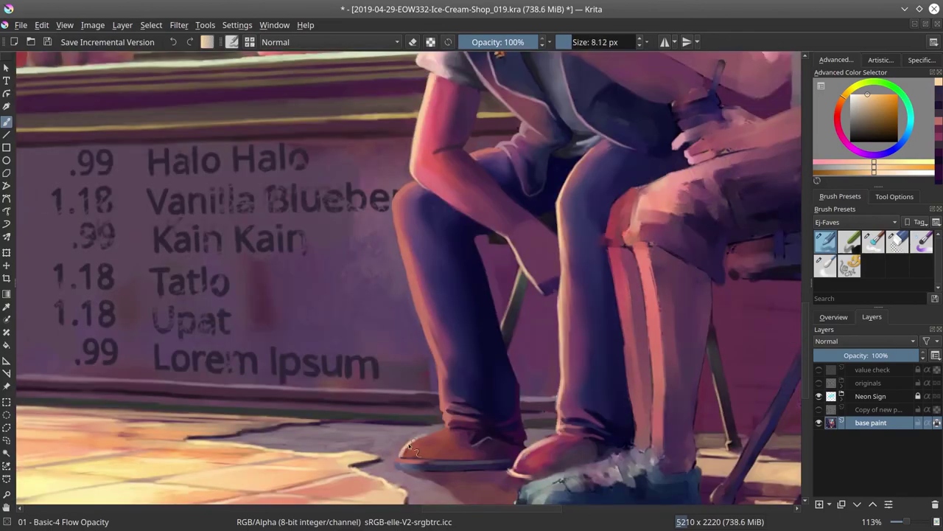
pyautogui.press(']')
pyautogui.moveTo(404, 255); pyautogui.dragTo(433, 359)
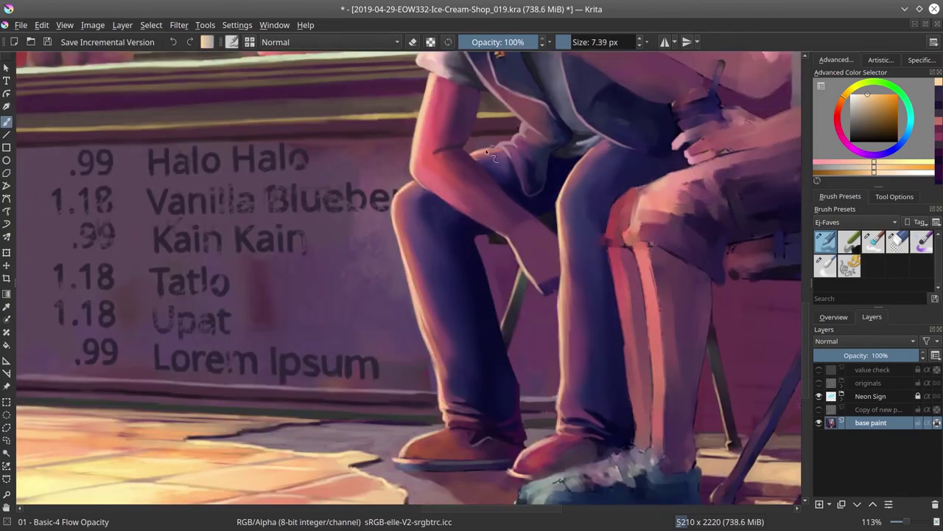
pyautogui.hscroll(-10, 442, 184)
pyautogui.scroll(1, 401, 219)
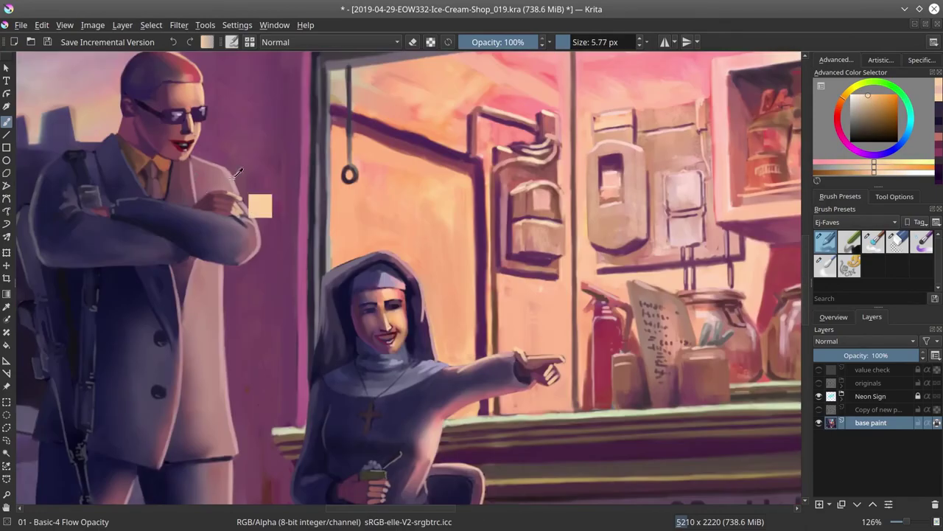
# Zoom out to the whole painting, save it, and show the layer list
pyautogui.press('2')
pyautogui.click(47, 43)
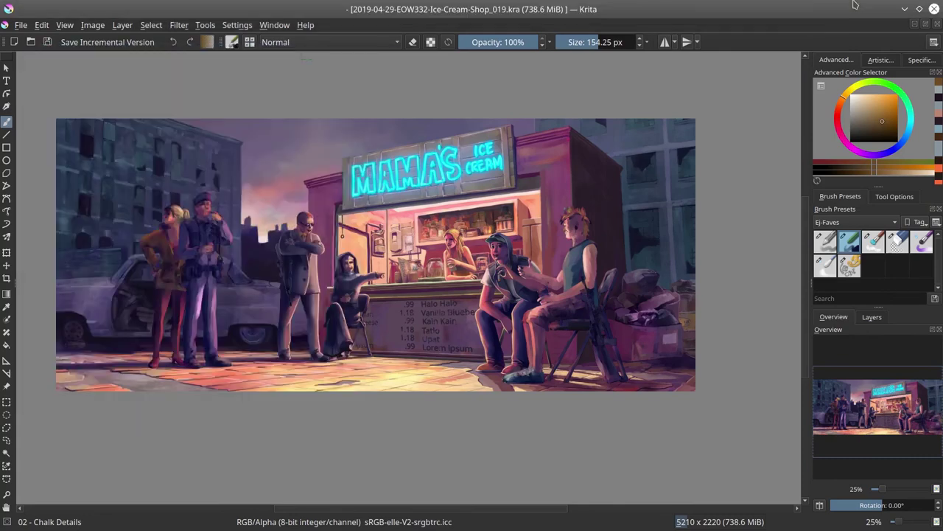
pyautogui.click(872, 317)
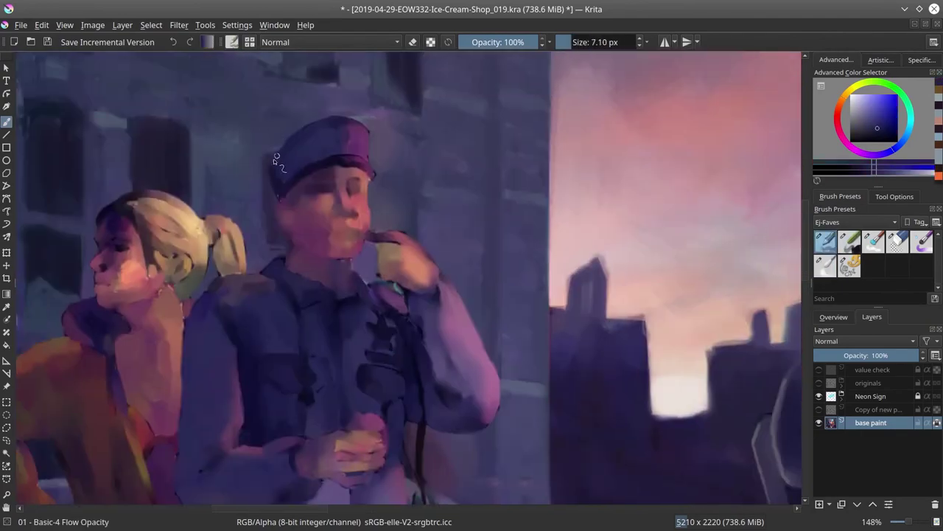
# Paint an orange skin-tone highlight down the policeman's nose with a smaller brush
pyautogui.press('[')
pyautogui.press('[')
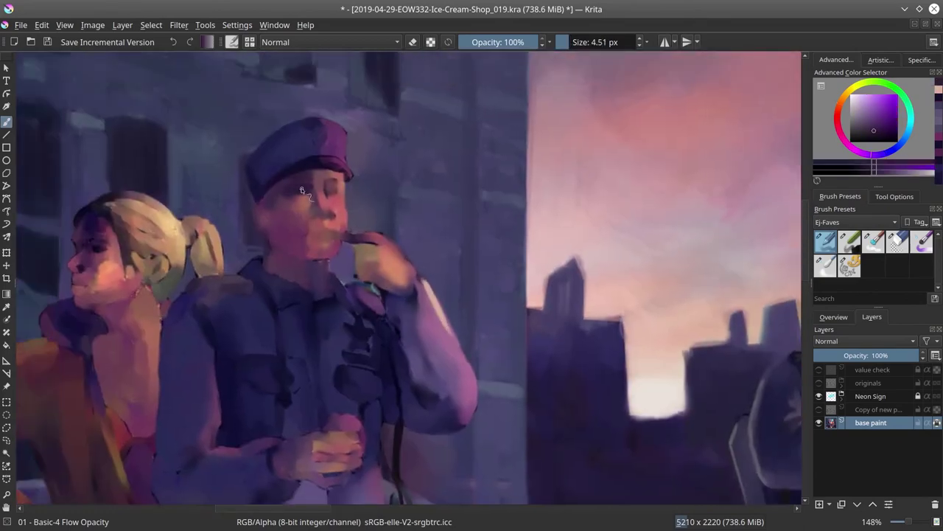
pyautogui.keyDown('ctrl'); pyautogui.click(328, 185); pyautogui.keyUp('ctrl')
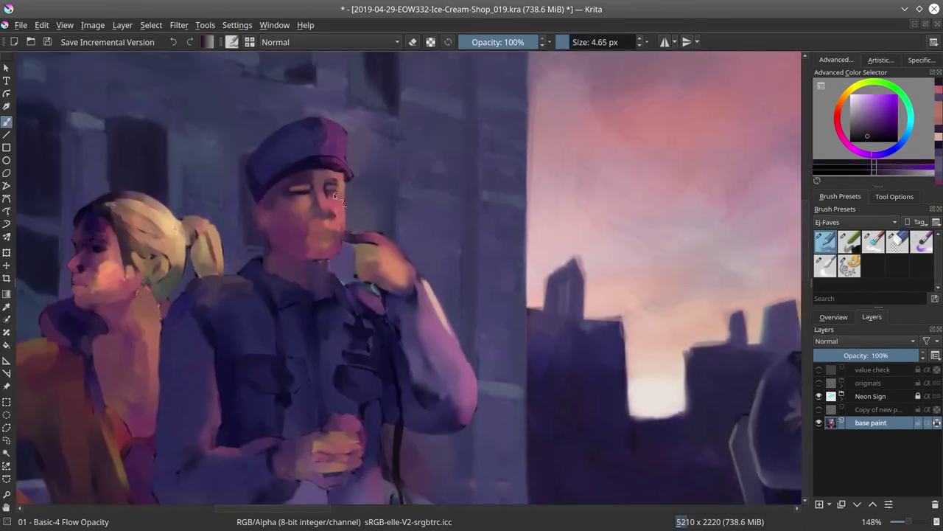
pyautogui.press('[')
pyautogui.moveTo(325, 182); pyautogui.dragTo(331, 212)
pyautogui.press(']')
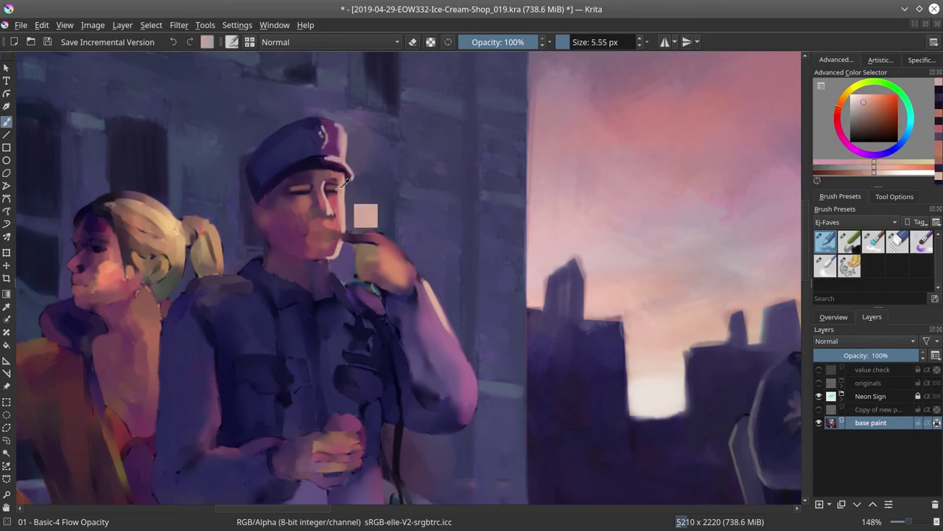
# Colour the policeman's lips with saturated pinks and a dark red
pyautogui.keyDown('ctrl'); pyautogui.click(366, 216); pyautogui.keyUp('ctrl')
pyautogui.press('[')
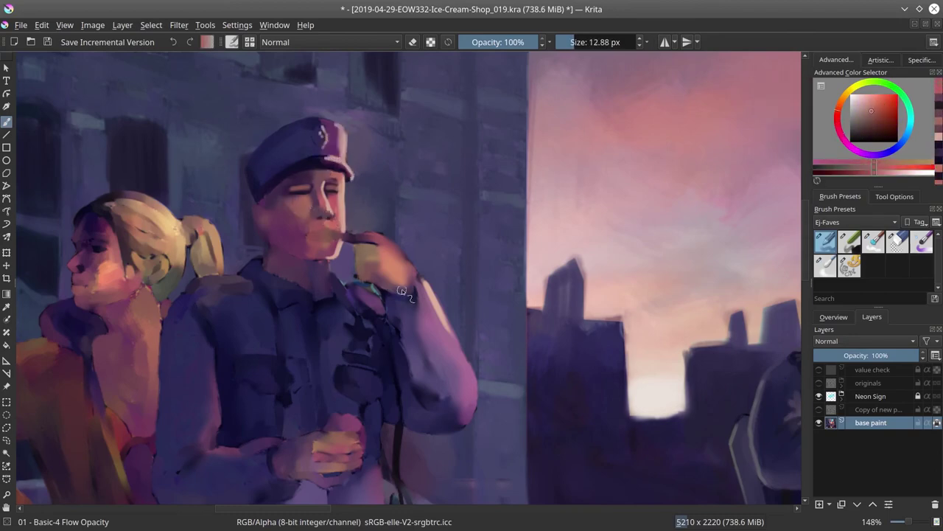
pyautogui.click(833, 316)
pyautogui.keyDown('ctrl'); pyautogui.click(277, 227); pyautogui.keyUp('ctrl')
pyautogui.keyDown('ctrl'); pyautogui.click(278, 226); pyautogui.keyUp('ctrl')
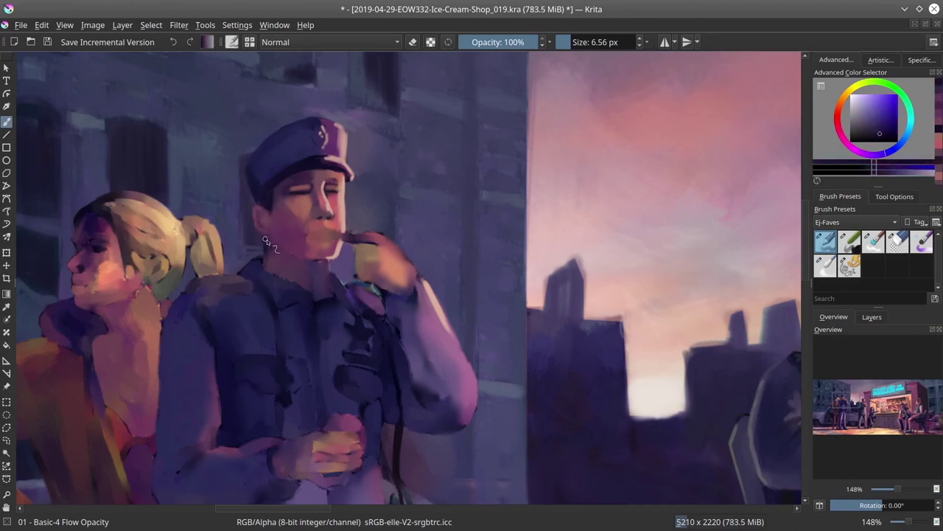
pyautogui.press(']')
pyautogui.press(']')
pyautogui.press(']')
pyautogui.press(']')
pyautogui.moveTo(353, 322); pyautogui.dragTo(291, 320)
pyautogui.click(890, 127)
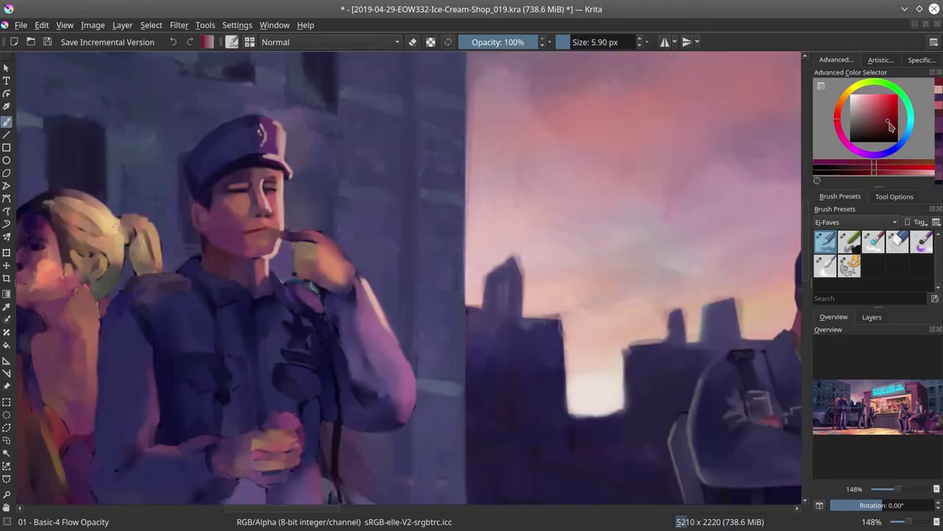
# Refine the uniform with dark blue-purple, lighter purple and pink tones
pyautogui.keyDown('ctrl'); pyautogui.click(184, 268); pyautogui.keyUp('ctrl')
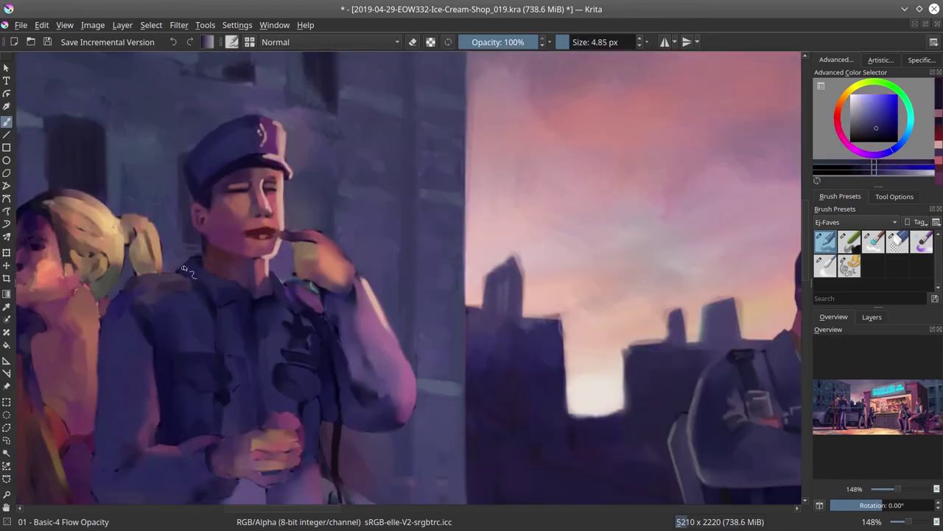
pyautogui.press('/')
pyautogui.press('/')
pyautogui.keyDown('ctrl'); pyautogui.click(290, 236); pyautogui.keyUp('ctrl')
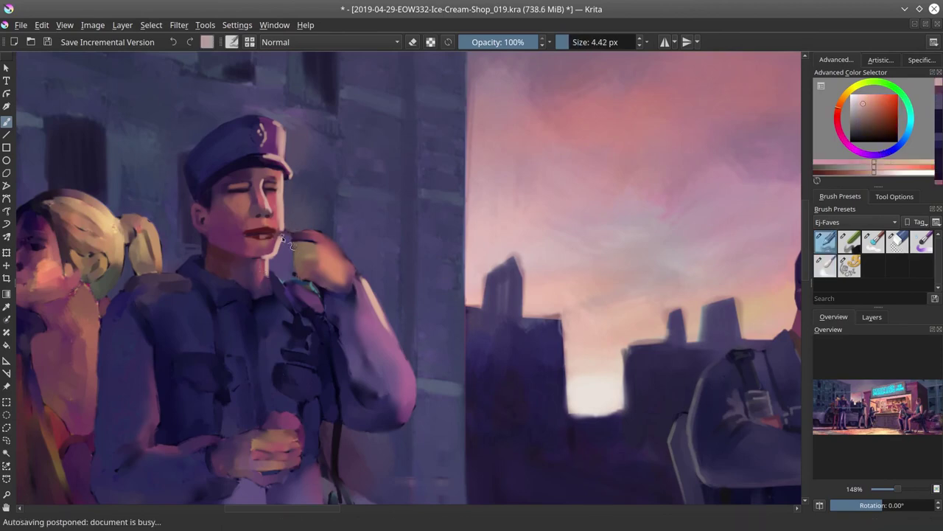
pyautogui.keyDown('ctrl'); pyautogui.click(300, 261); pyautogui.keyUp('ctrl')
pyautogui.press(']')
pyautogui.press(']')
pyautogui.press(']')
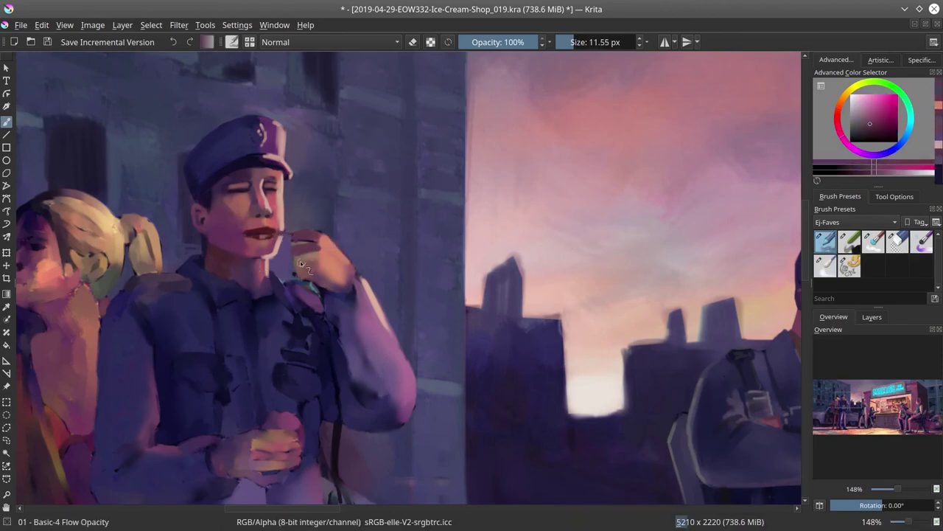
pyautogui.press('[')
pyautogui.press('[')
pyautogui.keyDown('ctrl'); pyautogui.click(293, 294); pyautogui.keyUp('ctrl')
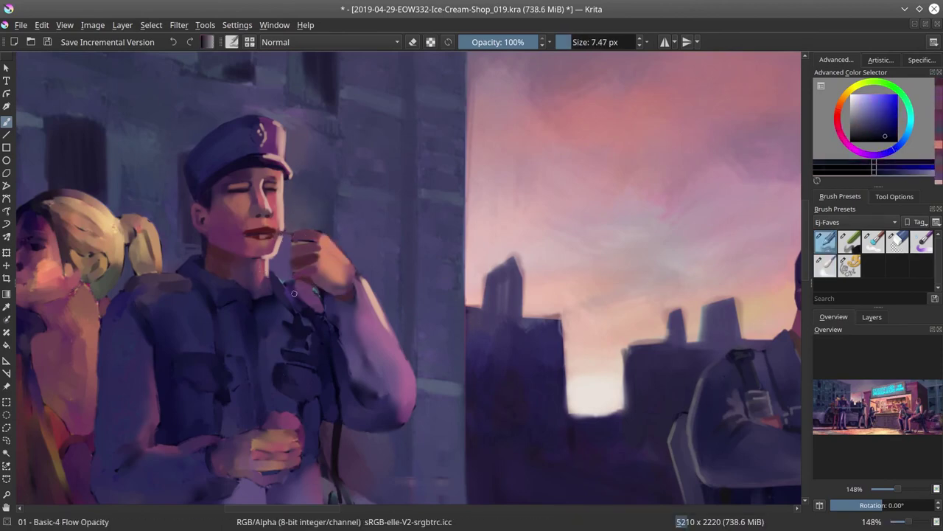
pyautogui.keyDown('ctrl'); pyautogui.click(341, 306); pyautogui.keyUp('ctrl')
pyautogui.press('[')
pyautogui.press('[')
pyautogui.press('[')
# Paint the hand in muted pink and the cigarette in light peach with a finer brush
pyautogui.keyDown('ctrl'); pyautogui.click(292, 293); pyautogui.keyUp('ctrl')
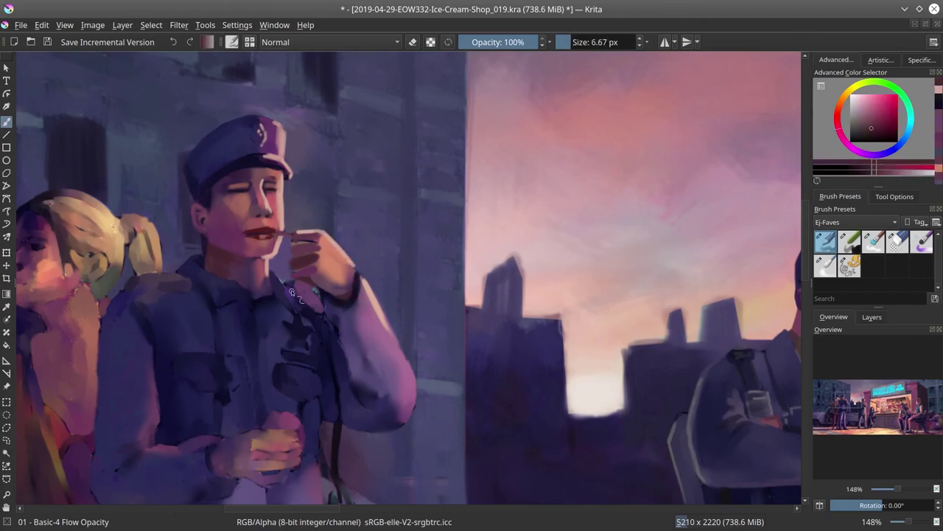
pyautogui.keyDown('ctrl'); pyautogui.click(292, 294); pyautogui.keyUp('ctrl')
pyautogui.press(']')
pyautogui.keyDown('ctrl'); pyautogui.click(355, 261); pyautogui.keyUp('ctrl')
pyautogui.press('[')
pyautogui.press('[')
pyautogui.press('[')
pyautogui.keyDown('ctrl'); pyautogui.click(372, 284); pyautogui.keyUp('ctrl')
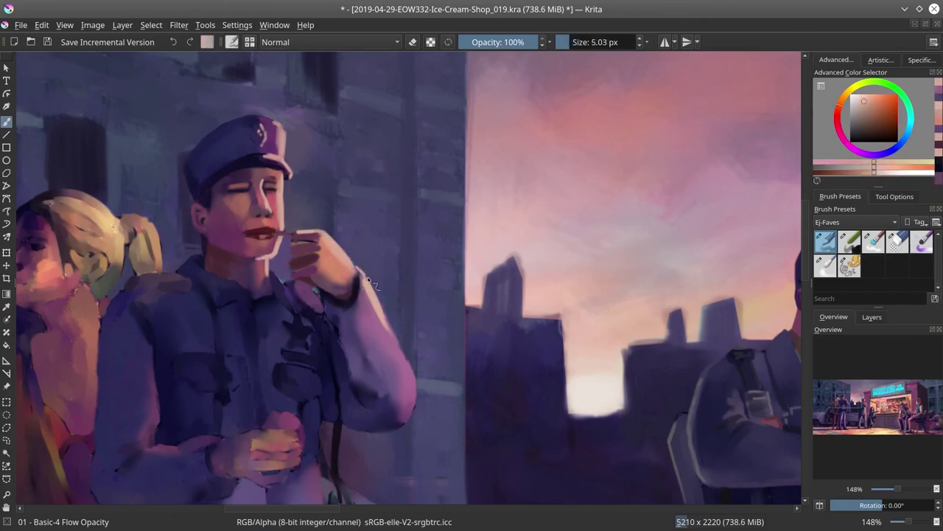
# Add final dark blue-purple and peach touches, mirror the view to check, and save
pyautogui.press('[')
pyautogui.keyDown('ctrl'); pyautogui.click(188, 197); pyautogui.keyUp('ctrl')
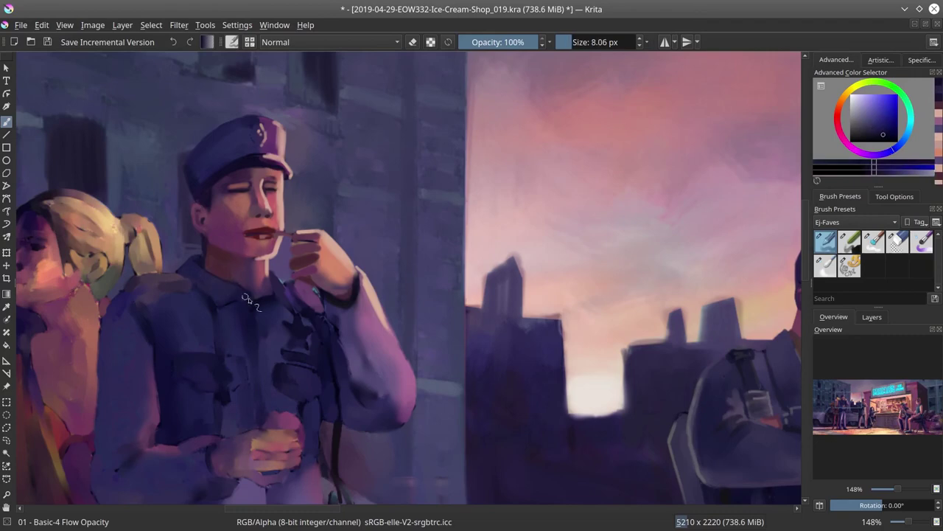
pyautogui.press('[')
pyautogui.press('[')
pyautogui.keyDown('ctrl'); pyautogui.click(291, 273); pyautogui.keyUp('ctrl')
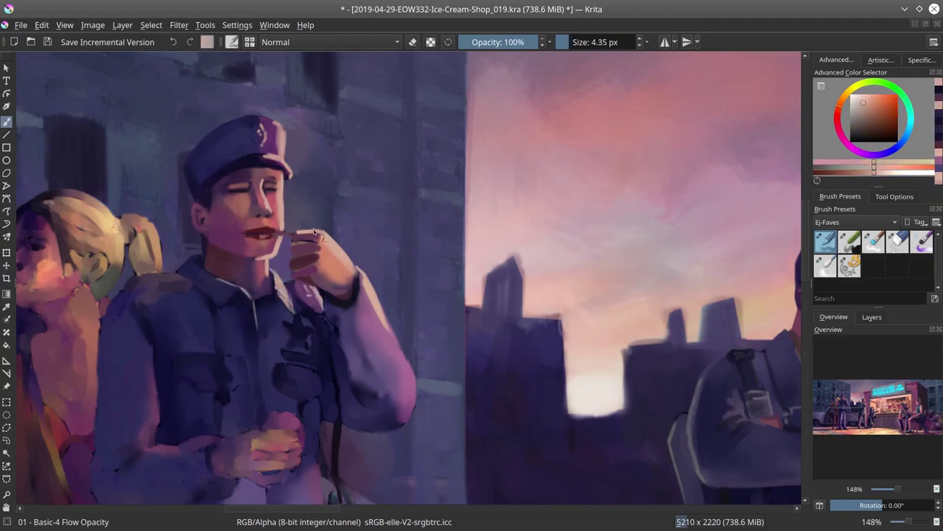
pyautogui.press('m')
pyautogui.hotkey('ctrl', 's')
# Unflip the view, zoom onto the policeman, and sample the jacket's dark blue-purple
pyautogui.press('m')
pyautogui.scroll(-5, 341, 302)
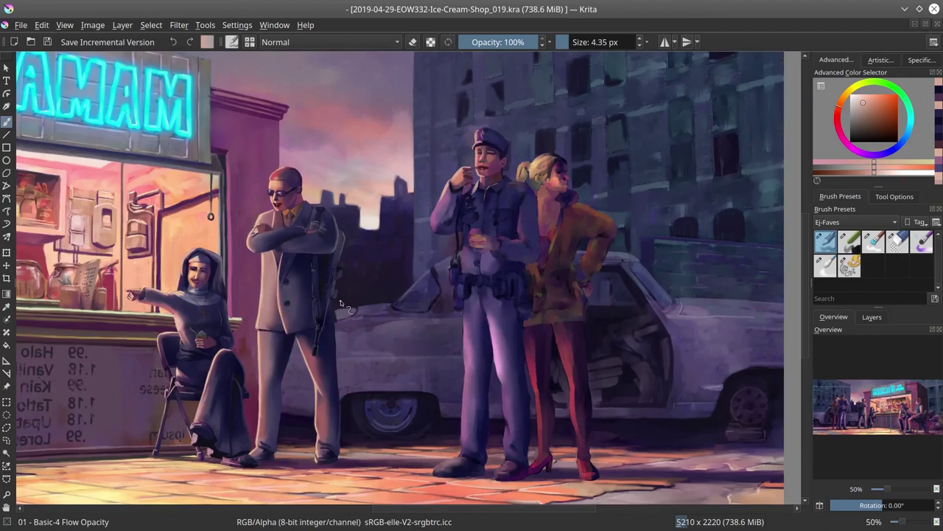
pyautogui.scroll(5, 341, 302)
pyautogui.moveTo(353, 309); pyautogui.dragTo(449, 295)
pyautogui.keyDown('ctrl'); pyautogui.click(451, 291); pyautogui.keyUp('ctrl')
pyautogui.scroll(-2, 442, 317)
pyautogui.press(']')
pyautogui.press(']')
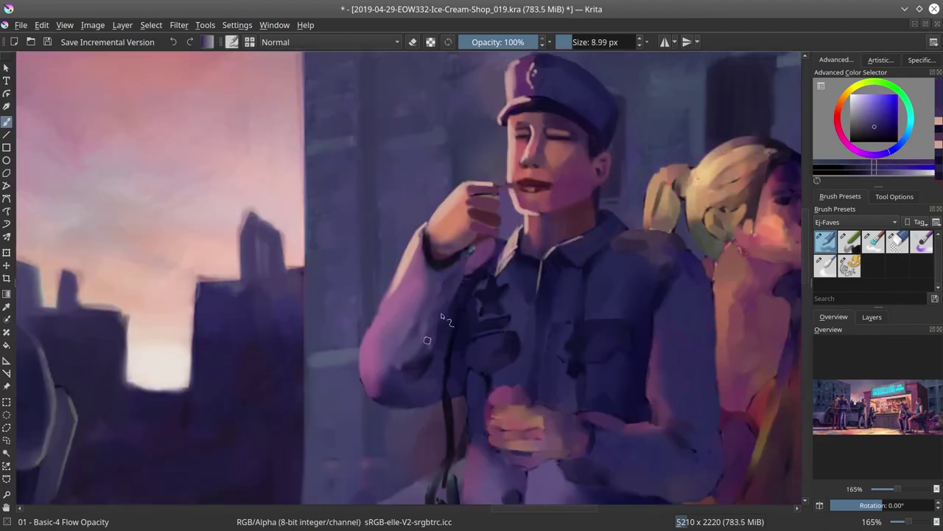
pyautogui.press('/')
pyautogui.press('/')
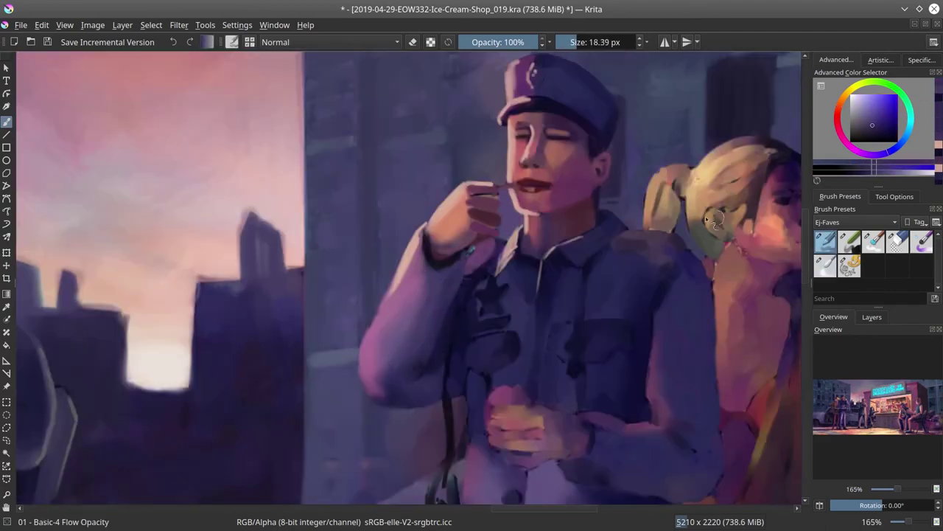
pyautogui.keyDown('ctrl'); pyautogui.click(393, 290); pyautogui.keyUp('ctrl')
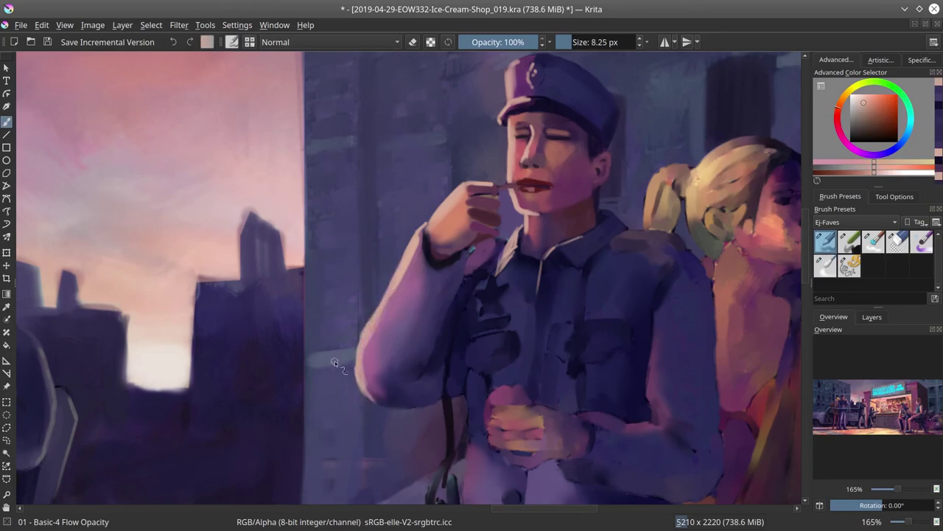
pyautogui.press('[')
pyautogui.press('[')
pyautogui.keyDown('ctrl'); pyautogui.click(483, 339); pyautogui.keyUp('ctrl')
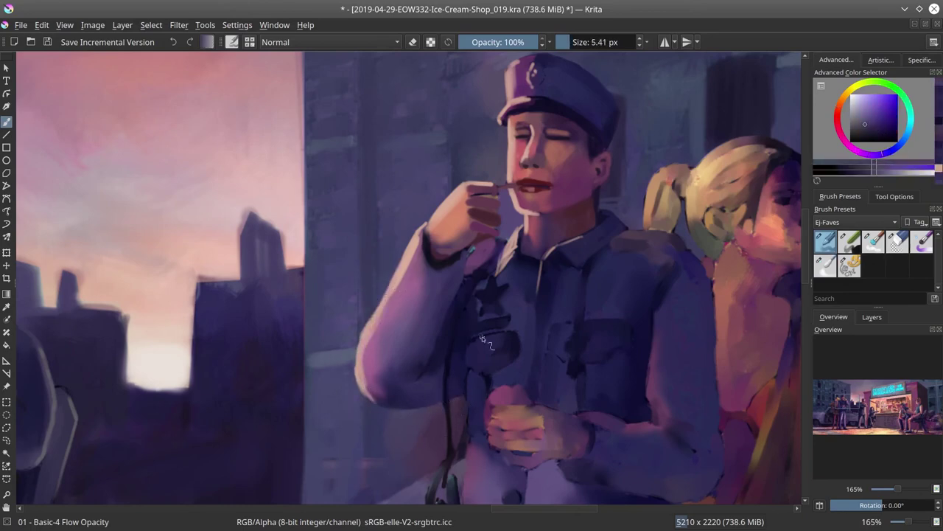
# Dab small dark shading patches onto the policeman's jacket with a finer brush
pyautogui.press('[')
pyautogui.press('[')
pyautogui.press(']')
pyautogui.press(']')
pyautogui.press(']')
pyautogui.press(']')
pyautogui.keyDown('ctrl'); pyautogui.click(589, 271); pyautogui.keyUp('ctrl')
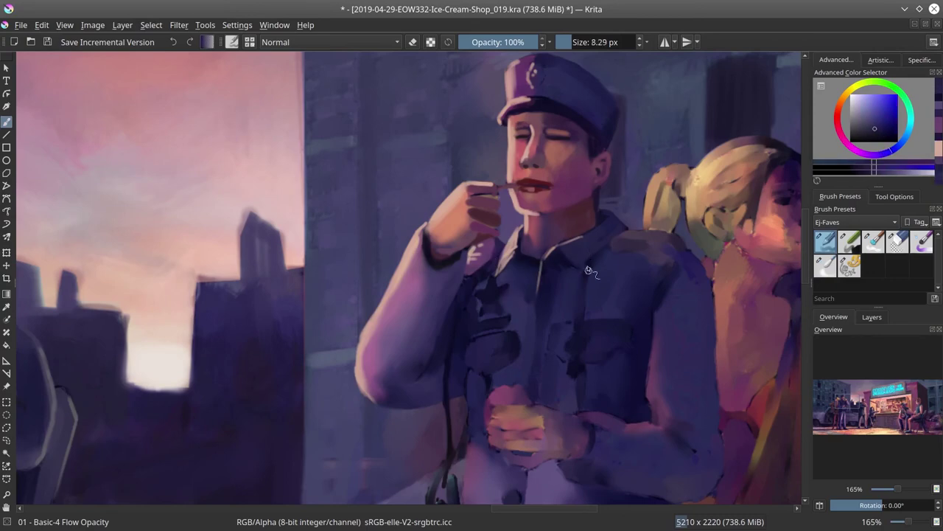
pyautogui.press('[')
pyautogui.press('[')
pyautogui.press('[')
pyautogui.press('[')
pyautogui.keyDown('ctrl'); pyautogui.click(505, 288); pyautogui.keyUp('ctrl')
pyautogui.keyDown('ctrl'); pyautogui.click(490, 293); pyautogui.keyUp('ctrl')
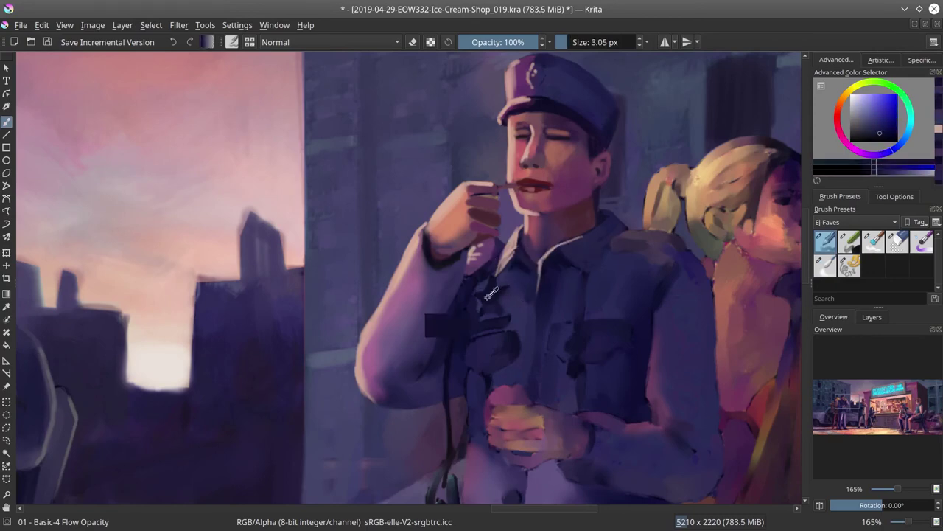
# Sample the hands' salmon pink, save the painting, and fit the whole page
pyautogui.keyDown('ctrl'); pyautogui.click(479, 417); pyautogui.keyUp('ctrl')
pyautogui.click(46, 42)
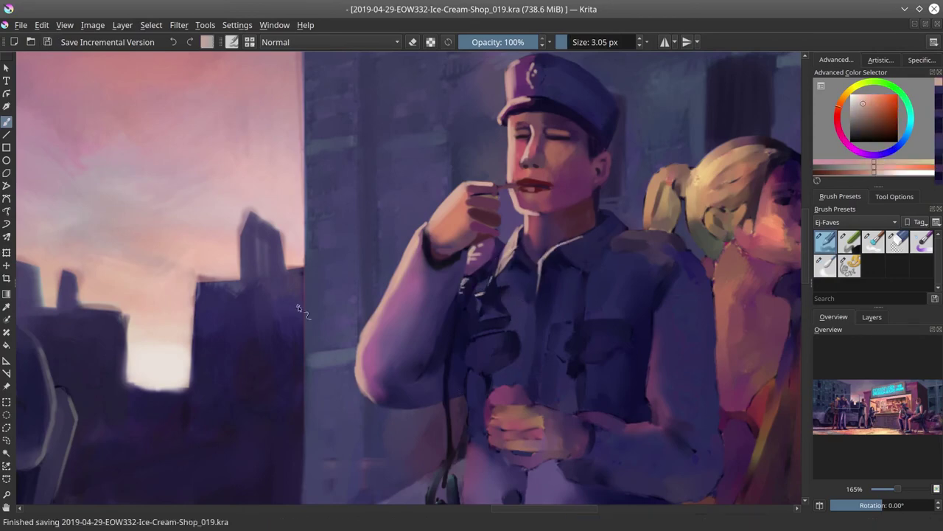
pyautogui.press('2')
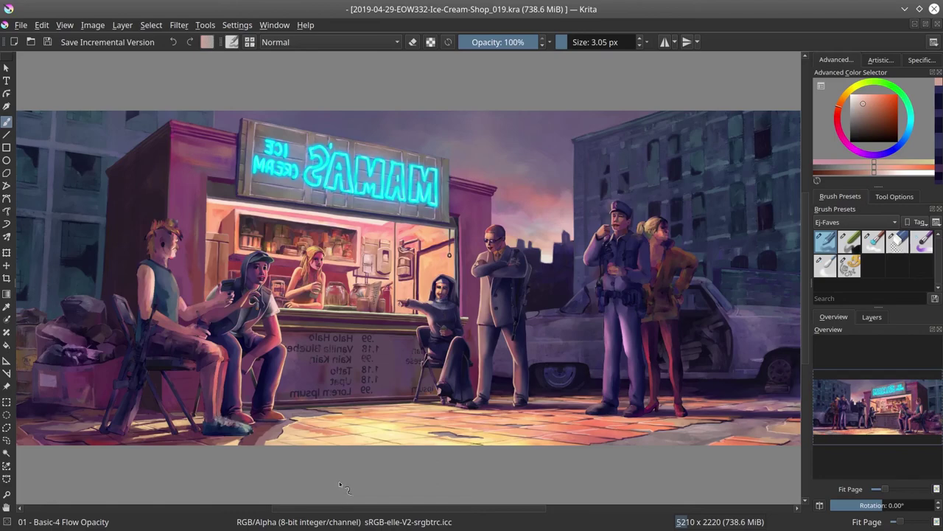
# Mirror the canvas view horizontally with M, then zoom back onto the policeman
pyautogui.press('m')
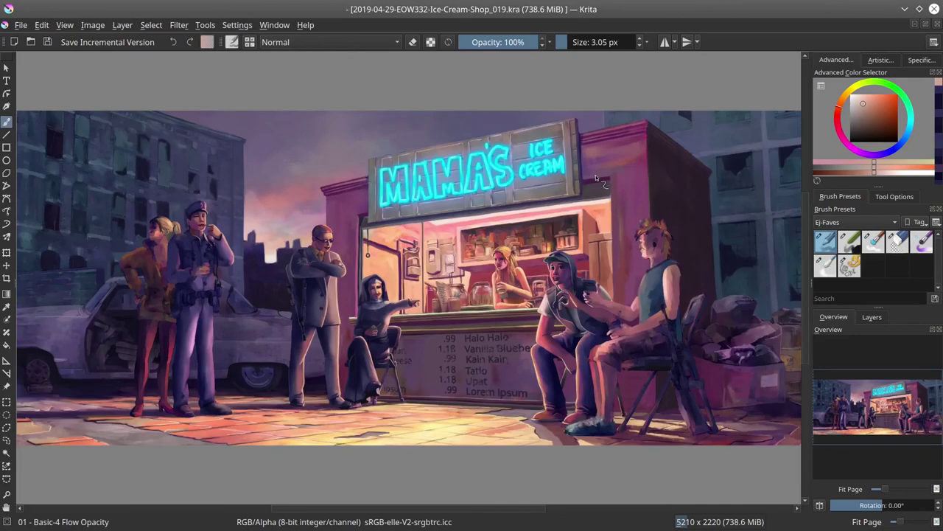
pyautogui.scroll(5, 597, 179)
pyautogui.moveTo(432, 158); pyautogui.dragTo(193, 226)
# Paint a light peach highlight along the policeman's arm edge
pyautogui.keyDown('ctrl'); pyautogui.click(213, 225); pyautogui.keyUp('ctrl')
pyautogui.keyDown('ctrl'); pyautogui.click(243, 369); pyautogui.keyUp('ctrl')
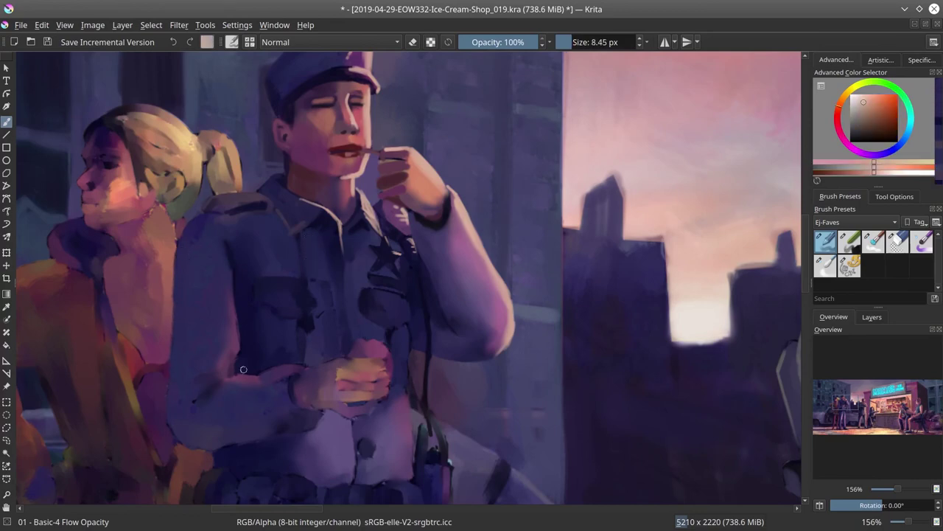
pyautogui.moveTo(243, 369); pyautogui.dragTo(235, 328)
pyautogui.moveTo(214, 379); pyautogui.dragTo(309, 366)
# Darken the policeman's hand with sampled dark uniform tones and save
pyautogui.keyDown('ctrl'); pyautogui.click(307, 317); pyautogui.keyUp('ctrl')
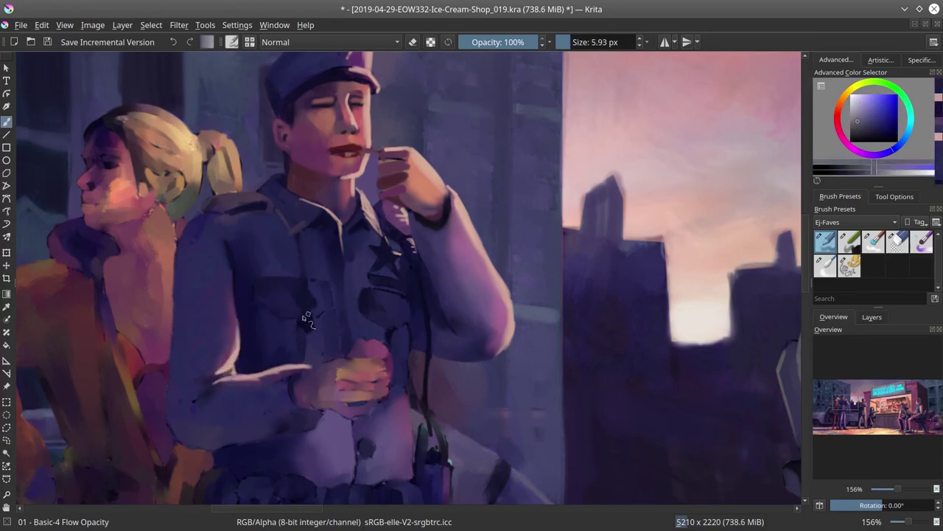
pyautogui.keyDown('ctrl'); pyautogui.click(328, 289); pyautogui.keyUp('ctrl')
pyautogui.press('/')
pyautogui.press('/')
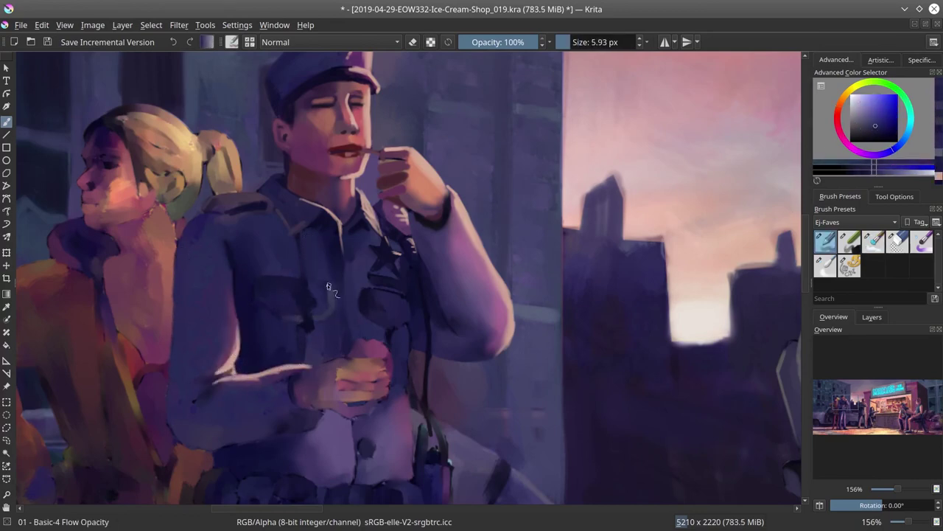
pyautogui.keyDown('ctrl'); pyautogui.click(328, 289); pyautogui.keyUp('ctrl')
pyautogui.moveTo(329, 288)
pyautogui.mouseDown()
pyautogui.moveTo(322, 314)
pyautogui.moveTo(265, 311)
pyautogui.mouseUp()
pyautogui.keyDown('ctrl'); pyautogui.click(287, 311); pyautogui.keyUp('ctrl')
pyautogui.keyDown('ctrl'); pyautogui.click(362, 291); pyautogui.keyUp('ctrl')
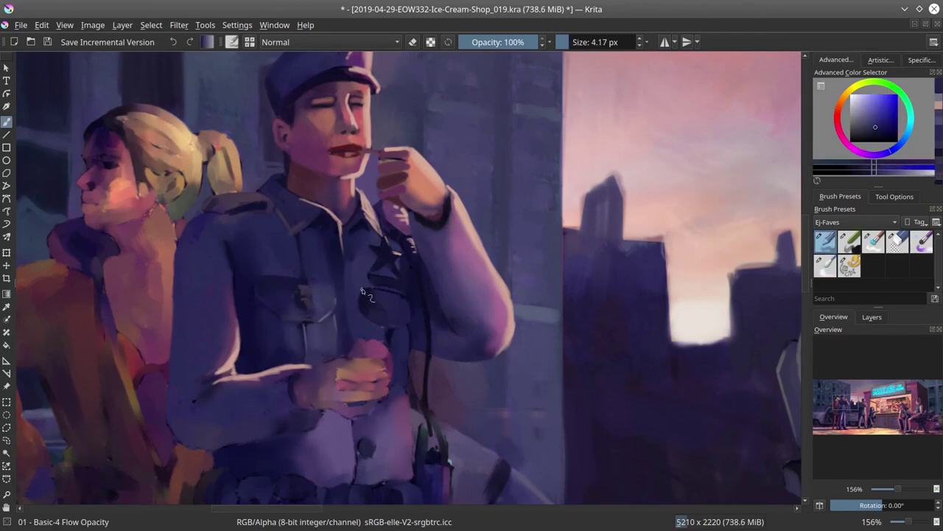
pyautogui.keyDown('ctrl'); pyautogui.click(385, 326); pyautogui.keyUp('ctrl')
pyautogui.moveTo(385, 326); pyautogui.dragTo(372, 326)
pyautogui.hotkey('ctrl', 's')
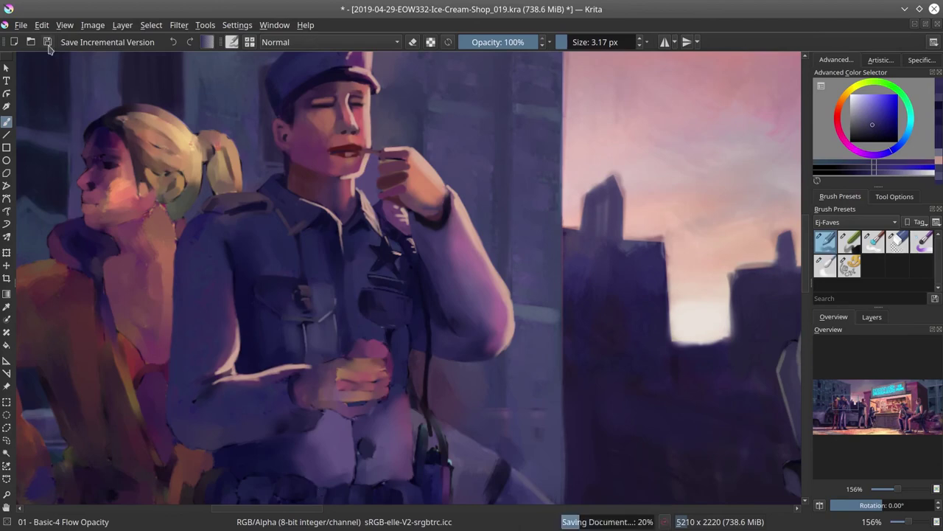
pyautogui.moveTo(343, 361); pyautogui.dragTo(354, 365)
# Add a light pink edge highlight stroke along the arm and save again
pyautogui.keyDown('ctrl'); pyautogui.click(369, 354); pyautogui.keyUp('ctrl')
pyautogui.moveTo(398, 339); pyautogui.dragTo(410, 339)
pyautogui.moveTo(410, 332)
pyautogui.mouseDown()
pyautogui.moveTo(410, 377)
pyautogui.moveTo(443, 443)
pyautogui.mouseUp()
pyautogui.keyDown('ctrl'); pyautogui.click(398, 333); pyautogui.keyUp('ctrl')
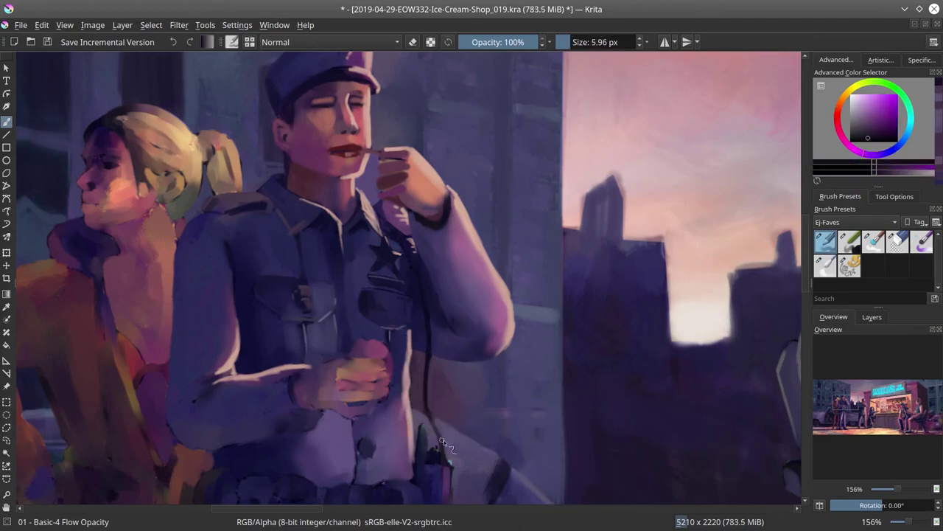
pyautogui.hotkey('ctrl', 's')
# Refit the page, zoom to the torso, paint a light line along the shirt, and save
pyautogui.press('2')
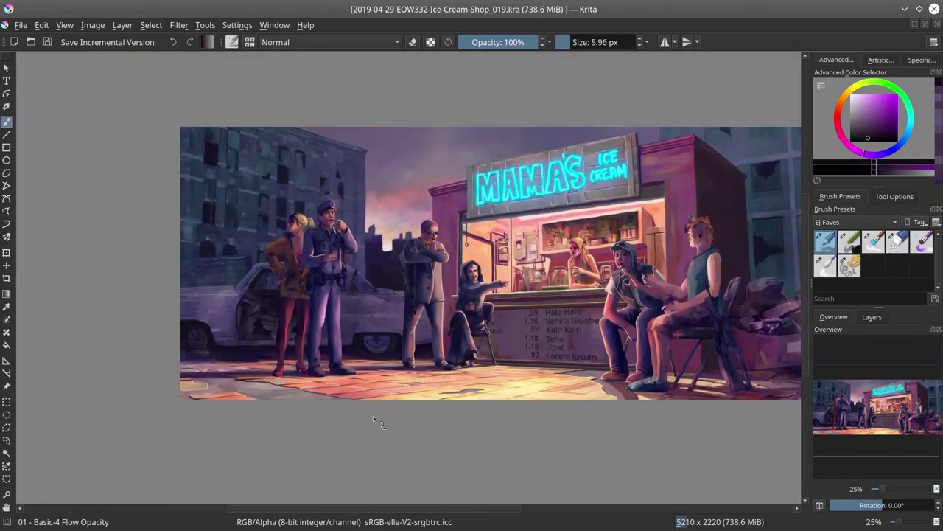
pyautogui.scroll(10, 372, 416)
pyautogui.moveTo(185, 310); pyautogui.dragTo(516, 325)
pyautogui.keyDown('ctrl'); pyautogui.click(341, 443); pyautogui.keyUp('ctrl')
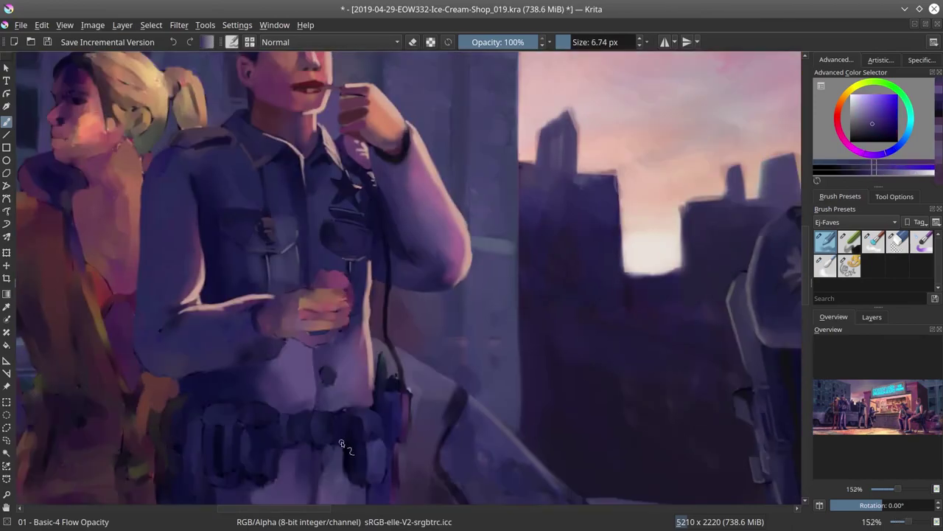
pyautogui.moveTo(341, 443); pyautogui.dragTo(337, 418)
pyautogui.keyDown('ctrl'); pyautogui.click(324, 354); pyautogui.keyUp('ctrl')
pyautogui.moveTo(325, 354)
pyautogui.mouseDown()
pyautogui.moveTo(339, 357)
pyautogui.moveTo(318, 378)
pyautogui.moveTo(324, 365)
pyautogui.moveTo(291, 351)
pyautogui.moveTo(317, 382)
pyautogui.mouseUp()
pyautogui.keyDown('ctrl'); pyautogui.click(317, 378); pyautogui.keyUp('ctrl')
pyautogui.keyDown('ctrl'); pyautogui.click(317, 324); pyautogui.keyUp('ctrl')
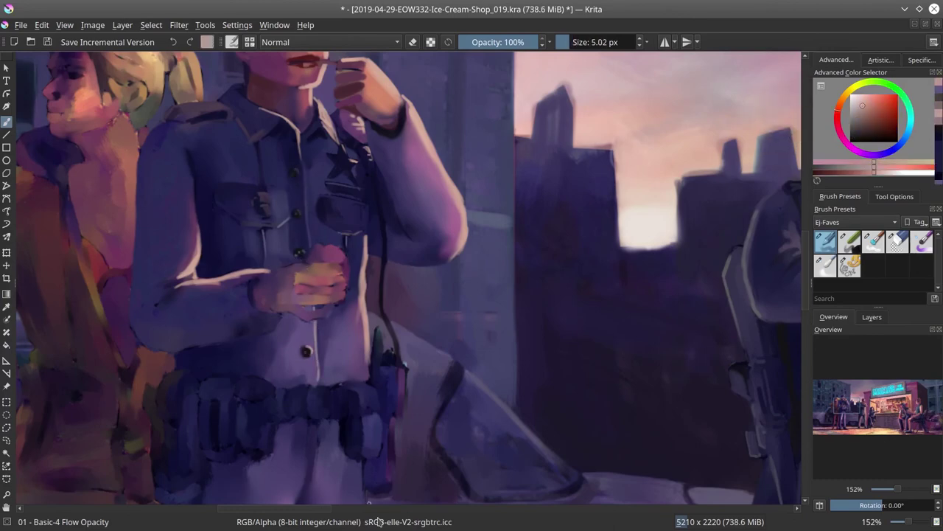
pyautogui.scroll(-10, 389, 448)
pyautogui.hotkey('ctrl', 's')
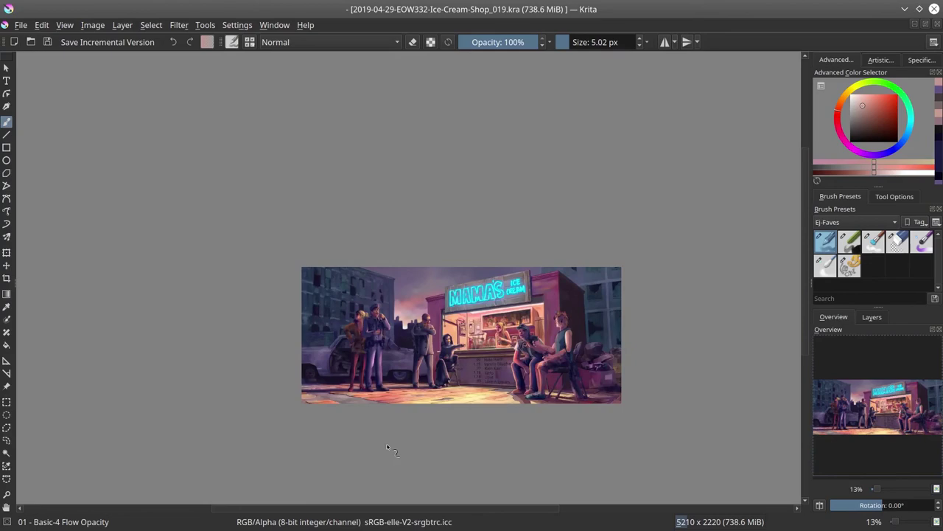
# Outline the policeman's hand and snack with dark blue and purple strokes
pyautogui.scroll(10, 388, 448)
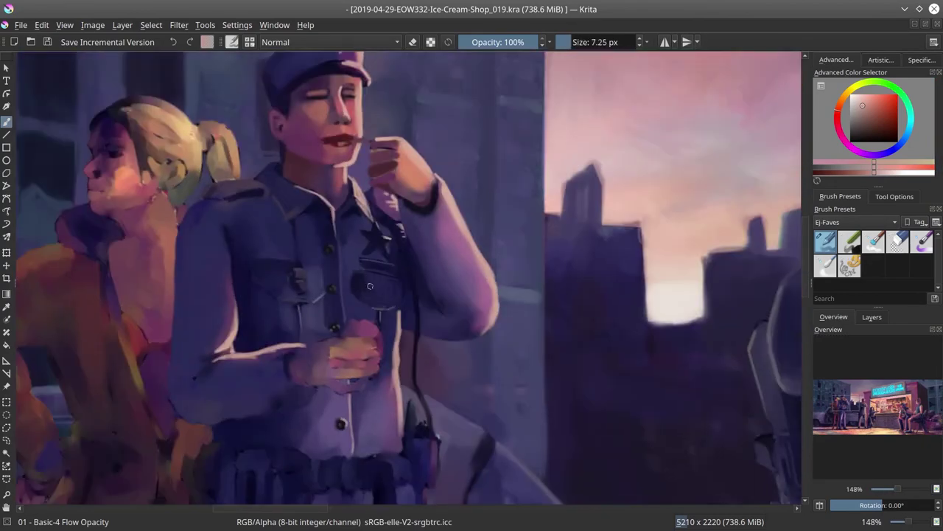
pyautogui.keyDown('ctrl'); pyautogui.click(402, 254); pyautogui.keyUp('ctrl')
pyautogui.press('[')
pyautogui.keyDown('ctrl'); pyautogui.click(301, 305); pyautogui.keyUp('ctrl')
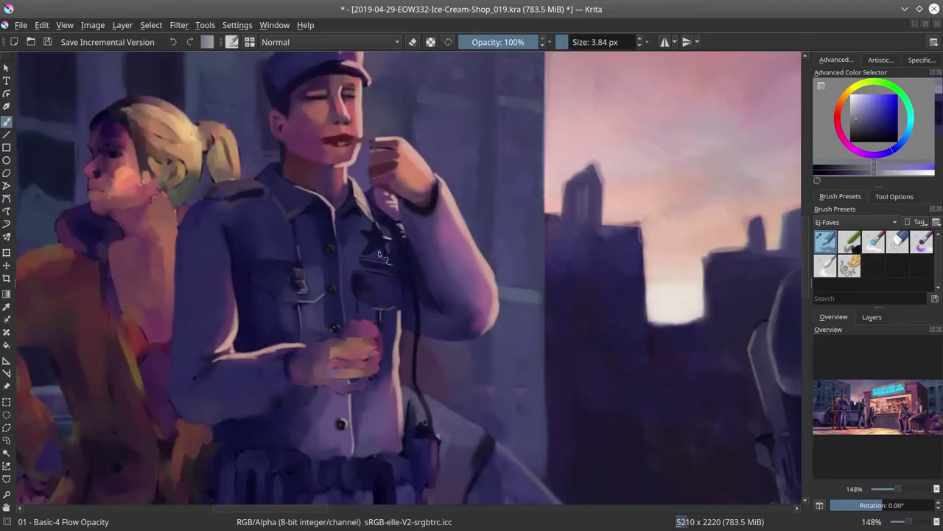
pyautogui.moveTo(291, 359); pyautogui.dragTo(302, 397)
pyautogui.press(']')
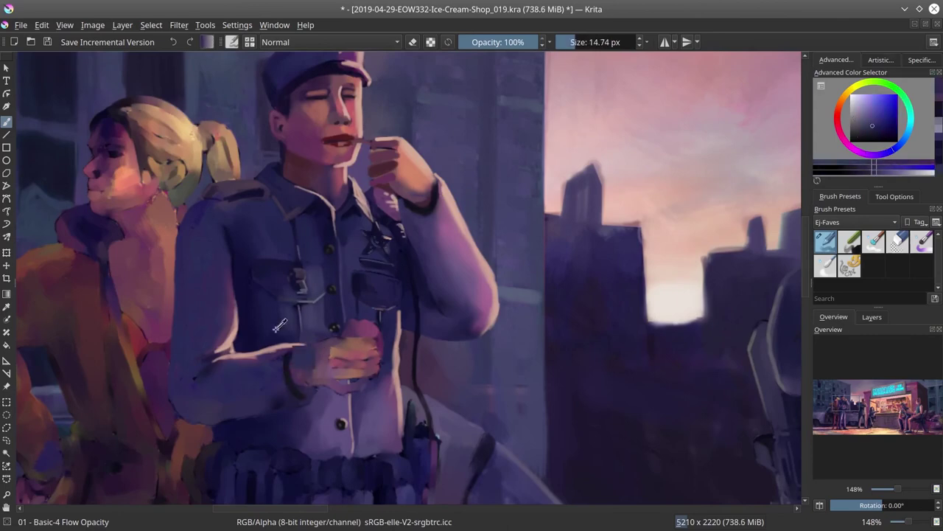
pyautogui.keyDown('ctrl'); pyautogui.click(182, 388); pyautogui.keyUp('ctrl')
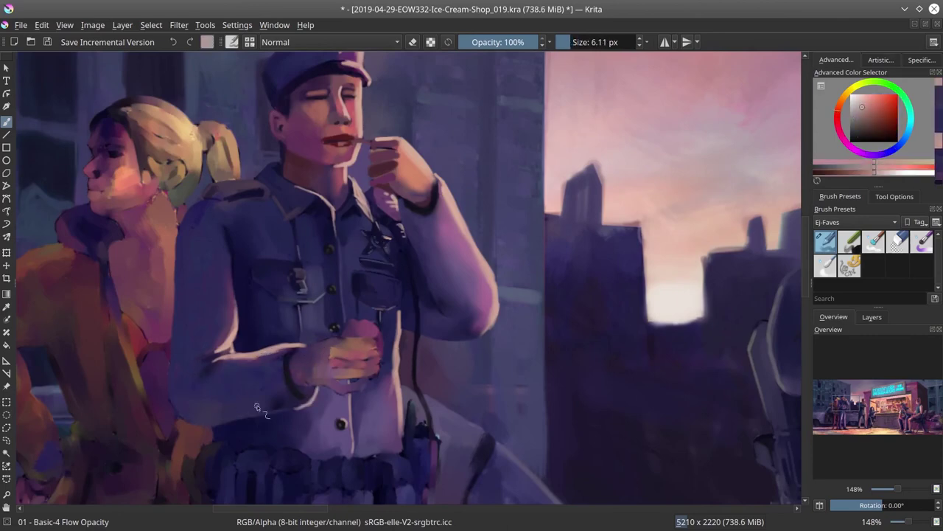
pyautogui.keyDown('ctrl'); pyautogui.click(341, 336); pyautogui.keyUp('ctrl')
pyautogui.press(']')
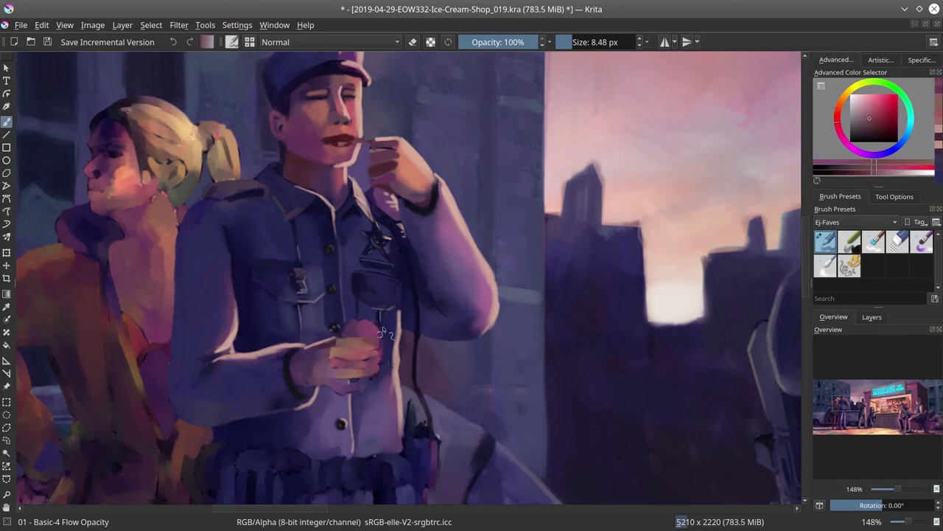
pyautogui.keyDown('ctrl'); pyautogui.click(354, 390); pyautogui.keyUp('ctrl')
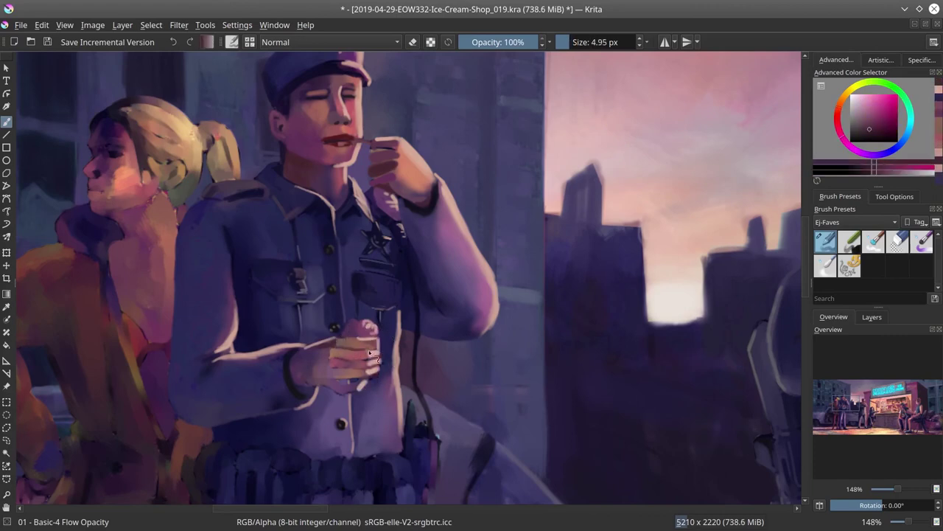
pyautogui.press(']')
pyautogui.press(']')
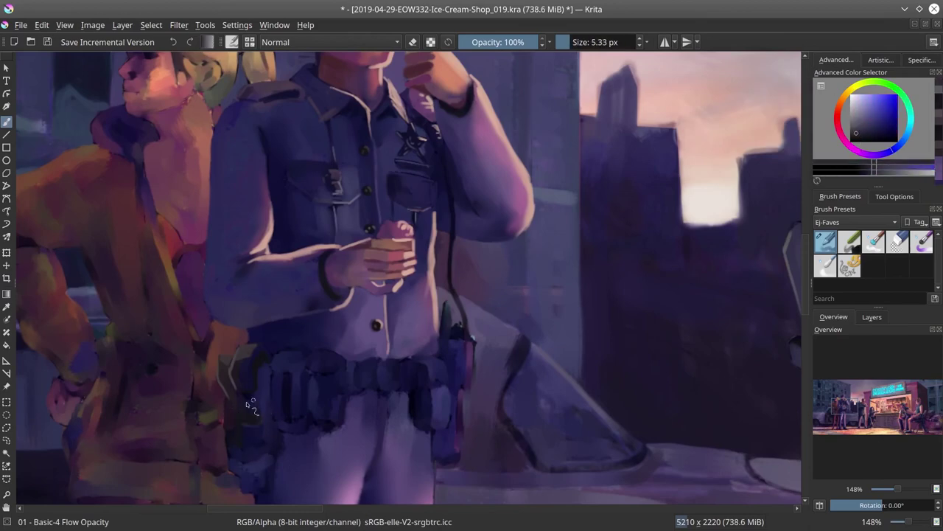
# Paint faint light strokes below and beside the policeman's belt
pyautogui.moveTo(251, 391); pyautogui.dragTo(254, 352)
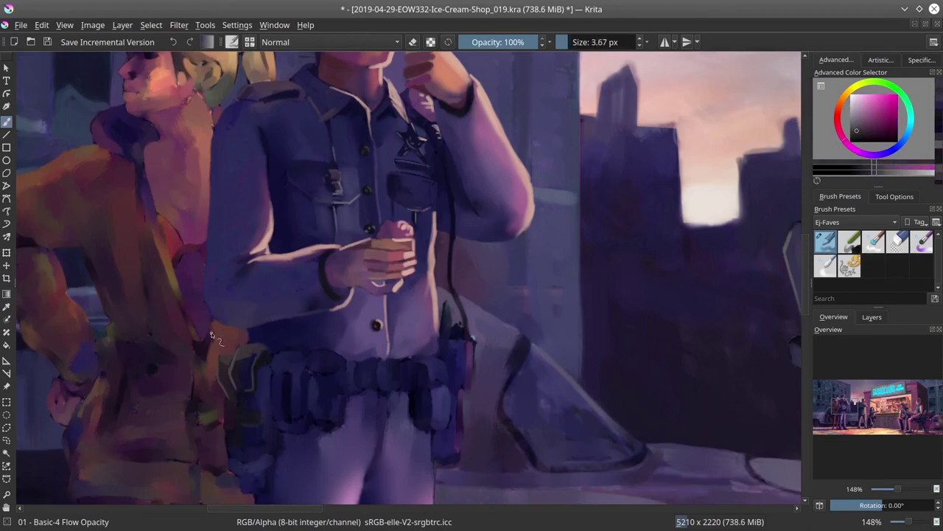
pyautogui.press('-')
pyautogui.press('/')
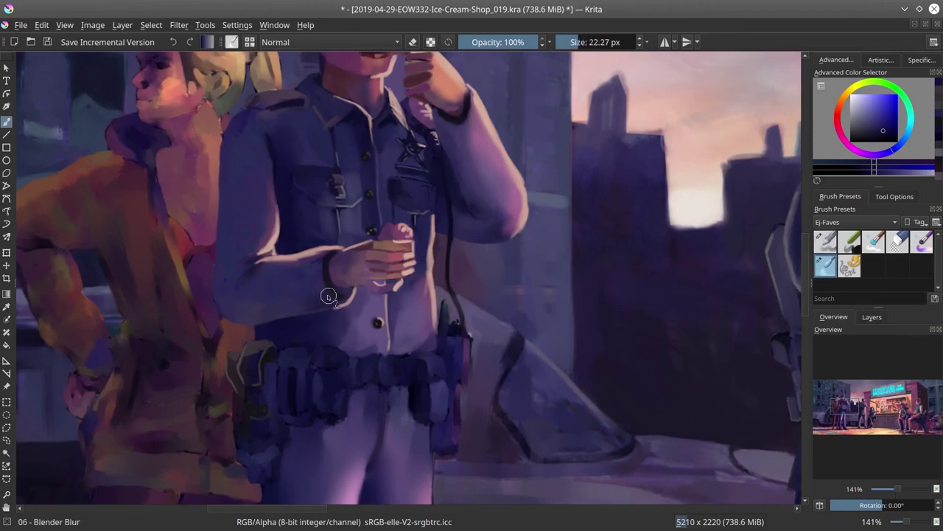
pyautogui.press('/')
pyautogui.scroll(-1, 273, 350)
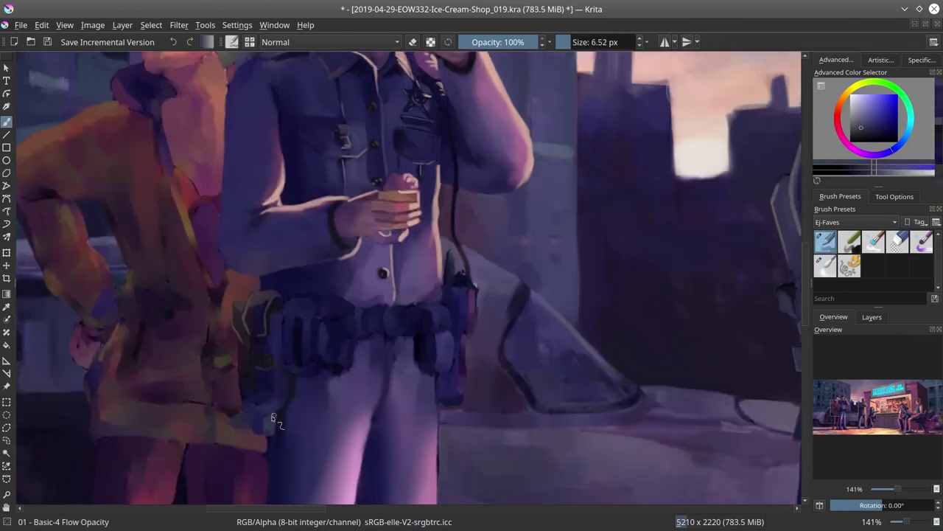
pyautogui.moveTo(273, 420)
pyautogui.mouseDown()
pyautogui.moveTo(246, 401)
pyautogui.moveTo(280, 379)
pyautogui.mouseUp()
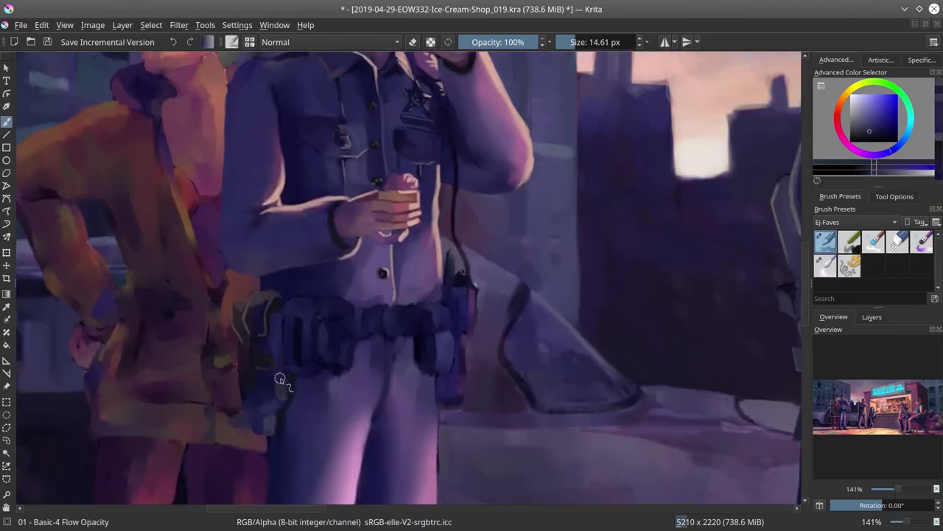
# Touch up the belt with lighter and darker sampled tones, saving mid-way
pyautogui.press('[')
pyautogui.press('[')
pyautogui.press('[')
pyautogui.keyDown('ctrl'); pyautogui.click(316, 308); pyautogui.keyUp('ctrl')
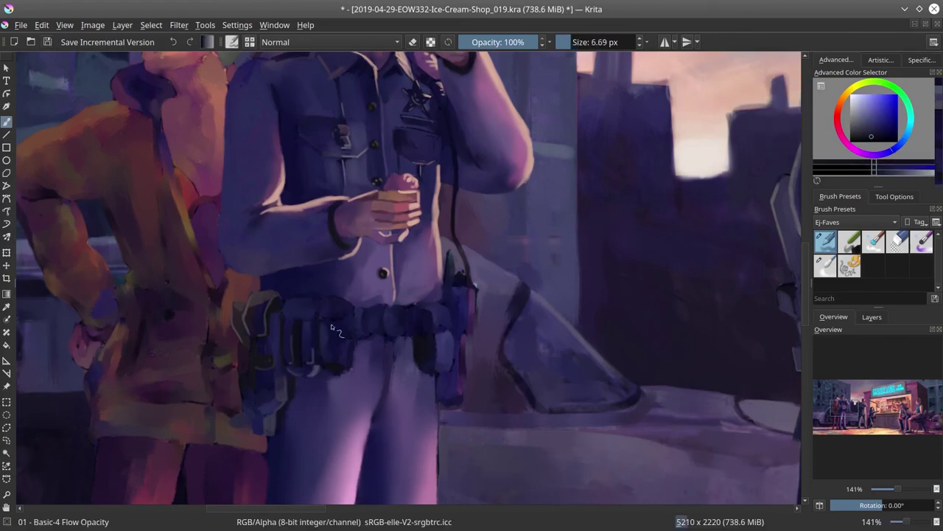
pyautogui.keyDown('ctrl'); pyautogui.click(352, 316); pyautogui.keyUp('ctrl')
pyautogui.moveTo(387, 379); pyautogui.dragTo(359, 349)
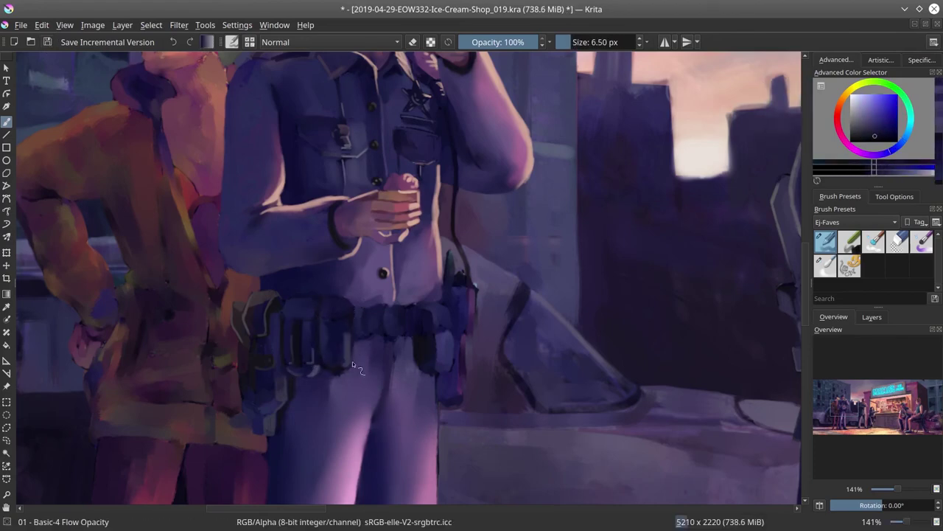
pyautogui.keyDown('ctrl'); pyautogui.click(353, 366); pyautogui.keyUp('ctrl')
pyautogui.press('/')
pyautogui.press('/')
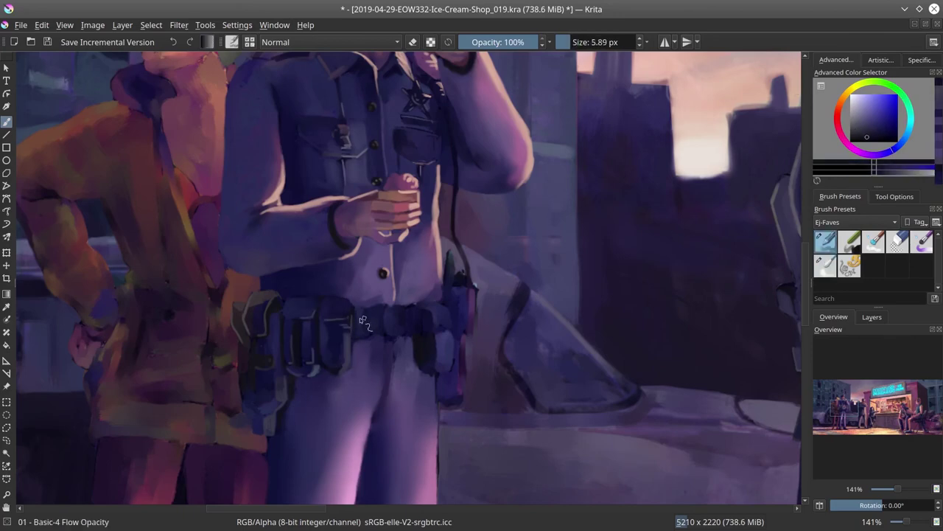
pyautogui.keyDown('ctrl'); pyautogui.click(365, 322); pyautogui.keyUp('ctrl')
pyautogui.press(']')
pyautogui.press(']')
pyautogui.press(']')
pyautogui.keyDown('ctrl'); pyautogui.click(409, 341); pyautogui.keyUp('ctrl')
pyautogui.press('[')
pyautogui.press('[')
pyautogui.press('[')
pyautogui.press('[')
pyautogui.press('[')
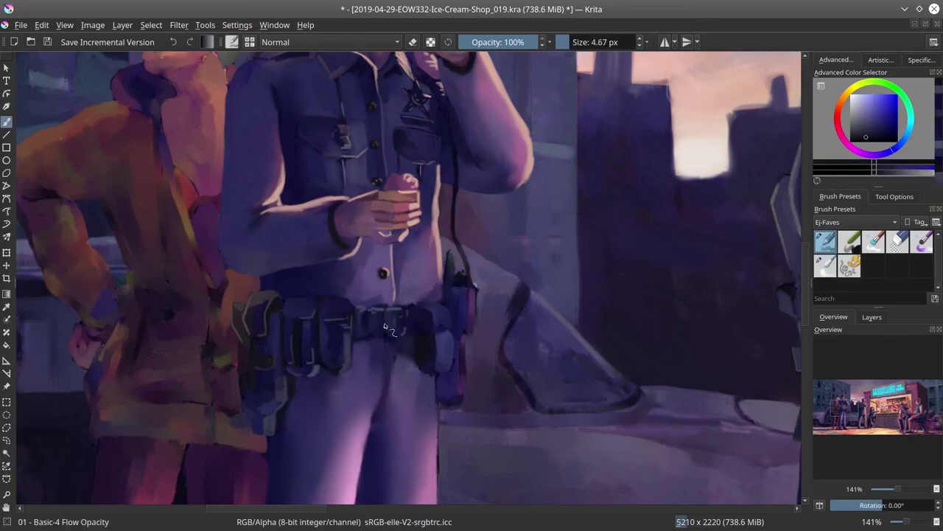
pyautogui.press(']')
pyautogui.press(']')
pyautogui.press(']')
pyautogui.click(47, 42)
# Paint light orange vertical highlights on the belt pouches and holster
pyautogui.keyDown('ctrl'); pyautogui.click(361, 210); pyautogui.keyUp('ctrl')
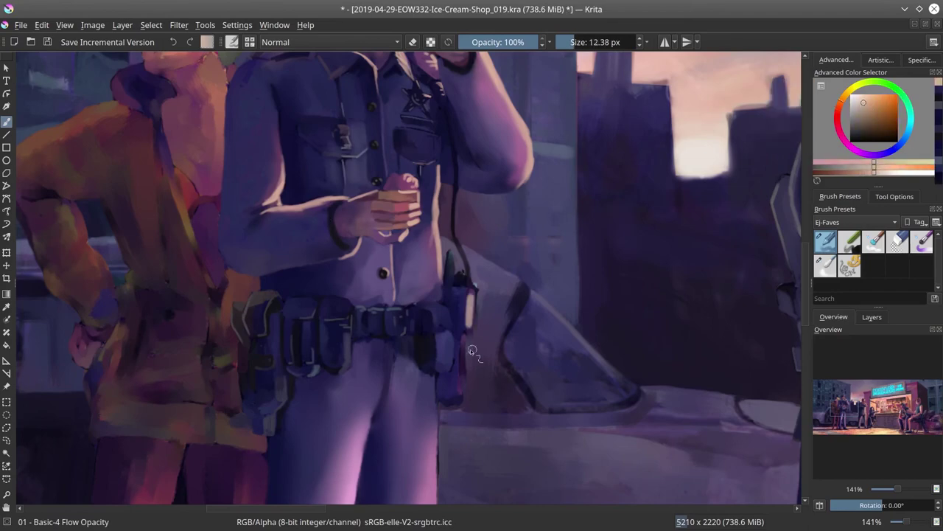
pyautogui.moveTo(463, 291); pyautogui.dragTo(463, 389)
pyautogui.moveTo(442, 313); pyautogui.dragTo(443, 368)
pyautogui.moveTo(346, 309); pyautogui.dragTo(345, 372)
pyautogui.press('/')
pyautogui.press('/')
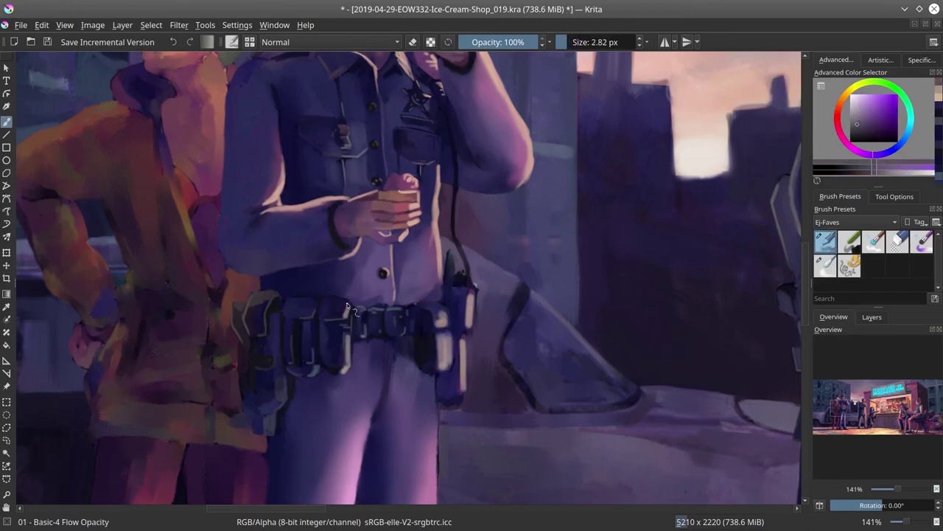
pyautogui.press(']')
pyautogui.press(']')
pyautogui.press('[')
pyautogui.keyDown('ctrl'); pyautogui.click(437, 267); pyautogui.keyUp('ctrl')
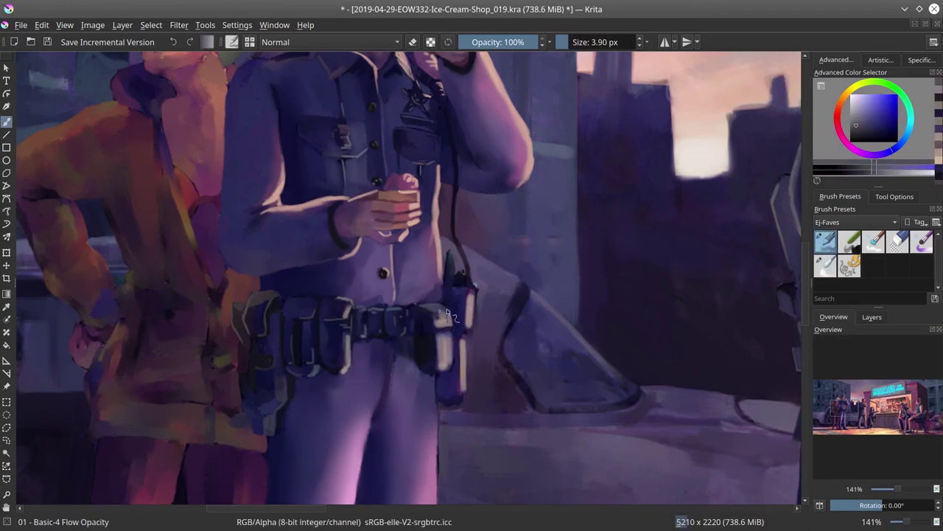
pyautogui.press(']')
pyautogui.press(']')
pyautogui.press(']')
pyautogui.keyDown('ctrl'); pyautogui.click(418, 336); pyautogui.keyUp('ctrl')
pyautogui.press('[')
pyautogui.press('[')
# Add short peach highlight strokes on the belt and save the painting
pyautogui.hotkey('ctrl', 's')
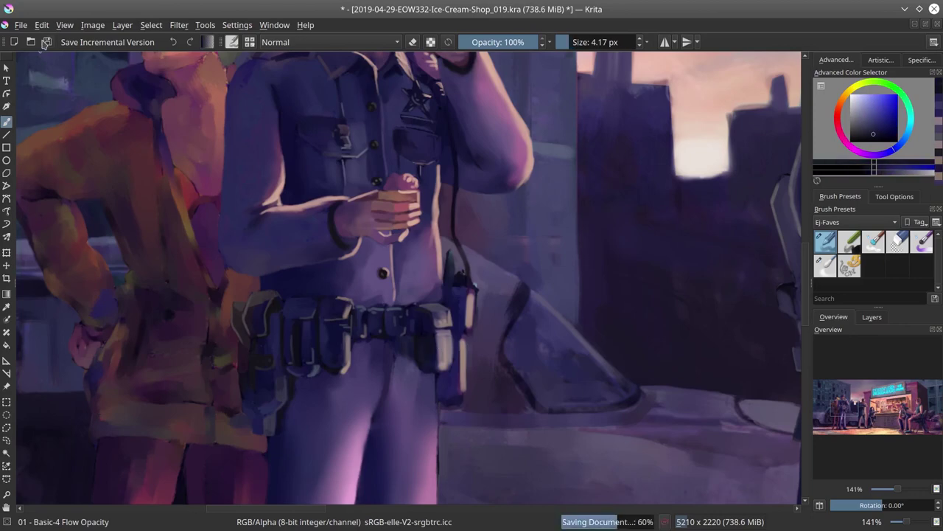
pyautogui.keyDown('ctrl'); pyautogui.click(470, 321); pyautogui.keyUp('ctrl')
pyautogui.keyDown('ctrl'); pyautogui.click(475, 335); pyautogui.keyUp('ctrl')
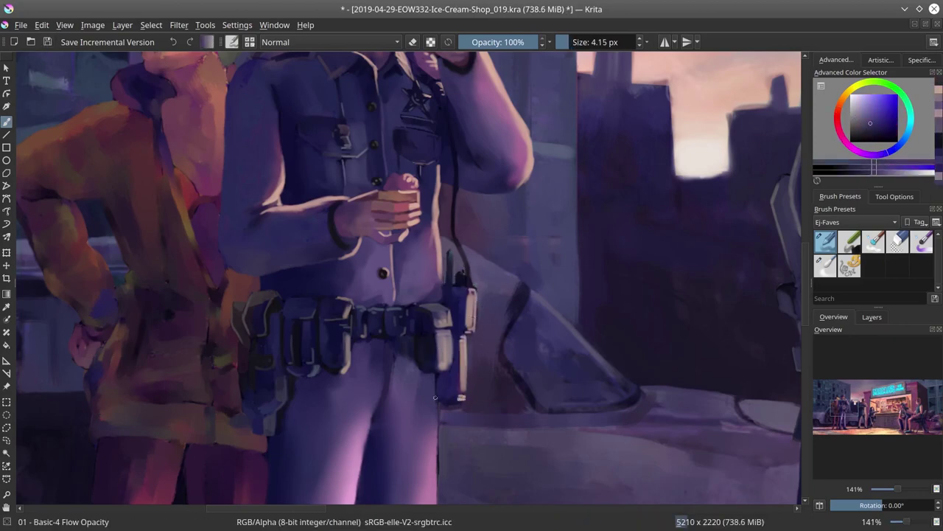
pyautogui.press('[')
pyautogui.press('[')
pyautogui.press(']')
pyautogui.moveTo(450, 251)
pyautogui.mouseDown()
pyautogui.moveTo(472, 292)
pyautogui.moveTo(448, 369)
pyautogui.mouseUp()
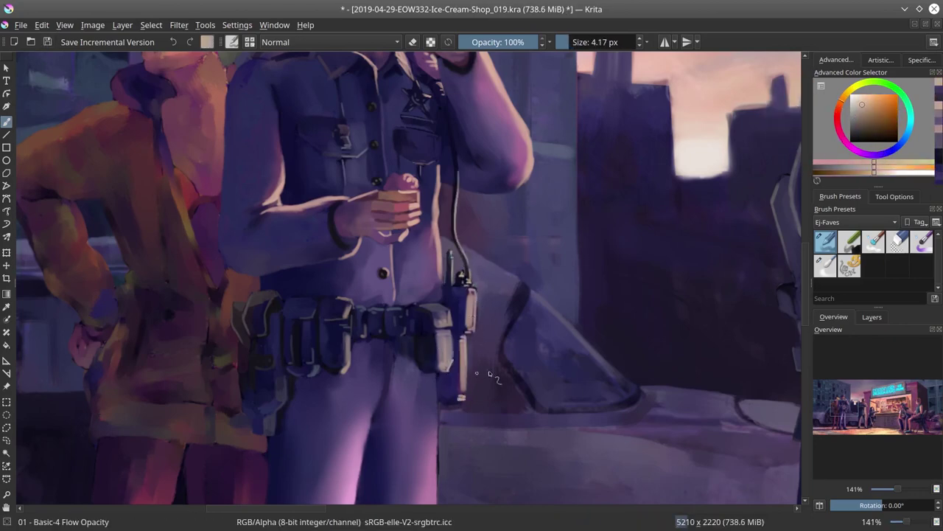
pyautogui.scroll(-2, 506, 268)
pyautogui.press(']')
pyautogui.press(']')
pyautogui.press(']')
pyautogui.hotkey('ctrl', 's')
# Paint a peach rim light down the trouser leg and soften it with Blender Blur
pyautogui.keyDown('ctrl'); pyautogui.click(405, 167); pyautogui.keyUp('ctrl')
pyautogui.moveTo(405, 167); pyautogui.dragTo(397, 221)
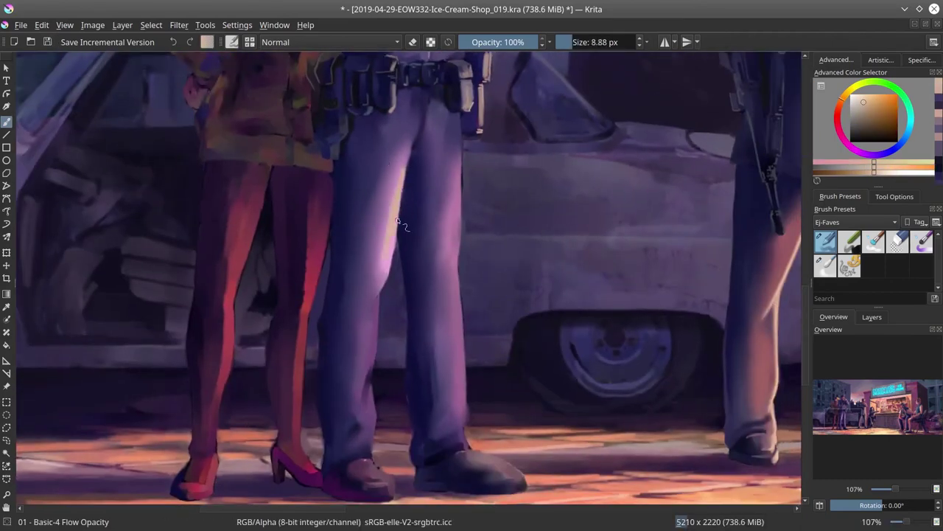
pyautogui.moveTo(376, 318); pyautogui.dragTo(368, 420)
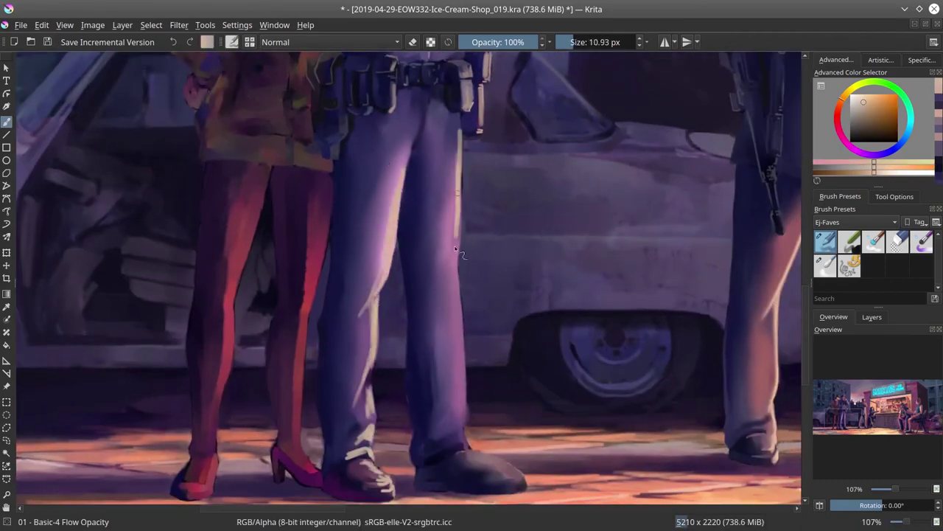
pyautogui.moveTo(455, 251)
pyautogui.mouseDown()
pyautogui.moveTo(460, 391)
pyautogui.moveTo(472, 433)
pyautogui.mouseUp()
pyautogui.press('[')
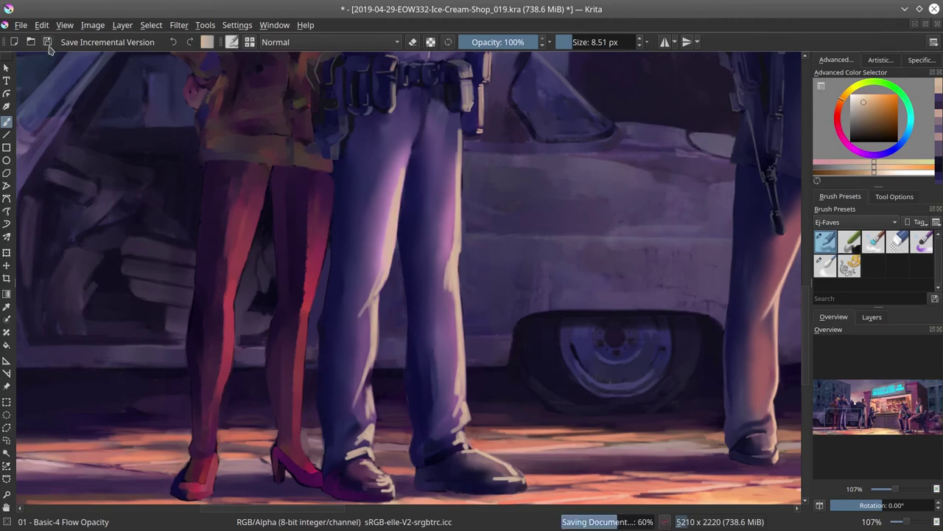
pyautogui.click(825, 264)
pyautogui.press(']')
pyautogui.moveTo(446, 269); pyautogui.dragTo(459, 398)
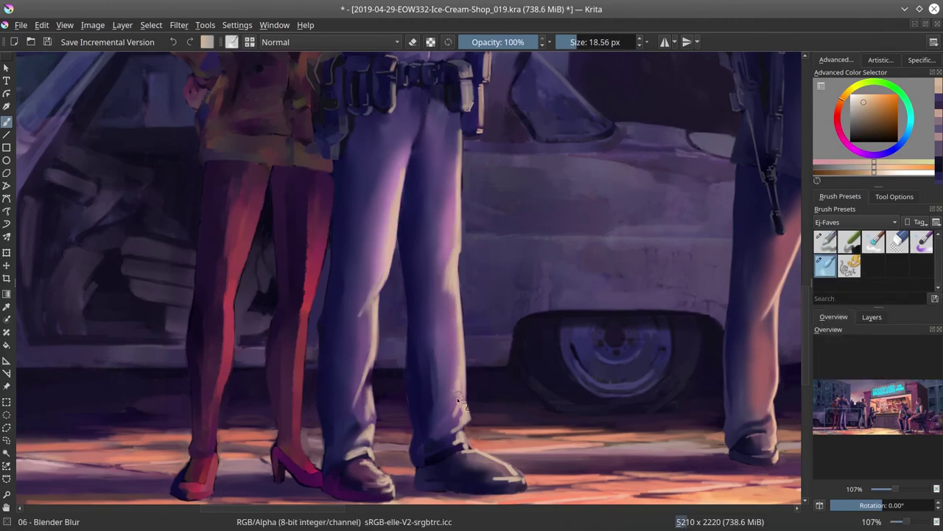
pyautogui.press('/')
# Rework the trousers with sampled bluish-purple tones at adjusted brush sizes
pyautogui.keyDown('ctrl'); pyautogui.click(409, 117); pyautogui.keyUp('ctrl')
pyautogui.press('[')
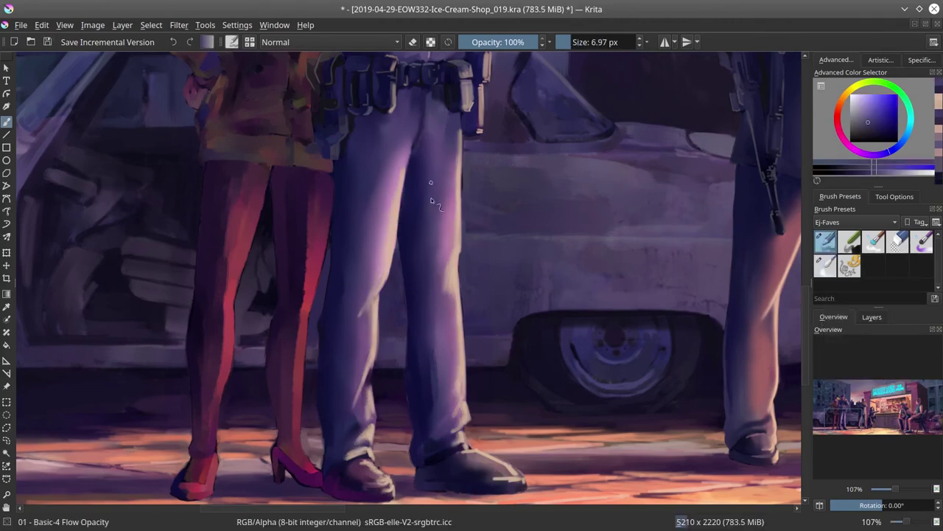
pyautogui.press(']')
pyautogui.keyDown('ctrl'); pyautogui.click(439, 410); pyautogui.keyUp('ctrl')
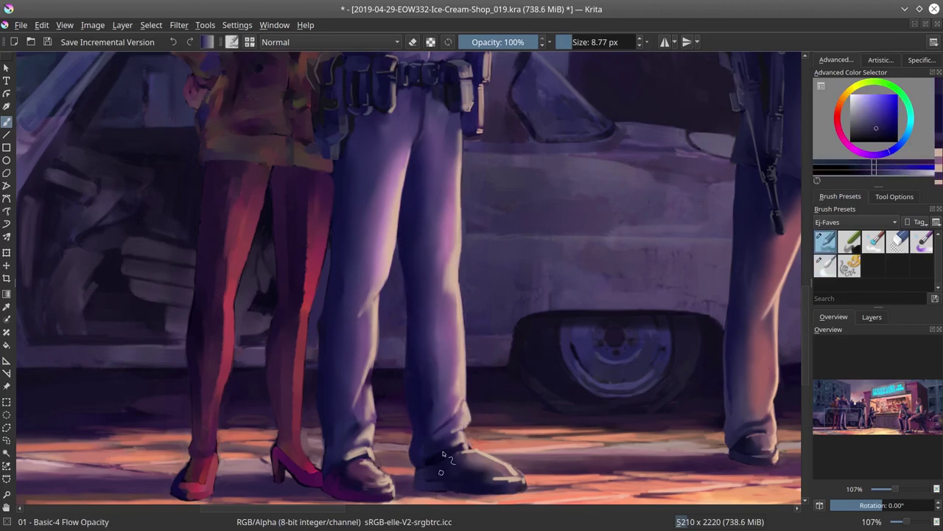
pyautogui.keyDown('ctrl'); pyautogui.click(472, 395); pyautogui.keyUp('ctrl')
pyautogui.press('[')
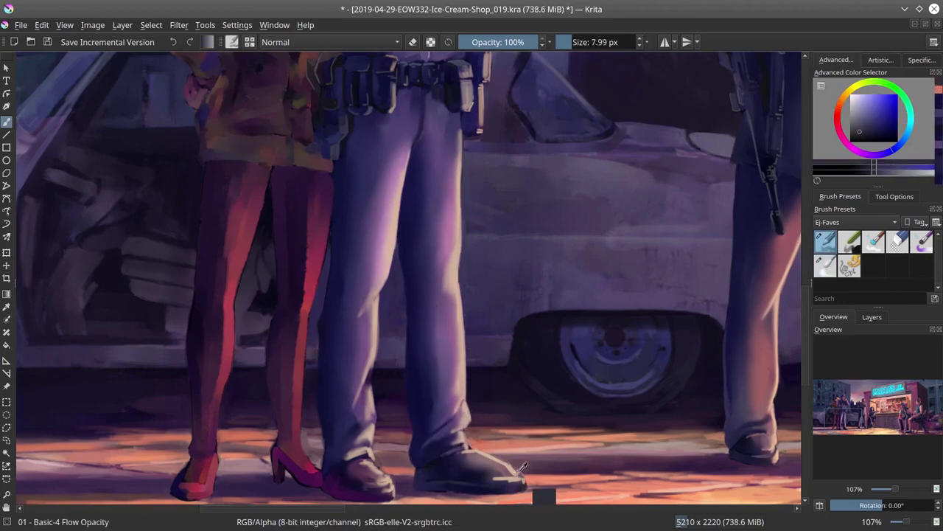
pyautogui.press('[')
pyautogui.press('[')
pyautogui.press(']')
pyautogui.press(']')
pyautogui.press(']')
# Refine the shoes with dark blues and salmon floor light, then save
pyautogui.keyDown('ctrl'); pyautogui.click(499, 457); pyautogui.keyUp('ctrl')
pyautogui.press('[')
pyautogui.press('[')
pyautogui.keyDown('ctrl'); pyautogui.click(374, 477); pyautogui.keyUp('ctrl')
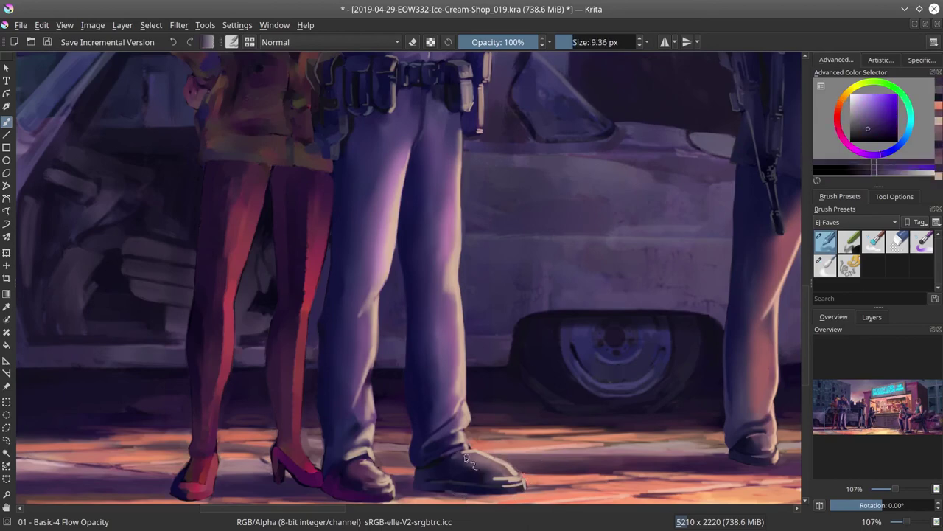
pyautogui.scroll(-1, 374, 477)
pyautogui.keyDown('ctrl'); pyautogui.click(388, 415); pyautogui.keyUp('ctrl')
pyautogui.press('[')
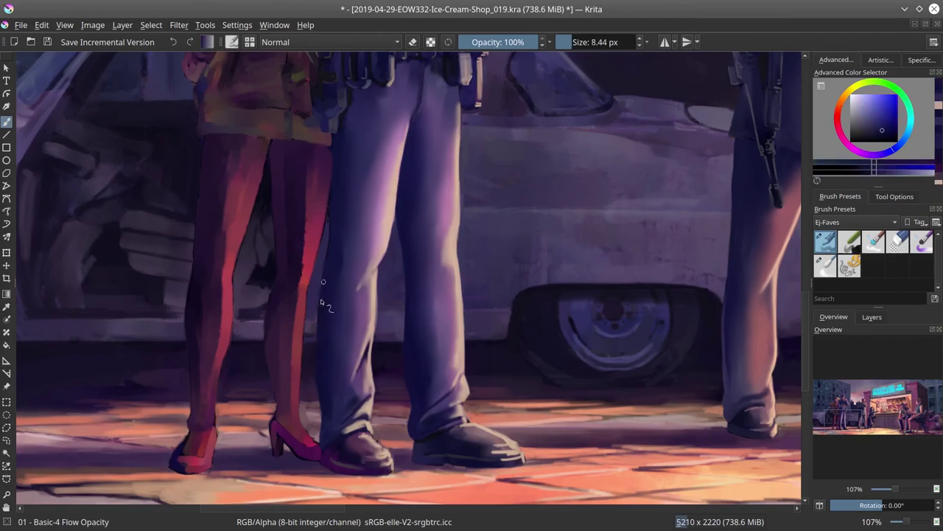
pyautogui.keyDown('ctrl'); pyautogui.click(336, 139); pyautogui.keyUp('ctrl')
pyautogui.keyDown('ctrl'); pyautogui.click(399, 443); pyautogui.keyUp('ctrl')
pyautogui.press('[')
pyautogui.press('[')
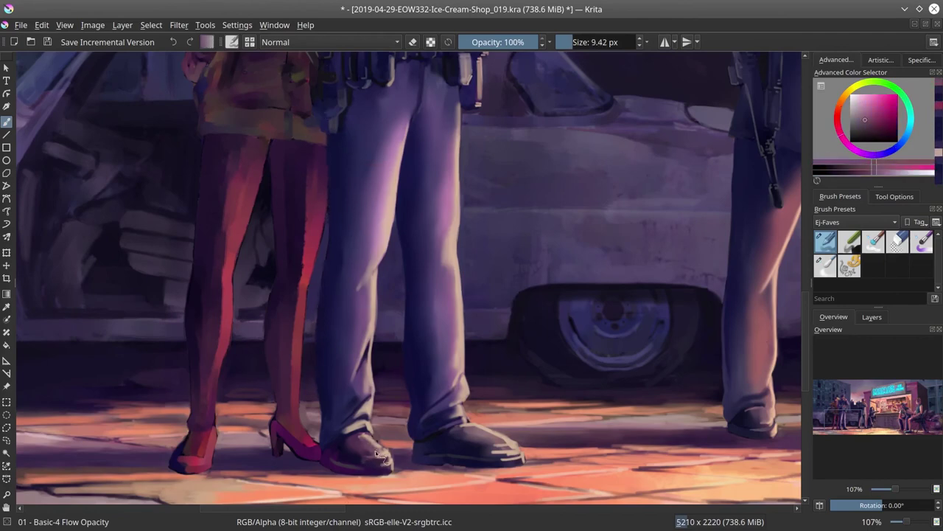
pyautogui.keyDown('ctrl'); pyautogui.click(379, 257); pyautogui.keyUp('ctrl')
pyautogui.press(']')
pyautogui.press(']')
pyautogui.press(']')
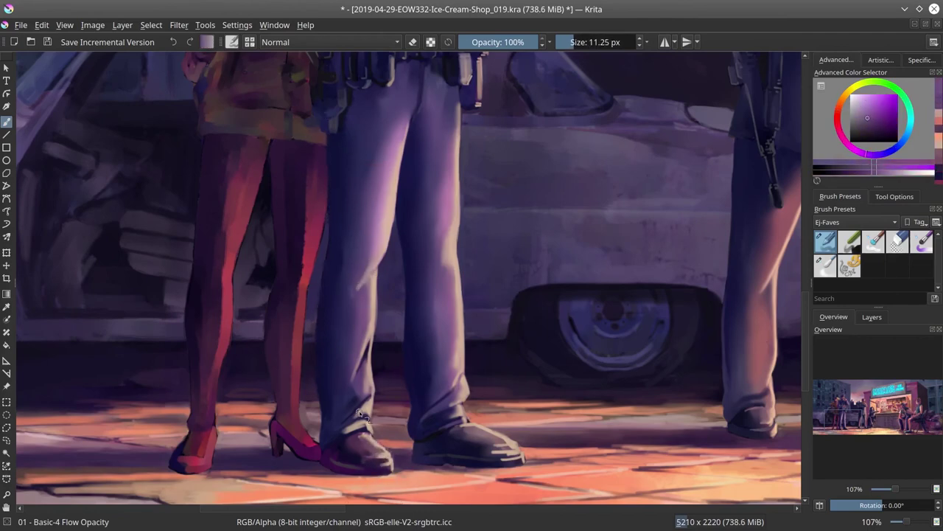
pyautogui.click(47, 42)
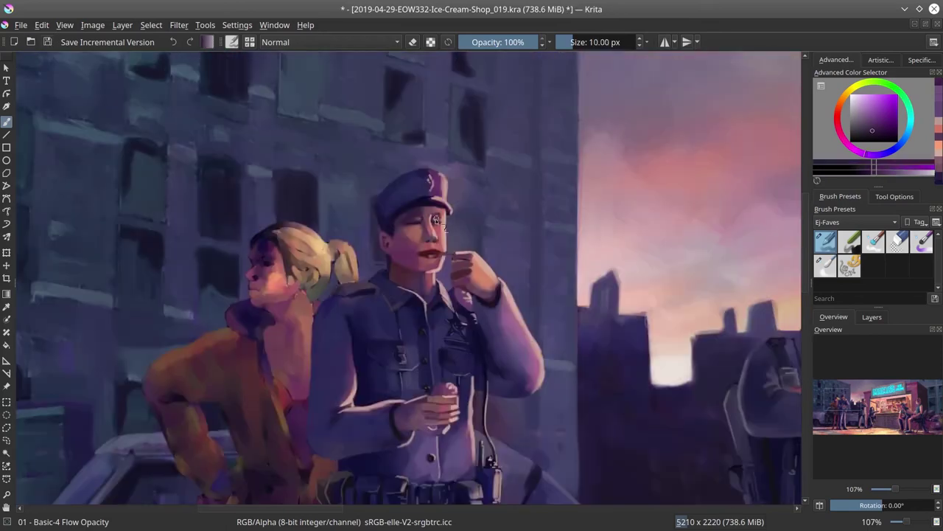
# Save the painting, fit the whole street scene in view, and show the layer list
pyautogui.keyDown('ctrl'); pyautogui.click(417, 210); pyautogui.keyUp('ctrl')
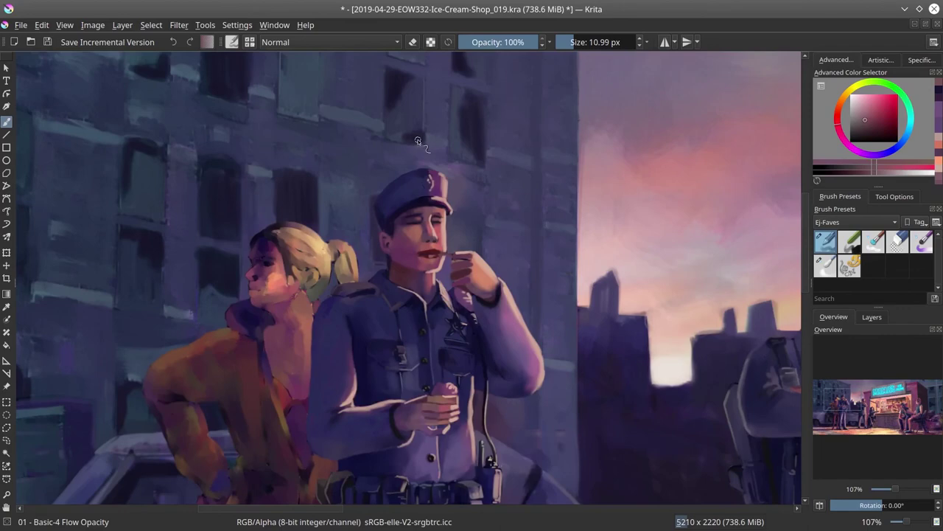
pyautogui.hotkey('ctrl', 's')
pyautogui.press('2')
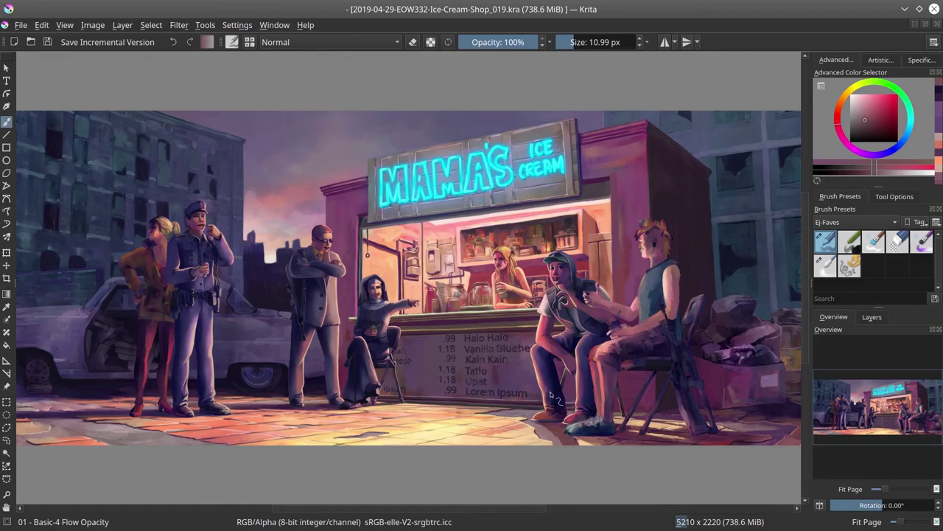
pyautogui.click(872, 317)
# Hide the base paint, lasso and delete the policeman's lines on the sketch copy, then reshow the base
pyautogui.click(819, 422)
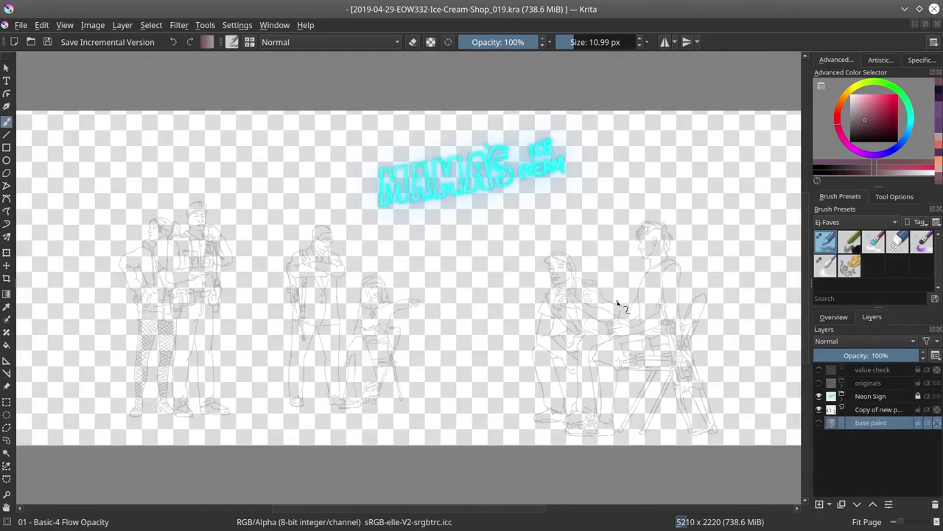
pyautogui.press('pageup')
pyautogui.scroll(5, 479, 330)
pyautogui.moveTo(334, 96); pyautogui.dragTo(291, 207)
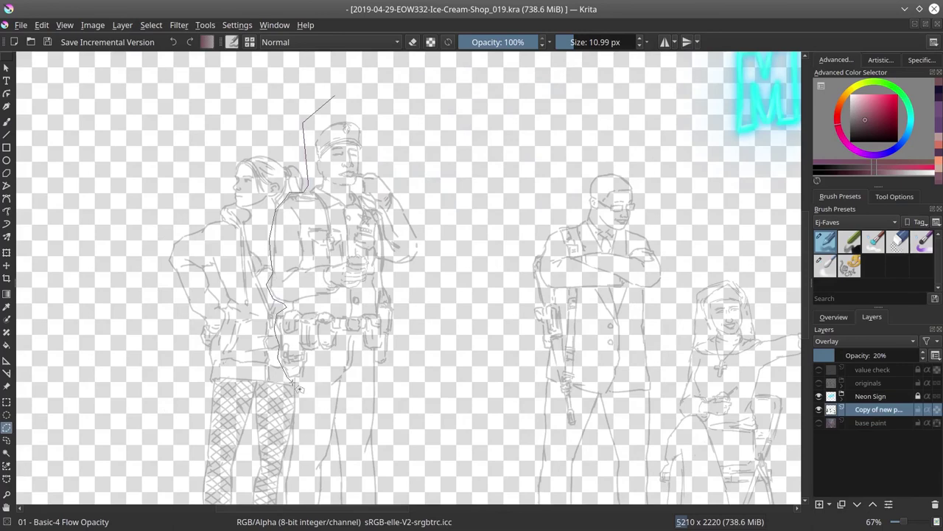
pyautogui.moveTo(297, 388)
pyautogui.mouseDown()
pyautogui.moveTo(374, 251)
pyautogui.moveTo(361, 398)
pyautogui.moveTo(442, 184)
pyautogui.mouseUp()
pyautogui.moveTo(549, 247)
pyautogui.mouseDown()
pyautogui.moveTo(486, 413)
pyautogui.moveTo(503, 418)
pyautogui.moveTo(557, 206)
pyautogui.moveTo(632, 294)
pyautogui.moveTo(521, 381)
pyautogui.mouseUp()
pyautogui.scroll(-2, 487, 413)
pyautogui.scroll(4, 503, 418)
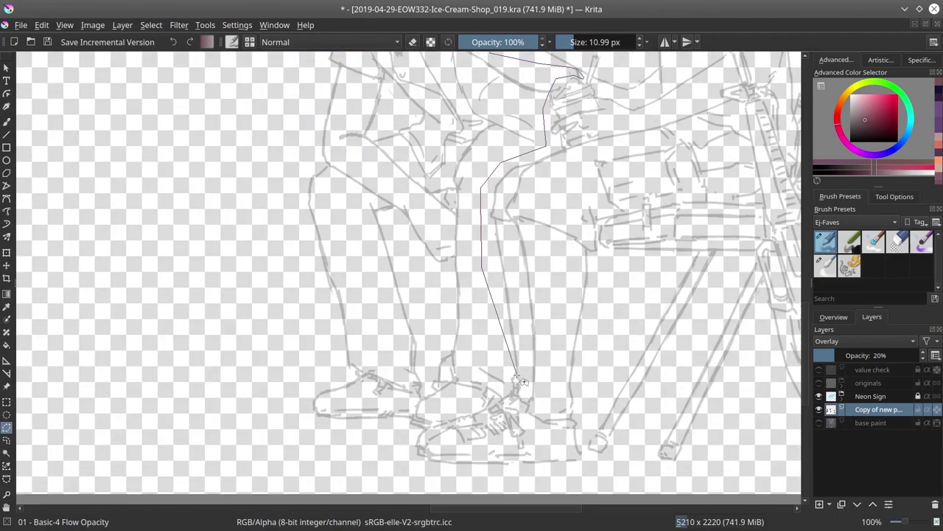
pyautogui.moveTo(364, 443); pyautogui.dragTo(383, 439)
pyautogui.scroll(-3, 384, 439)
pyautogui.press('Delete')
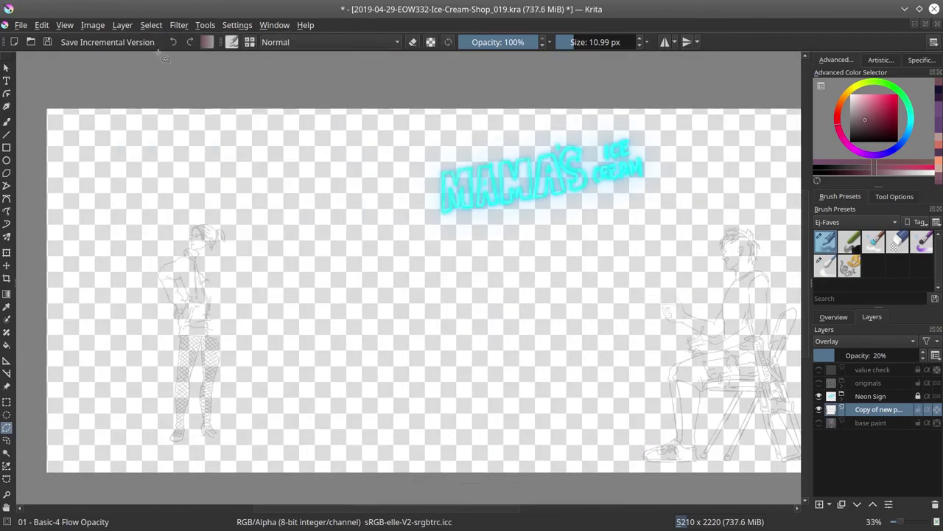
pyautogui.click(885, 426)
# Return to the brush, reset its blending mode to Normal, and sample a tan at about 4 px
pyautogui.press('b')
pyautogui.scroll(6, 384, 364)
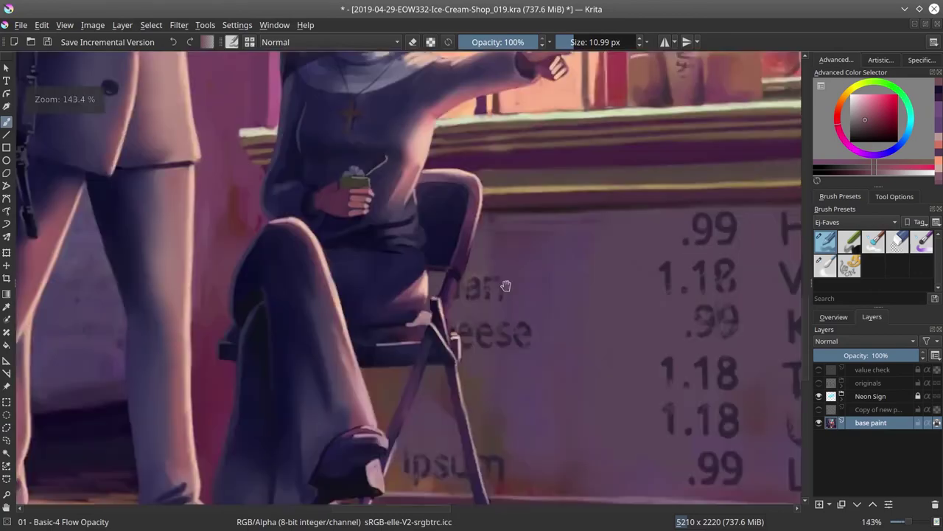
pyautogui.keyDown('ctrl'); pyautogui.click(270, 212); pyautogui.keyUp('ctrl')
pyautogui.press('/')
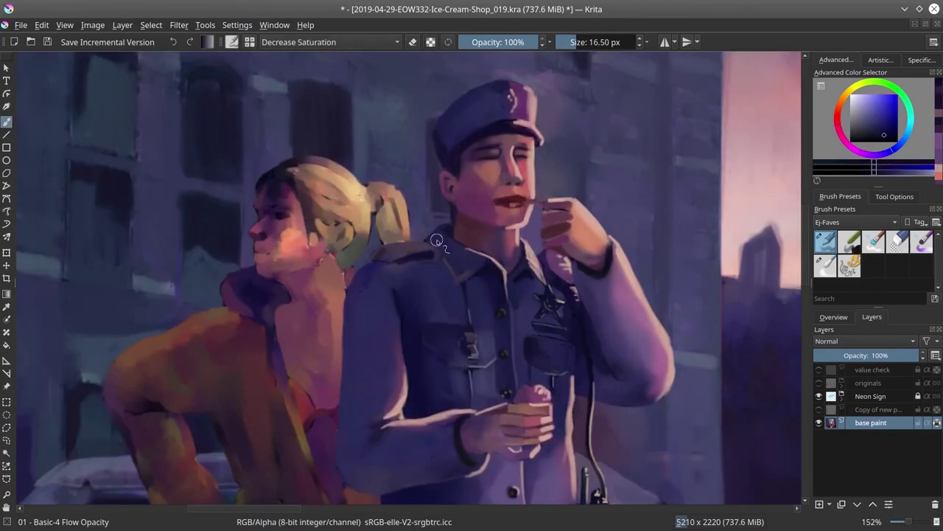
pyautogui.click(331, 42)
pyautogui.click(295, 103)
pyautogui.keyDown('ctrl'); pyautogui.click(377, 226); pyautogui.keyUp('ctrl')
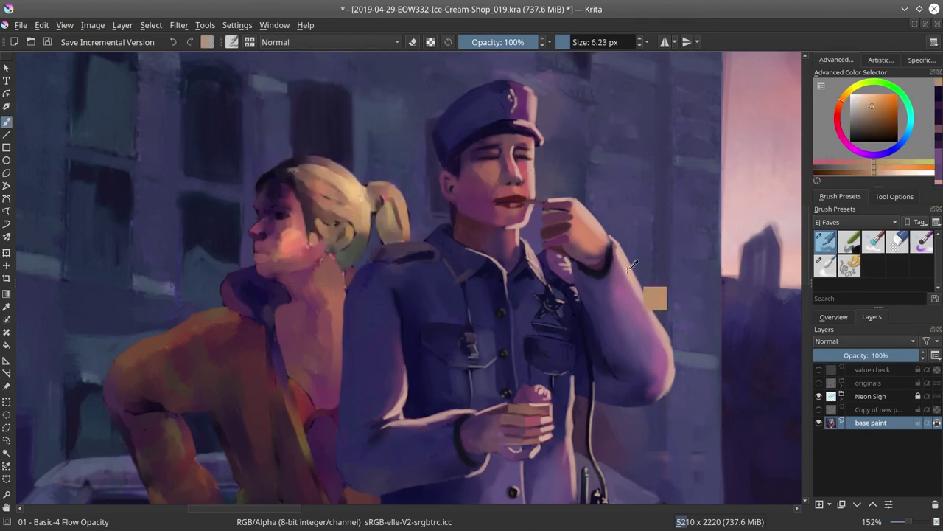
pyautogui.press('[')
pyautogui.moveTo(377, 226); pyautogui.dragTo(386, 199)
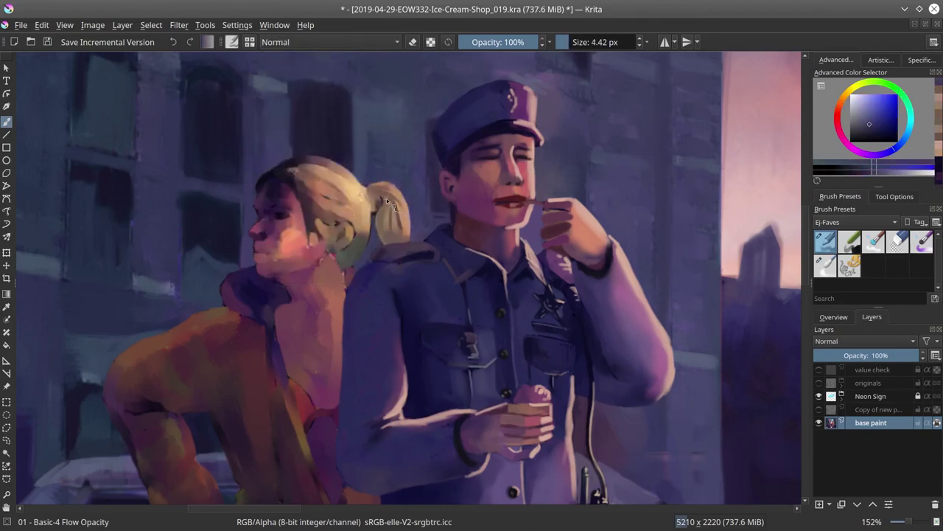
# Sample tan from the blonde hair and paint it over her ponytail and behind her head
pyautogui.keyDown('ctrl'); pyautogui.click(381, 186); pyautogui.keyUp('ctrl')
pyautogui.press(']')
pyautogui.press(']')
pyautogui.press(']')
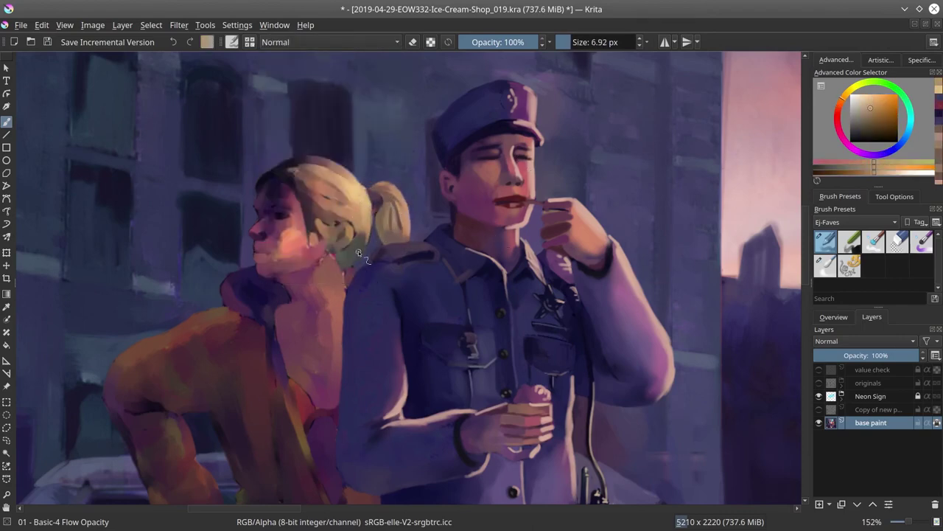
pyautogui.keyDown('ctrl'); pyautogui.click(295, 226); pyautogui.keyUp('ctrl')
pyautogui.keyDown('ctrl'); pyautogui.click(291, 334); pyautogui.keyUp('ctrl')
pyautogui.press('[')
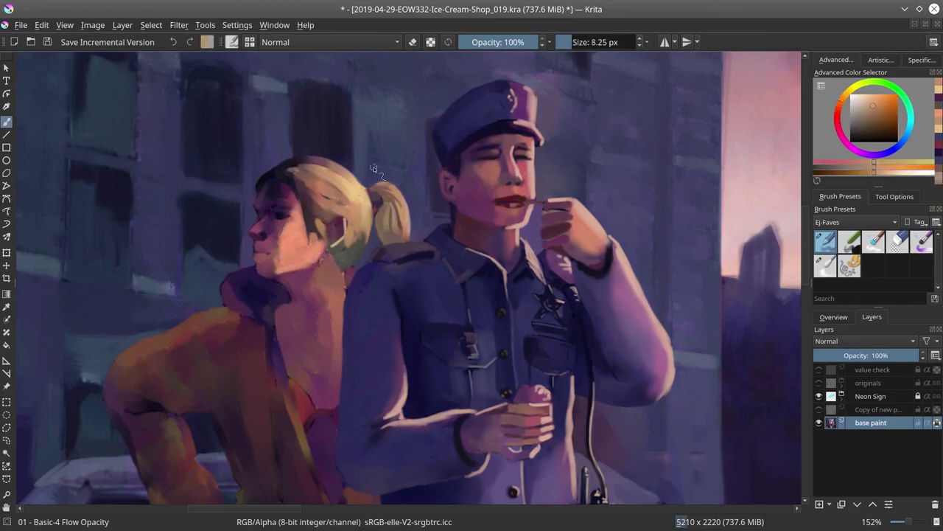
pyautogui.click(47, 44)
pyautogui.press('[')
pyautogui.keyDown('ctrl'); pyautogui.click(273, 205); pyautogui.keyUp('ctrl')
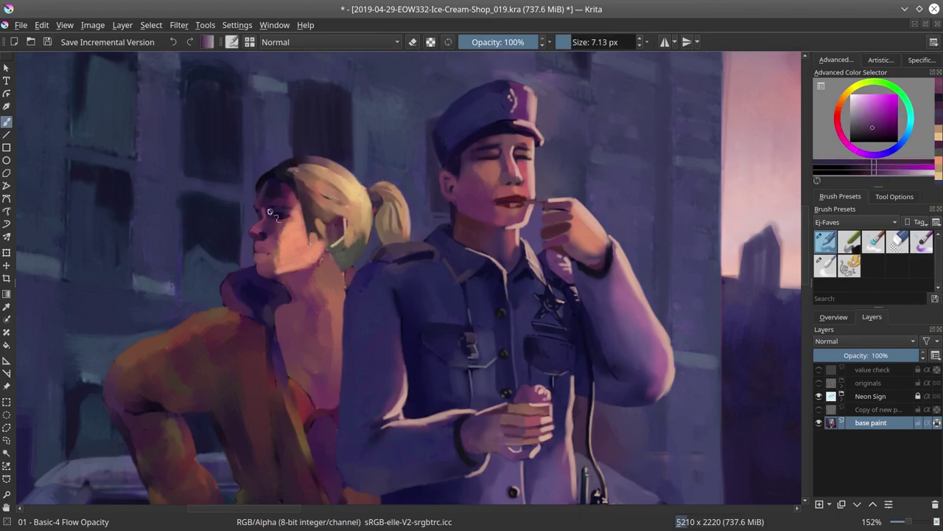
pyautogui.keyDown('ctrl'); pyautogui.click(293, 234); pyautogui.keyUp('ctrl')
pyautogui.click(47, 42)
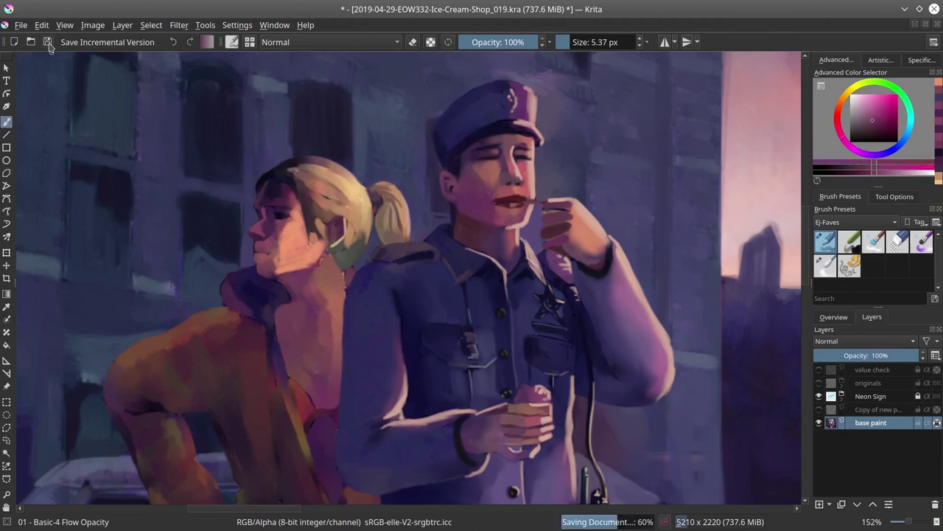
pyautogui.press(']')
pyautogui.press(']')
pyautogui.press(']')
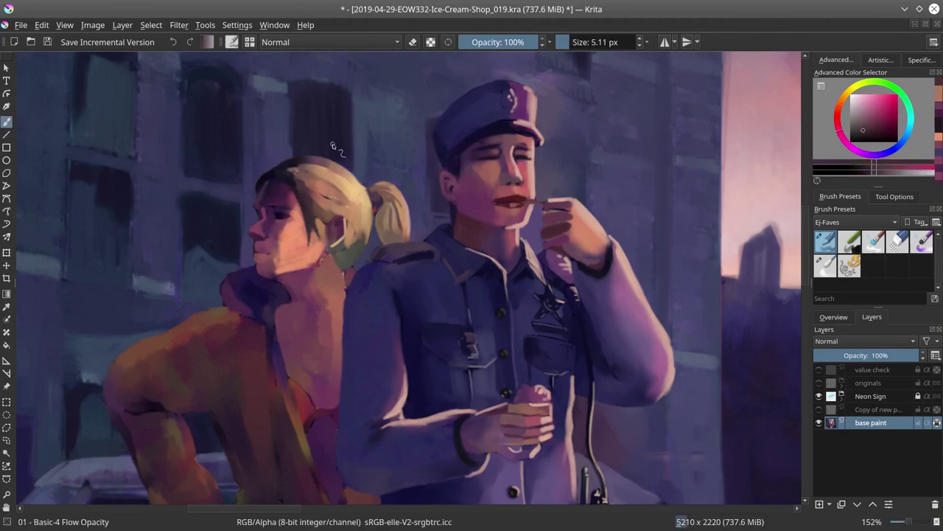
pyautogui.keyDown('ctrl'); pyautogui.click(348, 171); pyautogui.keyUp('ctrl')
pyautogui.moveTo(374, 221)
pyautogui.mouseDown()
pyautogui.moveTo(397, 192)
pyautogui.moveTo(409, 212)
pyautogui.mouseUp()
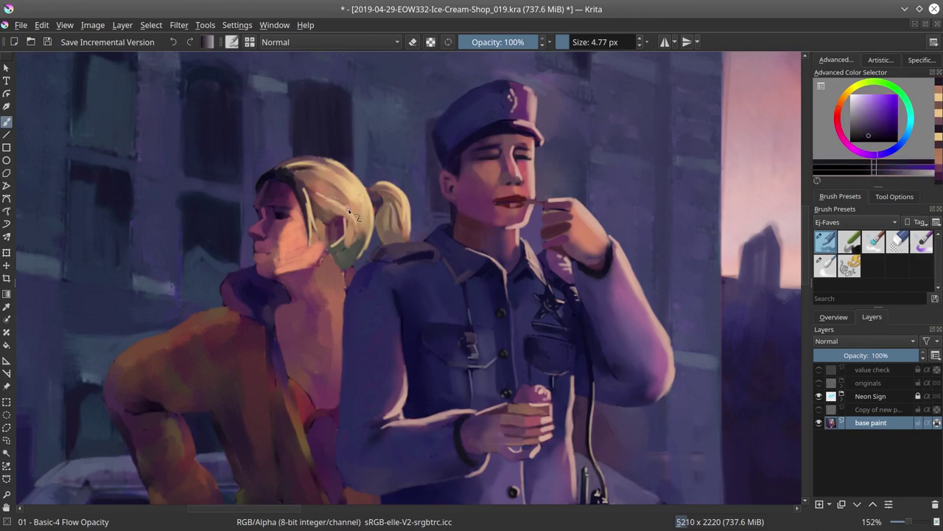
# Lighten the woman's cheek and jaw with a light pink sampled at about 10 px
pyautogui.keyDown('ctrl'); pyautogui.click(319, 221); pyautogui.keyUp('ctrl')
pyautogui.press(']')
pyautogui.press(']')
pyautogui.press(']')
pyautogui.keyDown('ctrl'); pyautogui.click(268, 280); pyautogui.keyUp('ctrl')
pyautogui.press(']')
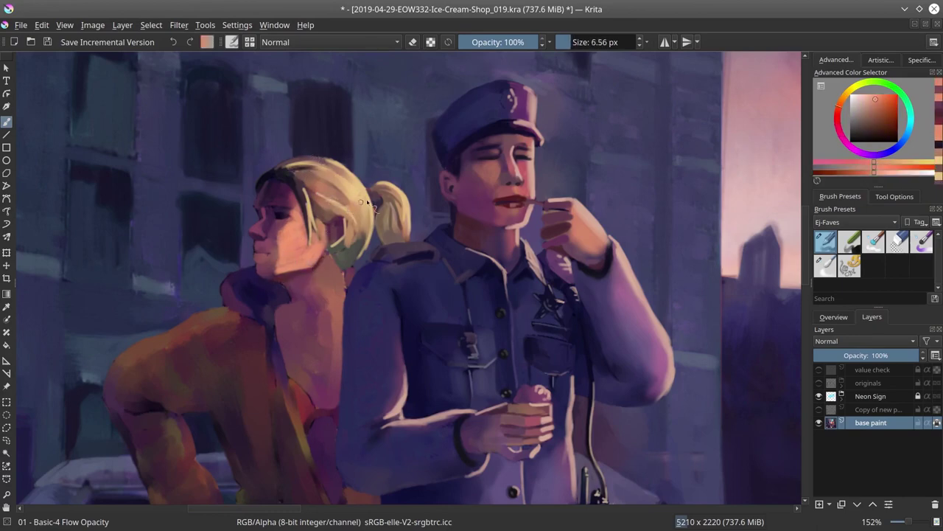
pyautogui.keyDown('ctrl'); pyautogui.click(346, 149); pyautogui.keyUp('ctrl')
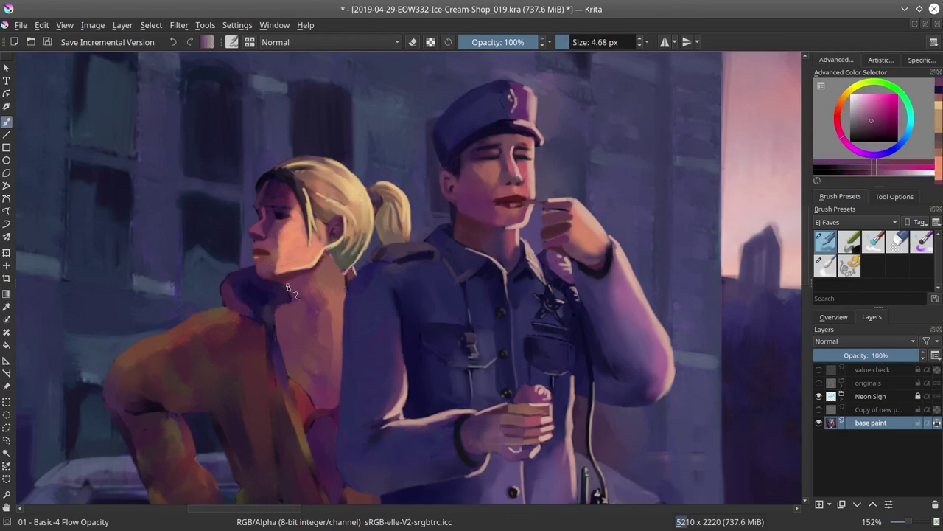
pyautogui.keyDown('ctrl'); pyautogui.click(323, 266); pyautogui.keyUp('ctrl')
pyautogui.scroll(-5, 323, 266)
pyautogui.scroll(5, 310, 265)
pyautogui.keyDown('ctrl'); pyautogui.click(302, 263); pyautogui.keyUp('ctrl')
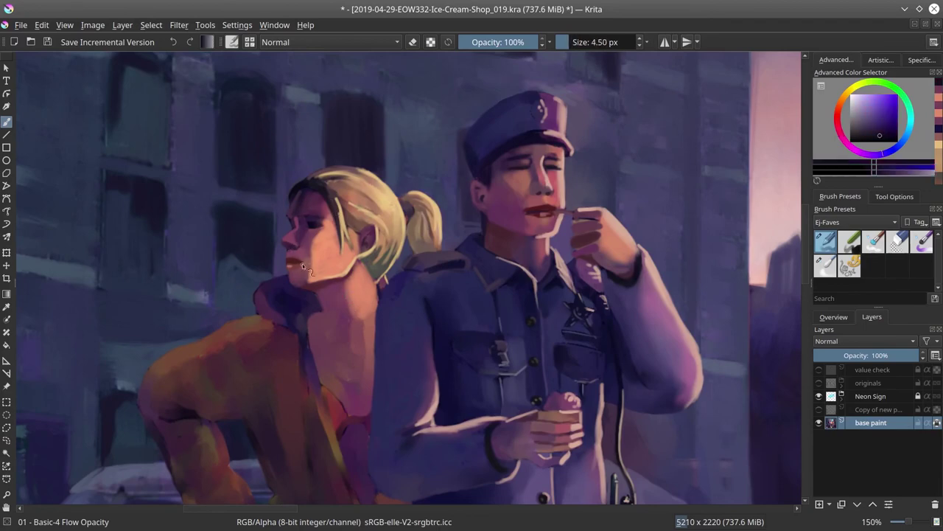
pyautogui.keyDown('ctrl'); pyautogui.click(302, 263); pyautogui.keyUp('ctrl')
pyautogui.moveTo(339, 251); pyautogui.dragTo(291, 214)
# Sample a darker greyish pink, resize the brush, and bring the woman's jacket into view
pyautogui.press('[')
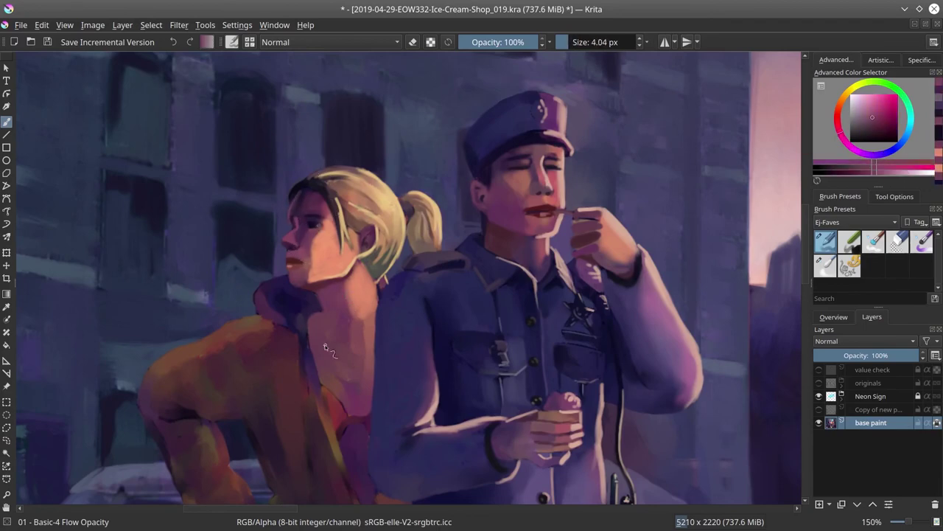
pyautogui.keyDown('ctrl'); pyautogui.click(342, 177); pyautogui.keyUp('ctrl')
pyautogui.press(']')
pyautogui.press(']')
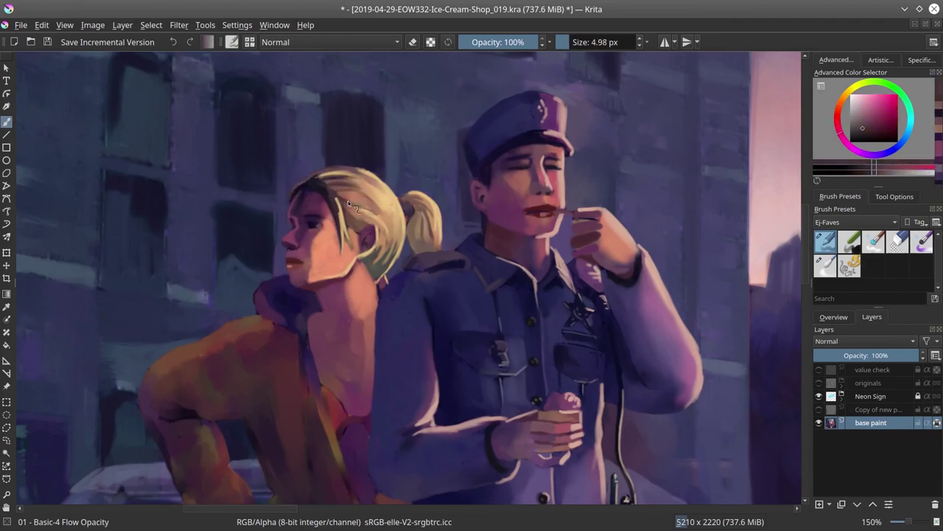
pyautogui.moveTo(348, 201); pyautogui.dragTo(336, 105)
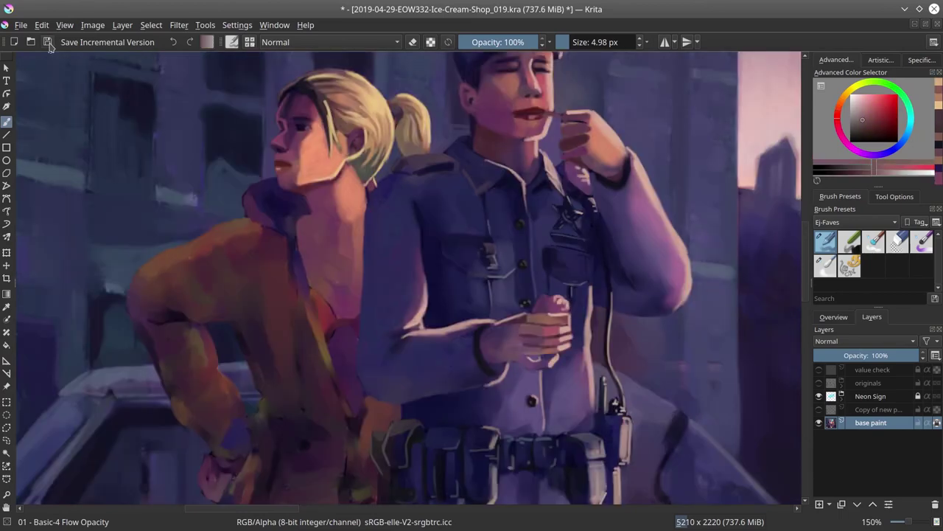
pyautogui.click(834, 316)
pyautogui.press(']')
pyautogui.press(']')
pyautogui.press(']')
pyautogui.press(']')
pyautogui.press(']')
pyautogui.press(']')
# Sample jacket colours and paint a first stroke on the woman's jacket
pyautogui.keyDown('ctrl'); pyautogui.click(297, 240); pyautogui.keyUp('ctrl')
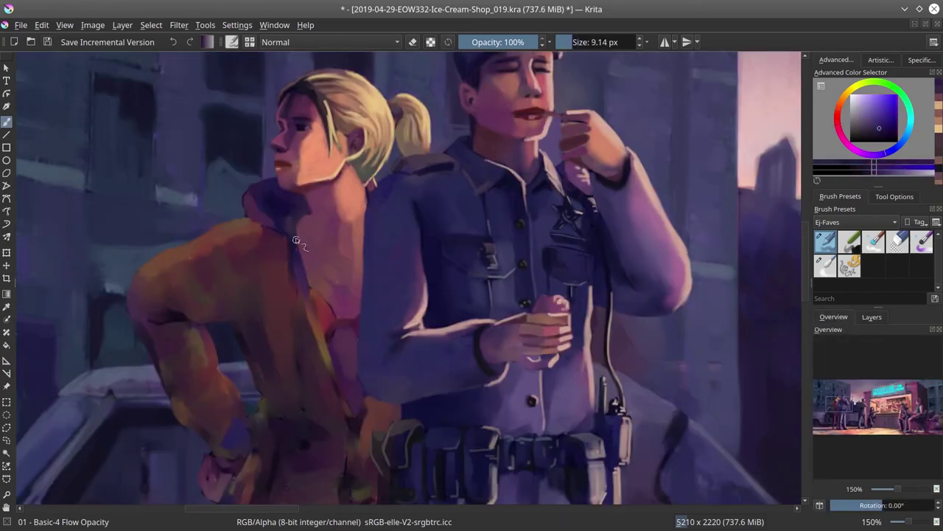
pyautogui.keyDown('ctrl'); pyautogui.click(313, 229); pyautogui.keyUp('ctrl')
pyautogui.press('/')
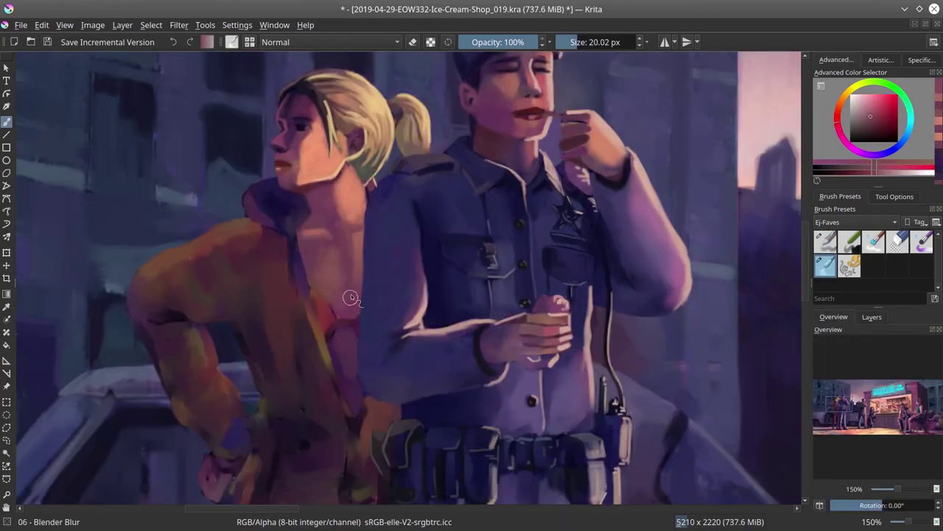
pyautogui.press('/')
pyautogui.keyDown('ctrl'); pyautogui.click(340, 320); pyautogui.keyUp('ctrl')
pyautogui.moveTo(341, 321)
pyautogui.mouseDown()
pyautogui.moveTo(324, 320)
pyautogui.moveTo(340, 320)
pyautogui.mouseUp()
pyautogui.keyDown('ctrl'); pyautogui.click(350, 310); pyautogui.keyUp('ctrl')
# Soften the jacket with the Blender Blur brush, pick a reddish colour, and save
pyautogui.press('/')
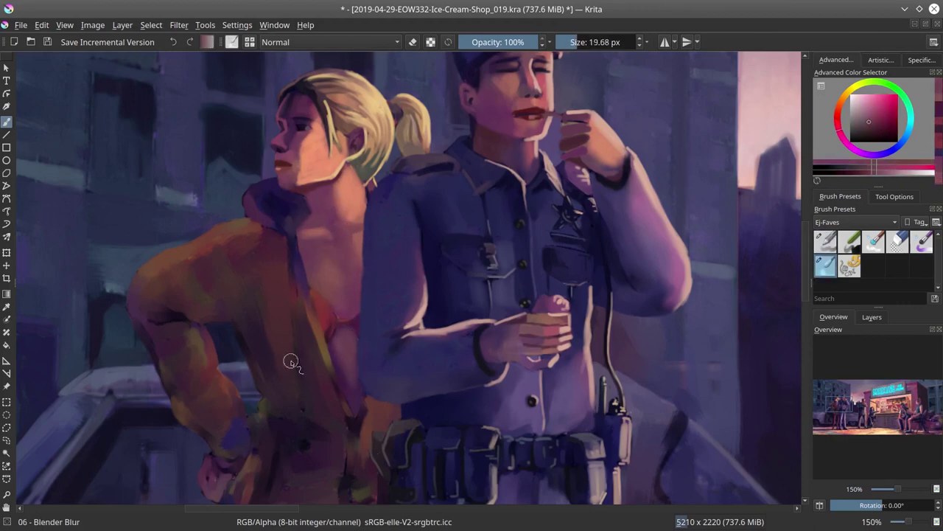
pyautogui.moveTo(345, 356); pyautogui.dragTo(370, 337)
pyautogui.keyDown('ctrl'); pyautogui.click(381, 325); pyautogui.keyUp('ctrl')
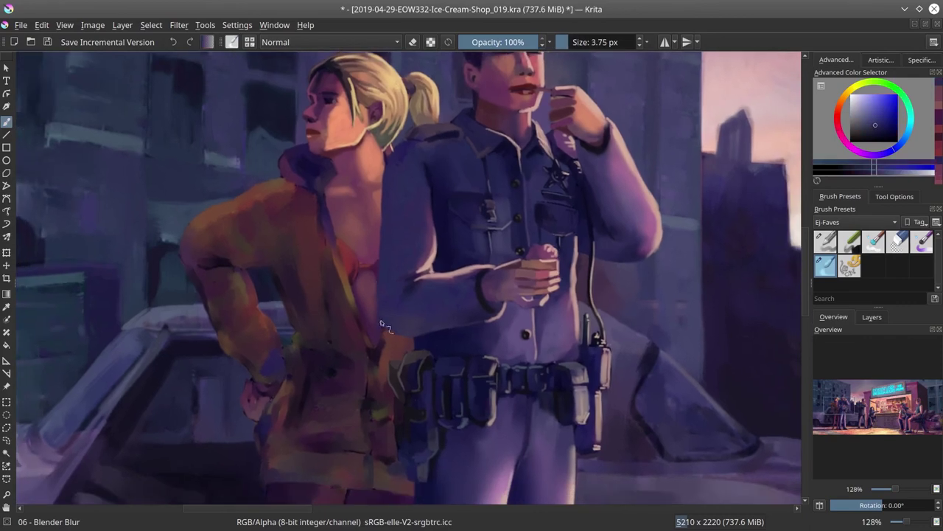
pyautogui.press('/')
pyautogui.keyDown('ctrl'); pyautogui.click(320, 174); pyautogui.keyUp('ctrl')
pyautogui.hotkey('ctrl', 's')
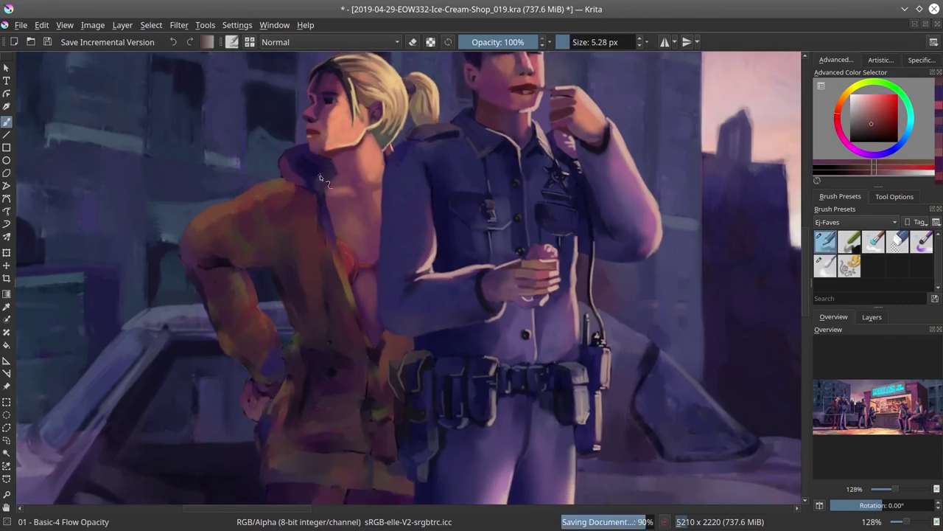
# Paint a thin light line down the jacket zipper with a 4 px brush and save again
pyautogui.press('/')
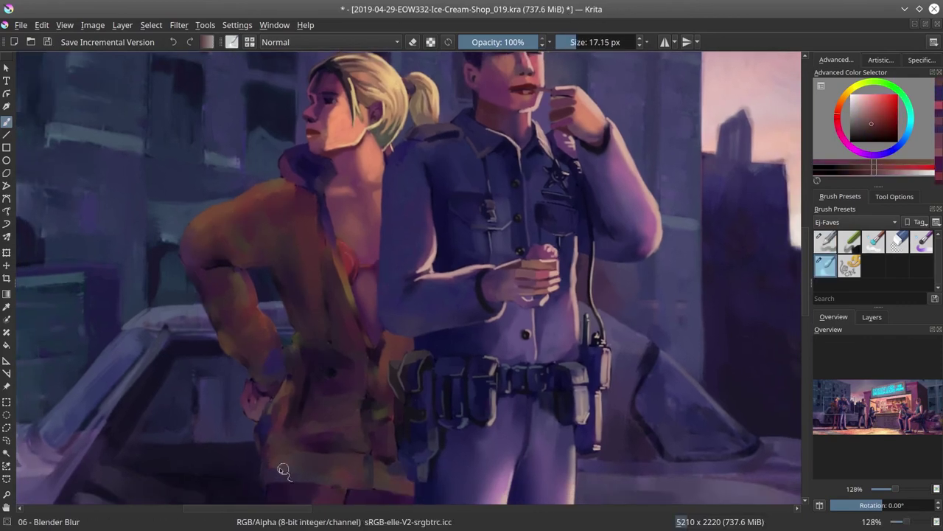
pyautogui.press('/')
pyautogui.keyDown('ctrl'); pyautogui.click(336, 174); pyautogui.keyUp('ctrl')
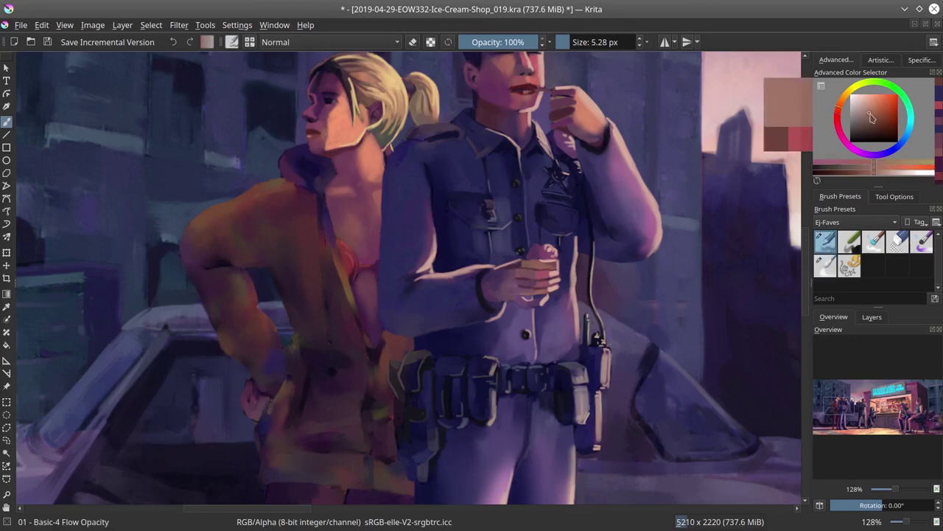
pyautogui.keyDown('ctrl'); pyautogui.click(336, 176); pyautogui.keyUp('ctrl')
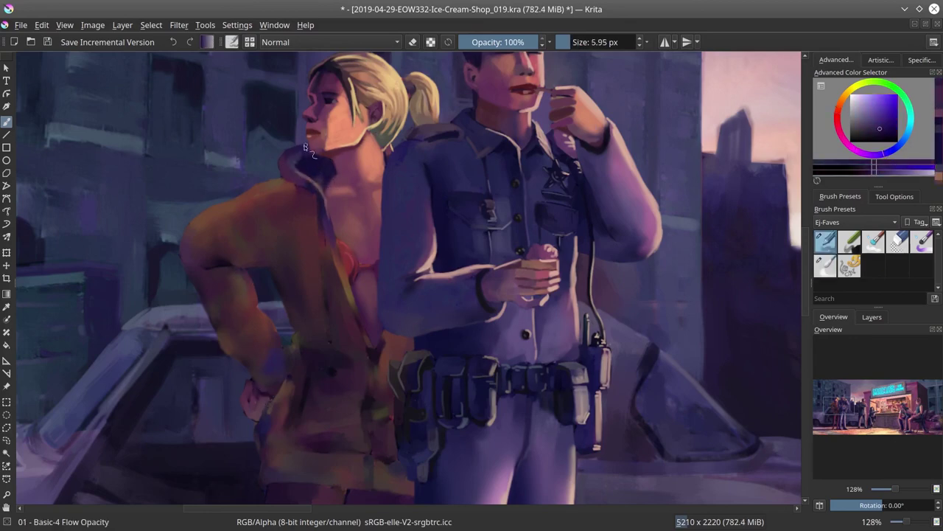
pyautogui.moveTo(331, 183)
pyautogui.mouseDown()
pyautogui.moveTo(323, 194)
pyautogui.moveTo(325, 340)
pyautogui.mouseUp()
pyautogui.keyDown('ctrl'); pyautogui.click(322, 195); pyautogui.keyUp('ctrl')
pyautogui.keyDown('ctrl'); pyautogui.click(339, 231); pyautogui.keyUp('ctrl')
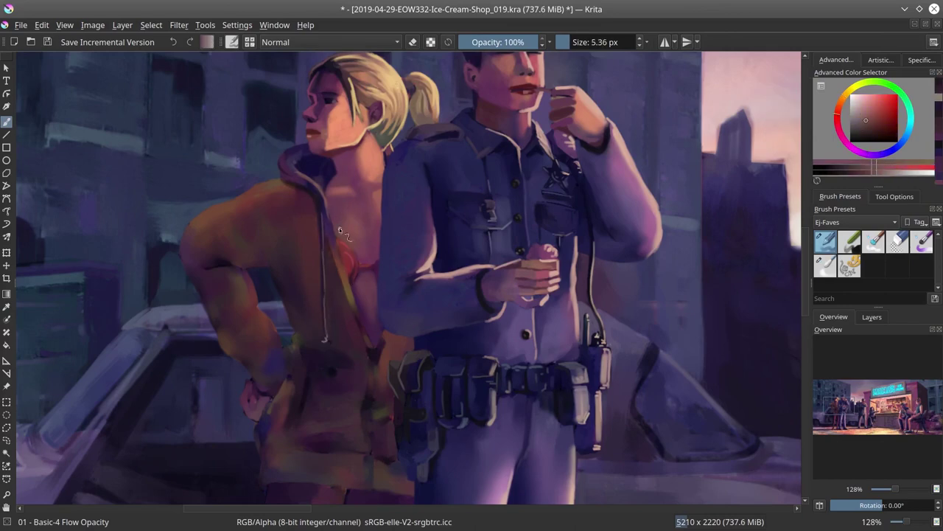
pyautogui.keyDown('ctrl'); pyautogui.click(342, 290); pyautogui.keyUp('ctrl')
pyautogui.hotkey('ctrl', 's')
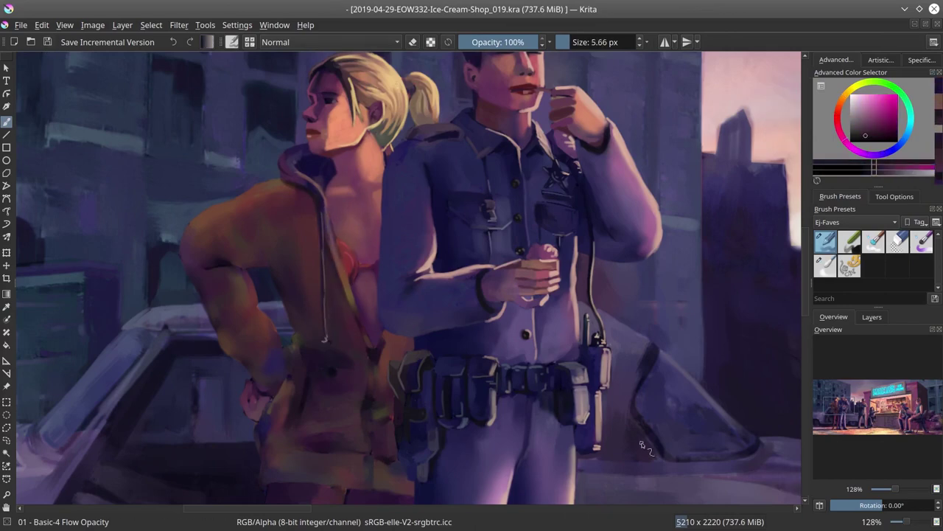
pyautogui.press('2')
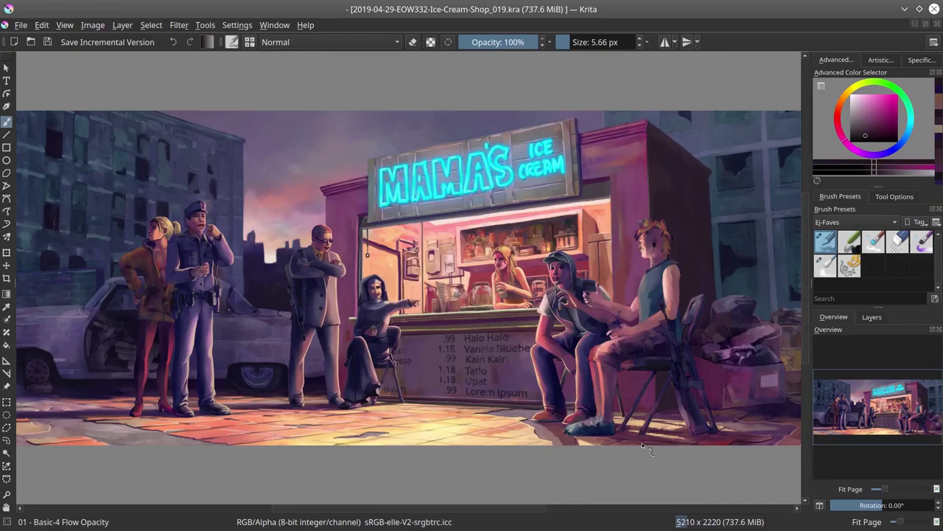
# Sample light orange skin and dark purple tones near the woman's hair and enlarge the brush
pyautogui.scroll(6, 199, 416)
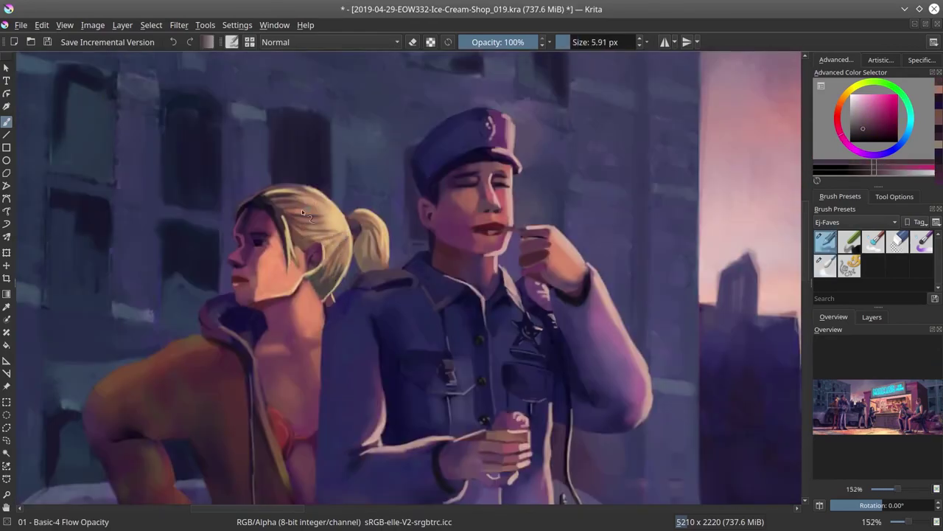
pyautogui.keyDown('ctrl'); pyautogui.click(342, 251); pyautogui.keyUp('ctrl')
pyautogui.keyDown('ctrl'); pyautogui.click(352, 271); pyautogui.keyUp('ctrl')
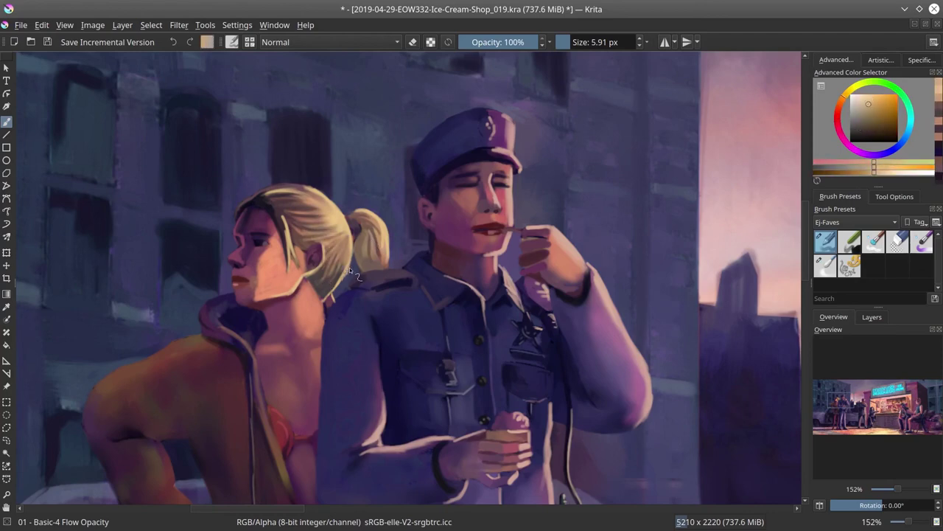
pyautogui.keyDown('ctrl'); pyautogui.click(318, 221); pyautogui.keyUp('ctrl')
pyautogui.keyDown('ctrl'); pyautogui.click(272, 209); pyautogui.keyUp('ctrl')
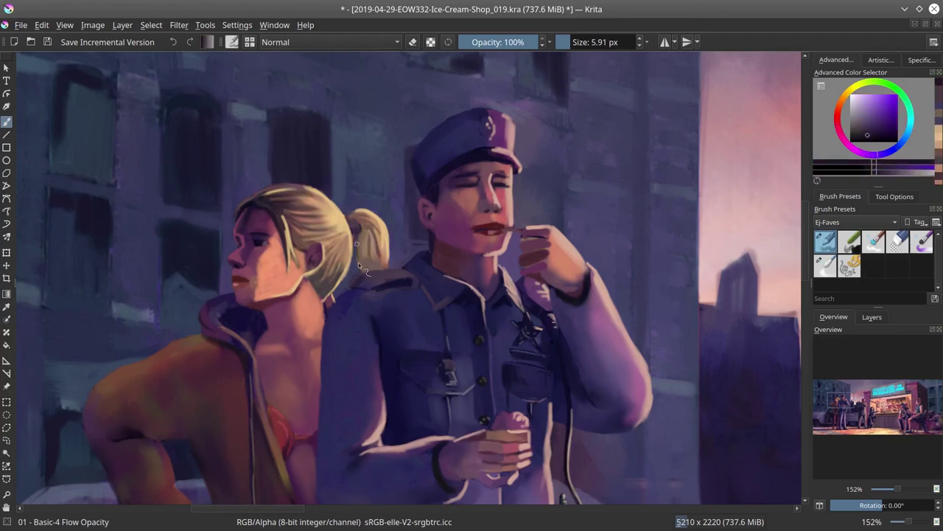
pyautogui.press(']')
pyautogui.press(']')
# Center the woman's face, sample light pink, then switch to the earlier 016 version to compare
pyautogui.moveTo(250, 243); pyautogui.dragTo(331, 230)
pyautogui.keyDown('ctrl'); pyautogui.click(332, 230); pyautogui.keyUp('ctrl')
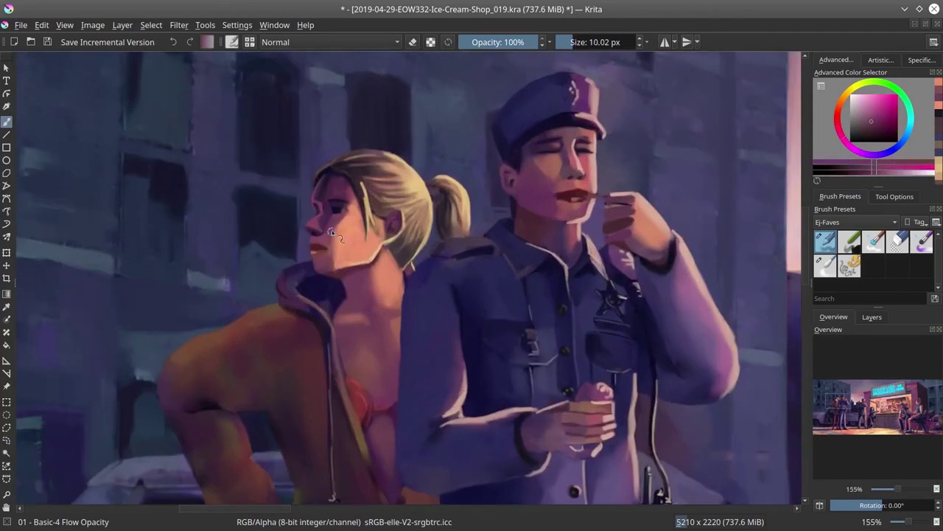
pyautogui.keyDown('ctrl'); pyautogui.click(340, 272); pyautogui.keyUp('ctrl')
pyautogui.press('[')
pyautogui.press('[')
pyautogui.keyDown('ctrl'); pyautogui.click(340, 272); pyautogui.keyUp('ctrl')
pyautogui.press(']')
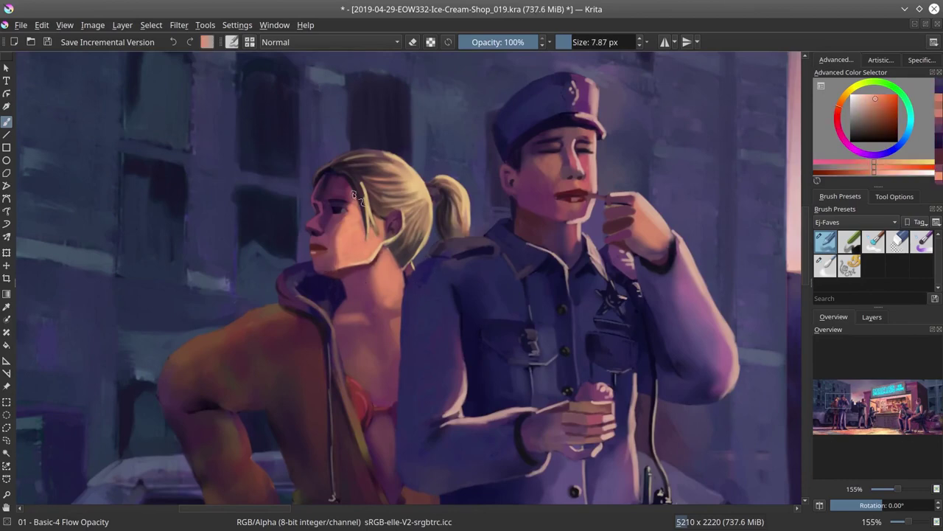
pyautogui.press('-')
pyautogui.press('-')
pyautogui.press('-')
pyautogui.press('-')
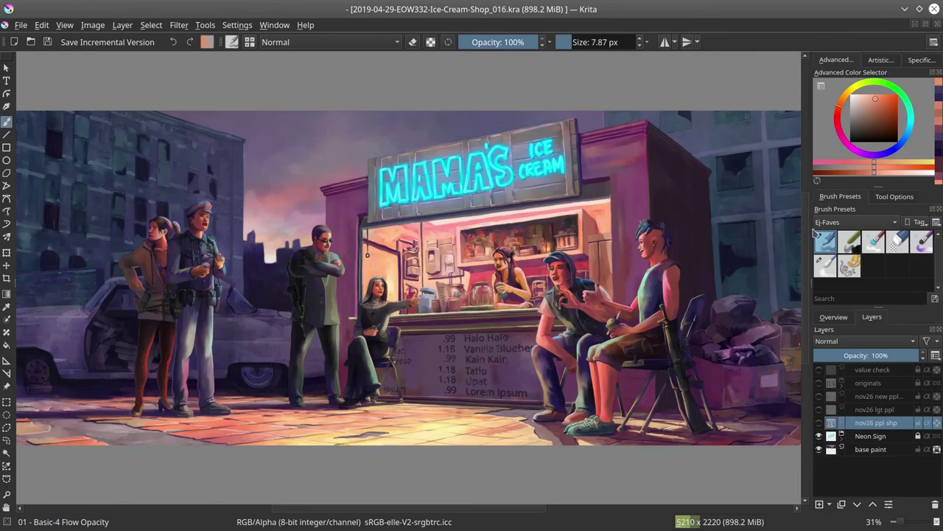
pyautogui.click(840, 318)
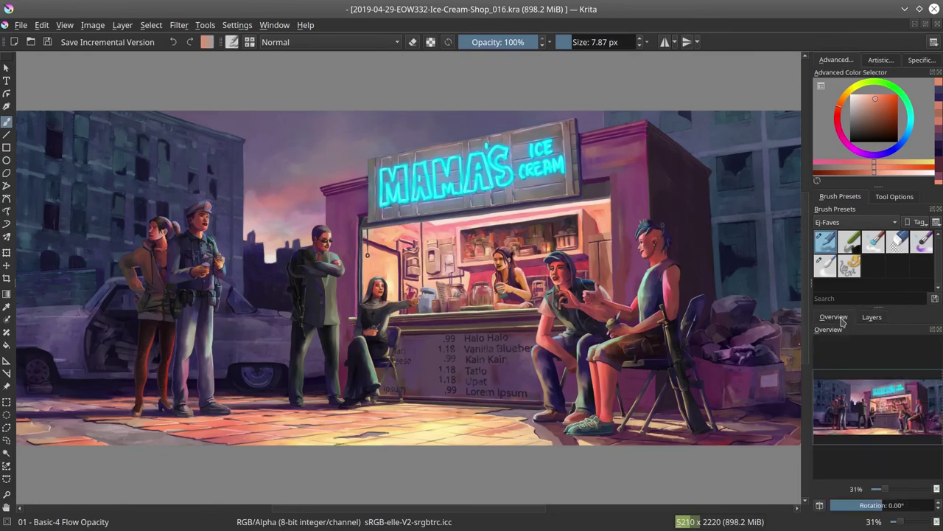
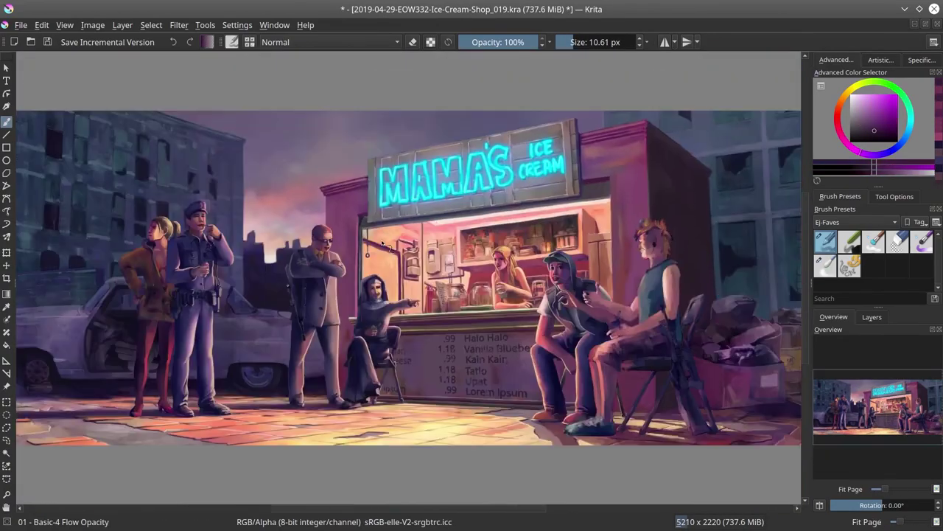
# Paint a fine purple hair strand beside the girl's face with a small brush
pyautogui.click(46, 42)
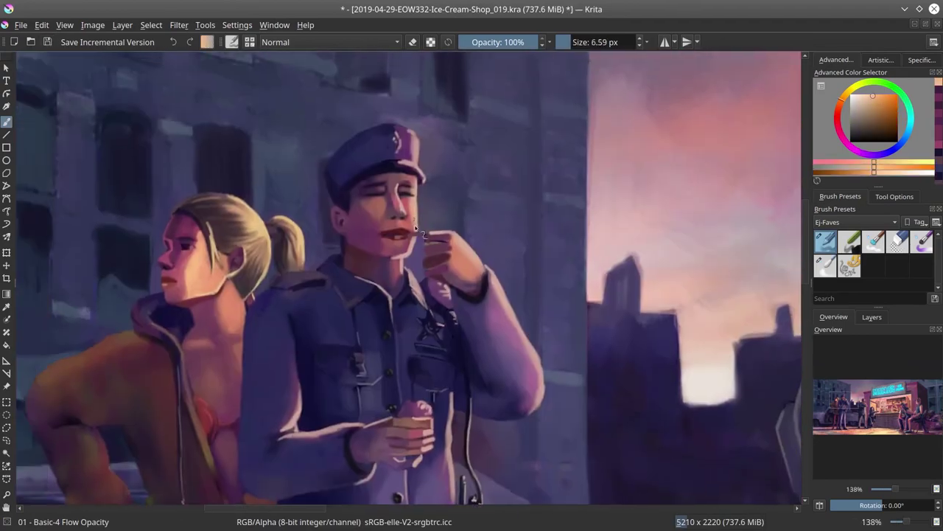
pyautogui.press('[')
pyautogui.press('[')
pyautogui.press('[')
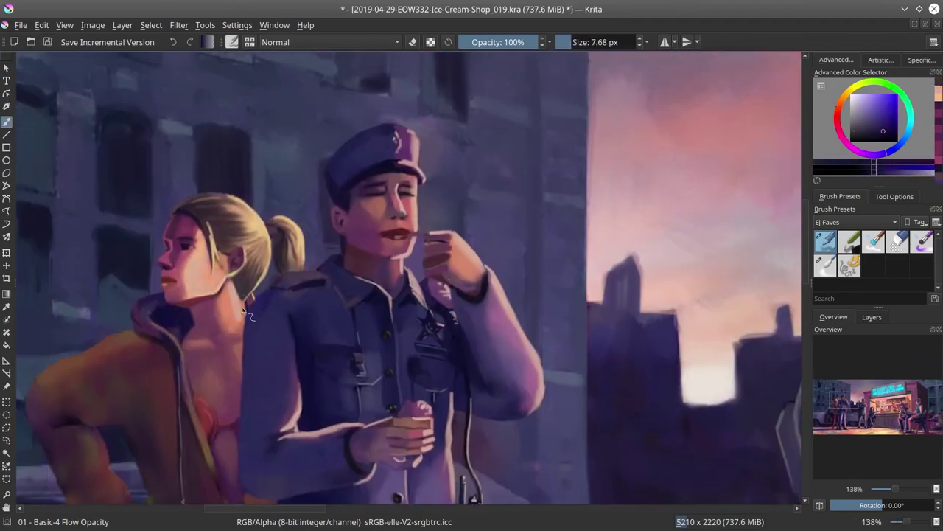
pyautogui.keyDown('ctrl'); pyautogui.click(203, 227); pyautogui.keyUp('ctrl')
pyautogui.press('[')
pyautogui.press('[')
pyautogui.press('[')
pyautogui.press(']')
pyautogui.press(']')
pyautogui.press(']')
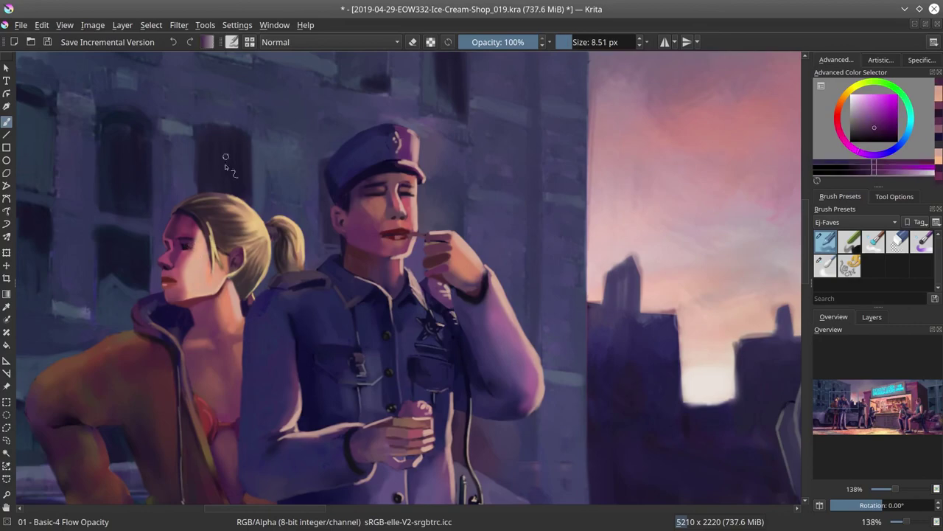
pyautogui.press('[')
pyautogui.press('[')
pyautogui.press('[')
pyautogui.moveTo(200, 236); pyautogui.dragTo(195, 262)
pyautogui.press('[')
# Brighten the girl's face with pink Color Dodge highlights
pyautogui.keyDown('ctrl'); pyautogui.click(419, 210); pyautogui.keyUp('ctrl')
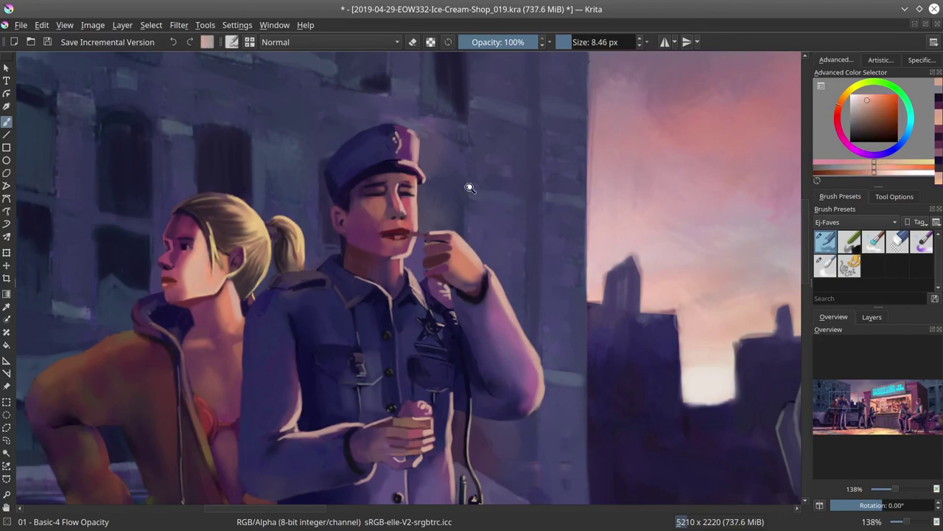
pyautogui.hotkey('alt', 'shift', 'd')
pyautogui.press(']')
pyautogui.press(']')
pyautogui.press(']')
pyautogui.scroll(-2, 471, 188)
pyautogui.scroll(-3, 525, 124)
pyautogui.scroll(3, 368, 243)
pyautogui.scroll(2, 367, 240)
pyautogui.keyDown('ctrl'); pyautogui.click(367, 240); pyautogui.keyUp('ctrl')
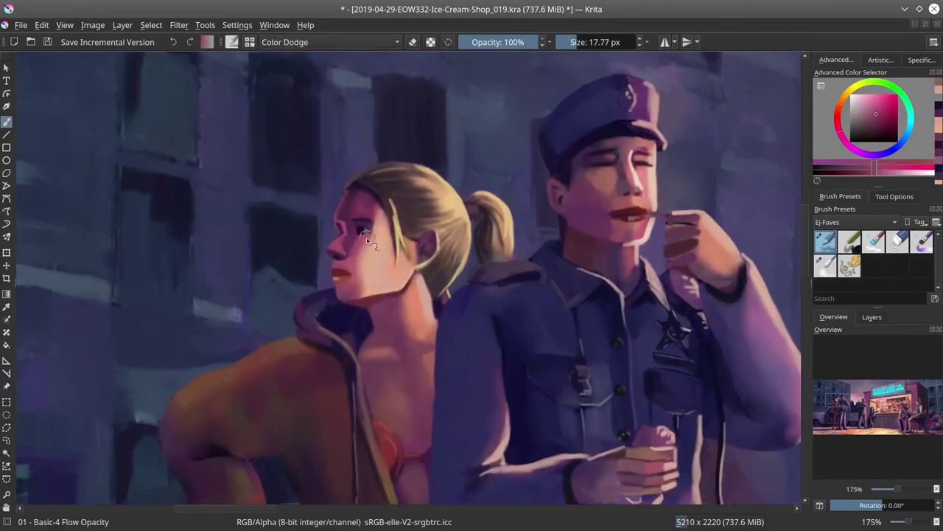
pyautogui.moveTo(367, 240); pyautogui.dragTo(352, 293)
# Return to a smaller Normal-blend purple brush, fit the painting in view and save
pyautogui.hotkey('alt', 'shift', 'n')
pyautogui.press('[')
pyautogui.keyDown('ctrl'); pyautogui.click(395, 307); pyautogui.keyUp('ctrl')
pyautogui.press('[')
pyautogui.press('[')
pyautogui.press('[')
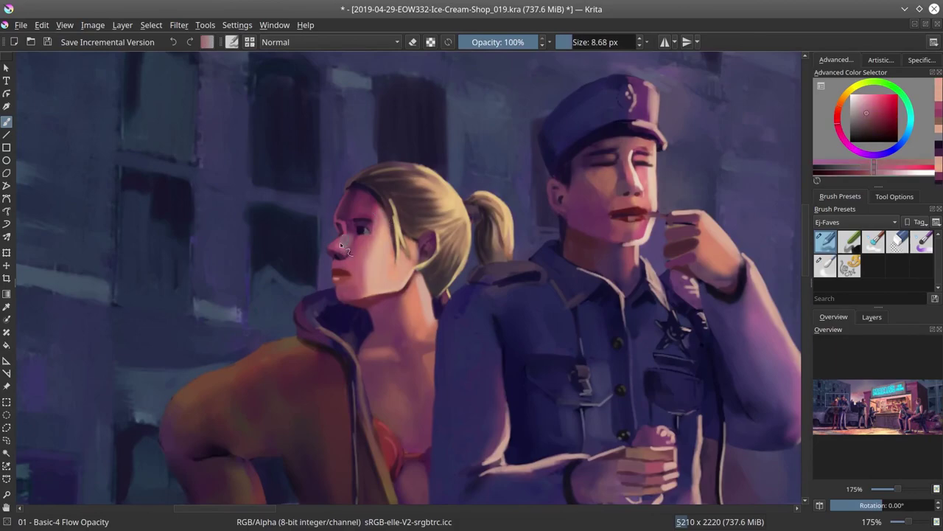
pyautogui.scroll(-10, 532, 236)
pyautogui.press('2')
pyautogui.hotkey('ctrl', 's')
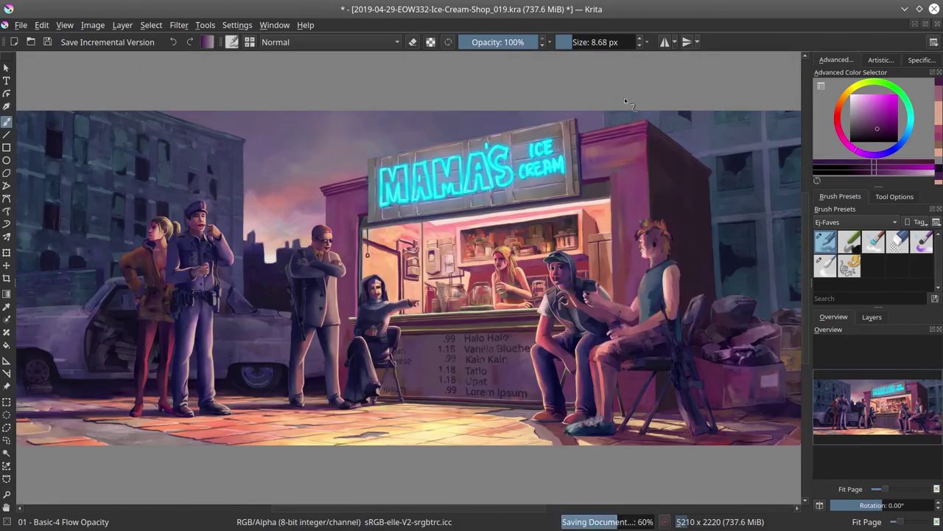
# Lighten the orange jacket with Screen-blended glowing strokes, then return to Normal blending
pyautogui.scroll(10, 192, 266)
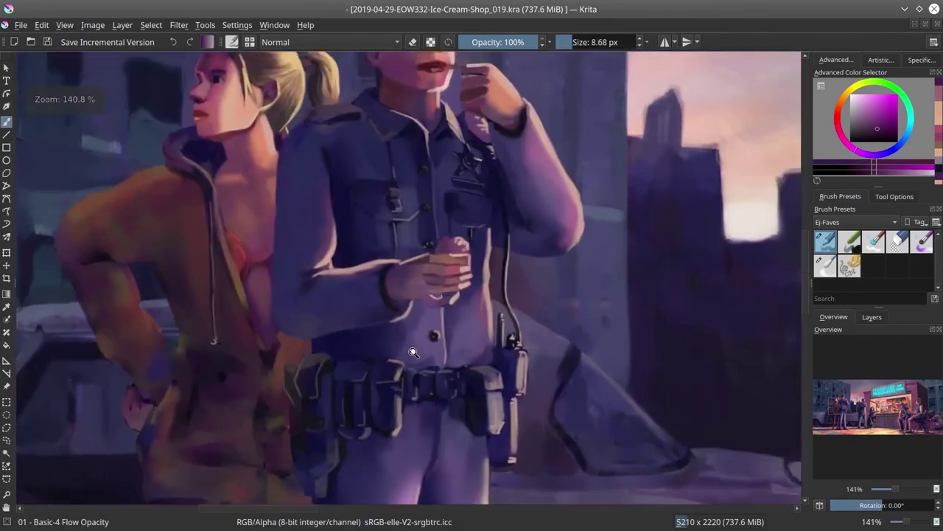
pyautogui.keyDown('ctrl'); pyautogui.click(221, 368); pyautogui.keyUp('ctrl')
pyautogui.hotkey('alt', 'shift', 's')
pyautogui.press(']')
pyautogui.press(']')
pyautogui.press(']')
pyautogui.moveTo(244, 413)
pyautogui.mouseDown()
pyautogui.moveTo(260, 369)
pyautogui.moveTo(295, 442)
pyautogui.mouseUp()
pyautogui.hotkey('alt', 'shift', 'm')
pyautogui.hotkey('alt', 'shift', 's')
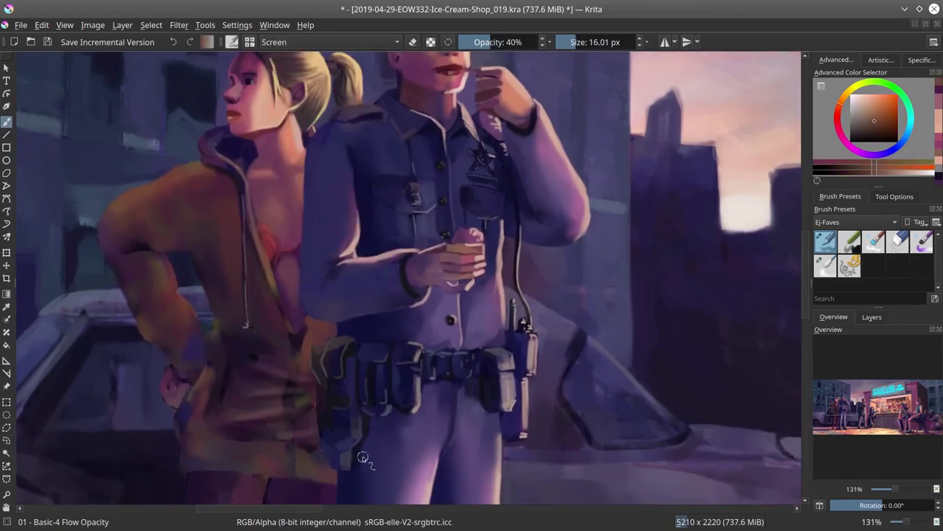
pyautogui.hotkey('alt', 'shift', 'n')
# Add small purple and red strokes on the jacket at full opacity
pyautogui.keyDown('ctrl'); pyautogui.click(214, 265); pyautogui.keyUp('ctrl')
pyautogui.press('[')
pyautogui.press('[')
pyautogui.press('[')
pyautogui.keyDown('ctrl'); pyautogui.click(214, 265); pyautogui.keyUp('ctrl')
pyautogui.press('o')
pyautogui.press('o')
pyautogui.press('o')
pyautogui.press('o')
pyautogui.press('o')
pyautogui.press('o')
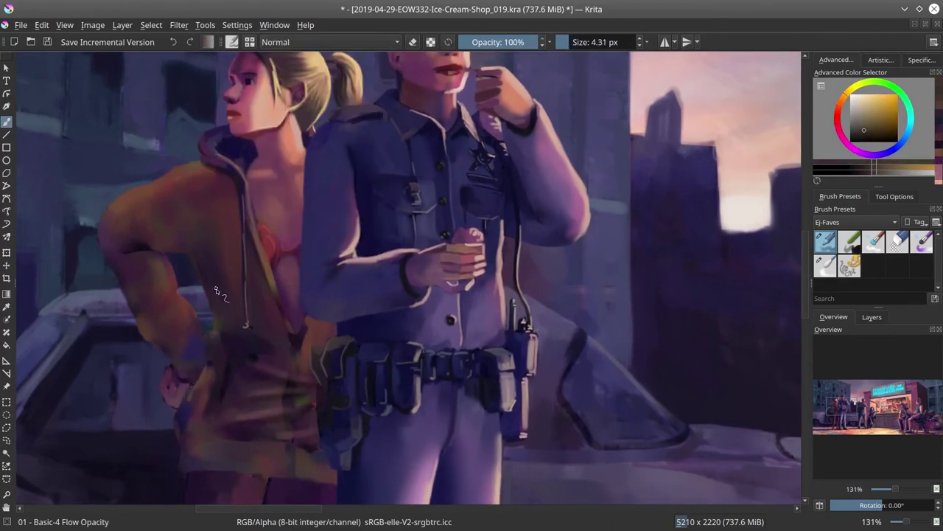
pyautogui.keyDown('ctrl'); pyautogui.click(267, 219); pyautogui.keyUp('ctrl')
pyautogui.moveTo(214, 287)
pyautogui.mouseDown()
pyautogui.moveTo(227, 301)
pyautogui.moveTo(164, 317)
pyautogui.mouseUp()
pyautogui.keyDown('ctrl'); pyautogui.click(136, 241); pyautogui.keyUp('ctrl')
pyautogui.keyDown('ctrl'); pyautogui.click(177, 353); pyautogui.keyUp('ctrl')
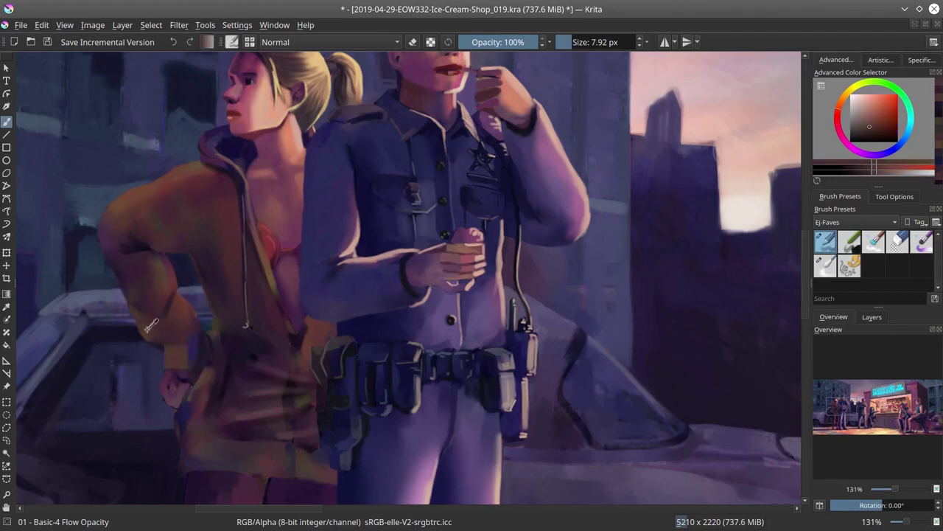
pyautogui.moveTo(177, 354)
pyautogui.mouseDown()
pyautogui.moveTo(184, 295)
pyautogui.moveTo(166, 256)
pyautogui.mouseUp()
# Smooth the new jacket strokes with an enlarged Blender Blur brush
pyautogui.keyDown('ctrl'); pyautogui.click(167, 256); pyautogui.keyUp('ctrl')
pyautogui.press('/')
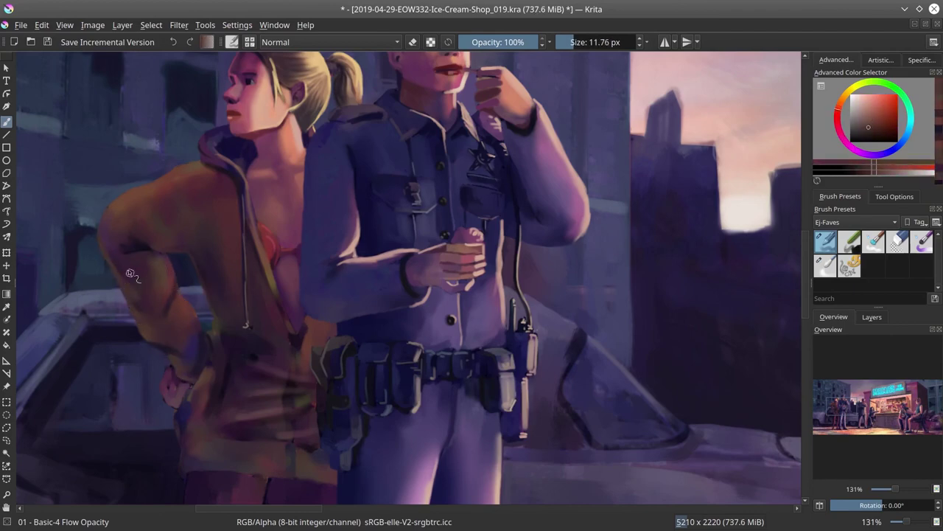
pyautogui.keyDown('ctrl'); pyautogui.click(137, 302); pyautogui.keyUp('ctrl')
pyautogui.press('/')
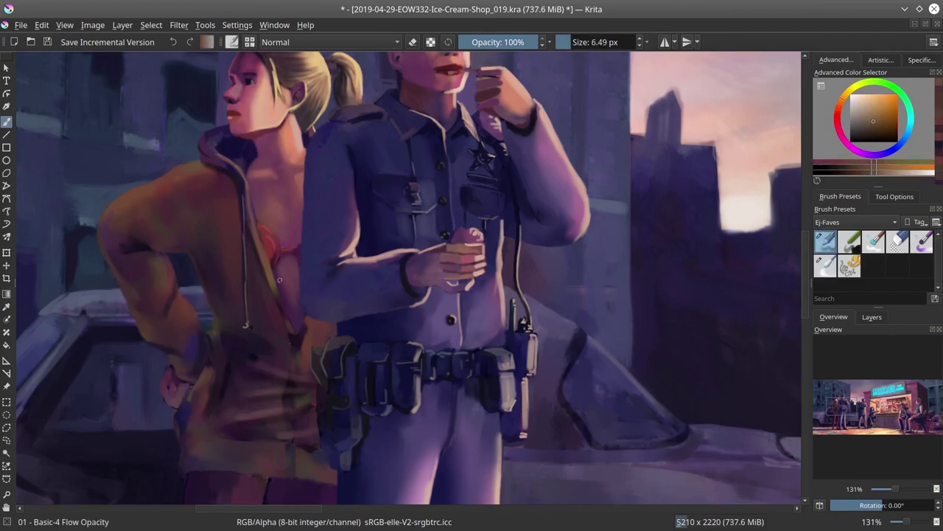
# Pick purple, lighter purple, orange-brown and red shades around the jacket hip
pyautogui.click(850, 133)
pyautogui.press(']')
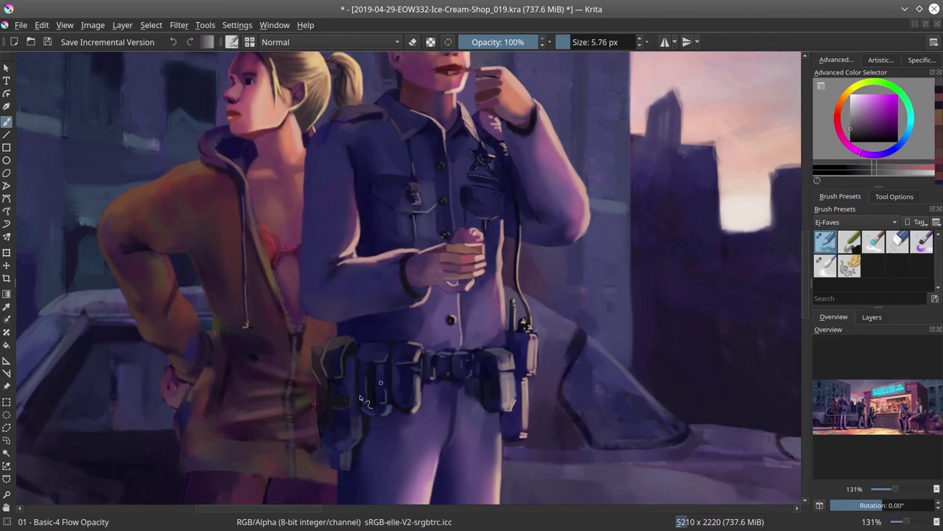
pyautogui.press('[')
pyautogui.press('[')
pyautogui.press('[')
pyautogui.keyDown('ctrl'); pyautogui.click(249, 211); pyautogui.keyUp('ctrl')
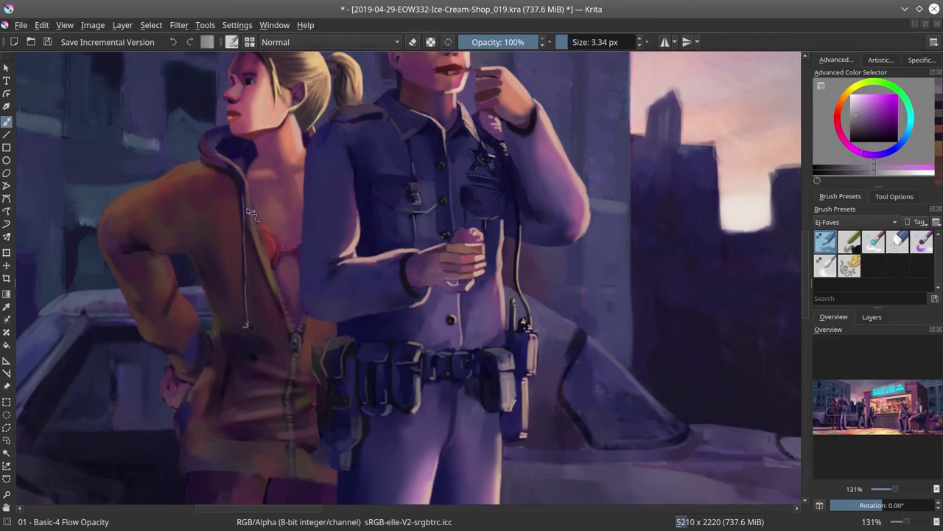
pyautogui.press(']')
pyautogui.press(']')
pyautogui.press(']')
pyautogui.keyDown('ctrl'); pyautogui.click(291, 377); pyautogui.keyUp('ctrl')
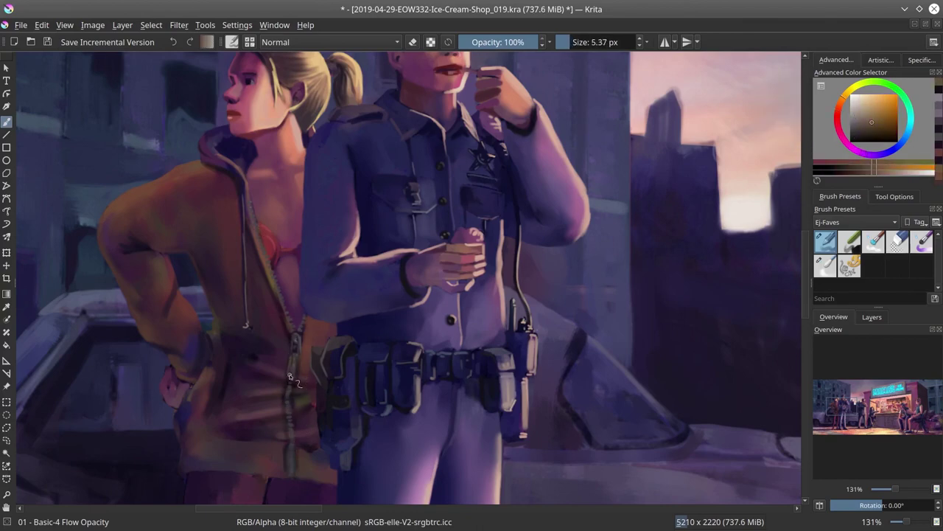
pyautogui.keyDown('ctrl'); pyautogui.click(301, 325); pyautogui.keyUp('ctrl')
pyautogui.scroll(-2, 332, 377)
pyautogui.press(']')
pyautogui.press(']')
# Sample a red-brown from the jacket and paint light marks near its lower edge
pyautogui.keyDown('ctrl'); pyautogui.click(325, 346); pyautogui.keyUp('ctrl')
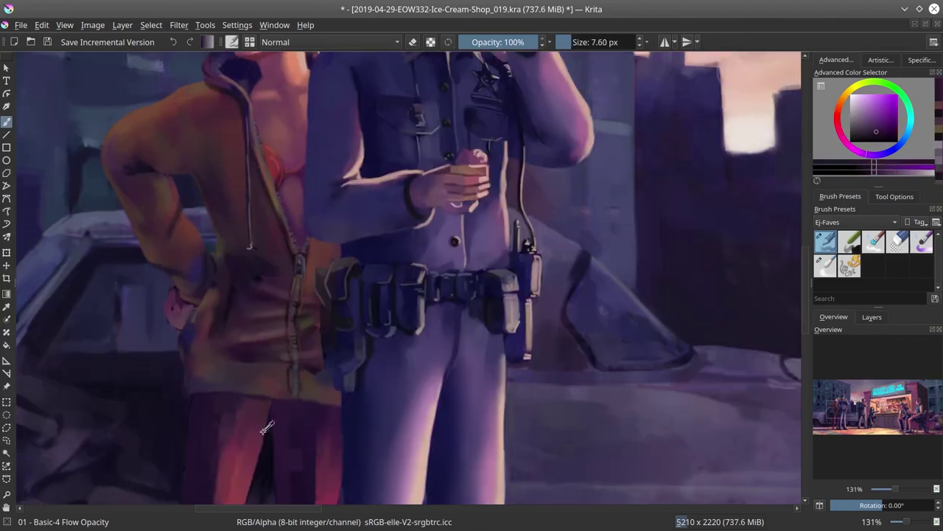
pyautogui.press(']')
pyautogui.press(']')
pyautogui.keyDown('ctrl'); pyautogui.click(317, 328); pyautogui.keyUp('ctrl')
pyautogui.press('[')
pyautogui.keyDown('ctrl'); pyautogui.click(310, 317); pyautogui.keyUp('ctrl')
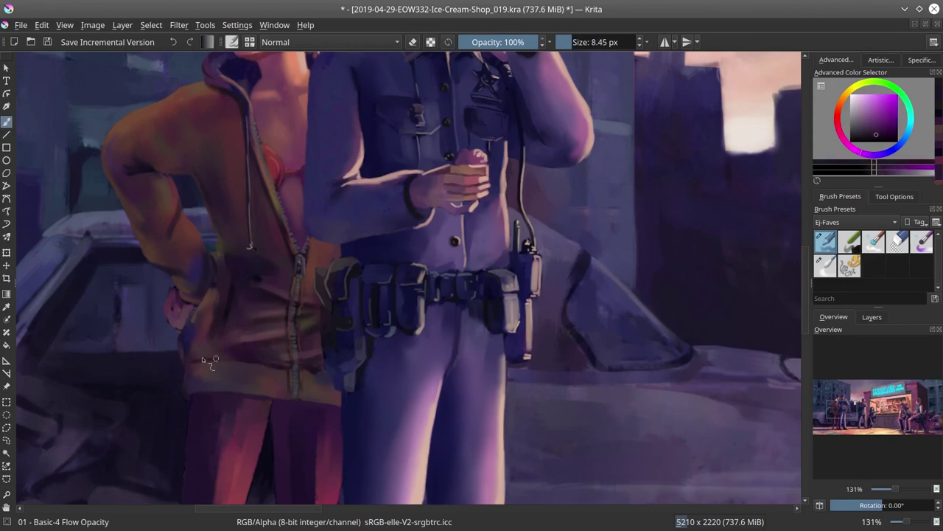
pyautogui.press(']')
pyautogui.press(']')
pyautogui.press('[')
pyautogui.press('[')
pyautogui.keyDown('ctrl'); pyautogui.click(284, 275); pyautogui.keyUp('ctrl')
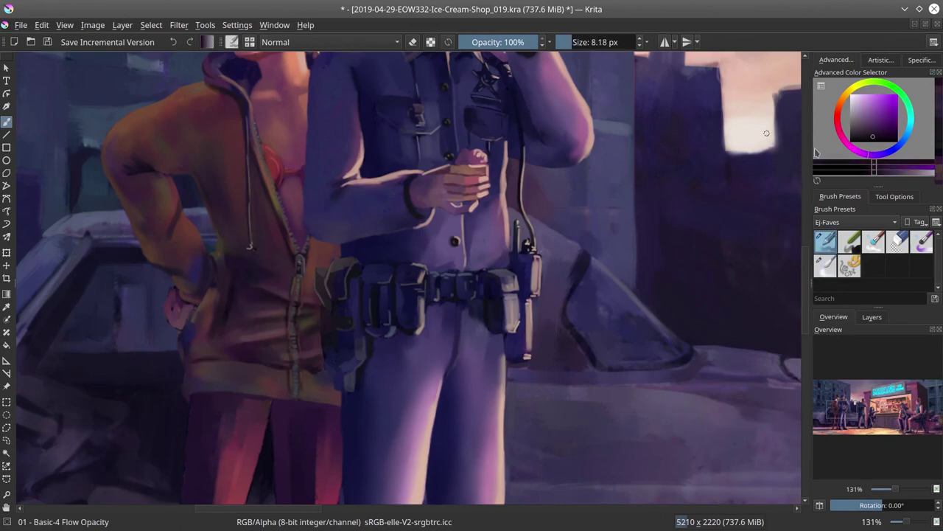
pyautogui.keyDown('ctrl'); pyautogui.click(273, 282); pyautogui.keyUp('ctrl')
pyautogui.press('[')
pyautogui.keyDown('ctrl'); pyautogui.click(258, 288); pyautogui.keyUp('ctrl')
pyautogui.press('[')
pyautogui.moveTo(262, 324); pyautogui.dragTo(236, 293)
# Blend the zipper area with the Blender Blur brush and zoom out to view the painting
pyautogui.keyDown('ctrl'); pyautogui.click(229, 295); pyautogui.keyUp('ctrl')
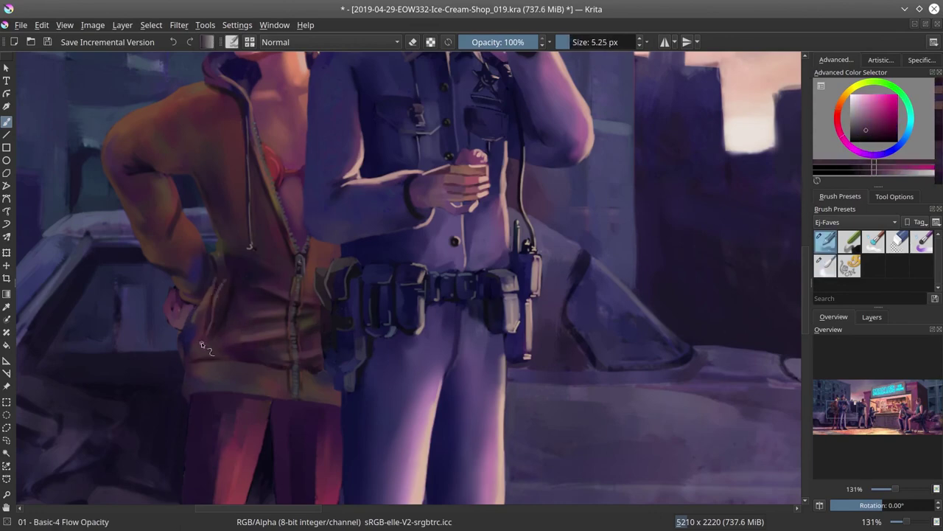
pyautogui.keyDown('ctrl'); pyautogui.click(214, 299); pyautogui.keyUp('ctrl')
pyautogui.press('/')
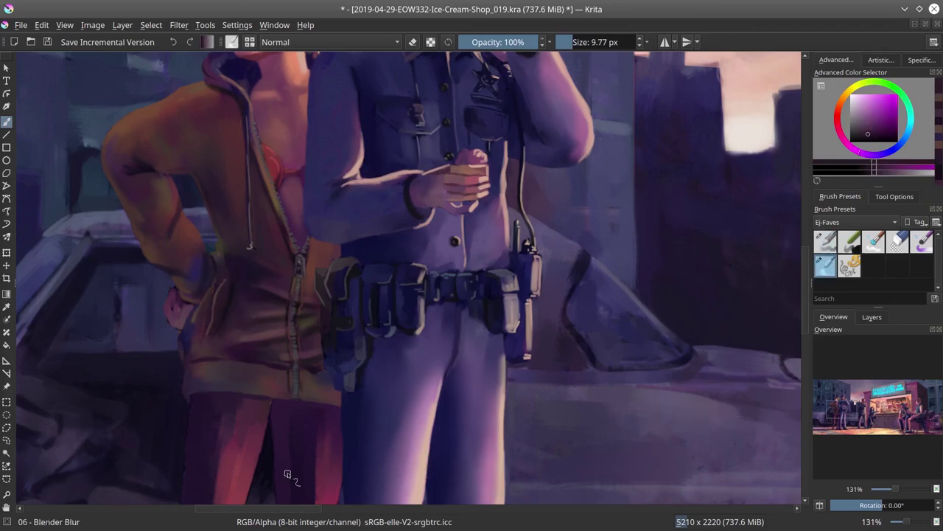
pyautogui.press('-')
pyautogui.press('-')
pyautogui.press('-')
pyautogui.press('-')
pyautogui.press('-')
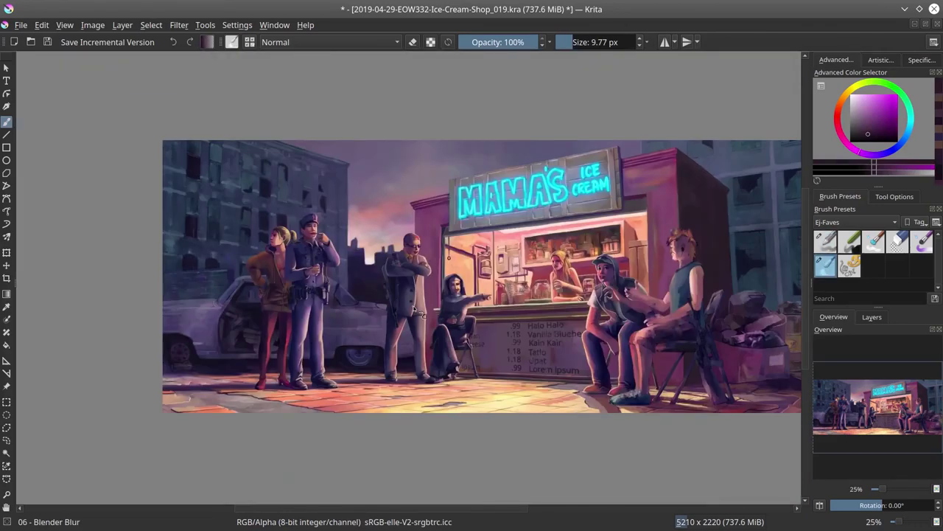
pyautogui.moveTo(577, 480); pyautogui.dragTo(522, 457)
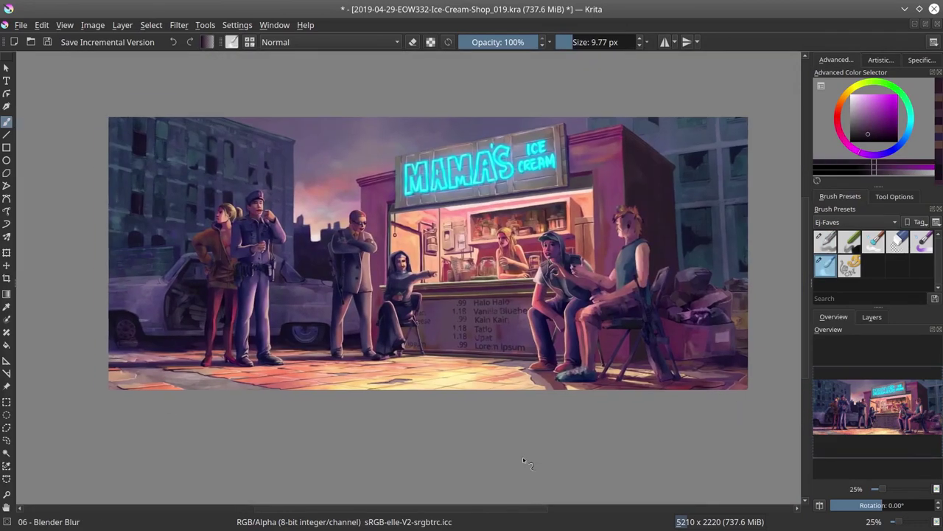
pyautogui.scroll(5, 499, 260)
# Zoom in on the girl behind the counter, reset to a small Normal brush and save
pyautogui.press('/')
pyautogui.press('-')
pyautogui.press('-')
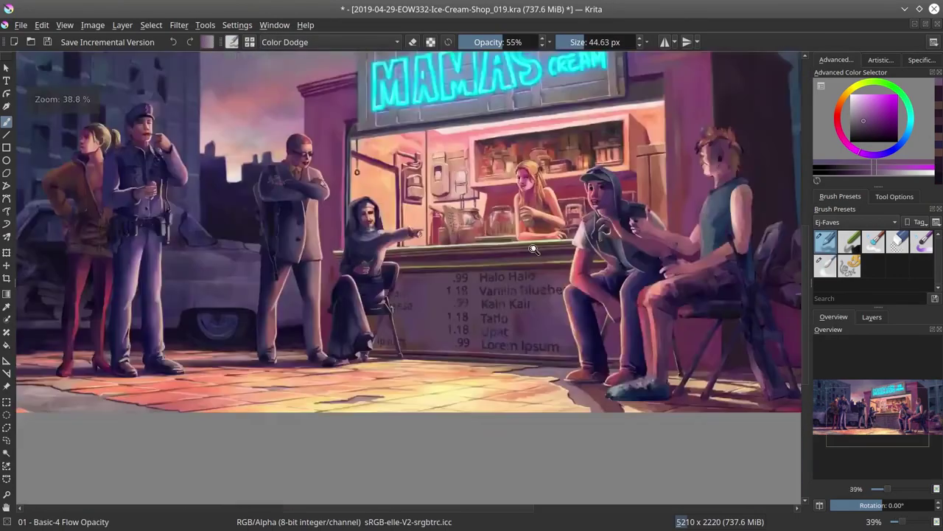
pyautogui.press('-')
pyautogui.hotkey('alt', 'shift', 'n')
pyautogui.scroll(6, 374, 193)
pyautogui.press('[')
pyautogui.press('[')
pyautogui.press('[')
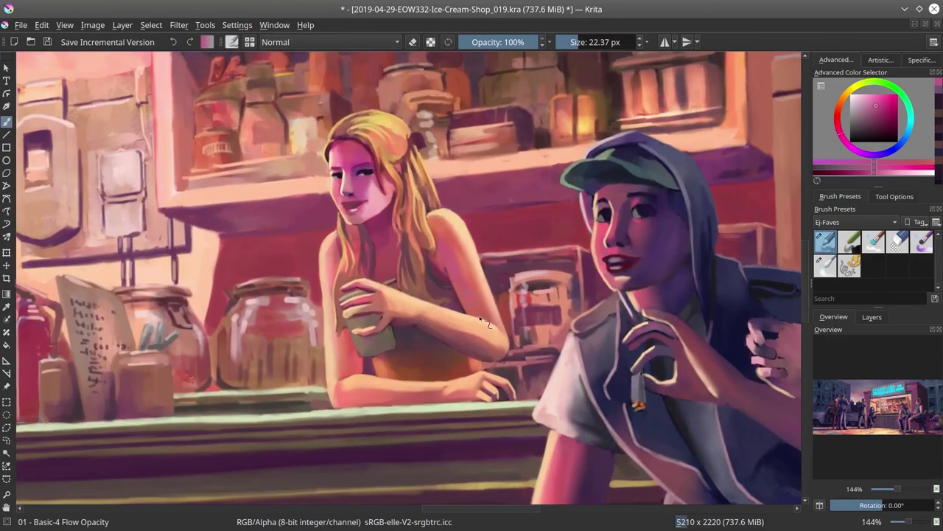
pyautogui.press('[')
pyautogui.press('[')
pyautogui.press('[')
pyautogui.scroll(-6, 430, 380)
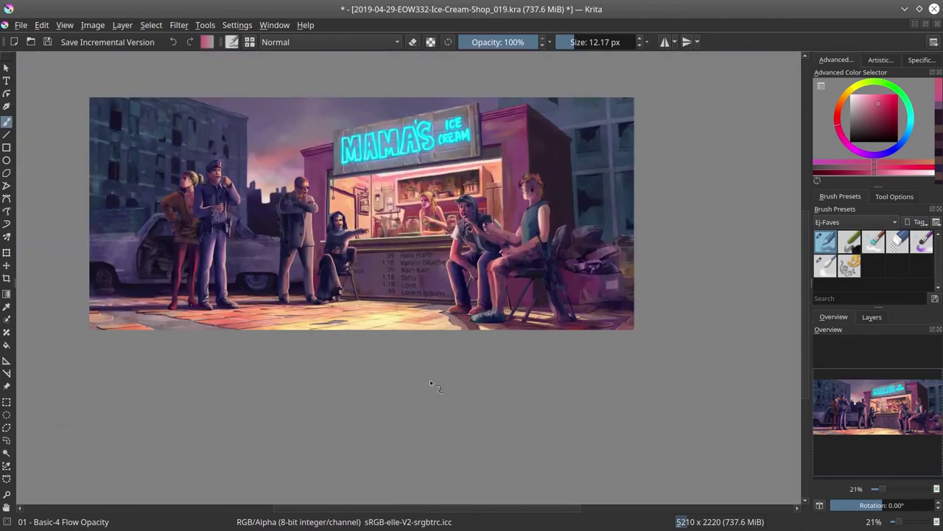
pyautogui.hotkey('ctrl', 's')
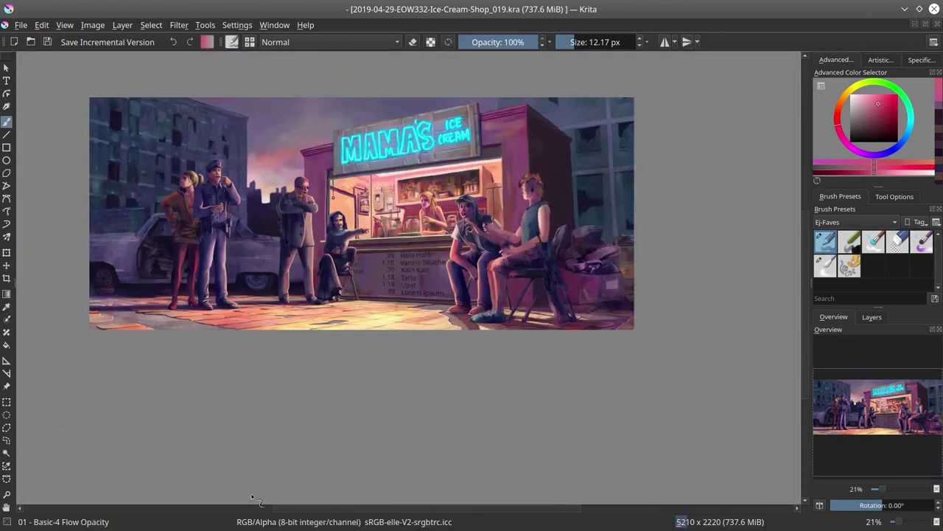
pyautogui.scroll(-2, 369, 426)
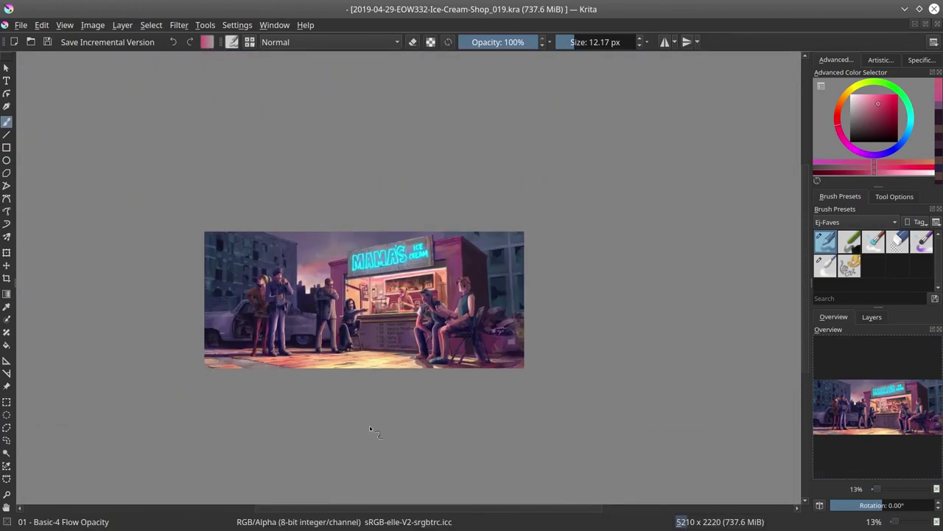
pyautogui.scroll(10, 261, 291)
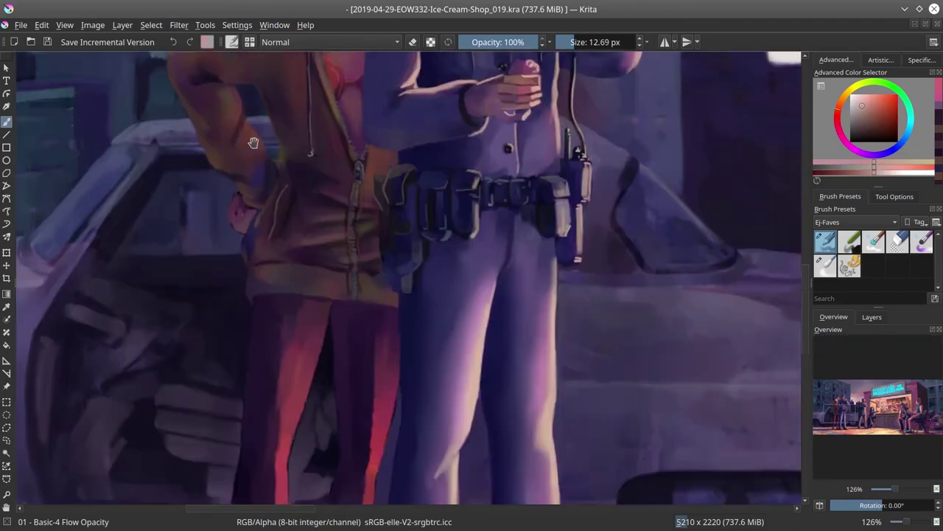
# Paint a pinkish-red stroke on the left shoe running up the shin
pyautogui.press('[')
pyautogui.press('[')
pyautogui.scroll(-5, 285, 153)
pyautogui.press(']')
pyautogui.press(']')
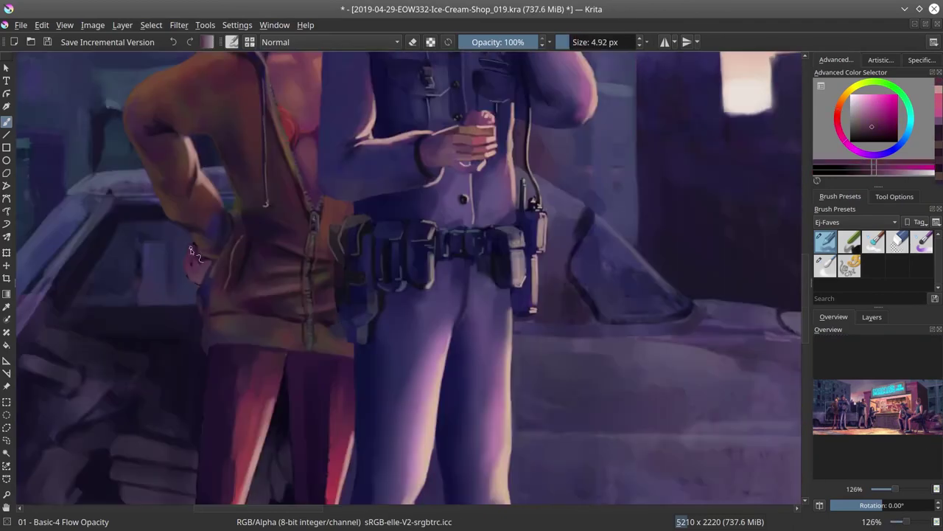
pyautogui.keyDown('ctrl'); pyautogui.click(233, 357); pyautogui.keyUp('ctrl')
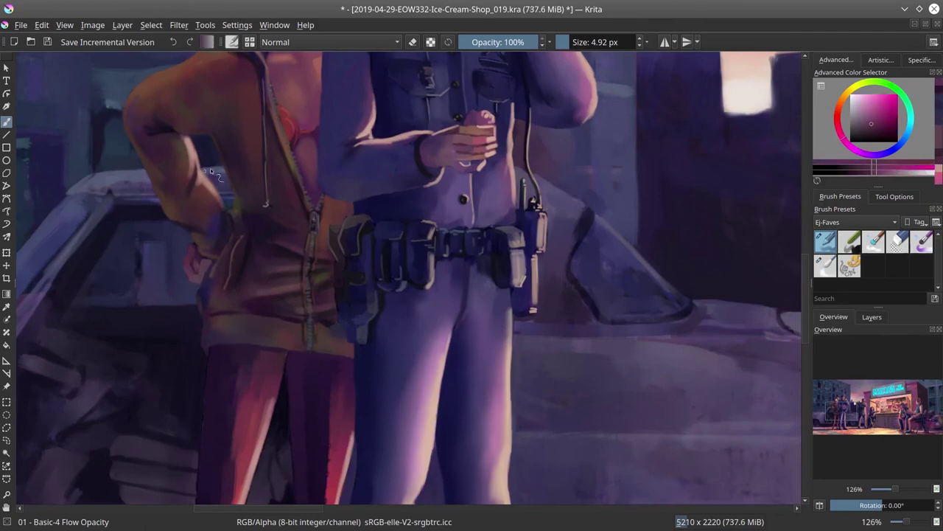
pyautogui.scroll(-10, 211, 172)
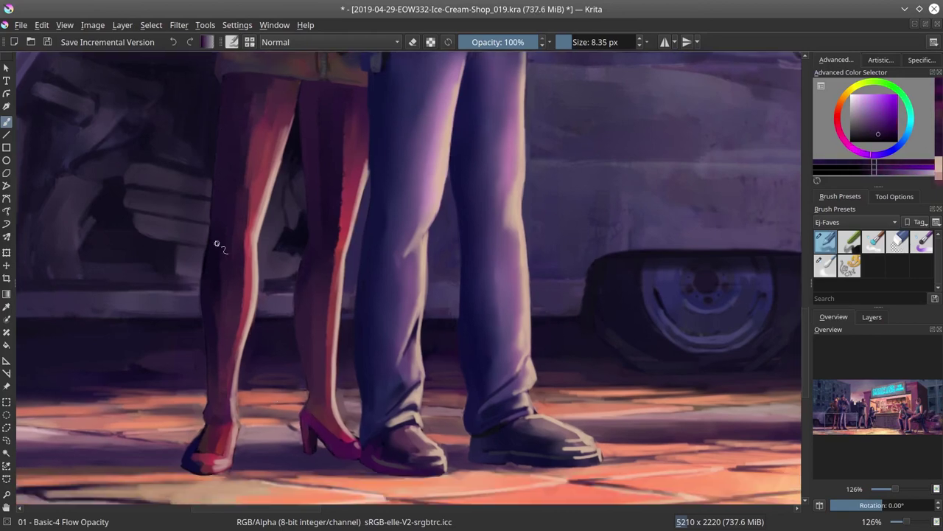
pyautogui.keyDown('ctrl'); pyautogui.click(214, 442); pyautogui.keyUp('ctrl')
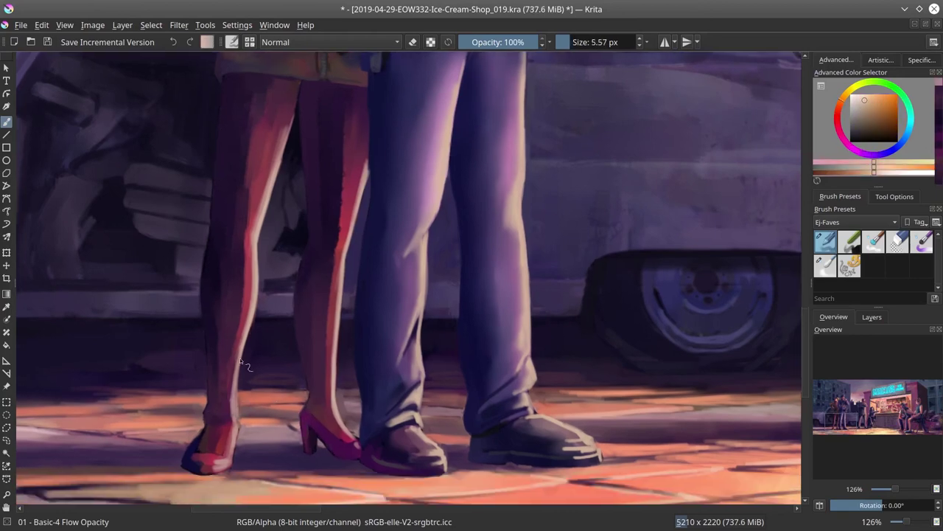
pyautogui.moveTo(200, 443)
pyautogui.mouseDown()
pyautogui.moveTo(210, 456)
pyautogui.moveTo(203, 464)
pyautogui.moveTo(242, 298)
pyautogui.mouseUp()
# Blend the left shin and the right leg's red edge with the Blender Blur brush
pyautogui.keyDown('ctrl'); pyautogui.click(220, 470); pyautogui.keyUp('ctrl')
pyautogui.press('/')
pyautogui.keyDown('ctrl'); pyautogui.click(219, 441); pyautogui.keyUp('ctrl')
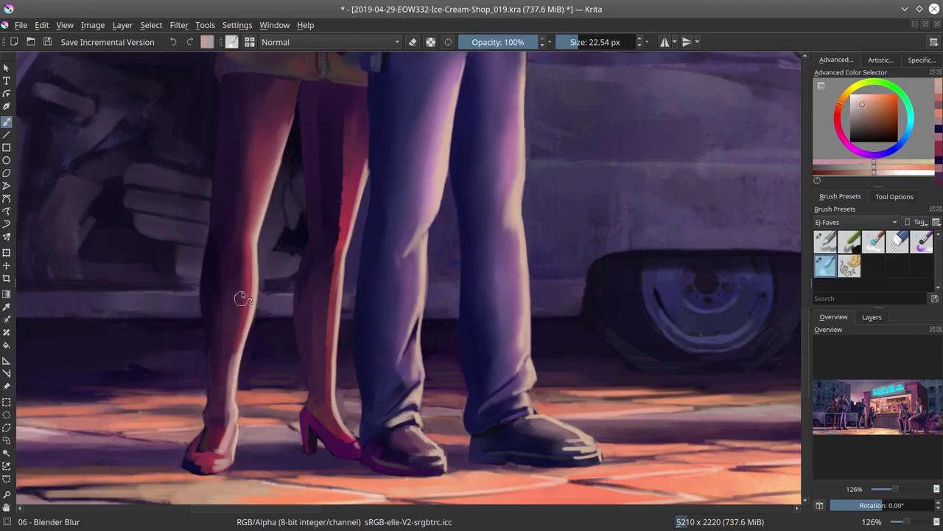
pyautogui.moveTo(211, 324); pyautogui.dragTo(243, 324)
pyautogui.moveTo(342, 229); pyautogui.dragTo(340, 132)
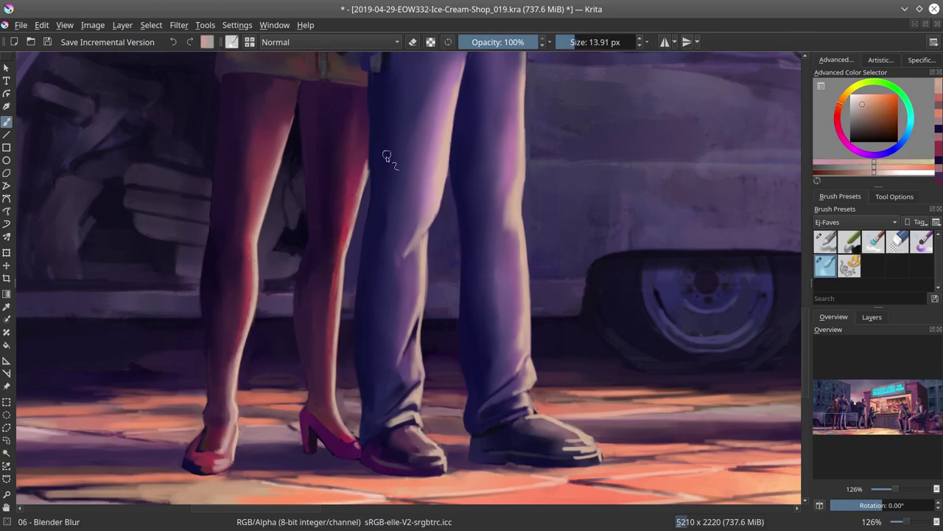
pyautogui.press('/')
# Sample a lighter pink from the leg and fit the whole painting in view
pyautogui.keyDown('ctrl'); pyautogui.click(302, 99); pyautogui.keyUp('ctrl')
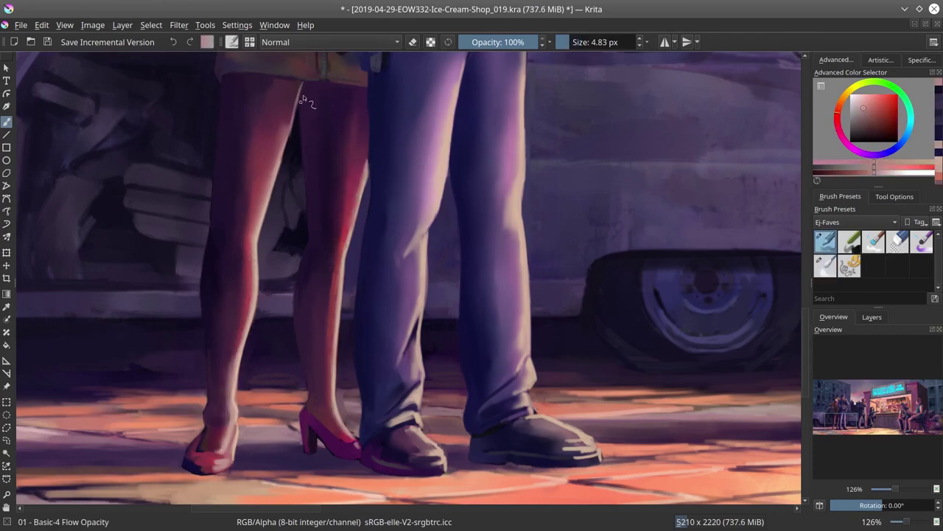
pyautogui.press(']')
pyautogui.press(']')
pyautogui.press(']')
pyautogui.keyDown('ctrl'); pyautogui.click(342, 404); pyautogui.keyUp('ctrl')
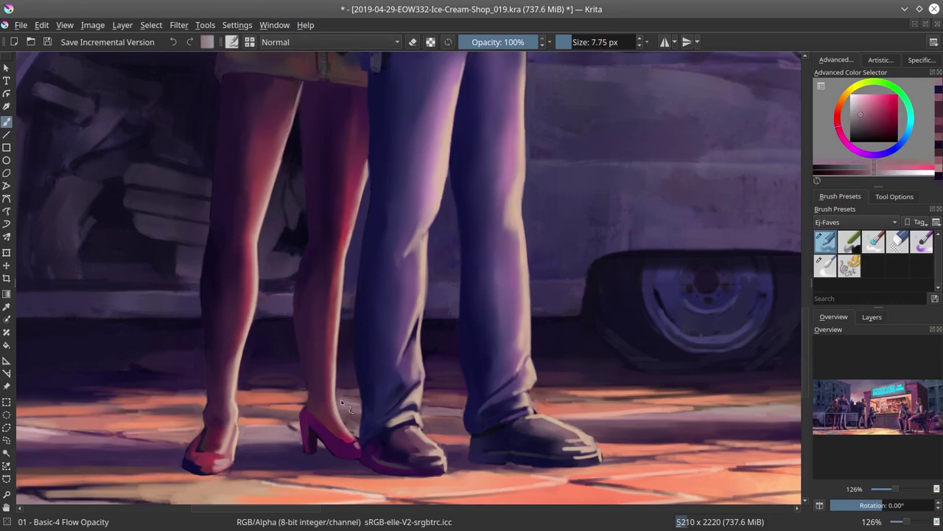
pyautogui.press('2')
pyautogui.scroll(5, 426, 165)
pyautogui.press('/')
pyautogui.press('2')
pyautogui.click(47, 43)
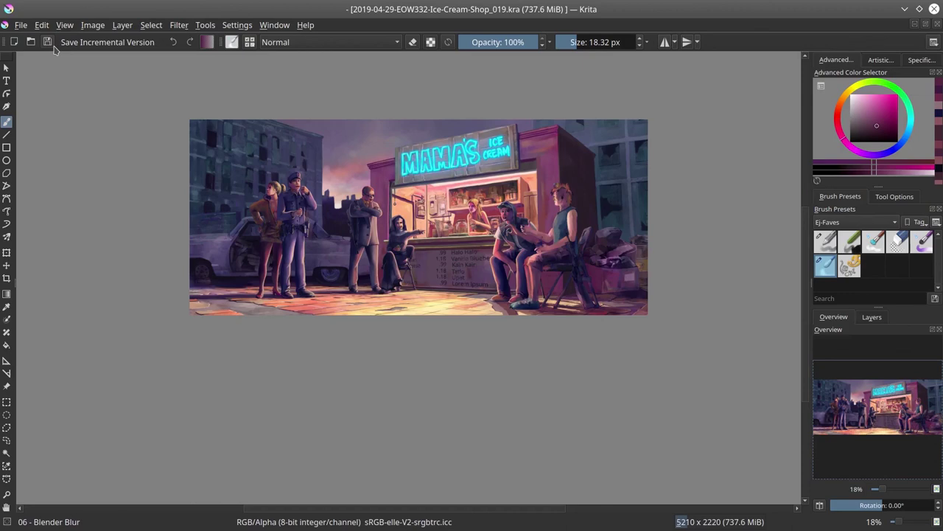
# Select the fishnet Copy layer and erase part of its right-leg pattern with Eraser Circle
pyautogui.click(872, 317)
pyautogui.click(818, 435)
pyautogui.scroll(6, 185, 400)
pyautogui.click(831, 423)
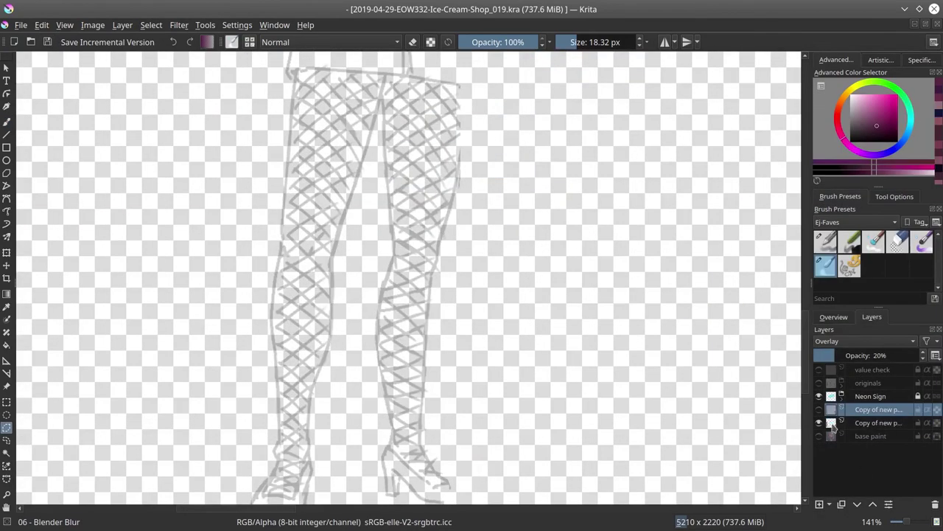
pyautogui.click(831, 424)
pyautogui.click(897, 241)
pyautogui.scroll(-2, 443, 265)
pyautogui.moveTo(412, 184)
pyautogui.mouseDown()
pyautogui.moveTo(411, 343)
pyautogui.moveTo(367, 350)
pyautogui.mouseUp()
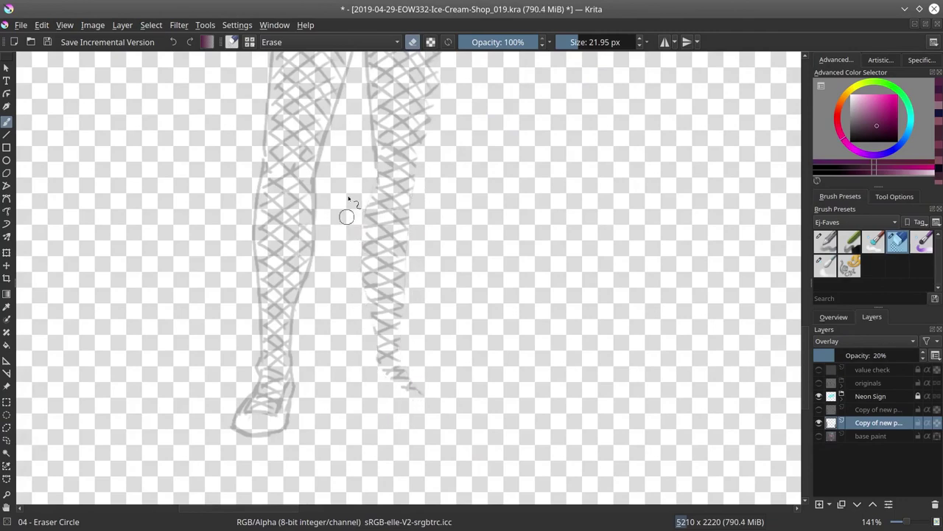
# Wipe the remaining stray sketch marks with a large eraser, reselect the base layer and save
pyautogui.scroll(2, 354, 177)
pyautogui.press('[')
pyautogui.press('[')
pyautogui.press('[')
pyautogui.scroll(-3, 344, 178)
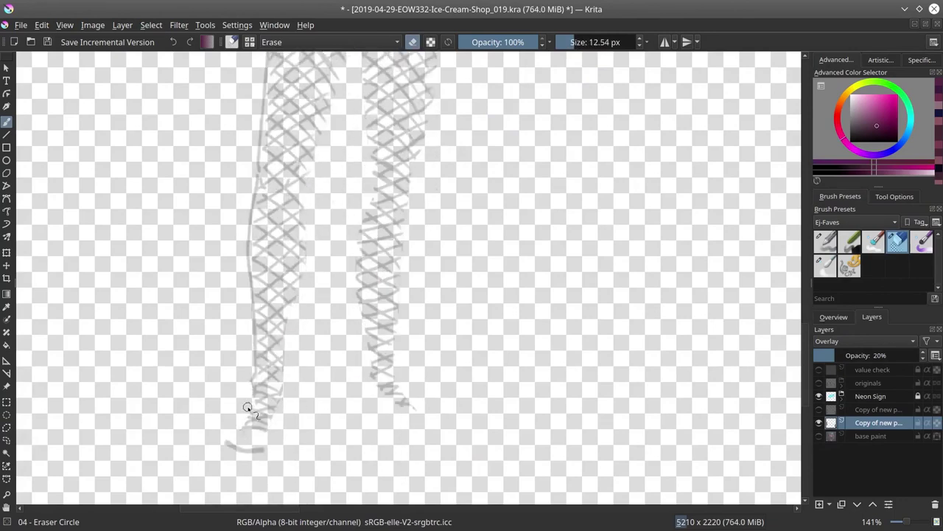
pyautogui.scroll(1, 251, 221)
pyautogui.scroll(-5, 273, 126)
pyautogui.press(']')
pyautogui.press(']')
pyautogui.press(']')
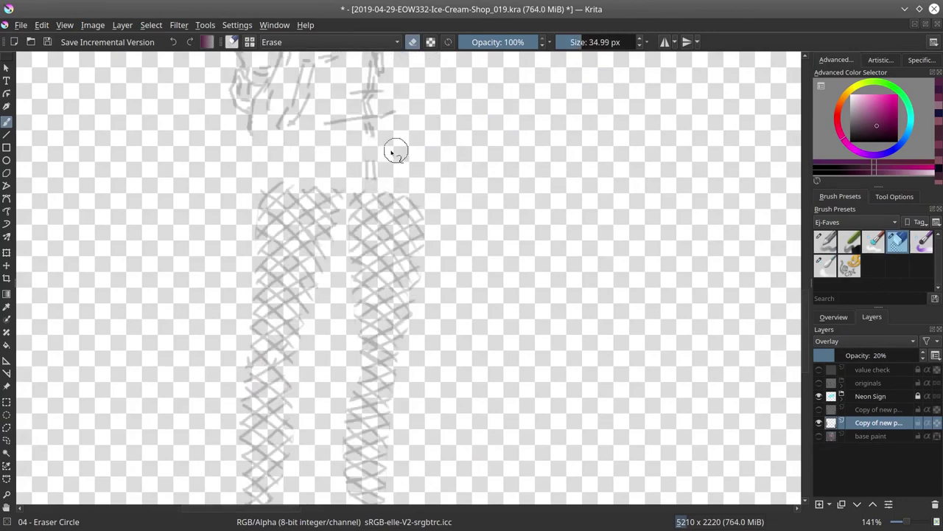
pyautogui.moveTo(592, 123)
pyautogui.mouseDown()
pyautogui.moveTo(543, 236)
pyautogui.moveTo(403, 268)
pyautogui.mouseUp()
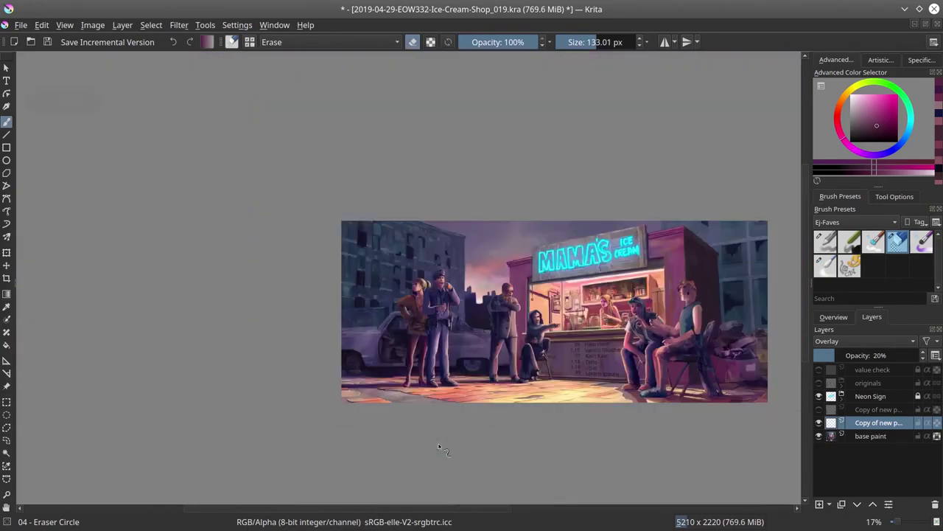
pyautogui.click(876, 426)
pyautogui.hotkey('ctrl', 's')
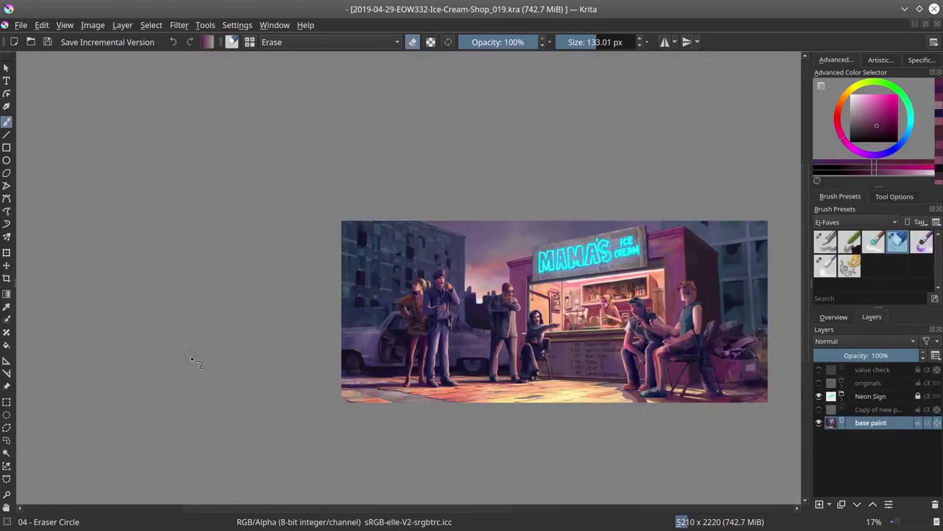
# Reselect the basic brush and zoom in and out to review the fishnet texture on the legs
pyautogui.click(834, 317)
pyautogui.click(825, 241)
pyautogui.scroll(3, 505, 63)
pyautogui.scroll(4, 280, 383)
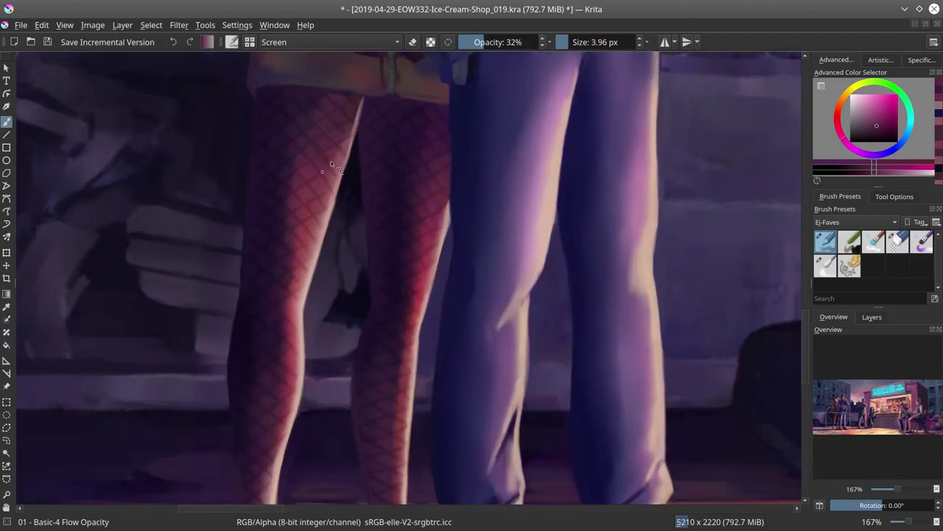
pyautogui.scroll(-1, 280, 332)
pyautogui.scroll(1, 341, 158)
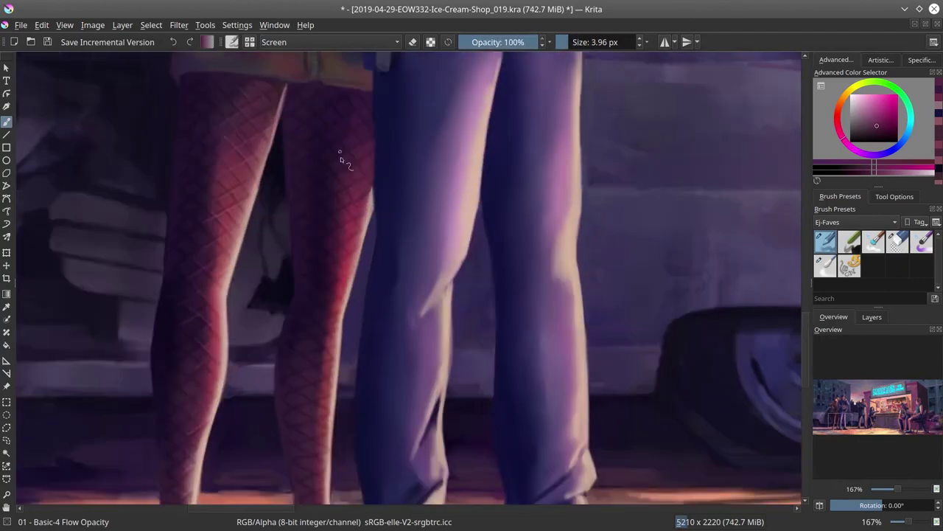
pyautogui.scroll(-2, 333, 315)
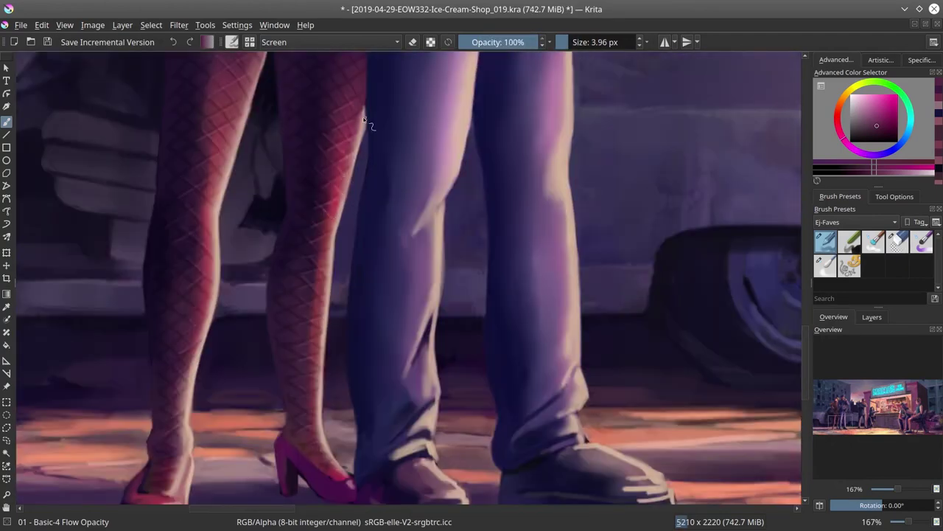
pyautogui.scroll(-10, 237, 150)
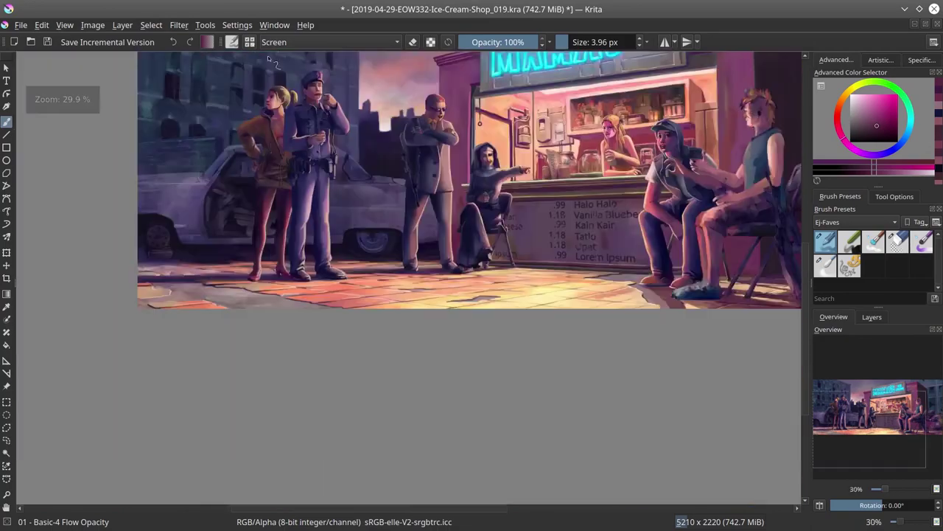
pyautogui.scroll(6, 267, 221)
pyautogui.scroll(-6, 312, 179)
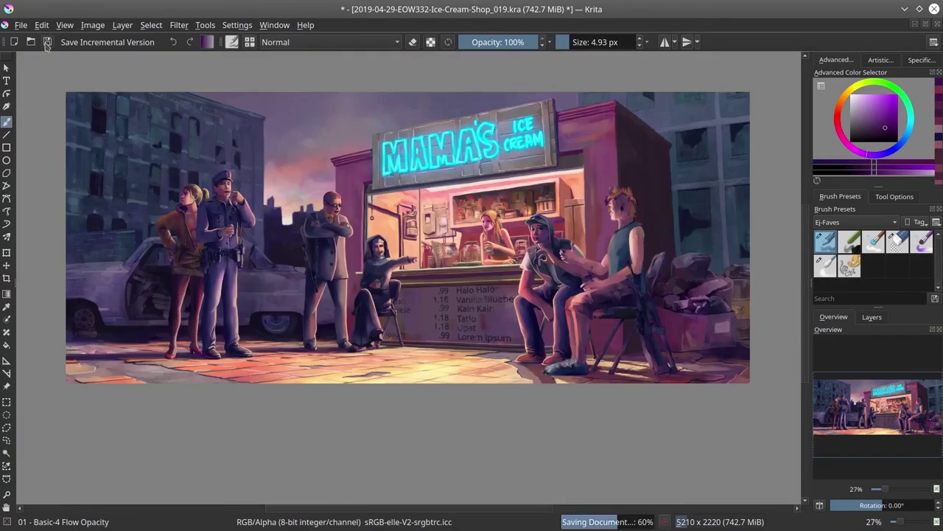
pyautogui.scroll(8, 229, 192)
pyautogui.scroll(-9, 263, 346)
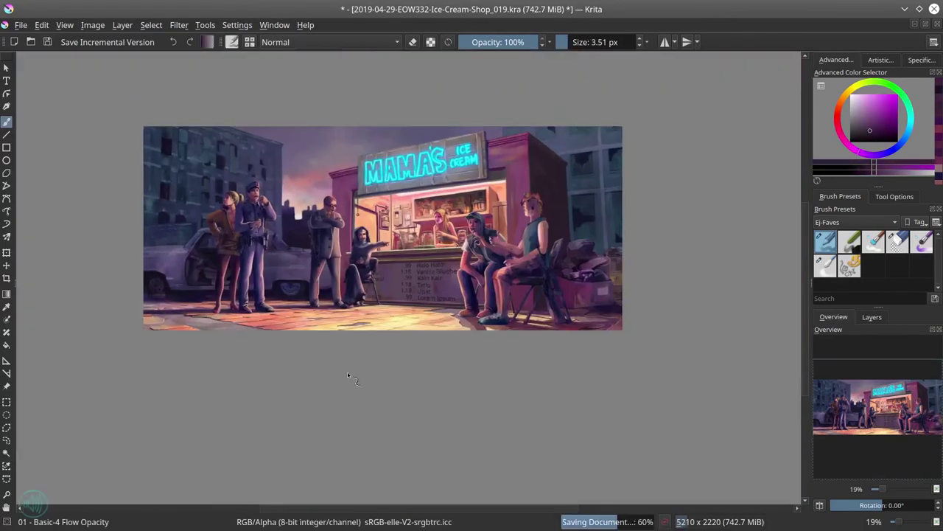
pyautogui.scroll(10, 263, 347)
# Pick a pinker tone and sample belt colours to correct the officer's belt
pyautogui.keyDown('ctrl'); pyautogui.click(291, 349); pyautogui.keyUp('ctrl')
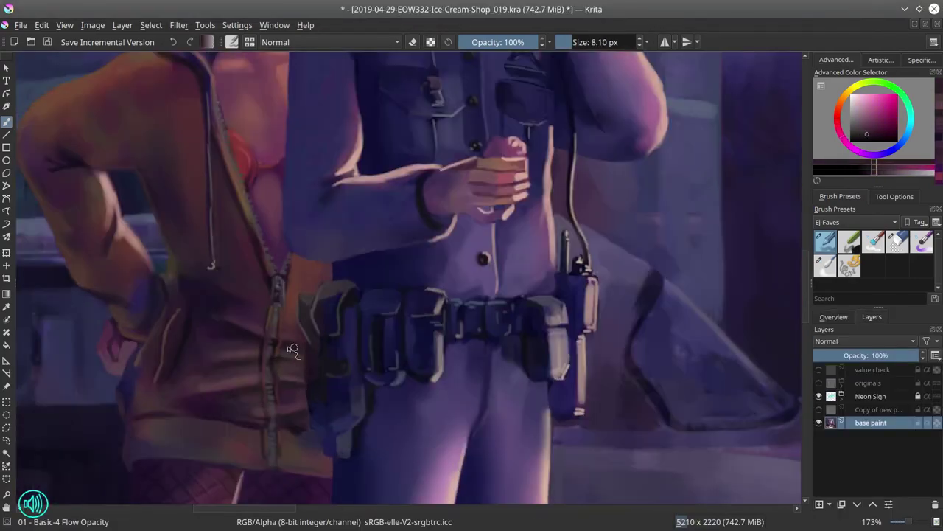
pyautogui.keyDown('ctrl'); pyautogui.click(243, 291); pyautogui.keyUp('ctrl')
pyautogui.scroll(-8, 251, 451)
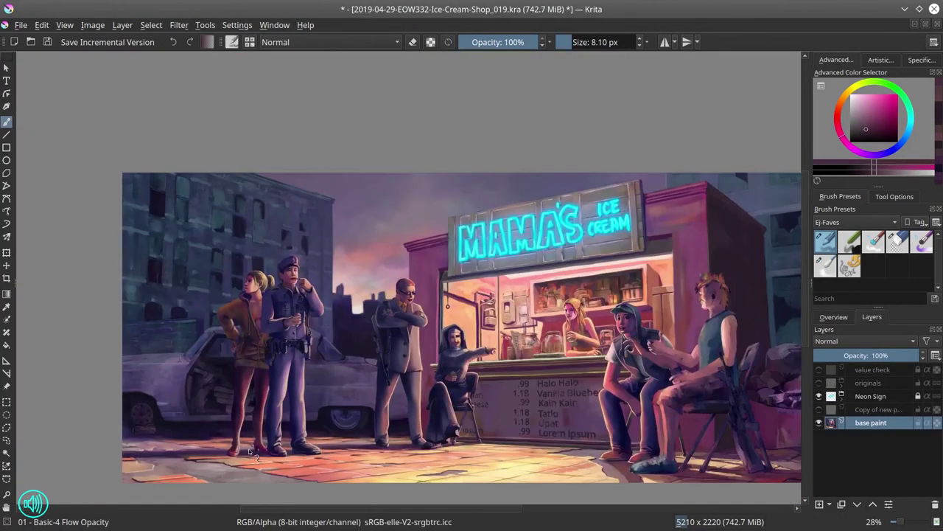
pyautogui.scroll(8, 275, 342)
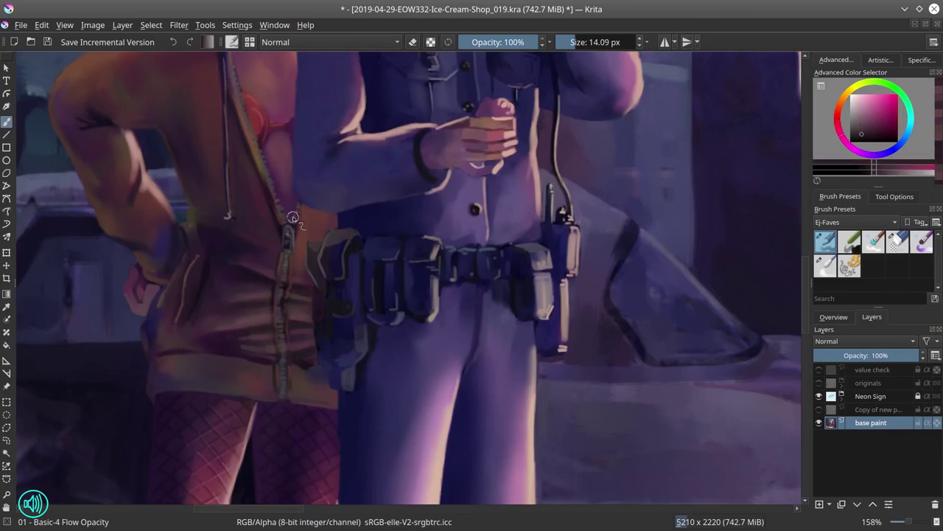
pyautogui.keyDown('ctrl'); pyautogui.click(293, 318); pyautogui.keyUp('ctrl')
pyautogui.keyDown('ctrl'); pyautogui.click(295, 374); pyautogui.keyUp('ctrl')
pyautogui.keyDown('ctrl'); pyautogui.click(278, 372); pyautogui.keyUp('ctrl')
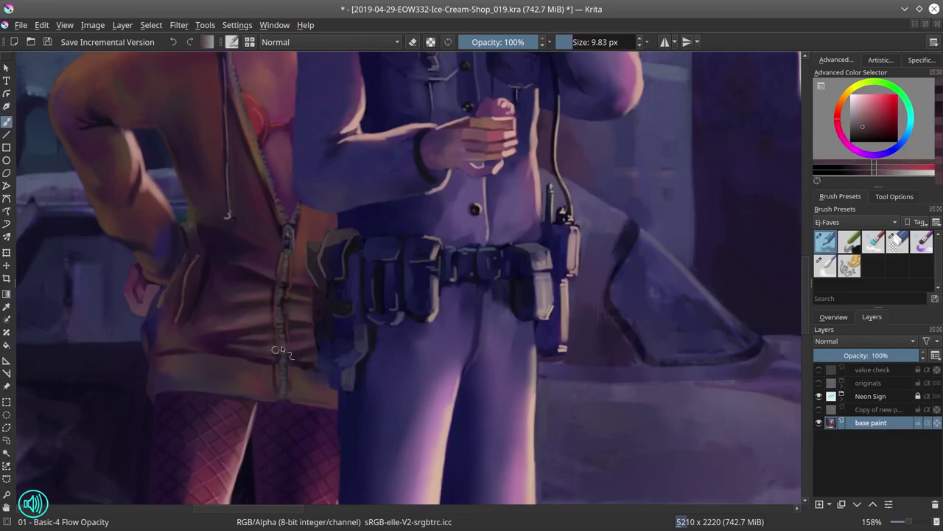
pyautogui.keyDown('ctrl'); pyautogui.click(251, 370); pyautogui.keyUp('ctrl')
# Sample a red and a muted purple to touch up the woman's hip
pyautogui.scroll(-8, 306, 441)
pyautogui.scroll(8, 269, 339)
pyautogui.keyDown('ctrl'); pyautogui.click(413, 291); pyautogui.keyUp('ctrl')
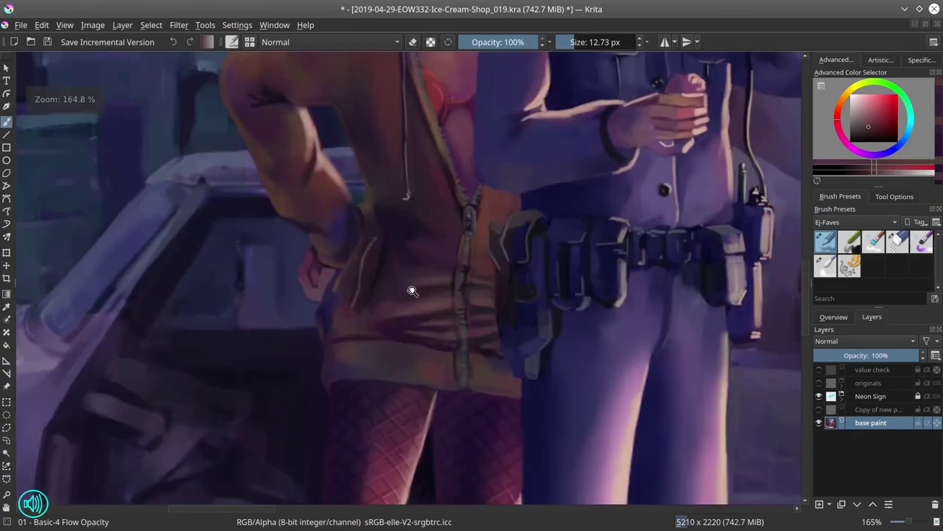
pyautogui.keyDown('ctrl'); pyautogui.click(350, 347); pyautogui.keyUp('ctrl')
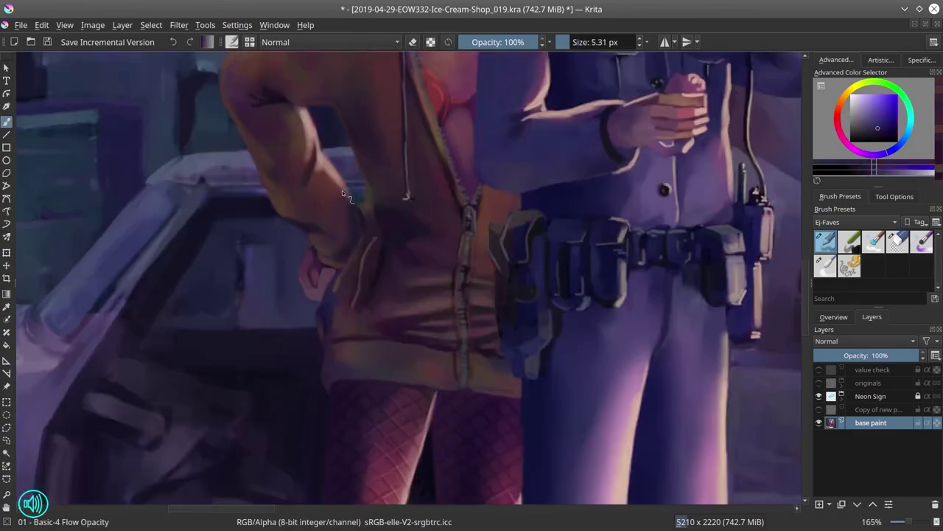
pyautogui.scroll(-2, 342, 190)
pyautogui.scroll(-2, 449, 182)
# Save the painting with Ctrl+S
pyautogui.hotkey('ctrl', 's')
pyautogui.scroll(-1, 496, 309)
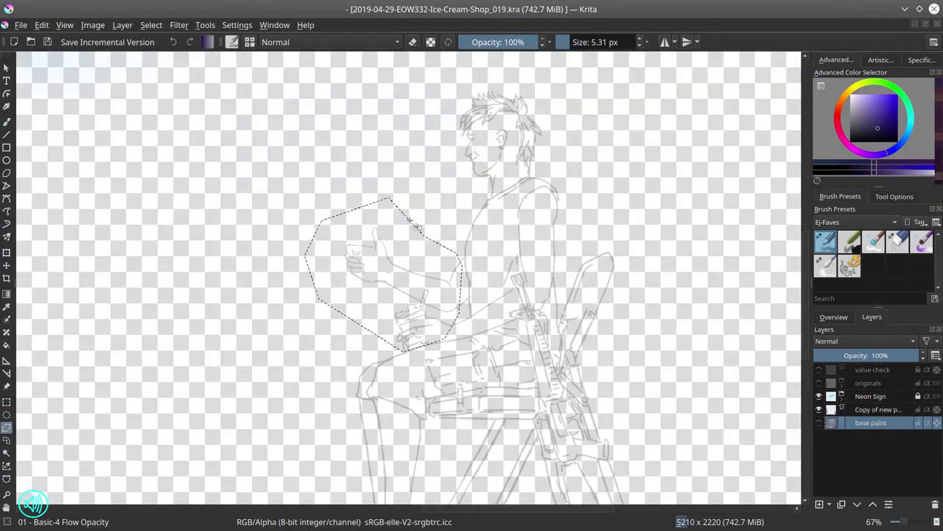
pyautogui.click(42, 25)
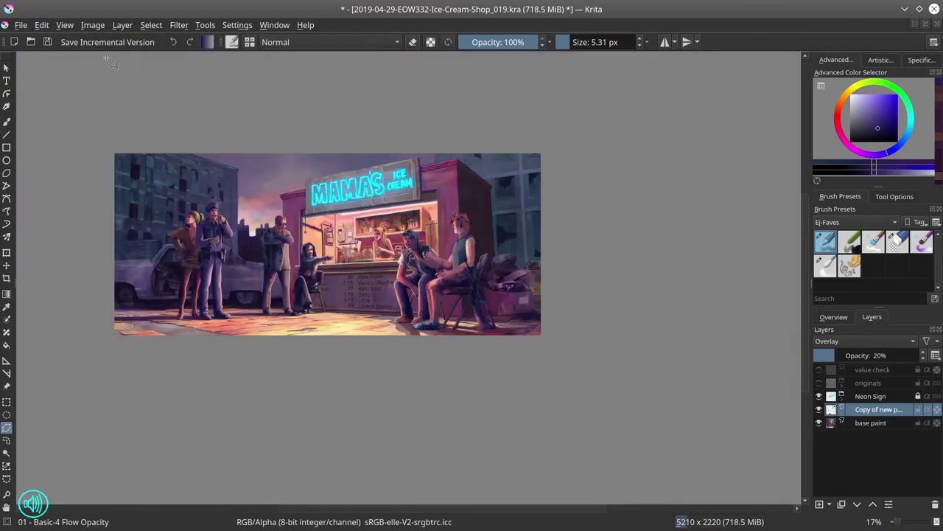
# Merge the 'Copy of new p…' stocking layer into the base paint, save, and show the Overview
pyautogui.rightClick(877, 409)
pyautogui.click(800, 213)
pyautogui.hotkey('ctrl', 's')
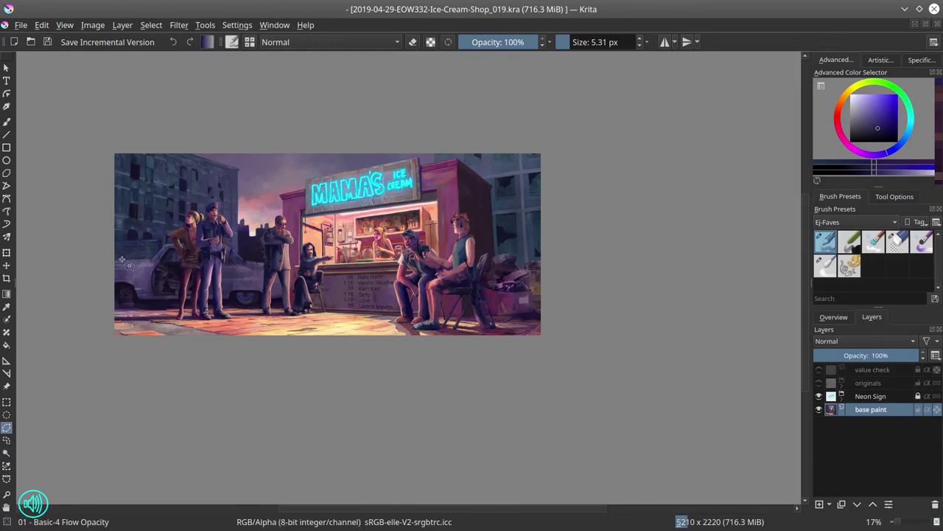
pyautogui.click(834, 317)
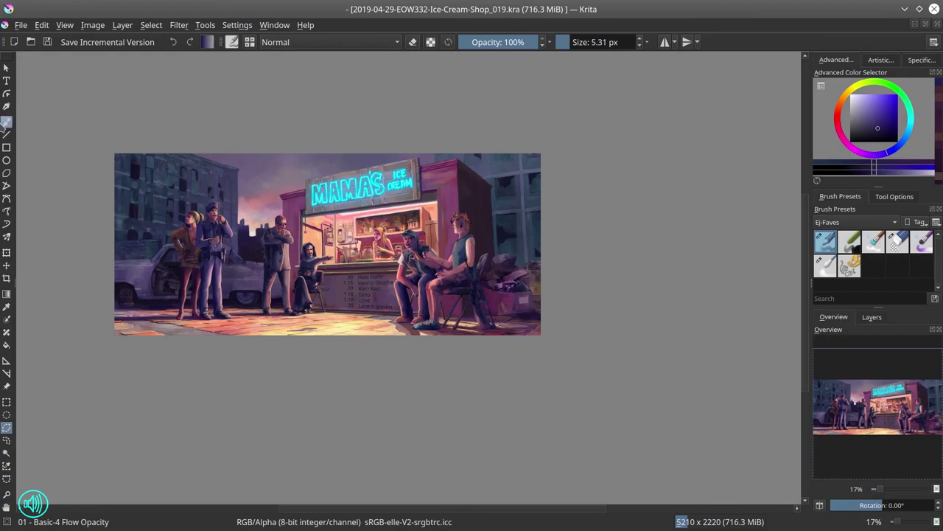
pyautogui.scroll(10, 368, 284)
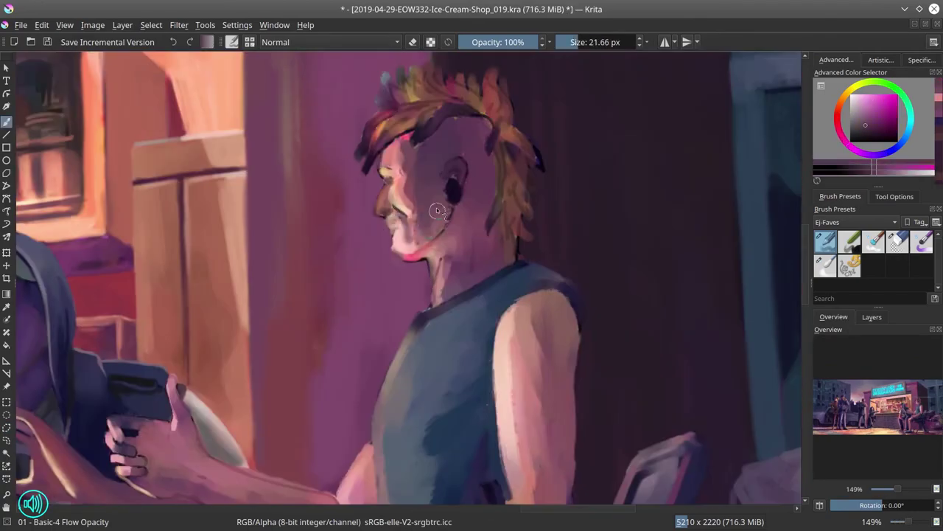
# Sample skin and pink tones and paint a light highlight under the man's chin
pyautogui.keyDown('ctrl'); pyautogui.click(693, 149); pyautogui.keyUp('ctrl')
pyautogui.press('[')
pyautogui.keyDown('ctrl'); pyautogui.click(450, 182); pyautogui.keyUp('ctrl')
pyautogui.press('.')
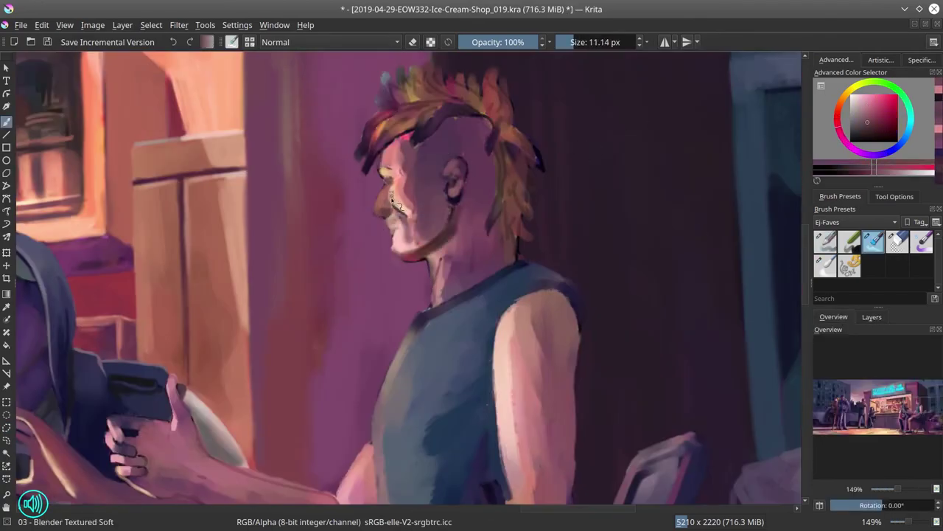
pyautogui.press('.')
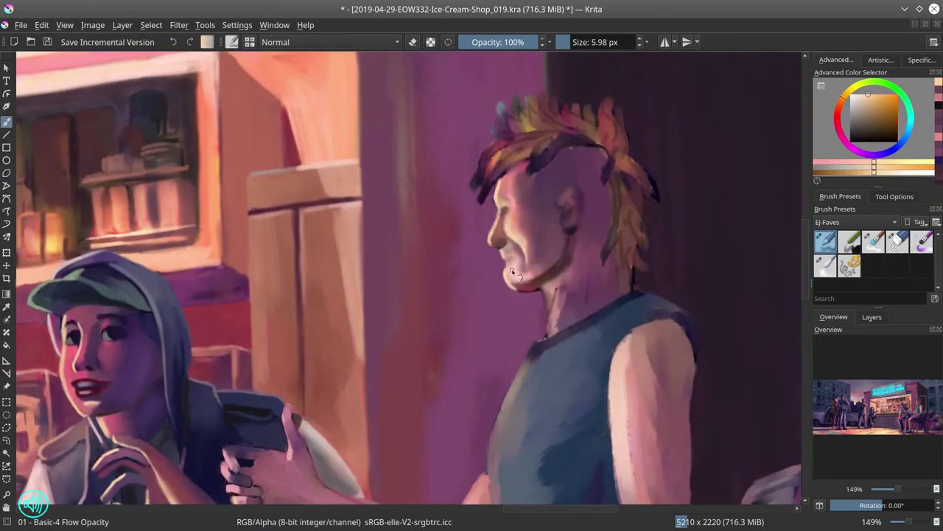
pyautogui.keyDown('ctrl'); pyautogui.click(759, 135); pyautogui.keyUp('ctrl')
pyautogui.press('[')
pyautogui.keyDown('ctrl'); pyautogui.click(496, 226); pyautogui.keyUp('ctrl')
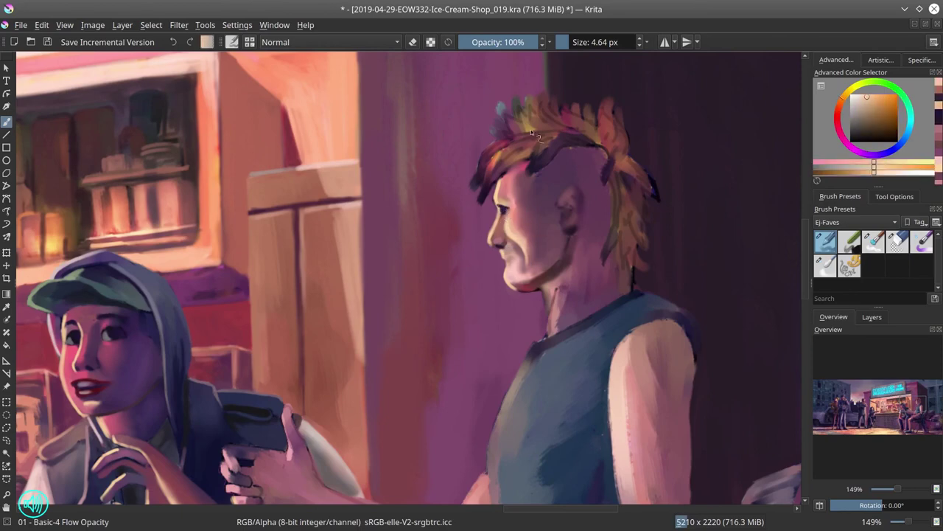
pyautogui.press('[')
pyautogui.press('[')
pyautogui.press('[')
pyautogui.keyDown('ctrl'); pyautogui.click(552, 273); pyautogui.keyUp('ctrl')
pyautogui.press(']')
pyautogui.press(']')
pyautogui.press(']')
pyautogui.press(']')
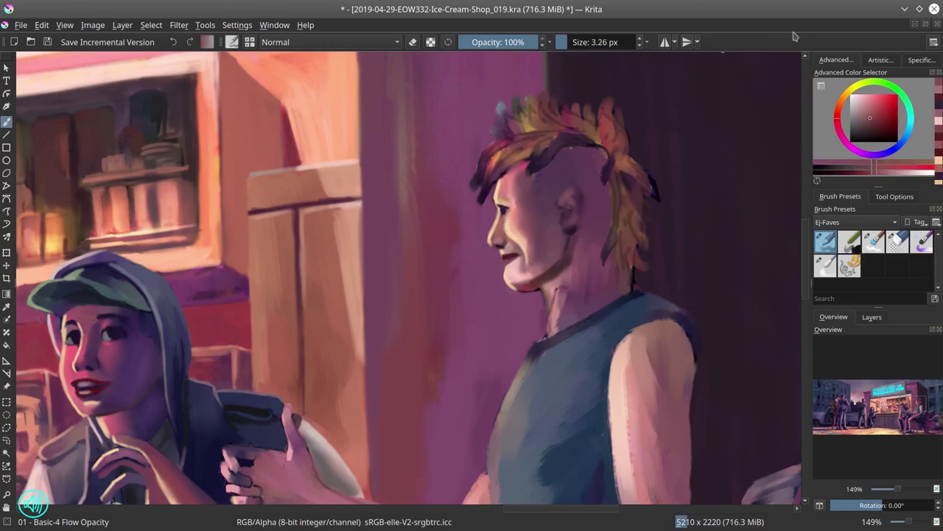
pyautogui.keyDown('ctrl'); pyautogui.click(552, 274); pyautogui.keyUp('ctrl')
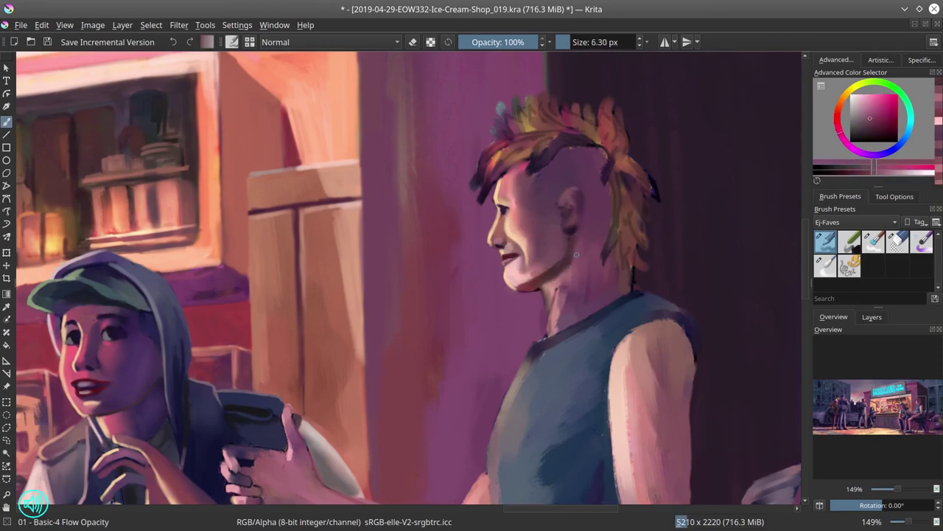
pyautogui.press(']')
pyautogui.press(']')
pyautogui.moveTo(541, 287); pyautogui.dragTo(525, 274)
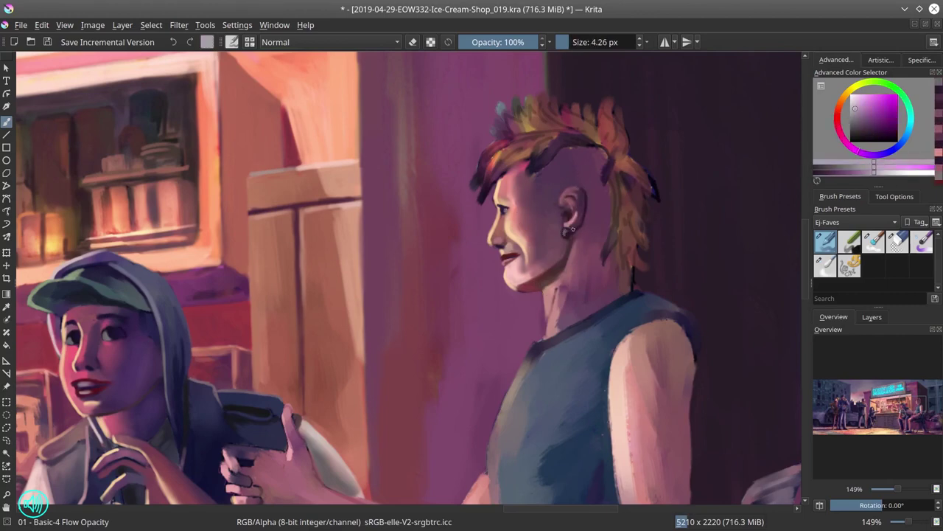
# Blend the face's peach tone with Blender Textured Soft, then return to Basic-4 Flow Opacity
pyautogui.press('/')
pyautogui.press('/')
pyautogui.keyDown('ctrl'); pyautogui.click(536, 253); pyautogui.keyUp('ctrl')
pyautogui.press(']')
pyautogui.press(']')
pyautogui.press(']')
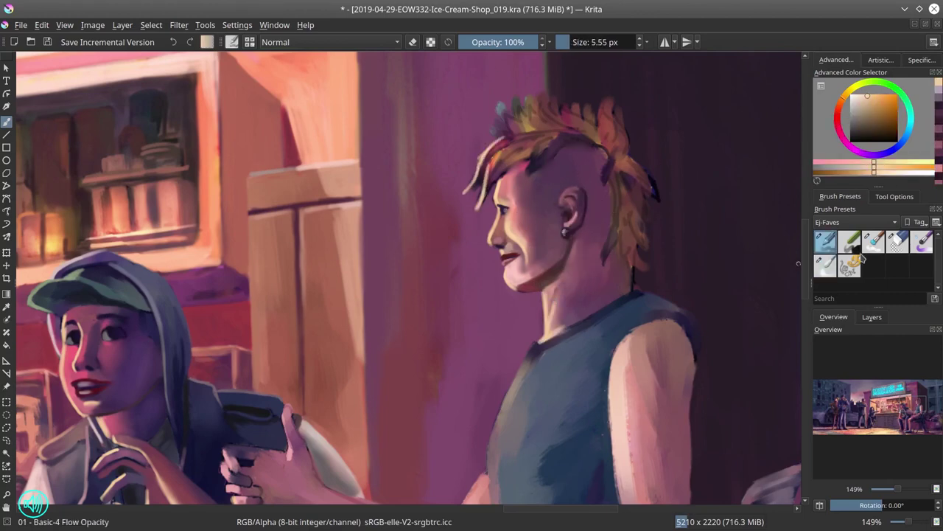
pyautogui.press('/')
pyautogui.click(874, 241)
pyautogui.press(']')
pyautogui.press(']')
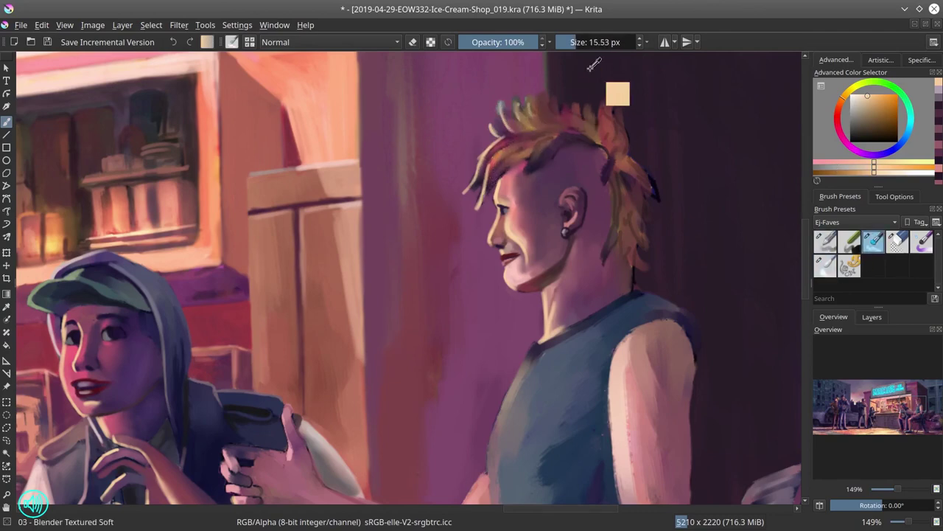
pyautogui.press('/')
pyautogui.keyDown('ctrl'); pyautogui.click(506, 133); pyautogui.keyUp('ctrl')
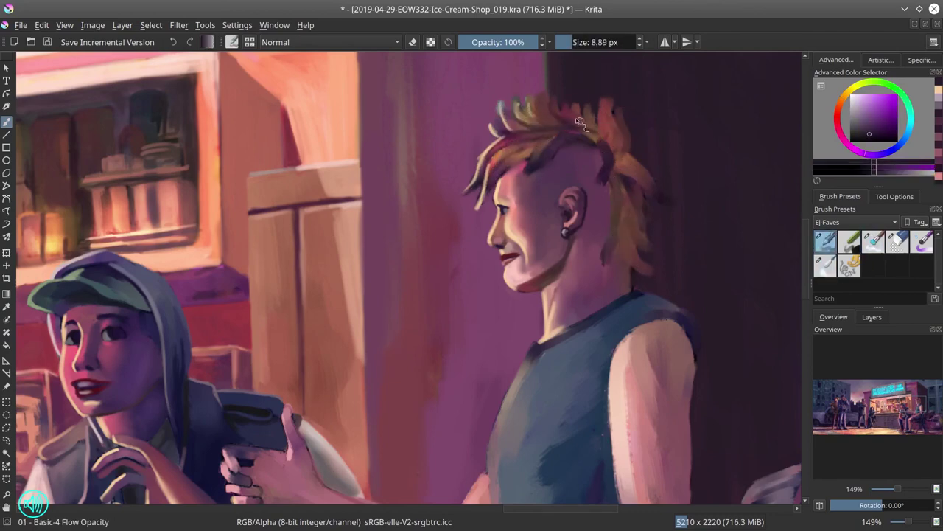
# Paint light pink strands and spikes into the crown of the man's hair
pyautogui.keyDown('ctrl'); pyautogui.click(486, 158); pyautogui.keyUp('ctrl')
pyautogui.press('[')
pyautogui.press('[')
pyautogui.moveTo(485, 154); pyautogui.dragTo(454, 199)
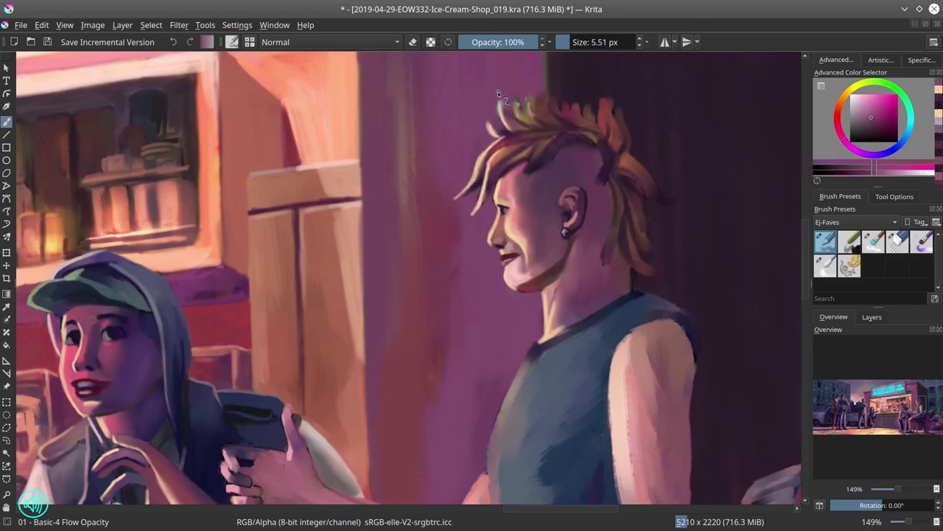
pyautogui.press(']')
pyautogui.moveTo(531, 98); pyautogui.dragTo(520, 126)
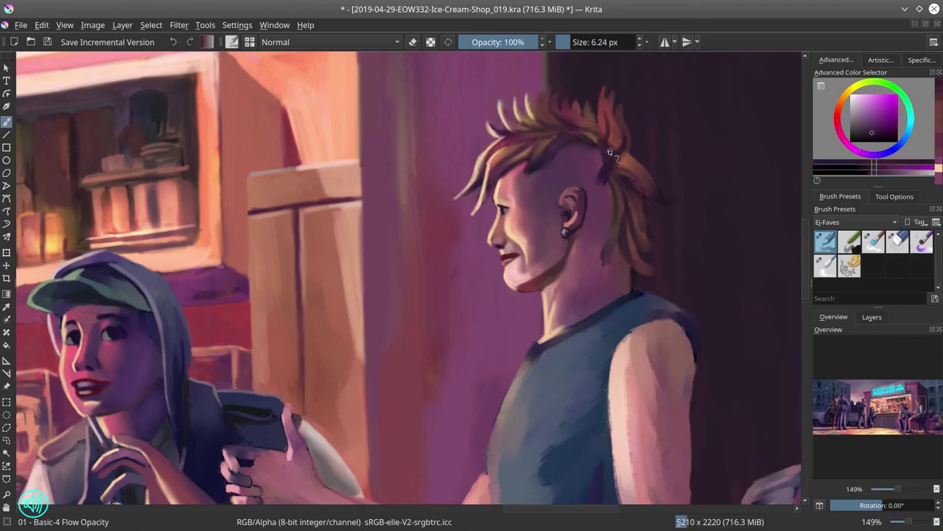
# Pick orange, dark purple and orange-red hair colours, fit the painting, and save
pyautogui.keyDown('ctrl'); pyautogui.click(564, 137); pyautogui.keyUp('ctrl')
pyautogui.keyDown('ctrl'); pyautogui.click(553, 176); pyautogui.keyUp('ctrl')
pyautogui.press(']')
pyautogui.press('[')
pyautogui.press('[')
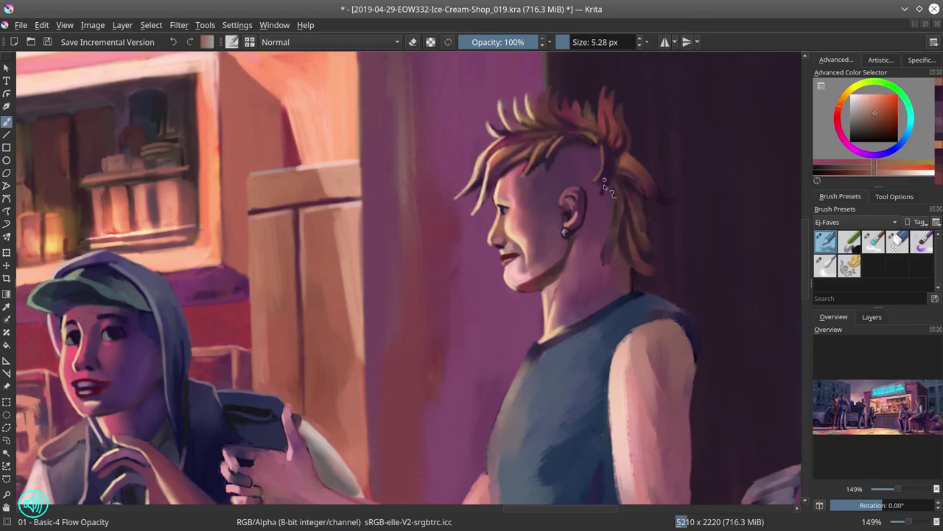
pyautogui.keyDown('ctrl'); pyautogui.click(639, 170); pyautogui.keyUp('ctrl')
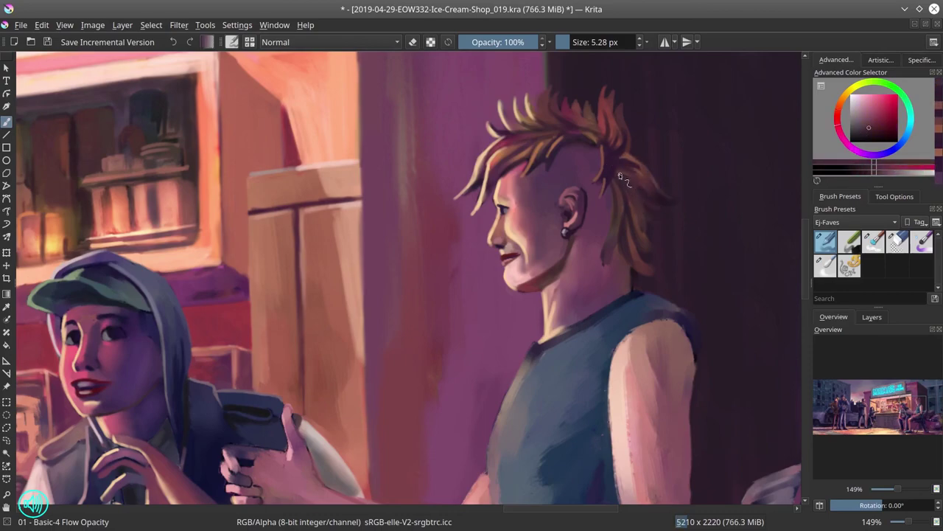
pyautogui.keyDown('ctrl'); pyautogui.click(639, 249); pyautogui.keyUp('ctrl')
pyautogui.press('2')
pyautogui.scroll(4, 590, 64)
pyautogui.hotkey('alt', 'shift', 'm')
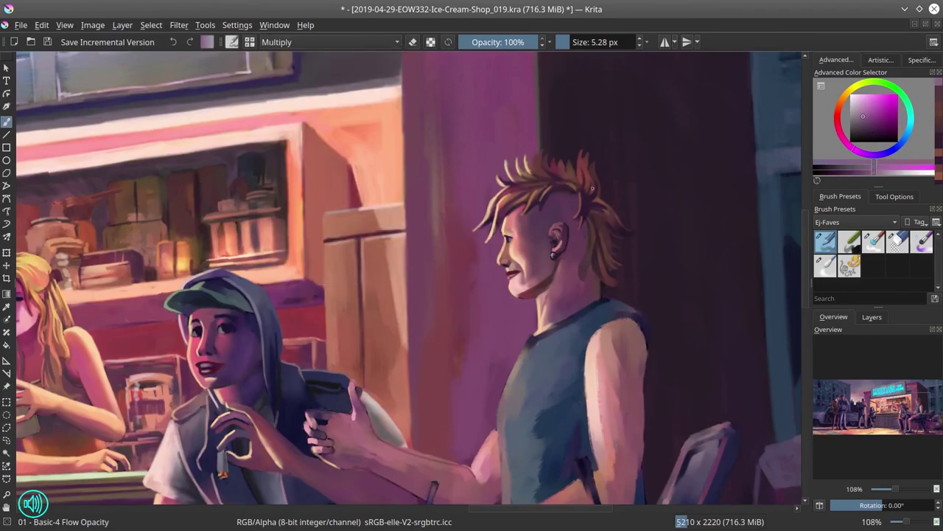
pyautogui.press(']')
pyautogui.press(']')
pyautogui.press(']')
pyautogui.press(']')
pyautogui.press(']')
pyautogui.press(']')
pyautogui.press(']')
pyautogui.press(']')
pyautogui.press(']')
pyautogui.press(']')
pyautogui.scroll(-5, 590, 64)
pyautogui.click(47, 42)
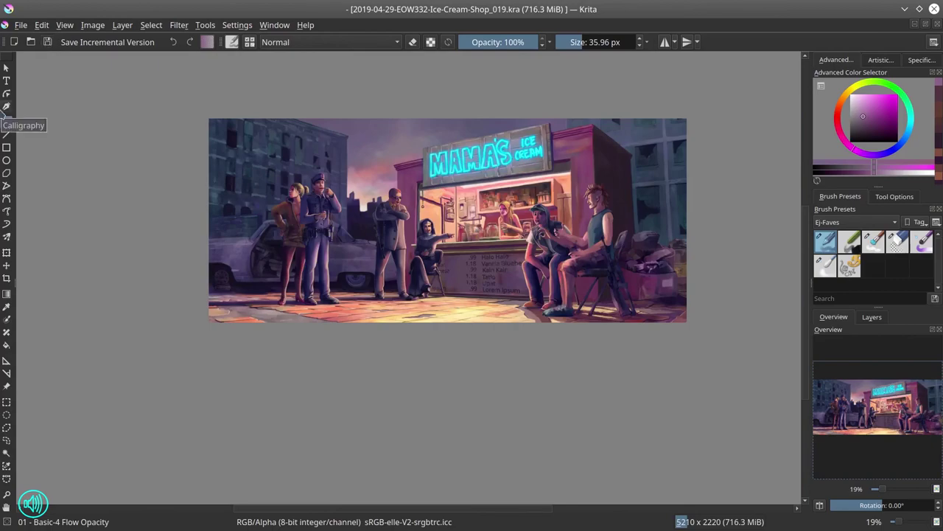
# Zoom back in, resize the brush, and sample an orange from the painting
pyautogui.scroll(5, 281, 179)
pyautogui.press('[')
pyautogui.press('[')
pyautogui.press('[')
pyautogui.press('[')
pyautogui.press('[')
pyautogui.press('[')
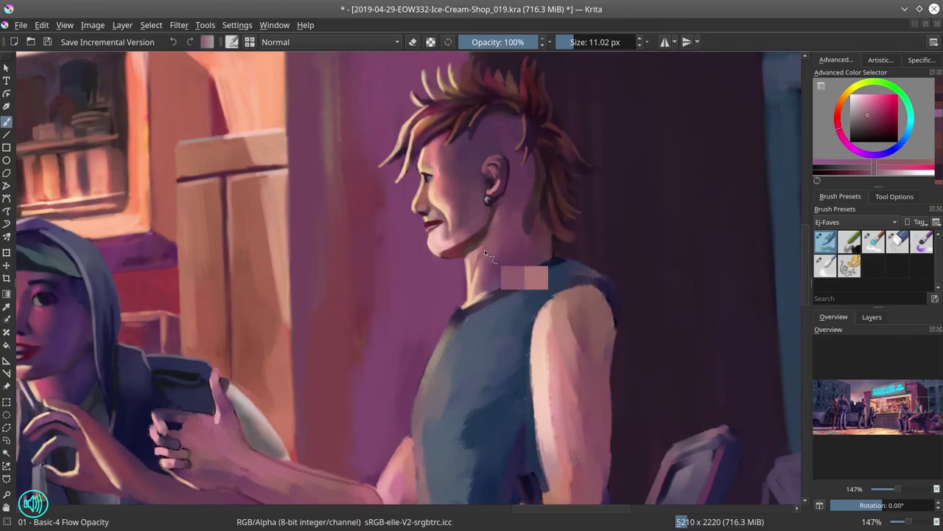
pyautogui.press(']')
pyautogui.press(']')
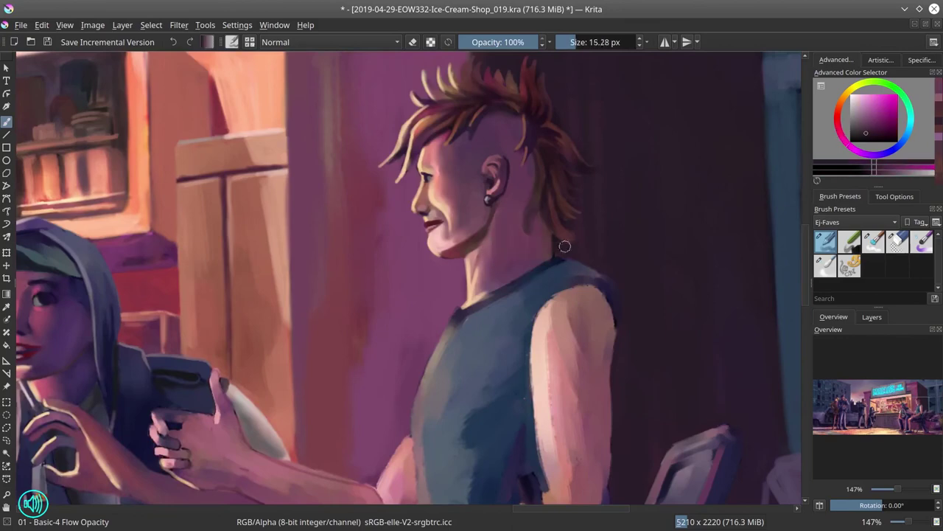
pyautogui.press('[')
pyautogui.press('[')
pyautogui.press('[')
pyautogui.press('[')
pyautogui.press('[')
pyautogui.scroll(2, 546, 160)
pyautogui.keyDown('ctrl'); pyautogui.click(542, 157); pyautogui.keyUp('ctrl')
pyautogui.scroll(-2, 516, 221)
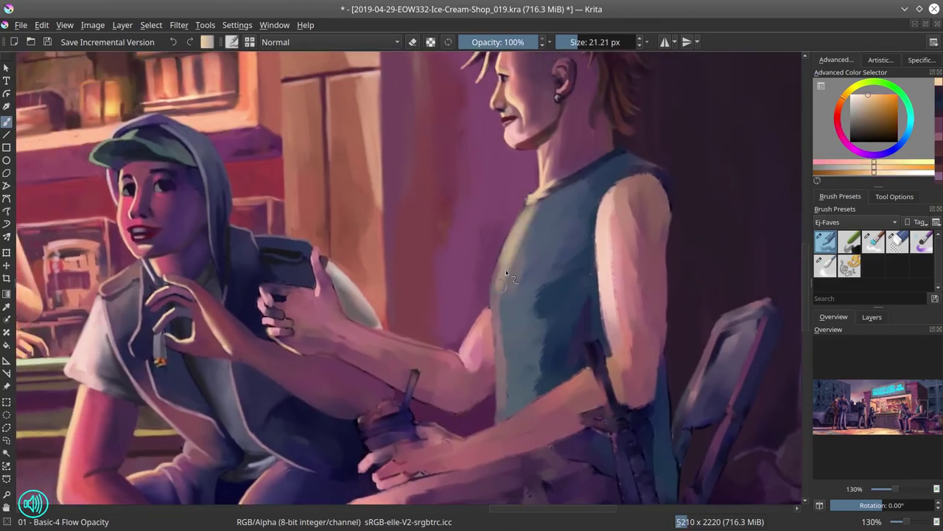
pyautogui.press('[')
pyautogui.press('[')
pyautogui.press('[')
# Darken the edge of the man's left arm with a dark magenta shade
pyautogui.keyDown('ctrl'); pyautogui.click(569, 259); pyautogui.keyUp('ctrl')
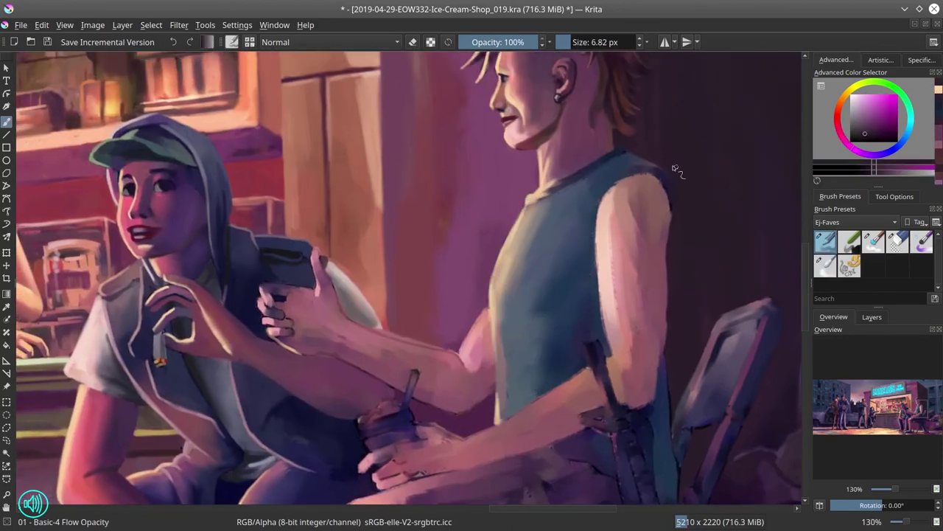
pyautogui.keyDown('ctrl'); pyautogui.click(666, 276); pyautogui.keyUp('ctrl')
pyautogui.press('[')
pyautogui.press(']')
pyautogui.press(']')
pyautogui.press(']')
pyautogui.press(']')
pyautogui.keyDown('ctrl'); pyautogui.click(626, 221); pyautogui.keyUp('ctrl')
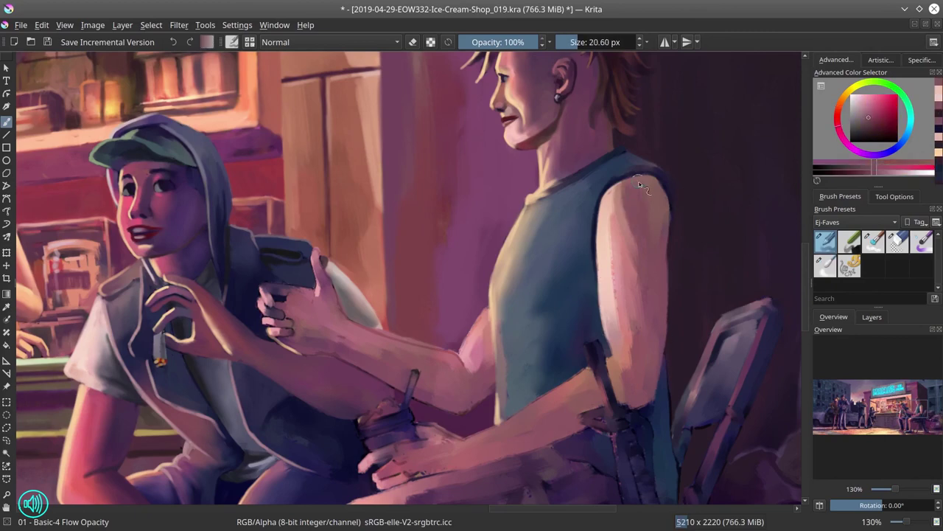
pyautogui.moveTo(625, 190)
pyautogui.mouseDown()
pyautogui.moveTo(626, 258)
pyautogui.moveTo(616, 267)
pyautogui.mouseUp()
# Bring the lap and chair into view, blend with Blender Blur, pick dark blue, and save
pyautogui.press('[')
pyautogui.moveTo(631, 406); pyautogui.dragTo(623, 313)
pyautogui.press('[')
pyautogui.press('[')
pyautogui.press('[')
pyautogui.press(']')
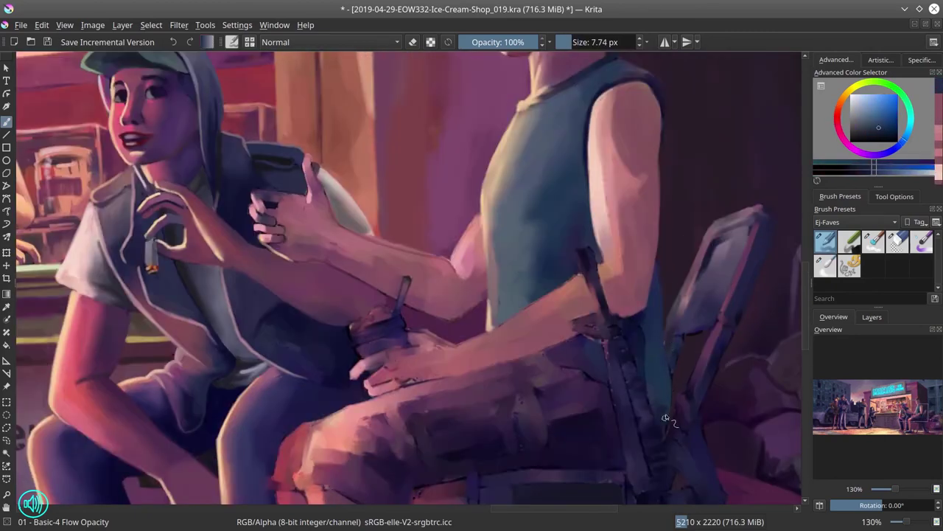
pyautogui.click(826, 265)
pyautogui.press('/')
pyautogui.press('[')
pyautogui.press('[')
pyautogui.press('[')
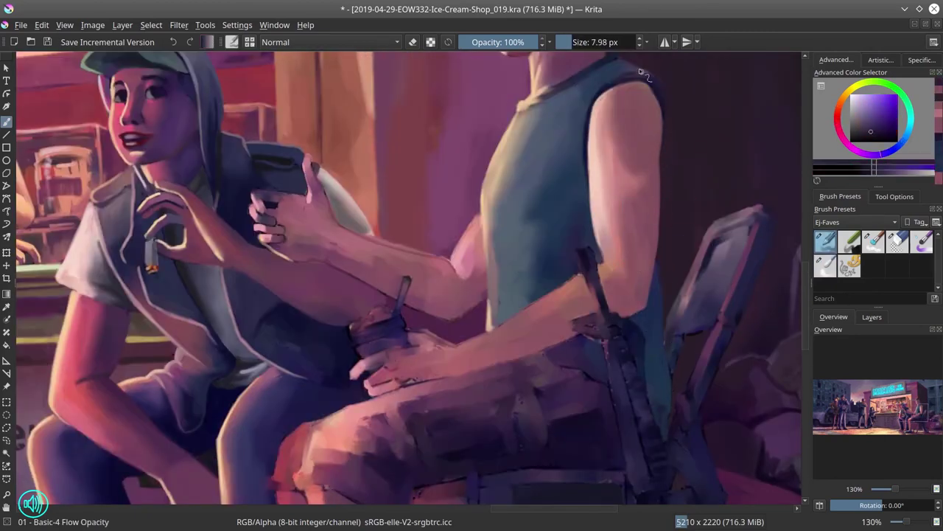
pyautogui.keyDown('ctrl'); pyautogui.click(652, 304); pyautogui.keyUp('ctrl')
pyautogui.hotkey('ctrl', 's')
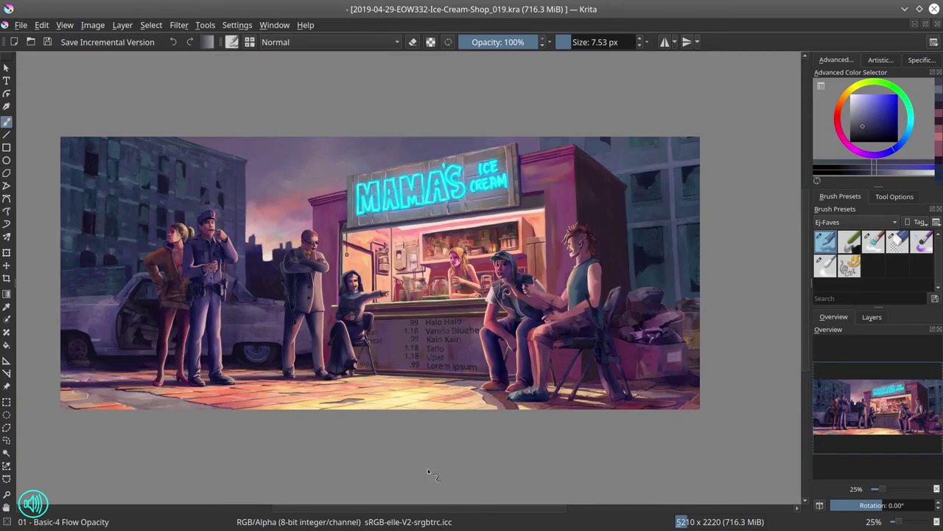
# Mirror the canvas view and move the selected glass jar to the left
pyautogui.click(819, 507)
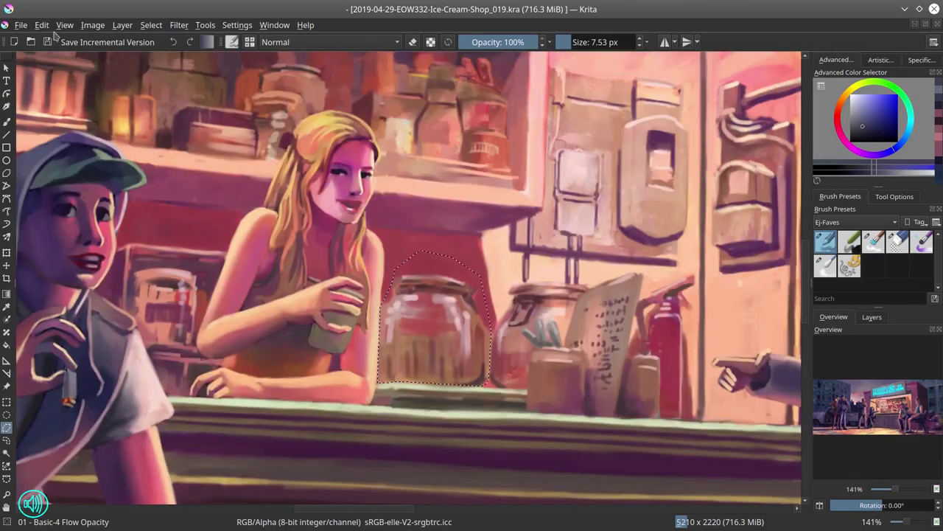
pyautogui.moveTo(435, 325); pyautogui.dragTo(414, 324)
pyautogui.click(872, 316)
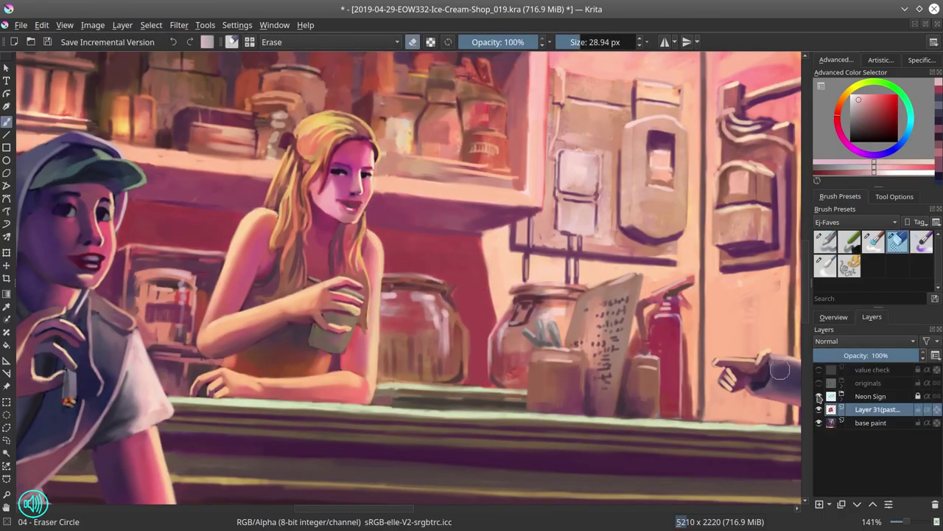
pyautogui.click(834, 317)
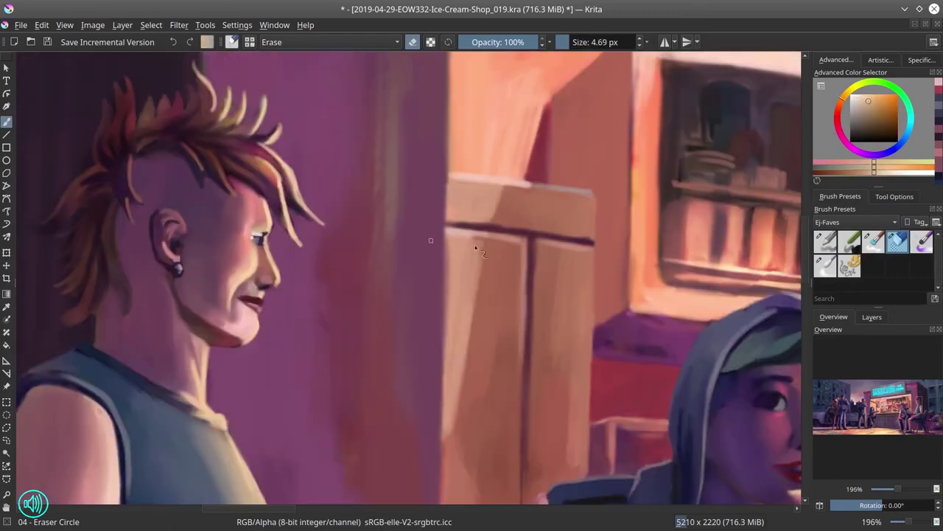
# Paint a light stroke along the chair edge with Basic-4 Flow Opacity and save
pyautogui.press('/')
pyautogui.keyDown('ctrl'); pyautogui.click(265, 156); pyautogui.keyUp('ctrl')
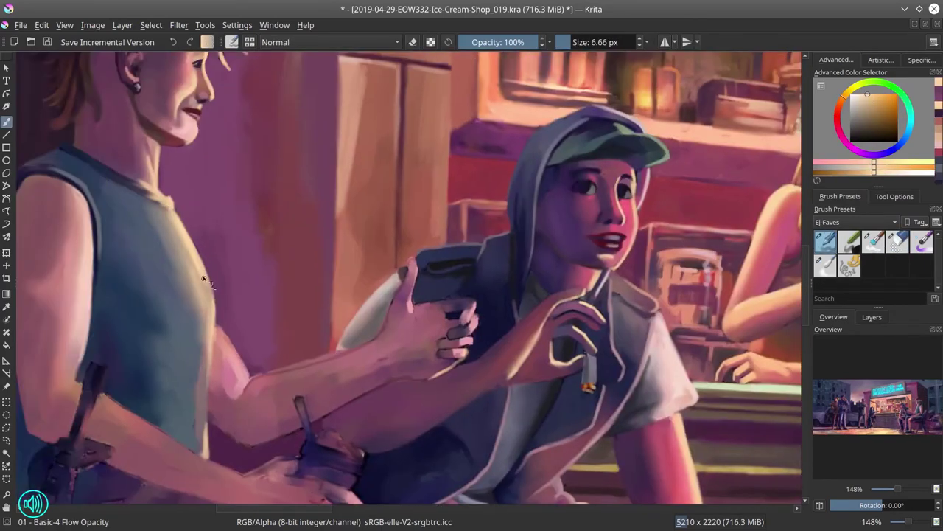
pyautogui.moveTo(137, 213); pyautogui.dragTo(200, 241)
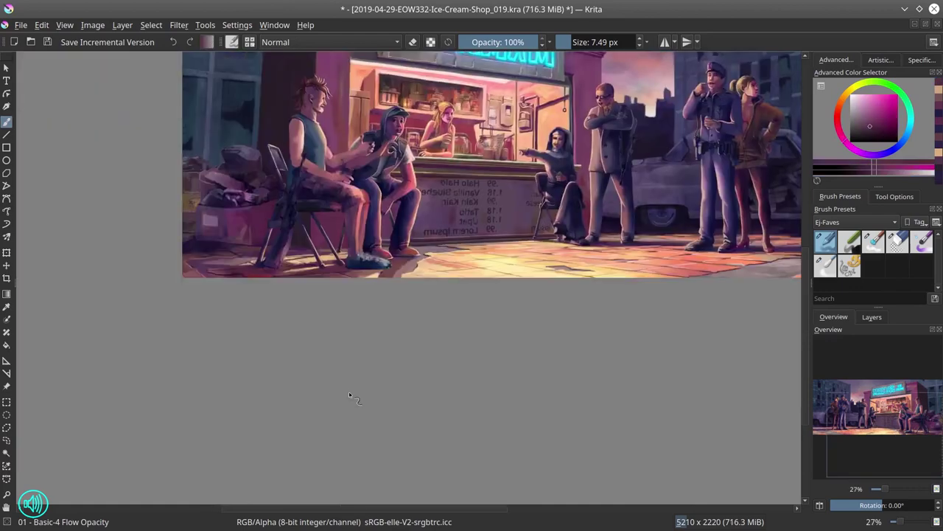
pyautogui.hotkey('ctrl', 's')
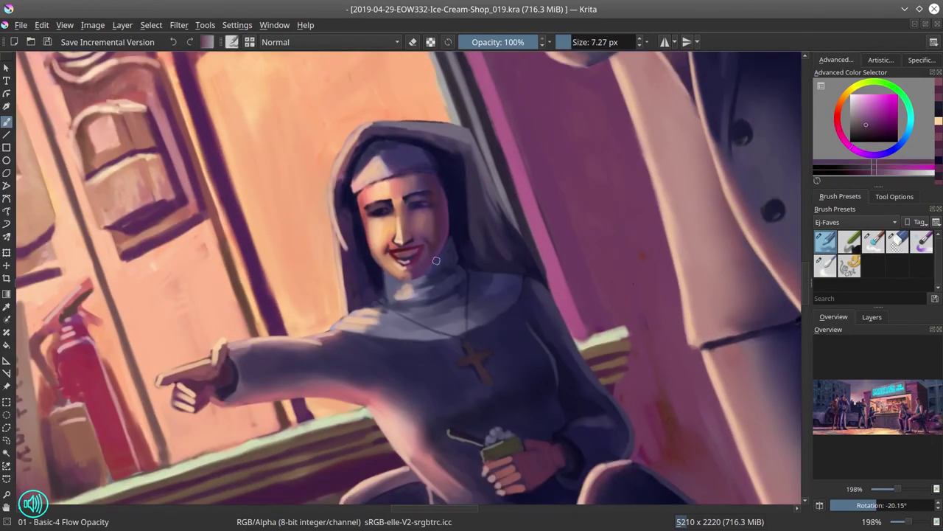
# Shrink the brush, tilt the view, and reselect the previous selection around the nun's face
pyautogui.press('[')
pyautogui.press('[')
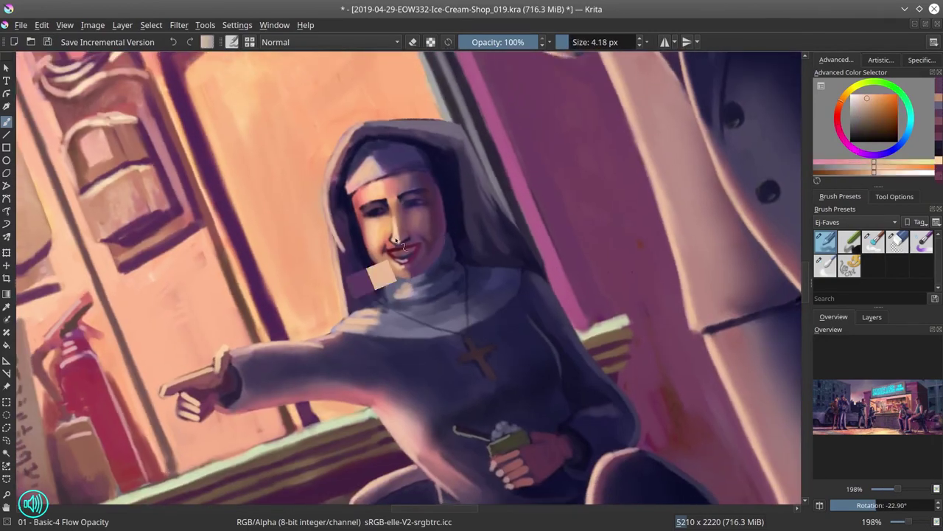
pyautogui.moveTo(451, 259); pyautogui.dragTo(463, 263)
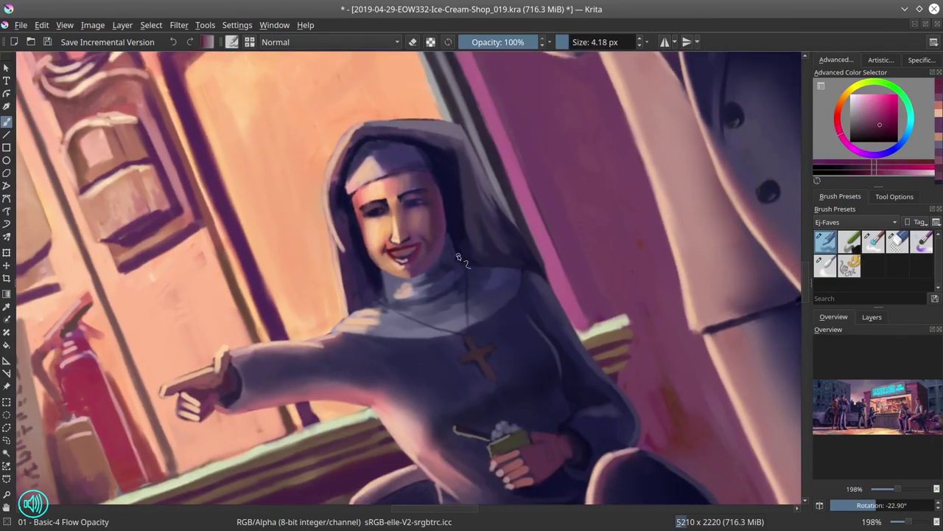
pyautogui.hotkey('alt', 'e')
pyautogui.press('Escape')
pyautogui.press(']')
pyautogui.press(']')
pyautogui.press(']')
pyautogui.press(']')
pyautogui.press(']')
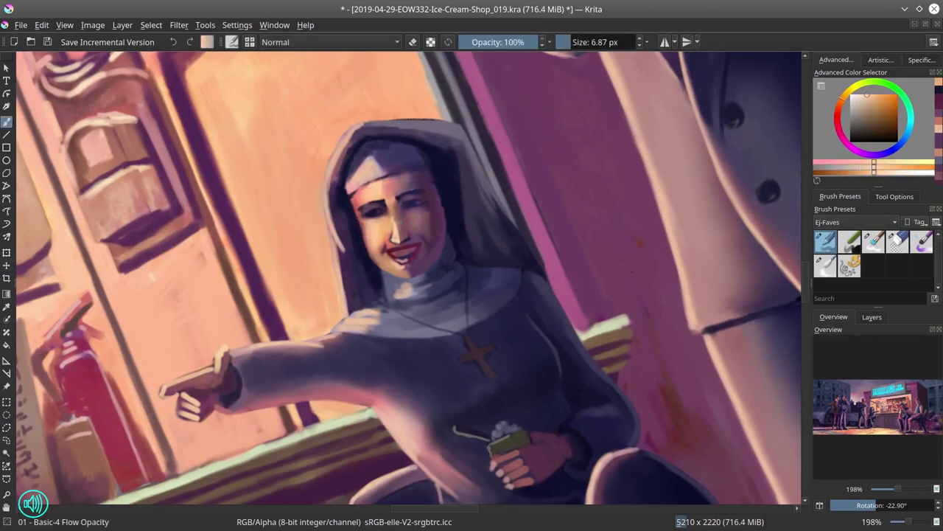
pyautogui.click(151, 24)
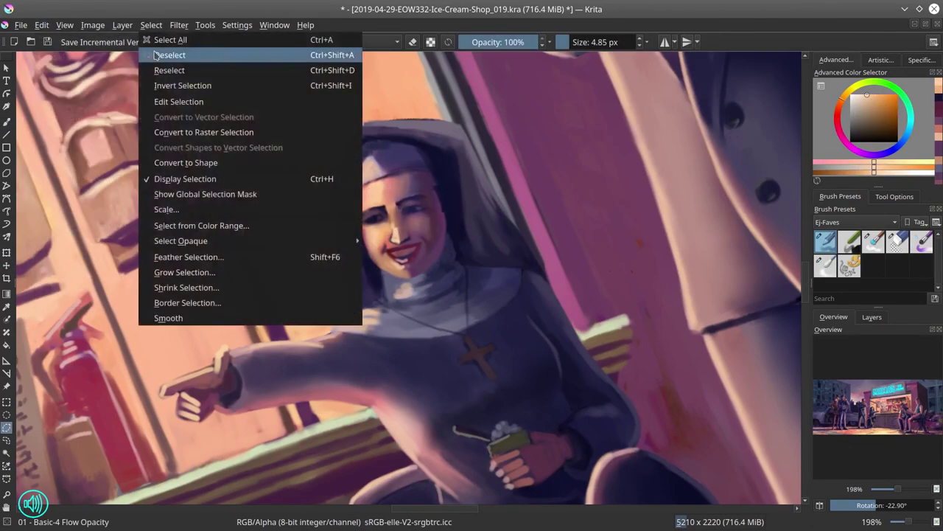
pyautogui.click(169, 55)
# Transform the nun's face, view the whole painting, and save an incremental version
pyautogui.press('5')
pyautogui.scroll(-3, 415, 365)
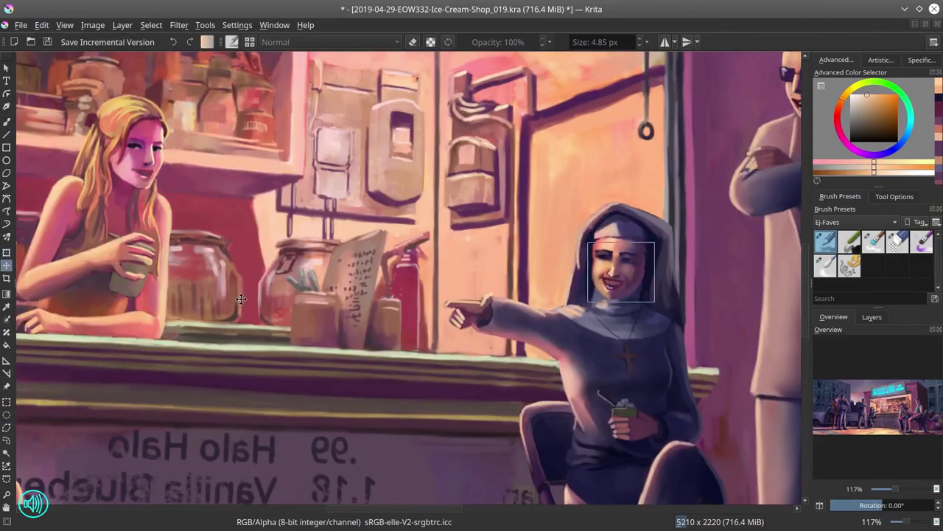
pyautogui.hotkey('ctrl', 'shift', '0')
pyautogui.click(49, 42)
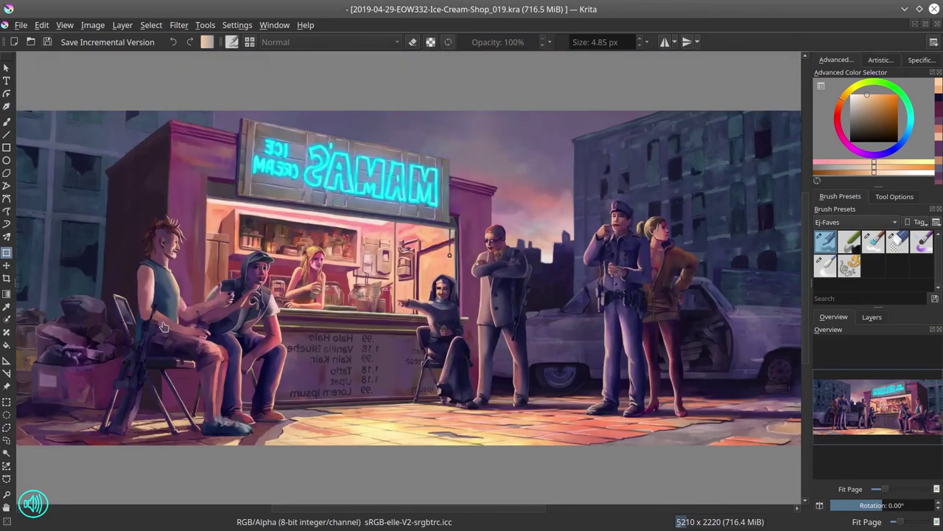
pyautogui.press('b')
pyautogui.scroll(8, 440, 287)
# Sample violet and skin tones, reshape the nun's mouth, and merge it into the paint layer
pyautogui.keyDown('ctrl'); pyautogui.click(394, 292); pyautogui.keyUp('ctrl')
pyautogui.keyDown('ctrl'); pyautogui.click(422, 263); pyautogui.keyUp('ctrl')
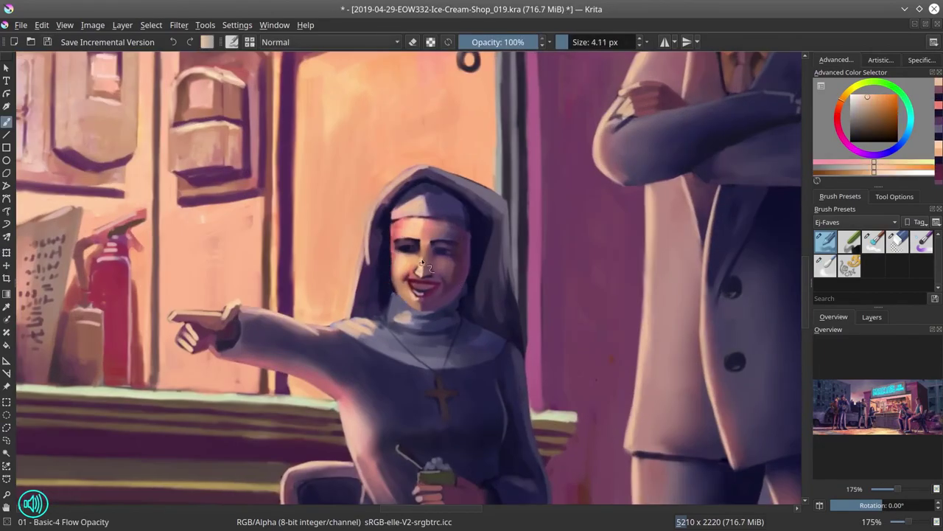
pyautogui.hotkey('ctrl', 't')
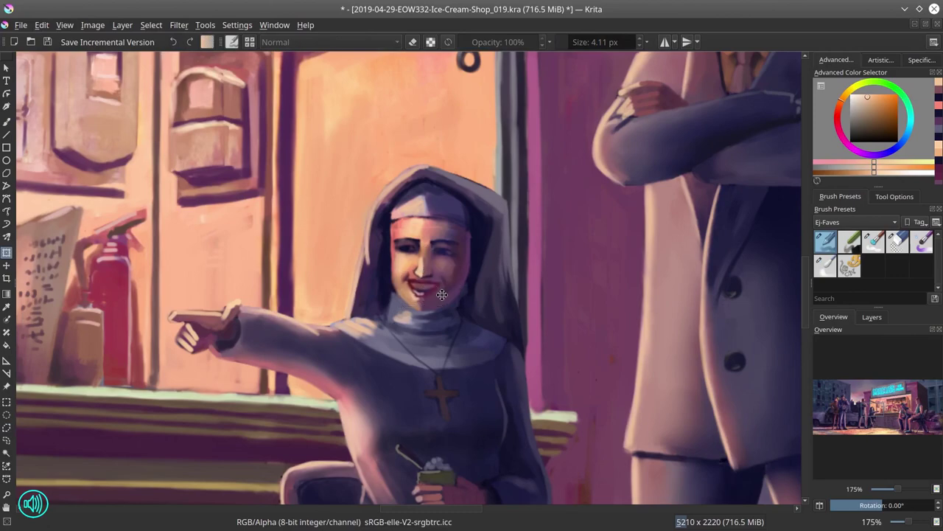
pyautogui.press('Return')
pyautogui.click(872, 317)
pyautogui.rightClick(877, 409)
pyautogui.click(826, 362)
# Zoom out and return to the Basic-4 Flow Opacity brush
pyautogui.press('b')
pyautogui.scroll(3, 457, 258)
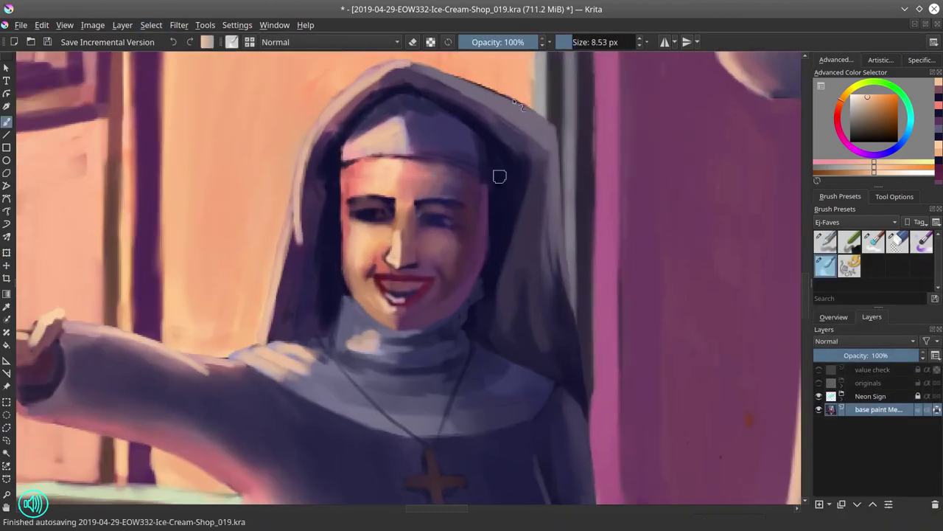
pyautogui.press('/')
pyautogui.scroll(-3, 500, 176)
pyautogui.click(833, 316)
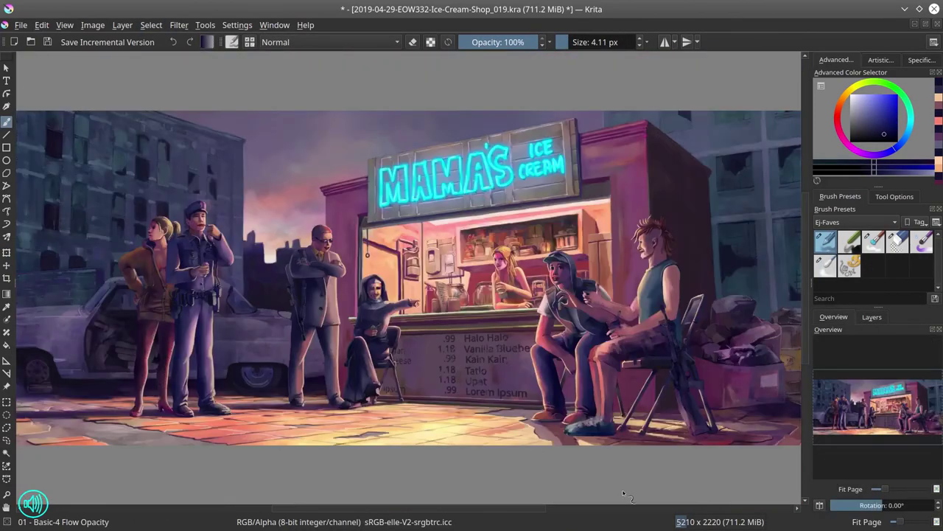
pyautogui.scroll(8, 590, 280)
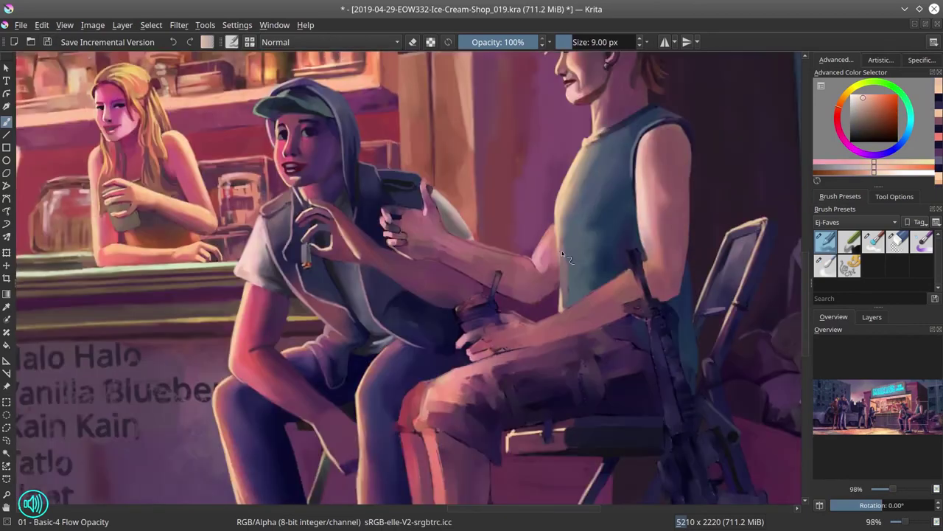
# Sample peach and dark blue-purple tones and paint a lighter edge along the rifle
pyautogui.keyDown('ctrl'); pyautogui.click(593, 107); pyautogui.keyUp('ctrl')
pyautogui.press('[')
pyautogui.keyDown('ctrl'); pyautogui.click(500, 173); pyautogui.keyUp('ctrl')
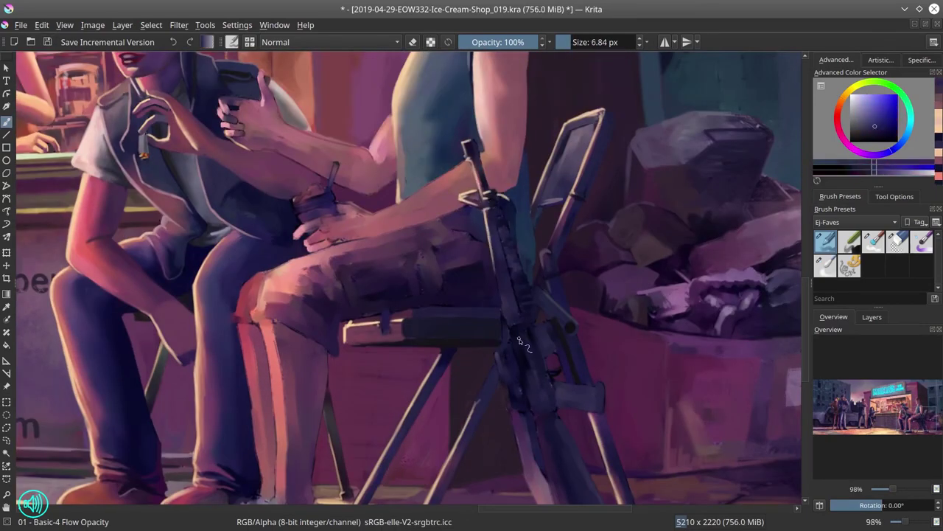
pyautogui.scroll(3, 472, 199)
pyautogui.press('[')
pyautogui.keyDown('ctrl'); pyautogui.click(446, 227); pyautogui.keyUp('ctrl')
pyautogui.press(']')
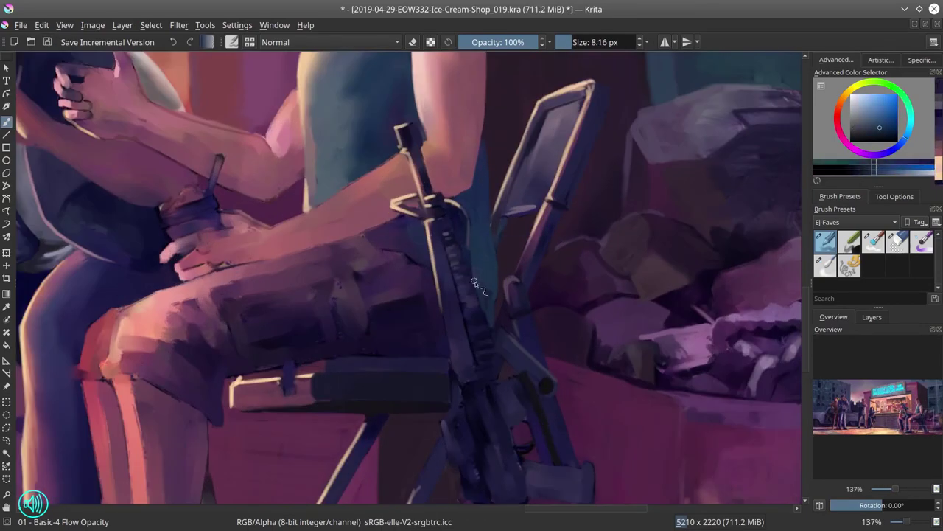
# Bring the chair legs into view and paint a dark magenta stroke down the rifle stock
pyautogui.moveTo(446, 306); pyautogui.dragTo(414, 93)
pyautogui.scroll(-1, 446, 353)
pyautogui.press('[')
pyautogui.keyDown('ctrl'); pyautogui.click(446, 352); pyautogui.keyUp('ctrl')
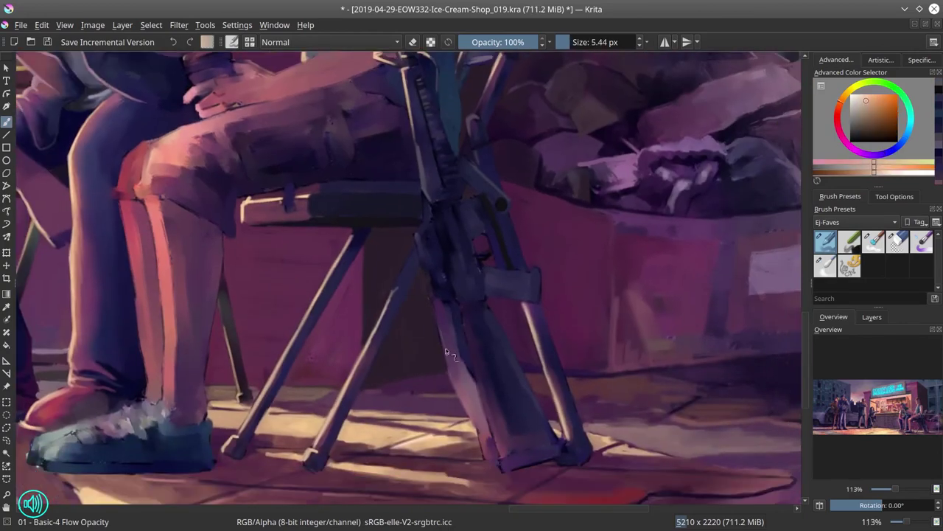
pyautogui.keyDown('ctrl'); pyautogui.click(485, 359); pyautogui.keyUp('ctrl')
pyautogui.moveTo(476, 324); pyautogui.dragTo(456, 346)
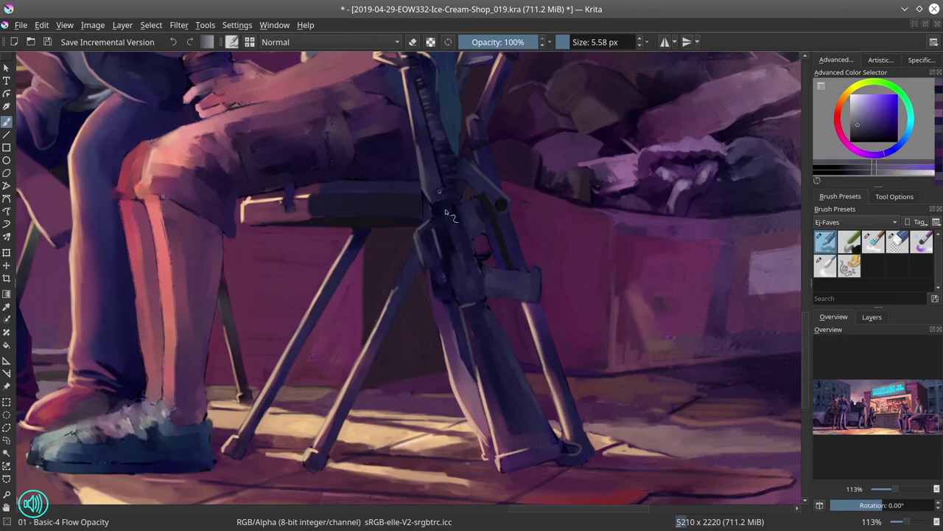
# Sample blue-grey tones from the rifle receiver and a pale peach, then zoom out
pyautogui.keyDown('ctrl'); pyautogui.click(449, 254); pyautogui.keyUp('ctrl')
pyautogui.press(']')
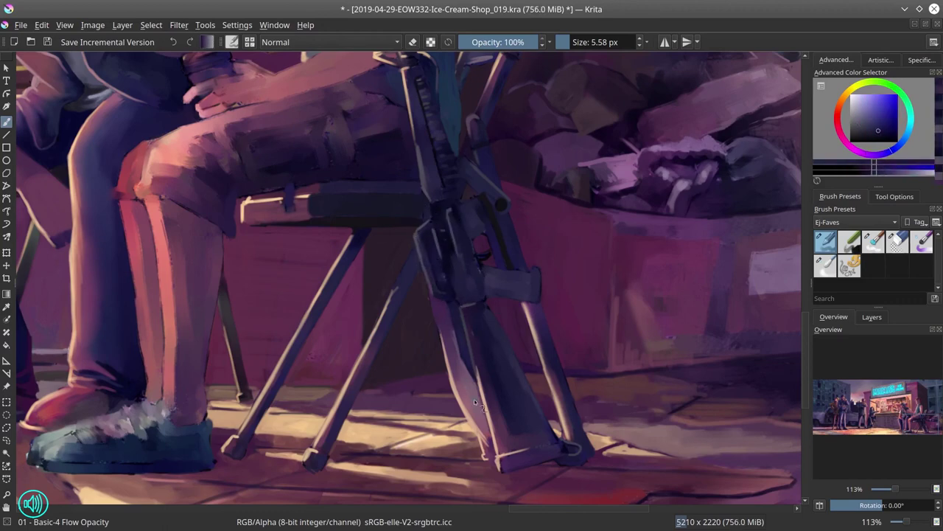
pyautogui.click(860, 140)
pyautogui.keyDown('ctrl'); pyautogui.click(488, 259); pyautogui.keyUp('ctrl')
pyautogui.press('[')
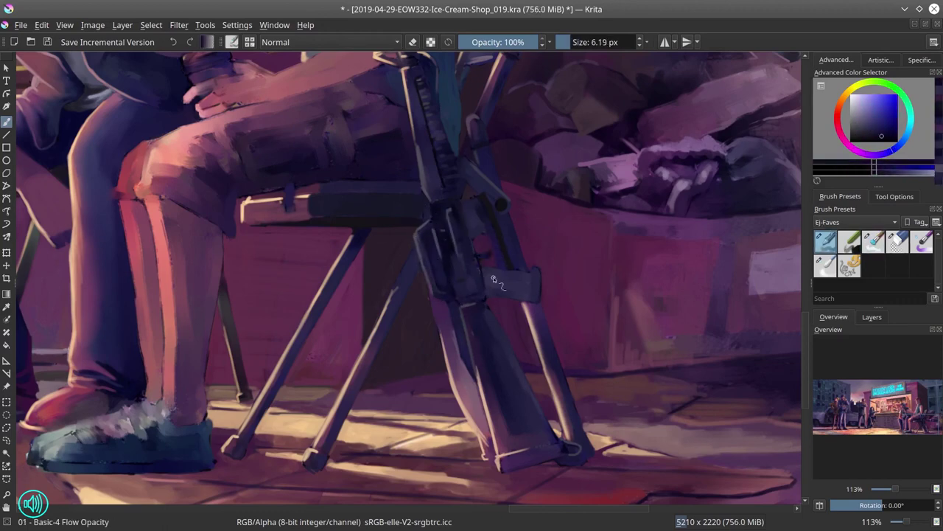
pyautogui.press('[')
pyautogui.keyDown('ctrl'); pyautogui.click(549, 423); pyautogui.keyUp('ctrl')
pyautogui.press('[')
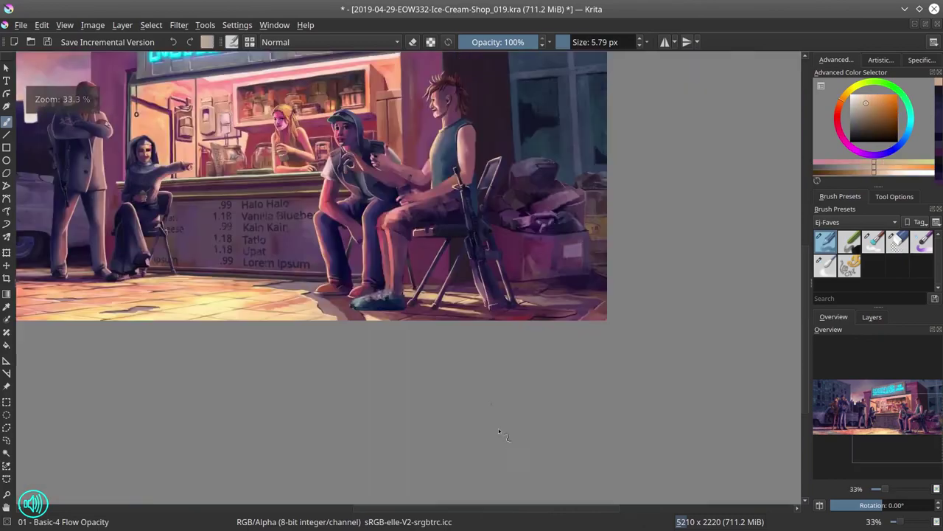
# Save the painting and toggle the greyscale value-check layer to review values
pyautogui.press('-')
pyautogui.press('-')
pyautogui.press('-')
pyautogui.hotkey('ctrl', 's')
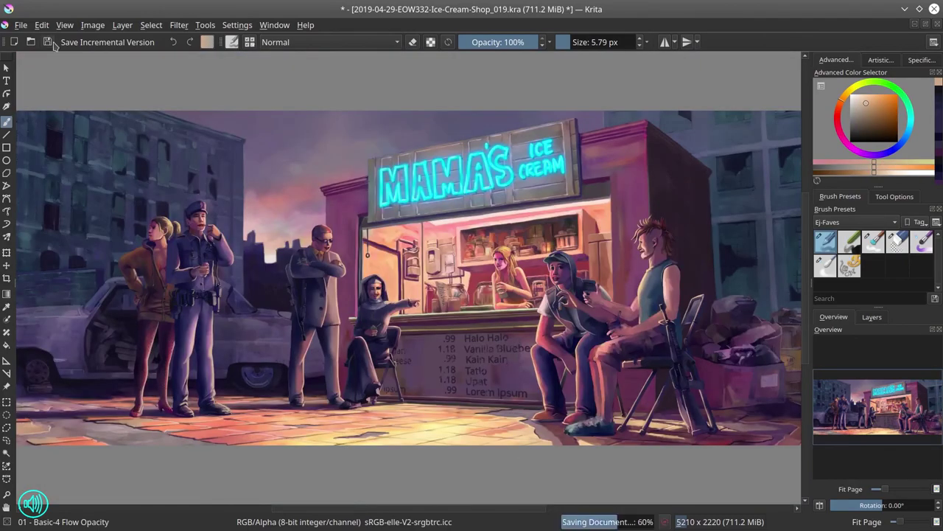
pyautogui.press('-')
pyautogui.press('-')
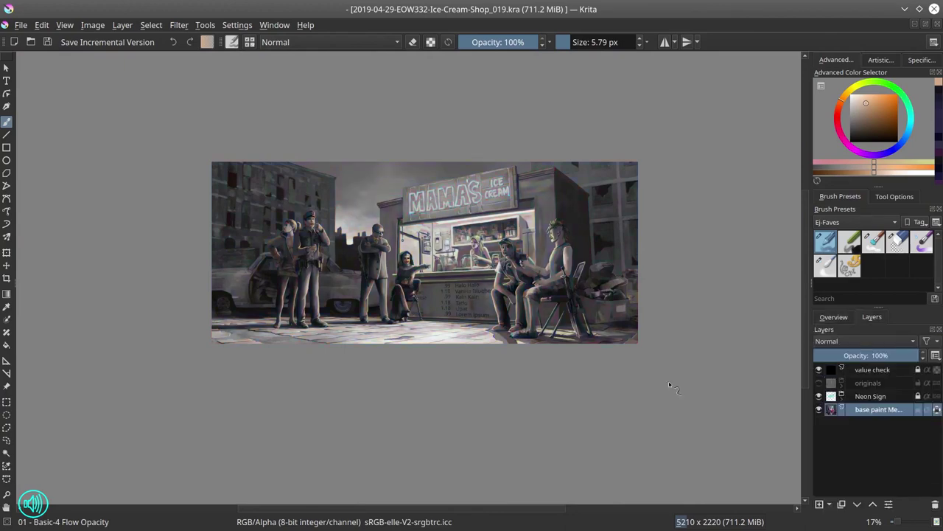
pyautogui.press('-')
pyautogui.press('-')
pyautogui.click(848, 317)
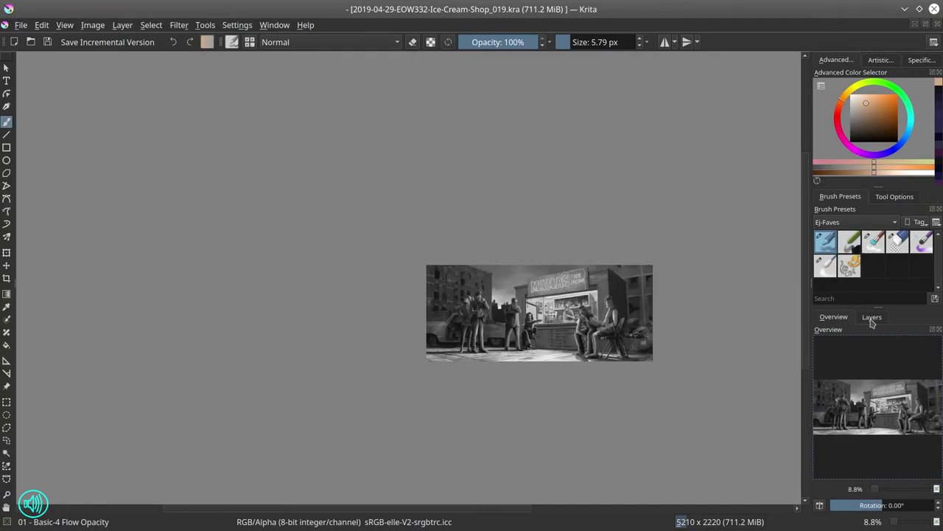
pyautogui.click(871, 318)
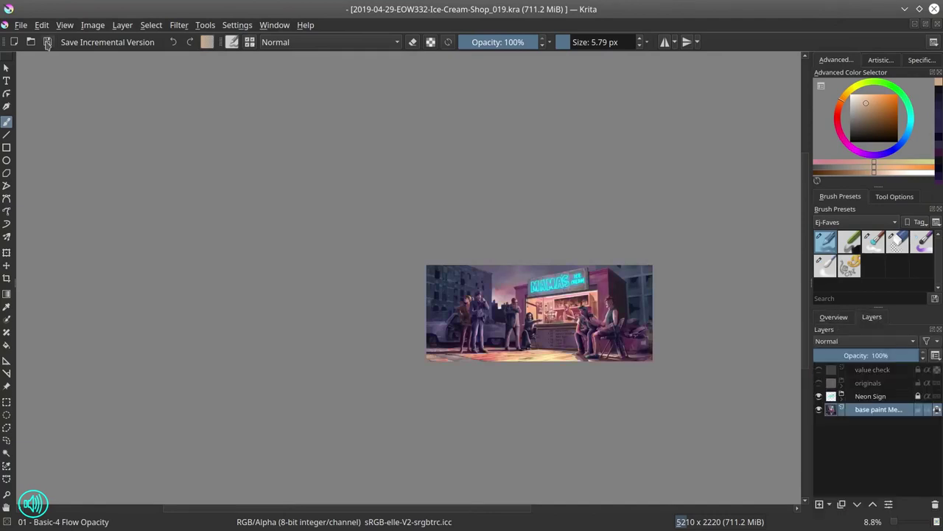
pyautogui.scroll(10, 354, 274)
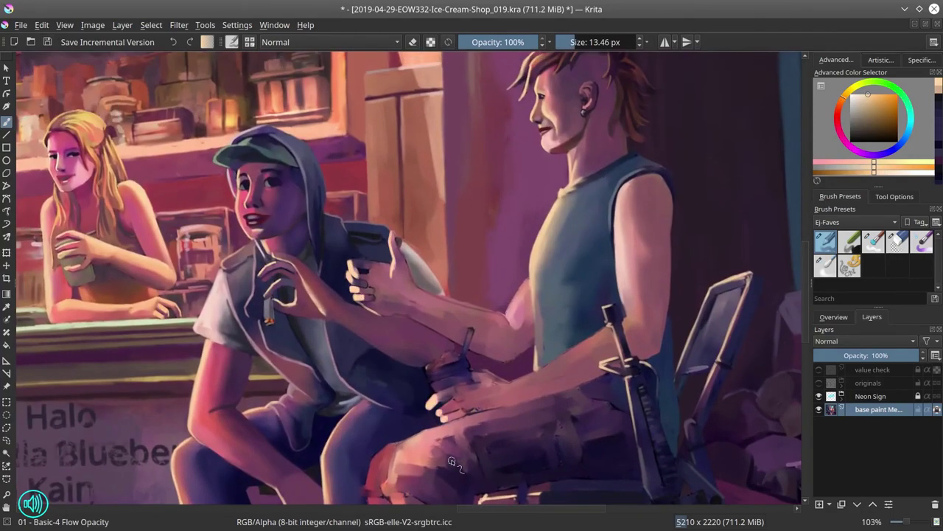
# Switch to Blender Blur and sample purples from the seated man's hand
pyautogui.press('6')
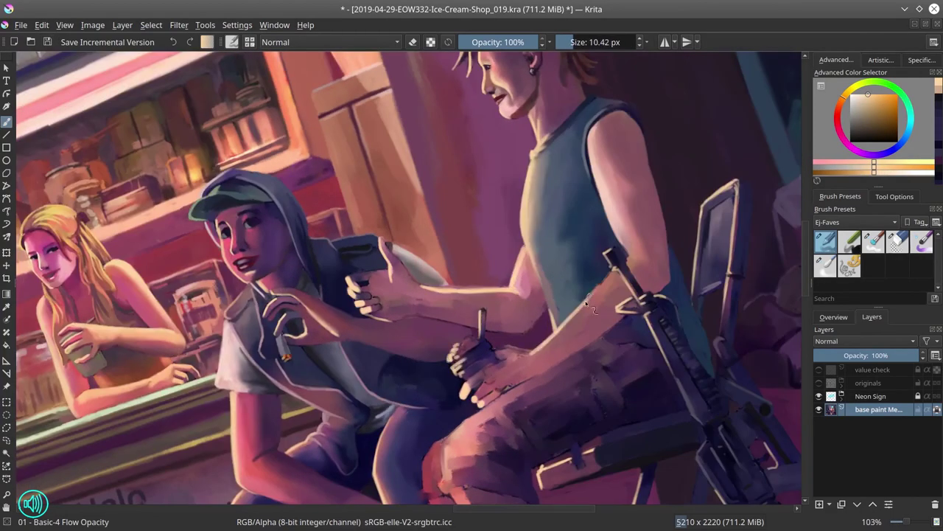
pyautogui.moveTo(587, 303); pyautogui.dragTo(624, 229)
pyautogui.press('5')
pyautogui.scroll(2, 618, 290)
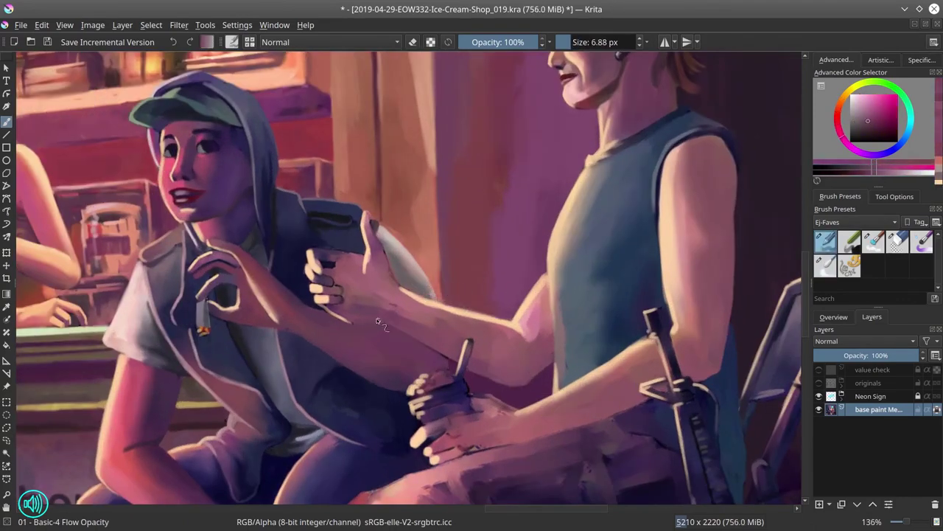
pyautogui.press('/')
pyautogui.press('/')
pyautogui.scroll(2, 357, 254)
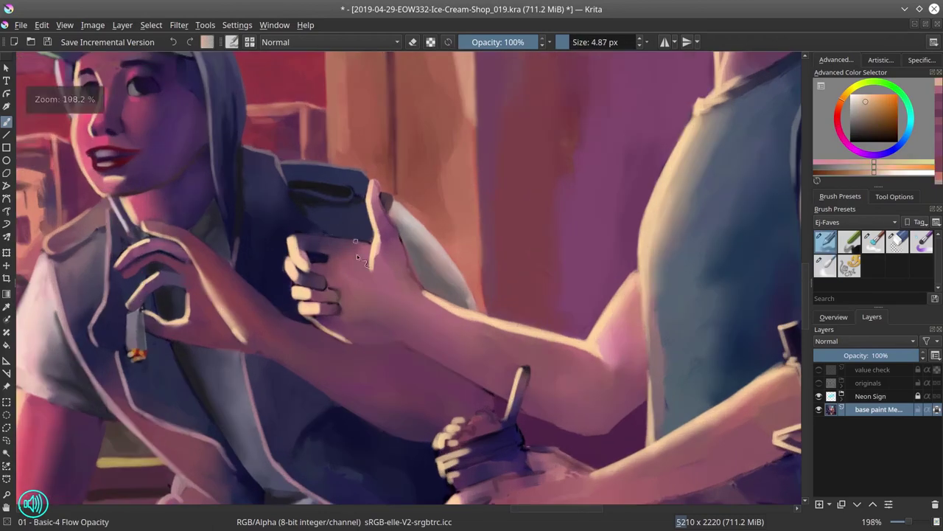
pyautogui.keyDown('ctrl'); pyautogui.click(347, 250); pyautogui.keyUp('ctrl')
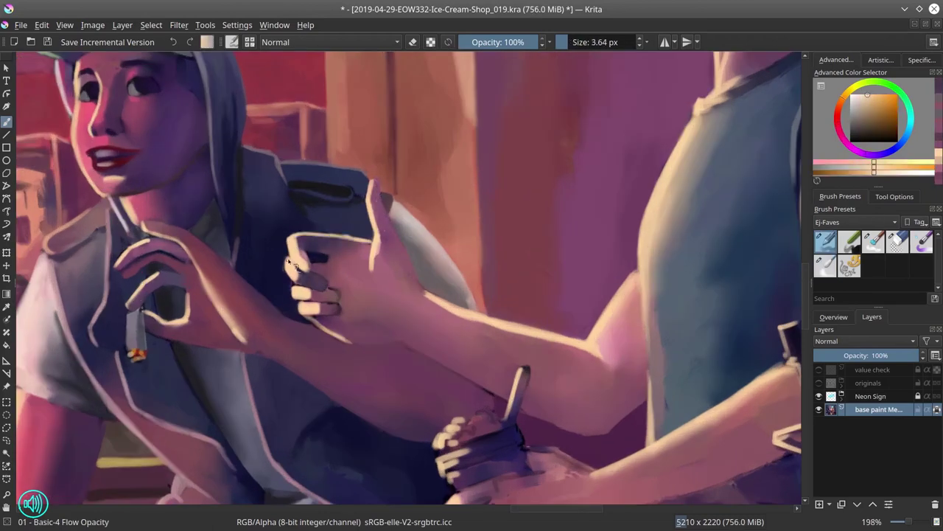
pyautogui.press('/')
pyautogui.press('/')
pyautogui.keyDown('ctrl'); pyautogui.click(335, 305); pyautogui.keyUp('ctrl')
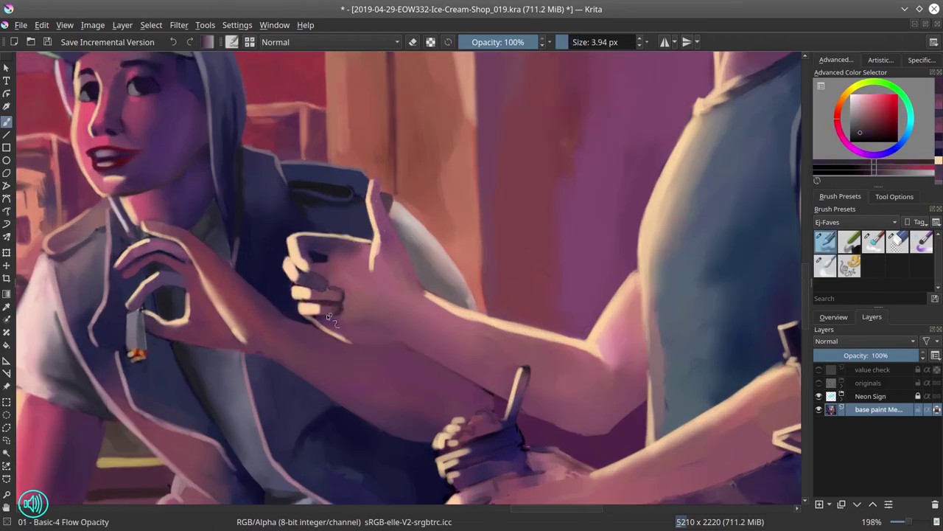
# Blend the fingers around the drink cup with Blender Blur and save
pyautogui.press(']')
pyautogui.press('4')
pyautogui.press('4')
pyautogui.keyDown('ctrl'); pyautogui.click(572, 350); pyautogui.keyUp('ctrl')
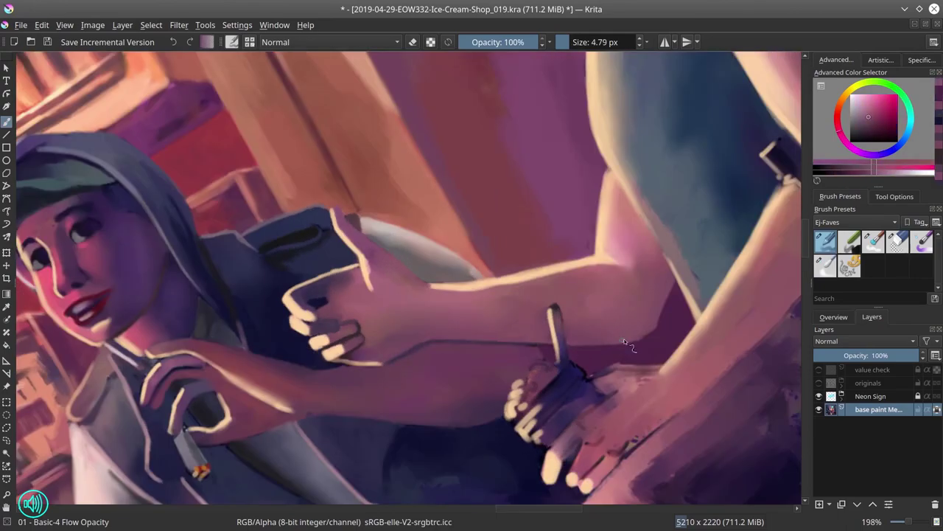
pyautogui.press('5')
pyautogui.scroll(-8, 577, 145)
pyautogui.press('/')
pyautogui.scroll(5, 563, 278)
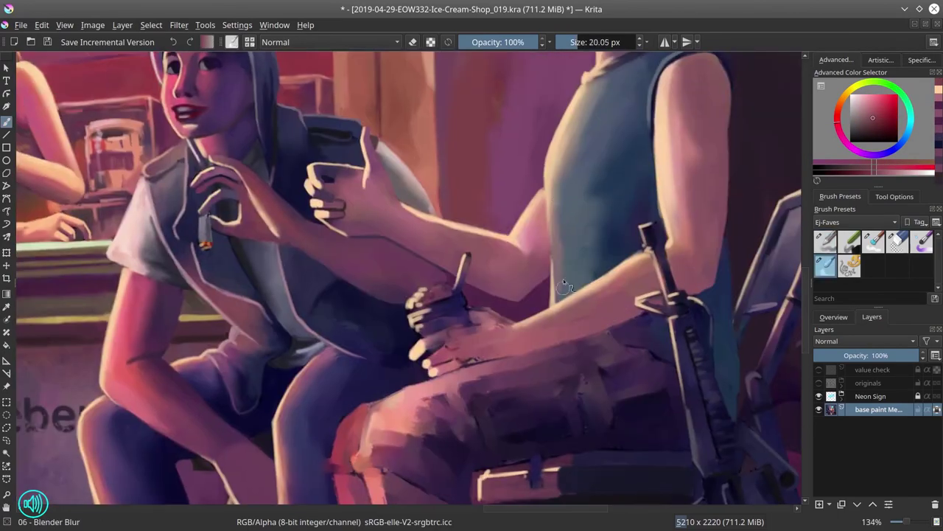
pyautogui.click(45, 43)
pyautogui.click(834, 316)
pyautogui.scroll(3, 435, 344)
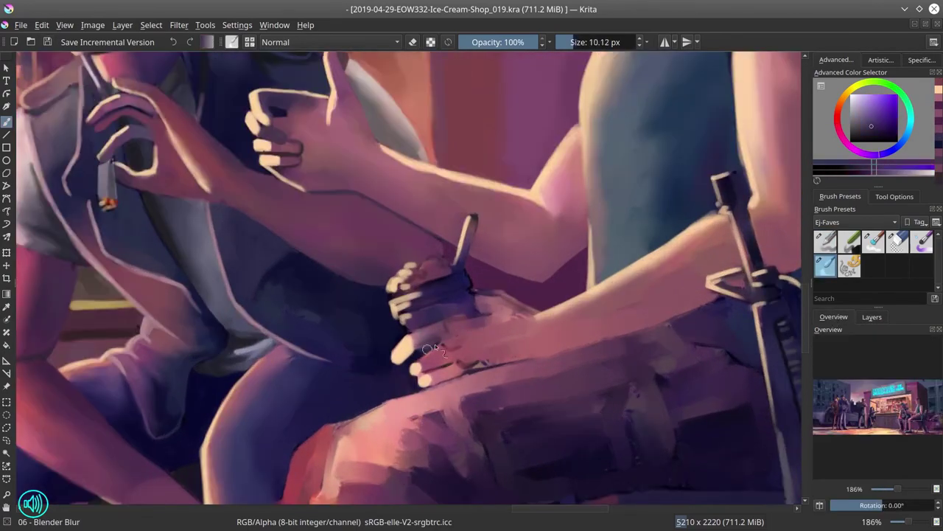
# Repaint the hands with Basic-4 Flow Opacity in purple, pink and light peach tones
pyautogui.press('/')
pyautogui.keyDown('ctrl'); pyautogui.click(465, 280); pyautogui.keyUp('ctrl')
pyautogui.scroll(-3, 464, 280)
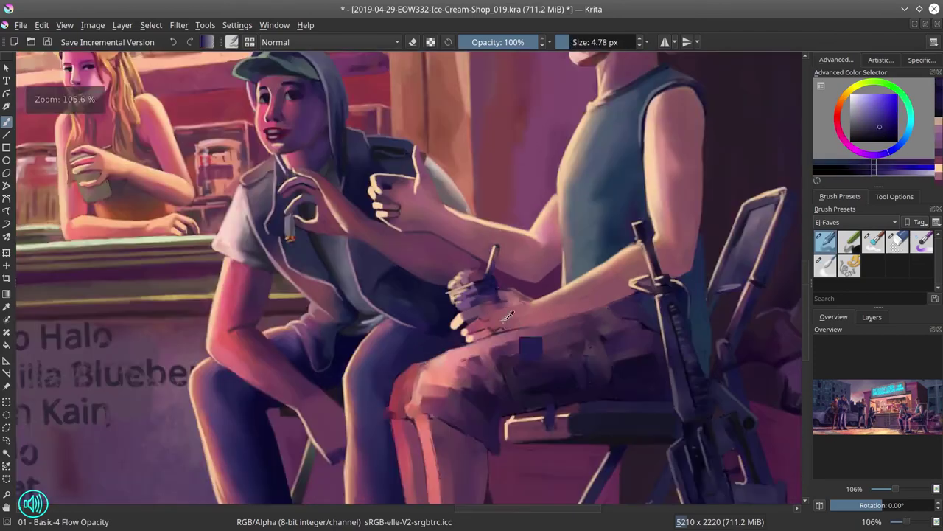
pyautogui.keyDown('ctrl'); pyautogui.click(649, 290); pyautogui.keyUp('ctrl')
pyautogui.keyDown('shift'); pyautogui.moveTo(487, 318); pyautogui.dragTo(478, 308); pyautogui.keyUp('shift')
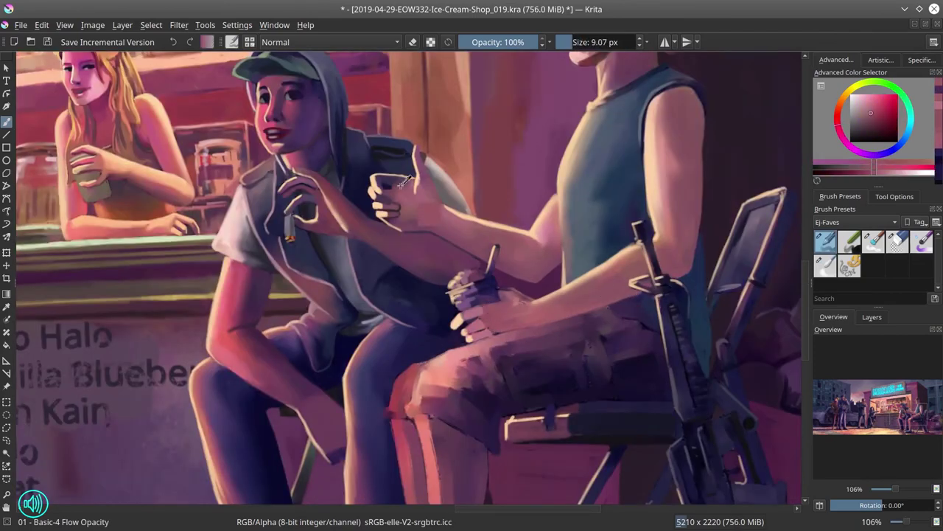
pyautogui.scroll(2, 503, 312)
pyautogui.keyDown('ctrl'); pyautogui.click(541, 276); pyautogui.keyUp('ctrl')
pyautogui.keyDown('ctrl'); pyautogui.click(546, 339); pyautogui.keyUp('ctrl')
# Paint light edges on the lap hands and dark device, sampling its blue-grey
pyautogui.keyDown('shift'); pyautogui.moveTo(546, 339); pyautogui.dragTo(528, 337); pyautogui.keyUp('shift')
pyautogui.moveTo(450, 270); pyautogui.dragTo(427, 212)
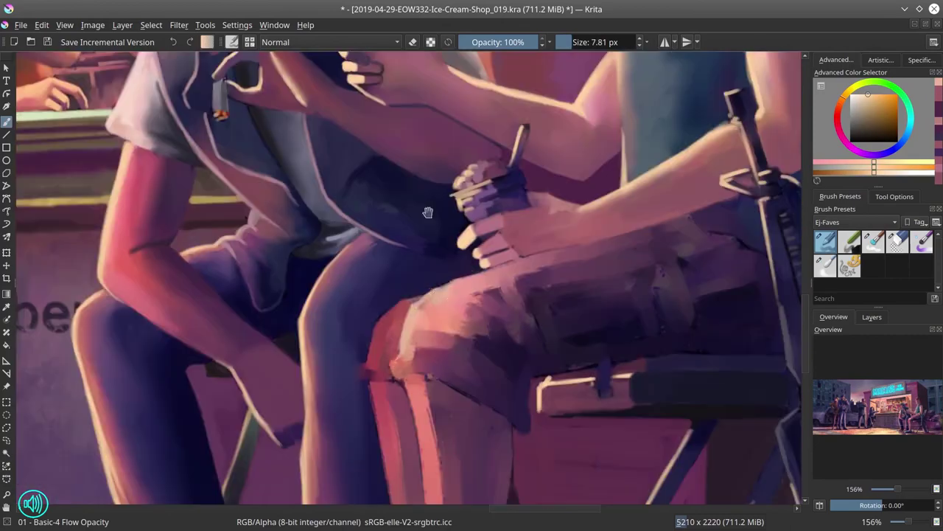
pyautogui.keyDown('ctrl'); pyautogui.click(515, 332); pyautogui.keyUp('ctrl')
pyautogui.keyDown('shift'); pyautogui.moveTo(516, 332); pyautogui.dragTo(519, 332); pyautogui.keyUp('shift')
pyautogui.moveTo(710, 227); pyautogui.dragTo(504, 331)
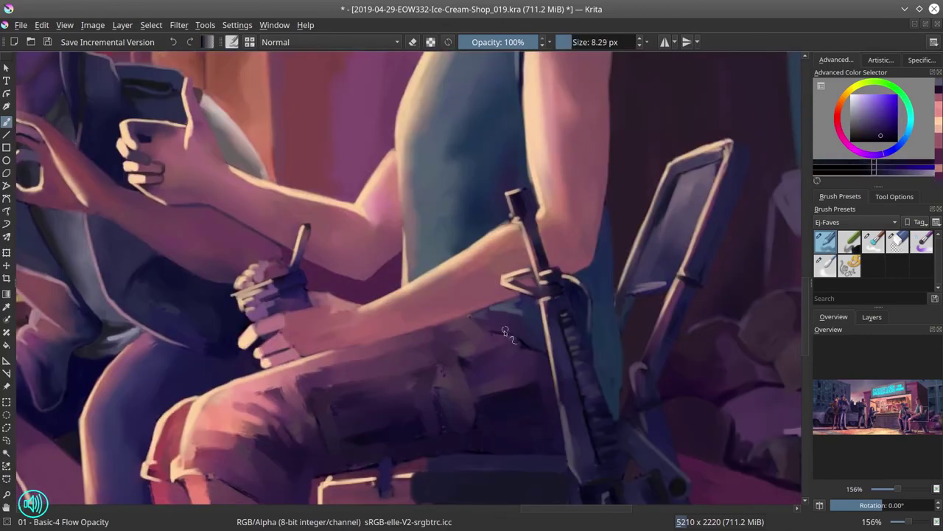
pyautogui.keyDown('ctrl'); pyautogui.click(510, 302); pyautogui.keyUp('ctrl')
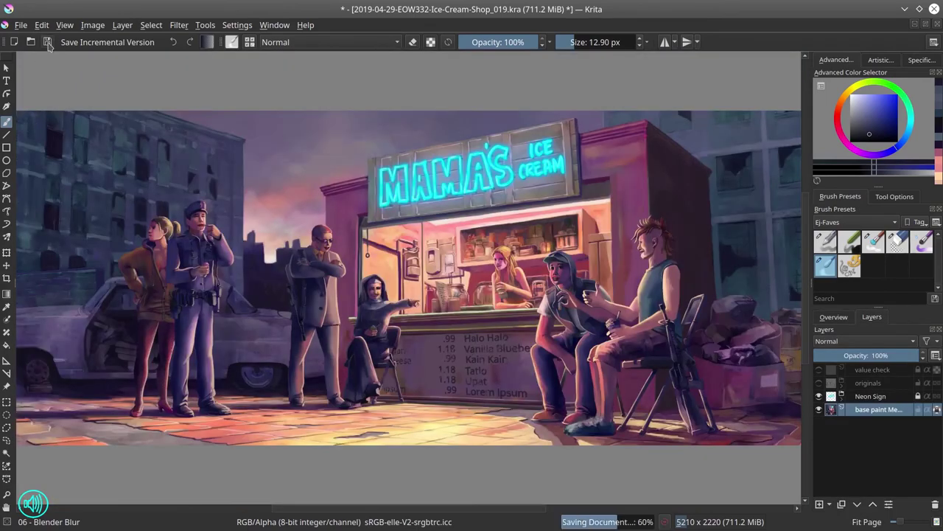
# Lasso the man's lap and arm, darken them with Curves, and deselect
pyautogui.hotkey('ctrl', 'o')
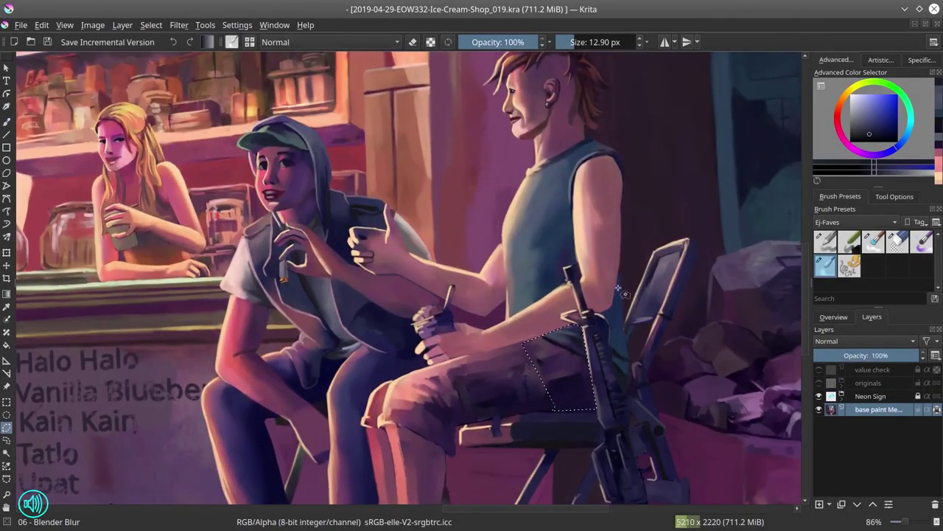
pyautogui.moveTo(618, 287); pyautogui.dragTo(625, 389)
pyautogui.hotkey('ctrl', 'm')
pyautogui.press('Return')
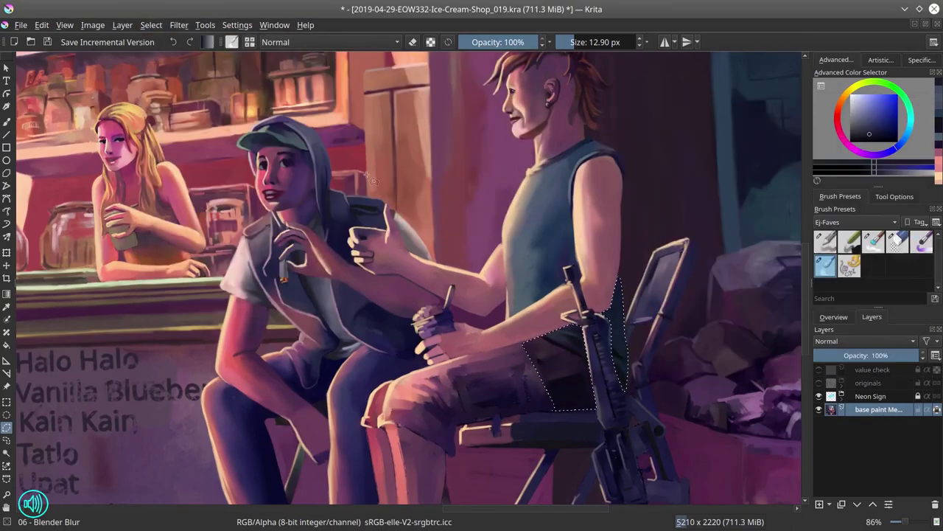
pyautogui.hotkey('ctrl', 'shift', 'a')
pyautogui.press('b')
# Extend the trouser pocket with small dark purple Basic-4 Flow Opacity strokes
pyautogui.press('/')
pyautogui.scroll(2, 560, 340)
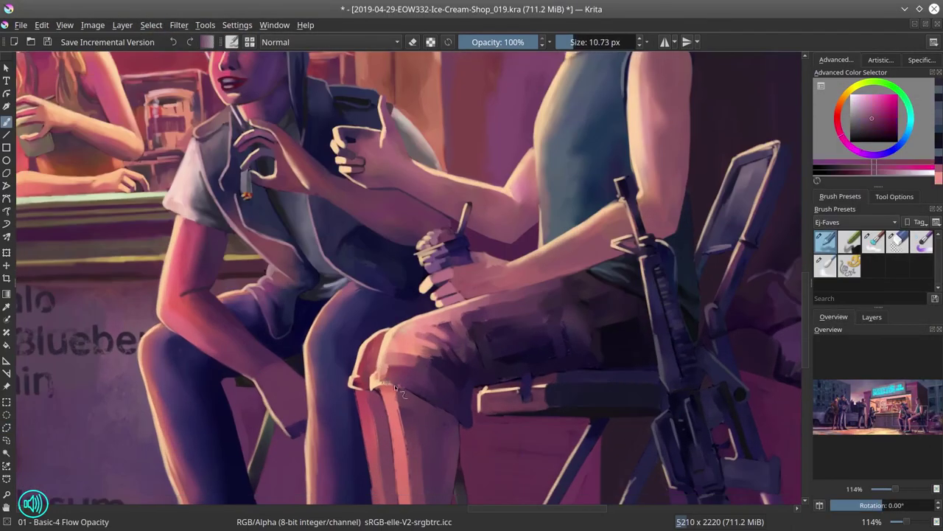
pyautogui.keyDown('ctrl'); pyautogui.click(447, 341); pyautogui.keyUp('ctrl')
pyautogui.press('/')
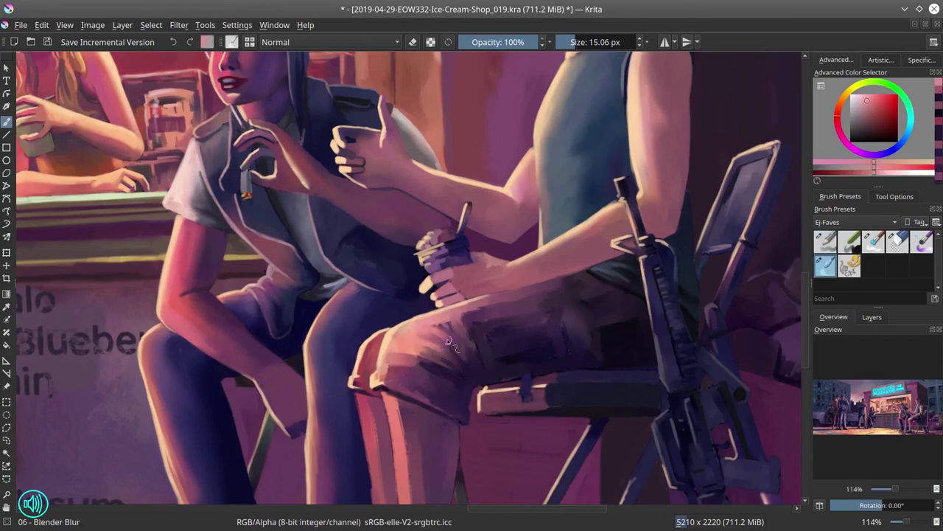
pyautogui.press('/')
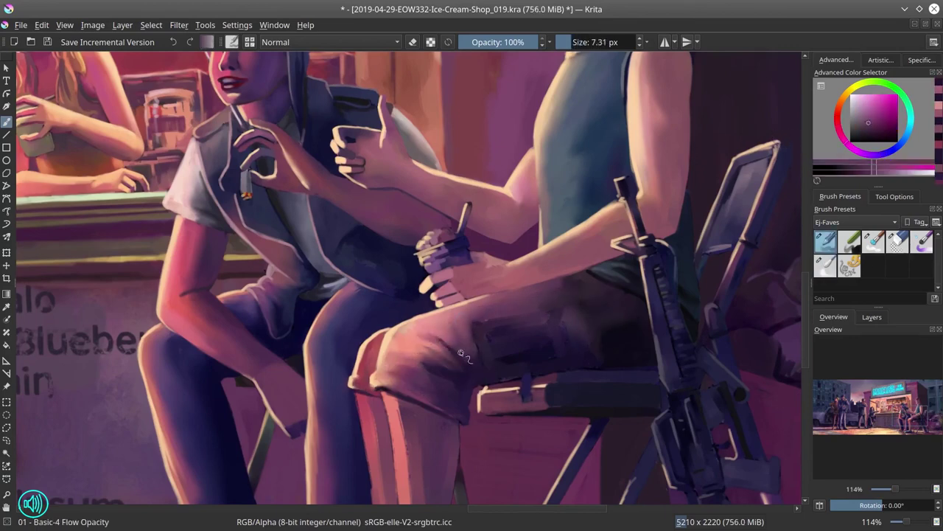
pyautogui.keyDown('ctrl'); pyautogui.click(418, 383); pyautogui.keyUp('ctrl')
pyautogui.keyDown('ctrl'); pyautogui.click(457, 347); pyautogui.keyUp('ctrl')
pyautogui.press('[')
pyautogui.press('[')
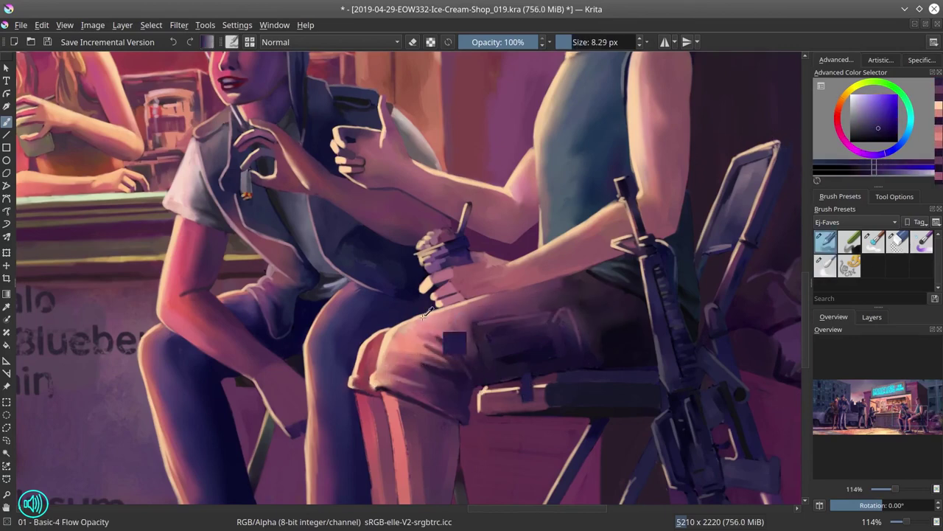
pyautogui.moveTo(547, 347); pyautogui.dragTo(563, 324)
# Shade the shorts with darker purples and peach, then save and fit the painting
pyautogui.keyDown('ctrl'); pyautogui.click(601, 328); pyautogui.keyUp('ctrl')
pyautogui.press(']')
pyautogui.keyDown('ctrl'); pyautogui.click(573, 287); pyautogui.keyUp('ctrl')
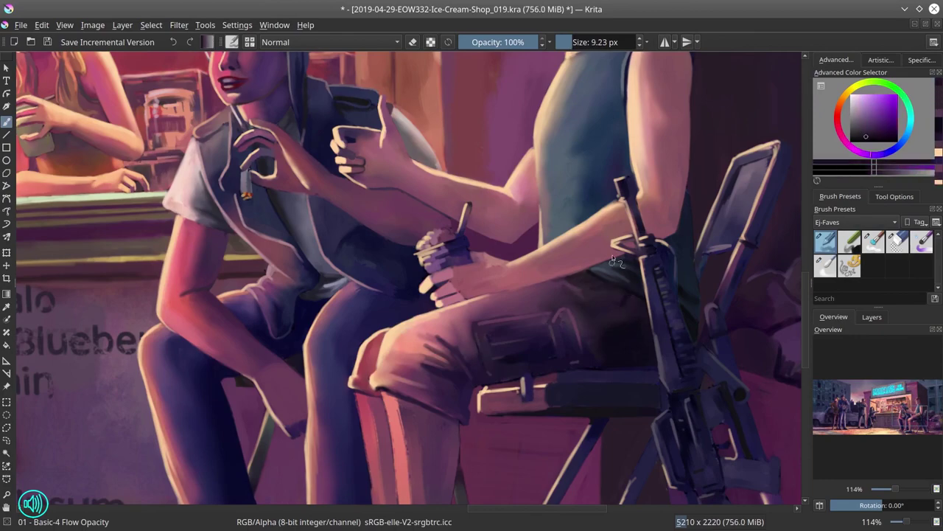
pyautogui.keyDown('ctrl'); pyautogui.click(611, 324); pyautogui.keyUp('ctrl')
pyautogui.press(']')
pyautogui.press('[')
pyautogui.keyDown('ctrl'); pyautogui.click(650, 356); pyautogui.keyUp('ctrl')
pyautogui.press('-')
pyautogui.press('-')
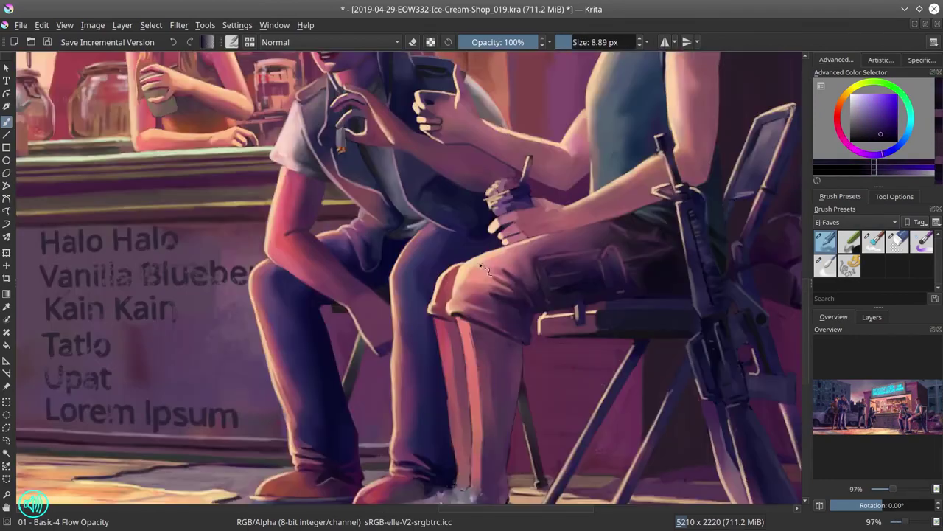
pyautogui.keyDown('ctrl'); pyautogui.click(464, 303); pyautogui.keyUp('ctrl')
pyautogui.press(']')
pyautogui.press('-')
pyautogui.press('-')
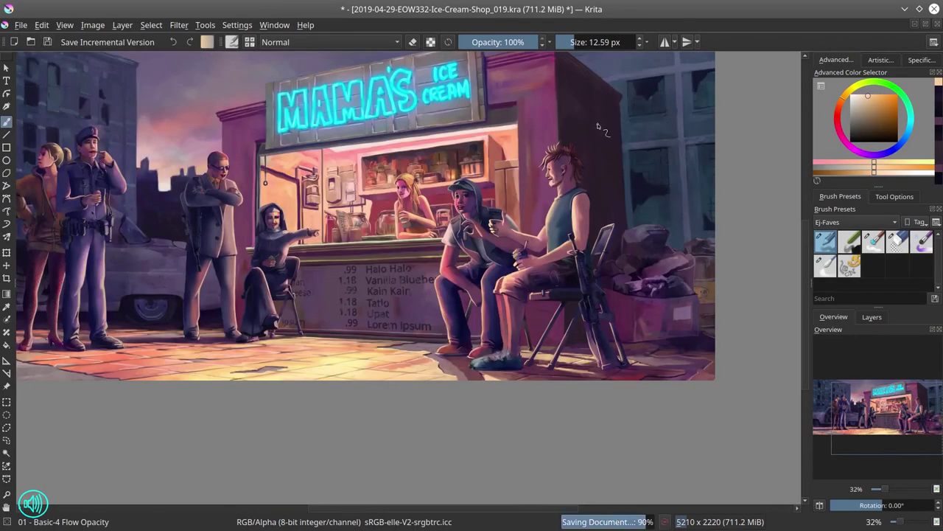
# Draw a rectangular selection around the nun's face
pyautogui.scroll(6, 303, 275)
pyautogui.hotkey('alt', 'e')
pyautogui.press('Escape')
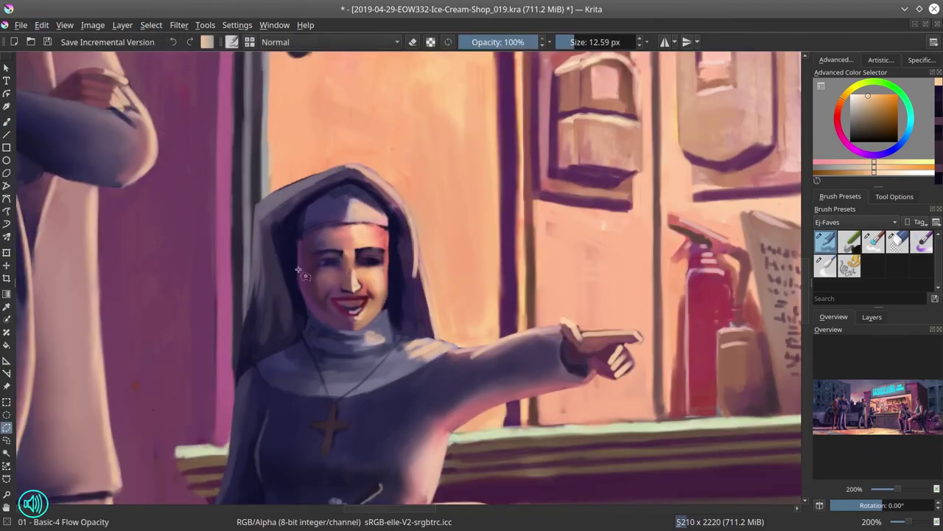
pyautogui.hotkey('alt', 'e')
pyautogui.press('Escape')
pyautogui.moveTo(298, 227); pyautogui.dragTo(391, 332)
pyautogui.moveTo(897, 489); pyautogui.dragTo(888, 489)
pyautogui.click(872, 316)
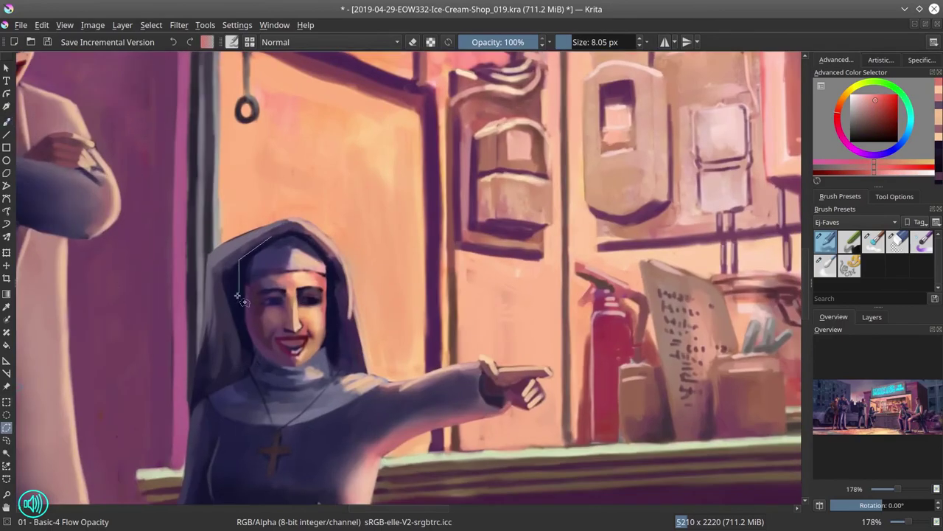
# Copy the nun's face onto its own layer and adjust it with the Move tool
pyautogui.hotkey('alt', 'e')
pyautogui.press('Escape')
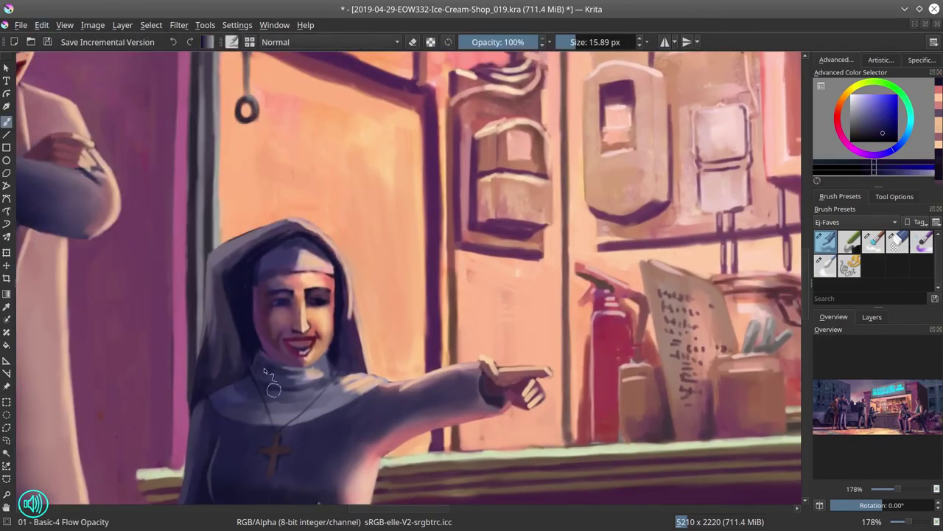
pyautogui.scroll(-2, 502, 372)
pyautogui.hotkey('alt', 'e')
pyautogui.press('Return')
pyautogui.press('t')
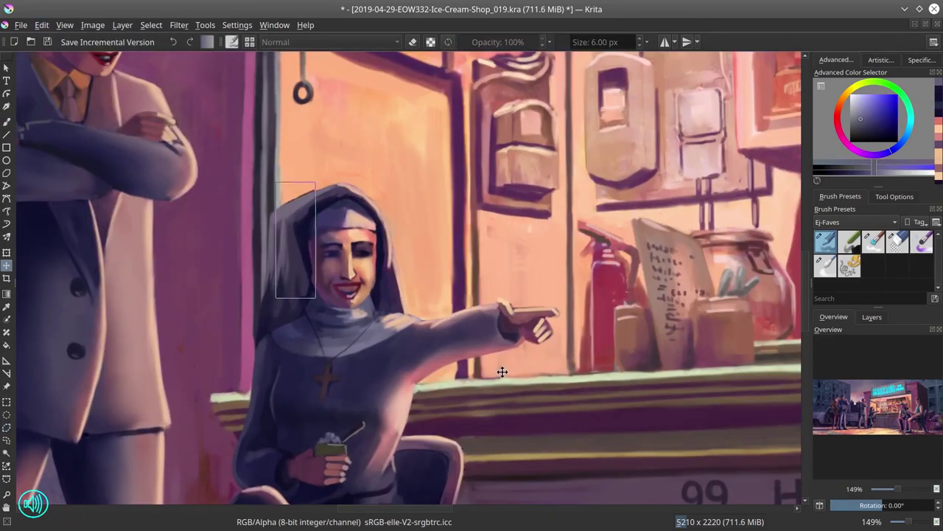
# Paint along the top edge of the nun's hood in orange and dark purple
pyautogui.press('b')
pyautogui.keyDown('ctrl'); pyautogui.click(303, 198); pyautogui.keyUp('ctrl')
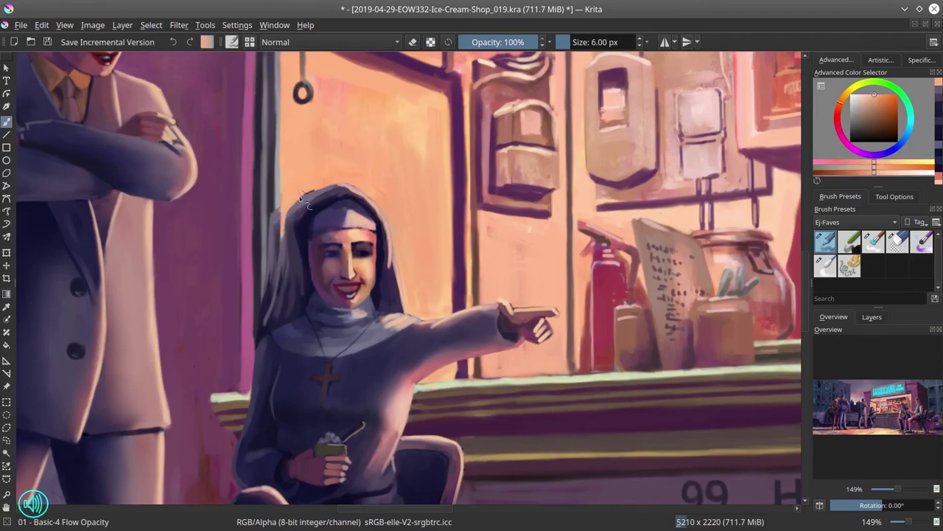
pyautogui.keyDown('ctrl'); pyautogui.click(299, 214); pyautogui.keyUp('ctrl')
pyautogui.moveTo(295, 221); pyautogui.dragTo(284, 260)
# Fit the whole painting in view, sample an orange near the nun, and save
pyautogui.press('2')
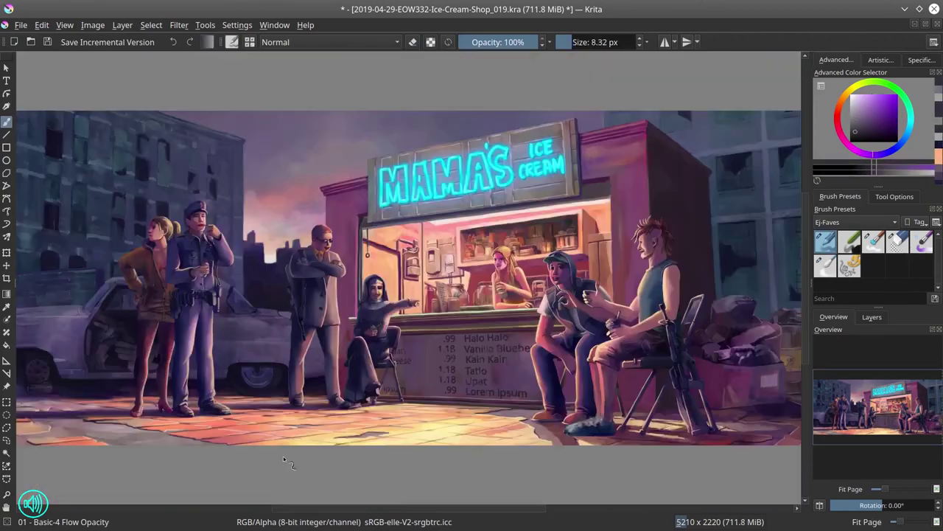
pyautogui.scroll(10, 372, 274)
pyautogui.keyDown('ctrl'); pyautogui.click(370, 255); pyautogui.keyUp('ctrl')
pyautogui.press('2')
pyautogui.click(46, 42)
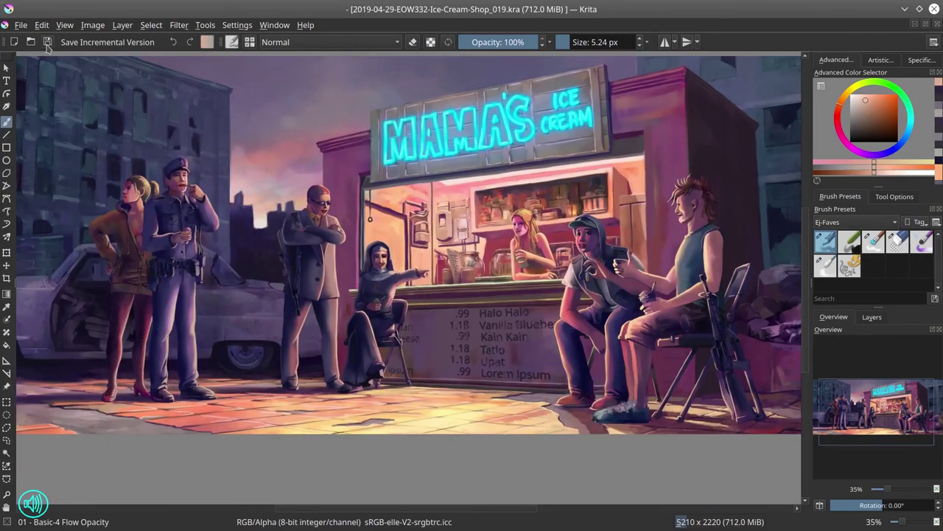
# Frame the mohawk man's sneaker and shin, sampling leg tones, and save
pyautogui.scroll(10, 561, 240)
pyautogui.keyDown('ctrl'); pyautogui.click(561, 240); pyautogui.keyUp('ctrl')
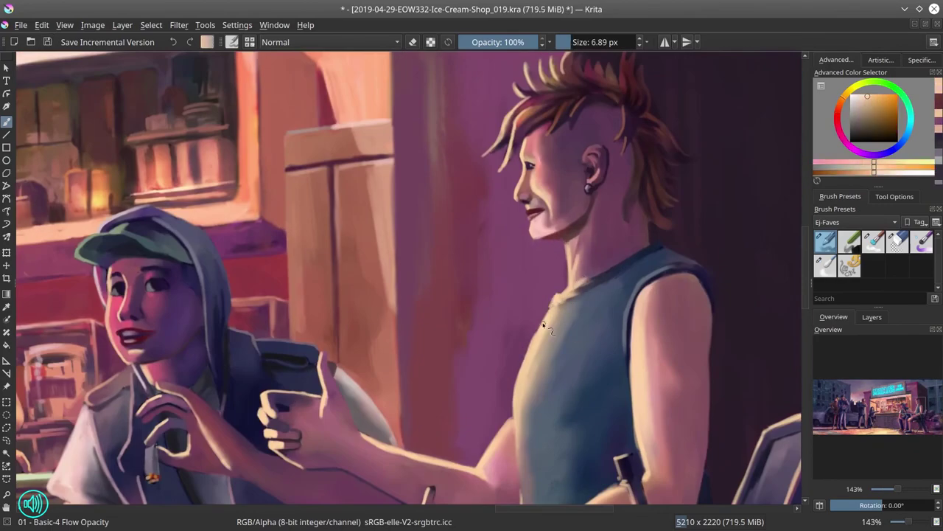
pyautogui.scroll(-10, 543, 327)
pyautogui.scroll(8, 430, 346)
pyautogui.keyDown('ctrl'); pyautogui.click(309, 214); pyautogui.keyUp('ctrl')
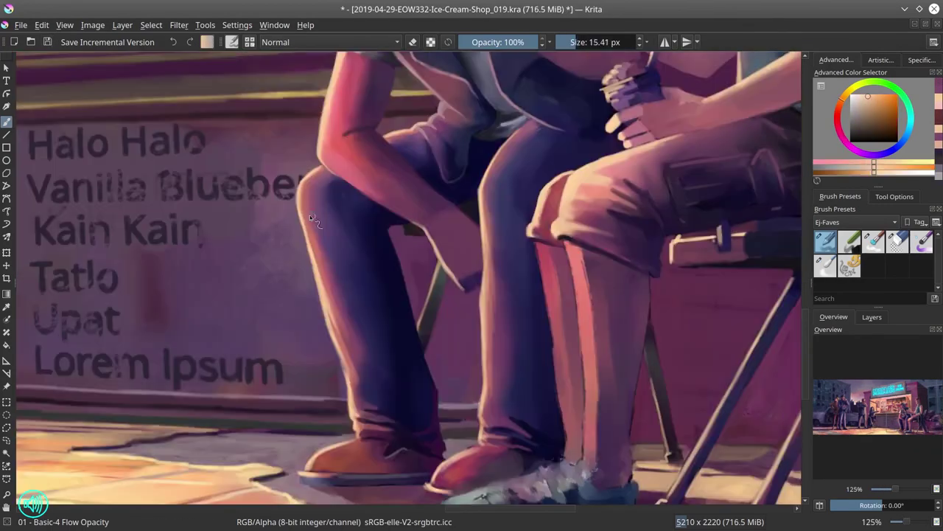
pyautogui.press('/')
pyautogui.press('/')
pyautogui.moveTo(540, 243); pyautogui.dragTo(495, 155)
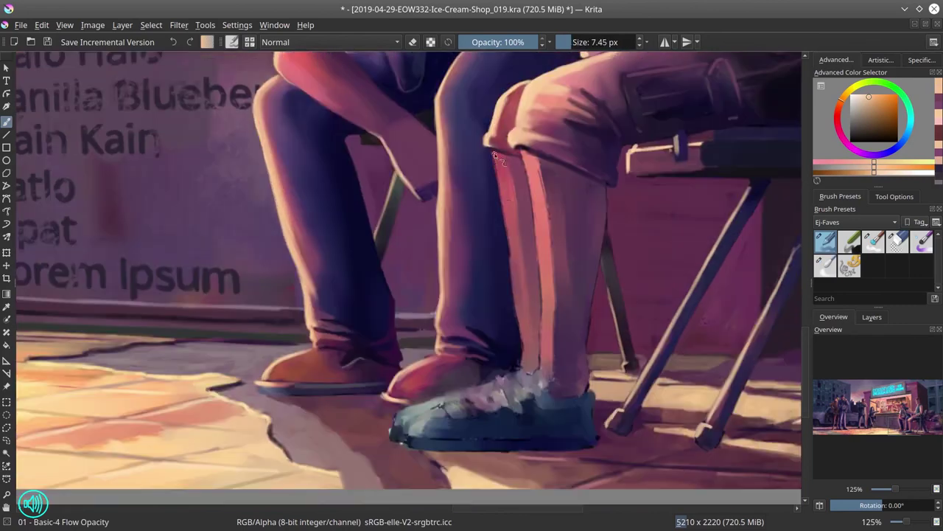
pyautogui.press(']')
pyautogui.keyDown('ctrl'); pyautogui.click(466, 398); pyautogui.keyUp('ctrl')
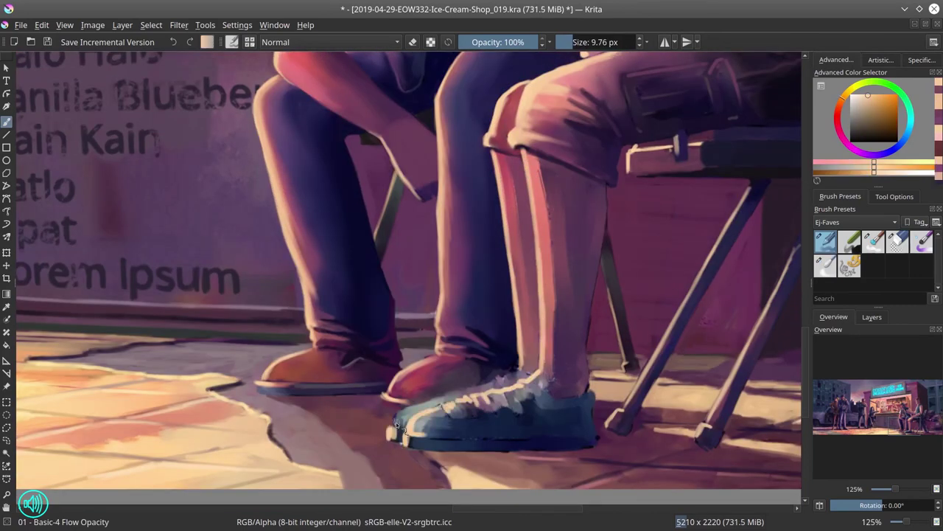
pyautogui.click(829, 267)
# Soften the shin's edge with Blender Blur and sample the sneaker's blue
pyautogui.hotkey('ctrl', 's')
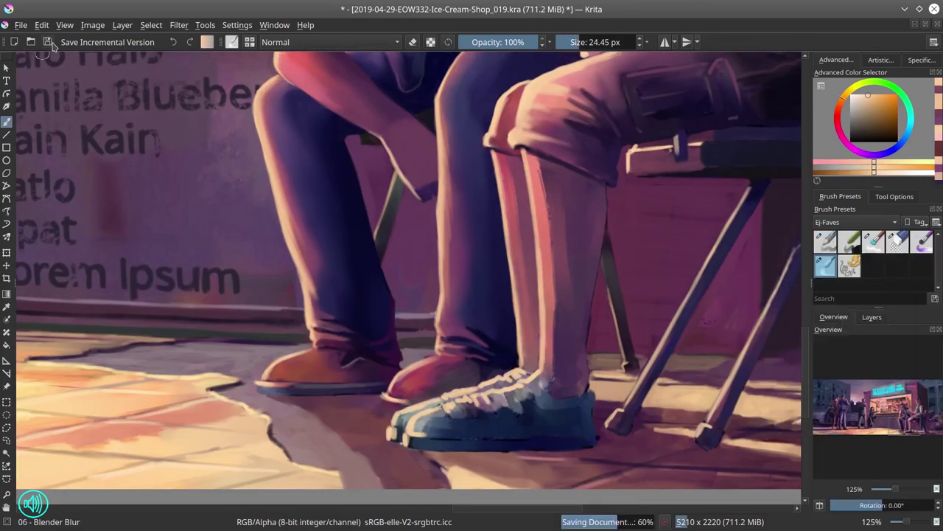
pyautogui.moveTo(549, 166); pyautogui.dragTo(553, 384)
pyautogui.press('/')
pyautogui.keyDown('ctrl'); pyautogui.click(593, 316); pyautogui.keyUp('ctrl')
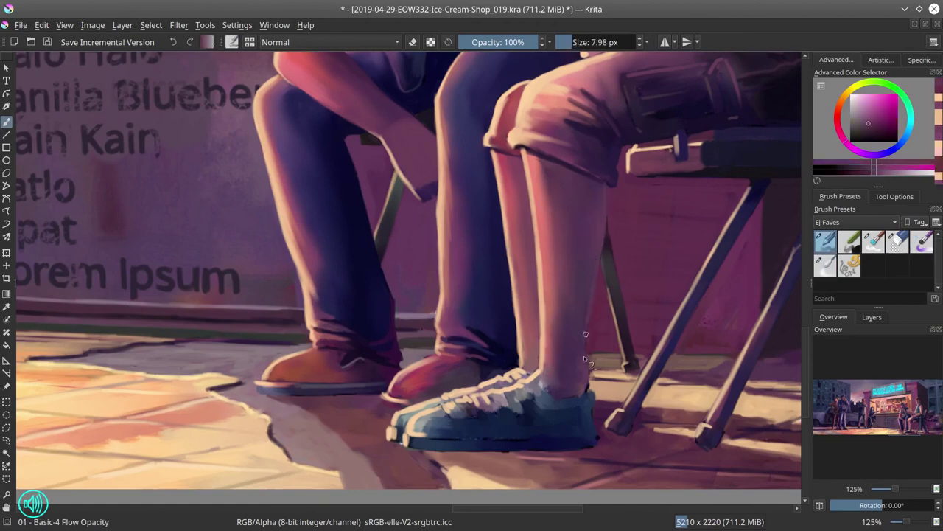
pyautogui.keyDown('ctrl'); pyautogui.click(591, 410); pyautogui.keyUp('ctrl')
pyautogui.press(']')
pyautogui.press(']')
pyautogui.press(']')
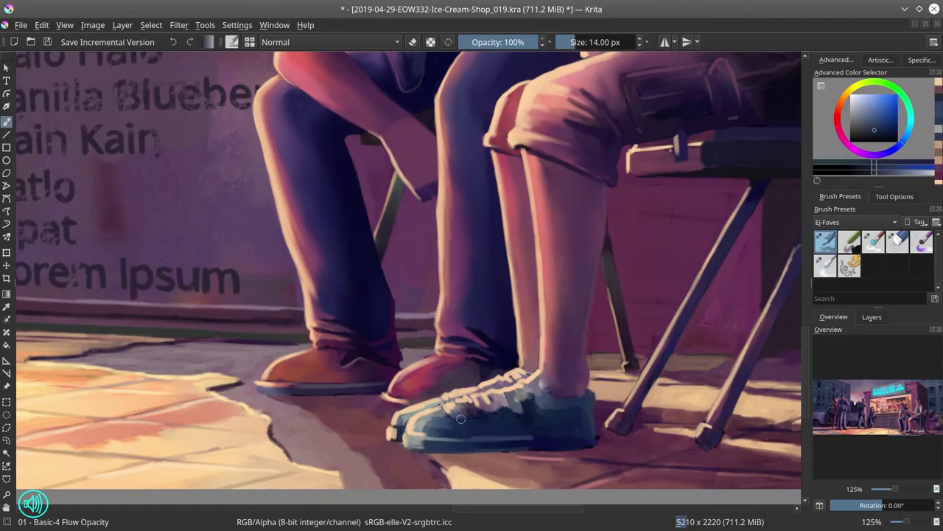
pyautogui.keyDown('ctrl'); pyautogui.click(498, 414); pyautogui.keyUp('ctrl')
pyautogui.press('/')
# Paint light criss-cross laces and highlights on the sneaker using greyish and darker blues
pyautogui.click(872, 316)
pyautogui.press('/')
pyautogui.keyDown('ctrl'); pyautogui.click(457, 418); pyautogui.keyUp('ctrl')
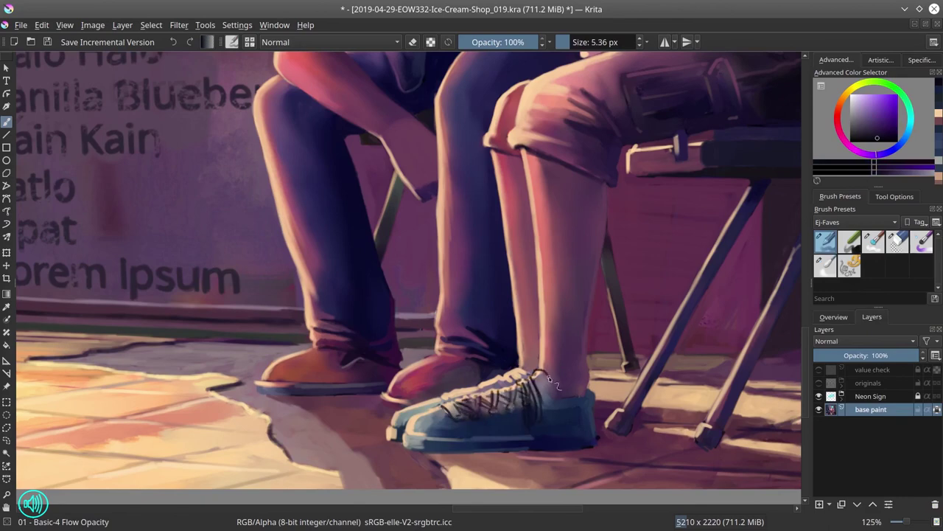
pyautogui.keyDown('ctrl'); pyautogui.click(488, 383); pyautogui.keyUp('ctrl')
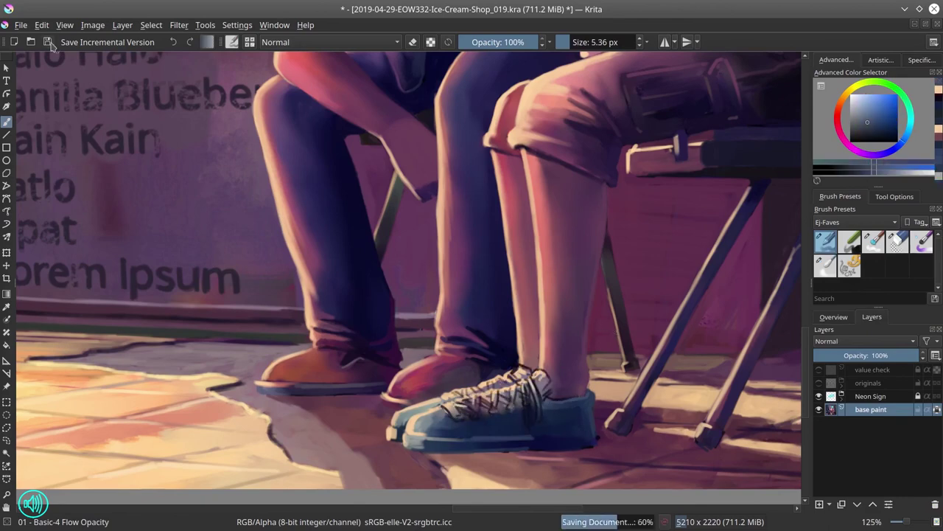
pyautogui.keyDown('ctrl'); pyautogui.click(539, 420); pyautogui.keyUp('ctrl')
pyautogui.press('/')
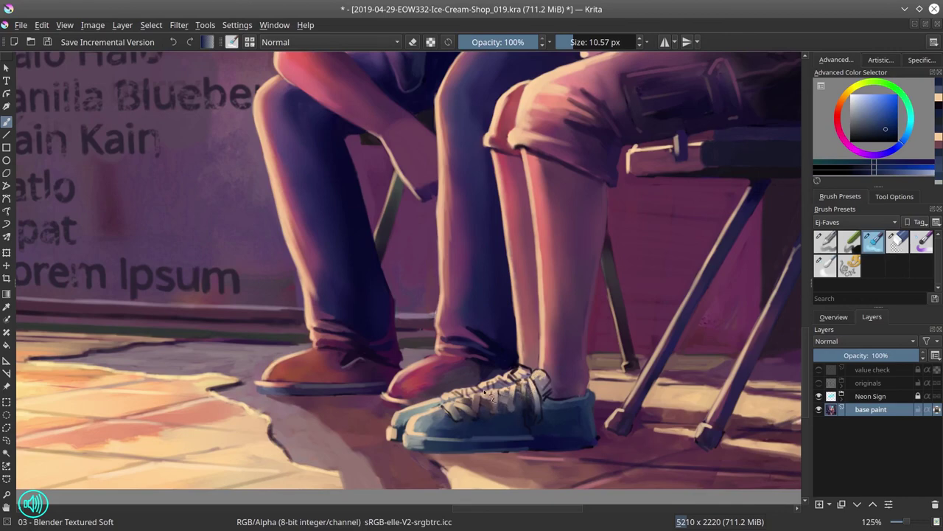
pyautogui.press('/')
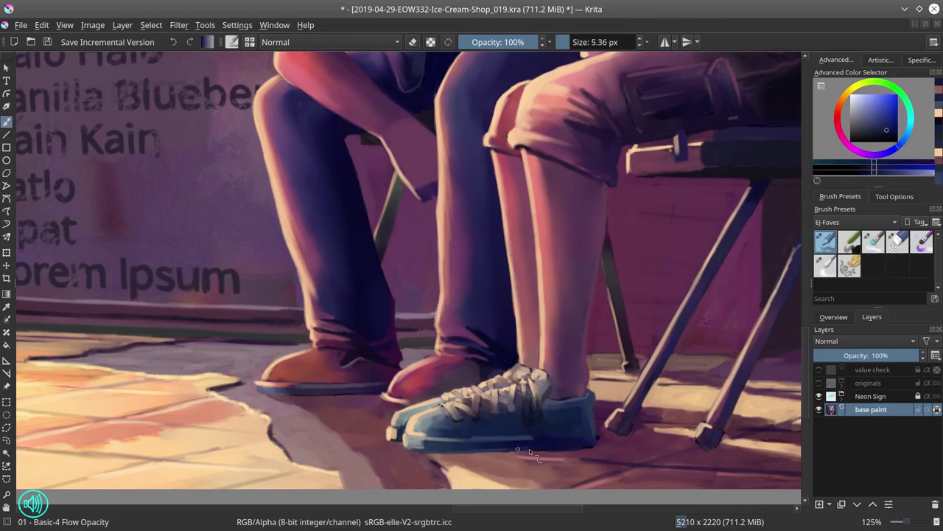
pyautogui.keyDown('ctrl'); pyautogui.click(542, 428); pyautogui.keyUp('ctrl')
pyautogui.press(']')
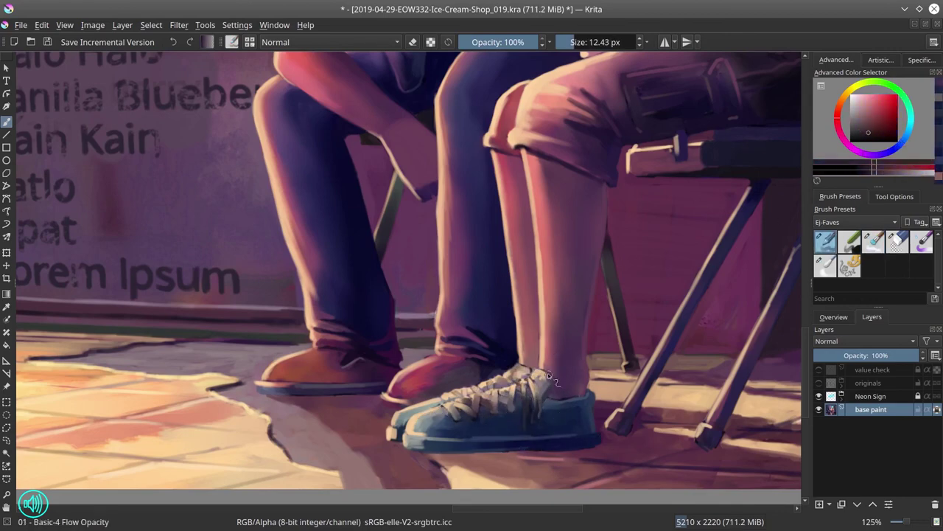
pyautogui.keyDown('ctrl'); pyautogui.click(495, 446); pyautogui.keyUp('ctrl')
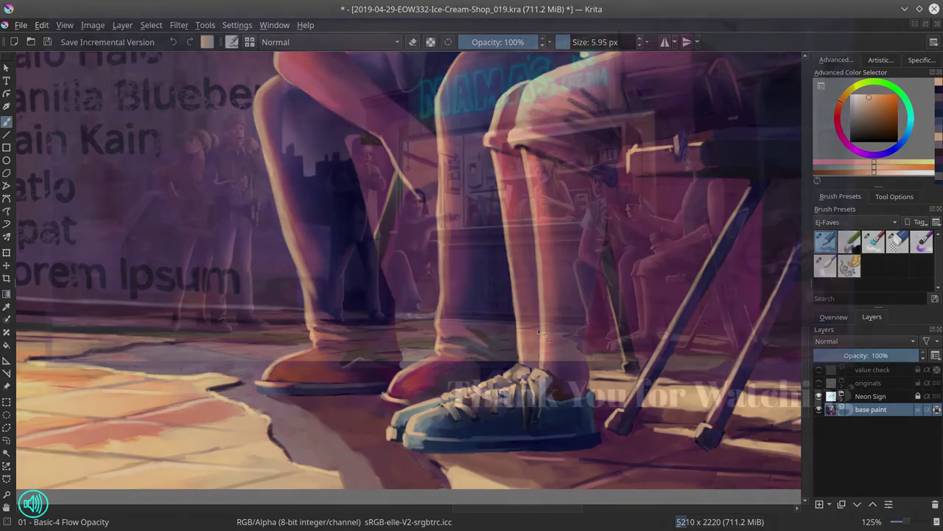